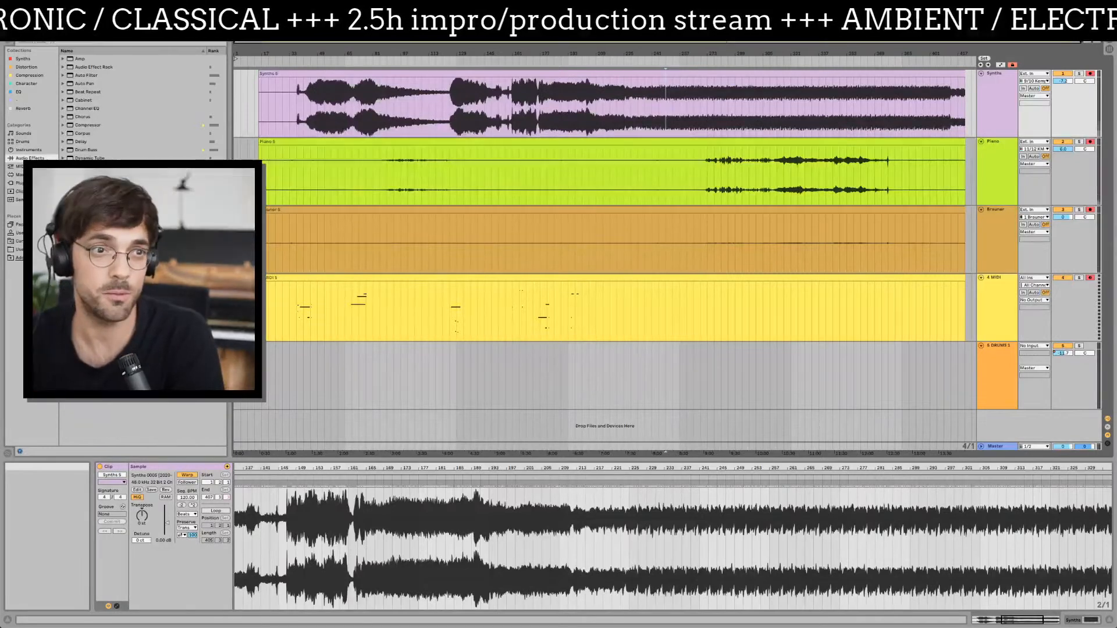
# - Open the recent set "Thylacine v5 (almost no UAD).als", saving the changes to the current impro set
pyautogui.click(52, 5)
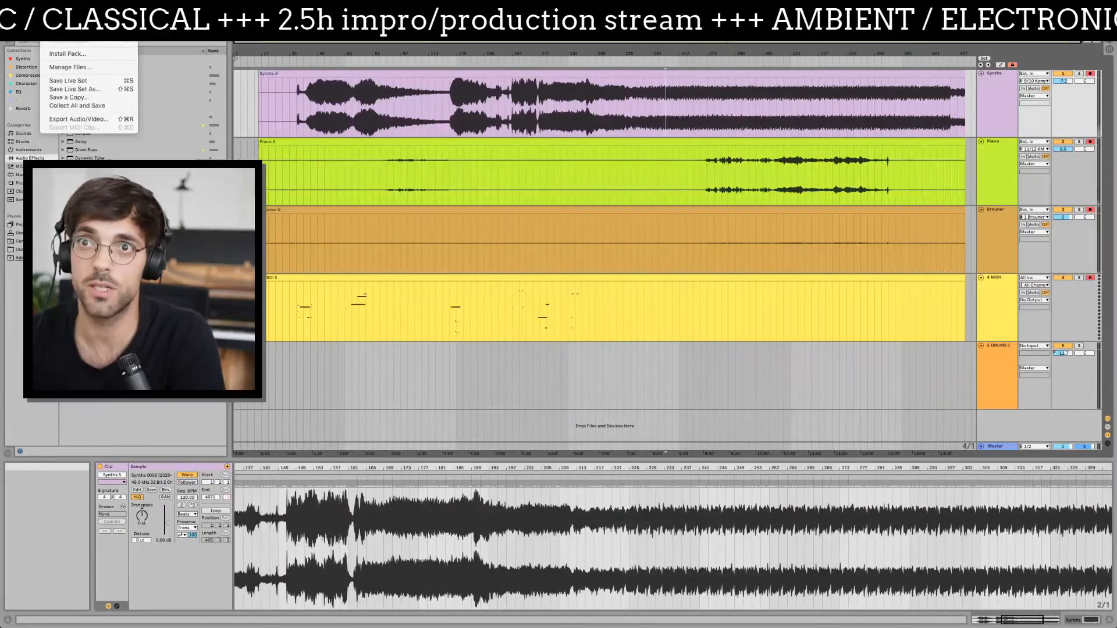
pyautogui.moveTo(116, 40)
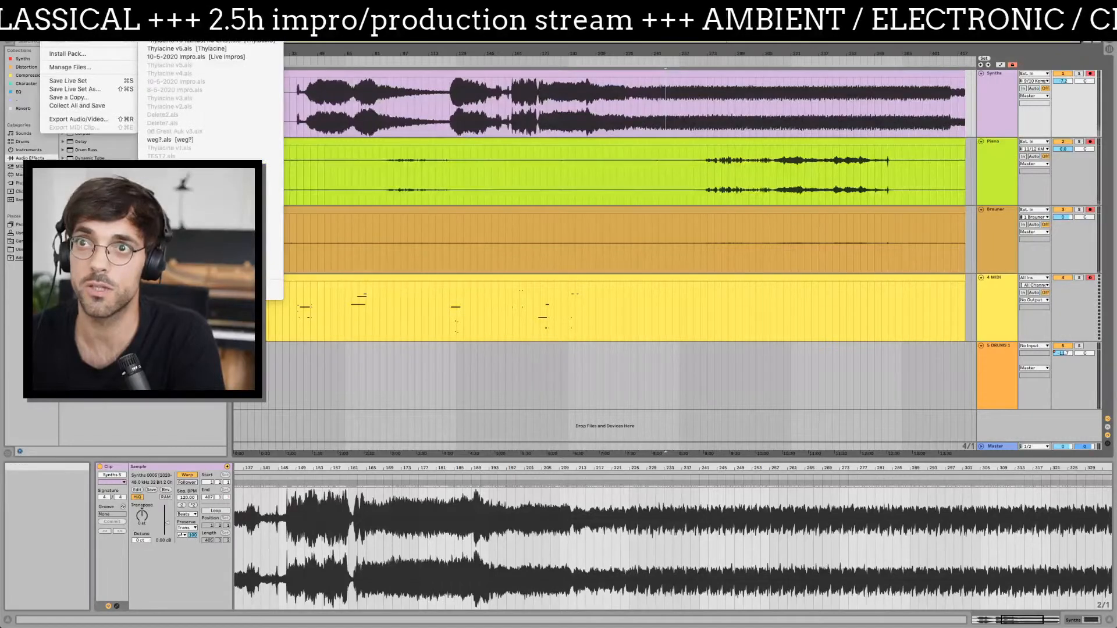
pyautogui.click(178, 41)
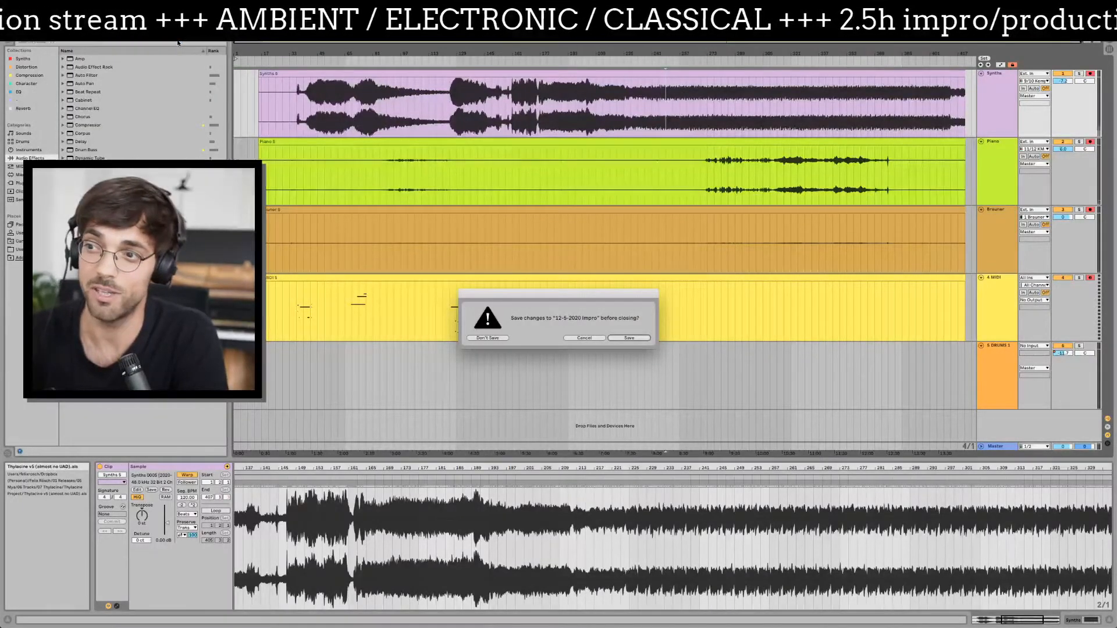
pyautogui.press('Return')
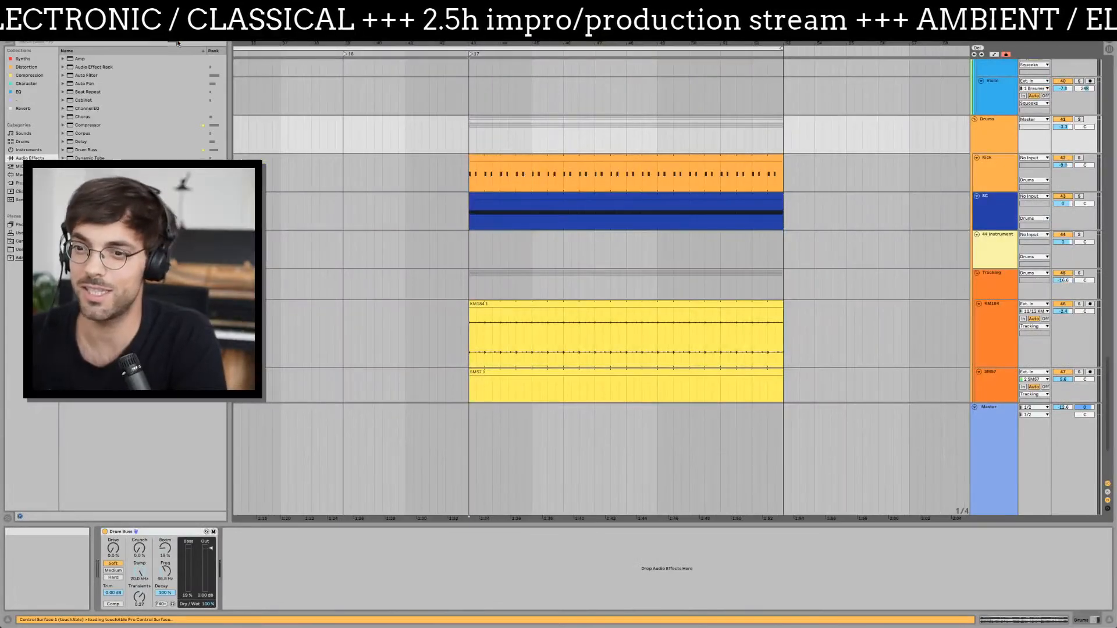
# - Insert the UAD Lexicon 480L reverb on the Strings group between EQ Eight and LFOTool
pyautogui.click(1004, 293)
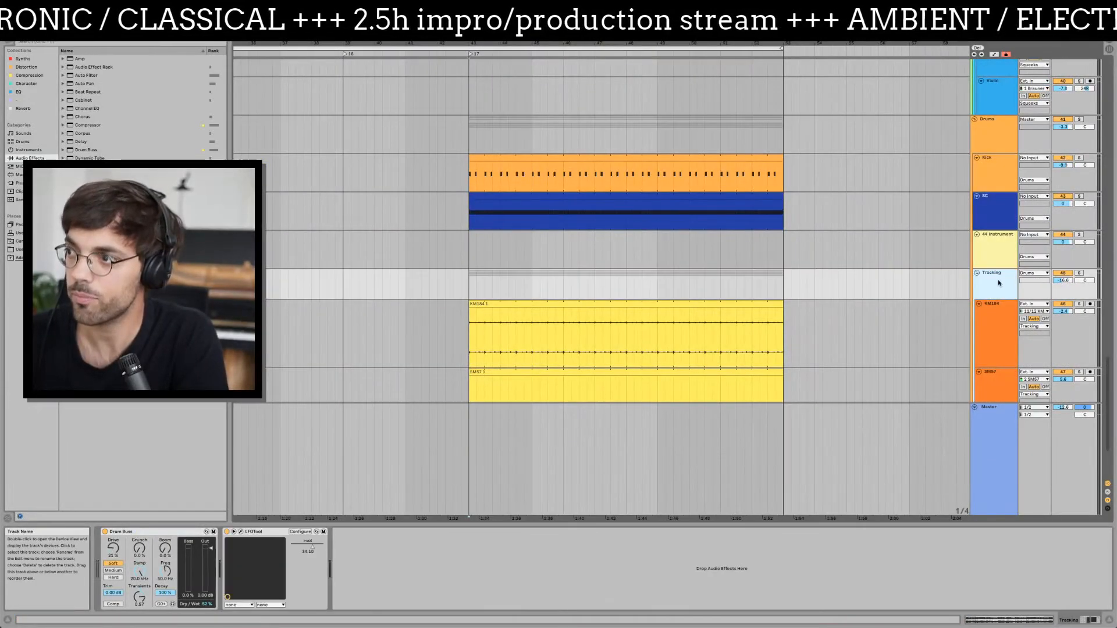
pyautogui.scroll(-10, 424, 237)
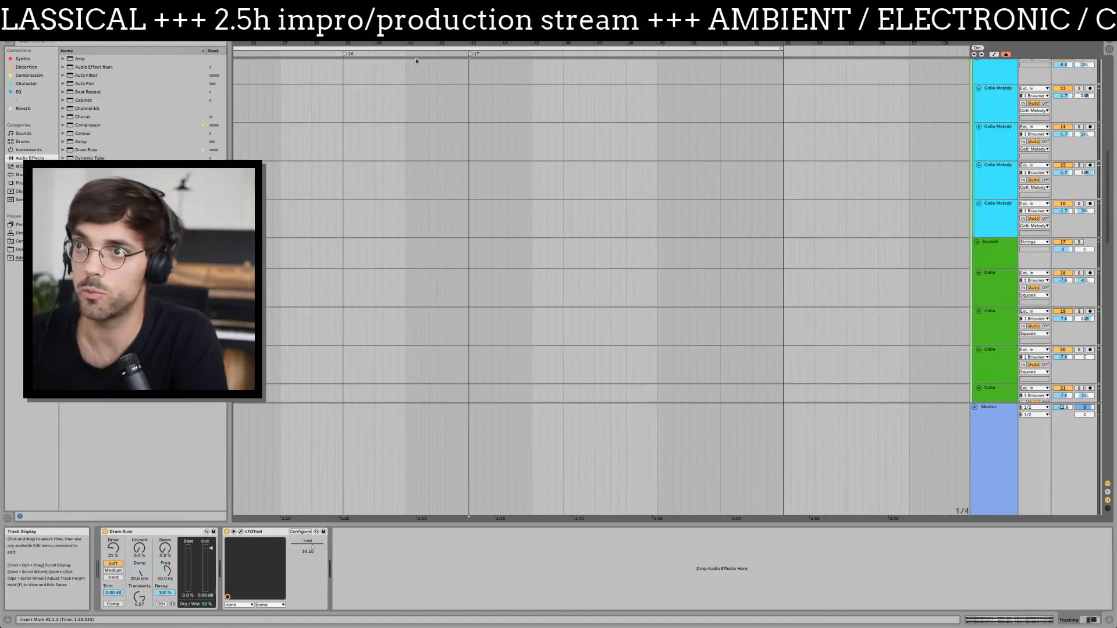
pyautogui.moveTo(380, 44); pyautogui.dragTo(555, 9)
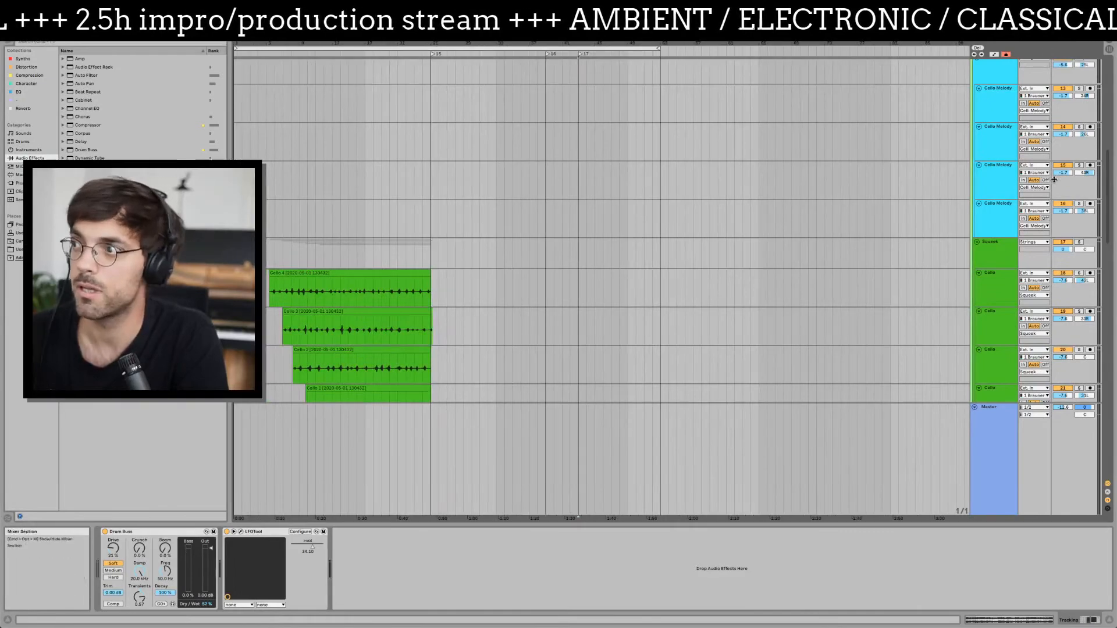
pyautogui.scroll(10, 989, 216)
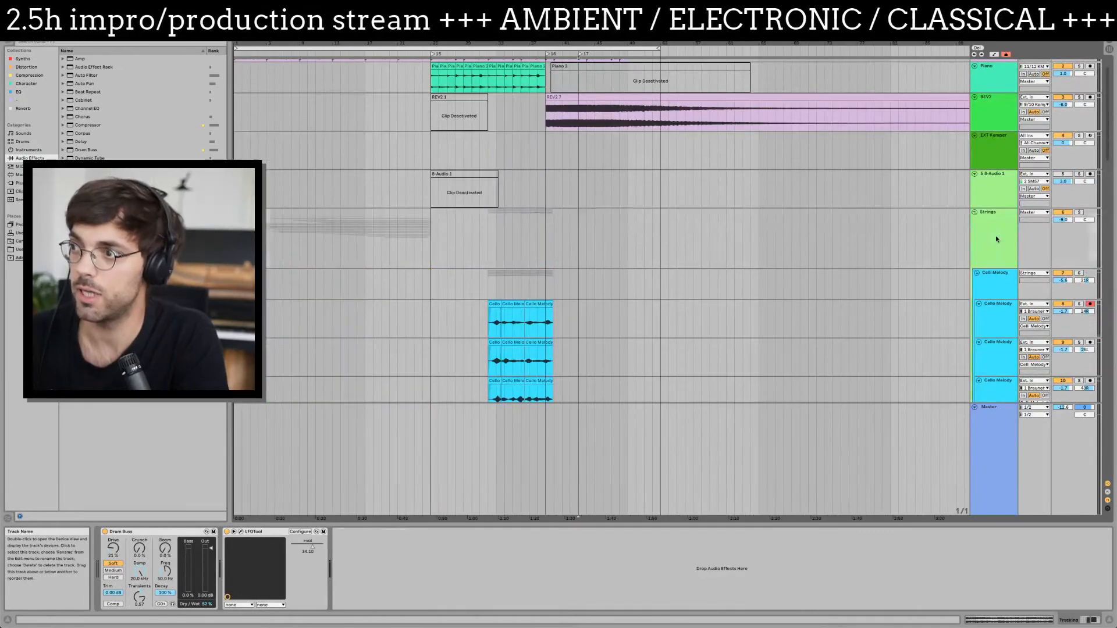
pyautogui.click(989, 244)
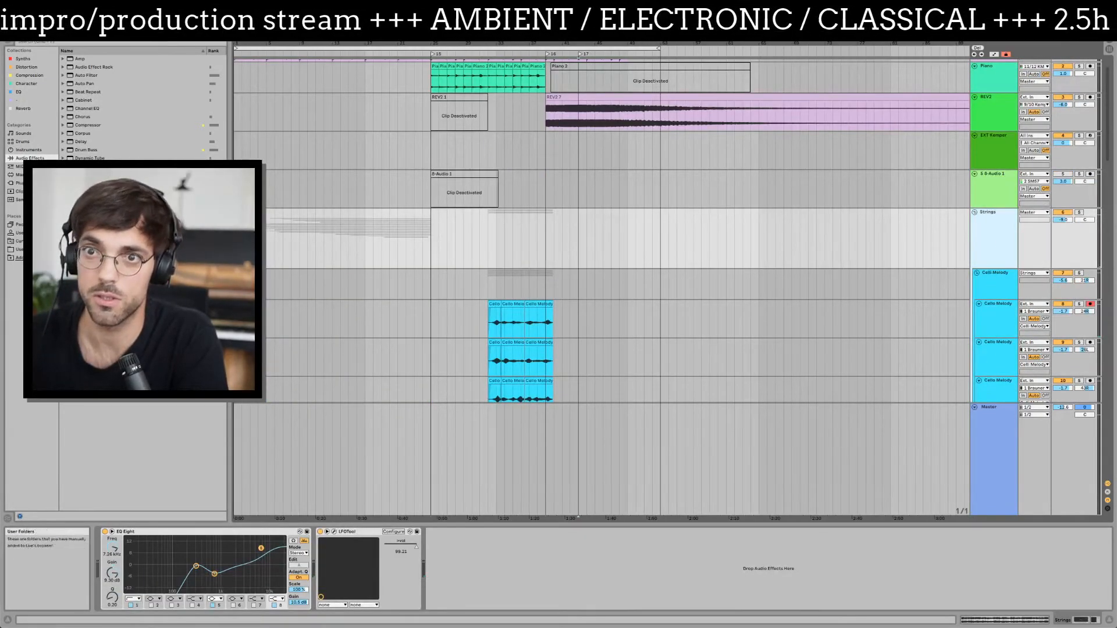
pyautogui.click(17, 182)
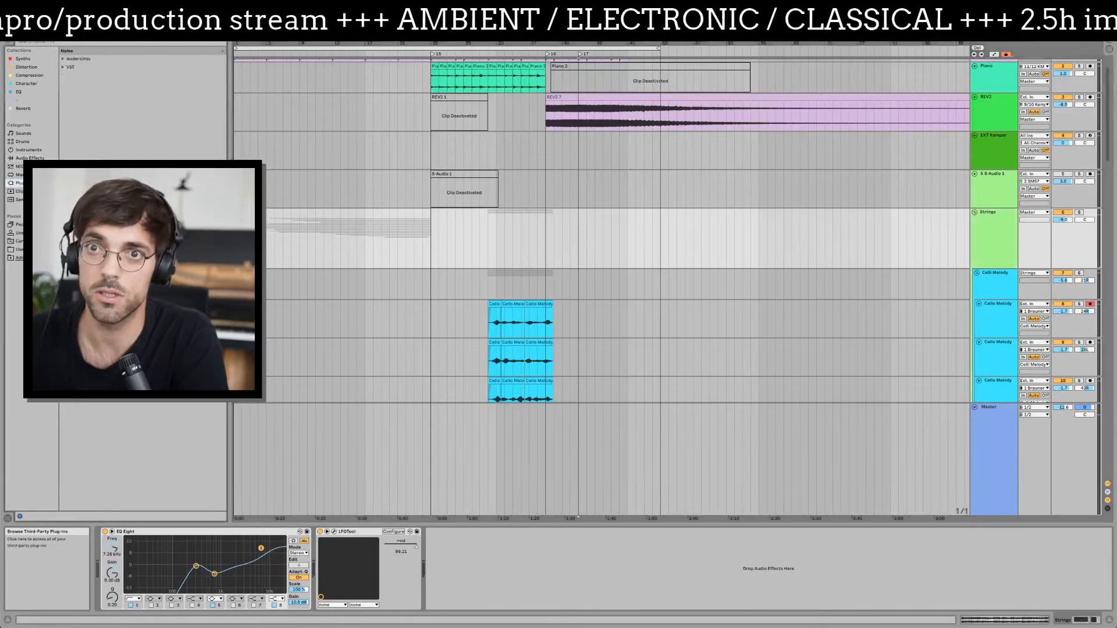
pyautogui.click(26, 109)
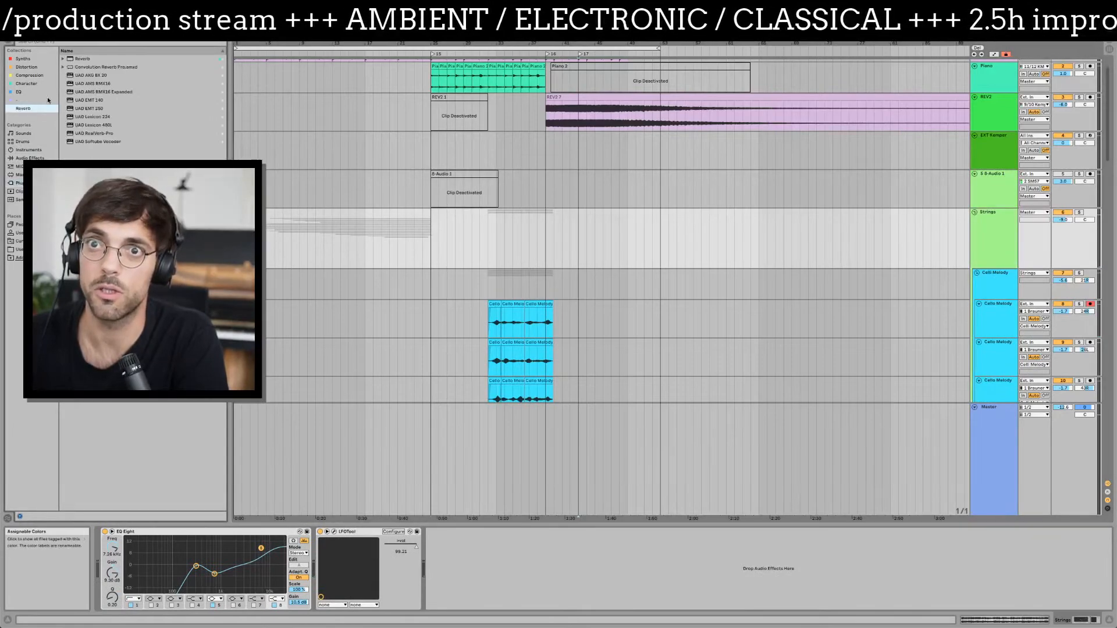
pyautogui.click(103, 118)
pyautogui.click(106, 127)
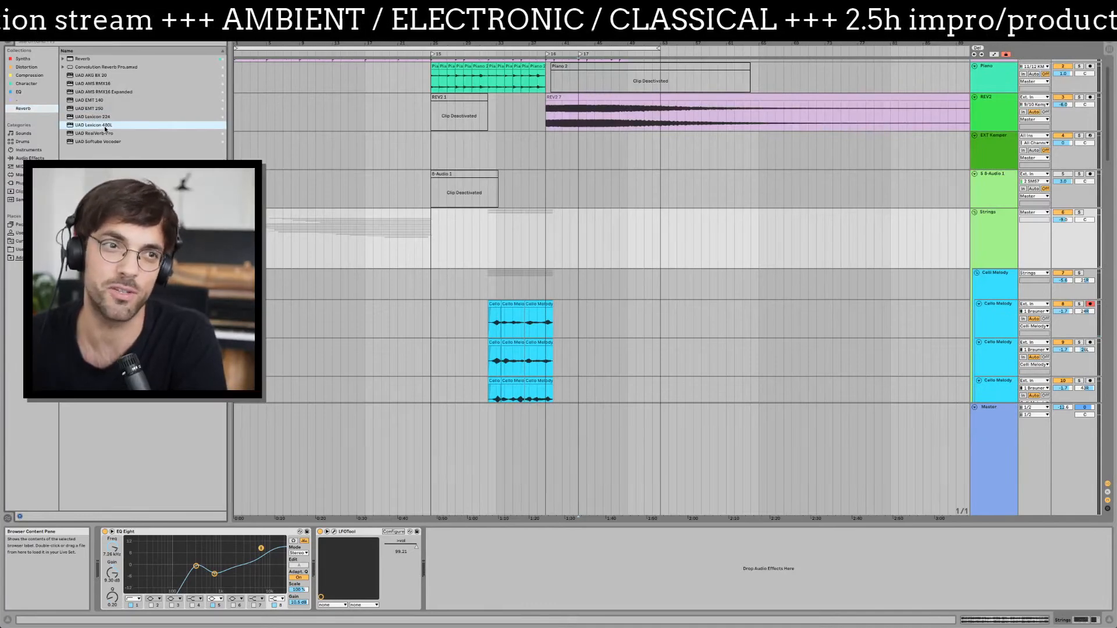
pyautogui.moveTo(105, 126); pyautogui.dragTo(314, 561)
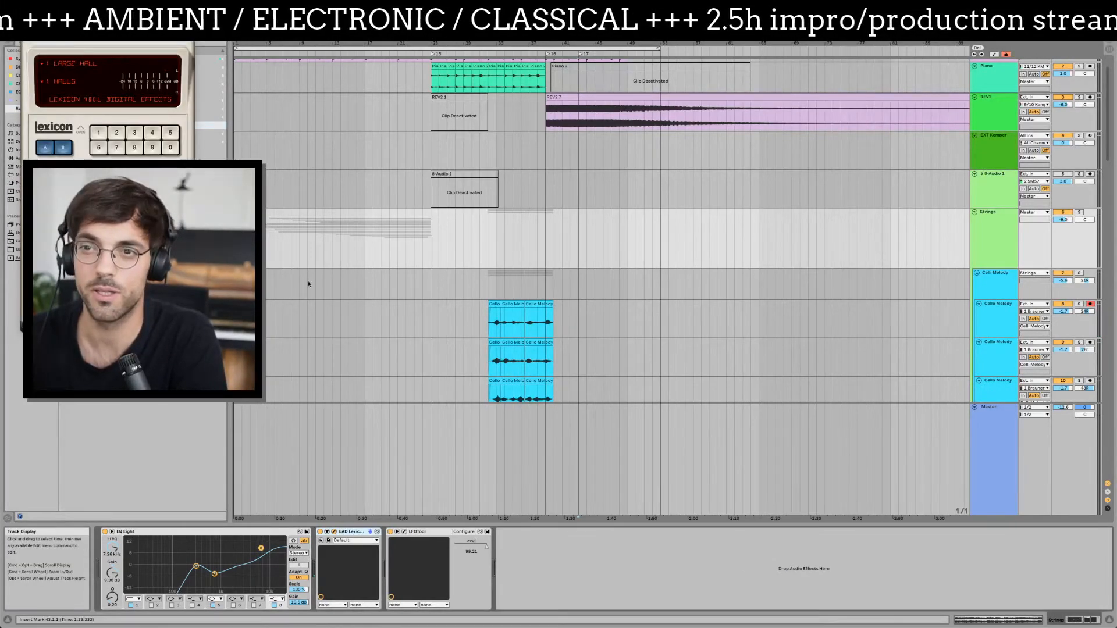
pyautogui.moveTo(102, 24); pyautogui.dragTo(410, 147)
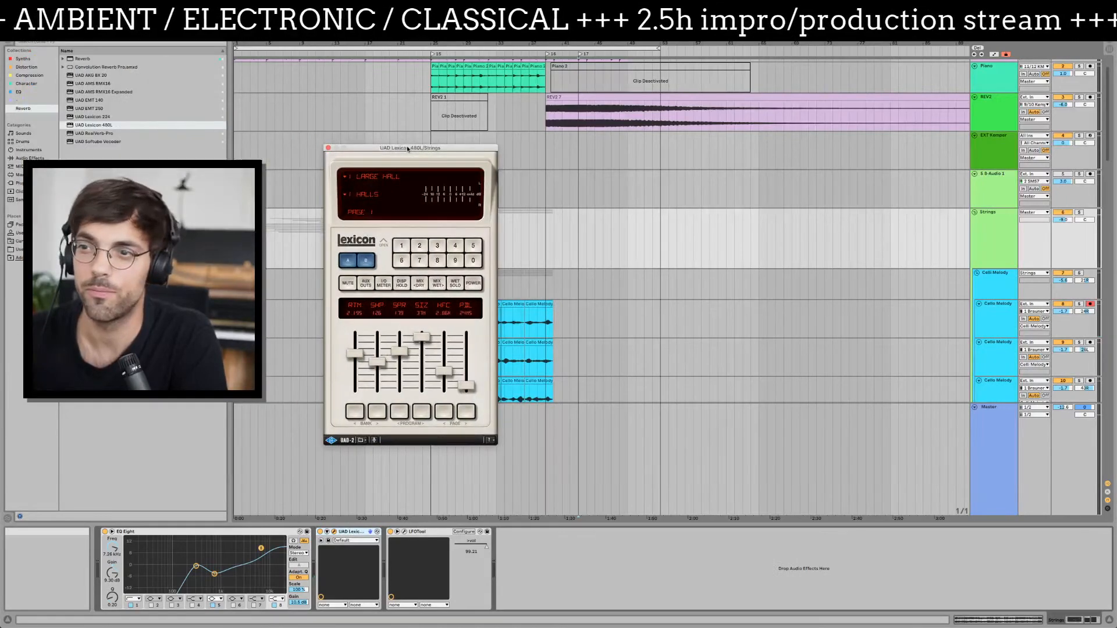
# - Set the Lexicon 480L's bank to 7 Random Halls and close the plug-in window
pyautogui.click(371, 196)
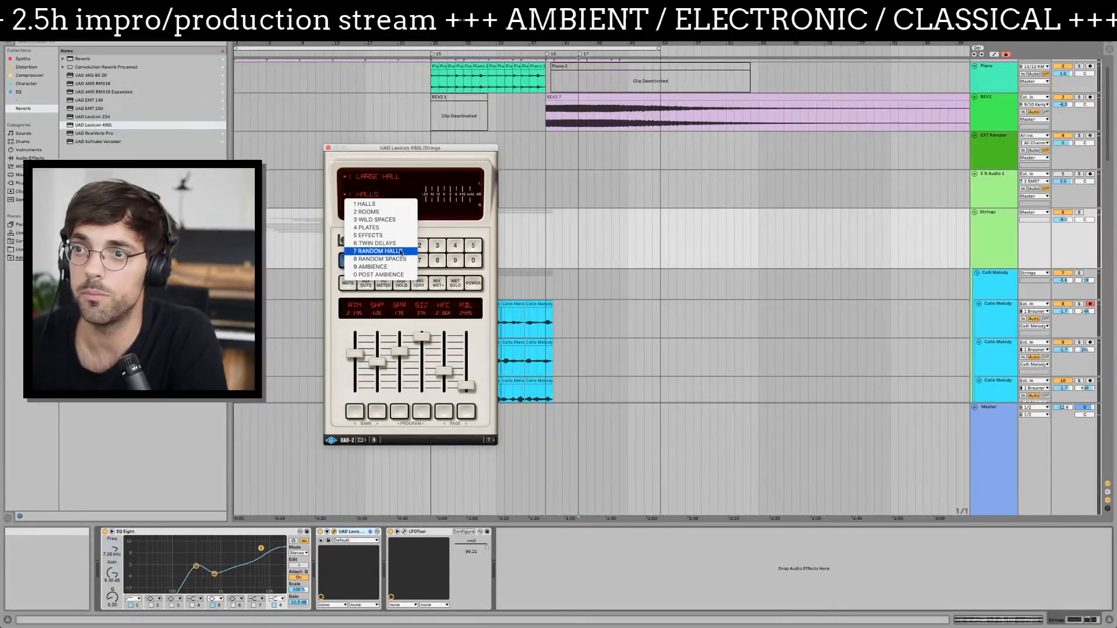
pyautogui.click(401, 255)
pyautogui.click(375, 195)
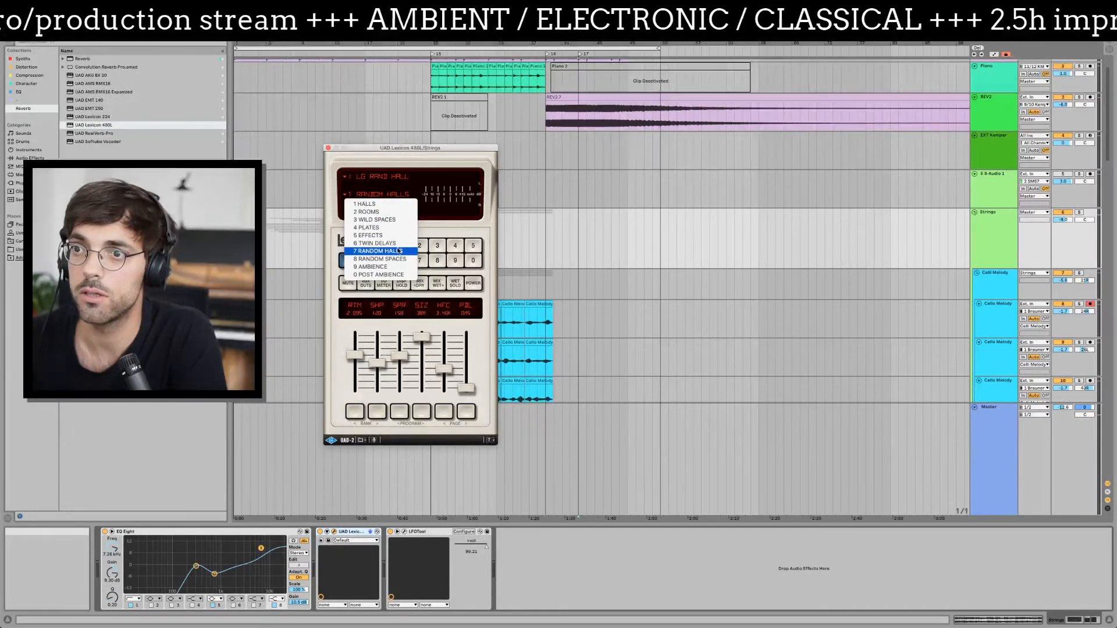
pyautogui.click(280, 229)
pyautogui.click(329, 148)
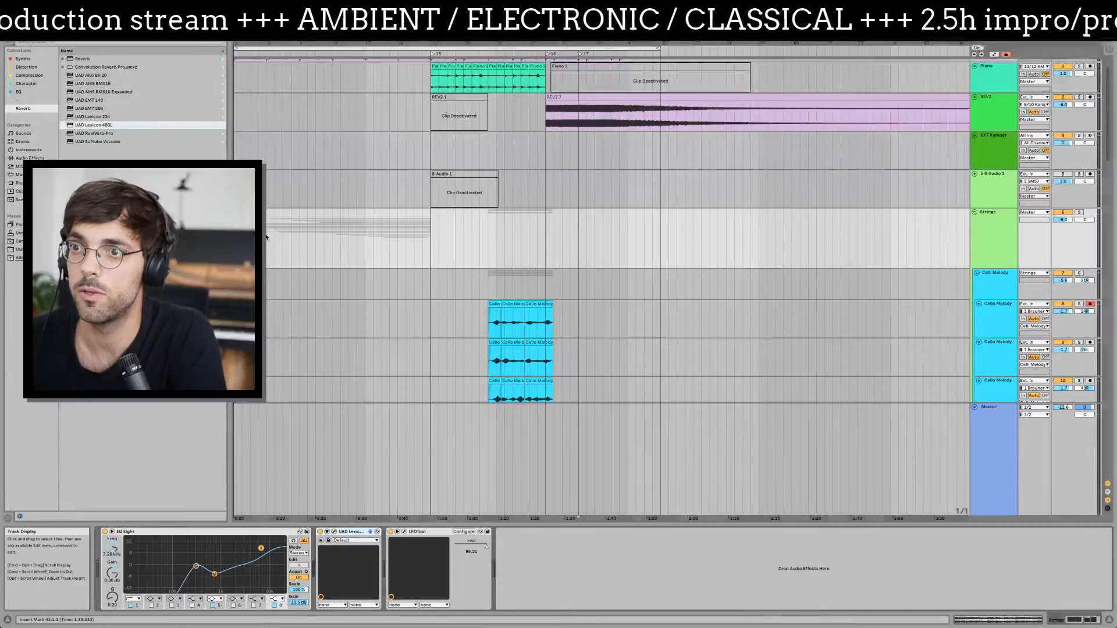
# - Play the arrangement from bar 5 to hear the strings with the new reverb
pyautogui.click(268, 237)
pyautogui.press('space')
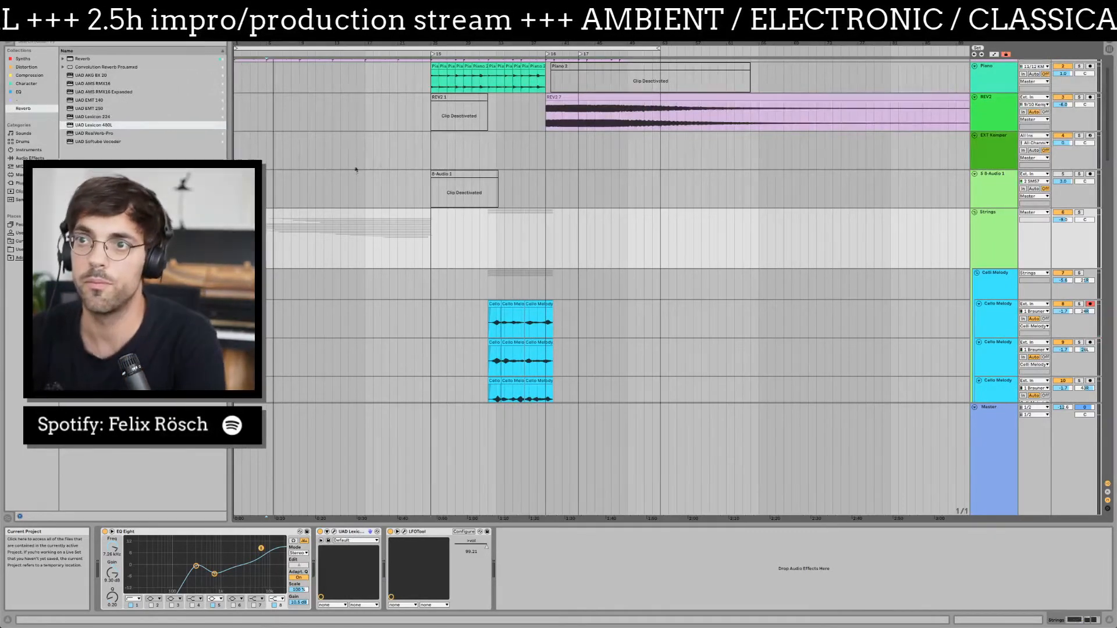
pyautogui.click(266, 150)
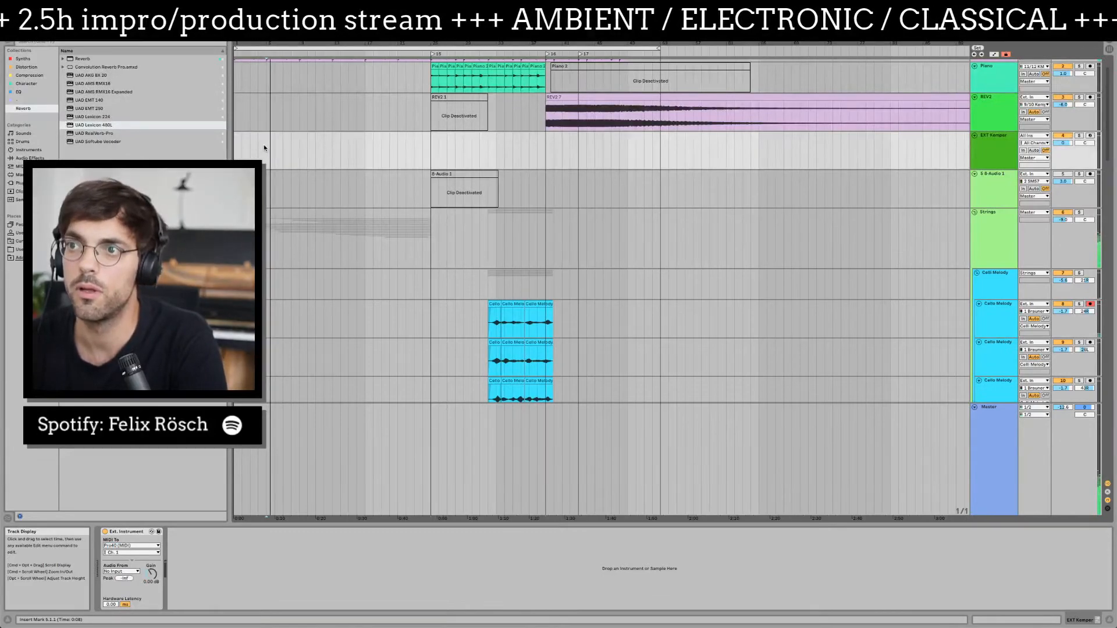
# - Set the dry/wet mix of the Strings group's Lexicon 480L to about 55% and close the plug-in window
pyautogui.click(711, 262)
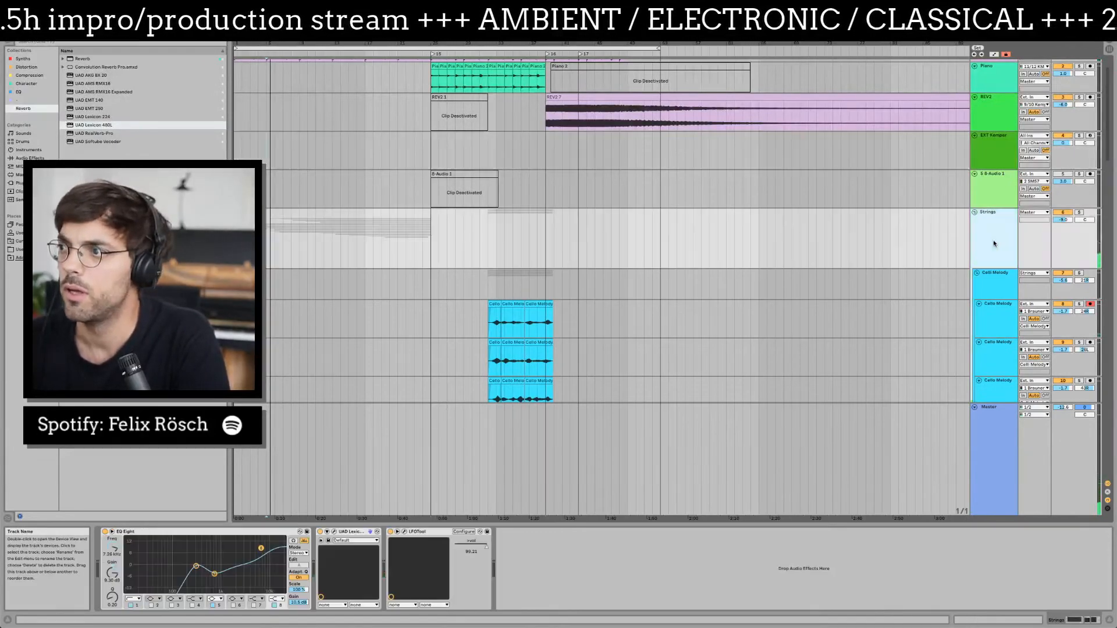
pyautogui.click(370, 532)
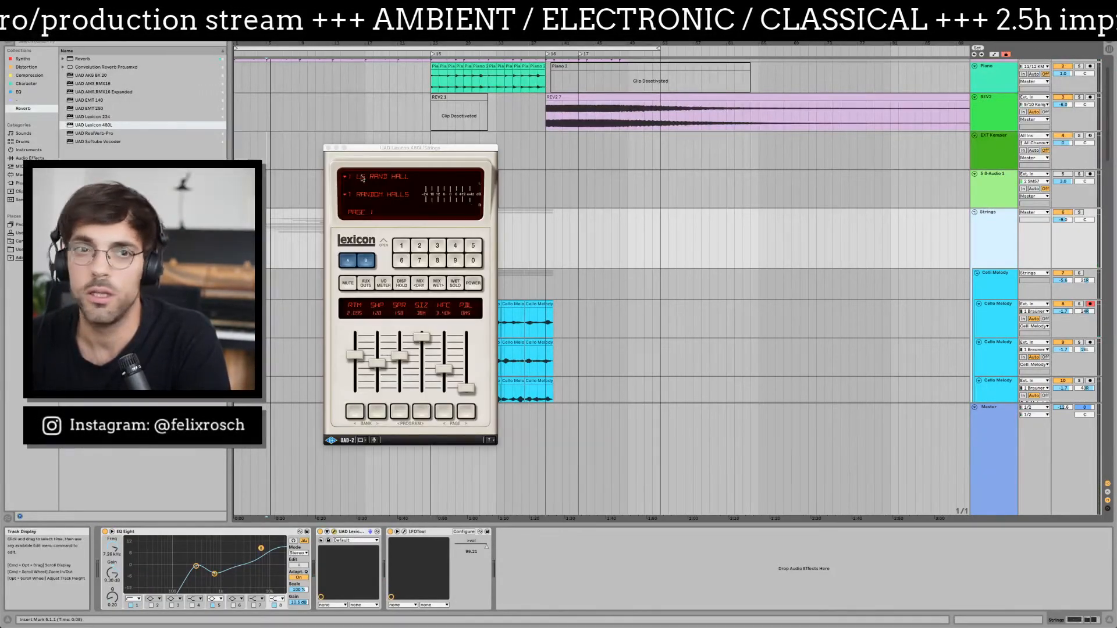
pyautogui.click(456, 284)
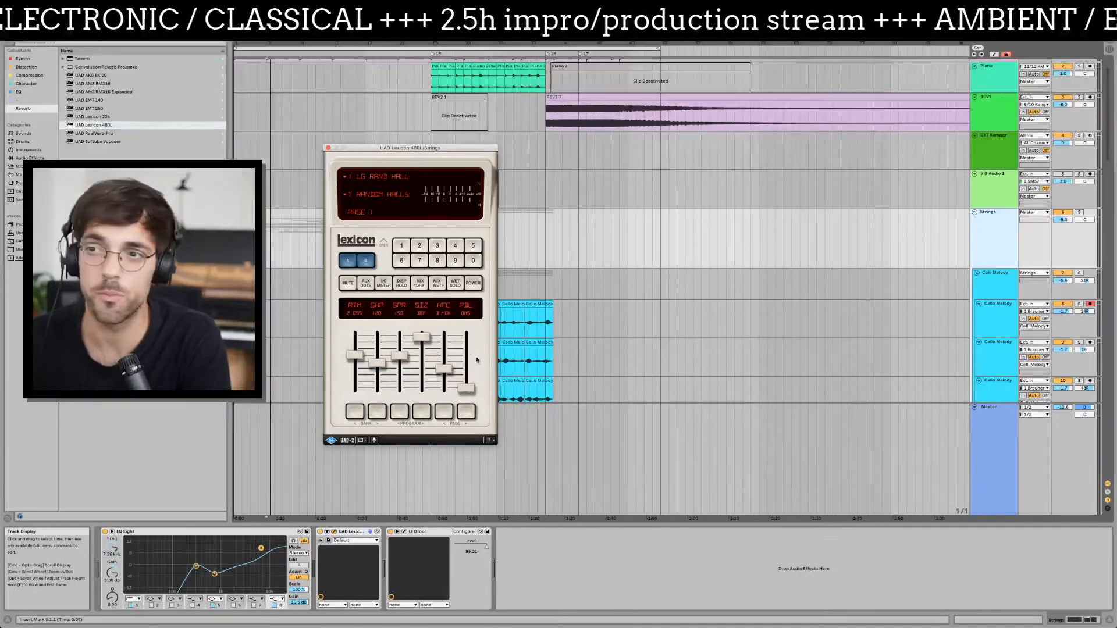
pyautogui.click(436, 284)
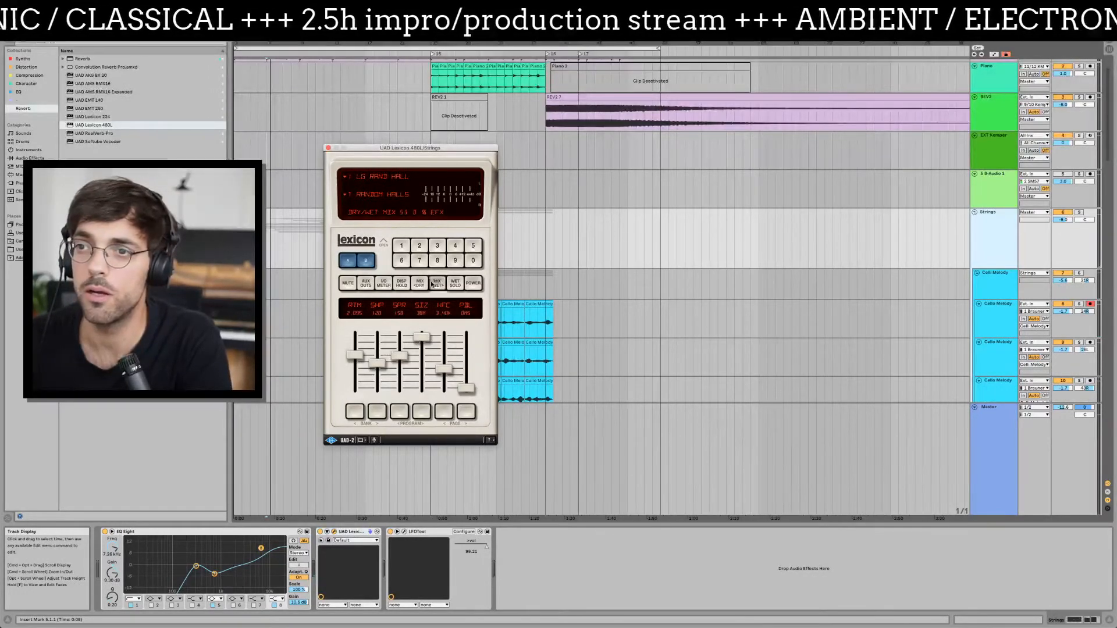
pyautogui.click(328, 150)
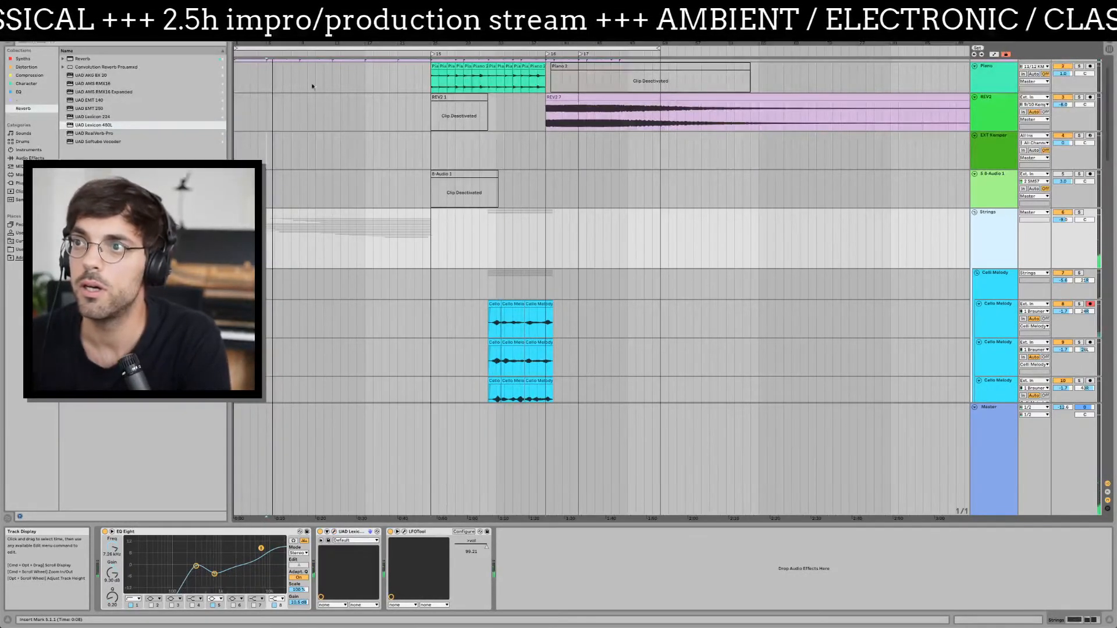
# - Insert the UAD Teletronix LA-2 compressor on the Piano track after Utility and close its window
pyautogui.scroll(2, 407, 117)
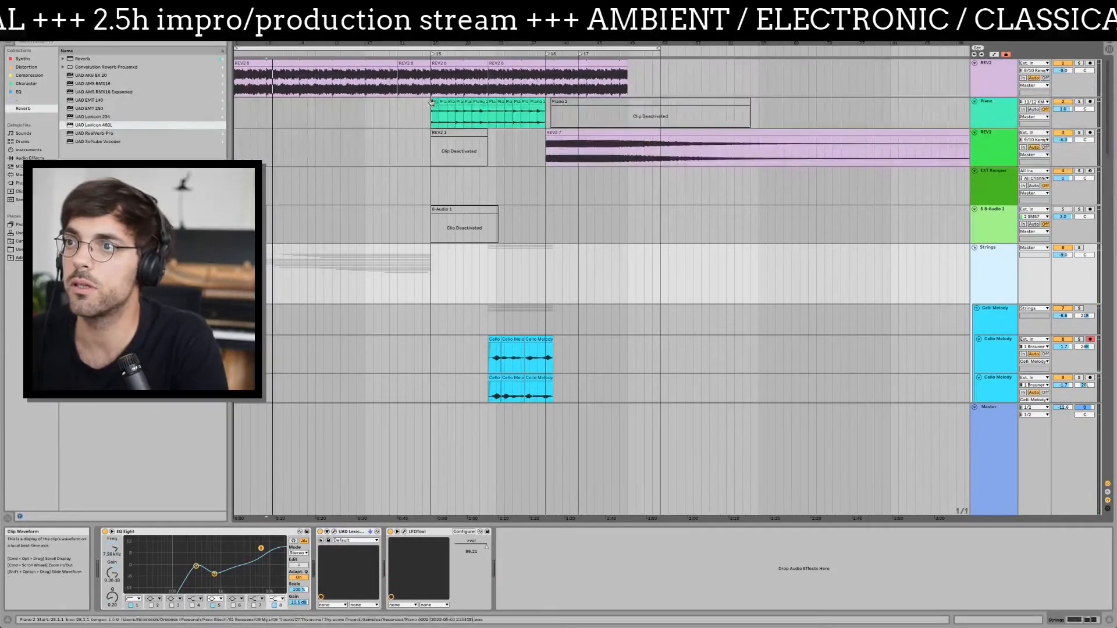
pyautogui.click(974, 115)
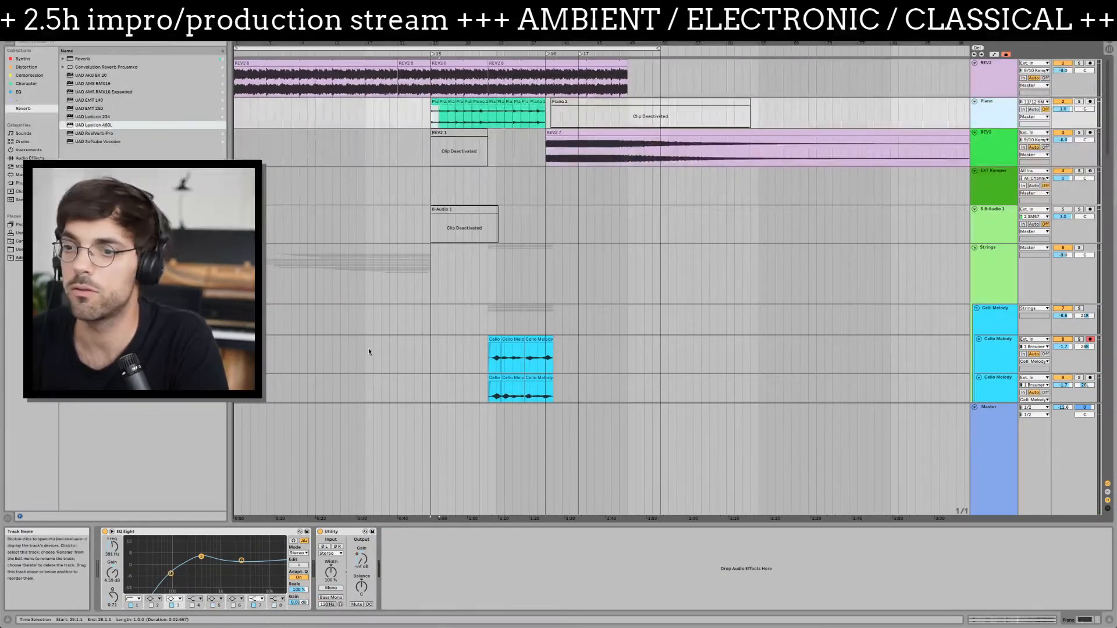
pyautogui.click(26, 75)
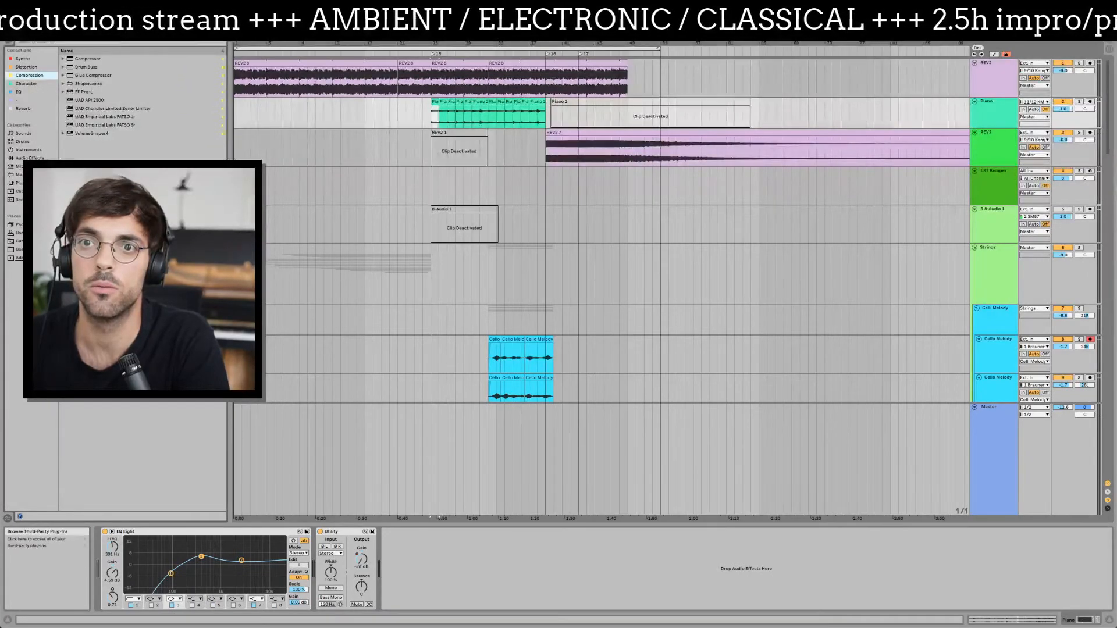
pyautogui.click(18, 183)
pyautogui.click(89, 59)
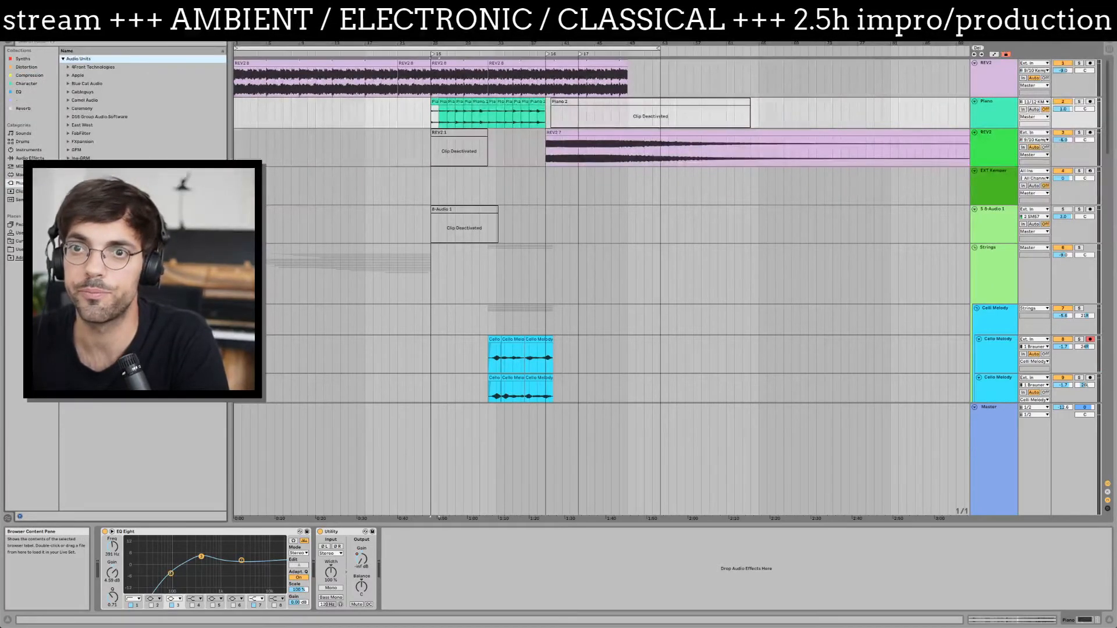
pyautogui.click(90, 326)
pyautogui.scroll(-15, 90, 326)
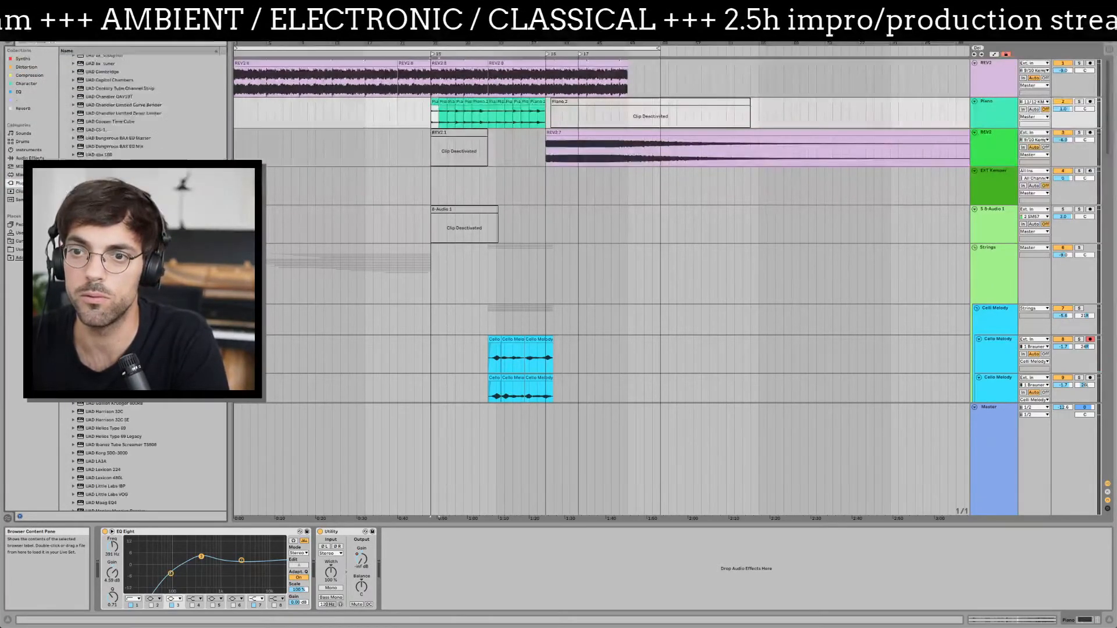
pyautogui.scroll(-20, 89, 326)
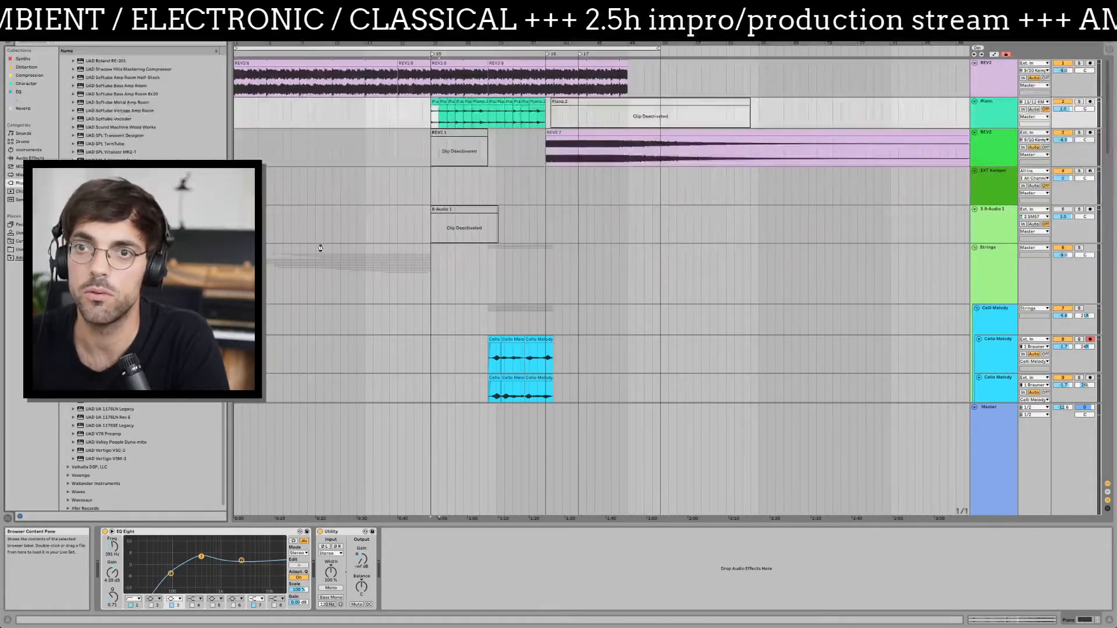
pyautogui.moveTo(285, 249); pyautogui.dragTo(324, 251)
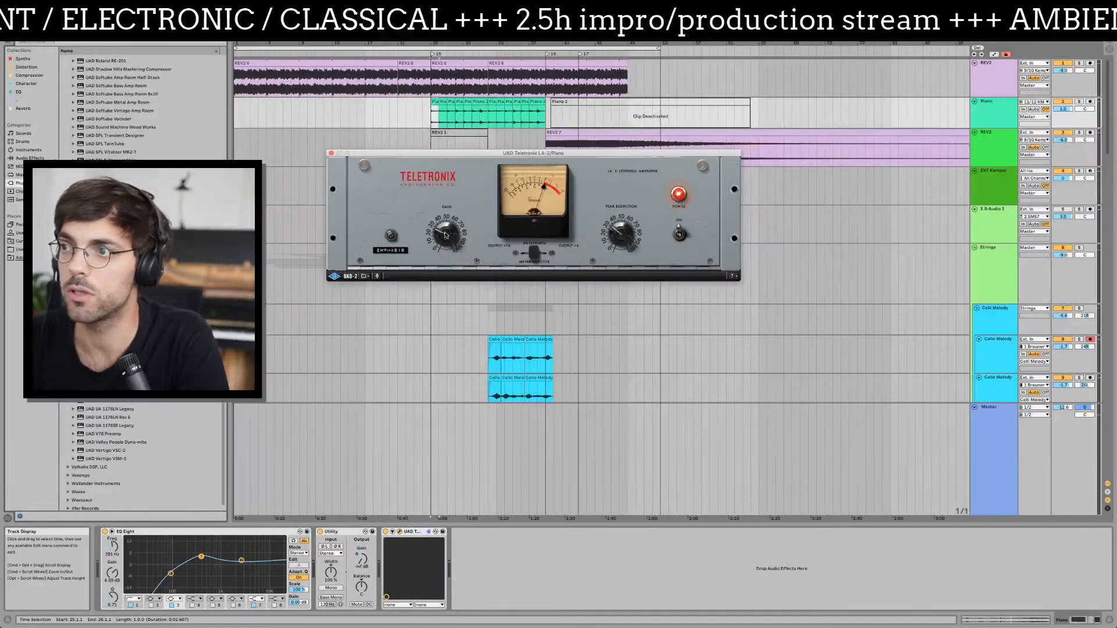
pyautogui.click(331, 153)
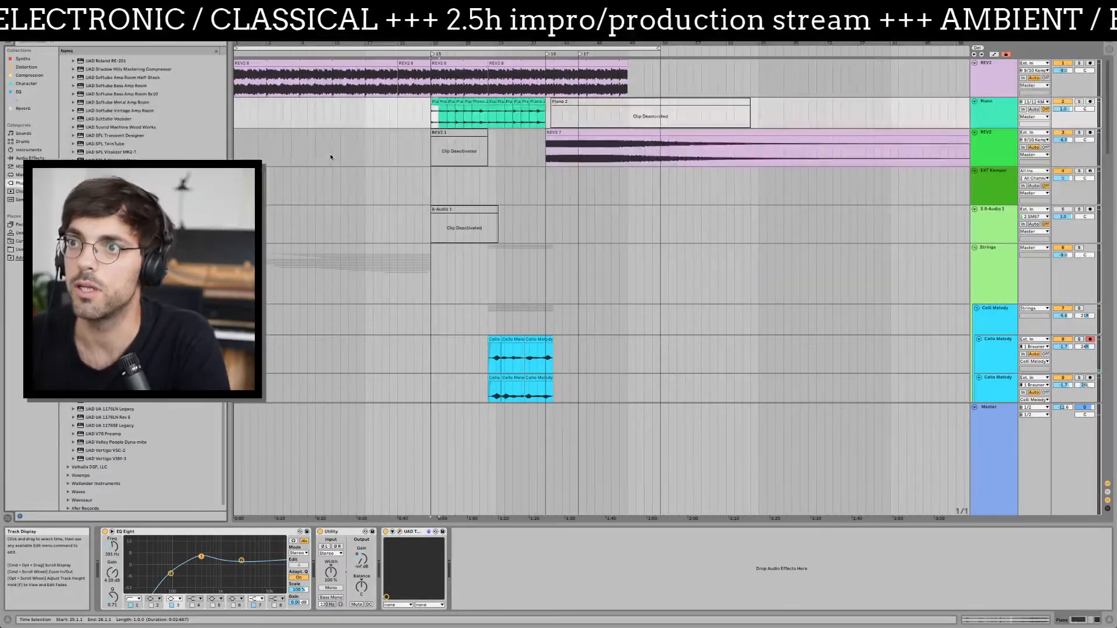
# - Start playback from the first REV2 clip at the beginning of the arrangement and raise the Master volume to 0 dB
pyautogui.moveTo(407, 47)
pyautogui.mouseDown()
pyautogui.moveTo(401, 26)
pyautogui.moveTo(404, 36)
pyautogui.mouseUp()
pyautogui.click(266, 60)
pyautogui.press('space')
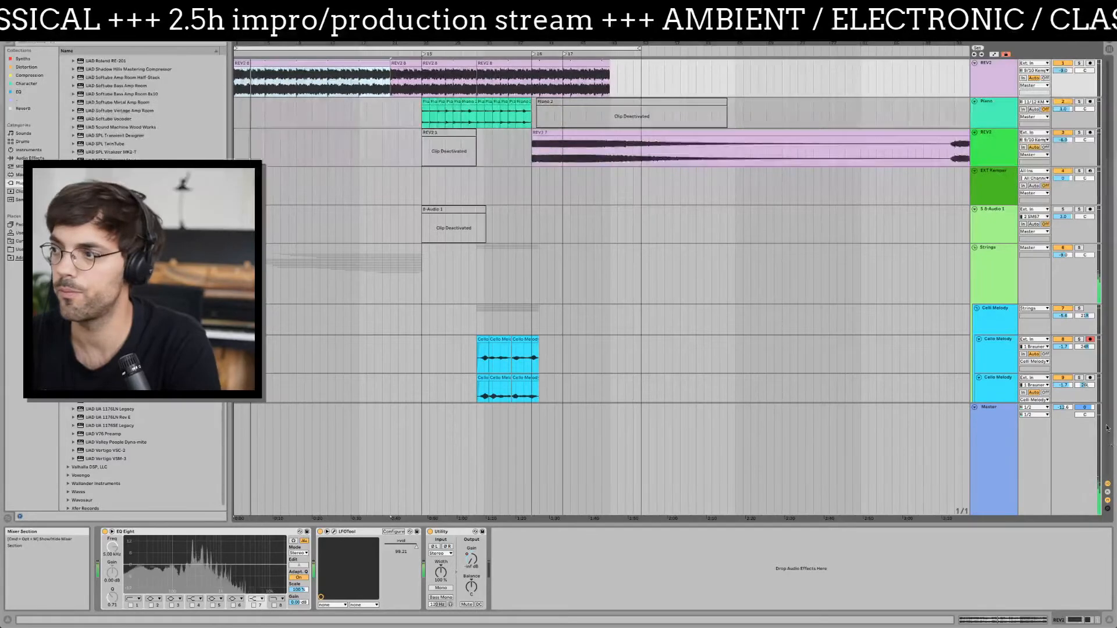
pyautogui.moveTo(1064, 407); pyautogui.dragTo(1064, 401)
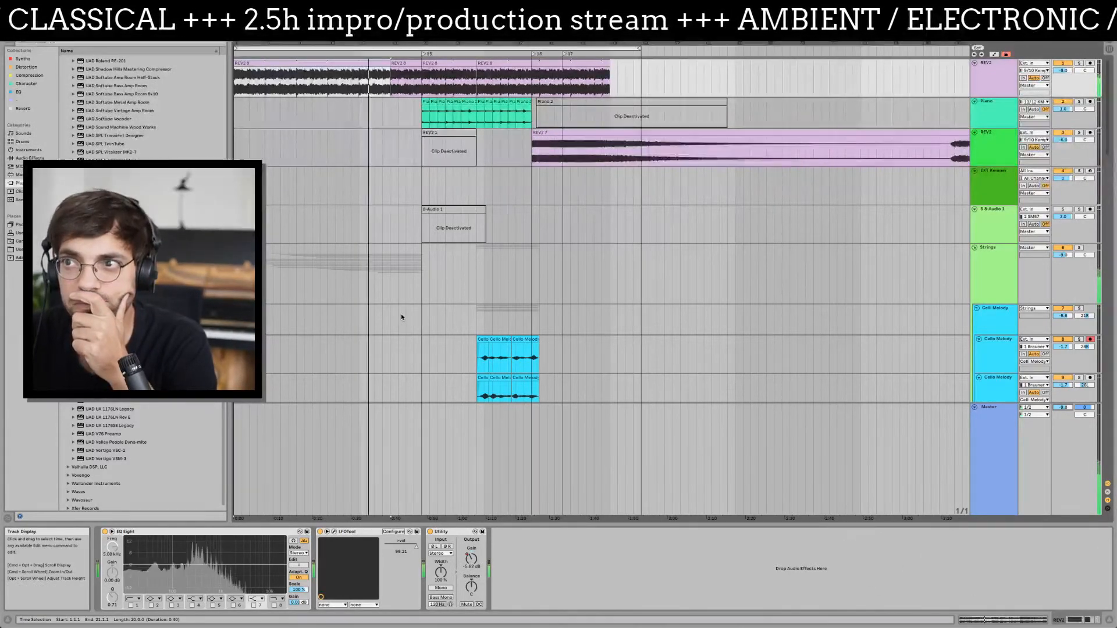
# - Examine the cello, violin and drum tracks through the arrangement while it plays, and stop playback
pyautogui.scroll(-5, 401, 317)
pyautogui.scroll(-20, 402, 317)
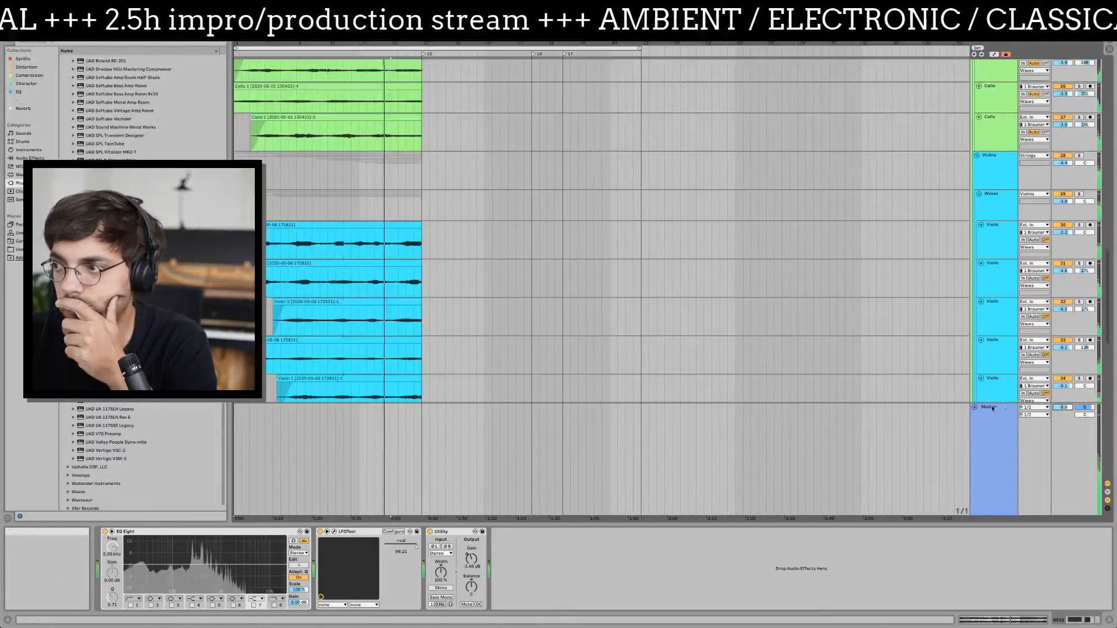
pyautogui.scroll(-5, 371, 380)
pyautogui.scroll(-15, 371, 380)
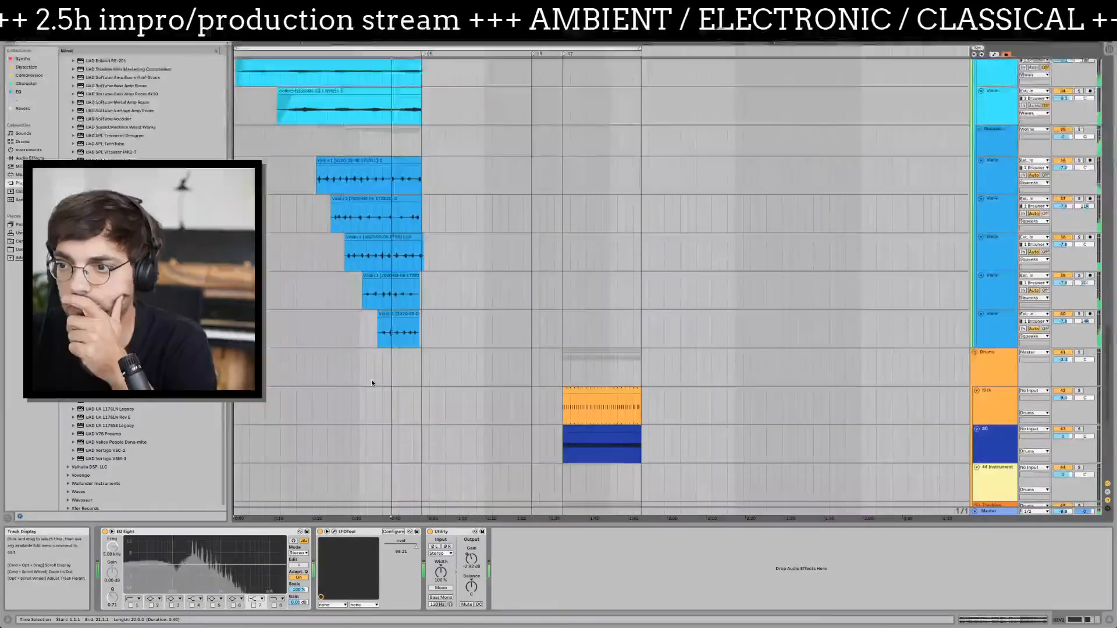
pyautogui.scroll(5, 531, 258)
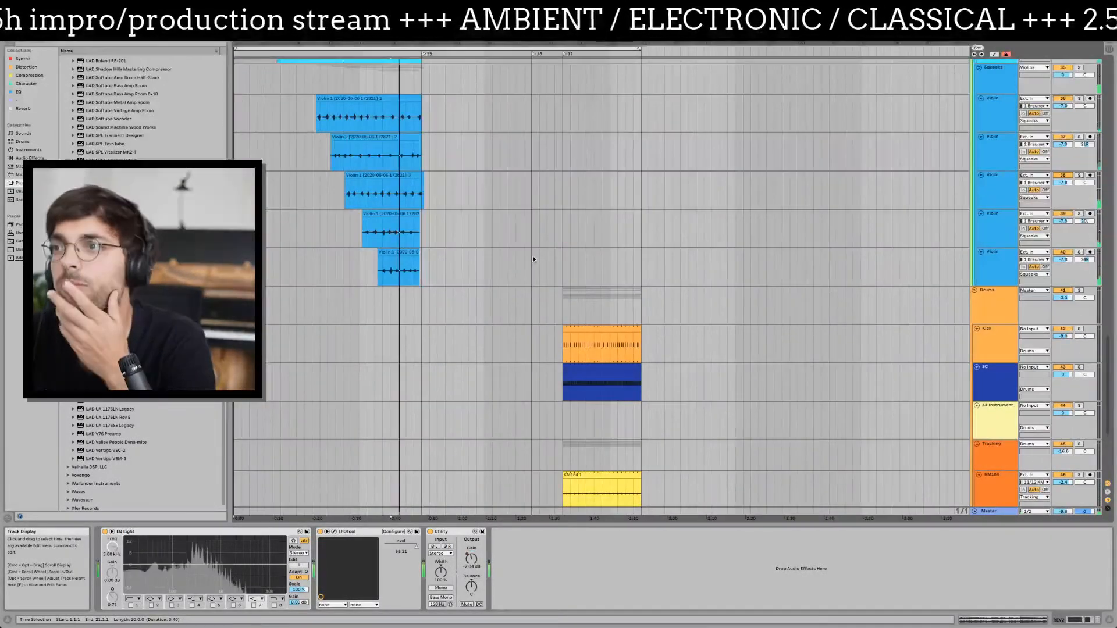
pyautogui.scroll(-7, 530, 273)
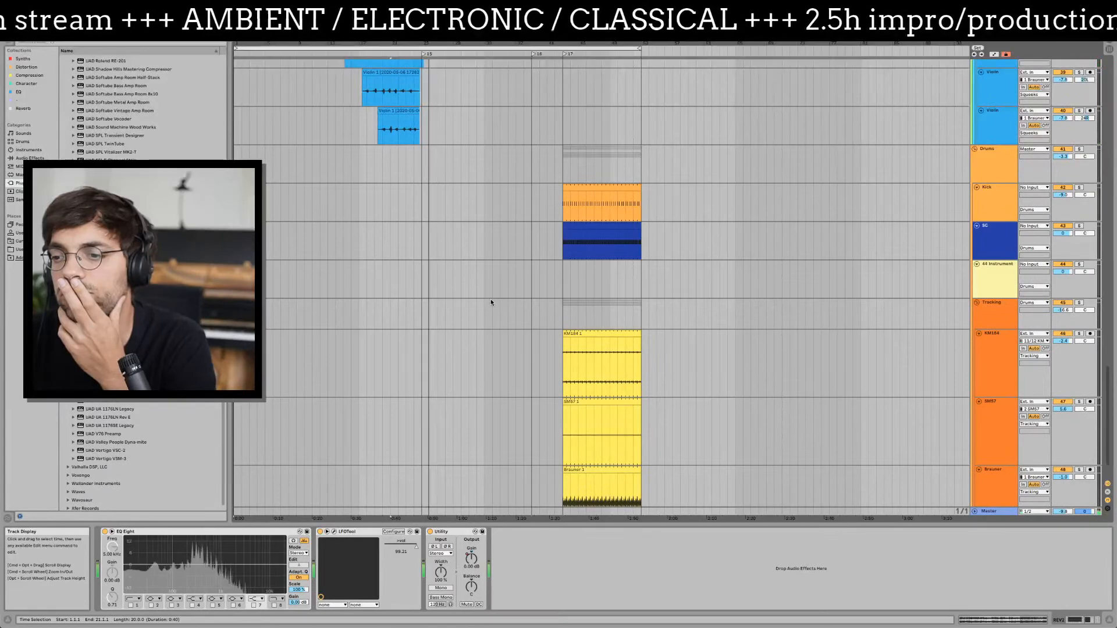
pyautogui.scroll(15, 491, 300)
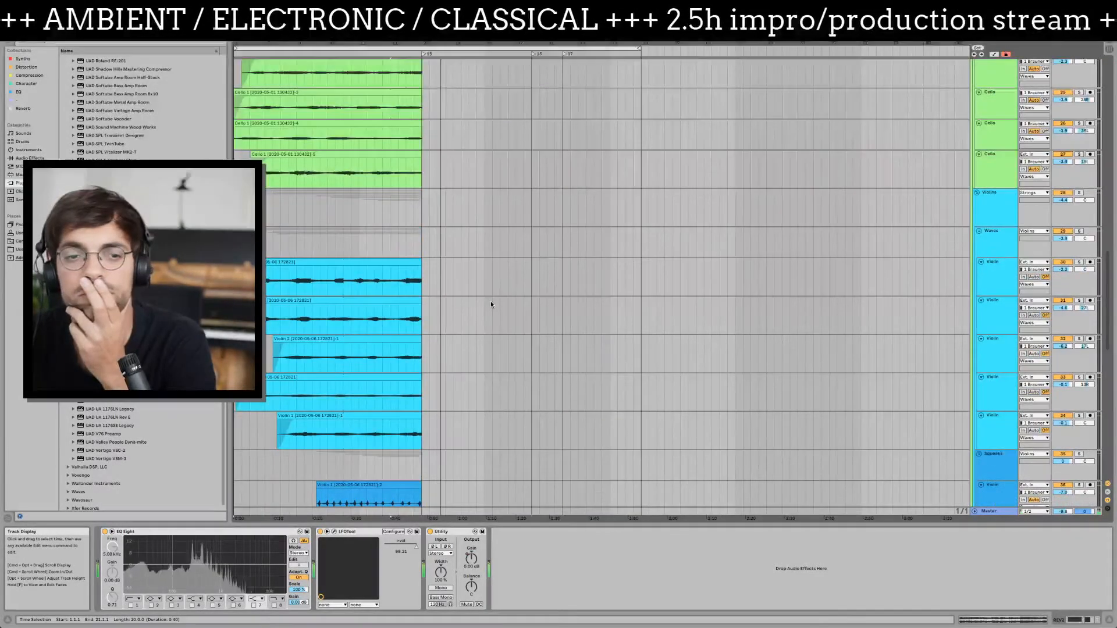
pyautogui.scroll(10, 491, 302)
pyautogui.scroll(13, 490, 301)
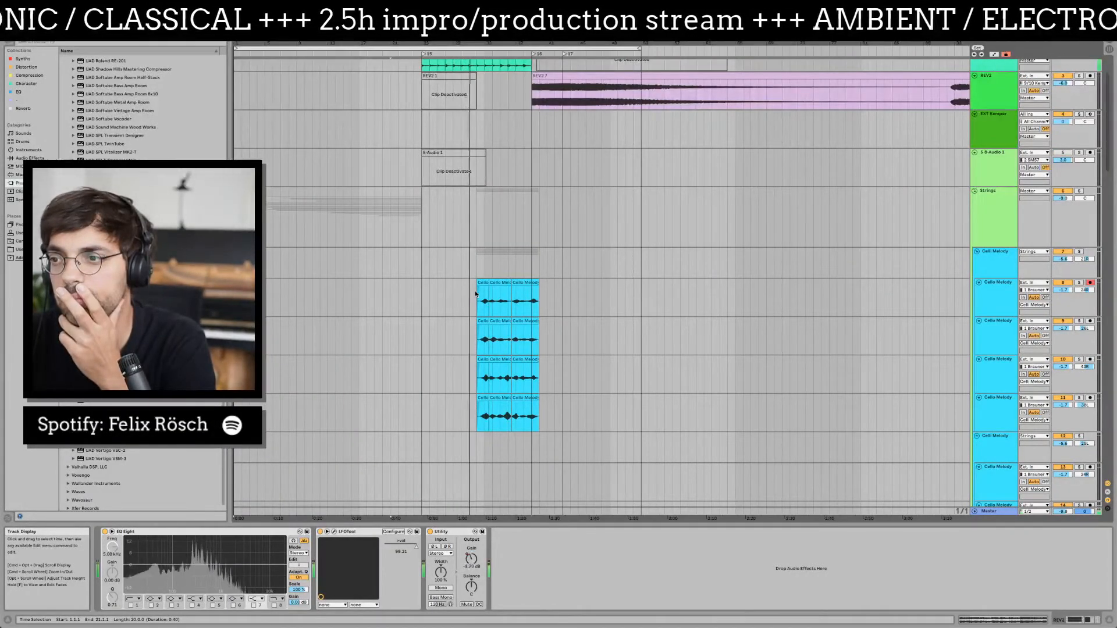
pyautogui.scroll(2, 478, 285)
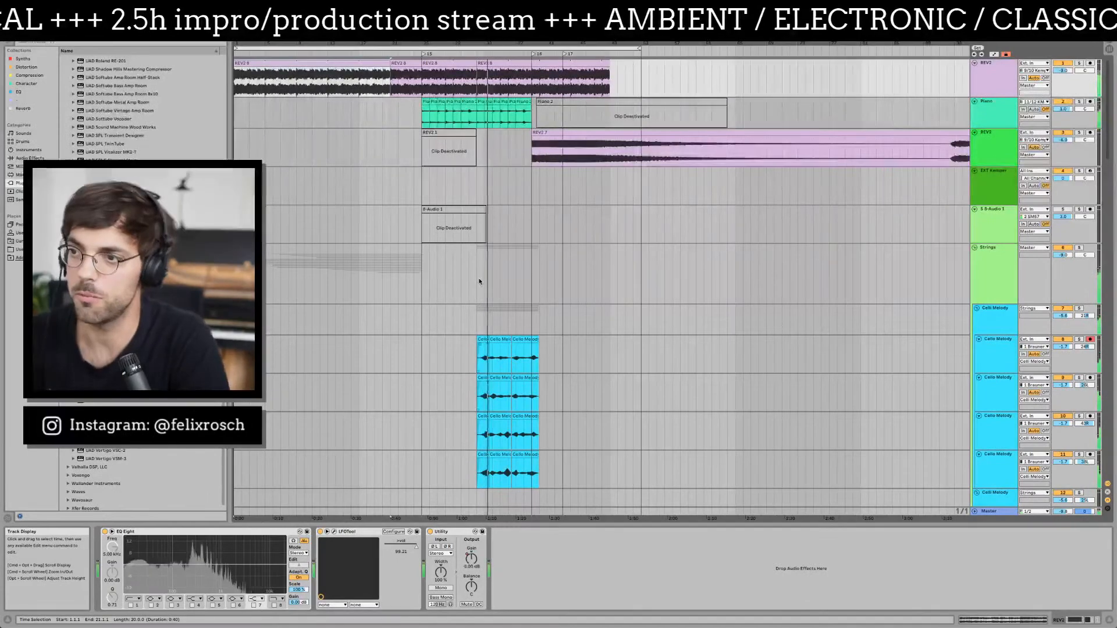
pyautogui.scroll(-3, 466, 358)
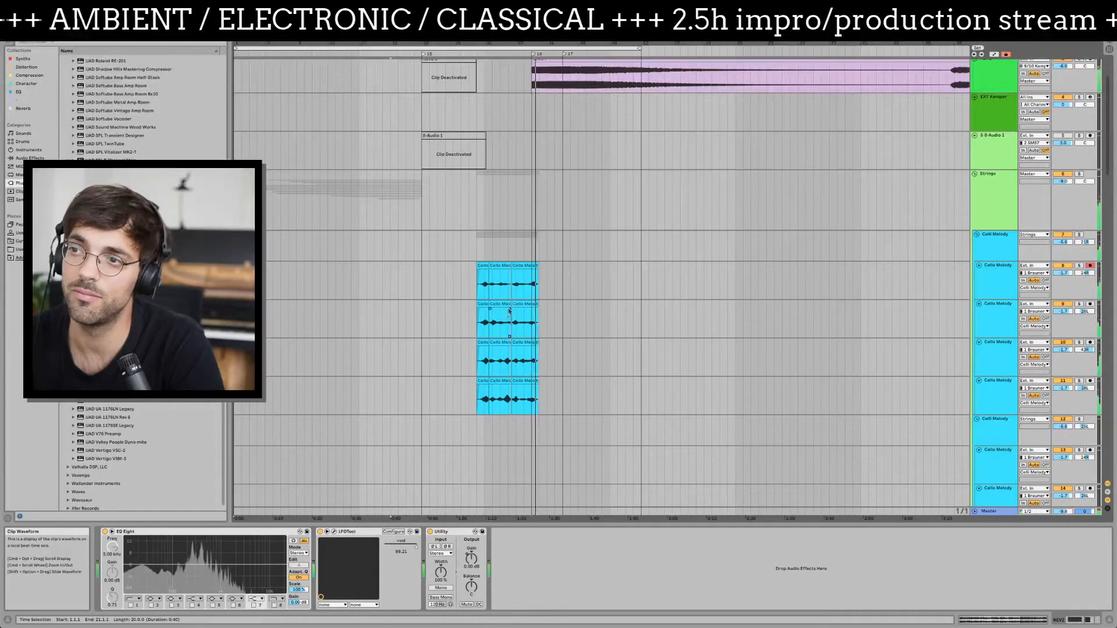
pyautogui.scroll(3, 523, 298)
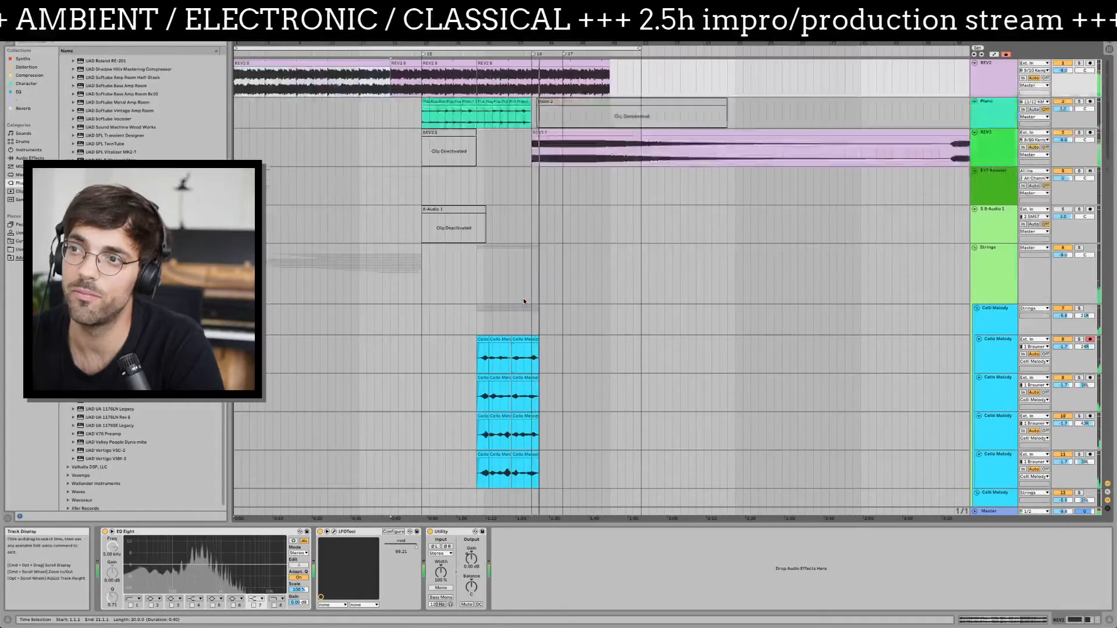
pyautogui.press('space')
# - Activate the 8-Audio 1 clip and deactivate it again
pyautogui.click(424, 274)
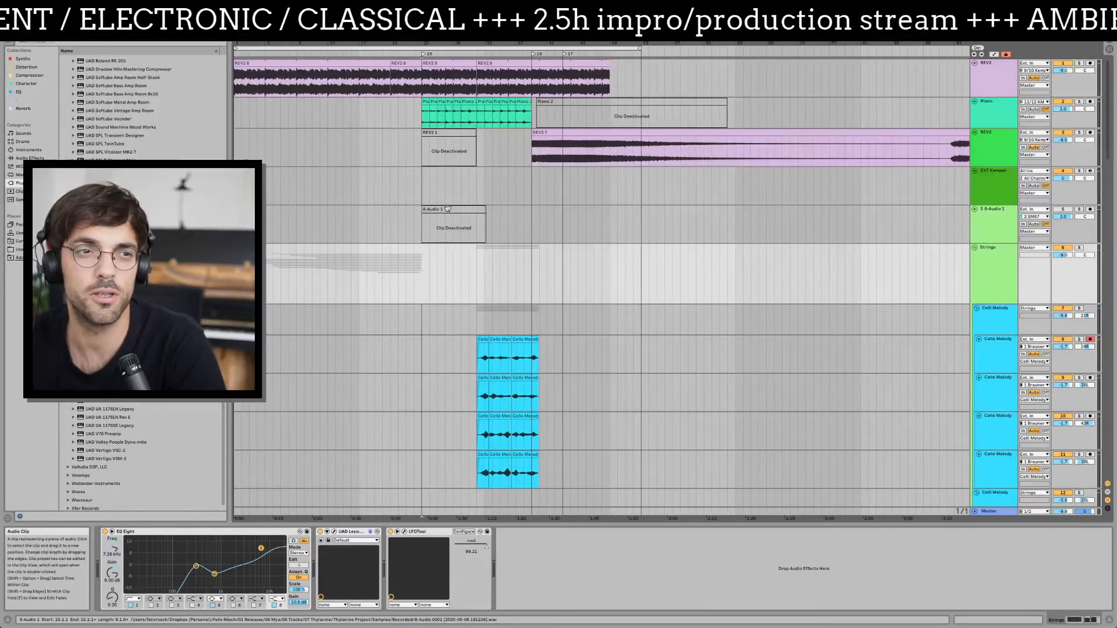
pyautogui.click(448, 207)
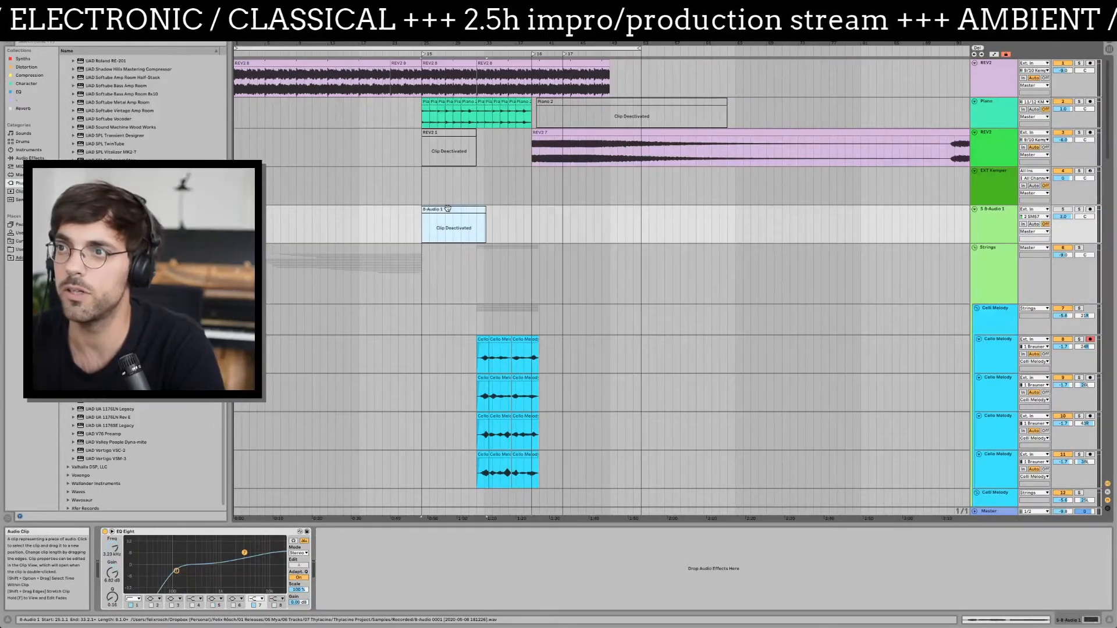
pyautogui.press('0')
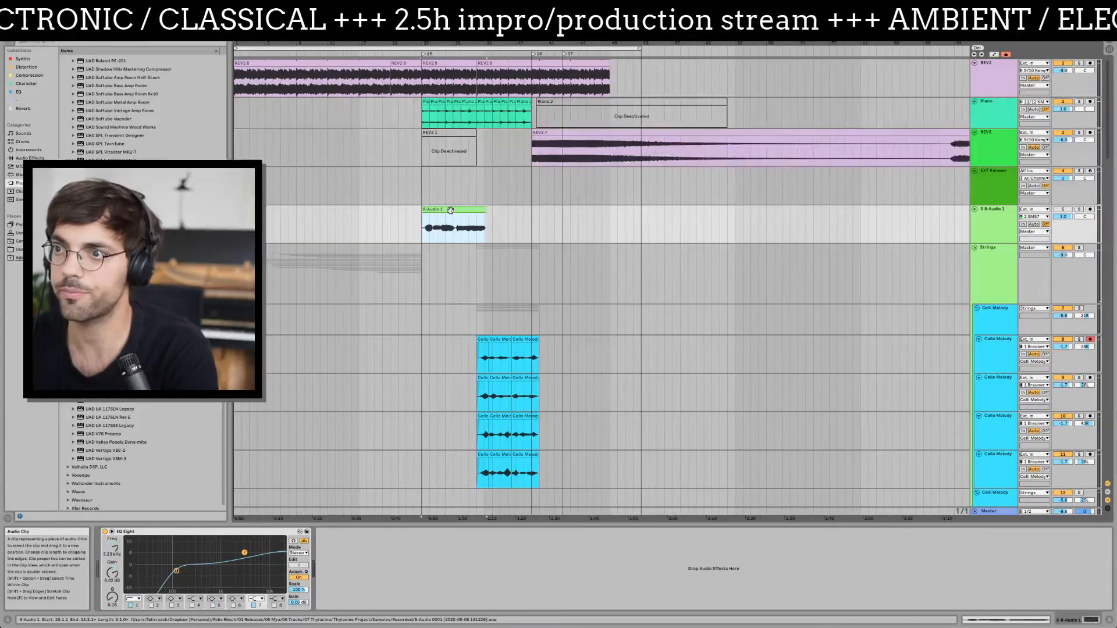
pyautogui.press('0')
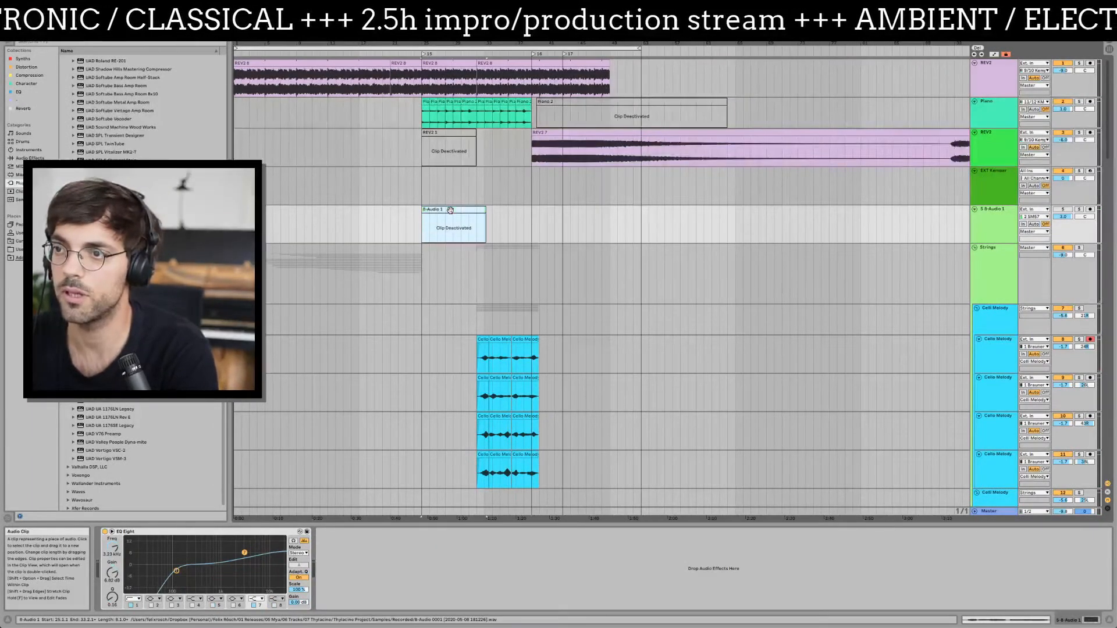
# - Play the arrangement from the start of the Cello Melody clips to hear the string melody
pyautogui.click(486, 340)
pyautogui.scroll(-3, 486, 339)
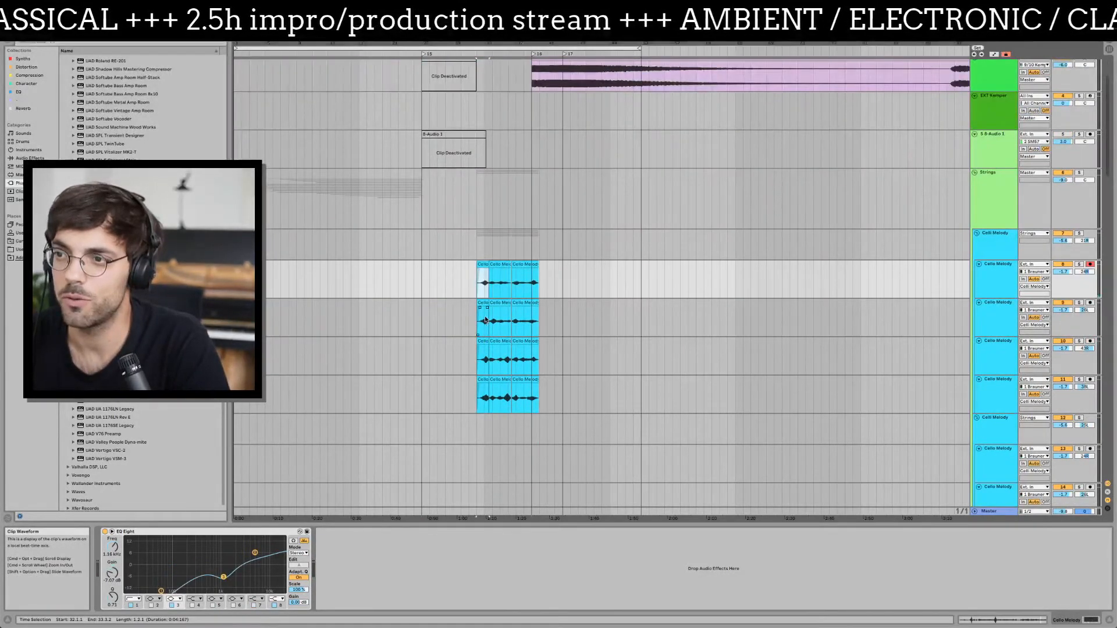
pyautogui.click(423, 204)
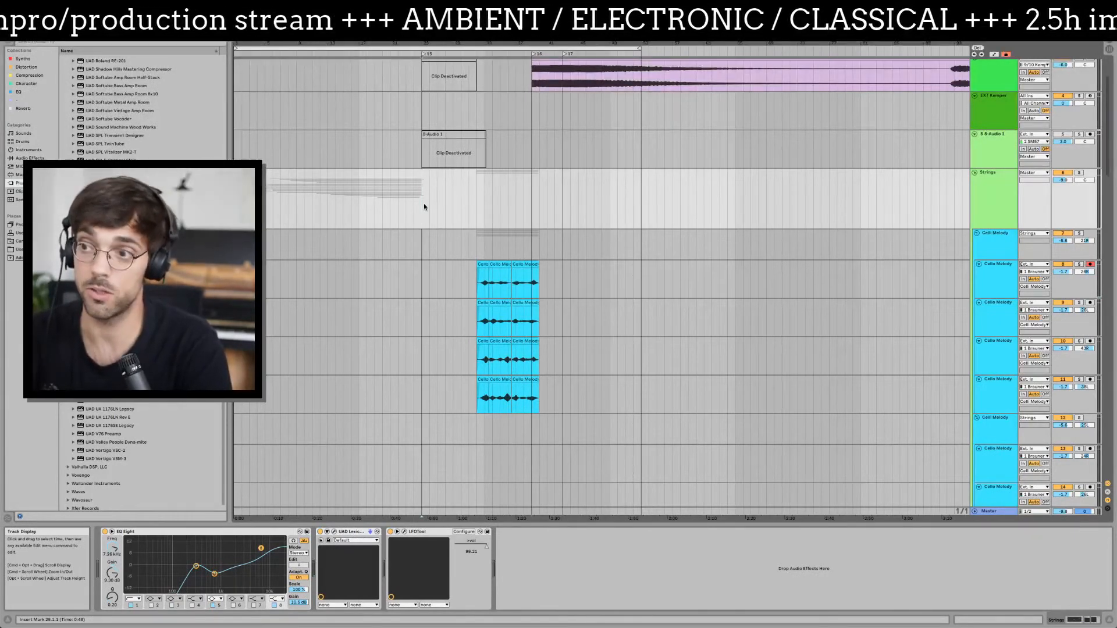
pyautogui.click(482, 283)
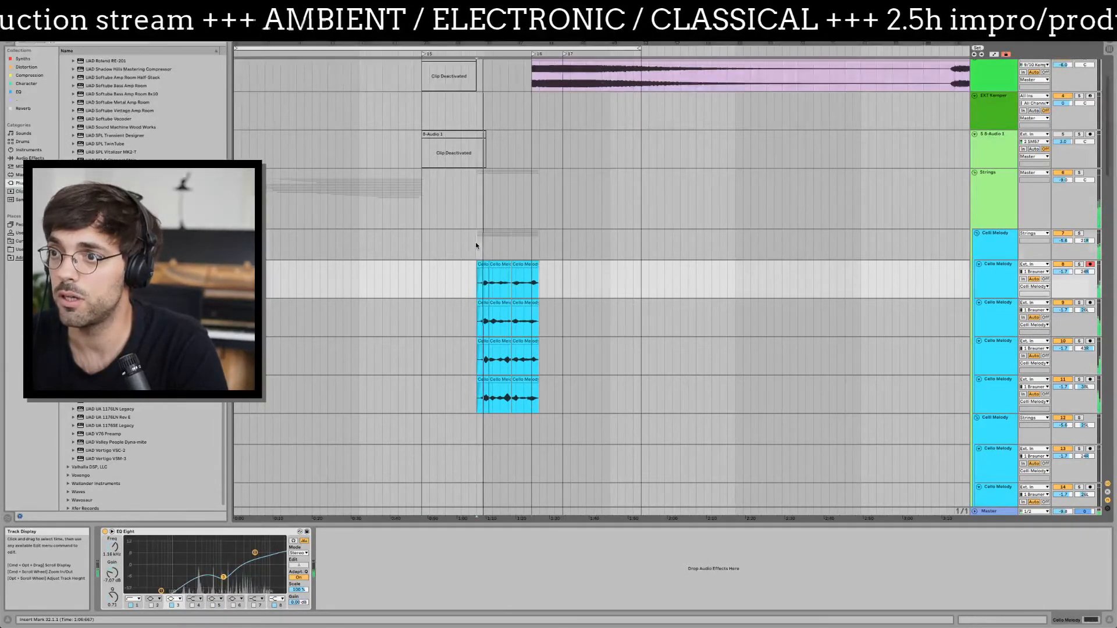
pyautogui.click(476, 246)
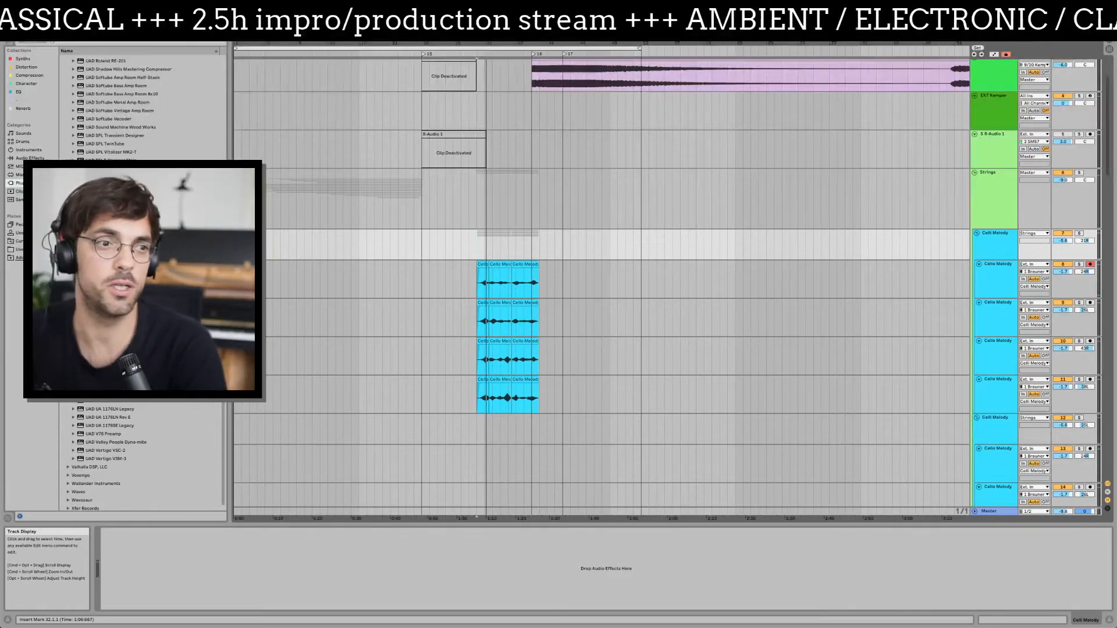
# - Switch to Finder and preview the Violoncello 2 strings melody PDF in the project's Dorico folder
pyautogui.press('super+Tab')
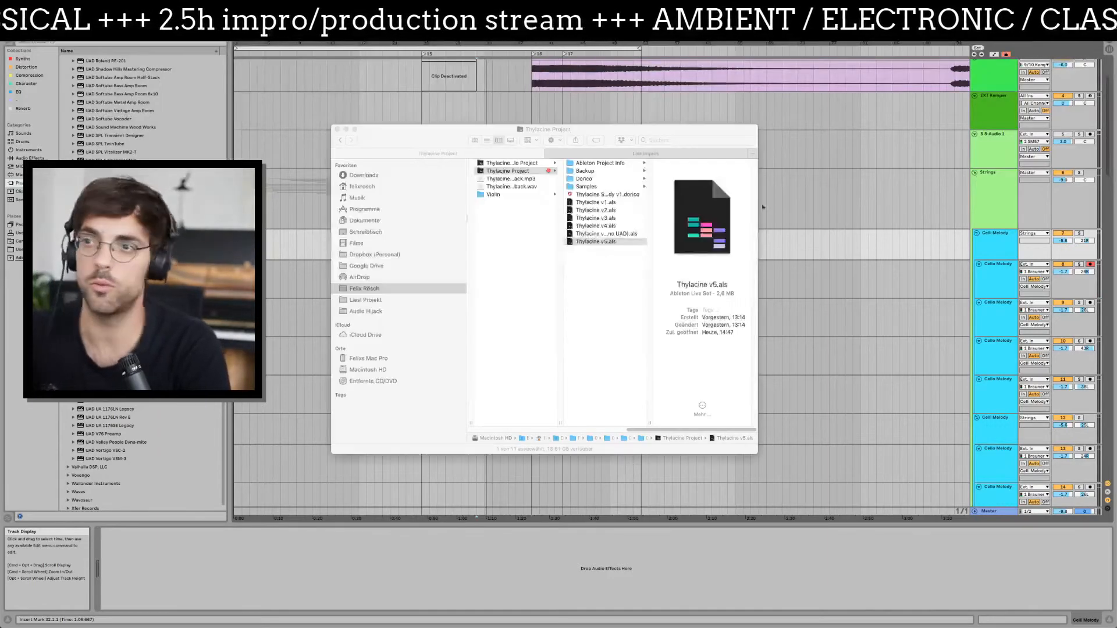
pyautogui.click(584, 179)
pyautogui.click(698, 194)
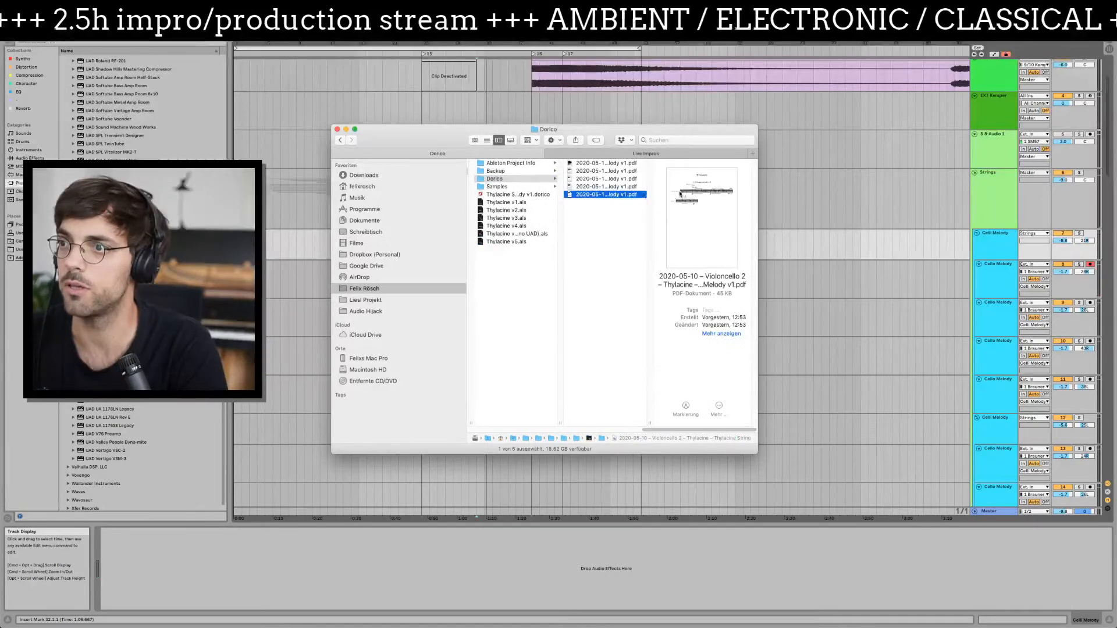
pyautogui.press('space')
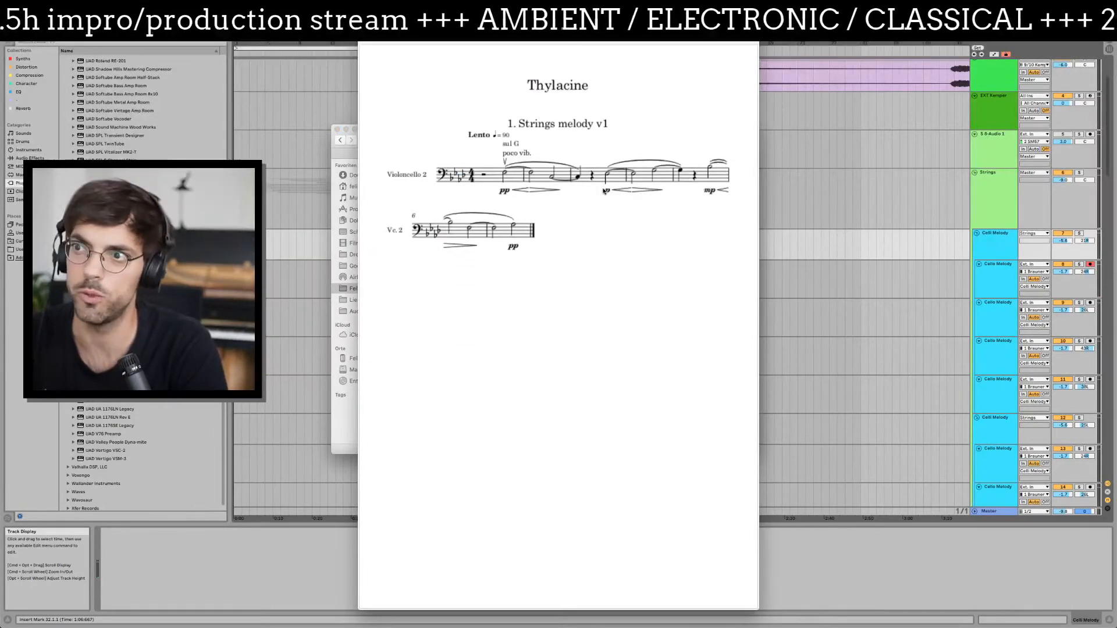
# - Examine the full strings melody score, return to the Violoncello 2 part and close the preview
pyautogui.press('Up')
pyautogui.press('Up')
pyautogui.press('Up')
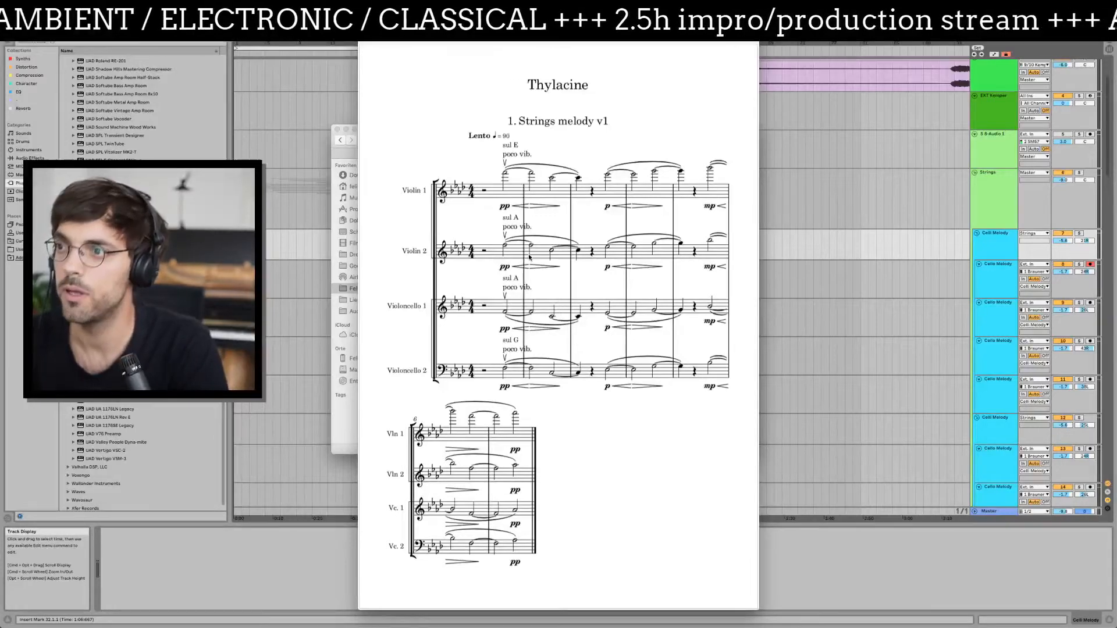
pyautogui.press('Down')
pyautogui.press('Down')
pyautogui.press('Down')
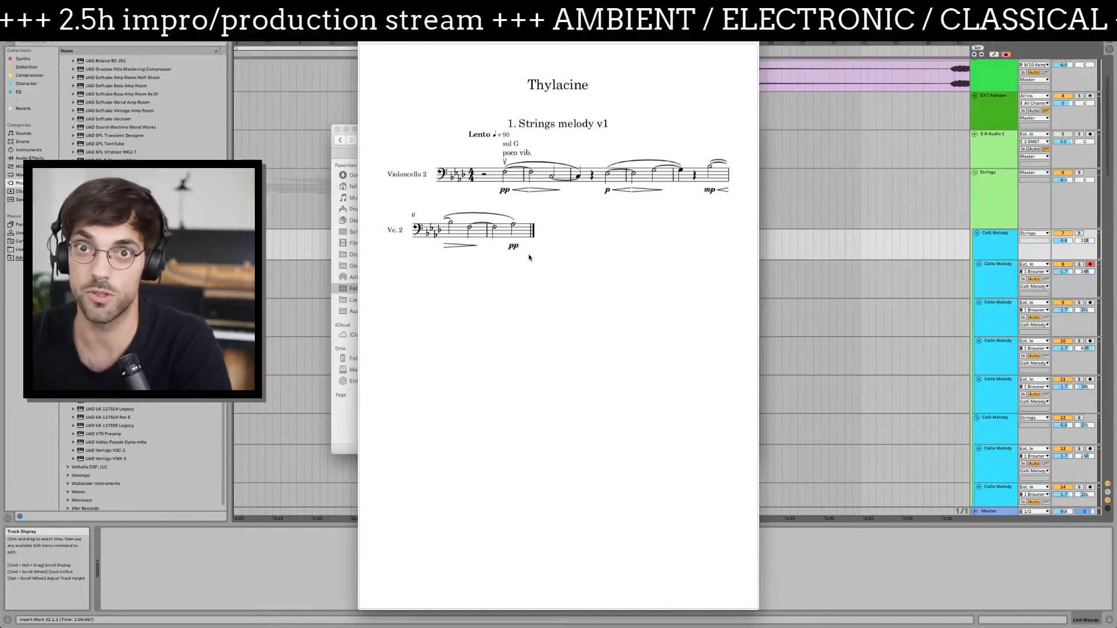
pyautogui.press('space')
# - Switch to Chrome, search Instagram for the cellist by first name and open the matching music profile
pyautogui.moveTo(207, 611)
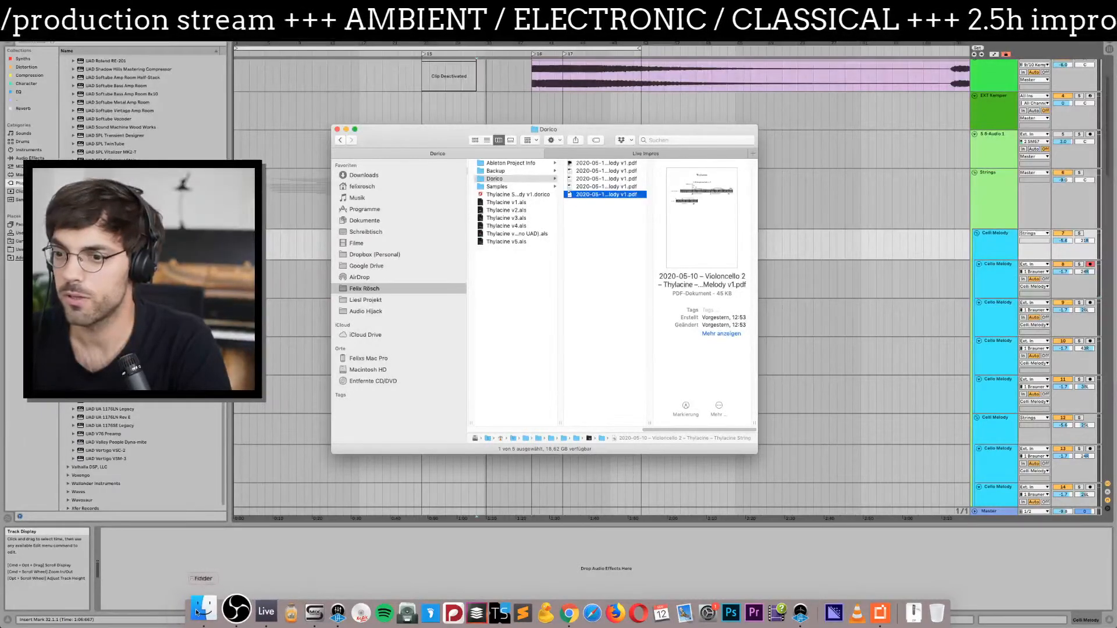
pyautogui.click(550, 611)
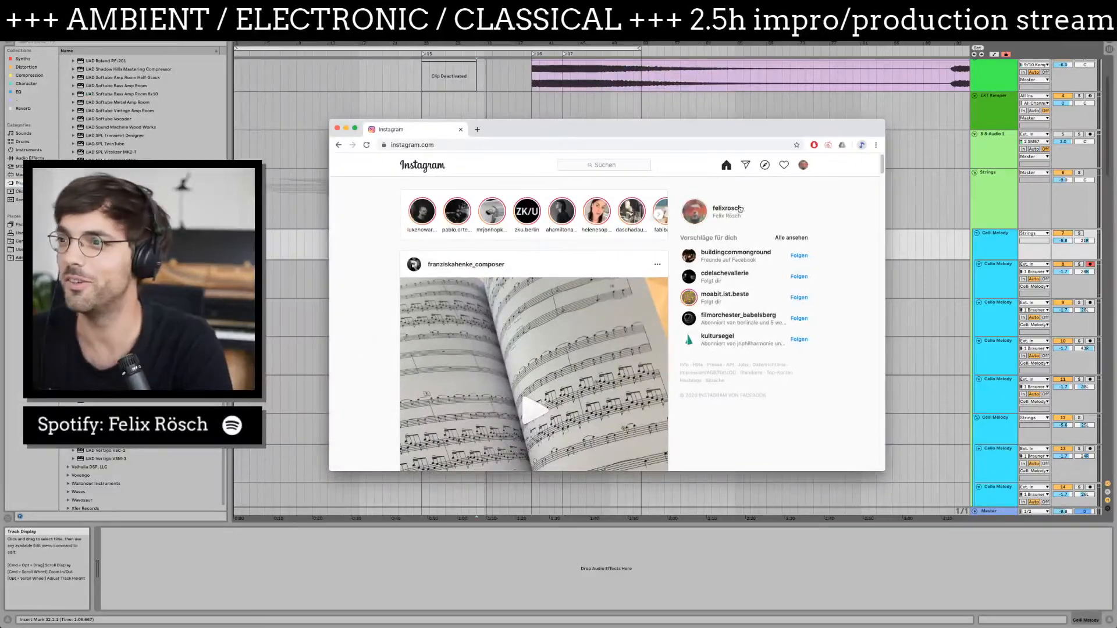
pyautogui.click(604, 167)
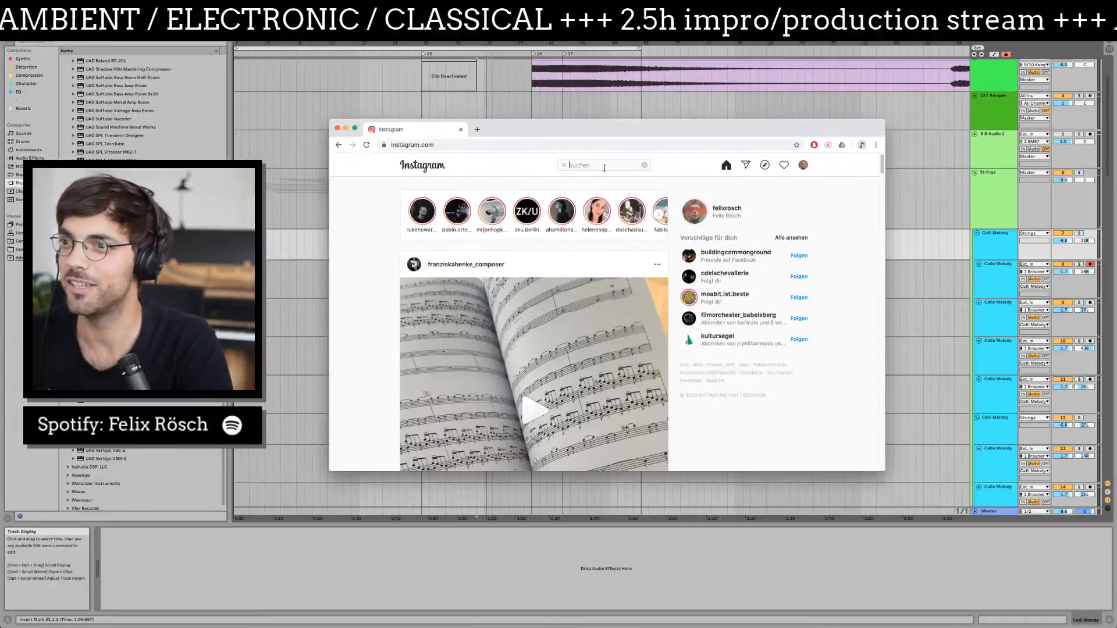
pyautogui.write('pablo')
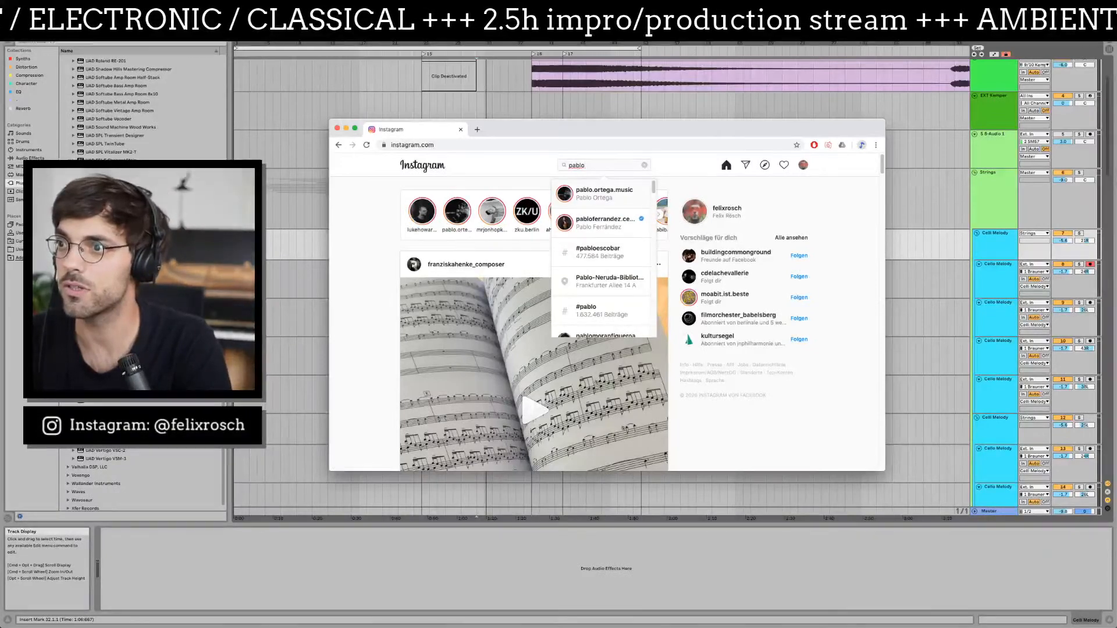
pyautogui.press('Return')
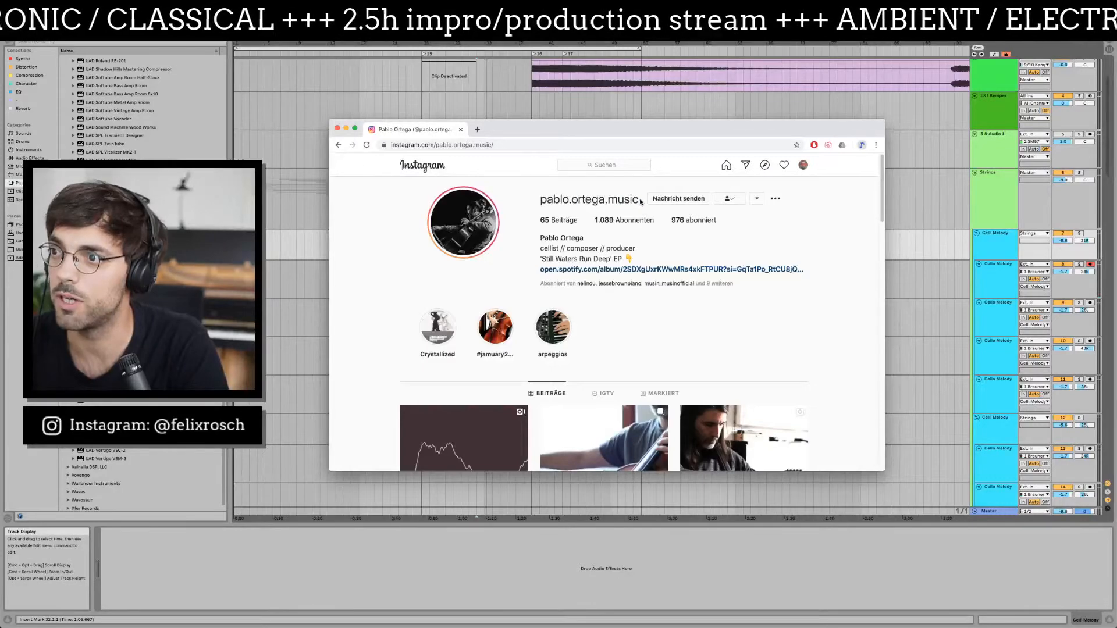
# - Highlight the profile's account name, look through the posts and move the browser window off the screen
pyautogui.moveTo(536, 203); pyautogui.dragTo(639, 201)
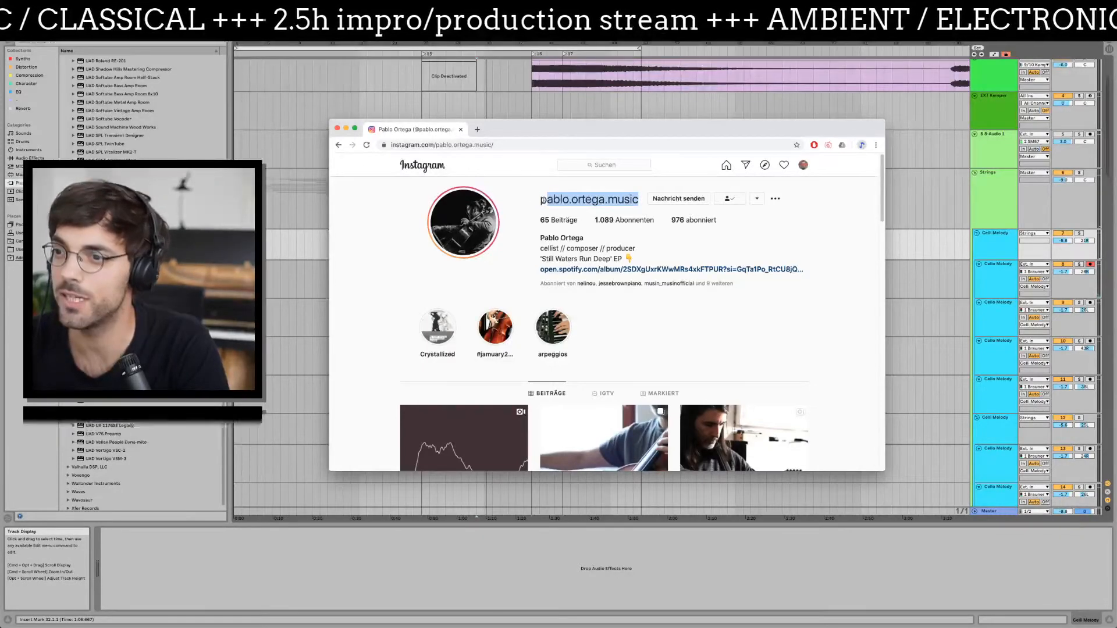
pyautogui.scroll(-1, 368, 305)
pyautogui.scroll(-5, 368, 305)
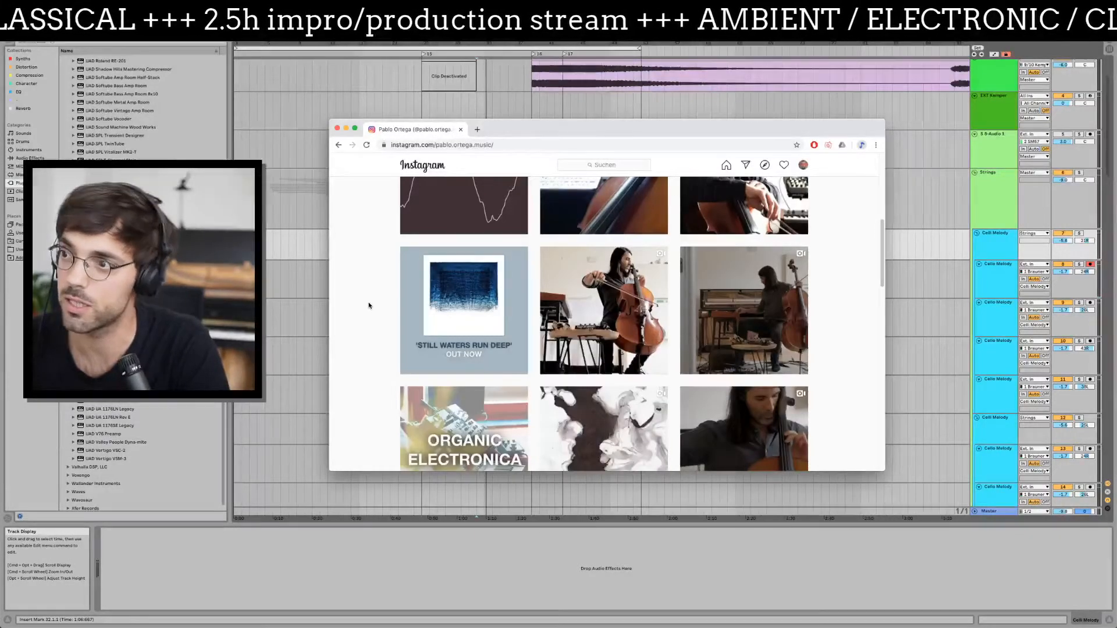
pyautogui.scroll(5, 368, 306)
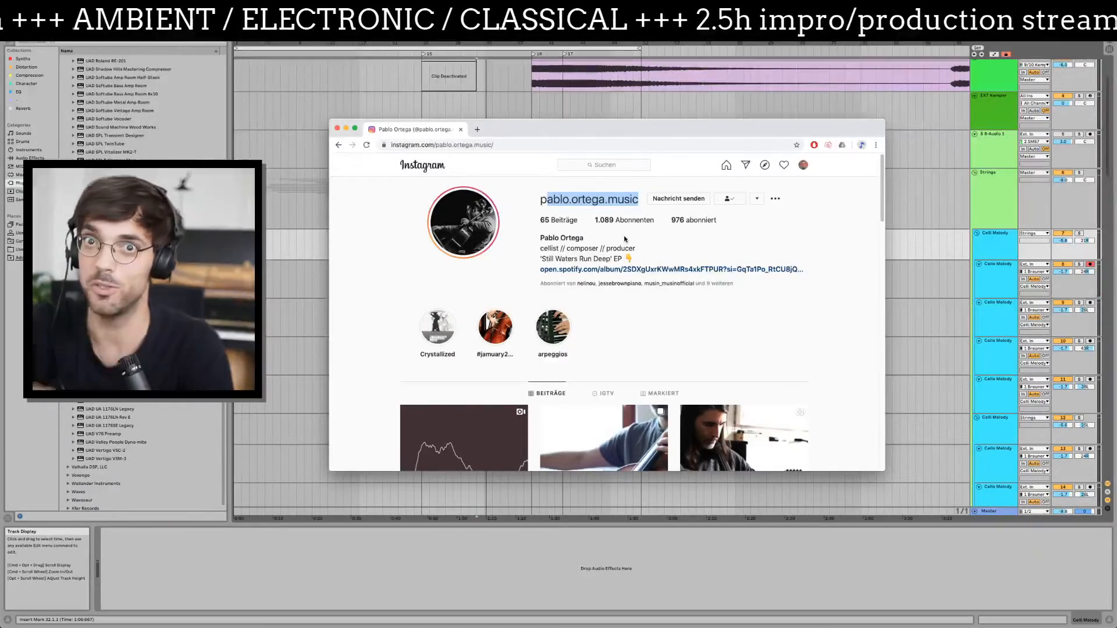
pyautogui.moveTo(657, 131); pyautogui.dragTo(0, 127)
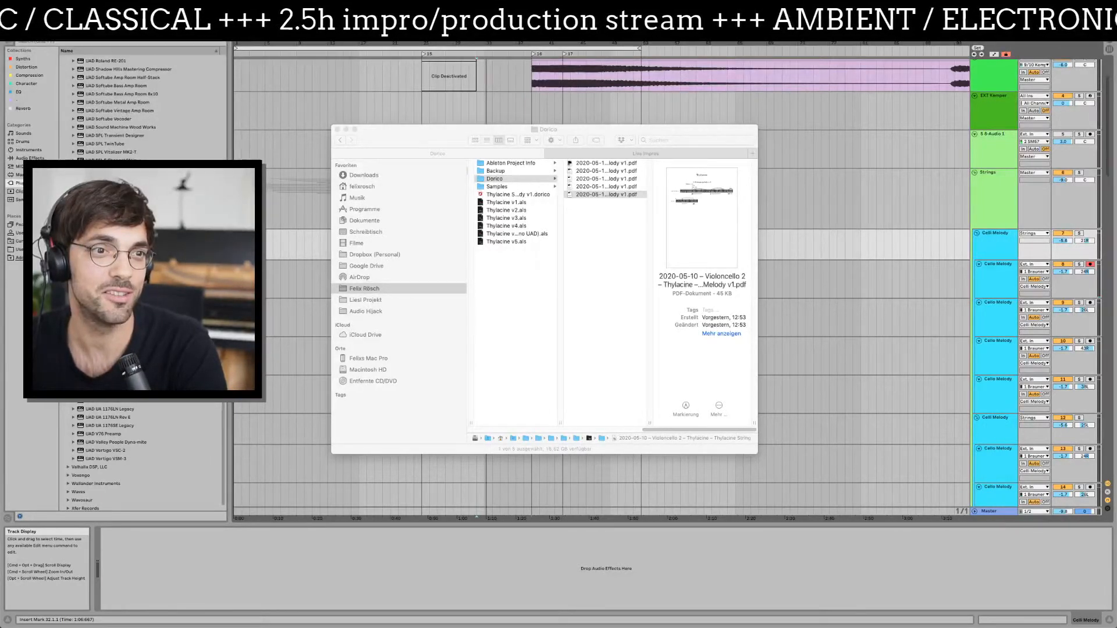
# - Switch to Finder and open the Thylacine Cello Project folder beside the main Thylacine project
pyautogui.click(434, 152)
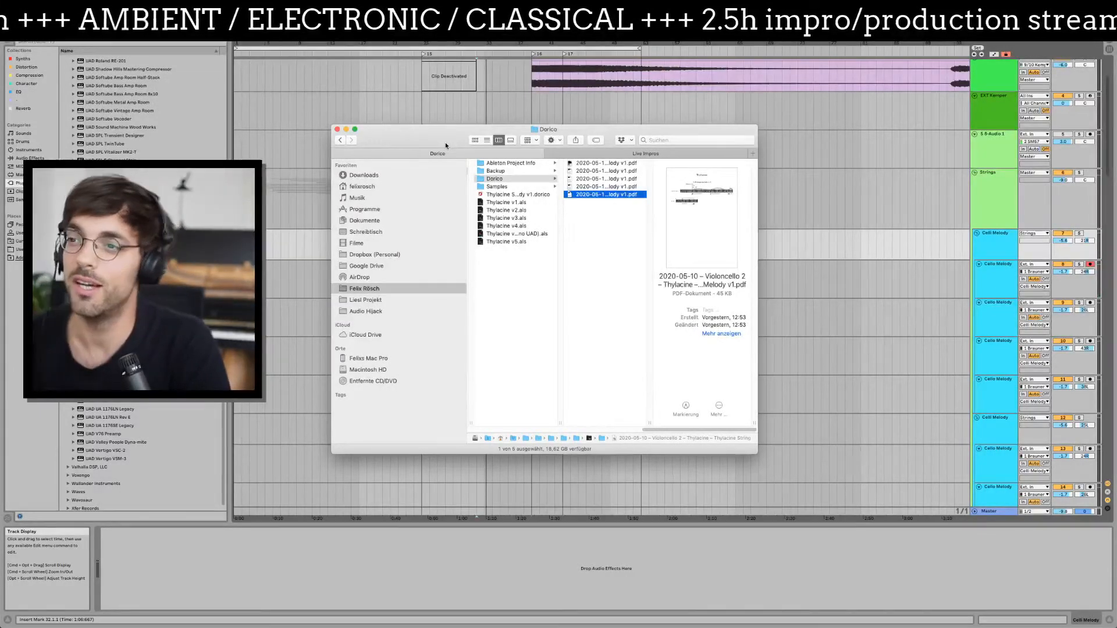
pyautogui.moveTo(451, 140); pyautogui.dragTo(451, 138)
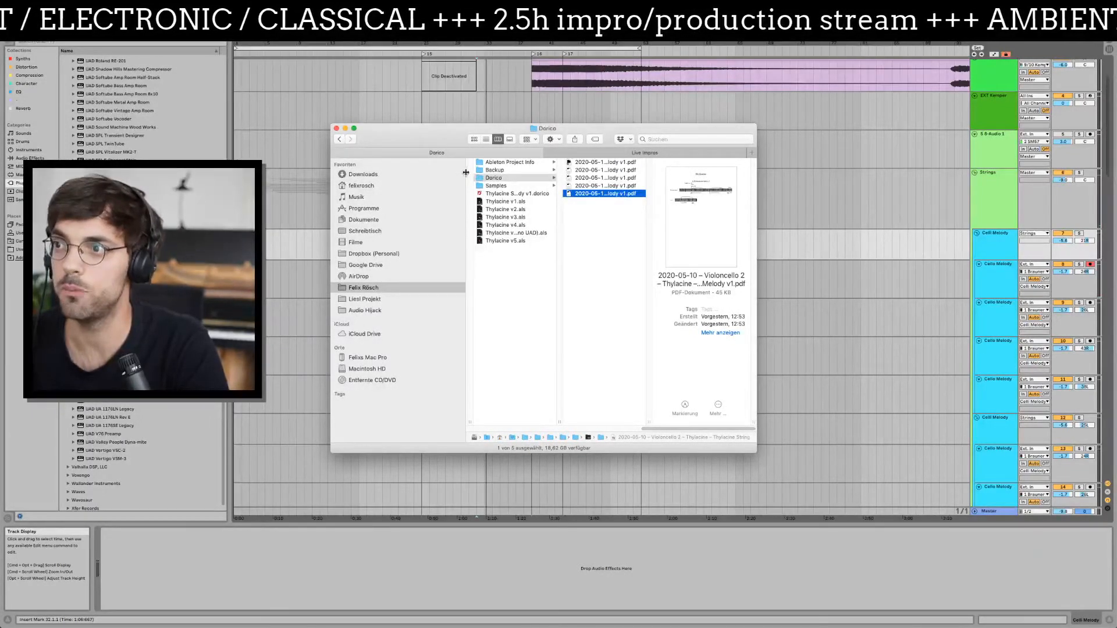
pyautogui.click(512, 185)
pyautogui.click(510, 178)
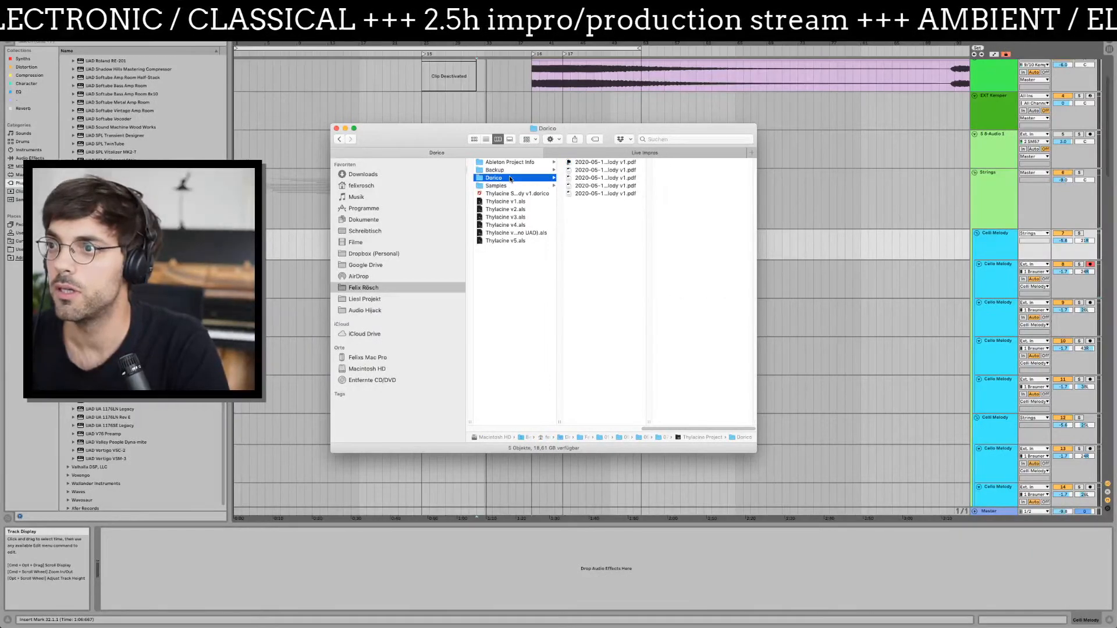
pyautogui.click(340, 141)
pyautogui.click(527, 163)
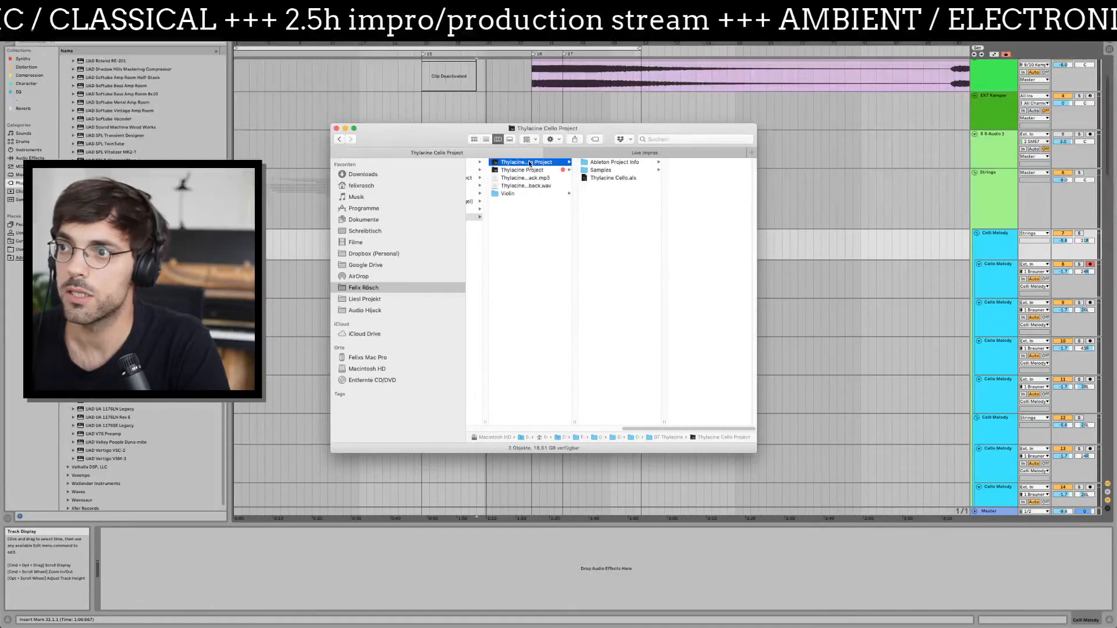
# - Insert the tracks of Thylacine Cello.als from Finder into the Thylacine arrangement above the Strings group
pyautogui.click(594, 178)
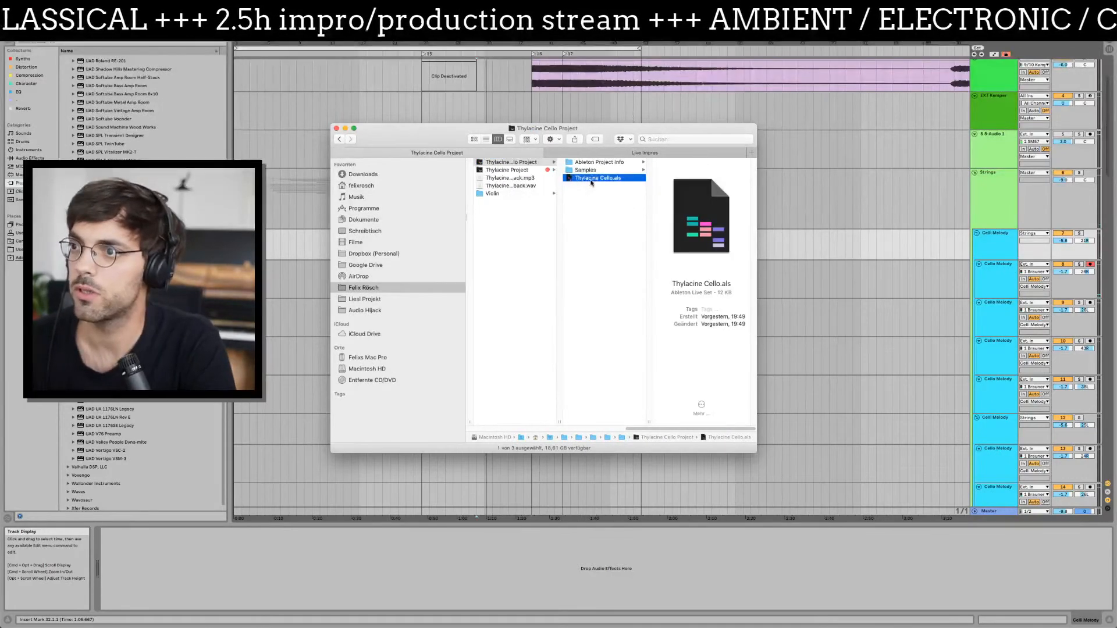
pyautogui.moveTo(593, 179); pyautogui.dragTo(989, 175)
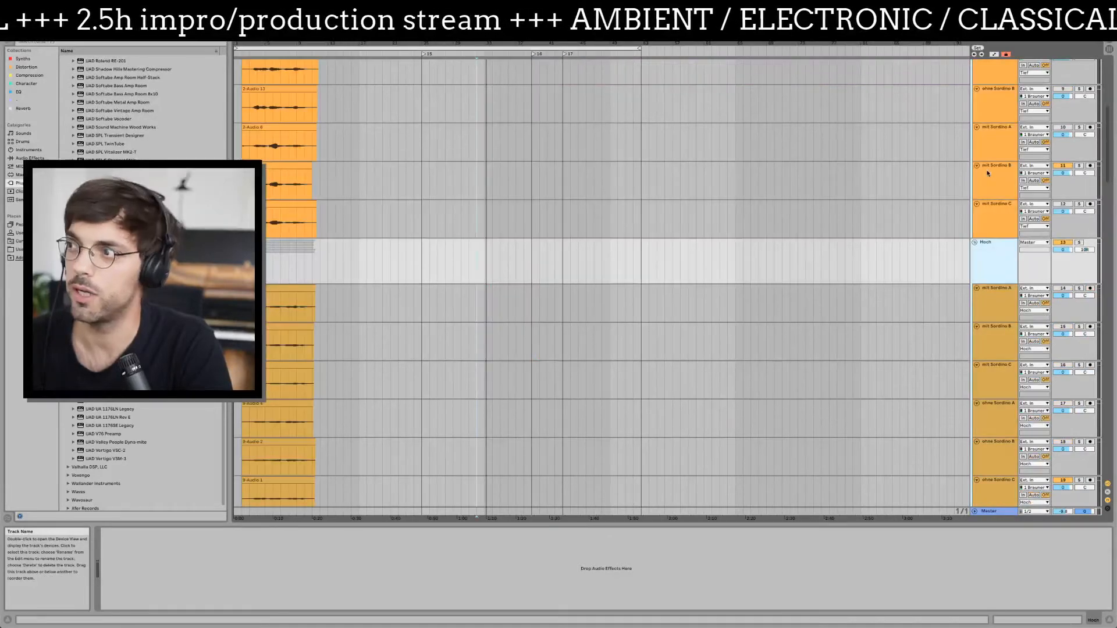
pyautogui.scroll(6, 361, 200)
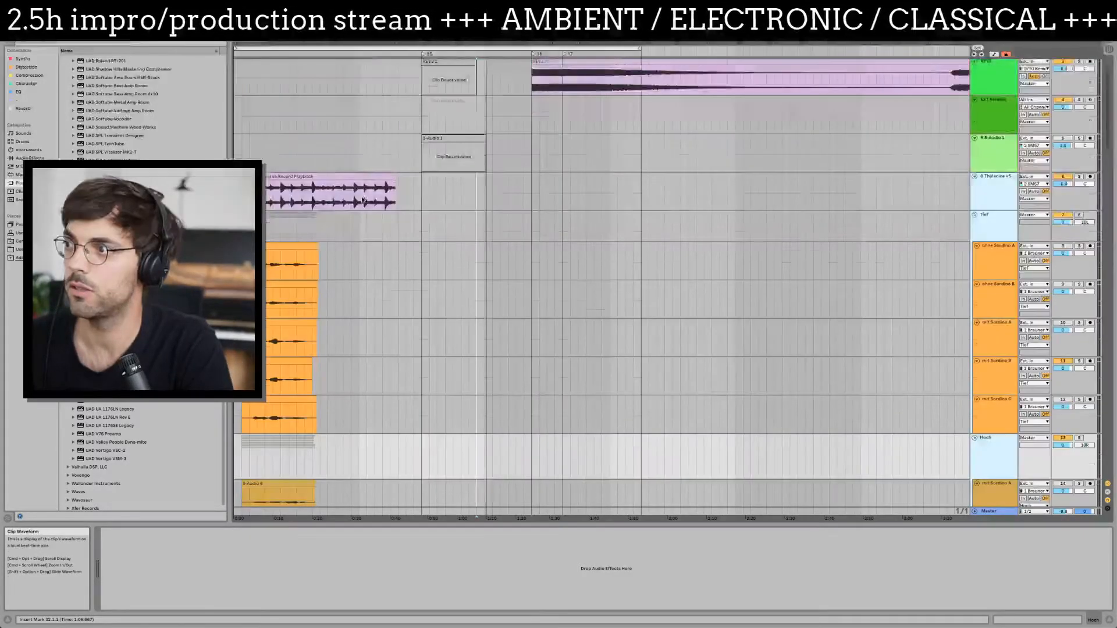
pyautogui.moveTo(338, 45); pyautogui.dragTo(326, 11)
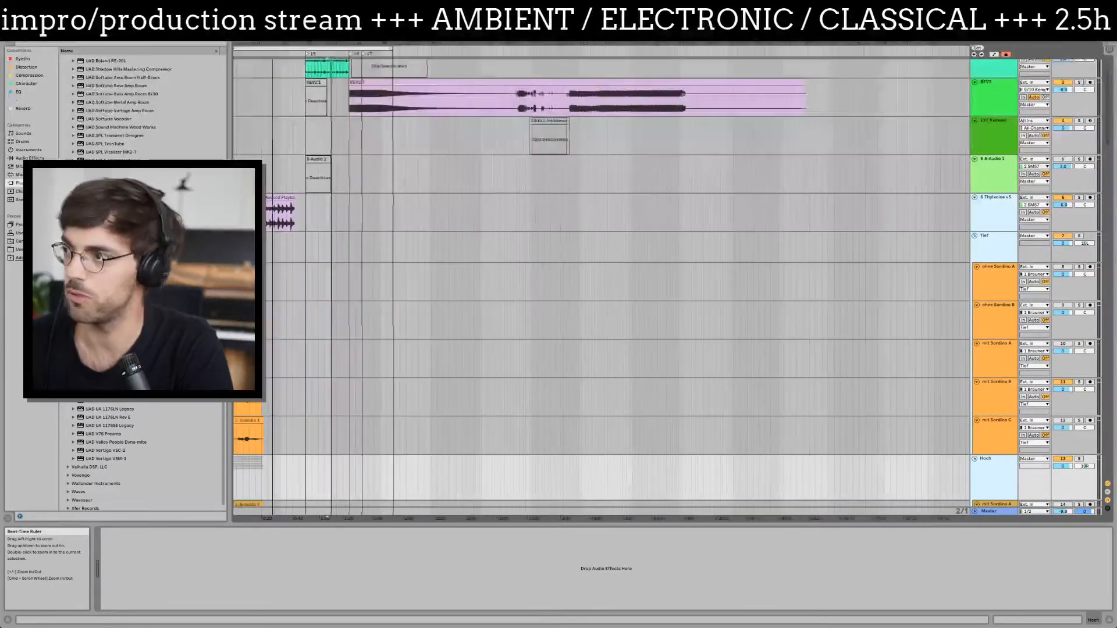
# - Look through the imported playback track and the Tief and Hoch cello groups across the arrangement
pyautogui.click(1000, 220)
pyautogui.click(955, 245)
pyautogui.scroll(-7, 954, 245)
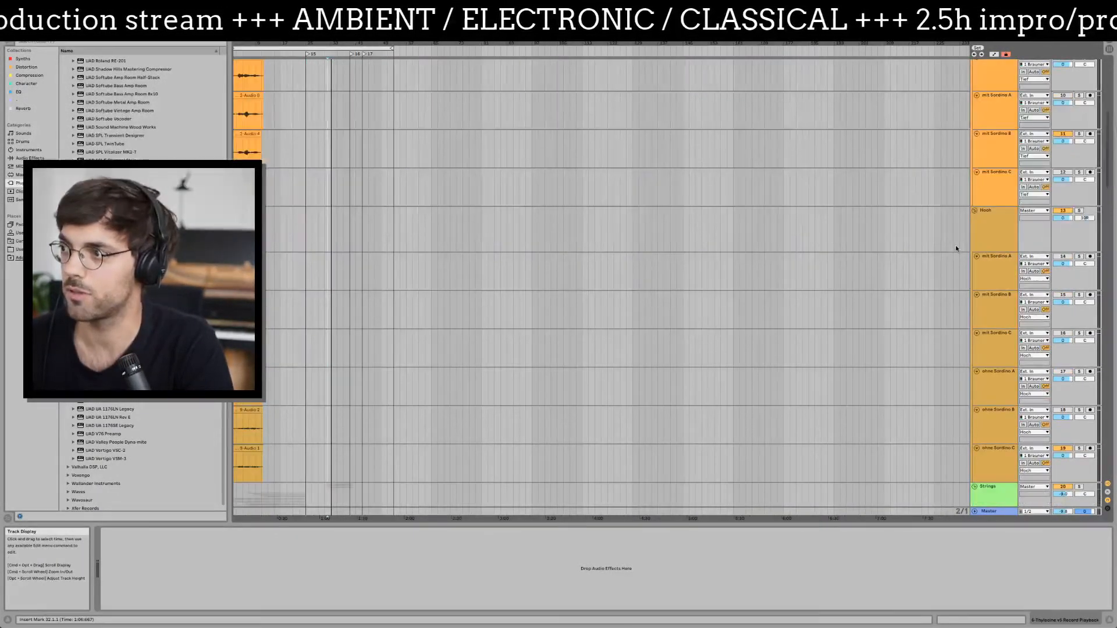
pyautogui.click(956, 246)
pyautogui.scroll(7, 826, 296)
pyautogui.scroll(1, 829, 296)
pyautogui.moveTo(373, 44); pyautogui.dragTo(372, 18)
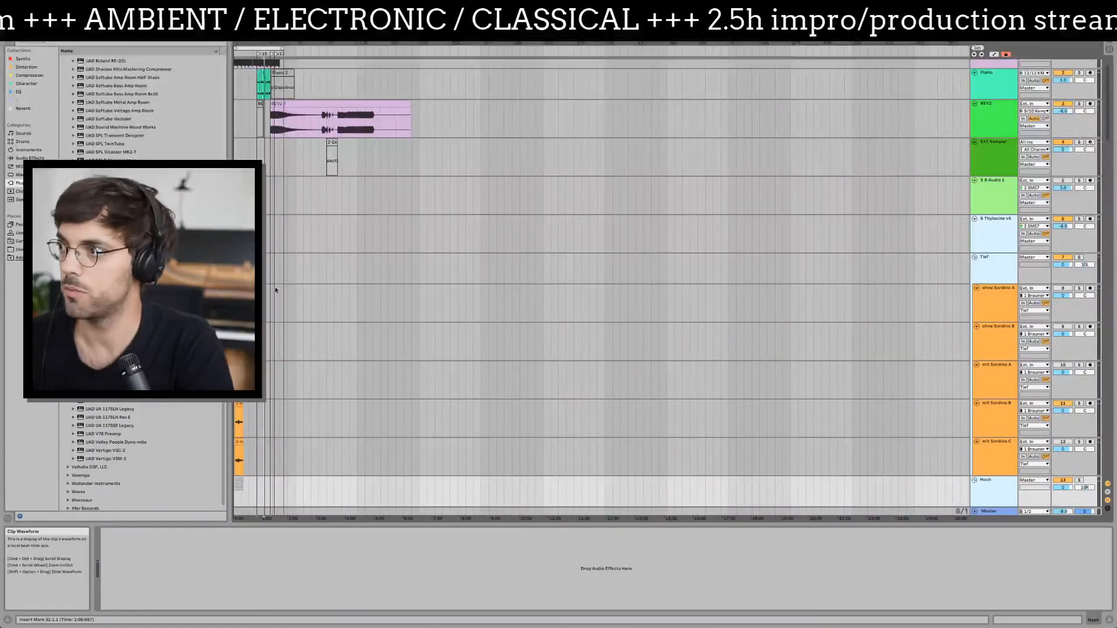
# - Select the first 72 bars of the imported playback and cello tracks and try moving them to bar 353
pyautogui.moveTo(382, 230); pyautogui.dragTo(306, 239)
pyautogui.scroll(-5, 308, 250)
pyautogui.scroll(-4, 307, 250)
pyautogui.keyDown('shift'); pyautogui.click(240, 343); pyautogui.keyUp('shift')
pyautogui.scroll(2, 317, 270)
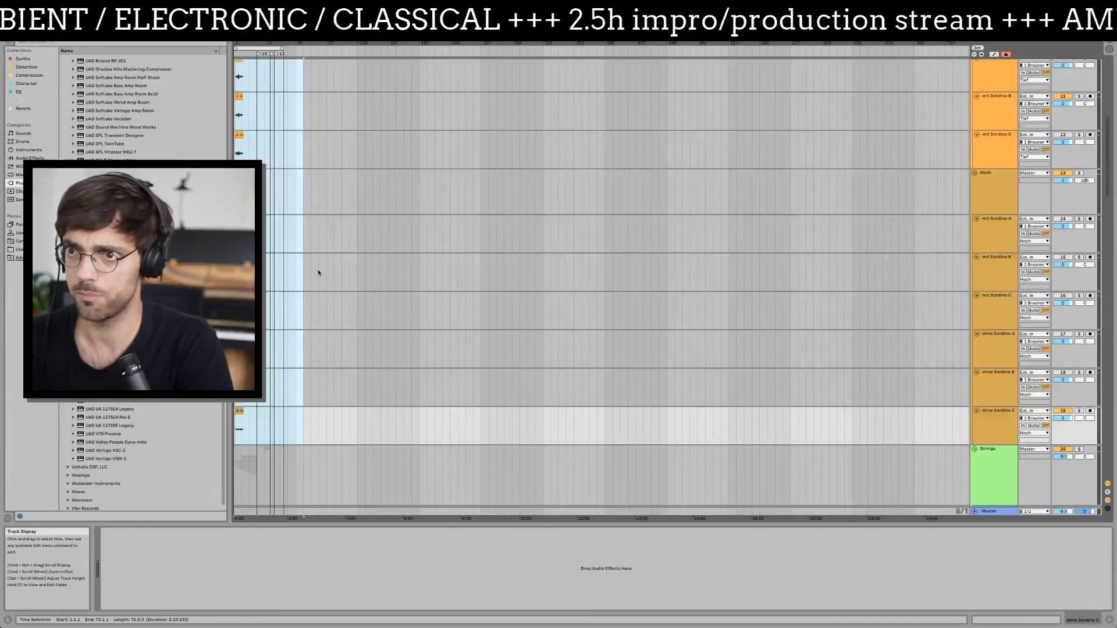
pyautogui.scroll(5, 317, 270)
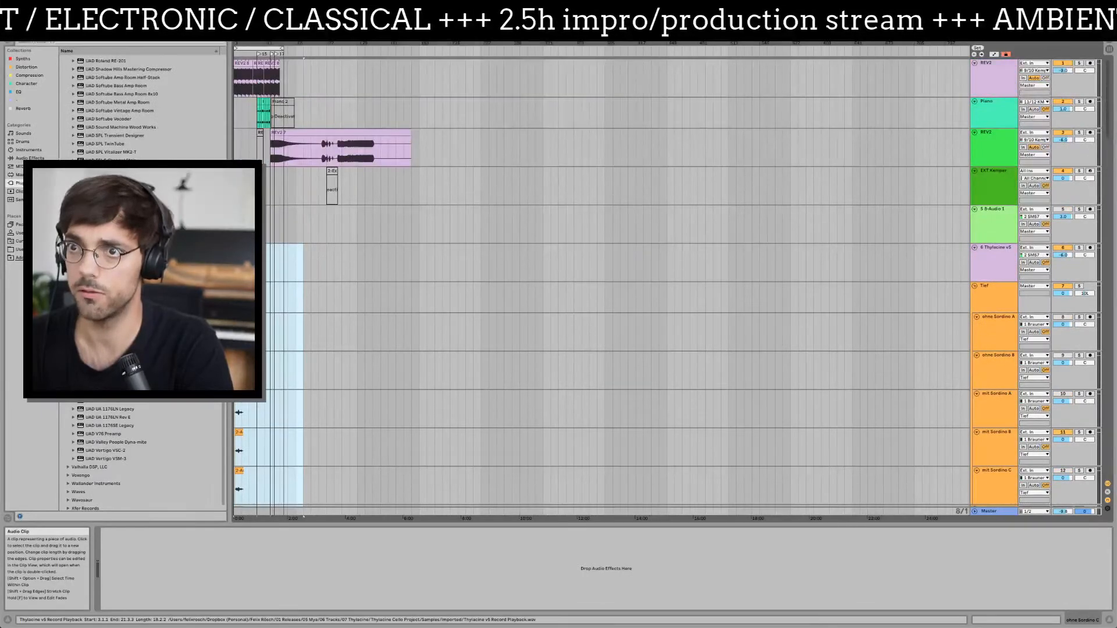
pyautogui.moveTo(240, 285); pyautogui.dragTo(580, 246)
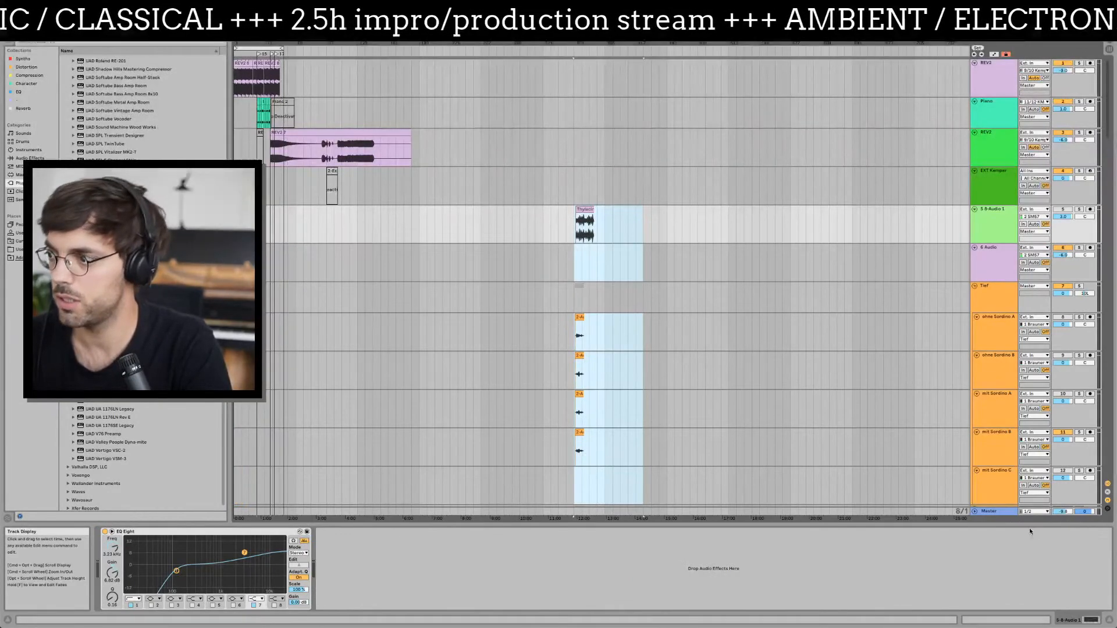
# - Show the automation lanes and lower the master song tempo envelope just before the moved clips
pyautogui.click(975, 511)
pyautogui.press('a')
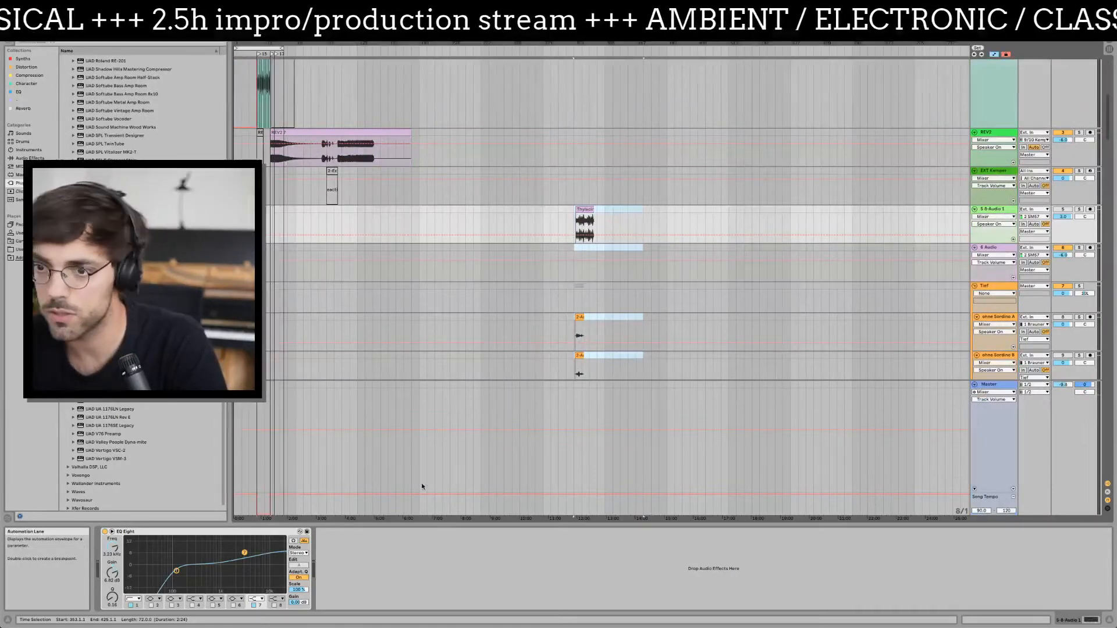
pyautogui.moveTo(555, 494); pyautogui.dragTo(559, 510)
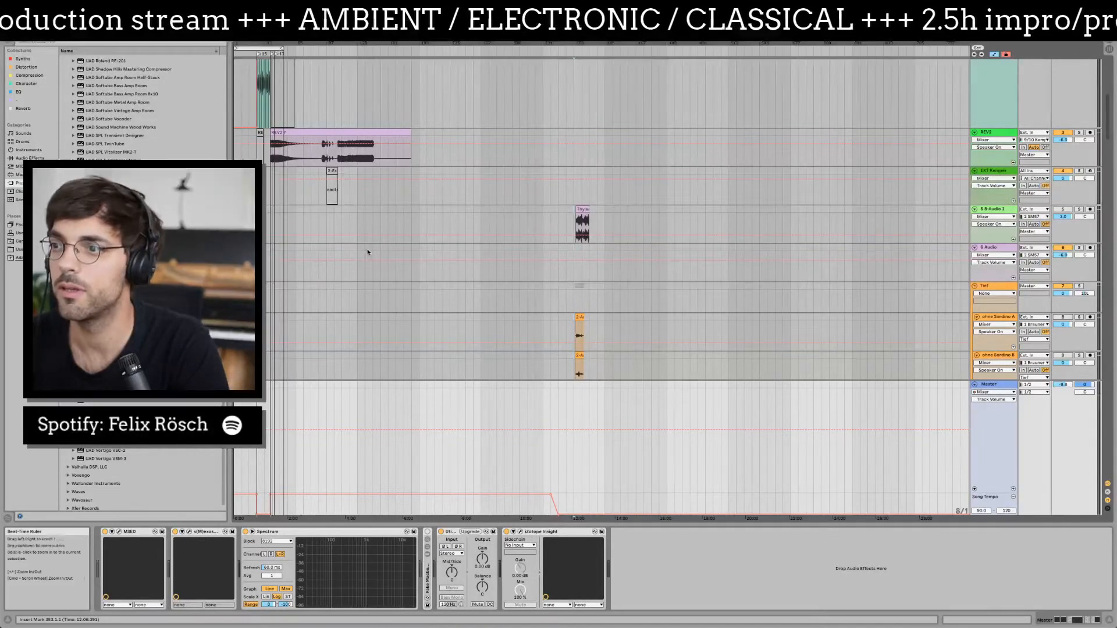
# - Check the imported tracks at the arrangement start and undo the tempo edit and the clip move
pyautogui.scroll(-3, 355, 259)
pyautogui.click(280, 264)
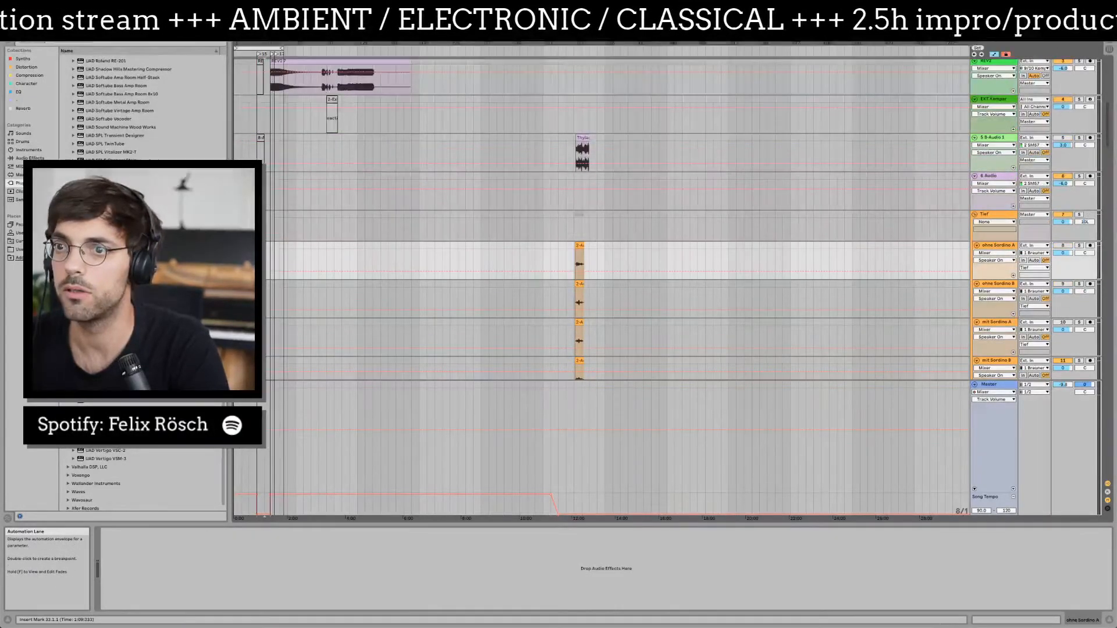
pyautogui.moveTo(256, 44)
pyautogui.mouseDown()
pyautogui.moveTo(256, 109)
pyautogui.moveTo(256, 62)
pyautogui.mouseUp()
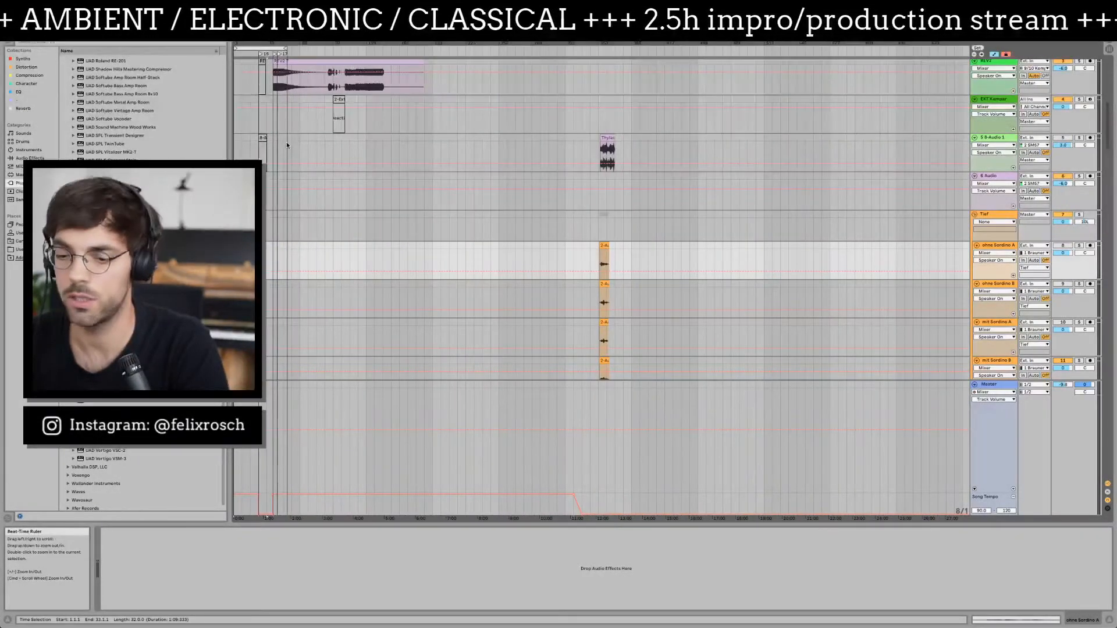
pyautogui.press('super+z')
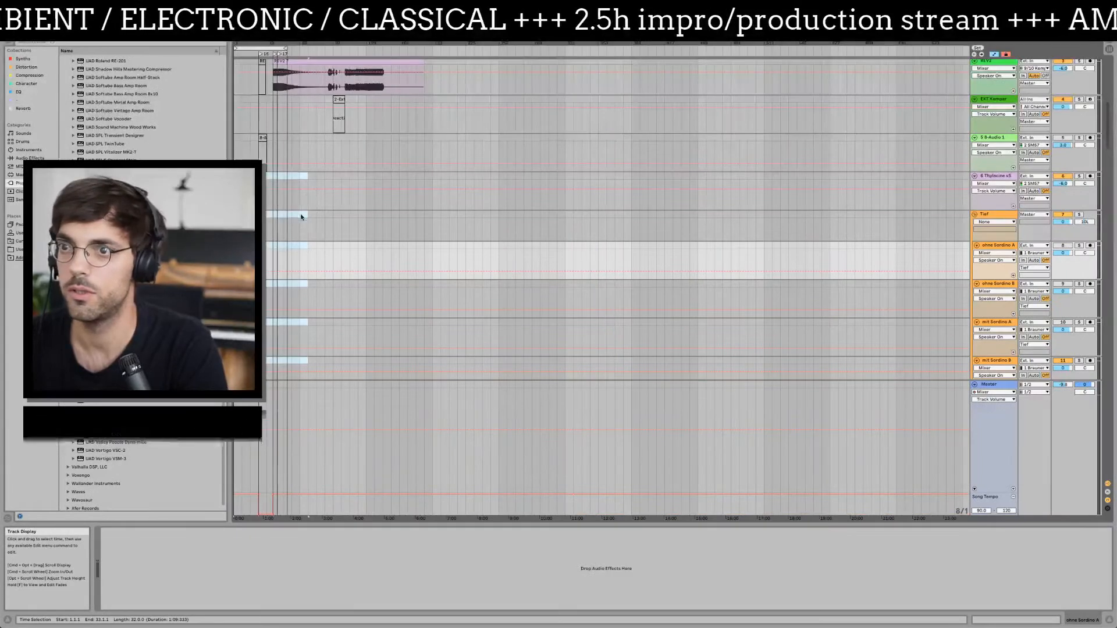
# - Select the first 88 bars of the imported playback and cello tracks and move them to bar 257 on the same tracks
pyautogui.click(324, 181)
pyautogui.scroll(-10, 305, 255)
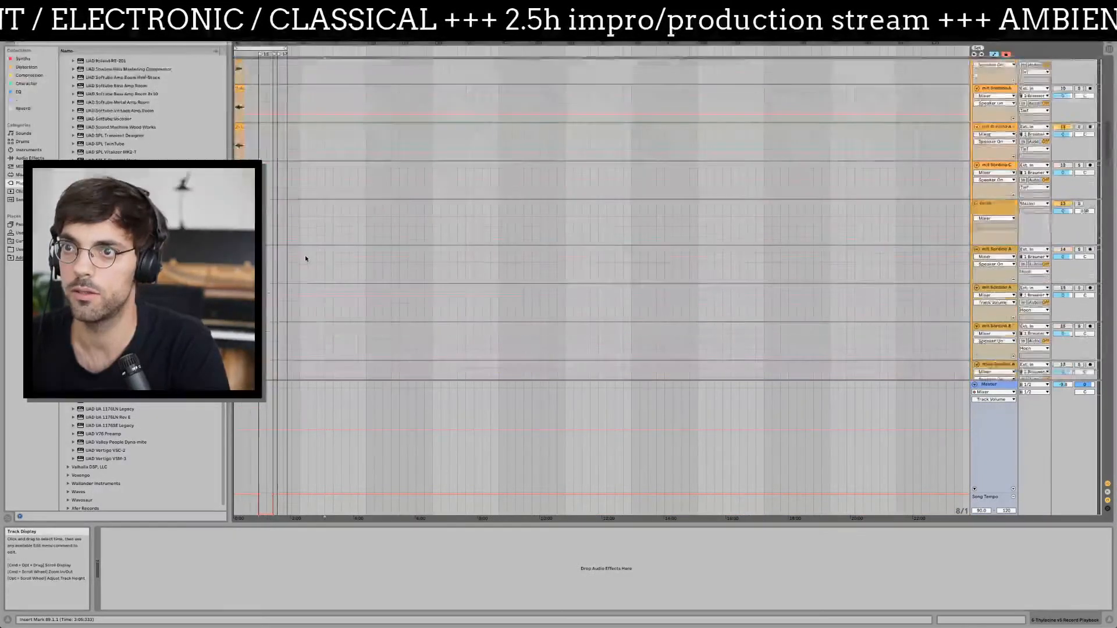
pyautogui.scroll(-5, 305, 259)
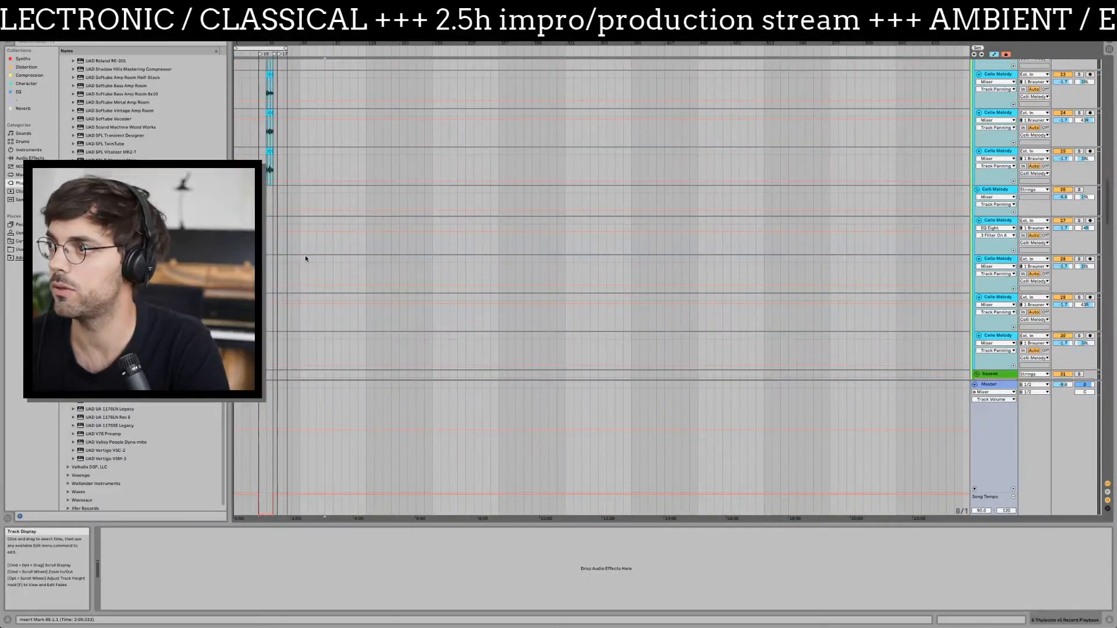
pyautogui.scroll(10, 305, 258)
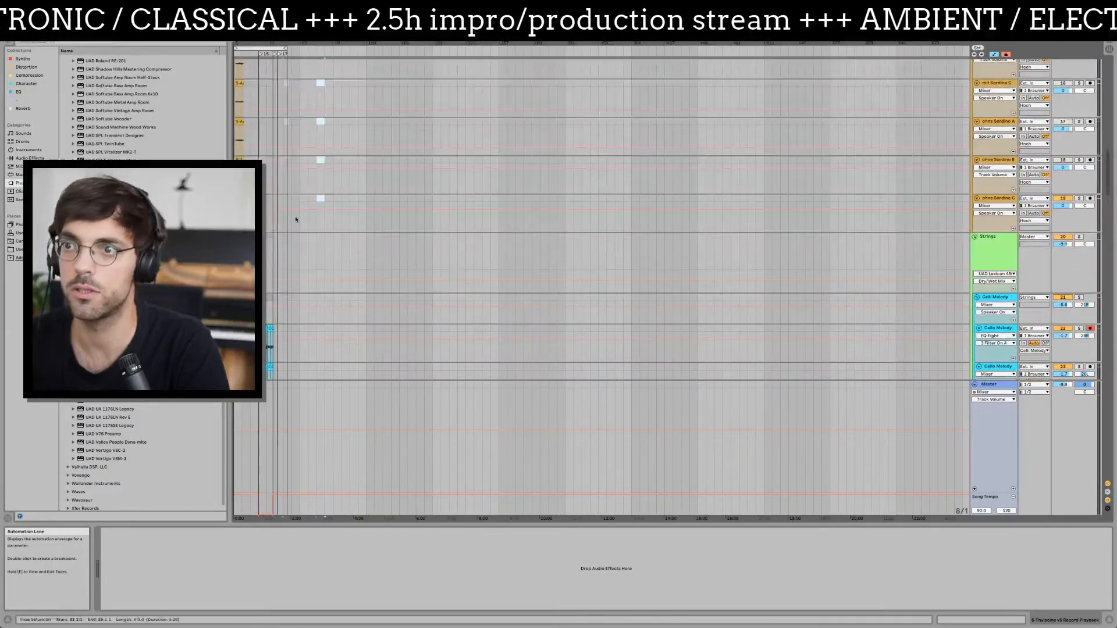
pyautogui.click(329, 226)
pyautogui.scroll(15, 332, 227)
pyautogui.scroll(4, 333, 227)
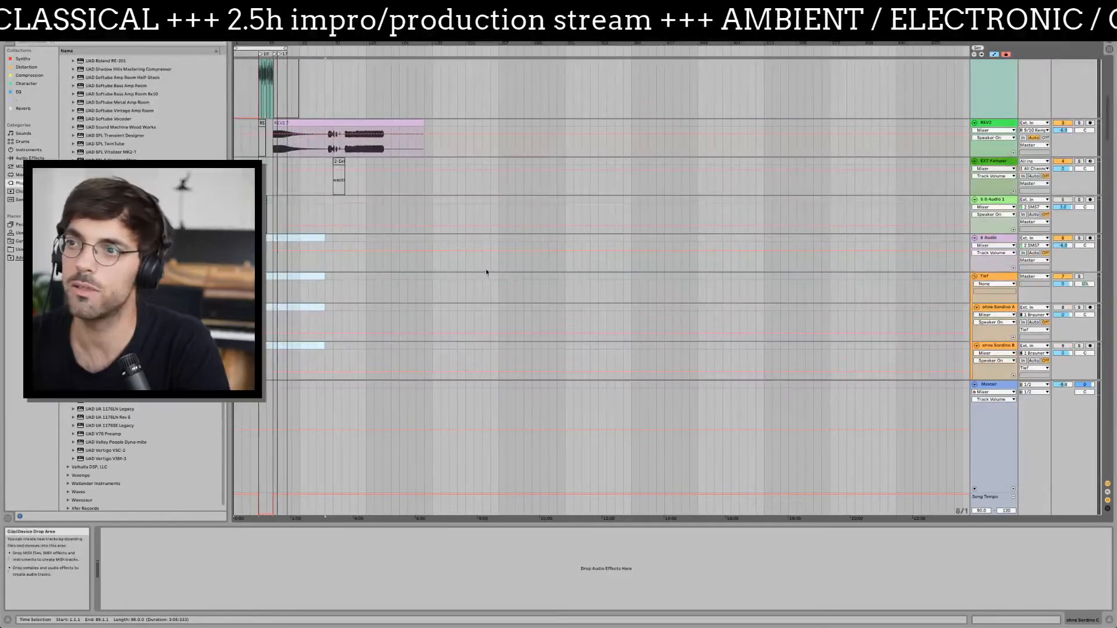
pyautogui.click(494, 263)
pyautogui.hotkey('ctrl', 'v')
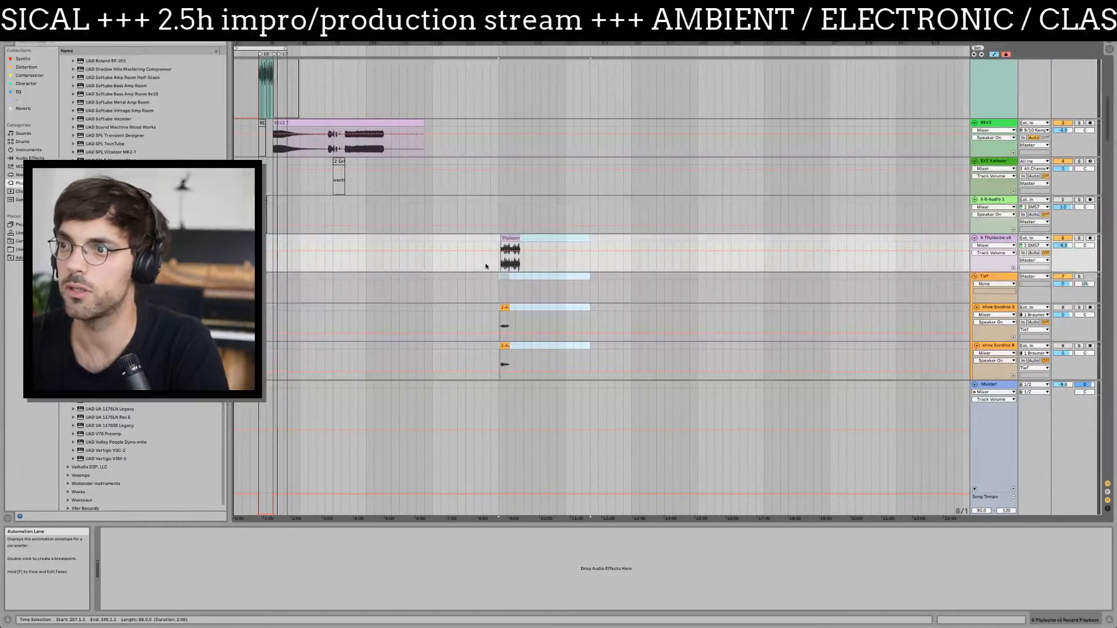
# - Hide the automation lanes and play the original cello recordings in the Strings group from bar 20
pyautogui.scroll(-15, 492, 266)
pyautogui.scroll(15, 482, 267)
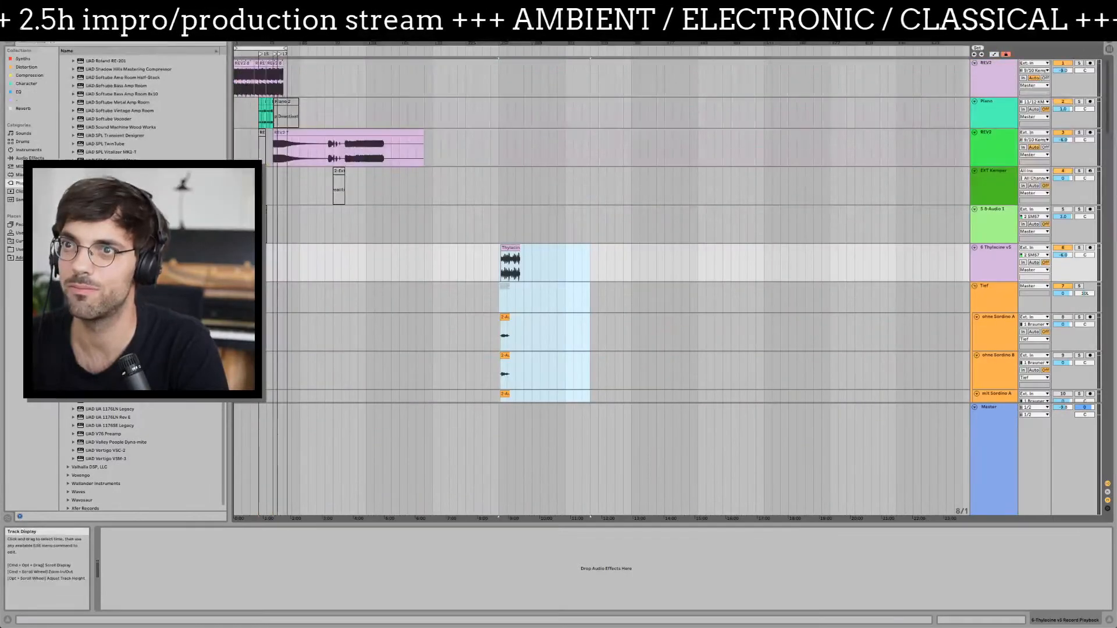
pyautogui.moveTo(256, 44); pyautogui.dragTo(506, 157)
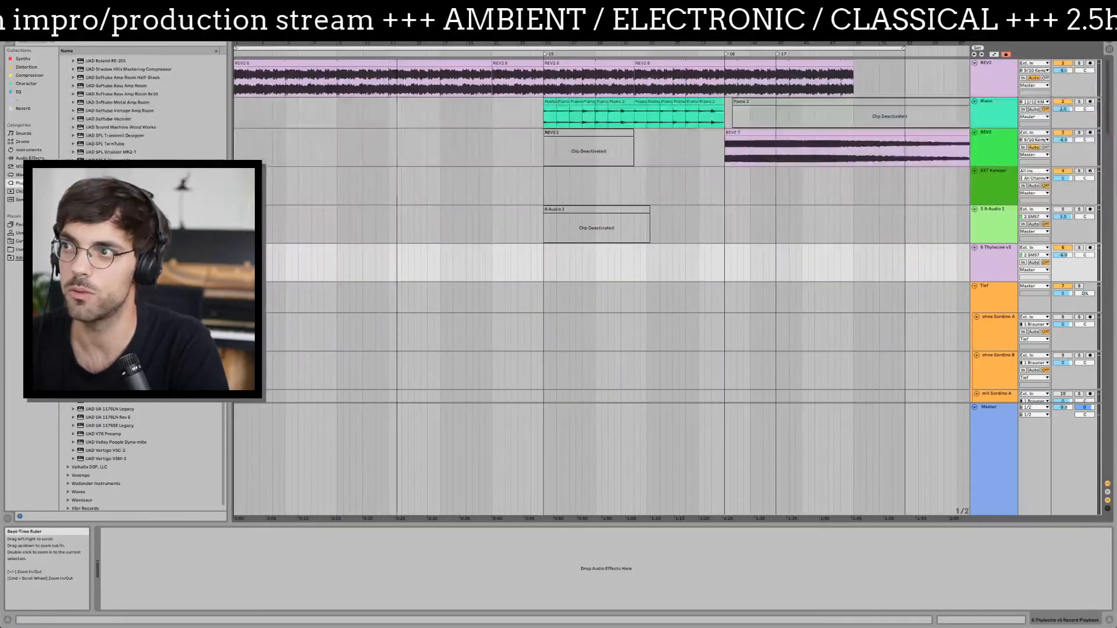
pyautogui.scroll(-20, 424, 120)
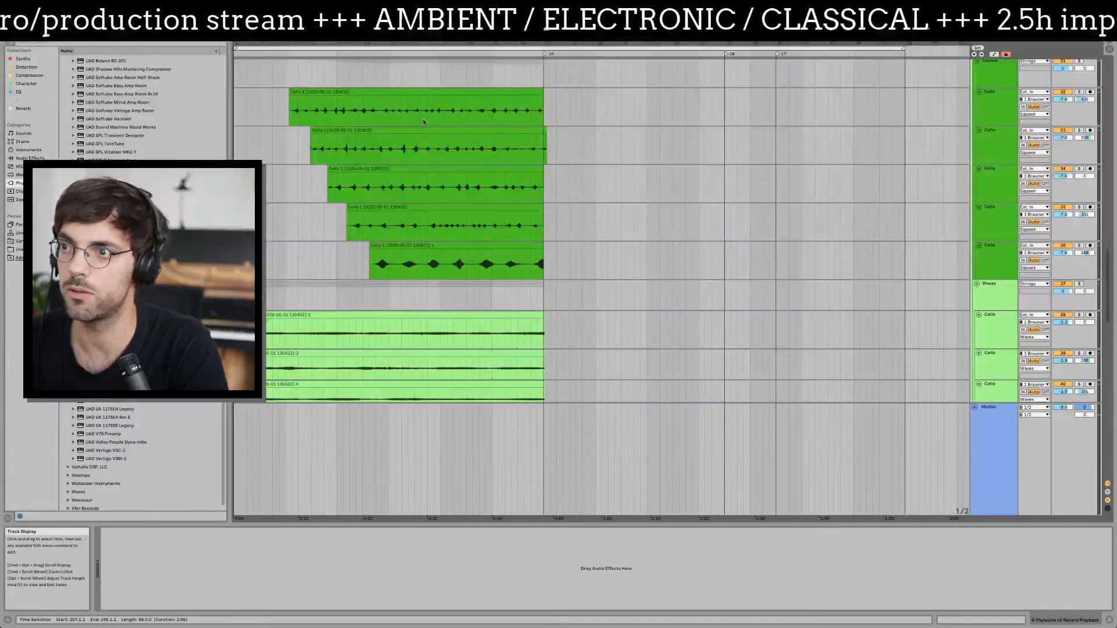
pyautogui.click(433, 170)
pyautogui.click(481, 184)
pyautogui.press('space')
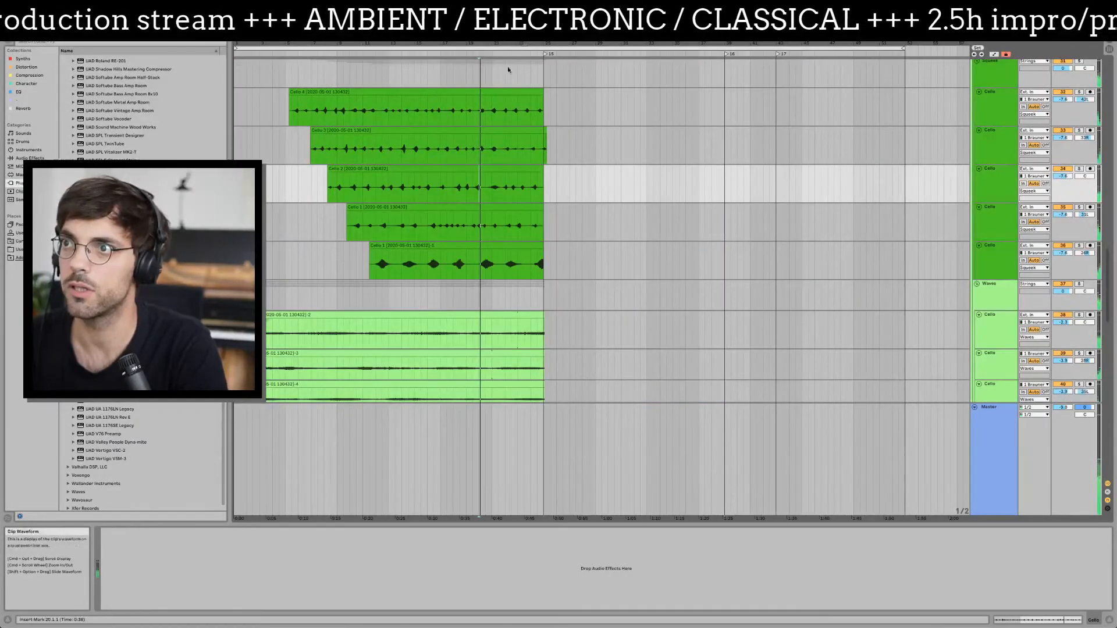
# - Examine the entire arrangement down to the Drums and Tracking recordings, including the other sections on the timeline
pyautogui.moveTo(617, 191); pyautogui.dragTo(339, 167)
pyautogui.moveTo(504, 48); pyautogui.dragTo(503, 19)
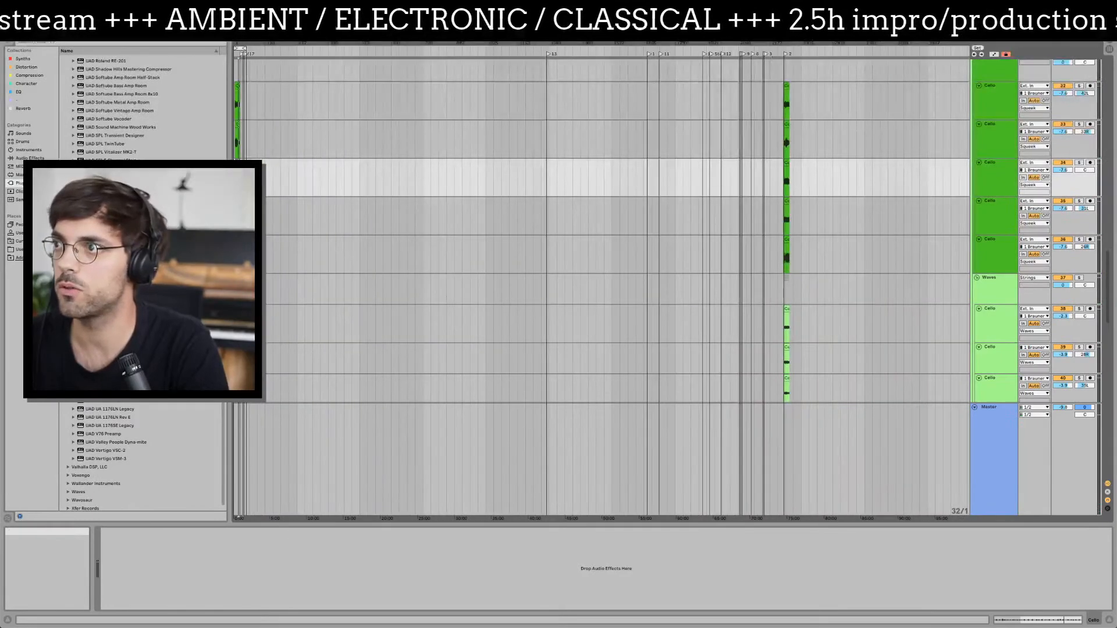
pyautogui.moveTo(789, 46); pyautogui.dragTo(720, 41)
pyautogui.scroll(-10, 427, 265)
pyautogui.scroll(-8, 427, 265)
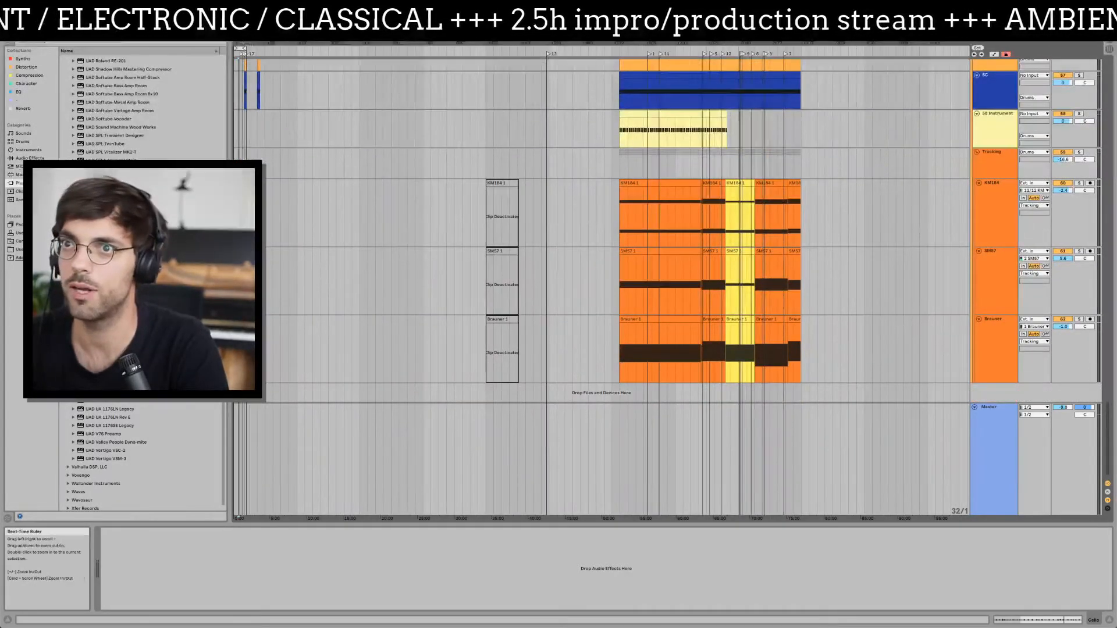
pyautogui.moveTo(242, 44); pyautogui.dragTo(342, 81)
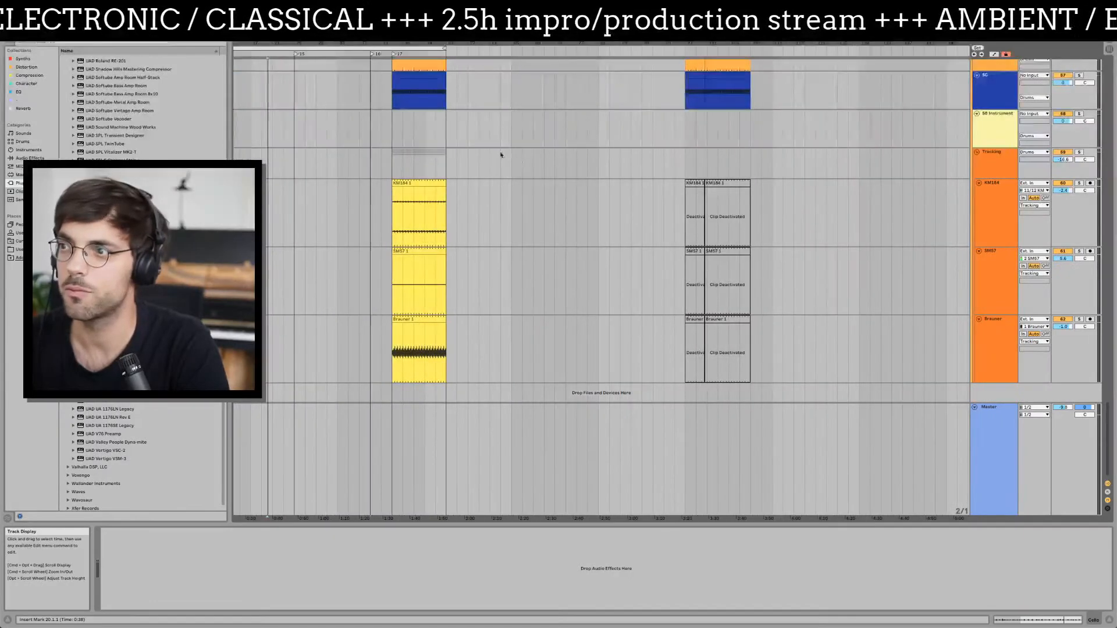
# - Look back up through the violin and cello groups to the moved playback and cello clips
pyautogui.scroll(10, 518, 161)
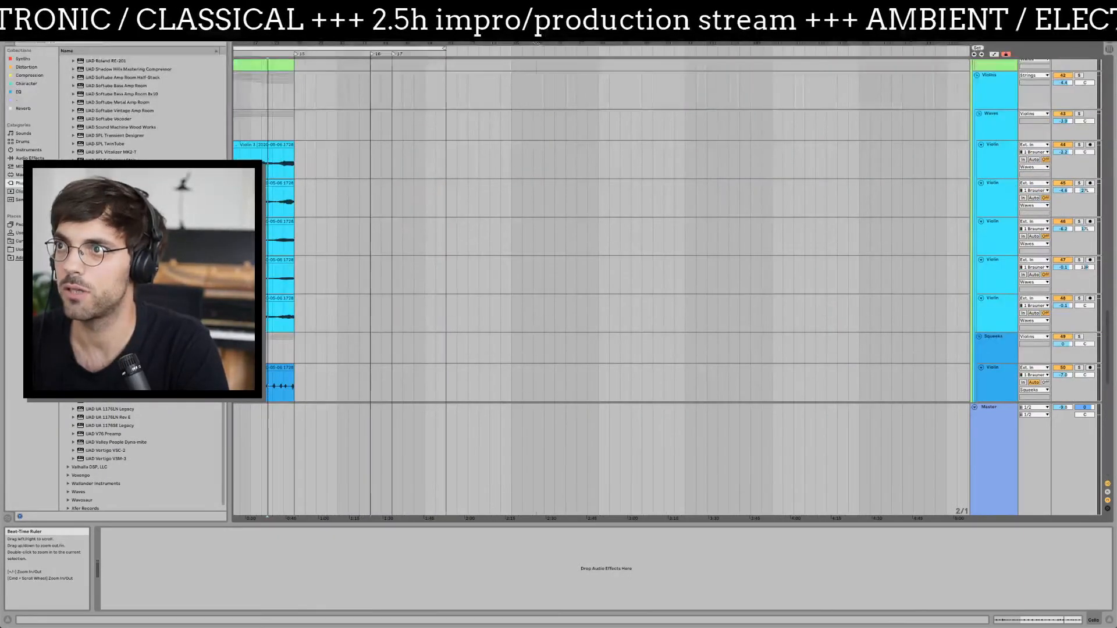
pyautogui.moveTo(537, 43); pyautogui.dragTo(537, 18)
pyautogui.scroll(-8, 379, 194)
pyautogui.scroll(15, 379, 196)
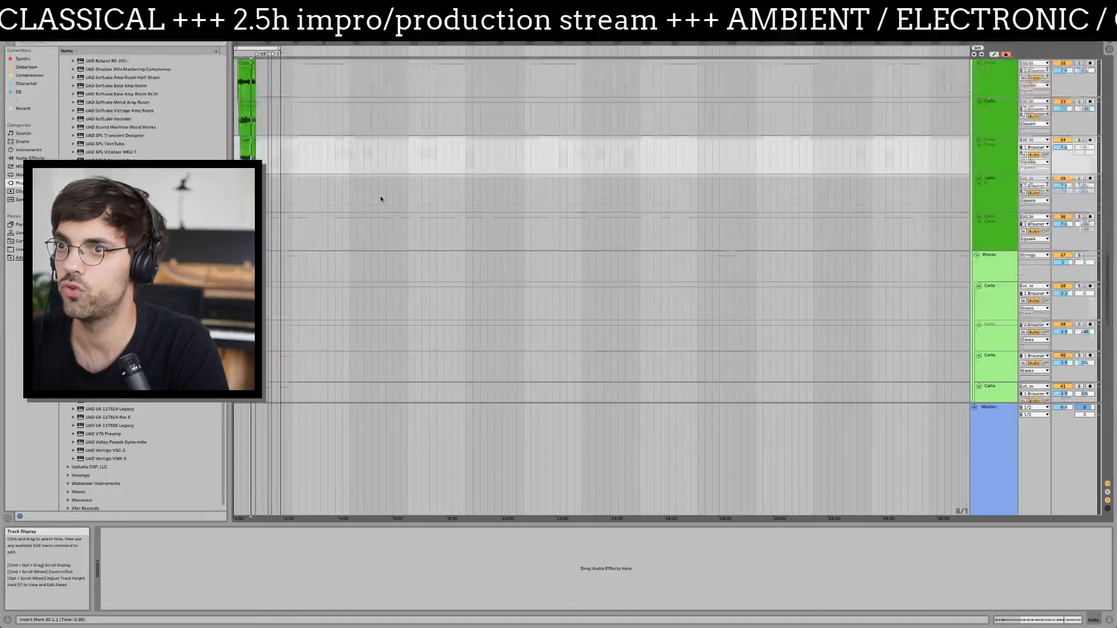
pyautogui.scroll(15, 380, 198)
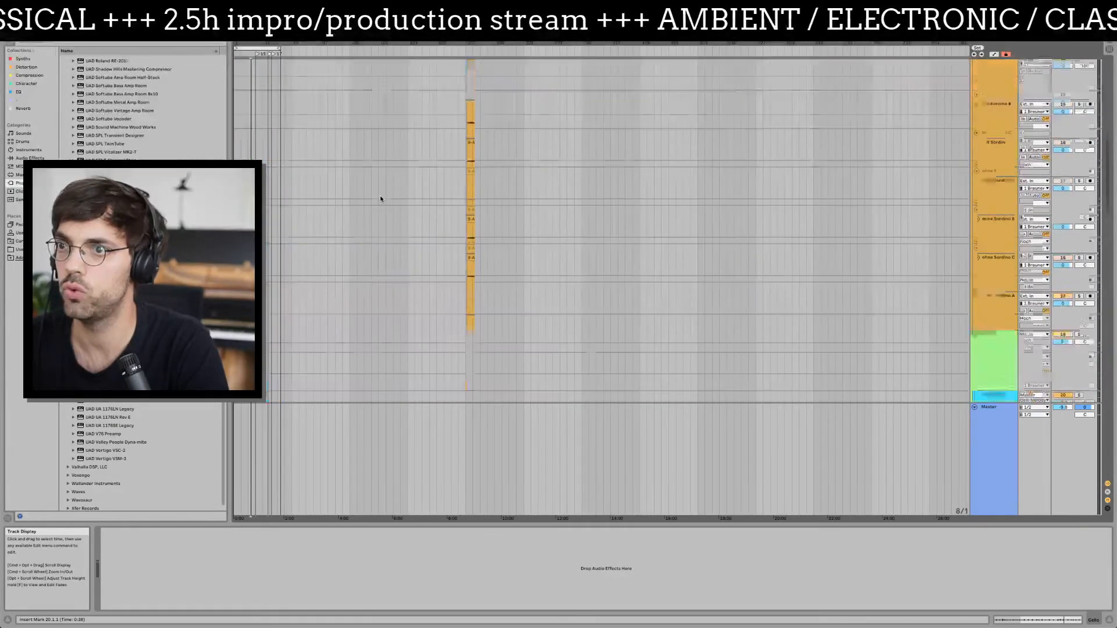
pyautogui.scroll(12, 380, 199)
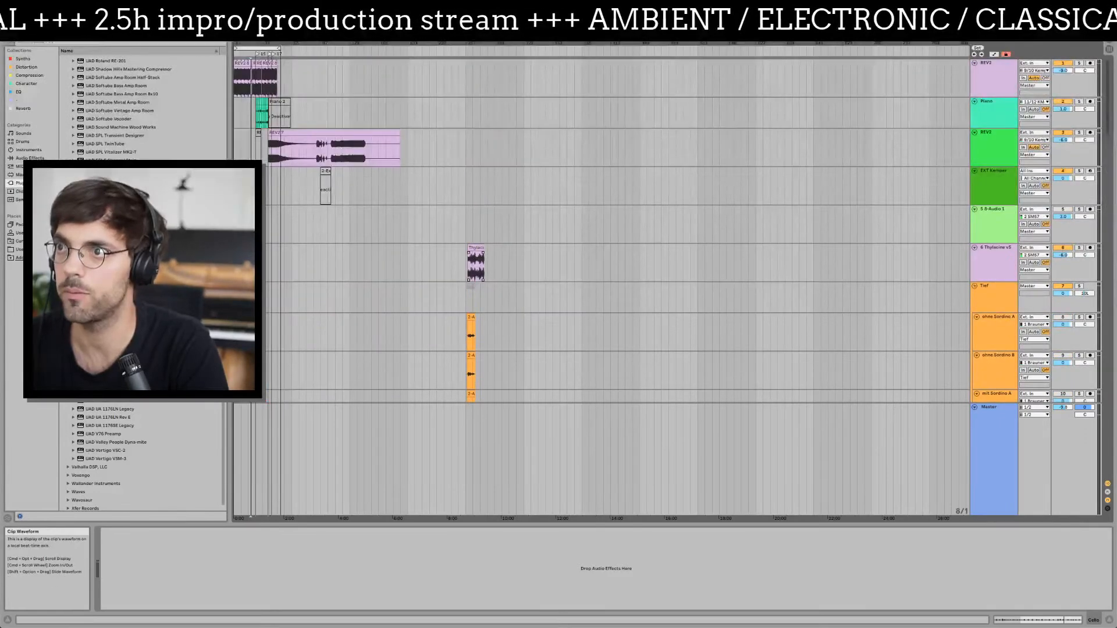
# - Open the 2-Audio 17 clip, show the automation lanes and draw a 90 BPM tempo section across the moved clips
pyautogui.scroll(8, 454, 268)
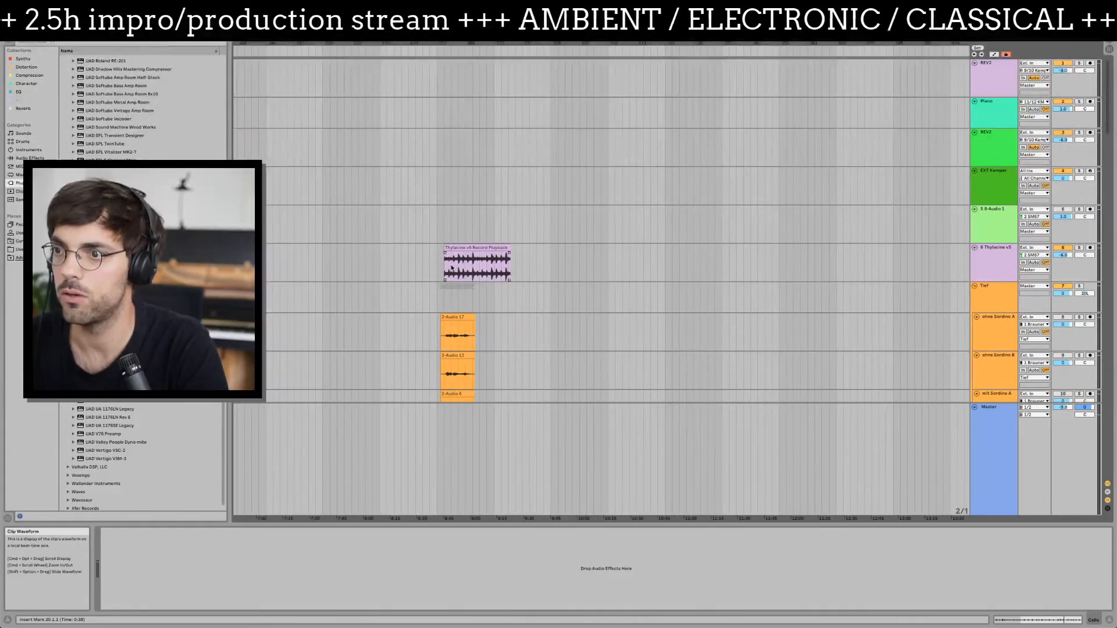
pyautogui.doubleClick(457, 318)
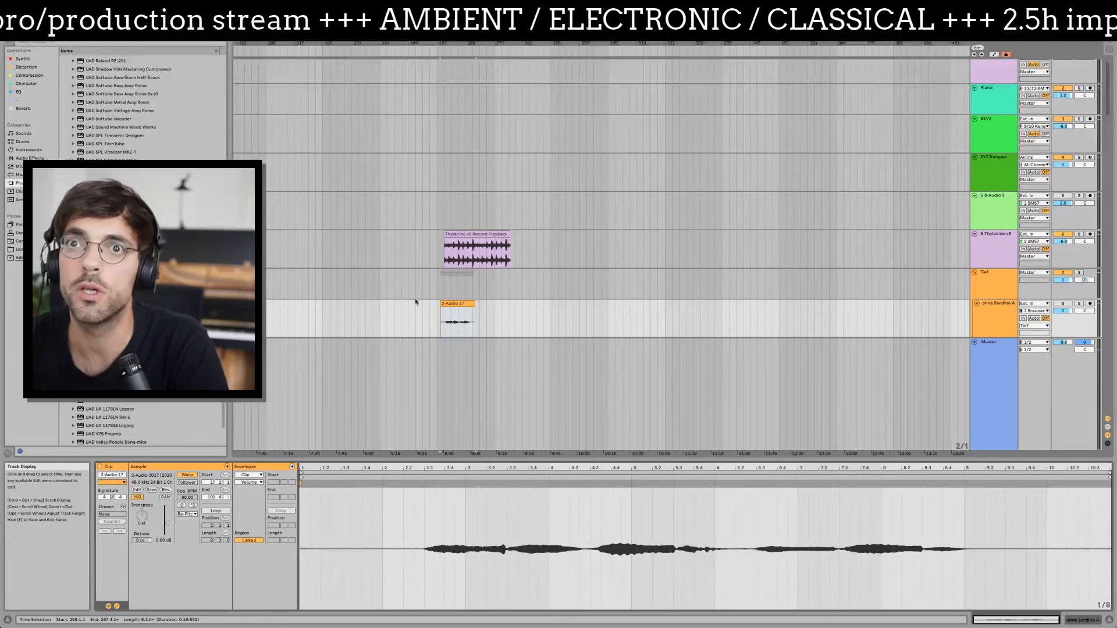
pyautogui.press('a')
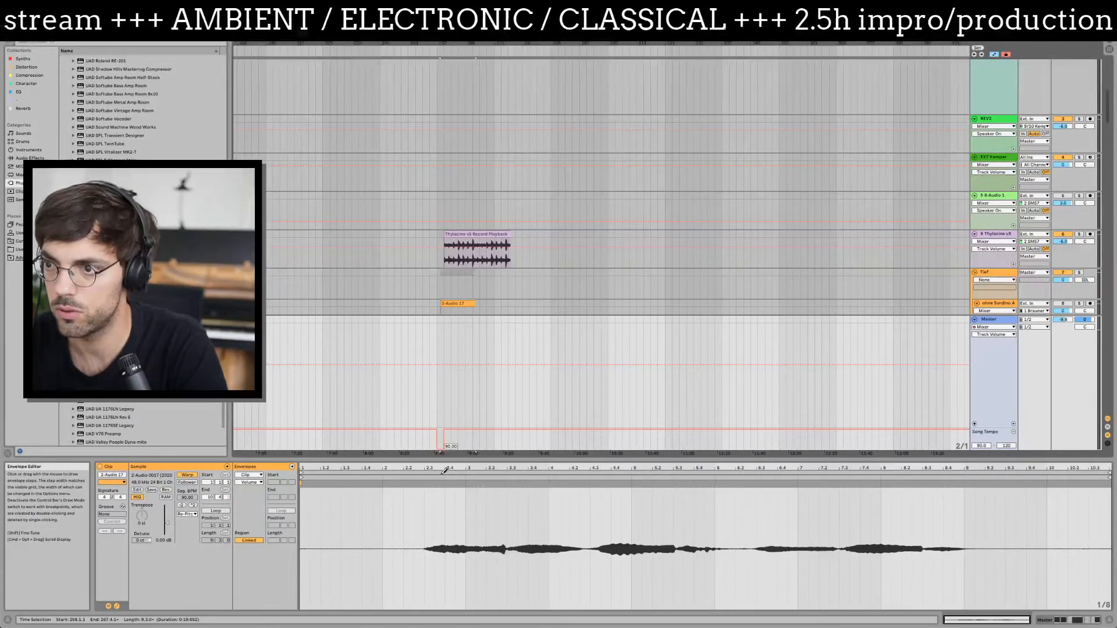
pyautogui.moveTo(571, 493); pyautogui.dragTo(568, 480)
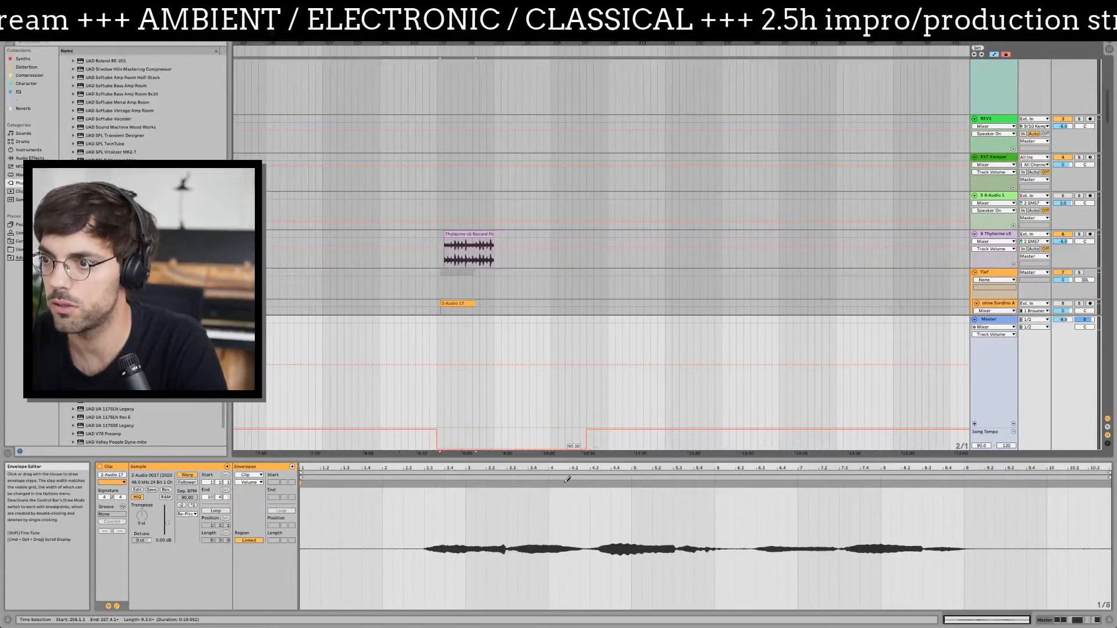
pyautogui.click(437, 282)
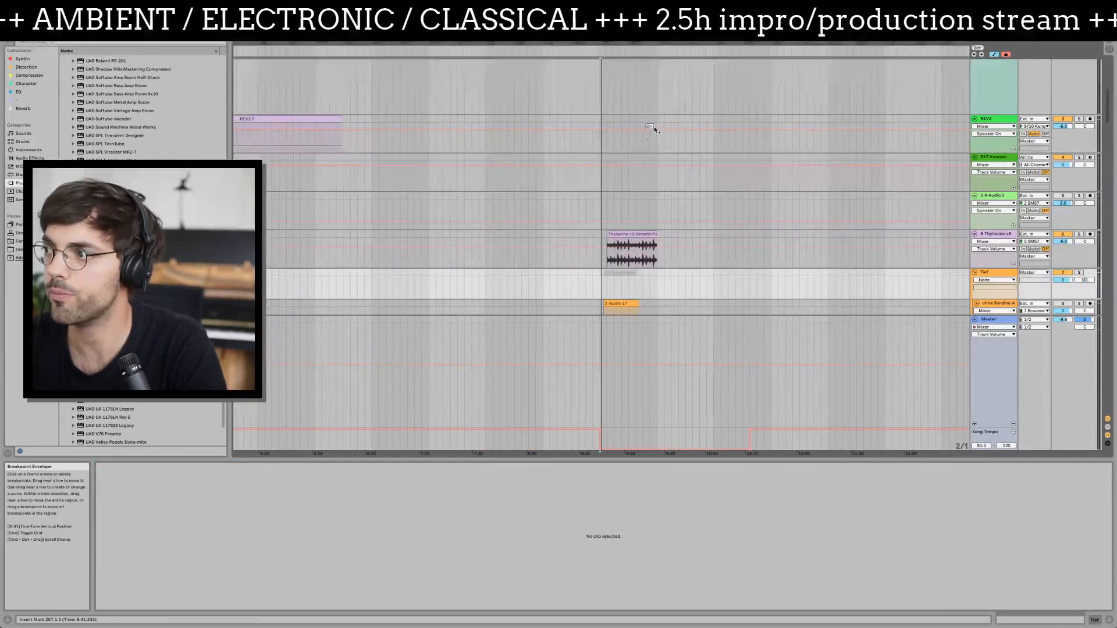
# - Play the moved section from bar 257 and examine the playback clip with the Tief and Hoch cello takes beneath it
pyautogui.scroll(-3, 646, 145)
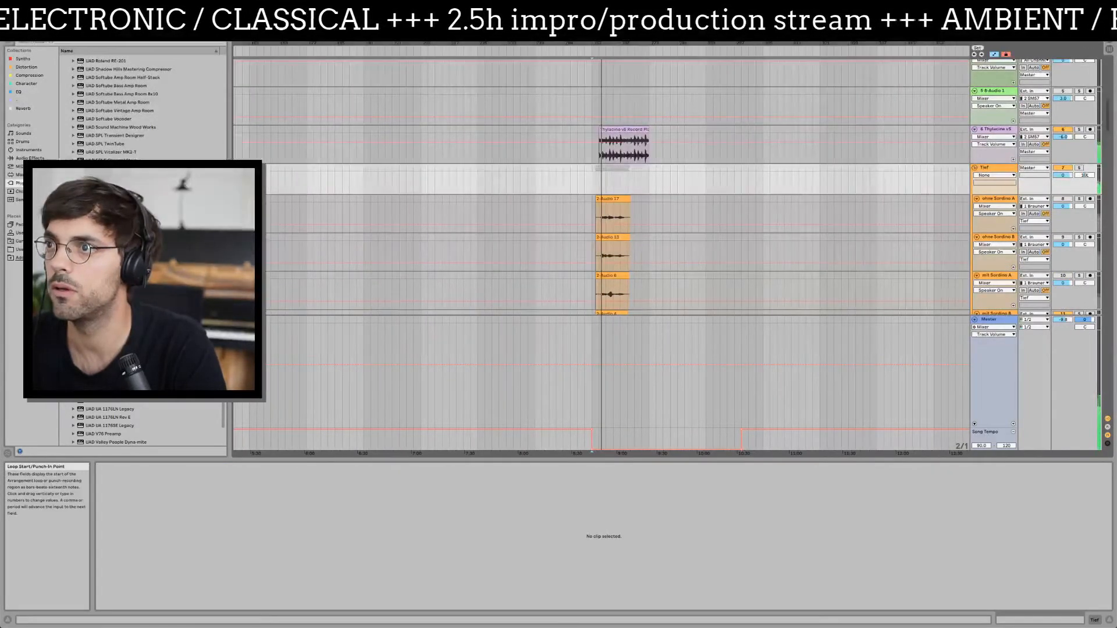
pyautogui.moveTo(614, 43); pyautogui.dragTo(545, 42)
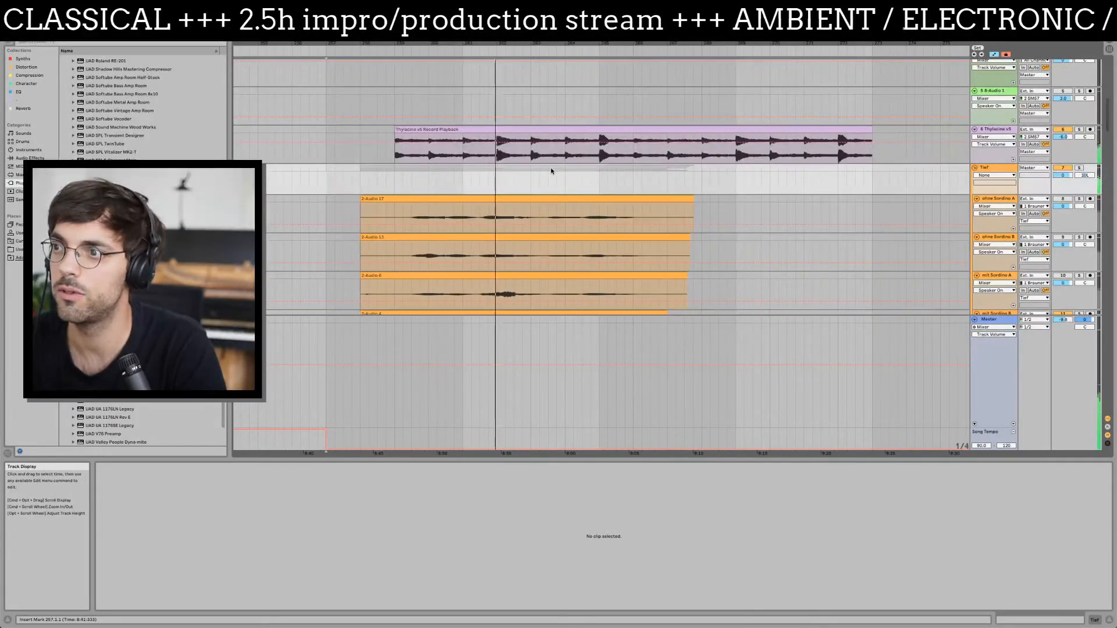
pyautogui.scroll(-10, 555, 173)
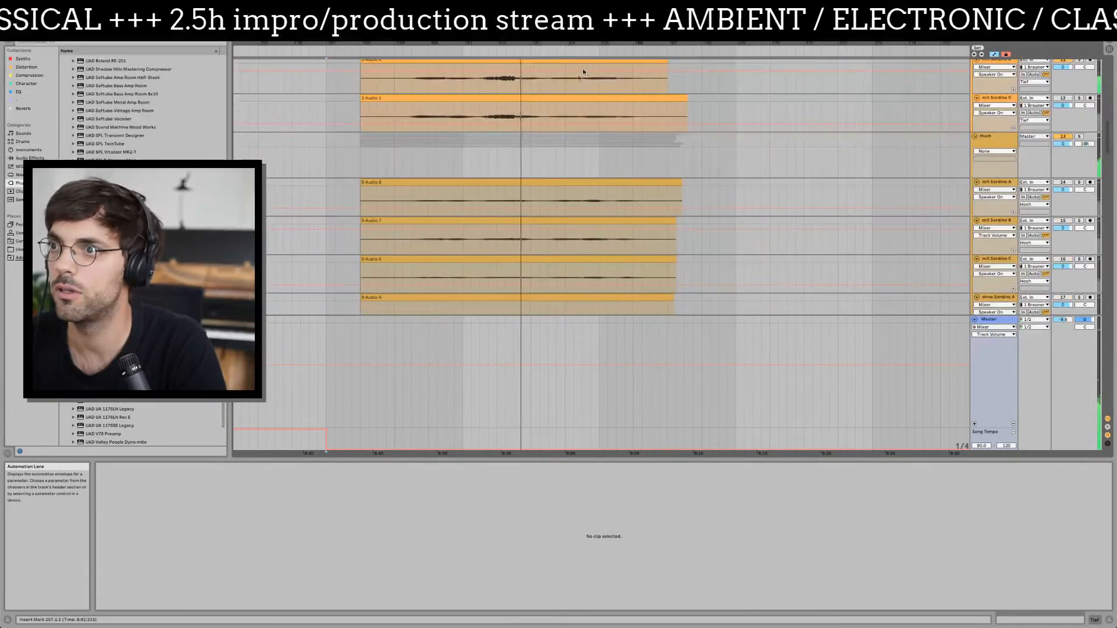
pyautogui.moveTo(580, 49); pyautogui.dragTo(581, 35)
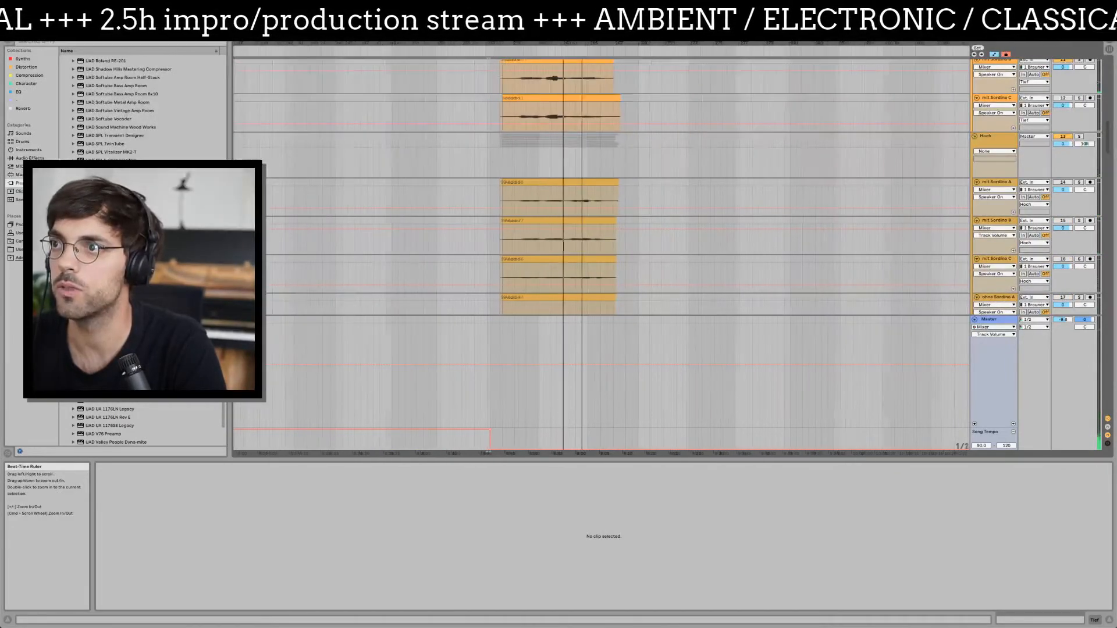
pyautogui.scroll(5, 578, 146)
pyautogui.hscroll(-2, 578, 146)
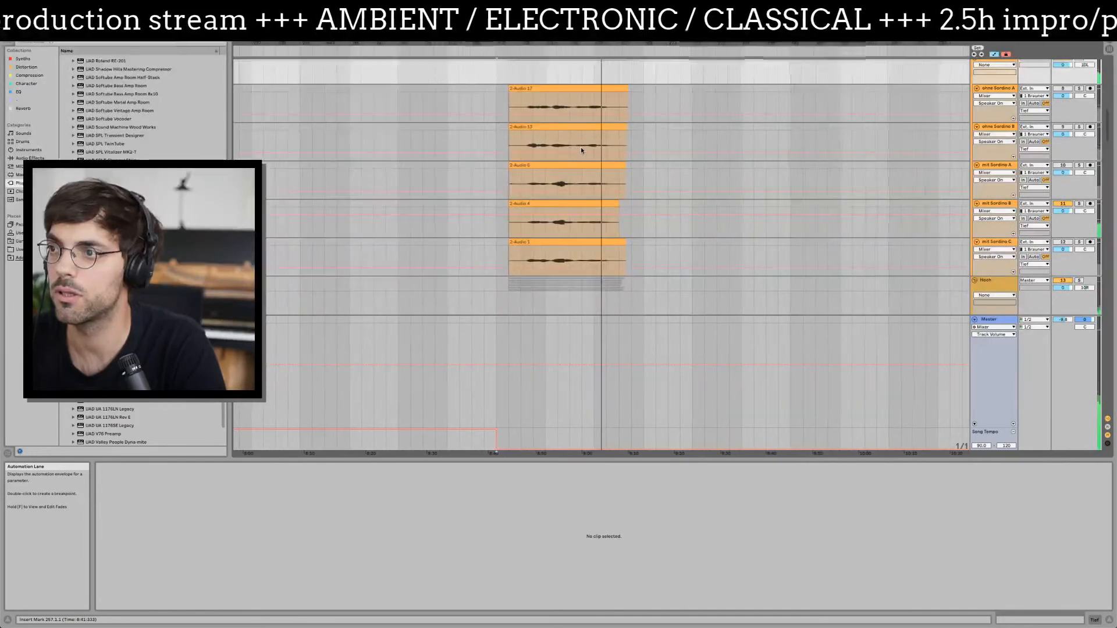
pyautogui.scroll(5, 581, 150)
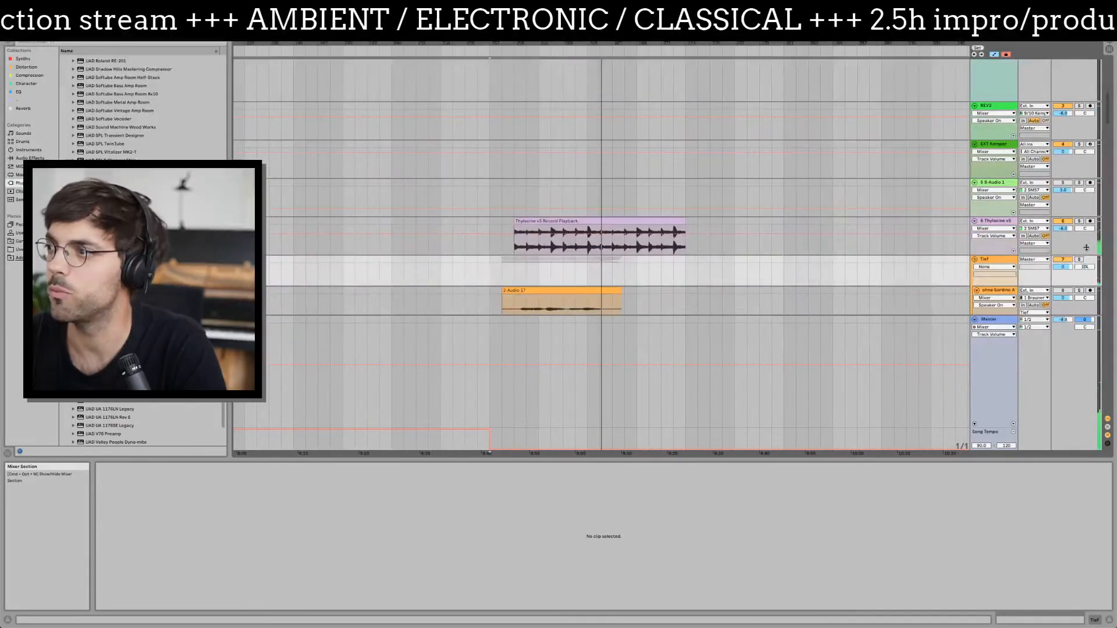
# - Try removing the Thylacine playback track and the Tief and Hoch groups, checking the Thylacine Cello project in Finder
pyautogui.click(1001, 224)
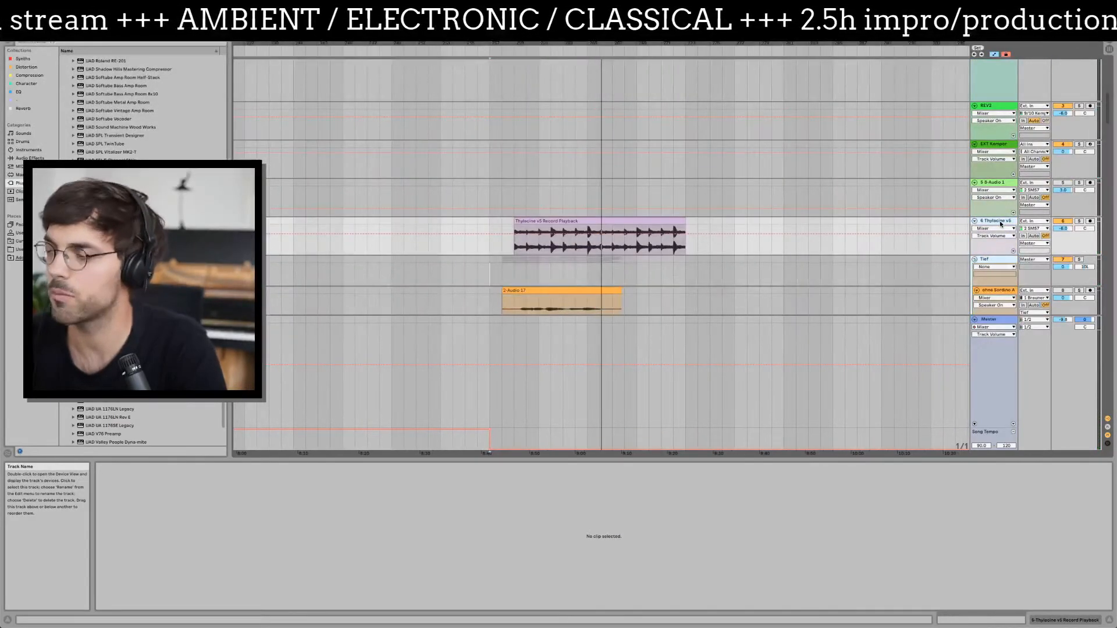
pyautogui.hotkey('ctrl', 'z')
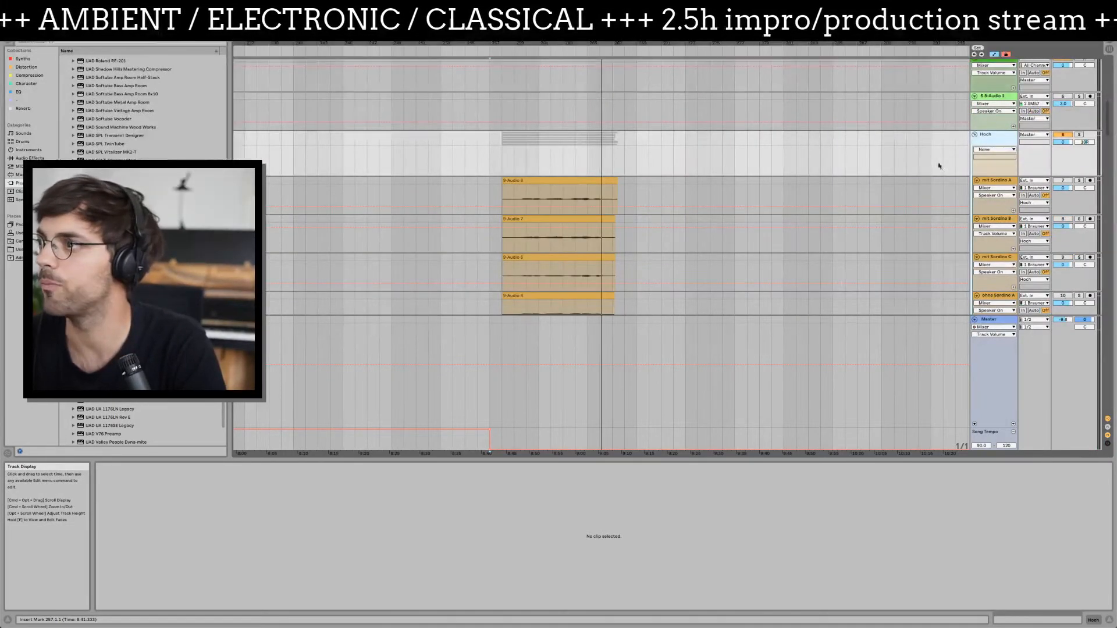
pyautogui.hotkey('ctrl', 'z')
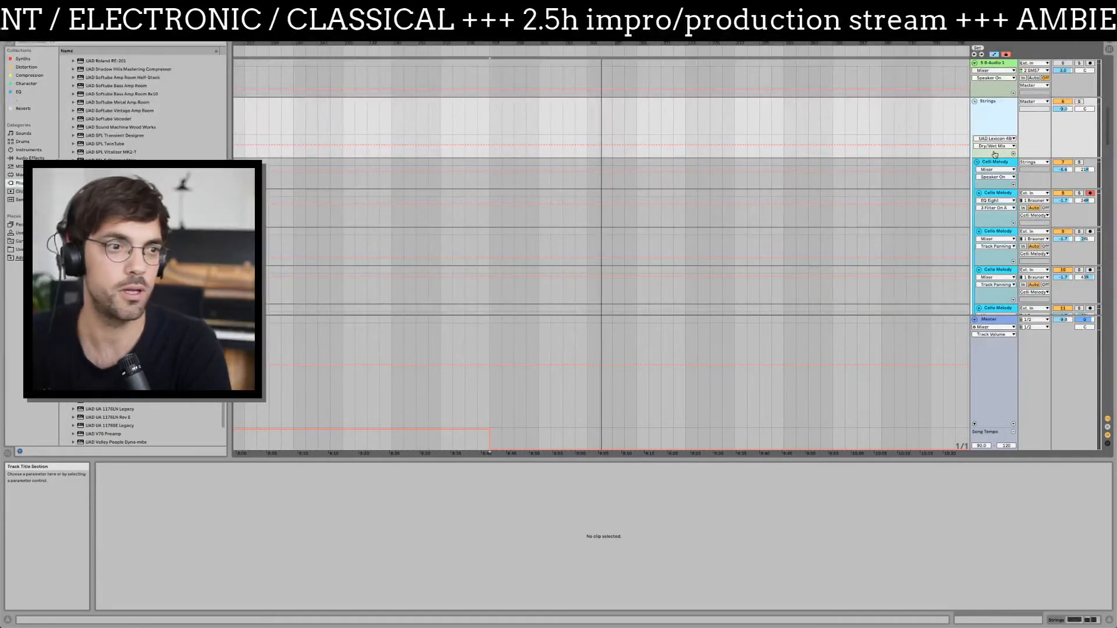
pyautogui.press('super+Tab')
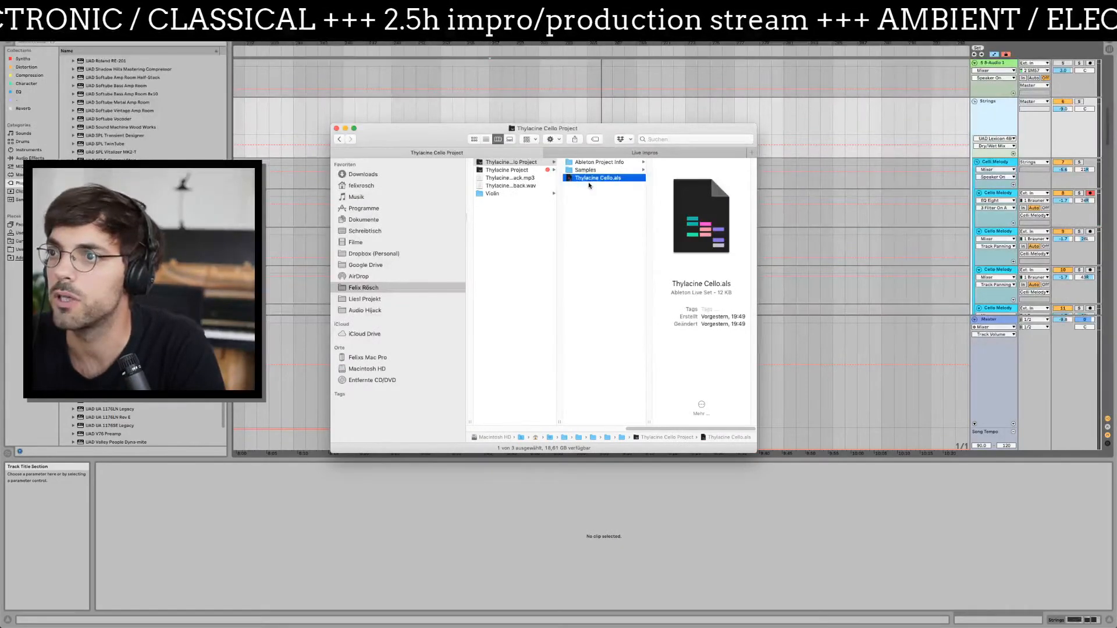
pyautogui.click(595, 107)
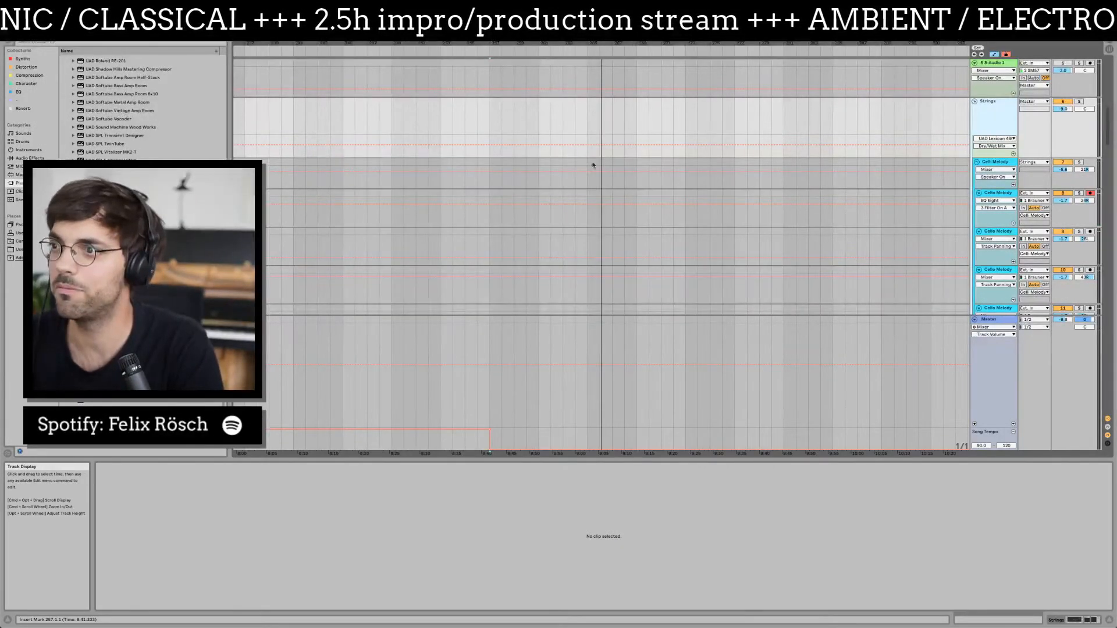
# - Undo the removal of the Thylacine playback track and the Tief and Hoch groups
pyautogui.press('super+shift+z')
pyautogui.scroll(5, 595, 189)
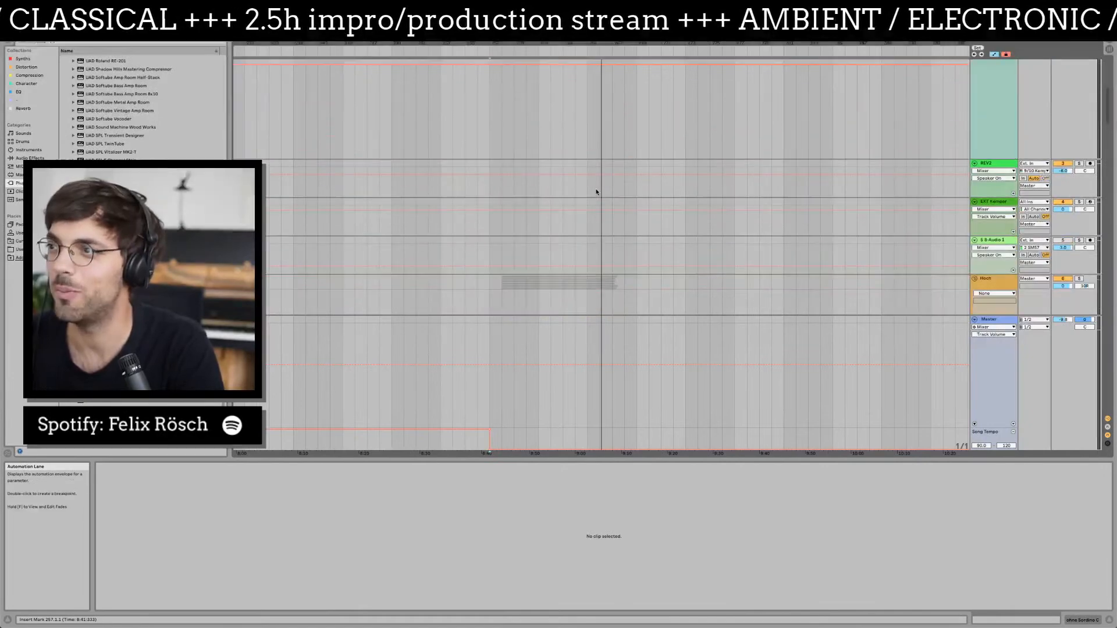
pyautogui.scroll(8, 580, 212)
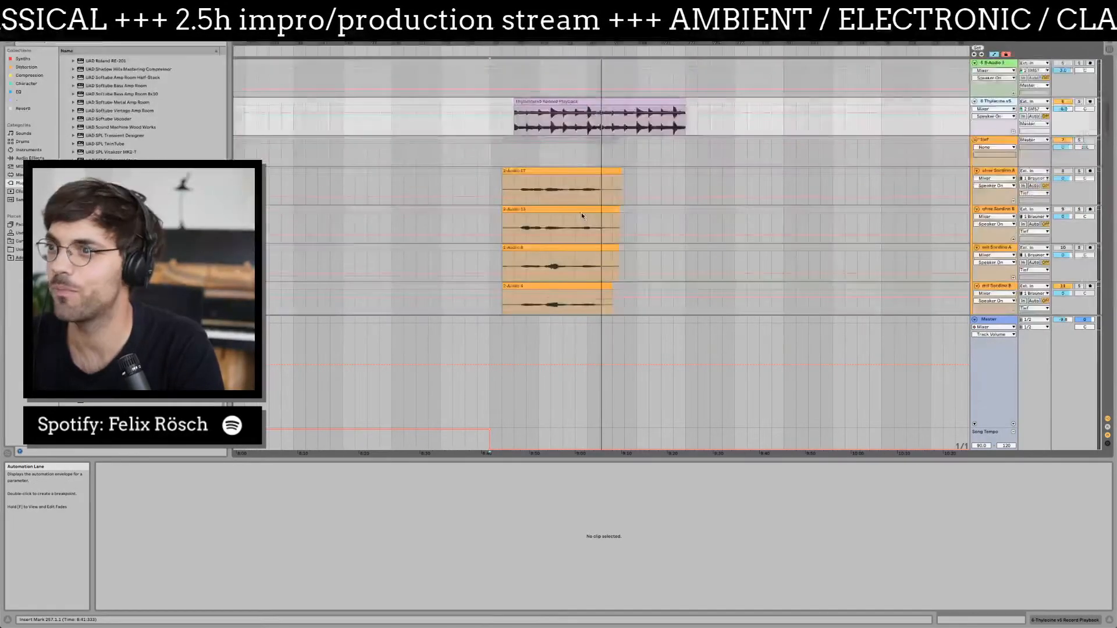
# - Play the ohne Sordino A take with the playback clip from bar 259, and collapse the Master track
pyautogui.scroll(-3, 559, 219)
pyautogui.click(510, 221)
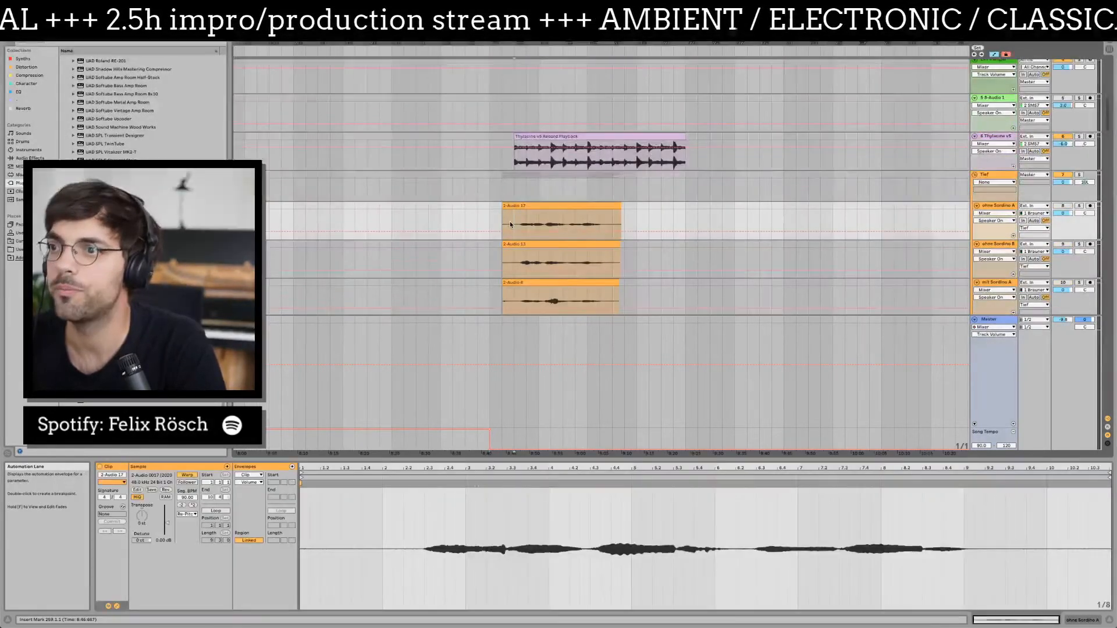
pyautogui.hscroll(-3, 510, 225)
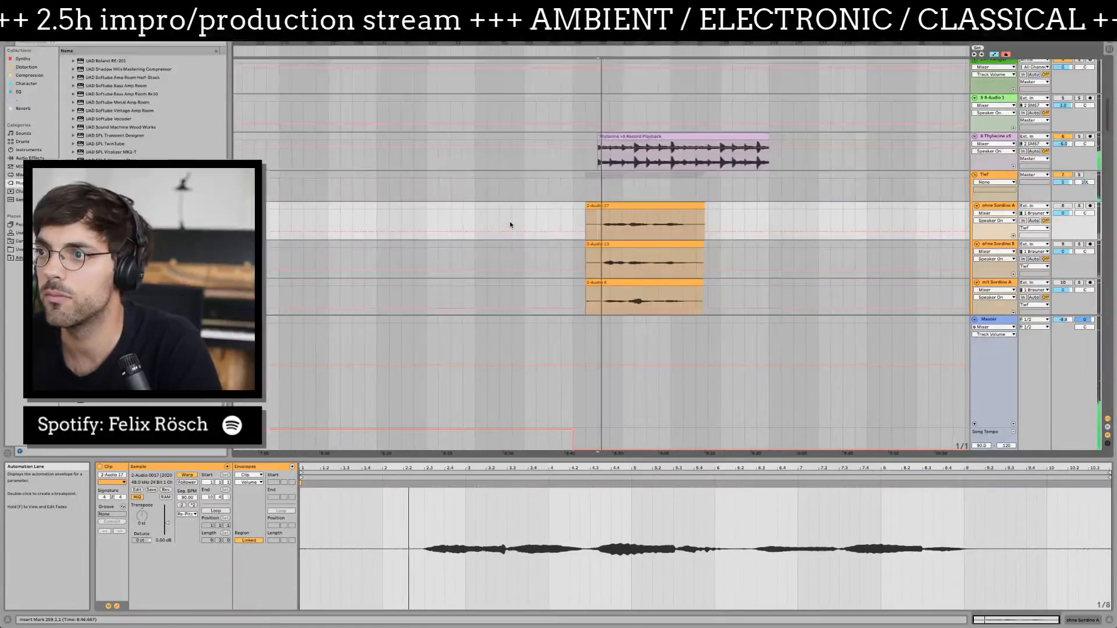
pyautogui.moveTo(634, 44); pyautogui.dragTo(634, 95)
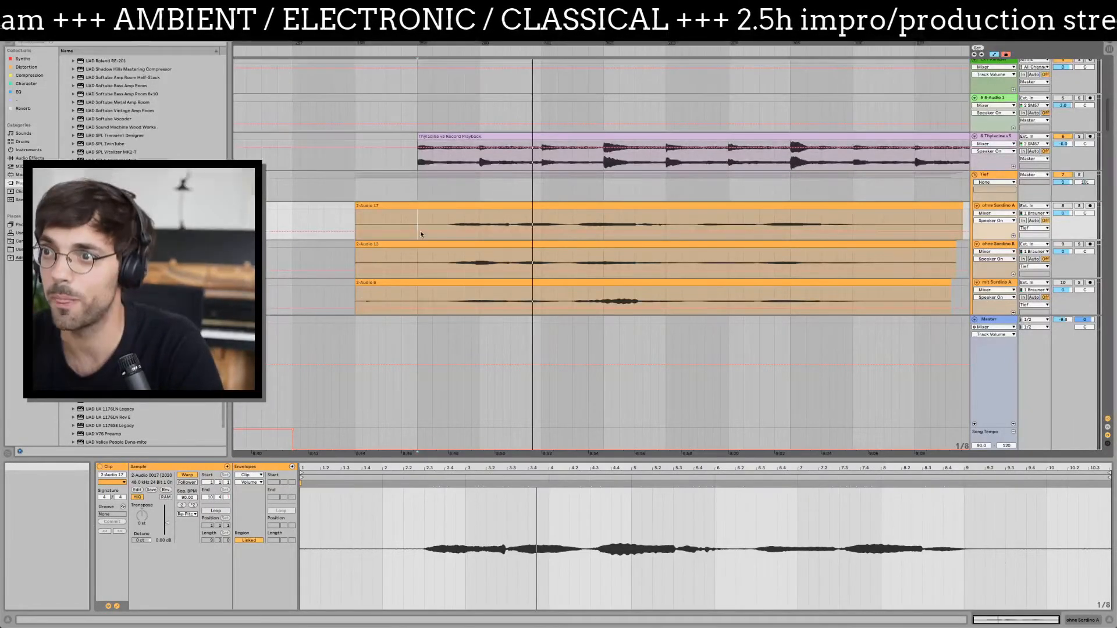
pyautogui.scroll(-4, 420, 229)
pyautogui.moveTo(518, 44); pyautogui.dragTo(469, 21)
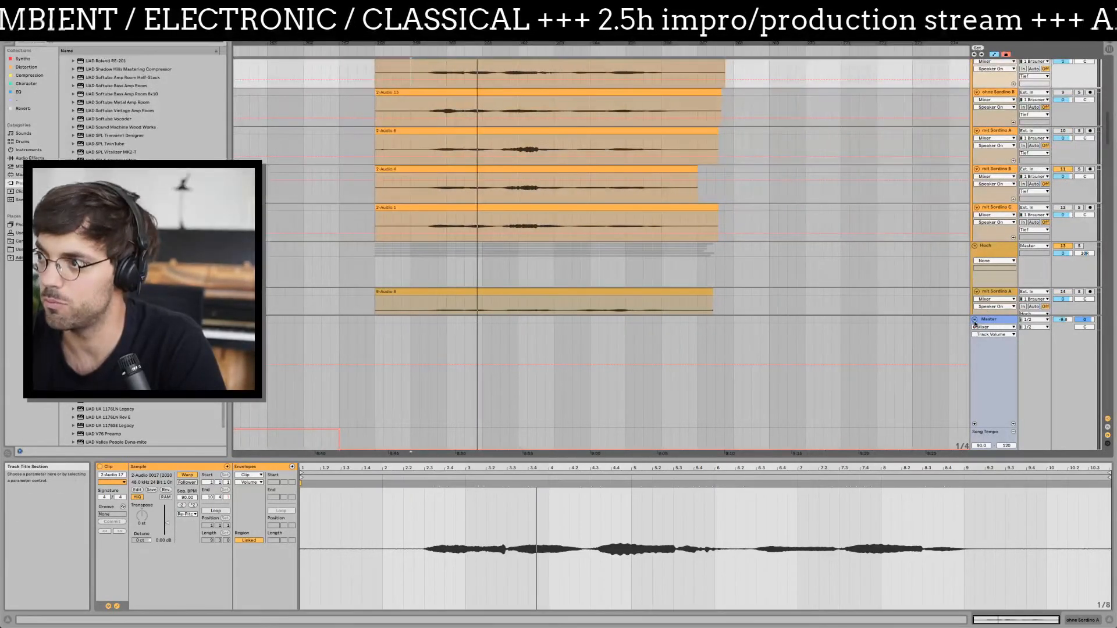
pyautogui.scroll(4, 448, 323)
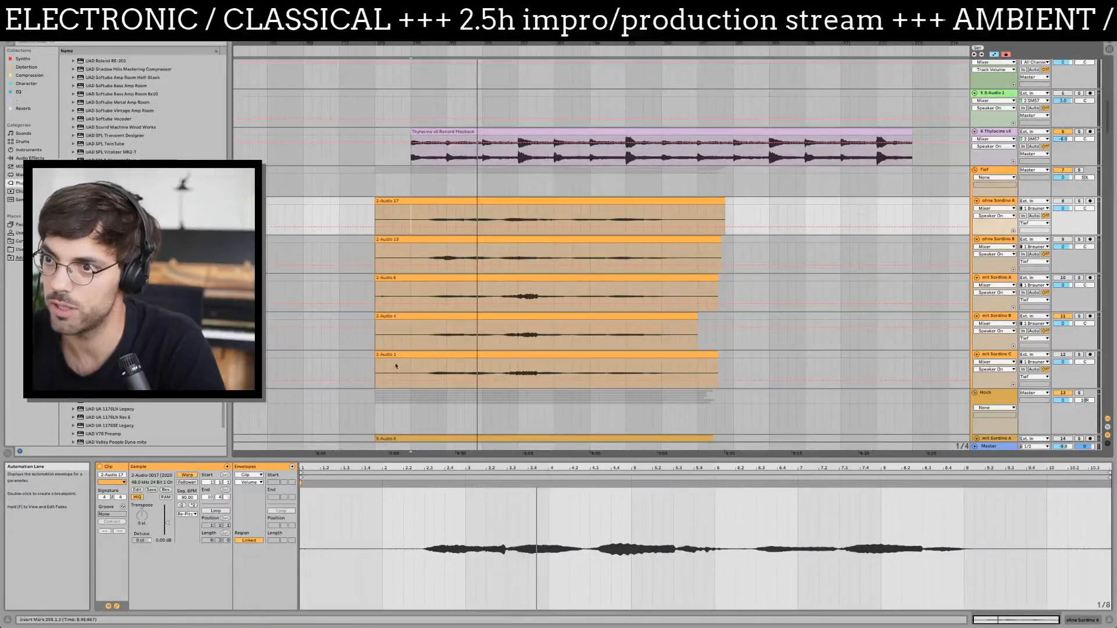
# - Mark a one-bar section across the five Tief takes and another across the six Hoch takes to compare the cello layers
pyautogui.moveTo(396, 356); pyautogui.dragTo(431, 223)
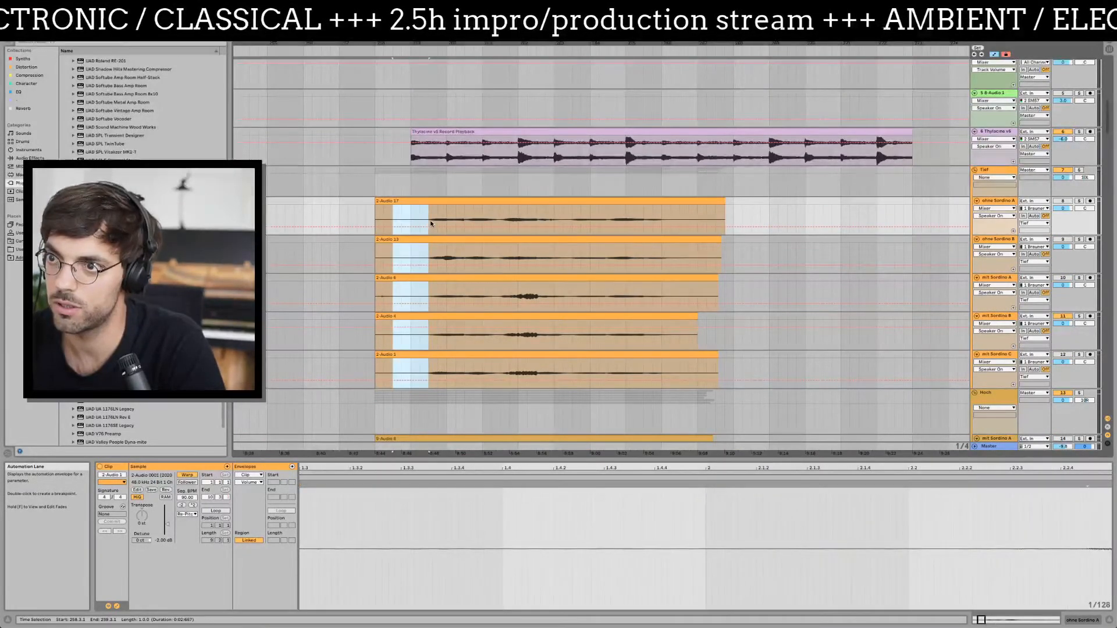
pyautogui.scroll(-7, 434, 325)
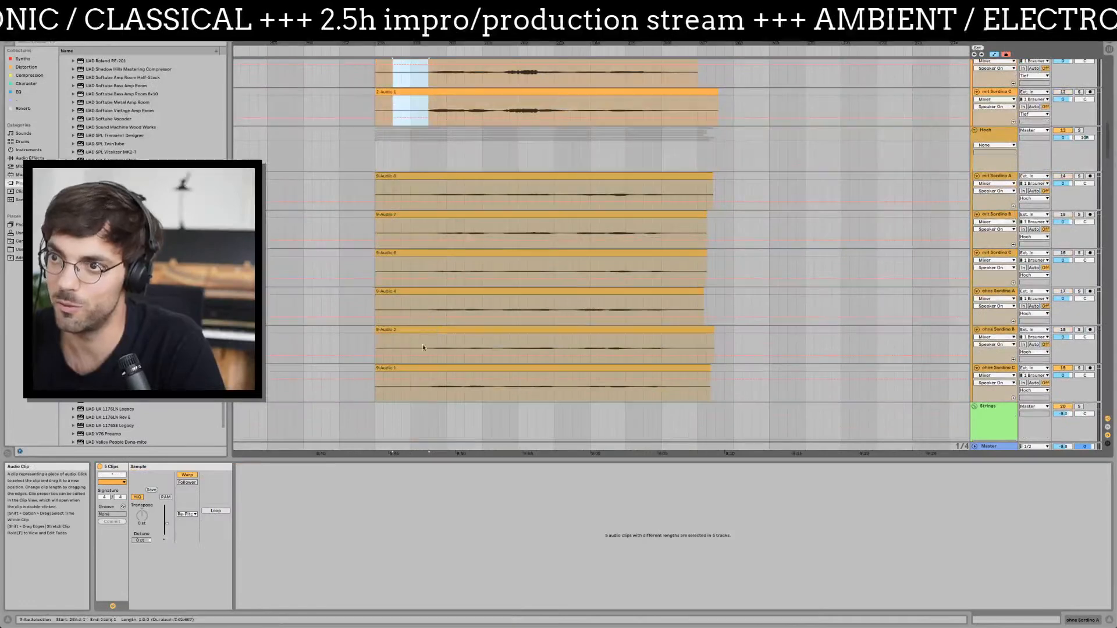
pyautogui.moveTo(402, 397); pyautogui.dragTo(436, 194)
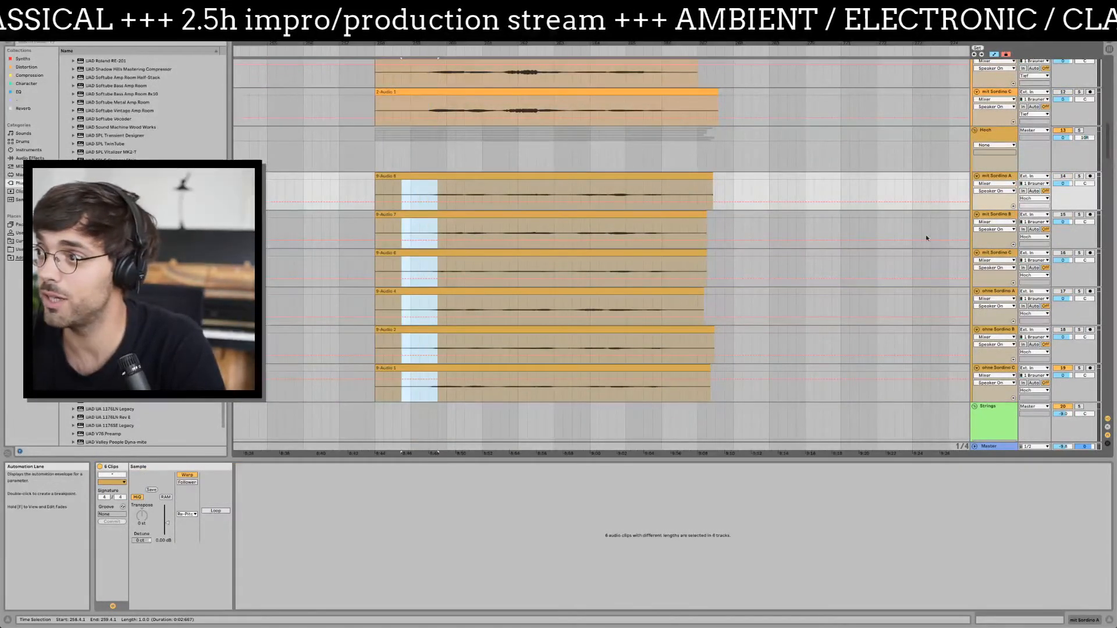
pyautogui.click(997, 216)
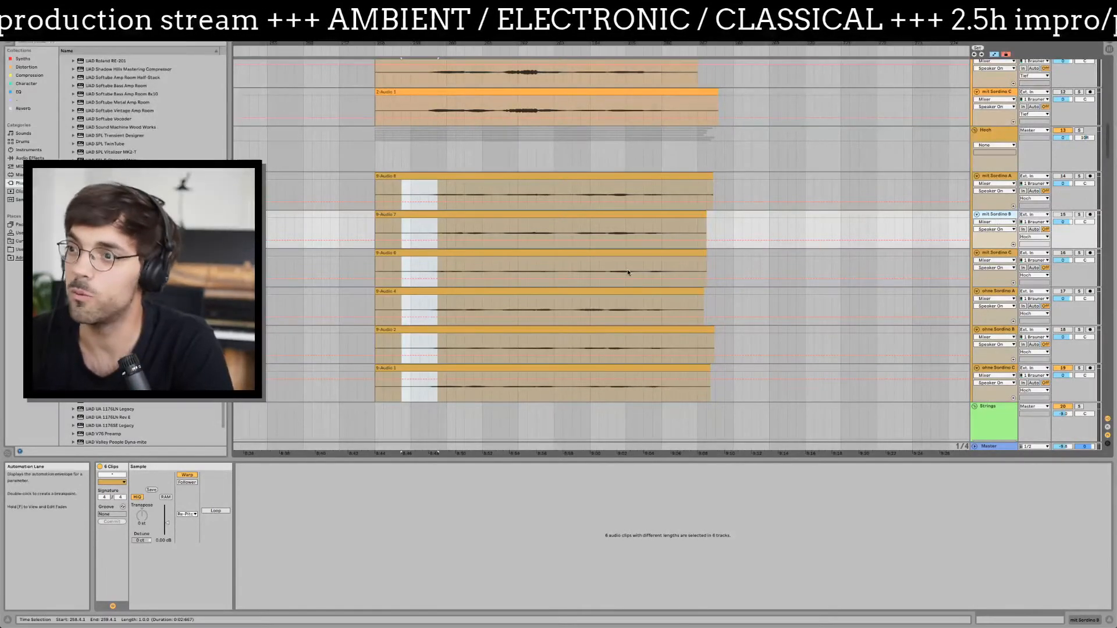
pyautogui.click(416, 265)
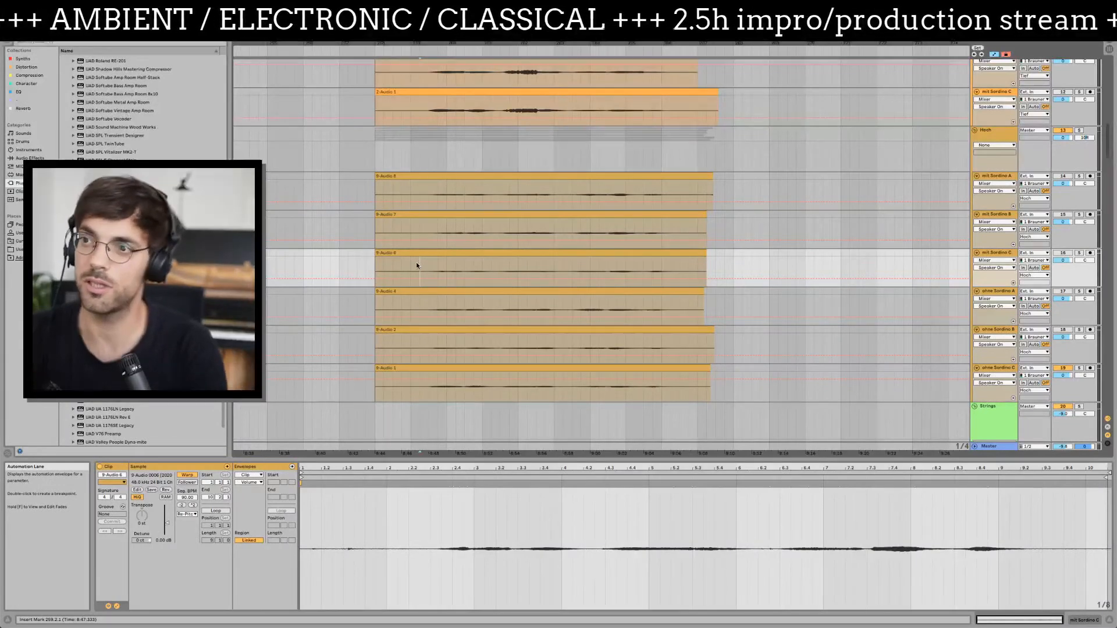
pyautogui.scroll(10, 419, 265)
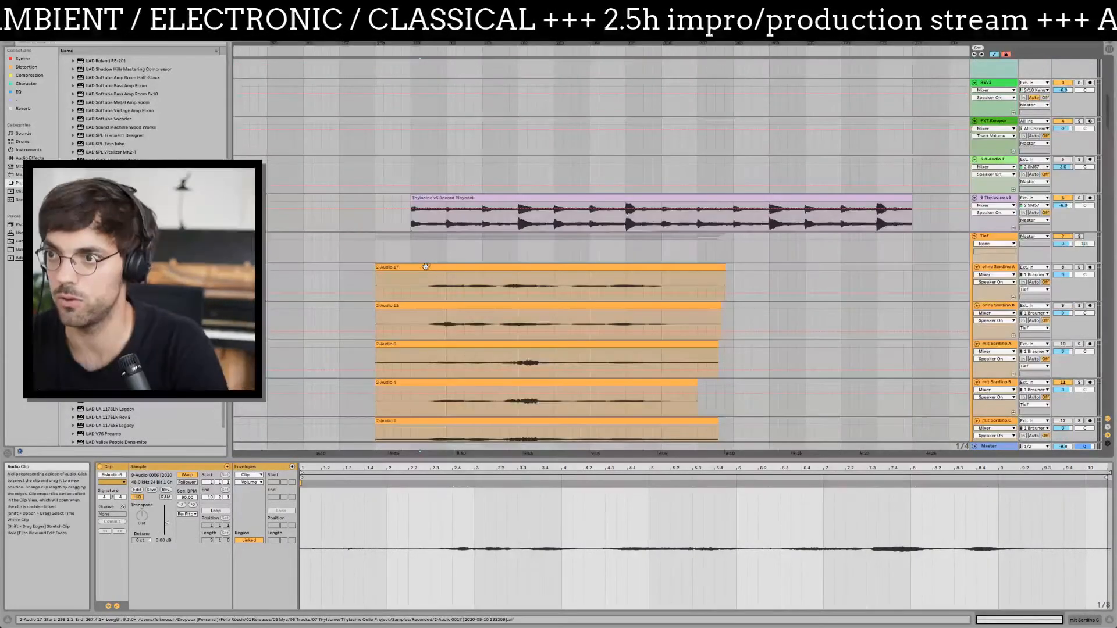
# - Activate all five takes in the Tief group and all six takes in the Hoch group
pyautogui.click(423, 289)
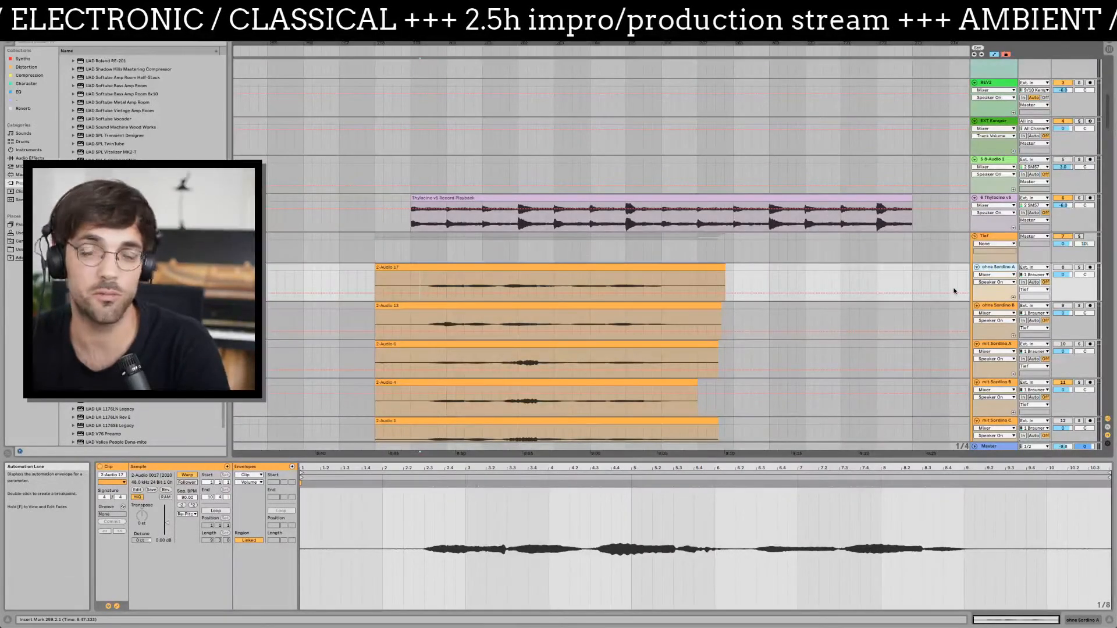
pyautogui.scroll(-4, 954, 291)
pyautogui.click(1029, 311)
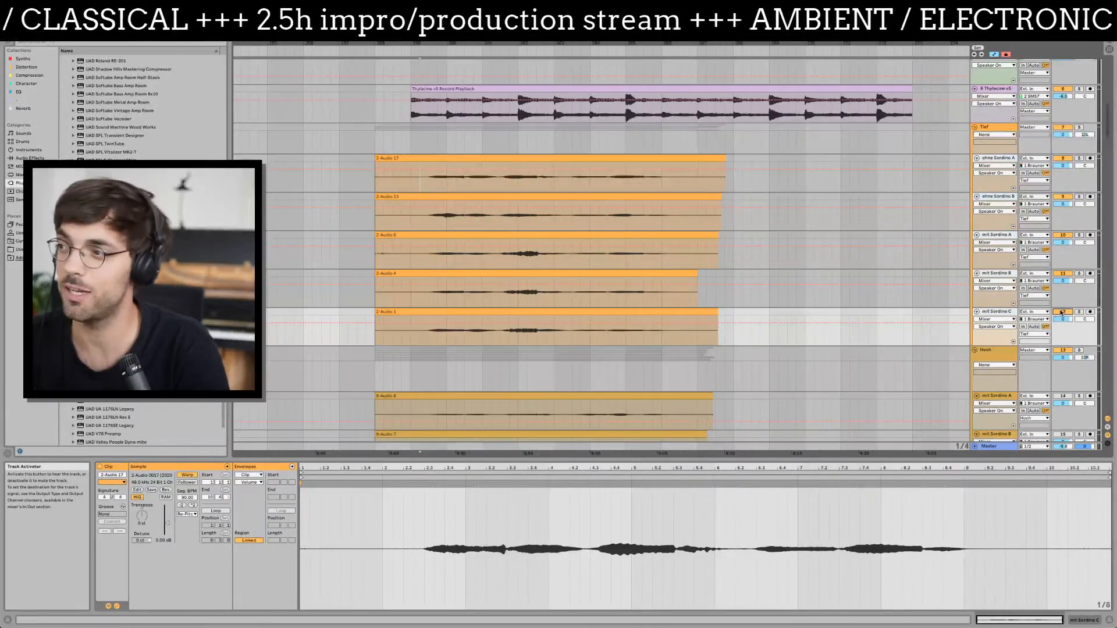
pyautogui.scroll(-12, 935, 322)
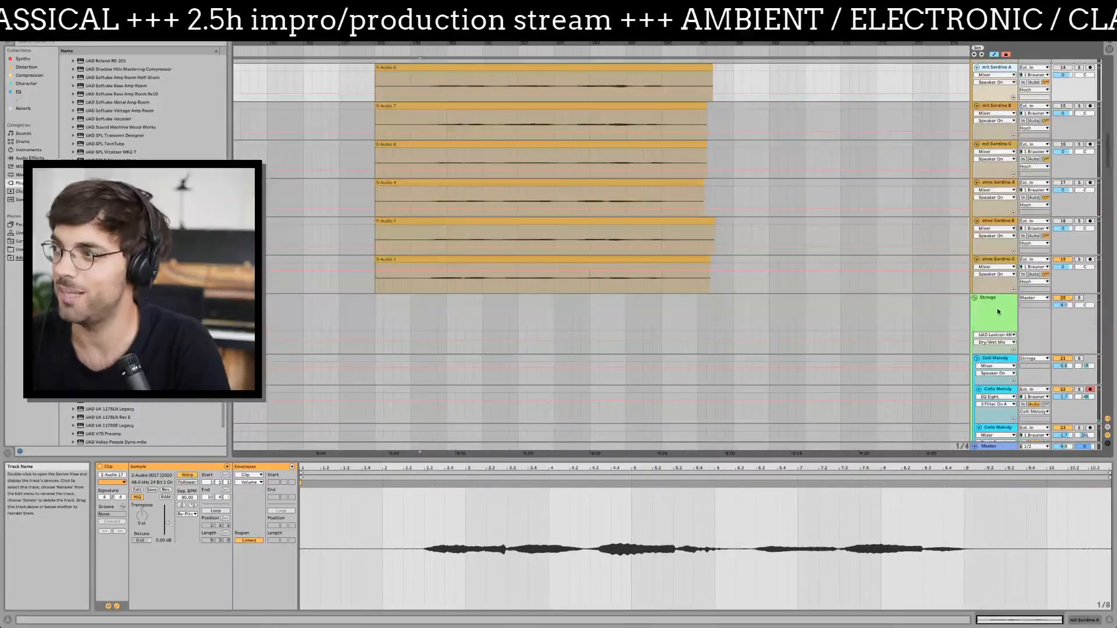
pyautogui.click(996, 261)
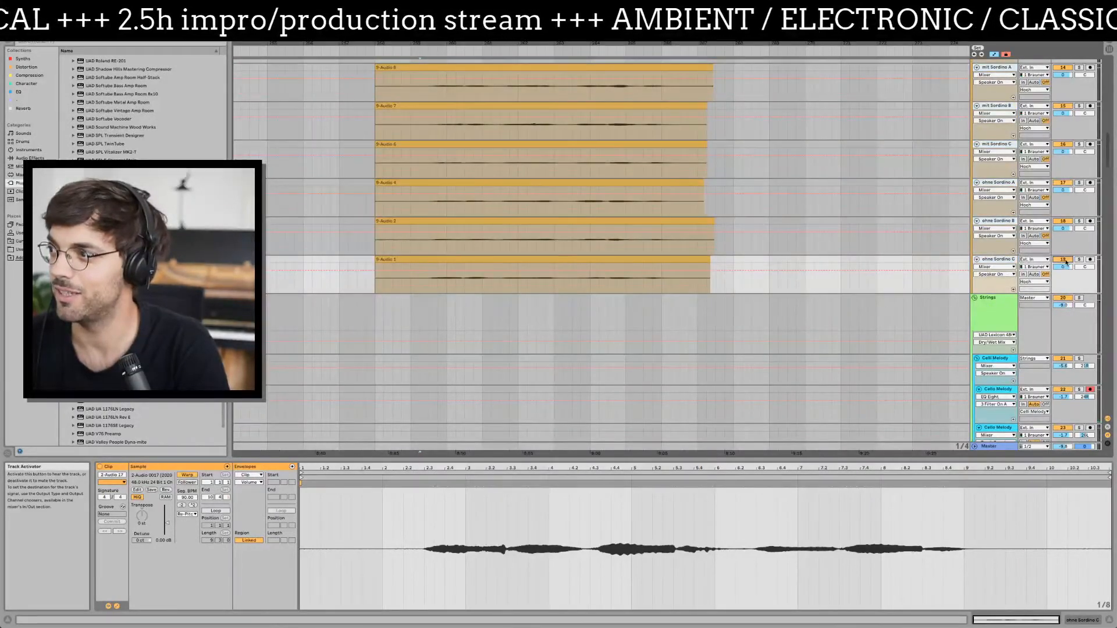
pyautogui.scroll(13, 700, 272)
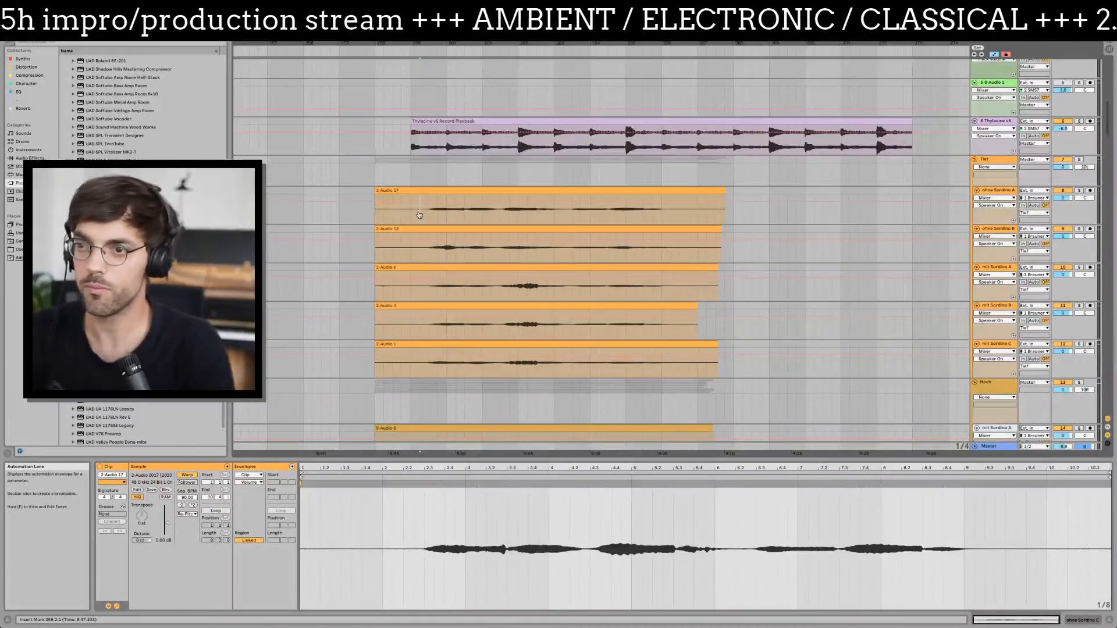
# - Switch to Finder, check the recordings in the Violin folder and the song folders above it, and return to Ableton Live
pyautogui.press('super+Tab')
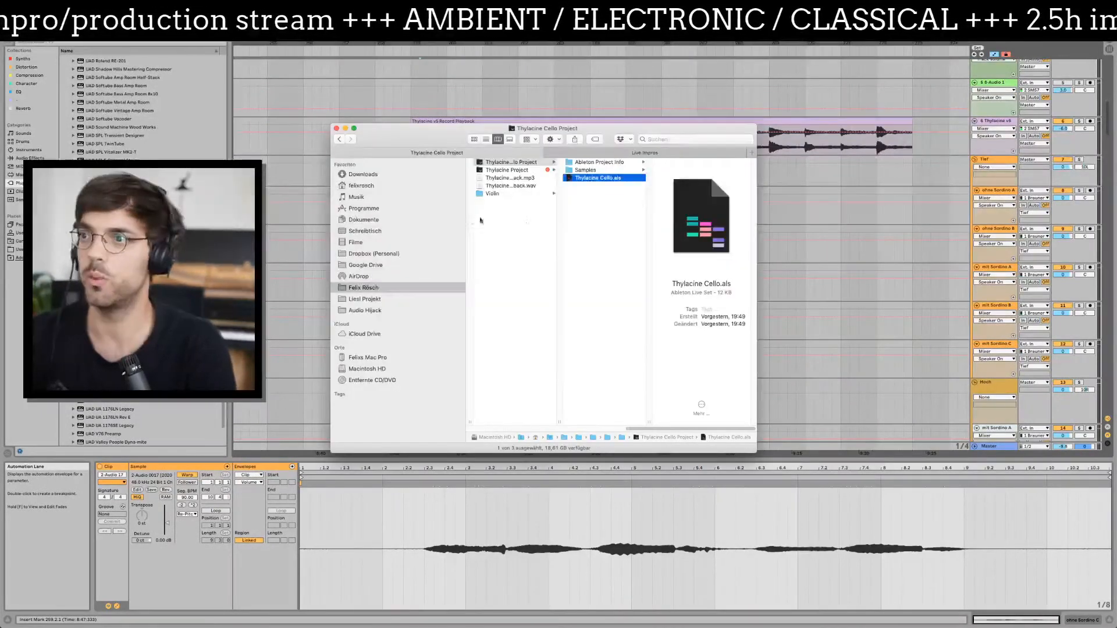
pyautogui.click(522, 195)
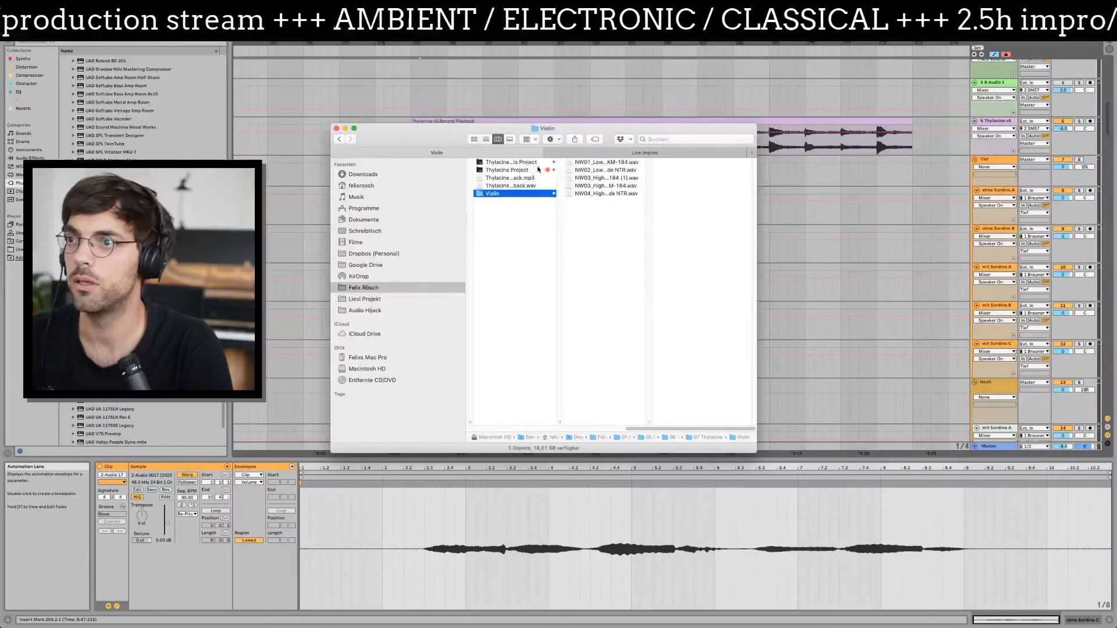
pyautogui.press('Left')
pyautogui.press('Up')
pyautogui.press('Up')
pyautogui.press('Up')
pyautogui.press('Up')
pyautogui.press('Up')
pyautogui.press('Up')
pyautogui.press('Down')
pyautogui.press('Down')
pyautogui.press('Down')
pyautogui.press('Down')
pyautogui.press('Down')
pyautogui.press('Down')
pyautogui.press('Right')
pyautogui.press('Down')
pyautogui.press('Down')
pyautogui.press('Down')
pyautogui.press('Down')
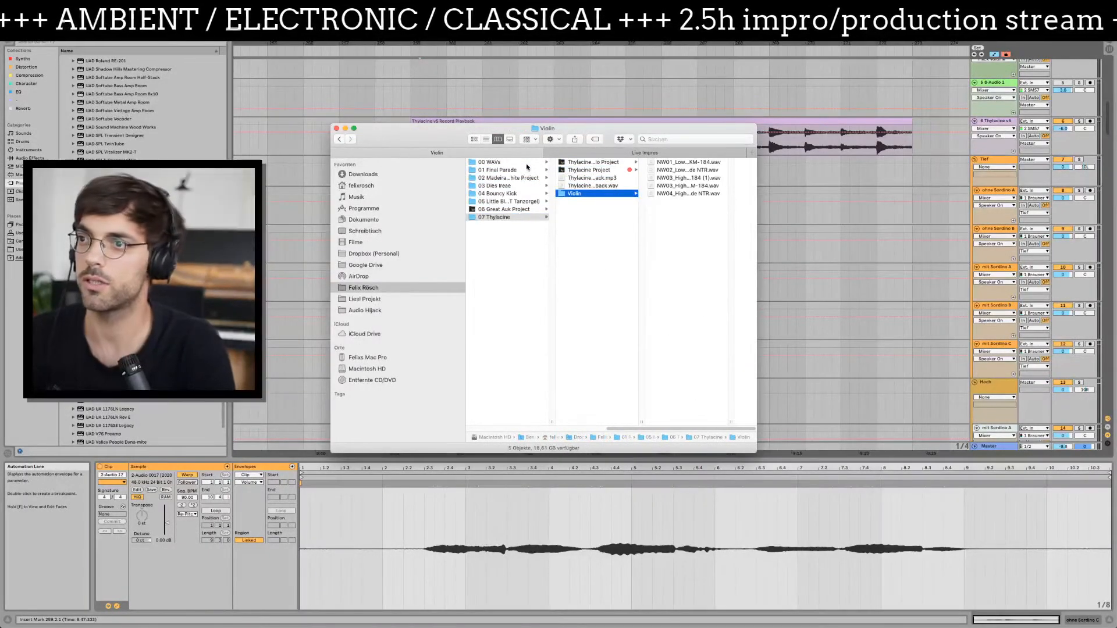
pyautogui.press('super+w')
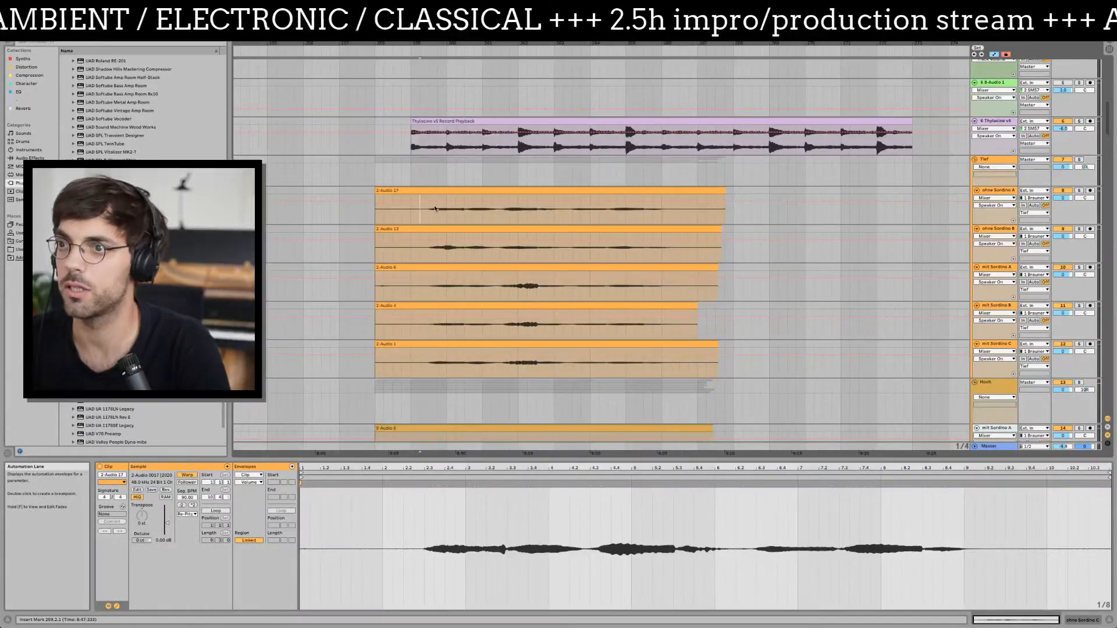
# - Play all the activated cello takes together with the playback clip from bar 259
pyautogui.scroll(5, 435, 208)
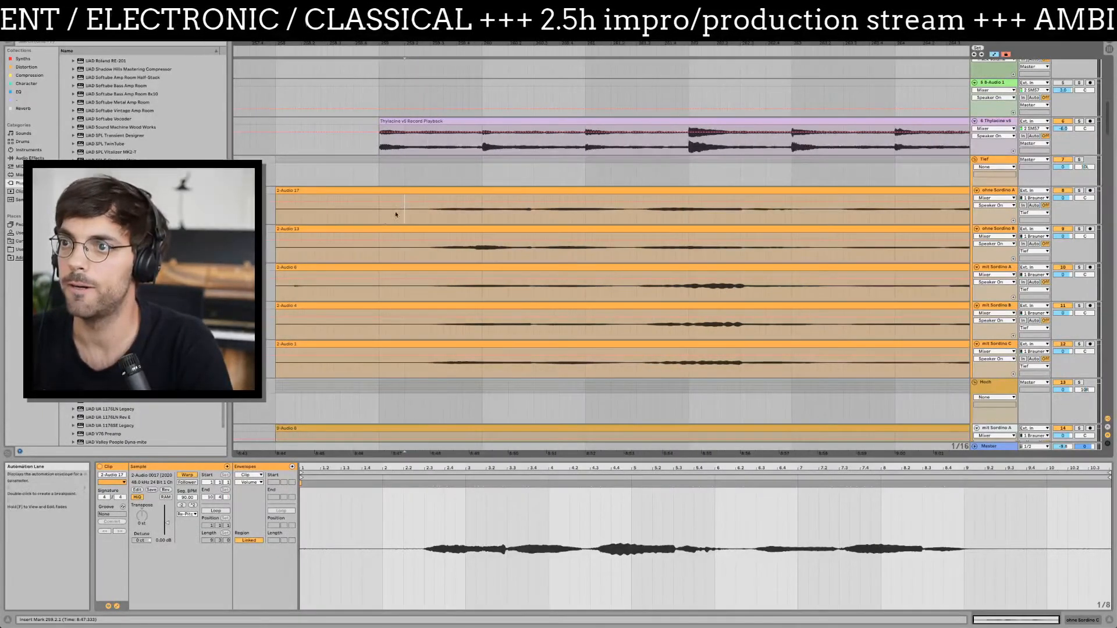
pyautogui.scroll(-3, 447, 453)
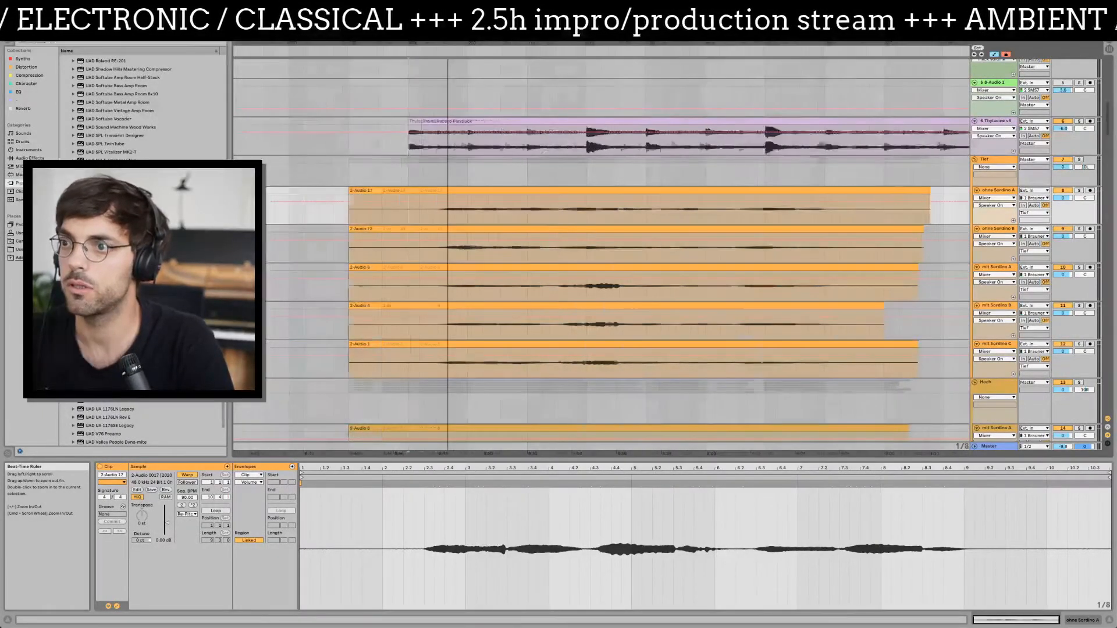
# - Select all eleven cello takes in the Tief and Hoch groups from bar 259 and copy them
pyautogui.scroll(-5, 448, 453)
pyautogui.scroll(-10, 537, 201)
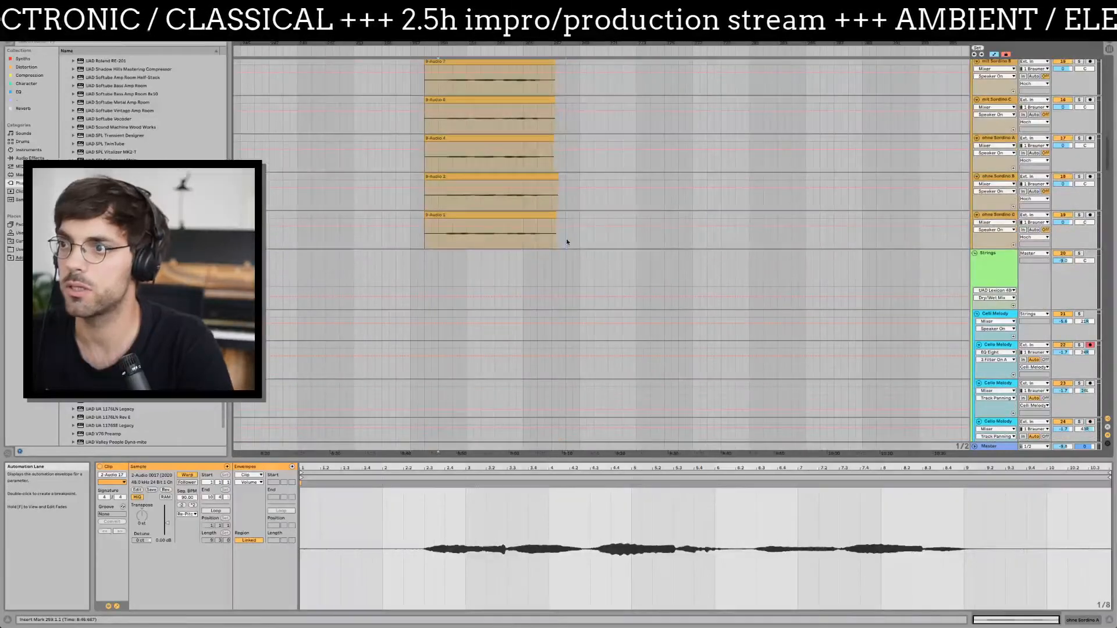
pyautogui.press('super+a')
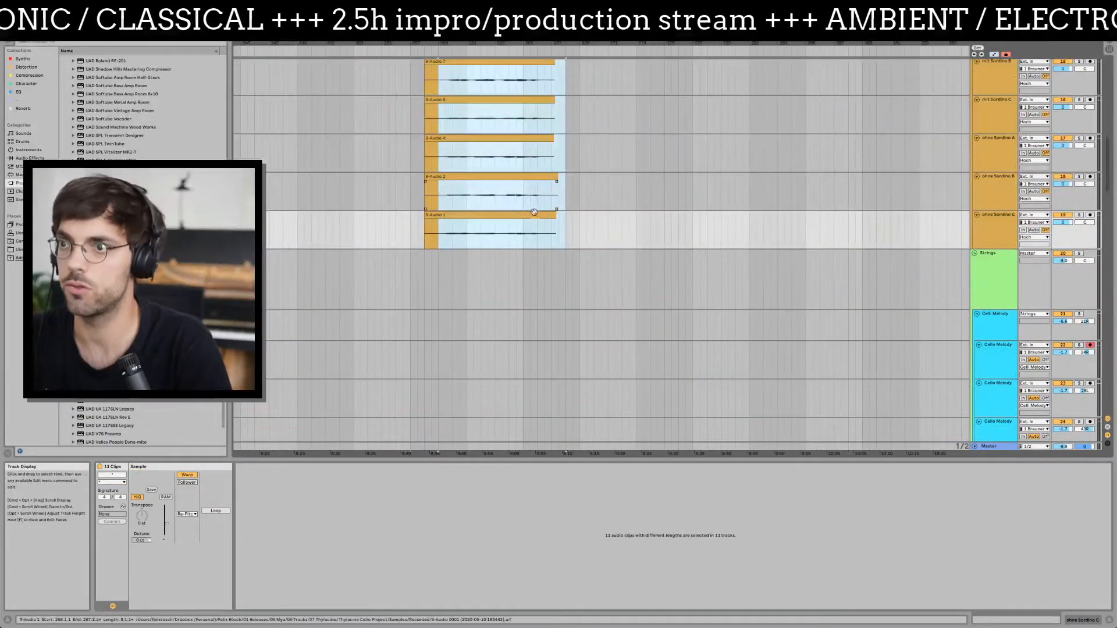
# - Paste the eleven cello takes into the Tief and Hoch tracks at bar 33 of the original song section
pyautogui.hscroll(-5, 487, 214)
pyautogui.scroll(10, 660, 294)
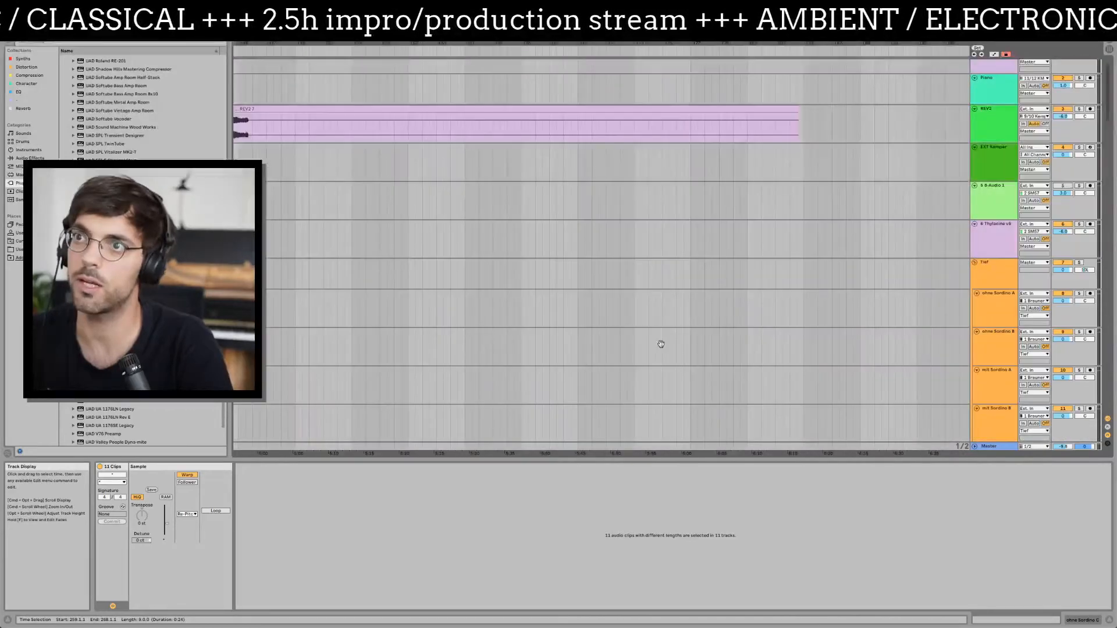
pyautogui.hscroll(-10, 661, 344)
pyautogui.scroll(1, 661, 344)
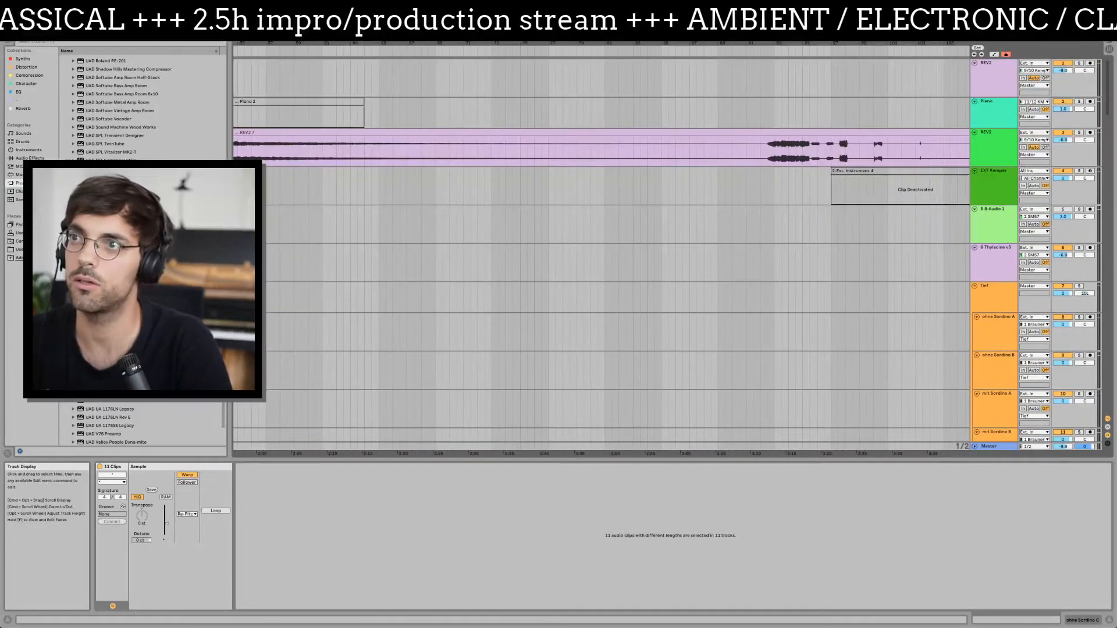
pyautogui.scroll(-5, 321, 65)
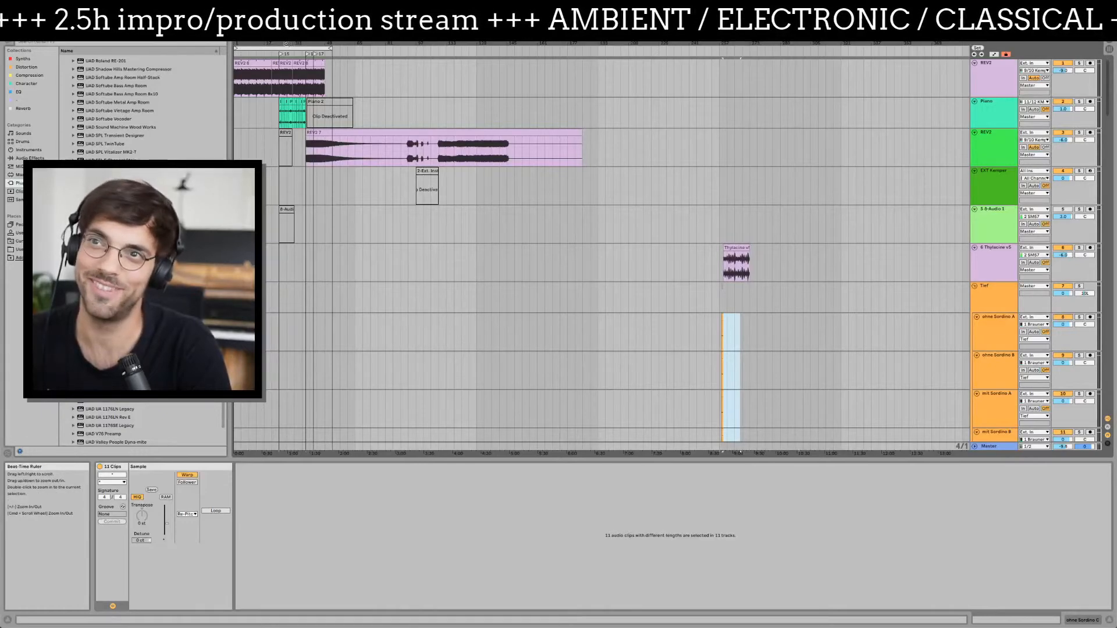
pyautogui.moveTo(286, 43); pyautogui.dragTo(318, 90)
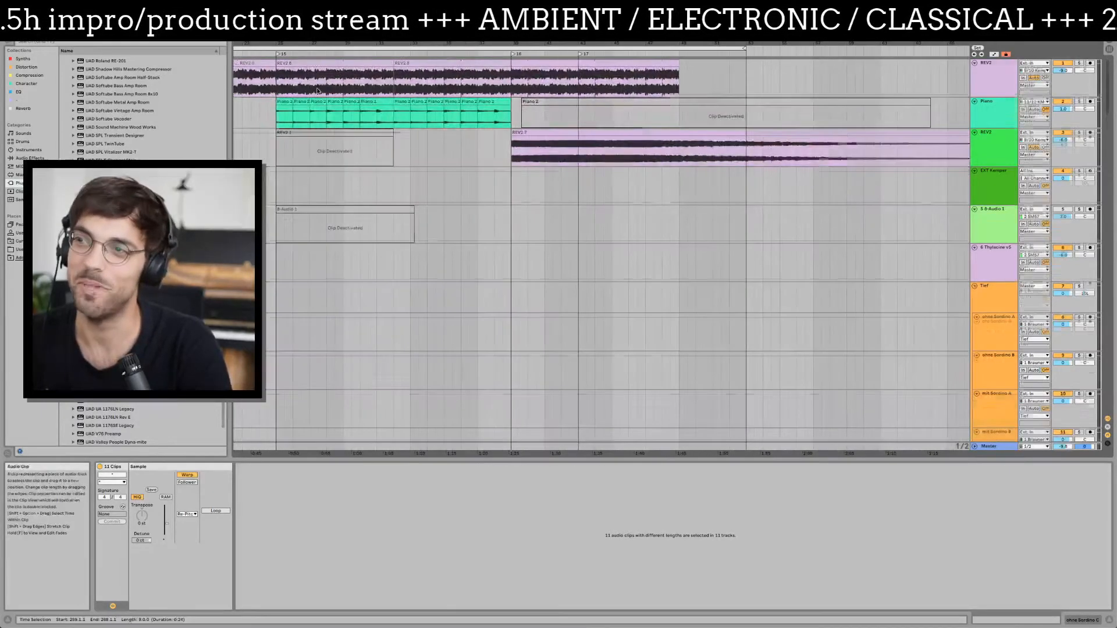
pyautogui.scroll(-6, 317, 89)
pyautogui.scroll(4, 317, 87)
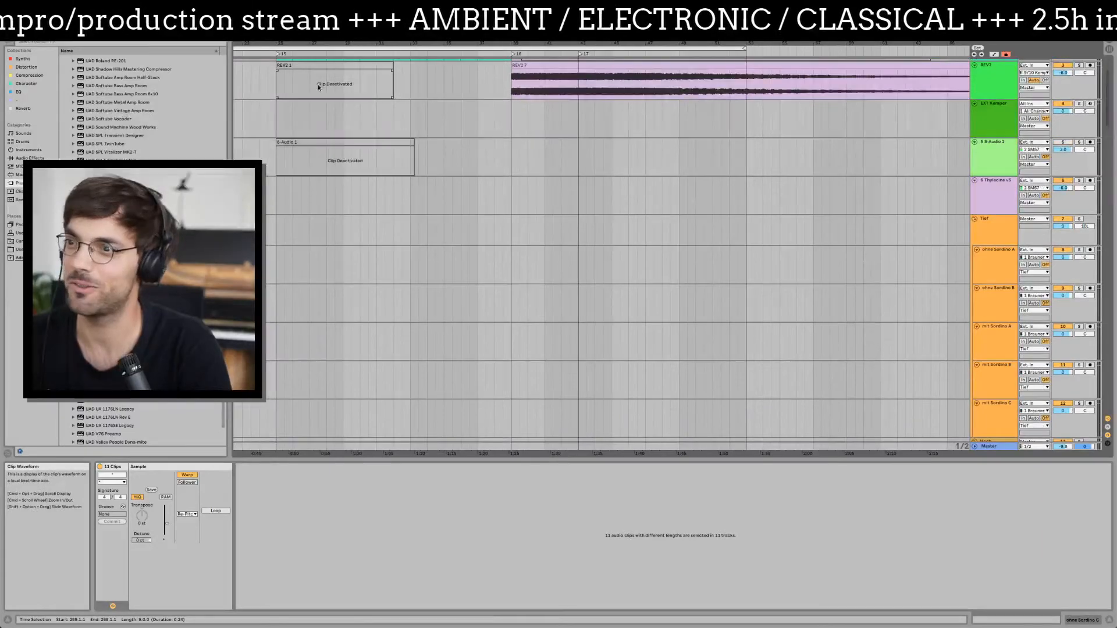
pyautogui.click(414, 265)
pyautogui.press('super+v')
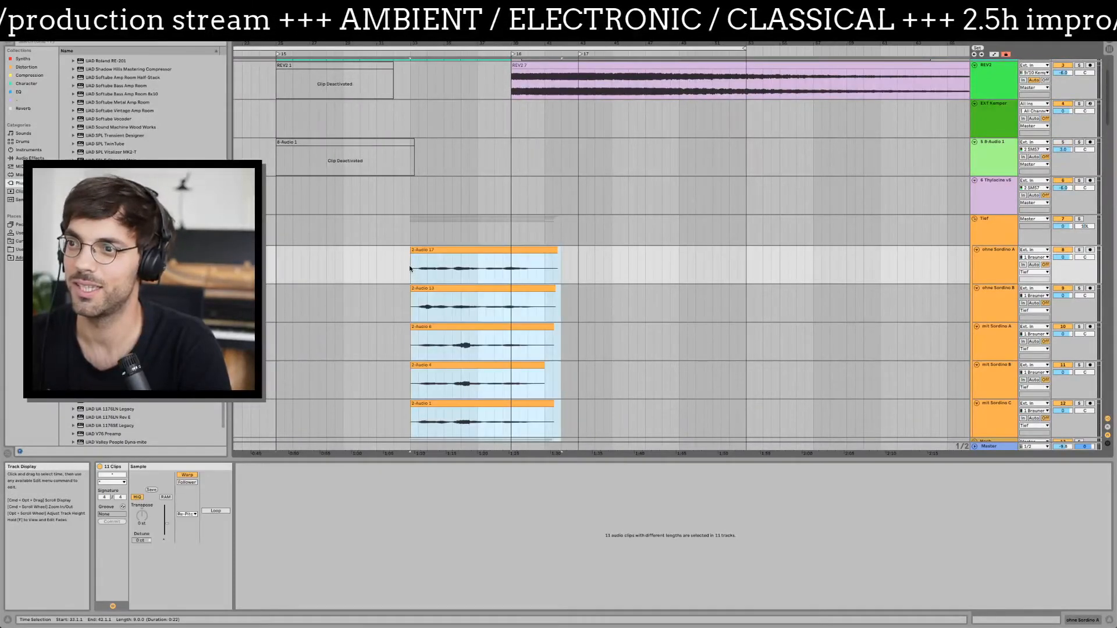
# - Move all eleven pasted cello takes one bar earlier so they start at bar 32, aligned with the Celli Melody clips
pyautogui.scroll(2, 420, 250)
pyautogui.scroll(-7, 423, 244)
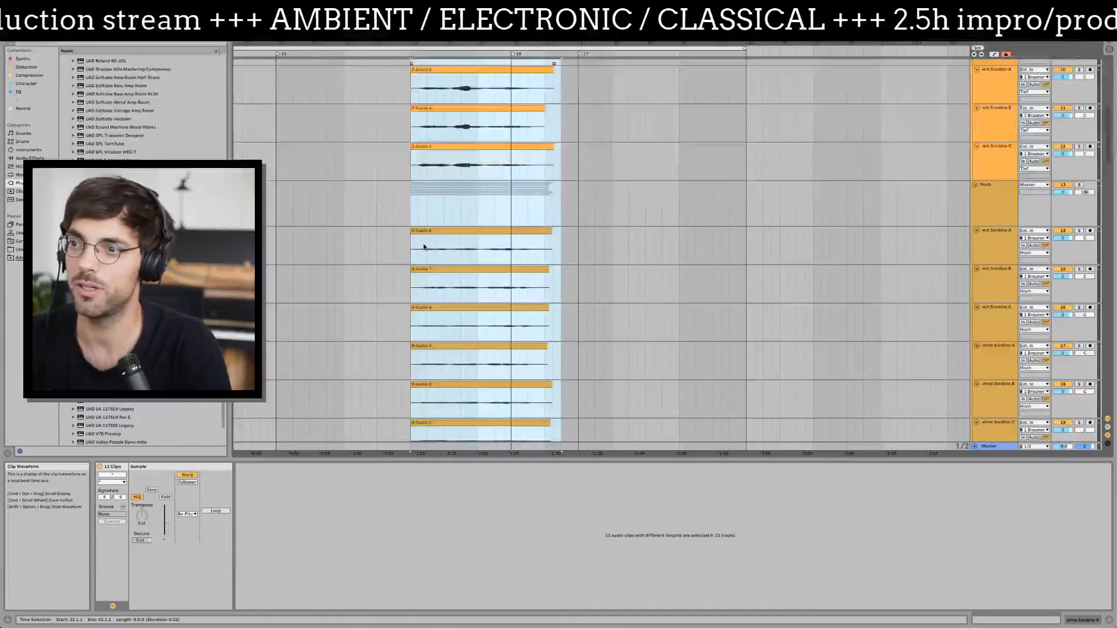
pyautogui.scroll(-5, 423, 244)
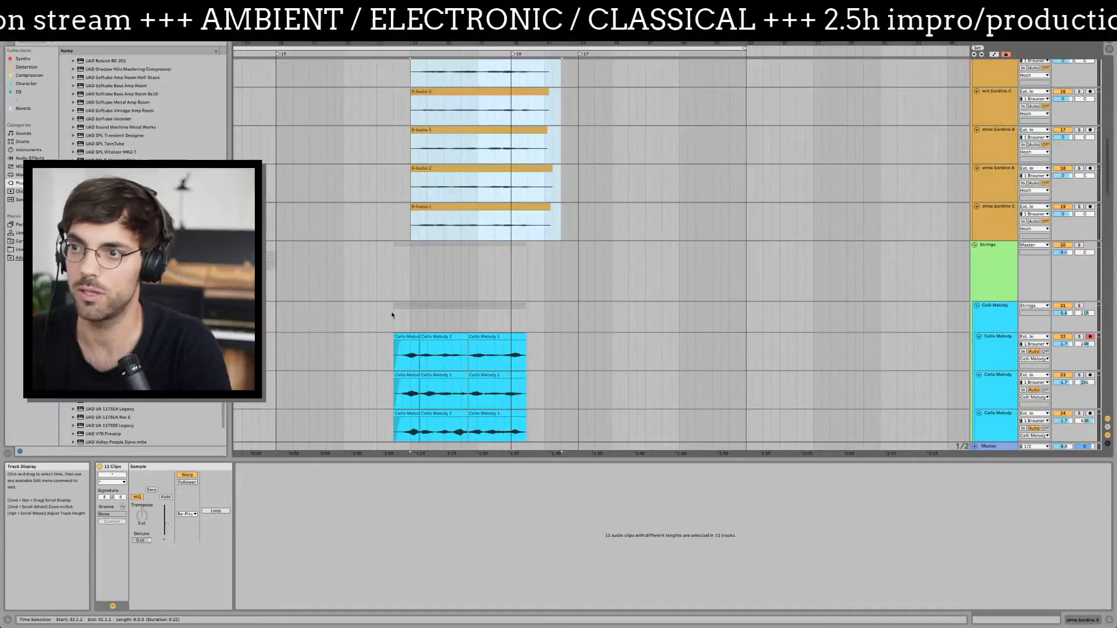
pyautogui.scroll(10, 393, 314)
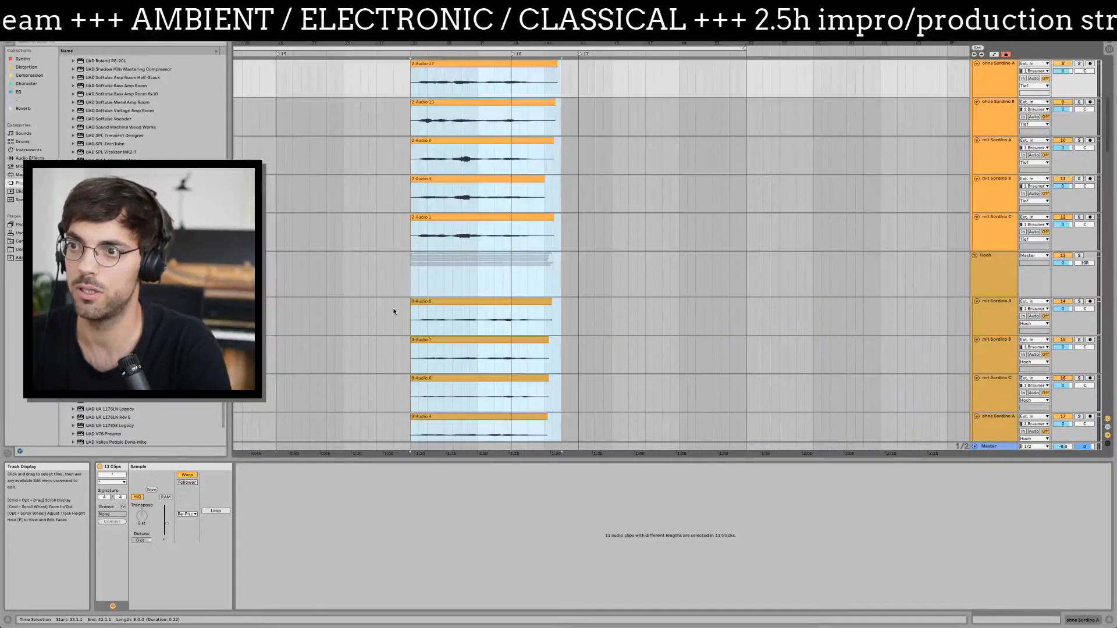
pyautogui.click(393, 311)
pyautogui.scroll(4, 394, 312)
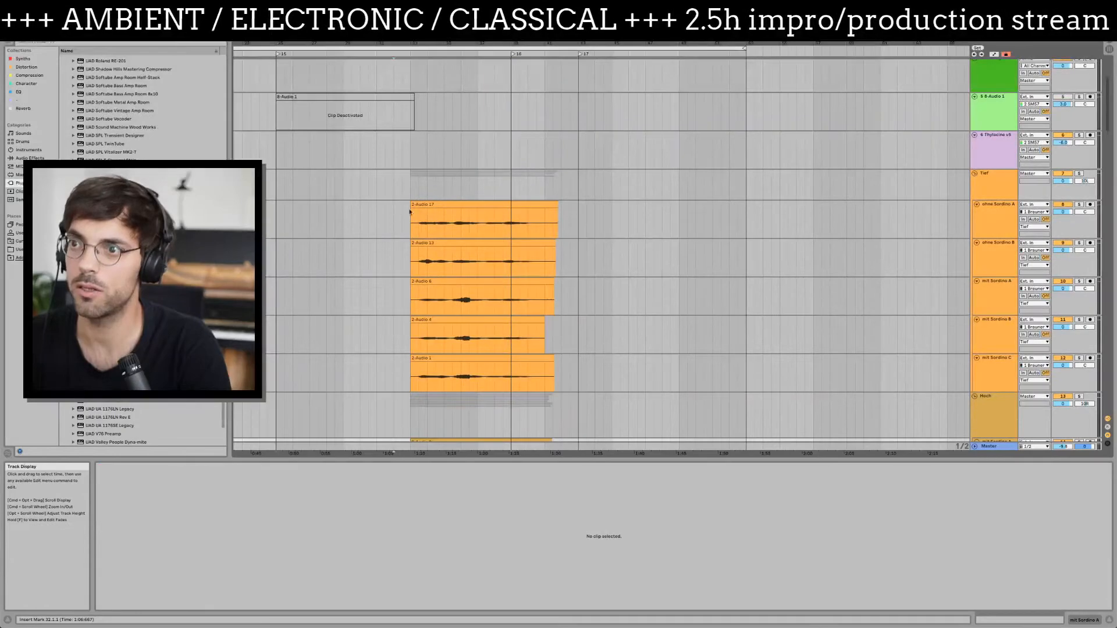
pyautogui.click(415, 216)
pyautogui.scroll(-8, 445, 314)
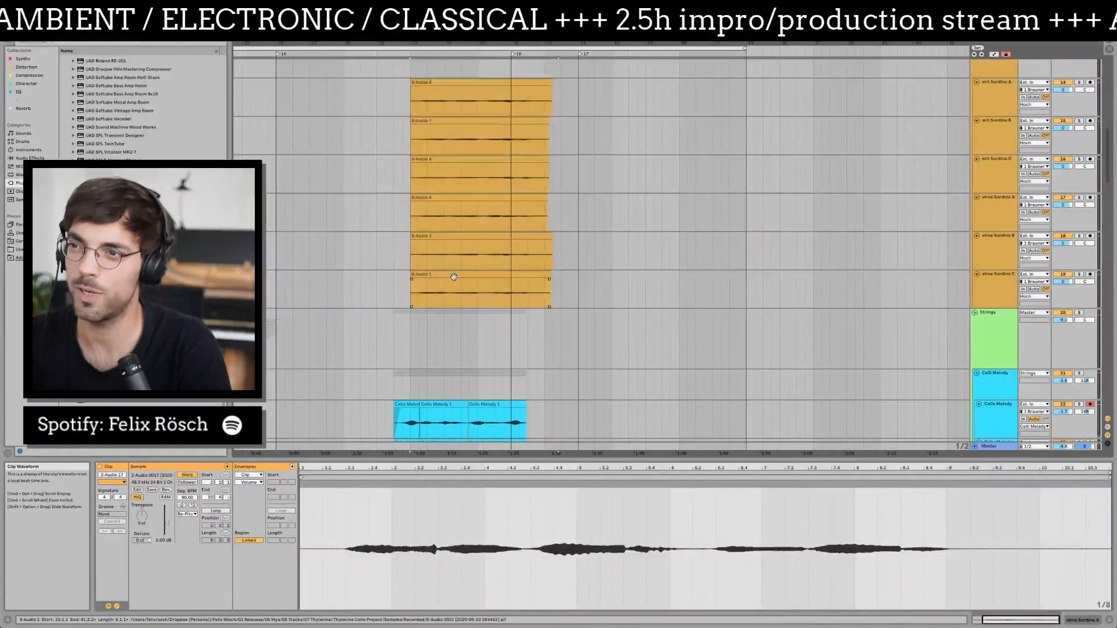
pyautogui.keyDown('shift'); pyautogui.click(453, 277); pyautogui.keyUp('shift')
pyautogui.scroll(8, 451, 174)
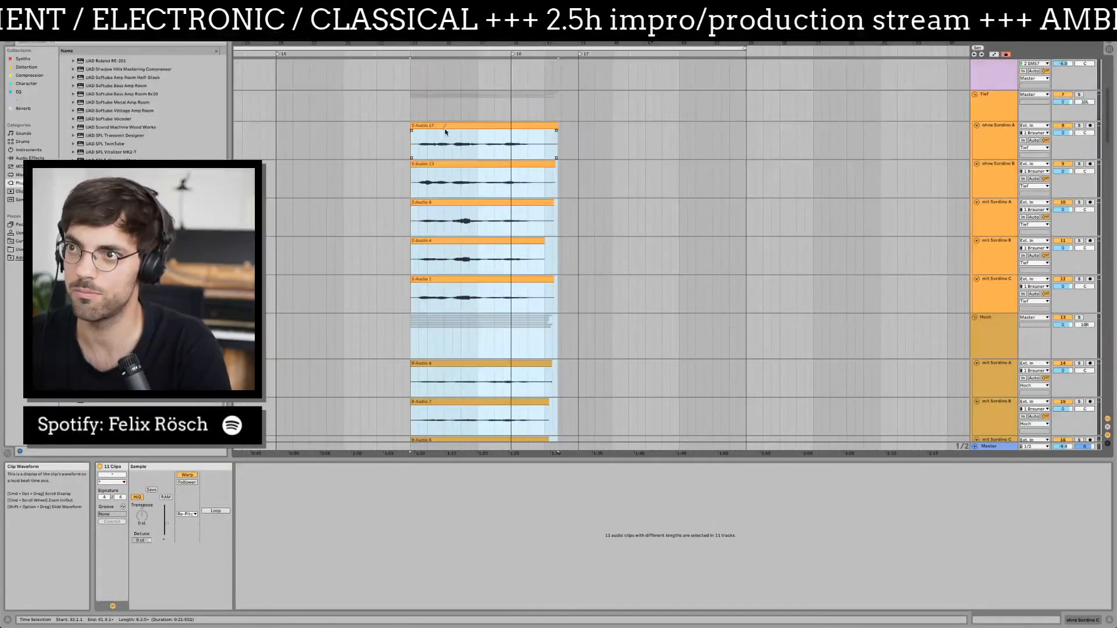
pyautogui.moveTo(445, 126); pyautogui.dragTo(429, 126)
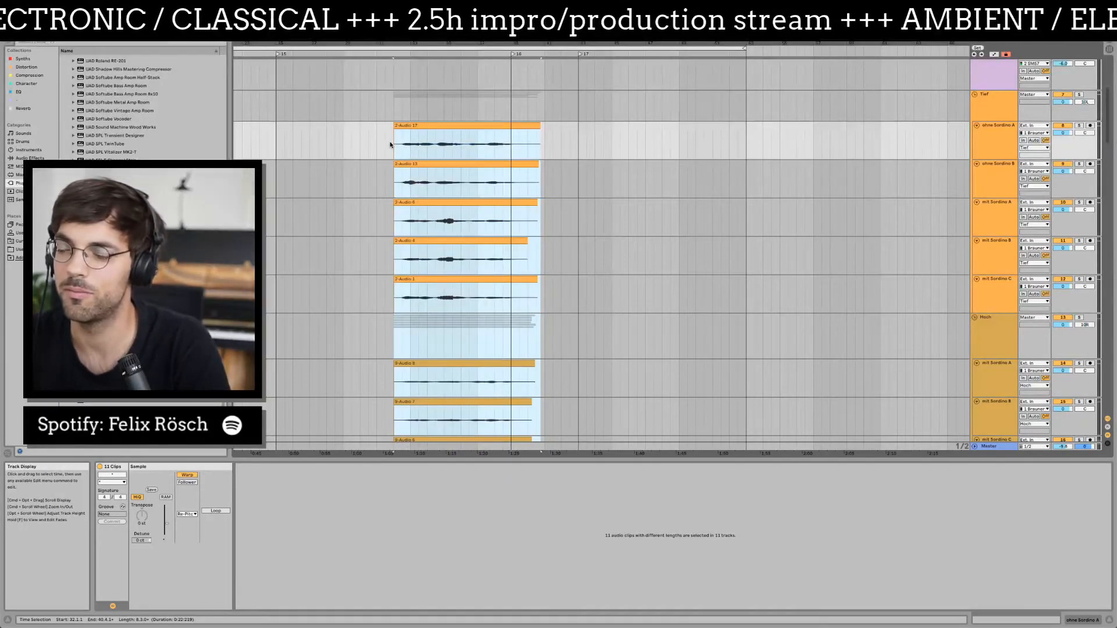
# - Check the Celli Melody tracks below, set the insert mark at bar 32 and play the arrangement from there
pyautogui.scroll(-10, 623, 192)
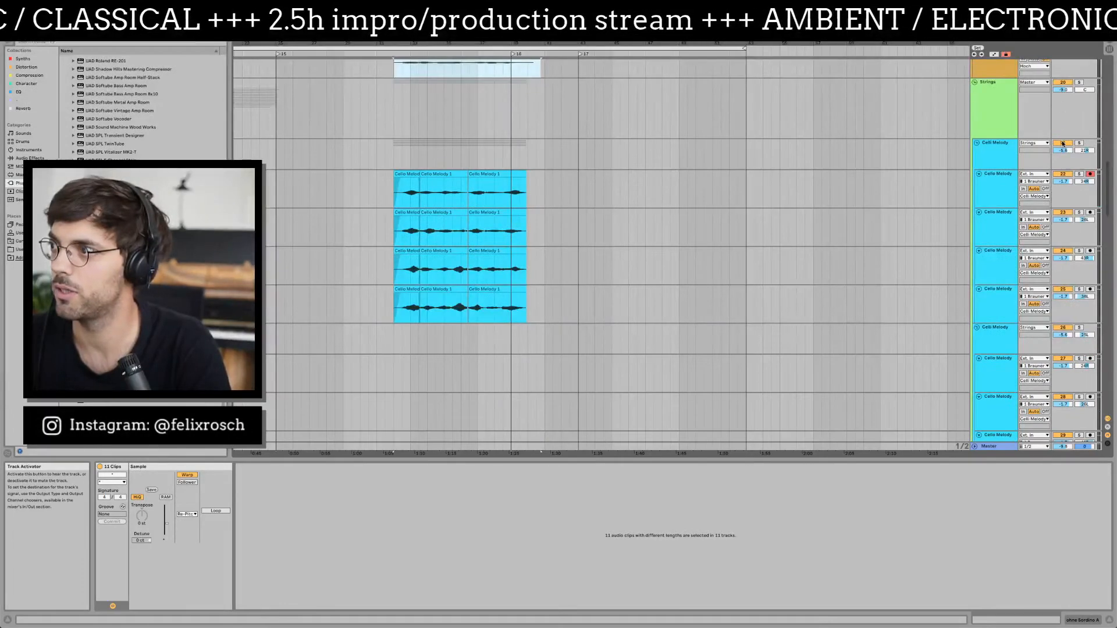
pyautogui.scroll(10, 536, 174)
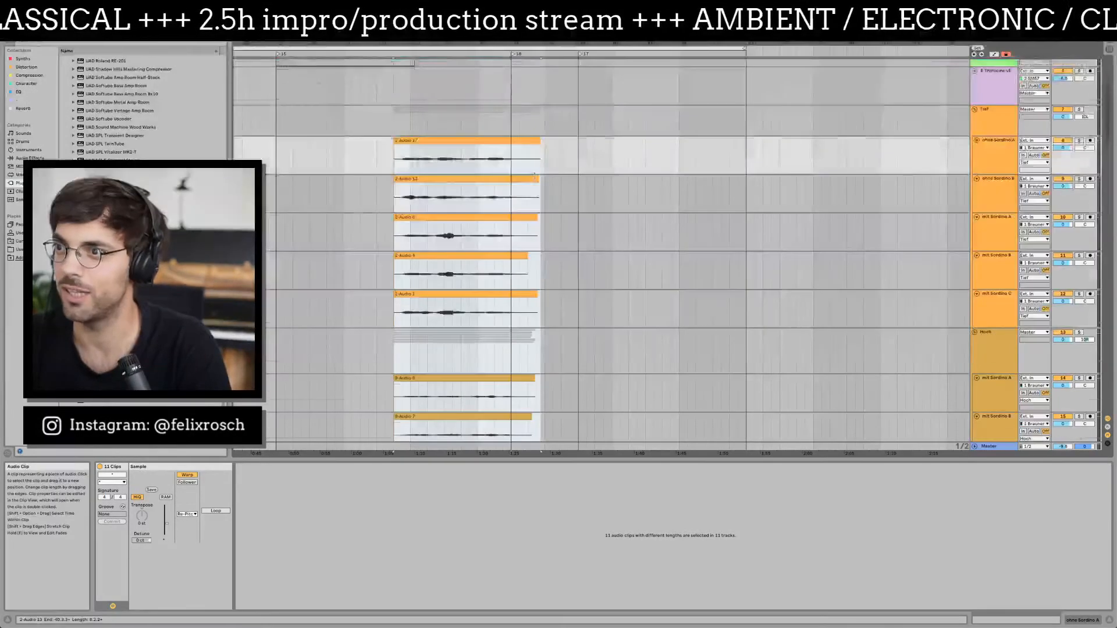
pyautogui.scroll(4, 536, 173)
pyautogui.click(393, 313)
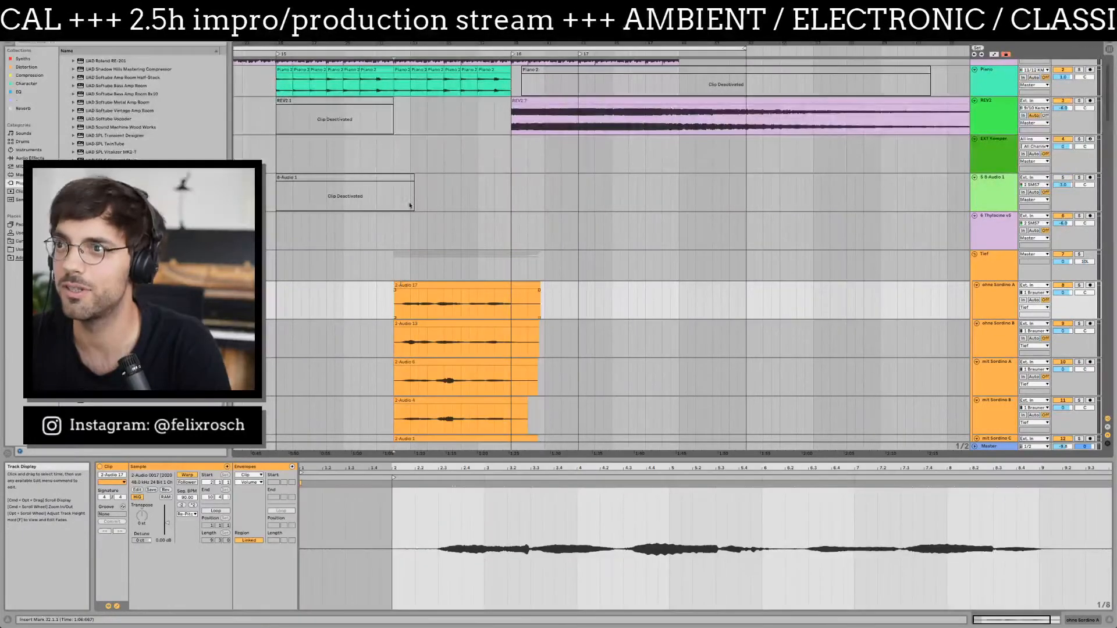
pyautogui.moveTo(420, 38); pyautogui.dragTo(420, 43)
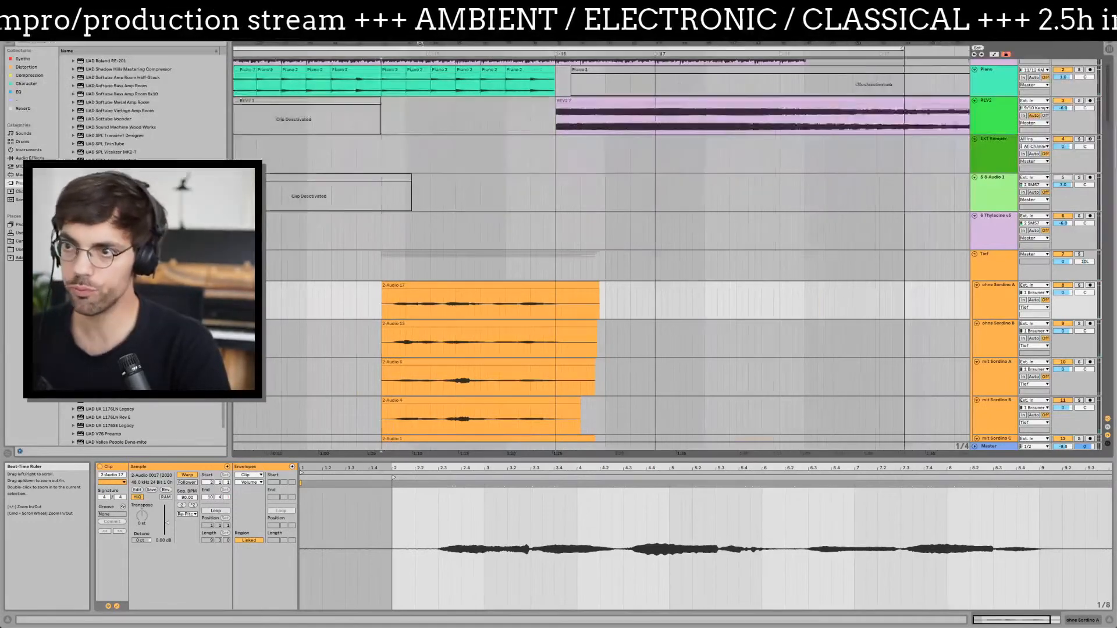
pyautogui.press('space')
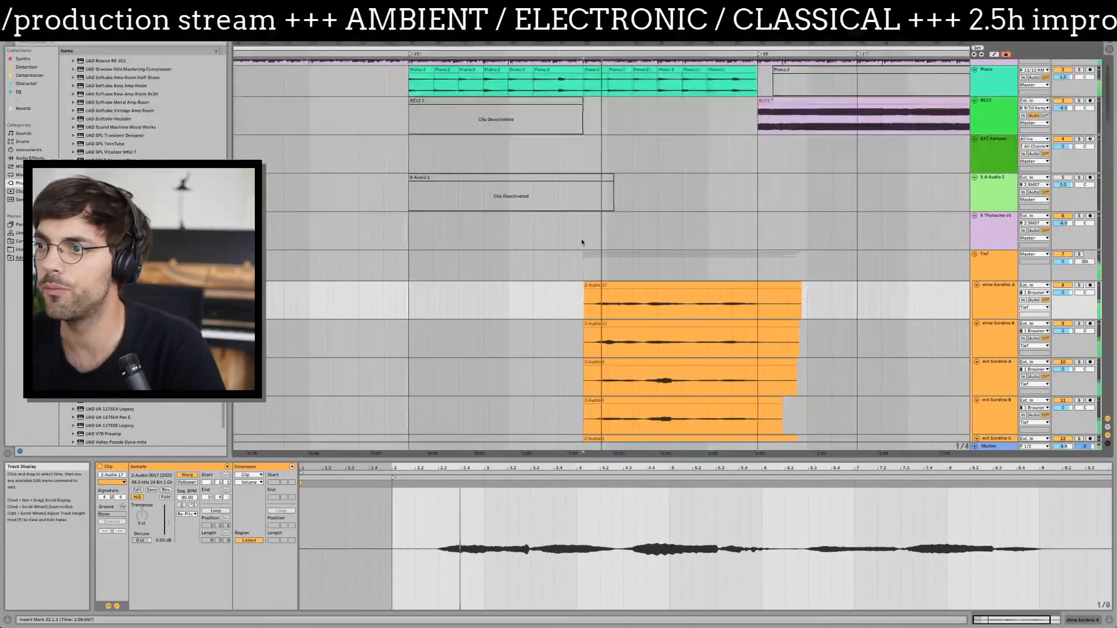
# - Look over the Tief group, selecting the group track and its first take track, ohne Sordino A
pyautogui.click(995, 268)
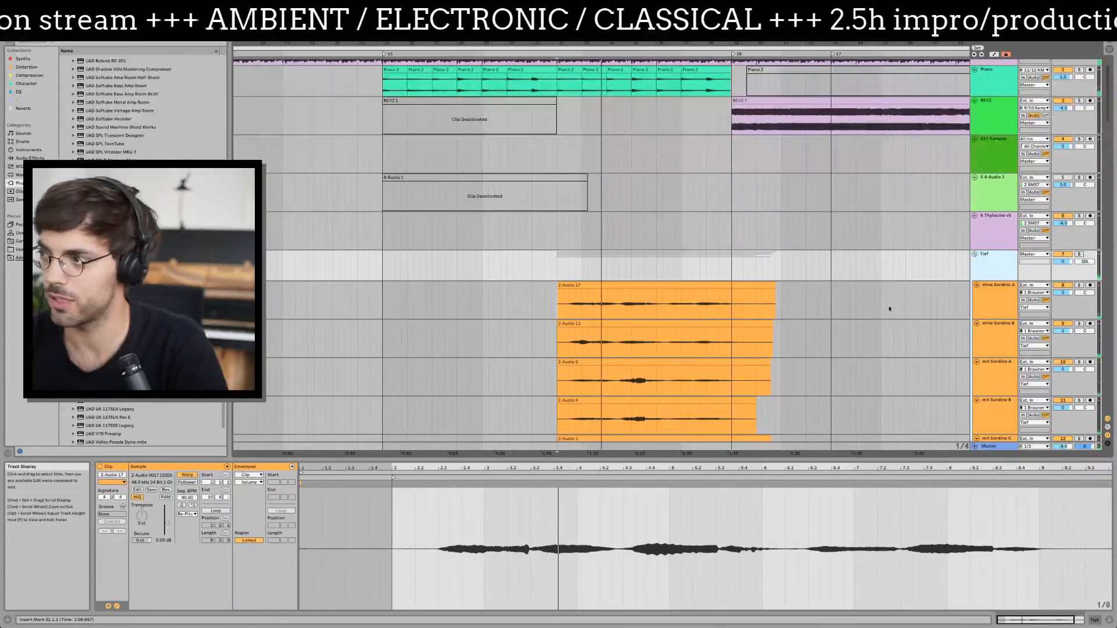
pyautogui.scroll(-3, 880, 309)
pyautogui.scroll(2, 879, 309)
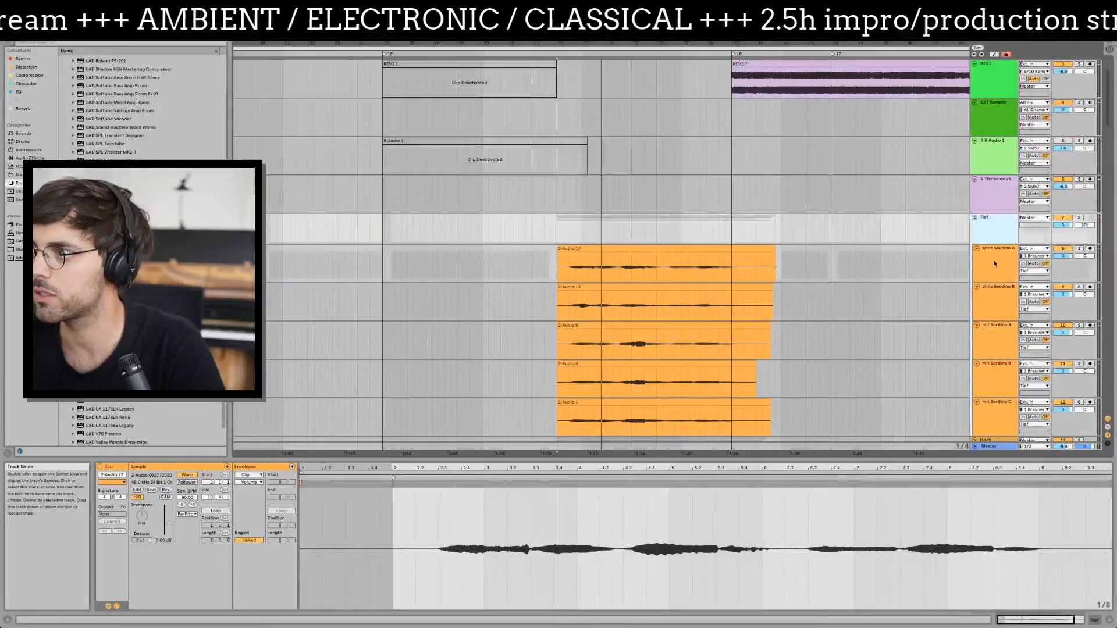
pyautogui.click(994, 274)
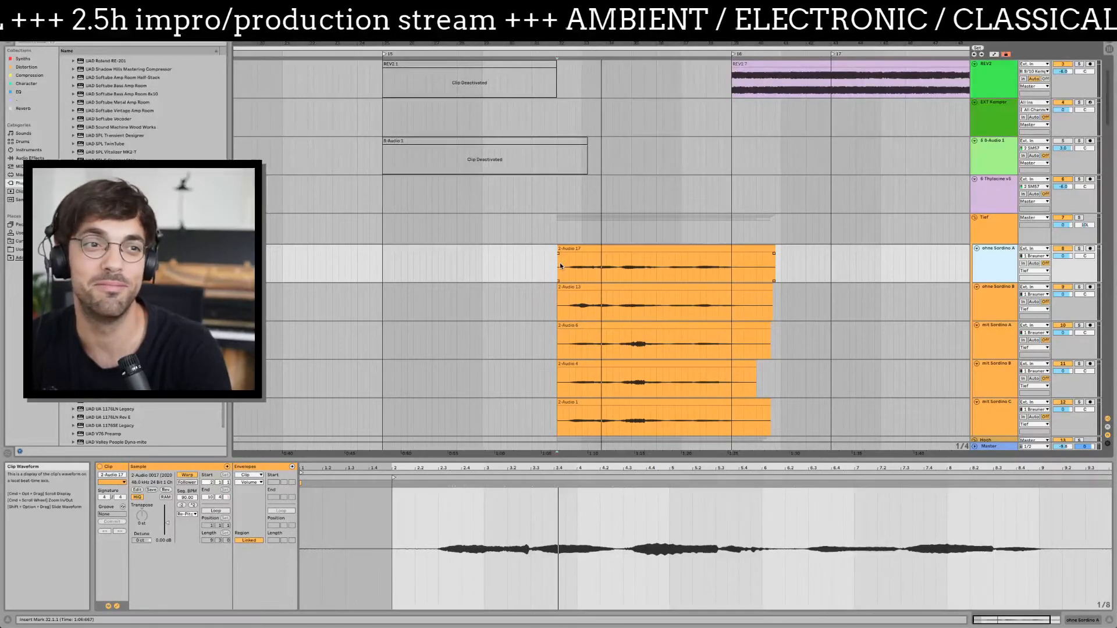
# - Put the insert mark back at the start of the ohne Sordino A clip and replay the cello layers
pyautogui.click(557, 264)
pyautogui.hscroll(-3, 559, 267)
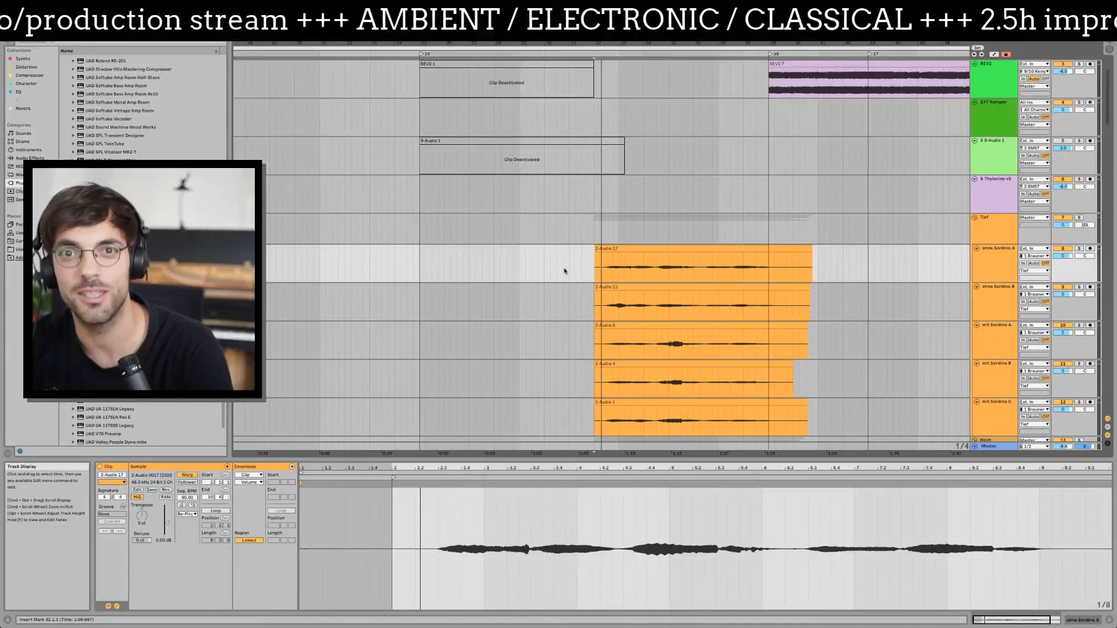
pyautogui.click(564, 271)
pyautogui.click(593, 271)
pyautogui.press('space')
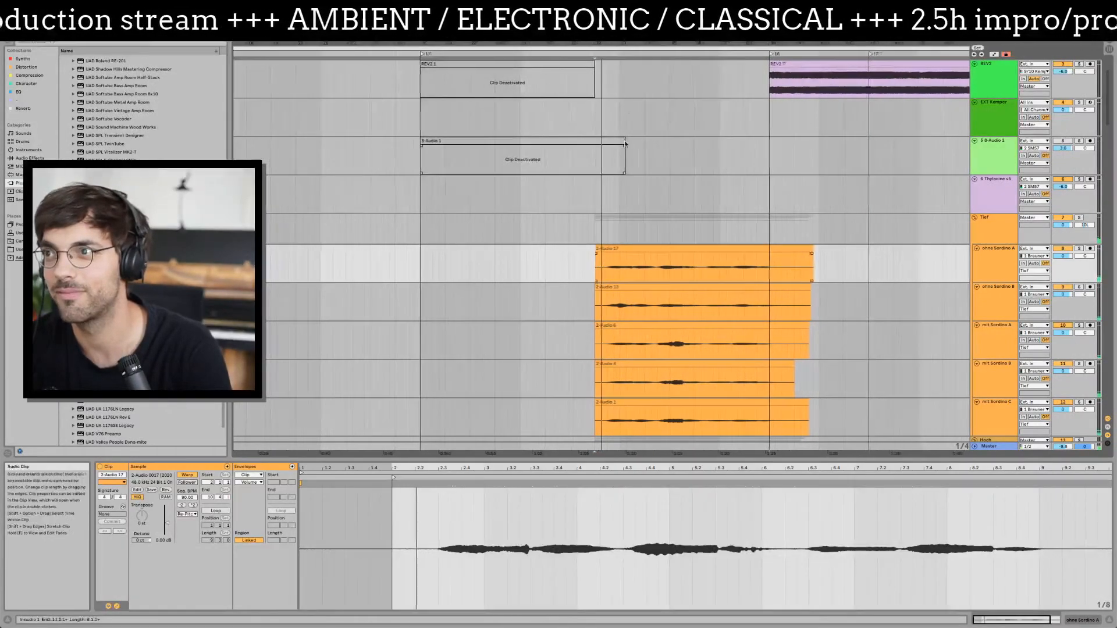
# - Spread the Tief tracks in stereo: both ohne Sordino tracks and mit Sordino A left, mit Sordino B and C right
pyautogui.moveTo(627, 45); pyautogui.dragTo(660, 111)
pyautogui.scroll(-3, 803, 263)
pyautogui.hscroll(3, 803, 263)
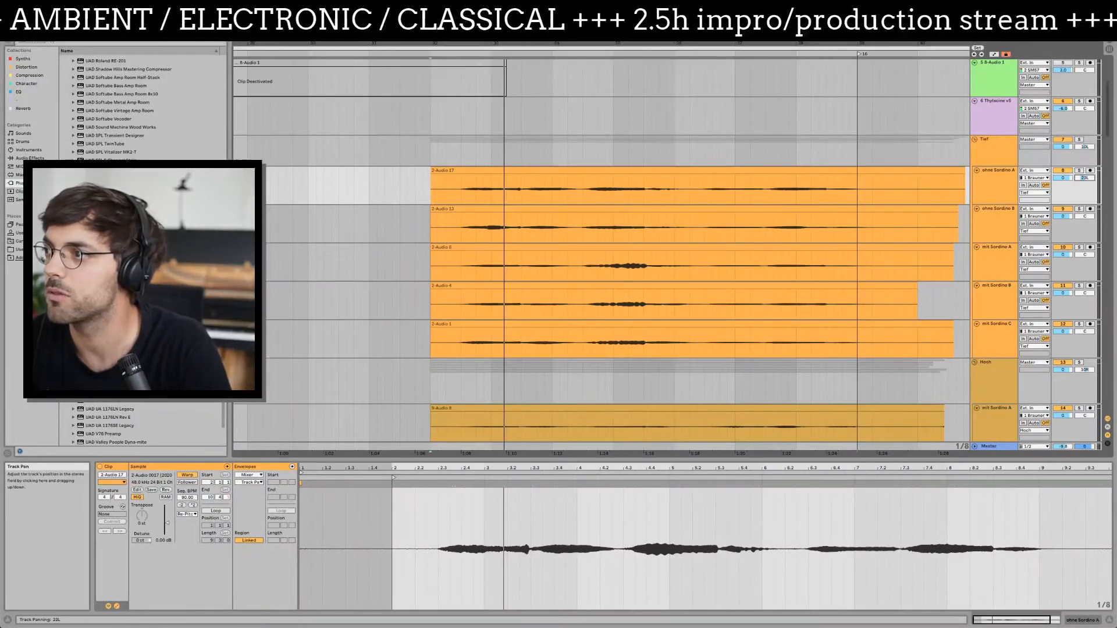
pyautogui.moveTo(1080, 192); pyautogui.dragTo(1080, 174)
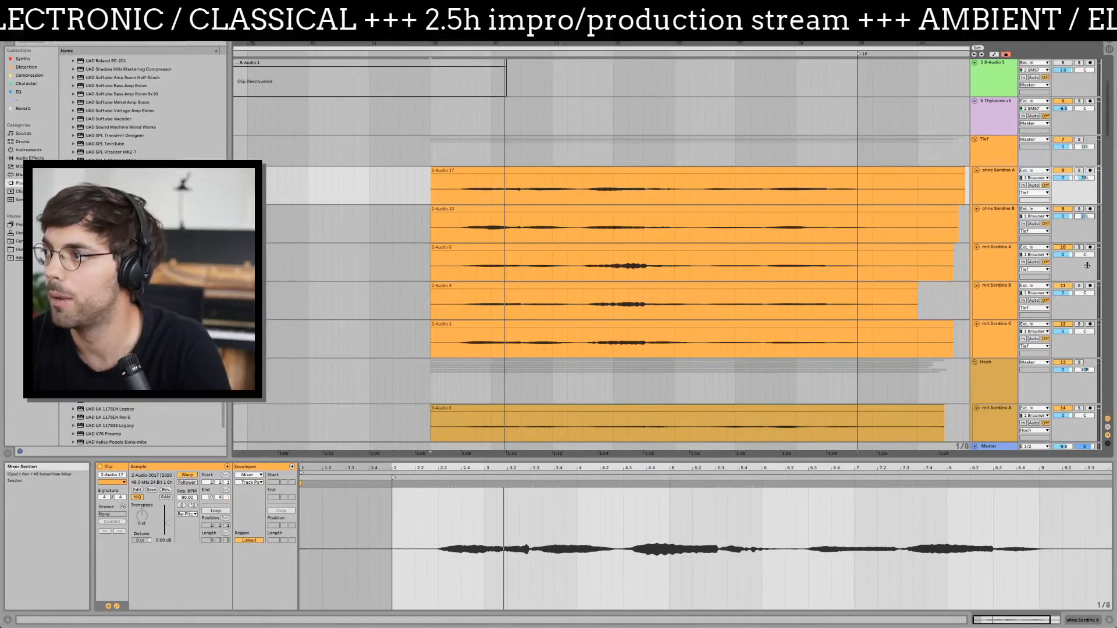
pyautogui.moveTo(1086, 292); pyautogui.dragTo(1085, 285)
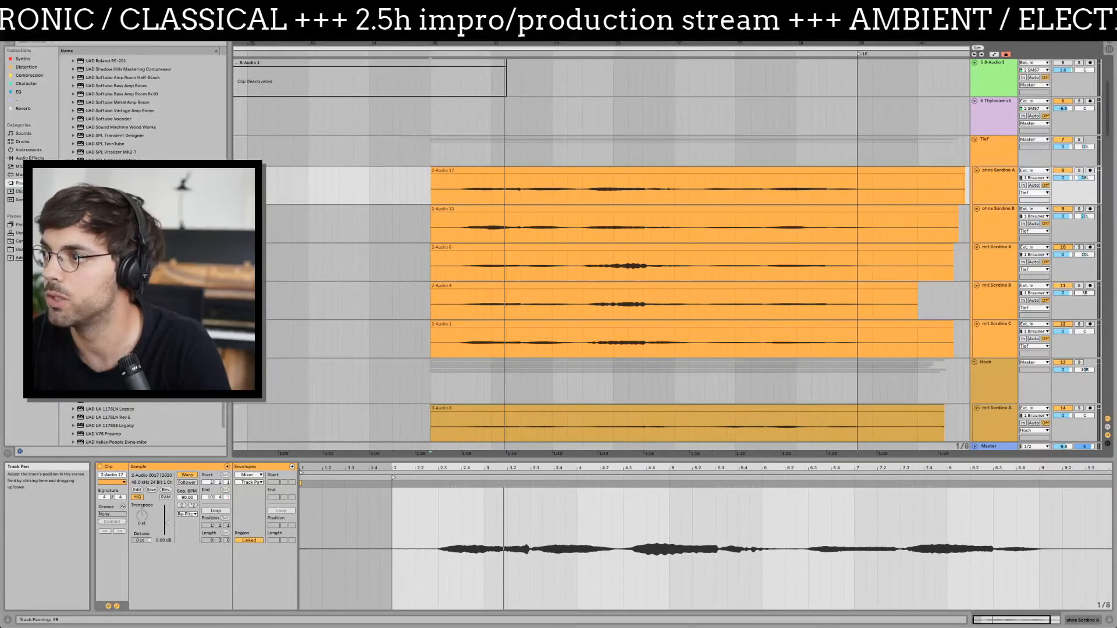
pyautogui.moveTo(1085, 331); pyautogui.dragTo(1085, 321)
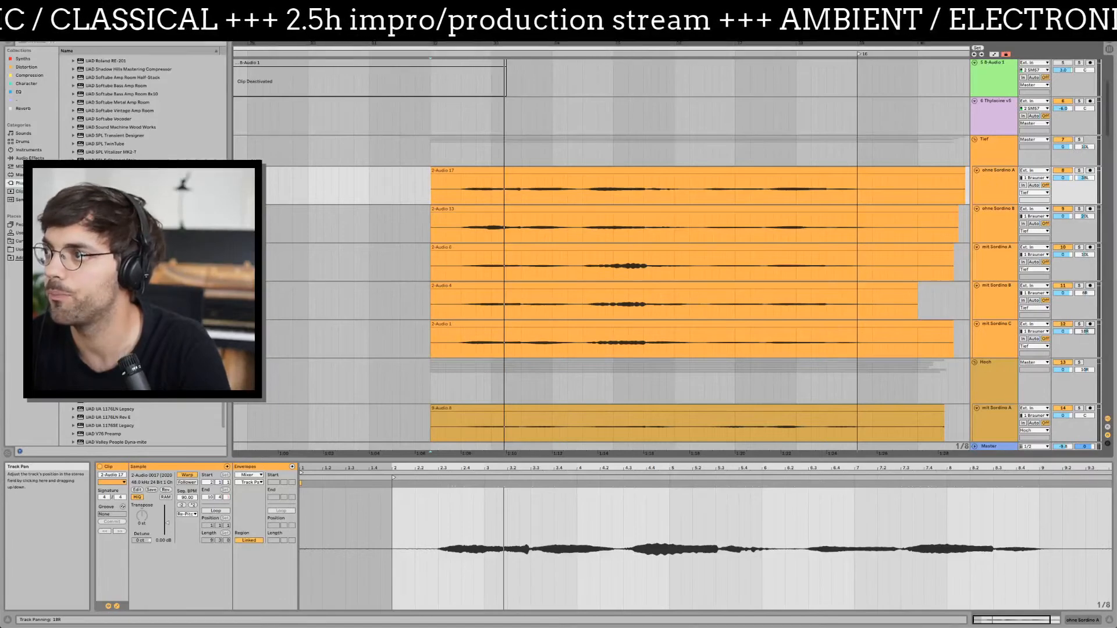
# - Spread the Hoch tracks in stereo: the three mit Sordino tracks to the left, the three ohne Sordino tracks to the right
pyautogui.scroll(-8, 718, 335)
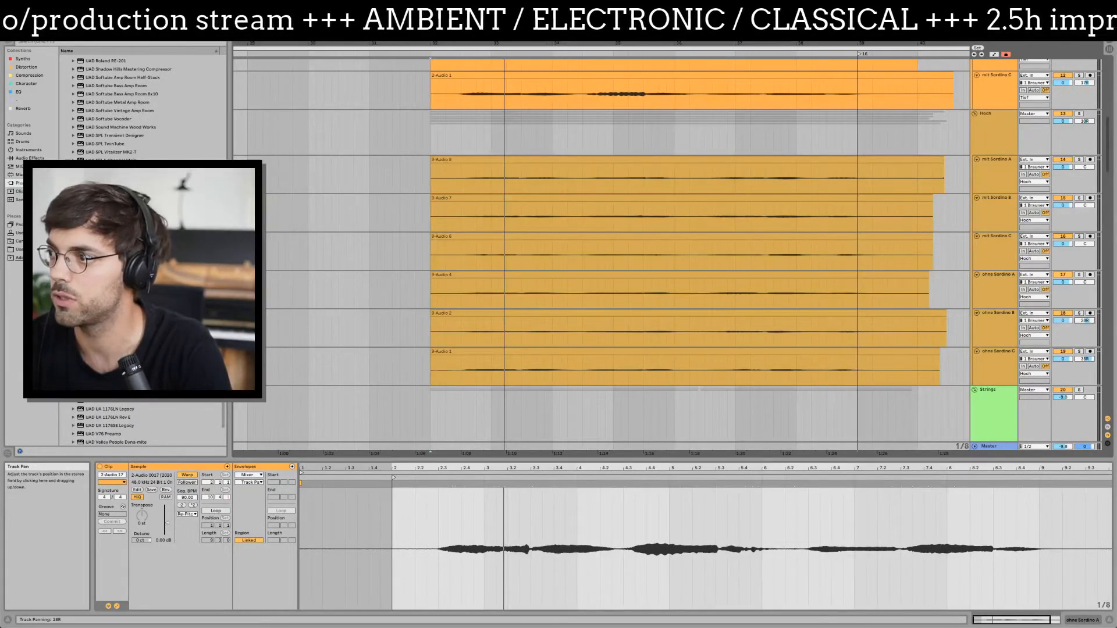
pyautogui.moveTo(1085, 282); pyautogui.dragTo(1085, 278)
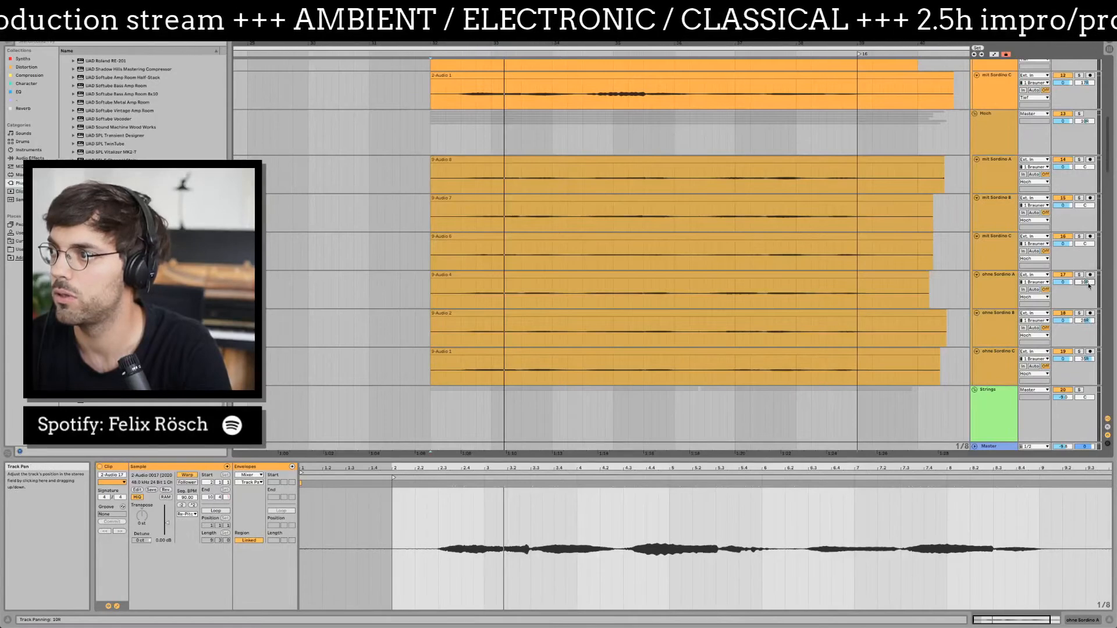
pyautogui.moveTo(1084, 205); pyautogui.dragTo(1084, 217)
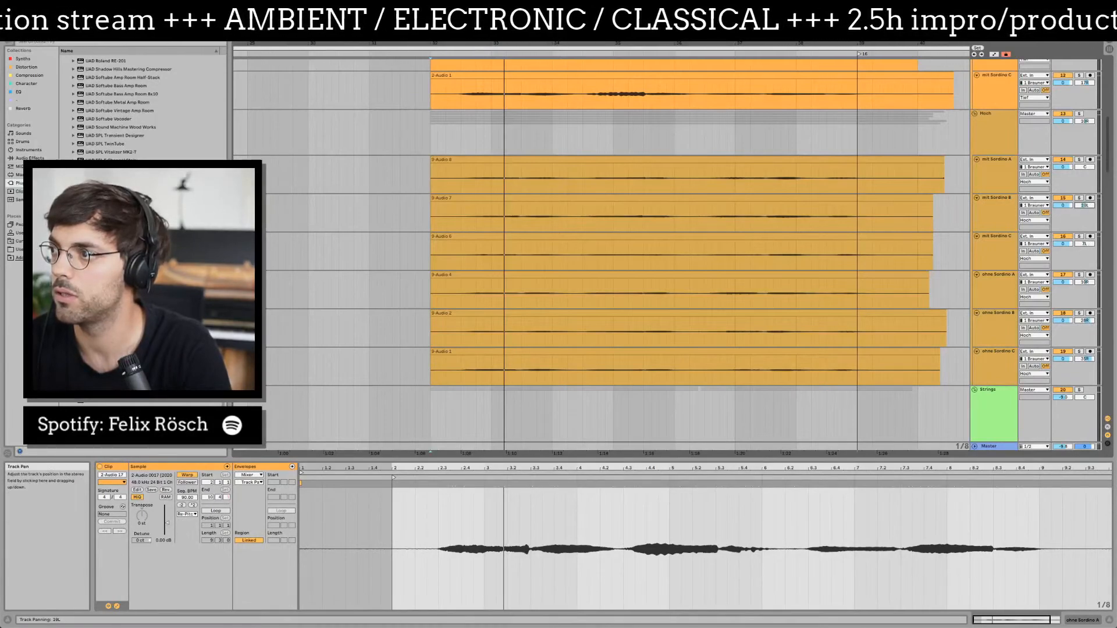
pyautogui.moveTo(1086, 167); pyautogui.dragTo(1086, 190)
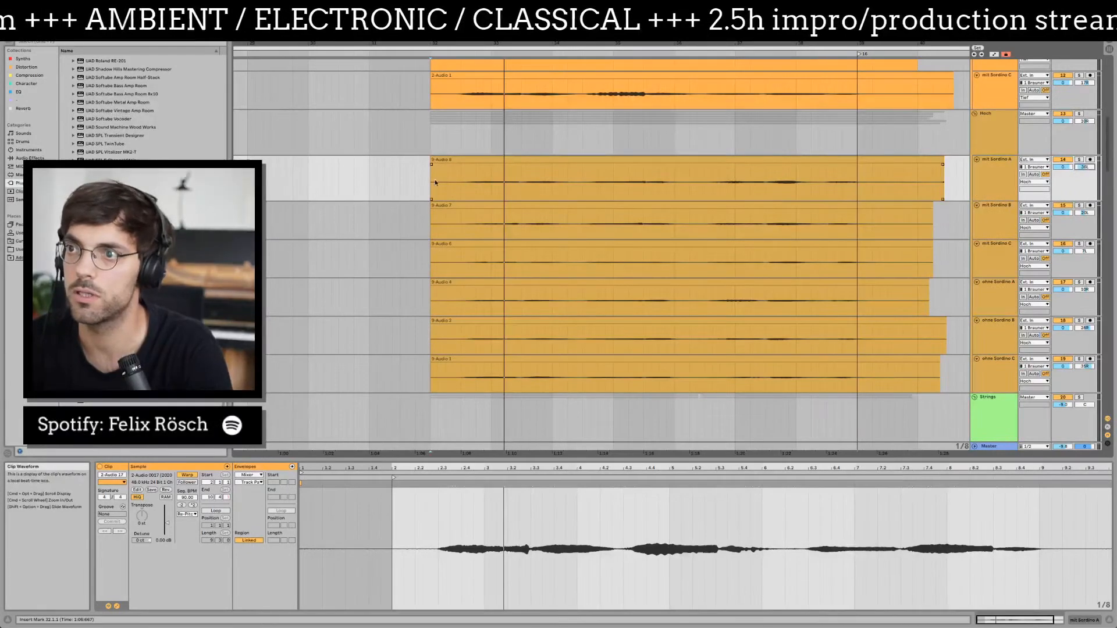
# - Play the panned Tief and Hoch takes together from bar 32 and return to the Tief tracks
pyautogui.click(439, 180)
pyautogui.hscroll(-5, 434, 180)
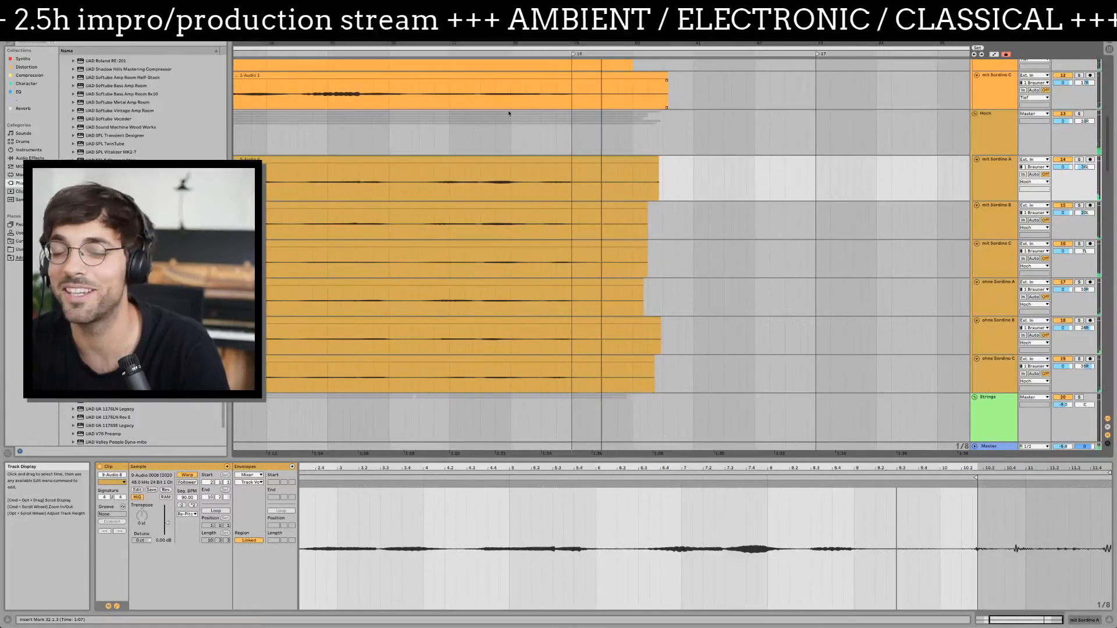
pyautogui.scroll(5, 500, 151)
pyautogui.moveTo(318, 172); pyautogui.dragTo(625, 182)
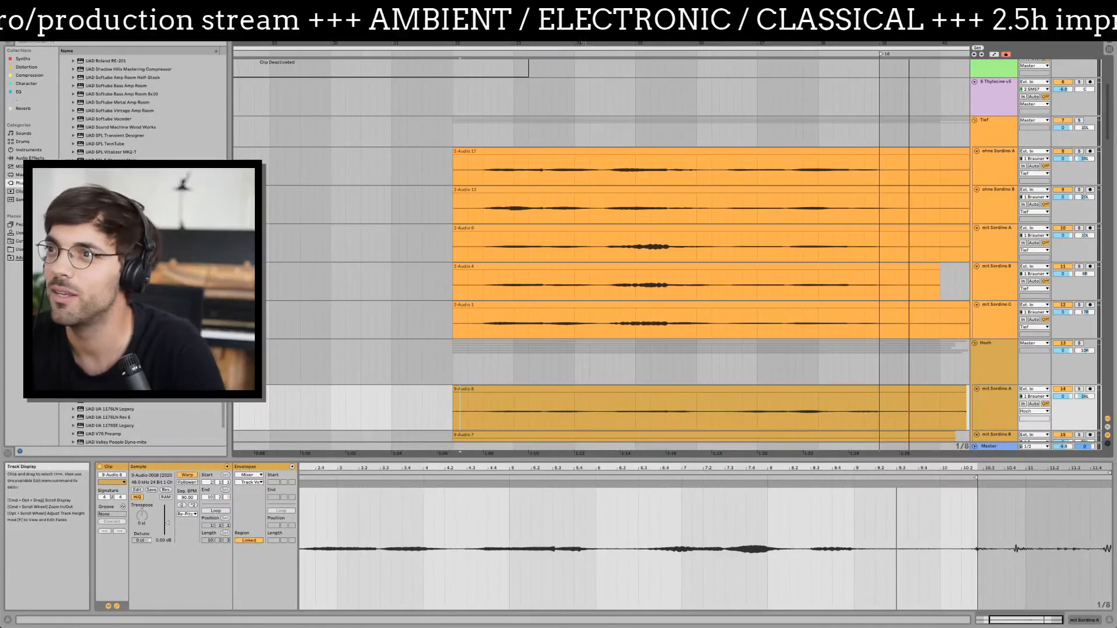
# - Play the Tief and Hoch takes together with the Cello Melody strings from bar 32
pyautogui.moveTo(586, 44); pyautogui.dragTo(587, 23)
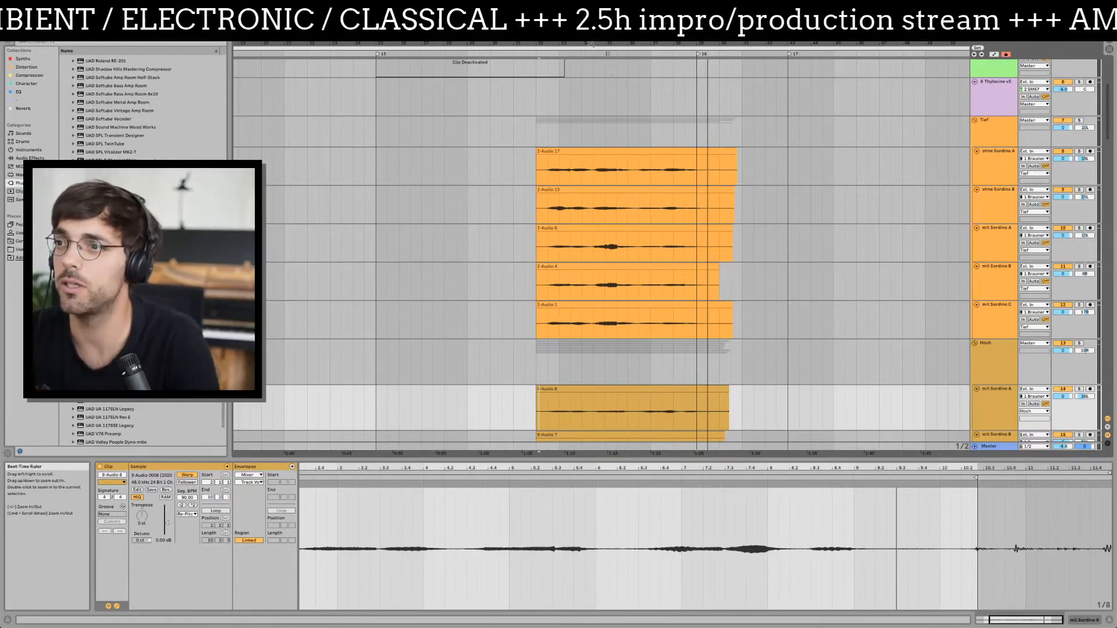
pyautogui.click(533, 137)
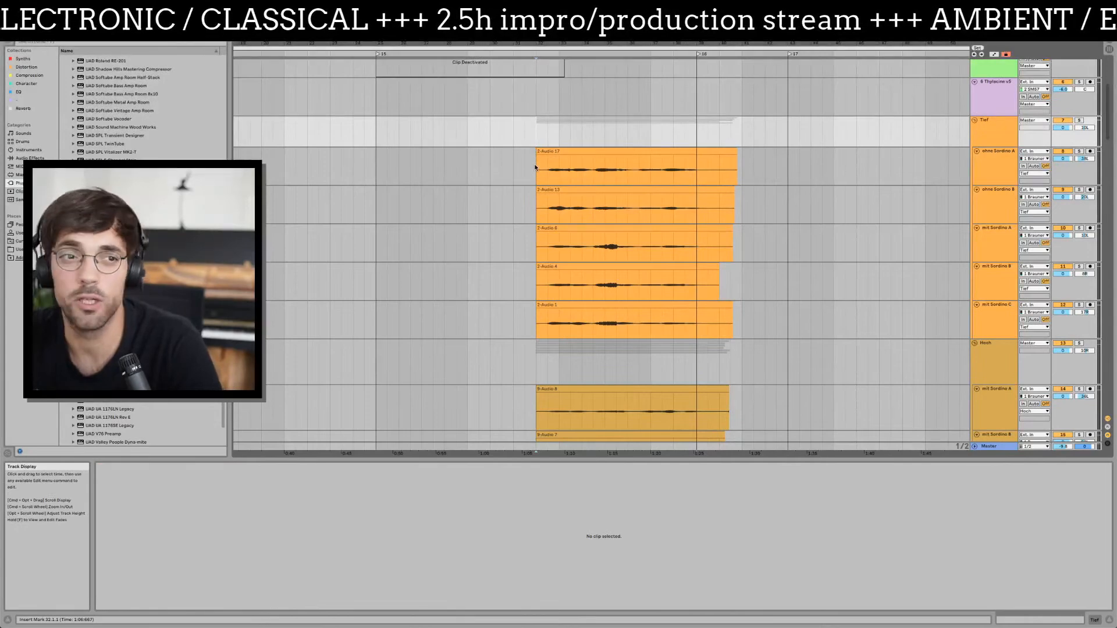
pyautogui.scroll(-10, 535, 167)
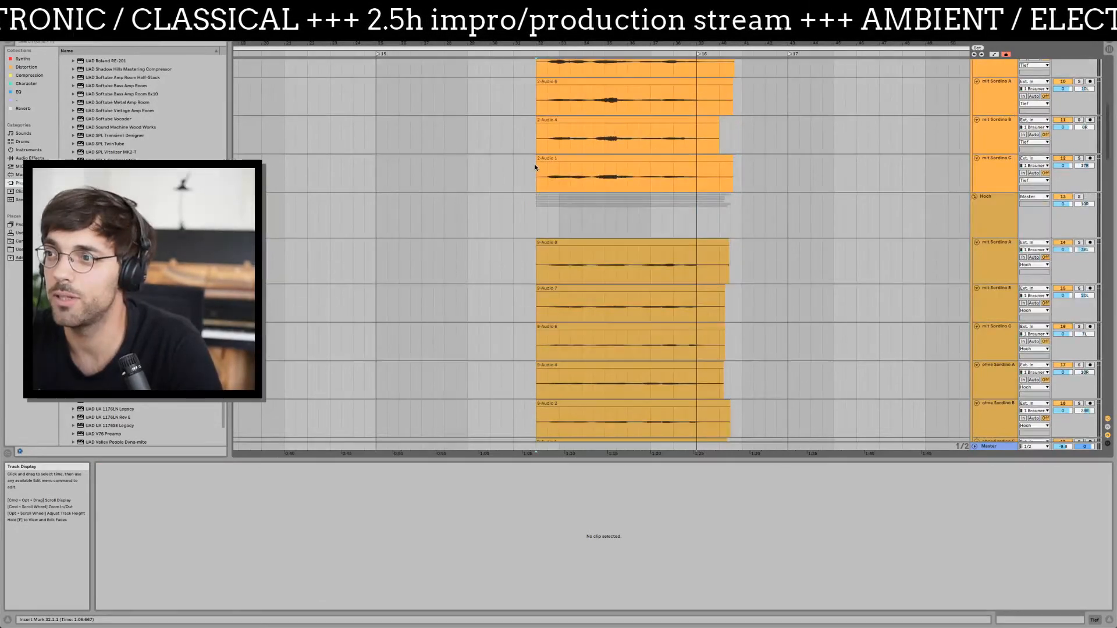
pyautogui.scroll(-3, 535, 168)
pyautogui.scroll(3, 536, 166)
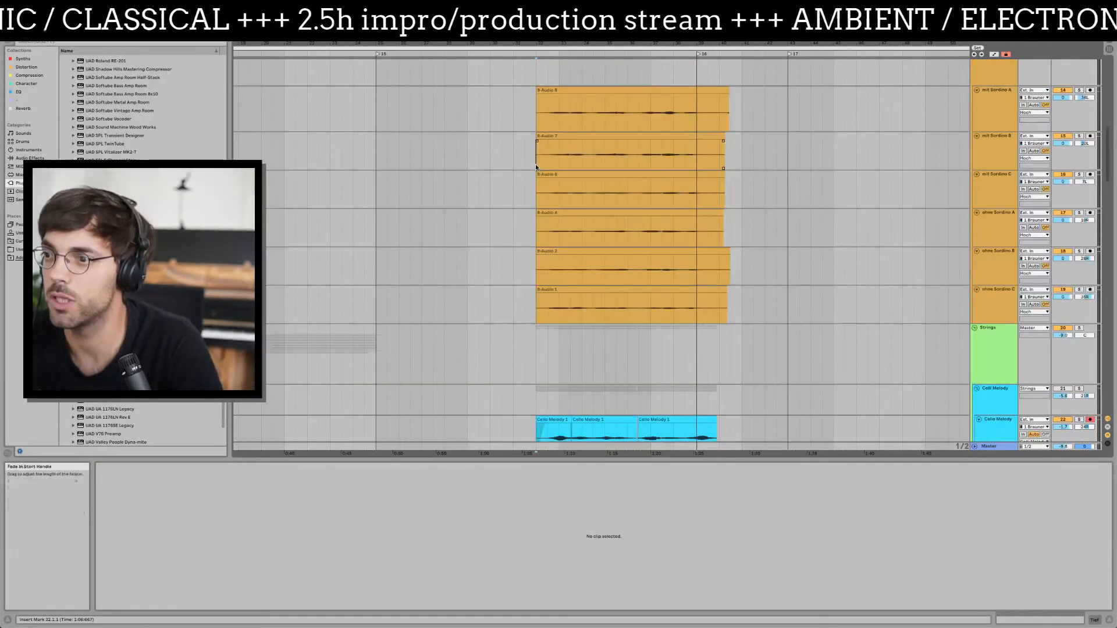
pyautogui.scroll(-3, 536, 164)
pyautogui.click(531, 256)
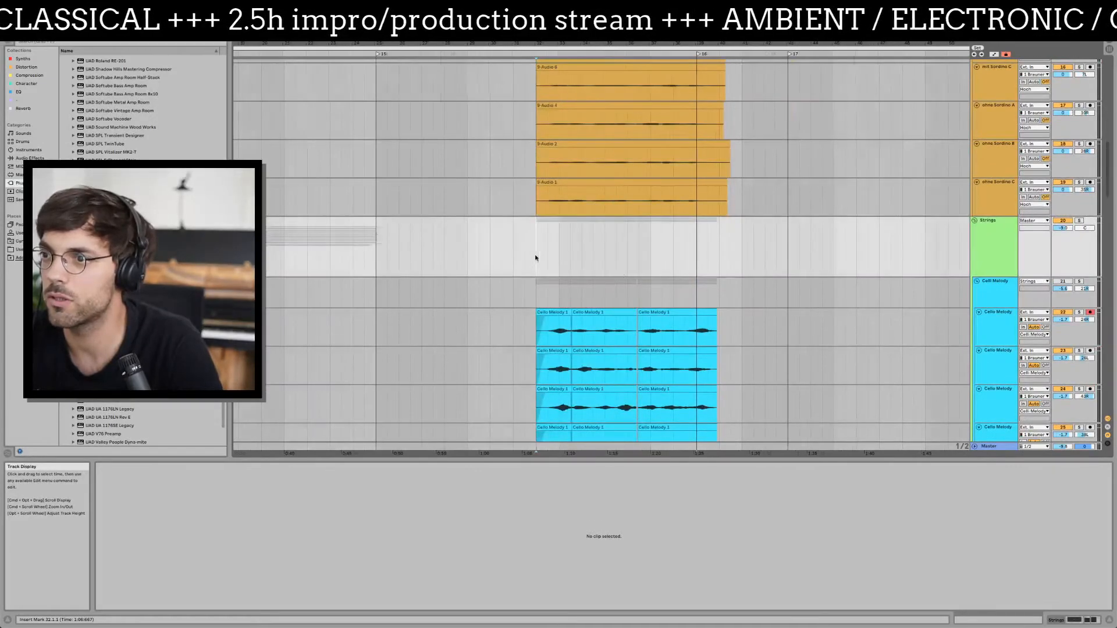
pyautogui.hscroll(-3, 831, 252)
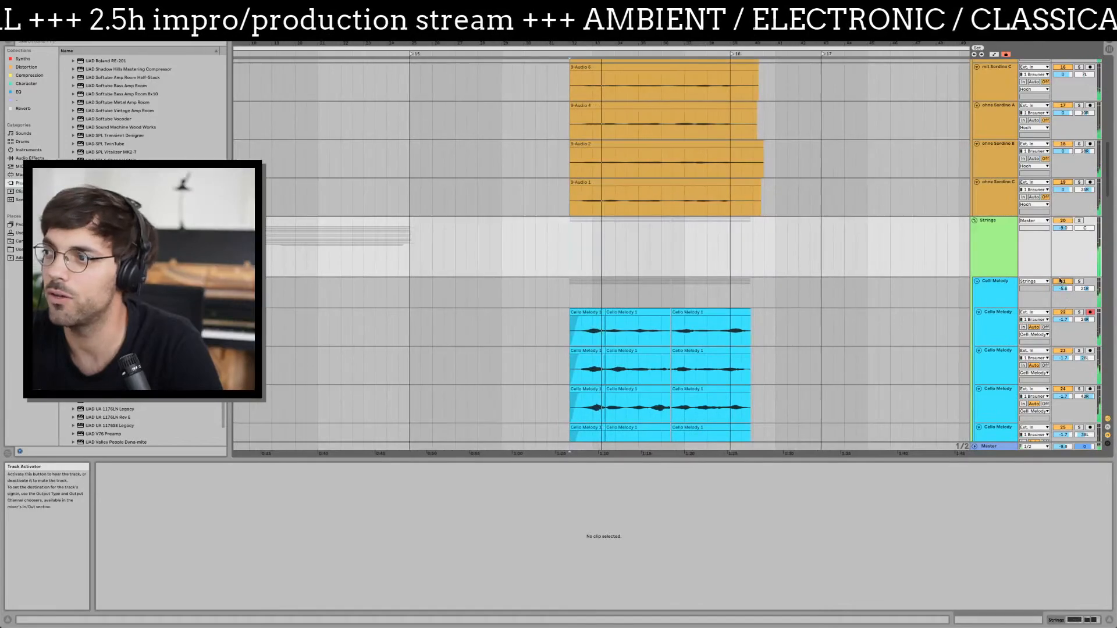
# - Fold the two Celli Melody groups inside the Strings group
pyautogui.click(987, 287)
pyautogui.click(977, 281)
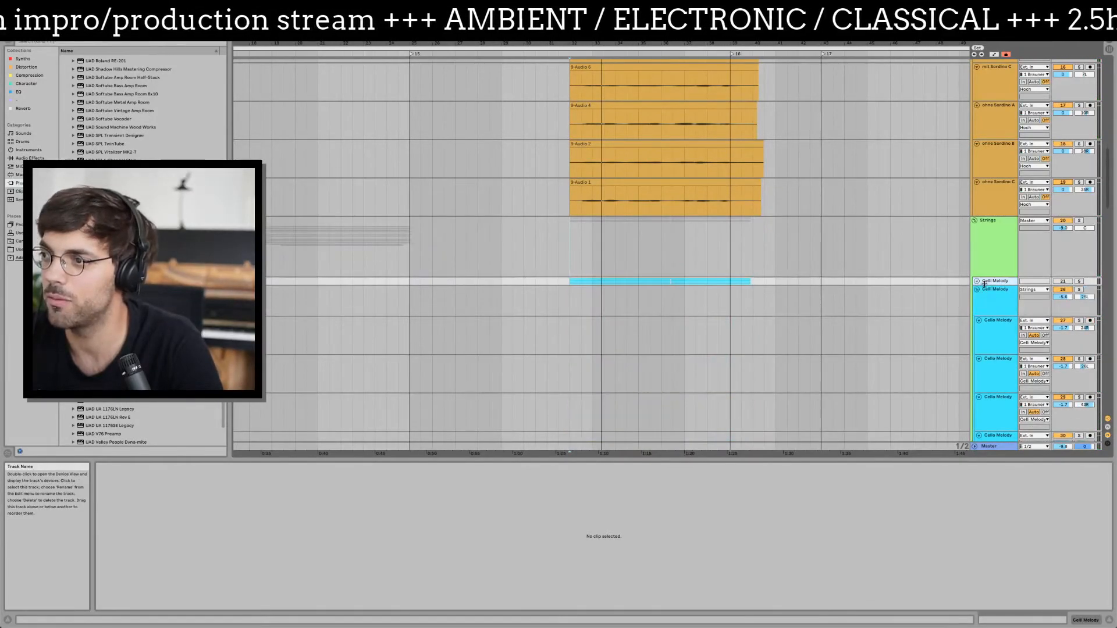
pyautogui.click(978, 290)
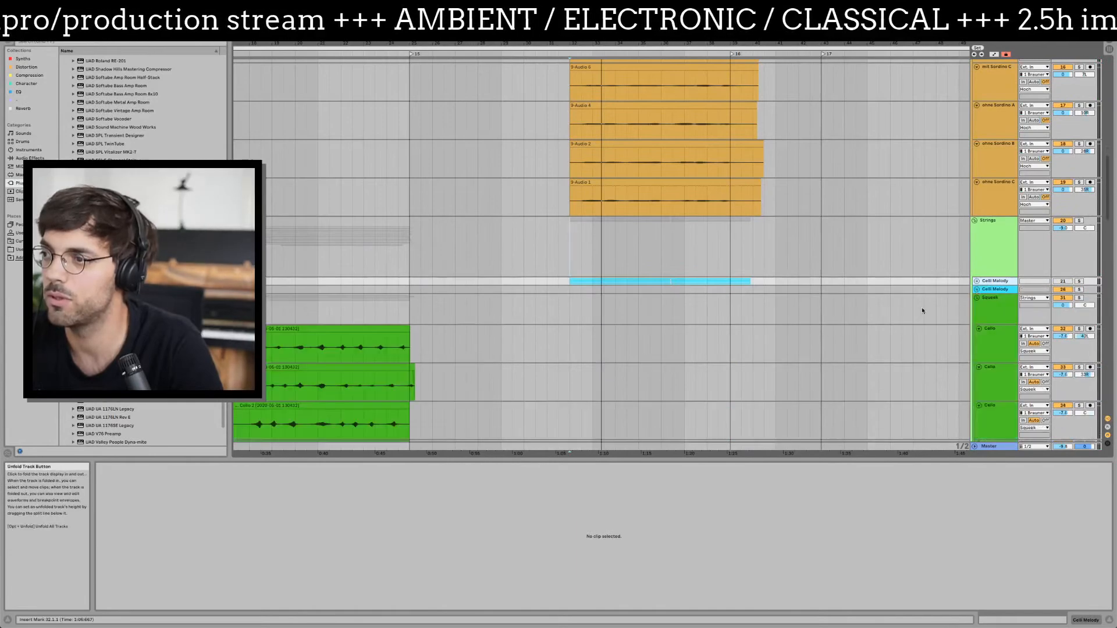
pyautogui.click(994, 289)
pyautogui.click(1003, 240)
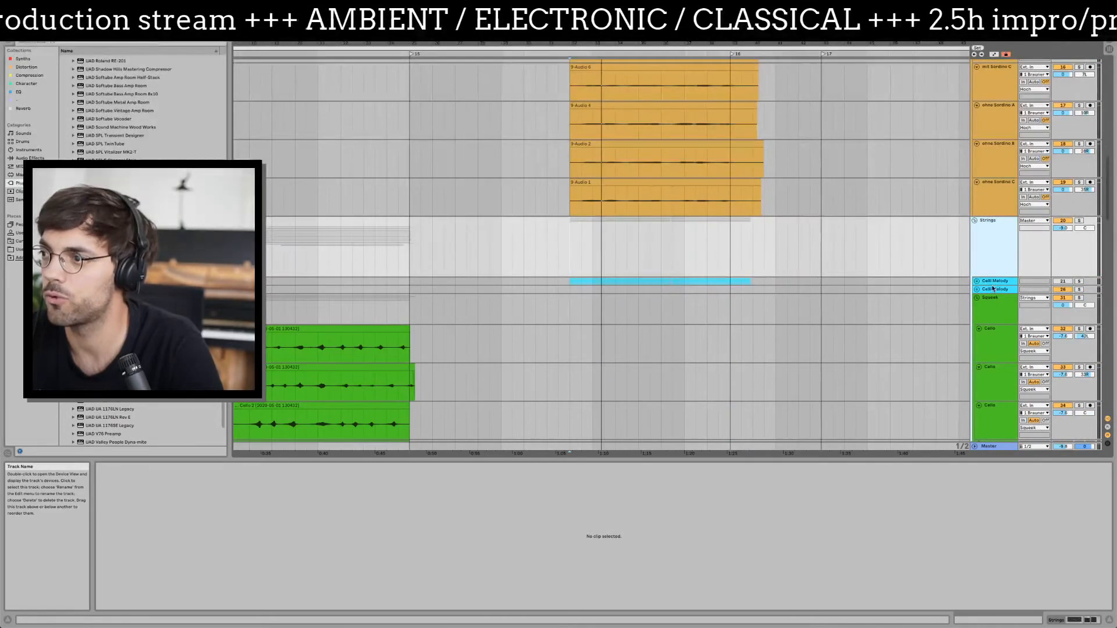
pyautogui.click(992, 282)
pyautogui.keyDown('shift'); pyautogui.click(994, 289); pyautogui.keyUp('shift')
pyautogui.click(996, 289)
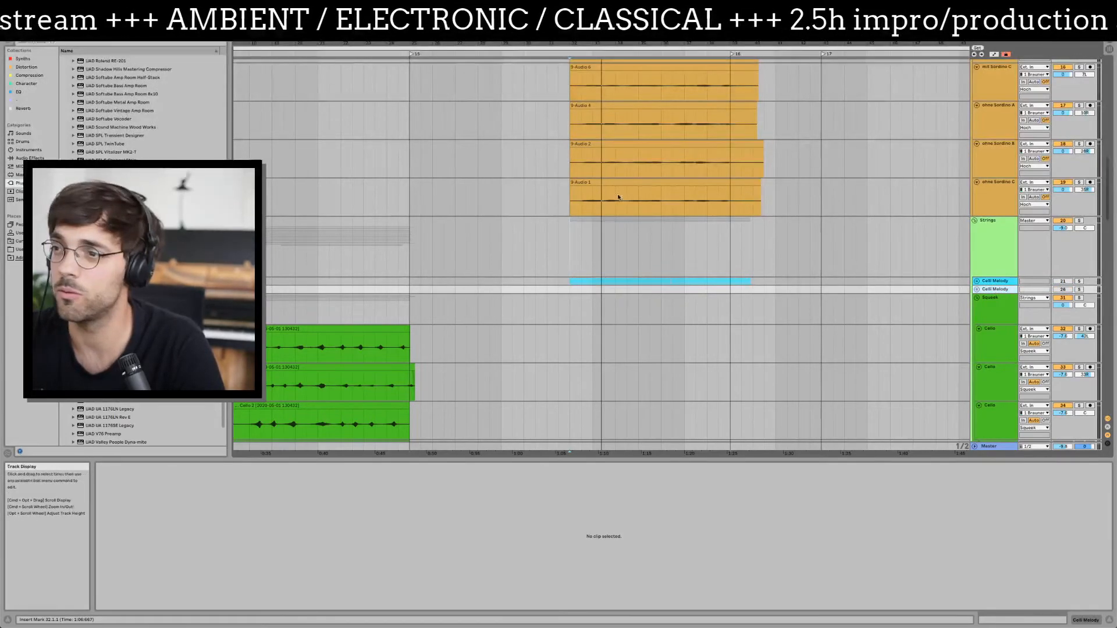
# - Move the Tief and Hoch groups into the Strings group
pyautogui.scroll(3, 616, 195)
pyautogui.click(575, 224)
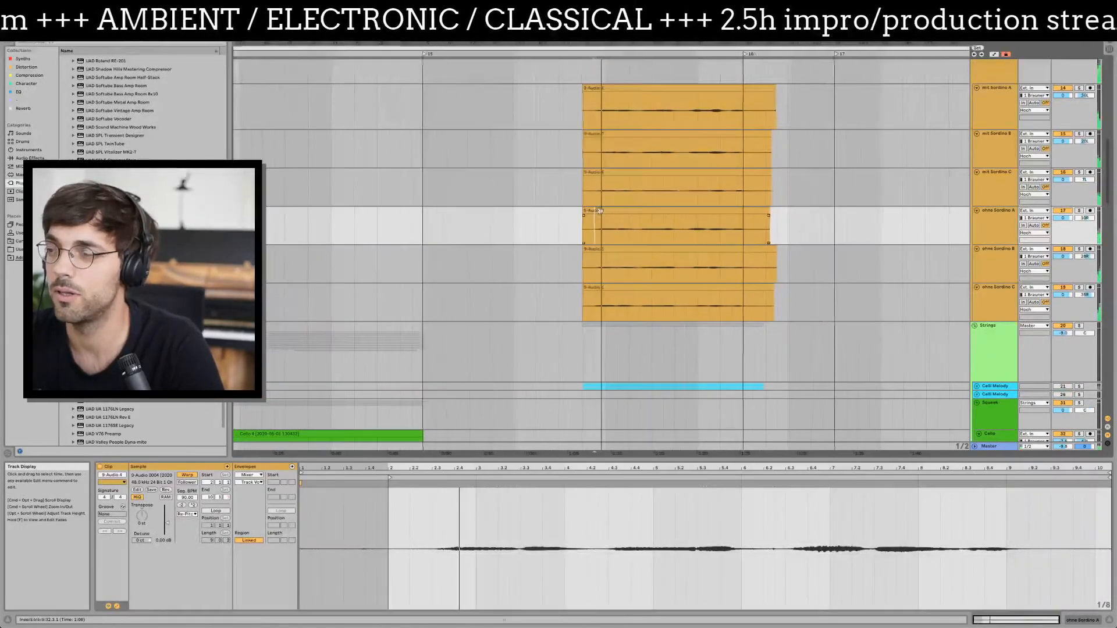
pyautogui.scroll(5, 609, 205)
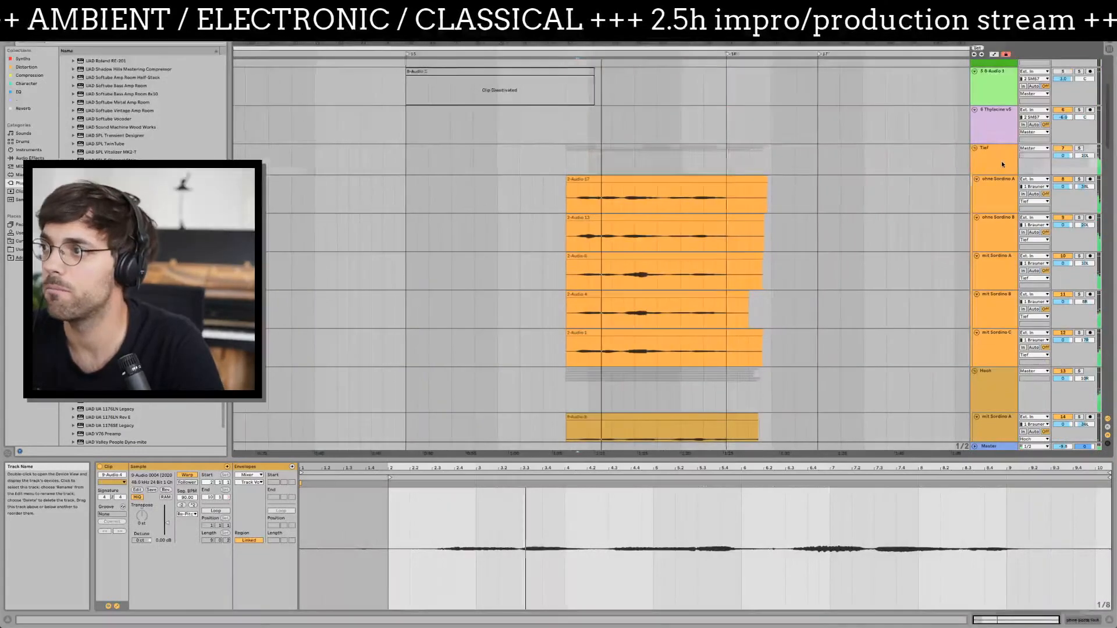
pyautogui.click(1000, 161)
pyautogui.click(997, 372)
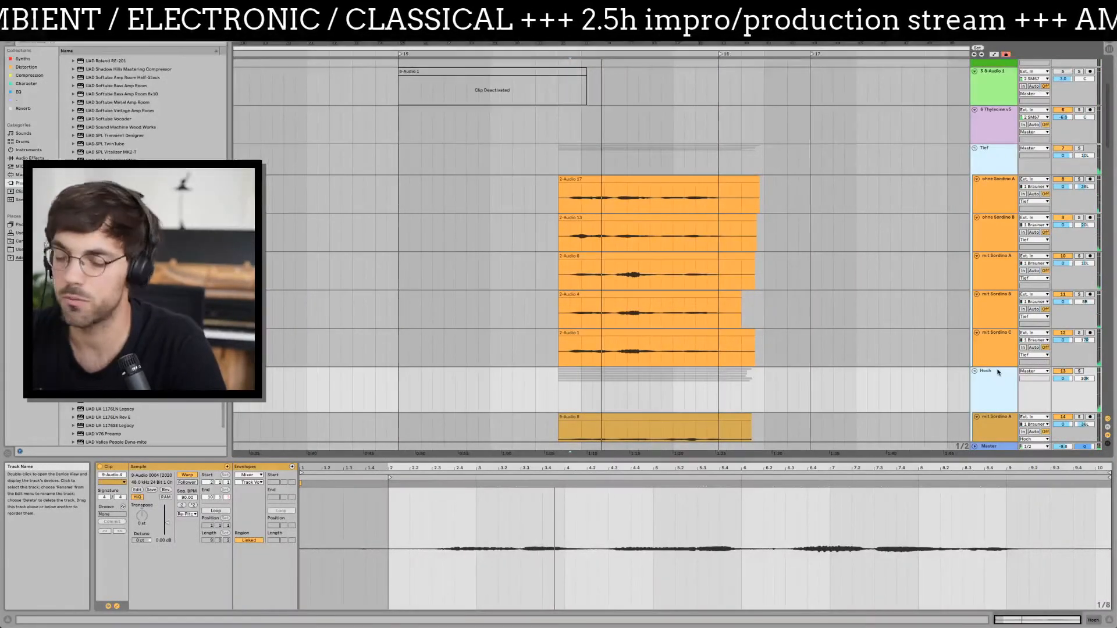
pyautogui.scroll(-5, 879, 255)
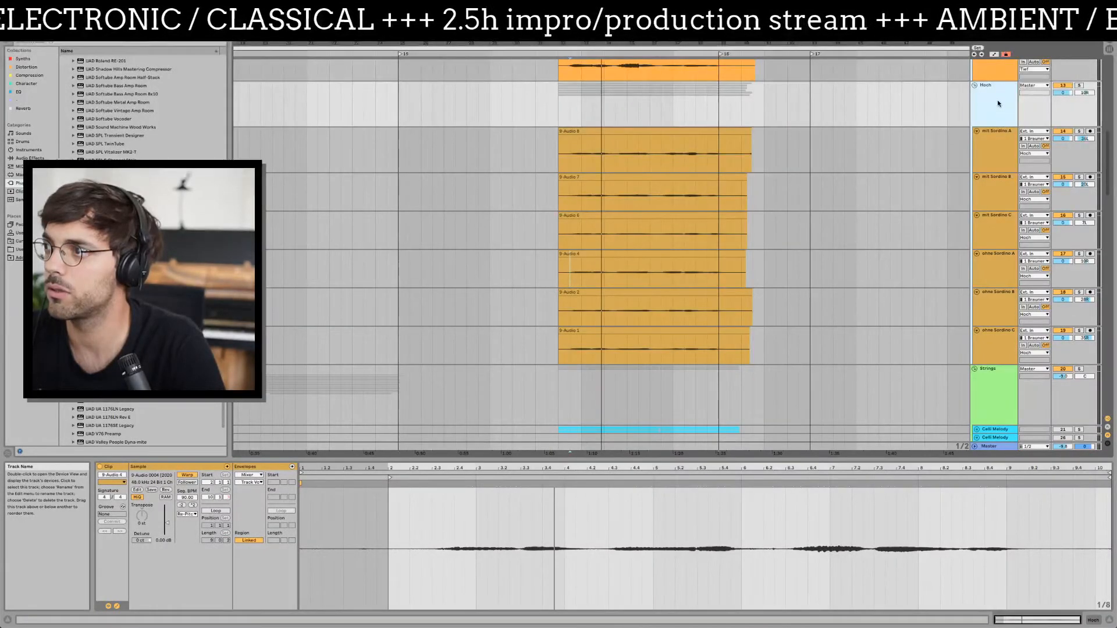
pyautogui.moveTo(997, 100); pyautogui.dragTo(1005, 413)
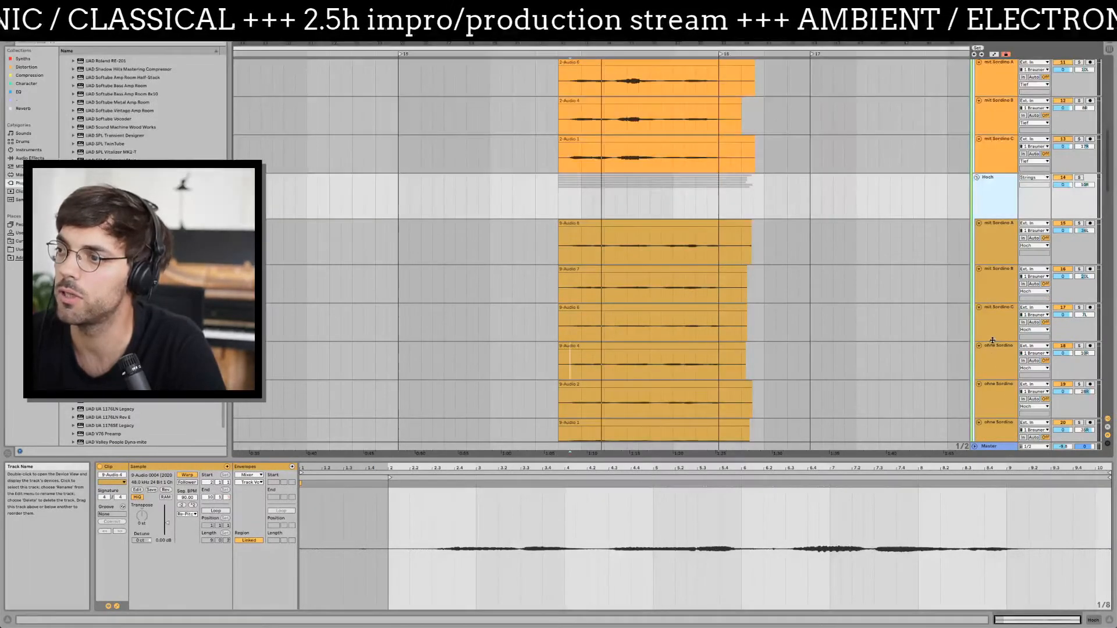
# - Inspect the Lexicon reverb on the Strings group and play the cello takes through the group's effects
pyautogui.scroll(5, 901, 201)
pyautogui.click(1000, 163)
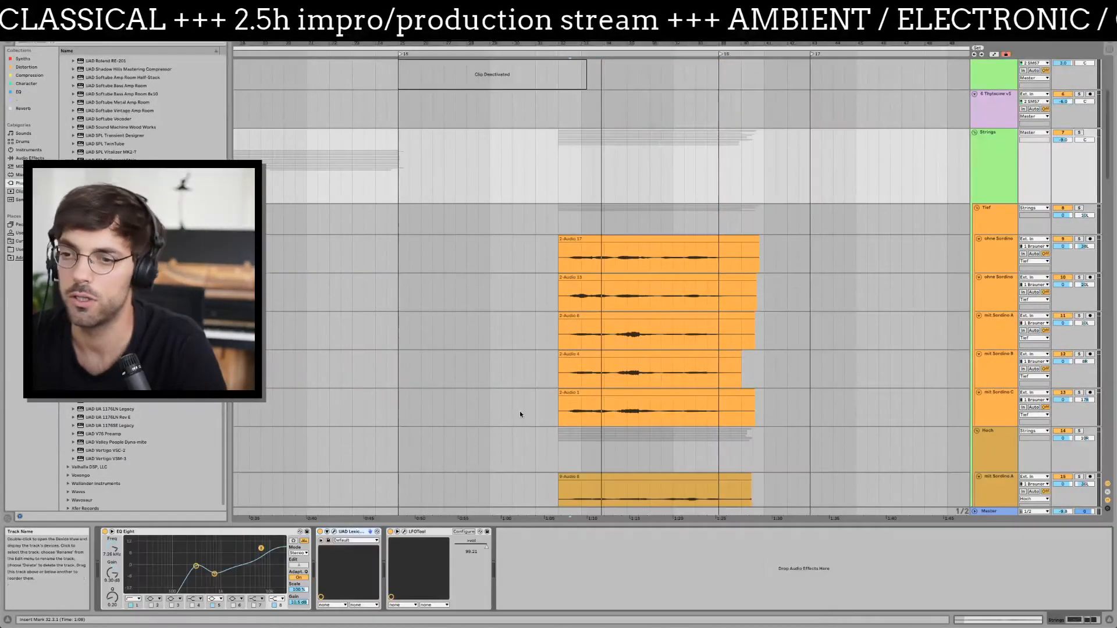
pyautogui.click(334, 532)
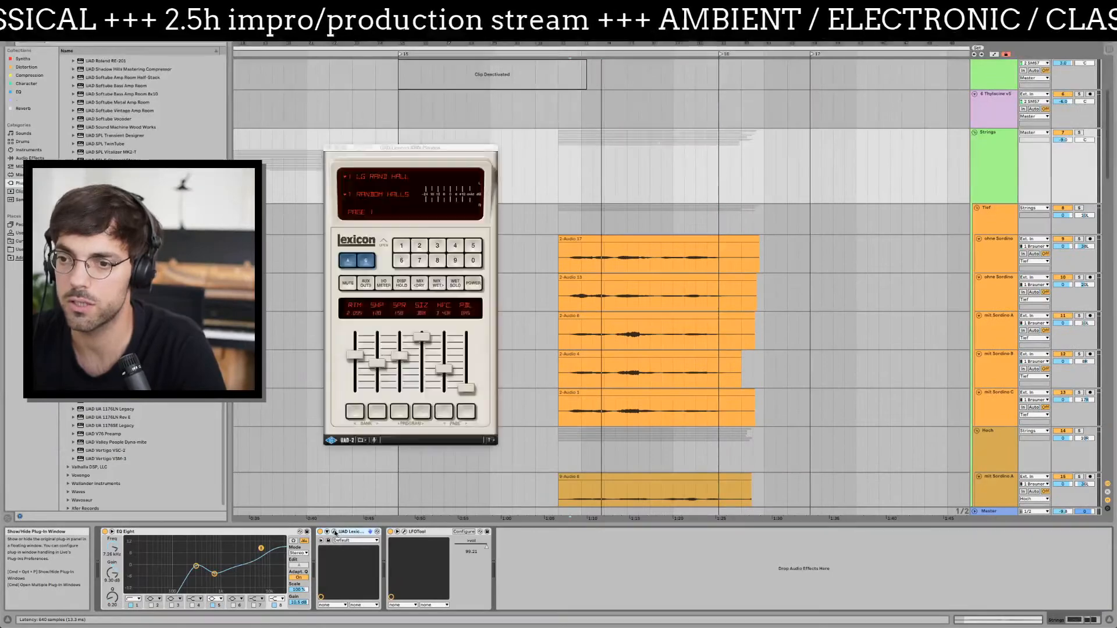
pyautogui.click(328, 148)
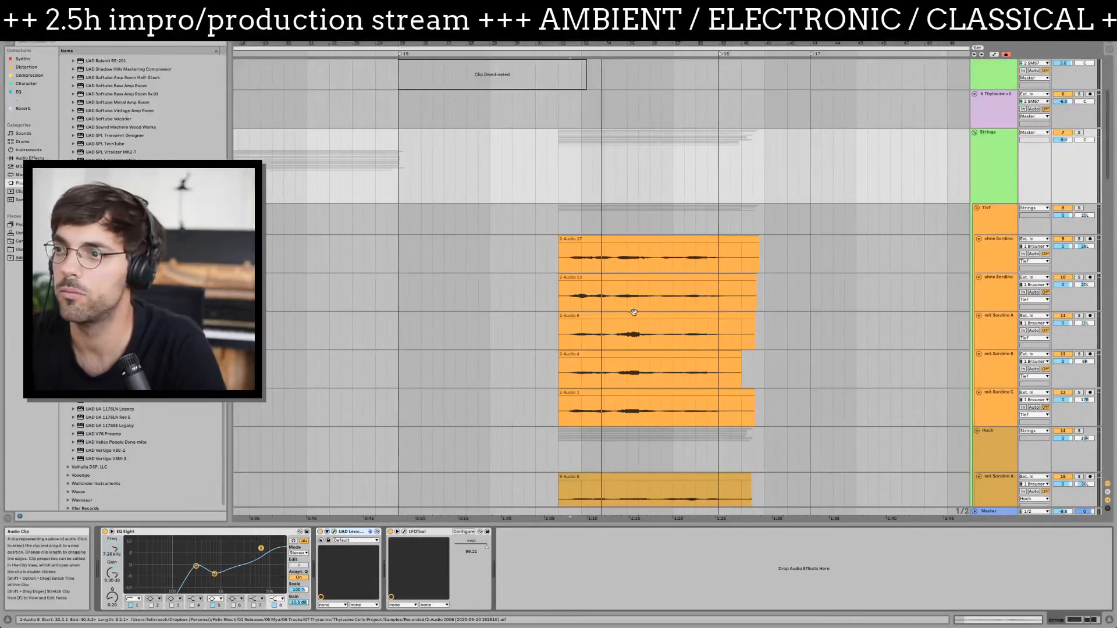
pyautogui.click(564, 265)
pyautogui.press('space')
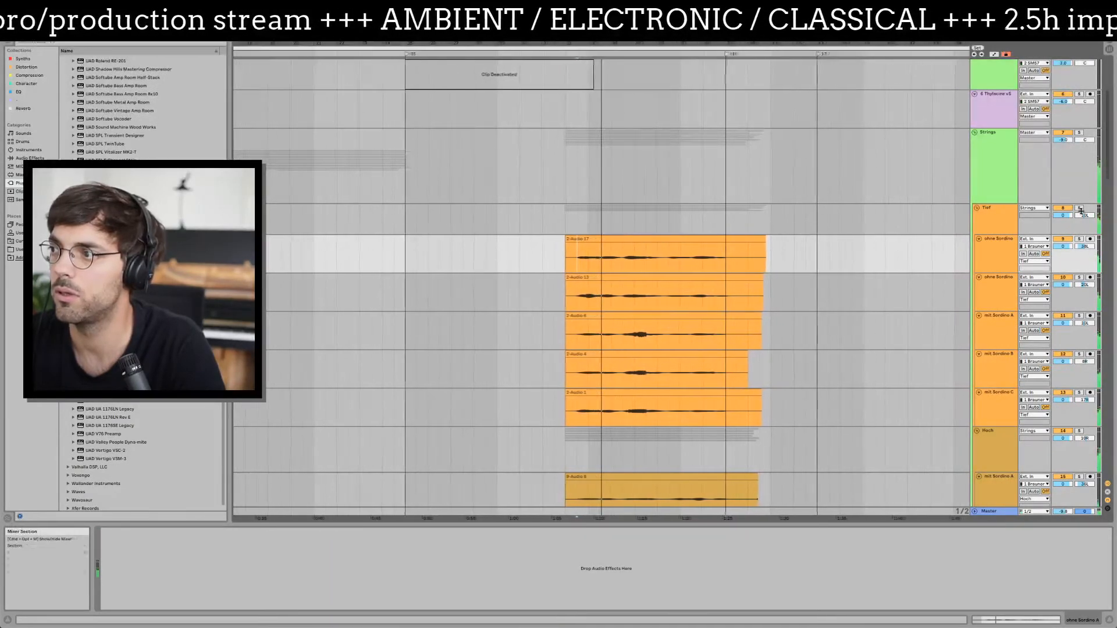
pyautogui.click(998, 231)
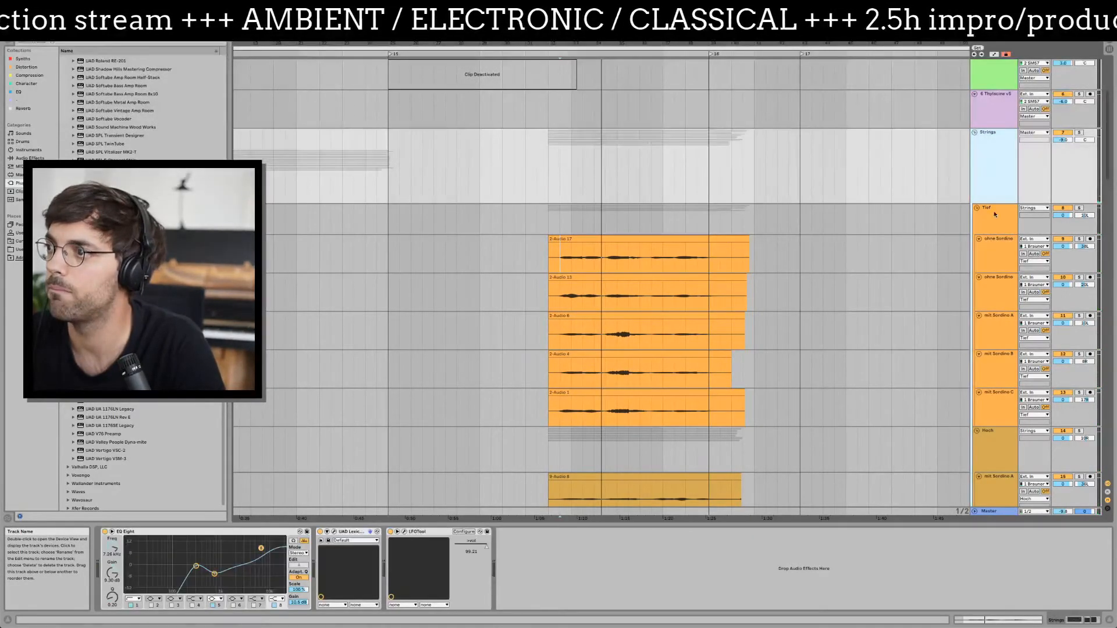
# - Colour the Tief and Hoch groups pink and assign that colour to their grouped tracks and clips
pyautogui.scroll(-2, 992, 279)
pyautogui.click(995, 333)
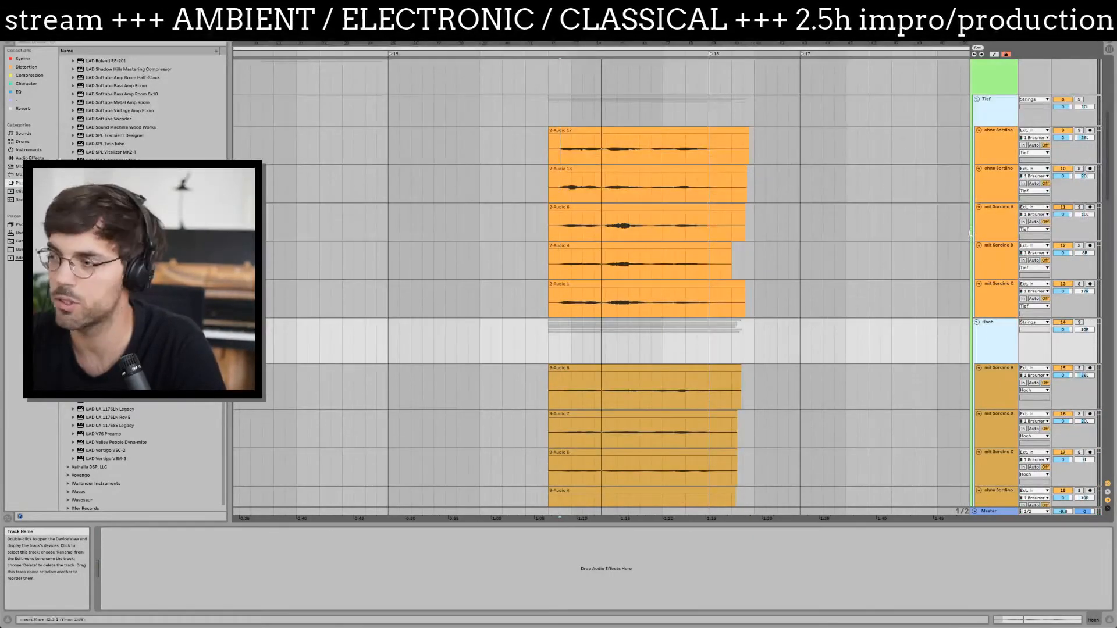
pyautogui.rightClick(999, 106)
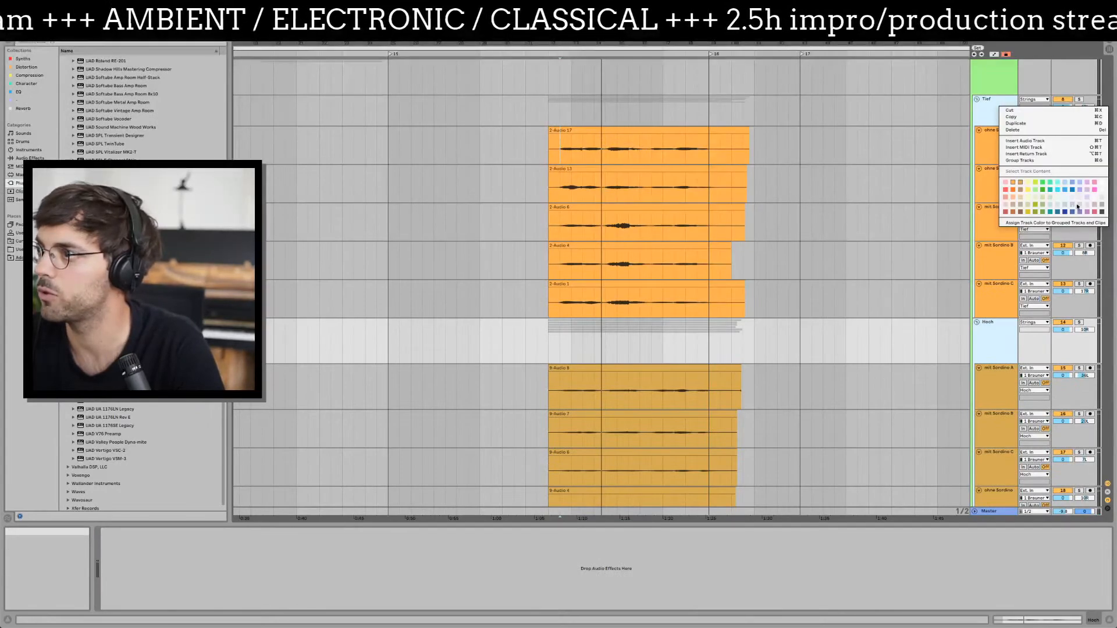
pyautogui.click(1096, 190)
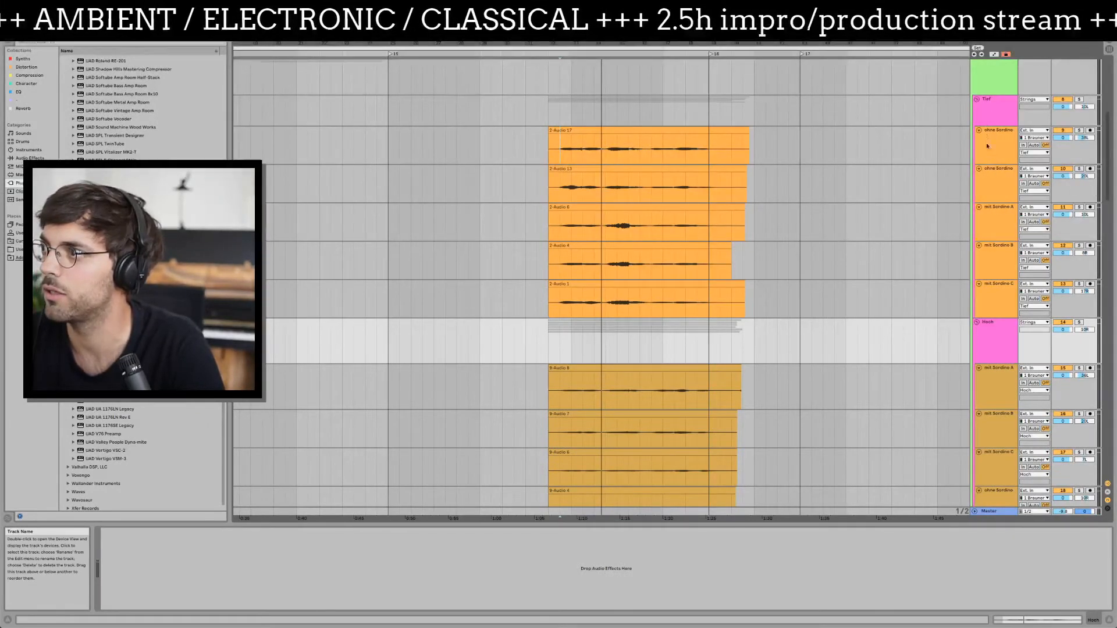
pyautogui.click(993, 105)
pyautogui.keyDown('super'); pyautogui.click(996, 348); pyautogui.keyUp('super')
pyautogui.rightClick(996, 348)
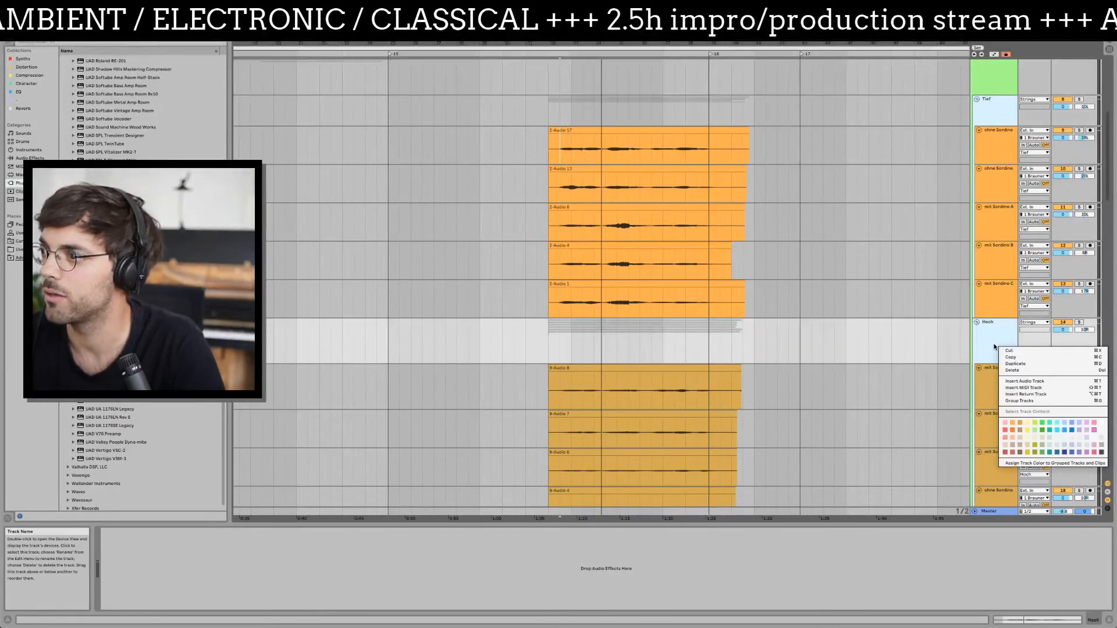
pyautogui.click(1041, 464)
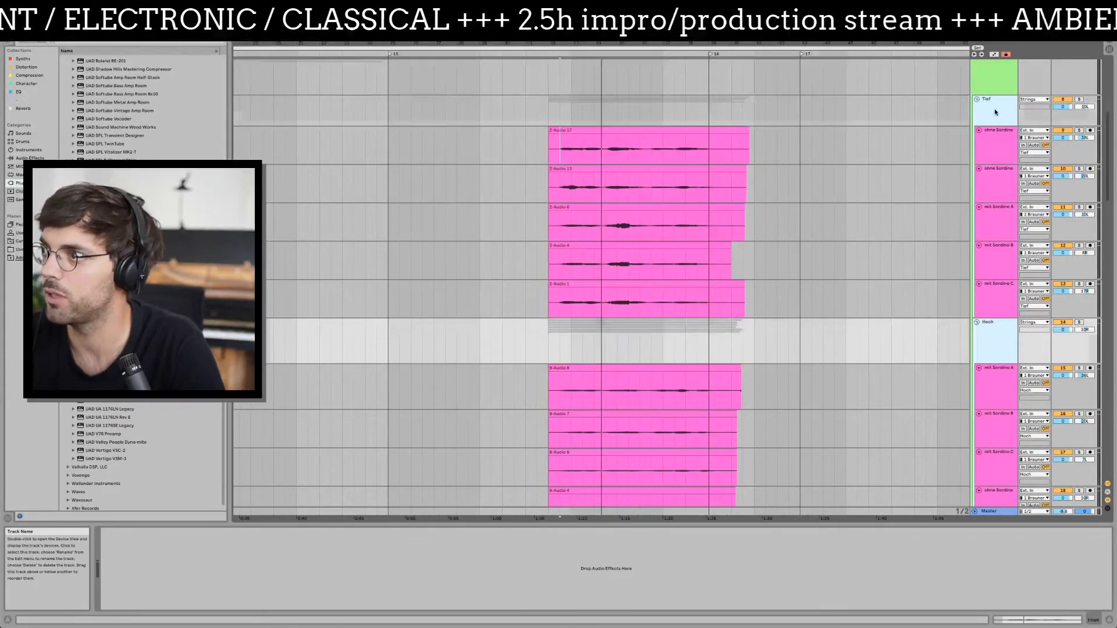
# - Combine Tief and Hoch into one group within Strings and play the cello takes
pyautogui.click(999, 142)
pyautogui.press('Up')
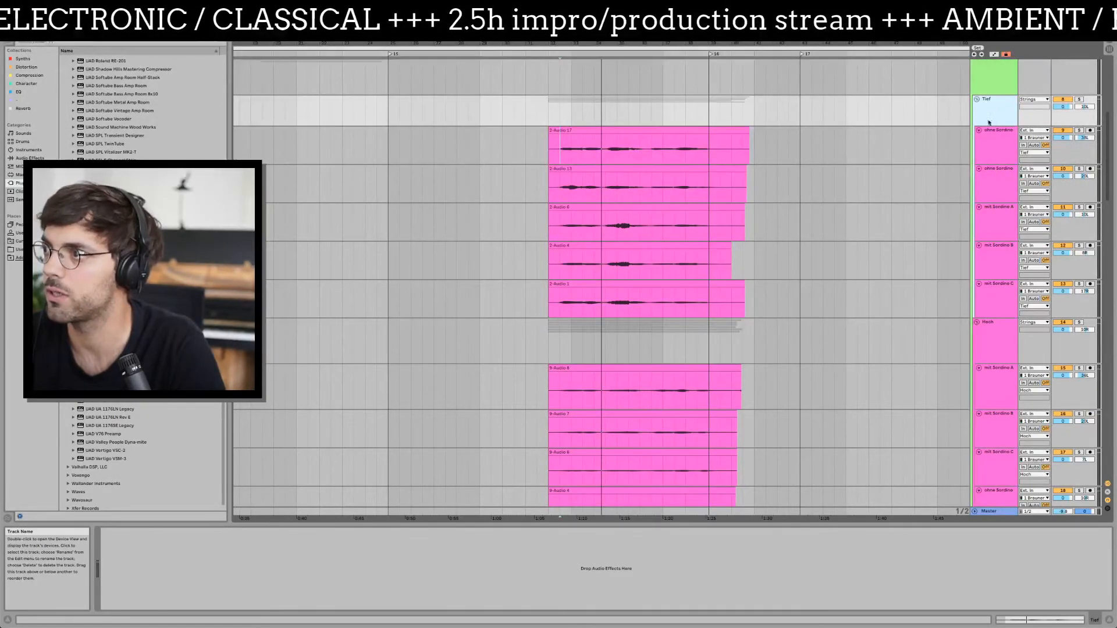
pyautogui.click(987, 349)
pyautogui.hotkey('ctrl', 'g')
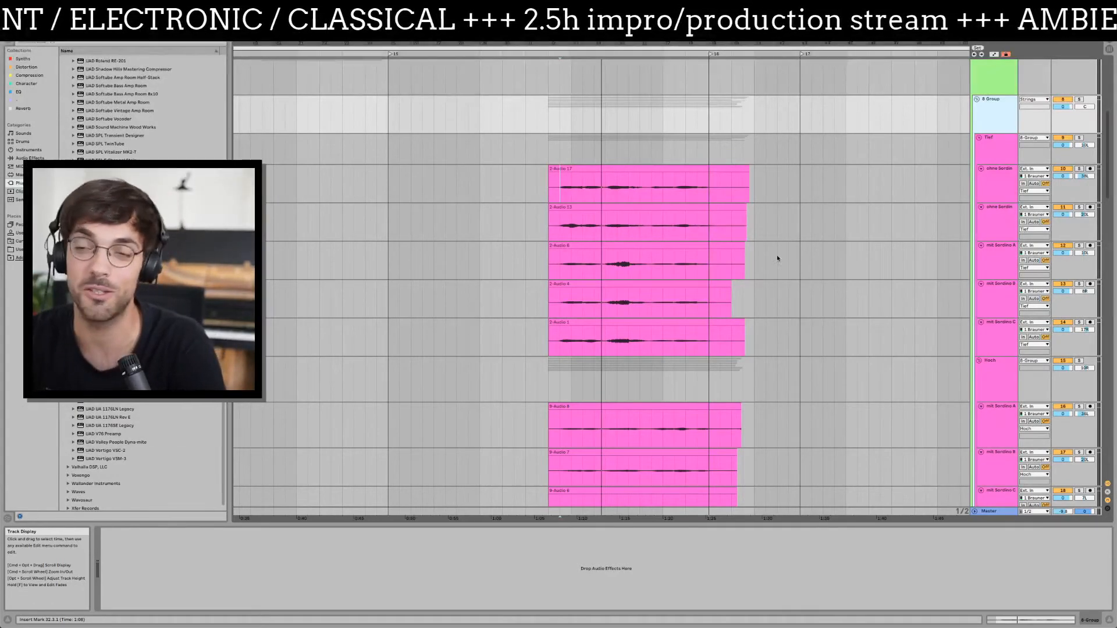
pyautogui.click(562, 192)
pyautogui.press('space')
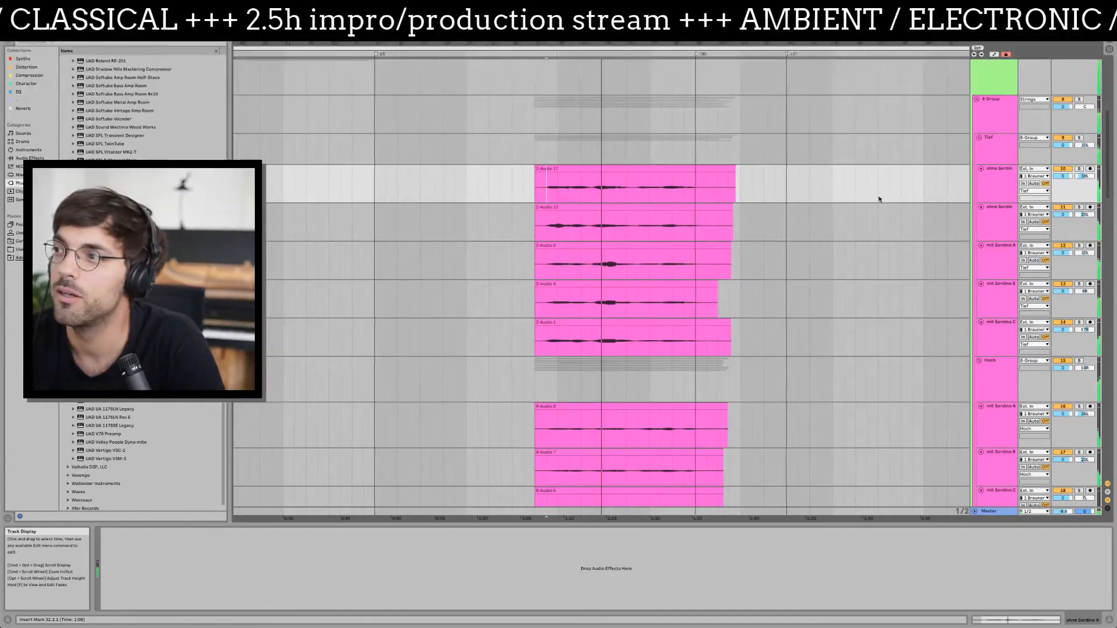
# - Group Tief and Hoch once more inside the new group and name it after the cellist plus "Cello"
pyautogui.click(988, 147)
pyautogui.click(1000, 382)
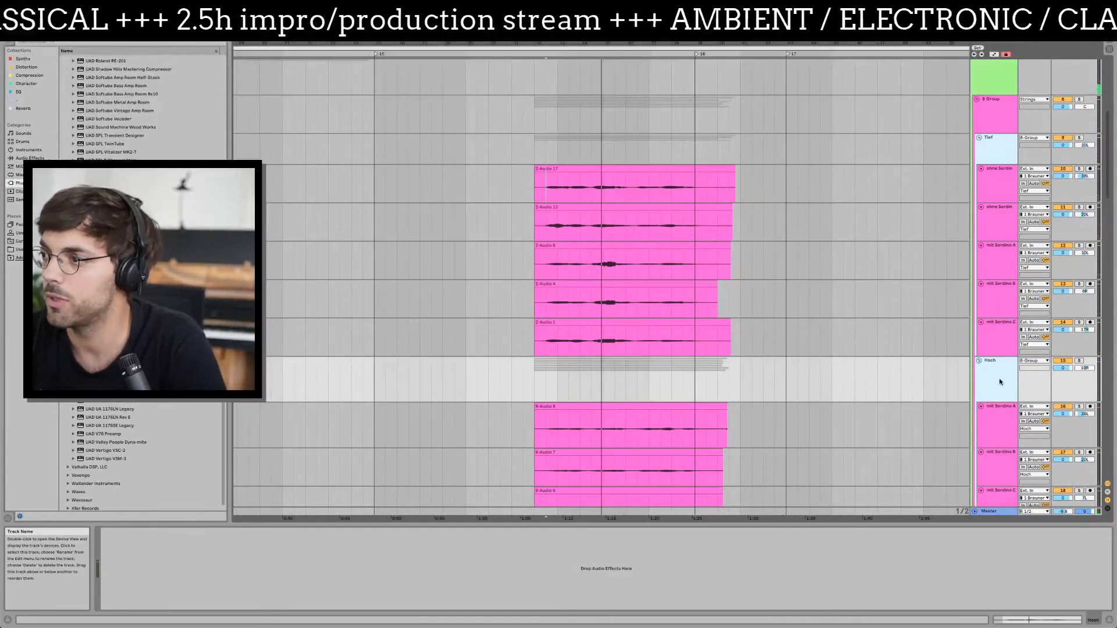
pyautogui.hotkey('ctrl', 'g')
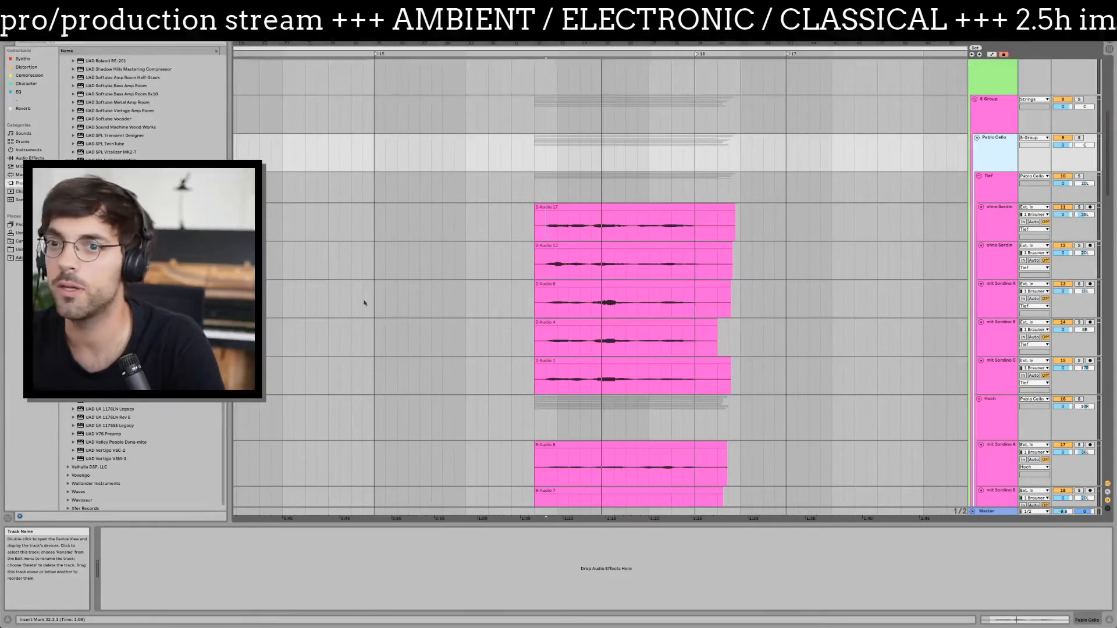
# - Add a Utility effect to the newly named cello group and show its Gain automation in a new lane
pyautogui.click(38, 157)
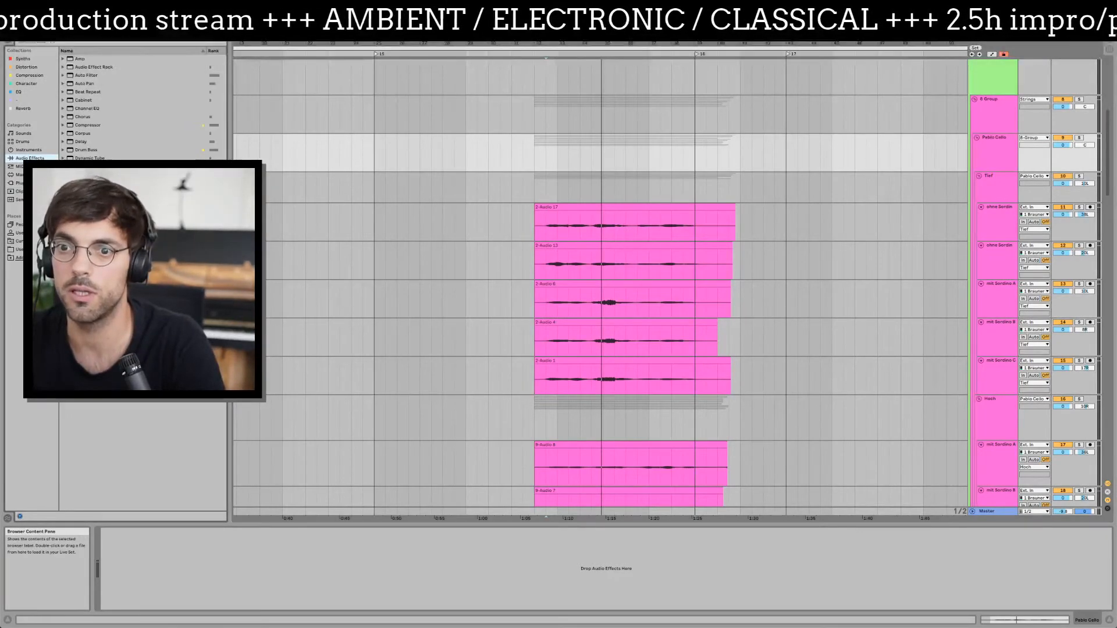
pyautogui.doubleClick(83, 358)
pyautogui.rightClick(147, 554)
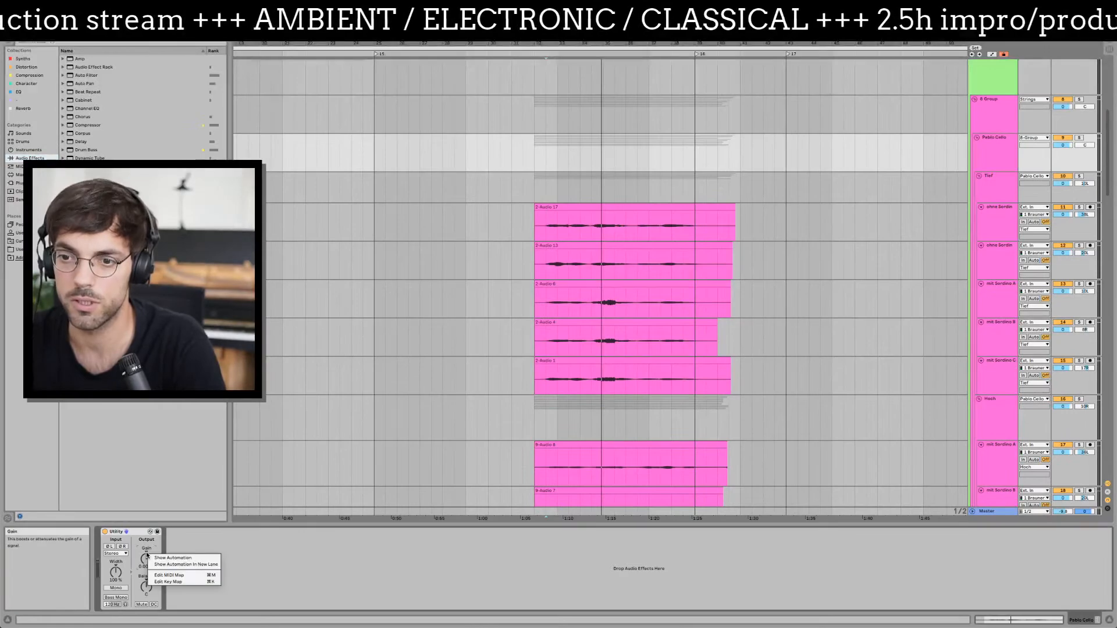
pyautogui.click(174, 565)
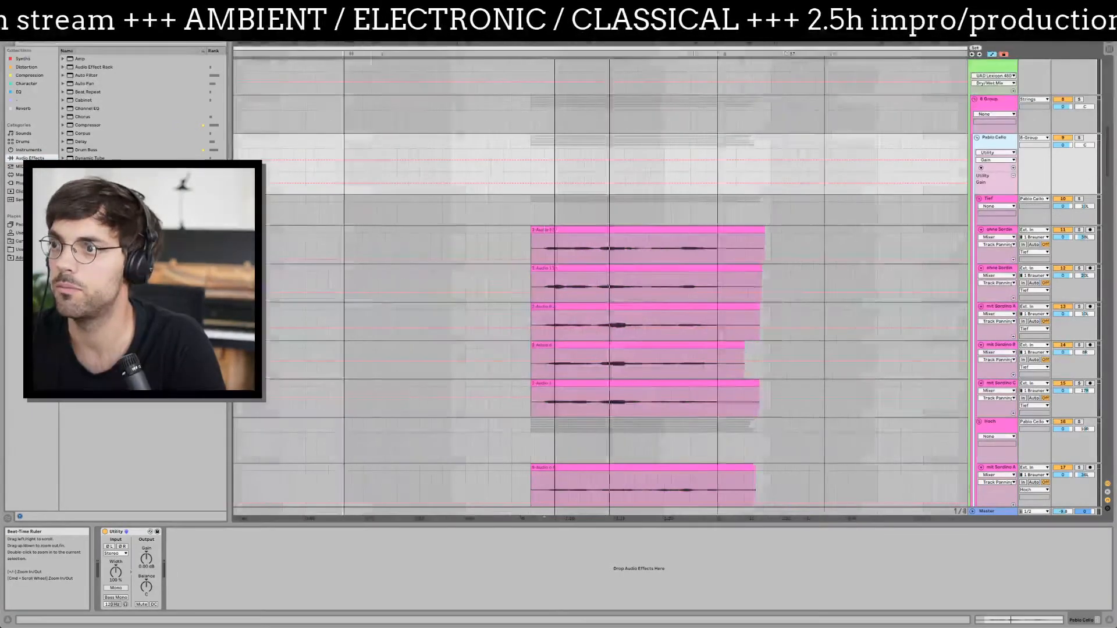
# - Enlarge the cello group's automation lane and draw a Utility Gain ramp rising to 0 dB over the takes' opening
pyautogui.press('+')
pyautogui.moveTo(1000, 192); pyautogui.dragTo(681, 262)
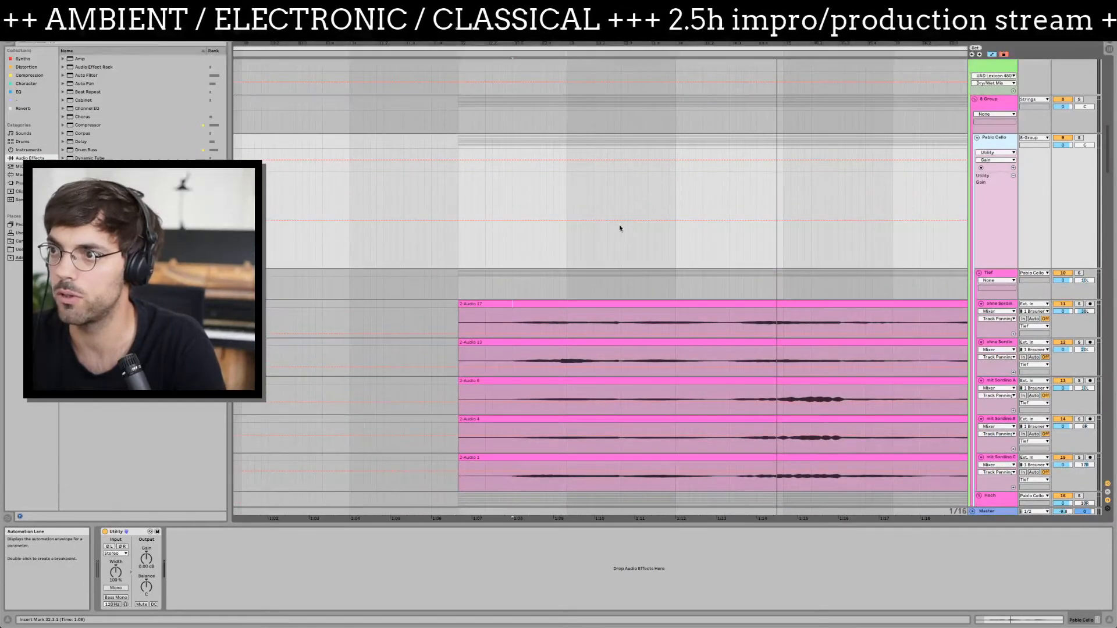
pyautogui.click(588, 219)
pyautogui.moveTo(510, 227); pyautogui.dragTo(501, 225)
pyautogui.hscroll(-3, 501, 224)
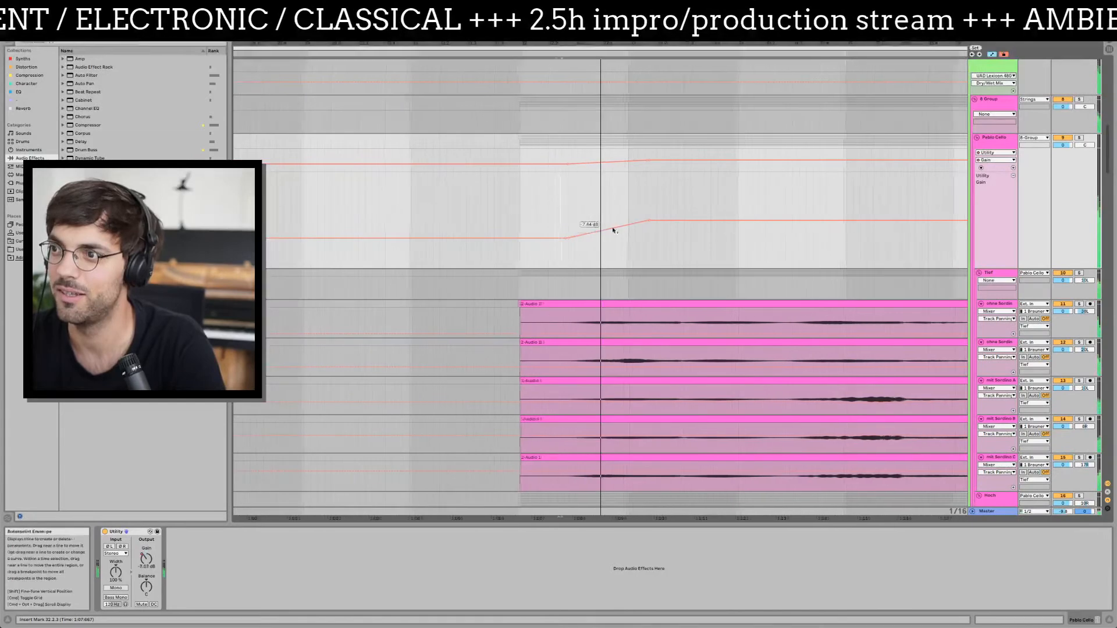
# - Raise the cello fade-in's end point, add a Gain drop to about -10 dB after it, and replay the takes' opening
pyautogui.press('space')
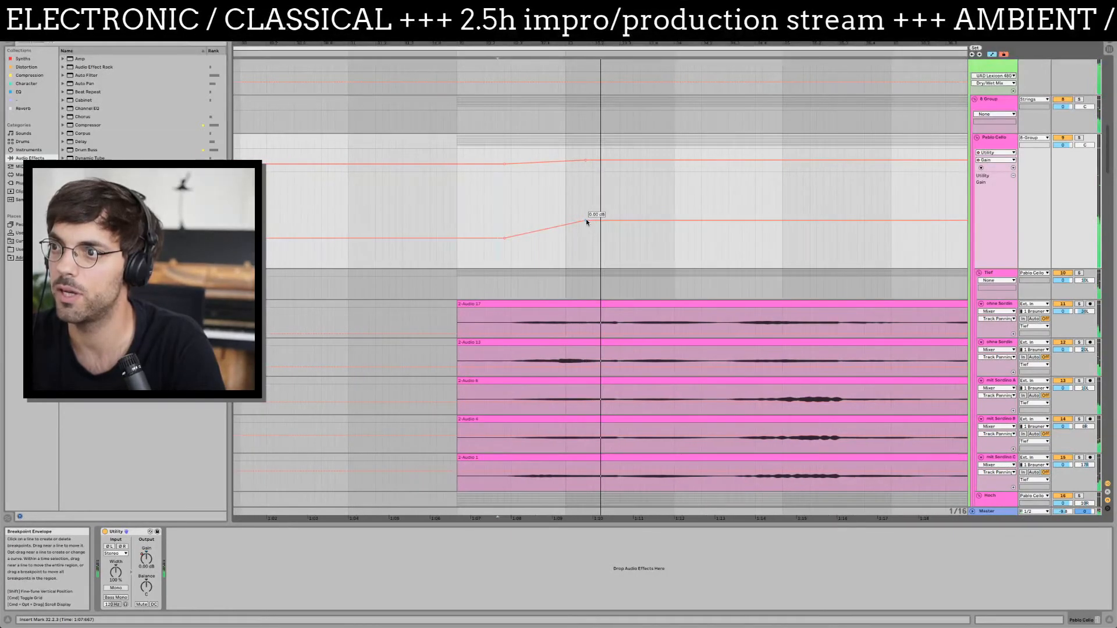
pyautogui.press('space')
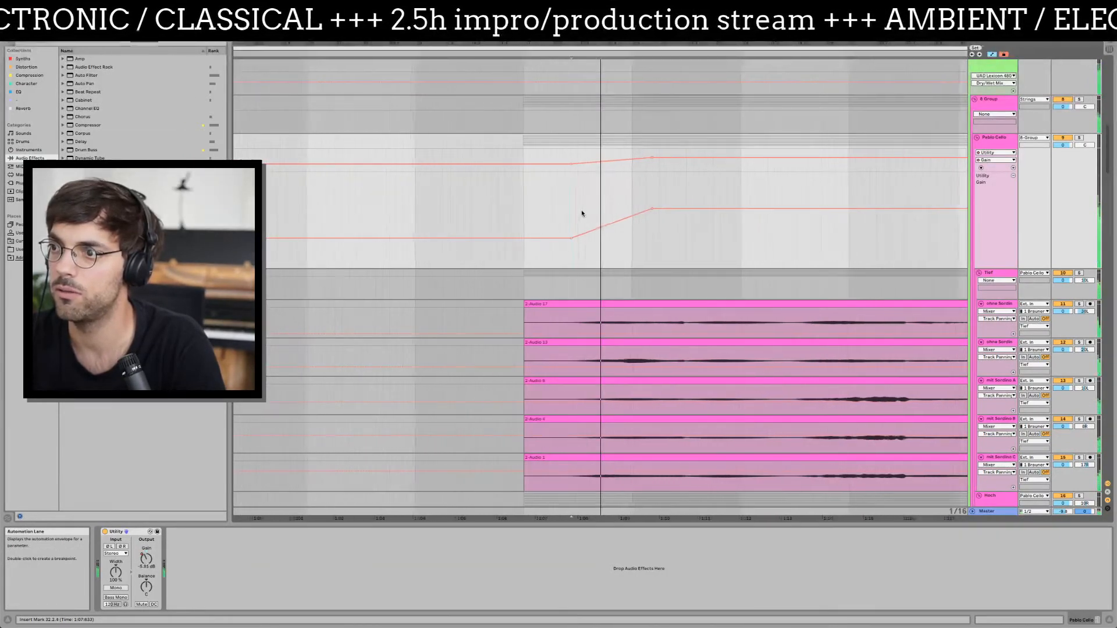
pyautogui.moveTo(610, 209); pyautogui.dragTo(644, 234)
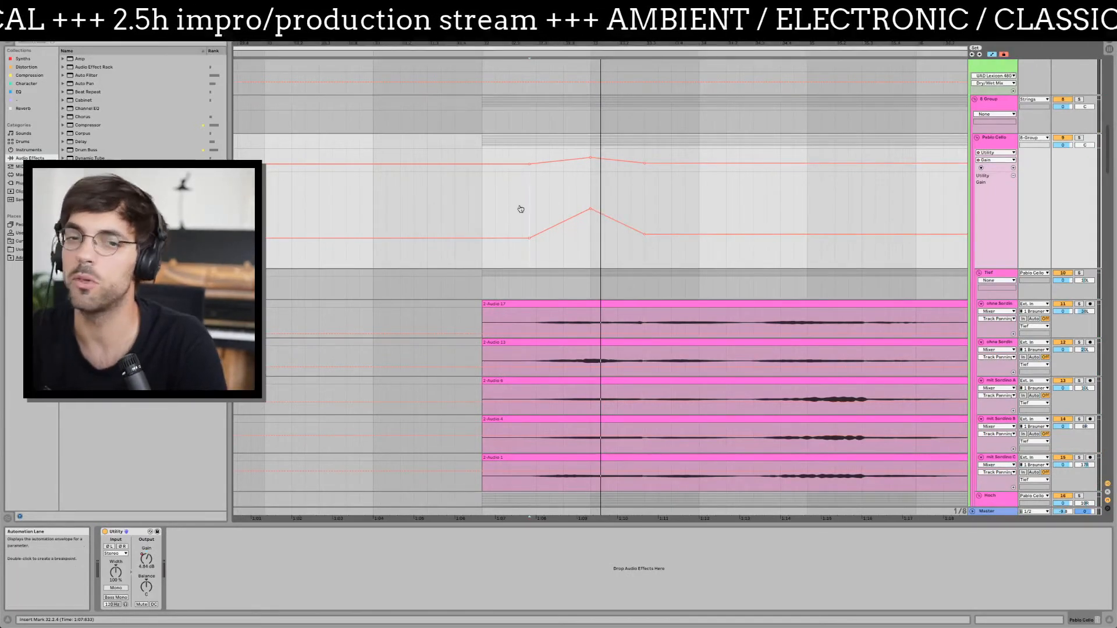
pyautogui.click(492, 210)
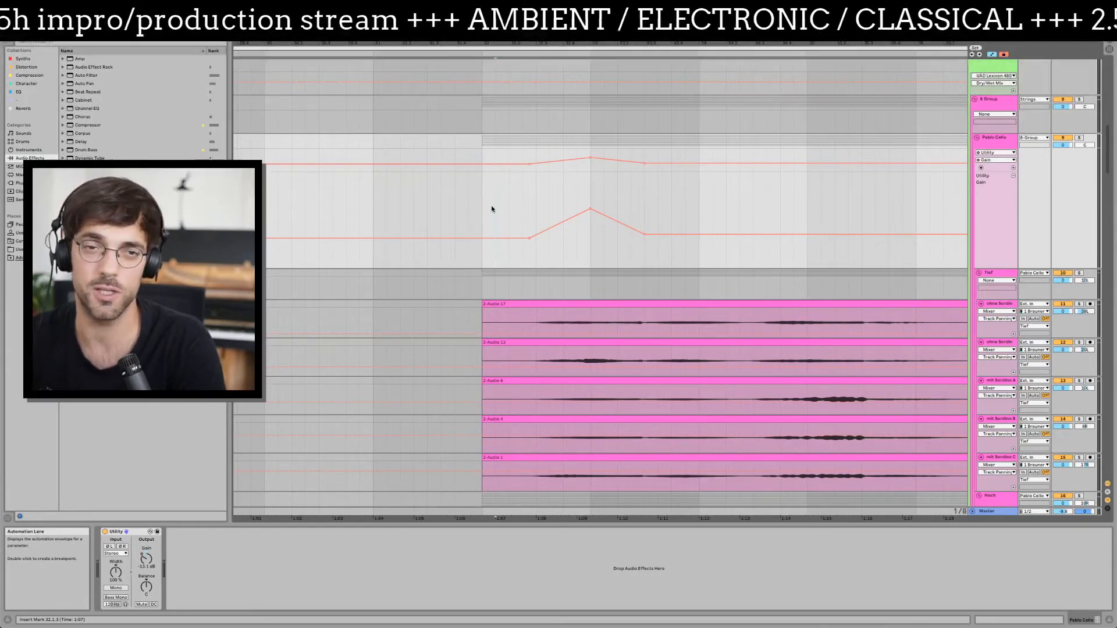
pyautogui.press('space')
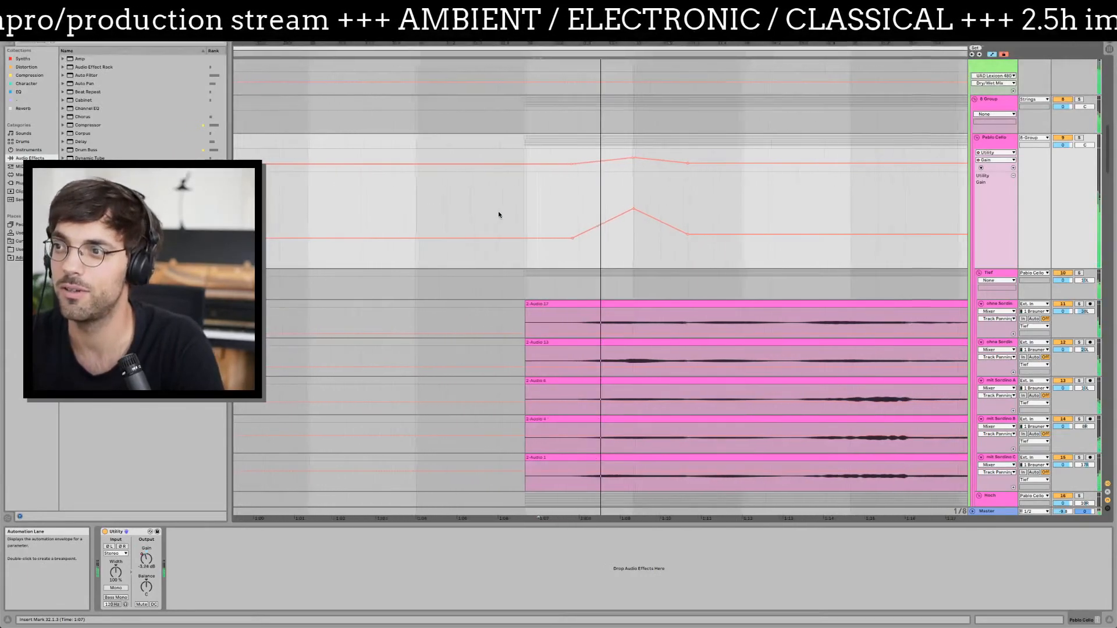
# - Lower the peak of the cello Gain swell to about 0 dB and replay the opening
pyautogui.moveTo(578, 211); pyautogui.dragTo(582, 224)
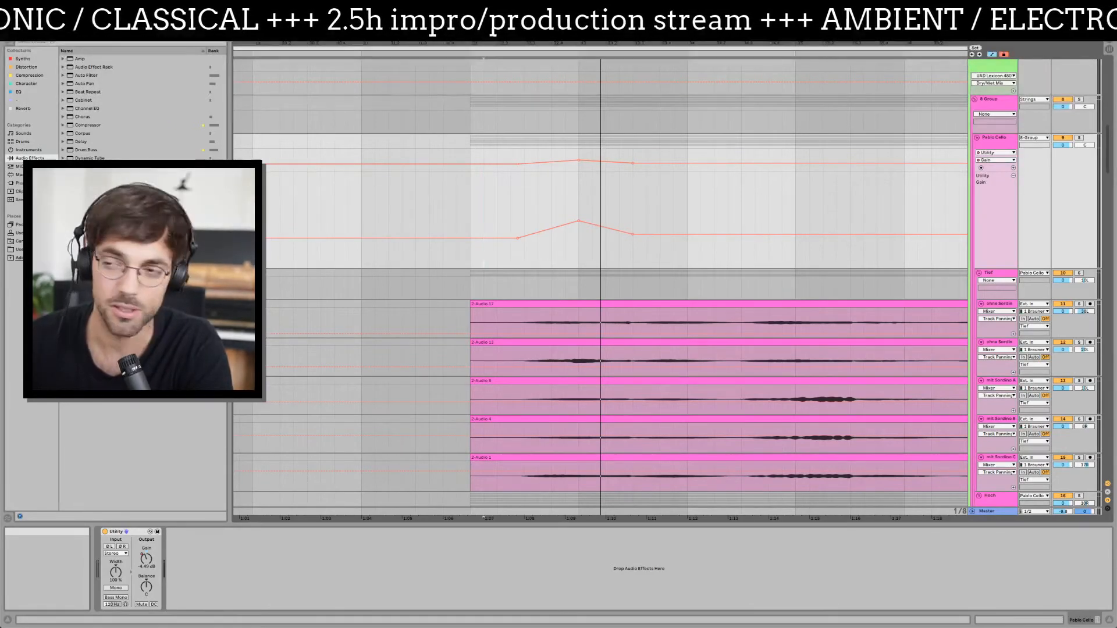
pyautogui.click(472, 208)
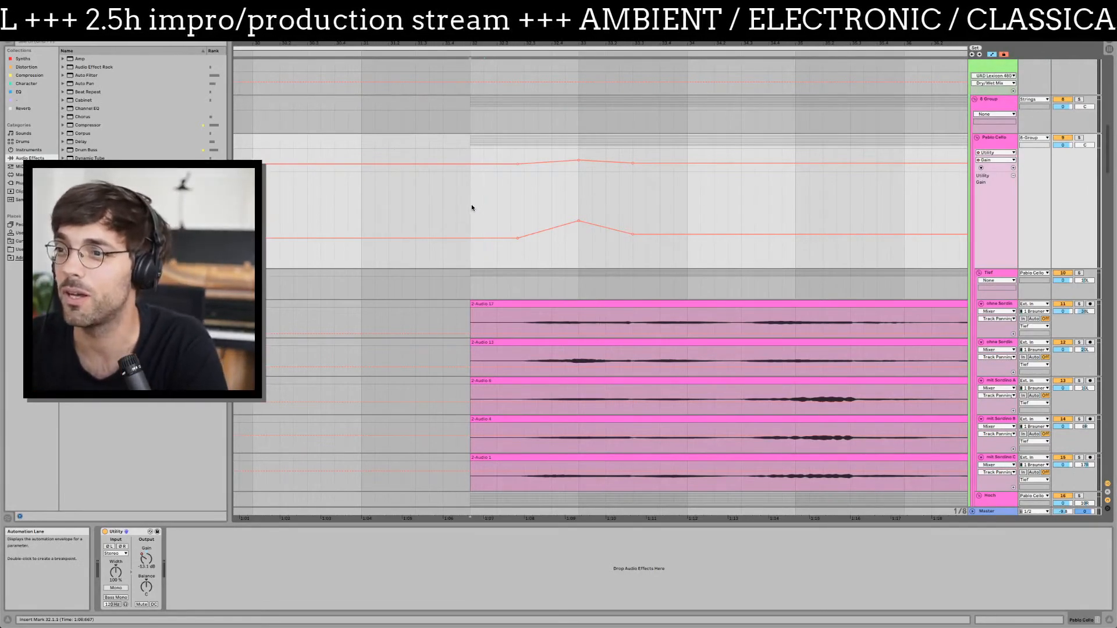
pyautogui.click(507, 210)
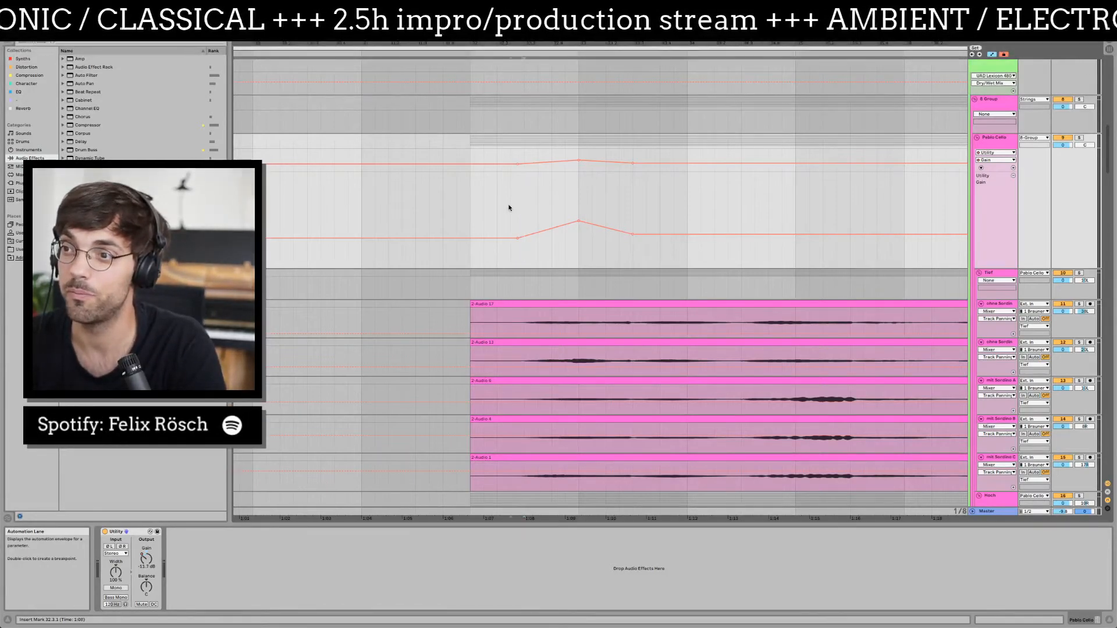
pyautogui.press('space')
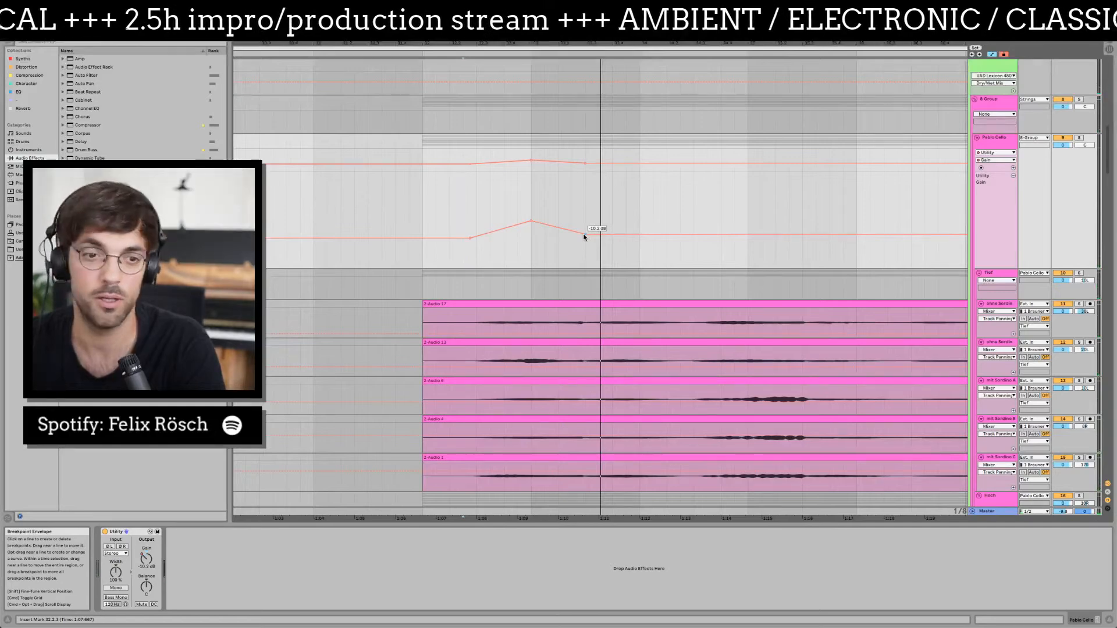
# - Try levels of about -1, 0 and -9 dB for the Gain breakpoint after the swell's peak
pyautogui.moveTo(584, 237); pyautogui.dragTo(586, 222)
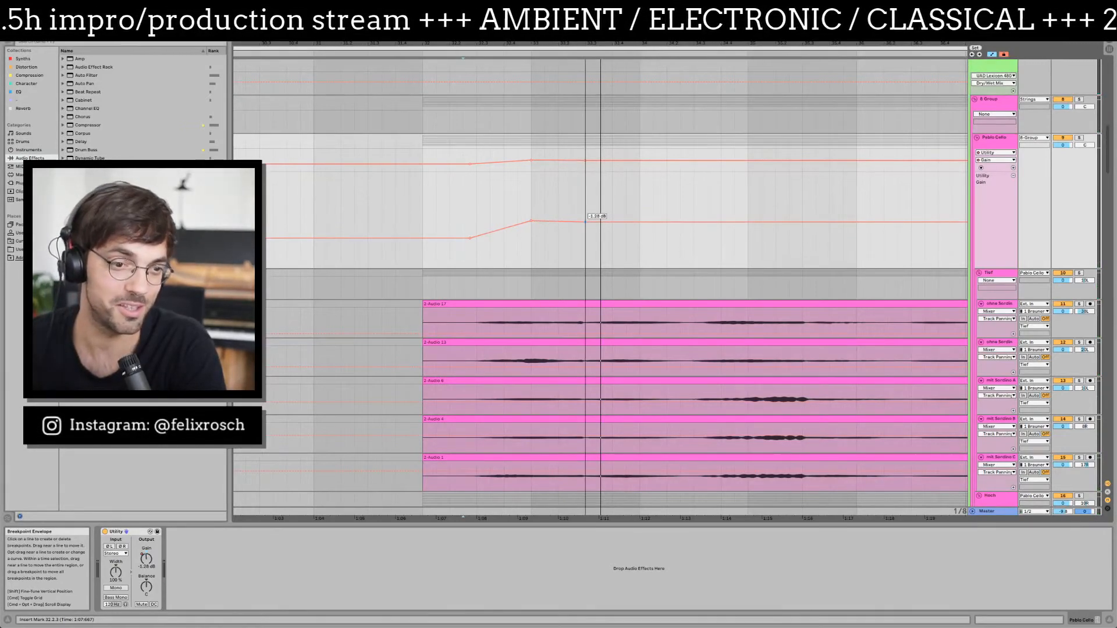
pyautogui.moveTo(585, 222); pyautogui.dragTo(585, 220)
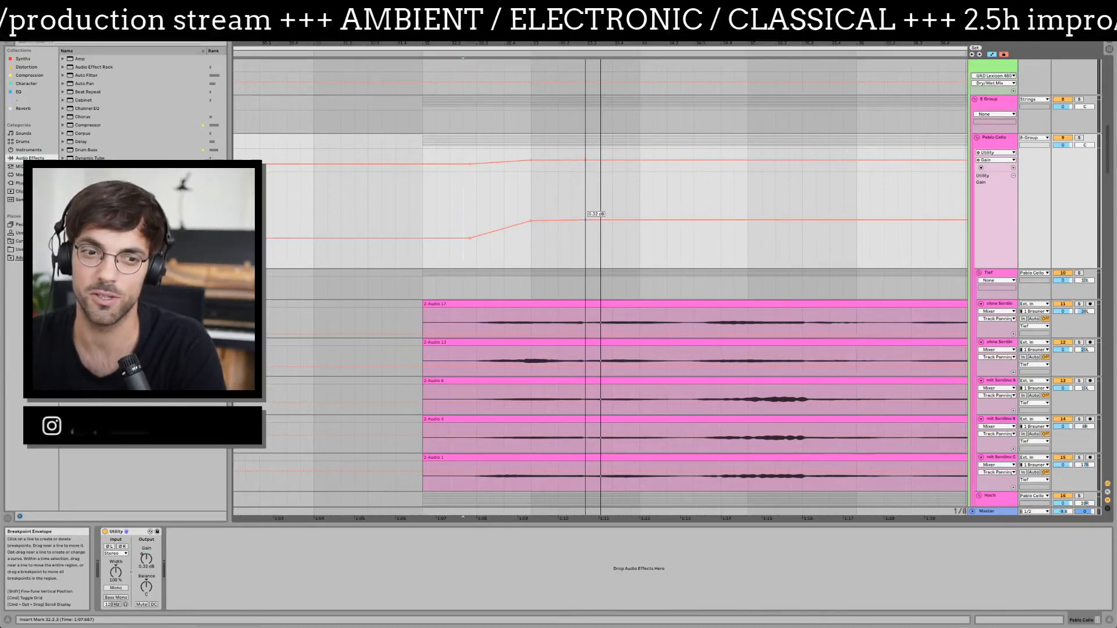
pyautogui.moveTo(586, 220); pyautogui.dragTo(586, 231)
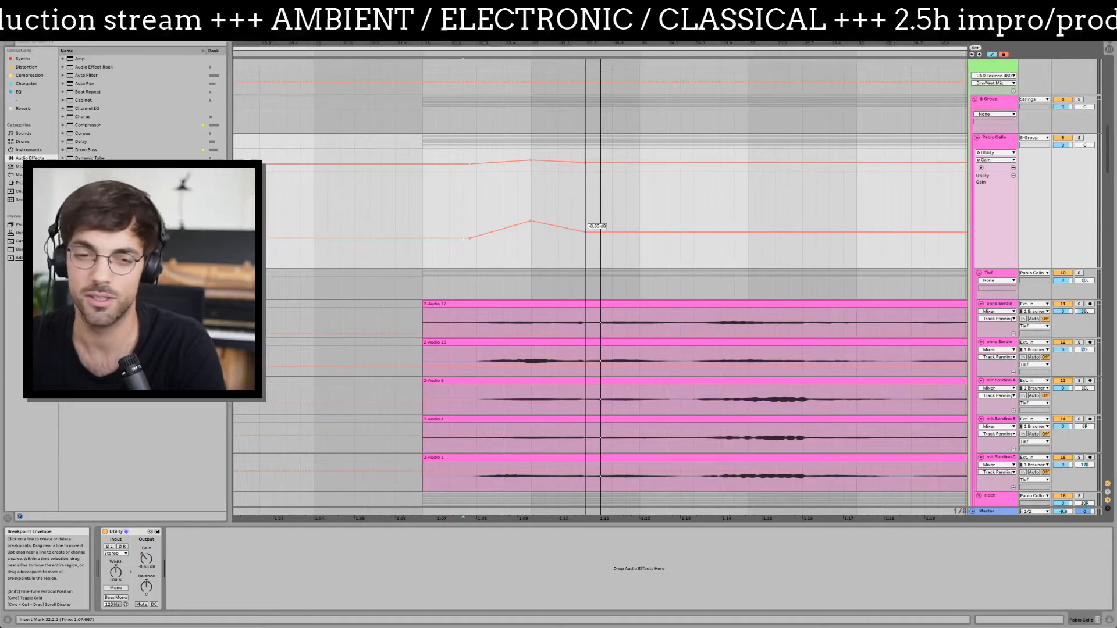
# - Merge the falling breakpoint into the peak so the cello Gain ramp ends level at about -4 dB
pyautogui.click(546, 199)
pyautogui.hscroll(-3, 546, 199)
pyautogui.hscroll(2, 546, 199)
pyautogui.hscroll(2, 580, 227)
pyautogui.moveTo(585, 231); pyautogui.dragTo(537, 223)
pyautogui.click(528, 221)
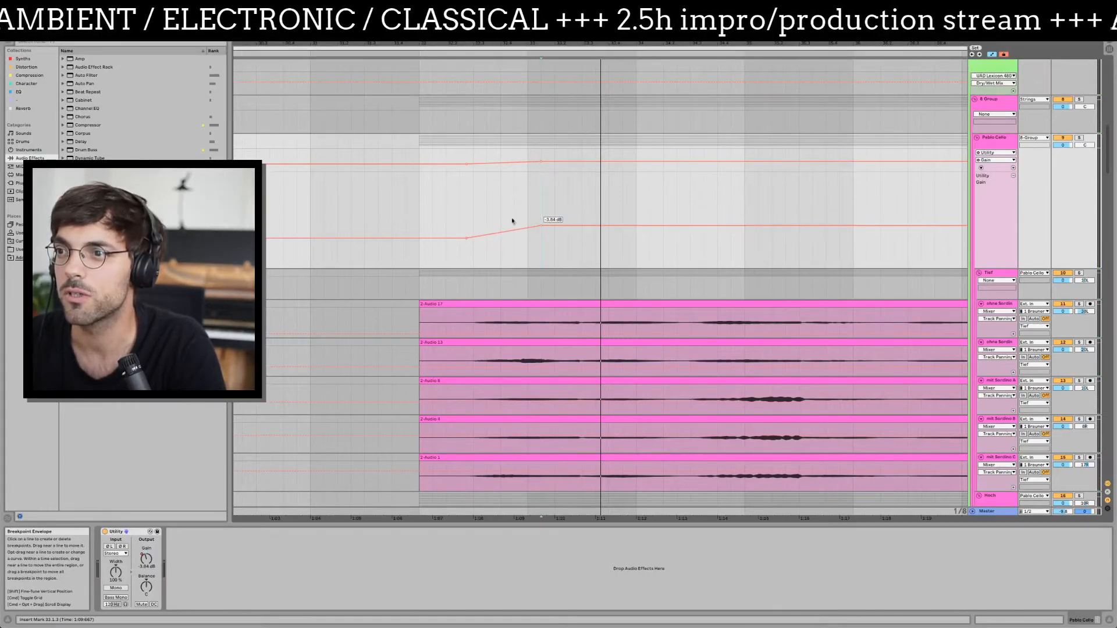
# - Shift the Gain ramp's end point slightly earlier and replay the cello fade-in
pyautogui.hscroll(-10, 506, 227)
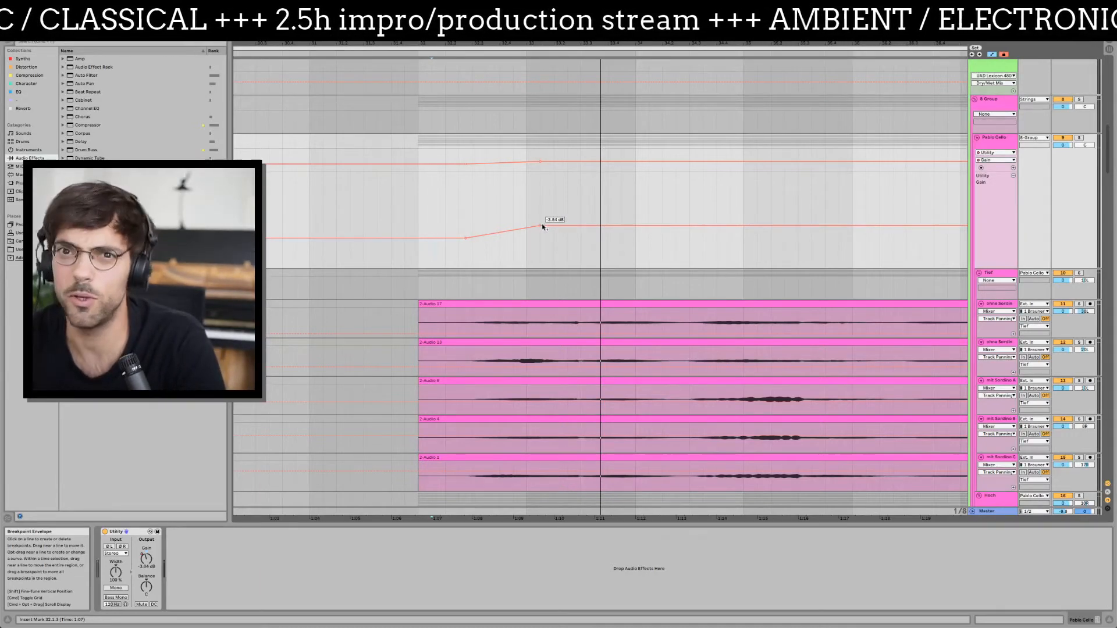
pyautogui.moveTo(540, 225)
pyautogui.mouseDown()
pyautogui.moveTo(567, 225)
pyautogui.moveTo(527, 225)
pyautogui.mouseUp()
pyautogui.click(456, 209)
pyautogui.hscroll(-5, 457, 209)
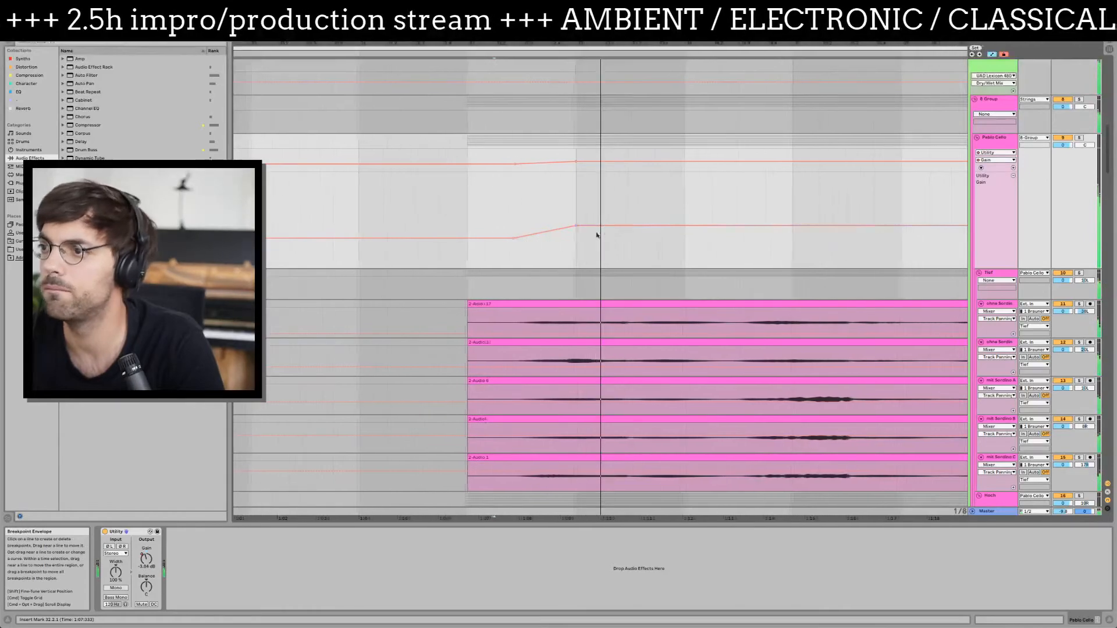
pyautogui.press('space')
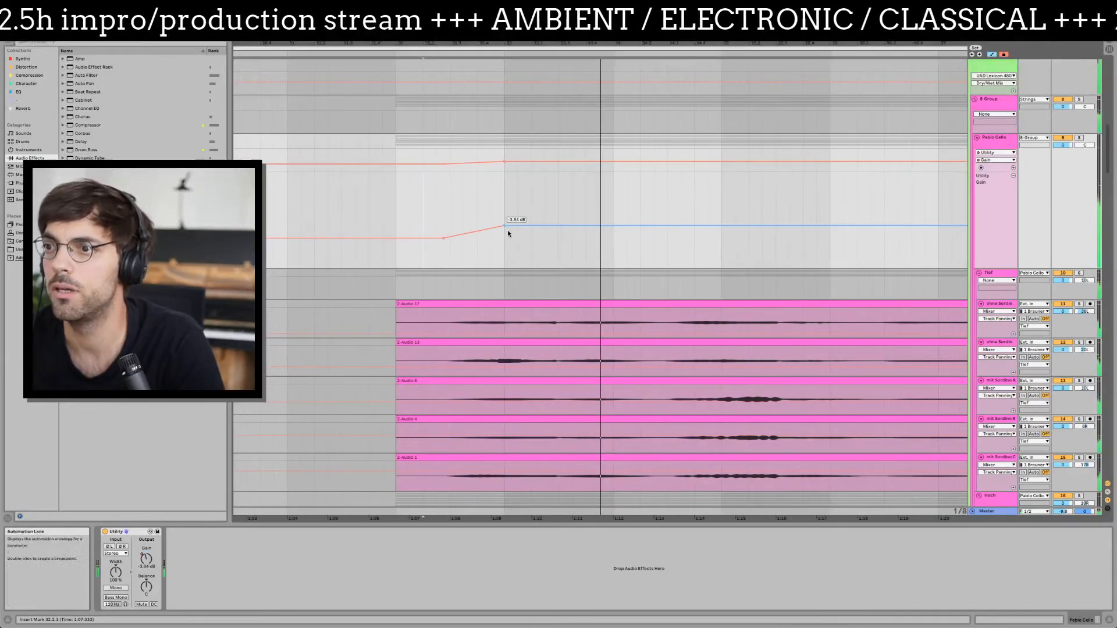
# - Move the Gain ramp's end point later to lengthen the fade-in, and play the cello takes around it
pyautogui.moveTo(504, 226); pyautogui.dragTo(545, 226)
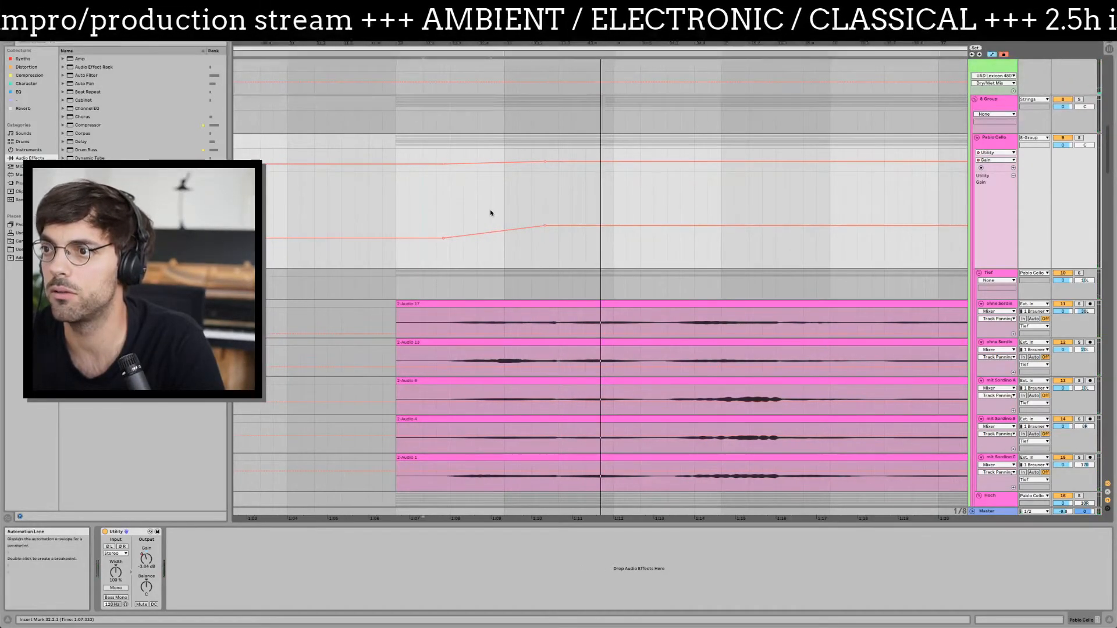
pyautogui.click(491, 212)
pyautogui.hscroll(-5, 535, 215)
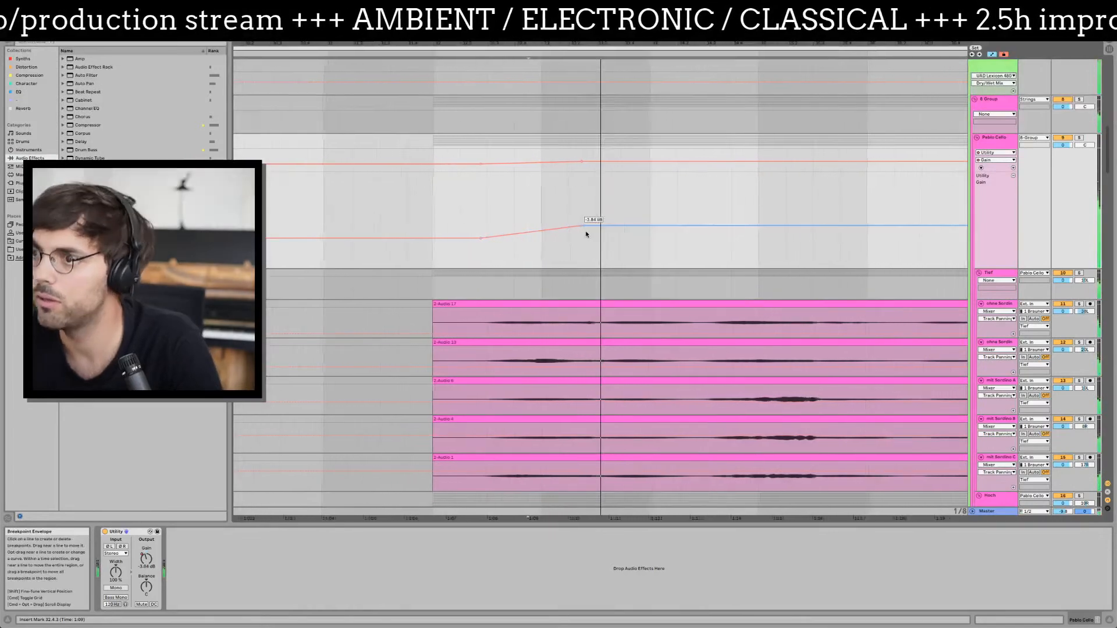
pyautogui.press('space')
pyautogui.click(566, 211)
pyautogui.press('space')
pyautogui.press('space')
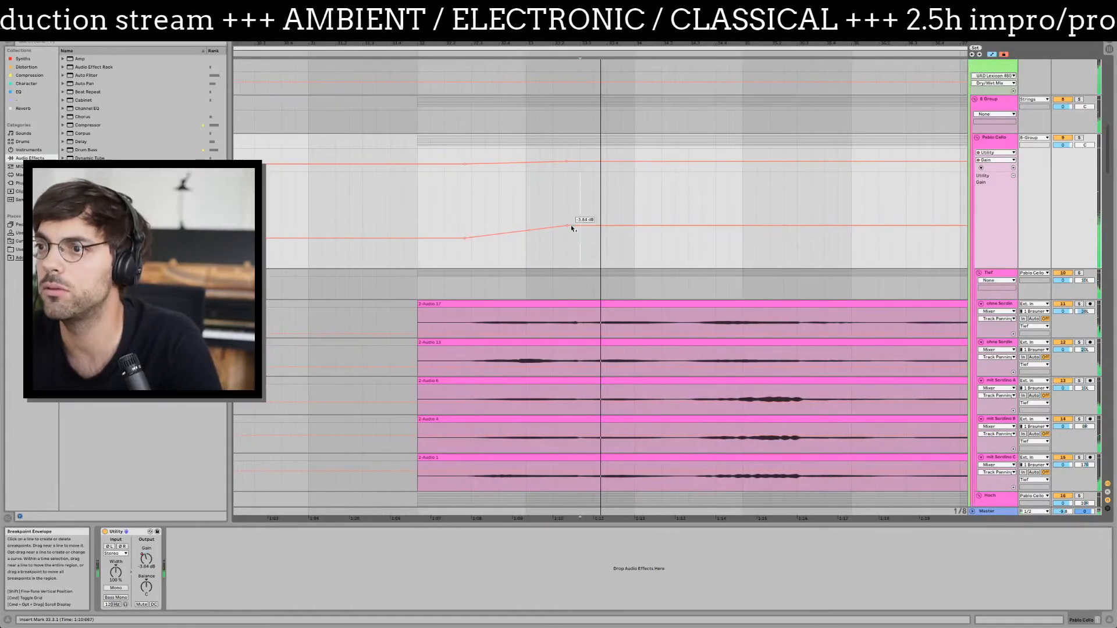
# - Drop the cello Gain to about -20 dB after the first swell and add a breakpoint that ends the low stretch
pyautogui.moveTo(565, 225); pyautogui.dragTo(648, 248)
pyautogui.press('space')
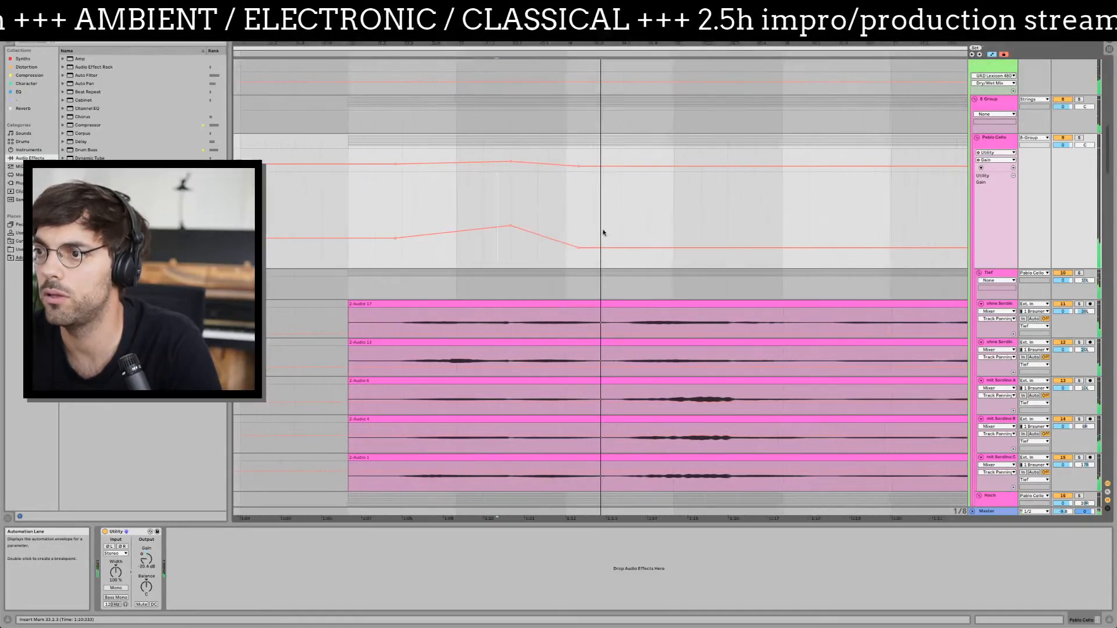
pyautogui.click(594, 247)
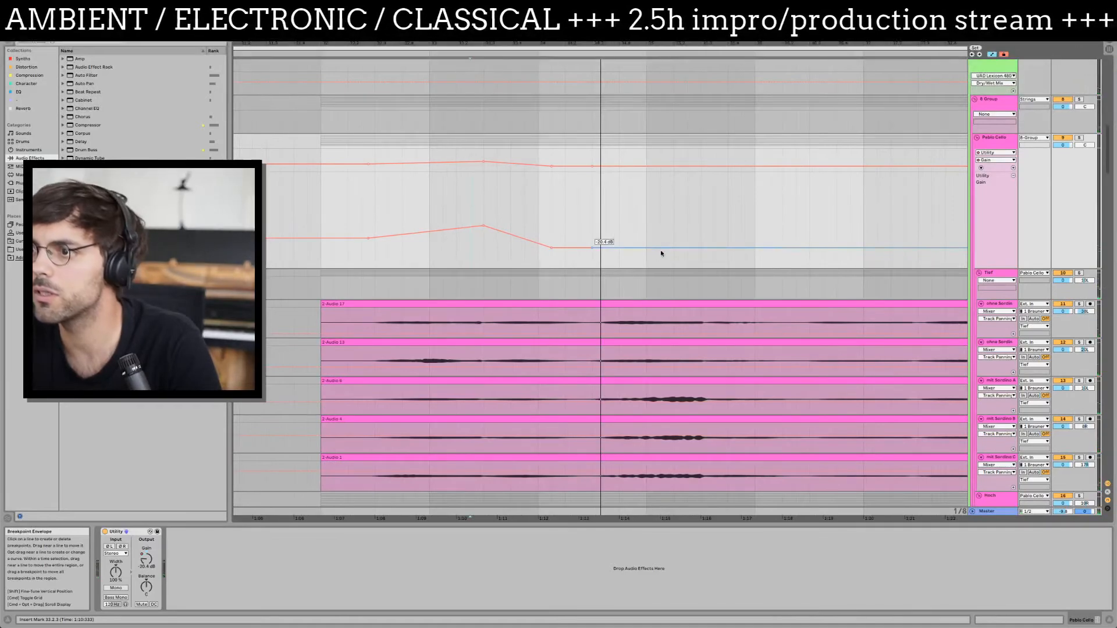
# - Draw a second Gain swell rising to about -4 dB and falling to about -23 dB, and play both swells
pyautogui.moveTo(693, 250); pyautogui.dragTo(700, 225)
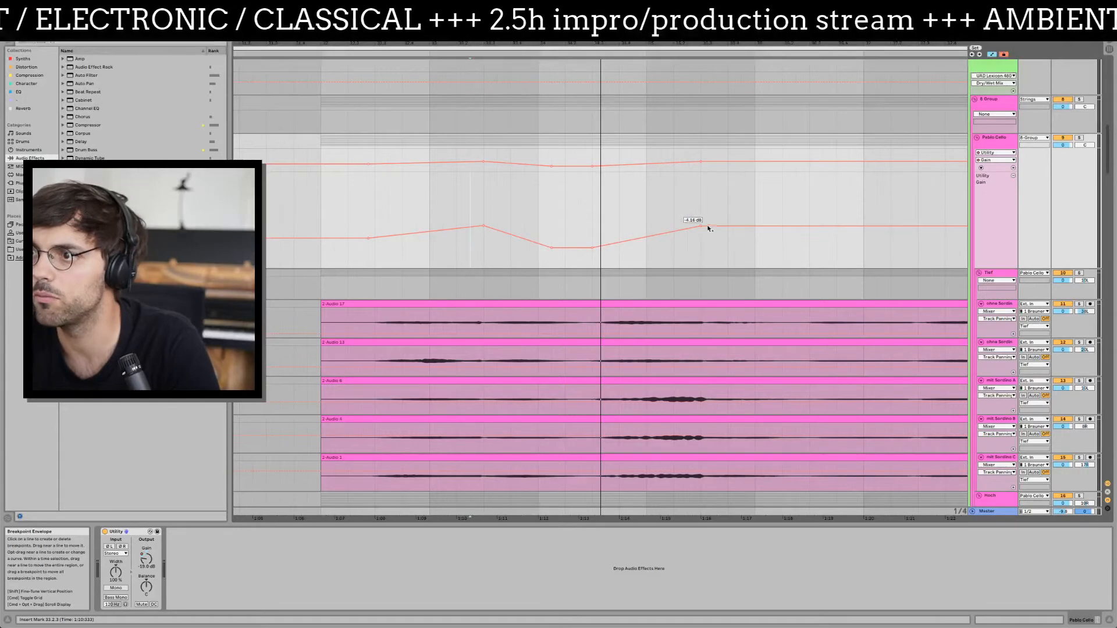
pyautogui.moveTo(771, 226); pyautogui.dragTo(768, 250)
pyautogui.hscroll(-6, 342, 207)
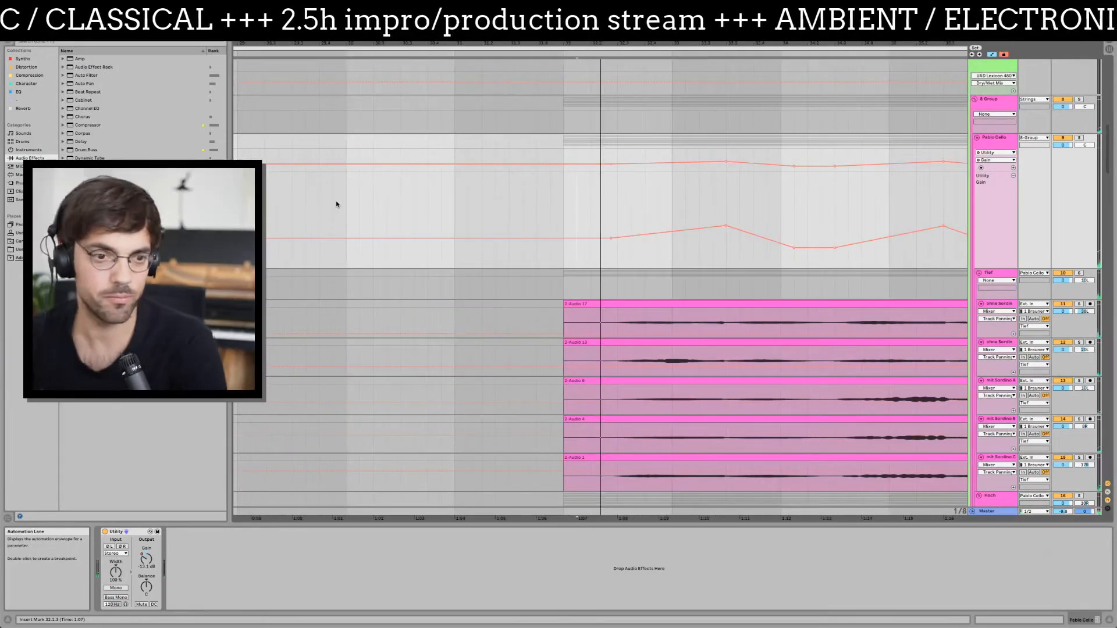
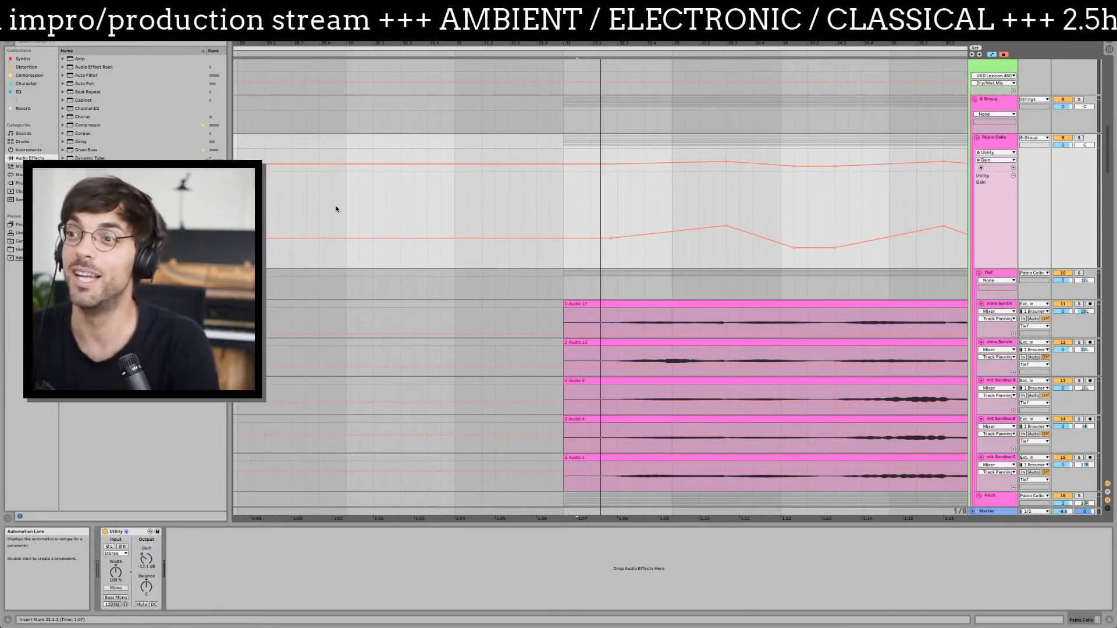
pyautogui.press('space')
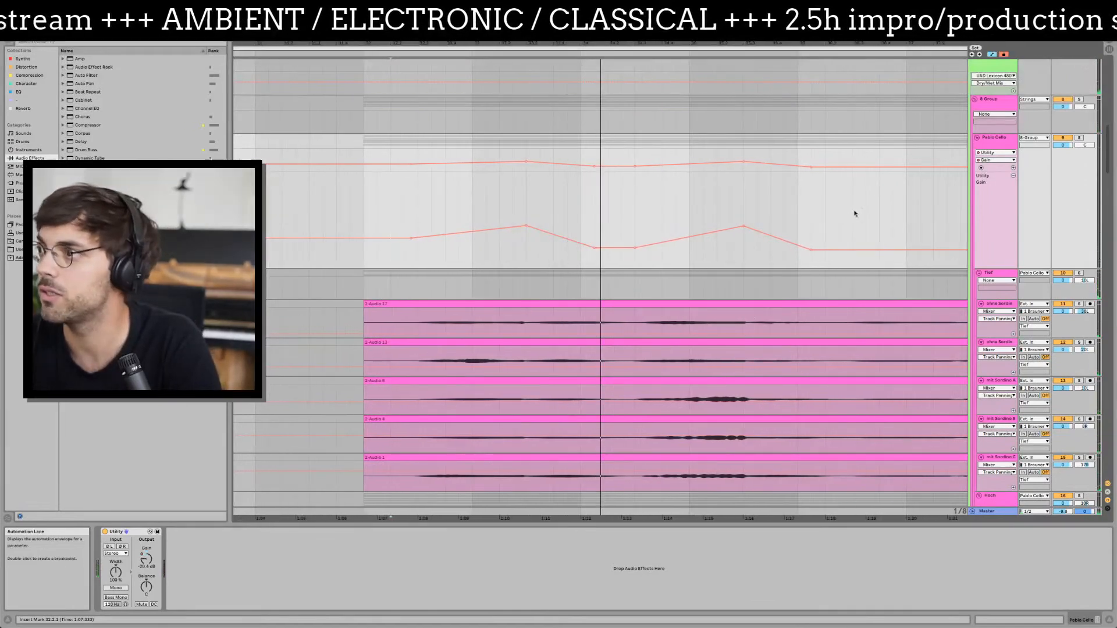
# - Add a second Utility to the cello group with its Gain at 6 dB and play the takes from their start
pyautogui.click(980, 143)
pyautogui.doubleClick(87, 357)
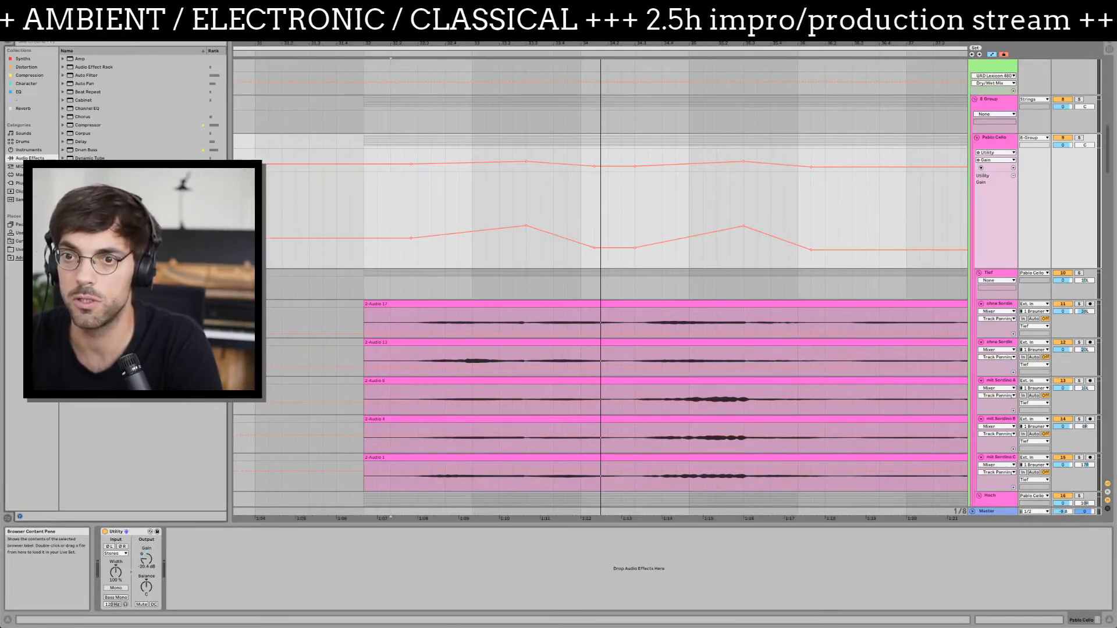
pyautogui.click(206, 556)
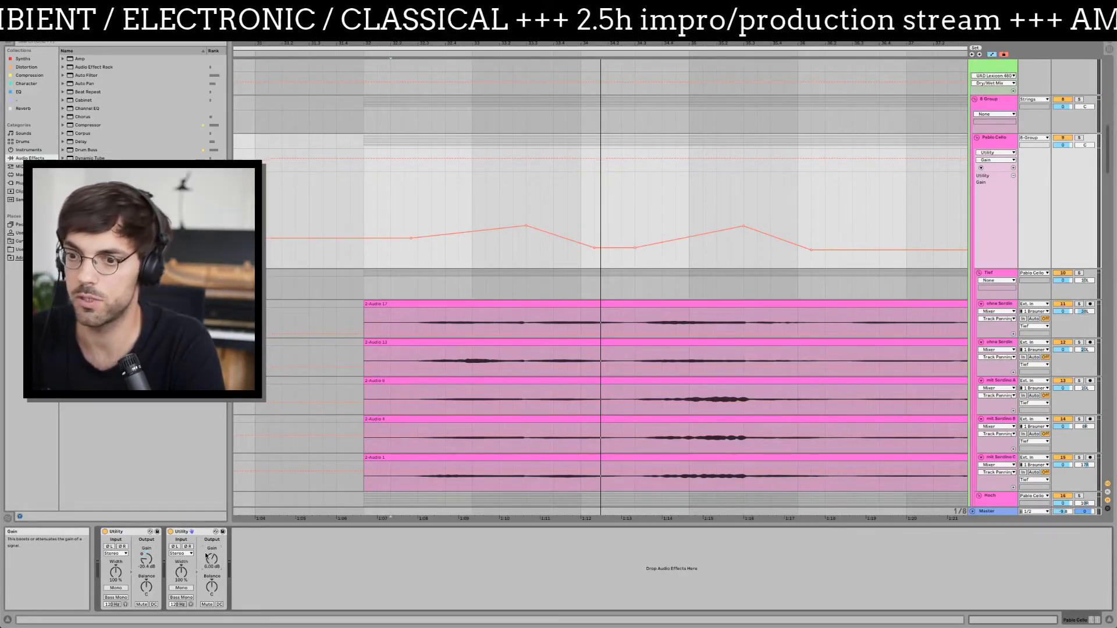
pyautogui.click(361, 280)
pyautogui.hscroll(-5, 361, 280)
pyautogui.hscroll(-3, 399, 276)
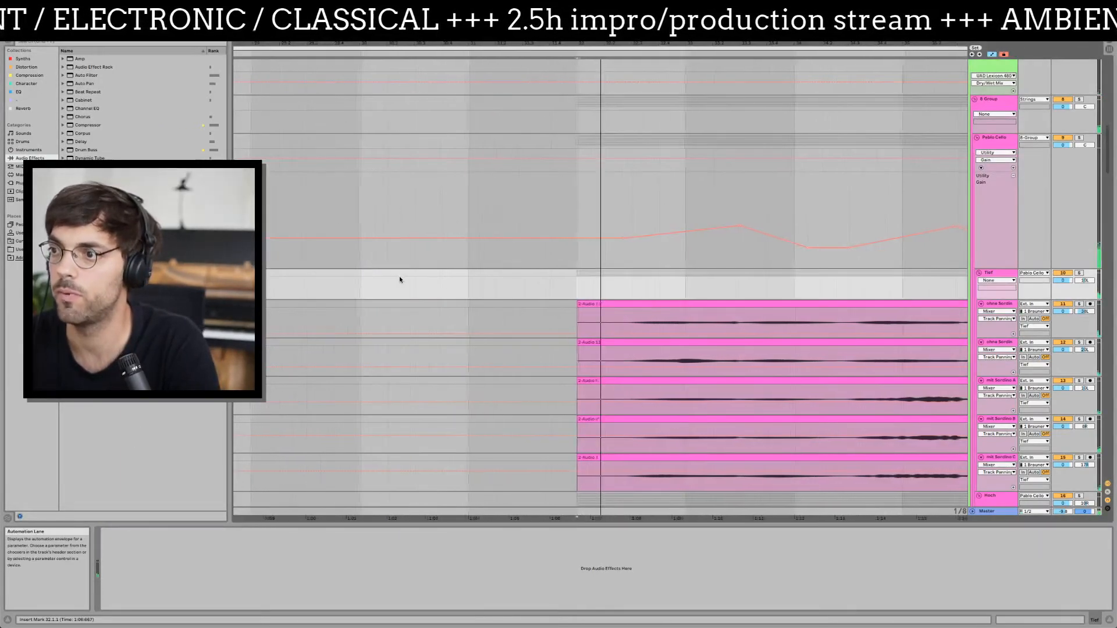
pyautogui.hscroll(-3, 401, 275)
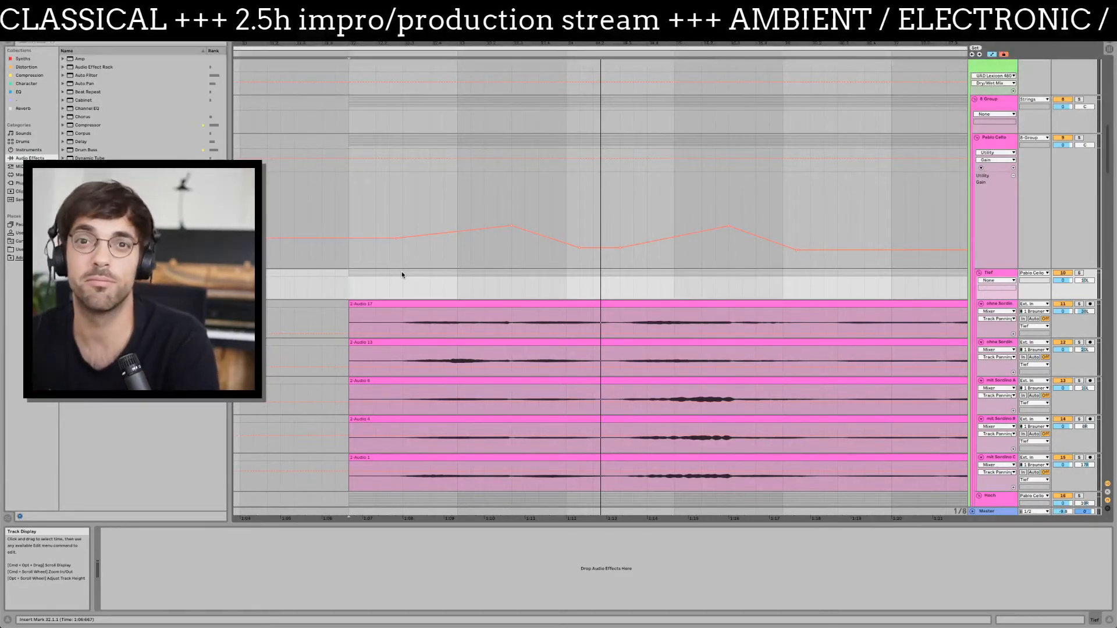
# - Add a breakpoint shortly before each Gain swell's peak so both rise sooner, the second at about -3 dB, during playback
pyautogui.click(387, 217)
pyautogui.press('space')
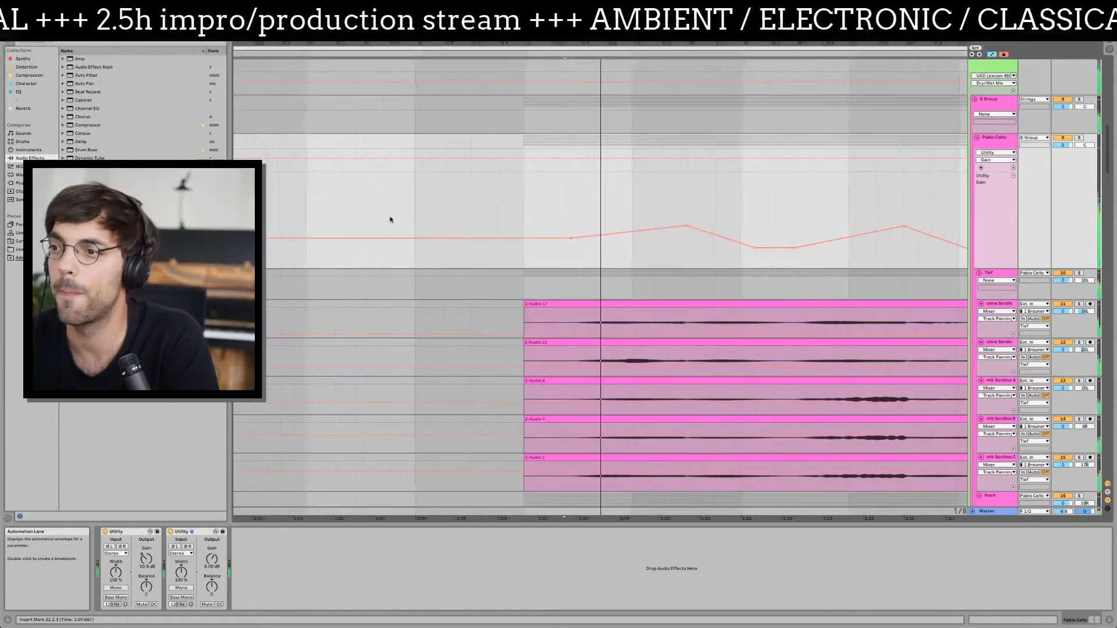
pyautogui.press('space')
pyautogui.moveTo(625, 226); pyautogui.dragTo(593, 226)
pyautogui.press('space')
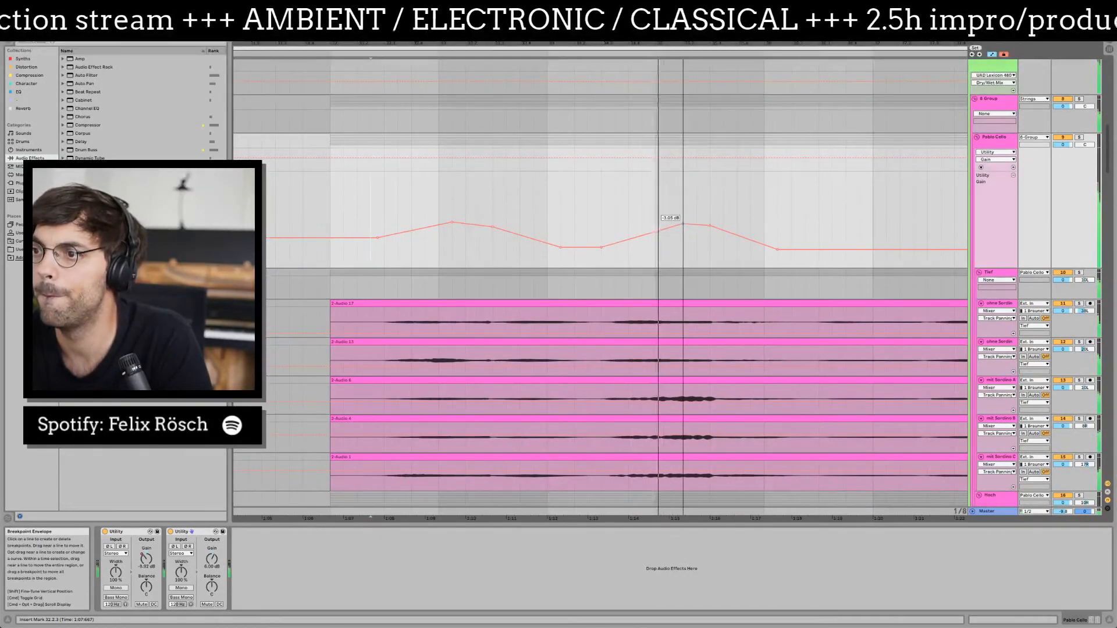
pyautogui.moveTo(684, 231); pyautogui.dragTo(683, 224)
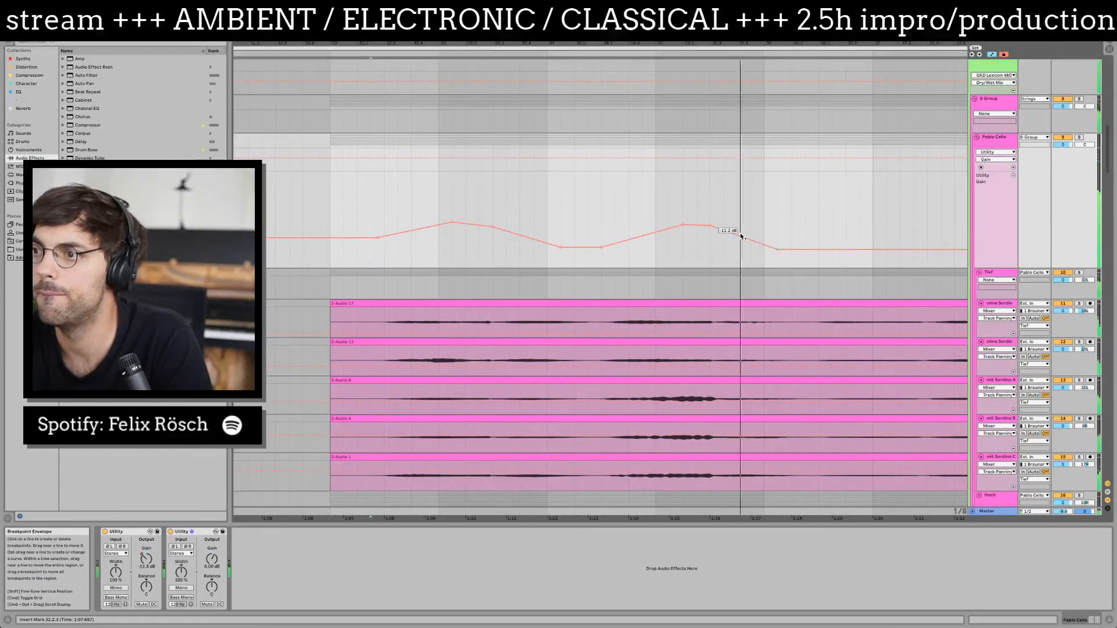
# - Hide the track automation and move the cello group upwards in the Strings hierarchy to remove one group level
pyautogui.moveTo(781, 217); pyautogui.dragTo(626, 229)
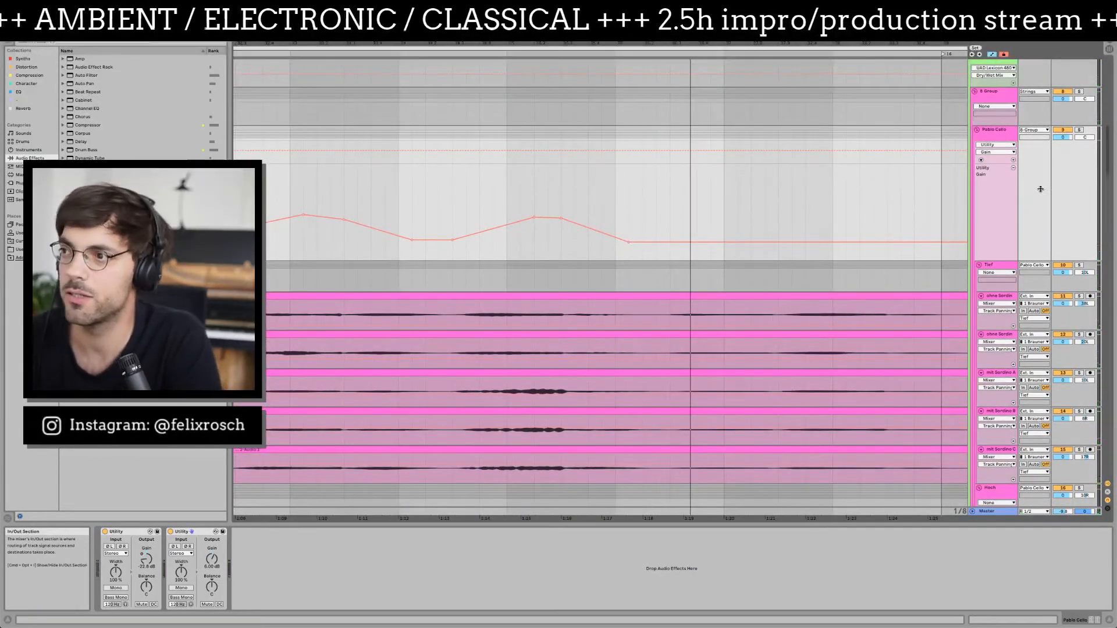
pyautogui.scroll(3, 959, 230)
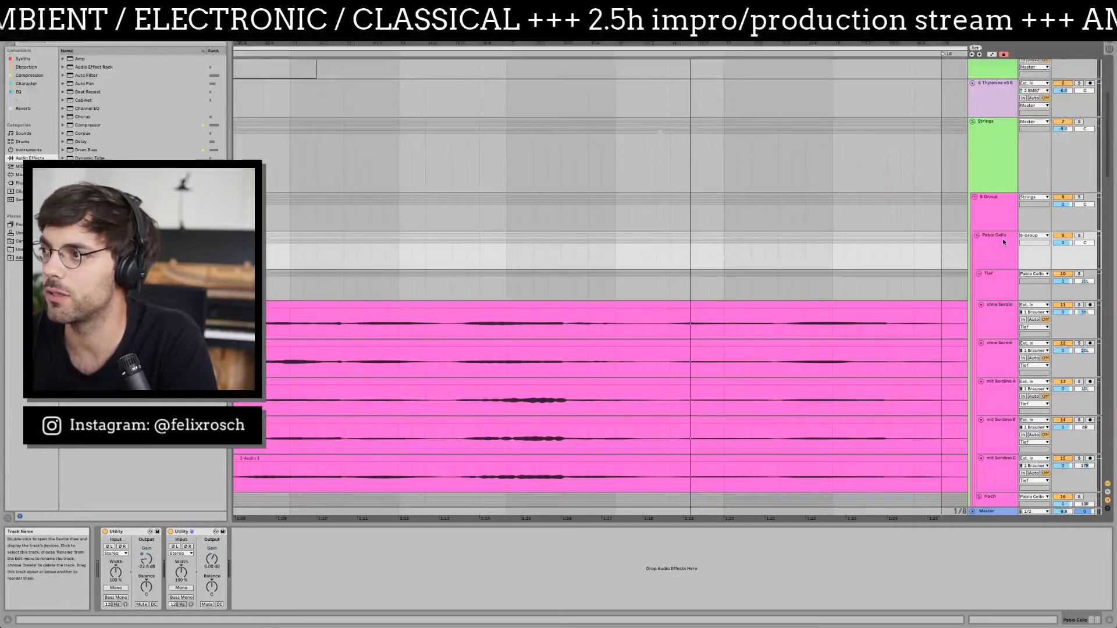
pyautogui.press('a')
pyautogui.moveTo(998, 248); pyautogui.dragTo(995, 201)
pyautogui.scroll(-5, 528, 253)
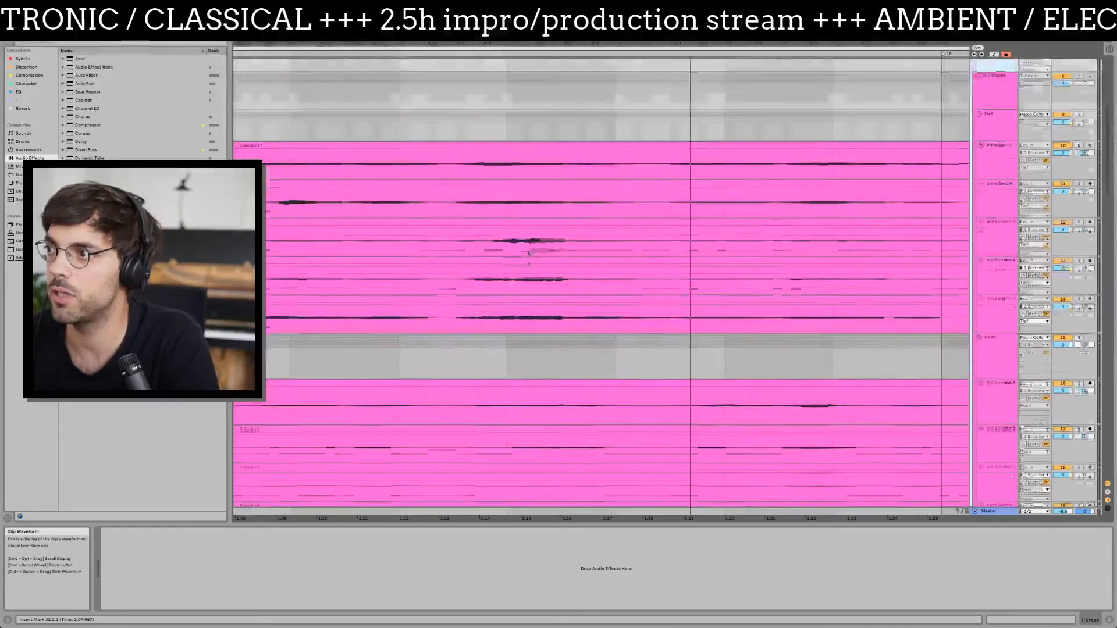
# - Examine the nested groups around the cello takes to identify which outer group level is redundant
pyautogui.scroll(2, 529, 253)
pyautogui.moveTo(544, 62); pyautogui.dragTo(544, 99)
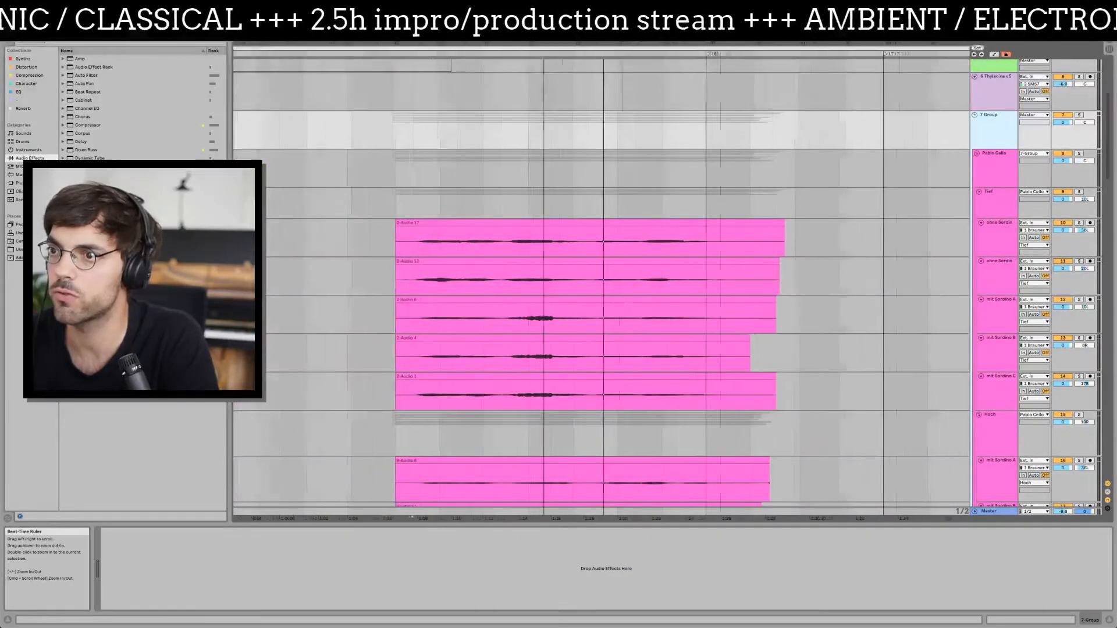
pyautogui.click(444, 209)
pyautogui.hscroll(-5, 444, 209)
pyautogui.moveTo(658, 55); pyautogui.dragTo(661, 116)
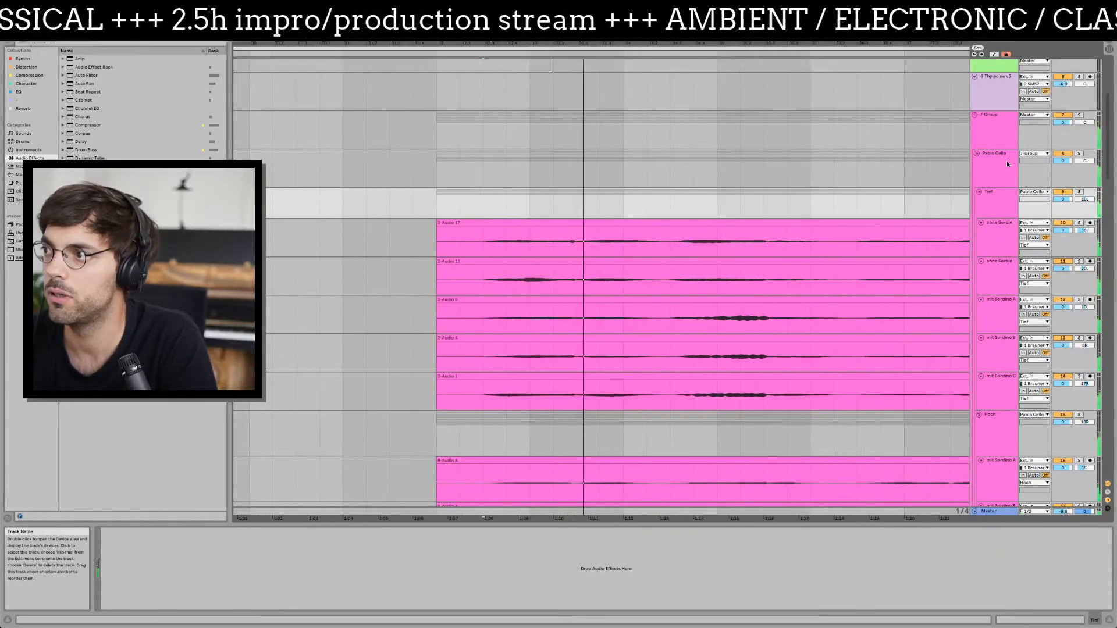
pyautogui.click(994, 144)
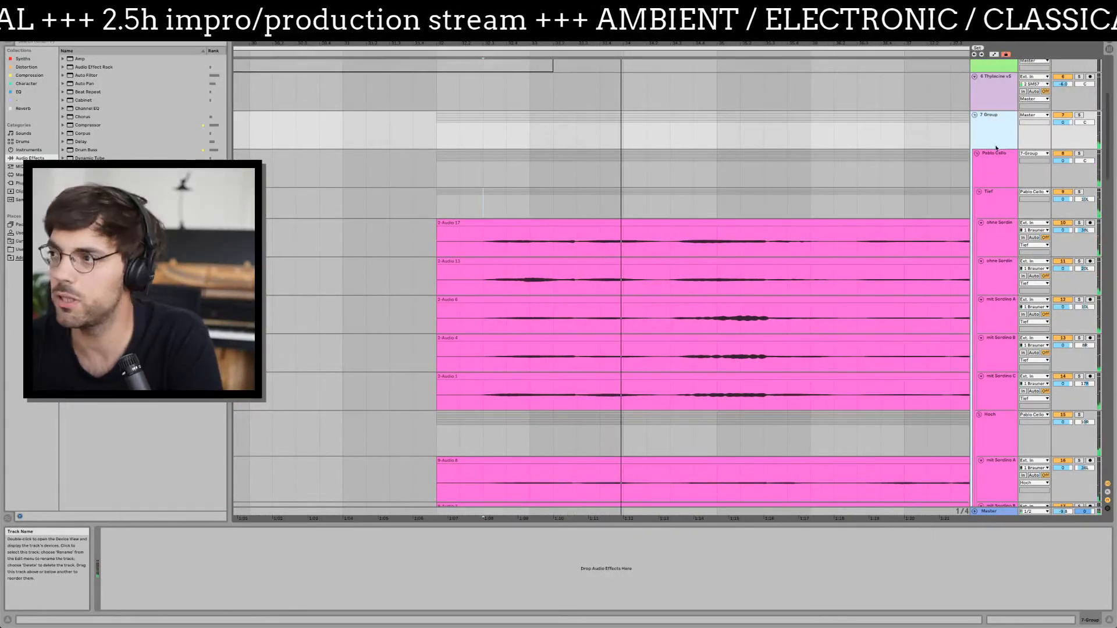
pyautogui.click(999, 163)
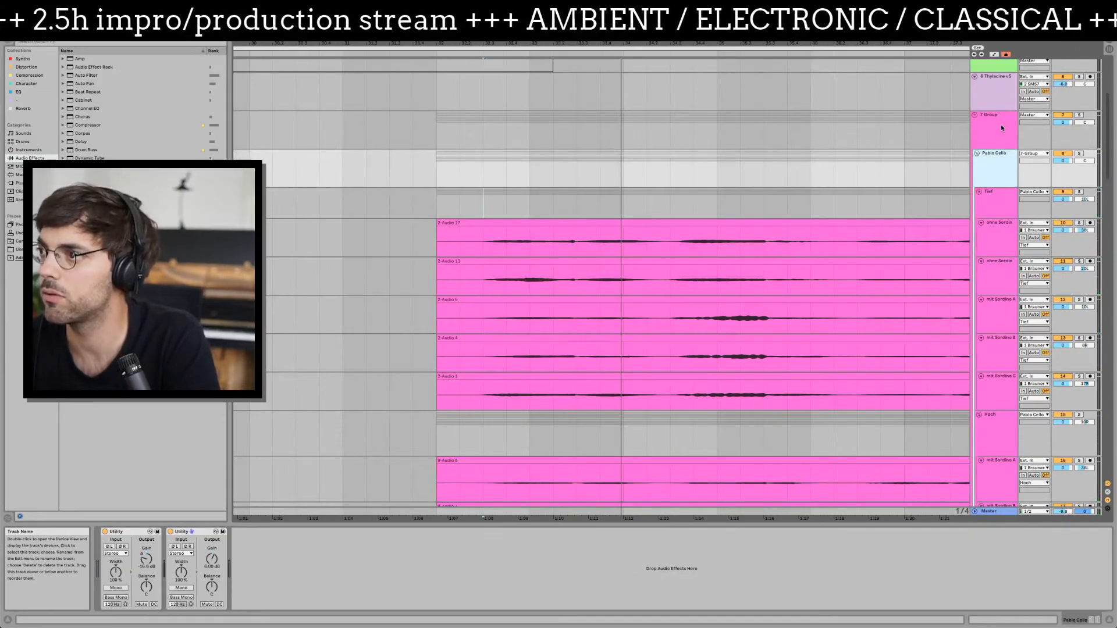
pyautogui.click(994, 136)
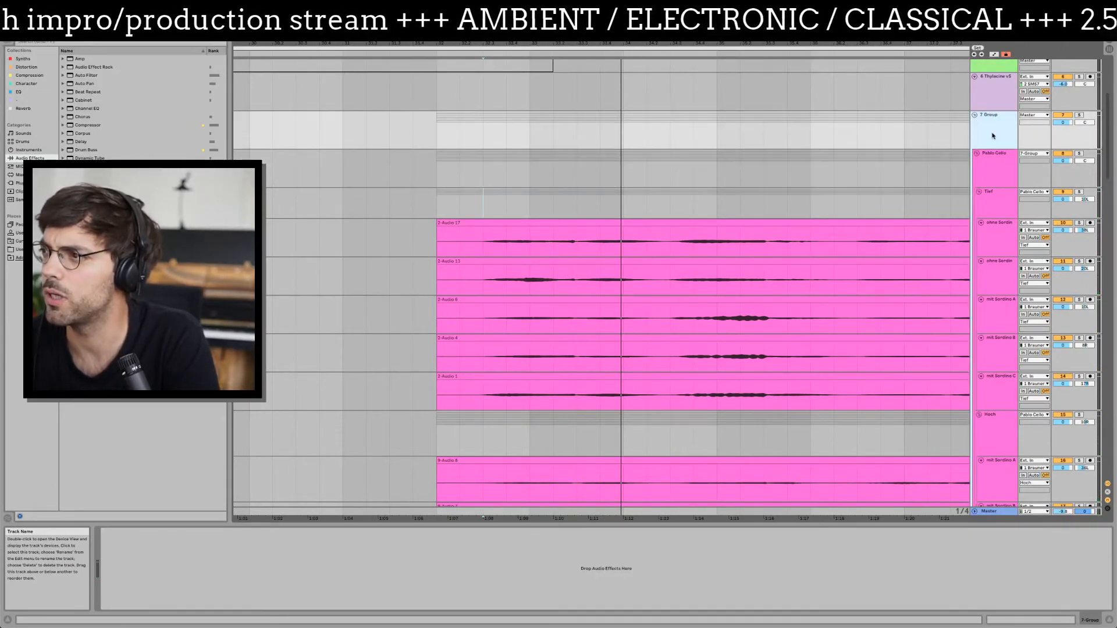
pyautogui.scroll(-5, 896, 291)
pyautogui.hscroll(5, 820, 305)
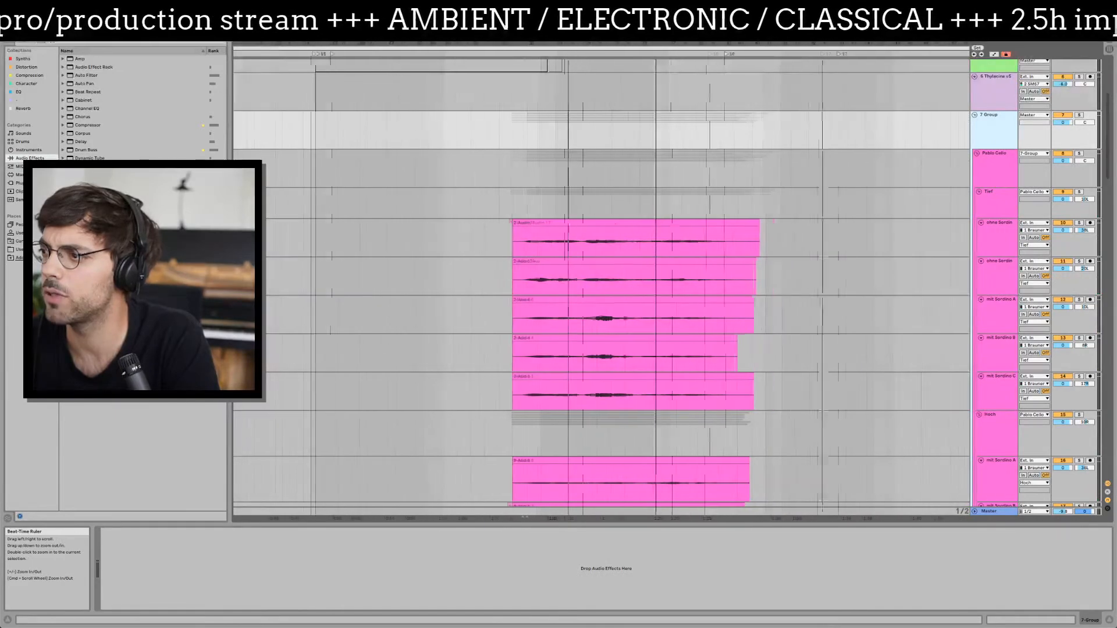
pyautogui.scroll(-2, 819, 305)
pyautogui.scroll(-5, 820, 305)
pyautogui.scroll(7, 820, 301)
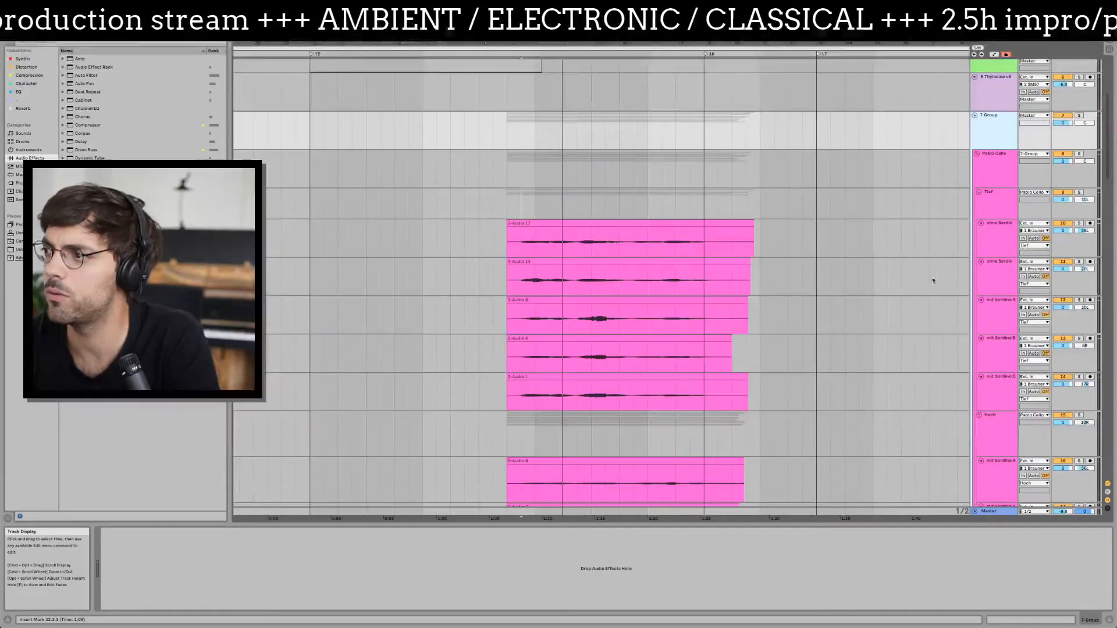
pyautogui.click(1005, 199)
pyautogui.click(947, 175)
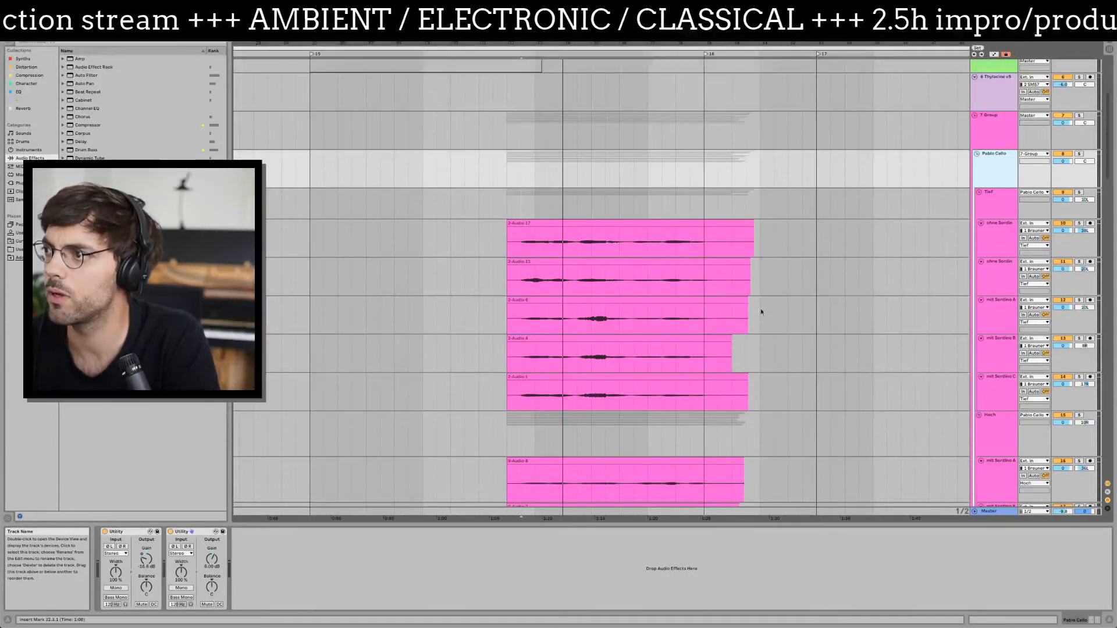
pyautogui.scroll(-4, 738, 324)
pyautogui.scroll(-2, 738, 324)
pyautogui.scroll(8, 741, 325)
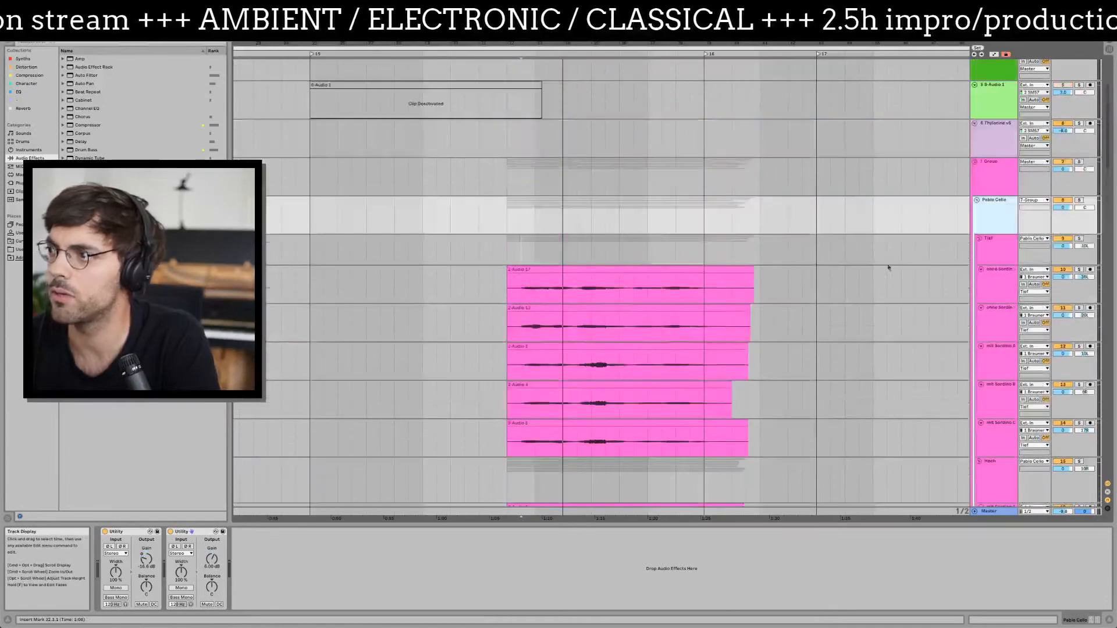
# - Ungroup the outer 7 Group so the cello group no longer sits inside another group
pyautogui.click(991, 179)
pyautogui.rightClick(991, 184)
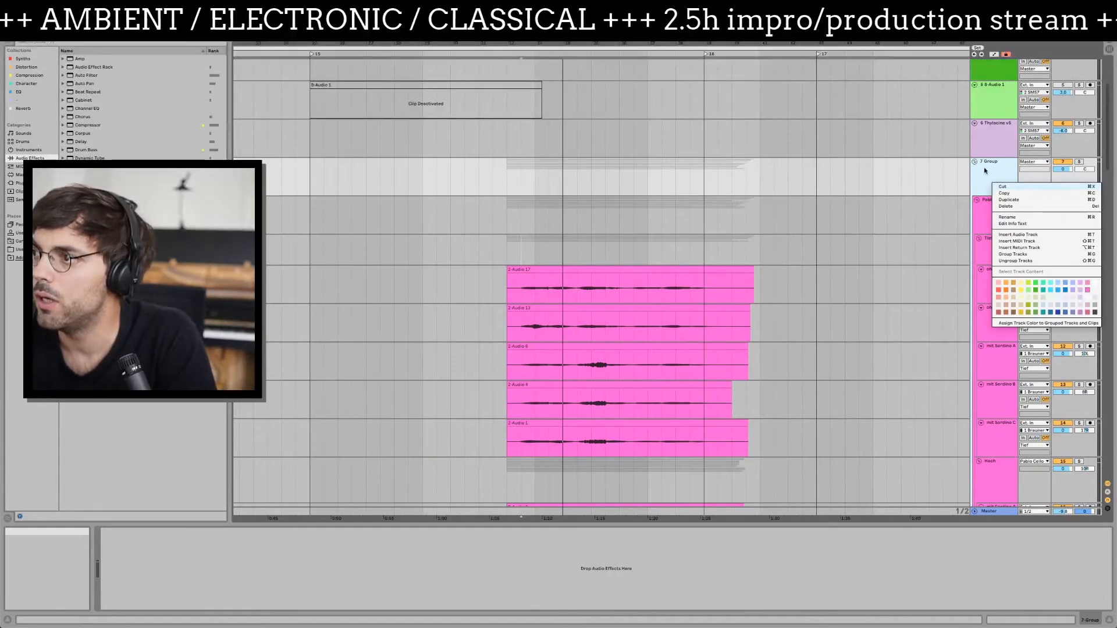
pyautogui.click(1013, 260)
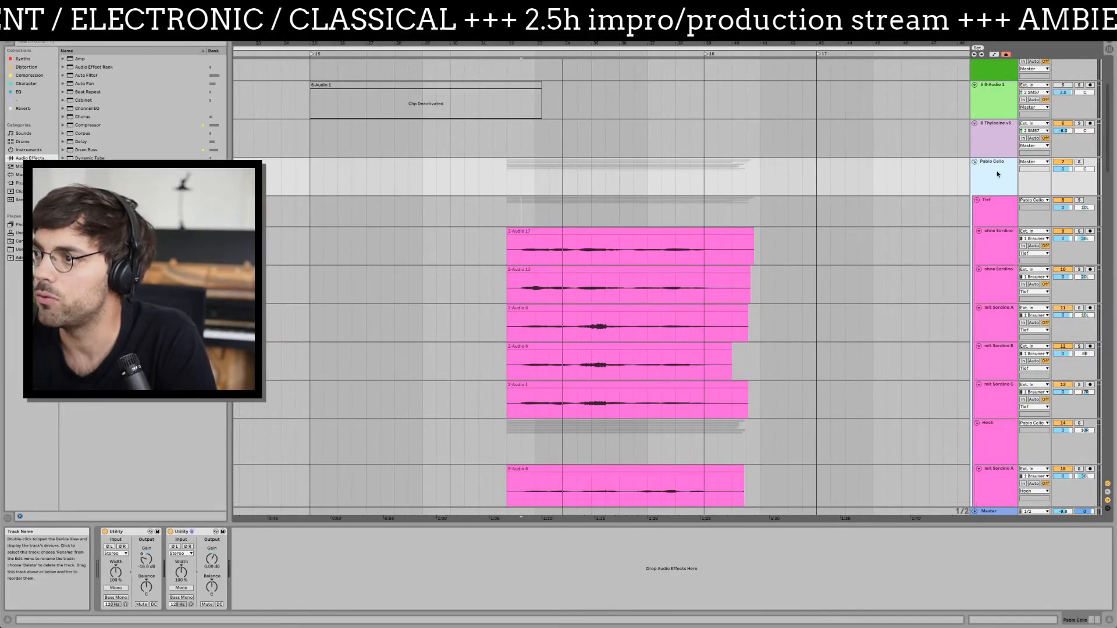
pyautogui.scroll(-3, 931, 252)
pyautogui.scroll(5, 933, 254)
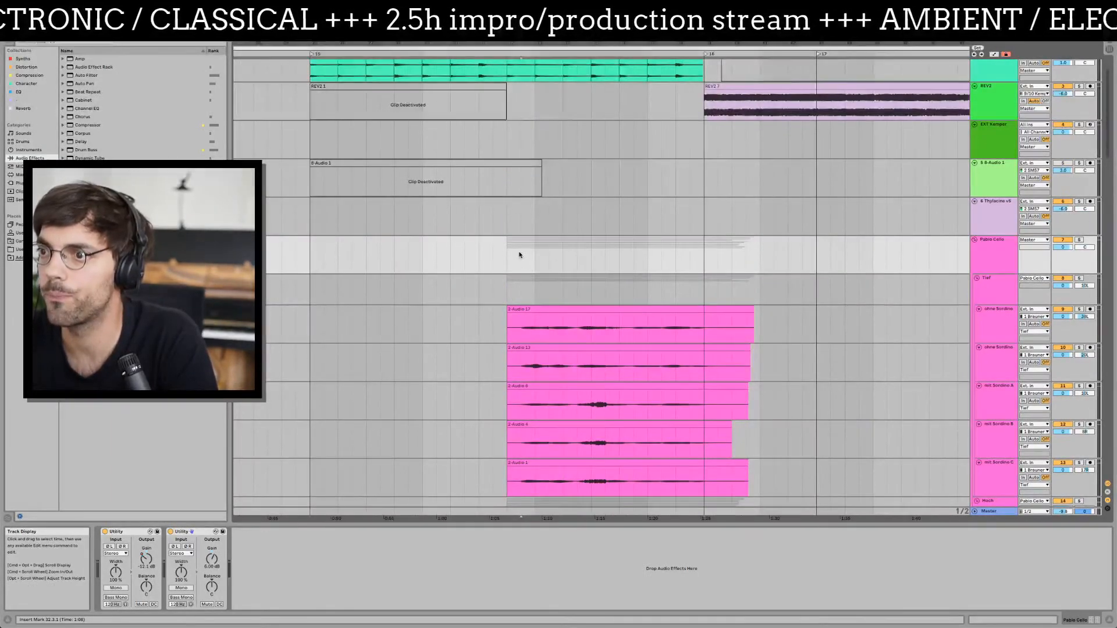
# - Play the arrangement and add the UAD Lexicon 480L reverb to the cello group after its two Utilities
pyautogui.press('space')
pyautogui.click(986, 250)
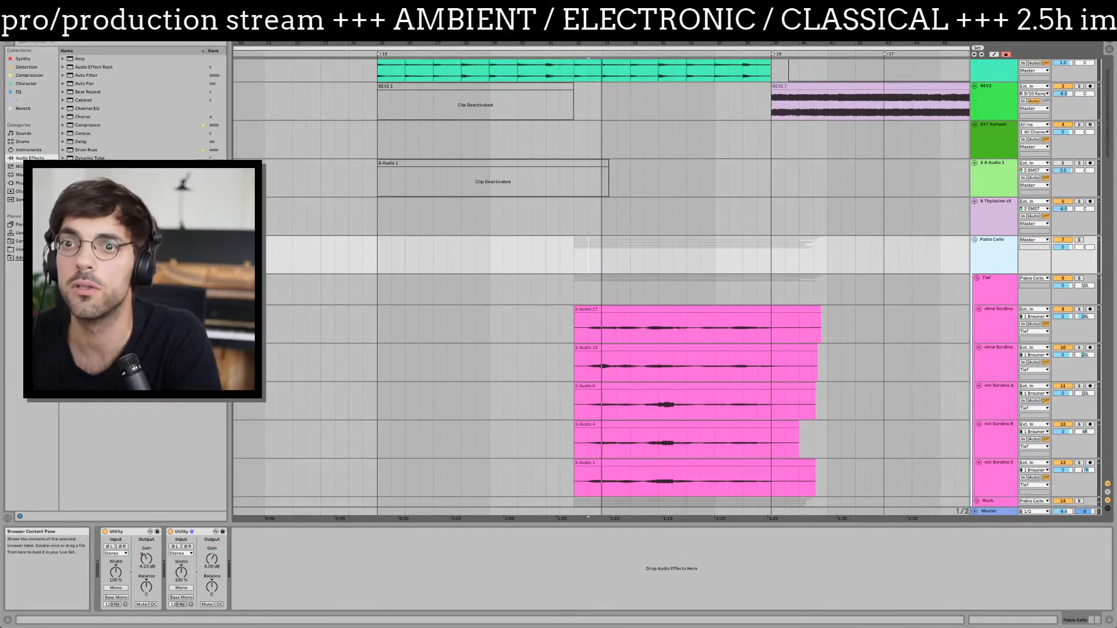
pyautogui.click(19, 183)
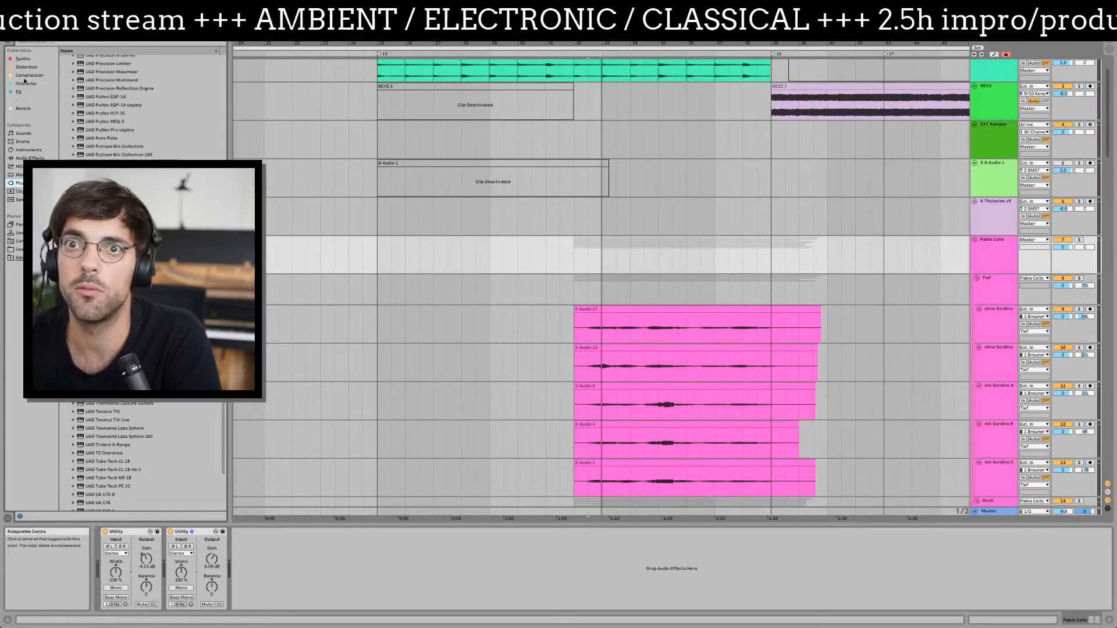
pyautogui.click(23, 109)
pyautogui.doubleClick(93, 124)
pyautogui.click(457, 288)
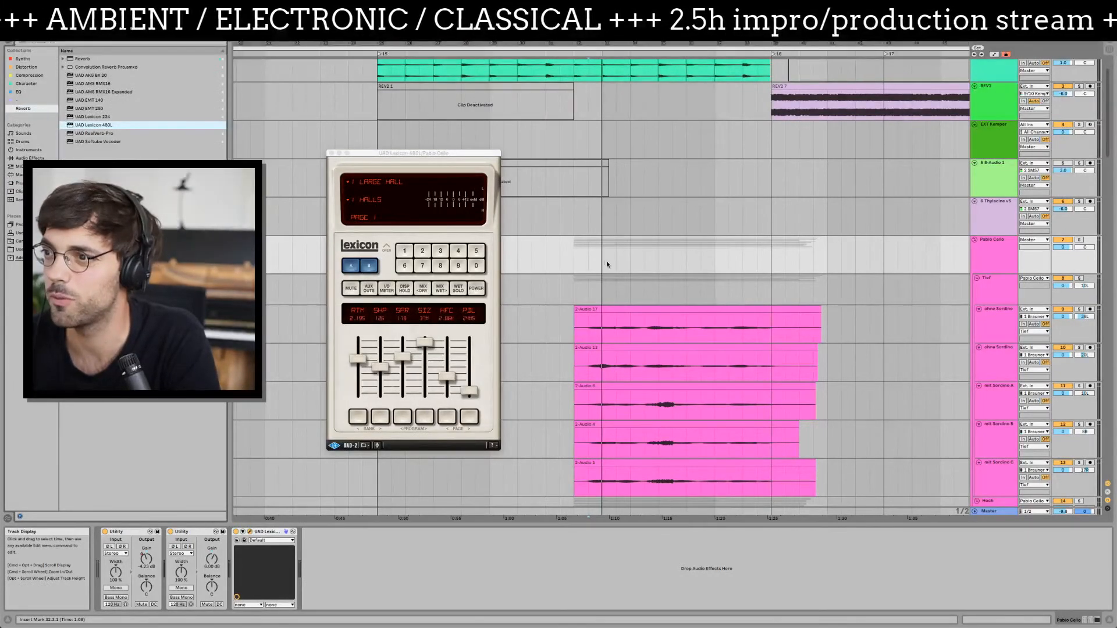
# - Solo the cello group and, during playback, switch the Lexicon 480L to the Random Halls bank and adjust its dry/wet mix
pyautogui.click(1079, 240)
pyautogui.press('space')
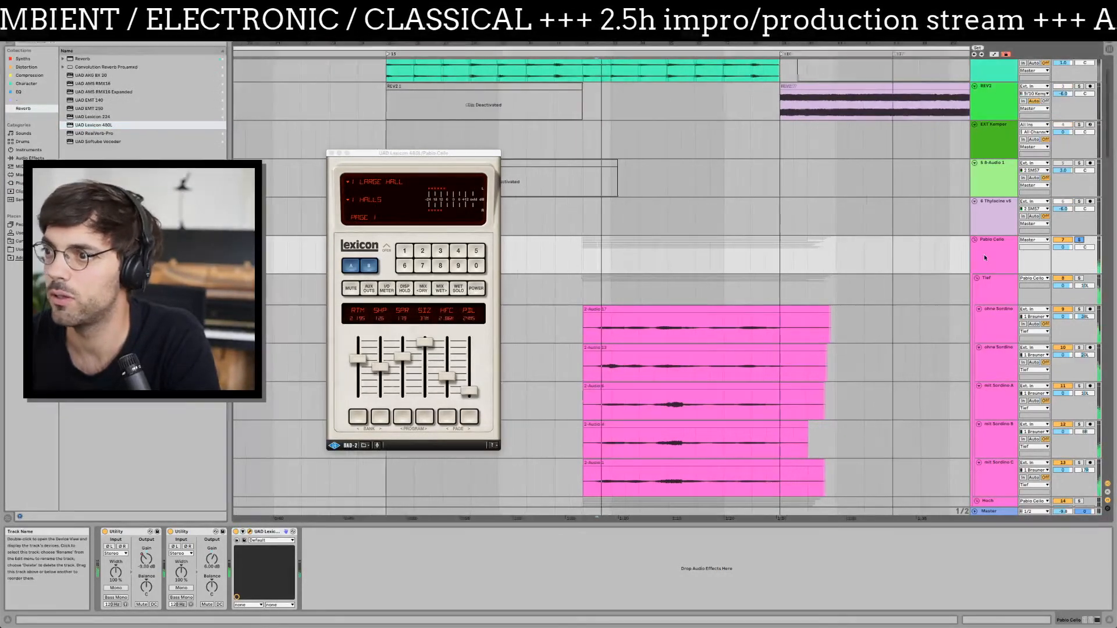
pyautogui.click(368, 200)
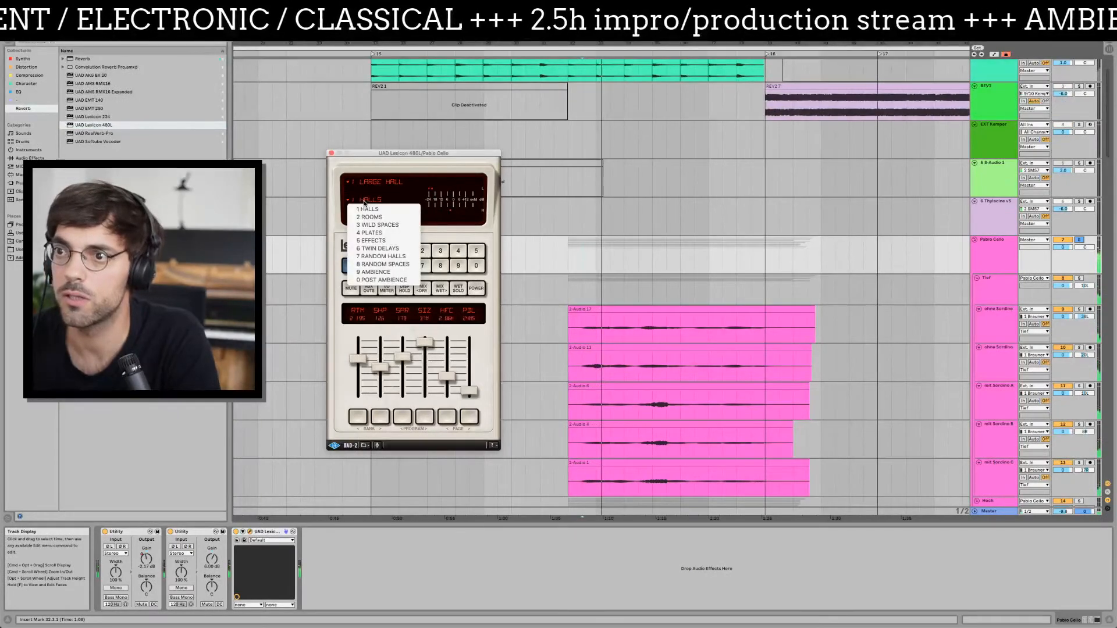
pyautogui.click(404, 256)
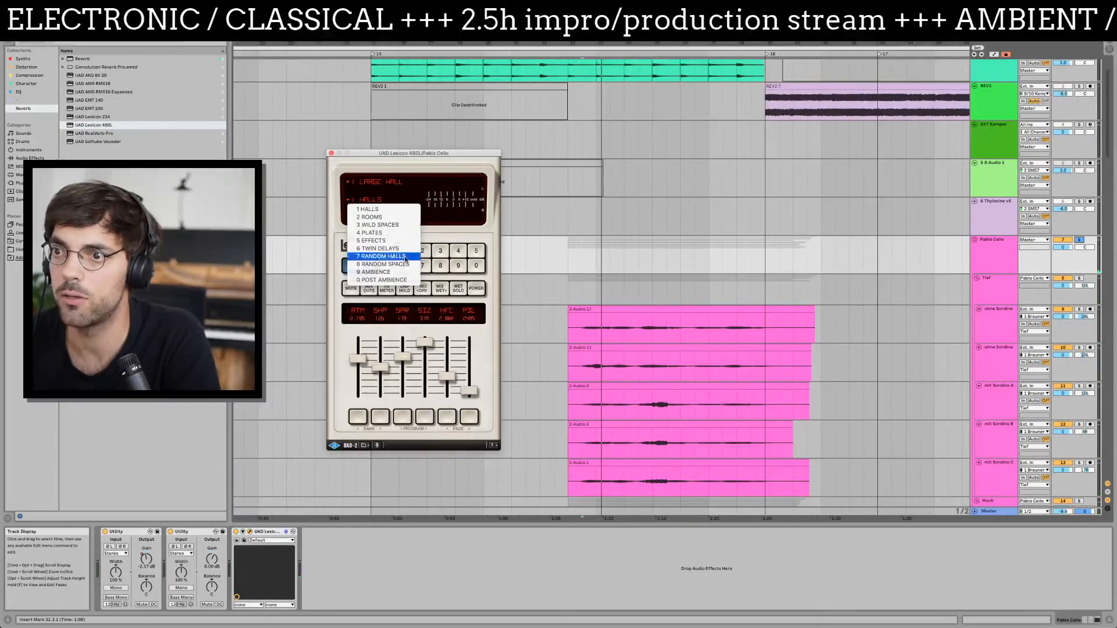
pyautogui.click(424, 417)
pyautogui.click(427, 416)
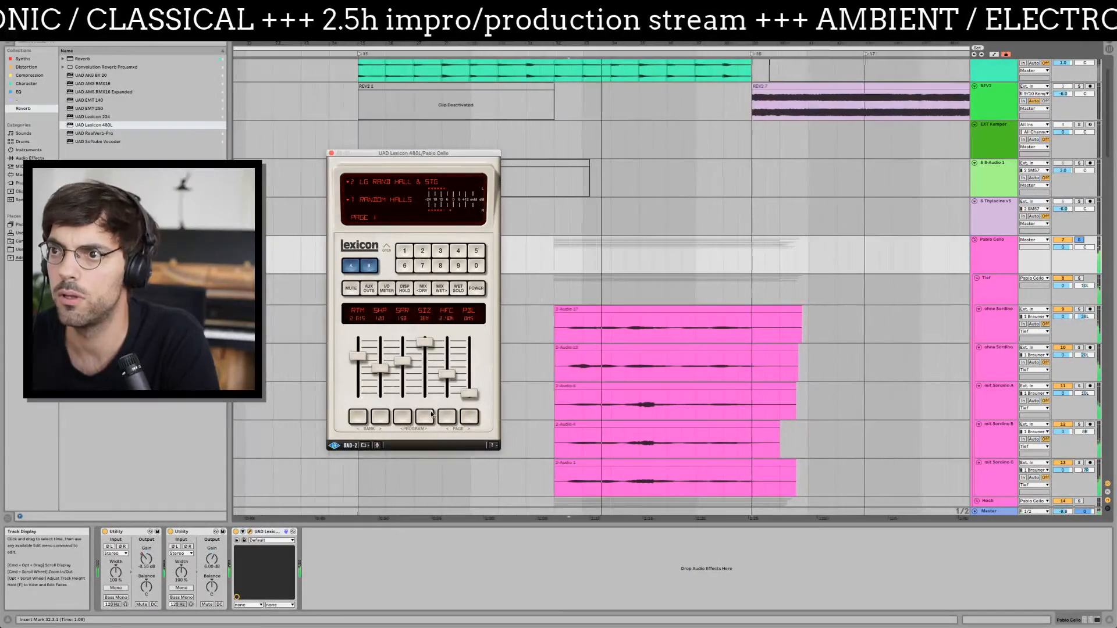
pyautogui.click(406, 418)
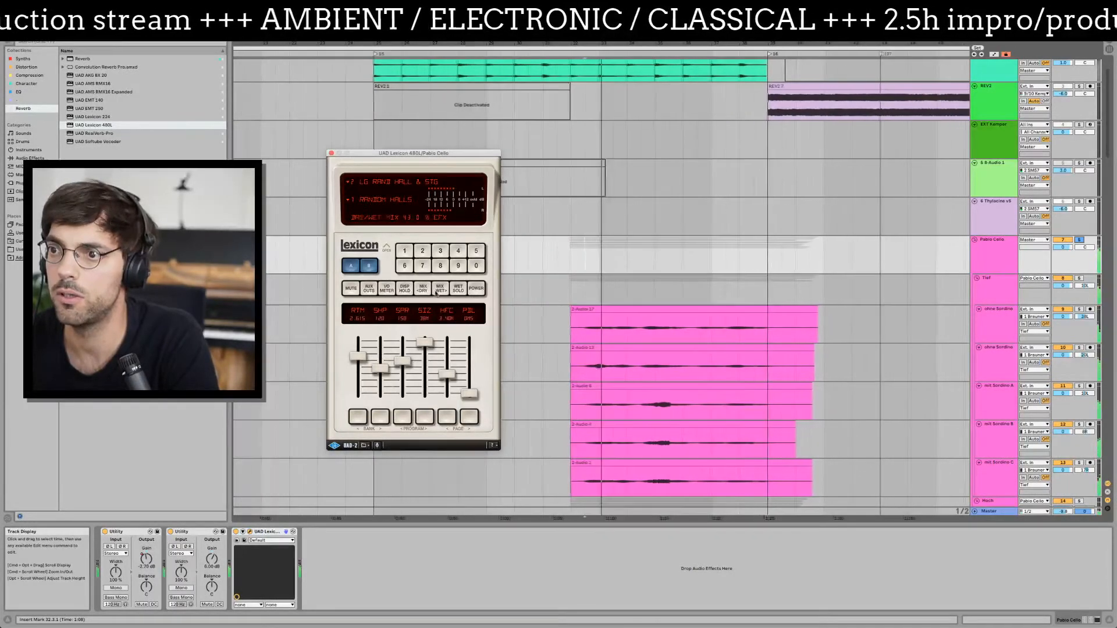
pyautogui.click(997, 257)
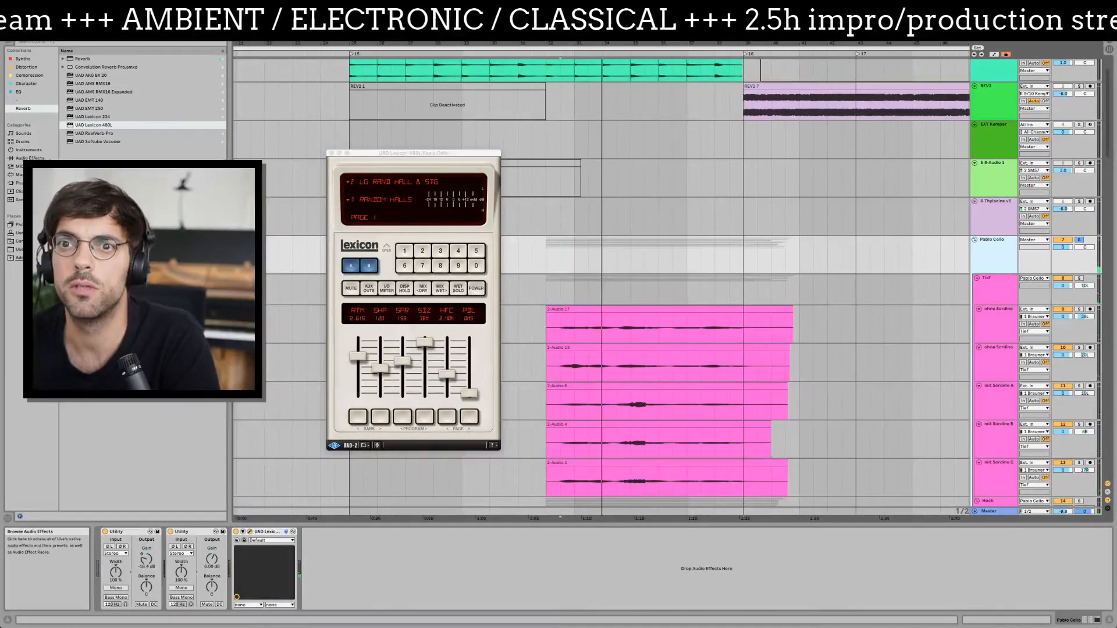
pyautogui.click(19, 167)
pyautogui.moveTo(97, 109); pyautogui.dragTo(349, 550)
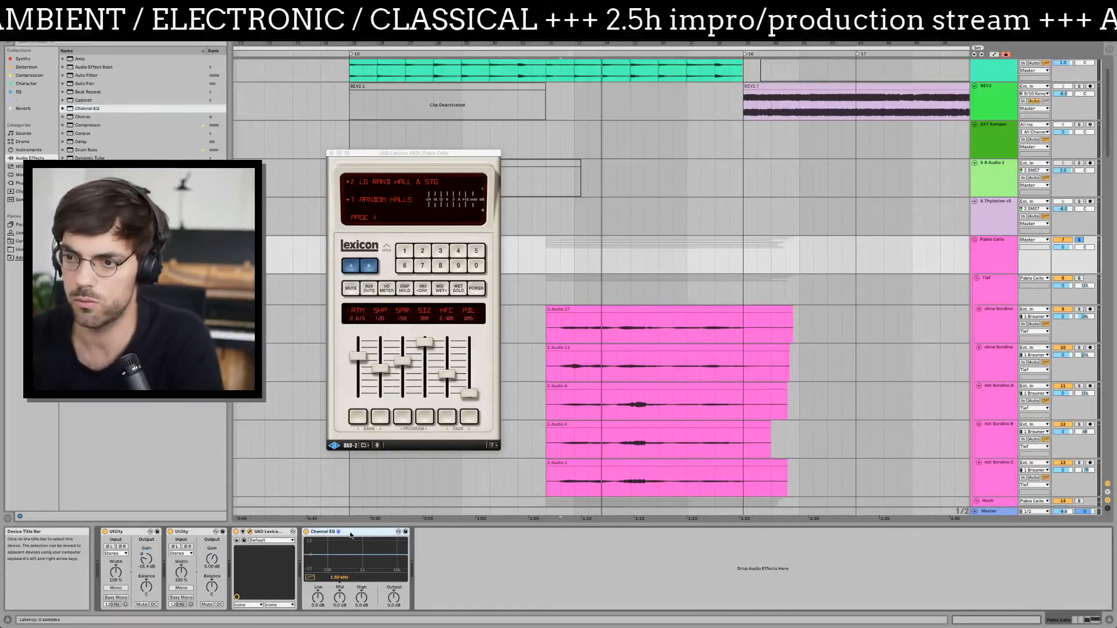
pyautogui.press('Delete')
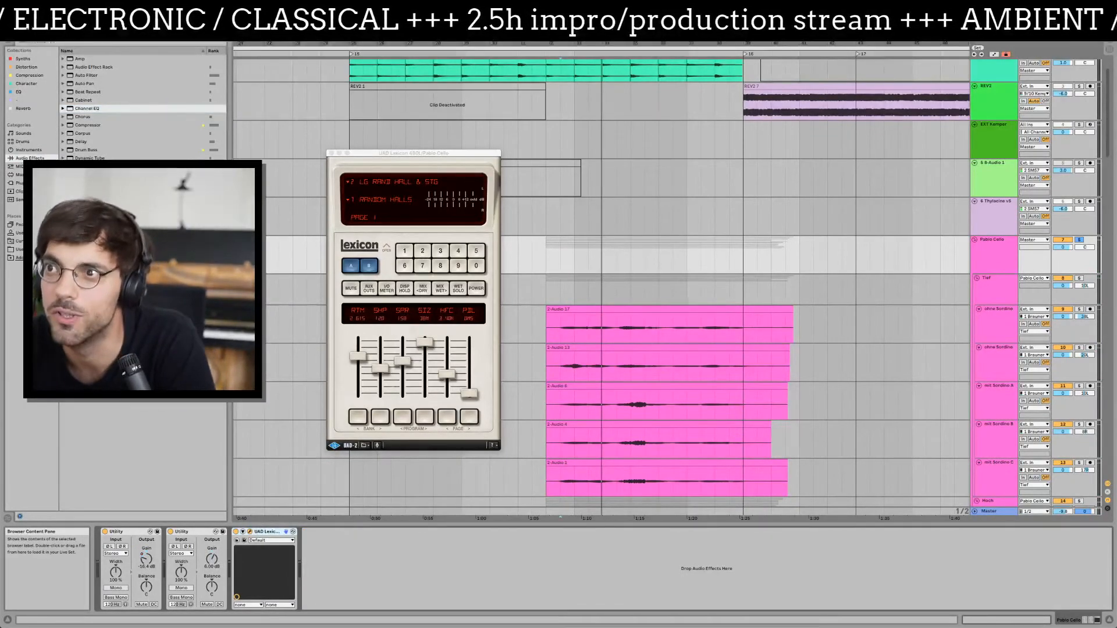
# - Add an EQ Eight before the Lexicon with a high-shelf boost of about 5.6 dB and a low cut
pyautogui.doubleClick(87, 174)
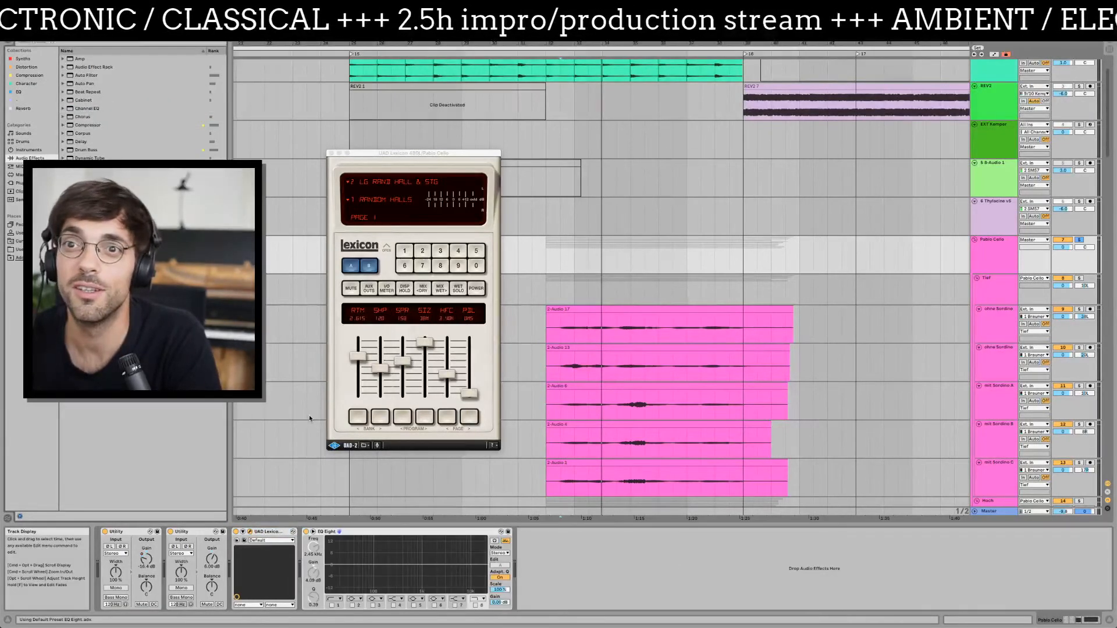
pyautogui.moveTo(386, 534); pyautogui.dragTo(311, 580)
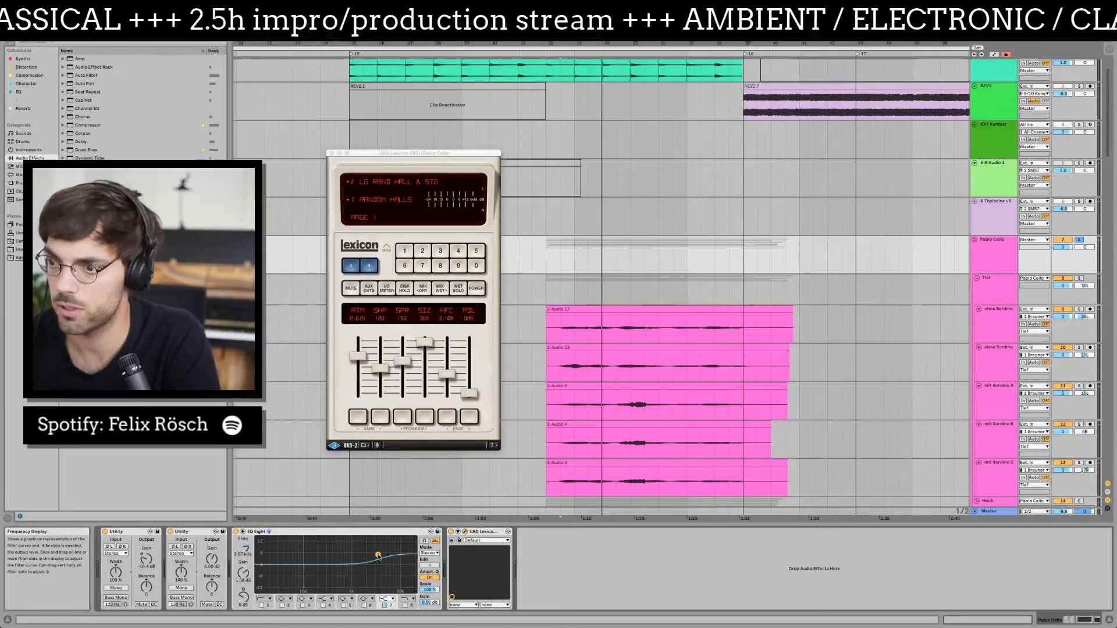
pyautogui.press('space')
pyautogui.moveTo(378, 556); pyautogui.dragTo(375, 549)
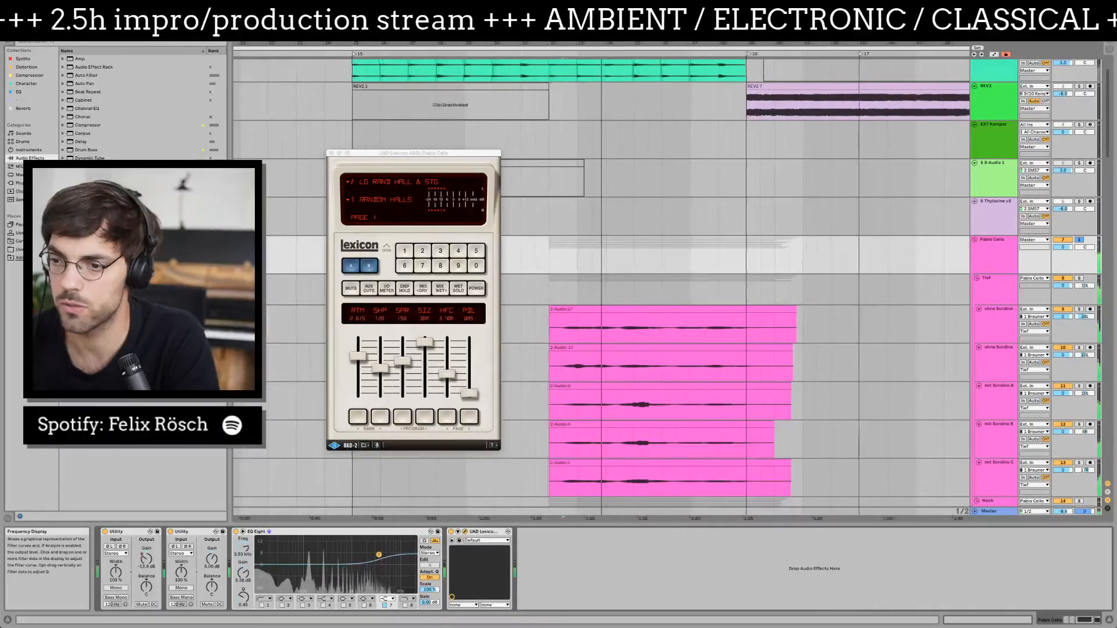
pyautogui.click(262, 604)
pyautogui.moveTo(269, 596); pyautogui.dragTo(309, 570)
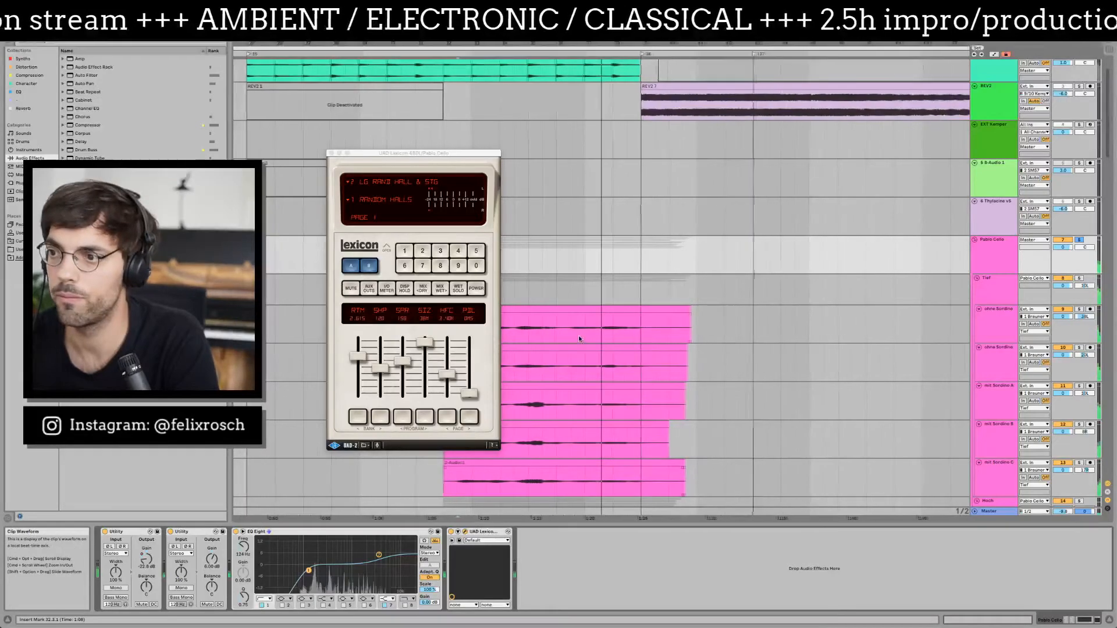
# - Show the track automation, close the Lexicon window and play the cello group's Gain swells
pyautogui.click(576, 302)
pyautogui.press('a')
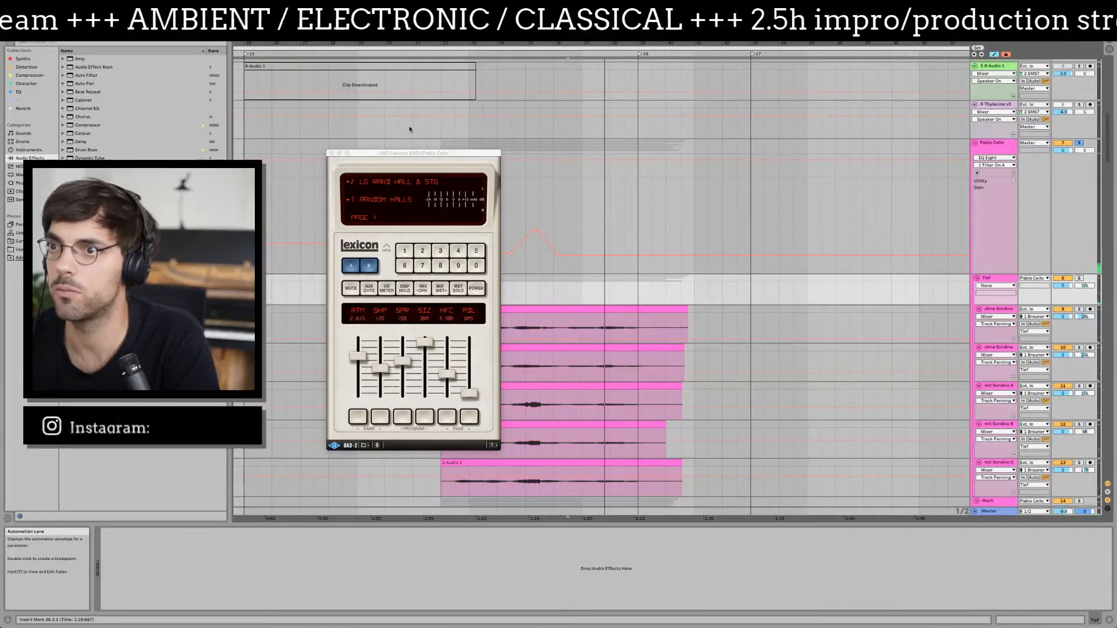
pyautogui.click(331, 154)
pyautogui.click(502, 216)
pyautogui.press('space')
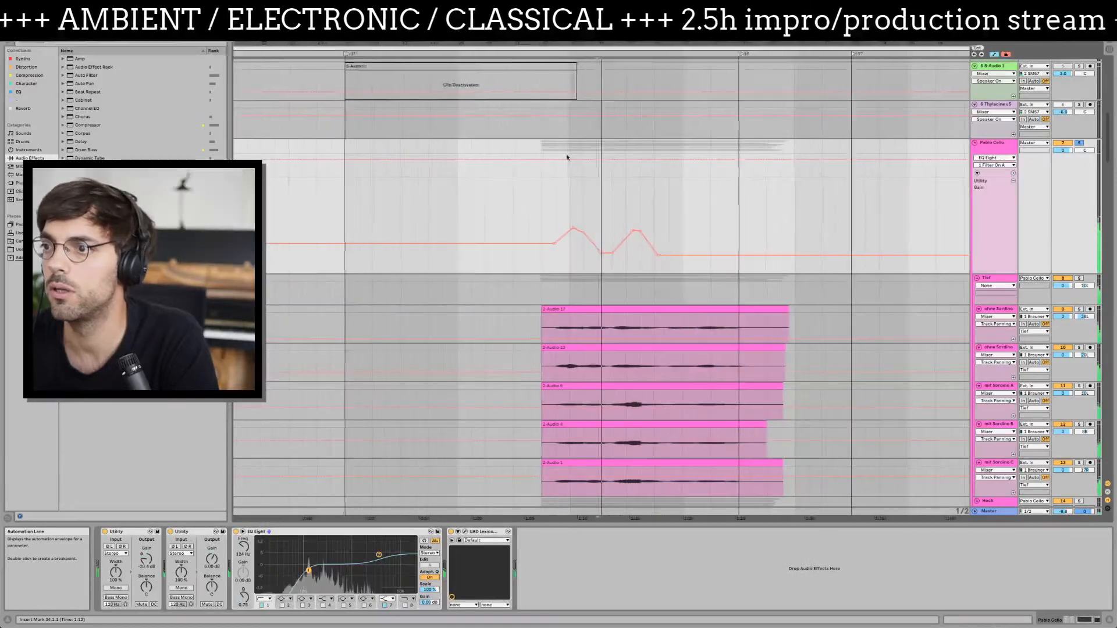
pyautogui.moveTo(582, 43); pyautogui.dragTo(581, 65)
pyautogui.moveTo(733, 53); pyautogui.dragTo(711, 53)
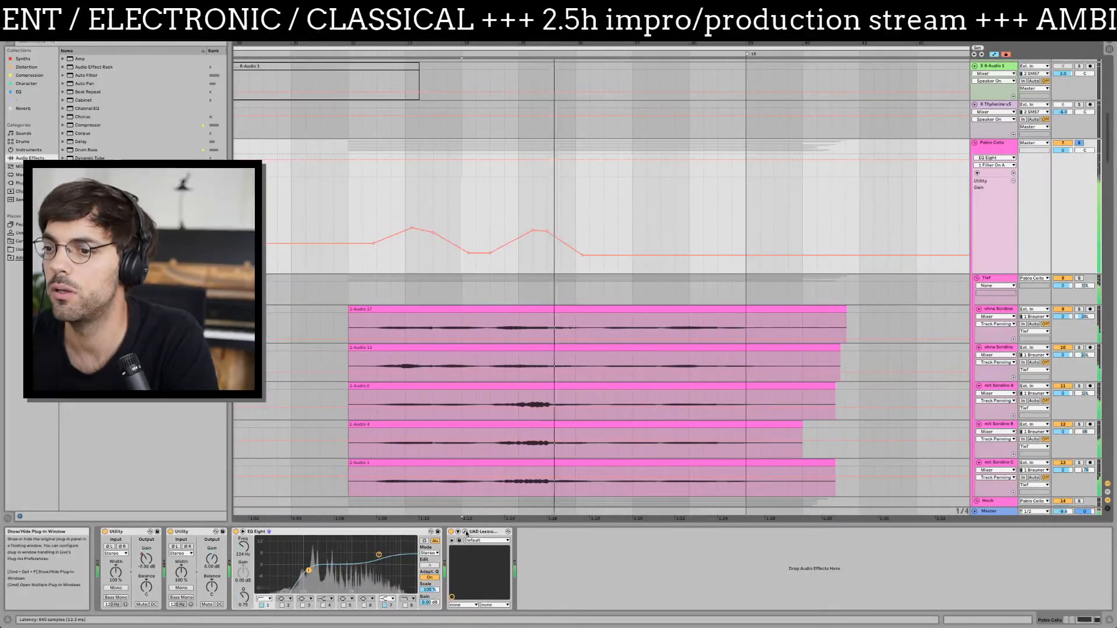
# - Reopen the Lexicon 480L to adjust its Dry/Wet Mix, close it and play the swells again
pyautogui.click(465, 533)
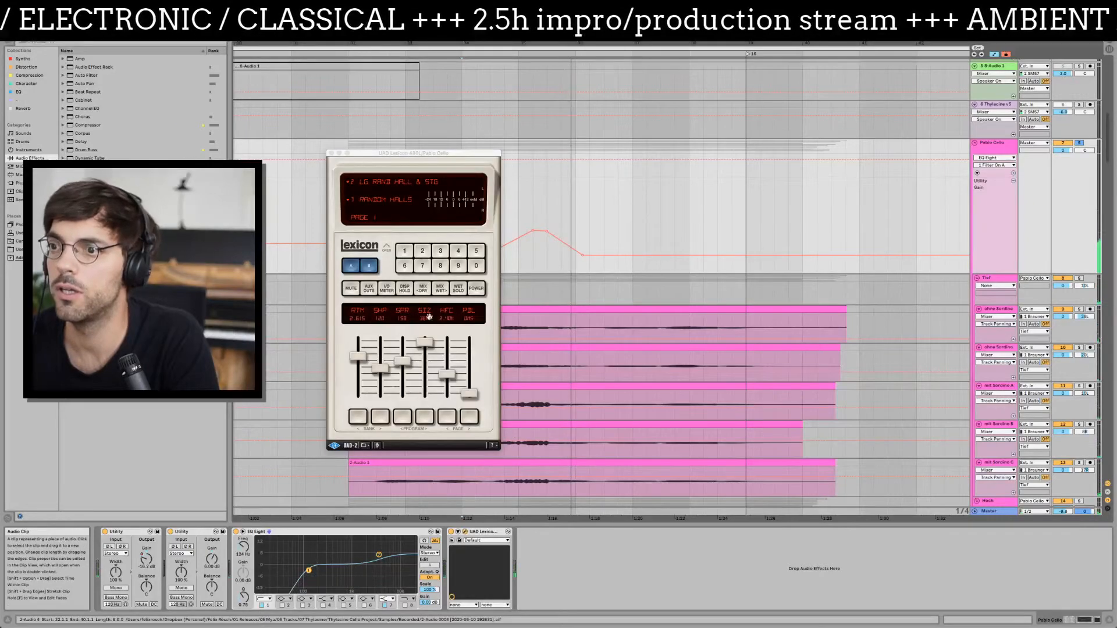
pyautogui.click(331, 153)
pyautogui.press('space')
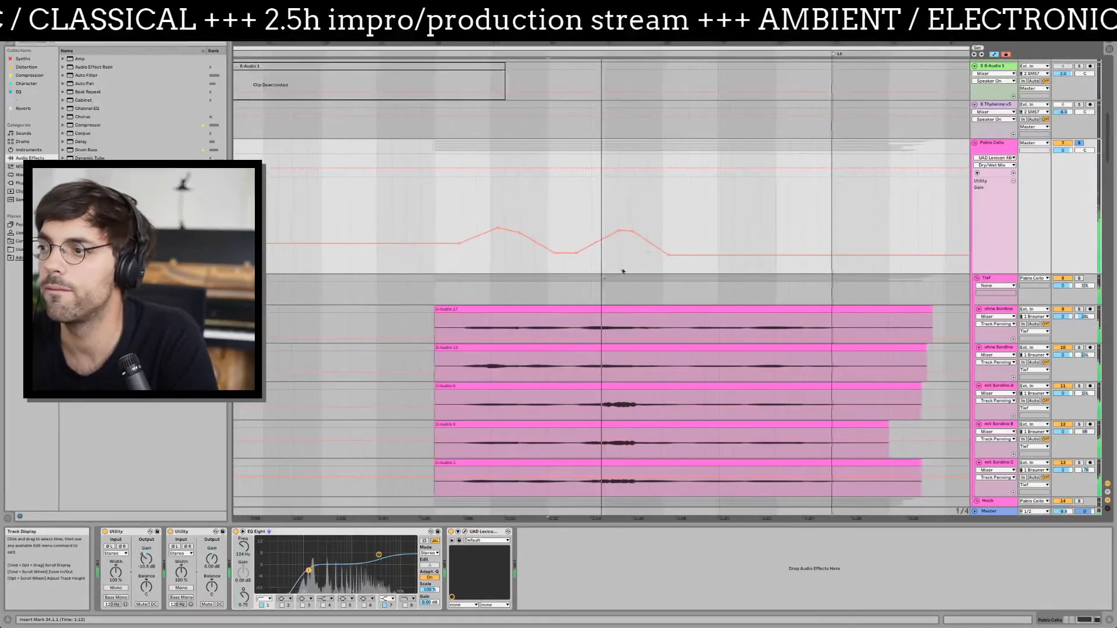
# - Add a third Gain swell to the cello group, dropping to about -13.7 dB after its peak and rising to about -10.2 dB
pyautogui.moveTo(771, 225); pyautogui.dragTo(645, 232)
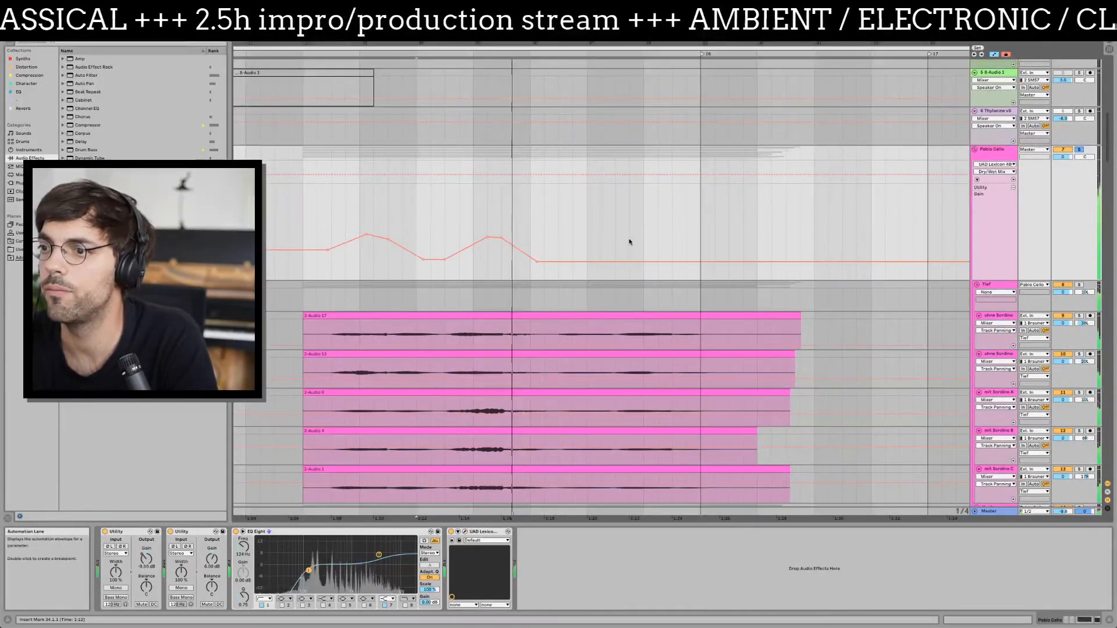
pyautogui.moveTo(579, 261)
pyautogui.mouseDown()
pyautogui.moveTo(588, 240)
pyautogui.moveTo(642, 250)
pyautogui.mouseUp()
pyautogui.click(615, 238)
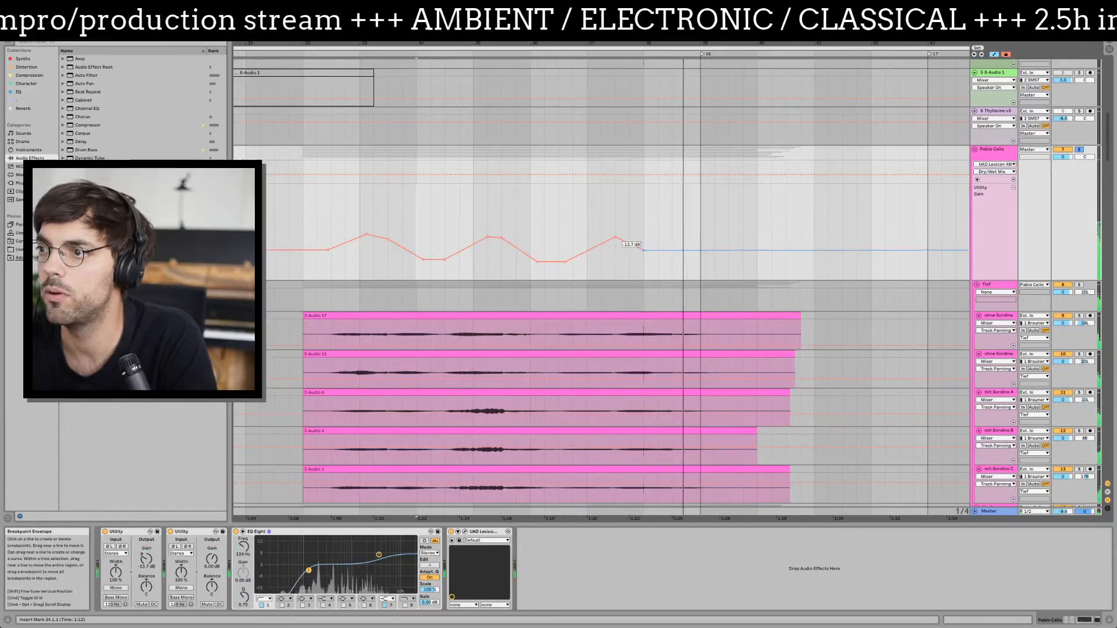
pyautogui.moveTo(677, 249); pyautogui.dragTo(687, 246)
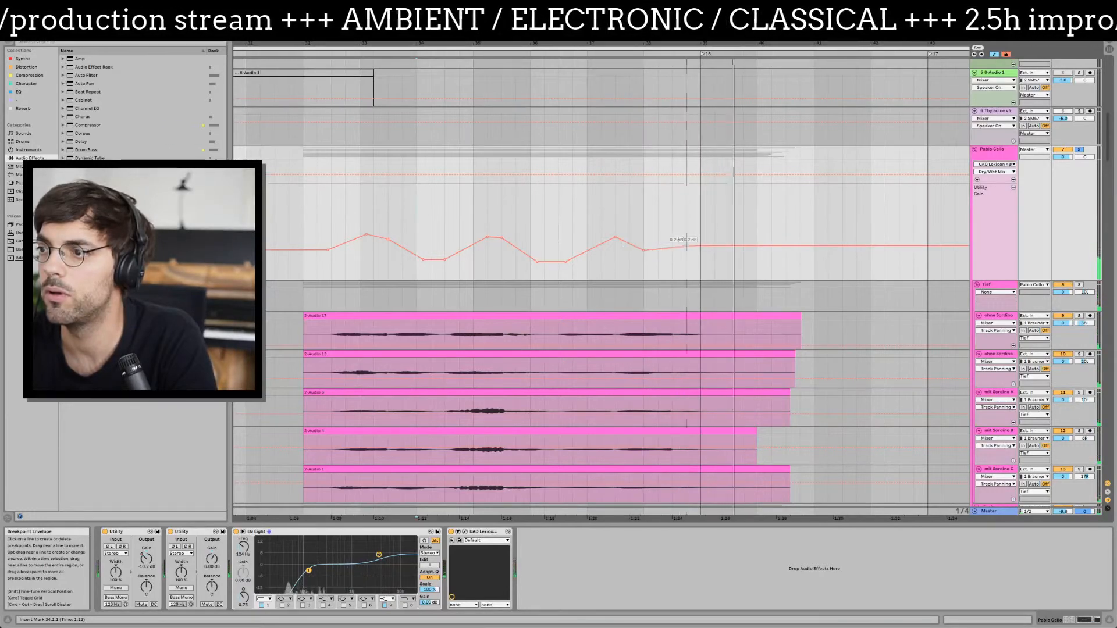
# - Select all cello clips across the Tief and Hoch groups and set their warp mode to Beats
pyautogui.click(721, 319)
pyautogui.scroll(-10, 581, 393)
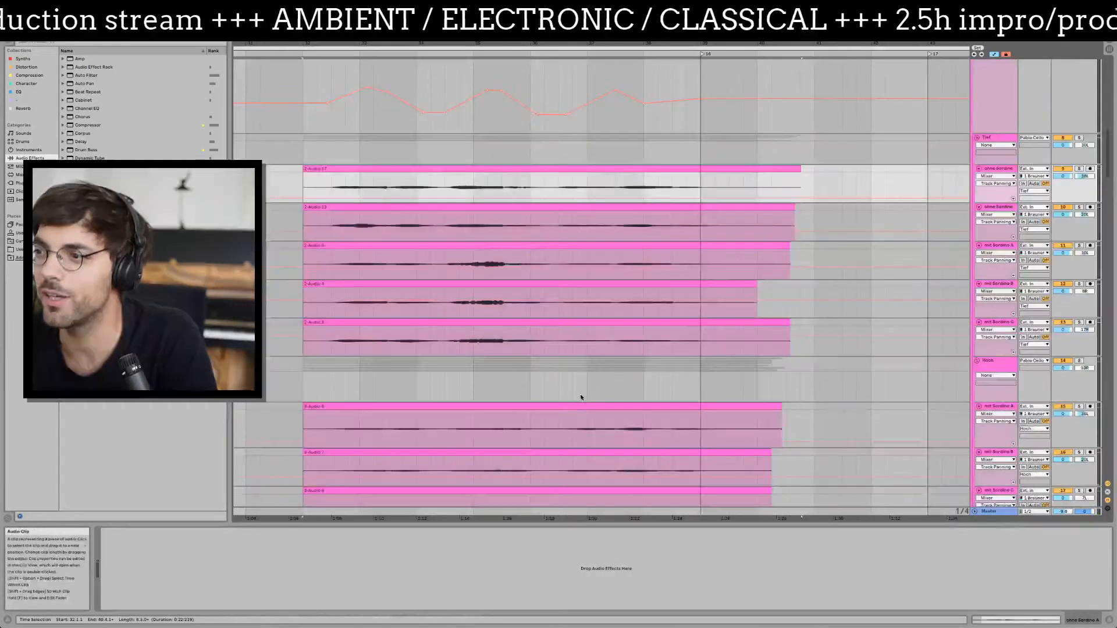
pyautogui.click(570, 272)
pyautogui.hotkey('shift', 'Tab')
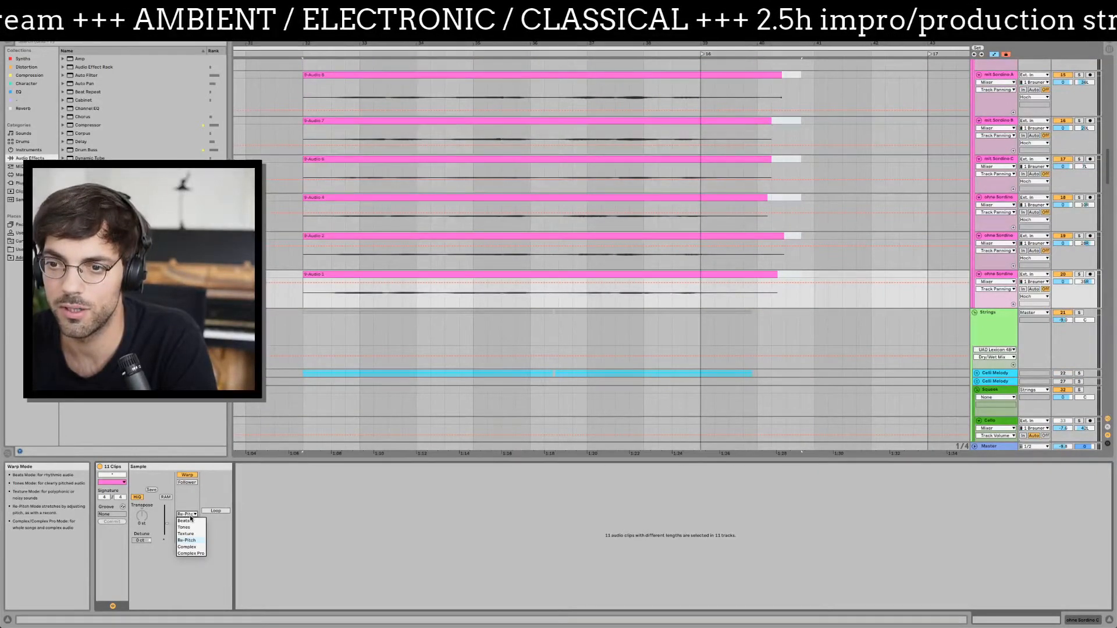
pyautogui.scroll(6, 627, 281)
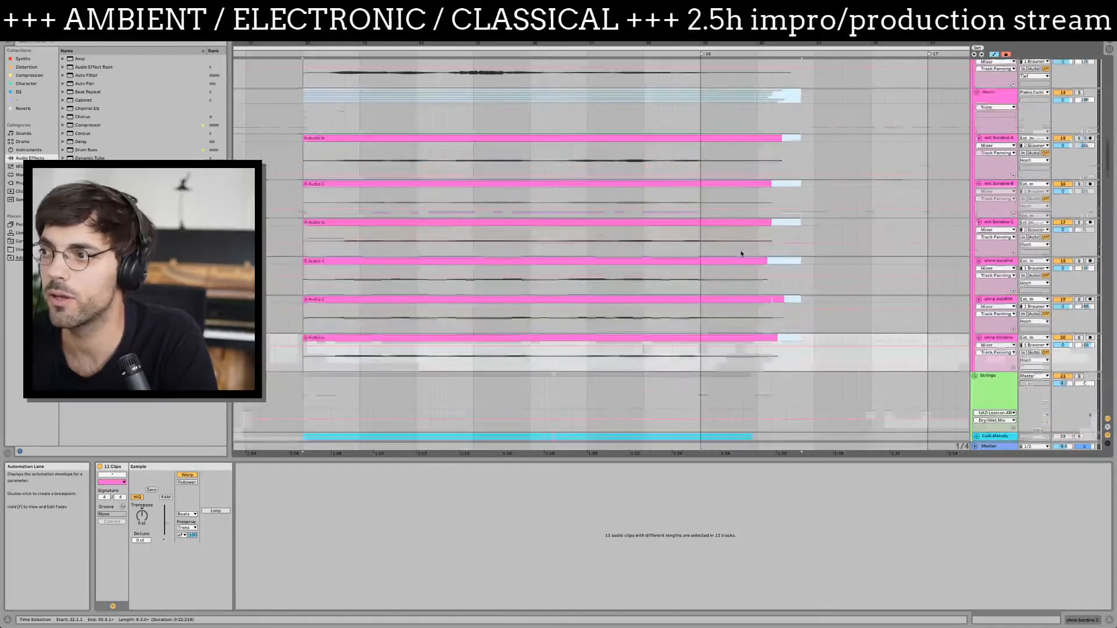
pyautogui.scroll(-5, 815, 367)
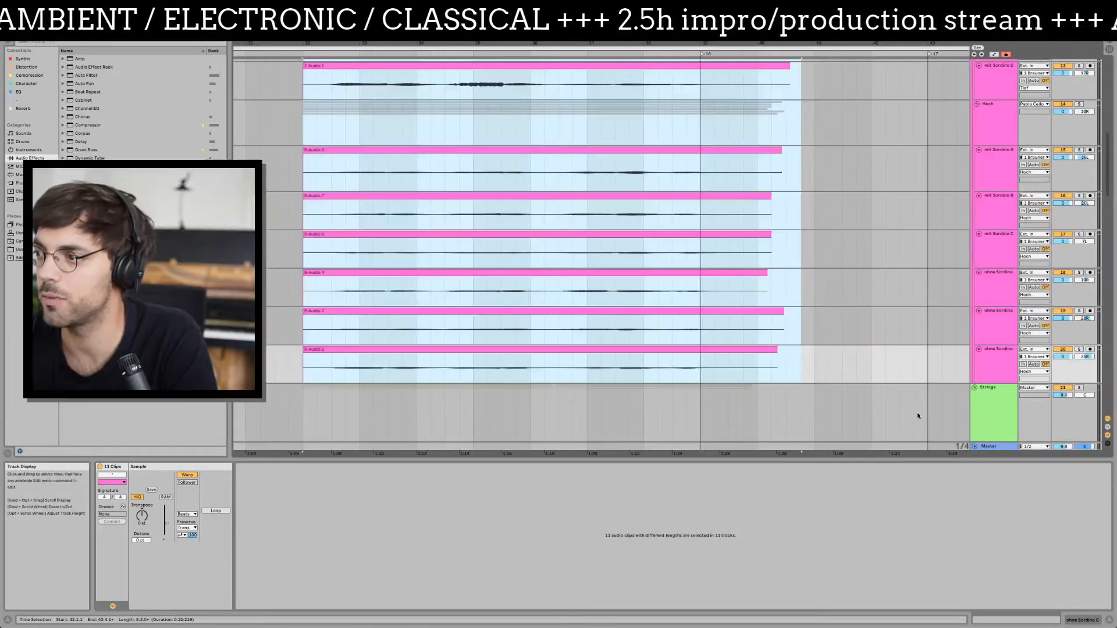
# - Show the automation and shift the master's Song Tempo jump forward to just before locator 17
pyautogui.press('a')
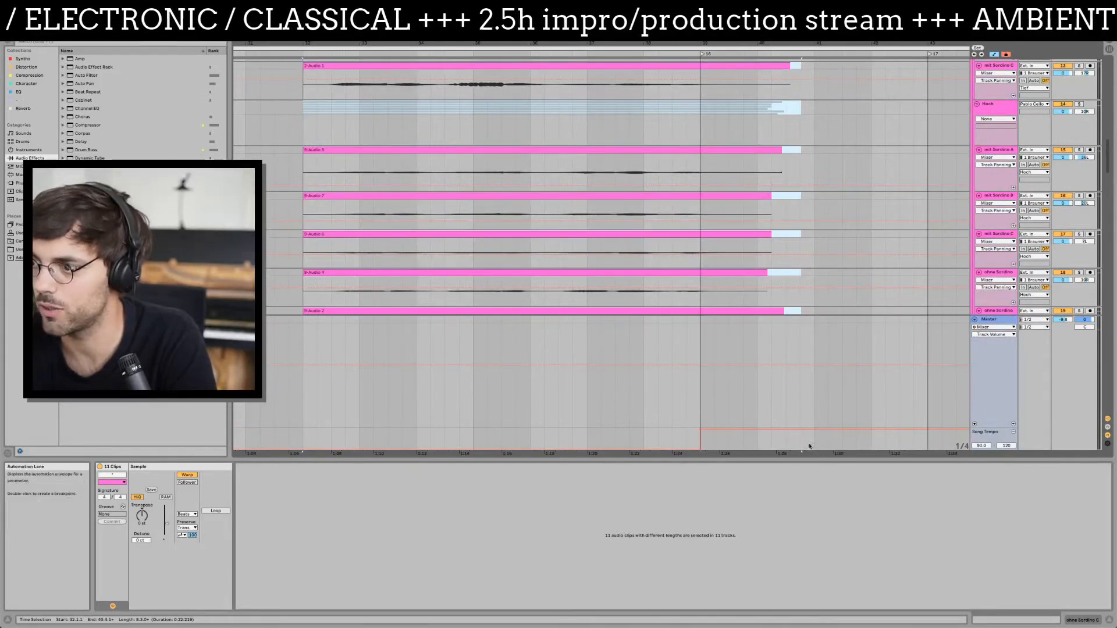
pyautogui.moveTo(698, 444); pyautogui.dragTo(742, 456)
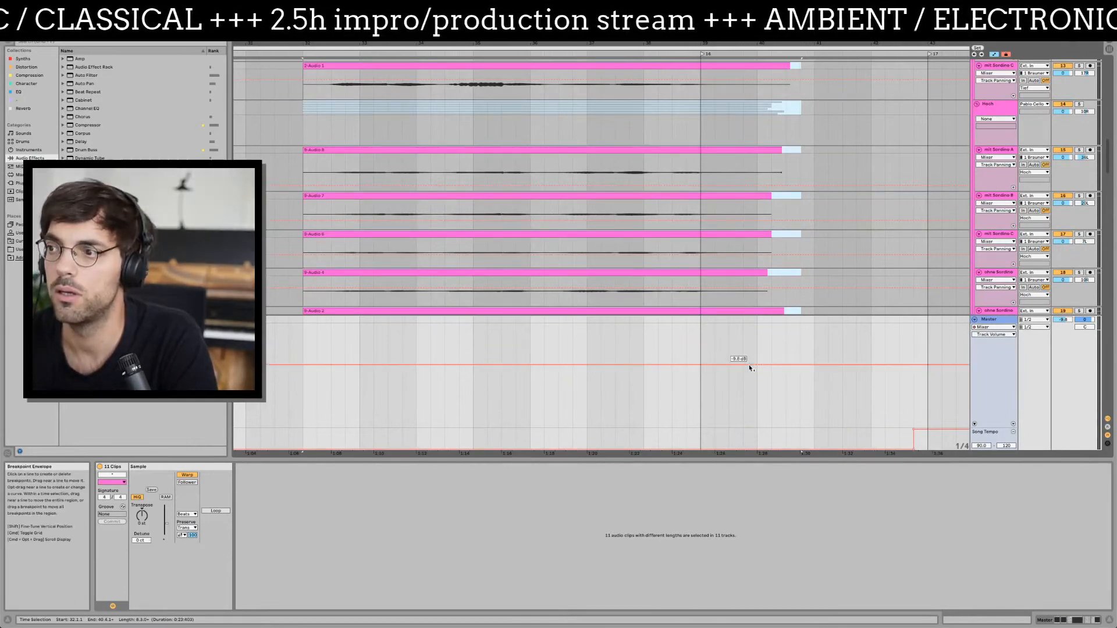
pyautogui.click(300, 293)
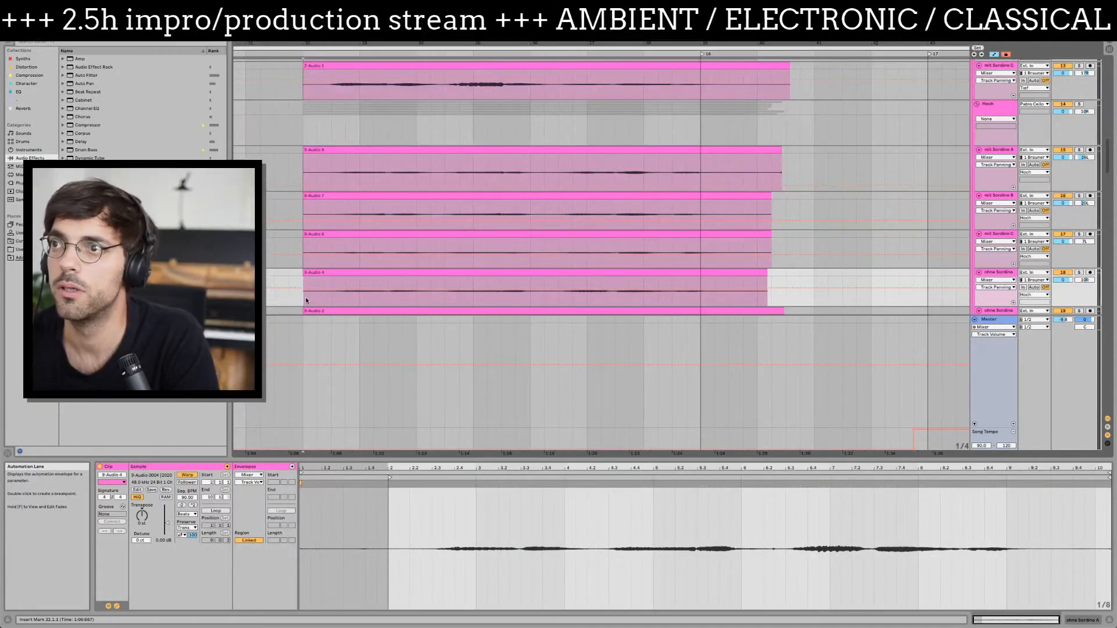
# - Save the Live Set as Thylacine v6, hide the automation and play the cello takes from their start
pyautogui.press('super+shift+s')
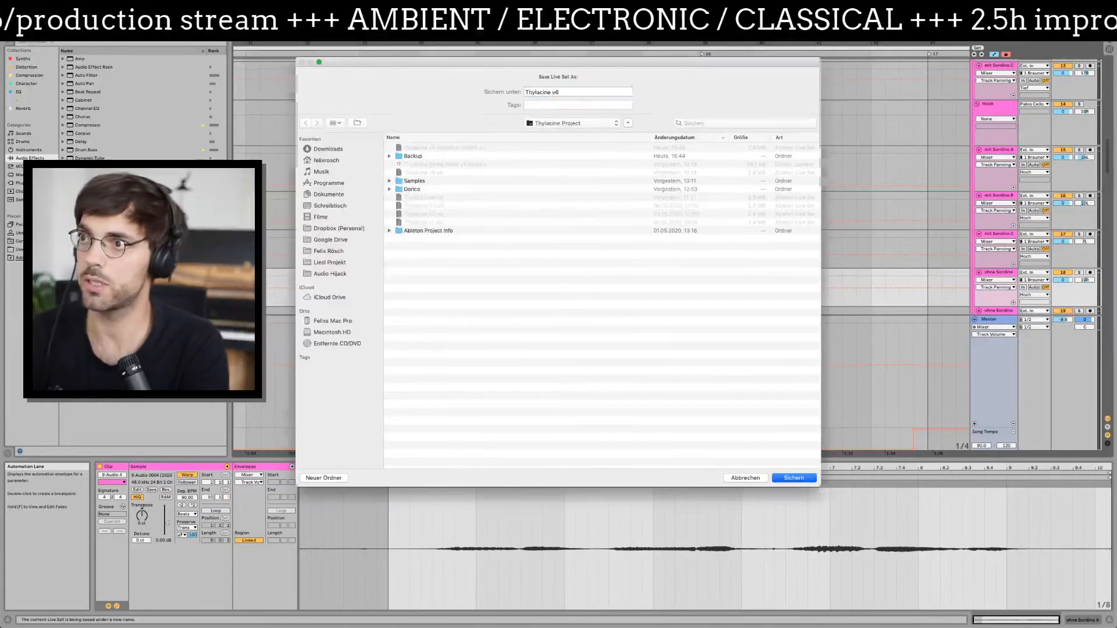
pyautogui.press('Return')
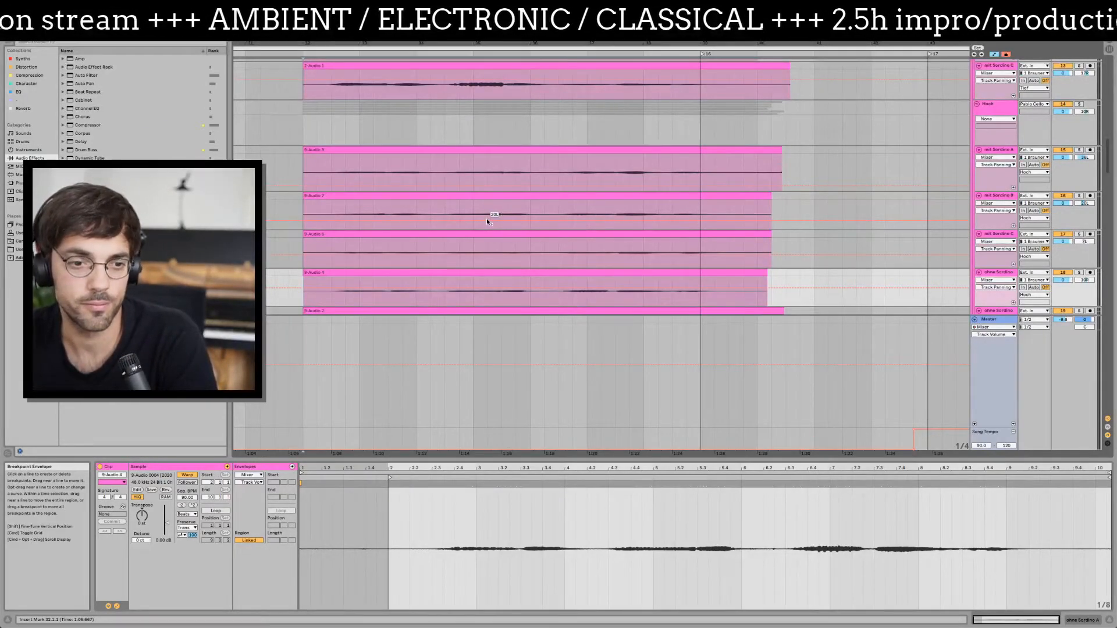
pyautogui.press('a')
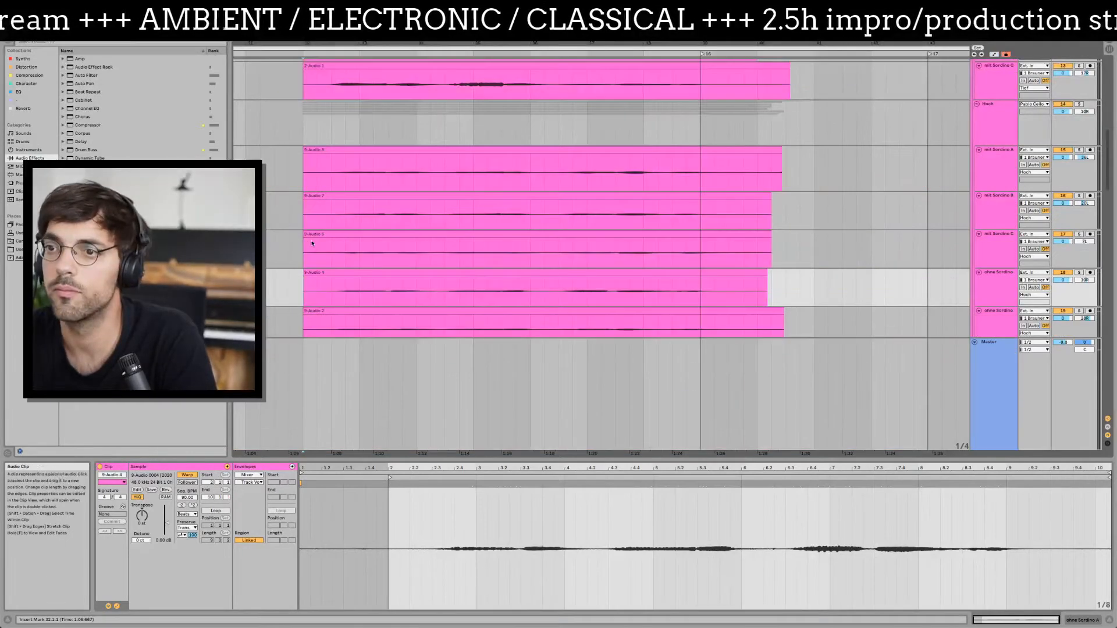
pyautogui.click(310, 243)
pyautogui.hscroll(-5, 627, 249)
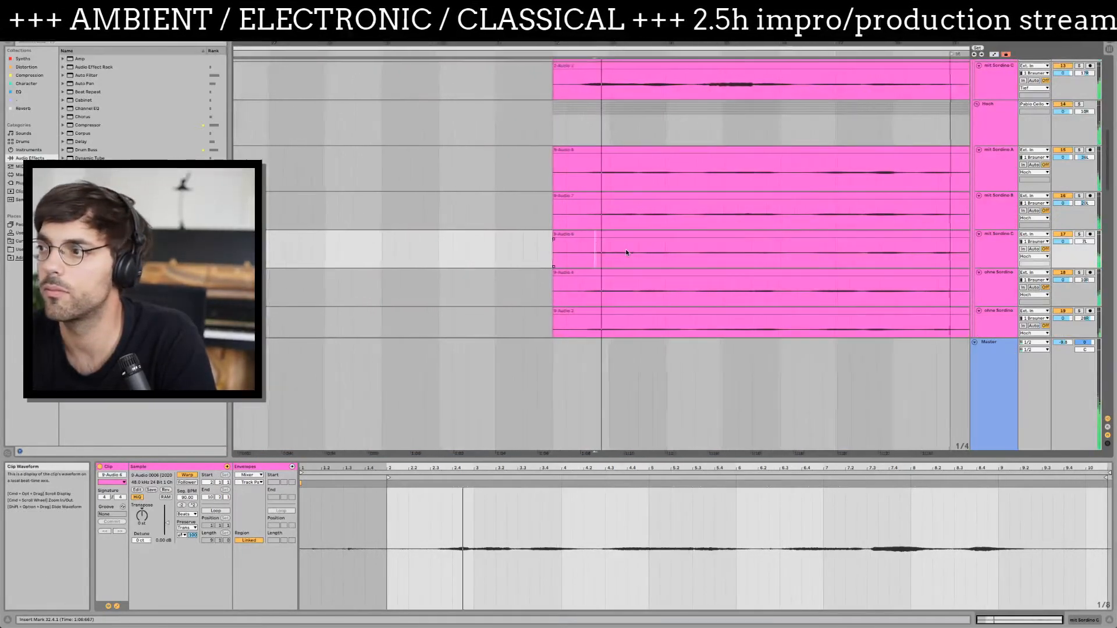
# - Show the track automation and replay the cello group from just before the third Gain swell
pyautogui.scroll(5, 689, 230)
pyautogui.press('a')
pyautogui.moveTo(855, 201); pyautogui.dragTo(638, 243)
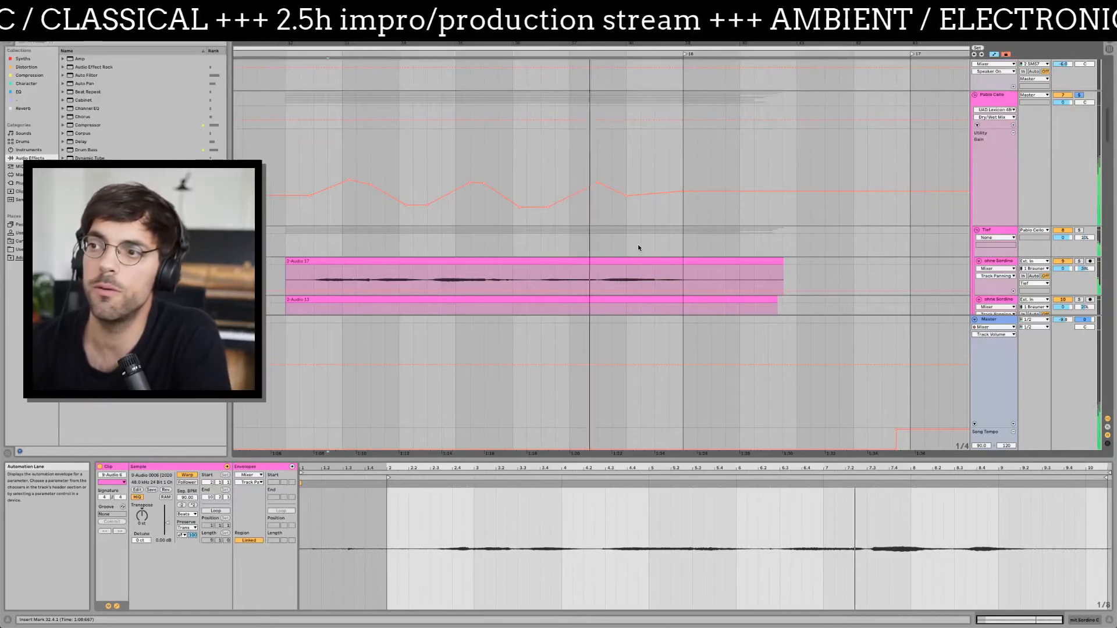
pyautogui.click(570, 166)
pyautogui.press('space')
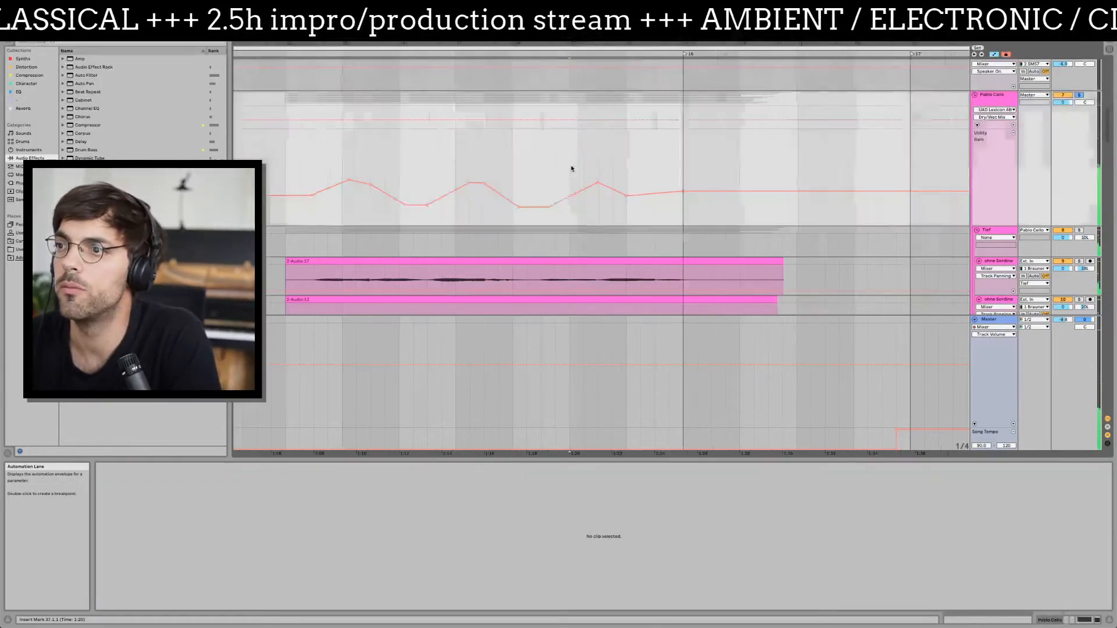
# - Replay the third swell and lower the Gain dip that follows its peak
pyautogui.moveTo(619, 44)
pyautogui.mouseDown()
pyautogui.moveTo(619, 111)
pyautogui.moveTo(620, 45)
pyautogui.mouseUp()
pyautogui.moveTo(630, 183); pyautogui.dragTo(611, 184)
pyautogui.click(583, 162)
pyautogui.press('space')
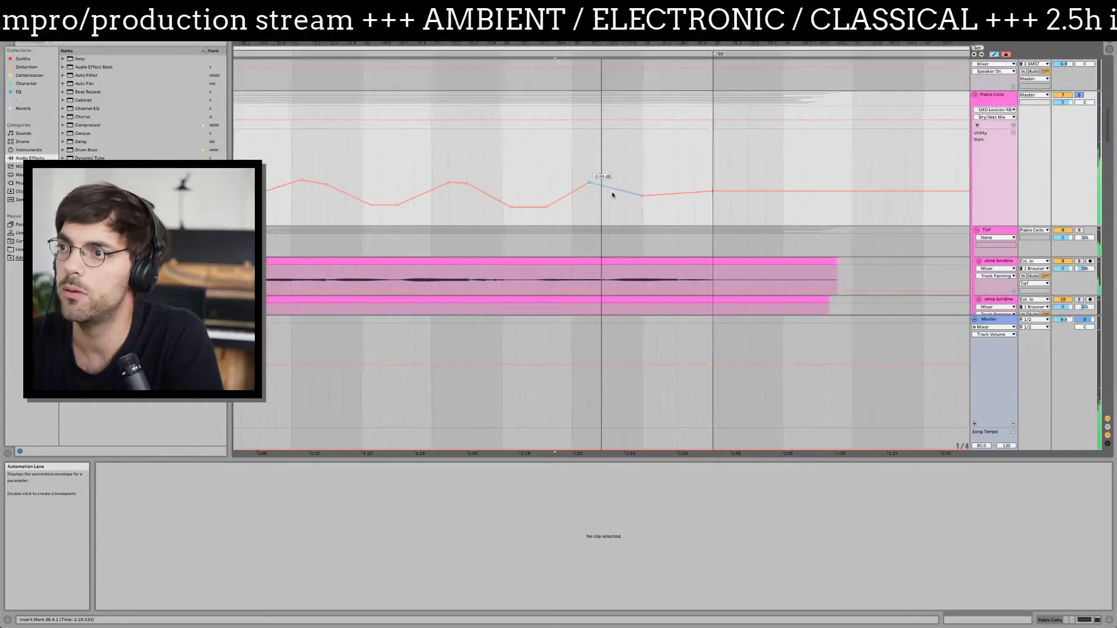
pyautogui.click(595, 201)
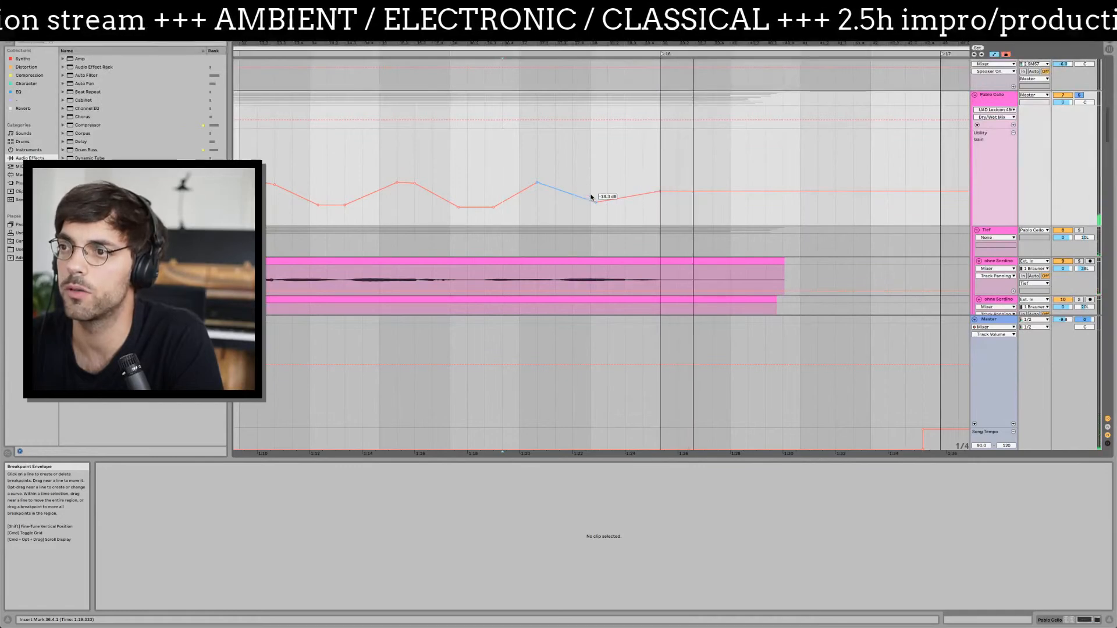
# - Reshape the first Gain swell with a lower start, a curved rise and a higher peak, and raise the second swell's peak
pyautogui.hscroll(-10, 442, 184)
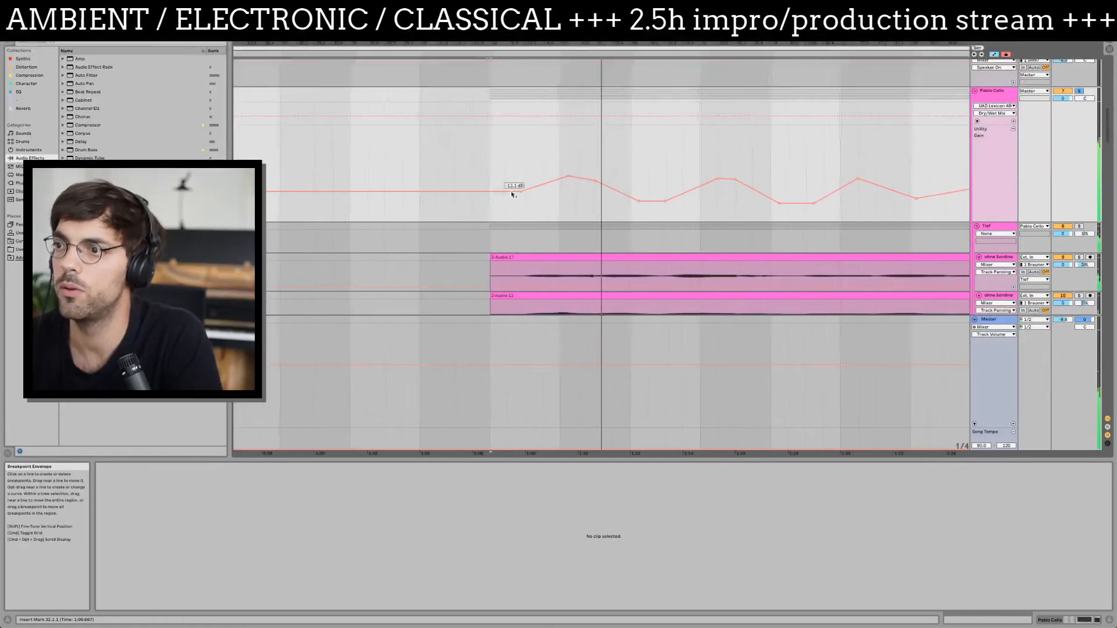
pyautogui.click(481, 171)
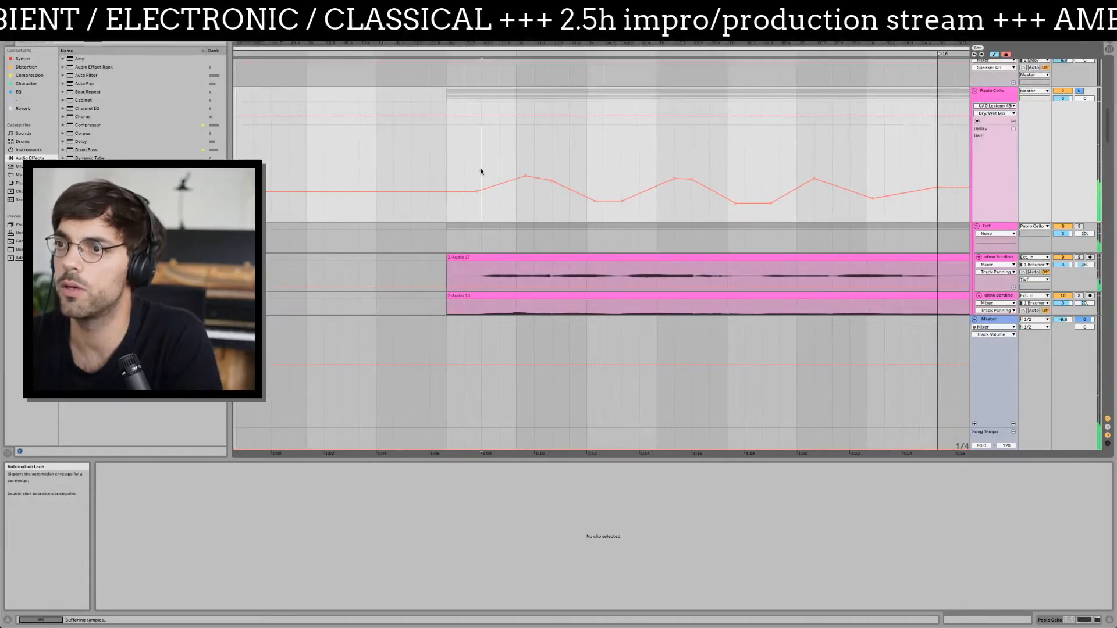
pyautogui.moveTo(557, 193); pyautogui.dragTo(557, 207)
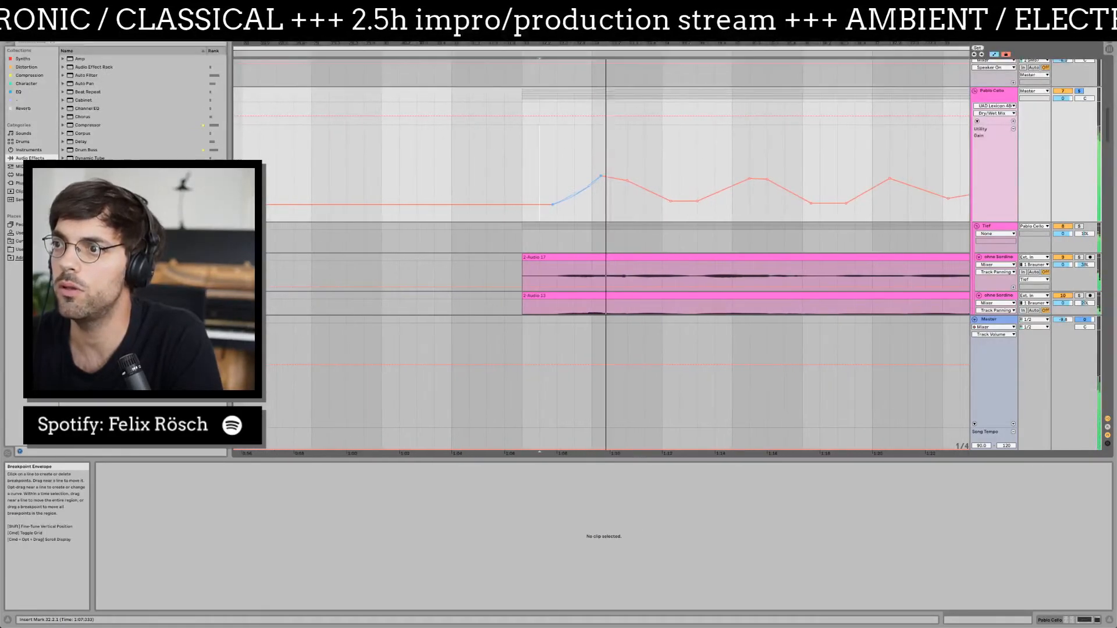
pyautogui.moveTo(601, 177); pyautogui.dragTo(601, 176)
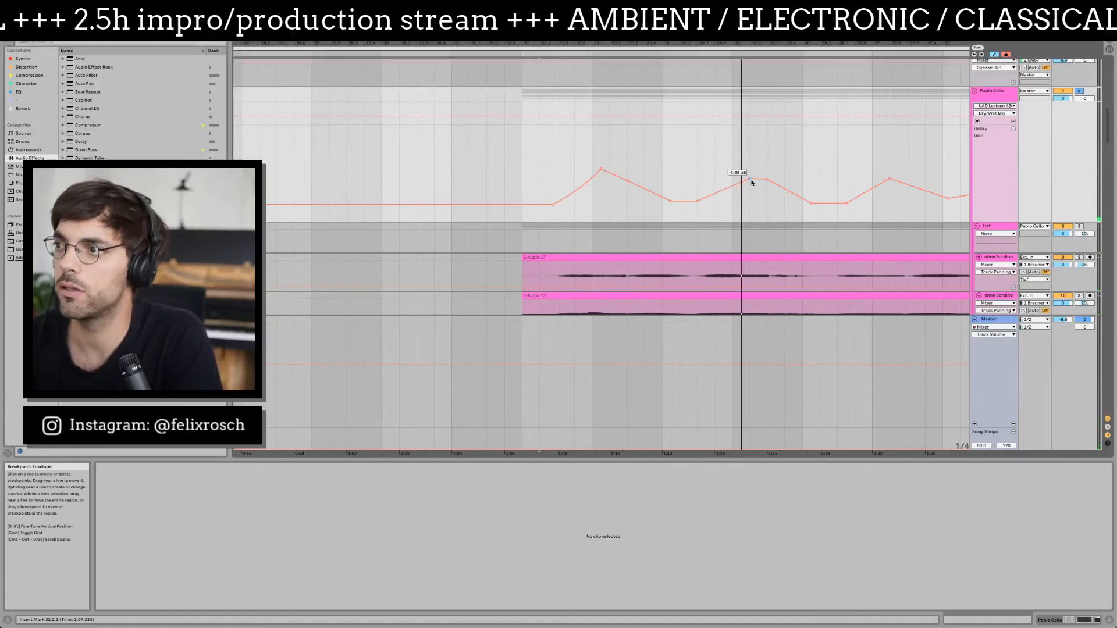
pyautogui.moveTo(766, 179); pyautogui.dragTo(758, 171)
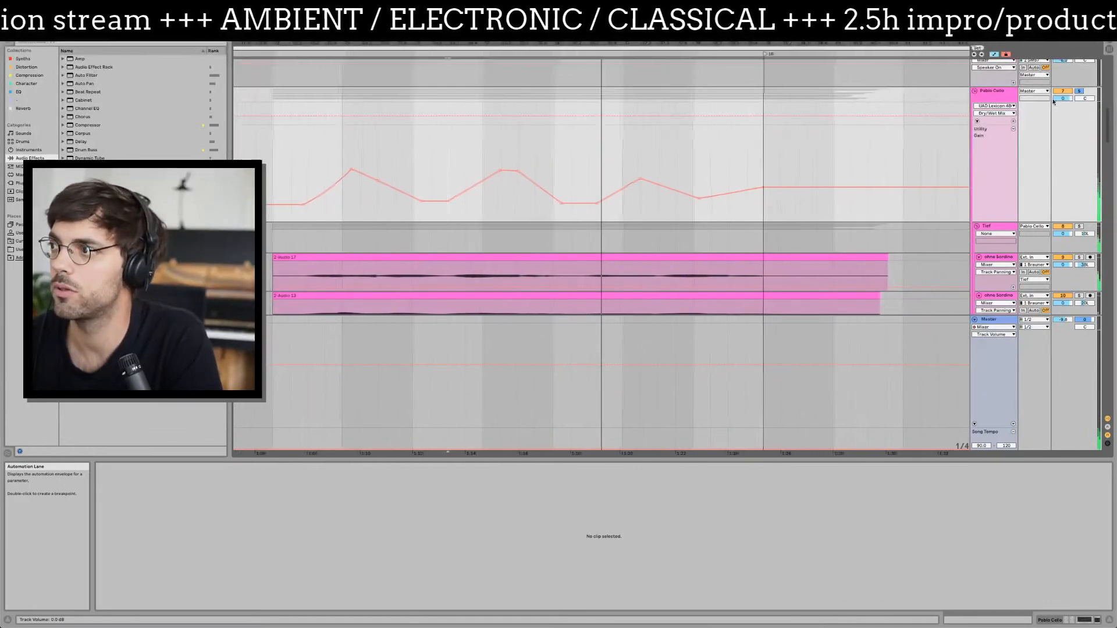
# - Set the cello group's volume to -5.4 dB and raise the third swell's peak and the Gain level after it during playback
pyautogui.moveTo(1063, 99); pyautogui.dragTo(929, 114)
pyautogui.press('space')
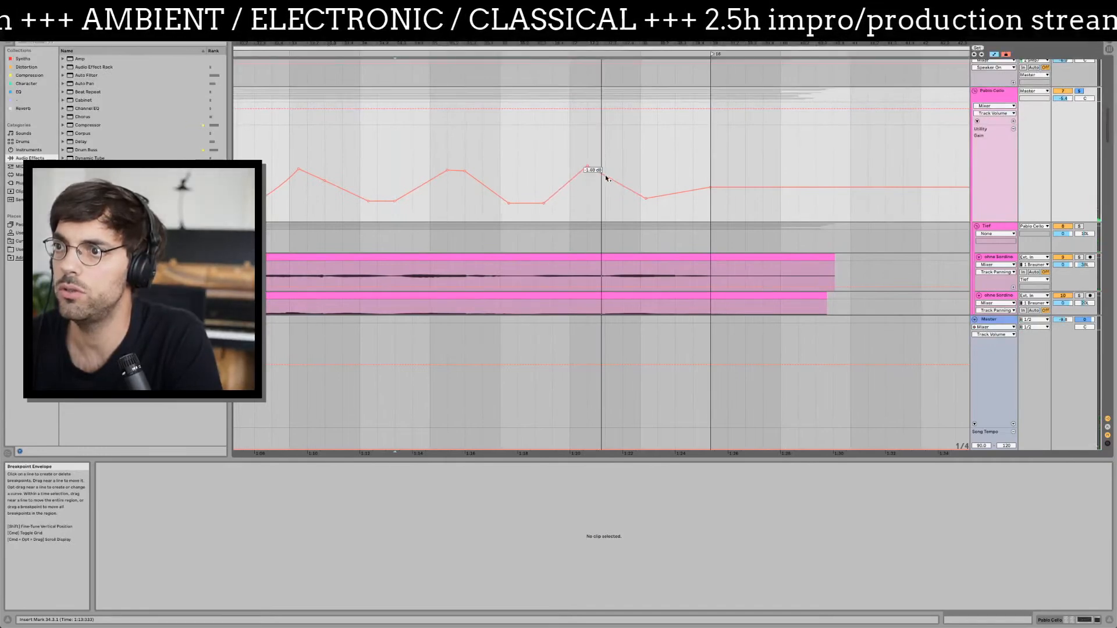
pyautogui.click(523, 139)
pyautogui.press('space')
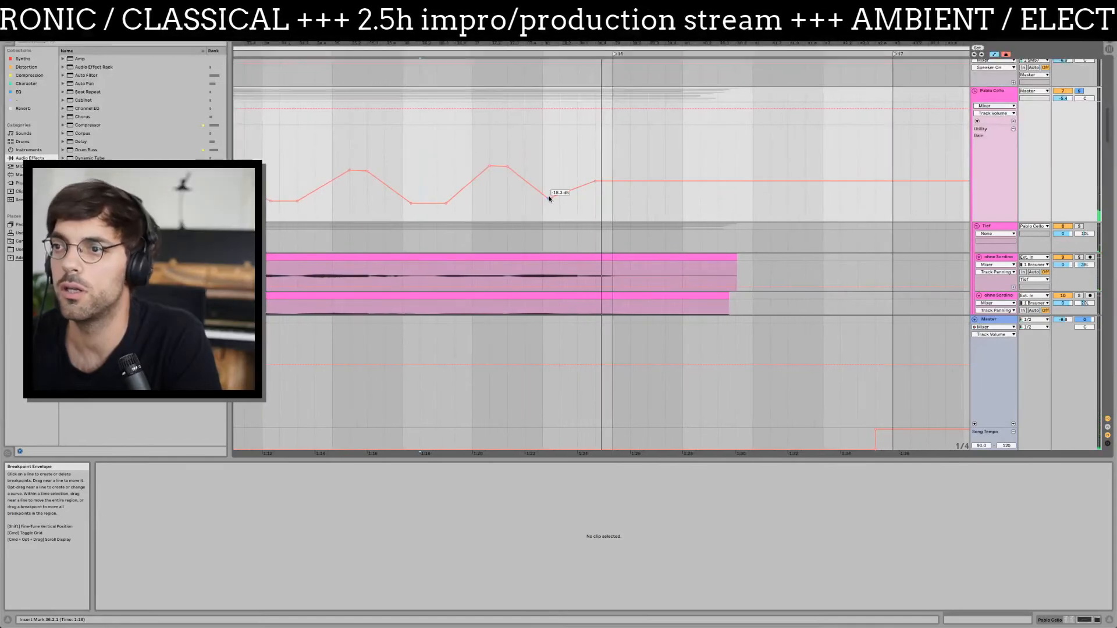
pyautogui.click(549, 172)
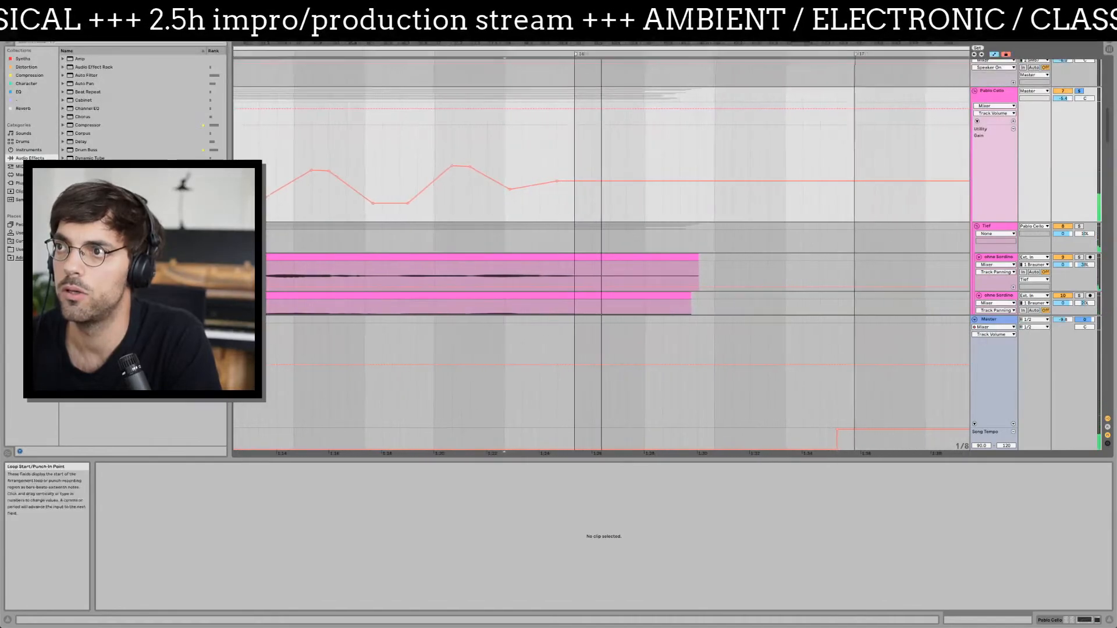
# - Unsolo the cello group and play the passage from before the cello entry together with the other tracks
pyautogui.moveTo(451, 44); pyautogui.dragTo(451, 12)
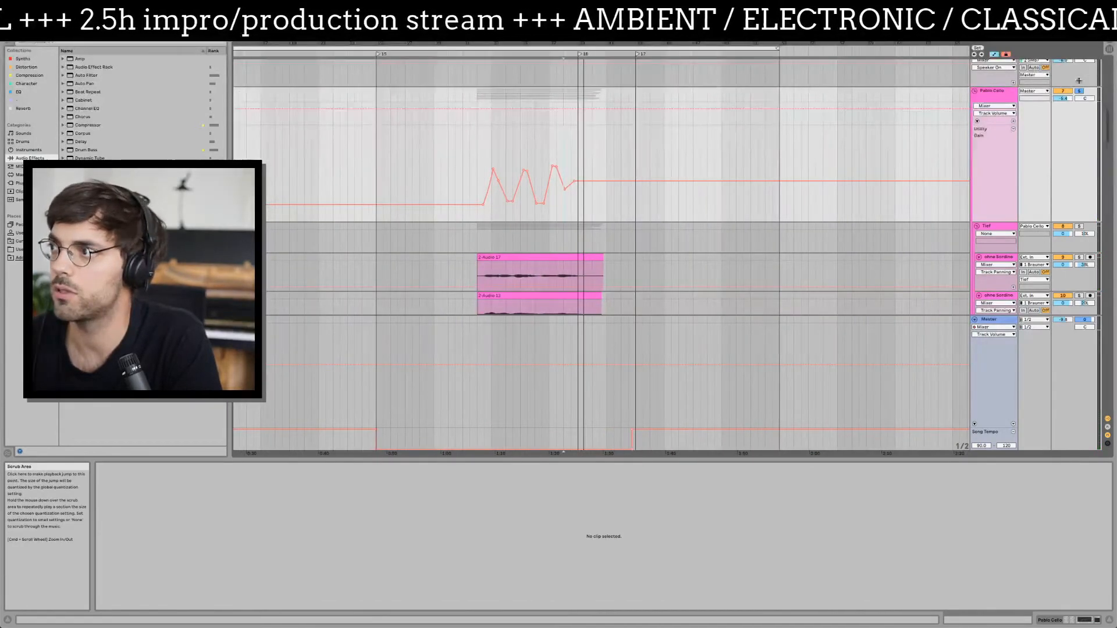
pyautogui.hscroll(-5, 445, 160)
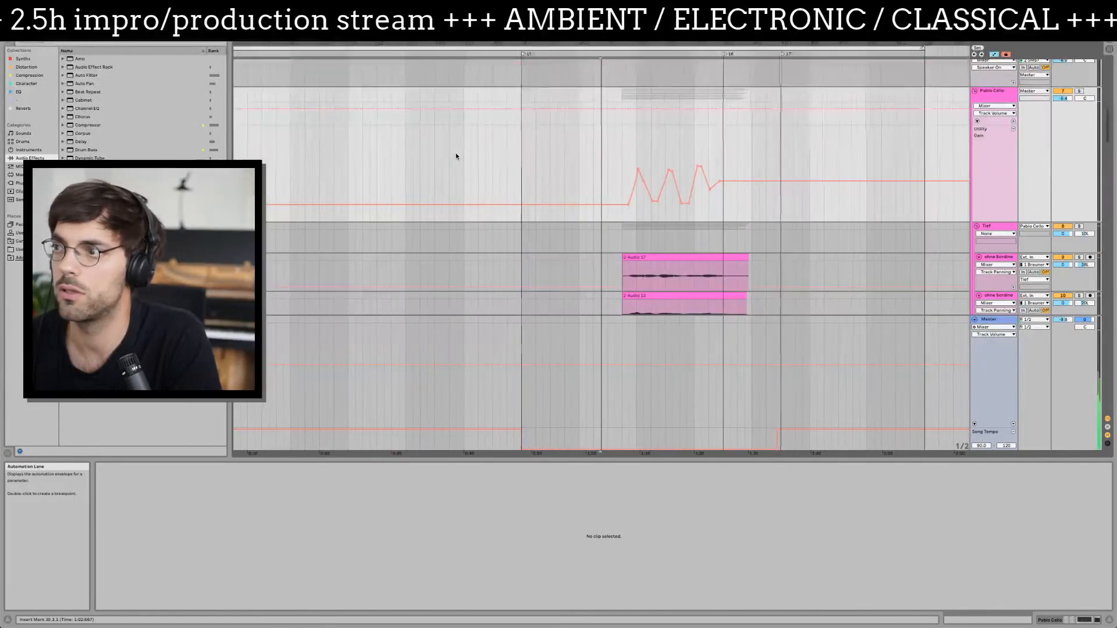
pyautogui.hscroll(1, 456, 156)
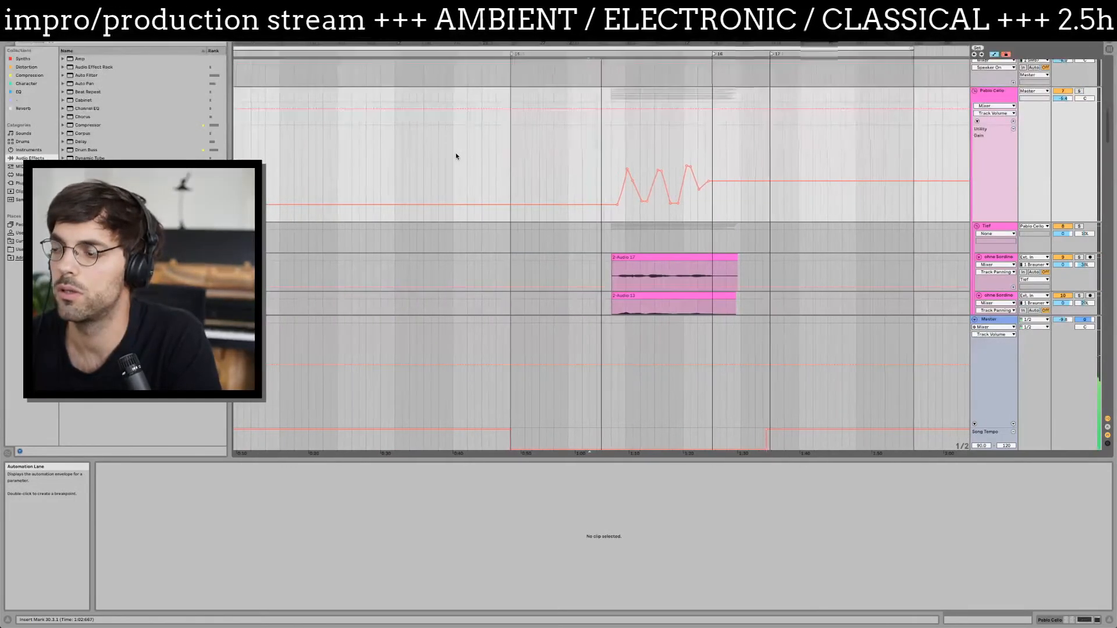
pyautogui.scroll(5, 494, 182)
pyautogui.scroll(4, 504, 182)
pyautogui.hscroll(1, 540, 173)
pyautogui.scroll(-8, 615, 186)
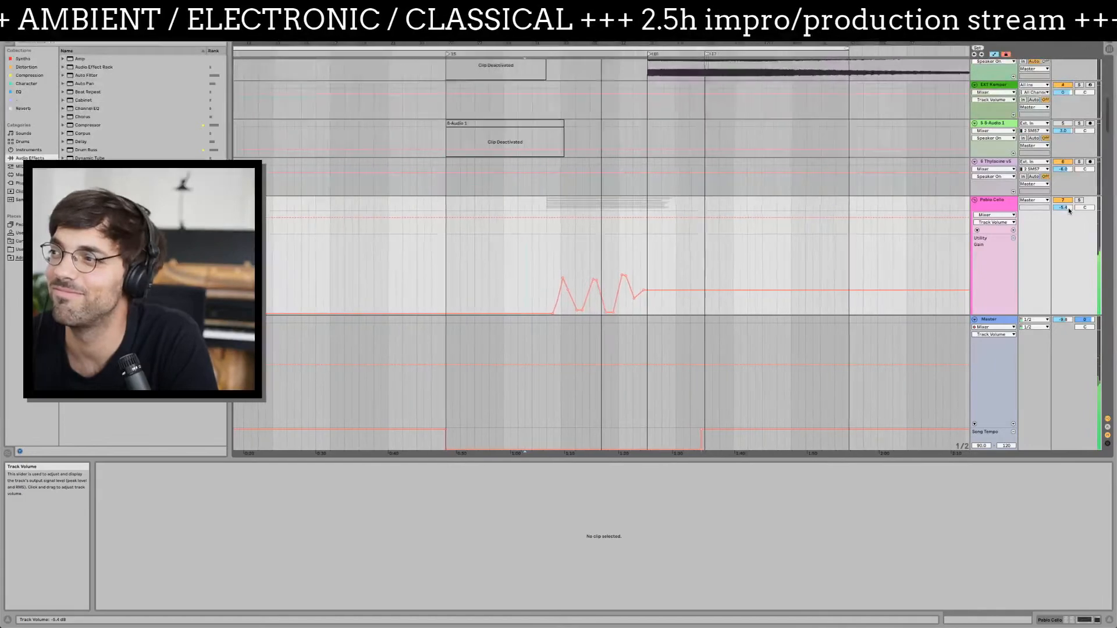
pyautogui.scroll(-2, 699, 248)
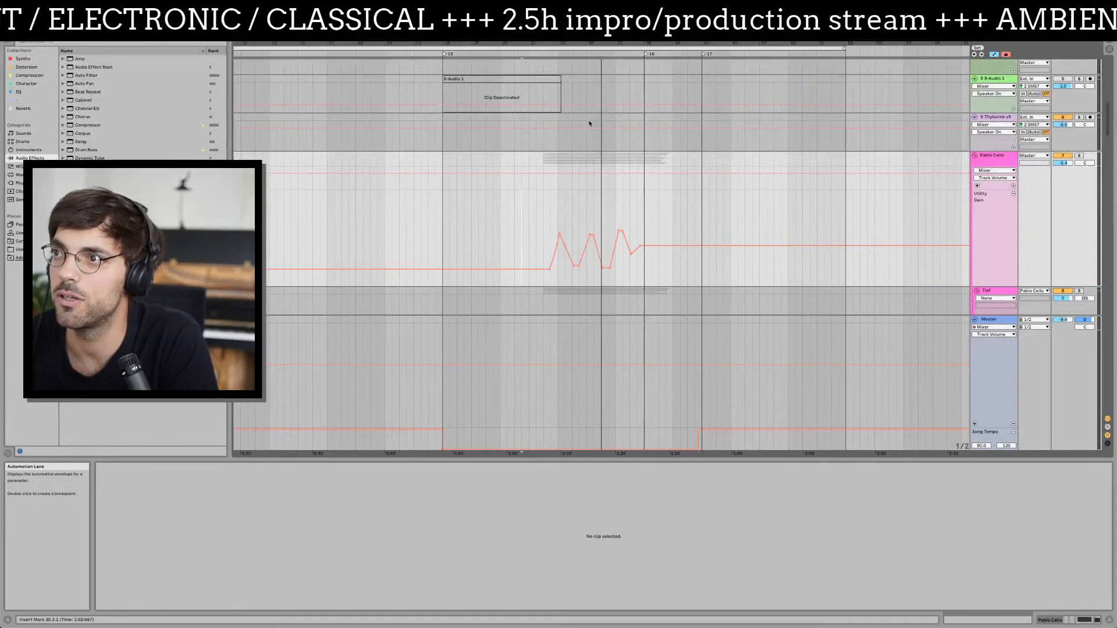
# - Compress the Gain automation across the three swells by lowering its upper range and slightly raising its lower range, and replay it
pyautogui.moveTo(588, 42); pyautogui.dragTo(588, 45)
pyautogui.moveTo(453, 210); pyautogui.dragTo(695, 204)
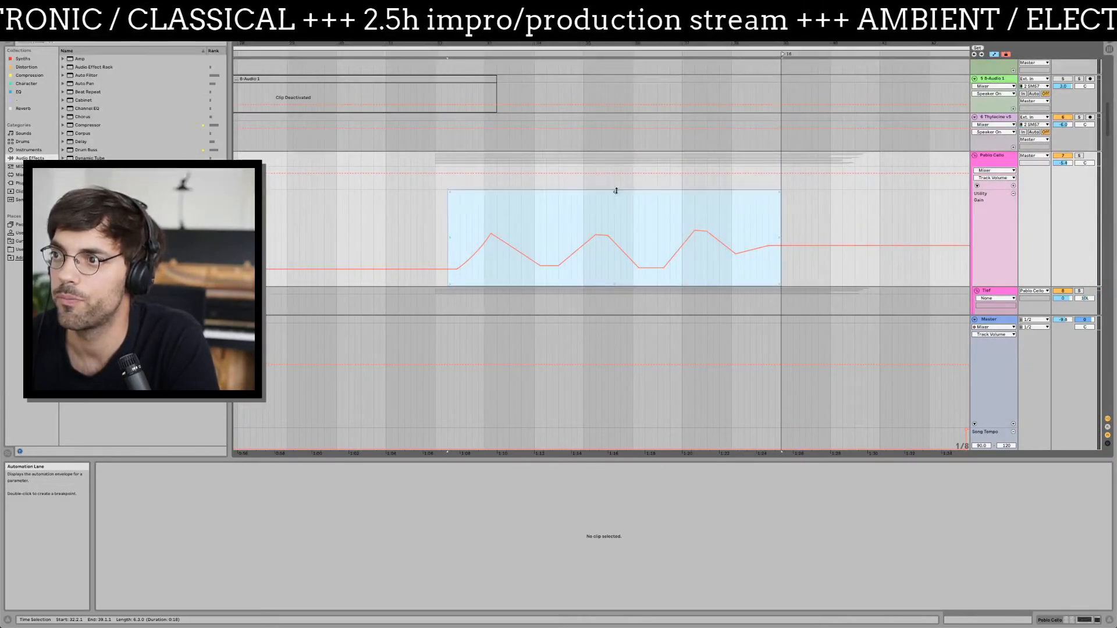
pyautogui.moveTo(614, 190); pyautogui.dragTo(614, 203)
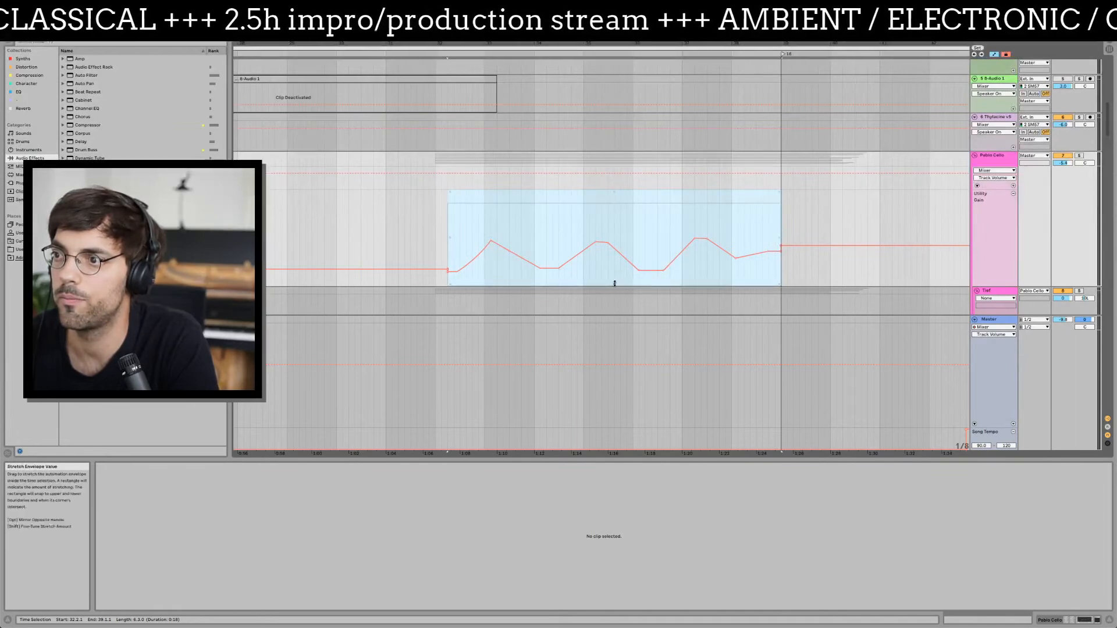
pyautogui.moveTo(614, 285); pyautogui.dragTo(614, 283)
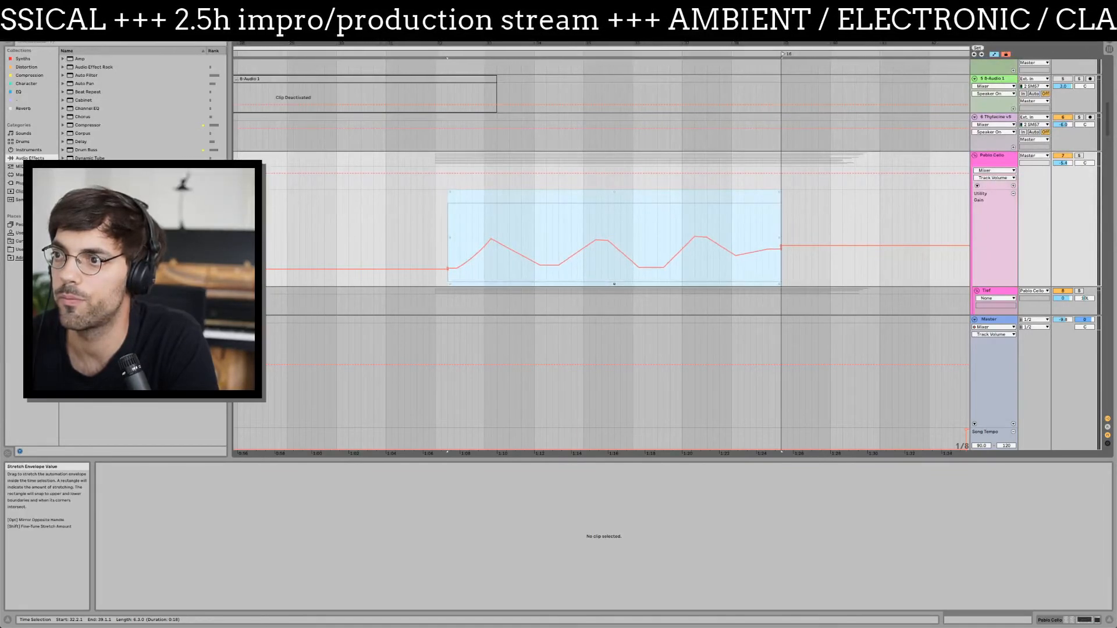
pyautogui.click(434, 228)
pyautogui.press('space')
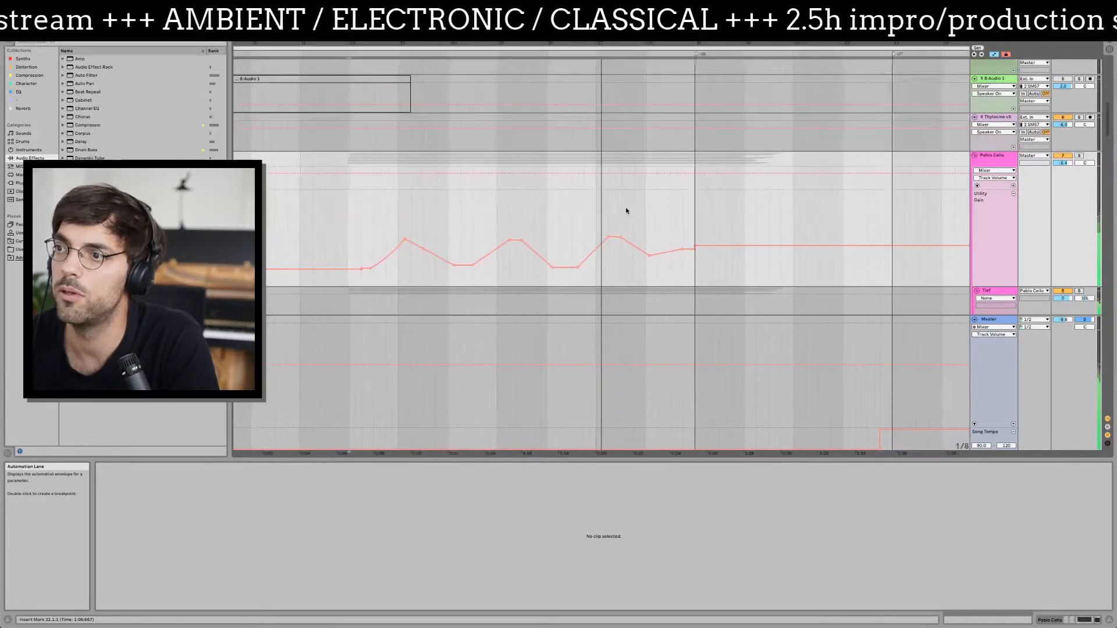
# - Set the cello group's volume to -3.0 dB during playback and stop the song
pyautogui.moveTo(1063, 164); pyautogui.dragTo(1063, 160)
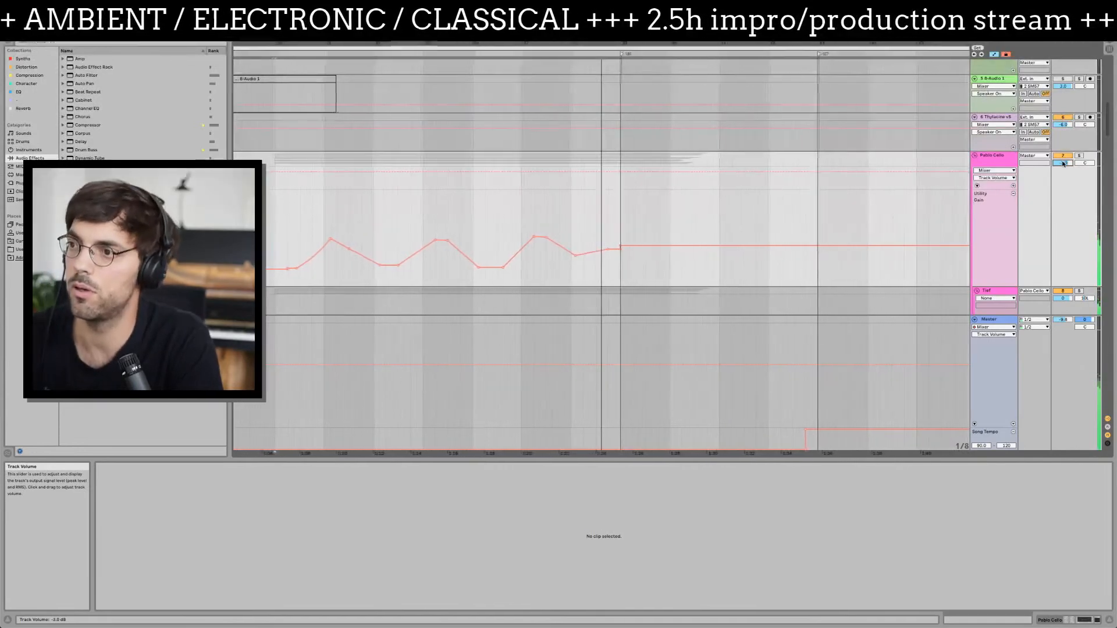
pyautogui.press('space')
pyautogui.keyDown('alt'); pyautogui.moveTo(434, 215); pyautogui.dragTo(619, 219); pyautogui.keyUp('alt')
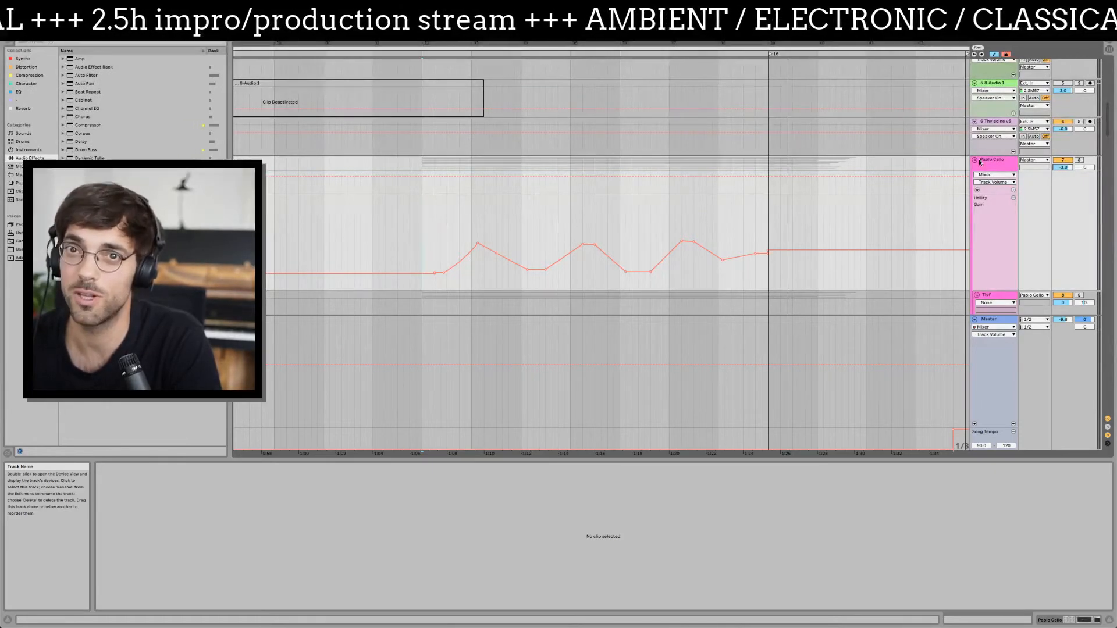
# - Play the passage from near the start of the uppermost cello take together with the other tracks
pyautogui.scroll(-5, 655, 179)
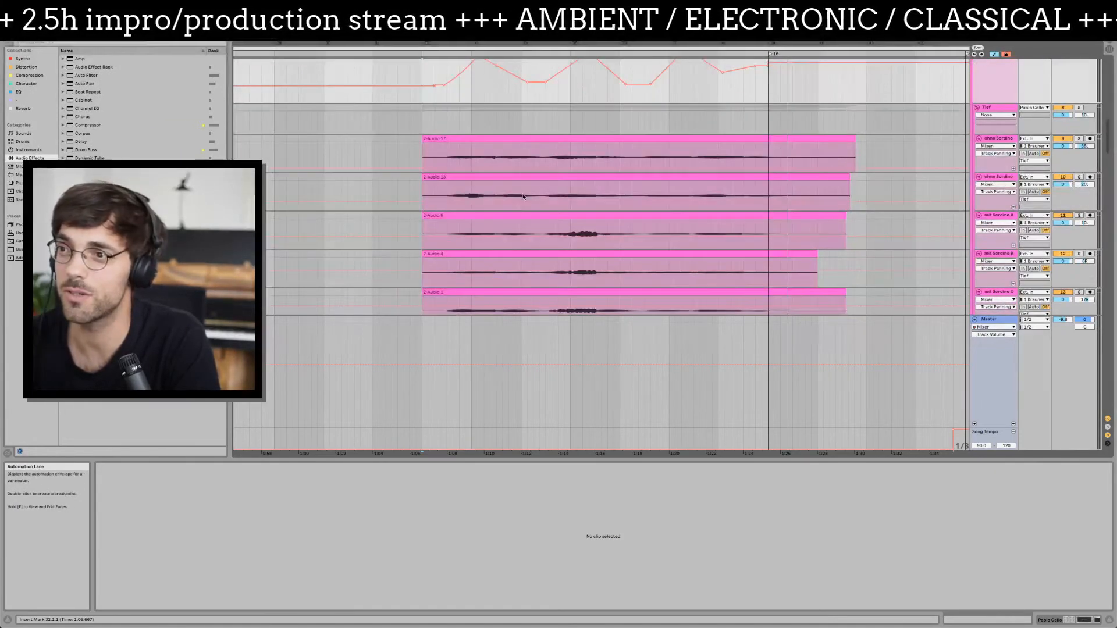
pyautogui.click(442, 165)
pyautogui.press('space')
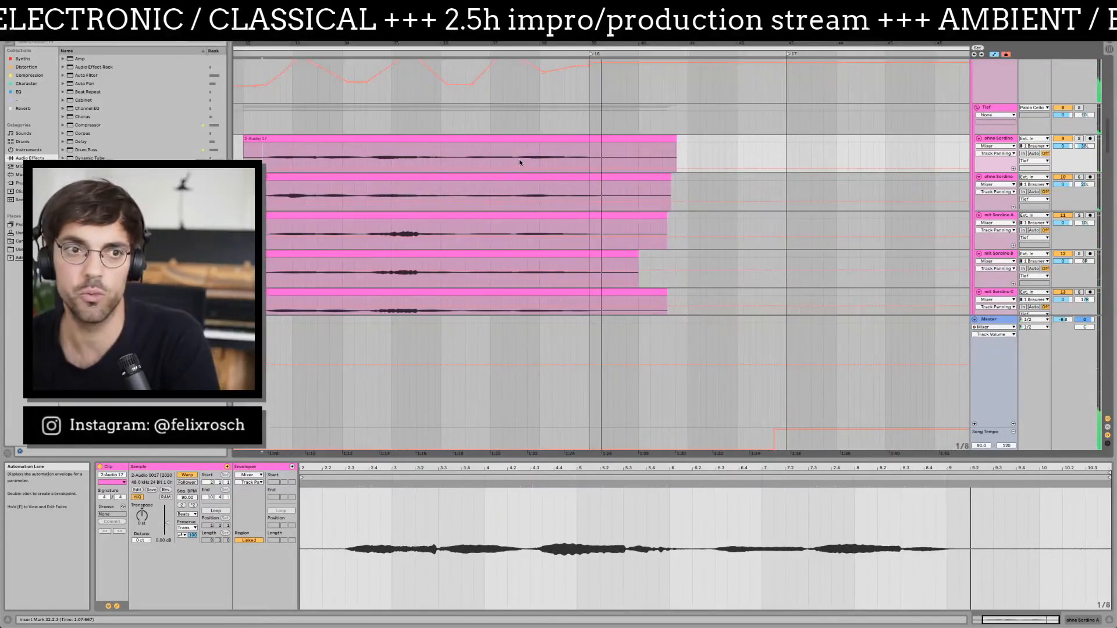
# - Hide the automation lanes and reduce the Master track's height to make room for the cello tracks
pyautogui.scroll(15, 444, 190)
pyautogui.moveTo(444, 190); pyautogui.dragTo(721, 164)
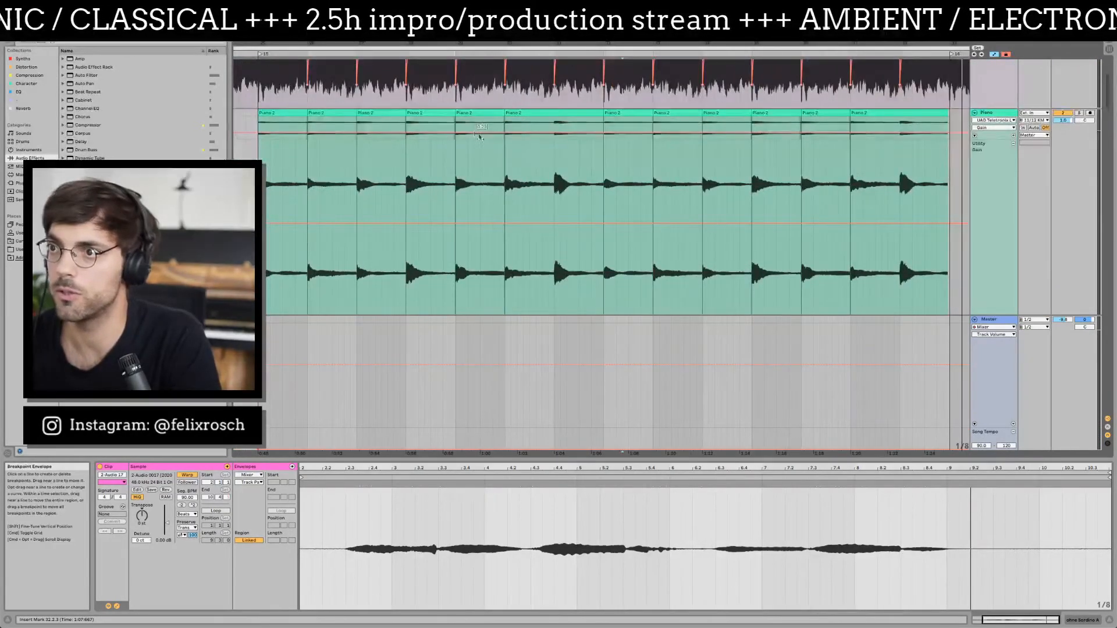
pyautogui.scroll(-10, 543, 167)
pyautogui.hscroll(5, 605, 128)
pyautogui.scroll(3, 605, 128)
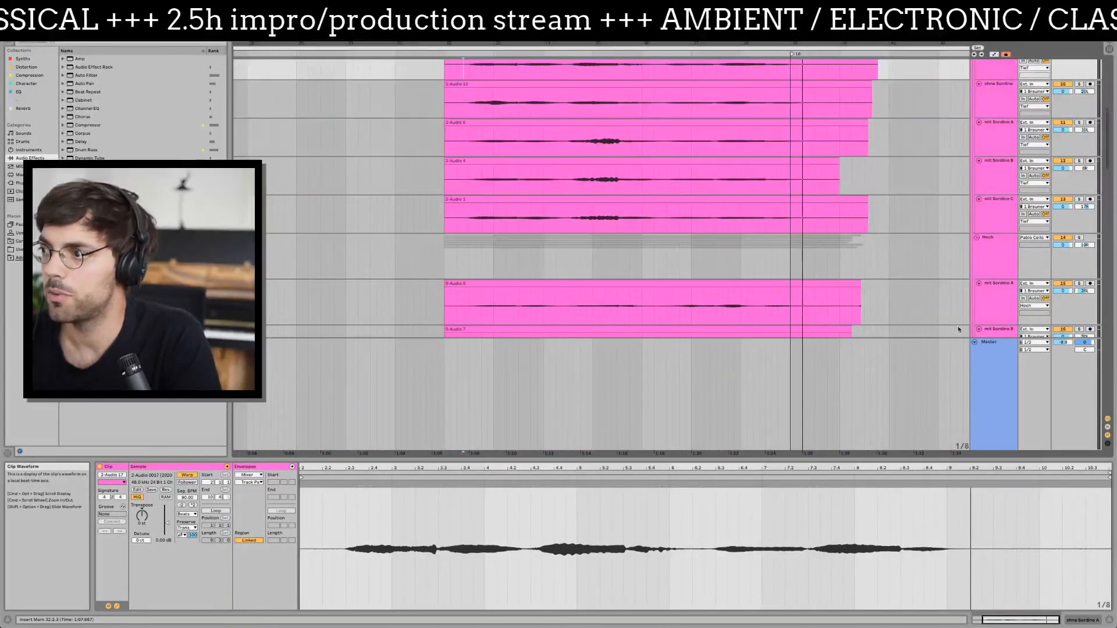
pyautogui.moveTo(988, 339); pyautogui.dragTo(989, 405)
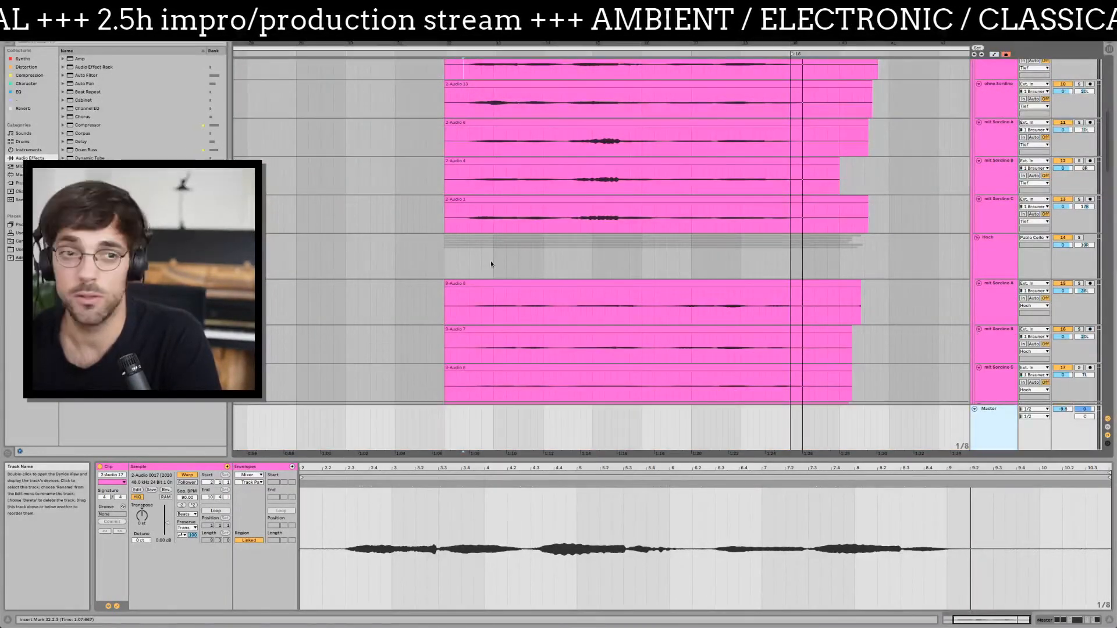
# - Switch to Finder, select all the WAV files in the Violin folder, widen the column to read their full names, and return to Ableton Live
pyautogui.press('super+Tab')
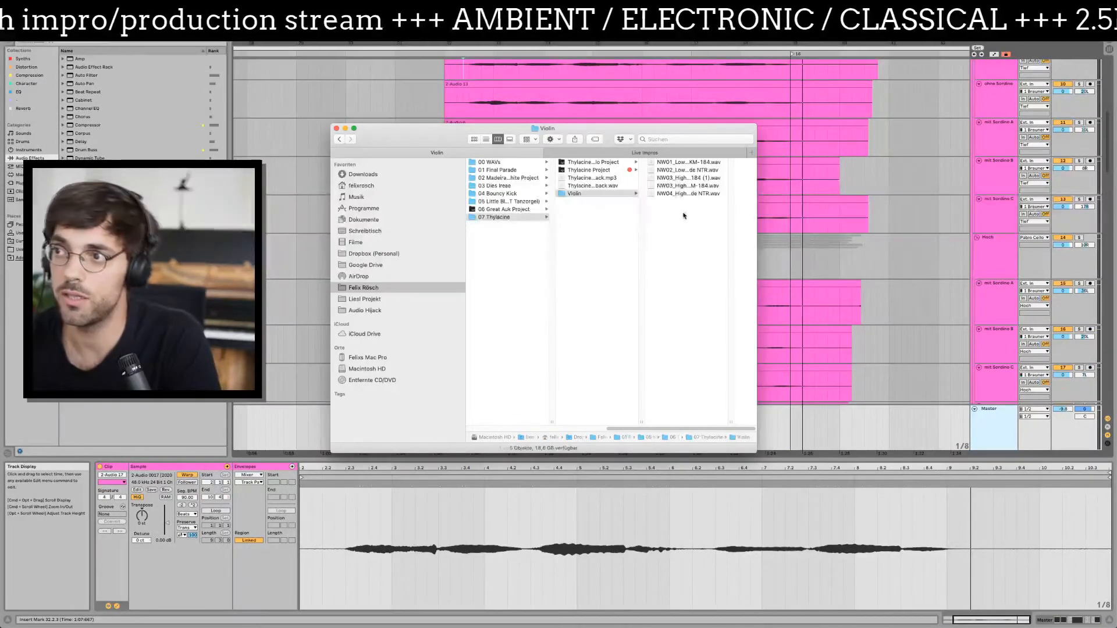
pyautogui.moveTo(683, 216); pyautogui.dragTo(667, 156)
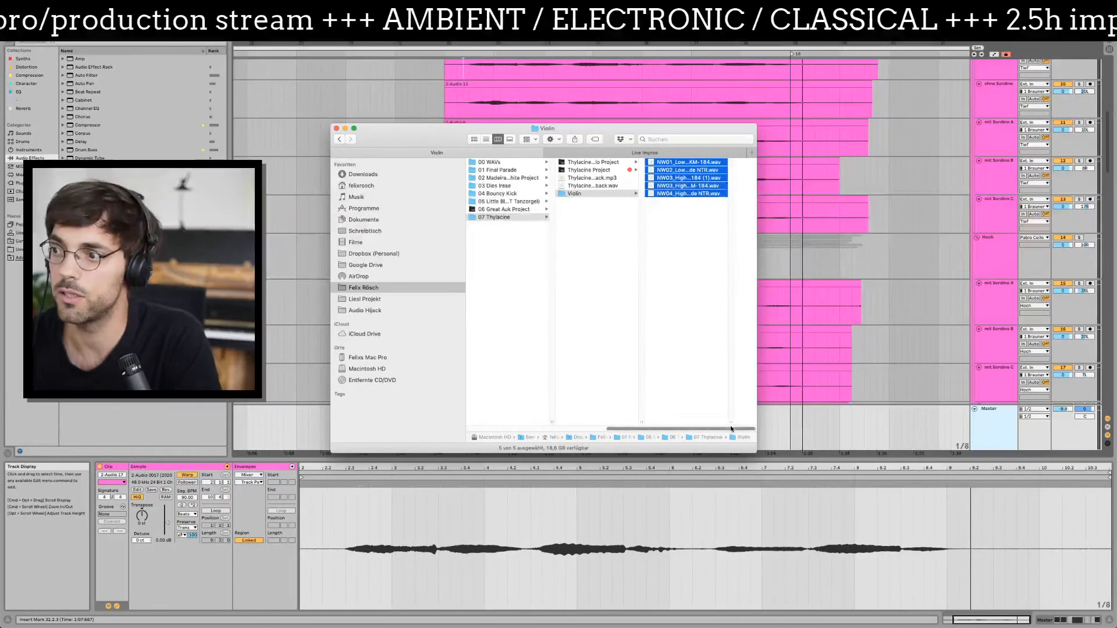
pyautogui.moveTo(732, 423); pyautogui.dragTo(830, 422)
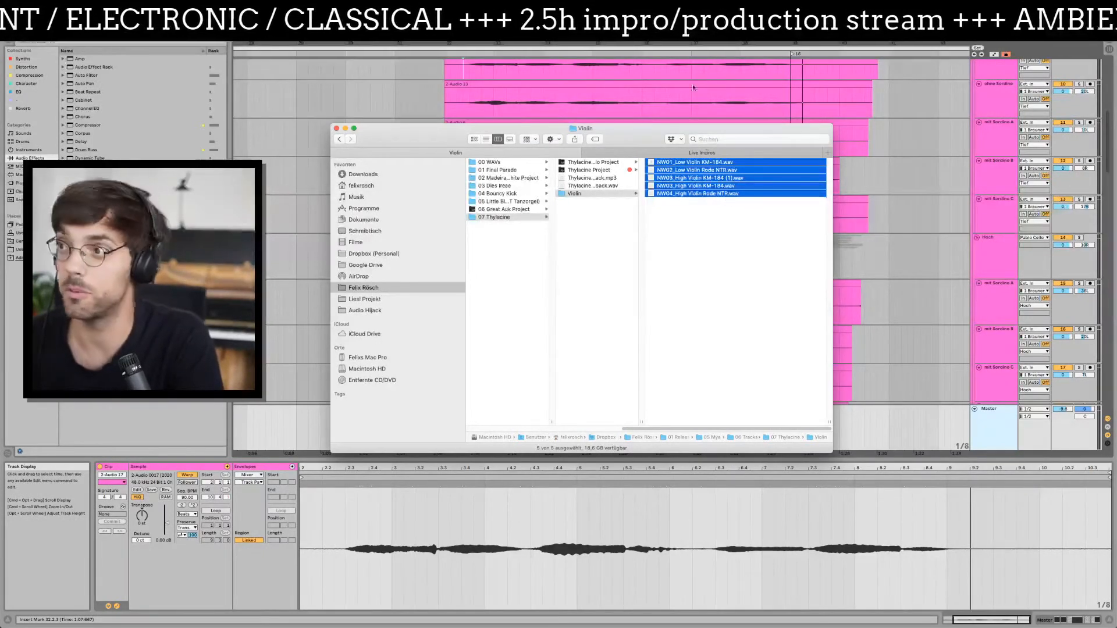
pyautogui.click(689, 42)
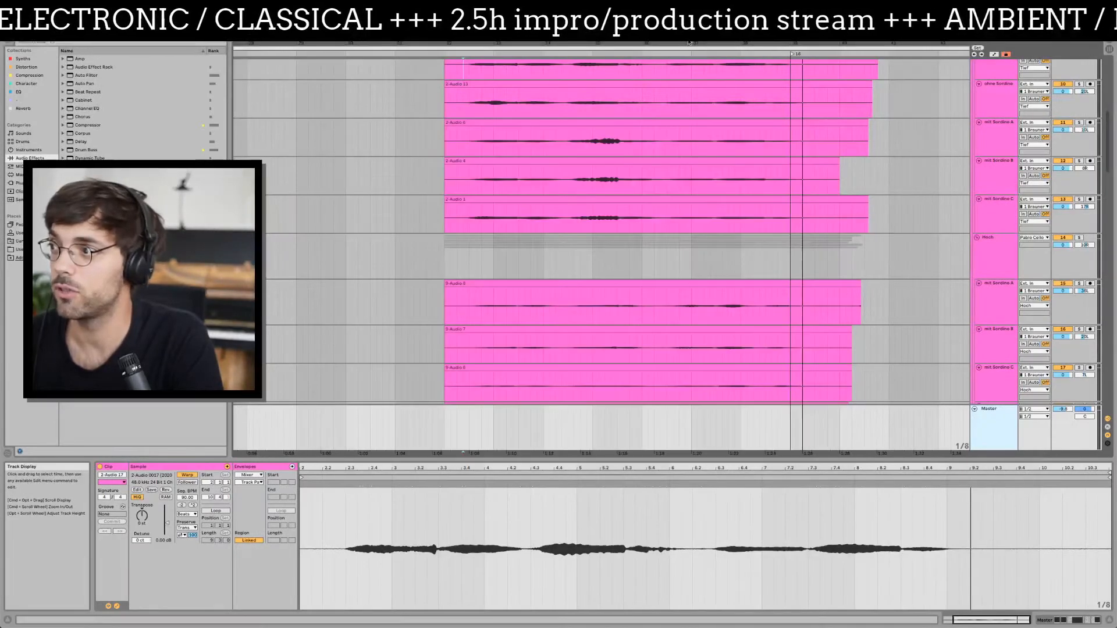
# - Insert a new audio track directly after the cello group, above the Strings group
pyautogui.scroll(10, 726, 166)
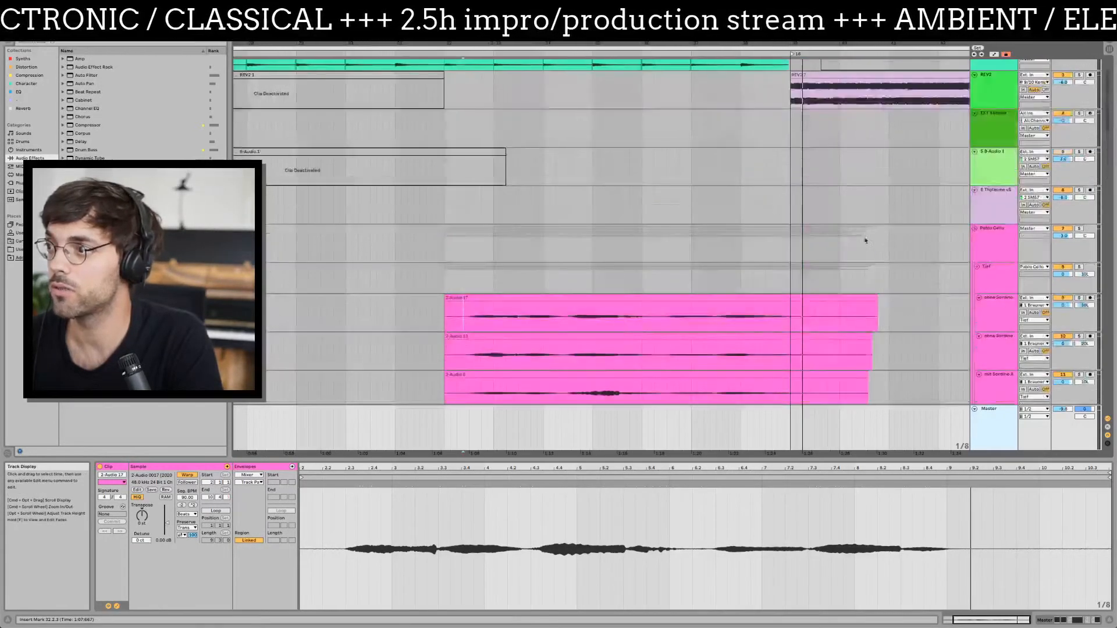
pyautogui.click(1010, 235)
pyautogui.scroll(-15, 1010, 236)
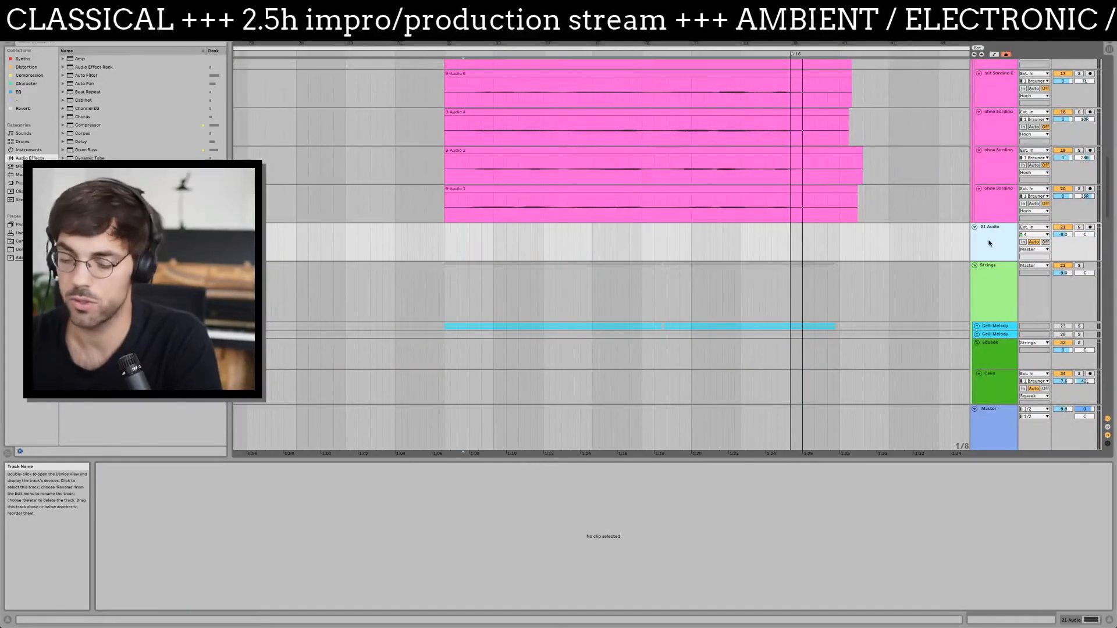
# - Switch to Finder, open the Dorico folder inside Thylacine Project and preview the full score PDF of the strings melody
pyautogui.press('super+Tab')
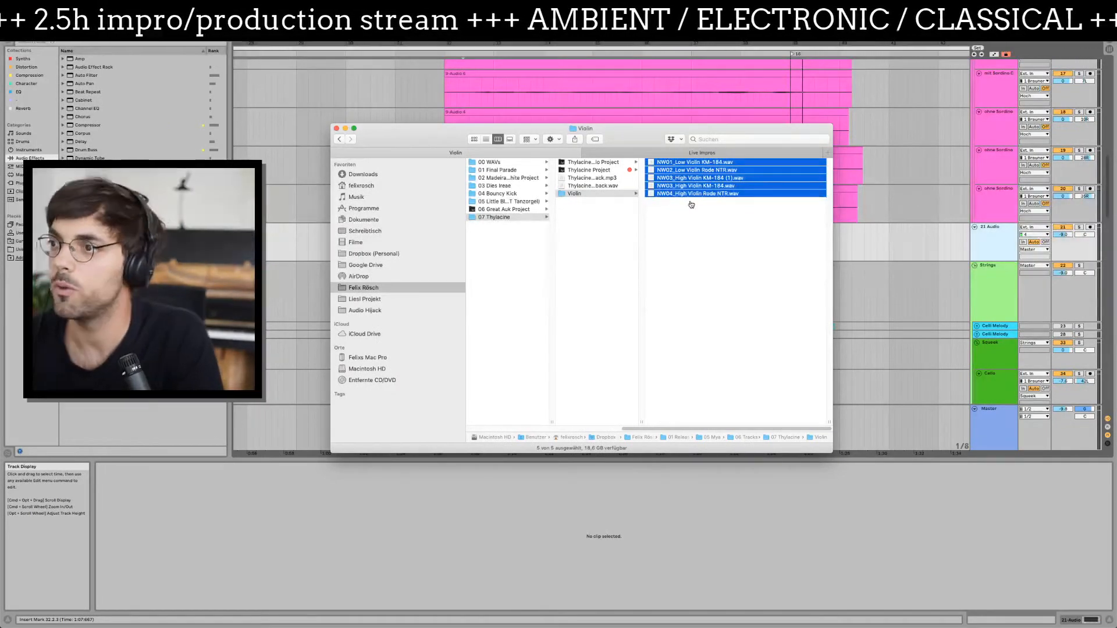
pyautogui.press('super+Tab')
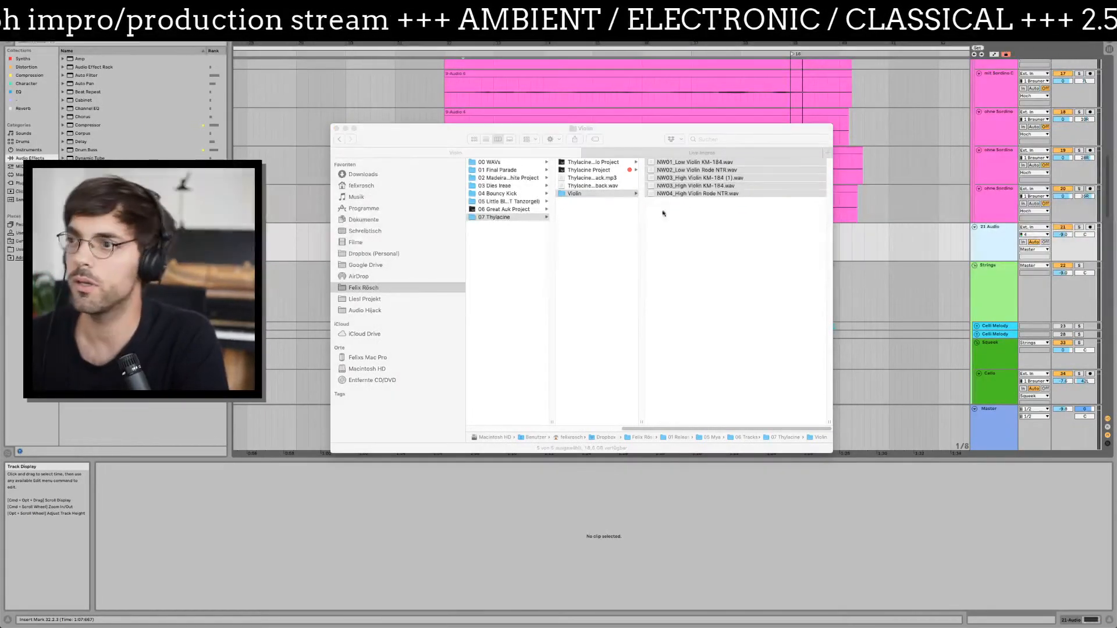
pyautogui.press('super+Tab')
pyautogui.click(588, 163)
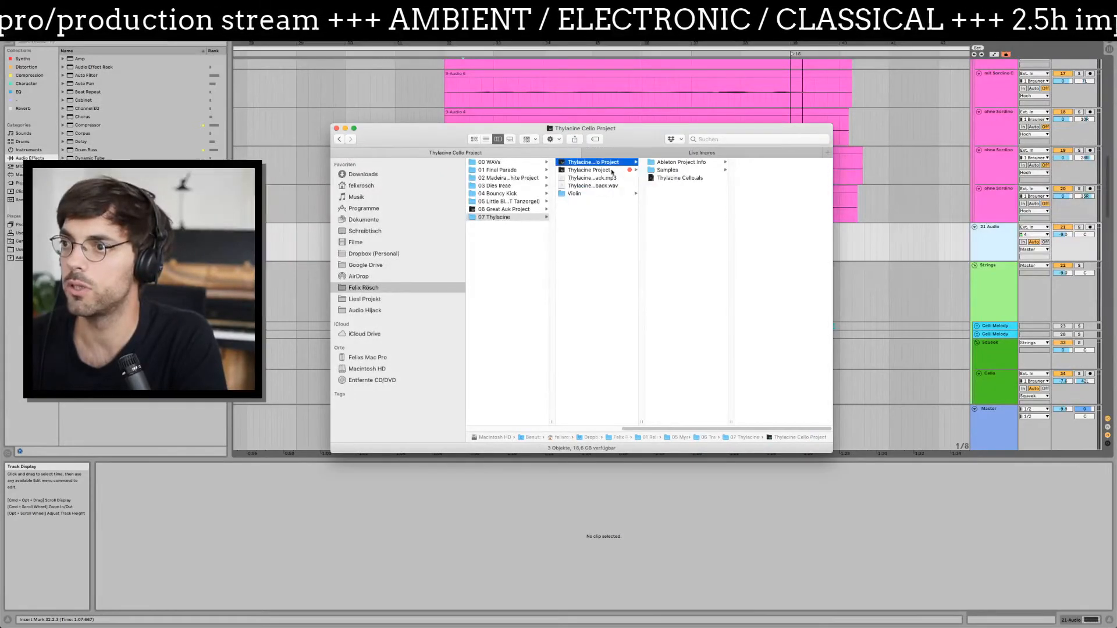
pyautogui.click(605, 171)
pyautogui.click(695, 187)
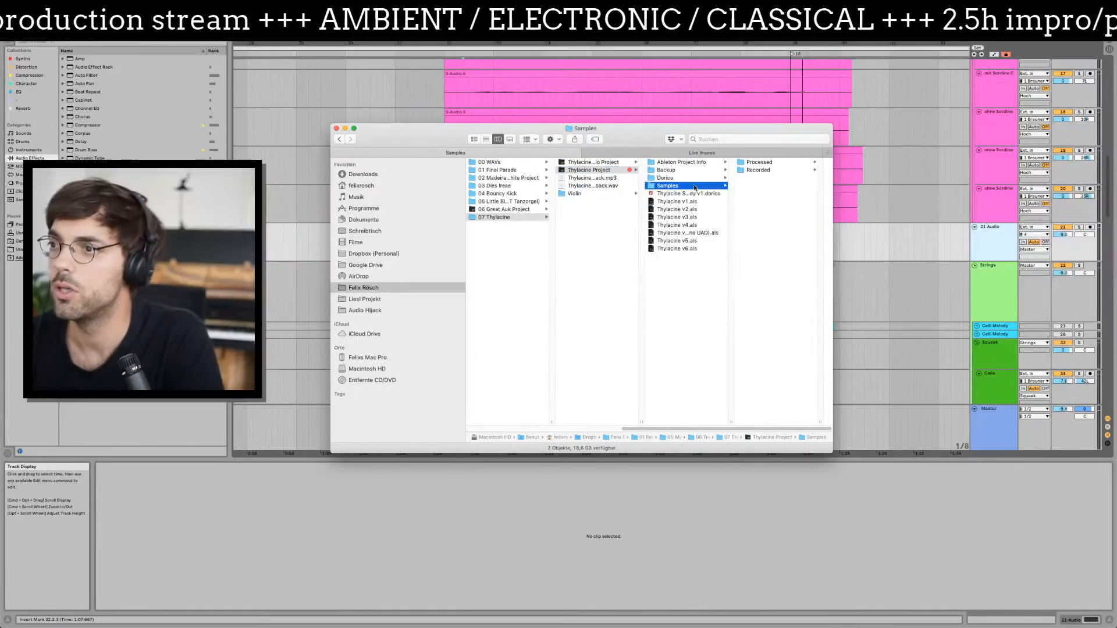
pyautogui.click(688, 178)
pyautogui.click(771, 163)
pyautogui.press('space')
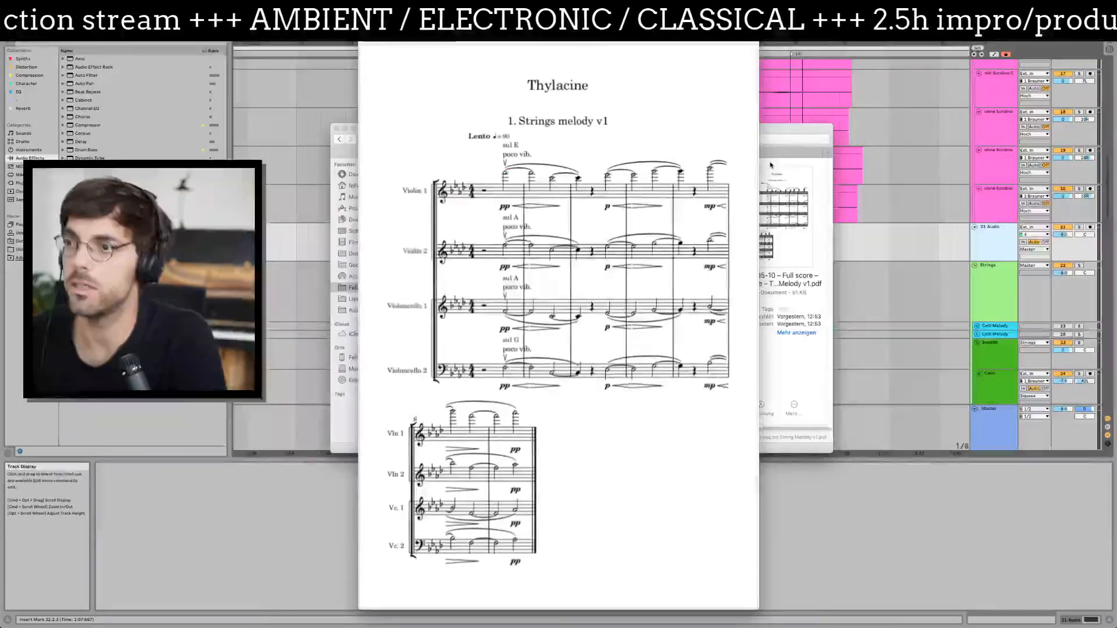
# - Look through the previews of the Violin 1 and Violin 2 part PDFs
pyautogui.press('Down')
pyautogui.press('Down')
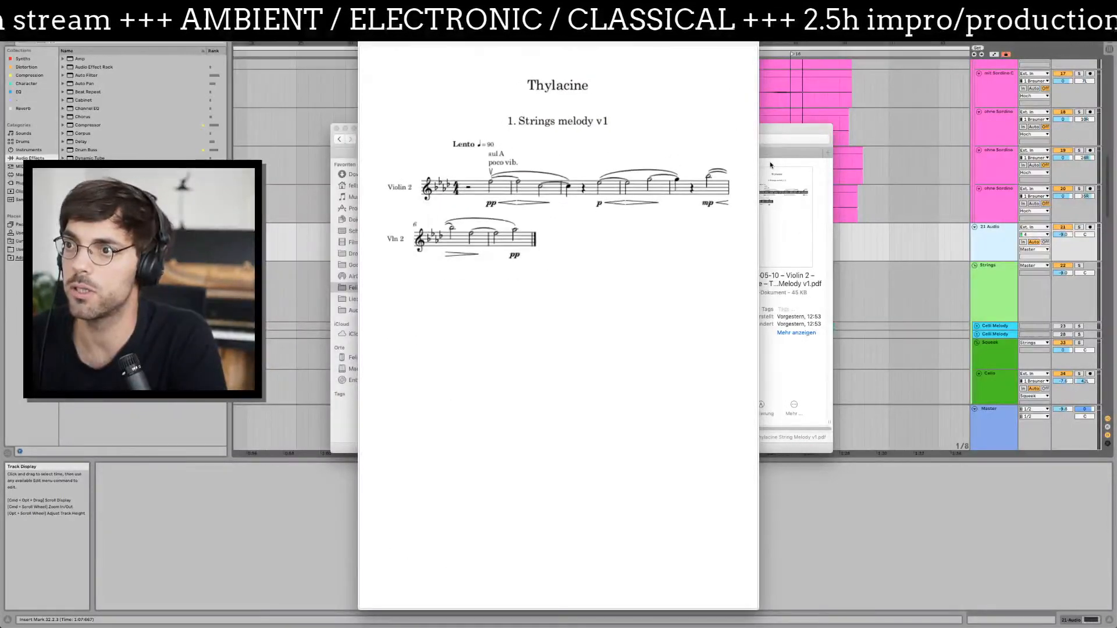
pyautogui.press('Up')
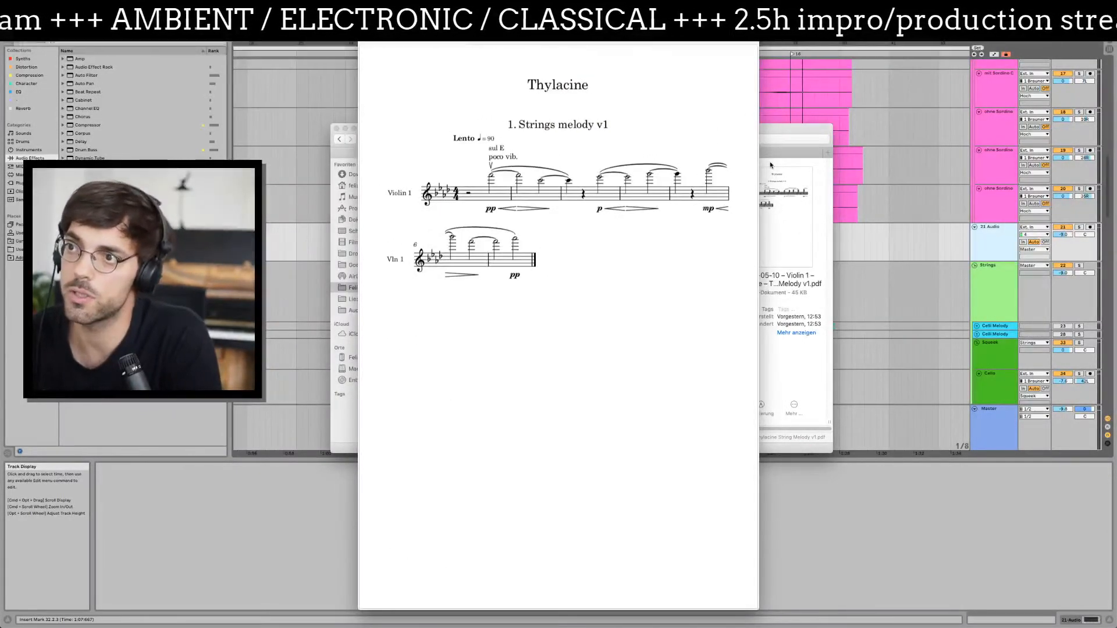
pyautogui.press('Down')
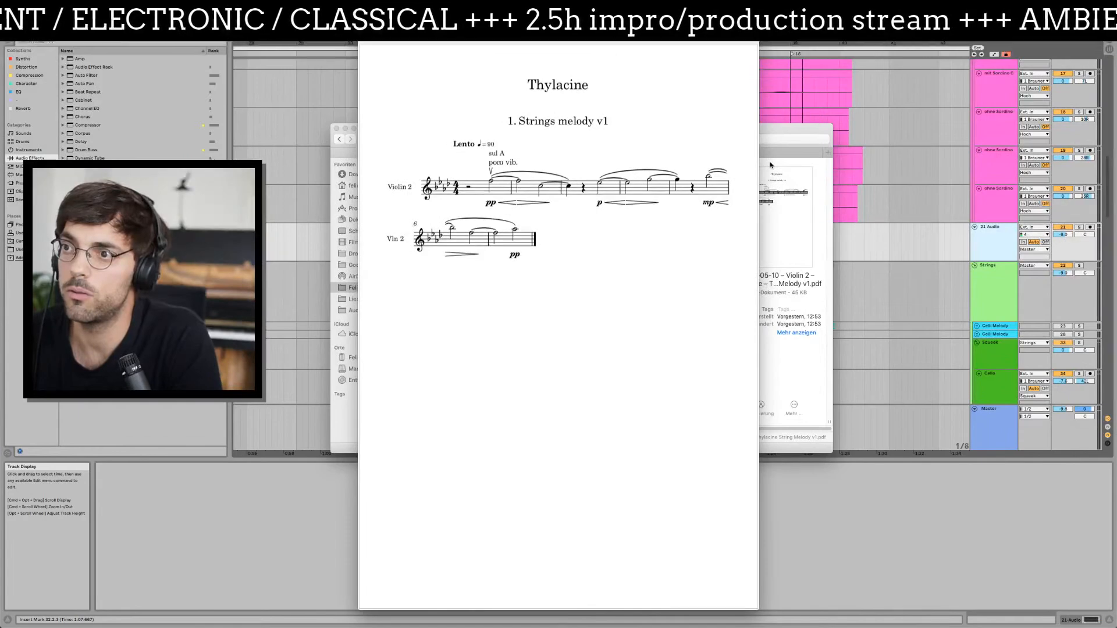
pyautogui.press('Up')
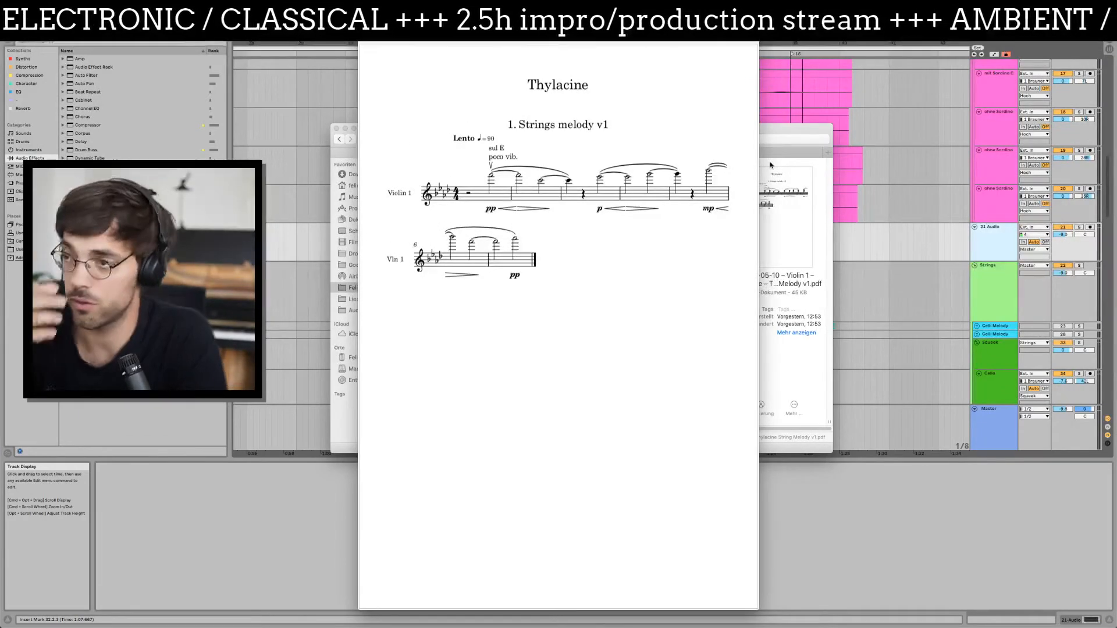
pyautogui.press('space')
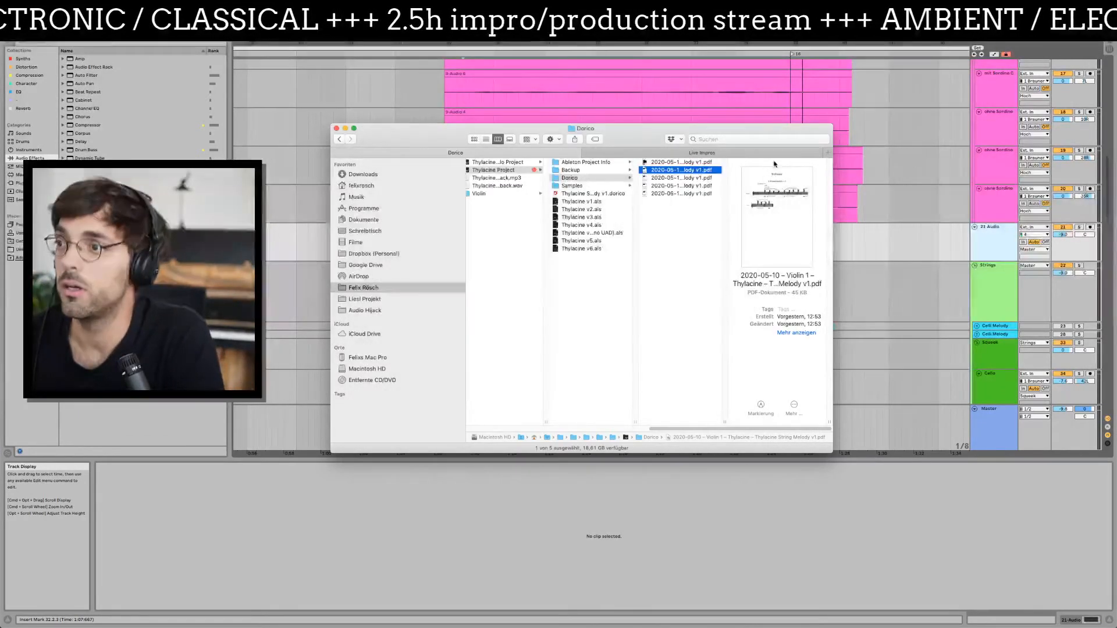
# - Preview the violoncello part, go back to the Violin 1 part, and return to Ableton Live
pyautogui.click(709, 186)
pyautogui.press('space')
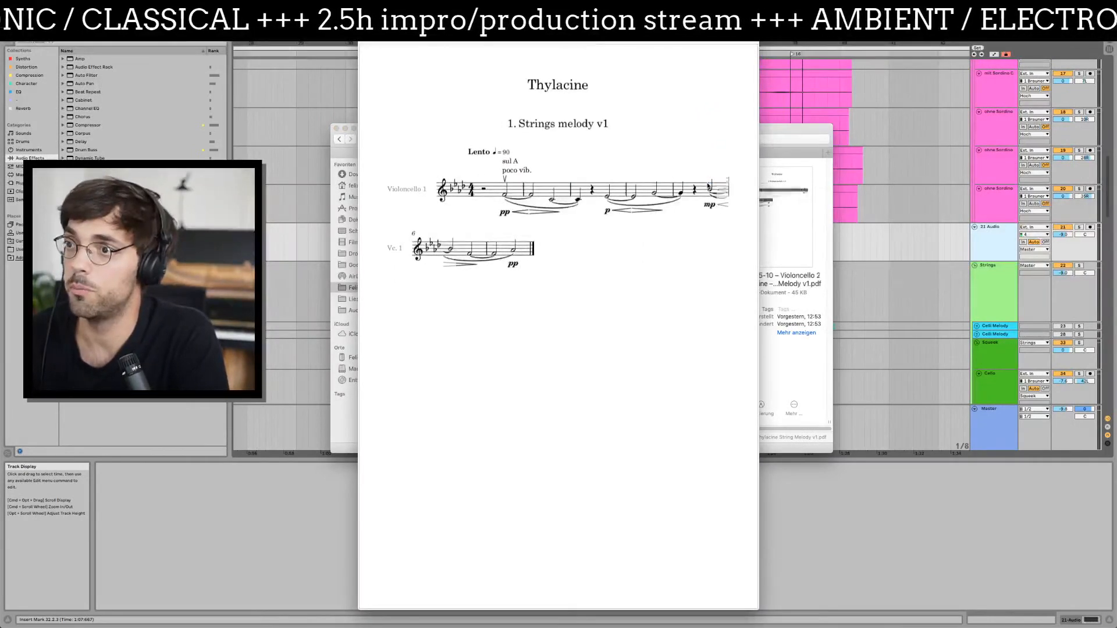
pyautogui.press('Up')
pyautogui.press('Up')
pyautogui.press('space')
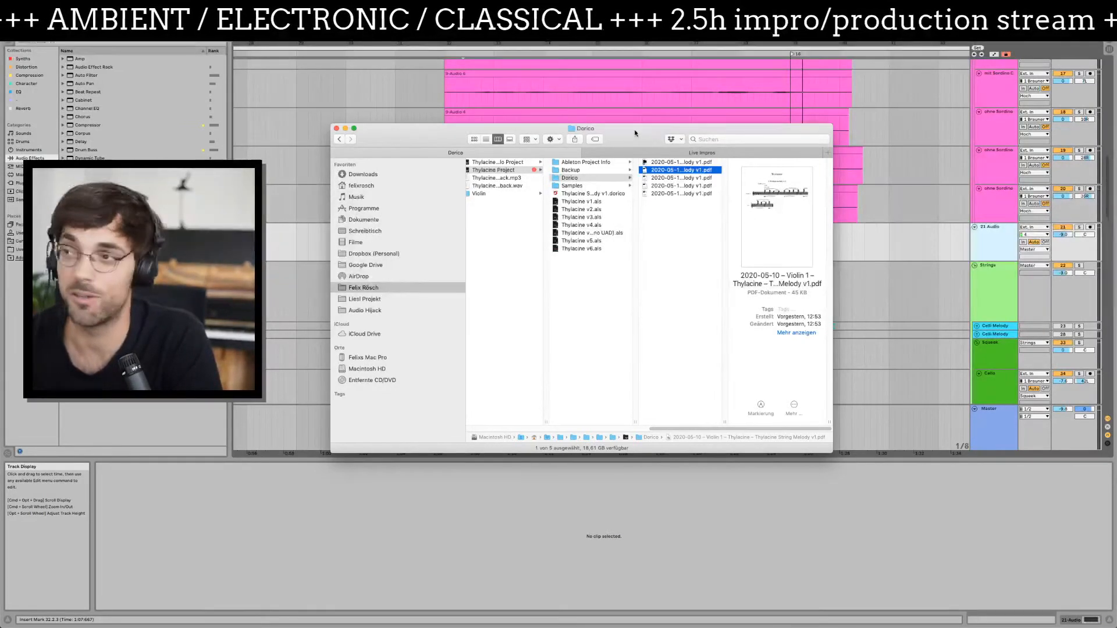
pyautogui.press('super+tab')
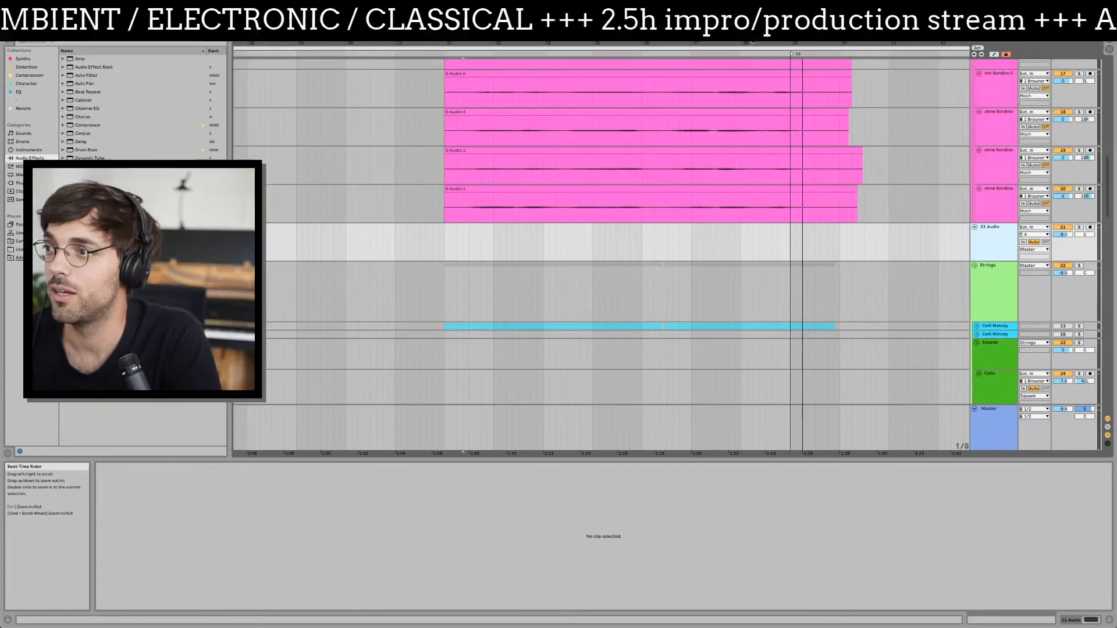
# - Add three more audio tracks below the empty 21 Audio track, above the Strings group
pyautogui.scroll(5, 746, 214)
pyautogui.click(747, 206)
pyautogui.scroll(8, 746, 203)
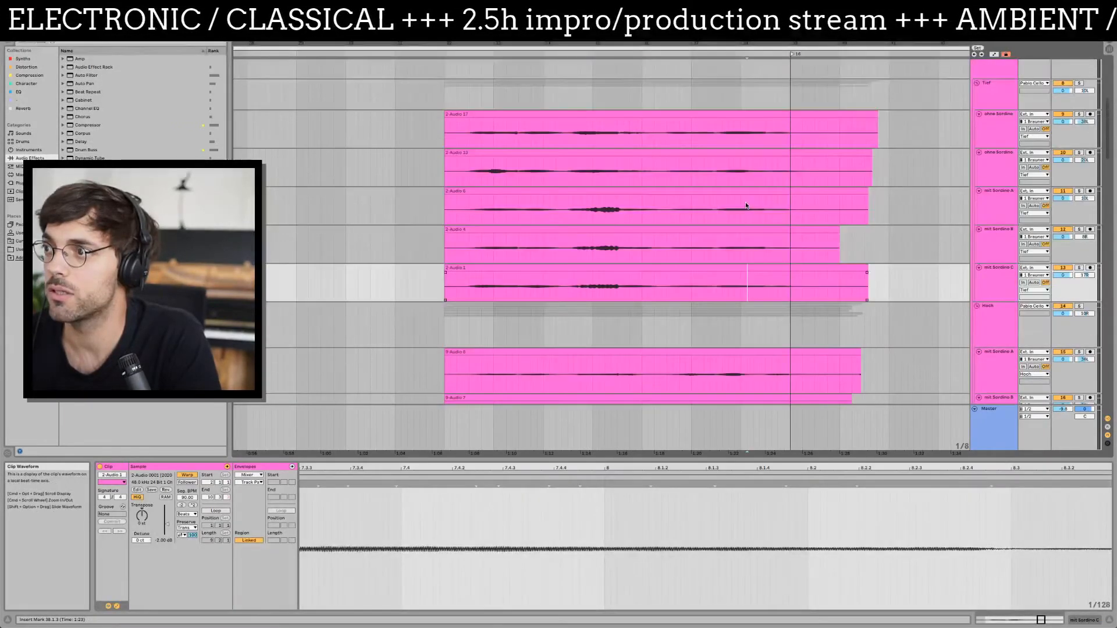
pyautogui.scroll(-10, 754, 208)
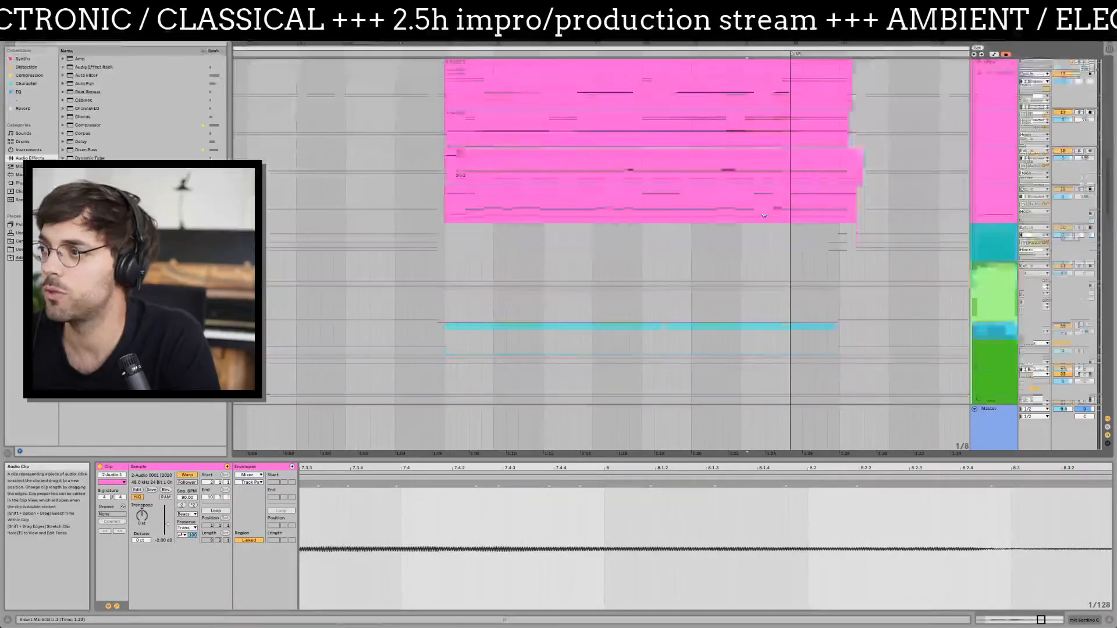
pyautogui.click(993, 125)
pyautogui.scroll(2, 706, 204)
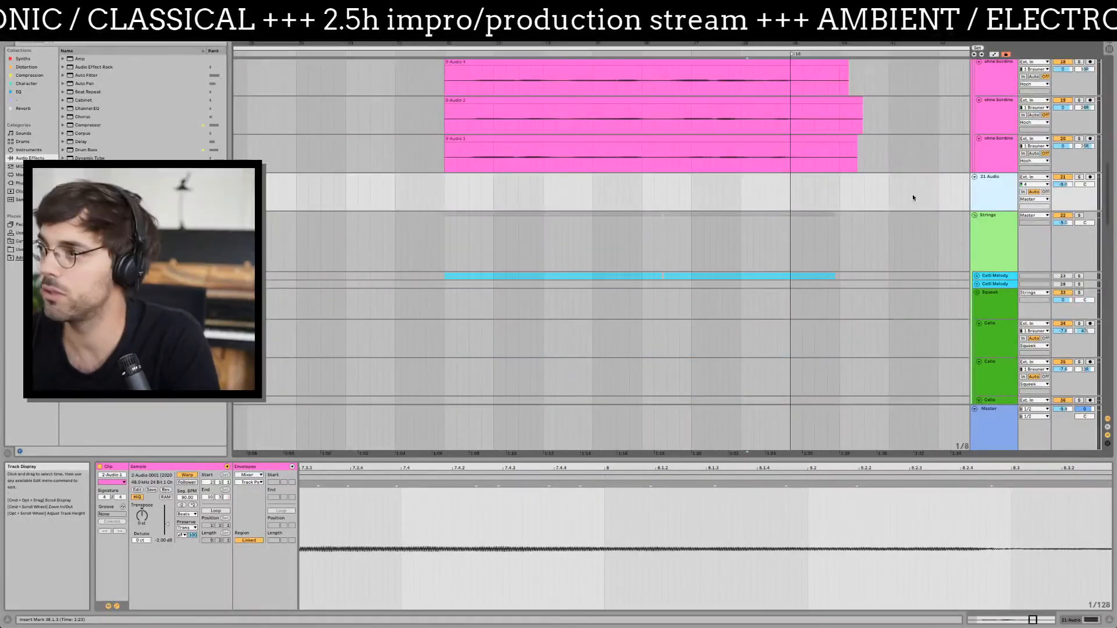
pyautogui.press('super+t')
pyautogui.press('super+t')
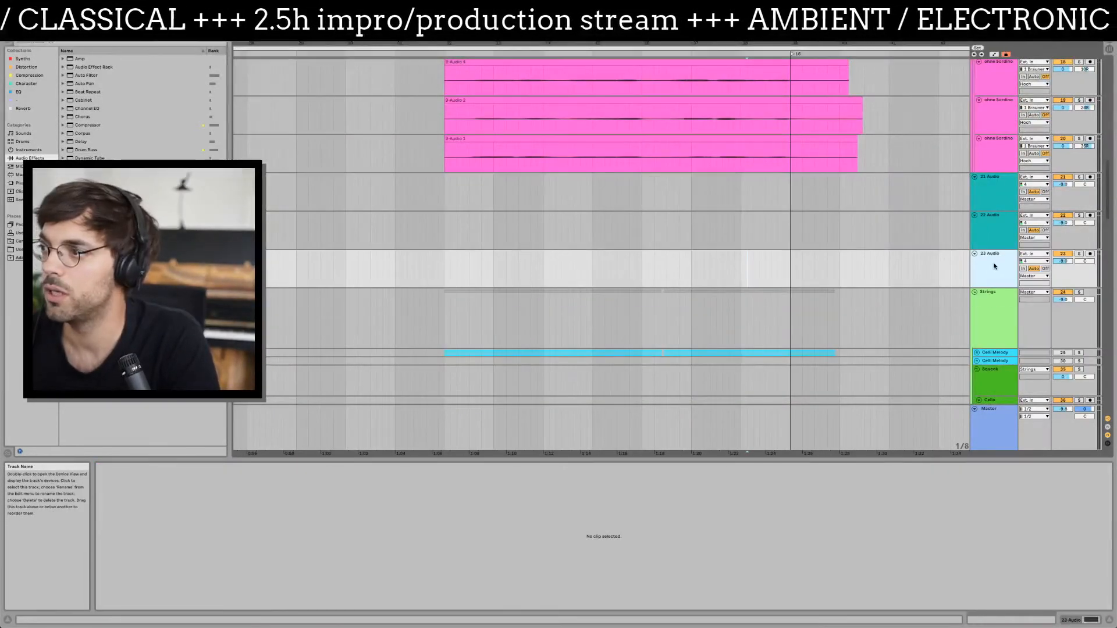
pyautogui.press('super+t')
# - Switch to Finder, open the Violin folder and delete the duplicate file NW03_High Violin KM-184 (1).wav
pyautogui.press('super+Tab')
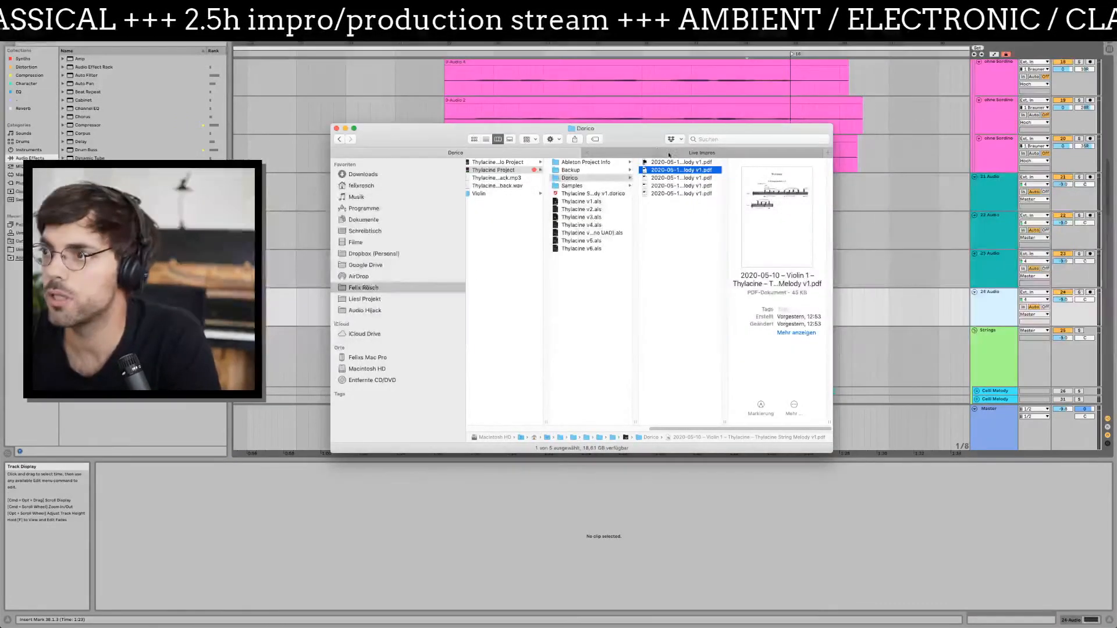
pyautogui.click(493, 193)
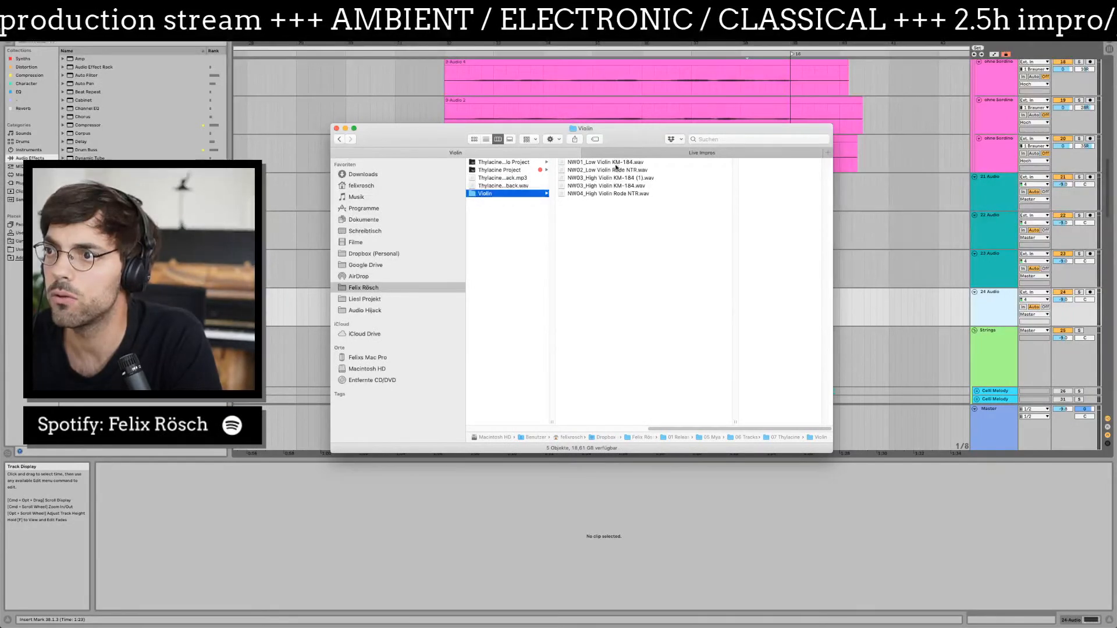
pyautogui.click(616, 171)
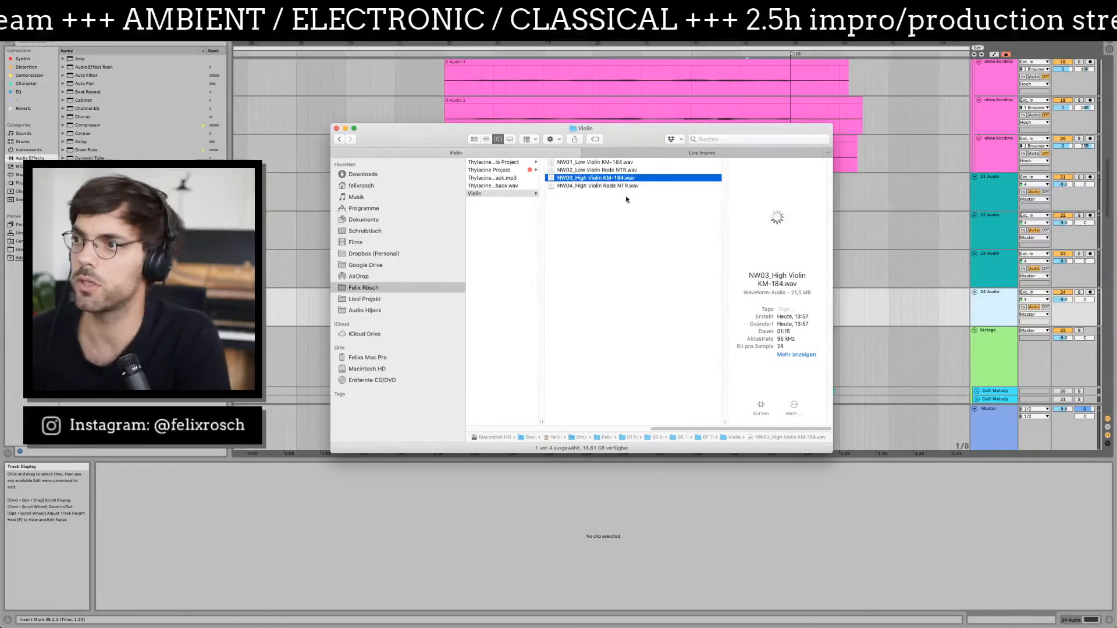
pyautogui.press('super+BackSpace')
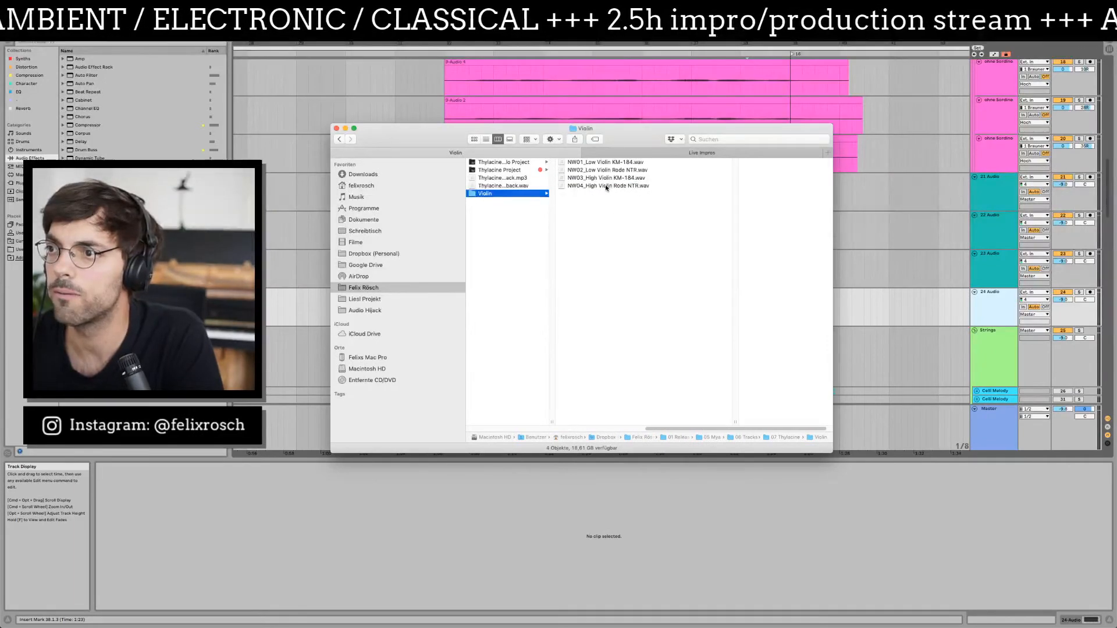
# - Import the four violin WAV files NW01 to NW04 onto the four empty audio tracks, aligned with the start of the pink cello clips
pyautogui.keyDown('shift'); pyautogui.click(595, 164); pyautogui.keyUp('shift')
pyautogui.moveTo(601, 169); pyautogui.dragTo(447, 202)
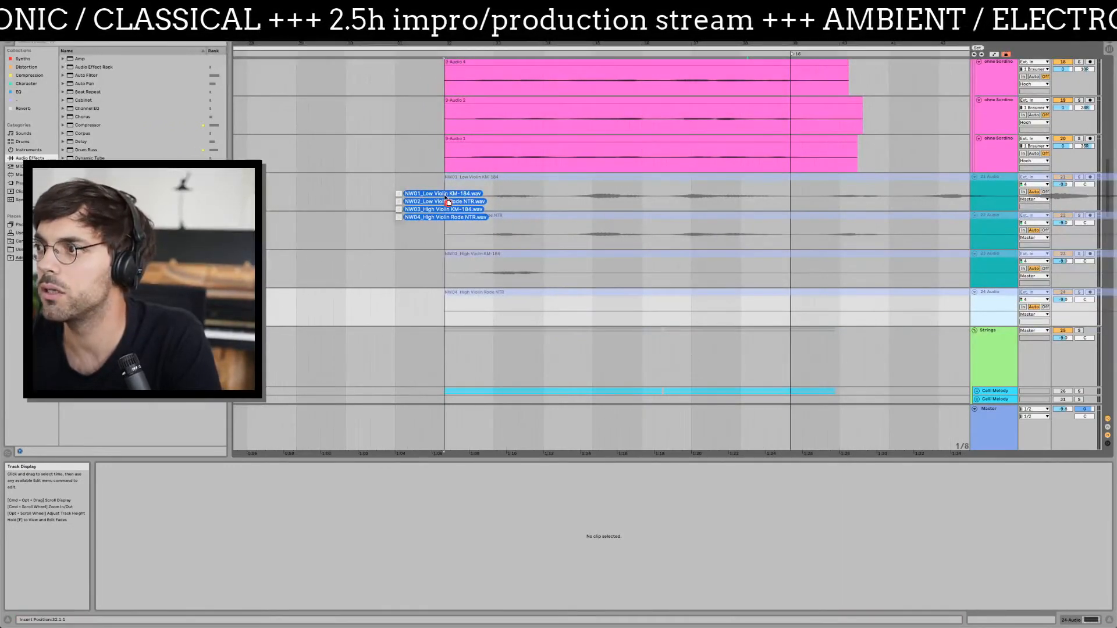
pyautogui.moveTo(448, 201); pyautogui.dragTo(444, 201)
pyautogui.moveTo(443, 453); pyautogui.dragTo(321, 453)
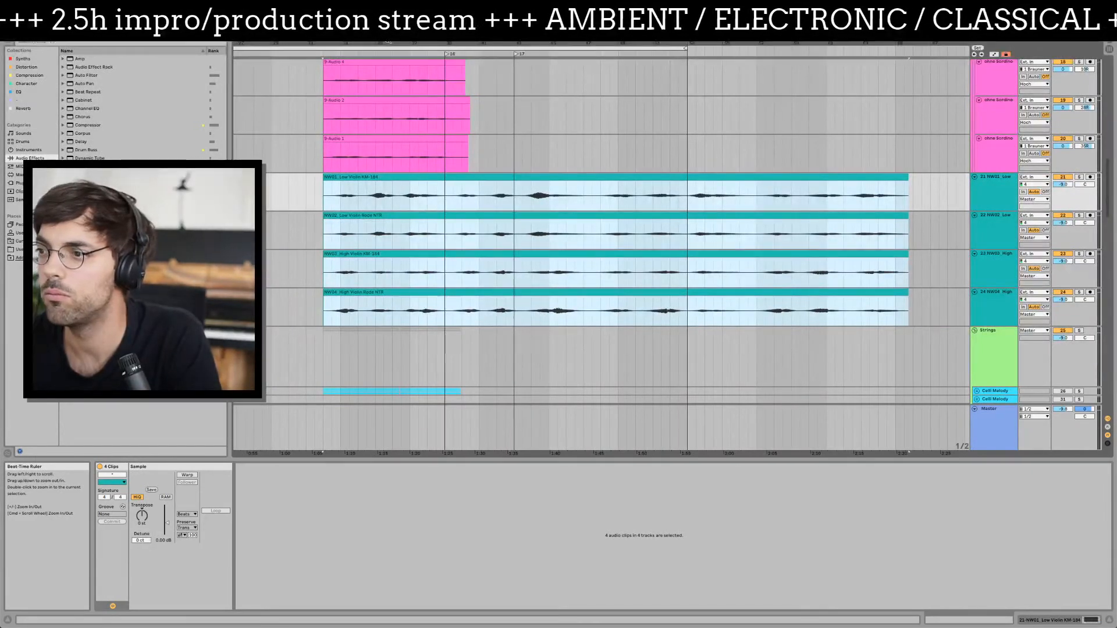
# - Group the four violin tracks, NW01 through NW04, into one group track
pyautogui.click(1002, 185)
pyautogui.keyDown('shift'); pyautogui.click(999, 319); pyautogui.keyUp('shift')
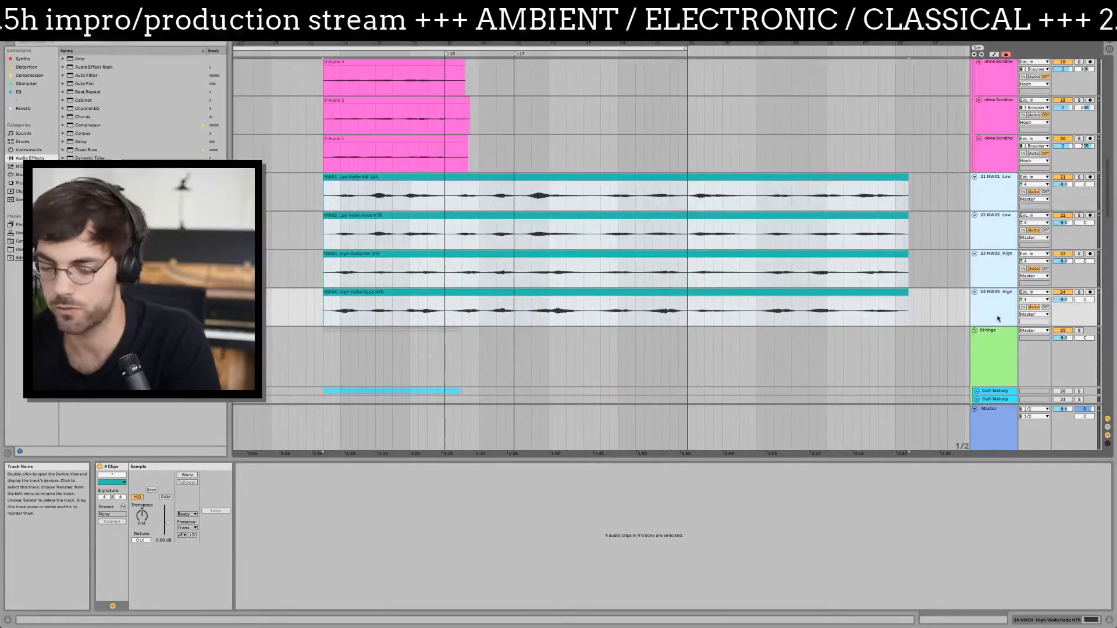
pyautogui.hotkey('ctrl', 'g')
pyautogui.click(999, 234)
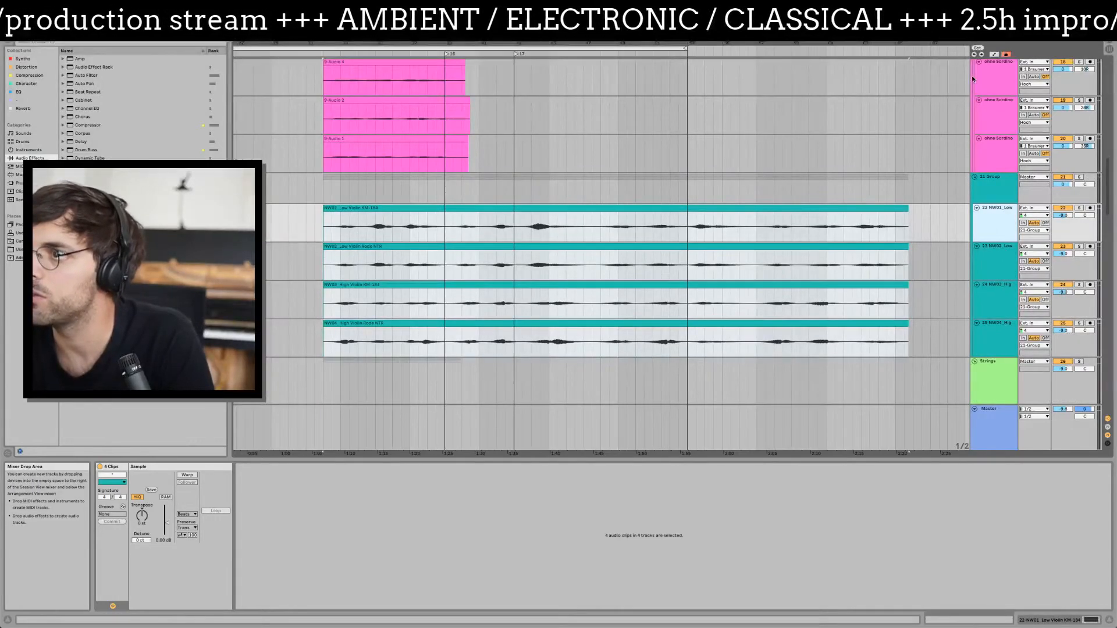
# - Widen the track header column so the full names of the violin tracks can be read
pyautogui.scroll(10, 981, 114)
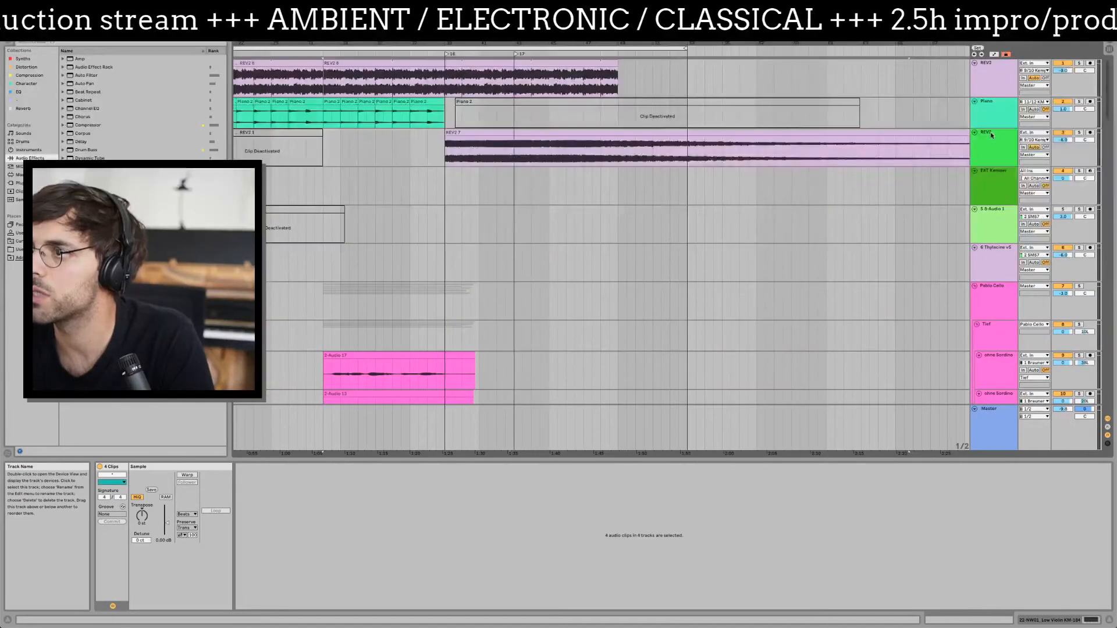
pyautogui.moveTo(968, 75); pyautogui.dragTo(930, 75)
pyautogui.scroll(-5, 883, 225)
pyautogui.scroll(-10, 883, 225)
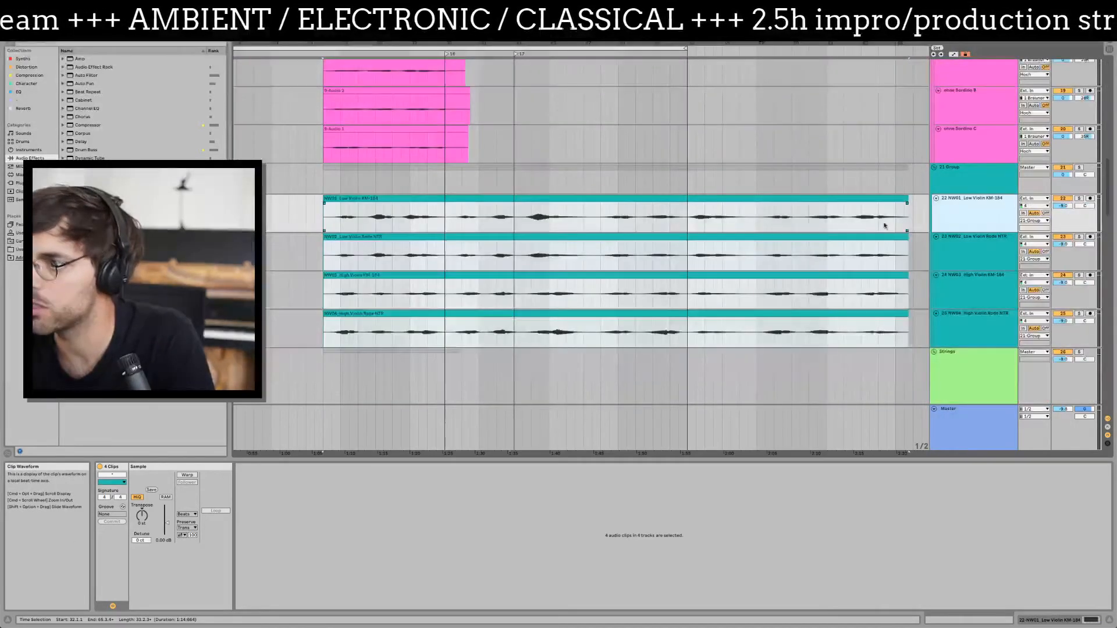
pyautogui.click(991, 294)
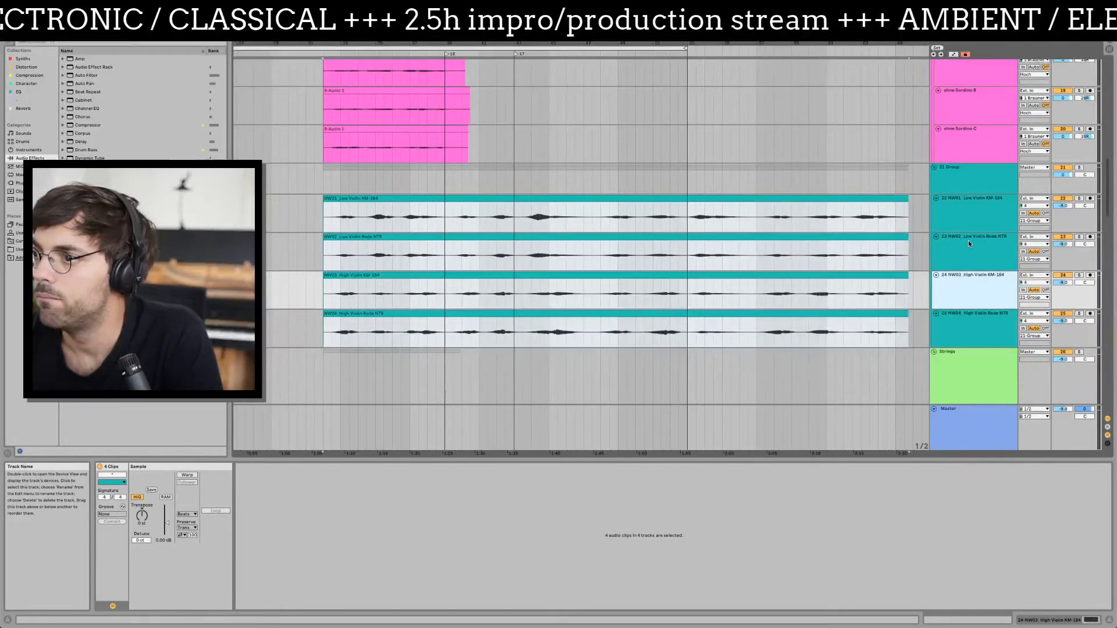
# - Audition the violin recordings from the start, soloing NW04 High Violin Rode NTR, NW02 Low Violin Rode NTR and NW01 Low Violin KM-184 in turn
pyautogui.click(329, 296)
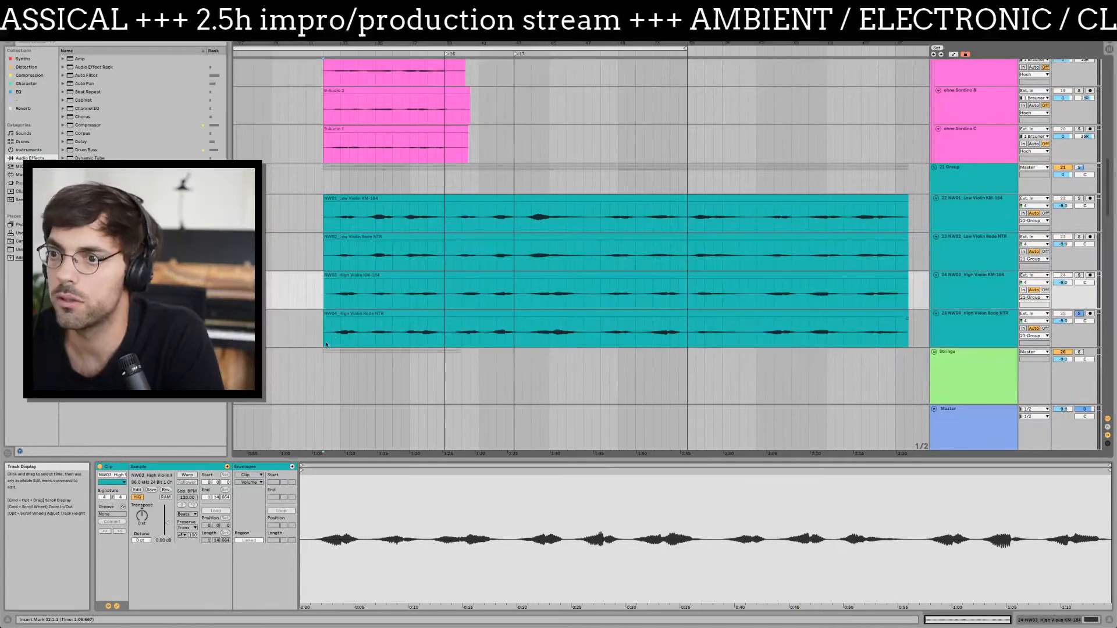
pyautogui.click(353, 332)
pyautogui.hscroll(-5, 554, 298)
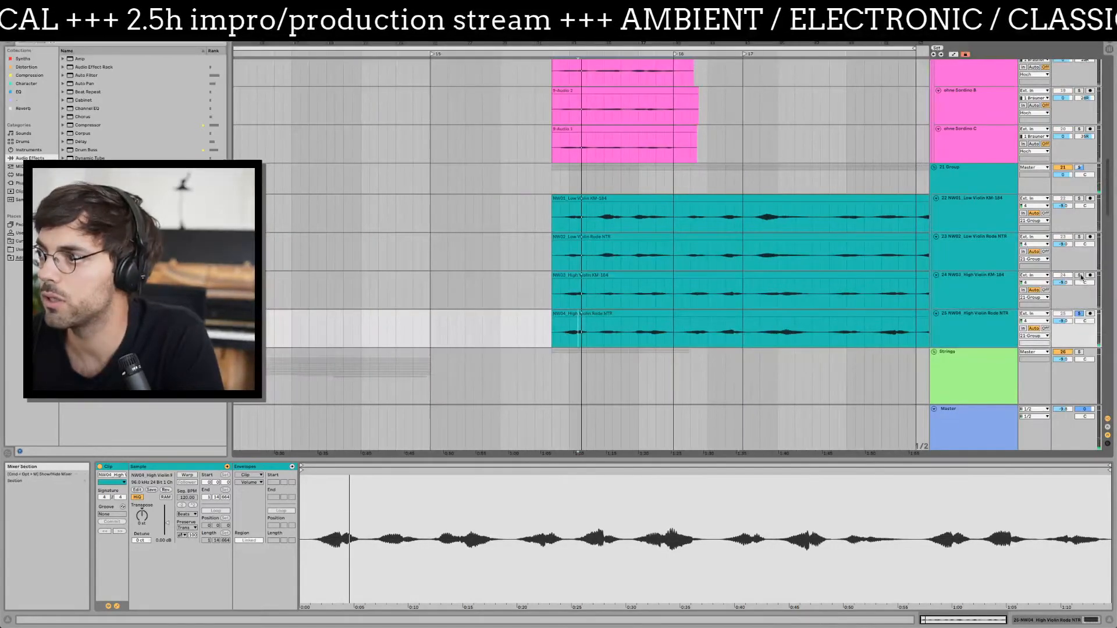
pyautogui.click(1080, 236)
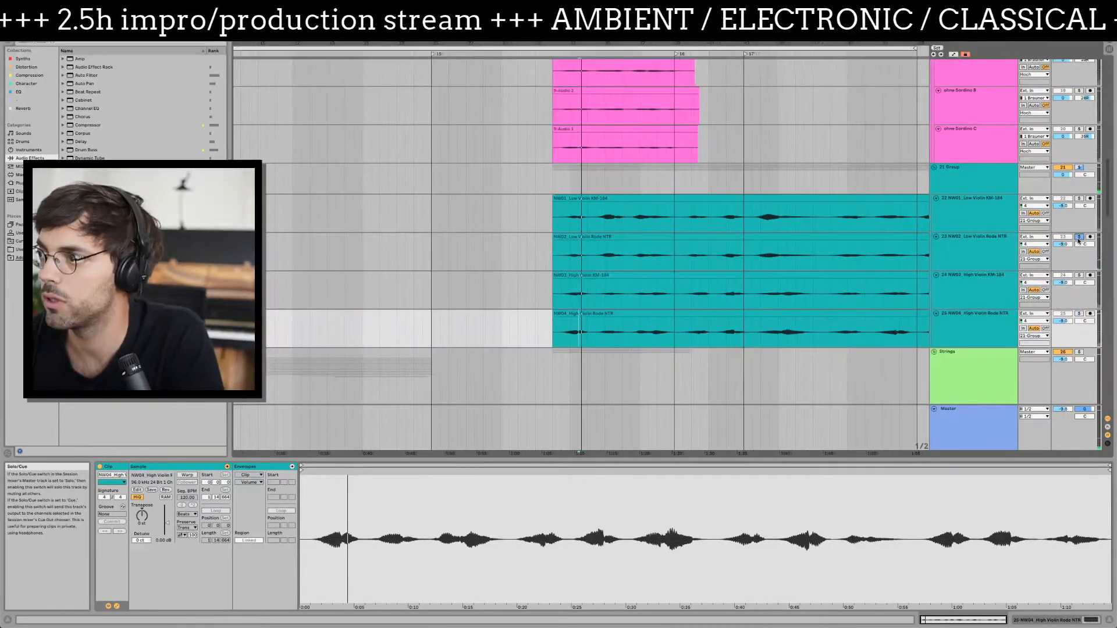
pyautogui.click(1079, 199)
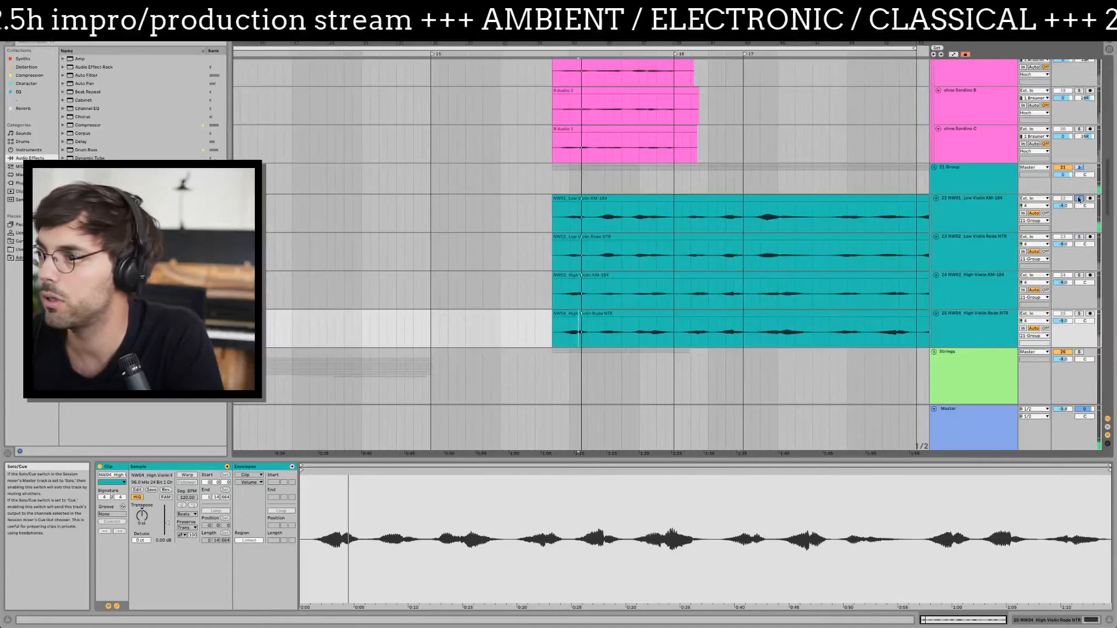
pyautogui.click(991, 202)
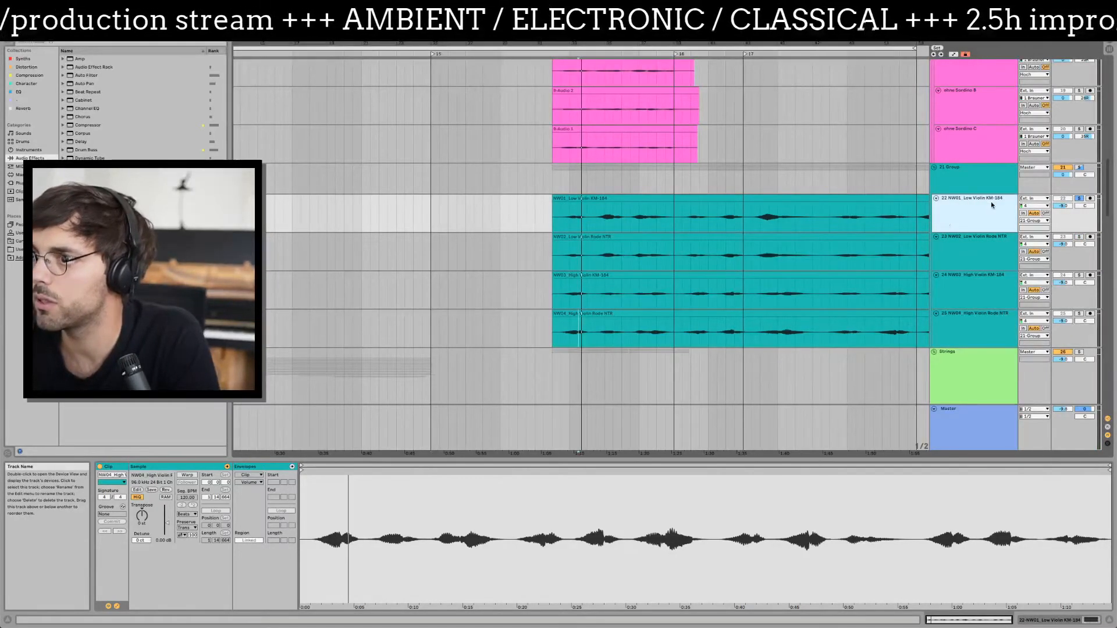
pyautogui.click(580, 219)
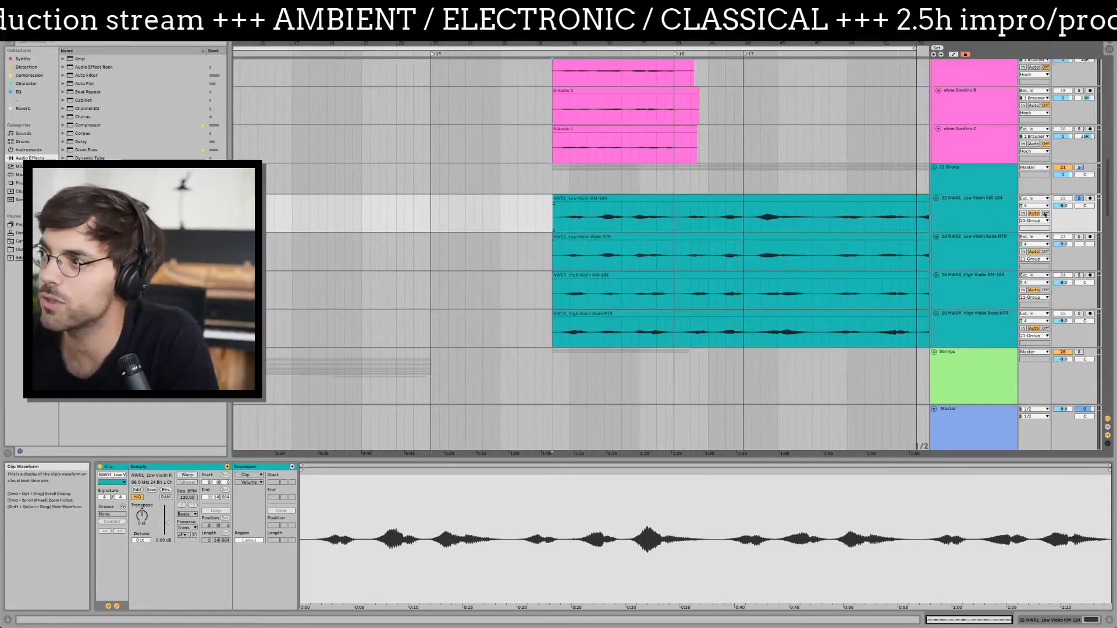
pyautogui.click(1088, 215)
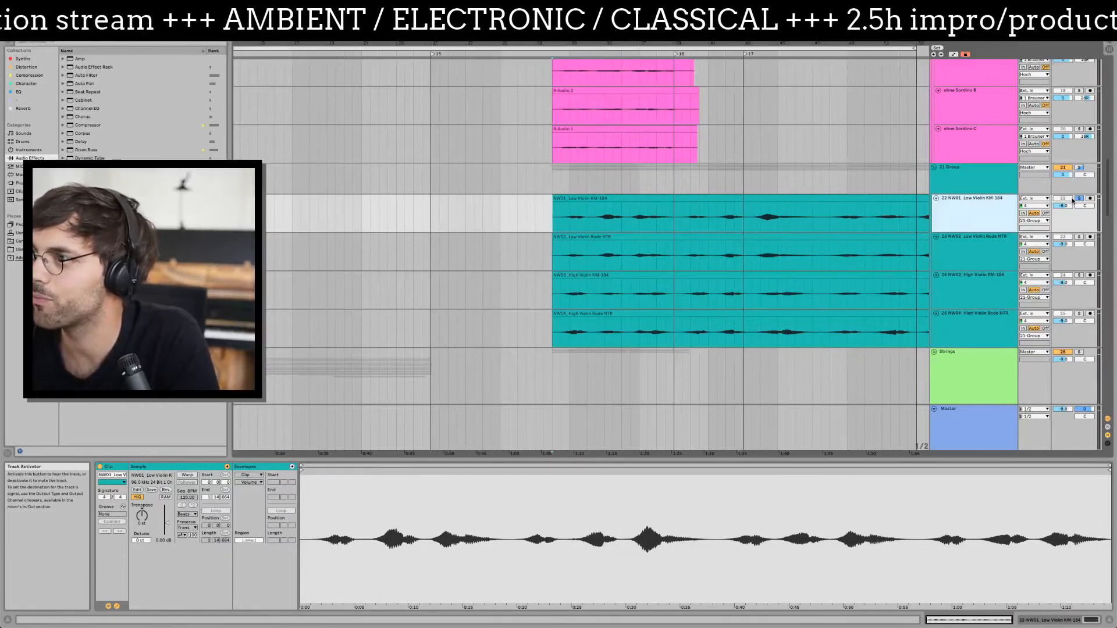
# - Solo the whole violin group and audition all four recordings together from the start of the clips
pyautogui.click(1080, 168)
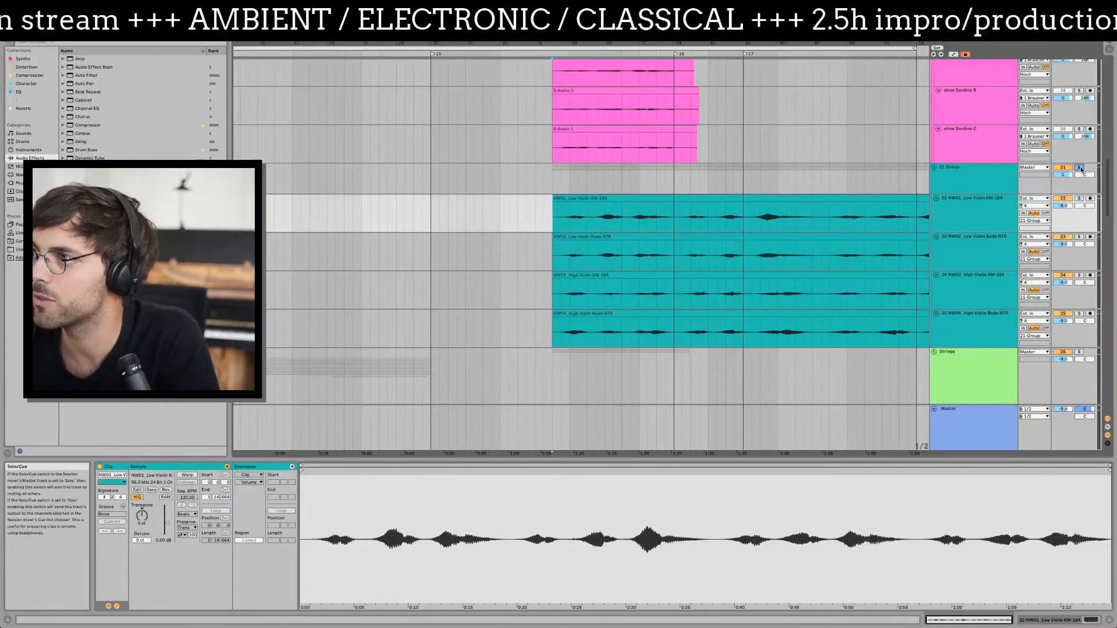
pyautogui.click(573, 199)
pyautogui.moveTo(605, 44); pyautogui.dragTo(582, 76)
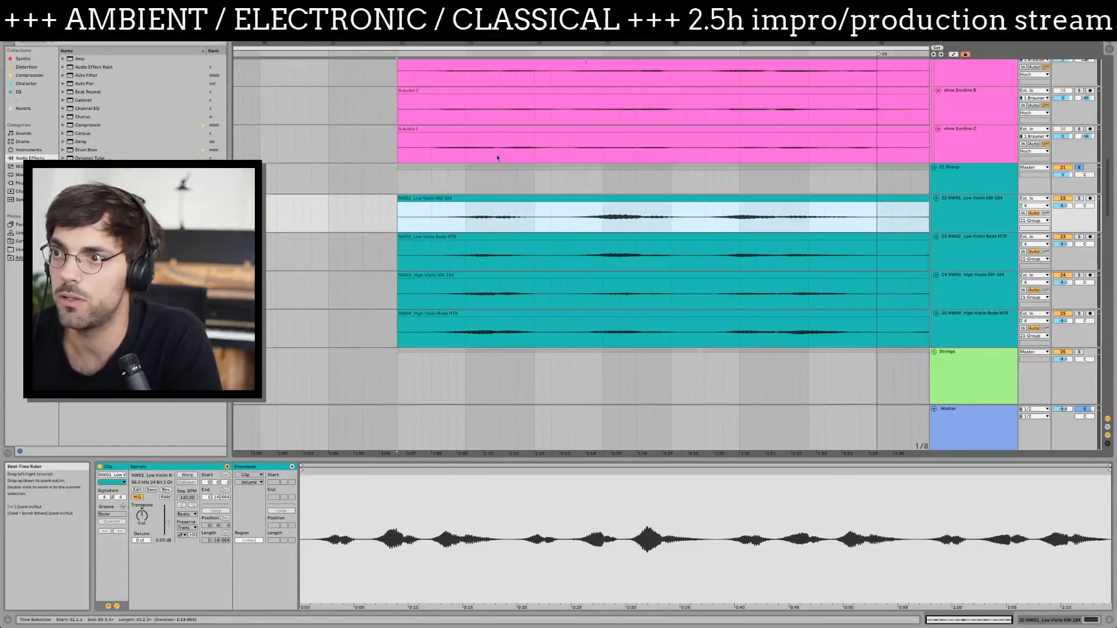
pyautogui.click(436, 225)
pyautogui.press('space')
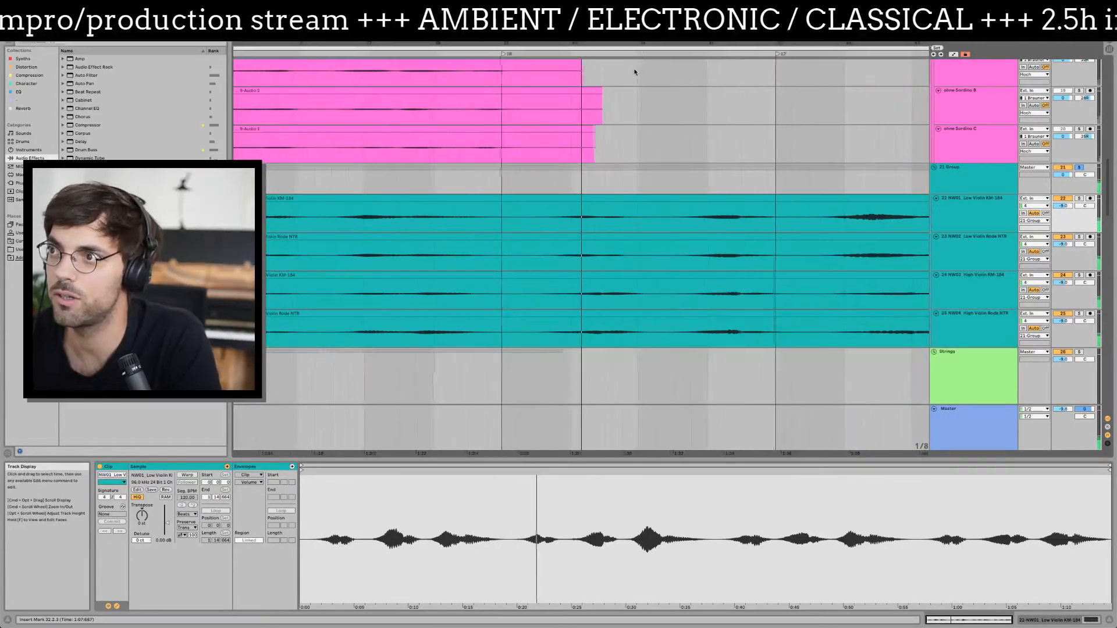
pyautogui.moveTo(643, 44); pyautogui.dragTo(556, 44)
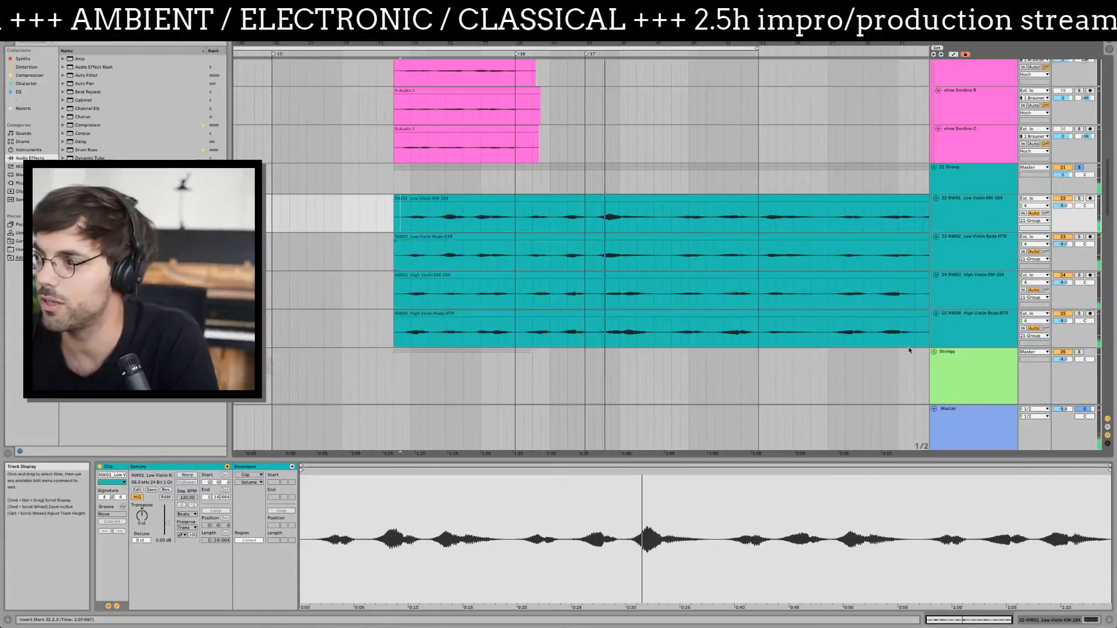
# - Show the Master's tempo automation and delete the breakpoint that makes the song tempo jump just before locator 17
pyautogui.click(942, 412)
pyautogui.press('a')
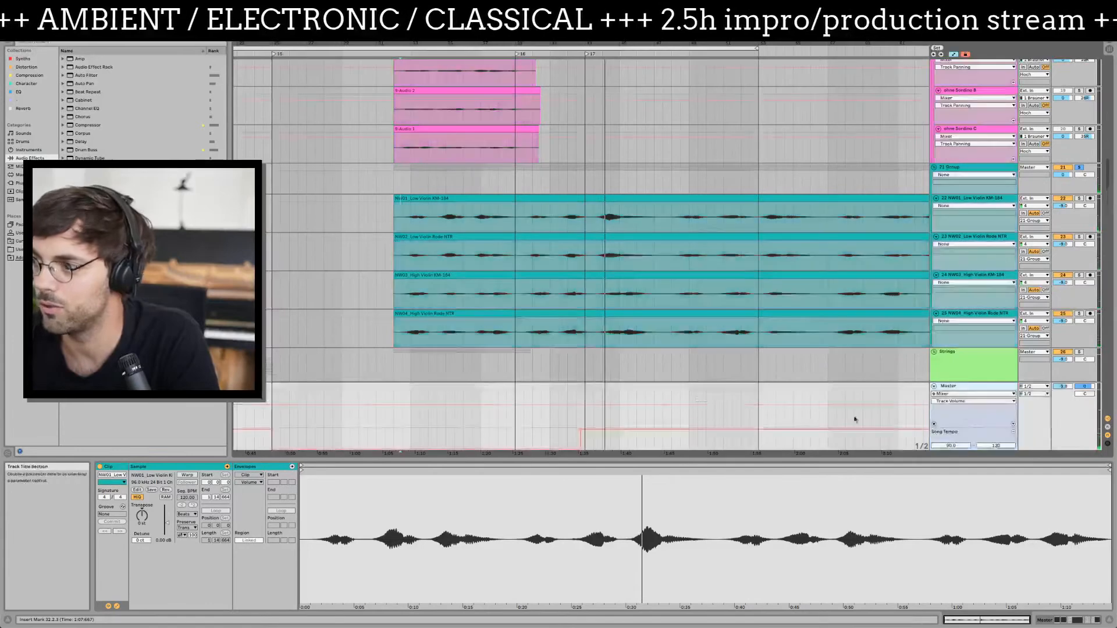
pyautogui.click(580, 430)
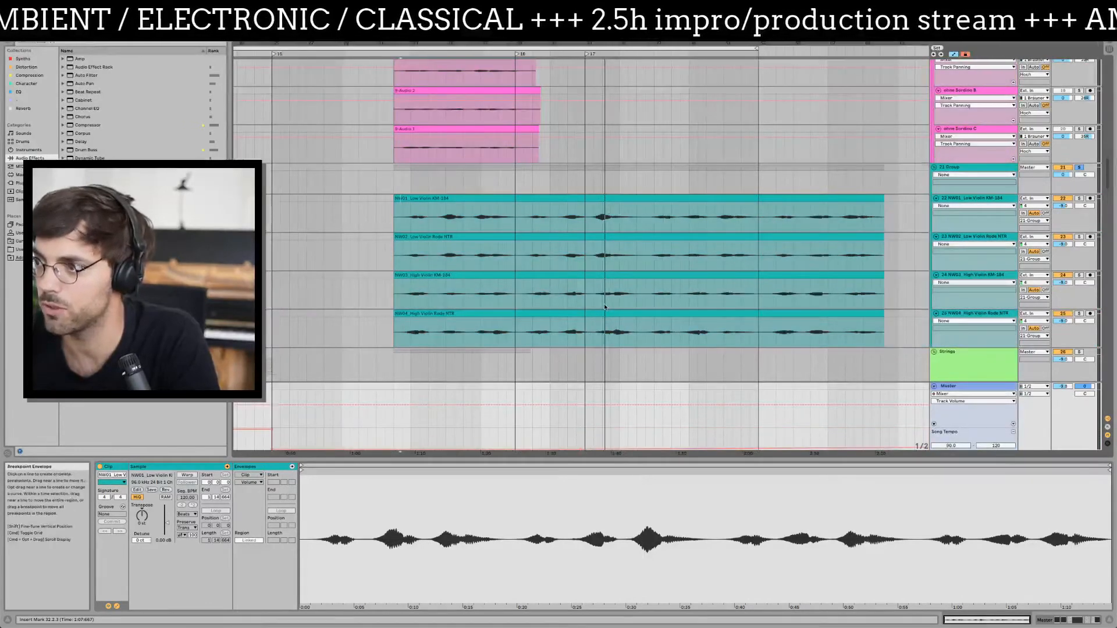
# - Audition the violins, soloing NW01 Low Violin KM-184 and NW02 Low Violin Rode NTR from the same early phrase
pyautogui.click(522, 218)
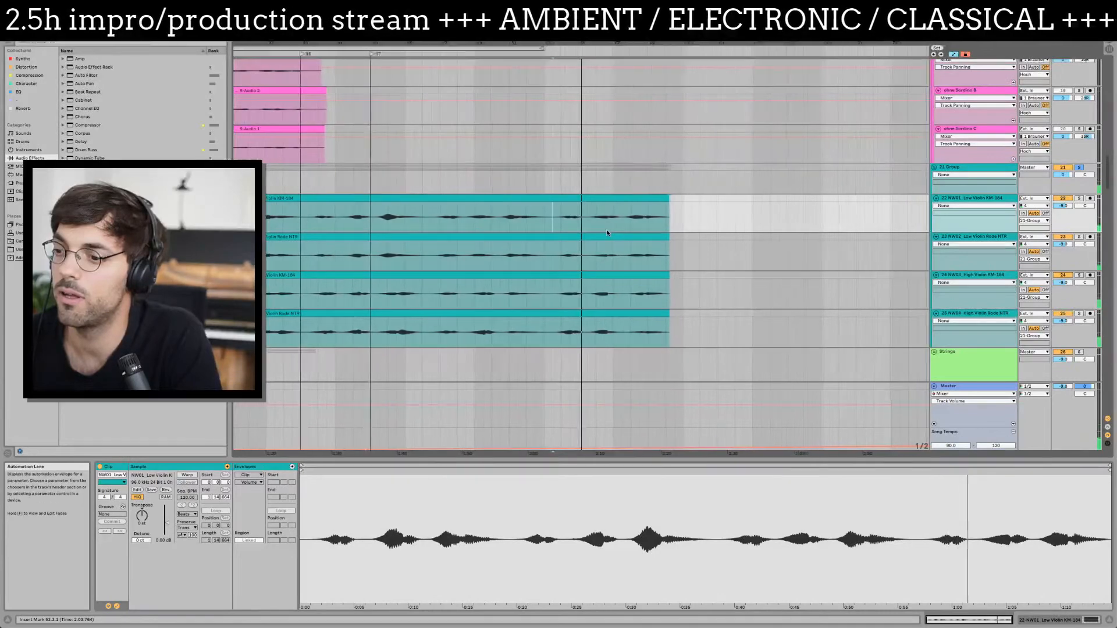
pyautogui.moveTo(400, 249); pyautogui.dragTo(626, 254)
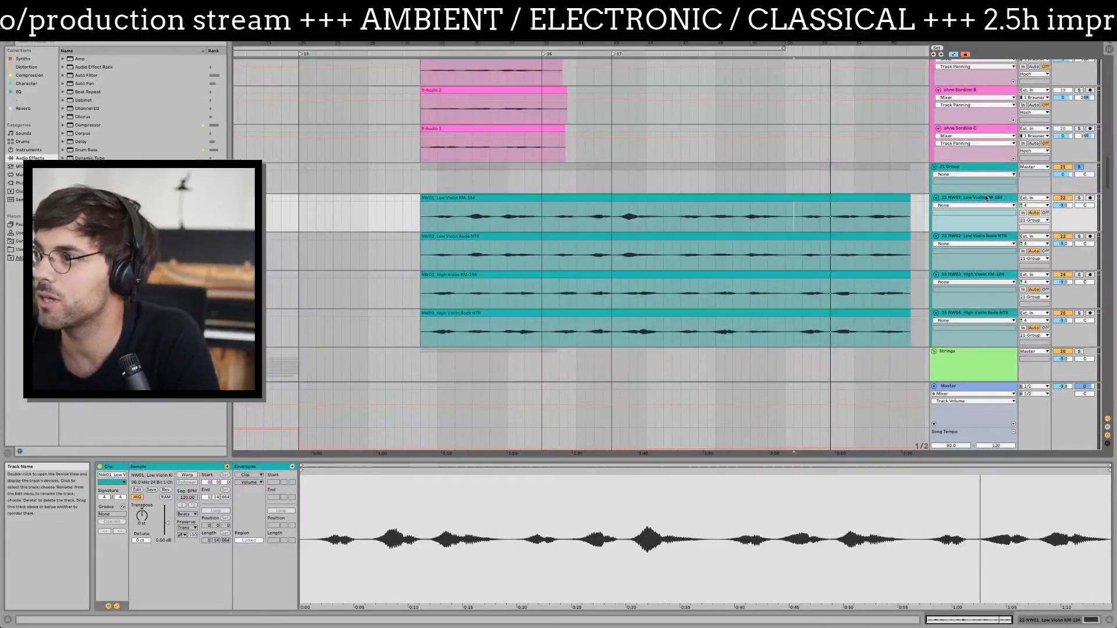
pyautogui.click(1080, 198)
pyautogui.click(539, 218)
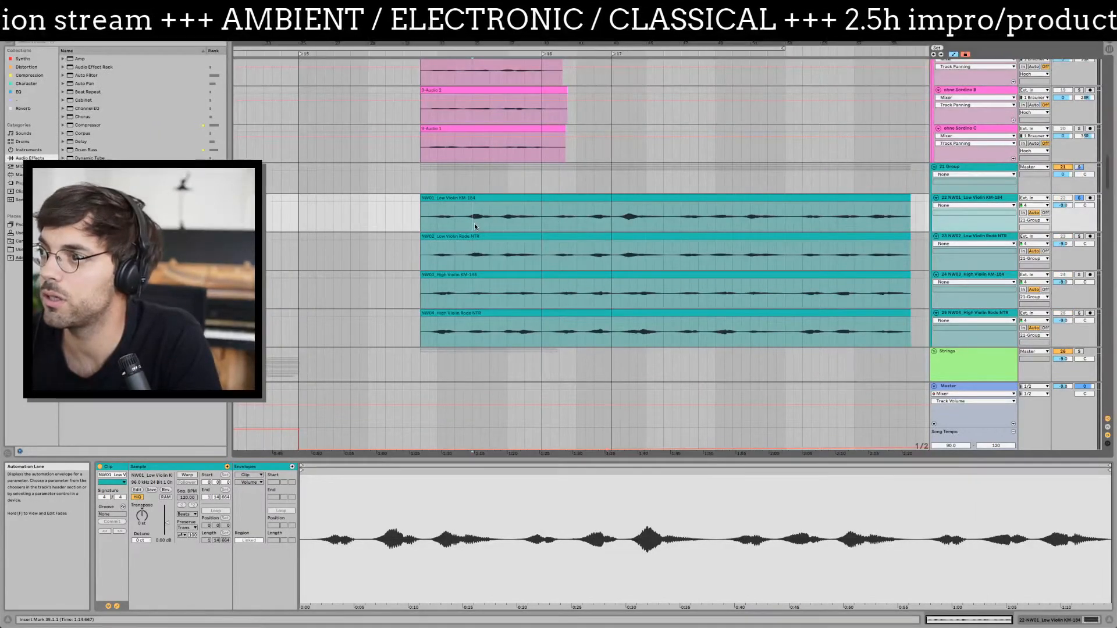
pyautogui.press('space')
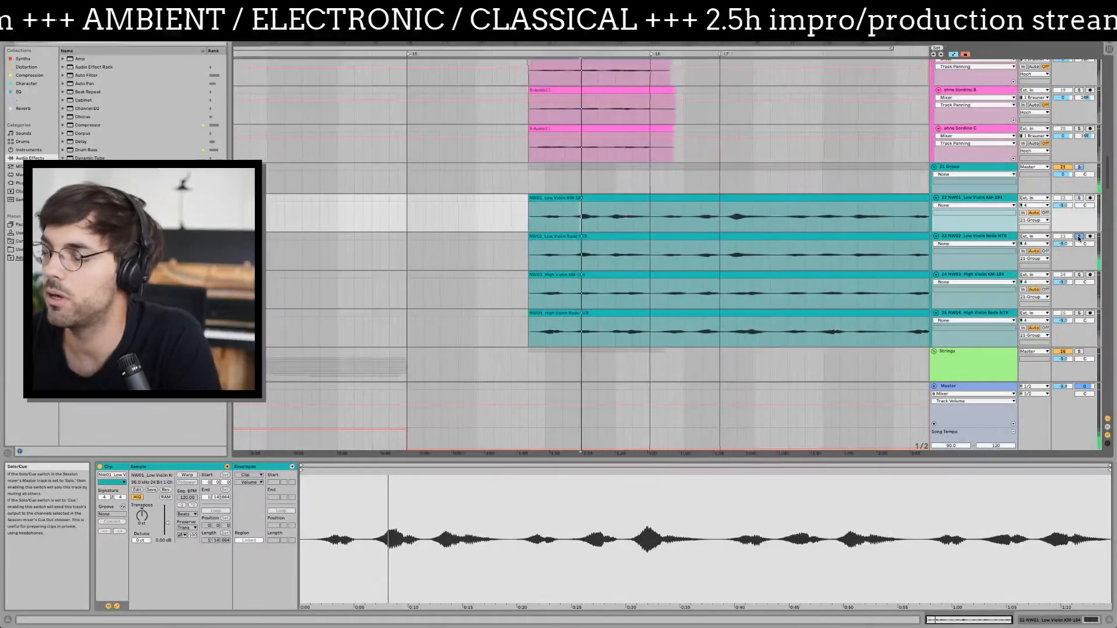
pyautogui.click(1079, 237)
pyautogui.click(595, 229)
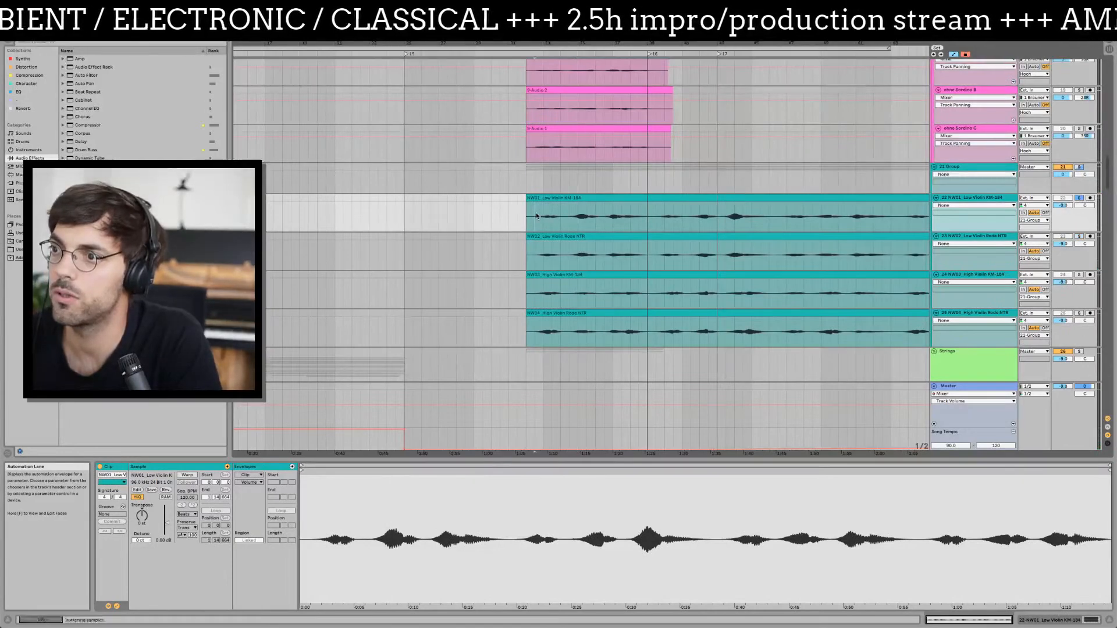
pyautogui.press('space')
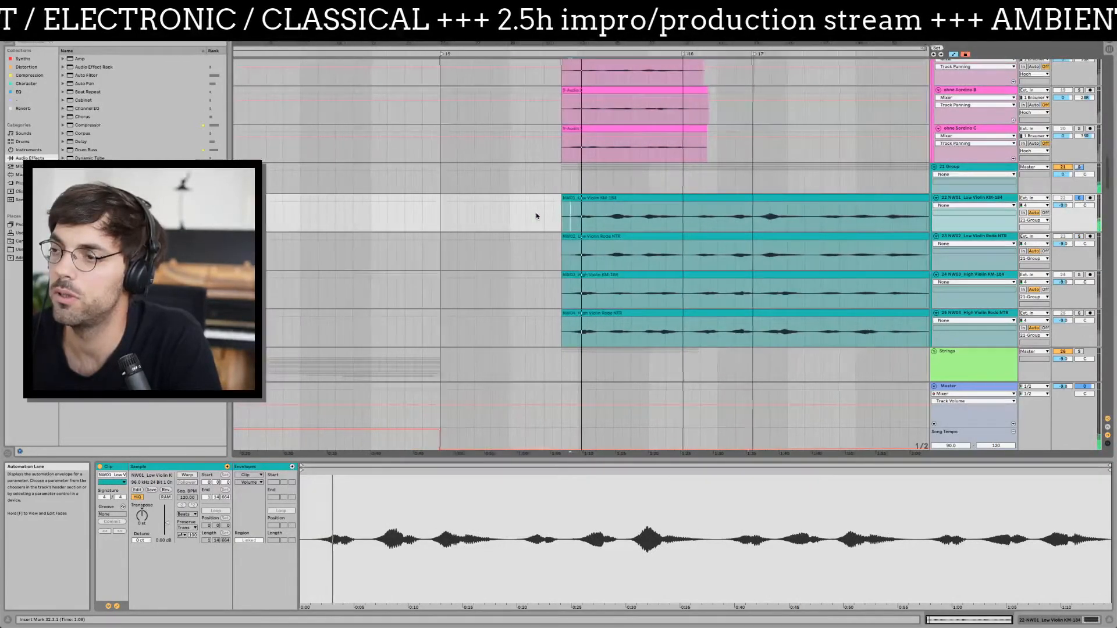
# - Replay the opening phrase alternating solo between the two low violin microphones, and adjust the track volume of NW01 Low Violin KM-184
pyautogui.click(1080, 237)
pyautogui.press('space')
pyautogui.press('space')
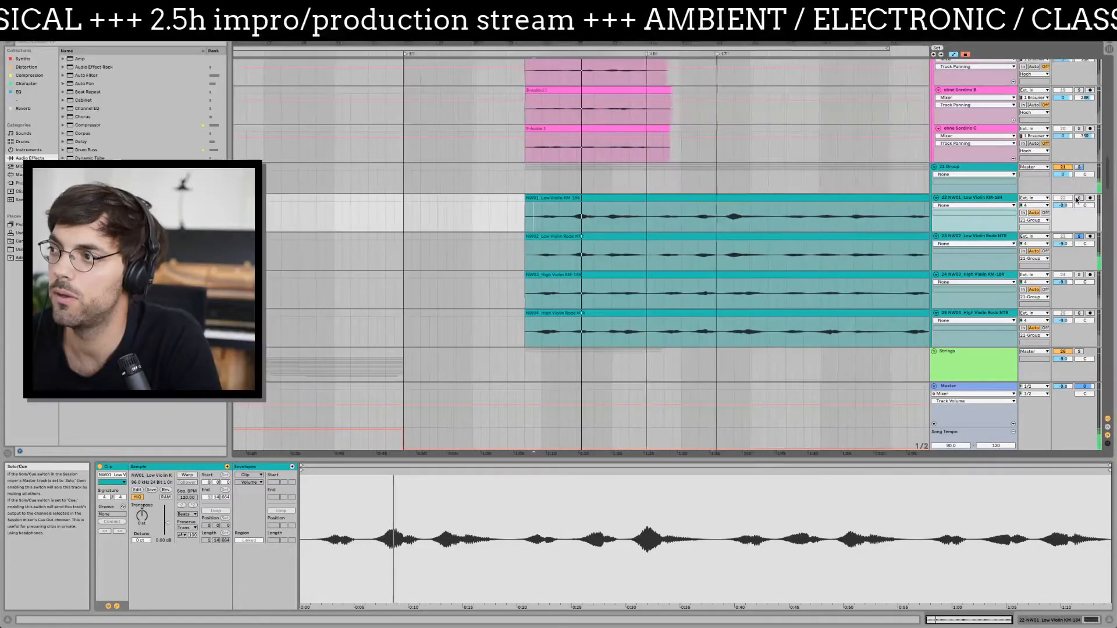
pyautogui.click(1078, 199)
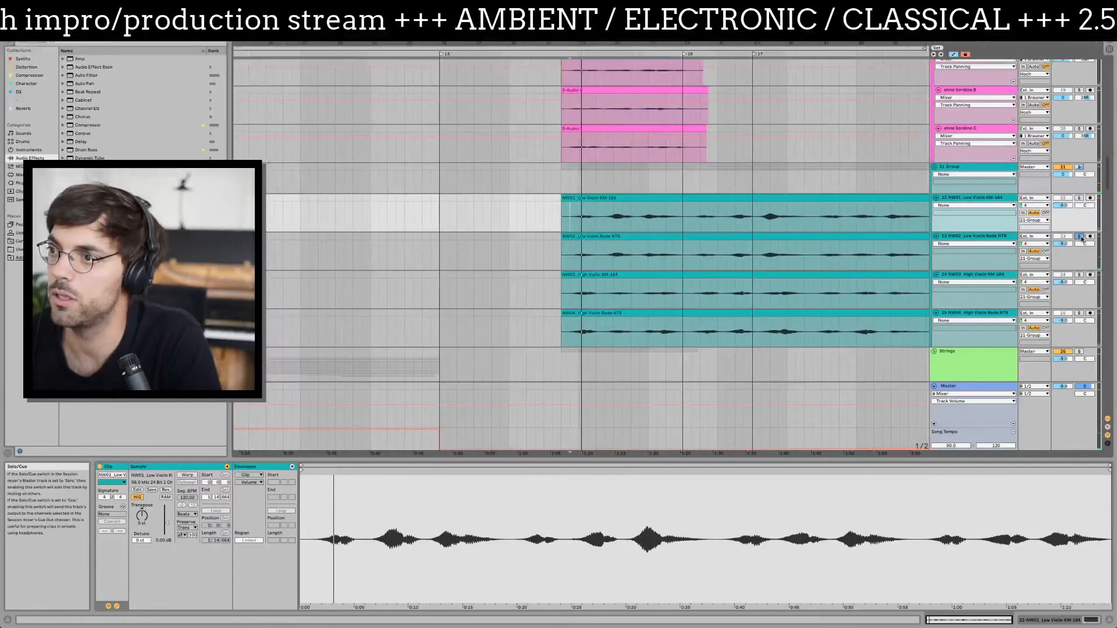
pyautogui.click(1080, 199)
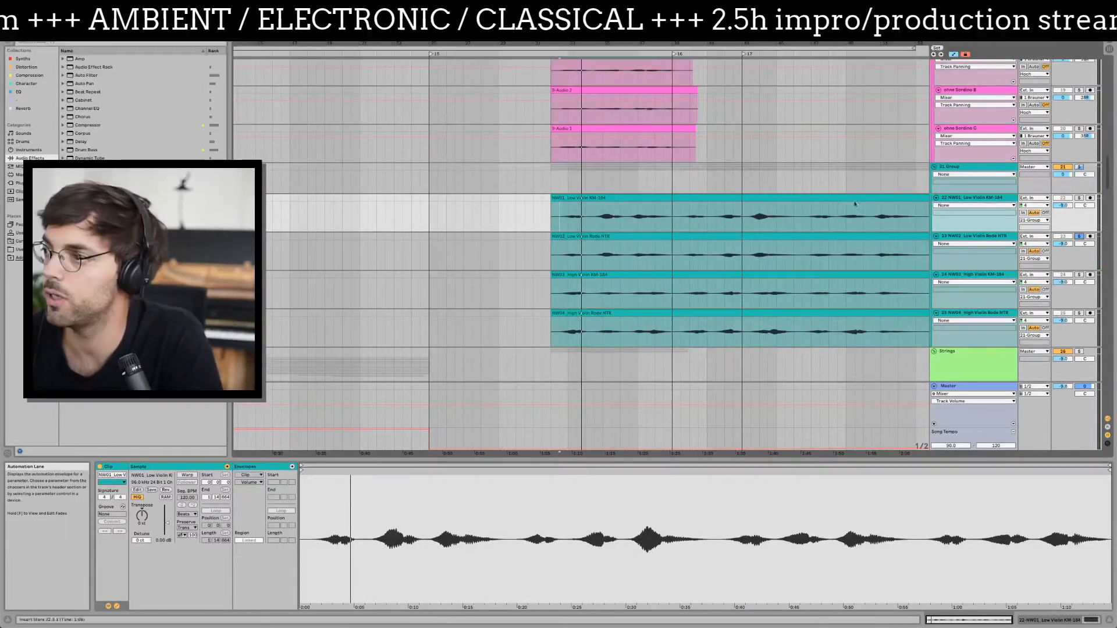
pyautogui.click(1079, 199)
pyautogui.press('space')
pyautogui.moveTo(1064, 205); pyautogui.dragTo(1064, 195)
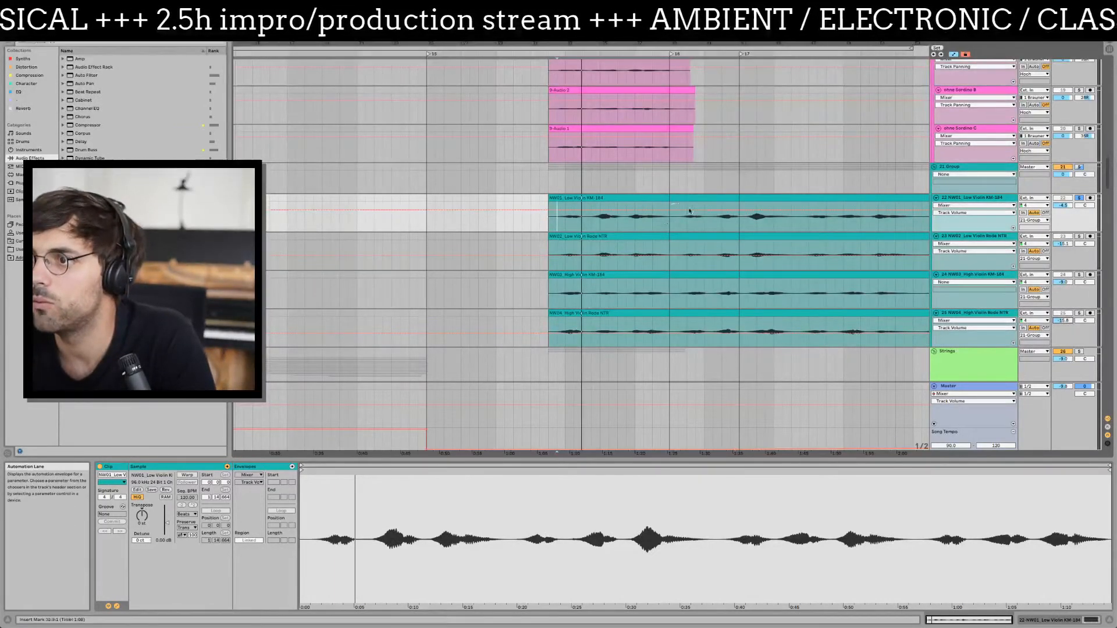
# - Listen to the soloed NW01 recording at several positions to locate where its first melodic phrase ends
pyautogui.click(673, 222)
pyautogui.hscroll(5, 675, 222)
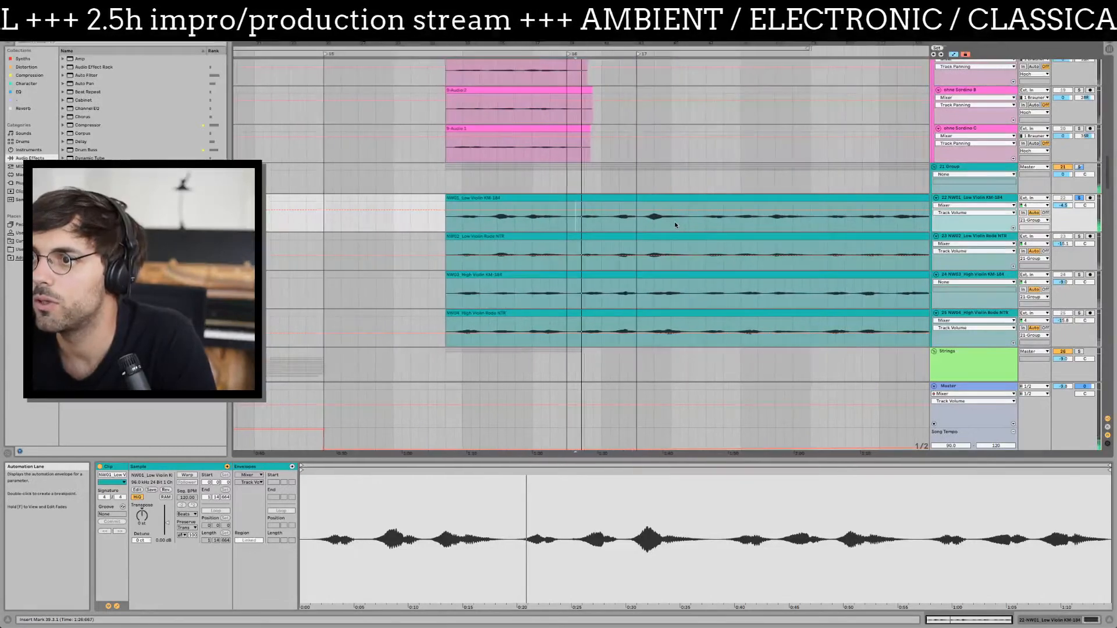
pyautogui.click(568, 223)
pyautogui.hscroll(-1, 568, 223)
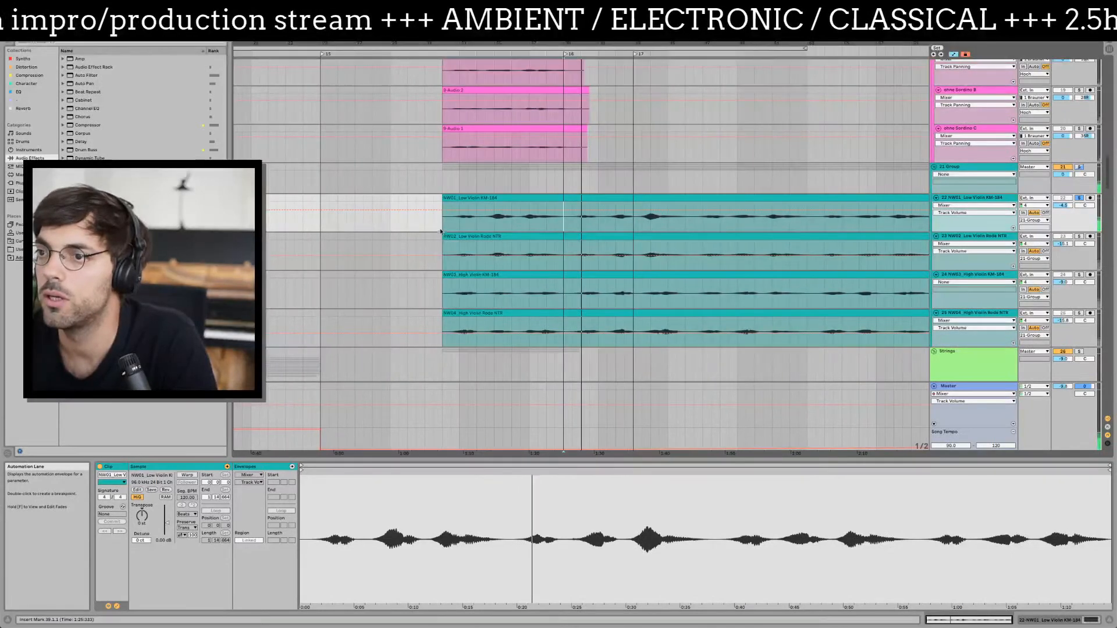
pyautogui.press('space')
pyautogui.moveTo(611, 44); pyautogui.dragTo(506, 99)
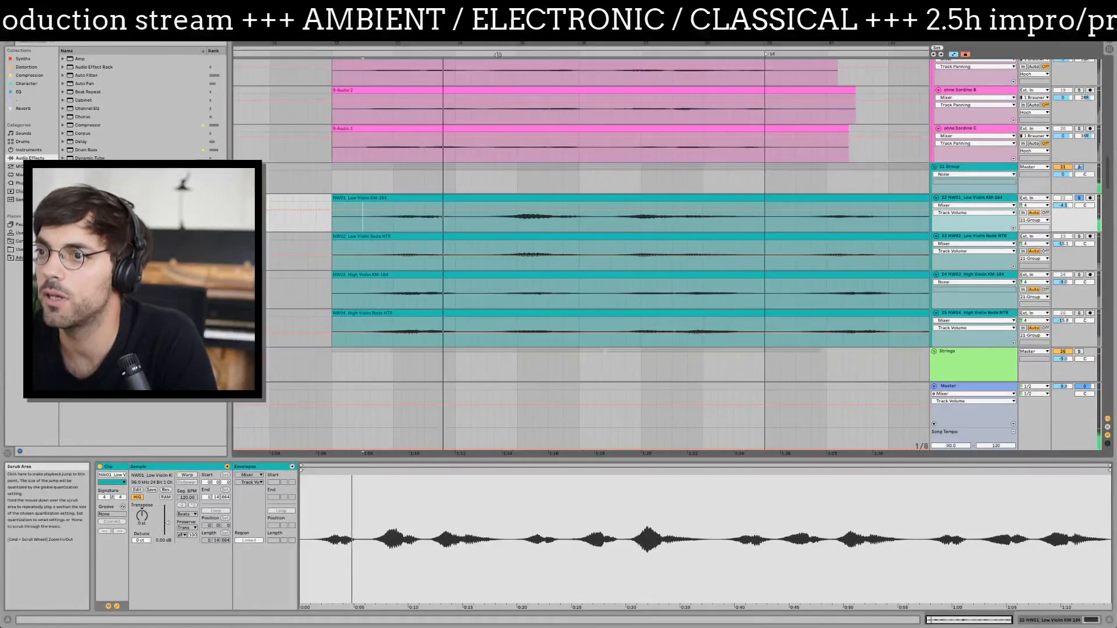
pyautogui.moveTo(764, 45); pyautogui.dragTo(414, 26)
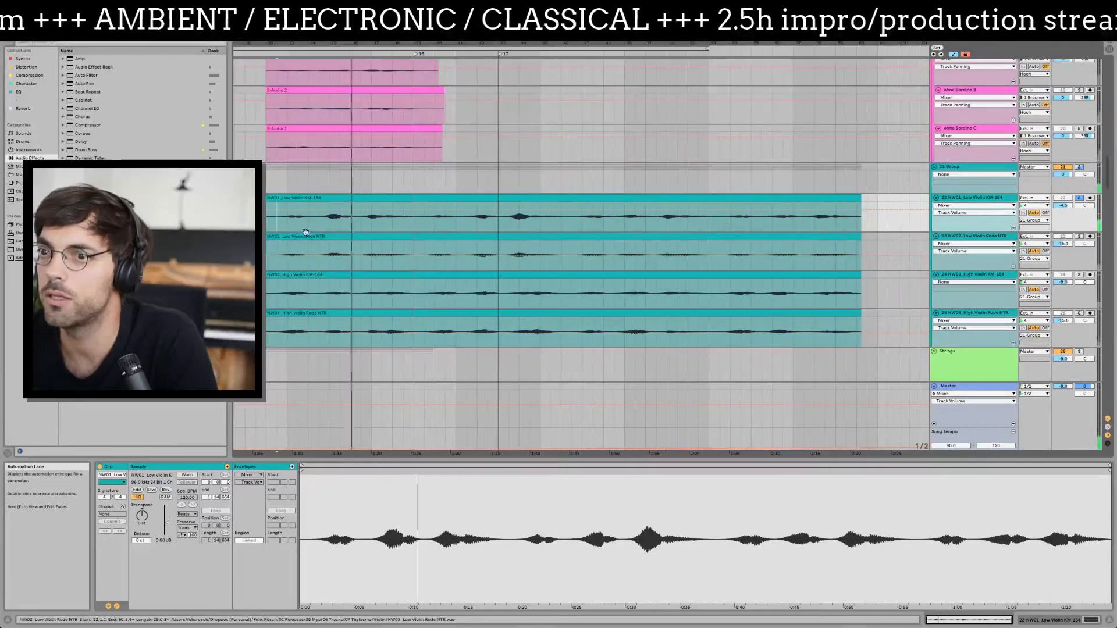
# - Hide the automation lanes and split all four violin clips at the phrase break just past locator 16
pyautogui.click(423, 227)
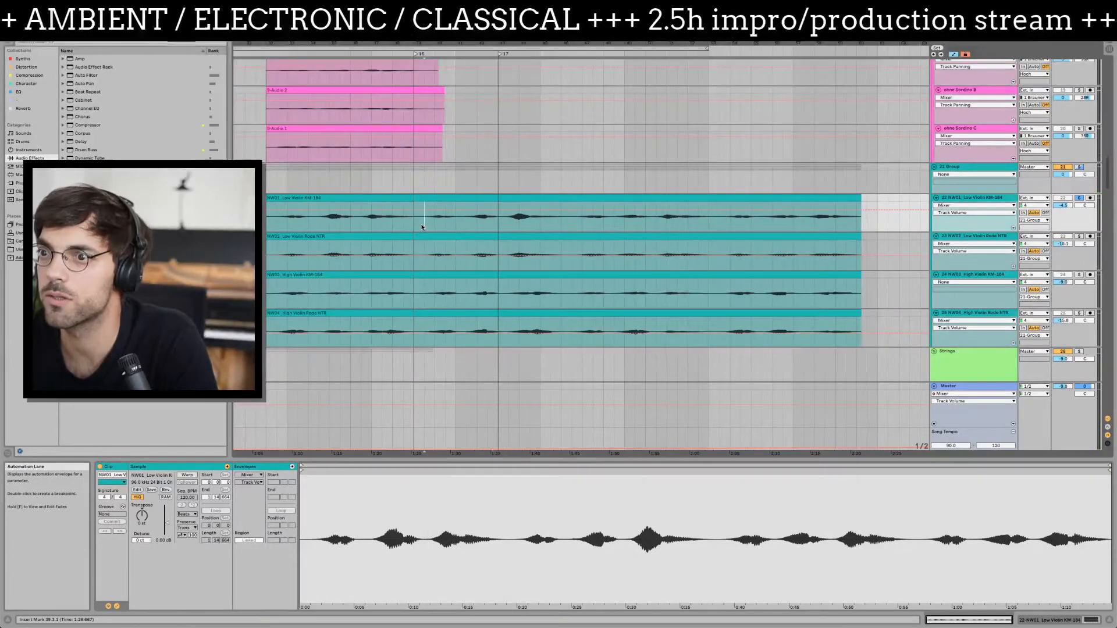
pyautogui.hscroll(-5, 423, 227)
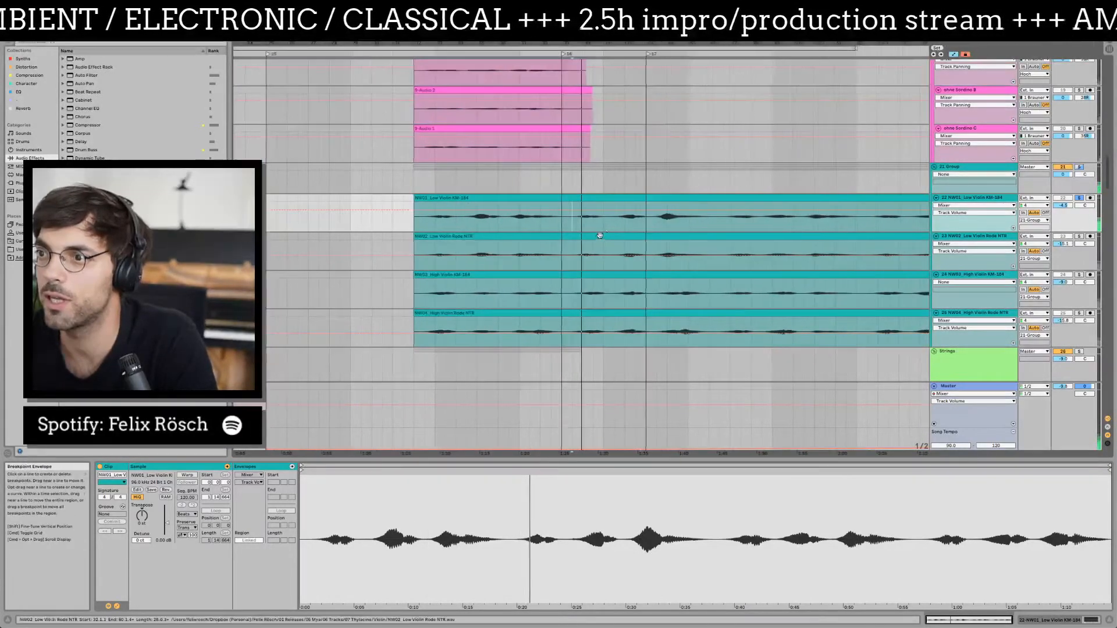
pyautogui.press('a')
pyautogui.press('Down')
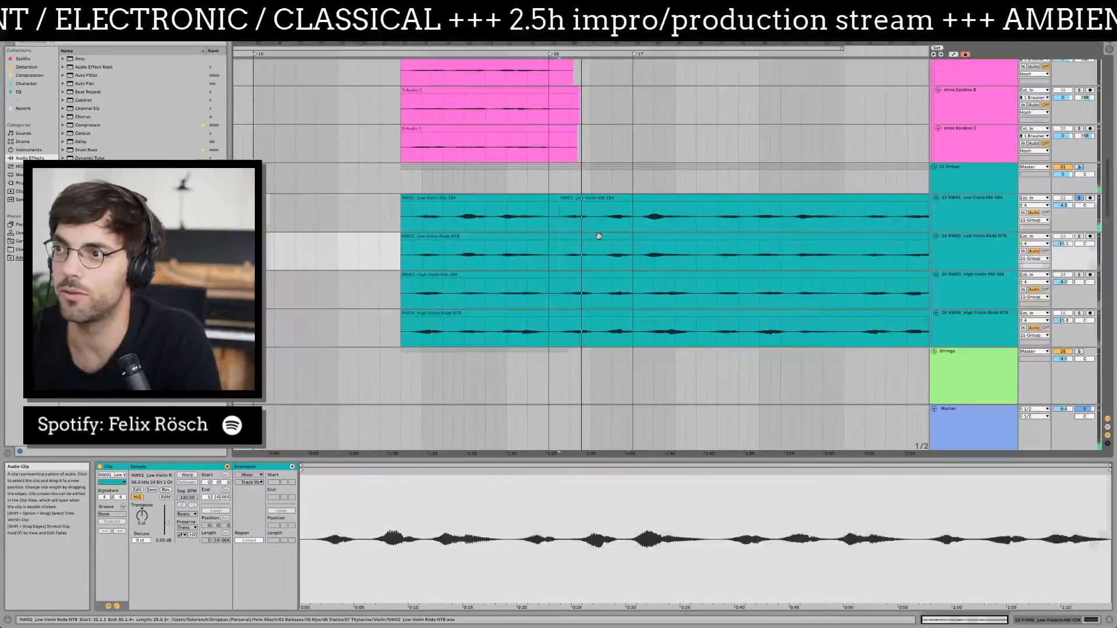
pyautogui.press('super+e')
pyautogui.press('Down')
pyautogui.press('super+e')
pyautogui.press('Down')
pyautogui.press('super+e')
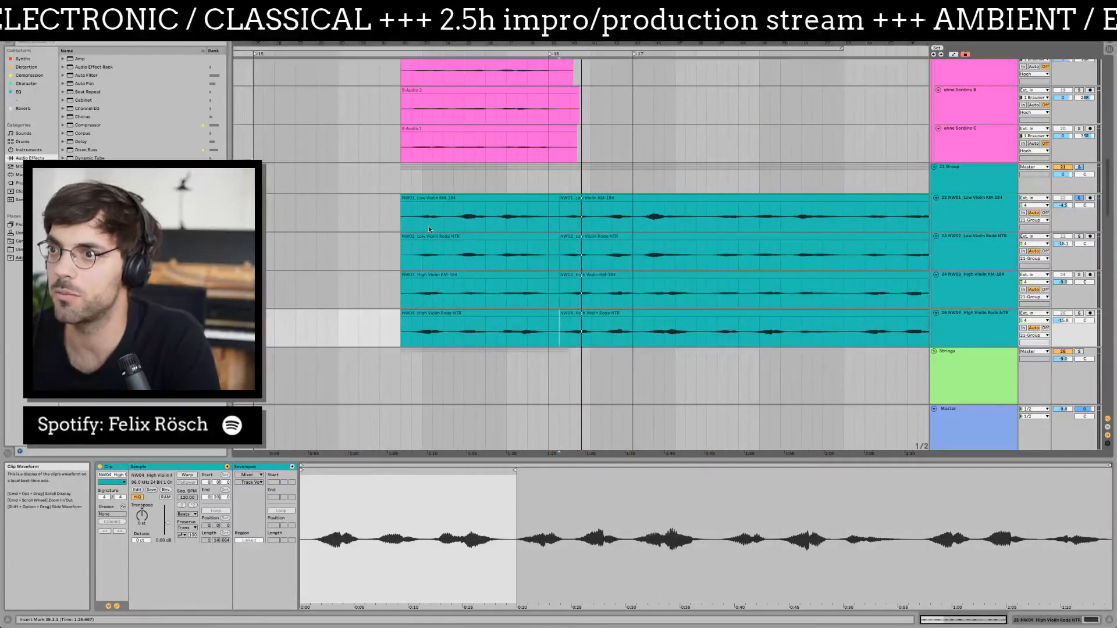
# - Split the remaining part of all four violin clips at the next phrase break, beyond locator 17
pyautogui.click(586, 198)
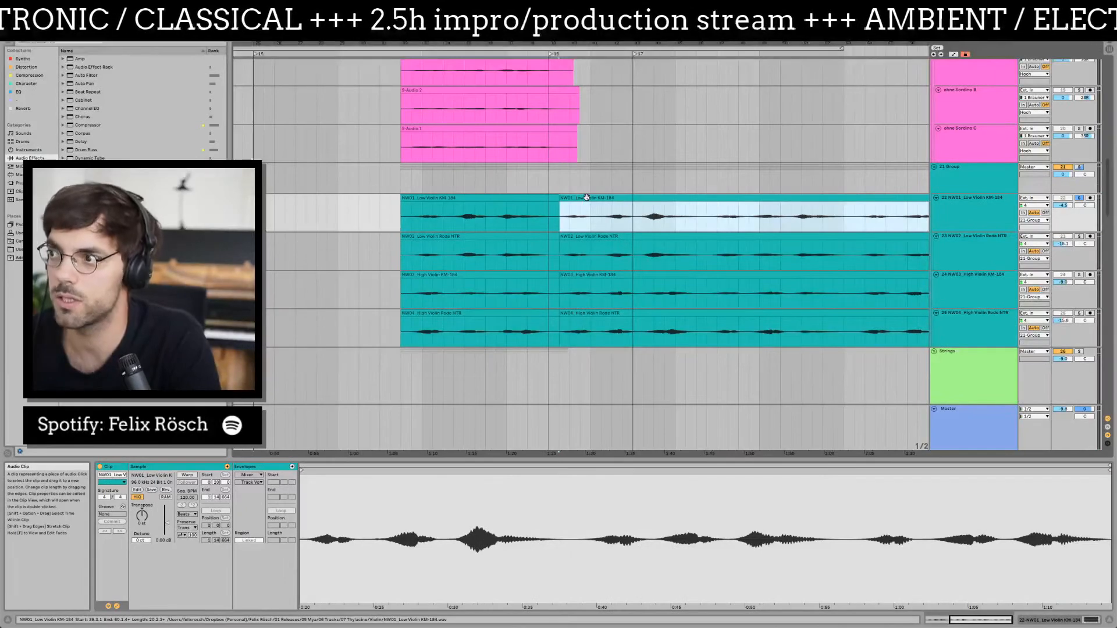
pyautogui.hscroll(-1, 586, 201)
pyautogui.hscroll(3, 559, 239)
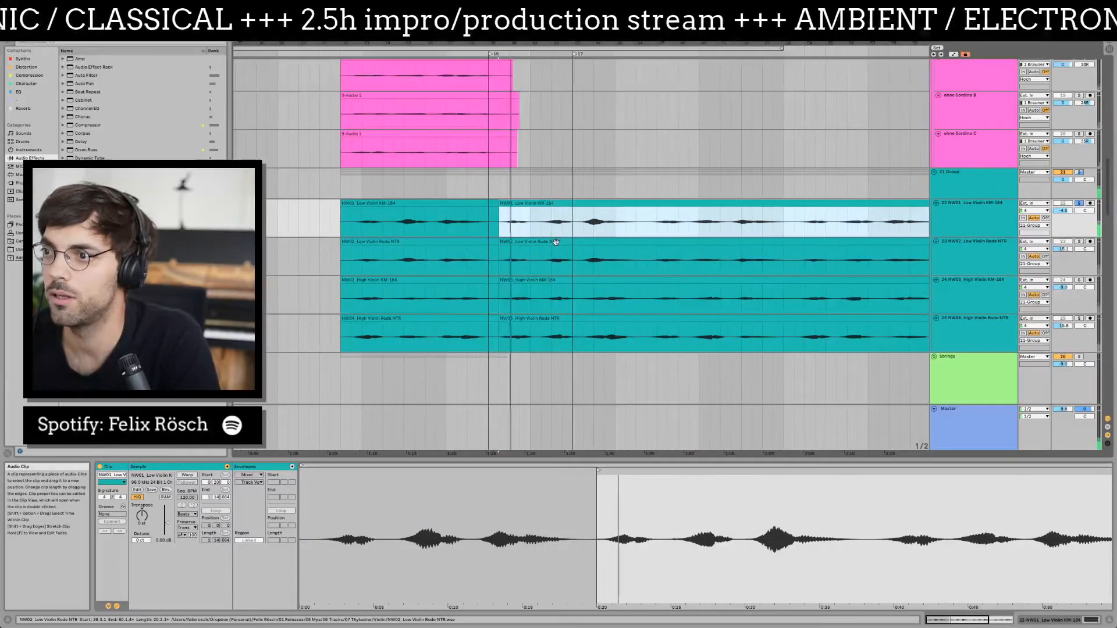
pyautogui.click(644, 227)
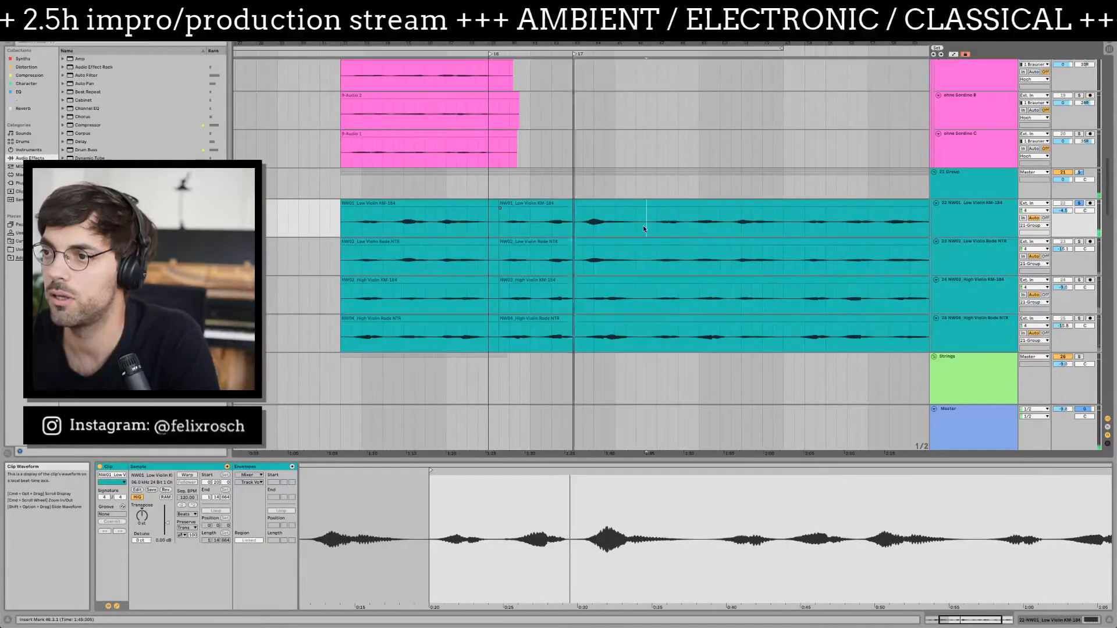
pyautogui.hscroll(3, 646, 230)
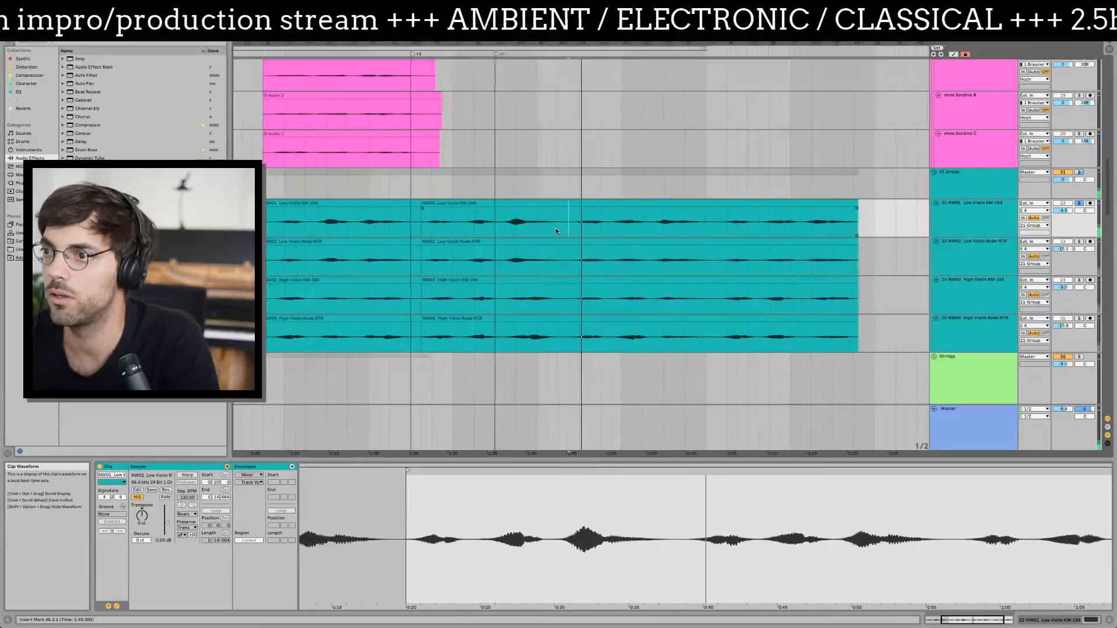
pyautogui.press('super+e')
pyautogui.press('Down')
pyautogui.press('super+e')
pyautogui.press('Down')
pyautogui.press('super+e')
pyautogui.press('Down')
pyautogui.press('super+e')
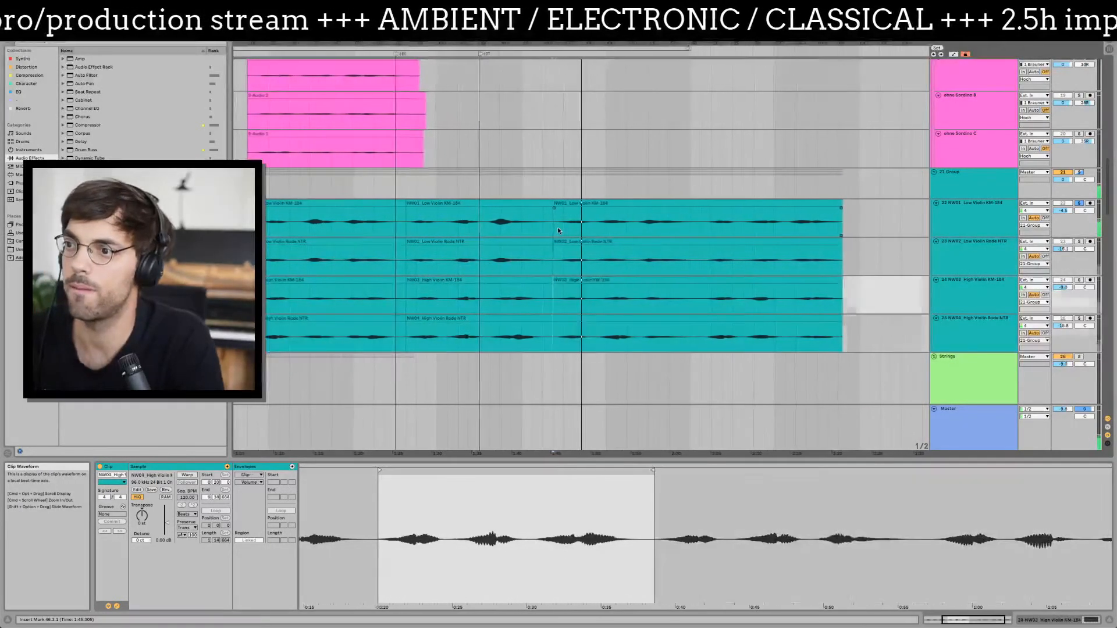
# - Split the rest of all four violin clips once more at the start of the last phrase
pyautogui.hscroll(1, 628, 215)
pyautogui.click(686, 228)
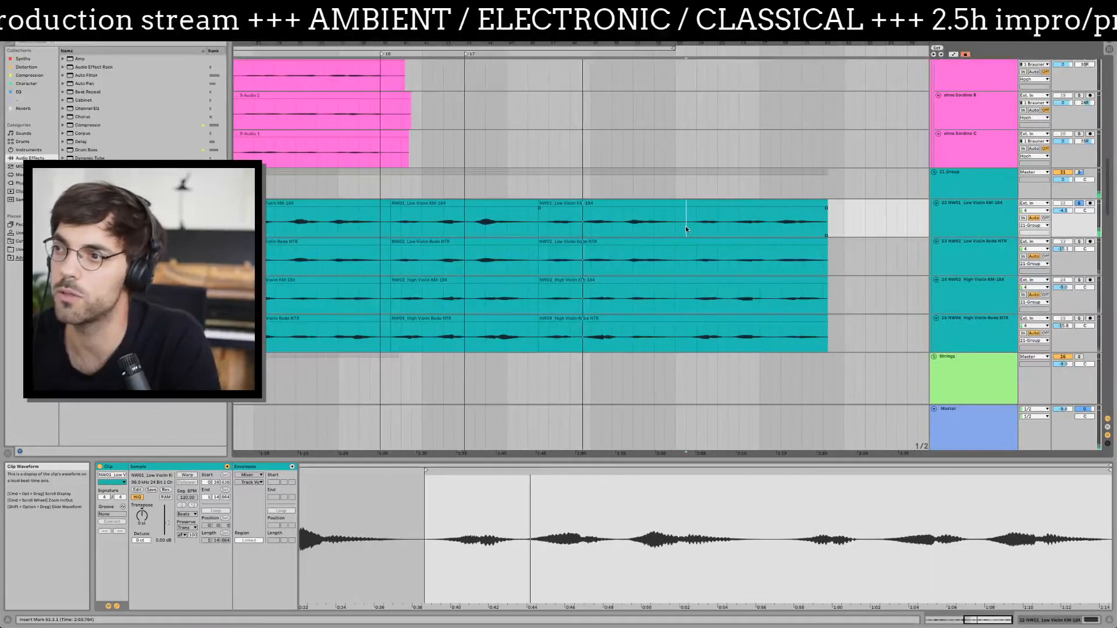
pyautogui.press('super+e')
pyautogui.press('Down')
pyautogui.press('super+e')
pyautogui.press('Down')
pyautogui.press('super+e')
pyautogui.press('Down')
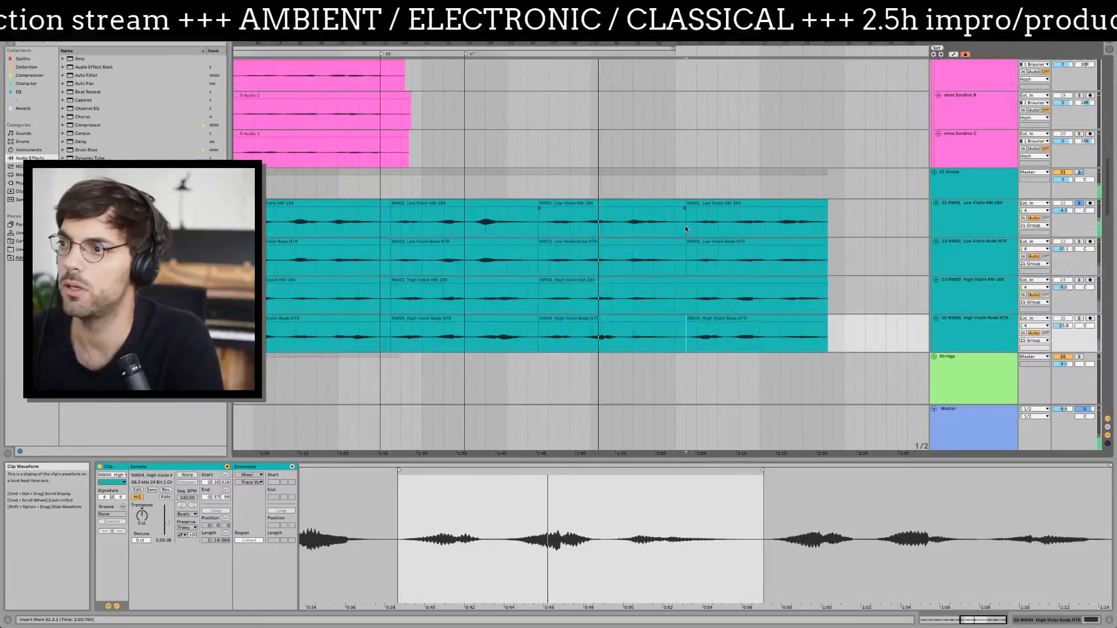
pyautogui.press('super+e')
pyautogui.press('Up')
pyautogui.click(962, 446)
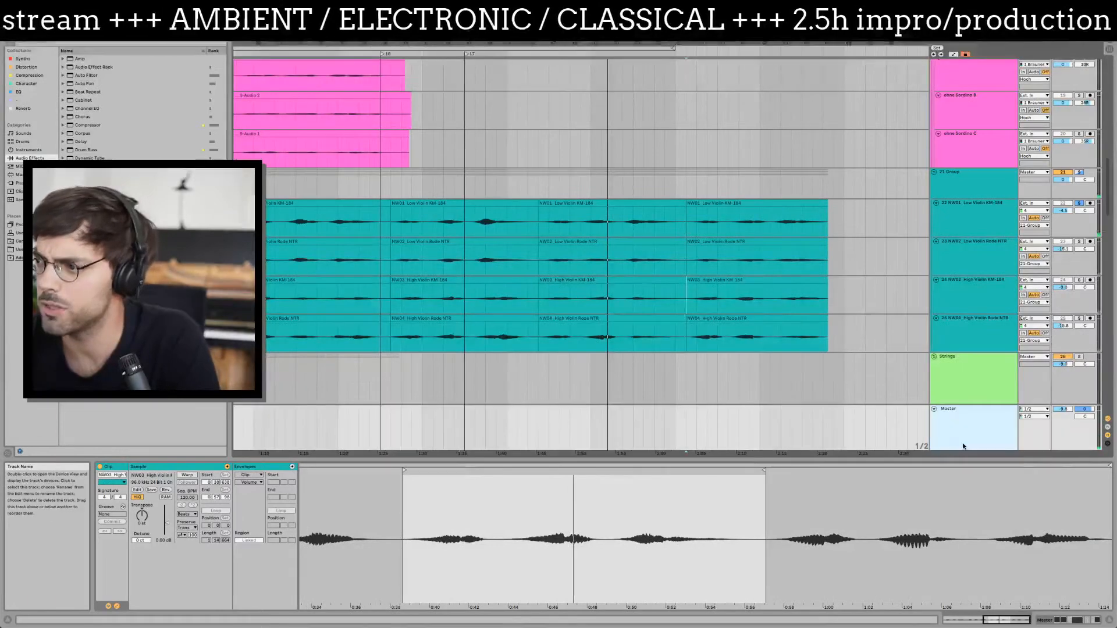
pyautogui.hotkey('shift', 'Tab')
pyautogui.hotkey('shift', 'Tab')
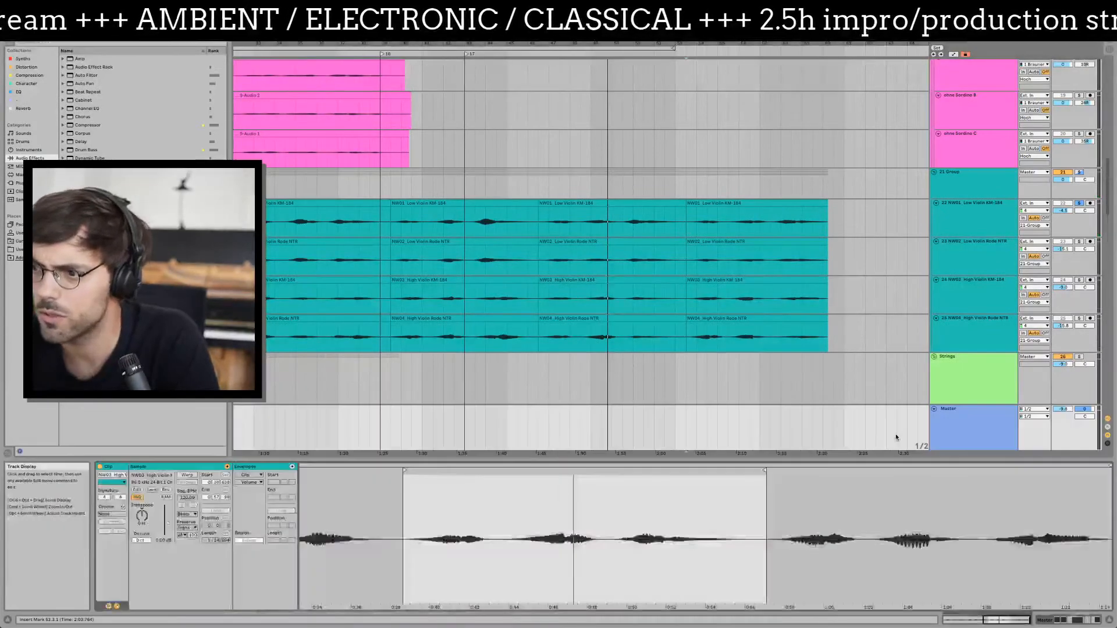
pyautogui.click(567, 321)
pyautogui.click(748, 310)
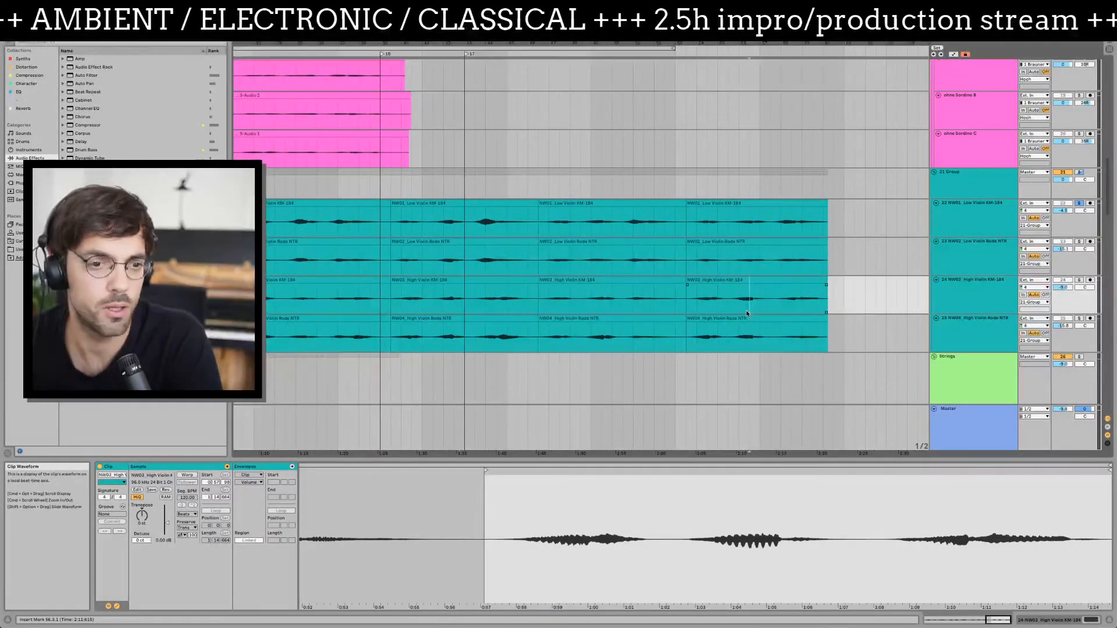
pyautogui.click(749, 315)
pyautogui.hscroll(-5, 640, 280)
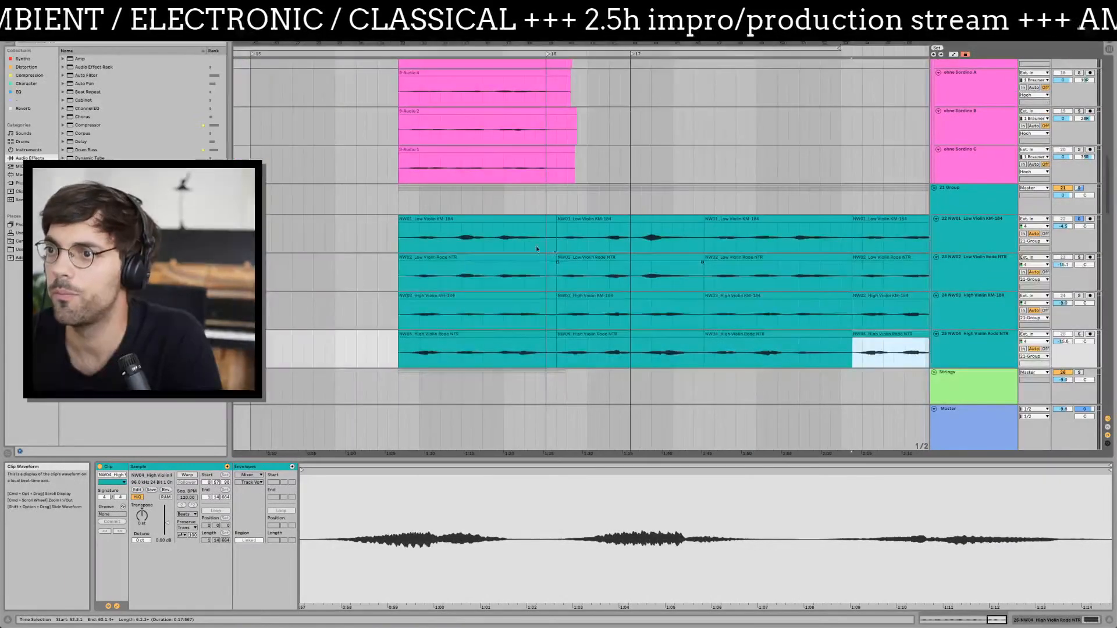
pyautogui.keyDown('shift'); pyautogui.click(494, 218); pyautogui.keyUp('shift')
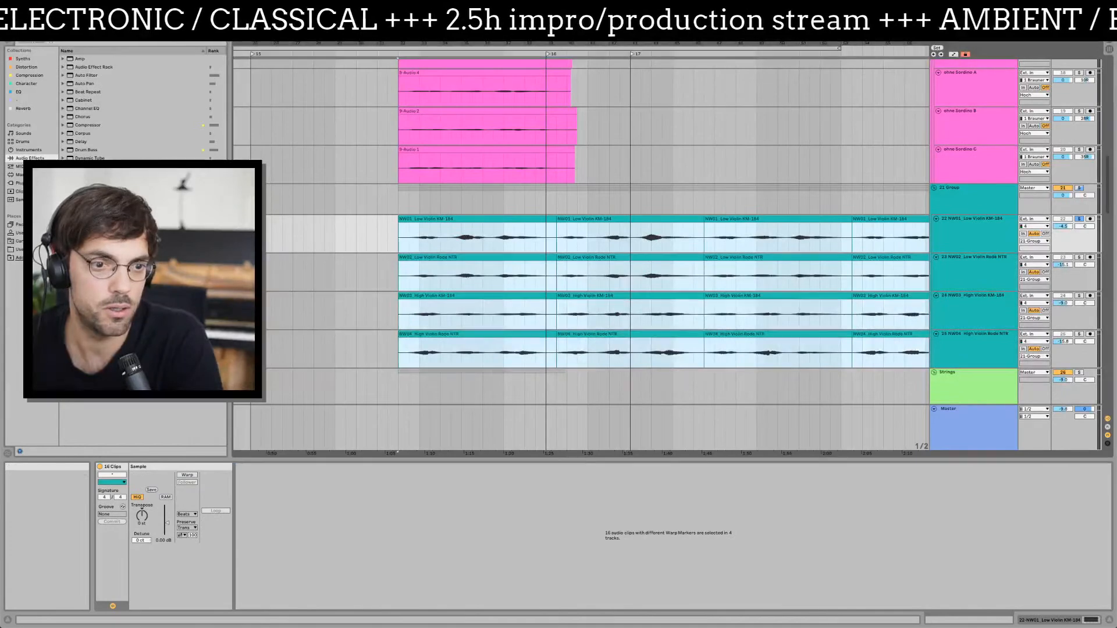
pyautogui.click(450, 219)
pyautogui.moveTo(565, 292); pyautogui.dragTo(400, 275)
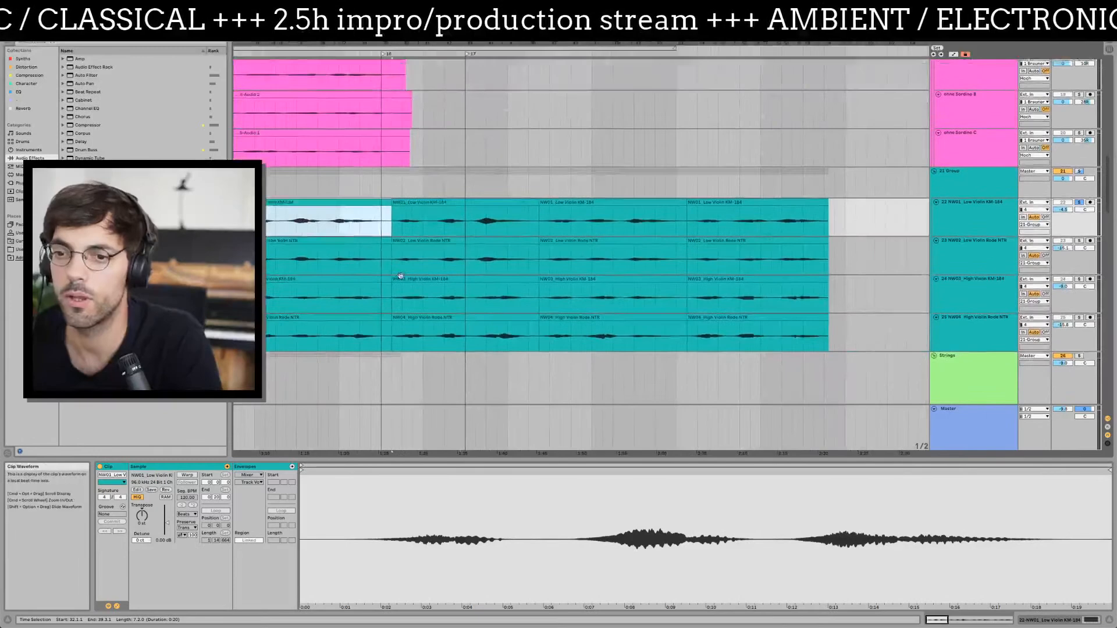
pyautogui.keyDown('shift'); pyautogui.click(792, 317); pyautogui.keyUp('shift')
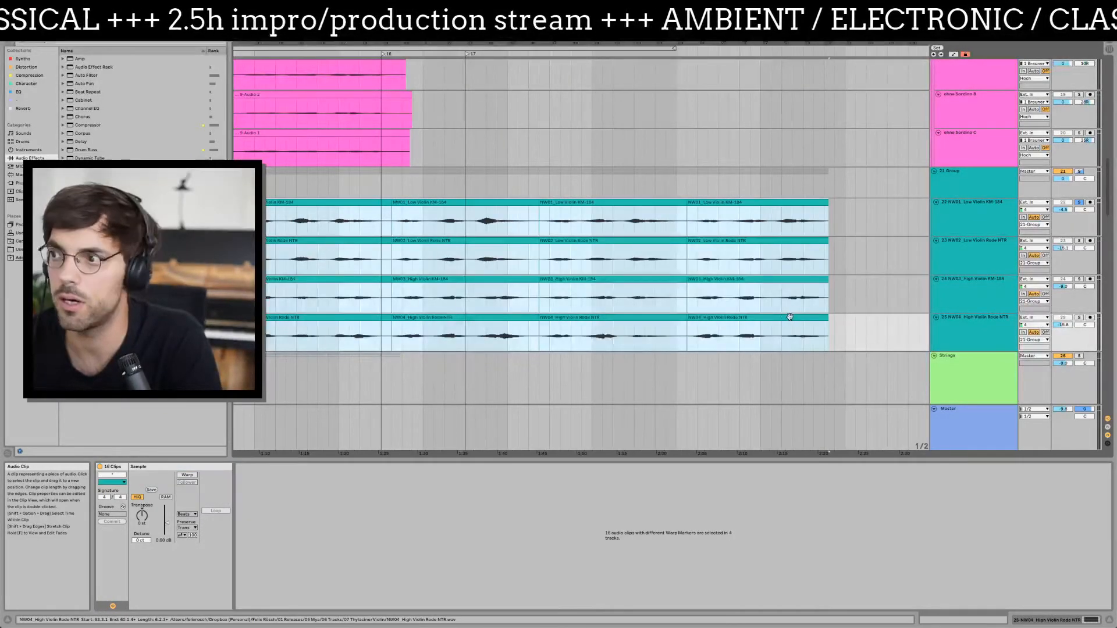
pyautogui.click(784, 317)
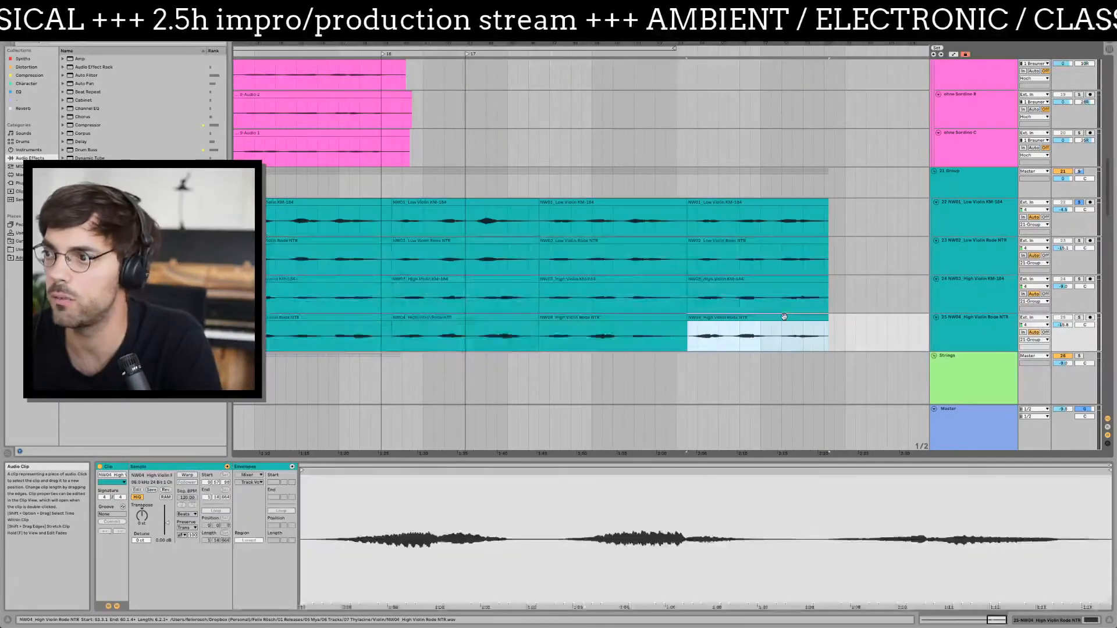
# - Fold the Master track, play the last violin phrase, and solo the whole violin group instead of the NW01 track
pyautogui.click(934, 411)
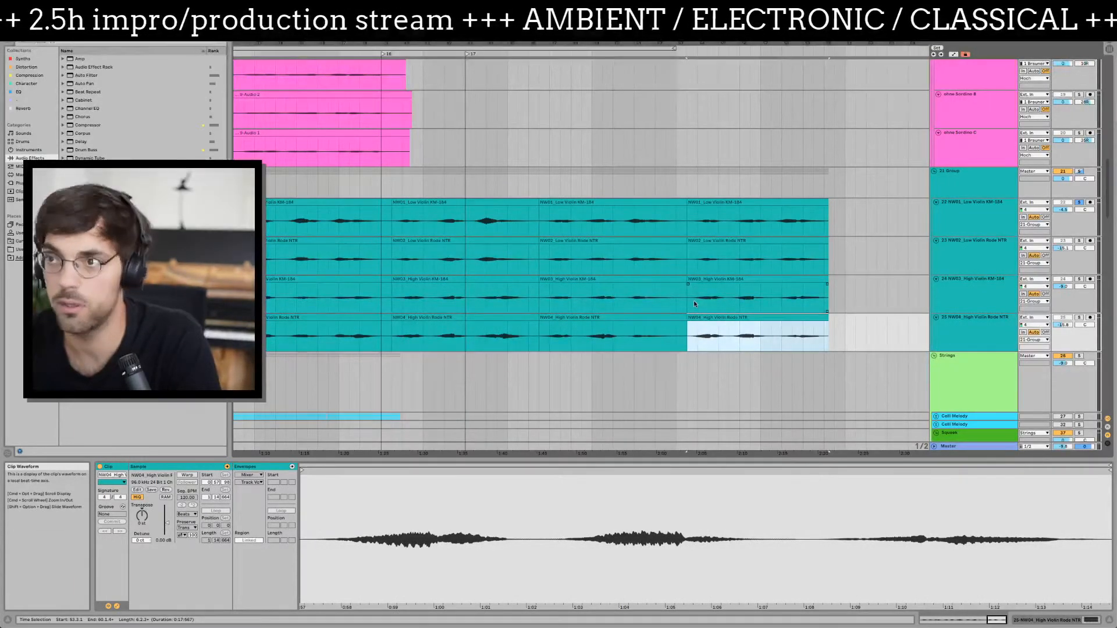
pyautogui.press('space')
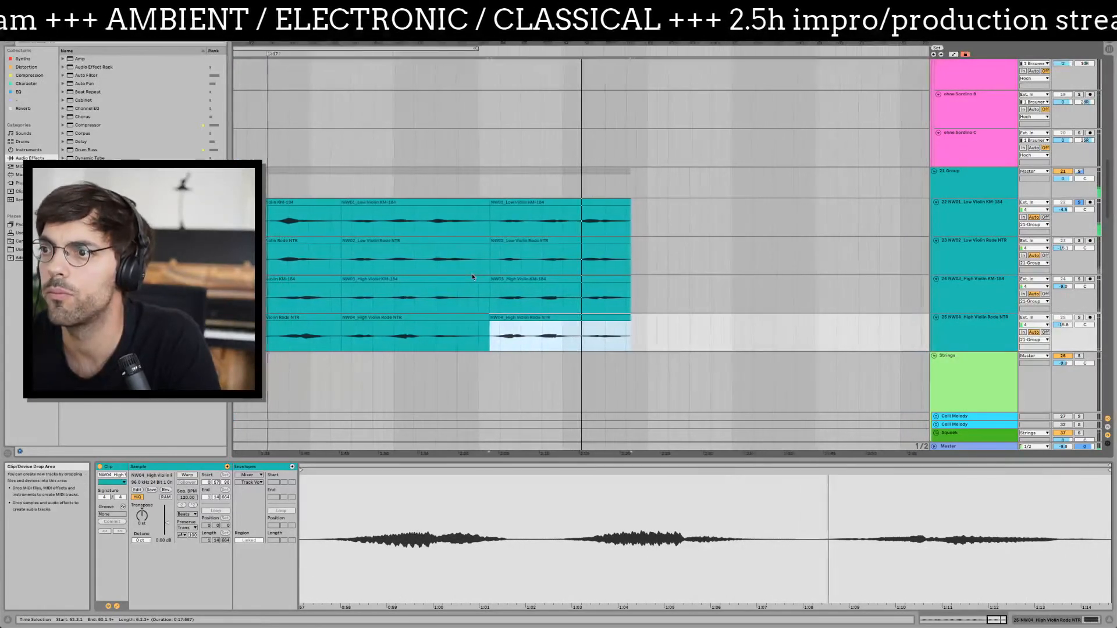
pyautogui.hscroll(-5, 582, 268)
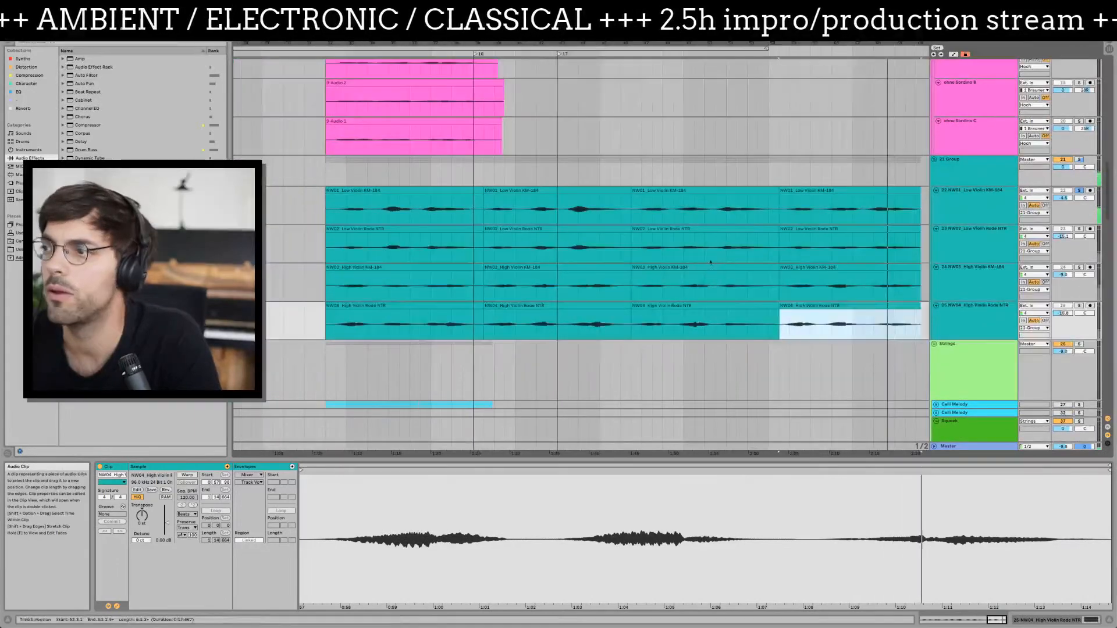
pyautogui.click(1080, 160)
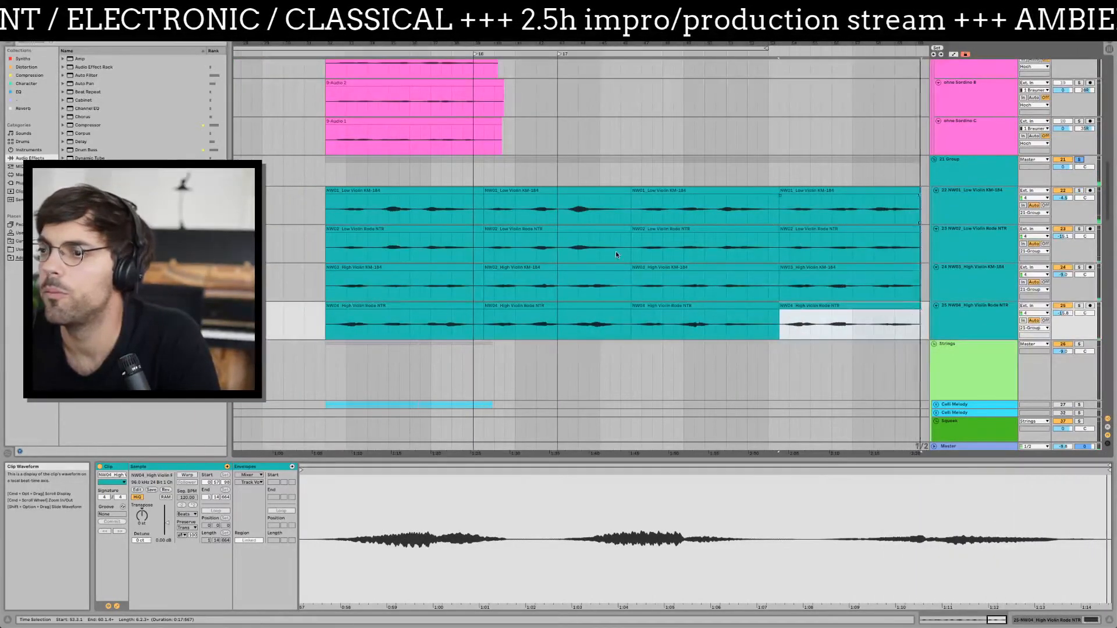
# - Duplicate the four violin tracks NW01 to NW04 and colour the copies orange
pyautogui.click(509, 197)
pyautogui.hscroll(-2, 444, 190)
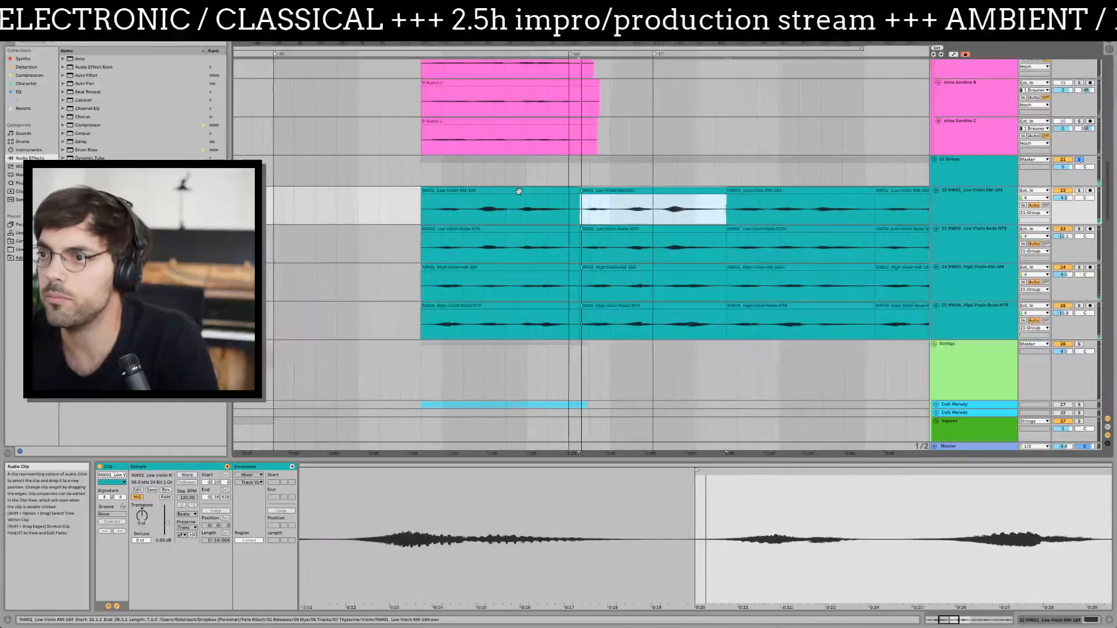
pyautogui.click(443, 192)
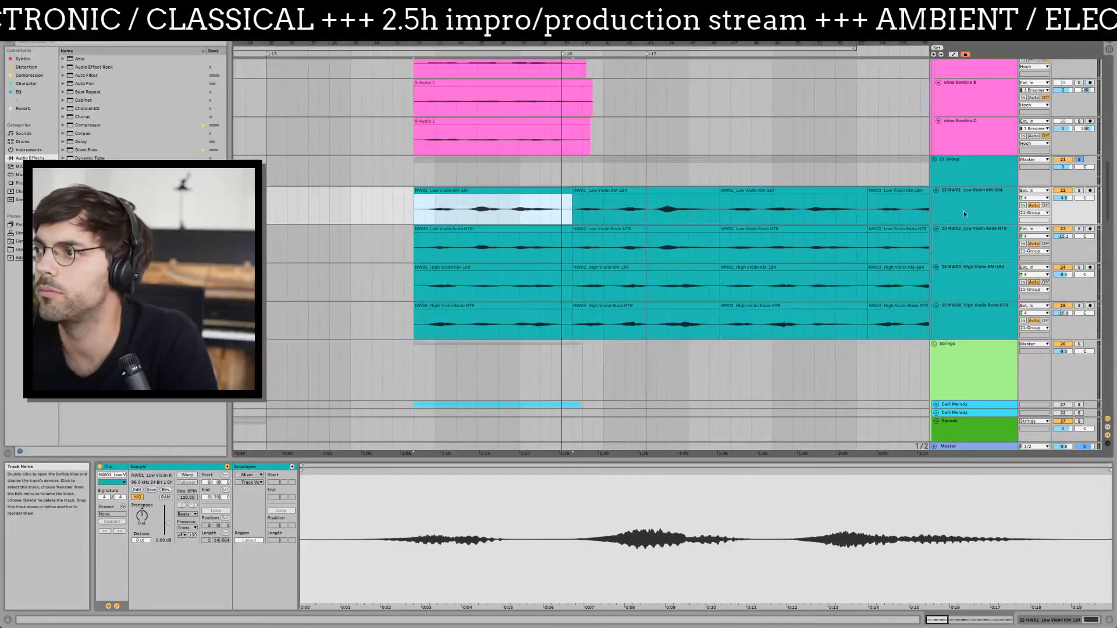
pyautogui.keyDown('shift'); pyautogui.click(970, 325); pyautogui.keyUp('shift')
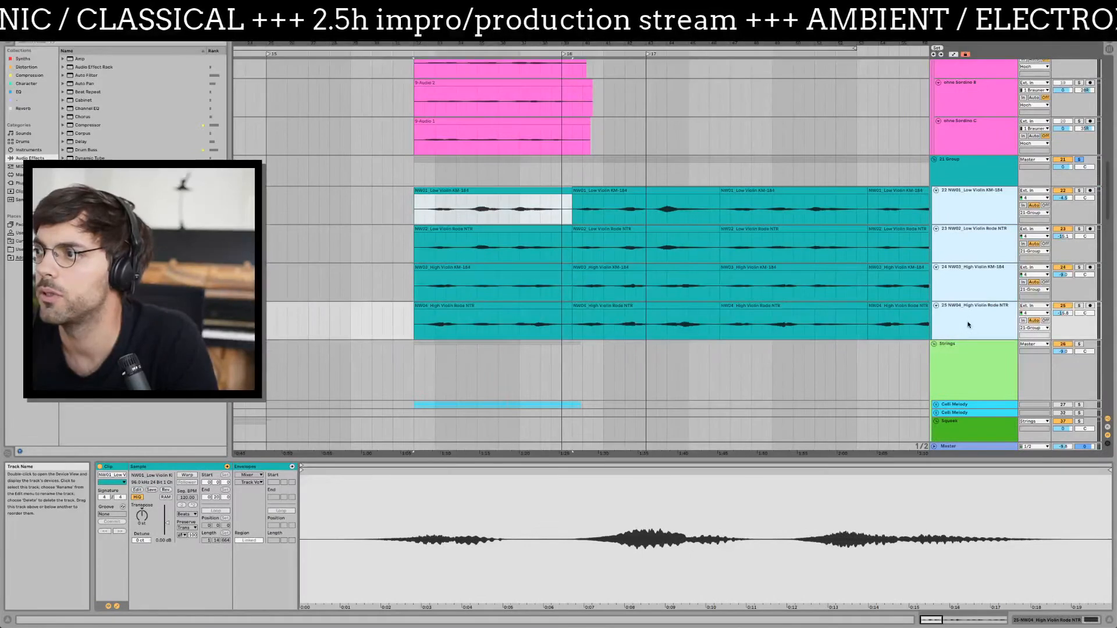
pyautogui.press('super+d')
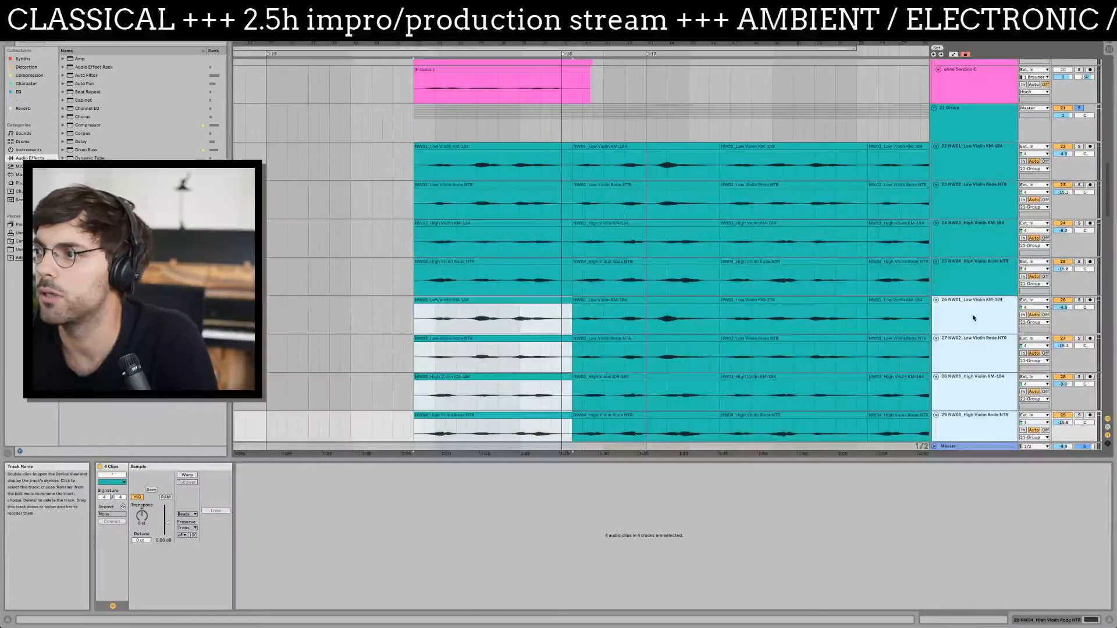
pyautogui.rightClick(971, 311)
pyautogui.click(987, 400)
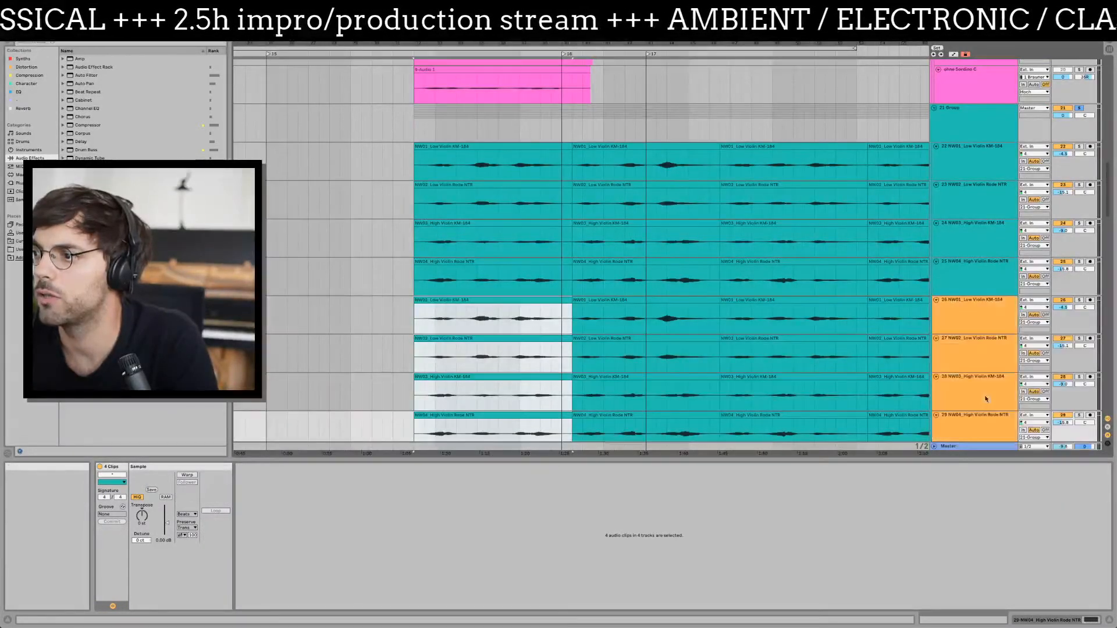
# - Duplicate the four orange violin tracks and colour the new copies yellow
pyautogui.scroll(-3, 989, 349)
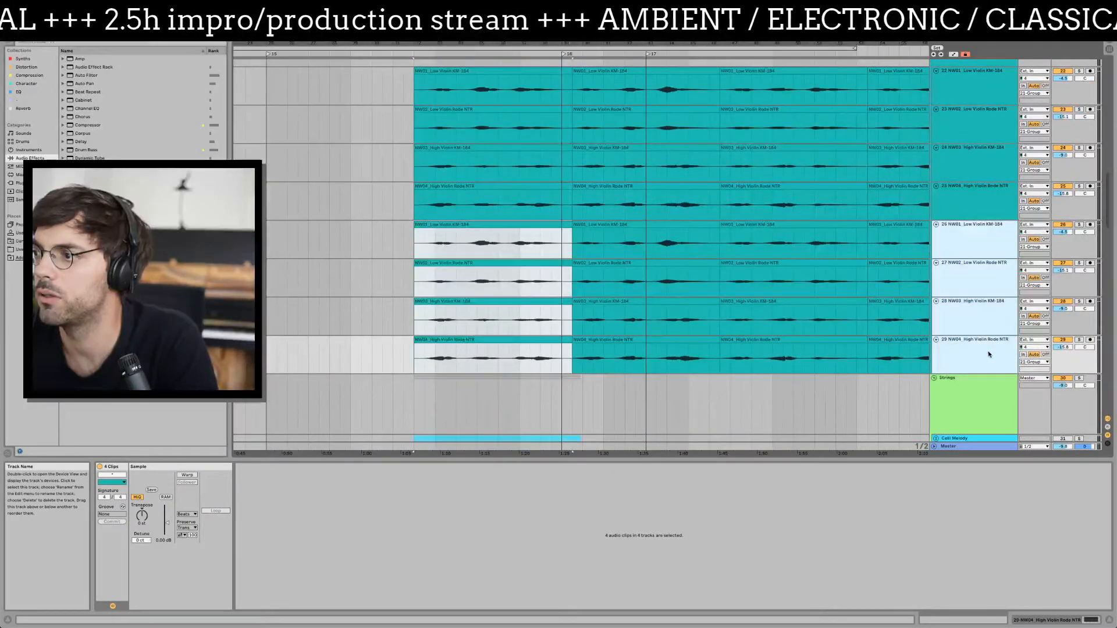
pyautogui.press('super+d')
pyautogui.rightClick(963, 319)
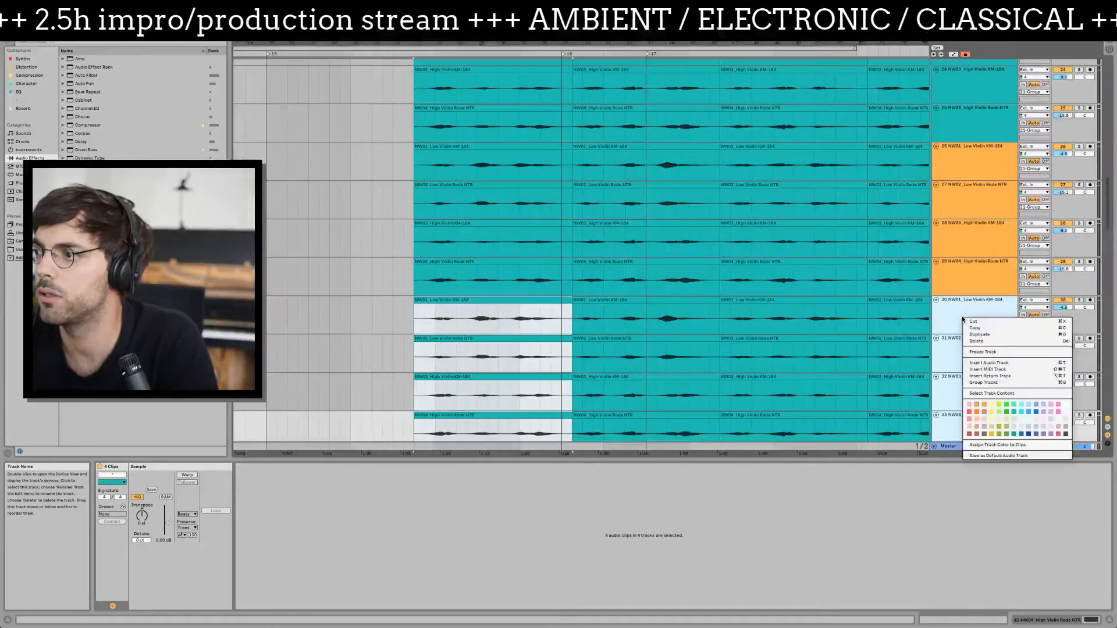
pyautogui.click(999, 411)
# - Duplicate the four yellow violin tracks and colour the new copies green
pyautogui.scroll(-2, 972, 349)
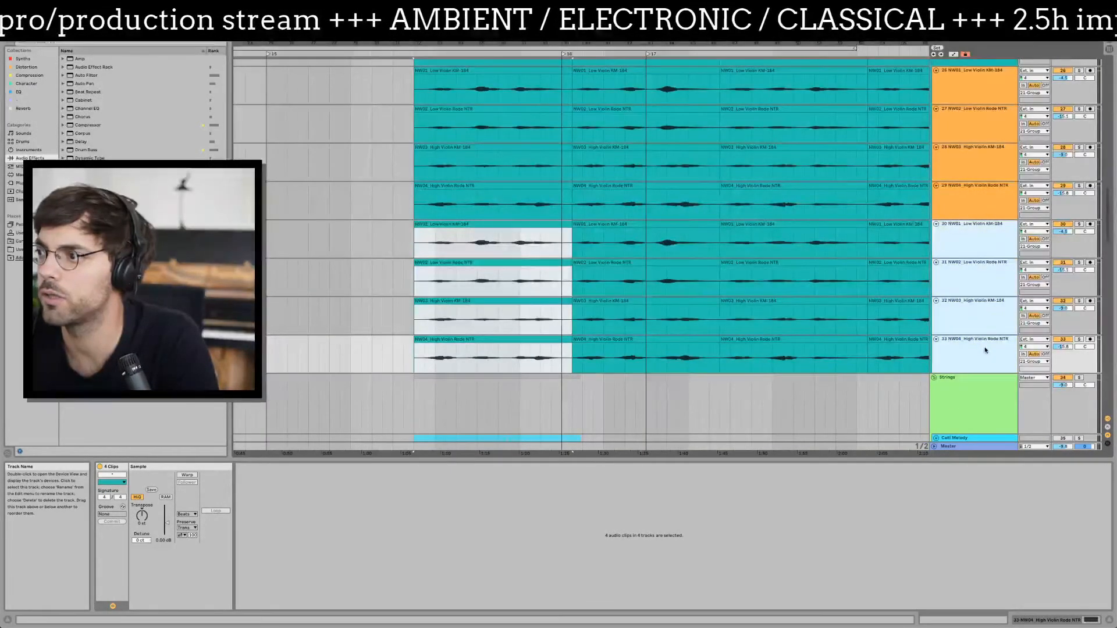
pyautogui.press('super+d')
pyautogui.rightClick(983, 310)
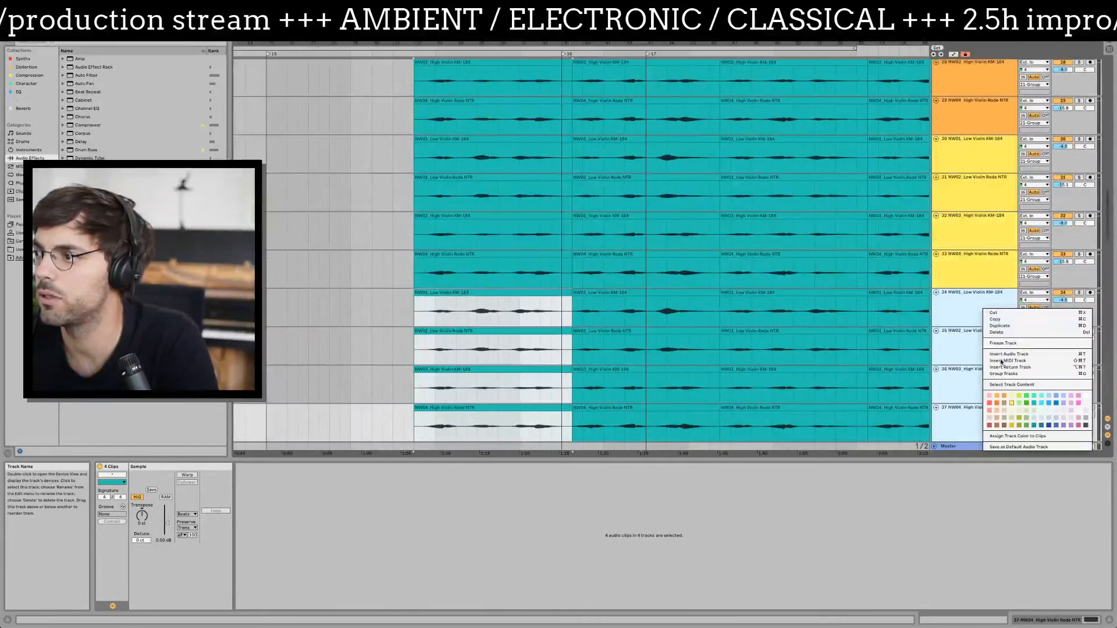
pyautogui.click(1026, 397)
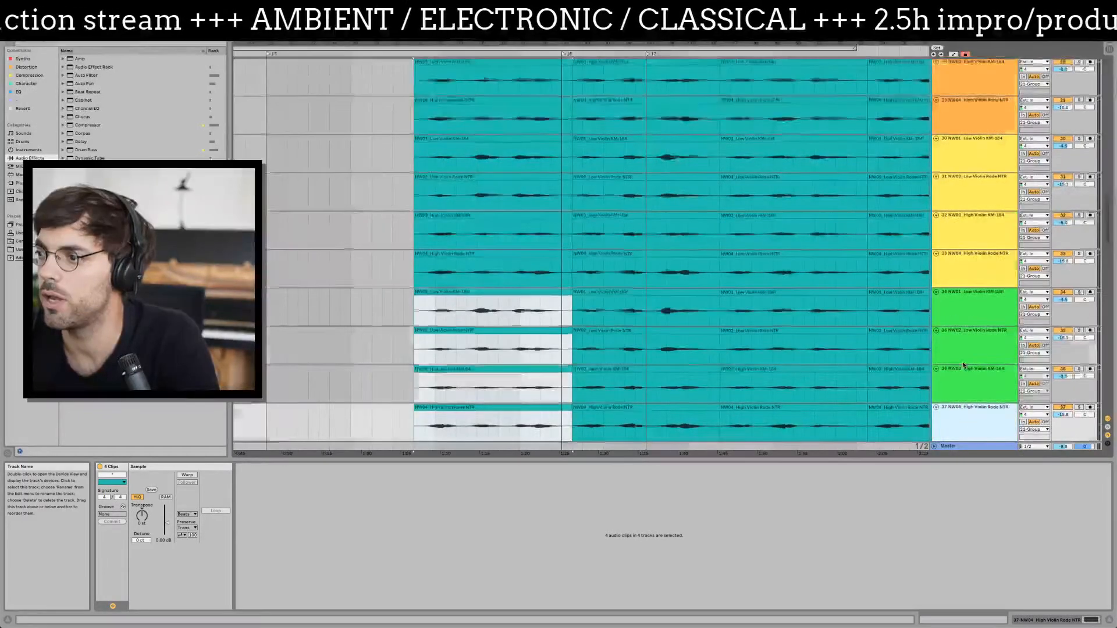
# - Assign the track colours to the clips on all the teal, orange, yellow and green violin tracks
pyautogui.scroll(10, 963, 362)
pyautogui.keyDown('shift'); pyautogui.click(976, 278); pyautogui.keyUp('shift')
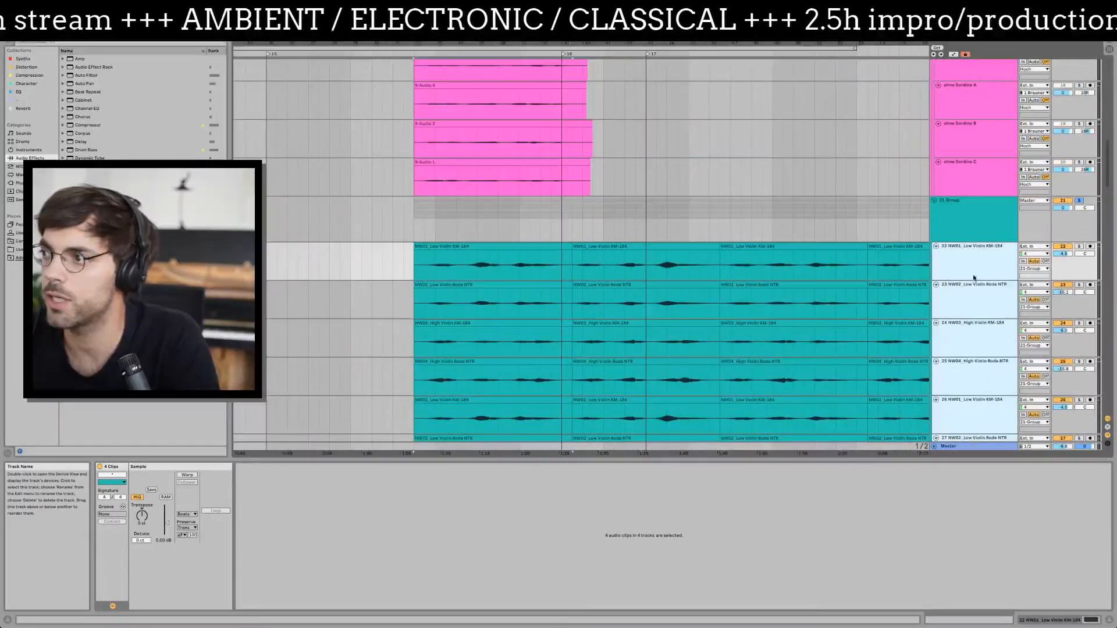
pyautogui.rightClick(977, 278)
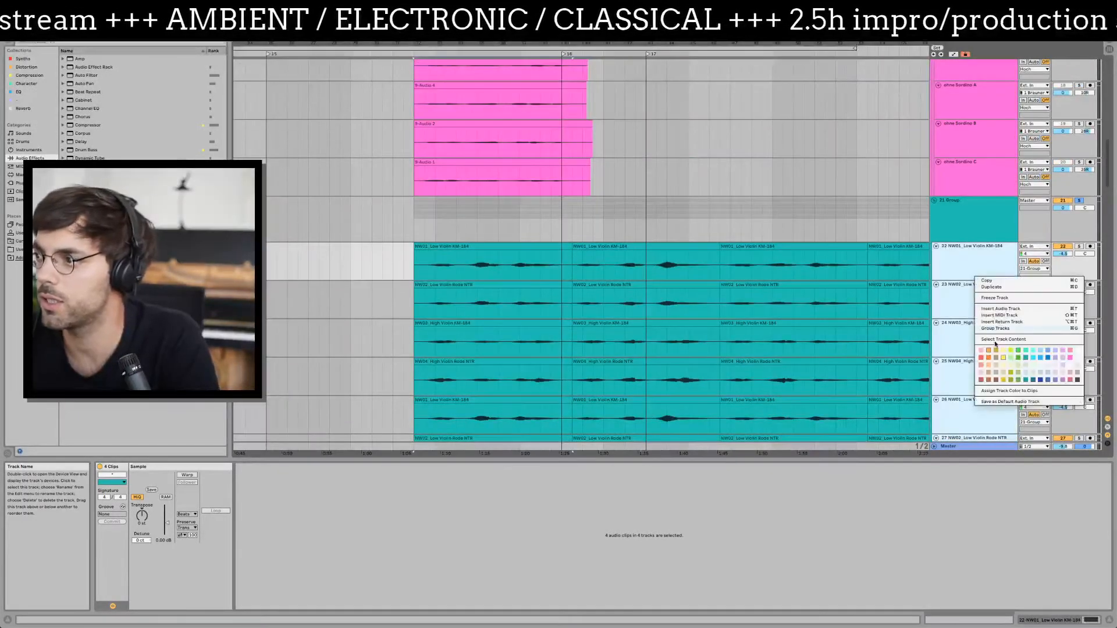
pyautogui.click(1034, 391)
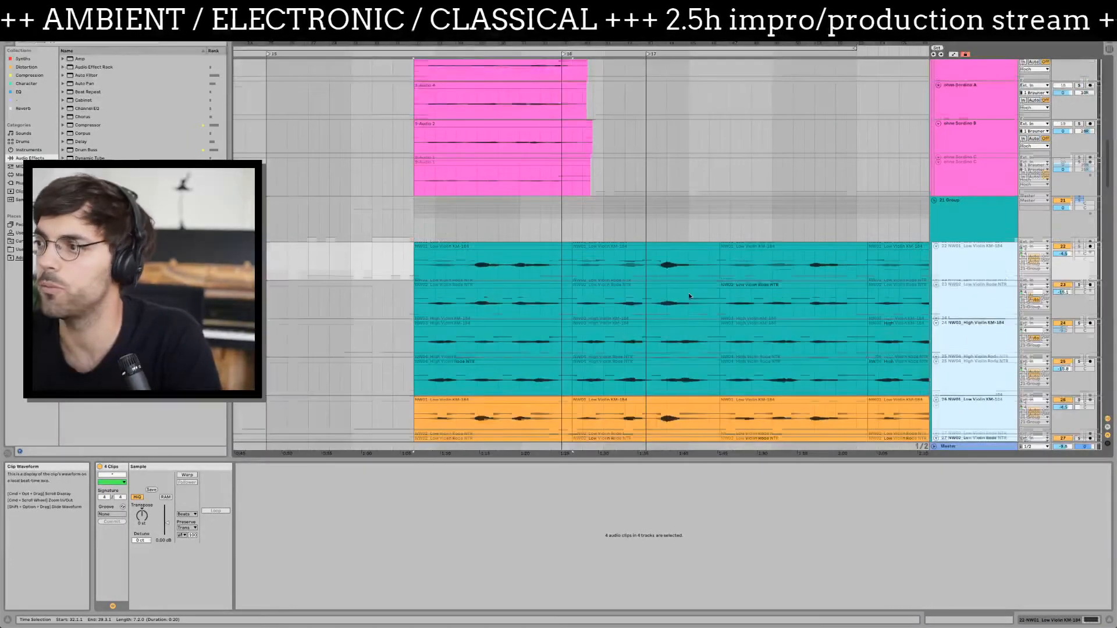
# - Move the second-phrase clips of the four orange violin tracks to the start of the first phrase
pyautogui.scroll(-3, 689, 296)
pyautogui.click(600, 139)
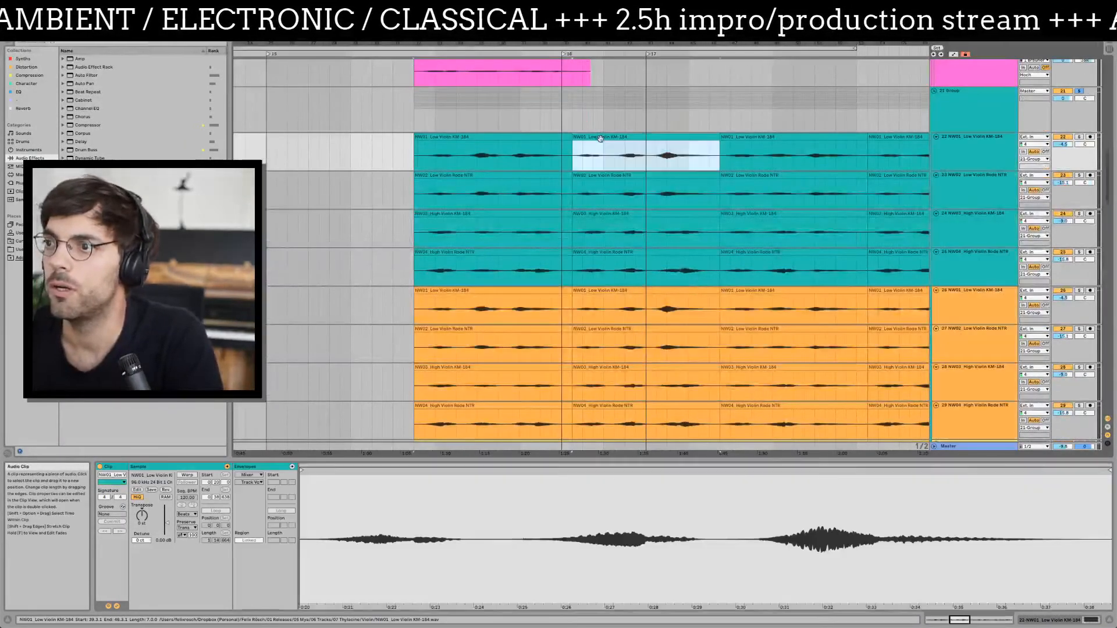
pyautogui.keyDown('shift'); pyautogui.click(612, 317); pyautogui.keyUp('shift')
pyautogui.scroll(-3, 612, 309)
pyautogui.click(608, 185)
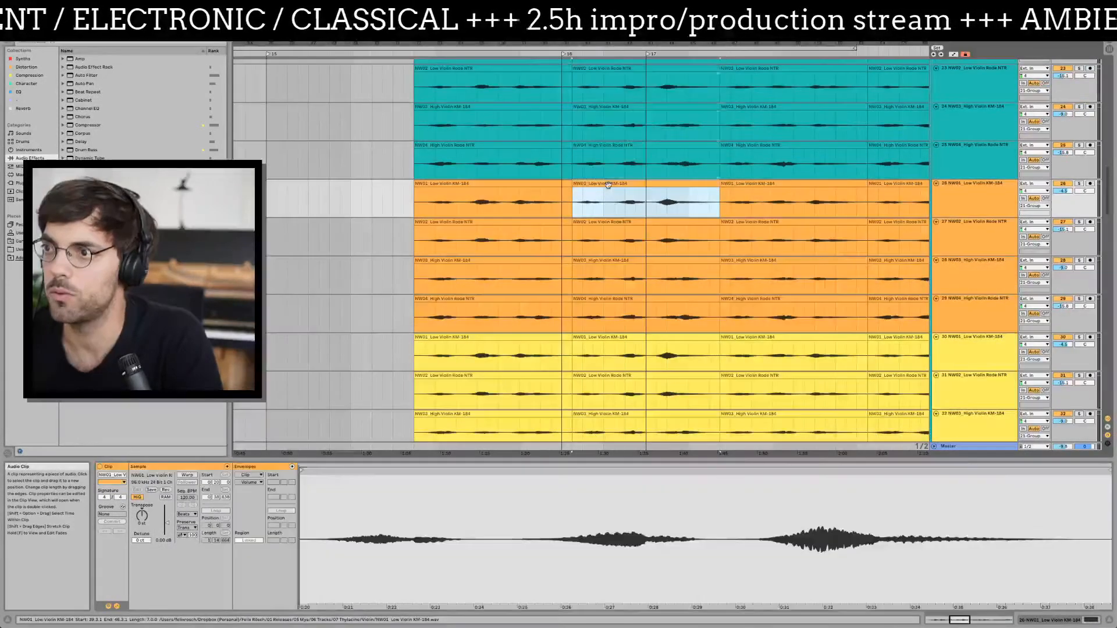
pyautogui.keyDown('shift'); pyautogui.click(618, 297); pyautogui.keyUp('shift')
pyautogui.press('super+x')
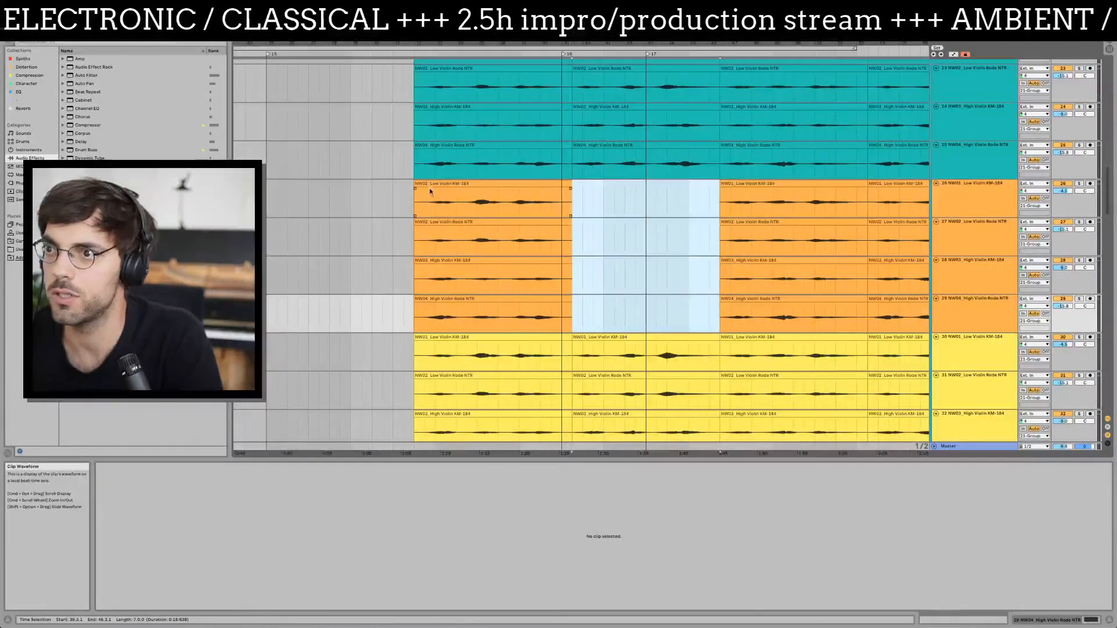
pyautogui.click(428, 184)
pyautogui.press('super+v')
# - Move the third-phrase clips of the four yellow violin tracks to the start of the first phrase
pyautogui.click(756, 201)
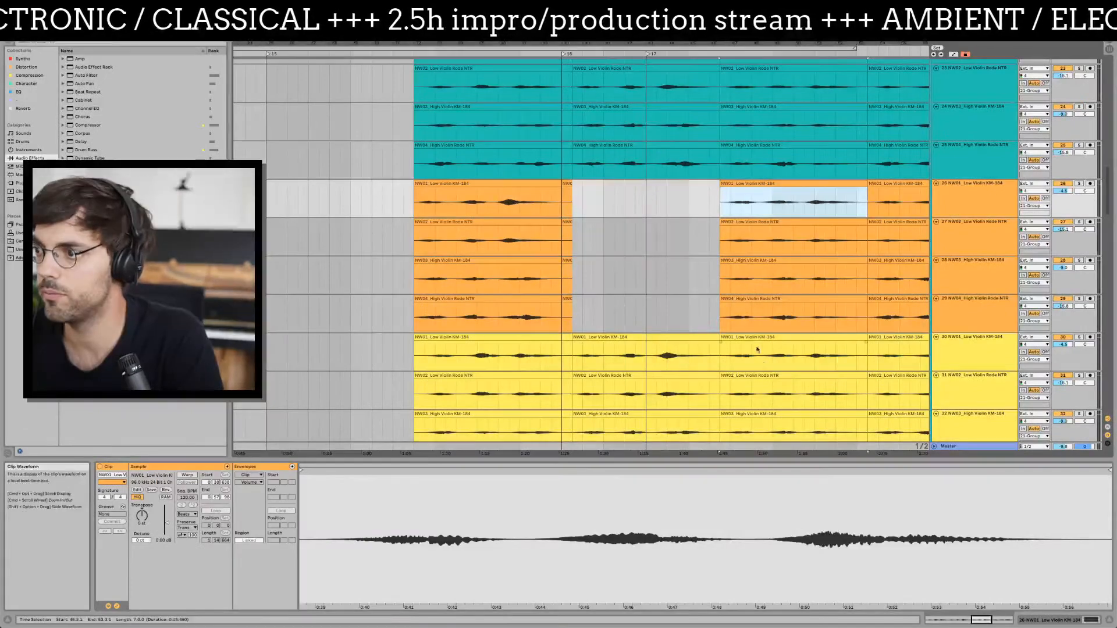
pyautogui.click(766, 355)
pyautogui.scroll(-4, 767, 325)
pyautogui.keyDown('shift'); pyautogui.click(766, 306); pyautogui.keyUp('shift')
pyautogui.press('super+x')
pyautogui.click(460, 209)
pyautogui.press('super+v')
# - Move the third-phrase clips of the four green violin tracks to the start of the first phrase
pyautogui.scroll(-3, 601, 288)
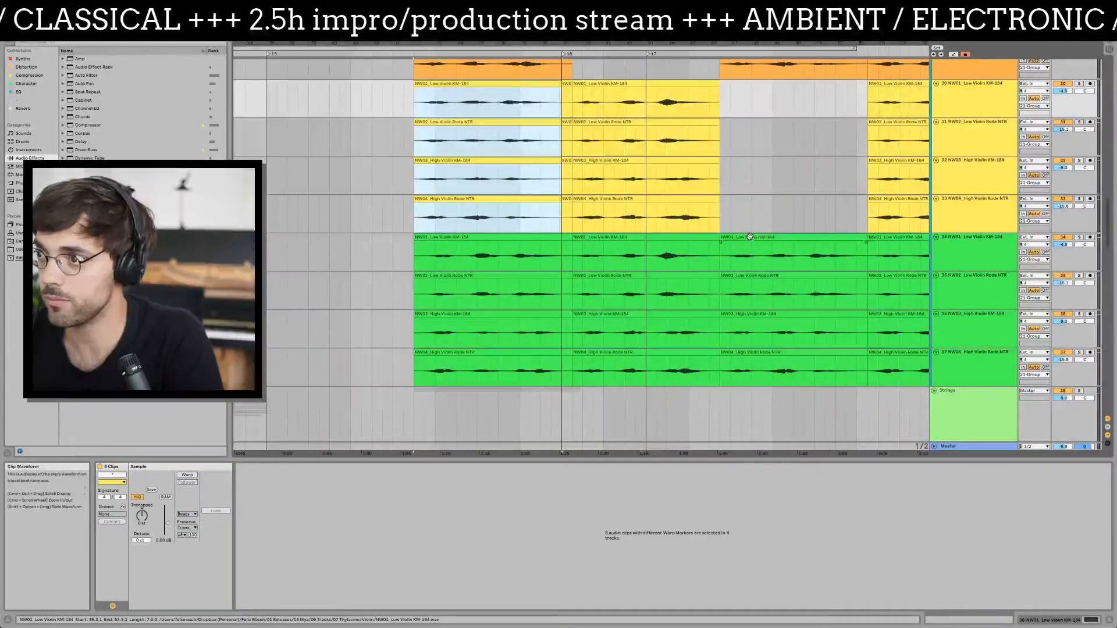
pyautogui.click(762, 256)
pyautogui.keyDown('shift'); pyautogui.click(757, 350); pyautogui.keyUp('shift')
pyautogui.press('super+x')
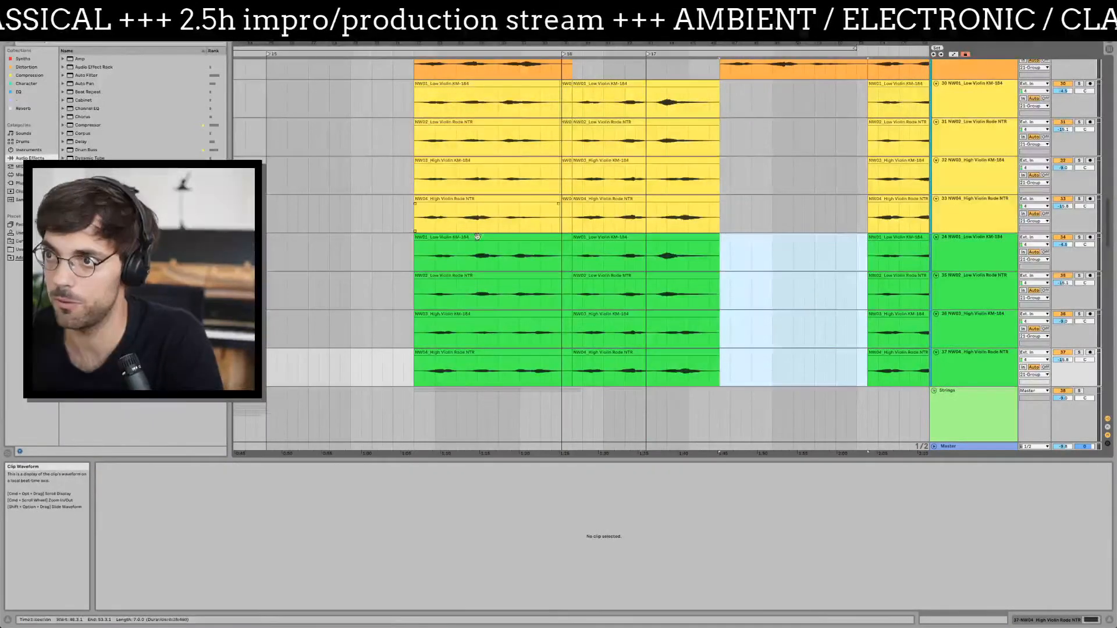
pyautogui.click(480, 244)
pyautogui.press('super+v')
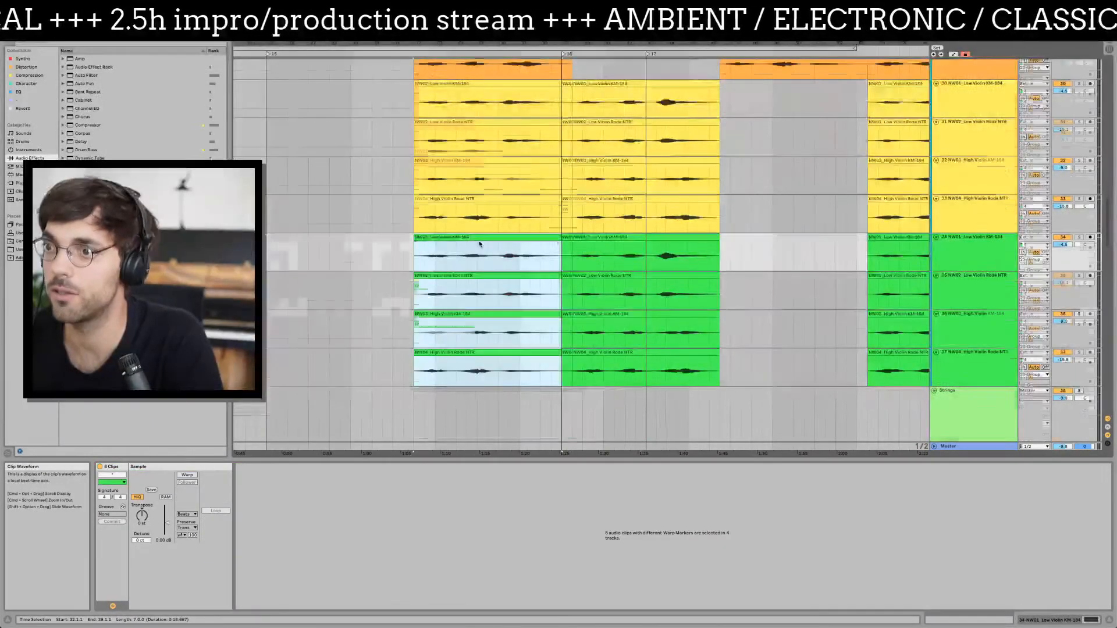
# - Delete the second and last phrase clips from the four green violin tracks
pyautogui.scroll(4, 540, 265)
pyautogui.scroll(-4, 757, 317)
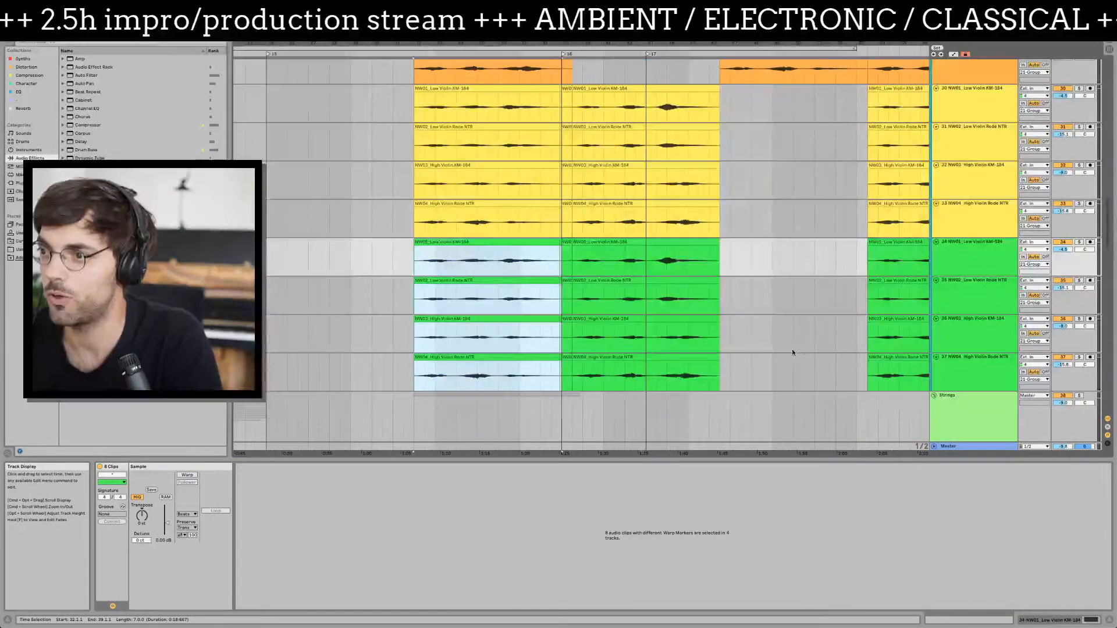
pyautogui.scroll(-1, 791, 352)
pyautogui.hscroll(5, 791, 352)
pyautogui.moveTo(705, 350); pyautogui.dragTo(429, 279)
pyautogui.hscroll(-2, 445, 233)
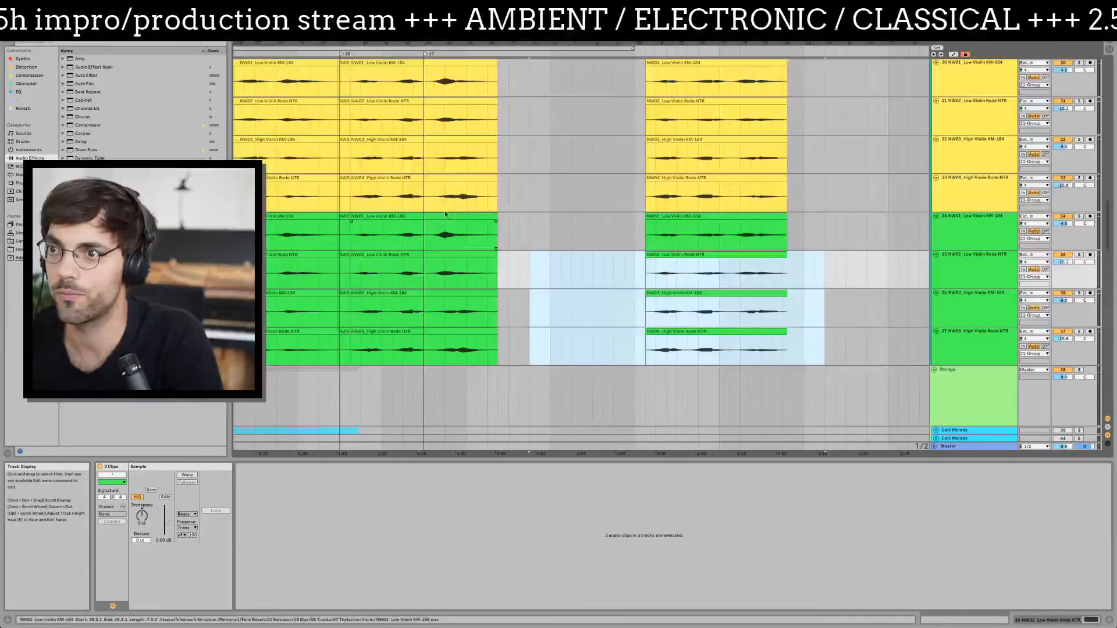
pyautogui.click(452, 215)
pyautogui.keyDown('shift'); pyautogui.click(663, 332); pyautogui.keyUp('shift')
pyautogui.scroll(4, 614, 321)
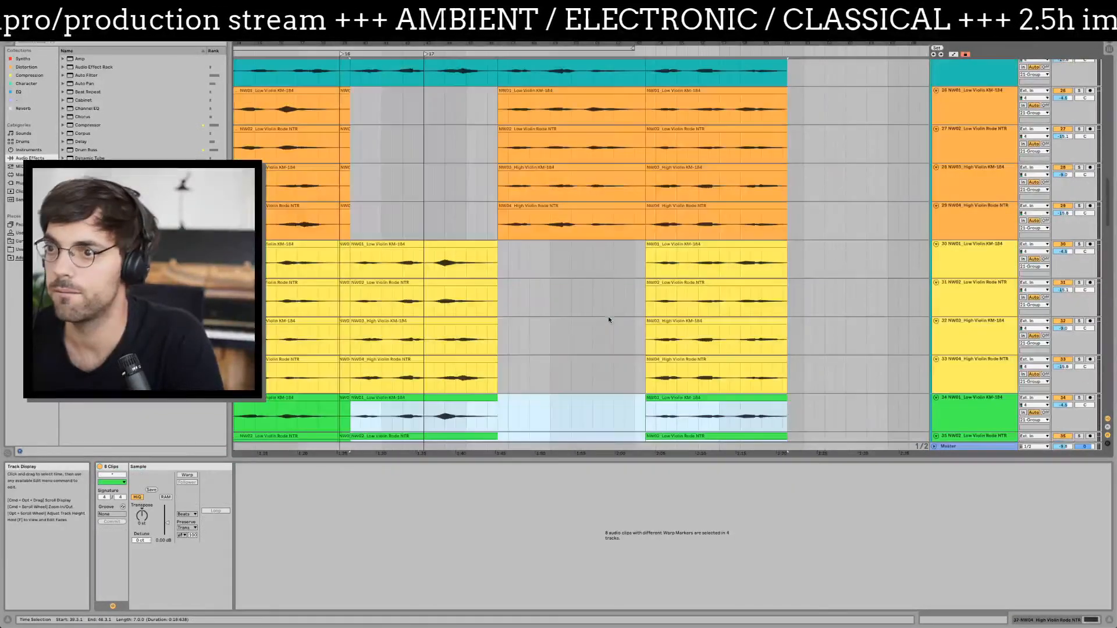
pyautogui.press('Delete')
# - Delete the remaining clips beyond the first phrase break from the four yellow violin tracks
pyautogui.press('Up')
pyautogui.press('Up')
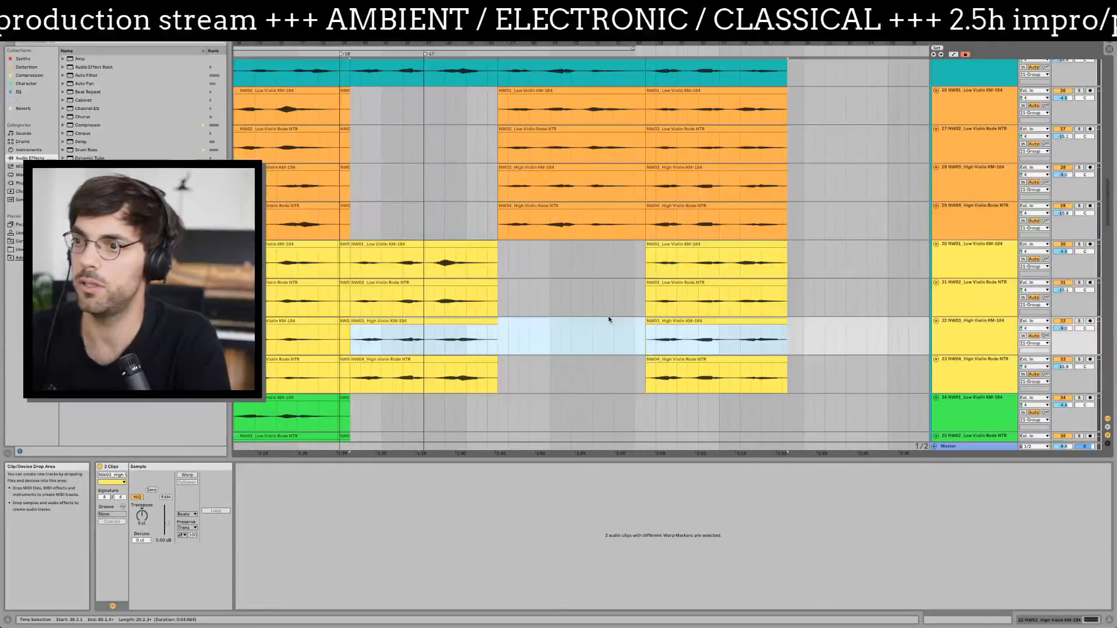
pyautogui.press('Down')
pyautogui.press('Delete')
pyautogui.press('Up')
pyautogui.press('Delete')
pyautogui.press('Up')
pyautogui.press('Delete')
pyautogui.press('Up')
pyautogui.press('Delete')
# - Delete the remaining clips beyond the first phrase break from the four orange violin tracks
pyautogui.press('Up')
pyautogui.press('Delete')
pyautogui.press('Up')
pyautogui.press('Delete')
pyautogui.press('Up')
pyautogui.press('Delete')
pyautogui.press('Up')
pyautogui.press('Delete')
# - Delete all clips beyond the first phrase break from the four original teal violin tracks
pyautogui.press('Up')
pyautogui.press('Delete')
pyautogui.press('Up')
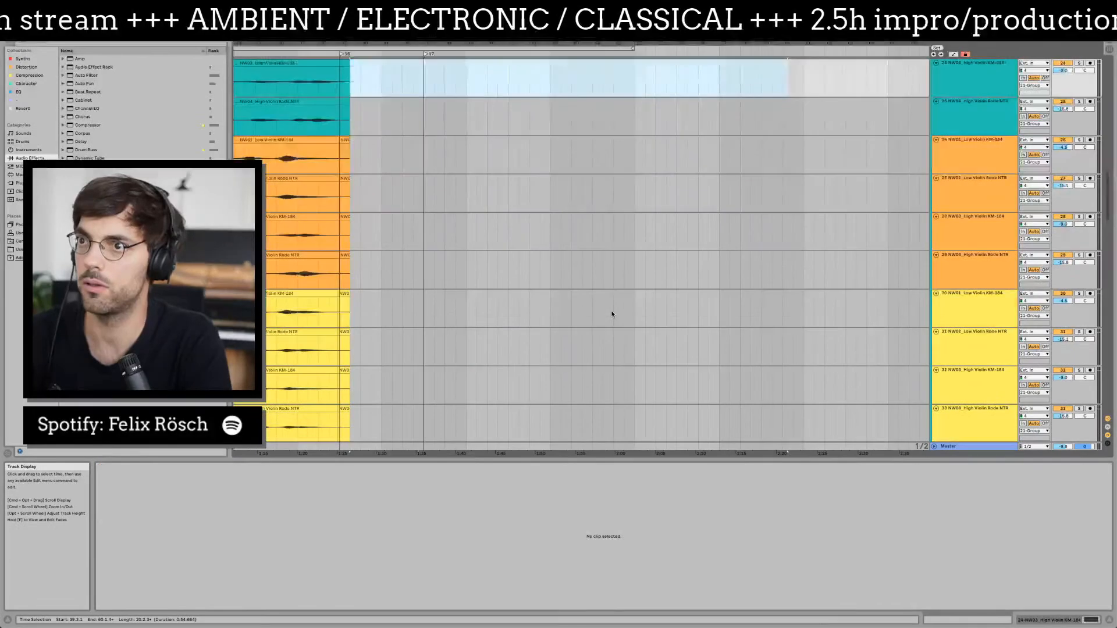
pyautogui.press('Delete')
pyautogui.press('Up')
pyautogui.press('Delete')
pyautogui.press('Up')
pyautogui.press('Up')
pyautogui.press('Delete')
pyautogui.moveTo(471, 221); pyautogui.dragTo(693, 240)
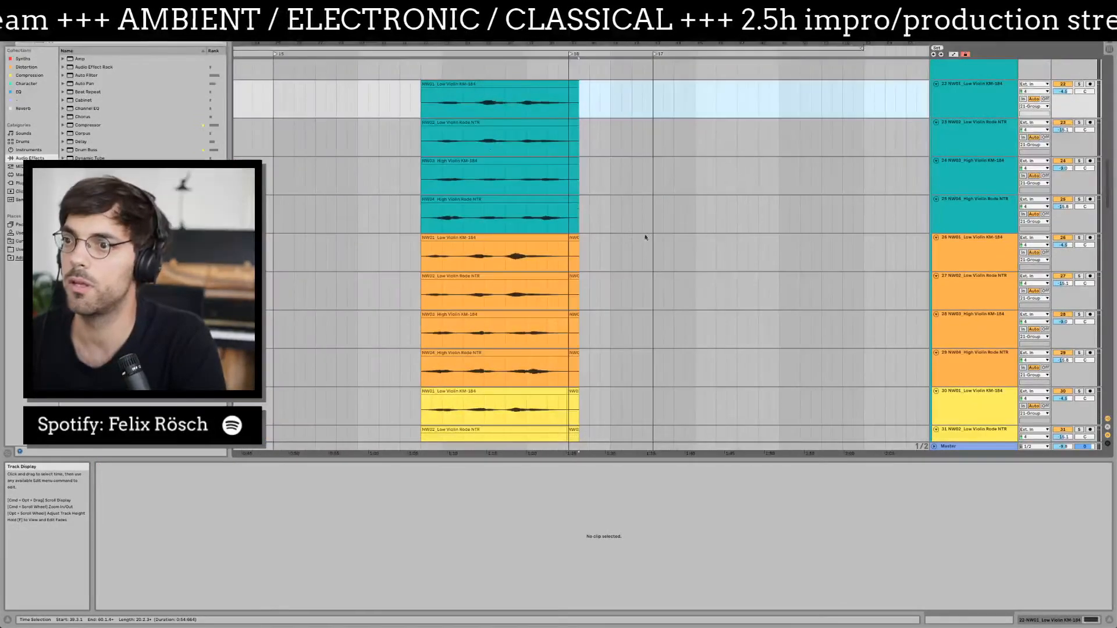
pyautogui.scroll(3, 637, 173)
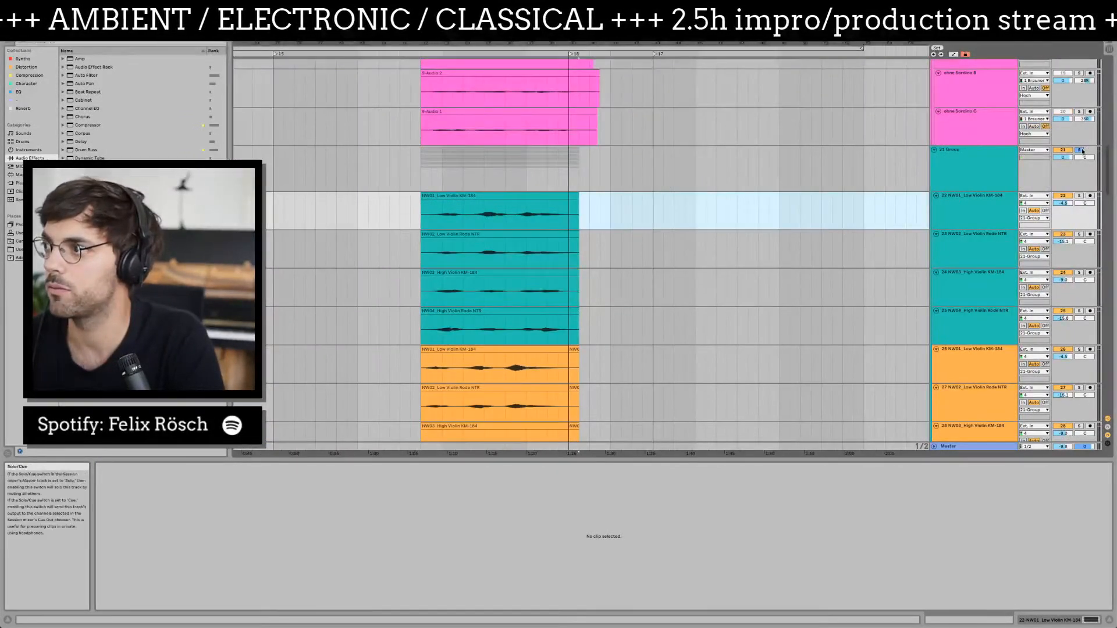
# - Play the violin group from the start, then solo its four teal violin tracks instead of the whole group
pyautogui.click(422, 181)
pyautogui.hscroll(-5, 424, 179)
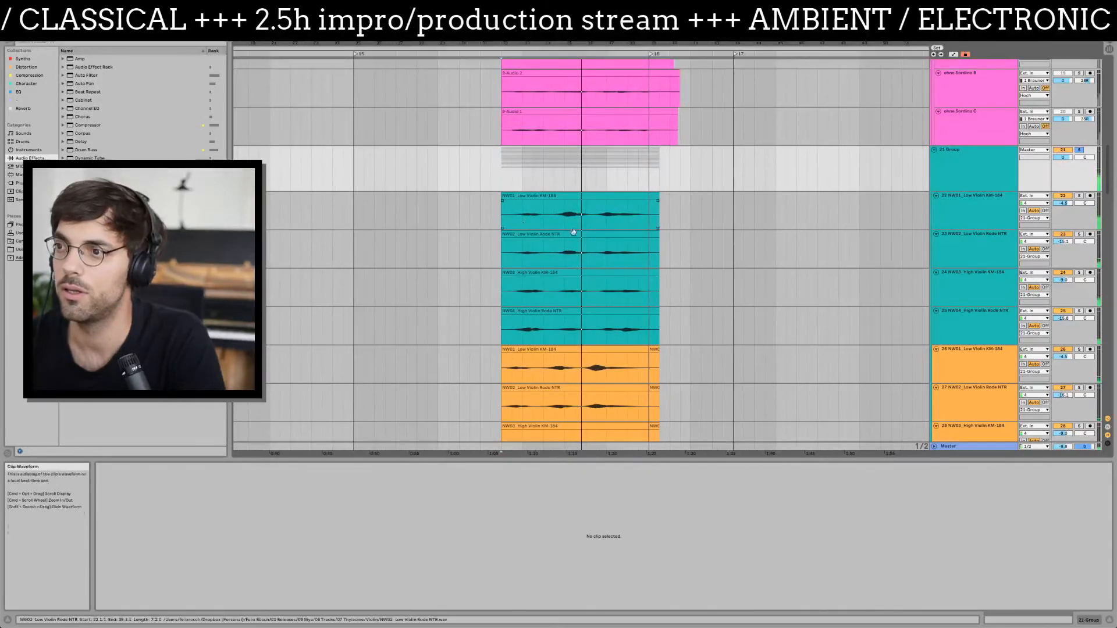
pyautogui.moveTo(515, 42); pyautogui.dragTo(509, 71)
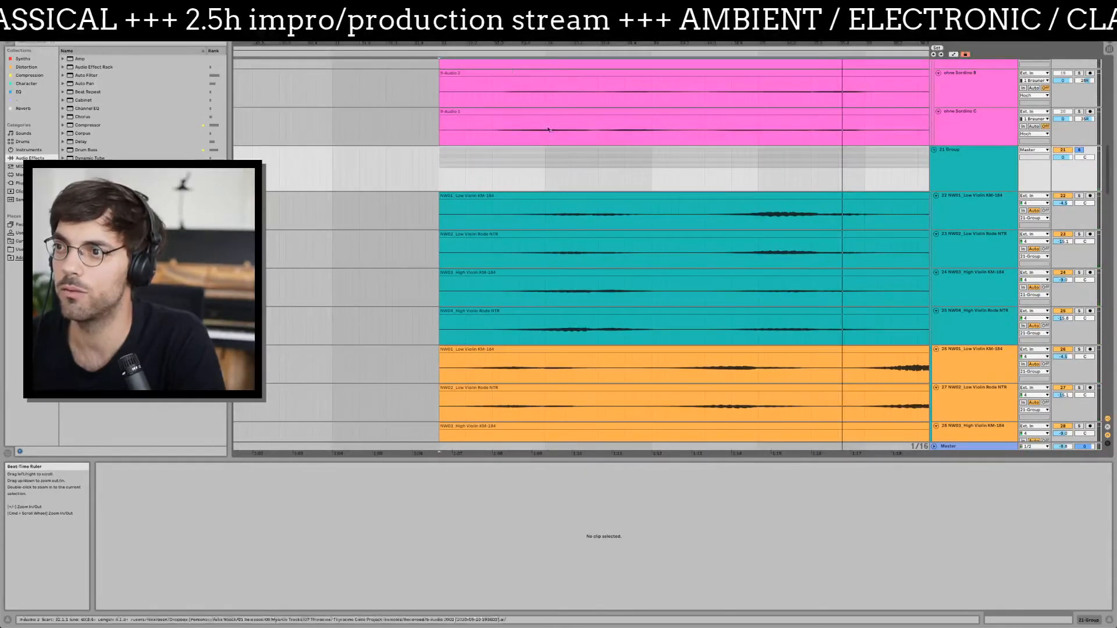
pyautogui.click(1013, 204)
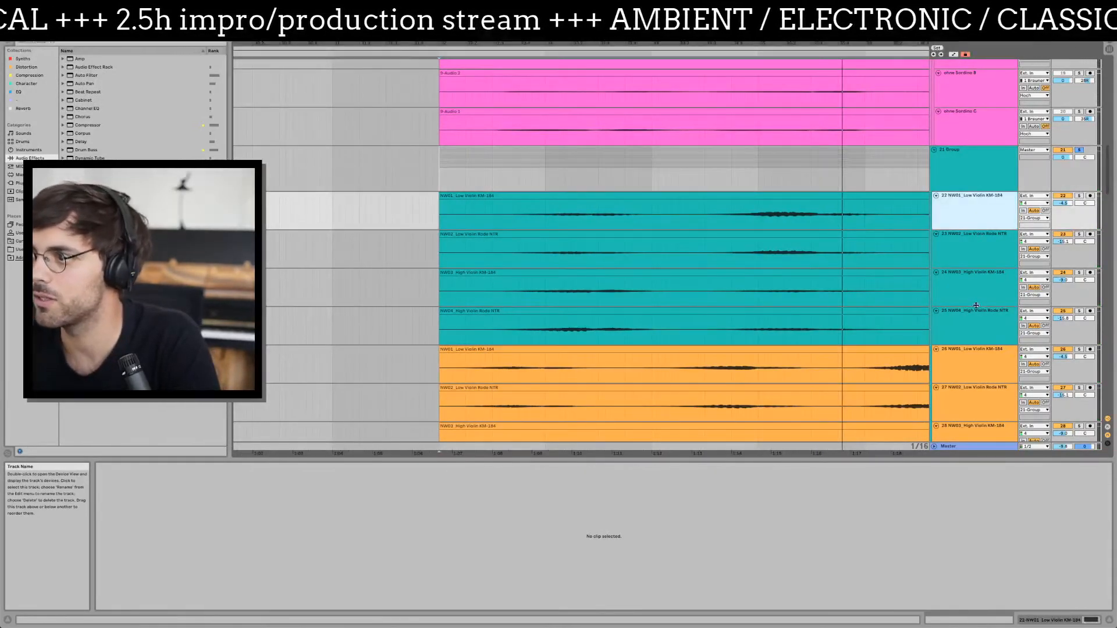
pyautogui.keyDown('shift'); pyautogui.click(1048, 324); pyautogui.keyUp('shift')
# - Listen for the end of the first note and split the clips on all four teal violin tracks at about 34.1.4
pyautogui.click(469, 221)
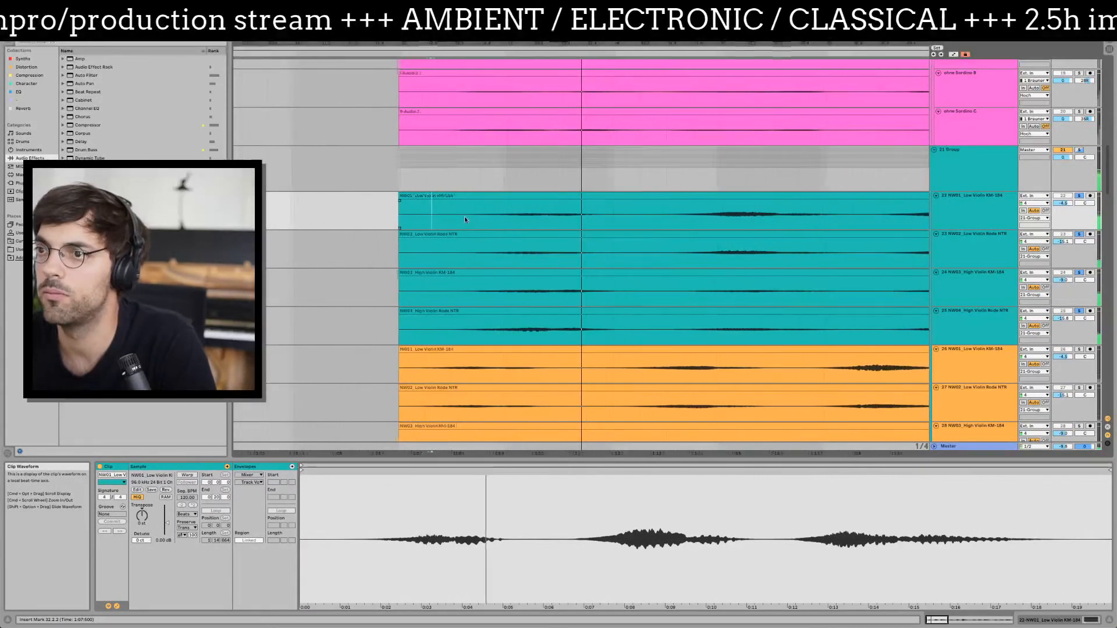
pyautogui.click(438, 213)
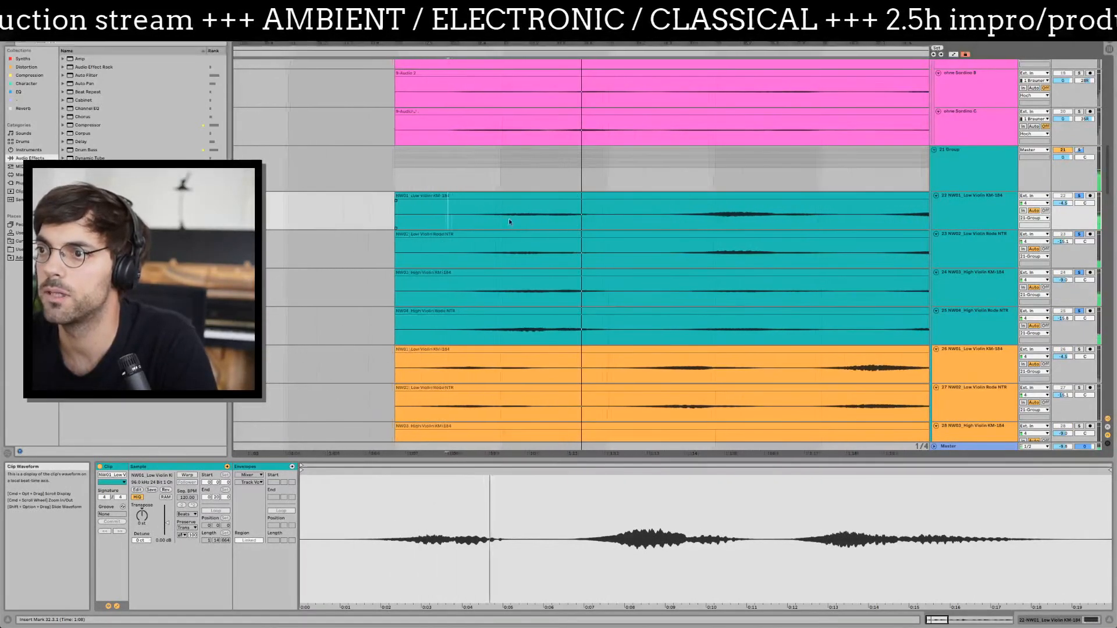
pyautogui.click(582, 224)
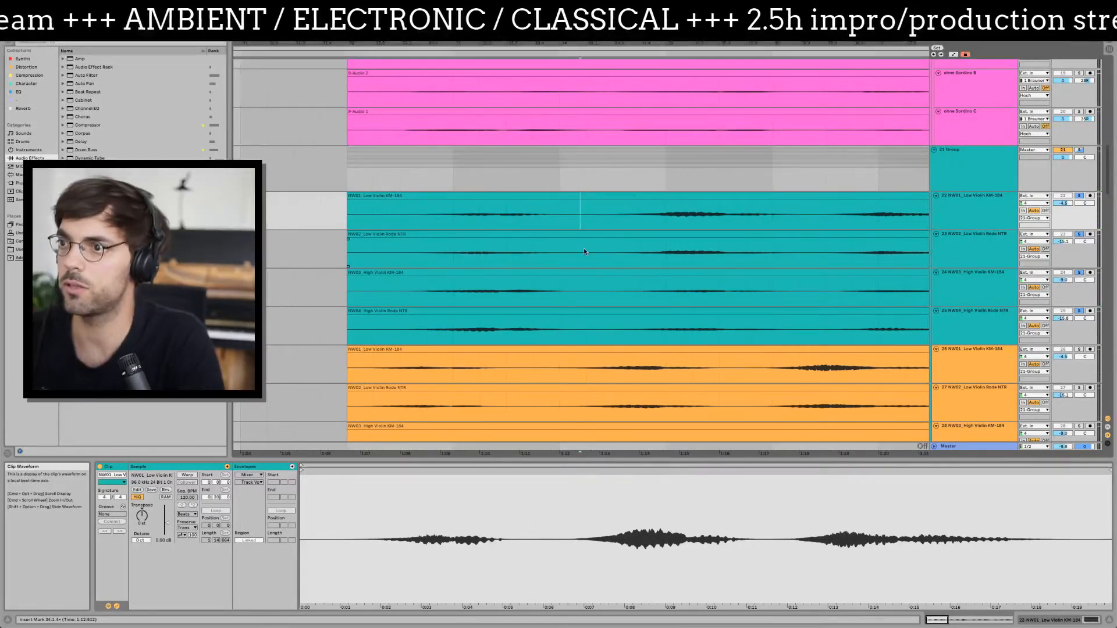
pyautogui.press('super+e')
pyautogui.press('Down')
pyautogui.press('super+e')
pyautogui.press('Down')
pyautogui.press('super+e')
pyautogui.press('Down')
pyautogui.press('super+e')
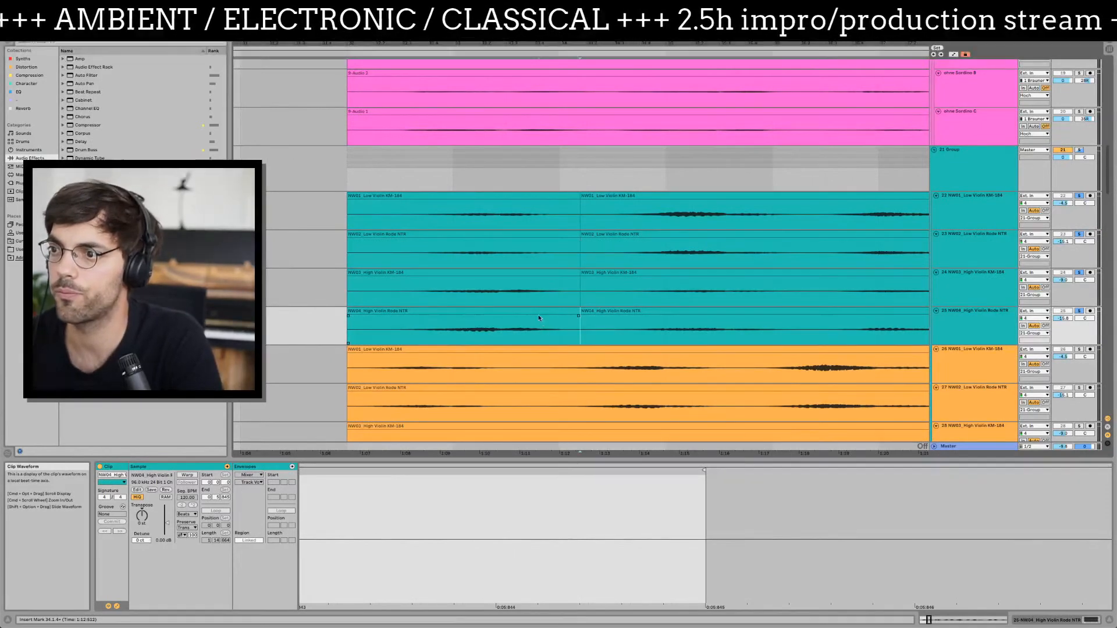
# - Select the clips before the new split on all four teal violin tracks
pyautogui.click(540, 322)
pyautogui.keyDown('shift'); pyautogui.click(513, 202); pyautogui.keyUp('shift')
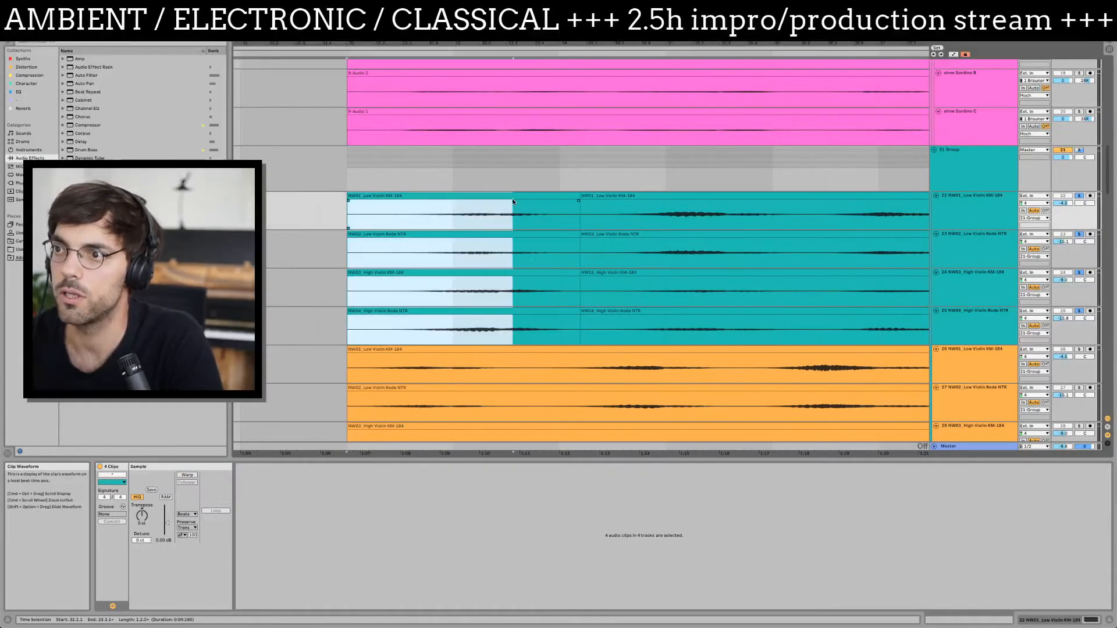
pyautogui.click(479, 196)
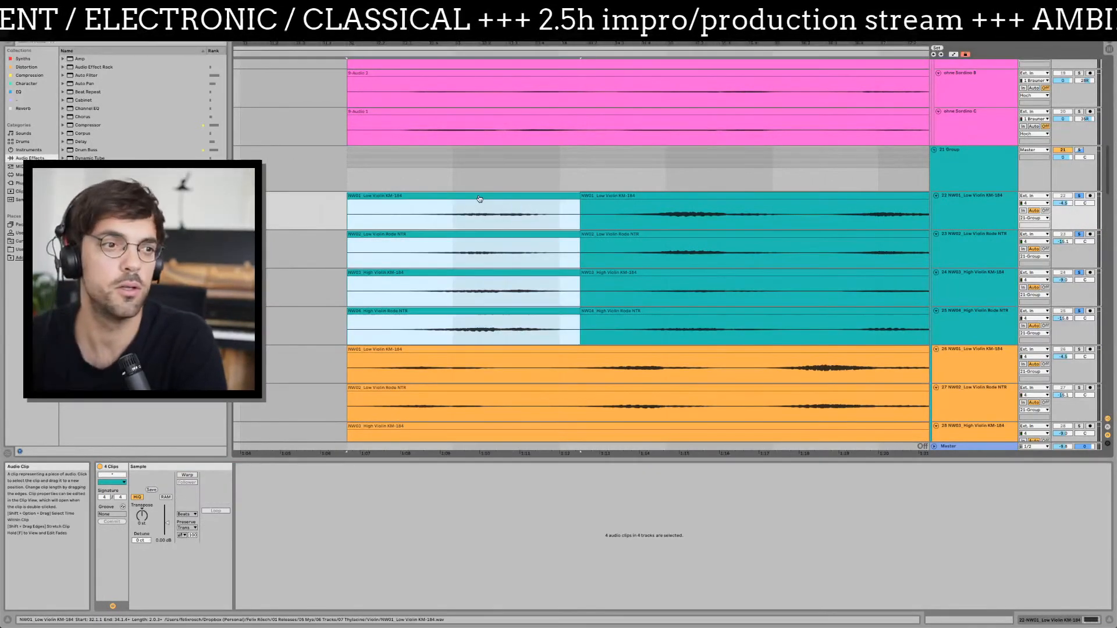
# - Switch to Finder, preview the Violin 1 score PDF in the Thylacine Project's Dorico folder, and return to Ableton Live
pyautogui.press('super+Tab')
pyautogui.press('super+Up')
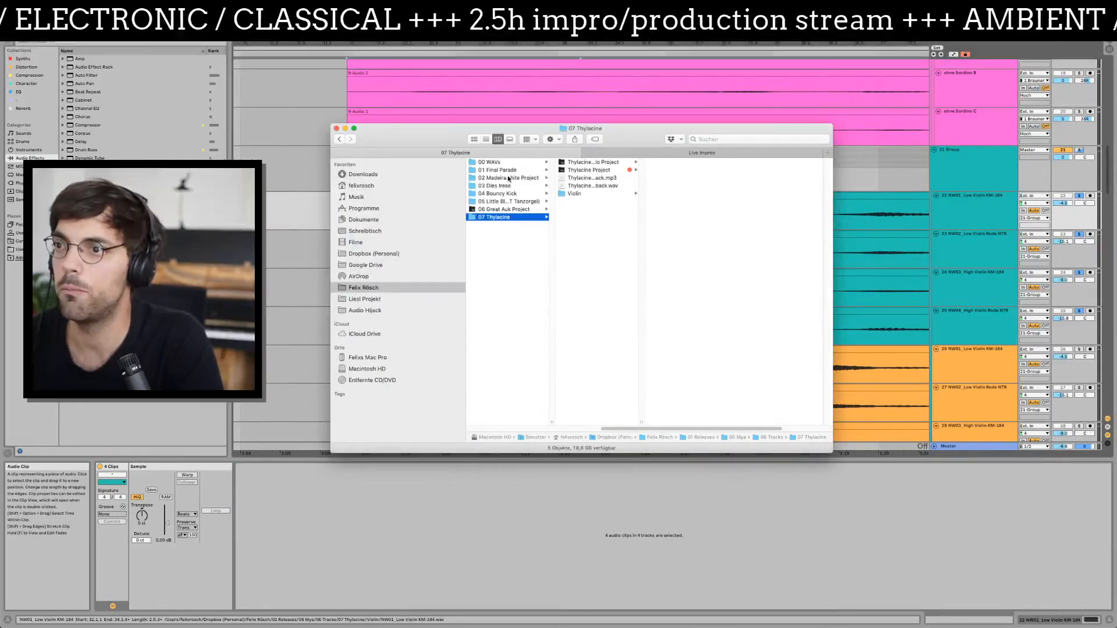
pyautogui.click(593, 162)
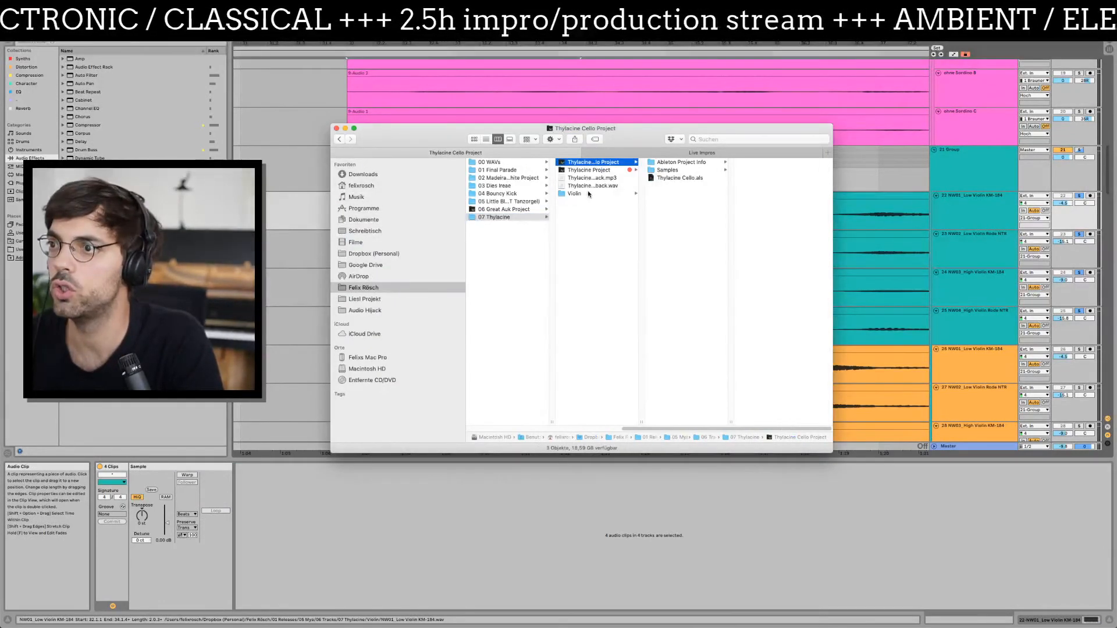
pyautogui.click(669, 186)
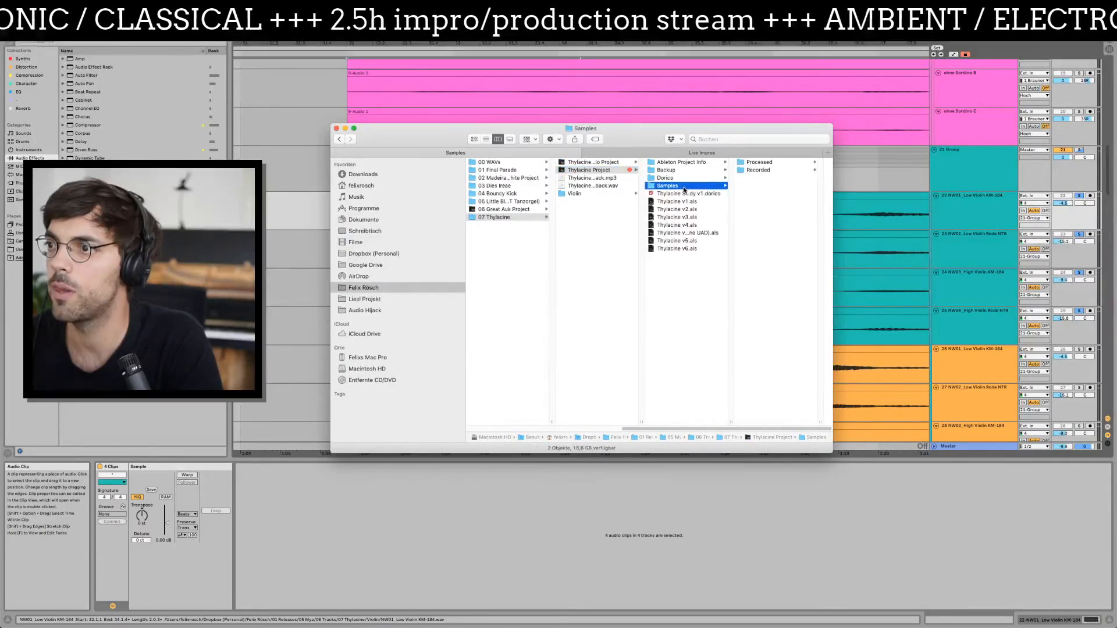
pyautogui.click(786, 170)
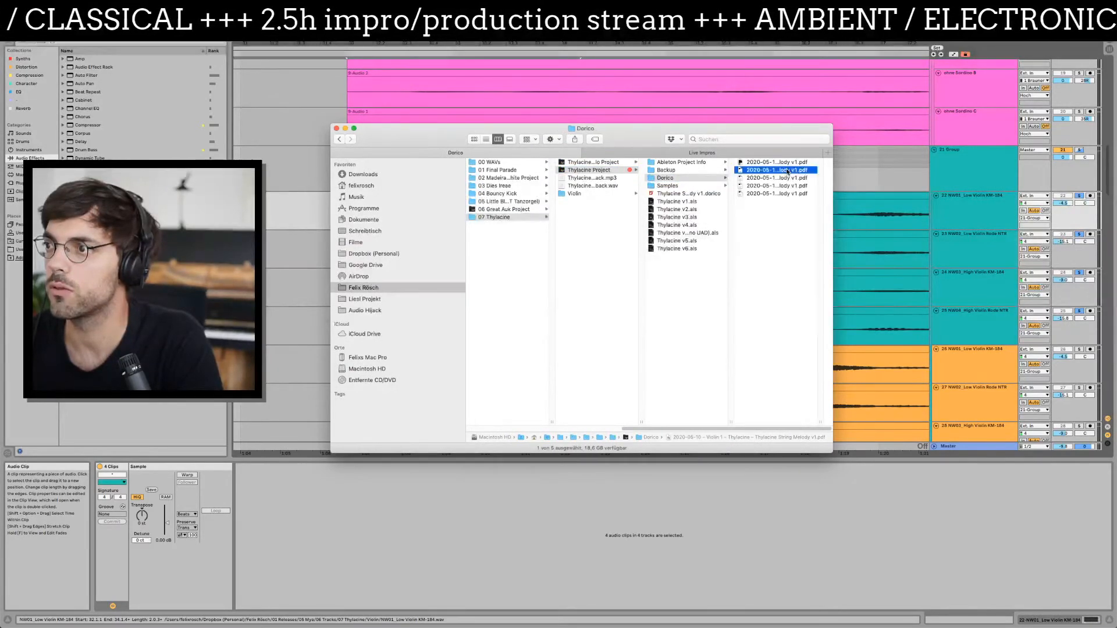
pyautogui.press('space')
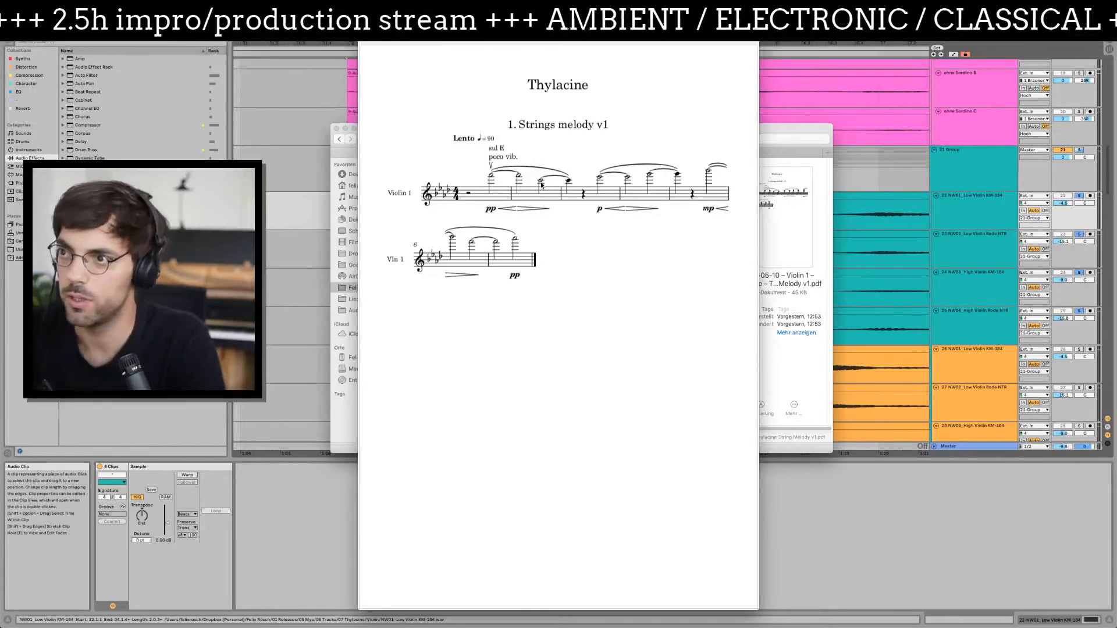
pyautogui.press('super+Tab')
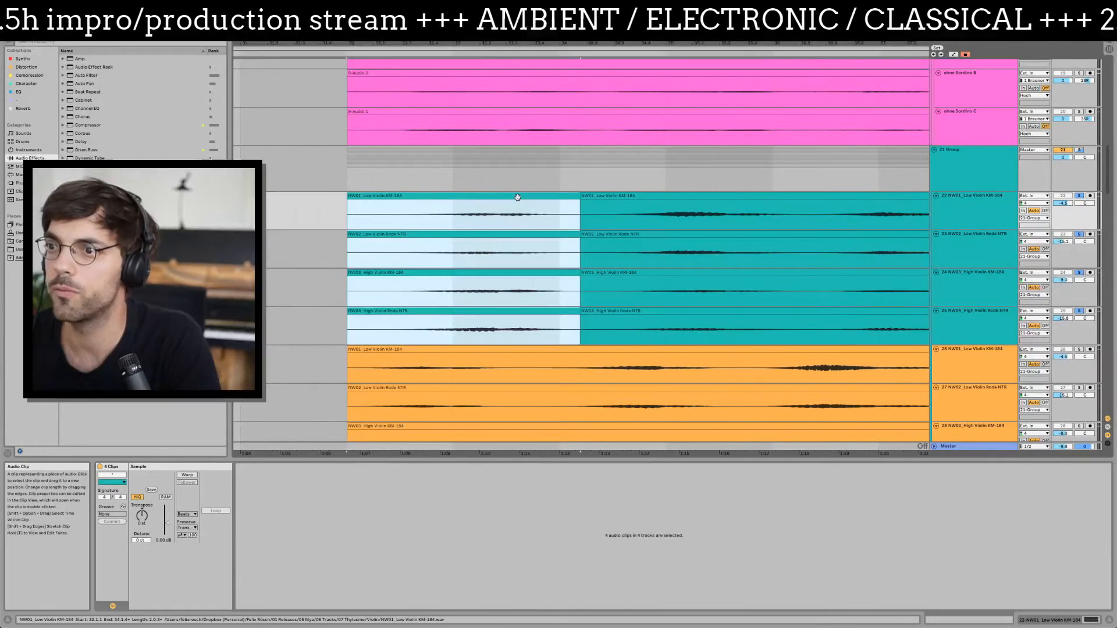
# - Play the first teal violin clips and shift all four later to start at about 32.1.3
pyautogui.hscroll(-5, 498, 203)
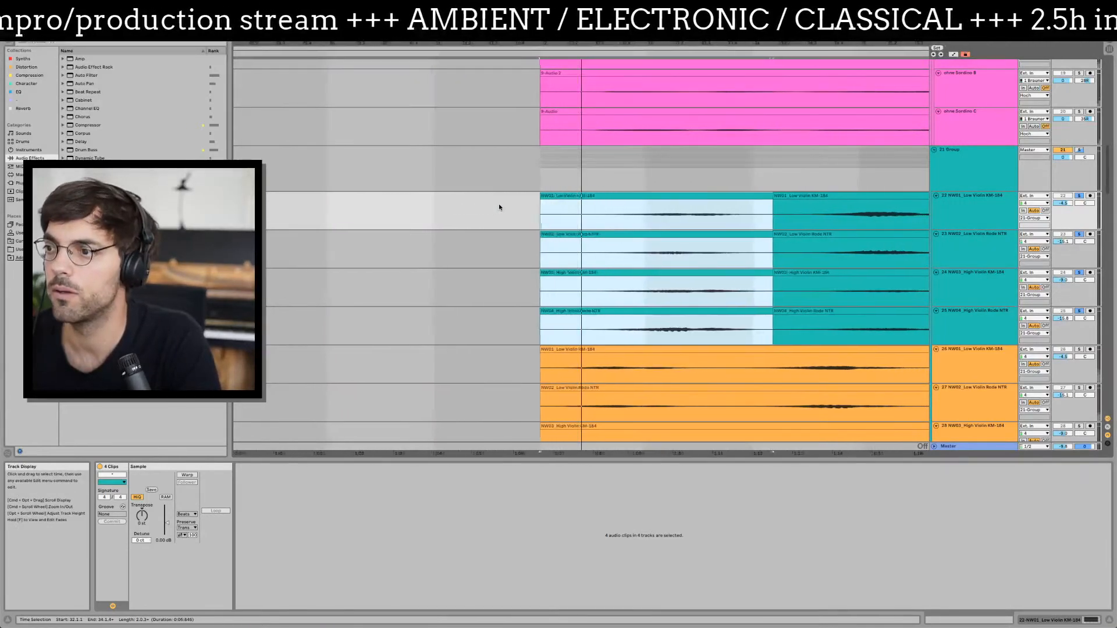
pyautogui.hscroll(5, 498, 207)
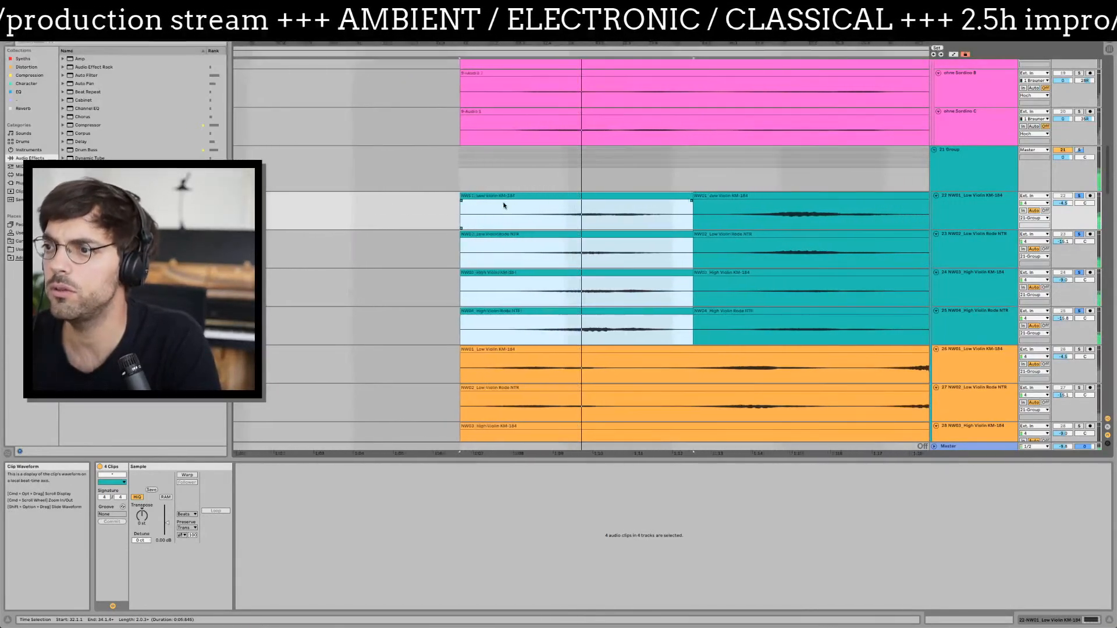
pyautogui.hscroll(3, 505, 205)
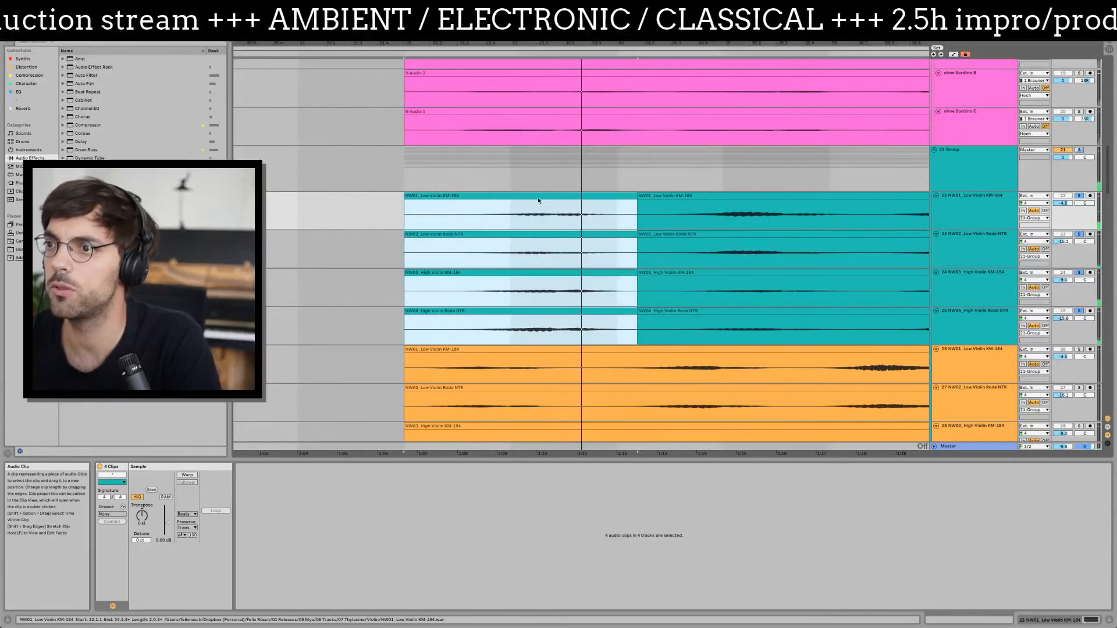
pyautogui.moveTo(529, 195); pyautogui.dragTo(548, 214)
pyautogui.click(548, 214)
pyautogui.press('space')
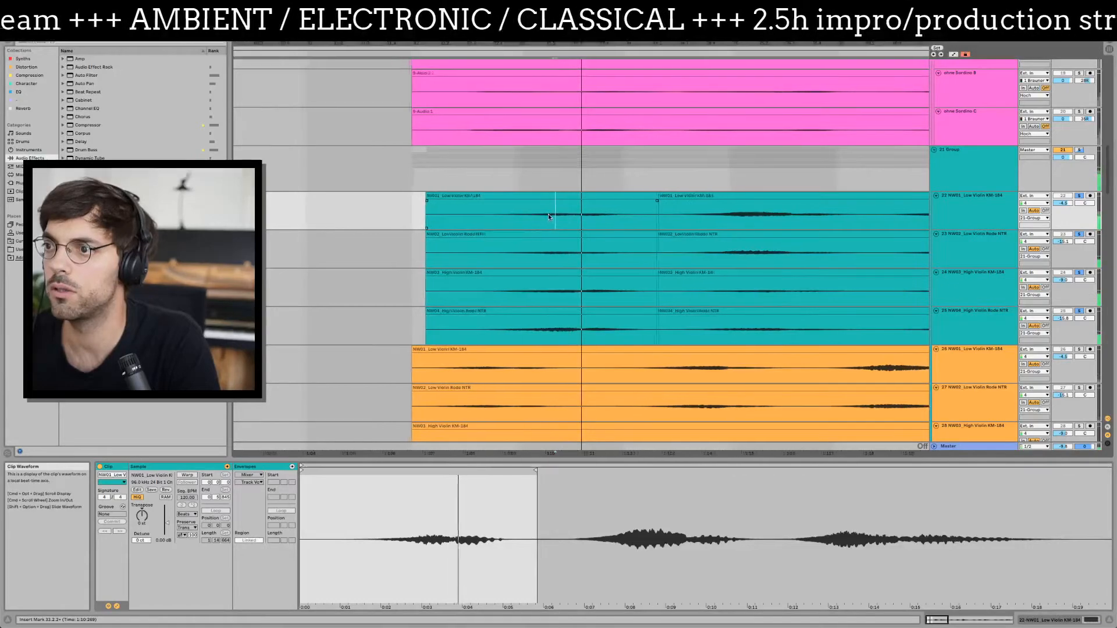
# - Shift the first clips on the four teal violin tracks further, to start at about 32.2.1, and play them
pyautogui.click(524, 196)
pyautogui.keyDown('shift'); pyautogui.click(523, 312); pyautogui.keyUp('shift')
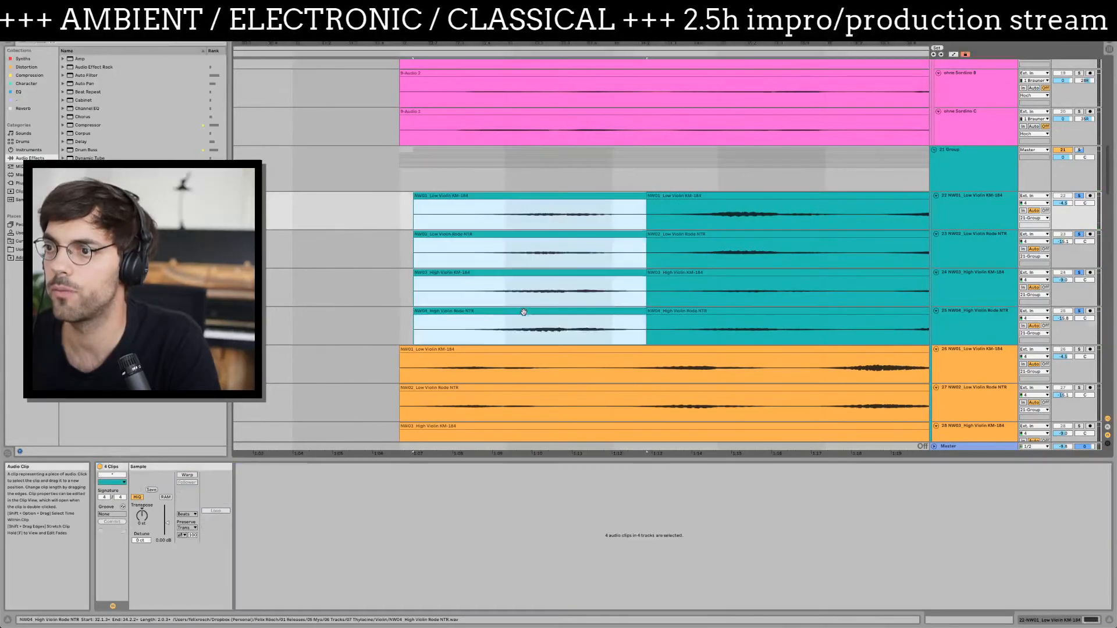
pyautogui.moveTo(525, 312); pyautogui.dragTo(540, 312)
pyautogui.click(497, 292)
pyautogui.press('space')
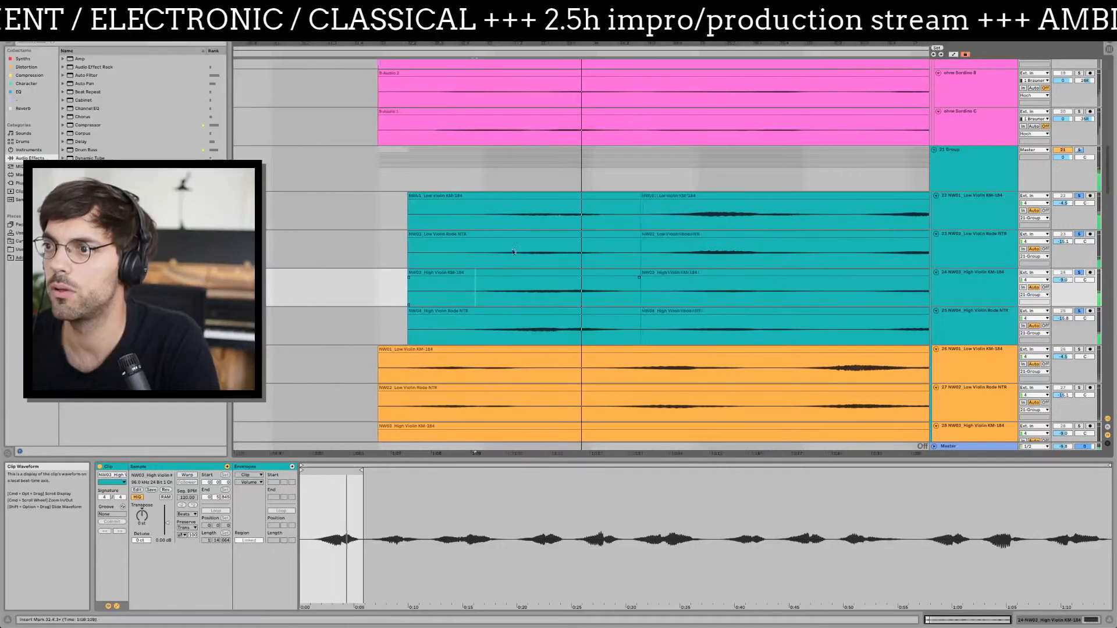
# - Replay the phrase and move the four first teal clips earlier, to start at about 31.4.2
pyautogui.click(365, 219)
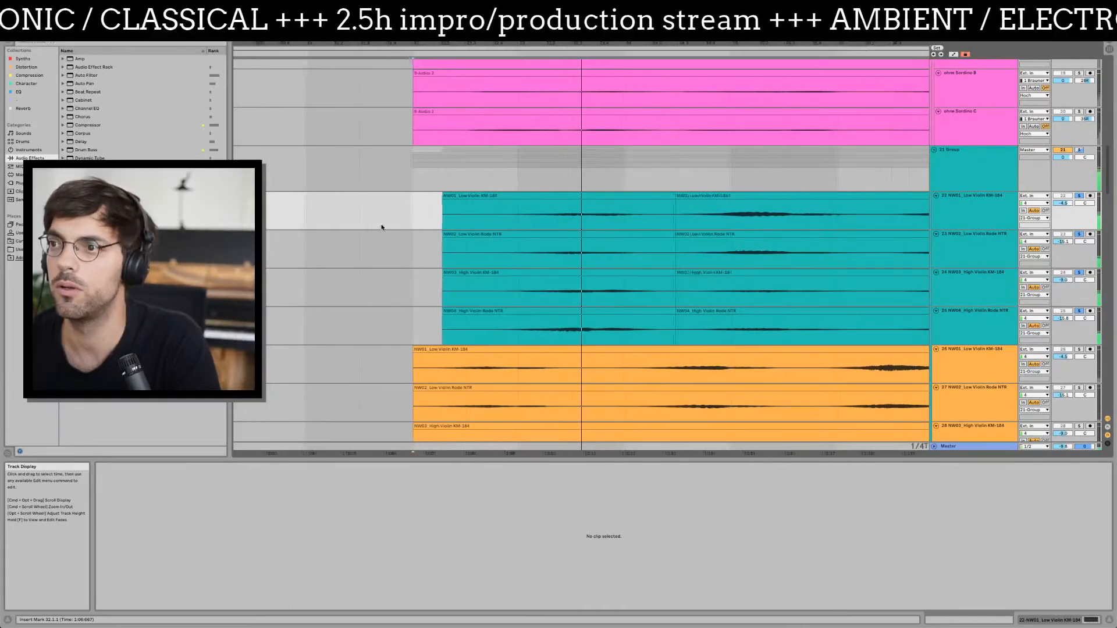
pyautogui.click(569, 193)
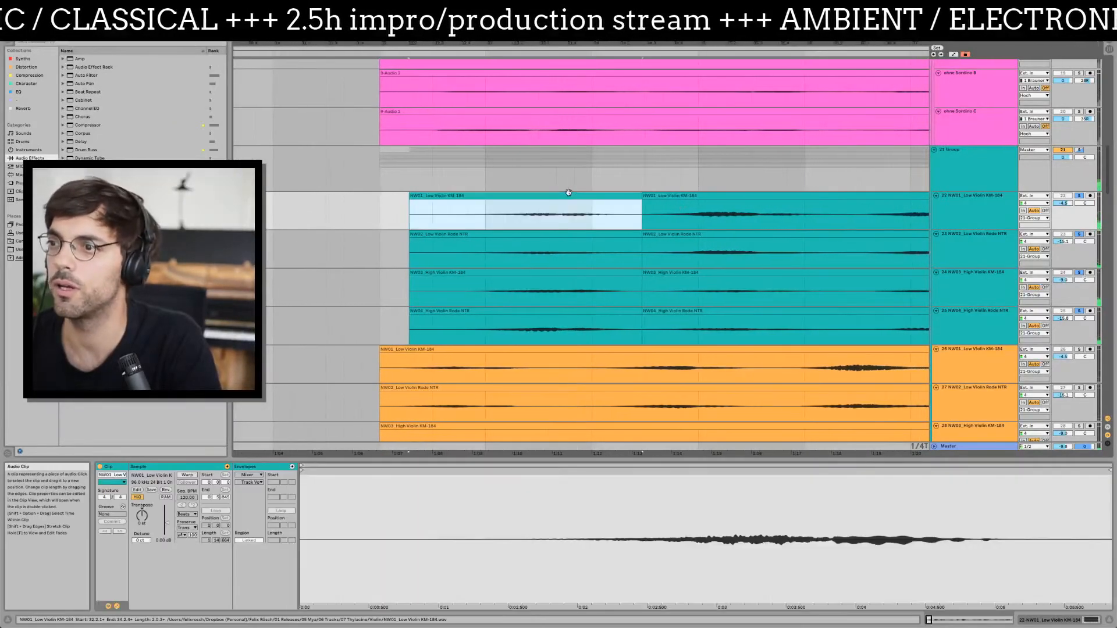
pyautogui.keyDown('shift'); pyautogui.click(548, 313); pyautogui.keyUp('shift')
pyautogui.moveTo(548, 313); pyautogui.dragTo(503, 309)
pyautogui.hscroll(-5, 504, 309)
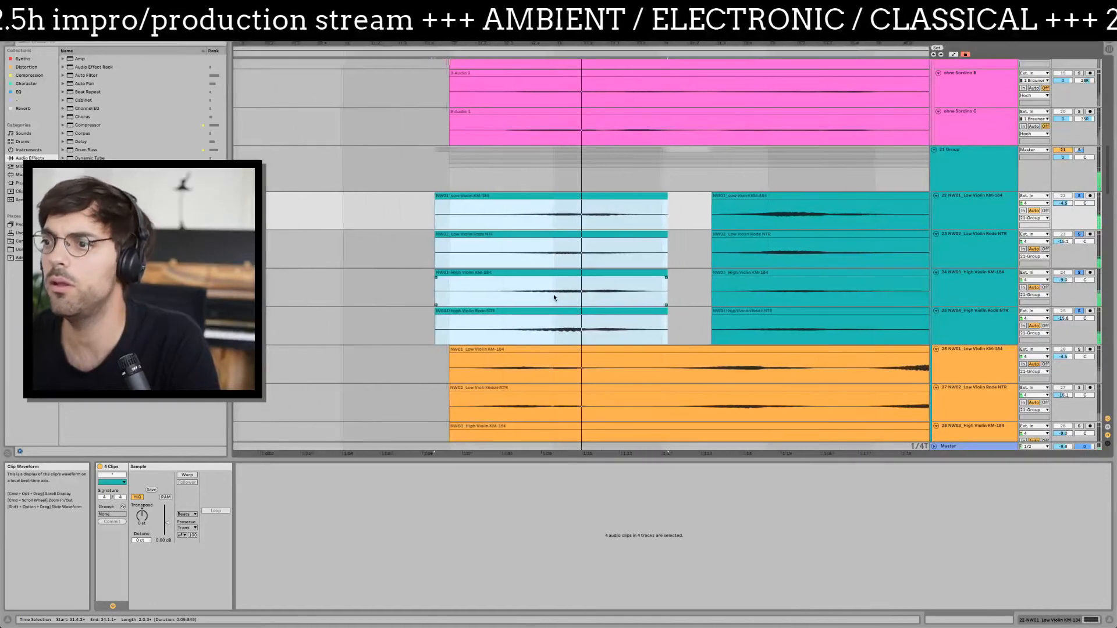
# - Move the four first teal clips back later, to start at about 32.1.3, and play the passage
pyautogui.moveTo(559, 309); pyautogui.dragTo(588, 316)
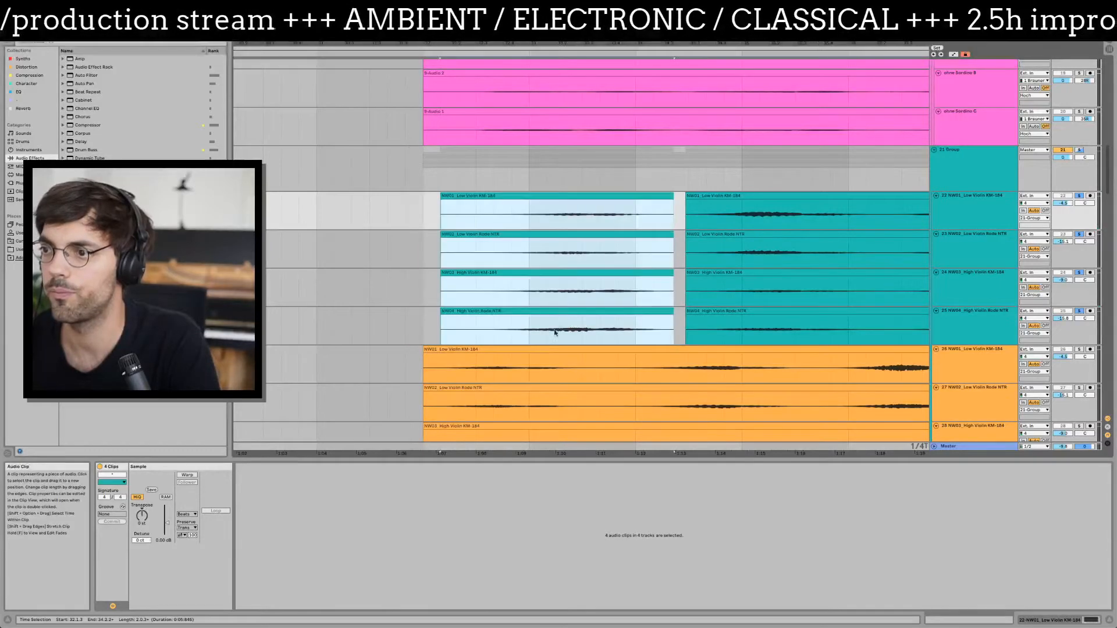
pyautogui.click(565, 329)
pyautogui.press('space')
# - Nudge the four first teal clips slightly earlier, to start at about 32.1.2, and audition the timing
pyautogui.click(563, 312)
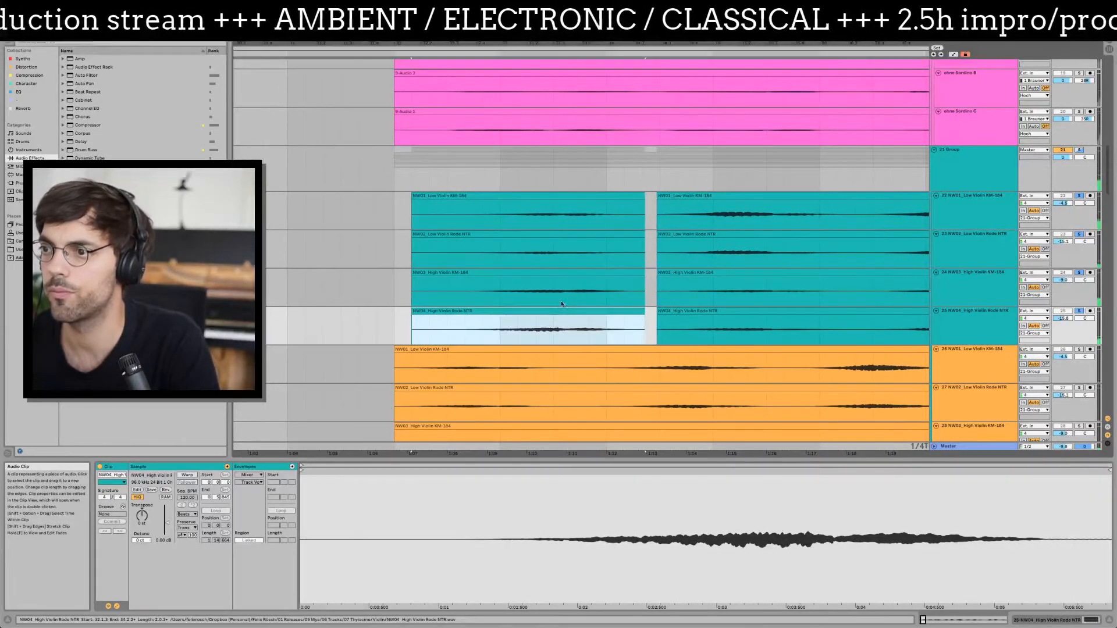
pyautogui.keyDown('shift'); pyautogui.click(568, 197); pyautogui.keyUp('shift')
pyautogui.moveTo(568, 199); pyautogui.dragTo(554, 298)
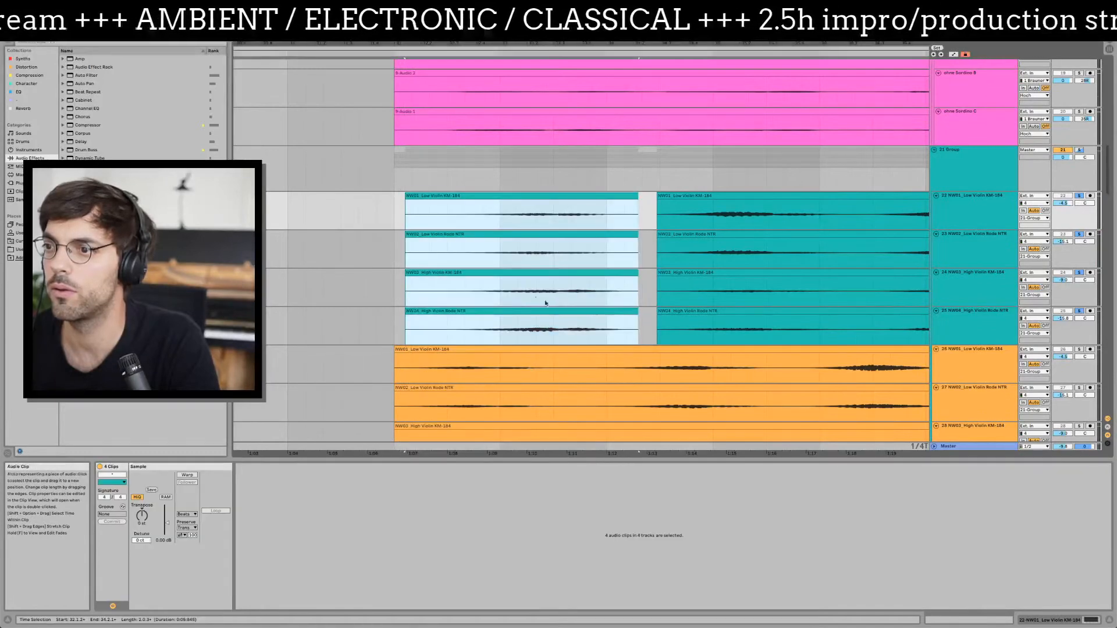
pyautogui.click(530, 295)
pyautogui.click(540, 278)
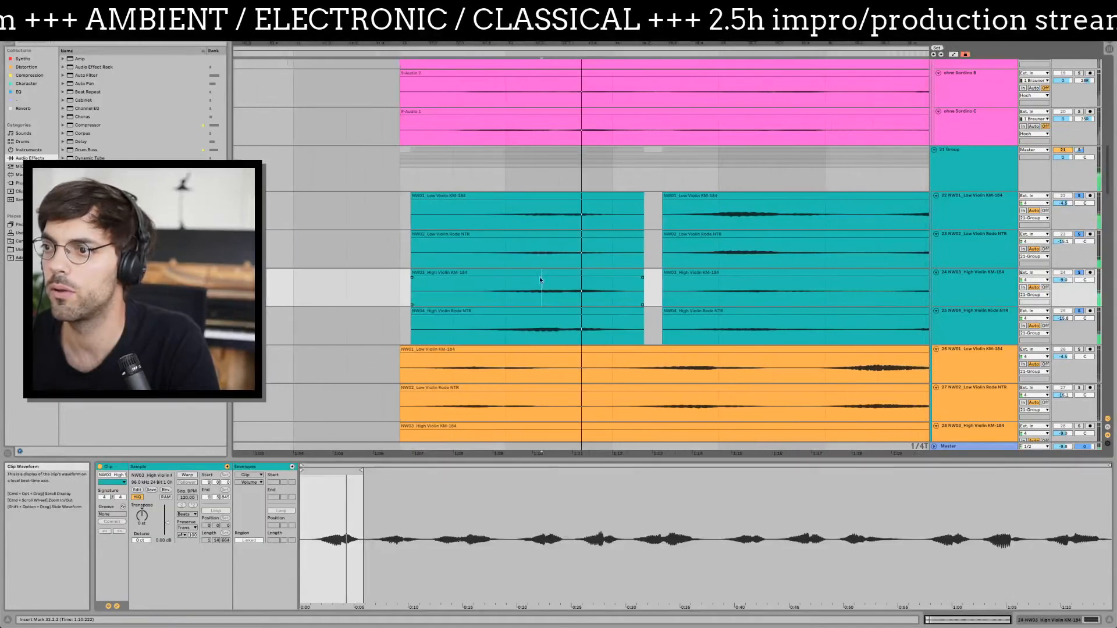
# - Fine-nudge the four first teal violin clips a touch earlier and play the phrase from its start
pyautogui.click(557, 311)
pyautogui.keyDown('shift'); pyautogui.click(554, 196); pyautogui.keyUp('shift')
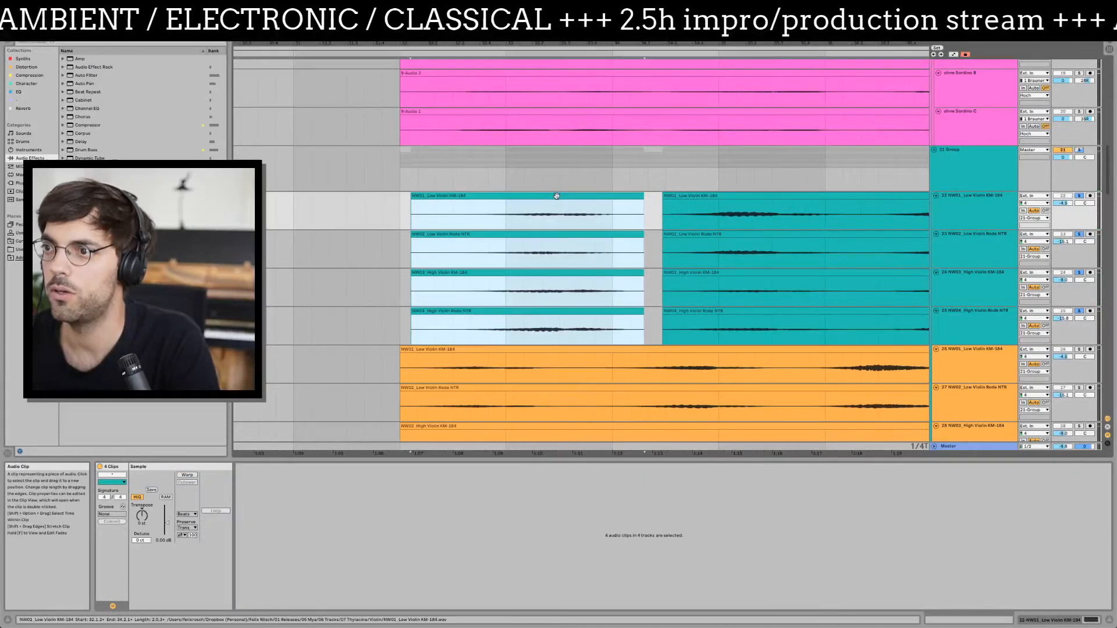
pyautogui.moveTo(554, 196); pyautogui.dragTo(553, 196)
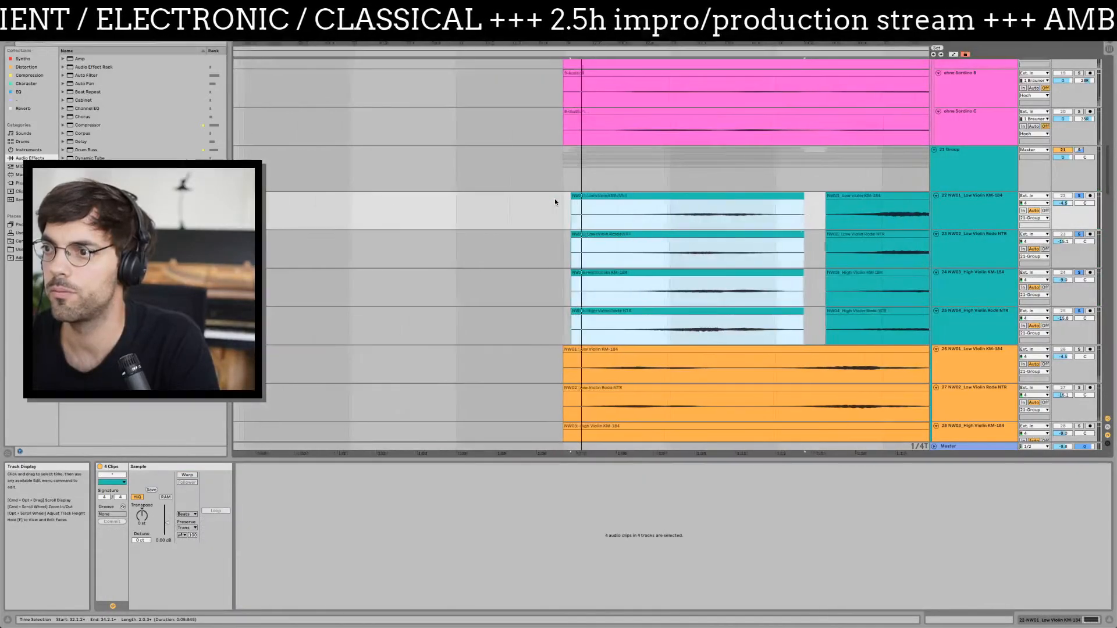
pyautogui.moveTo(685, 44)
pyautogui.mouseDown()
pyautogui.moveTo(686, 99)
pyautogui.moveTo(686, 63)
pyautogui.mouseUp()
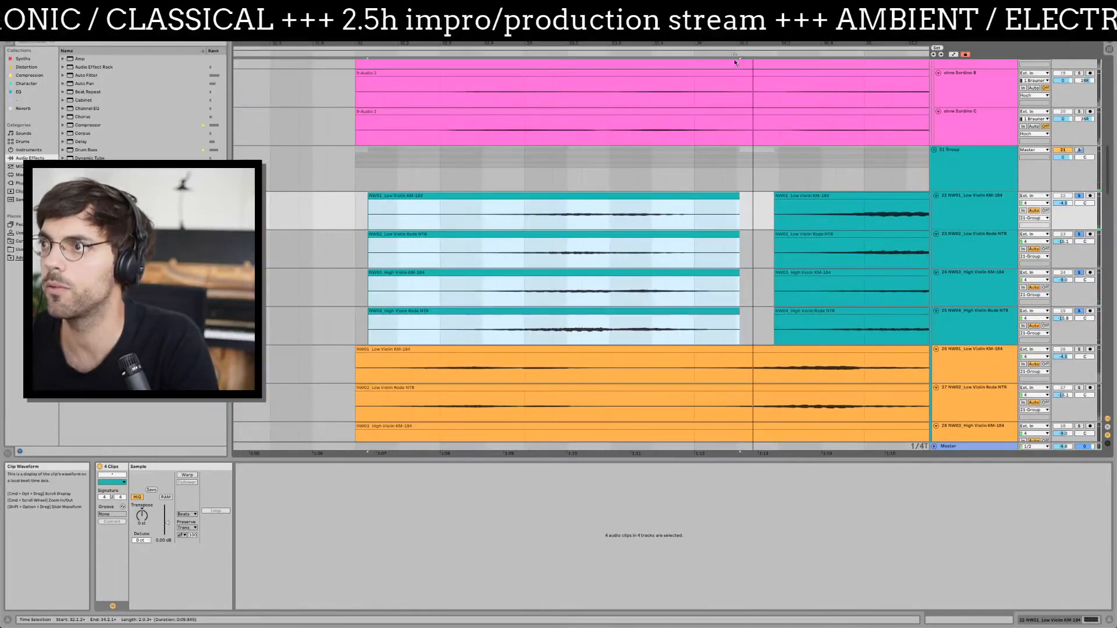
# - Split the second clips on all four teal violin tracks at about 36.2.2
pyautogui.moveTo(735, 61); pyautogui.dragTo(702, 48)
pyautogui.click(540, 216)
pyautogui.hotkey('shift', 'Down')
pyautogui.hotkey('shift', 'Down')
pyautogui.hotkey('shift', 'Down')
pyautogui.press('super+e')
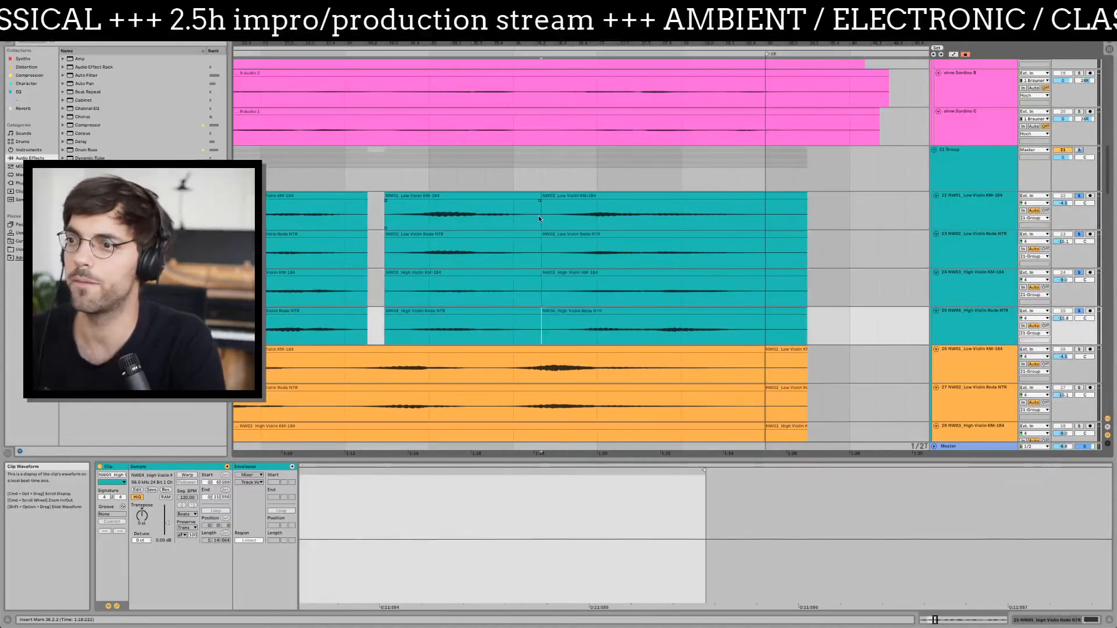
# - Select the second clips on all four teal violin tracks and play them to check the timing of the note
pyautogui.click(480, 314)
pyautogui.keyDown('shift'); pyautogui.click(474, 195); pyautogui.keyUp('shift')
pyautogui.press('space')
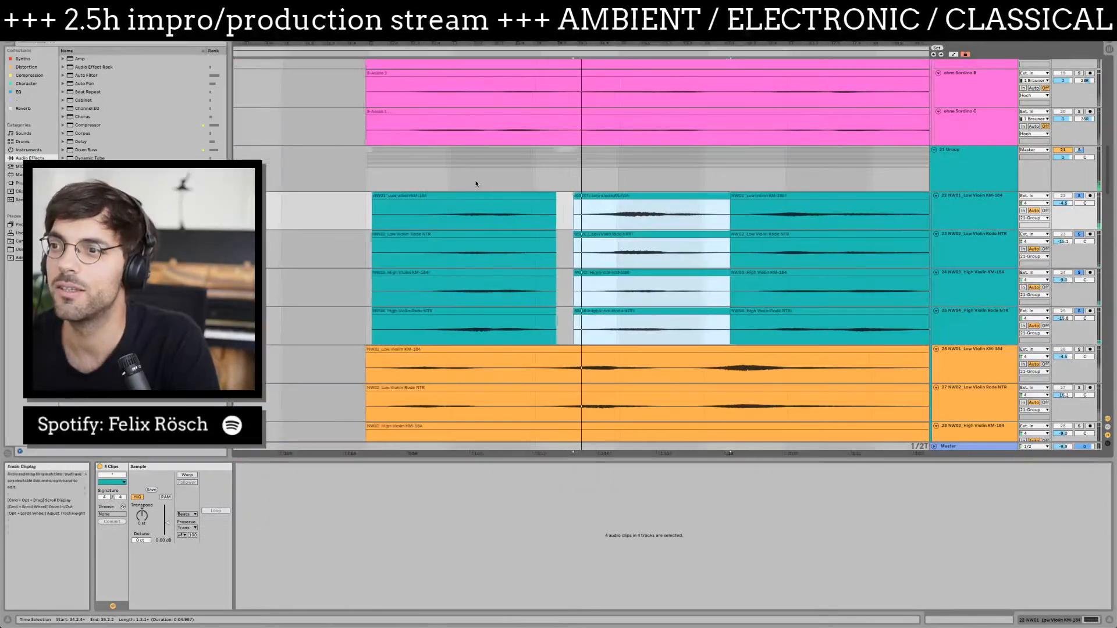
pyautogui.moveTo(616, 60); pyautogui.dragTo(616, 171)
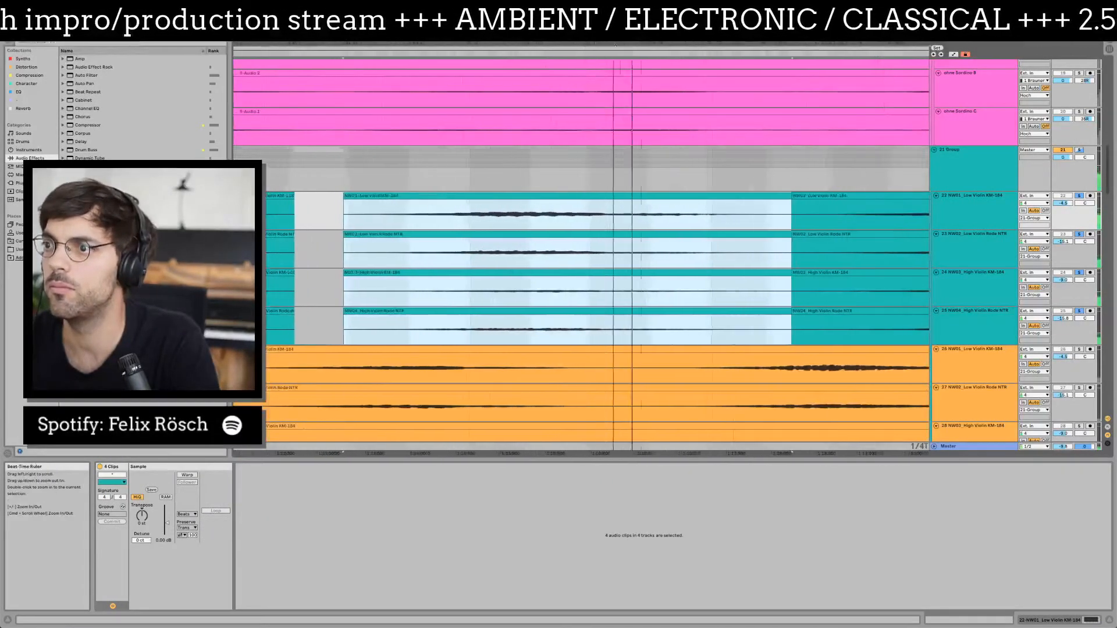
# - Nudge the four second teal clips slightly earlier, to start at about 34.2.3, and play the transition into the third clips
pyautogui.click(617, 197)
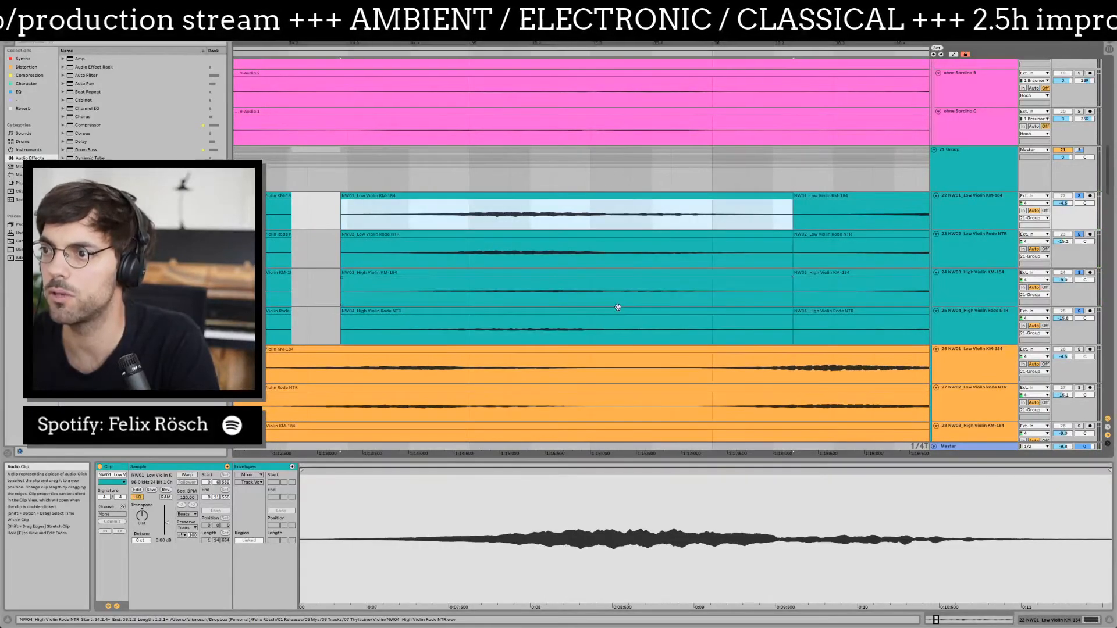
pyautogui.keyDown('shift'); pyautogui.click(620, 311); pyautogui.keyUp('shift')
pyautogui.moveTo(621, 314); pyautogui.dragTo(604, 315)
pyautogui.click(563, 329)
pyautogui.hscroll(3, 578, 326)
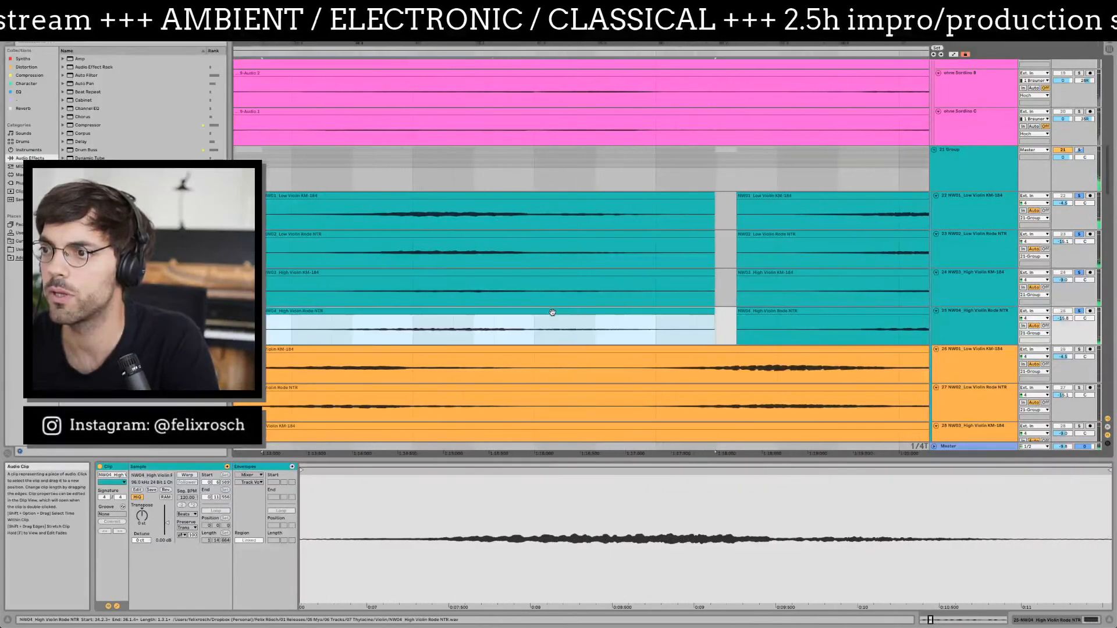
pyautogui.keyDown('shift'); pyautogui.click(536, 196); pyautogui.keyUp('shift')
pyautogui.click(494, 216)
pyautogui.press('space')
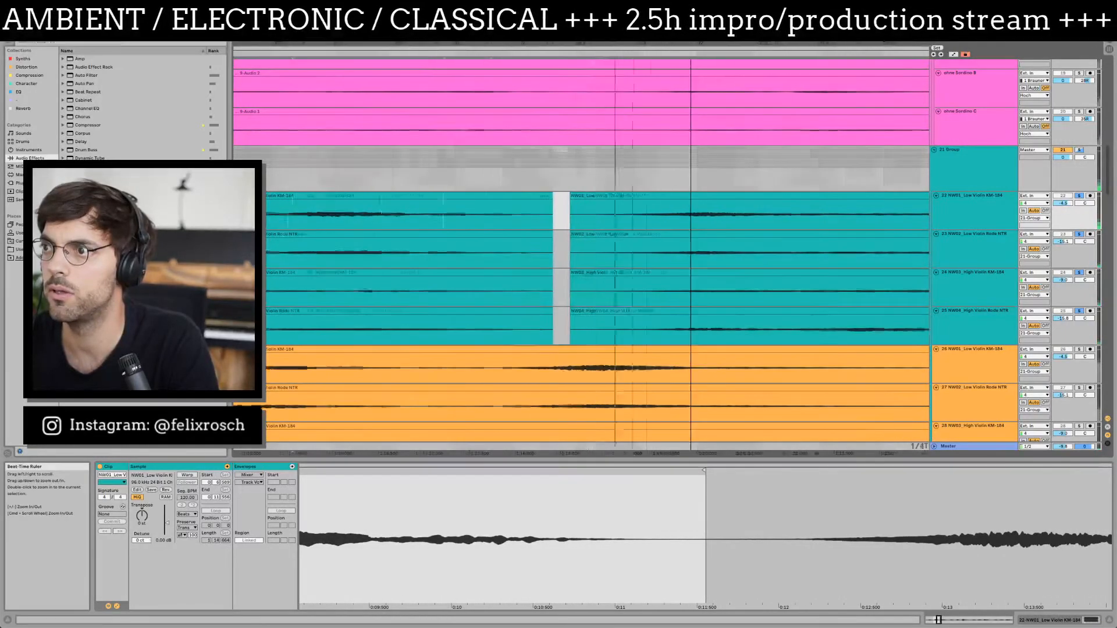
# - Nudge the third clips on all four teal violin tracks slightly earlier, to start at about 36.2.1, and play through their end
pyautogui.scroll(-5, 544, 338)
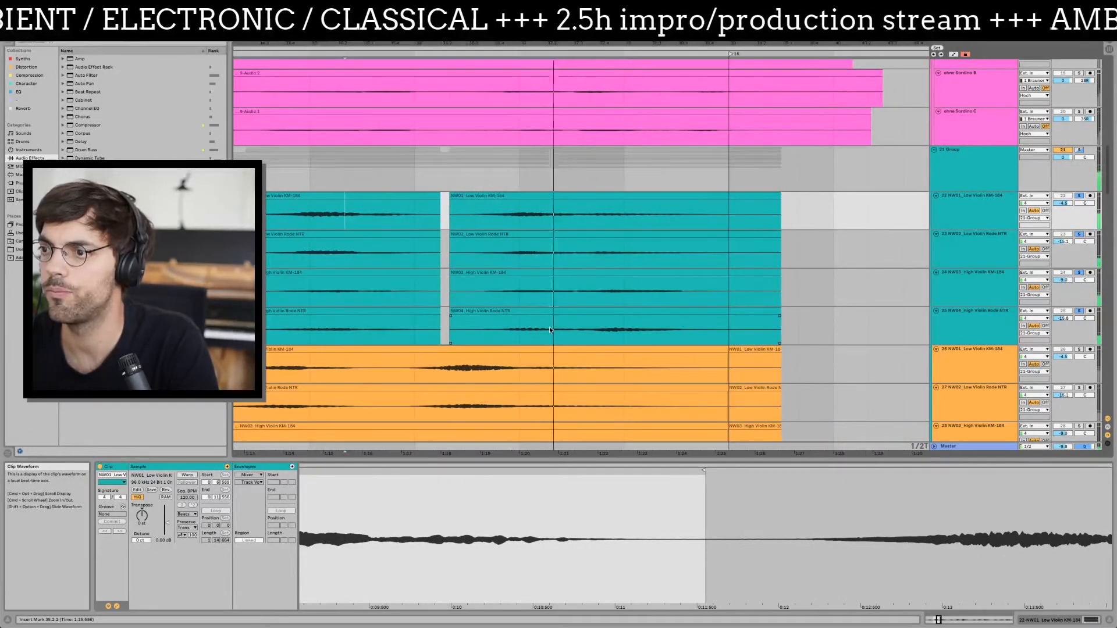
pyautogui.click(563, 311)
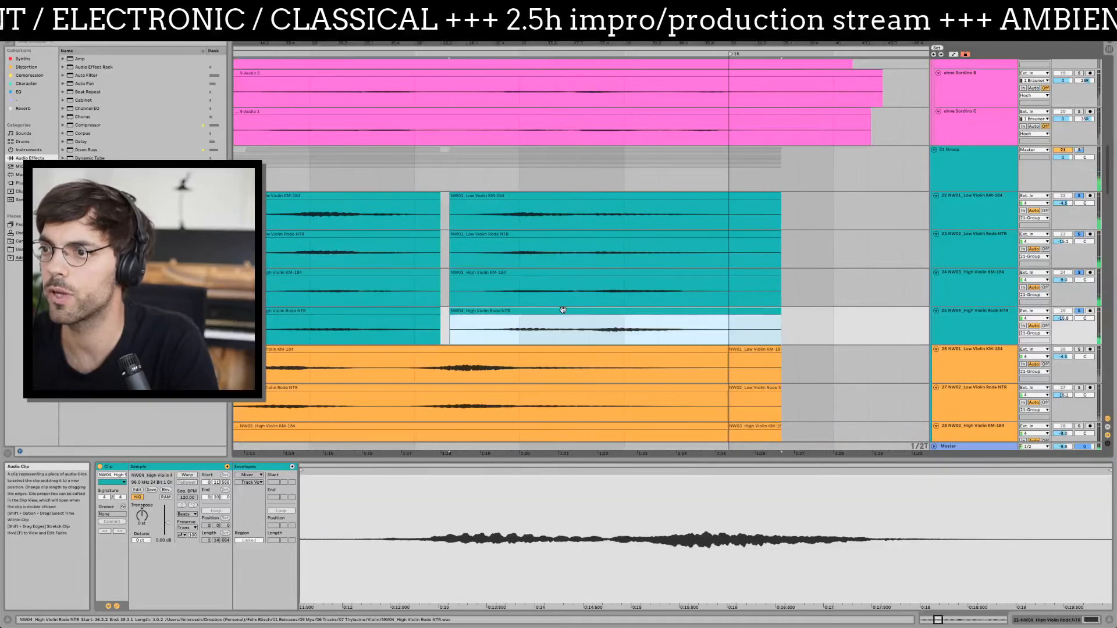
pyautogui.keyDown('shift'); pyautogui.click(564, 195); pyautogui.keyUp('shift')
pyautogui.scroll(3, 417, 454)
pyautogui.scroll(3, 418, 453)
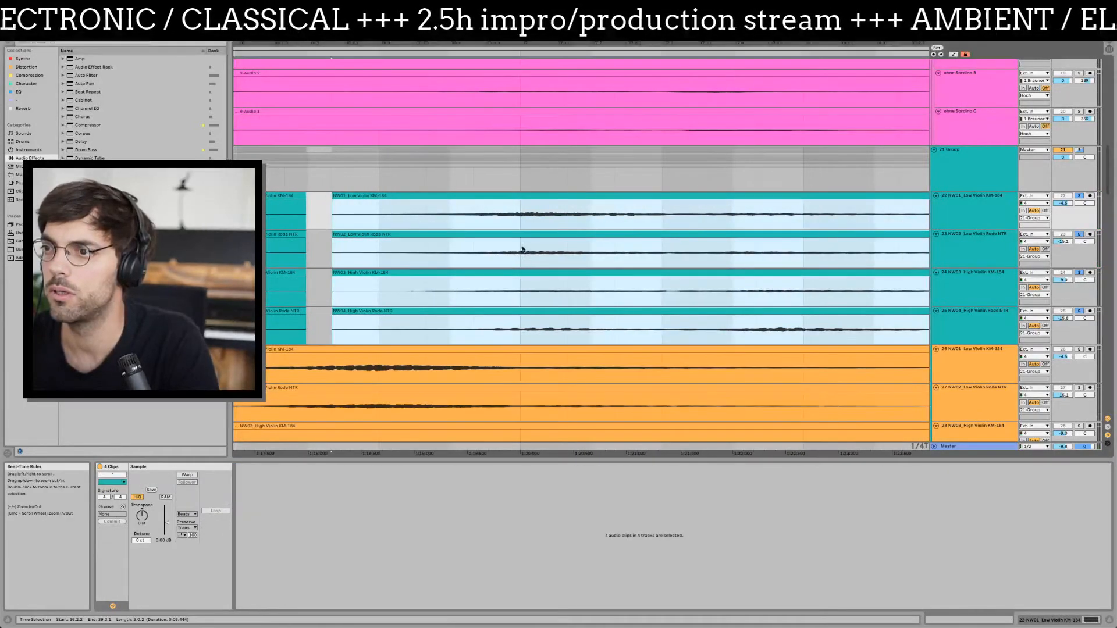
pyautogui.moveTo(549, 195); pyautogui.dragTo(541, 197)
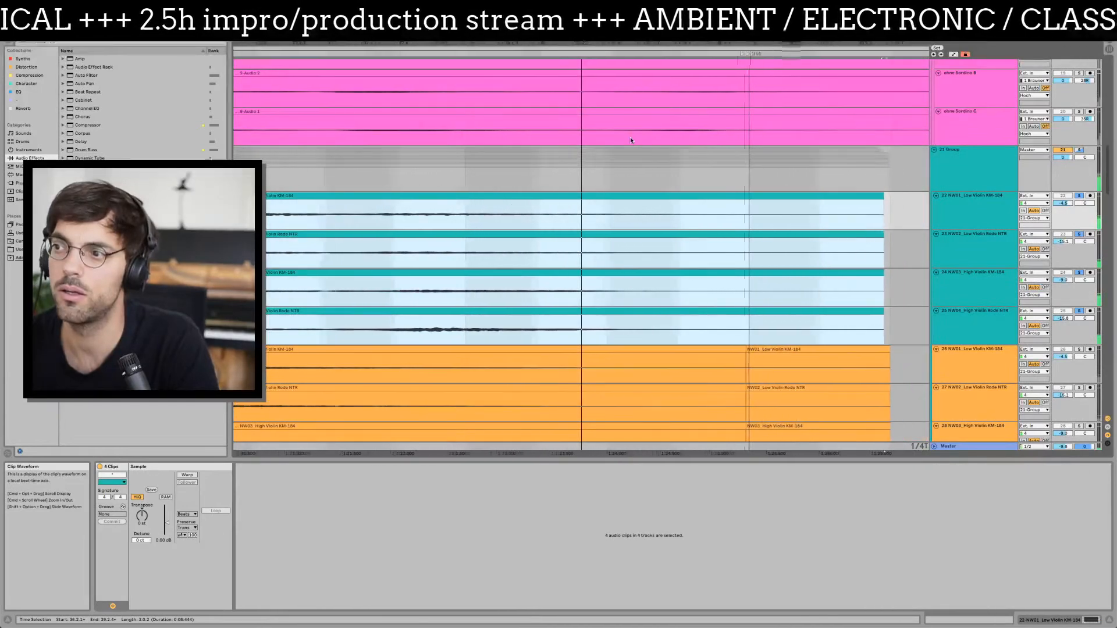
pyautogui.moveTo(576, 43)
pyautogui.mouseDown()
pyautogui.moveTo(579, 28)
pyautogui.moveTo(847, 5)
pyautogui.mouseUp()
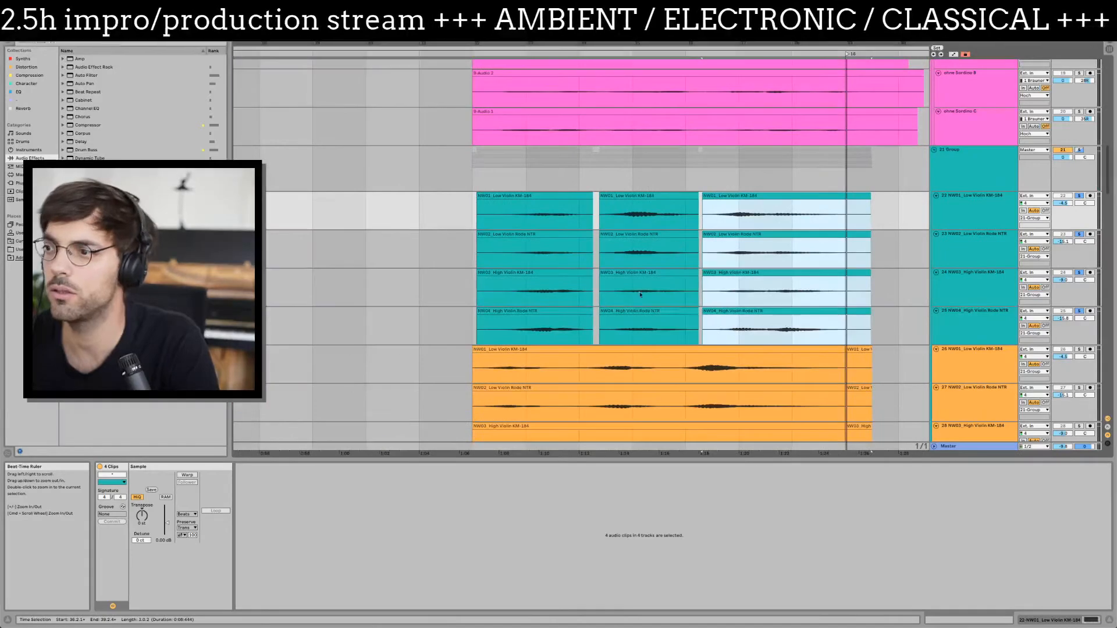
# - Solo the four orange violin tracks, 26 to 29, in place of the teal ones
pyautogui.scroll(-2, 627, 314)
pyautogui.click(605, 311)
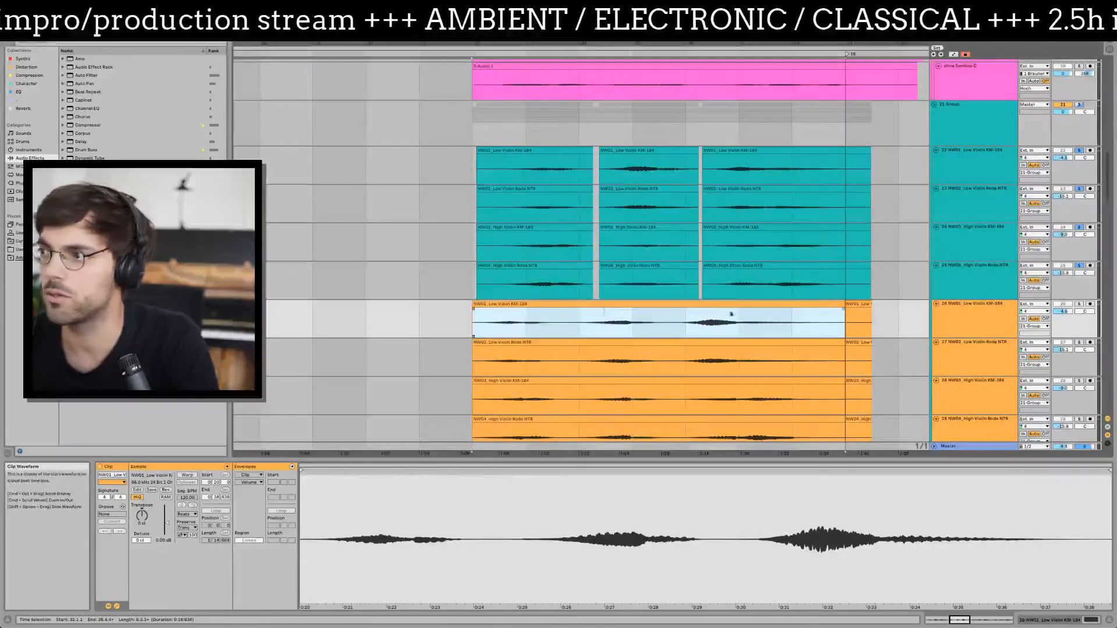
pyautogui.click(968, 318)
pyautogui.scroll(-5, 970, 311)
pyautogui.keyDown('shift'); pyautogui.click(975, 294); pyautogui.keyUp('shift')
pyautogui.click(1079, 272)
pyautogui.scroll(2, 837, 194)
pyautogui.scroll(5, 837, 195)
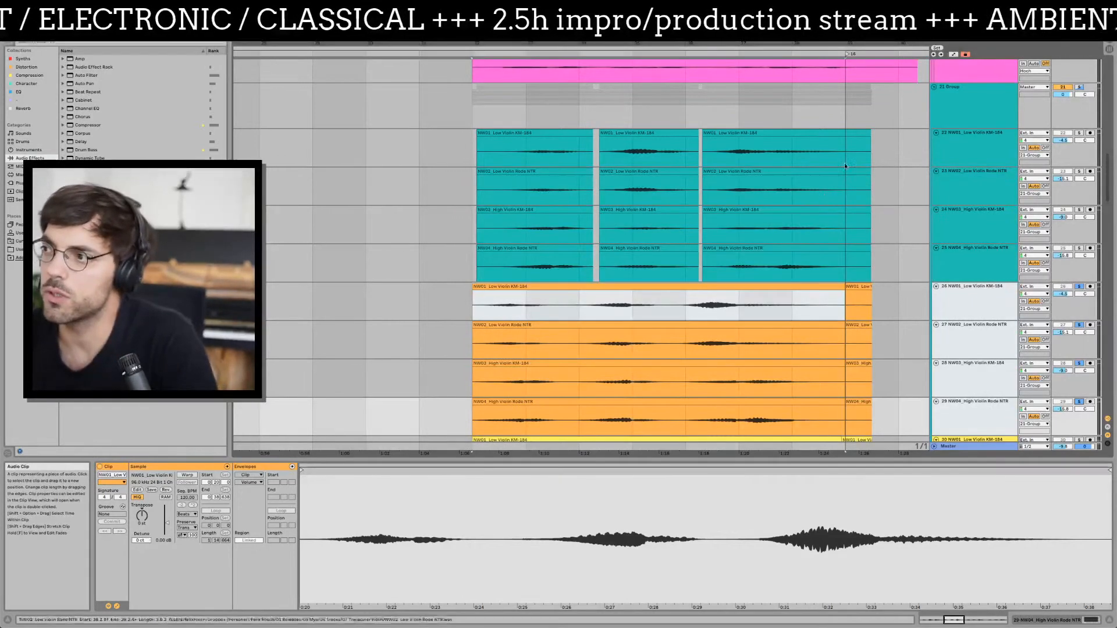
pyautogui.click(965, 152)
pyautogui.click(952, 232)
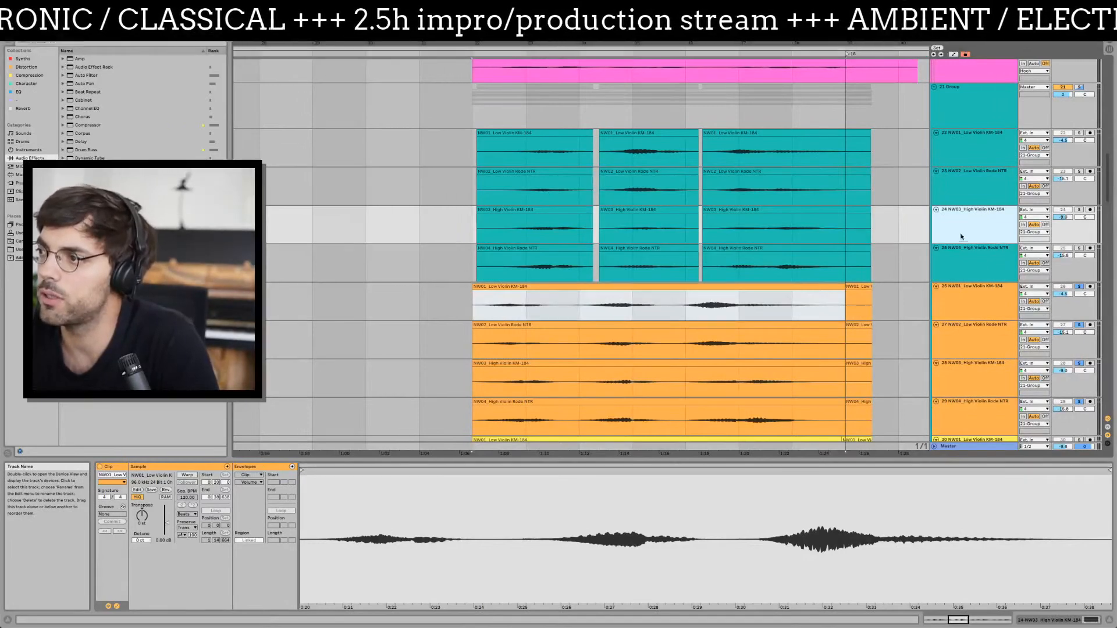
pyautogui.click(968, 258)
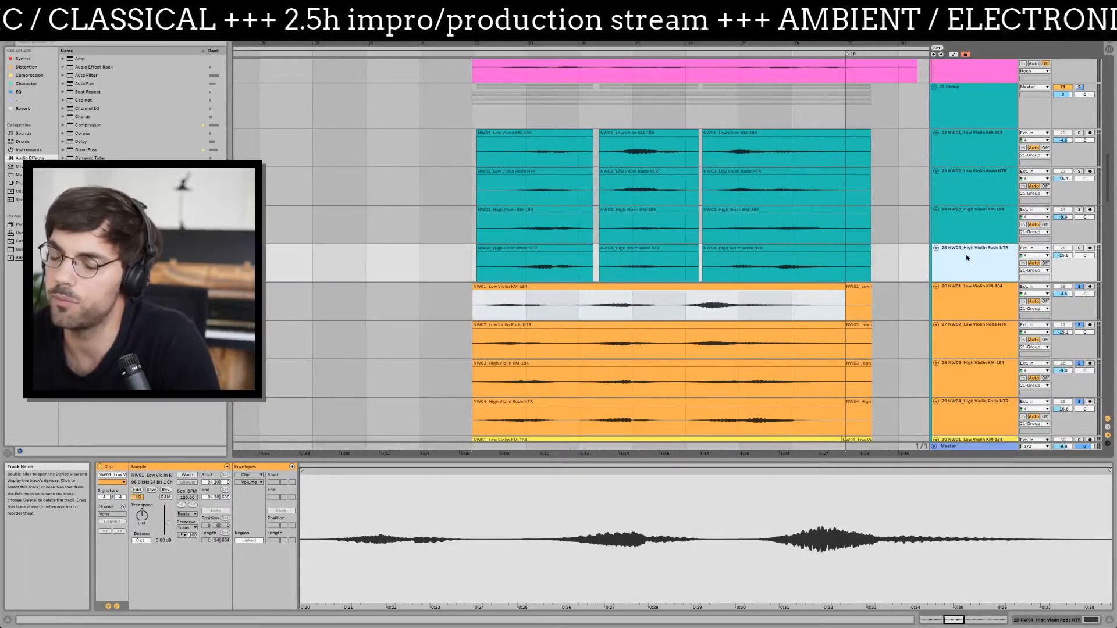
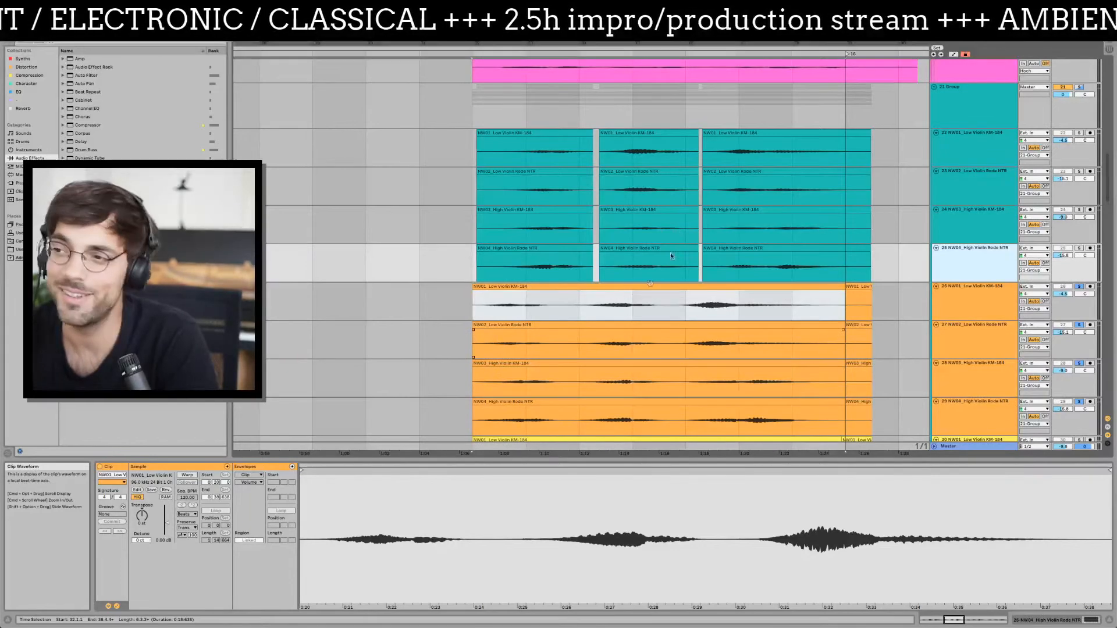
# - Turn off grid snapping, select the long clips on all four orange tracks and play their opening note
pyautogui.click(569, 309)
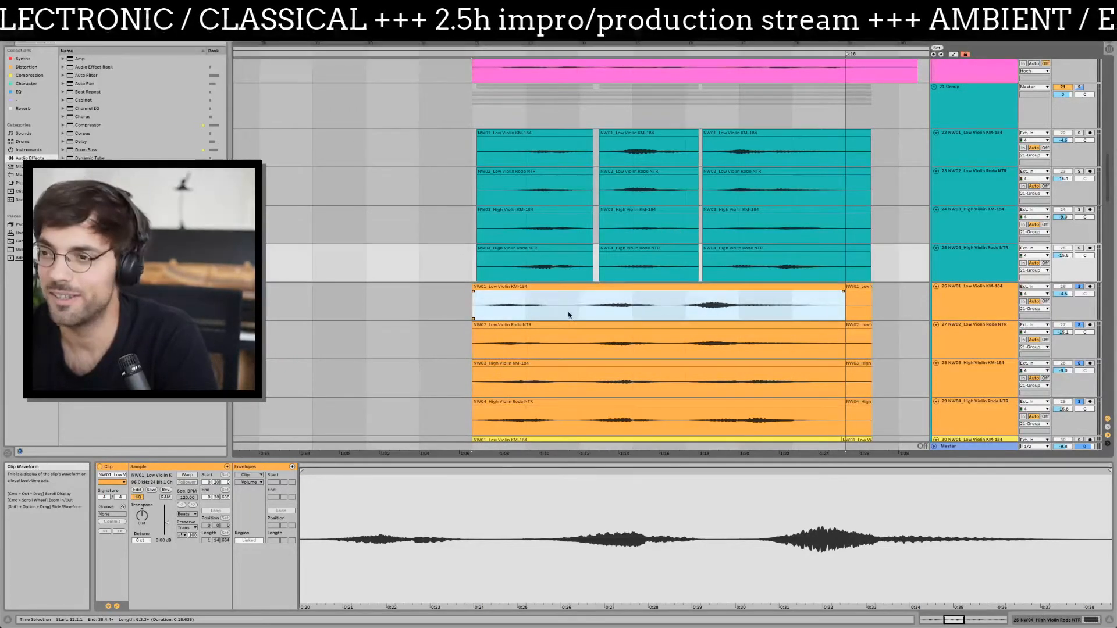
pyautogui.click(567, 309)
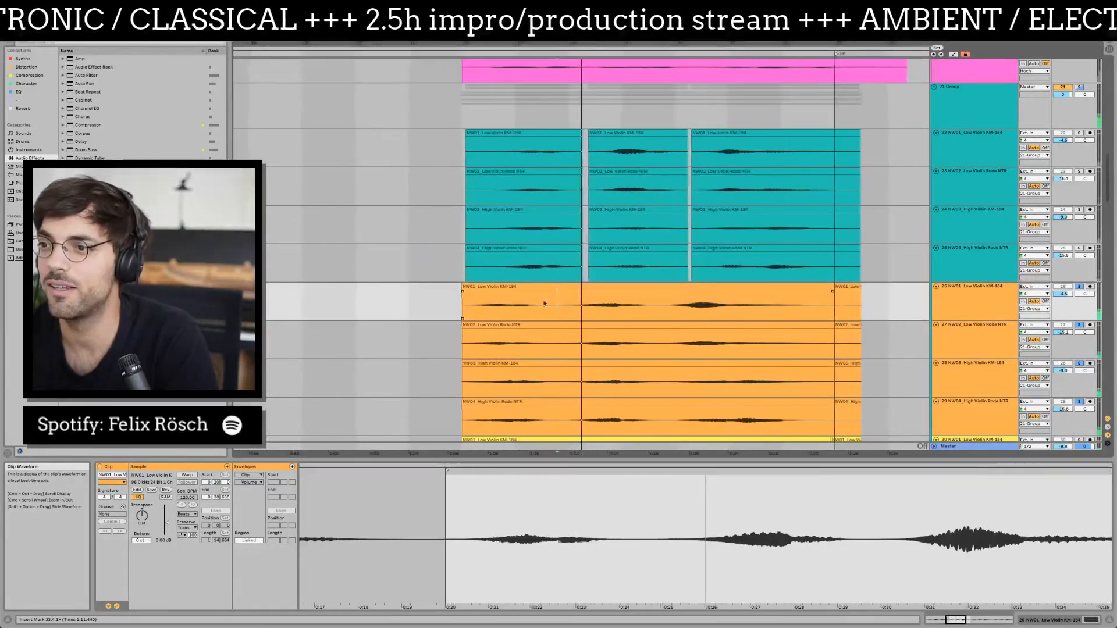
pyautogui.click(560, 309)
pyautogui.scroll(-2, 600, 296)
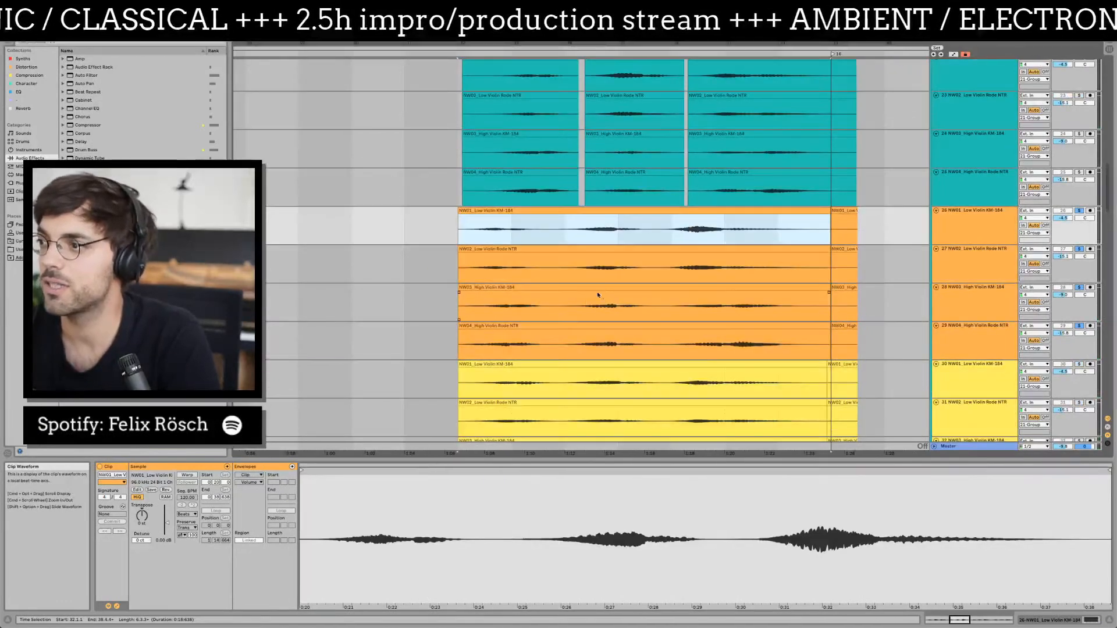
pyautogui.keyDown('shift'); pyautogui.click(532, 325); pyautogui.keyUp('shift')
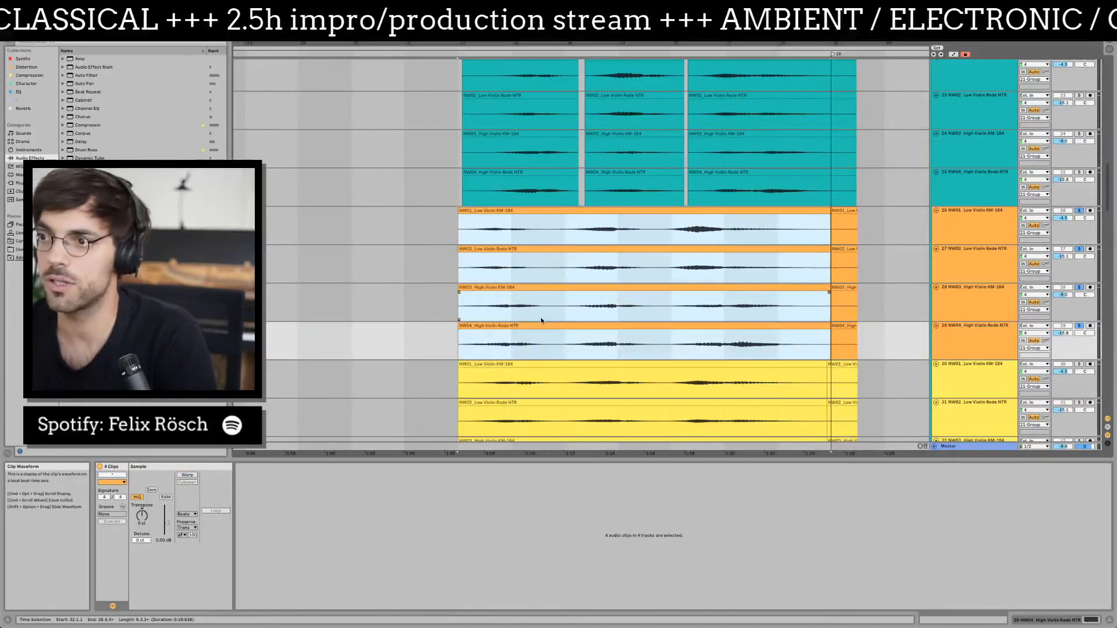
pyautogui.hscroll(-5, 504, 84)
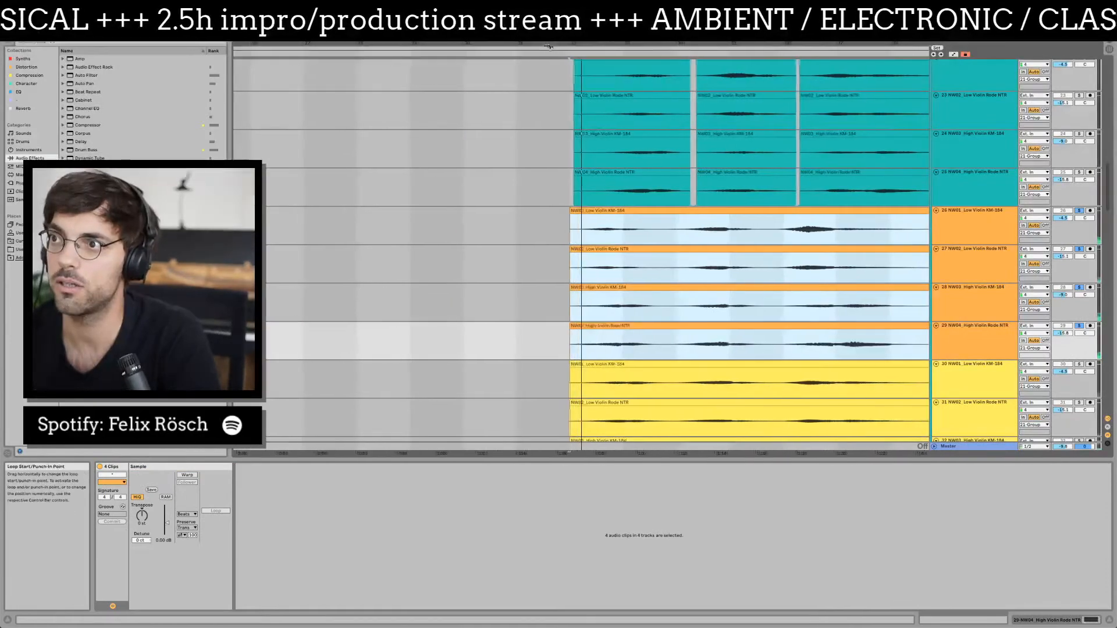
pyautogui.hscroll(3, 582, 64)
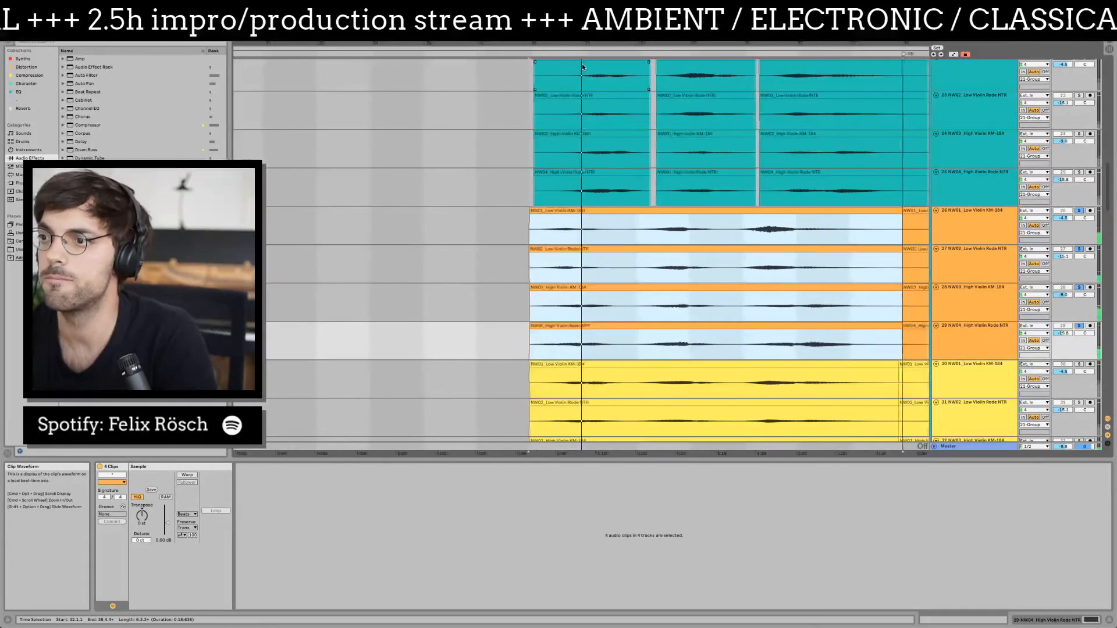
pyautogui.moveTo(583, 45); pyautogui.dragTo(547, 58)
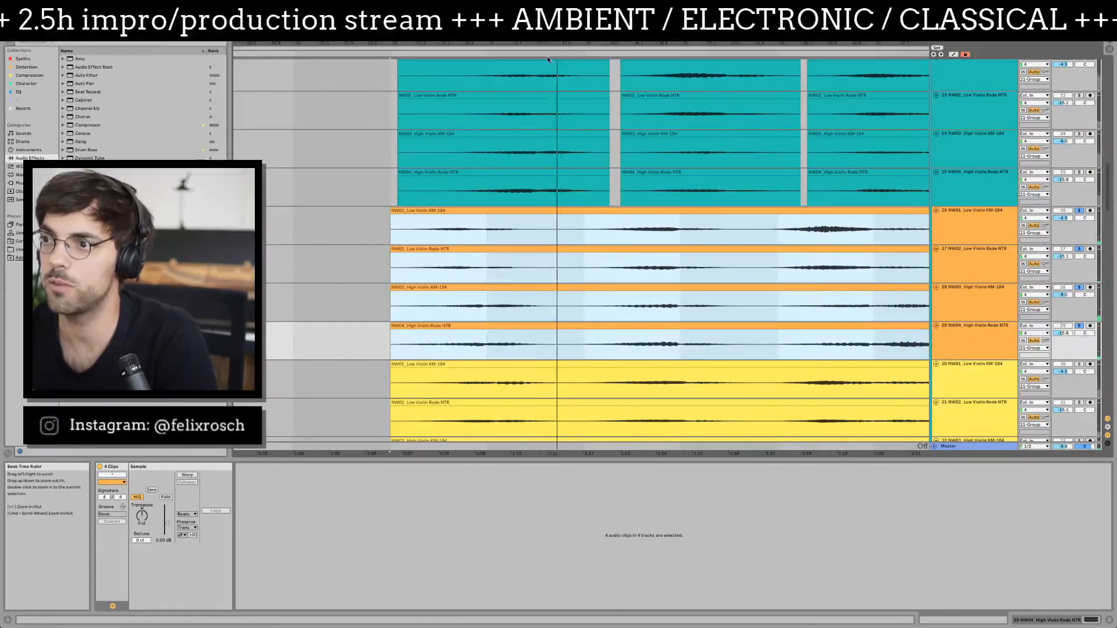
# - Split the clips on all four orange violin tracks after the first note, at about 33.4.2
pyautogui.click(567, 240)
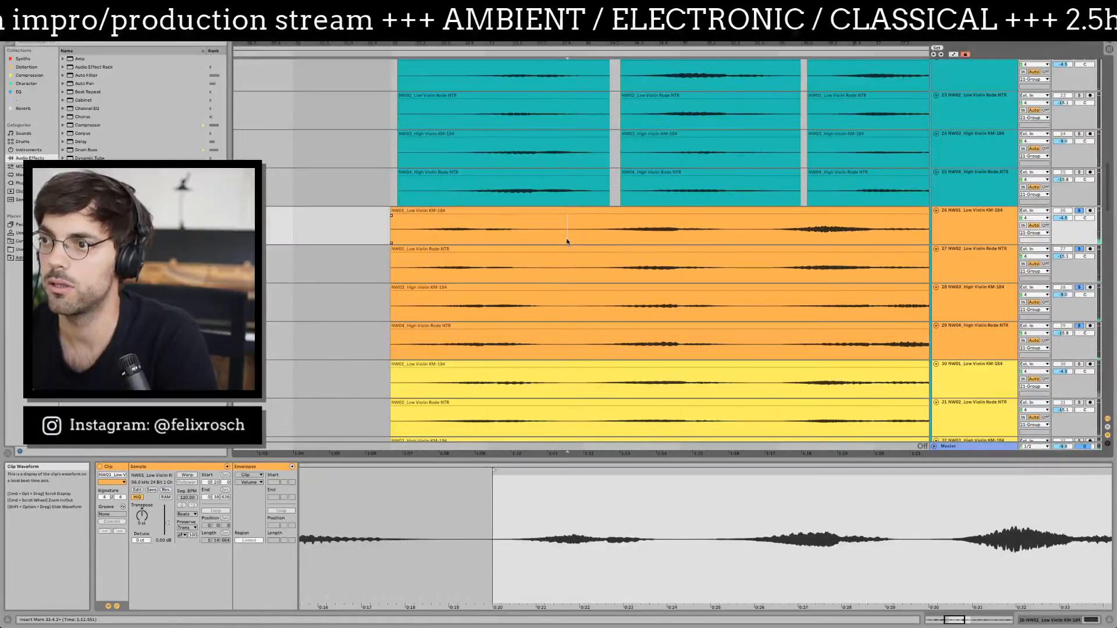
pyautogui.click(567, 340)
pyautogui.hotkey('shift', 'Up')
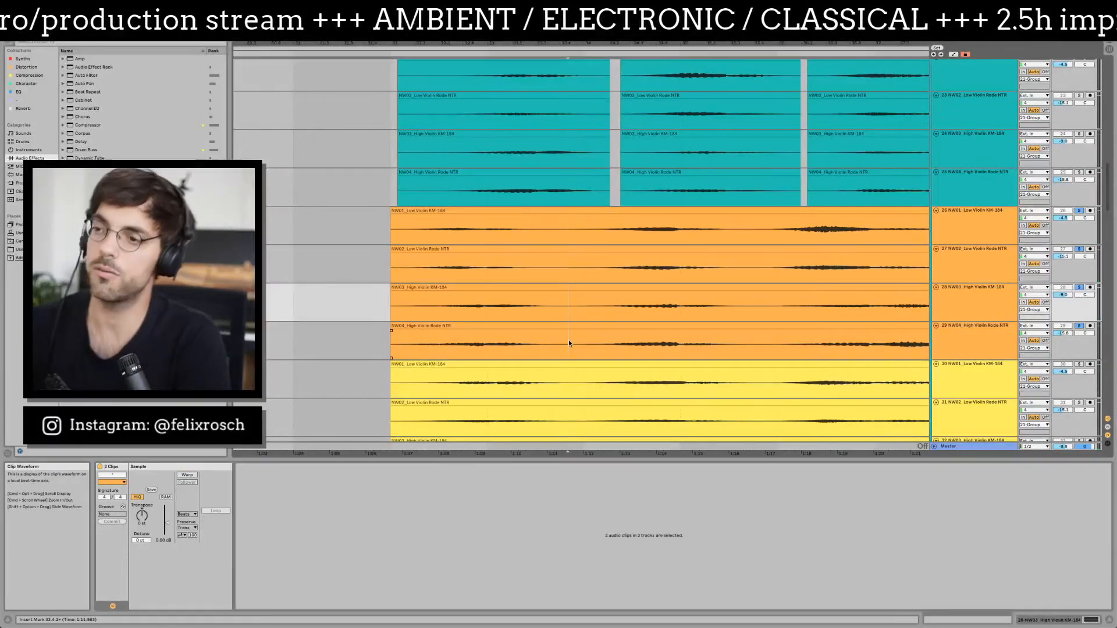
pyautogui.hotkey('shift', 'Up')
pyautogui.hotkey('shift', 'Up')
pyautogui.press('super+e')
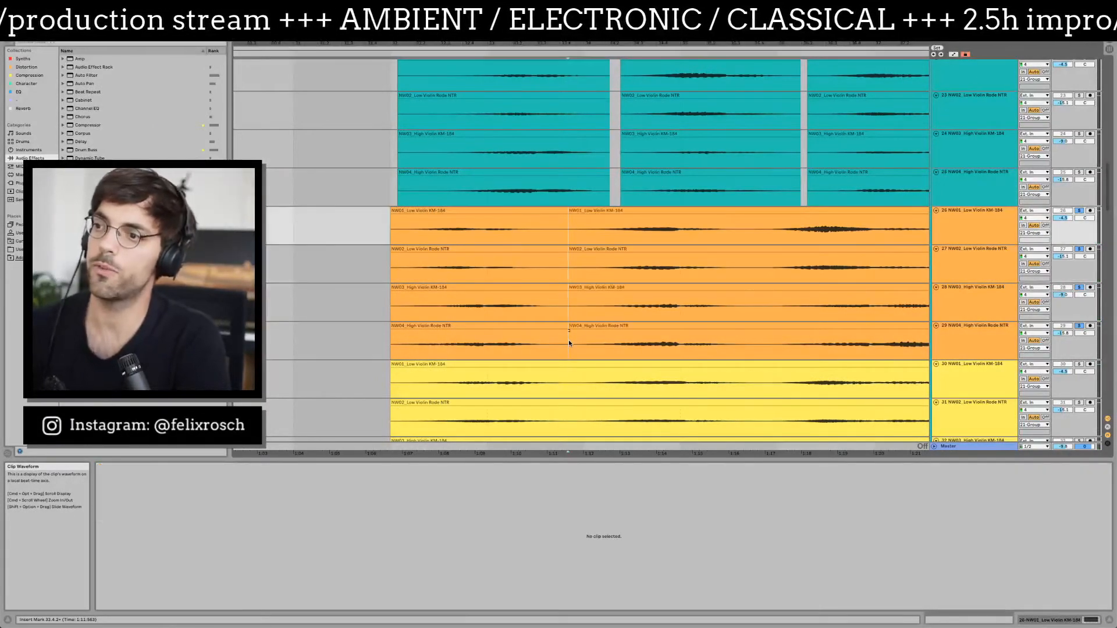
# - Split the four orange violin clips again before the third note, at about 35.4.1
pyautogui.click(753, 229)
pyautogui.hotkey('shift', 'Down')
pyautogui.hotkey('shift', 'Down')
pyautogui.hotkey('shift', 'Down')
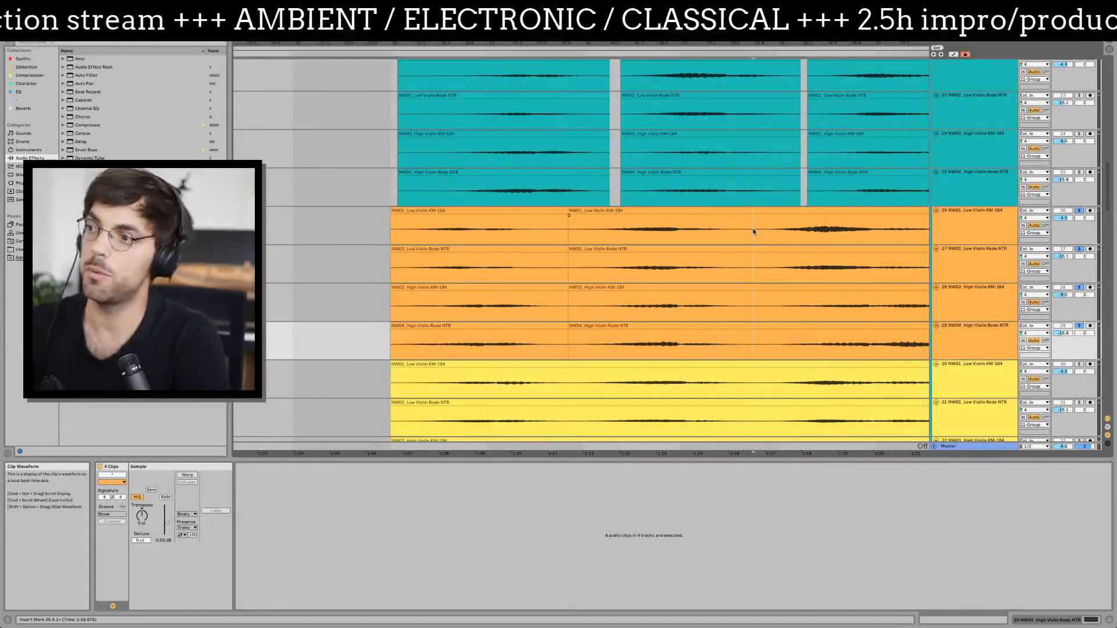
pyautogui.press('super+e')
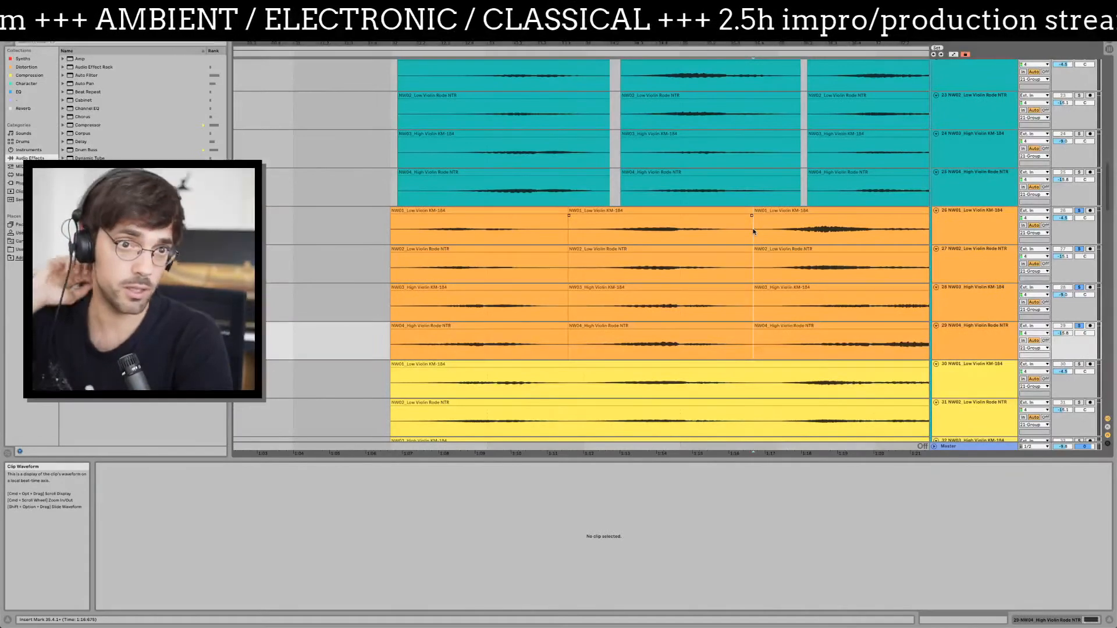
# - Select the first clips on all four orange tracks and play across the split into the second note
pyautogui.click(495, 211)
pyautogui.keyDown('shift'); pyautogui.click(486, 330); pyautogui.keyUp('shift')
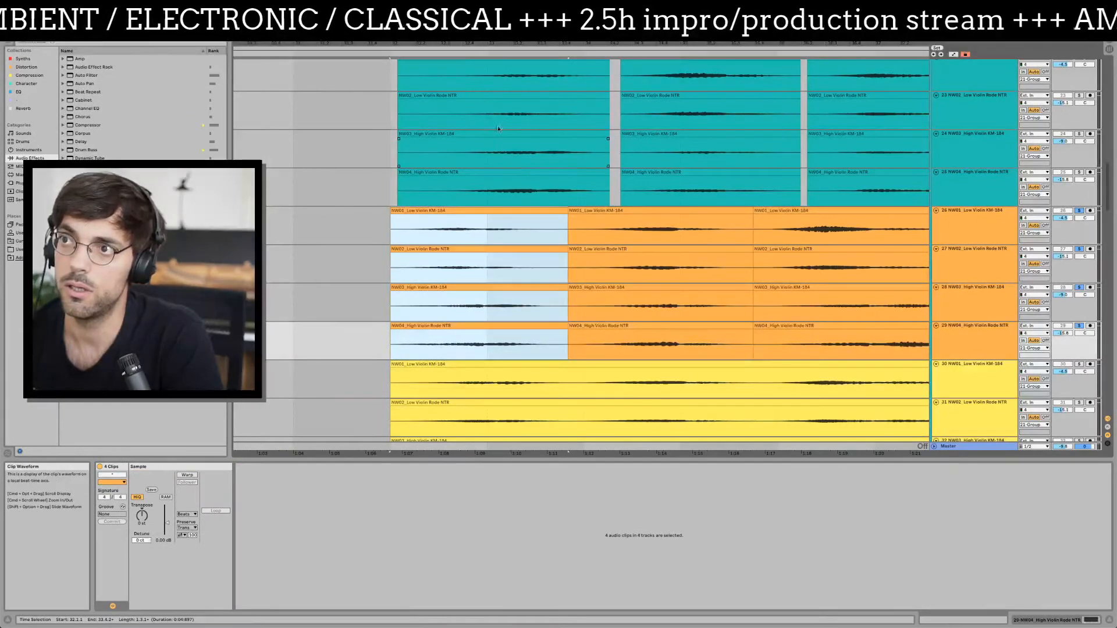
pyautogui.moveTo(475, 44); pyautogui.dragTo(484, 81)
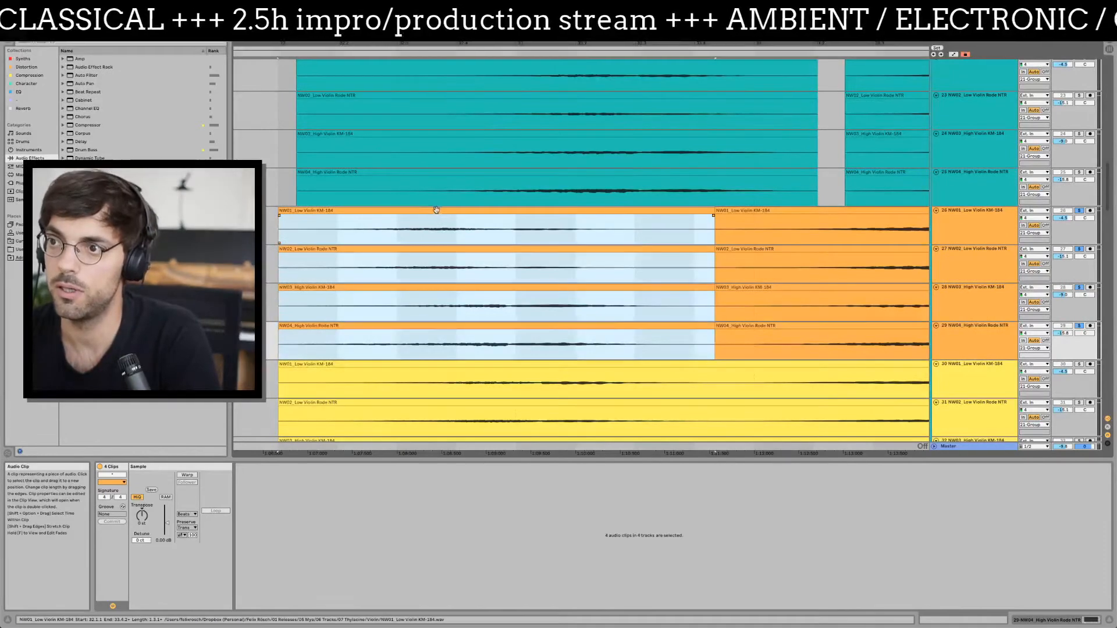
pyautogui.press('space')
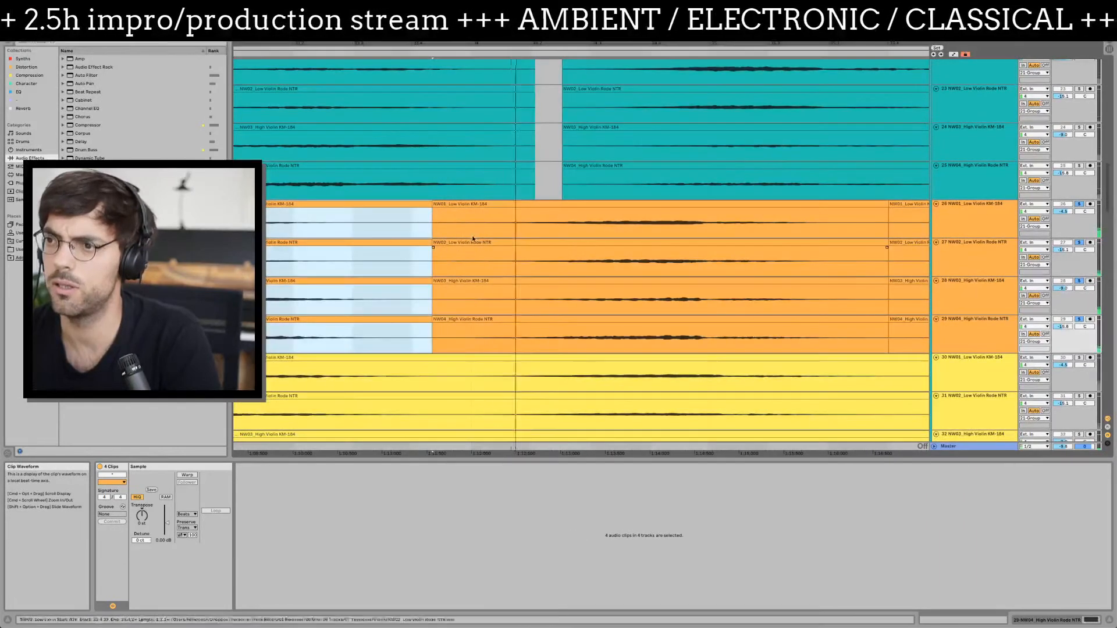
# - Trim the starts of the four second orange clips to about 33.4.4, add fade-ins to them, and play the transition
pyautogui.click(478, 214)
pyautogui.keyDown('shift'); pyautogui.click(466, 327); pyautogui.keyUp('shift')
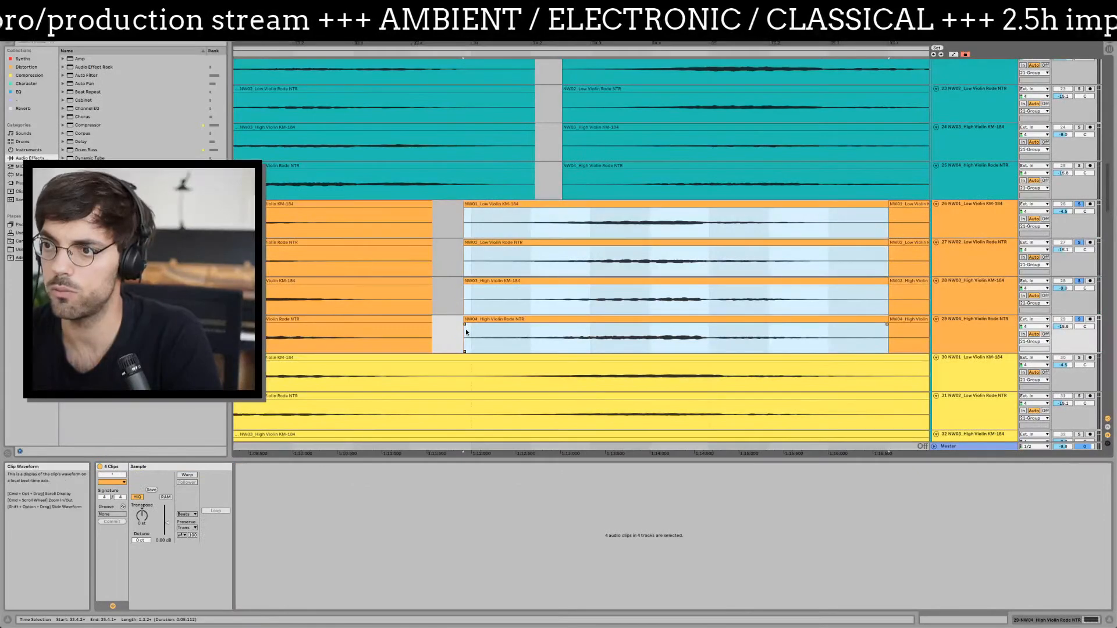
pyautogui.click(467, 331)
pyautogui.moveTo(455, 332); pyautogui.dragTo(501, 219)
pyautogui.press('super+alt+f')
pyautogui.click(441, 234)
pyautogui.press('space')
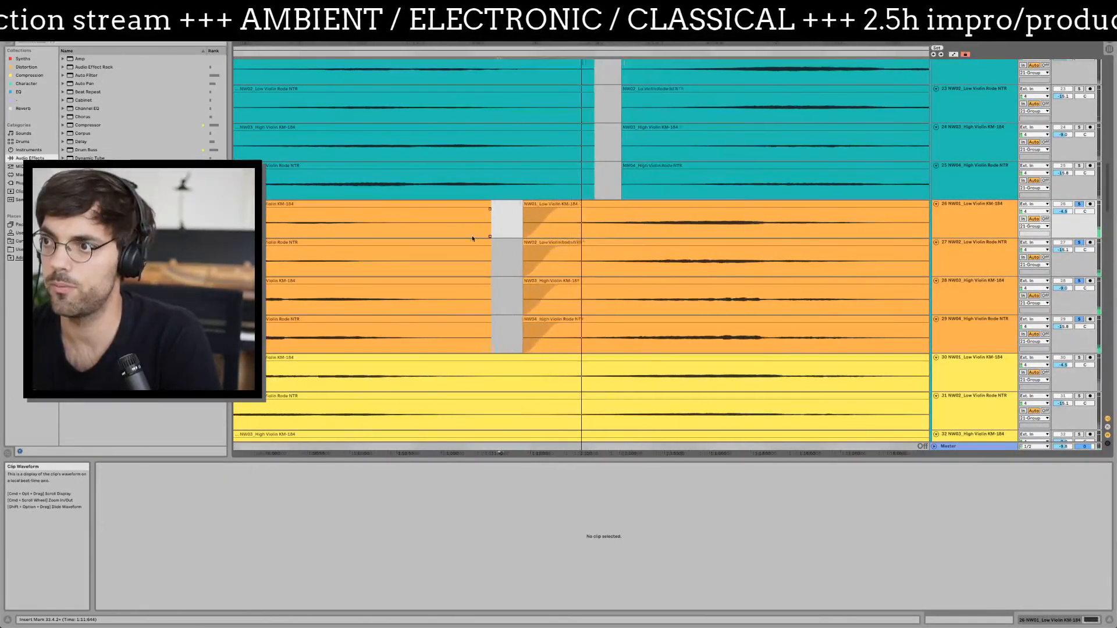
# - Nudge the four second orange clips slightly later and play them up to the third note
pyautogui.click(559, 224)
pyautogui.keyDown('shift'); pyautogui.click(533, 325); pyautogui.keyUp('shift')
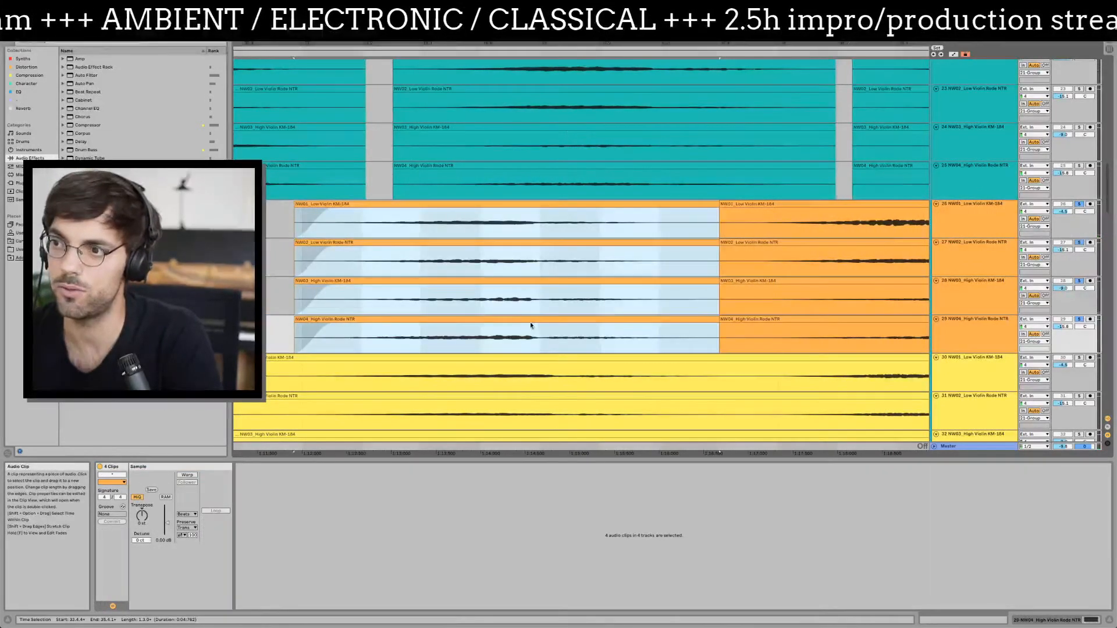
pyautogui.moveTo(530, 321); pyautogui.dragTo(537, 321)
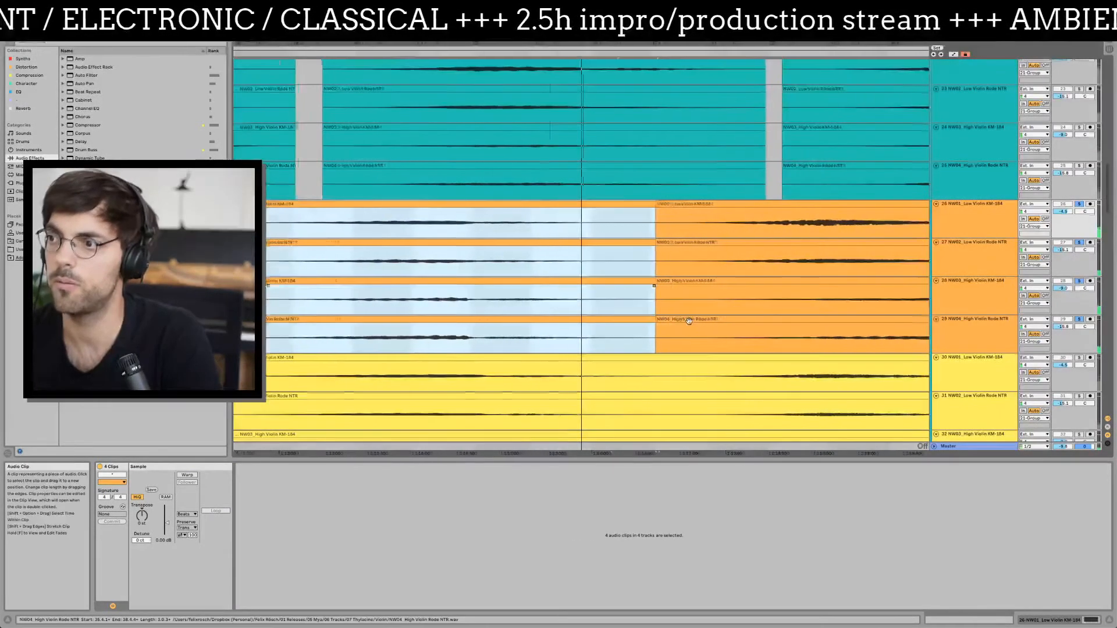
# - Select the third clips on all four orange tracks, nudge them slightly later and play them
pyautogui.click(520, 204)
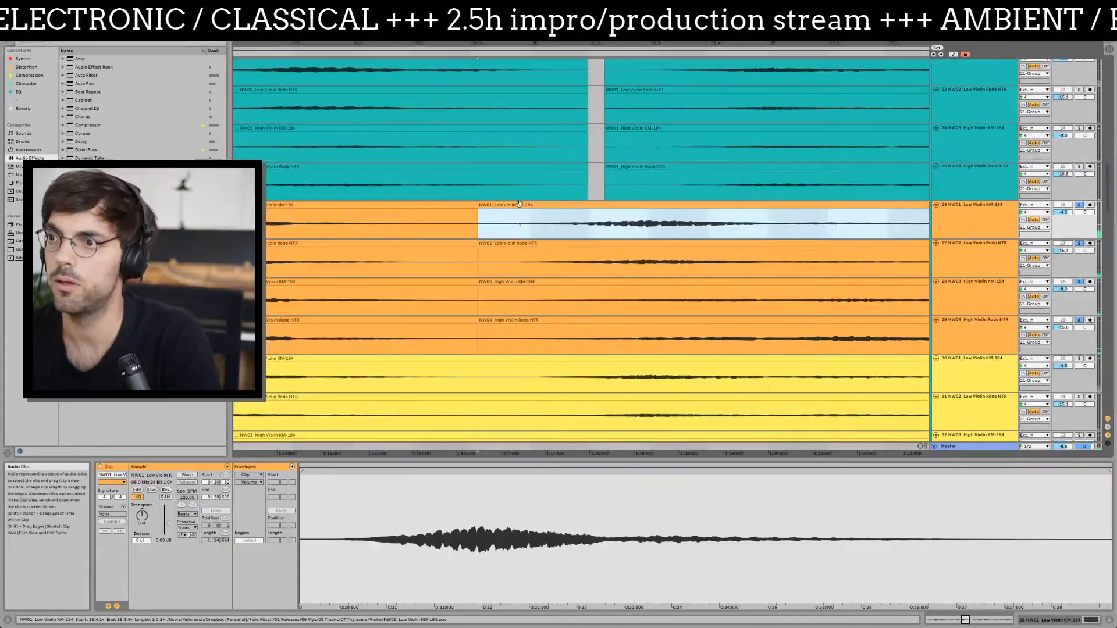
pyautogui.keyDown('shift'); pyautogui.click(514, 321); pyautogui.keyUp('shift')
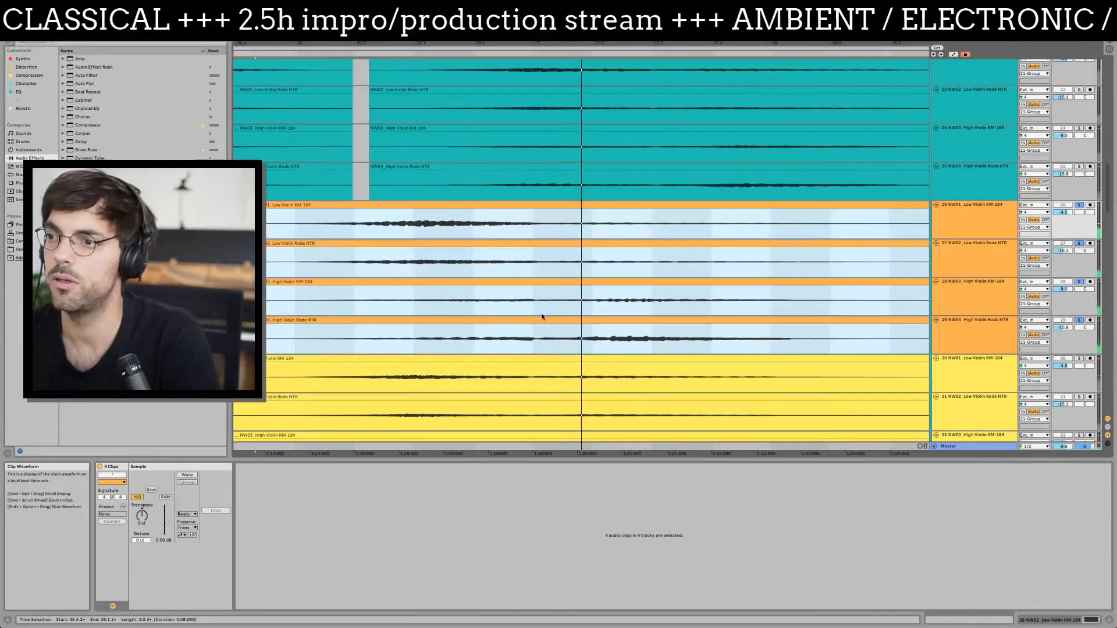
pyautogui.press('space')
pyautogui.press('space')
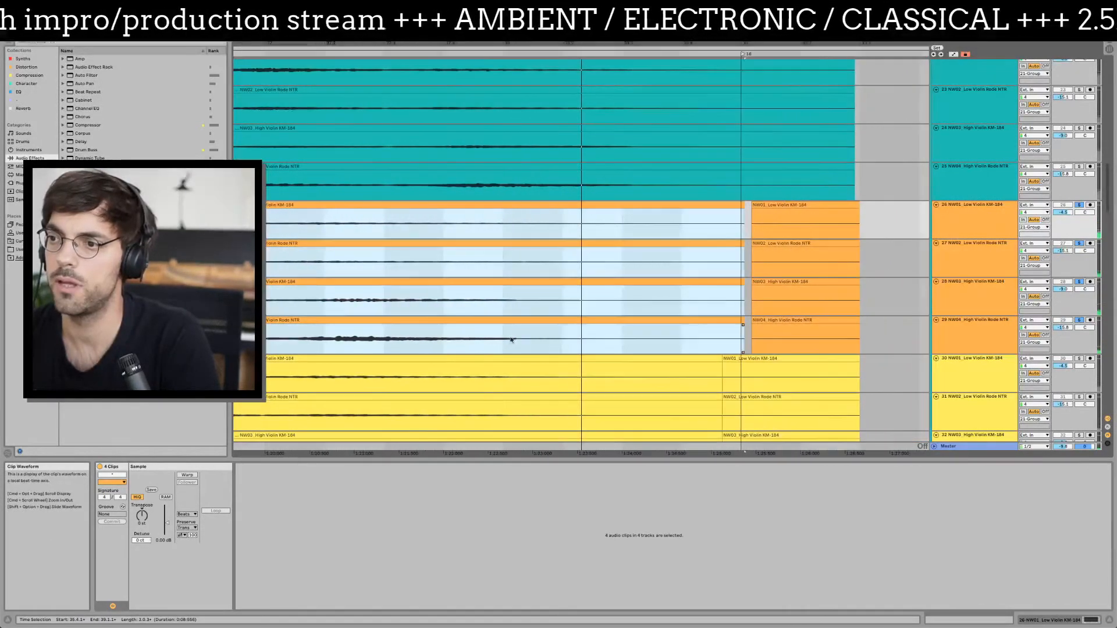
# - Split the four orange violin clips as the third note fades out, at about 37.4.3
pyautogui.click(483, 342)
pyautogui.press('super+e')
pyautogui.press('Up')
pyautogui.press('super+e')
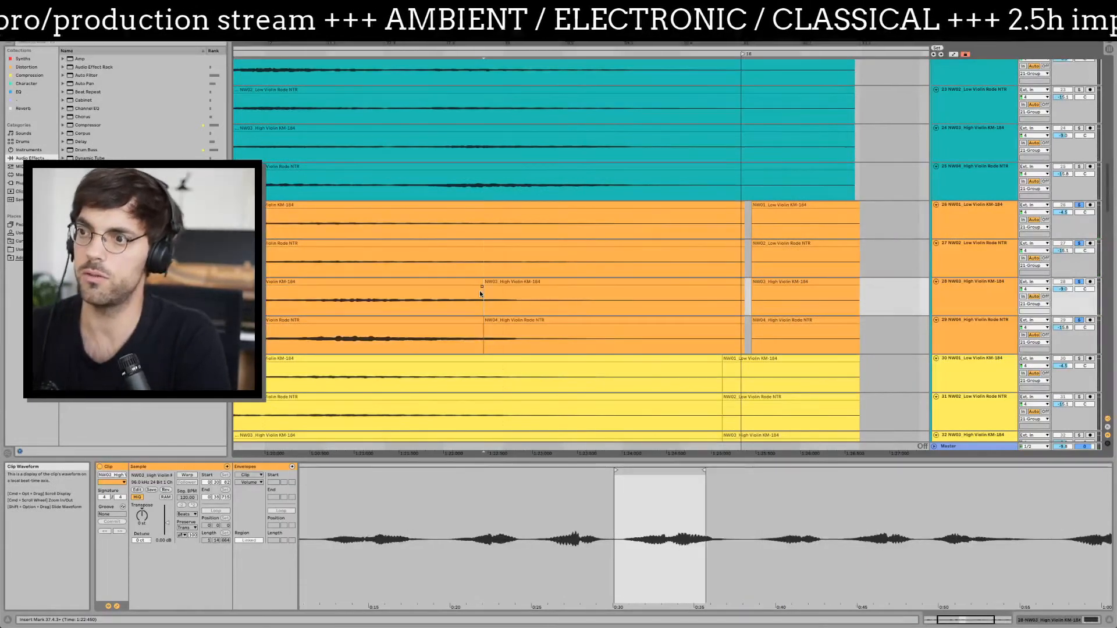
pyautogui.press('Up')
pyautogui.press('super+e')
pyautogui.press('Up')
pyautogui.press('super+e')
# - Play the orange stack from the middle of the third note across the new split
pyautogui.click(451, 233)
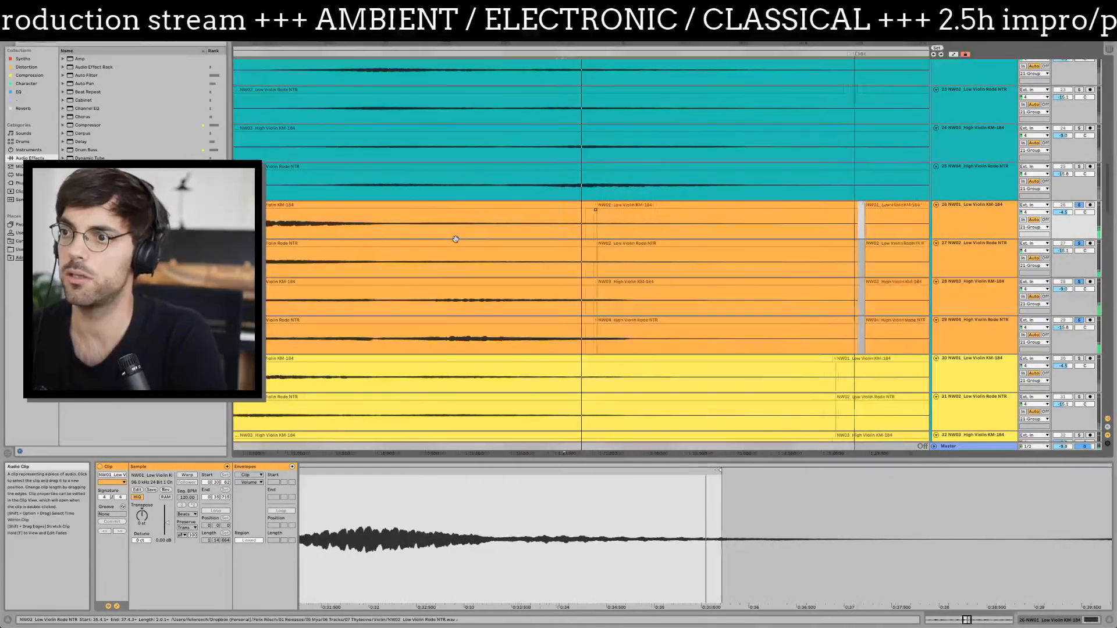
pyautogui.click(535, 322)
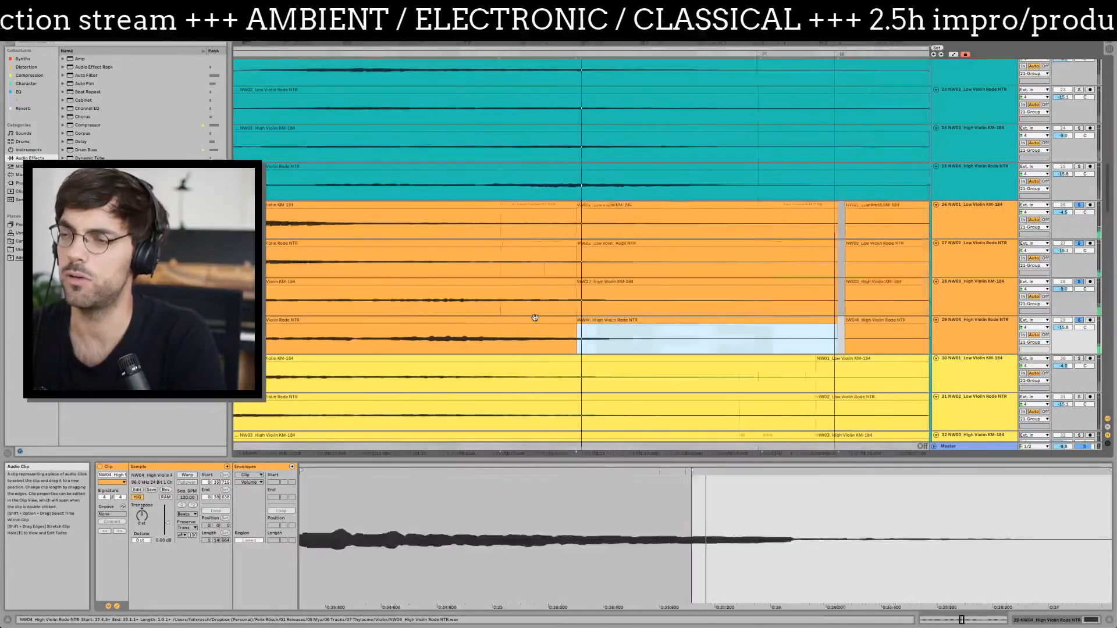
pyautogui.click(330, 342)
pyautogui.press('Left')
pyautogui.press('Left')
pyautogui.press('Left')
pyautogui.press('Left')
pyautogui.press('Left')
pyautogui.press('Left')
pyautogui.press('Left')
pyautogui.press('Left')
pyautogui.press('Left')
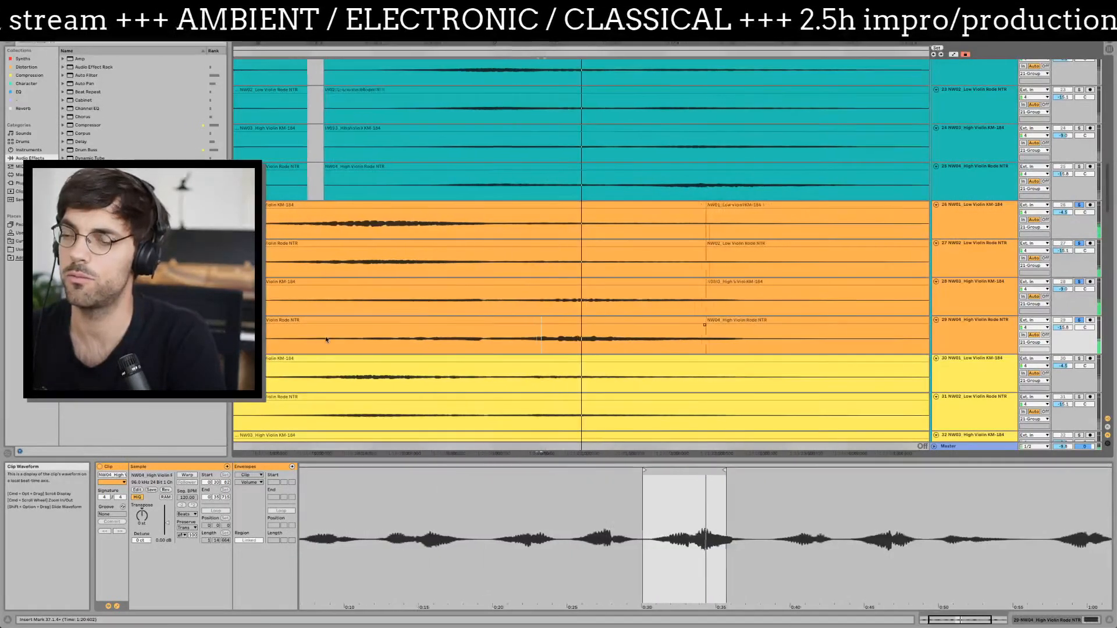
pyautogui.press('space')
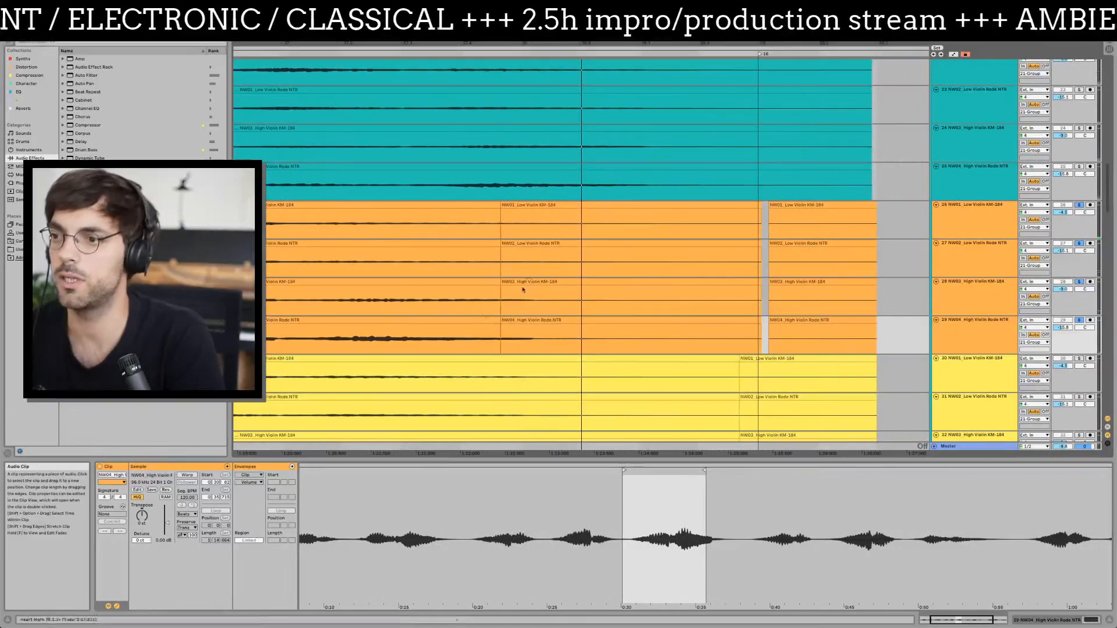
# - Move the four orange clips after the new split slightly earlier, to about 37.4.2, and crossfade them with the preceding clips
pyautogui.click(514, 327)
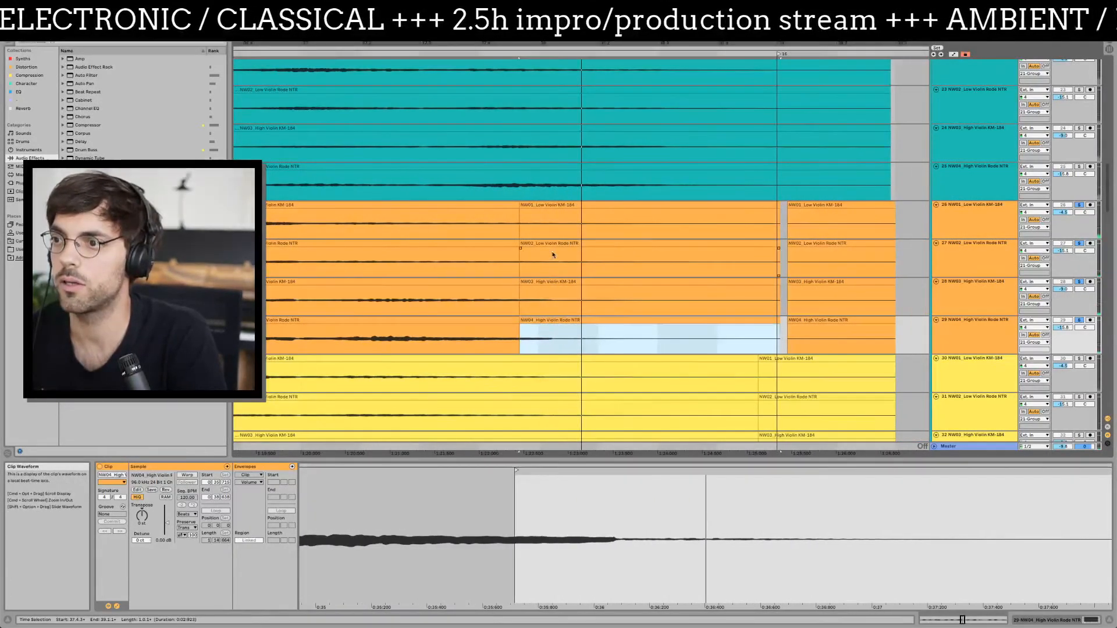
pyautogui.keyDown('shift'); pyautogui.click(552, 203); pyautogui.keyUp('shift')
pyautogui.moveTo(567, 213); pyautogui.dragTo(553, 211)
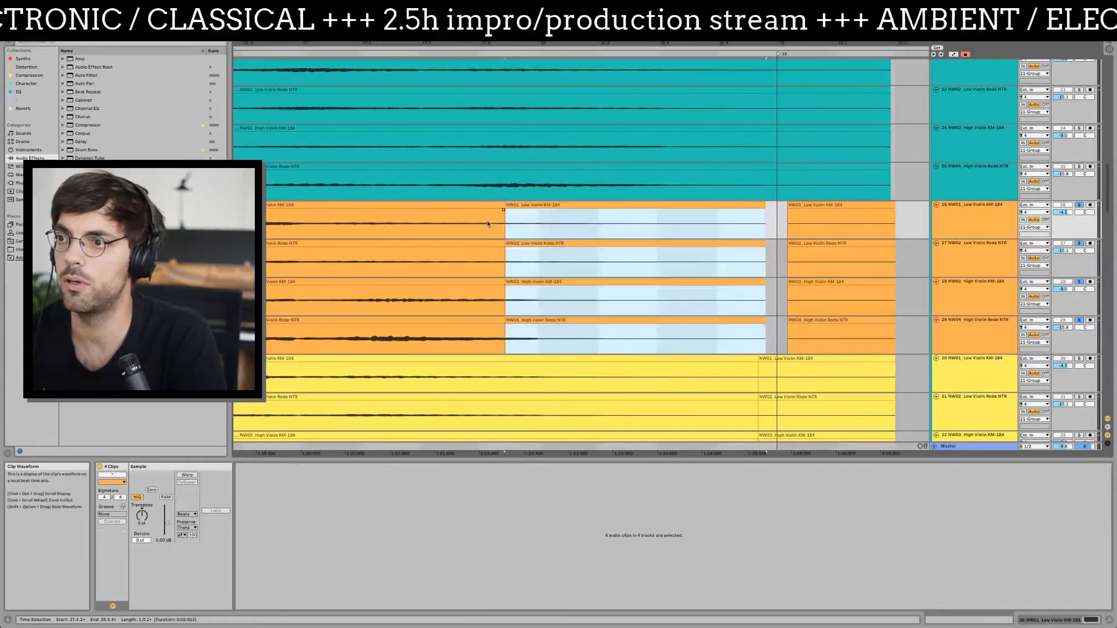
pyautogui.moveTo(487, 220); pyautogui.dragTo(511, 338)
pyautogui.click(439, 311)
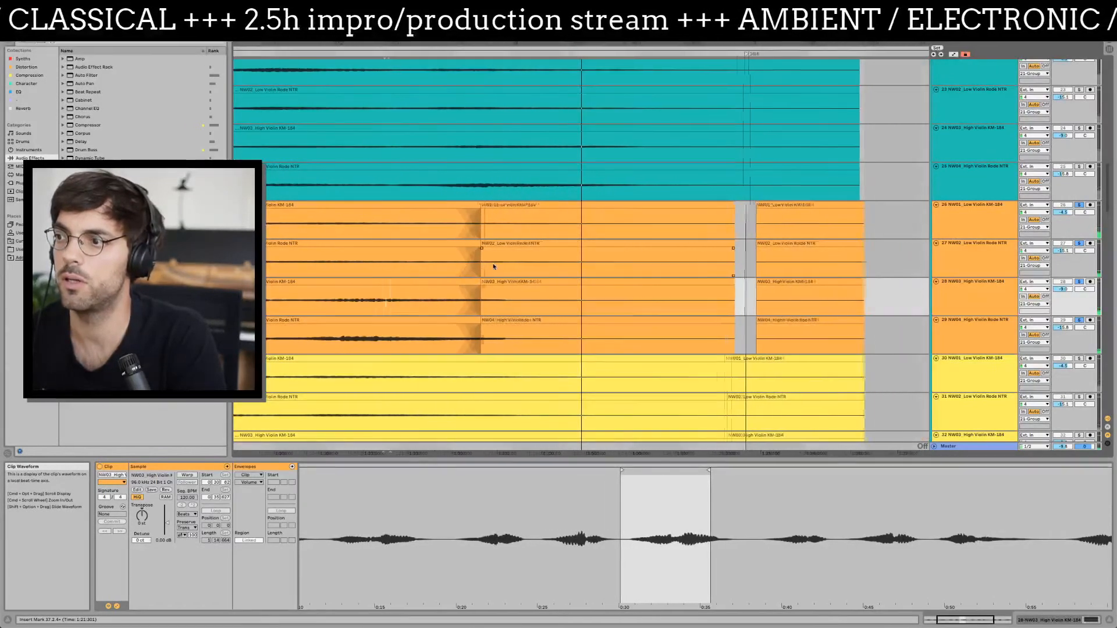
# - Delete the leftover clips at the end of the four orange tracks
pyautogui.moveTo(691, 214); pyautogui.dragTo(836, 325)
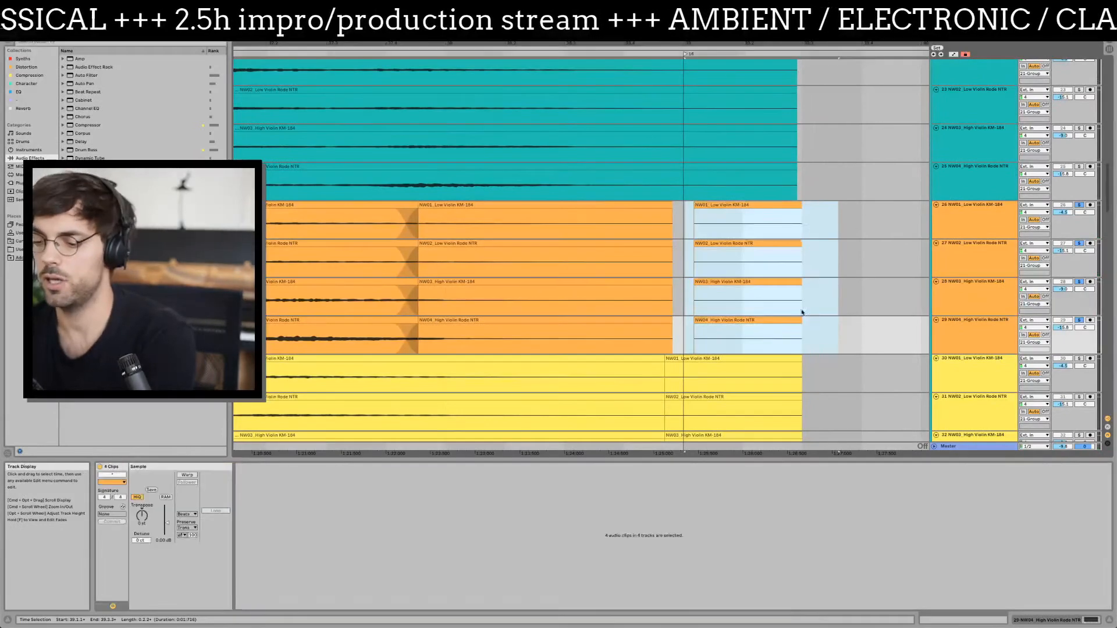
pyautogui.press('Delete')
pyautogui.moveTo(588, 43); pyautogui.dragTo(628, 12)
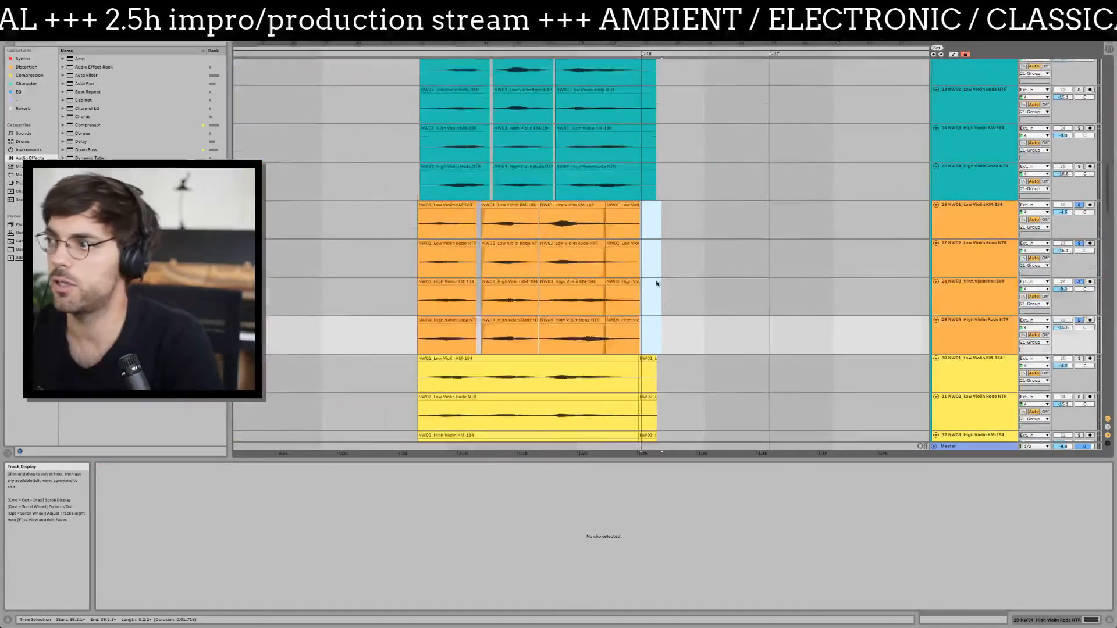
# - Solo the four yellow violin tracks and play them from the start of their clips
pyautogui.scroll(-4, 666, 273)
pyautogui.click(967, 251)
pyautogui.keyDown('shift'); pyautogui.click(1065, 375); pyautogui.keyUp('shift')
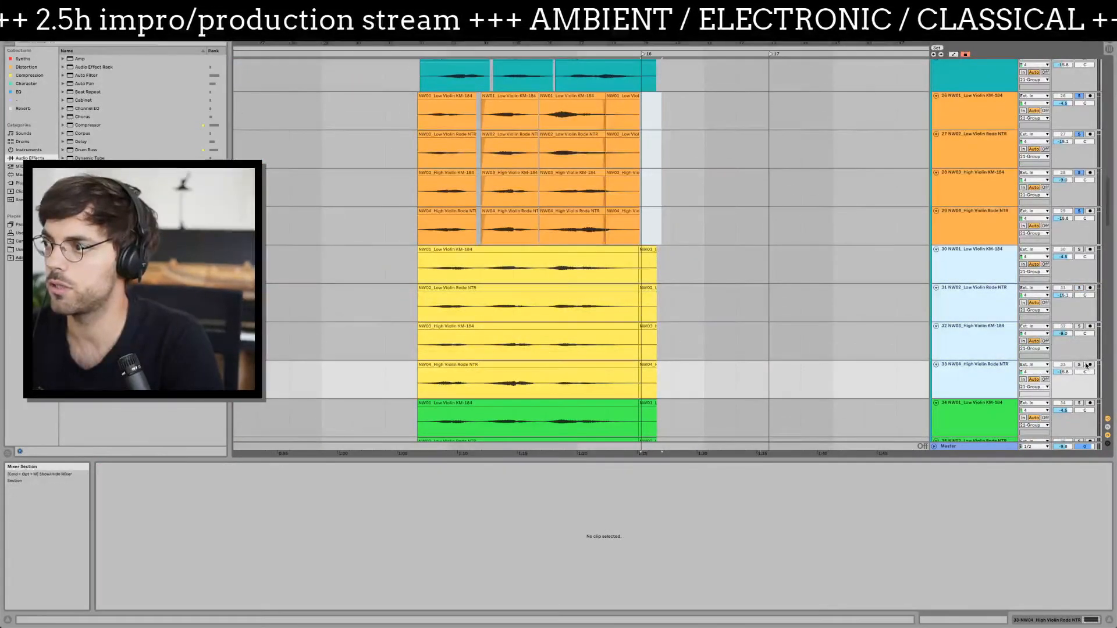
pyautogui.moveTo(434, 58); pyautogui.dragTo(409, 246)
pyautogui.click(409, 249)
pyautogui.press('space')
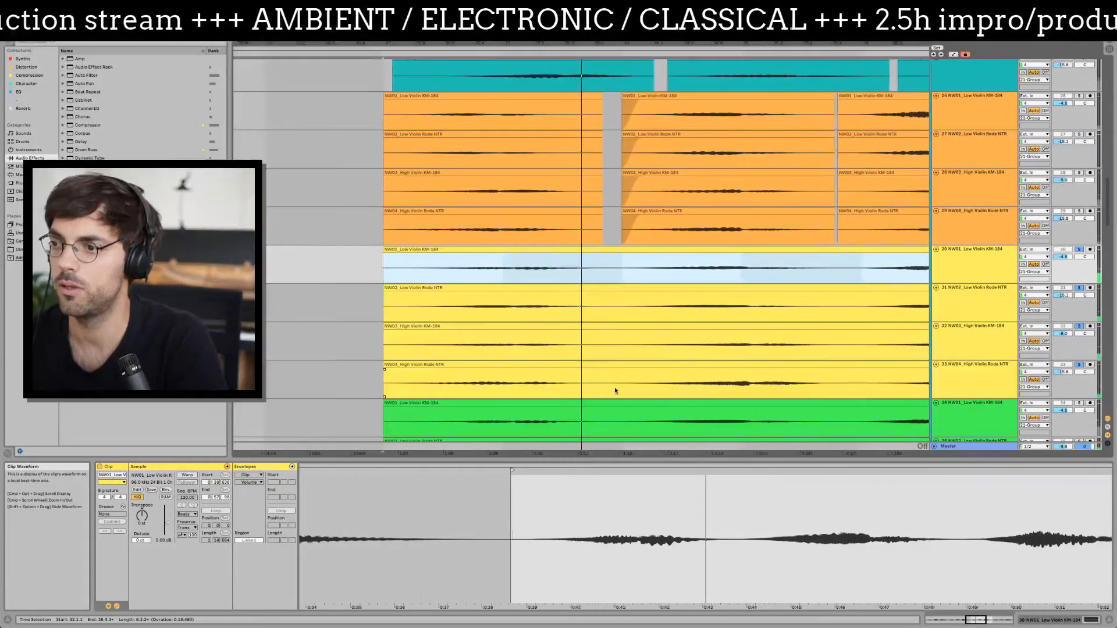
pyautogui.press('space')
# - Split the four yellow clips before the second note at about 33.4.3 and move the first clips slightly earlier
pyautogui.click(583, 387)
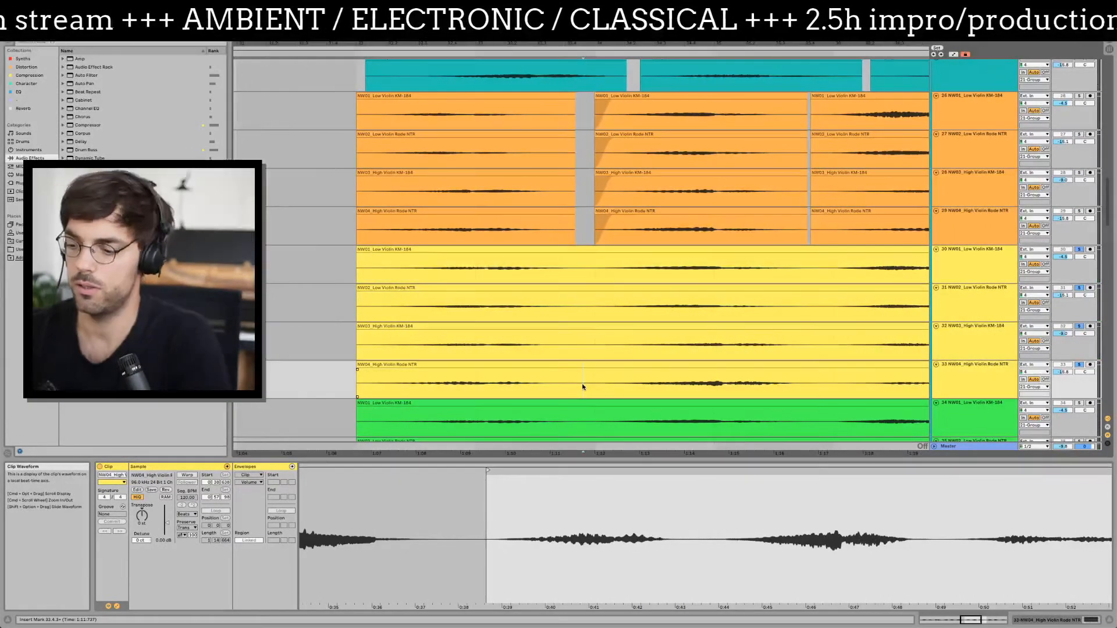
pyautogui.press('super+e')
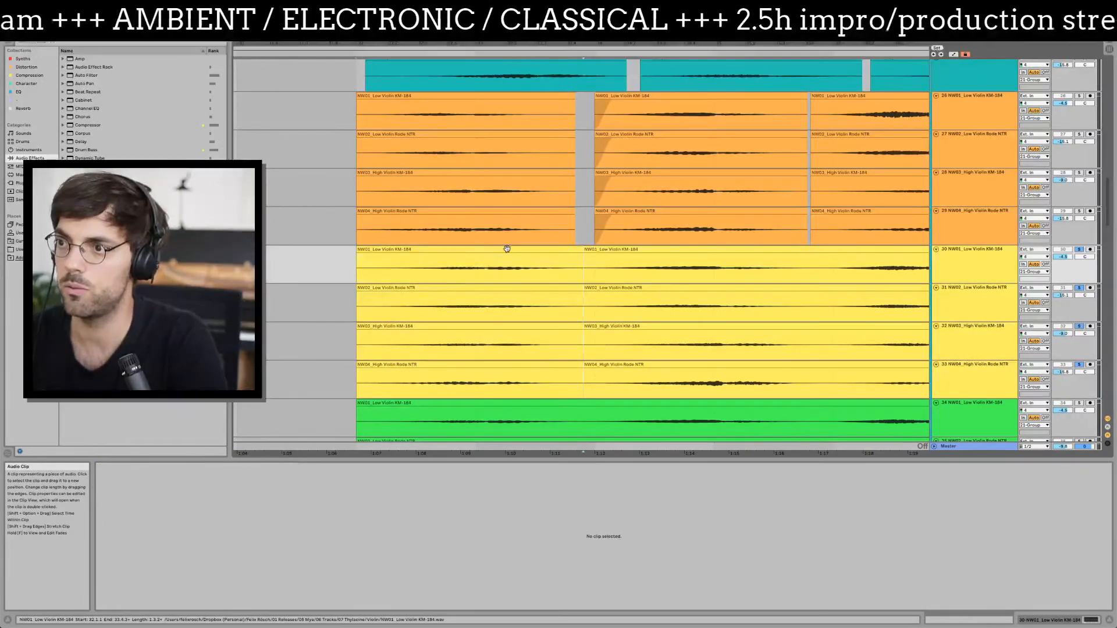
pyautogui.click(507, 249)
pyautogui.keyDown('shift'); pyautogui.click(524, 364); pyautogui.keyUp('shift')
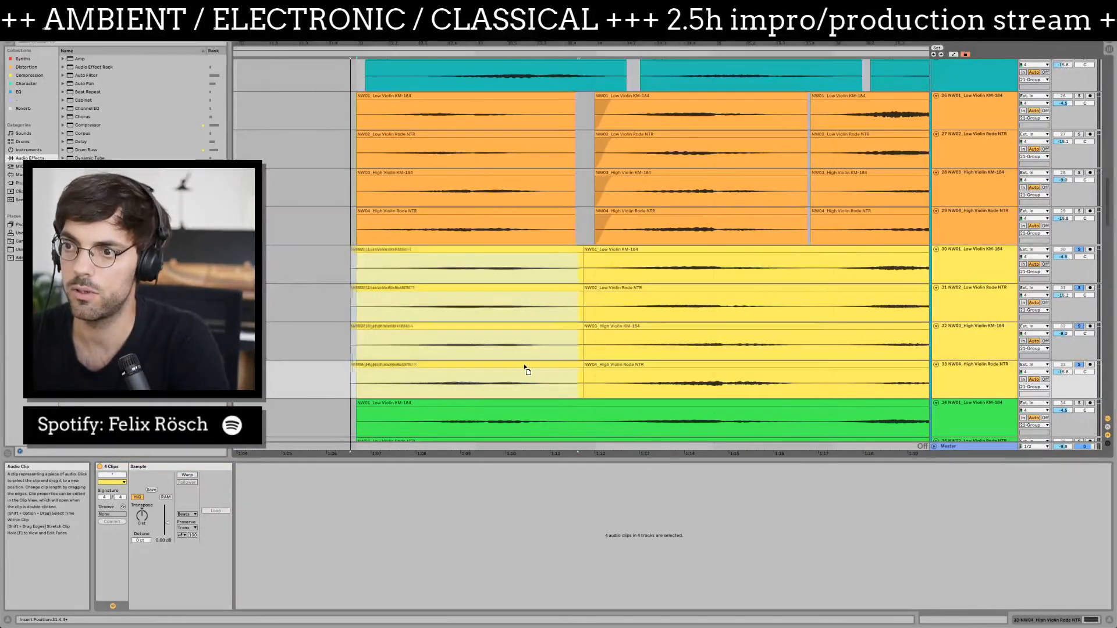
pyautogui.hscroll(-5, 524, 369)
pyautogui.moveTo(698, 44); pyautogui.dragTo(692, 128)
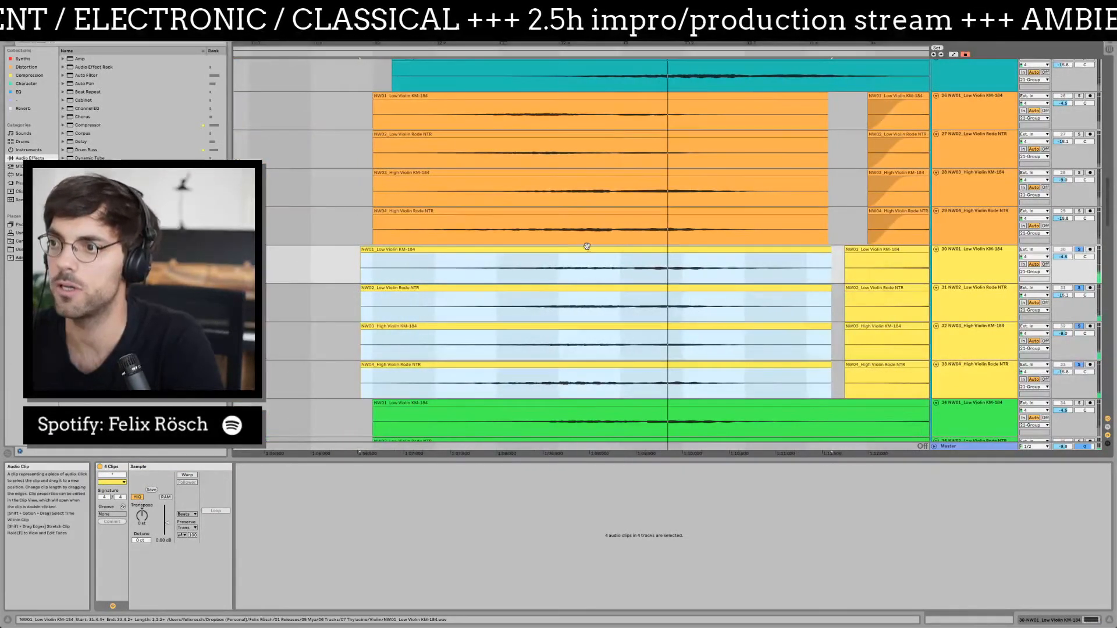
# - Nudge the four first yellow clips further earlier, to about 31.4.3, and play them into the second note
pyautogui.moveTo(592, 249); pyautogui.dragTo(581, 254)
pyautogui.press('space')
pyautogui.press('space')
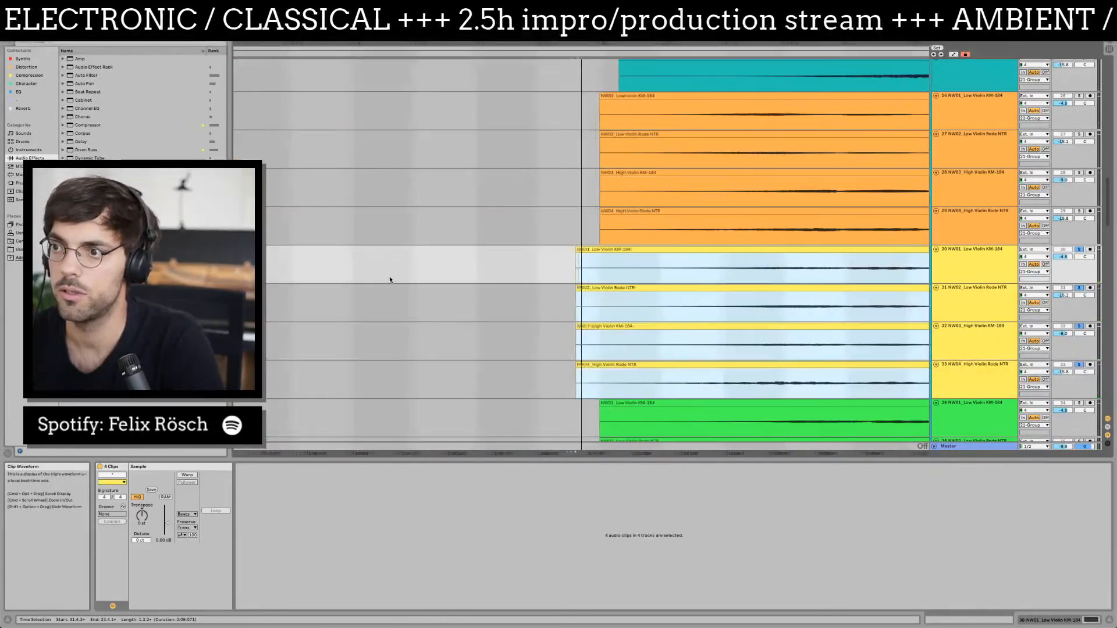
pyautogui.hscroll(-5, 411, 282)
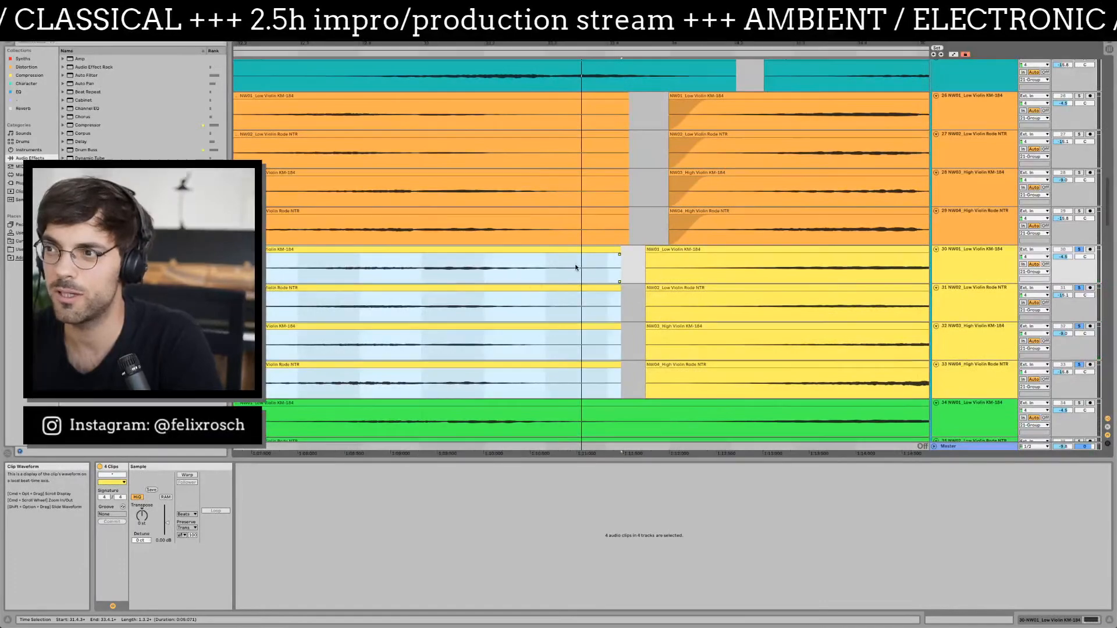
pyautogui.hscroll(-4, 587, 269)
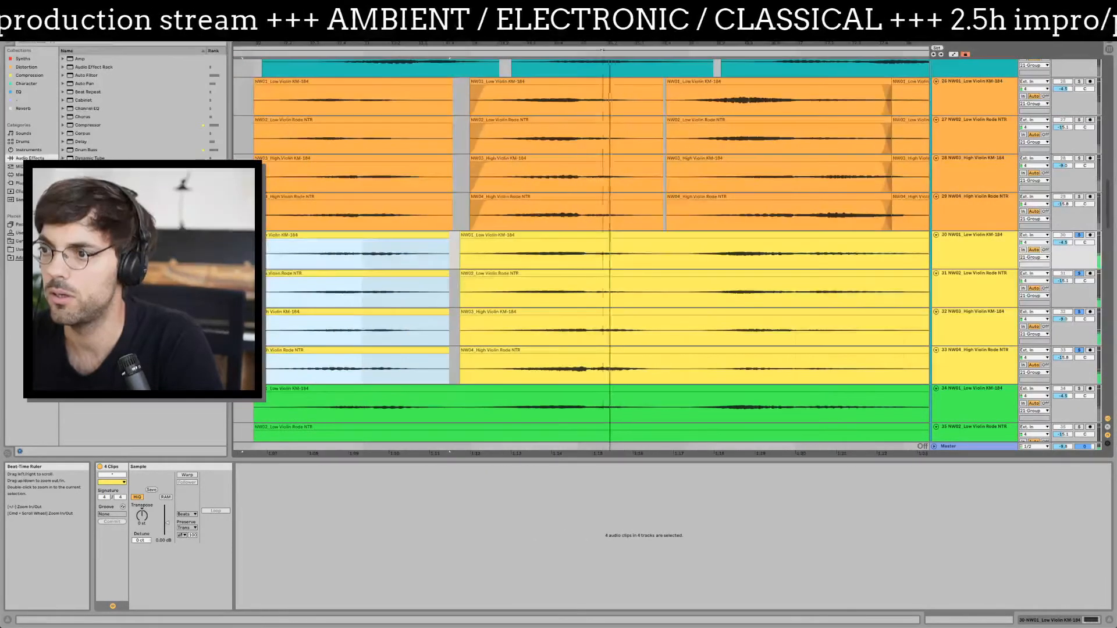
# - Move the second clips on all four yellow tracks earlier, flush against the first clips, and play them
pyautogui.click(525, 348)
pyautogui.keyDown('shift'); pyautogui.click(538, 235); pyautogui.keyUp('shift')
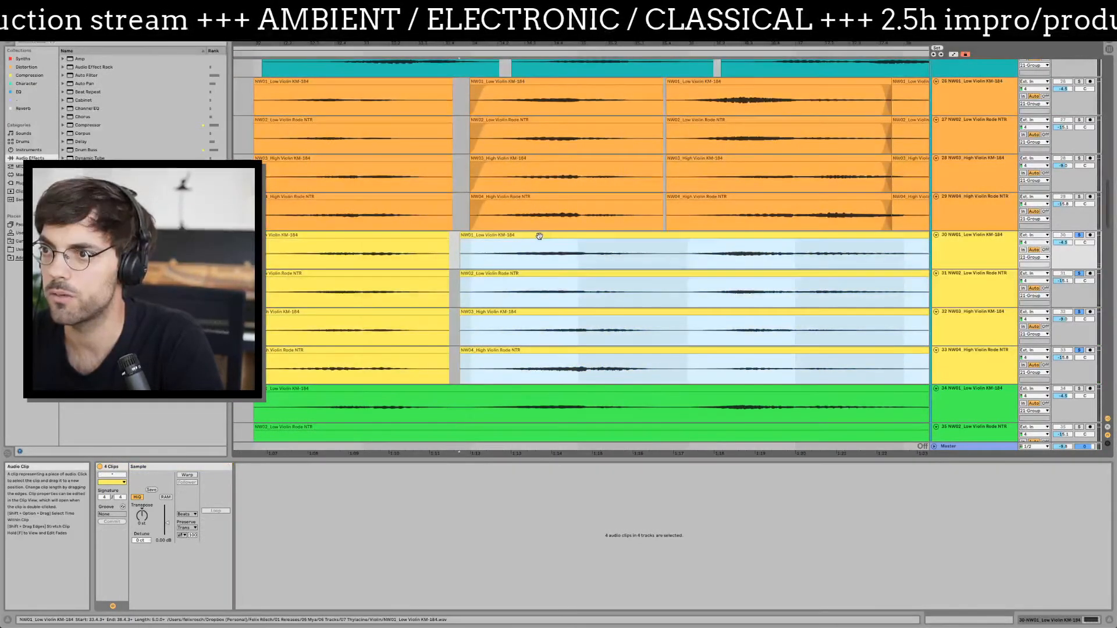
pyautogui.hscroll(-5, 532, 236)
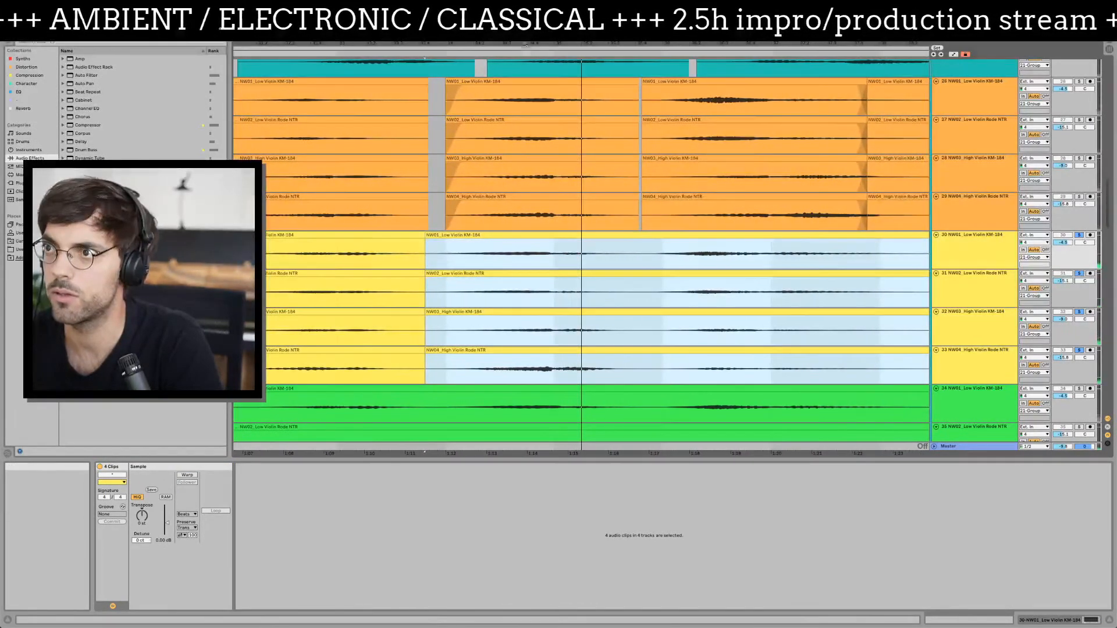
pyautogui.moveTo(526, 48); pyautogui.dragTo(527, 44)
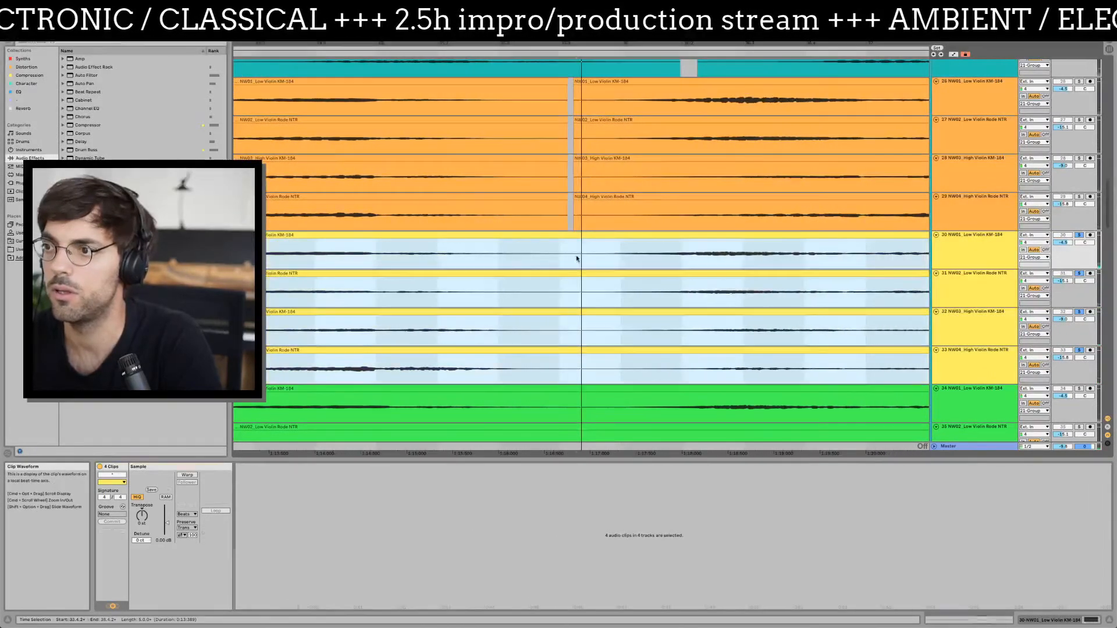
# - Split the four yellow violin clips before the third note, at about 35.4.2
pyautogui.click(577, 259)
pyautogui.press('super+e')
pyautogui.press('Down')
pyautogui.press('super+e')
pyautogui.press('Down')
pyautogui.press('super+e')
pyautogui.press('Down')
pyautogui.press('super+e')
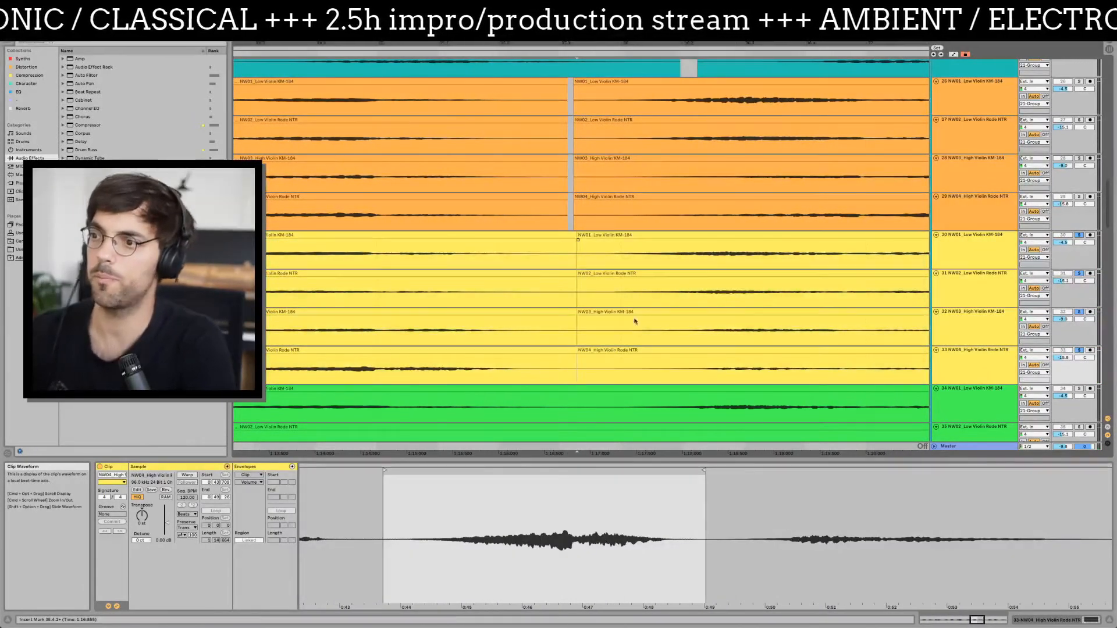
# - Select the third clips on all four yellow tracks and nudge them slightly later in small moves
pyautogui.click(629, 351)
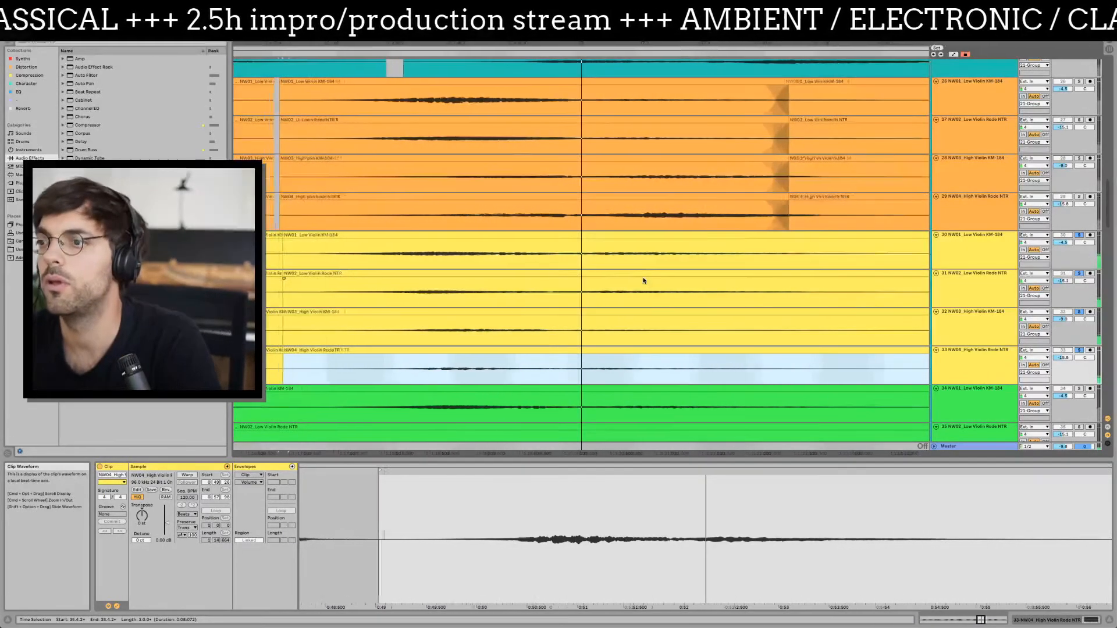
pyautogui.keyDown('shift'); pyautogui.click(494, 236); pyautogui.keyUp('shift')
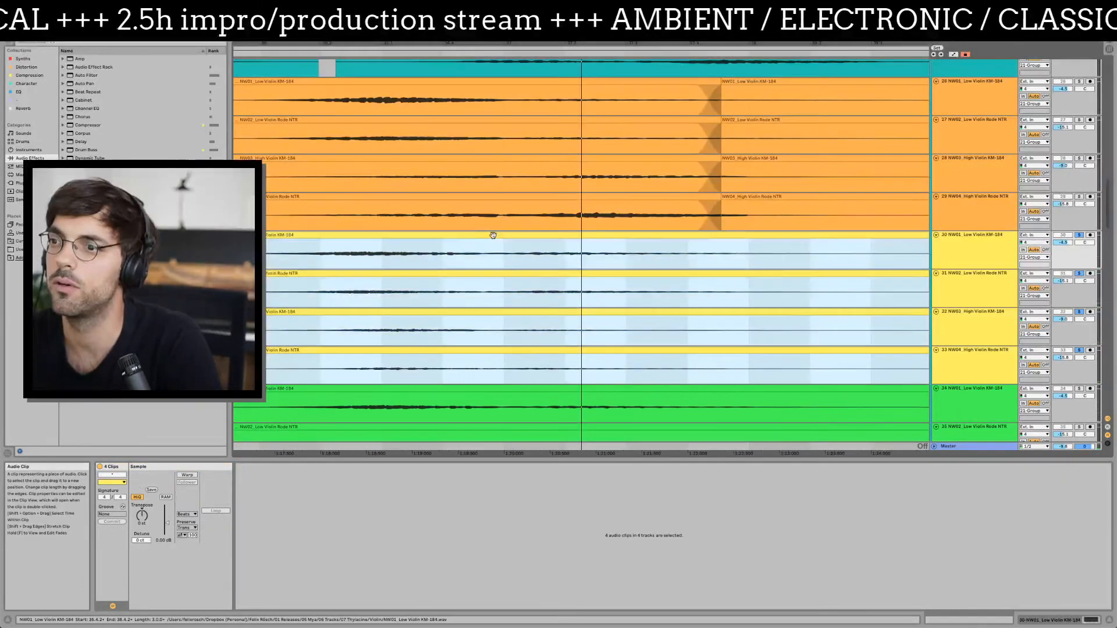
pyautogui.moveTo(502, 237); pyautogui.dragTo(504, 236)
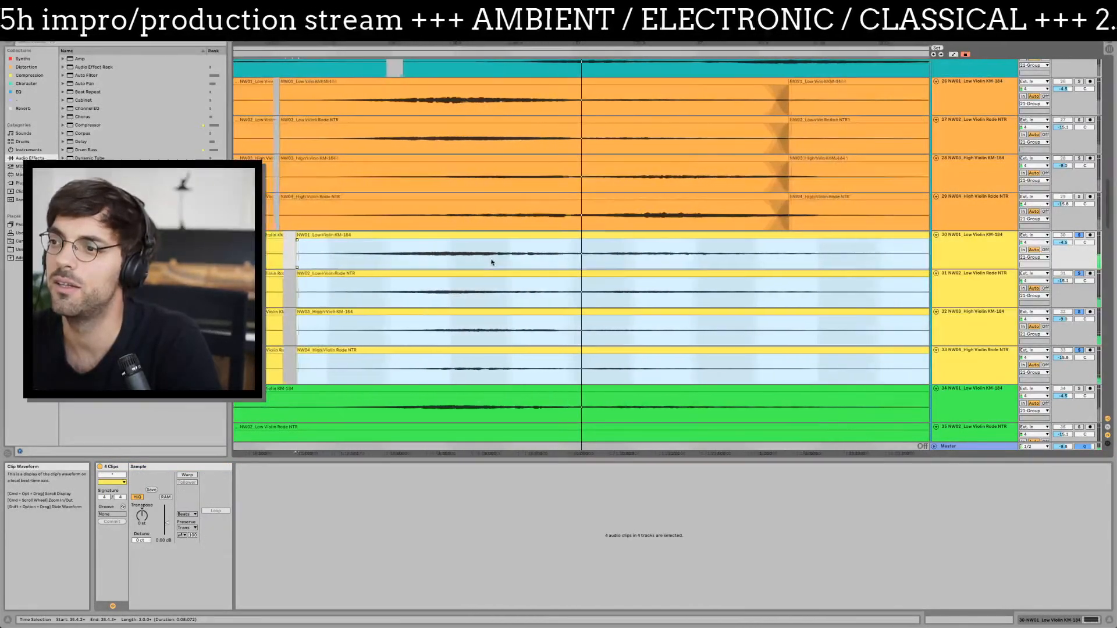
pyautogui.moveTo(527, 315); pyautogui.dragTo(534, 315)
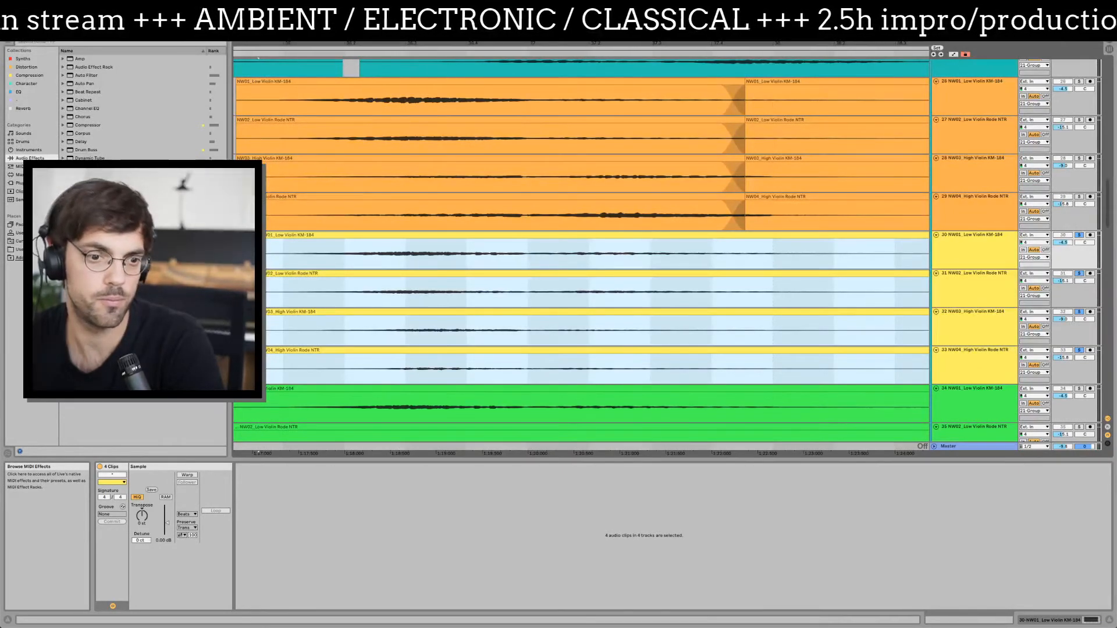
# - Reselect the third clips on all four yellow tracks and play them through to their end
pyautogui.click(386, 235)
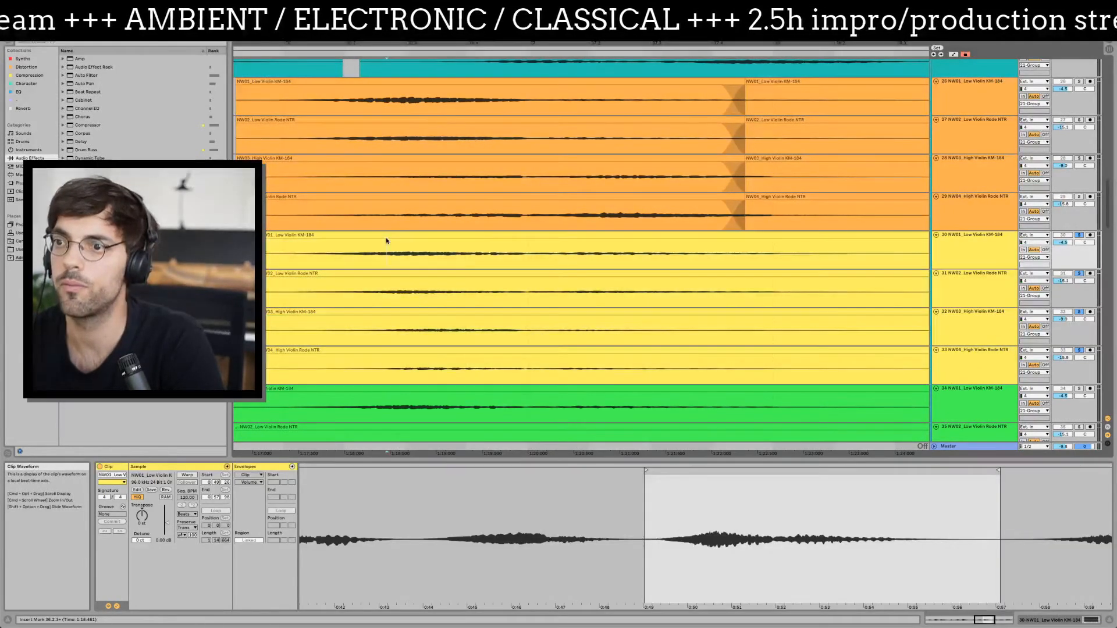
pyautogui.rightClick(391, 352)
pyautogui.press('Escape')
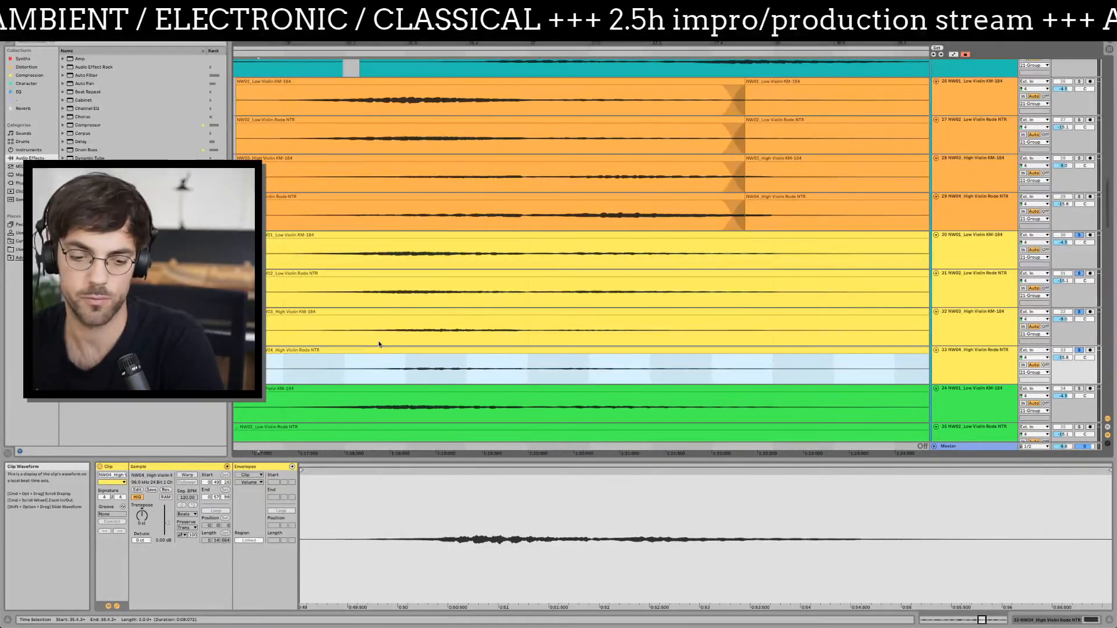
pyautogui.keyDown('shift'); pyautogui.click(418, 243); pyautogui.keyUp('shift')
pyautogui.hscroll(5, 419, 233)
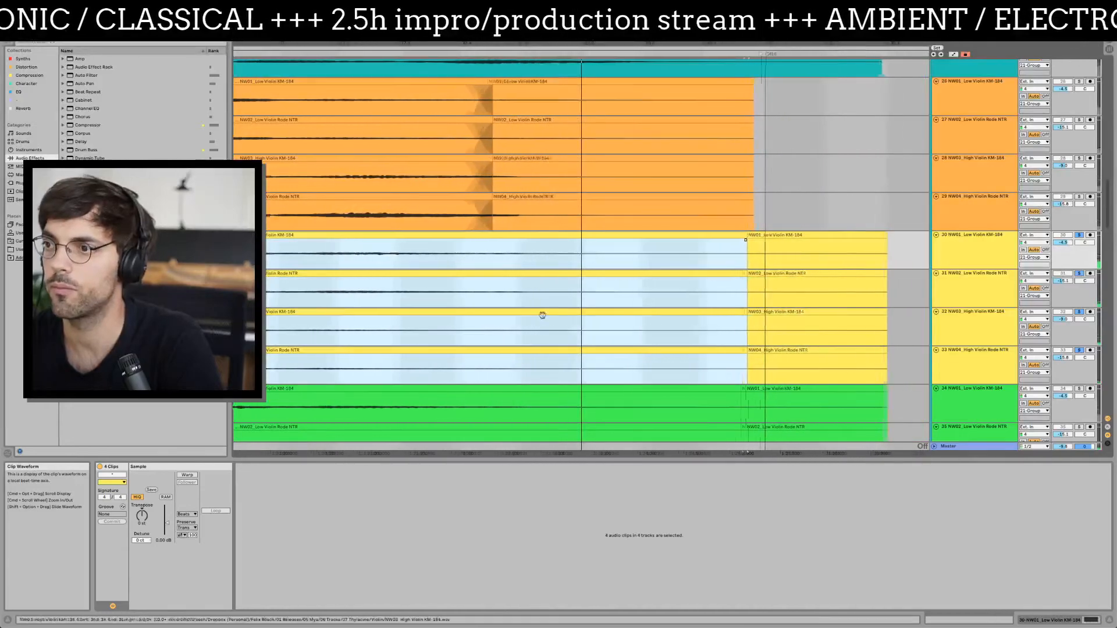
# - Delete the leftover audio after the third note on all four yellow tracks
pyautogui.click(597, 259)
pyautogui.moveTo(597, 259); pyautogui.dragTo(762, 357)
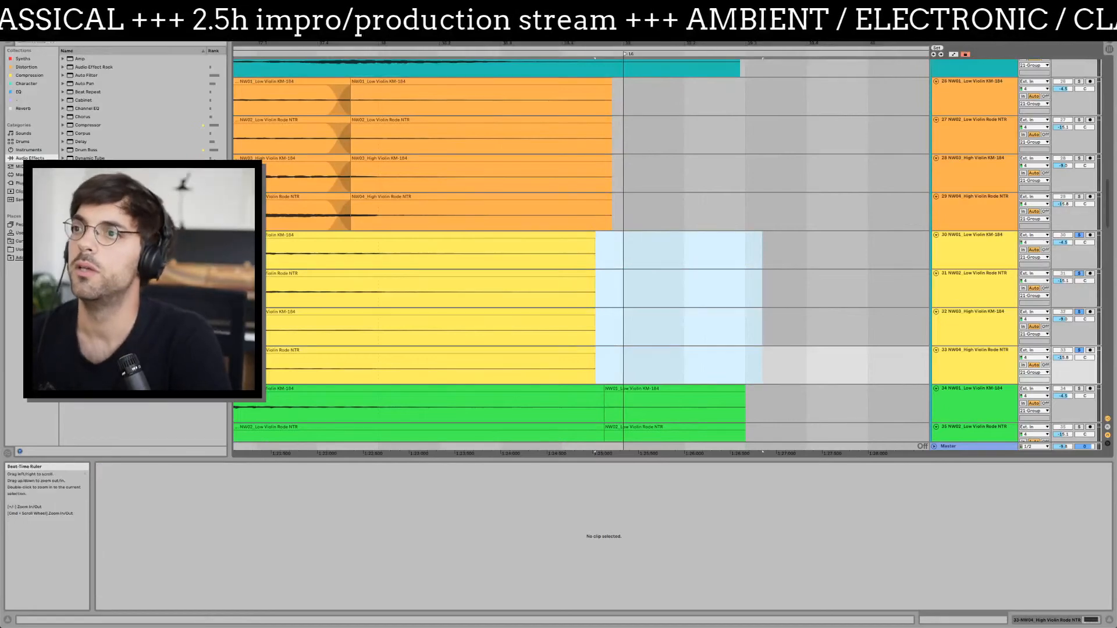
pyautogui.moveTo(762, 452); pyautogui.dragTo(762, 93)
pyautogui.scroll(-5, 960, 232)
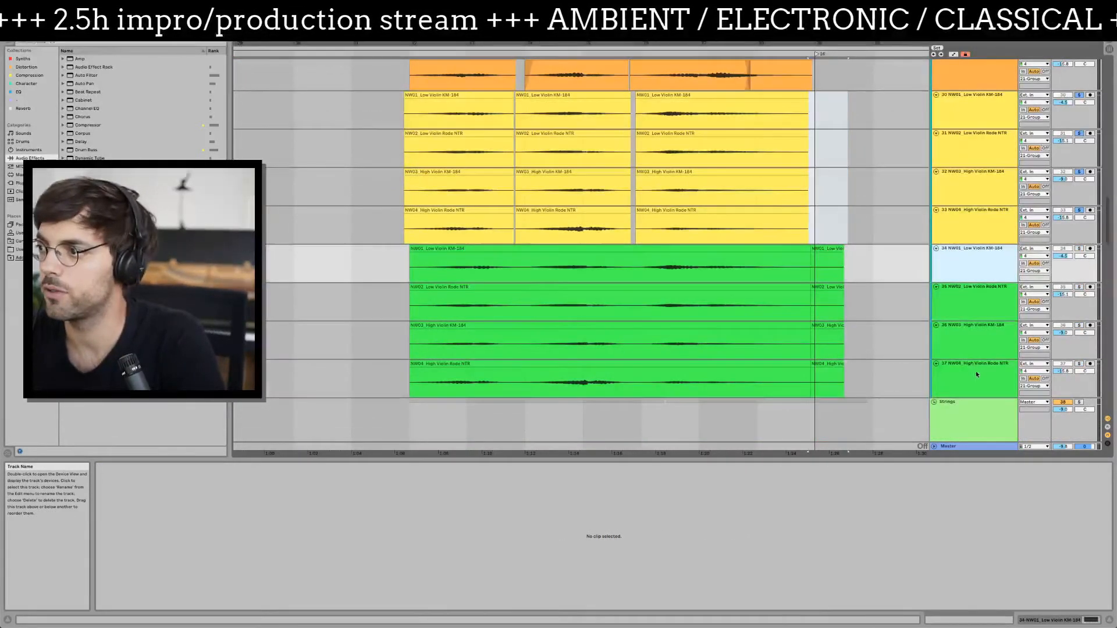
# - Solo the four green violin tracks and split their clips after the first note, at about 33.4.2
pyautogui.keyDown('shift'); pyautogui.click(974, 370); pyautogui.keyUp('shift')
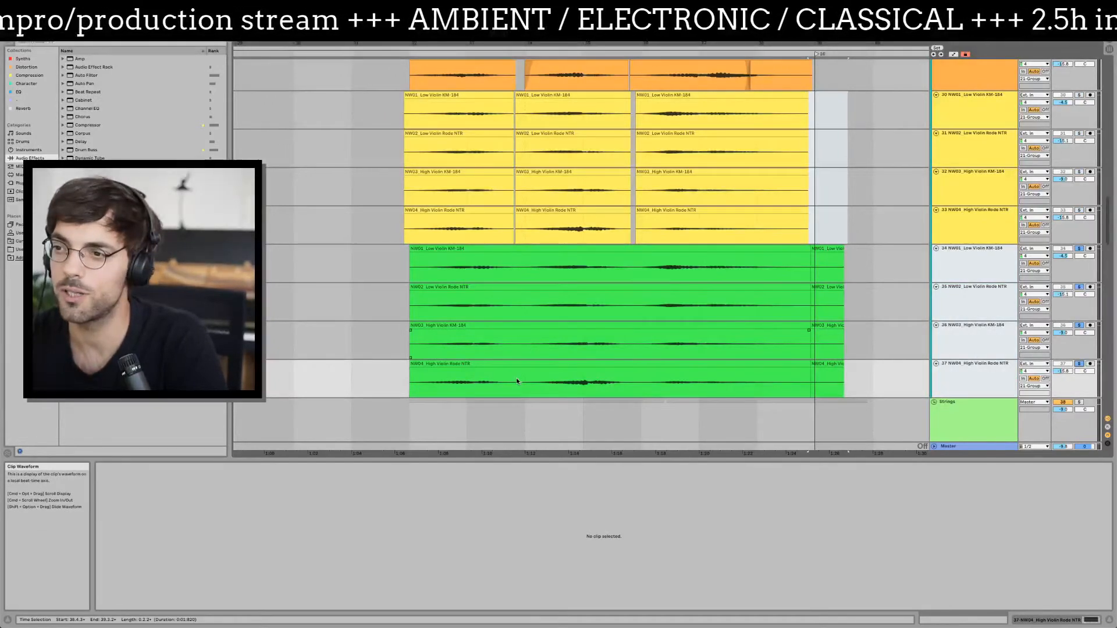
pyautogui.moveTo(499, 52); pyautogui.dragTo(566, 355)
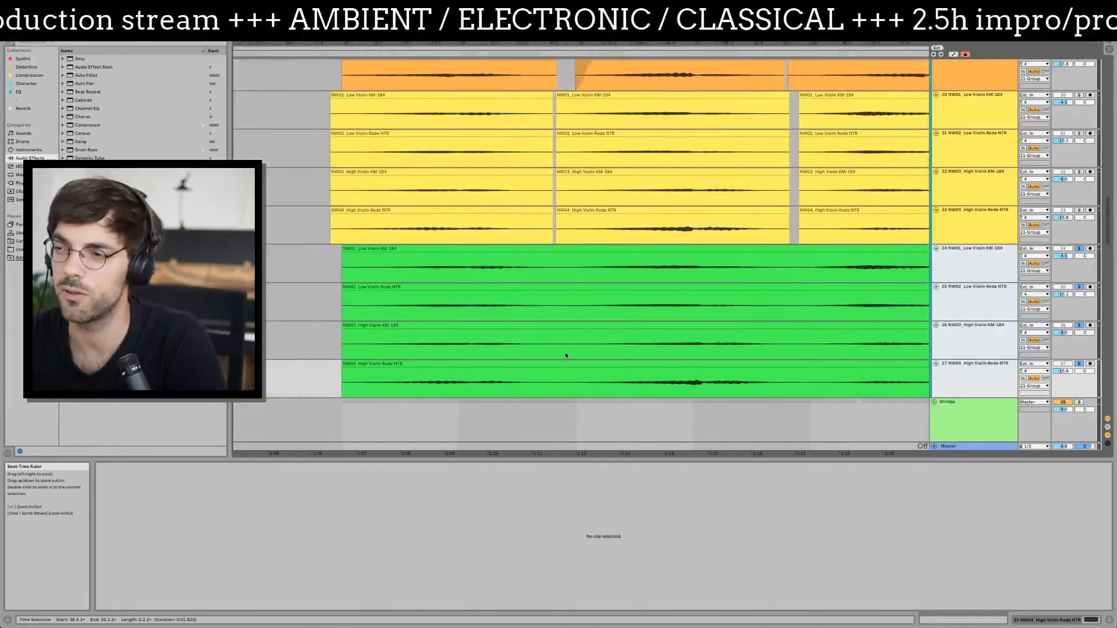
pyautogui.click(557, 383)
pyautogui.hotkey('shift', 'Up')
pyautogui.hotkey('shift', 'Up')
pyautogui.hotkey('shift', 'Up')
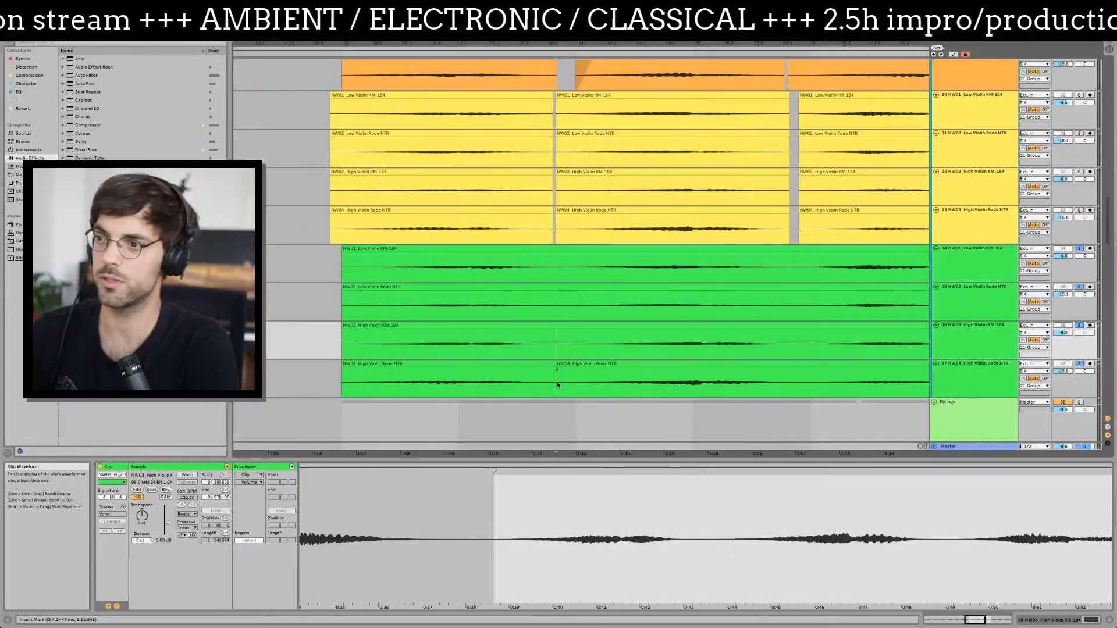
pyautogui.press('super+e')
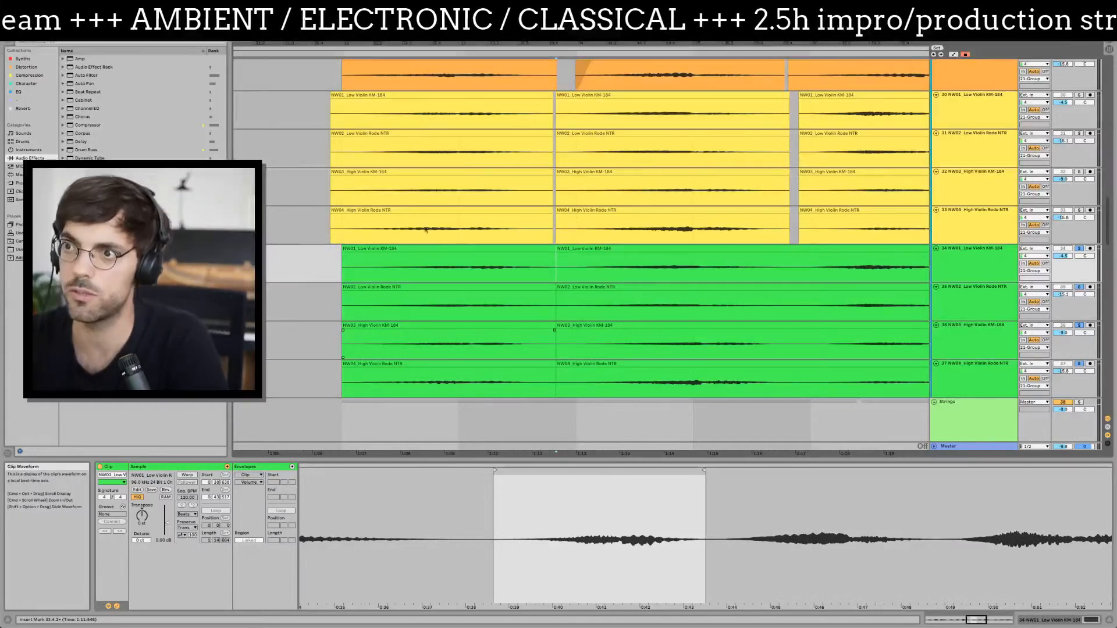
# - Select the first clips on all four green tracks and nudge them slightly earlier while listening to the note
pyautogui.click(439, 248)
pyautogui.keyDown('shift'); pyautogui.click(417, 362); pyautogui.keyUp('shift')
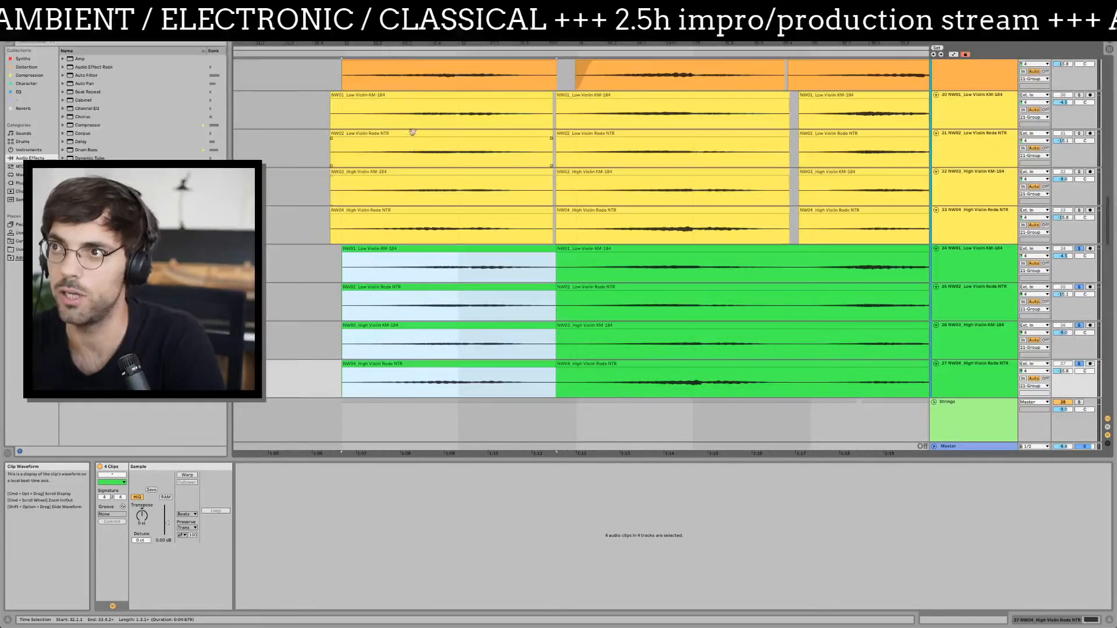
pyautogui.moveTo(388, 44); pyautogui.dragTo(417, 44)
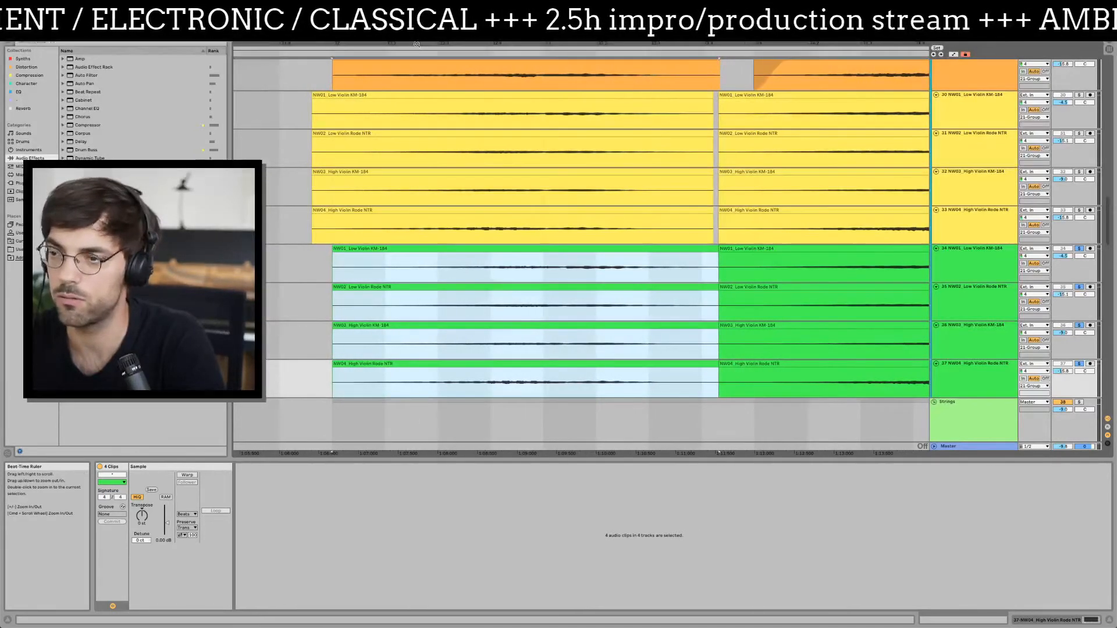
pyautogui.press('space')
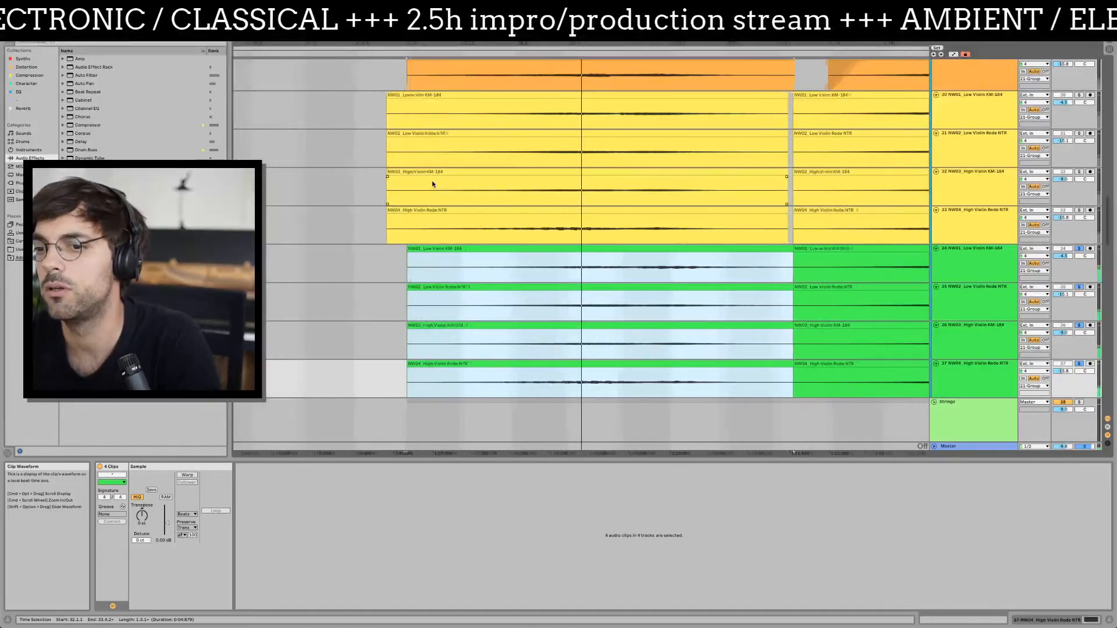
pyautogui.moveTo(512, 252); pyautogui.dragTo(504, 251)
pyautogui.press('space')
pyautogui.press('space')
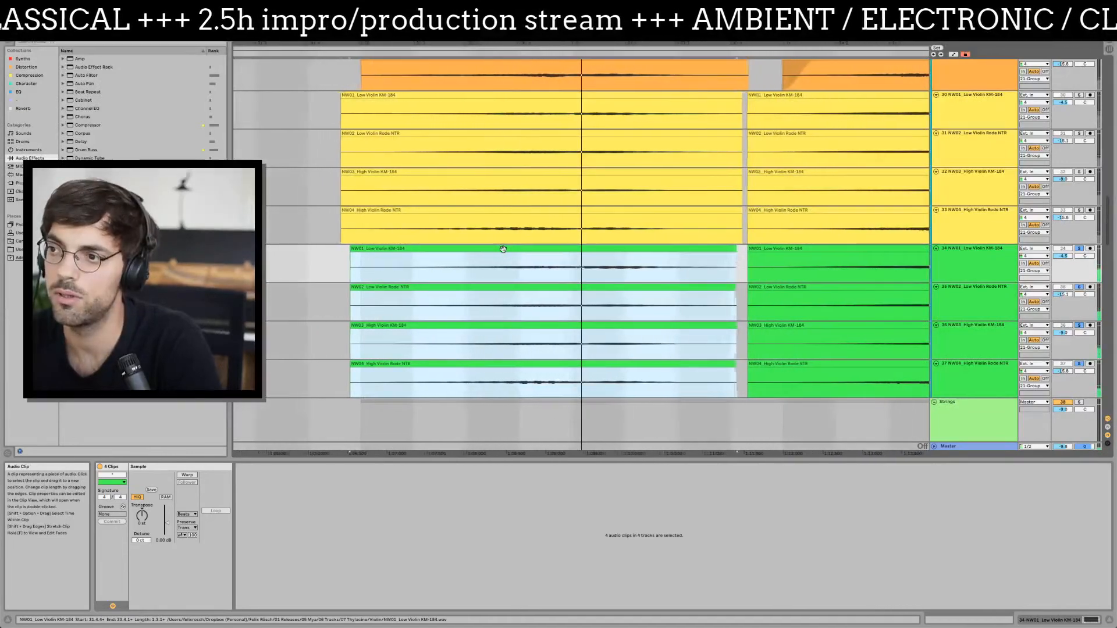
pyautogui.press('space')
pyautogui.press('space')
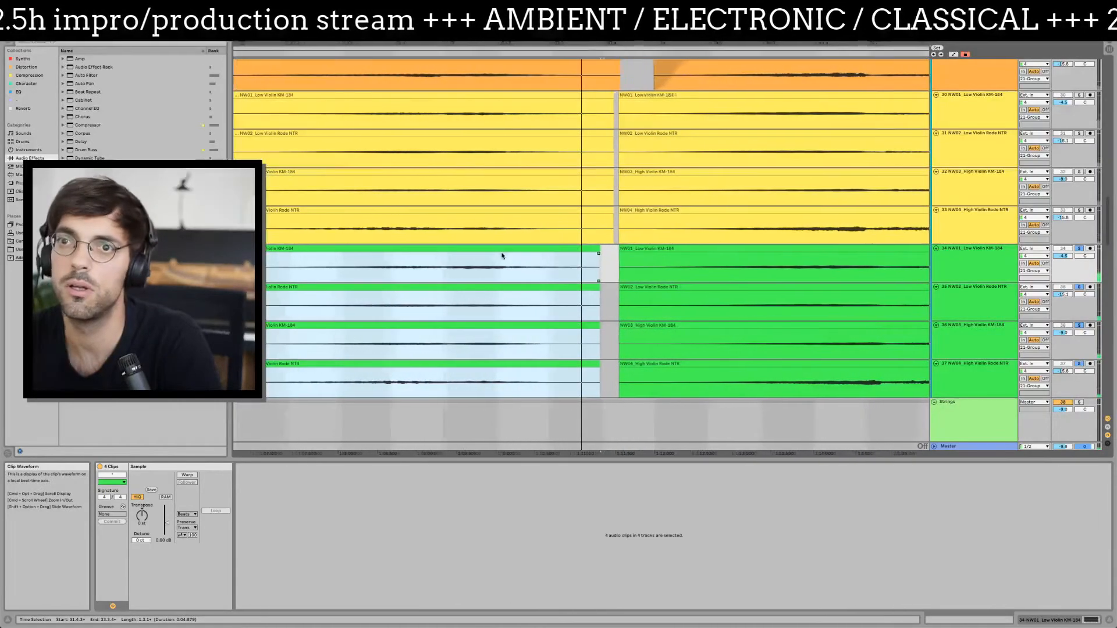
# - Select the remaining second clips on all four green tracks, shift them slightly earlier and play them through
pyautogui.click(582, 265)
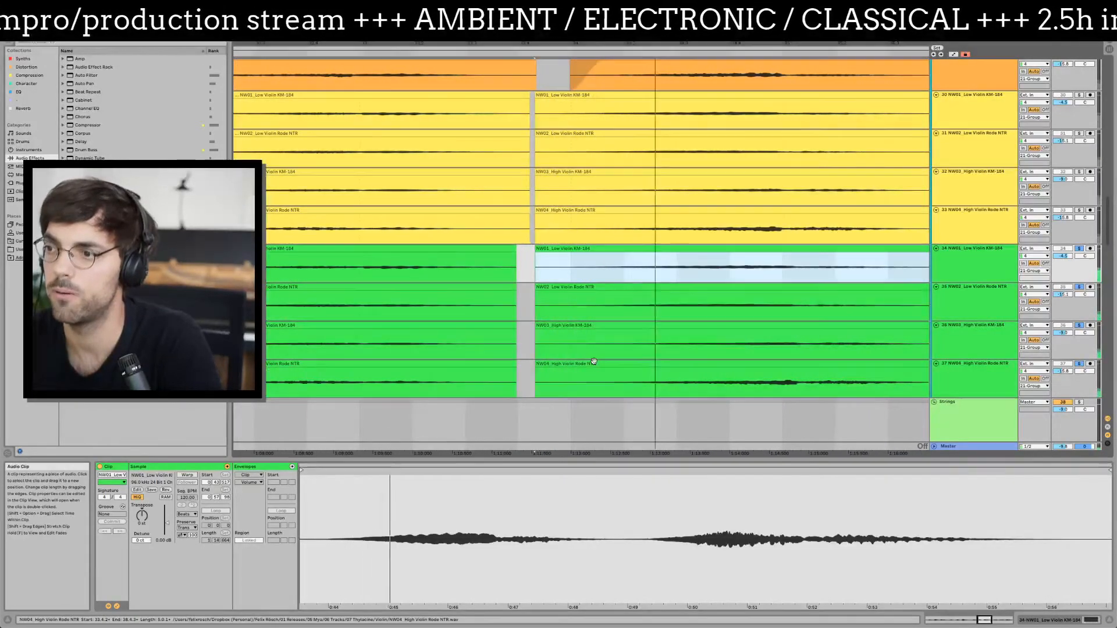
pyautogui.keyDown('shift'); pyautogui.click(593, 362); pyautogui.keyUp('shift')
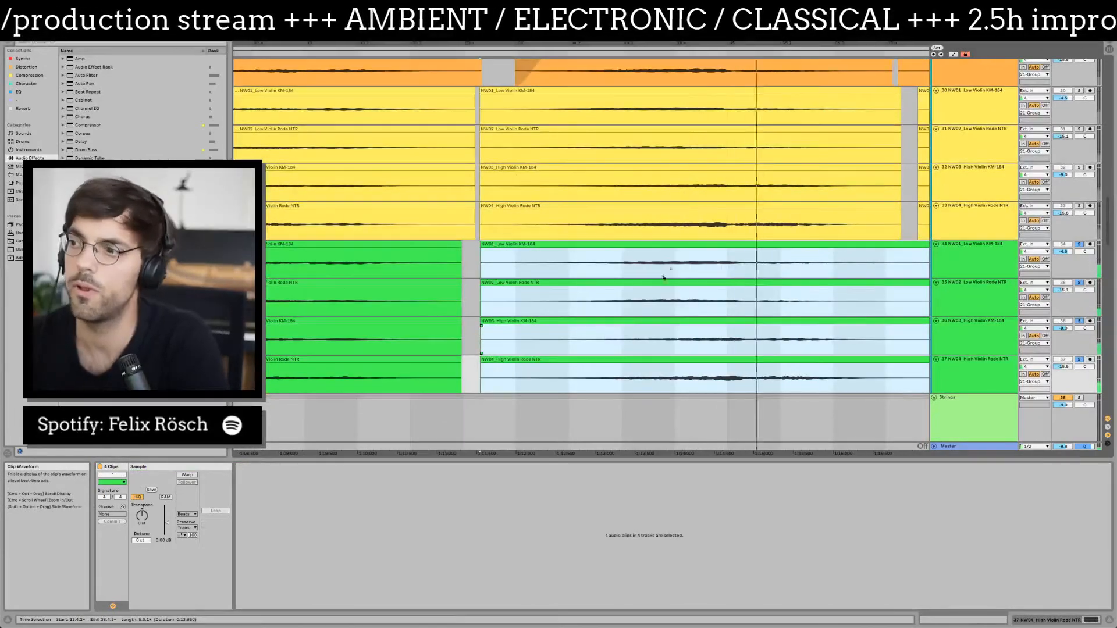
pyautogui.moveTo(658, 245); pyautogui.dragTo(618, 257)
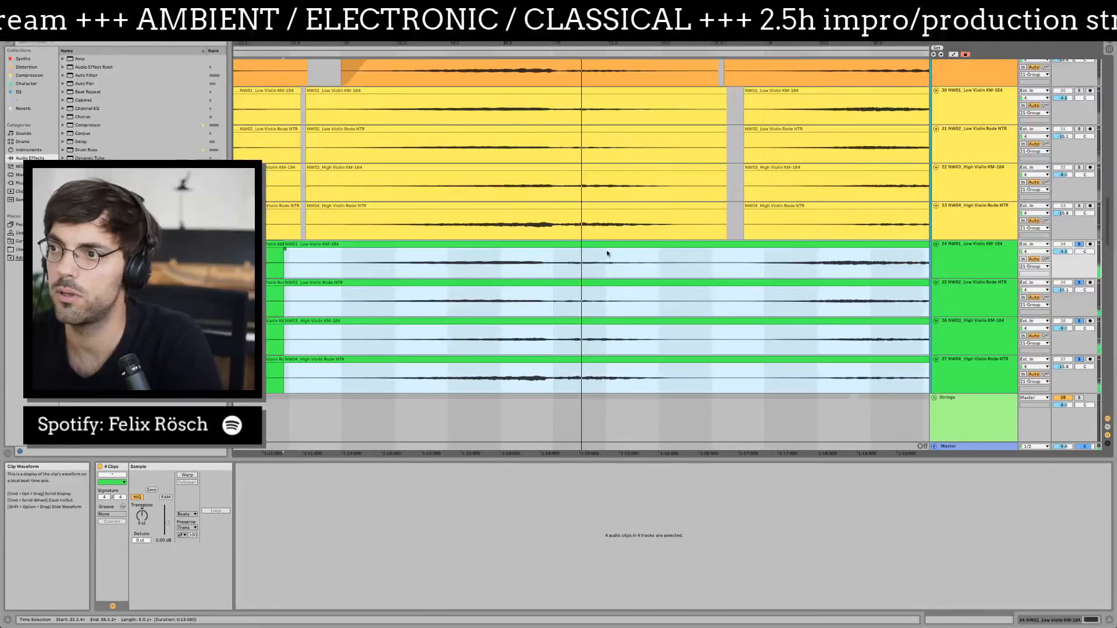
pyautogui.press('space')
pyautogui.press('space')
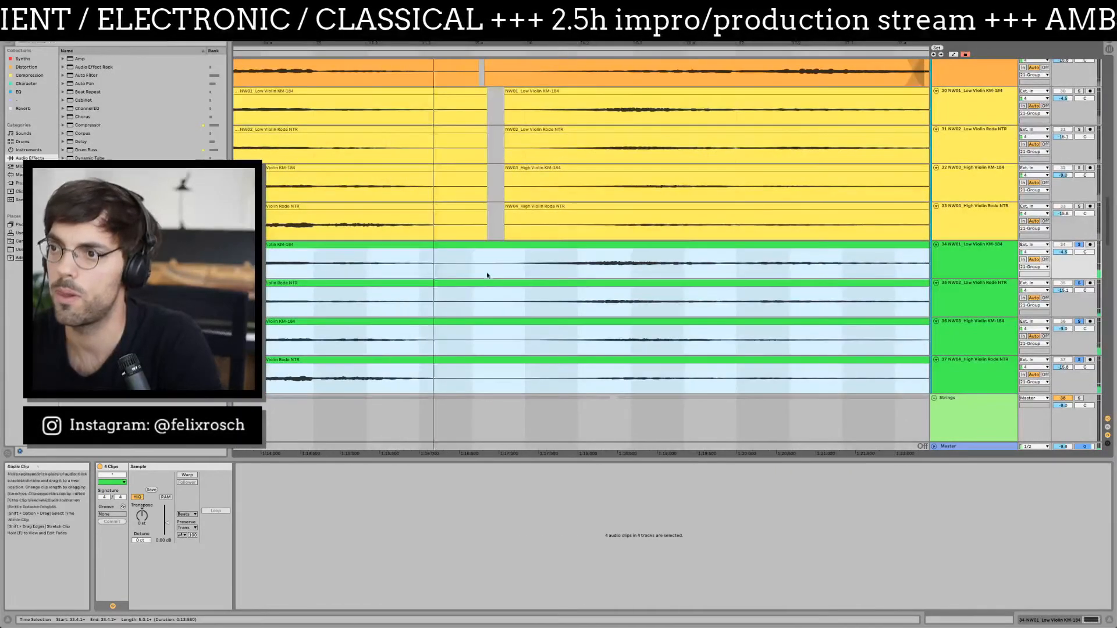
# - Split the four green violin clips before the third note, at about 35.4.2
pyautogui.click(490, 267)
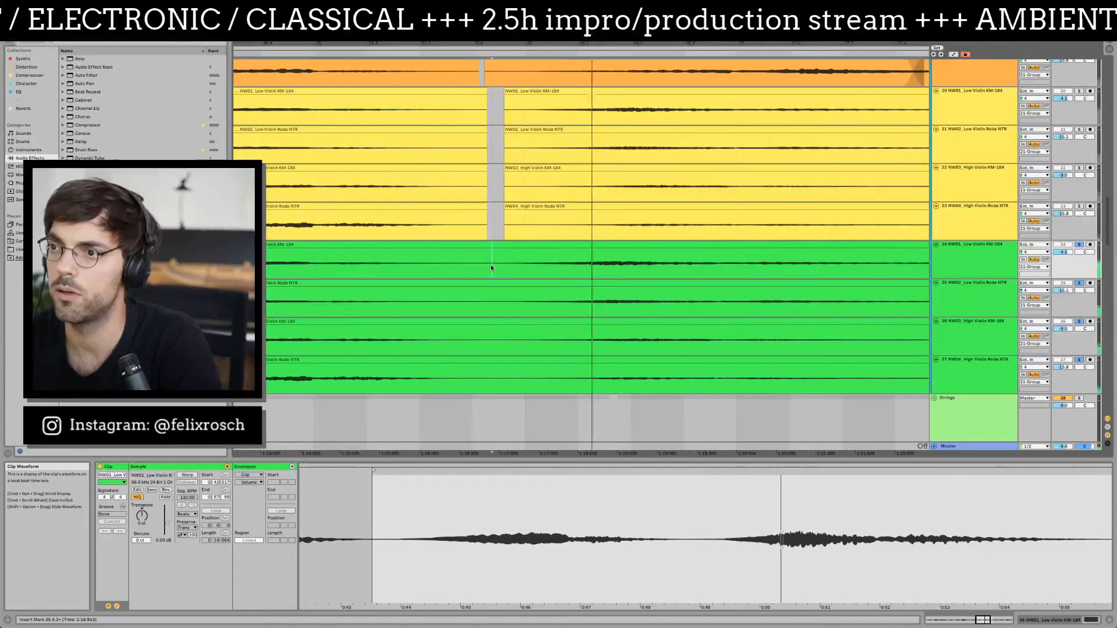
pyautogui.hotkey('shift', 'Down')
pyautogui.hotkey('shift', 'Down')
pyautogui.hotkey('shift', 'Down')
pyautogui.press('super+e')
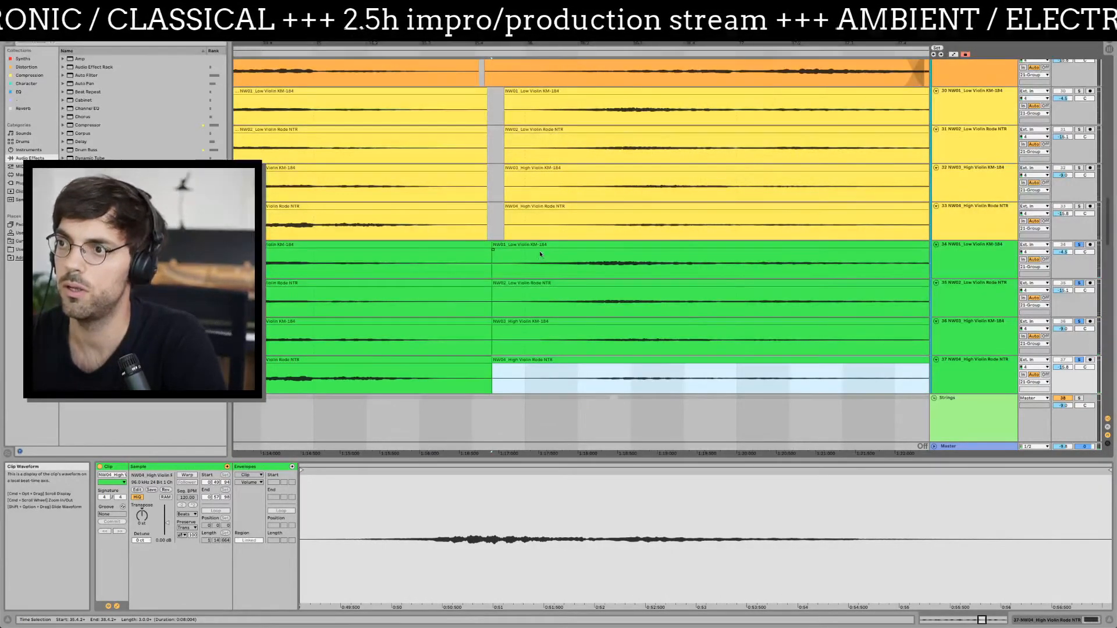
# - Select the third clips on all four green tracks, nudge them slightly later in small moves and play them
pyautogui.keyDown('shift'); pyautogui.click(541, 245); pyautogui.keyUp('shift')
pyautogui.moveTo(548, 245); pyautogui.dragTo(561, 246)
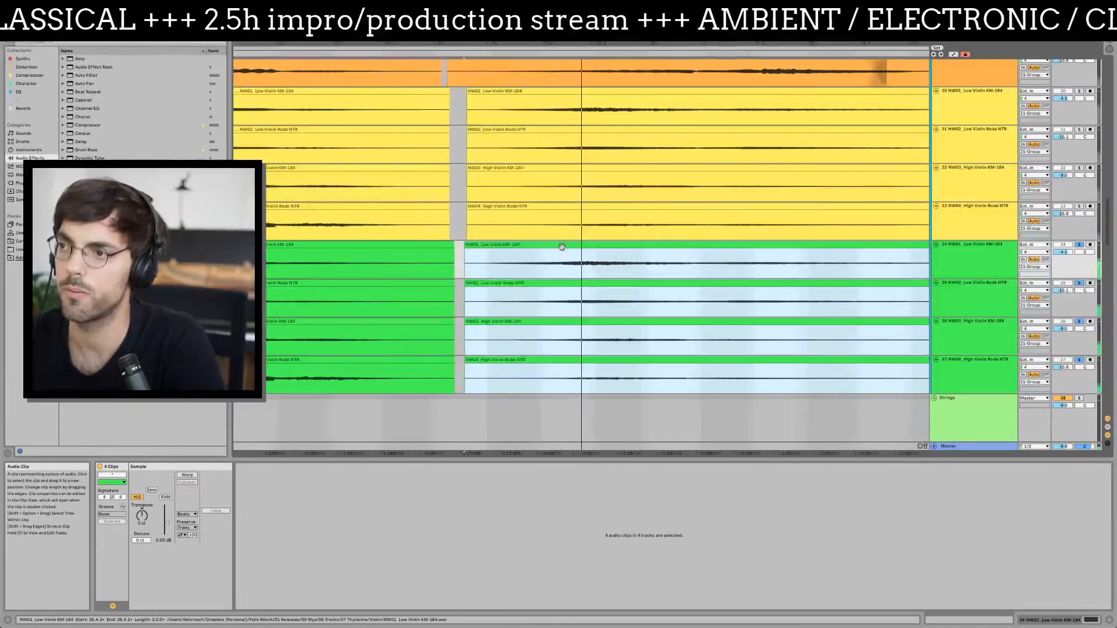
pyautogui.moveTo(562, 248); pyautogui.dragTo(569, 247)
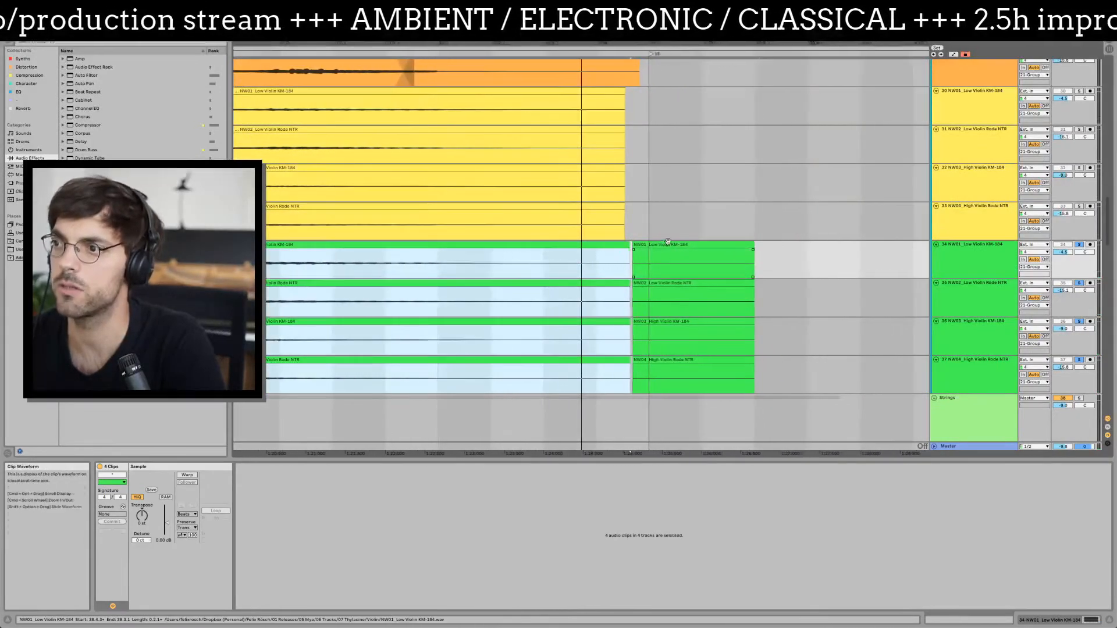
pyautogui.press('space')
# - Delete the leftover audio after the third note on all four green tracks
pyautogui.click(669, 245)
pyautogui.keyDown('shift'); pyautogui.click(801, 381); pyautogui.keyUp('shift')
pyautogui.press('Delete')
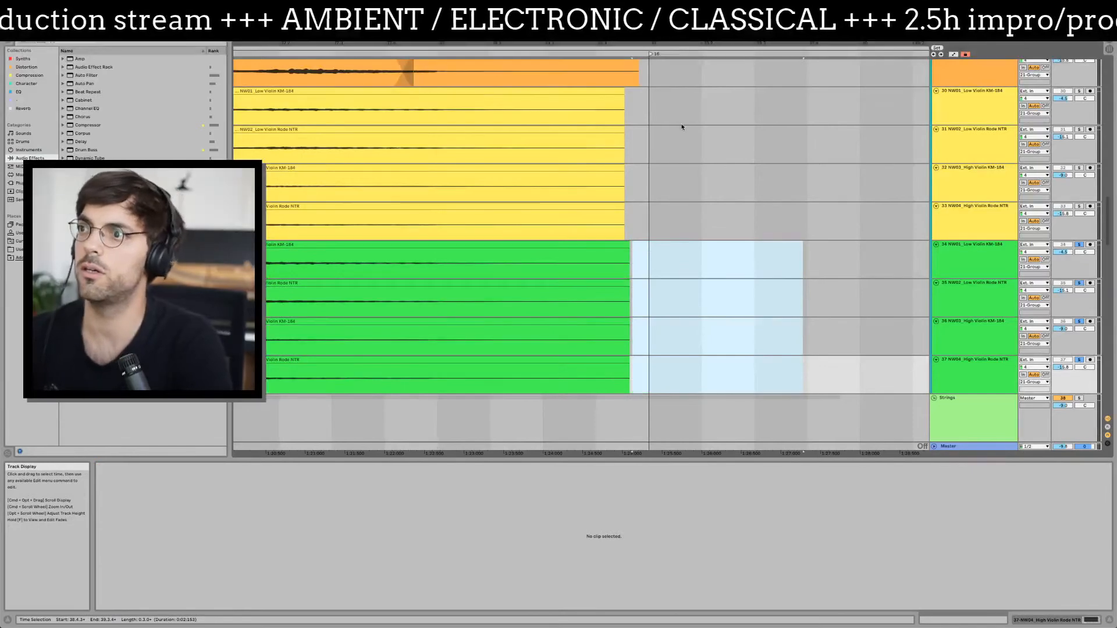
# - Solo the parent group track that holds all the colour-coded violin stacks
pyautogui.moveTo(676, 43)
pyautogui.mouseDown()
pyautogui.moveTo(677, 7)
pyautogui.moveTo(678, 26)
pyautogui.mouseUp()
pyautogui.scroll(10, 698, 157)
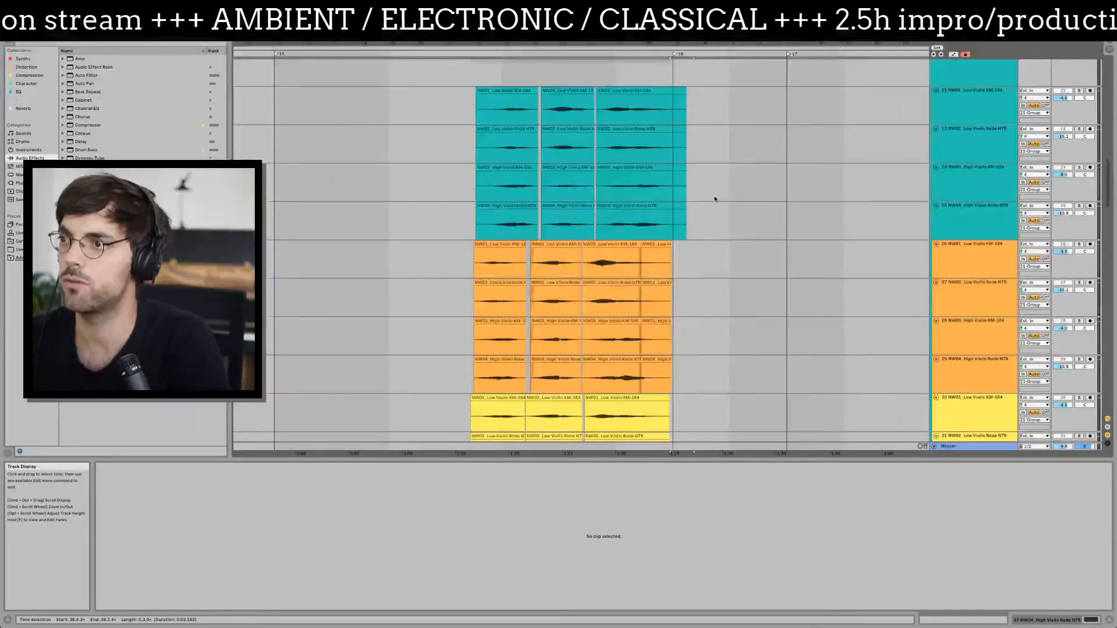
pyautogui.scroll(3, 884, 208)
pyautogui.click(1004, 284)
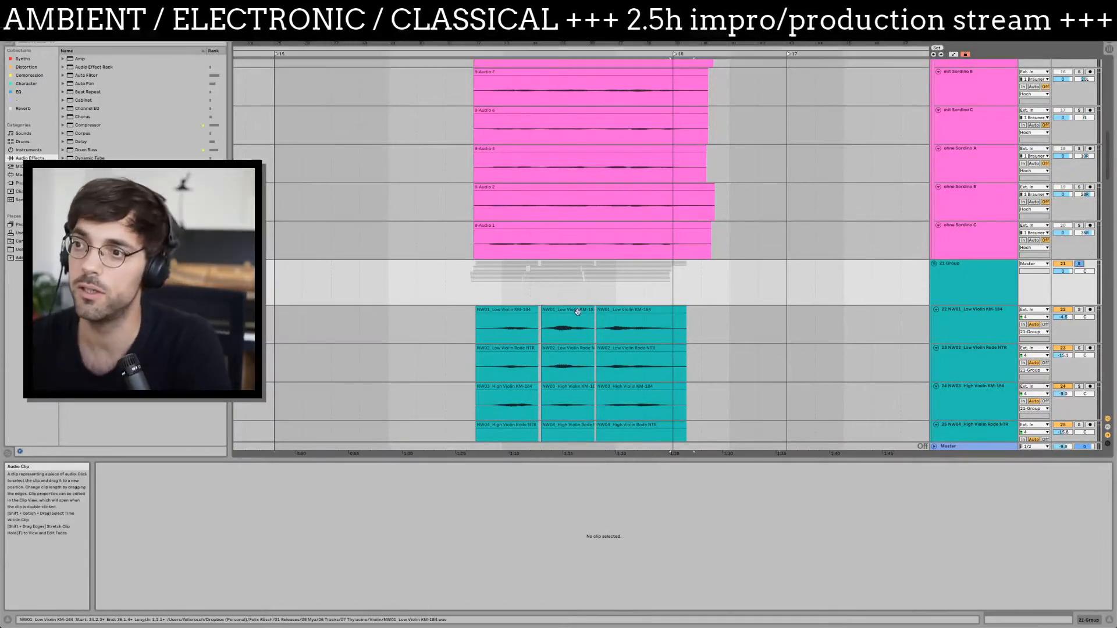
# - Group the four teal violin tracks into their own subgroup inside the parent violin group
pyautogui.scroll(-3, 504, 308)
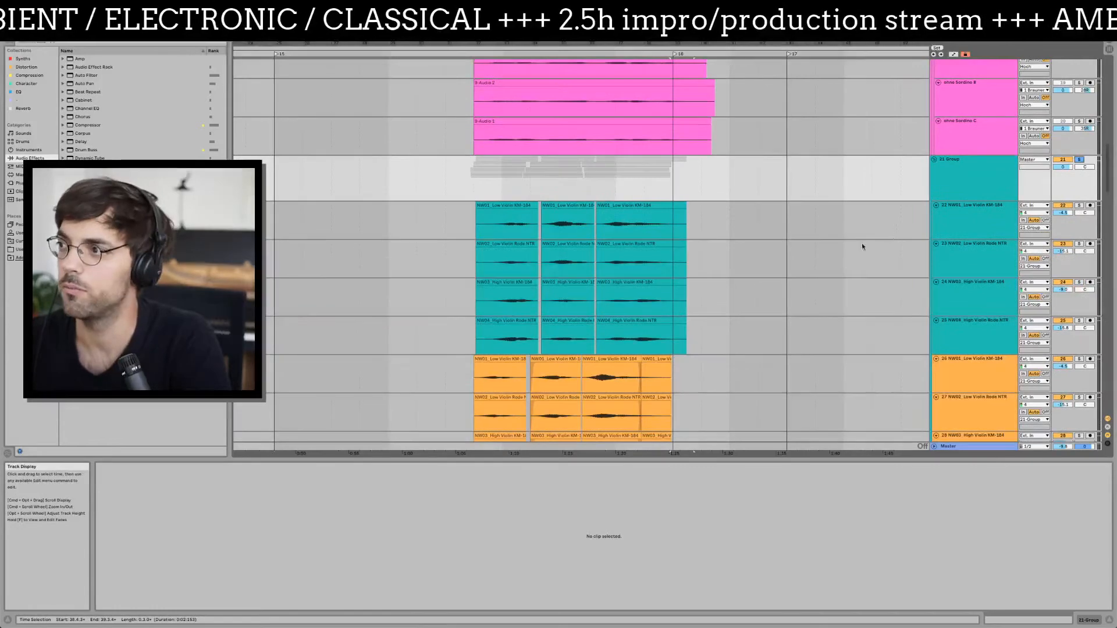
pyautogui.click(942, 220)
pyautogui.keyDown('shift'); pyautogui.click(980, 340); pyautogui.keyUp('shift')
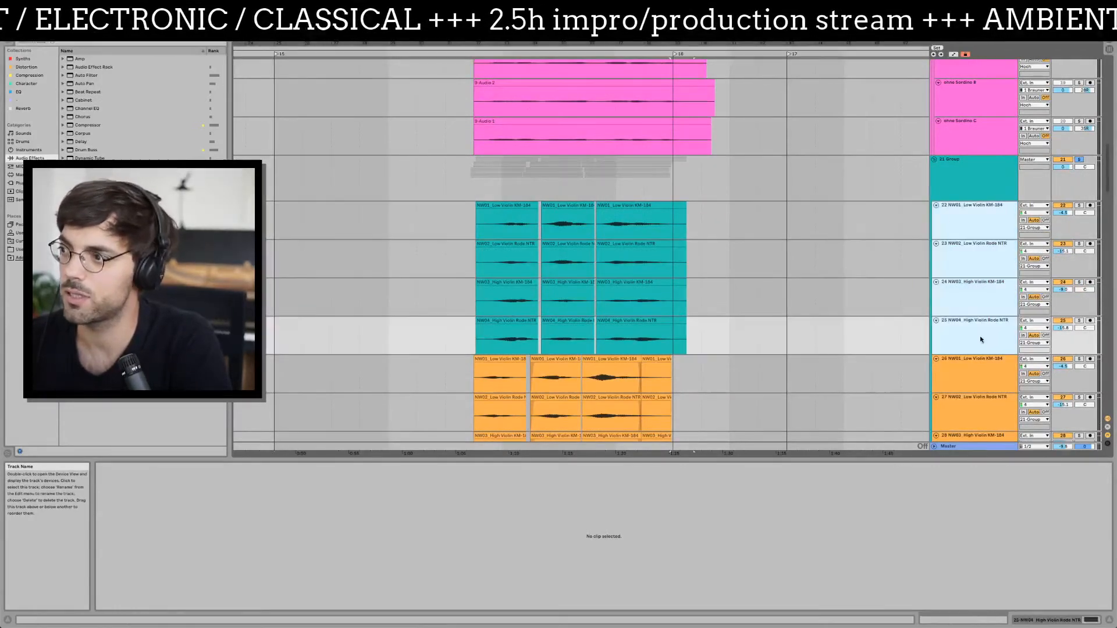
pyautogui.hotkey('ctrl', 'g')
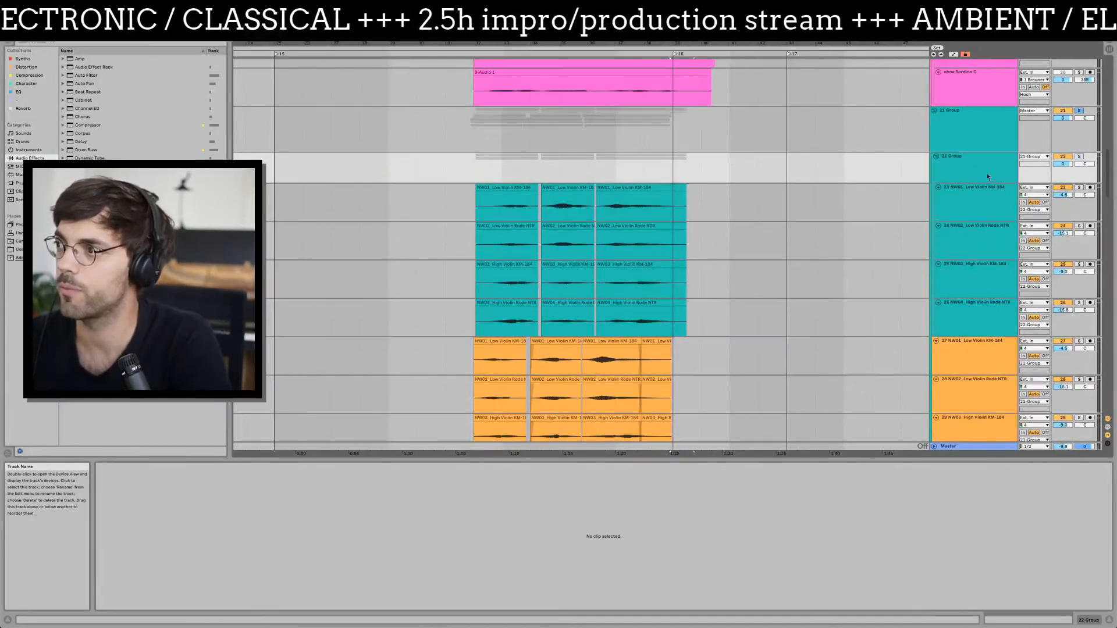
pyautogui.click(979, 200)
pyautogui.click(960, 178)
# - Group the four orange violin tracks into their own subgroup
pyautogui.click(960, 357)
pyautogui.scroll(-3, 961, 356)
pyautogui.keyDown('shift'); pyautogui.click(980, 358); pyautogui.keyUp('shift')
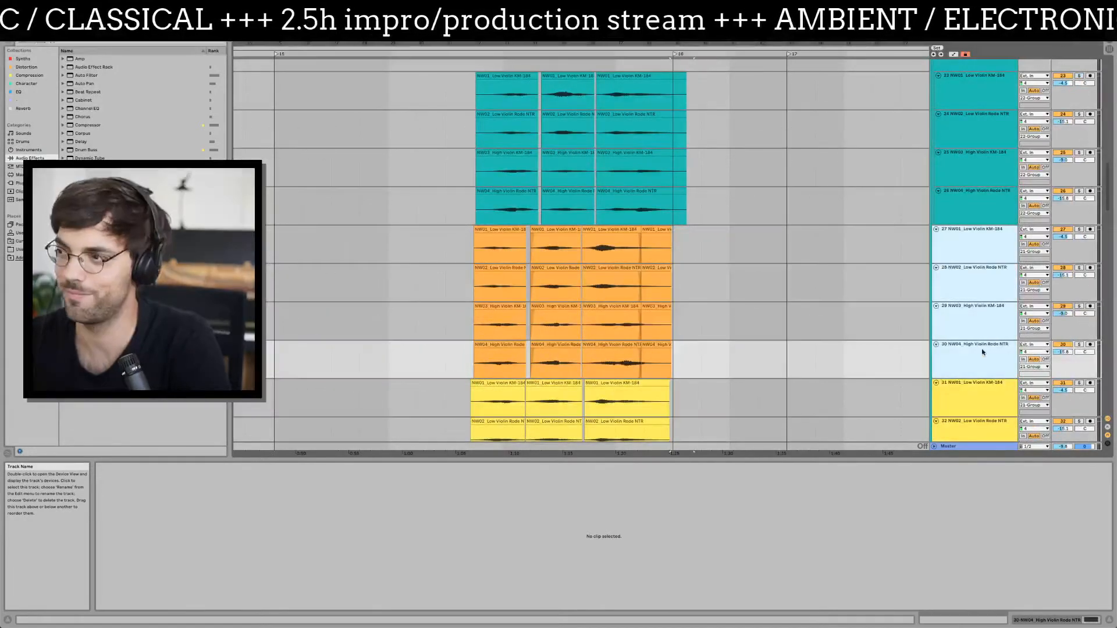
pyautogui.hotkey('ctrl', 'g')
# - Group the four yellow violin tracks into their own subgroup
pyautogui.scroll(-2, 957, 330)
pyautogui.click(965, 358)
pyautogui.scroll(-3, 967, 358)
pyautogui.keyDown('shift'); pyautogui.click(977, 360); pyautogui.keyUp('shift')
pyautogui.hotkey('ctrl', 'g')
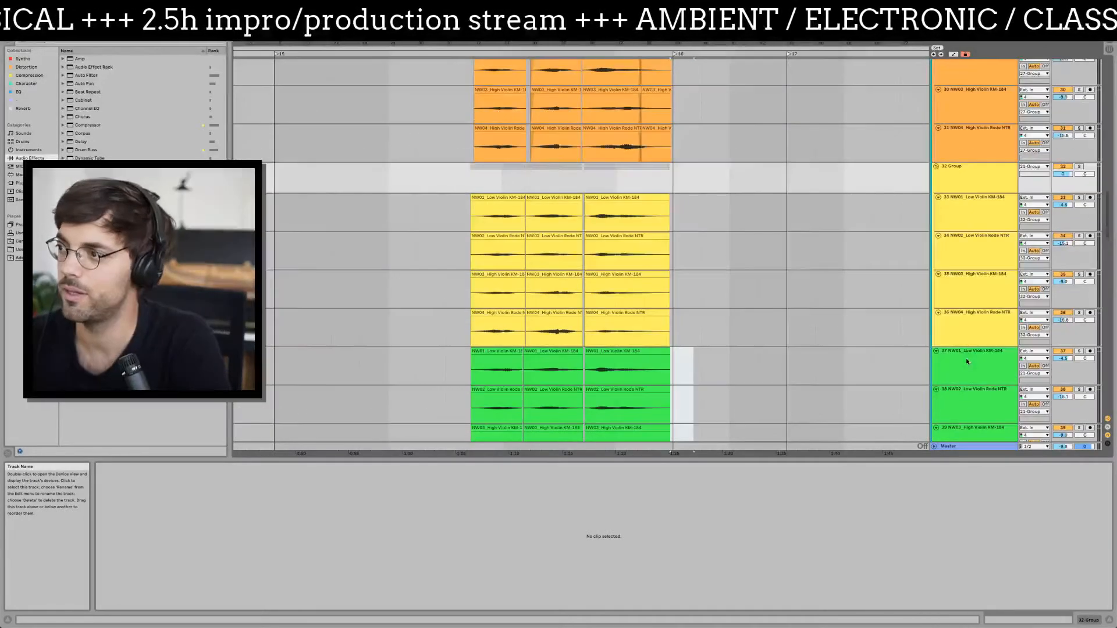
# - Group the four green violin tracks into their own subgroup
pyautogui.click(962, 367)
pyautogui.scroll(-3, 971, 364)
pyautogui.keyDown('shift'); pyautogui.click(980, 369); pyautogui.keyUp('shift')
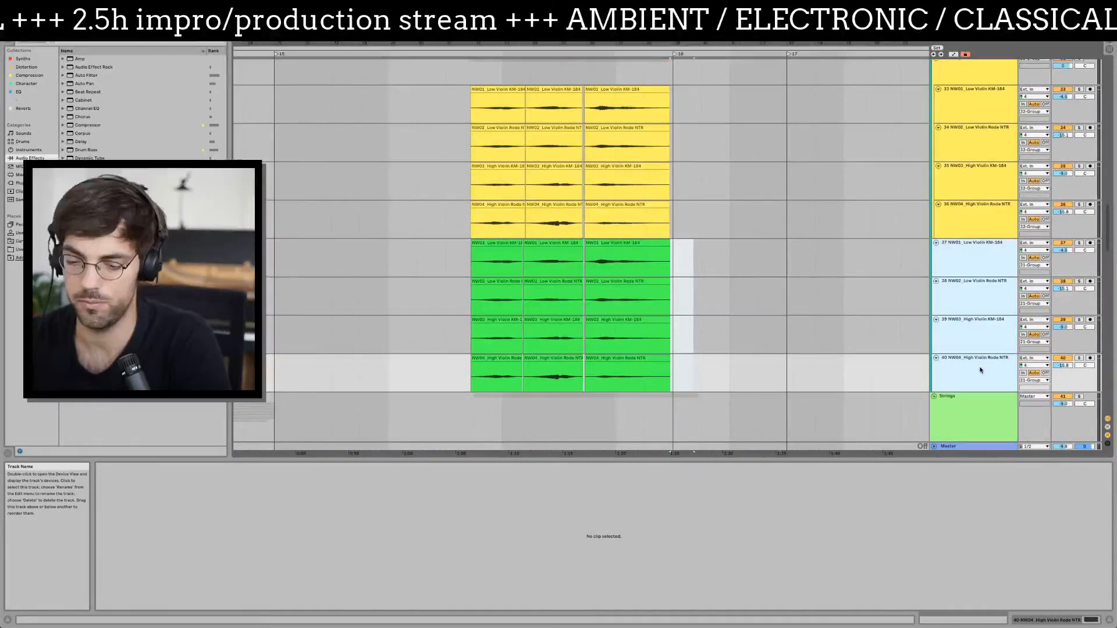
pyautogui.hotkey('ctrl', 'g')
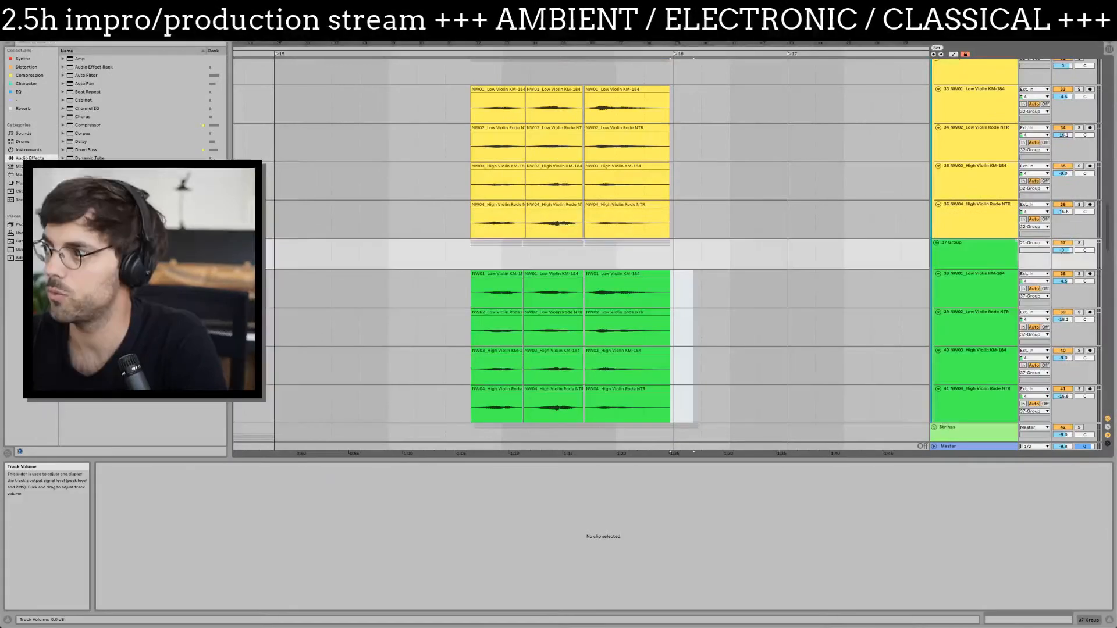
# - Spread the four violin subgroups across the stereo field, panning green and yellow left, orange and teal right
pyautogui.scroll(5, 1048, 239)
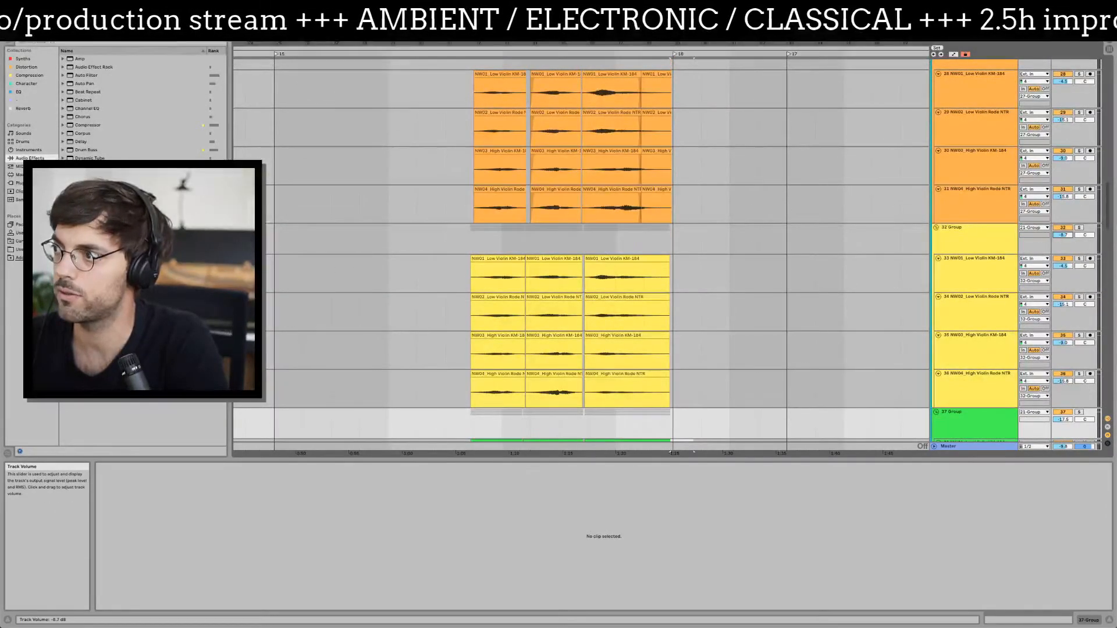
pyautogui.scroll(-3, 1064, 235)
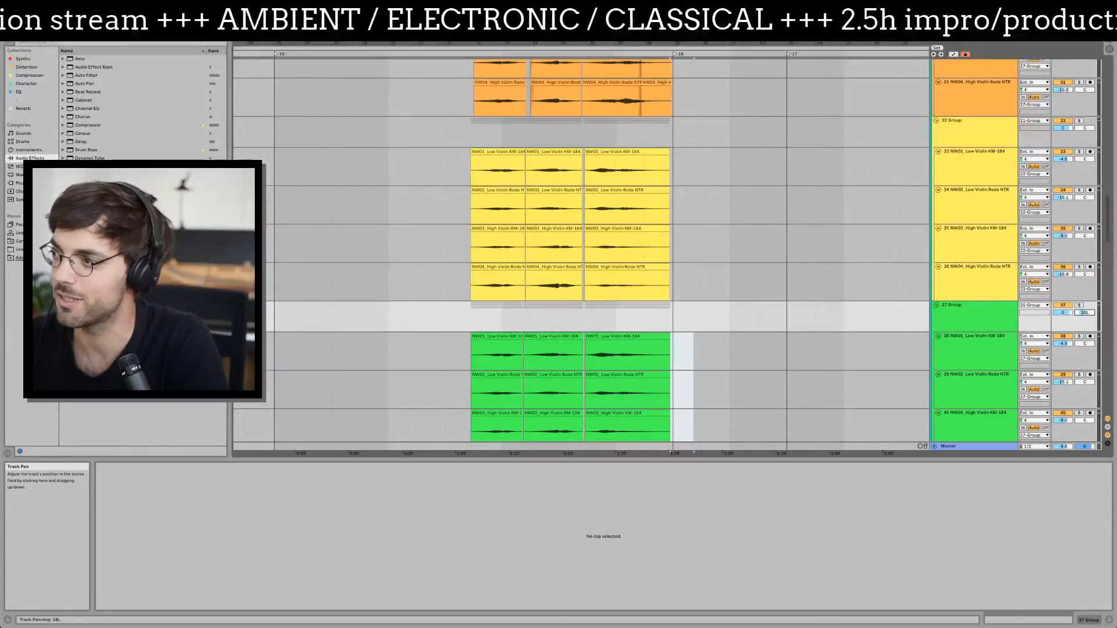
pyautogui.scroll(2, 1076, 250)
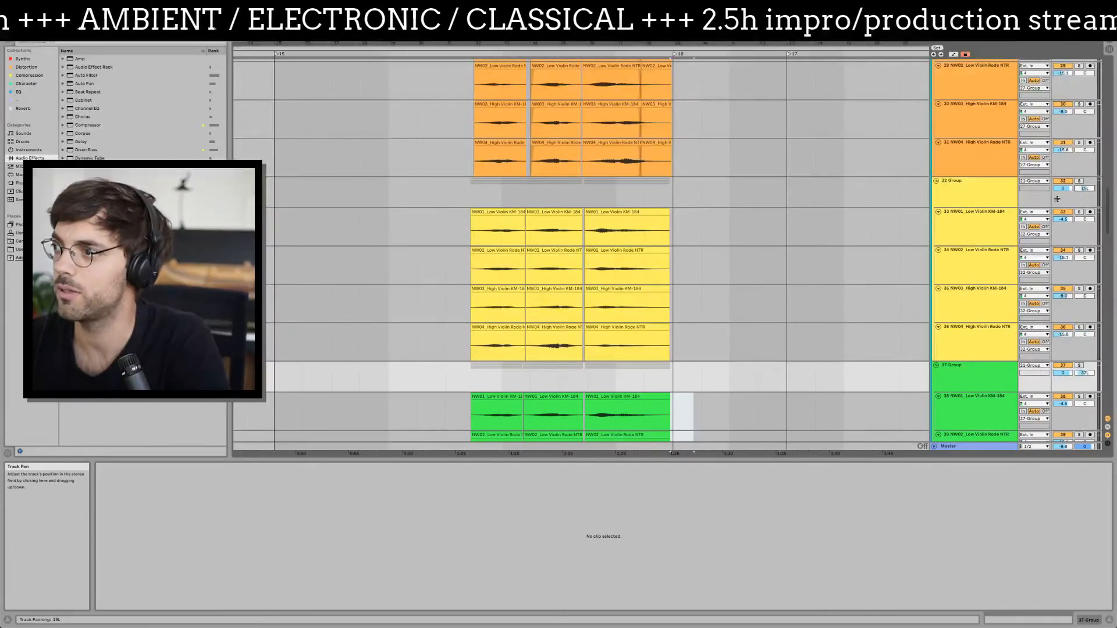
pyautogui.scroll(6, 1085, 188)
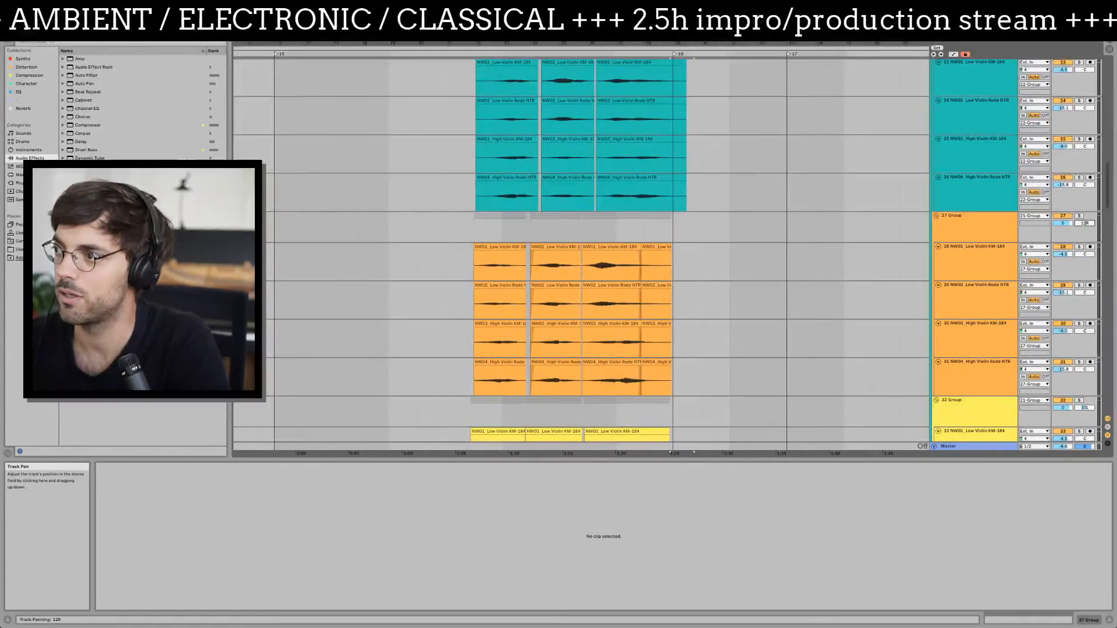
pyautogui.scroll(5, 1055, 243)
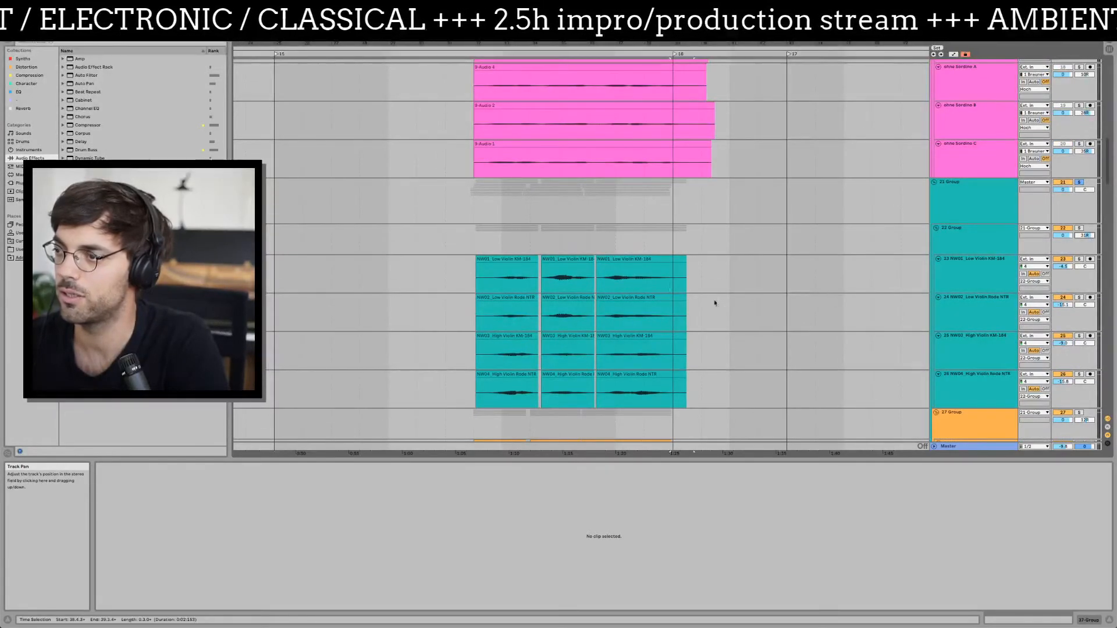
# - Play the grouped violin stacks together from the first teal clip
pyautogui.click(979, 239)
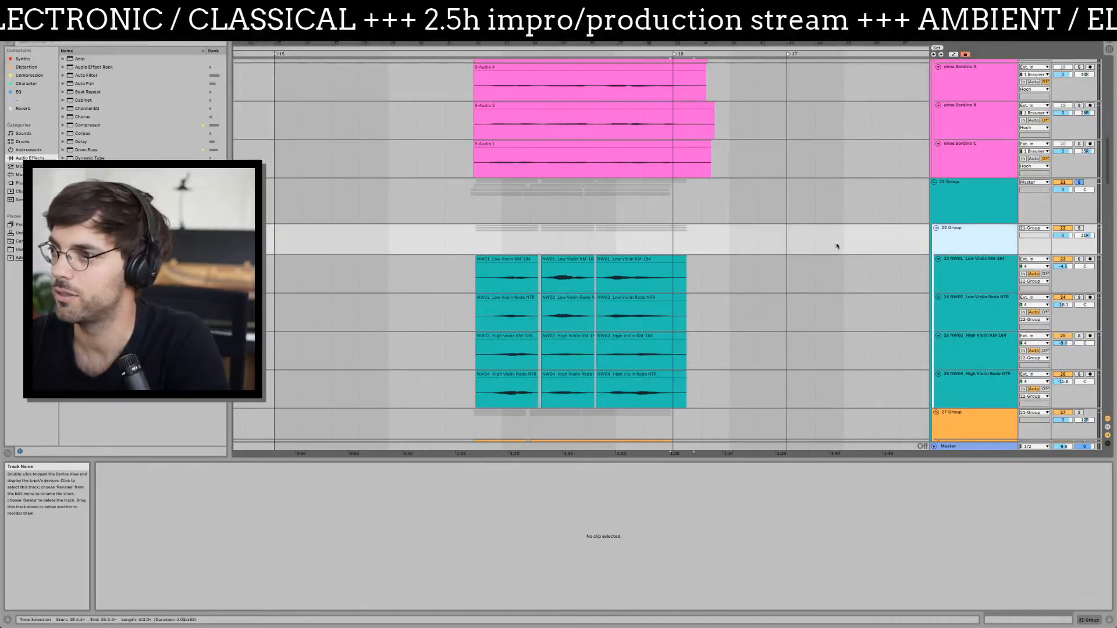
pyautogui.click(489, 267)
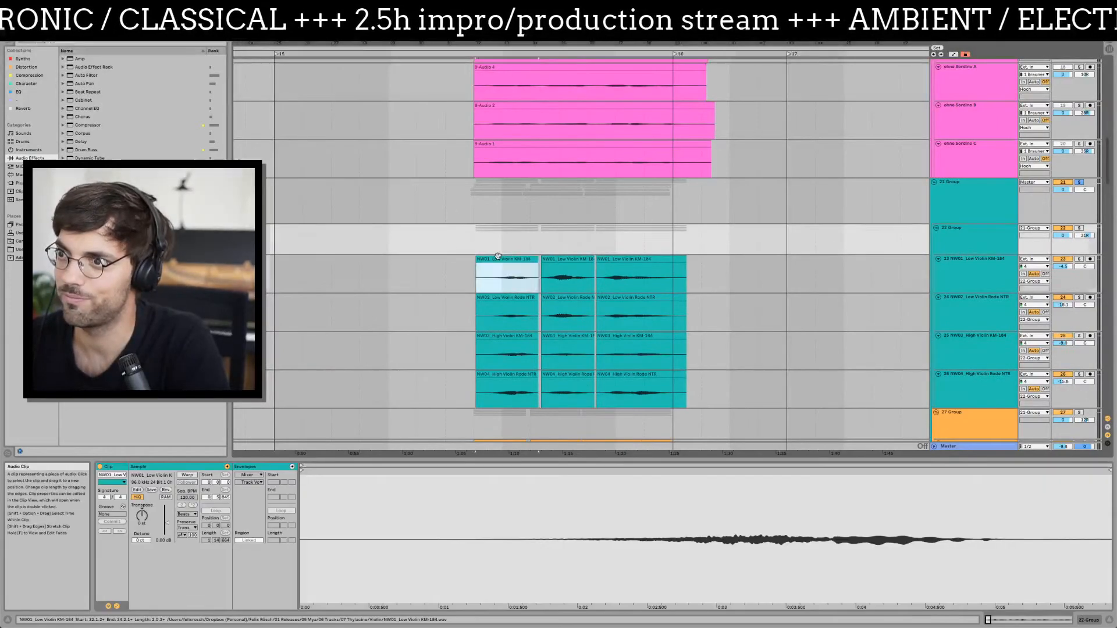
pyautogui.hscroll(-3, 499, 260)
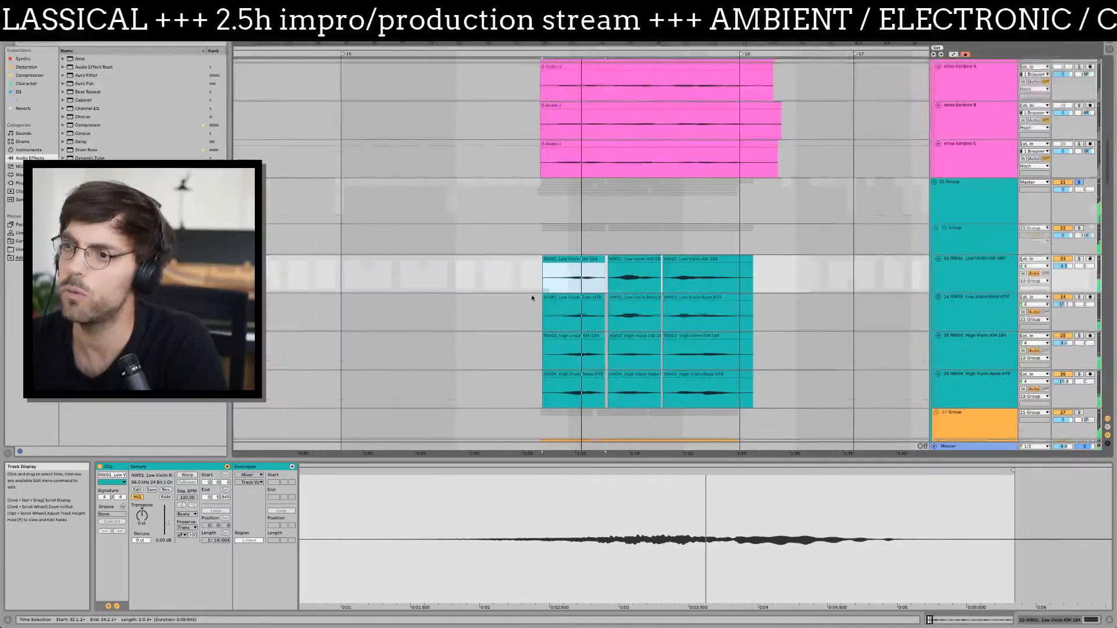
# - Look through the violin stacks and play them from an empty spot before the first teal clips
pyautogui.scroll(-8, 531, 296)
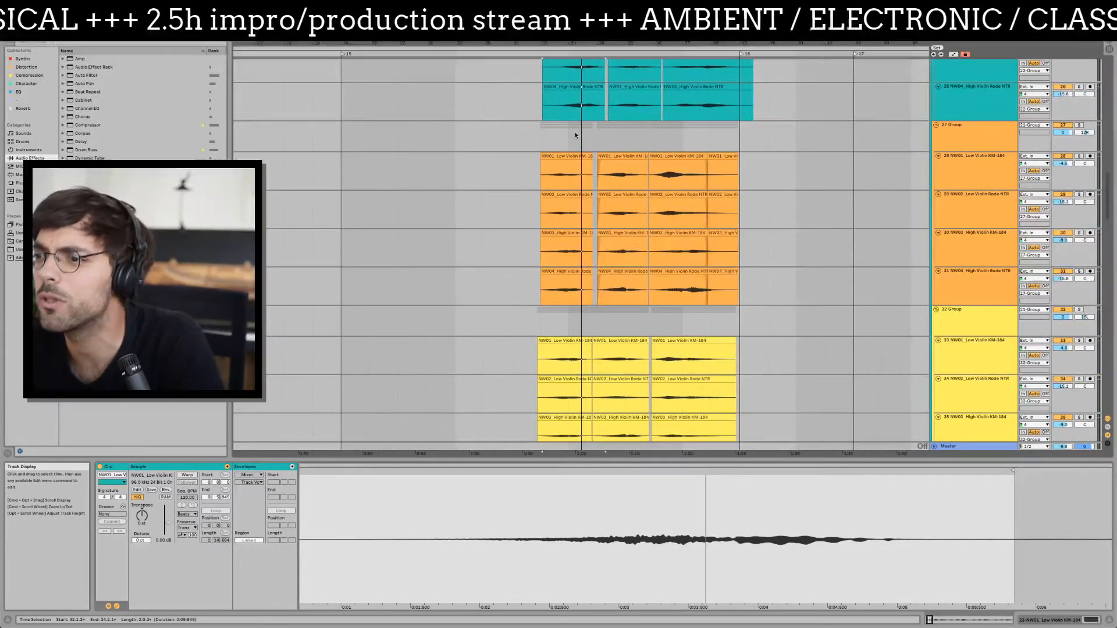
pyautogui.scroll(3, 575, 137)
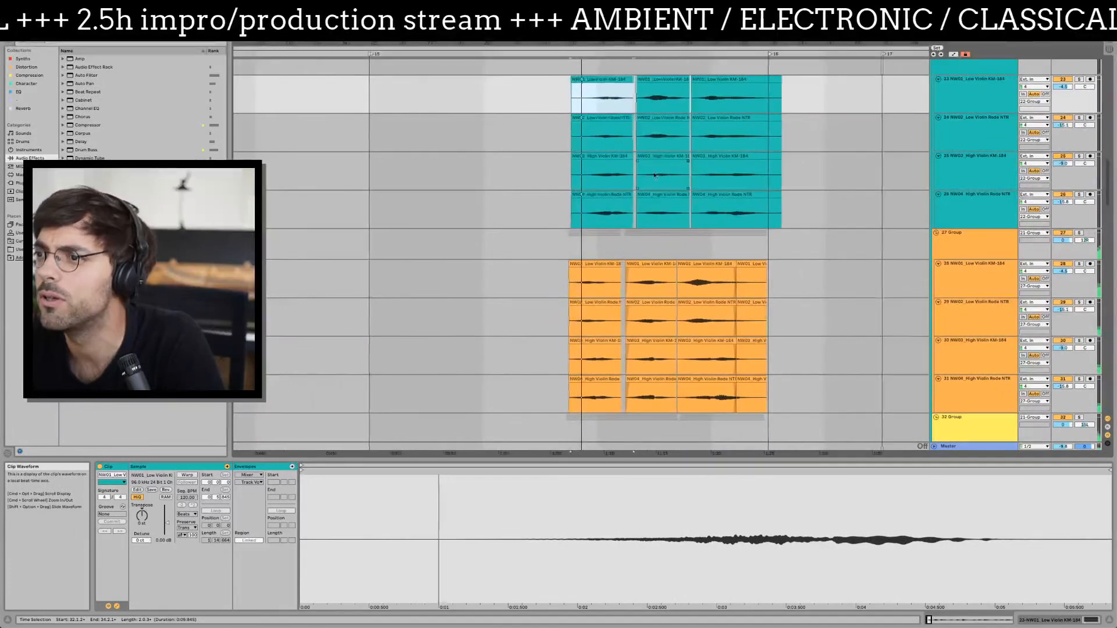
pyautogui.click(535, 189)
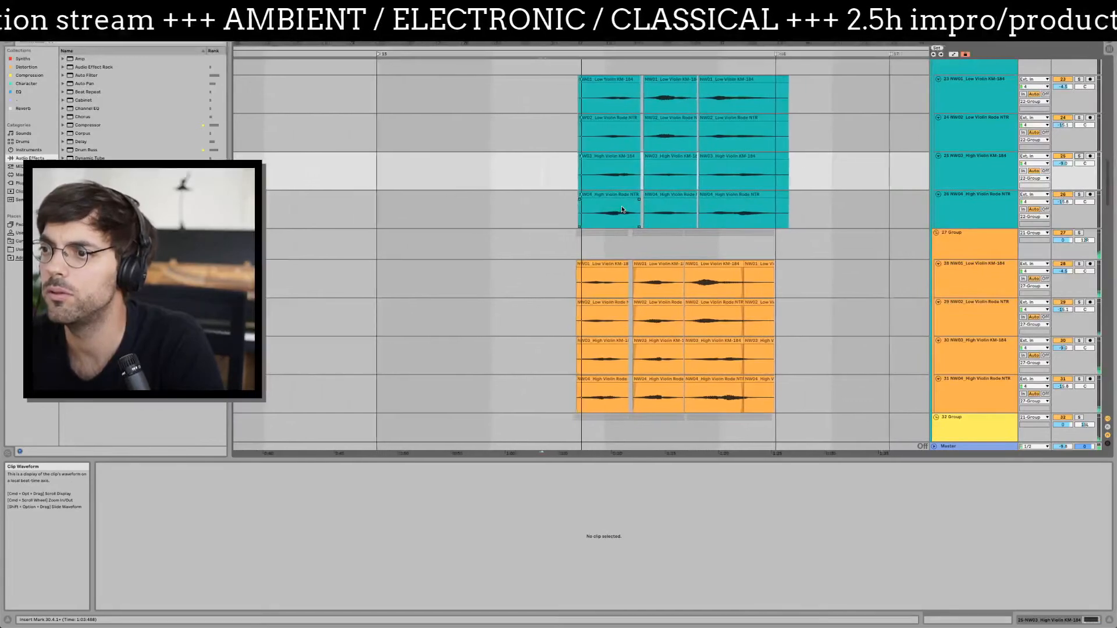
pyautogui.scroll(-10, 606, 245)
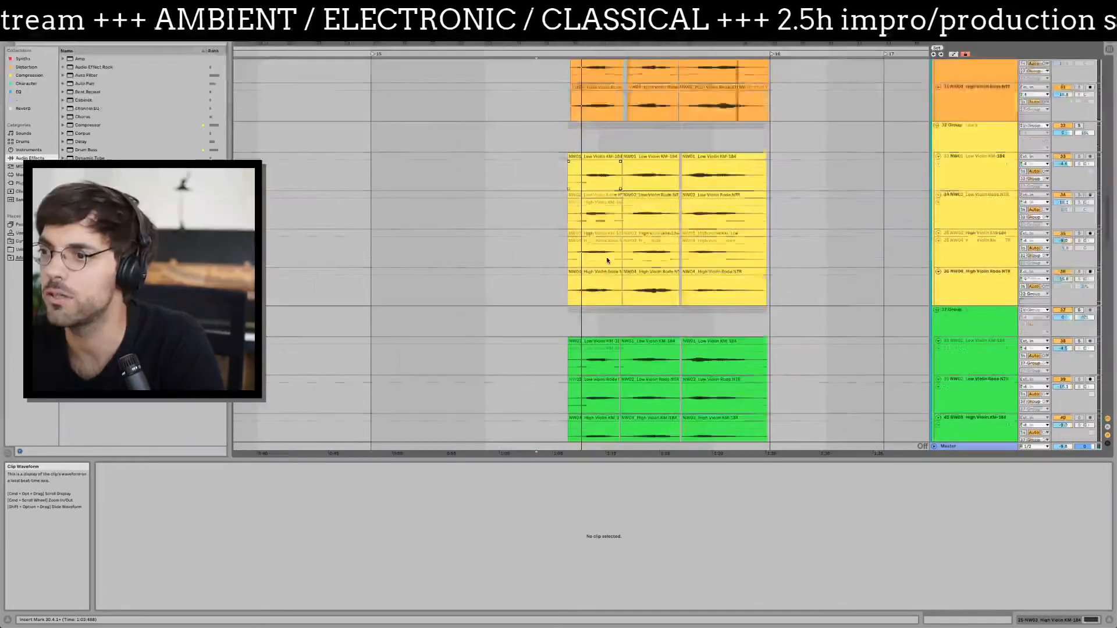
pyautogui.scroll(-5, 607, 260)
pyautogui.click(598, 318)
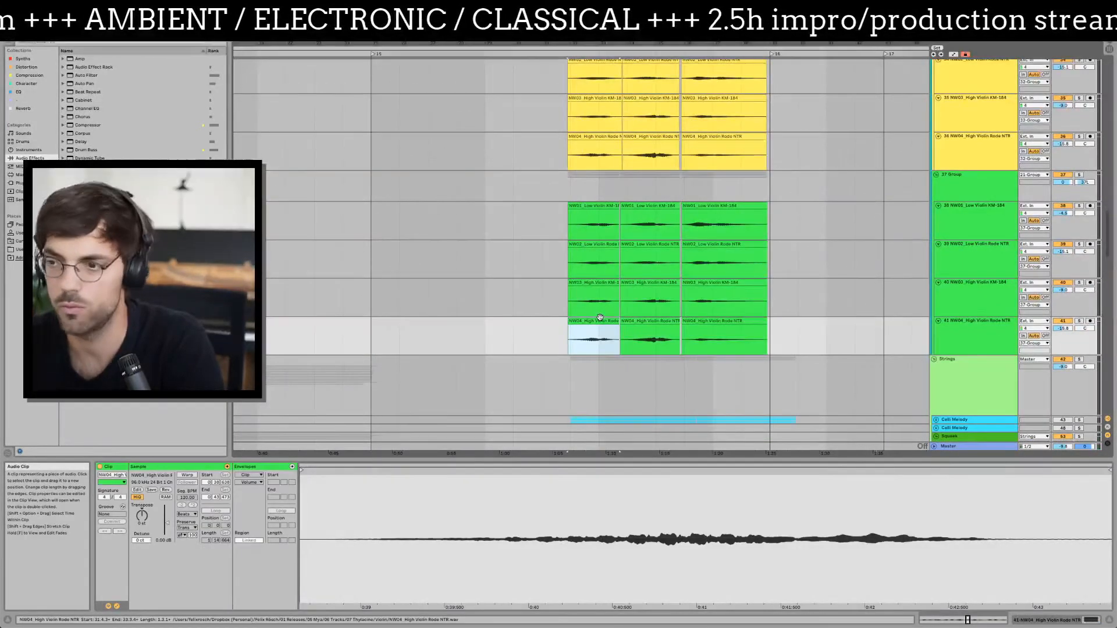
pyautogui.scroll(10, 640, 274)
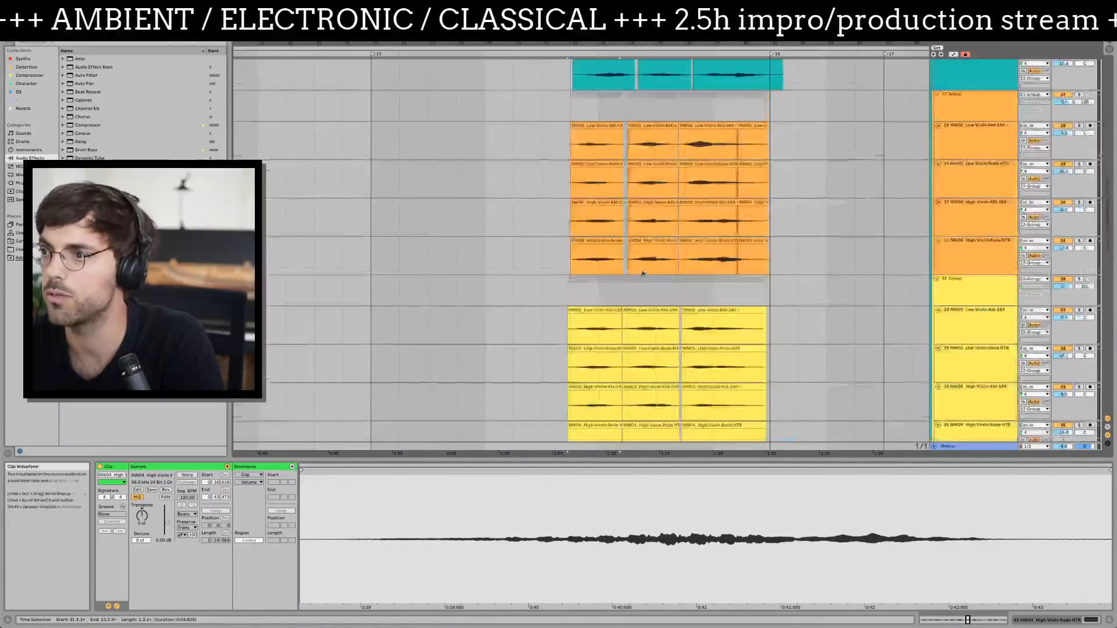
pyautogui.keyDown('shift'); pyautogui.click(780, 144); pyautogui.keyUp('shift')
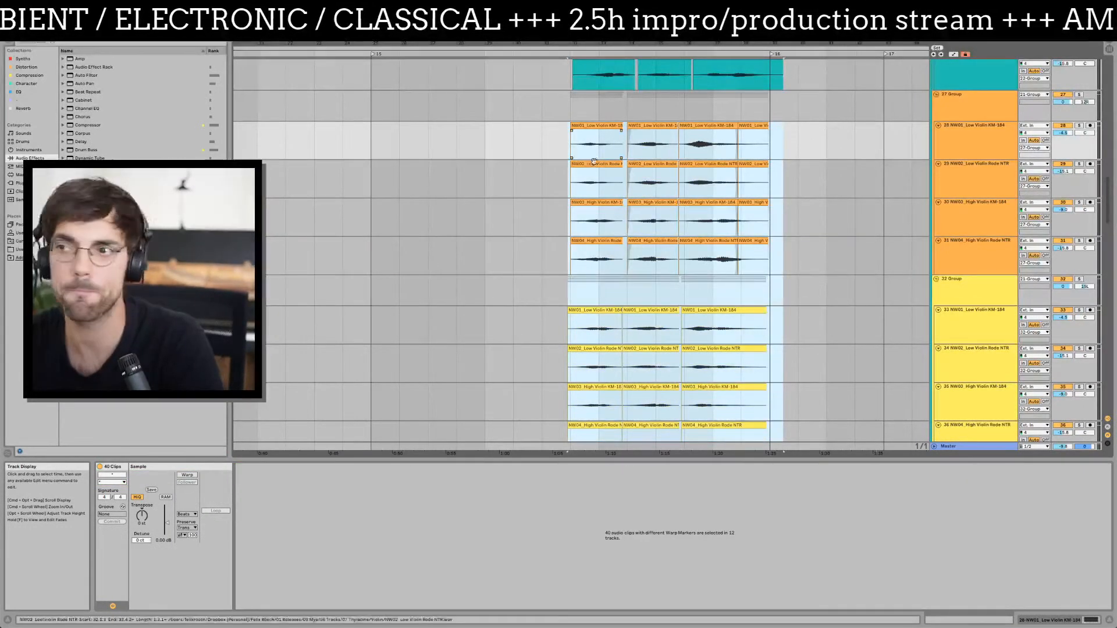
pyautogui.moveTo(589, 53); pyautogui.dragTo(573, 61)
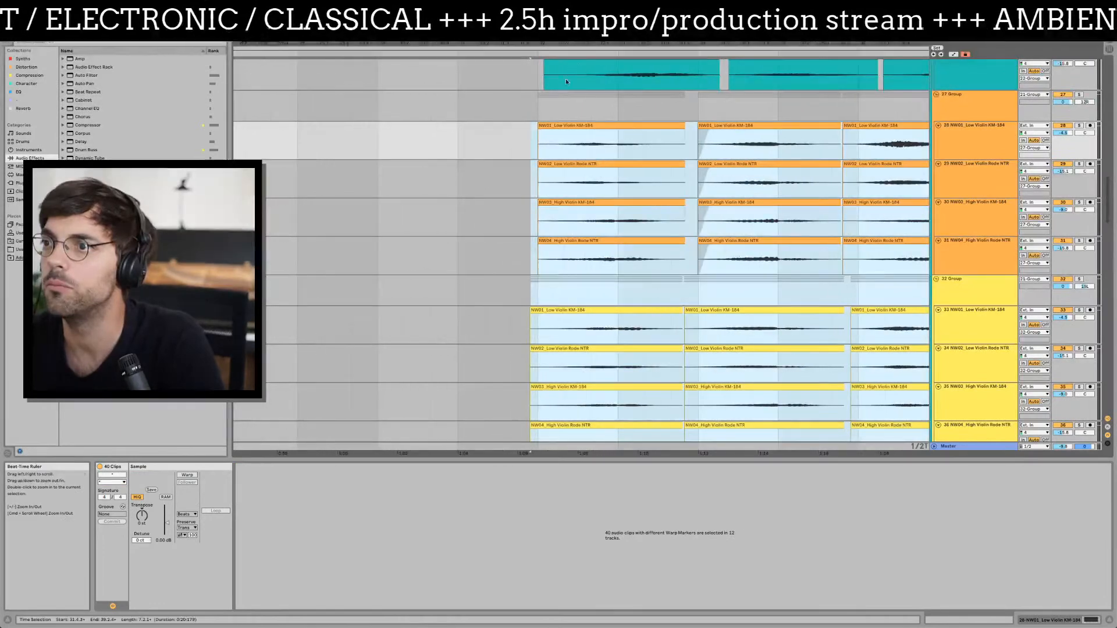
# - Play the stacks from just before the first orange clip and compare the note starts across the orange, yellow and green tracks
pyautogui.click(478, 150)
pyautogui.hscroll(-5, 478, 148)
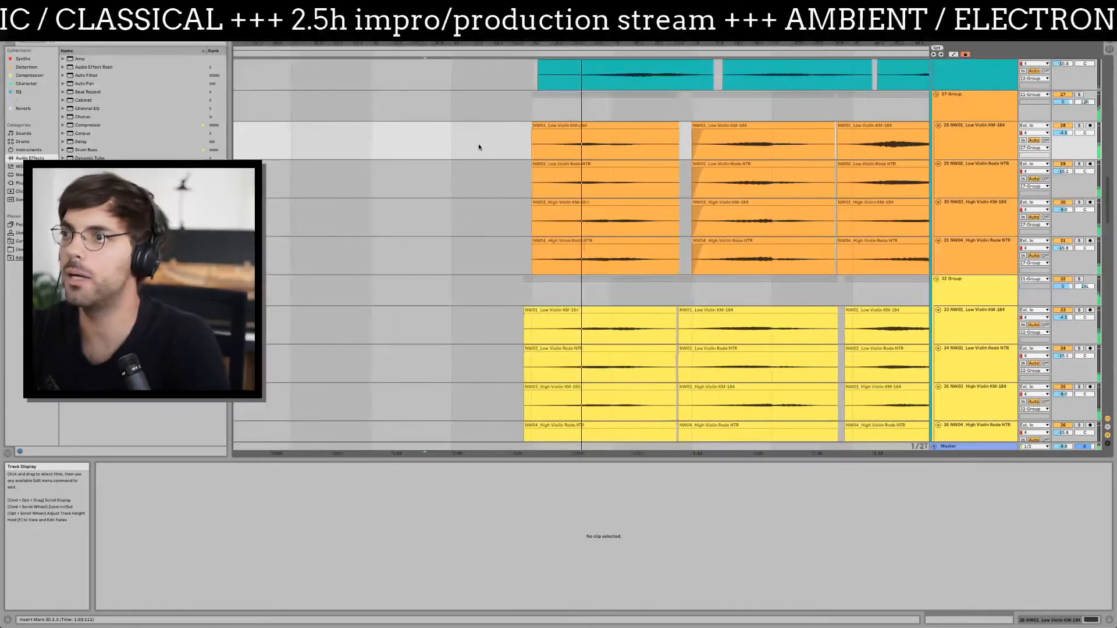
pyautogui.click(520, 146)
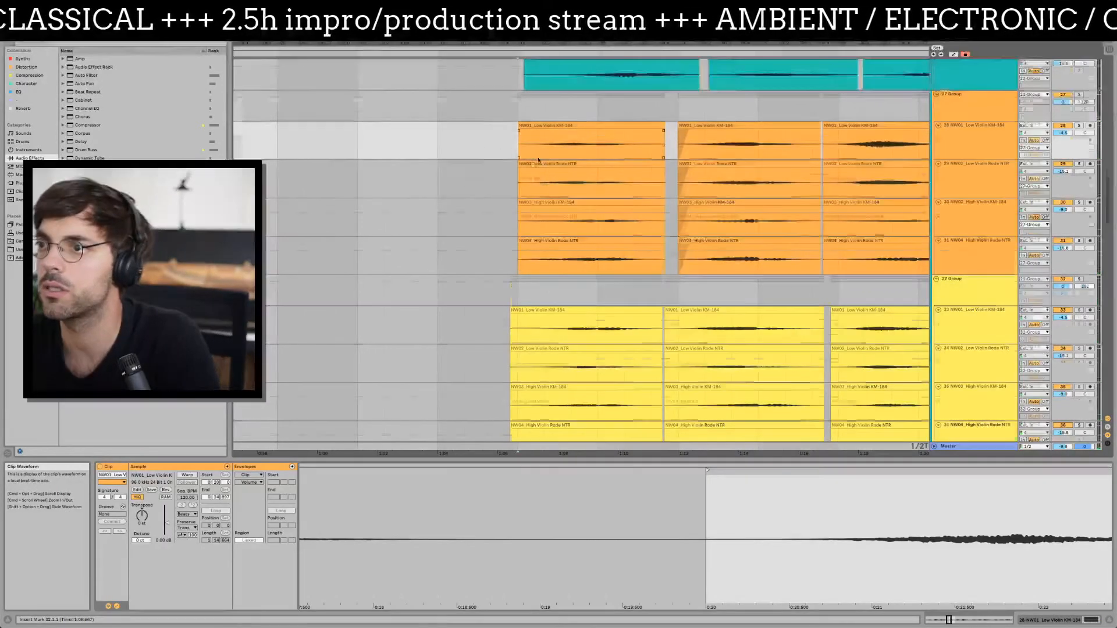
pyautogui.scroll(-5, 524, 174)
pyautogui.scroll(4, 536, 169)
pyautogui.scroll(-4, 540, 175)
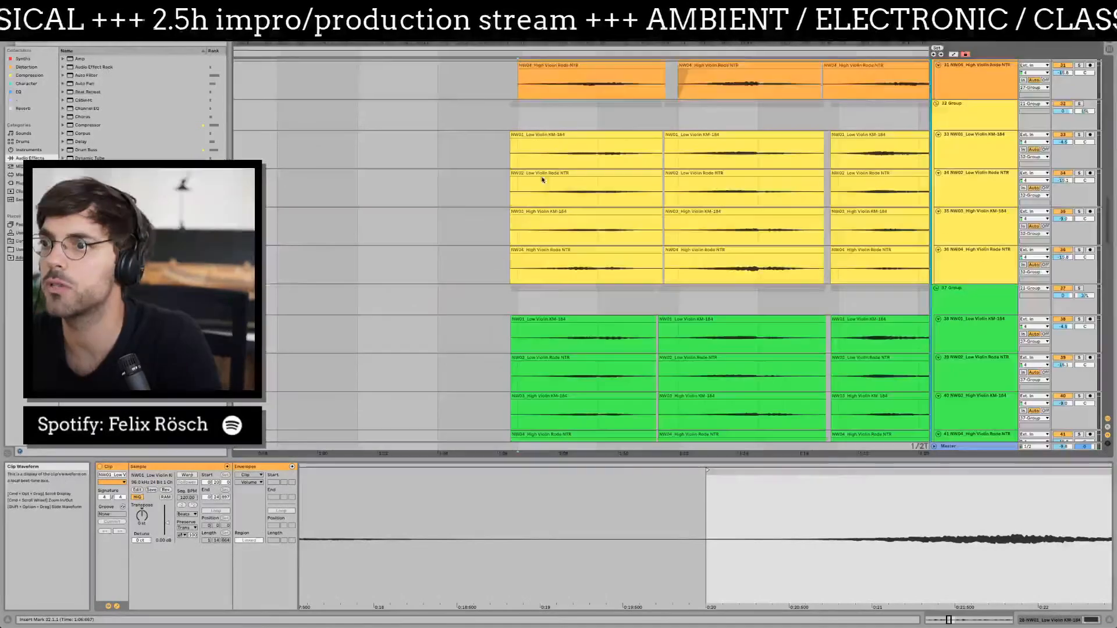
pyautogui.click(481, 156)
pyautogui.scroll(-7, 524, 172)
pyautogui.moveTo(646, 203); pyautogui.dragTo(446, 211)
pyautogui.moveTo(693, 226); pyautogui.dragTo(419, 290)
pyautogui.scroll(-1, 455, 262)
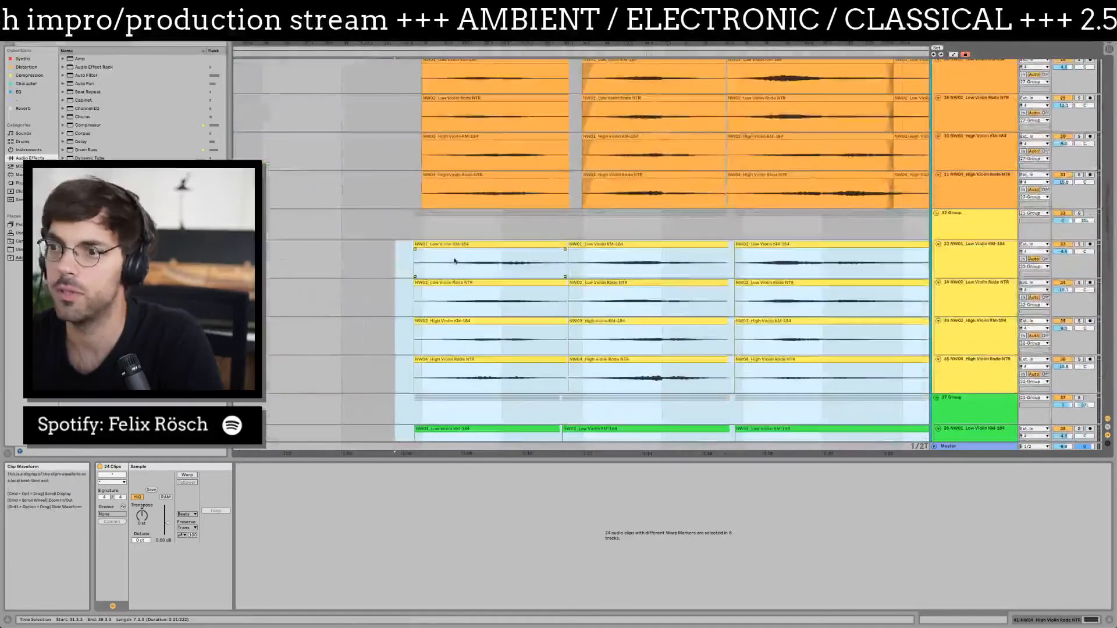
# - Cut all yellow and green violin clips from 31.3.1 onwards and paste them half a bar later at 32.1.1
pyautogui.click(424, 274)
pyautogui.scroll(-8, 424, 286)
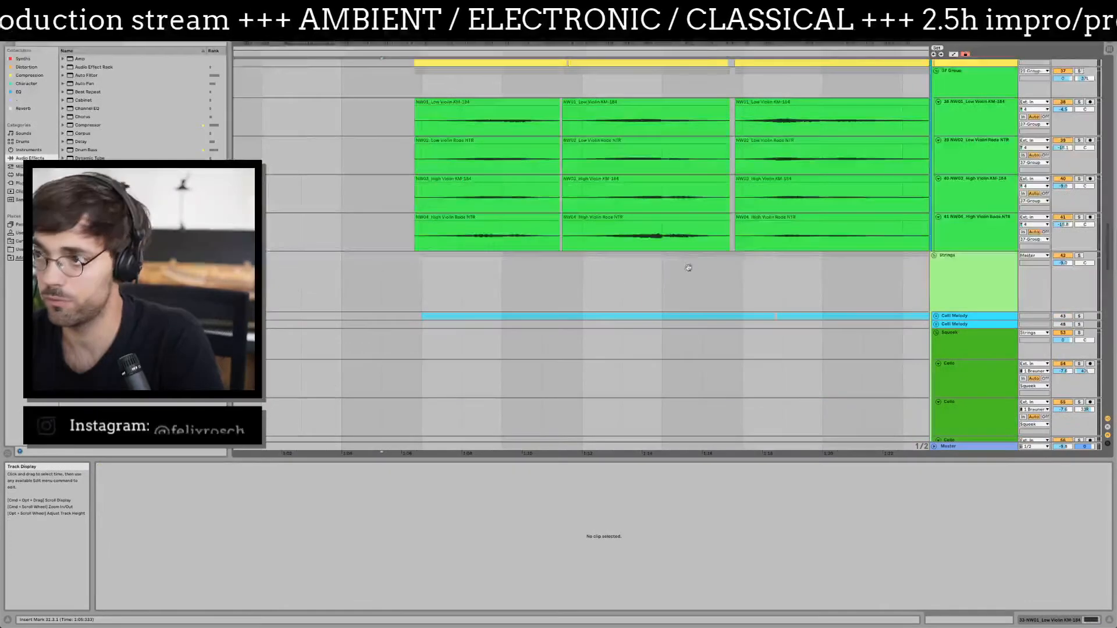
pyautogui.moveTo(711, 259); pyautogui.dragTo(309, 330)
pyautogui.keyDown('shift'); pyautogui.click(632, 310); pyautogui.keyUp('shift')
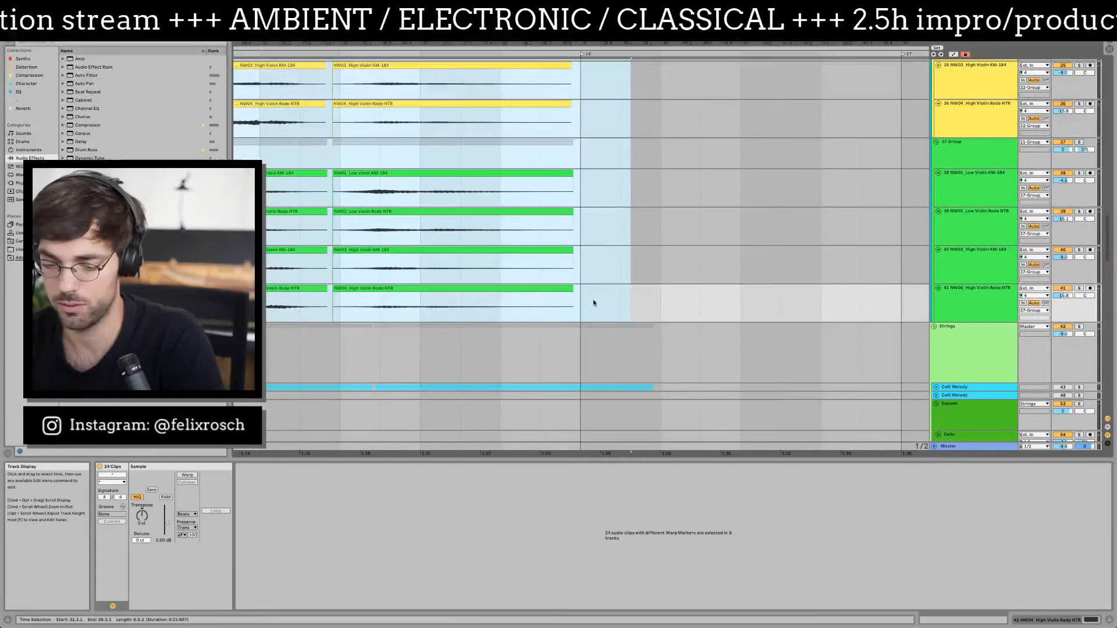
pyautogui.press('super+z')
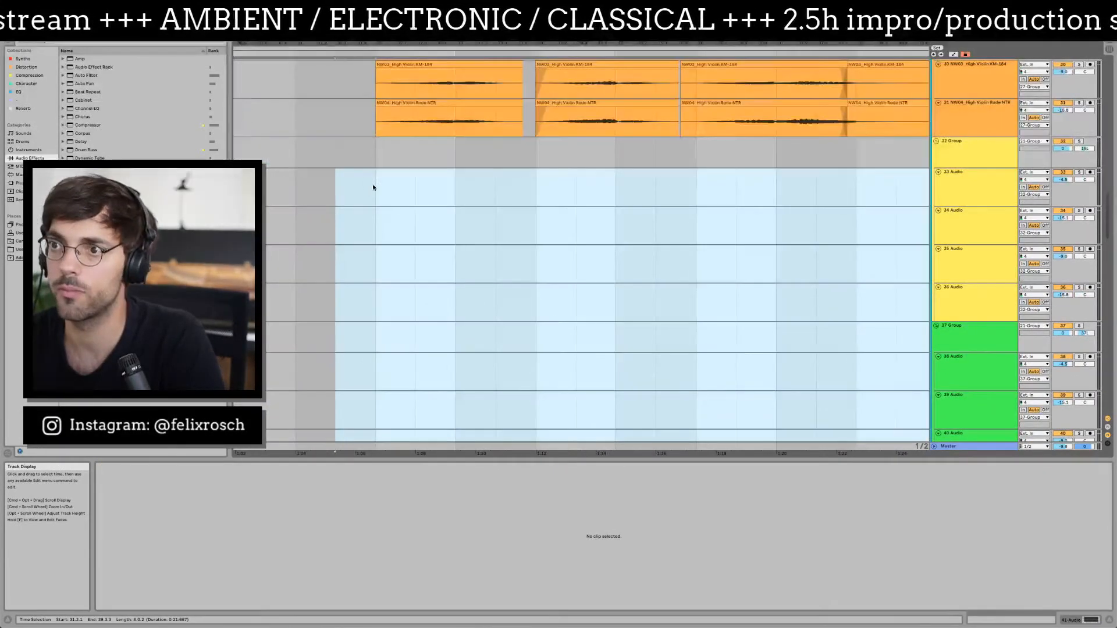
pyautogui.click(366, 185)
pyautogui.press('super+shift+z')
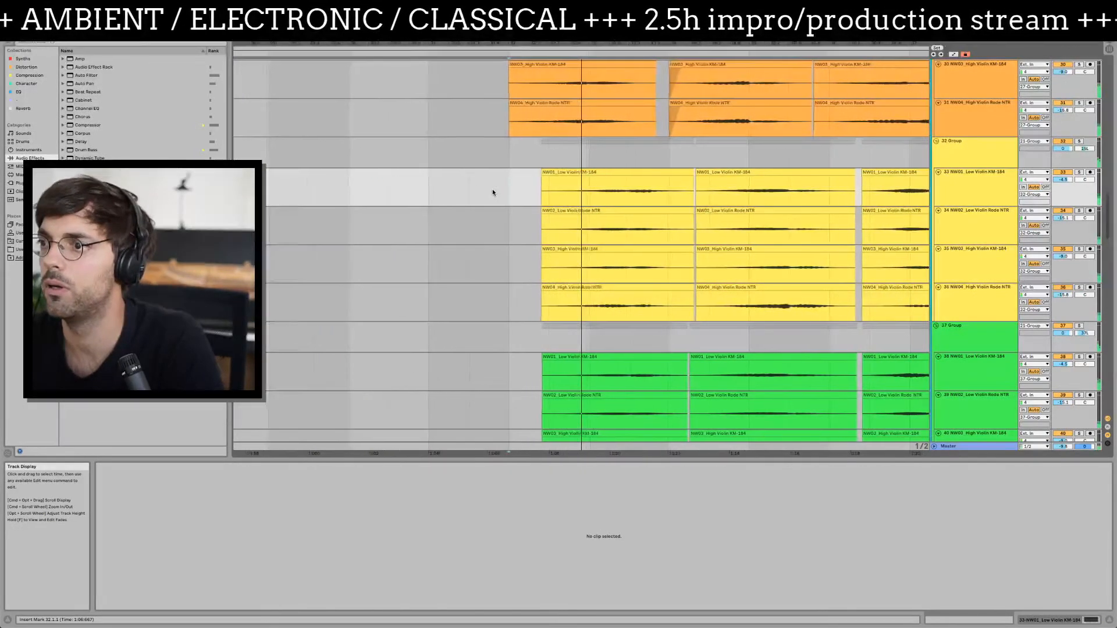
# - Move all clips on the four orange violin tracks half a bar later to start at 32.3.1, and play them
pyautogui.scroll(5, 486, 227)
pyautogui.scroll(4, 487, 228)
pyautogui.scroll(-4, 486, 228)
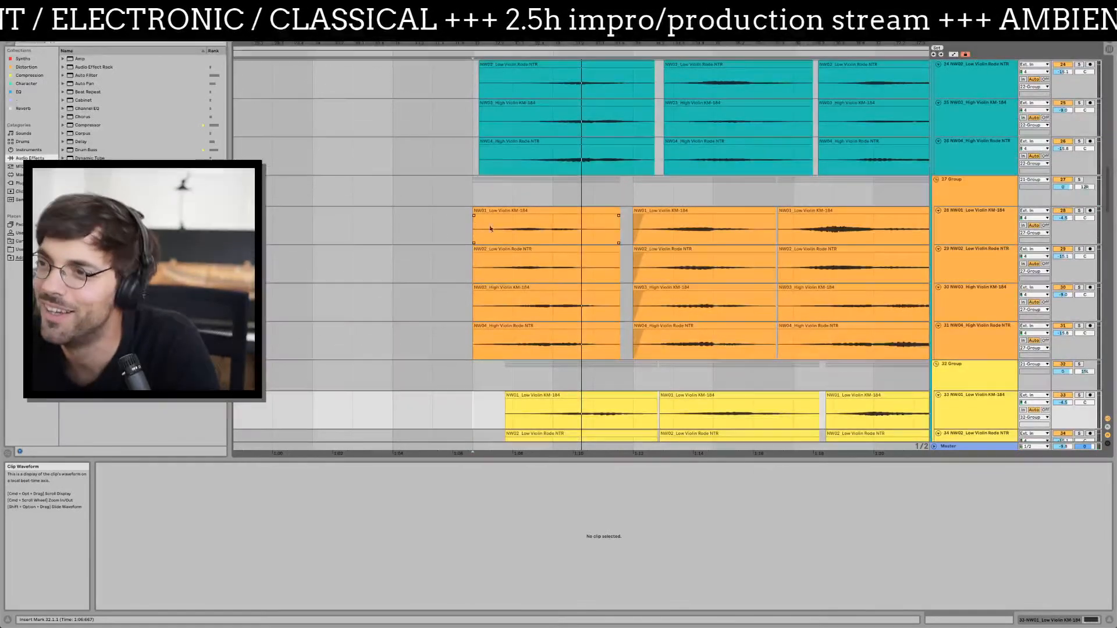
pyautogui.moveTo(475, 223); pyautogui.dragTo(616, 329)
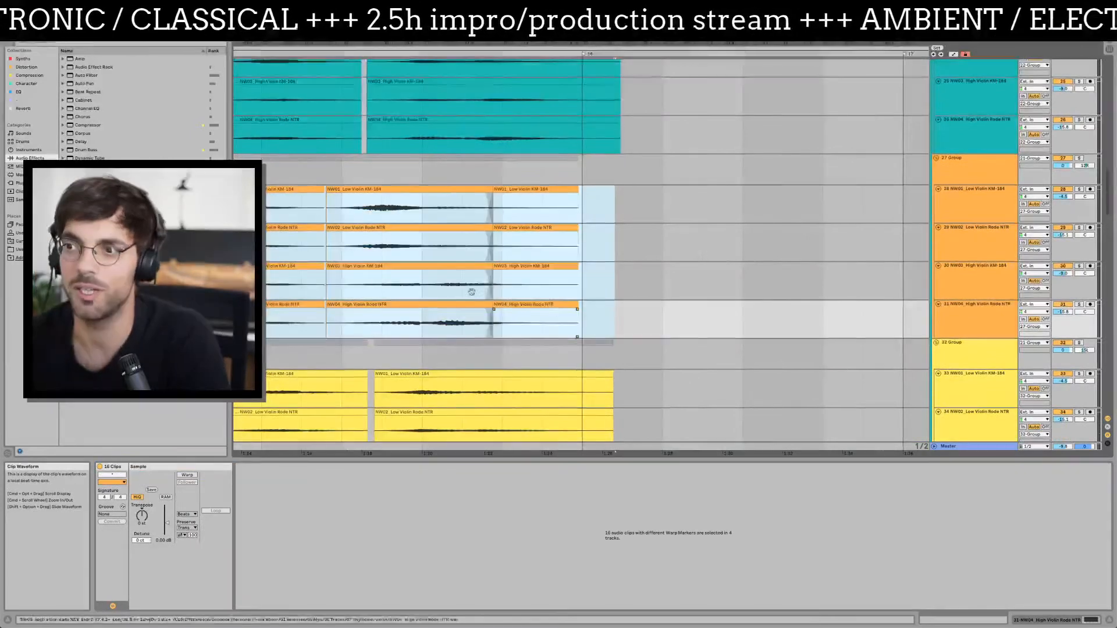
pyautogui.press('z')
pyautogui.moveTo(383, 219); pyautogui.dragTo(389, 222)
pyautogui.press('space')
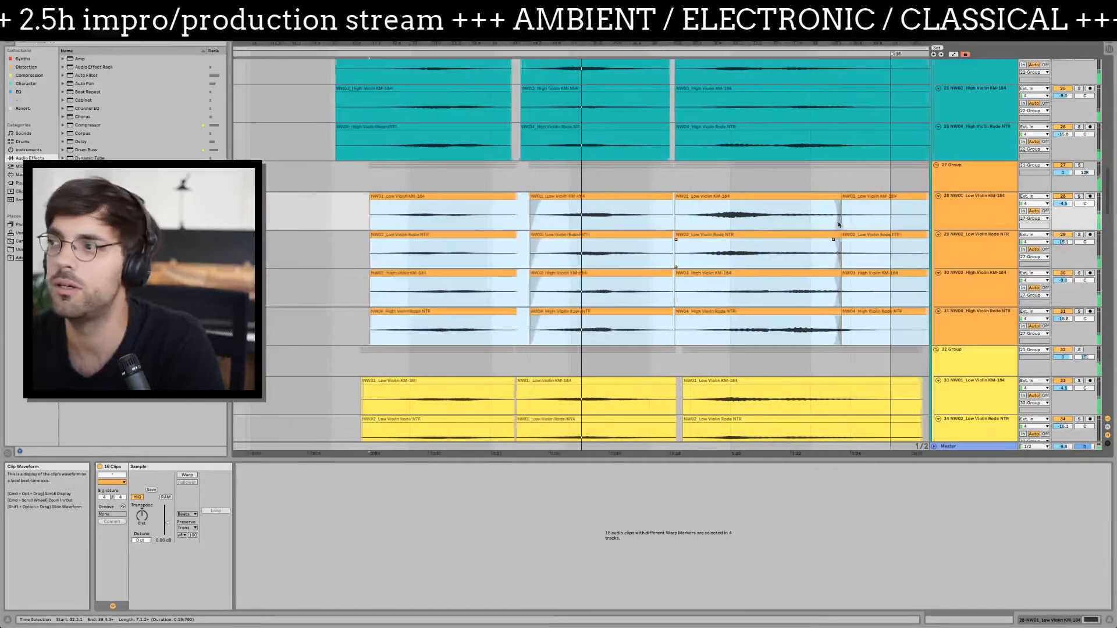
# - Lower the orange subgroup's volume and rename the group with the player's first name followed by "Violin"
pyautogui.click(960, 185)
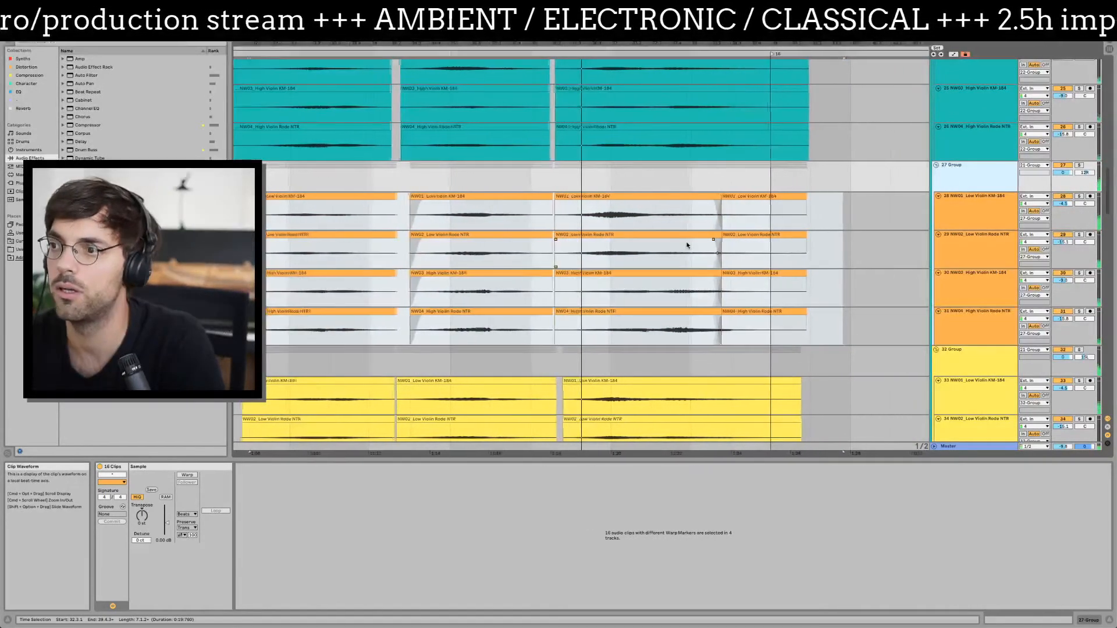
pyautogui.moveTo(1063, 173); pyautogui.dragTo(1063, 183)
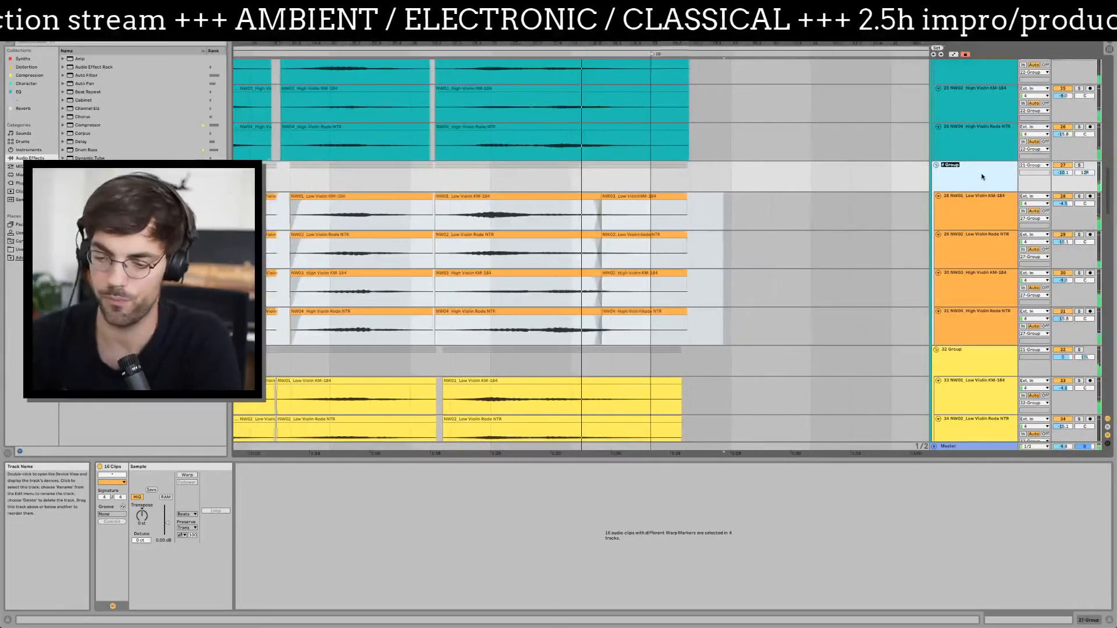
pyautogui.write('Olg Vic')
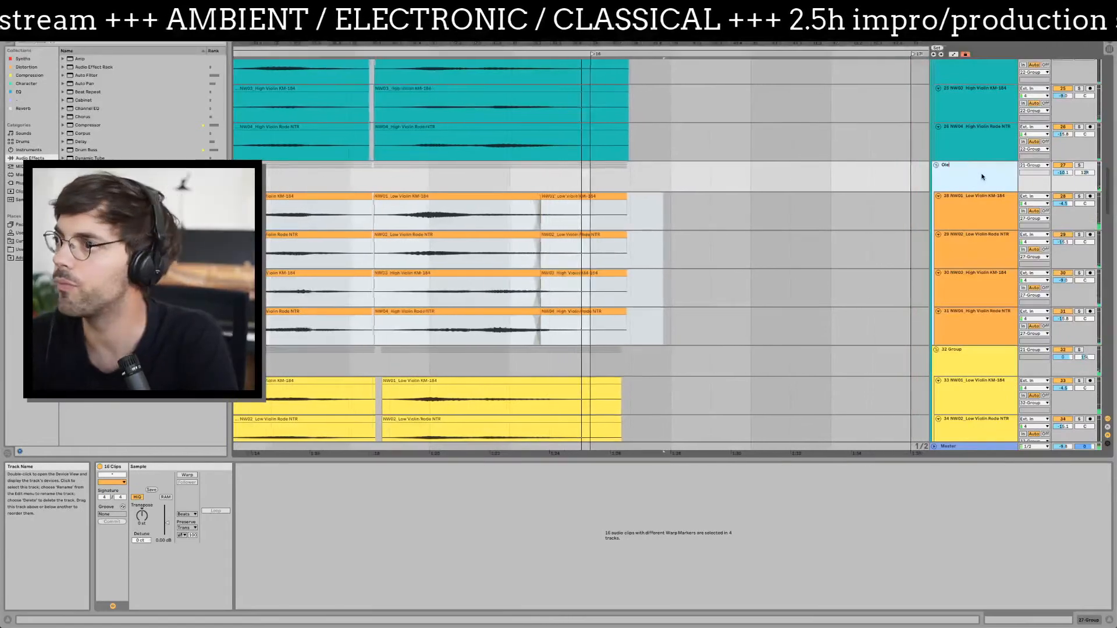
pyautogui.write('lin')
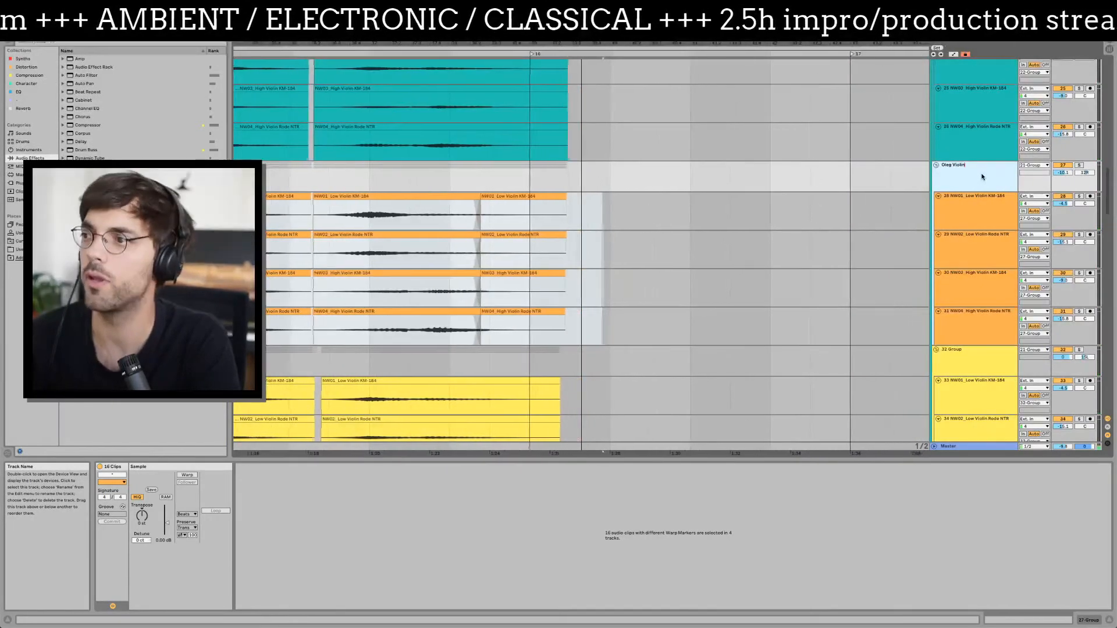
pyautogui.press('Return')
# - Play the realigned violin stacks from the start of the orange clips at 32.3.1
pyautogui.hscroll(-10, 815, 180)
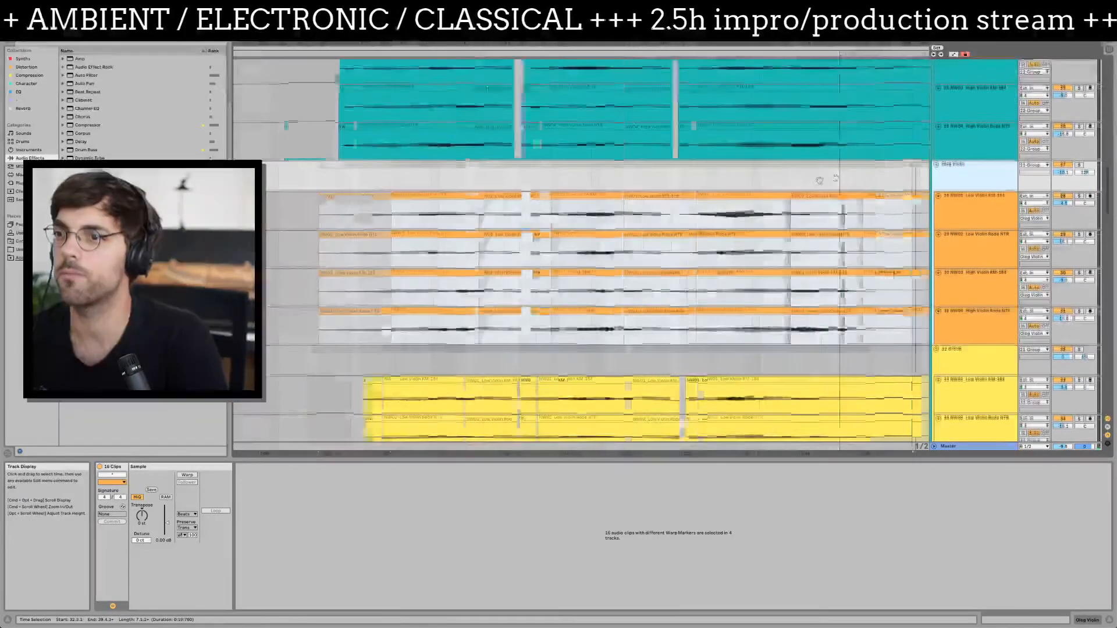
pyautogui.click(492, 165)
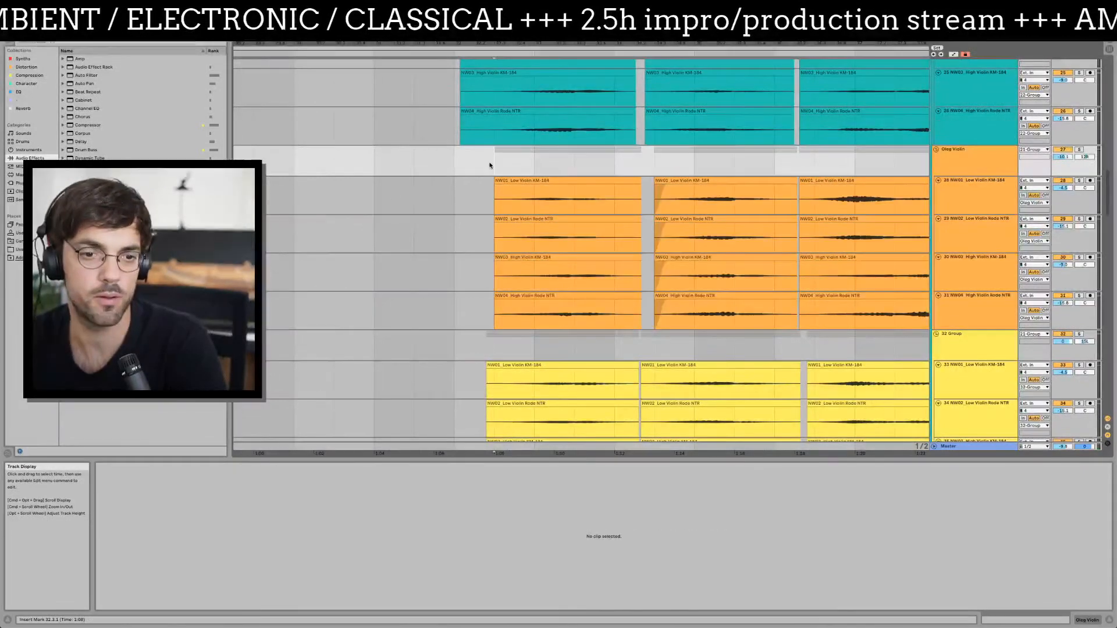
pyautogui.press('space')
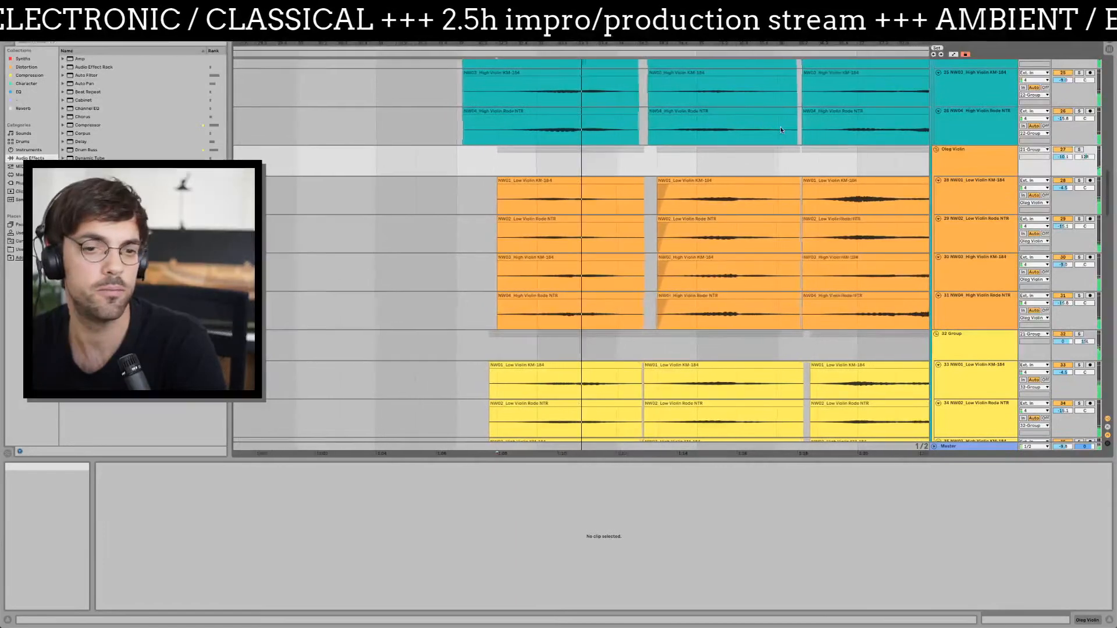
pyautogui.click(977, 156)
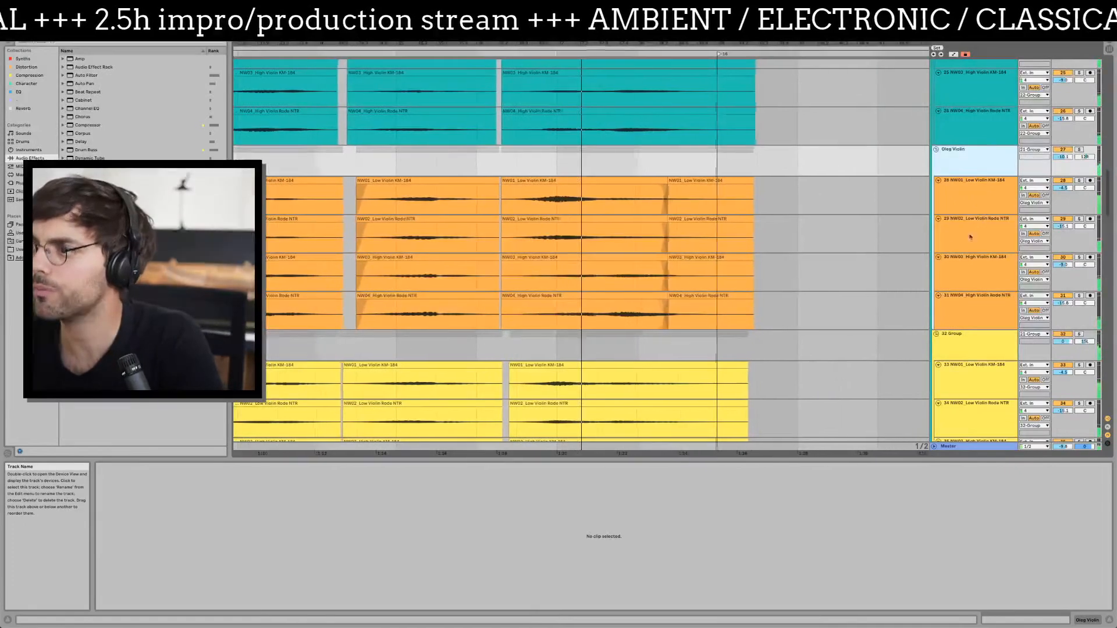
pyautogui.scroll(-2, 976, 277)
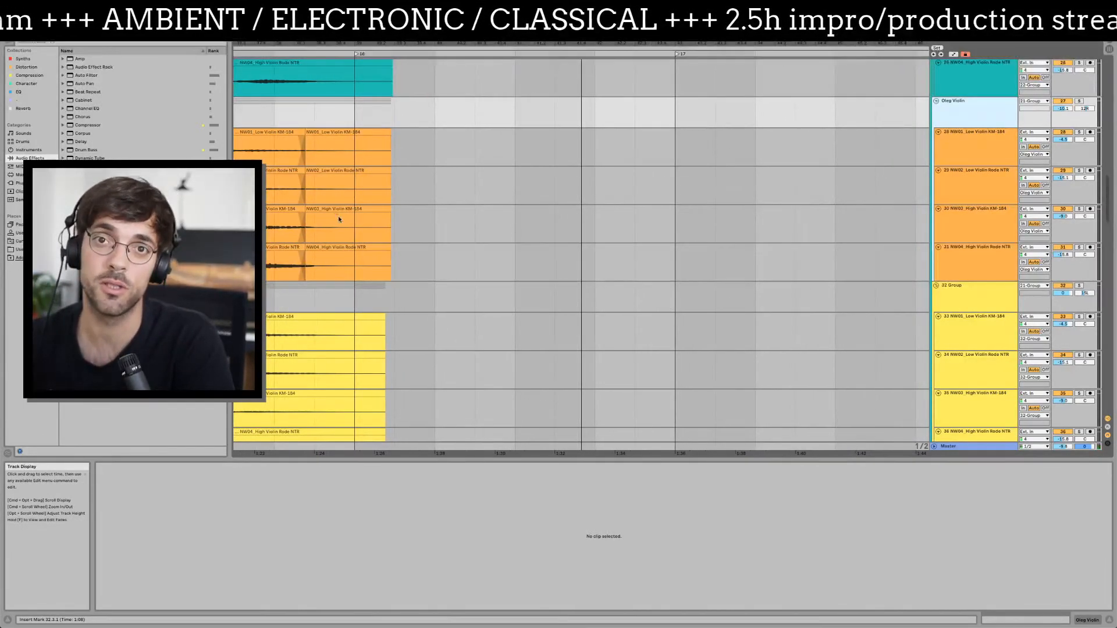
# - Trim the start of the first clip on all four teal tracks up to 32.3.1, level with the orange clips
pyautogui.scroll(10, 550, 334)
pyautogui.hscroll(-10, 549, 334)
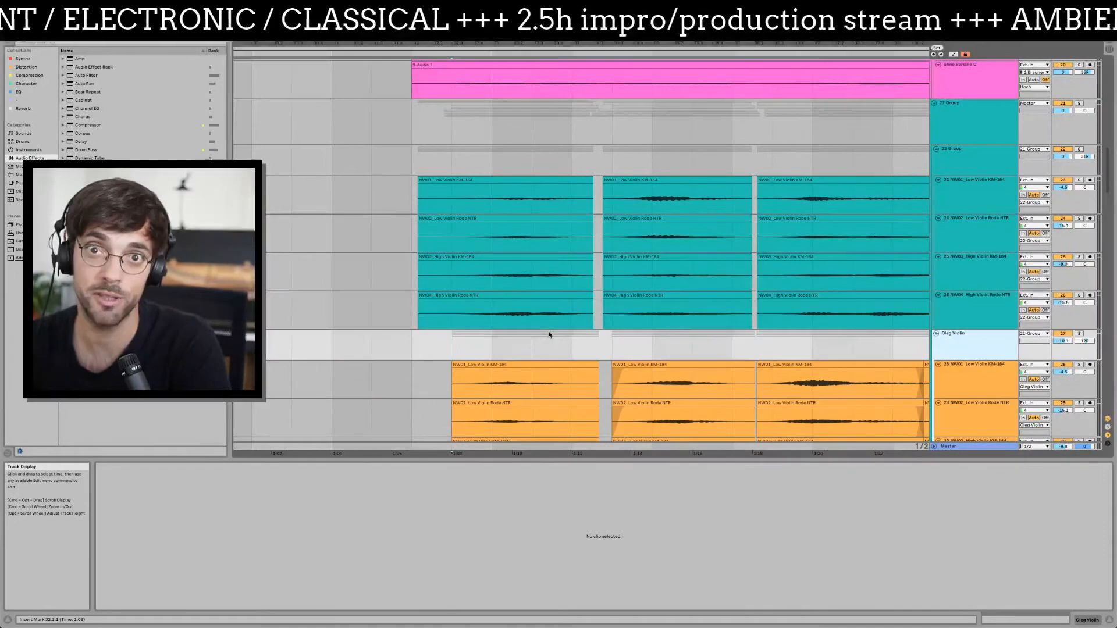
pyautogui.moveTo(429, 324); pyautogui.dragTo(404, 199)
pyautogui.press('Delete')
# - Play all violin stacks from 32.3.1 and check the trimmed teal entry against the orange, yellow and green clips
pyautogui.click(453, 204)
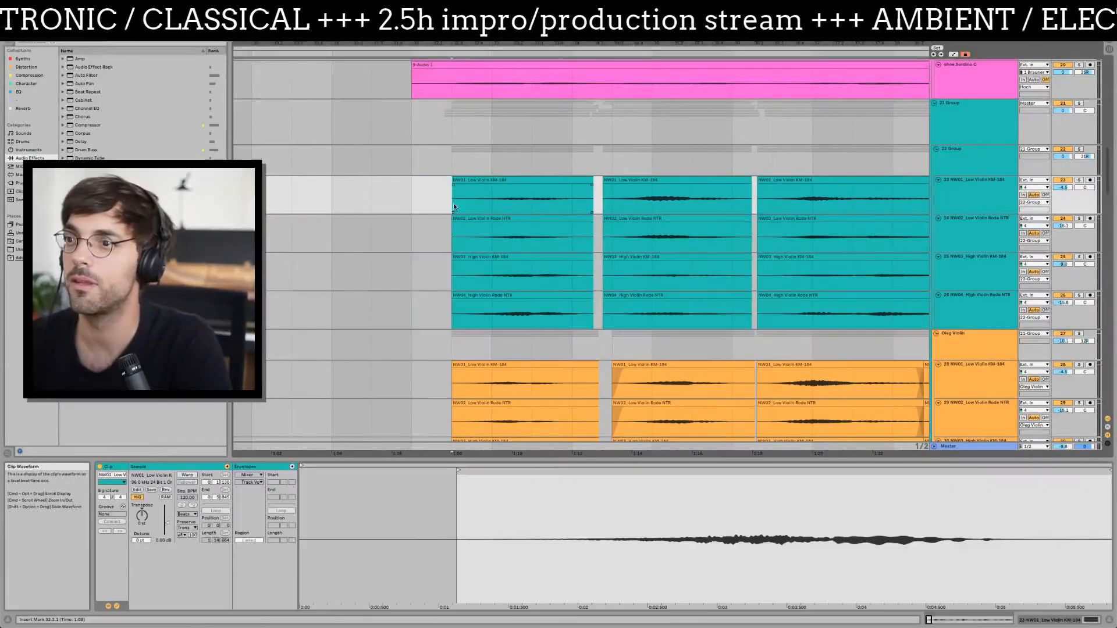
pyautogui.hscroll(-5, 454, 202)
pyautogui.scroll(10, 454, 202)
pyautogui.scroll(-15, 479, 203)
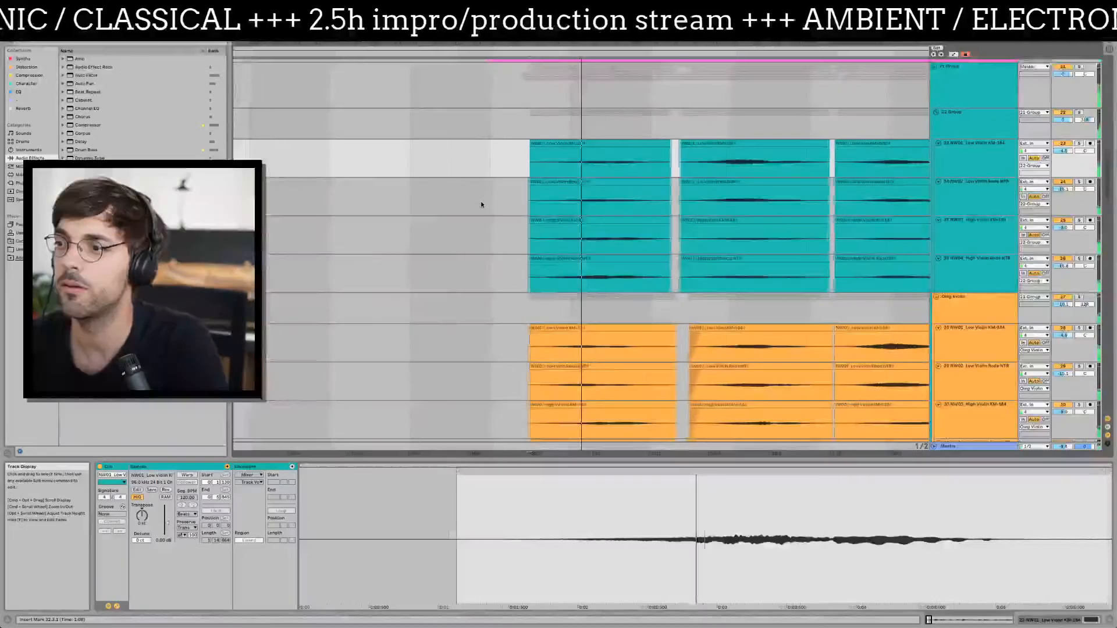
pyautogui.scroll(-5, 640, 276)
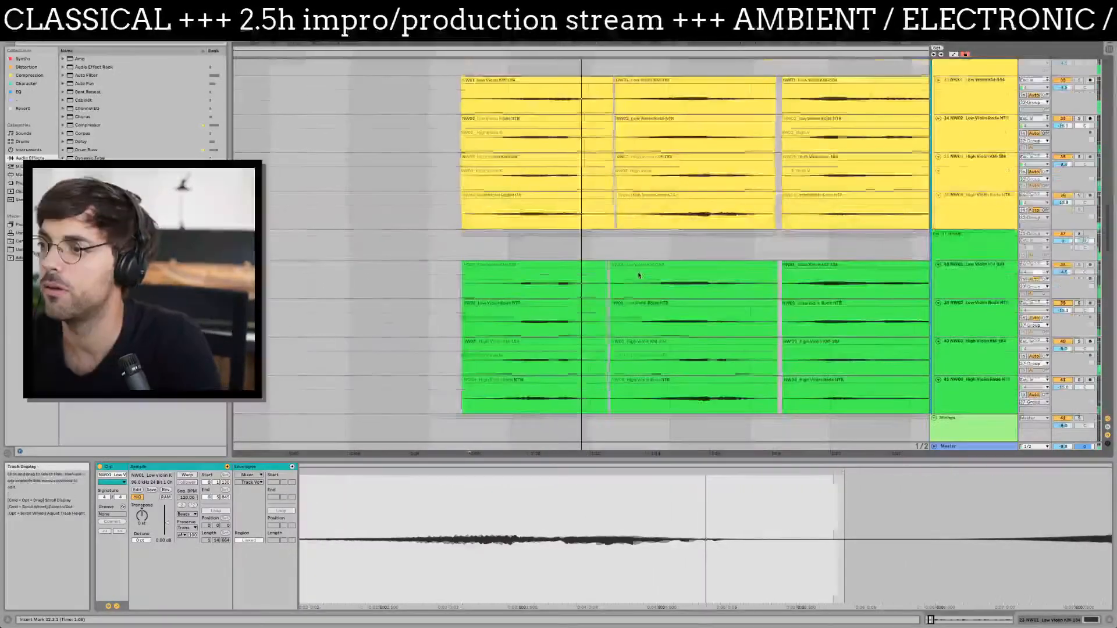
pyautogui.scroll(12, 643, 277)
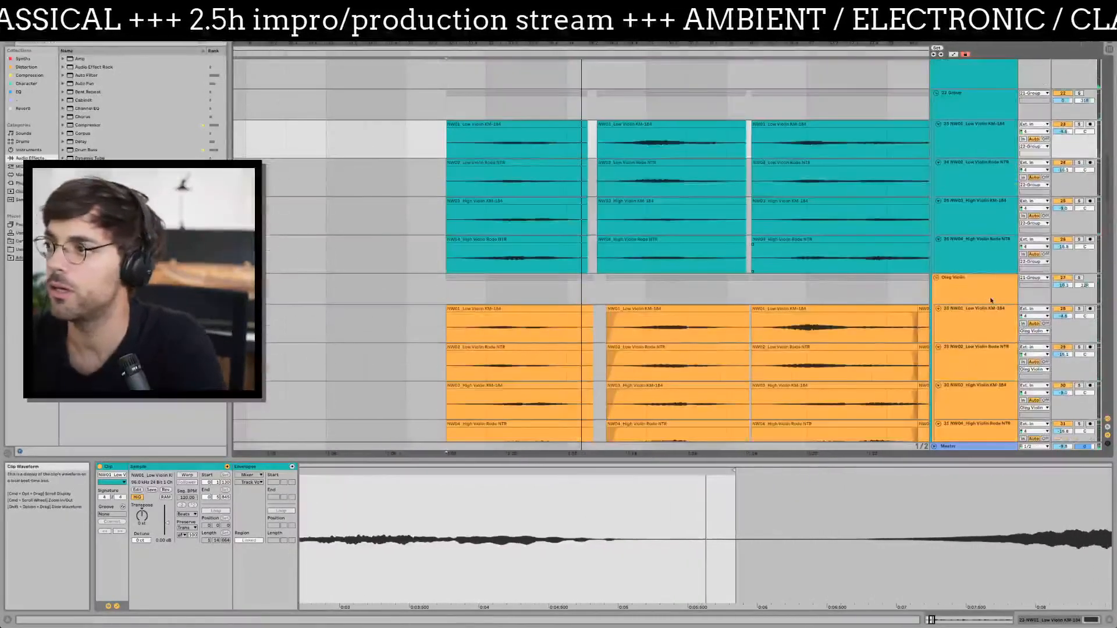
# - Rename the teal violin subgroup with the player's first name followed by 1
pyautogui.click(983, 301)
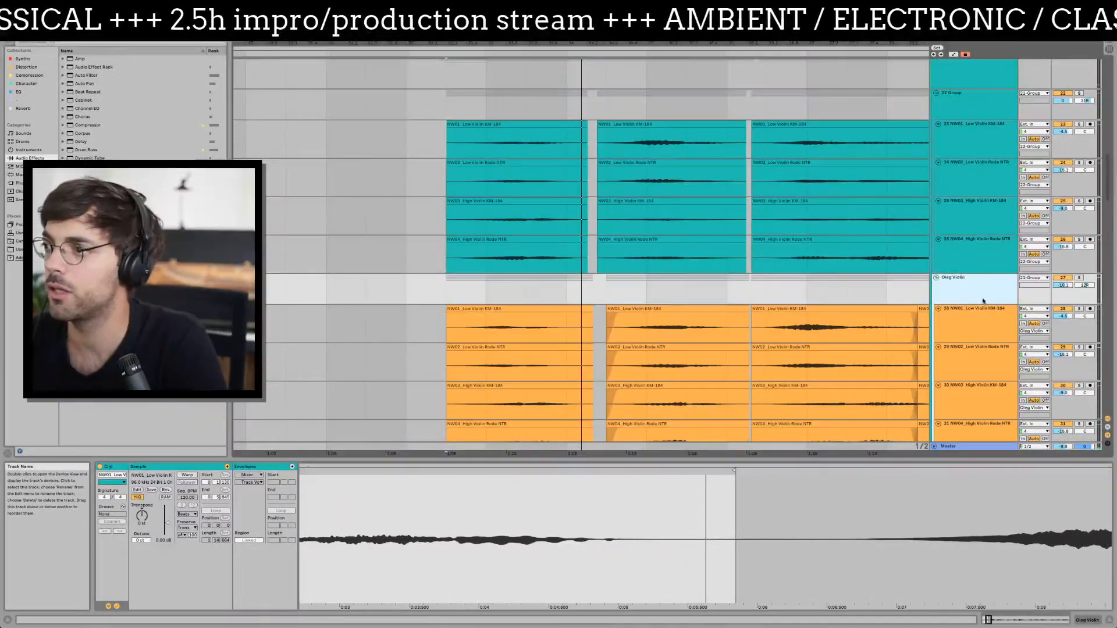
pyautogui.scroll(4, 970, 299)
pyautogui.click(961, 210)
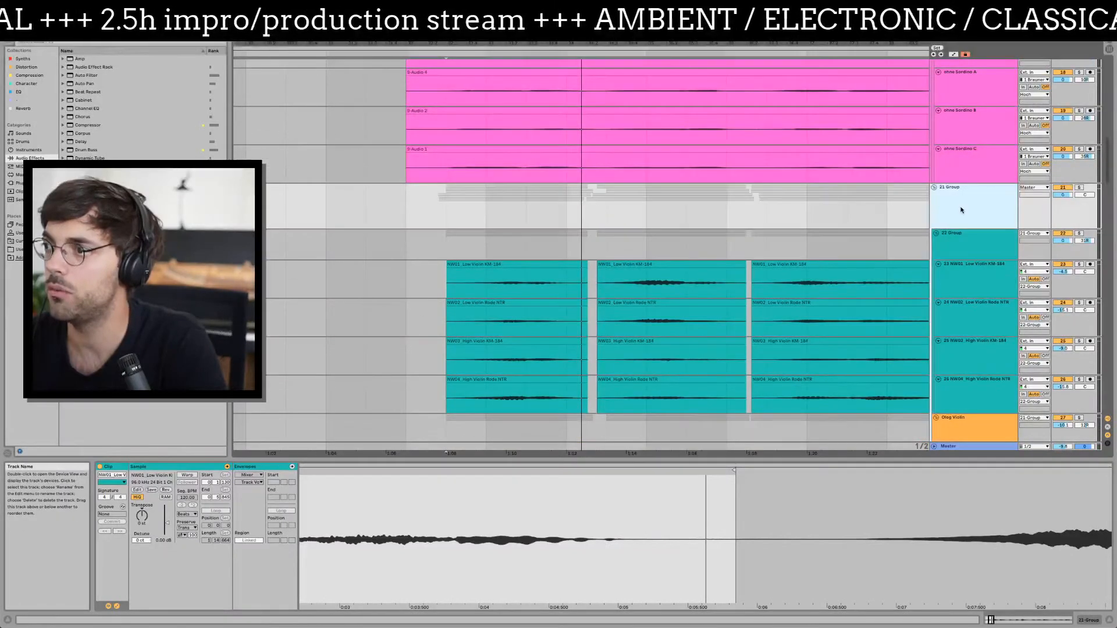
pyautogui.scroll(-2, 963, 295)
pyautogui.scroll(12, 970, 295)
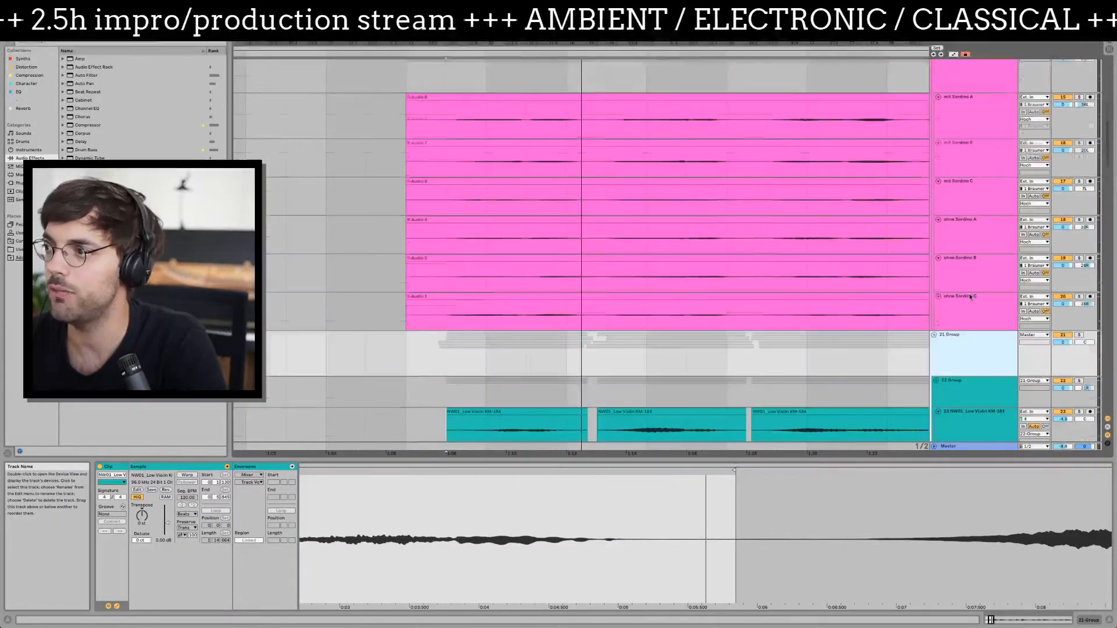
pyautogui.scroll(-13, 971, 297)
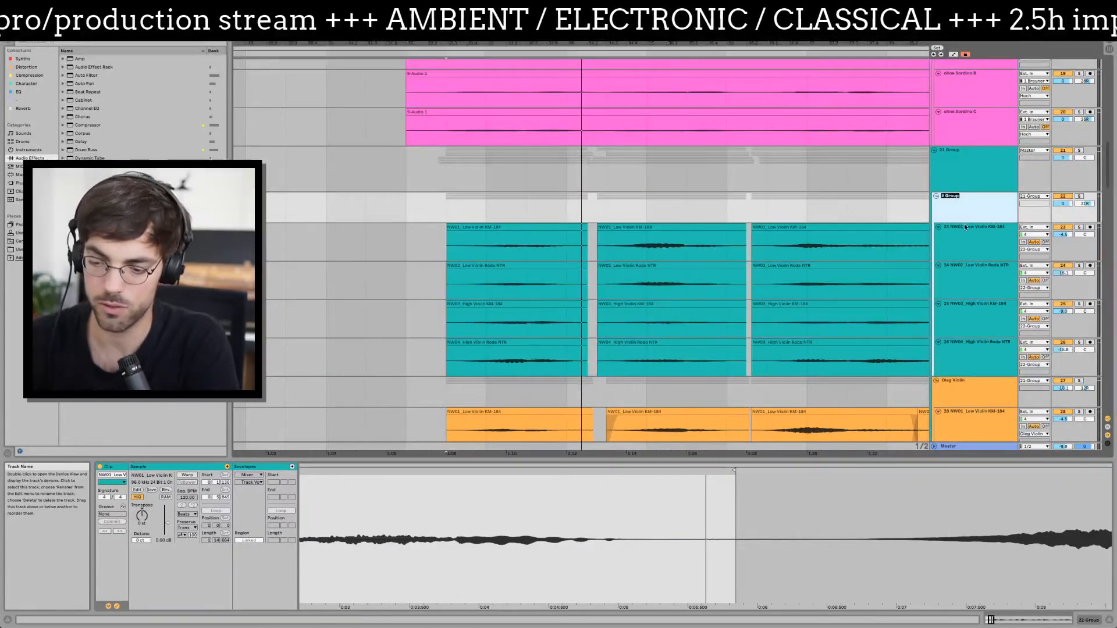
pyautogui.write('Oleg 1')
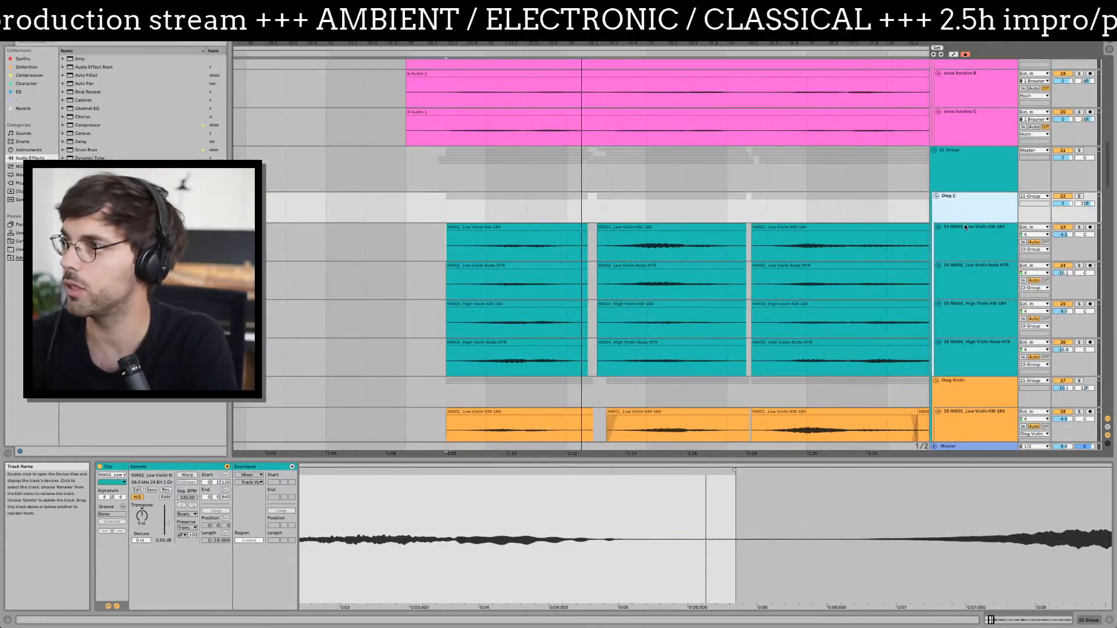
# - Rename the orange violin subgroup with the player's first name followed by 2
pyautogui.press('Tab')
pyautogui.press('Tab')
pyautogui.press('Tab')
pyautogui.press('Tab')
pyautogui.press('Tab')
pyautogui.write('O')
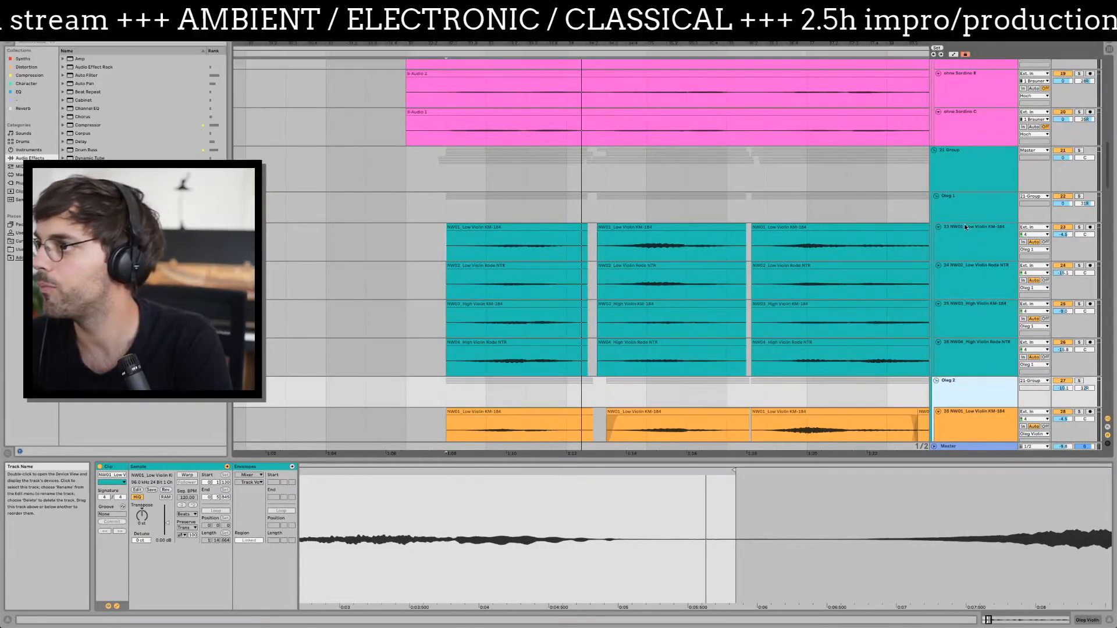
# - Rename the yellow violin subgroup with the player's first name followed by 3
pyautogui.press('Tab')
pyautogui.press('Tab')
pyautogui.press('Tab')
pyautogui.press('Tab')
pyautogui.press('Tab')
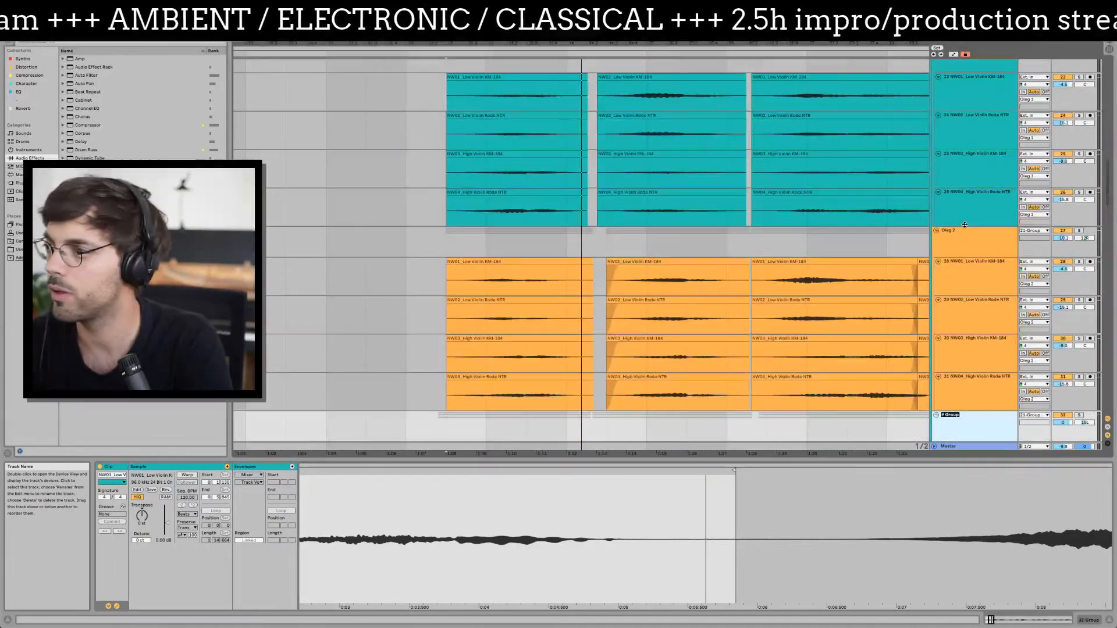
pyautogui.write('Oleg 3')
# - Rename the green violin subgroup with the player's first name followed by 4
pyautogui.press('Tab')
pyautogui.press('Tab')
pyautogui.press('Tab')
pyautogui.press('Tab')
pyautogui.press('Tab')
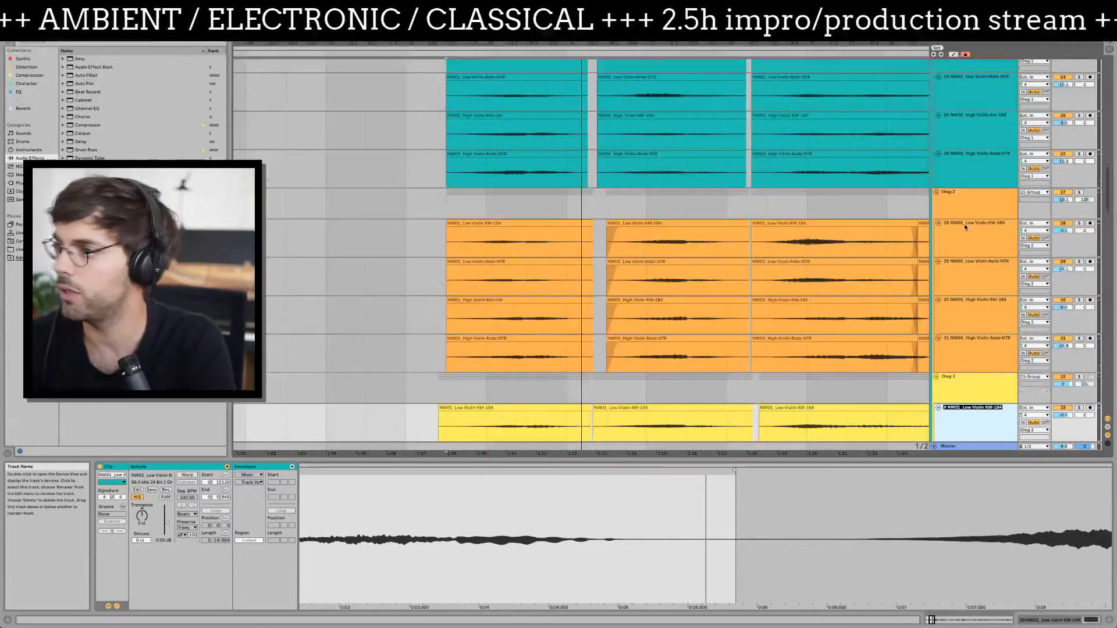
pyautogui.write('Oleg 4')
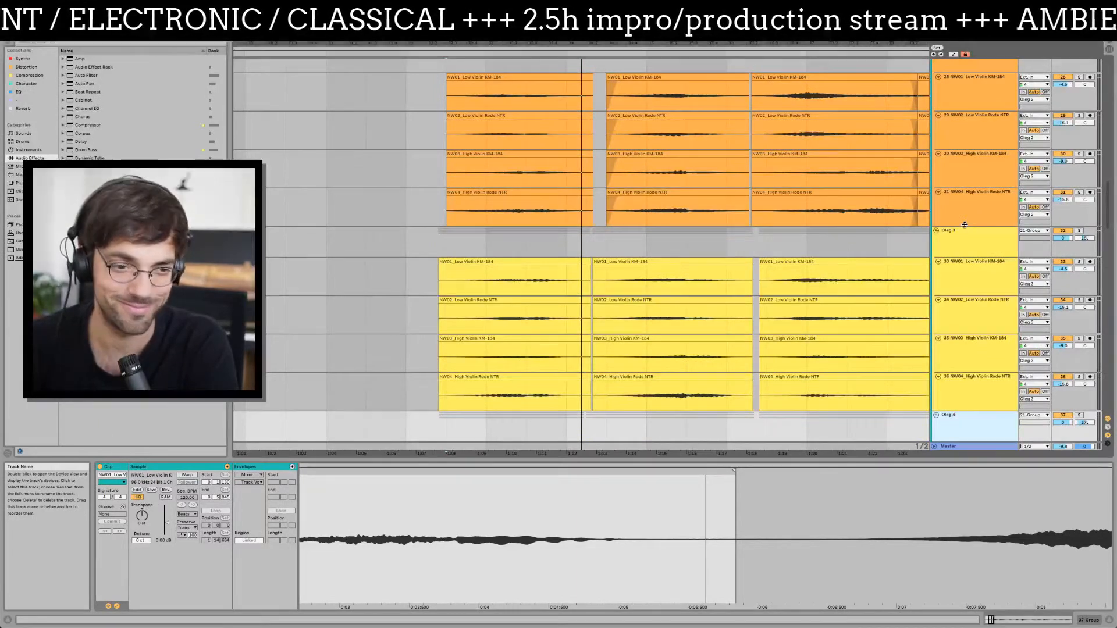
pyautogui.press('Return')
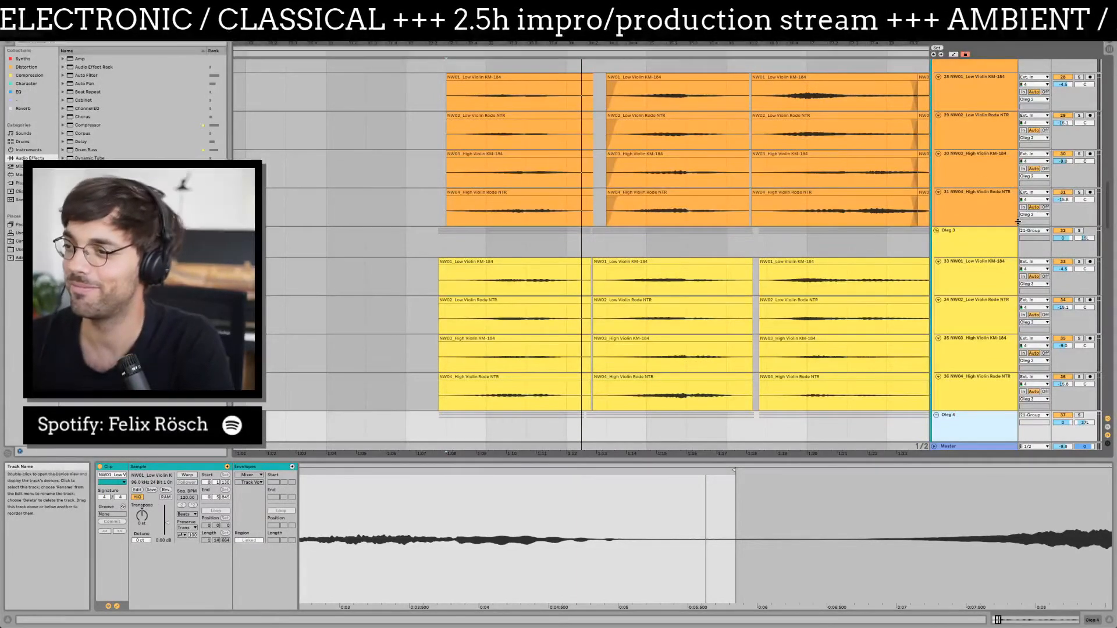
# - Rename the group that holds all four violin subgroups with the player's first name only
pyautogui.scroll(-6, 989, 256)
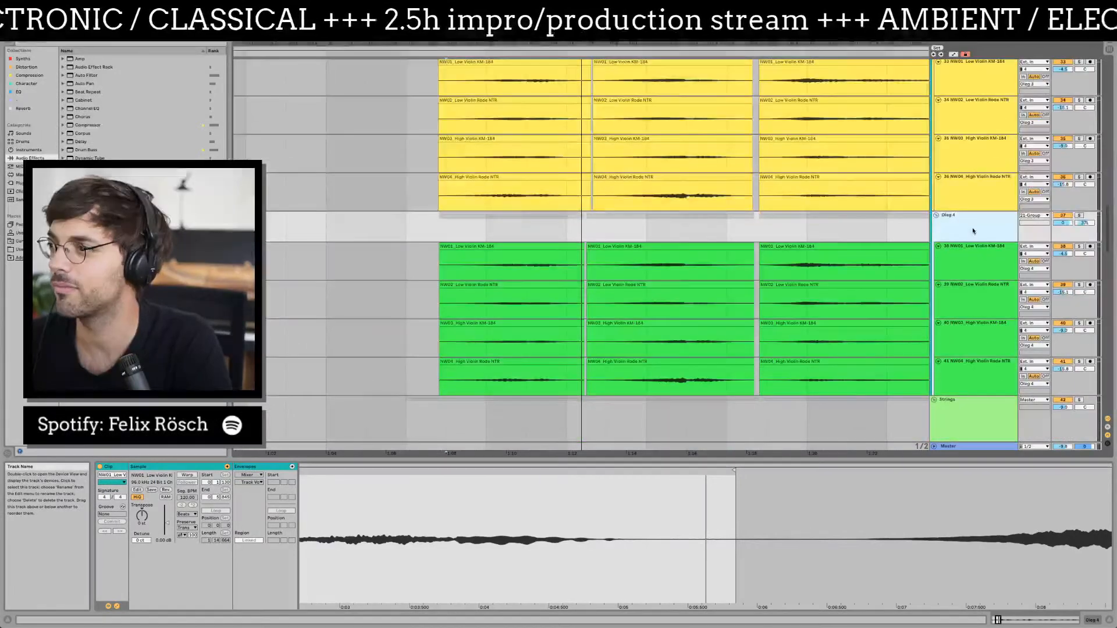
pyautogui.scroll(16, 961, 286)
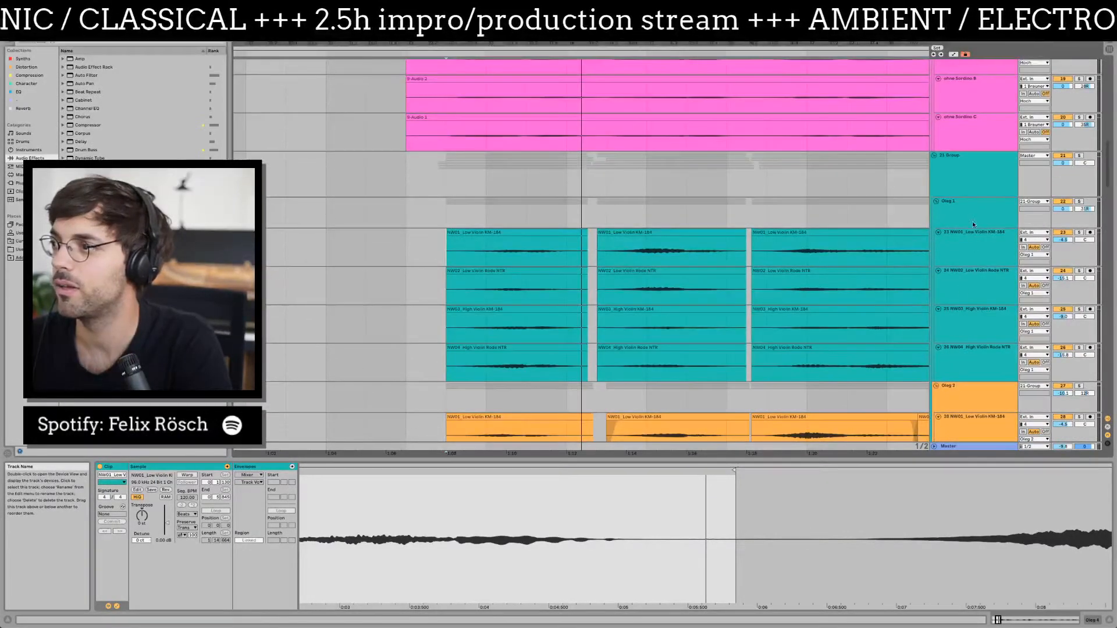
pyautogui.click(969, 175)
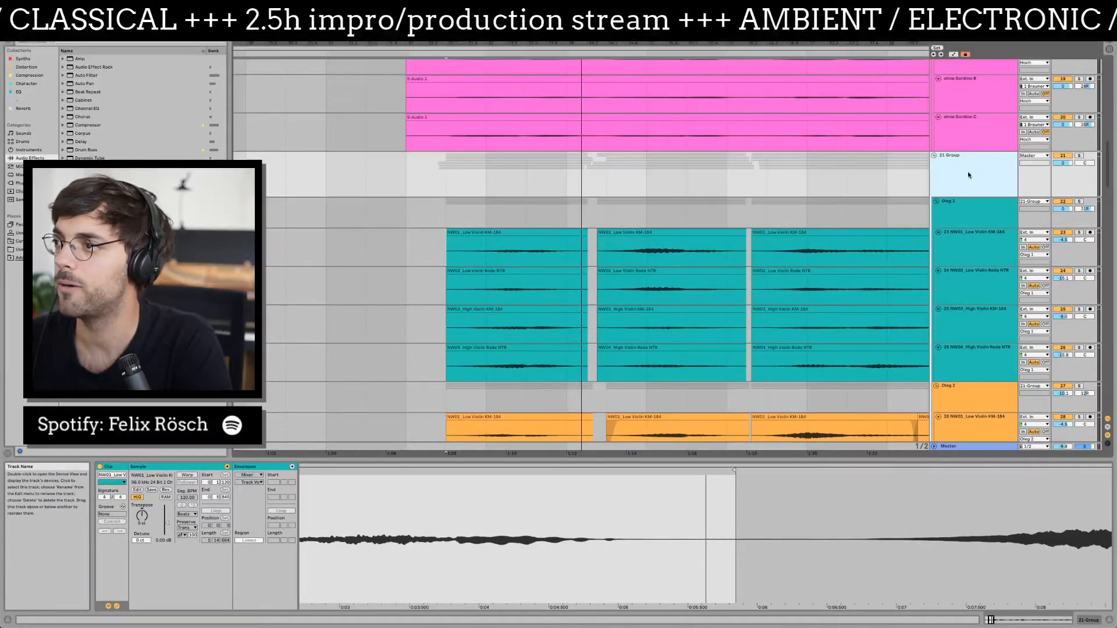
pyautogui.write('Oleg')
pyautogui.press('Return')
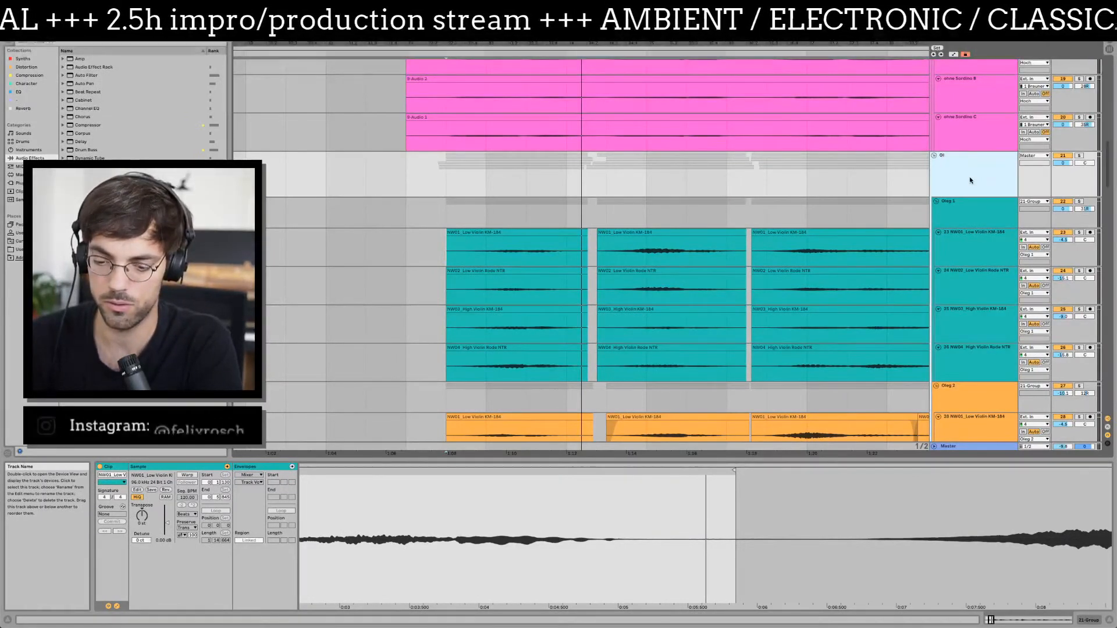
# - Move the whole violin group into the pink cello group, above its Tief subgroup
pyautogui.scroll(5, 960, 233)
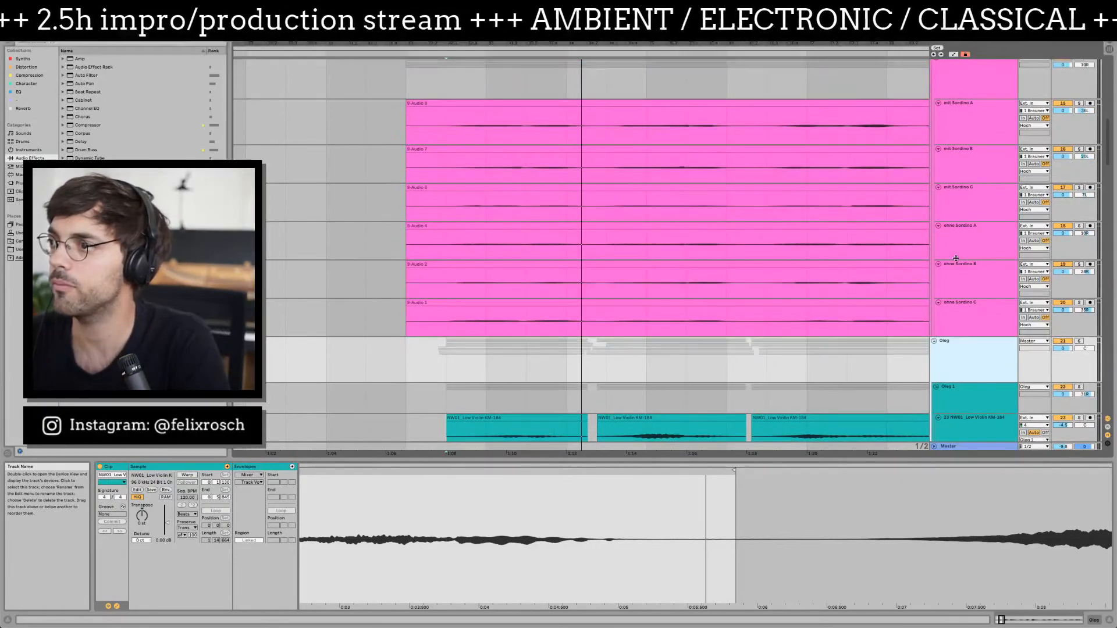
pyautogui.moveTo(965, 351); pyautogui.dragTo(971, 146)
pyautogui.scroll(3, 976, 149)
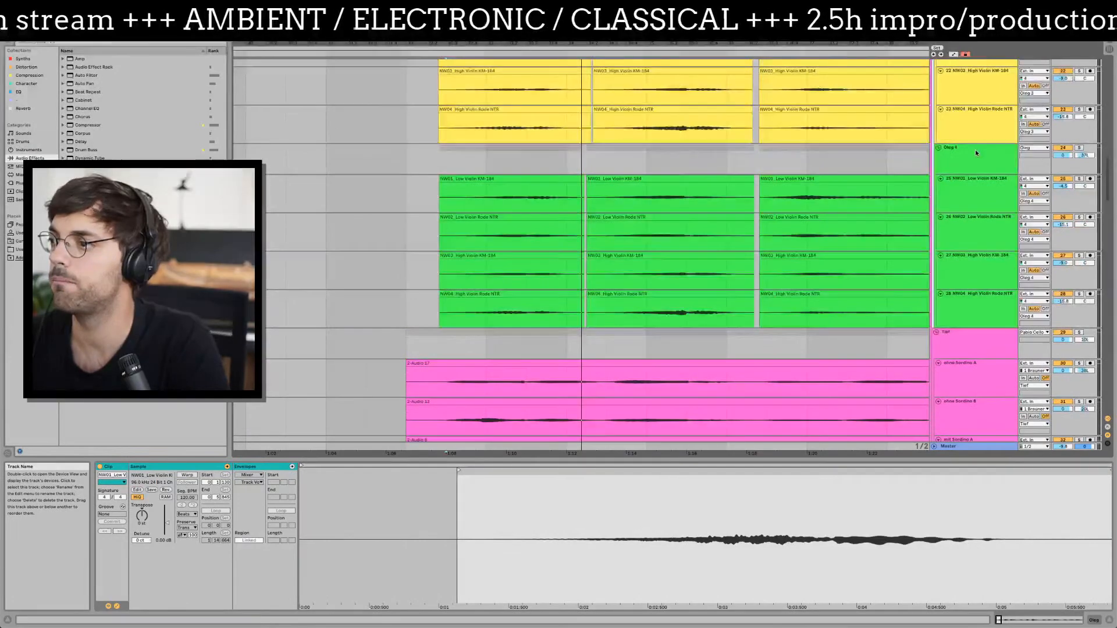
pyautogui.scroll(15, 975, 149)
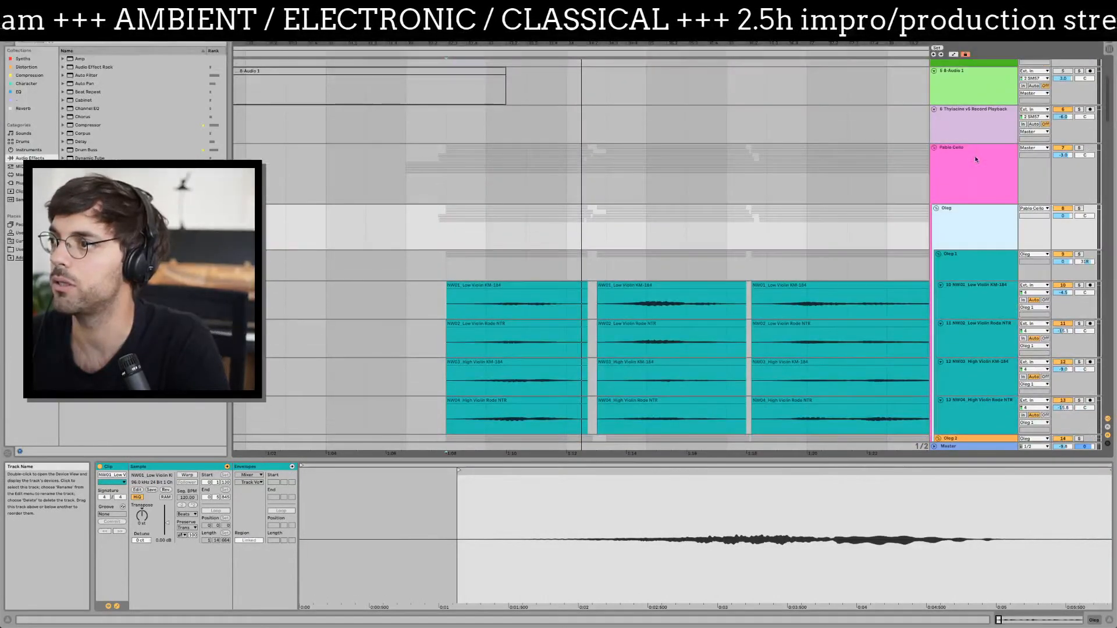
# - Group the pink Tief and Hoch subgroups together inside the existing cello group
pyautogui.click(970, 180)
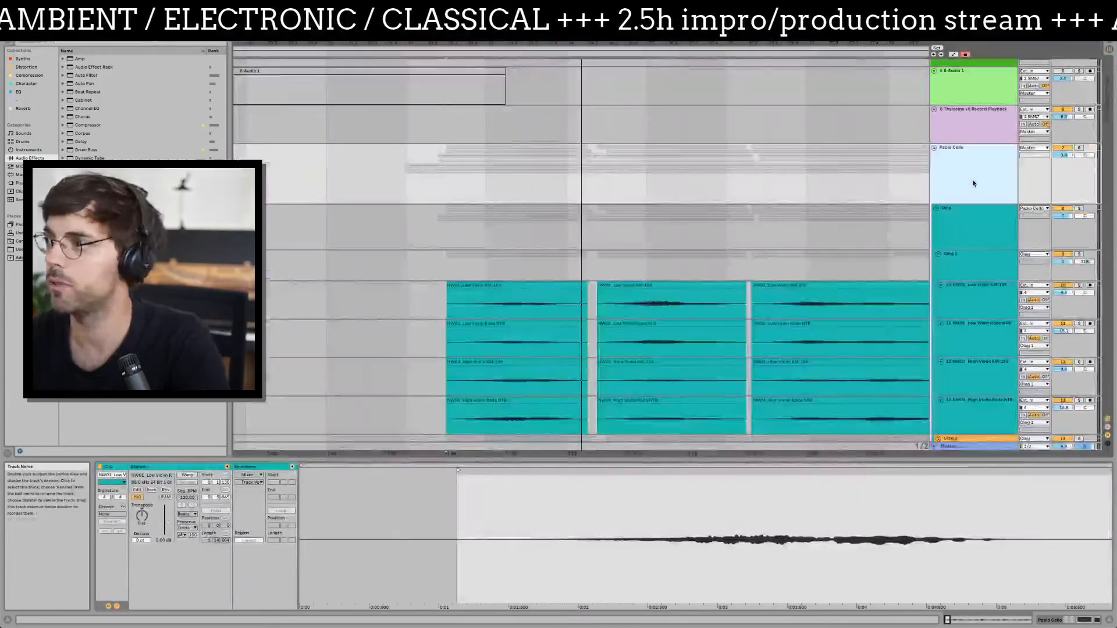
pyautogui.doubleClick(971, 181)
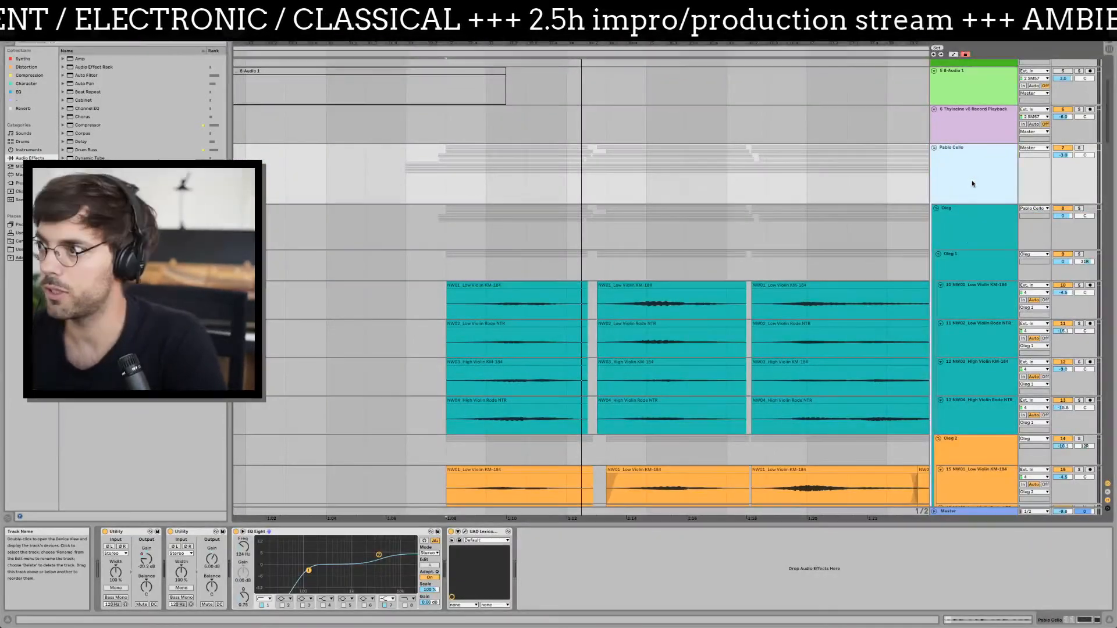
pyautogui.scroll(-15, 972, 184)
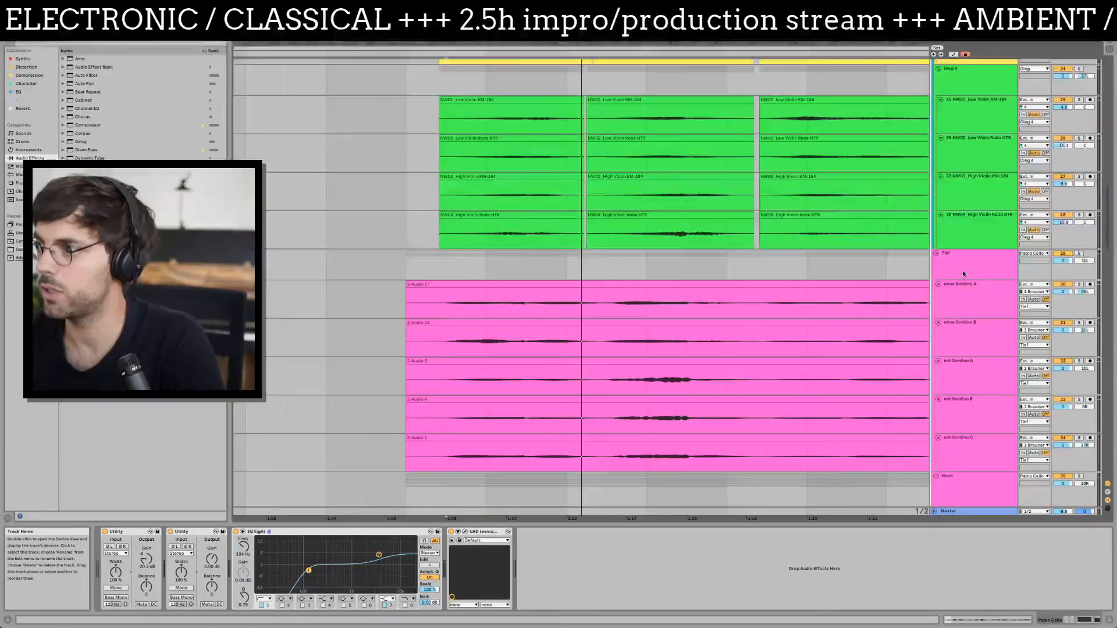
pyautogui.click(962, 274)
pyautogui.scroll(-5, 967, 250)
pyautogui.click(971, 221)
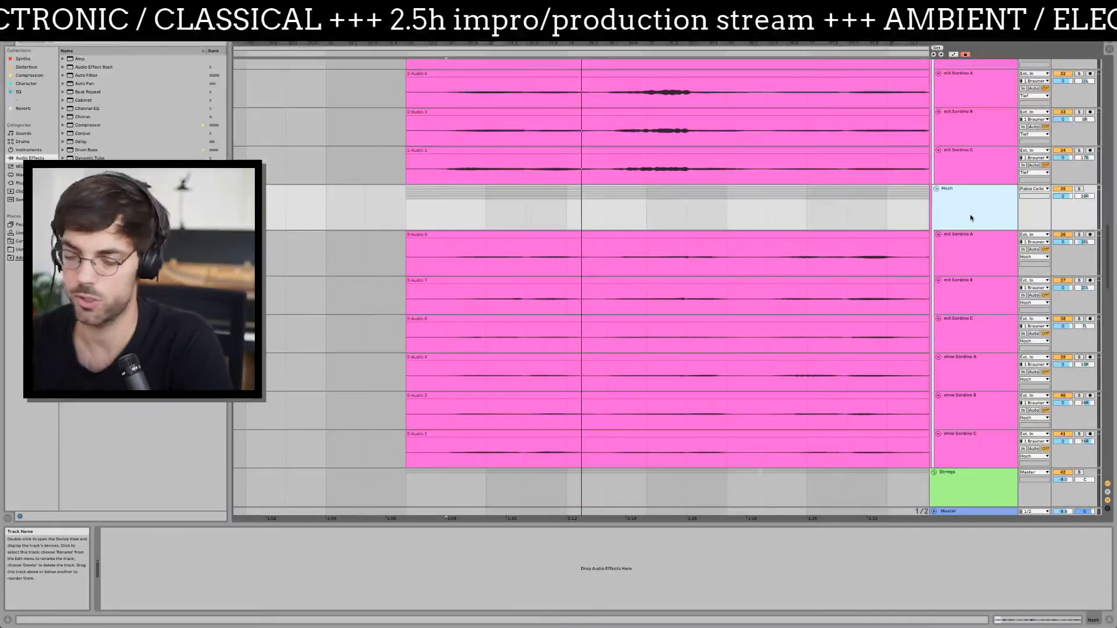
pyautogui.hotkey('ctrl', 'g')
# - Rename the new group around Tief and Hoch with the cellist's first name followed by "Cello"
pyautogui.click(978, 226)
pyautogui.hotkey('ctrl', 'r')
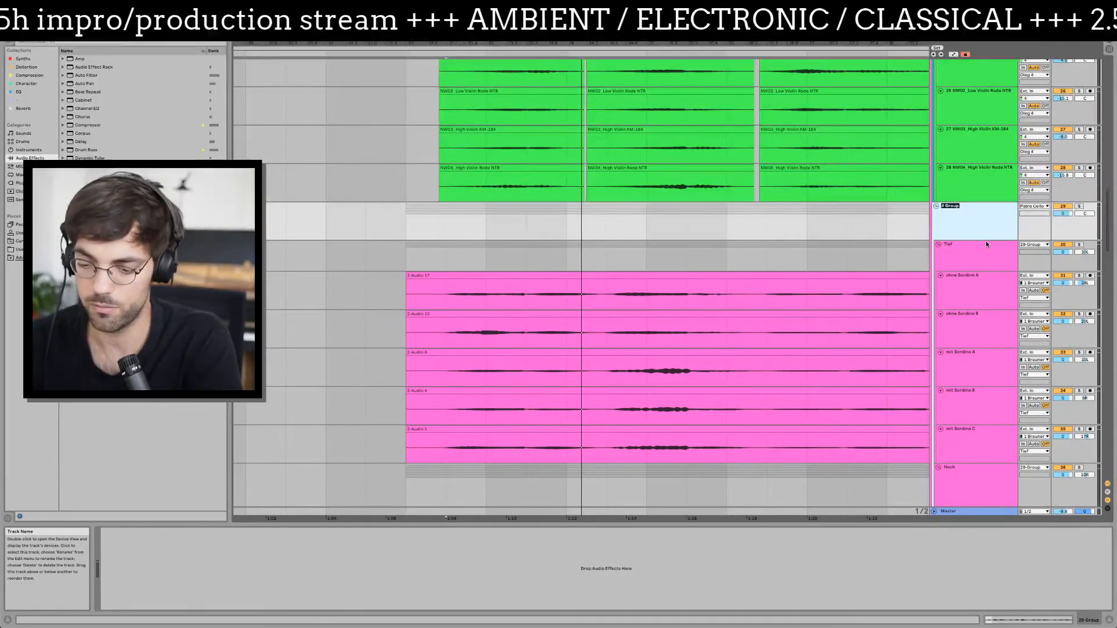
pyautogui.write('Pablo Cello')
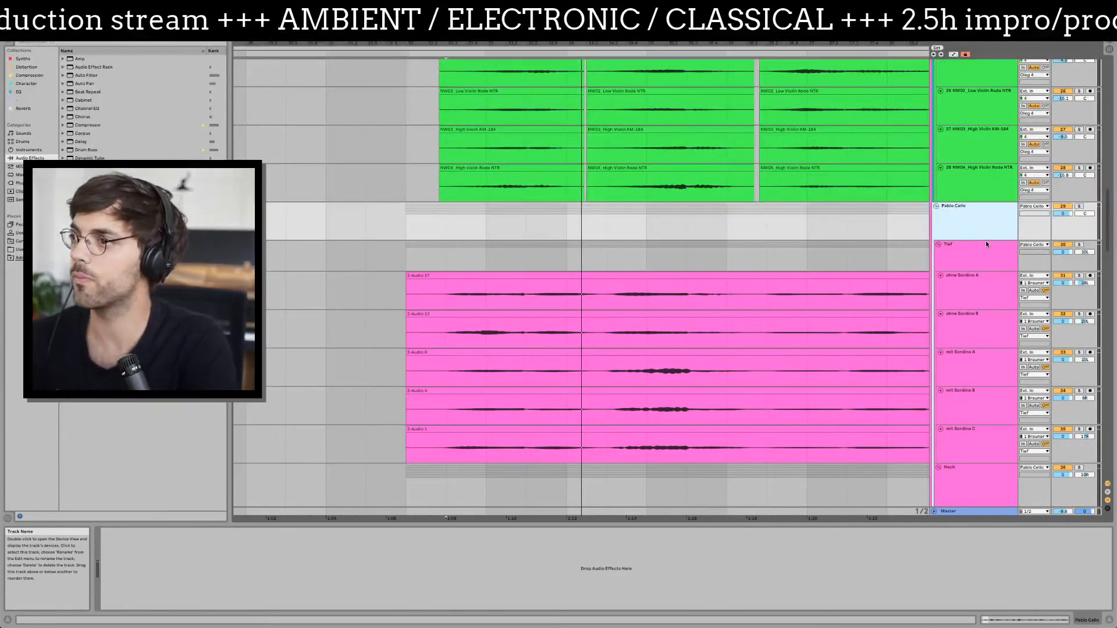
# - Rename the violin group with the player's first name plus "Violin" and the outer pink group as "NEW Strings"
pyautogui.scroll(10, 986, 239)
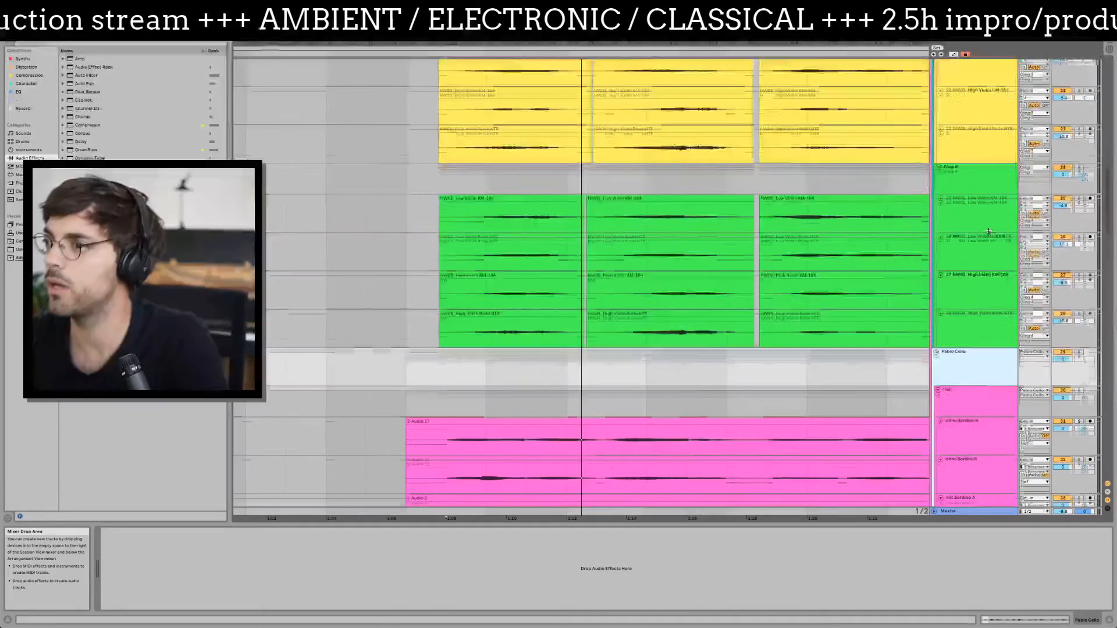
pyautogui.scroll(10, 991, 234)
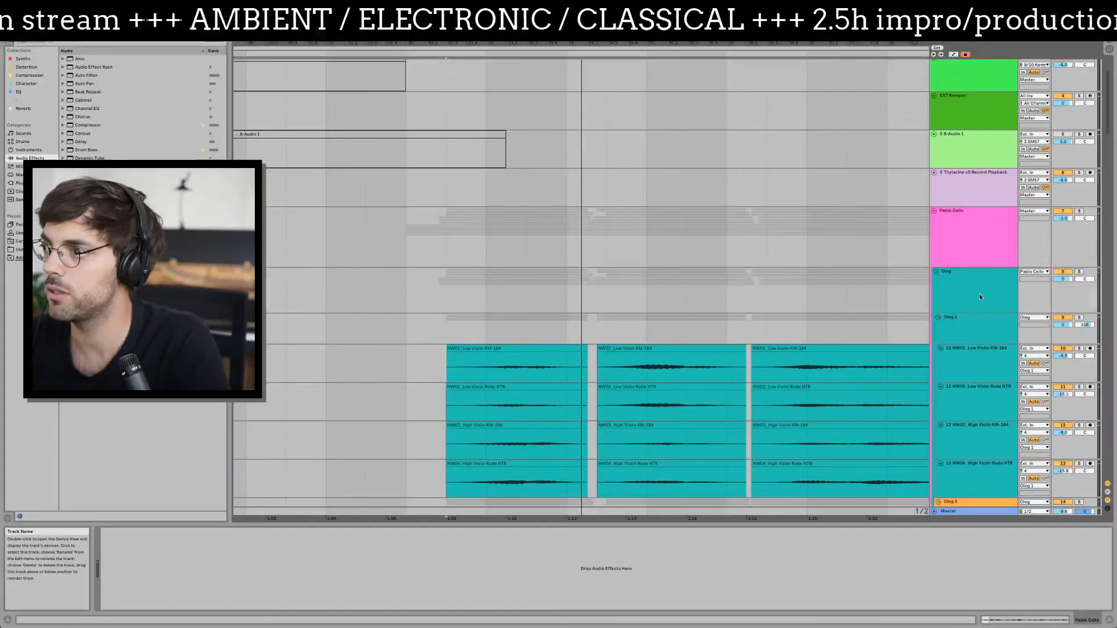
pyautogui.click(979, 298)
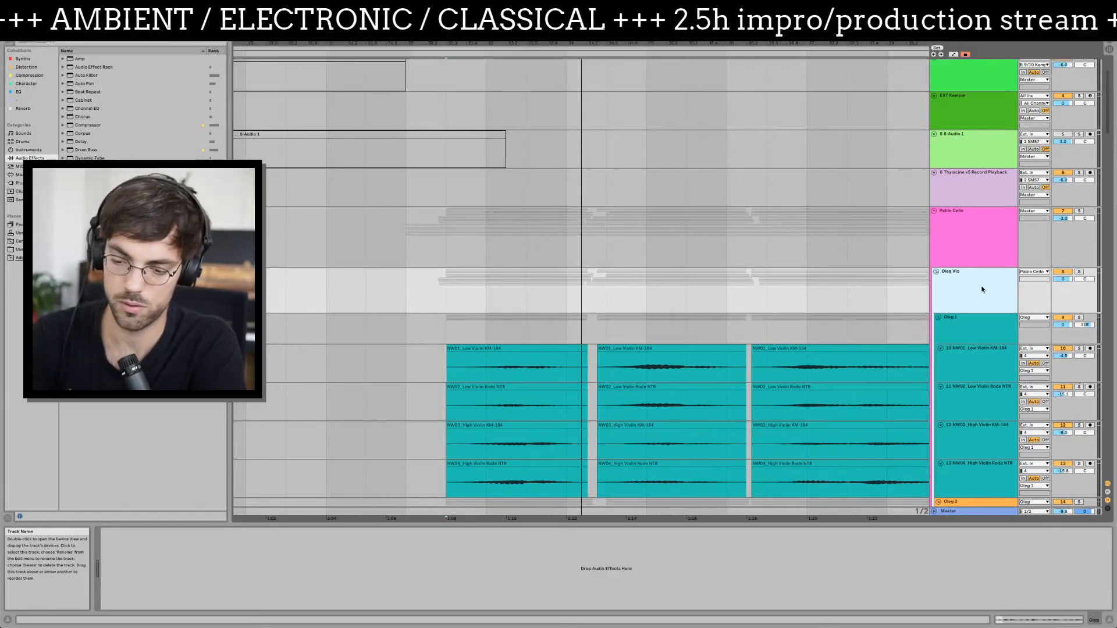
pyautogui.click(985, 257)
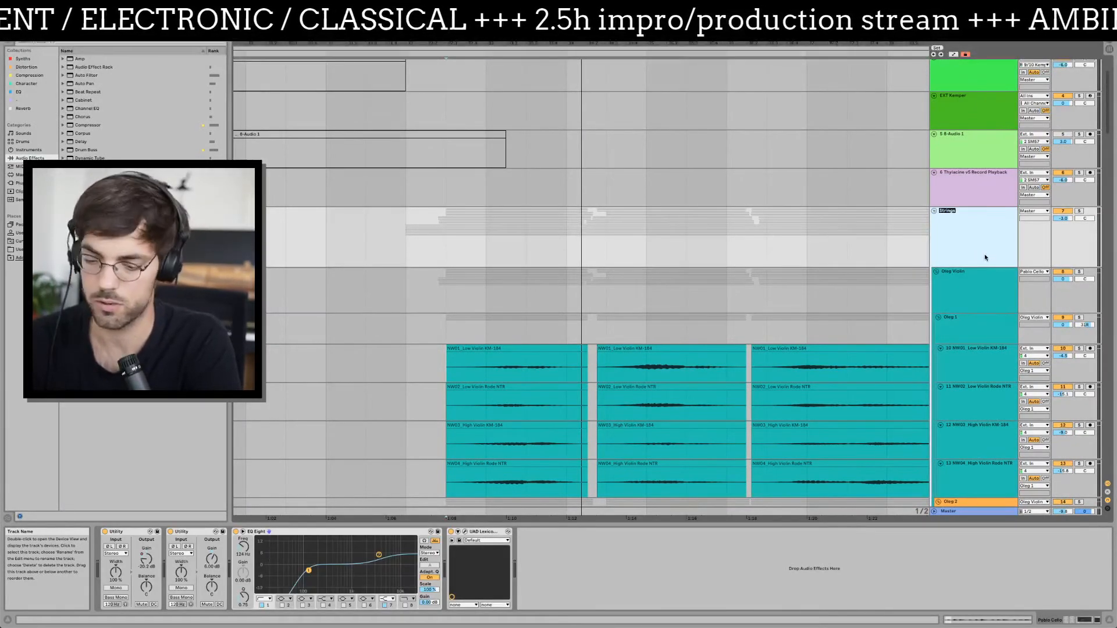
pyautogui.write('NEW Strings')
pyautogui.press('Return')
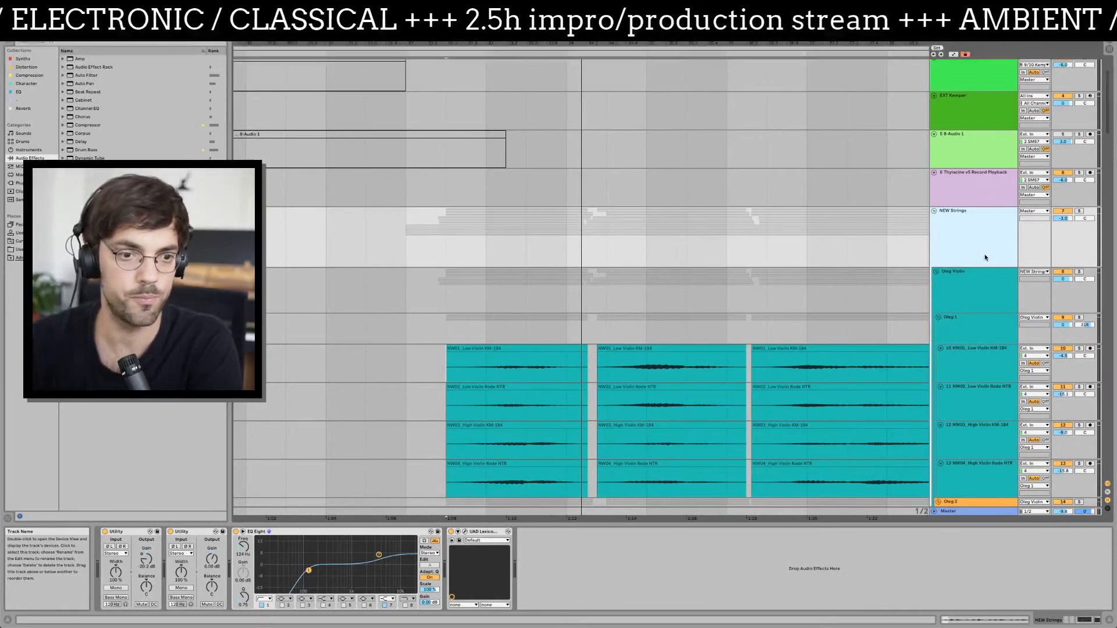
# - Solo the NEW Strings group and play it from 32.3.1 while looking over the violin stacks inside it
pyautogui.click(1085, 210)
pyautogui.click(461, 254)
pyautogui.press('space')
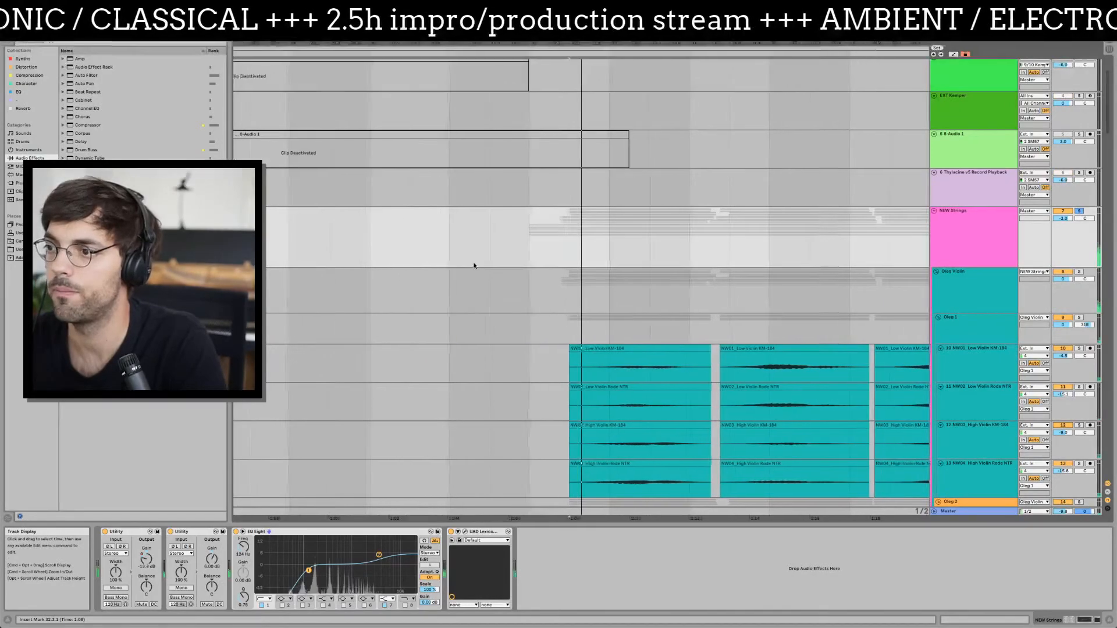
pyautogui.scroll(-10, 640, 247)
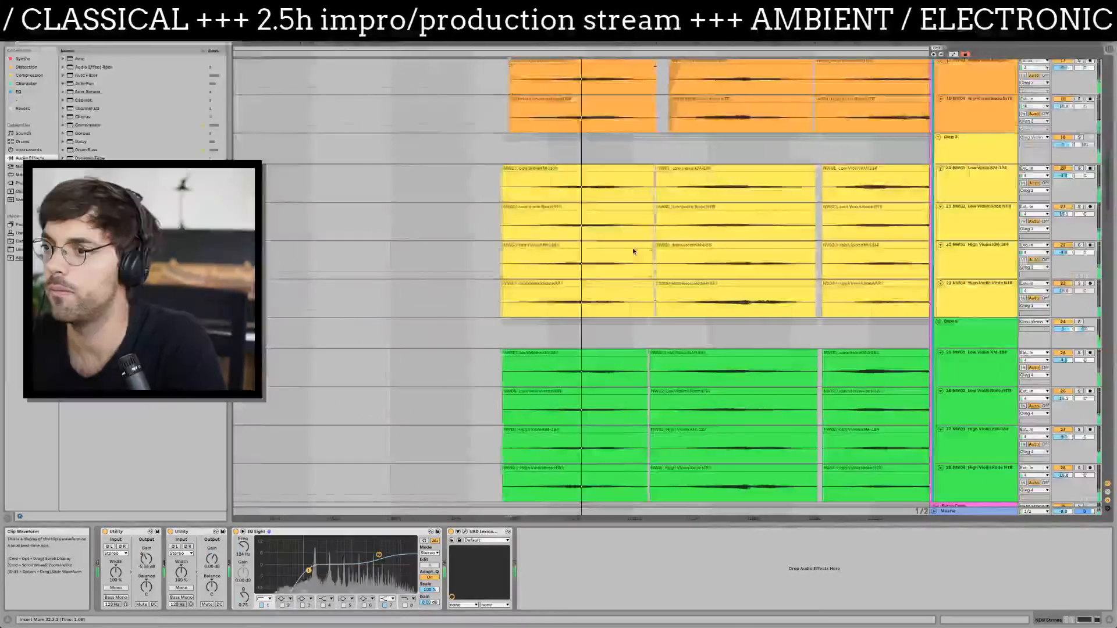
pyautogui.scroll(-3, 634, 252)
pyautogui.scroll(8, 640, 249)
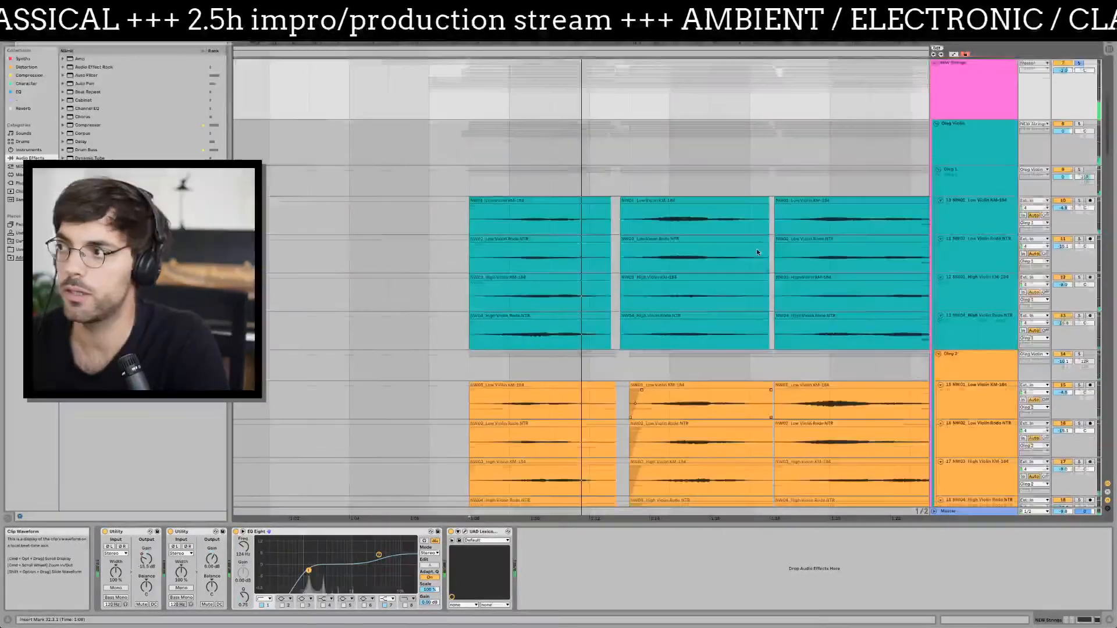
# - Select the NEW Strings group and display its volume and Utility gain automation to examine the swells
pyautogui.scroll(4, 756, 252)
pyautogui.click(975, 309)
pyautogui.click(977, 338)
pyautogui.click(972, 310)
pyautogui.click(968, 273)
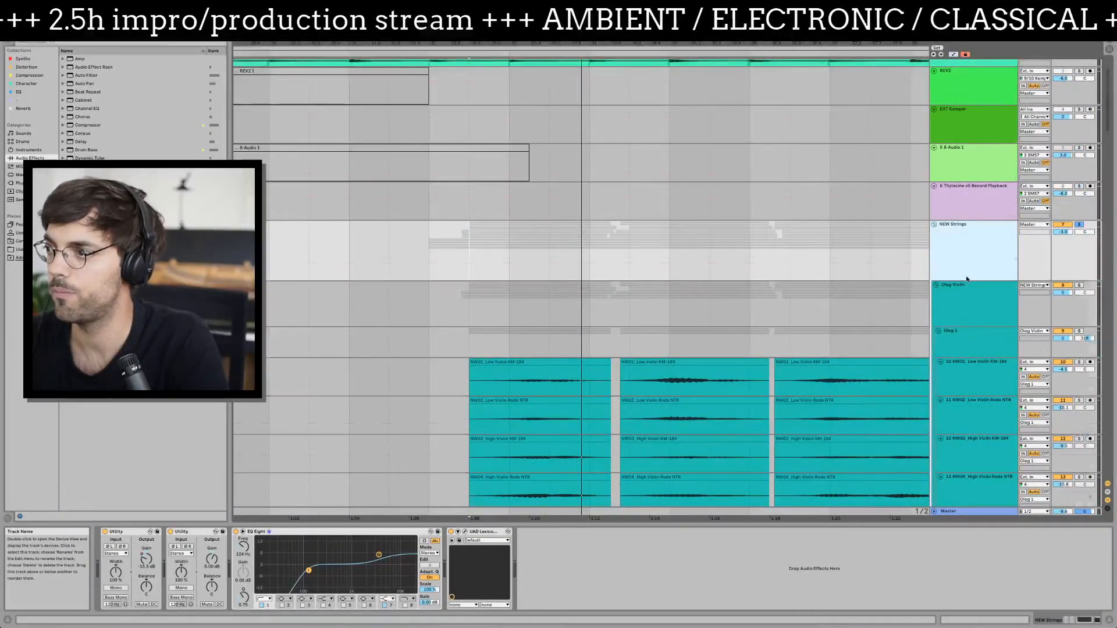
pyautogui.press('a')
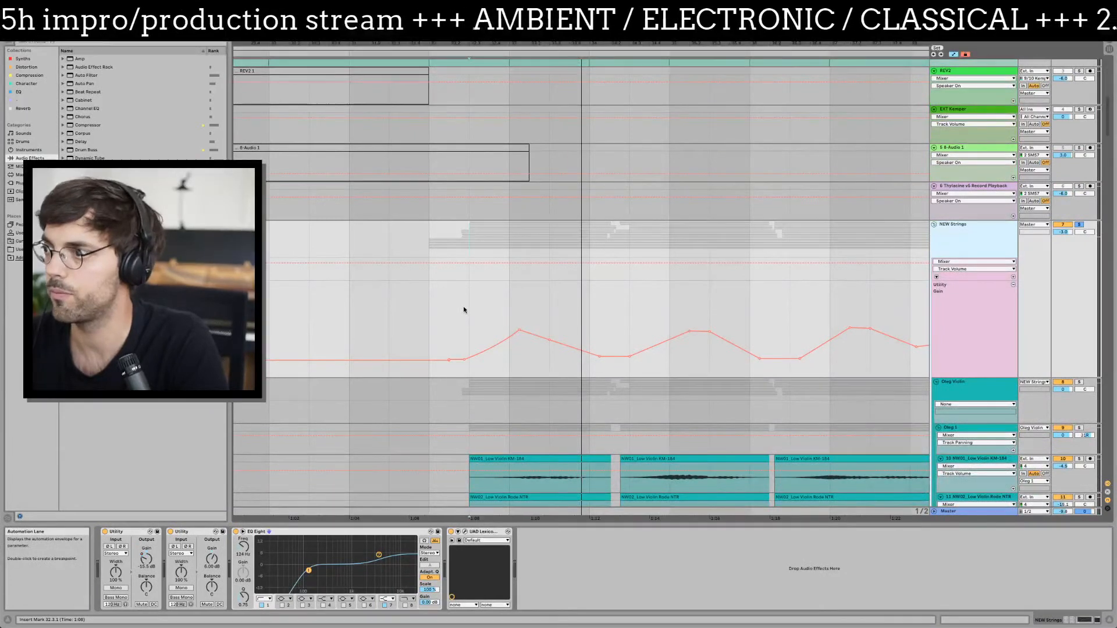
pyautogui.click(463, 309)
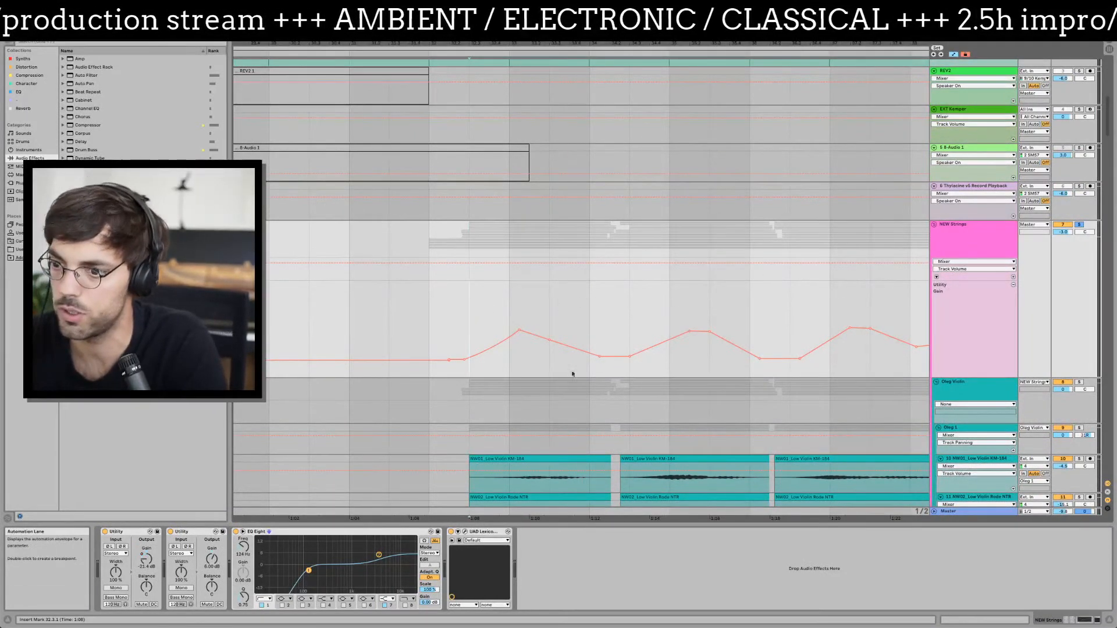
# - Lower the gain of the high band in the EQ Eight on the NEW Strings group
pyautogui.click(379, 555)
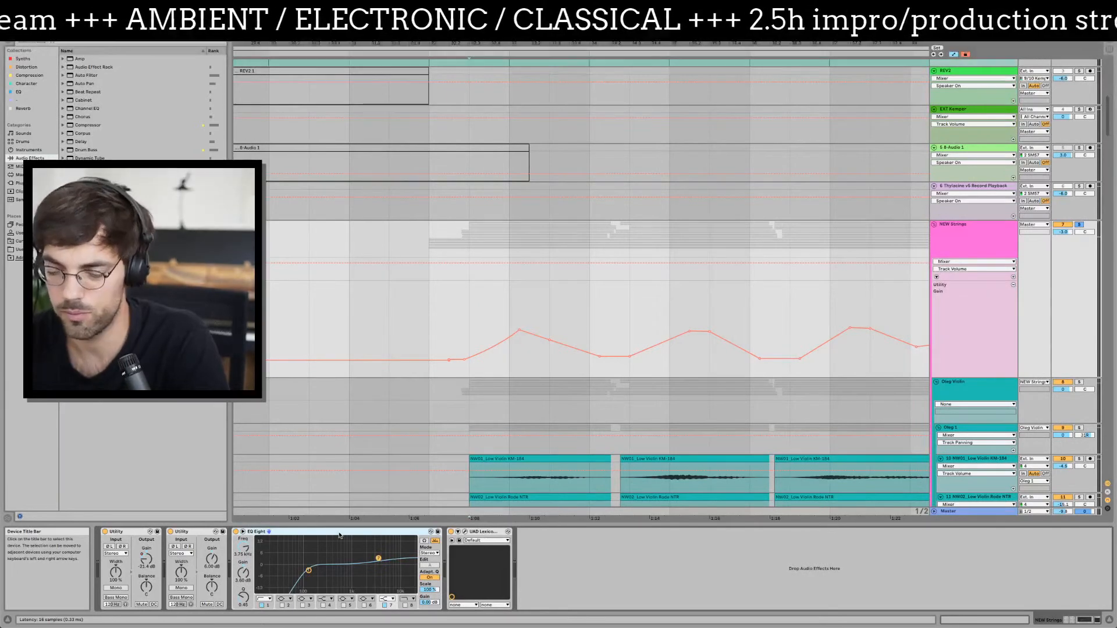
# - Set the frequency of the EQ Eight high band on the NEW Strings group to about 3.09 kHz
pyautogui.moveTo(379, 559); pyautogui.dragTo(378, 557)
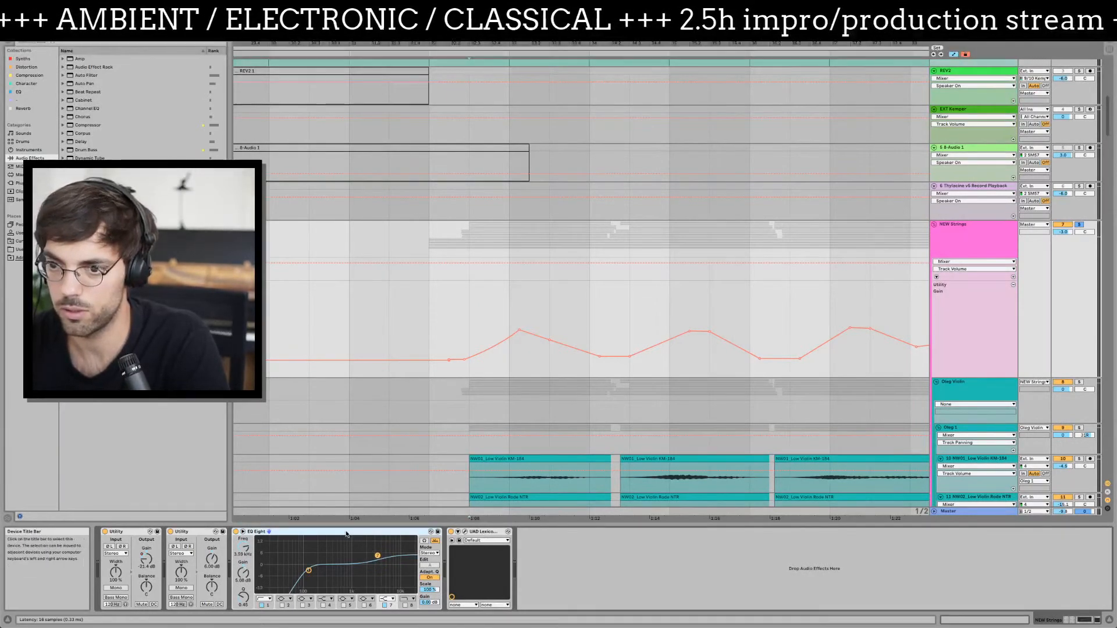
pyautogui.press('Delete')
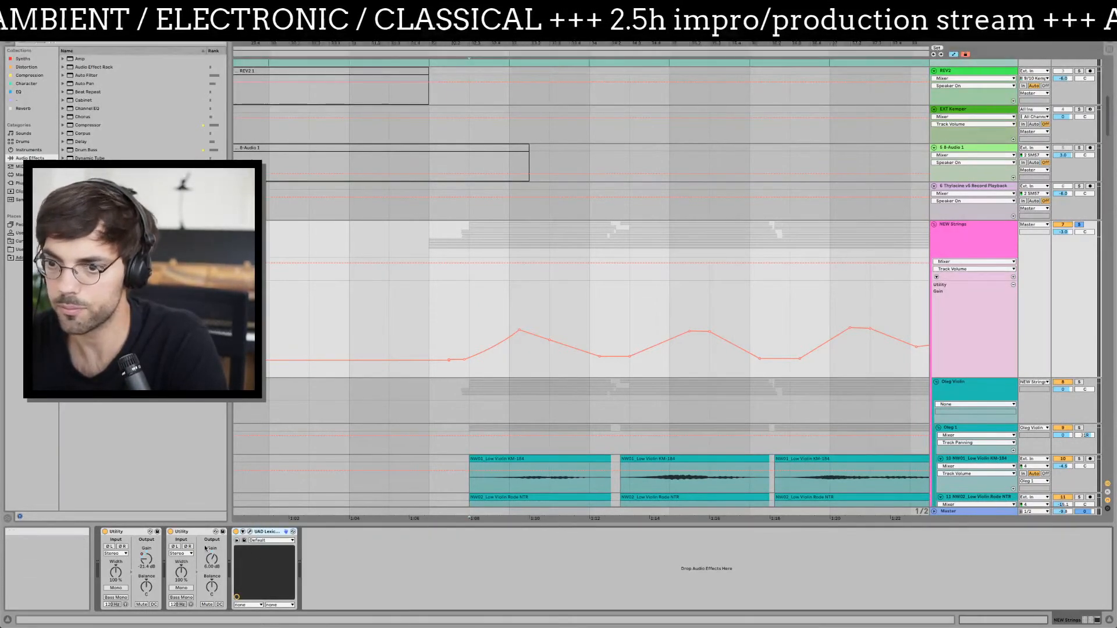
pyautogui.scroll(-3, 738, 318)
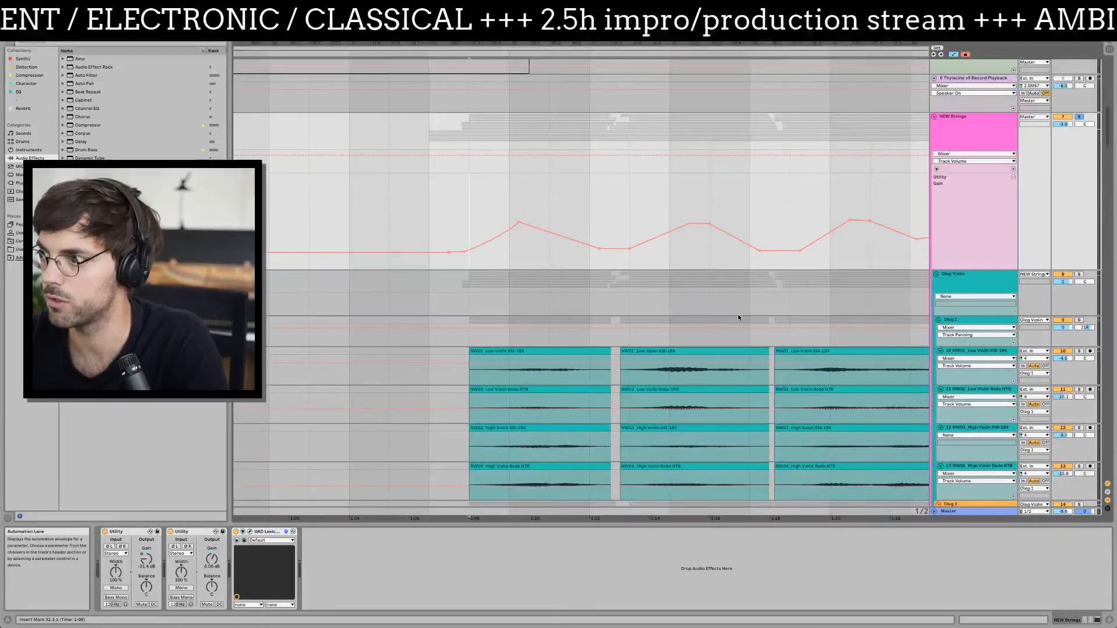
pyautogui.press('super+z')
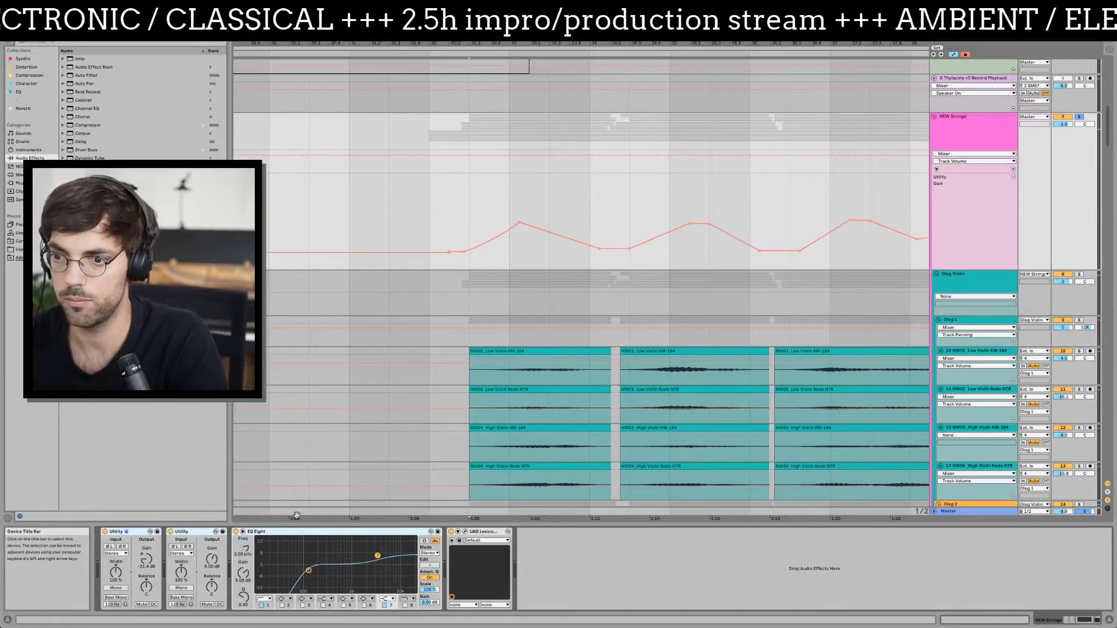
# - Move both Utility devices and the EQ Eight from the NEW Strings group to the cello group, leaving the UAD reverb in place
pyautogui.press('Delete')
pyautogui.press('a')
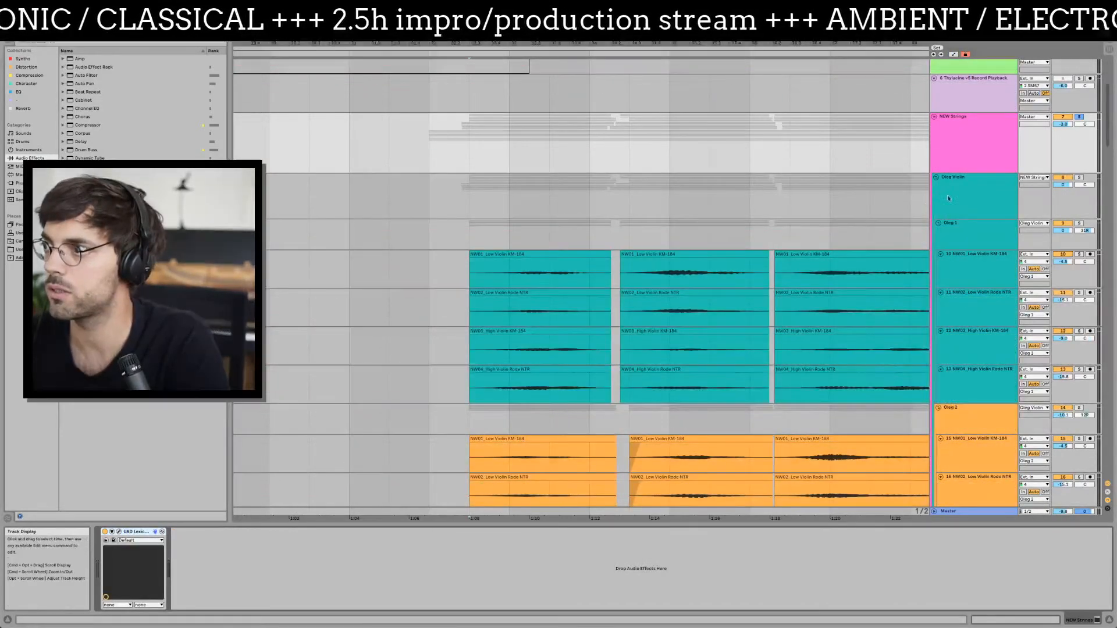
pyautogui.scroll(-3, 960, 204)
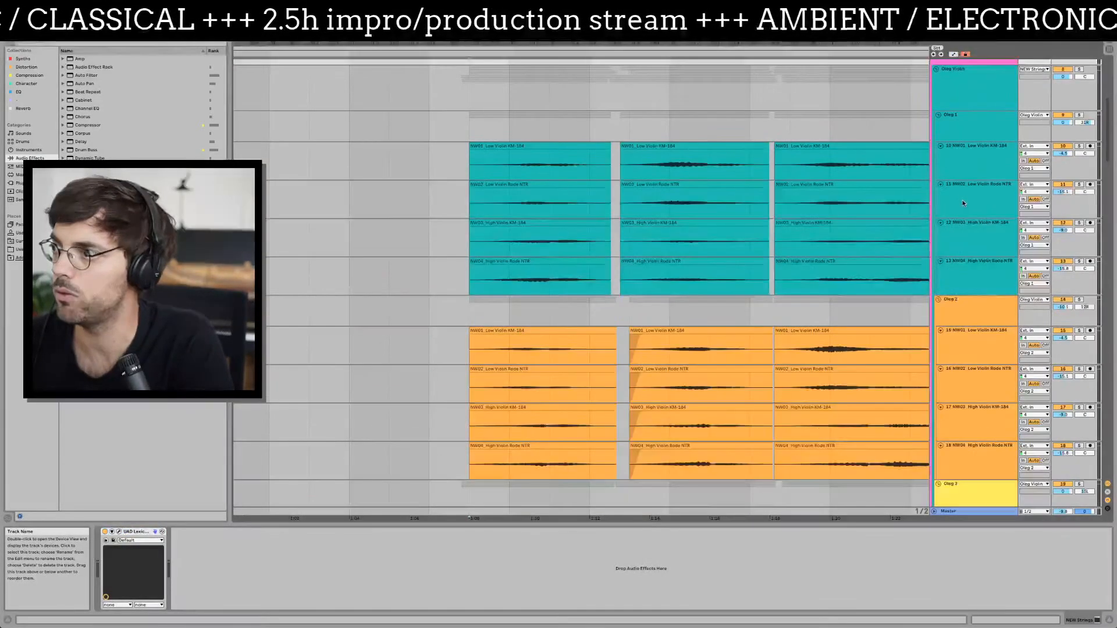
pyautogui.scroll(-15, 963, 202)
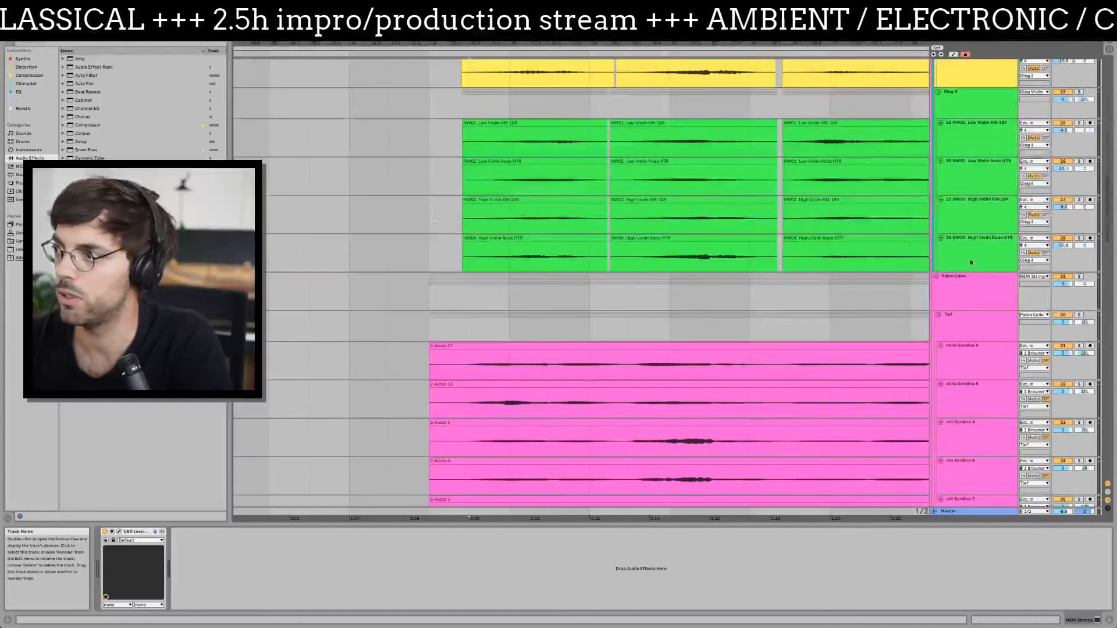
pyautogui.click(969, 291)
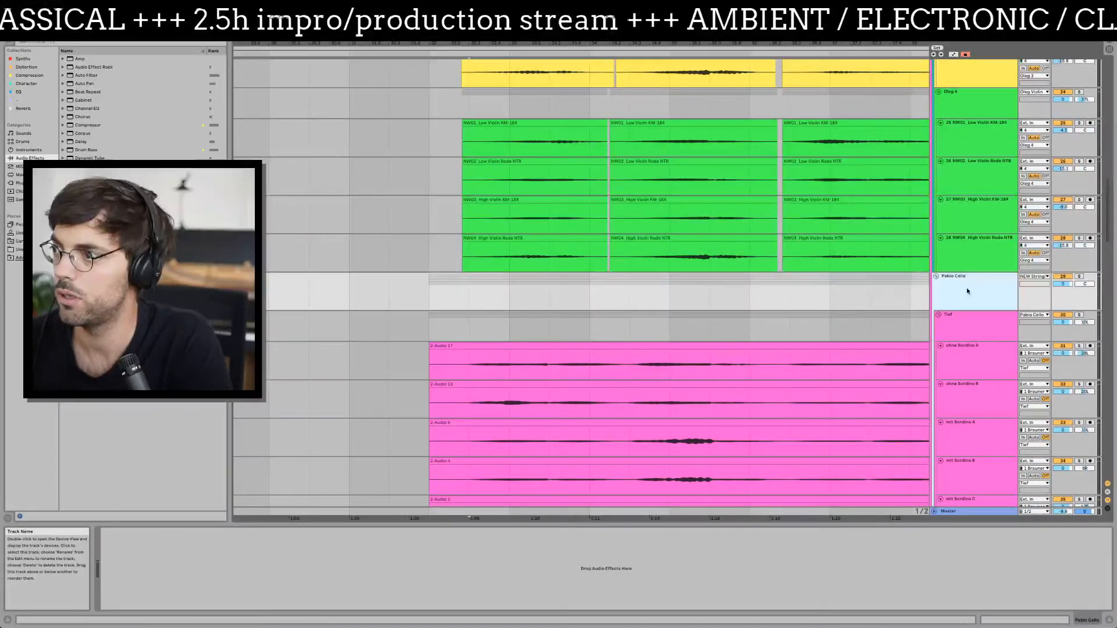
pyautogui.click(322, 566)
pyautogui.press('super+v')
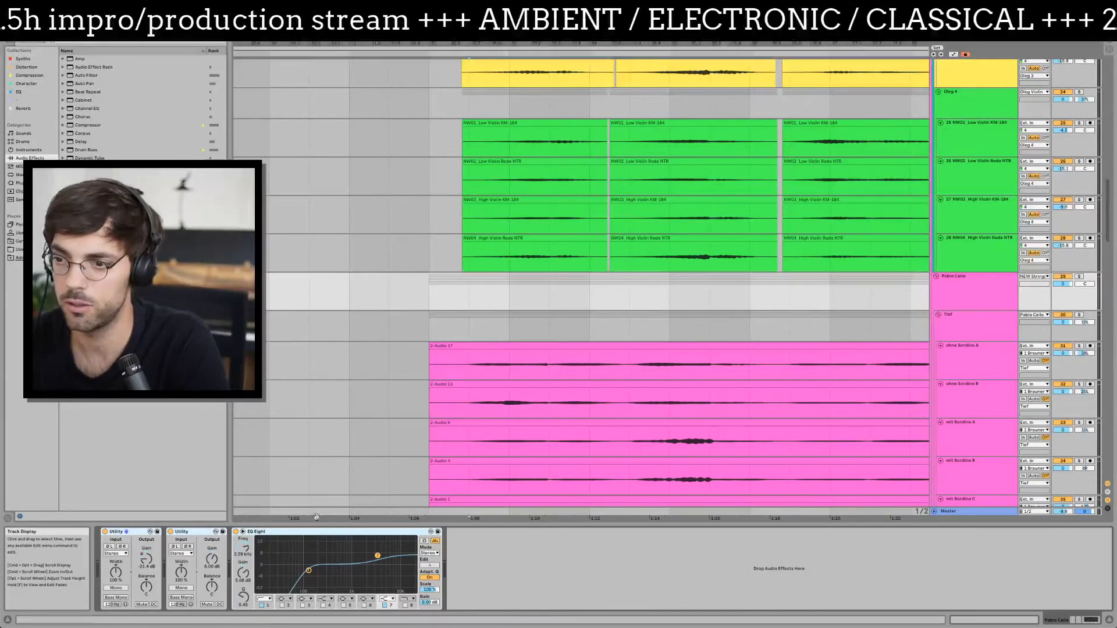
# - Show the first Utility's gain automation on the cello group, enlarge the track to view the swells, and select that Utility
pyautogui.press('a')
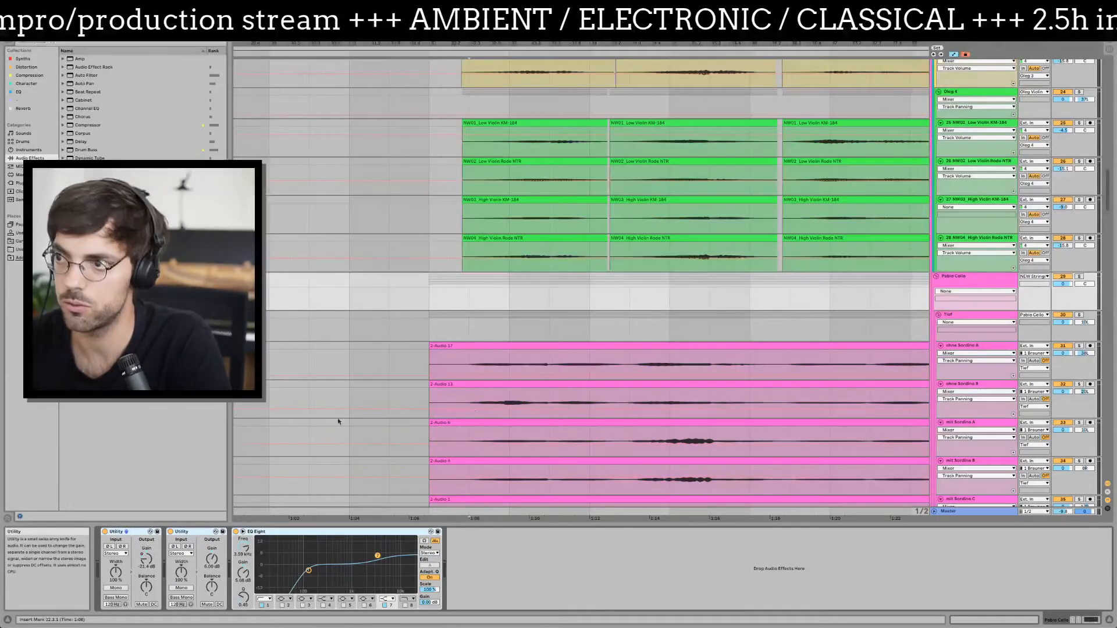
pyautogui.rightClick(146, 561)
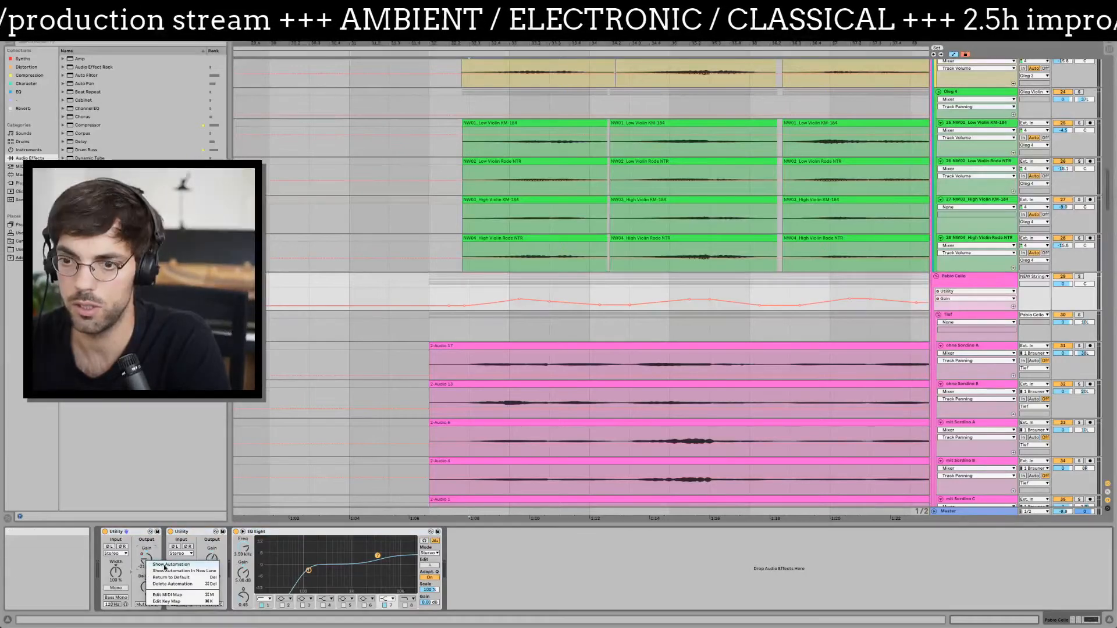
pyautogui.click(169, 565)
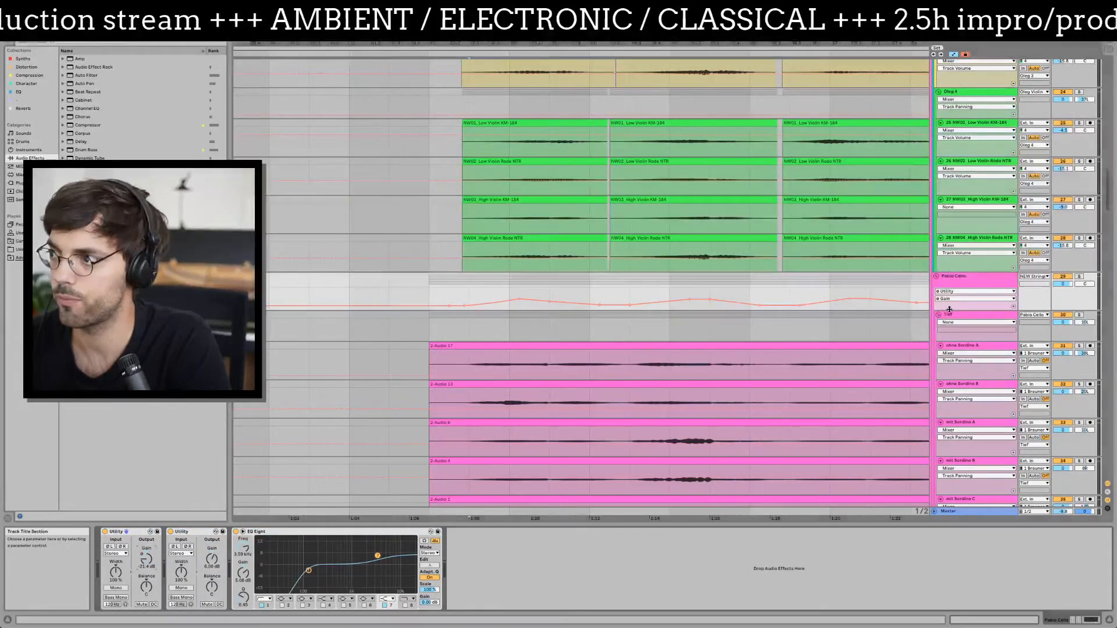
pyautogui.moveTo(950, 310); pyautogui.dragTo(931, 384)
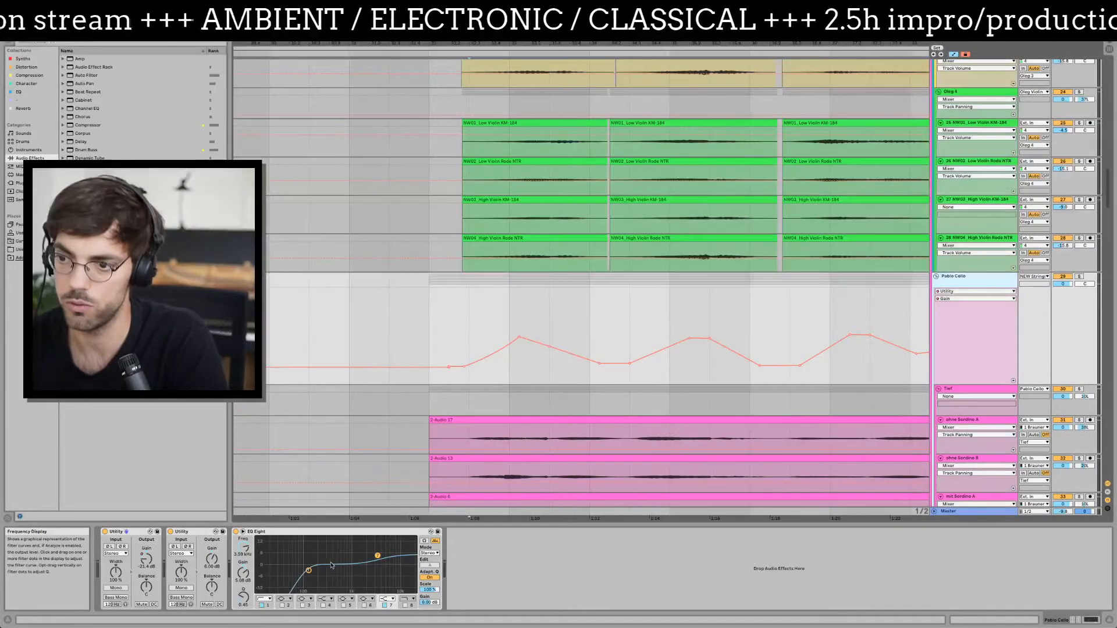
pyautogui.scroll(3, 681, 319)
pyautogui.hscroll(2, 681, 319)
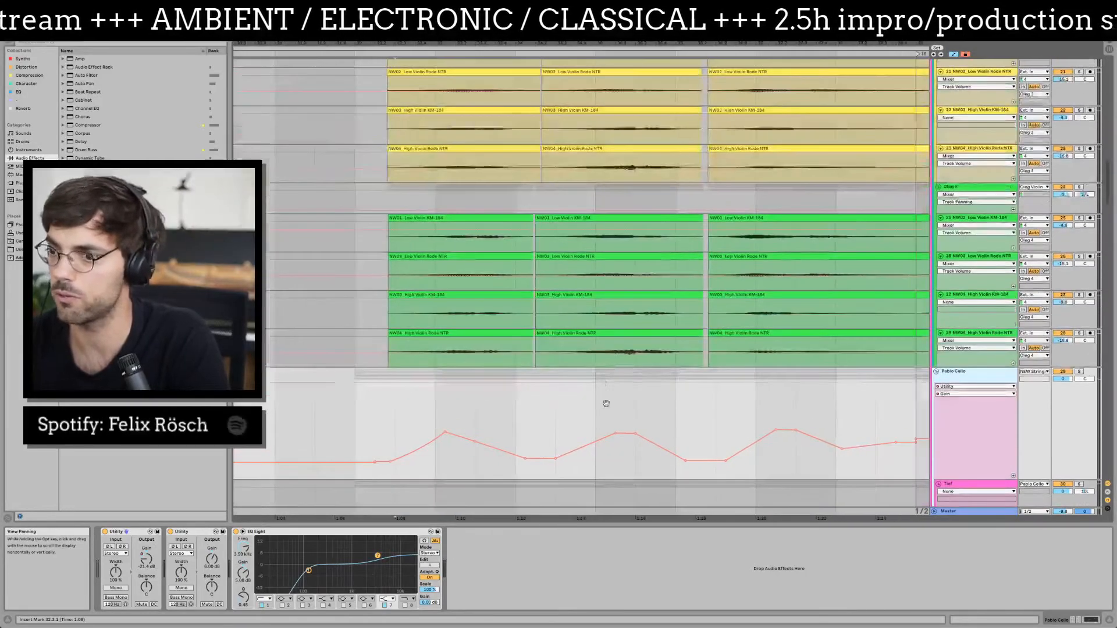
pyautogui.click(126, 534)
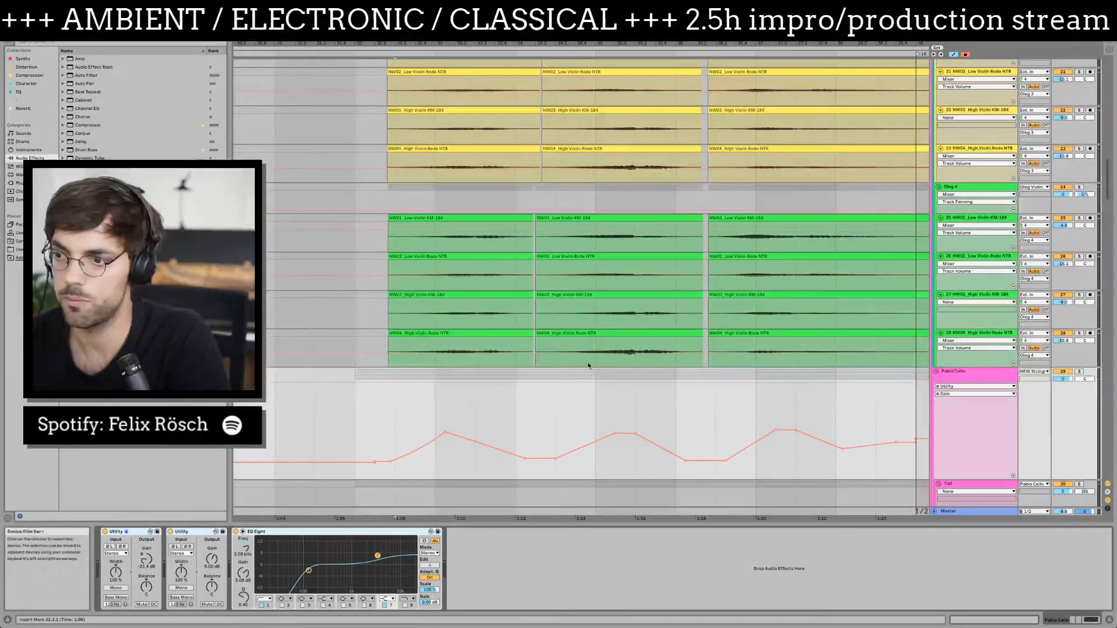
# - Display the first Utility's Gain automation on the violin group track and make its automation lane taller
pyautogui.scroll(8, 587, 366)
pyautogui.scroll(3, 601, 368)
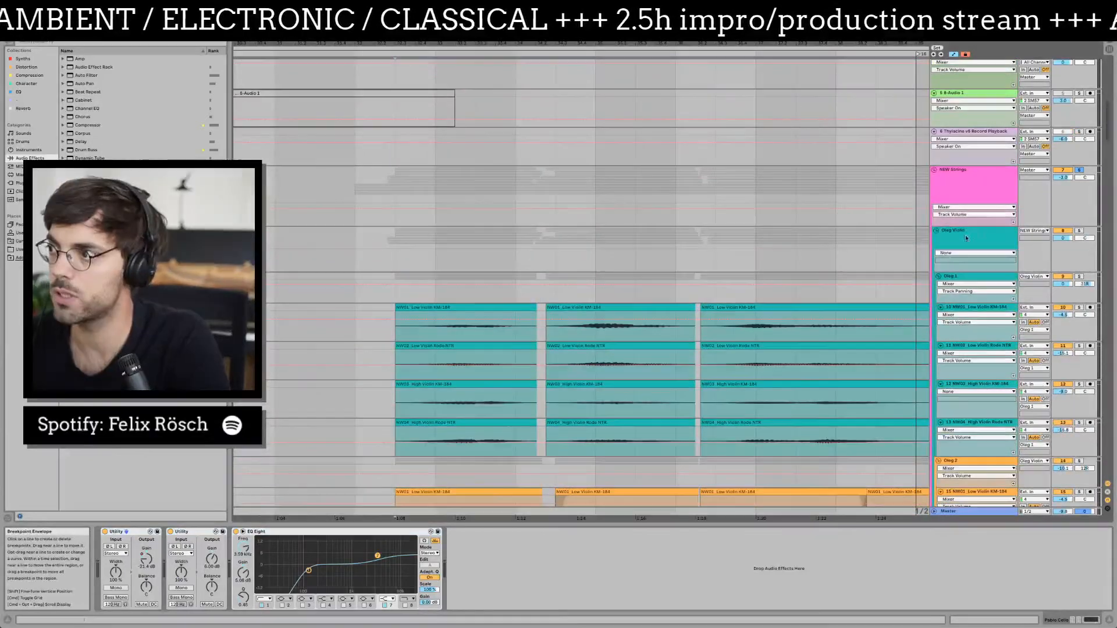
pyautogui.click(972, 234)
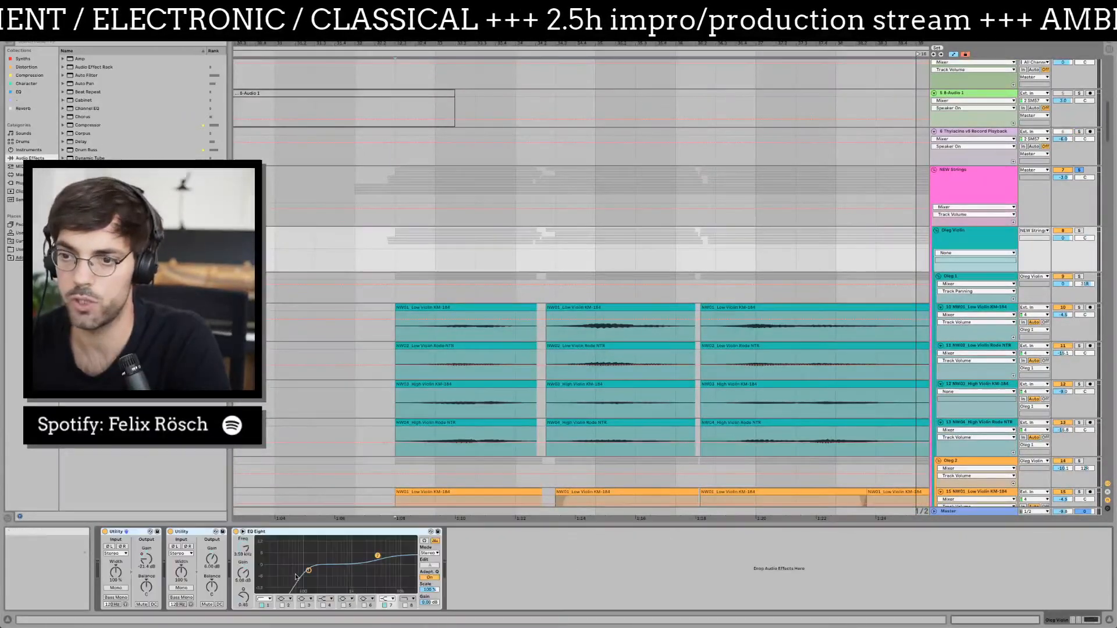
pyautogui.click(976, 242)
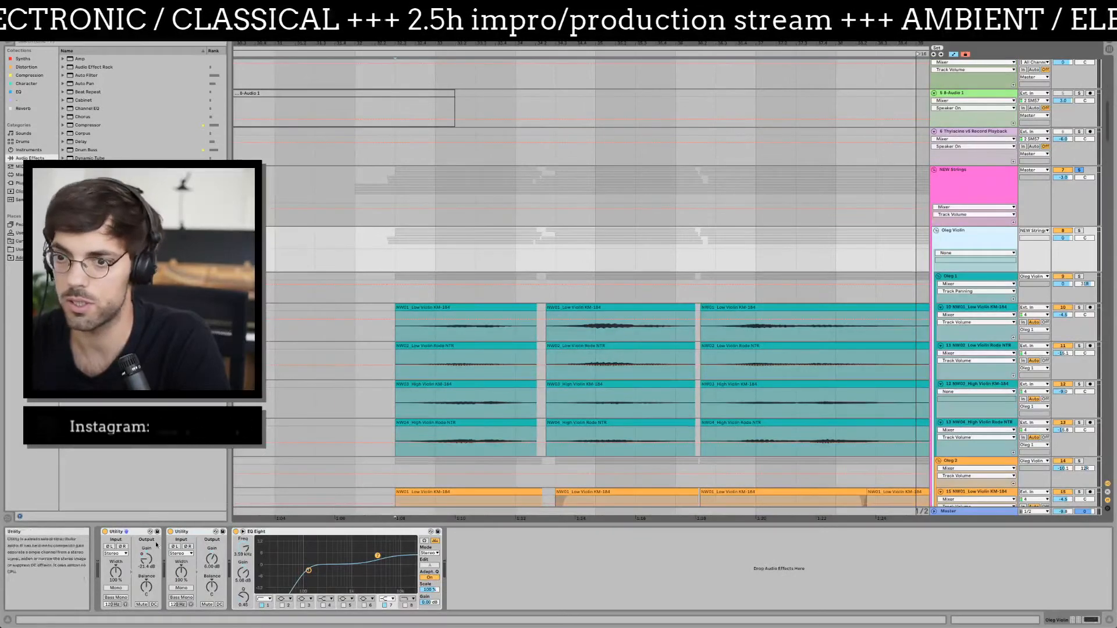
pyautogui.rightClick(149, 558)
pyautogui.click(166, 561)
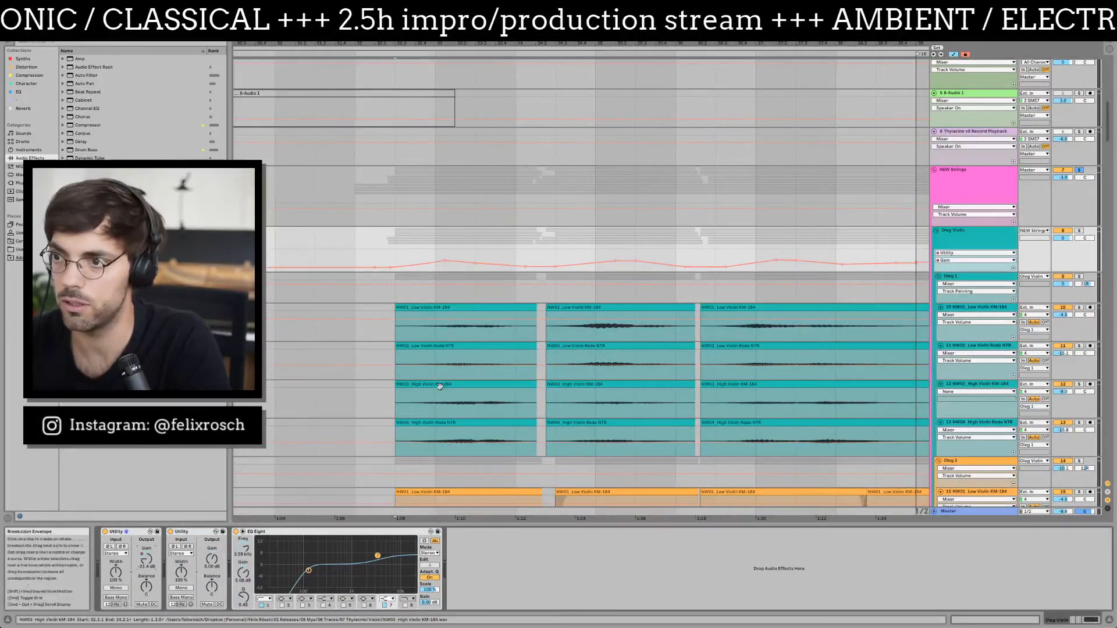
pyautogui.moveTo(973, 272); pyautogui.dragTo(974, 354)
# - Solo the violin group during playback and raise its EQ Eight low-cut frequency to about 574 Hz
pyautogui.scroll(-3, 378, 315)
pyautogui.click(377, 315)
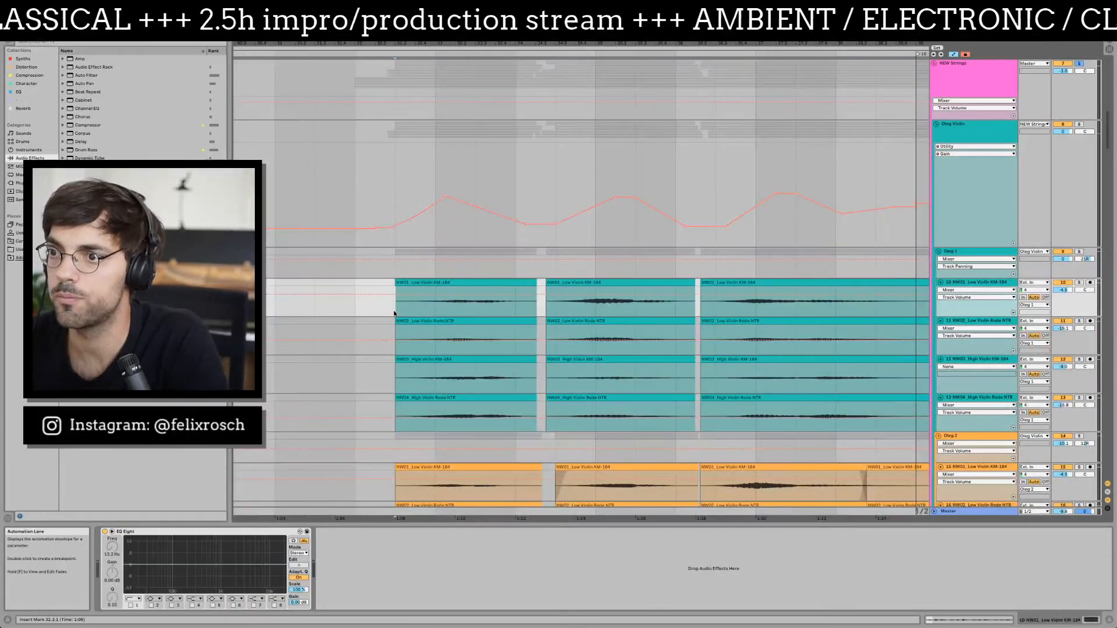
pyautogui.press('space')
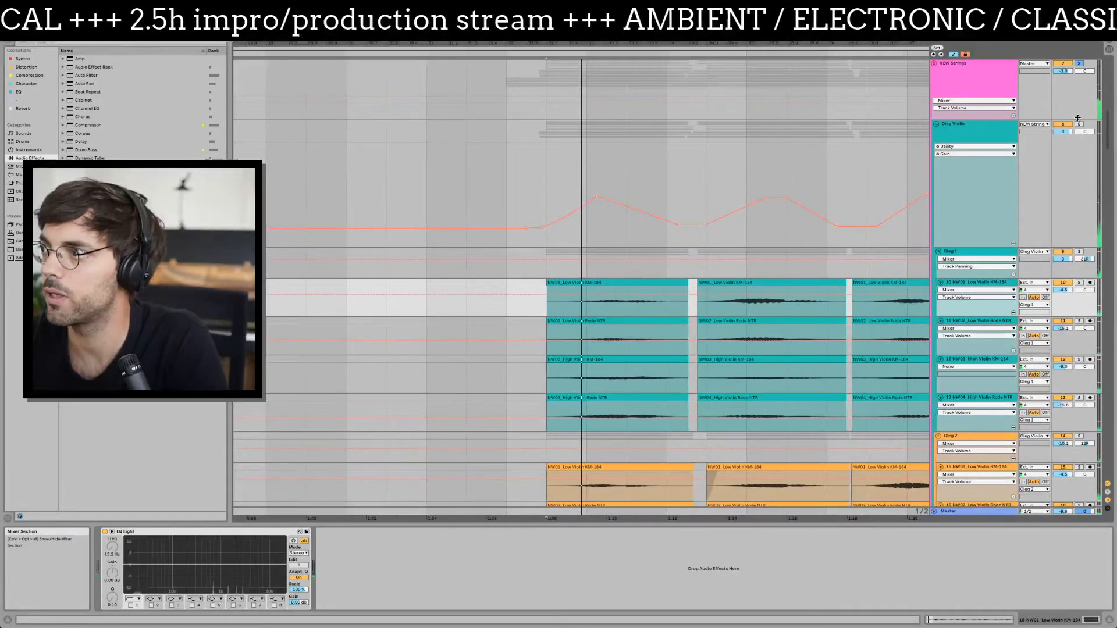
pyautogui.click(1080, 124)
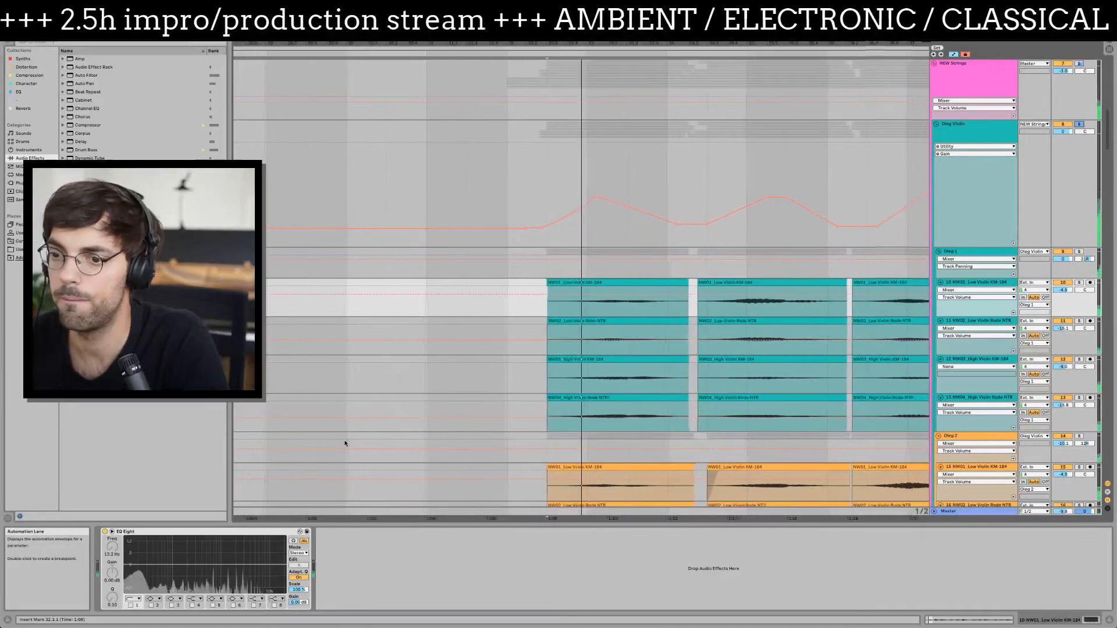
pyautogui.click(494, 178)
pyautogui.moveTo(309, 570); pyautogui.dragTo(342, 570)
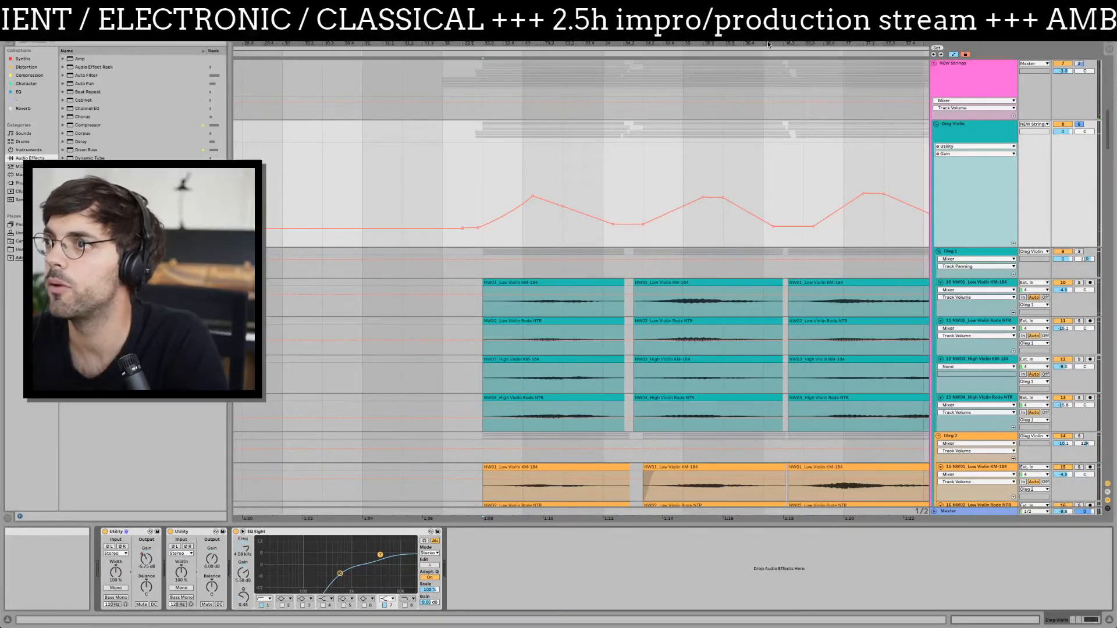
# - Play the violins together with the rest of the mix from just before the first violin clips
pyautogui.moveTo(768, 44); pyautogui.dragTo(656, 186)
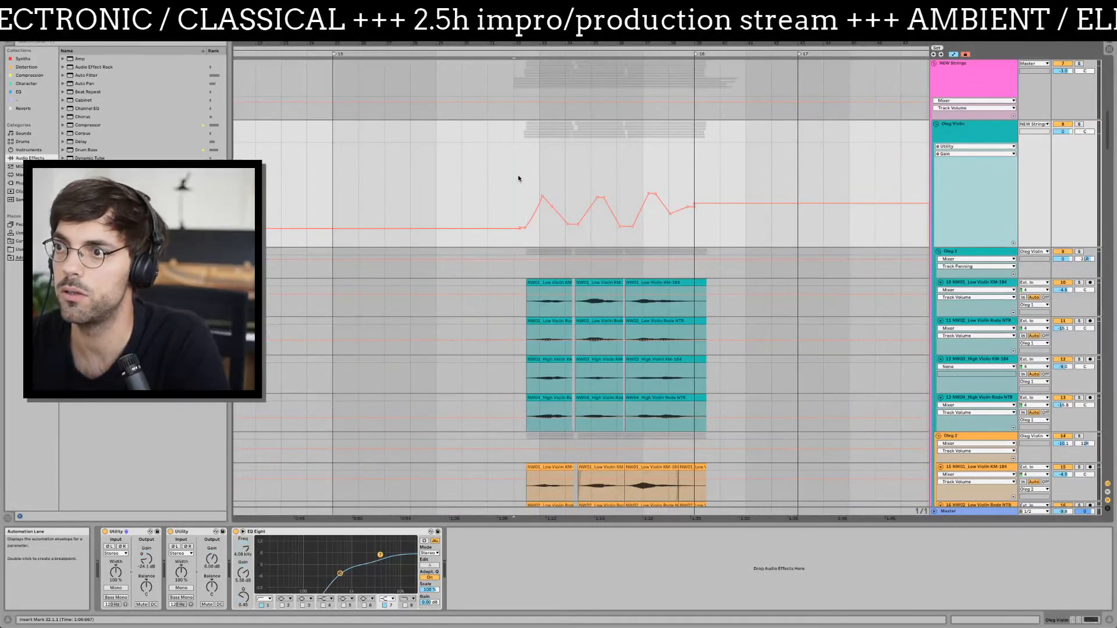
pyautogui.press('space')
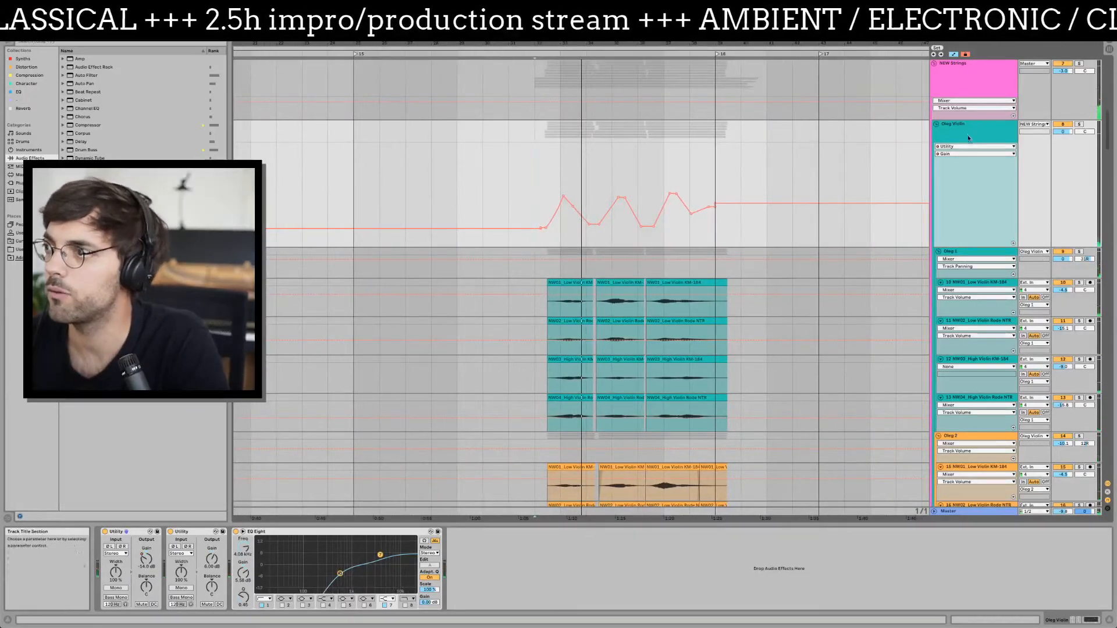
pyautogui.moveTo(621, 45); pyautogui.dragTo(584, 88)
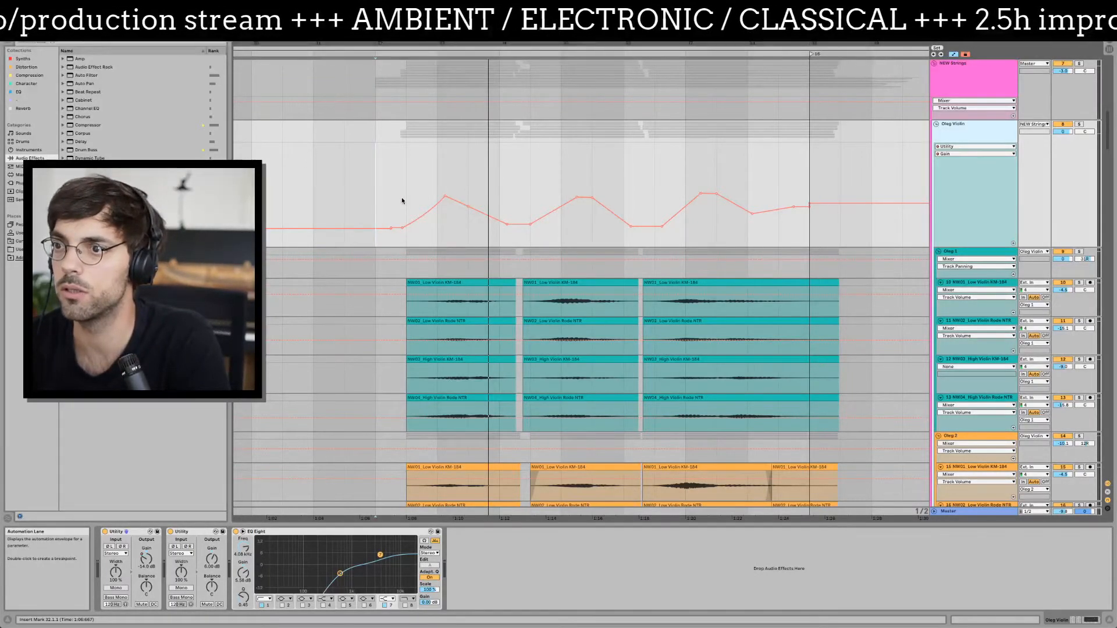
# - Scale down the violin group's Gain automation from 32.2.1 to 39.1.1 and nudge it up to start at -24.0 dB
pyautogui.moveTo(389, 195); pyautogui.dragTo(592, 187)
pyautogui.click(434, 174)
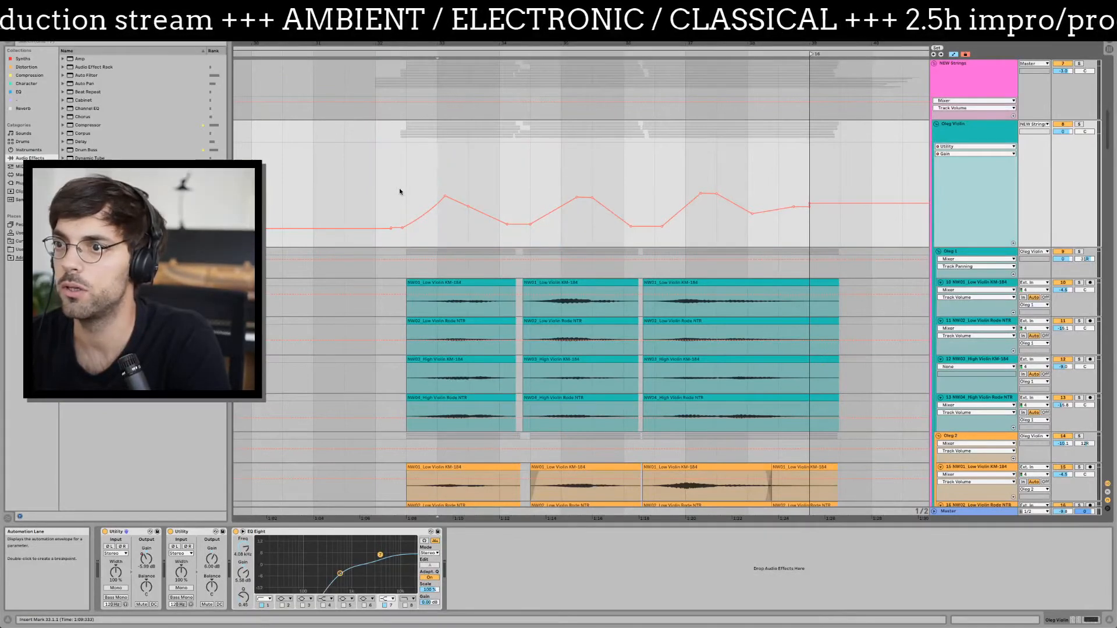
pyautogui.moveTo(390, 194); pyautogui.dragTo(797, 192)
pyautogui.moveTo(600, 145); pyautogui.dragTo(600, 177)
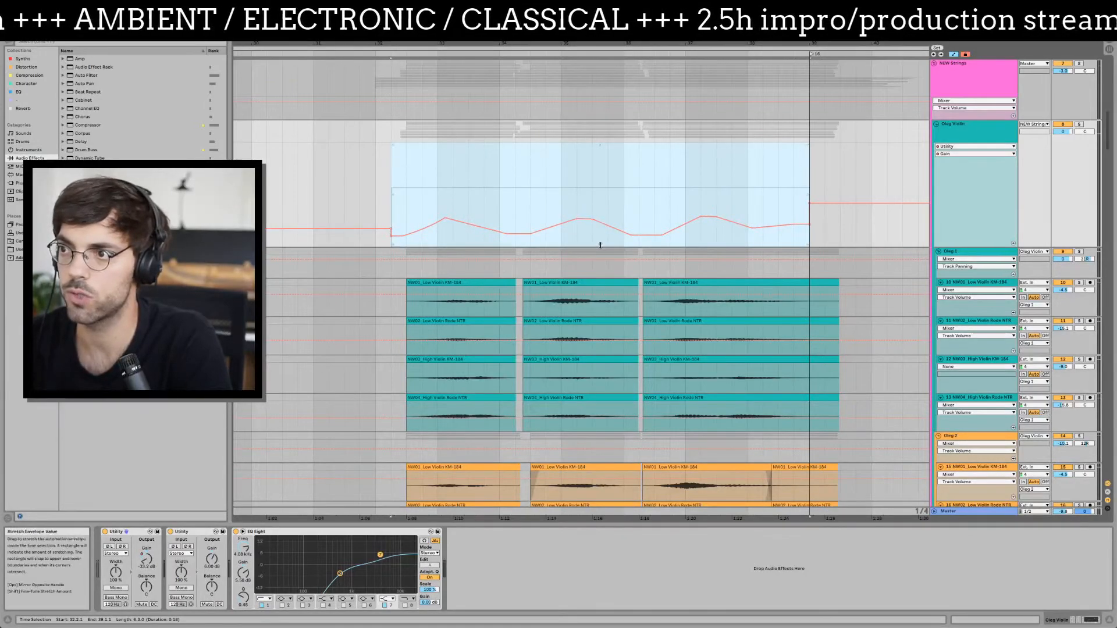
pyautogui.moveTo(586, 214); pyautogui.dragTo(585, 211)
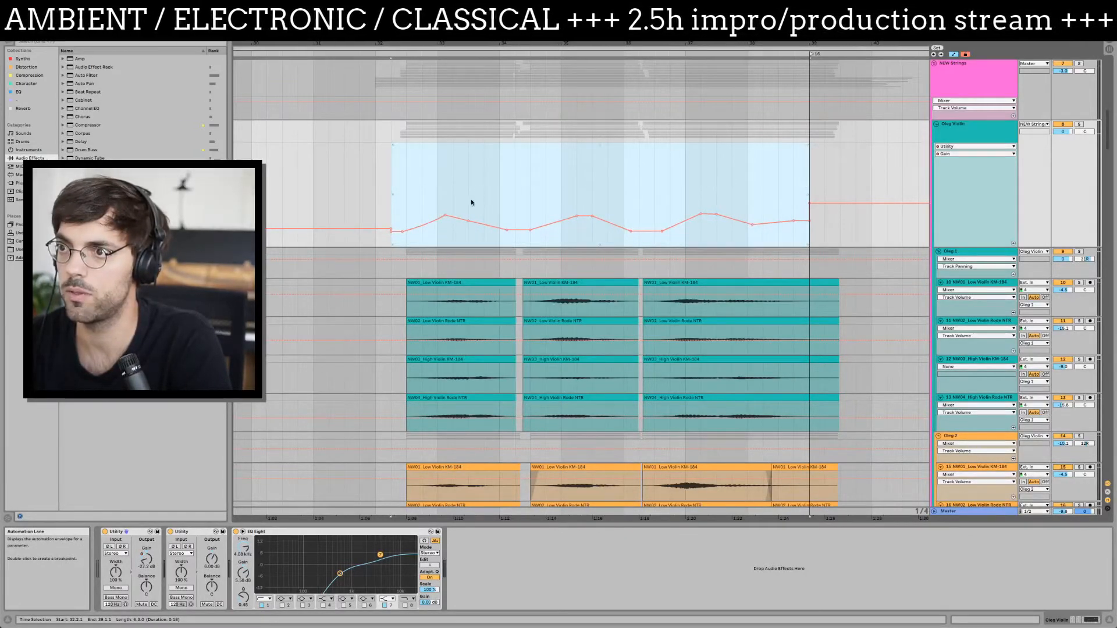
pyautogui.moveTo(471, 219); pyautogui.dragTo(471, 213)
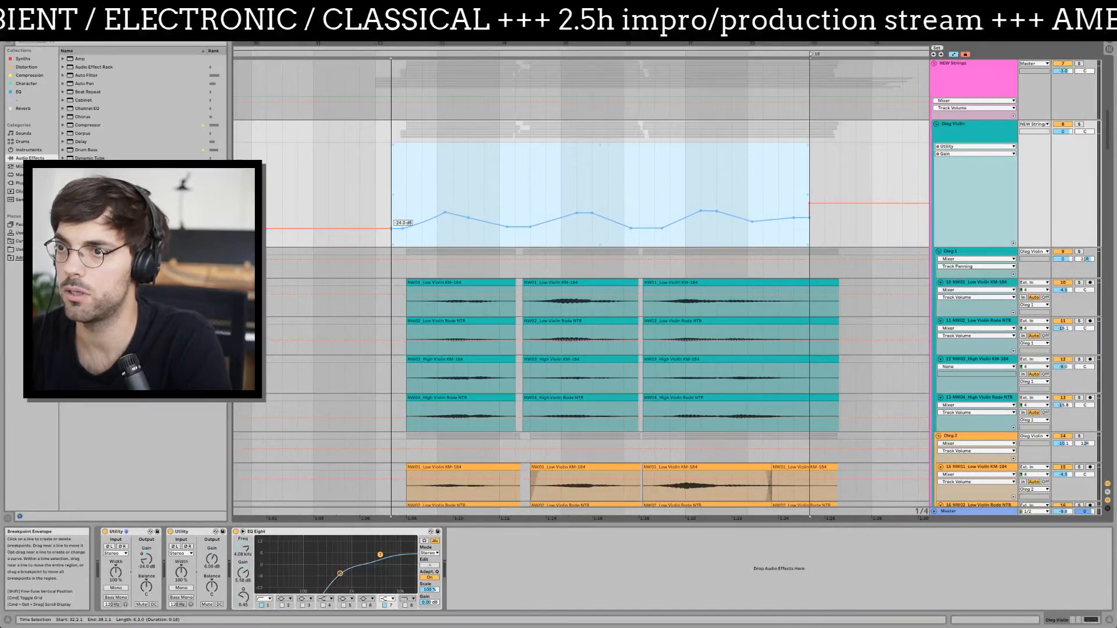
# - Play the violin passage and set the violin group's second Utility gain to 7.78 dB
pyautogui.press('space')
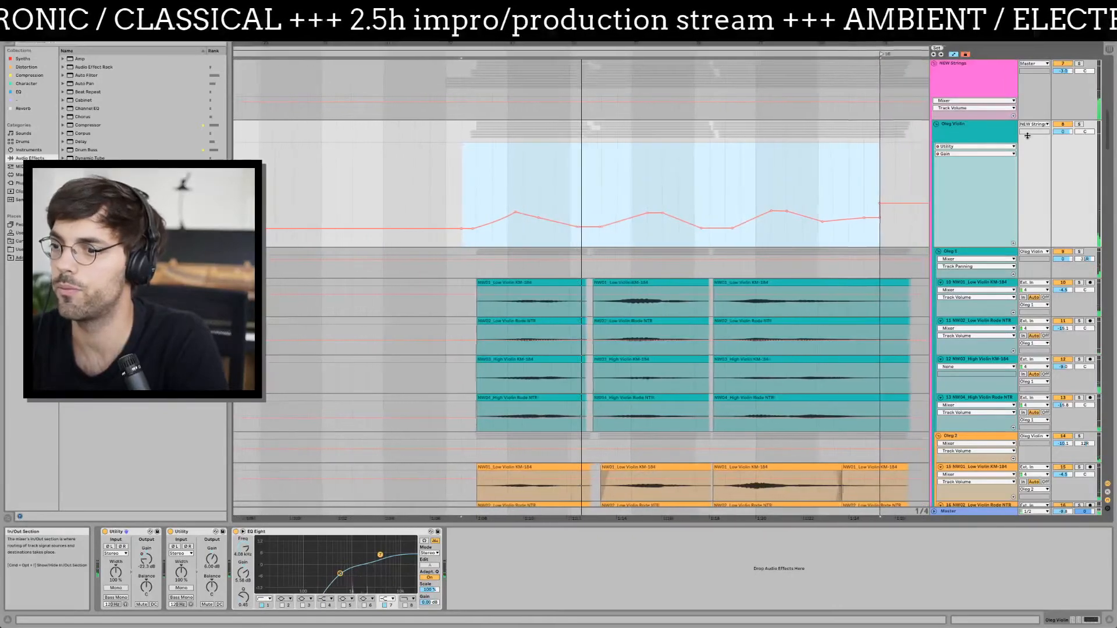
pyautogui.moveTo(212, 559); pyautogui.dragTo(212, 553)
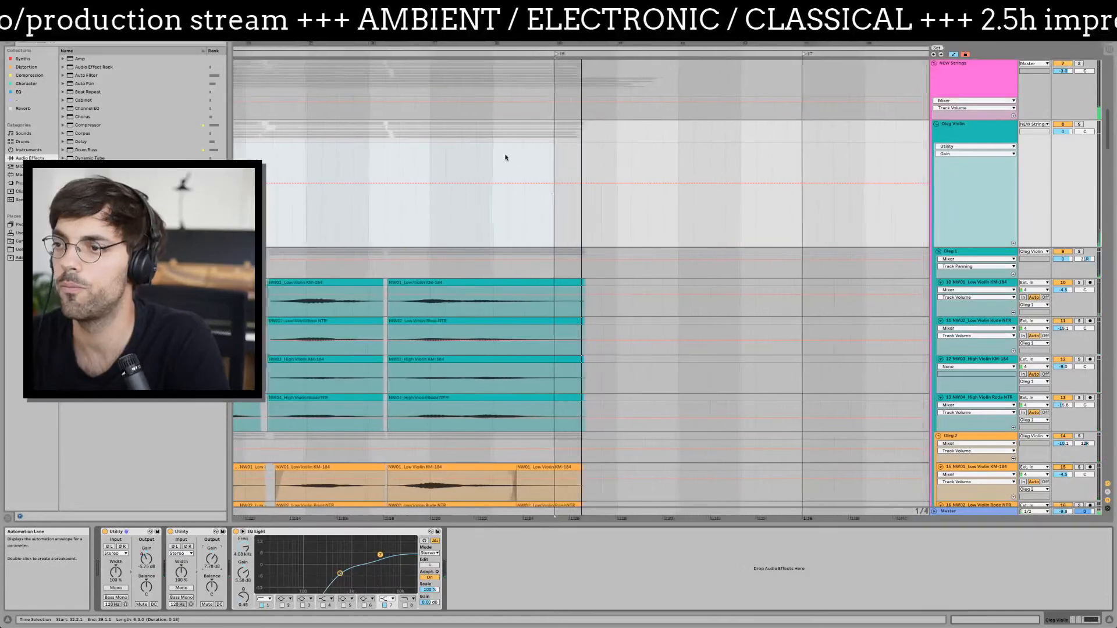
# - Hide the automation lanes and play the arrangement from well before the violin clips begin
pyautogui.click(438, 219)
pyautogui.hscroll(-10, 553, 199)
pyautogui.scroll(-2, 554, 199)
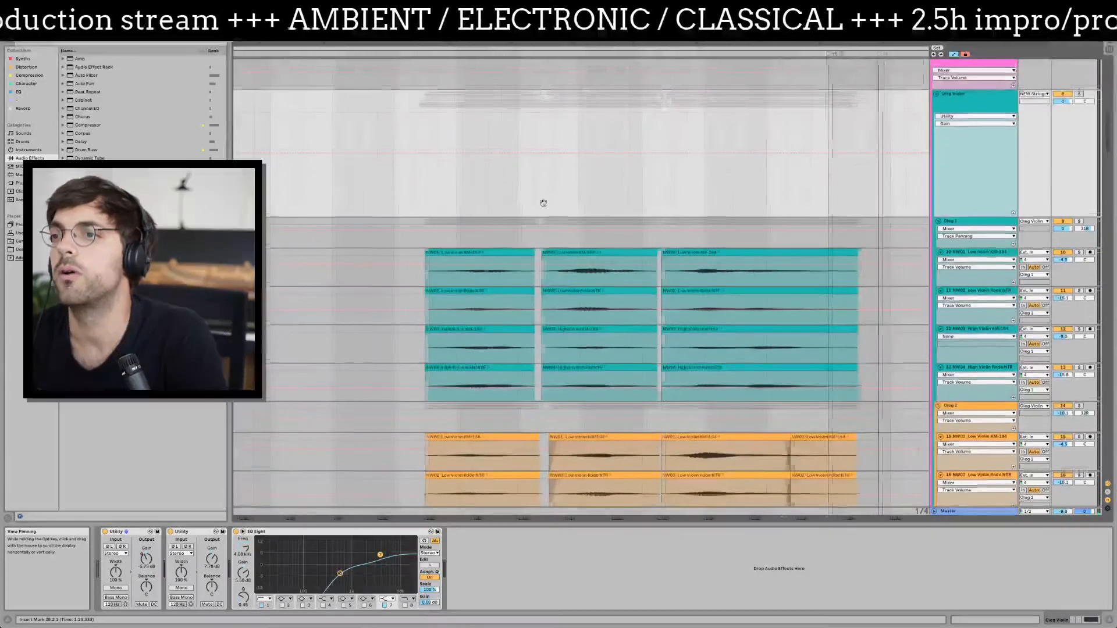
pyautogui.scroll(-8, 556, 221)
pyautogui.click(455, 224)
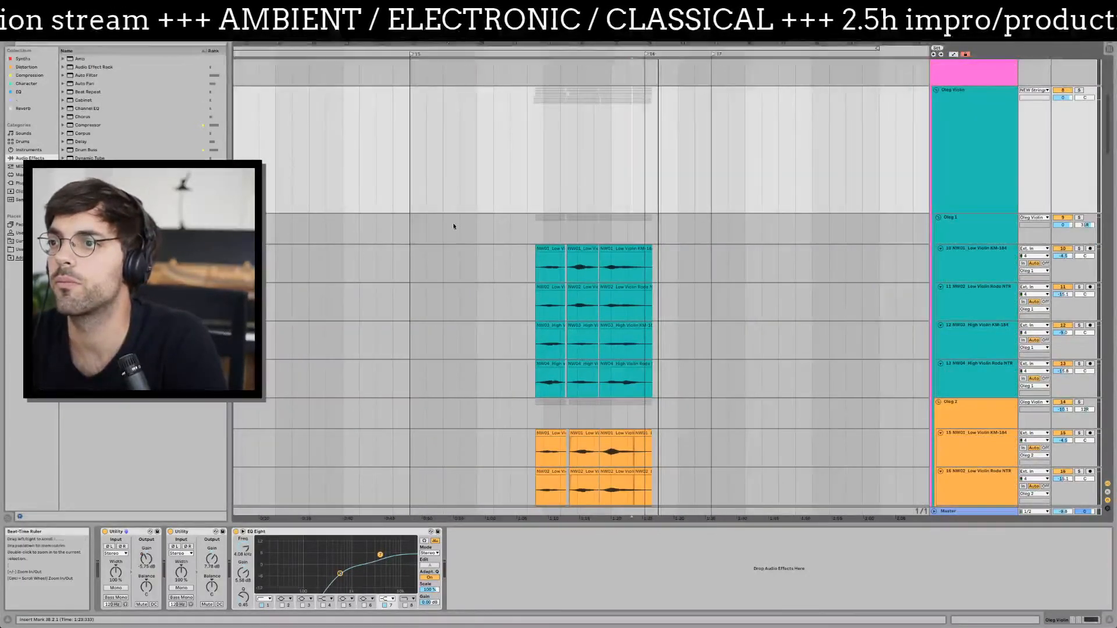
pyautogui.press('space')
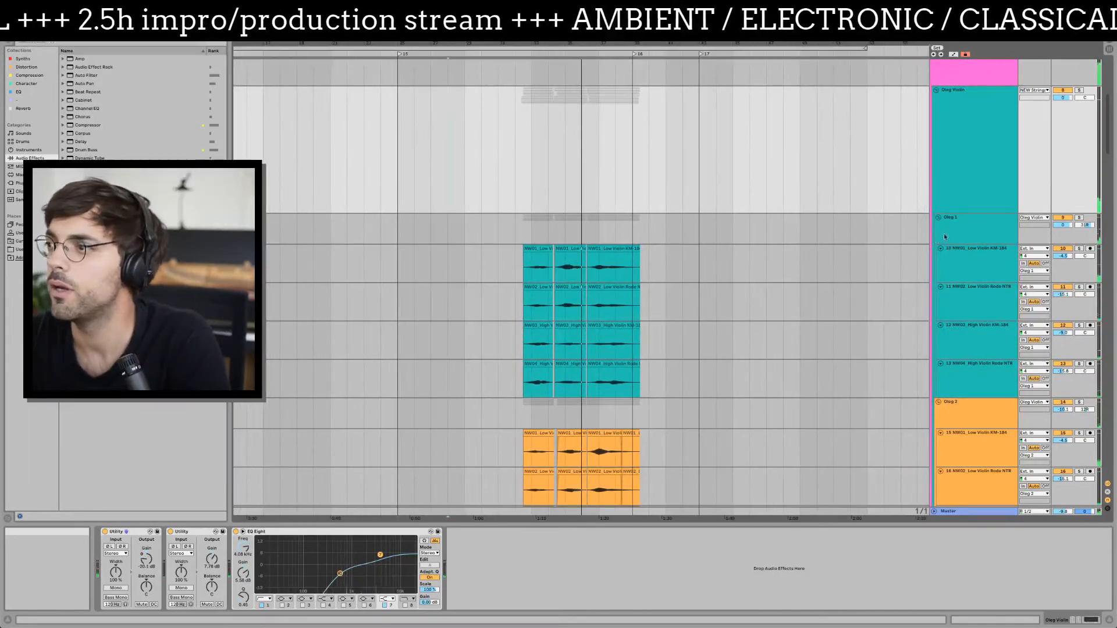
# - Fold the violin group and select the cello group track to show its devices
pyautogui.click(977, 227)
pyautogui.scroll(4, 970, 193)
pyautogui.click(994, 254)
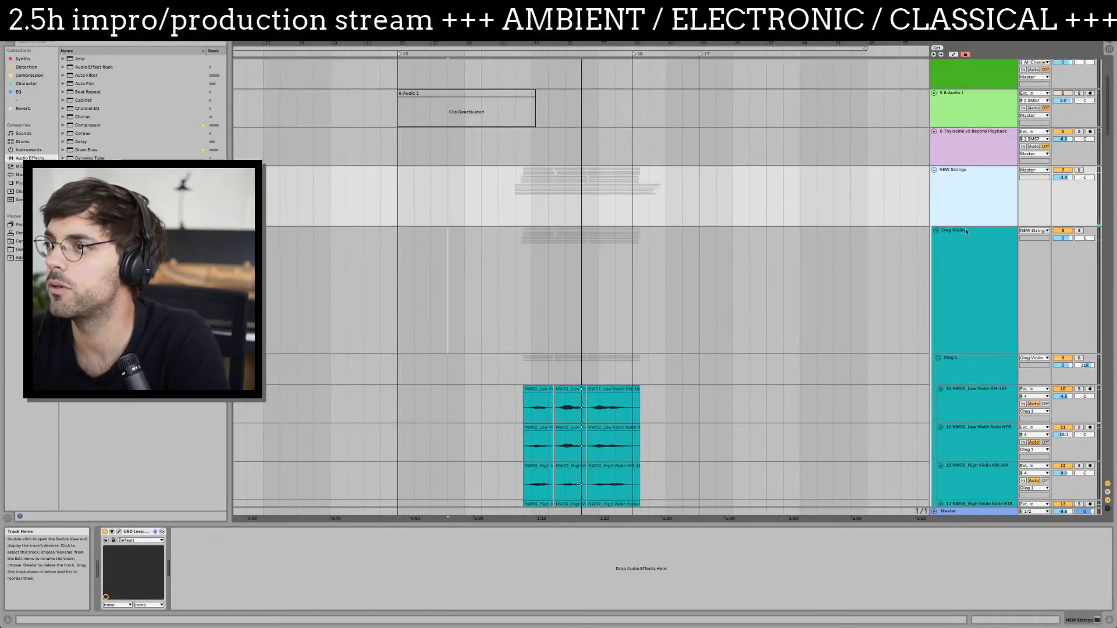
pyautogui.scroll(-4, 968, 212)
pyautogui.scroll(3, 954, 215)
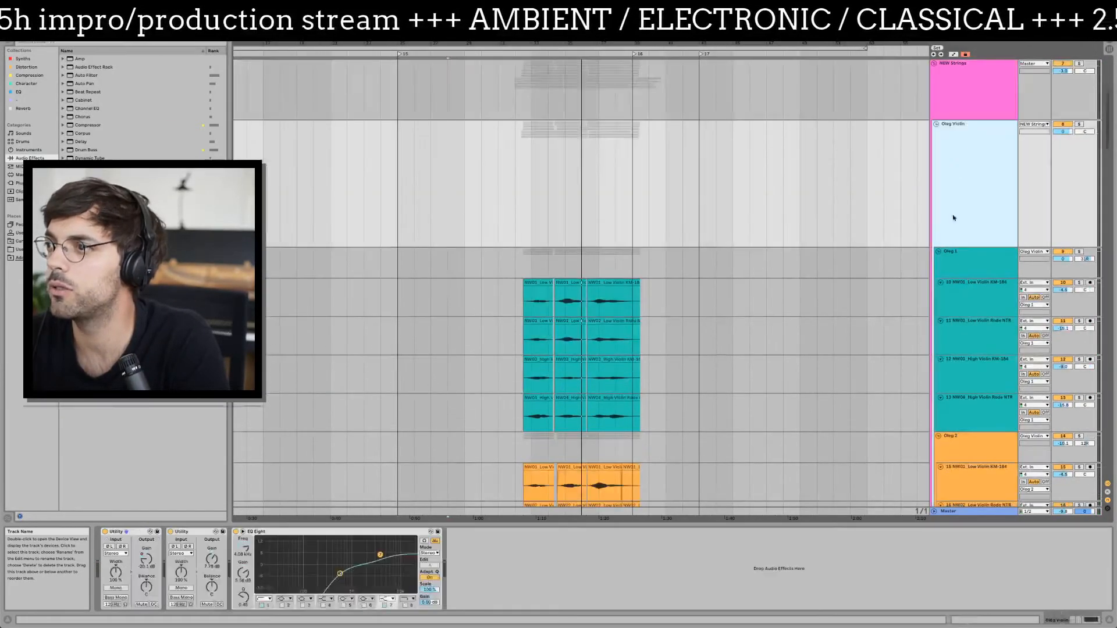
pyautogui.click(937, 124)
pyautogui.click(945, 159)
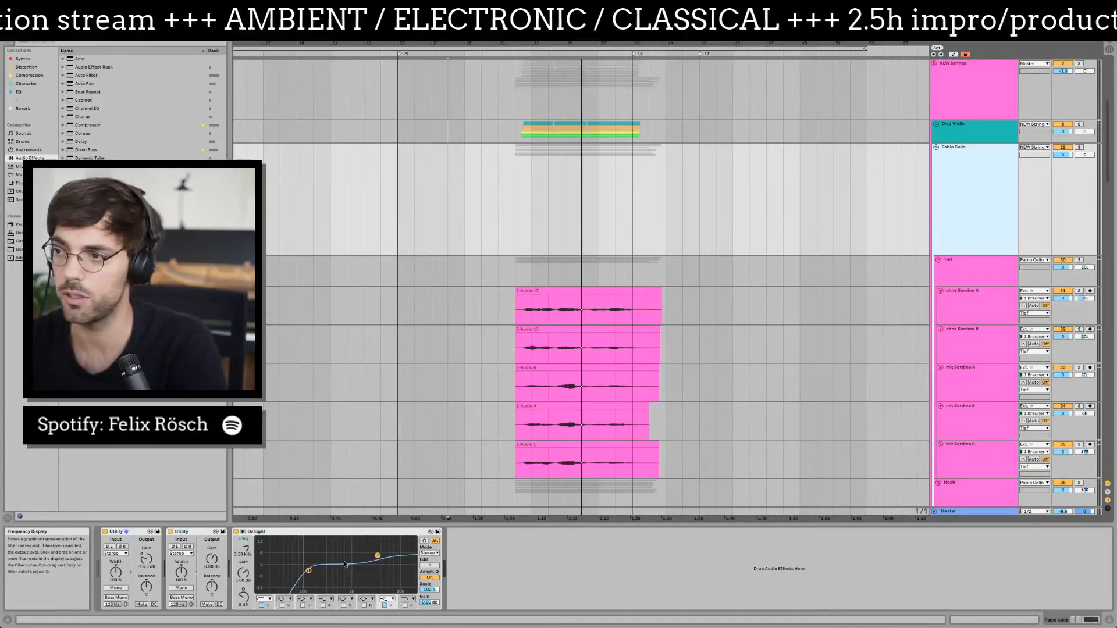
# - Play from the start of the cello clips and examine the cello group's spectrum in its EQ Eight
pyautogui.click(512, 377)
pyautogui.hscroll(-3, 564, 245)
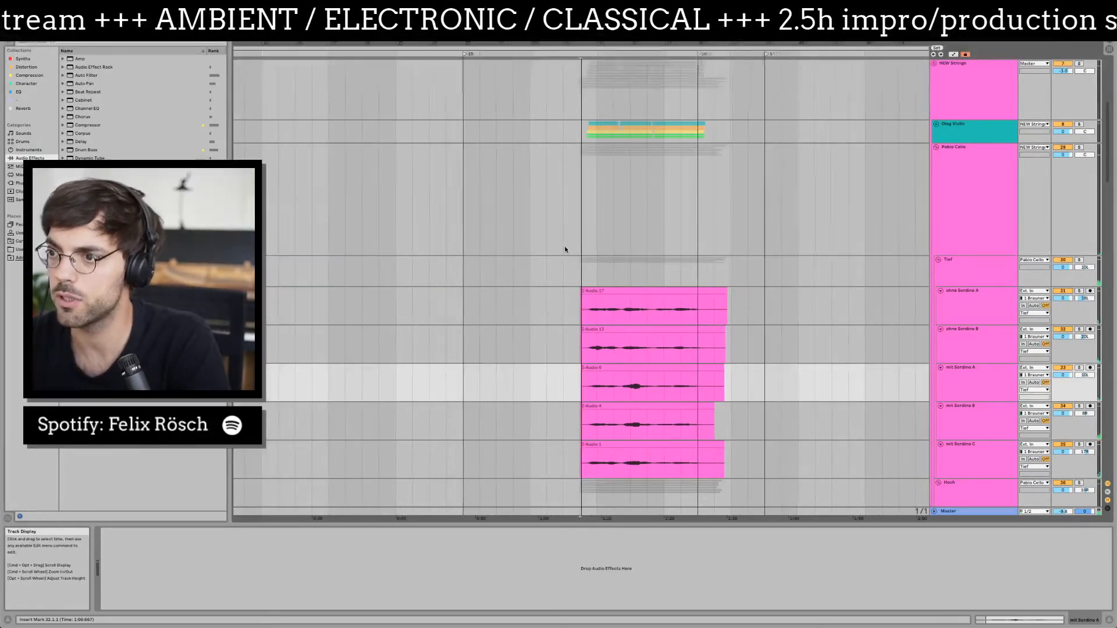
pyautogui.moveTo(621, 57); pyautogui.dragTo(606, 46)
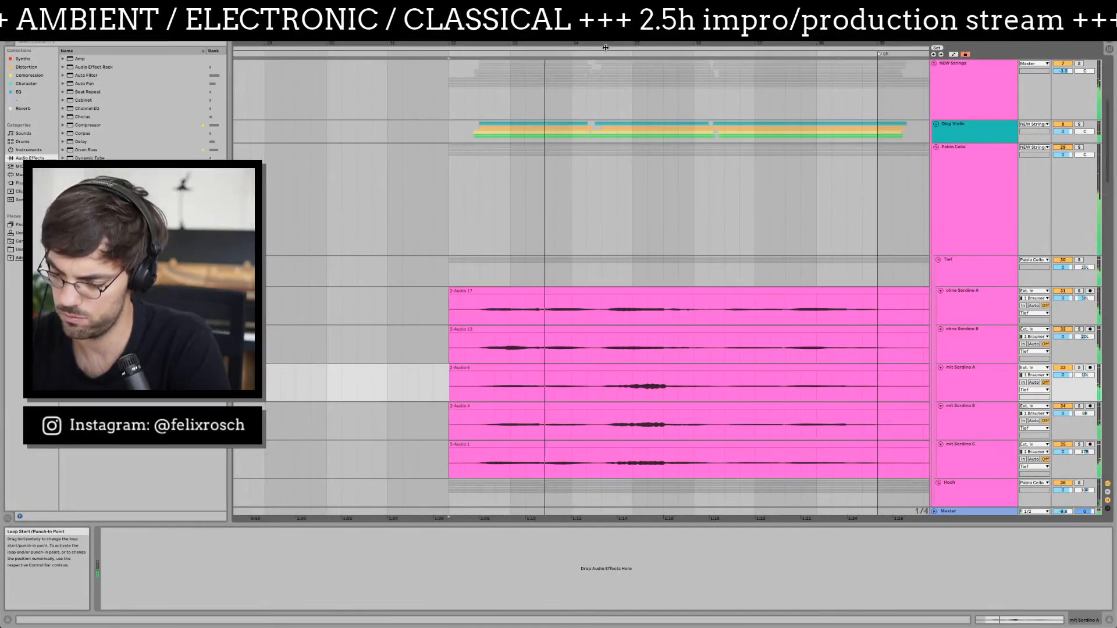
pyautogui.click(958, 208)
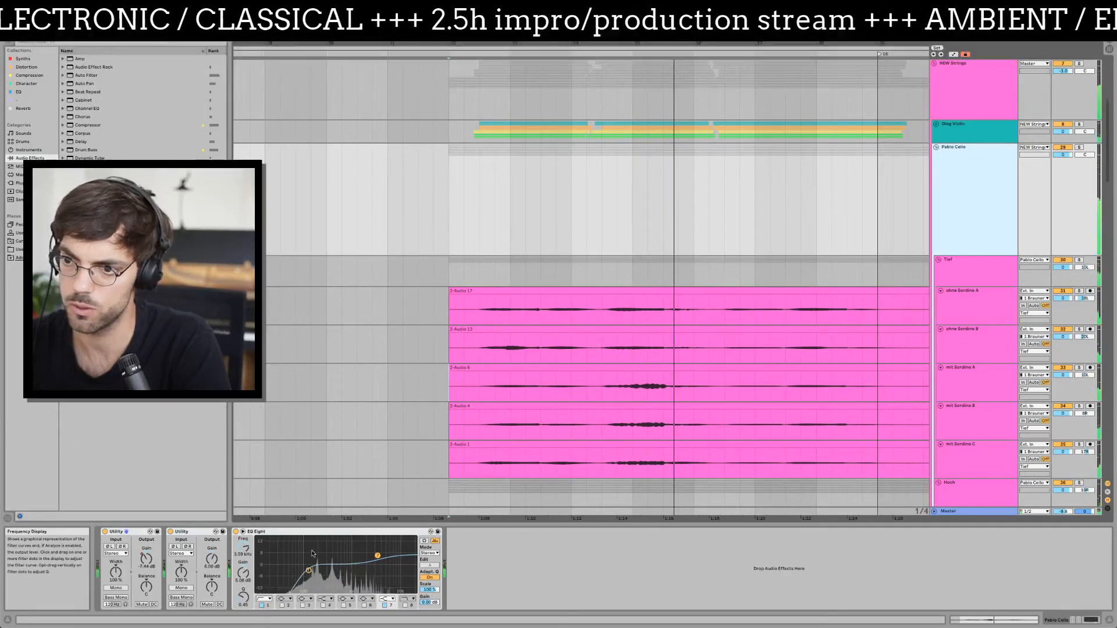
pyautogui.click(243, 532)
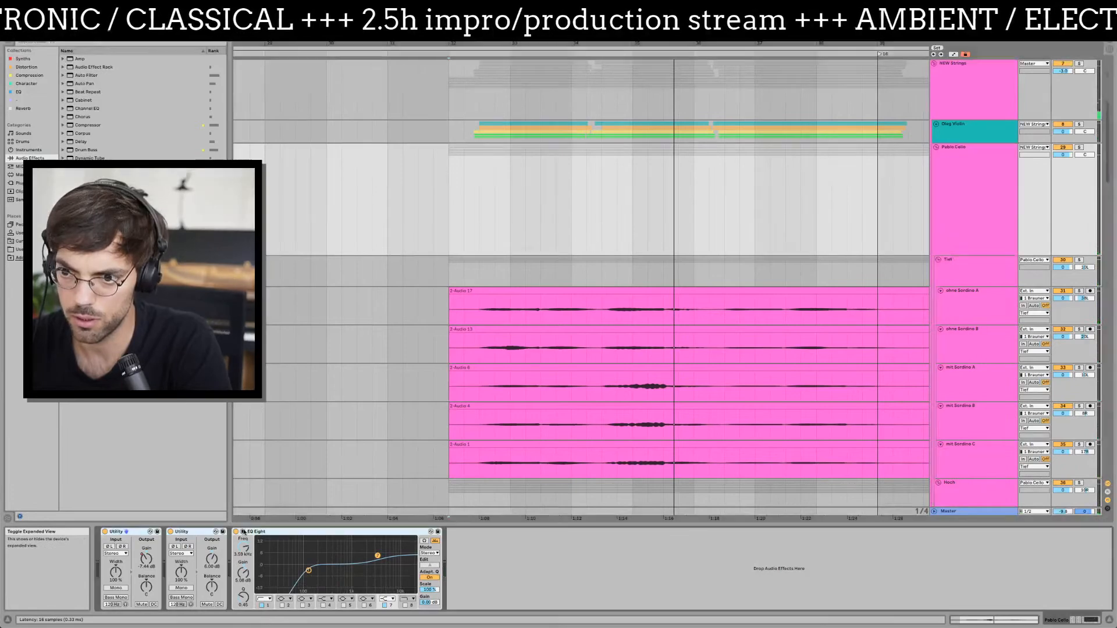
# - Open the violin group's EQ Eight in the expanded view and raise its low cut to 591 Hz during playback
pyautogui.click(590, 133)
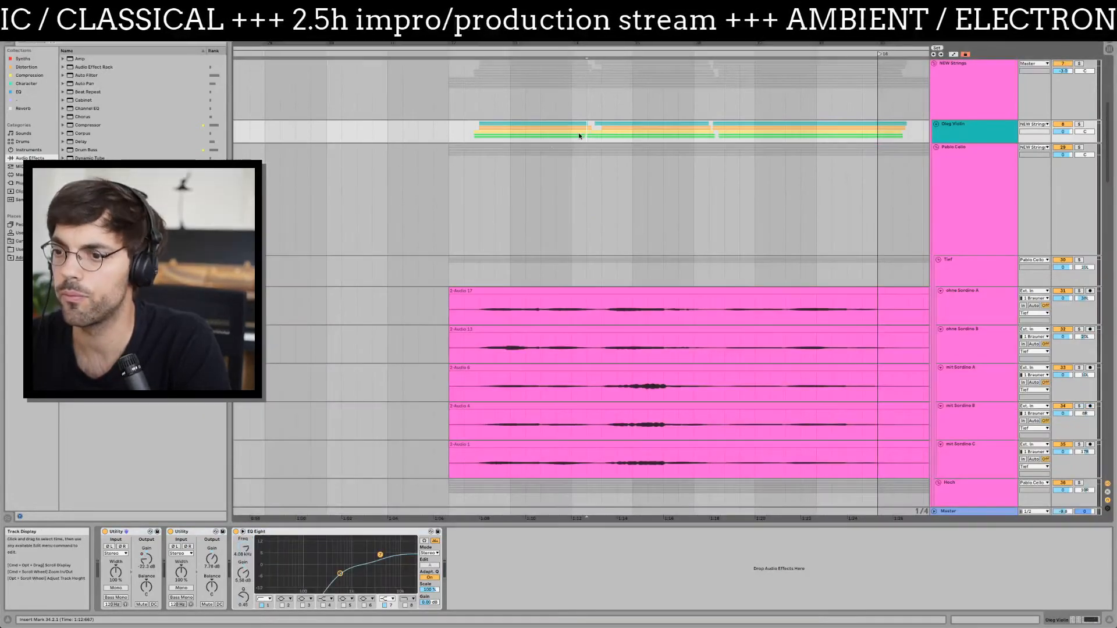
pyautogui.click(293, 577)
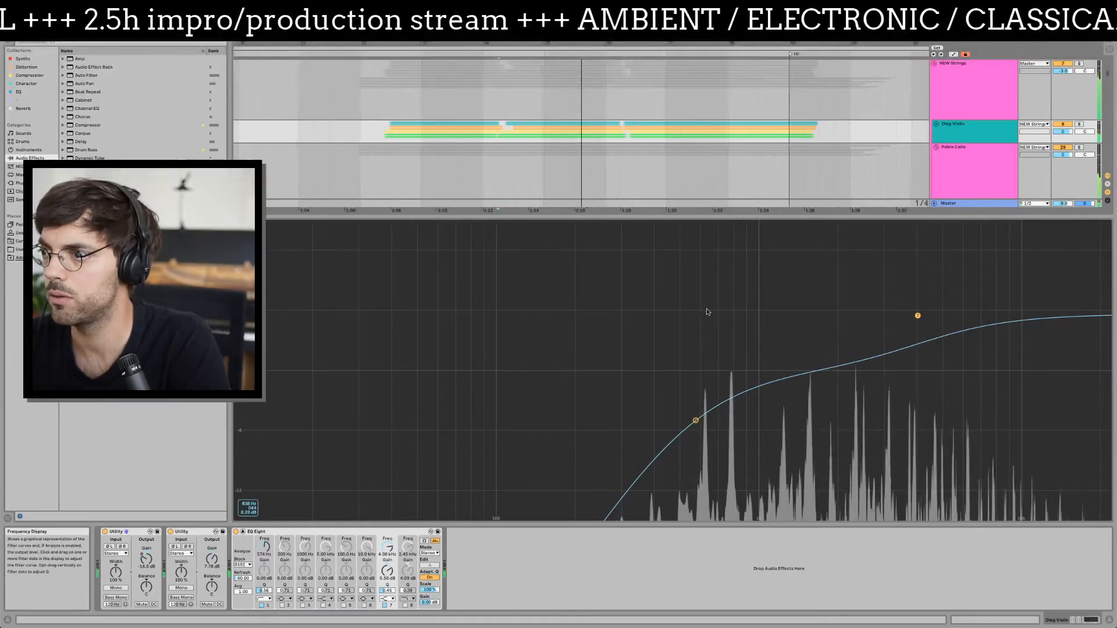
pyautogui.click(472, 132)
pyautogui.press('space')
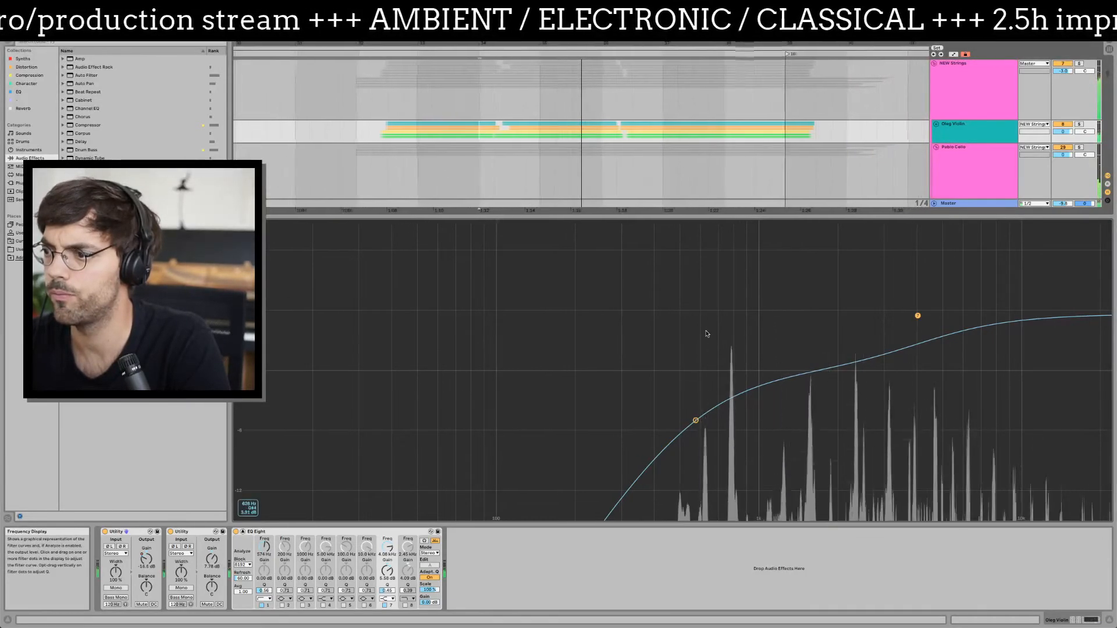
pyautogui.moveTo(696, 420); pyautogui.dragTo(697, 420)
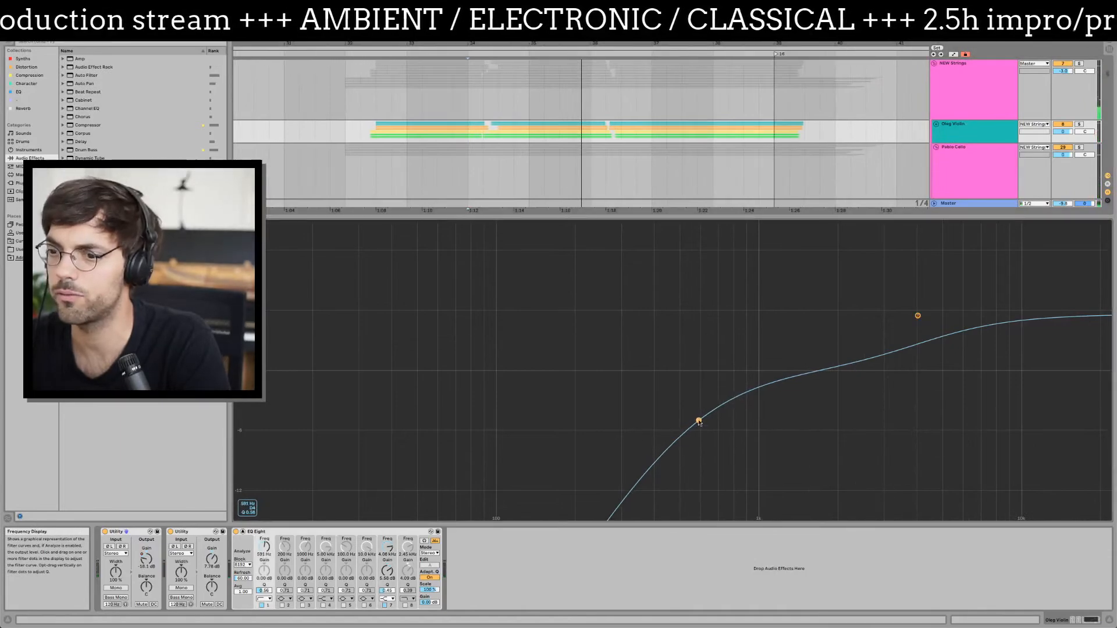
# - Enable band 2 of the cello group's EQ Eight and shape a narrow cut of about -4.6 dB near 159 Hz
pyautogui.scroll(-5, 582, 153)
pyautogui.scroll(-4, 547, 150)
pyautogui.scroll(4, 588, 157)
pyautogui.click(921, 106)
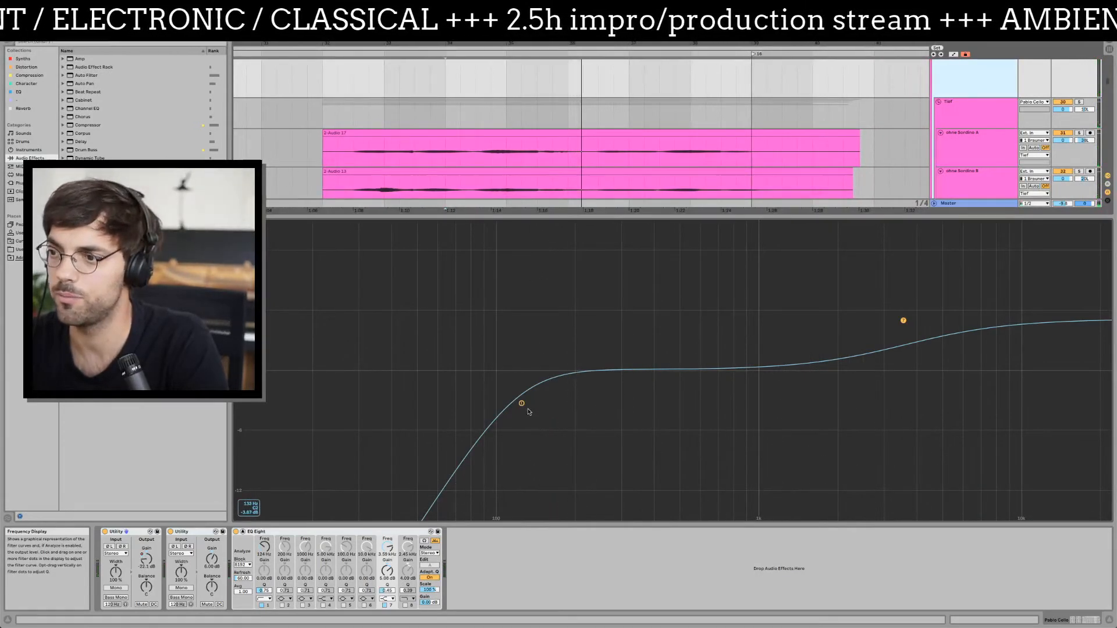
pyautogui.click(522, 403)
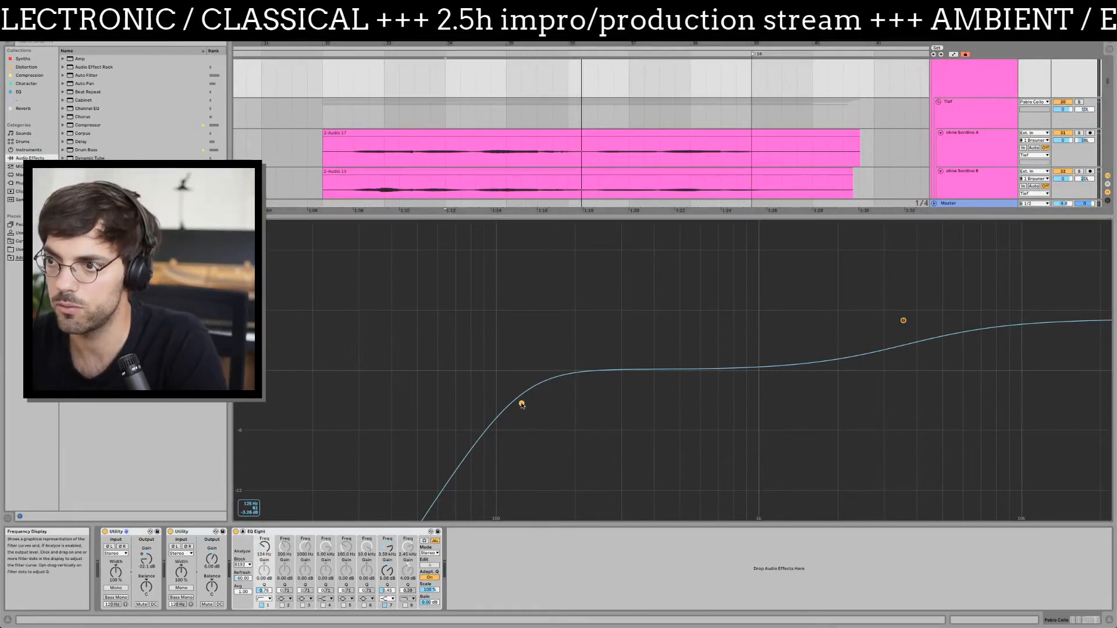
pyautogui.click(281, 605)
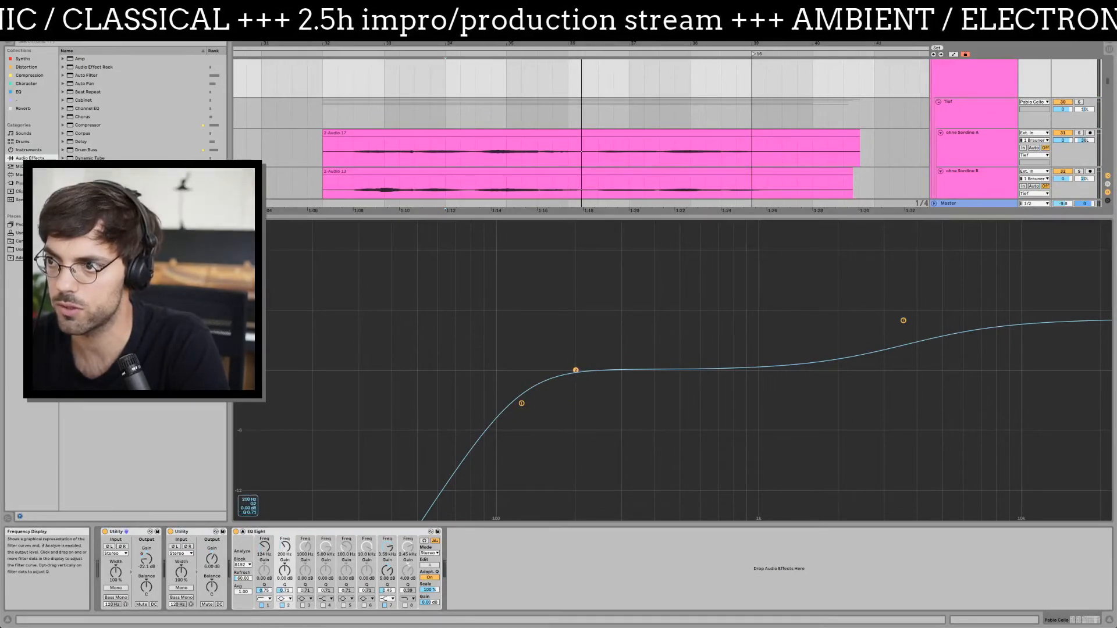
pyautogui.moveTo(543, 414)
pyautogui.mouseDown()
pyautogui.moveTo(529, 427)
pyautogui.moveTo(550, 416)
pyautogui.mouseUp()
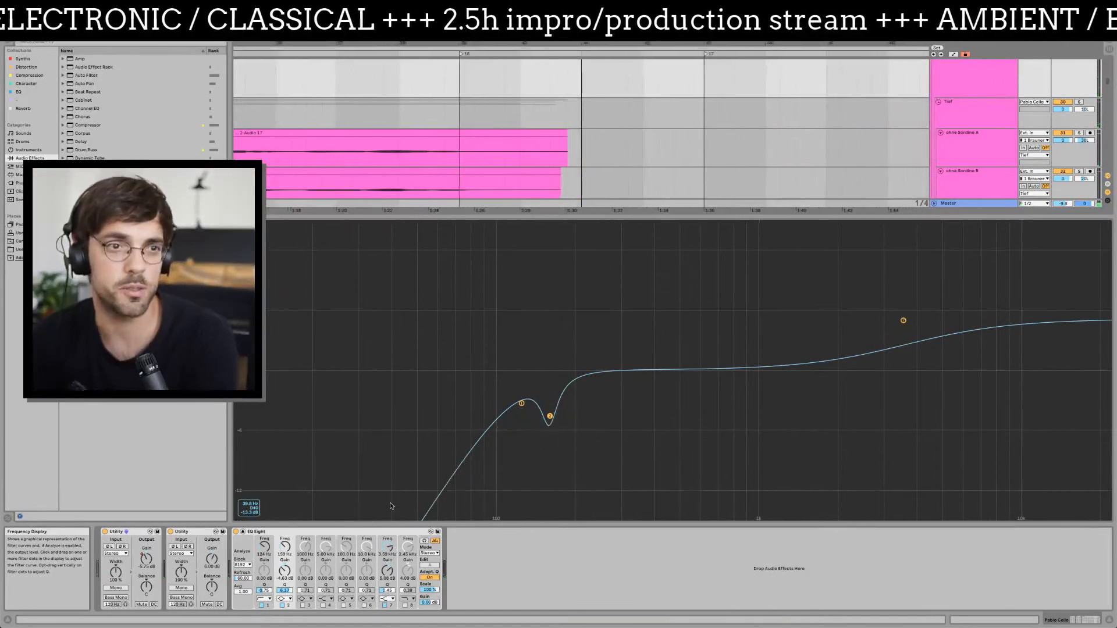
# - Play the string passage from the start of the cello clips and examine the balance of the violin and cello groups
pyautogui.hotkey('shift', 'Tab')
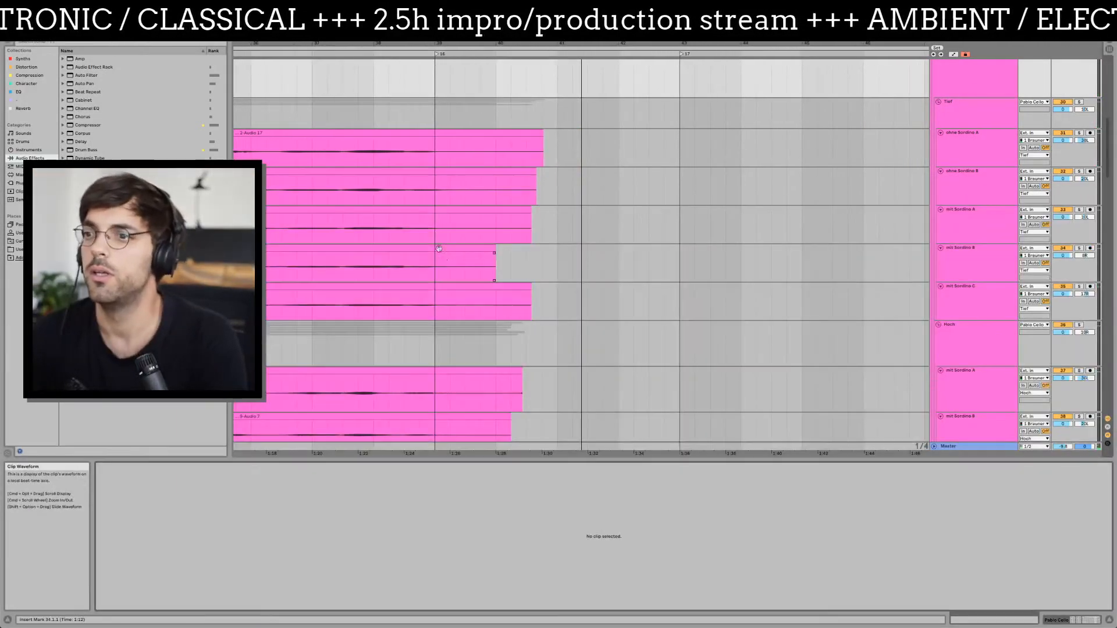
pyautogui.moveTo(437, 43); pyautogui.dragTo(503, 5)
pyautogui.click(372, 149)
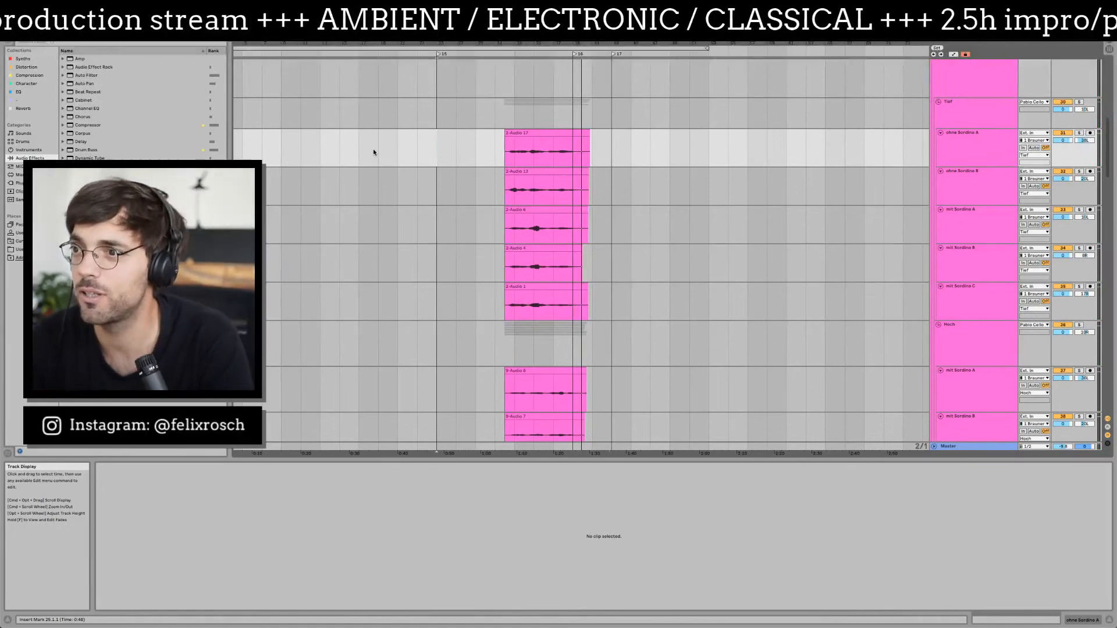
pyautogui.moveTo(486, 42); pyautogui.dragTo(300, 128)
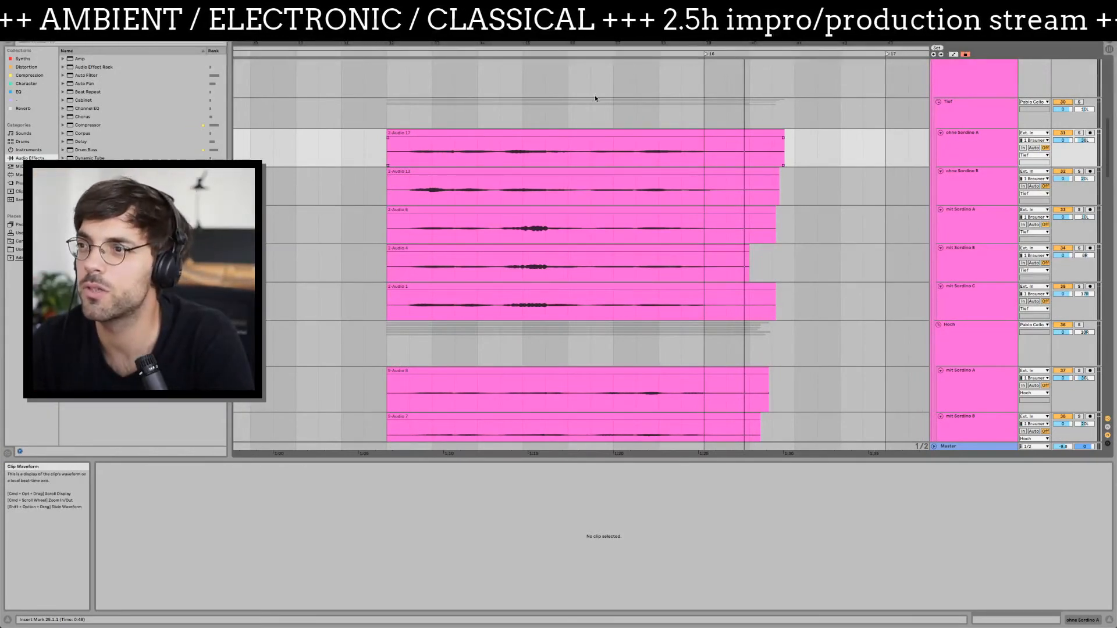
pyautogui.click(535, 107)
pyautogui.hscroll(-2, 537, 105)
pyautogui.click(411, 110)
pyautogui.hscroll(-10, 411, 110)
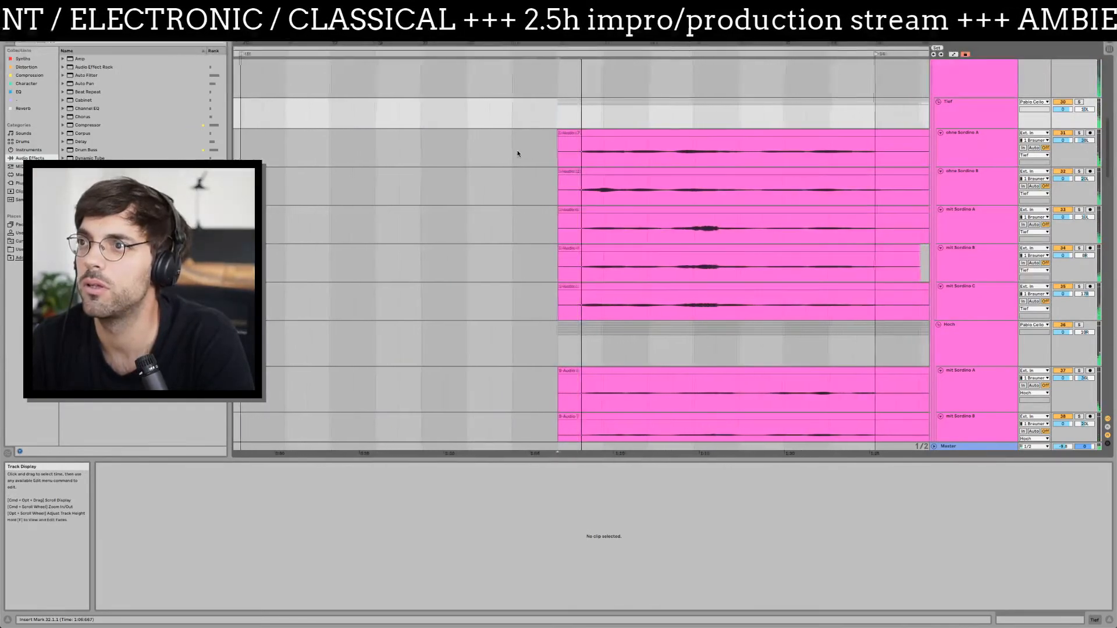
pyautogui.hscroll(1, 518, 152)
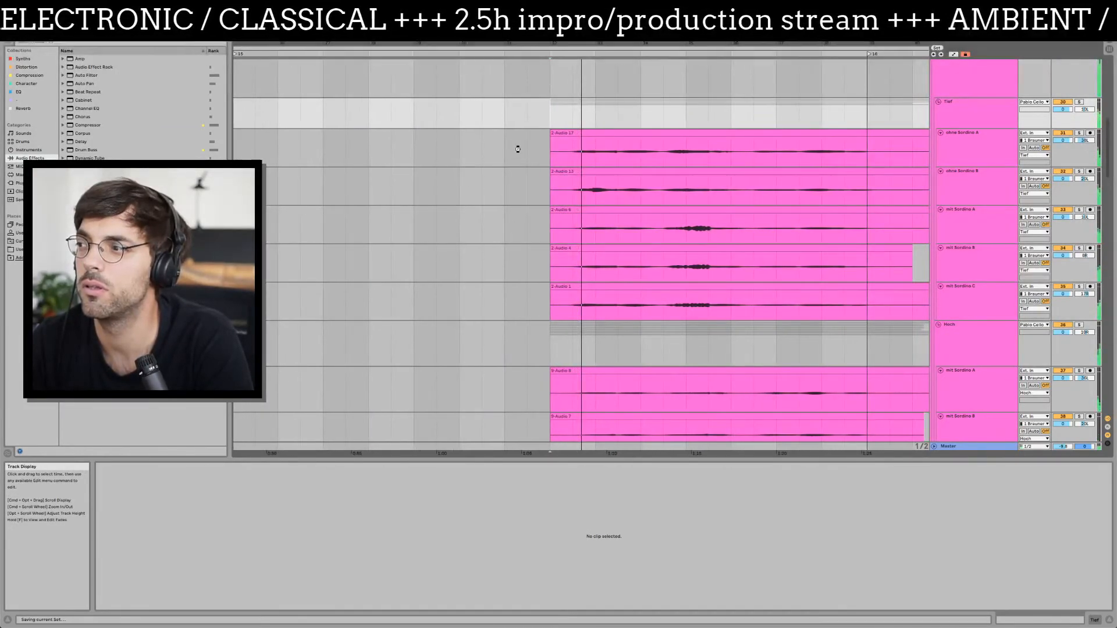
pyautogui.hscroll(5, 518, 149)
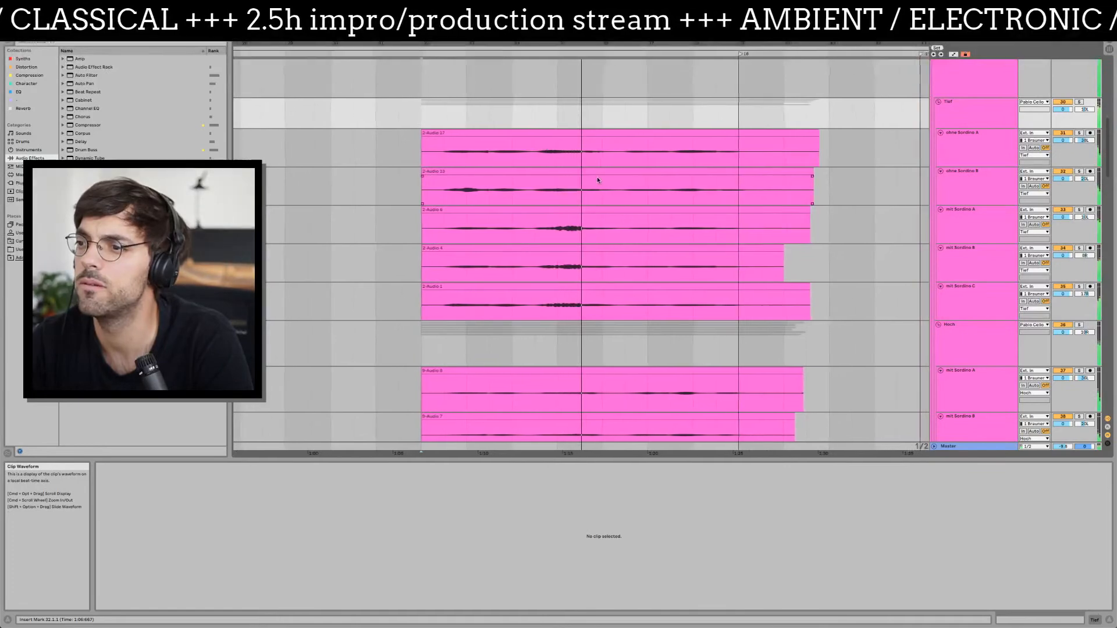
# - Restart playback partway through the cello clips, just before the second swell
pyautogui.click(522, 118)
pyautogui.press('space')
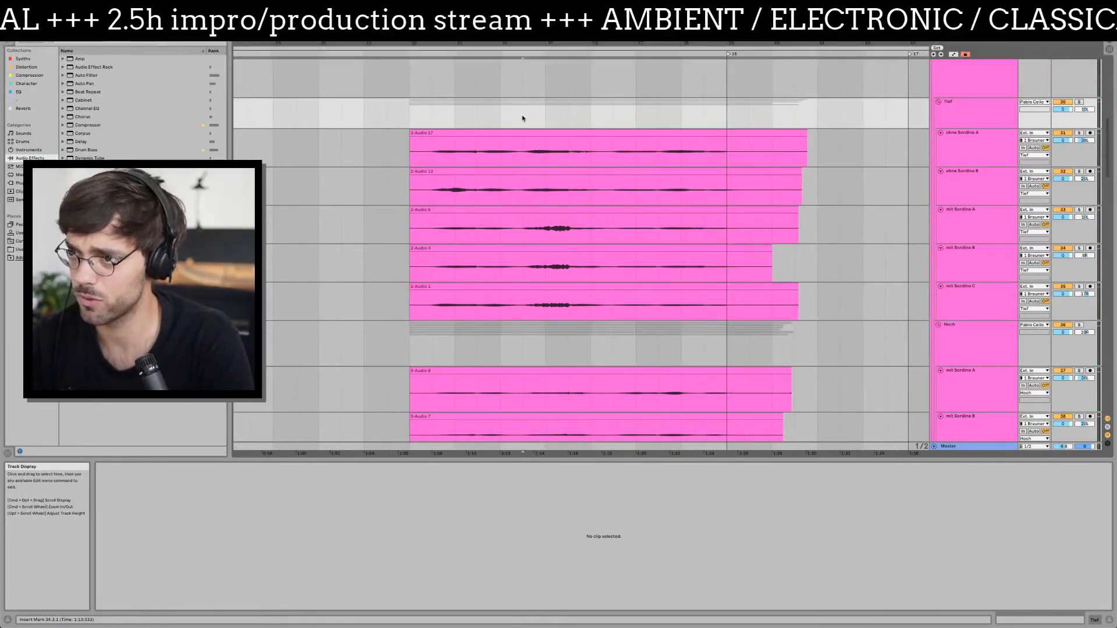
pyautogui.press('space')
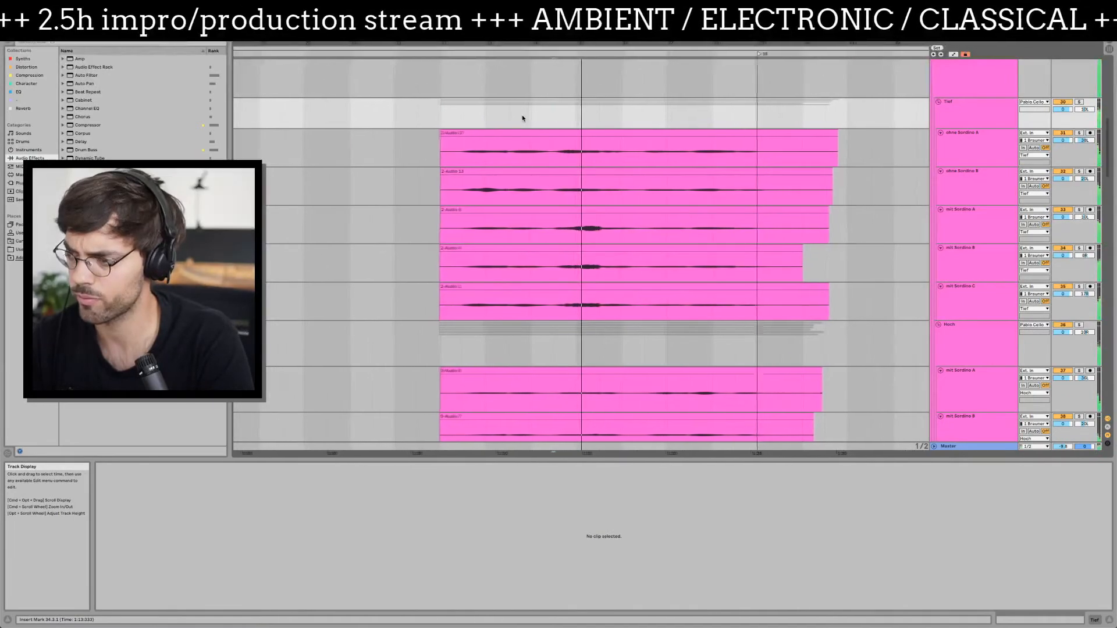
# - Copy the cello group's automated Utility onto the NEW Strings group and place it ahead of the UAD device
pyautogui.scroll(15, 658, 153)
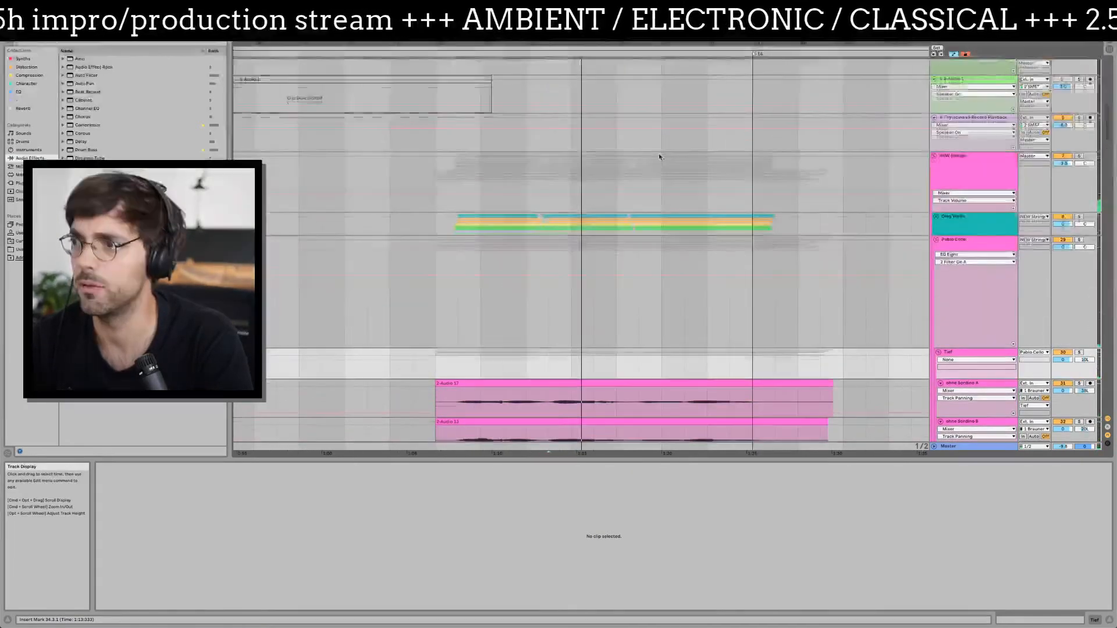
pyautogui.scroll(-5, 660, 156)
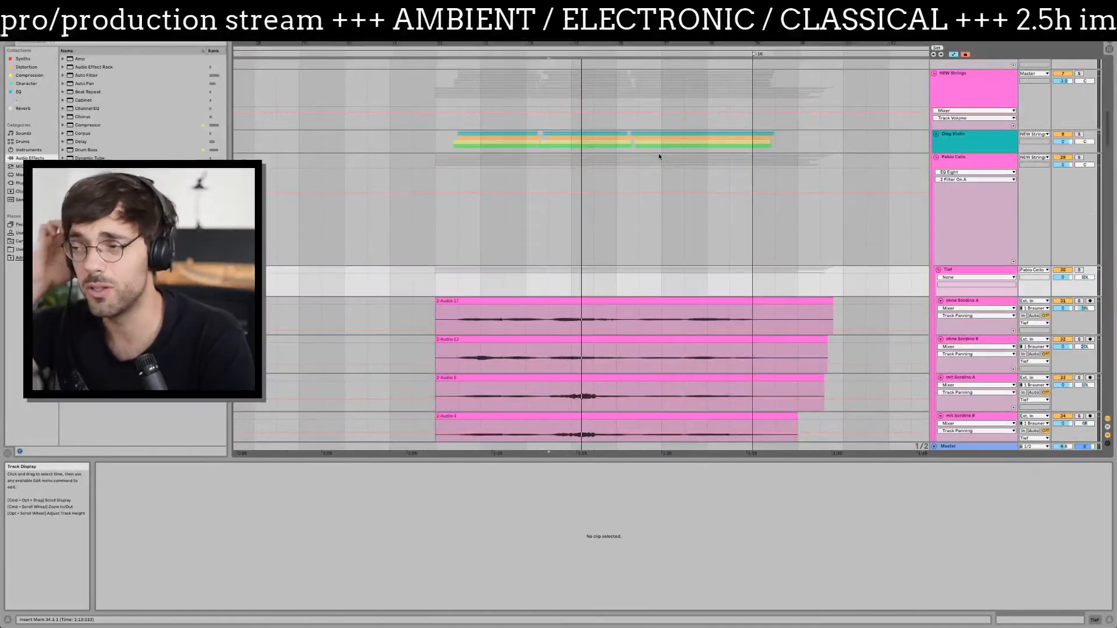
pyautogui.click(861, 185)
pyautogui.scroll(2, 873, 186)
pyautogui.click(894, 186)
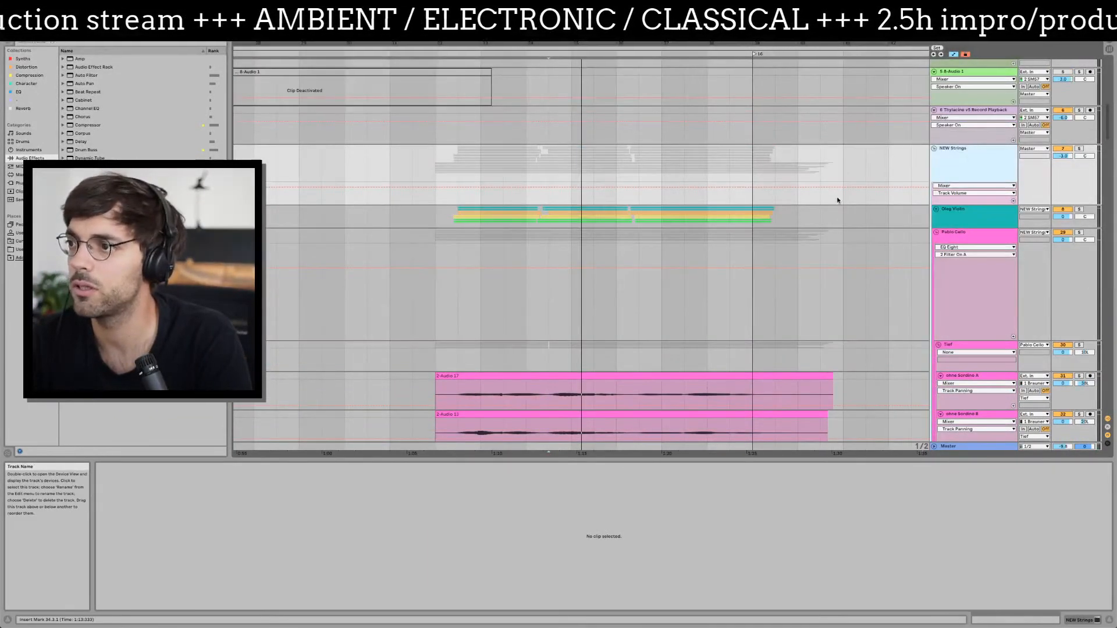
pyautogui.click(999, 231)
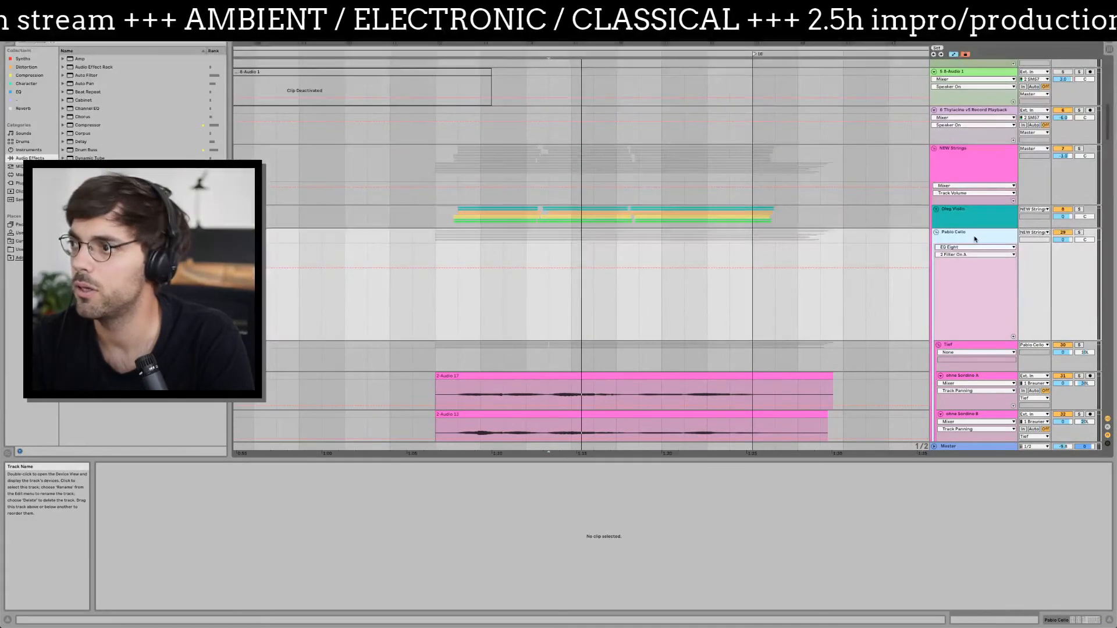
pyautogui.doubleClick(974, 239)
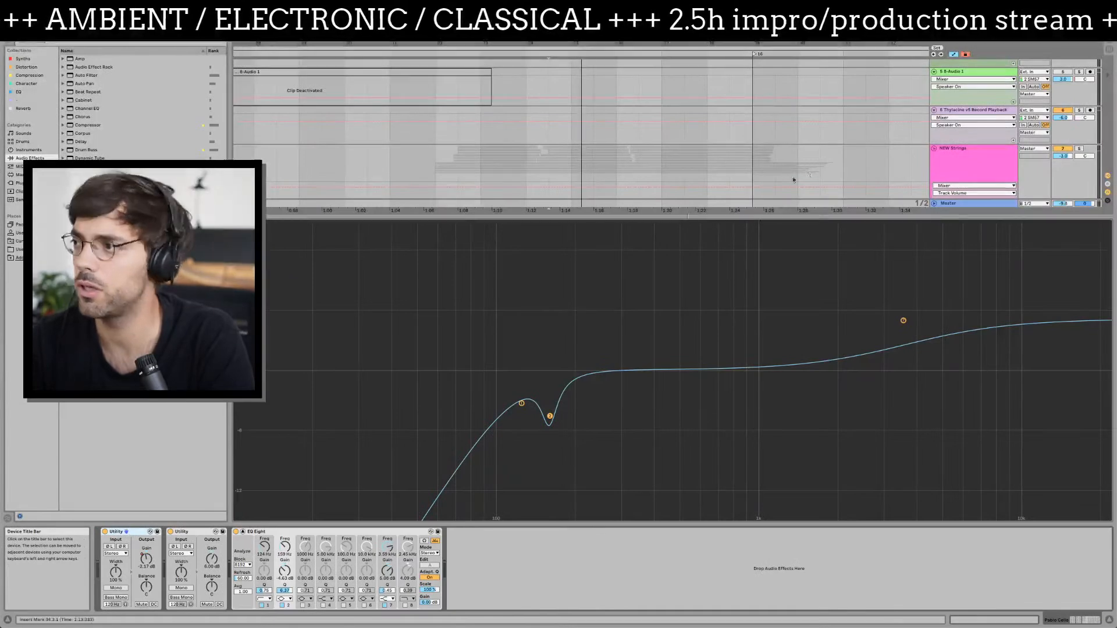
pyautogui.click(836, 172)
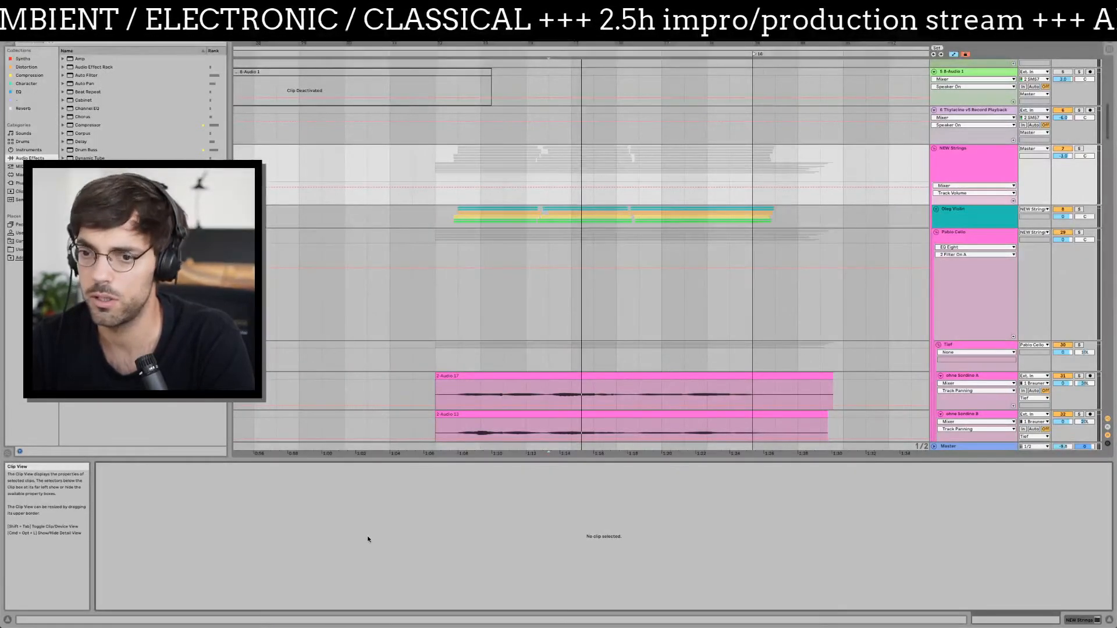
pyautogui.doubleClick(963, 173)
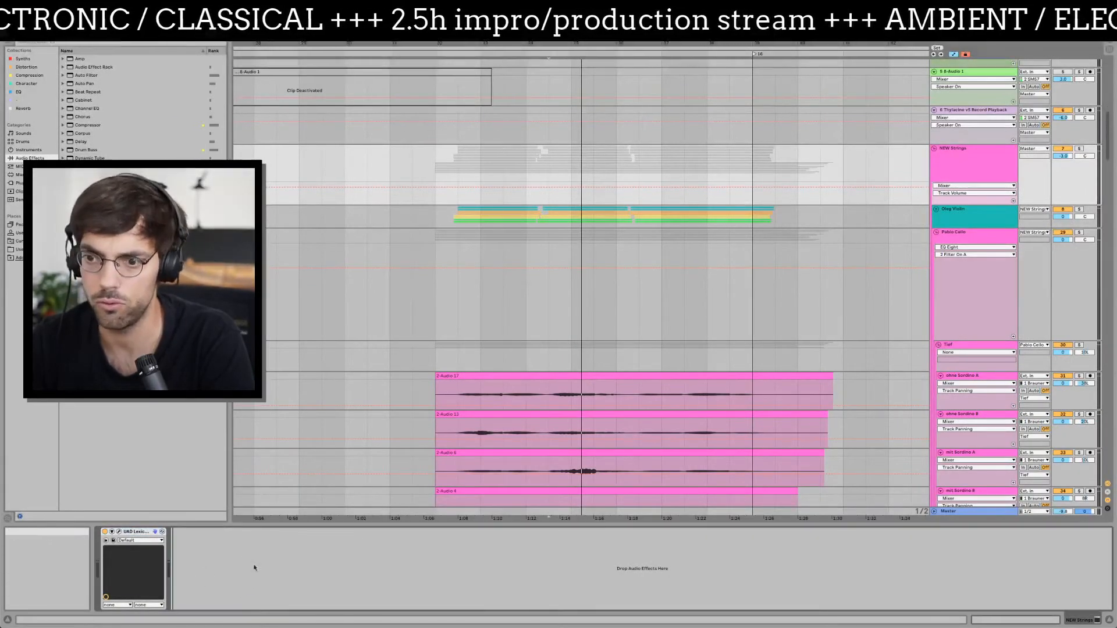
pyautogui.press('super+v')
pyautogui.moveTo(199, 532); pyautogui.dragTo(106, 537)
# - Show the NEW Strings Utility gain automation in its own enlarged lane, with Track Volume in the group's main lane
pyautogui.rightClick(148, 563)
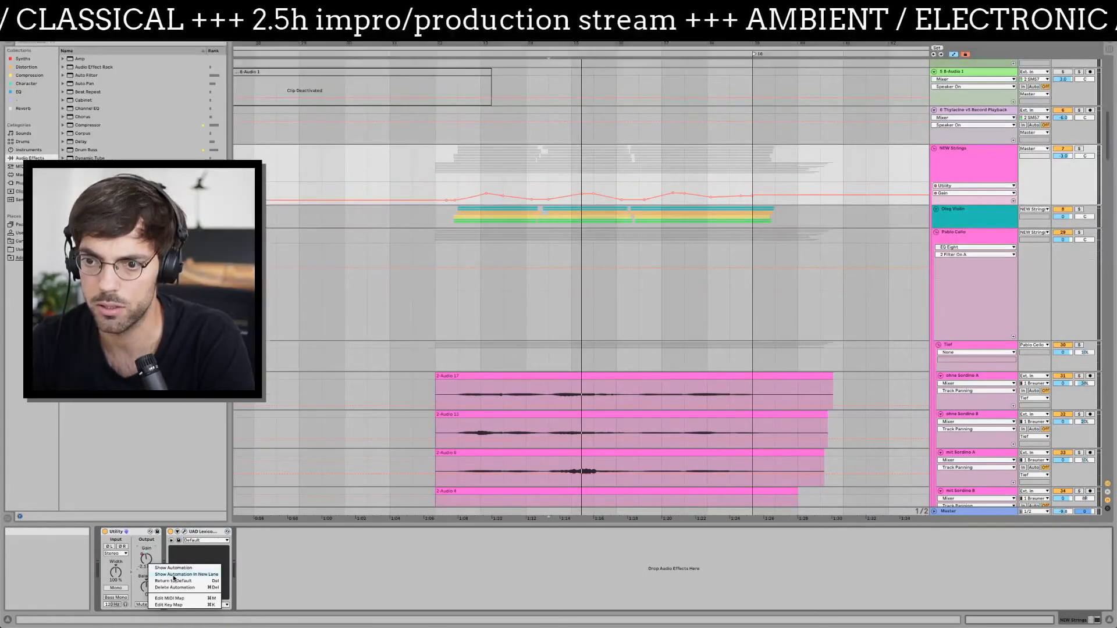
pyautogui.click(174, 575)
pyautogui.moveTo(962, 227); pyautogui.dragTo(968, 393)
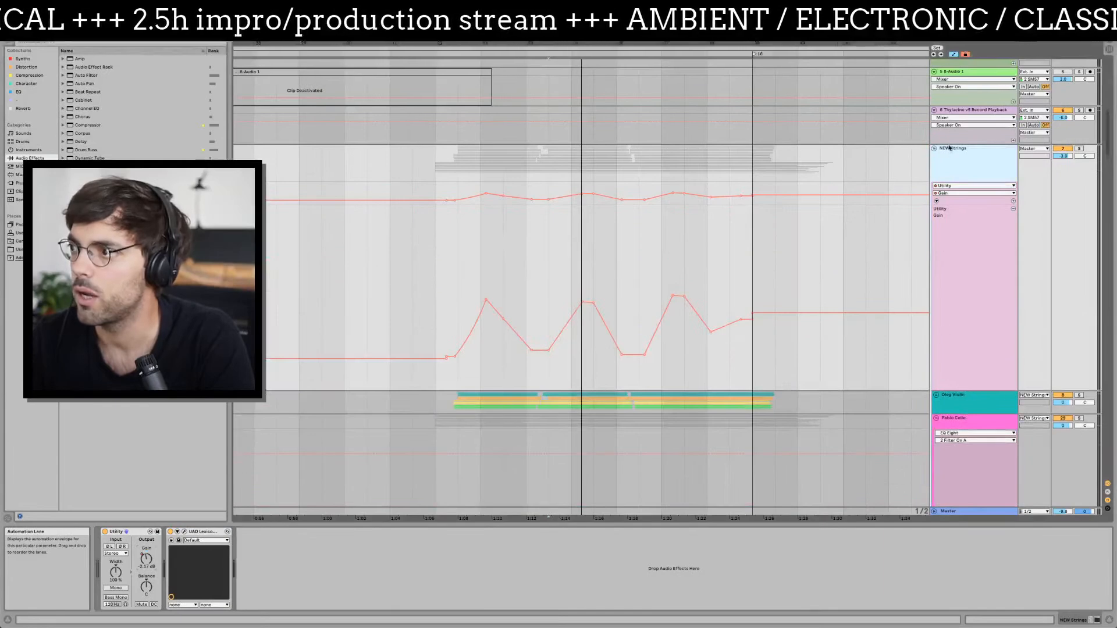
pyautogui.click(1064, 156)
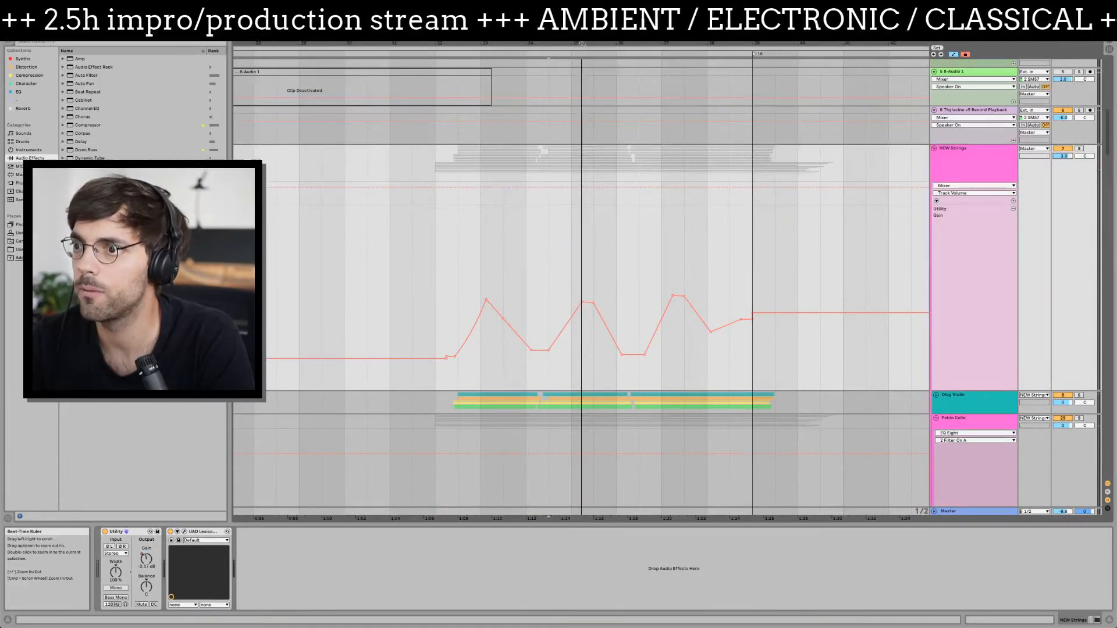
# - Select the three swells of the NEW Strings Utility gain automation and scale them vertically into a much flatter curve
pyautogui.moveTo(570, 52); pyautogui.dragTo(569, 82)
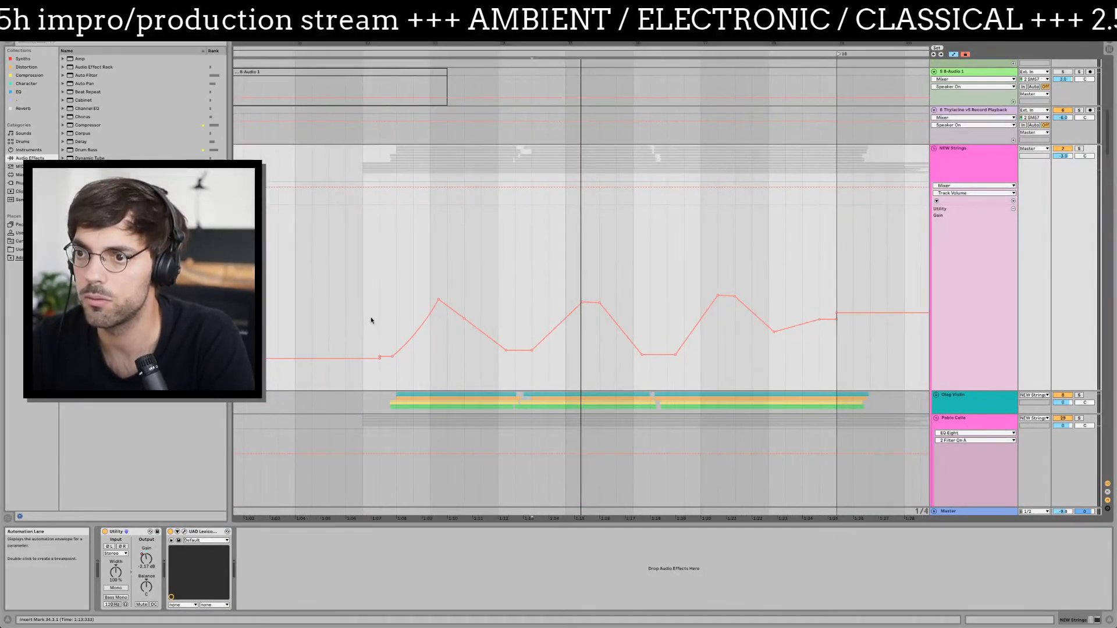
pyautogui.moveTo(377, 318); pyautogui.dragTo(837, 317)
pyautogui.click(605, 211)
pyautogui.moveTo(383, 281); pyautogui.dragTo(839, 281)
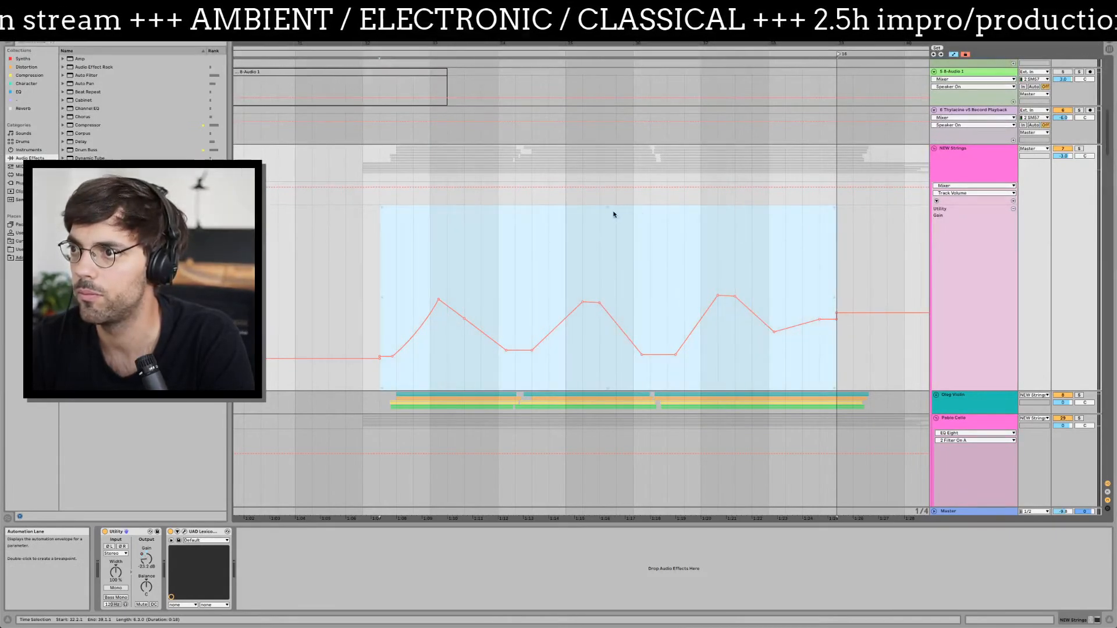
pyautogui.moveTo(608, 208); pyautogui.dragTo(615, 324)
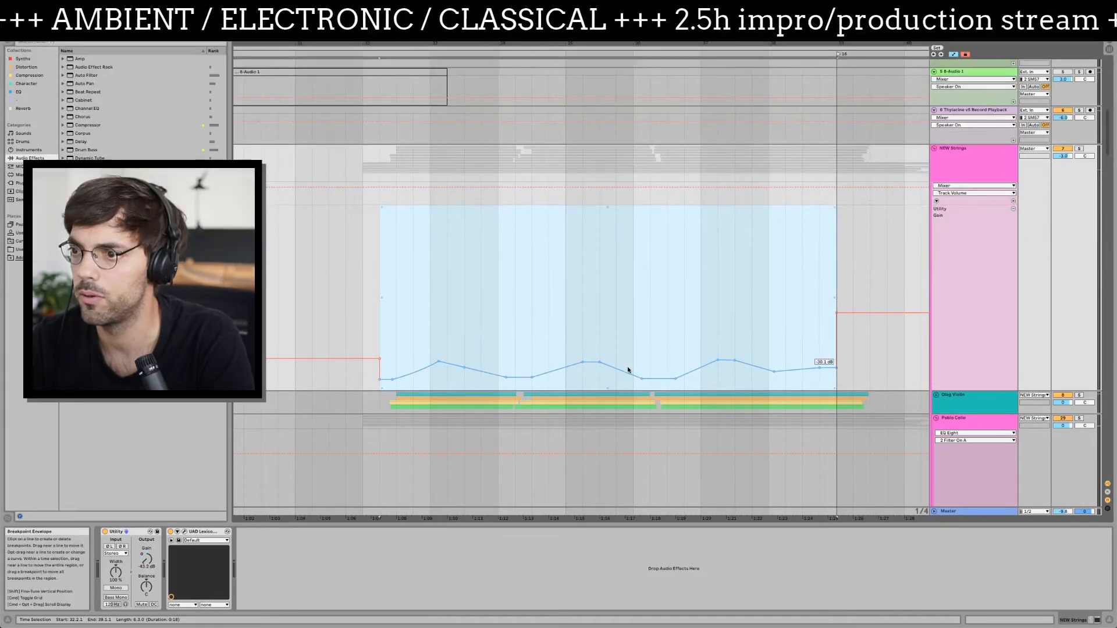
pyautogui.moveTo(602, 206); pyautogui.dragTo(633, 313)
pyautogui.click(361, 294)
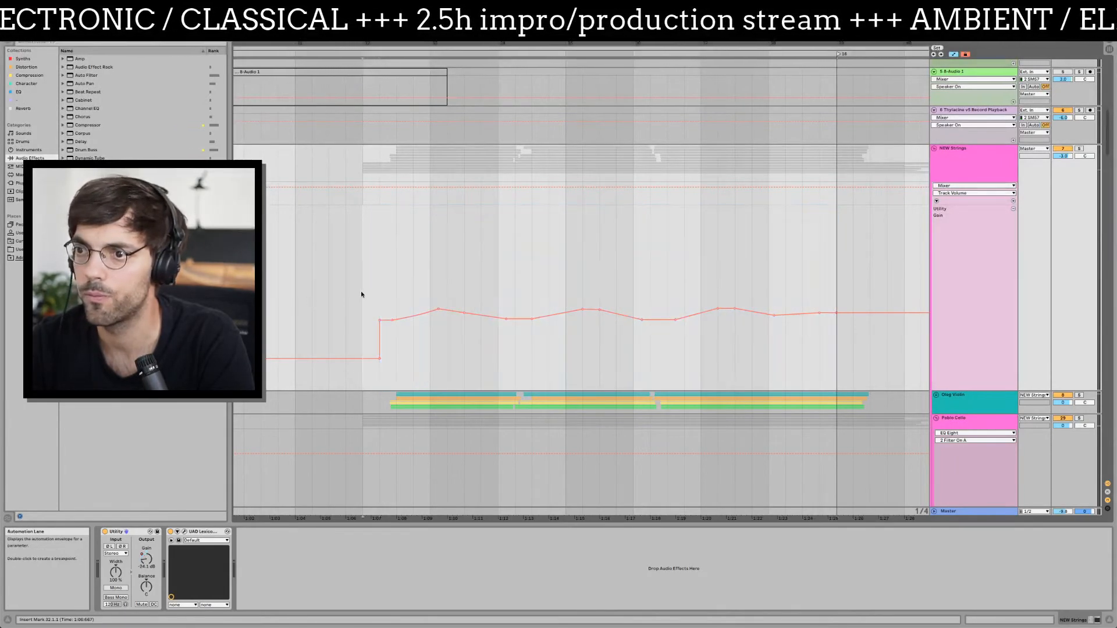
# - Try to set the breakpoint at the start of the flattened gain curve to 0 dB, and undo it
pyautogui.rightClick(382, 319)
pyautogui.click(399, 323)
pyautogui.write('0')
pyautogui.press('Return')
pyautogui.hotkey('ctrl', 'z')
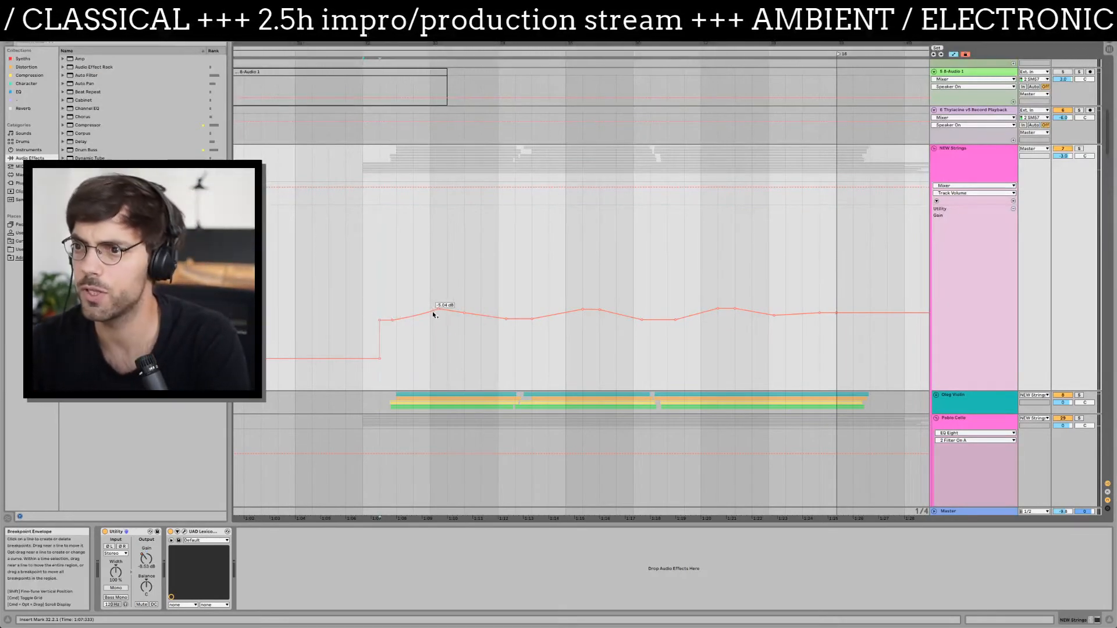
# - Raise the whole flattened gain curve to about 0 dB and set its first breakpoint to exactly 0 dB
pyautogui.moveTo(378, 298); pyautogui.dragTo(838, 309)
pyautogui.moveTo(382, 318); pyautogui.dragTo(382, 296)
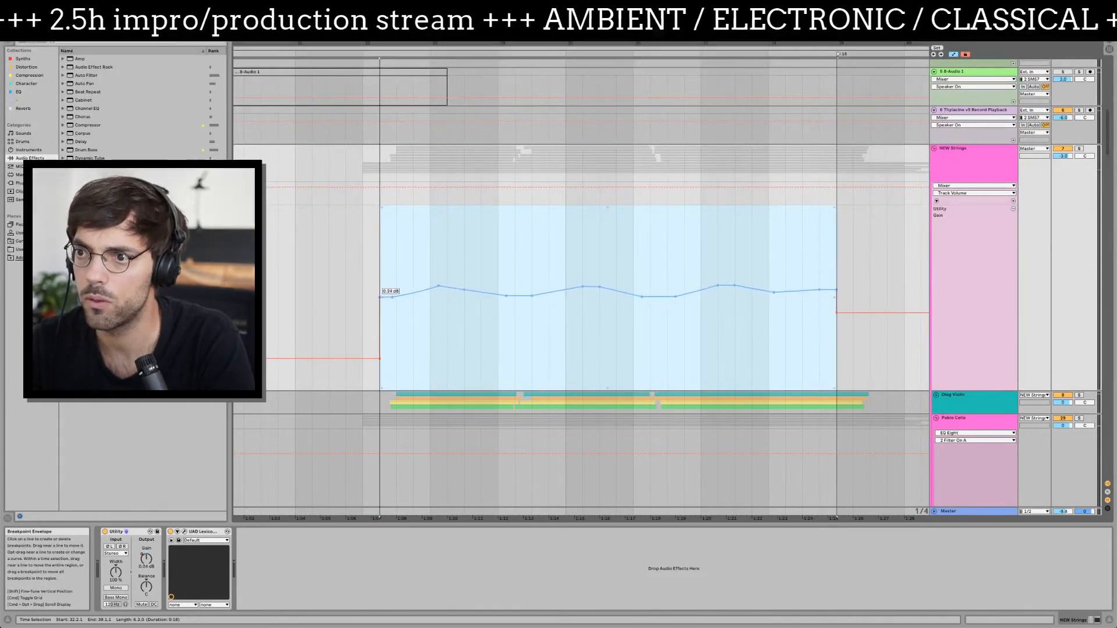
pyautogui.click(383, 296)
pyautogui.rightClick(381, 298)
pyautogui.click(393, 306)
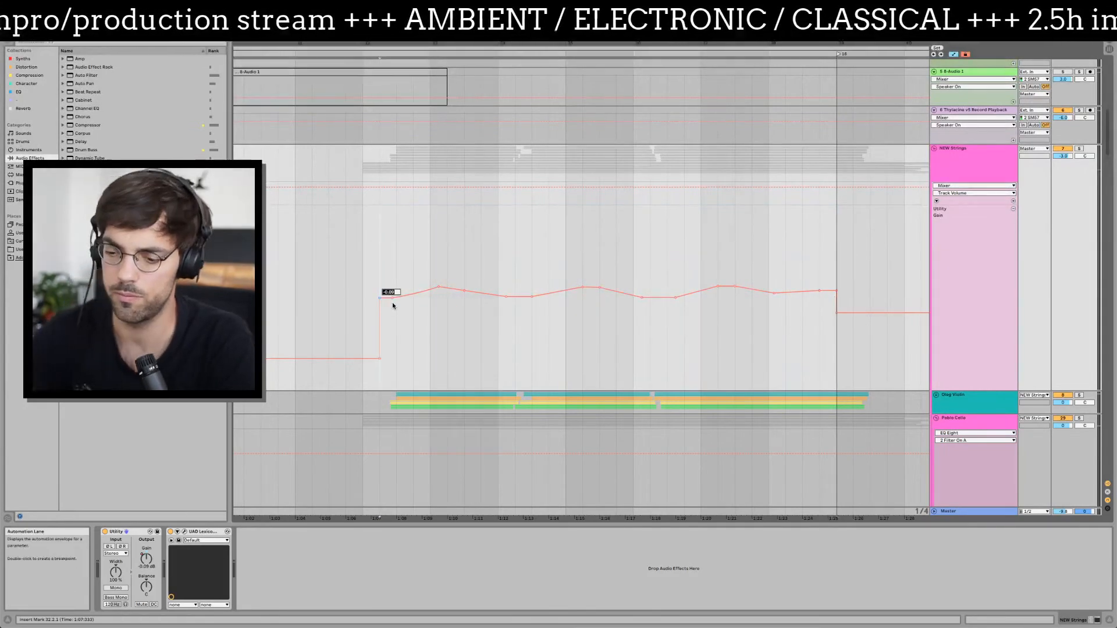
pyautogui.write('0')
pyautogui.press('Return')
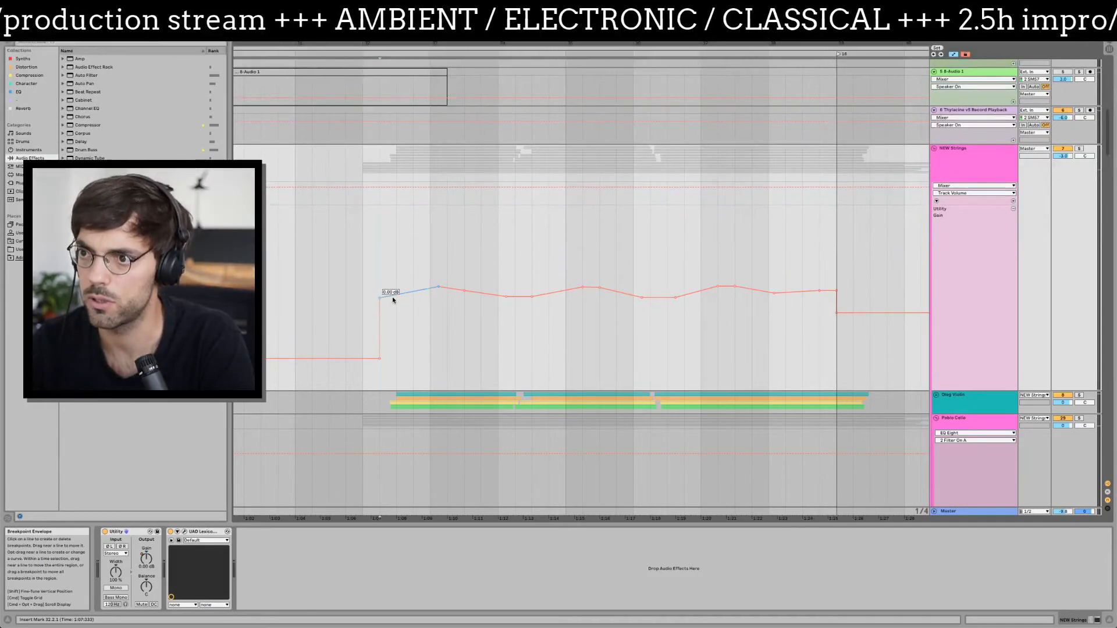
# - Try to remove breakpoints around the first swell, undo that, and try to stretch the selected gain curve vertically
pyautogui.click(441, 290)
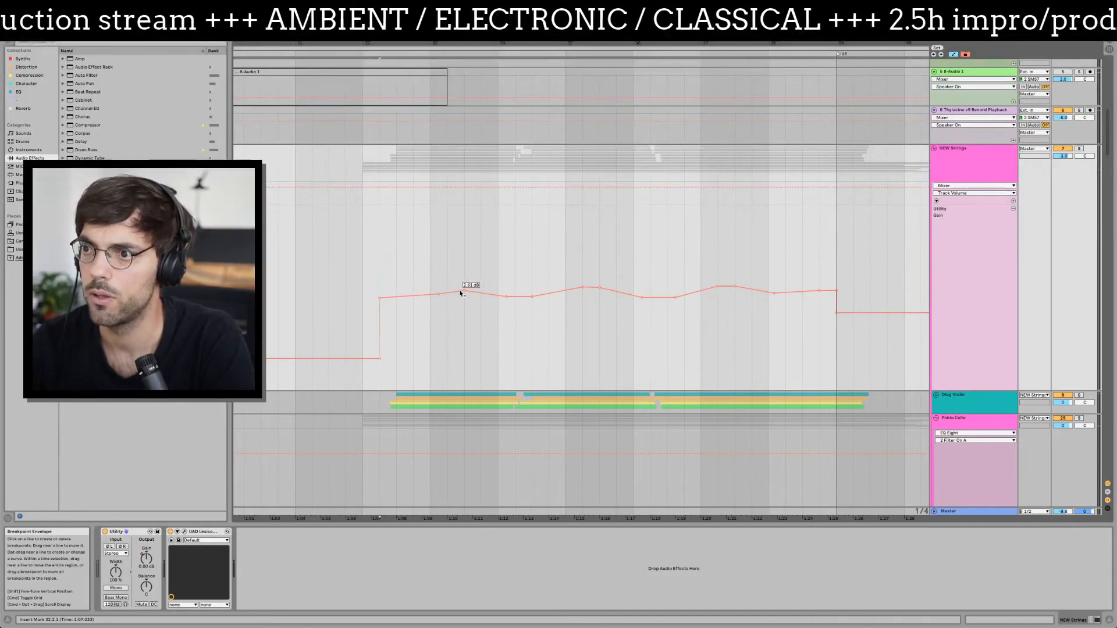
pyautogui.hotkey('ctrl', 'z')
pyautogui.moveTo(385, 281); pyautogui.dragTo(838, 269)
pyautogui.rightClick(527, 264)
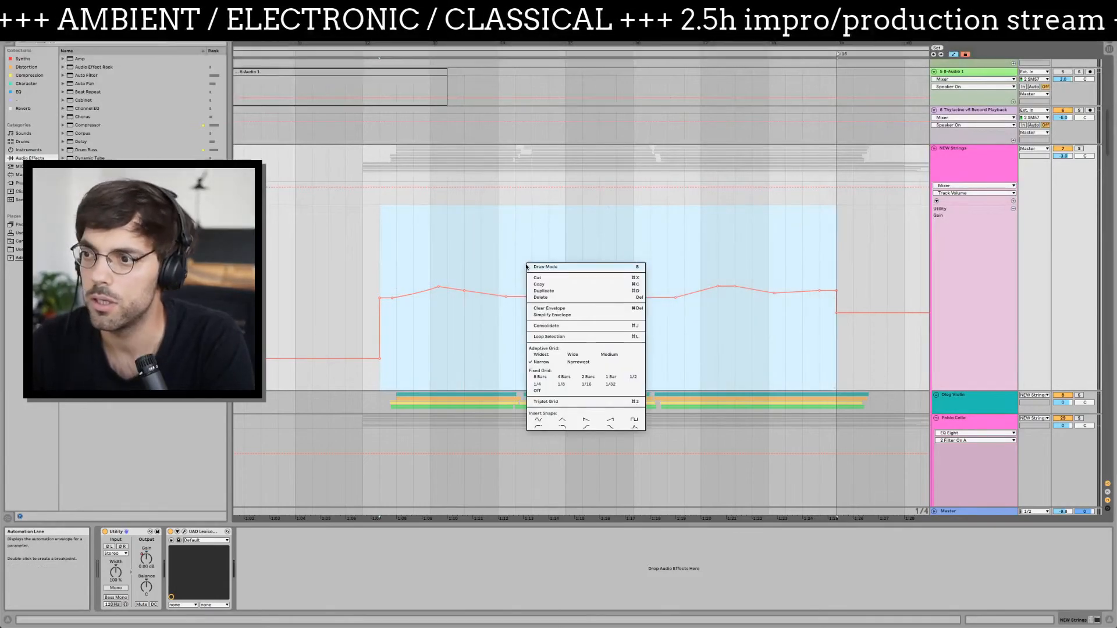
pyautogui.press('Escape')
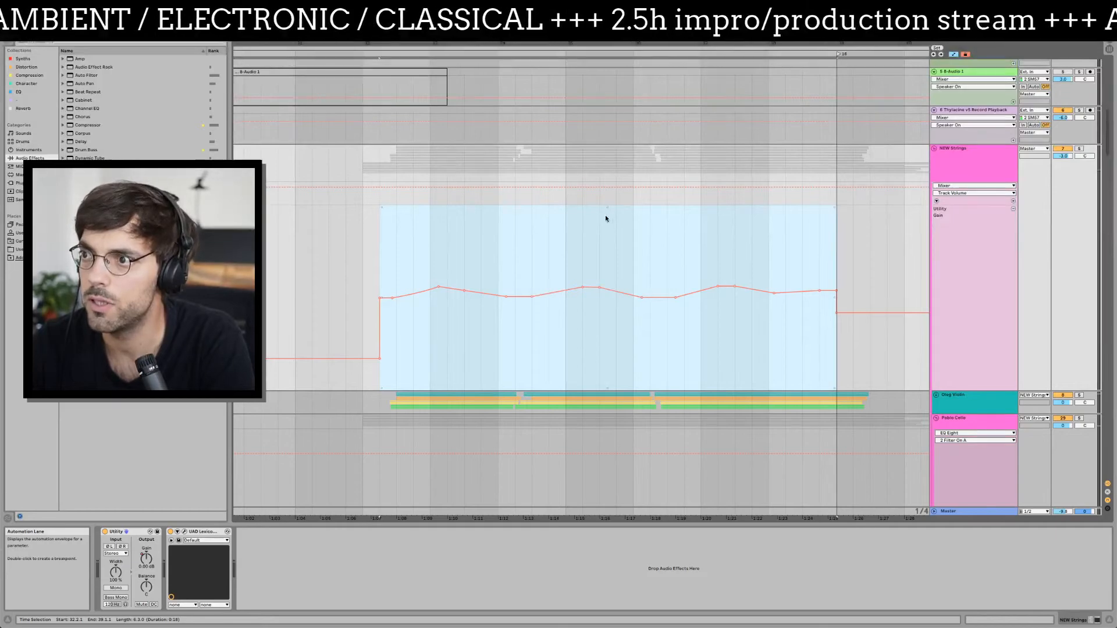
pyautogui.moveTo(608, 207)
pyautogui.mouseDown()
pyautogui.moveTo(608, 309)
pyautogui.moveTo(608, 112)
pyautogui.mouseUp()
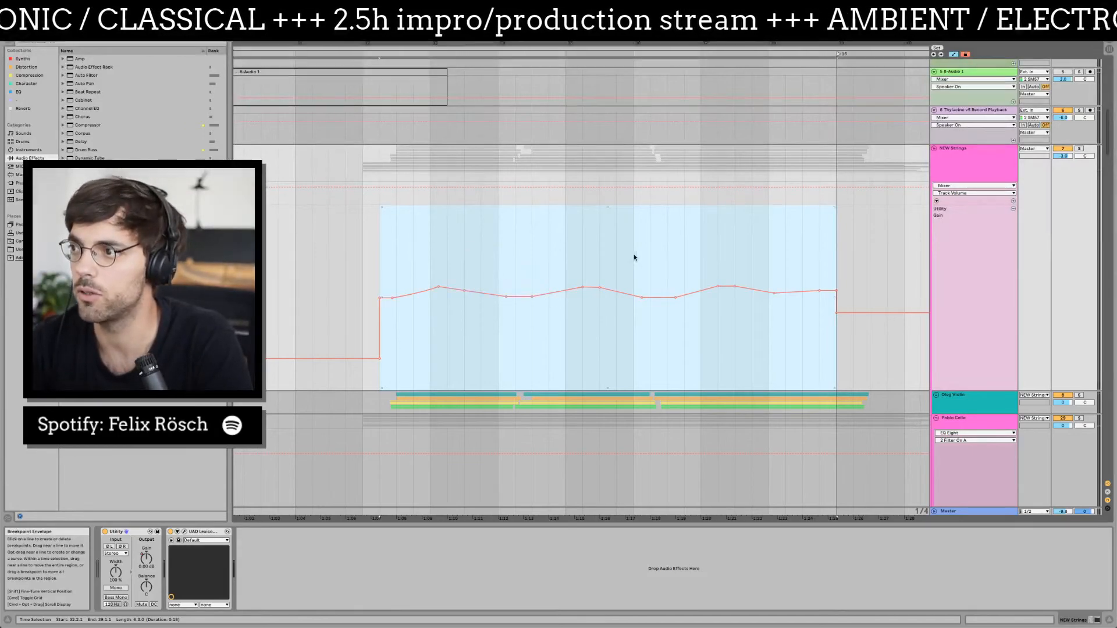
pyautogui.rightClick(529, 256)
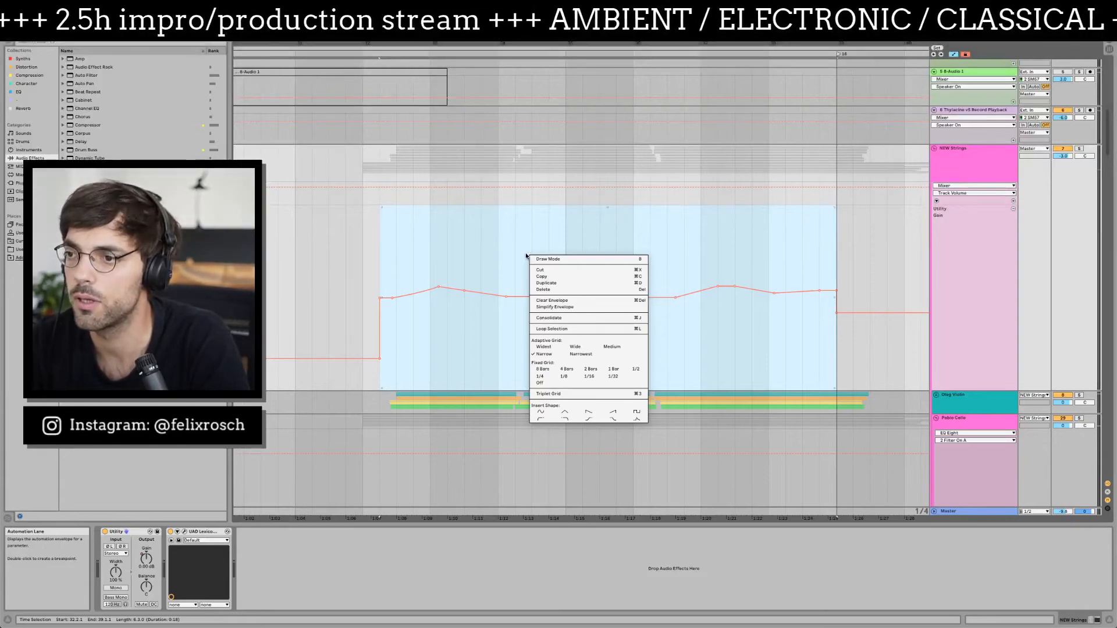
pyautogui.press('Escape')
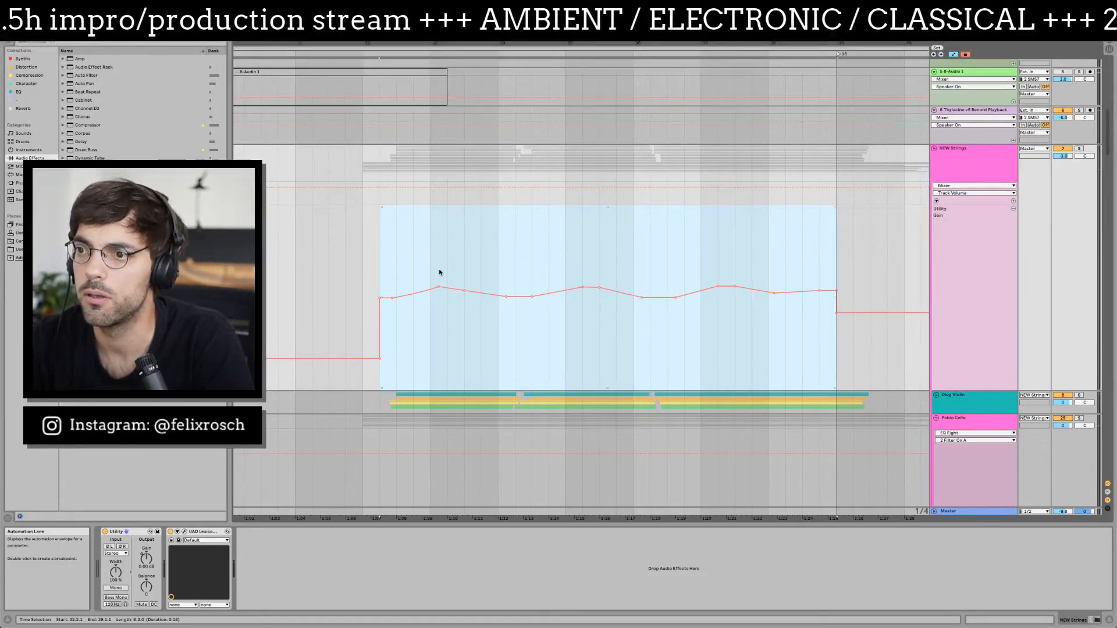
# - Remove the low lead-in breakpoint and delete the remaining swells, leaving the NEW Strings Utility gain flat at 0 dB
pyautogui.click(380, 358)
pyautogui.click(401, 320)
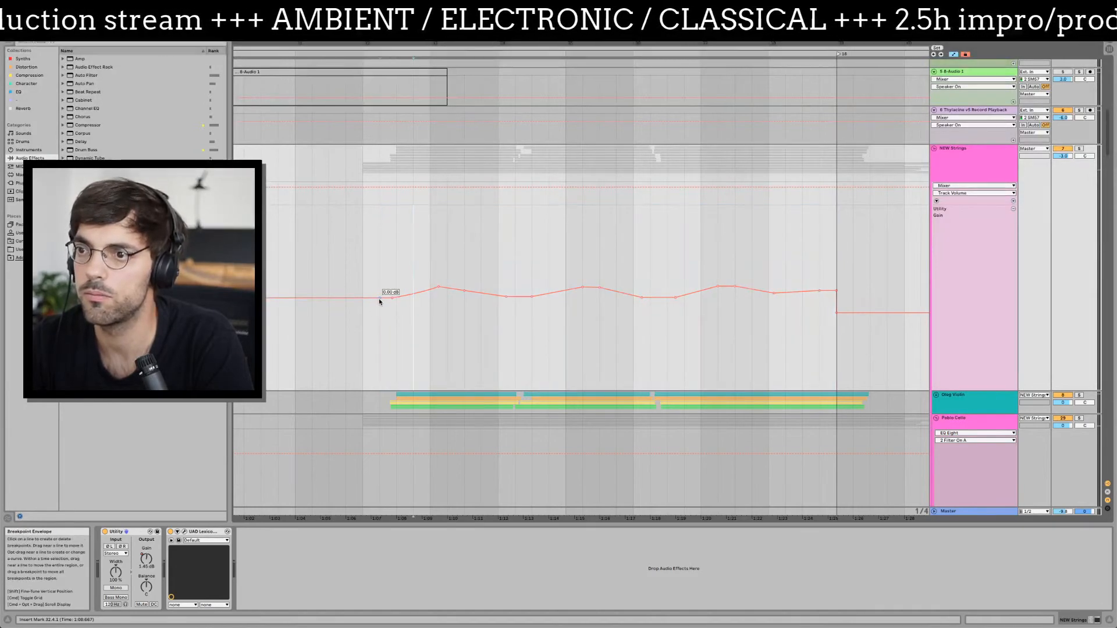
pyautogui.rightClick(380, 301)
pyautogui.press('Escape')
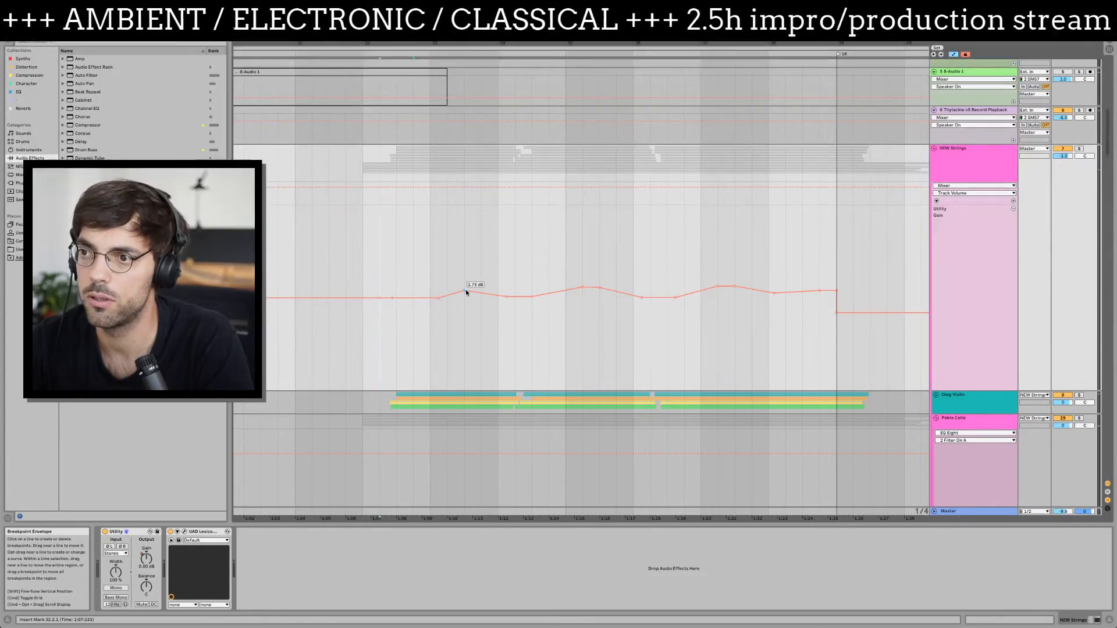
pyautogui.moveTo(392, 287); pyautogui.dragTo(864, 252)
pyautogui.press('Delete')
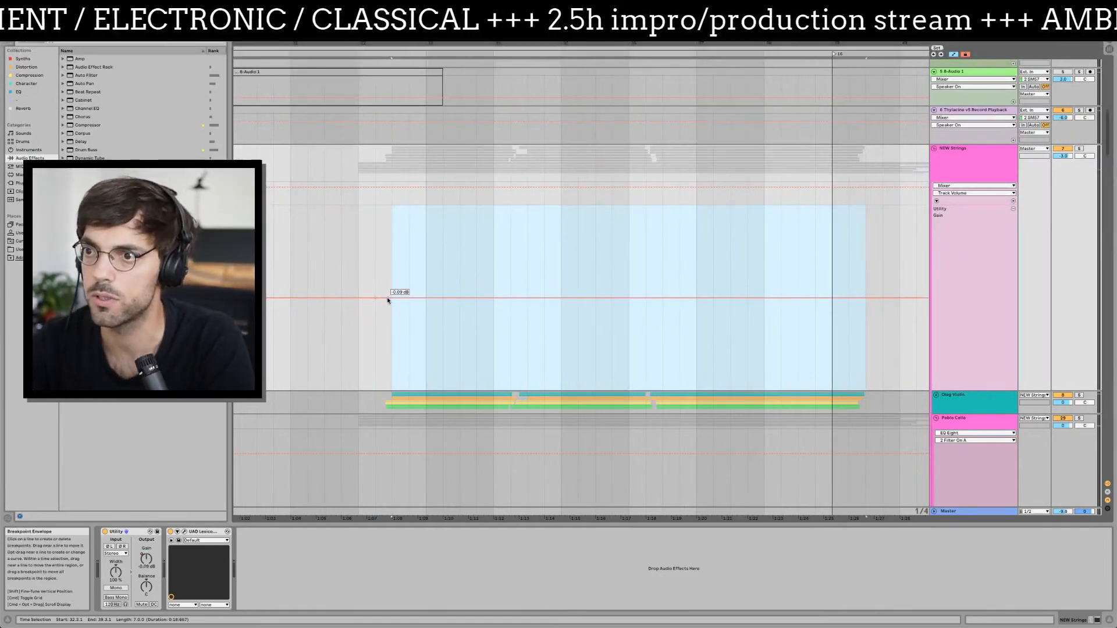
# - Add a dip to the NEW Strings Utility gain curve partway through the string phrase and bring it partly back up after the dip
pyautogui.click(373, 254)
pyautogui.hscroll(-5, 373, 254)
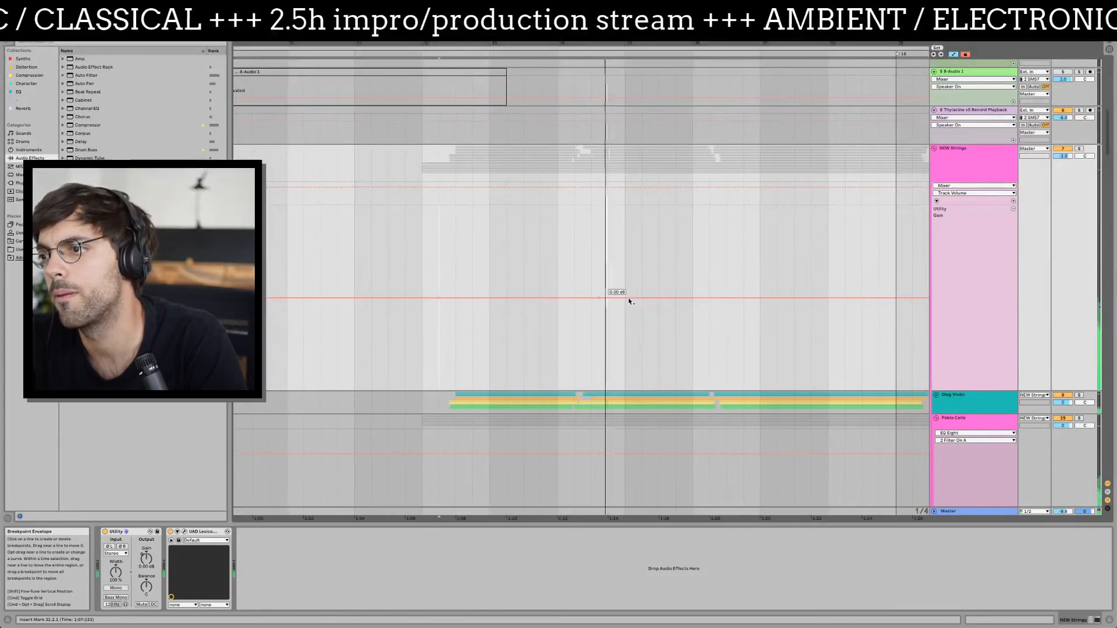
pyautogui.moveTo(650, 299); pyautogui.dragTo(650, 310)
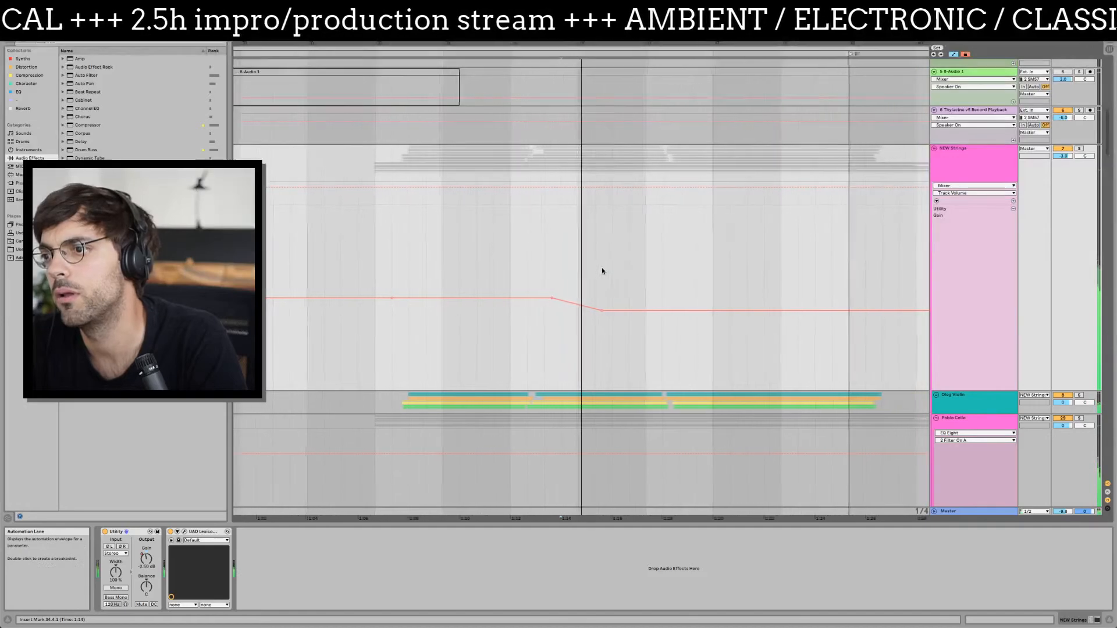
pyautogui.moveTo(632, 311); pyautogui.dragTo(658, 304)
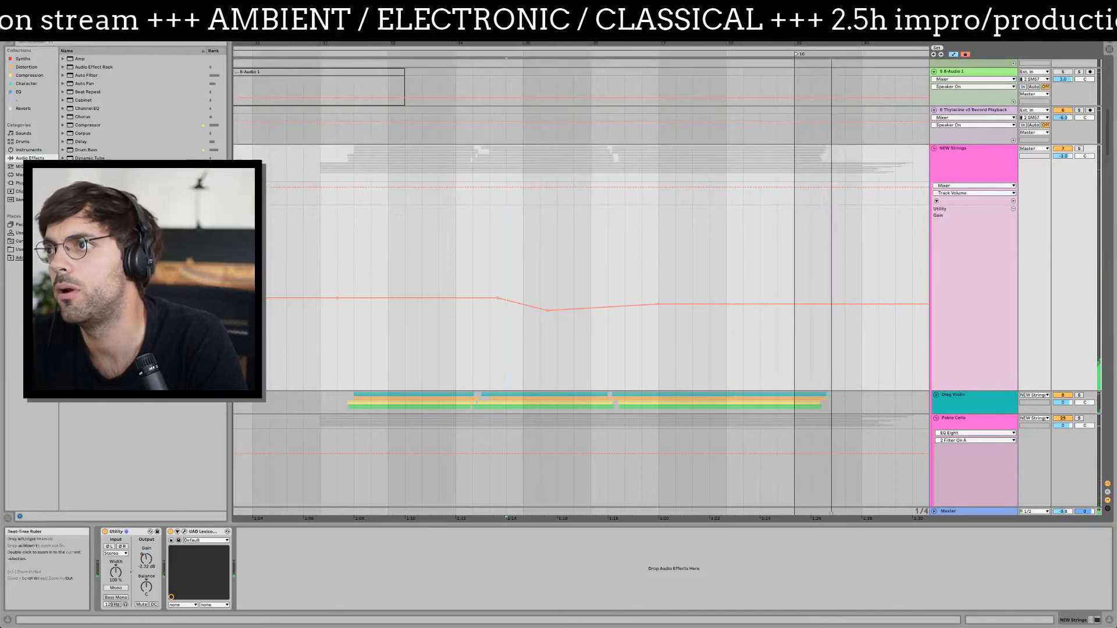
# - Collapse the NEW Strings automation view and place the insert marker at 31.1.1, just before the string clips
pyautogui.scroll(-6, 572, 83)
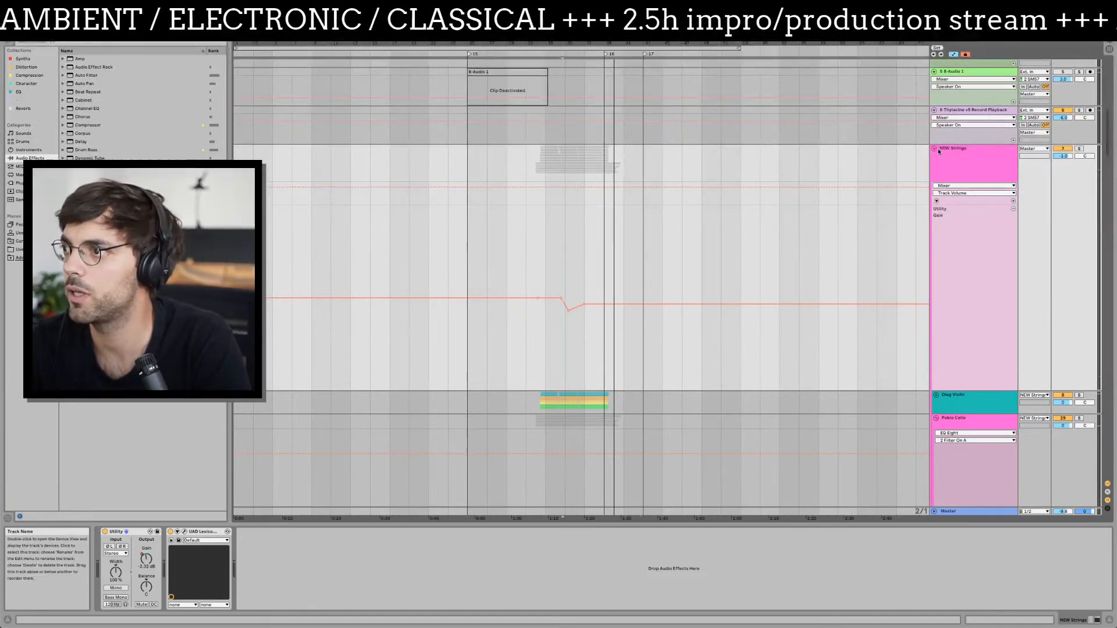
pyautogui.press('Left')
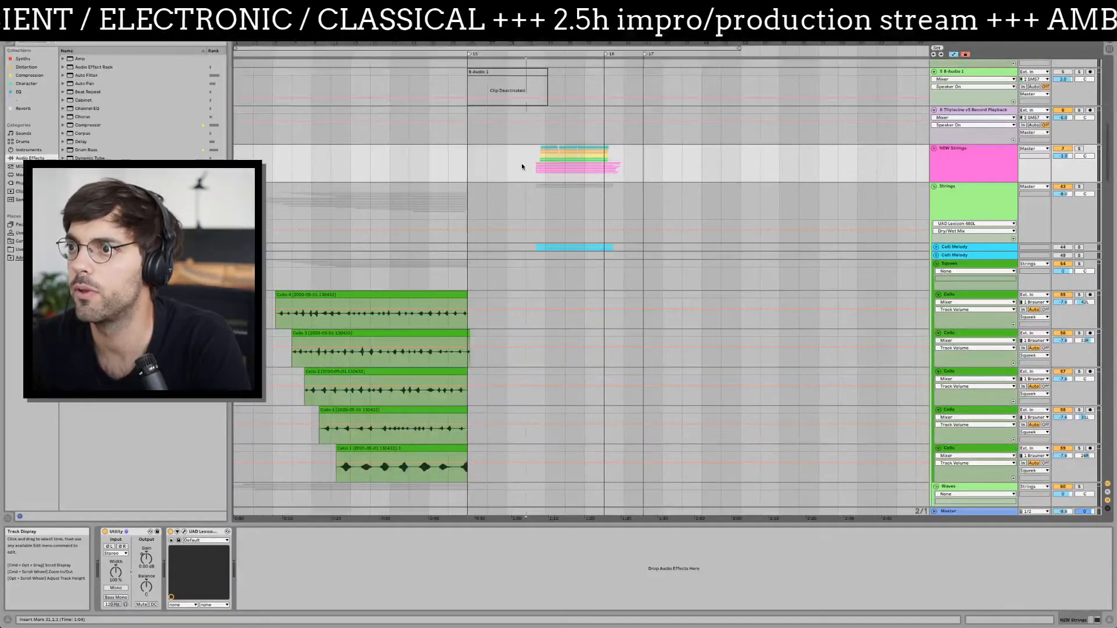
pyautogui.click(521, 163)
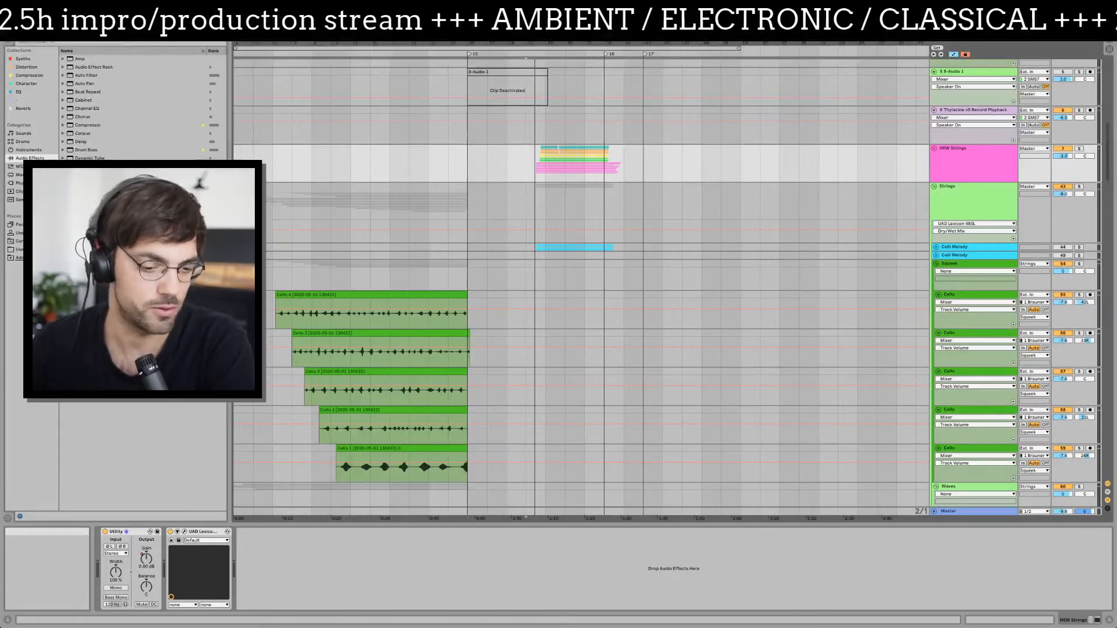
# - Switch to the YouTube Studio live dashboard, check the stream, and move its window back out of view
pyautogui.moveTo(0, 310); pyautogui.dragTo(225, 426)
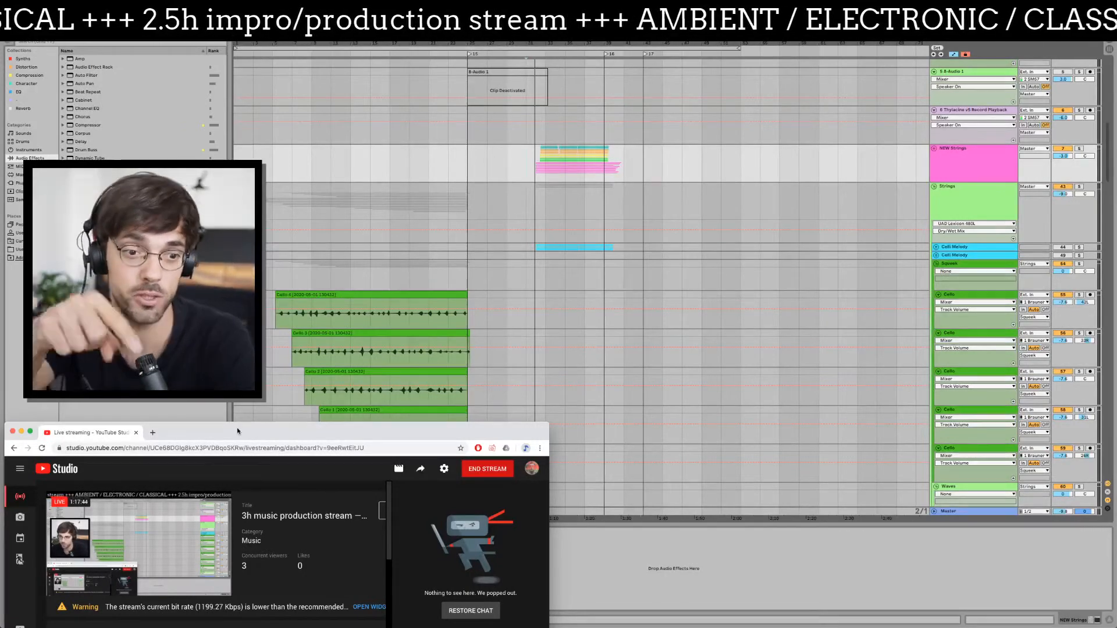
pyautogui.moveTo(220, 439); pyautogui.dragTo(1, 396)
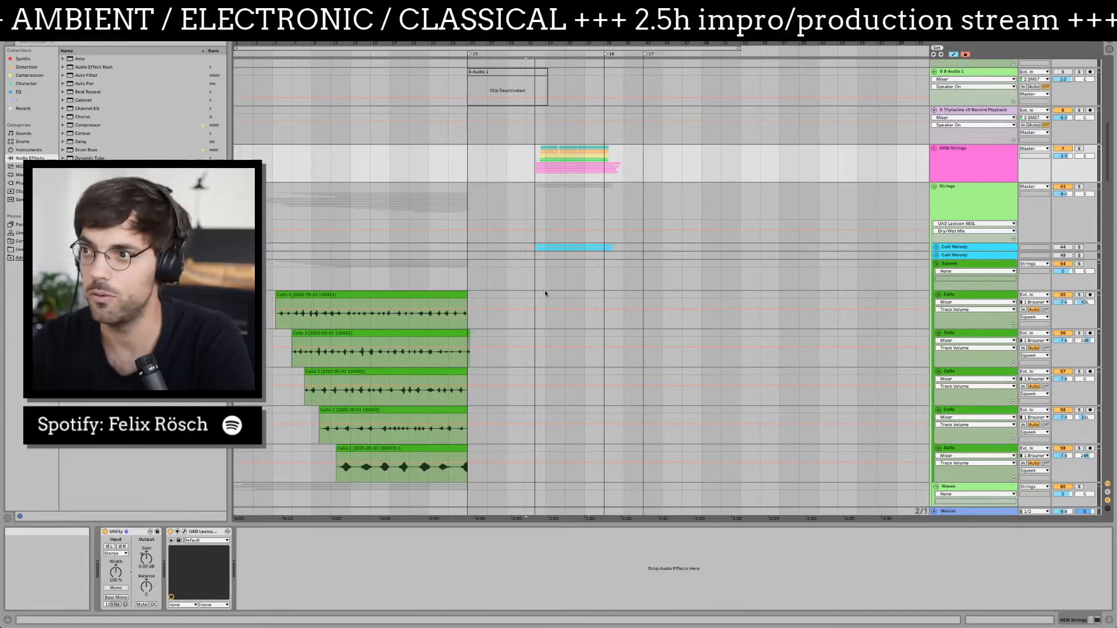
# - Show the Strings group's devices, inspect the SM57 Unison channel strip, and close its window
pyautogui.click(538, 203)
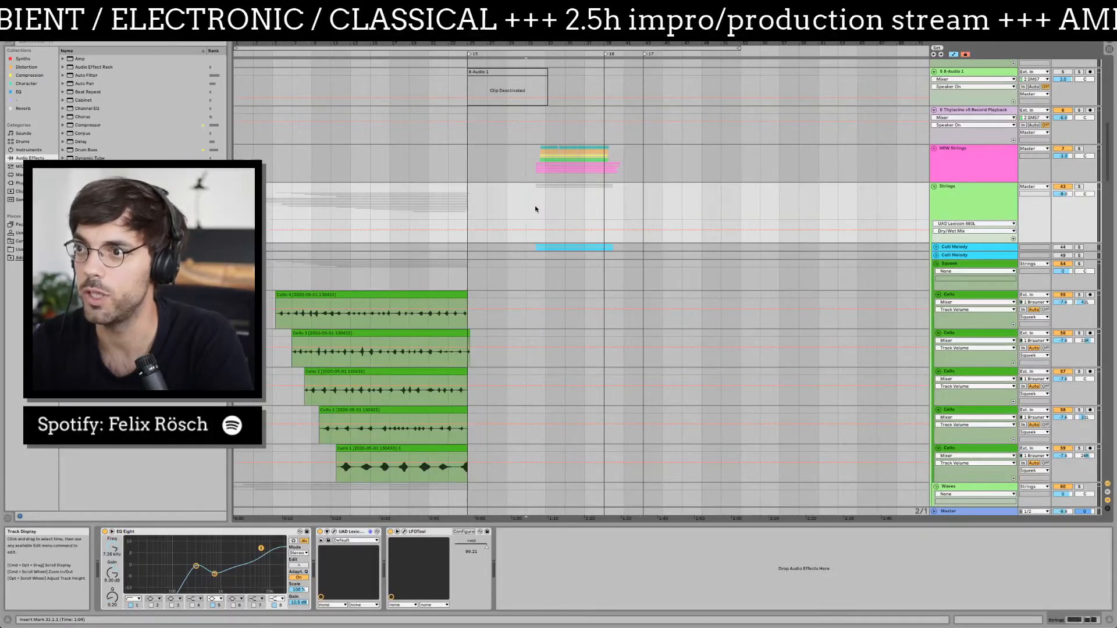
pyautogui.scroll(3, 491, 175)
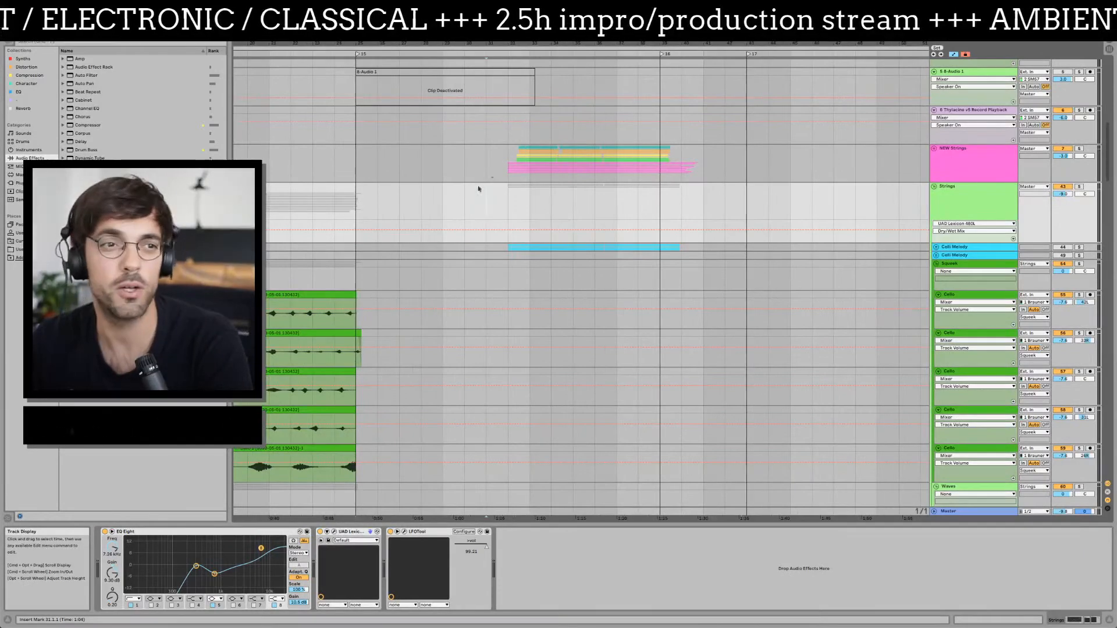
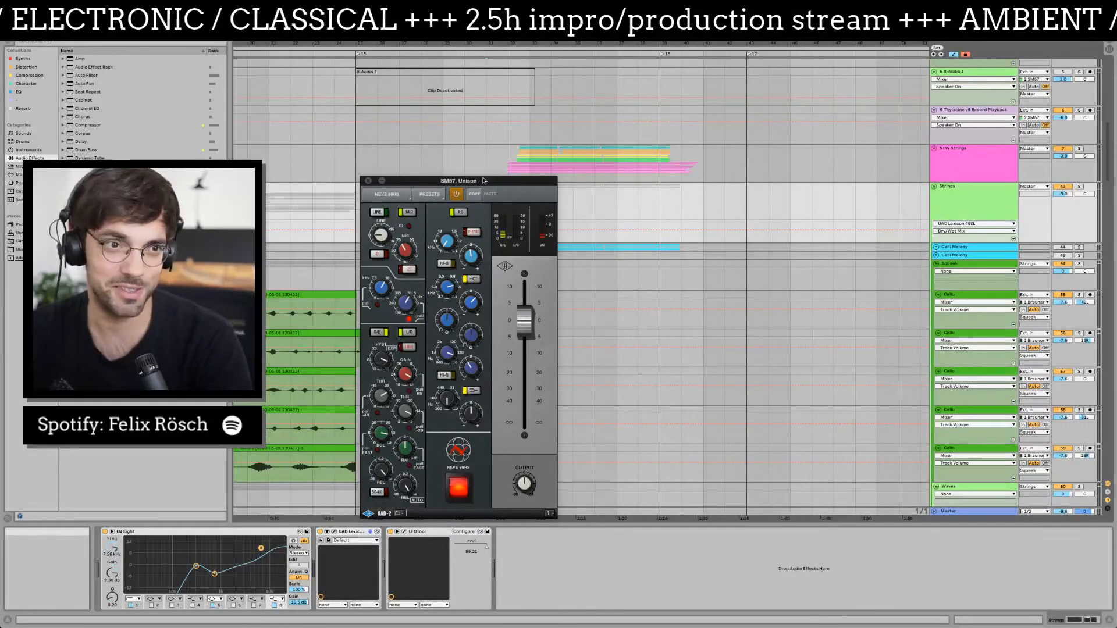
pyautogui.moveTo(483, 180); pyautogui.dragTo(330, 171)
pyautogui.click(267, 170)
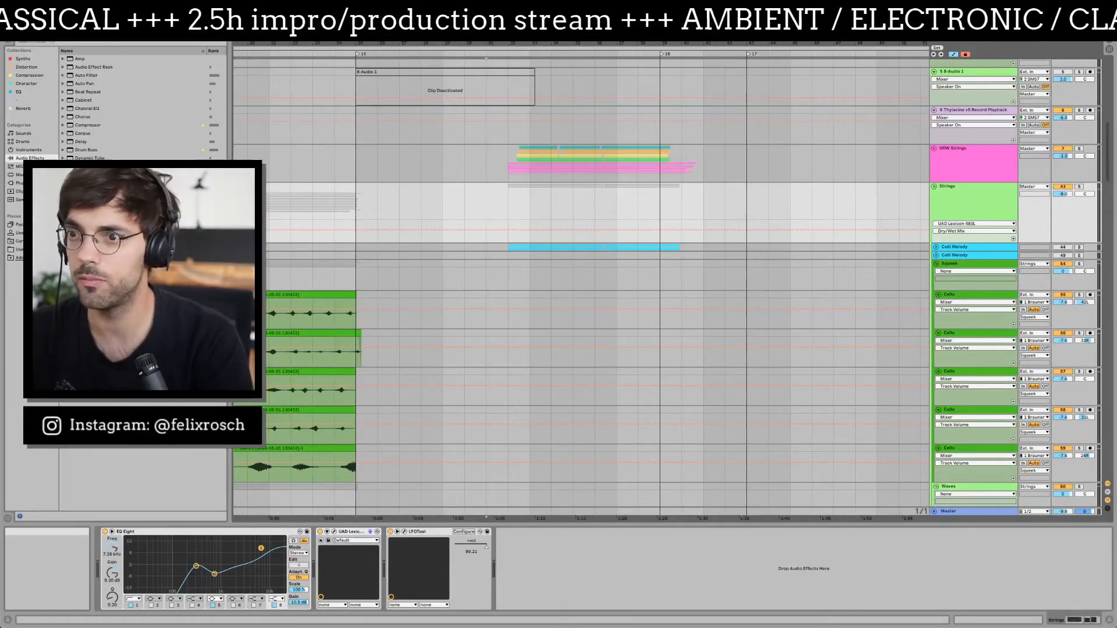
# - Play the arrangement from the very beginning, and restart playback from bar 17
pyautogui.moveTo(541, 43); pyautogui.dragTo(538, 20)
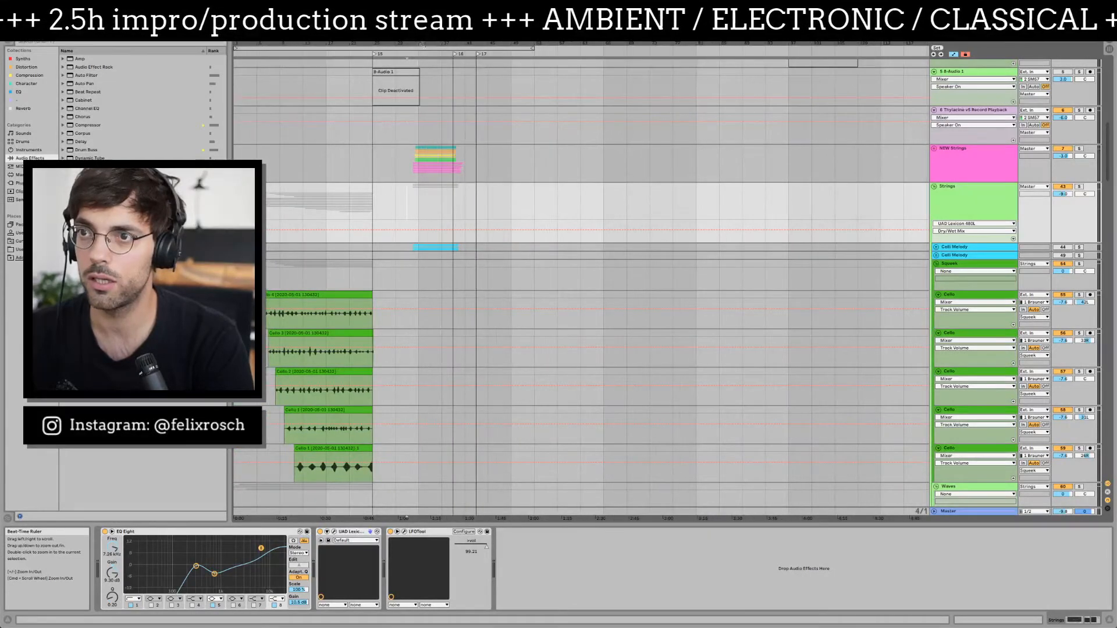
pyautogui.click(235, 136)
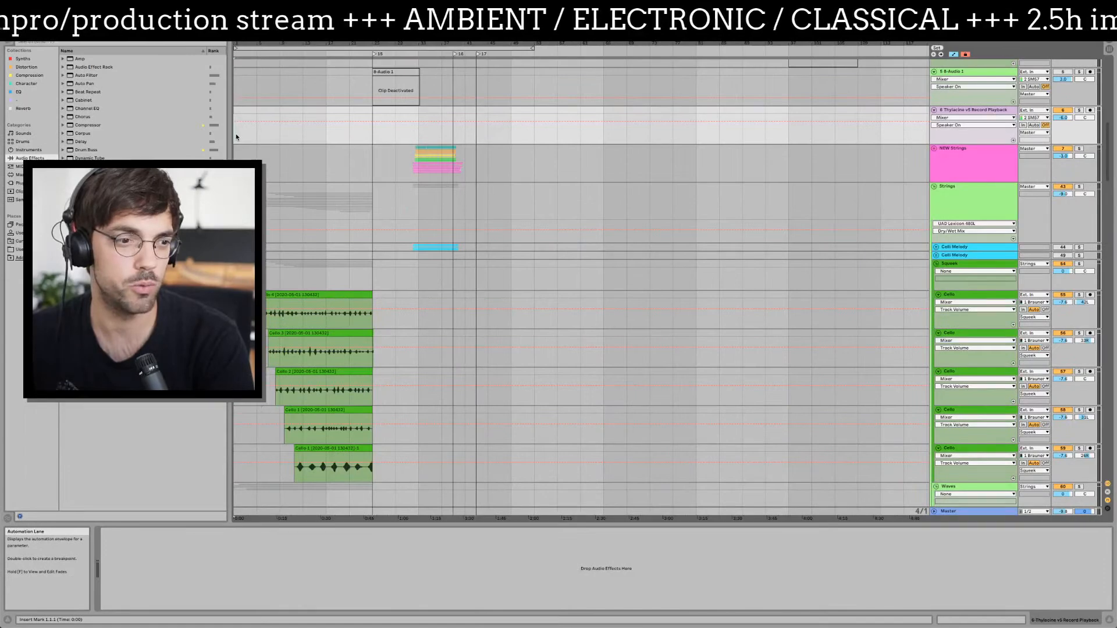
pyautogui.press('space')
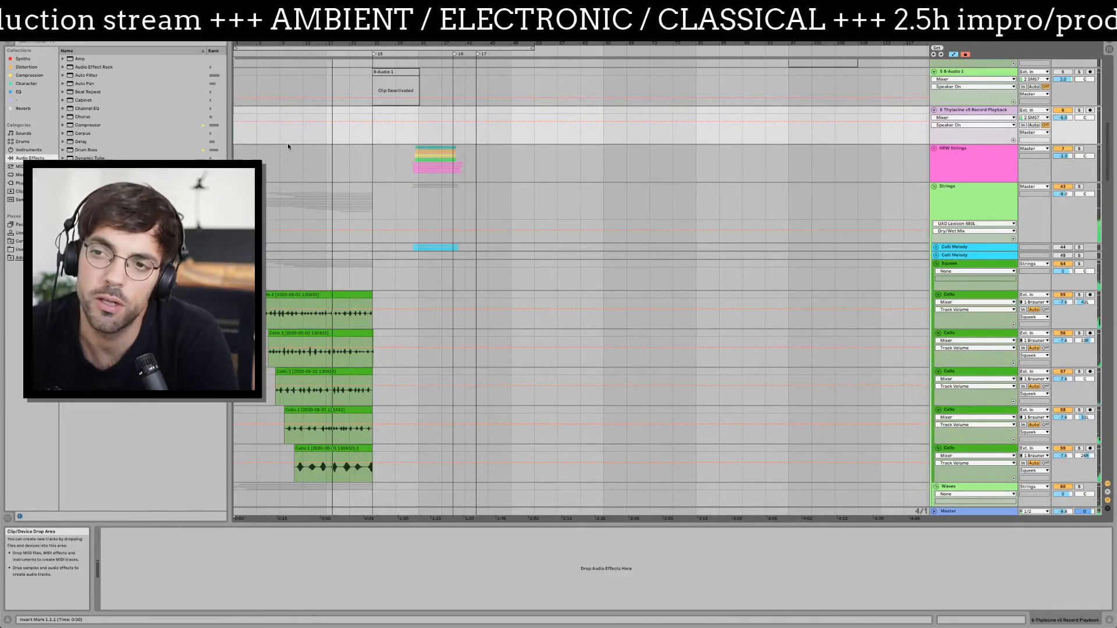
pyautogui.click(325, 140)
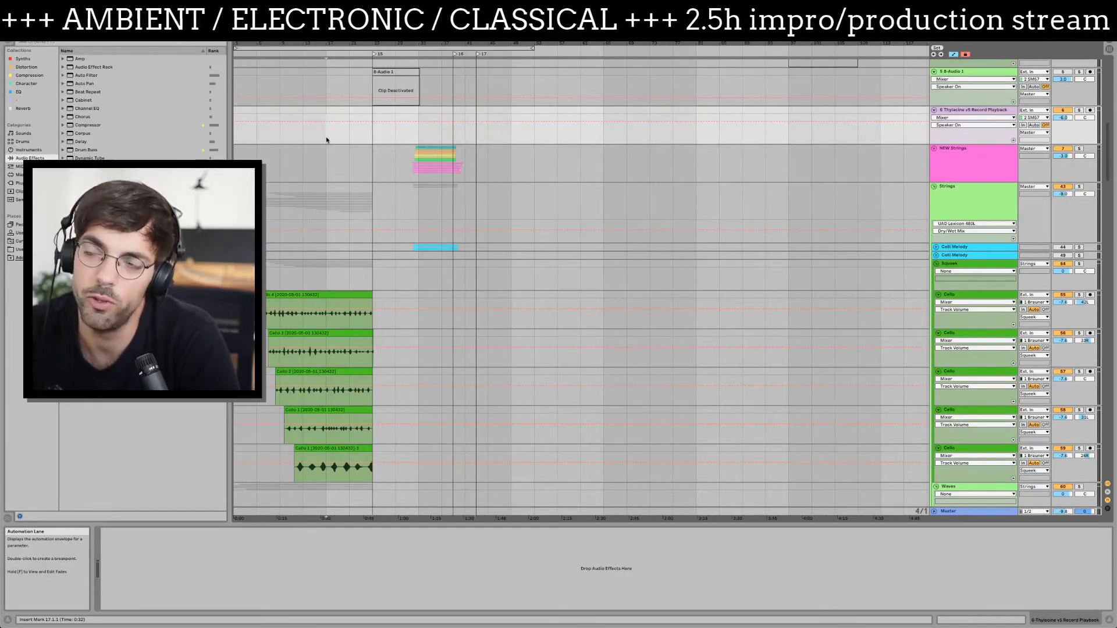
pyautogui.press('space')
# - Examine the Squeak and Waves cello tracks and the REV2 and Piano tracks while the song plays
pyautogui.scroll(-5, 315, 172)
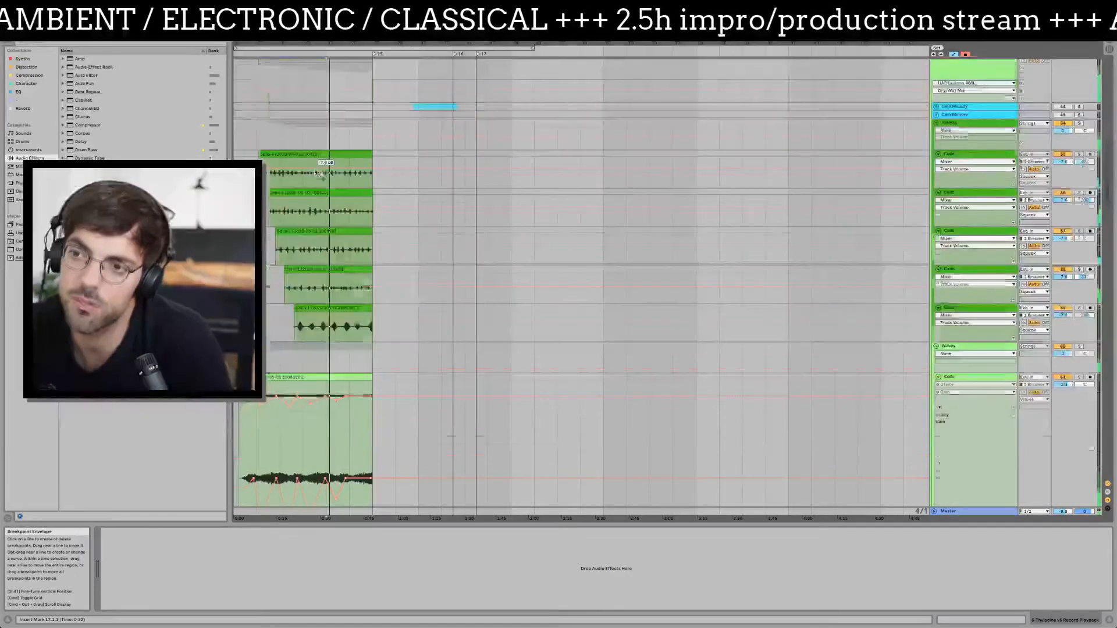
pyautogui.scroll(-4, 315, 172)
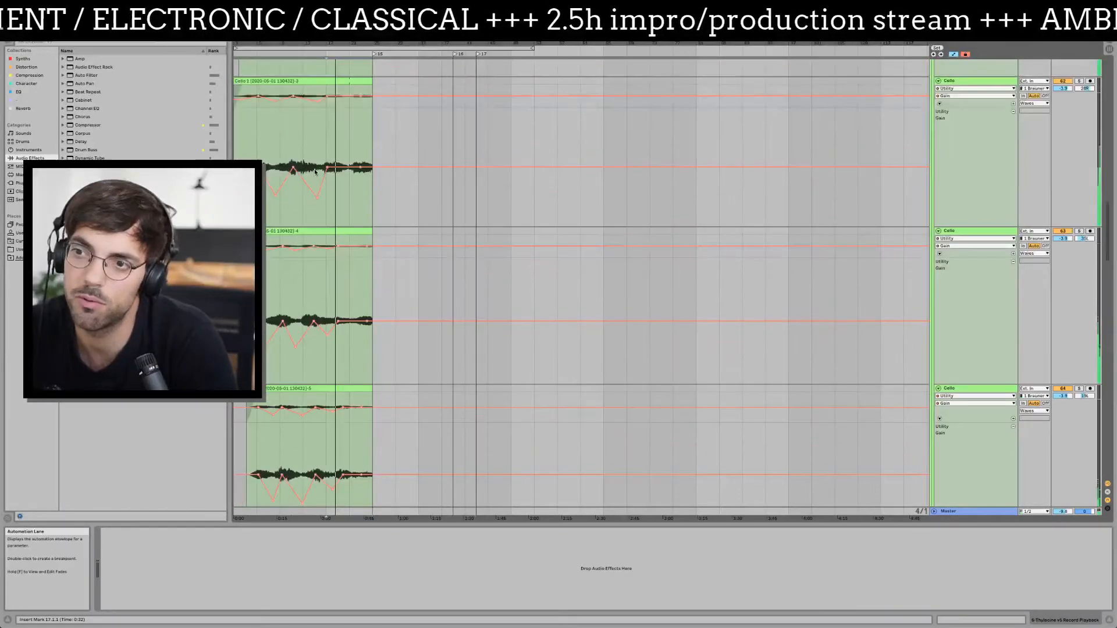
pyautogui.scroll(-3, 316, 171)
pyautogui.scroll(5, 316, 171)
pyautogui.scroll(15, 315, 171)
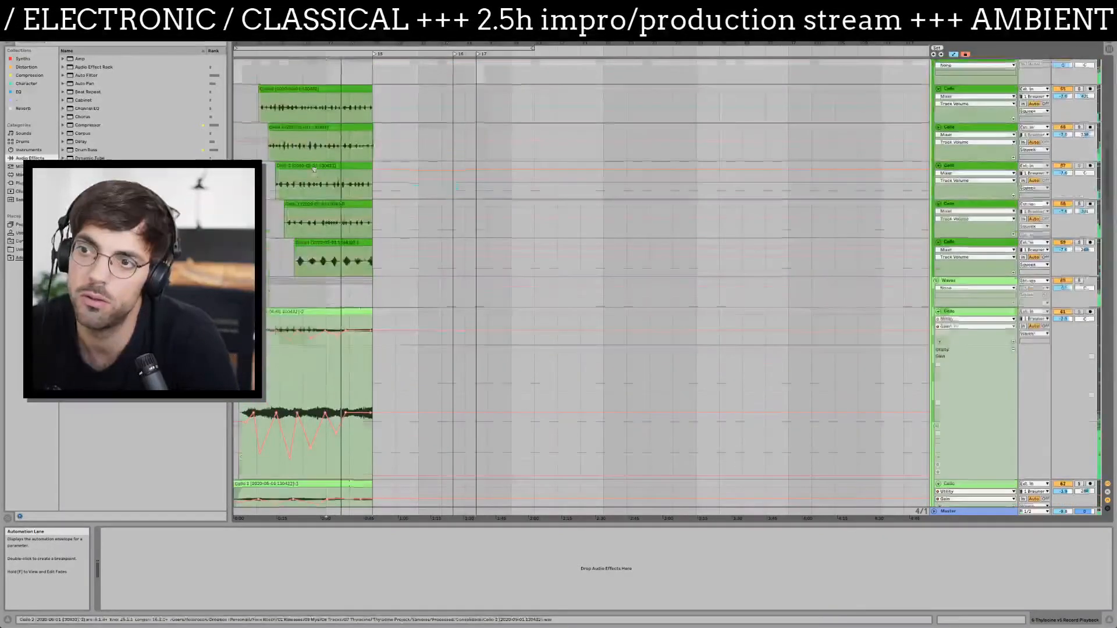
pyautogui.scroll(1, 315, 171)
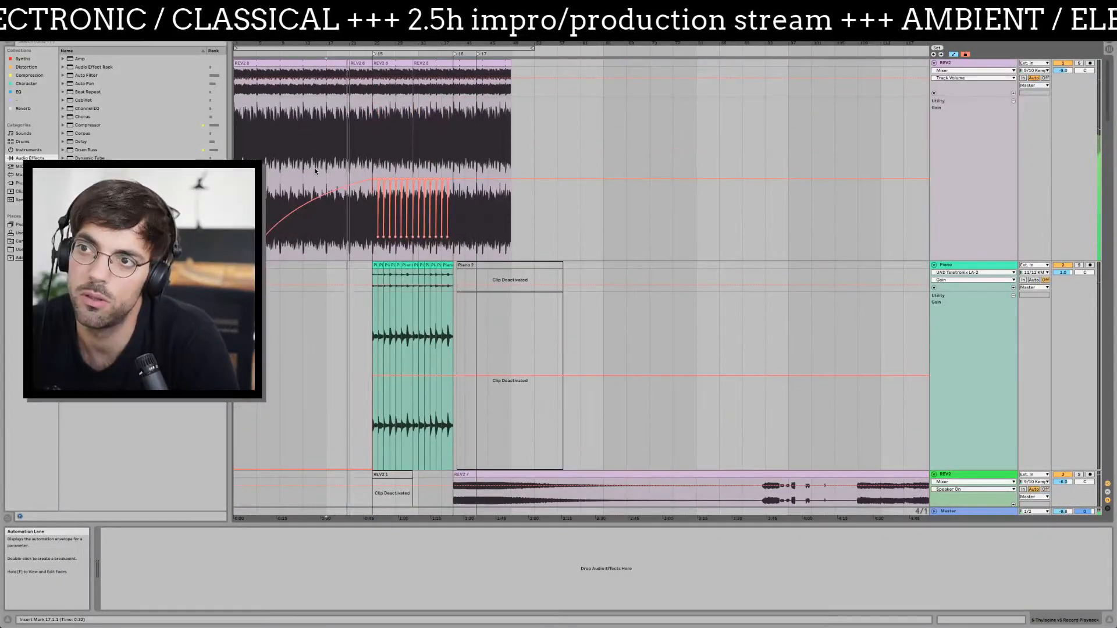
pyautogui.scroll(-6, 316, 171)
pyautogui.scroll(-10, 316, 171)
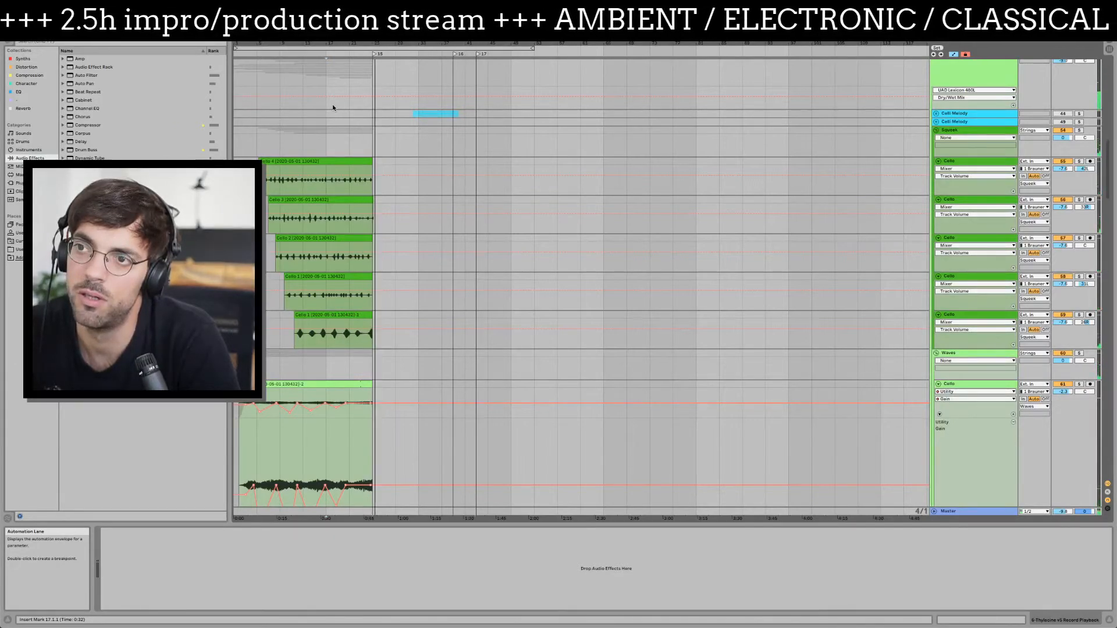
# - Hide the automation lanes so the Squeak and Waves cello clips show as plain waveforms
pyautogui.moveTo(330, 44); pyautogui.dragTo(565, 365)
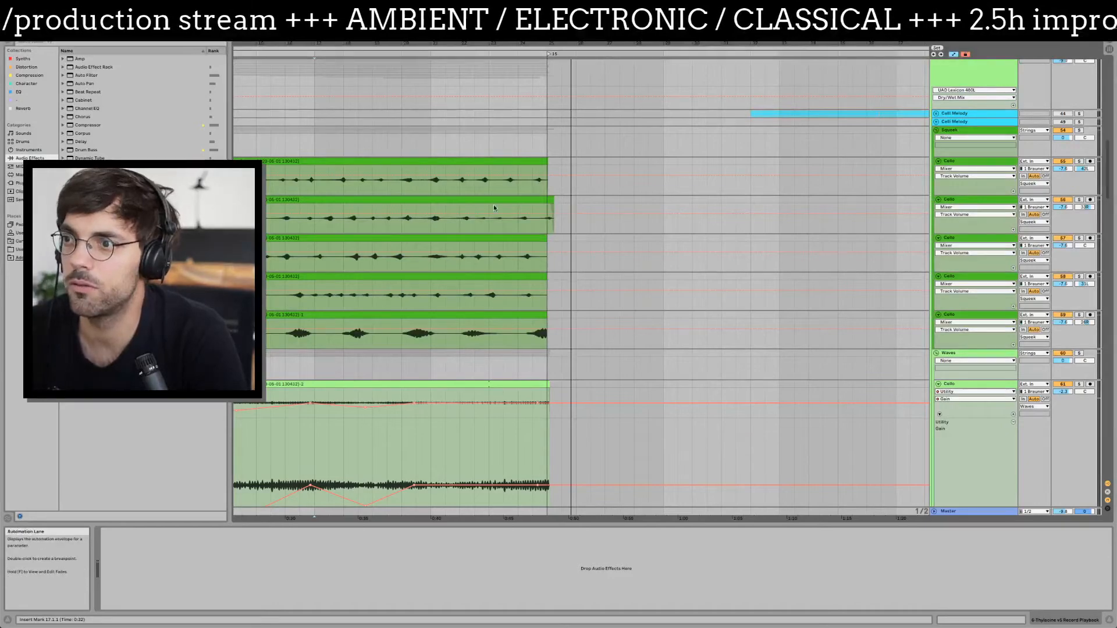
pyautogui.moveTo(486, 200); pyautogui.dragTo(721, 177)
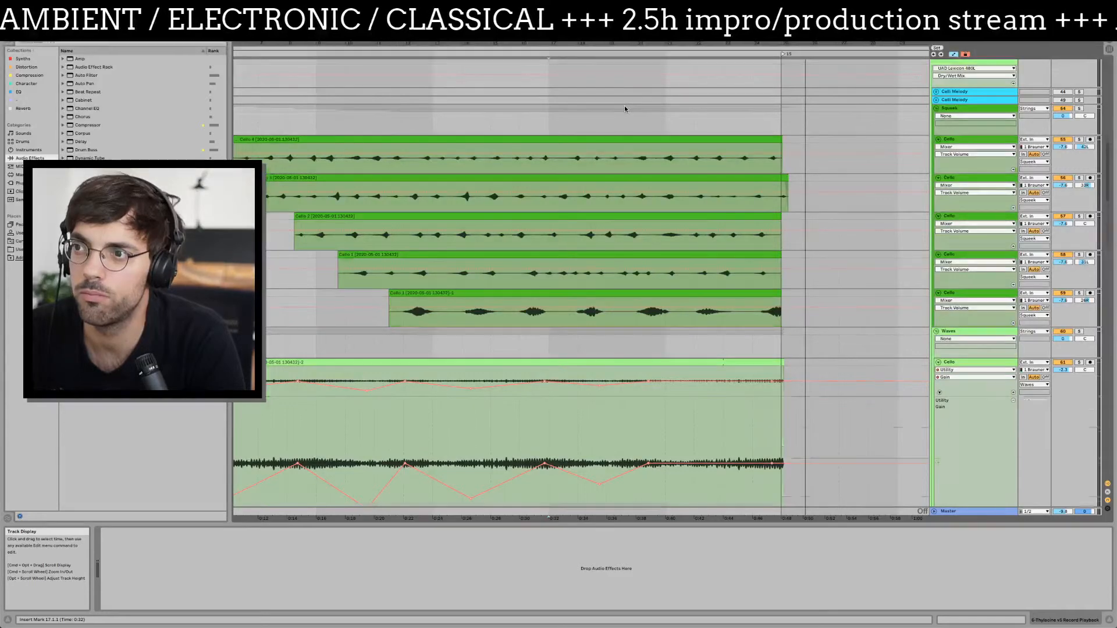
pyautogui.press('a')
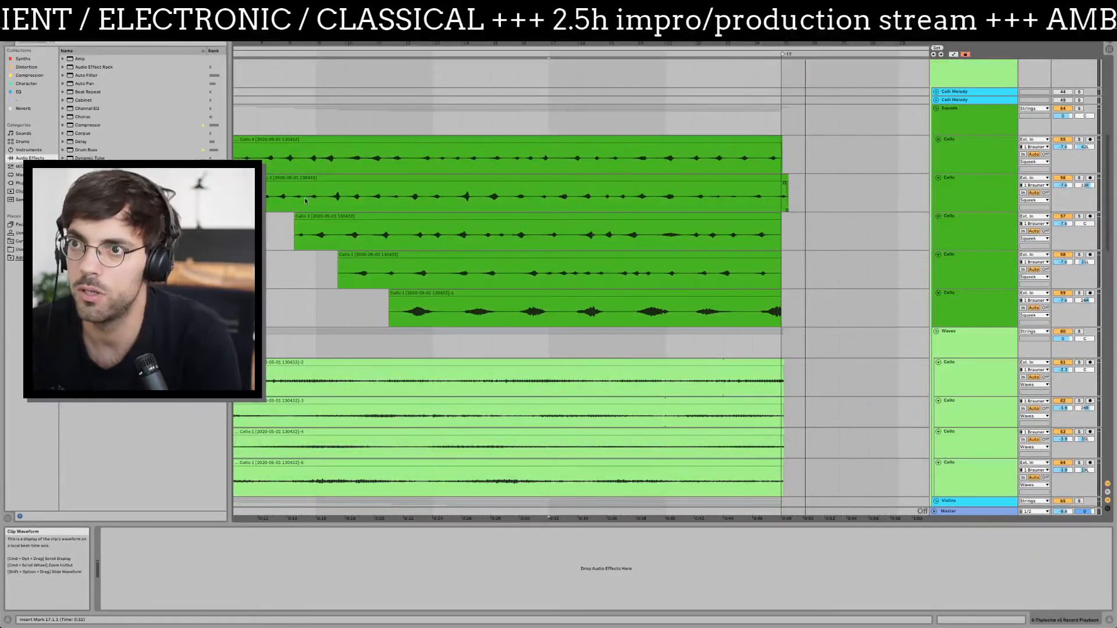
# - Cut gaps between about bars 6 and 14 into the clips on the first four Squeak cello tracks
pyautogui.moveTo(302, 198); pyautogui.dragTo(426, 234)
pyautogui.press('Delete')
pyautogui.press('Delete')
pyautogui.press('Delete')
pyautogui.press('Delete')
pyautogui.moveTo(441, 273); pyautogui.dragTo(474, 272)
pyautogui.press('Delete')
pyautogui.moveTo(343, 164); pyautogui.dragTo(279, 166)
pyautogui.press('Delete')
pyautogui.press('Delete')
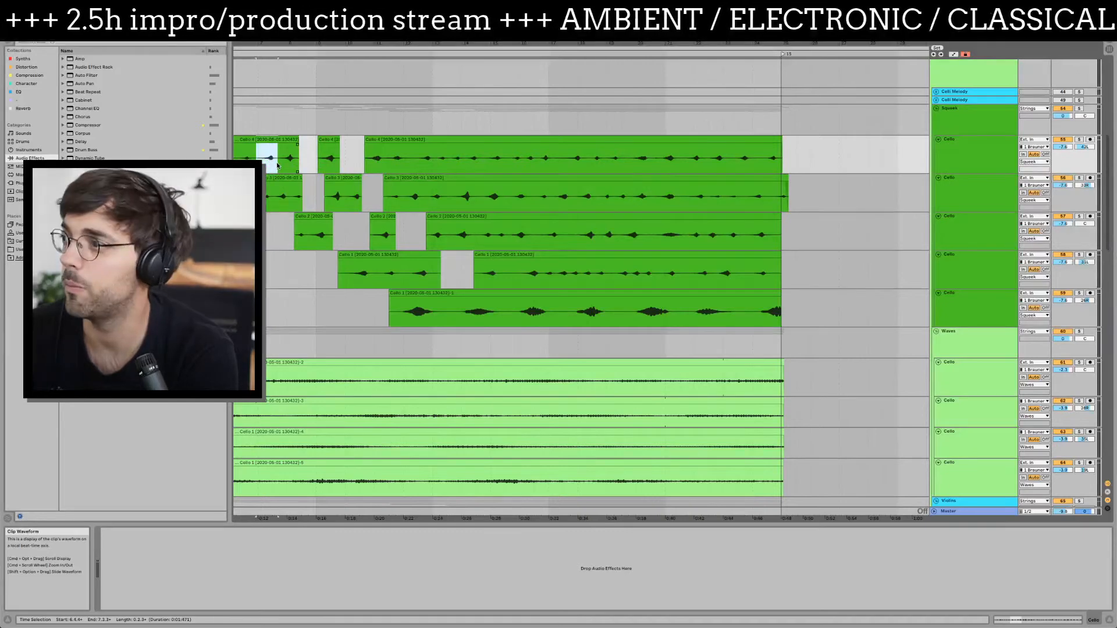
pyautogui.press('Delete')
# - Delete one early note from the second Squeak cello track, two sections from the fourth, and the second swell from the fifth
pyautogui.moveTo(274, 203); pyautogui.dragTo(287, 202)
pyautogui.press('Delete')
pyautogui.moveTo(377, 278); pyautogui.dragTo(402, 279)
pyautogui.press('Delete')
pyautogui.moveTo(451, 309); pyautogui.dragTo(505, 319)
pyautogui.press('Delete')
pyautogui.moveTo(519, 272); pyautogui.dragTo(556, 273)
pyautogui.press('Delete')
# - Delete notes around bars 16 to 19 from the fourth, third and second Squeak cello tracks, plus the second track's loud note near bar 14
pyautogui.moveTo(632, 282); pyautogui.dragTo(455, 203)
pyautogui.press('Delete')
pyautogui.press('Delete')
pyautogui.press('Delete')
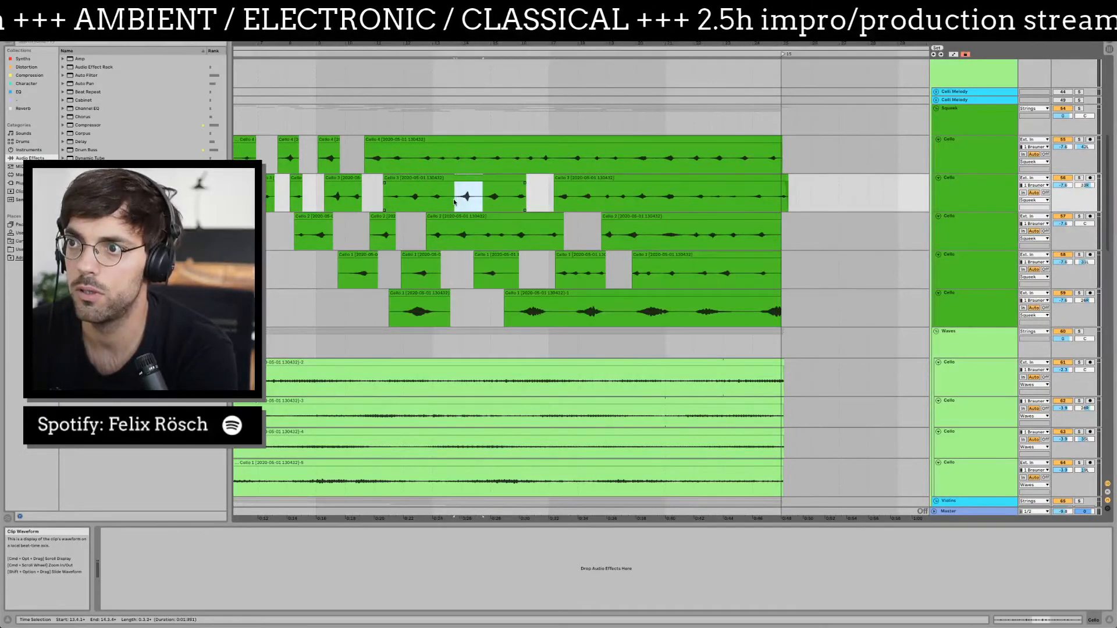
pyautogui.press('Delete')
# - Delete the notes around bar 14 from the first and third Squeak cello tracks and the bar 17 to 19 swell from the fifth
pyautogui.moveTo(433, 155); pyautogui.dragTo(487, 160)
pyautogui.press('Delete')
pyautogui.moveTo(448, 235); pyautogui.dragTo(478, 235)
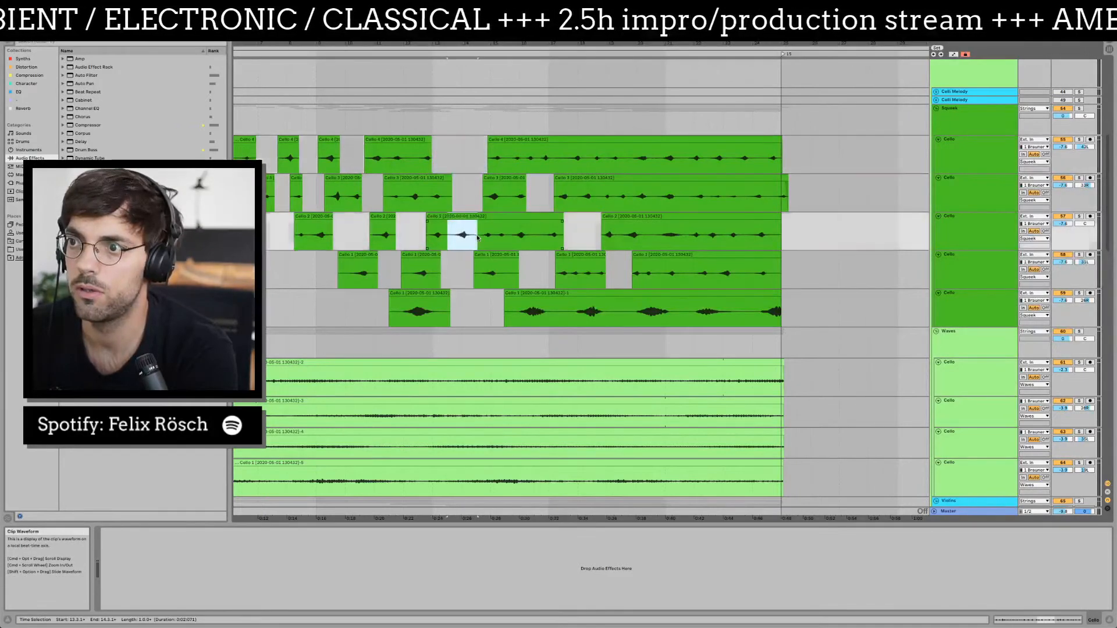
pyautogui.press('Delete')
pyautogui.moveTo(567, 311); pyautogui.dragTo(619, 311)
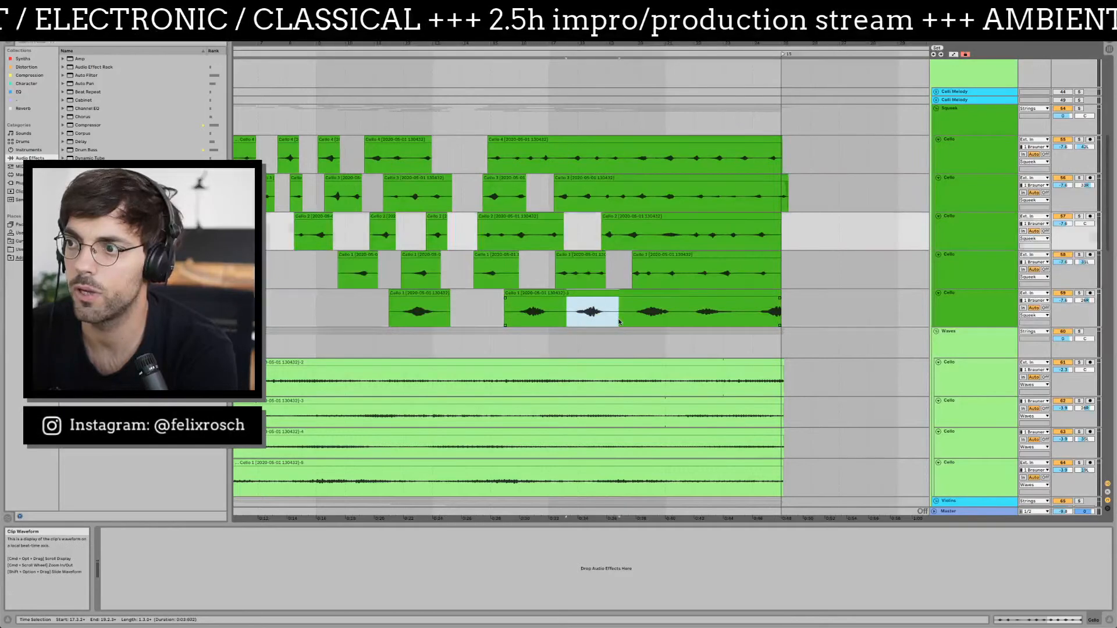
pyautogui.press('Delete')
# - Remove notes around bars 18 to 22 from the first and second Squeak cello tracks, leaving two new gaps in each
pyautogui.moveTo(600, 198); pyautogui.dragTo(620, 205)
pyautogui.press('Delete')
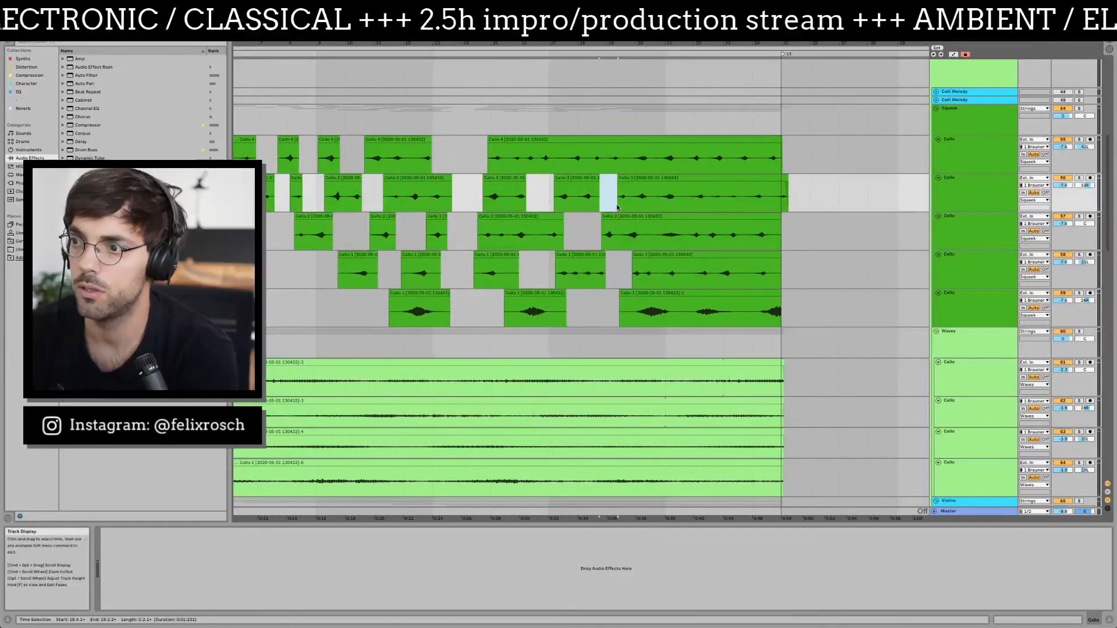
pyautogui.moveTo(621, 159); pyautogui.dragTo(678, 165)
pyautogui.press('Delete')
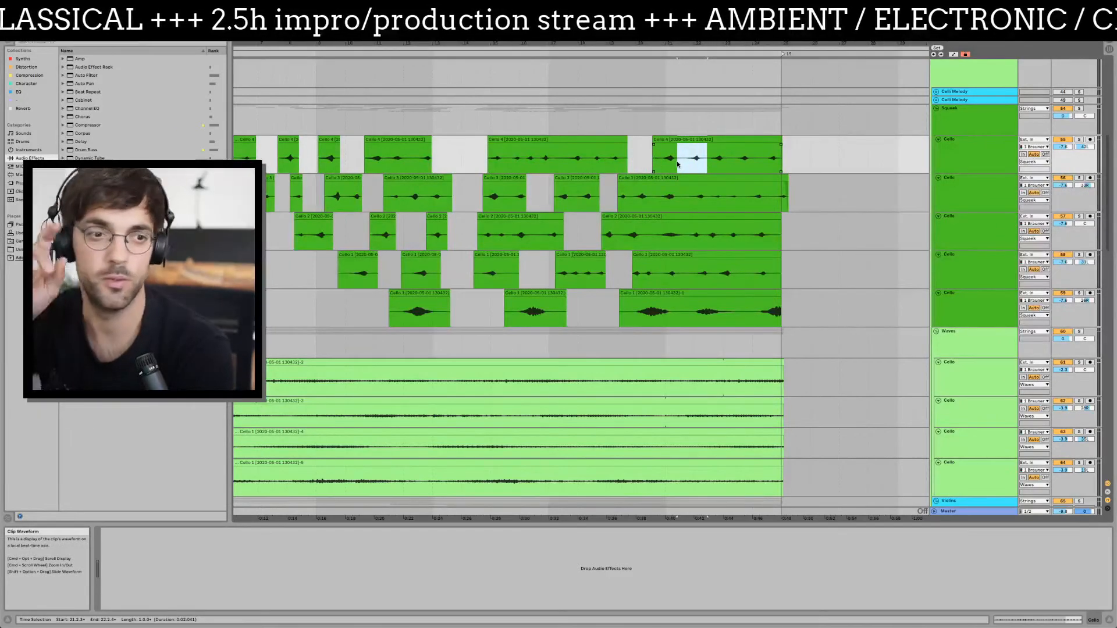
pyautogui.press('Delete')
pyautogui.click(682, 204)
pyautogui.moveTo(682, 203); pyautogui.dragTo(705, 201)
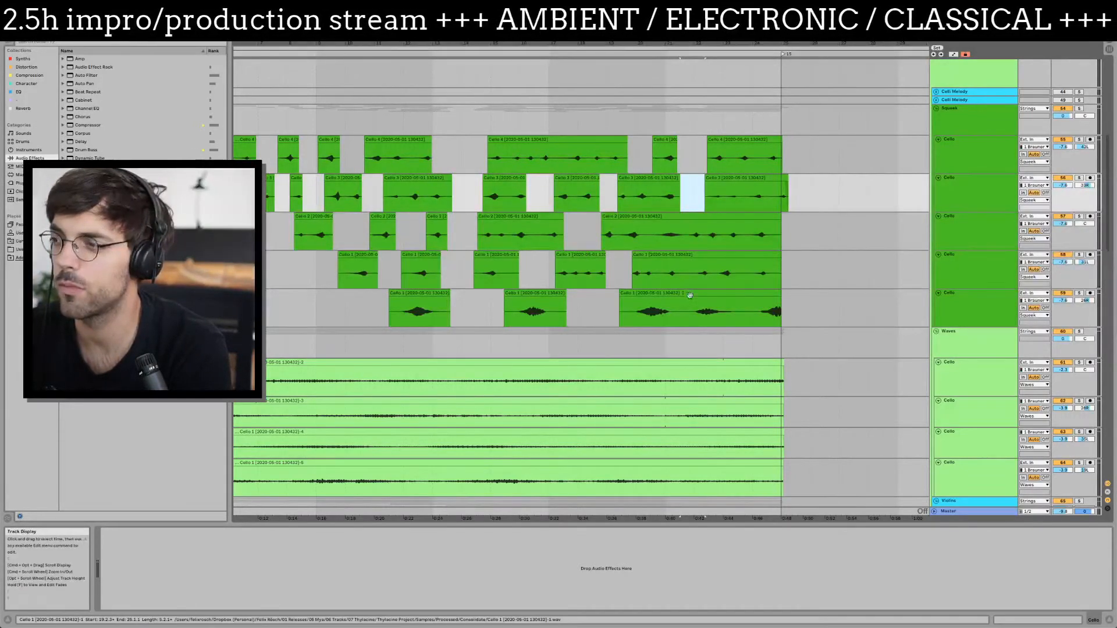
# - Widen the early gaps on the third and second Squeak cello tracks and remove the fourth track's short clip around bar 12
pyautogui.moveTo(311, 239); pyautogui.dragTo(344, 243)
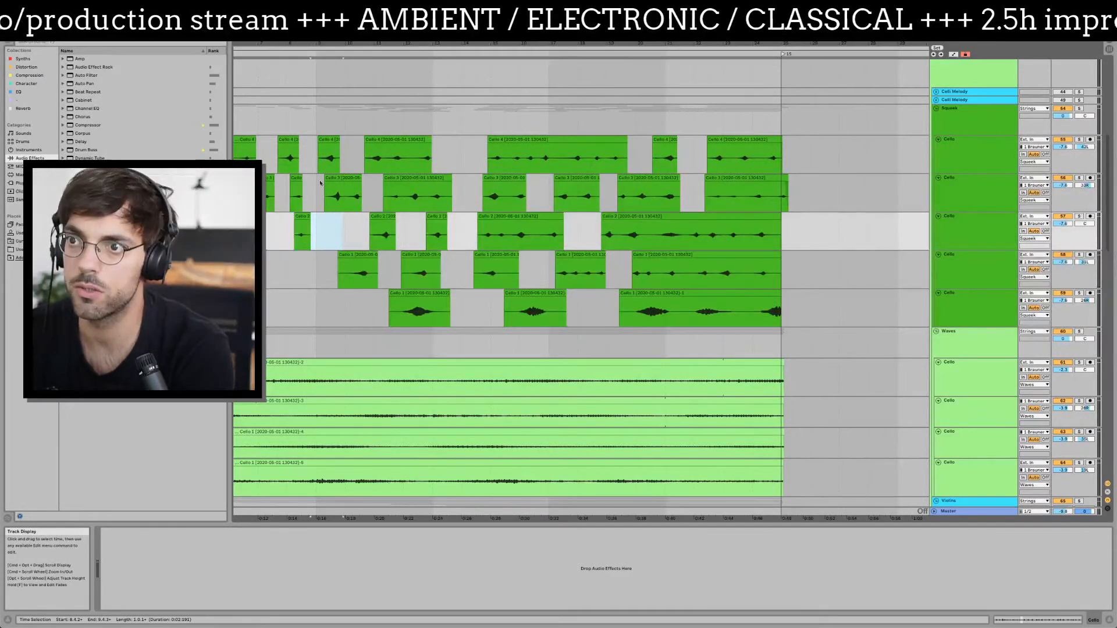
pyautogui.moveTo(344, 203); pyautogui.dragTo(318, 198)
pyautogui.press('Delete')
pyautogui.moveTo(389, 273); pyautogui.dragTo(444, 273)
pyautogui.press('Delete')
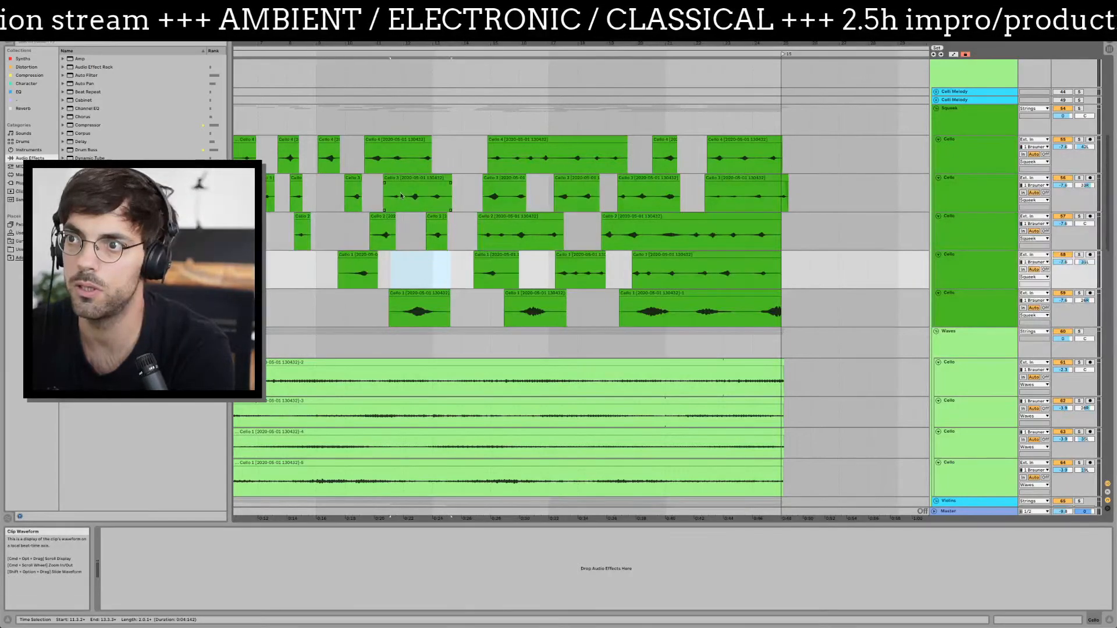
# - Cut one more gap around bars 11 to 12 into the second and first Squeak cello tracks
pyautogui.moveTo(400, 198); pyautogui.dragTo(423, 199)
pyautogui.press('Delete')
pyautogui.moveTo(403, 157); pyautogui.dragTo(443, 166)
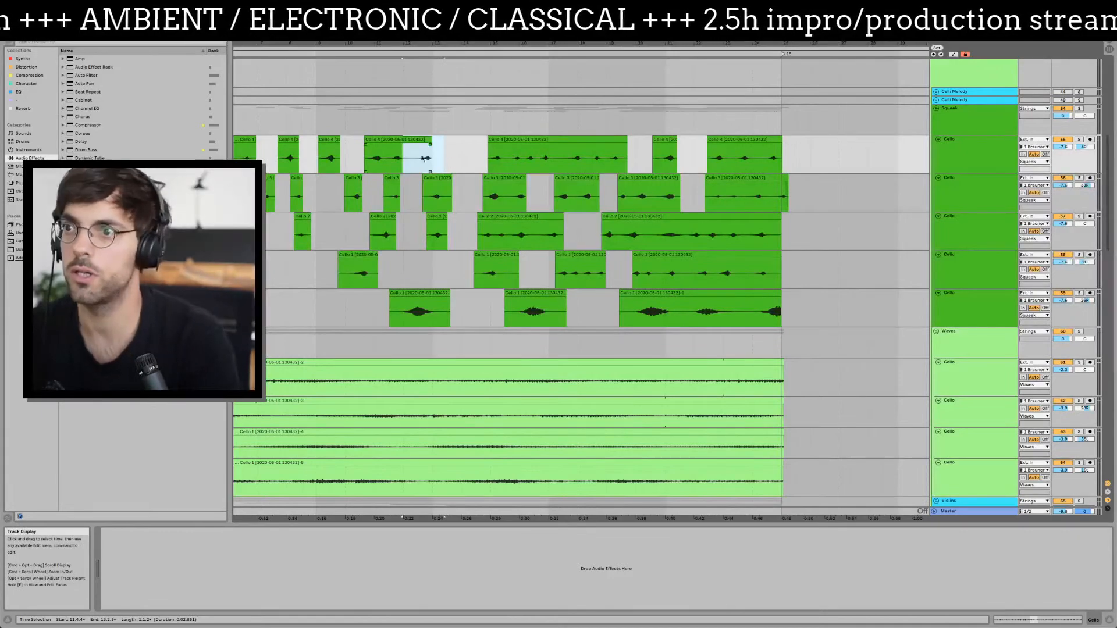
pyautogui.click(384, 164)
pyautogui.moveTo(384, 165); pyautogui.dragTo(407, 163)
pyautogui.press('Delete')
pyautogui.click(350, 161)
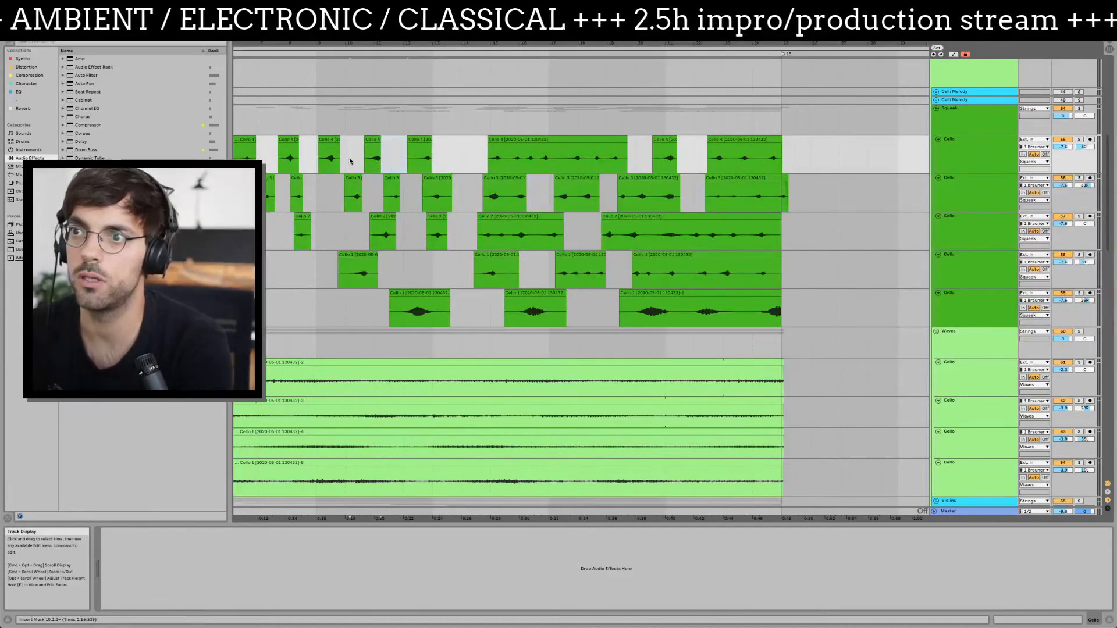
# - Undo the last cut and widen the gap around bar 11 on the first Squeak cello track
pyautogui.press('super+z')
pyautogui.moveTo(381, 165); pyautogui.dragTo(397, 163)
pyautogui.press('Delete')
pyautogui.click(340, 169)
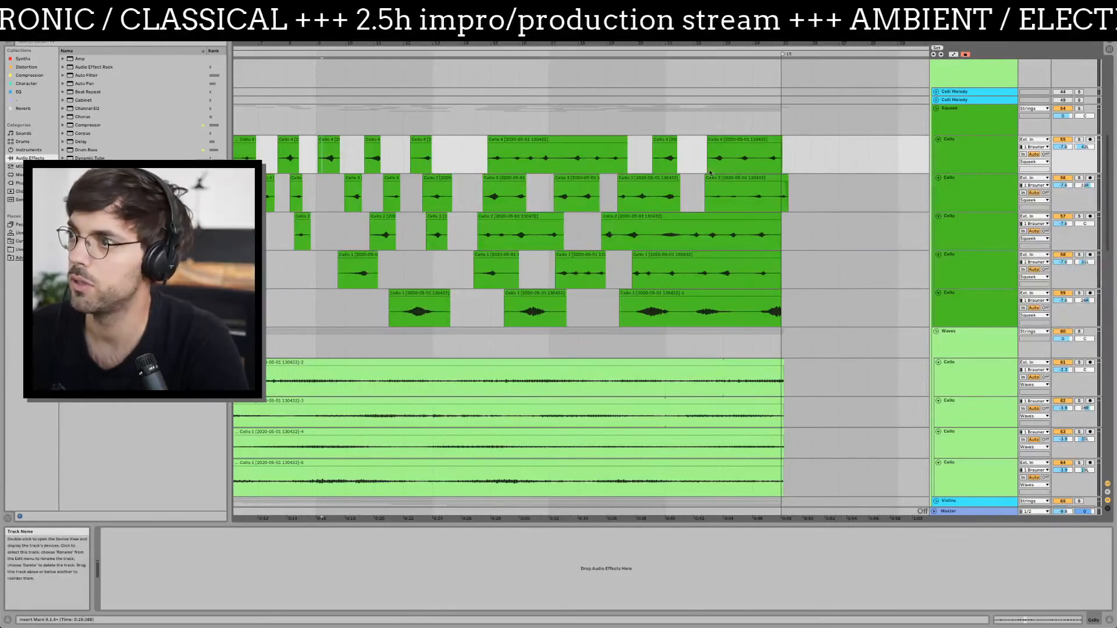
# - Audition the first Squeak cello track solo and move its section around bars 15 to 17 to bars 22 to 24
pyautogui.click(1080, 140)
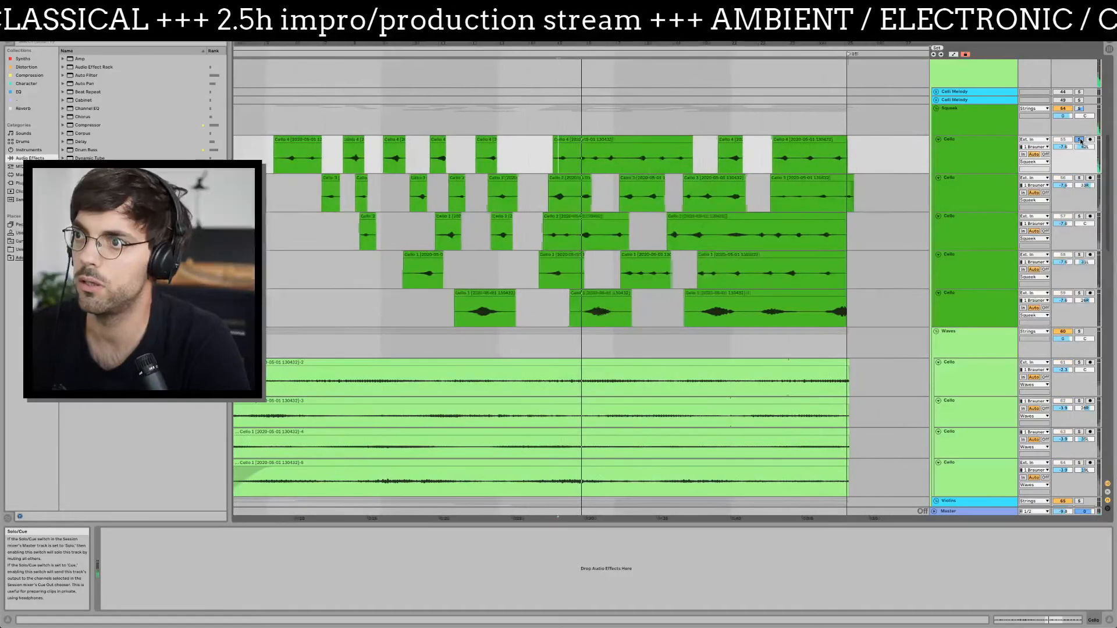
pyautogui.click(628, 160)
pyautogui.moveTo(555, 165); pyautogui.dragTo(589, 168)
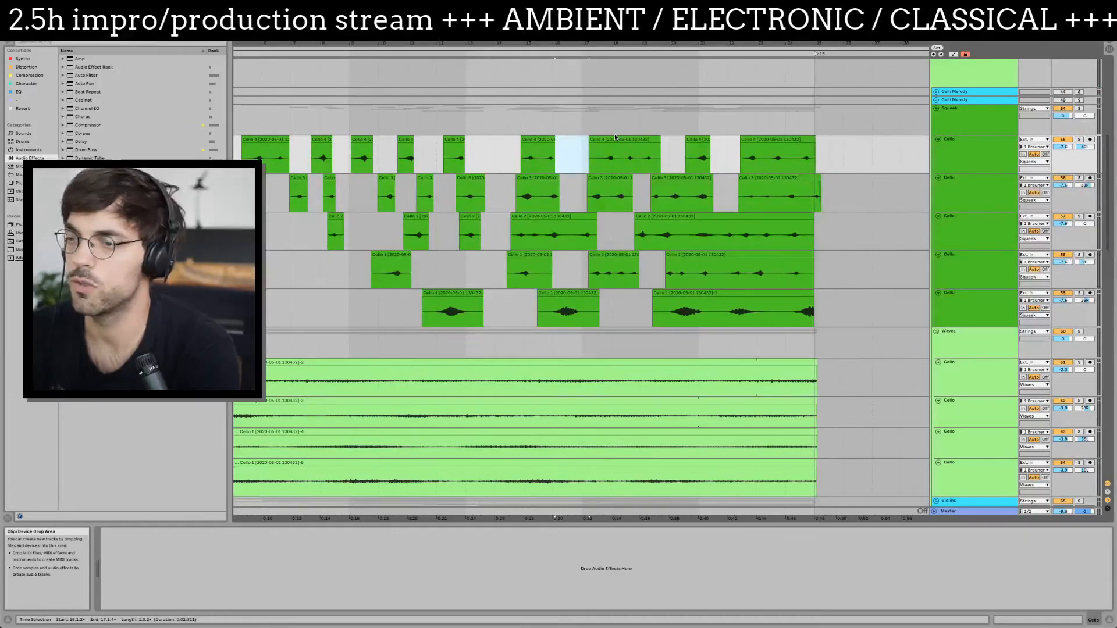
pyautogui.moveTo(540, 167); pyautogui.dragTo(777, 140)
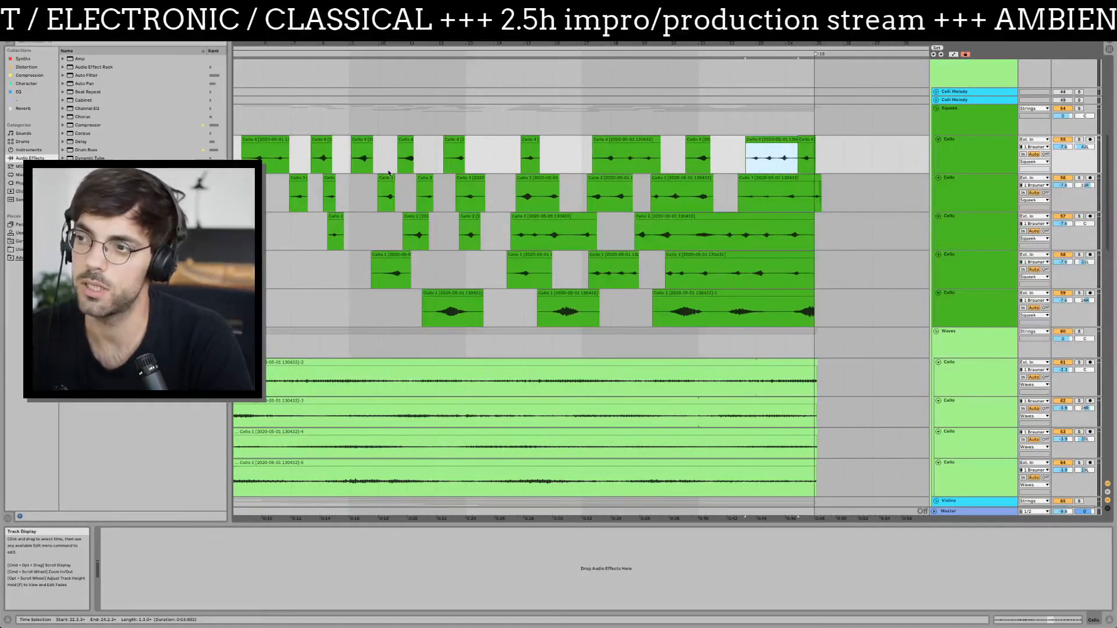
# - Delete the note around bars 20 to 21 on the third Squeak cello track and move the fourth's bar 17 to 19 clip to bars 23 to 25
pyautogui.hscroll(-3, 448, 265)
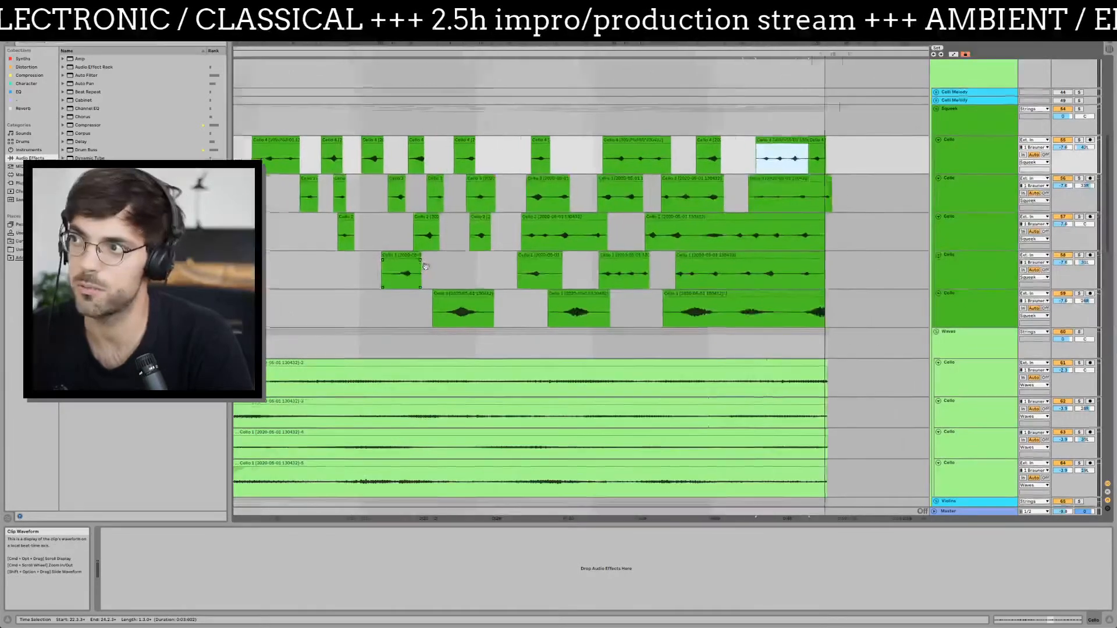
pyautogui.hscroll(1, 448, 270)
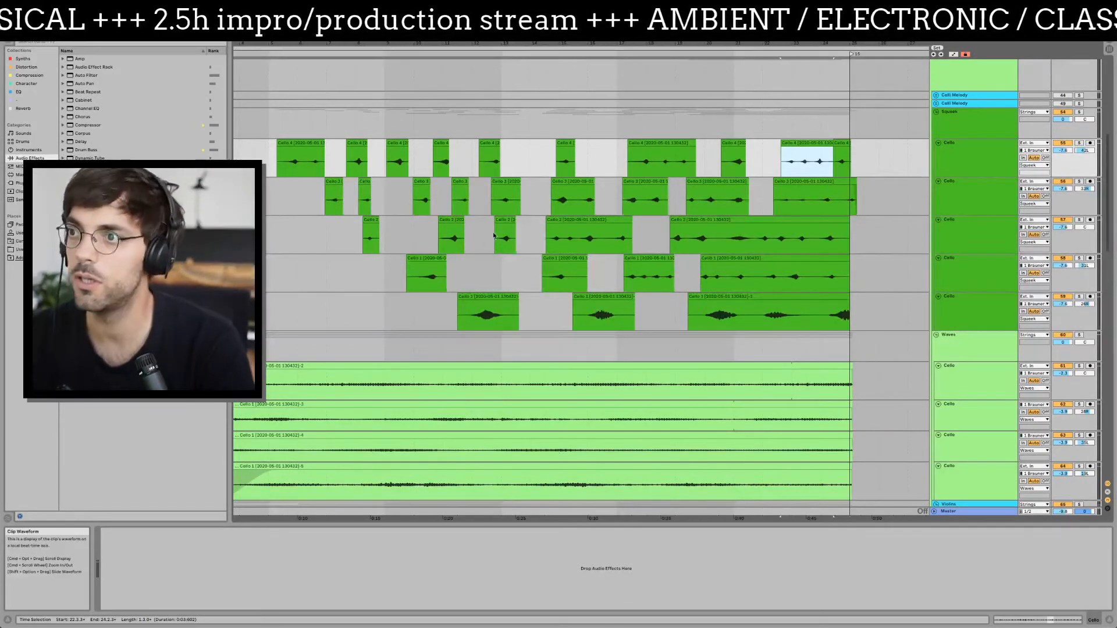
pyautogui.moveTo(573, 43)
pyautogui.mouseDown()
pyautogui.moveTo(513, 24)
pyautogui.moveTo(510, 43)
pyautogui.mouseUp()
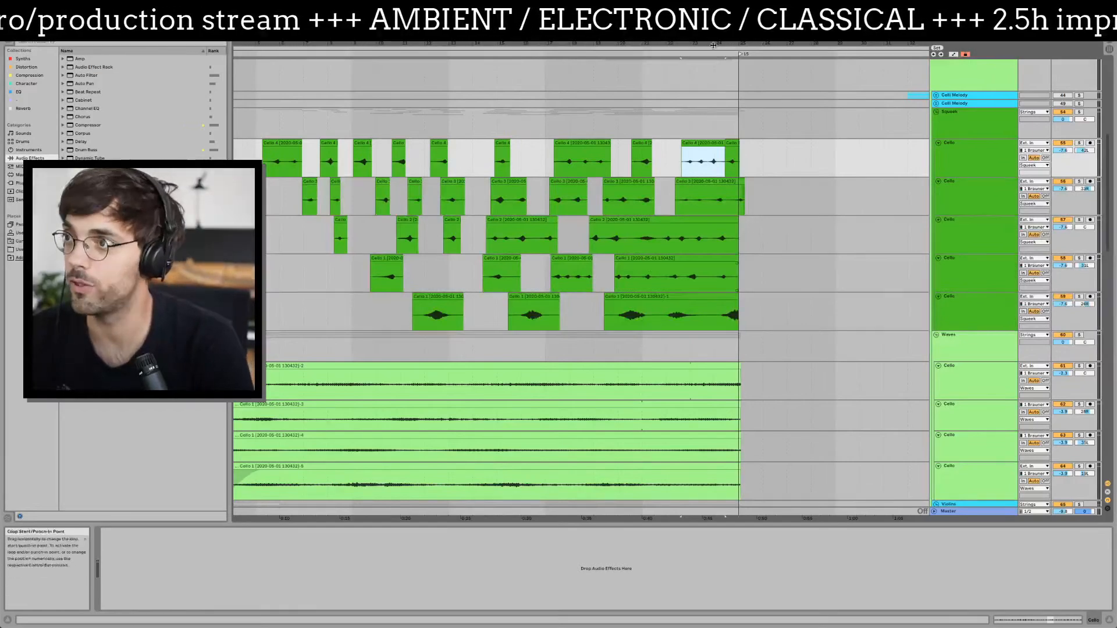
pyautogui.moveTo(709, 51); pyautogui.dragTo(706, 116)
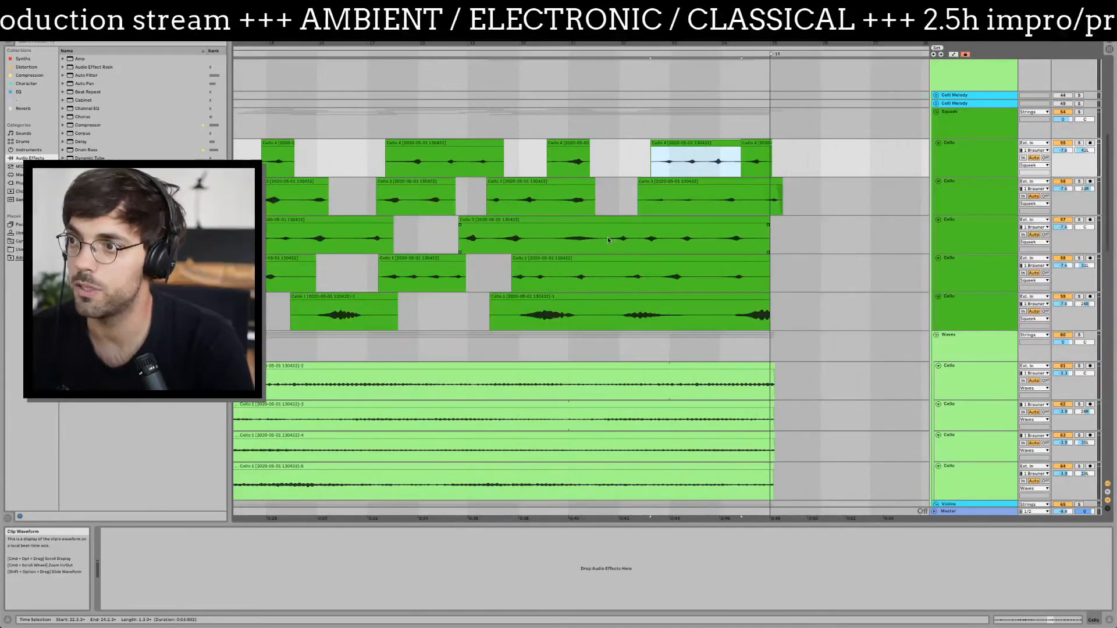
pyautogui.moveTo(547, 240); pyautogui.dragTo(602, 243)
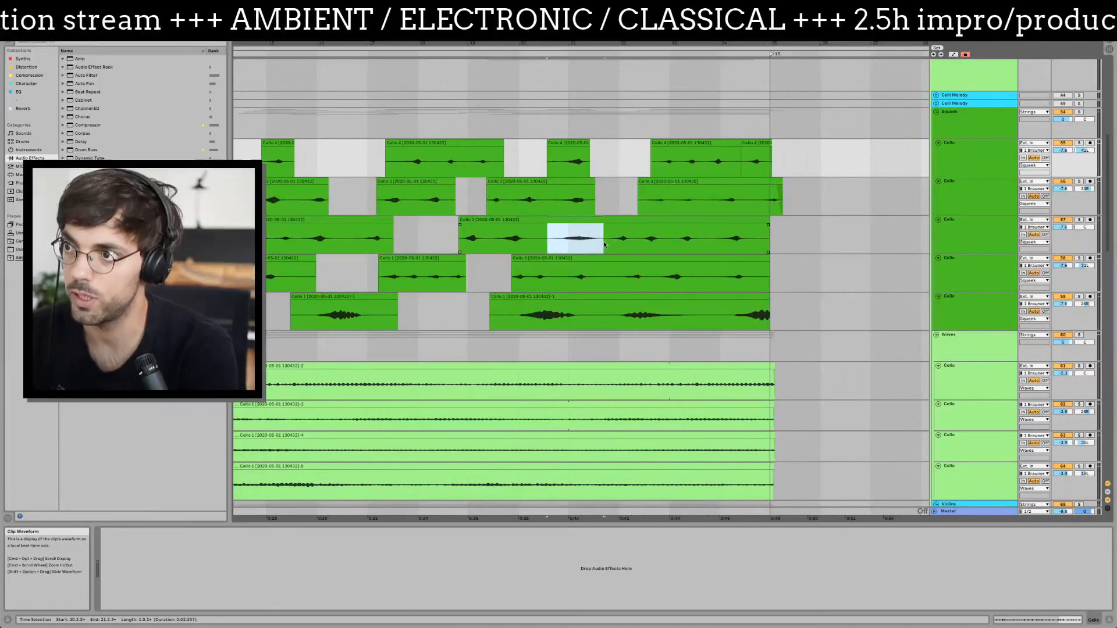
pyautogui.press('Delete')
pyautogui.moveTo(416, 274); pyautogui.dragTo(721, 265)
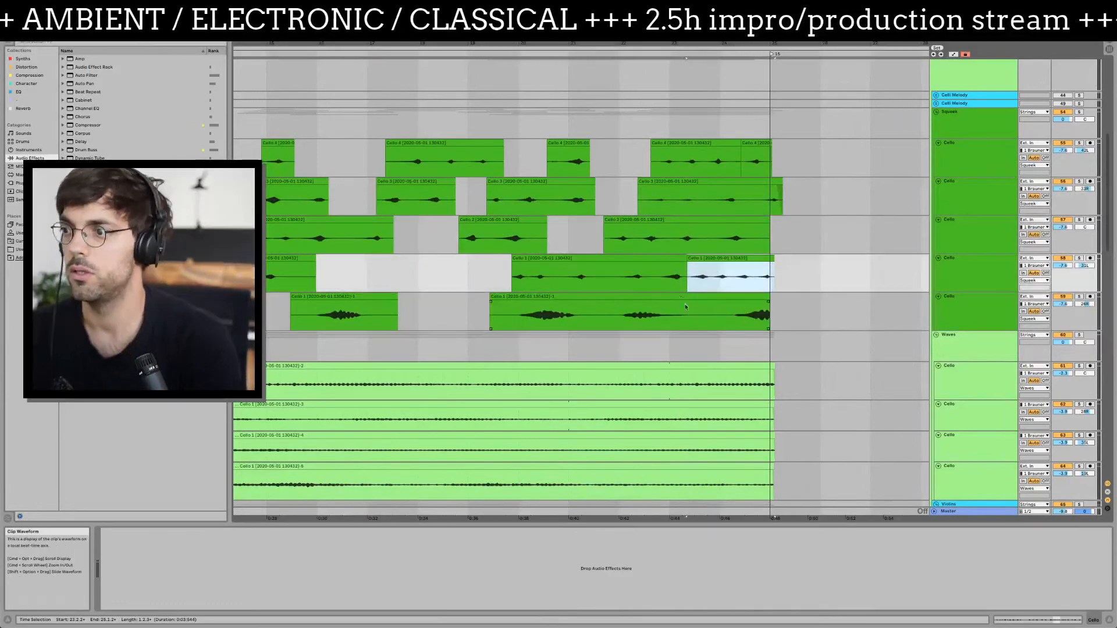
# - Cut a gap around bars 19 to 20 into the third and second violin Squeaks tracks
pyautogui.hscroll(-15, 425, 308)
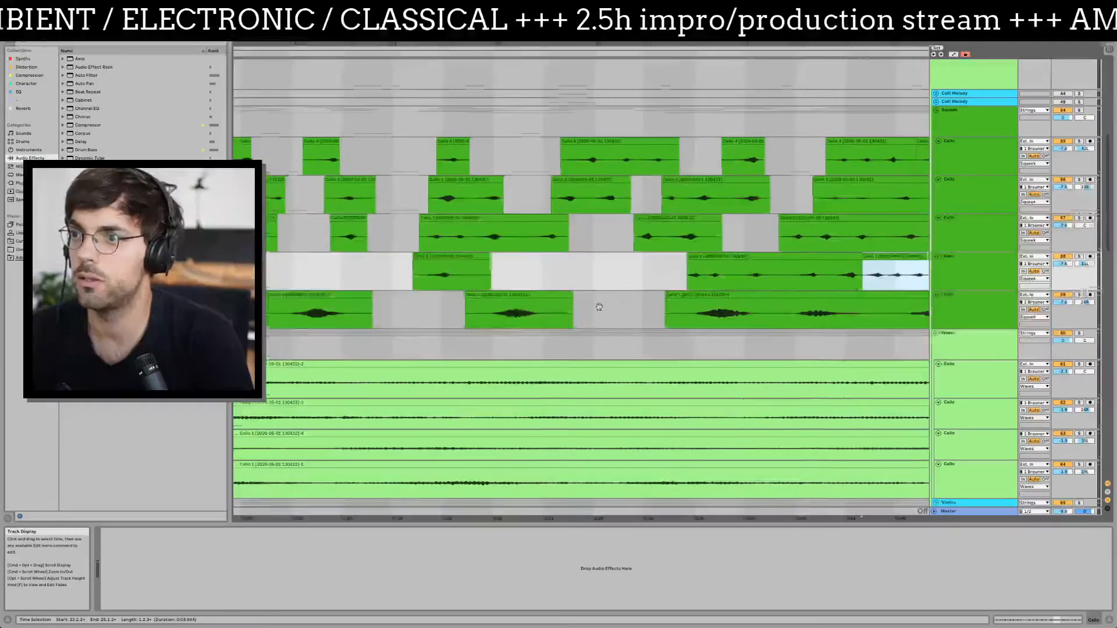
pyautogui.scroll(-15, 661, 305)
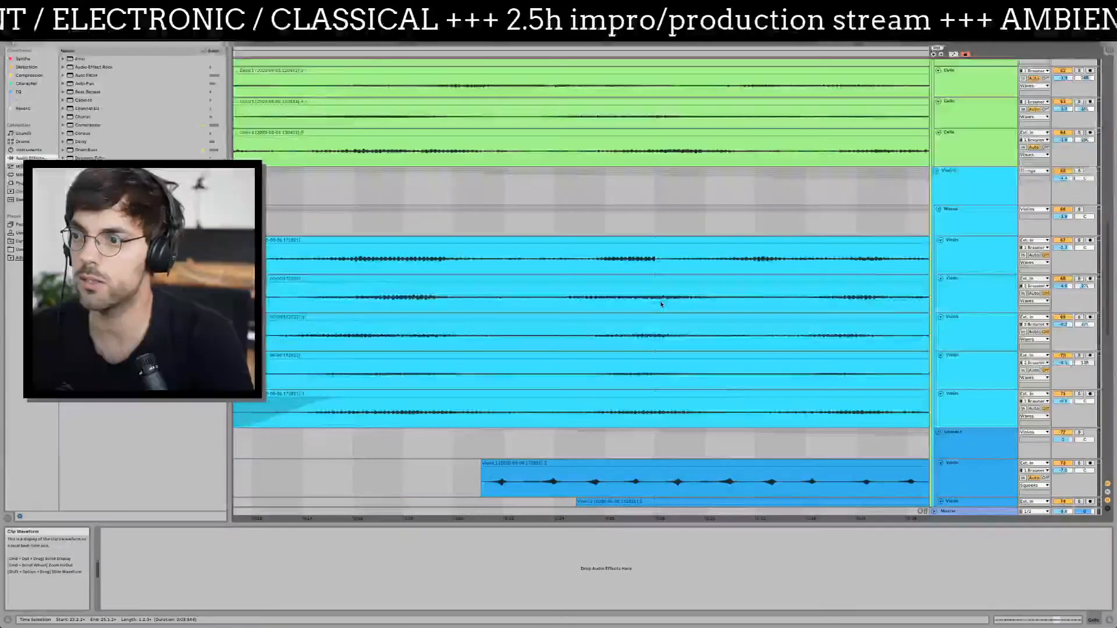
pyautogui.hscroll(10, 698, 321)
pyautogui.scroll(1, 698, 322)
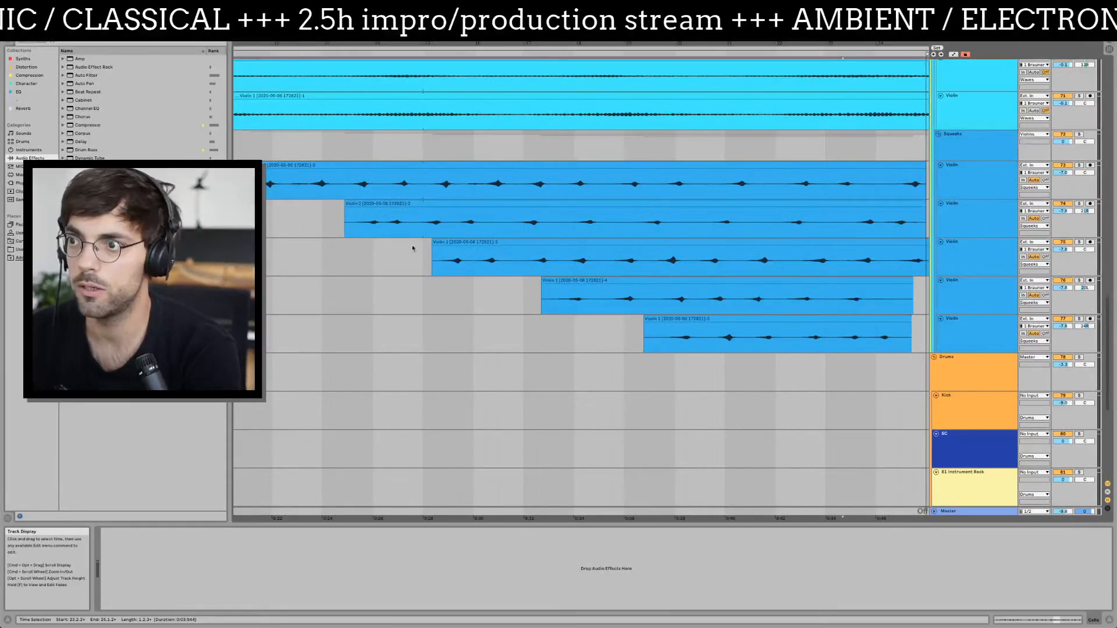
pyautogui.click(610, 279)
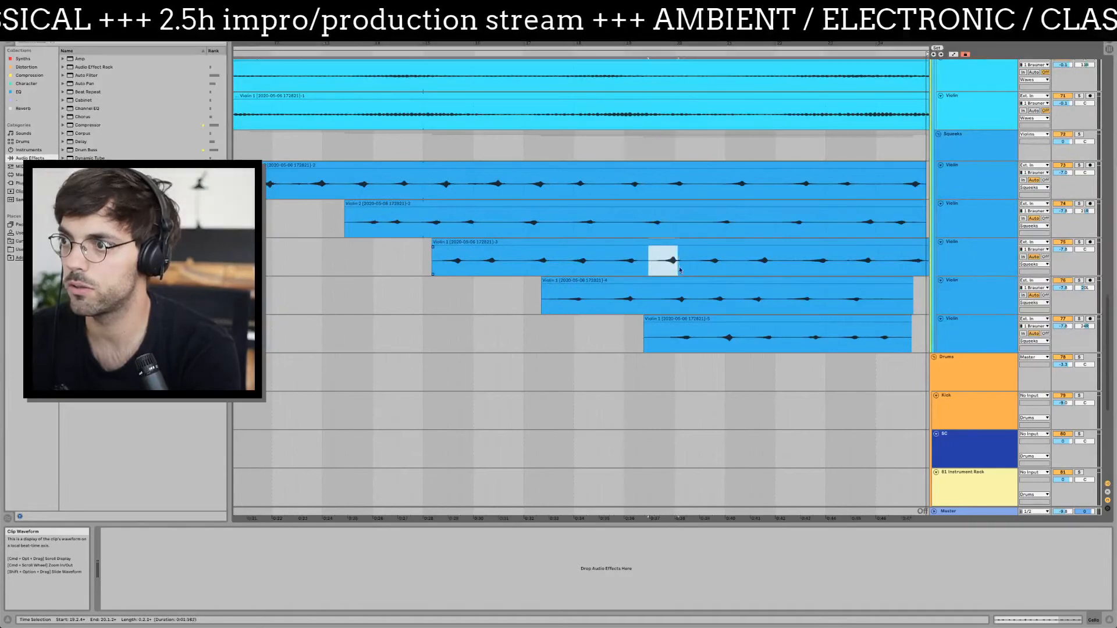
pyautogui.press('Delete')
pyautogui.moveTo(690, 219); pyautogui.dragTo(619, 218)
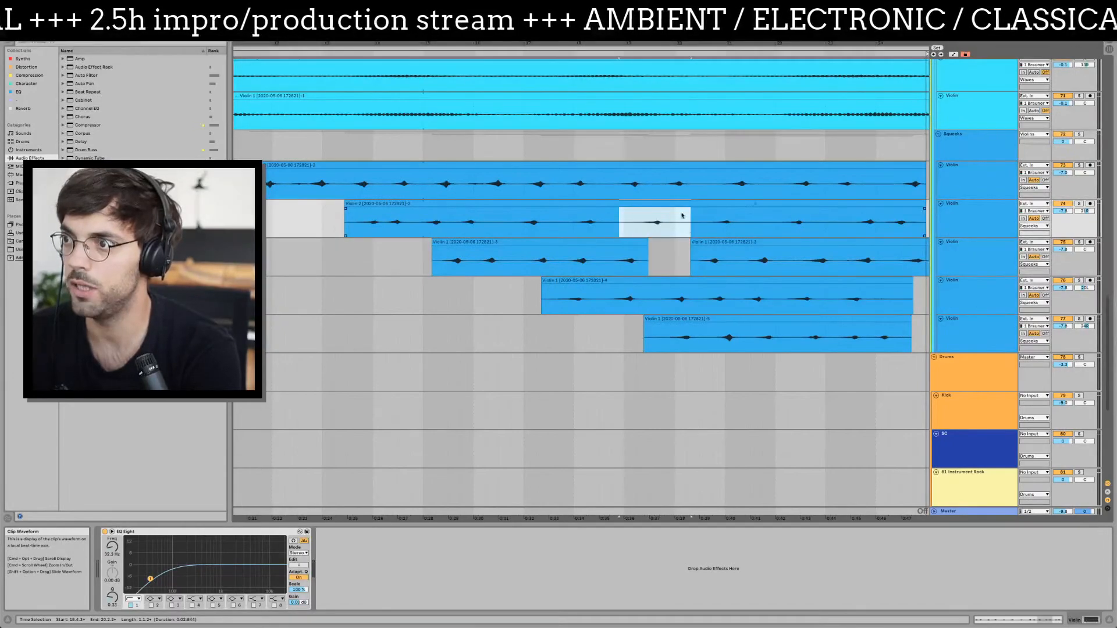
# - Delete the notes around bars 20 to 21 from the first, fourth and fifth violin Squeaks tracks
pyautogui.moveTo(705, 181); pyautogui.dragTo(764, 181)
pyautogui.press('Delete')
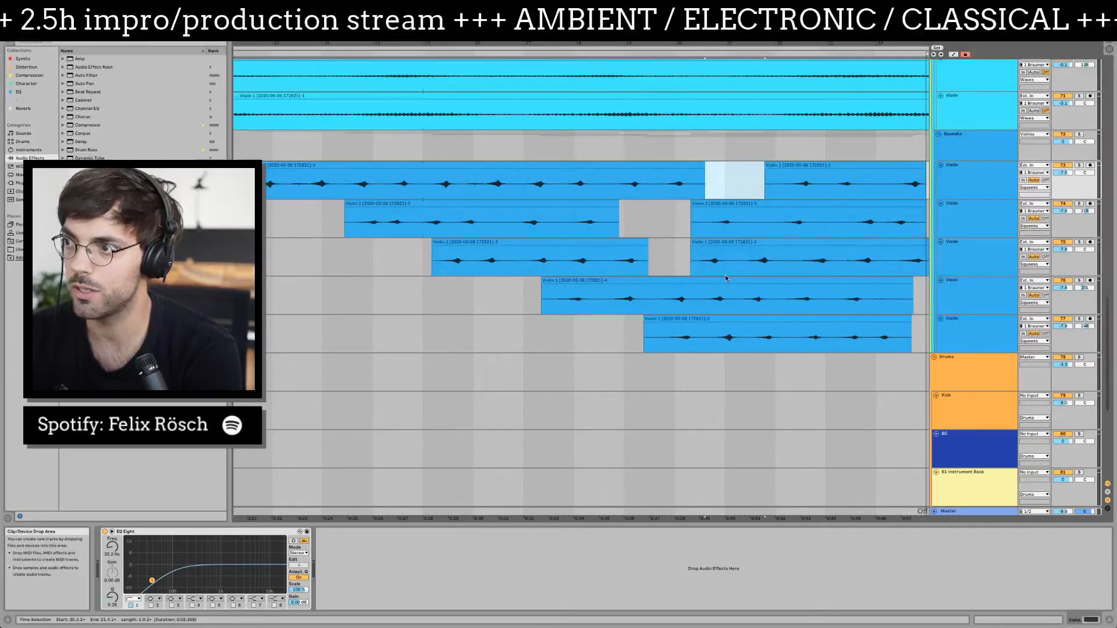
pyautogui.moveTo(699, 300); pyautogui.dragTo(747, 342)
pyautogui.press('Delete')
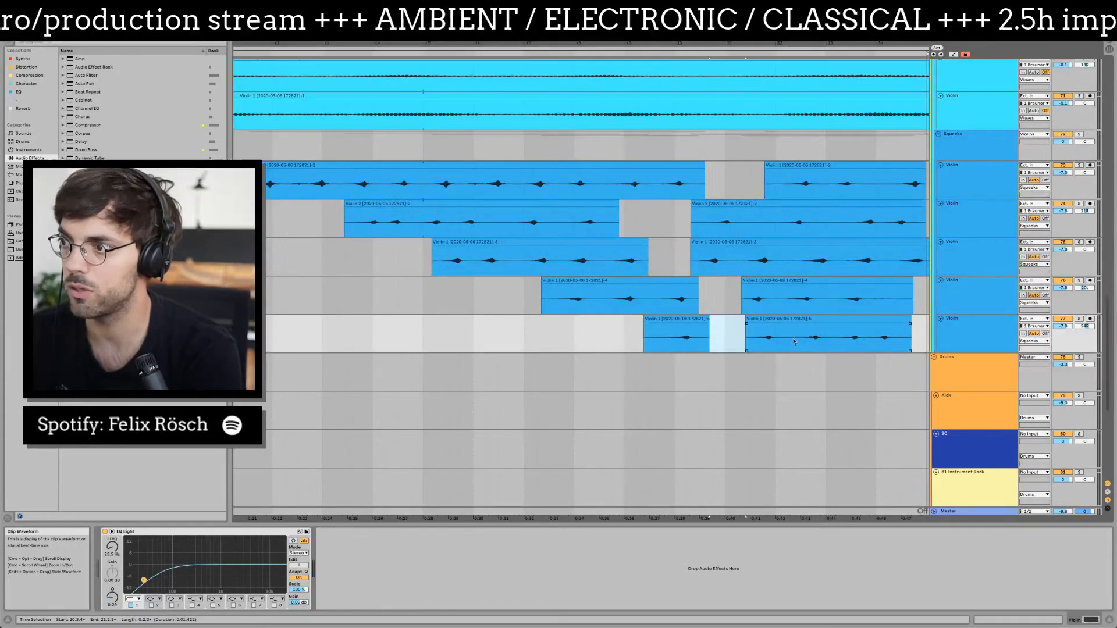
pyautogui.press('Delete')
# - Cut another gap around bar 22 into the fourth and third violin Squeaks tracks
pyautogui.moveTo(775, 301); pyautogui.dragTo(826, 302)
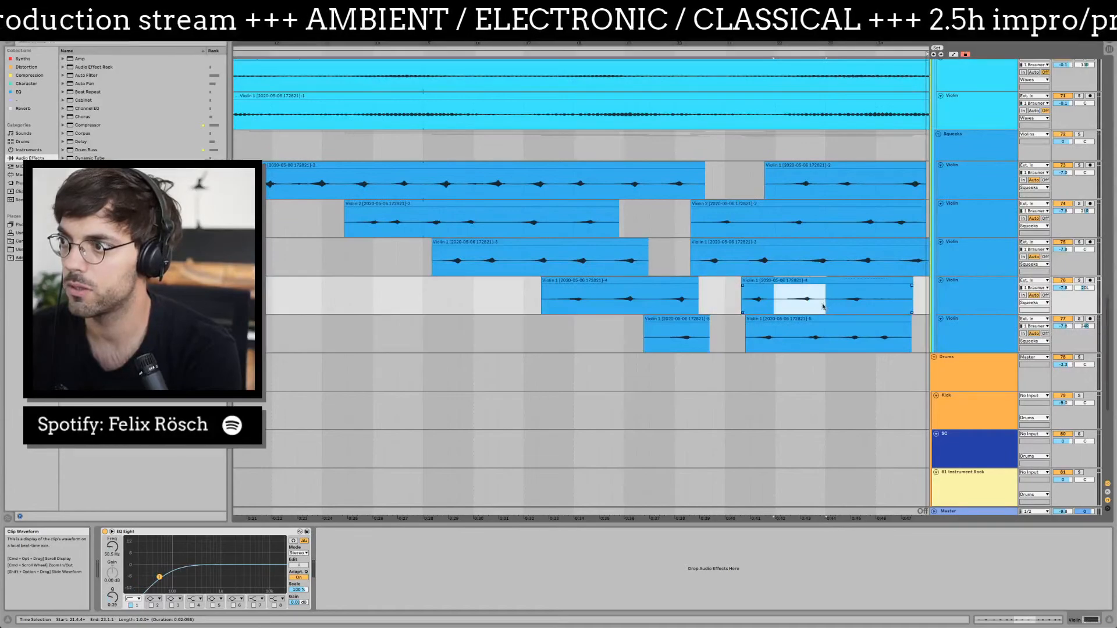
pyautogui.press('Delete')
pyautogui.moveTo(836, 258); pyautogui.dragTo(805, 258)
pyautogui.press('Delete')
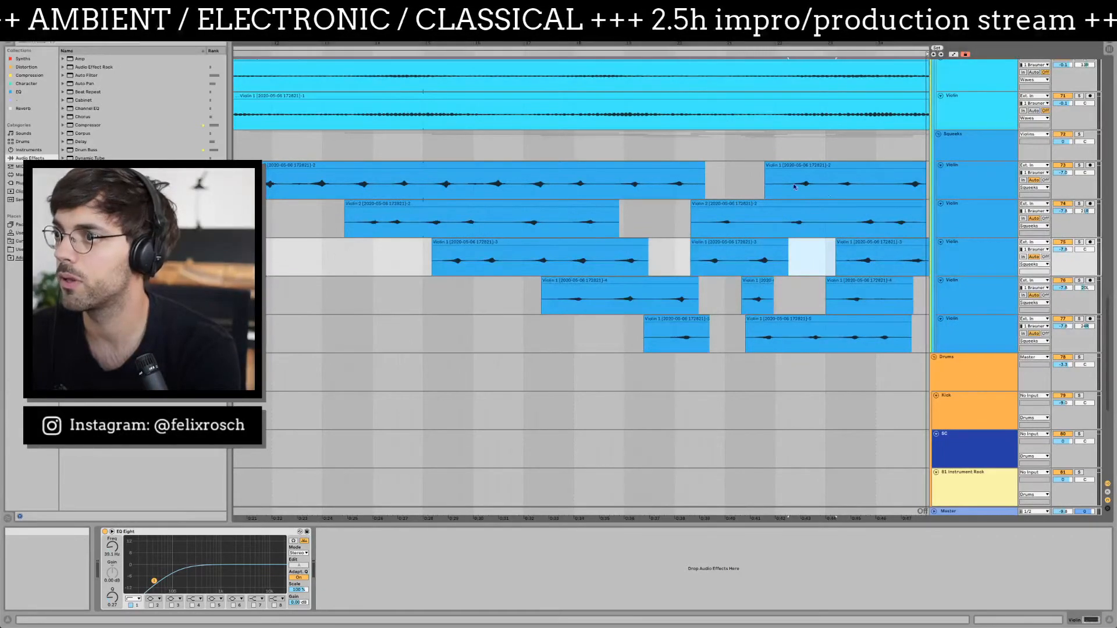
# - Remove notes around bars 16 to 17 from the third violin Squeaks track, and around bars 14 to 15 and 16 to 17 from the second
pyautogui.moveTo(514, 260); pyautogui.dragTo(564, 262)
pyautogui.press('Delete')
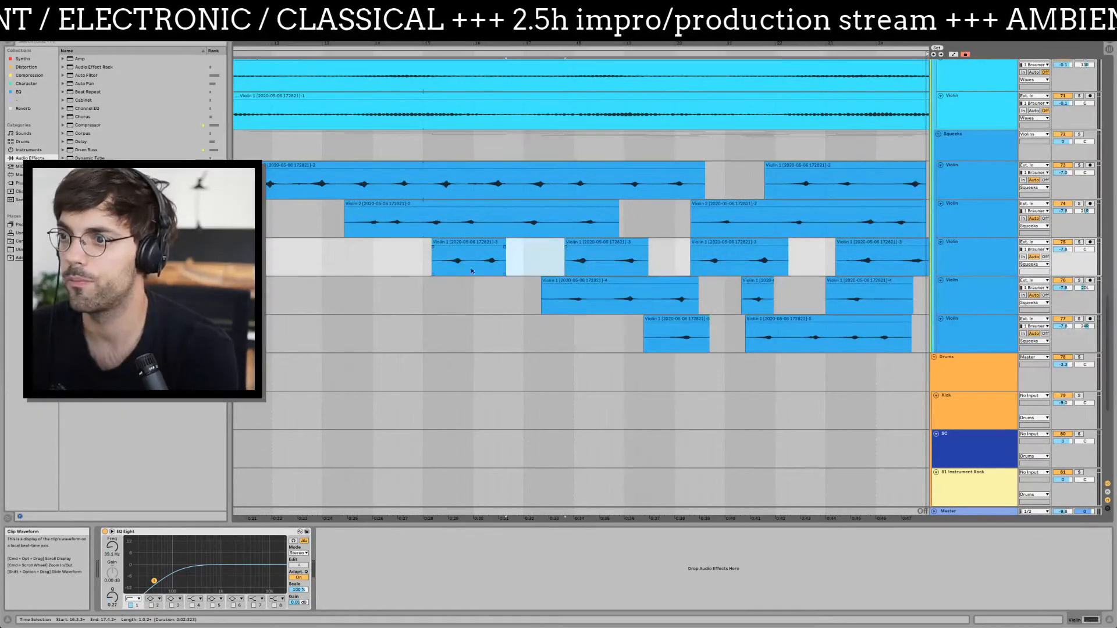
pyautogui.moveTo(410, 227); pyautogui.dragTo(547, 223)
pyautogui.press('Delete')
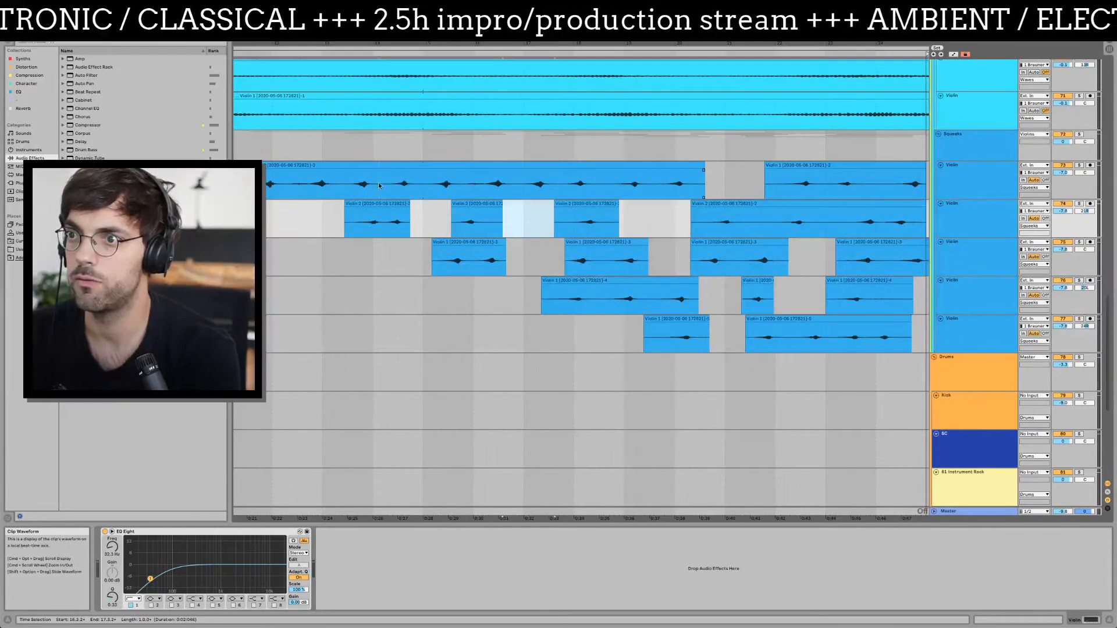
# - Cut four gaps between bars 12 and 19 into the first violin Squeaks track and one around bars 18 to 19 into the fourth
pyautogui.moveTo(380, 186); pyautogui.dragTo(433, 185)
pyautogui.press('Delete')
pyautogui.moveTo(293, 185); pyautogui.dragTo(321, 186)
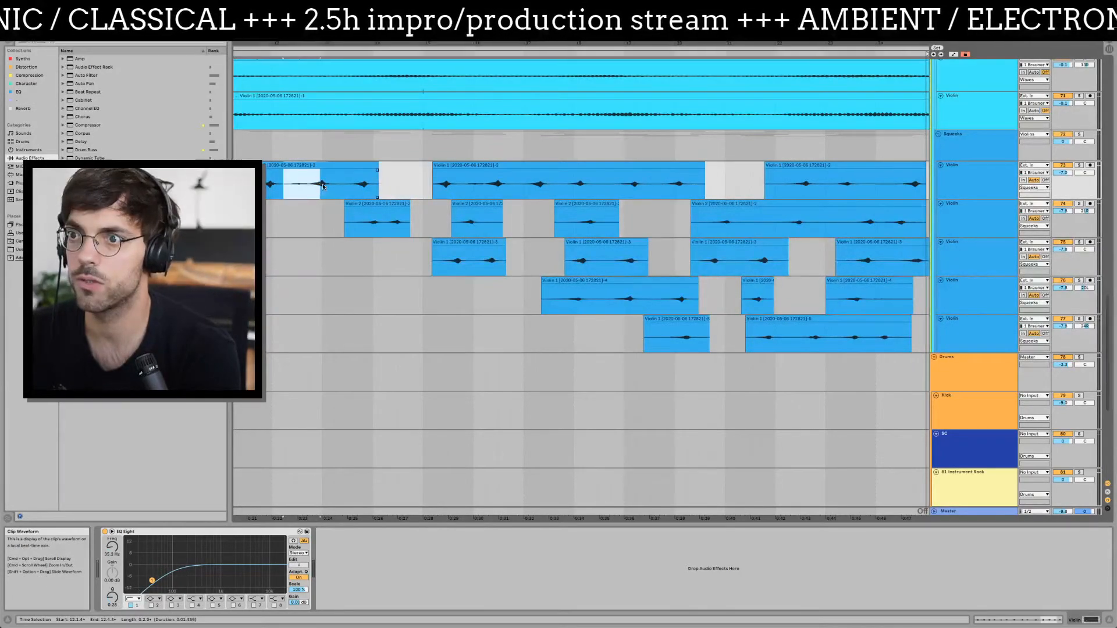
pyautogui.press('Delete')
pyautogui.moveTo(512, 185); pyautogui.dragTo(656, 193)
pyautogui.press('Delete')
pyautogui.press('Delete')
pyautogui.moveTo(596, 297); pyautogui.dragTo(654, 309)
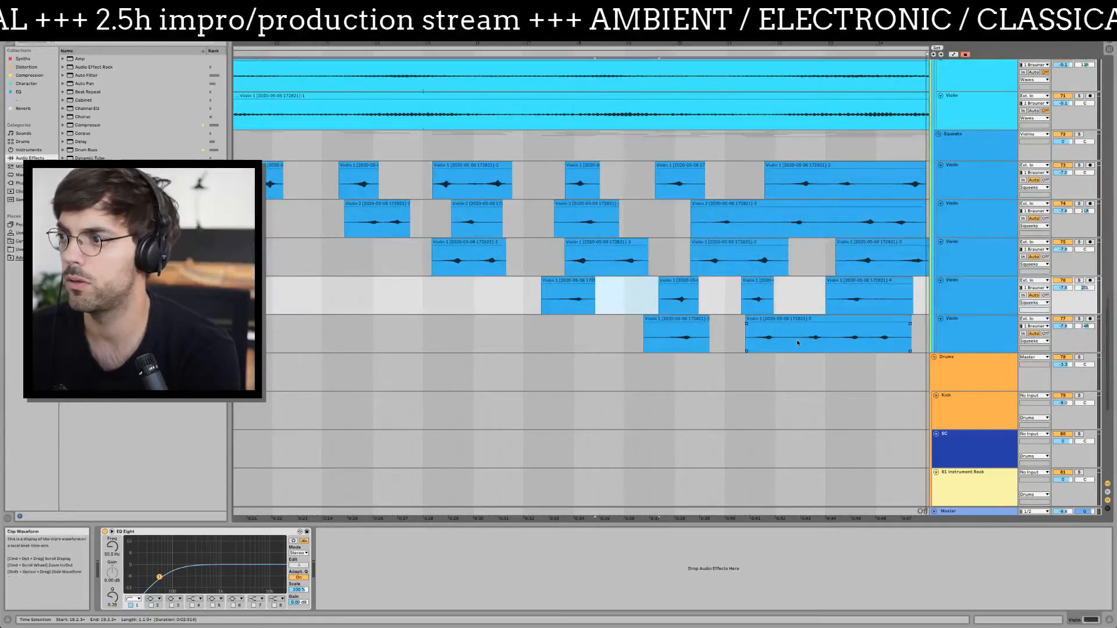
# - Review the Utility gain automation on the Waves cello tracks across the whole intro
pyautogui.moveTo(635, 45); pyautogui.dragTo(697, 15)
pyautogui.scroll(15, 277, 202)
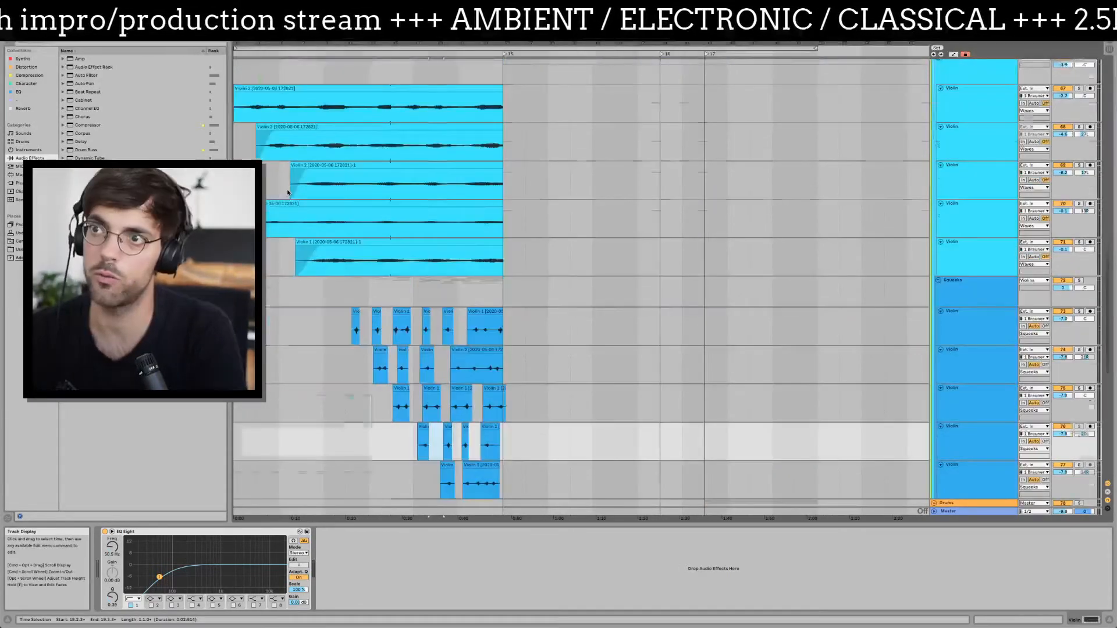
pyautogui.scroll(-5, 303, 314)
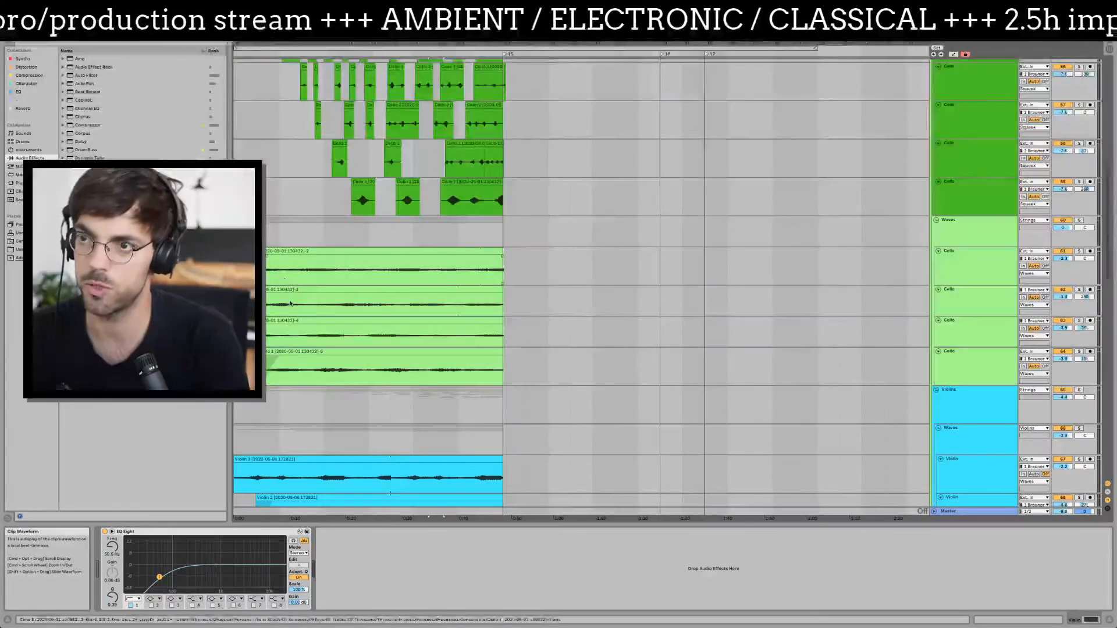
pyautogui.press('a')
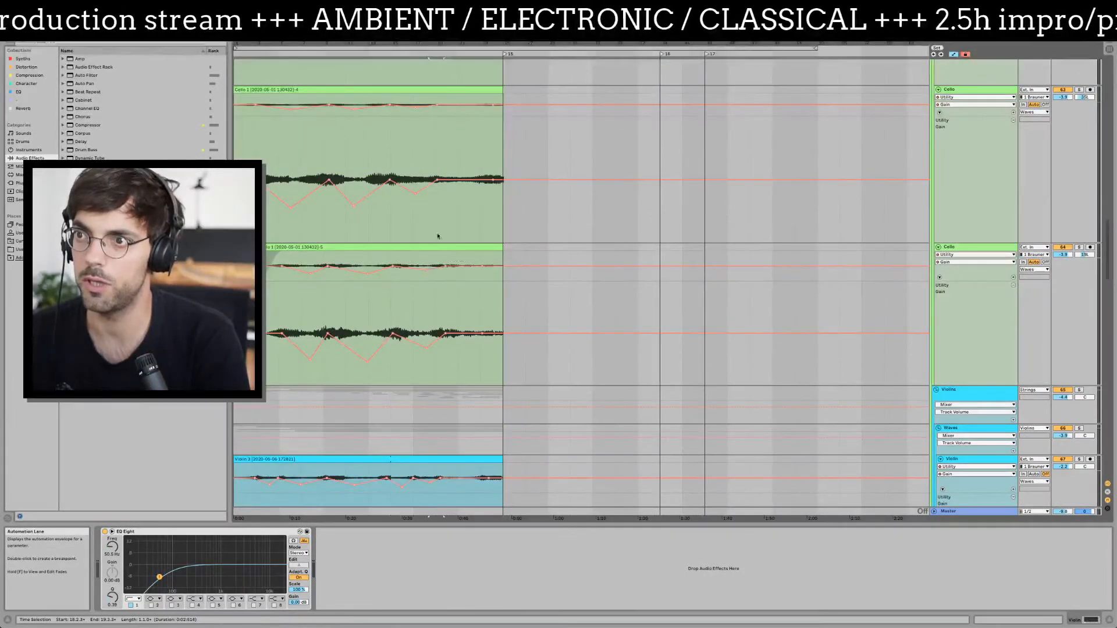
pyautogui.scroll(8, 430, 208)
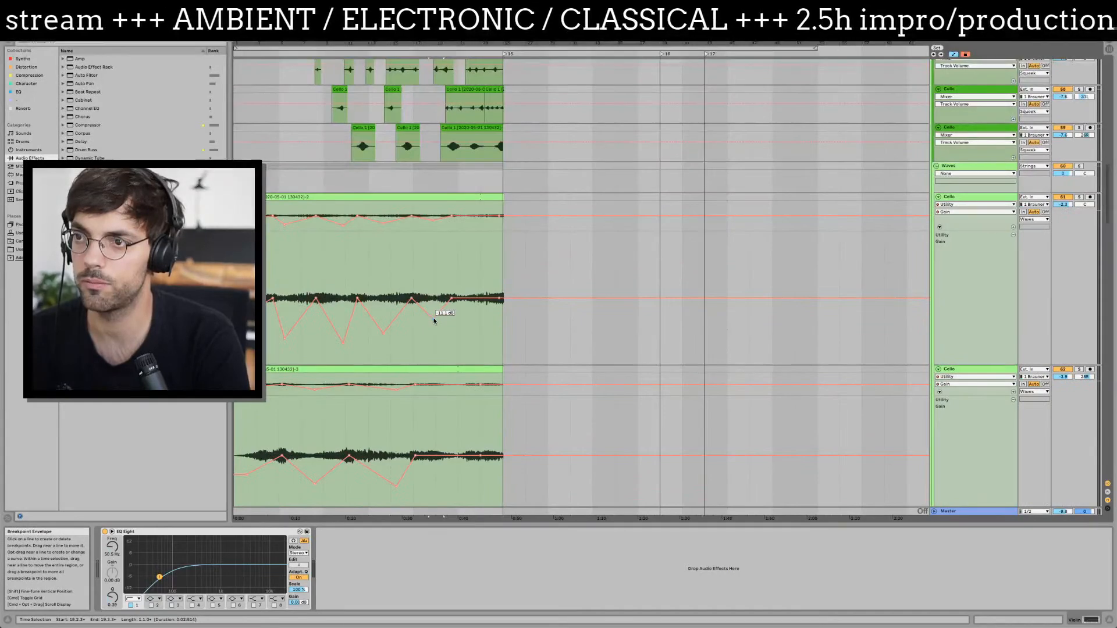
pyautogui.scroll(2, 387, 294)
pyautogui.press('a')
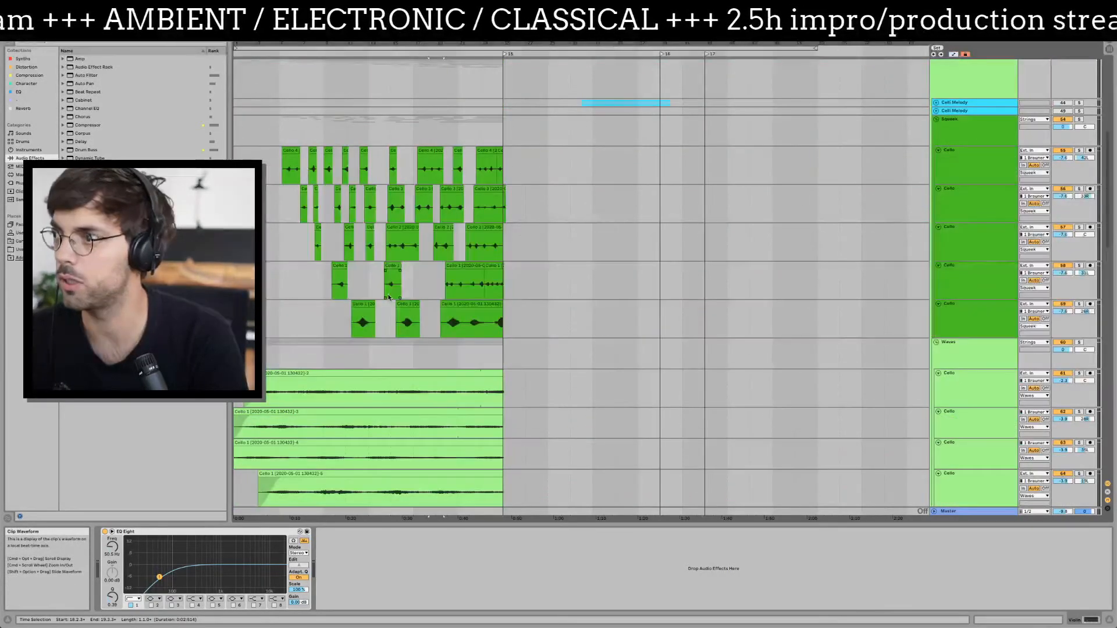
# - Audition the first Waves cello track solo from around bar 8 and compare it with the full mix
pyautogui.scroll(-4, 378, 300)
pyautogui.click(1078, 272)
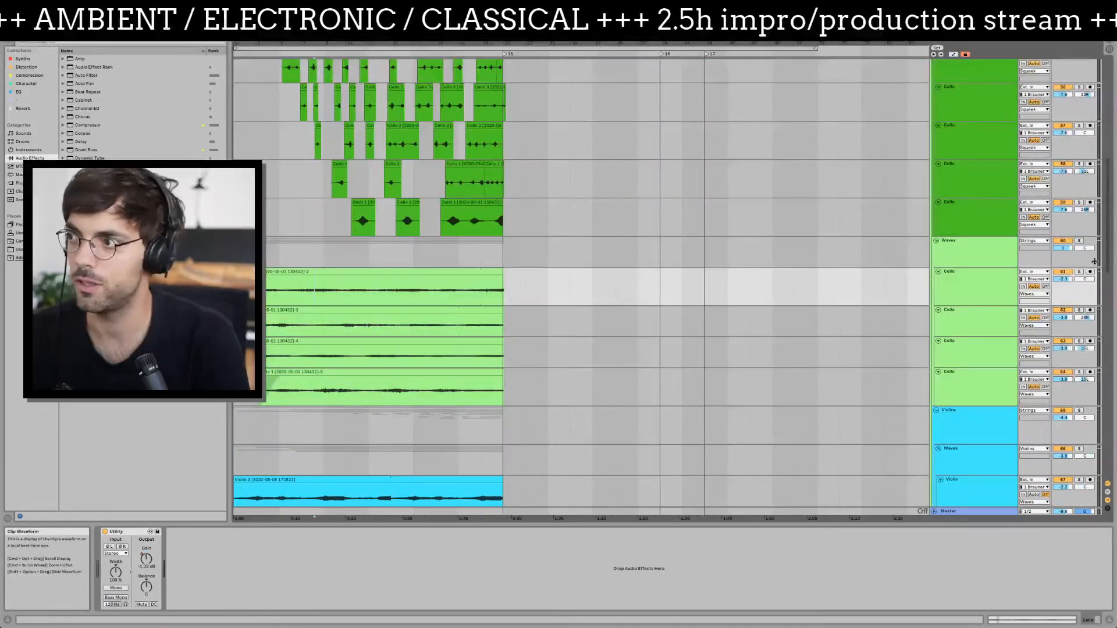
pyautogui.press('space')
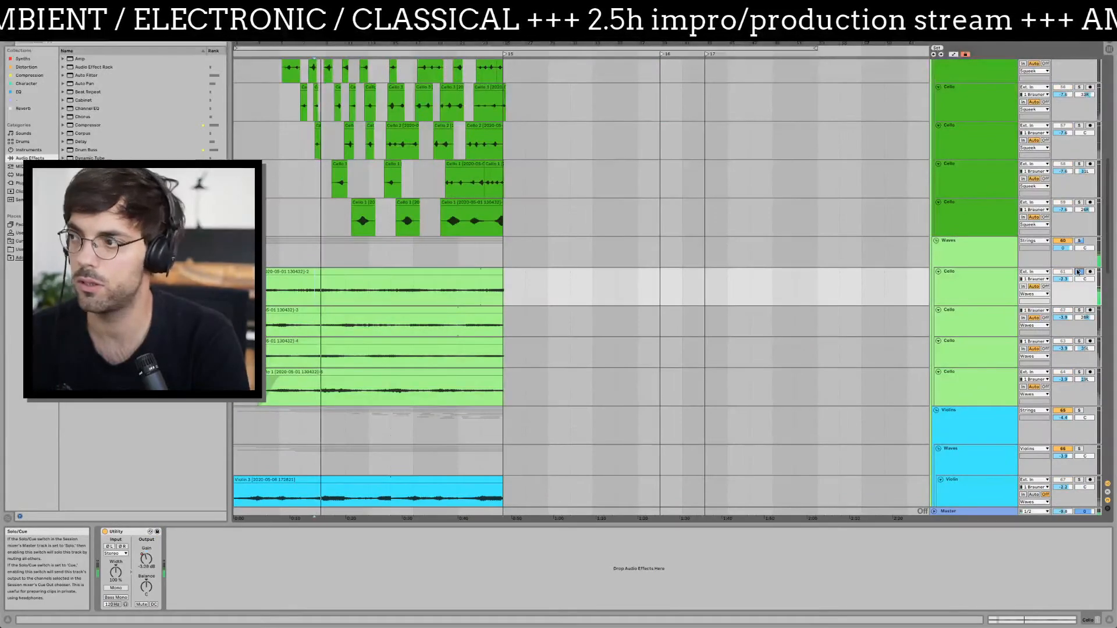
pyautogui.click(1080, 272)
pyautogui.press('space')
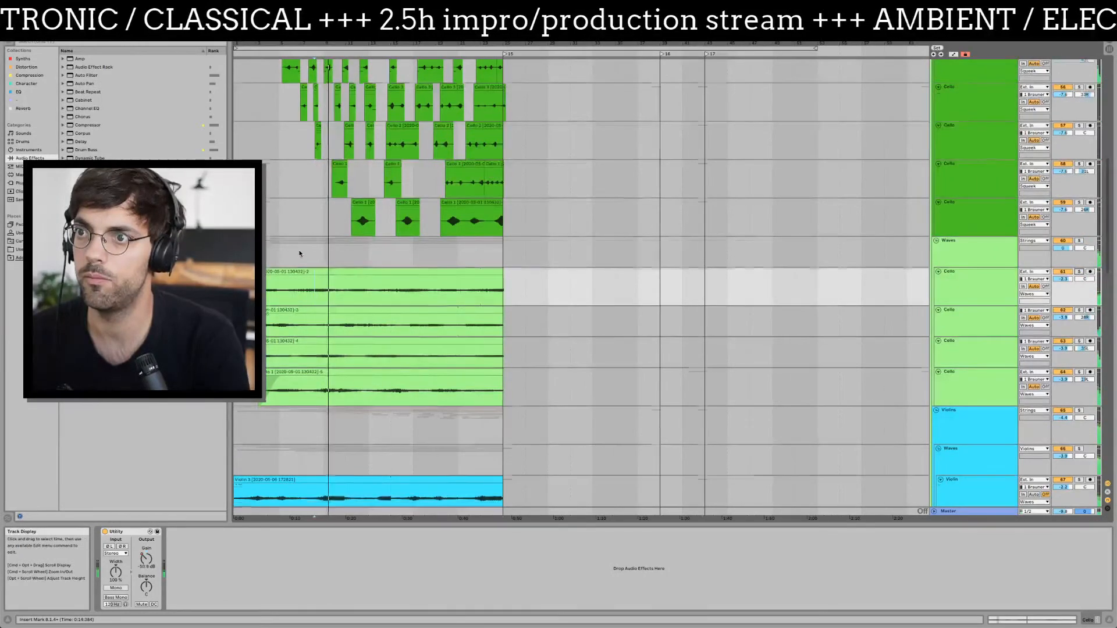
# - Lower the peaks of the first Waves cello track's Utility gain automation between bars 2 and 20
pyautogui.press('a')
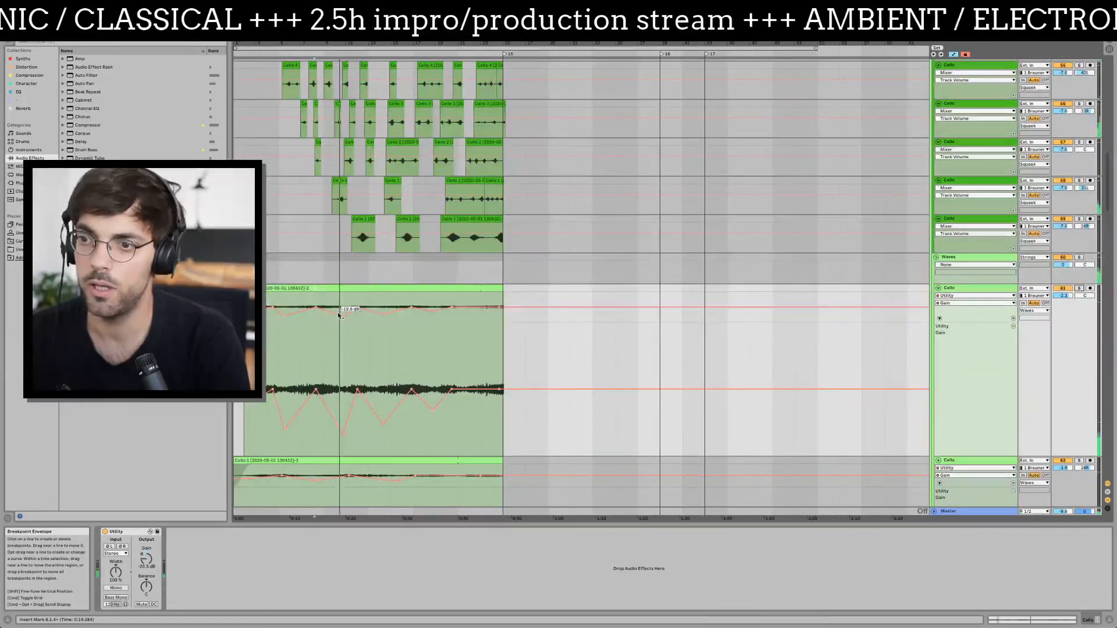
pyautogui.scroll(-5, 361, 331)
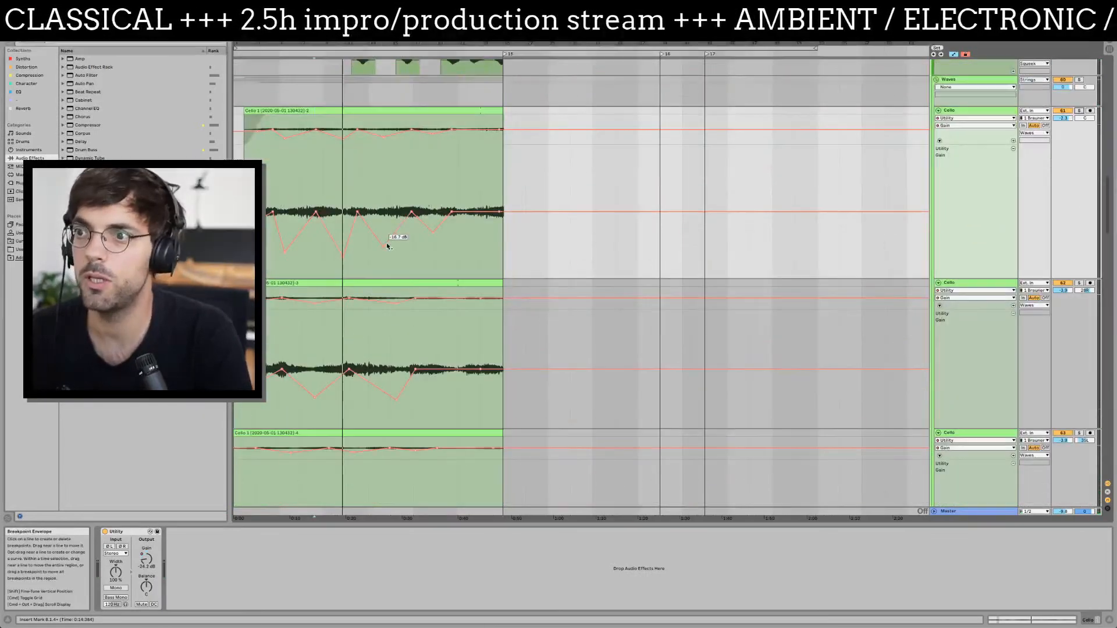
pyautogui.moveTo(454, 190); pyautogui.dragTo(247, 151)
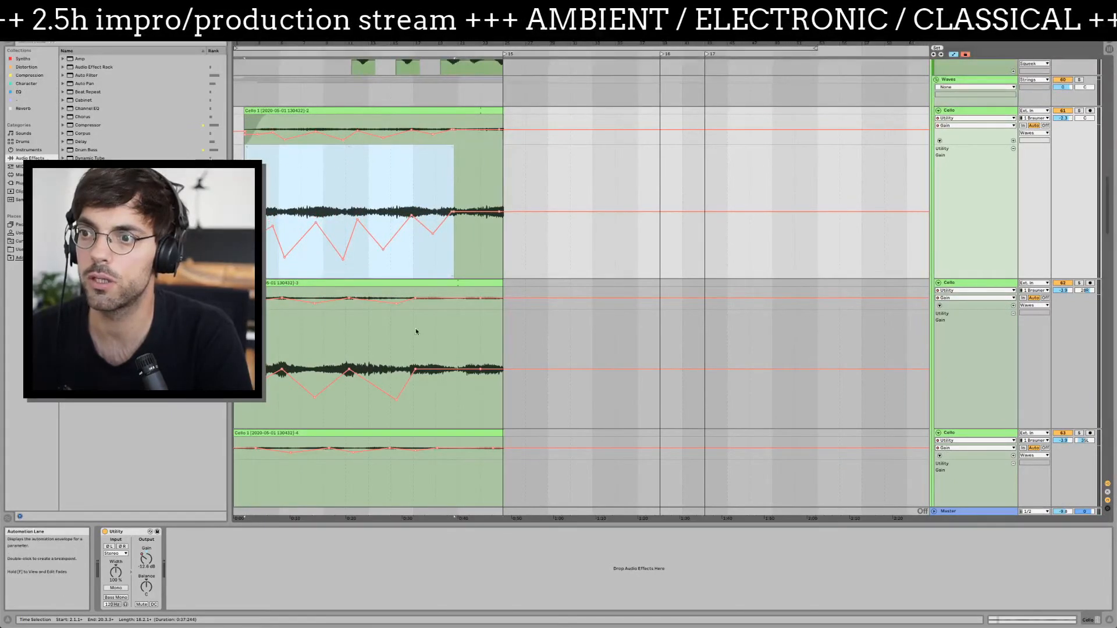
pyautogui.scroll(-2, 468, 342)
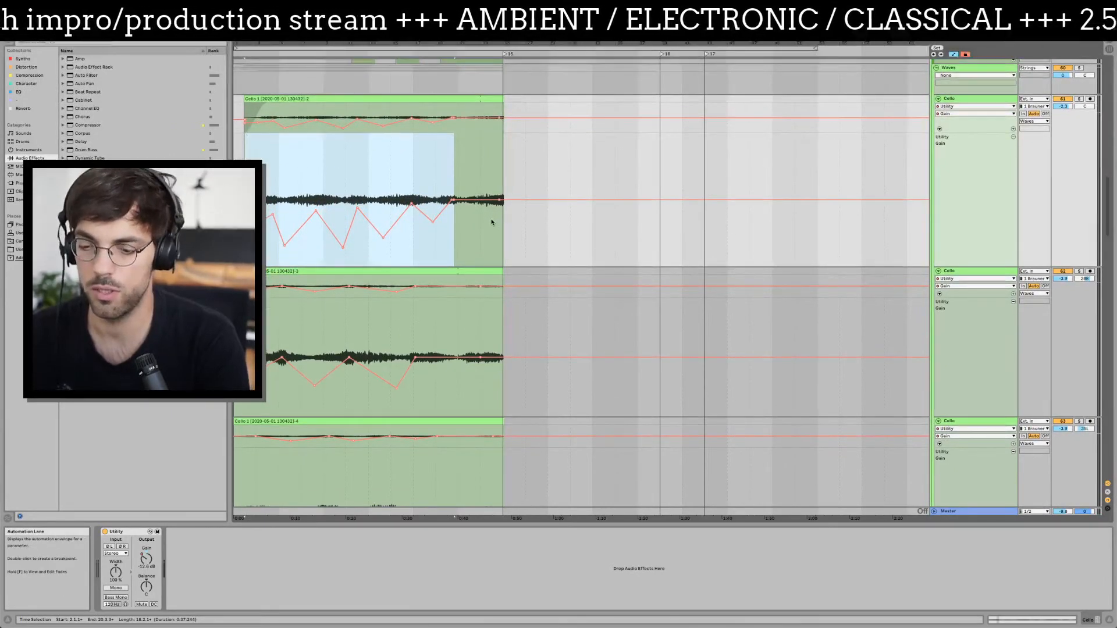
# - Skew the Utility gain automation of the first two Waves cello tracks down at the start, rising to its existing level around bar 25
pyautogui.keyDown('shift'); pyautogui.click(496, 174); pyautogui.keyUp('shift')
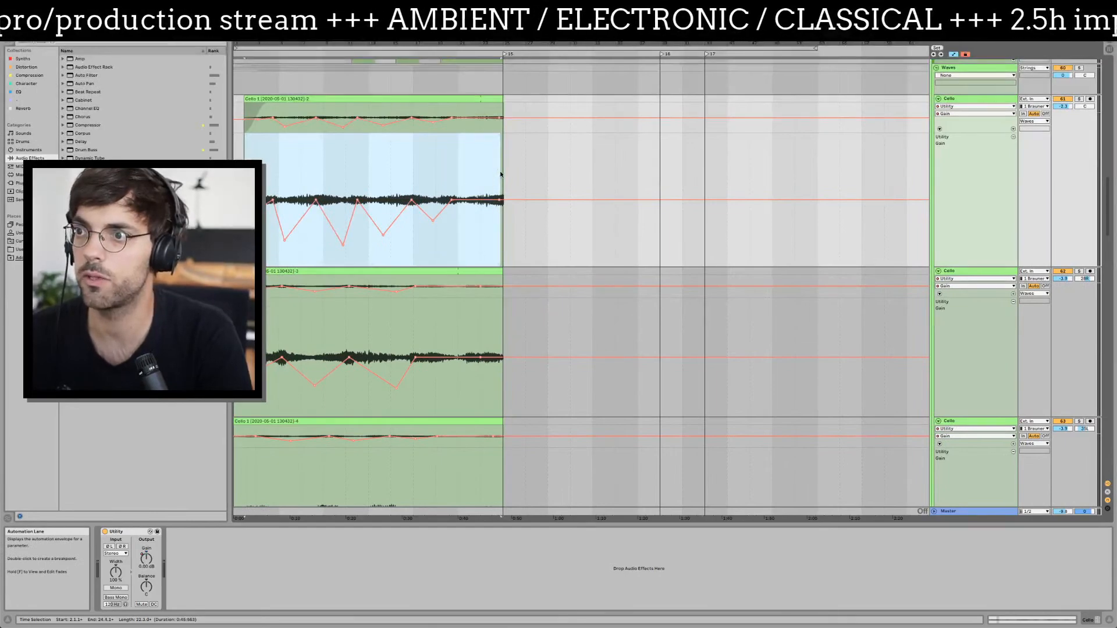
pyautogui.moveTo(247, 134); pyautogui.dragTo(247, 135)
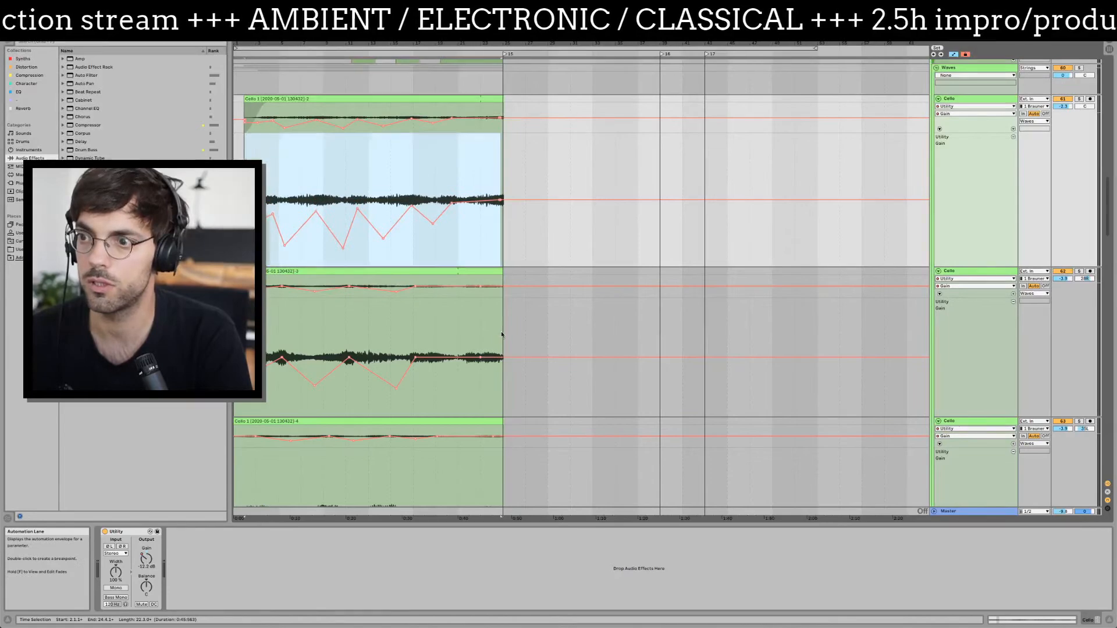
pyautogui.moveTo(501, 330); pyautogui.dragTo(235, 349)
pyautogui.moveTo(236, 300); pyautogui.dragTo(235, 325)
# - Skew the Utility gain automation of the third and fourth Waves cello tracks down at their starts, tapering off around bar 25
pyautogui.scroll(-4, 491, 366)
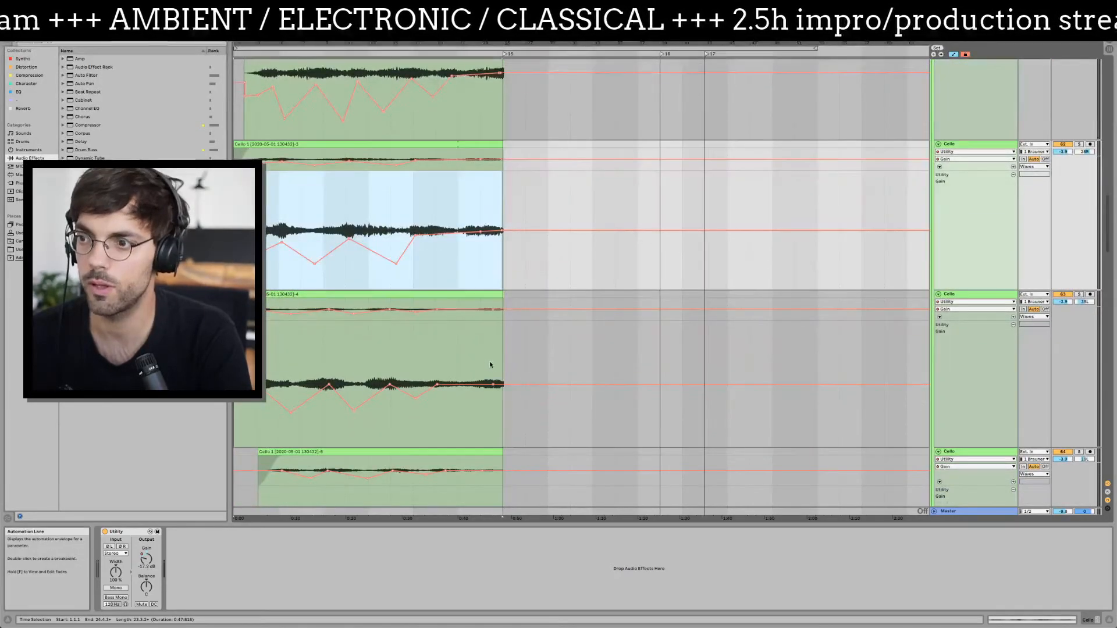
pyautogui.moveTo(502, 366); pyautogui.dragTo(235, 373)
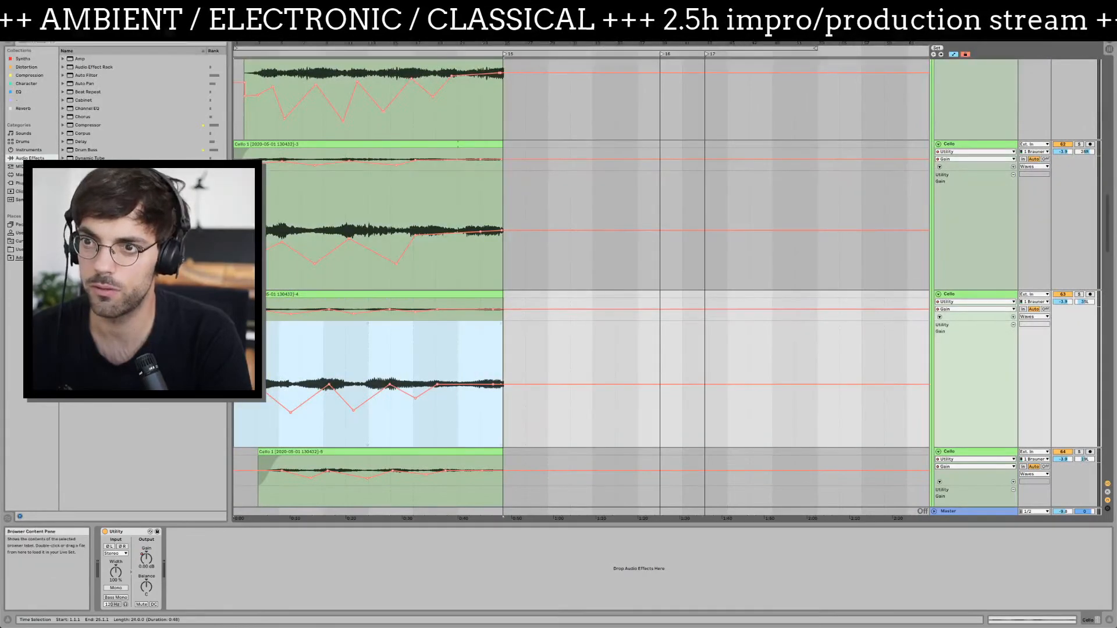
pyautogui.moveTo(235, 323); pyautogui.dragTo(236, 329)
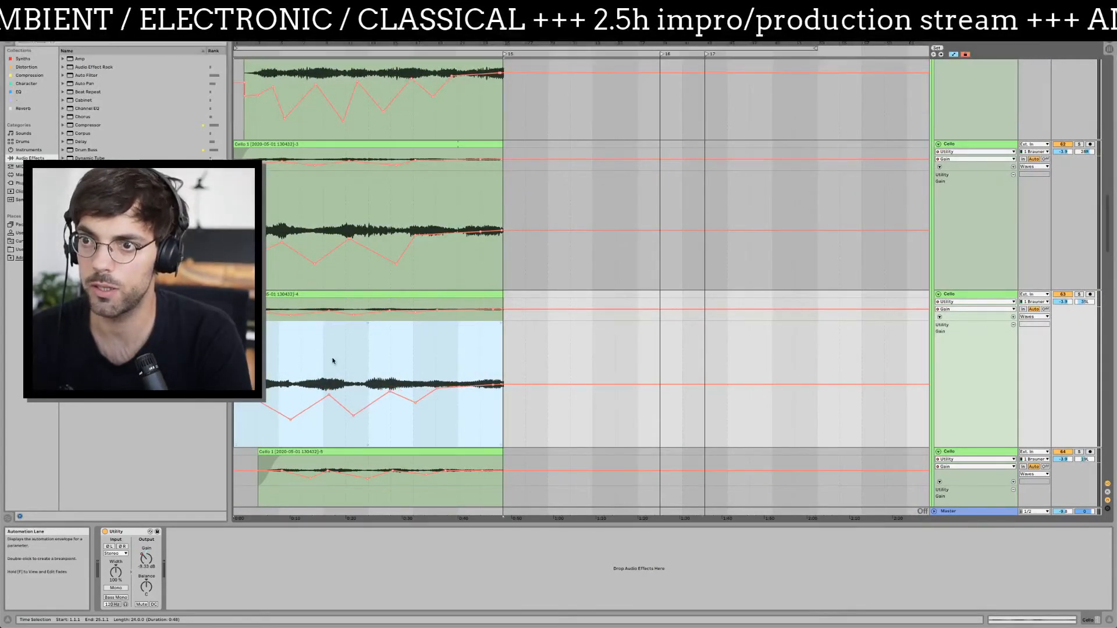
pyautogui.scroll(-5, 338, 360)
pyautogui.moveTo(504, 372); pyautogui.dragTo(252, 379)
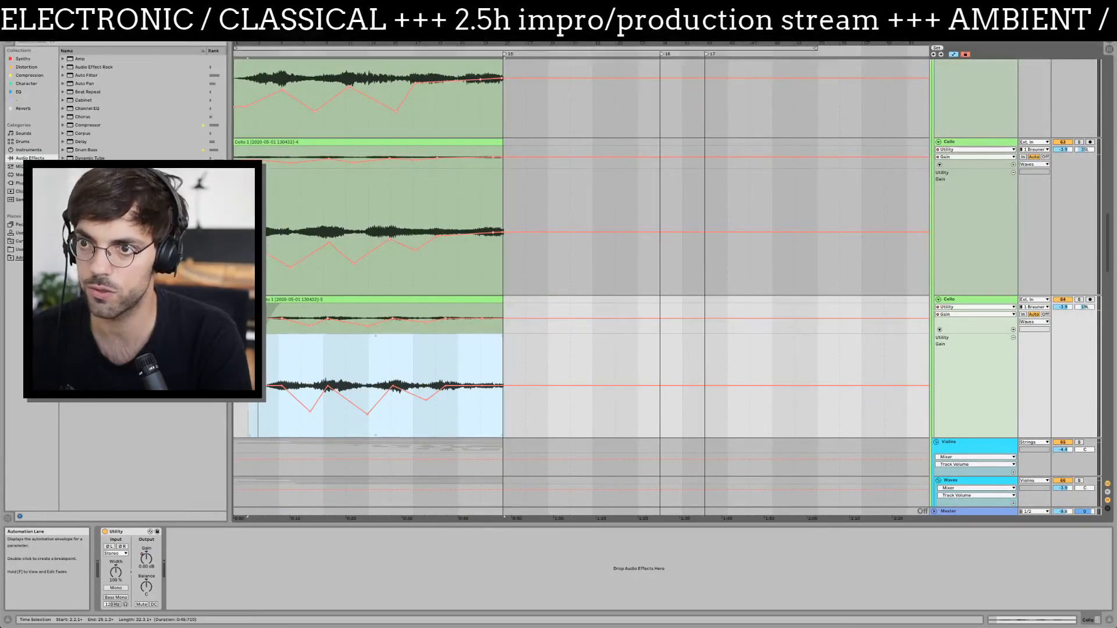
pyautogui.moveTo(250, 336); pyautogui.dragTo(250, 350)
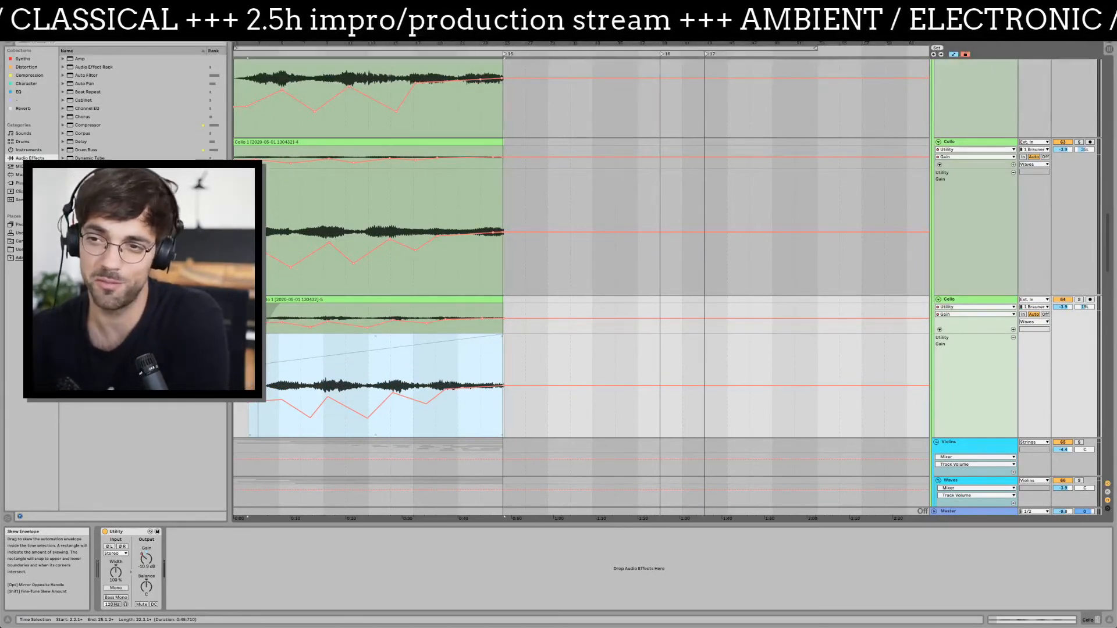
# - Skew the Utility gain automation of the first two Waves violin tracks down at their starts, tapering off around bar 25
pyautogui.scroll(-5, 388, 387)
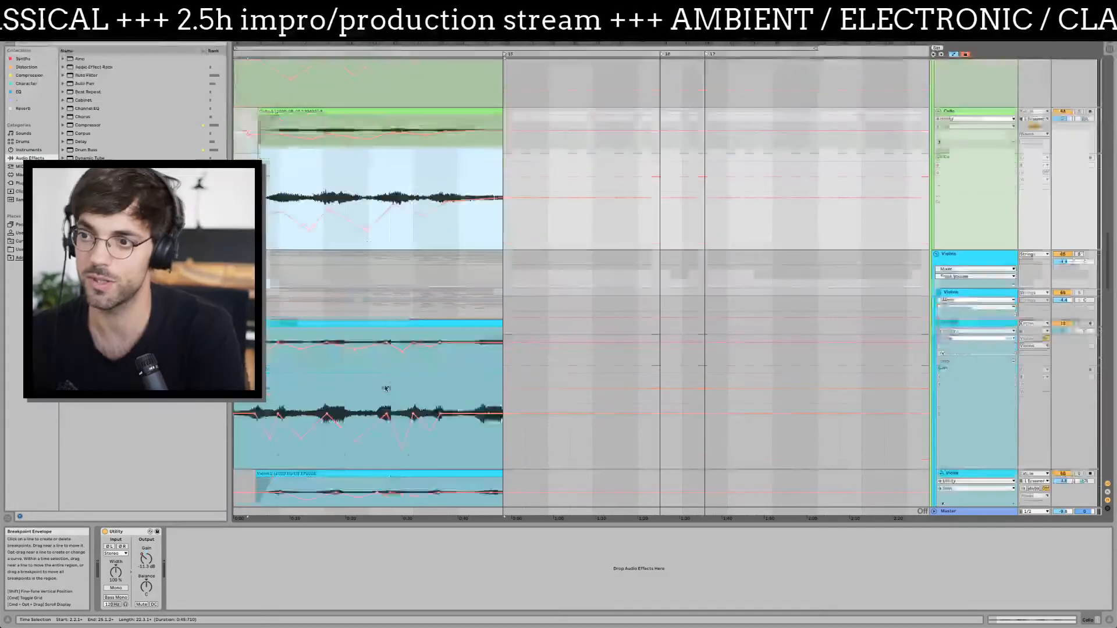
pyautogui.moveTo(507, 292); pyautogui.dragTo(236, 407)
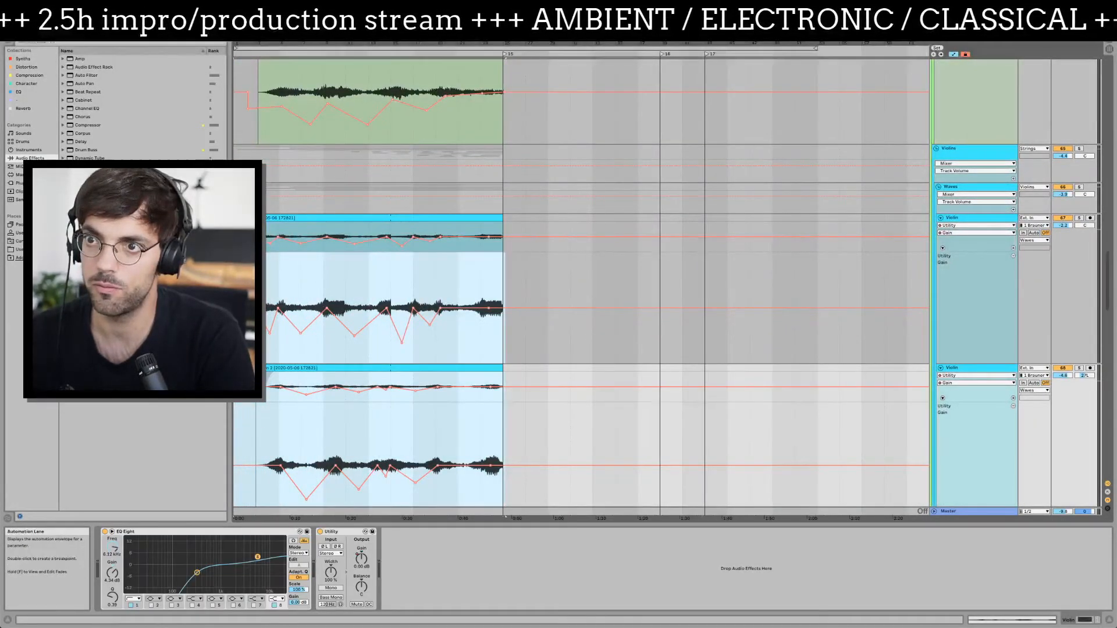
pyautogui.moveTo(234, 254); pyautogui.dragTo(234, 279)
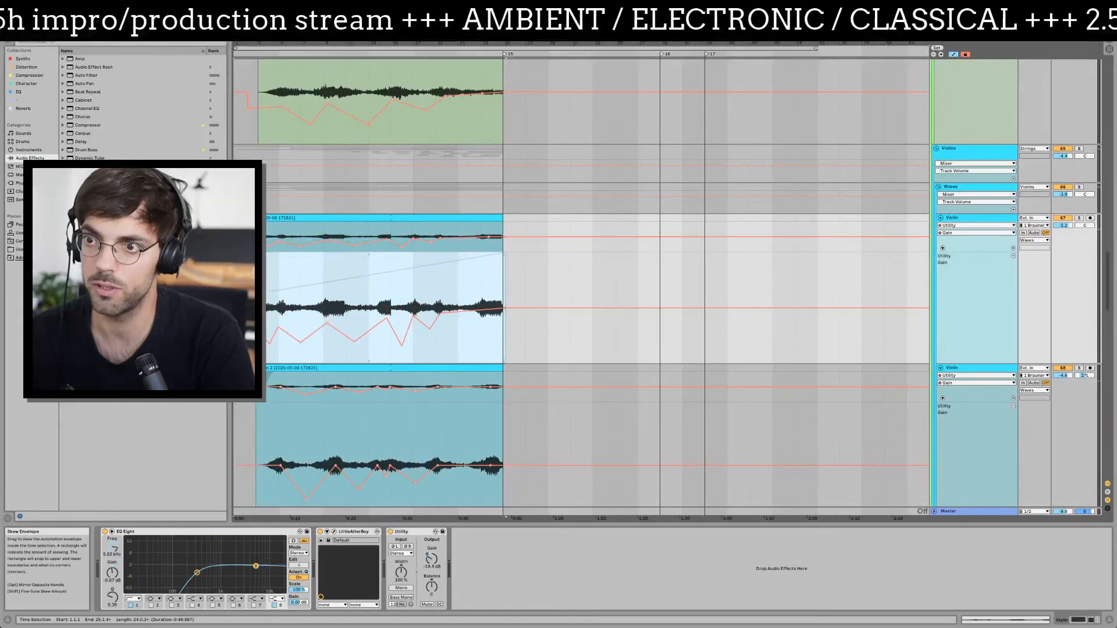
pyautogui.scroll(-3, 493, 275)
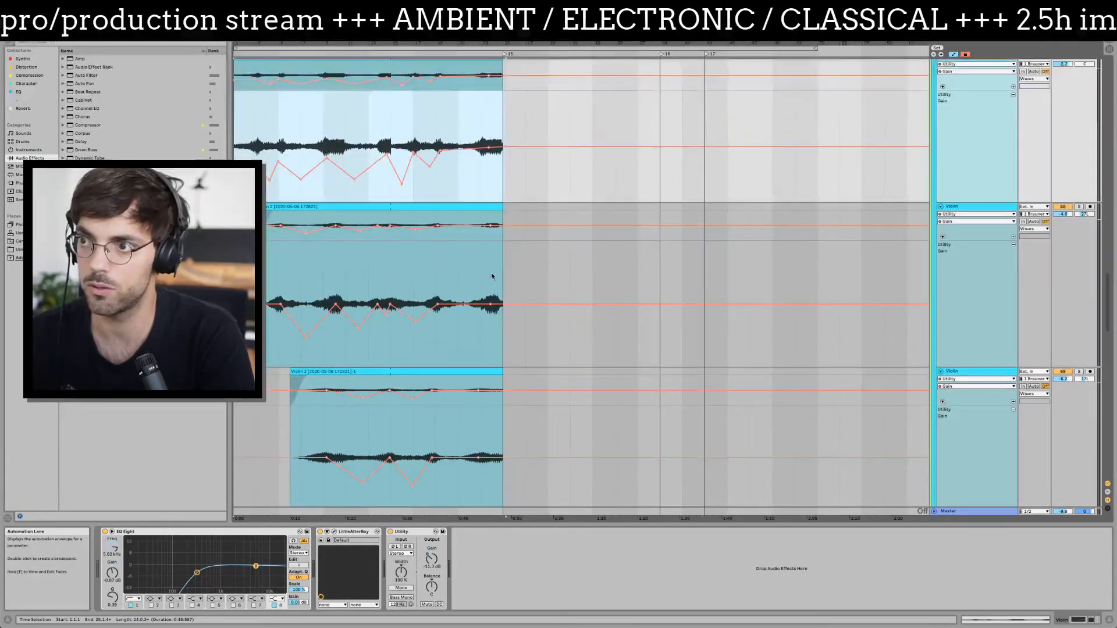
pyautogui.moveTo(506, 282); pyautogui.dragTo(266, 291)
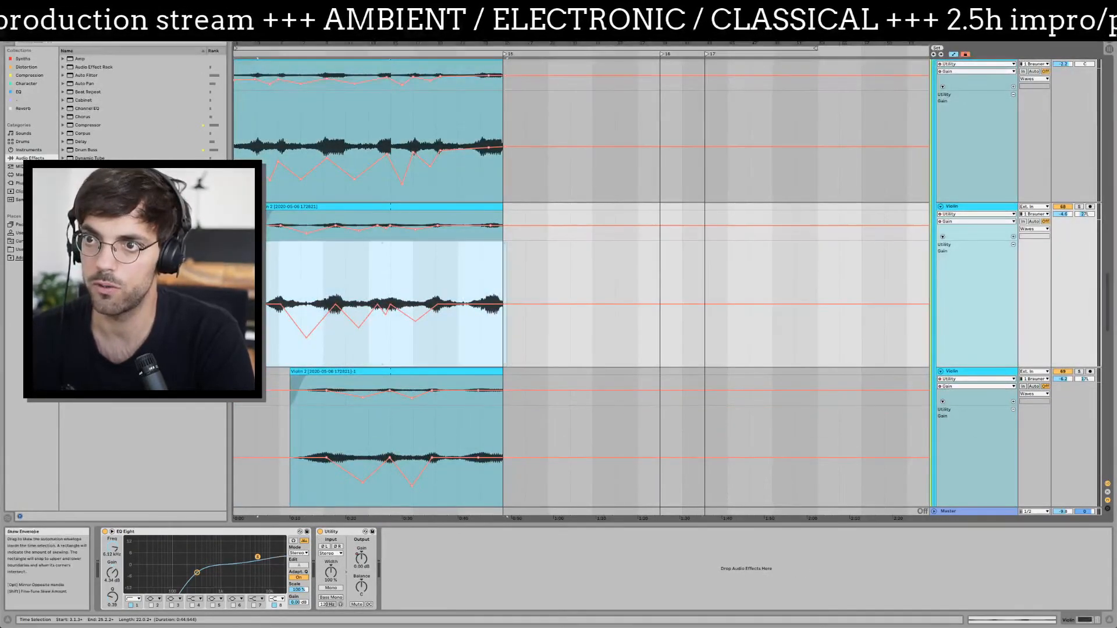
pyautogui.moveTo(267, 243); pyautogui.dragTo(268, 251)
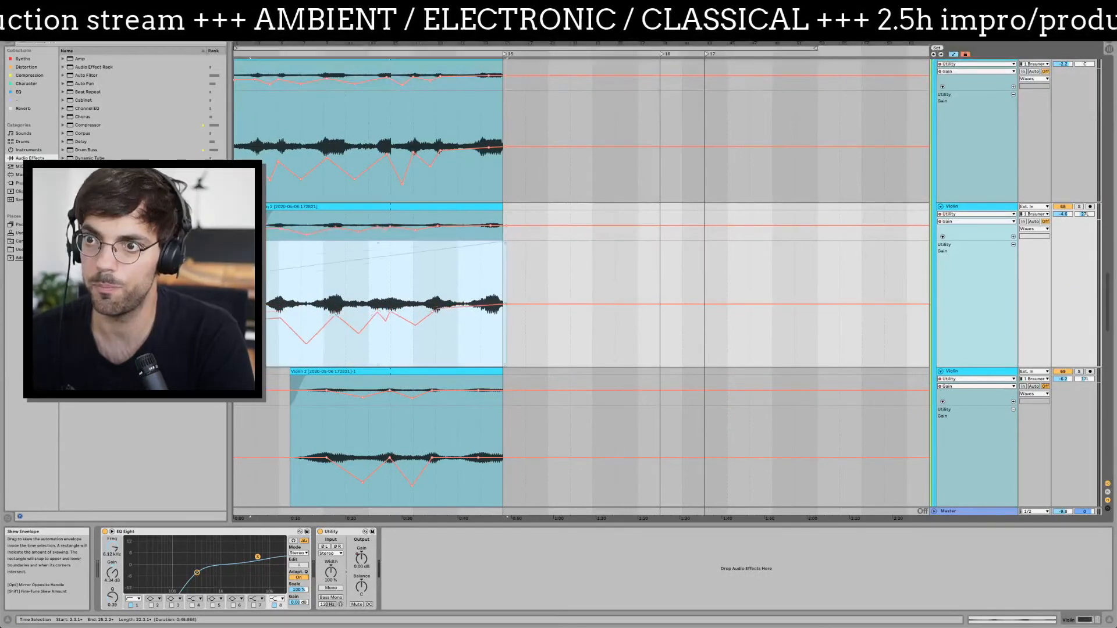
# - Skew the Utility gain automation of the remaining three Waves violin tracks down at their starts, tapering off around bar 25
pyautogui.scroll(-3, 464, 289)
pyautogui.moveTo(507, 343); pyautogui.dragTo(278, 333)
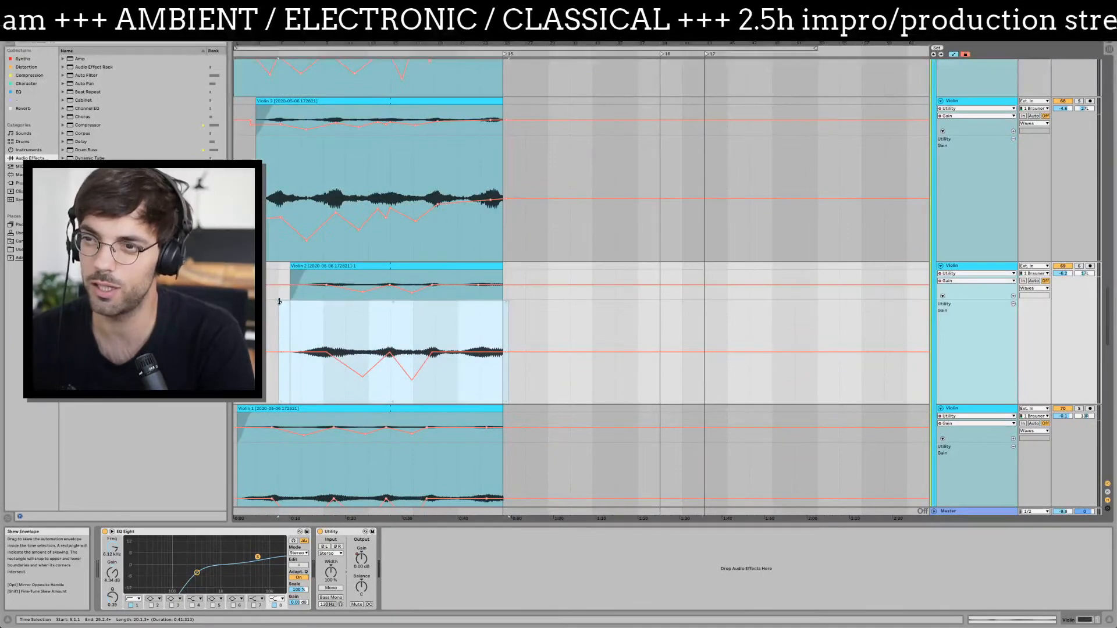
pyautogui.scroll(-2, 513, 382)
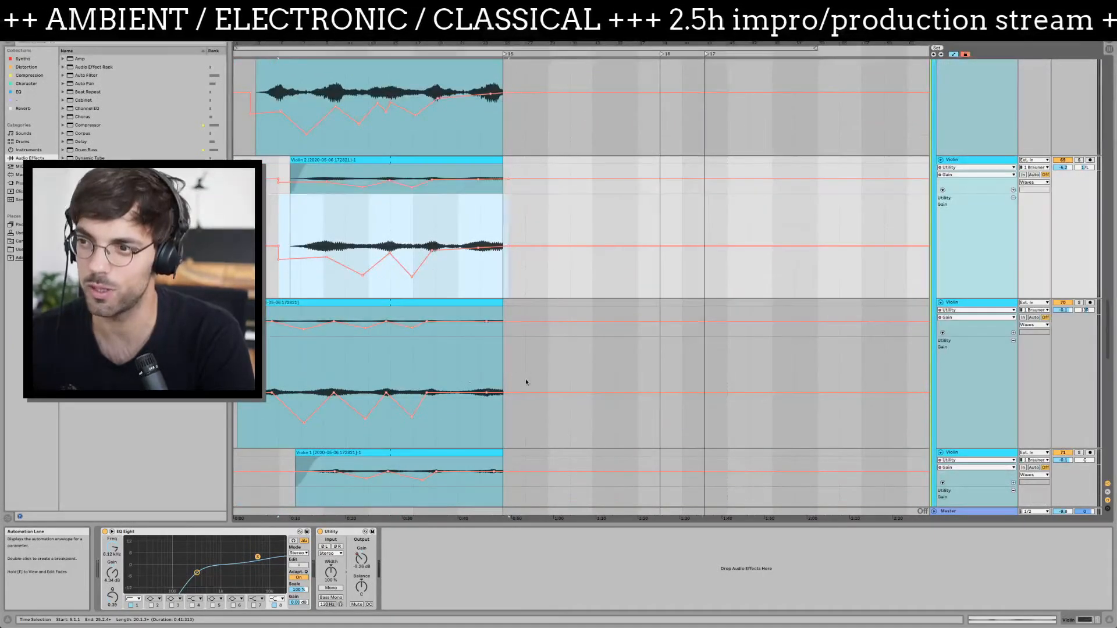
pyautogui.moveTo(504, 374); pyautogui.dragTo(236, 378)
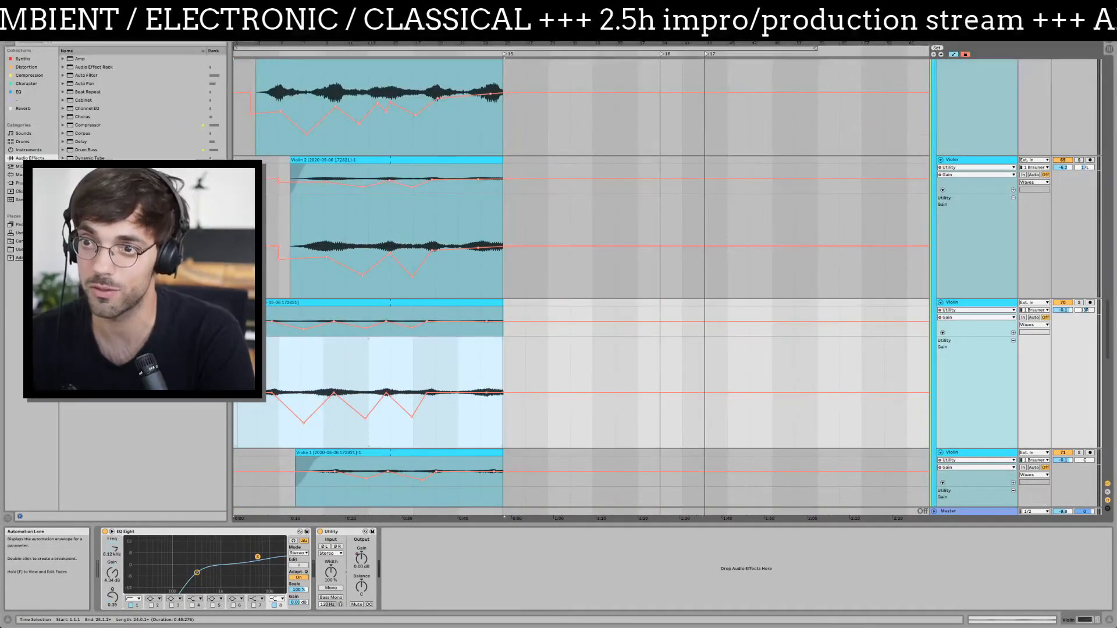
pyautogui.scroll(-4, 498, 310)
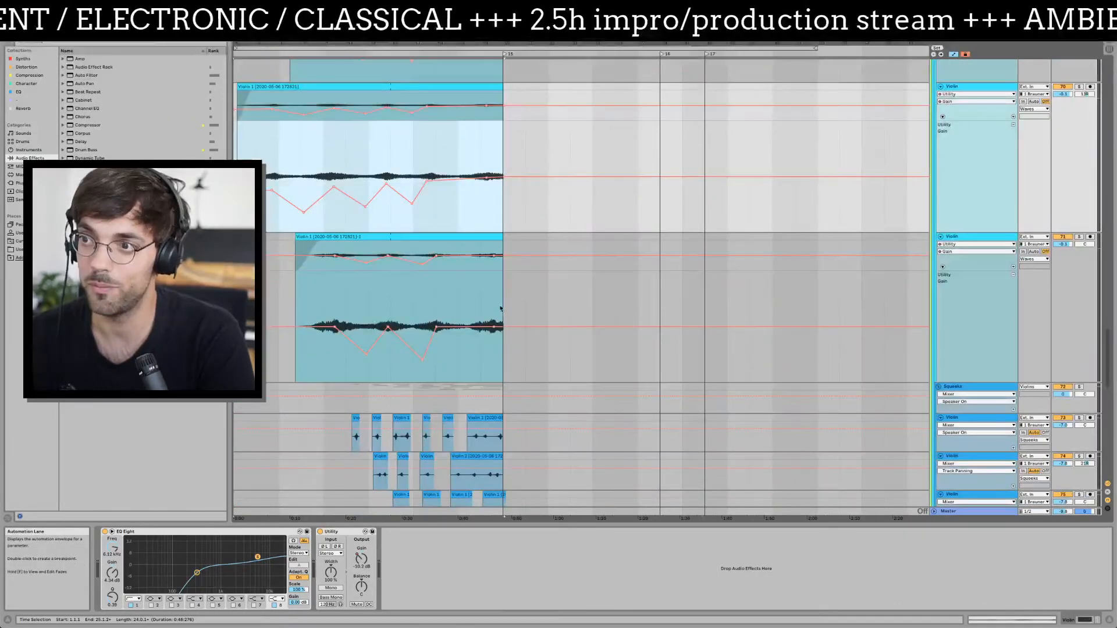
pyautogui.moveTo(506, 308); pyautogui.dragTo(291, 303)
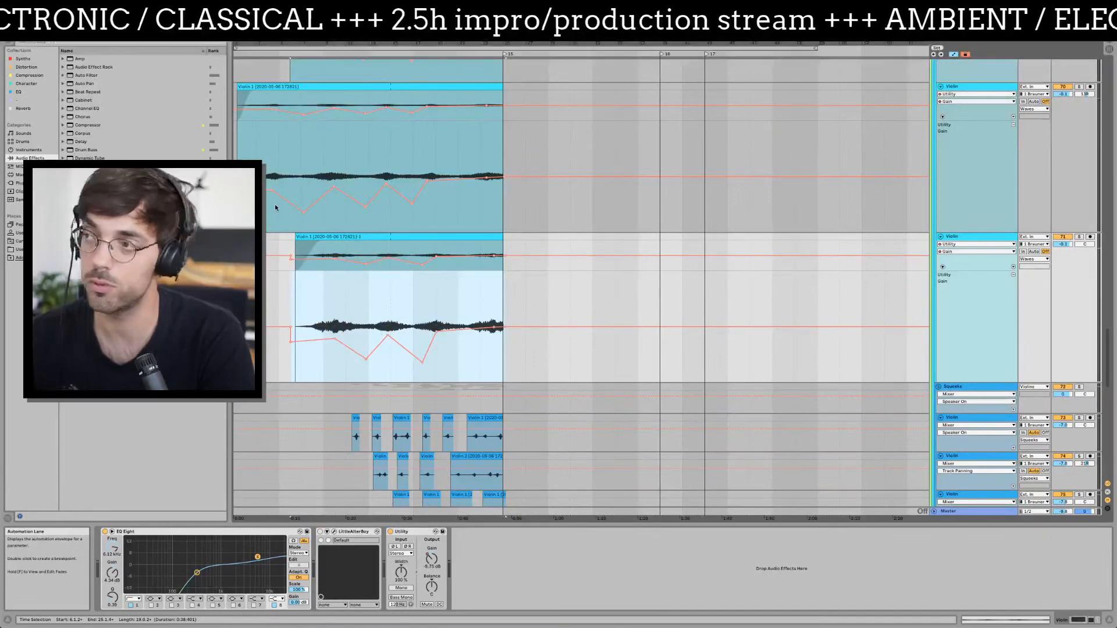
# - Play the intro from the beginning to check the string layers with the reshaped Waves gain
pyautogui.scroll(5, 275, 208)
pyautogui.scroll(4, 275, 208)
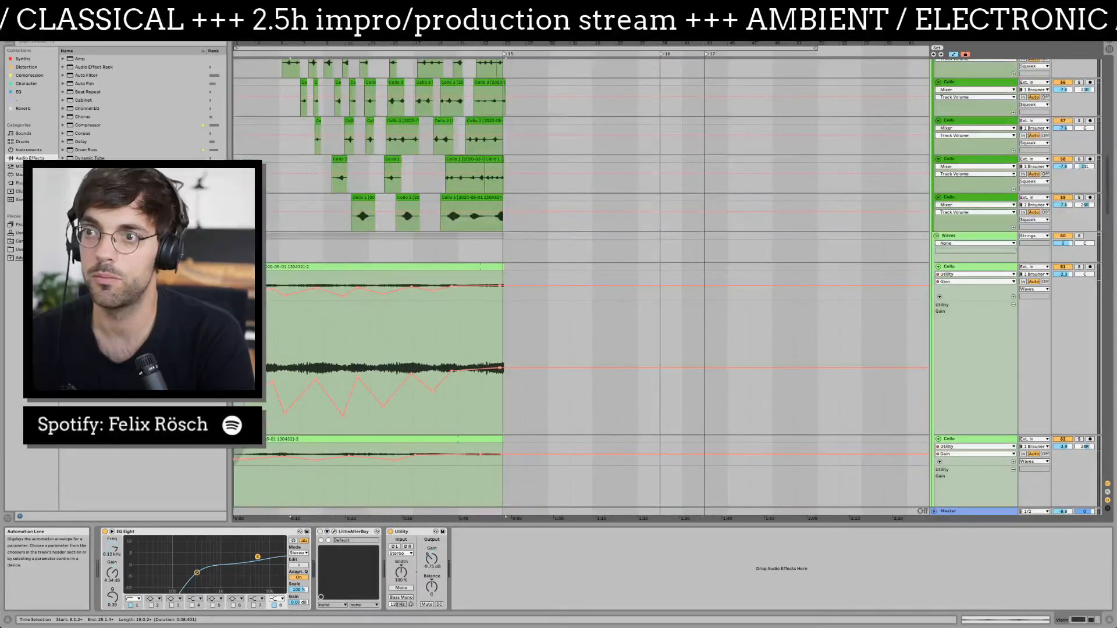
pyautogui.click(293, 201)
pyautogui.scroll(4, 294, 203)
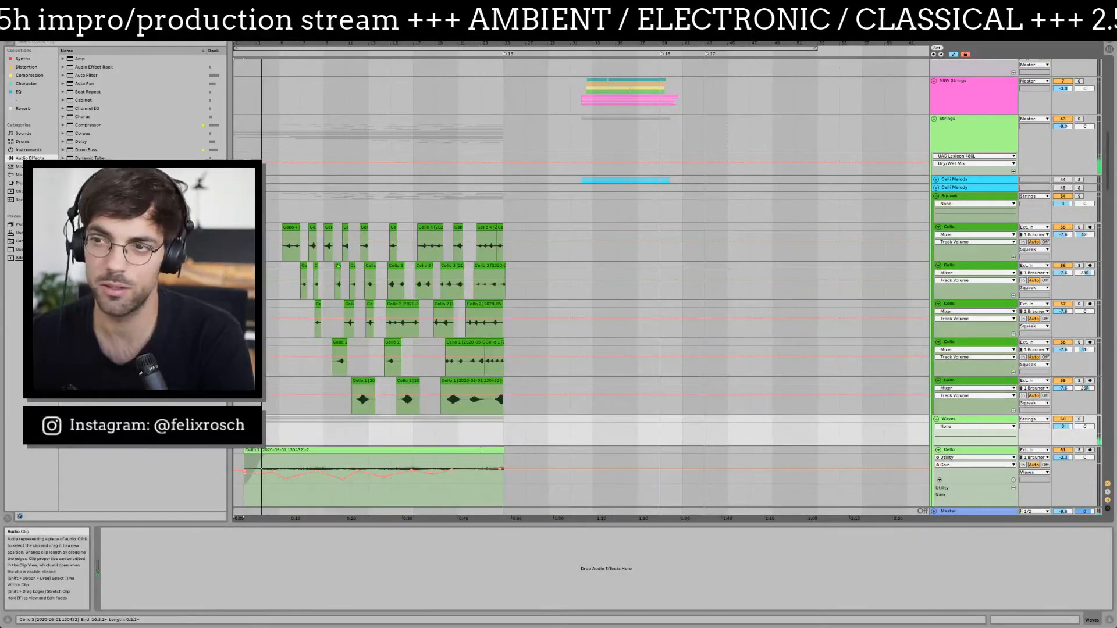
pyautogui.moveTo(269, 321); pyautogui.dragTo(224, 321)
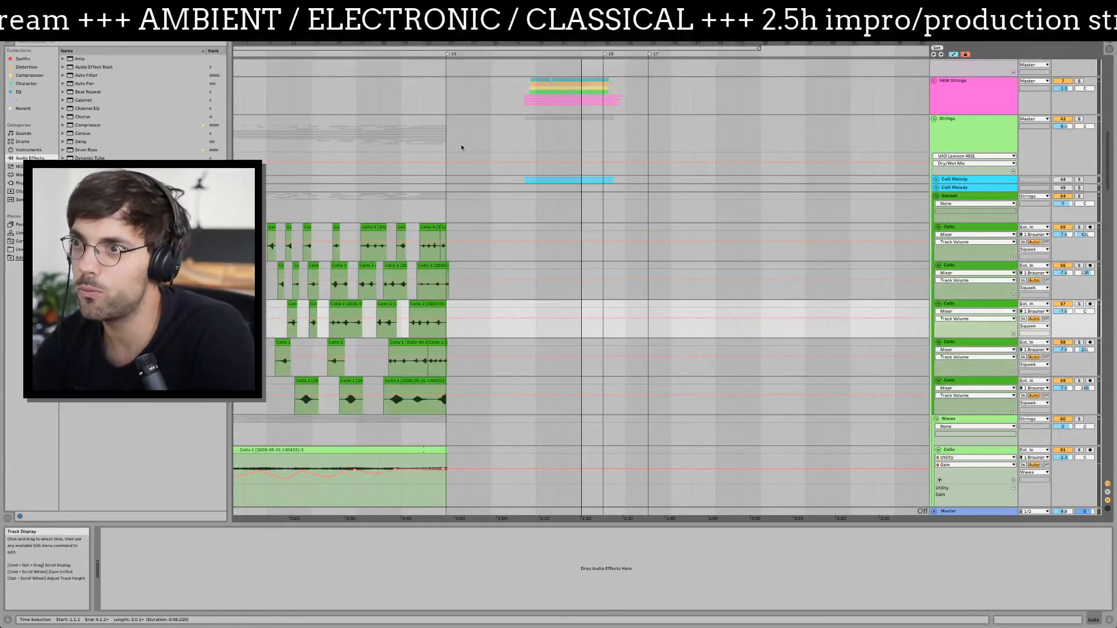
# - Hide the automation lanes and place the insert marker on the Strings group at bar 32
pyautogui.moveTo(312, 418); pyautogui.dragTo(230, 135)
pyautogui.press('a')
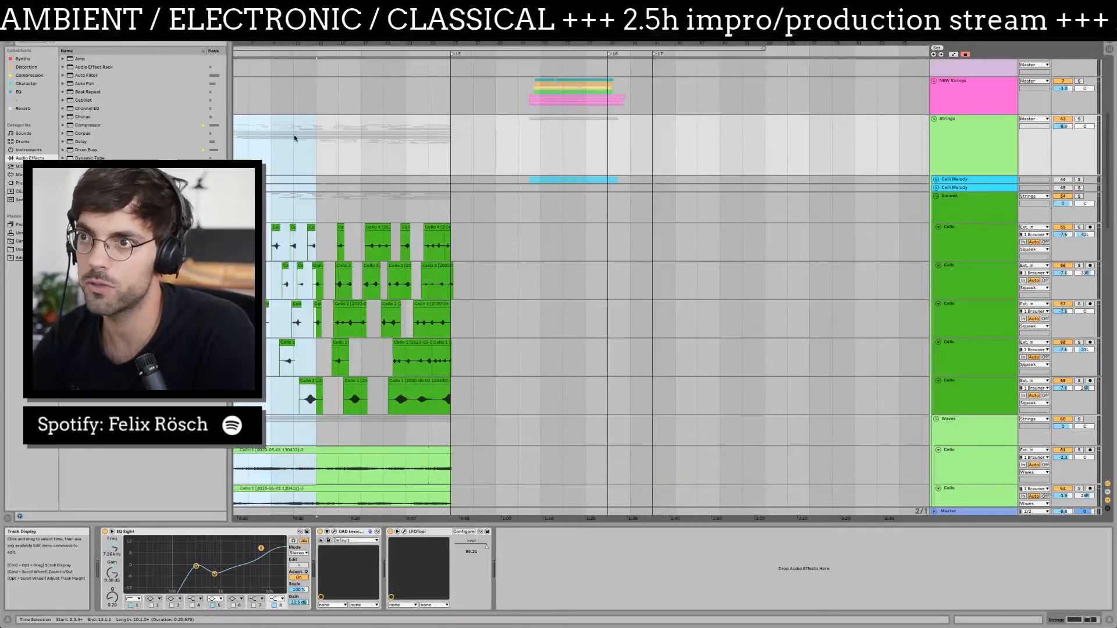
pyautogui.click(300, 148)
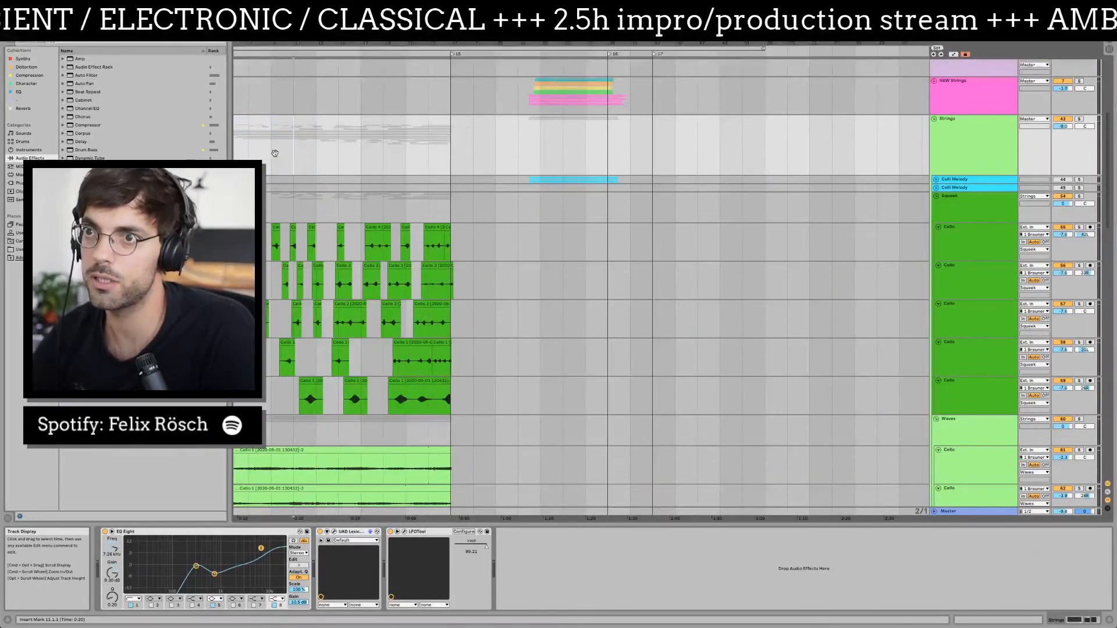
pyautogui.moveTo(414, 153); pyautogui.dragTo(466, 153)
pyautogui.click(578, 136)
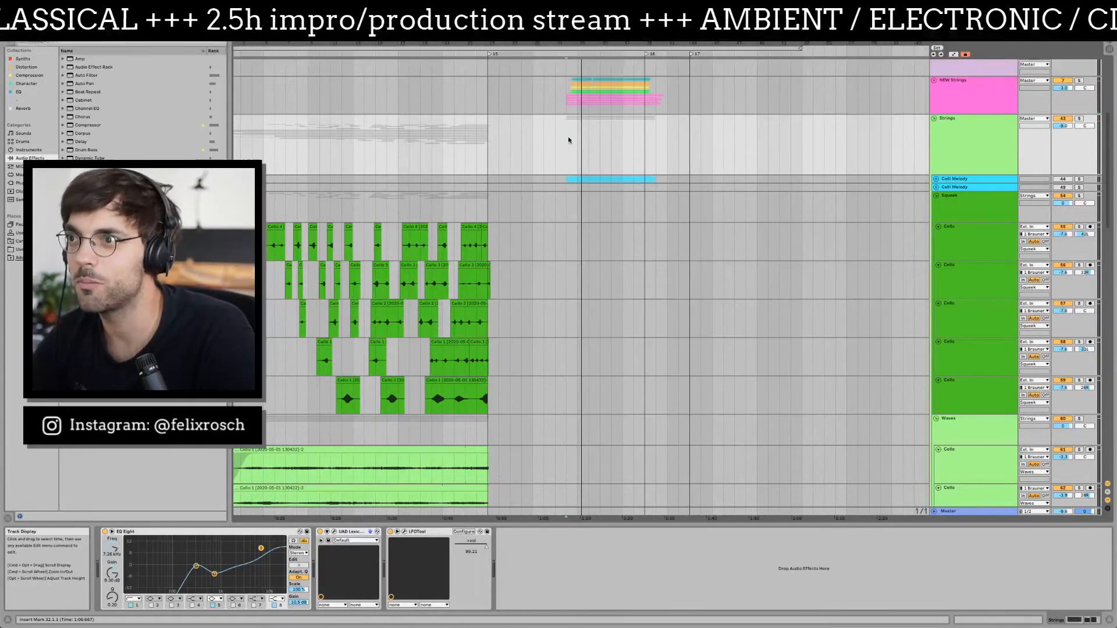
# - Reactivate the deactivated REV2 clip at bar 25 on the track below Piano, then solo that track and adjust its volume
pyautogui.scroll(5, 568, 136)
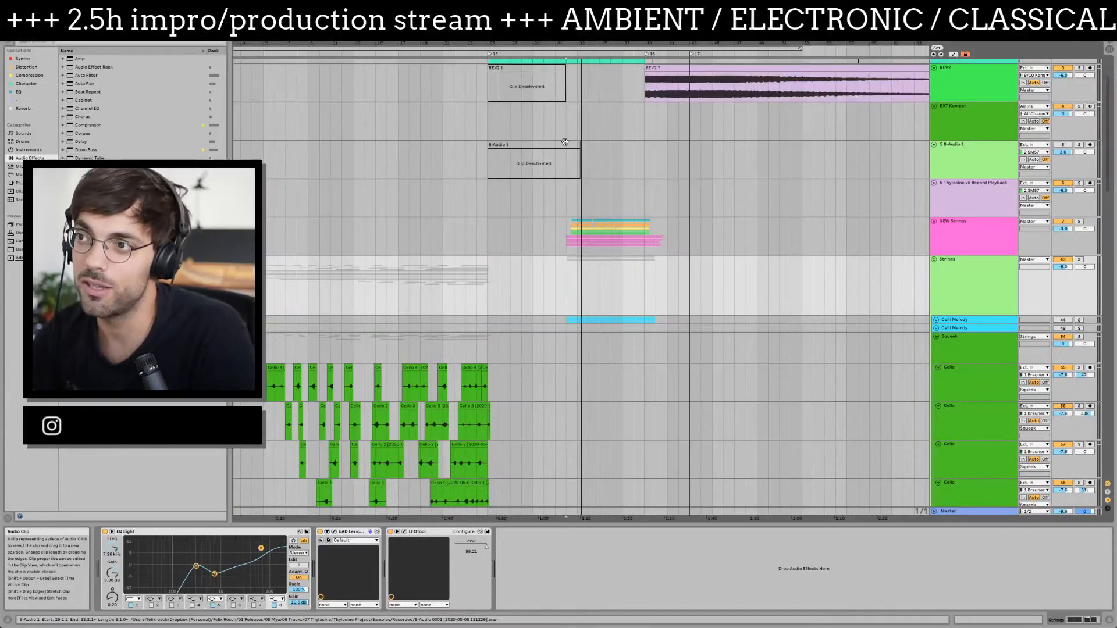
pyautogui.click(485, 204)
pyautogui.hscroll(-1, 501, 200)
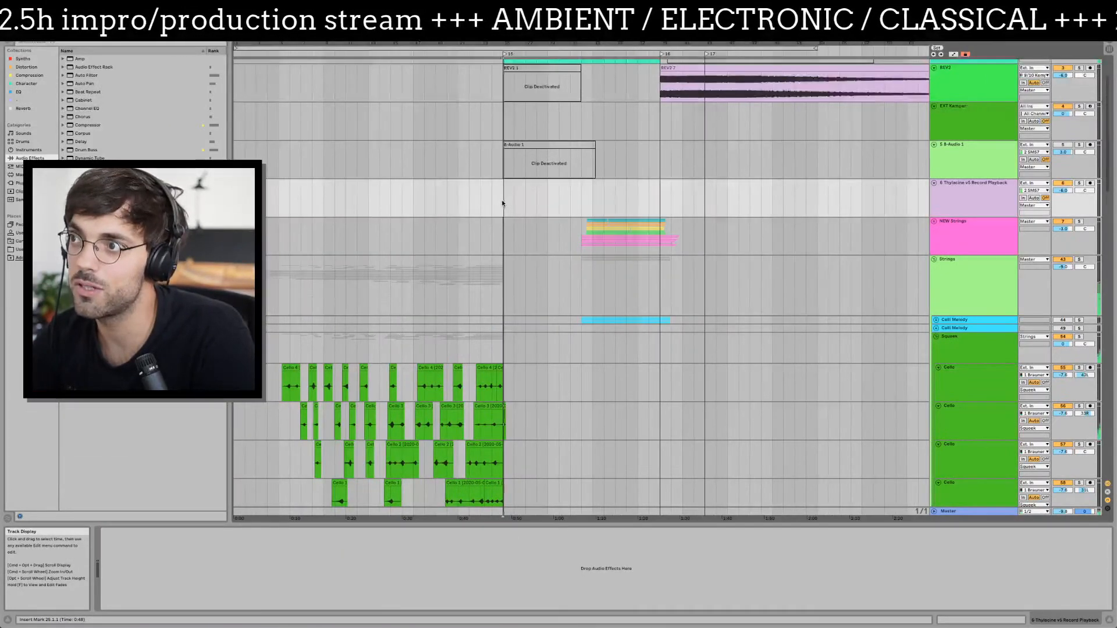
pyautogui.scroll(2, 512, 192)
pyautogui.click(541, 133)
pyautogui.press('super+0')
pyautogui.click(1079, 132)
pyautogui.moveTo(1070, 142); pyautogui.dragTo(1069, 118)
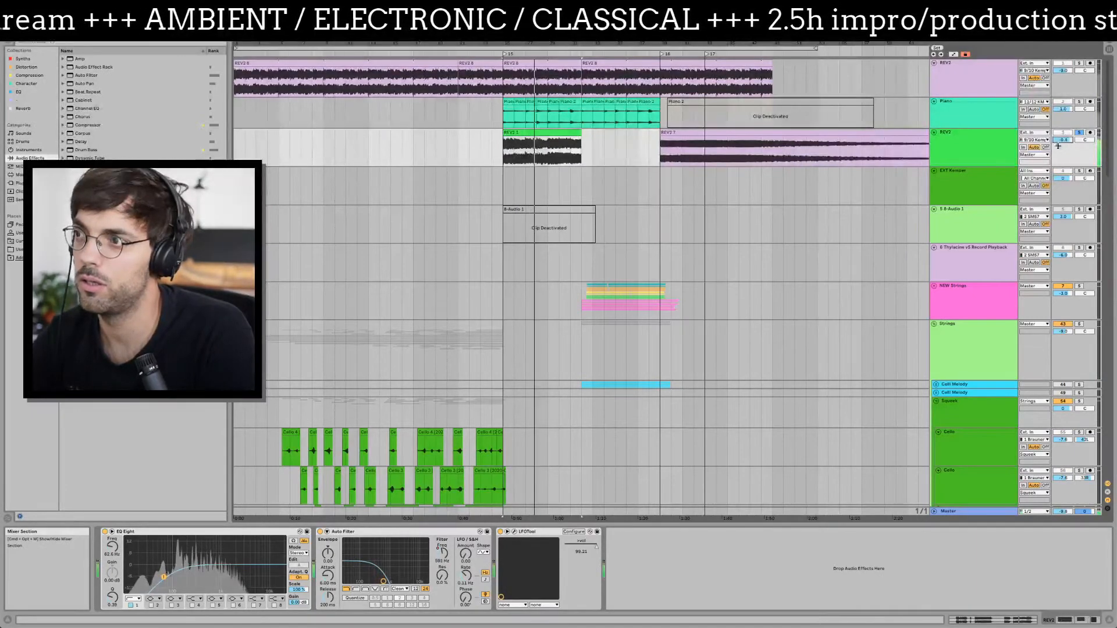
# - Move the reactivated REV2 clip to start at bar 32, directly before the next REV2 clip, and play from there
pyautogui.moveTo(517, 159); pyautogui.dragTo(611, 131)
pyautogui.moveTo(600, 48); pyautogui.dragTo(517, 62)
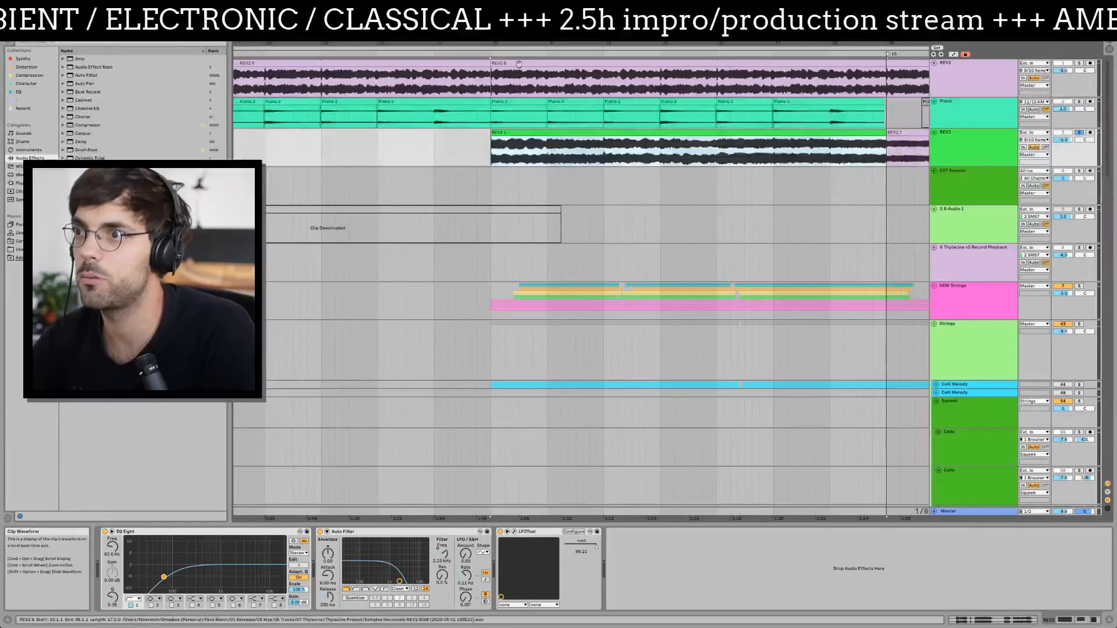
pyautogui.scroll(-5, 444, 149)
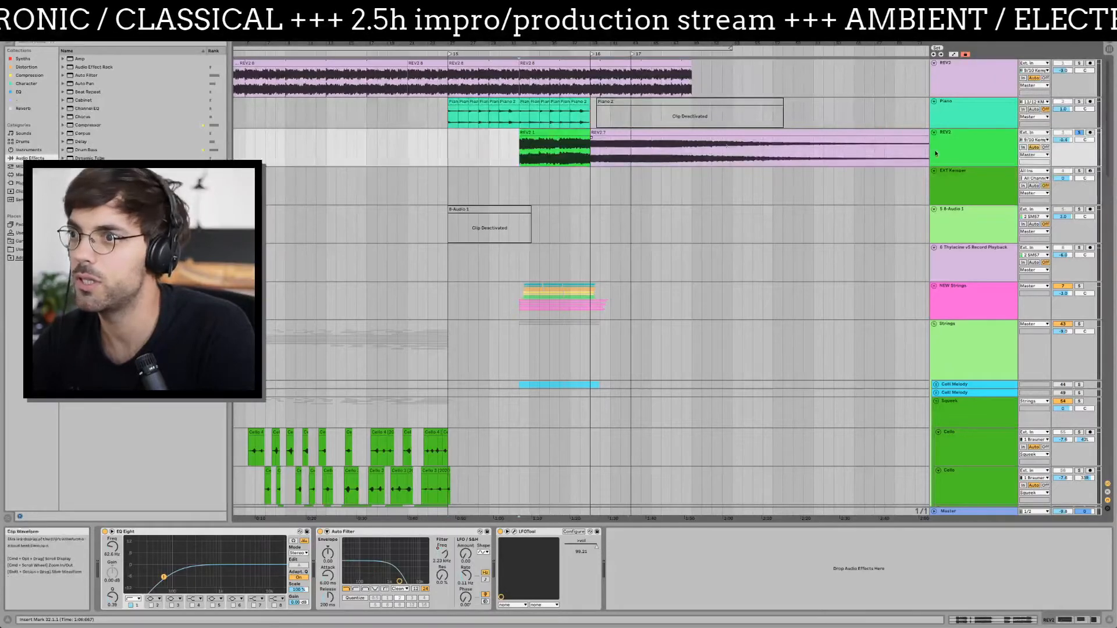
pyautogui.press('space')
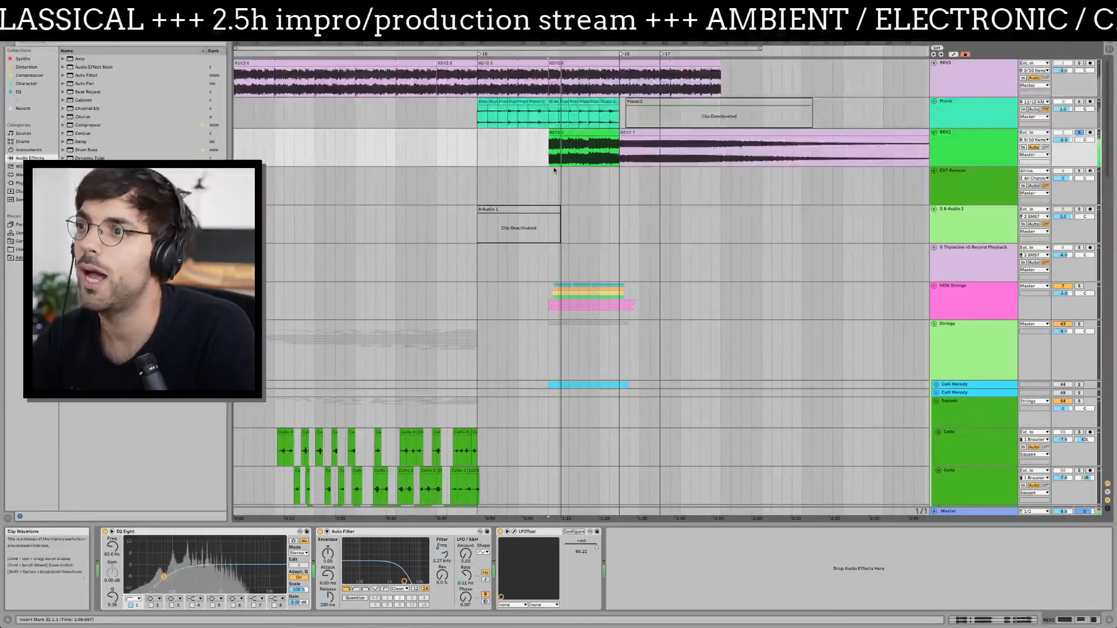
# - Show the Auto Filter frequency automation on the soloed REV2 track and enlarge the track's height
pyautogui.press('a')
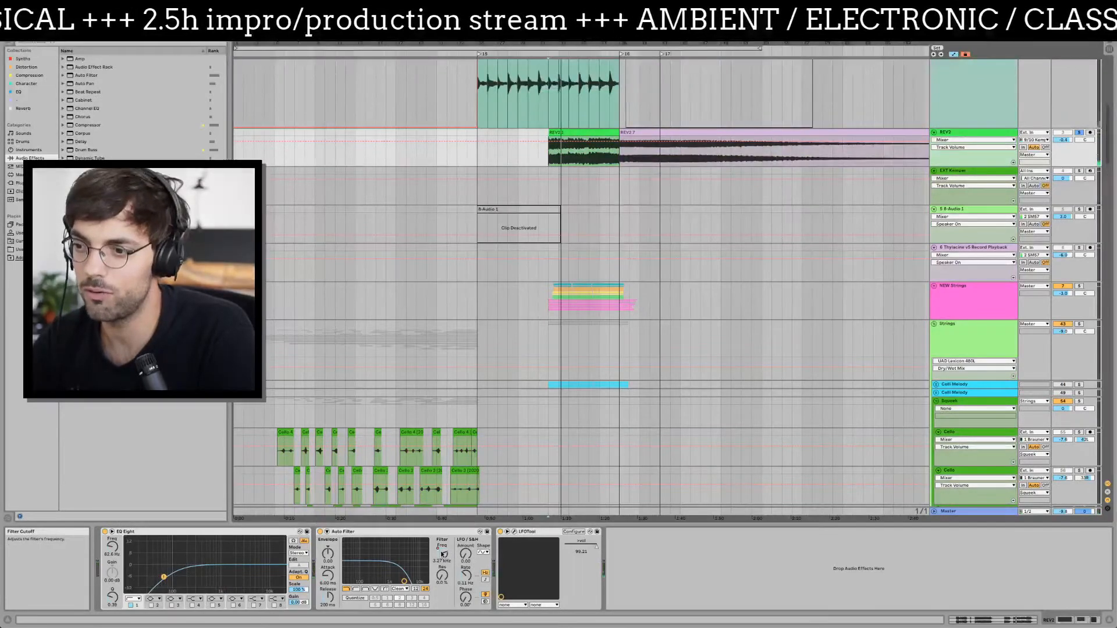
pyautogui.rightClick(444, 555)
pyautogui.click(468, 556)
pyautogui.moveTo(953, 166); pyautogui.dragTo(954, 292)
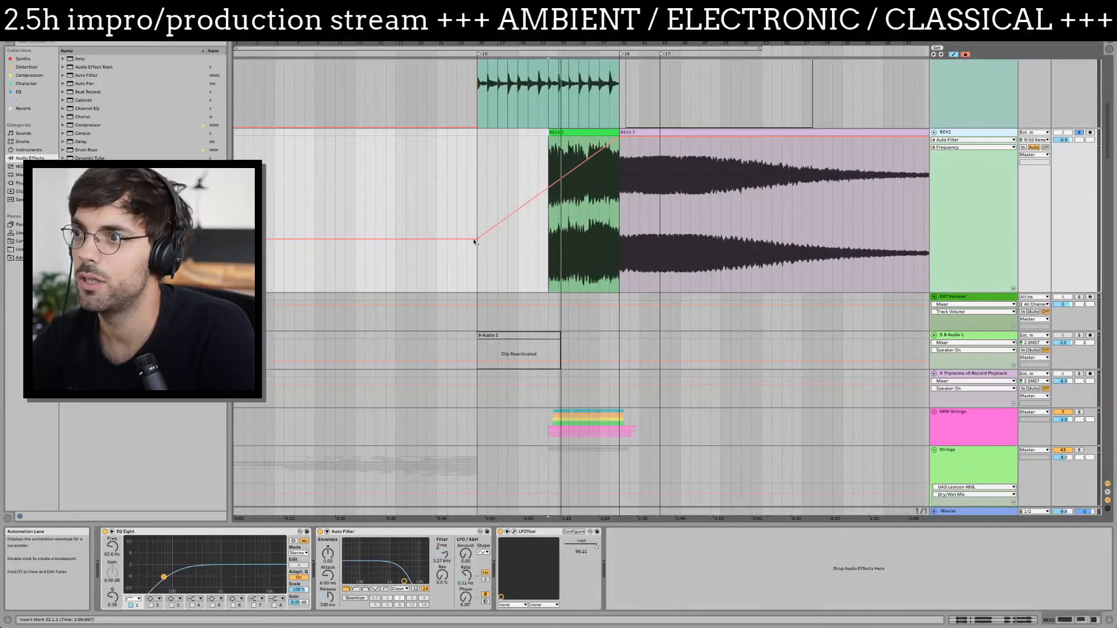
# - Move the start point of the filter frequency ramp to bar 32, raise it to about 19.9 kHz, and audition the clip
pyautogui.moveTo(477, 238); pyautogui.dragTo(549, 189)
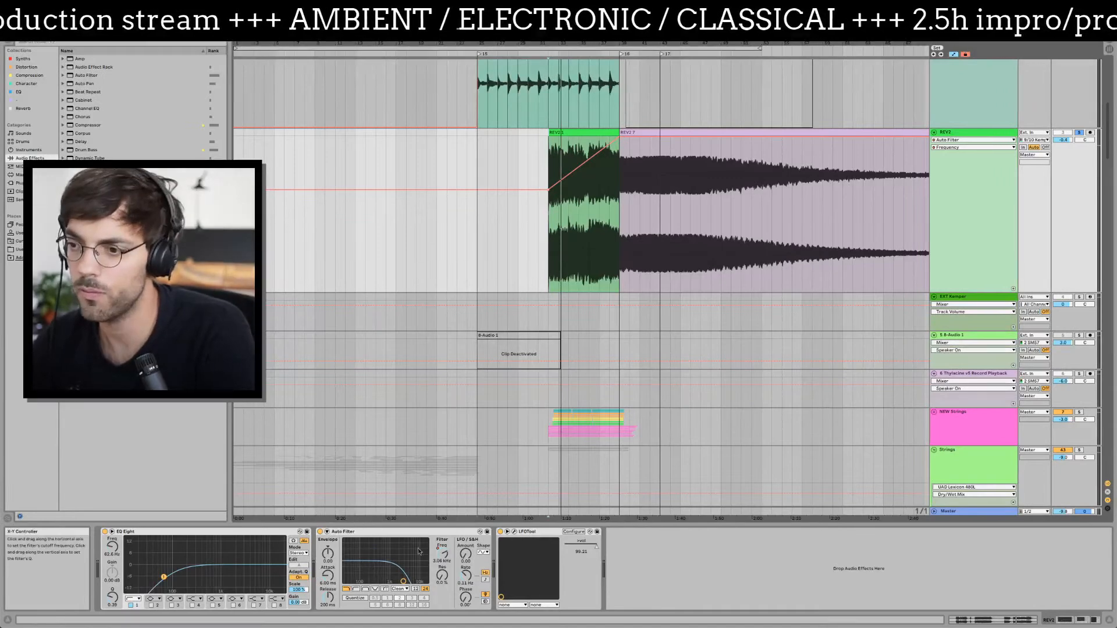
pyautogui.moveTo(548, 191); pyautogui.dragTo(549, 137)
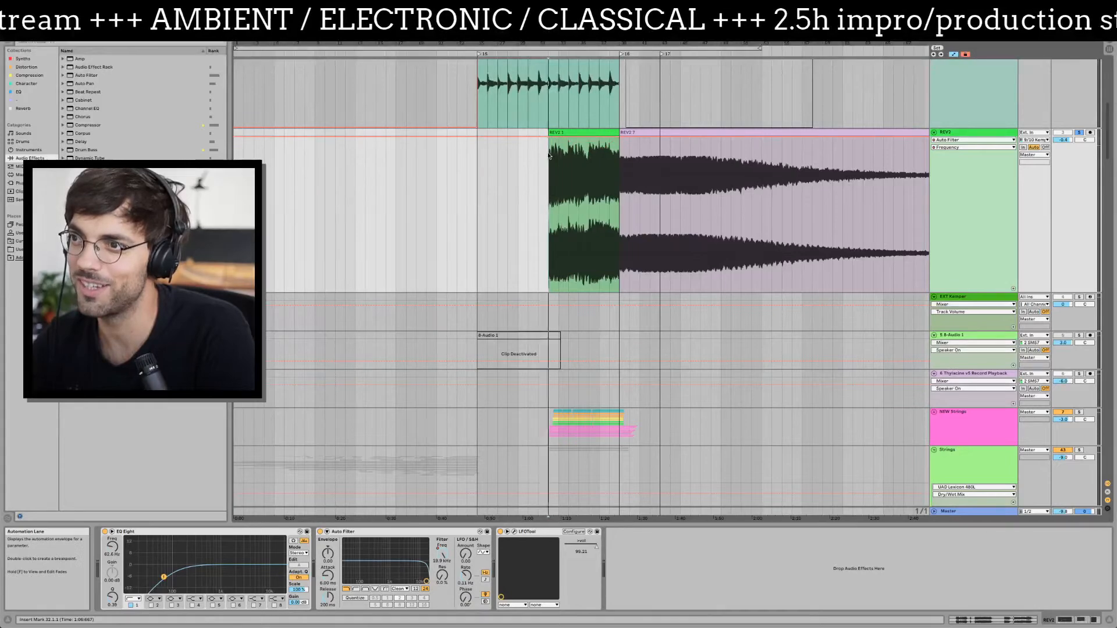
pyautogui.press('space')
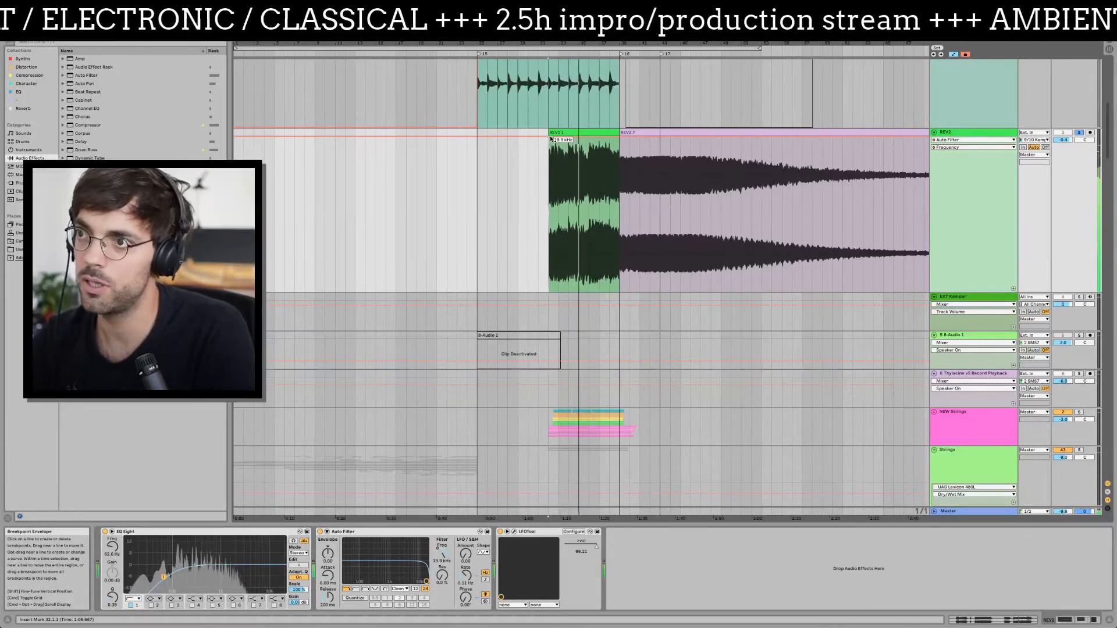
# - Lower the start of the REV2 filter frequency ramp at bar 32 to roughly 280 Hz, unsoloing the track and auditioning from bar 31
pyautogui.moveTo(551, 140); pyautogui.dragTo(552, 220)
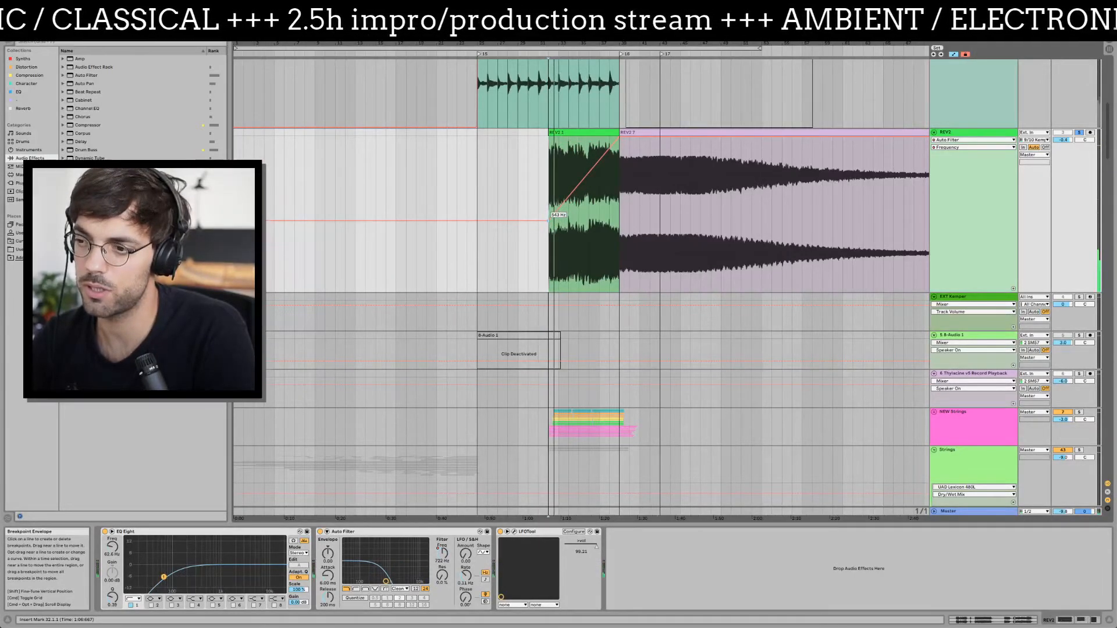
pyautogui.press('space')
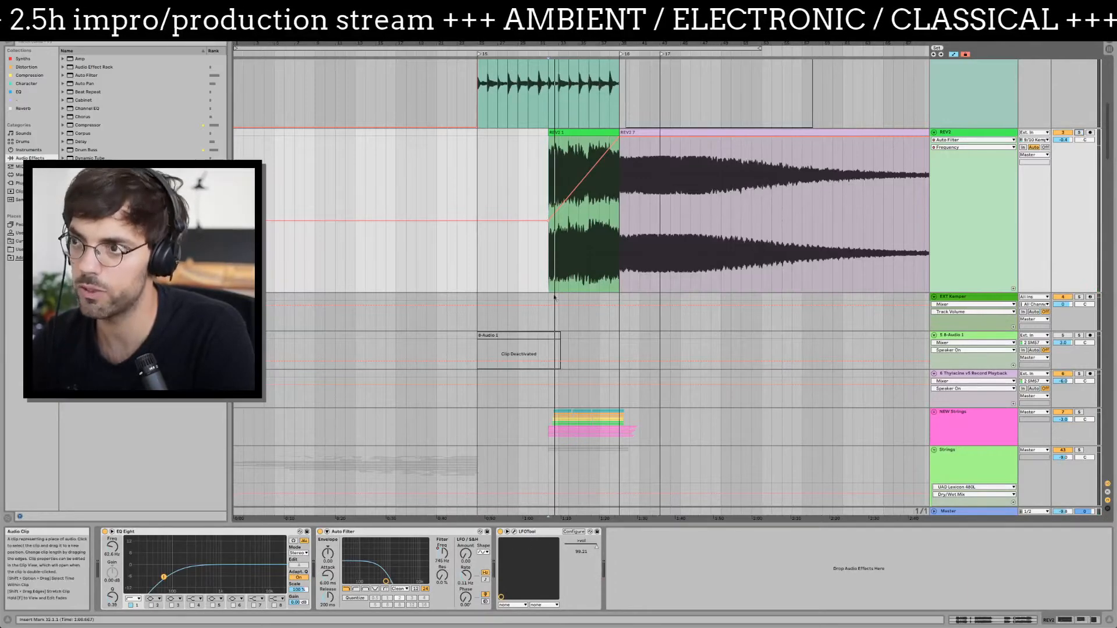
pyautogui.click(535, 175)
pyautogui.press('space')
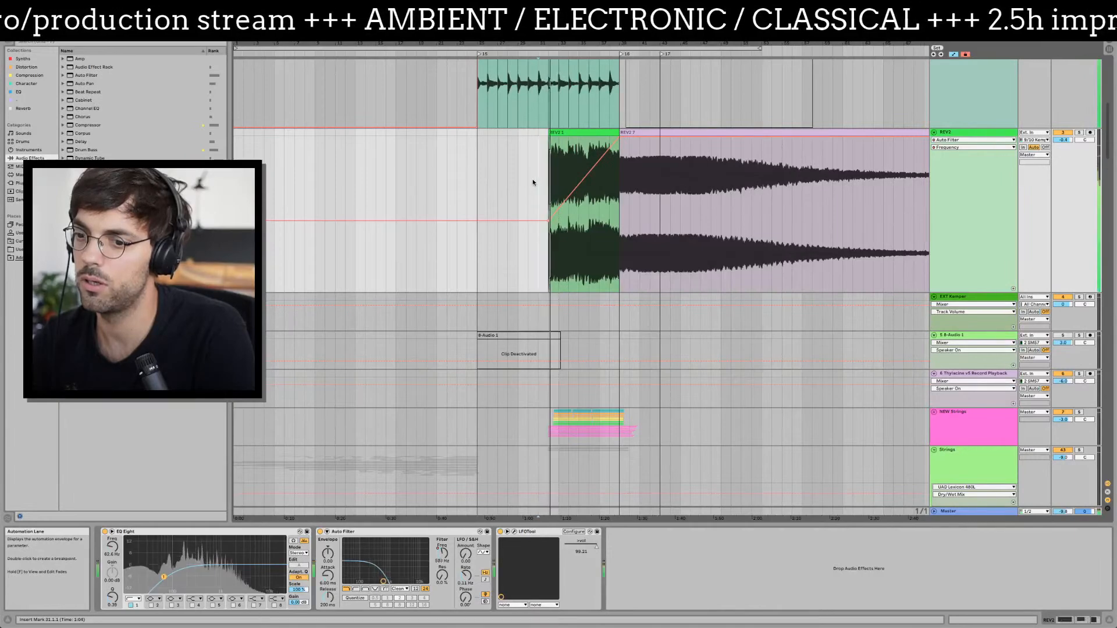
pyautogui.moveTo(547, 222); pyautogui.dragTo(549, 238)
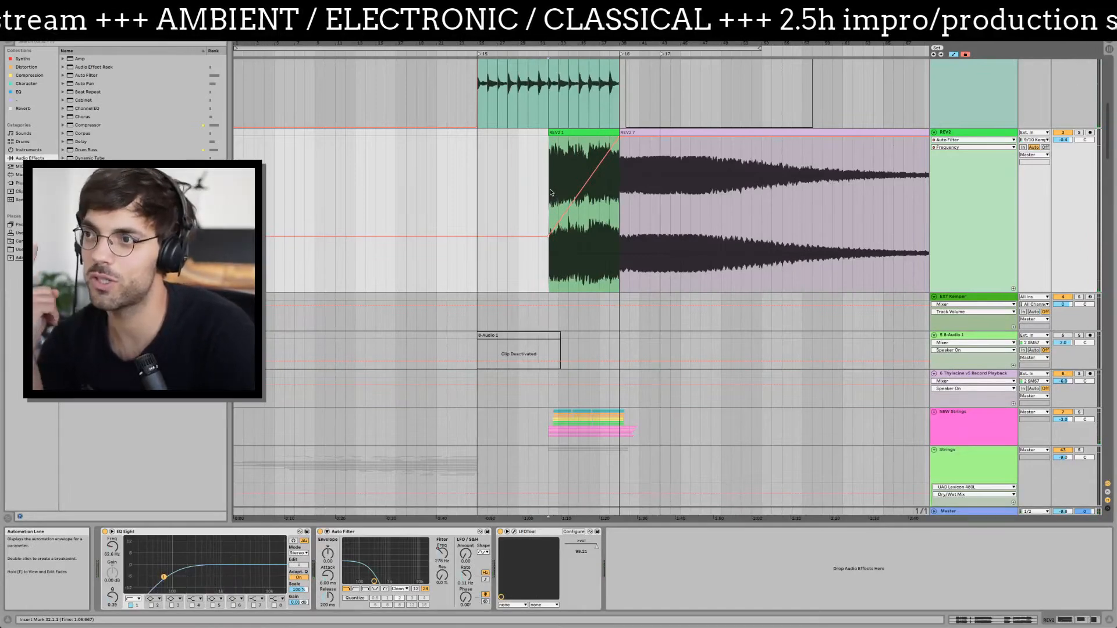
# - Hide the automation lanes and insert an empty MIDI track below Piano, deleting the audio track added there by mistake
pyautogui.scroll(5, 547, 177)
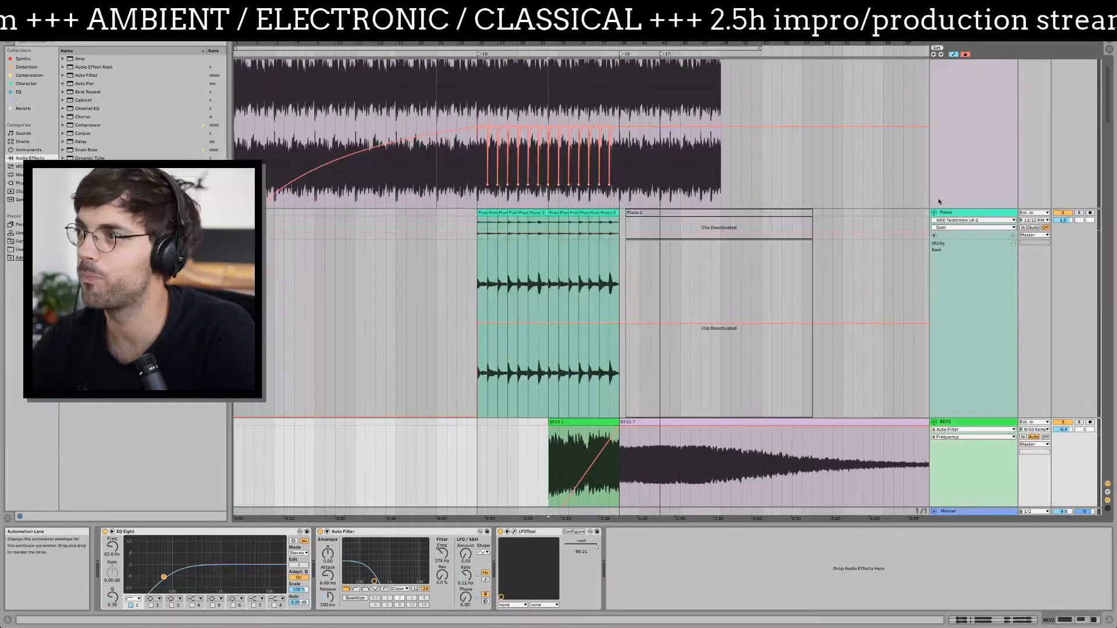
pyautogui.click(954, 214)
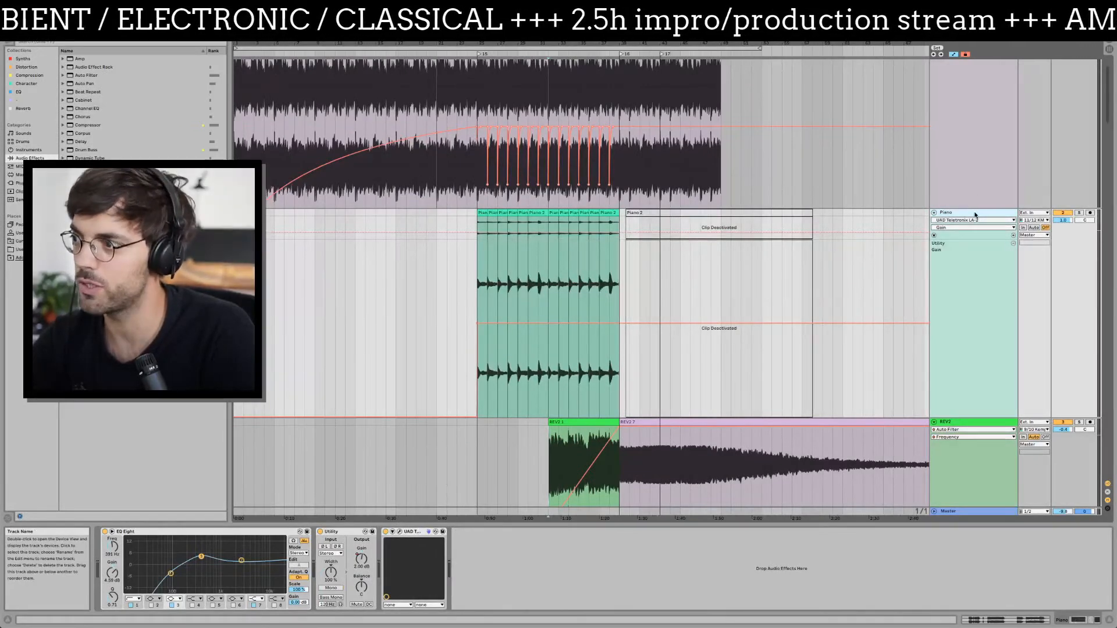
pyautogui.hotkey('ctrl', 't')
pyautogui.press('a')
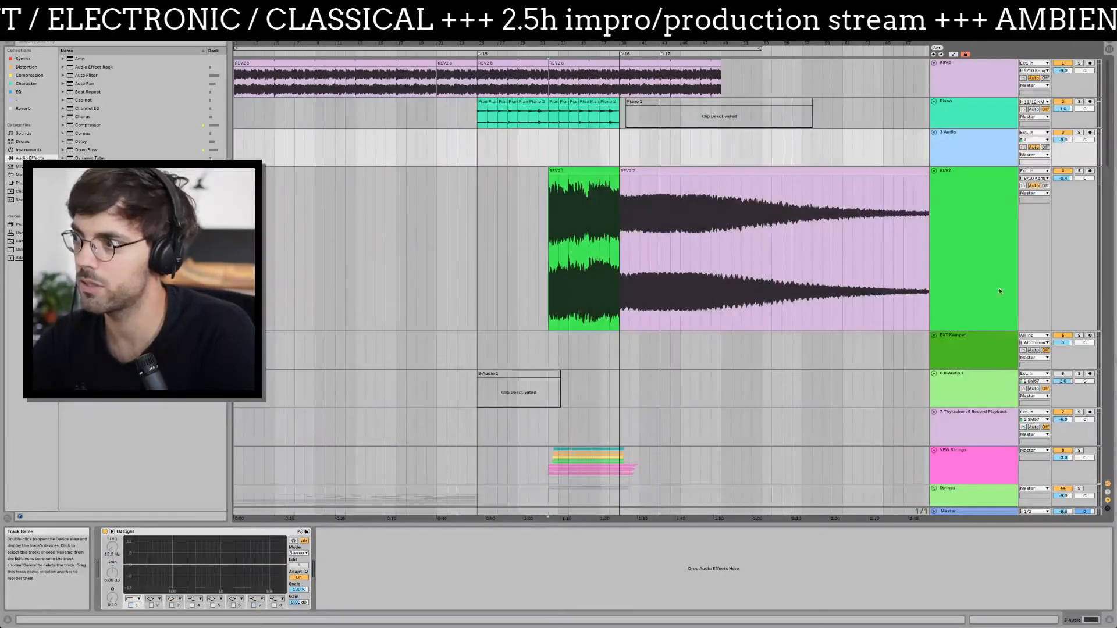
pyautogui.click(967, 149)
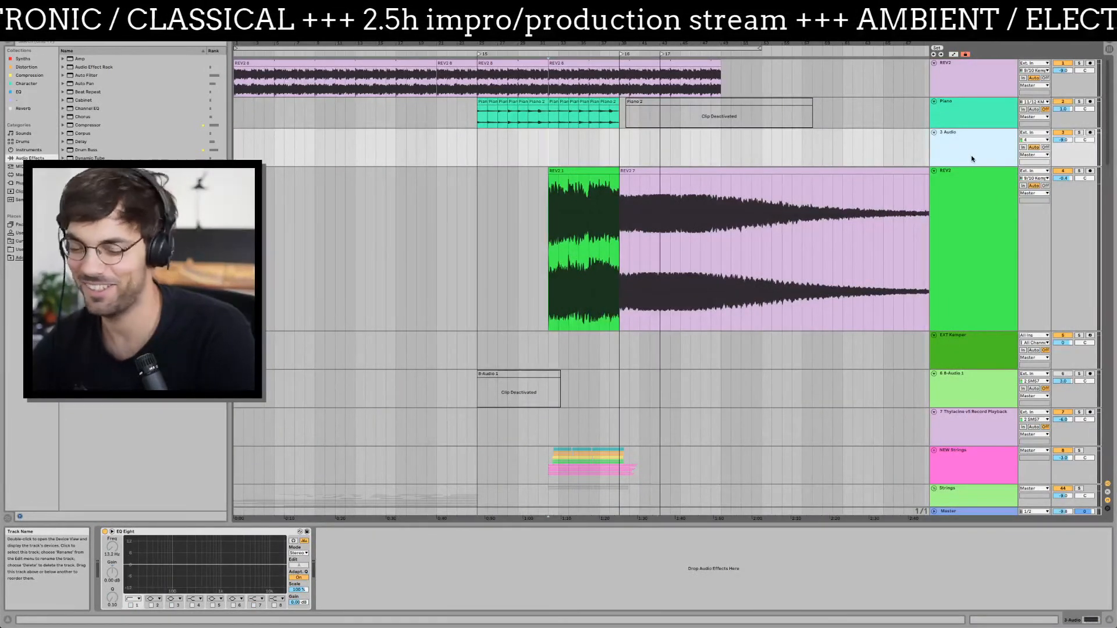
pyautogui.hotkey('ctrl', 'shift', 't')
pyautogui.click(963, 146)
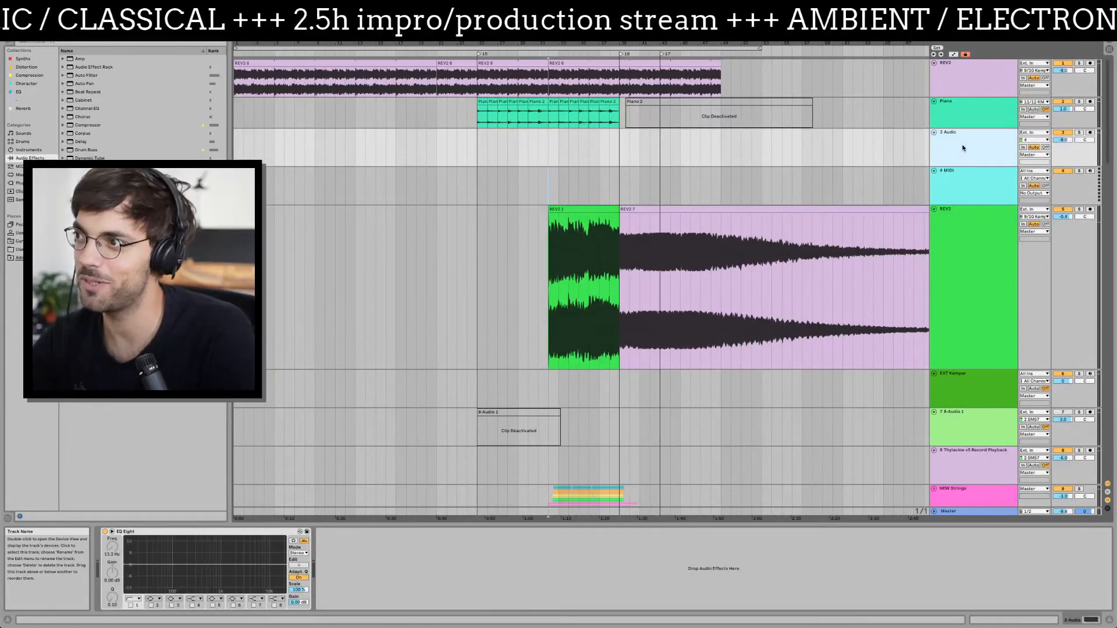
pyautogui.press('Delete')
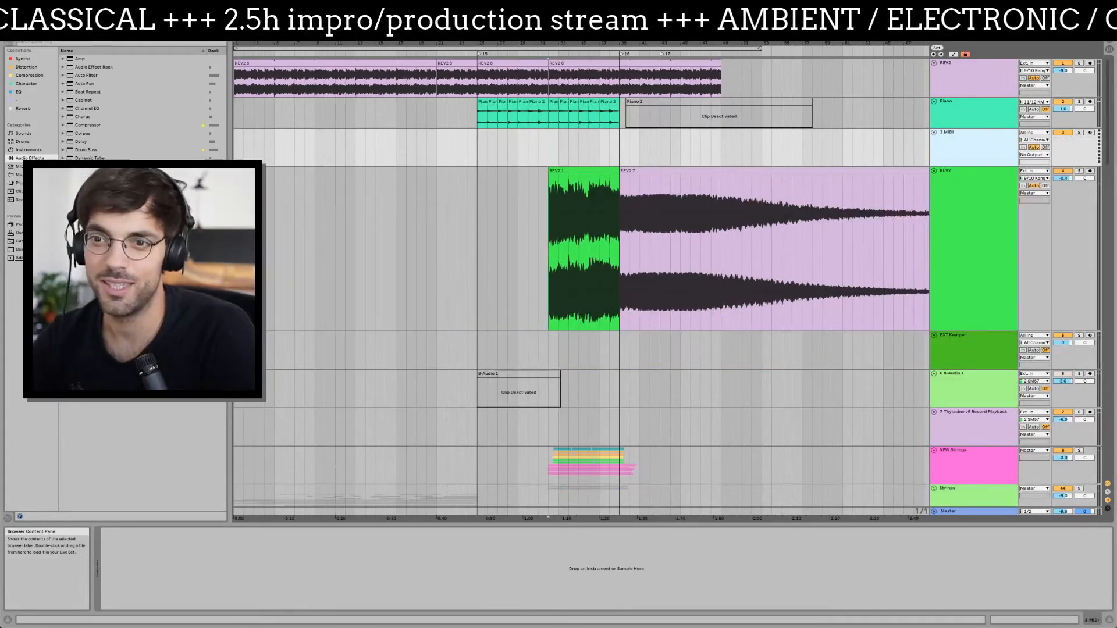
# - Load the SUB instrument from the user library onto the new MIDI track and show its second oscillator's envelope
pyautogui.click(18, 249)
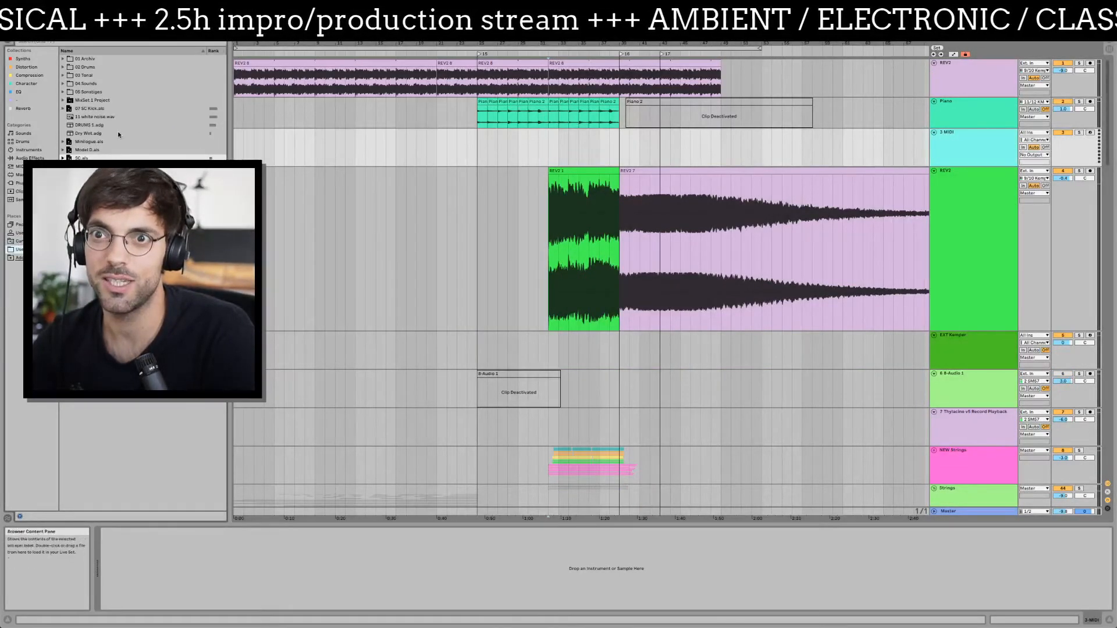
pyautogui.moveTo(917, 152); pyautogui.dragTo(939, 153)
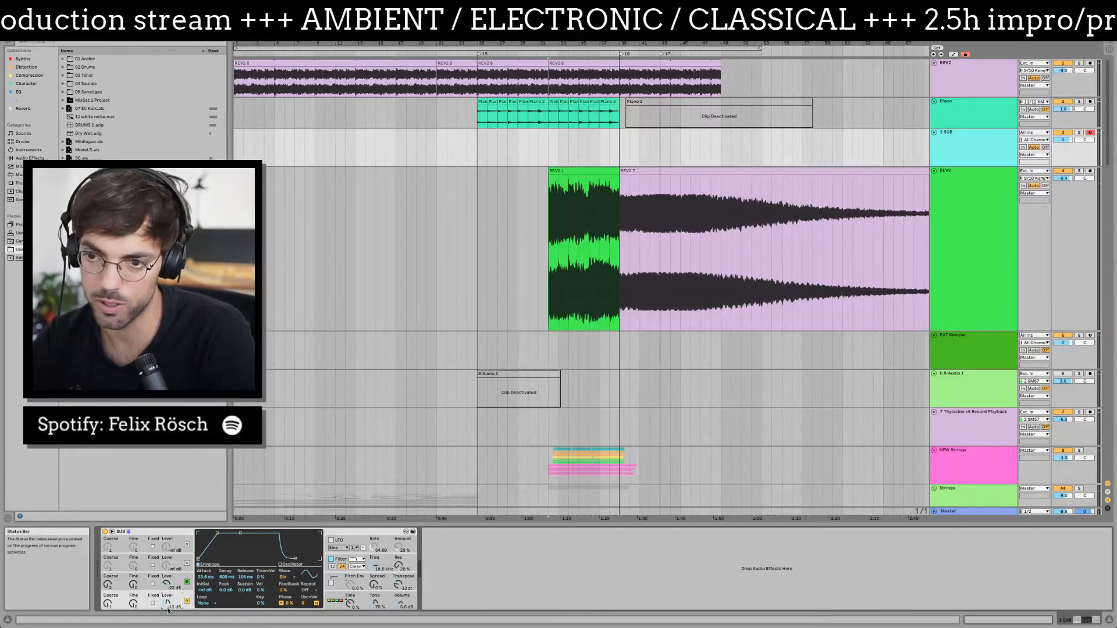
pyautogui.click(175, 580)
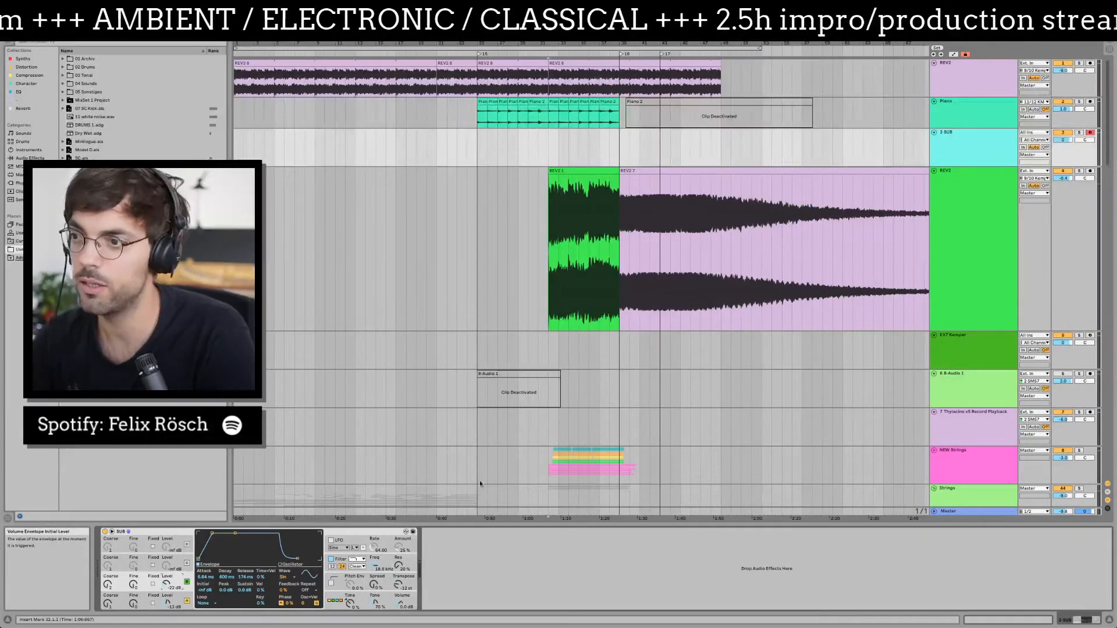
# - Create an empty MIDI clip on the SUB track from bar 32 to bar 39 and open its notes for editing
pyautogui.click(563, 123)
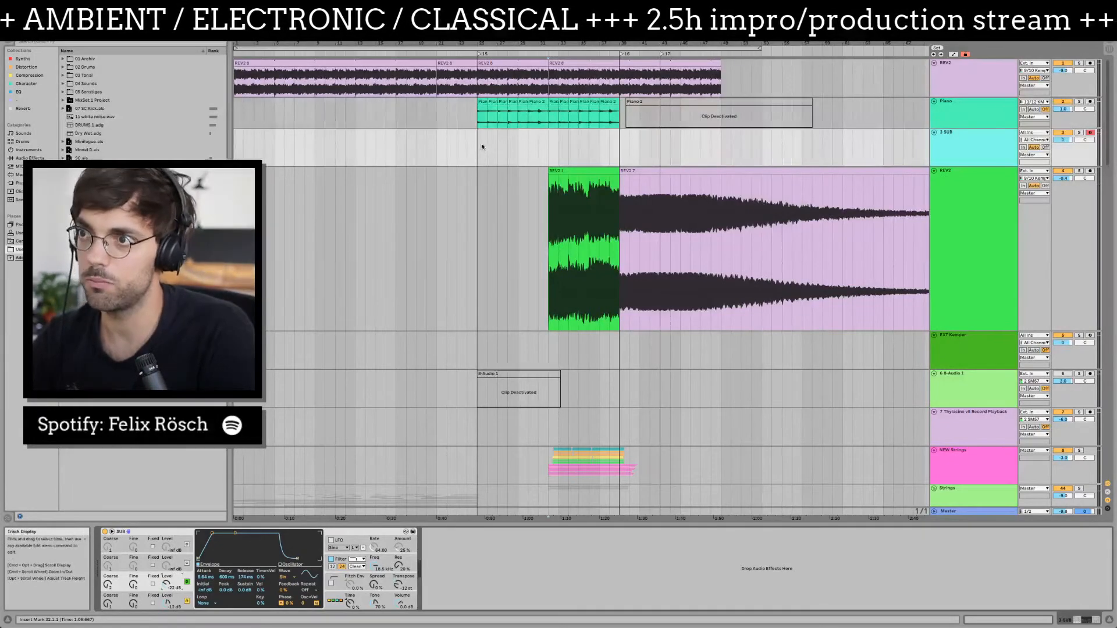
pyautogui.moveTo(553, 149); pyautogui.dragTo(613, 149)
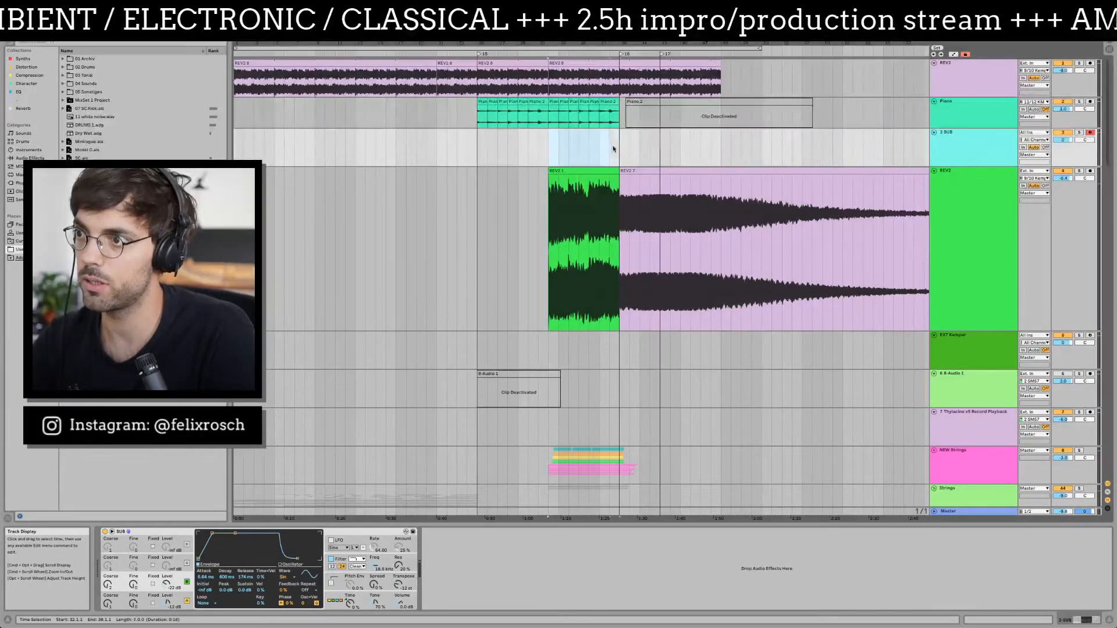
pyautogui.press('super+shift+m')
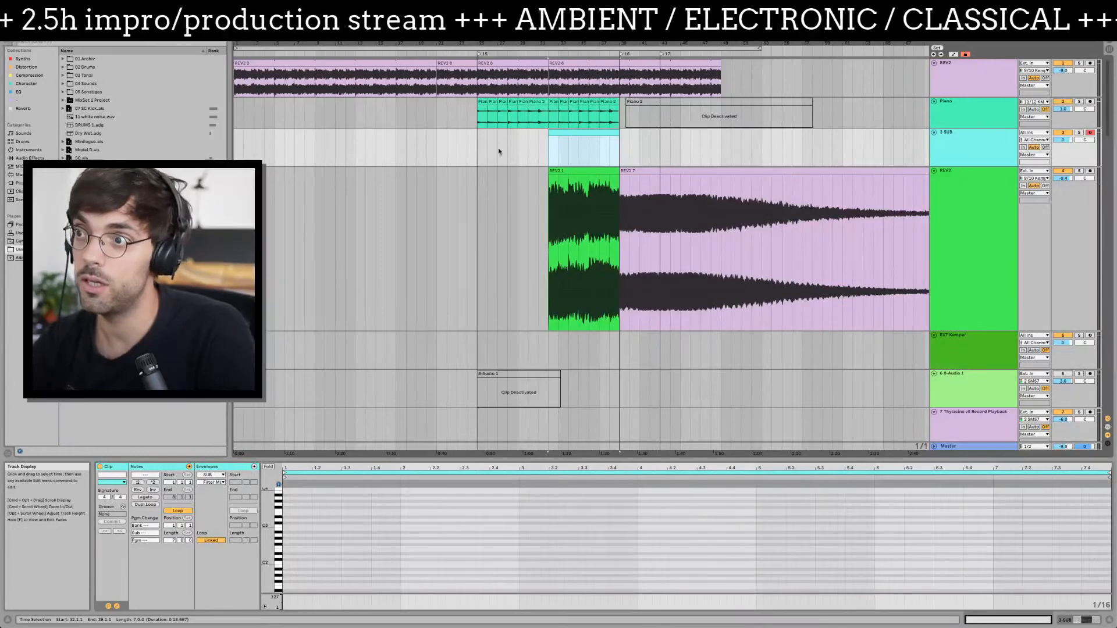
pyautogui.click(576, 132)
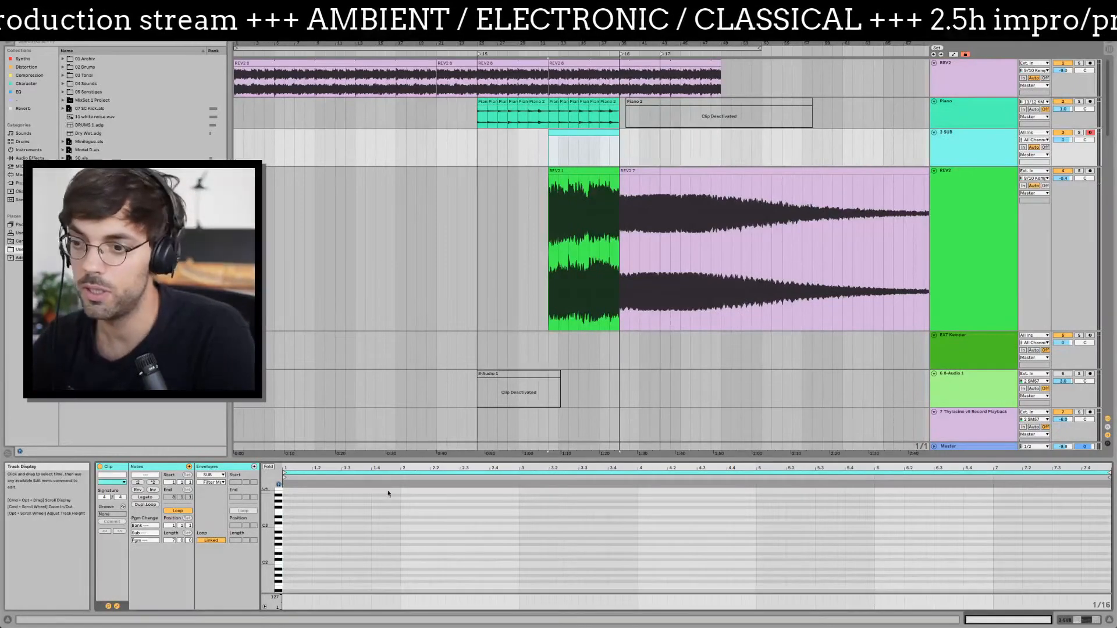
# - Draw an F2 note at the start of the SUB clip and extend it to one bar while playing the section
pyautogui.press('b')
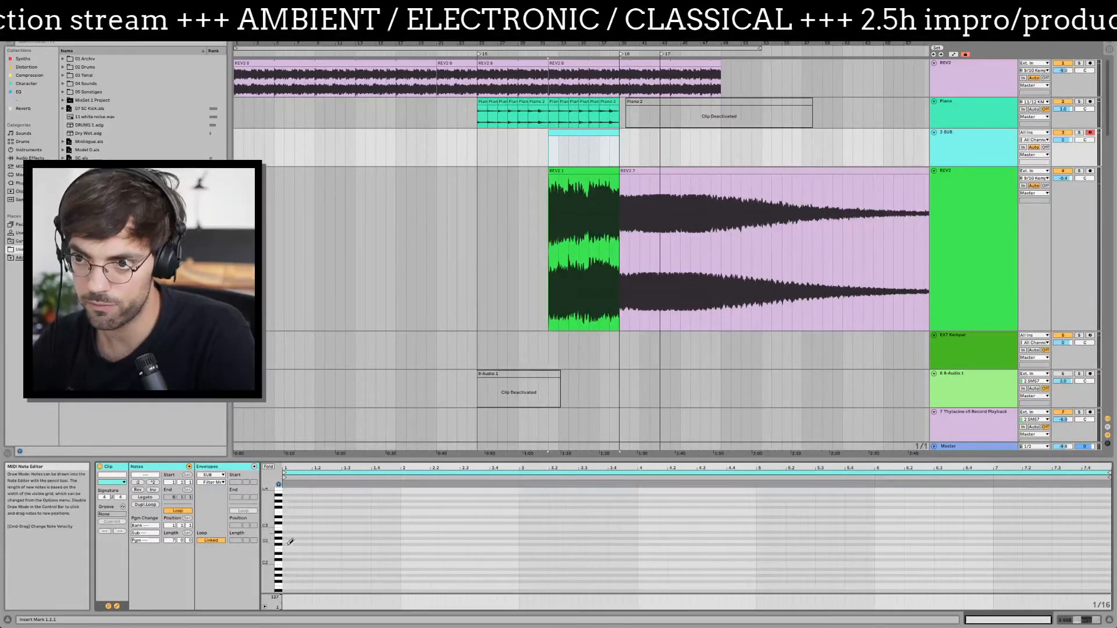
pyautogui.click(287, 543)
pyautogui.press('b')
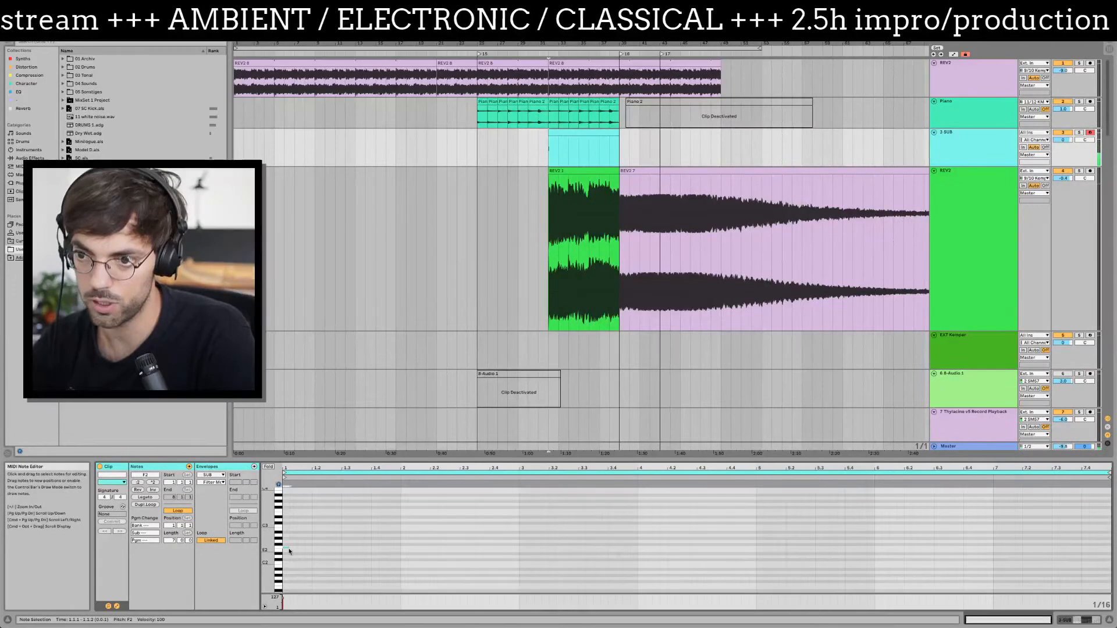
pyautogui.press('space')
pyautogui.moveTo(287, 548); pyautogui.dragTo(400, 553)
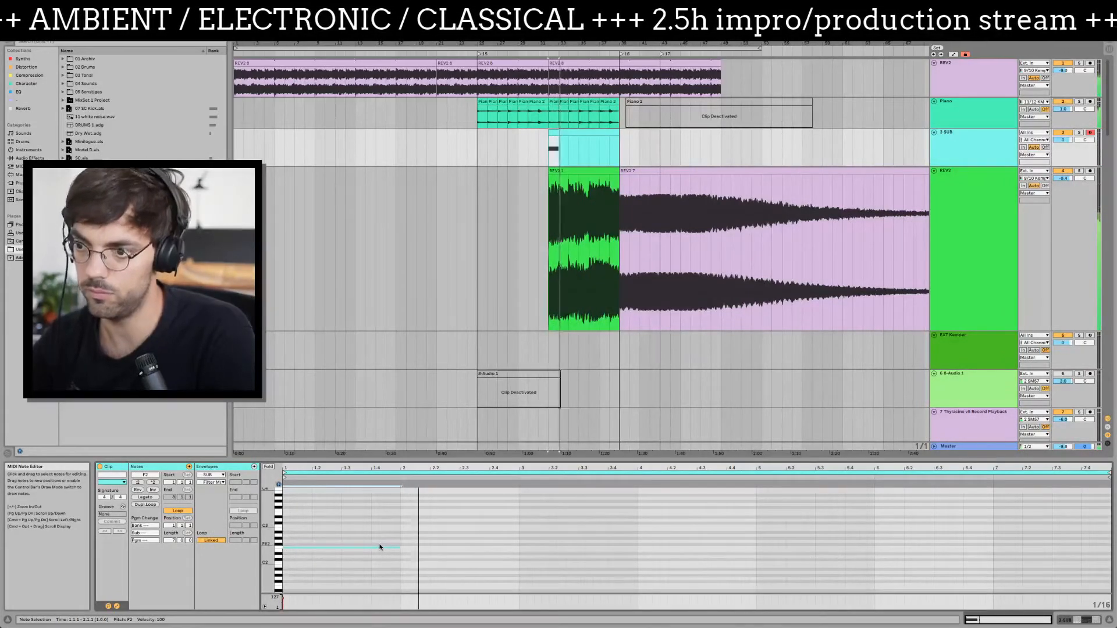
# - Duplicate the note into the next three bars, raising the first copy three semitones and pitching the others to C3 and D#2
pyautogui.press('super+d')
pyautogui.press('Up')
pyautogui.press('Up')
pyautogui.press('Up')
pyautogui.press('super+d')
pyautogui.press('Up')
pyautogui.press('Up')
pyautogui.press('Up')
pyautogui.press('Up')
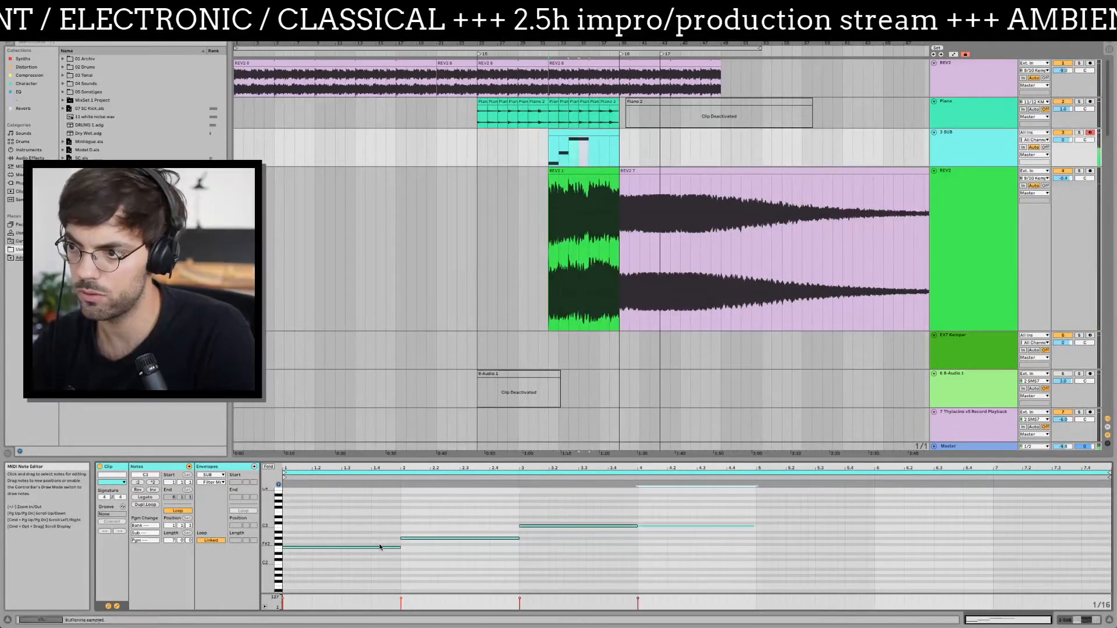
pyautogui.press('super+d')
pyautogui.press('Up')
pyautogui.press('Up')
pyautogui.press('Up')
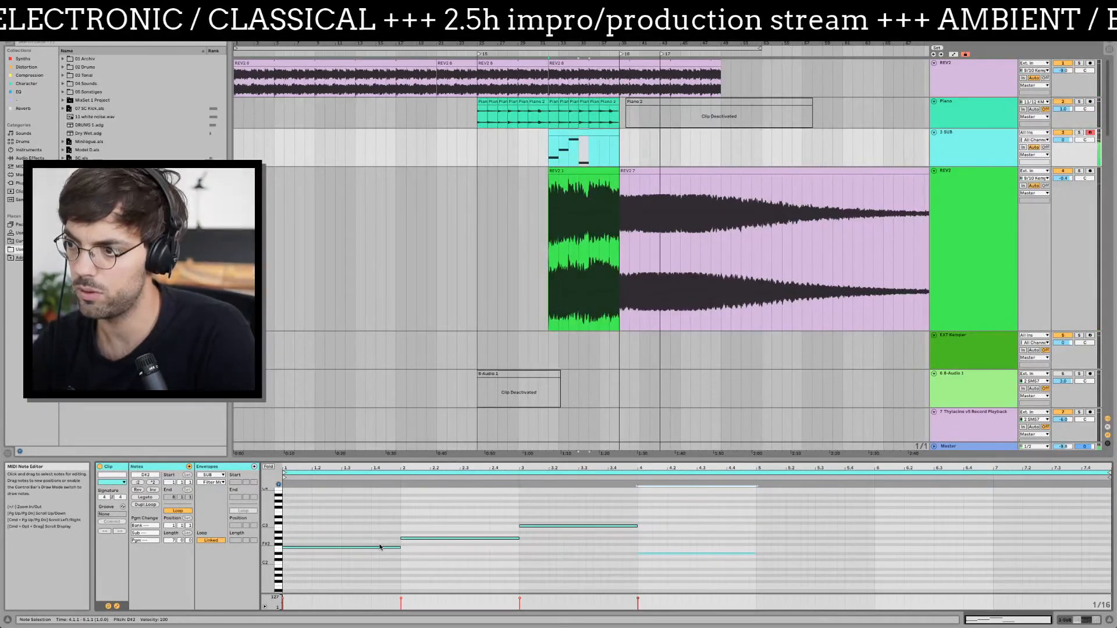
# - Transpose all four notes in the SUB clip down one octave and audition the bass line
pyautogui.press('space')
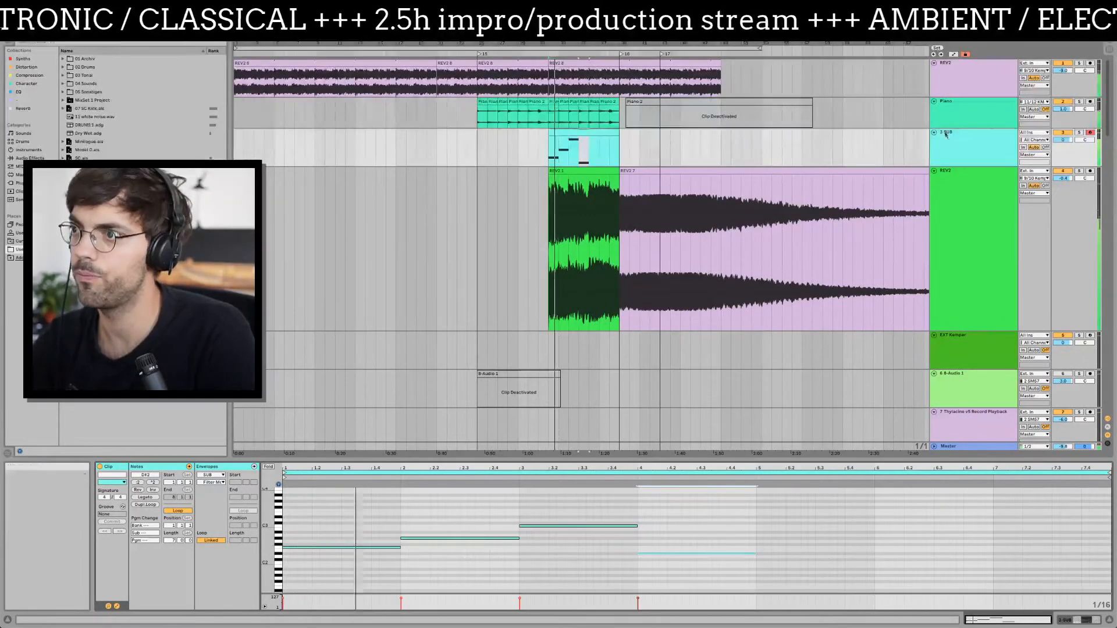
pyautogui.click(354, 514)
pyautogui.press('space')
pyautogui.press('super+a')
pyautogui.hotkey('shift', 'Down')
pyautogui.press('space')
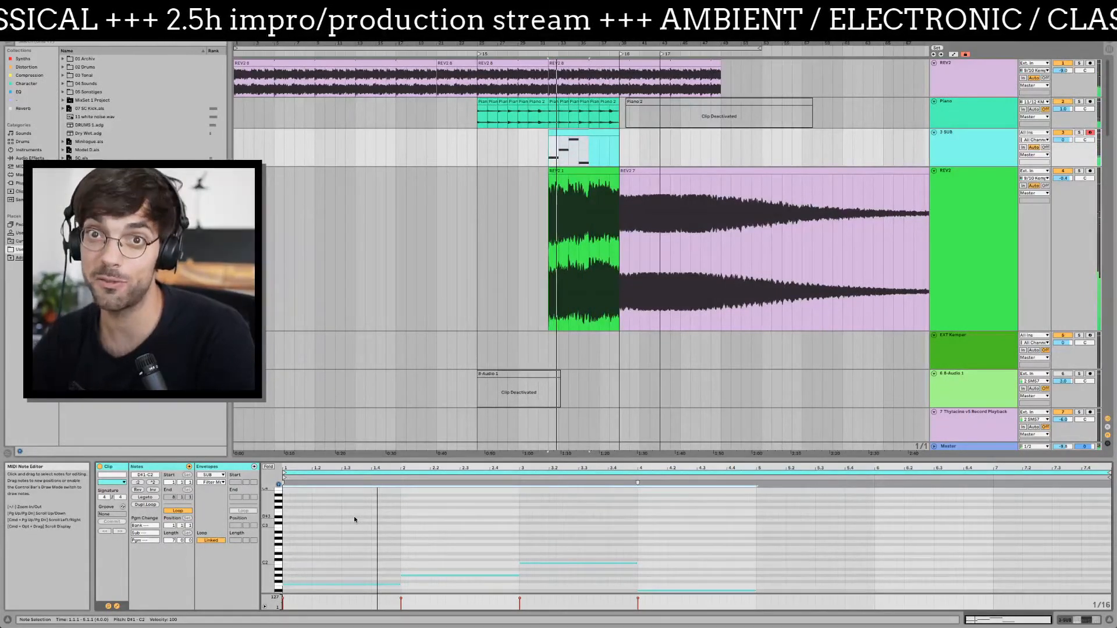
# - Replay the section from bar 32 to check the SUB track's effect, and listen to the transition from bar 29
pyautogui.press('space')
pyautogui.press('space')
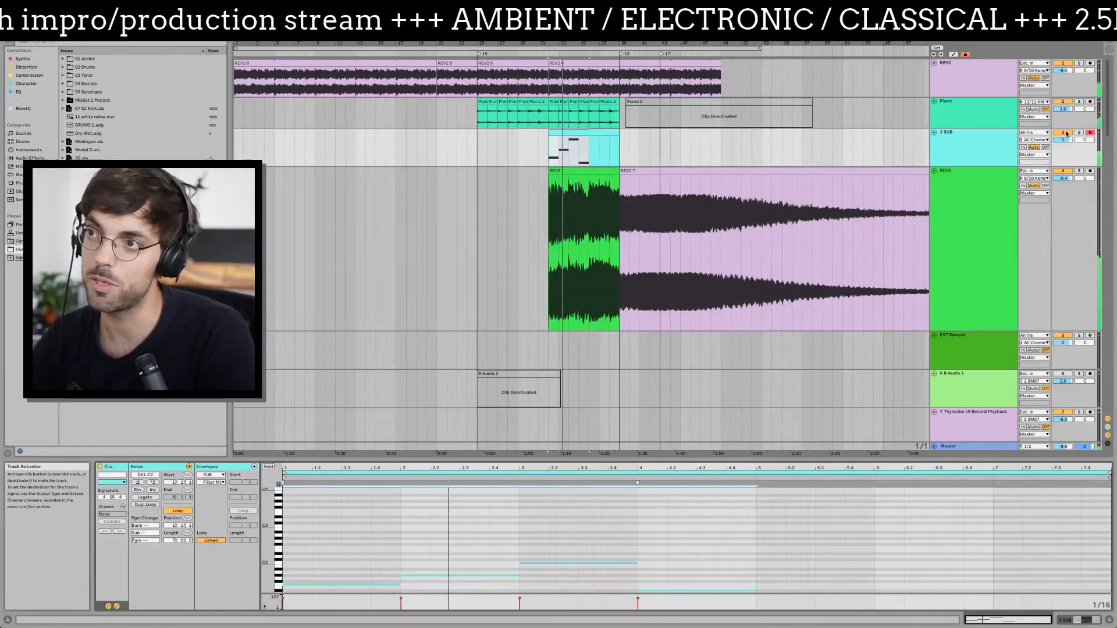
pyautogui.press('space')
pyautogui.press('space')
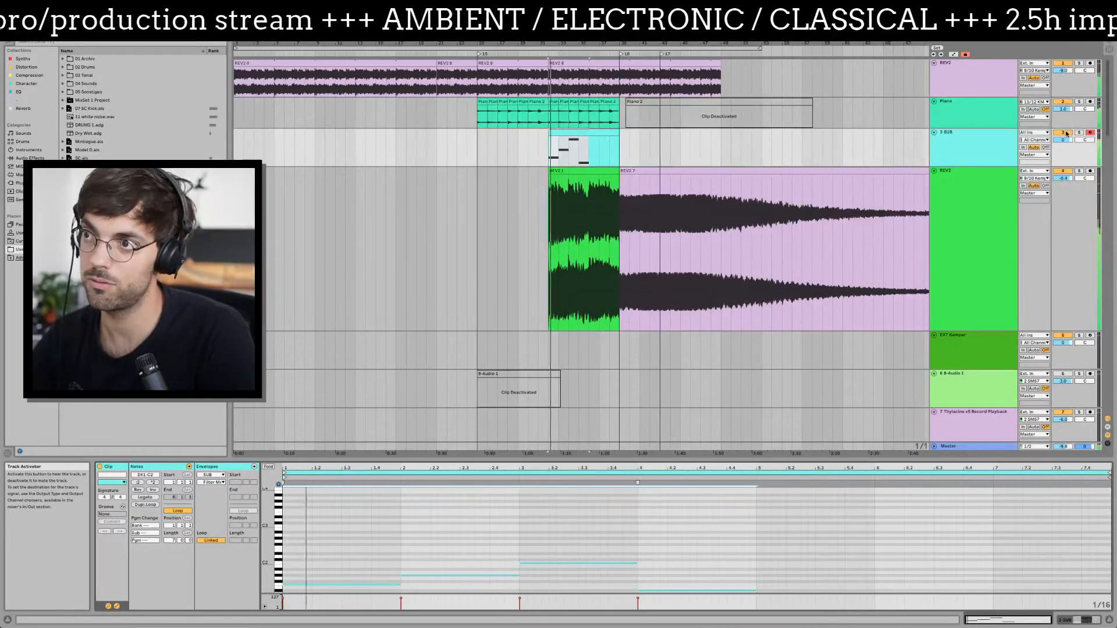
pyautogui.click(1064, 133)
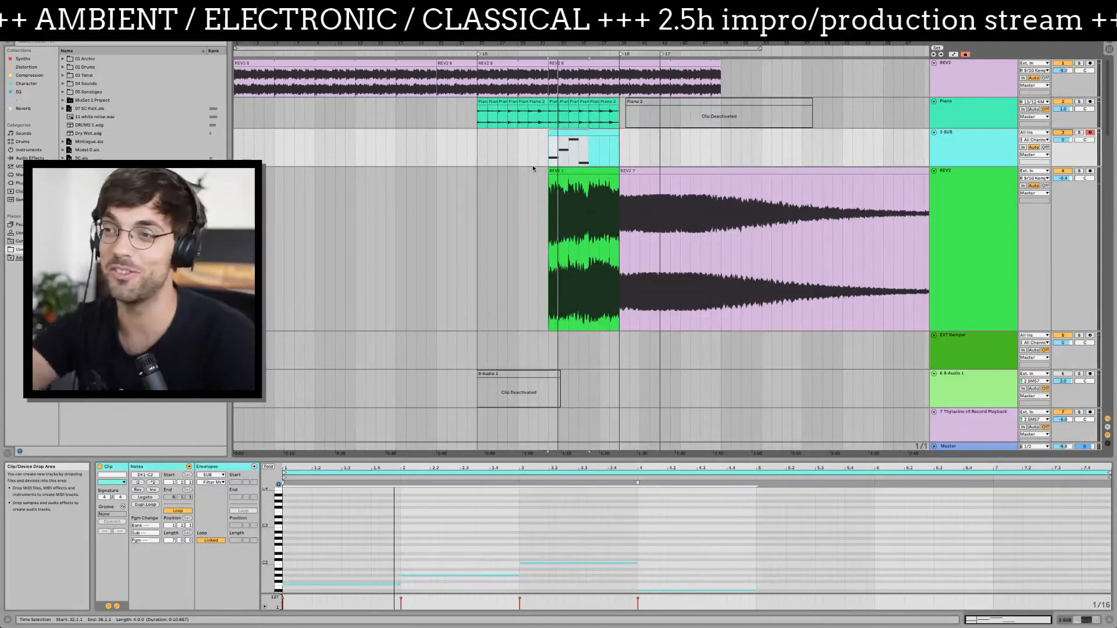
pyautogui.click(518, 157)
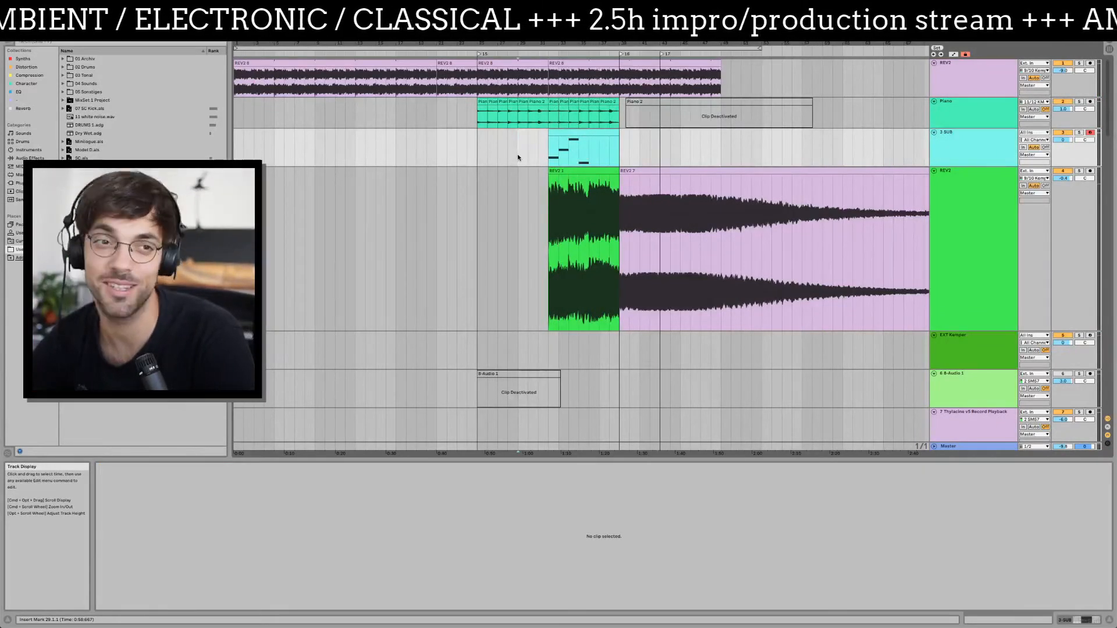
pyautogui.press('space')
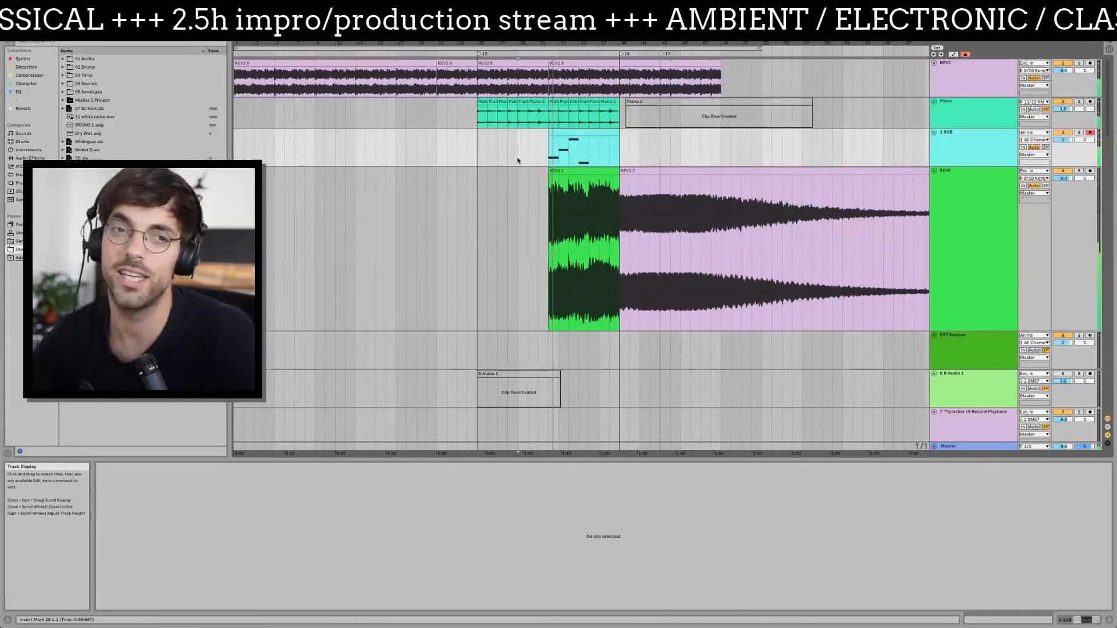
# - Show the automation on the REV2 clip and lower the start of its filter frequency ramp at bar 32 further
pyautogui.click(571, 181)
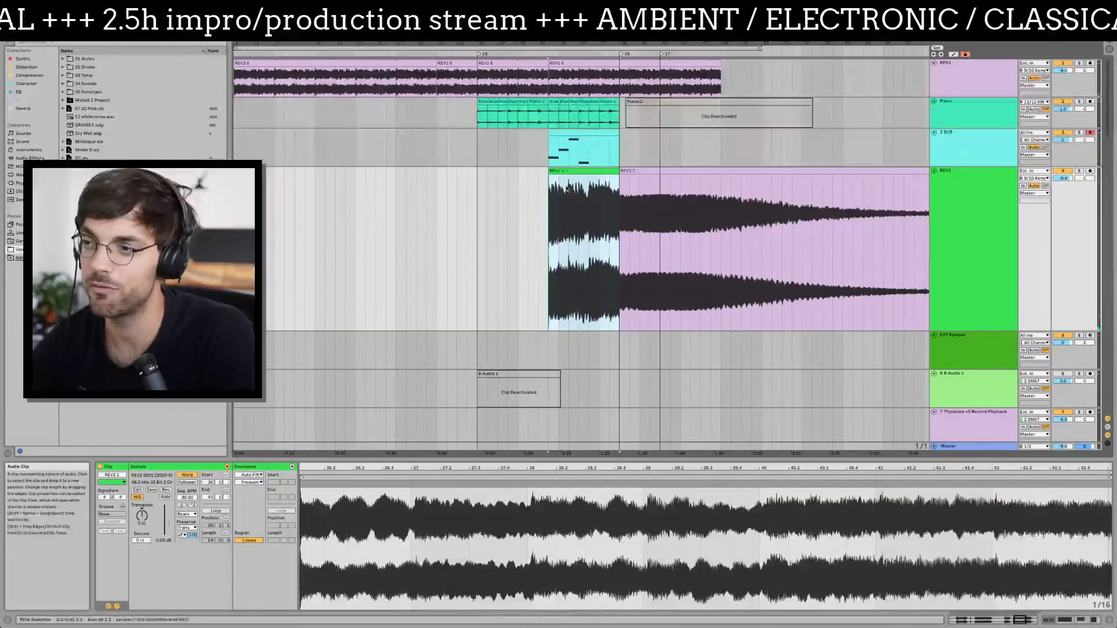
pyautogui.press('a')
pyautogui.moveTo(552, 278); pyautogui.dragTo(549, 322)
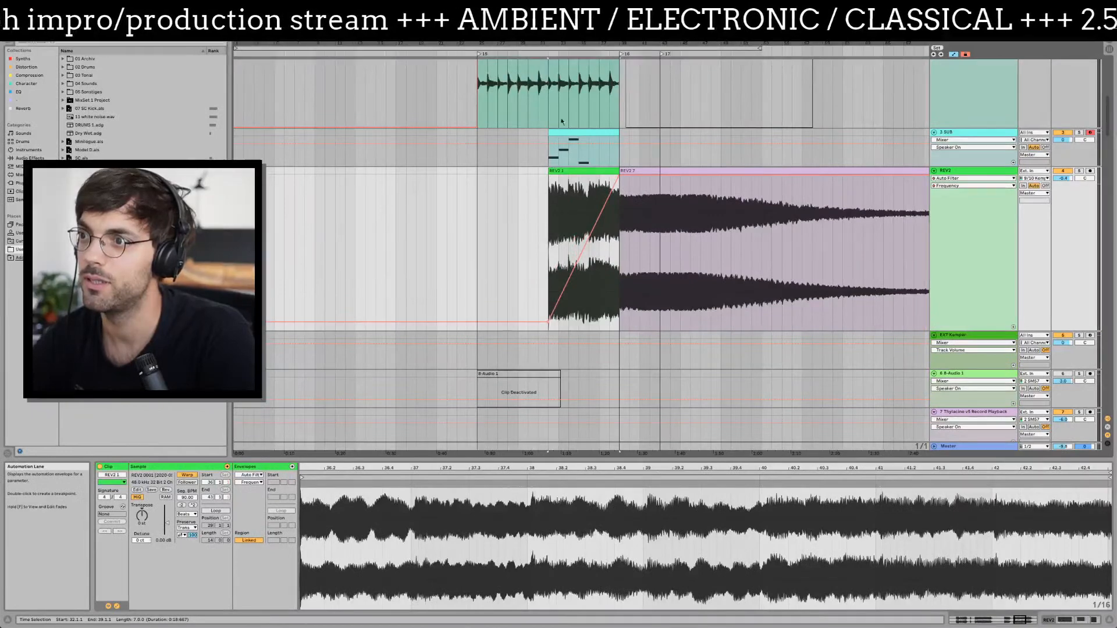
# - Reduce the SUB instrument's output volume to -6.0 dB and play the section from bar 32
pyautogui.click(565, 145)
pyautogui.click(1061, 142)
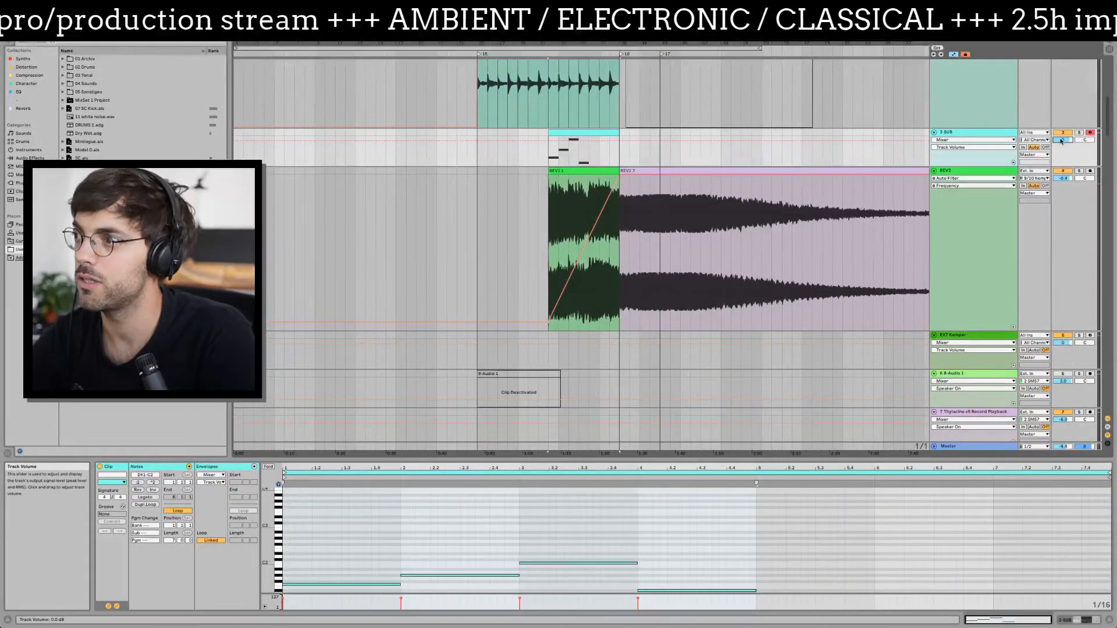
pyautogui.hotkey('shift', 'Tab')
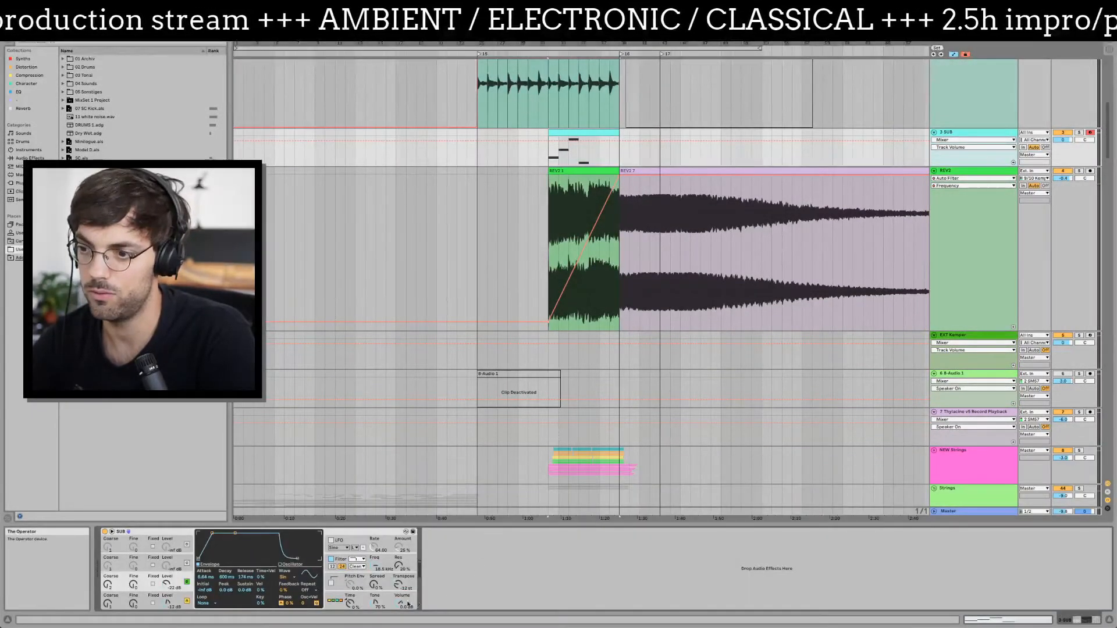
pyautogui.click(402, 604)
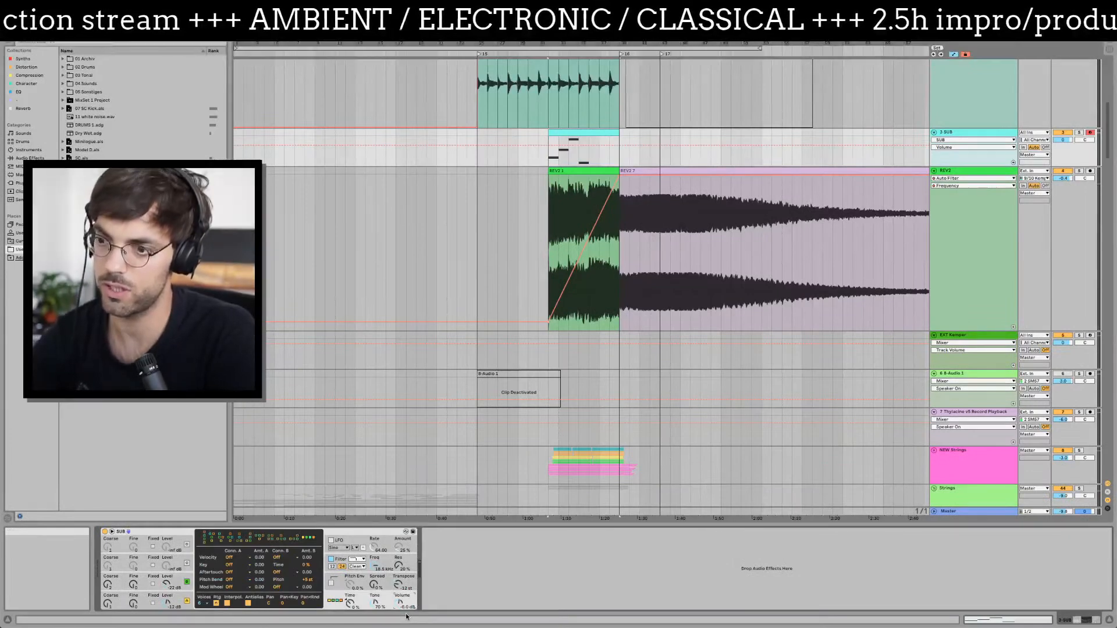
pyautogui.press('space')
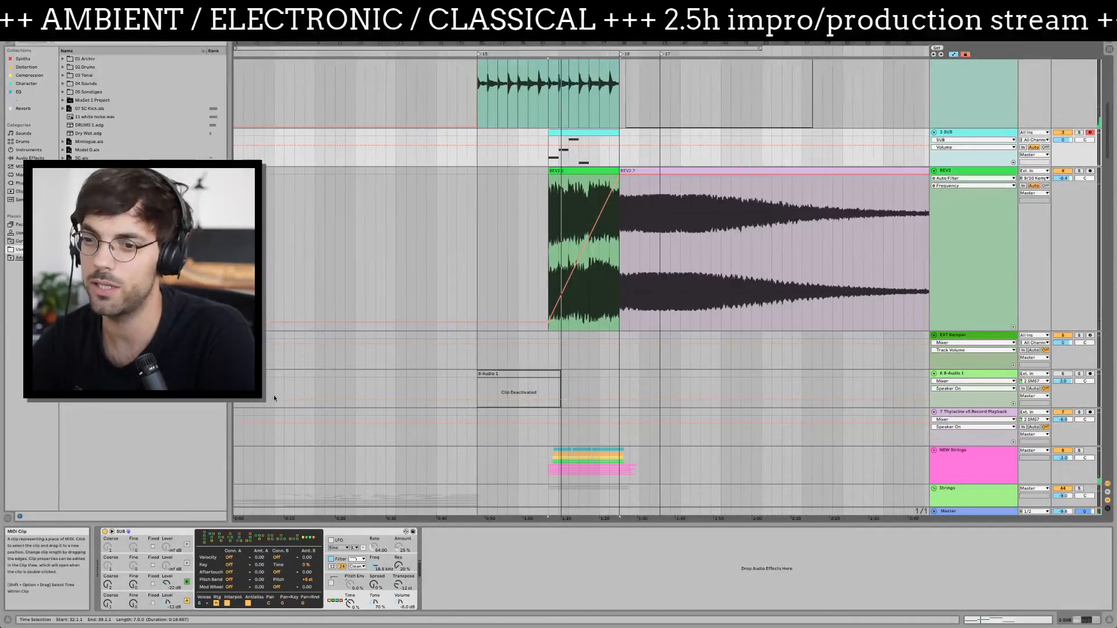
# - Solo the SUB track, raise its instrument's output volume and audition the bass line
pyautogui.click(1080, 132)
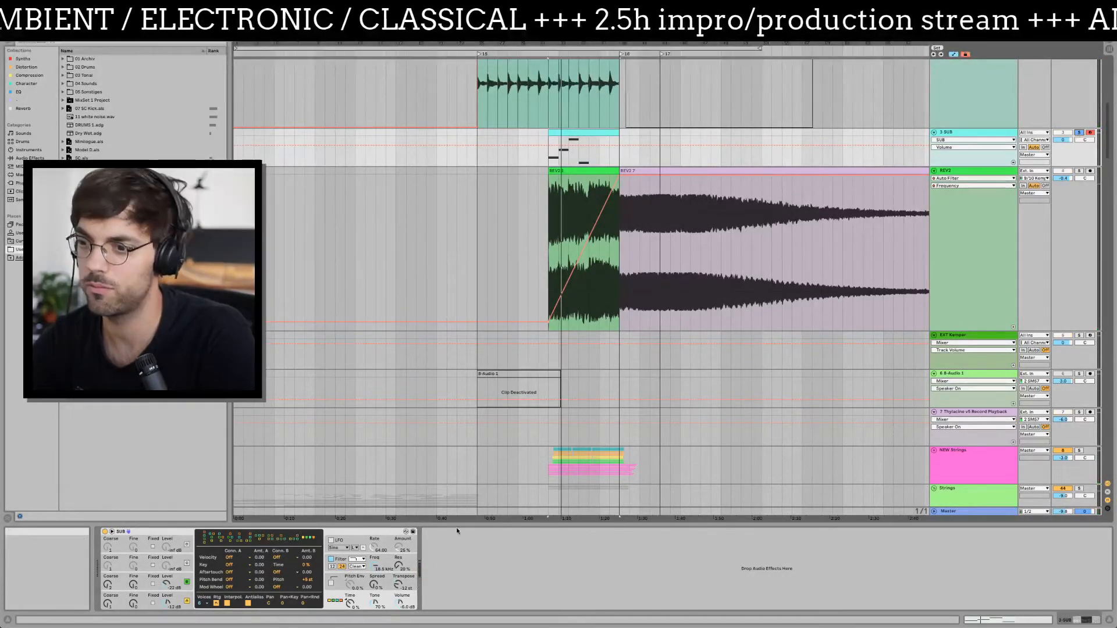
pyautogui.moveTo(400, 606); pyautogui.dragTo(401, 584)
pyautogui.press('space')
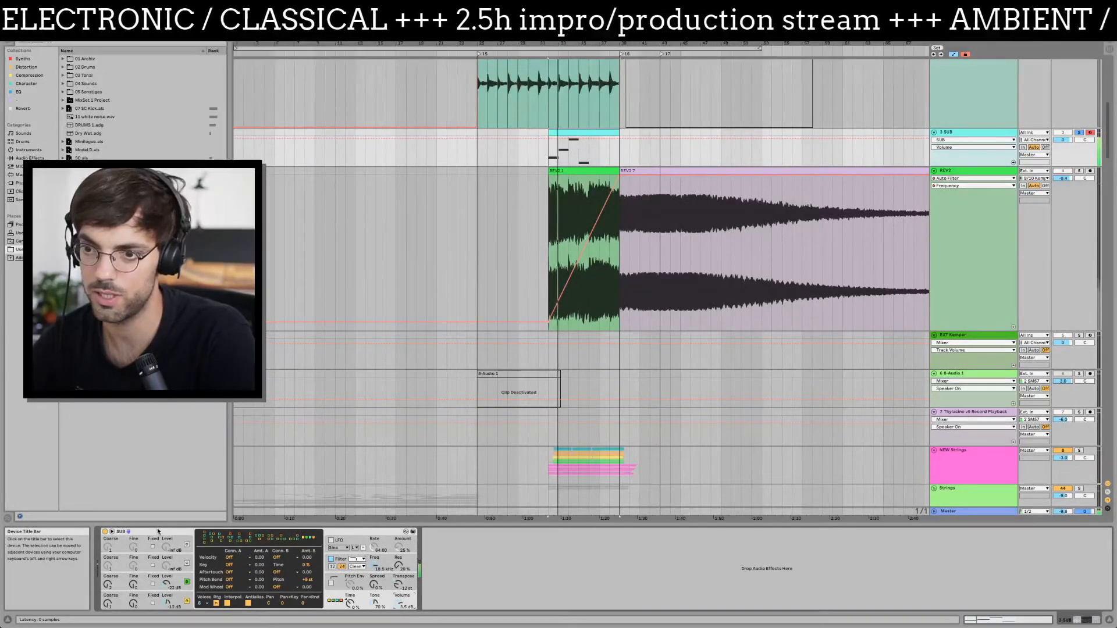
# - Lengthen the SUB instrument's envelope attack to 710 ms on oscillator A and 187 ms on oscillator B, and play the result
pyautogui.click(168, 603)
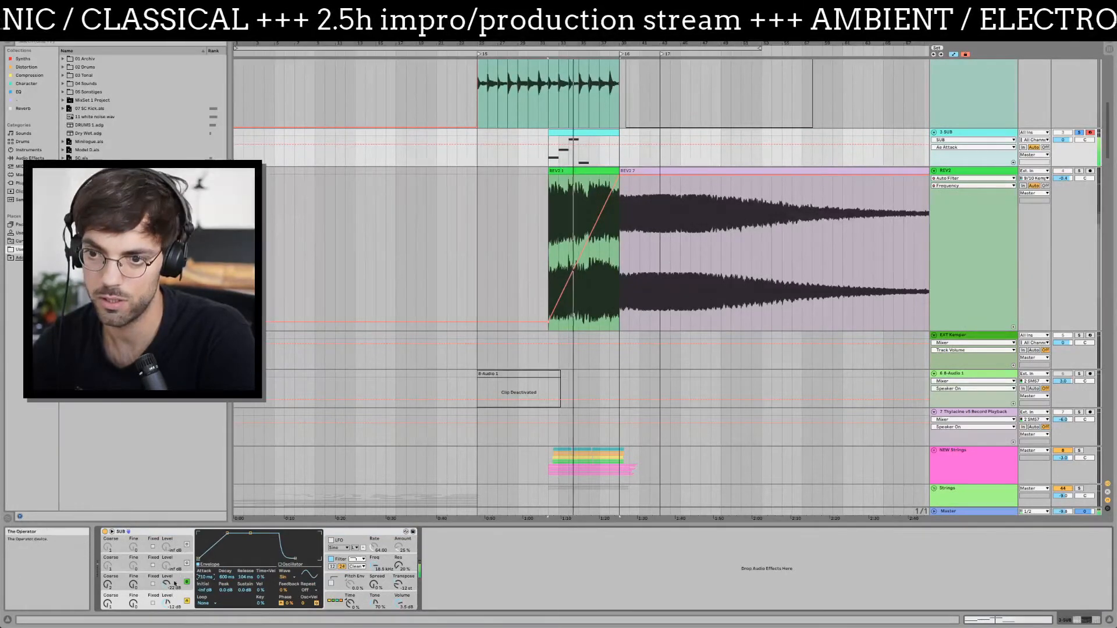
pyautogui.click(194, 578)
pyautogui.moveTo(207, 577); pyautogui.dragTo(206, 558)
pyautogui.press('space')
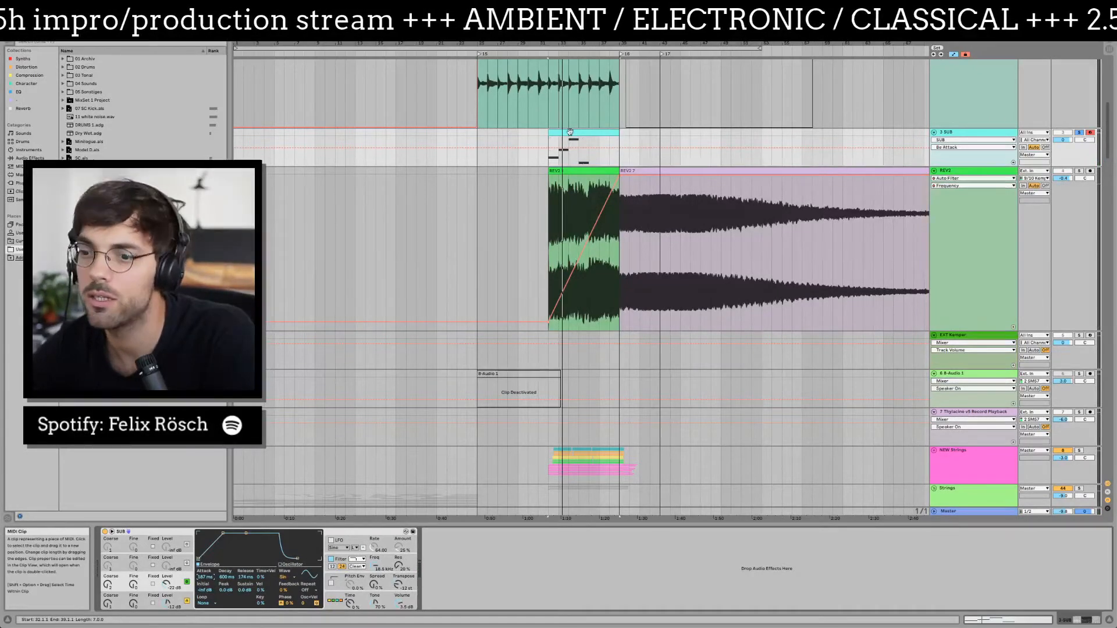
# - Set the envelope release of the SUB instrument's oscillators B and A to 225 ms
pyautogui.moveTo(245, 577)
pyautogui.mouseDown()
pyautogui.moveTo(245, 559)
pyautogui.moveTo(245, 588)
pyautogui.mouseUp()
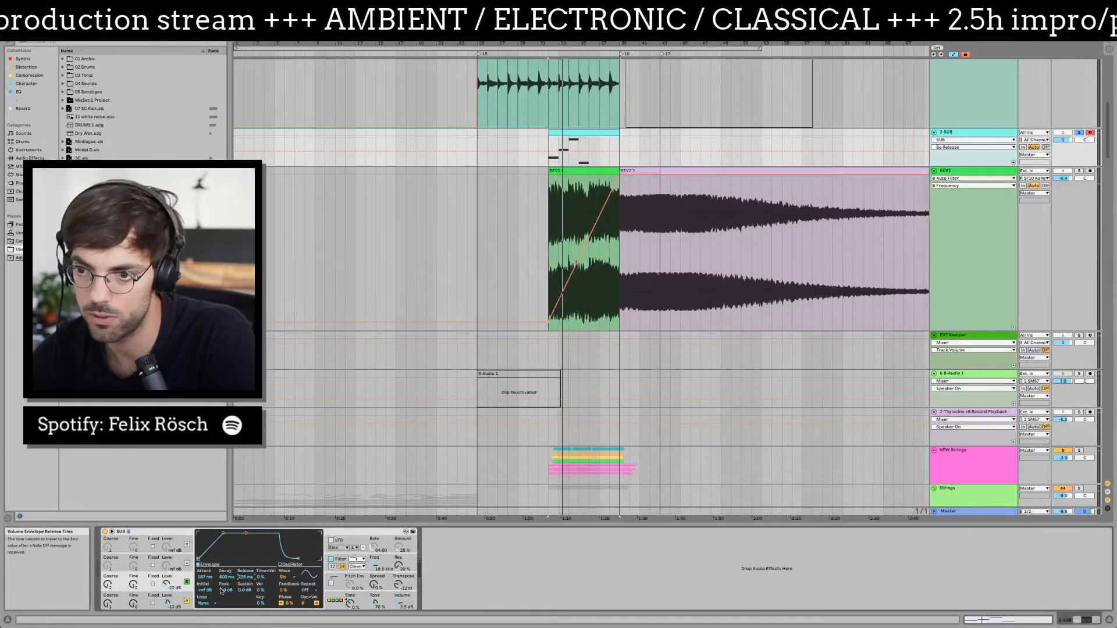
pyautogui.click(167, 603)
pyautogui.click(244, 578)
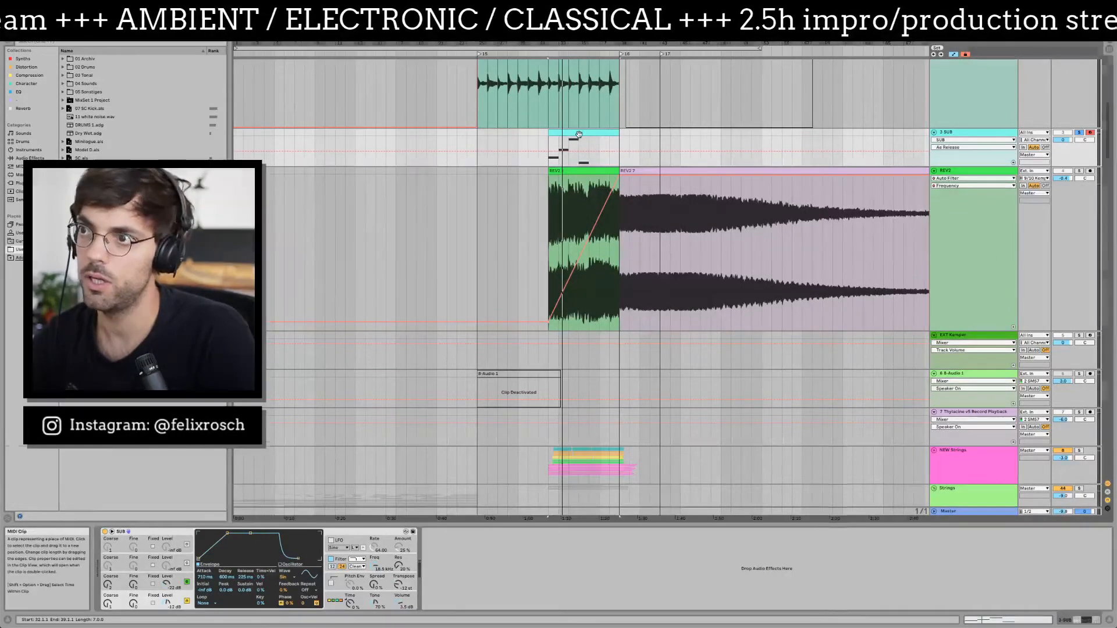
# - Shorten all four notes in the SUB clip to leave gaps between them, and audition the bass line
pyautogui.hotkey('shift', 'Tab')
pyautogui.click(369, 526)
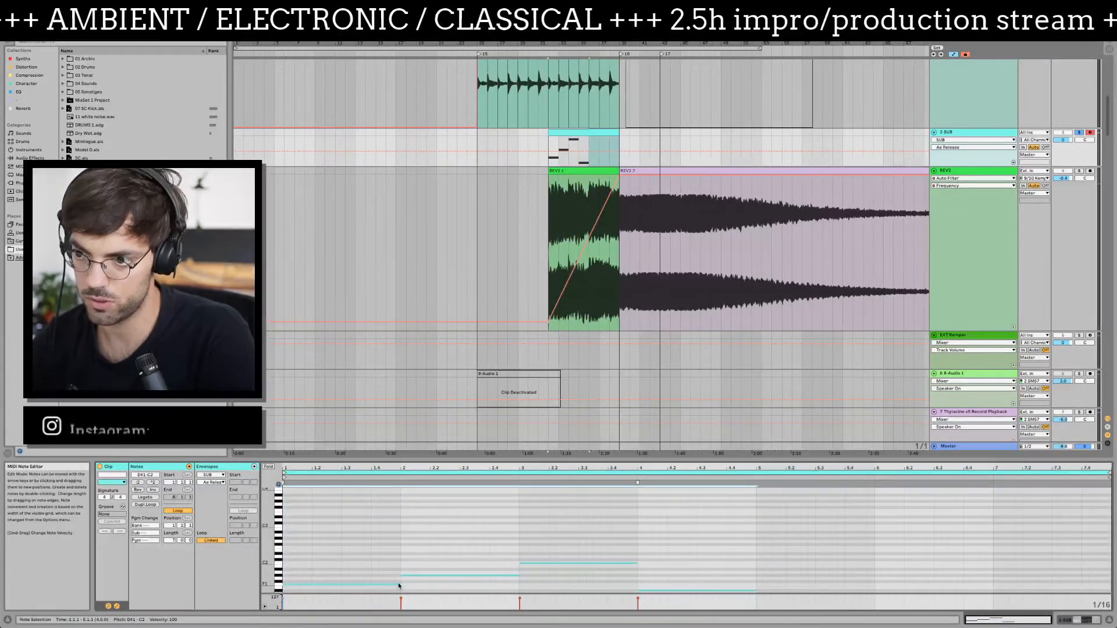
pyautogui.moveTo(399, 584); pyautogui.dragTo(379, 585)
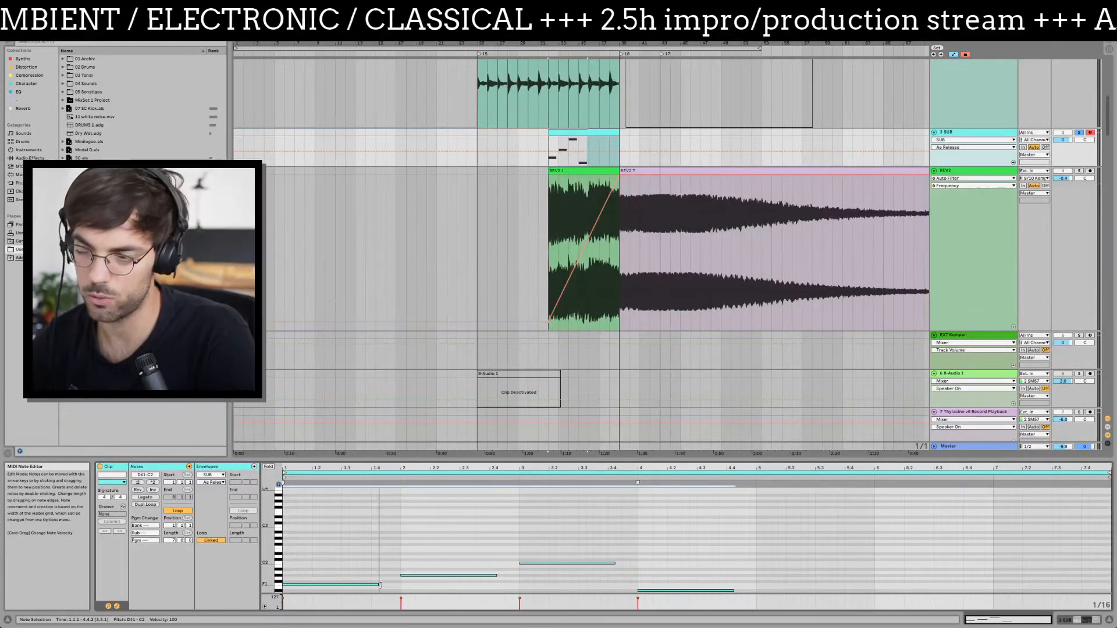
pyautogui.click(322, 512)
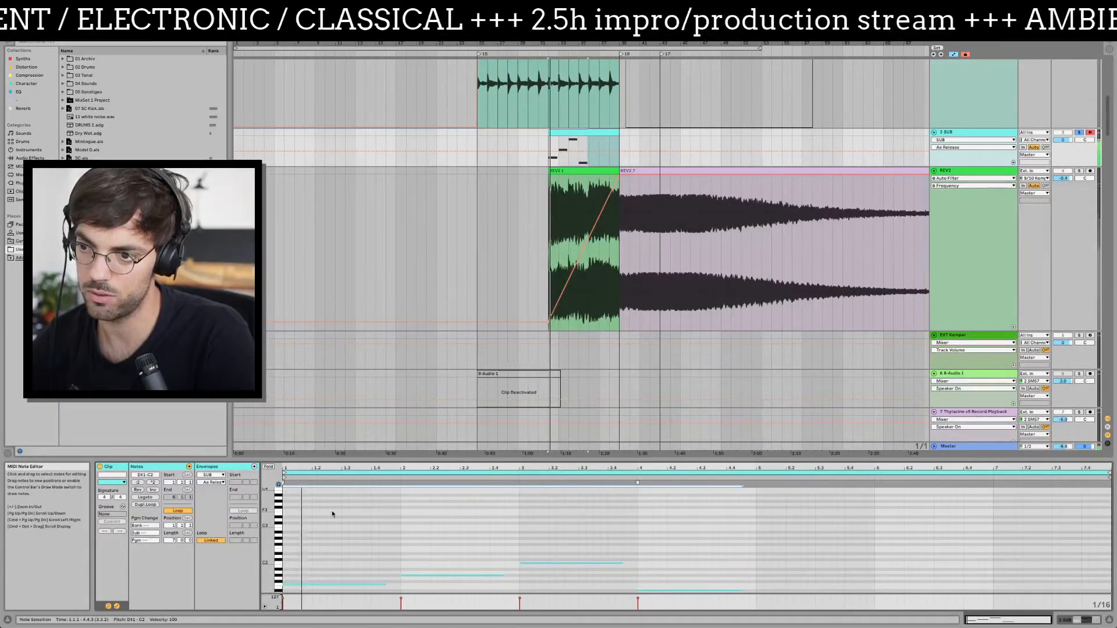
pyautogui.press('space')
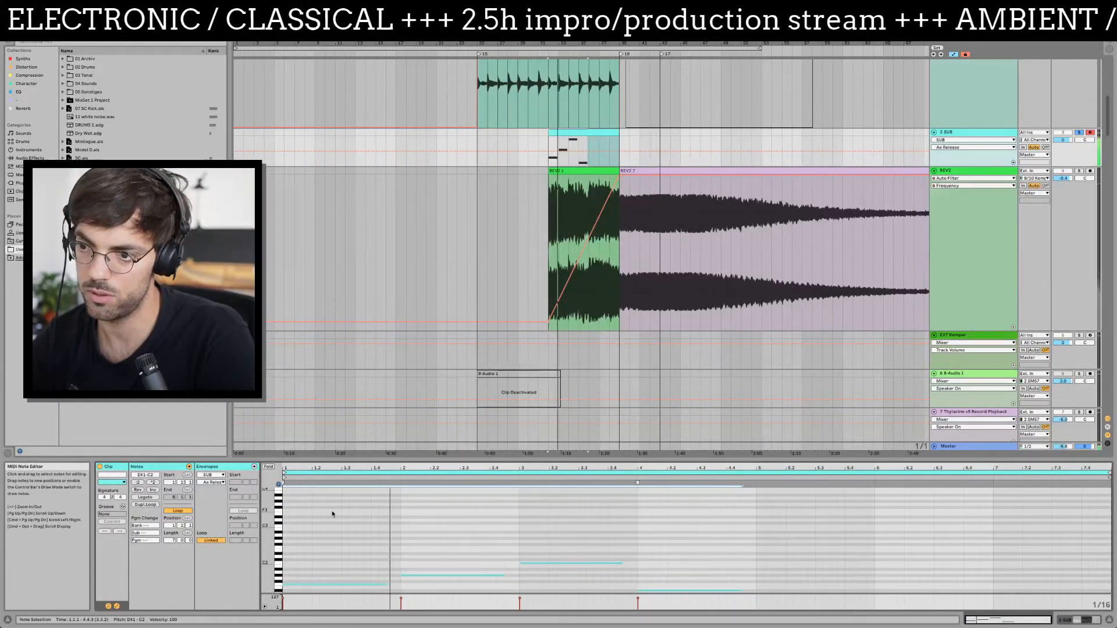
pyautogui.press('space')
# - Increase the envelope release of the SUB instrument's oscillators to 447 ms and play the bass line
pyautogui.hotkey('shift', 'Tab')
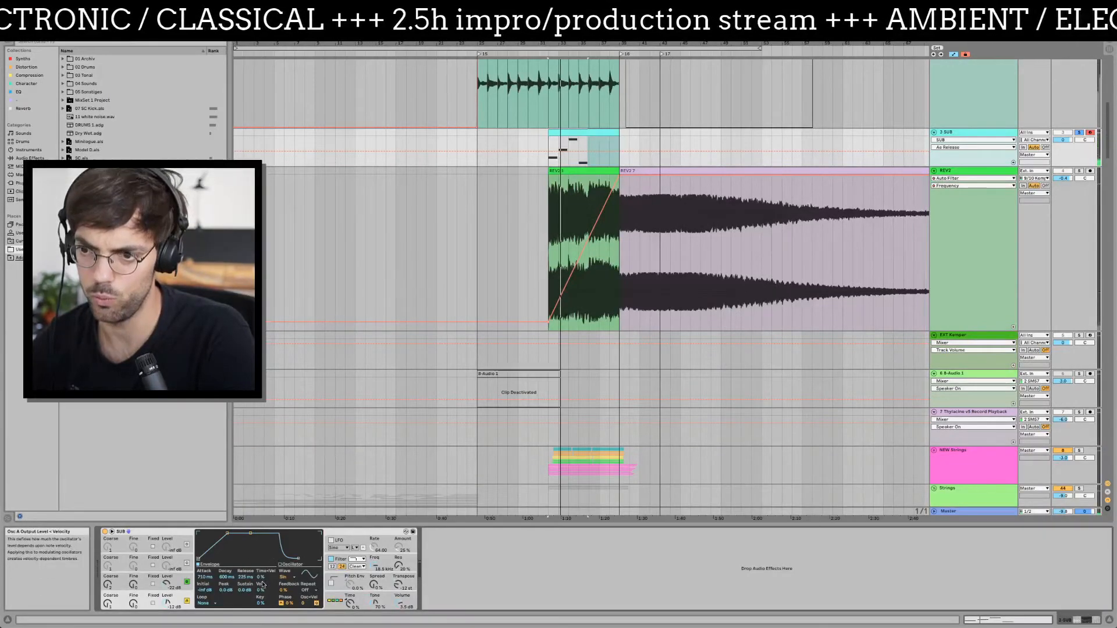
pyautogui.moveTo(241, 577); pyautogui.dragTo(245, 569)
pyautogui.click(180, 582)
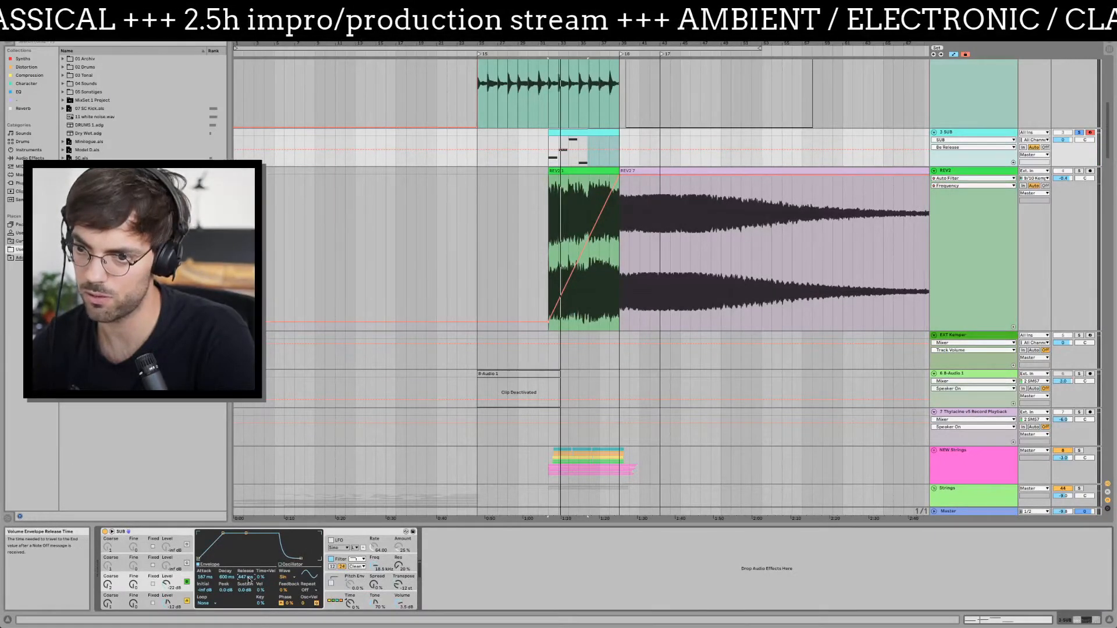
pyautogui.press('space')
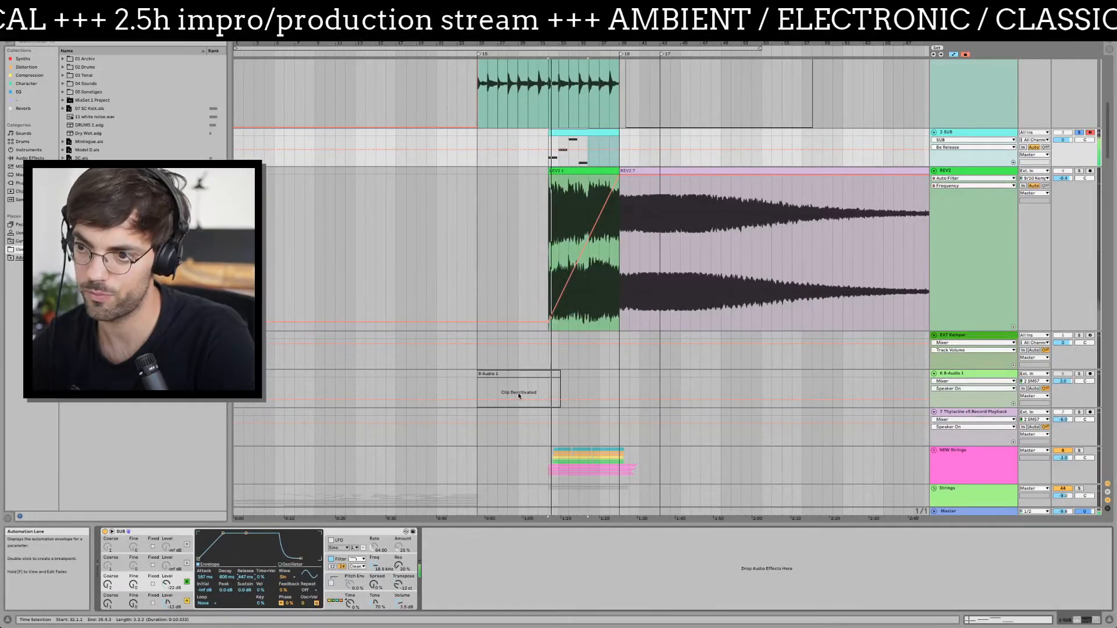
# - Extend all four notes in the SUB clip so each one reaches the start of the next bar
pyautogui.click(605, 132)
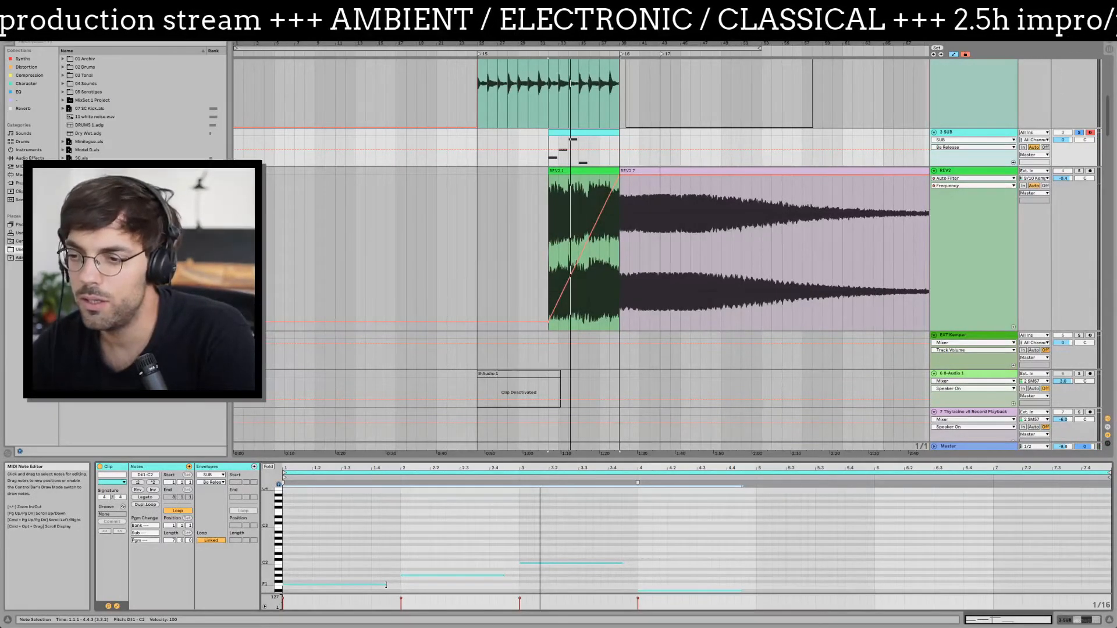
pyautogui.moveTo(386, 584); pyautogui.dragTo(400, 584)
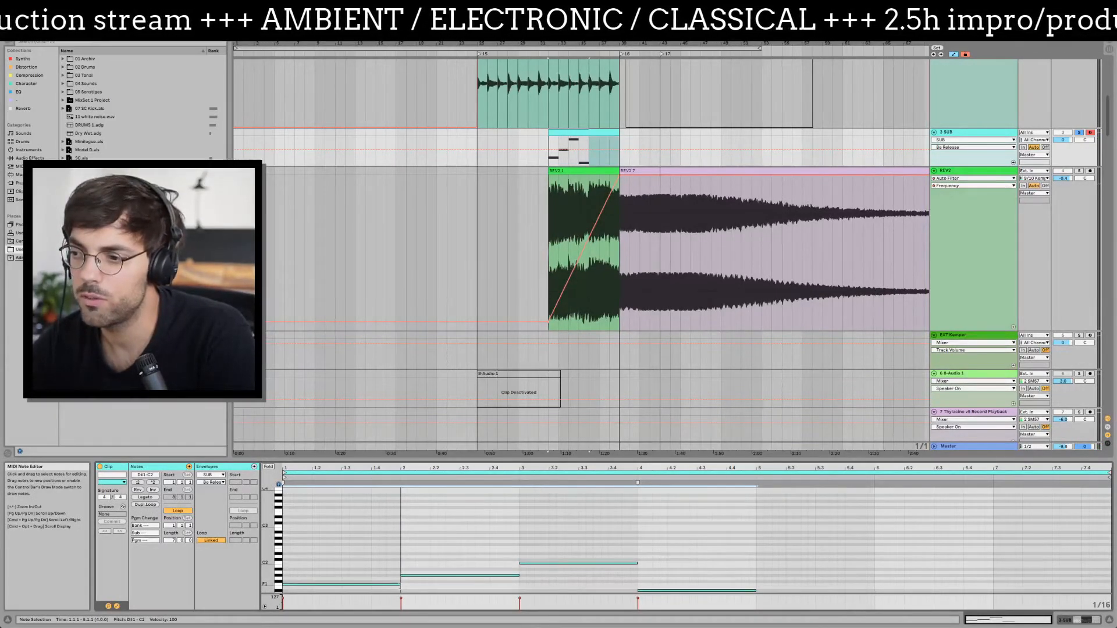
pyautogui.click(415, 582)
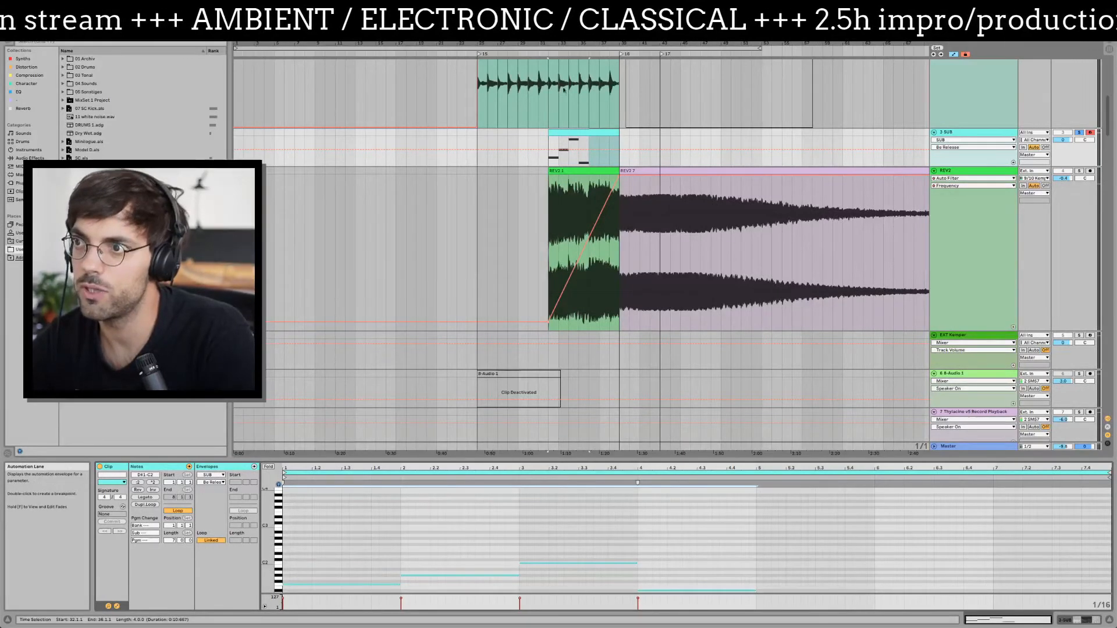
pyautogui.click(560, 133)
# - Return to the SUB instrument and undo the recent solo, volume and envelope attack and release changes
pyautogui.hotkey('shift', 'Tab')
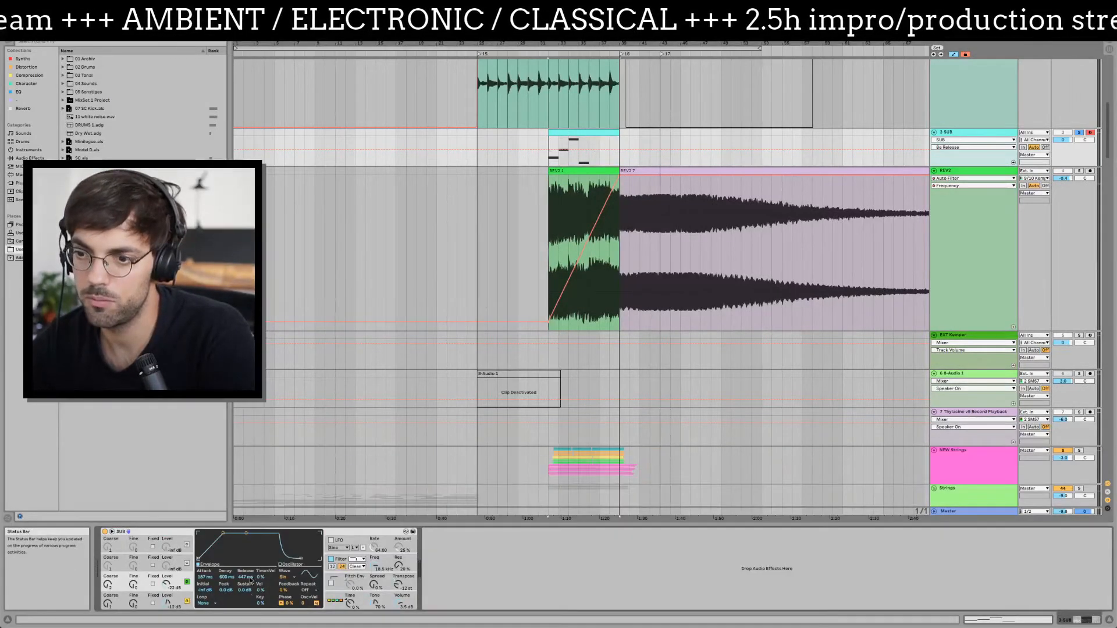
pyautogui.click(168, 585)
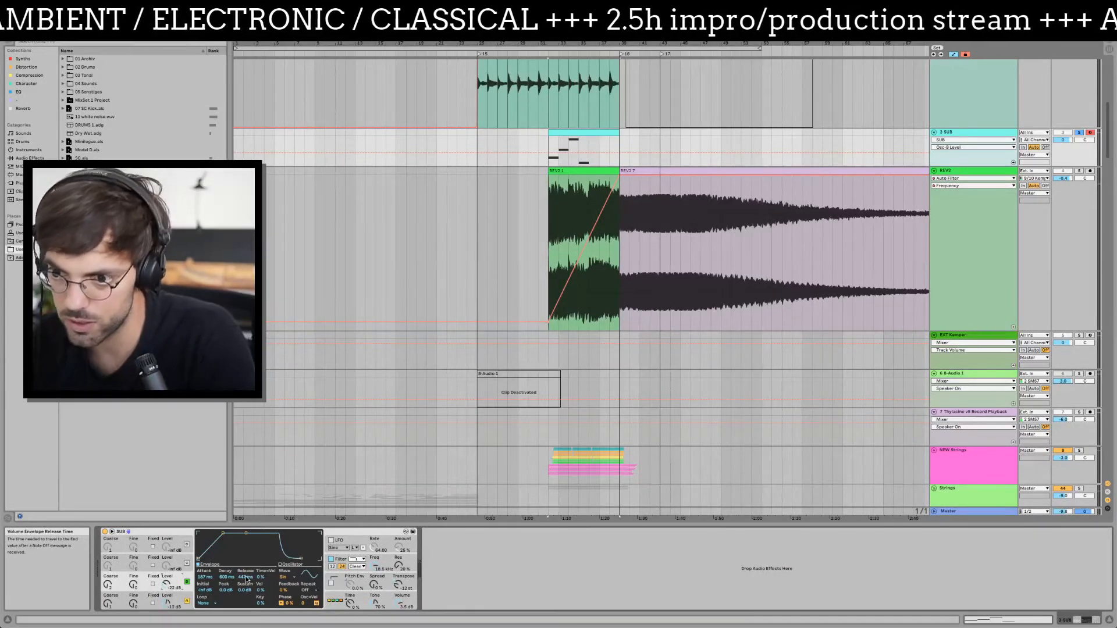
pyautogui.hotkey('ctrl', 'z')
pyautogui.hotkey('ctrl', 'z')
pyautogui.hotkey('ctrl', 'z')
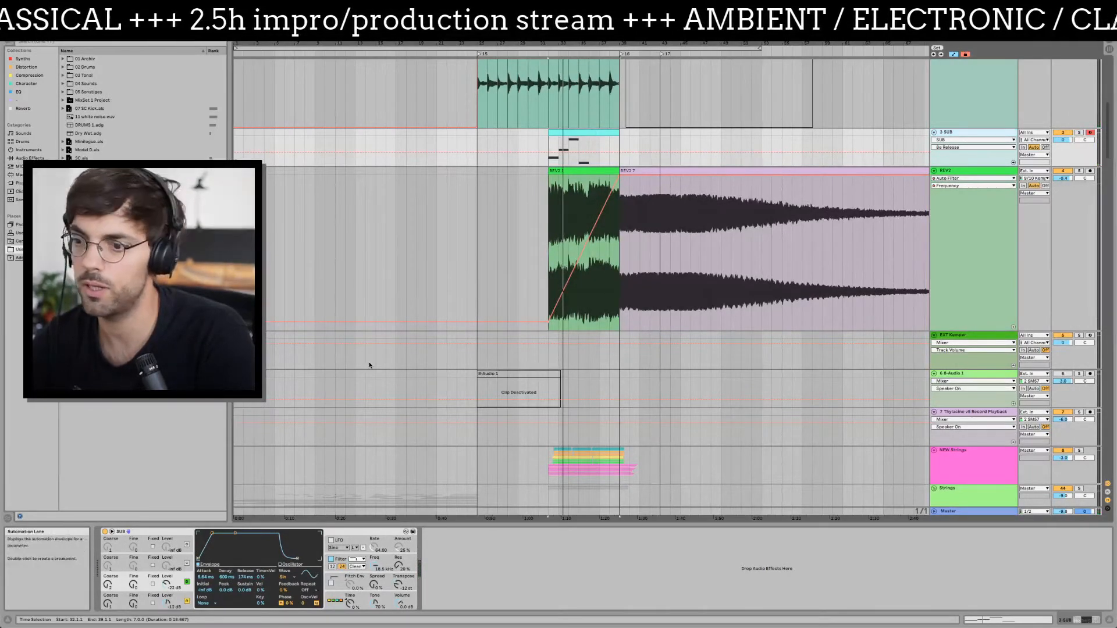
# - List the audio effects in the browser, enlarge the SUB track and play the arrangement from bar 32
pyautogui.click(29, 157)
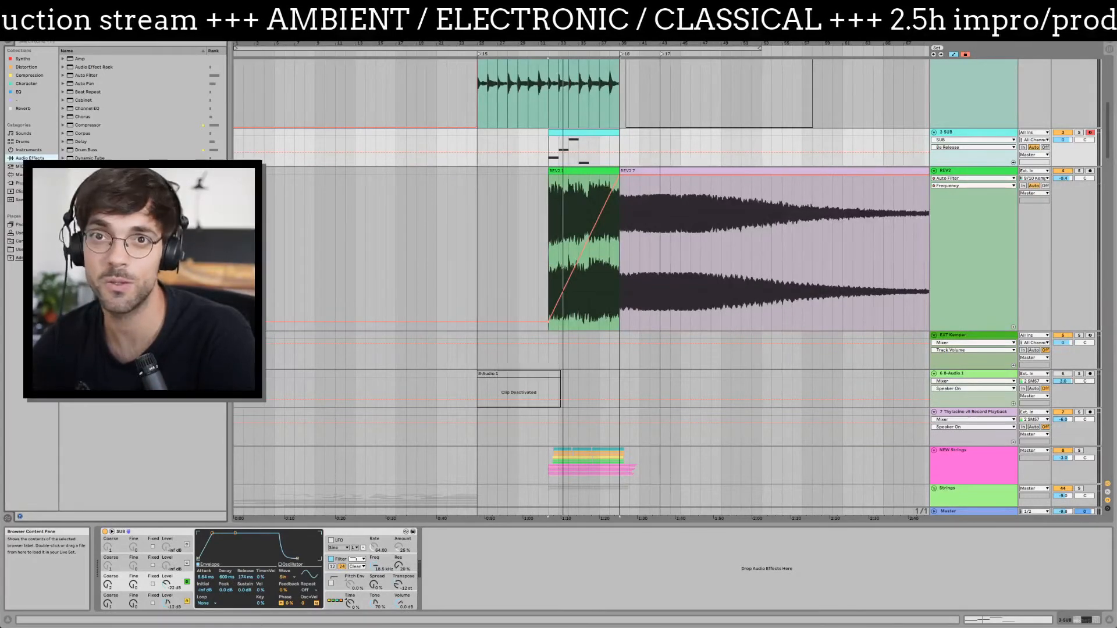
pyautogui.moveTo(564, 44); pyautogui.dragTo(564, 96)
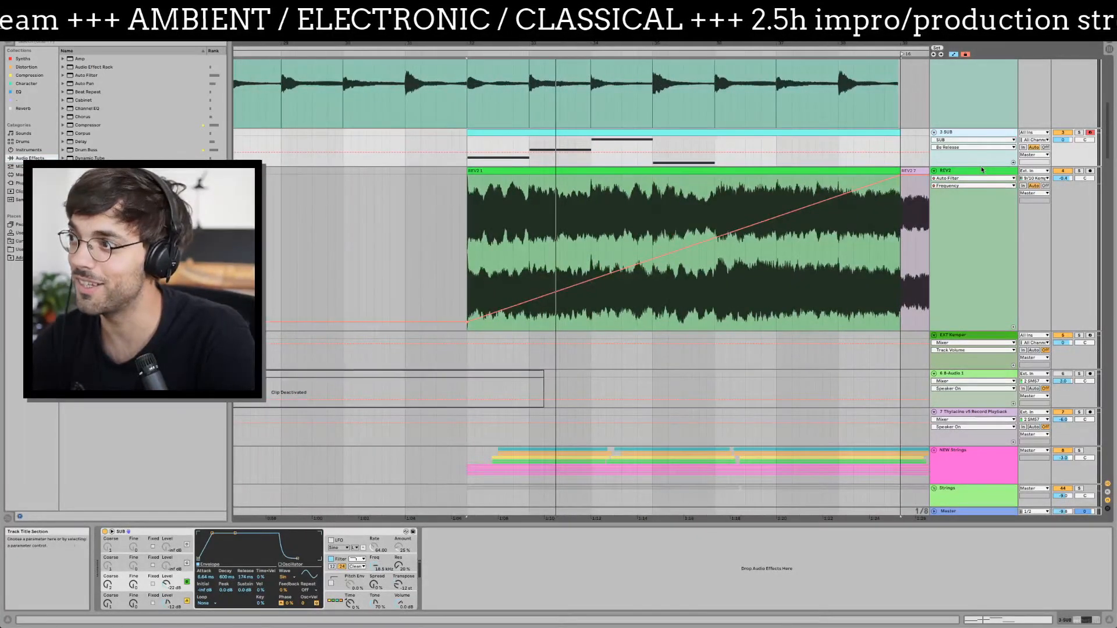
pyautogui.moveTo(981, 165); pyautogui.dragTo(981, 263)
pyautogui.click(502, 211)
pyautogui.click(468, 198)
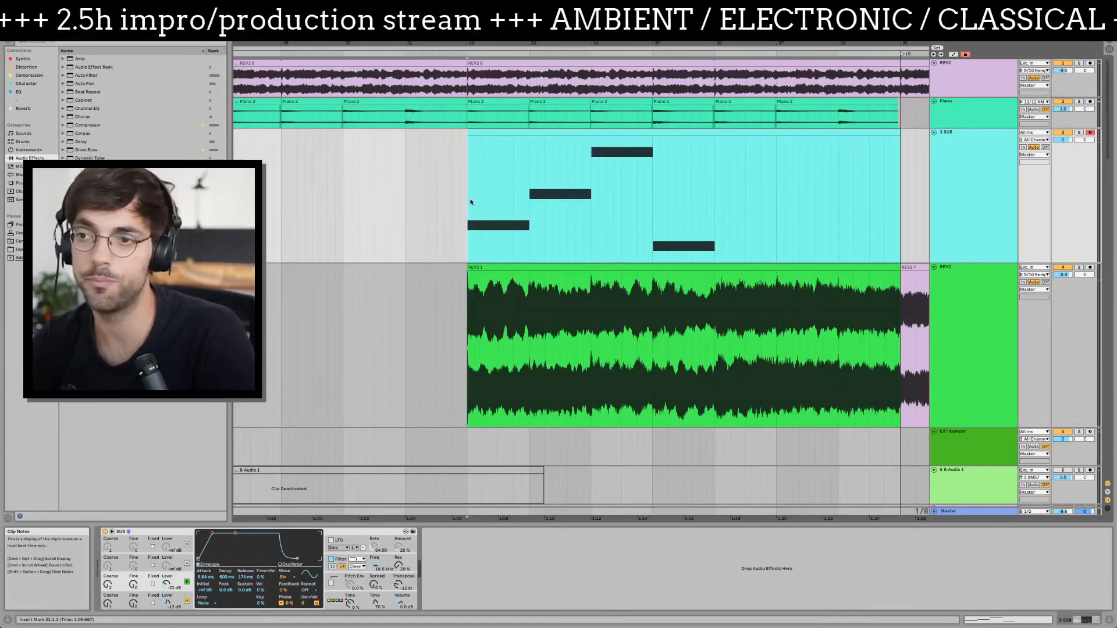
pyautogui.press('space')
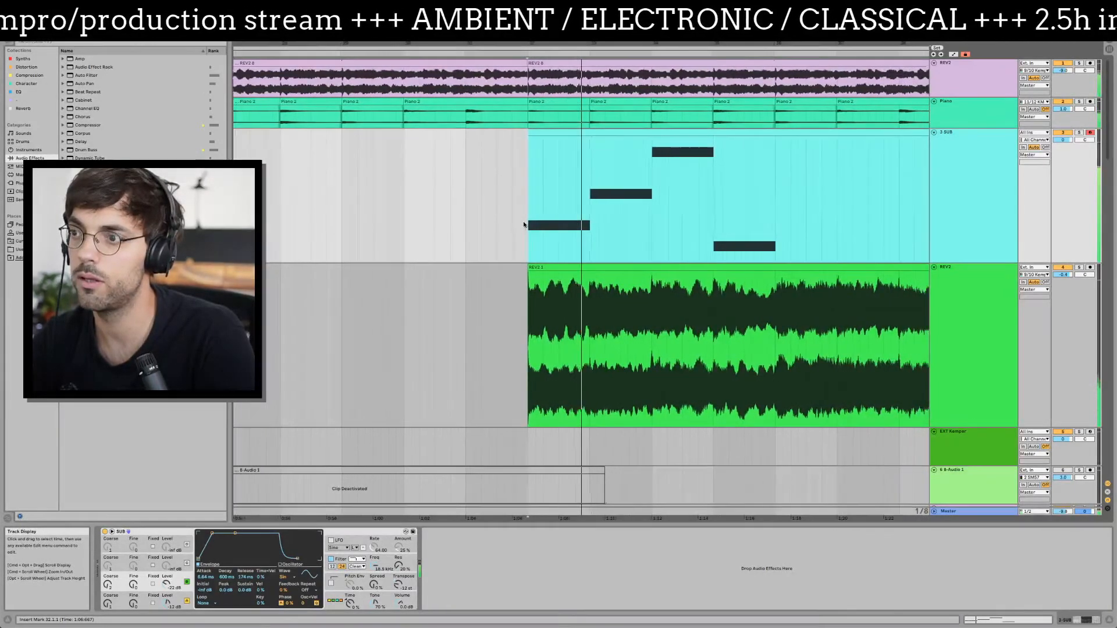
# - Add a Utility effect after the SUB instrument and show its Gain automation in a separate, enlarged lane
pyautogui.click(501, 187)
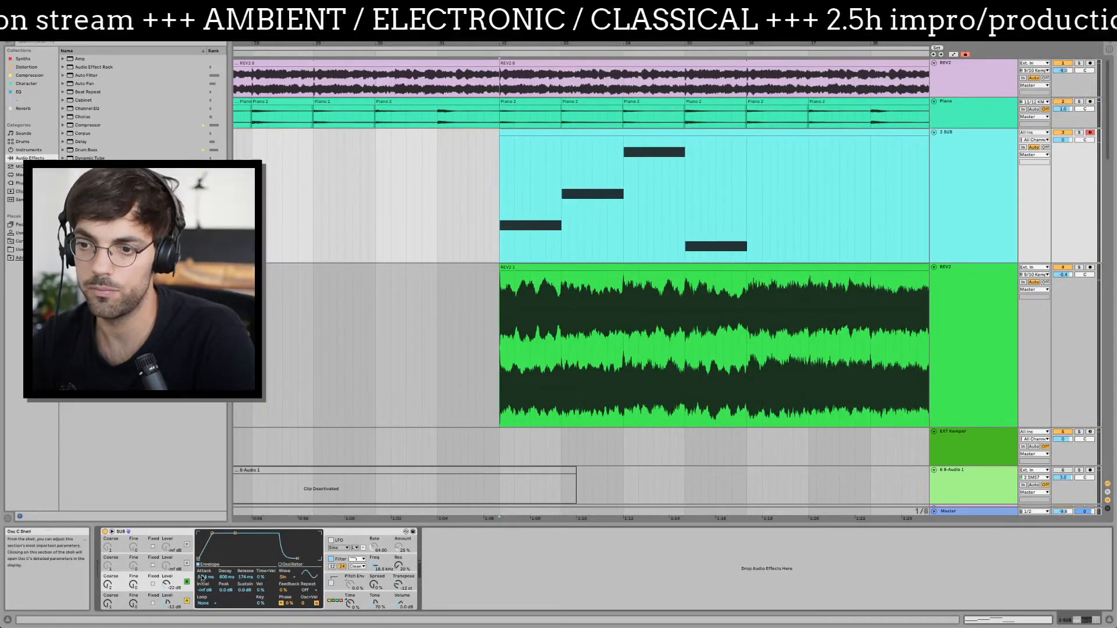
pyautogui.moveTo(145, 373); pyautogui.dragTo(461, 575)
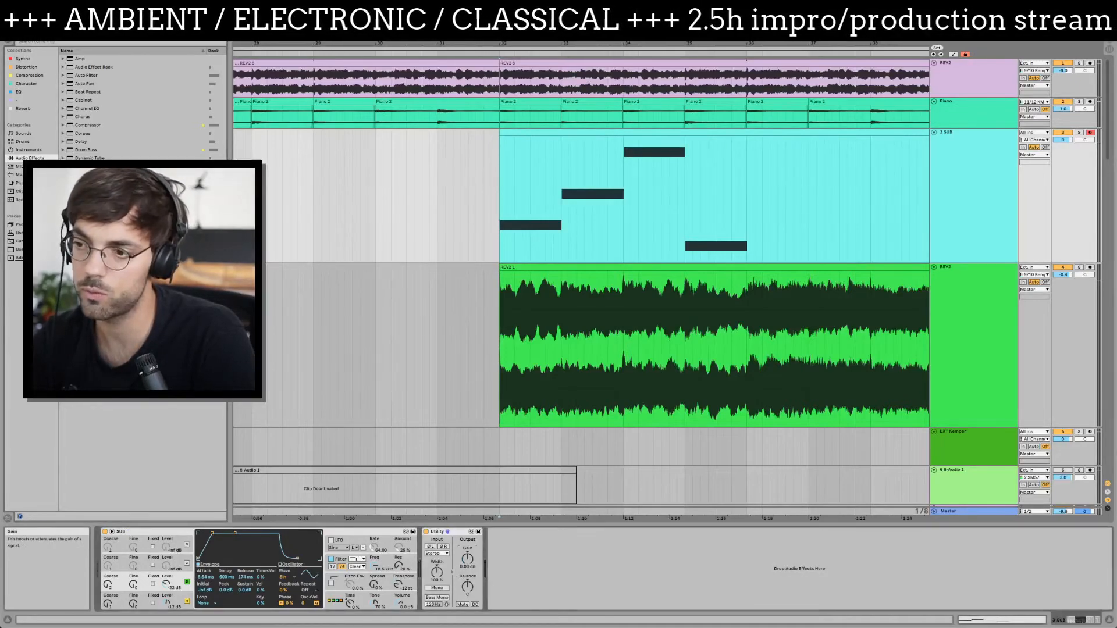
pyautogui.rightClick(468, 560)
pyautogui.click(486, 572)
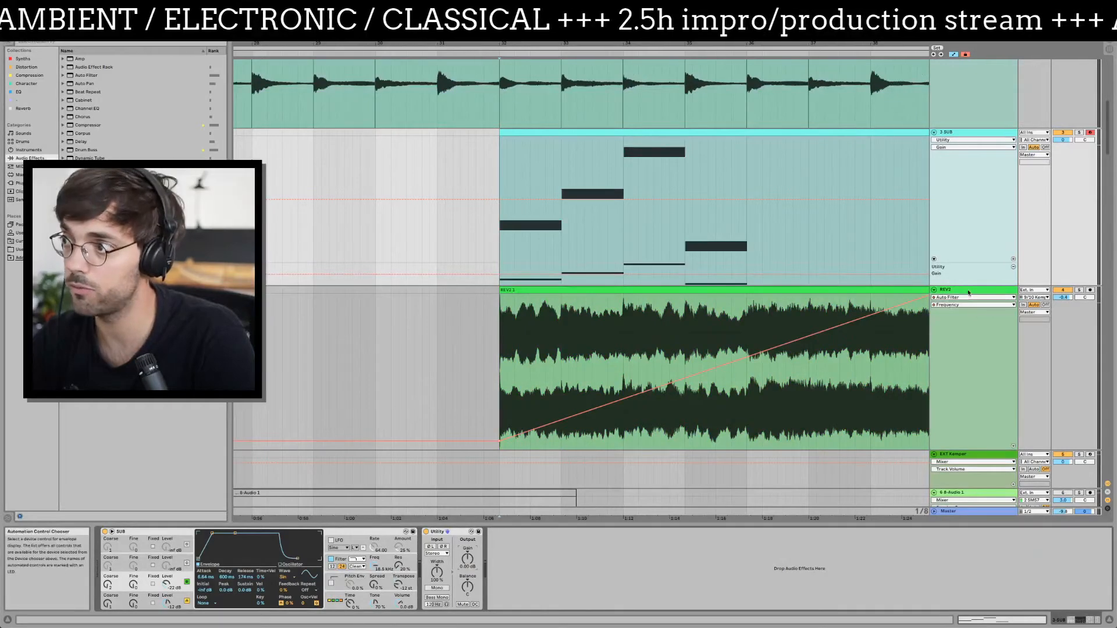
pyautogui.moveTo(967, 284); pyautogui.dragTo(956, 417)
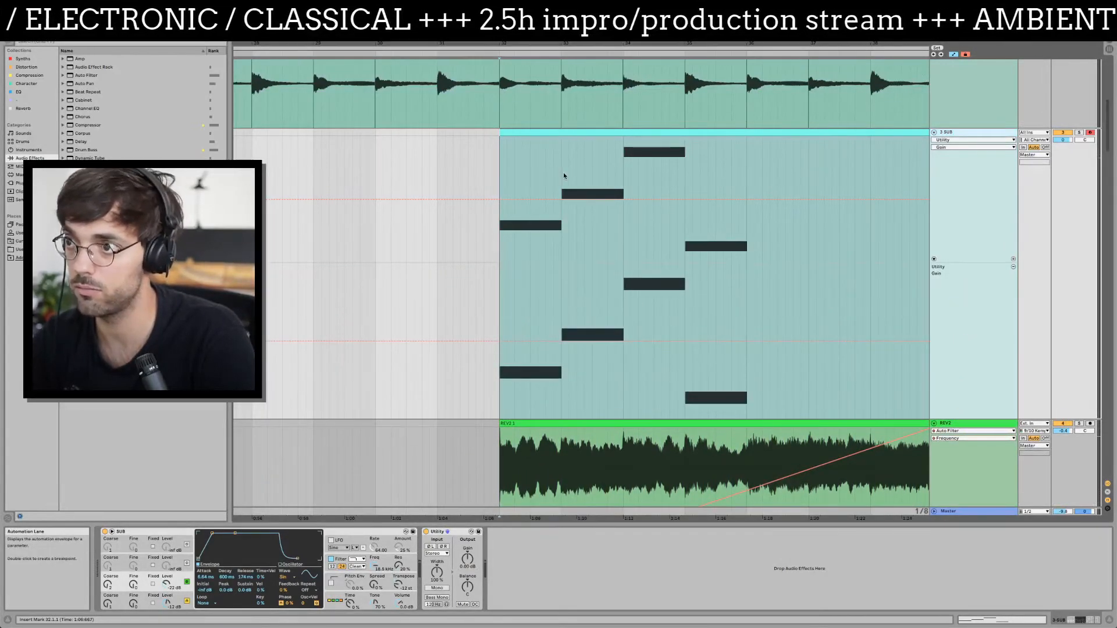
# - Draw gain ramps rising over the first and second SUB notes with a dip between them, and audition from bar 32
pyautogui.moveTo(552, 58); pyautogui.dragTo(552, 84)
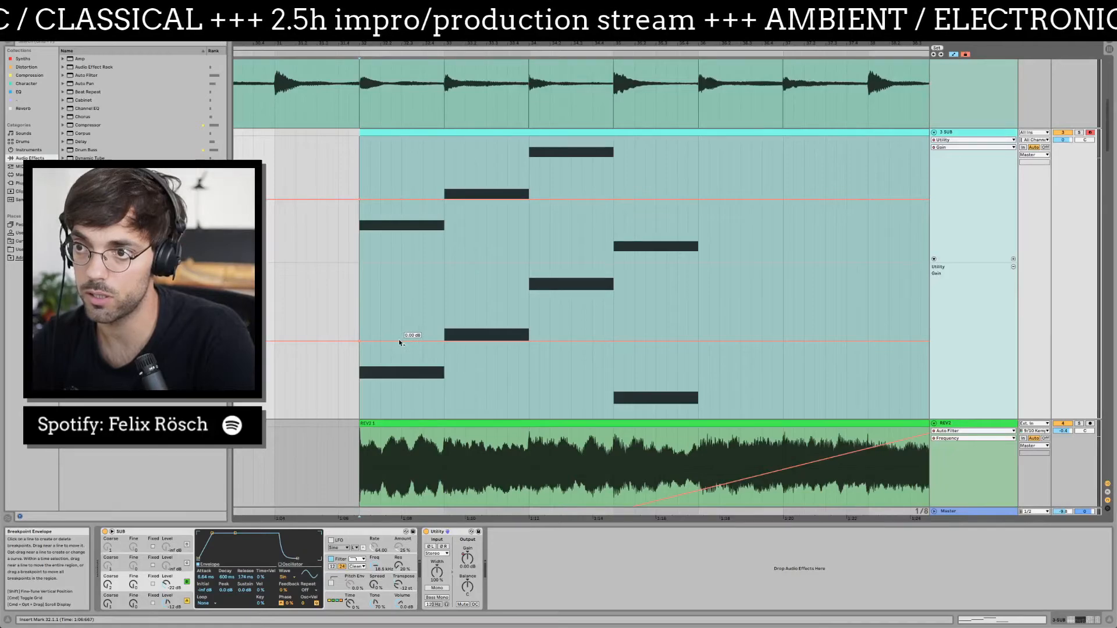
pyautogui.click(347, 327)
pyautogui.hscroll(-5, 346, 327)
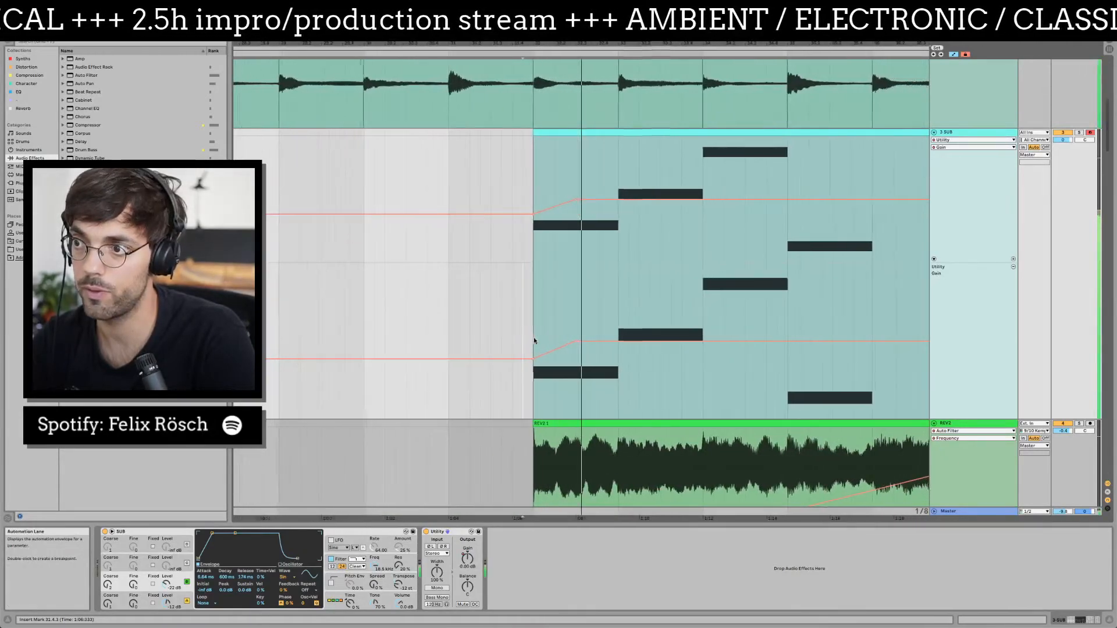
pyautogui.moveTo(559, 342); pyautogui.dragTo(591, 342)
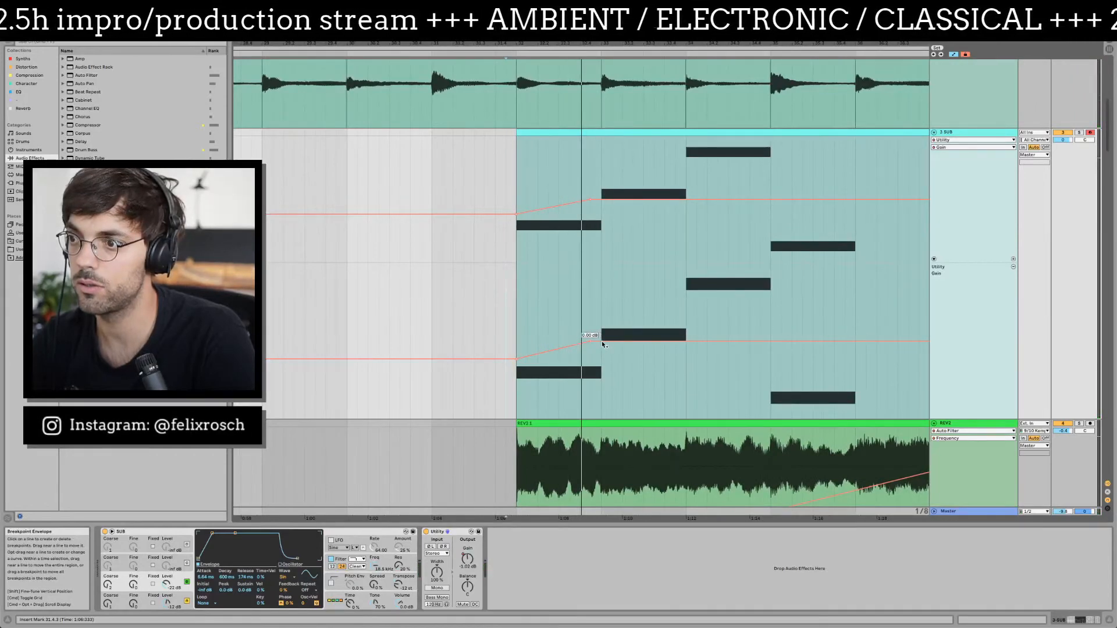
pyautogui.moveTo(603, 343); pyautogui.dragTo(676, 343)
pyautogui.click(515, 308)
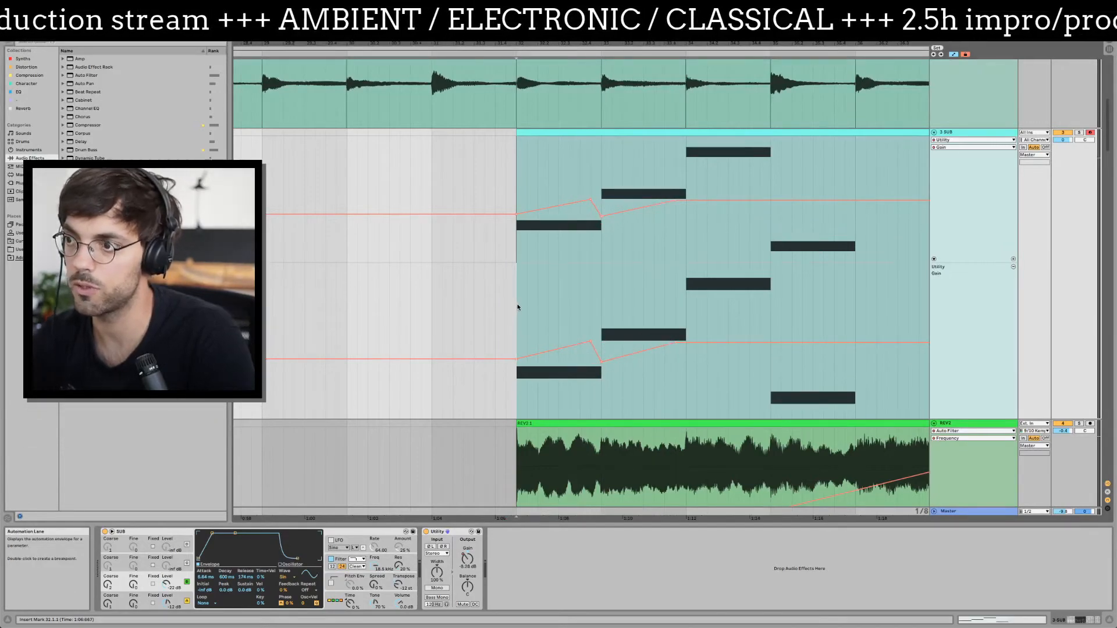
pyautogui.press('space')
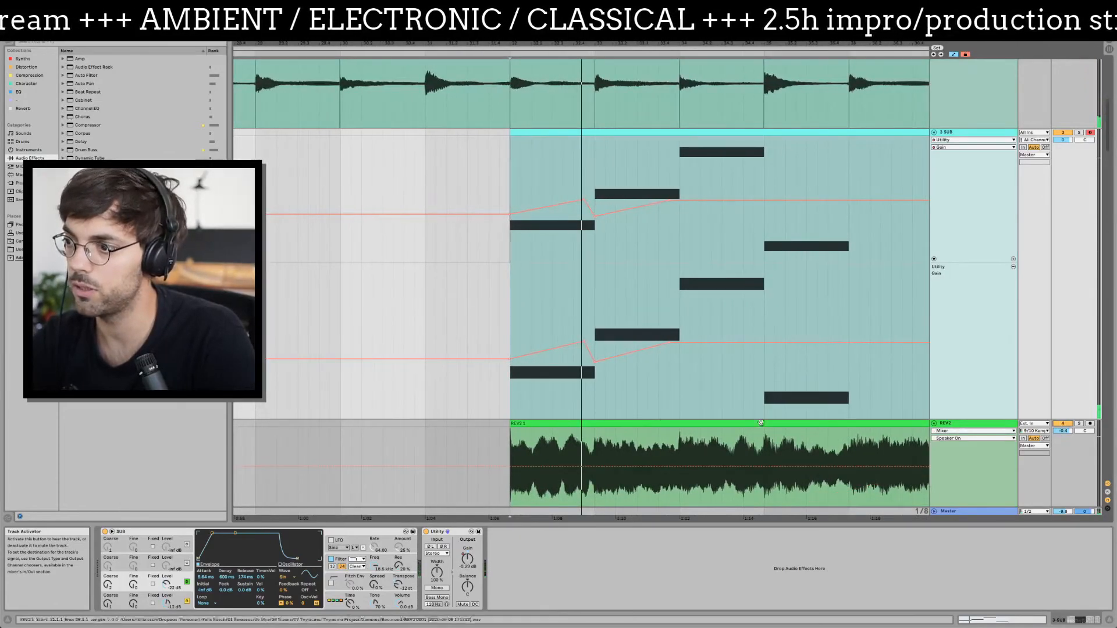
# - Examine the REV2 track and its devices while playing the transition from bar 30
pyautogui.scroll(-8, 938, 428)
pyautogui.scroll(3, 641, 324)
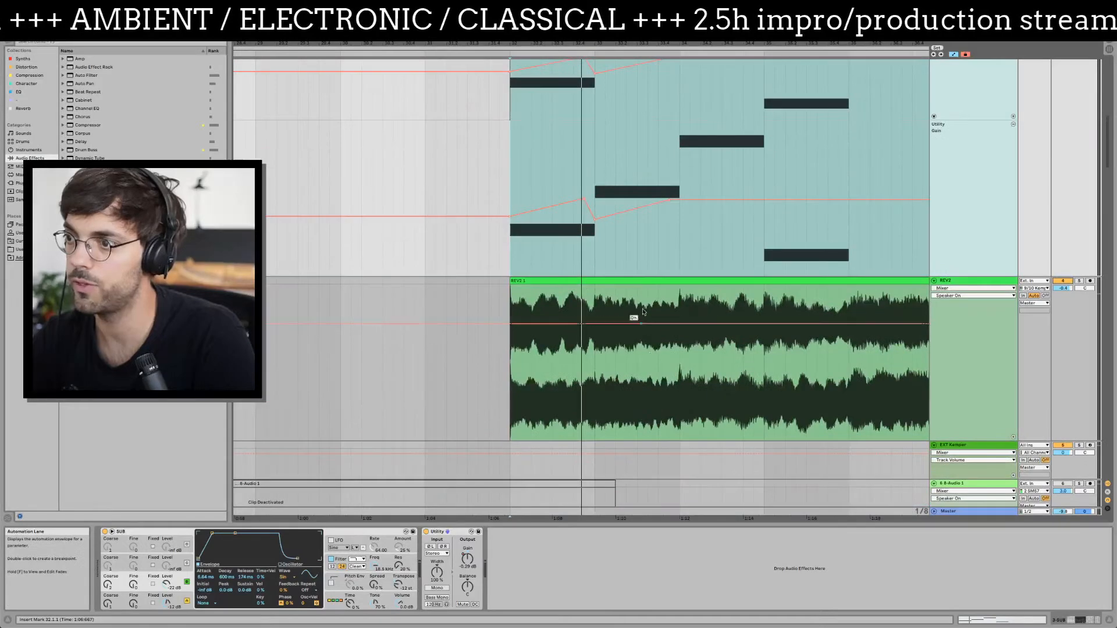
pyautogui.click(387, 300)
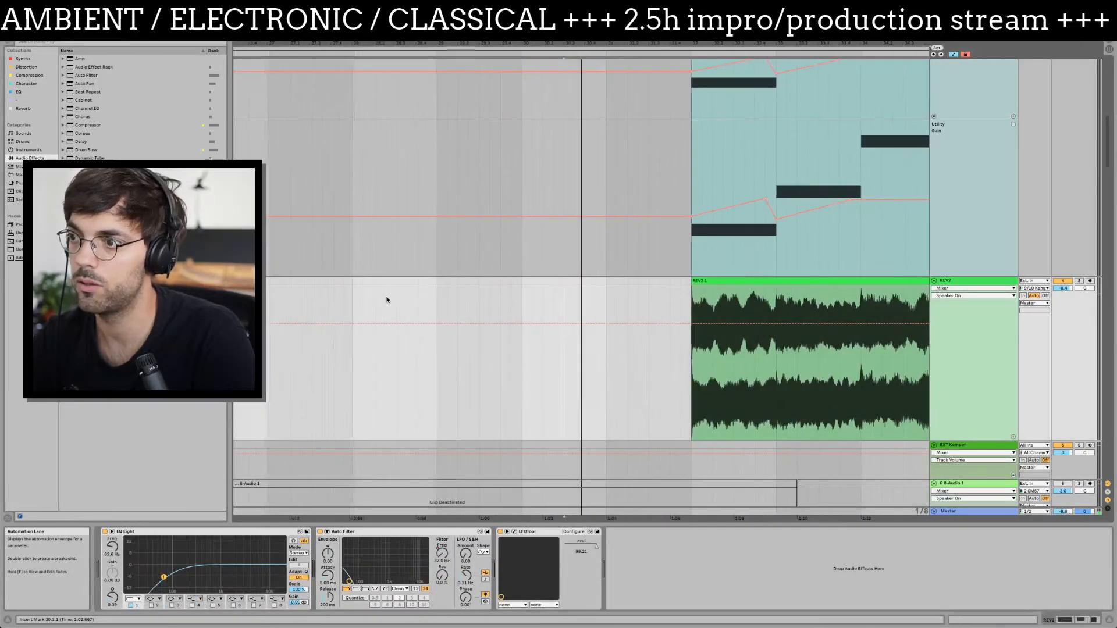
pyautogui.press('a')
pyautogui.press('a')
pyautogui.scroll(-3, 704, 326)
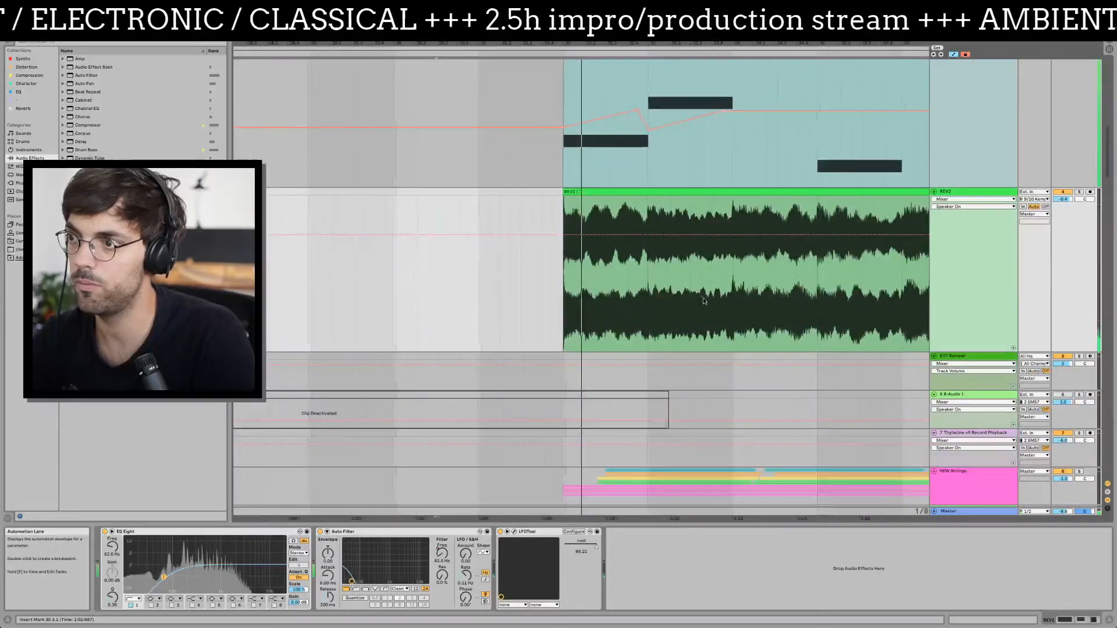
# - Show REV2's Auto Filter Frequency automation, raise the ramp's starting point at bar 32 and play from there
pyautogui.scroll(4, 704, 299)
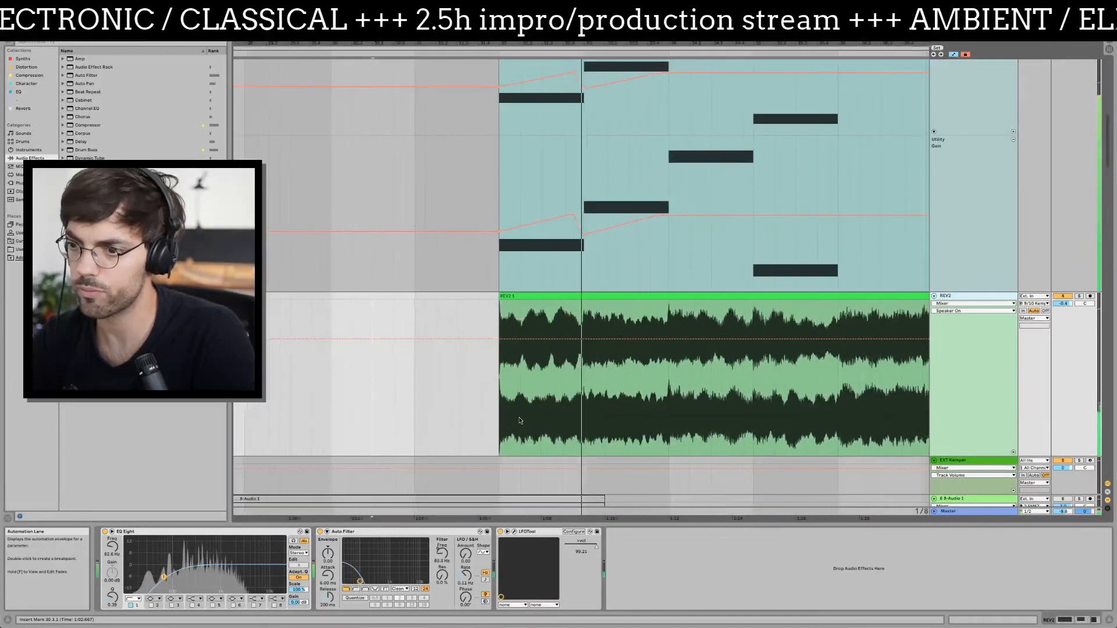
pyautogui.click(443, 555)
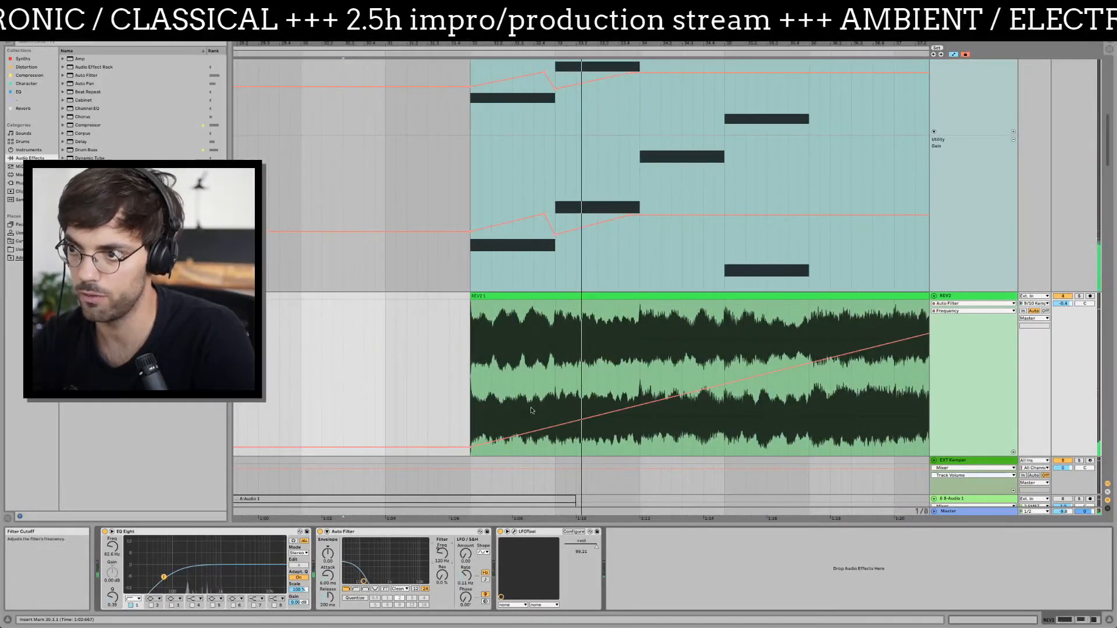
pyautogui.hscroll(3, 548, 389)
pyautogui.moveTo(349, 451); pyautogui.dragTo(349, 409)
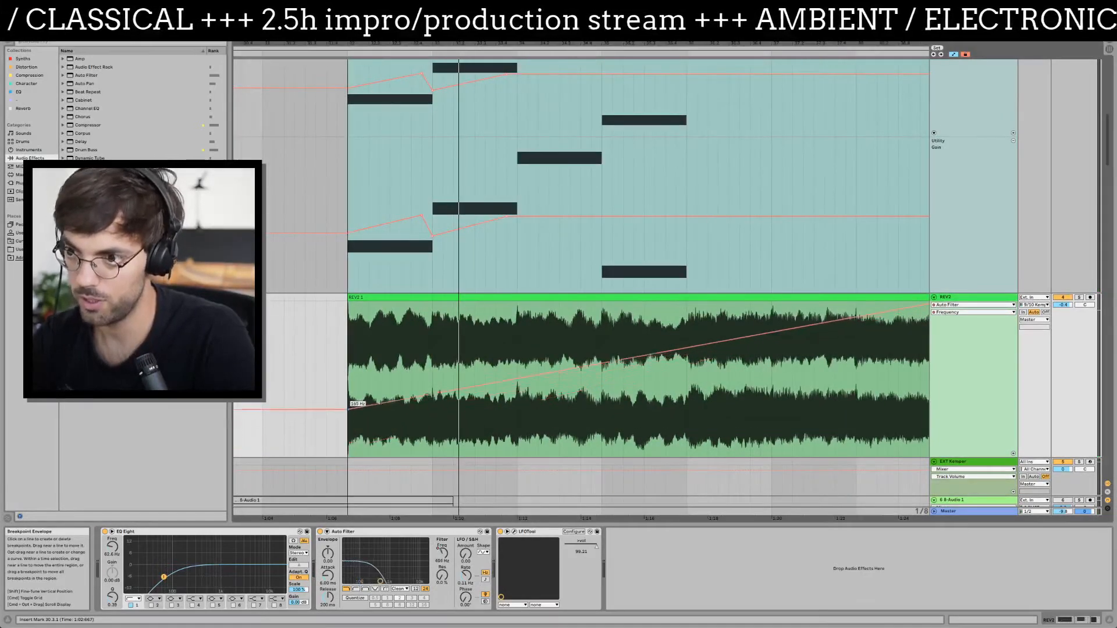
pyautogui.click(351, 374)
pyautogui.press('space')
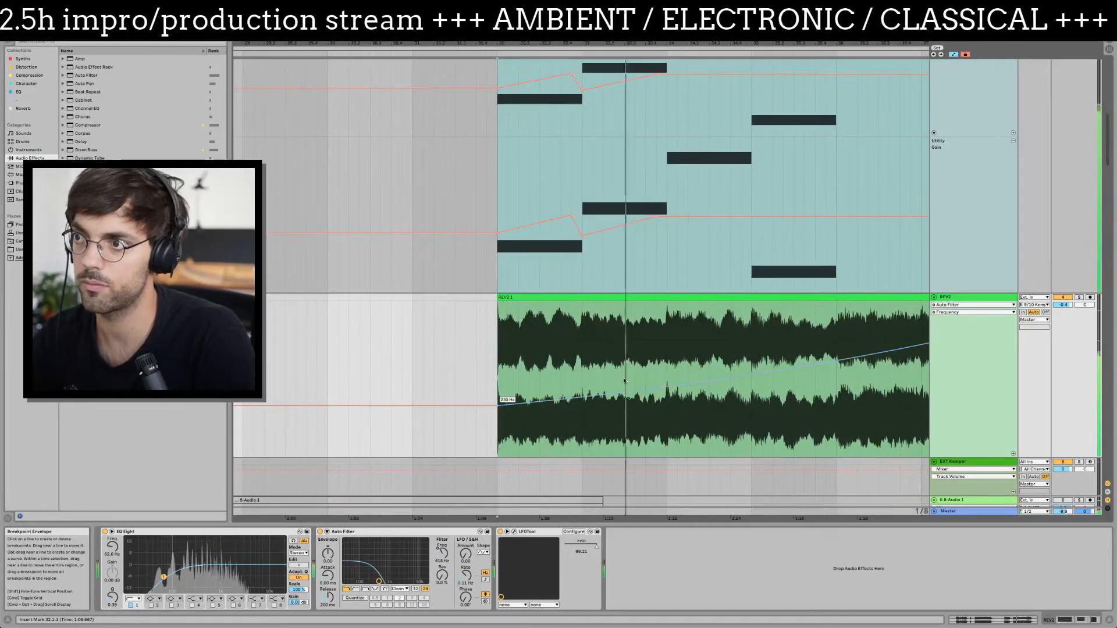
# - Lower the end point of REV2's filter frequency ramp at bar 39 and audition the section from bar 34
pyautogui.scroll(5, 626, 307)
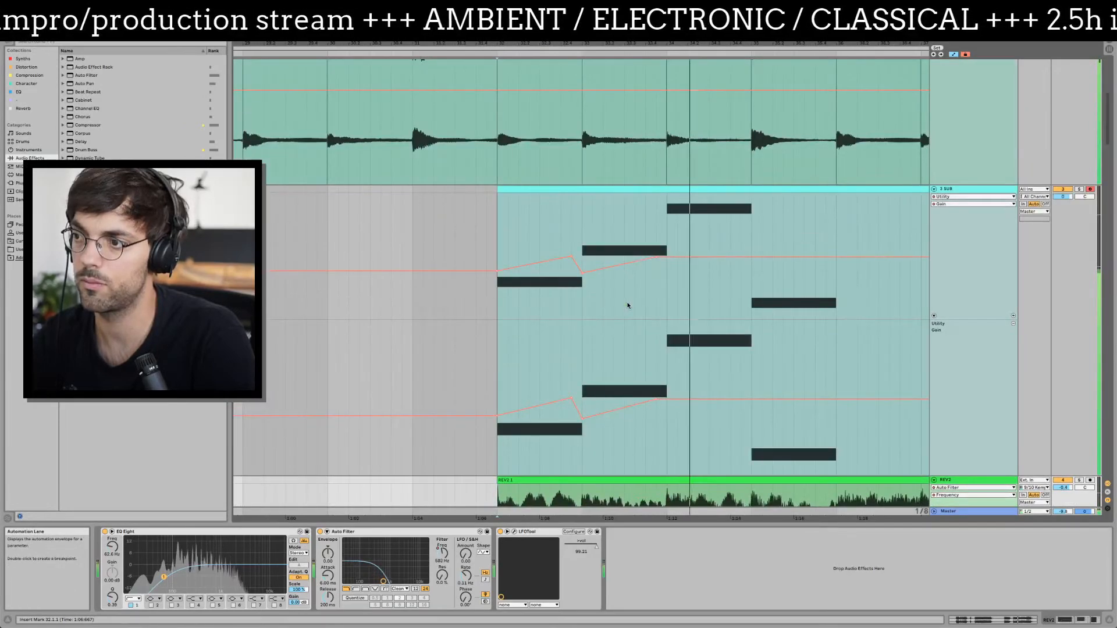
pyautogui.moveTo(714, 341); pyautogui.dragTo(542, 331)
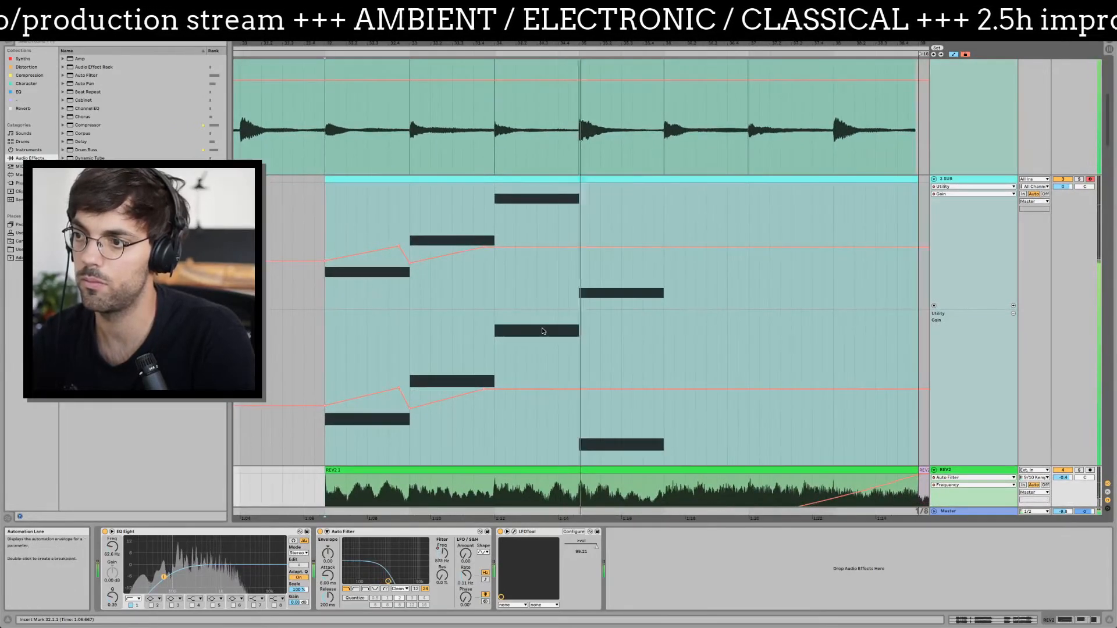
pyautogui.click(582, 177)
pyautogui.scroll(-5, 698, 366)
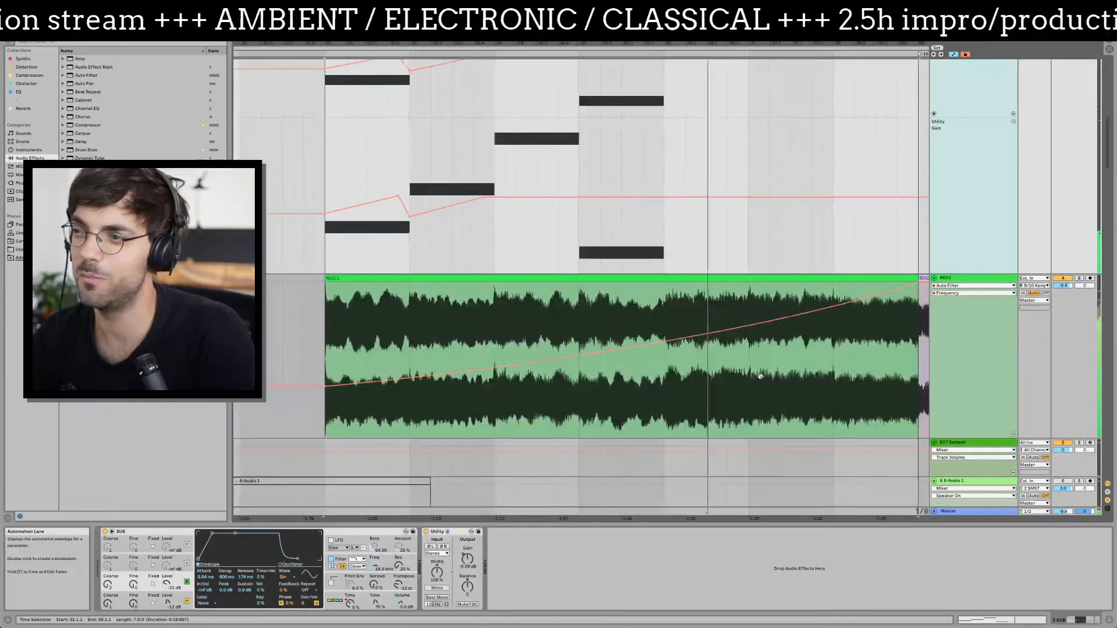
pyautogui.moveTo(761, 375); pyautogui.dragTo(653, 301)
pyautogui.click(651, 274)
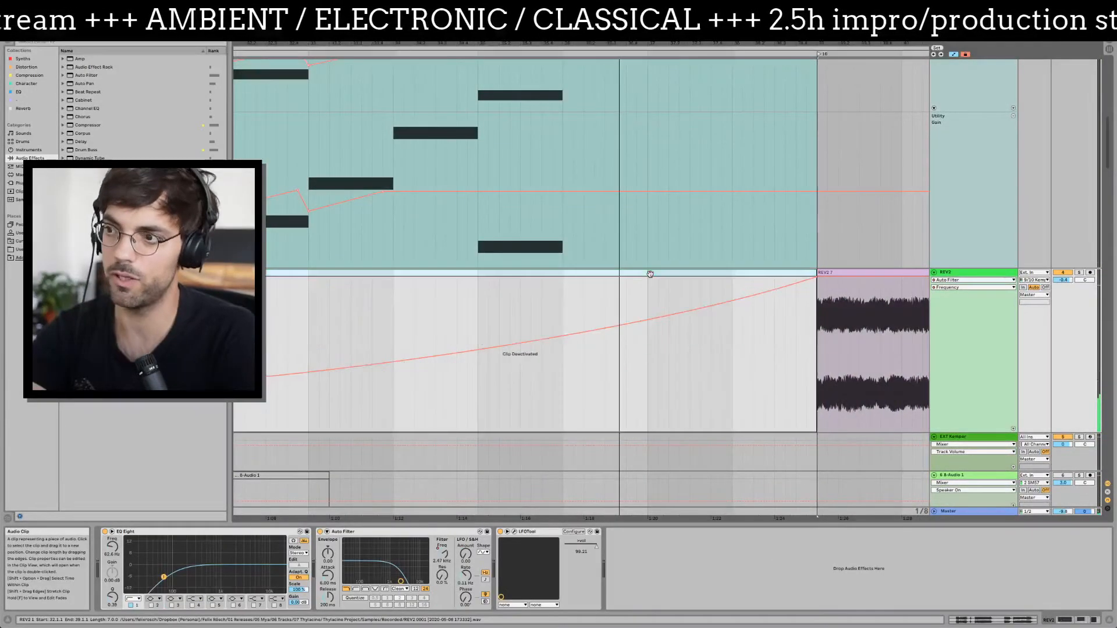
pyautogui.click(785, 291)
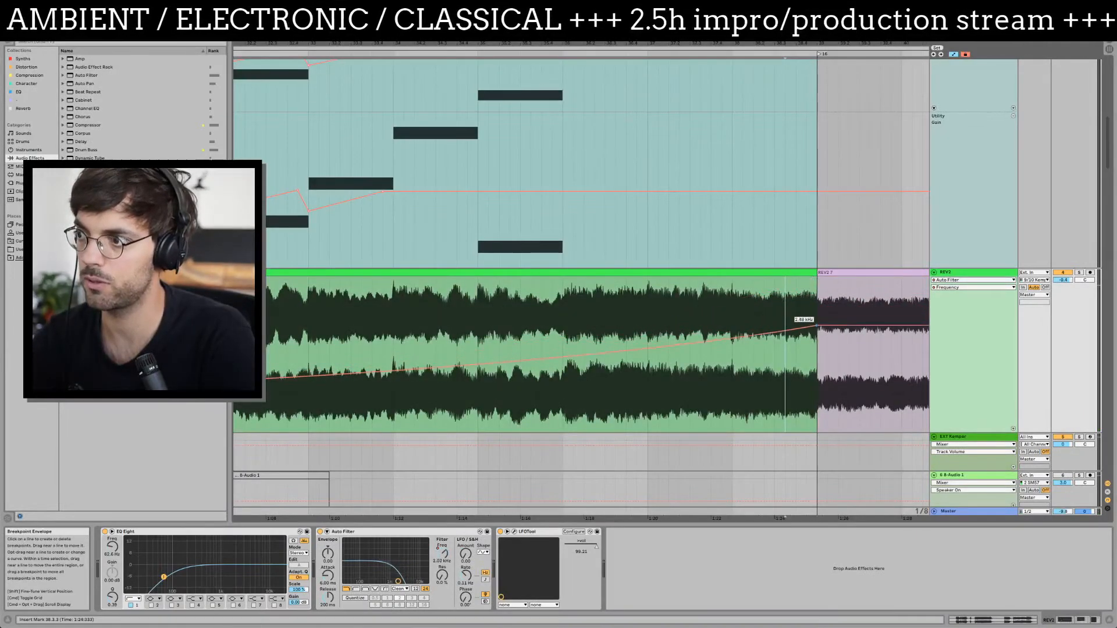
pyautogui.hscroll(-3, 554, 320)
pyautogui.click(553, 322)
pyautogui.press('space')
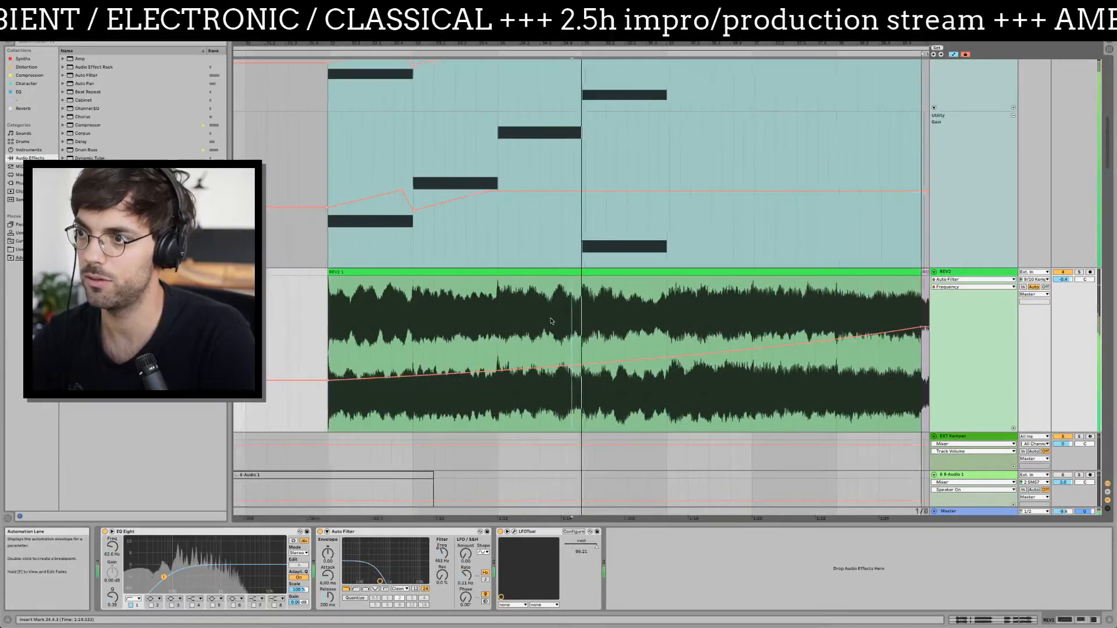
# - Open the SUB clip's notes, duplicate the fourth note into the fifth bar and transpose the copy up to G1
pyautogui.scroll(5, 564, 295)
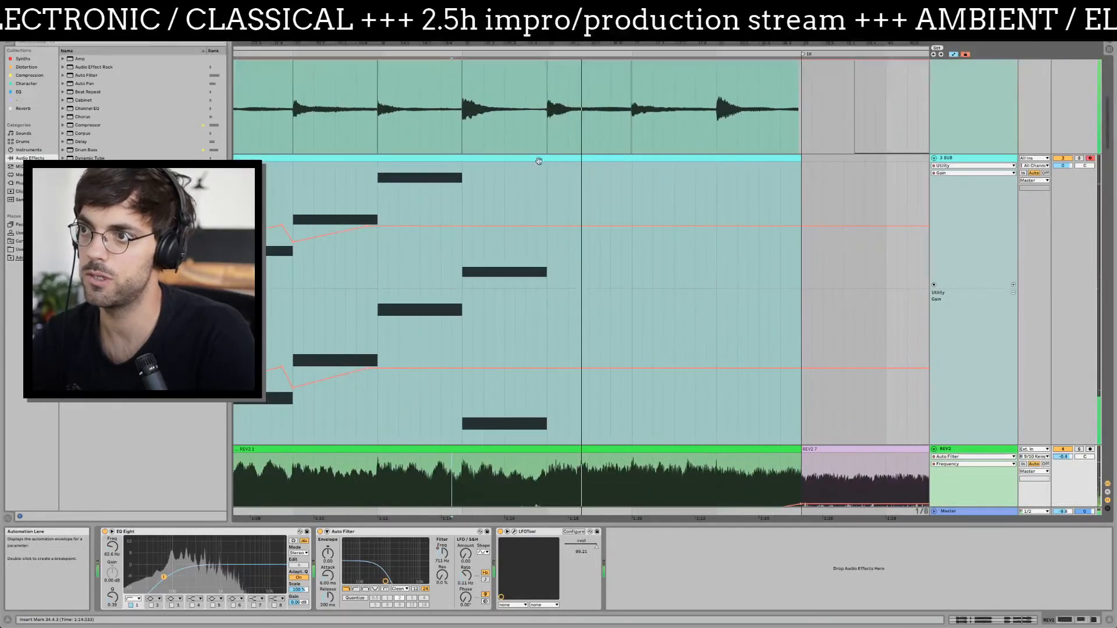
pyautogui.click(540, 160)
pyautogui.doubleClick(539, 160)
pyautogui.click(678, 546)
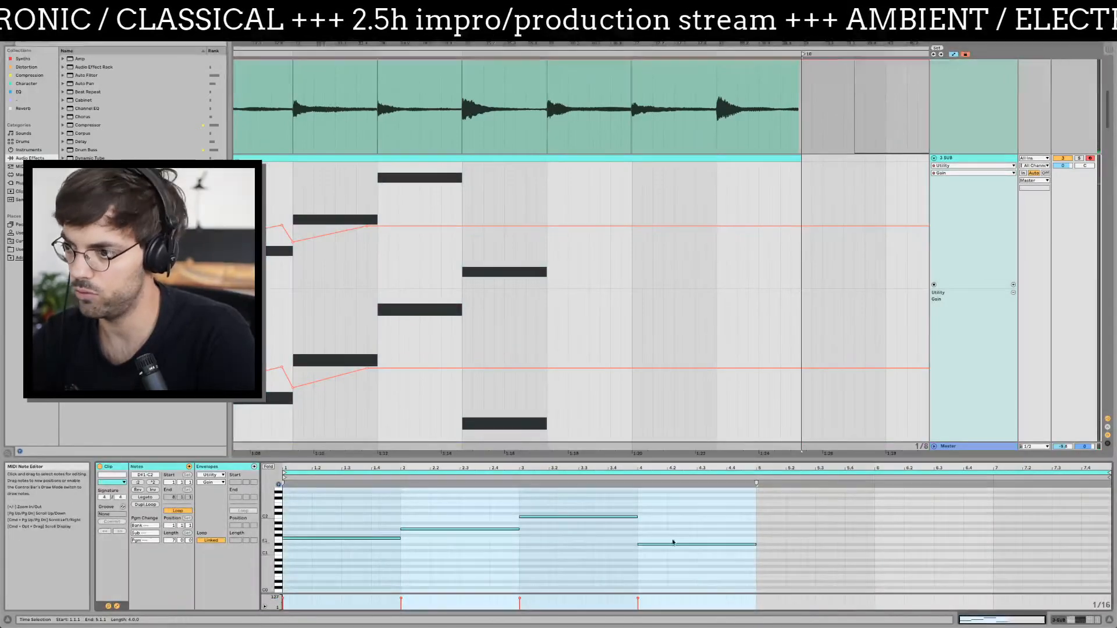
pyautogui.press('super+d')
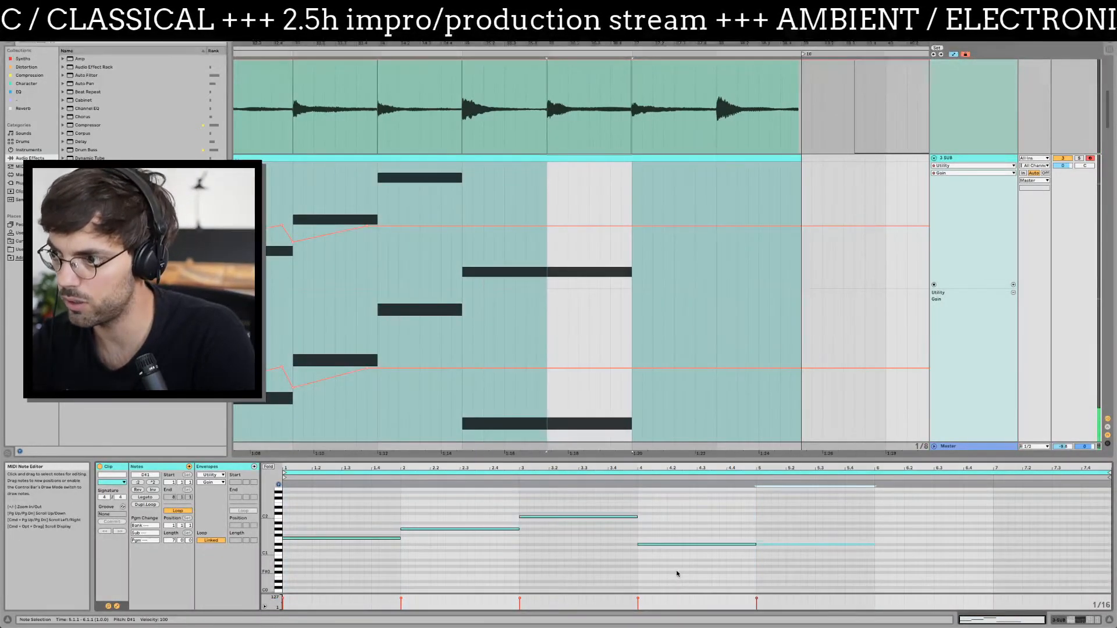
pyautogui.press('Up')
pyautogui.press('Up')
pyautogui.press('Up')
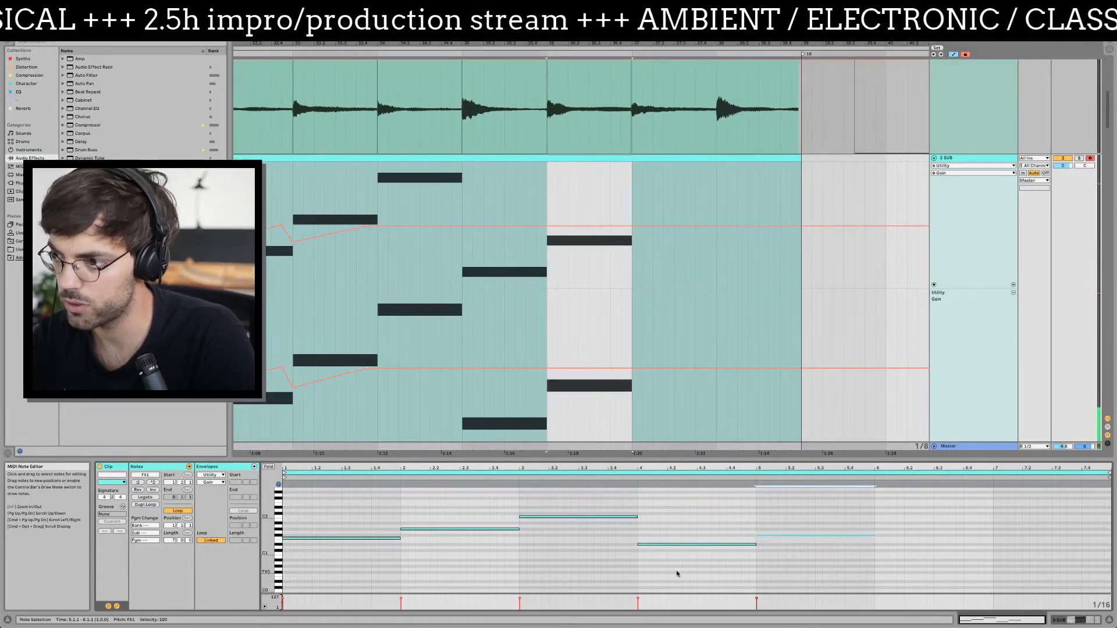
pyautogui.press('Up')
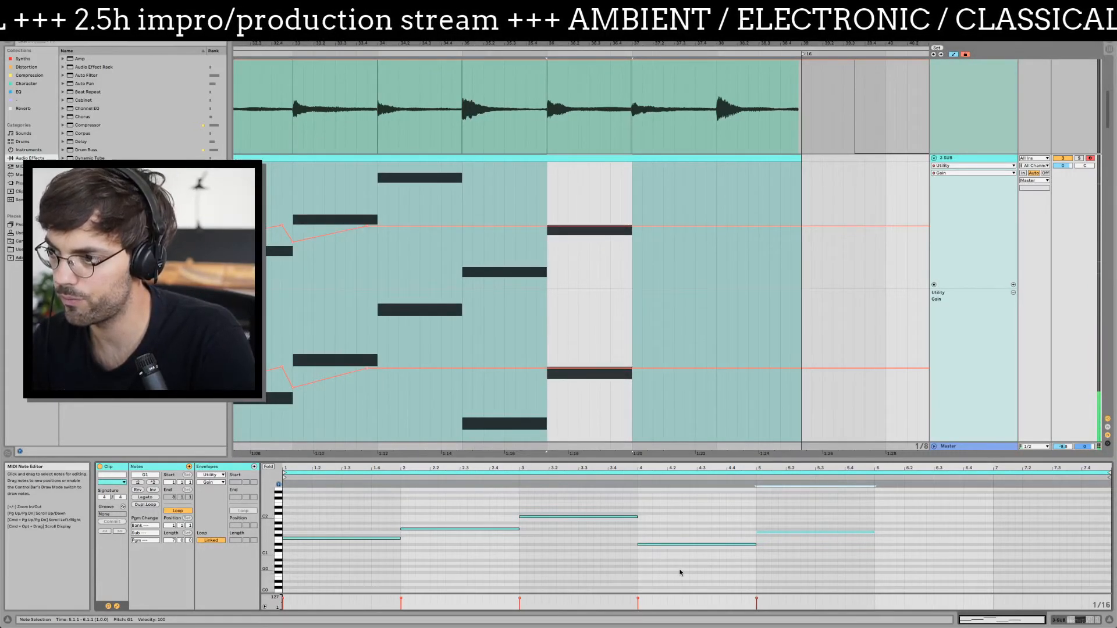
# - Continue the SUB line with one-bar duplicates transposed to A#1 in the sixth bar and D2 in the seventh
pyautogui.press('super+d')
pyautogui.press('Up')
pyautogui.press('Up')
pyautogui.press('Up')
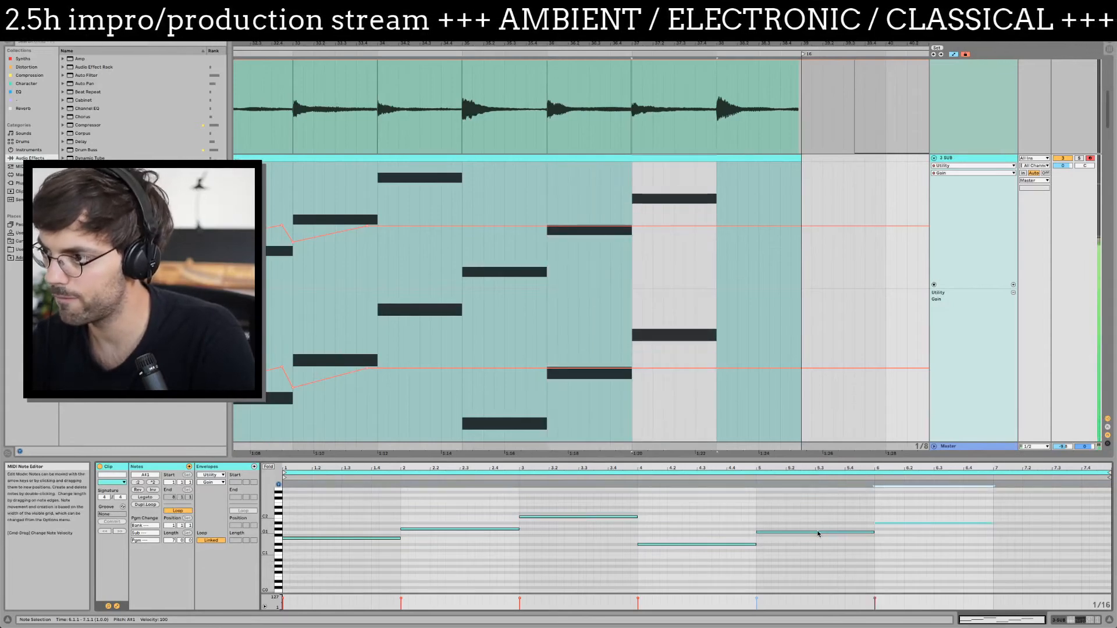
pyautogui.press('super+d')
pyautogui.press('Up')
pyautogui.press('Up')
pyautogui.press('Up')
pyautogui.press('Up')
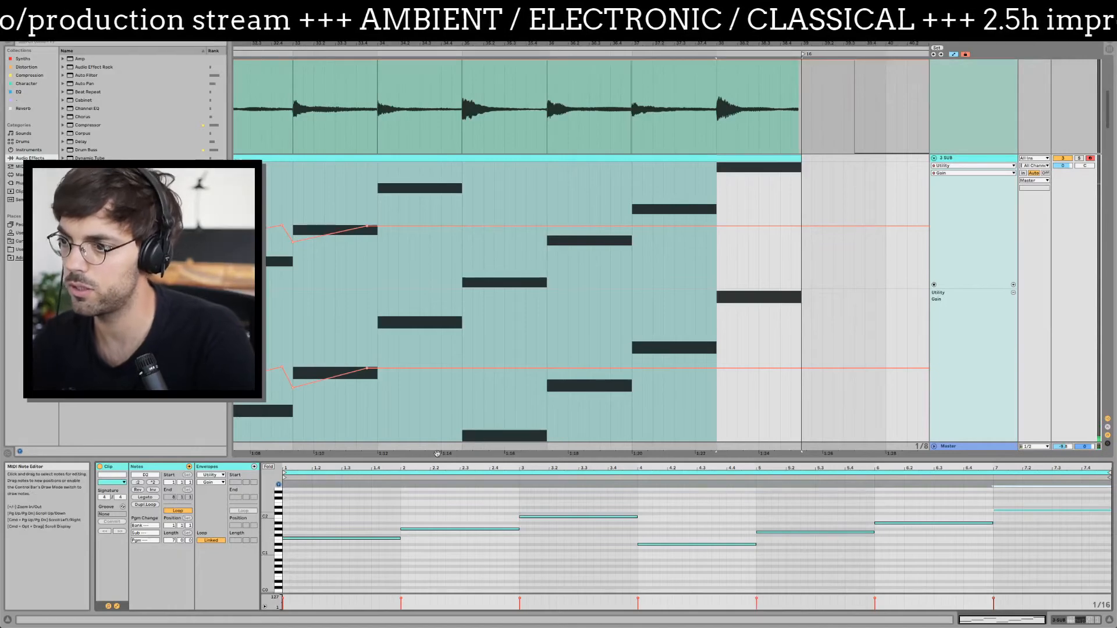
# - Try all SUB notes two octaves higher with a raised track volume, and transpose them back down
pyautogui.press('super+a')
pyautogui.hotkey('shift', 'Up')
pyautogui.hotkey('shift', 'Up')
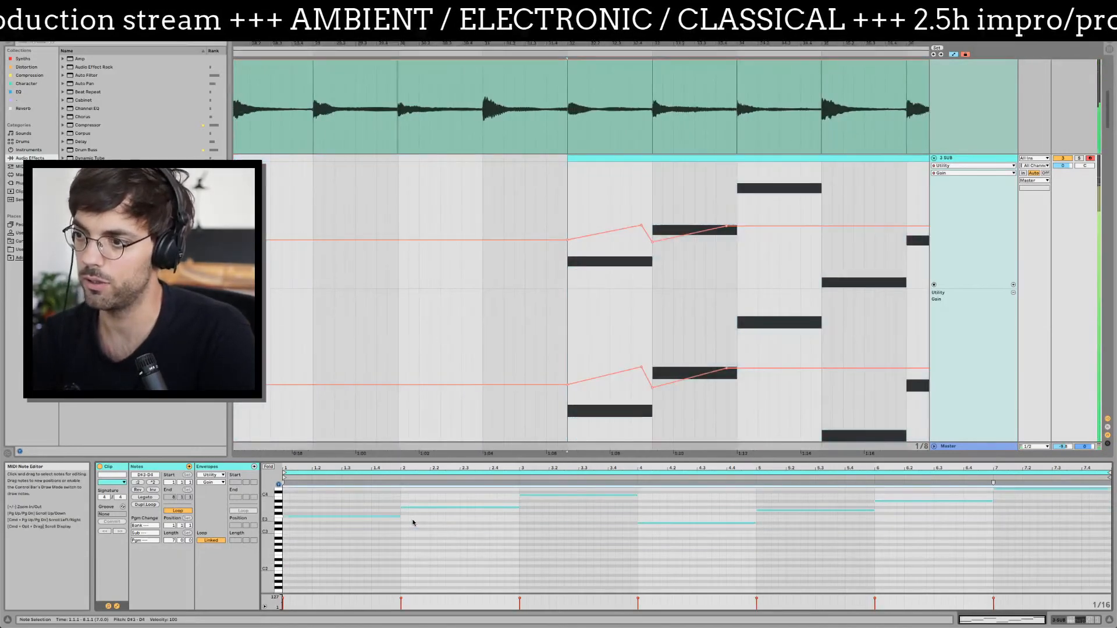
pyautogui.press('space')
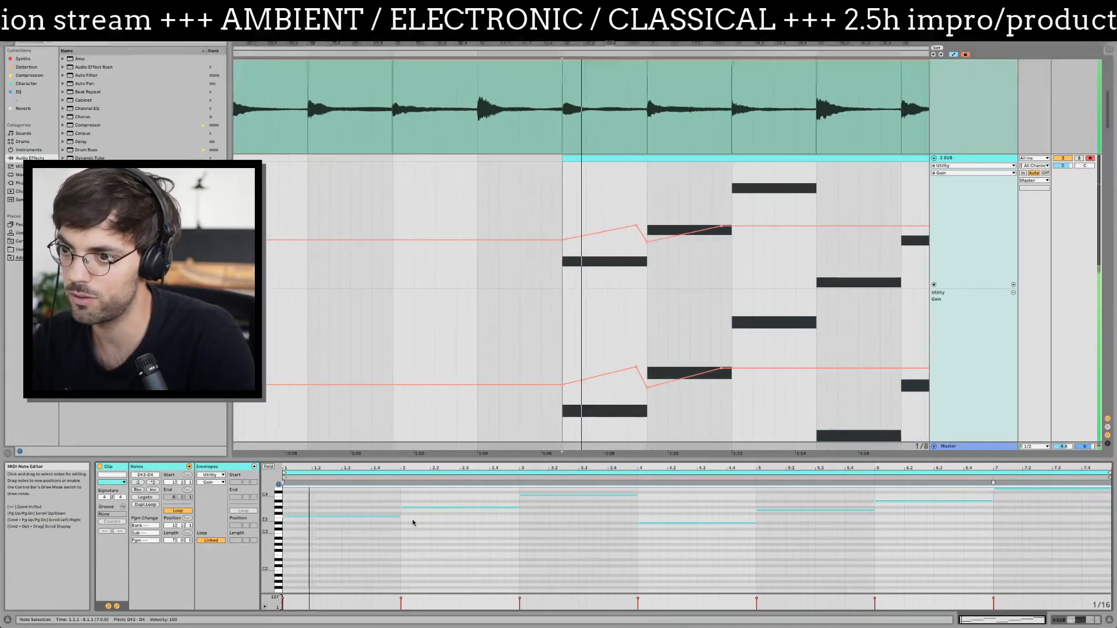
pyautogui.moveTo(1063, 166); pyautogui.dragTo(1068, 167)
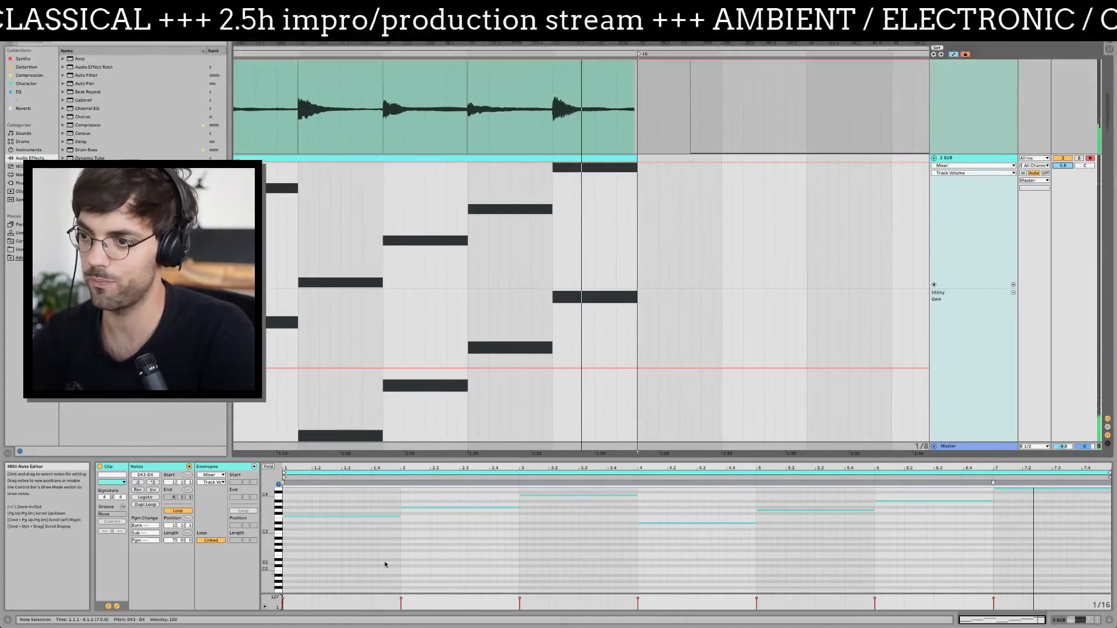
pyautogui.press('space')
pyautogui.hotkey('shift', 'Down')
pyautogui.hotkey('shift', 'Down')
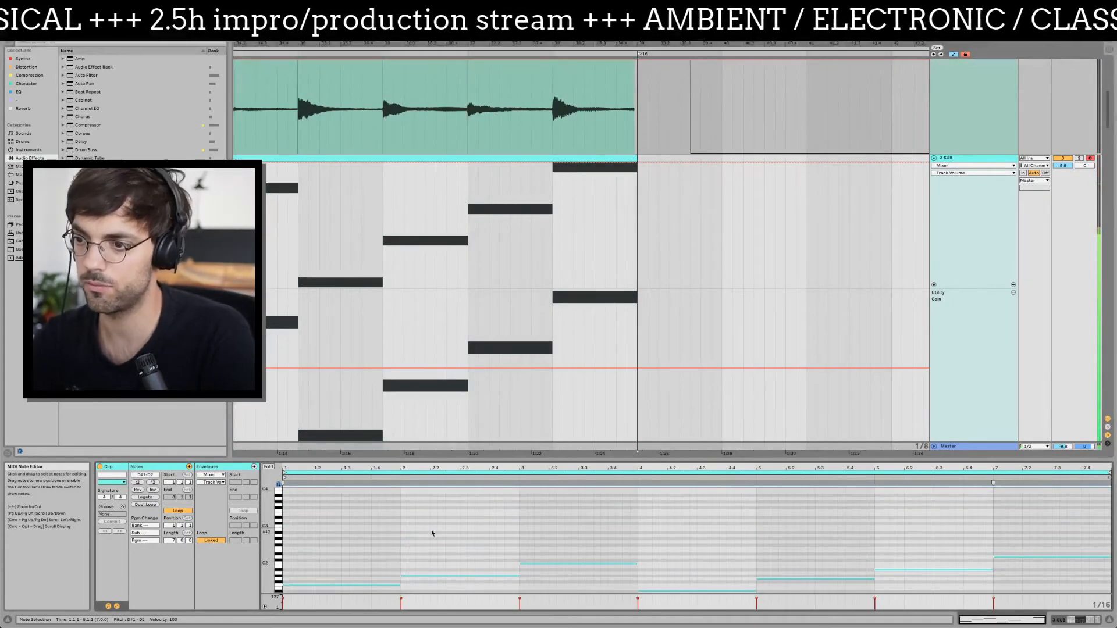
# - Enlarge the note editor, layer a copy of all SUB notes one octave higher and audition the doubled line
pyautogui.moveTo(458, 453); pyautogui.dragTo(457, 298)
pyautogui.moveTo(339, 413)
pyautogui.mouseDown()
pyautogui.moveTo(1106, 488)
pyautogui.moveTo(1012, 479)
pyautogui.mouseUp()
pyautogui.press('super+c')
pyautogui.press('super+v')
pyautogui.hotkey('shift', 'Up')
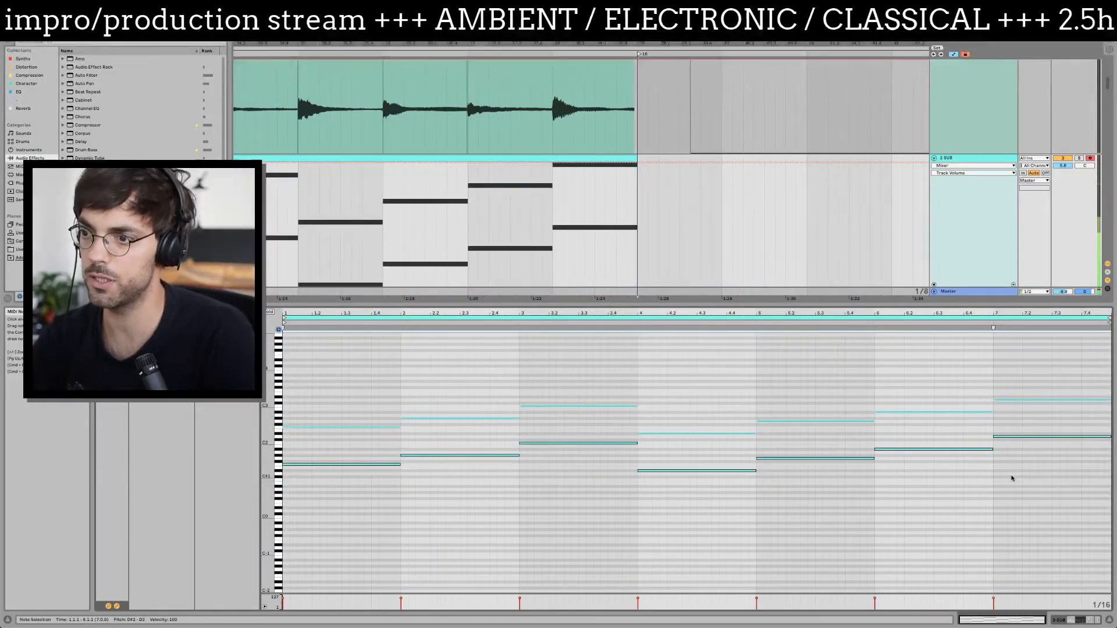
pyautogui.click(345, 455)
pyautogui.moveTo(269, 444); pyautogui.dragTo(355, 382)
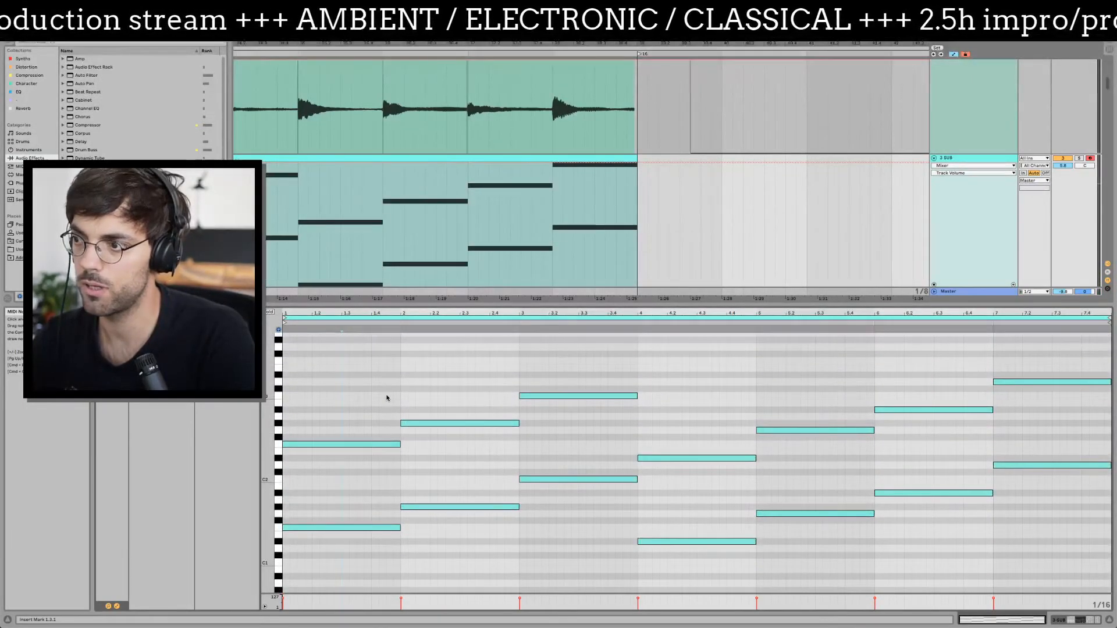
pyautogui.press('space')
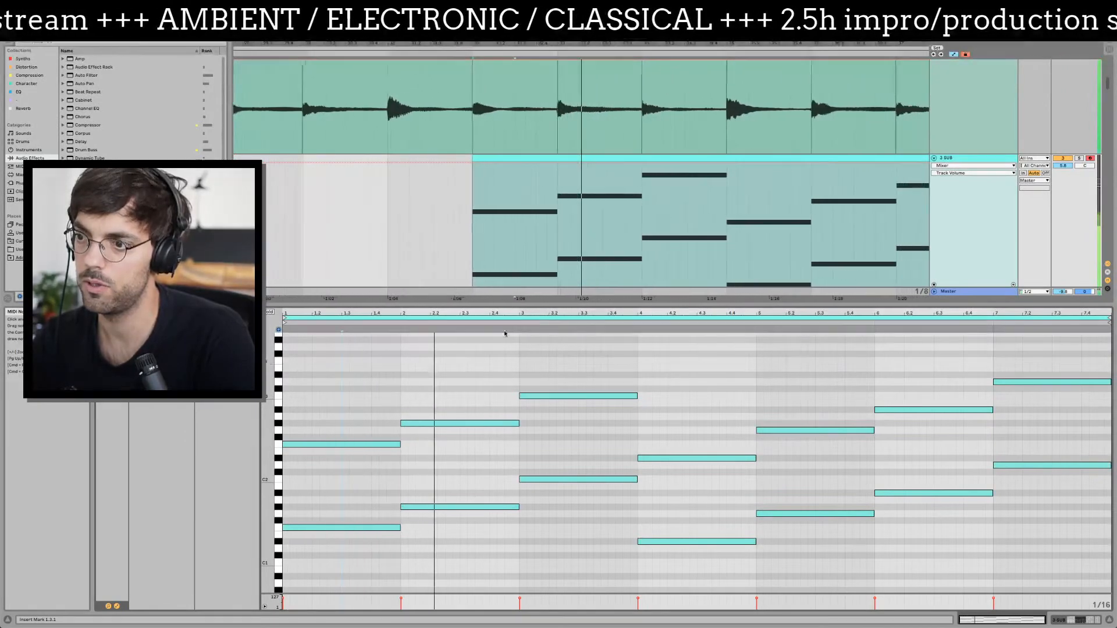
# - Undo the octave layer on the SUB notes and listen to the single line
pyautogui.click(352, 376)
pyautogui.press('super+z')
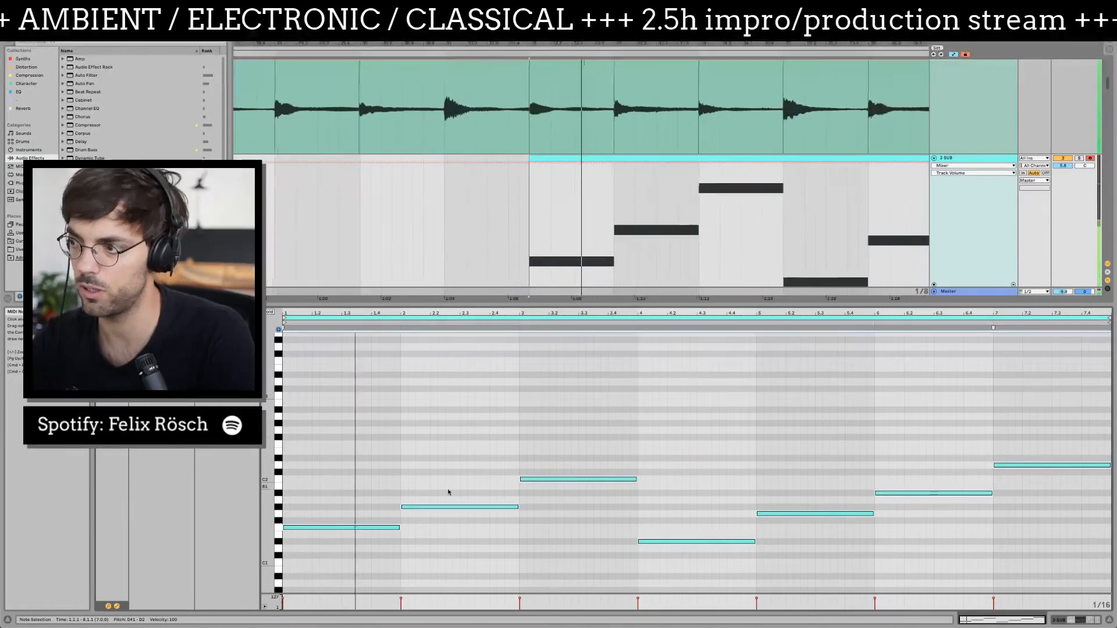
pyautogui.press('space')
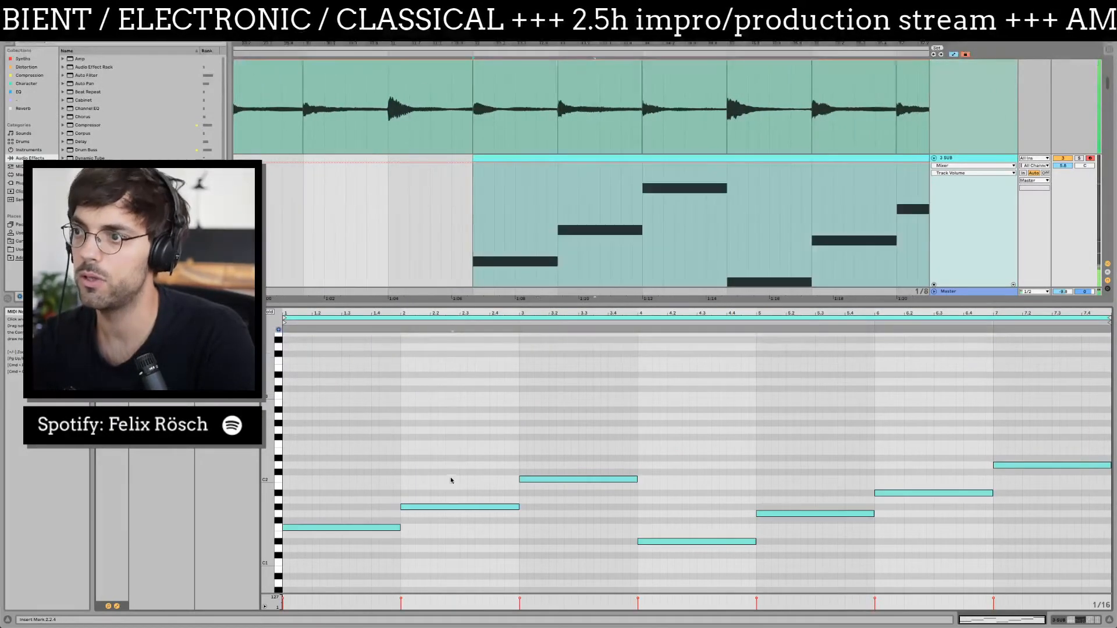
# - Return to the SUB automation, pull the Utility gain dip at the second note down to -inf dB and audition it
pyautogui.press('a')
pyautogui.press('a')
pyautogui.hotkey('shift', 'Tab')
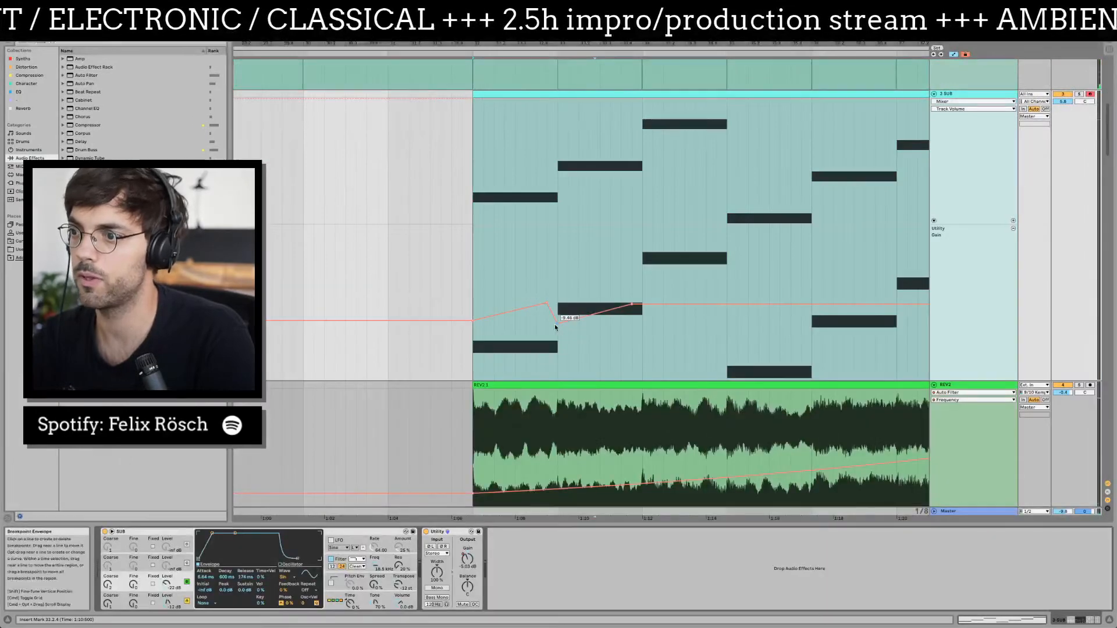
pyautogui.click(475, 194)
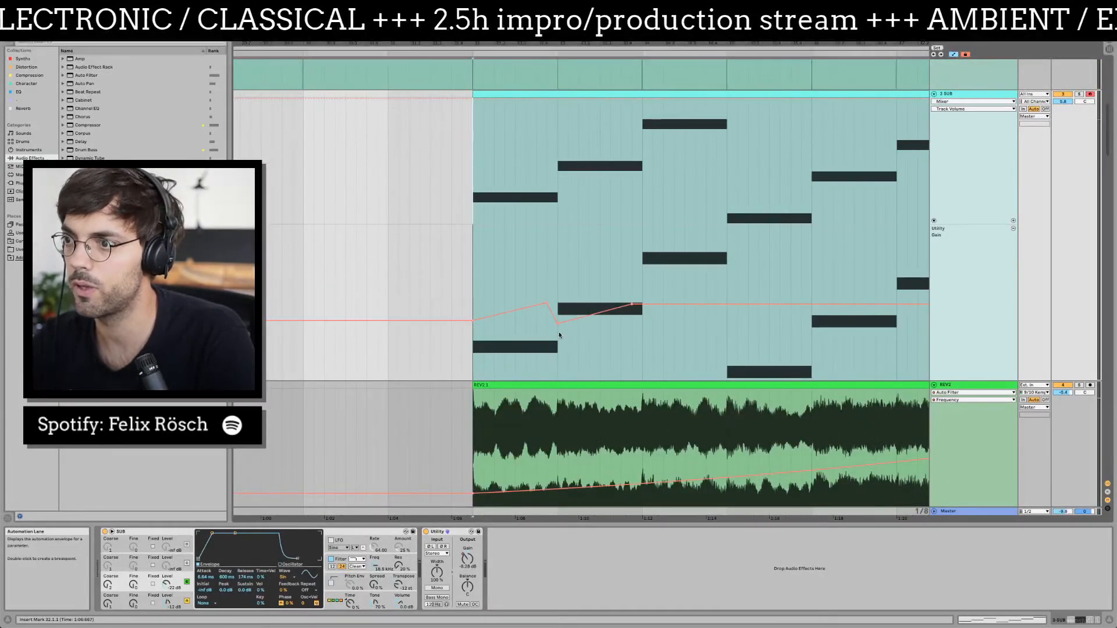
pyautogui.moveTo(557, 324); pyautogui.dragTo(557, 344)
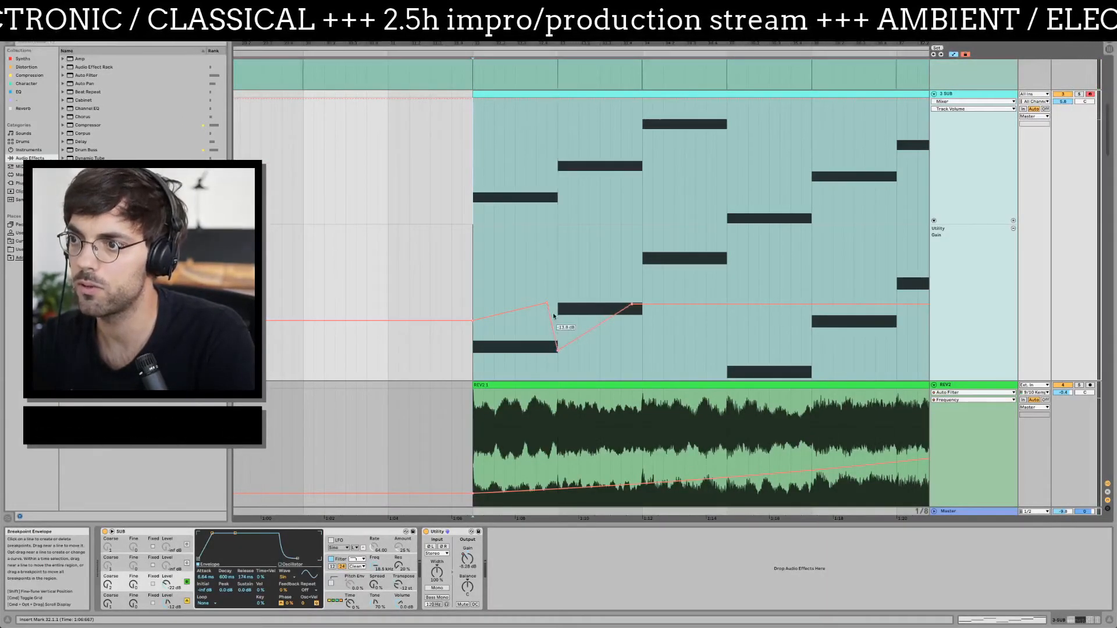
pyautogui.click(536, 263)
pyautogui.press('space')
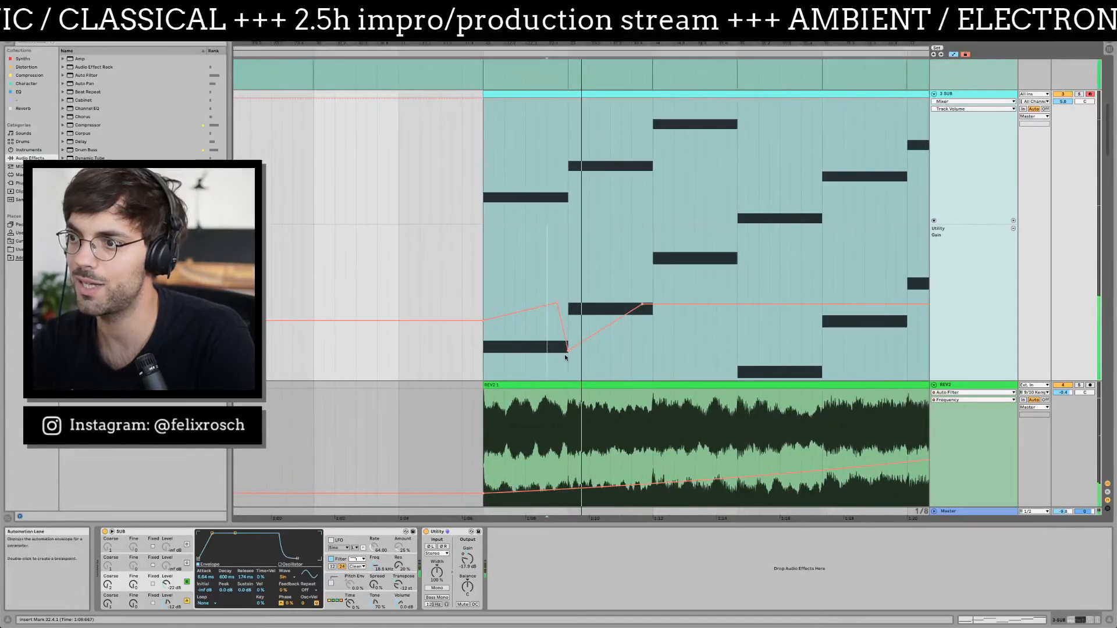
pyautogui.click(521, 250)
pyautogui.press('space')
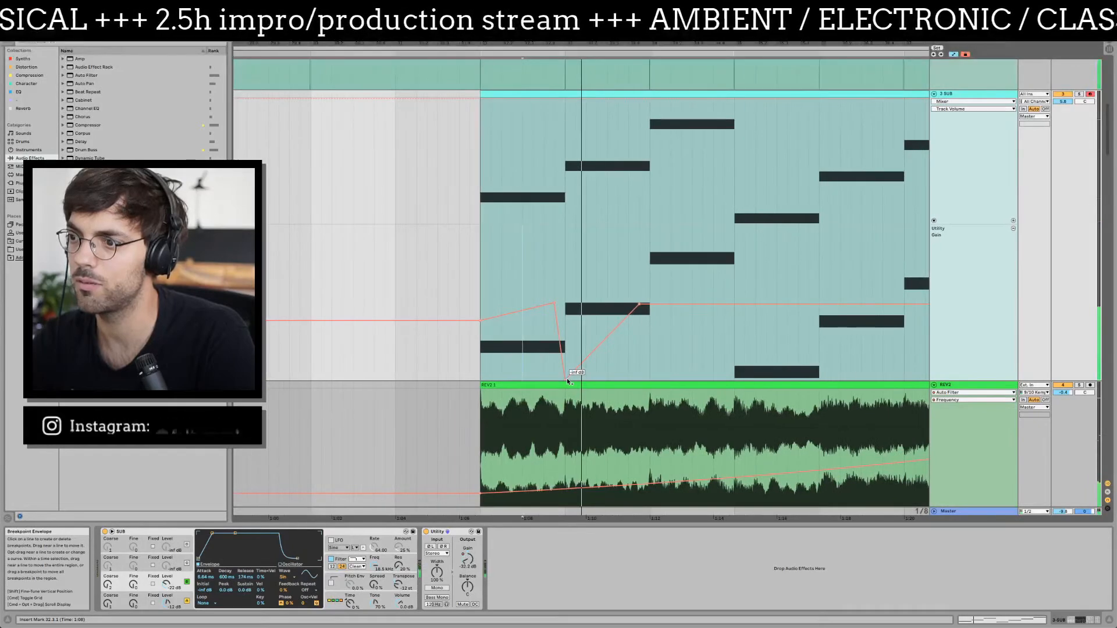
# - Clear the Utility gain ramps on the SUB track and lower its track volume during playback
pyautogui.click(568, 381)
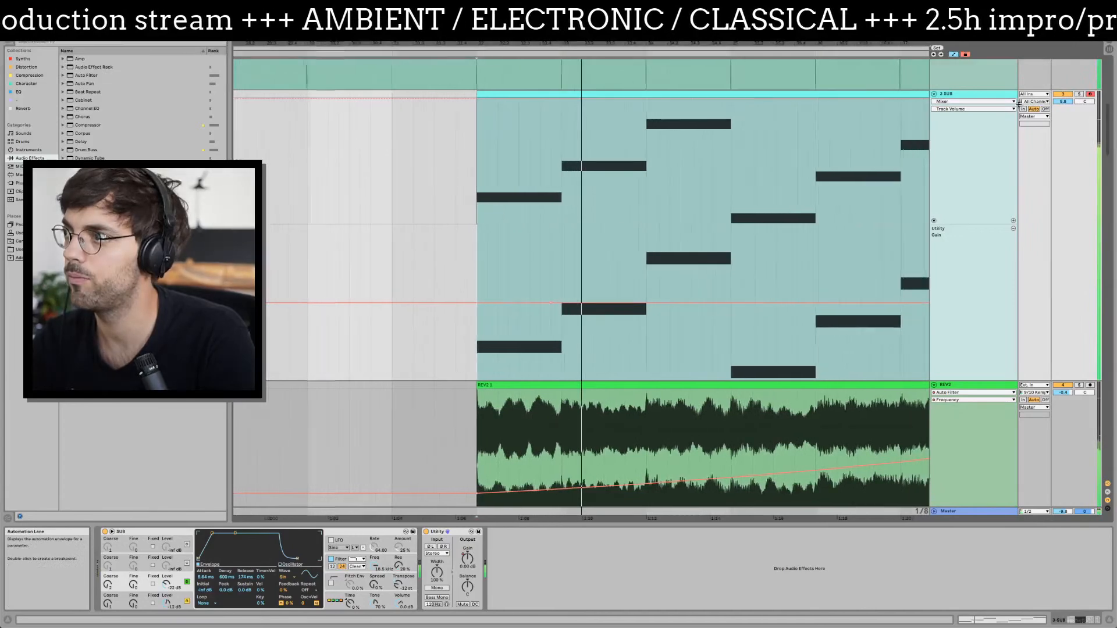
pyautogui.moveTo(1062, 102); pyautogui.dragTo(1062, 118)
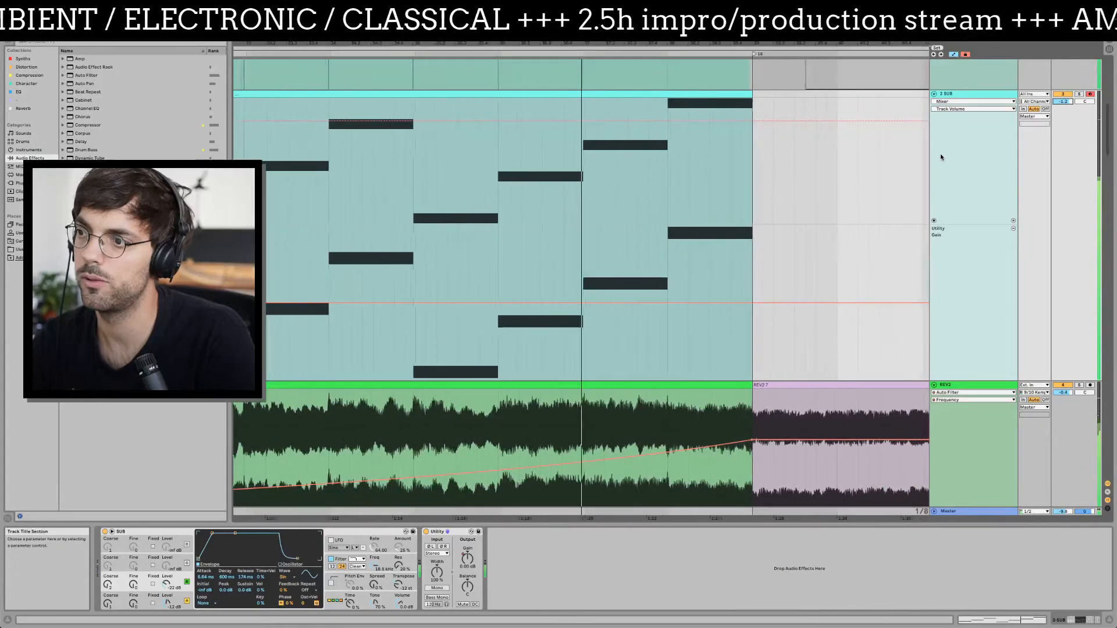
# - Hide the automation, zoom out the arrangement and select the NEW Strings group to show its devices
pyautogui.moveTo(658, 44); pyautogui.dragTo(658, 15)
pyautogui.press('a')
pyautogui.scroll(-5, 533, 312)
pyautogui.scroll(2, 756, 315)
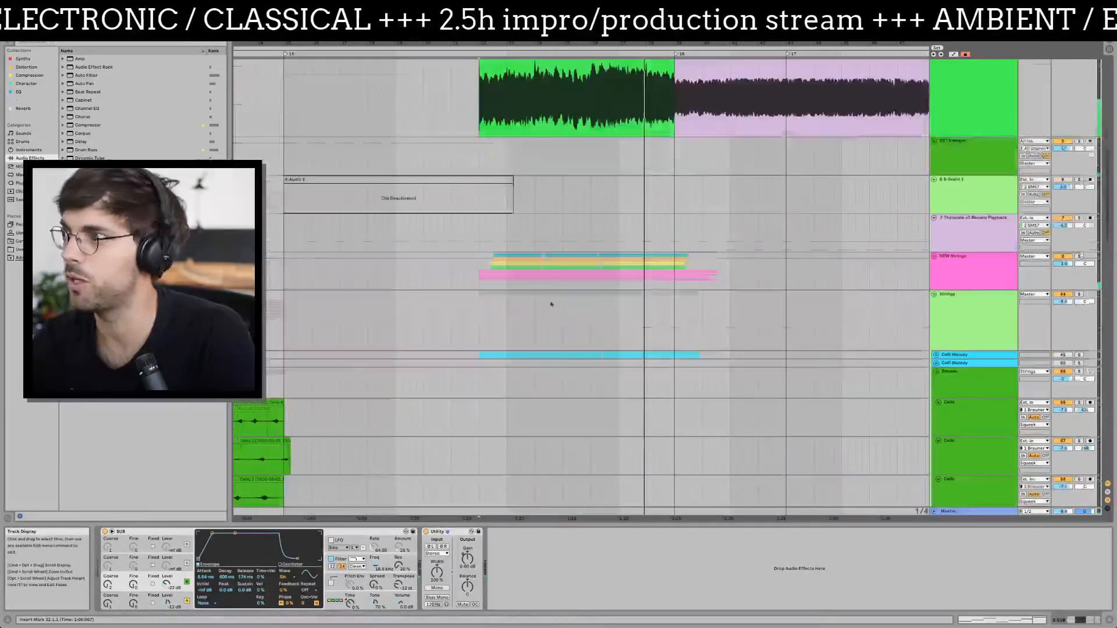
pyautogui.click(965, 263)
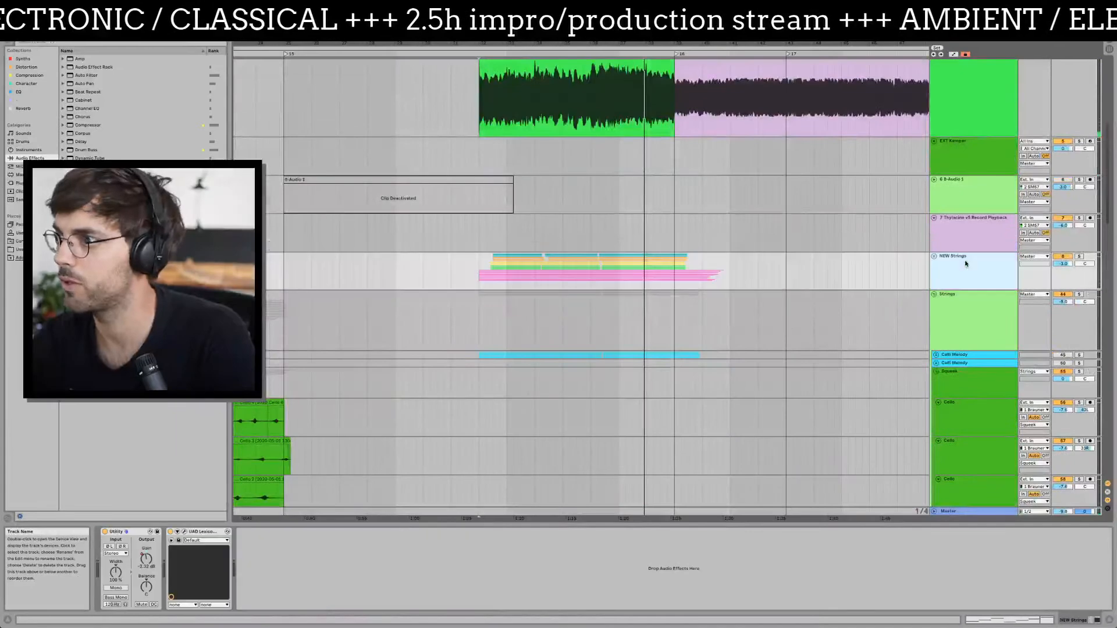
# - Adjust the NEW Strings group's track volume and audition the passage from the start of the strings
pyautogui.click(1061, 265)
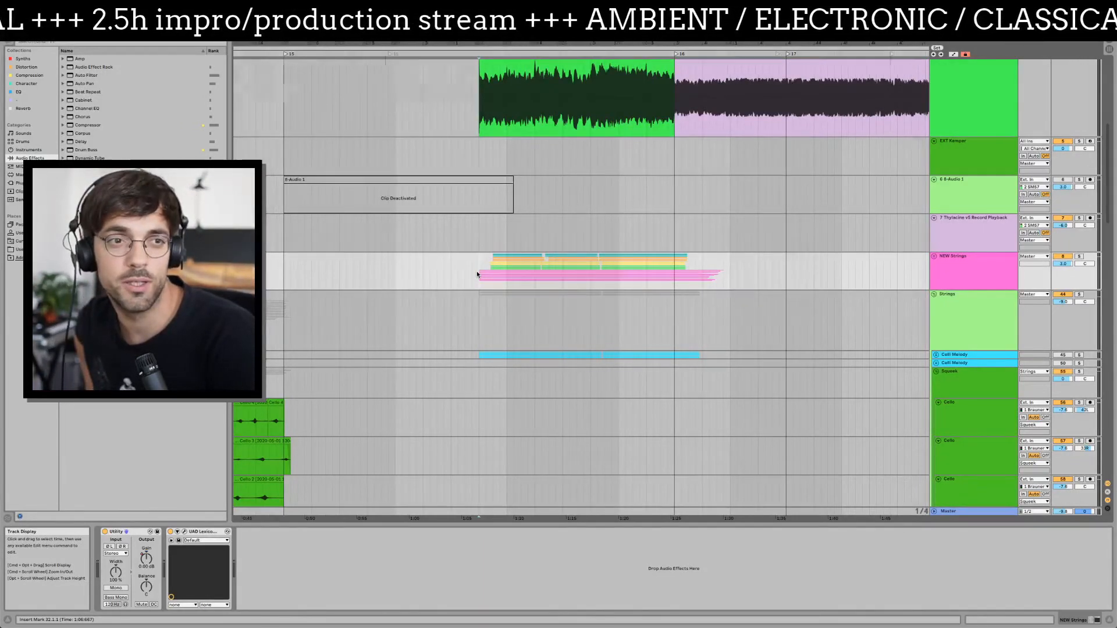
pyautogui.press('space')
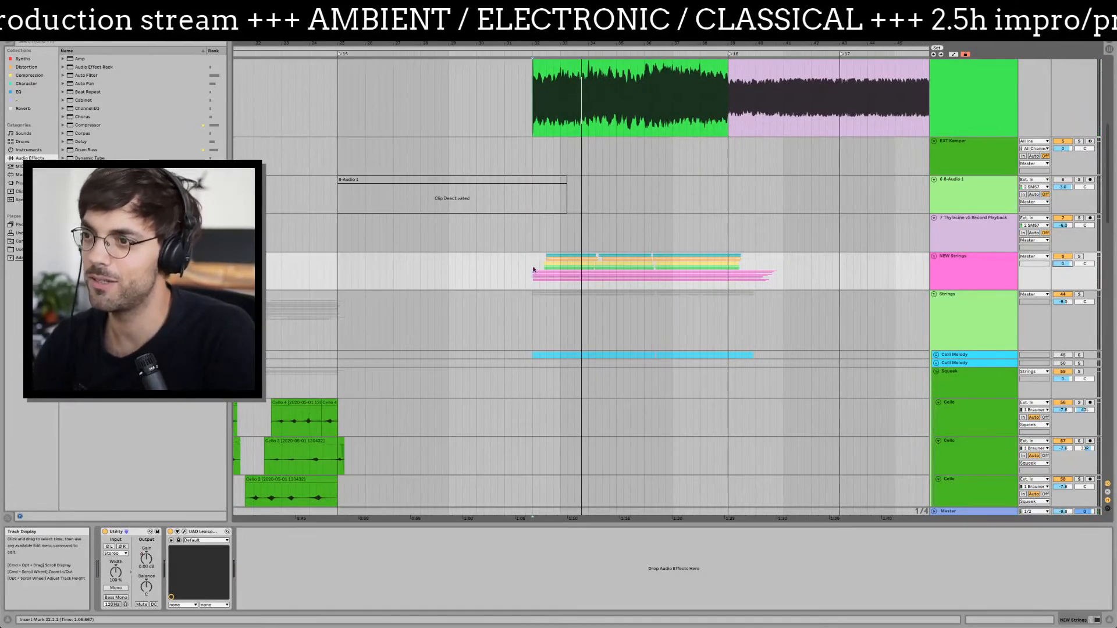
pyautogui.press('space')
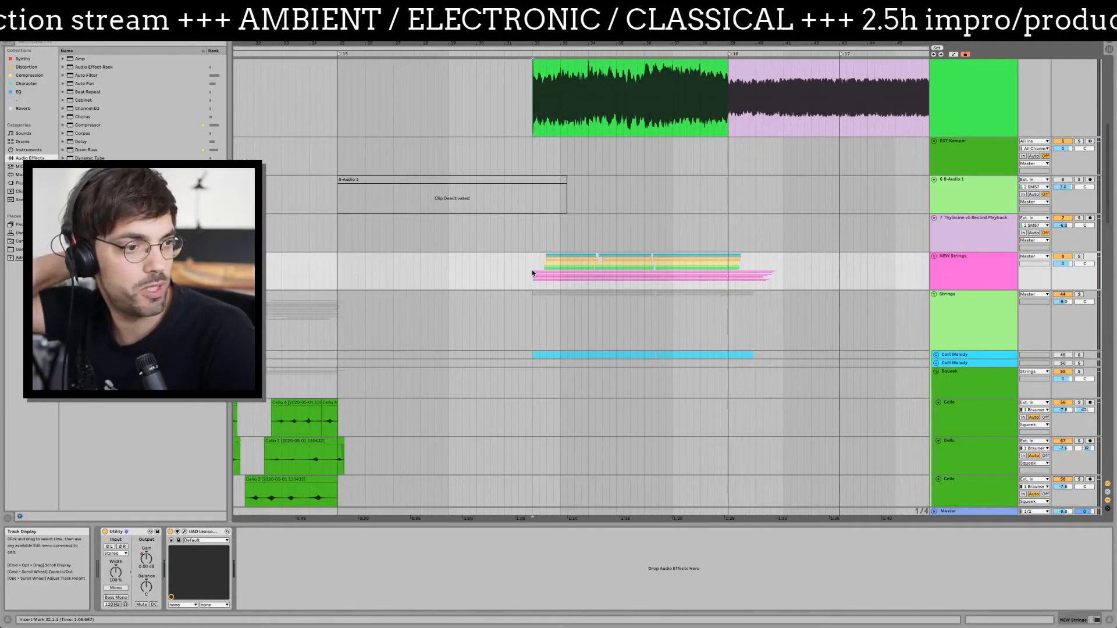
pyautogui.press('space')
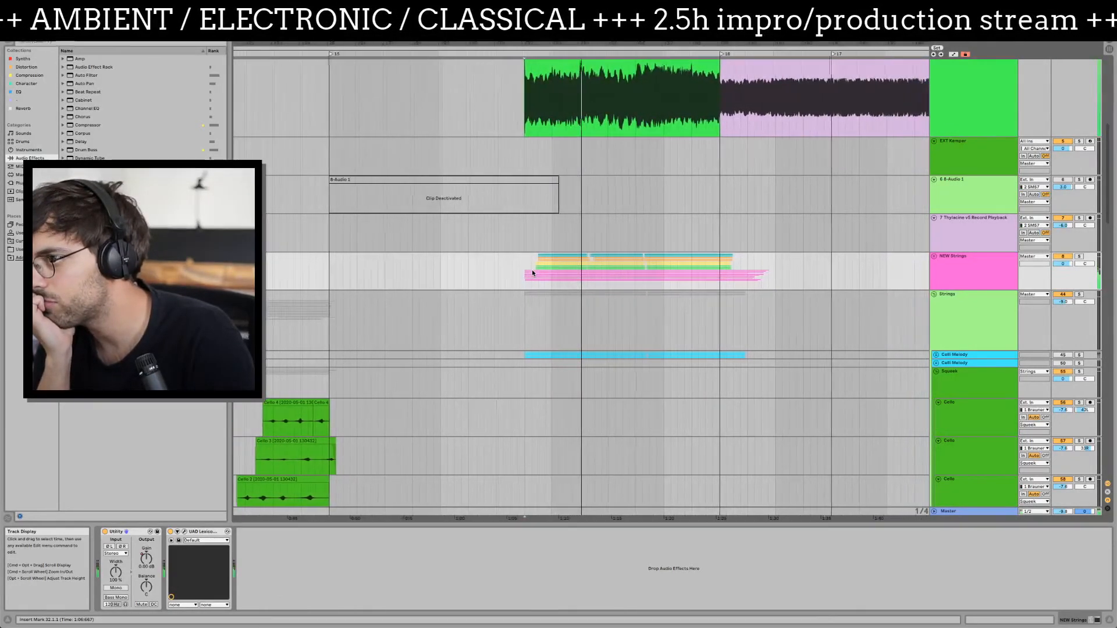
# - Unfold the NEW Strings group and its violin subgroup and look through the tracks, clips and automation lanes
pyautogui.click(935, 257)
pyautogui.scroll(-10, 636, 333)
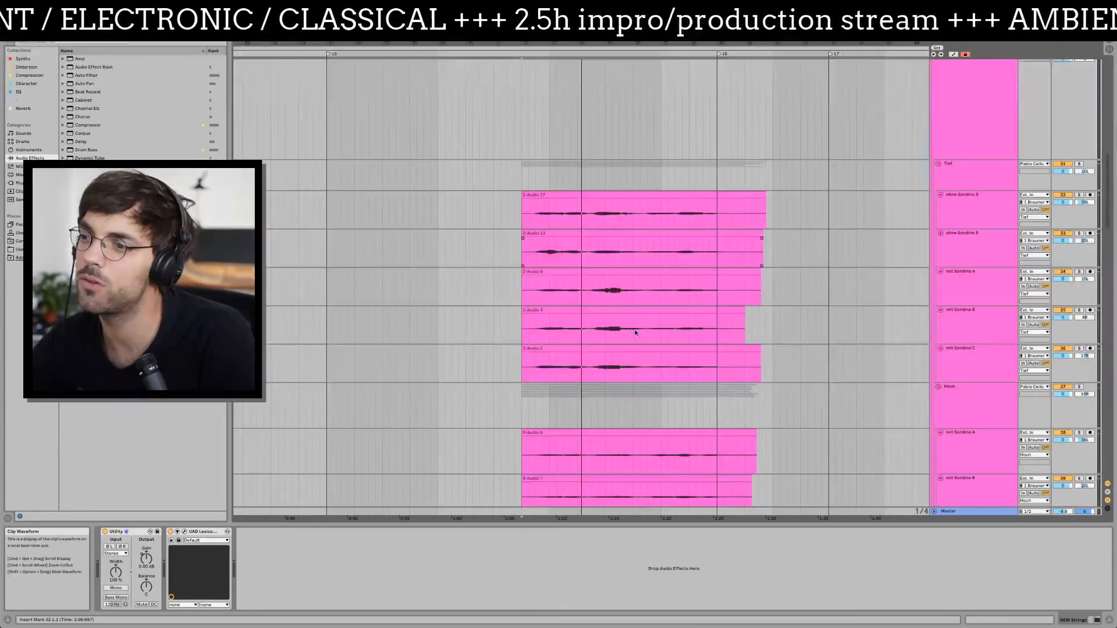
pyautogui.scroll(-15, 551, 239)
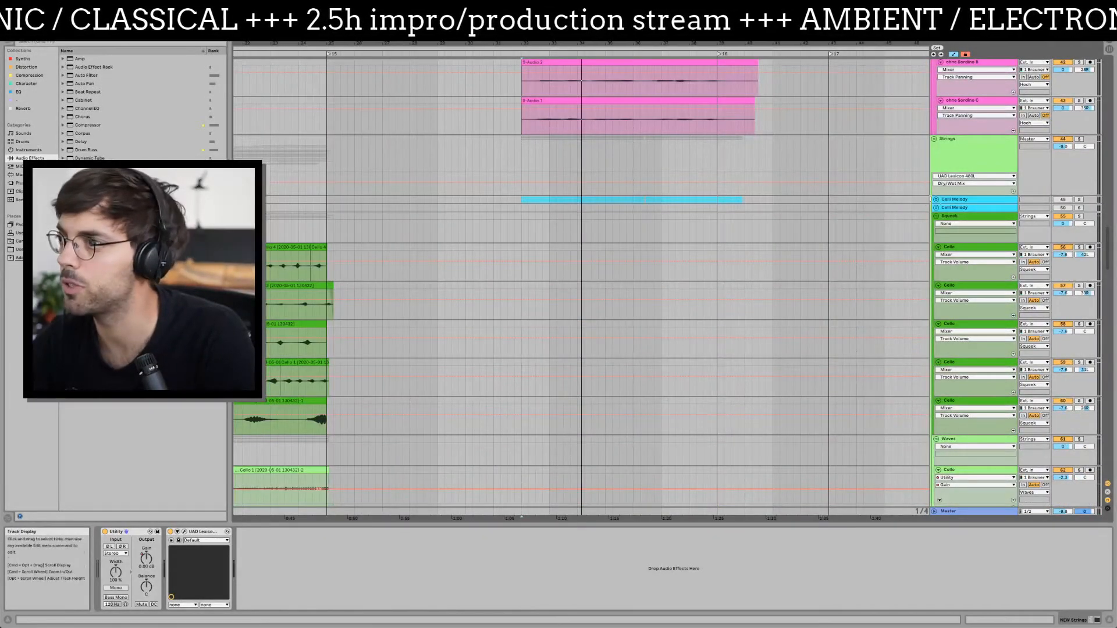
pyautogui.scroll(15, 938, 208)
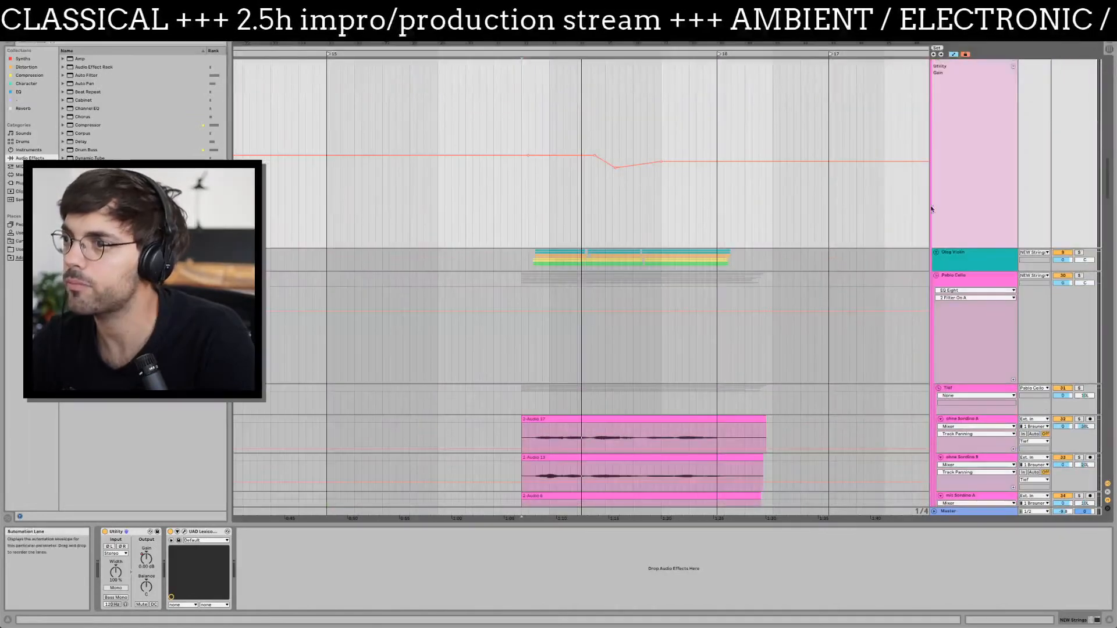
pyautogui.click(939, 251)
pyautogui.scroll(-10, 737, 311)
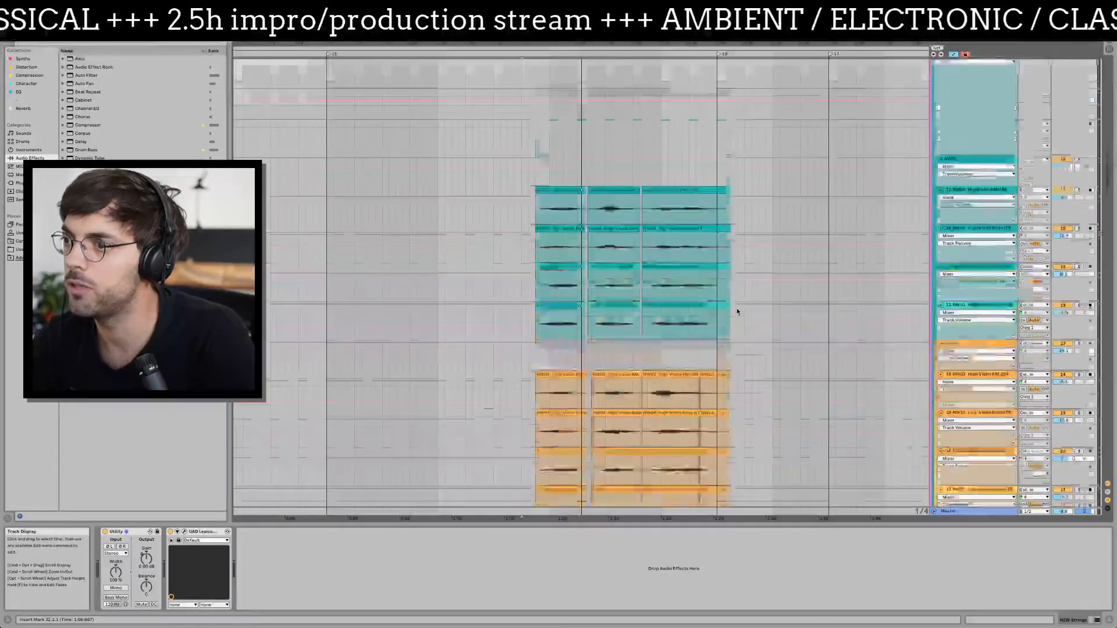
pyautogui.scroll(-5, 738, 311)
pyautogui.scroll(12, 739, 313)
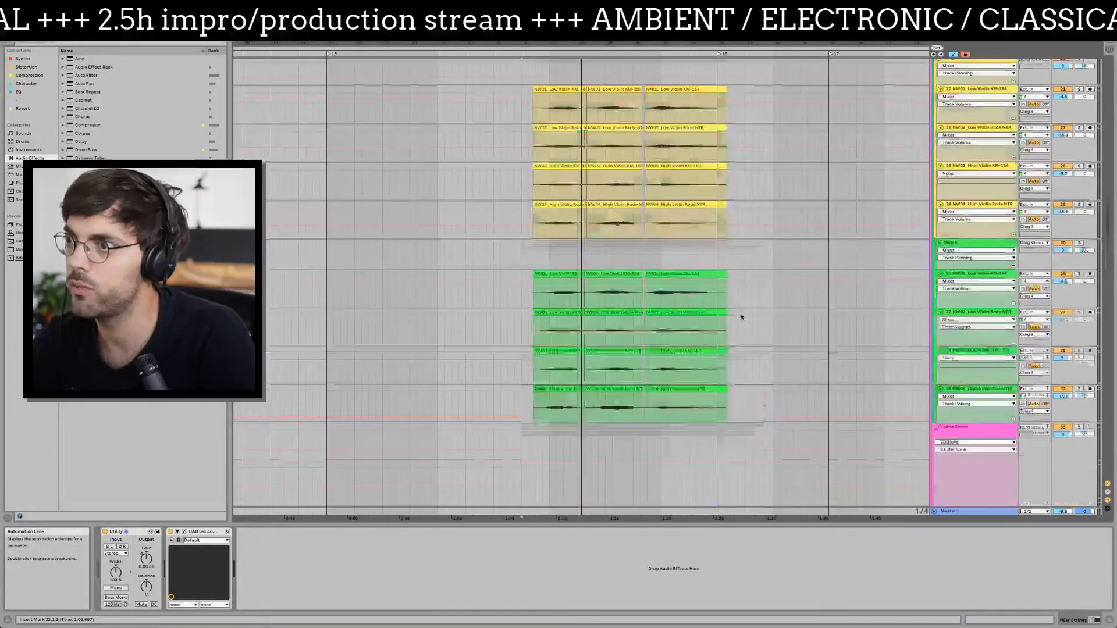
pyautogui.scroll(3, 803, 294)
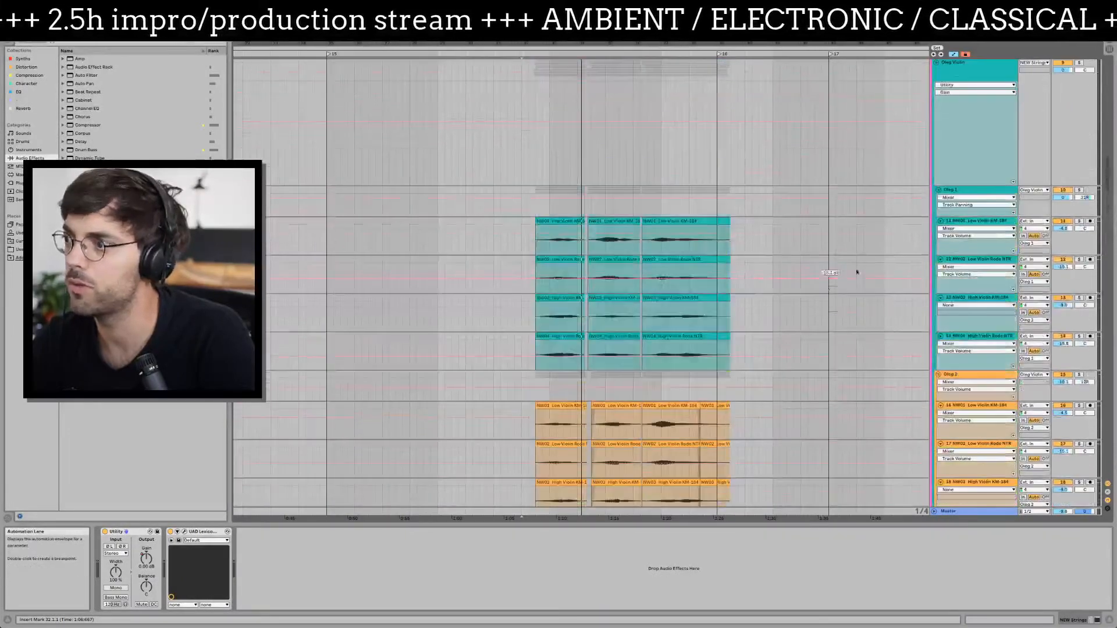
# - Check the devices on the first violin subgroup and on the cello group within NEW Strings
pyautogui.click(966, 202)
pyautogui.scroll(-5, 608, 405)
pyautogui.scroll(7, 609, 406)
pyautogui.scroll(-15, 559, 360)
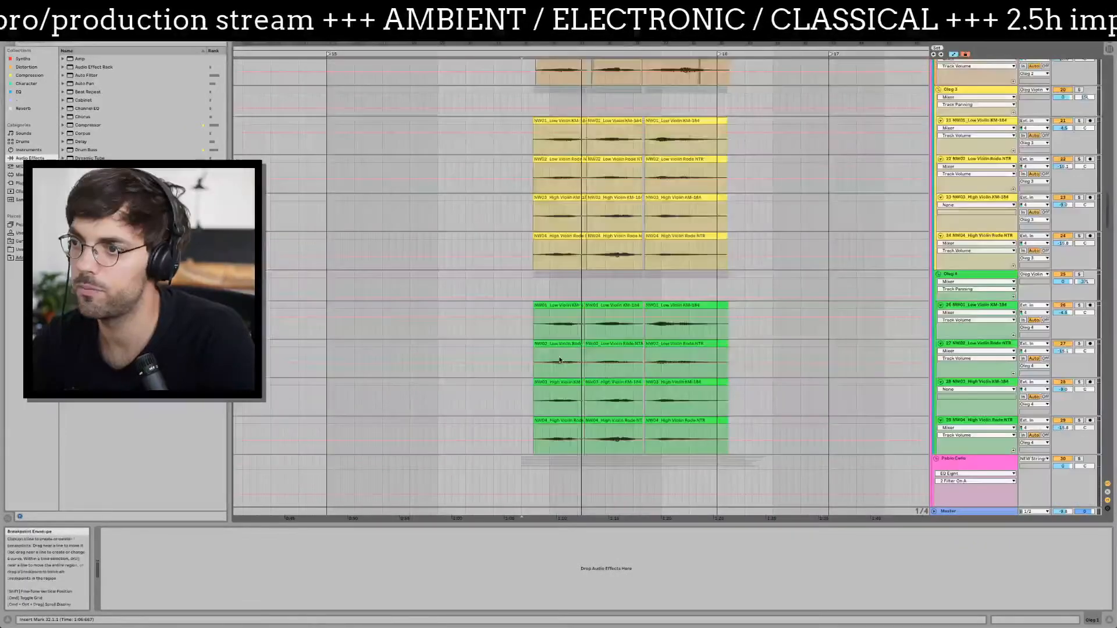
pyautogui.scroll(-8, 560, 360)
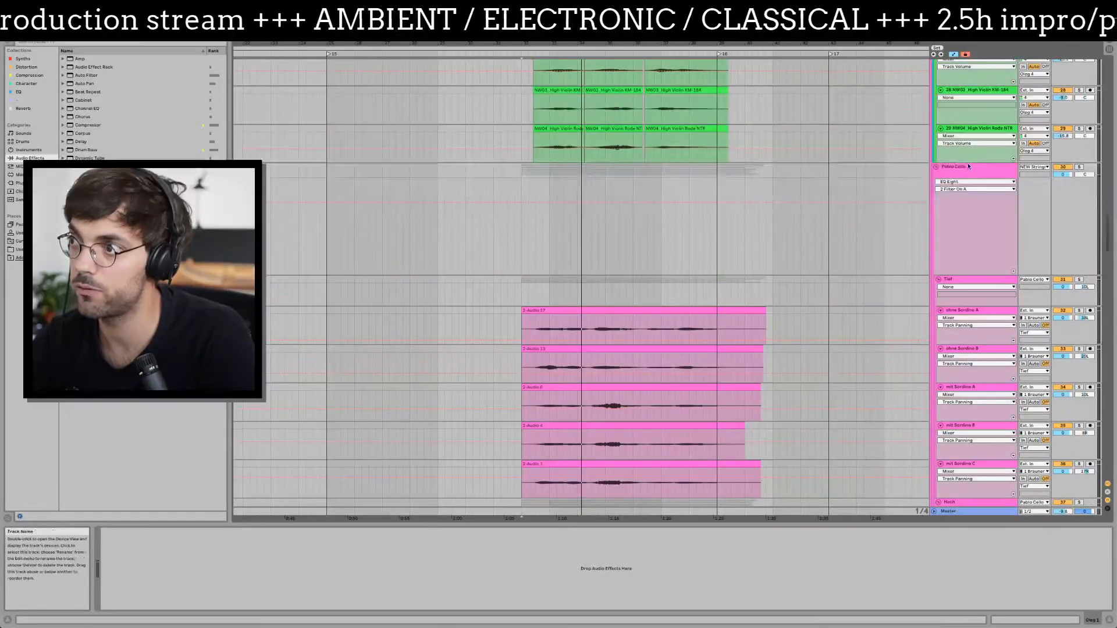
pyautogui.click(969, 167)
pyautogui.scroll(-3, 969, 169)
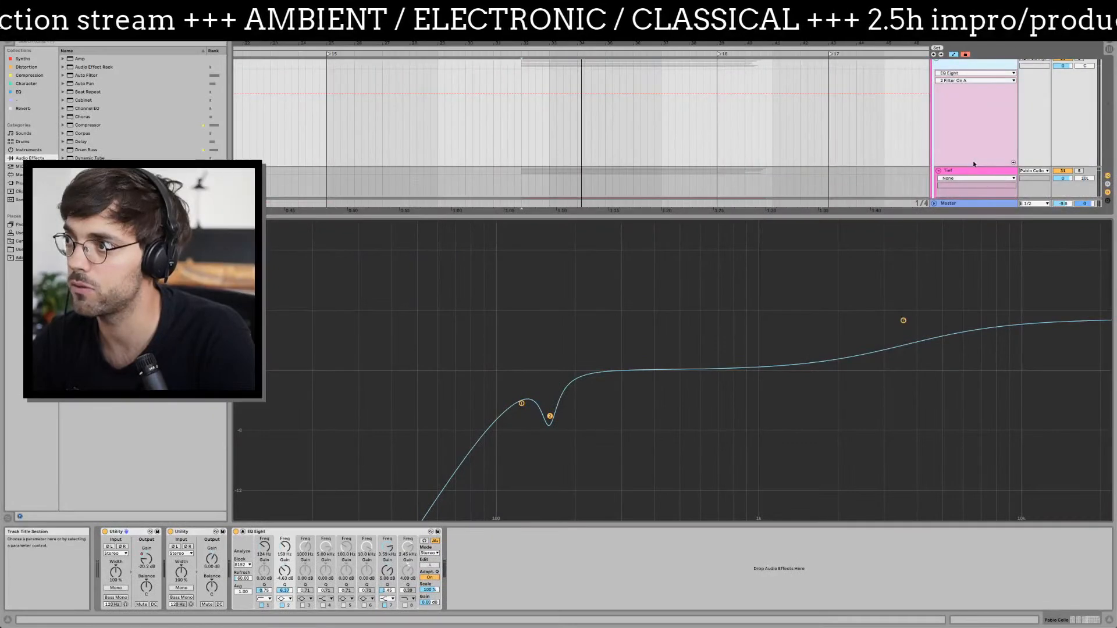
# - Inspect the ohne Sordino A track and the Tief subgroup for devices, and hide the automation lanes
pyautogui.click(973, 171)
pyautogui.click(963, 203)
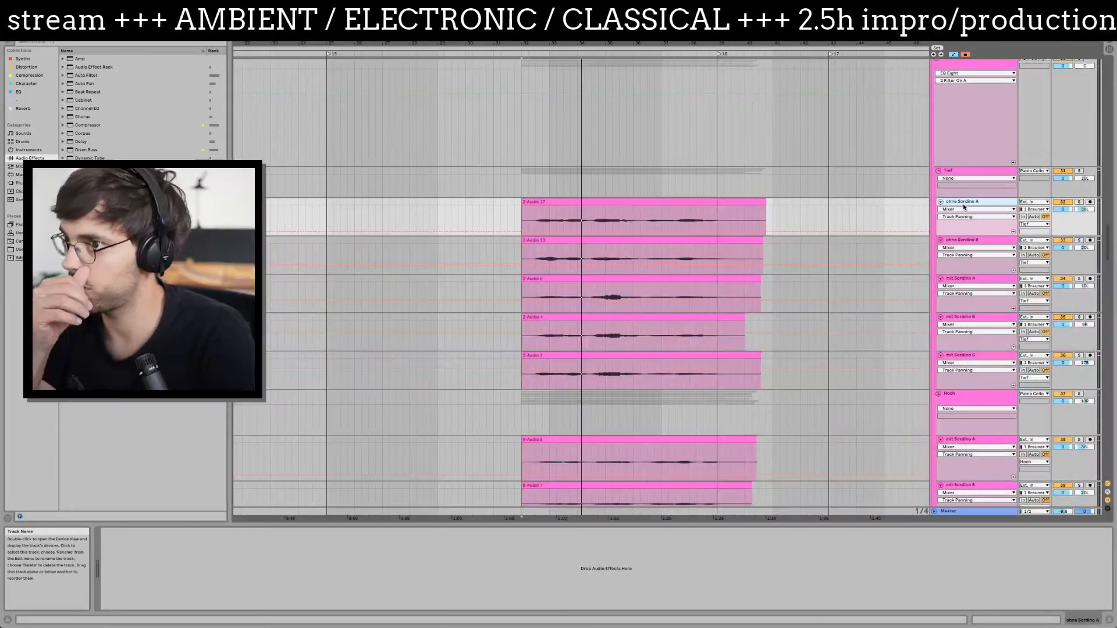
pyautogui.click(967, 178)
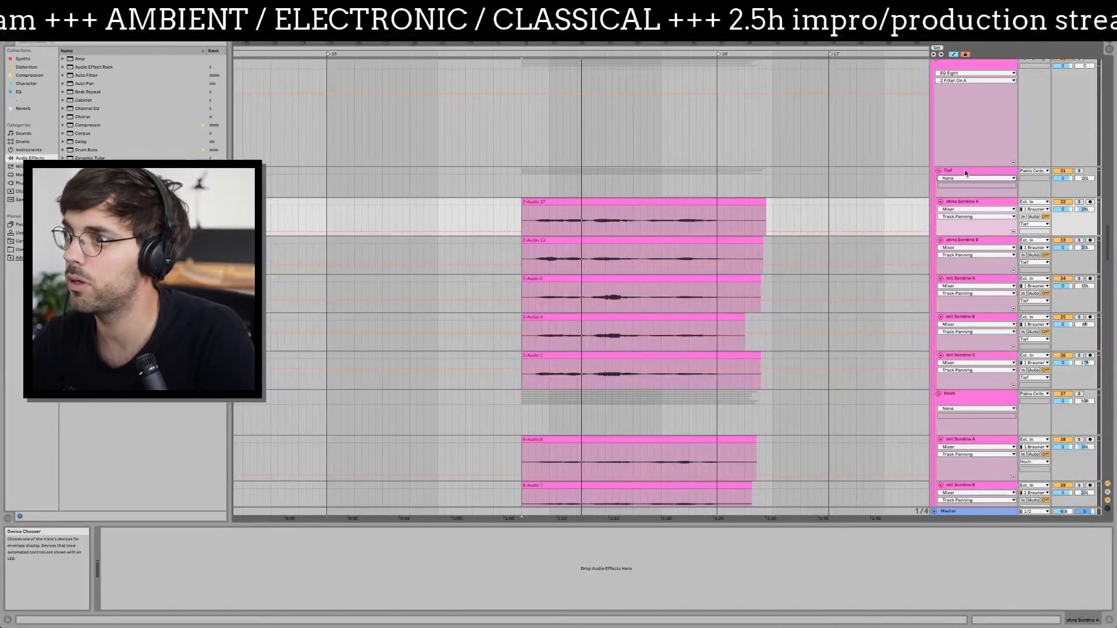
pyautogui.click(965, 174)
pyautogui.press('a')
pyautogui.press('a')
pyautogui.press('a')
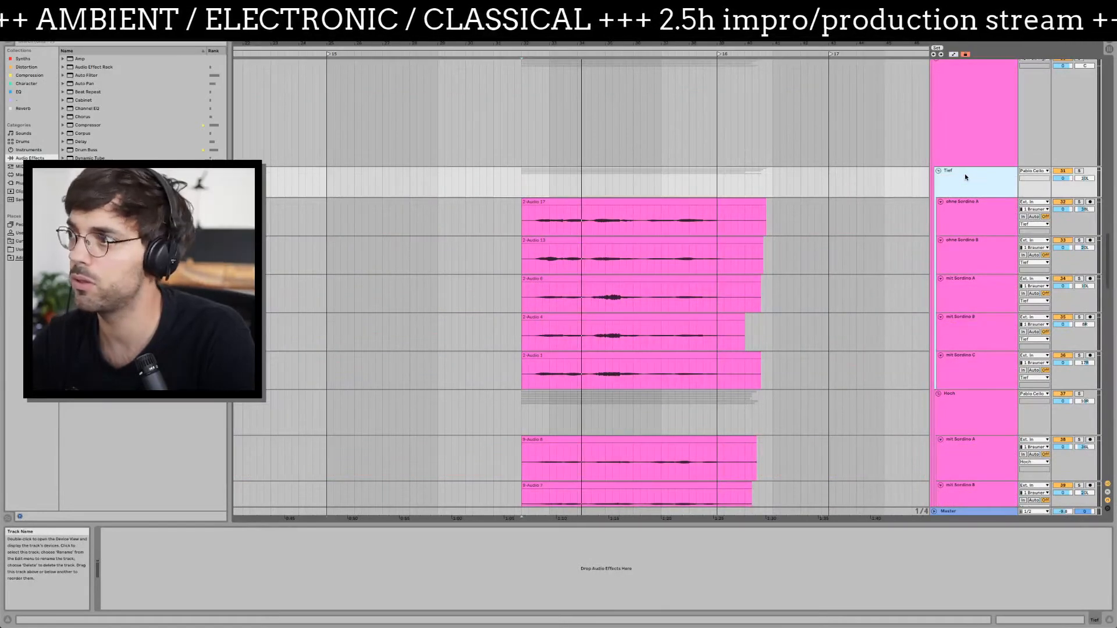
pyautogui.hotkey('shift', 'Tab')
pyautogui.hotkey('shift', 'Tab')
pyautogui.click(967, 182)
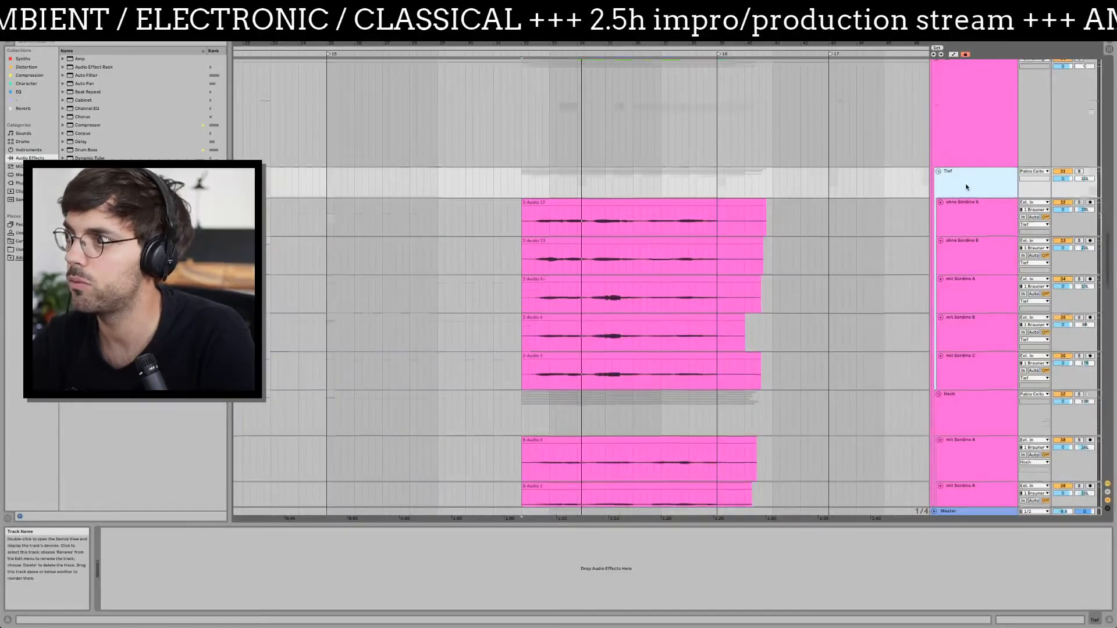
# - Select the cello group, collapse its enlarged EQ Eight display and show the first Utility's Gain automation
pyautogui.scroll(3, 969, 186)
pyautogui.click(973, 198)
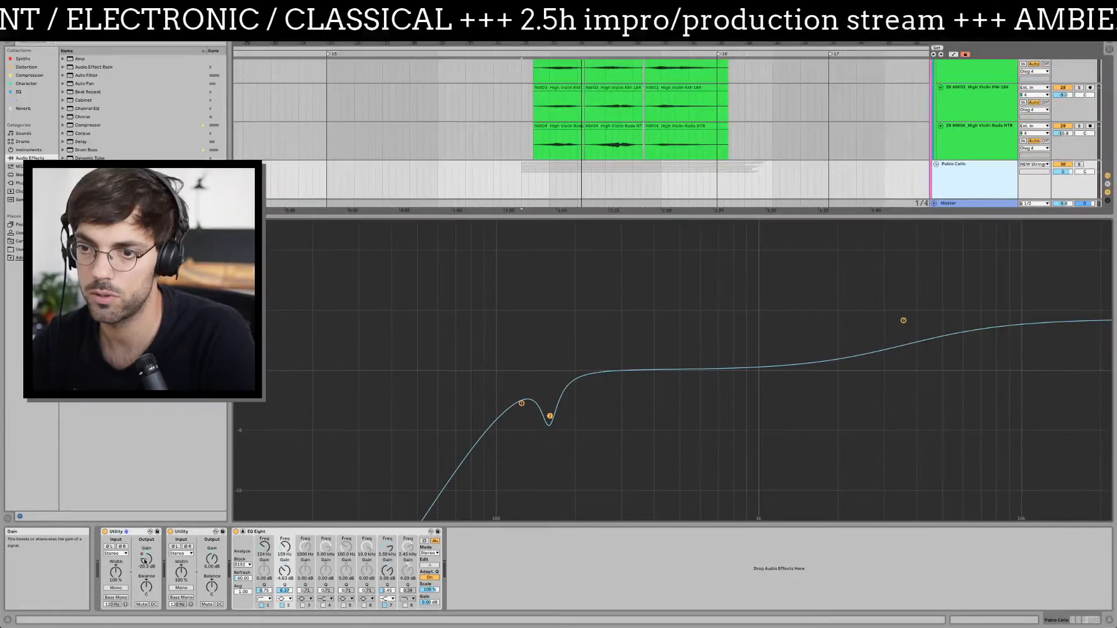
pyautogui.click(242, 532)
pyautogui.rightClick(144, 560)
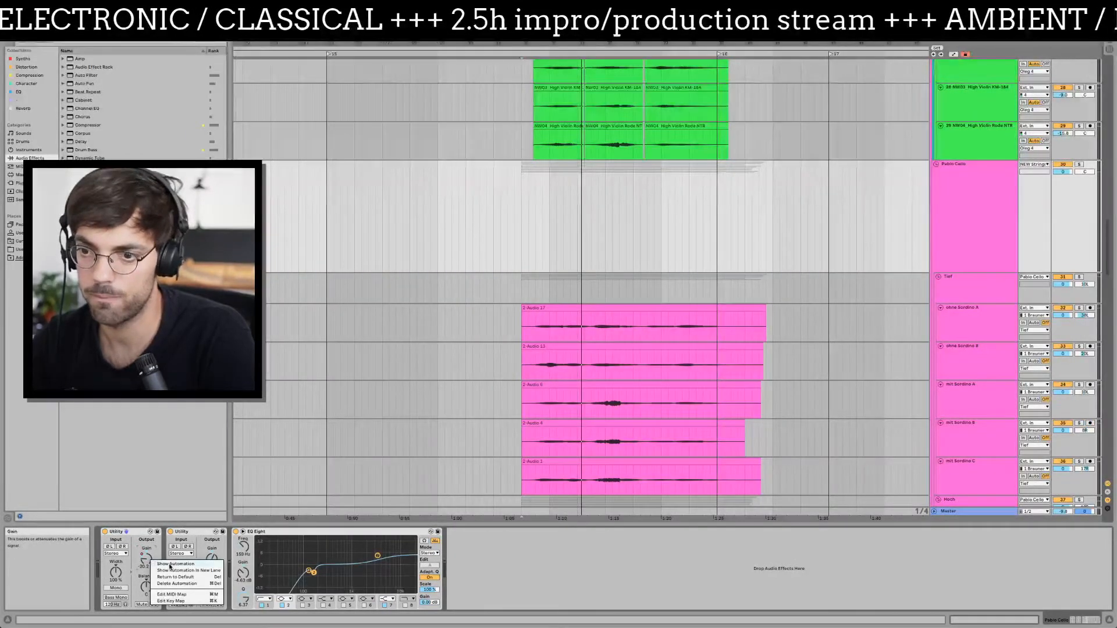
pyautogui.click(169, 570)
# - Shape the cello group's Utility gain automation into three swells, ending at about -1.20 dB, while auditioning it
pyautogui.moveTo(539, 44); pyautogui.dragTo(486, 235)
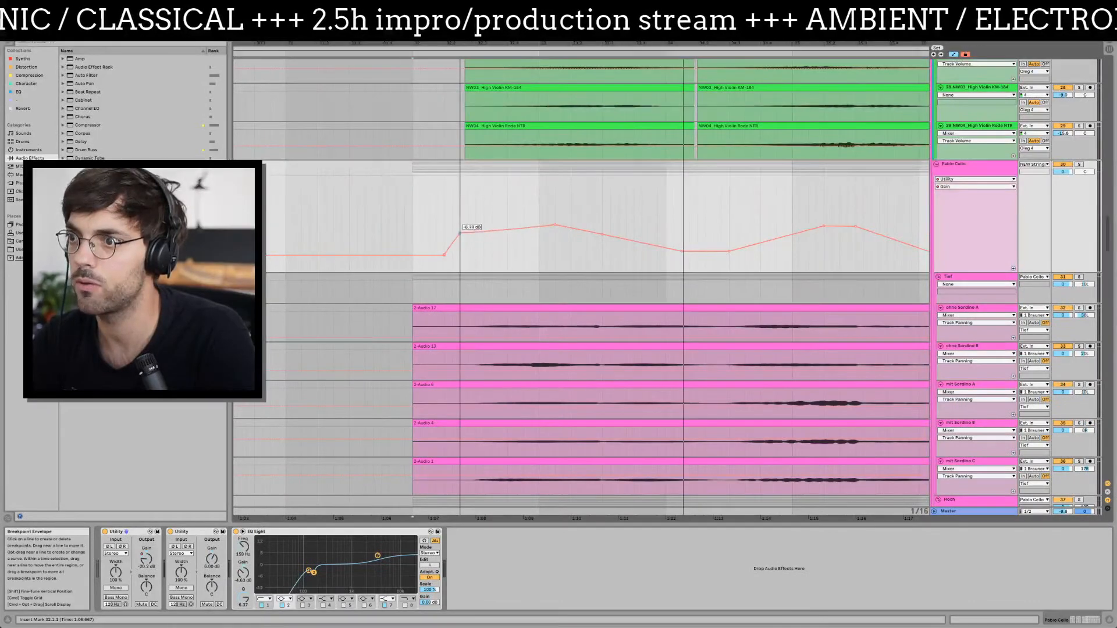
pyautogui.press('space')
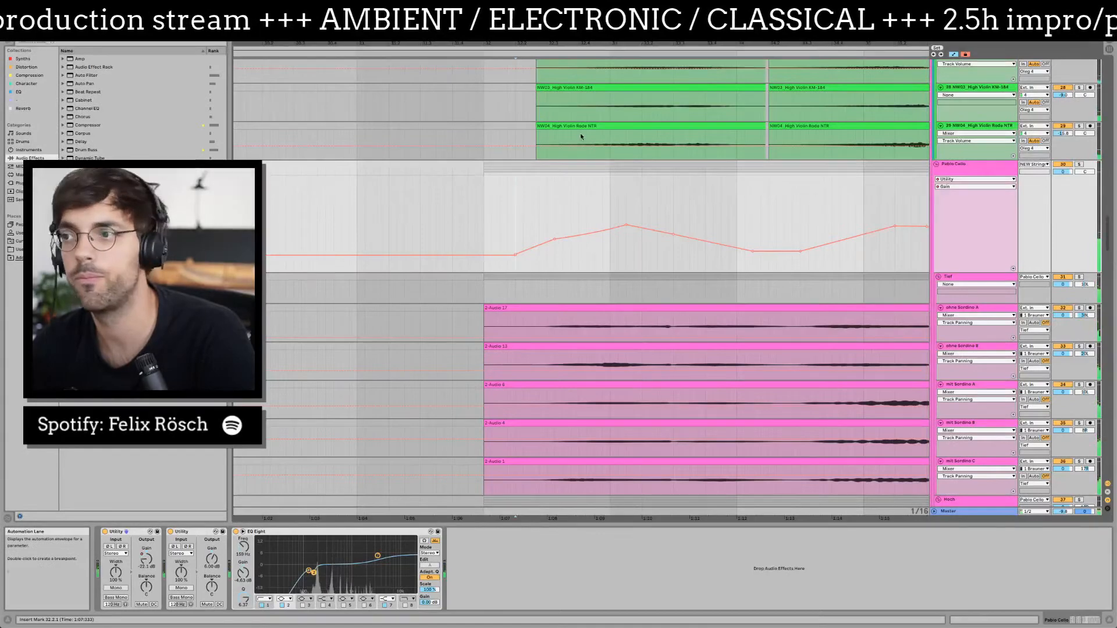
pyautogui.moveTo(603, 44); pyautogui.dragTo(472, 44)
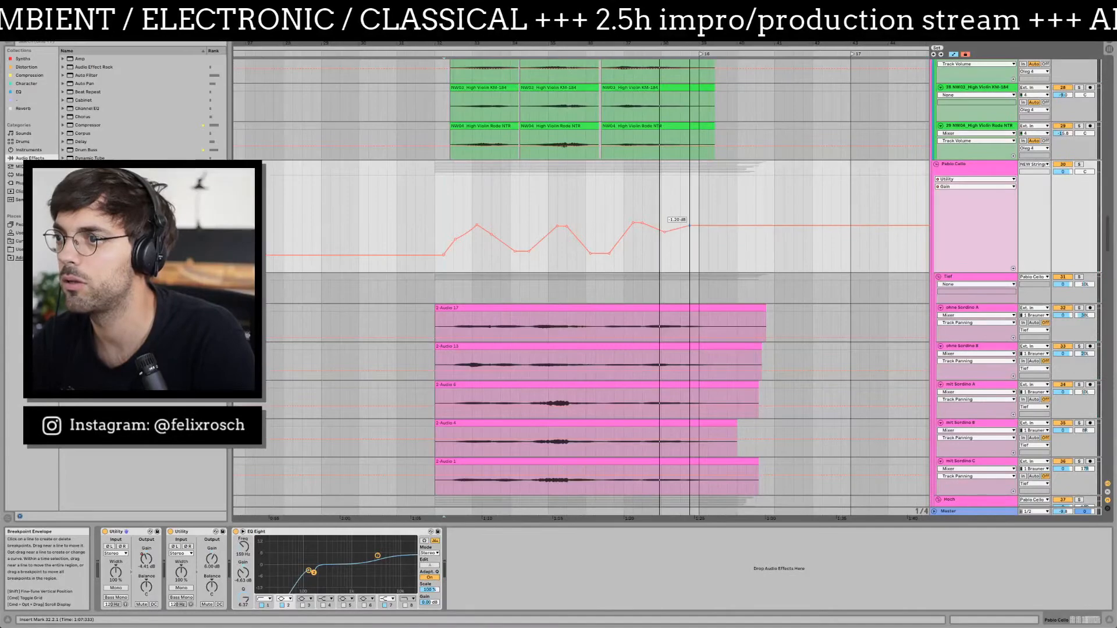
# - Raise the NEW Strings Utility gain after its dip to 1.49 dB, ramp it up to 5.13 dB, and audition the result
pyautogui.scroll(15, 661, 215)
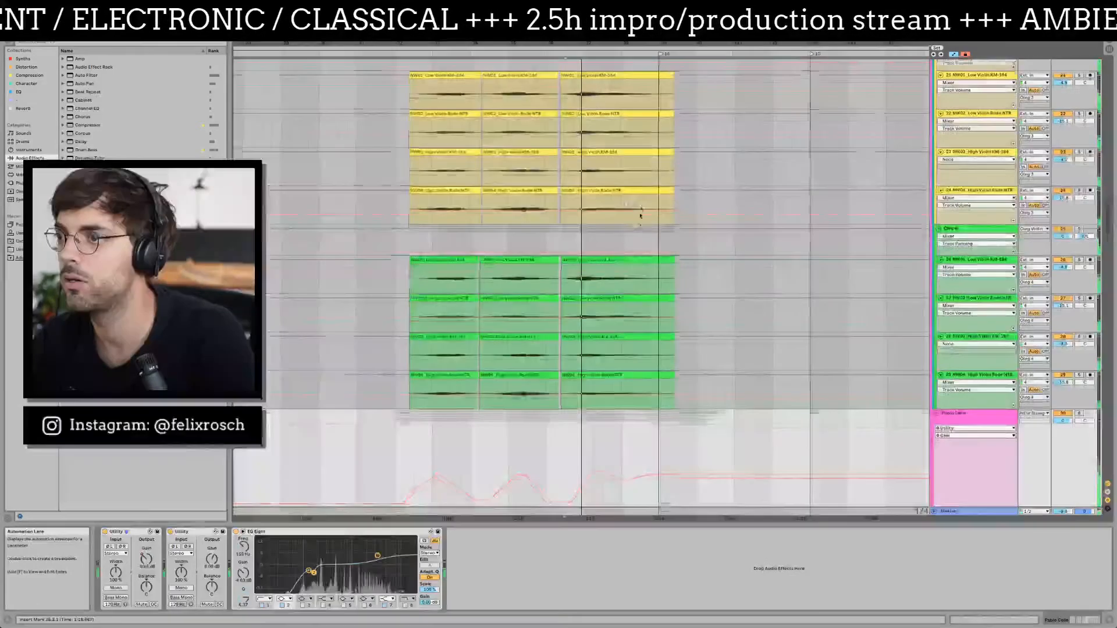
pyautogui.scroll(15, 638, 223)
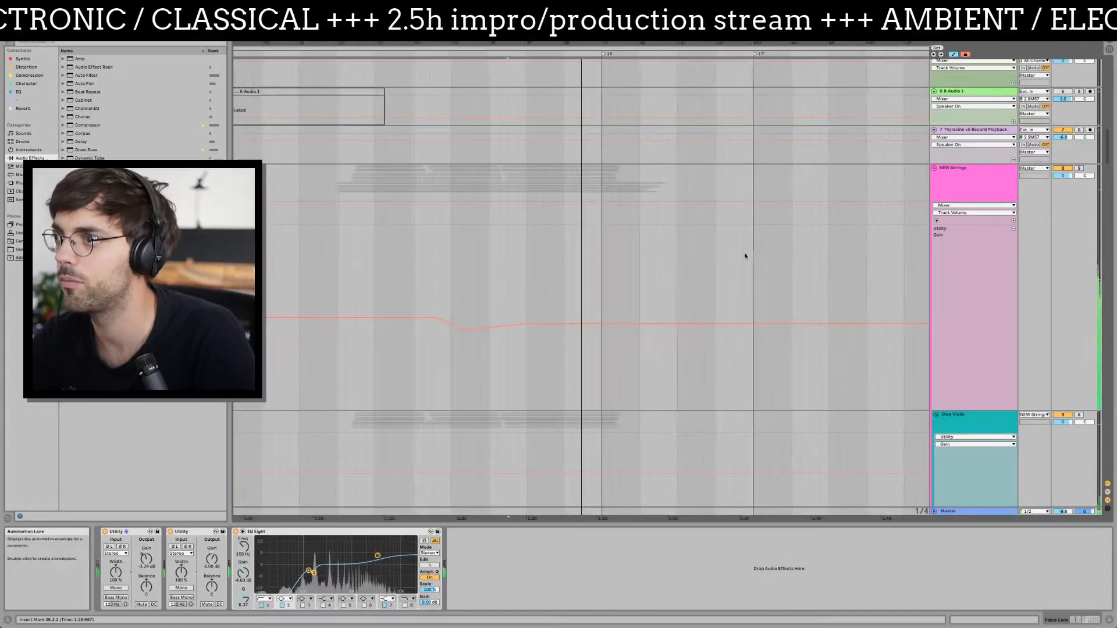
pyautogui.moveTo(514, 324); pyautogui.dragTo(499, 311)
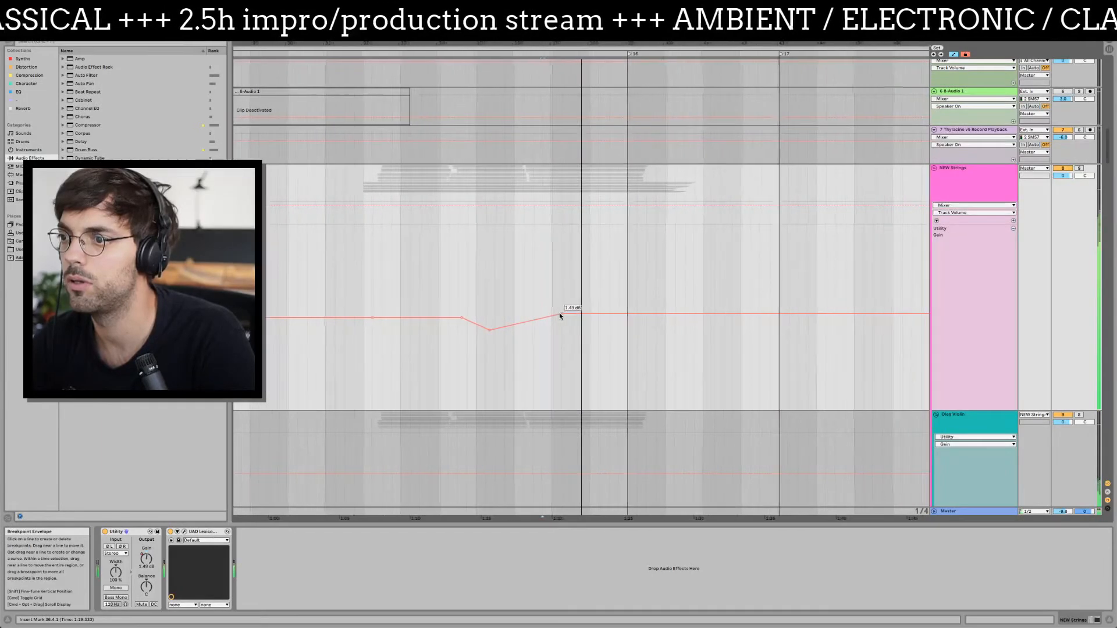
pyautogui.moveTo(591, 313); pyautogui.dragTo(590, 311)
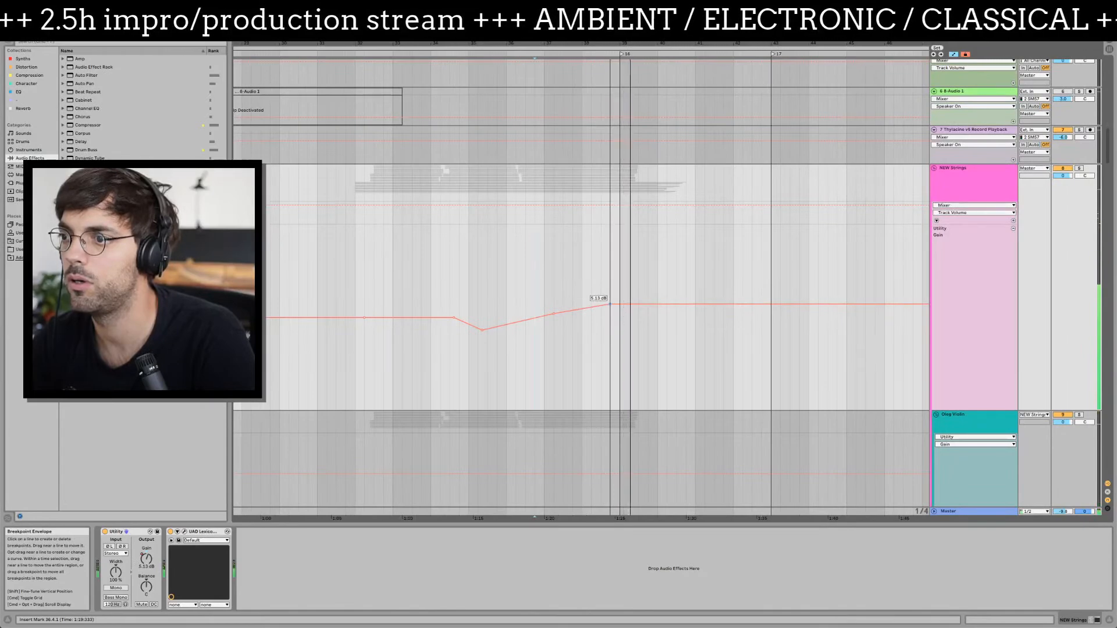
pyautogui.moveTo(605, 307); pyautogui.dragTo(610, 306)
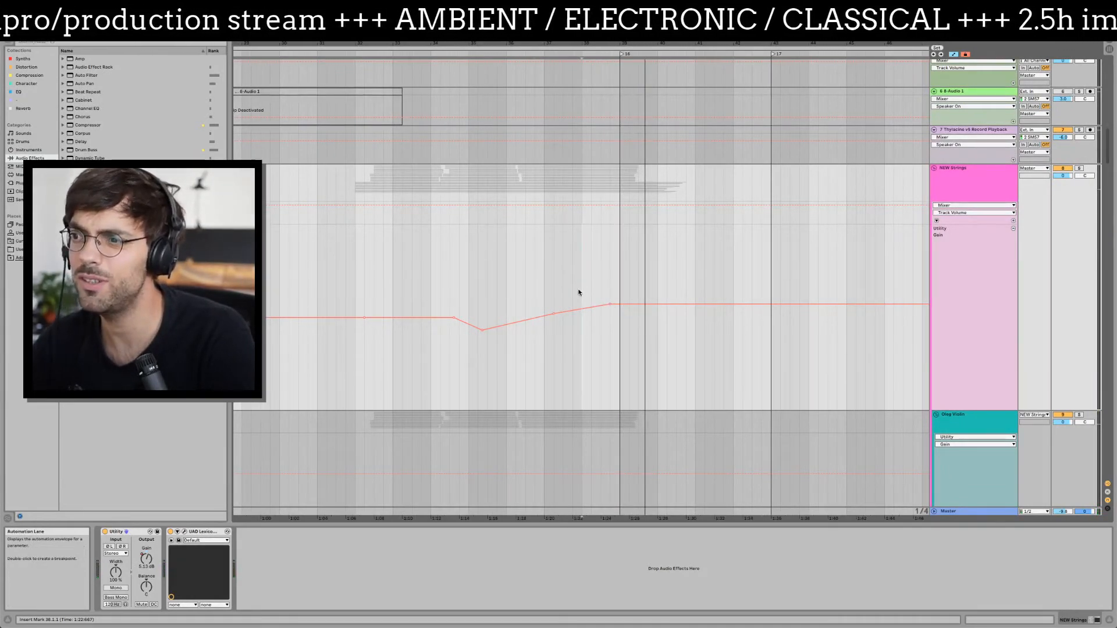
pyautogui.click(575, 259)
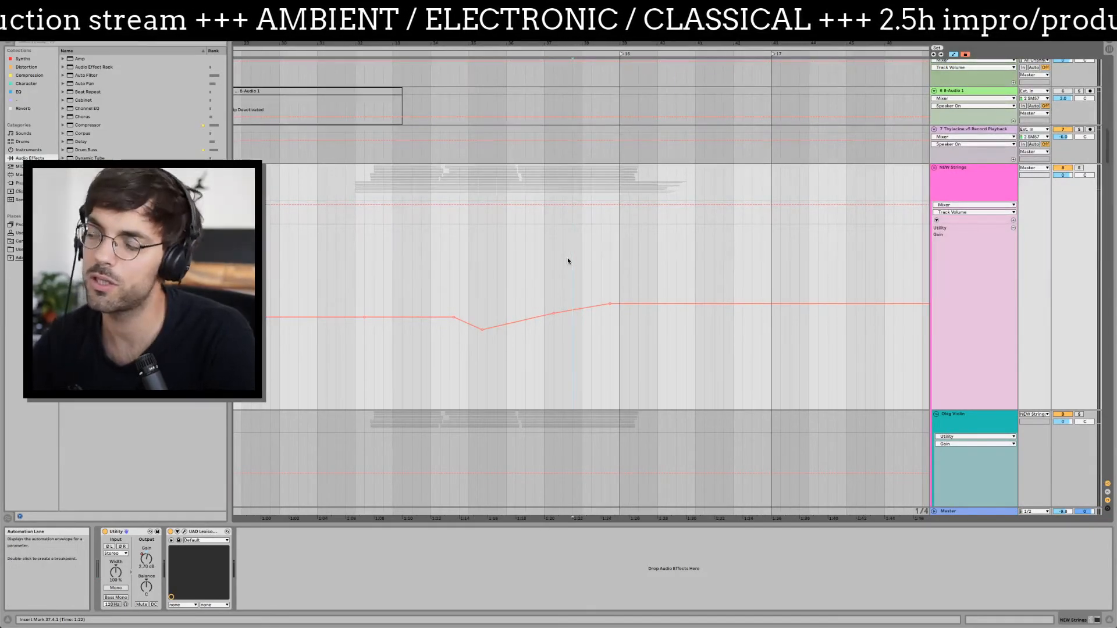
pyautogui.press('space')
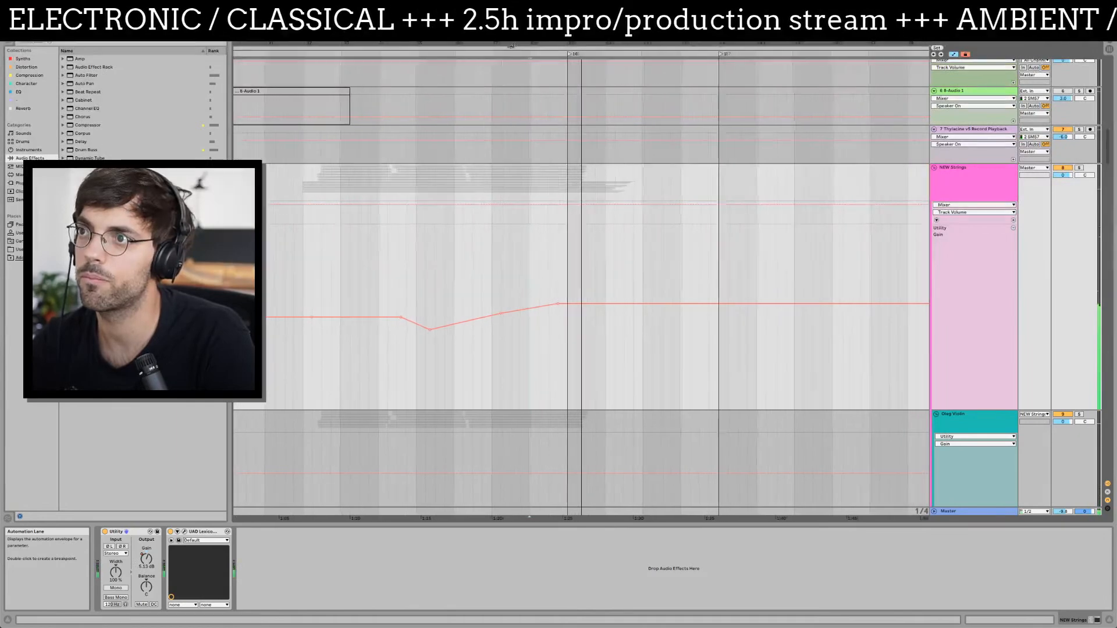
# - Add fade-outs to the ends of the five cello clips in the Tief subgroup
pyautogui.moveTo(514, 46); pyautogui.dragTo(531, 22)
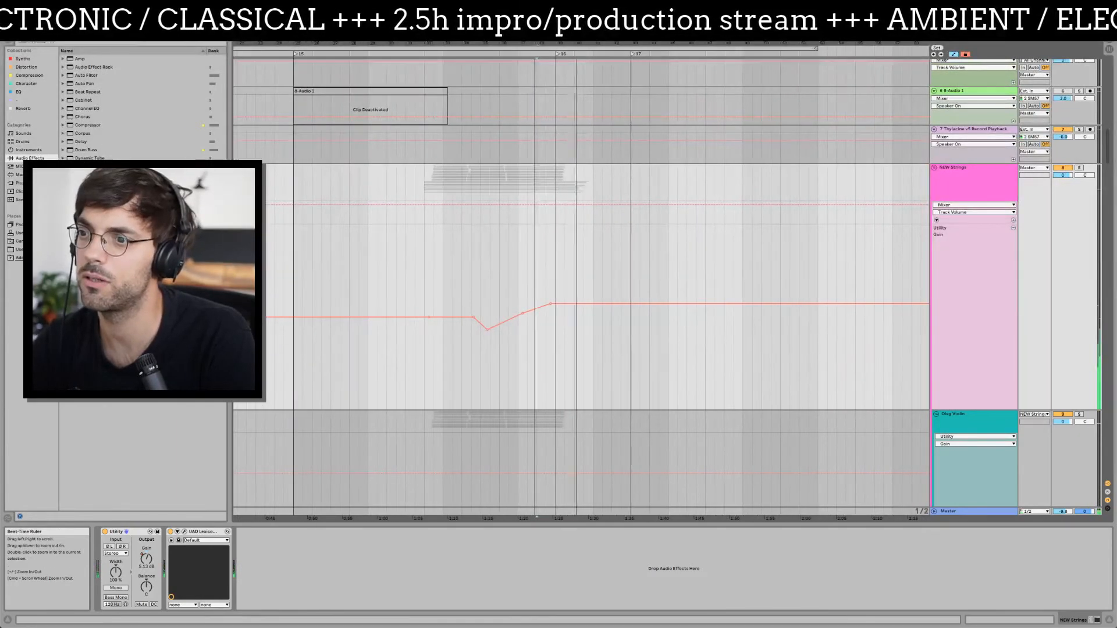
pyautogui.scroll(-10, 477, 294)
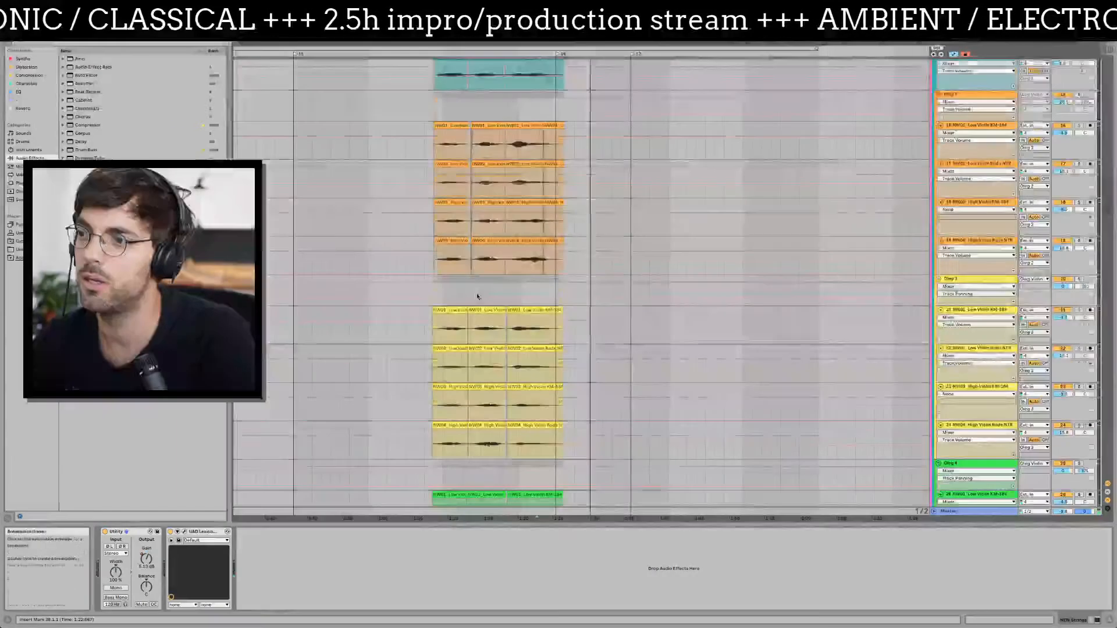
pyautogui.scroll(-10, 477, 296)
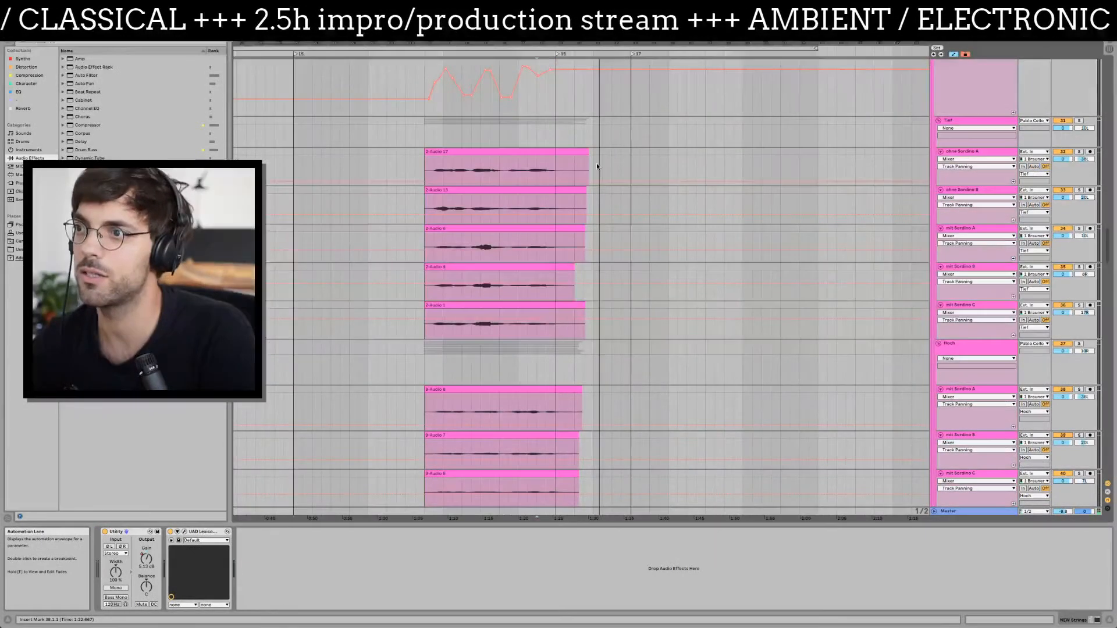
pyautogui.moveTo(595, 165); pyautogui.dragTo(568, 210)
pyautogui.press('alt+super+f')
pyautogui.press('alt+super+f')
pyautogui.moveTo(593, 252); pyautogui.dragTo(569, 322)
pyautogui.press('alt+super+f')
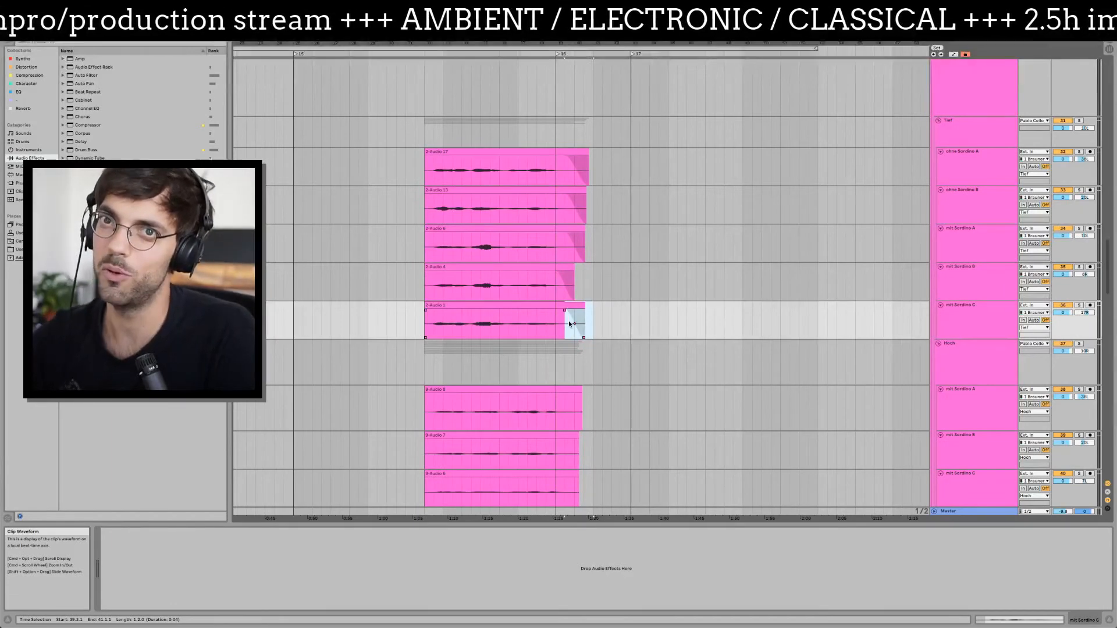
pyautogui.press('alt+super+f')
# - Add fade-outs to the ends of the six cello clips in the Hoch subgroup
pyautogui.scroll(-5, 585, 303)
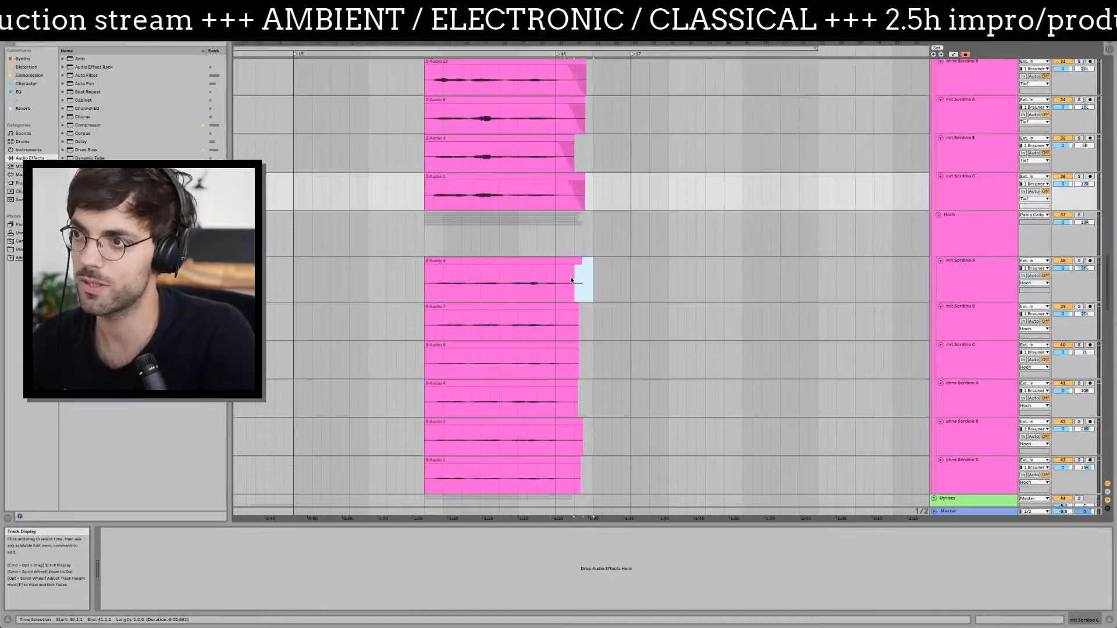
pyautogui.moveTo(570, 280); pyautogui.dragTo(565, 279)
pyautogui.press('alt+super+f')
pyautogui.moveTo(567, 326); pyautogui.dragTo(565, 365)
pyautogui.press('alt+super+f')
pyautogui.moveTo(576, 406); pyautogui.dragTo(564, 441)
pyautogui.moveTo(562, 482); pyautogui.dragTo(562, 482)
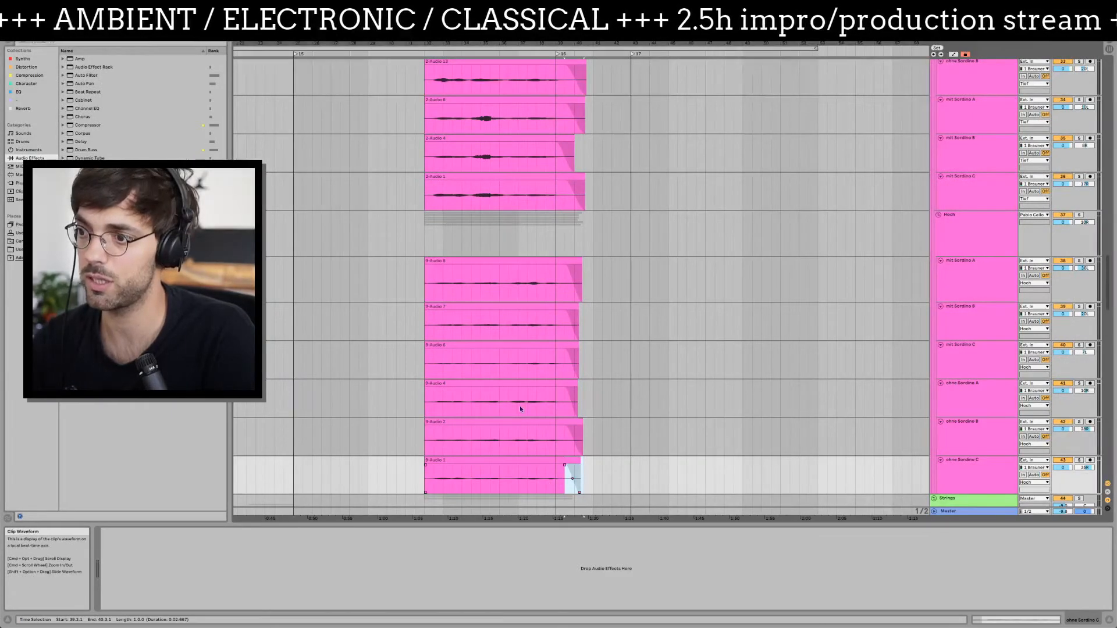
# - Audition the section from just before the cello clips to check their new fade-outs against the other strings
pyautogui.click(418, 387)
pyautogui.hscroll(-5, 419, 387)
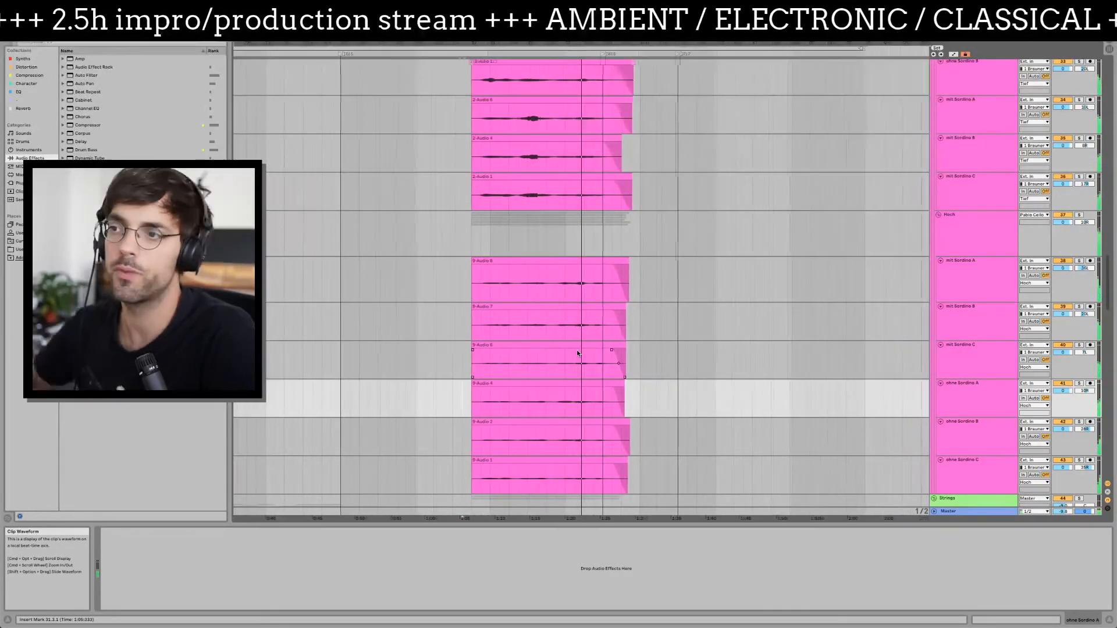
pyautogui.scroll(15, 710, 260)
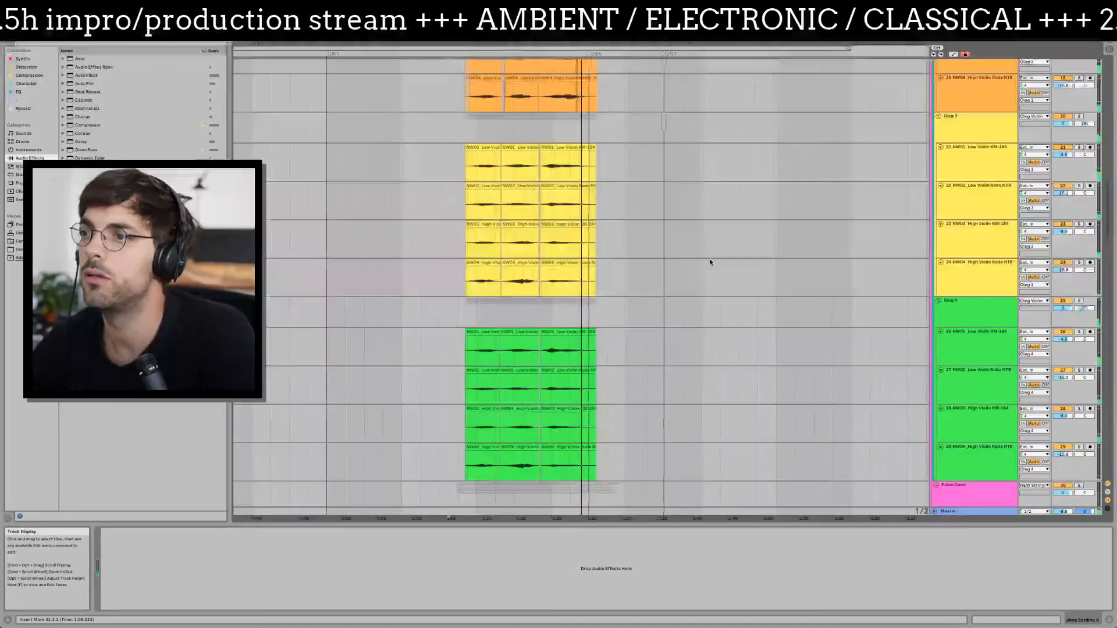
pyautogui.scroll(10, 710, 262)
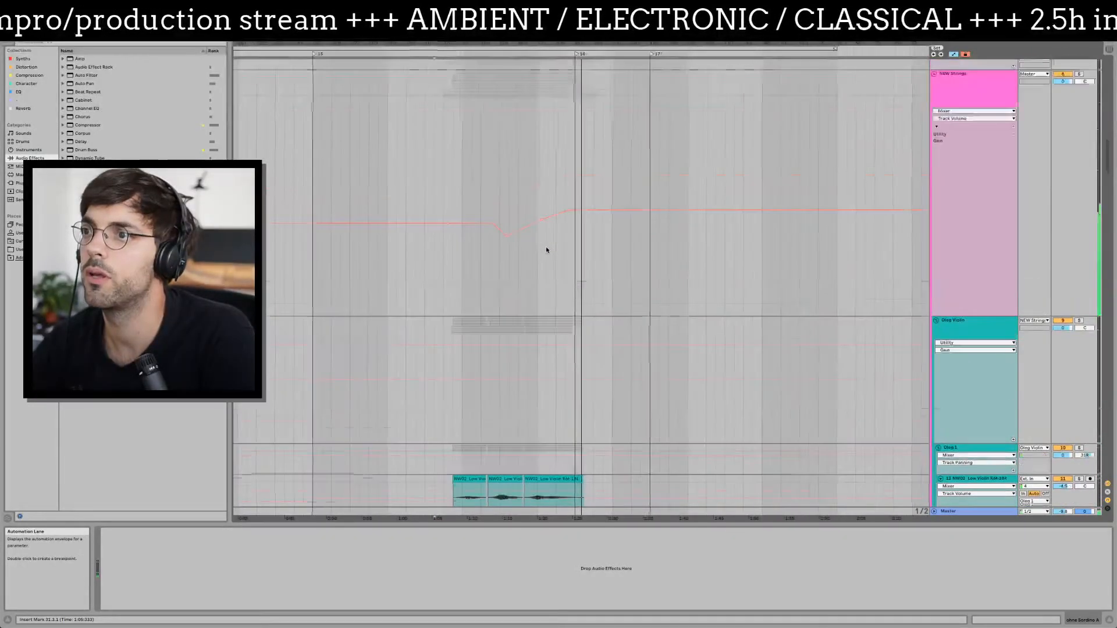
# - Reshape the NEW Strings Utility gain ramp after its dip into a gentler rise ending at about 1.9 dB, auditioning the result
pyautogui.moveTo(567, 214); pyautogui.dragTo(565, 214)
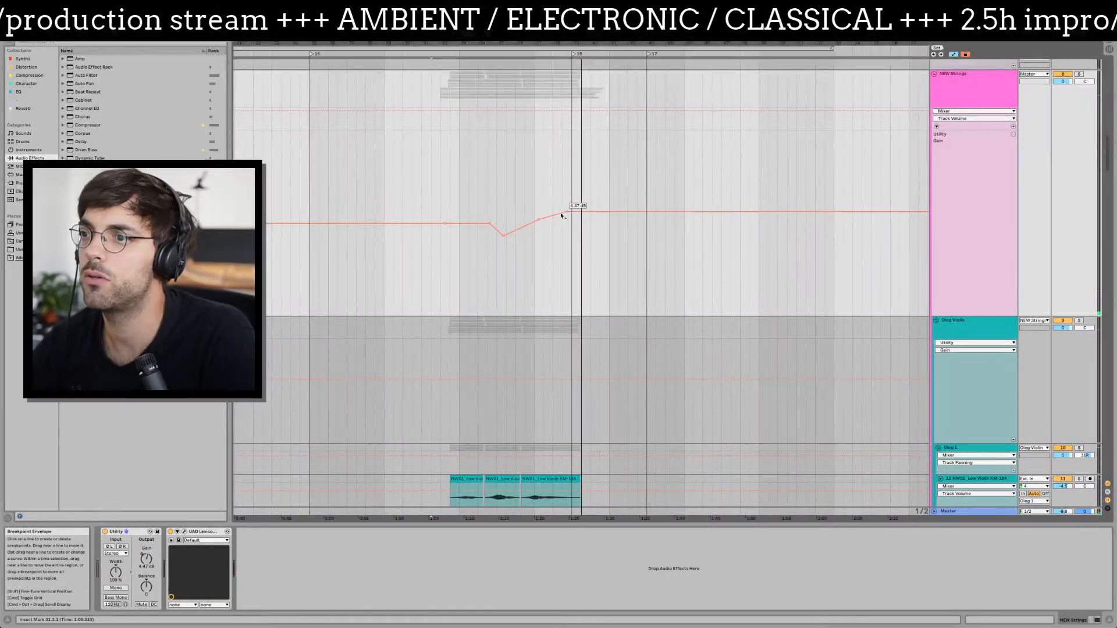
pyautogui.hscroll(-3, 516, 207)
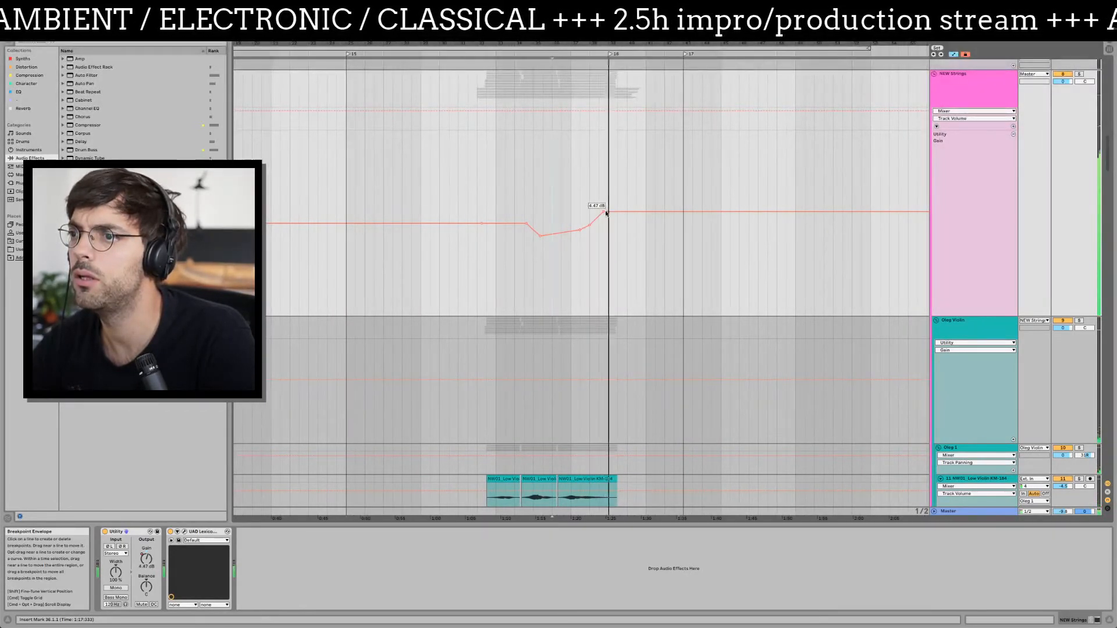
pyautogui.moveTo(603, 211); pyautogui.dragTo(604, 221)
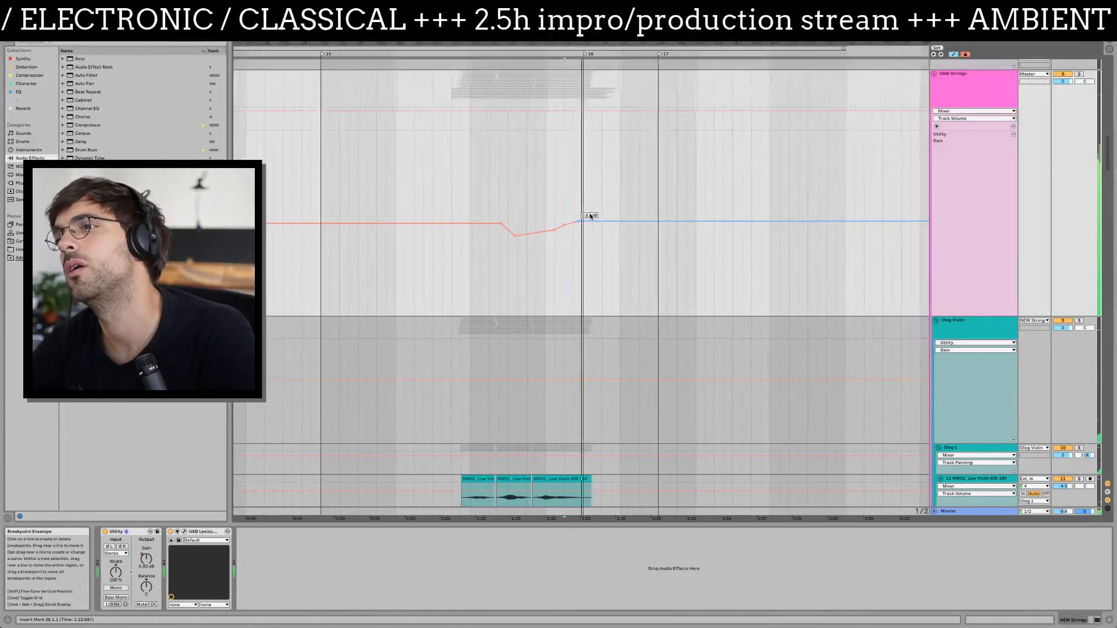
pyautogui.moveTo(577, 221); pyautogui.dragTo(572, 217)
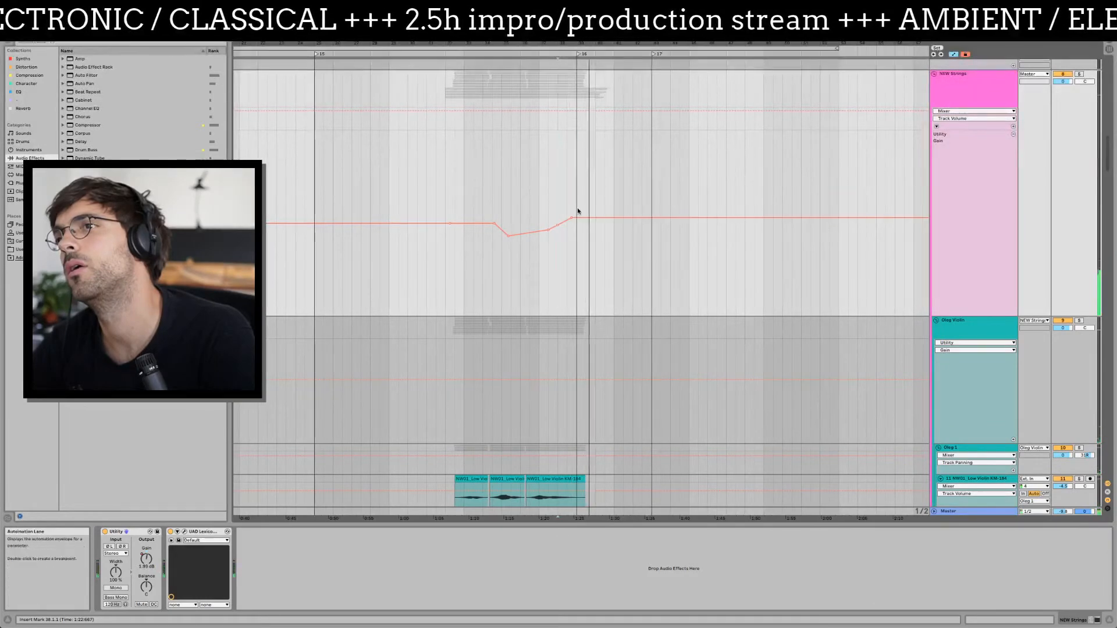
pyautogui.scroll(5, 569, 175)
pyautogui.scroll(5, 569, 175)
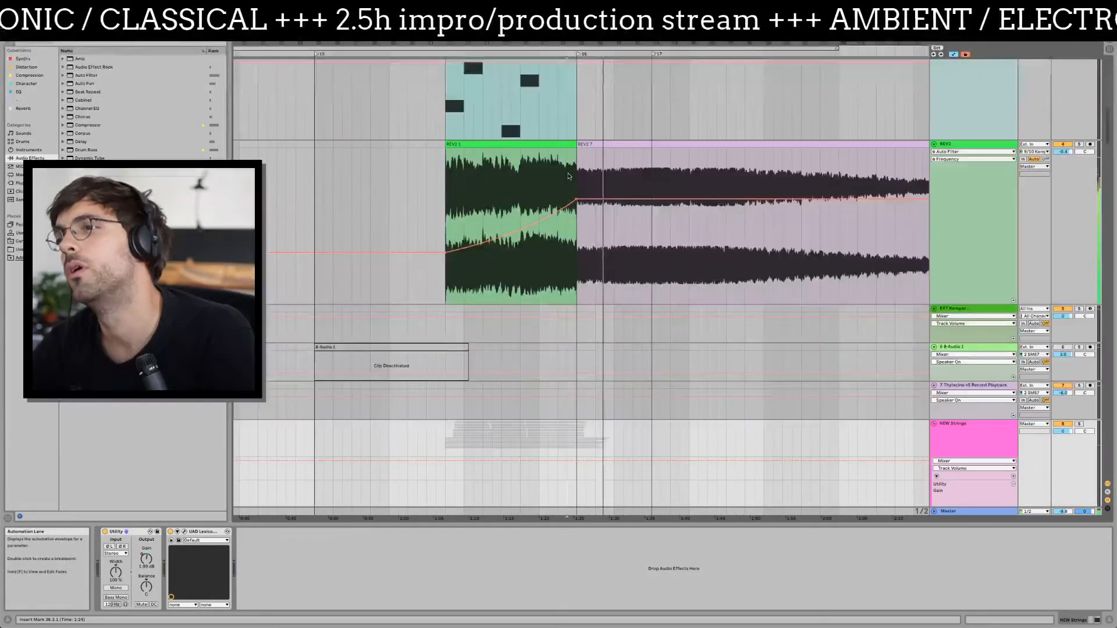
# - Select the first ten bars on the teal High Violin Rode NTR track and play the arrangement from its beginning
pyautogui.moveTo(398, 517); pyautogui.dragTo(398, 475)
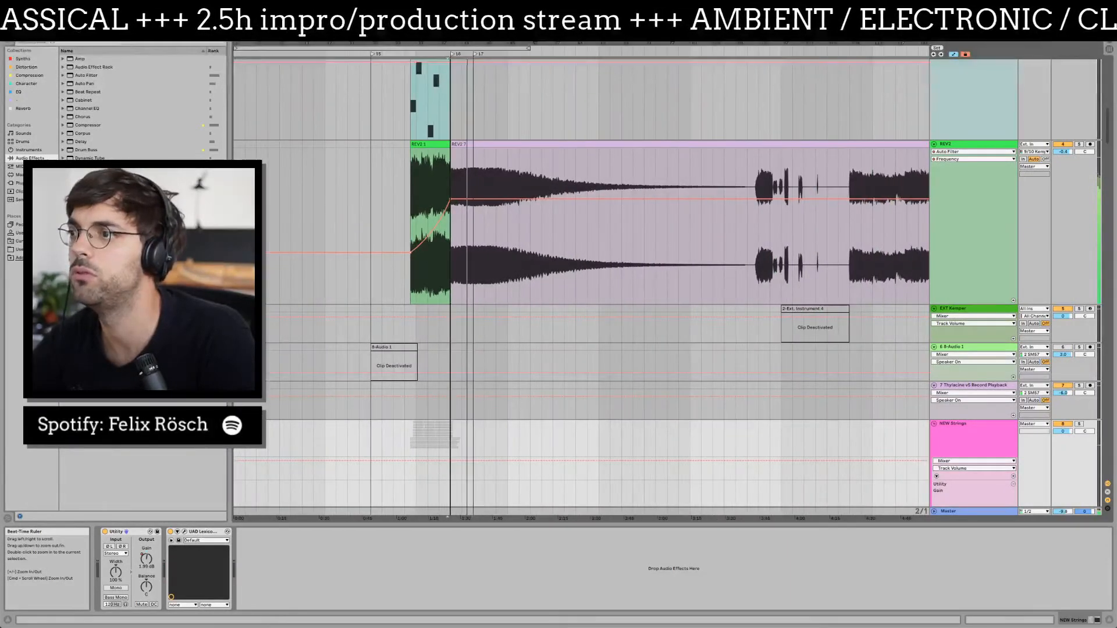
pyautogui.scroll(5, 413, 125)
pyautogui.scroll(3, 413, 125)
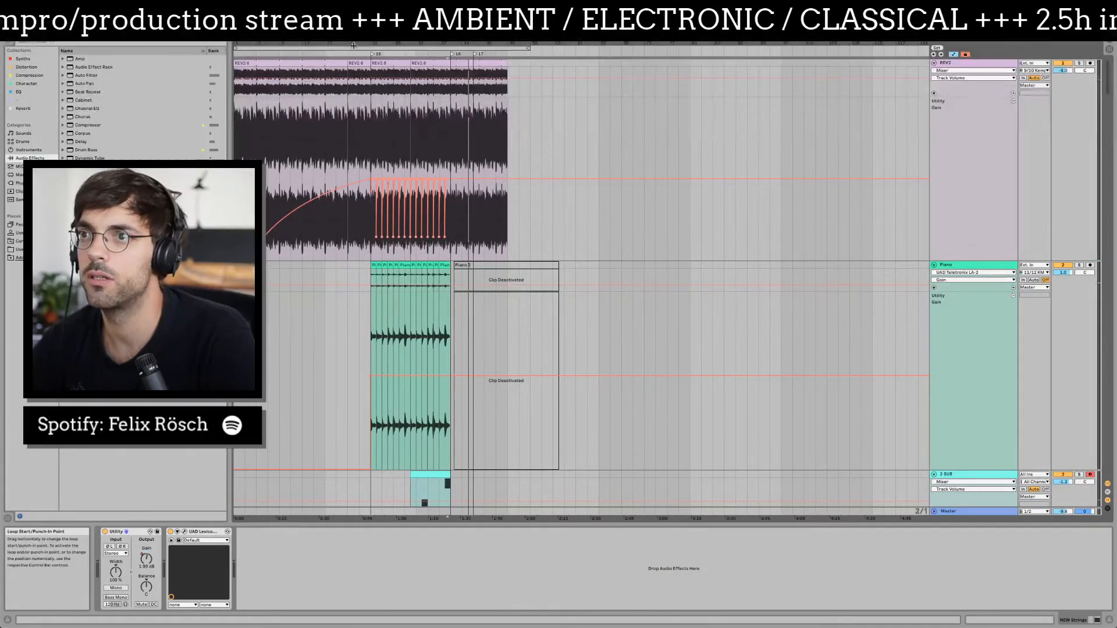
pyautogui.scroll(-10, 397, 274)
pyautogui.scroll(-15, 396, 274)
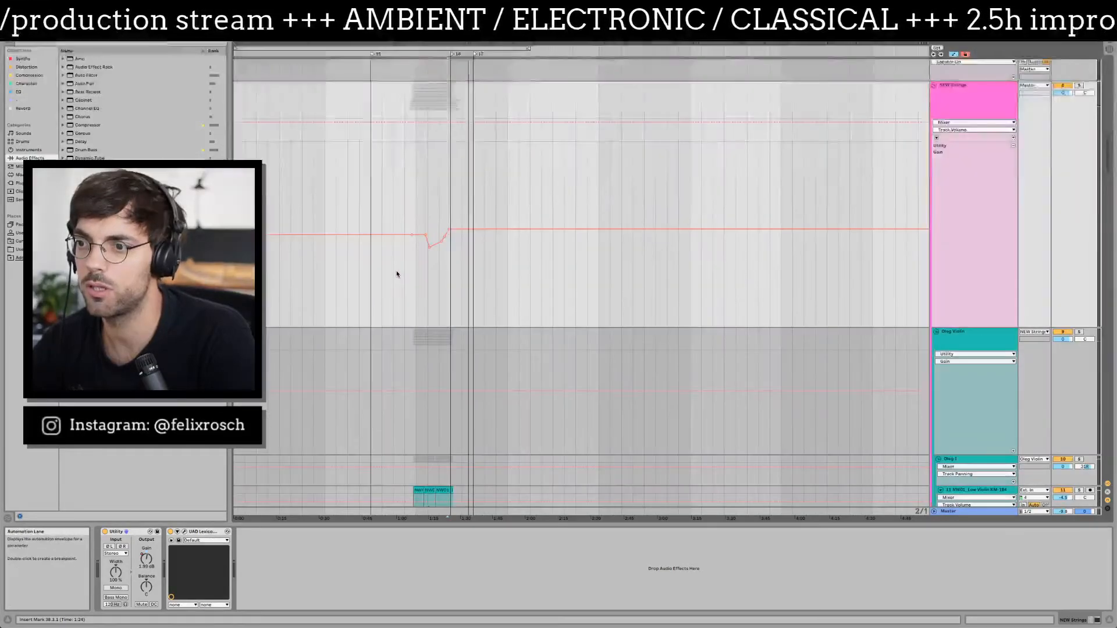
pyautogui.scroll(-6, 398, 271)
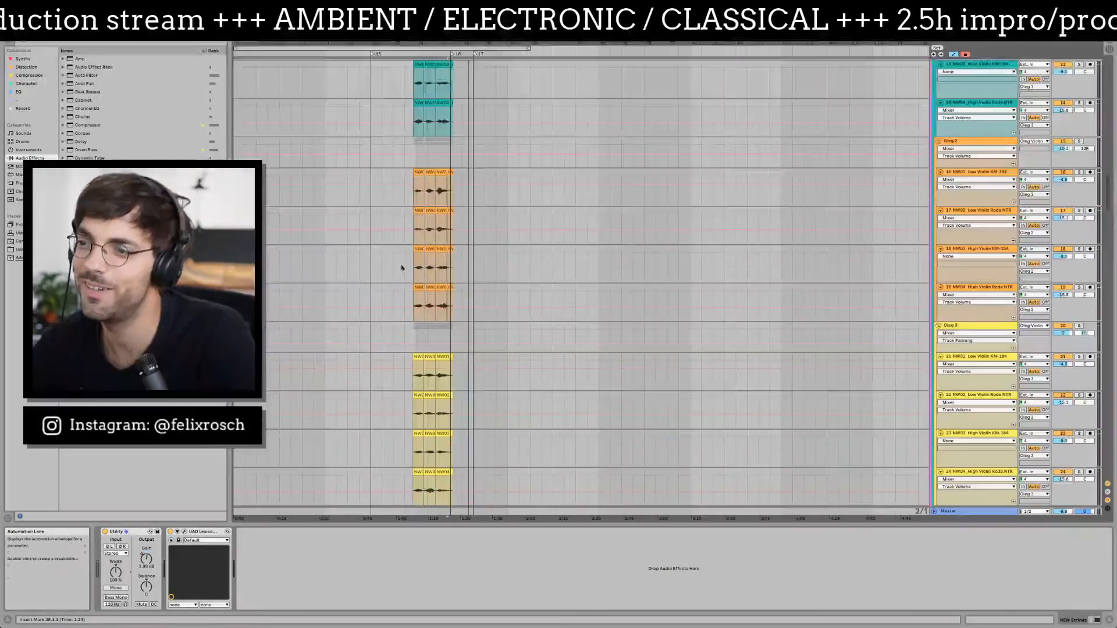
pyautogui.moveTo(436, 43); pyautogui.dragTo(438, 42)
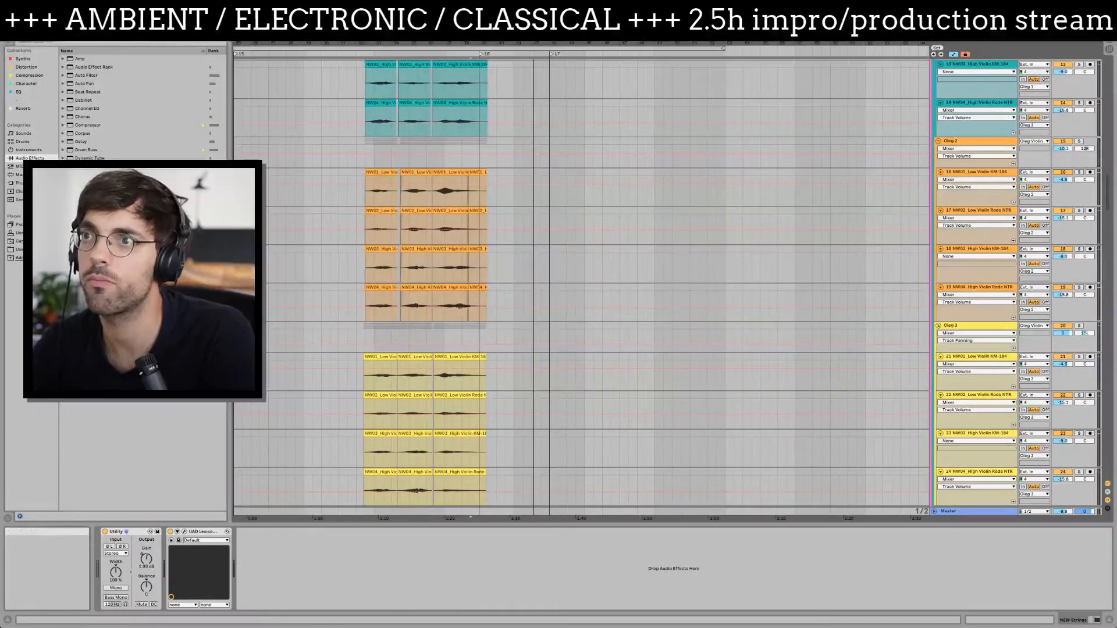
pyautogui.moveTo(417, 49); pyautogui.dragTo(395, 35)
pyautogui.moveTo(285, 110); pyautogui.dragTo(142, 113)
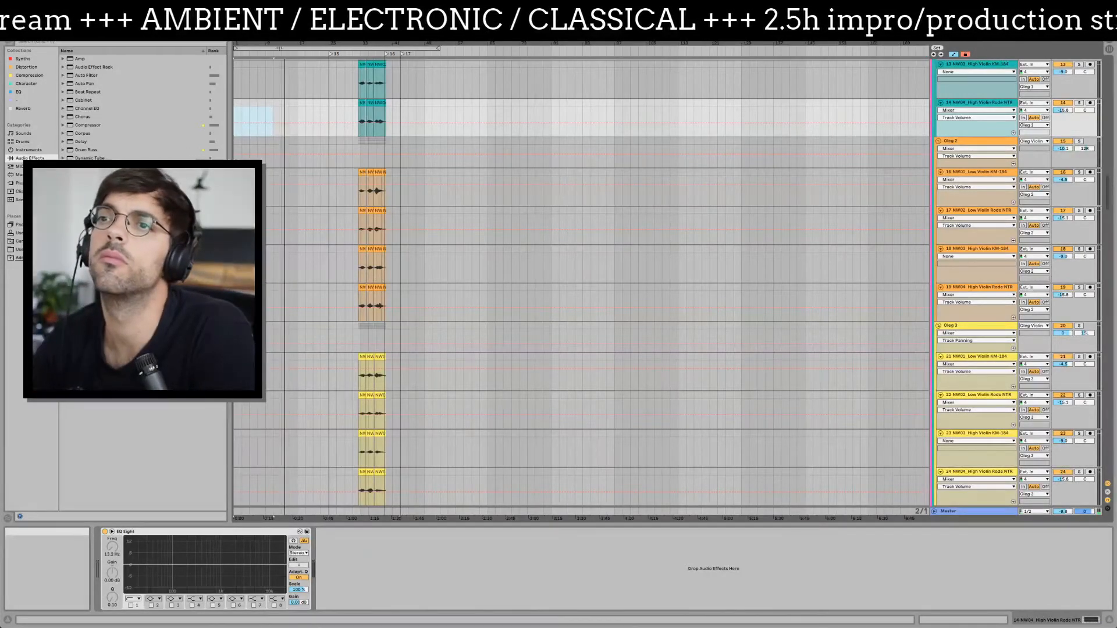
# - Examine the cello clips in the Squeak and Waves groups during playback with the automation lanes hidden
pyautogui.moveTo(291, 45); pyautogui.dragTo(291, 82)
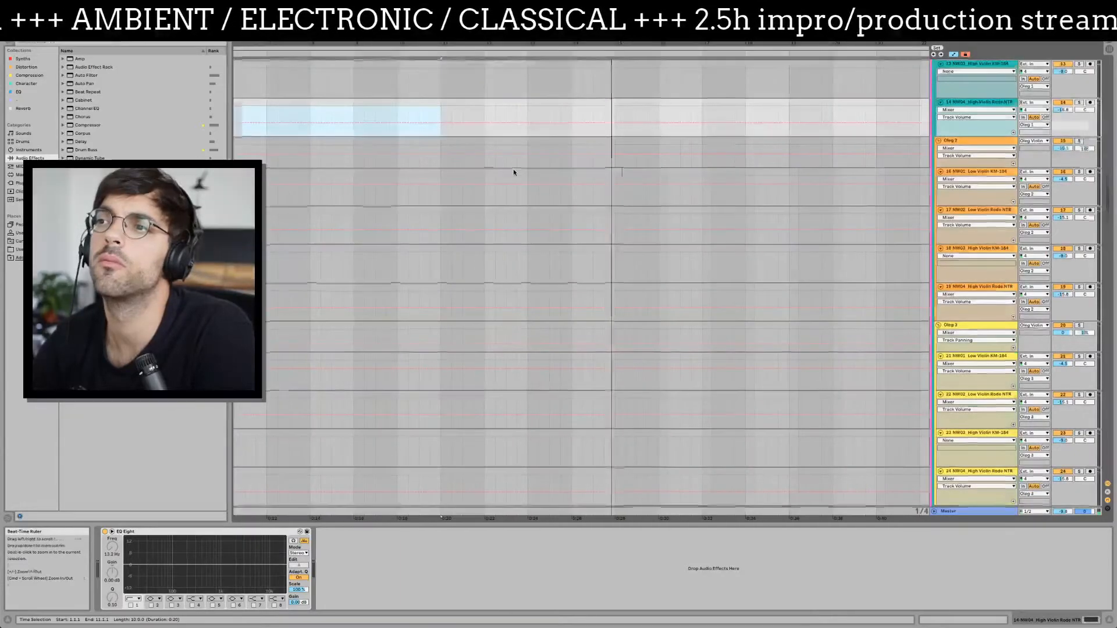
pyautogui.scroll(-15, 513, 171)
pyautogui.scroll(-8, 514, 170)
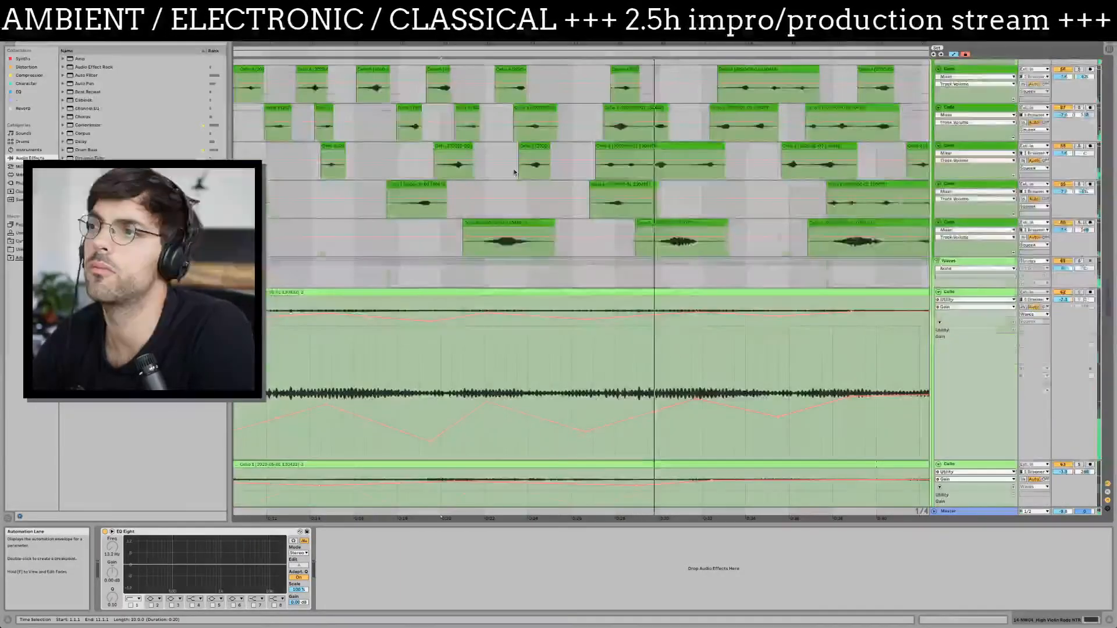
pyautogui.scroll(3, 512, 174)
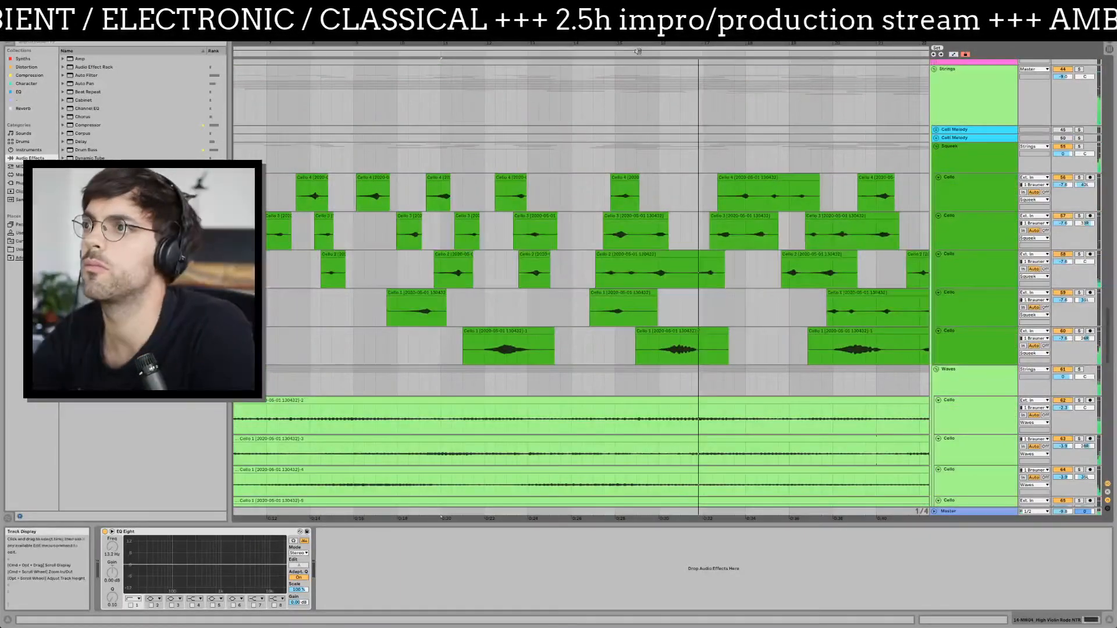
pyautogui.moveTo(437, 518); pyautogui.dragTo(438, 495)
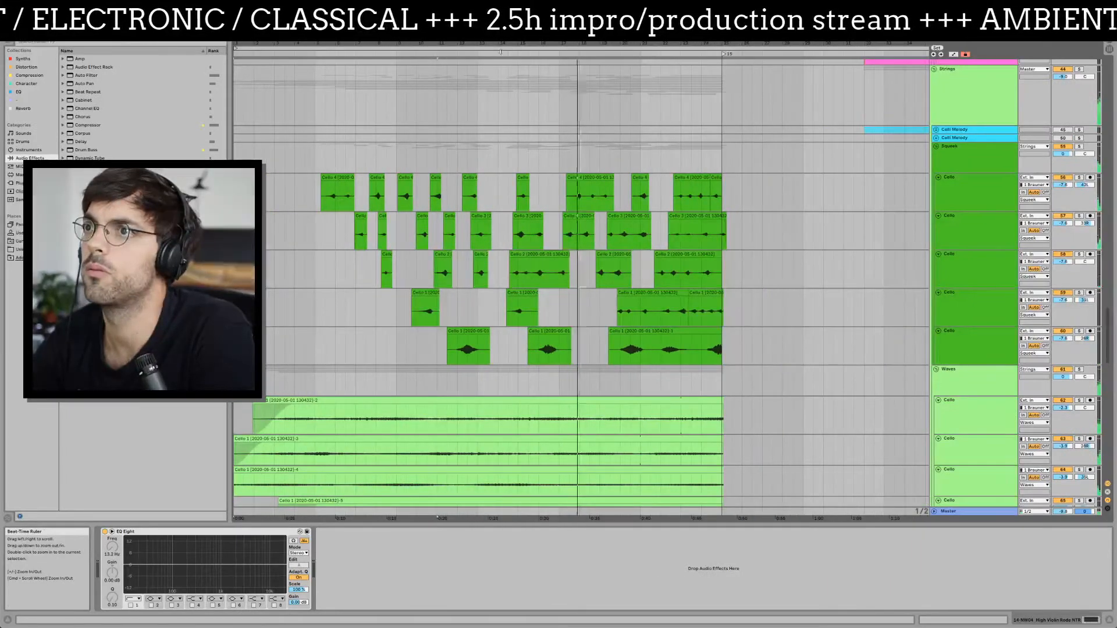
pyautogui.click(449, 26)
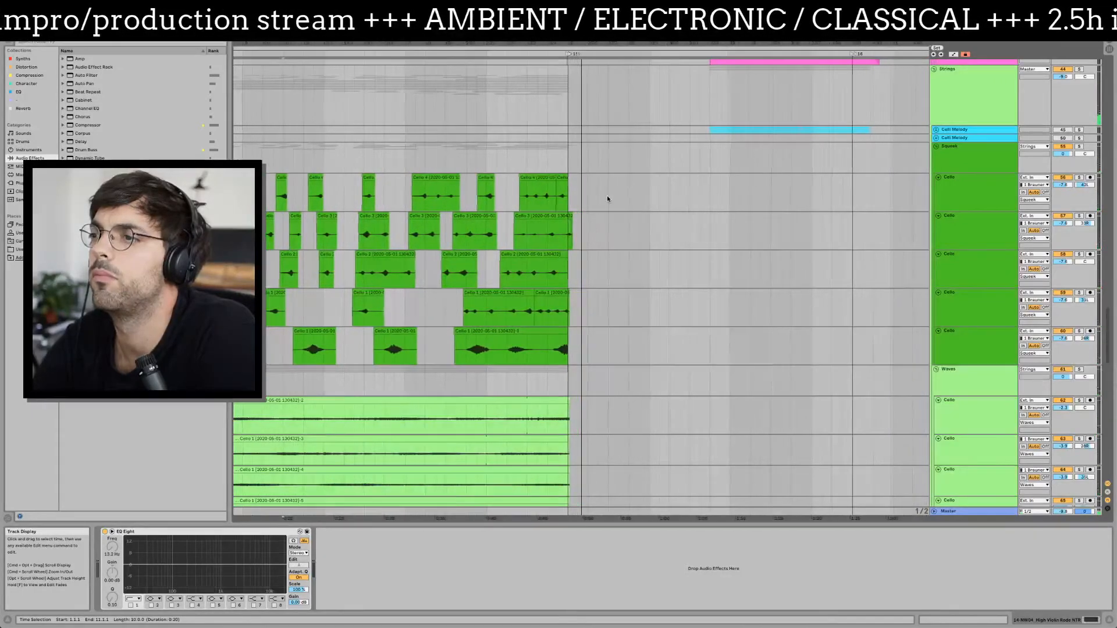
# - Make the Piano track taller and reduce the heights of the SUB track and the green REV2 track beneath it
pyautogui.scroll(15, 606, 195)
pyautogui.scroll(20, 607, 199)
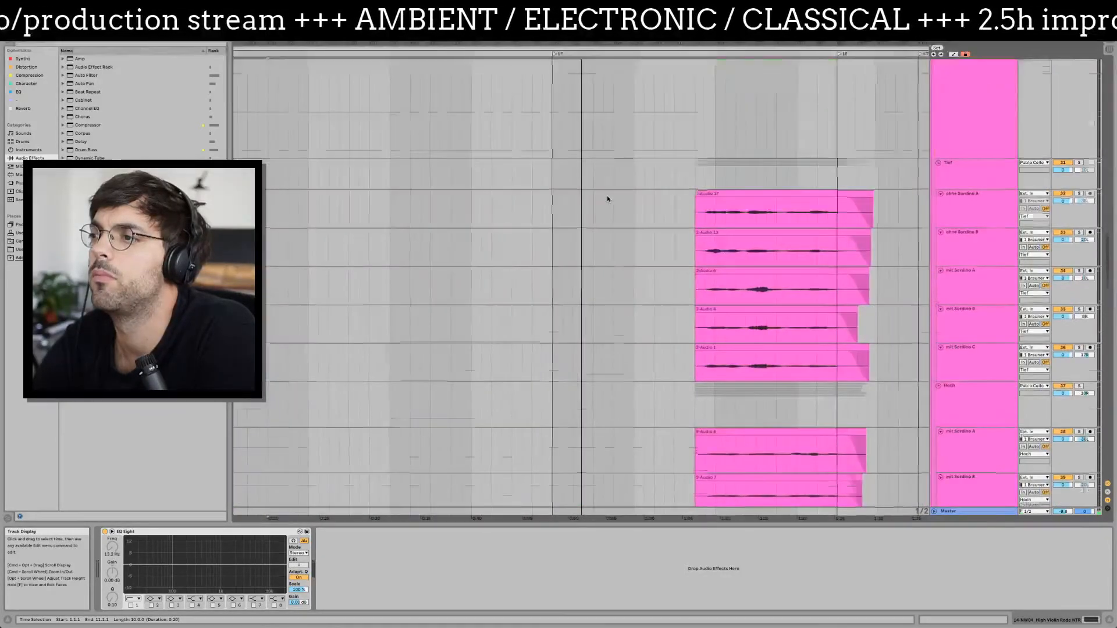
pyautogui.scroll(15, 607, 199)
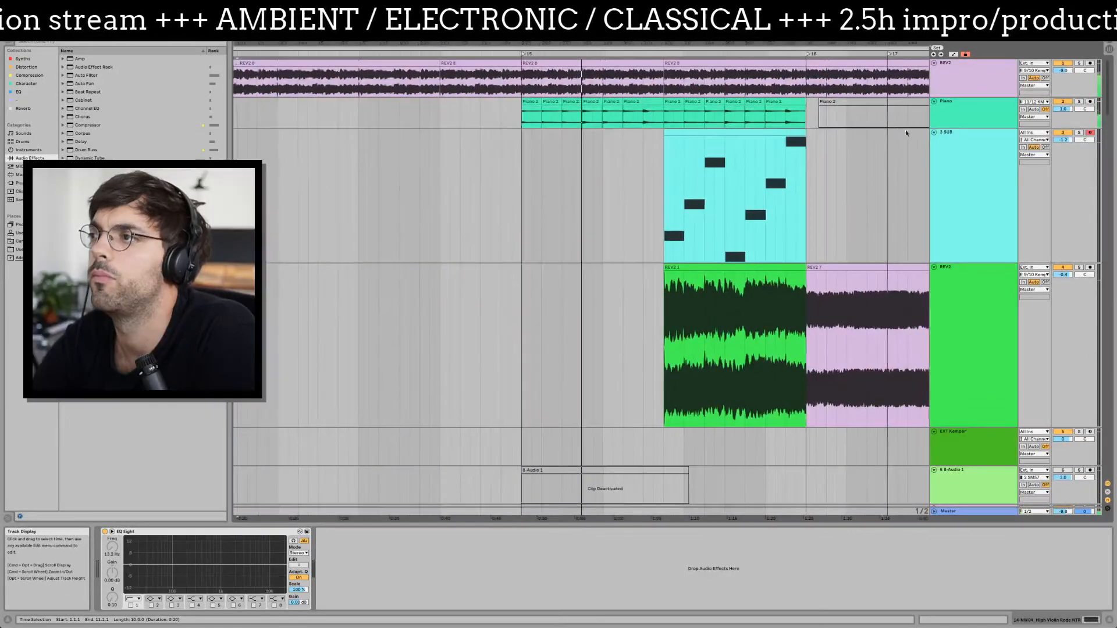
pyautogui.click(954, 116)
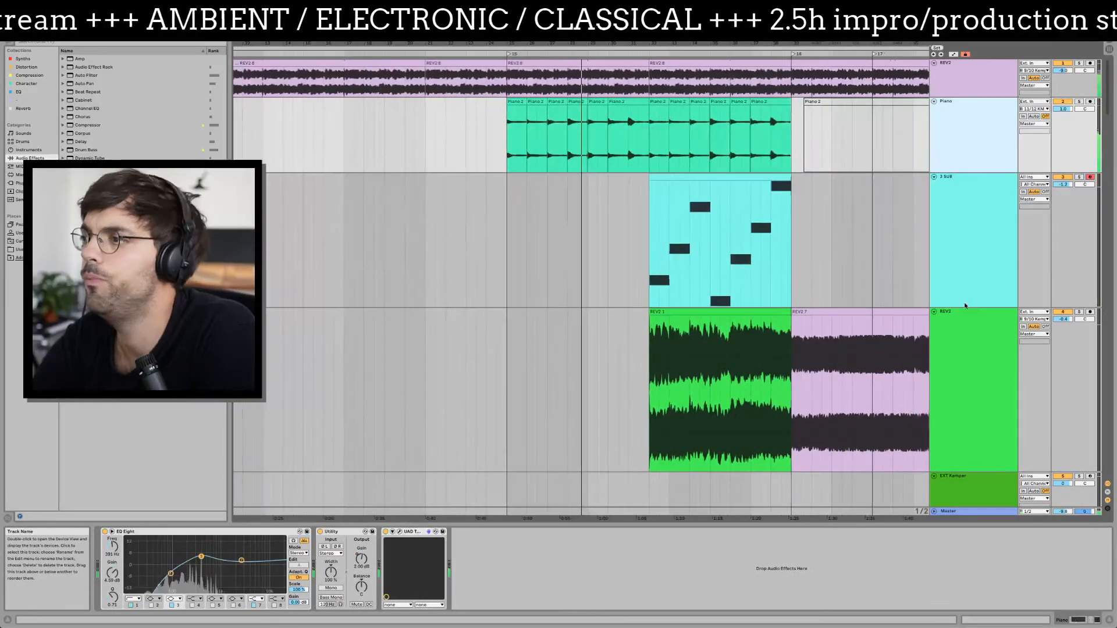
pyautogui.click(952, 242)
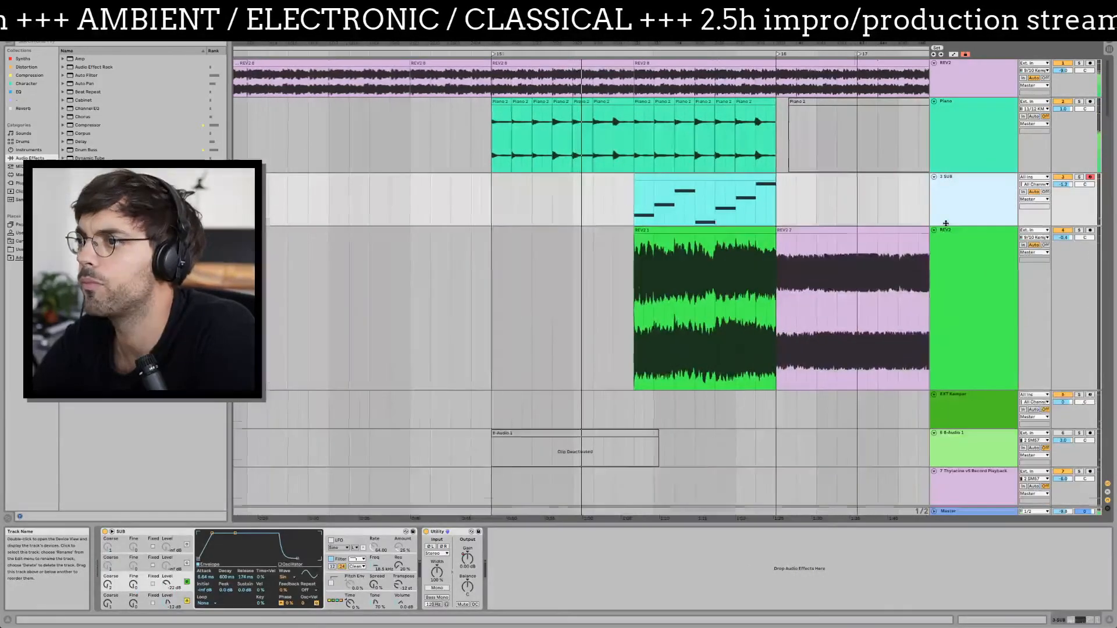
pyautogui.moveTo(964, 382); pyautogui.dragTo(956, 352)
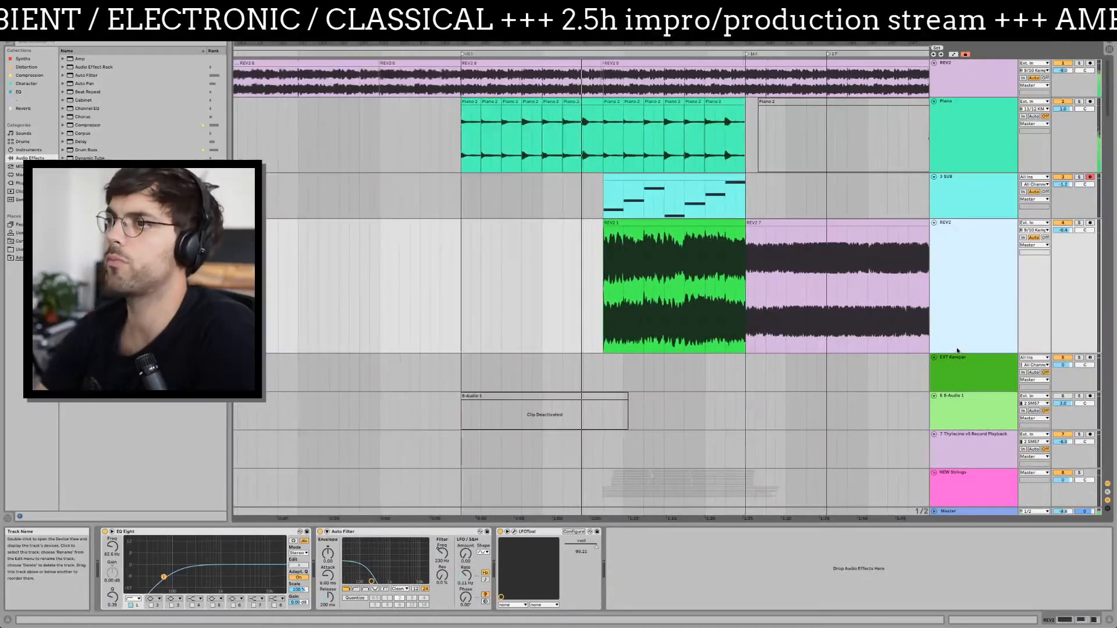
pyautogui.click(976, 145)
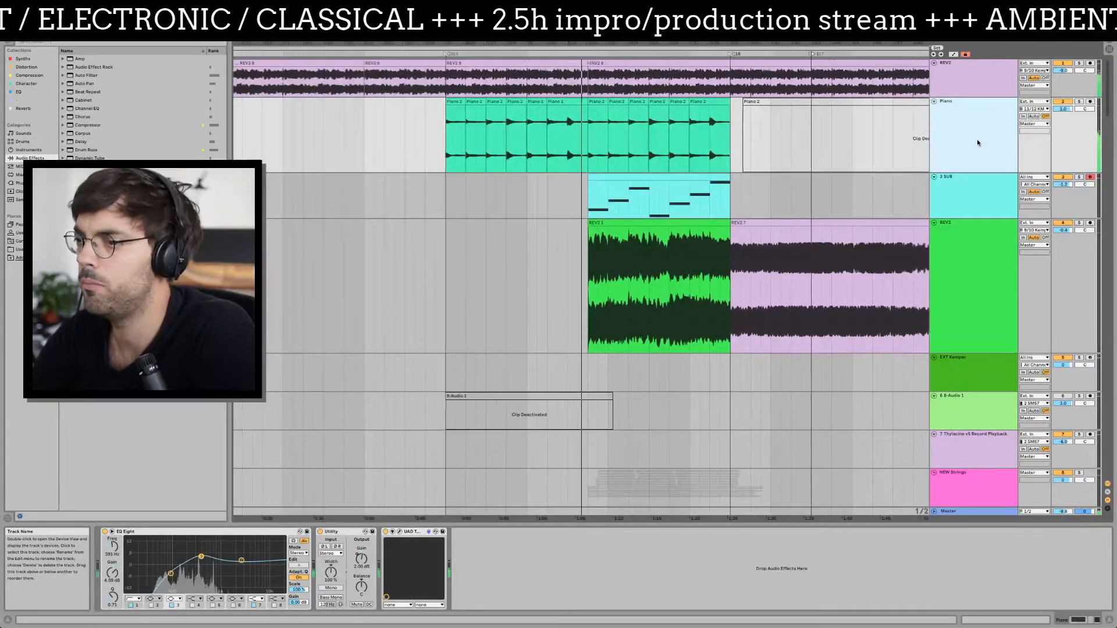
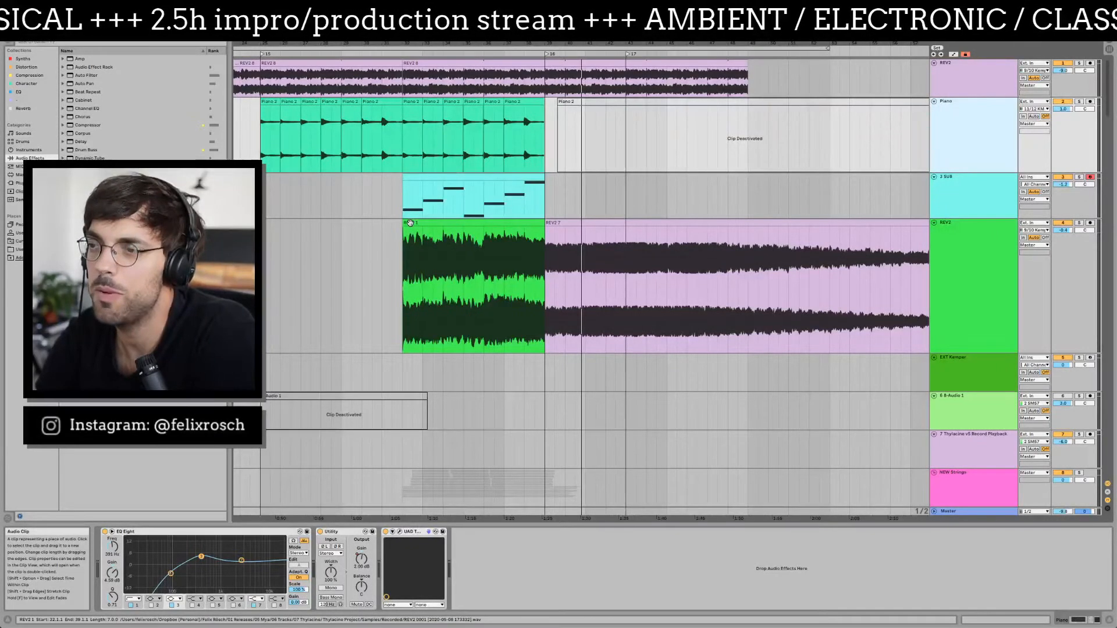
# - Place the insert marker at bar 41 on the green REV2 track, stop playback, and examine all track groups down to the drums
pyautogui.click(586, 241)
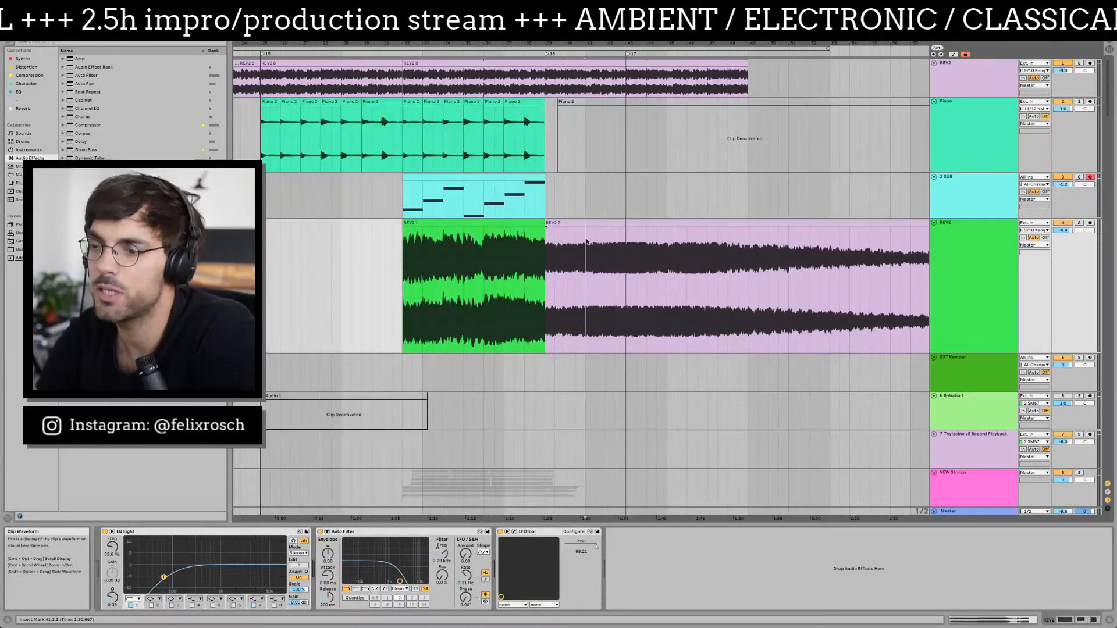
pyautogui.press('space')
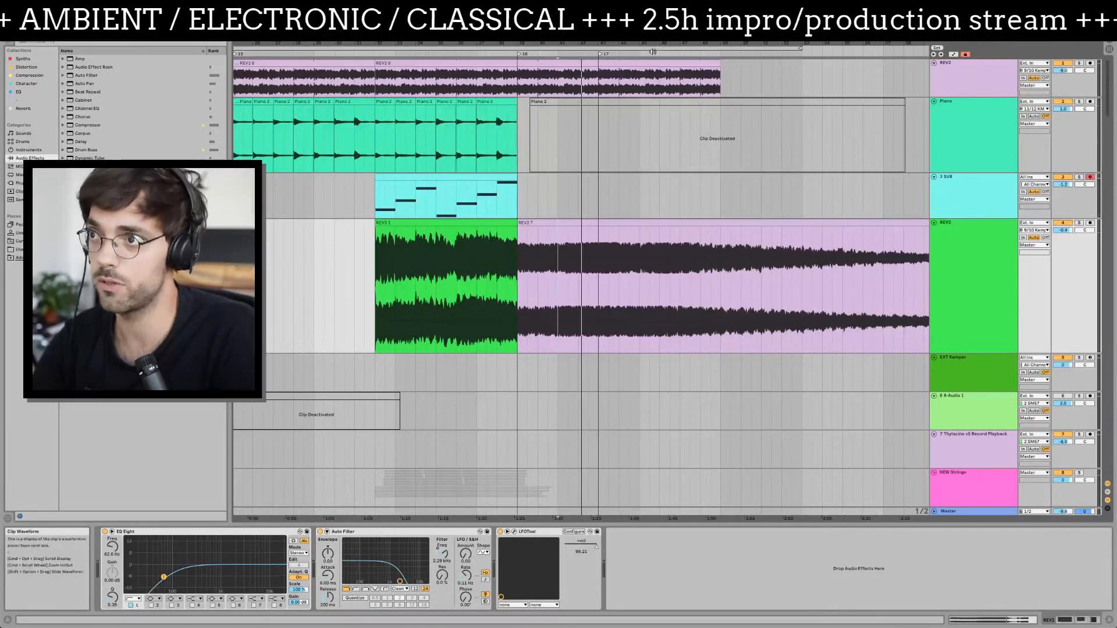
pyautogui.moveTo(557, 518); pyautogui.dragTo(397, 517)
pyautogui.scroll(-15, 326, 257)
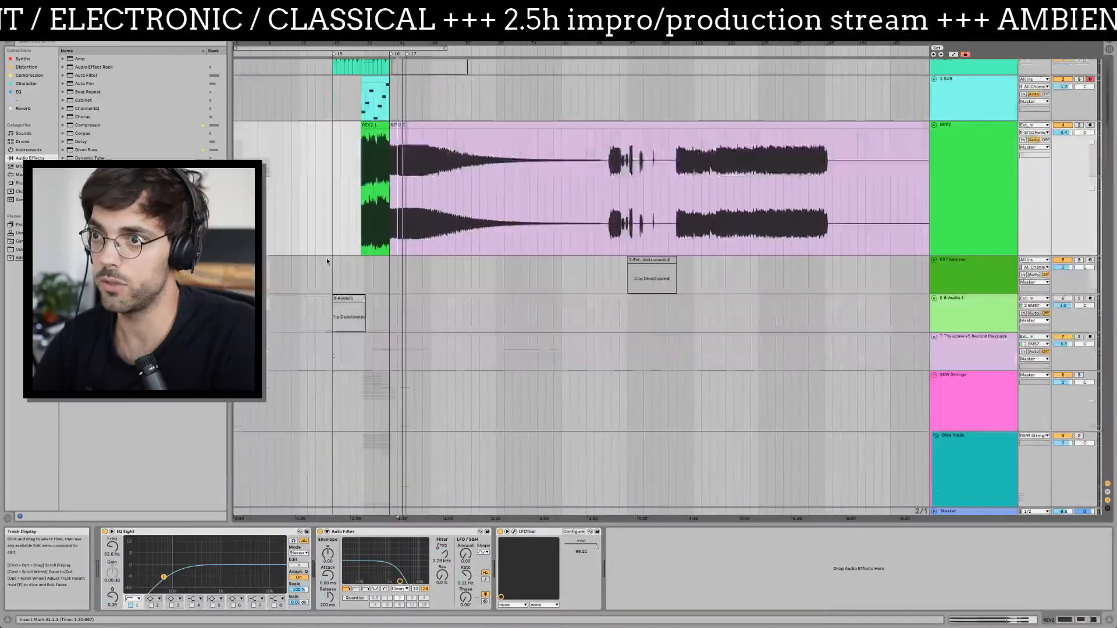
pyautogui.scroll(-15, 327, 261)
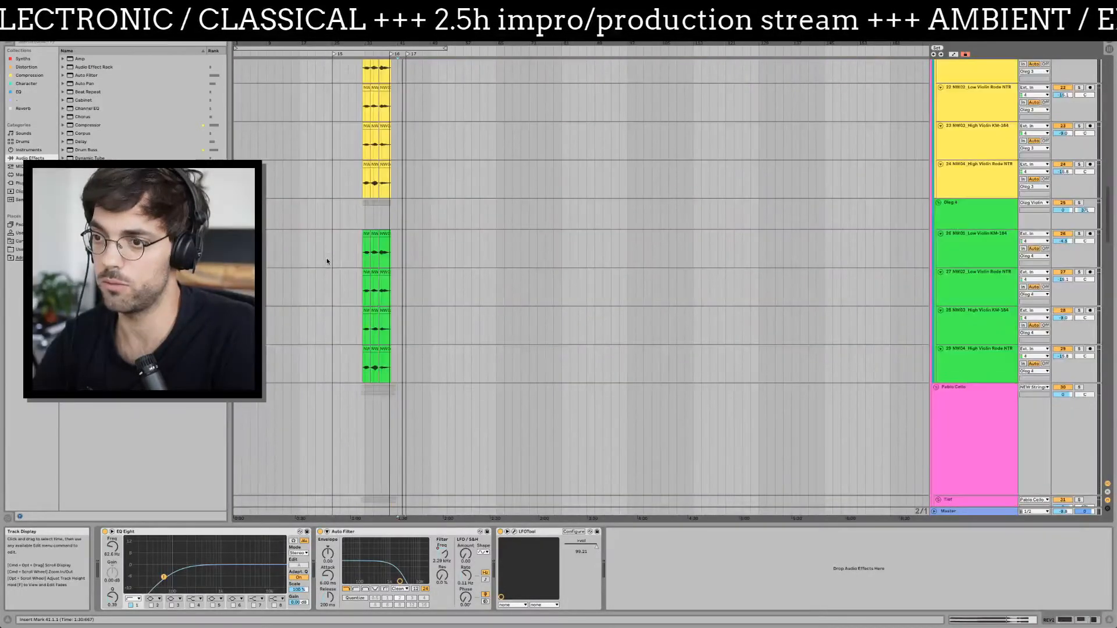
pyautogui.scroll(-15, 327, 261)
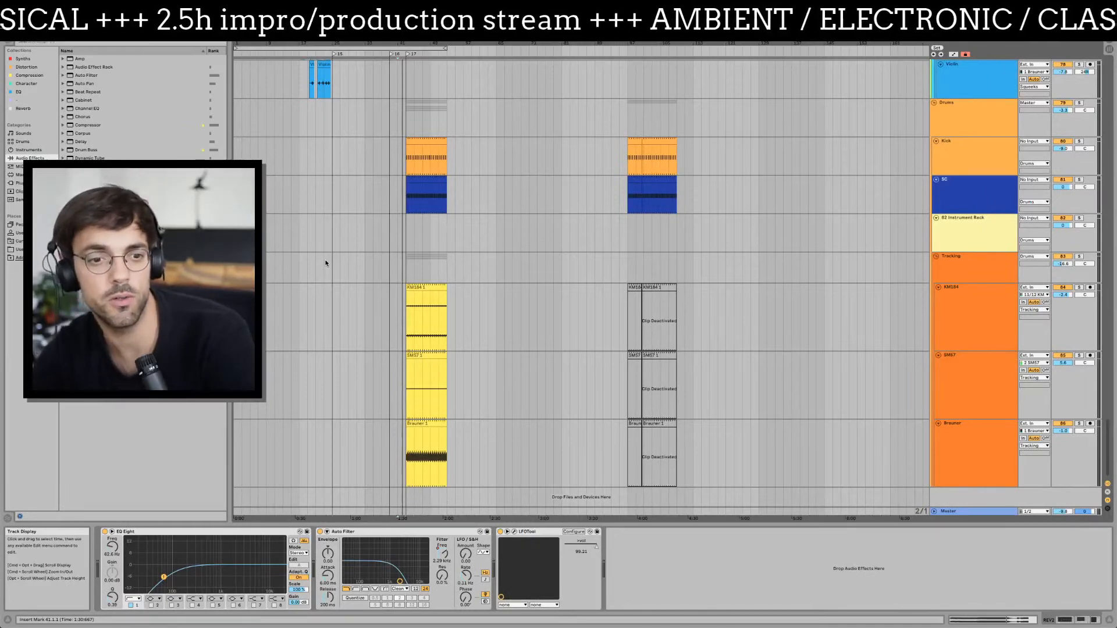
pyautogui.scroll(15, 345, 276)
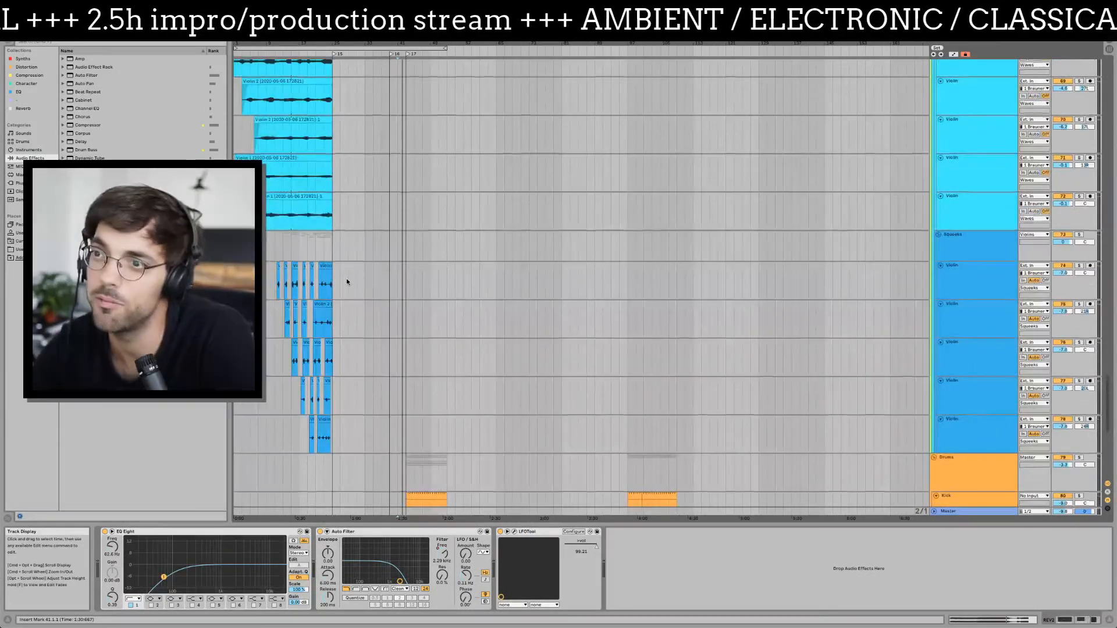
pyautogui.scroll(20, 348, 282)
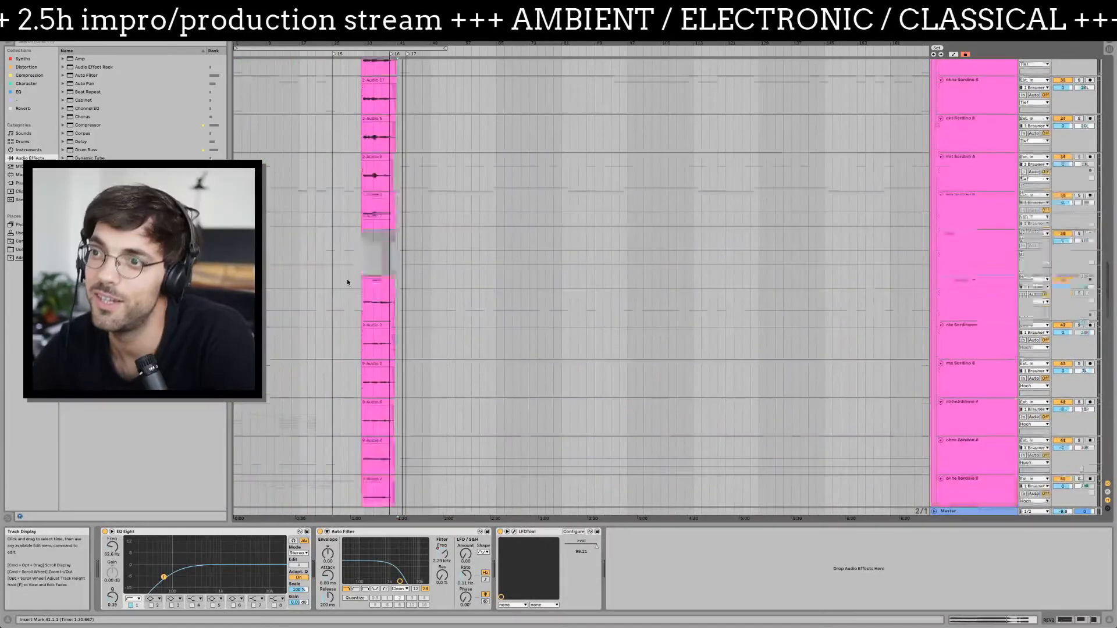
pyautogui.scroll(20, 348, 282)
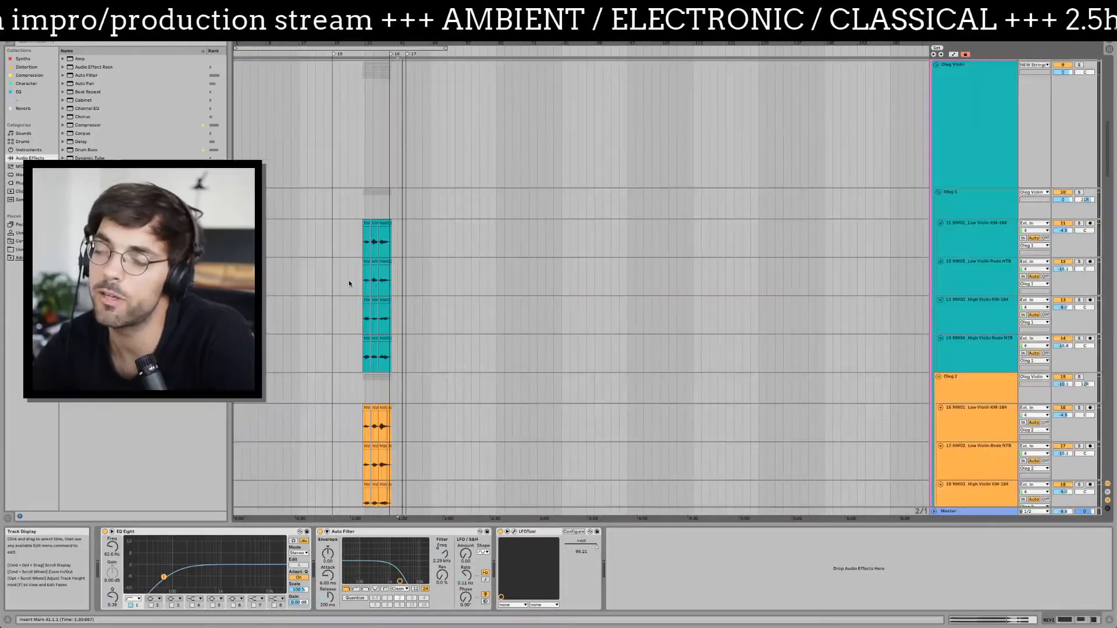
pyautogui.scroll(5, 348, 281)
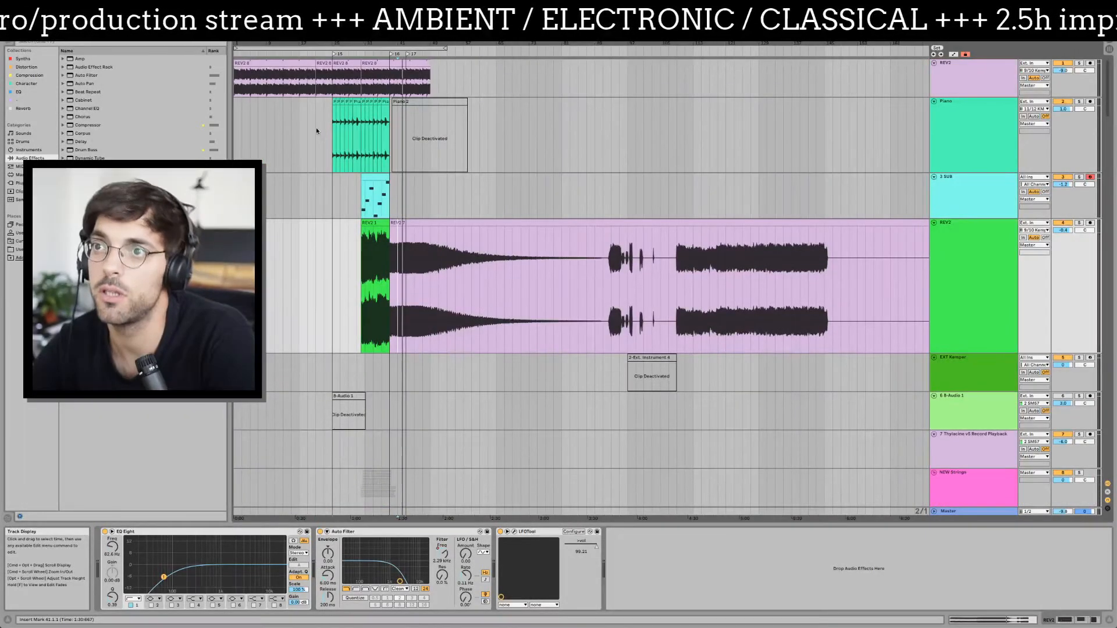
# - Save the current set
pyautogui.moveTo(349, 43); pyautogui.dragTo(349, 108)
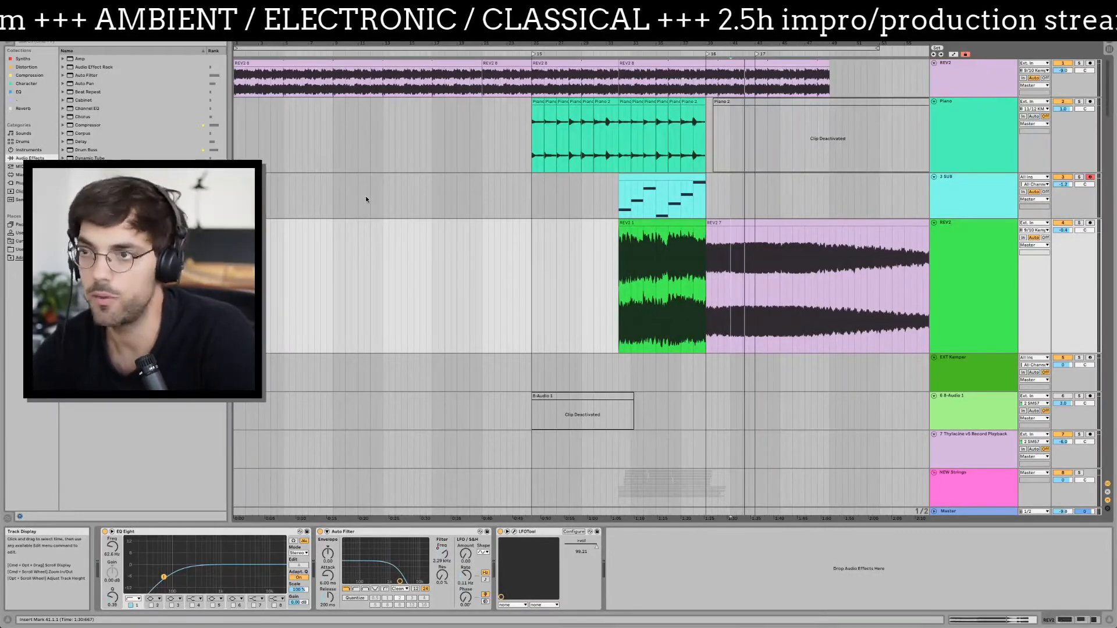
pyautogui.press('super+s')
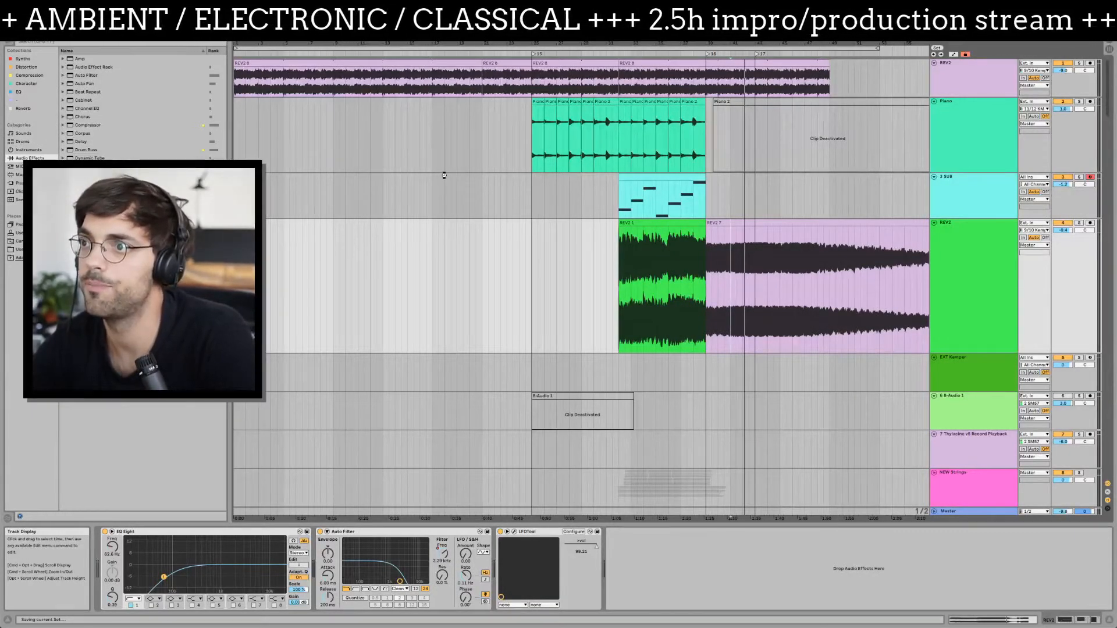
# - Select the REV2 clip spanning bars 25 to 32 on the uppermost track and briefly play the arrangement from there
pyautogui.click(582, 72)
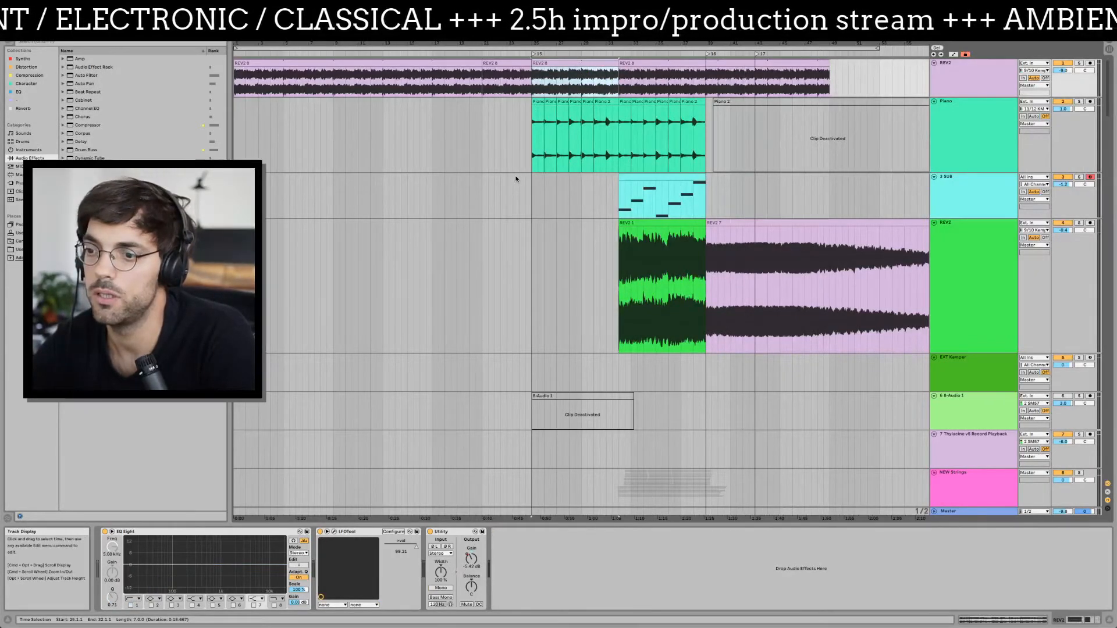
pyautogui.press('space')
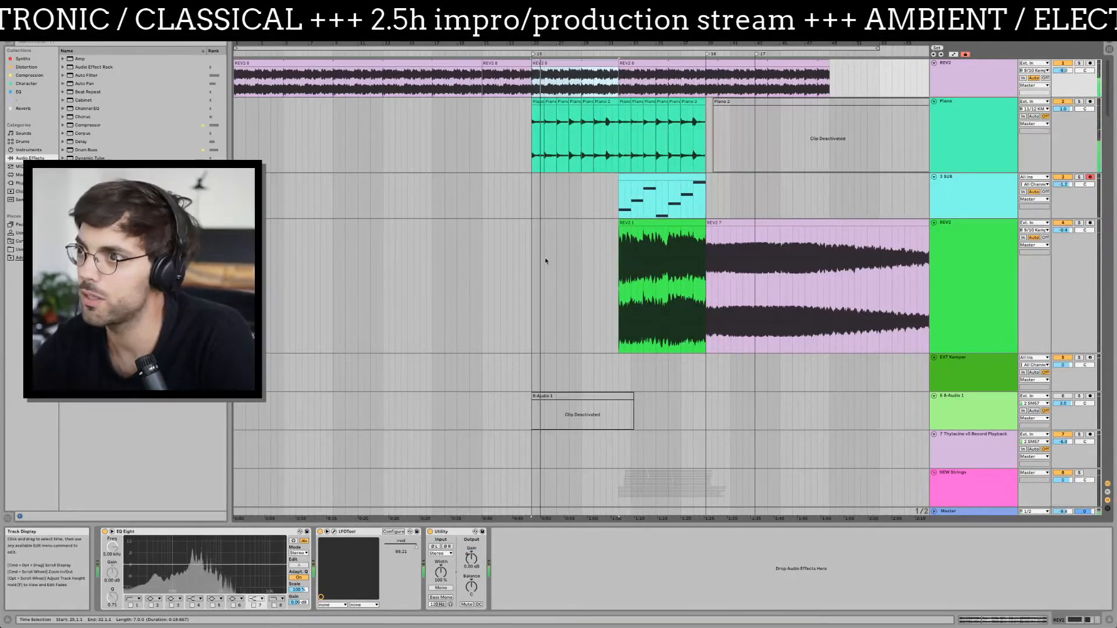
pyautogui.press('space')
# - Select the Piano clips between bars 25 and 32 and inspect the device chains of the Piano and uppermost REV2 tracks
pyautogui.click(541, 101)
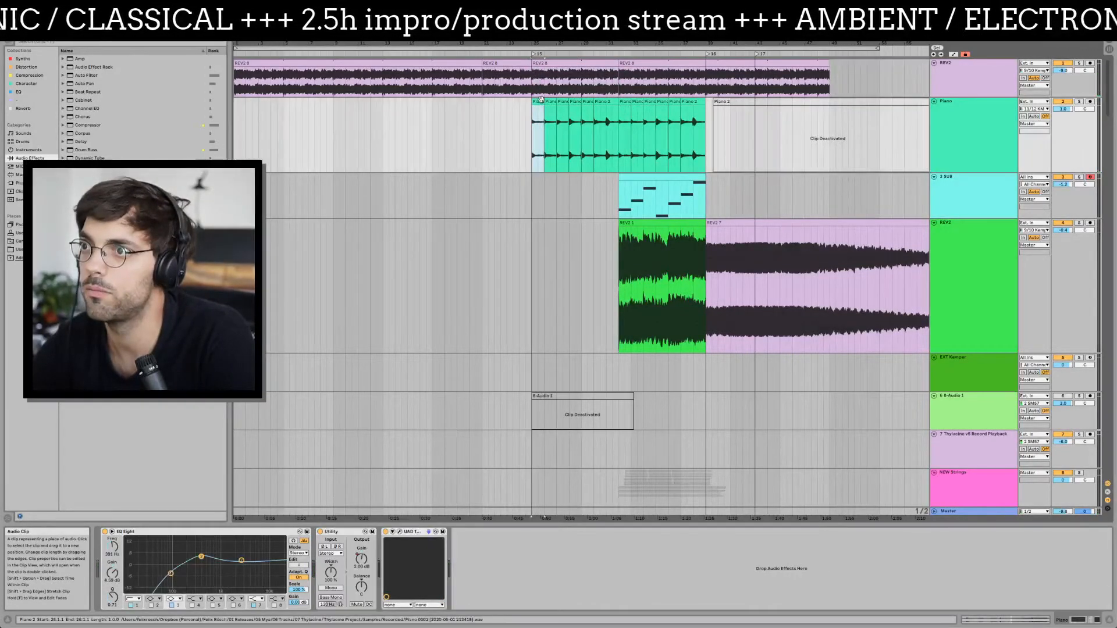
pyautogui.keyDown('shift'); pyautogui.click(602, 101); pyautogui.keyUp('shift')
pyautogui.click(979, 125)
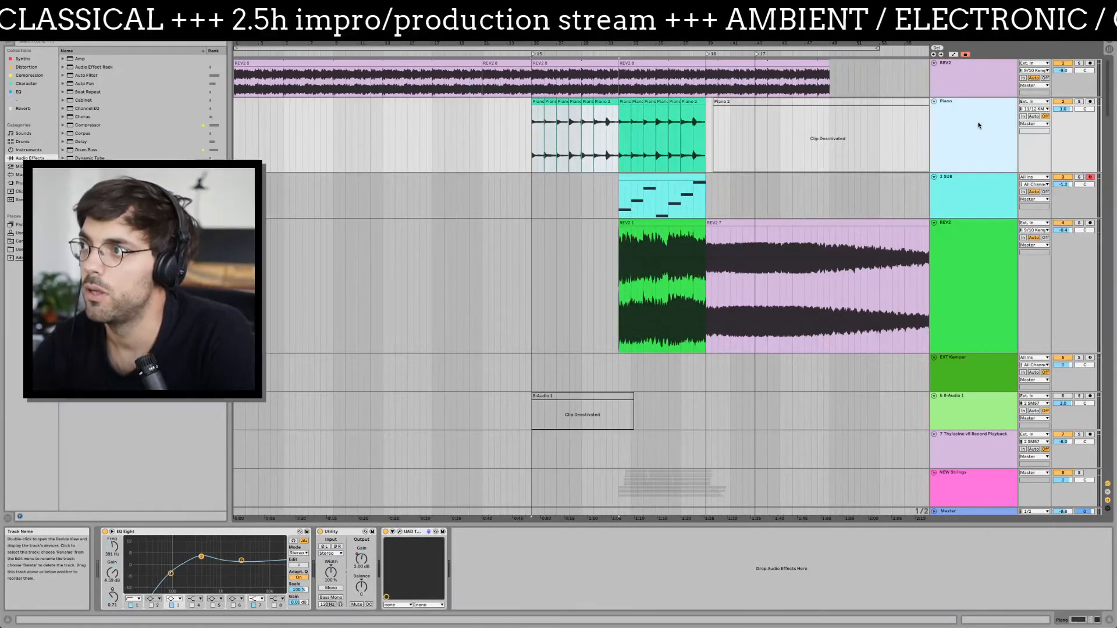
pyautogui.click(958, 63)
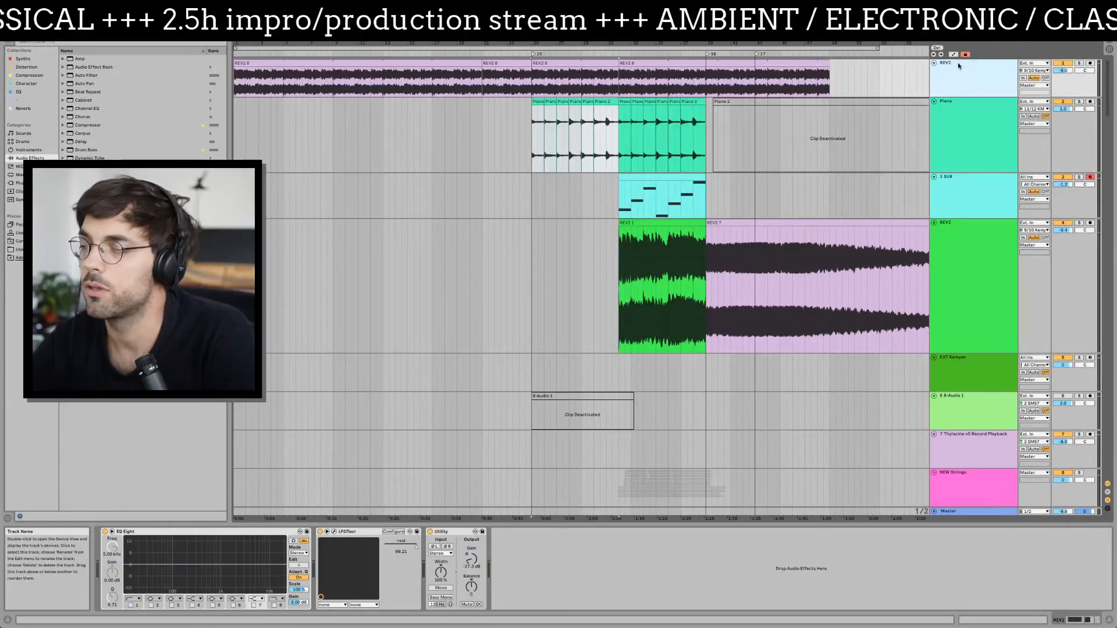
pyautogui.click(968, 151)
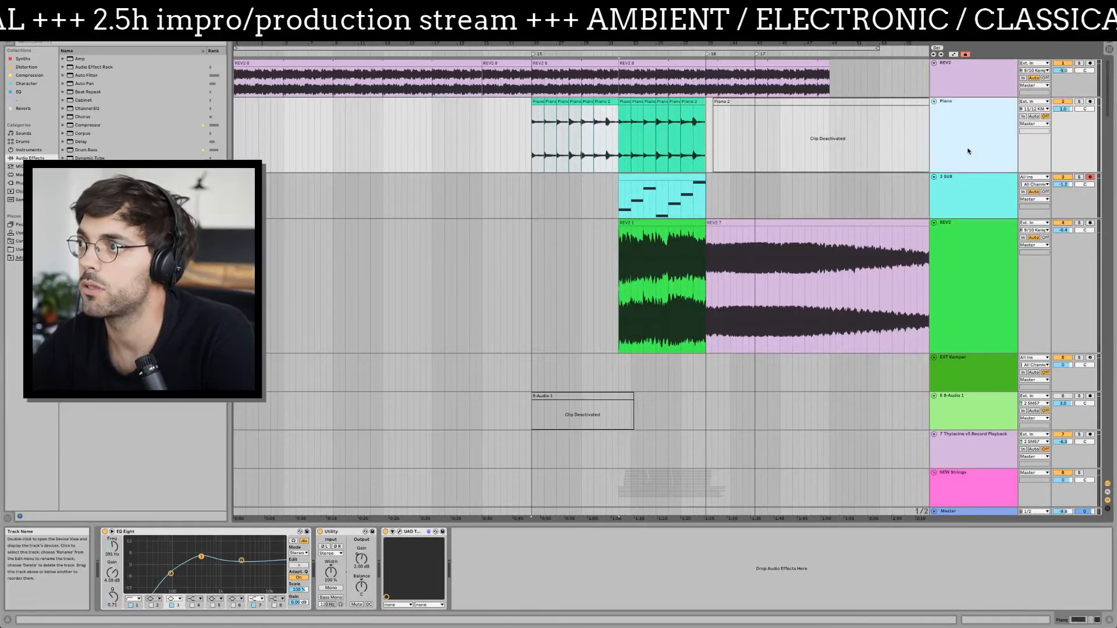
# - Inspect the volume automation of the uppermost REV2 track, then hide the automation lanes again
pyautogui.click(445, 75)
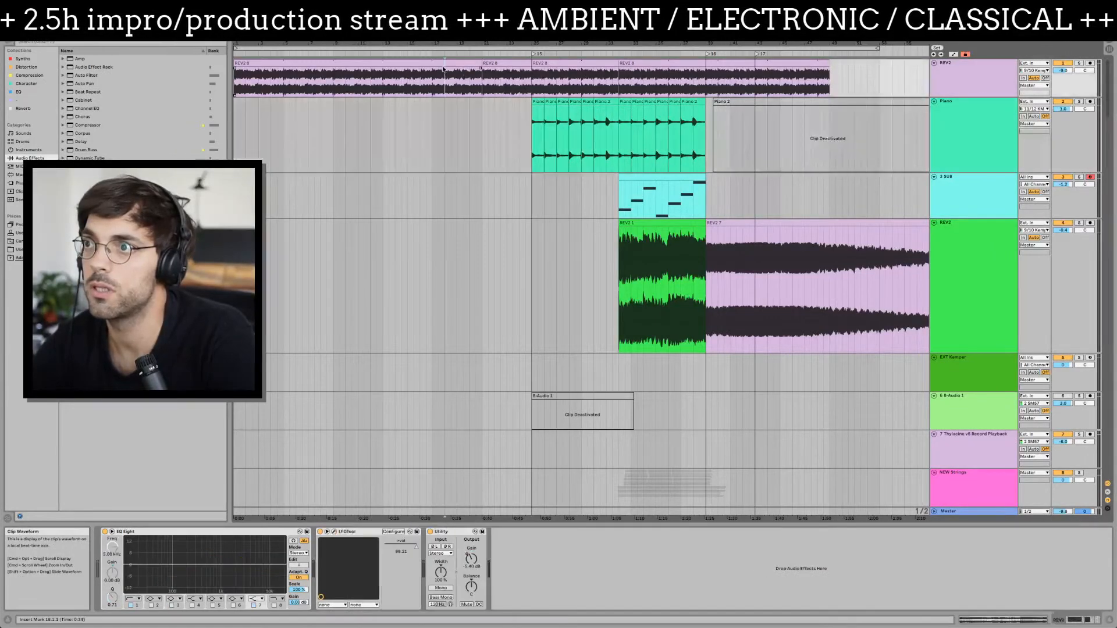
pyautogui.press('a')
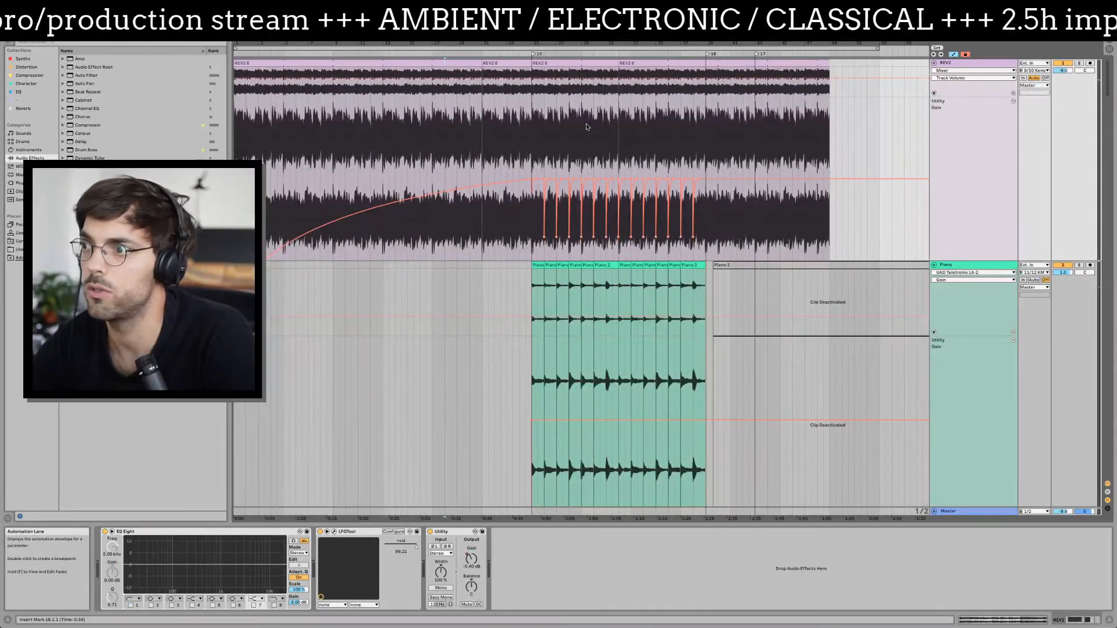
pyautogui.press('a')
# - Set the loop range from bar 1 to bar 39 and split the uppermost track's REV2 clip at bar 39
pyautogui.click(707, 77)
pyautogui.moveTo(706, 78); pyautogui.dragTo(159, 54)
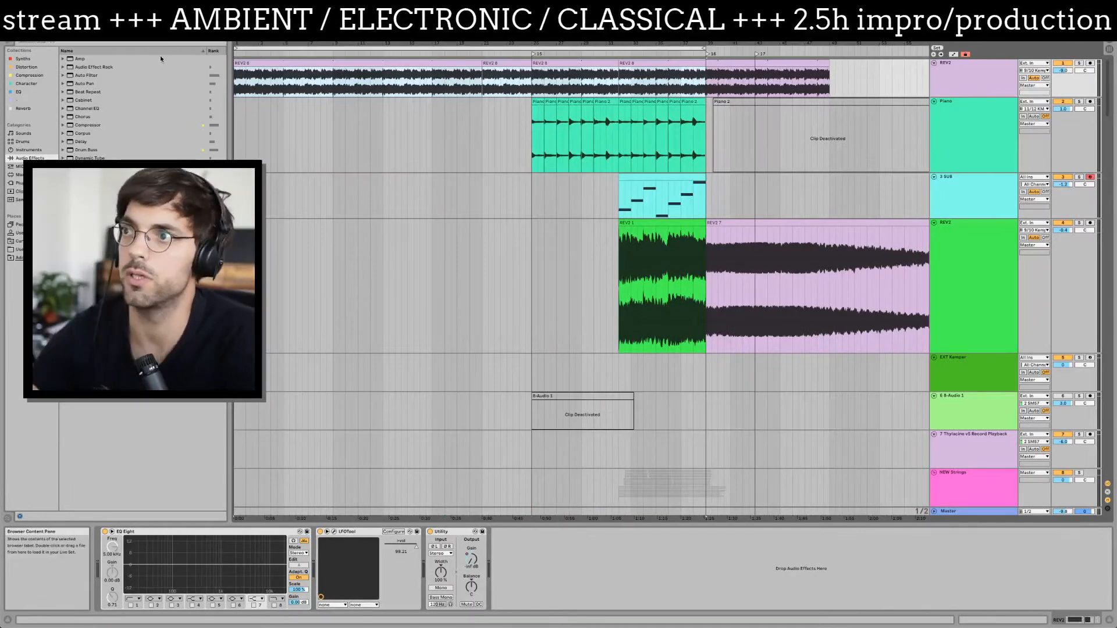
pyautogui.click(381, 49)
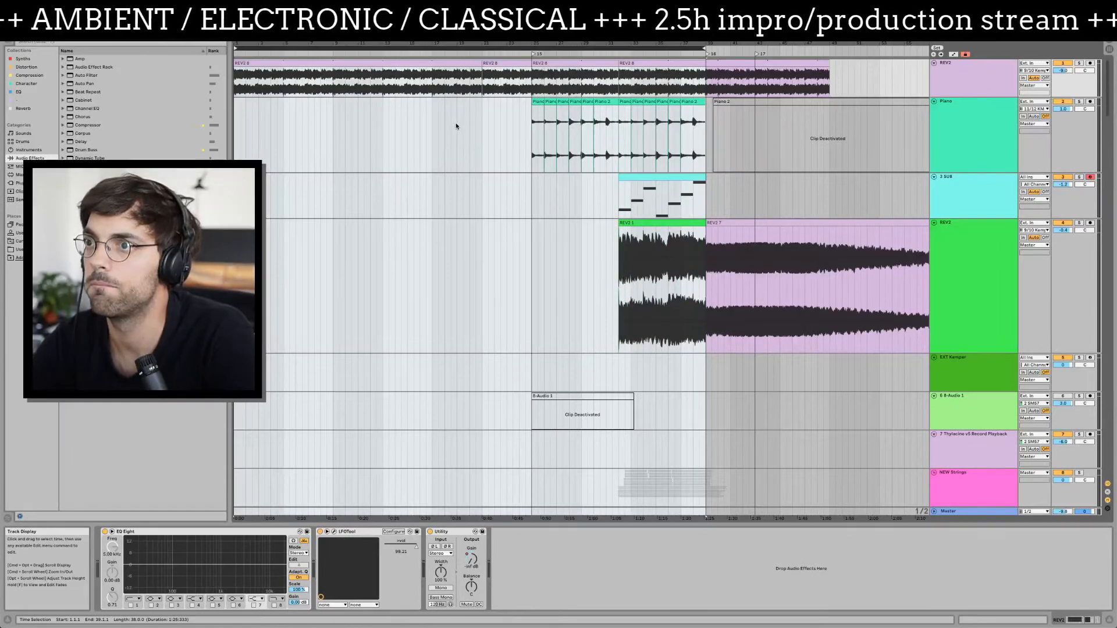
pyautogui.click(421, 70)
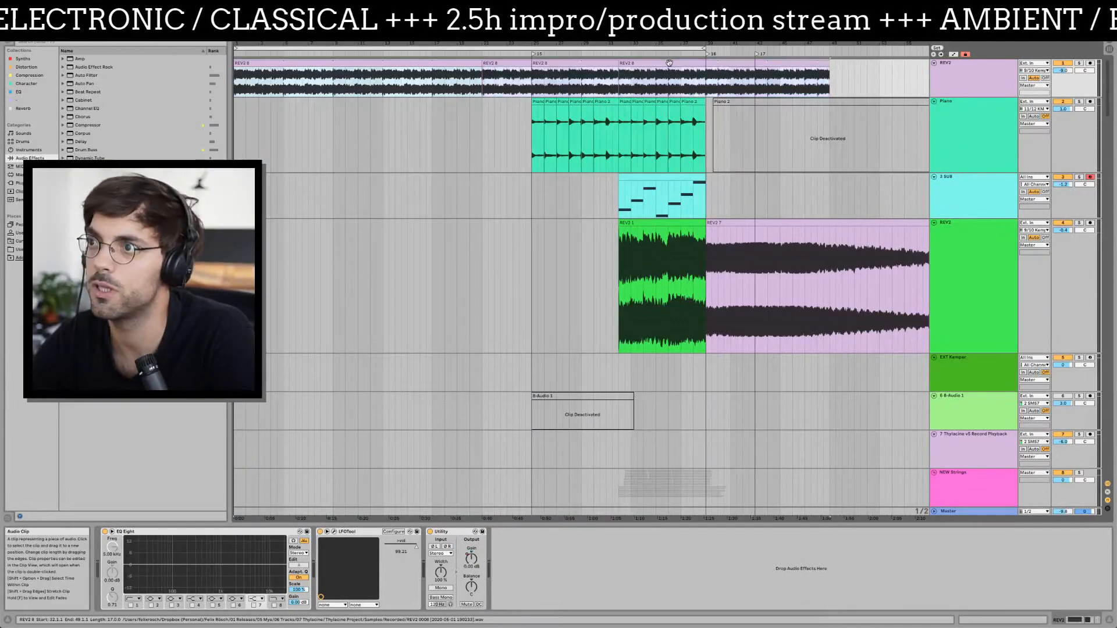
pyautogui.click(704, 72)
pyautogui.click(698, 73)
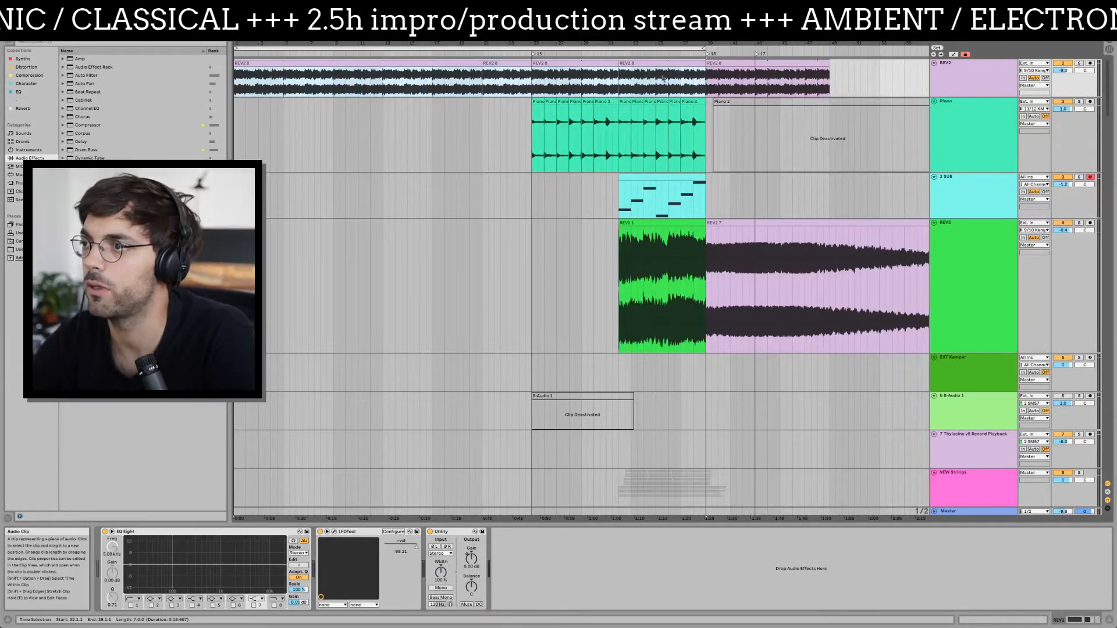
# - Select the uppermost REV2, Piano, 3 SUB and green REV2 tracks together
pyautogui.click(970, 72)
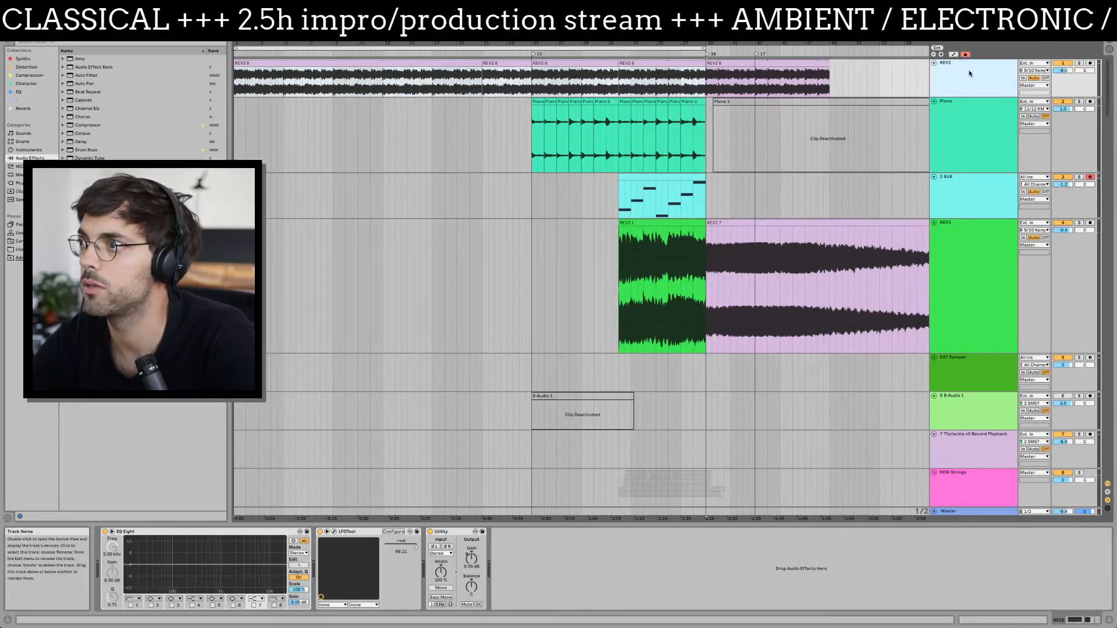
pyautogui.click(956, 119)
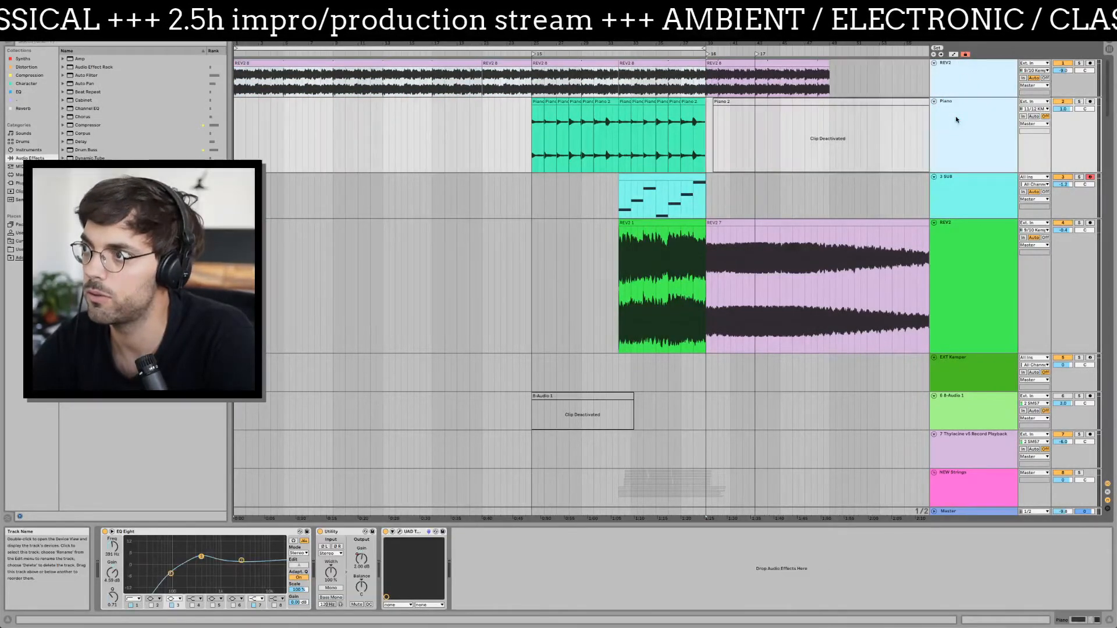
pyautogui.click(956, 200)
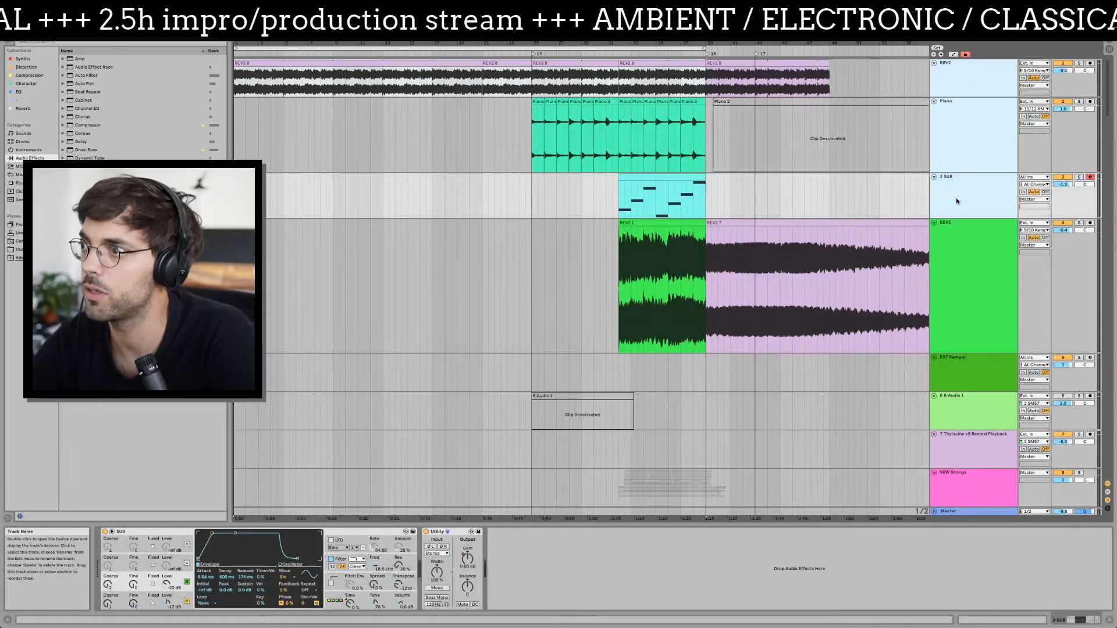
pyautogui.click(956, 248)
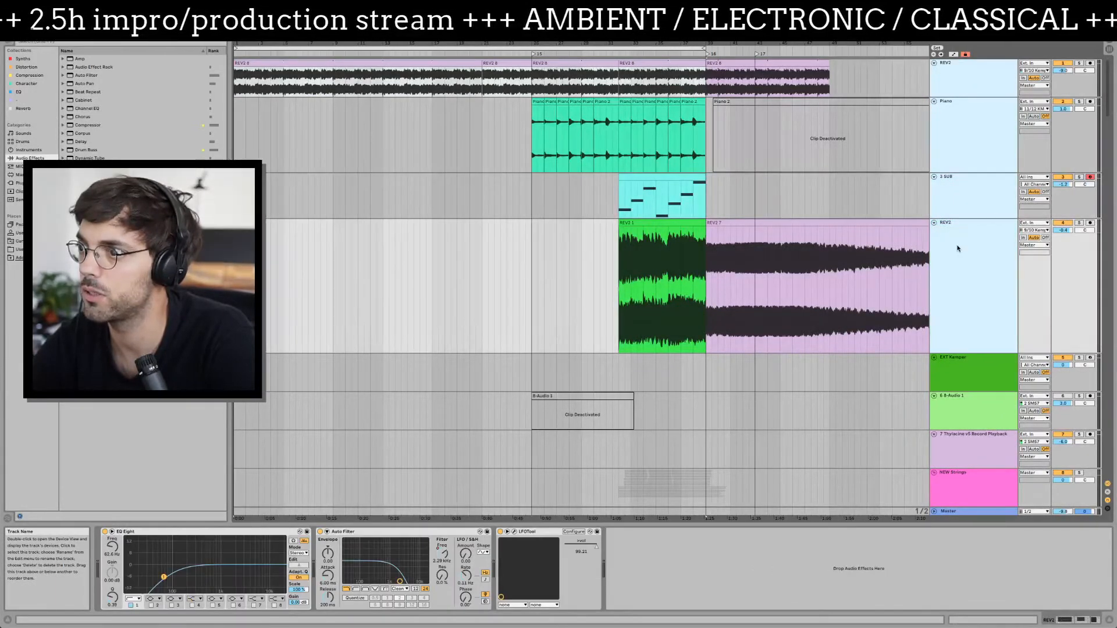
pyautogui.scroll(-3, 957, 248)
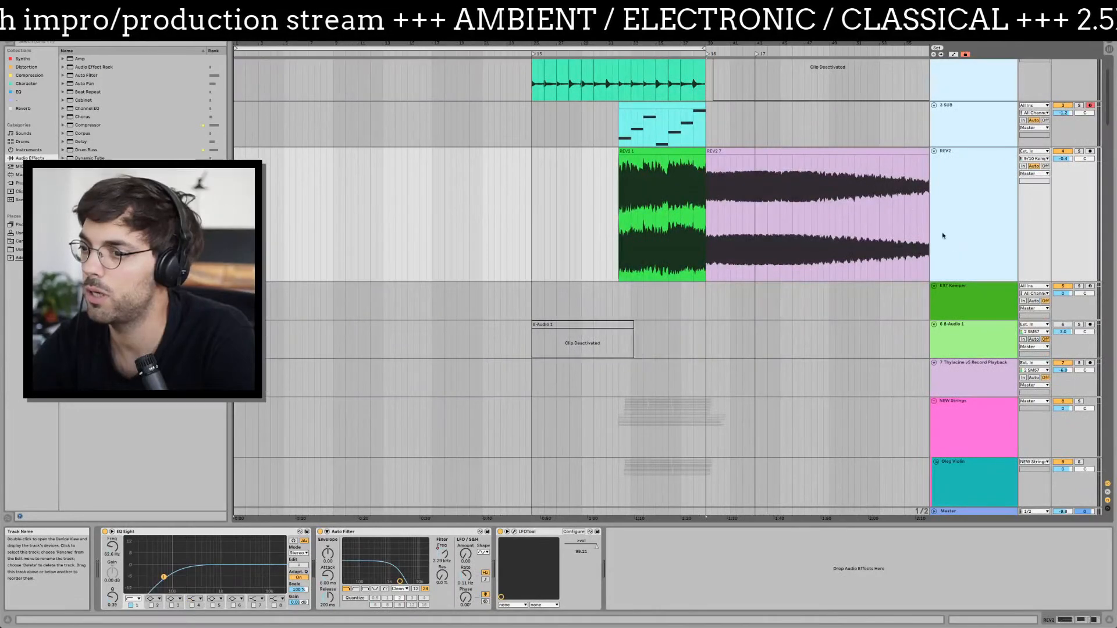
# - Select the green REV2 clip between bars 32 and 39 and inspect its track's device chain
pyautogui.click(659, 152)
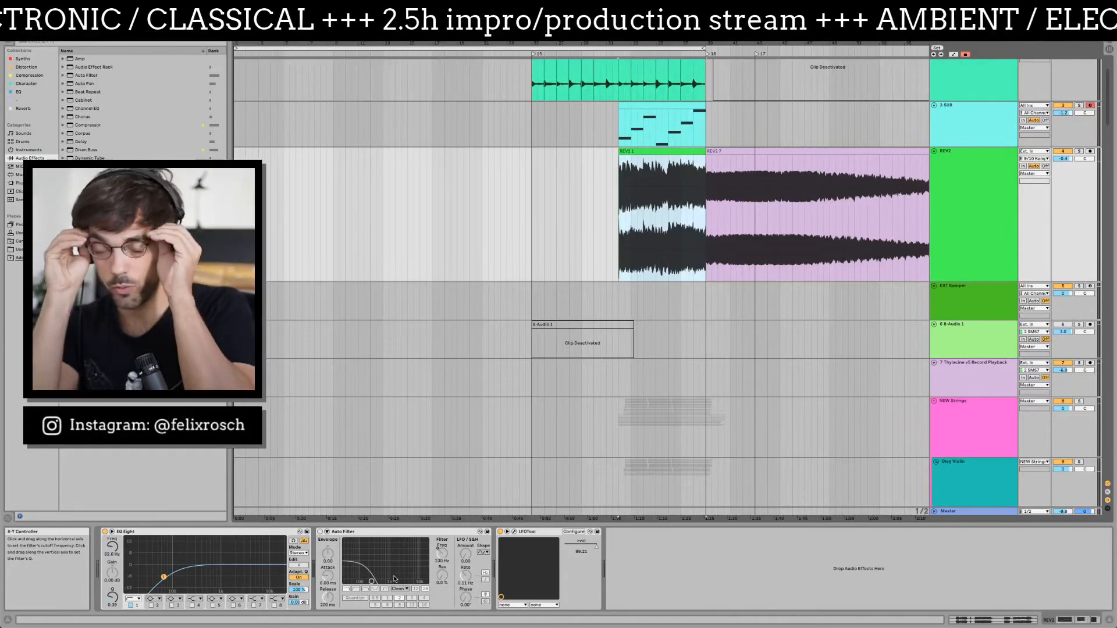
pyautogui.click(634, 152)
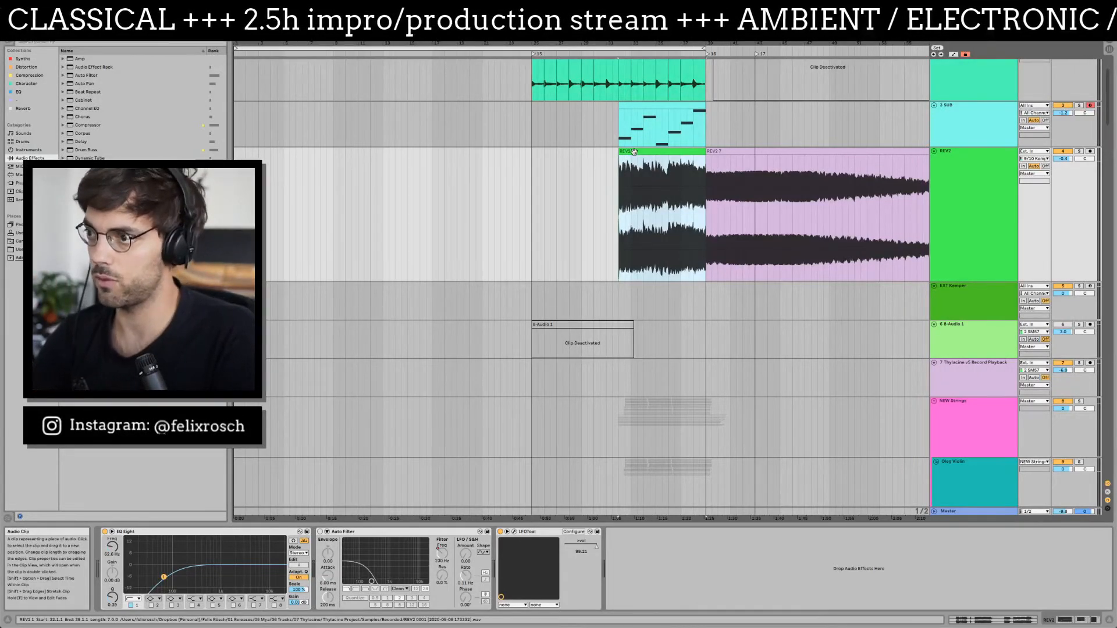
pyautogui.click(948, 248)
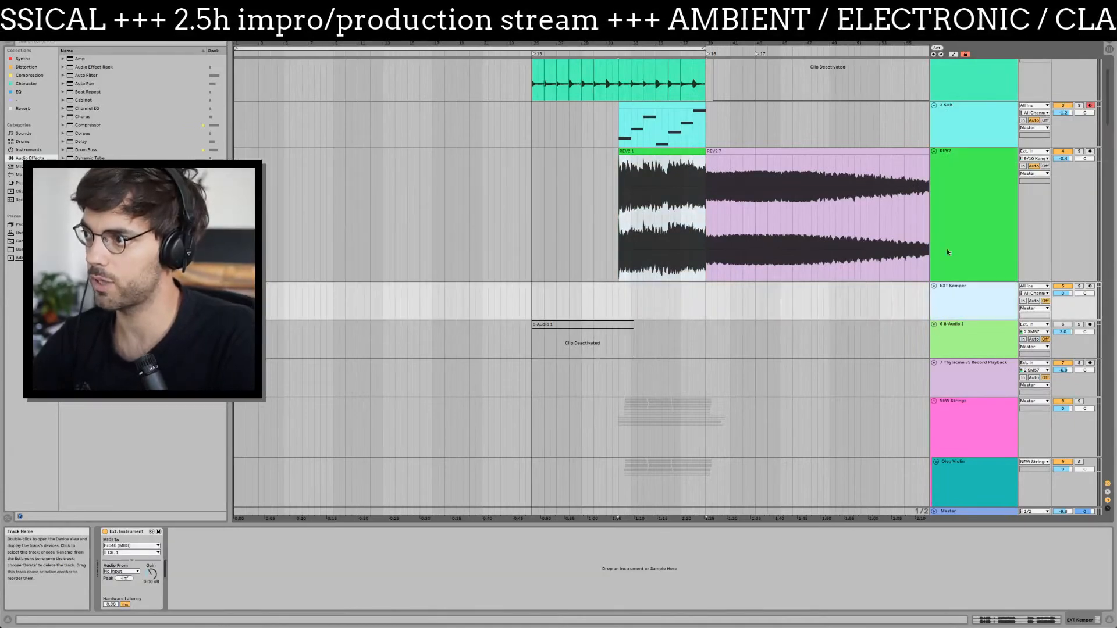
# - Build a multi-track selection of the uppermost REV2, Piano, 3 SUB, green REV2 and NEW Strings tracks
pyautogui.scroll(2, 967, 204)
pyautogui.click(971, 80)
pyautogui.click(967, 152)
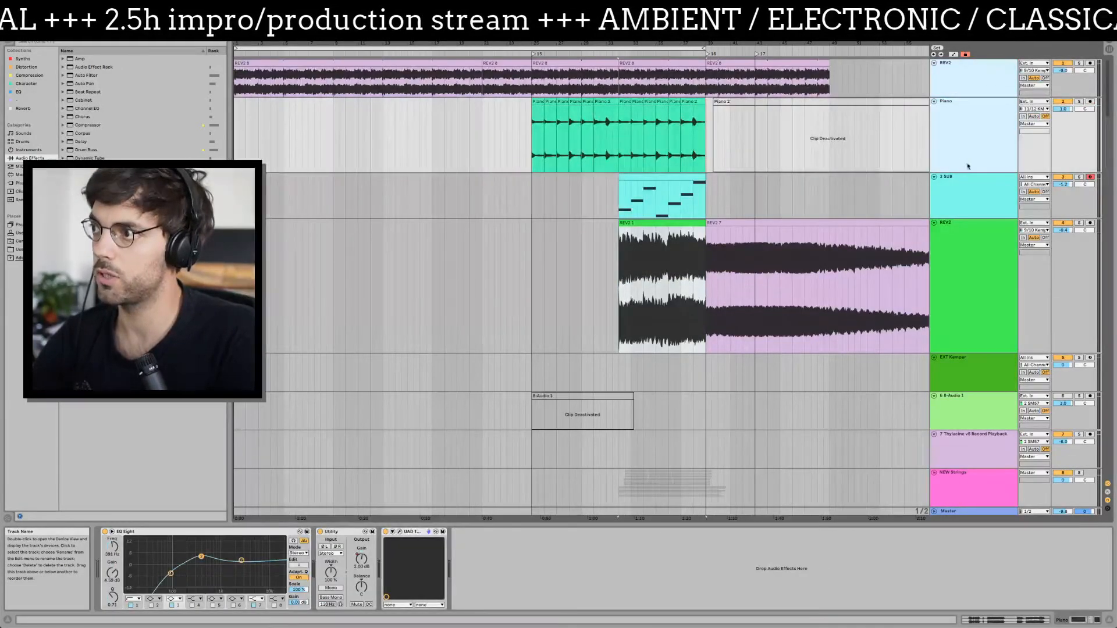
pyautogui.click(967, 194)
pyautogui.click(967, 274)
pyautogui.scroll(-3, 958, 281)
pyautogui.scroll(-3, 957, 281)
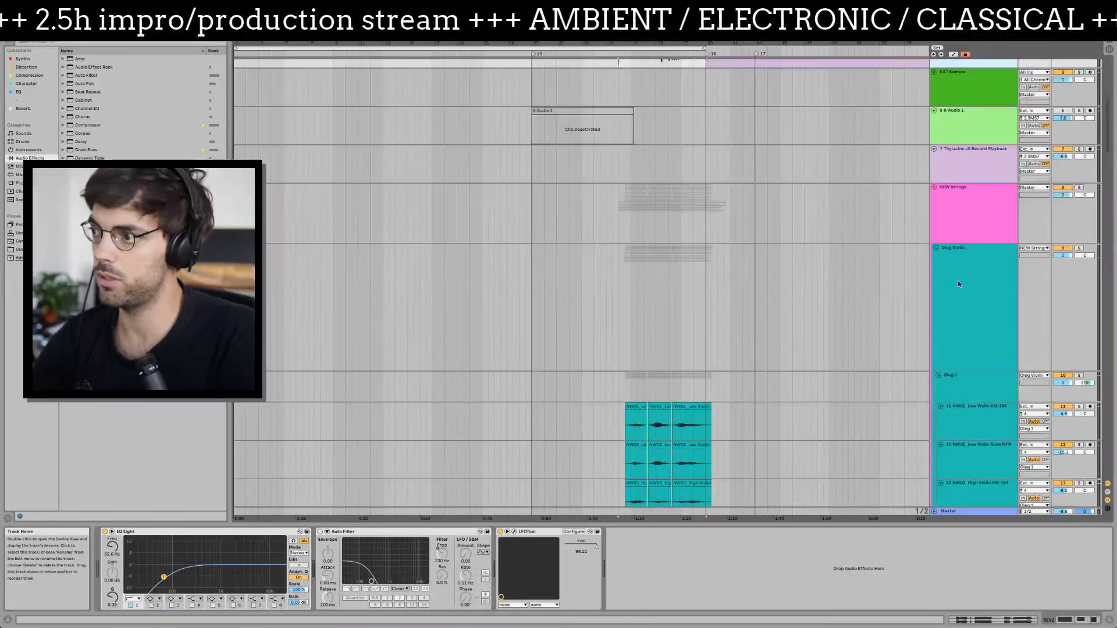
pyautogui.click(976, 206)
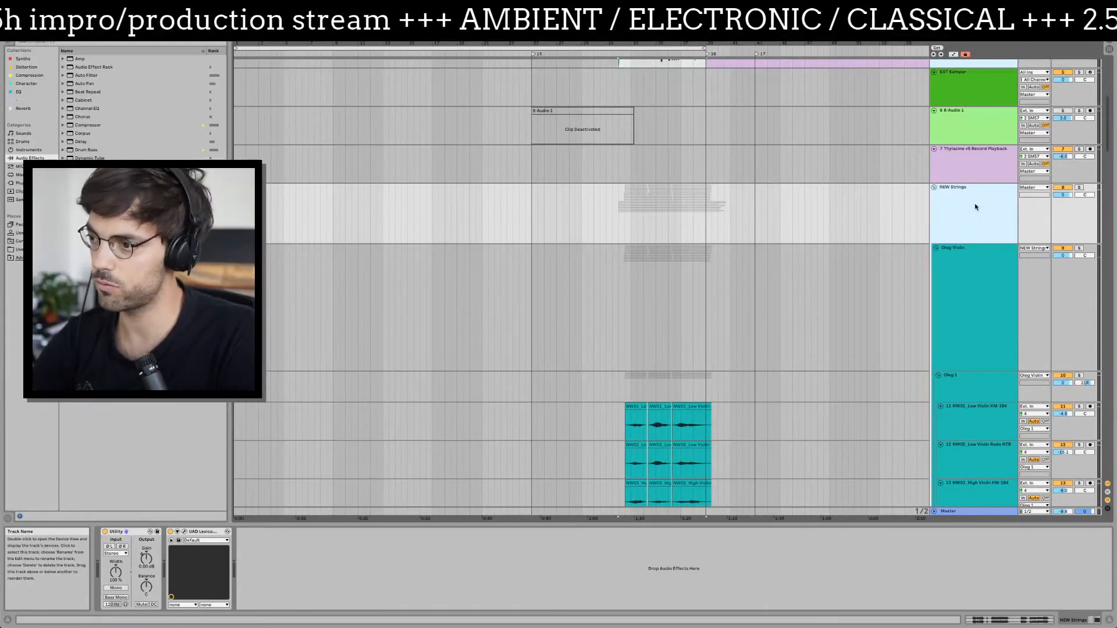
# - Add the Strings group to the track selection and check the remaining tracks down to the end of the set
pyautogui.scroll(-15, 749, 309)
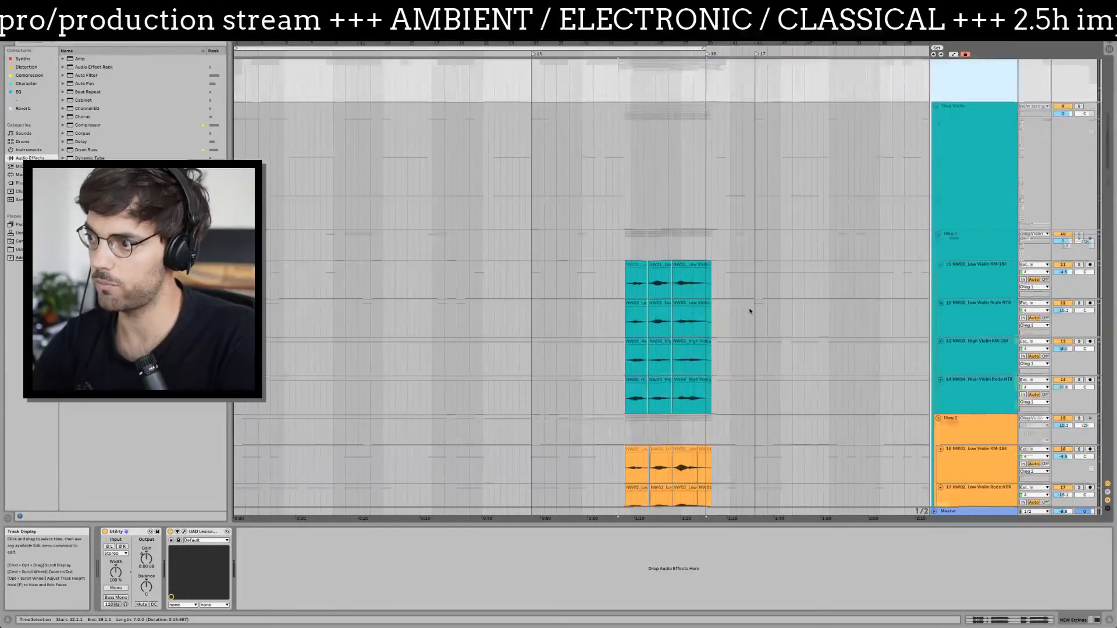
pyautogui.scroll(-15, 748, 309)
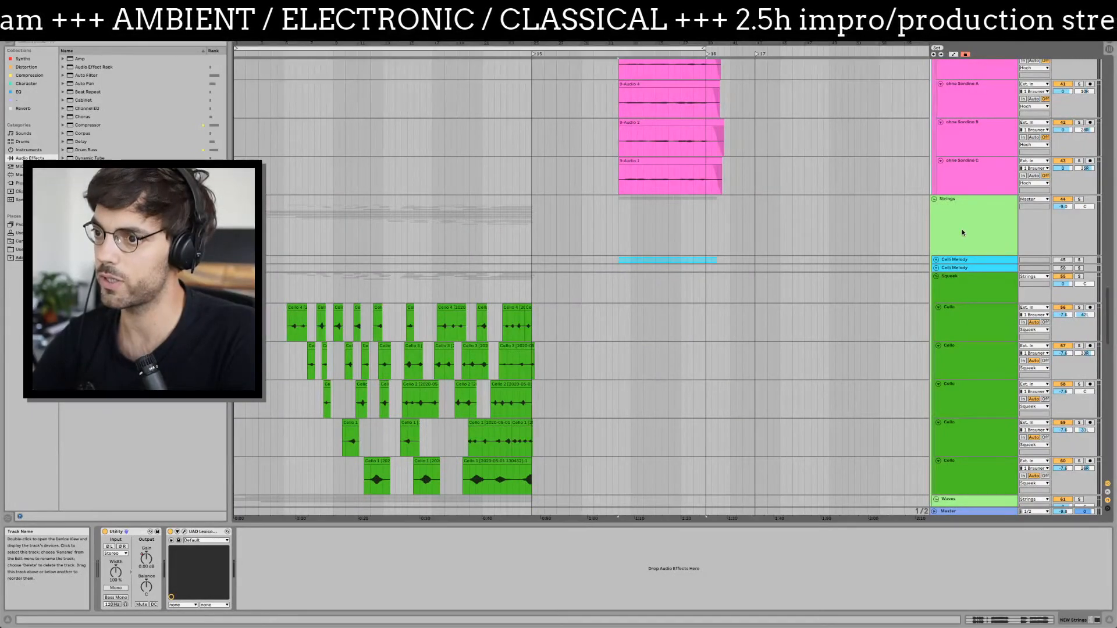
pyautogui.scroll(-20, 689, 358)
pyautogui.scroll(20, 689, 360)
pyautogui.scroll(8, 692, 363)
pyautogui.click(966, 213)
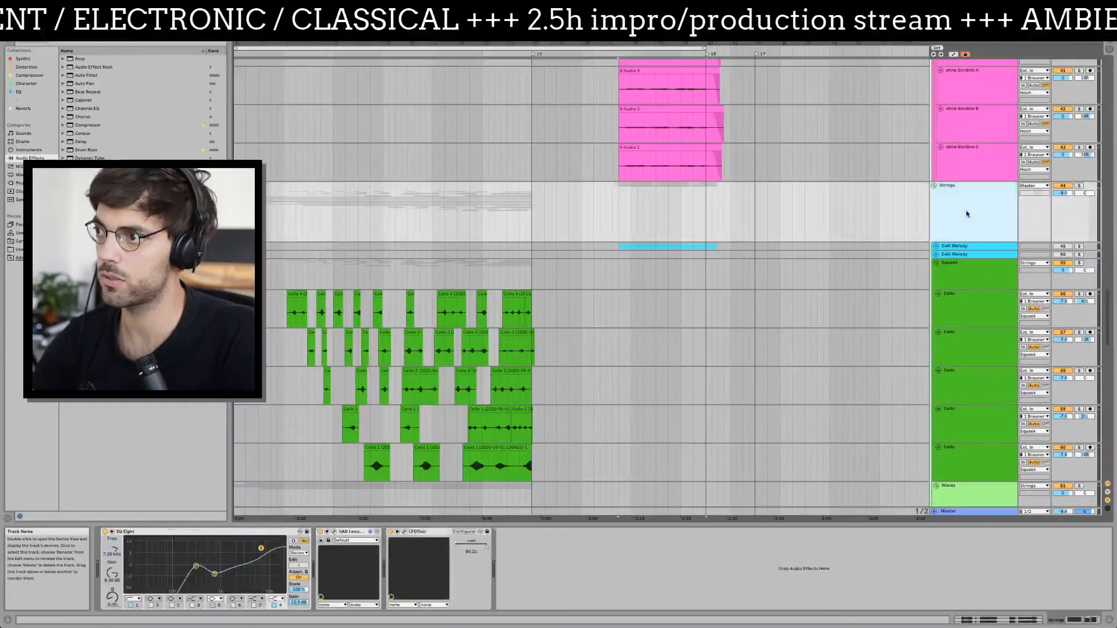
pyautogui.scroll(-12, 626, 302)
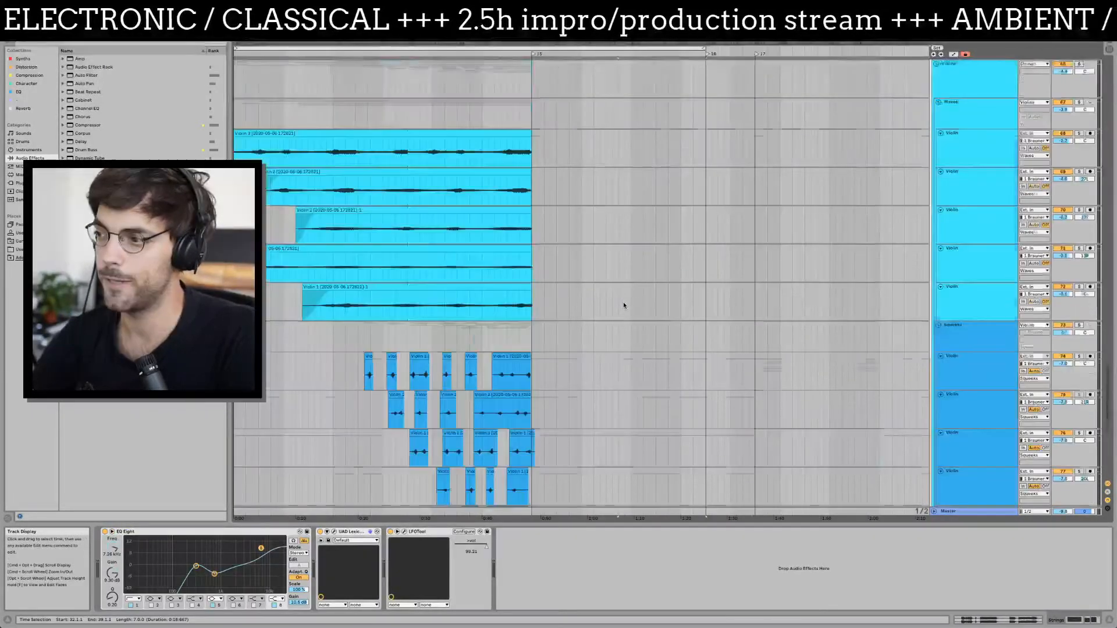
pyautogui.scroll(-10, 623, 302)
pyautogui.scroll(10, 623, 303)
pyautogui.scroll(15, 624, 304)
pyautogui.scroll(20, 624, 305)
pyautogui.scroll(5, 625, 305)
# - Set up an audio export that renders selected tracks only, with Normalize turned off
pyautogui.press('super+shift+r')
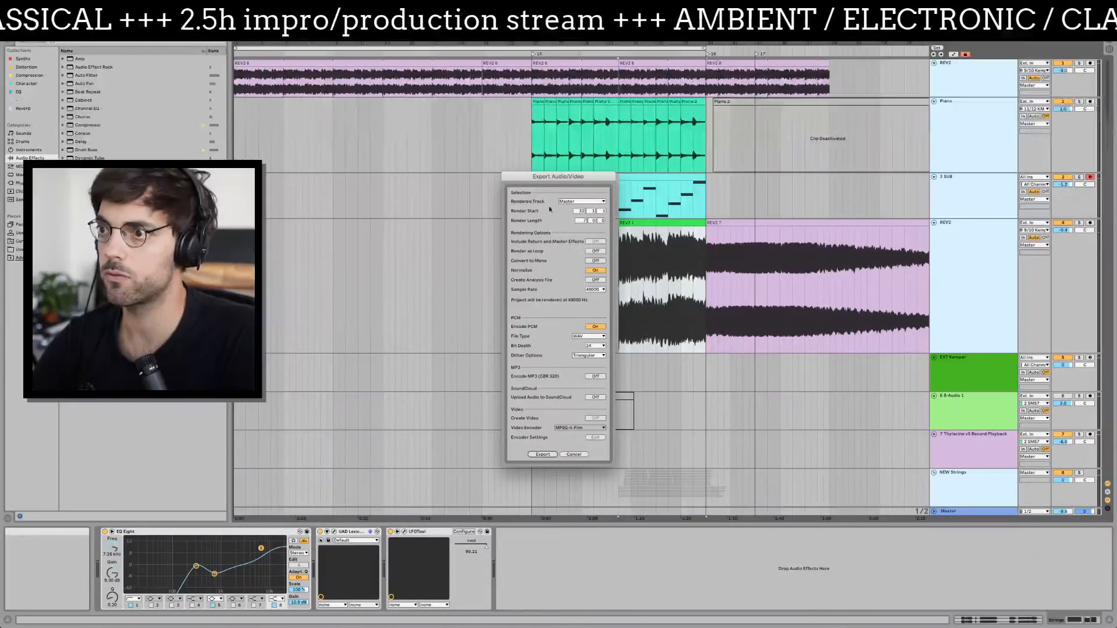
pyautogui.click(582, 202)
pyautogui.click(578, 222)
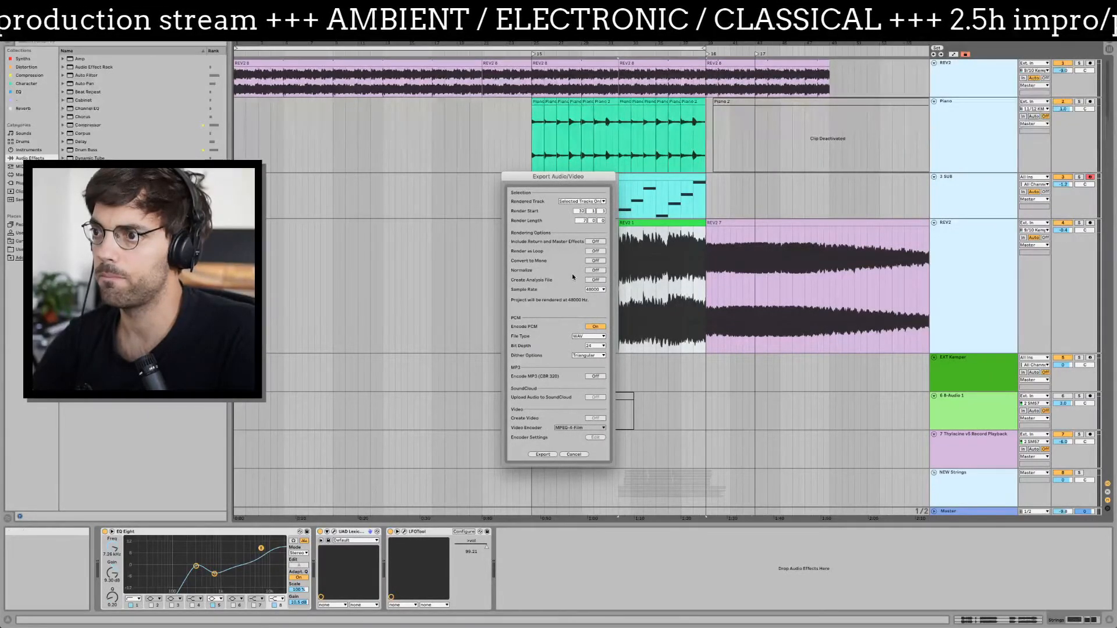
pyautogui.click(551, 455)
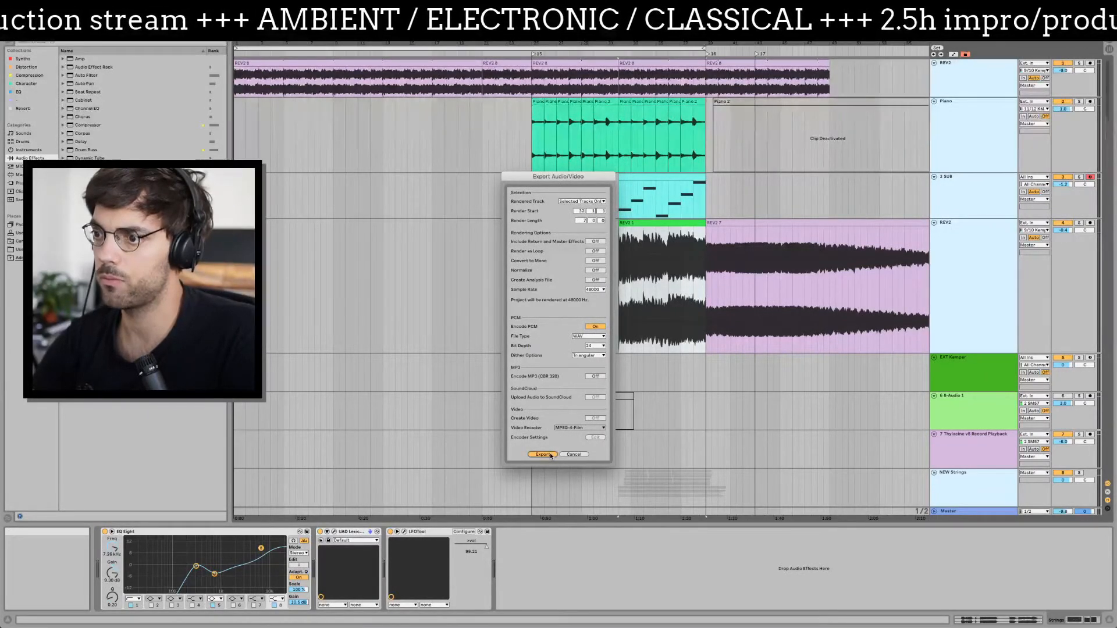
pyautogui.press('Escape')
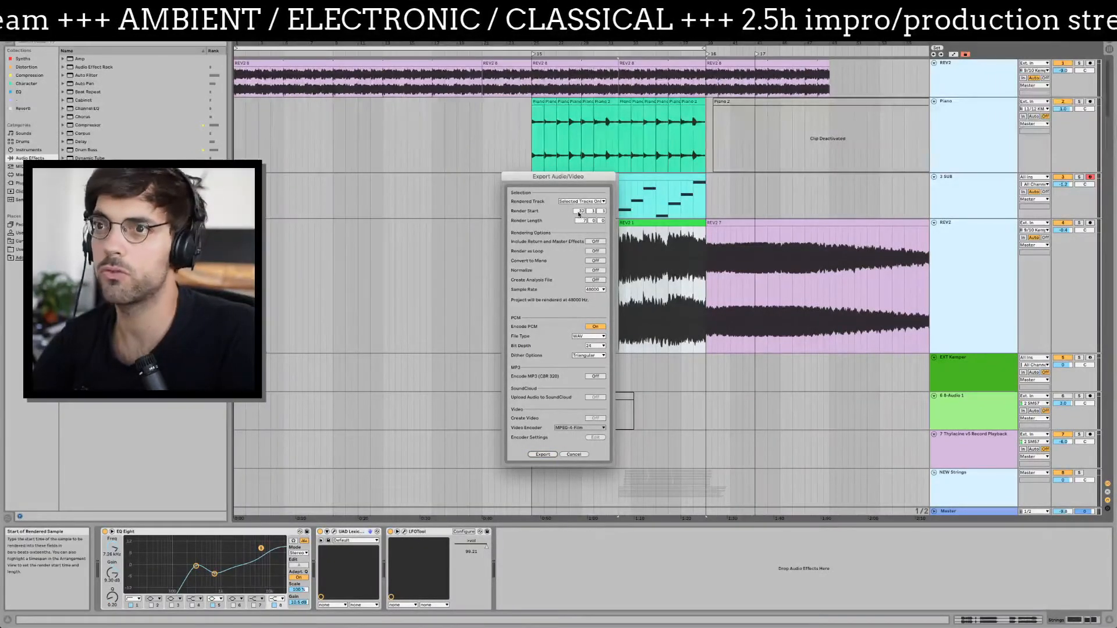
# - Set the render start to bar 1 and the render length to 38 bars, and start the export
pyautogui.moveTo(579, 212); pyautogui.dragTo(579, 215)
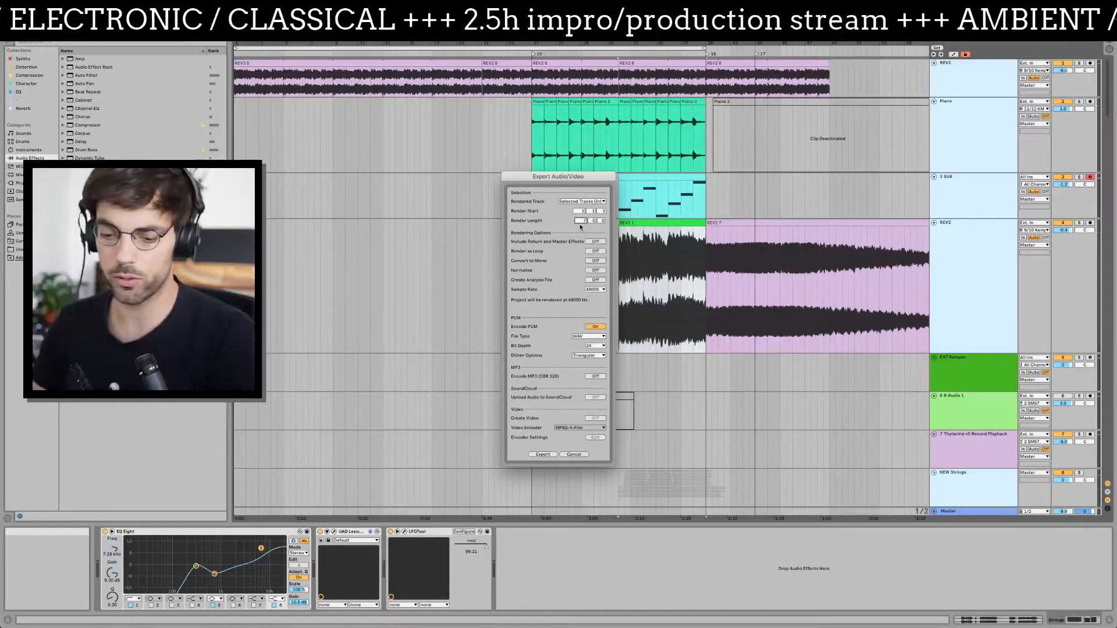
pyautogui.write('38')
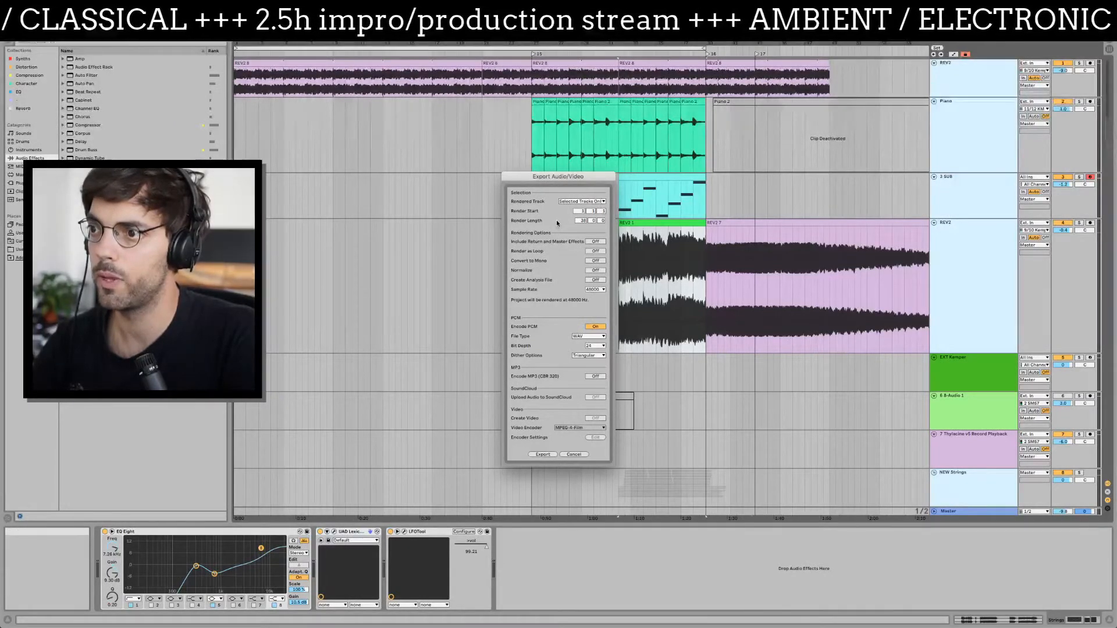
pyautogui.click(543, 454)
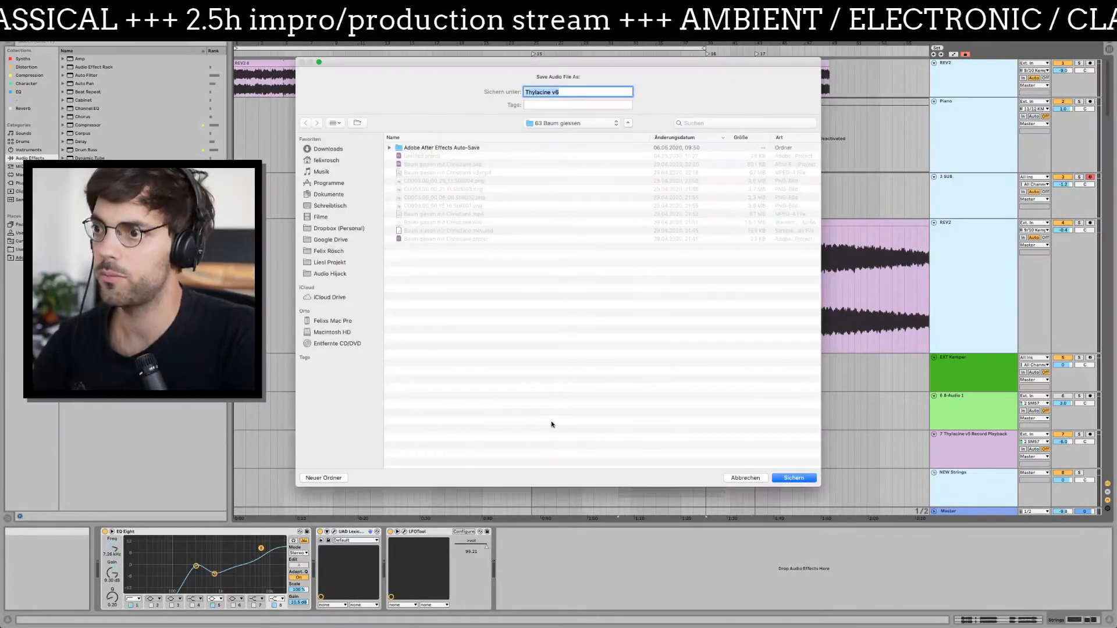
# - Set the export's save location to the 07 Thylacine folder, reached through 01 Releases, 05 Mya and 06 Tracks
pyautogui.click(576, 122)
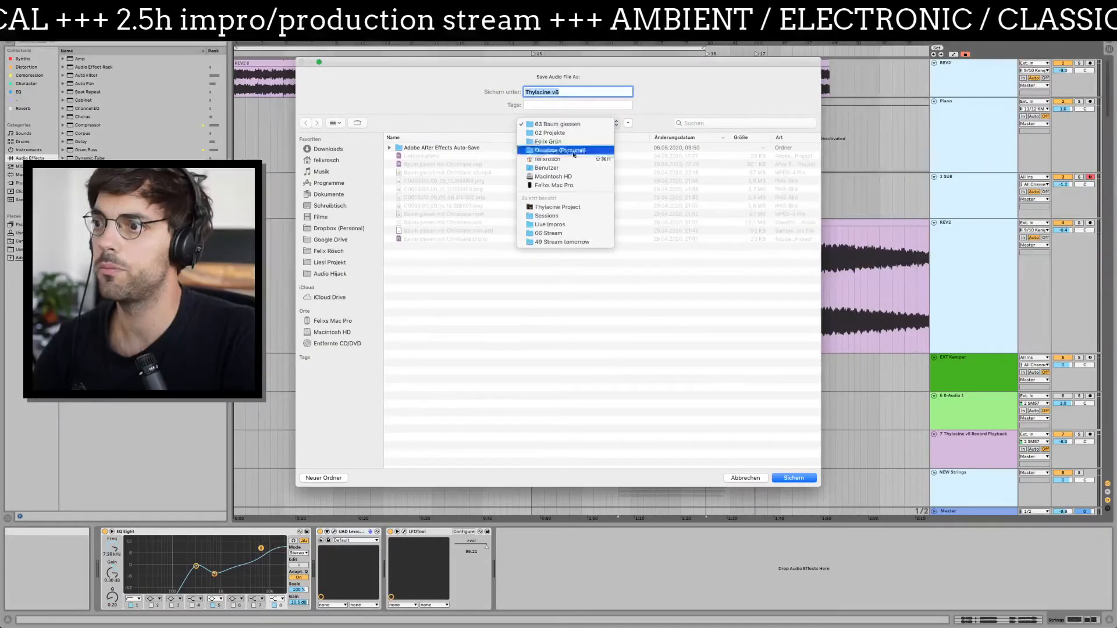
pyautogui.click(580, 243)
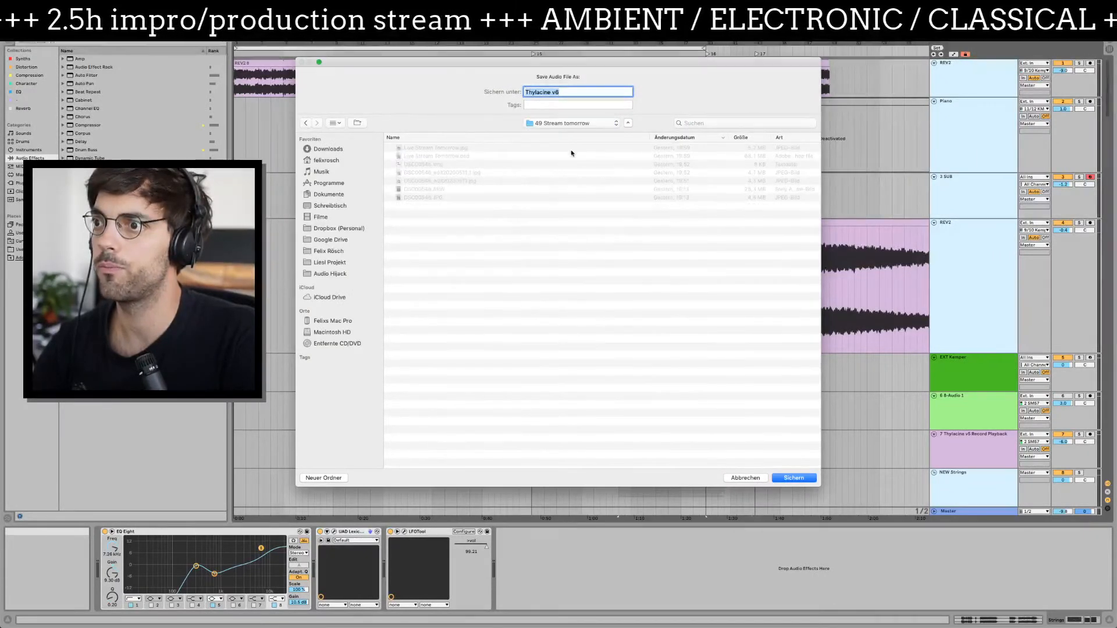
pyautogui.click(567, 122)
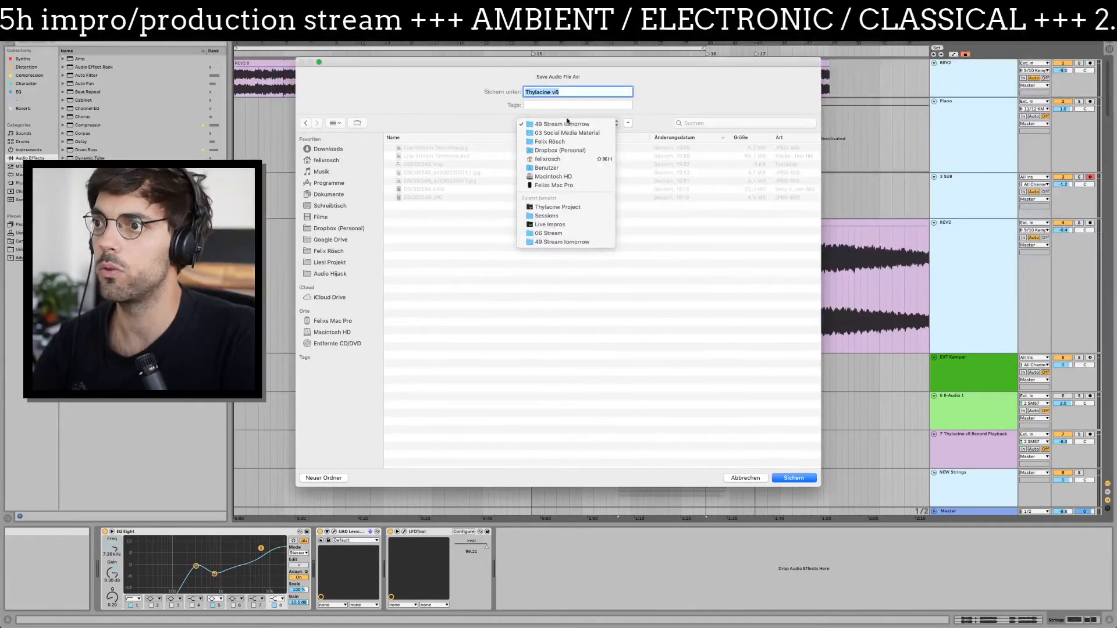
pyautogui.click(559, 142)
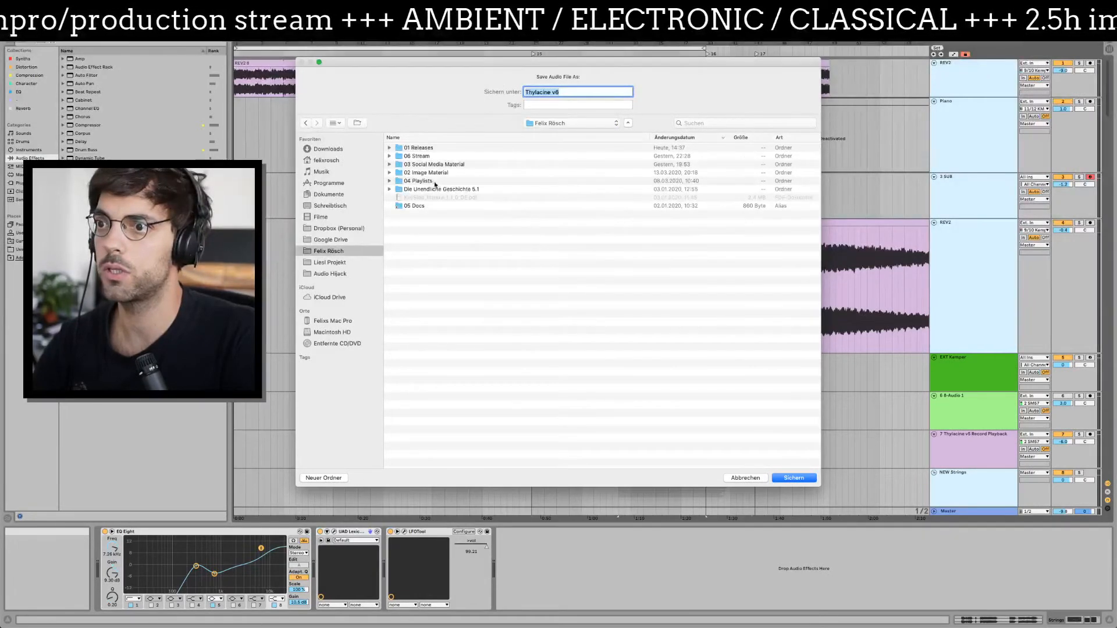
pyautogui.doubleClick(431, 148)
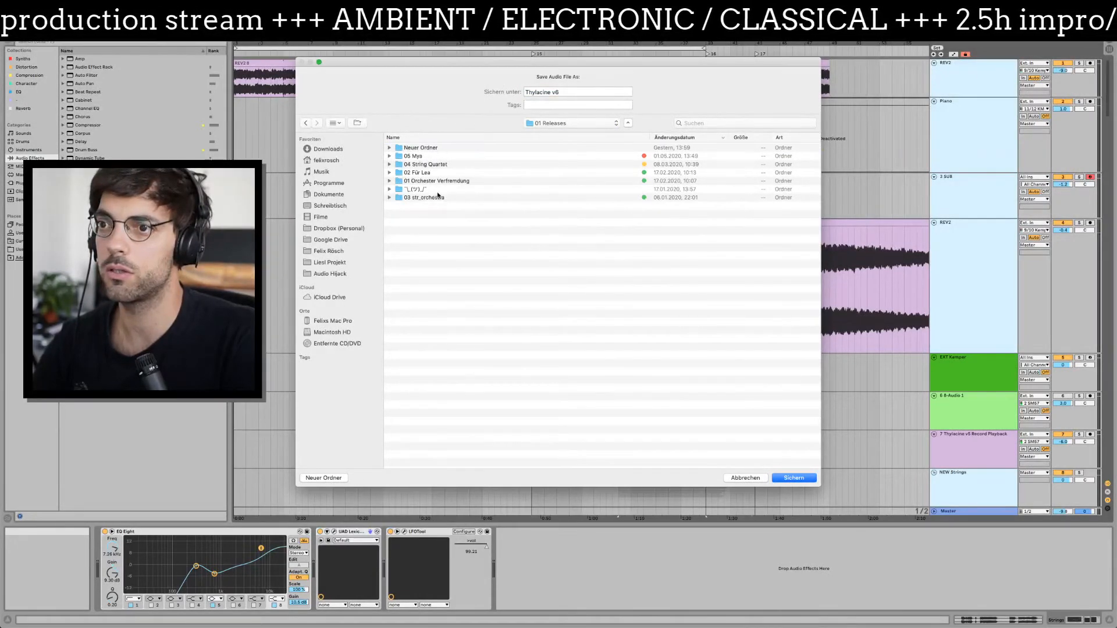
pyautogui.doubleClick(434, 157)
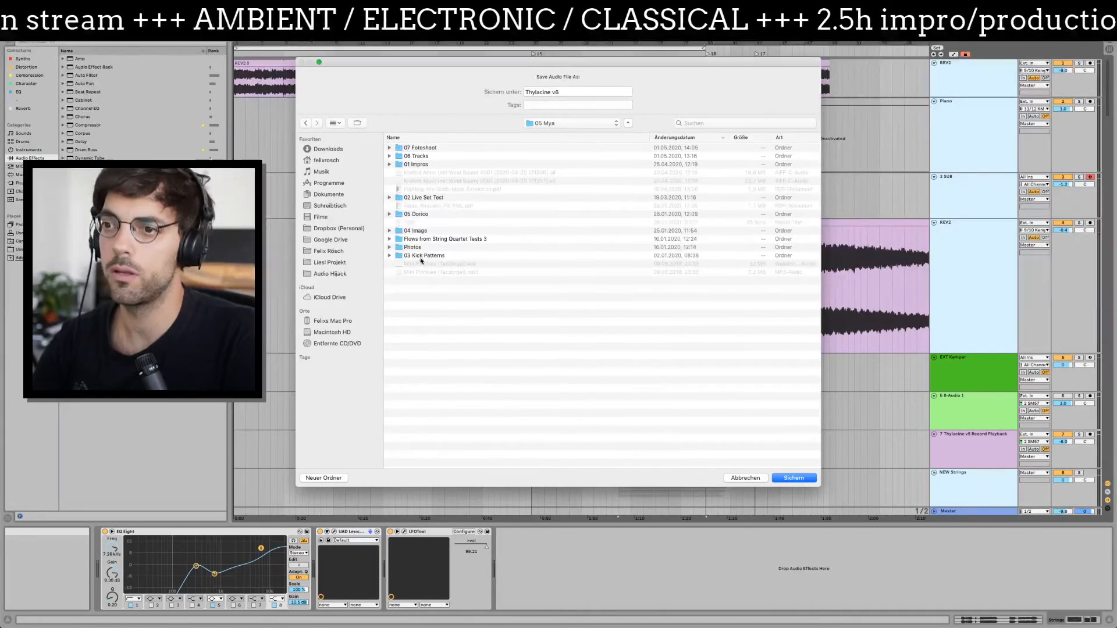
pyautogui.click(435, 138)
pyautogui.doubleClick(426, 189)
pyautogui.doubleClick(441, 207)
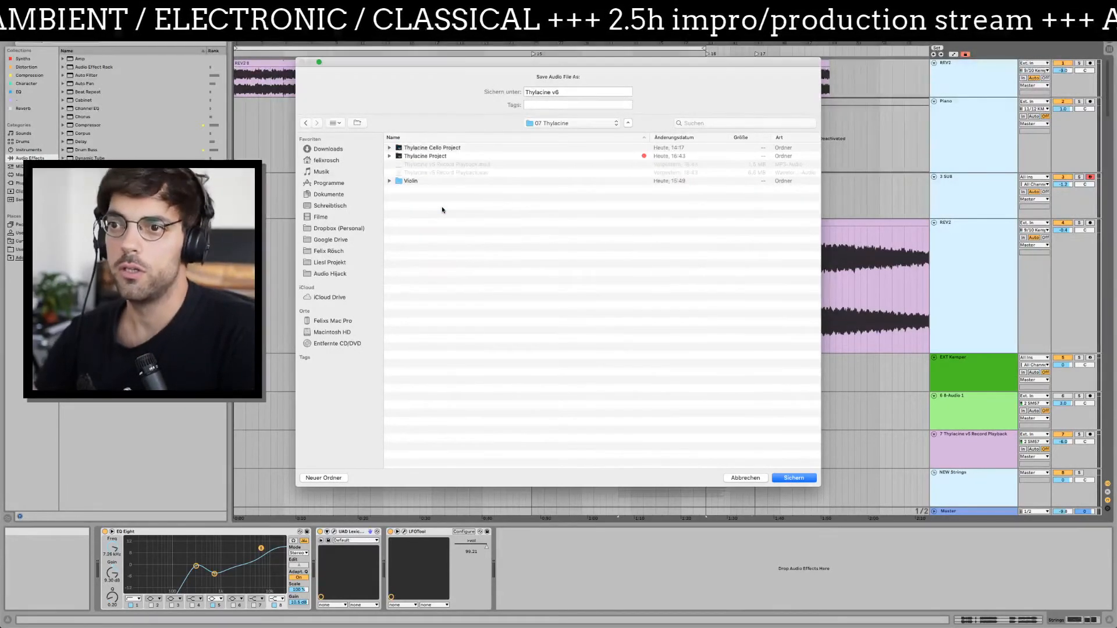
# - Create a folder called STEMS of v6 inside 07 Thylacine and save the stem export there as Thylacine v6
pyautogui.click(332, 482)
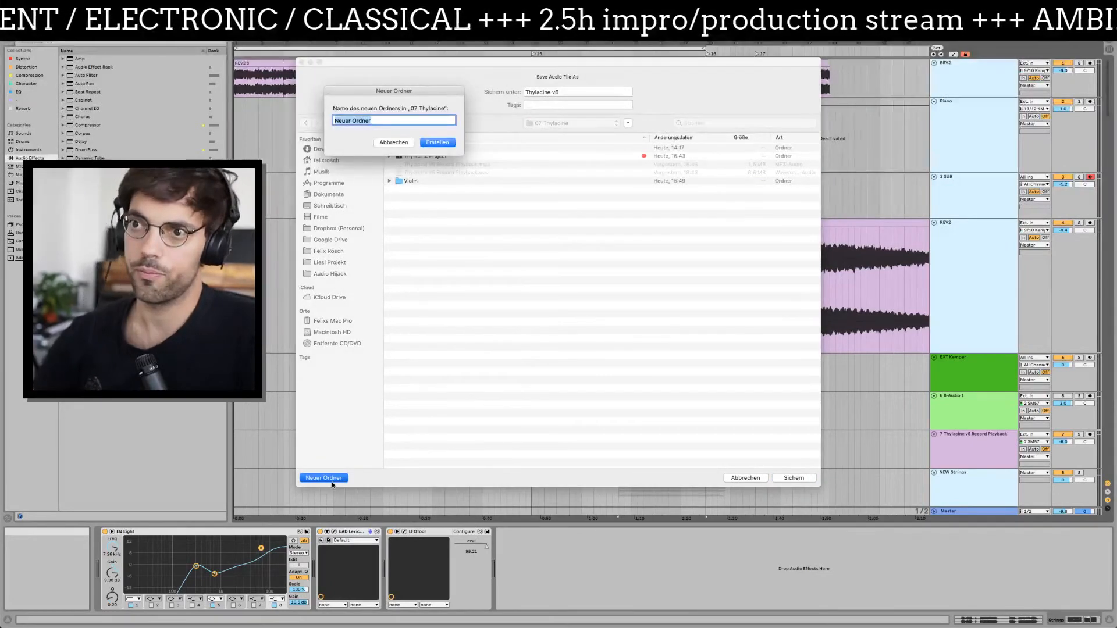
pyautogui.write('STEMS of v6')
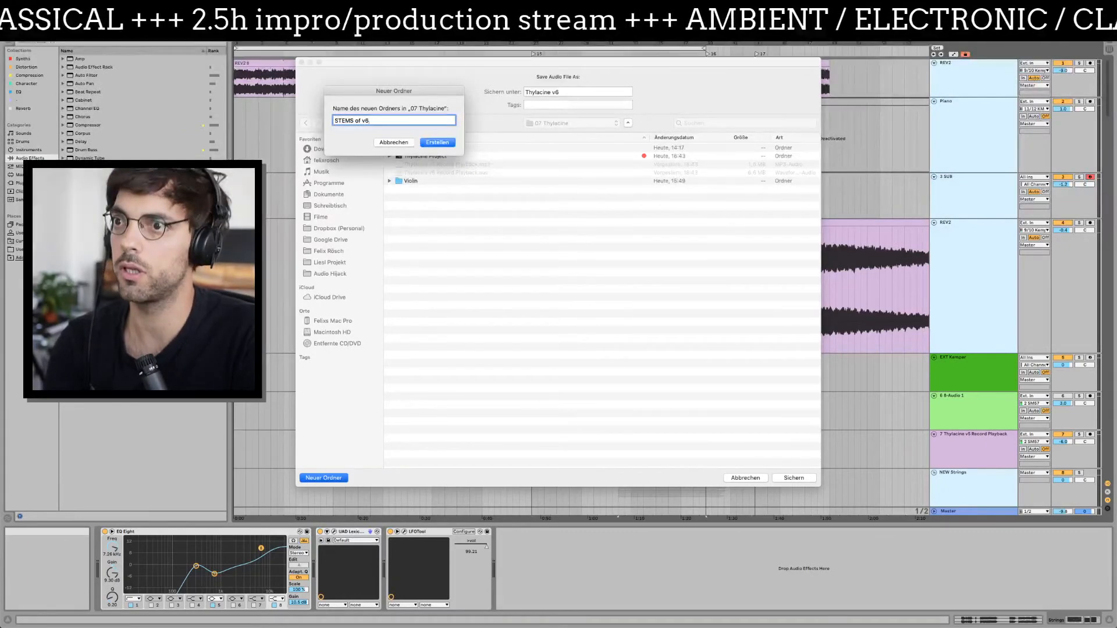
pyautogui.press('Return')
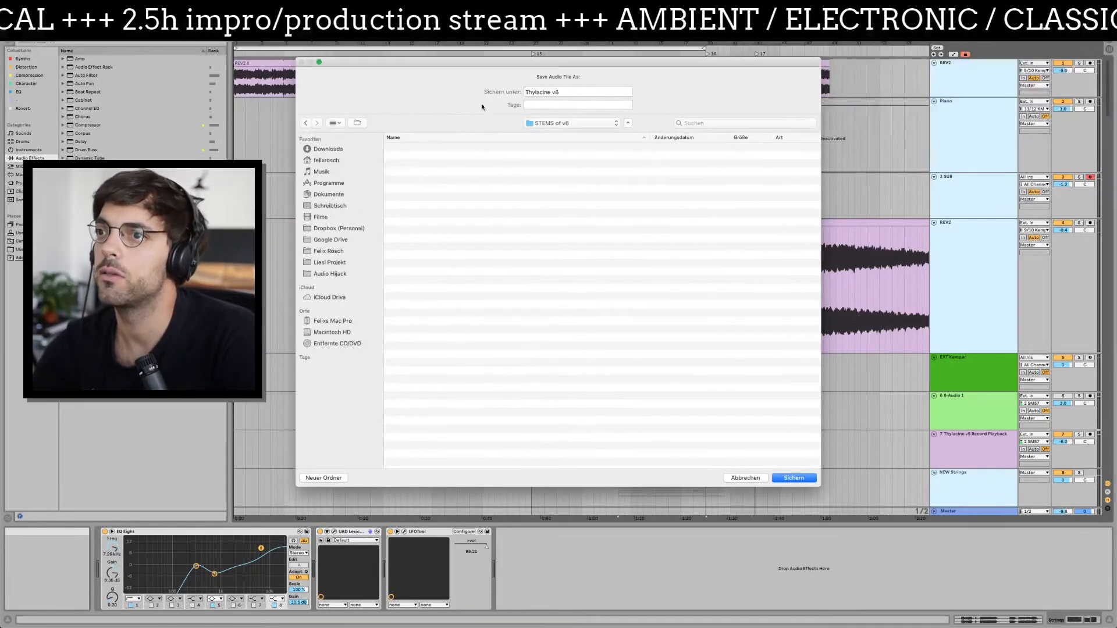
pyautogui.click(570, 90)
pyautogui.press('Return')
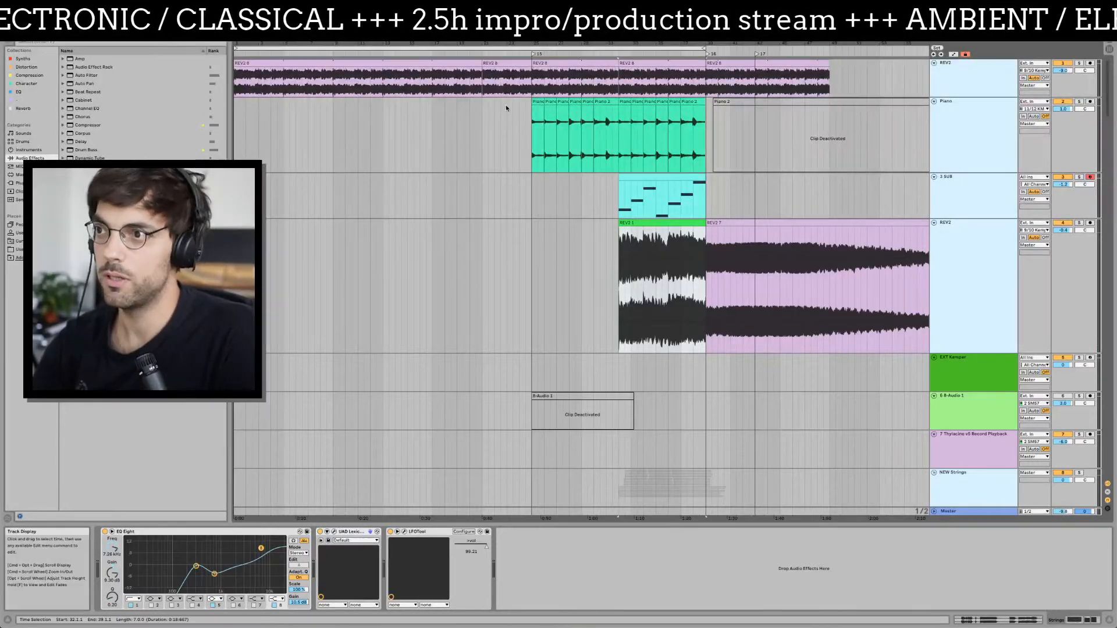
# - Save the changes to the Thylacine v6 set while closing it and start from a new empty set
pyautogui.scroll(-15, 566, 293)
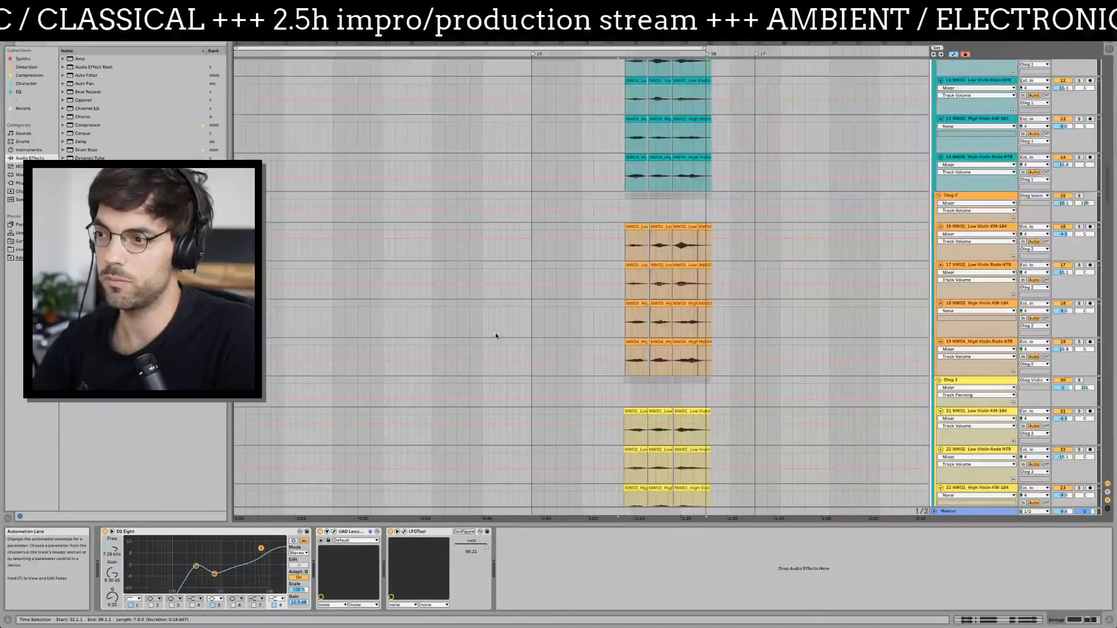
pyautogui.scroll(15, 493, 335)
pyautogui.scroll(10, 495, 340)
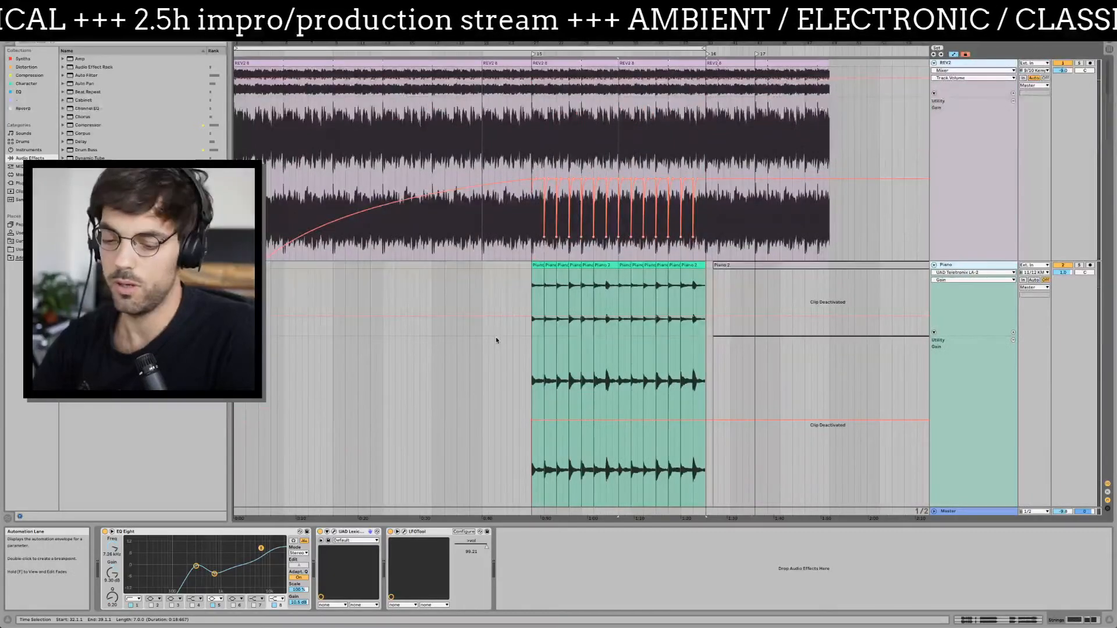
pyautogui.press('super+q')
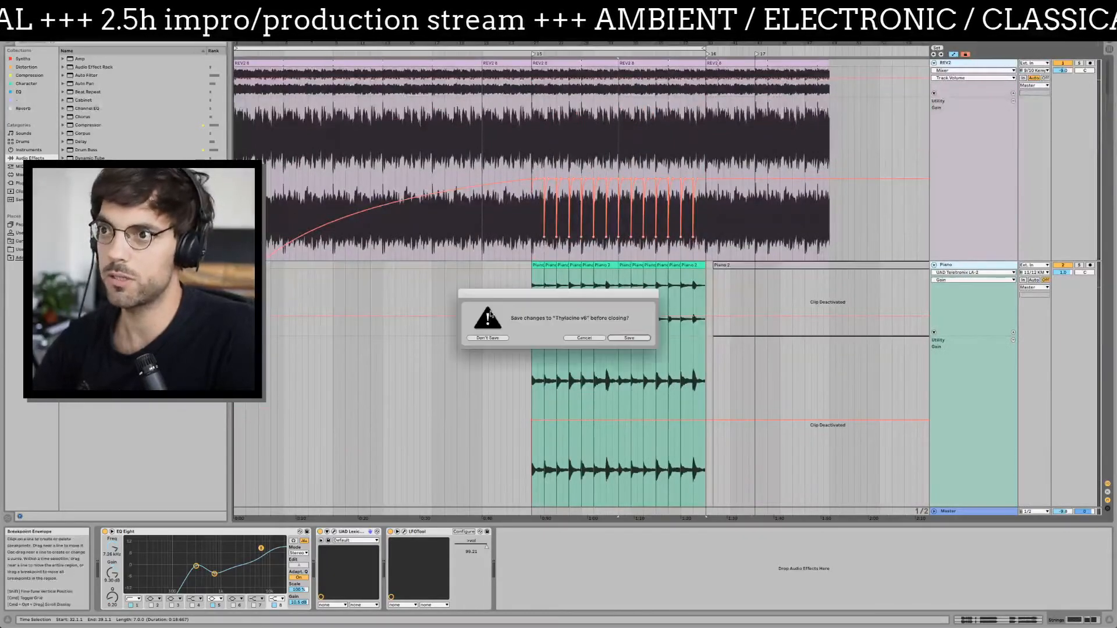
pyautogui.click(618, 338)
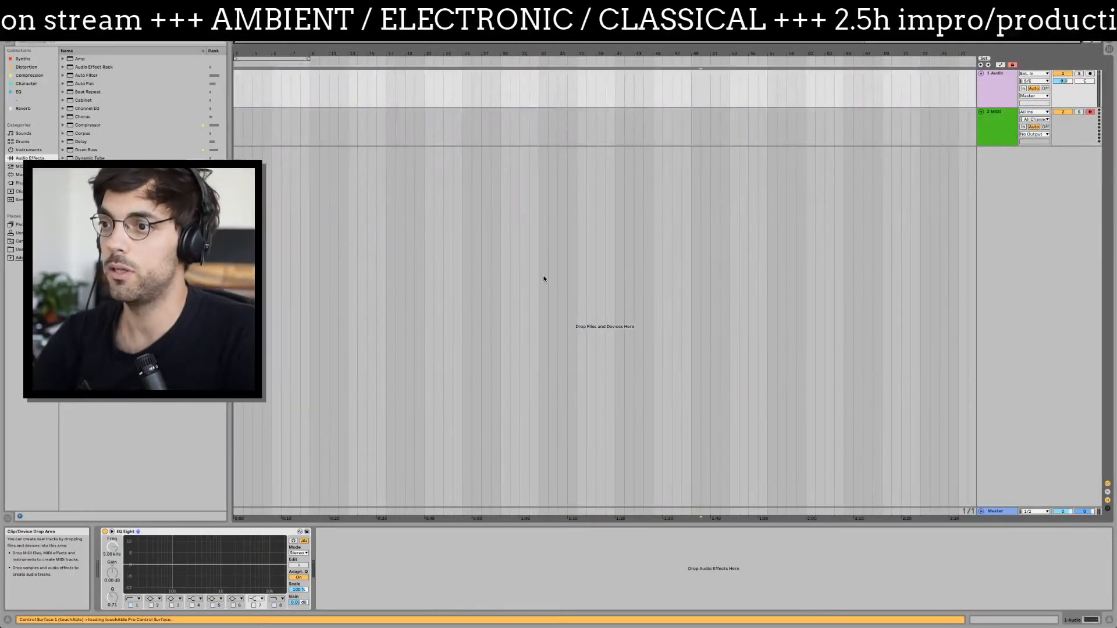
# - Switch to Finder and import all stems from the STEMS of v6 folder onto separate tracks starting at bar 1
pyautogui.press('super+Tab')
pyautogui.press('space')
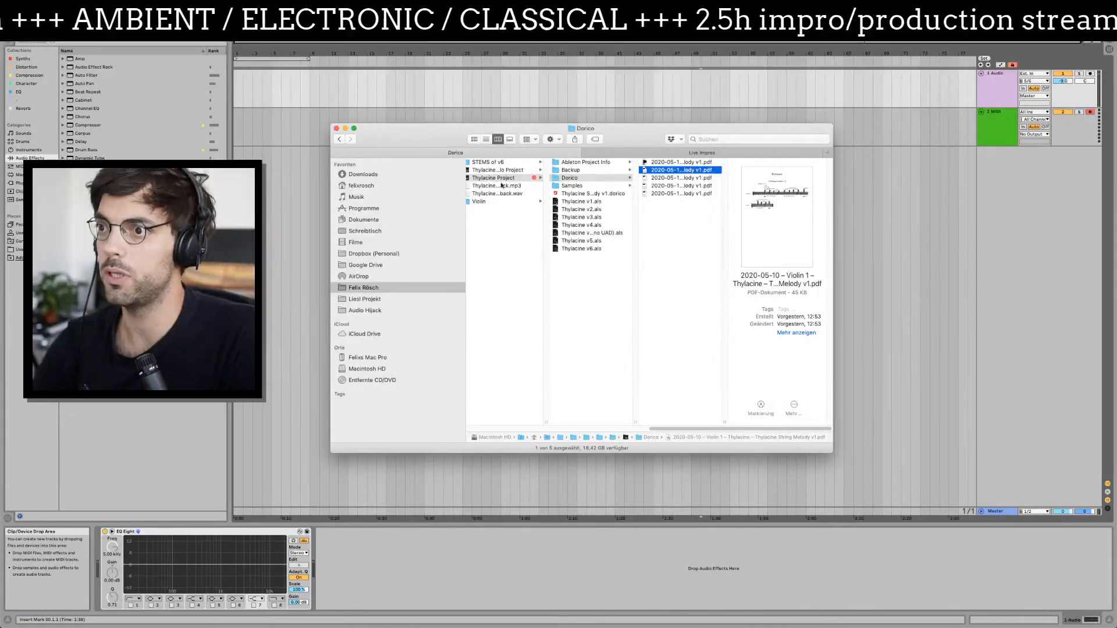
pyautogui.click(488, 163)
pyautogui.moveTo(591, 214); pyautogui.dragTo(237, 93)
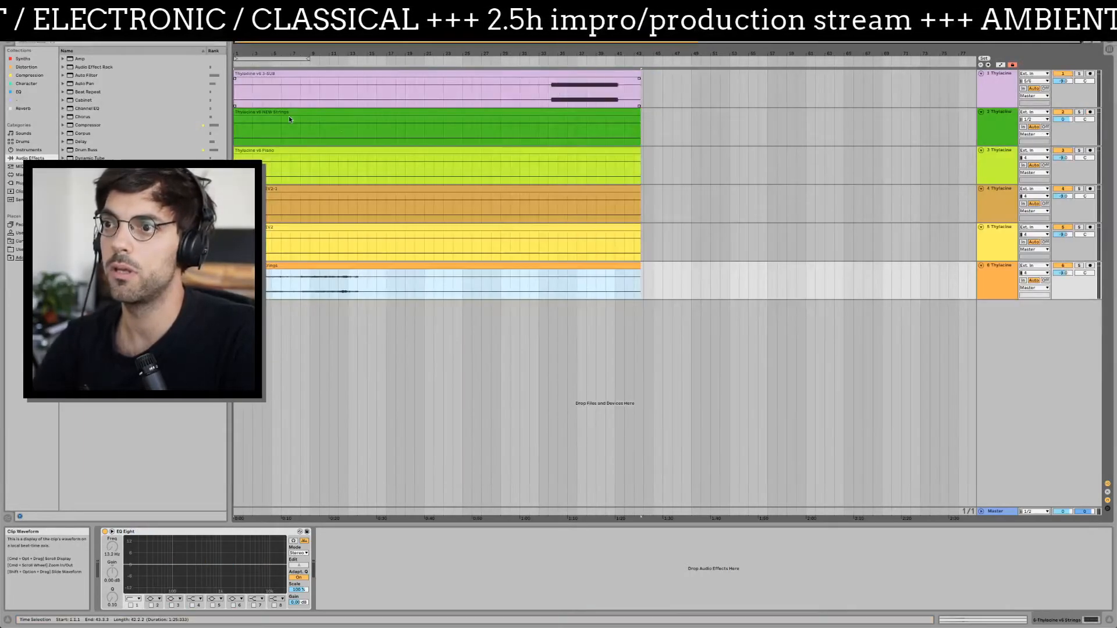
# - Play the imported stems to check them together in the stretch before bar 25
pyautogui.click(334, 140)
pyautogui.click(406, 139)
pyautogui.press('space')
pyautogui.click(461, 131)
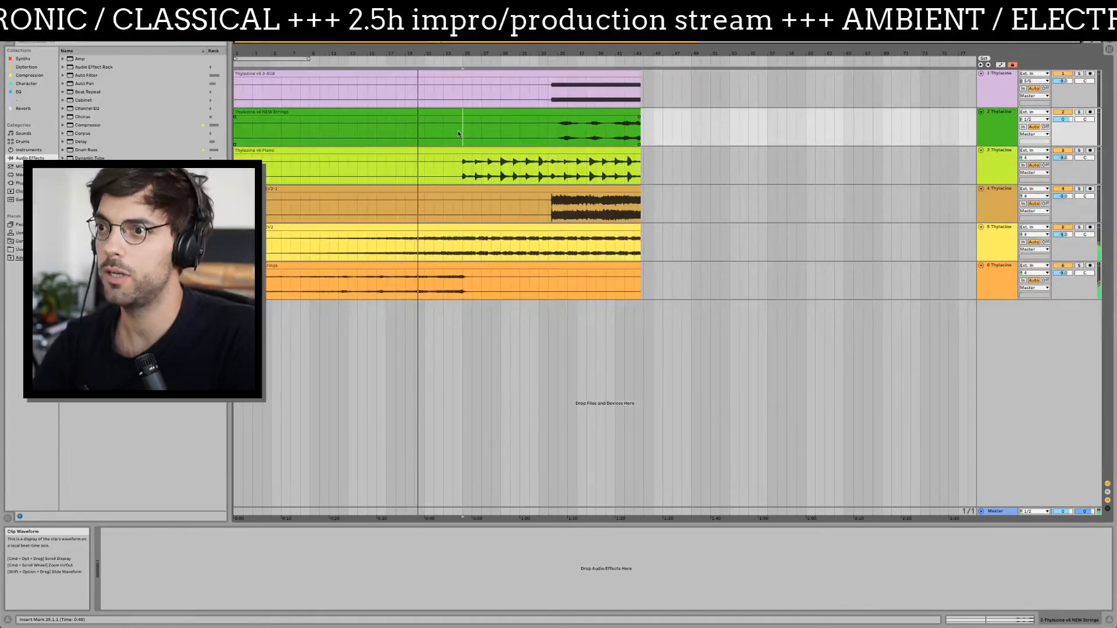
pyautogui.press('space')
# - Select the clips of all six imported stems, from the sub down to the strings
pyautogui.moveTo(481, 53); pyautogui.dragTo(599, 70)
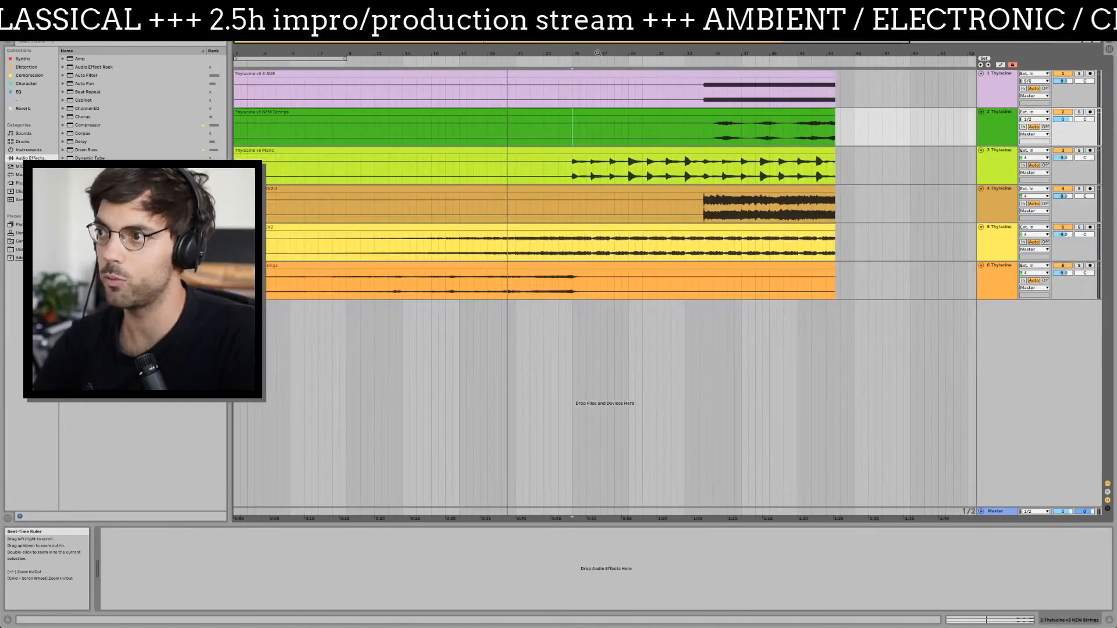
pyautogui.moveTo(592, 283); pyautogui.dragTo(478, 90)
pyautogui.click(481, 90)
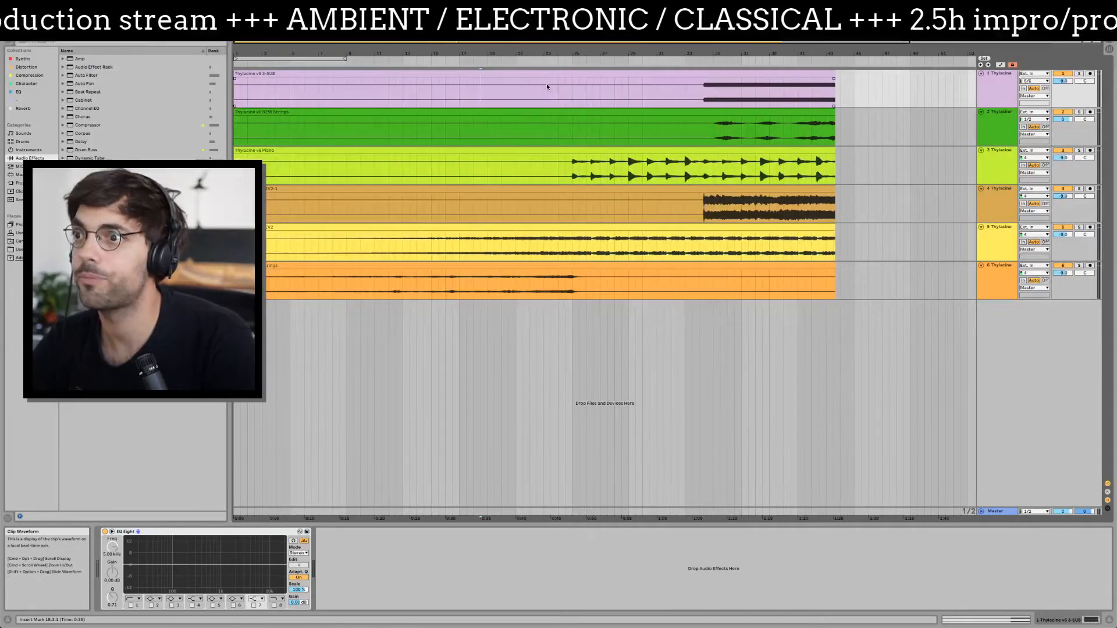
pyautogui.click(539, 69)
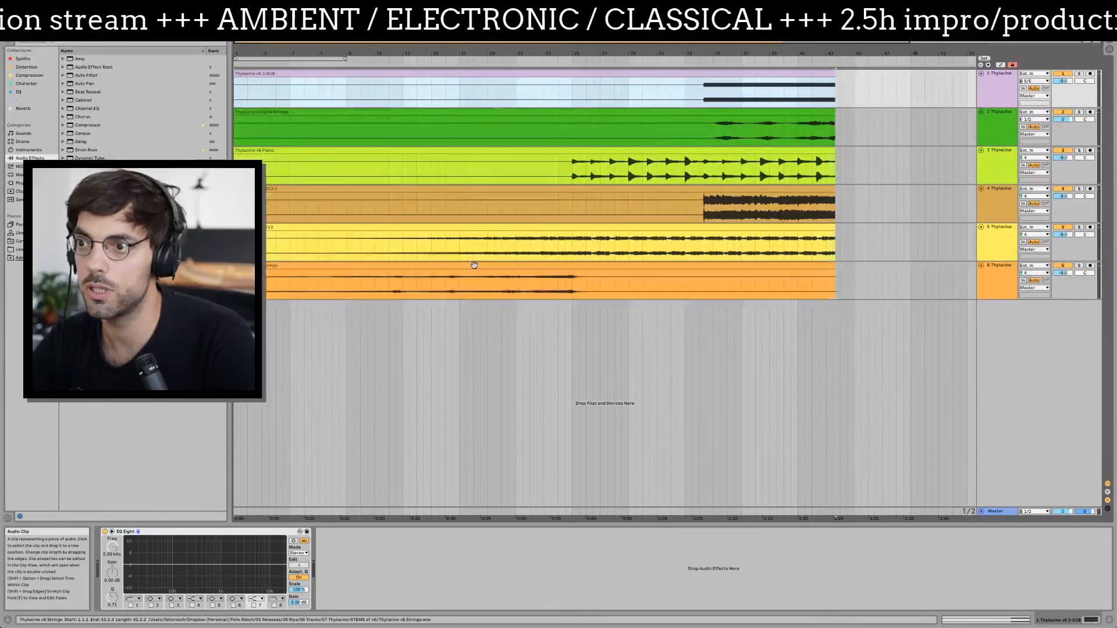
pyautogui.keyDown('shift'); pyautogui.click(448, 289); pyautogui.keyUp('shift')
pyautogui.hotkey('shift', 'Tab')
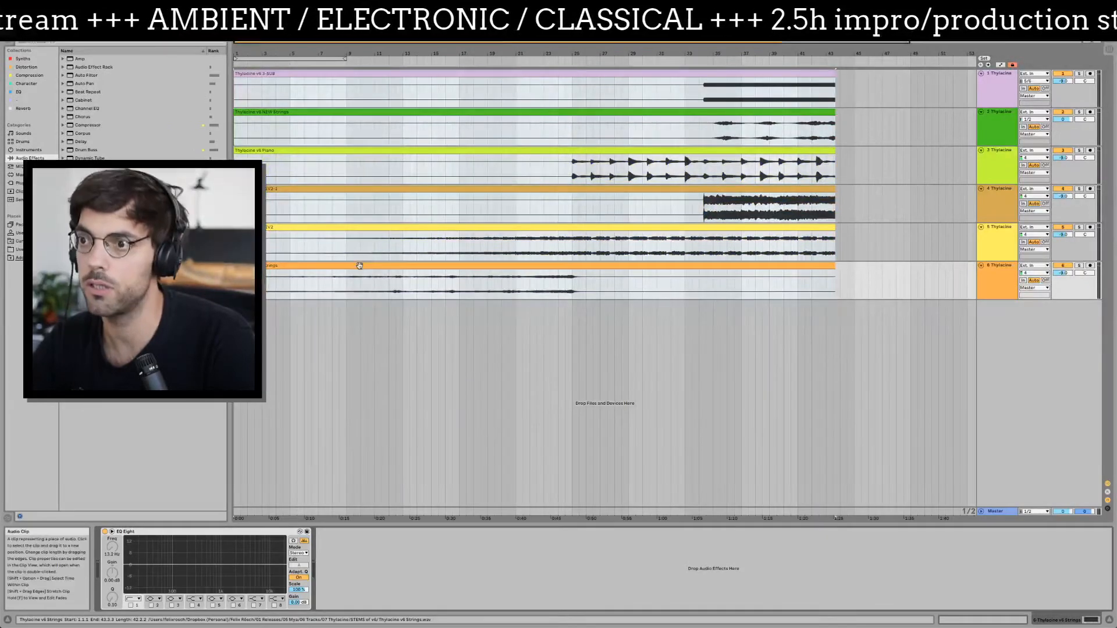
# - Audition the stems around bar 25, where the piano stem begins
pyautogui.click(439, 284)
pyautogui.click(572, 289)
pyautogui.press('space')
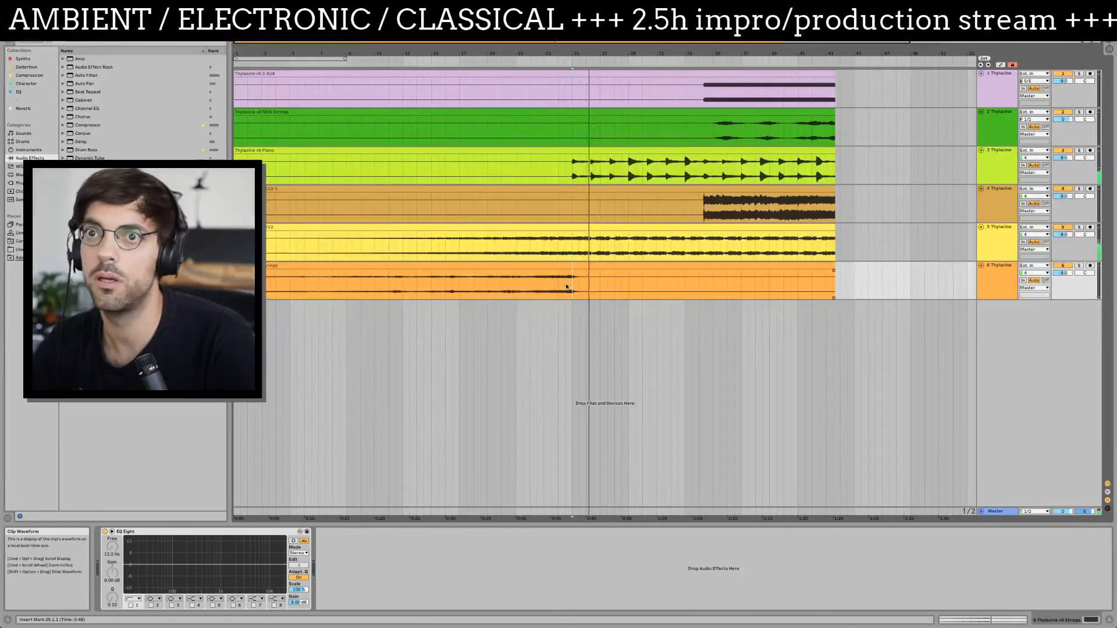
pyautogui.click(525, 163)
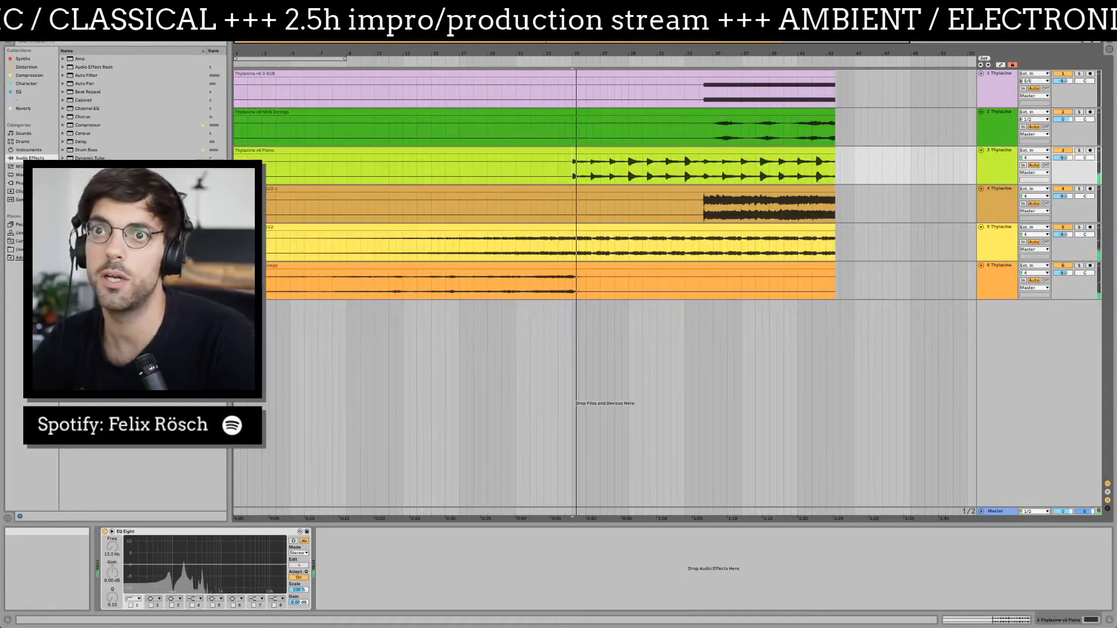
# - Show the Master track's song tempo automation and set its tempo range to a minimum of 90 and a maximum of 120
pyautogui.rightClick(58, 44)
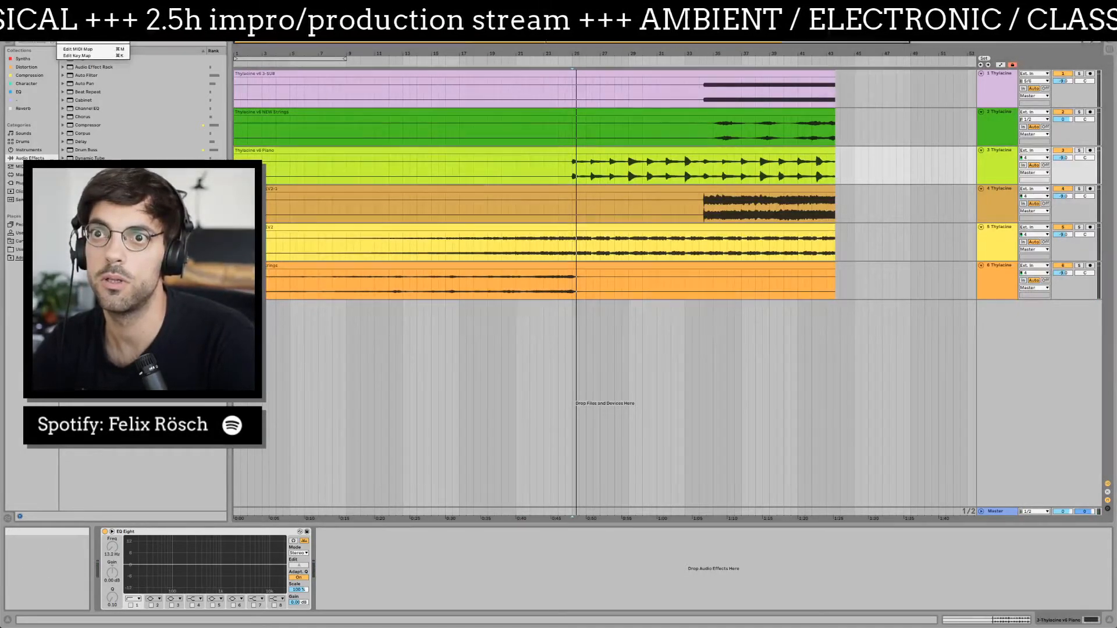
pyautogui.click(71, 39)
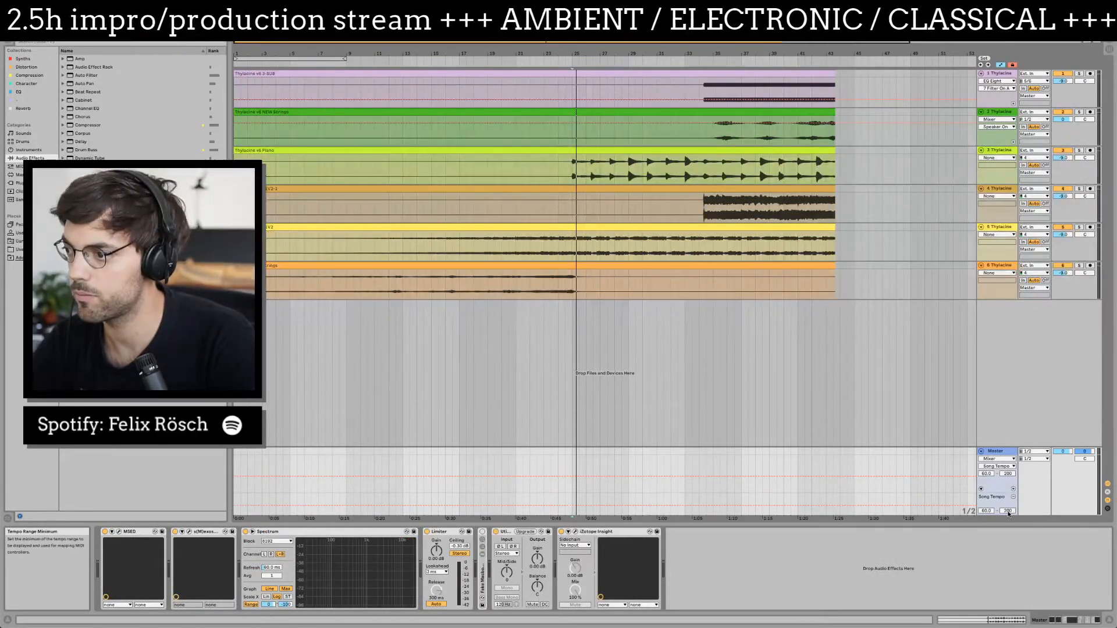
pyautogui.click(986, 510)
pyautogui.write('0')
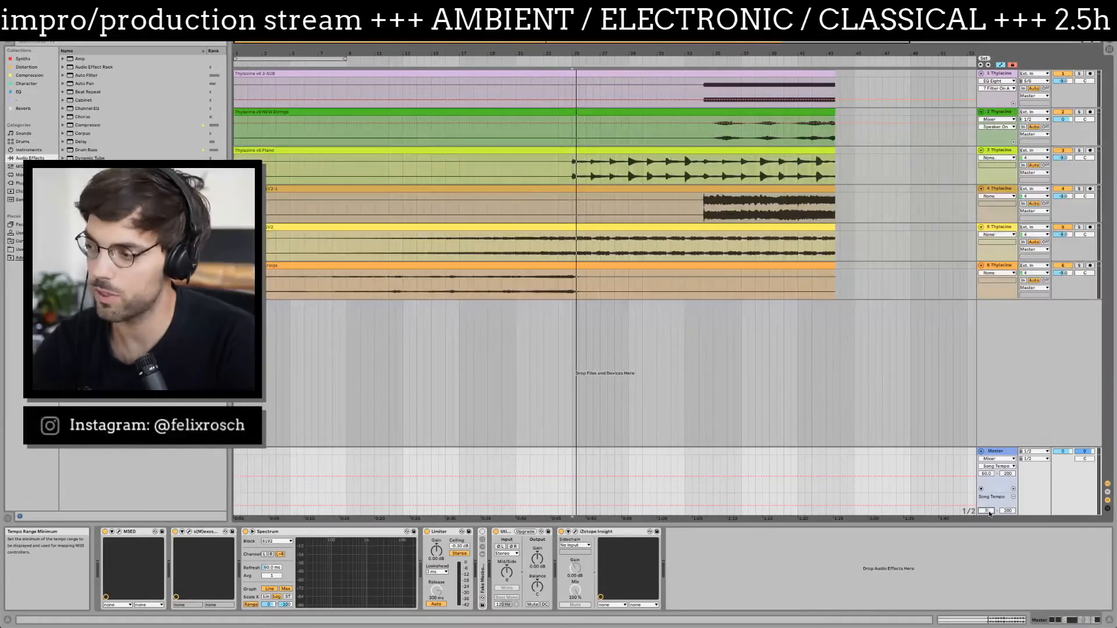
pyautogui.write('0')
pyautogui.press('Return')
pyautogui.click(1004, 512)
pyautogui.write('120')
pyautogui.press('Return')
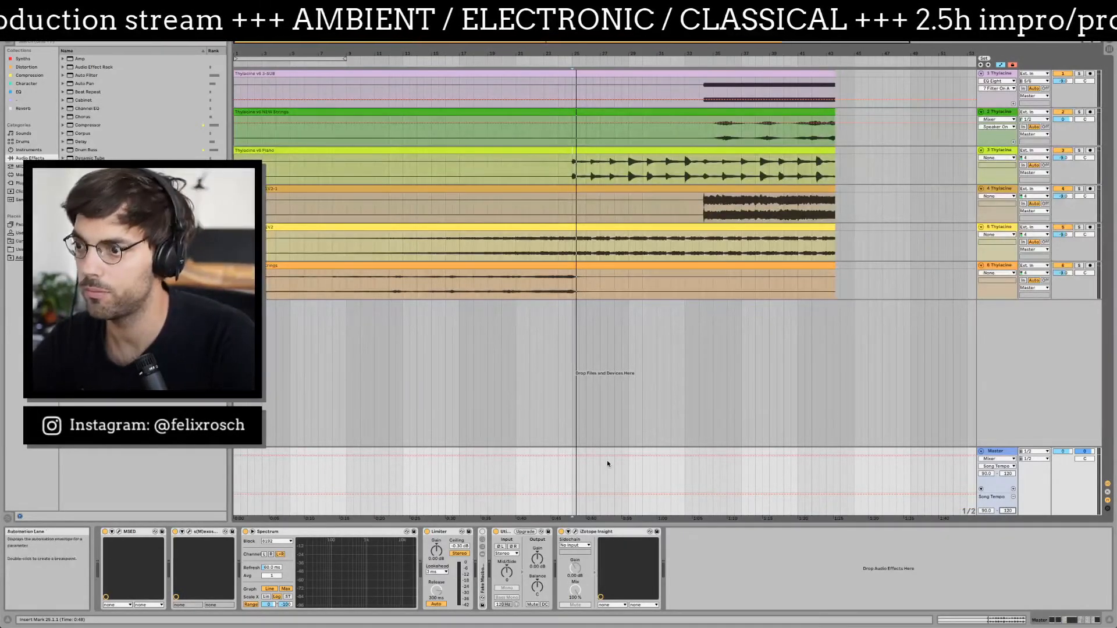
# - Automate the song tempo to drop abruptly at bar 25 to the bottom of the tempo range
pyautogui.click(587, 495)
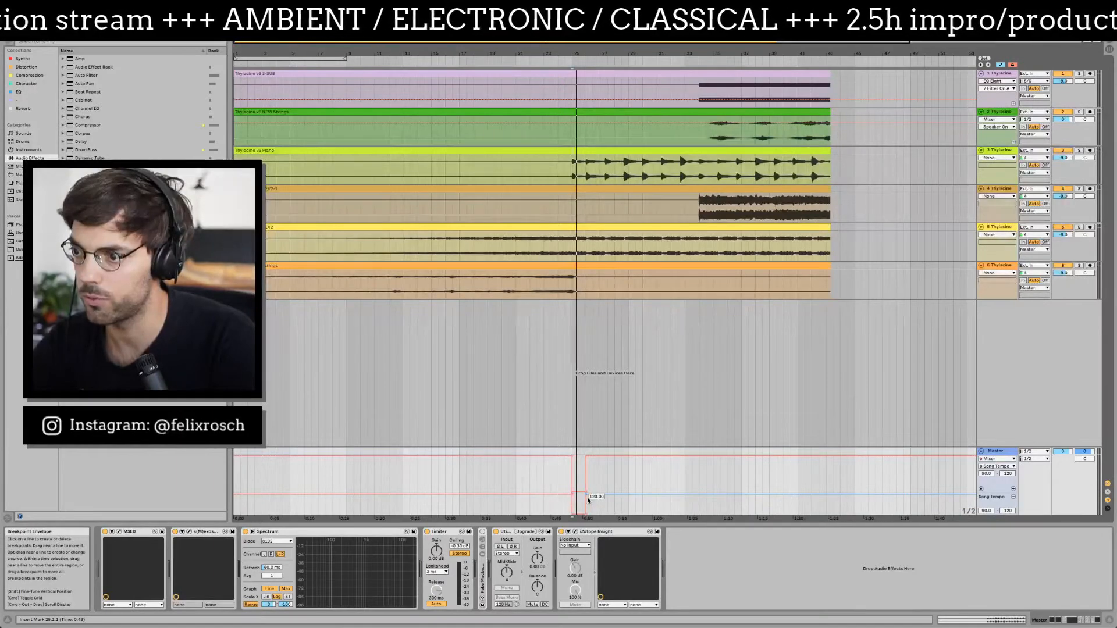
pyautogui.moveTo(588, 499); pyautogui.dragTo(593, 496)
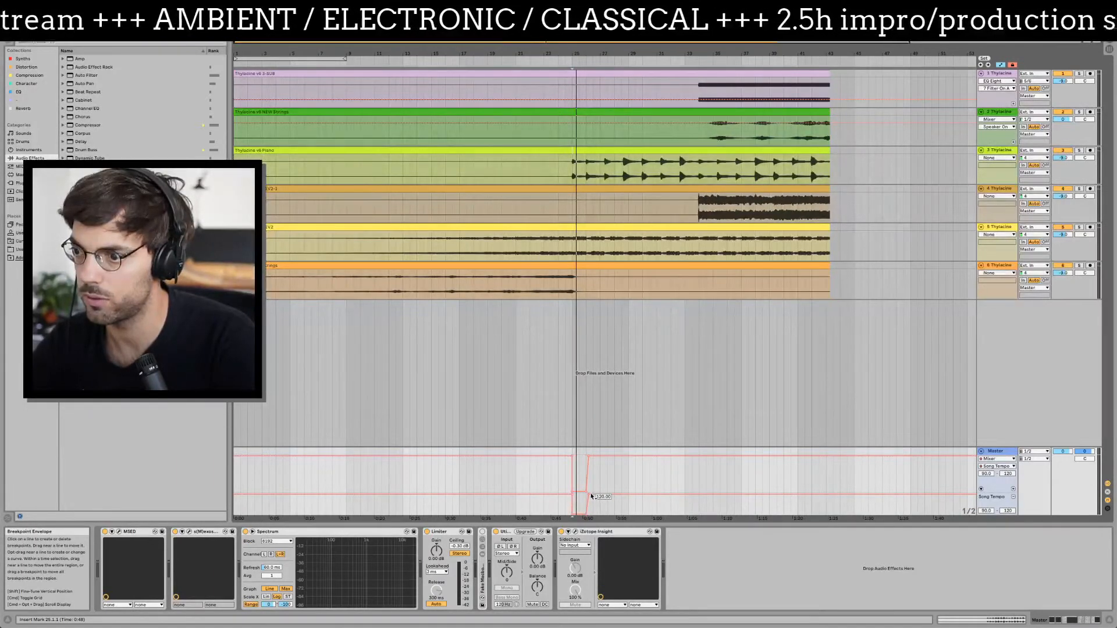
pyautogui.click(589, 496)
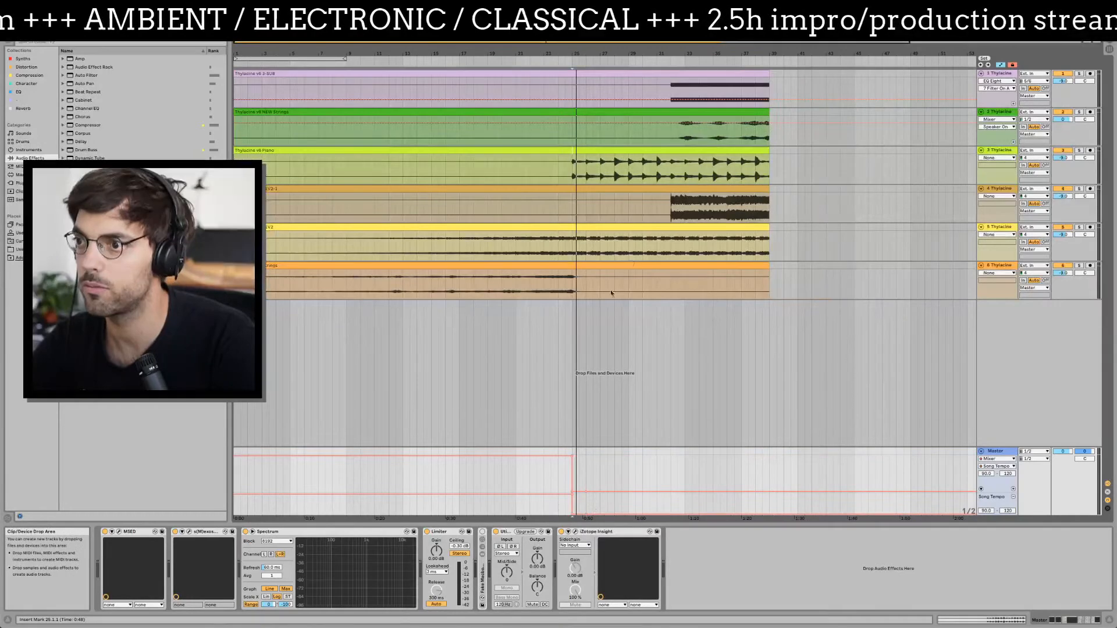
# - Play the stems across the tempo change at bar 25, starting first near bar 25 and again from bar 19
pyautogui.click(569, 296)
pyautogui.press('space')
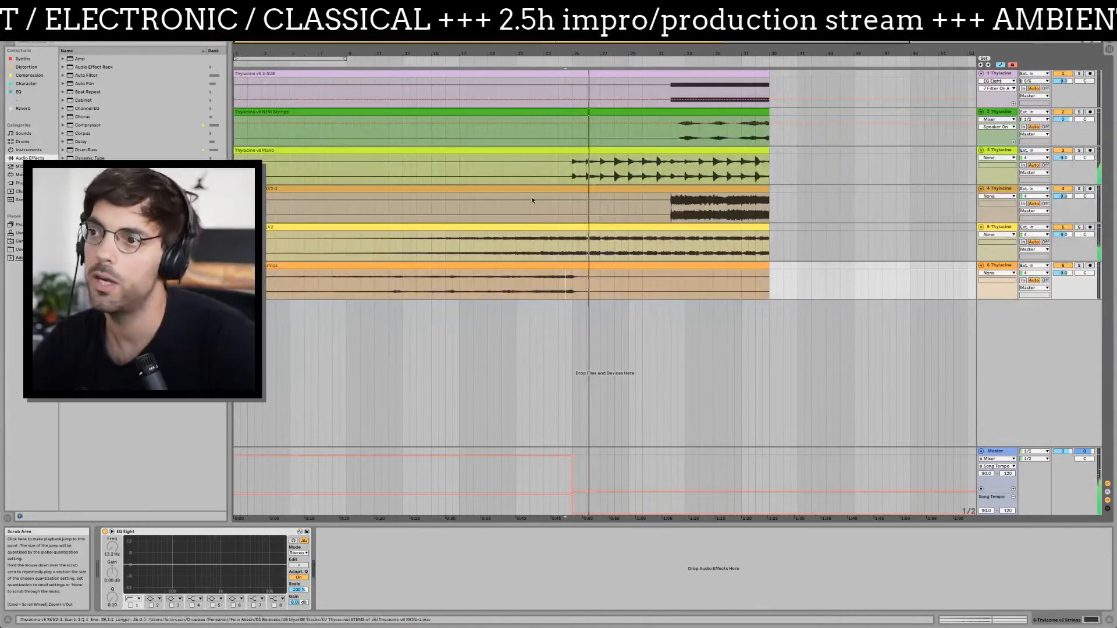
pyautogui.press('space')
pyautogui.click(492, 200)
pyautogui.press('space')
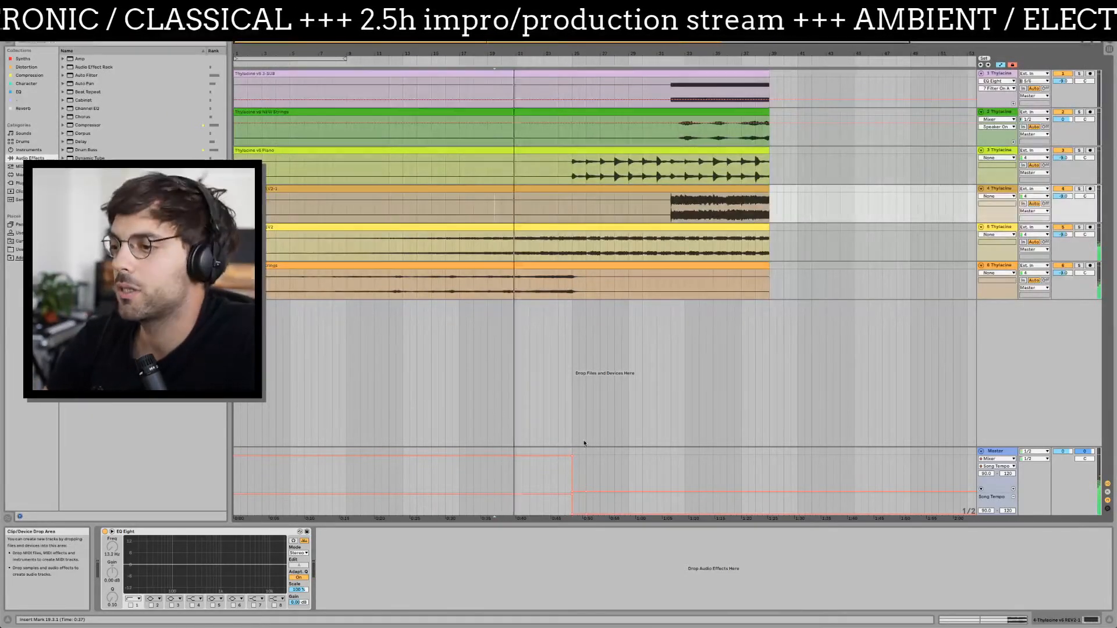
# - Enlarge the Master track to inspect its tempo automation around bar 25, and hide the automation lanes again
pyautogui.click(585, 489)
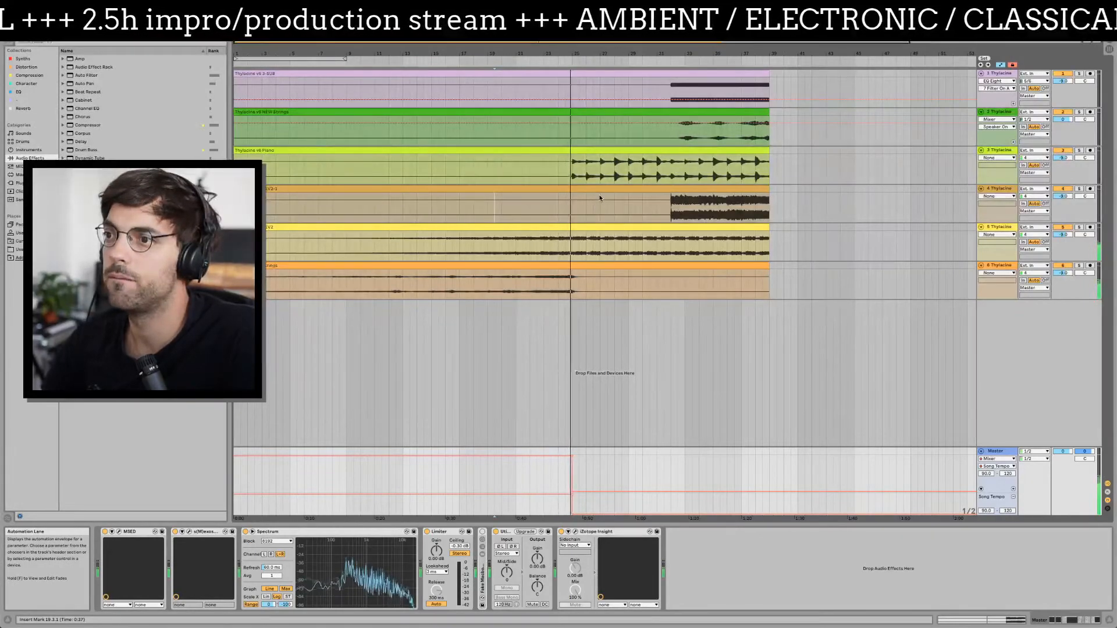
pyautogui.moveTo(582, 49); pyautogui.dragTo(523, 216)
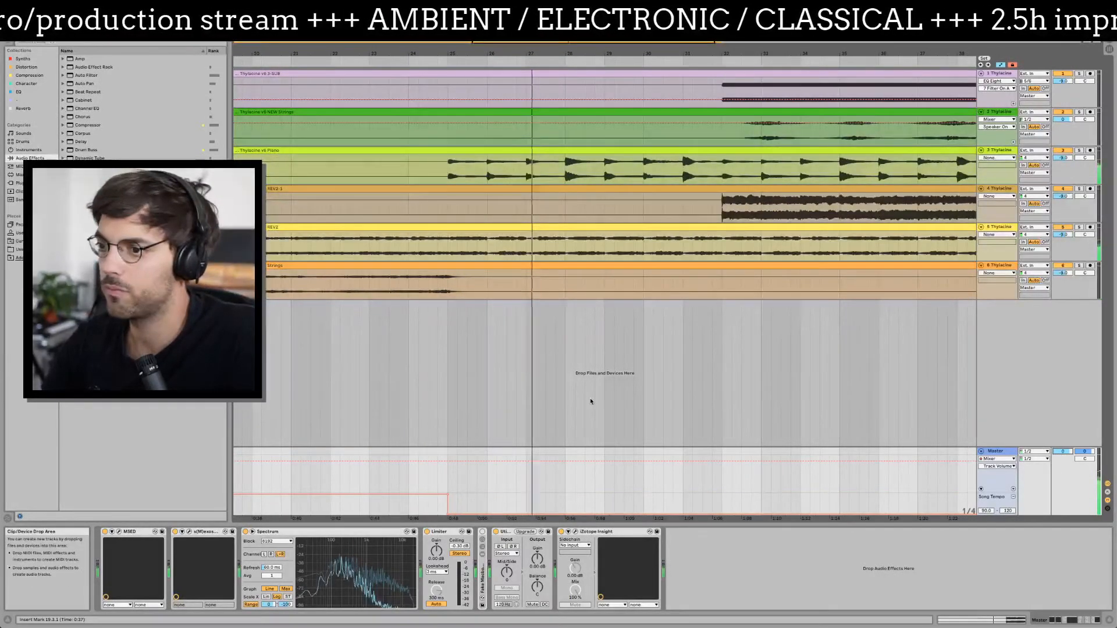
pyautogui.moveTo(986, 487); pyautogui.dragTo(986, 430)
pyautogui.moveTo(988, 388); pyautogui.dragTo(988, 418)
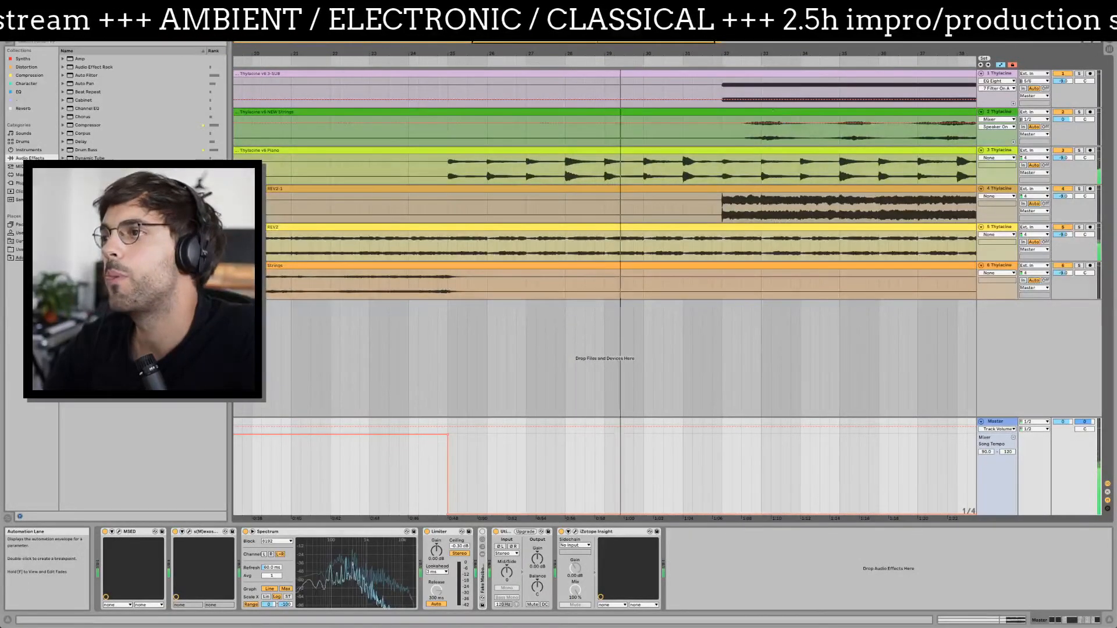
pyautogui.moveTo(717, 53); pyautogui.dragTo(660, 54)
pyautogui.press('a')
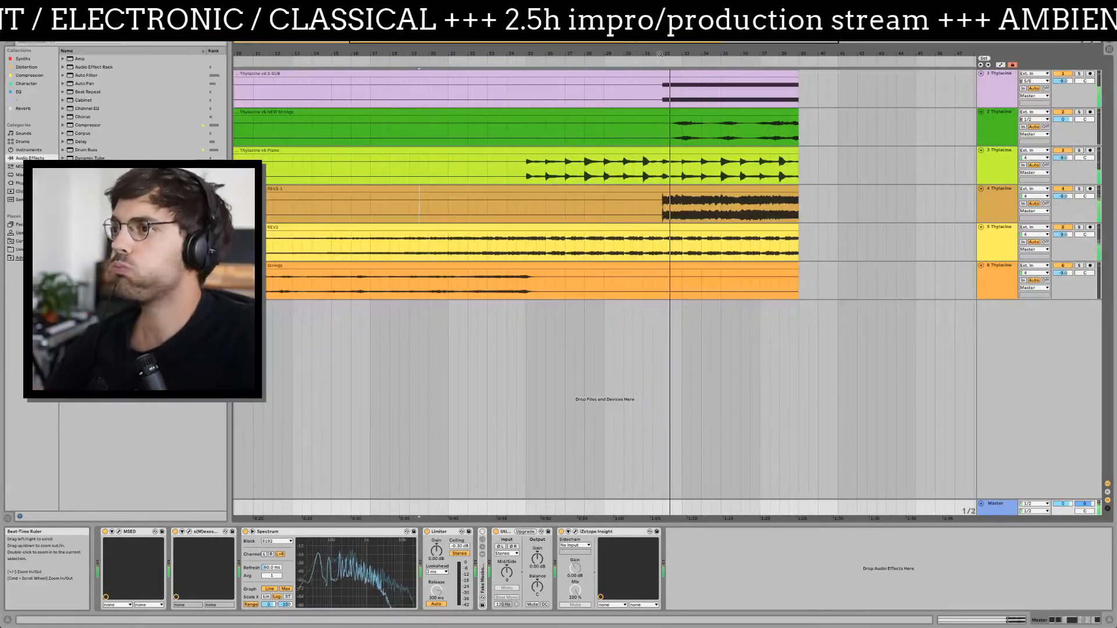
# - Rename track 4 as REV2 and track 3 as Piano, and select the whole Piano clip
pyautogui.click(996, 204)
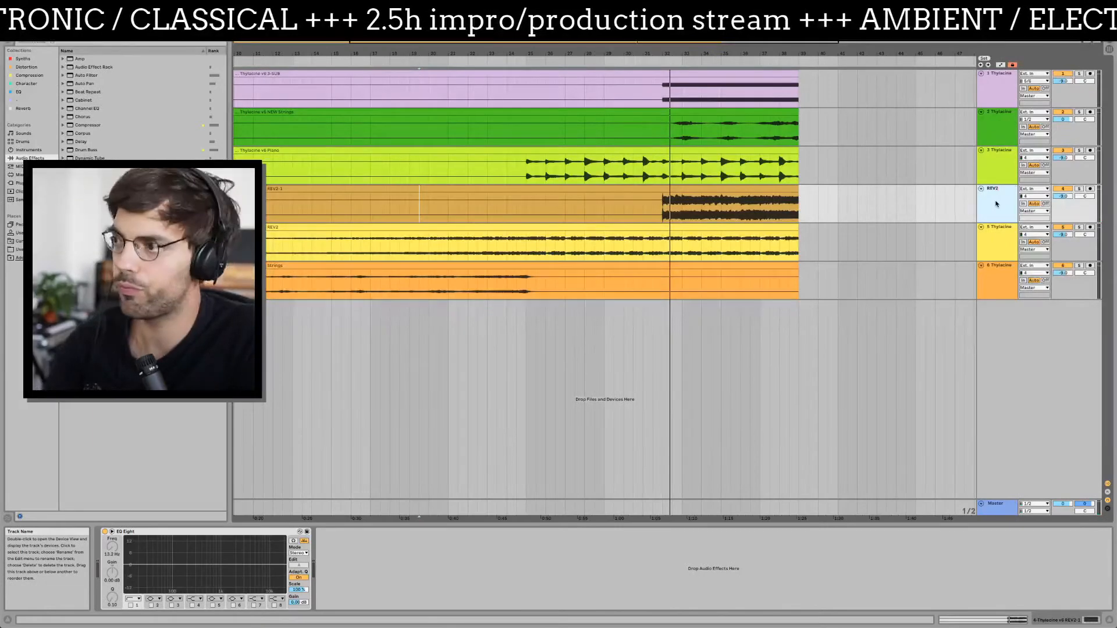
pyautogui.click(998, 173)
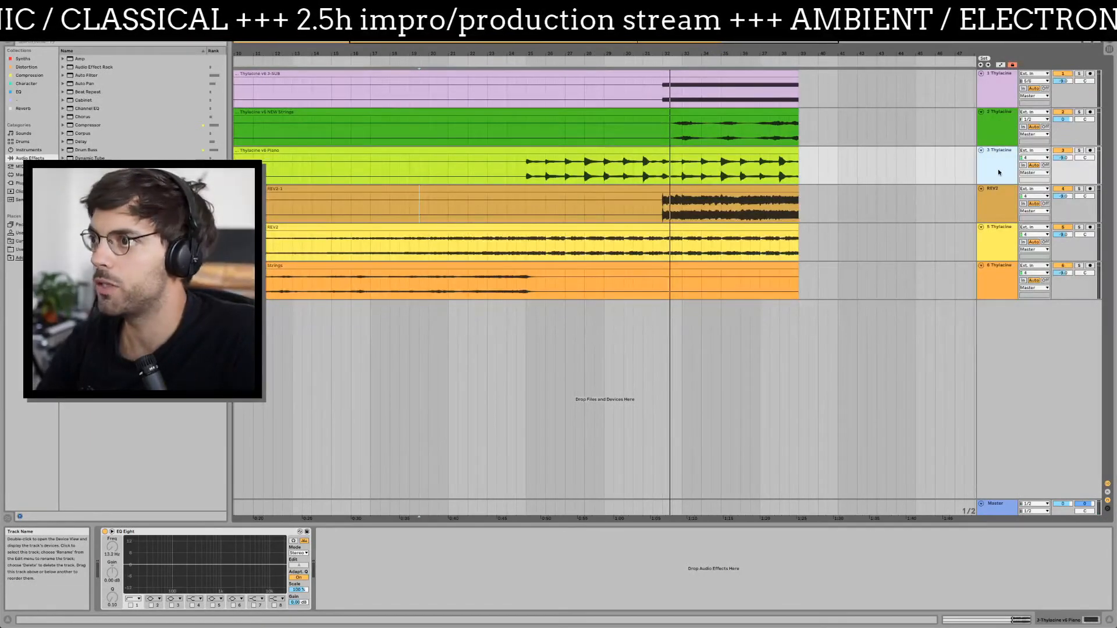
pyautogui.click(525, 170)
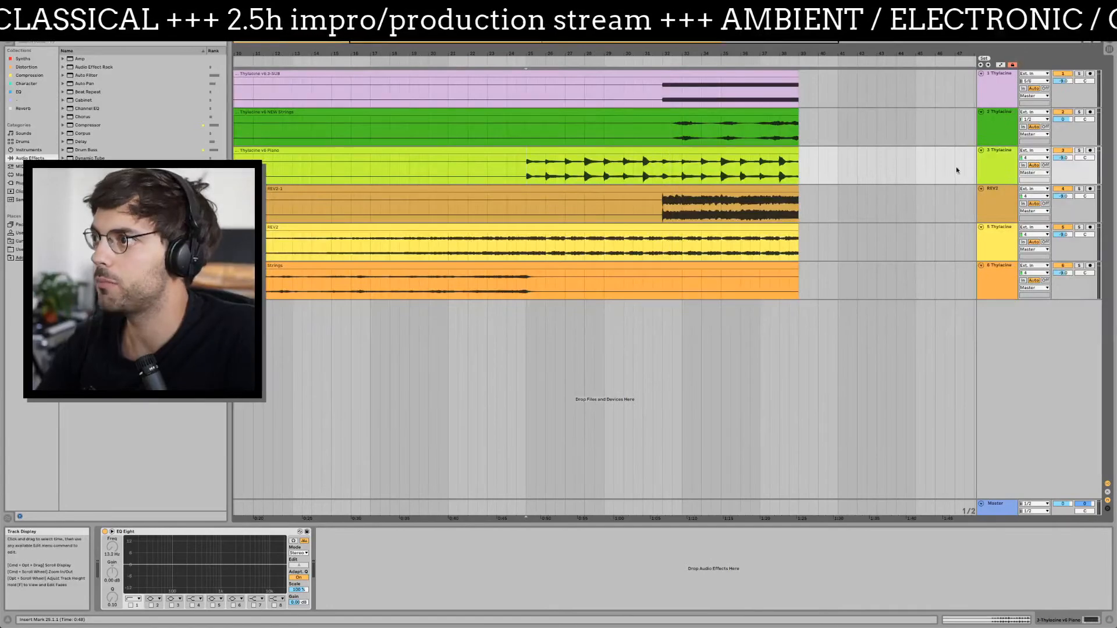
pyautogui.click(990, 169)
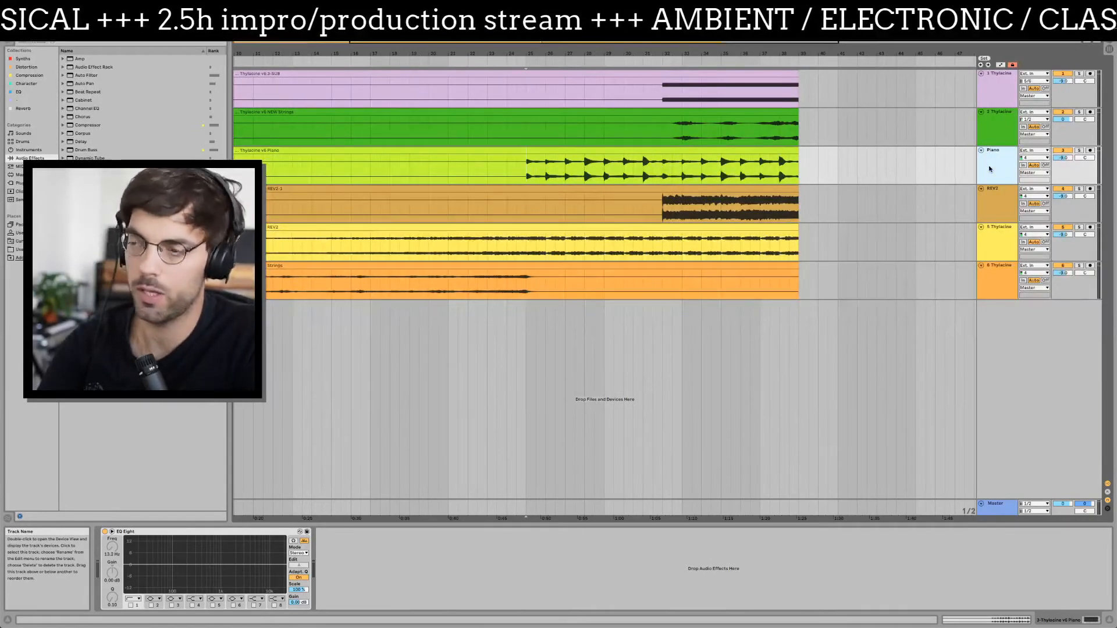
pyautogui.click(336, 151)
pyautogui.press('z')
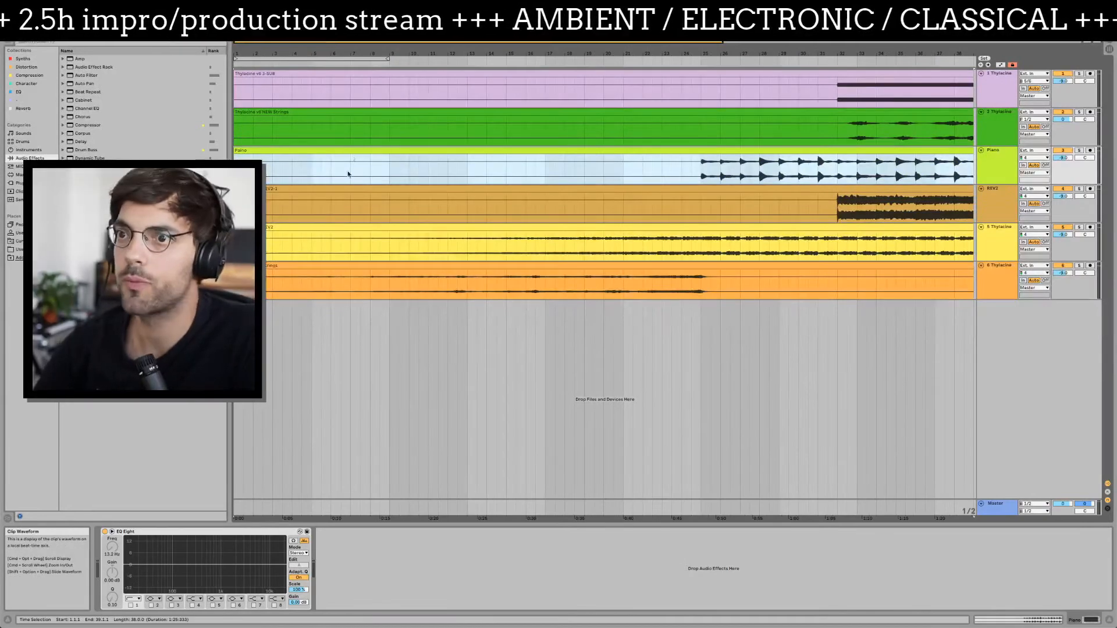
# - Rename the green strings clip and its track as NEW Strings
pyautogui.click(348, 112)
pyautogui.write('NEW')
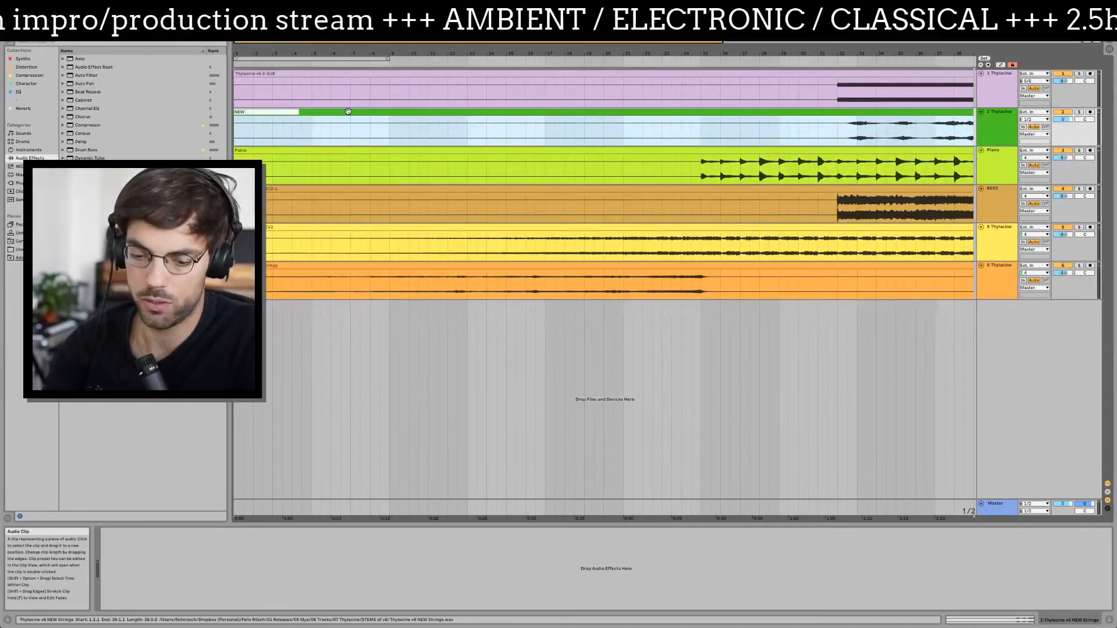
pyautogui.press('Return')
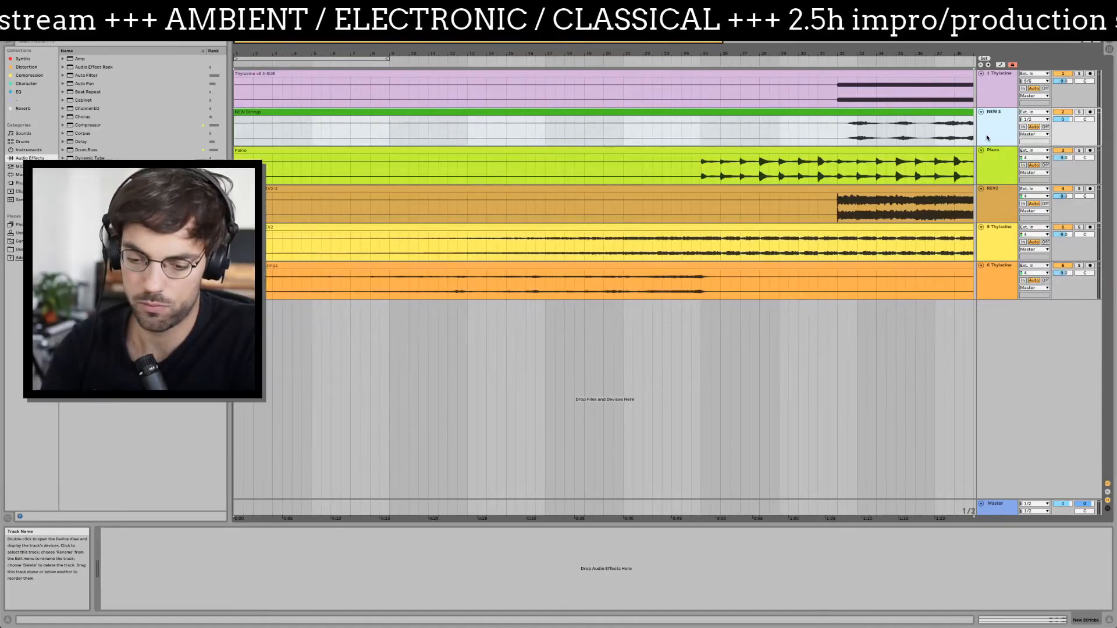
# - Rename track 1 as SUB and move it below all the other tracks
pyautogui.click(999, 92)
pyautogui.write('SU')
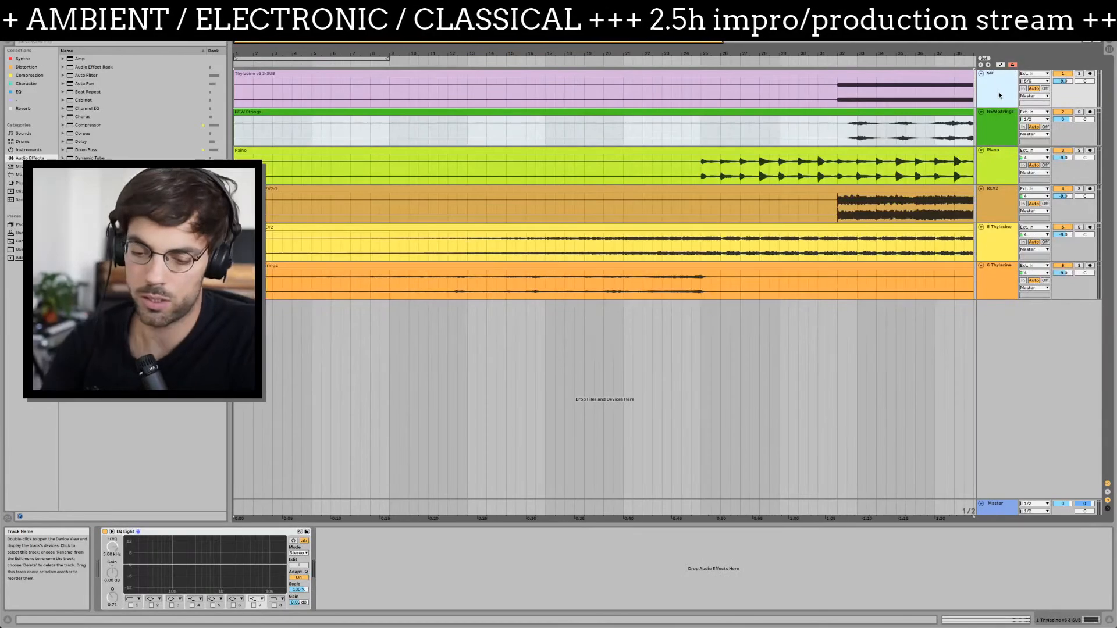
pyautogui.write('B')
pyautogui.press('Return')
pyautogui.moveTo(1000, 95); pyautogui.dragTo(1005, 314)
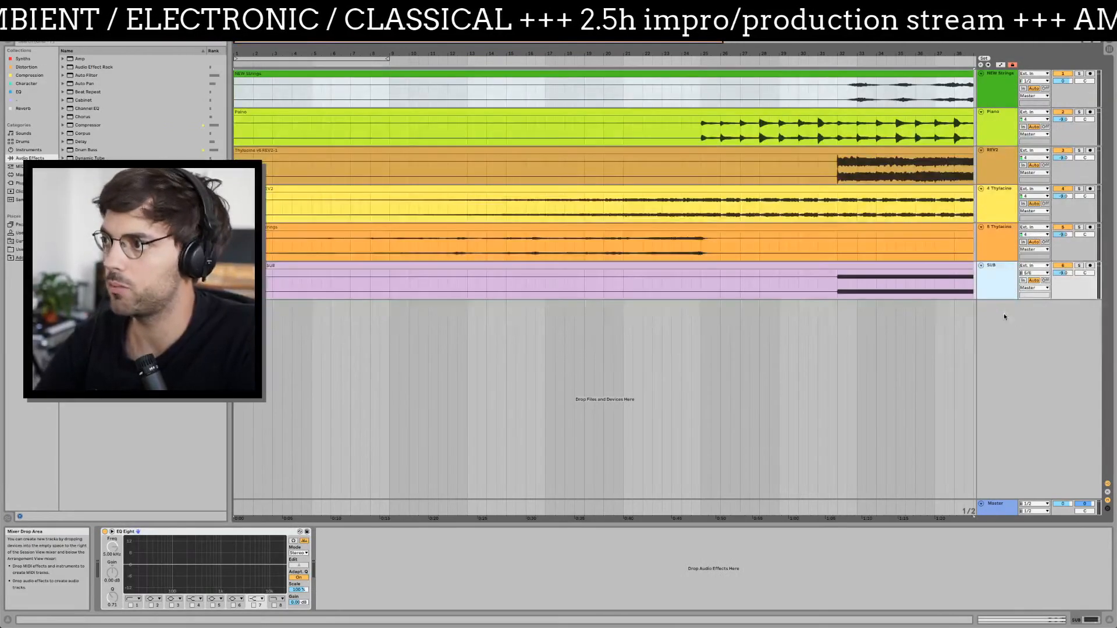
# - Rename the orange track as Strings and the yellow track as Blooper Loop
pyautogui.click(996, 235)
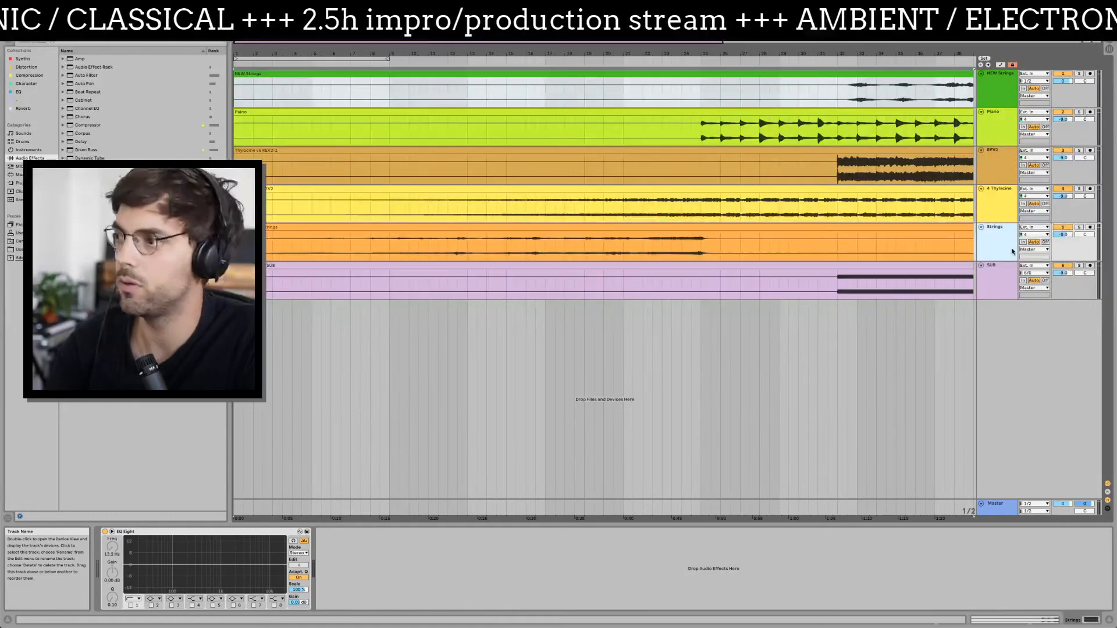
pyautogui.click(995, 206)
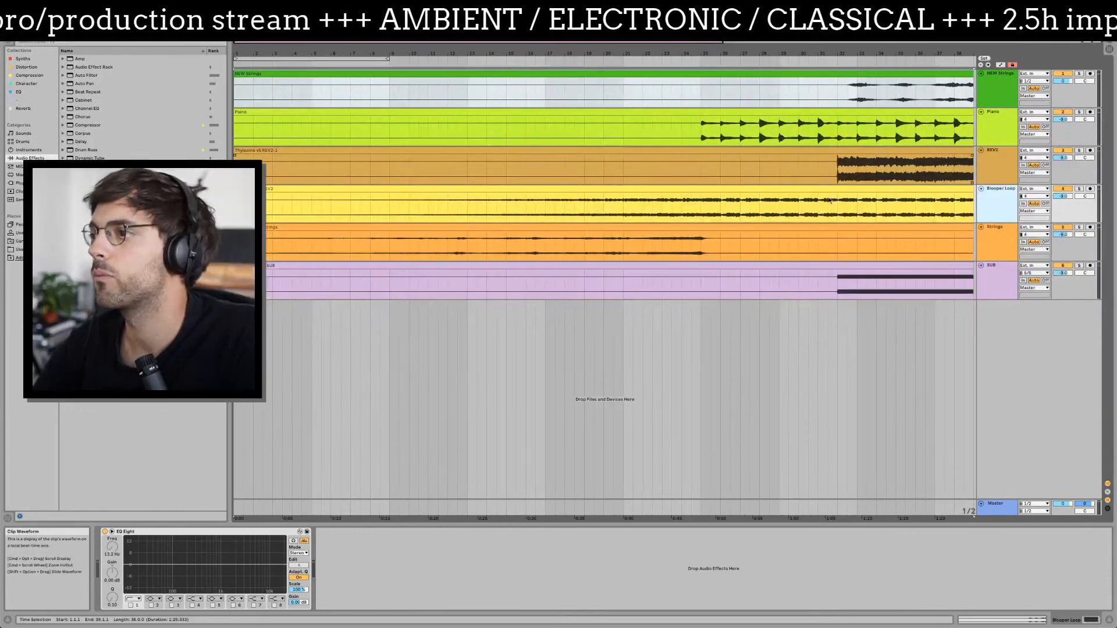
pyautogui.click(831, 211)
# - Mute the REV2 track and play the remaining stems from just before the SUB entry
pyautogui.click(984, 180)
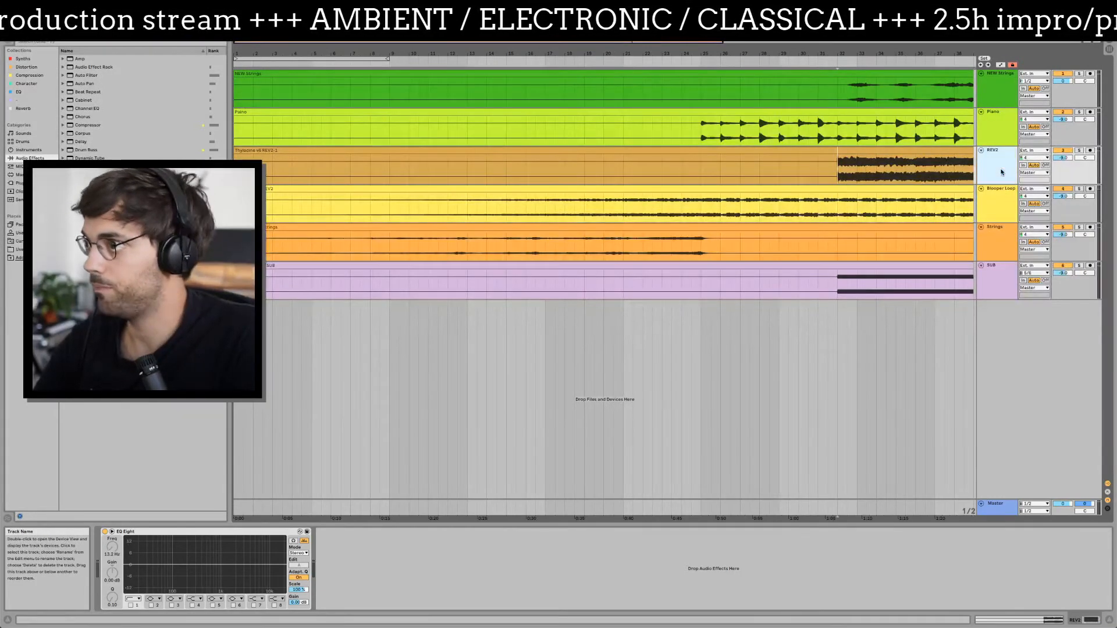
pyautogui.click(1062, 151)
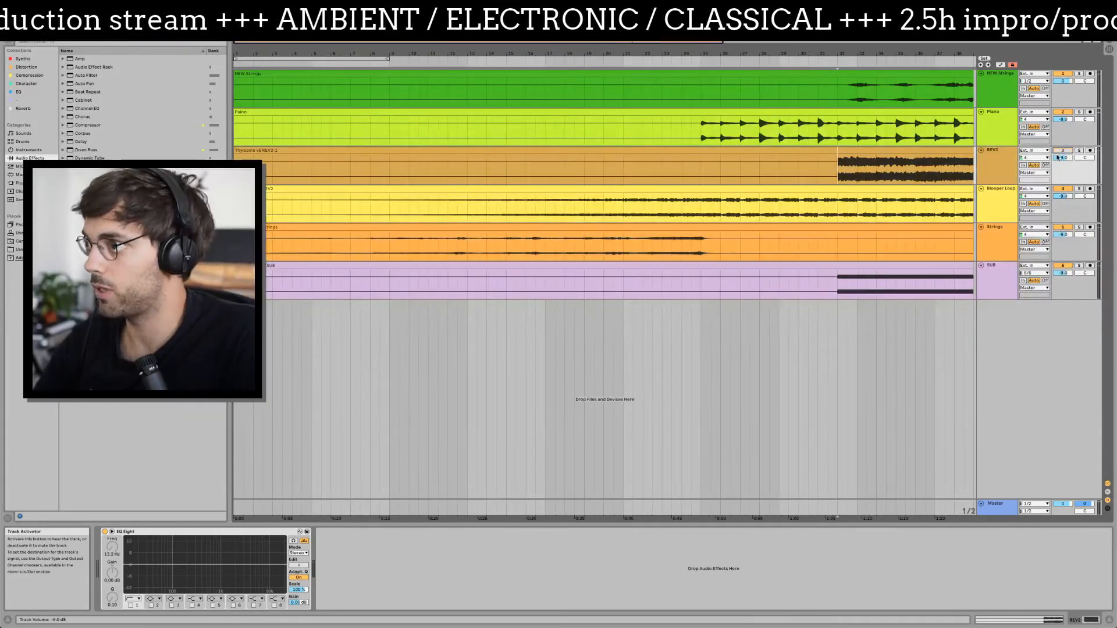
pyautogui.click(808, 166)
pyautogui.press('space')
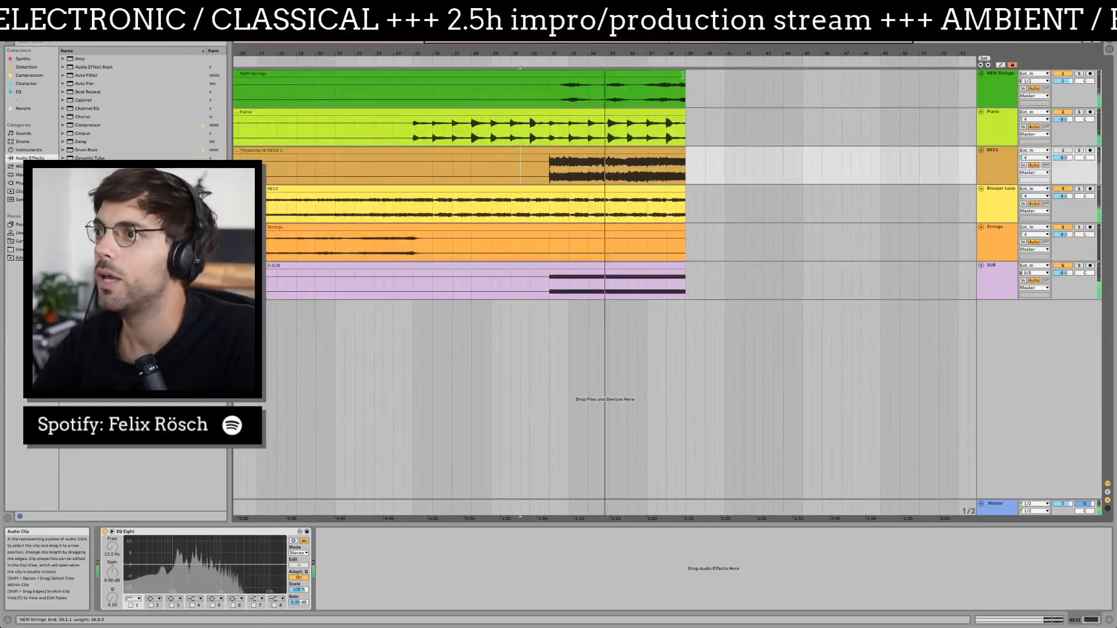
pyautogui.press('space')
# - Save the set in the Thylacine Project folder as "Thylacine v7 (work with STEM)"
pyautogui.click(682, 74)
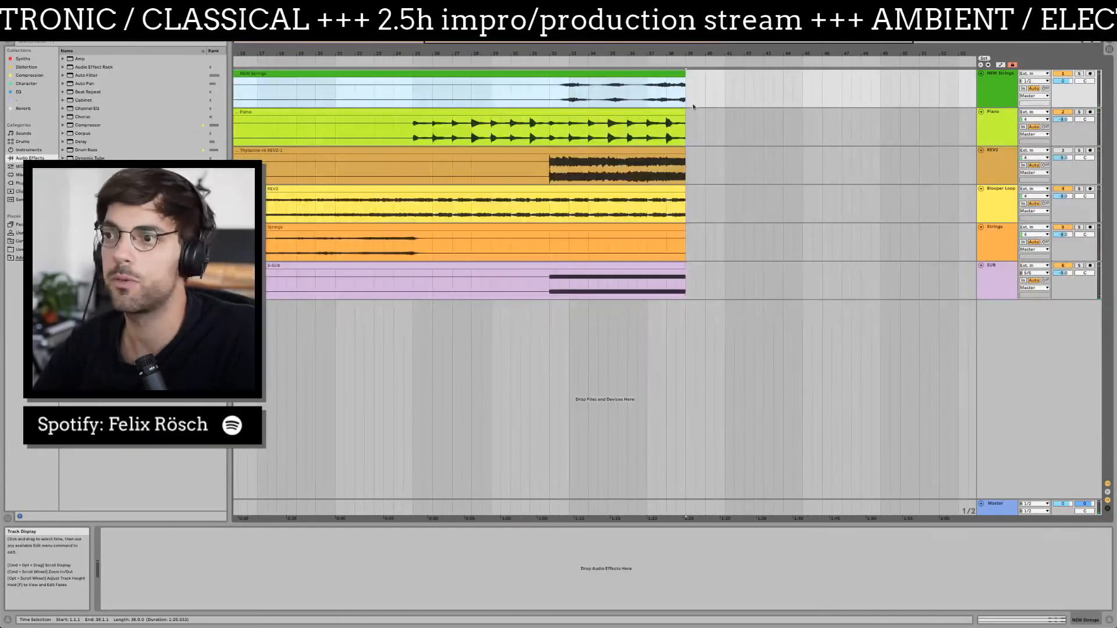
pyautogui.press('super+shift+s')
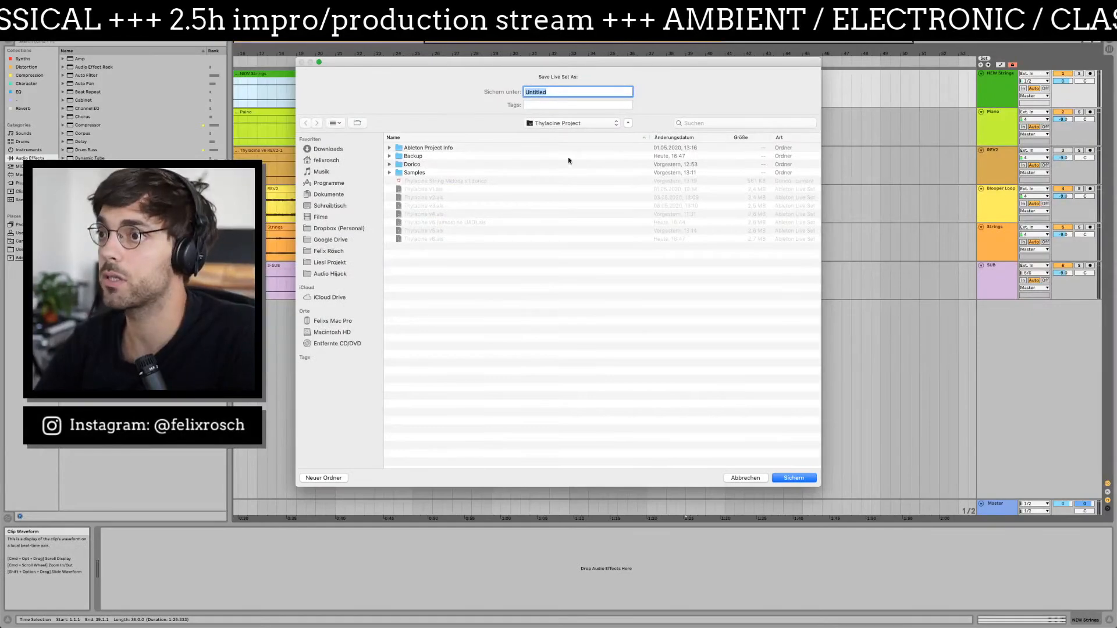
pyautogui.write('Thylacine v6')
pyautogui.press('BackSpace')
pyautogui.write('7 (w')
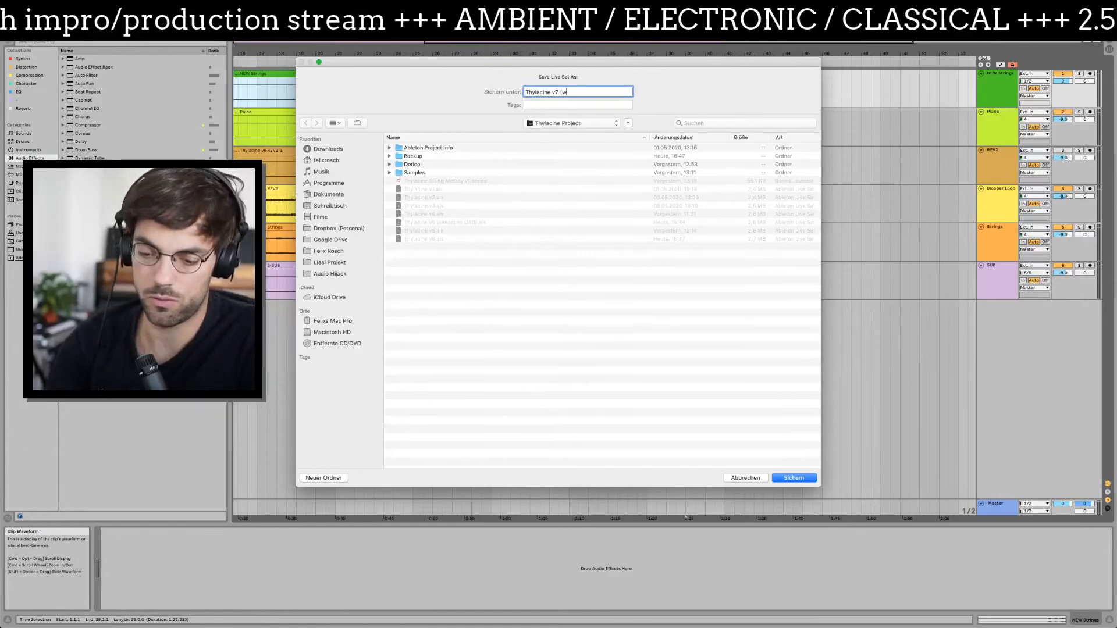
pyautogui.write('ork with Blooper)')
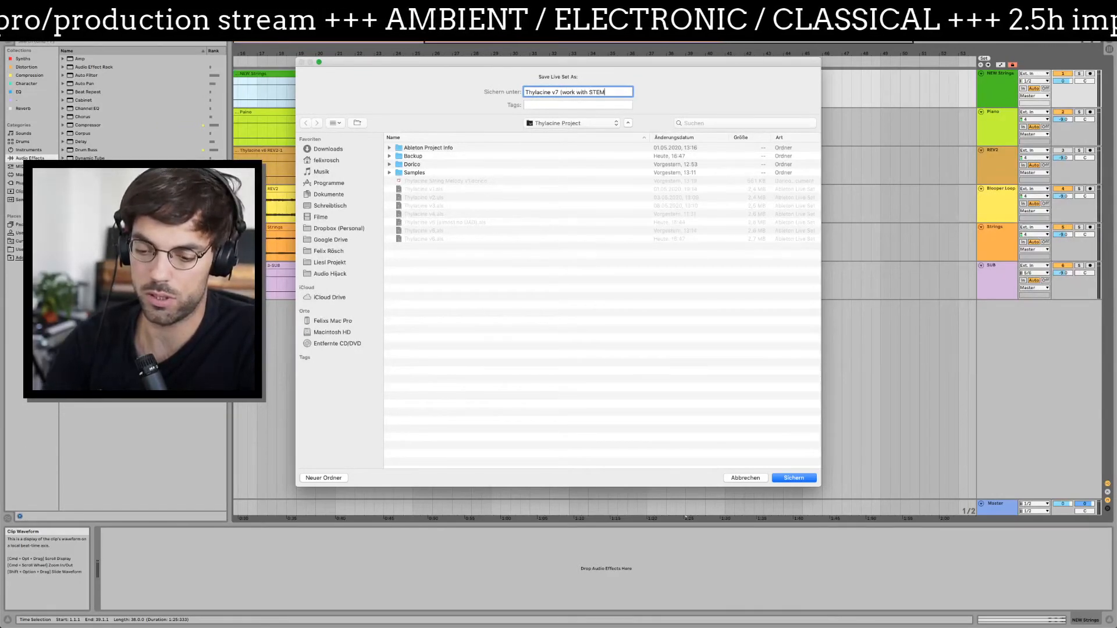
pyautogui.press('Return')
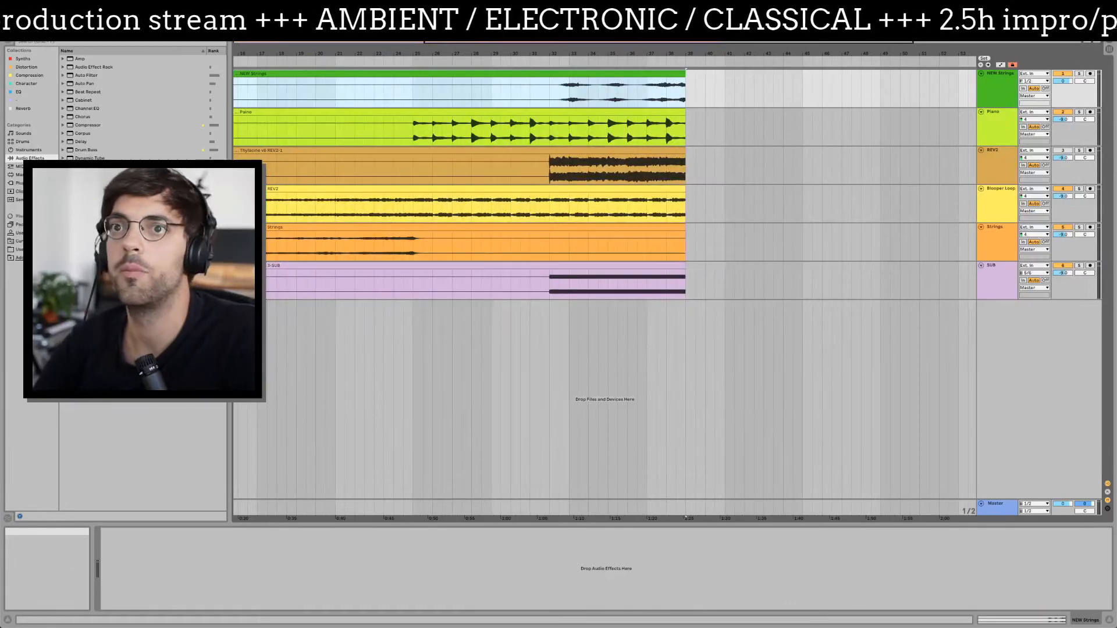
# - Reopen the recent Thylacine set that holds the original multitrack arrangement
pyautogui.click(49, 5)
pyautogui.moveTo(69, 32)
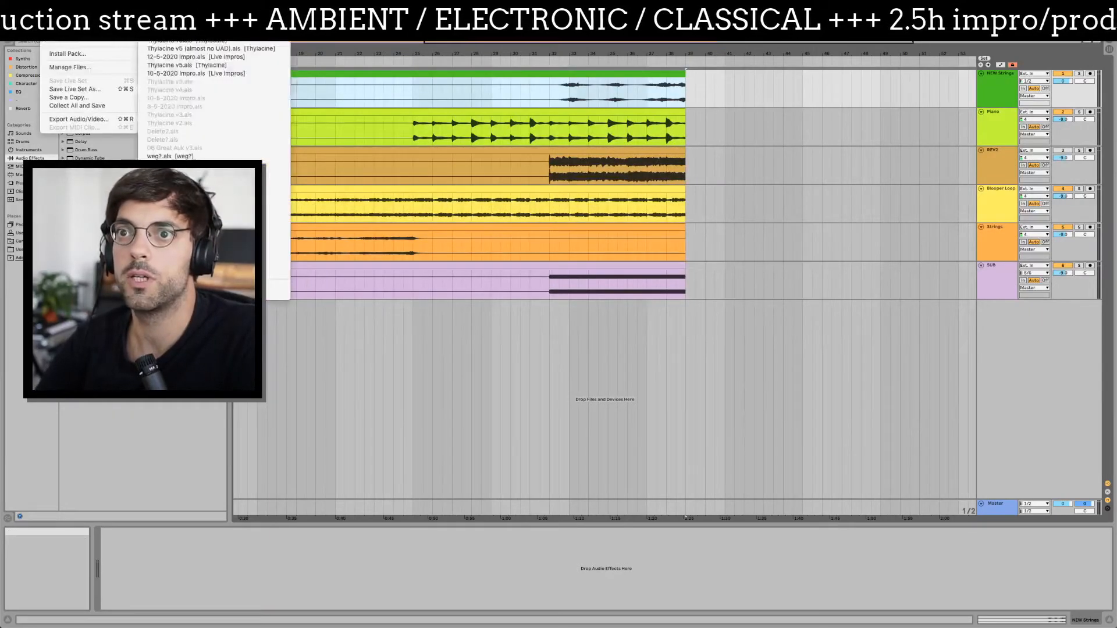
pyautogui.click(171, 44)
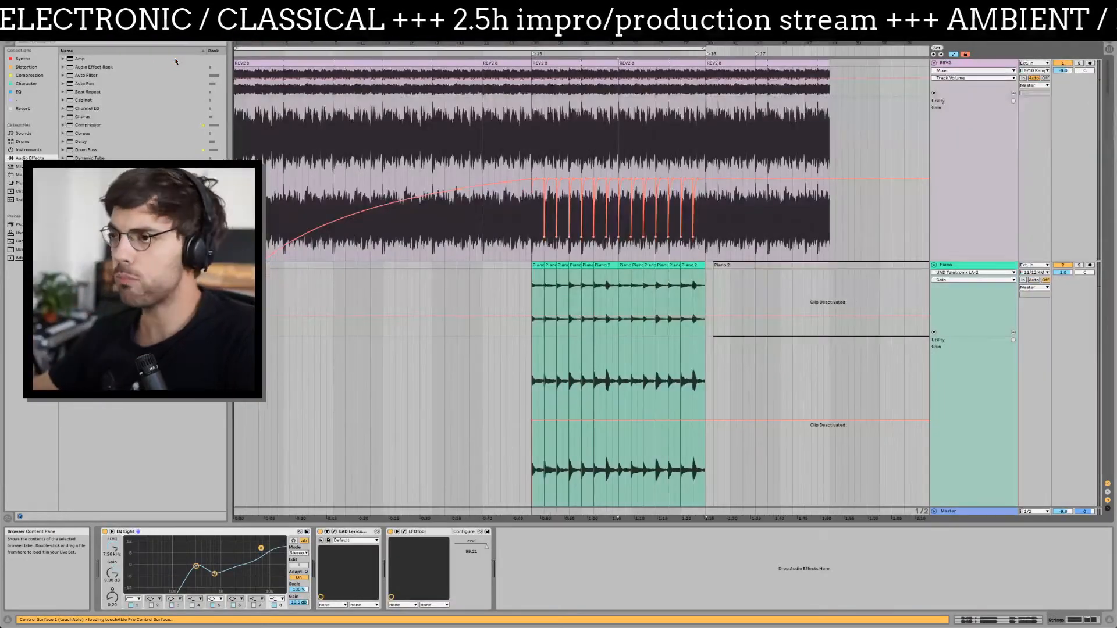
# - Find the NEW Strings group among the tracks and fold it
pyautogui.scroll(-15, 499, 367)
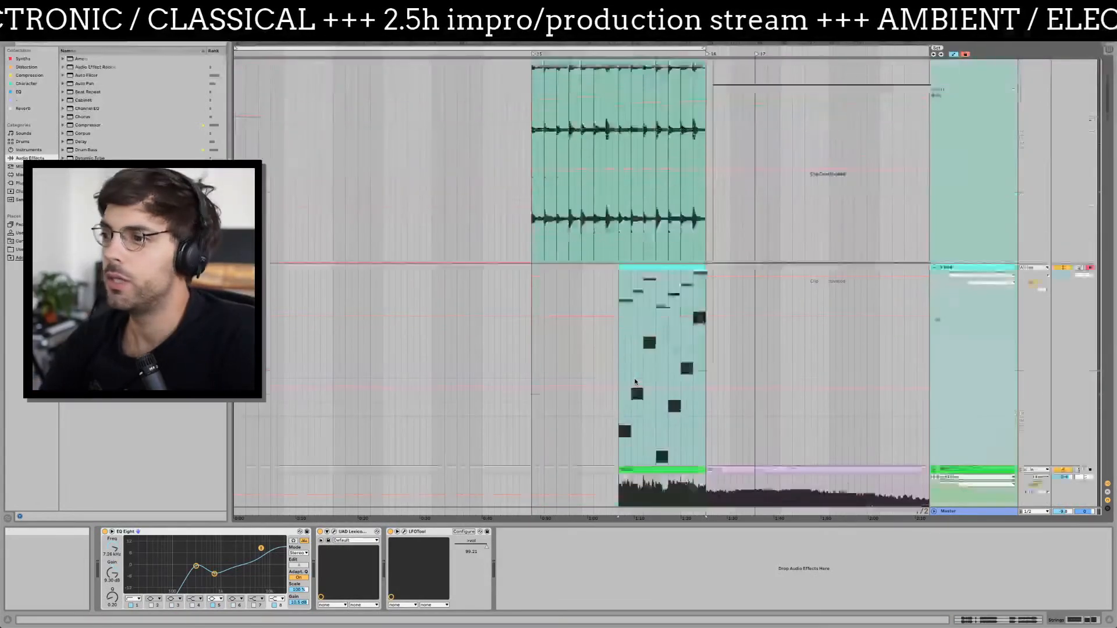
pyautogui.scroll(-5, 620, 361)
pyautogui.scroll(8, 624, 349)
pyautogui.scroll(-7, 624, 344)
pyautogui.hscroll(3, 544, 269)
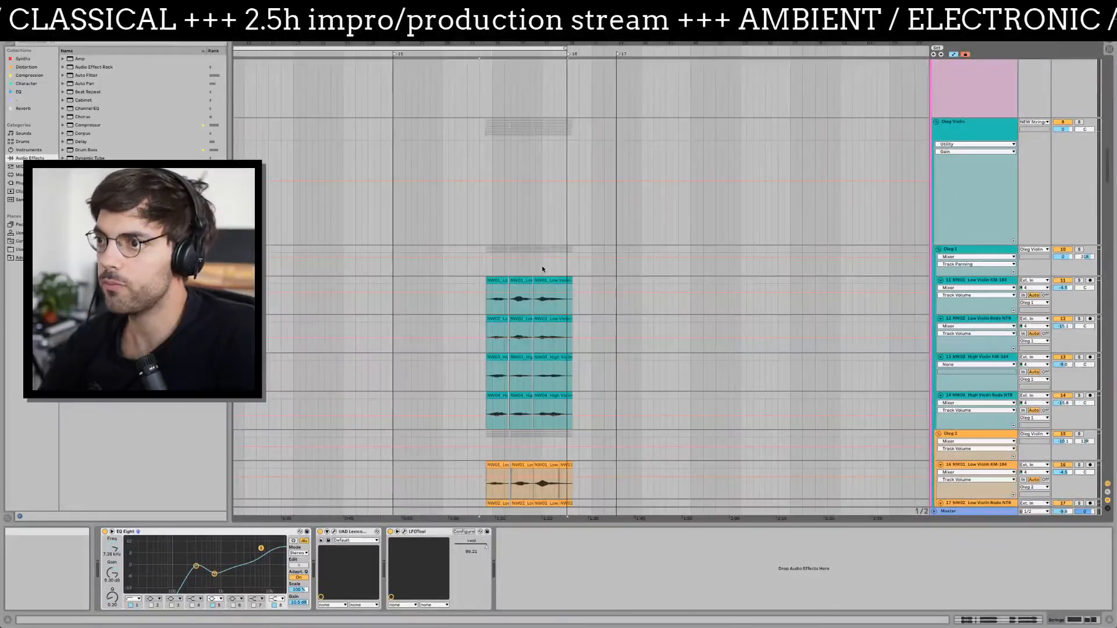
pyautogui.scroll(8, 516, 220)
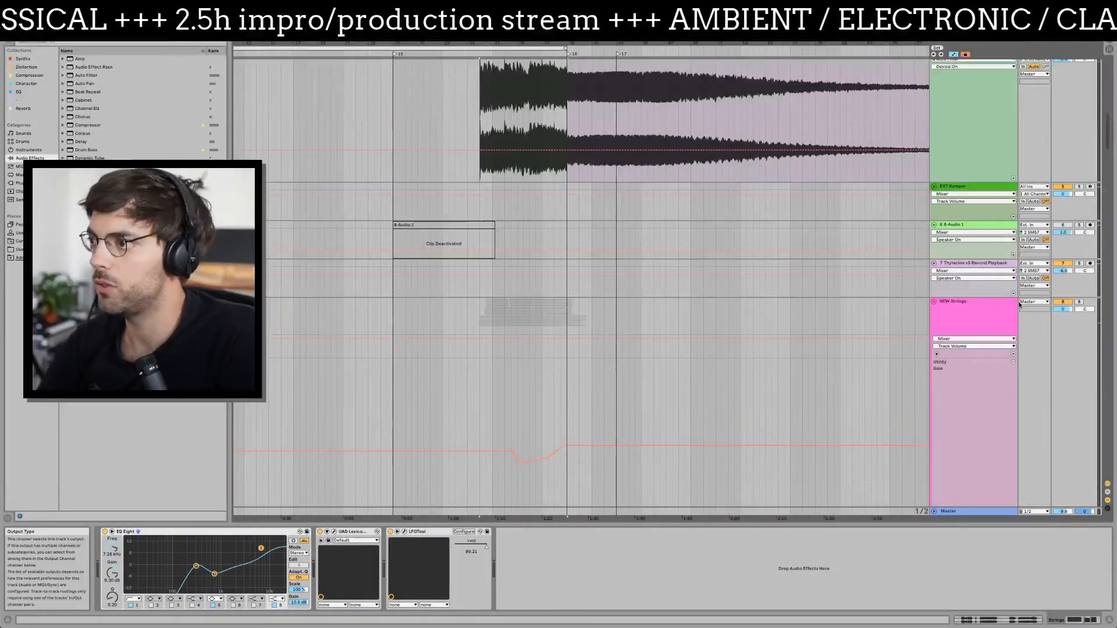
pyautogui.click(935, 302)
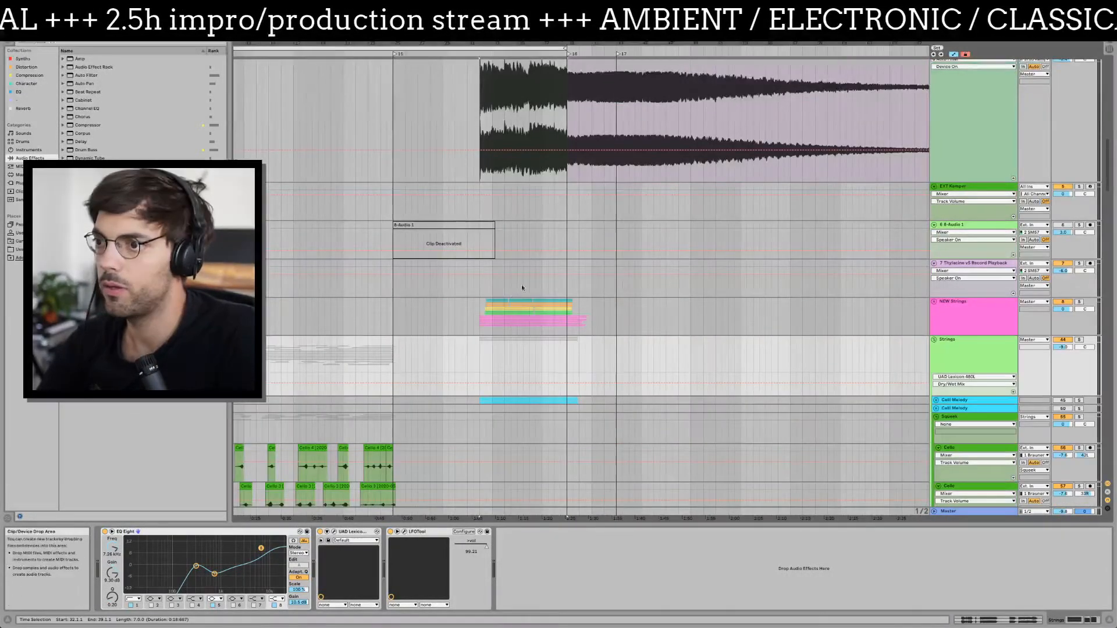
# - Loop bars 32 to 43 of the NEW Strings group and play it soloed
pyautogui.click(481, 306)
pyautogui.moveTo(484, 305); pyautogui.dragTo(612, 304)
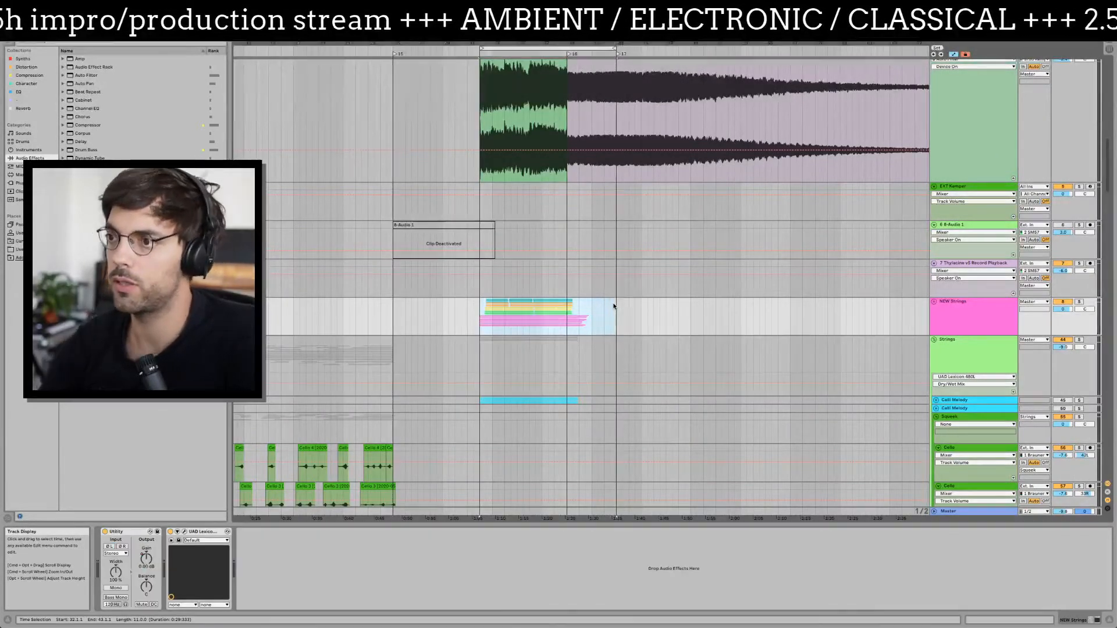
pyautogui.hscroll(-5, 614, 305)
pyautogui.click(1079, 303)
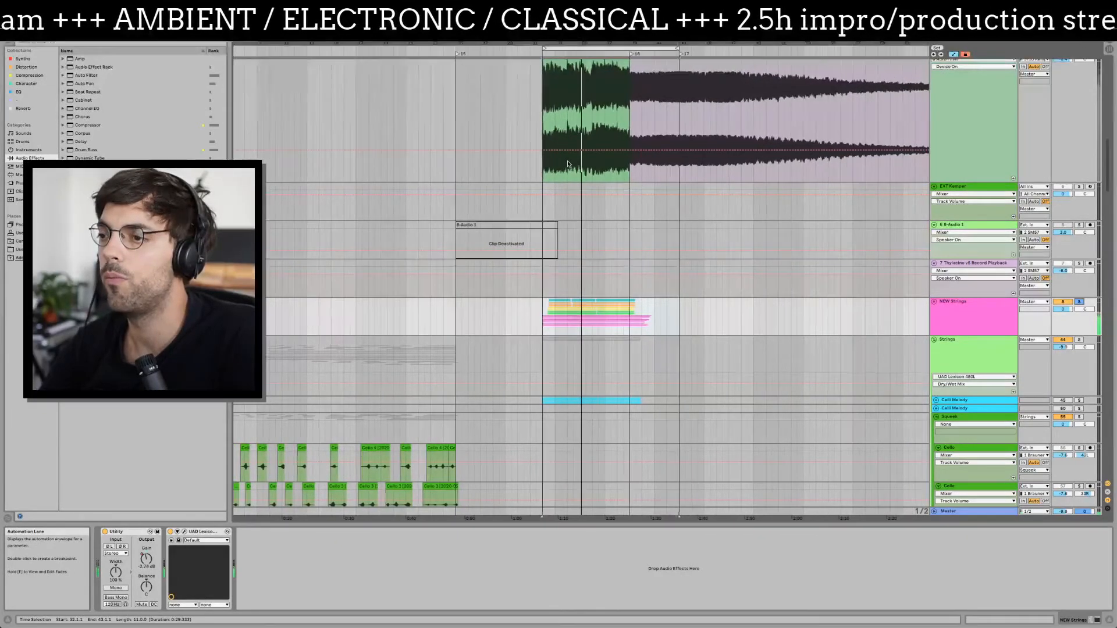
# - Shorten the loop to end at 41.2.1 just after the NEW Strings clips, and keep it playing
pyautogui.click(621, 278)
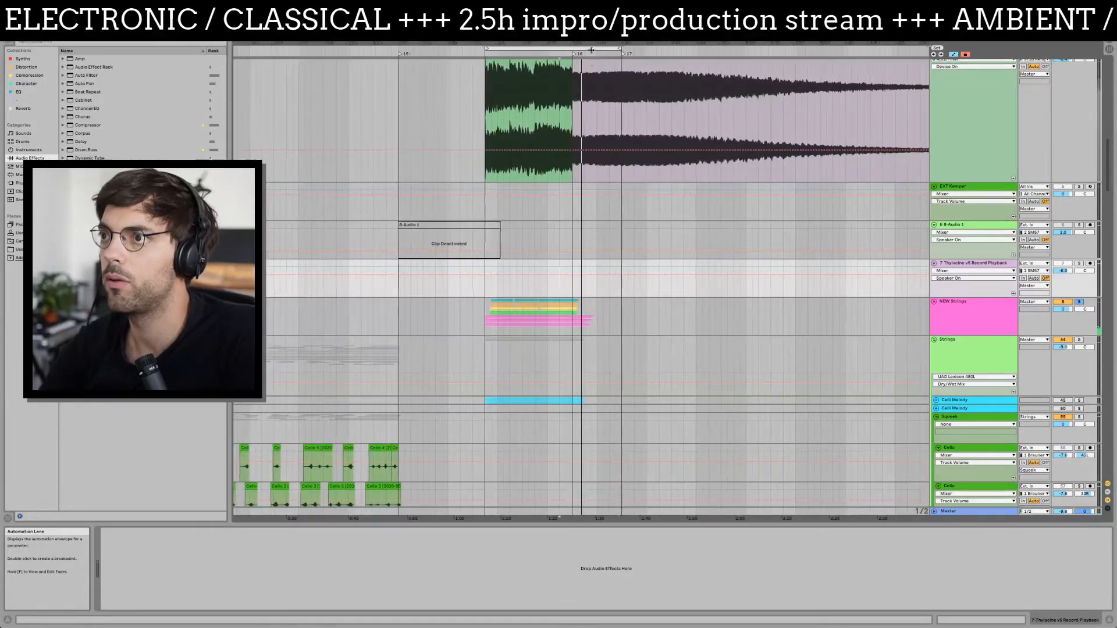
pyautogui.moveTo(617, 44); pyautogui.dragTo(660, 48)
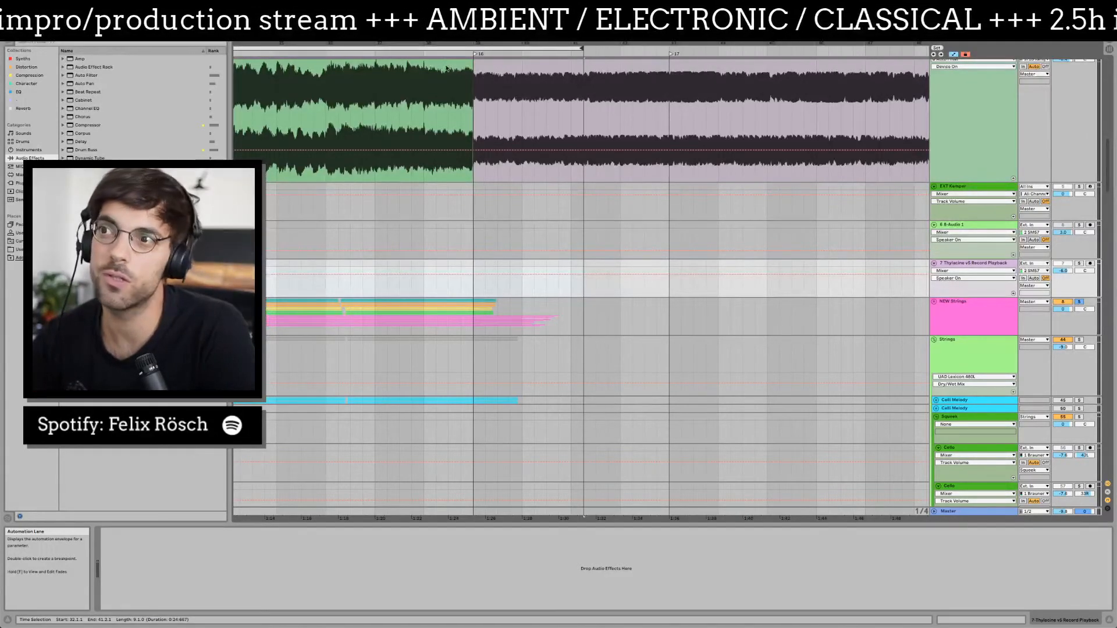
pyautogui.moveTo(441, 44); pyautogui.dragTo(517, 5)
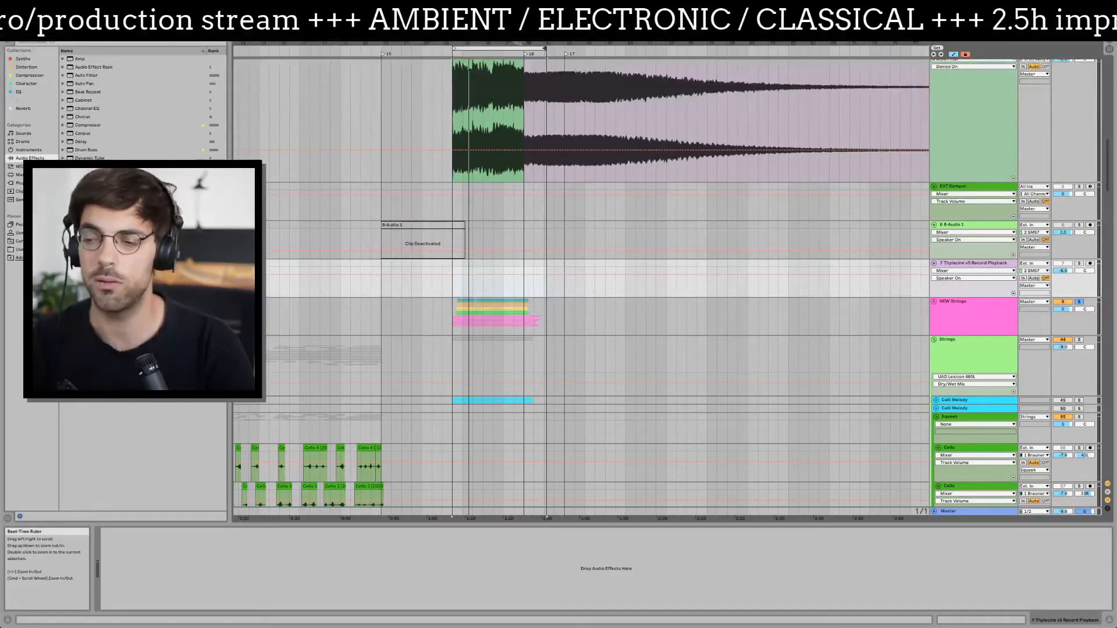
# - Play the violin wave recordings in the Strings group from bar 16, and place the insert marker at bar 7
pyautogui.scroll(-15, 266, 378)
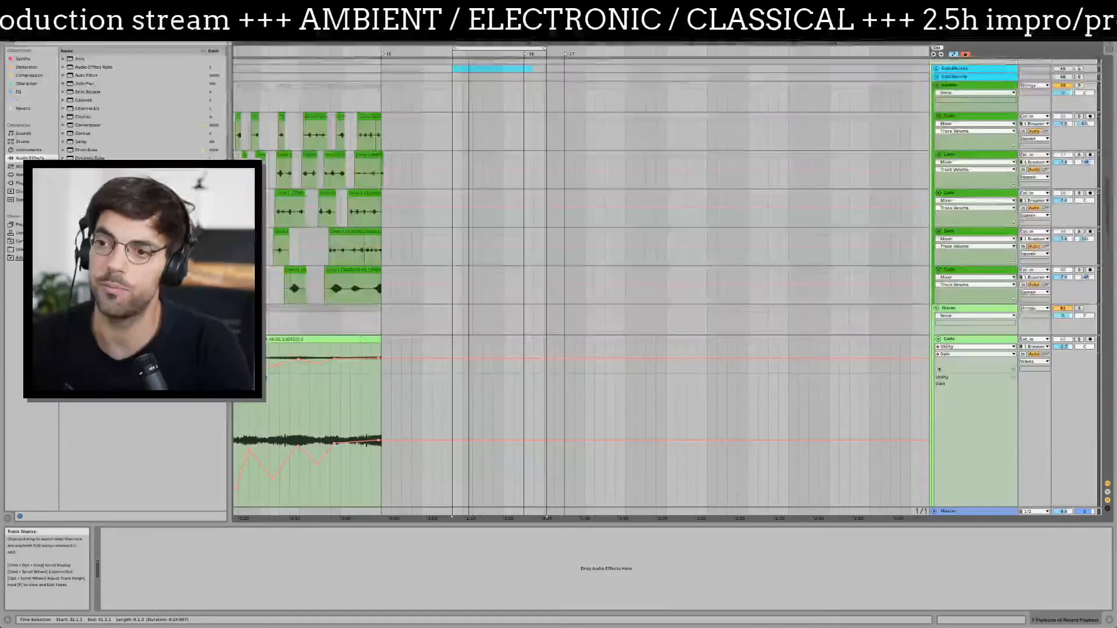
pyautogui.scroll(-4, 266, 377)
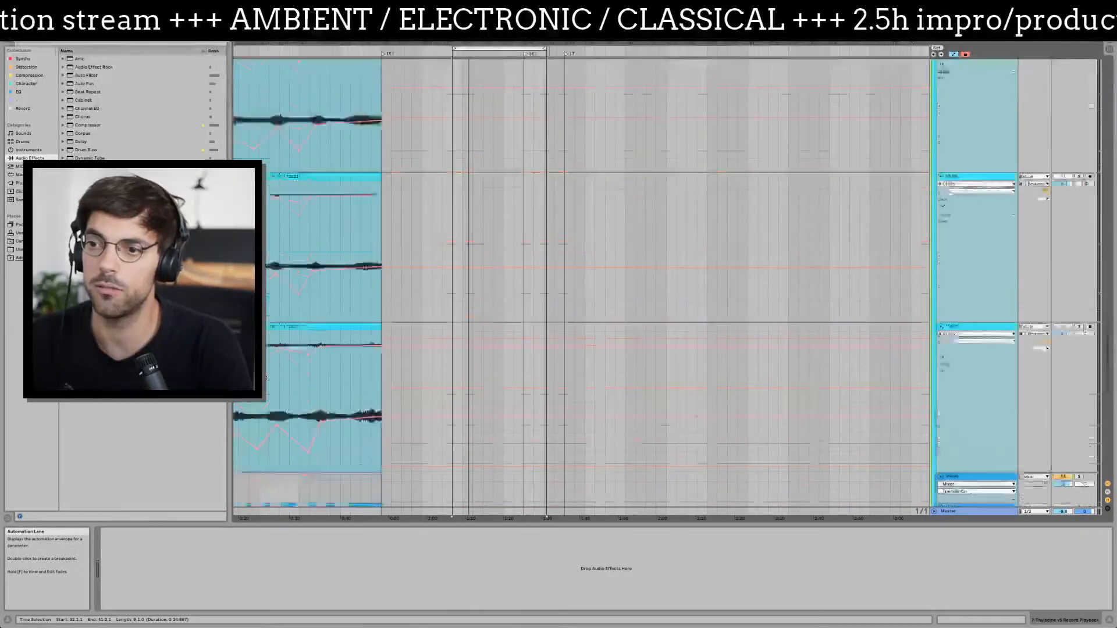
pyautogui.click(293, 381)
pyautogui.hscroll(-5, 299, 381)
pyautogui.press('space')
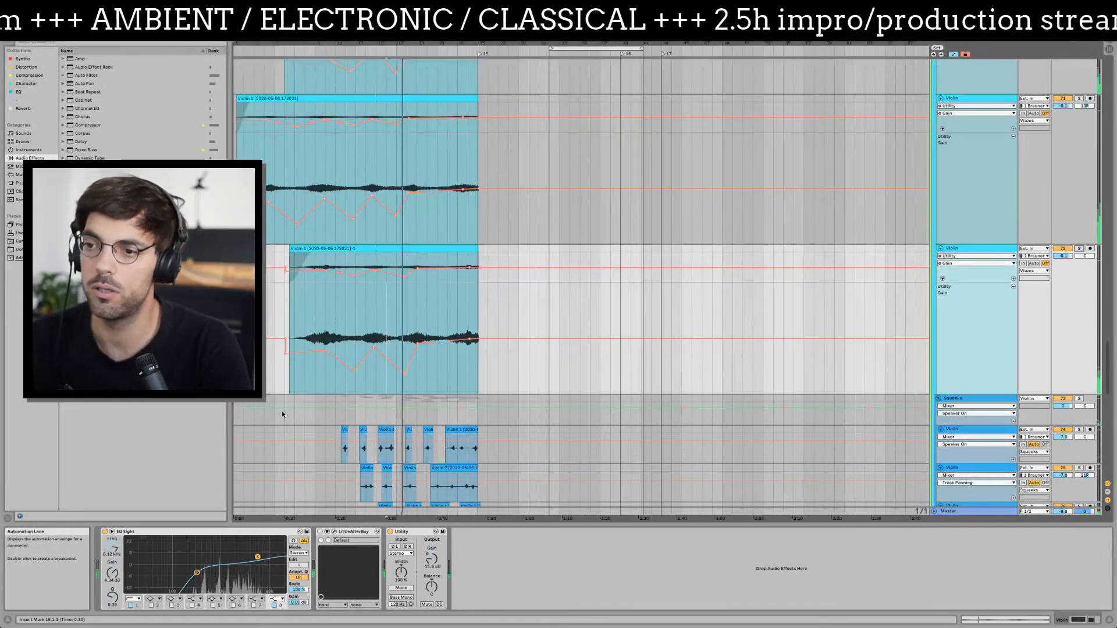
pyautogui.click(295, 377)
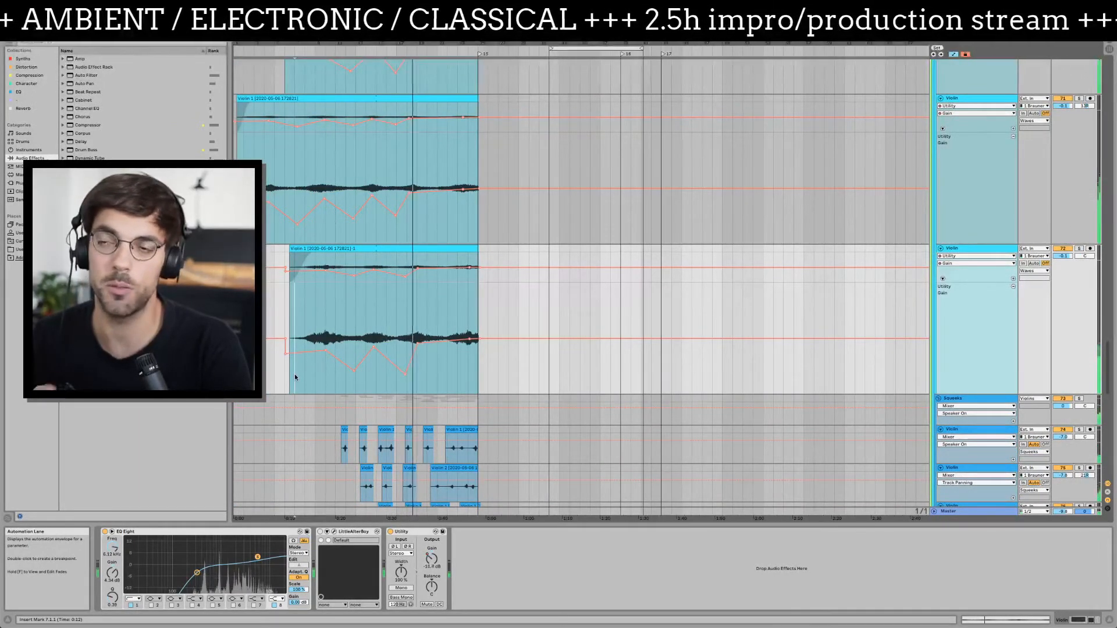
# - Select the REV2 track at the beginning of the track list and hide the automation lanes
pyautogui.scroll(6, 417, 327)
pyautogui.scroll(10, 419, 328)
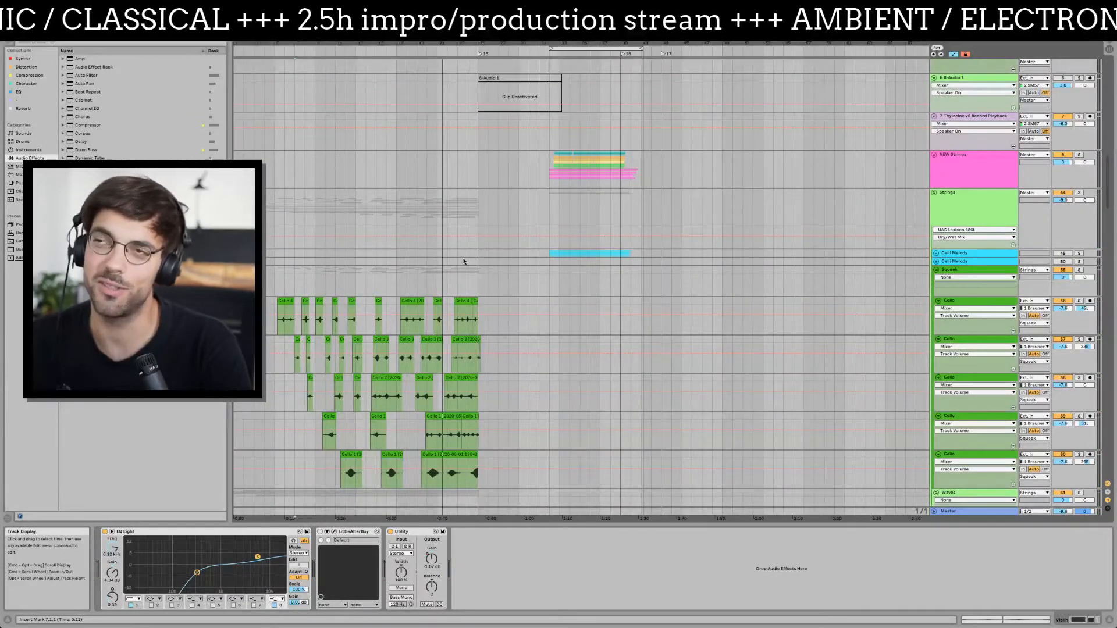
pyautogui.scroll(10, 465, 250)
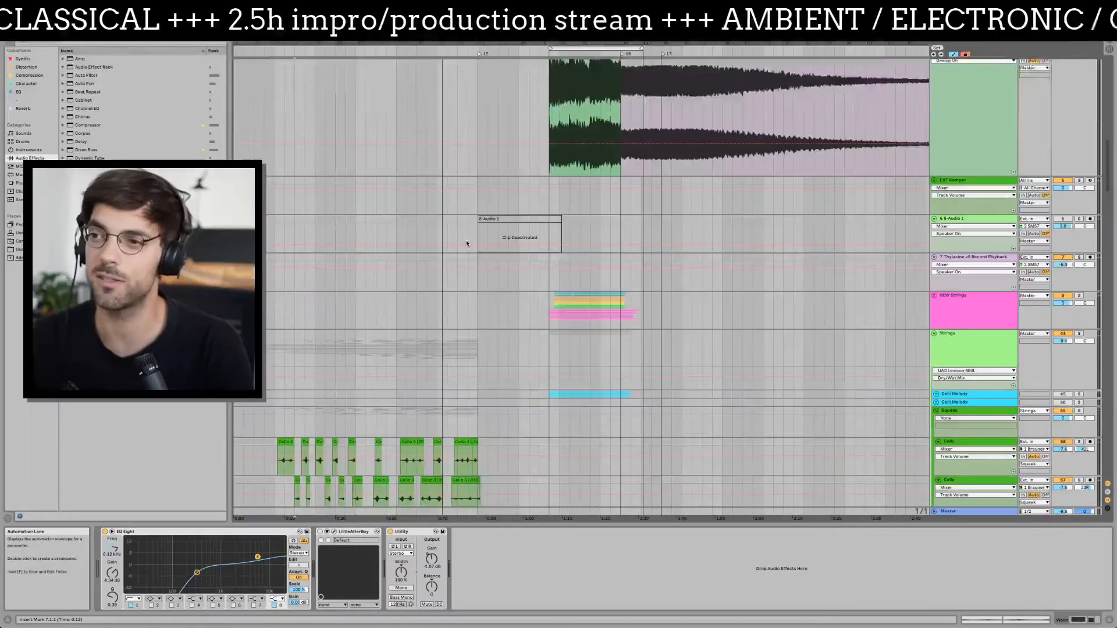
pyautogui.scroll(1, 466, 243)
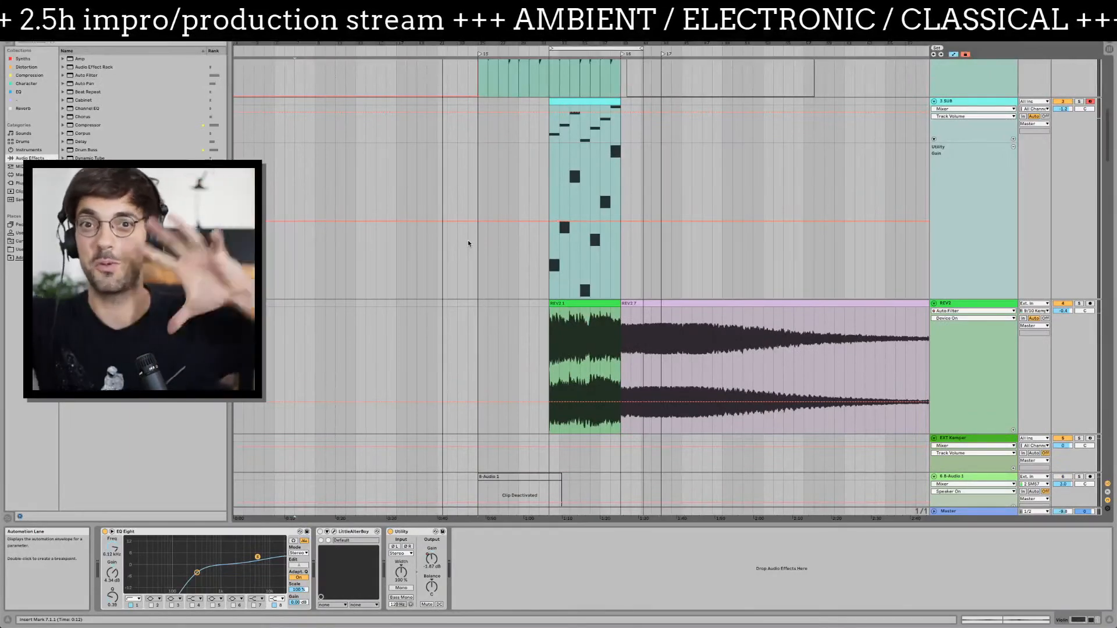
pyautogui.scroll(10, 470, 245)
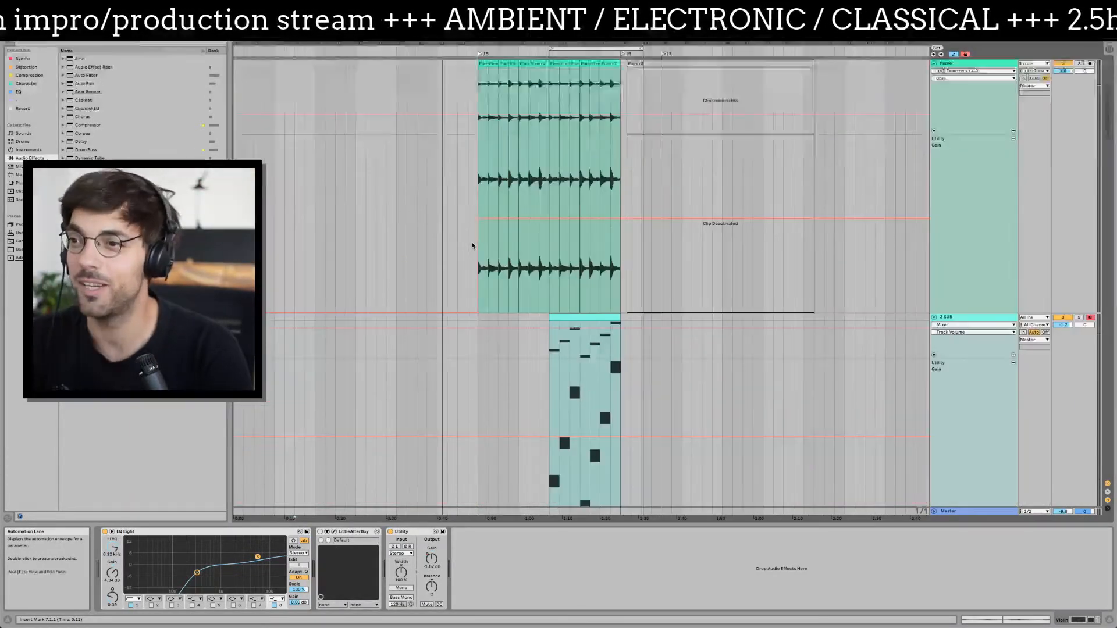
pyautogui.scroll(1, 473, 247)
pyautogui.click(455, 235)
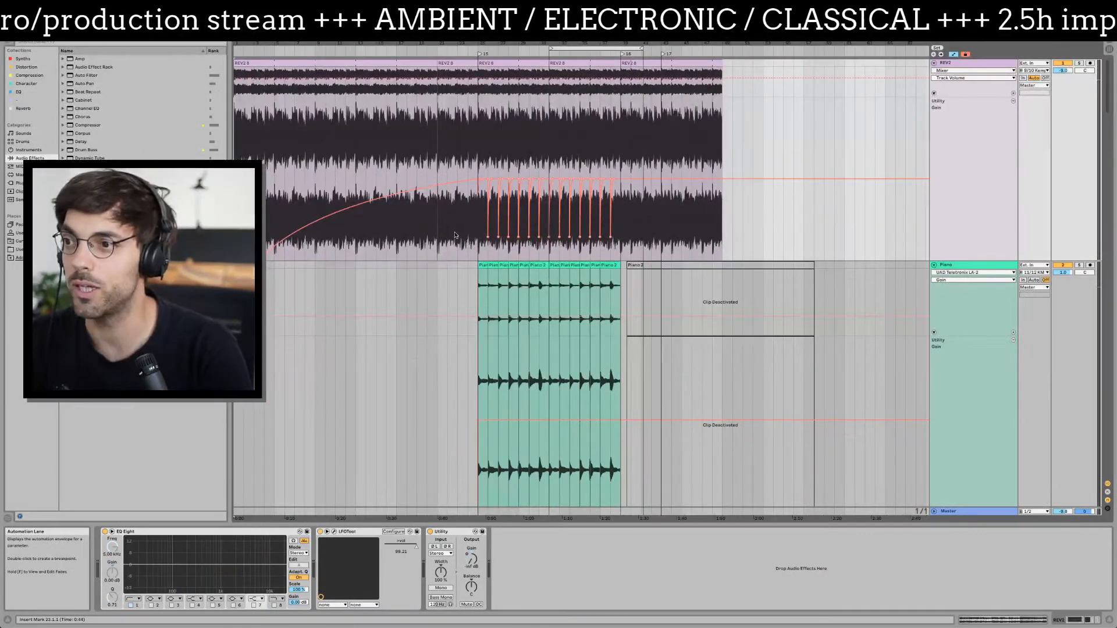
pyautogui.press('a')
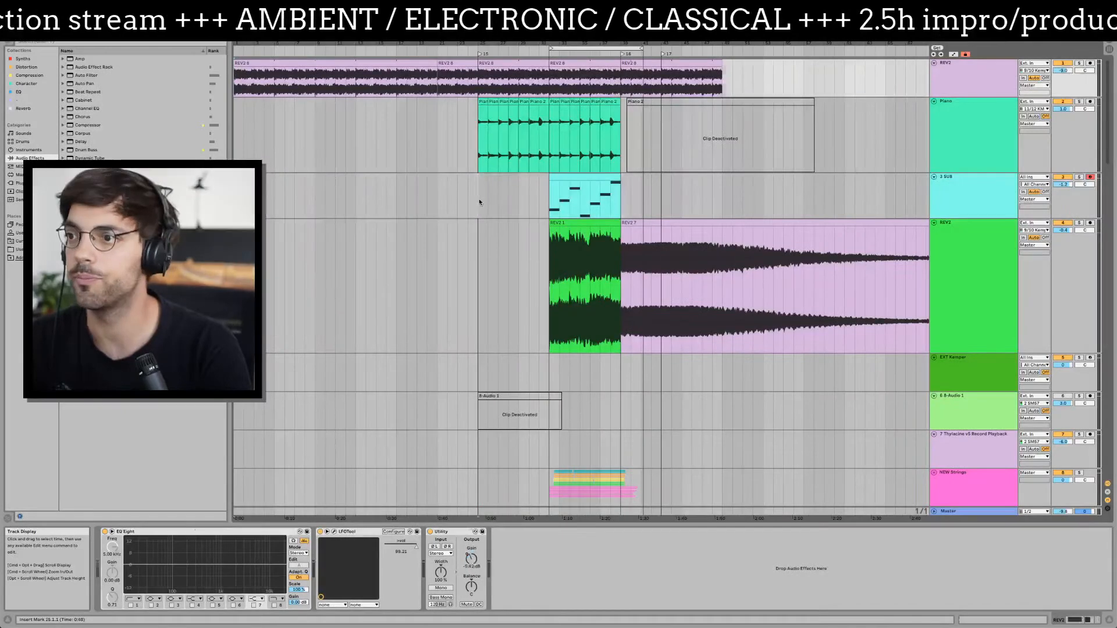
# - Select the looped time range from bar 32 to 41.2.1 and solo the NEW Strings group
pyautogui.click(479, 202)
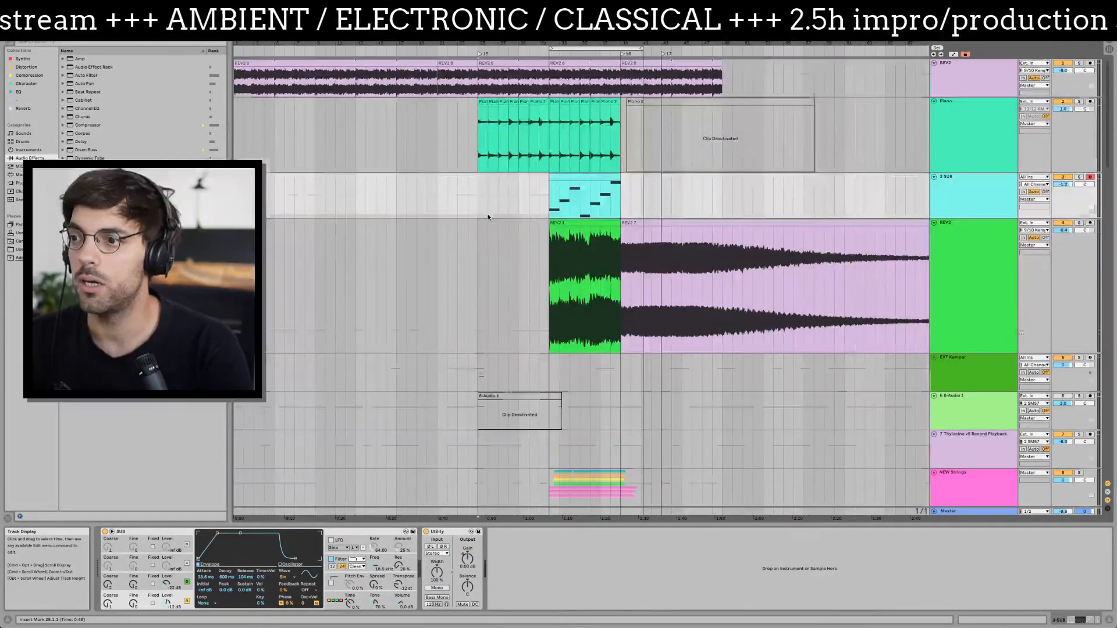
pyautogui.scroll(-5, 483, 217)
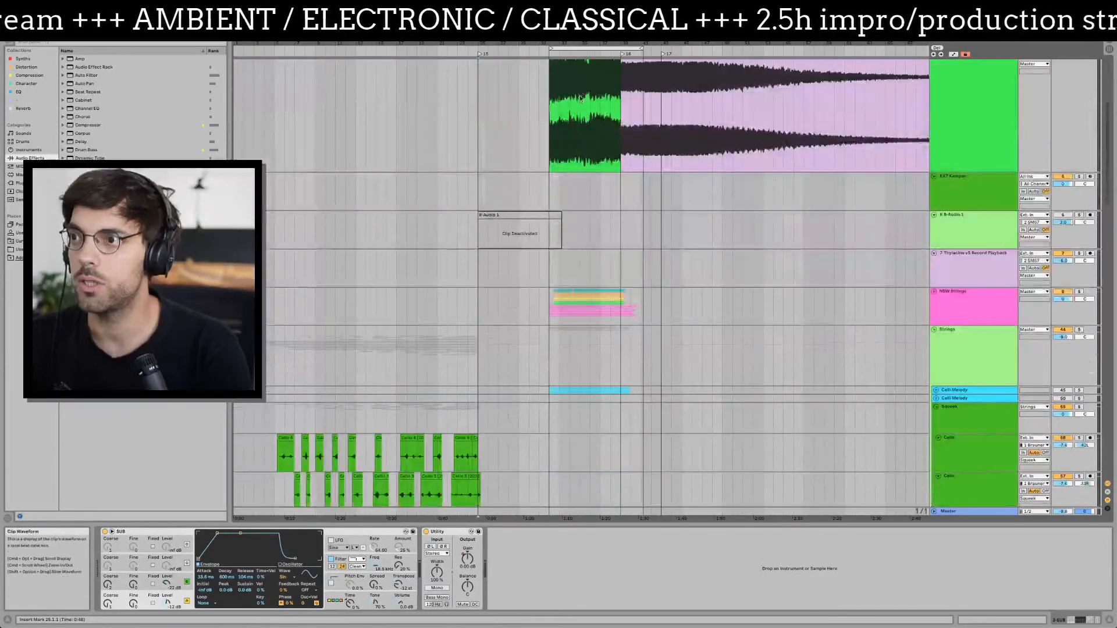
pyautogui.click(595, 49)
pyautogui.click(1079, 292)
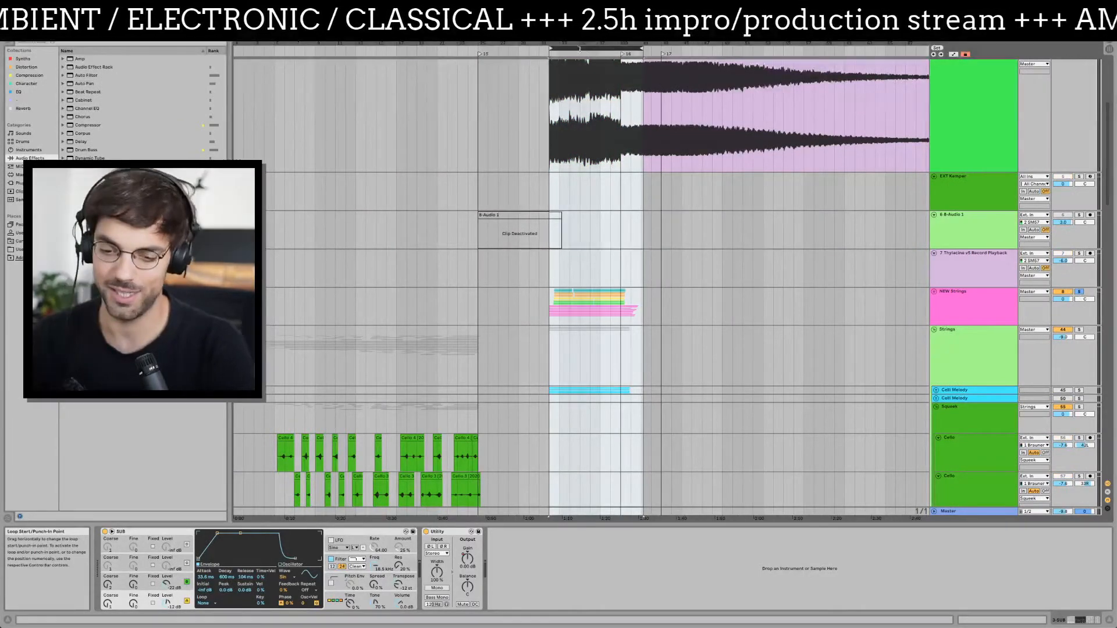
# - Export the soloed range as "Thylacine v6 NEW Strings" into the STEMS of v6 folder, replacing the existing file
pyautogui.press('super+shift+r')
pyautogui.press('Return')
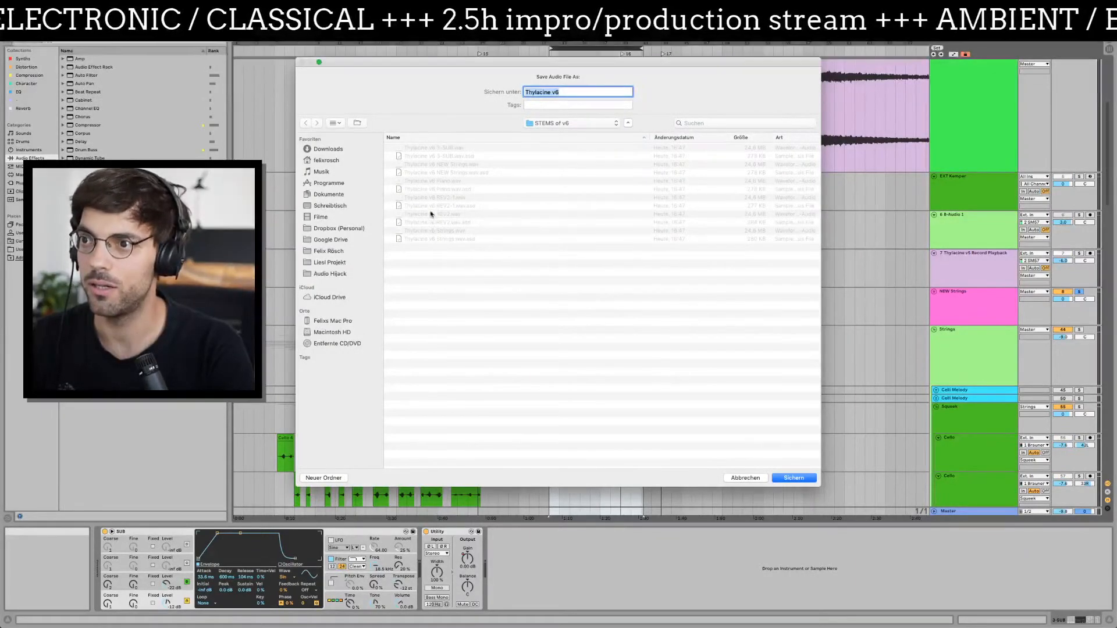
pyautogui.click(424, 165)
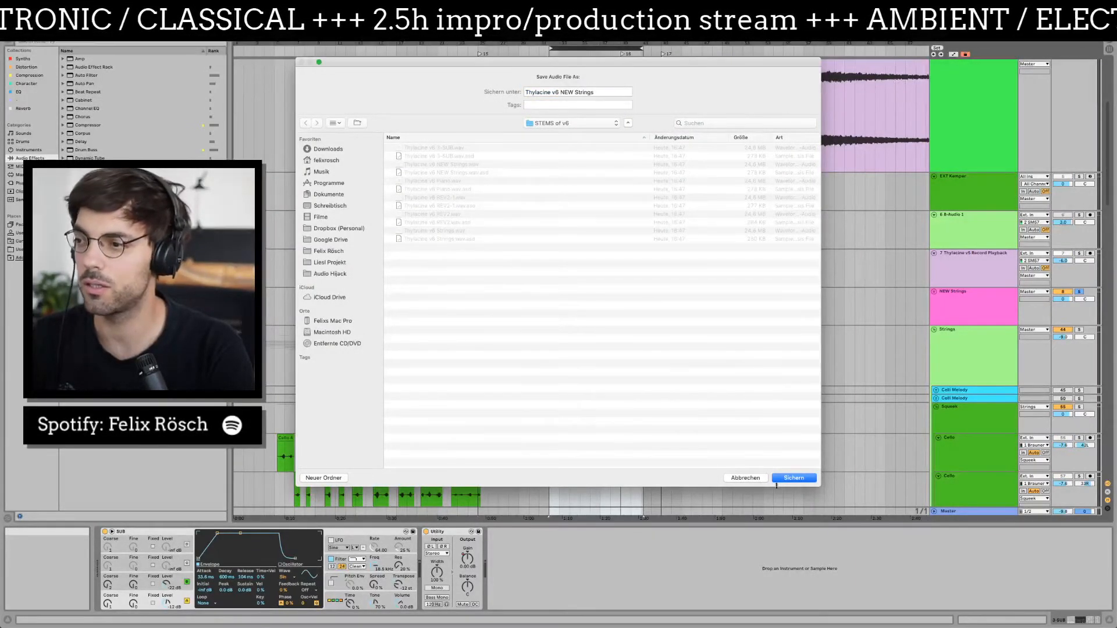
pyautogui.click(803, 481)
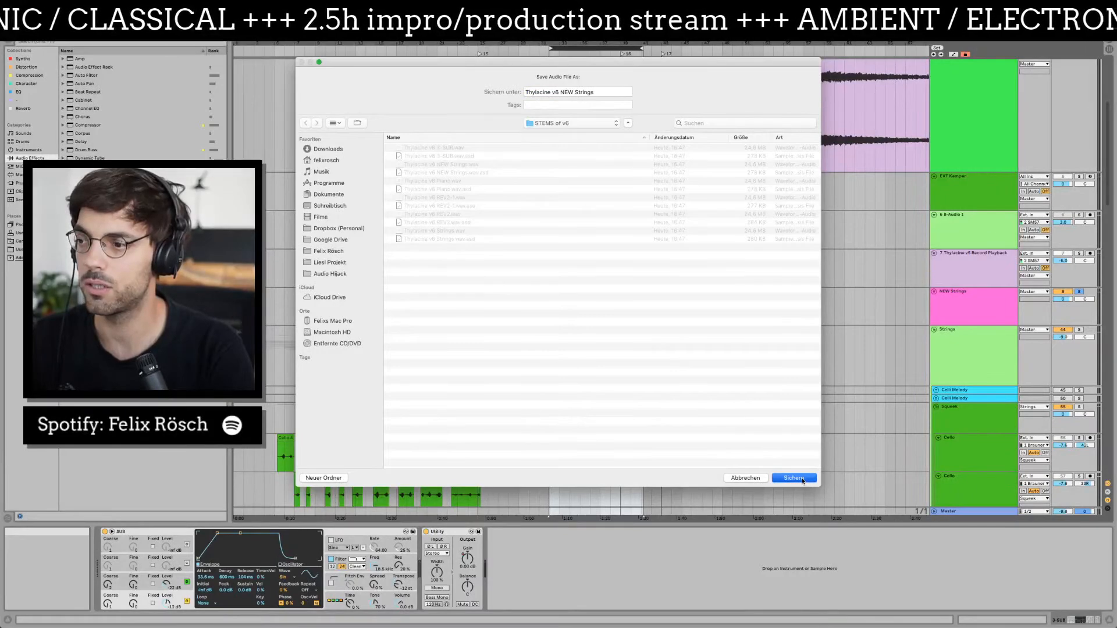
pyautogui.click(621, 121)
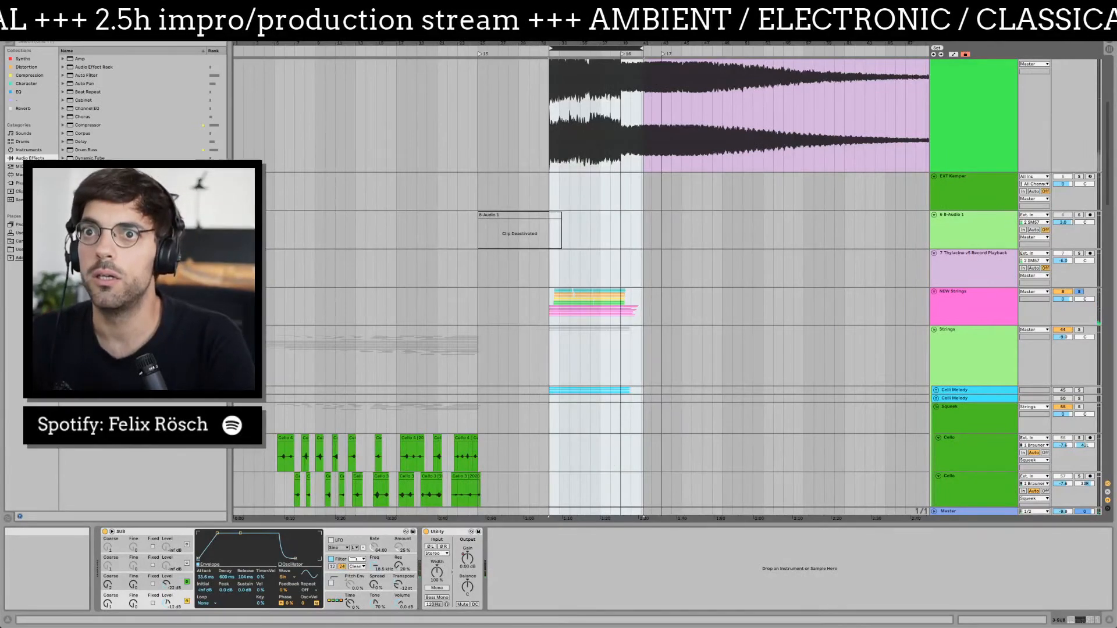
pyautogui.click(52, 35)
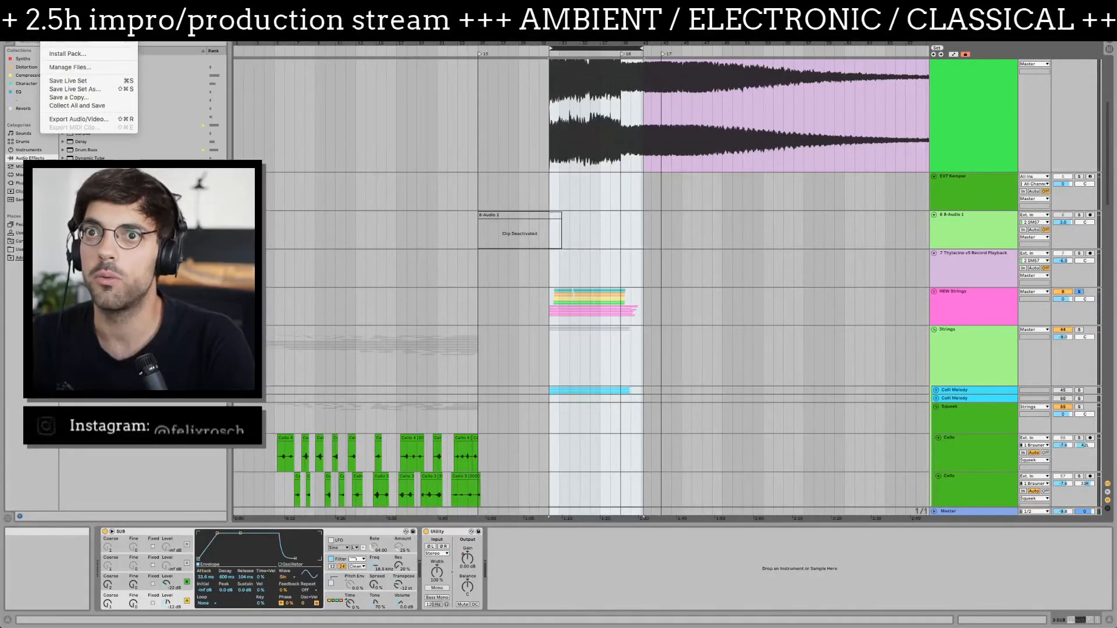
pyautogui.moveTo(73, 31)
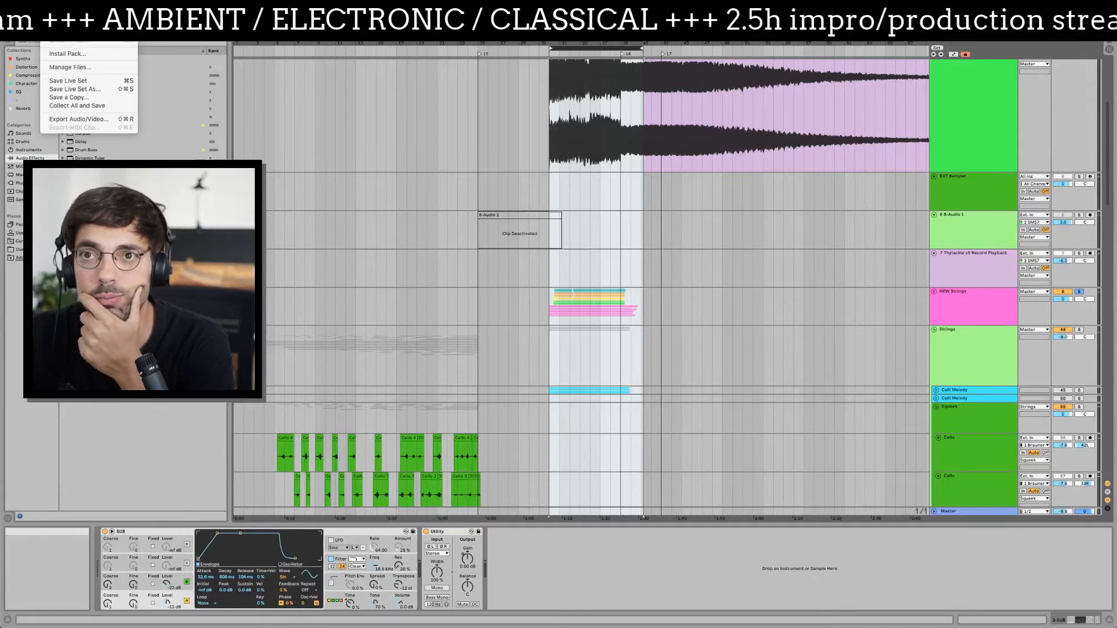
pyautogui.click(450, 189)
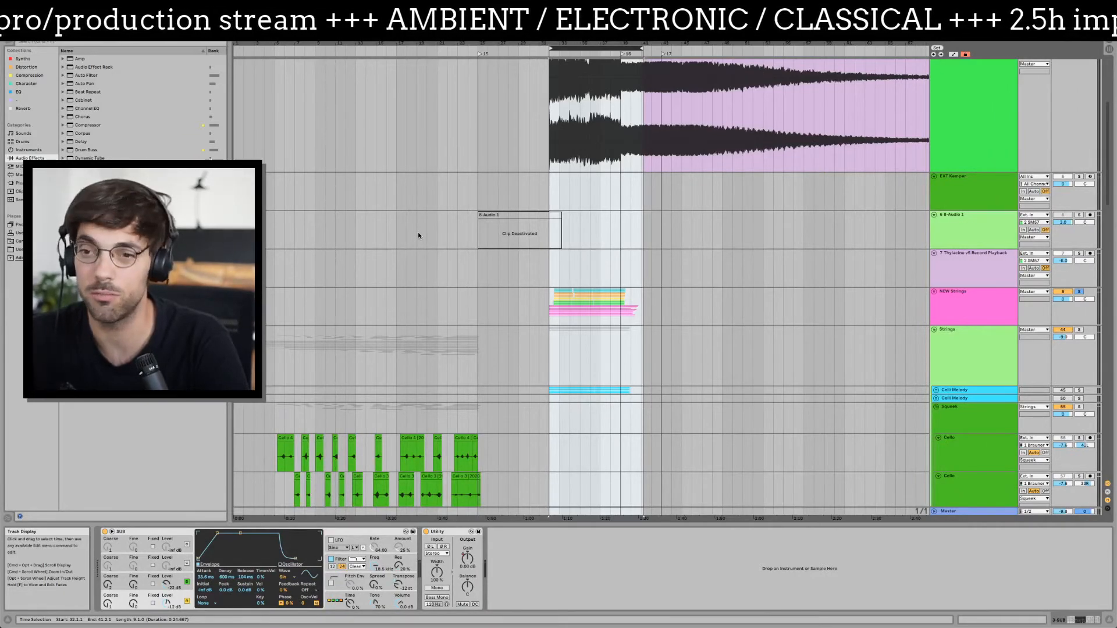
pyautogui.scroll(5, 444, 254)
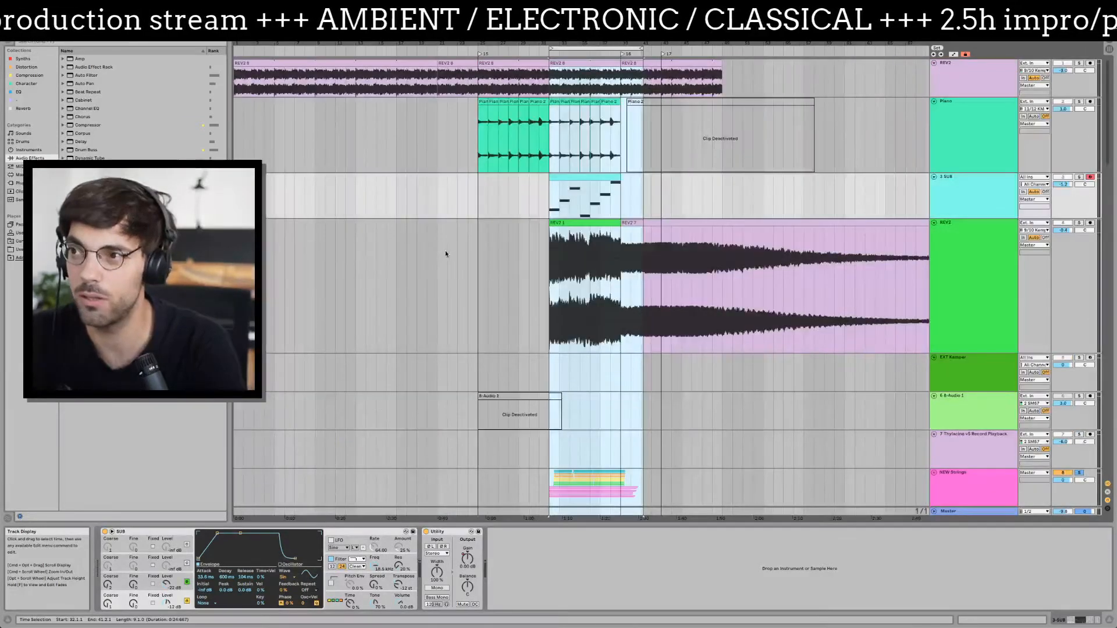
pyautogui.click(445, 254)
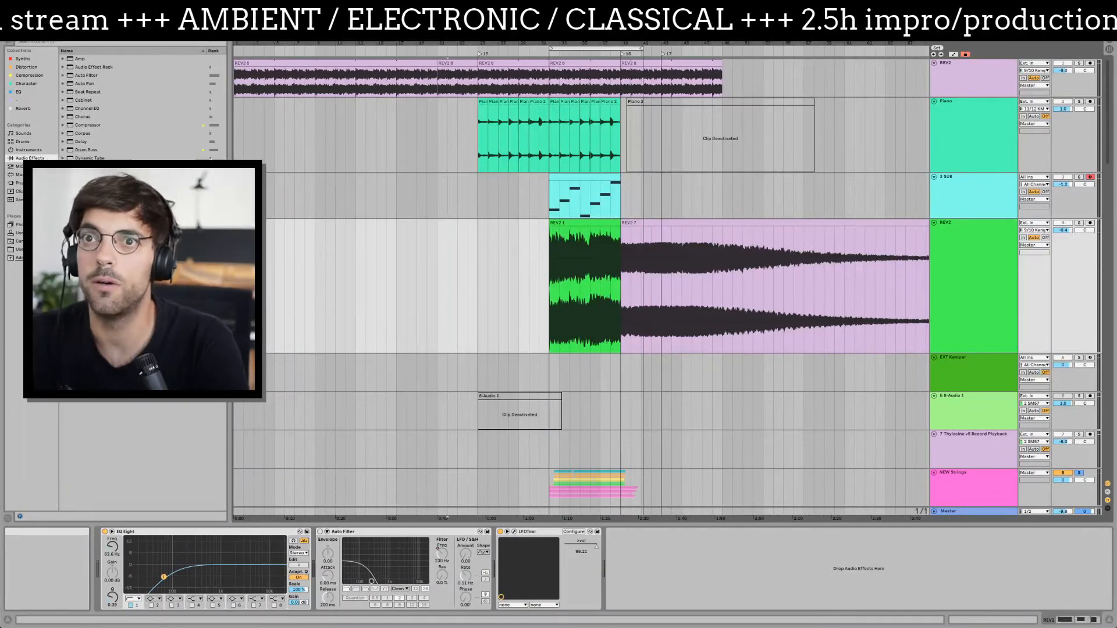
# - Open the recent set "Thylacine v7 (work with STEMS)", saving the changes to Thylacine v6
pyautogui.click(49, 5)
pyautogui.moveTo(73, 29)
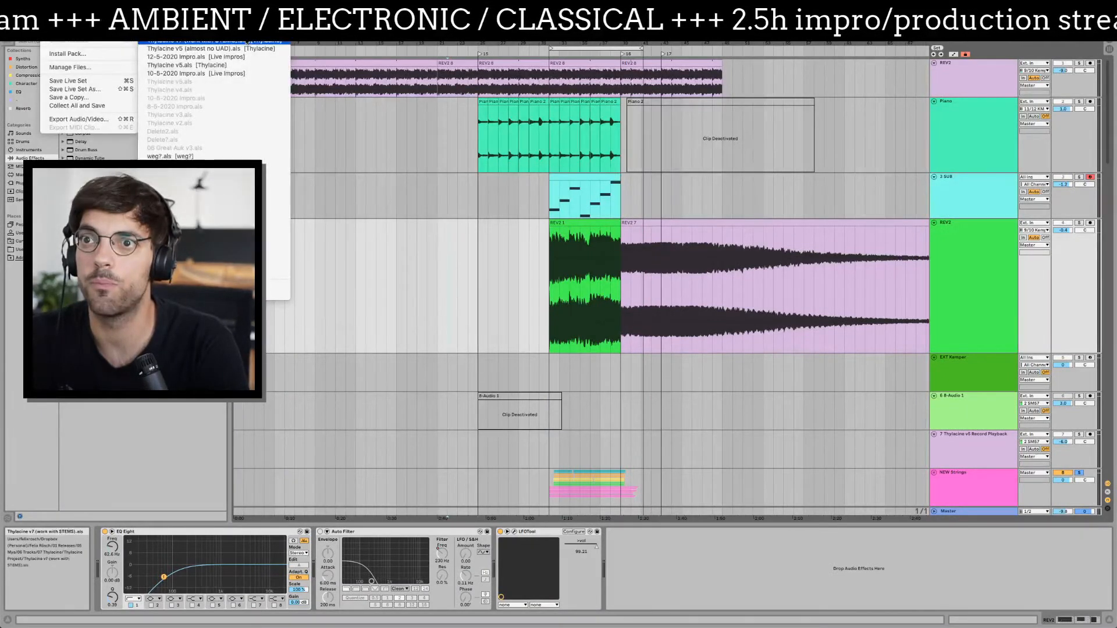
pyautogui.click(247, 41)
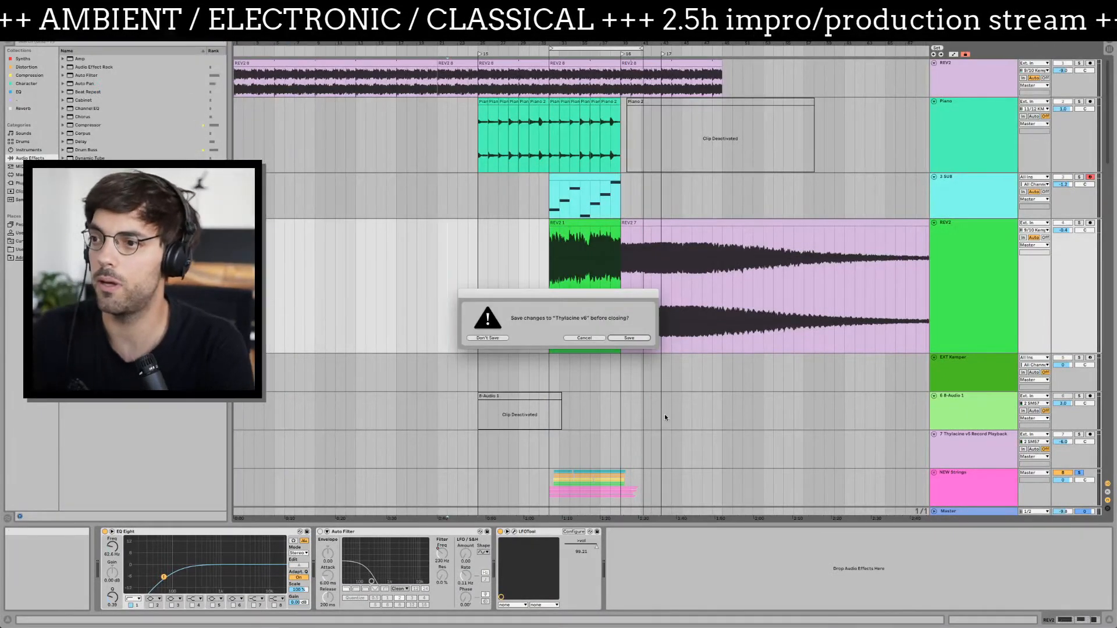
pyautogui.press('Return')
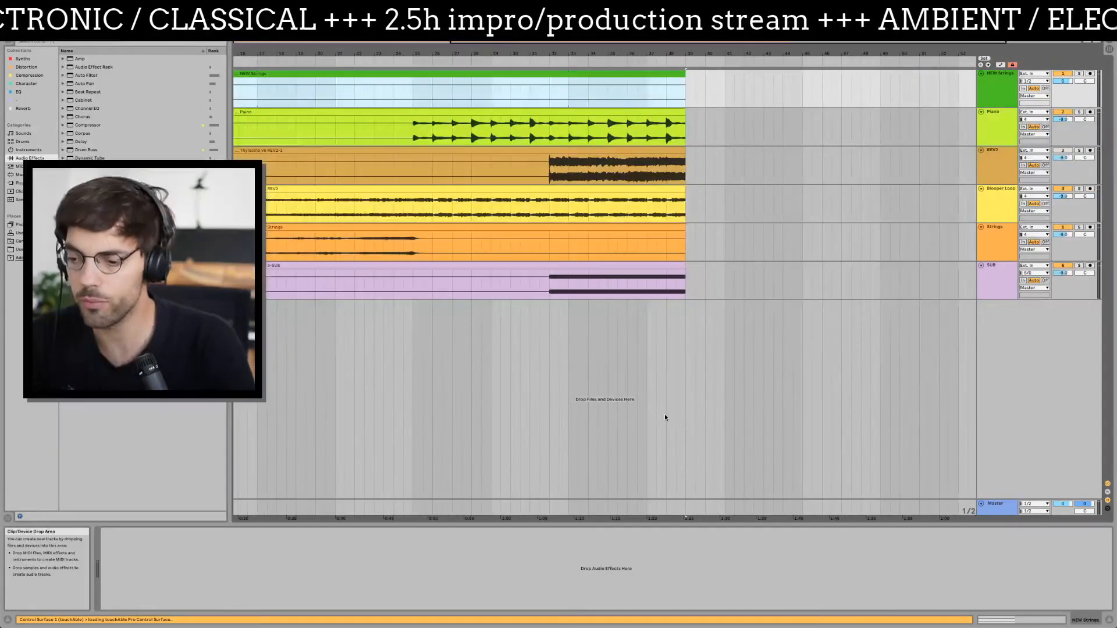
# - Play the imported stems in the v7 set and look over the timeline up to their end
pyautogui.click(531, 267)
pyautogui.click(488, 277)
pyautogui.press('space')
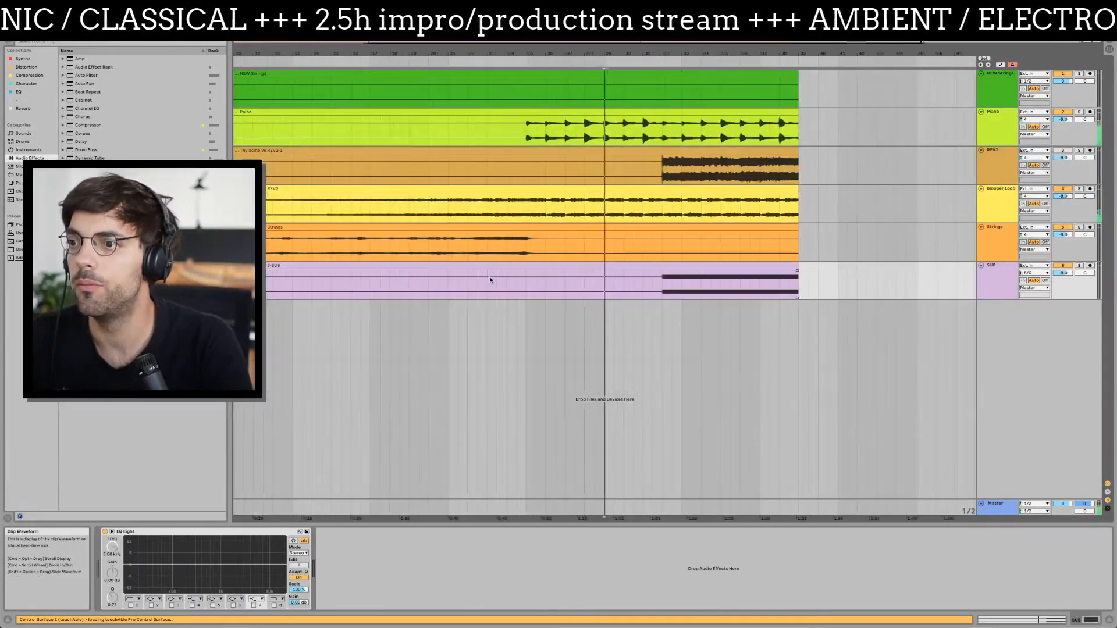
pyautogui.click(406, 292)
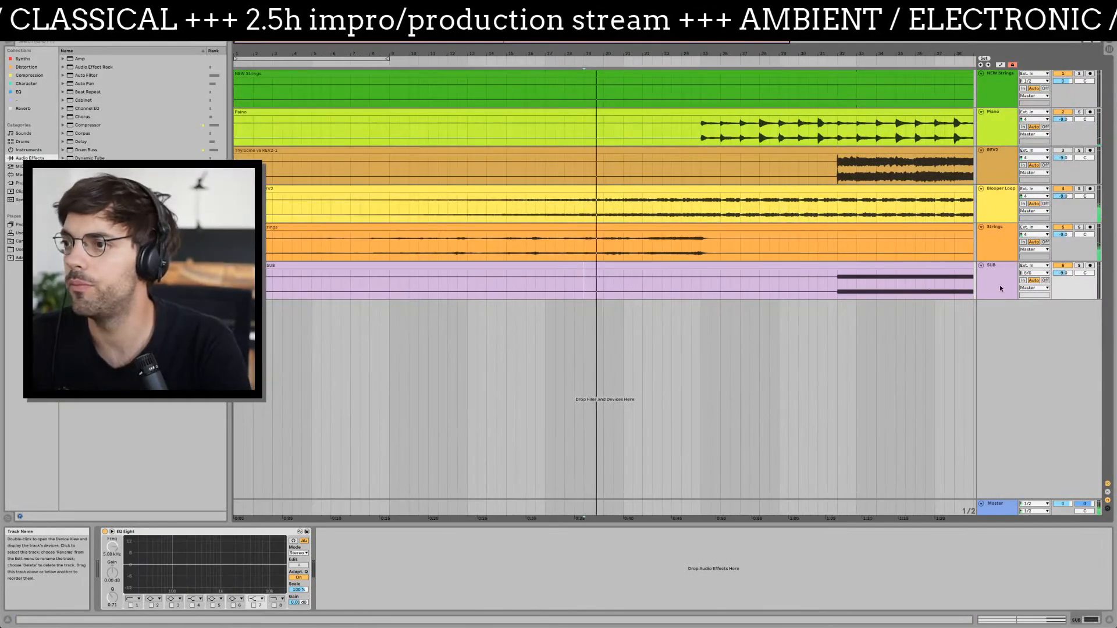
pyautogui.click(662, 287)
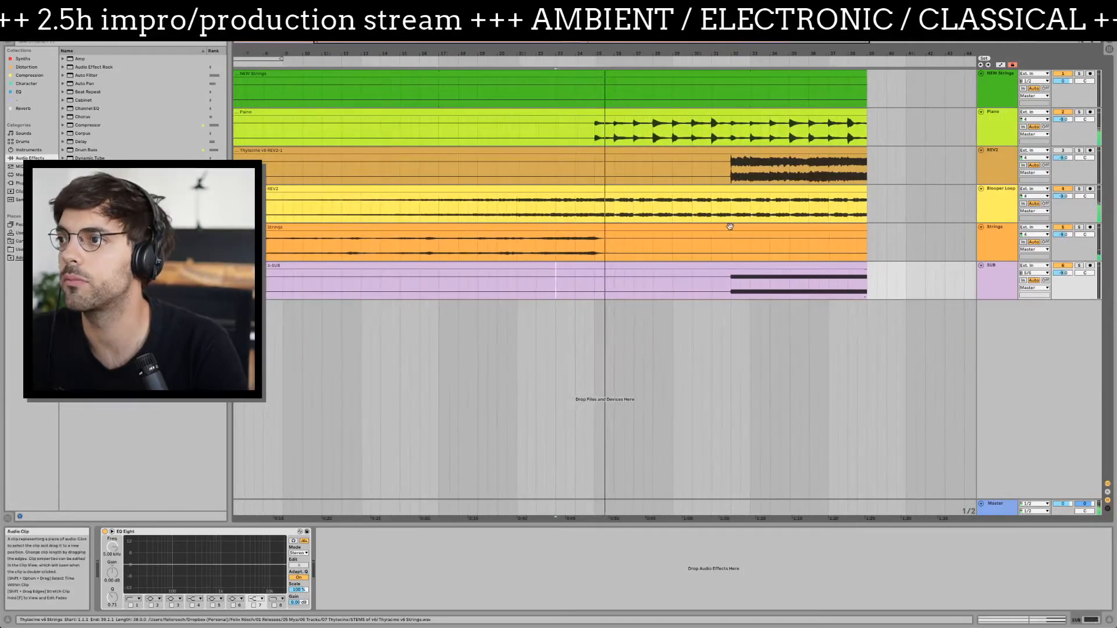
# - Delete the old NEW Strings clip, then show the STEMS of v6 folder in a widened Finder window
pyautogui.click(507, 76)
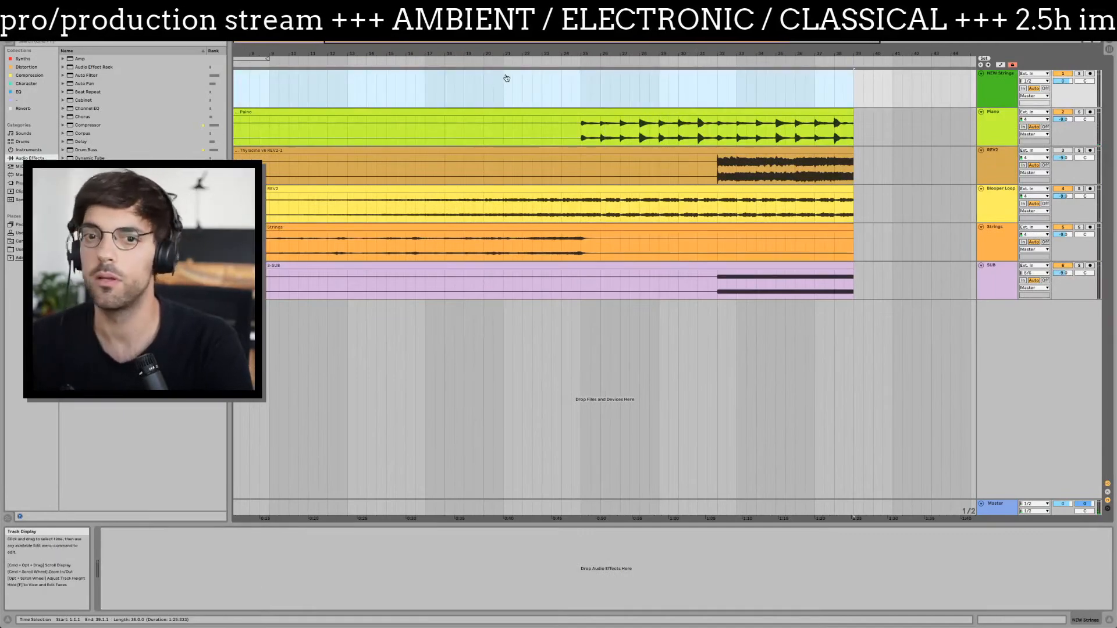
pyautogui.press('super+Tab')
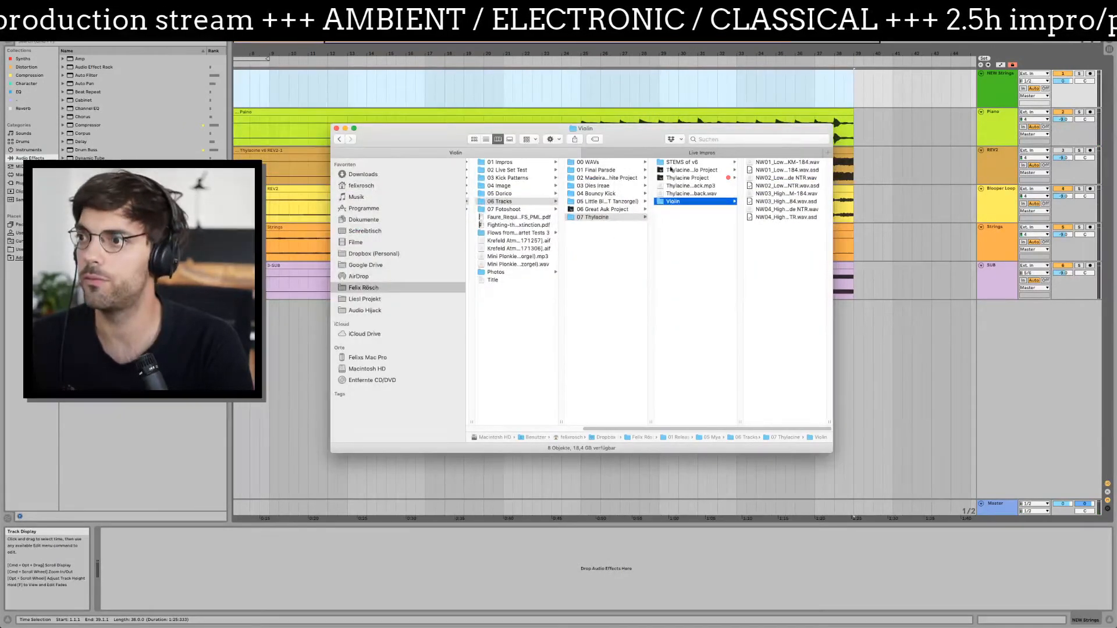
pyautogui.click(674, 163)
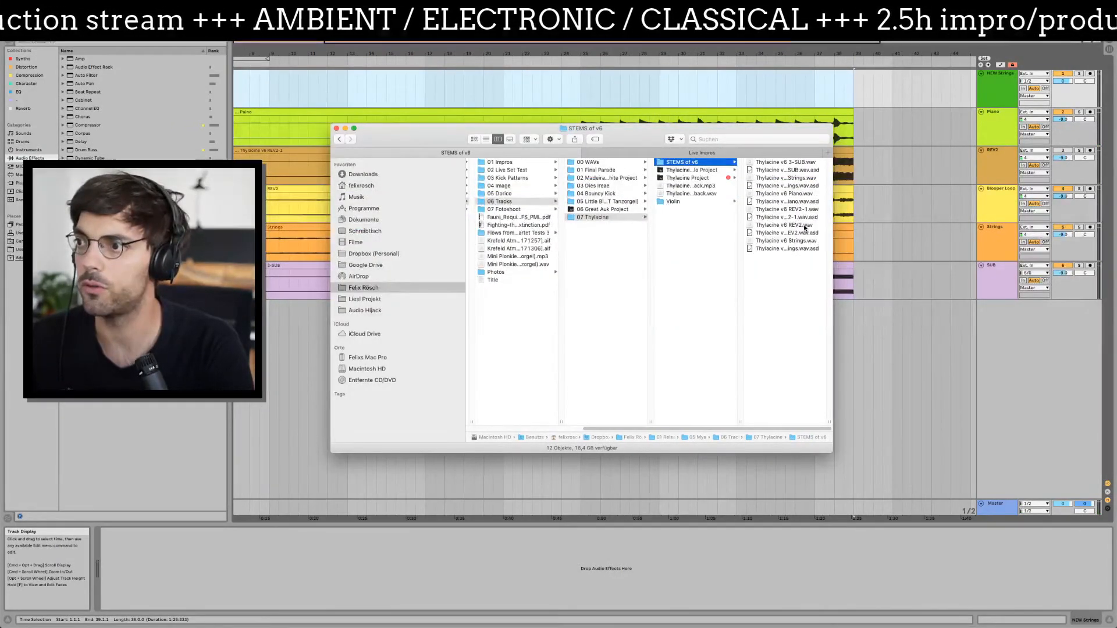
pyautogui.press('super+Tab')
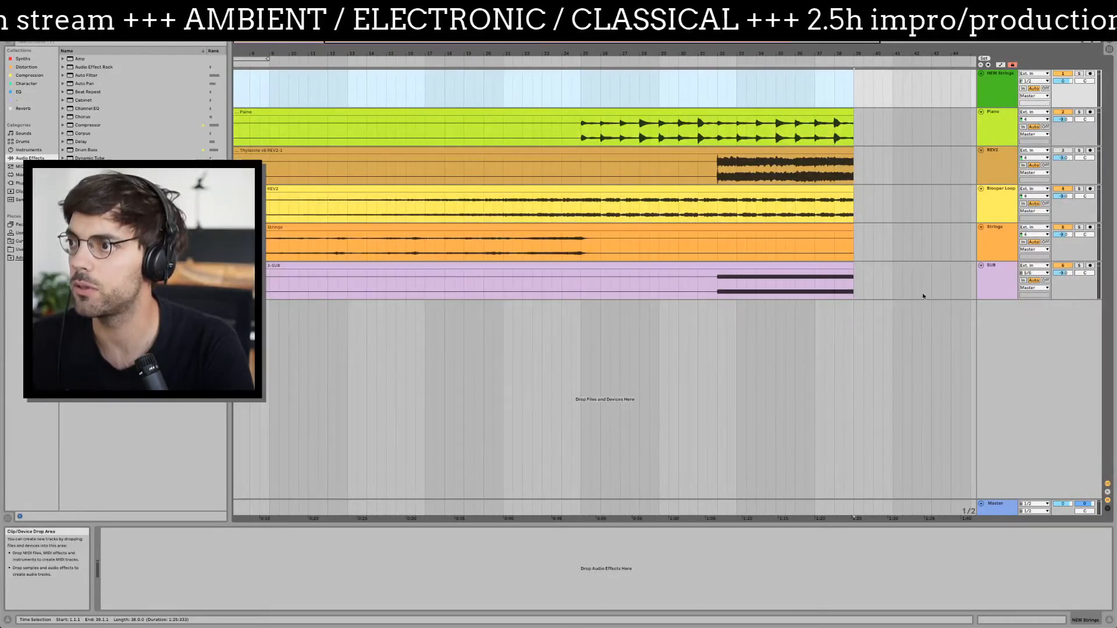
pyautogui.press('super+Tab')
pyautogui.moveTo(843, 472); pyautogui.dragTo(1089, 442)
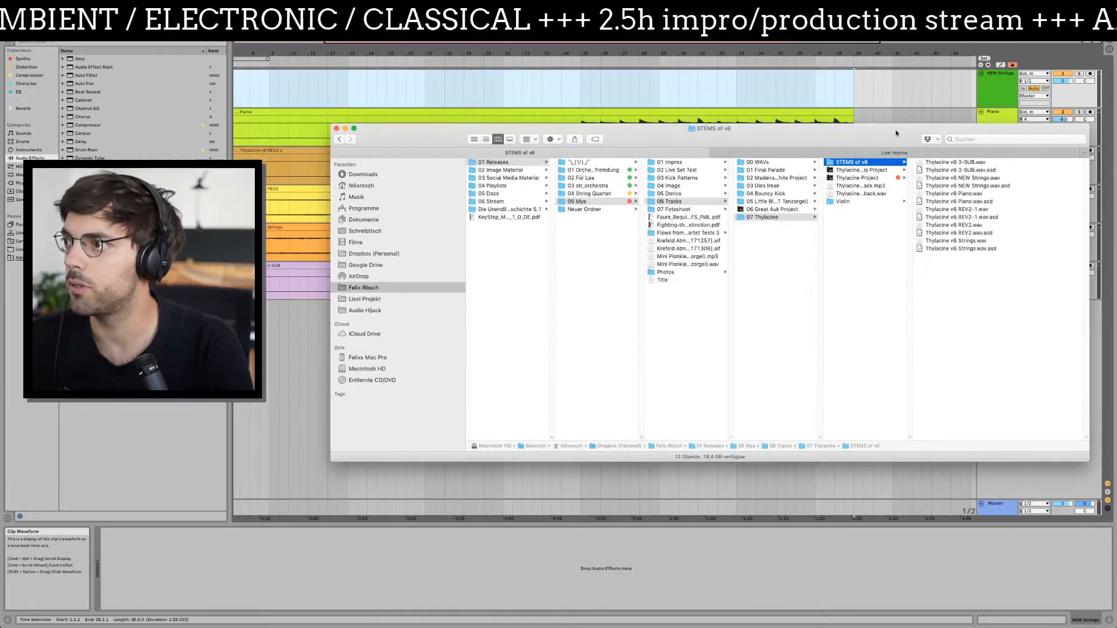
# - Place Thylacine v6 NEW Strings.wav on the NEW Strings track at about bar 29
pyautogui.click(976, 178)
pyautogui.moveTo(841, 181)
pyautogui.mouseDown()
pyautogui.moveTo(629, 88)
pyautogui.moveTo(680, 84)
pyautogui.mouseUp()
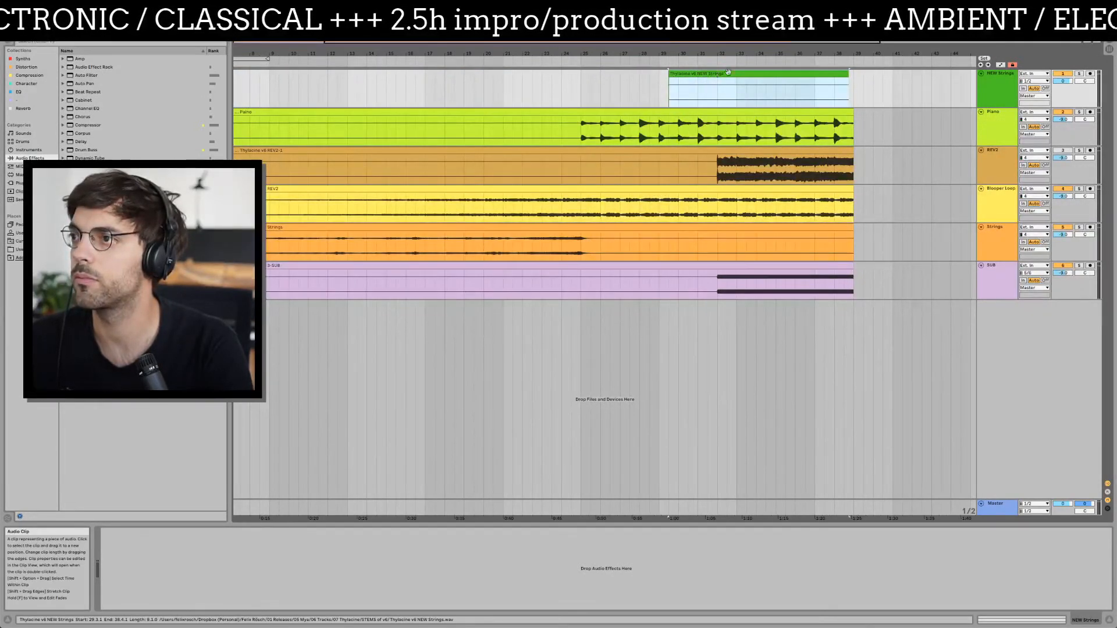
pyautogui.moveTo(756, 61)
pyautogui.mouseDown()
pyautogui.moveTo(756, 87)
pyautogui.moveTo(711, 73)
pyautogui.mouseUp()
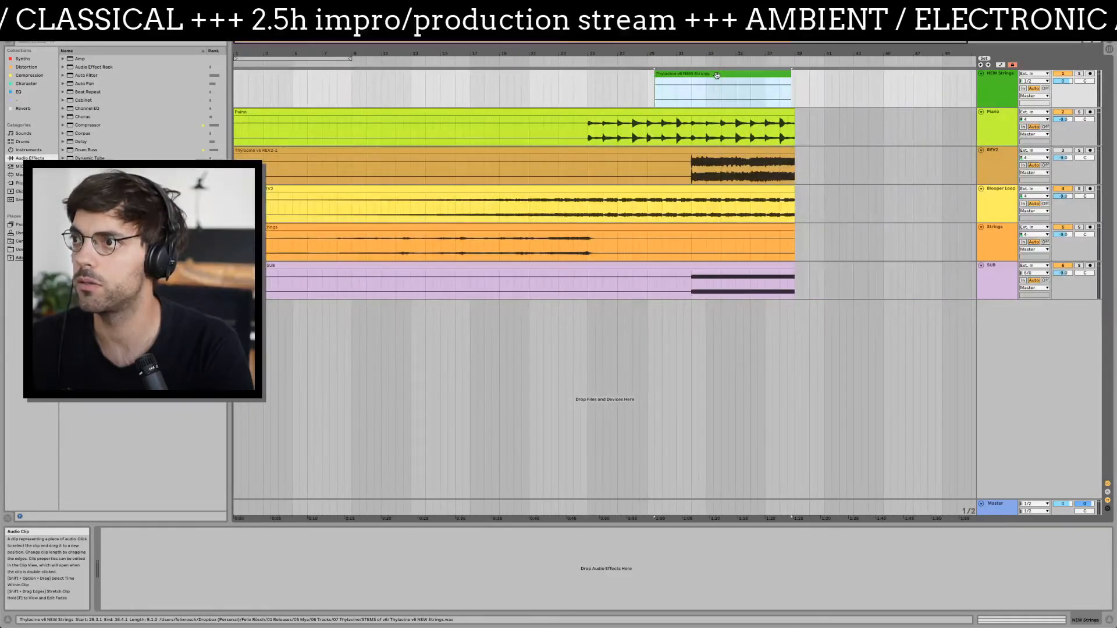
# - Examine the new NEW Strings clip's waveform and check its source file in Finder
pyautogui.doubleClick(717, 75)
pyautogui.press('super+Tab')
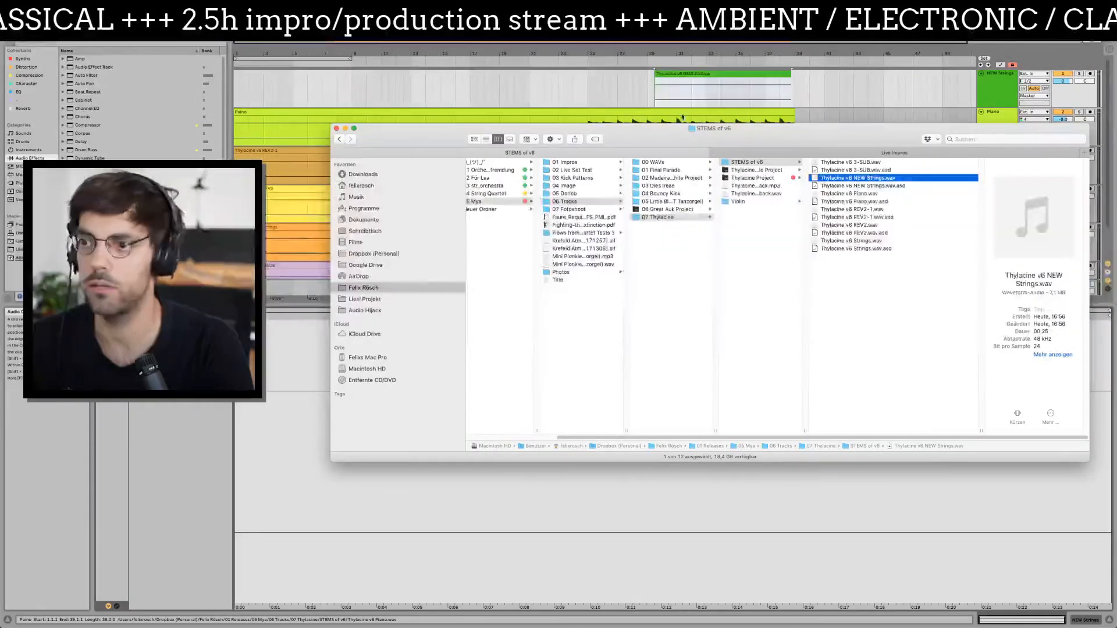
pyautogui.press('super+Tab')
# - Reopen the recent set Thylacine v6, saving the changes to "Thylacine v7 (work with STEMS)"
pyautogui.click(47, 5)
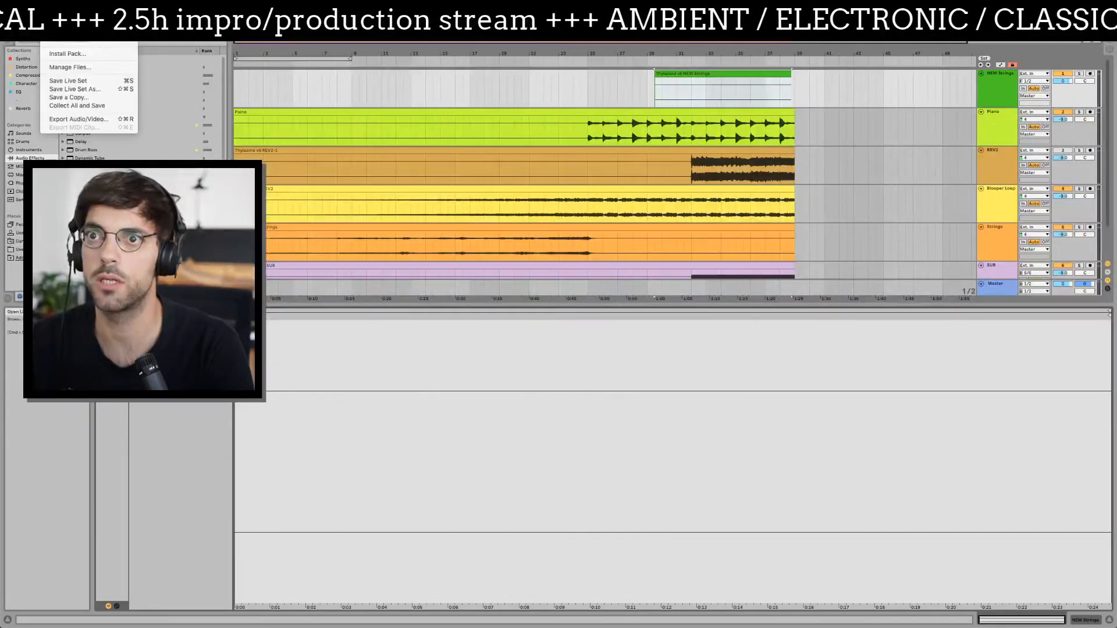
pyautogui.moveTo(71, 32)
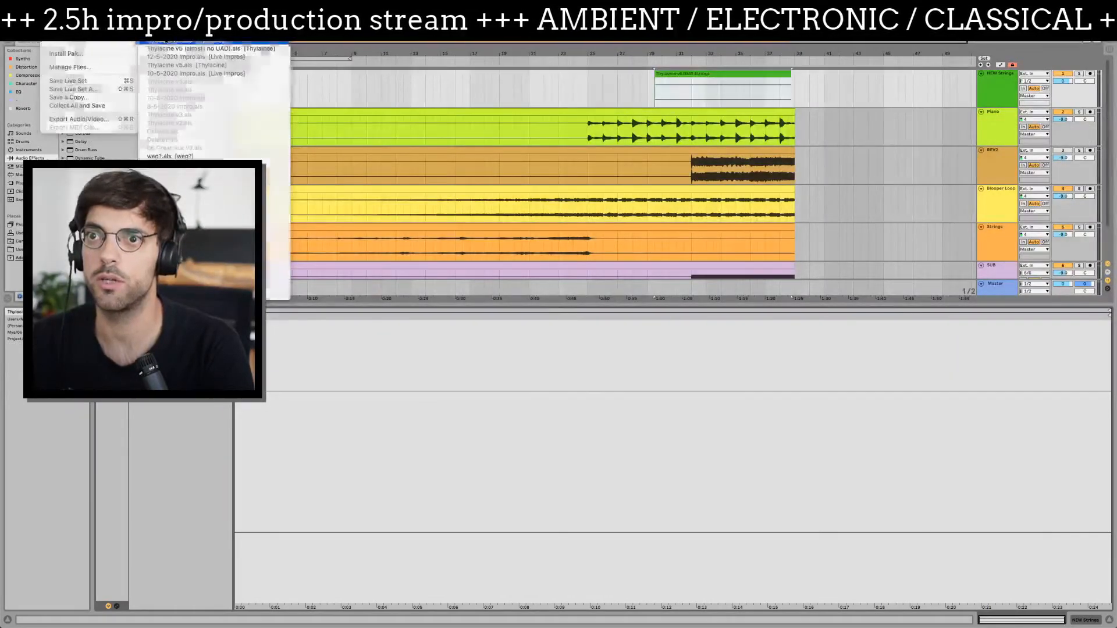
pyautogui.click(165, 41)
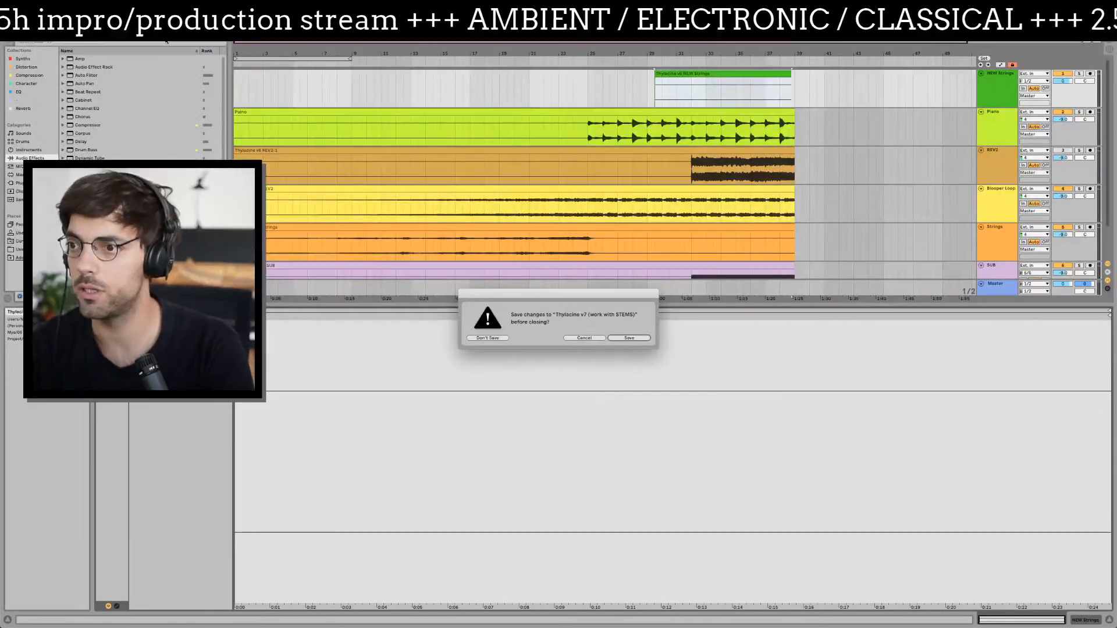
pyautogui.click(629, 338)
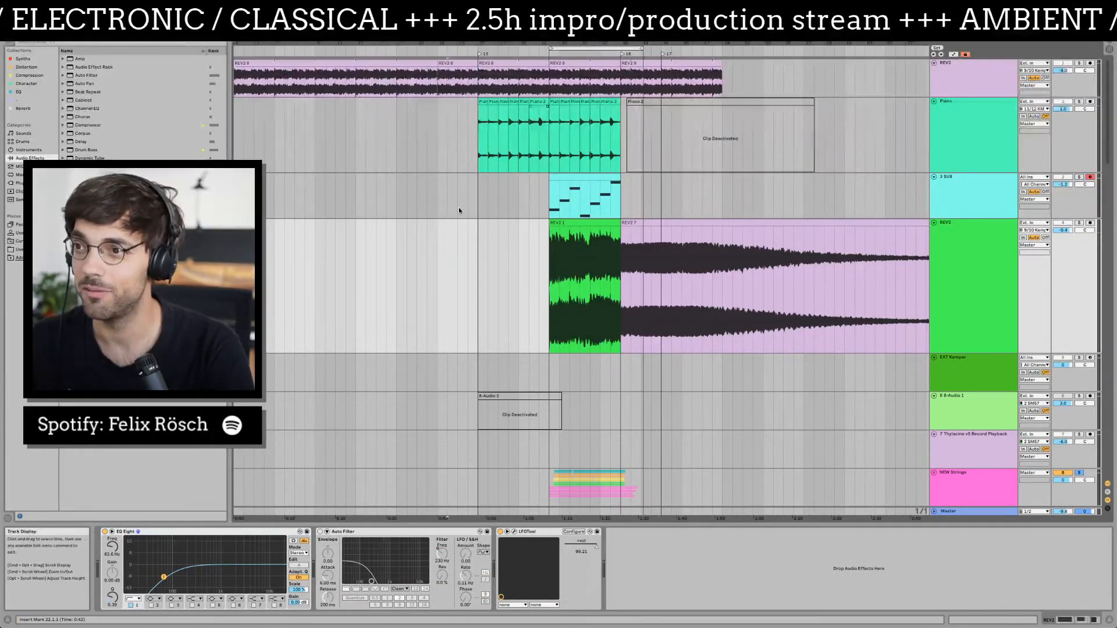
# - Play the soloed NEW Strings group from bar 32 to check its sound
pyautogui.click(477, 203)
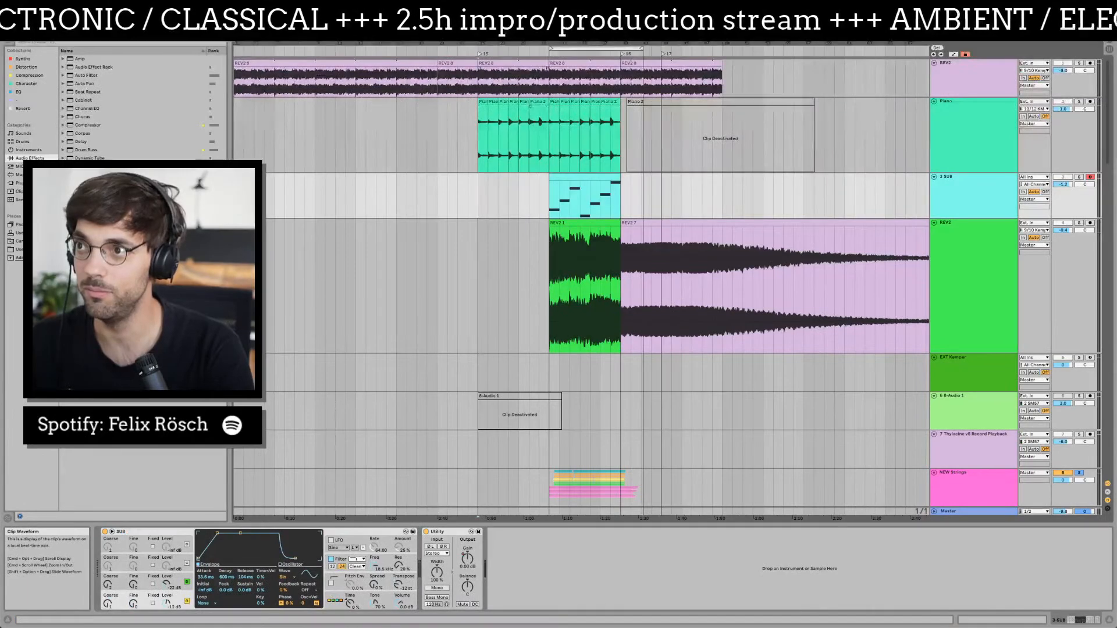
pyautogui.moveTo(640, 46); pyautogui.dragTo(640, 82)
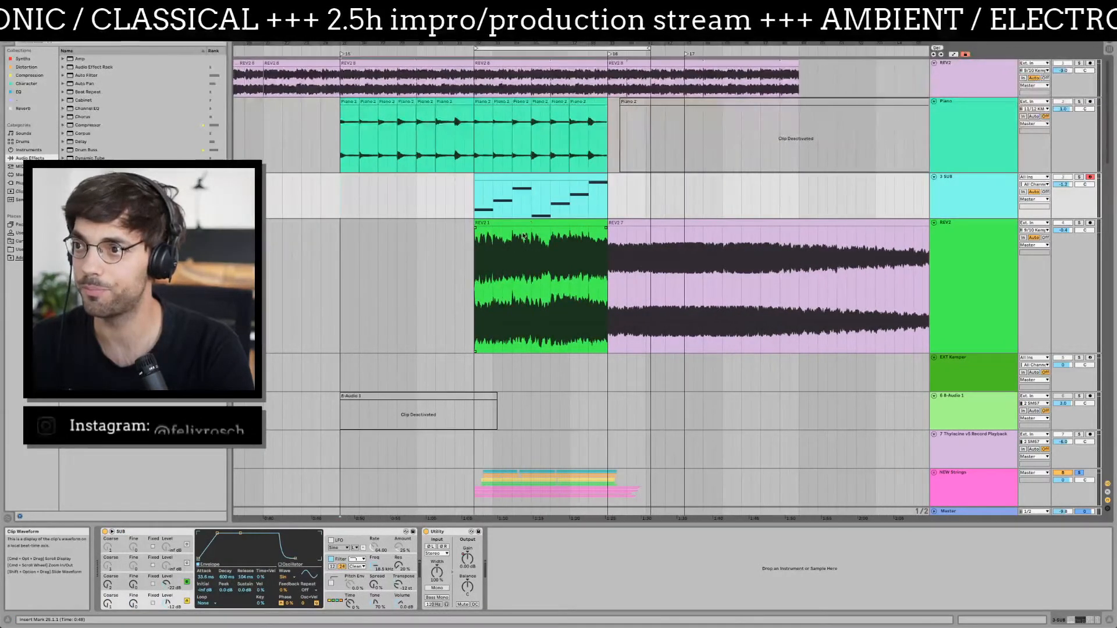
pyautogui.scroll(-5, 535, 343)
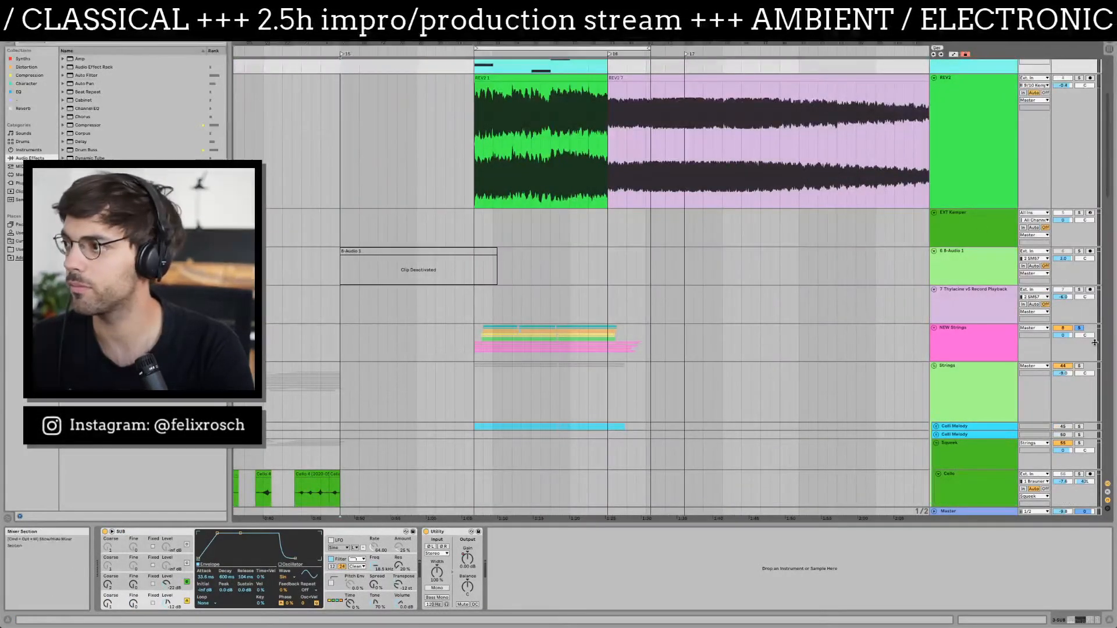
pyautogui.click(475, 342)
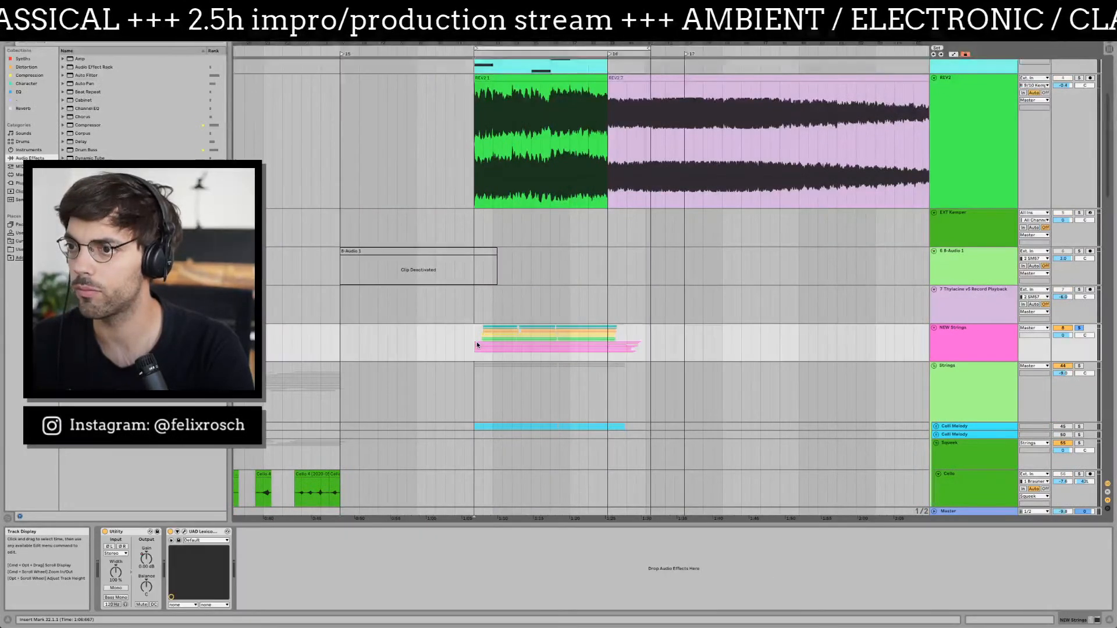
pyautogui.hscroll(-4, 476, 341)
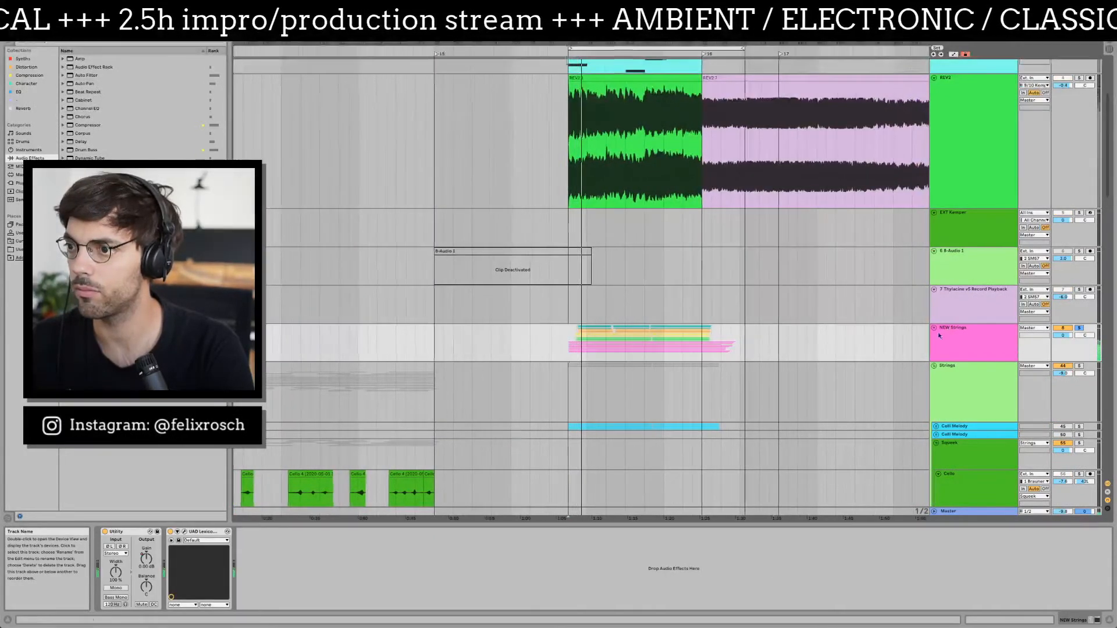
# - Select the looped time range, unfold the NEW Strings group and look through the violin tracks inside it
pyautogui.click(632, 48)
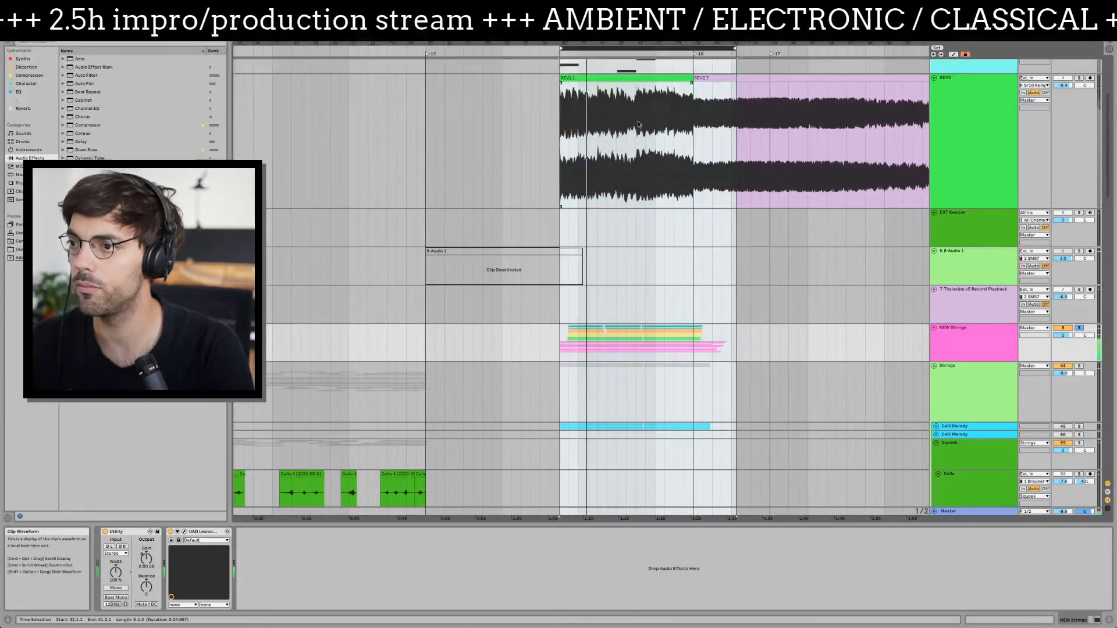
pyautogui.scroll(-5, 621, 316)
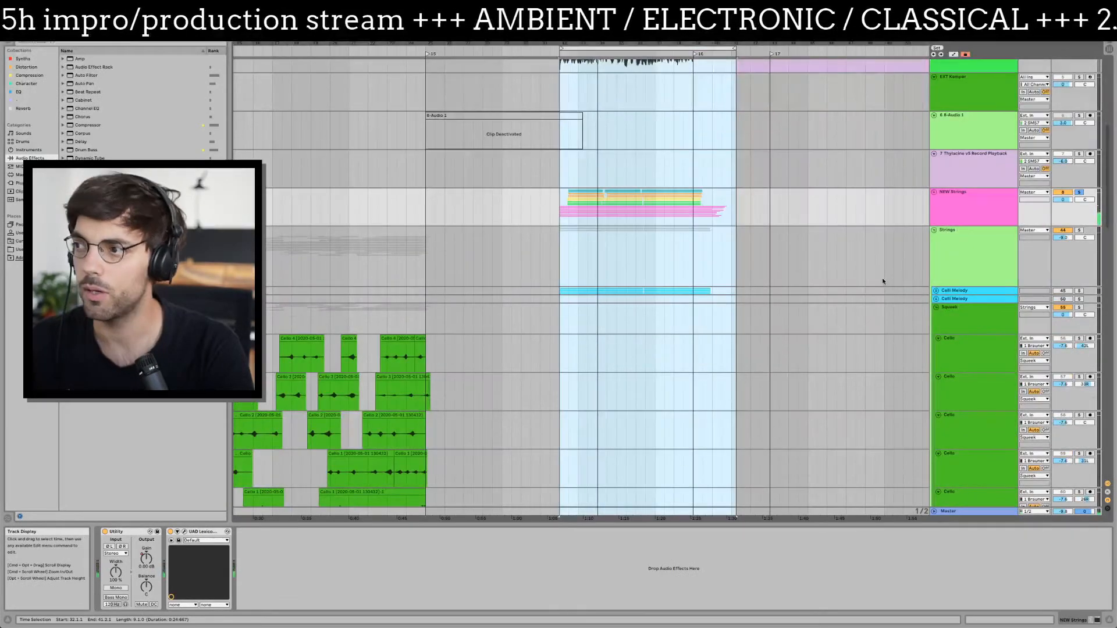
pyautogui.click(935, 193)
pyautogui.click(935, 193)
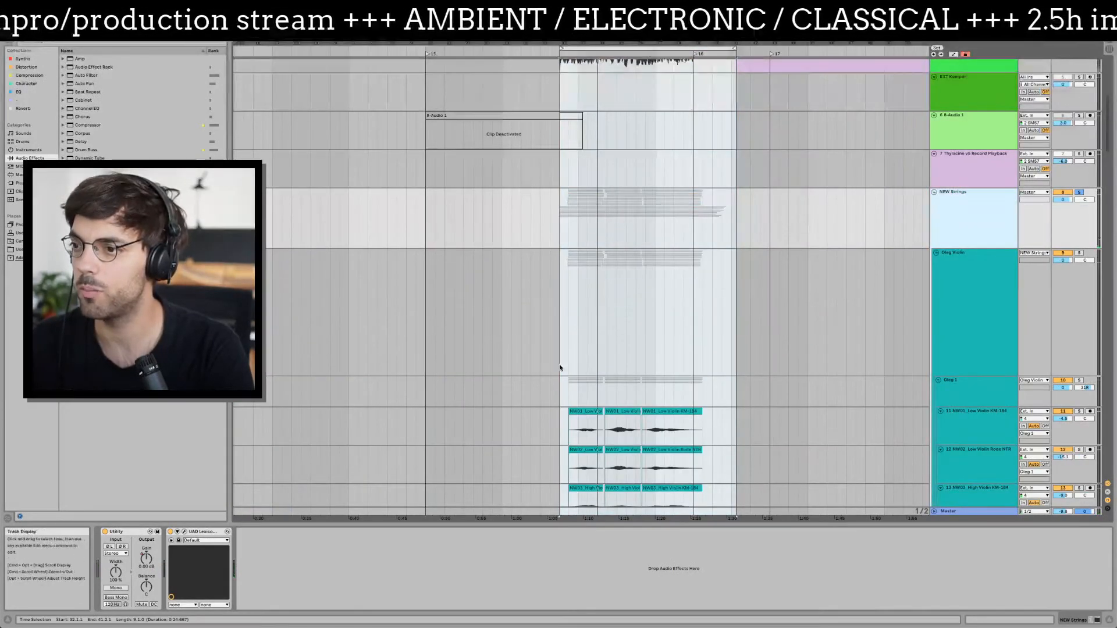
pyautogui.scroll(-10, 560, 365)
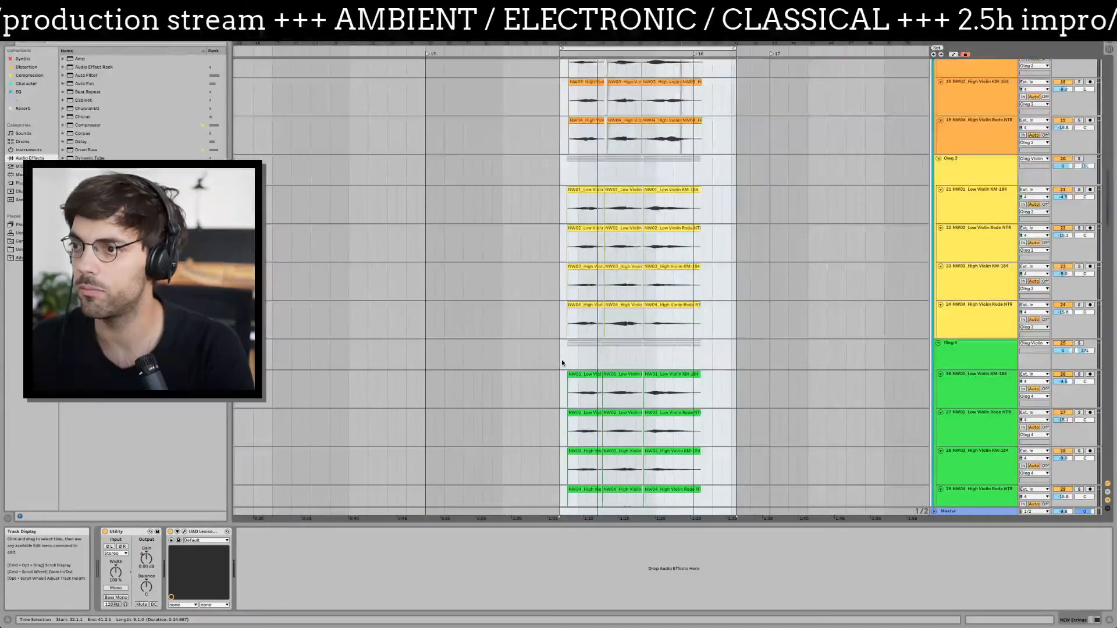
pyautogui.scroll(12, 562, 363)
pyautogui.hscroll(1, 564, 362)
pyautogui.scroll(8, 605, 274)
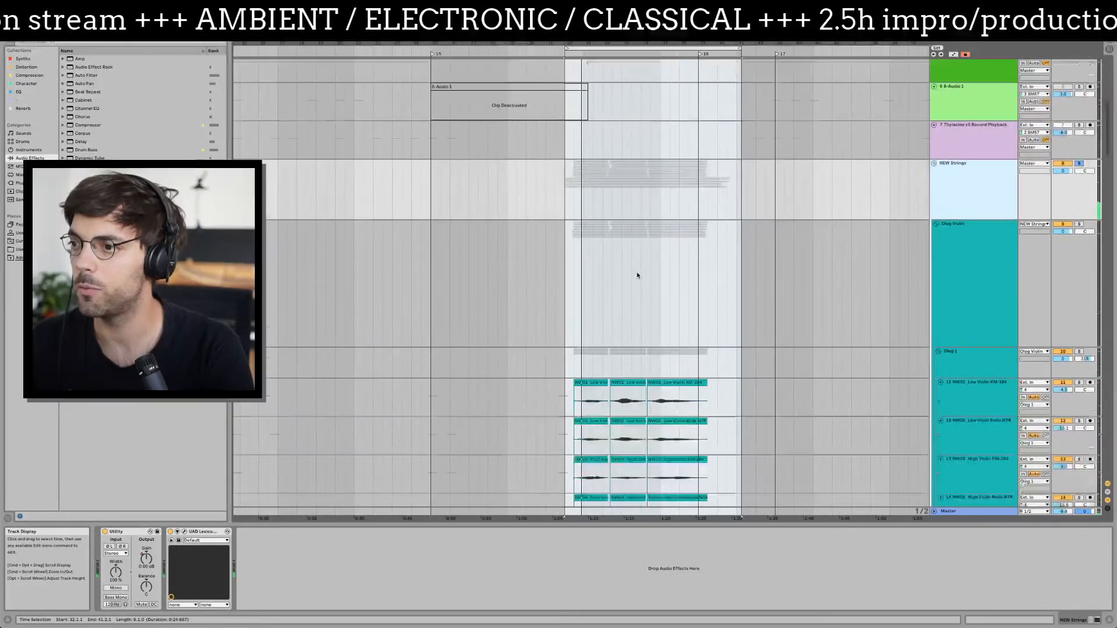
# - Show the first Utility's Gain automation on the Oleg Violin group and raise it to a peak where the first violin clips begin
pyautogui.click(947, 262)
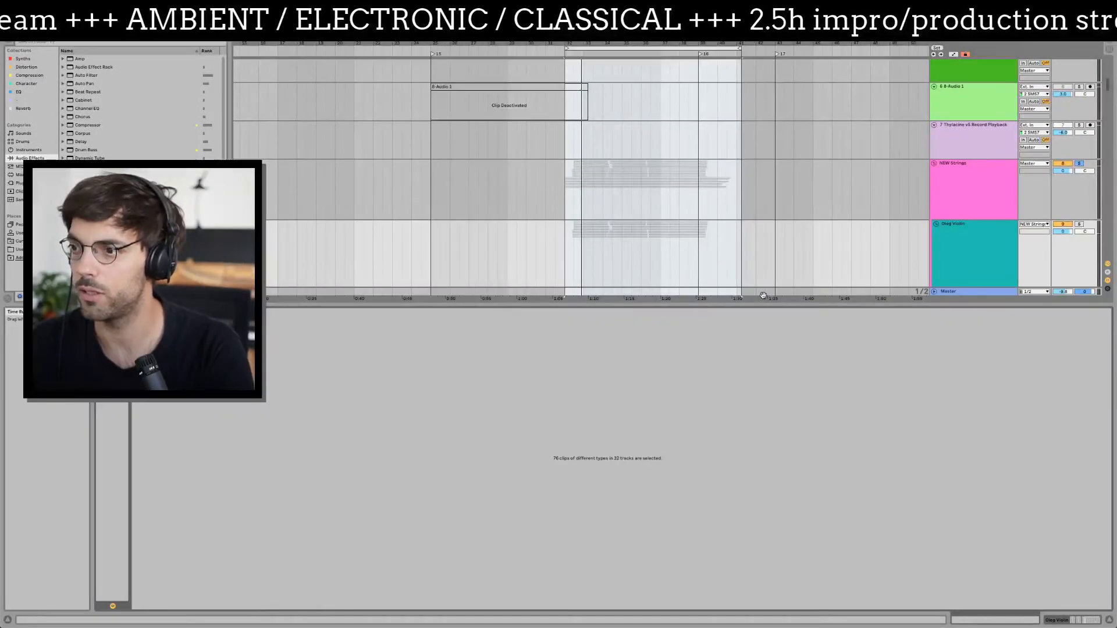
pyautogui.press('Tab')
pyautogui.press('Tab')
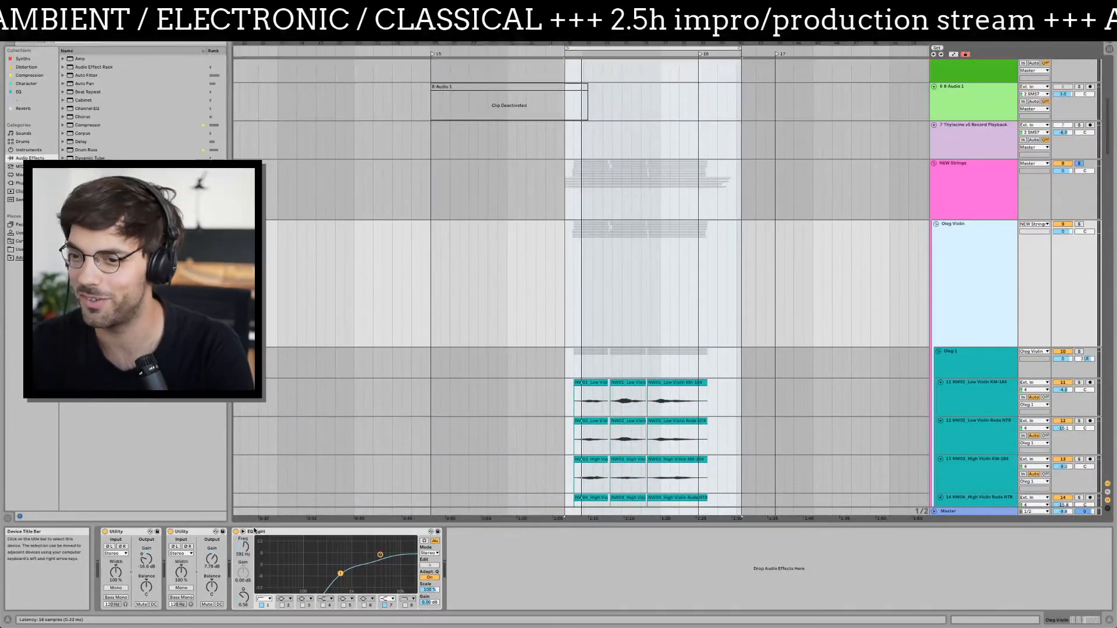
pyautogui.rightClick(146, 564)
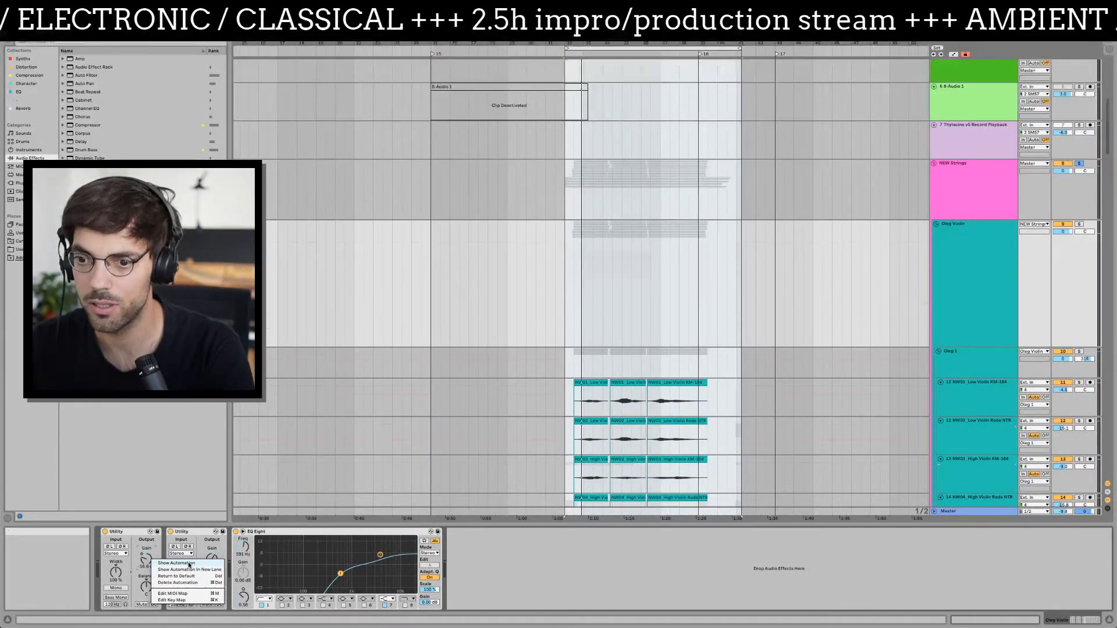
pyautogui.click(174, 563)
pyautogui.moveTo(576, 51); pyautogui.dragTo(471, 282)
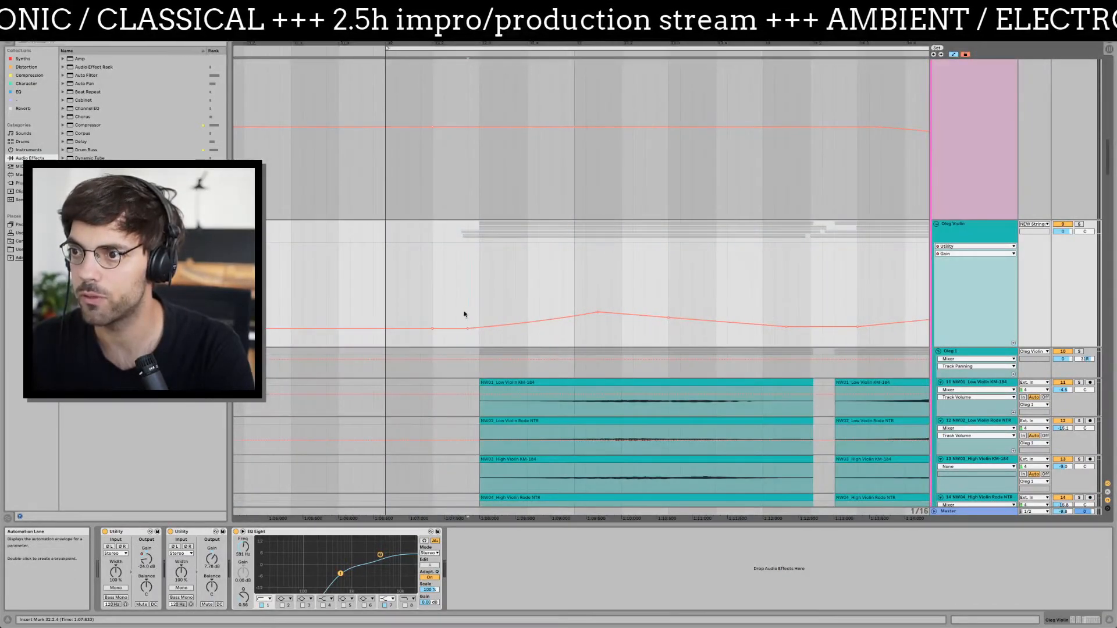
pyautogui.moveTo(469, 323); pyautogui.dragTo(521, 293)
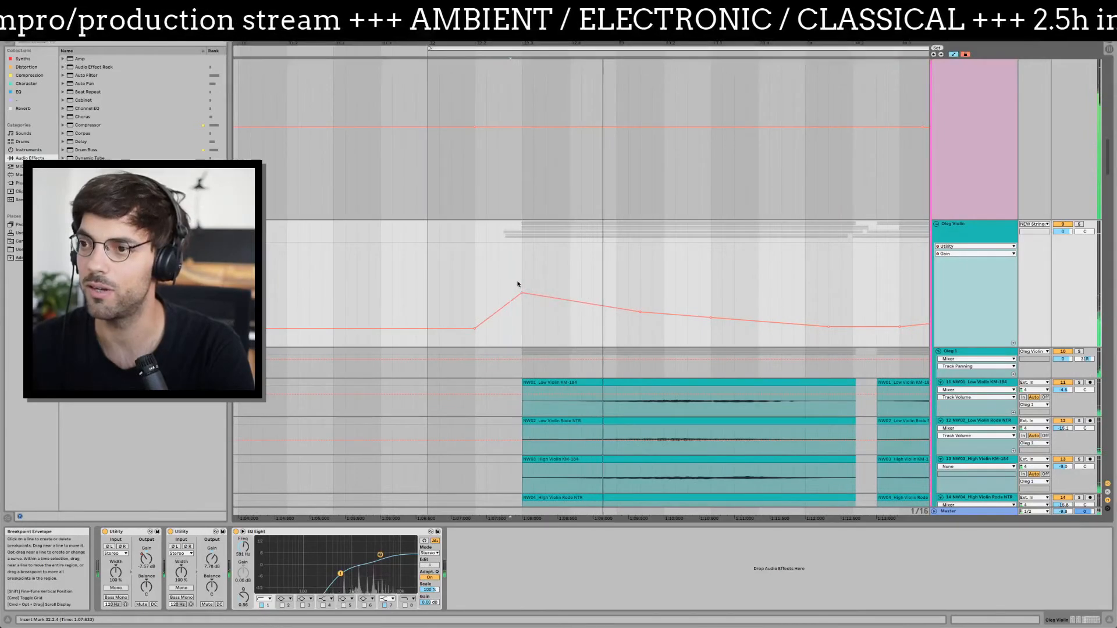
# - Extend the starts of the first Oleg 1 and Oleg 2 clips slightly earlier, just before the yellow clips' start, and play the result
pyautogui.click(548, 400)
pyautogui.scroll(-10, 532, 398)
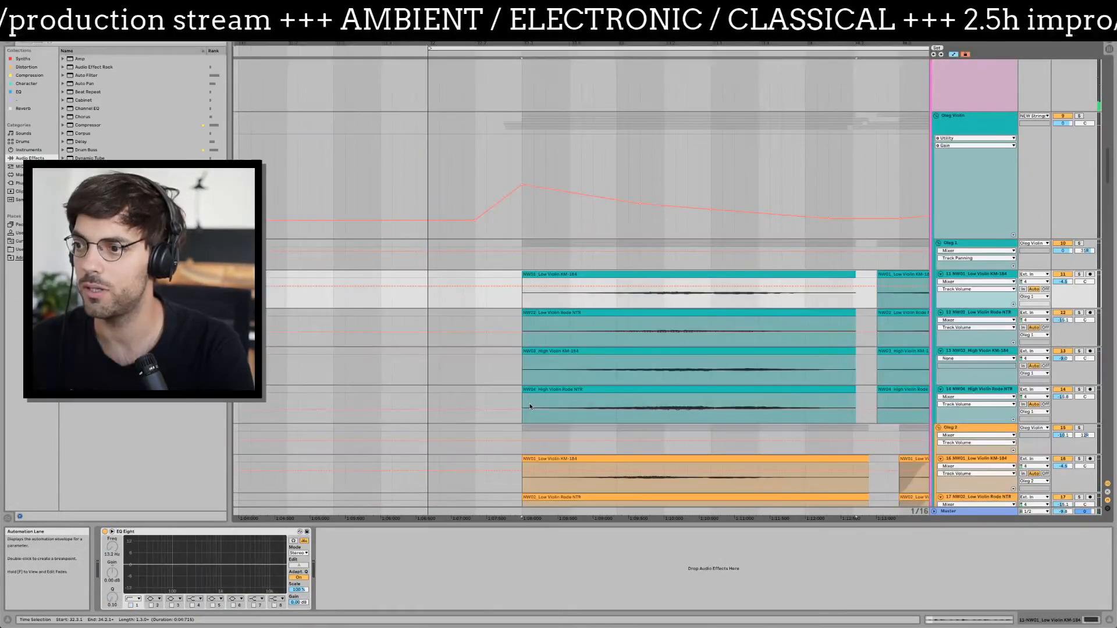
pyautogui.scroll(5, 536, 397)
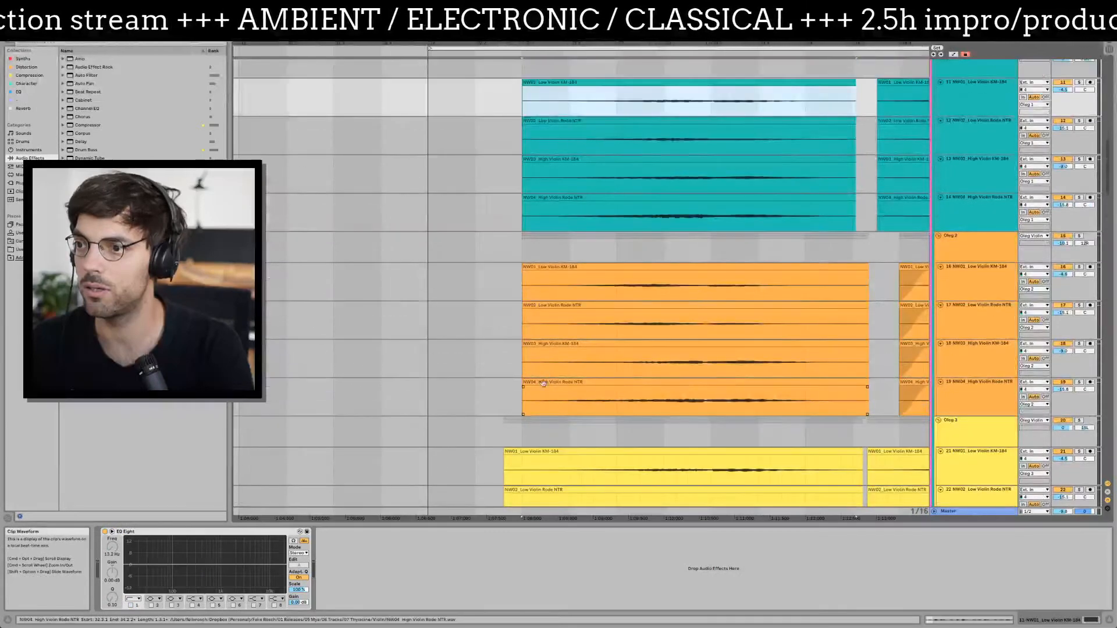
pyautogui.keyDown('shift'); pyautogui.click(543, 383); pyautogui.keyUp('shift')
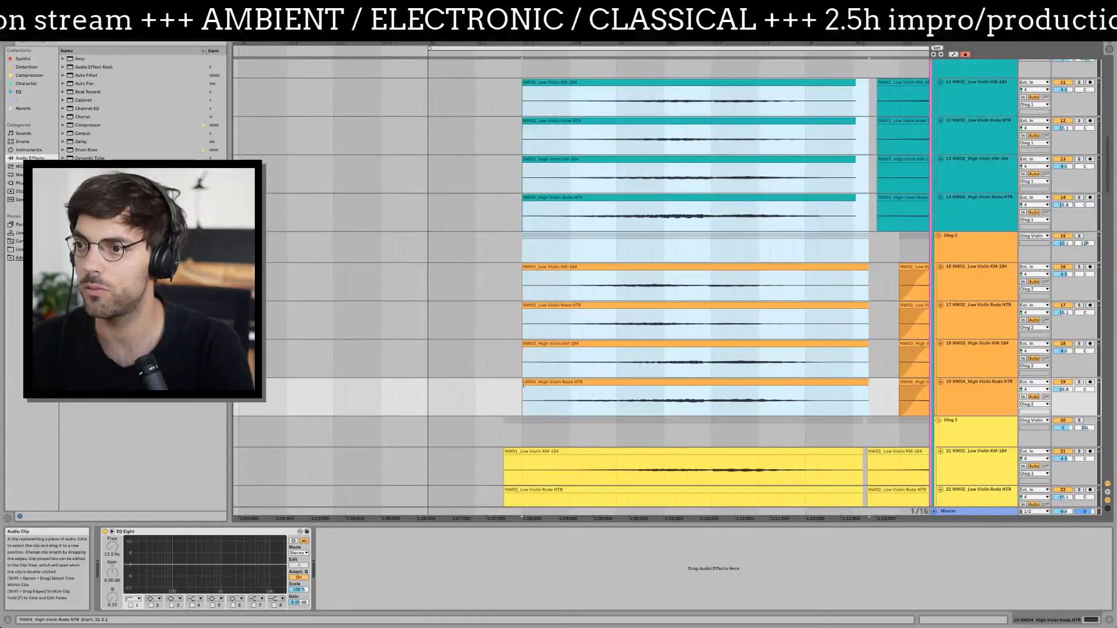
pyautogui.moveTo(523, 384); pyautogui.dragTo(498, 384)
pyautogui.press('space')
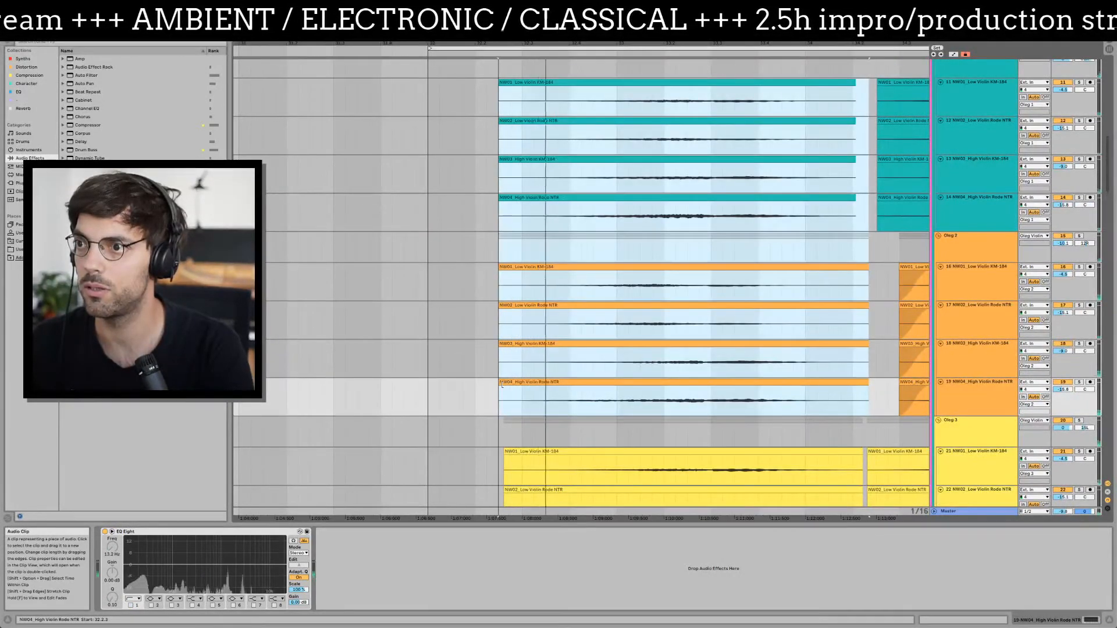
pyautogui.press('space')
# - Raise the first peak of the Oleg Violin group's Utility Gain automation a little further
pyautogui.scroll(3, 524, 375)
pyautogui.press('a')
pyautogui.moveTo(544, 319); pyautogui.dragTo(521, 285)
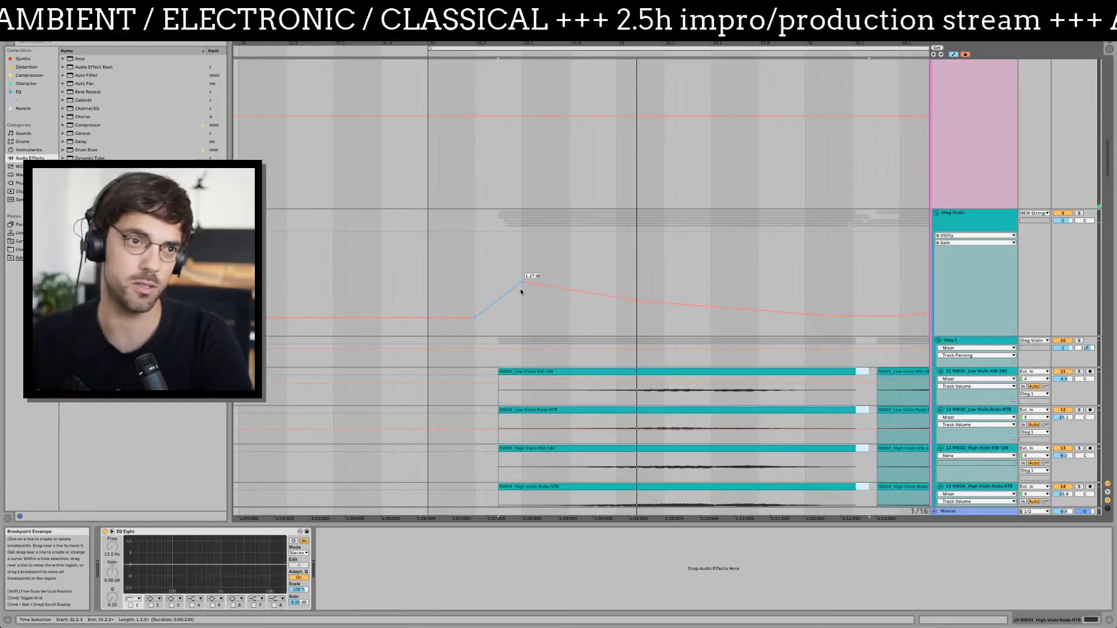
pyautogui.click(489, 250)
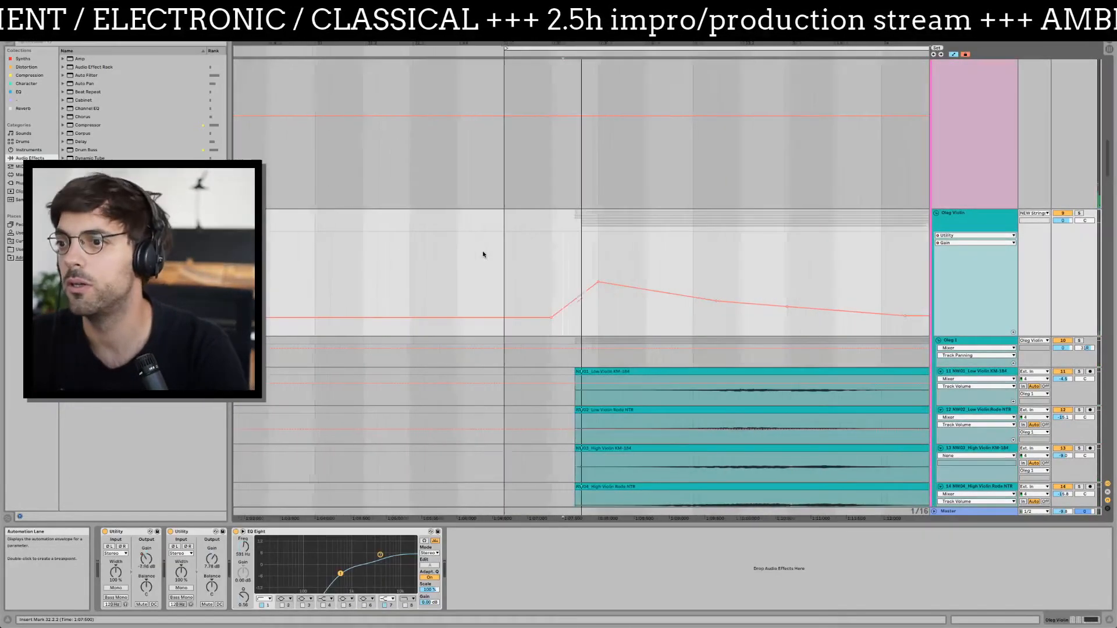
# - Export the looped range with Master as the rendered track to STEMS of v6, replacing Thylacine v6 NEW Strings
pyautogui.moveTo(444, 50); pyautogui.dragTo(446, 30)
pyautogui.click(506, 49)
pyautogui.press('super+shift+r')
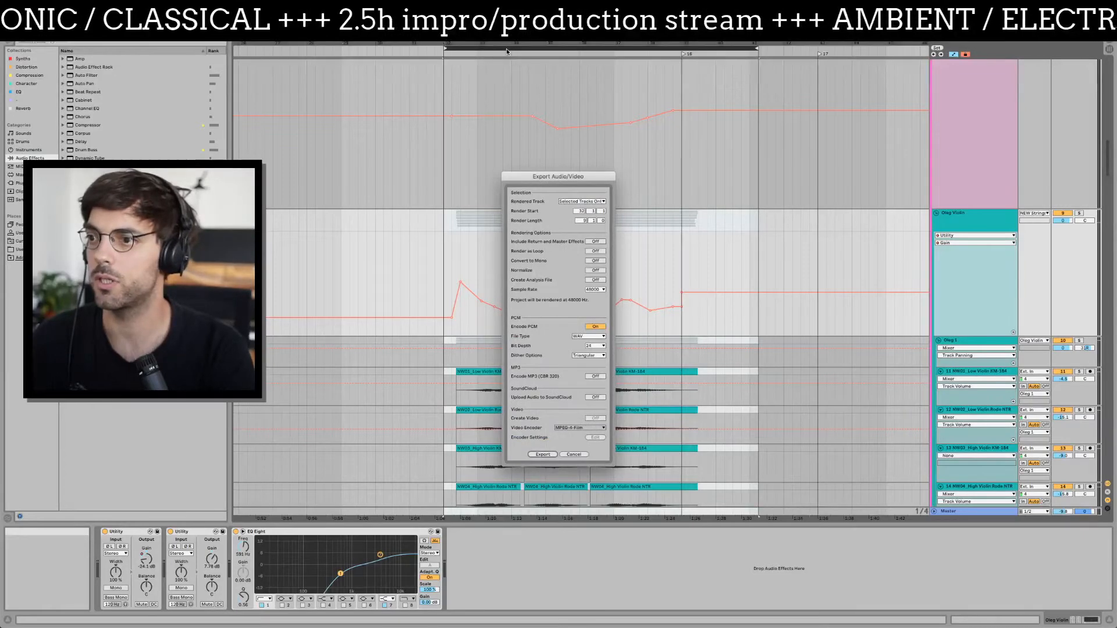
pyautogui.press('Return')
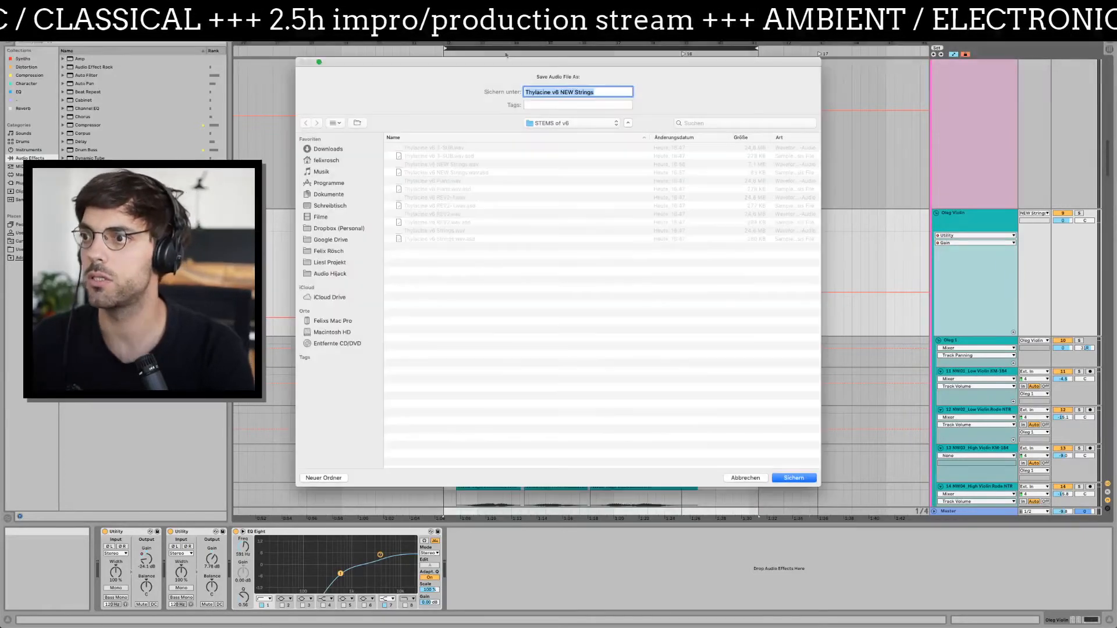
pyautogui.press('Escape')
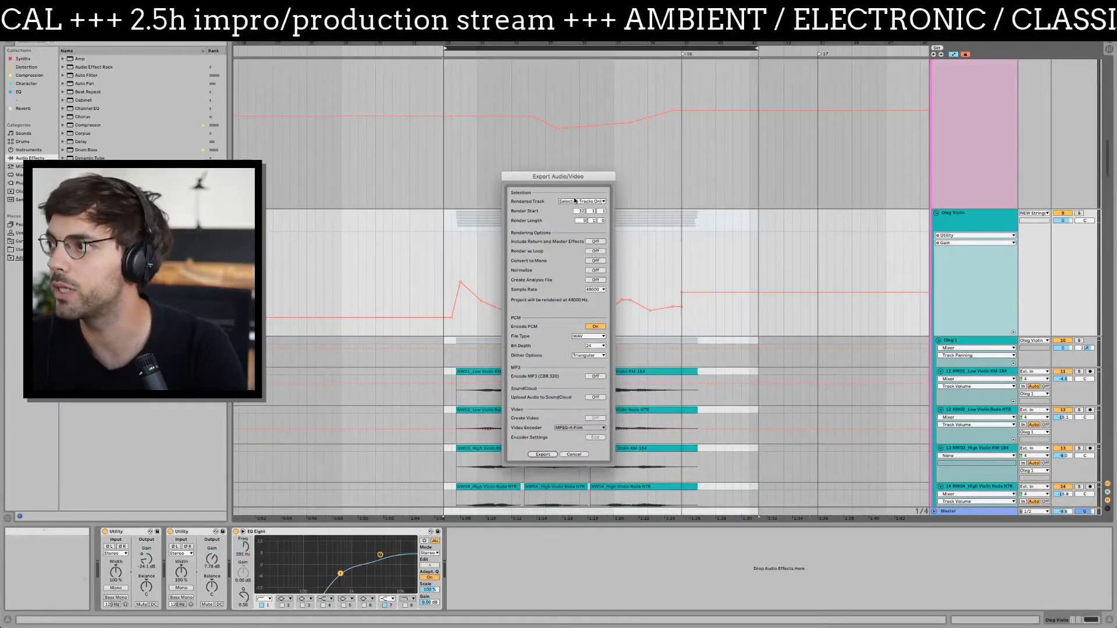
pyautogui.click(575, 202)
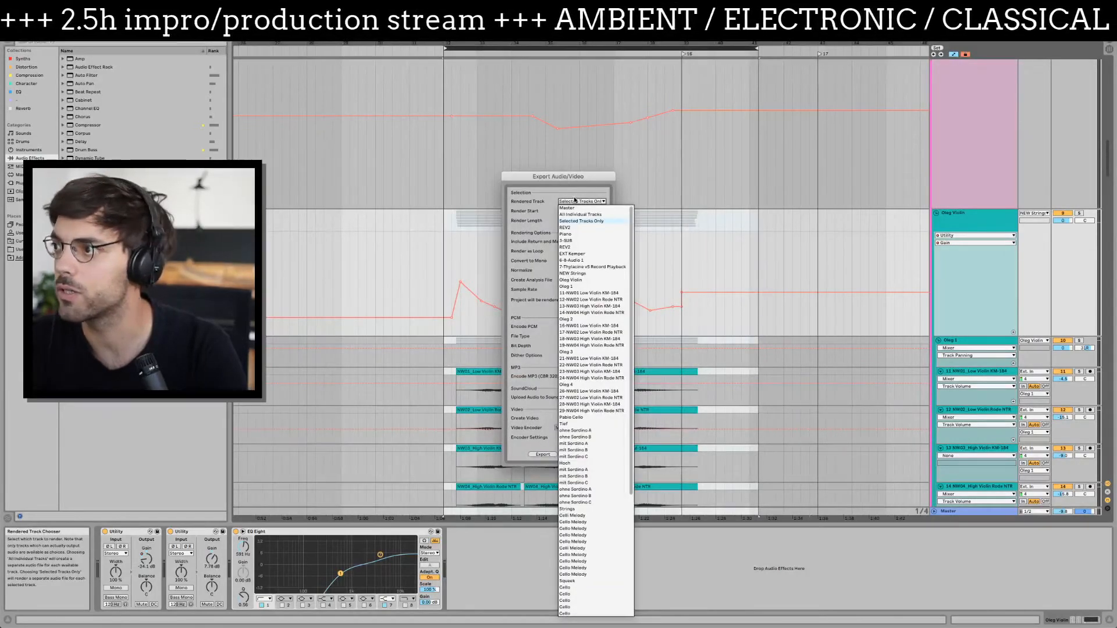
pyautogui.click(567, 208)
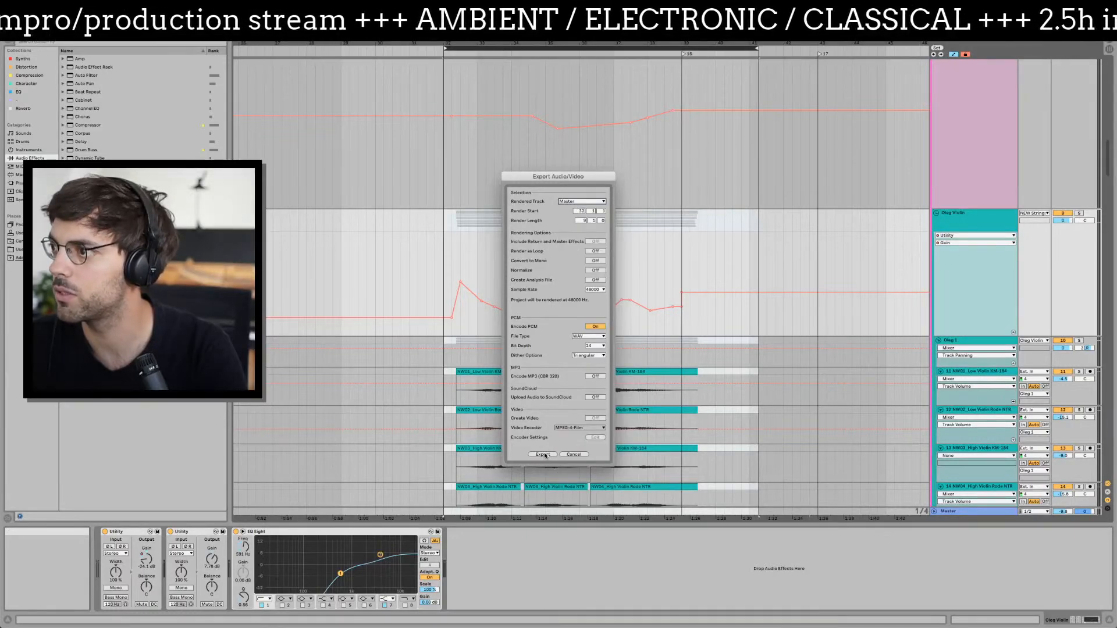
pyautogui.click(545, 455)
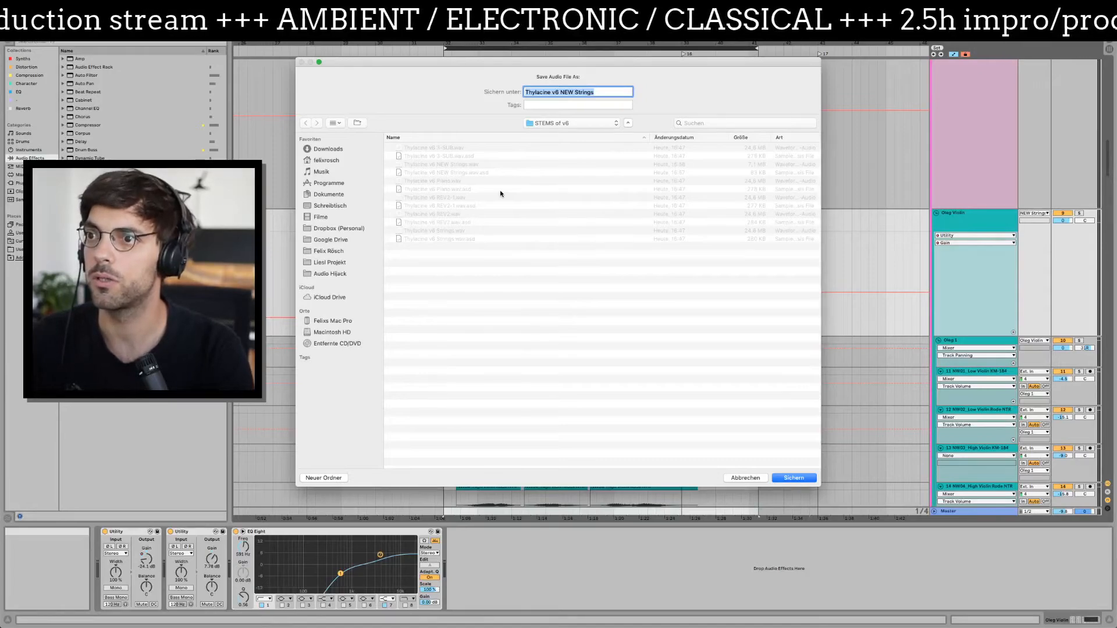
pyautogui.press('Return')
pyautogui.click(615, 120)
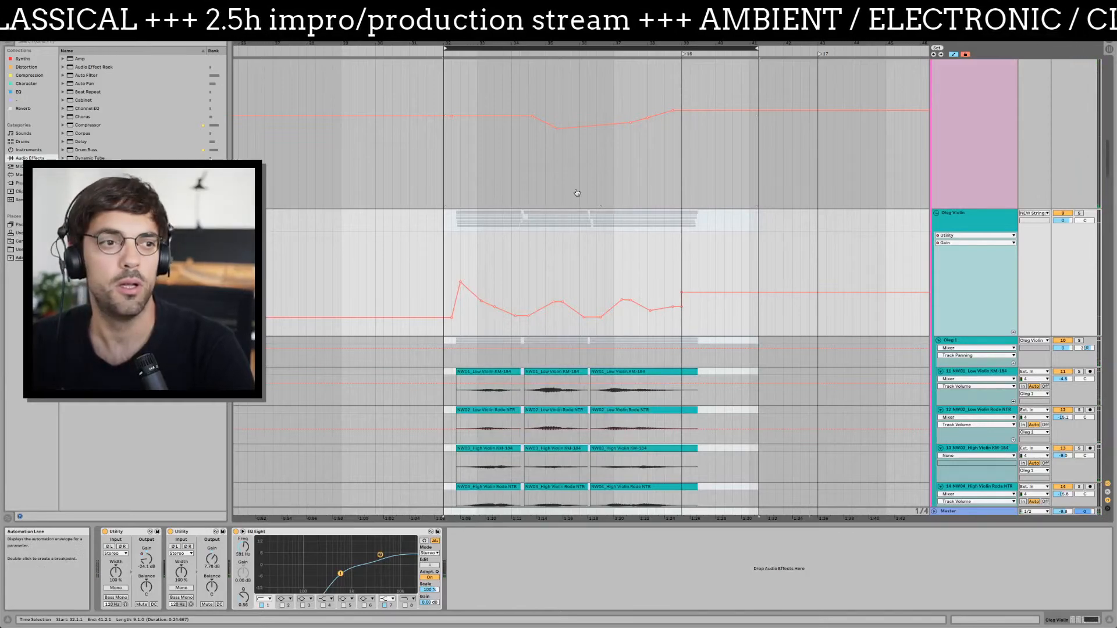
# - Check the STEMS of v6 folder in Finder and reopen the recent set Thylacine v7 (work with STEMS), saving the changes to Thylacine v6
pyautogui.press('super+Tab')
pyautogui.click(288, 183)
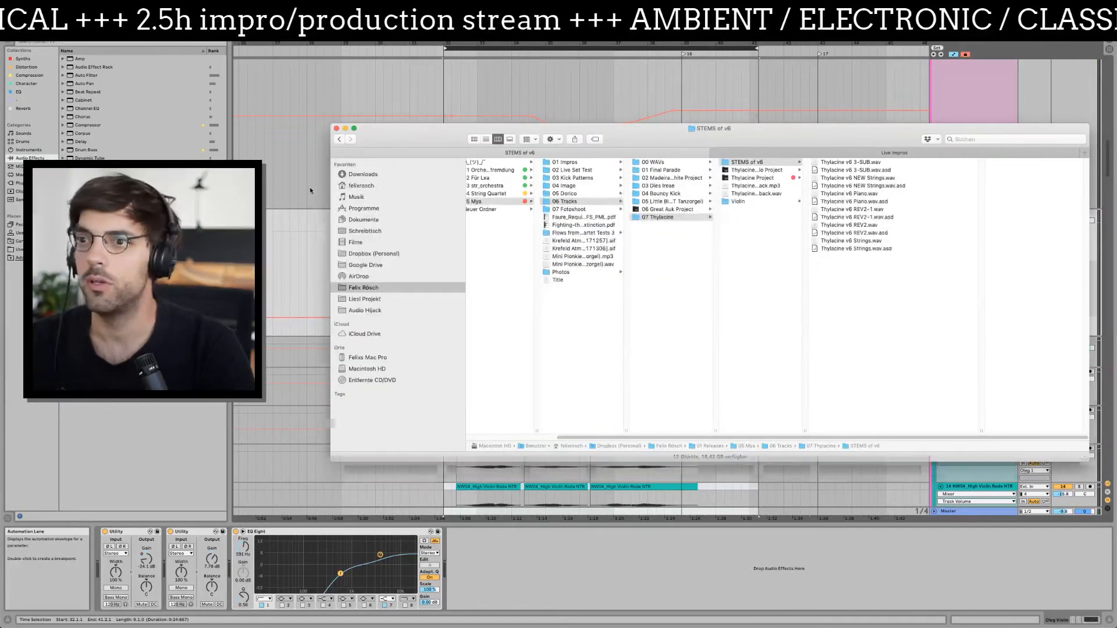
pyautogui.click(50, 5)
pyautogui.moveTo(65, 32)
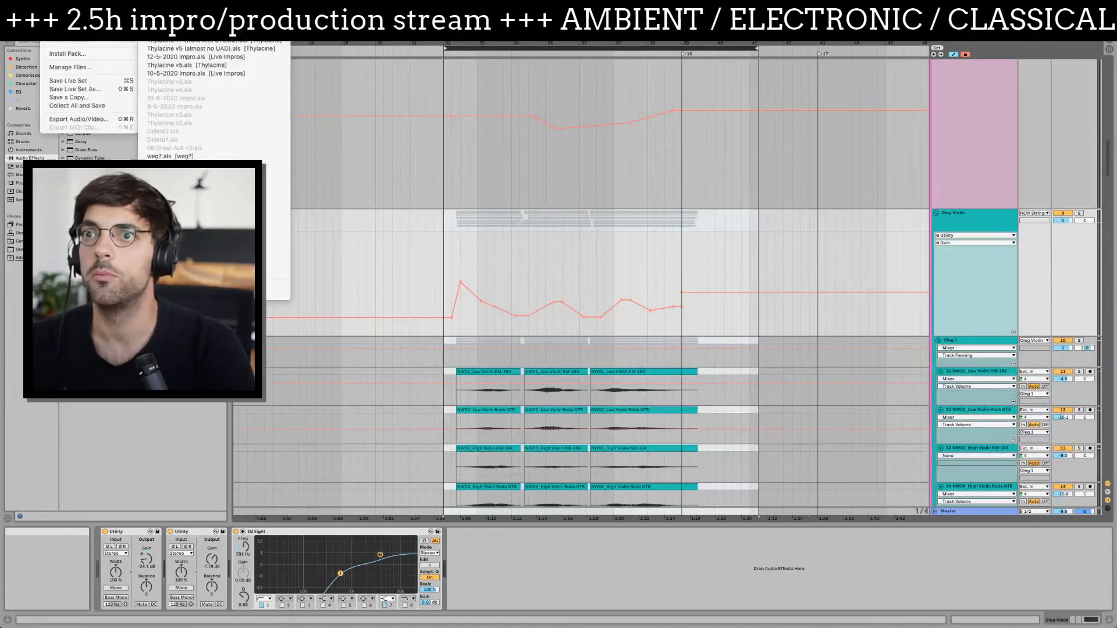
pyautogui.click(218, 42)
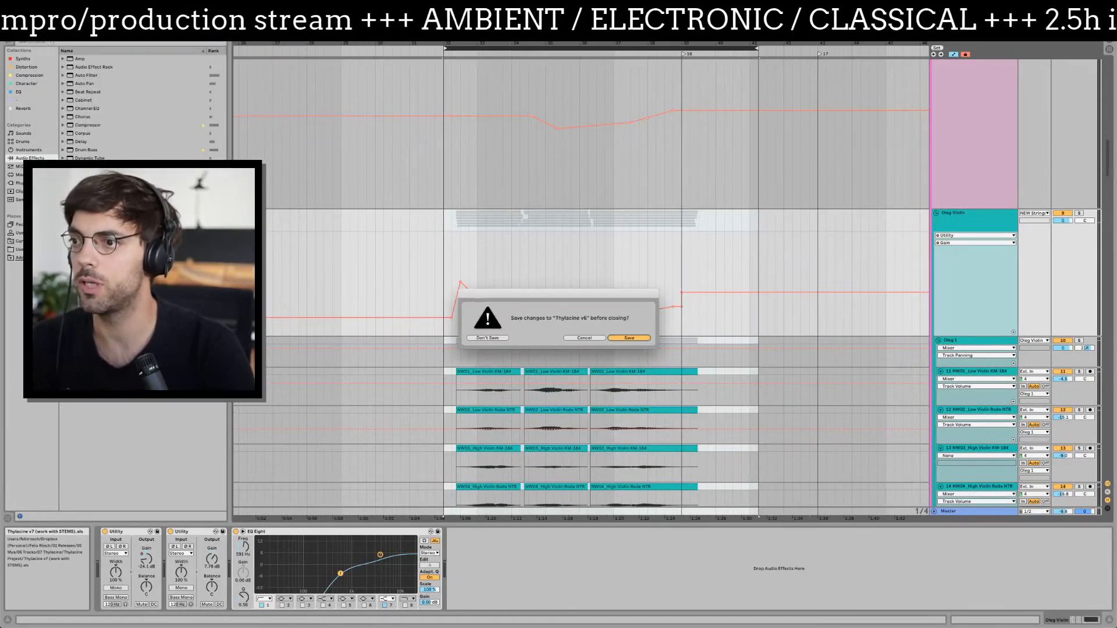
pyautogui.press('Return')
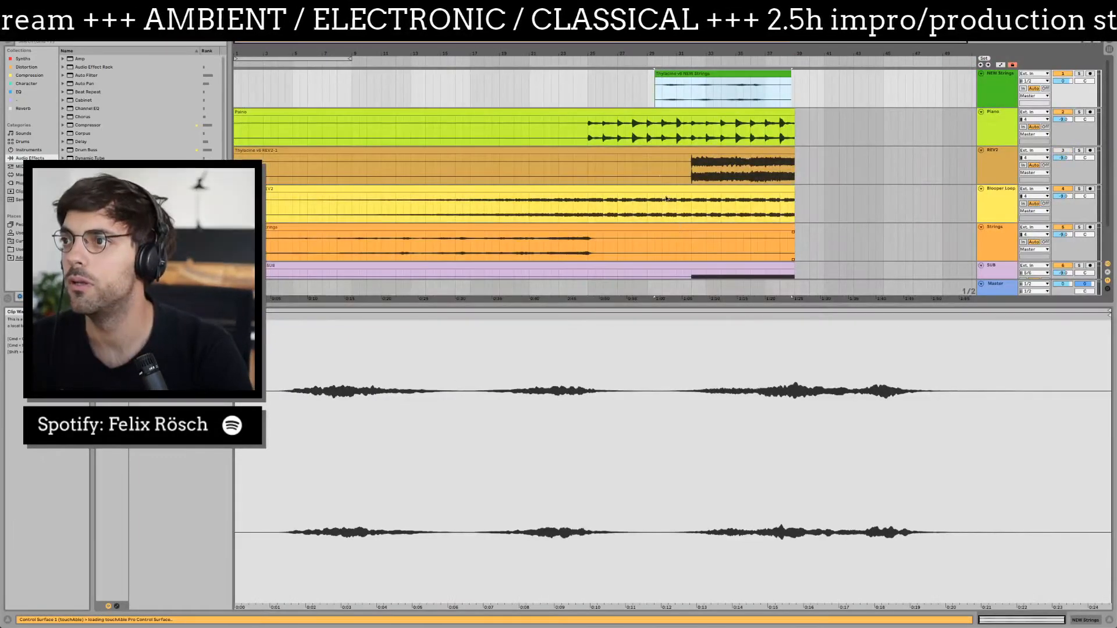
# - Enlarge the arrangement by shrinking the clip view and play the updated NEW Strings clip
pyautogui.click(655, 166)
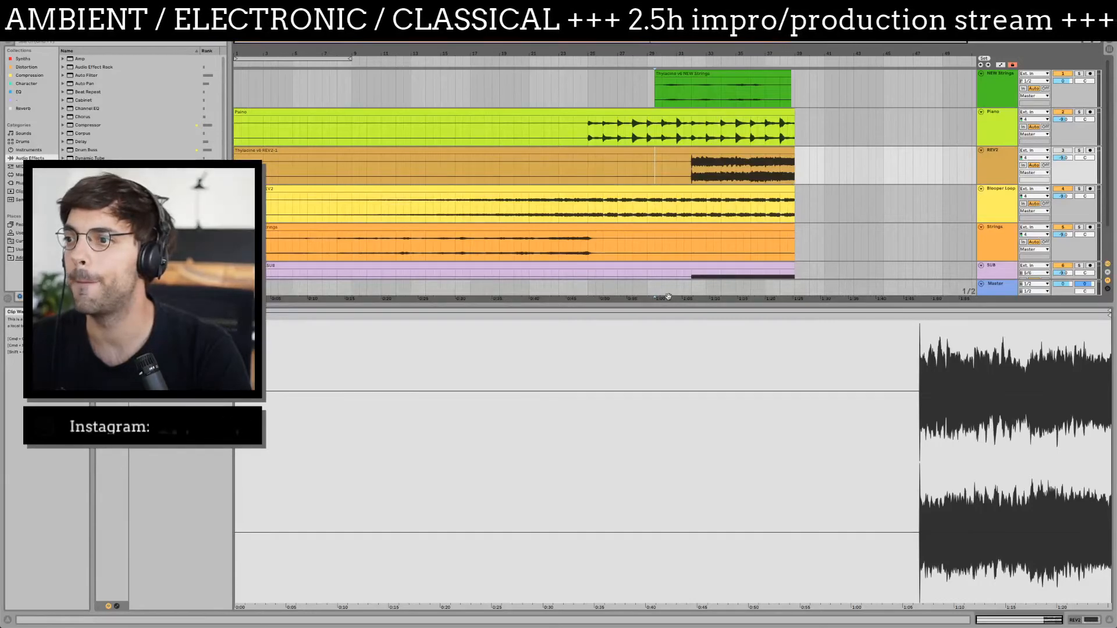
pyautogui.moveTo(668, 308); pyautogui.dragTo(669, 494)
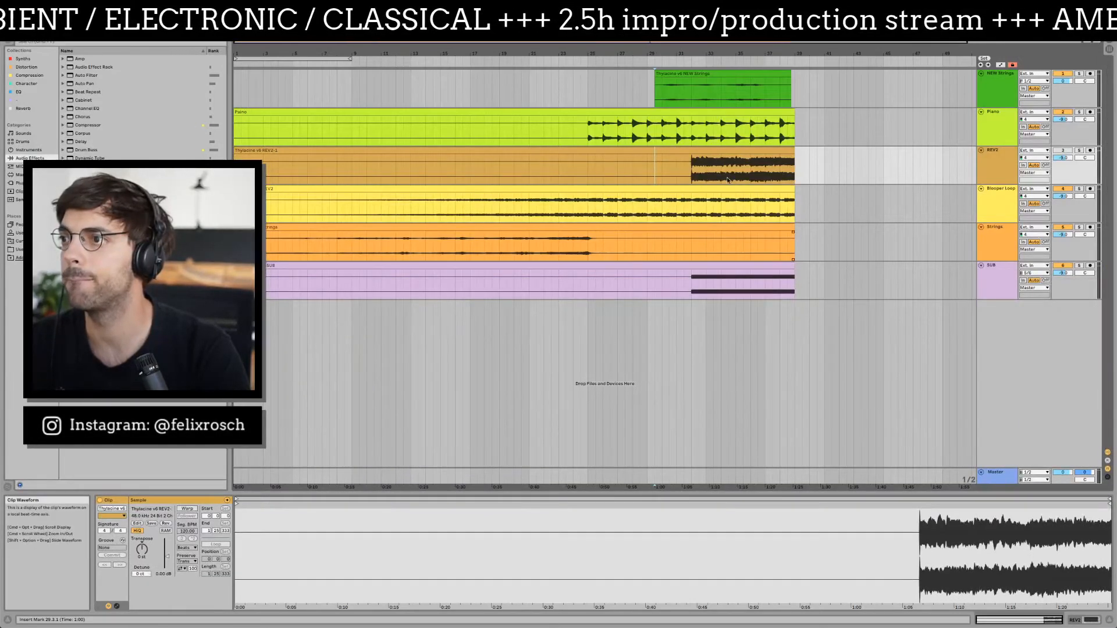
pyautogui.click(711, 89)
pyautogui.press('space')
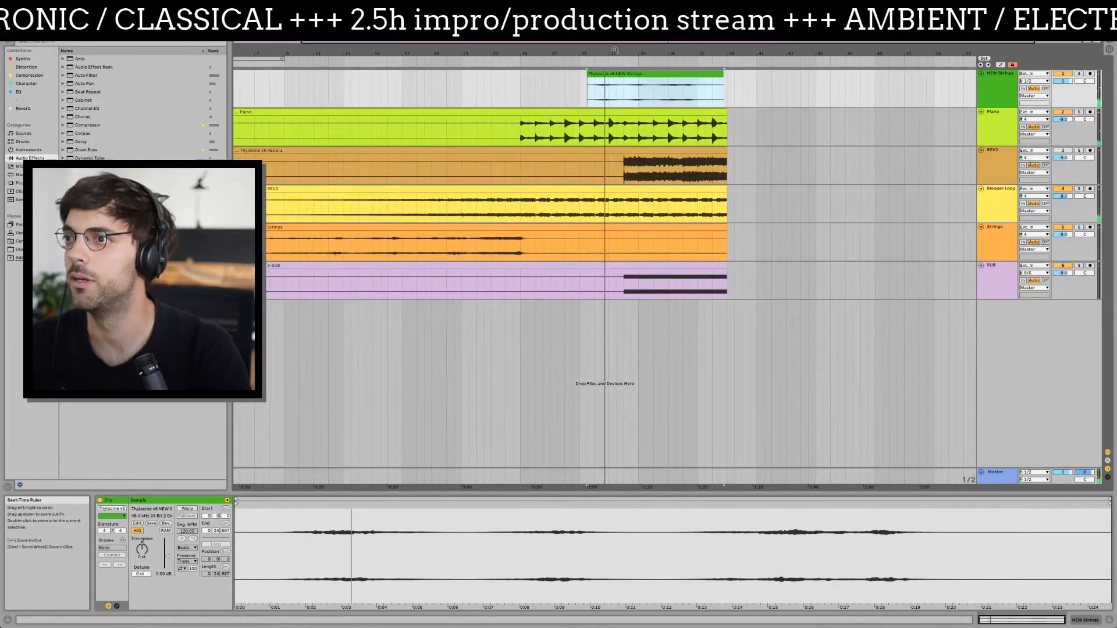
# - Move the NEW Strings clip to start at bar 32, aligned with the onset of the REV2 and SUB audio
pyautogui.moveTo(614, 50); pyautogui.dragTo(617, 81)
pyautogui.click(620, 81)
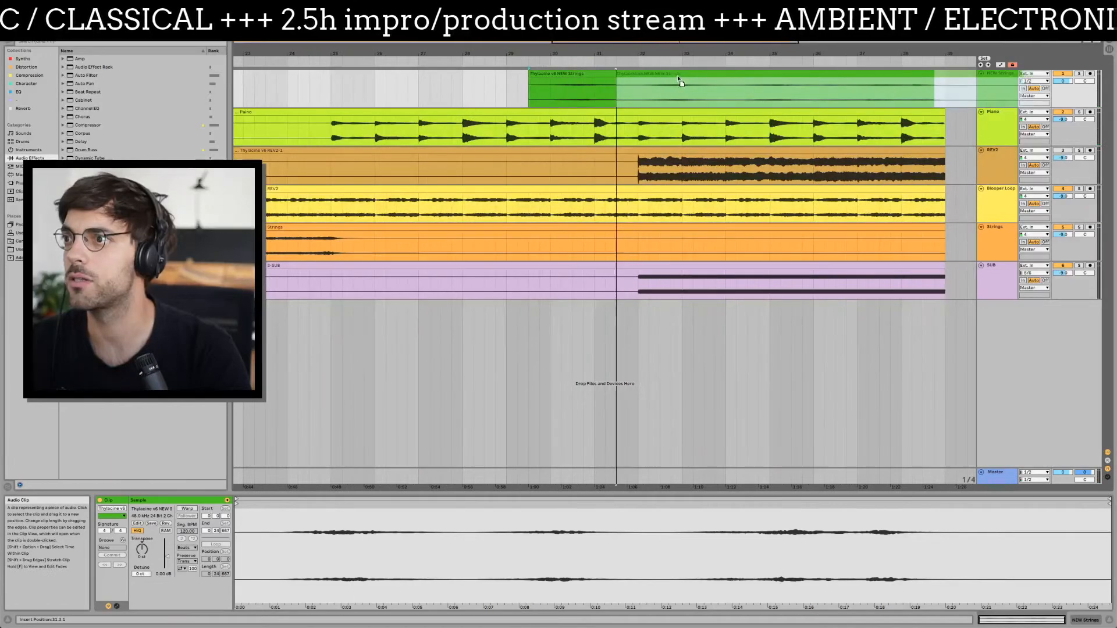
pyautogui.press('super+shift+j')
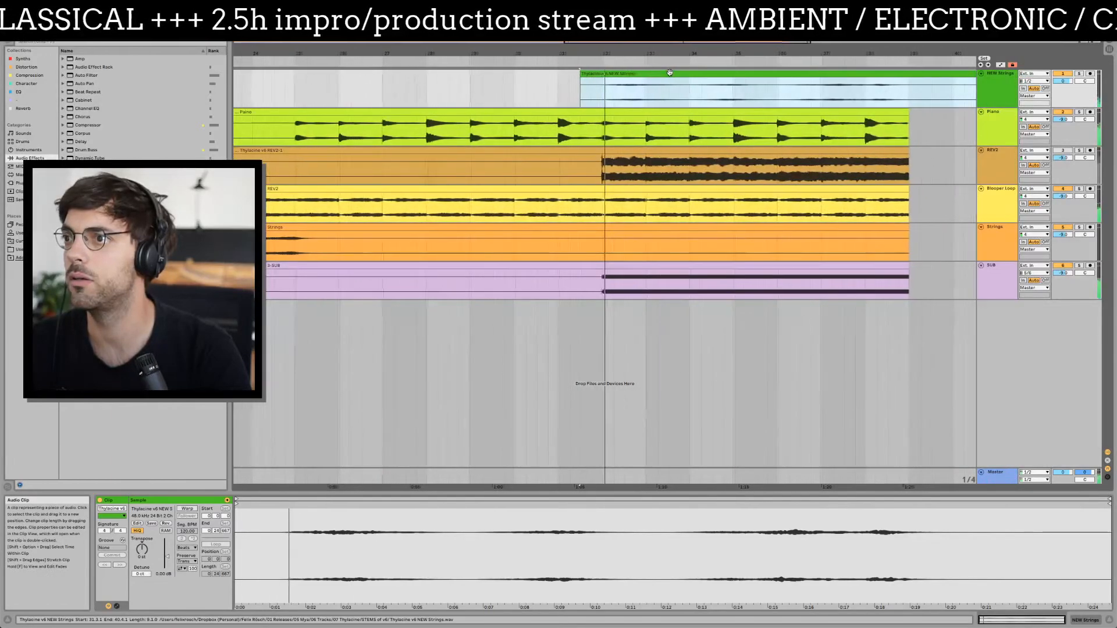
pyautogui.moveTo(638, 74); pyautogui.dragTo(544, 54)
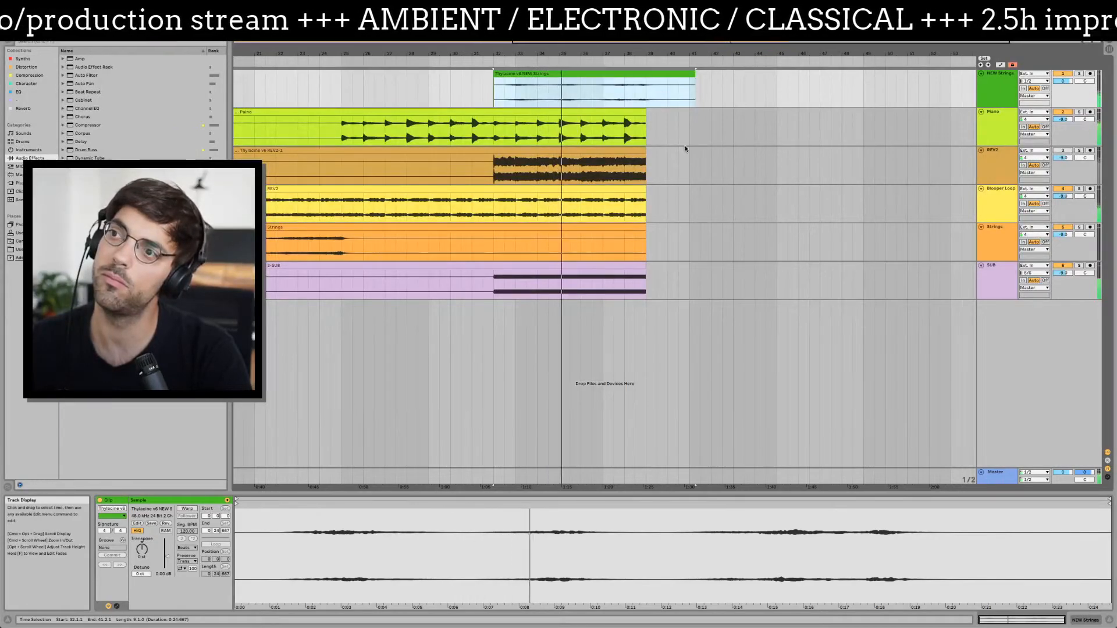
# - Duplicate the NEW Strings track, shift the copy's clip to start at bar 34, and play the arrangement
pyautogui.click(997, 104)
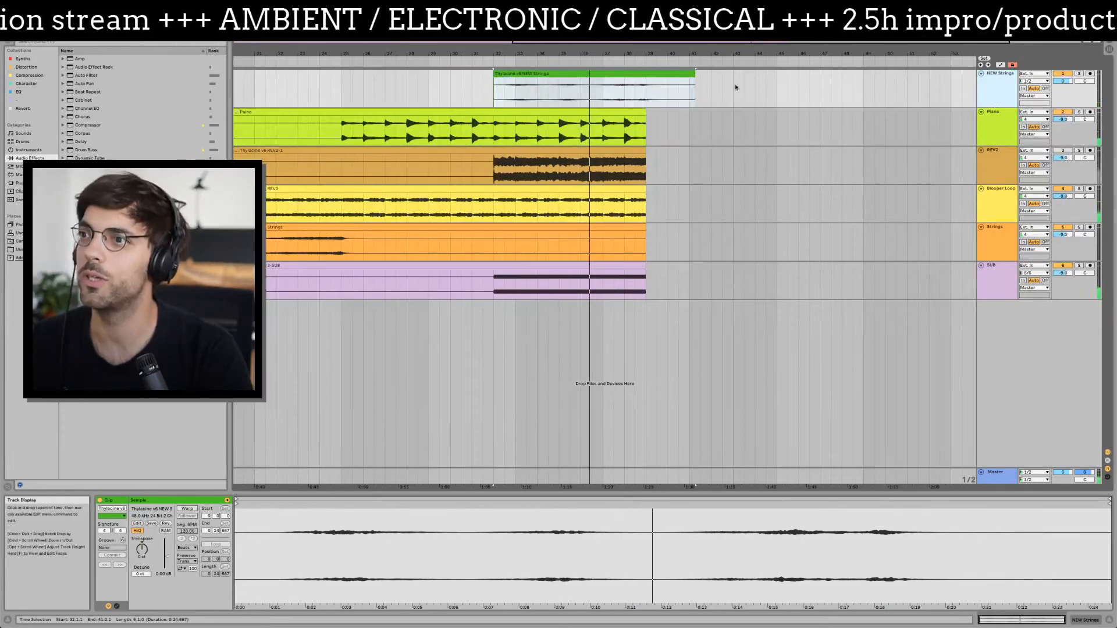
pyautogui.press('super+d')
pyautogui.moveTo(541, 114); pyautogui.dragTo(585, 118)
pyautogui.press('space')
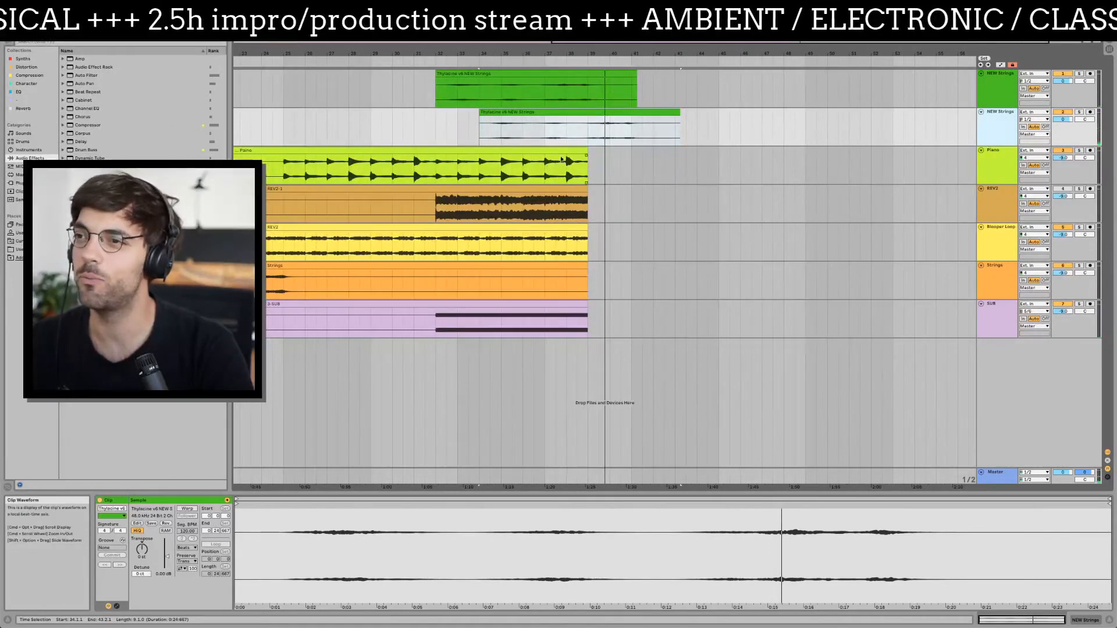
# - Duplicate the second NEW Strings track, shift the new copy's clip to start at bar 36, and play the arrangement
pyautogui.press('super+d')
pyautogui.moveTo(499, 155); pyautogui.dragTo(548, 155)
pyautogui.press('space')
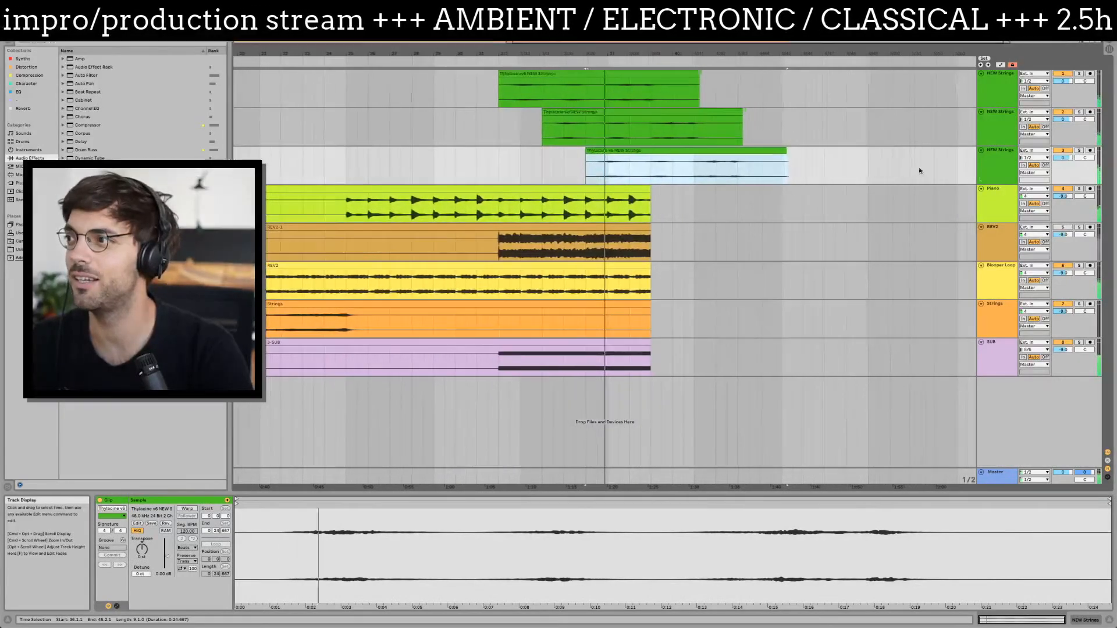
# - Group the three NEW Strings tracks into one group track
pyautogui.click(1007, 170)
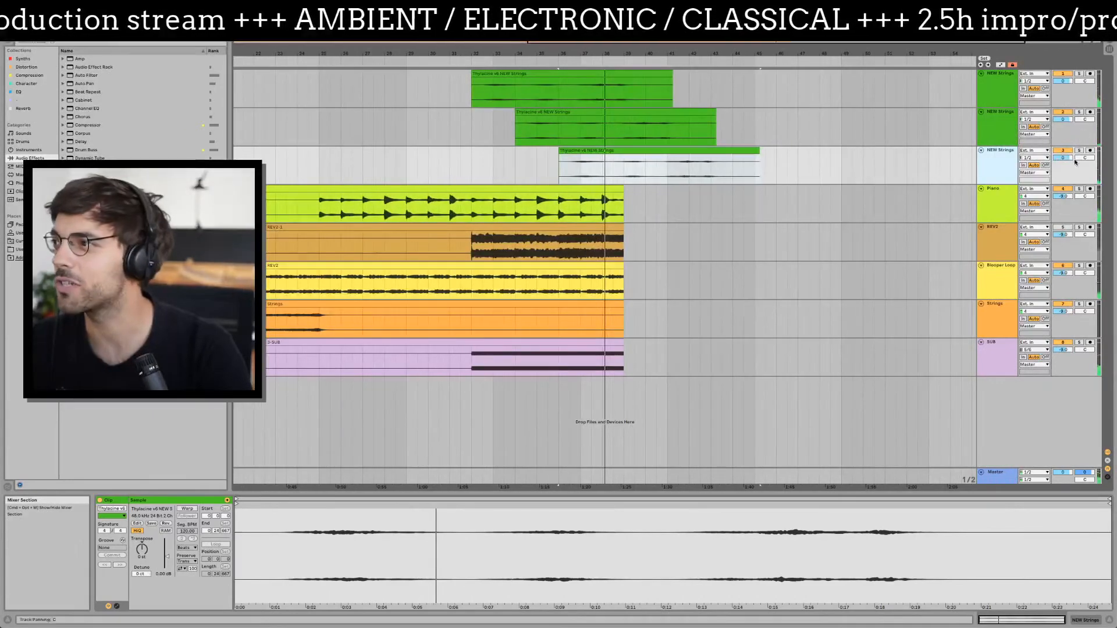
pyautogui.keyDown('shift'); pyautogui.click(1005, 88); pyautogui.keyUp('shift')
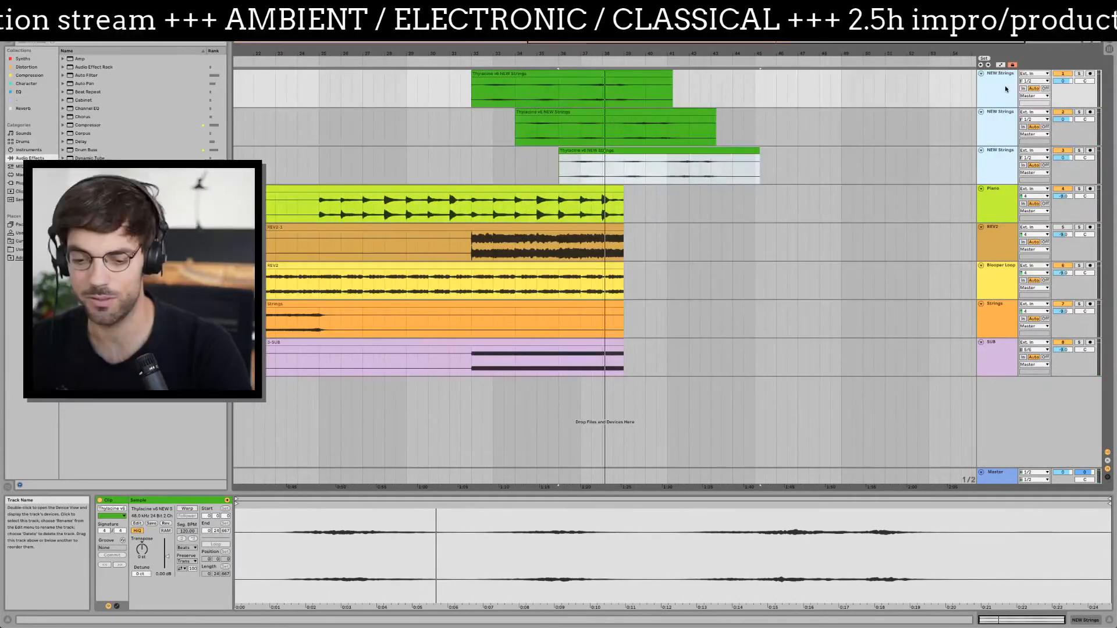
pyautogui.press('super+g')
# - Add an EQ Eight to the strings group and enable its first band as a low cut
pyautogui.click(1003, 85)
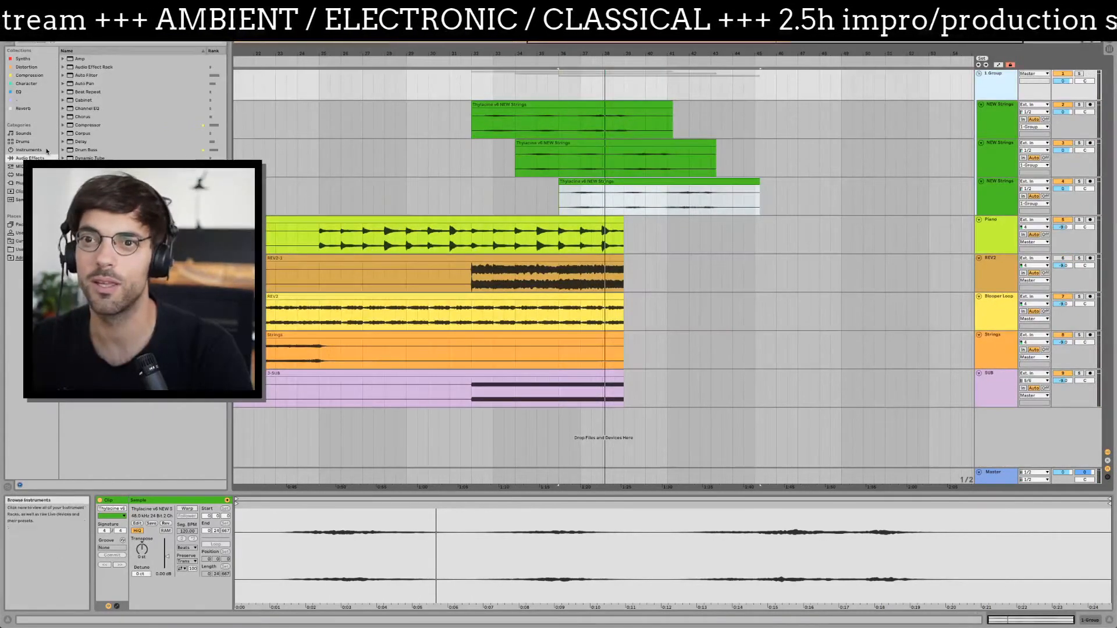
pyautogui.click(279, 417)
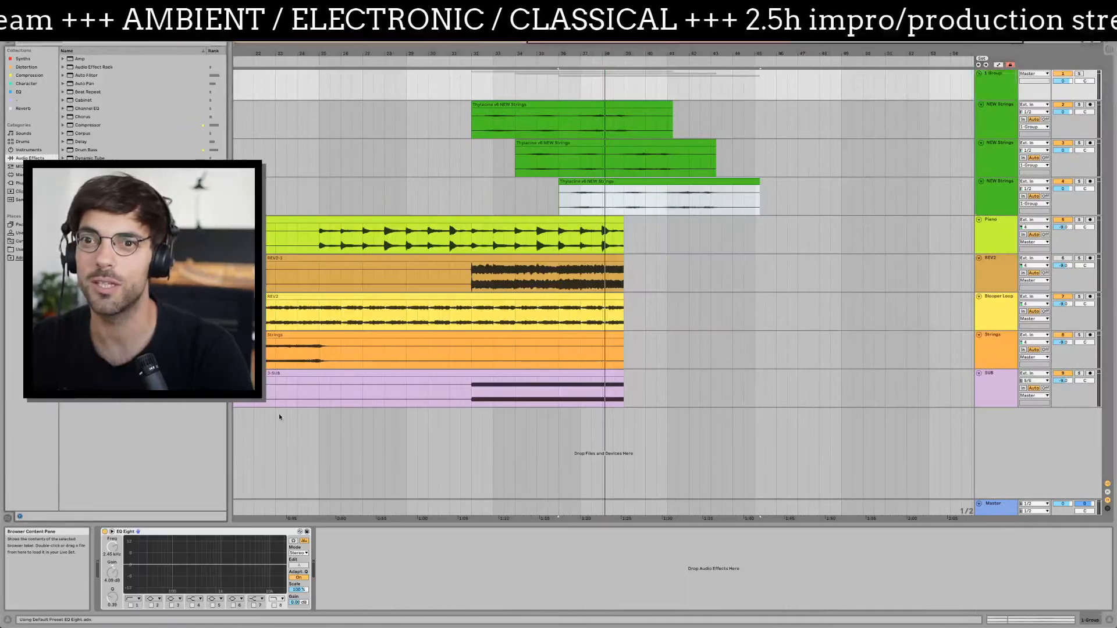
pyautogui.click(132, 605)
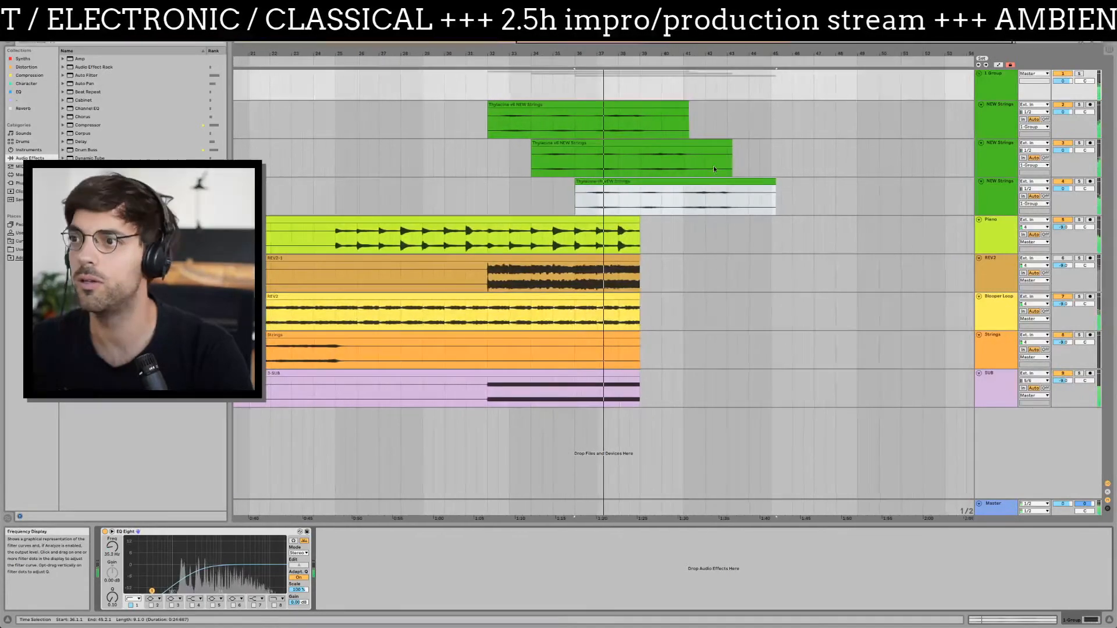
# - Pan the second NEW Strings track right and the third left, and lower the volume of both
pyautogui.moveTo(1085, 189); pyautogui.dragTo(1085, 213)
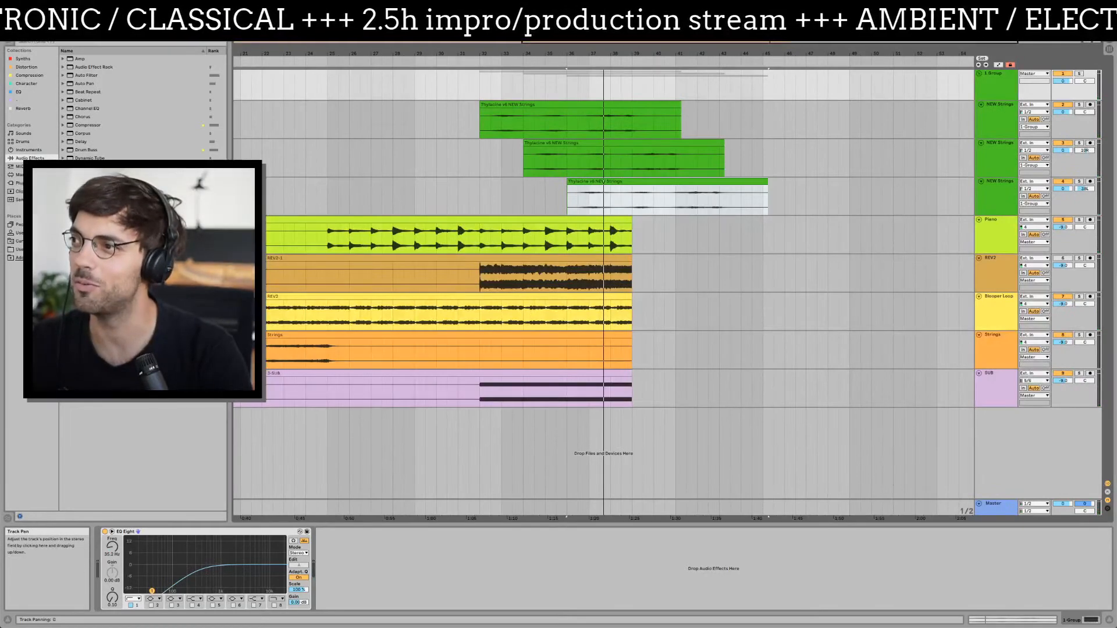
pyautogui.click(566, 128)
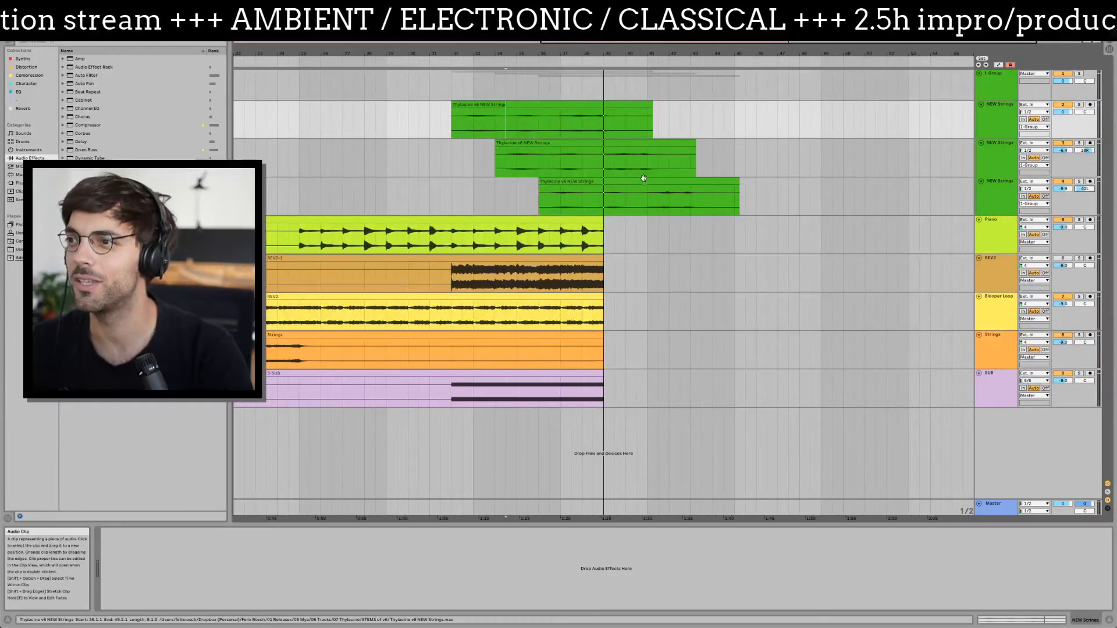
# - Split the third NEW Strings track's clip and rearrange the pieces to start at bars 32 and 36
pyautogui.click(640, 200)
pyautogui.moveTo(670, 180); pyautogui.dragTo(589, 199)
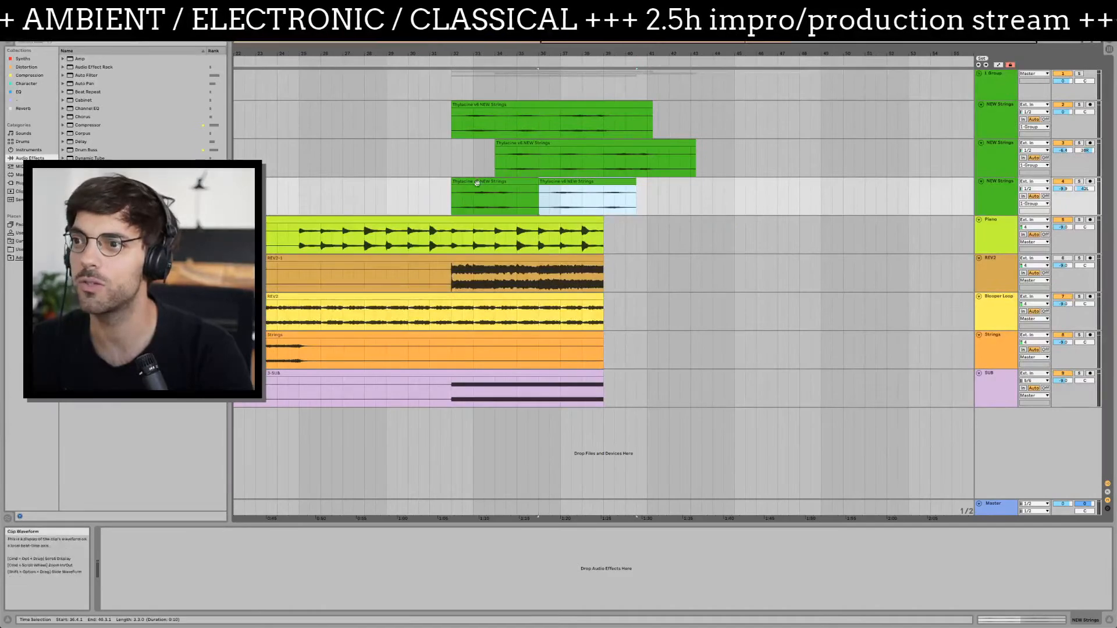
pyautogui.click(519, 183)
pyautogui.hscroll(-3, 479, 182)
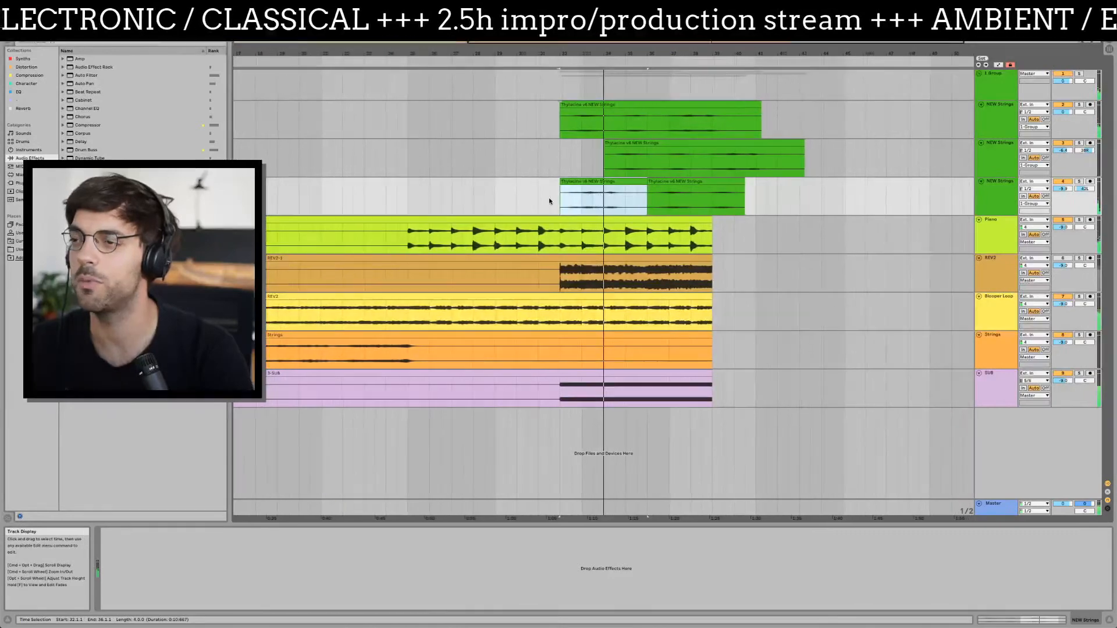
# - Delete all clips from the second and third NEW Strings tracks and select the remaining clip on the first
pyautogui.moveTo(529, 198); pyautogui.dragTo(794, 153)
pyautogui.press('Delete')
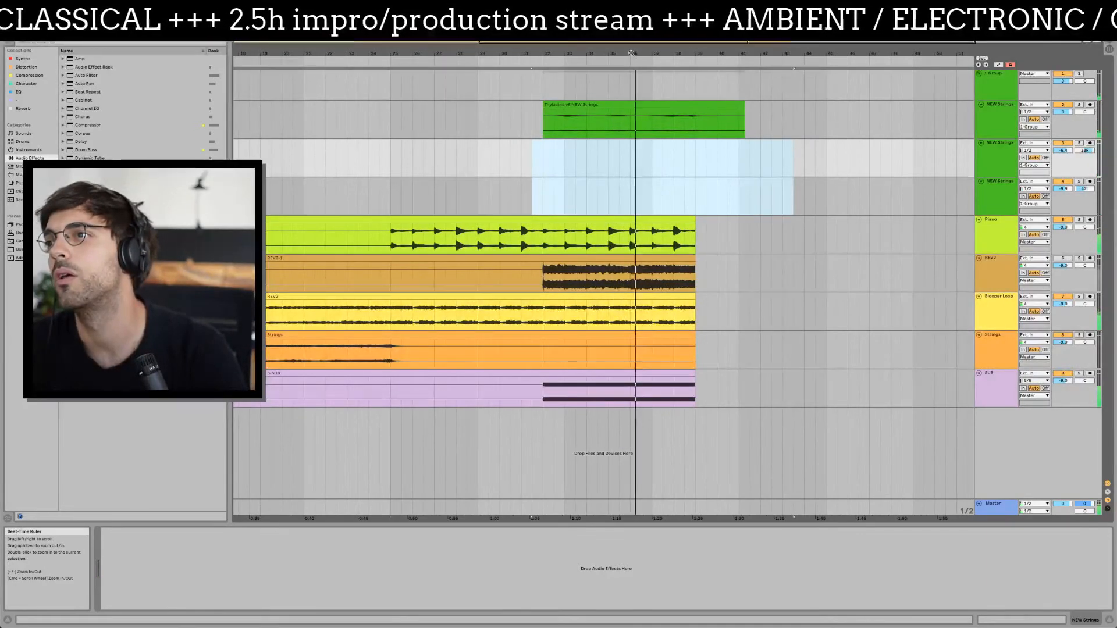
pyautogui.click(634, 104)
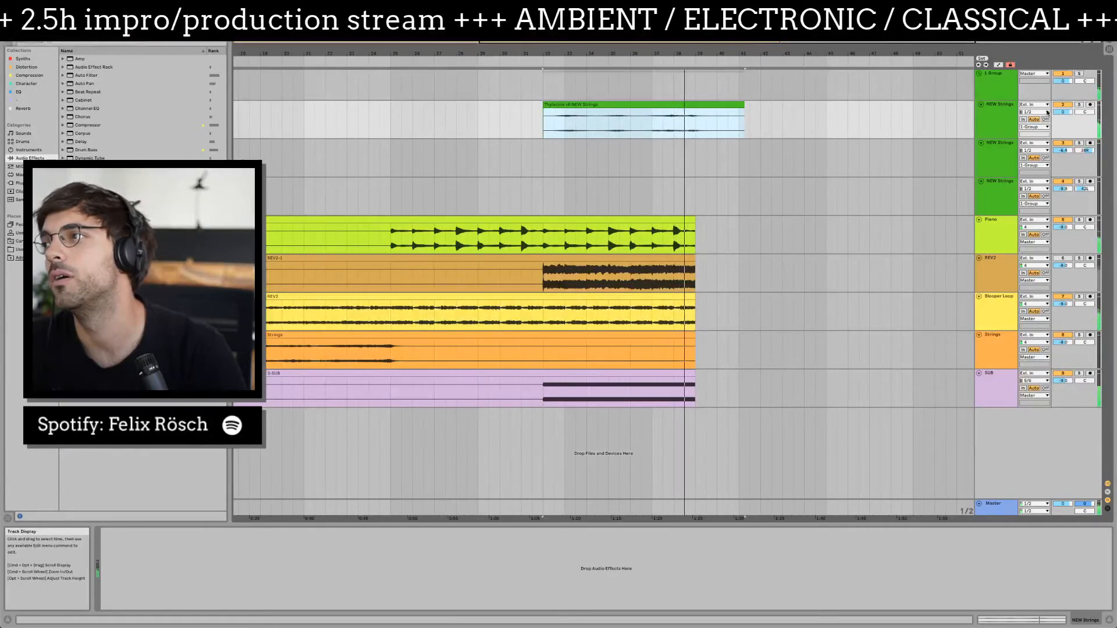
# - Solo the first NEW Strings track and listen to its clip from bar 32 several times
pyautogui.press('space')
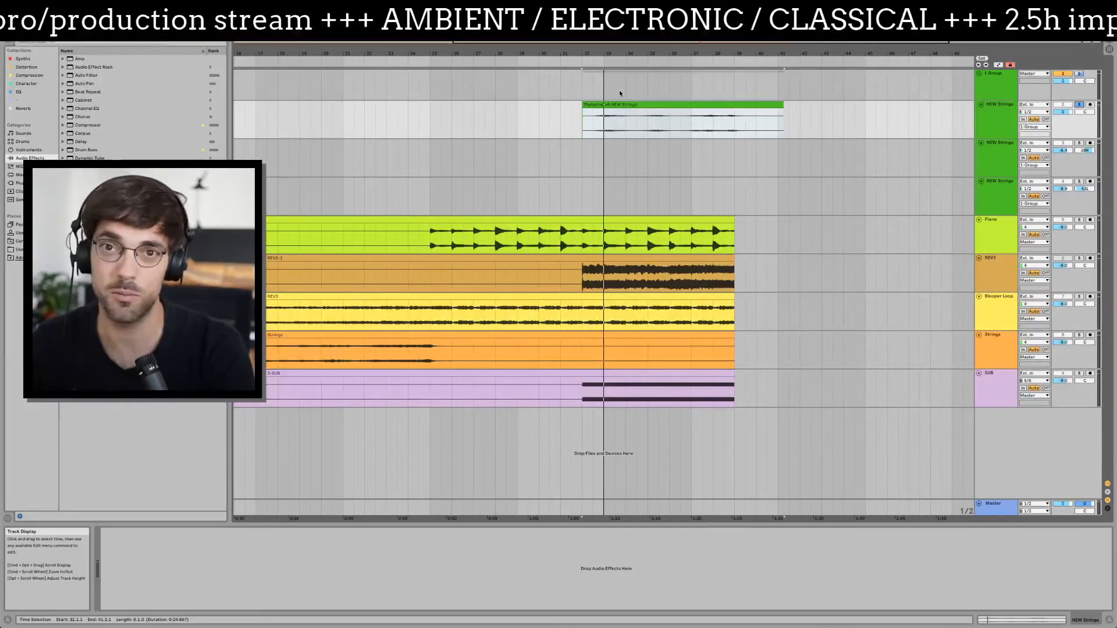
pyautogui.moveTo(614, 52); pyautogui.dragTo(609, 163)
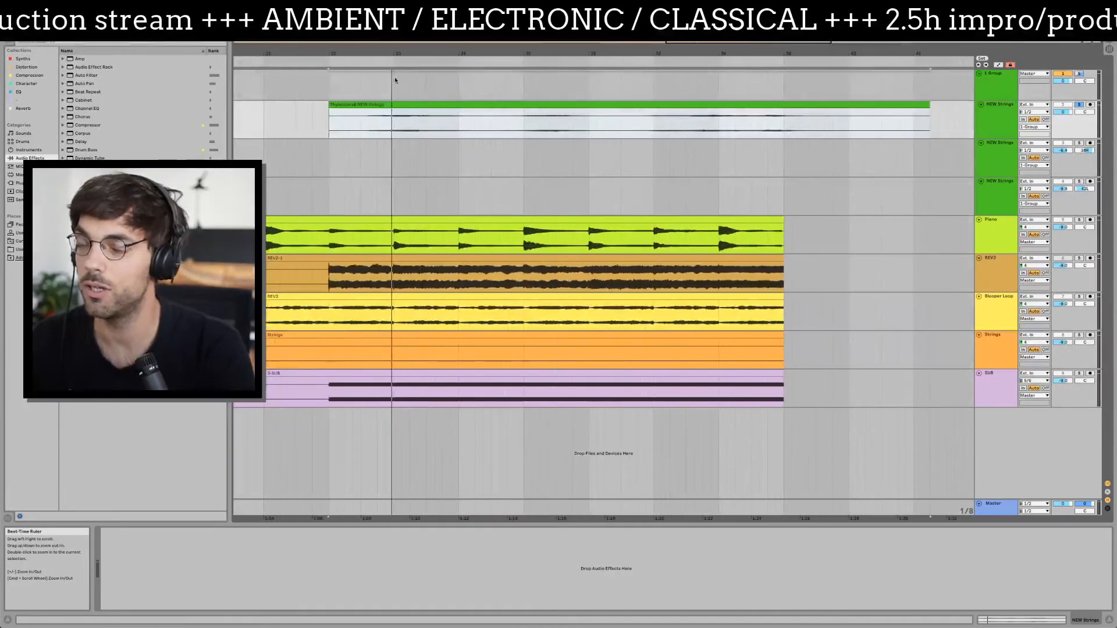
pyautogui.click(336, 127)
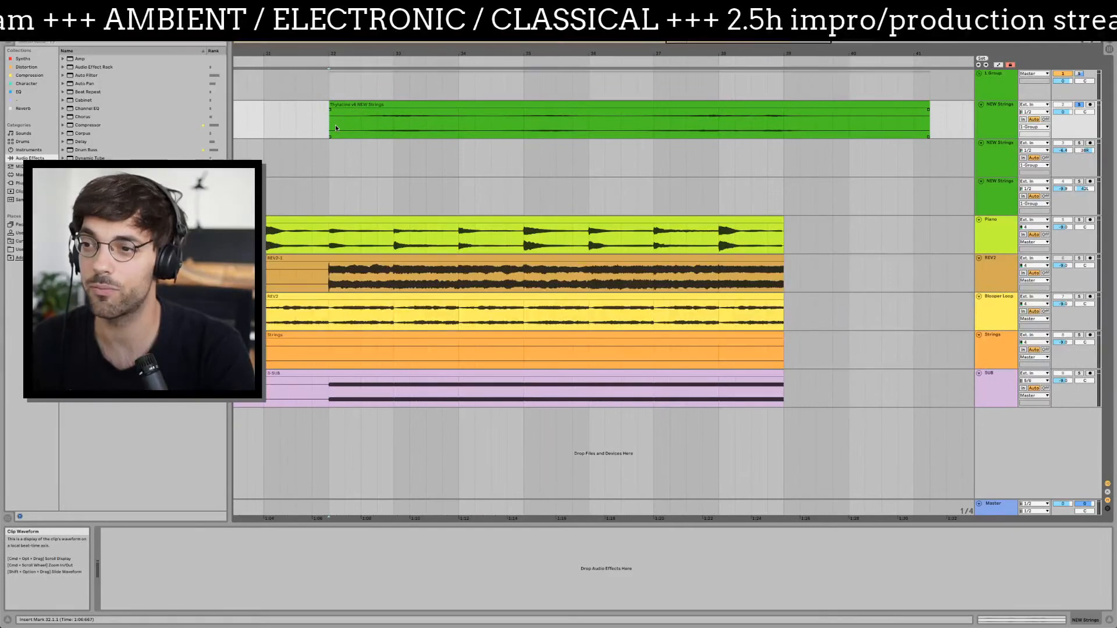
pyautogui.press('space')
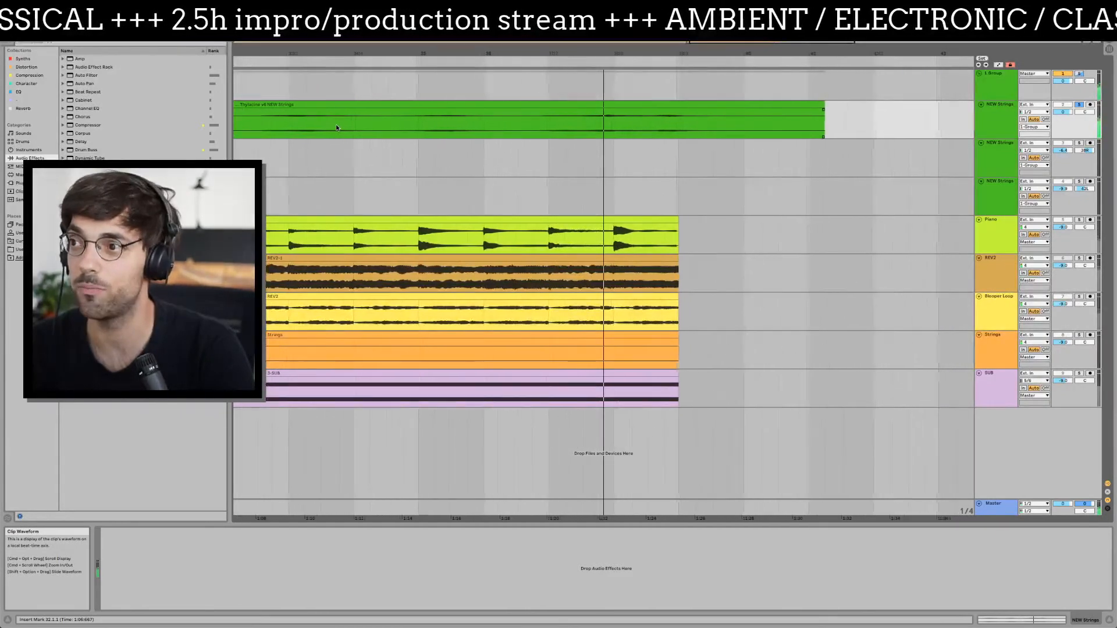
pyautogui.moveTo(438, 50); pyautogui.dragTo(437, 38)
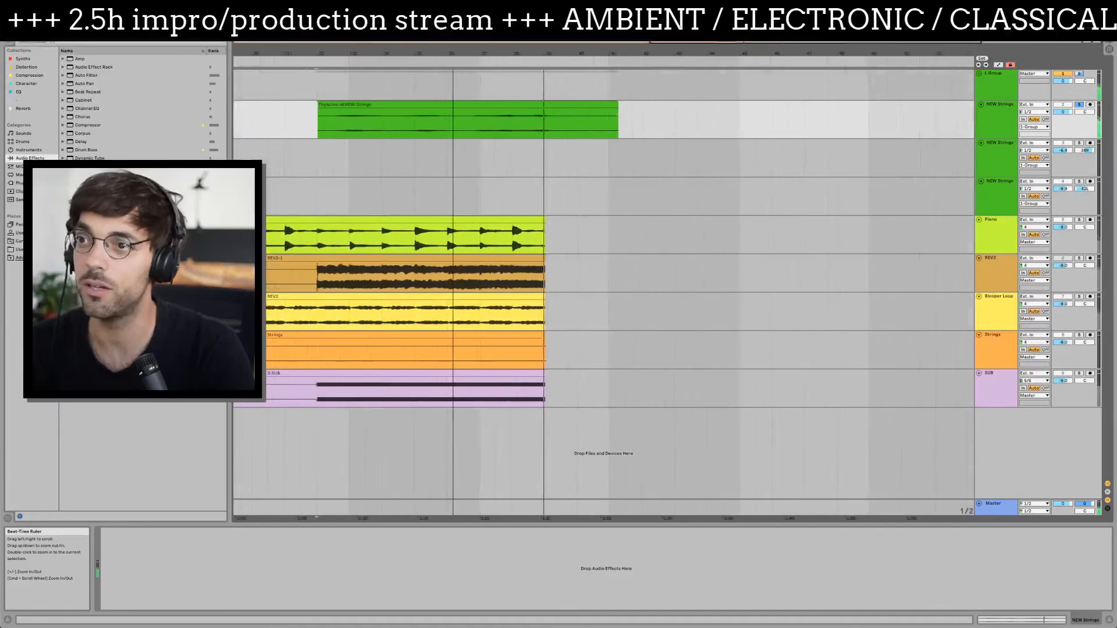
pyautogui.click(526, 124)
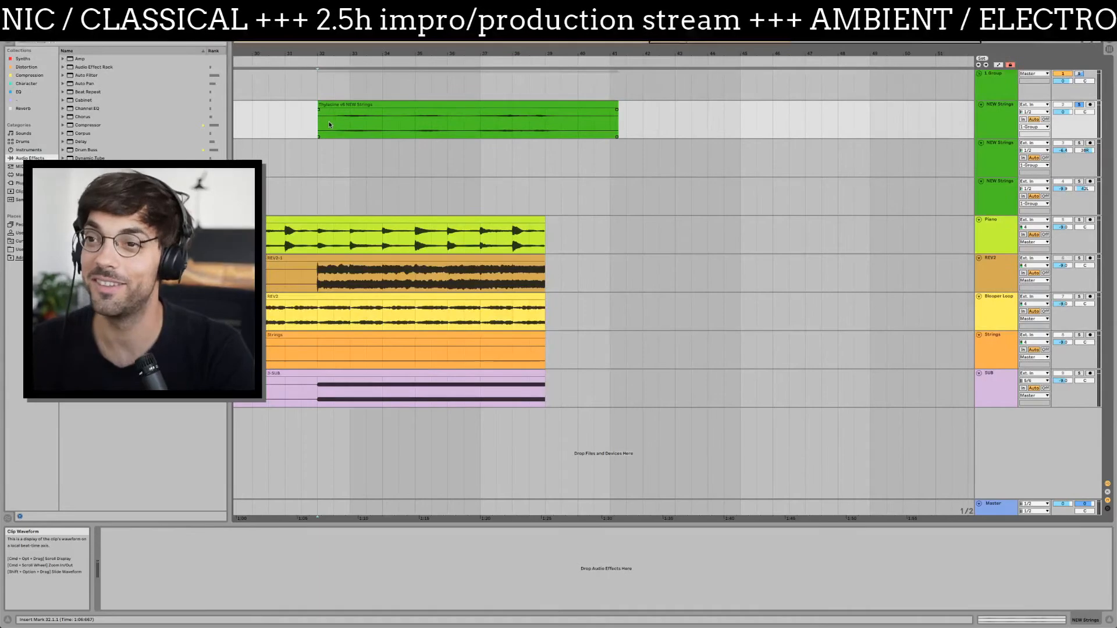
pyautogui.moveTo(327, 58); pyautogui.dragTo(331, 83)
pyautogui.click(315, 123)
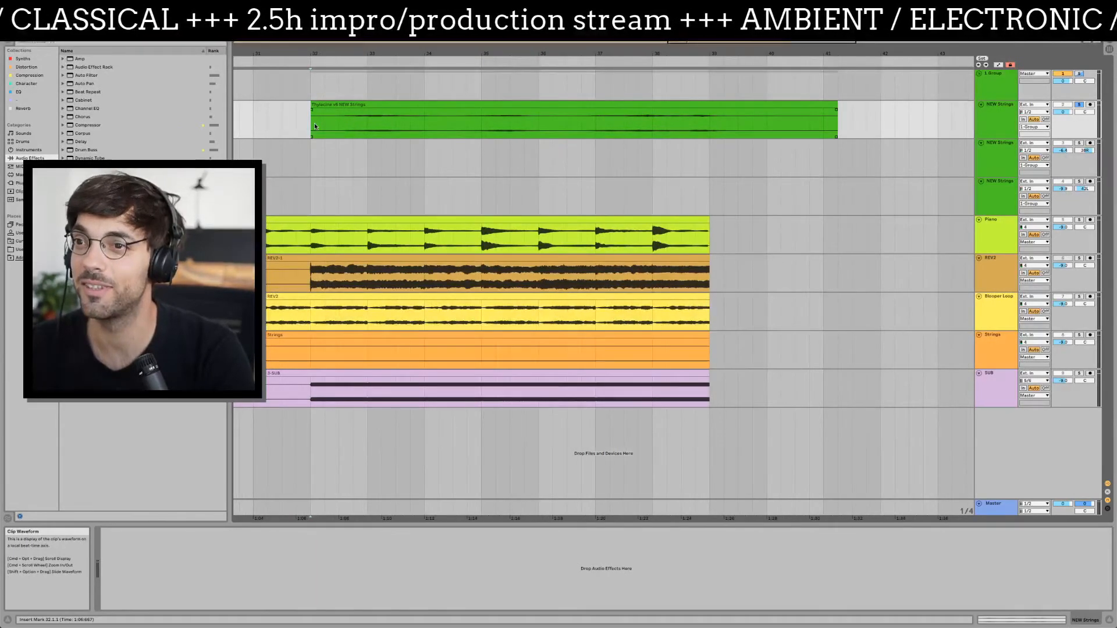
pyautogui.hscroll(-5, 314, 123)
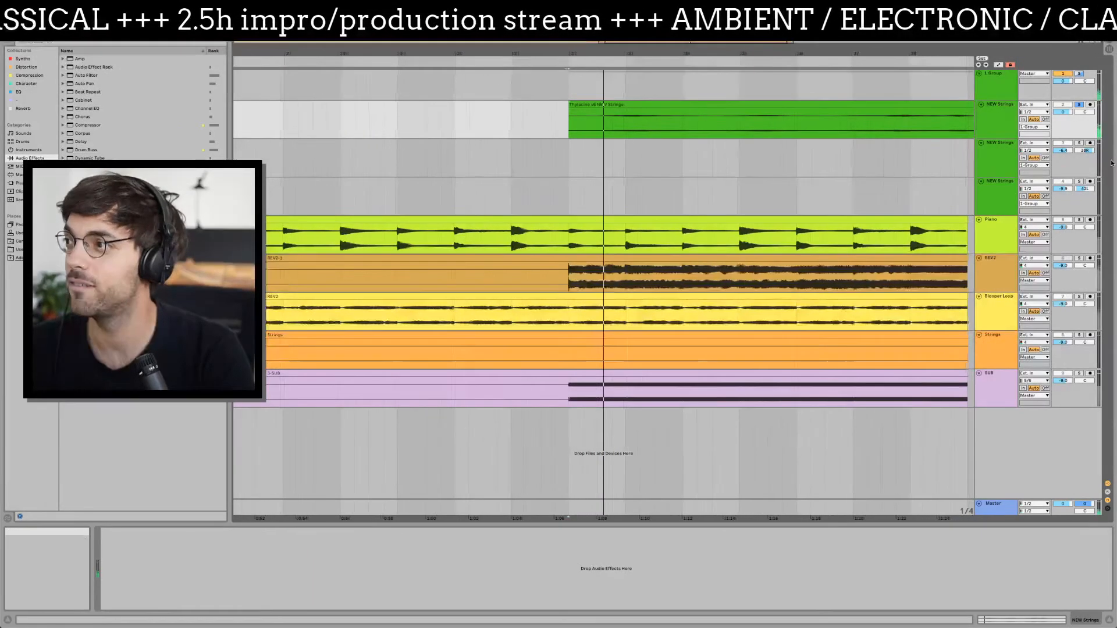
# - Unsolo the NEW Strings track to hear it with the other stems, and show the SUB track's devices
pyautogui.click(1081, 105)
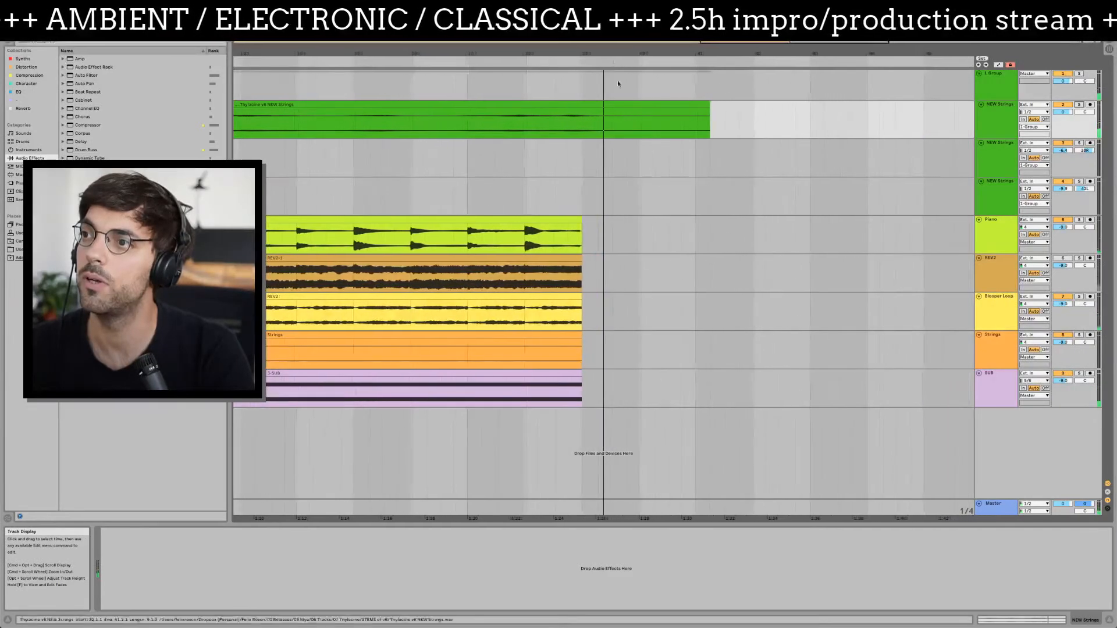
pyautogui.moveTo(616, 54); pyautogui.dragTo(550, 154)
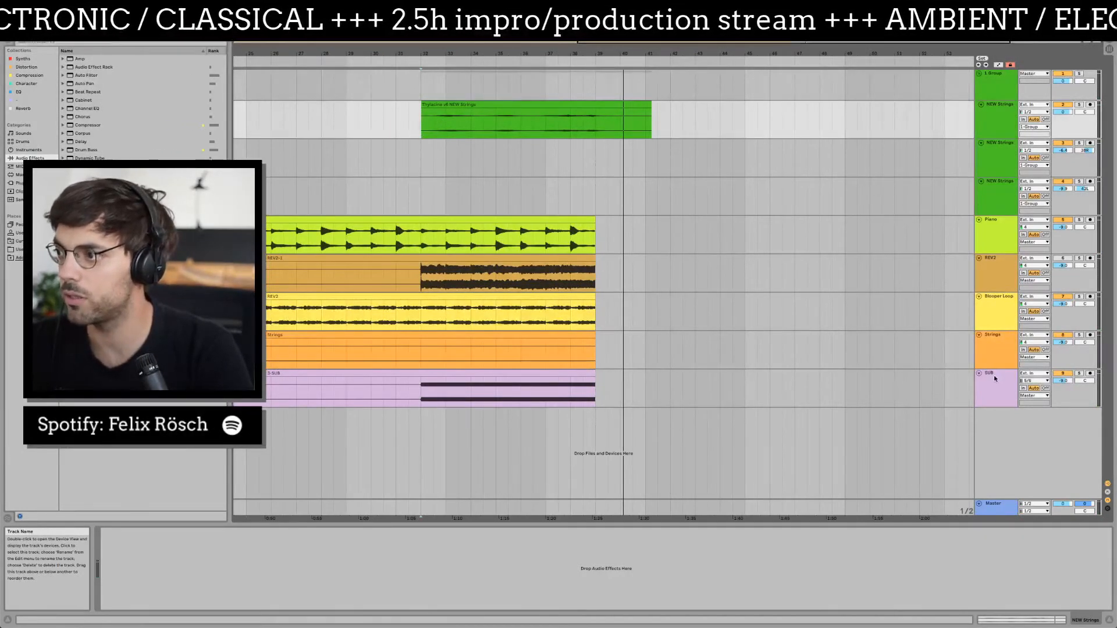
pyautogui.click(949, 374)
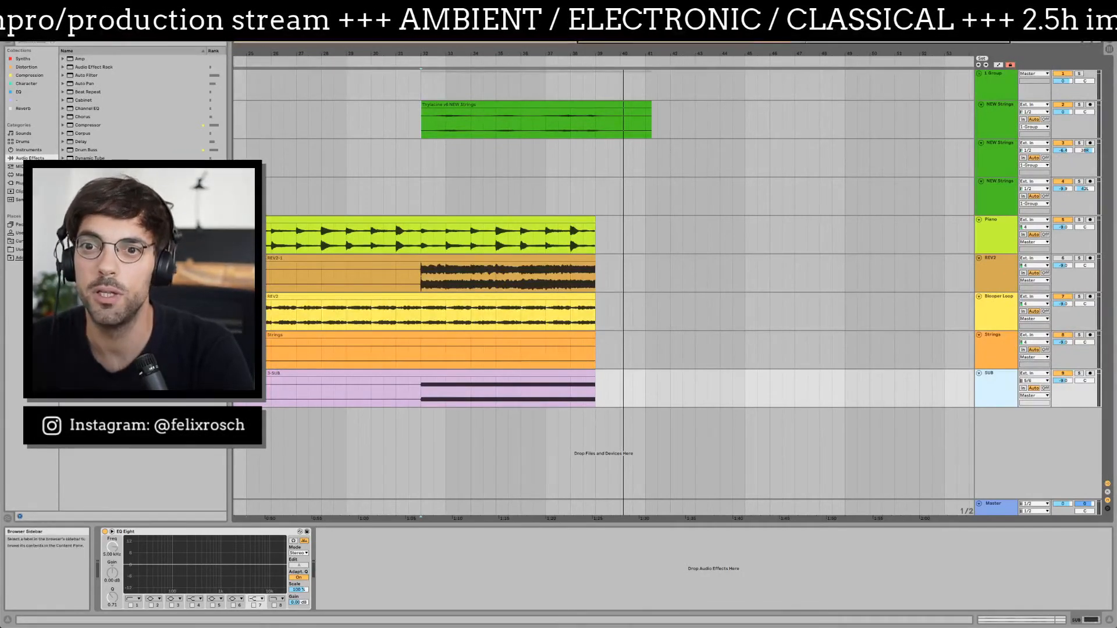
# - Add the Thylacine Project folder from 01 Releases/05 Mya/06 Tracks/07 Thylacine to the browser's places
pyautogui.click(27, 257)
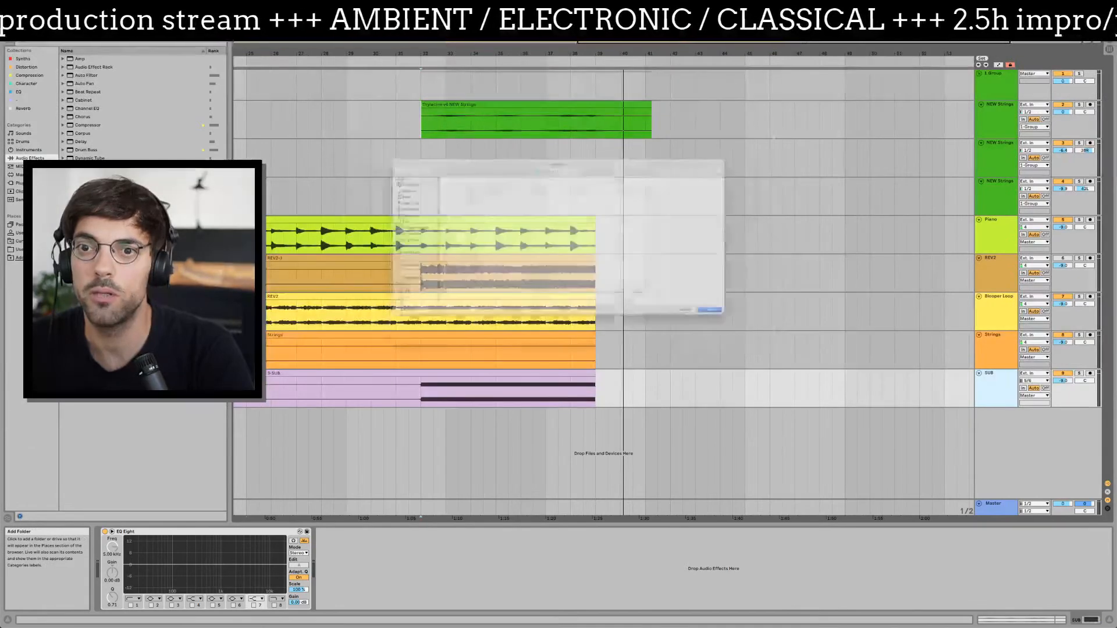
pyautogui.click(290, 243)
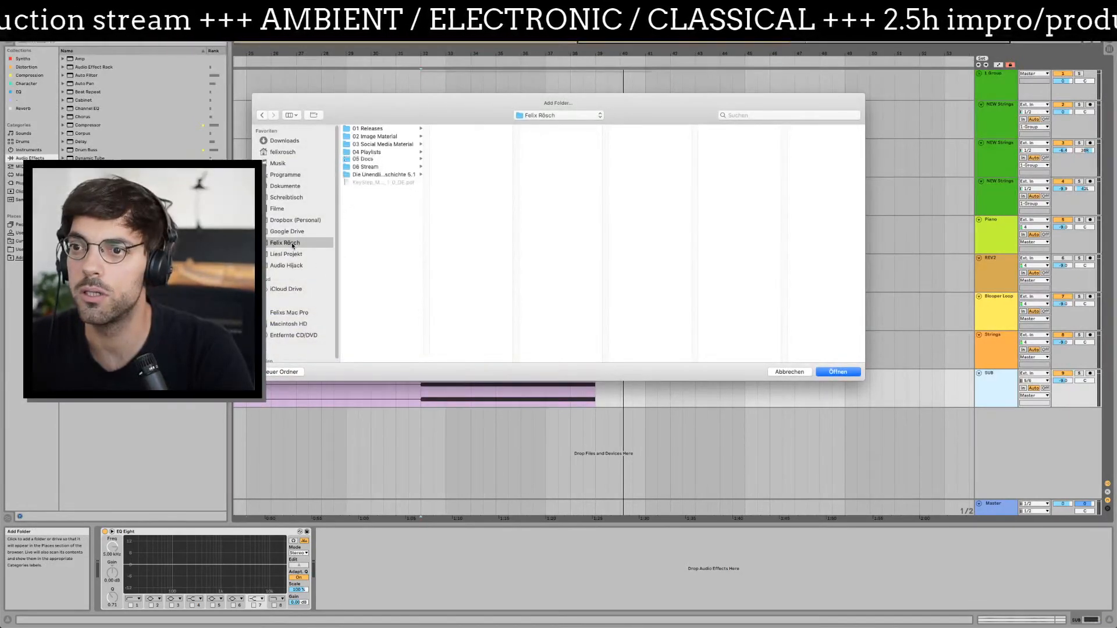
pyautogui.click(380, 130)
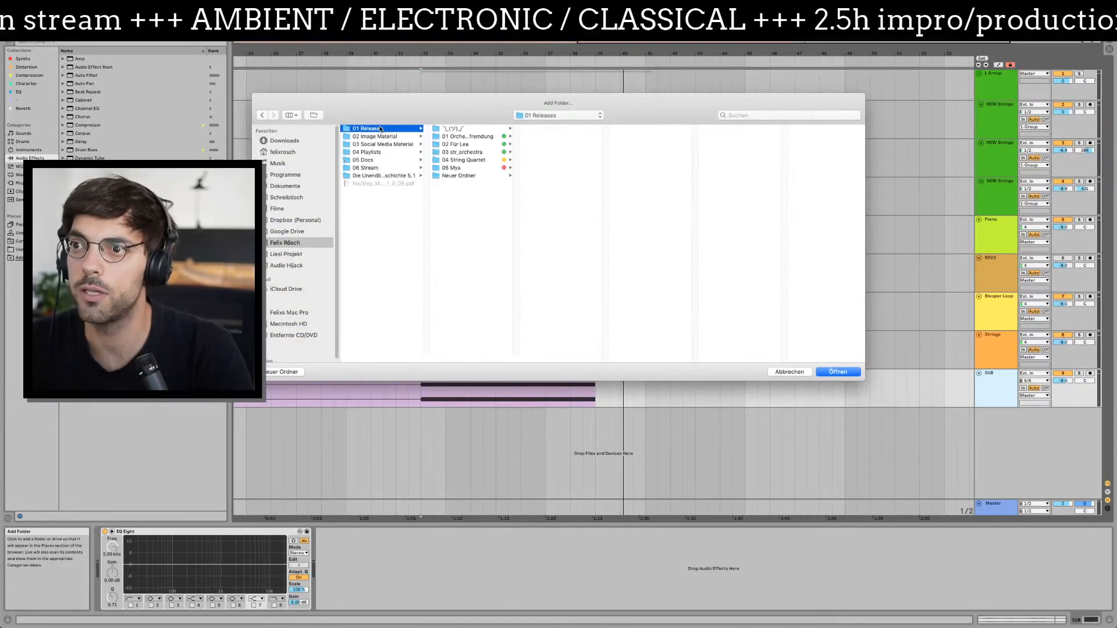
pyautogui.click(456, 168)
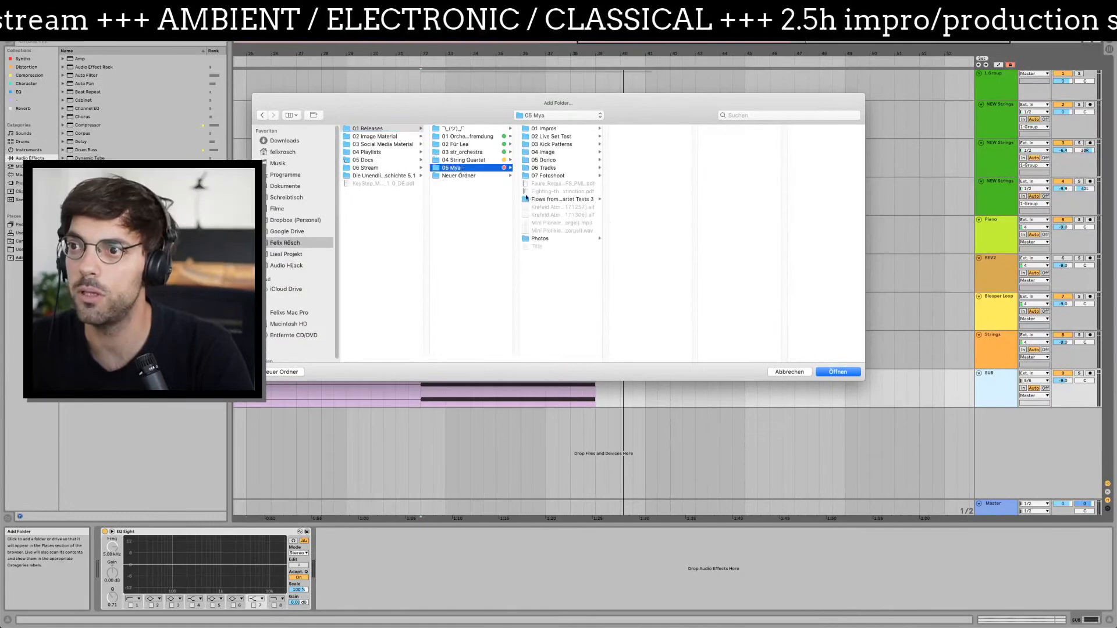
pyautogui.click(554, 169)
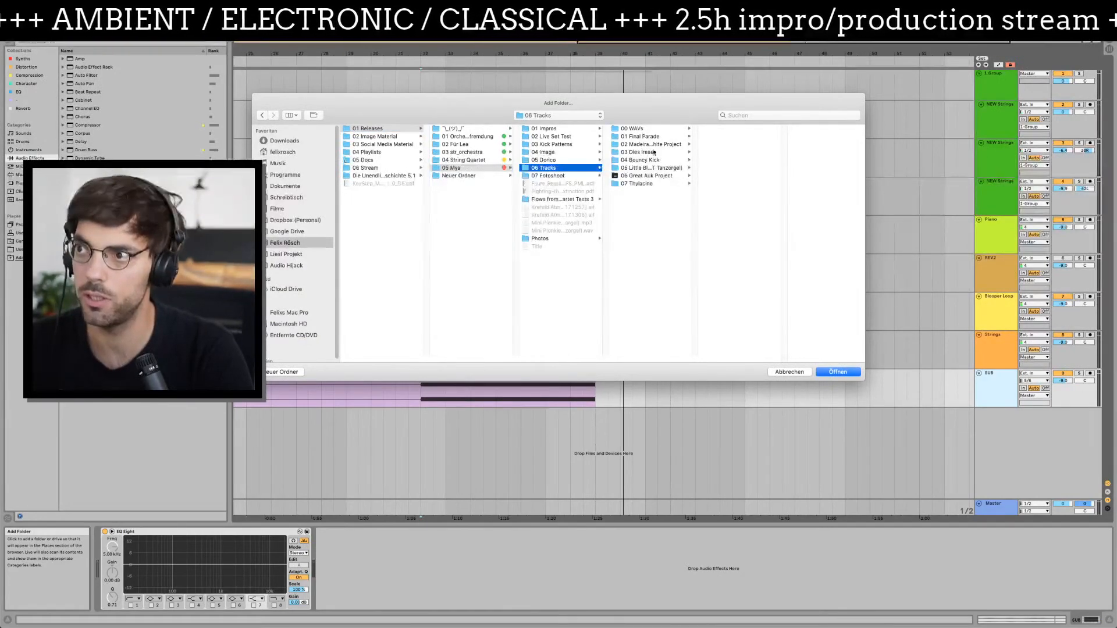
pyautogui.click(649, 184)
pyautogui.click(724, 130)
pyautogui.click(725, 145)
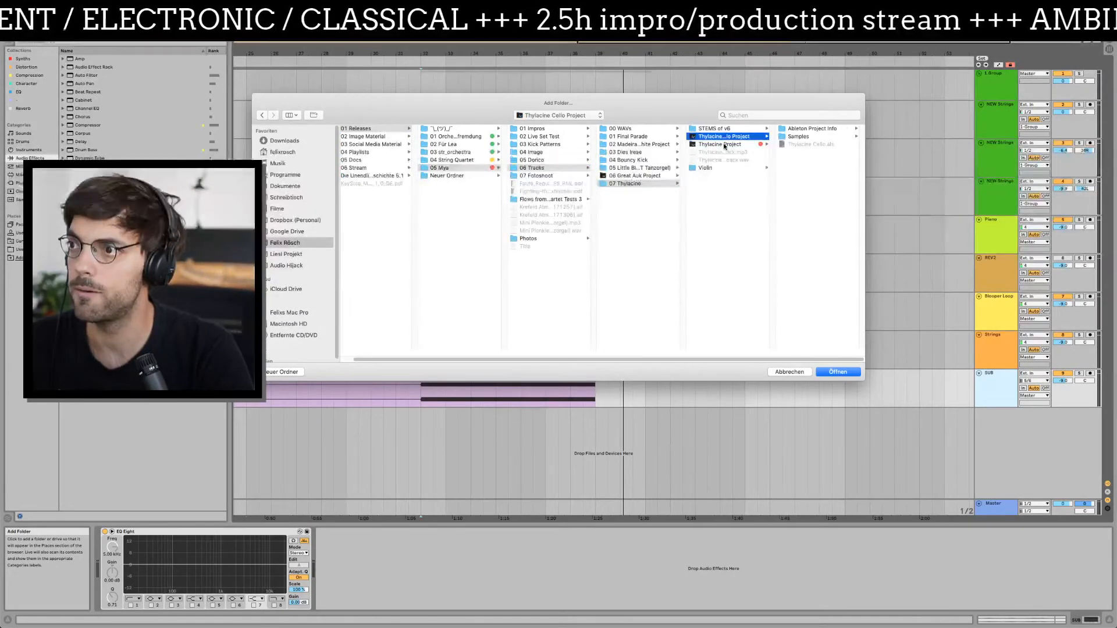
pyautogui.click(838, 372)
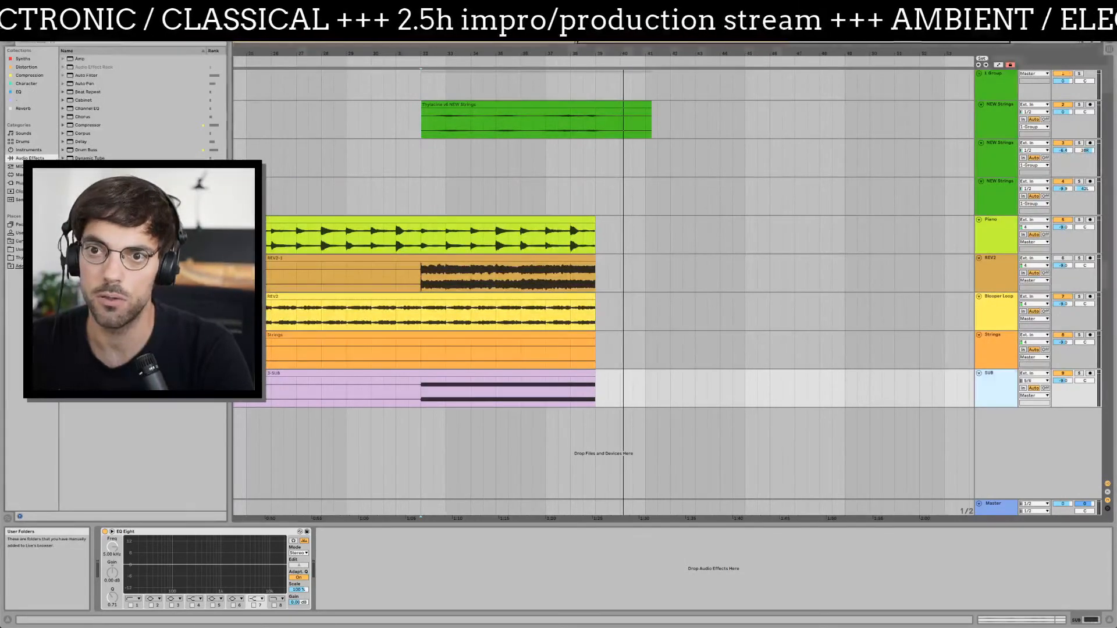
# - Browse the added project folder and inspect the tracks inside Thylacine v7 (work with STEMS).als and Thylacine v6.als
pyautogui.click(17, 258)
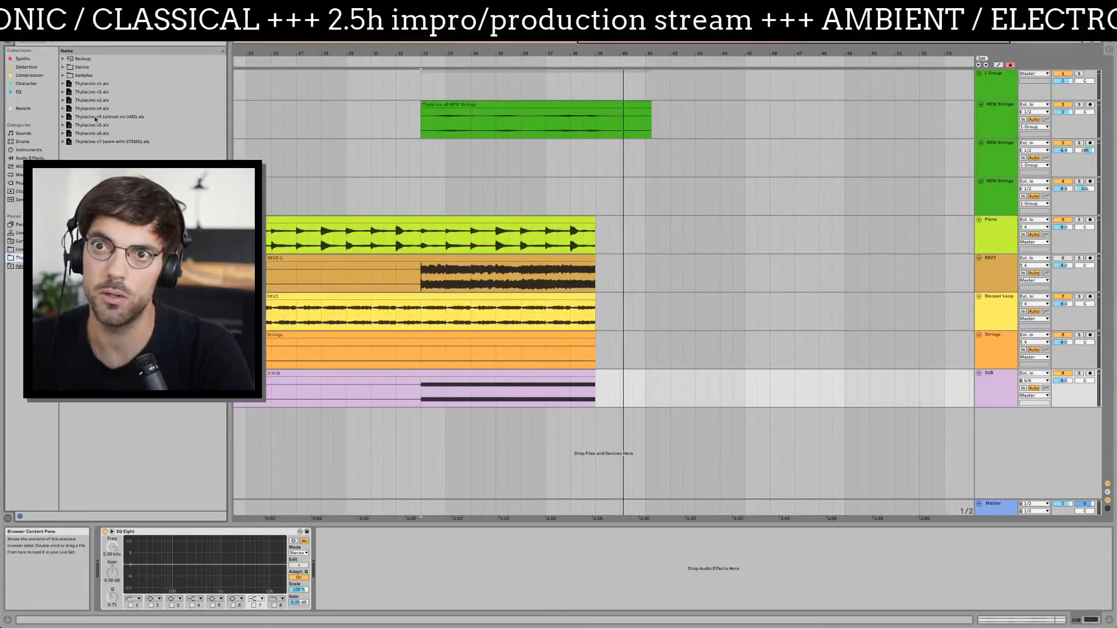
pyautogui.click(99, 85)
pyautogui.click(111, 142)
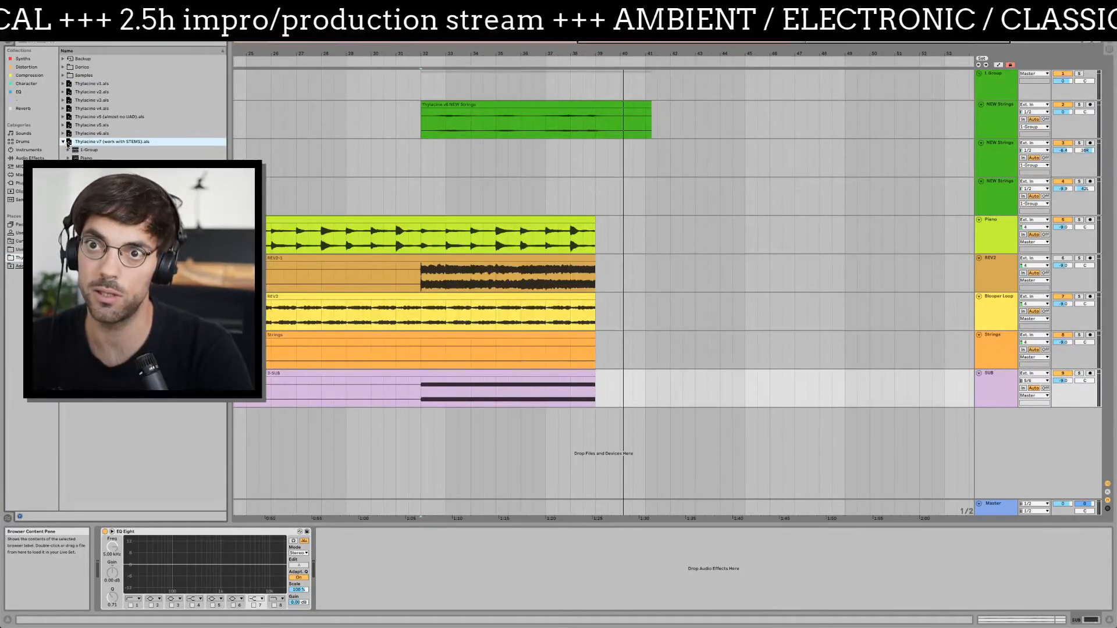
pyautogui.click(95, 151)
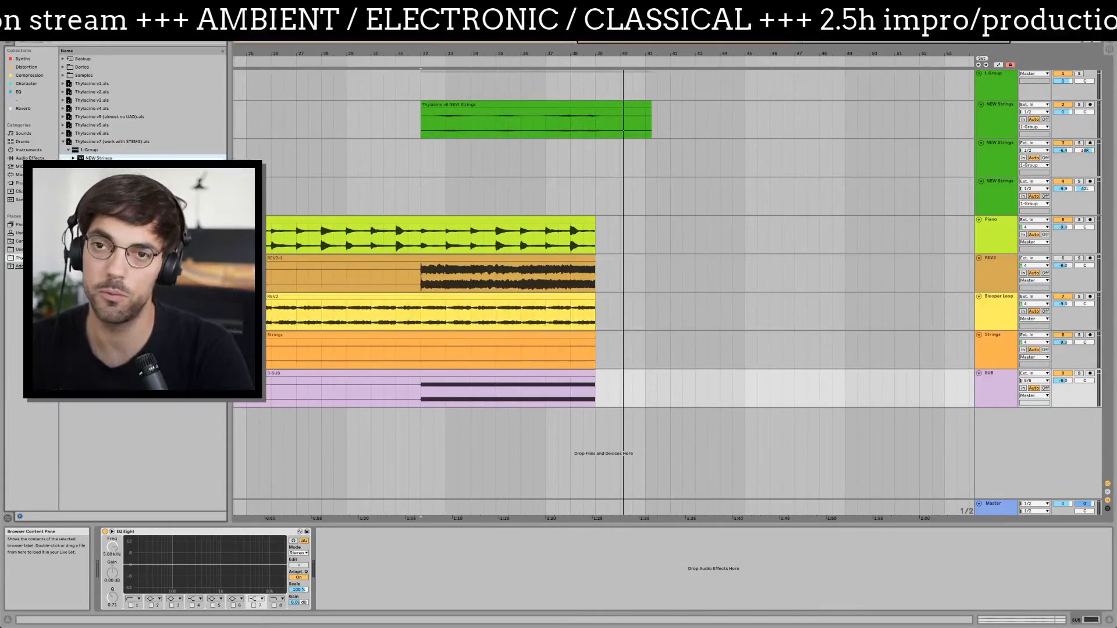
pyautogui.click(64, 141)
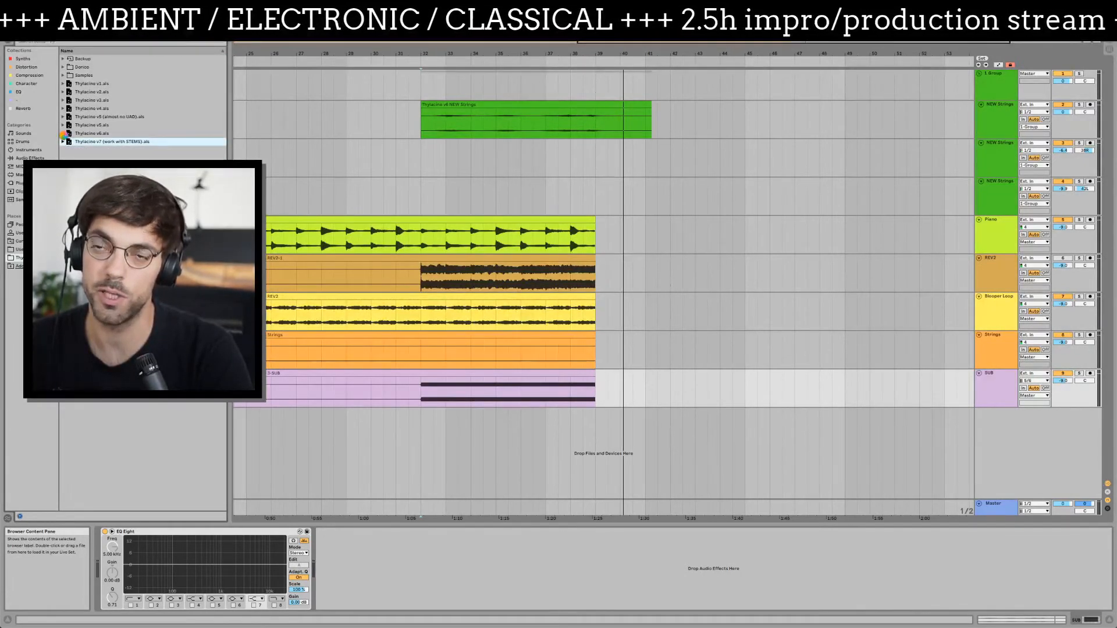
pyautogui.click(64, 134)
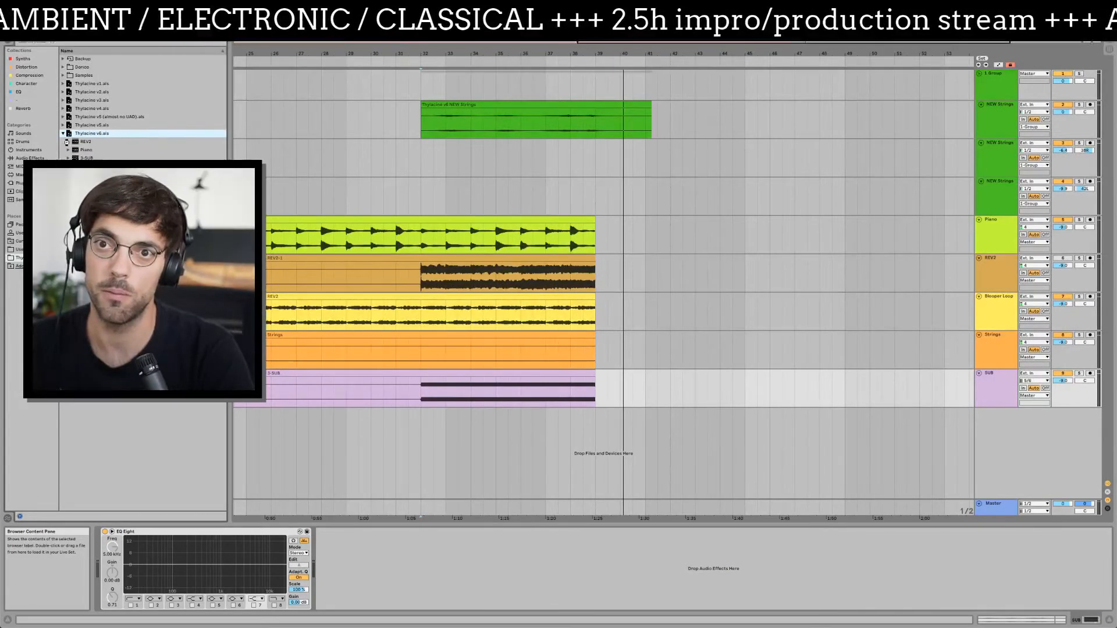
# - Inspect the tracks inside the REV2 group of Thylacine v6.als, and collapse the group and the set again
pyautogui.click(68, 142)
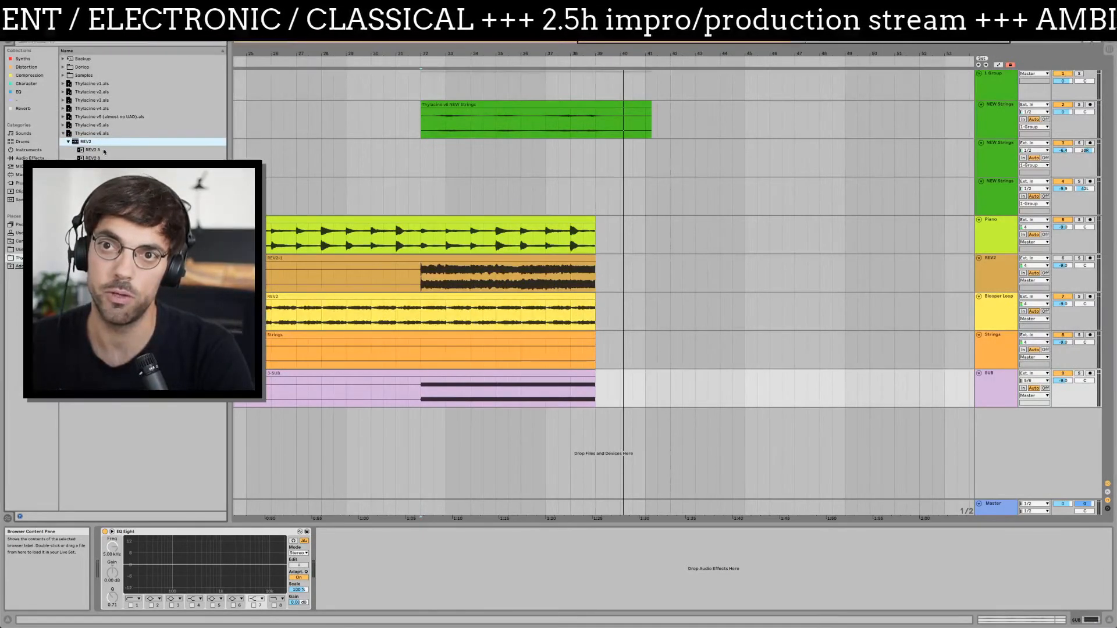
pyautogui.click(91, 159)
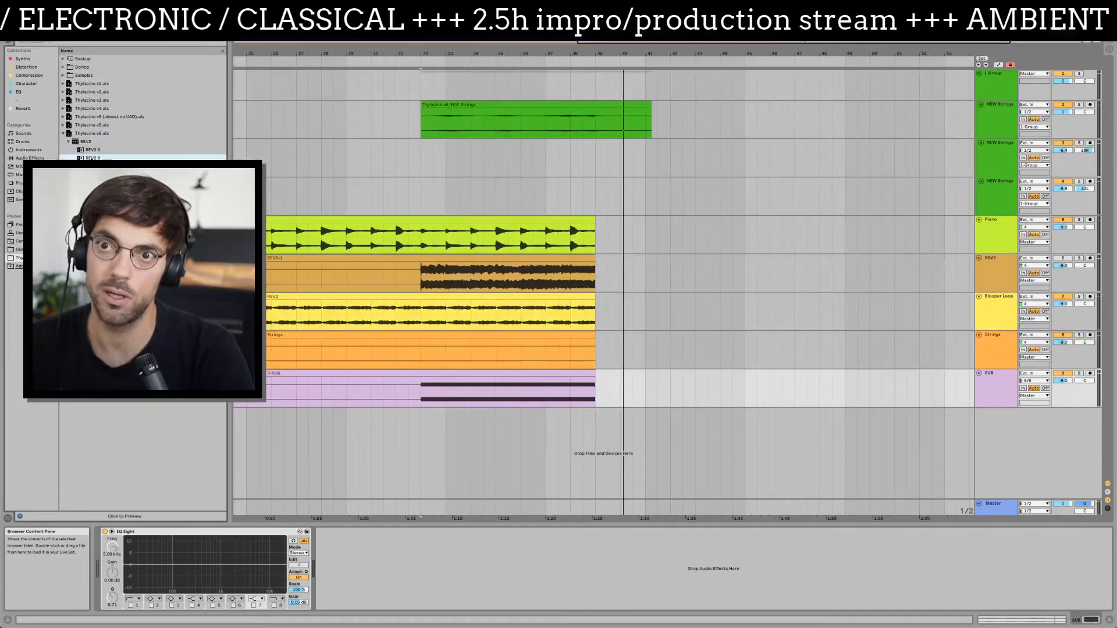
pyautogui.click(68, 141)
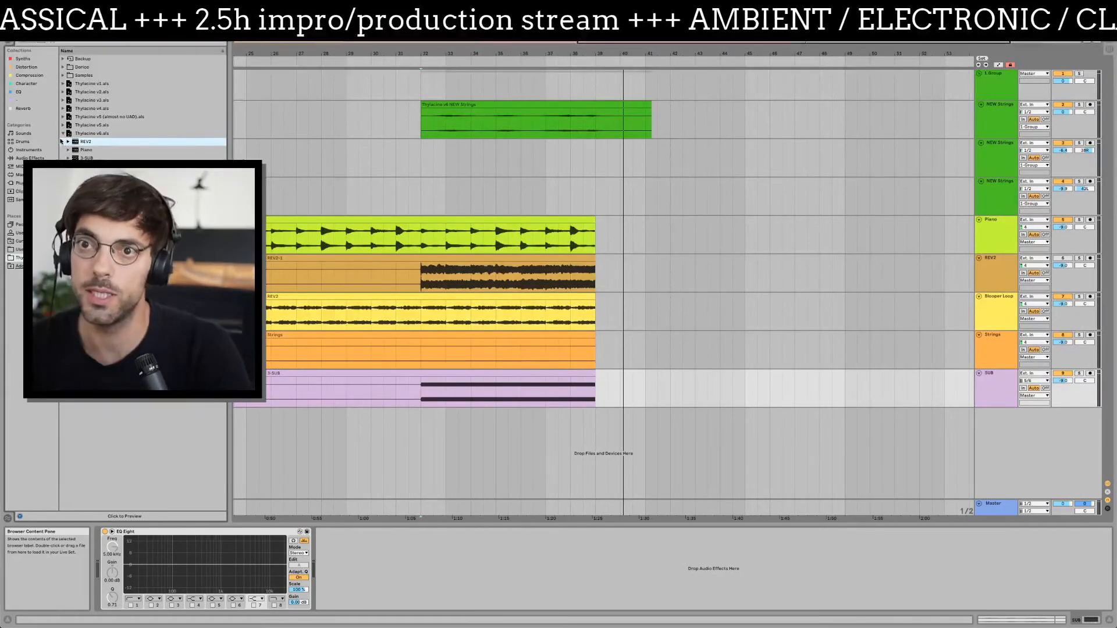
pyautogui.click(64, 134)
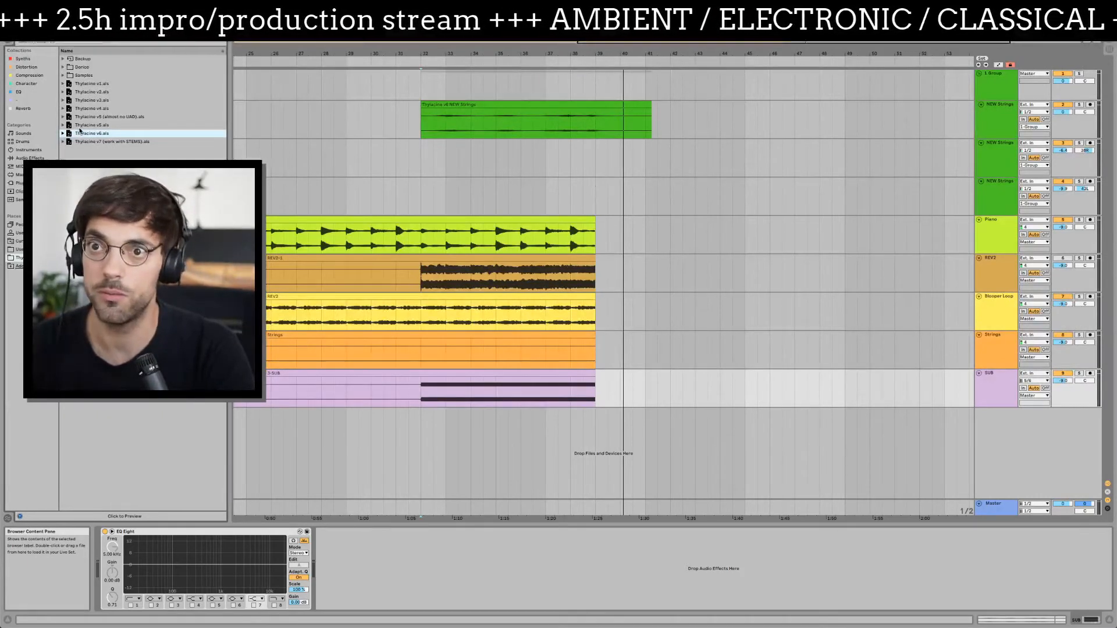
# - Find the Drums group inside Thylacine v4.als and import it into the set below the SUB track
pyautogui.click(85, 117)
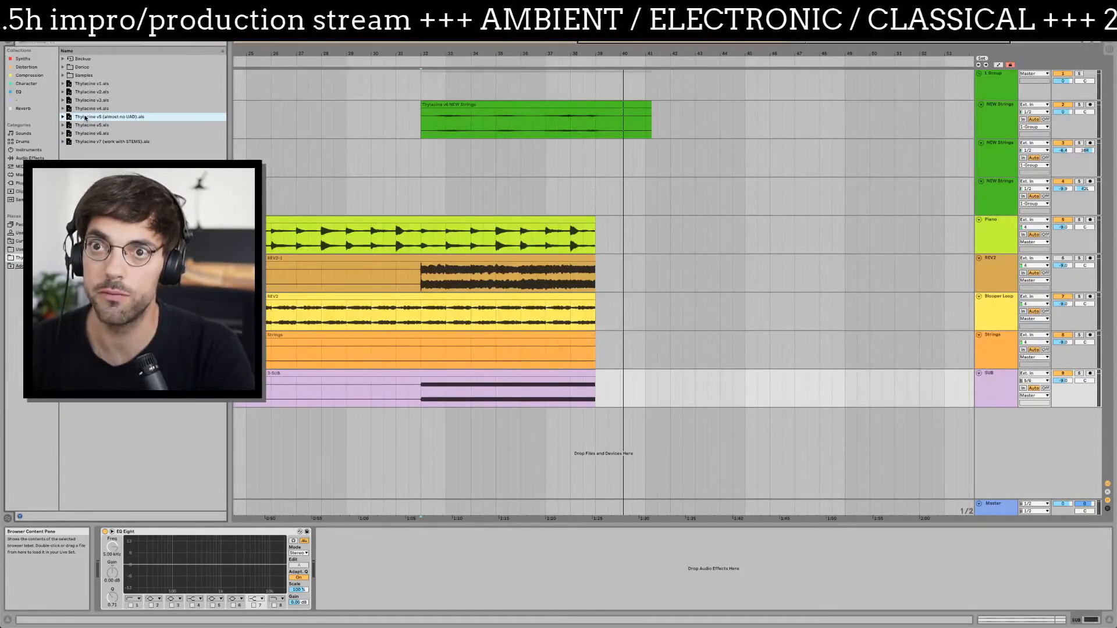
pyautogui.click(83, 109)
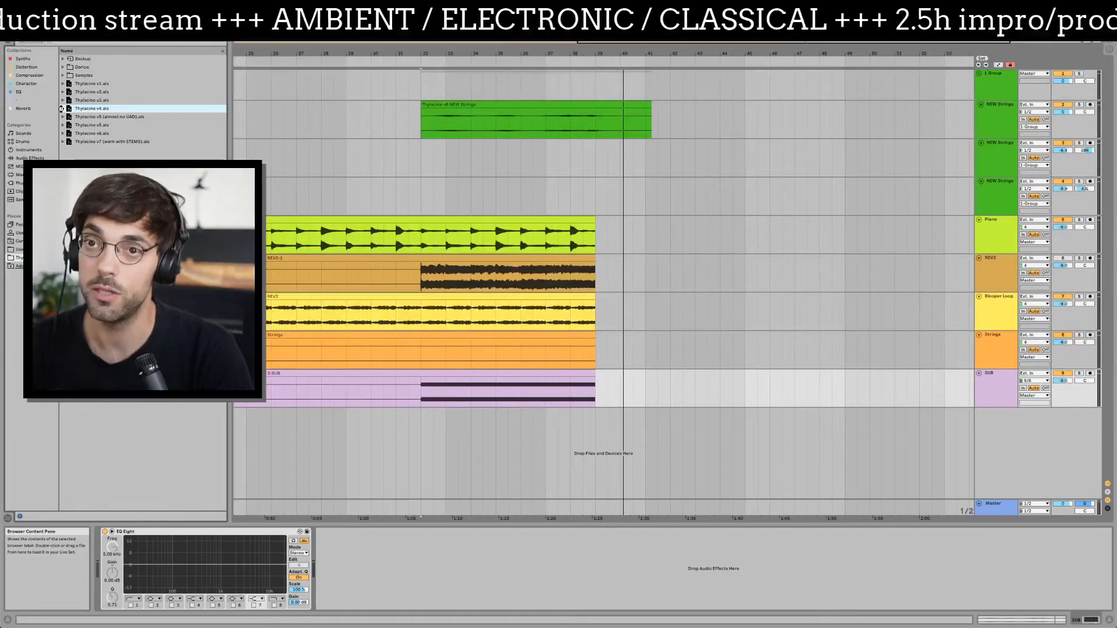
pyautogui.click(62, 109)
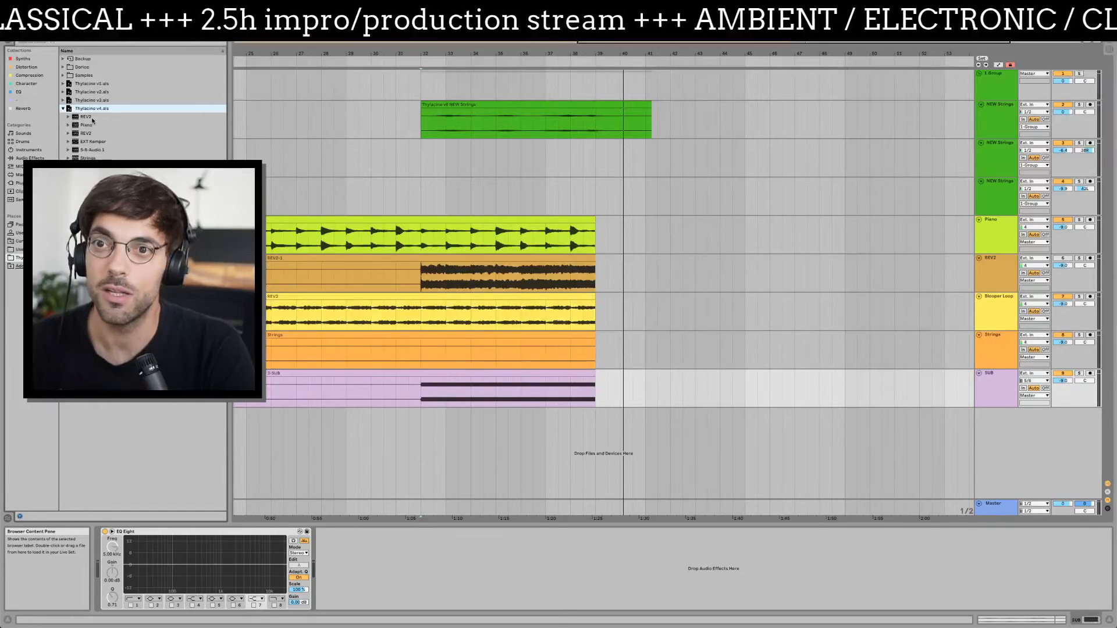
pyautogui.click(93, 175)
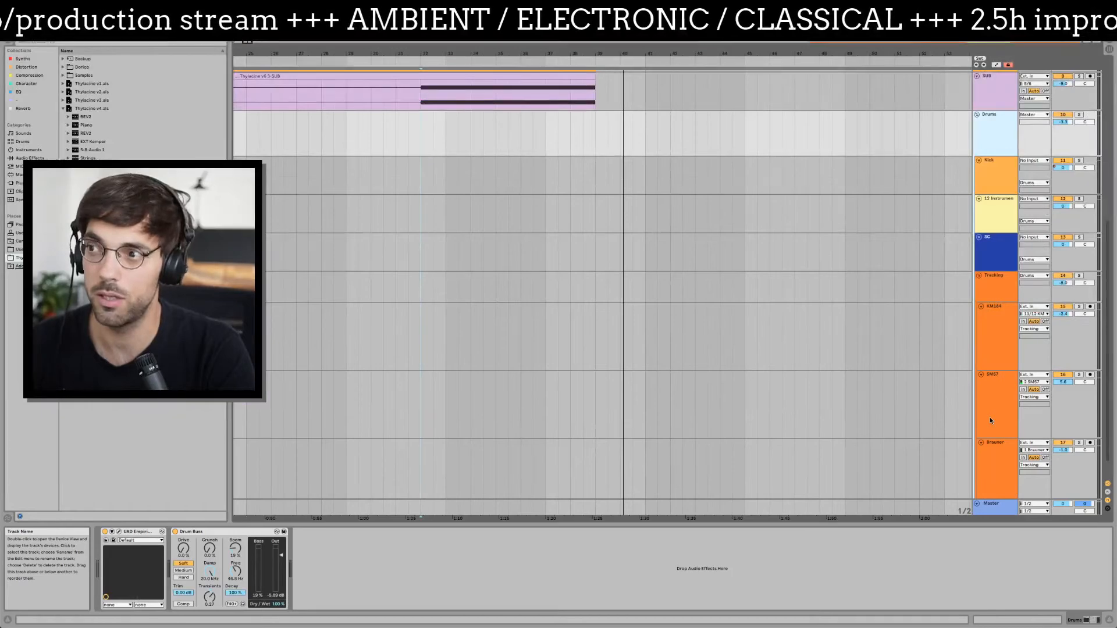
# - Play the row 23 clips of the Drums group in Session View with the stems and lower the group's volume
pyautogui.moveTo(346, 53); pyautogui.dragTo(346, 26)
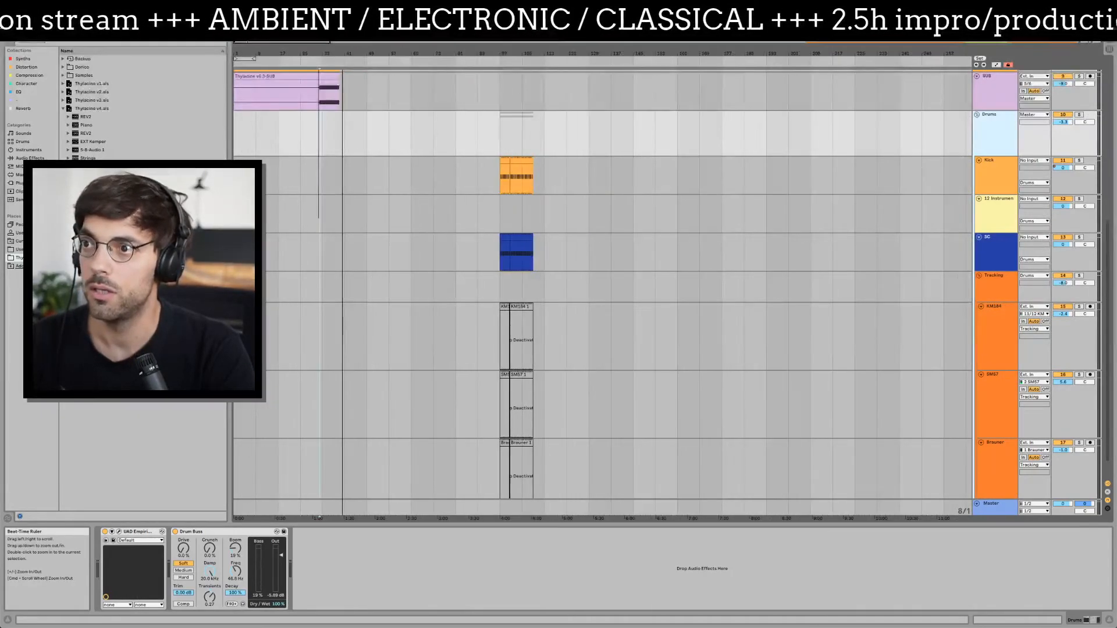
pyautogui.press('Tab')
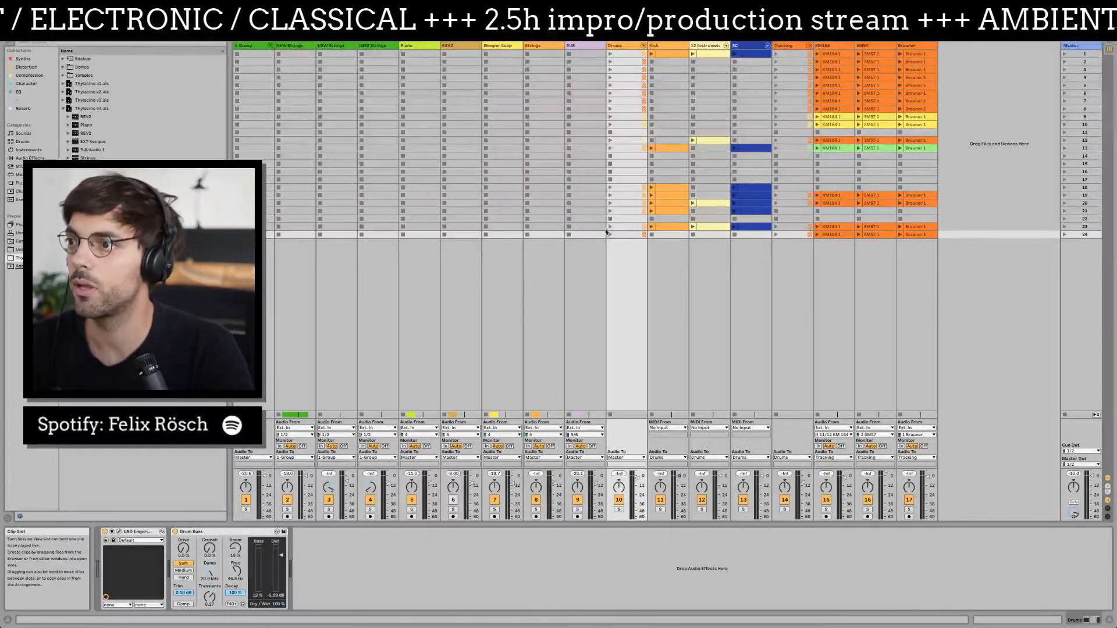
pyautogui.press('space')
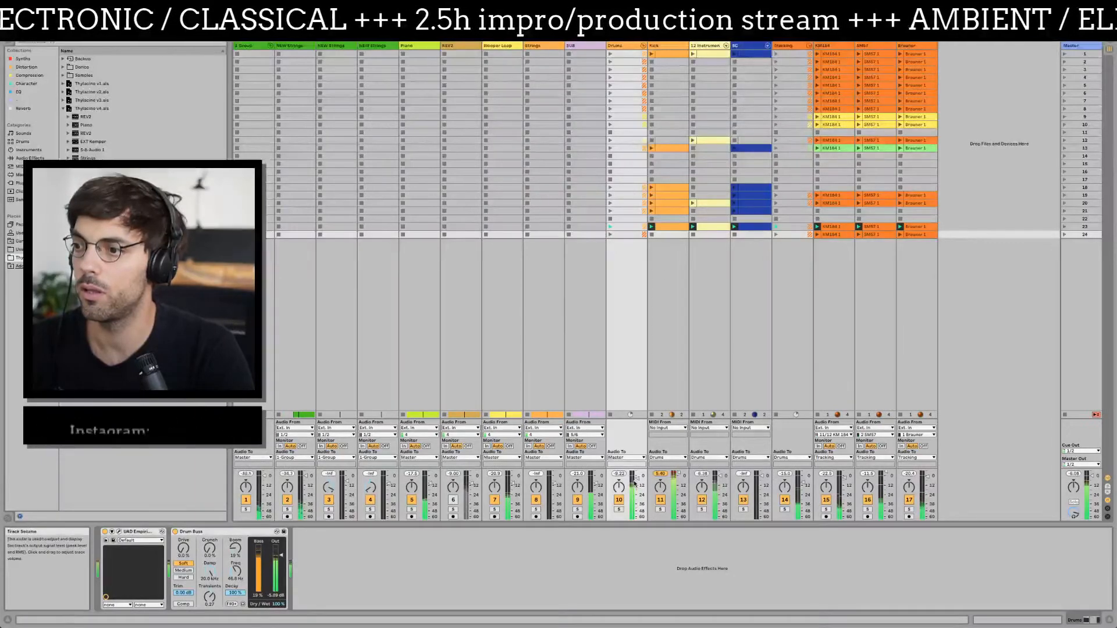
pyautogui.moveTo(637, 483); pyautogui.dragTo(637, 480)
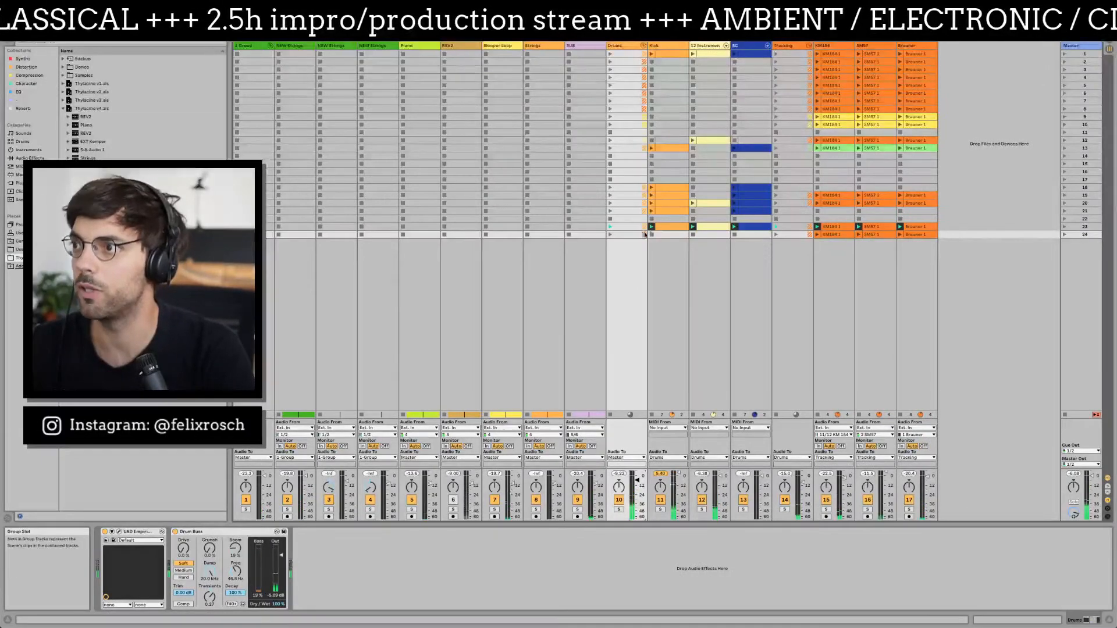
# - Move playback past the end of the stems to hear the drums alone and try a different tempo
pyautogui.press('Tab')
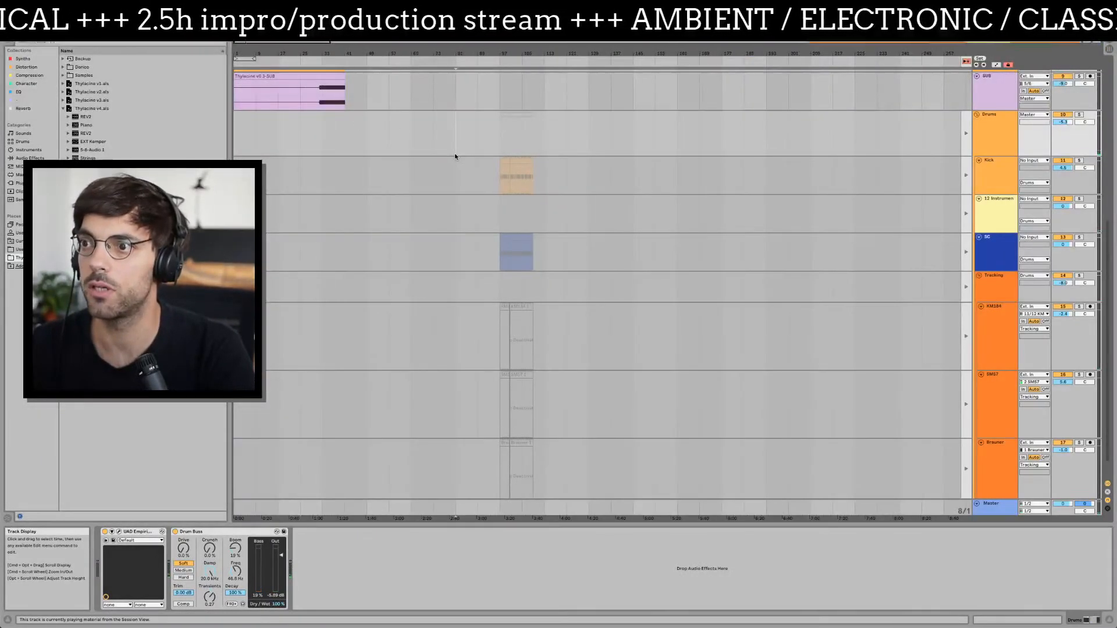
pyautogui.click(407, 147)
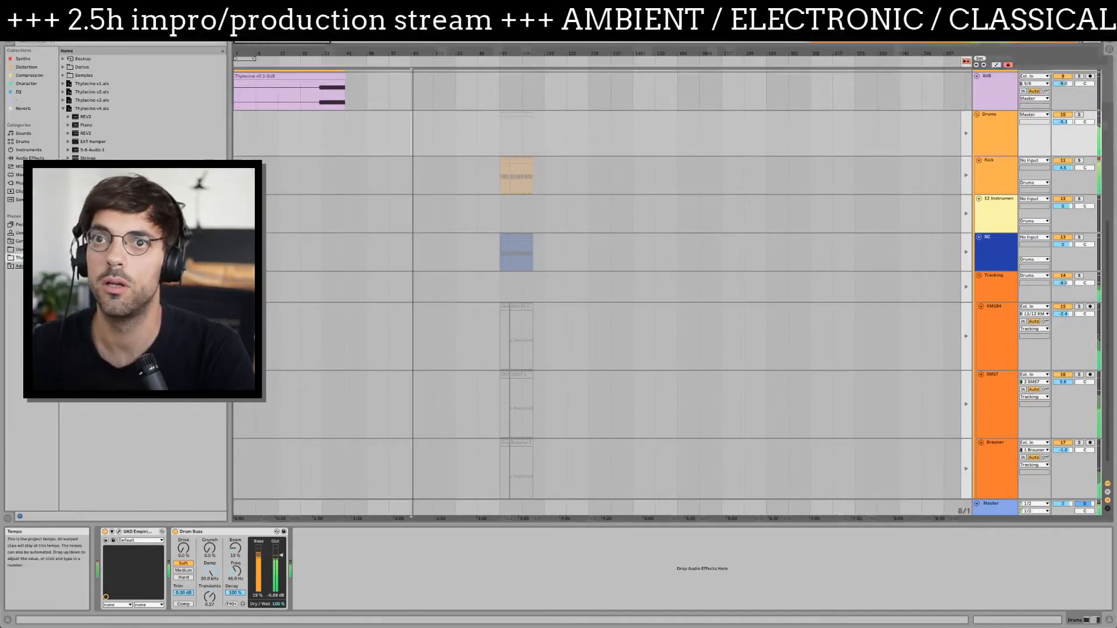
pyautogui.moveTo(51, 33); pyautogui.dragTo(51, 50)
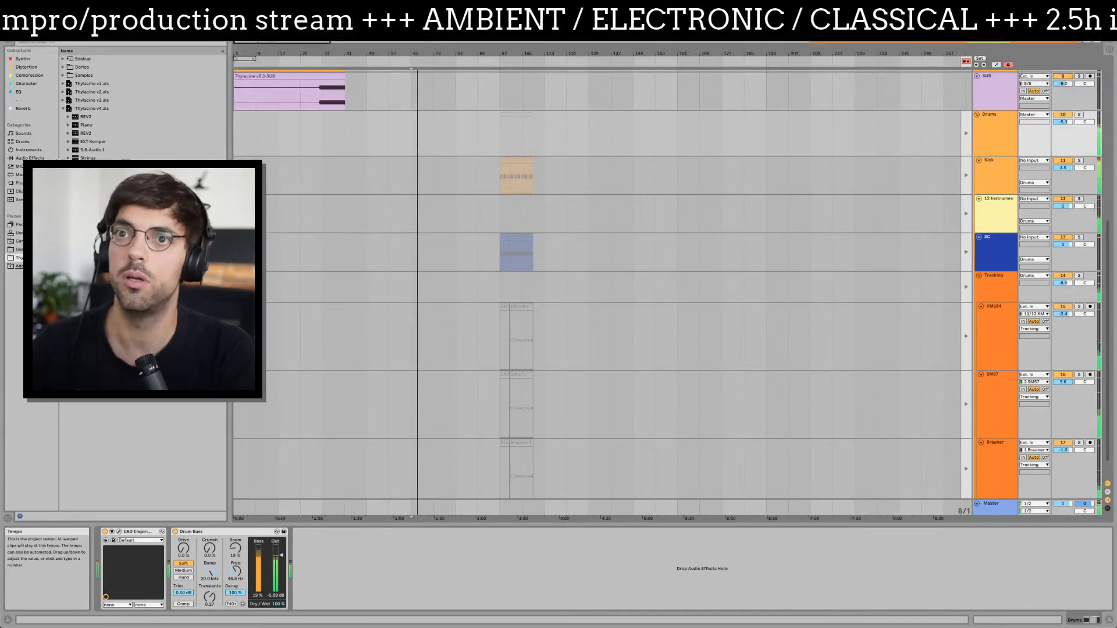
# - Audition the Drums group's clip rows 18, 19, 8, 9, 13 and 20 in Session View and select row 23
pyautogui.press('Tab')
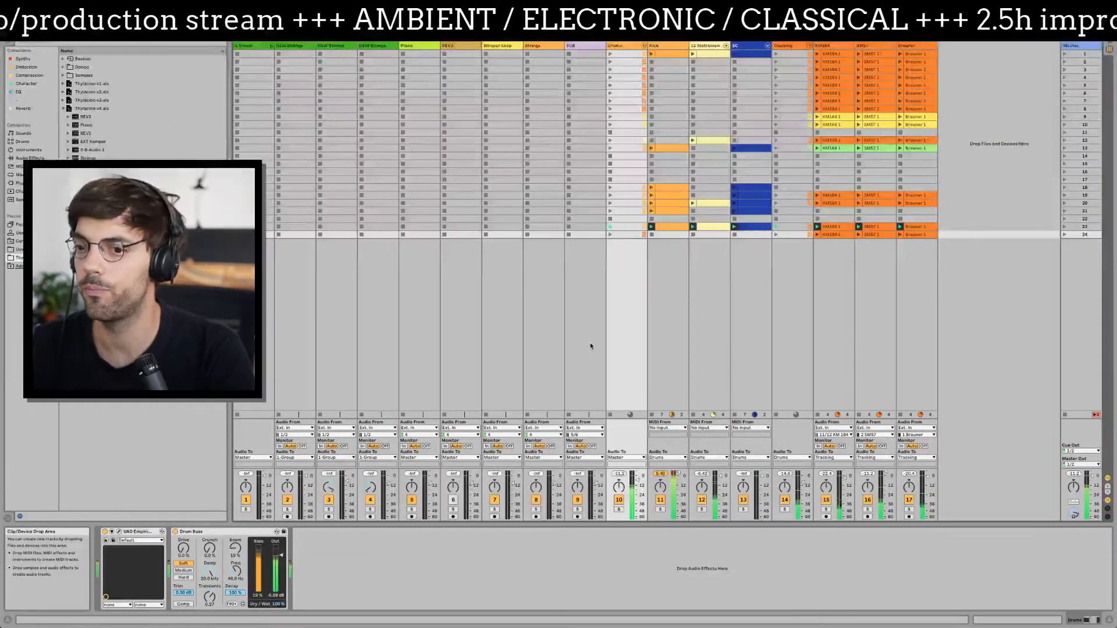
pyautogui.click(610, 187)
pyautogui.click(609, 195)
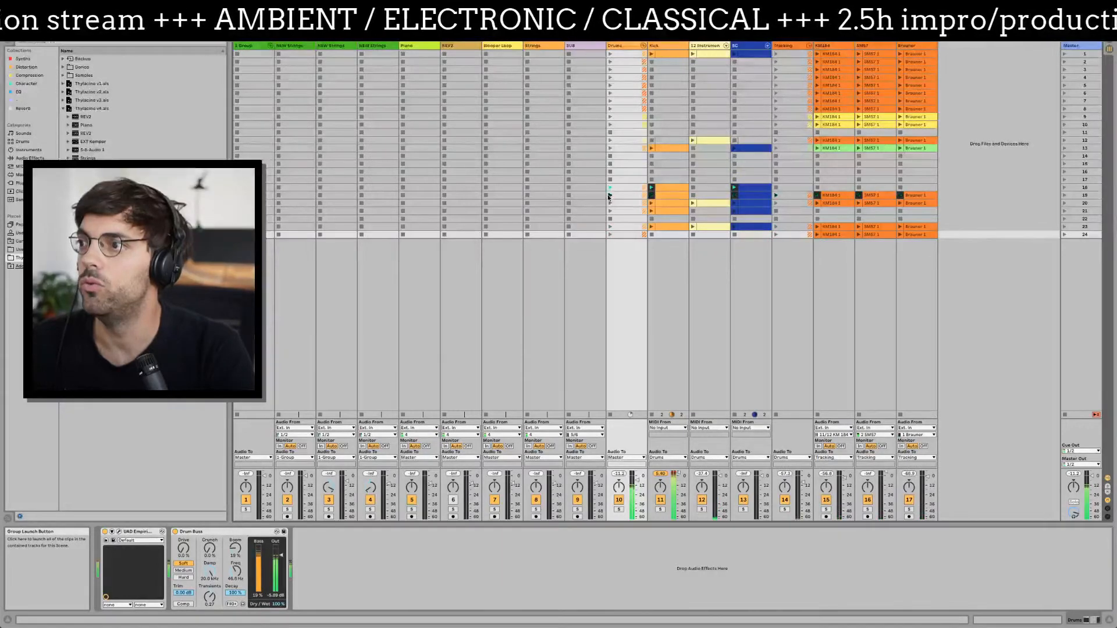
pyautogui.click(610, 109)
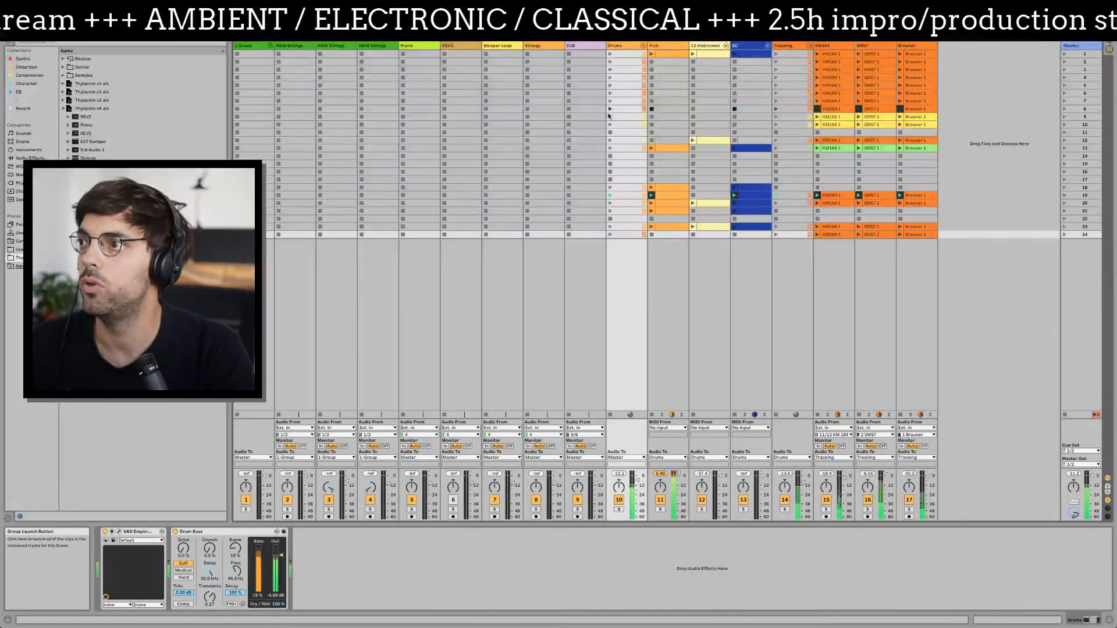
pyautogui.click(610, 118)
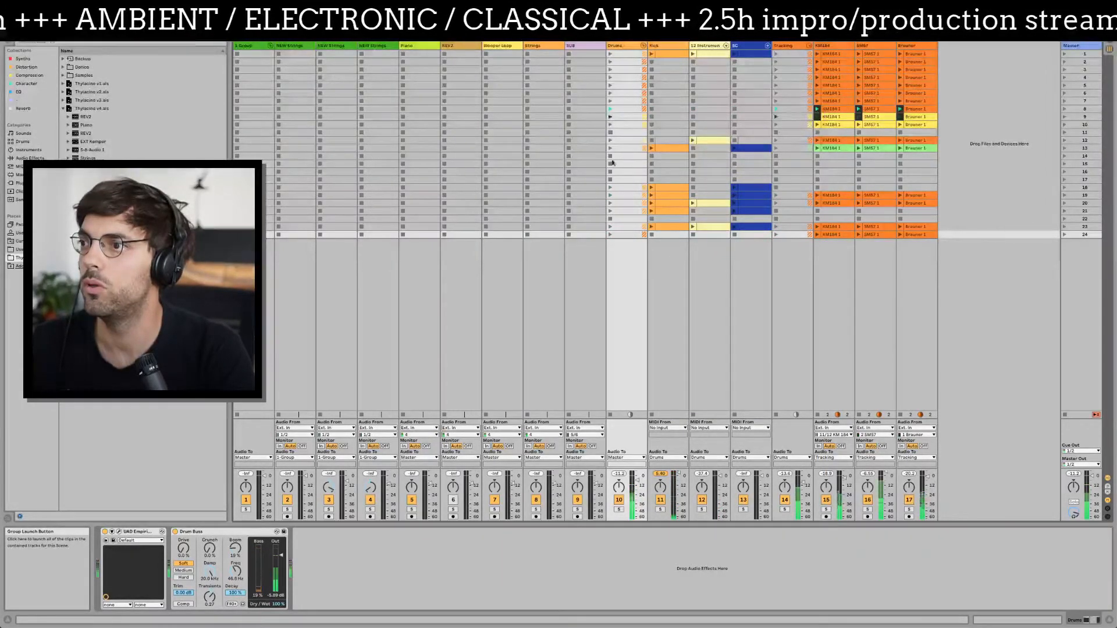
pyautogui.click(609, 148)
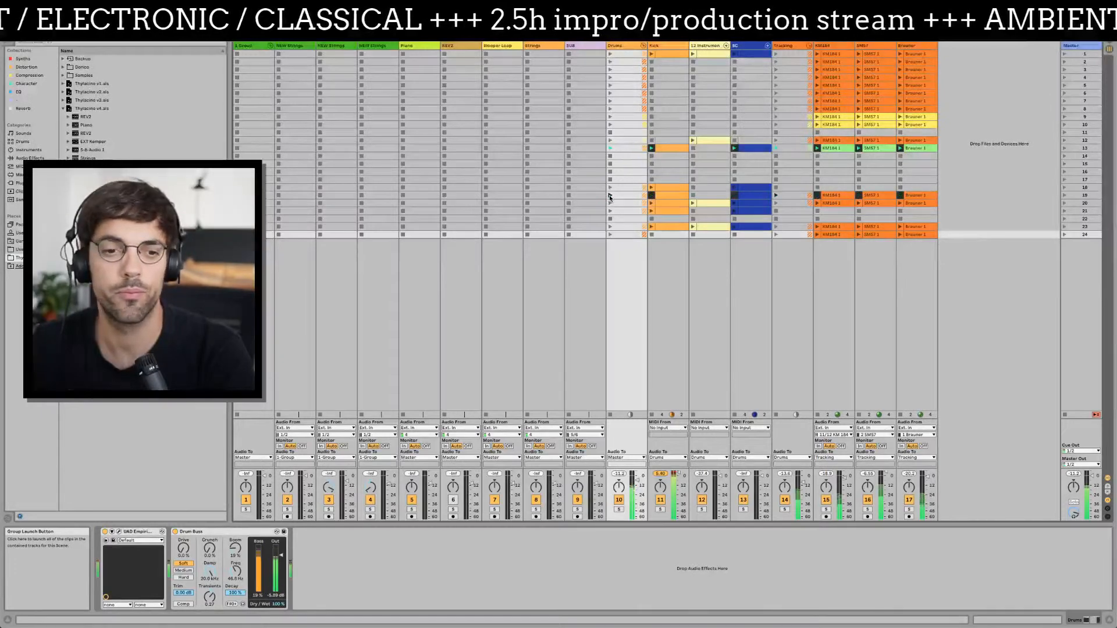
pyautogui.click(610, 204)
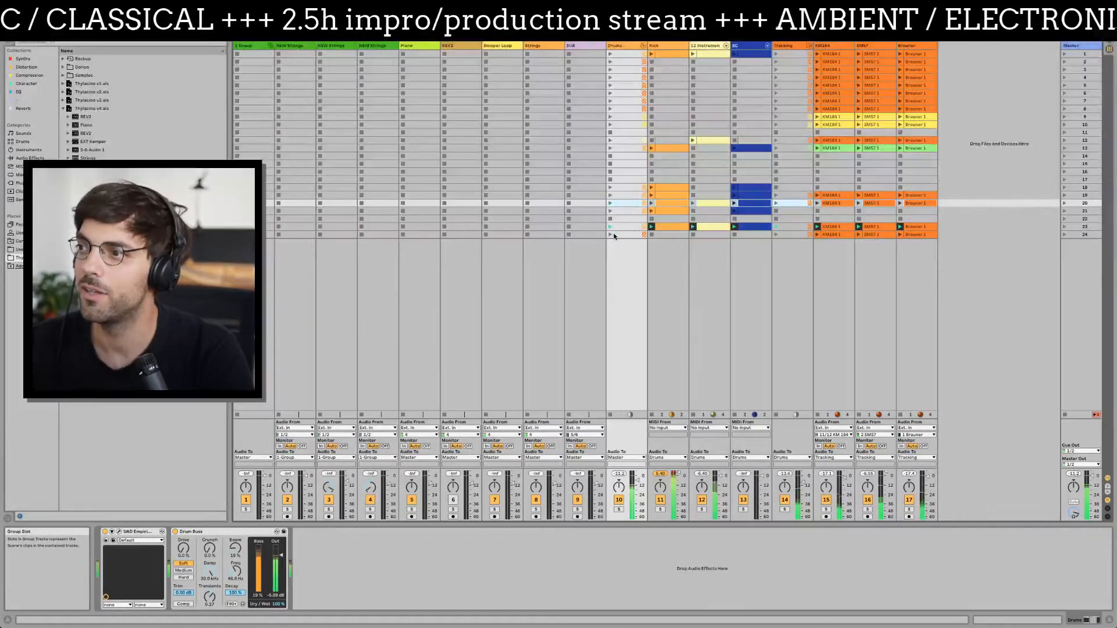
pyautogui.click(628, 227)
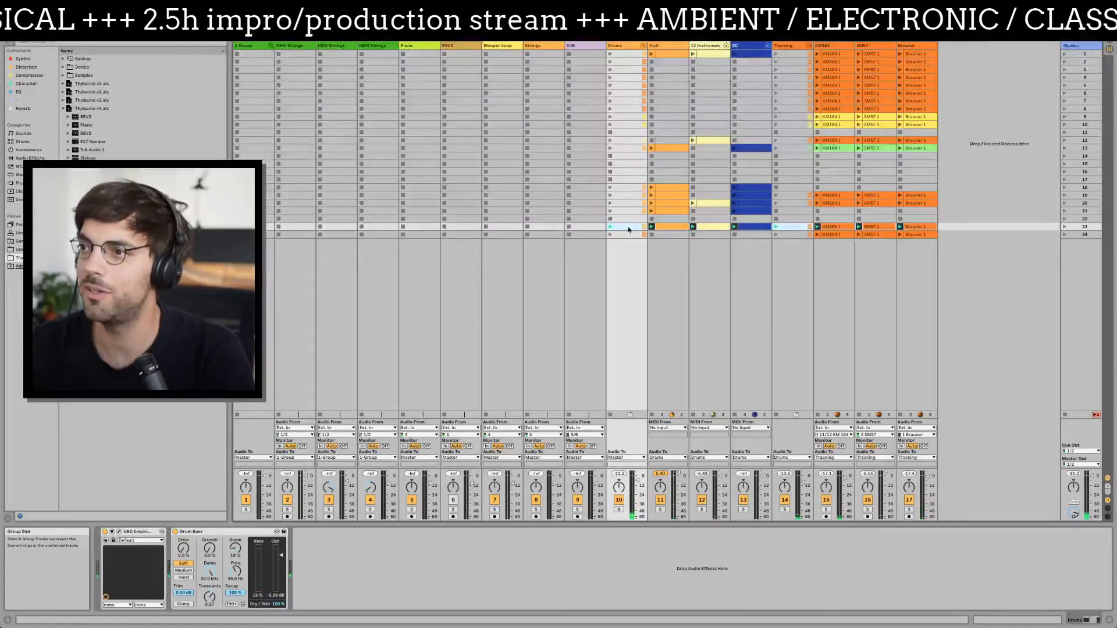
# - Play the arrangement from where the piano comes in, together with the running drum clips
pyautogui.press('Tab')
pyautogui.press('Tab')
pyautogui.press('Tab')
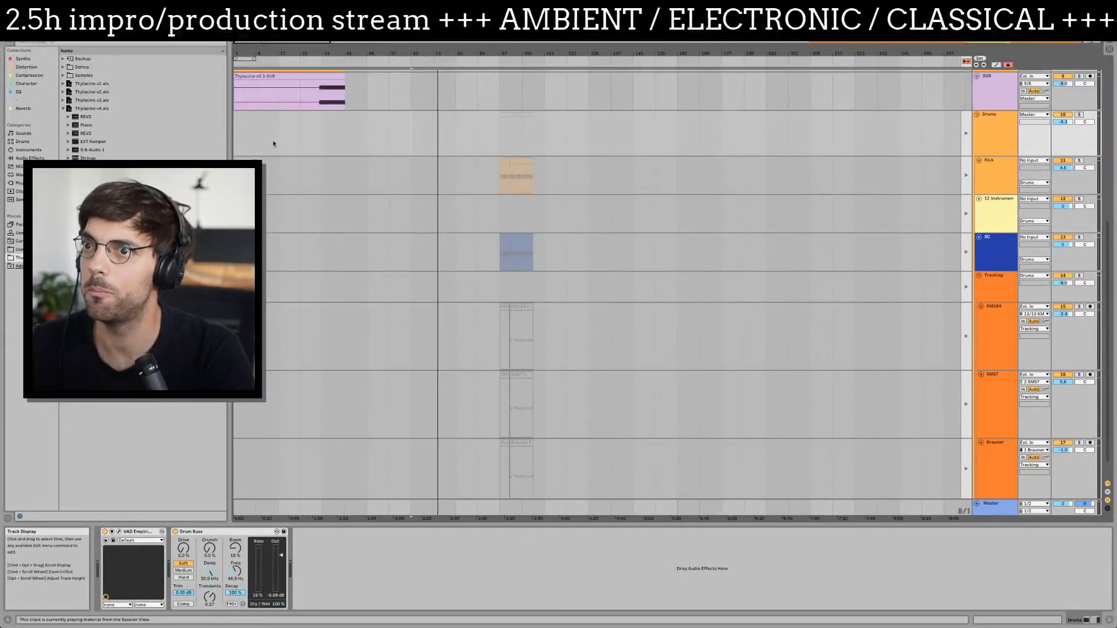
pyautogui.click(301, 140)
pyautogui.scroll(8, 314, 140)
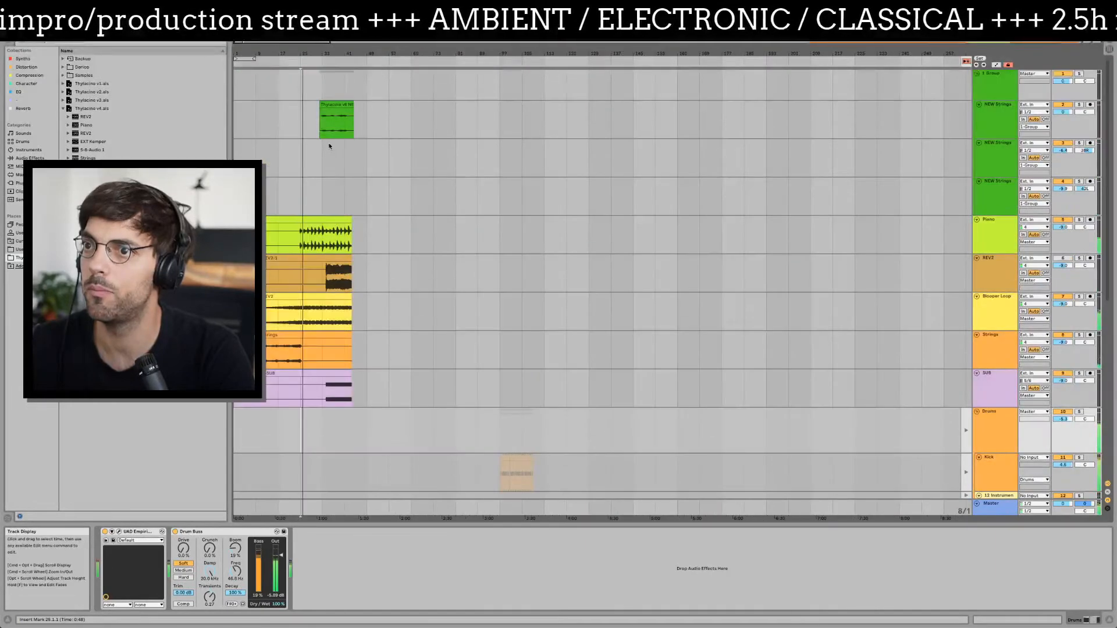
pyautogui.press('space')
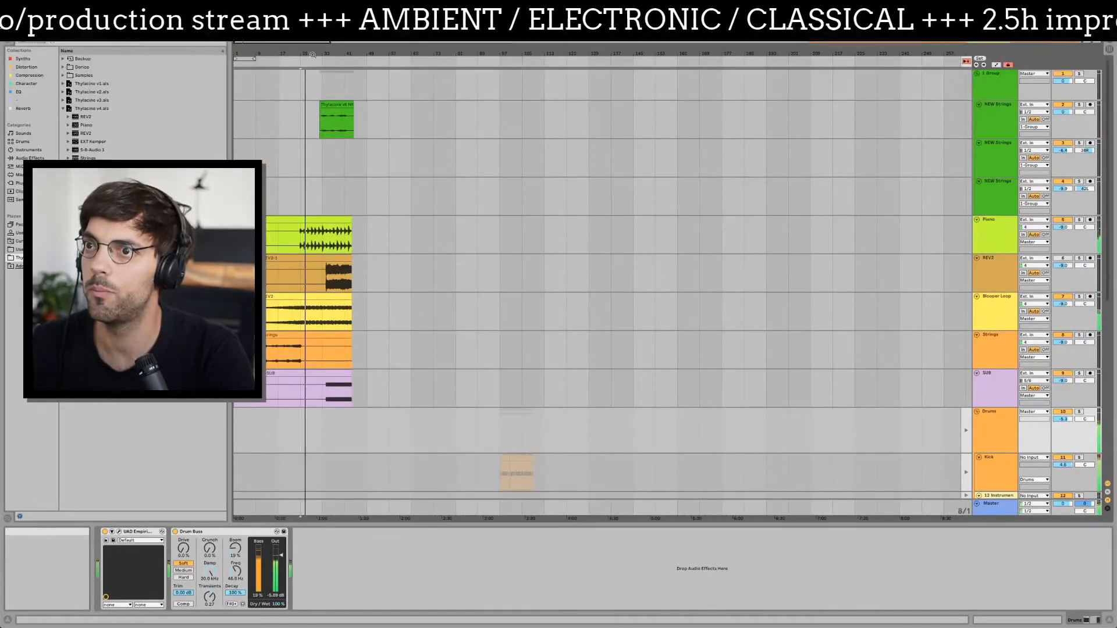
pyautogui.moveTo(313, 53); pyautogui.dragTo(389, 138)
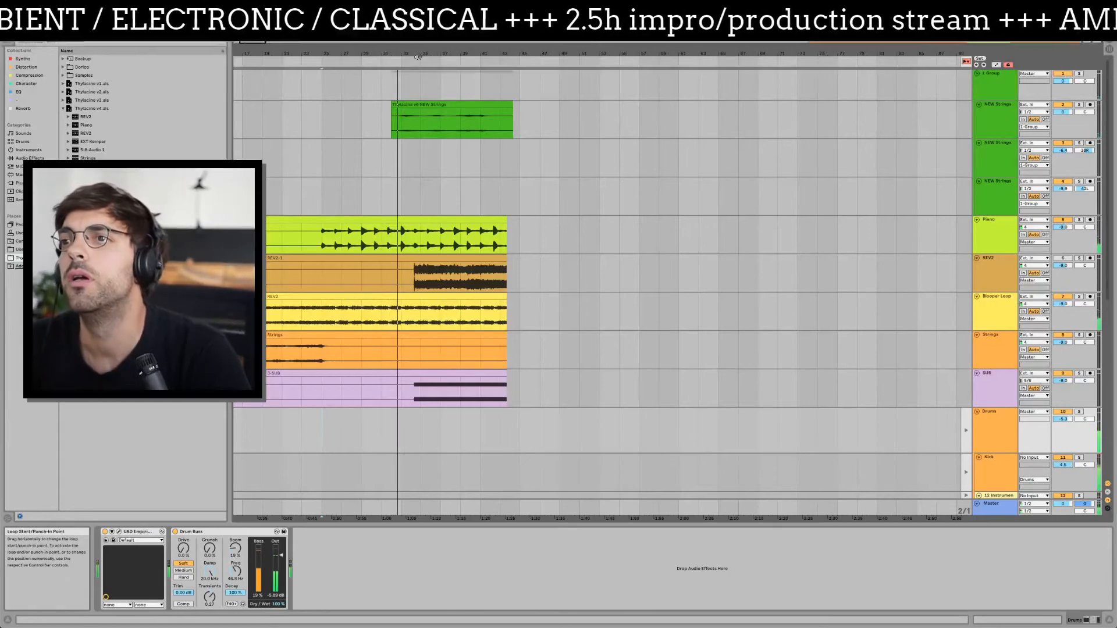
# - Re-enable the arrangement's overridden automation and replay the stems with the drum clips from bar 27
pyautogui.click(334, 110)
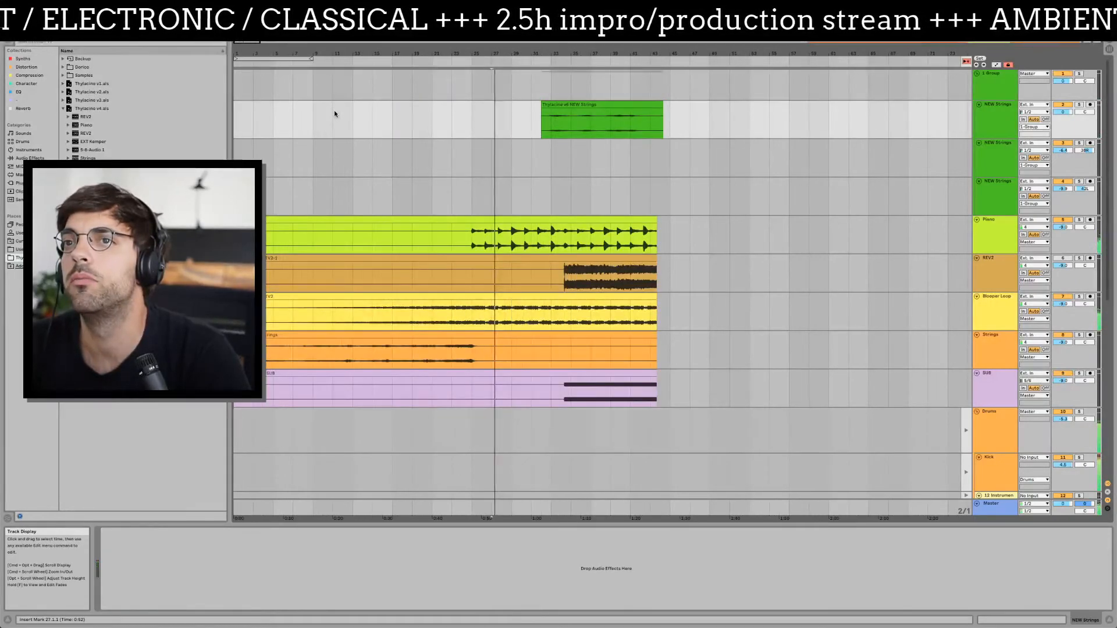
pyautogui.press('space')
pyautogui.click(552, 27)
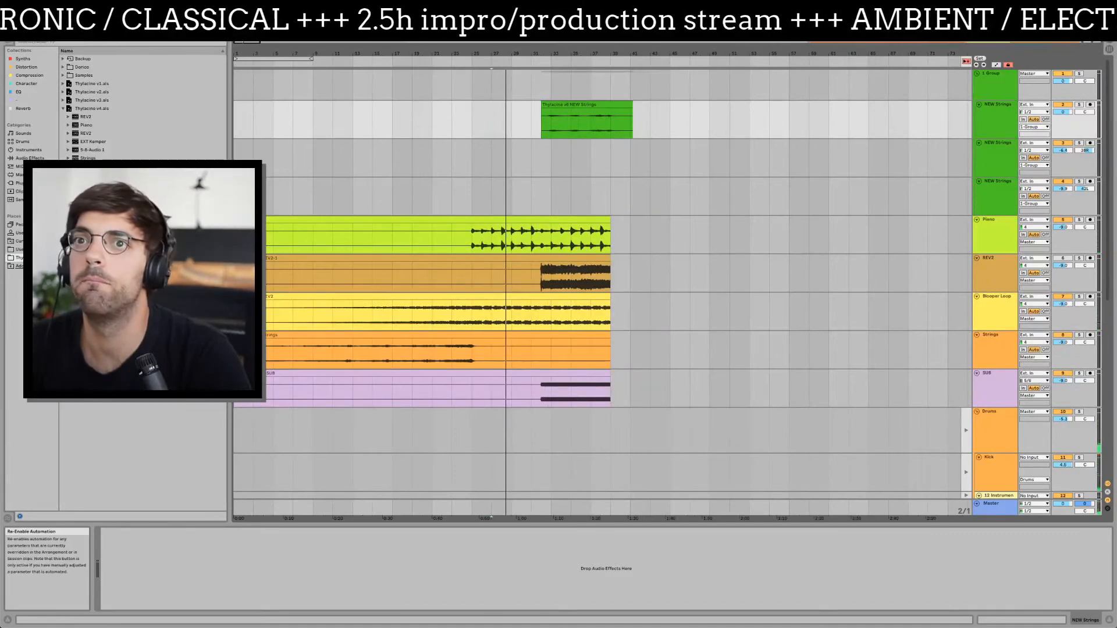
pyautogui.press('space')
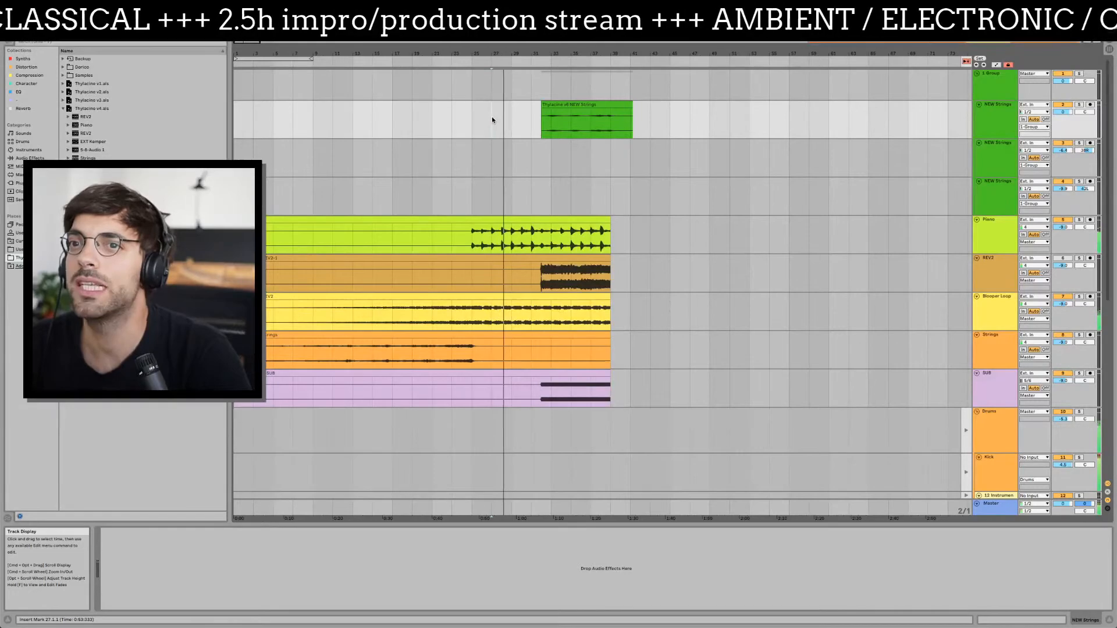
pyautogui.press('Tab')
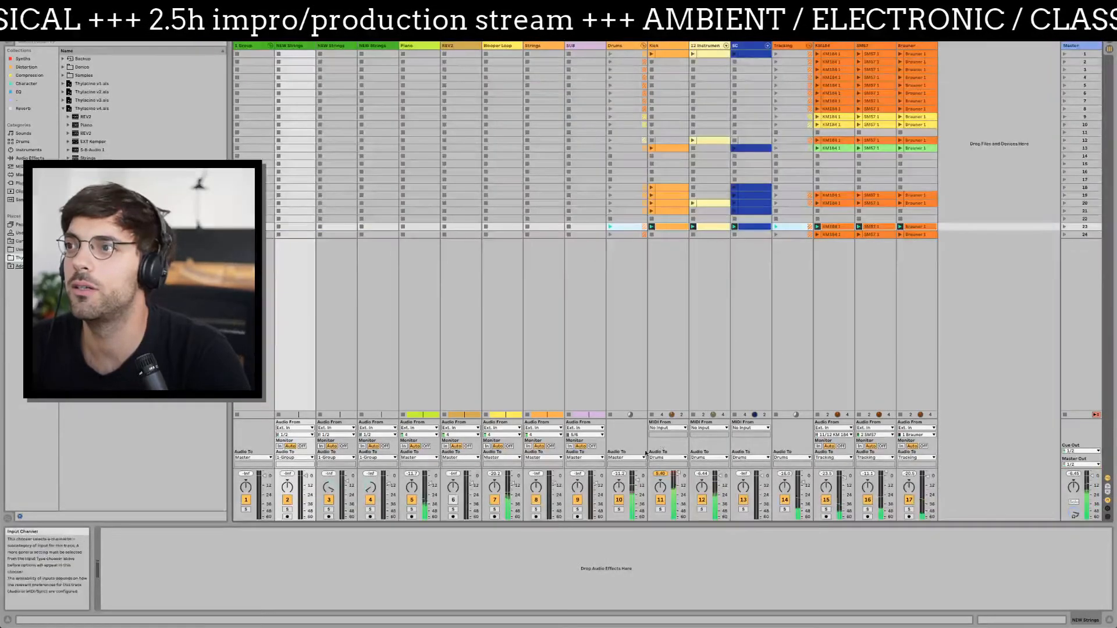
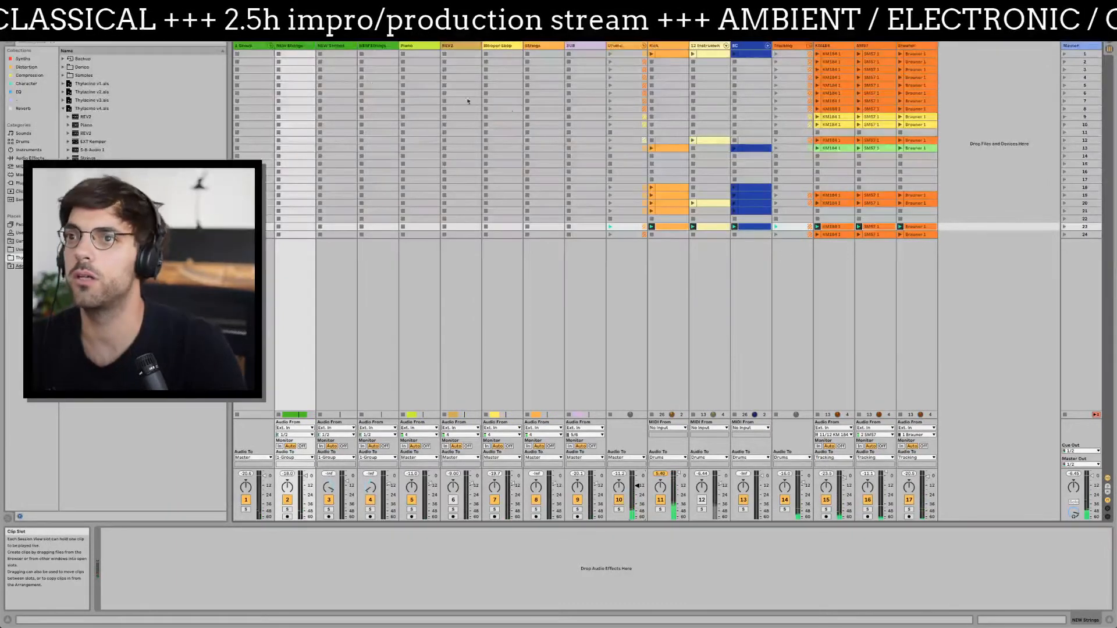
pyautogui.press('Tab')
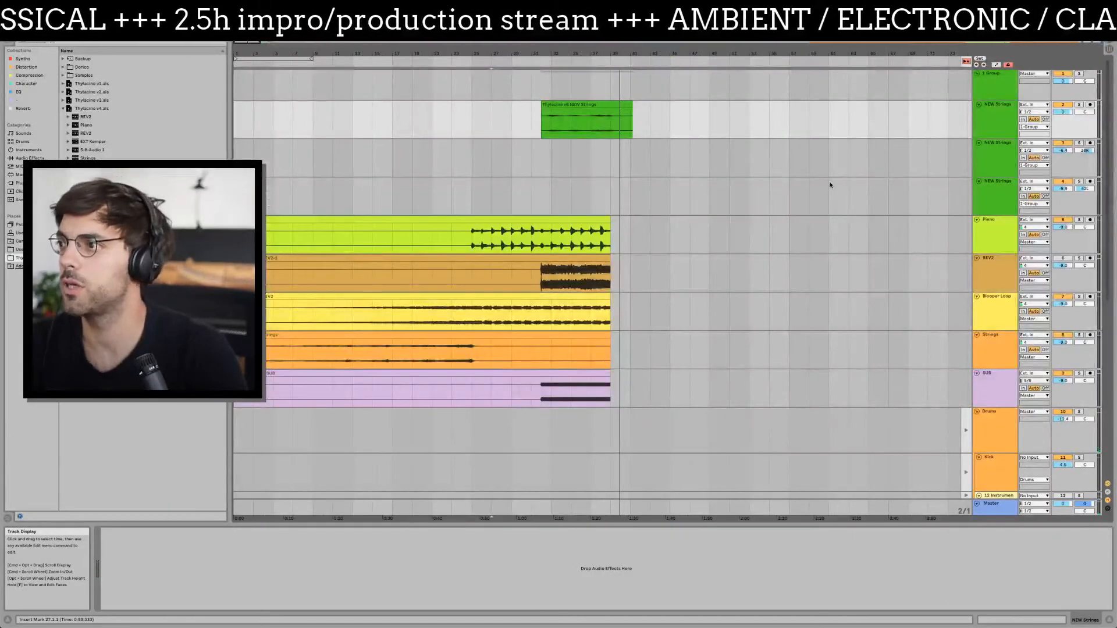
# - Browse the plug-ins and load LFOTool onto the Piano track after its EQ Eight
pyautogui.click(991, 236)
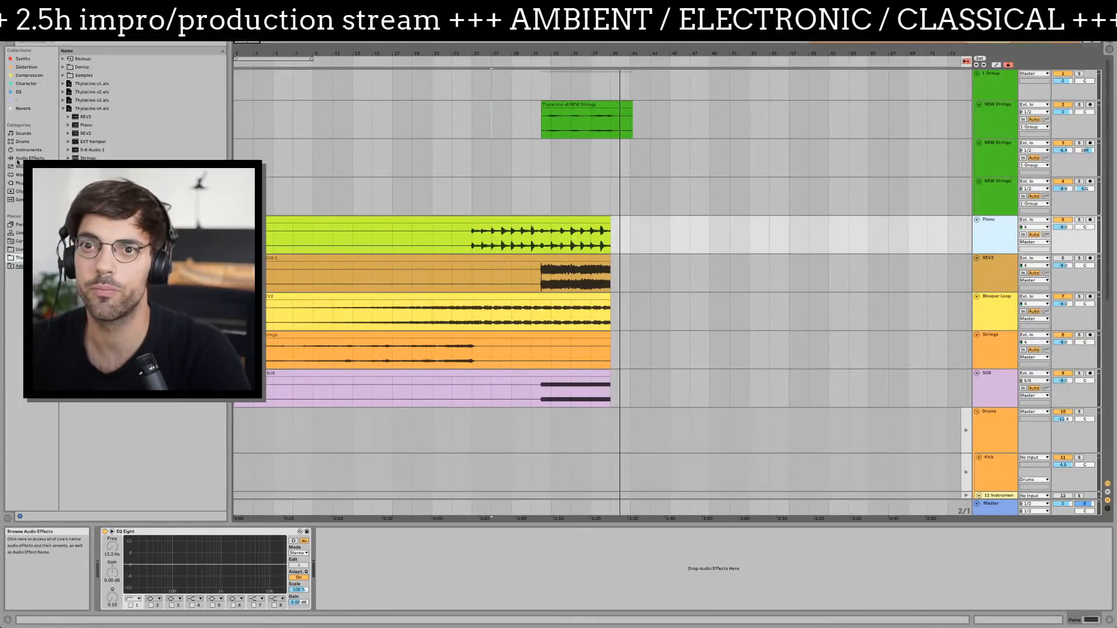
pyautogui.click(29, 76)
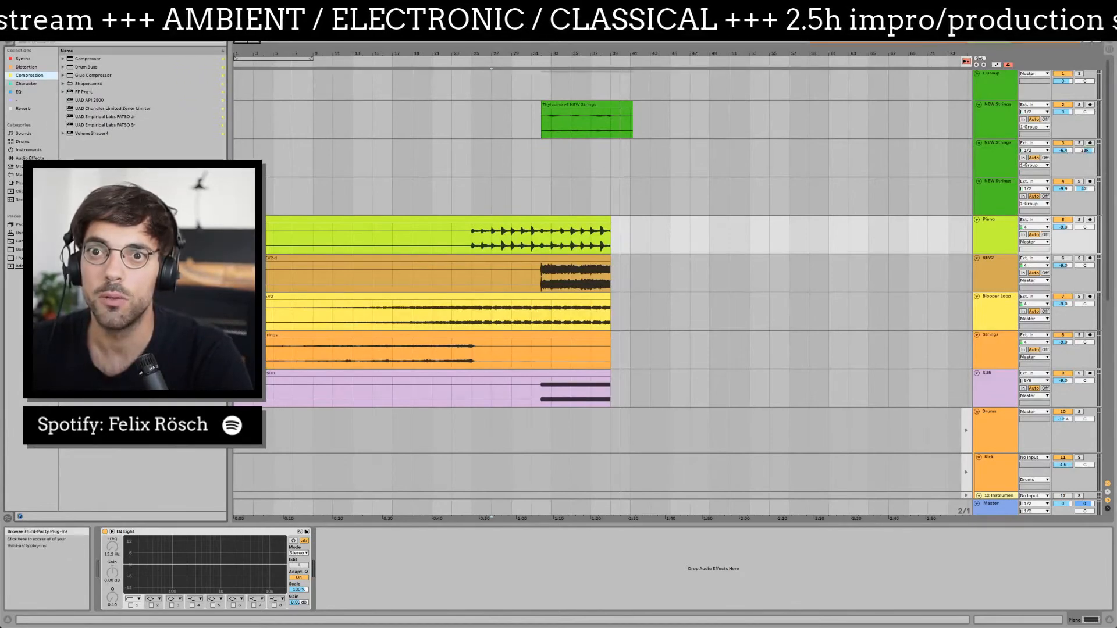
pyautogui.click(20, 183)
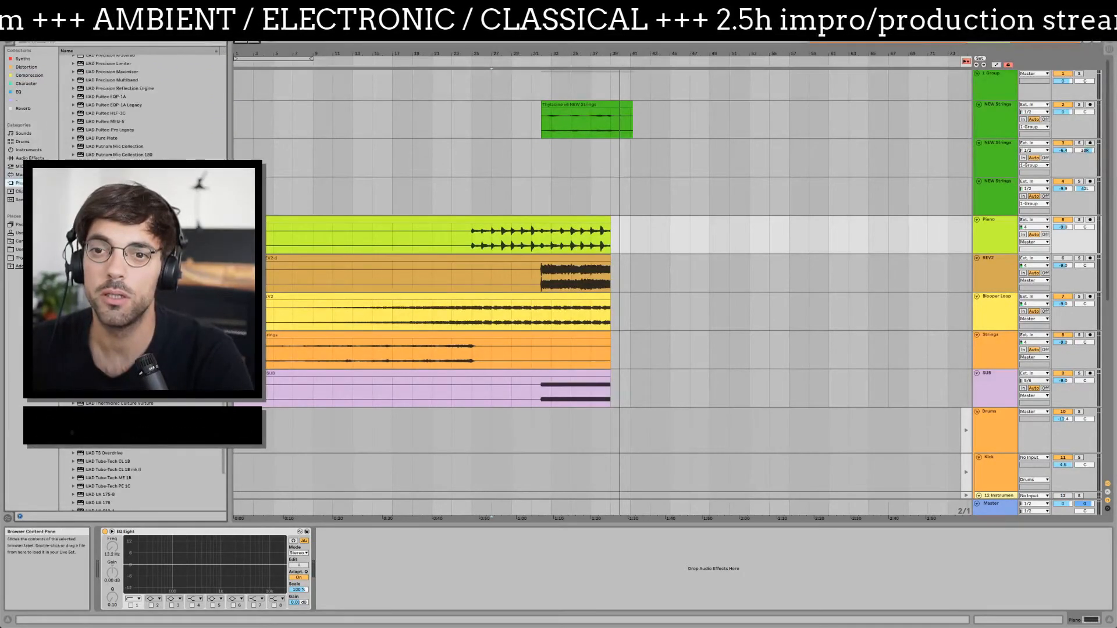
pyautogui.scroll(-10, 117, 134)
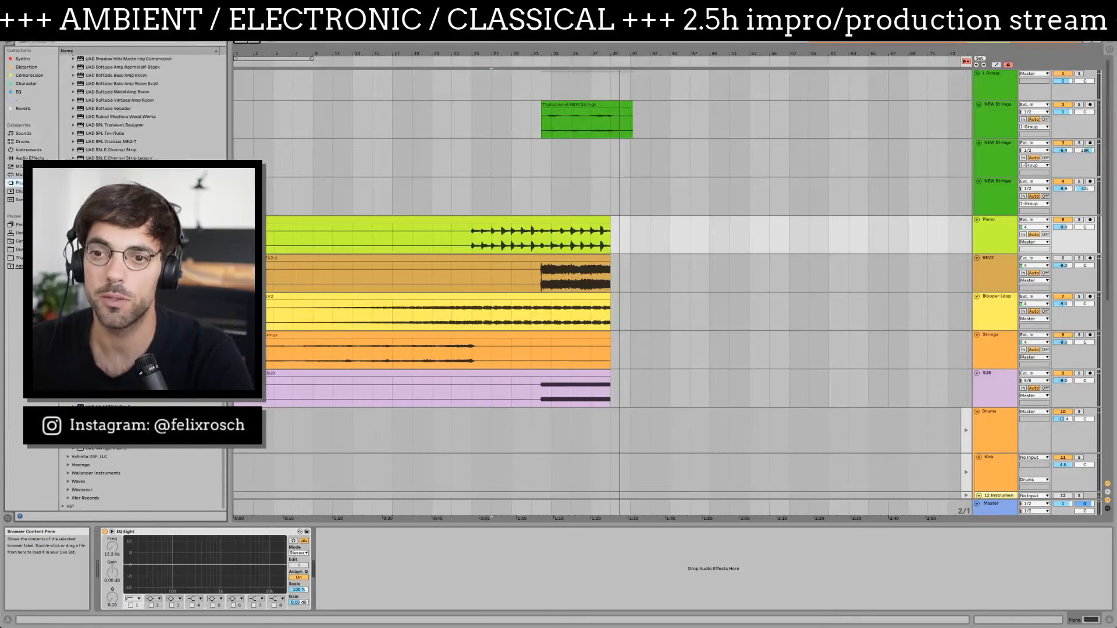
pyautogui.click(29, 76)
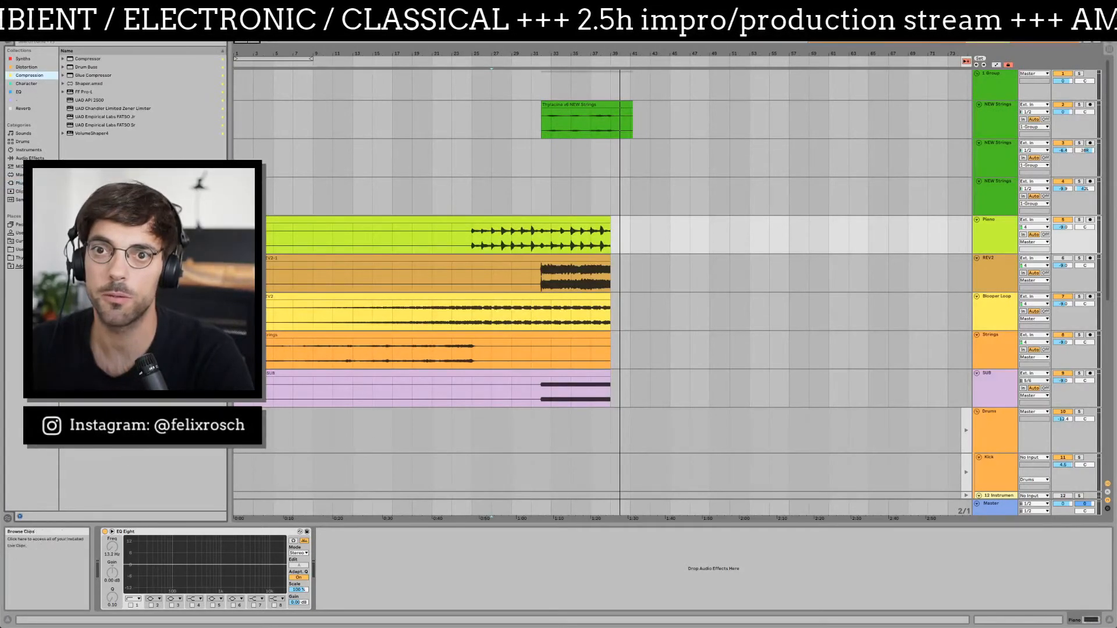
pyautogui.click(17, 183)
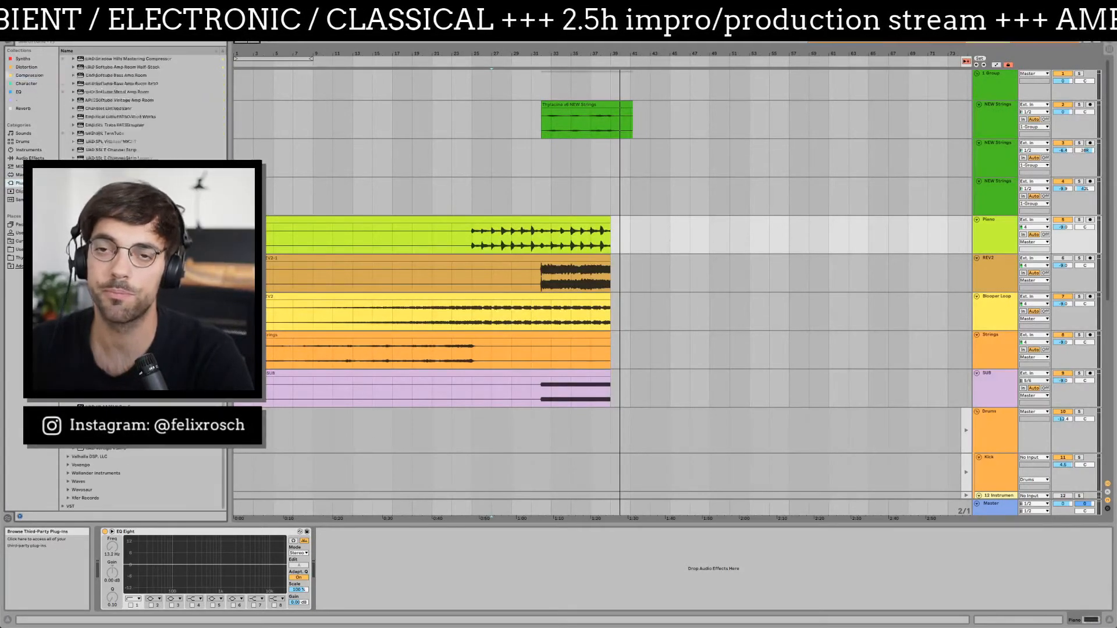
pyautogui.click(85, 500)
pyautogui.click(978, 242)
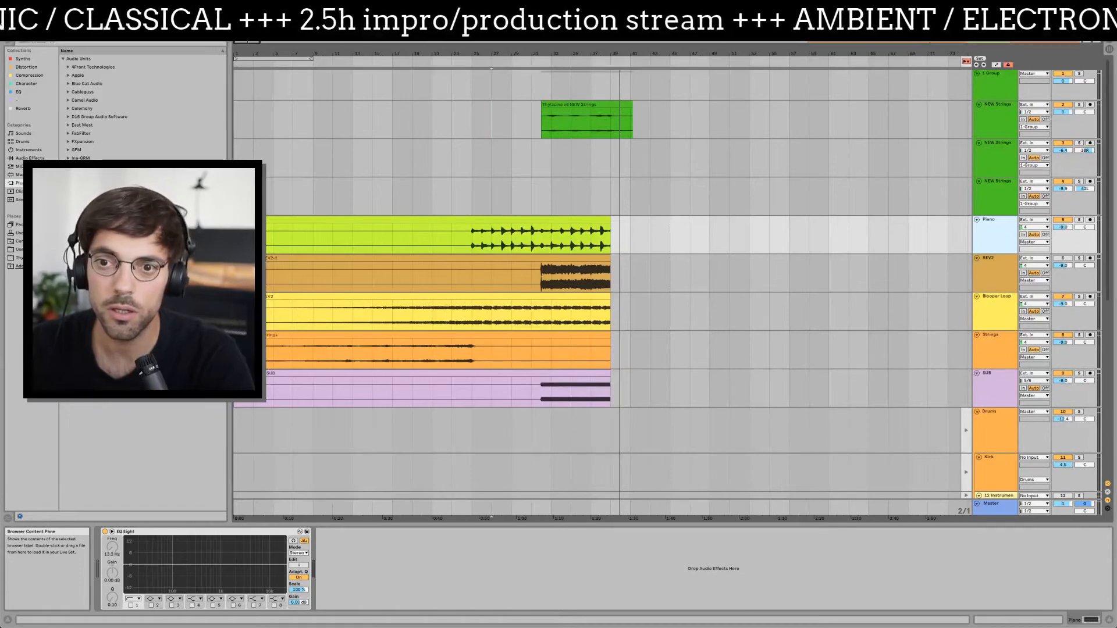
pyautogui.doubleClick(87, 358)
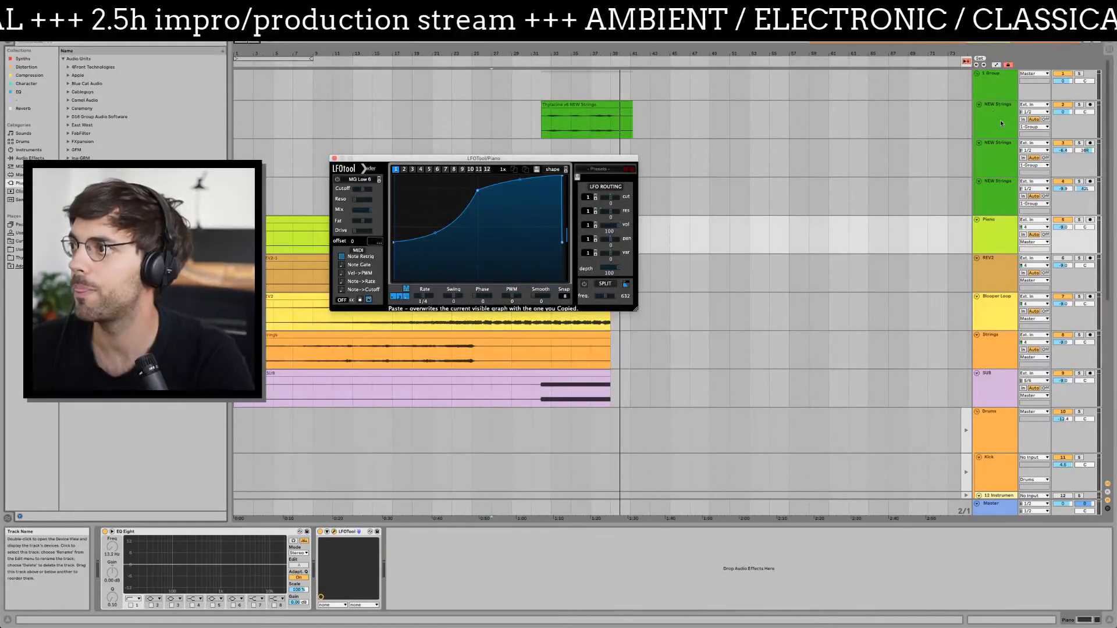
# - In the SC track's Instrument Rack, route the Tracking chain's External Instrument MIDI to the Piano track's LFOTool
pyautogui.click(991, 389)
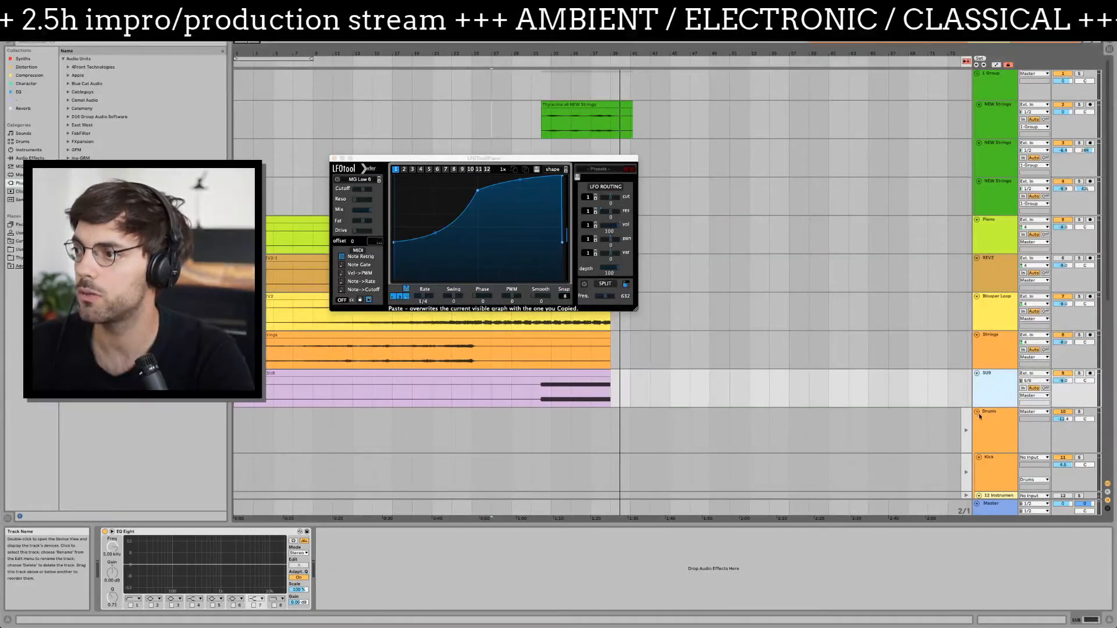
pyautogui.scroll(-10, 679, 441)
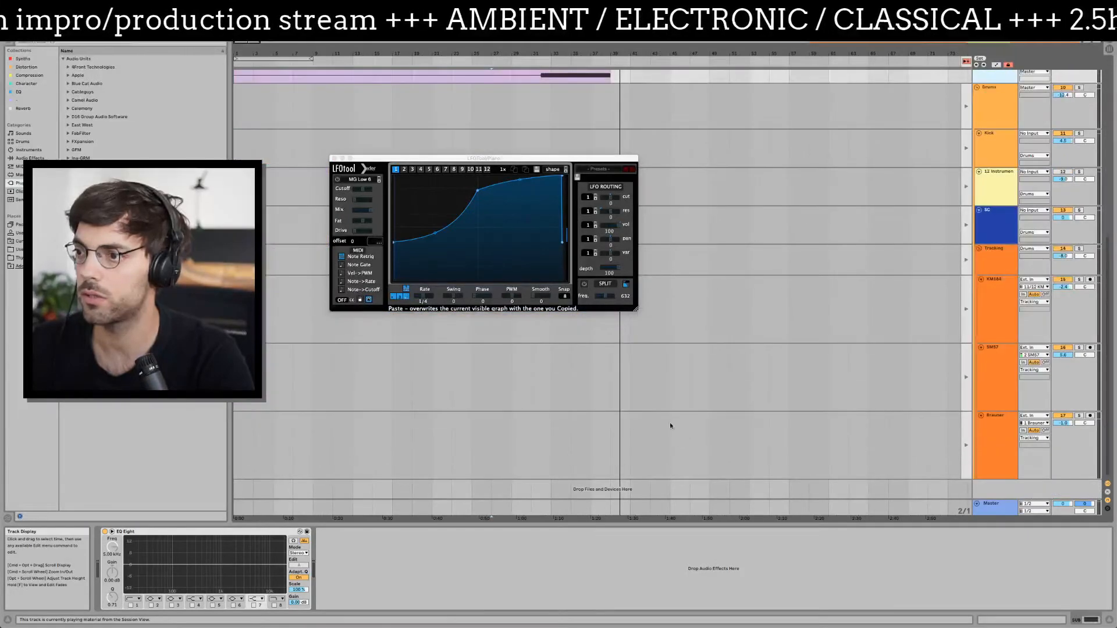
pyautogui.press('Tab')
pyautogui.click(751, 360)
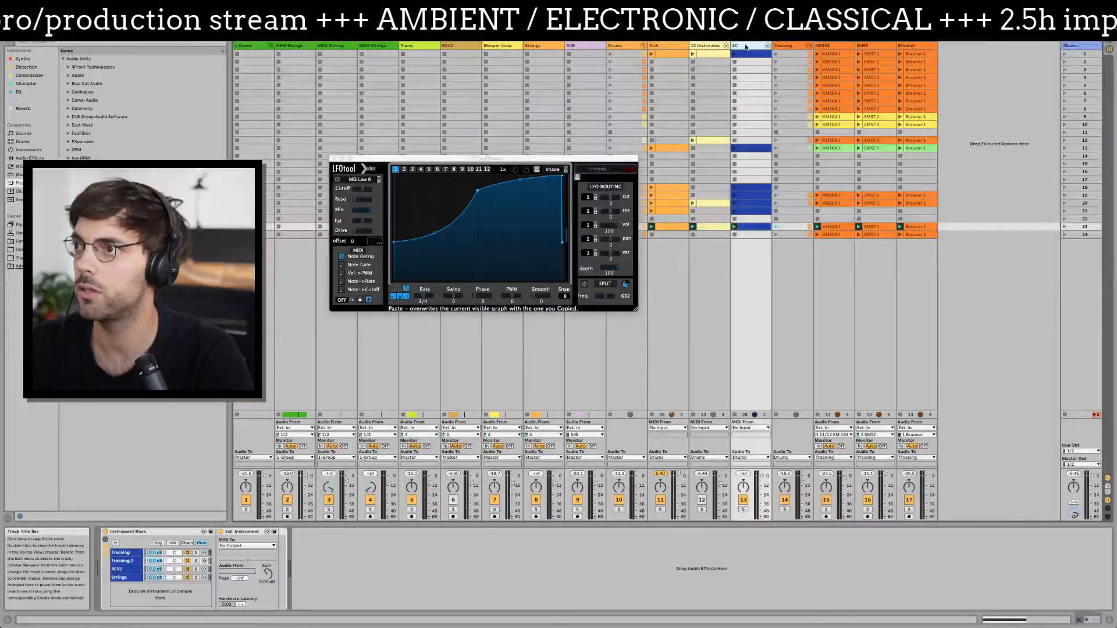
pyautogui.click(123, 553)
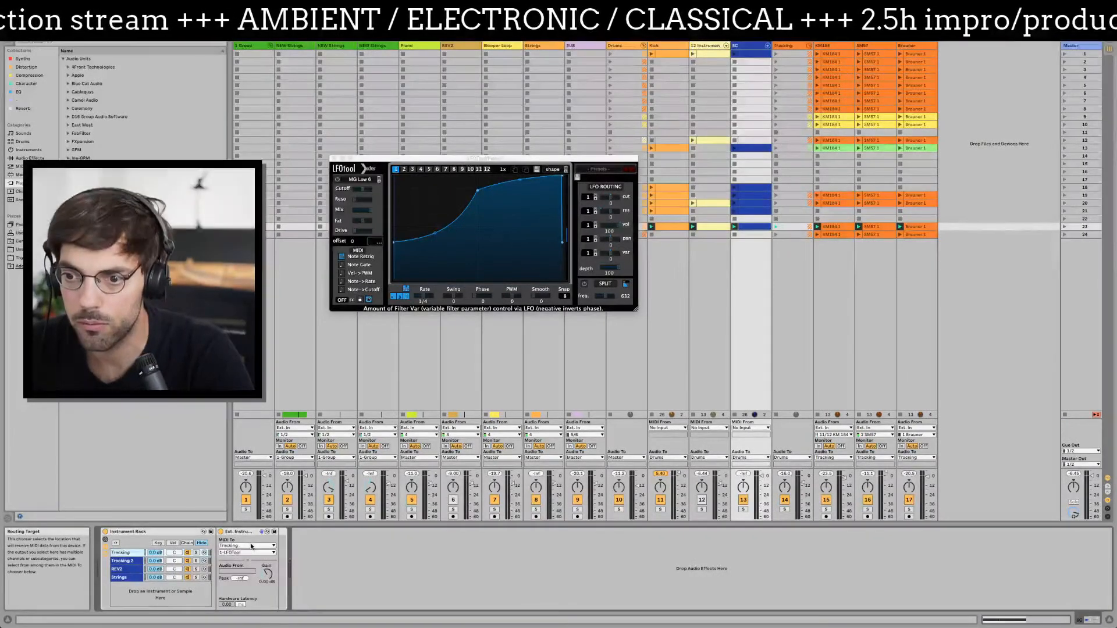
pyautogui.click(251, 546)
pyautogui.click(252, 547)
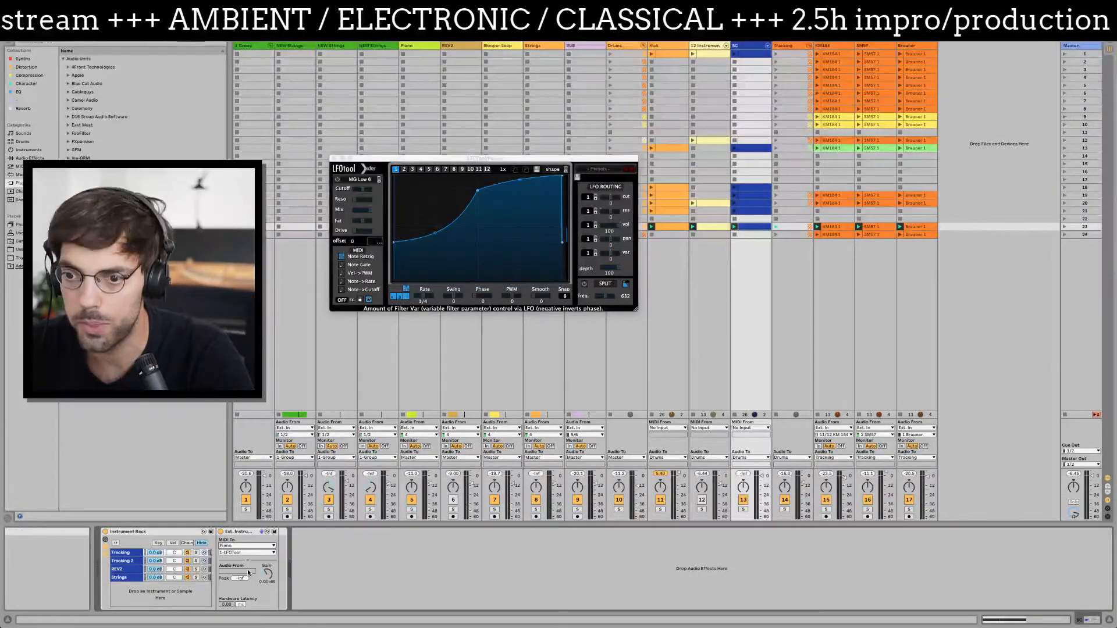
pyautogui.click(244, 552)
pyautogui.click(244, 553)
# - Rename the rerouted SC rack chain Piano, return to the Arrangement View and close the LFOTool window
pyautogui.click(129, 554)
pyautogui.write('Piano')
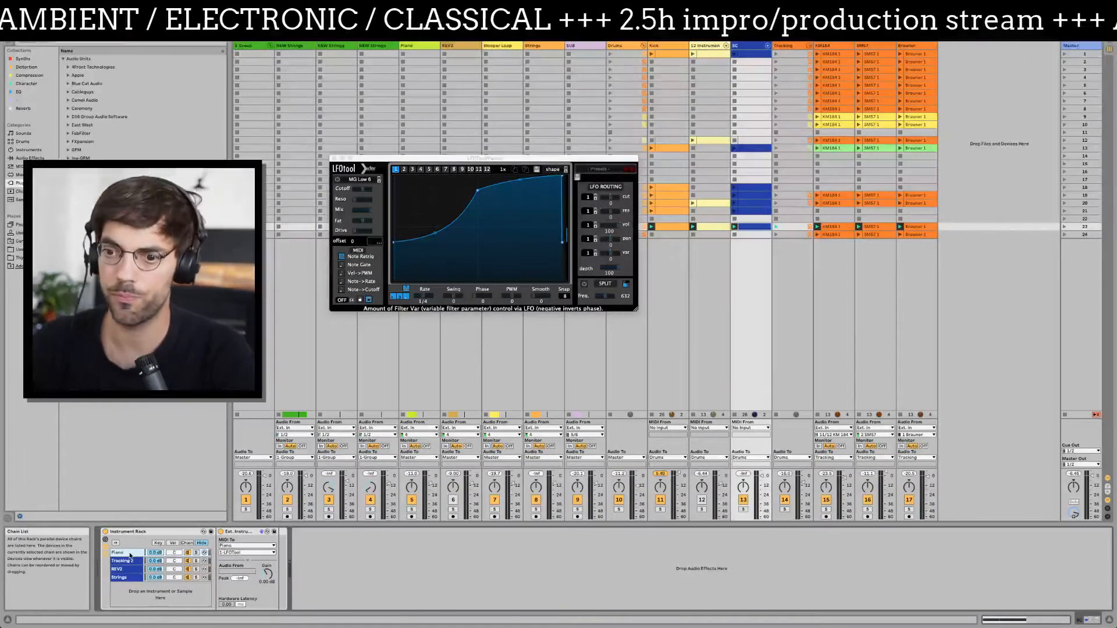
pyautogui.press('Return')
pyautogui.press('Tab')
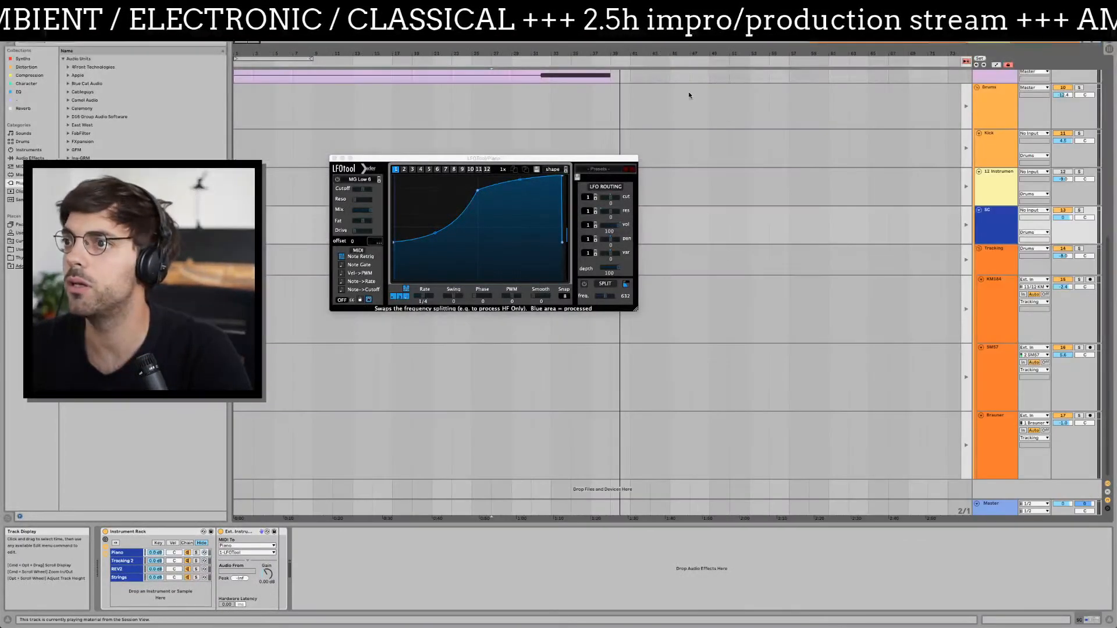
pyautogui.click(332, 159)
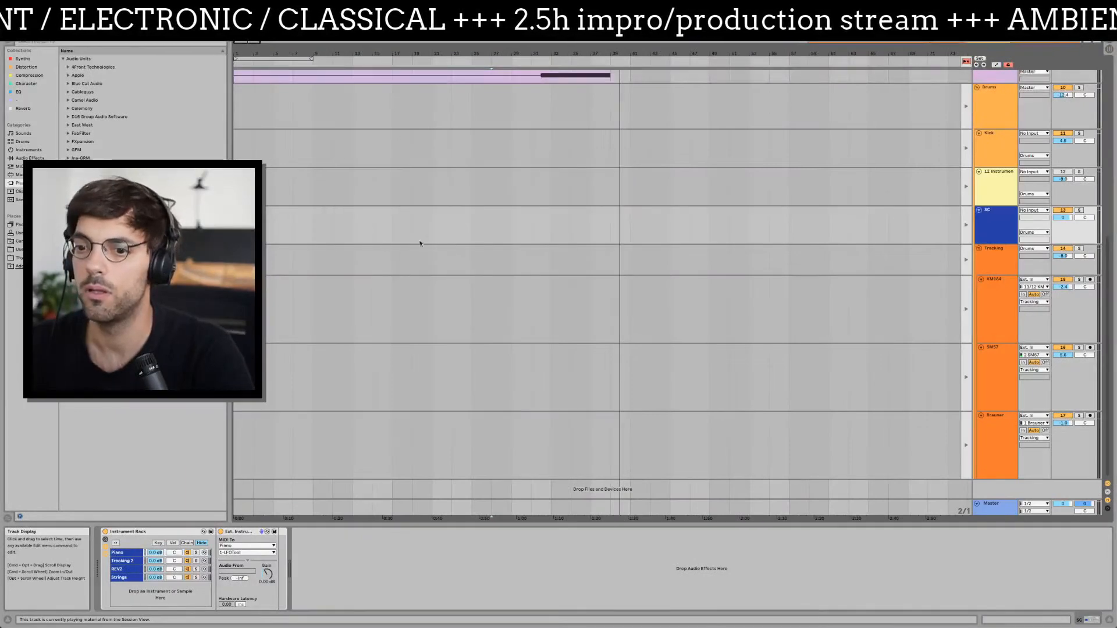
# - Expose the volume modulation amount of the Piano track's LFOTool as a configurable device parameter and try its slider
pyautogui.scroll(10, 386, 245)
pyautogui.click(815, 235)
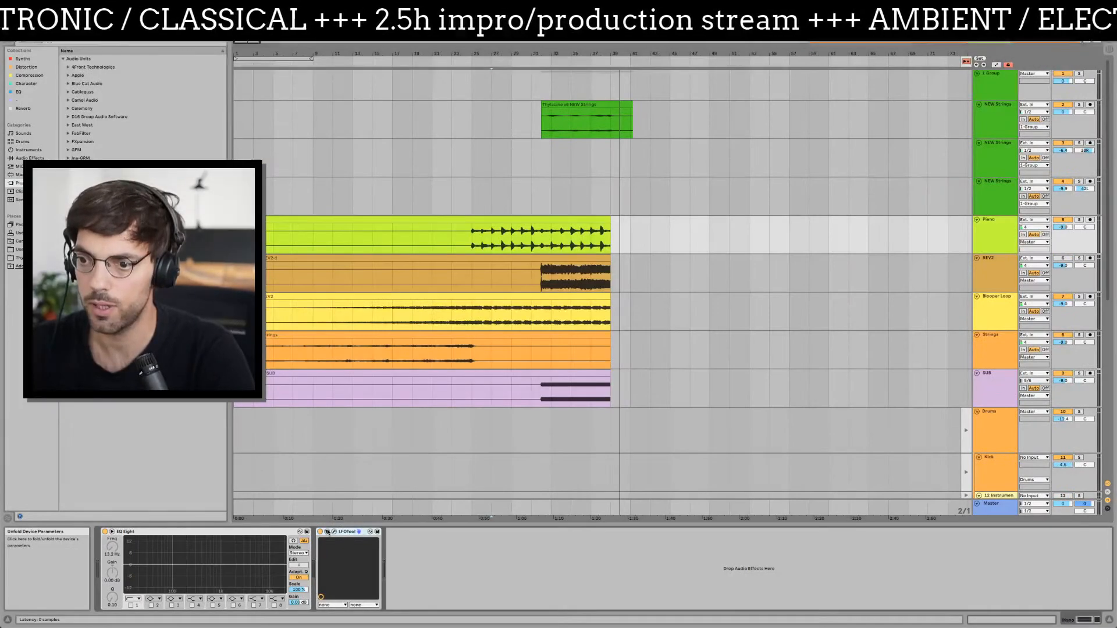
pyautogui.click(359, 532)
pyautogui.click(388, 533)
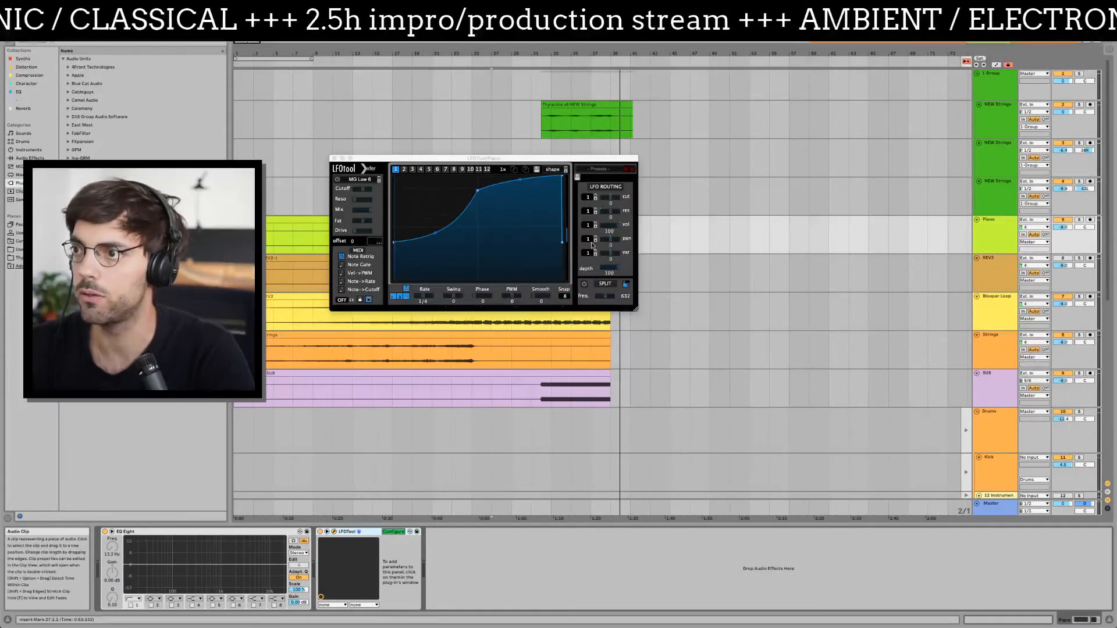
pyautogui.click(619, 227)
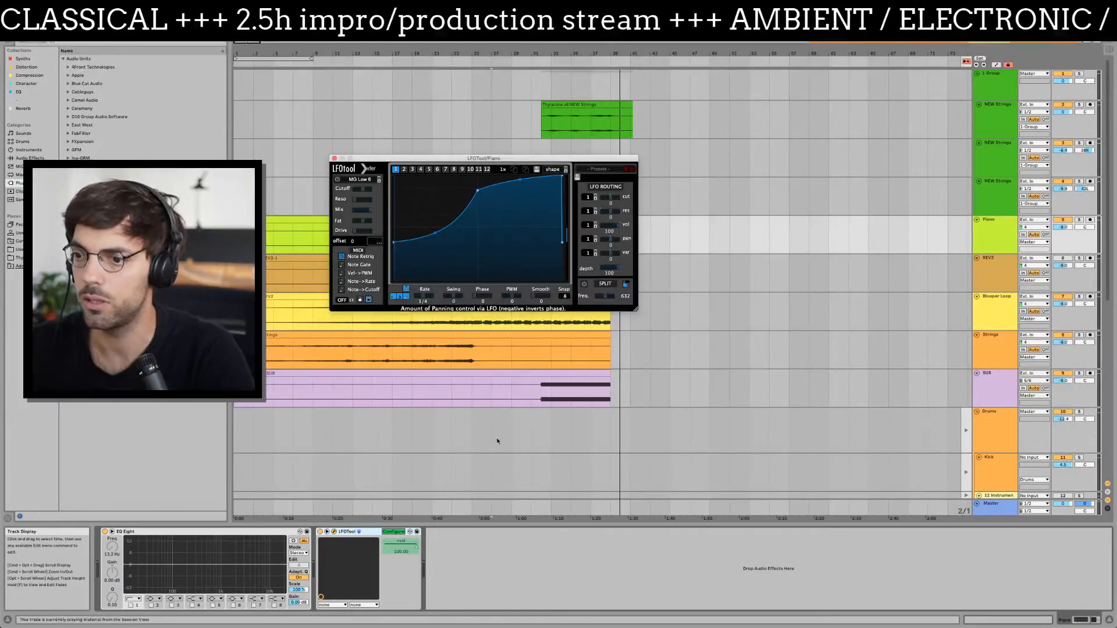
pyautogui.click(394, 531)
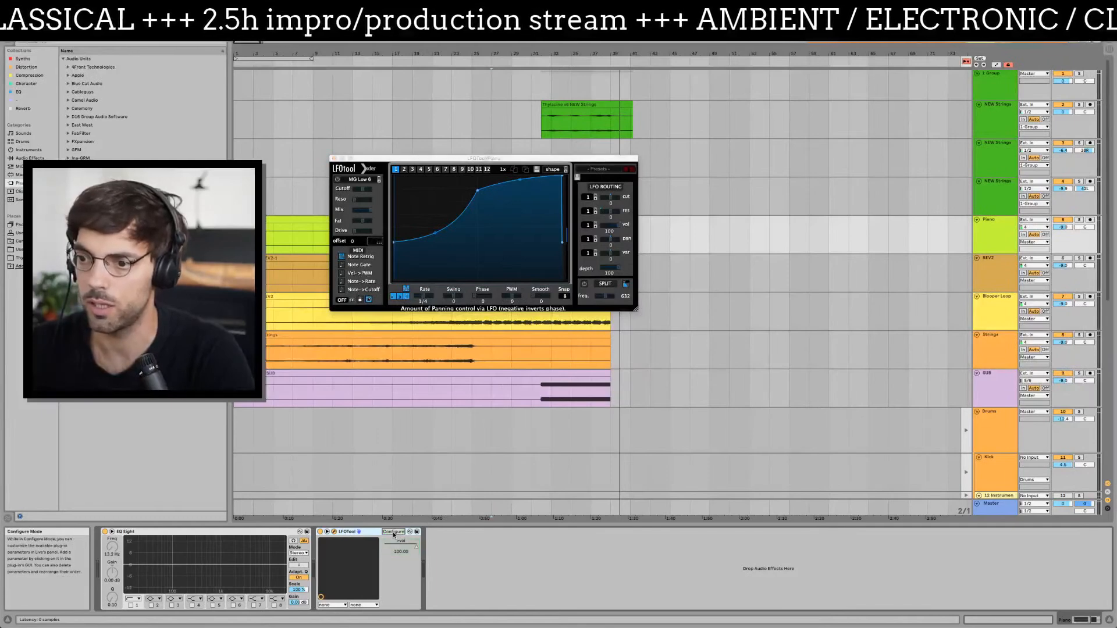
pyautogui.click(335, 158)
pyautogui.moveTo(416, 550); pyautogui.dragTo(416, 559)
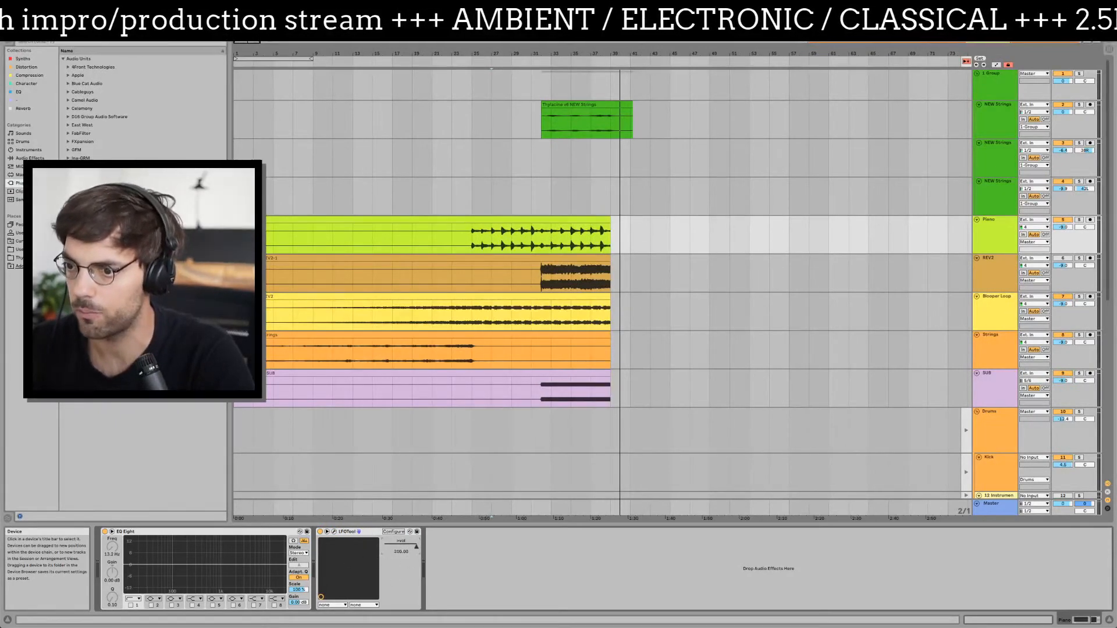
# - Copy the Piano track's configured LFOTool onto the REV2, Blooper Loop, Strings and SUB tracks
pyautogui.click(980, 229)
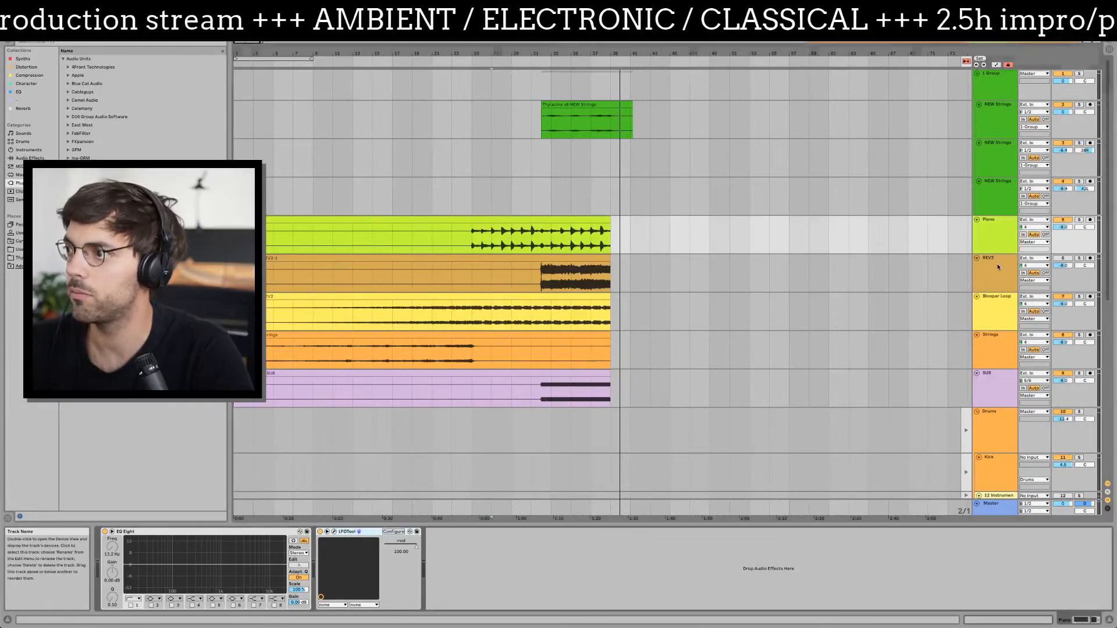
pyautogui.press('Down')
pyautogui.press('Down')
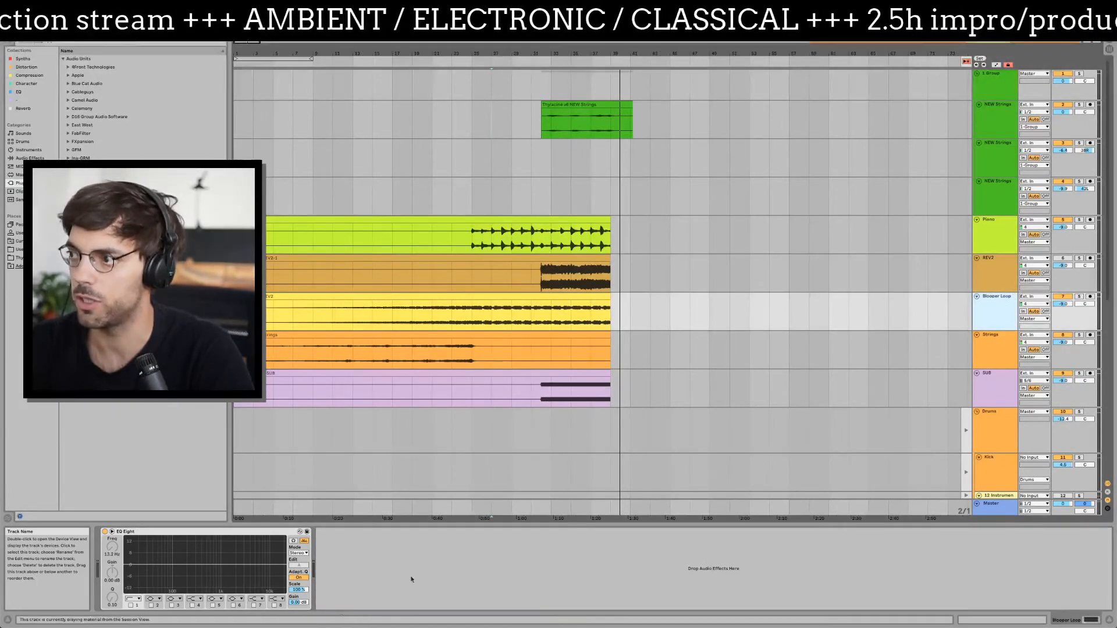
pyautogui.press('Down')
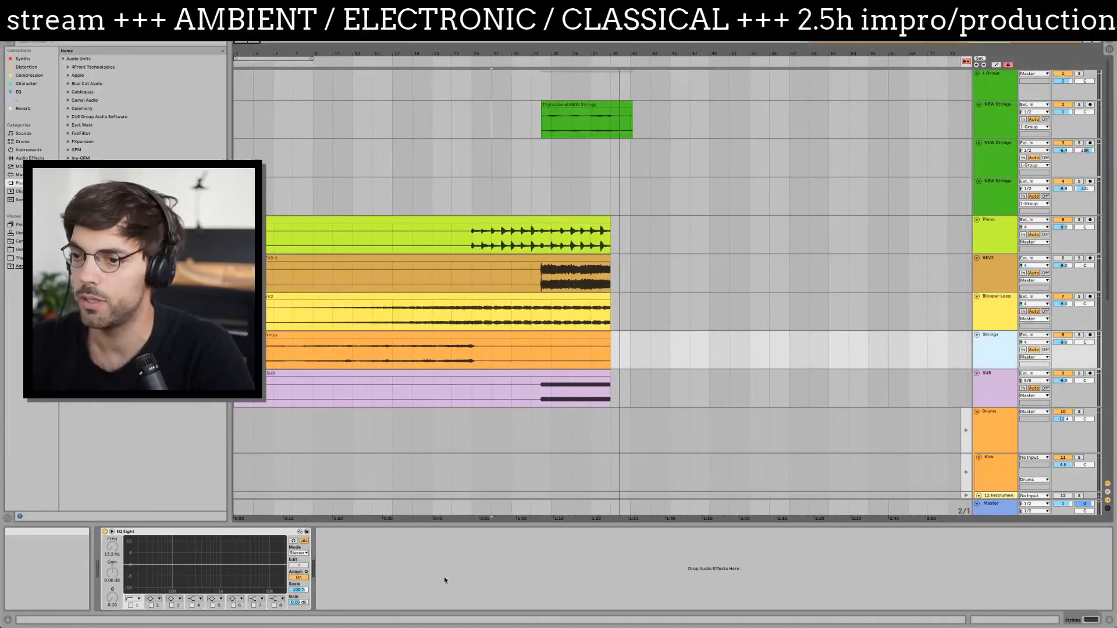
pyautogui.press('Down')
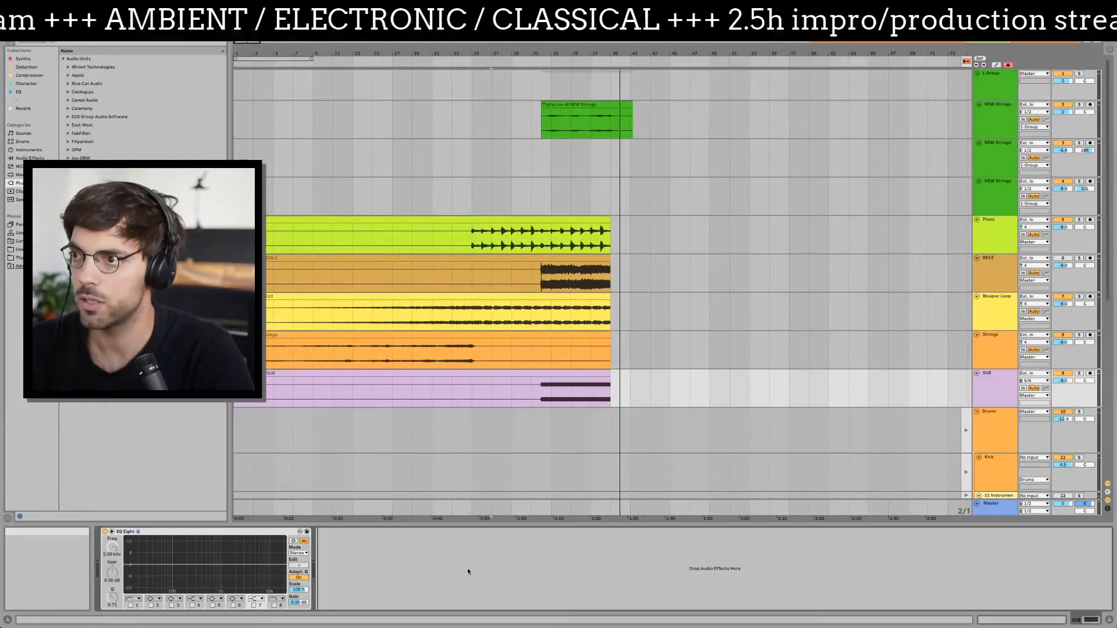
# - Rename the group holding the NEW Strings tracks as New String Group and check the SUB track's devices
pyautogui.click(942, 112)
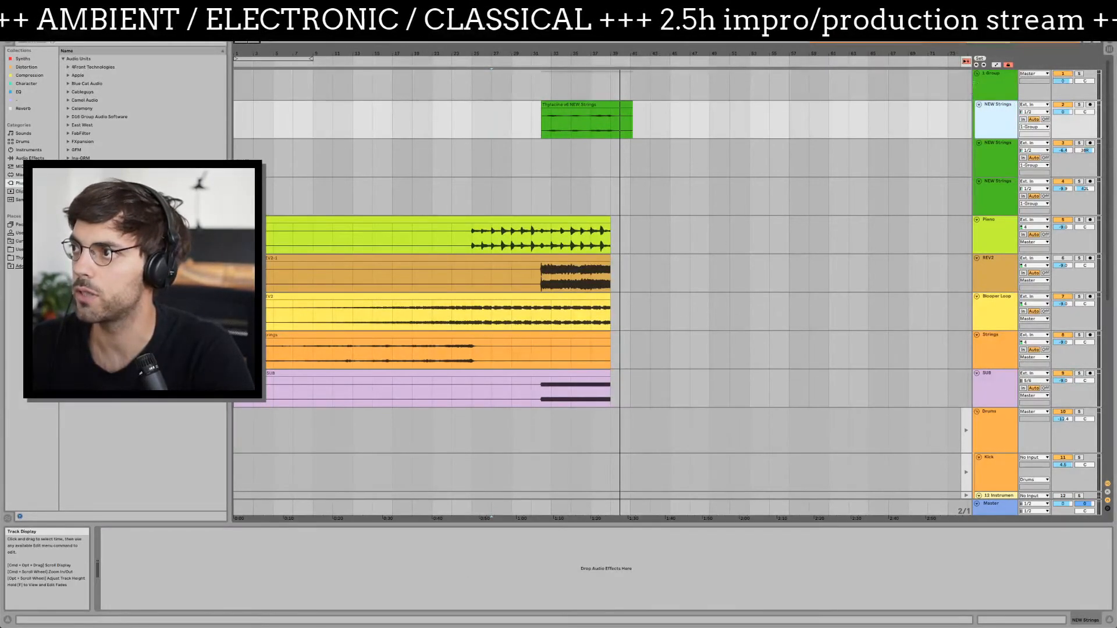
pyautogui.click(983, 83)
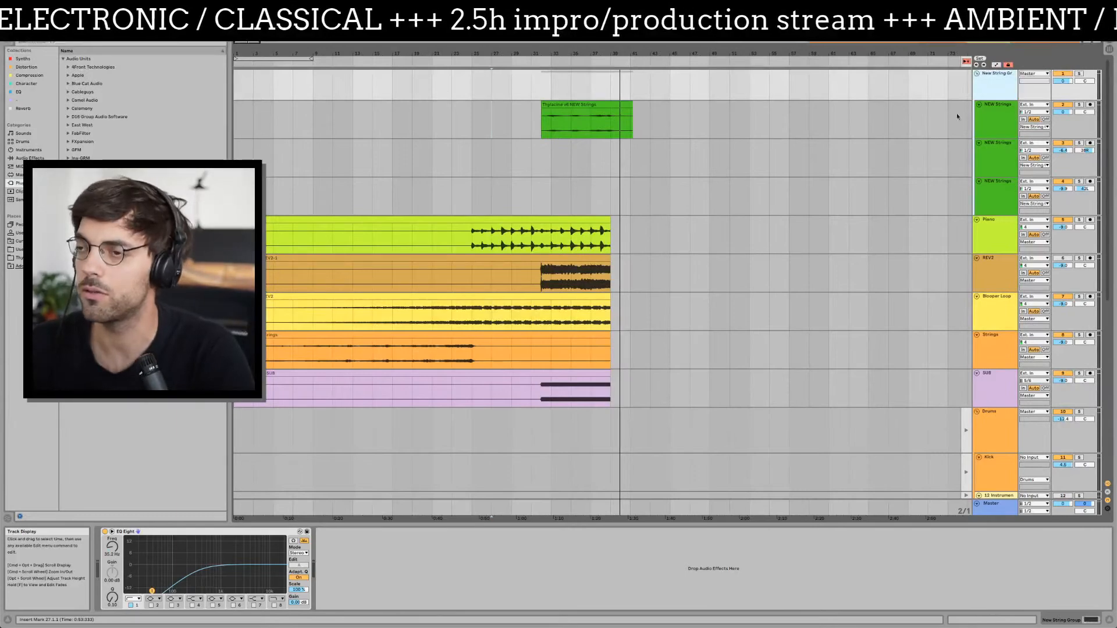
pyautogui.click(995, 386)
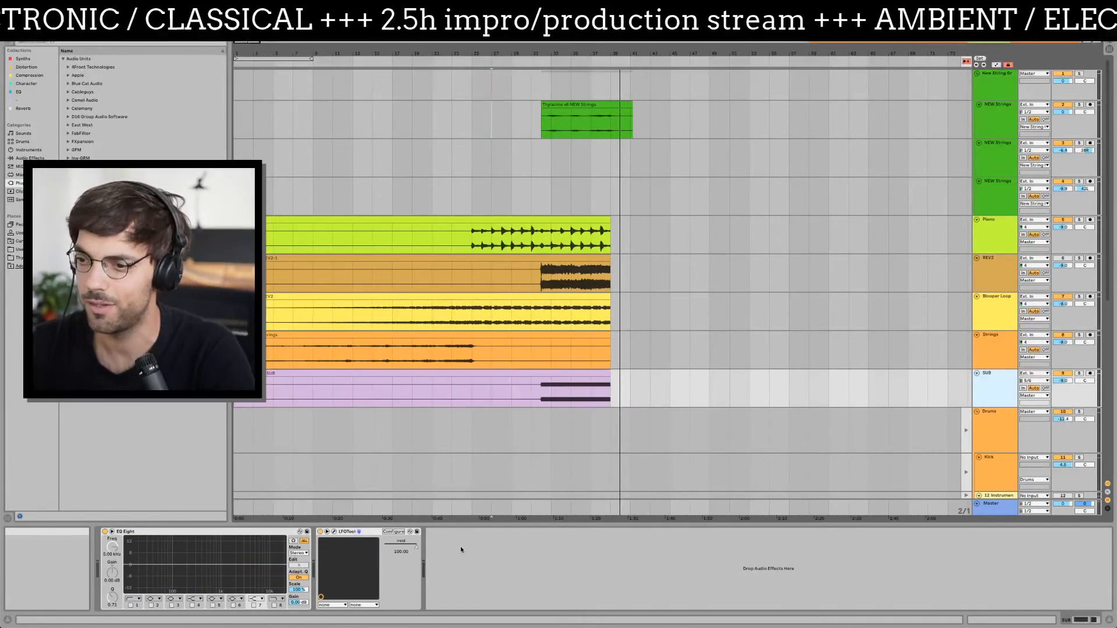
# - Duplicate the Strings chain twice in the SC track's Instrument Rack
pyautogui.scroll(-8, 728, 399)
pyautogui.scroll(4, 728, 399)
pyautogui.scroll(4, 732, 401)
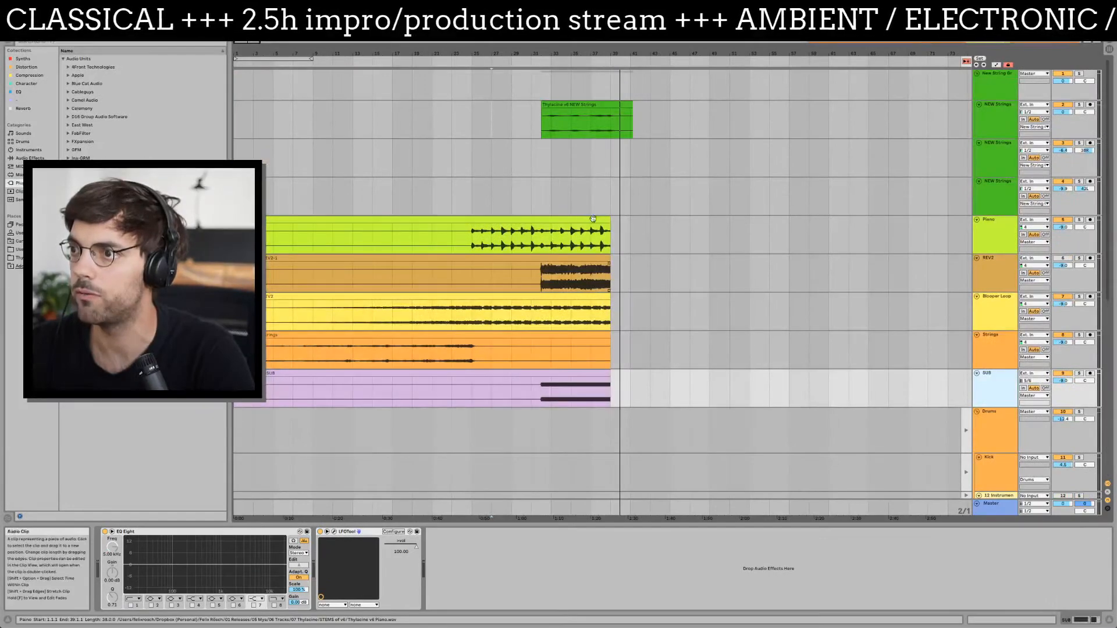
pyautogui.scroll(-8, 570, 382)
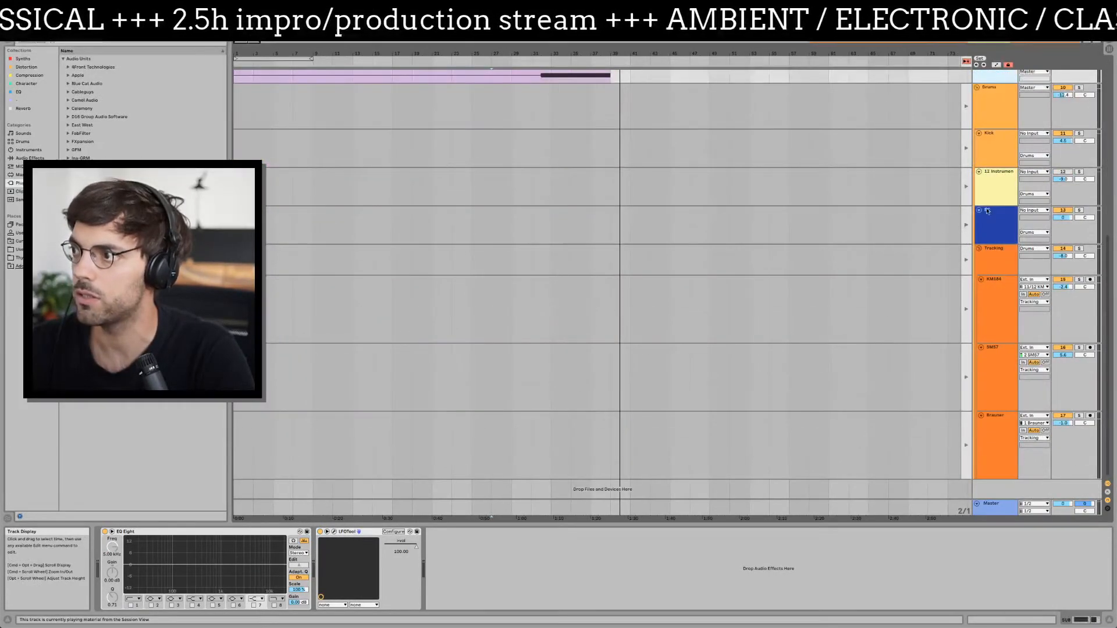
pyautogui.click(965, 224)
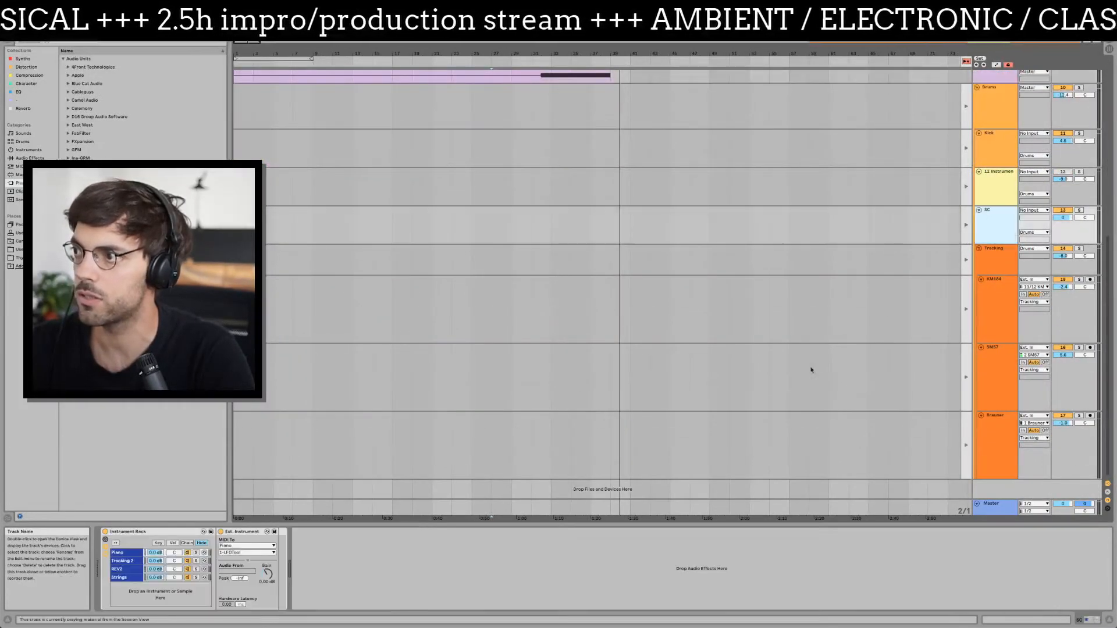
pyautogui.click(130, 570)
pyautogui.click(132, 578)
pyautogui.press('super+d')
pyautogui.press('super+d')
# - Route the SC rack's second chain to the REV2 track's LFOTool and rename the chain REV2
pyautogui.click(129, 561)
pyautogui.click(255, 545)
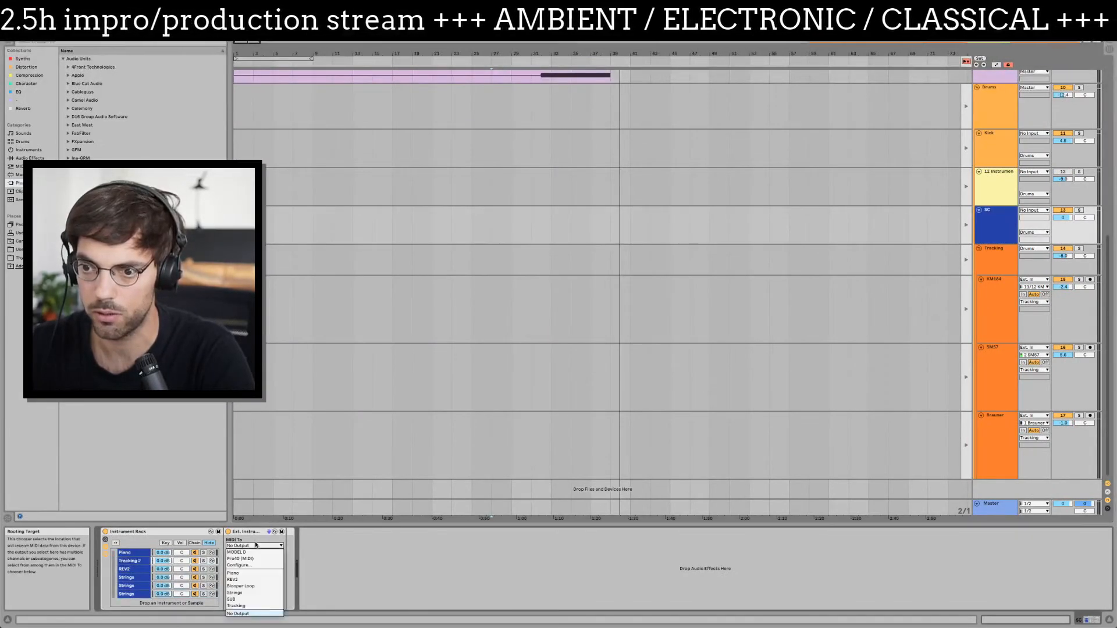
pyautogui.click(246, 580)
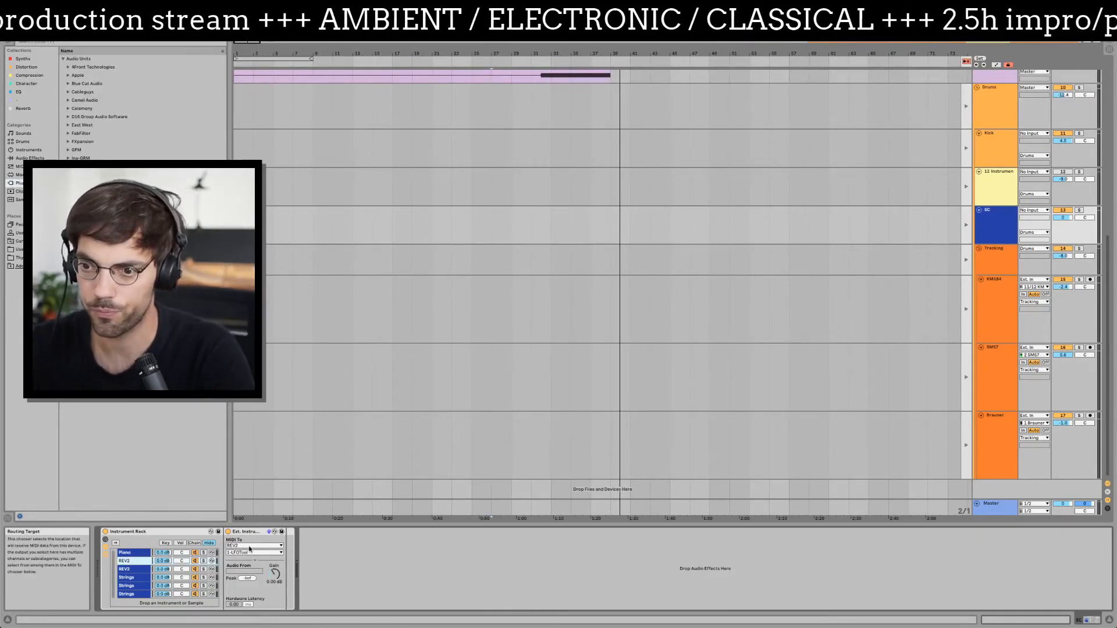
# - Route the SC rack's third chain to the Blooper Loop track's LFOTool and rename the chain Blooper Loop
pyautogui.click(255, 546)
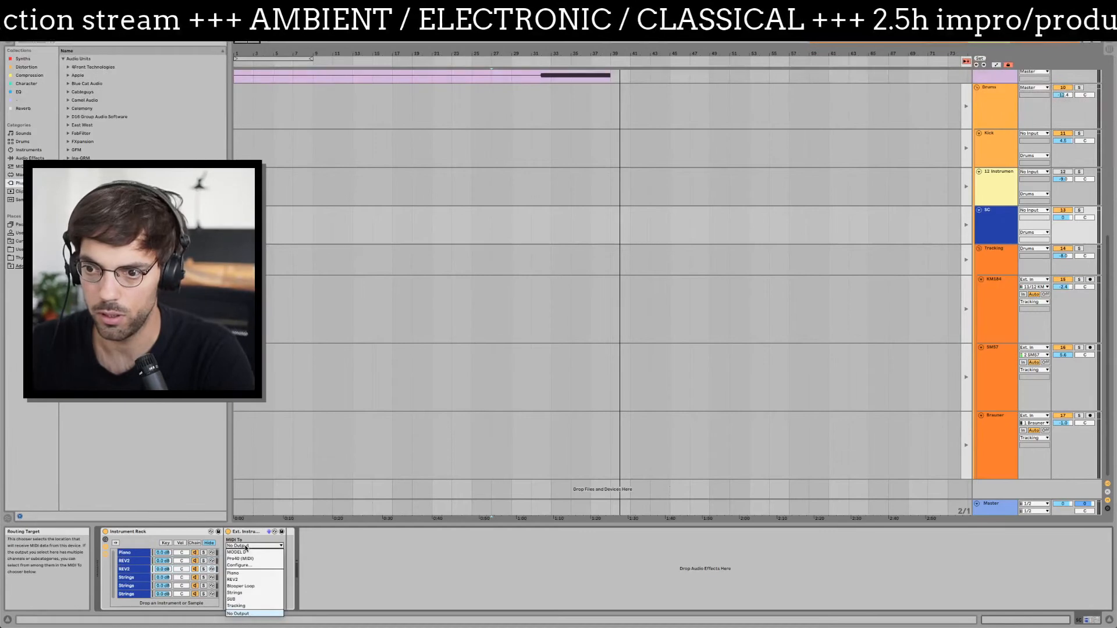
pyautogui.click(249, 587)
pyautogui.click(129, 570)
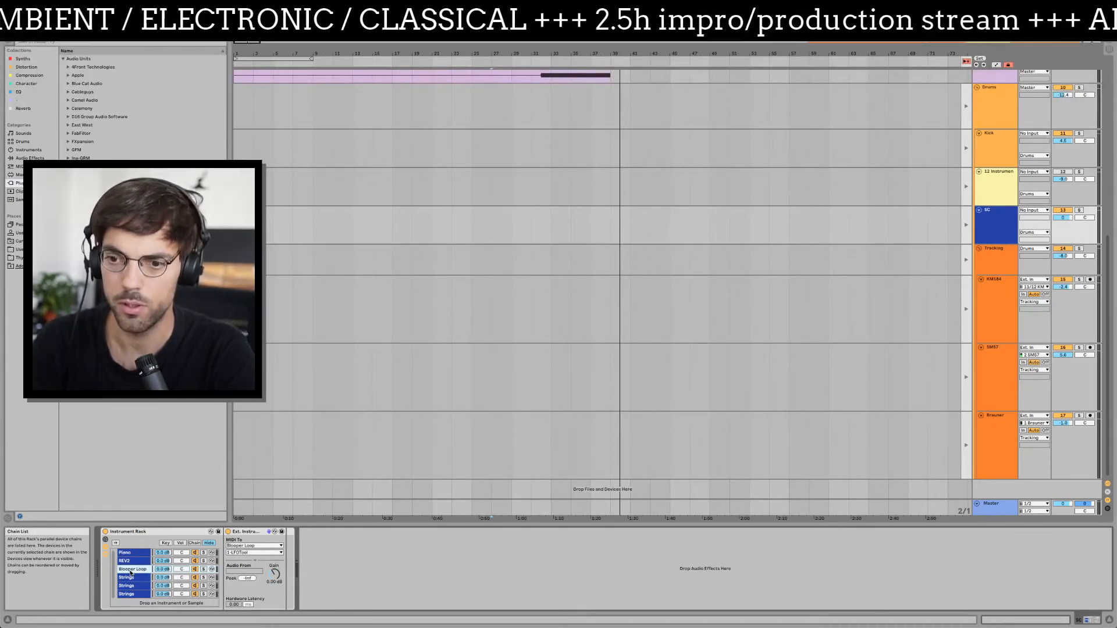
# - Route the SC rack's fourth chain, Strings, to the Strings track's LFOTool
pyautogui.click(131, 577)
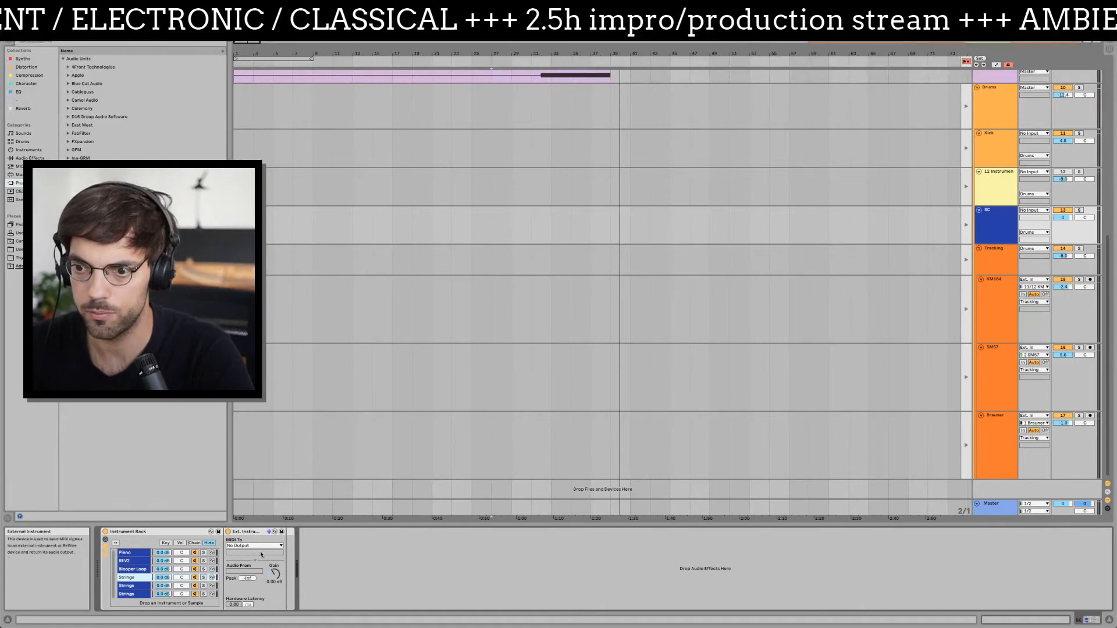
pyautogui.click(255, 547)
pyautogui.click(254, 593)
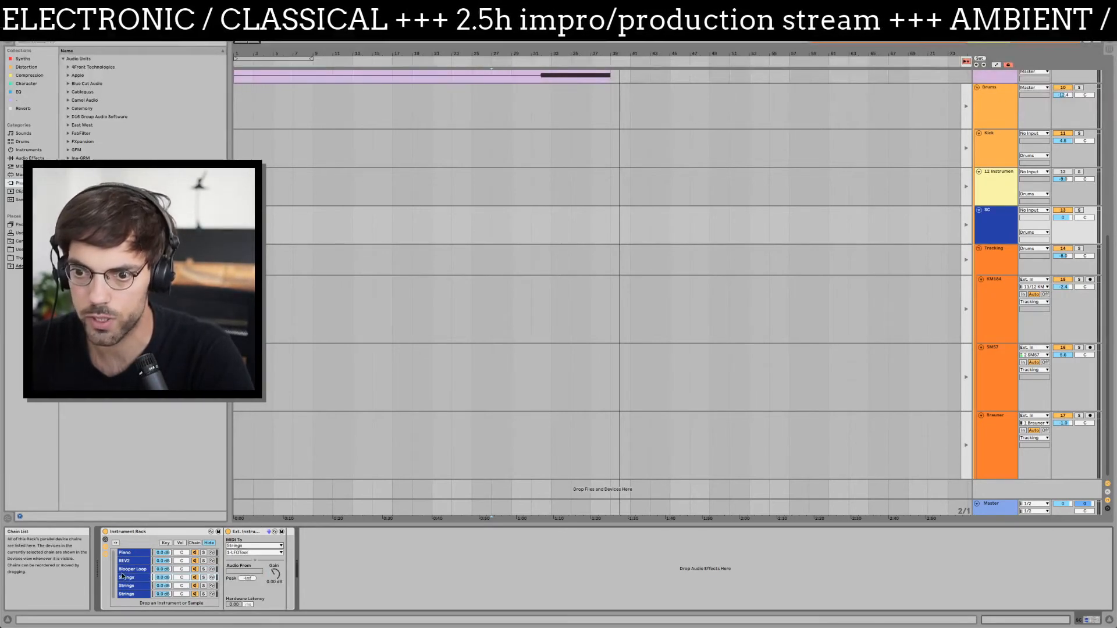
# - Route the SC rack's fifth chain to the SUB track's LFOTool and rename the chain SUB
pyautogui.click(134, 586)
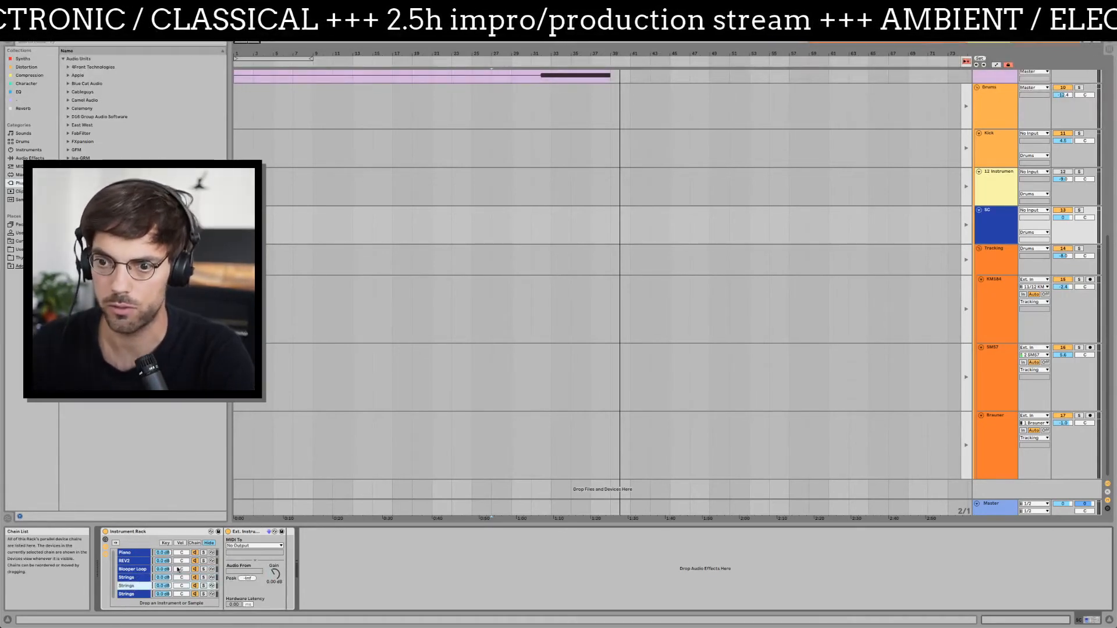
pyautogui.click(247, 547)
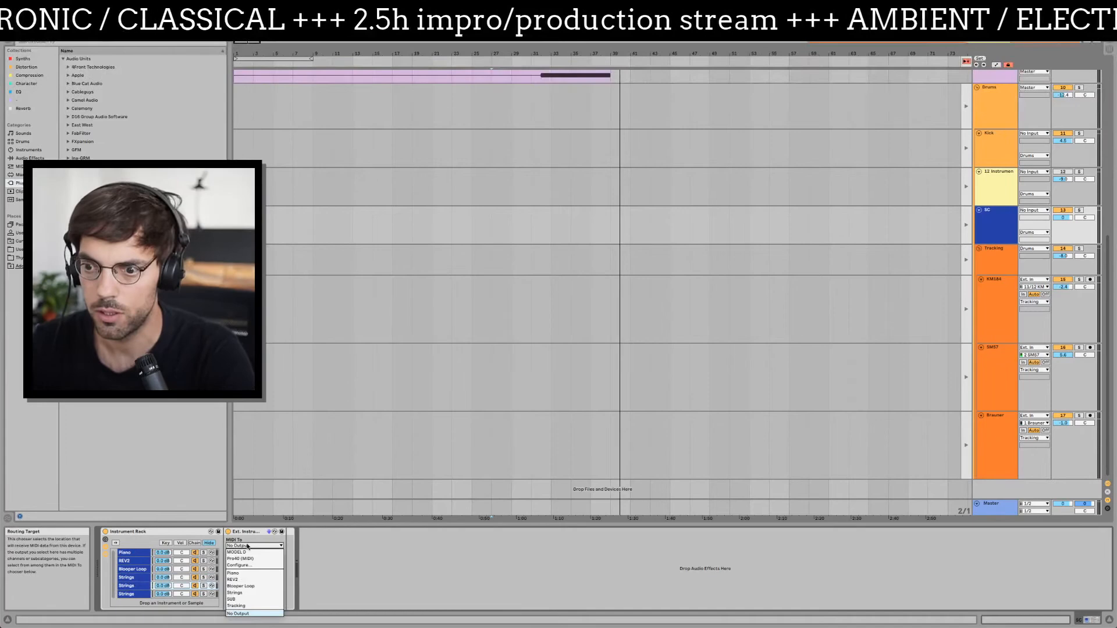
pyautogui.click(247, 600)
pyautogui.click(137, 587)
pyautogui.press('super+r')
pyautogui.write('S')
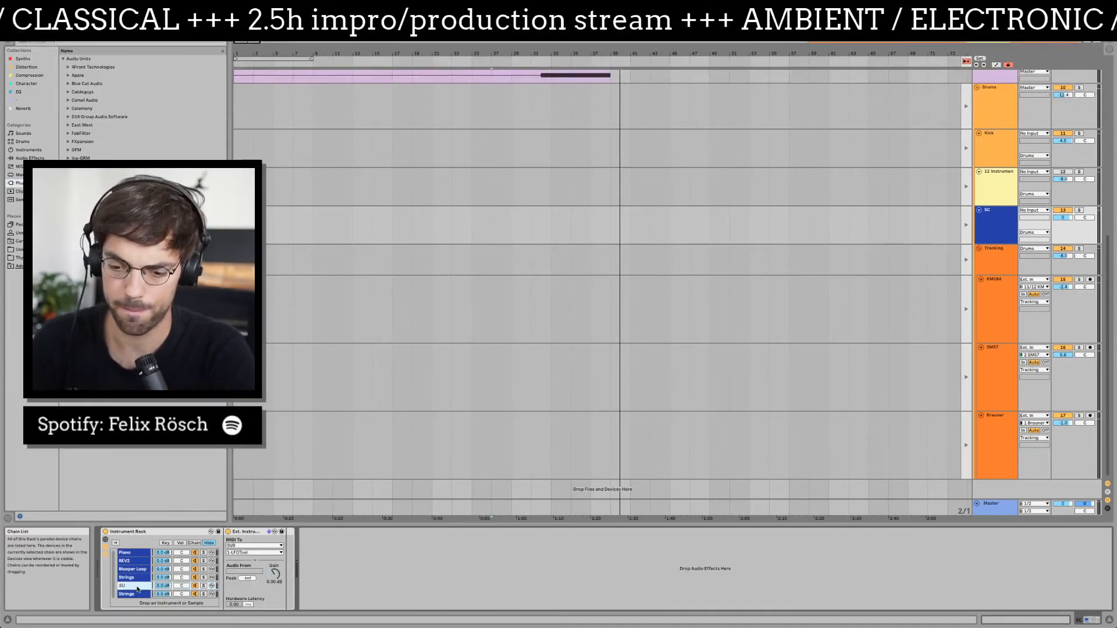
pyautogui.press('Return')
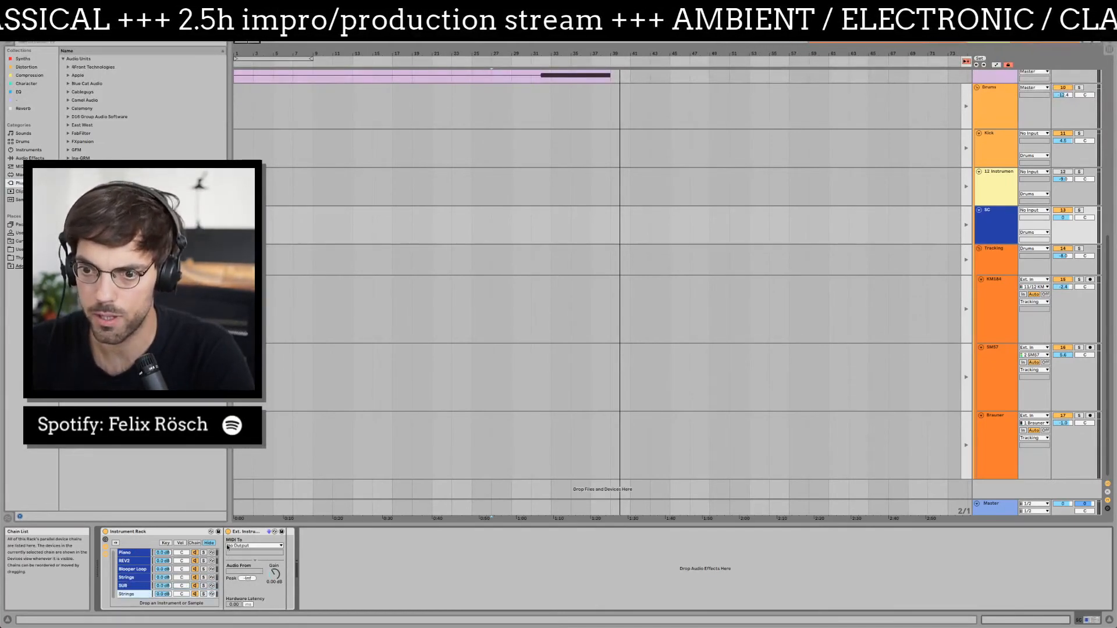
# - Route the SC rack's last chain to the LFOTool on the Tracking group
pyautogui.click(249, 546)
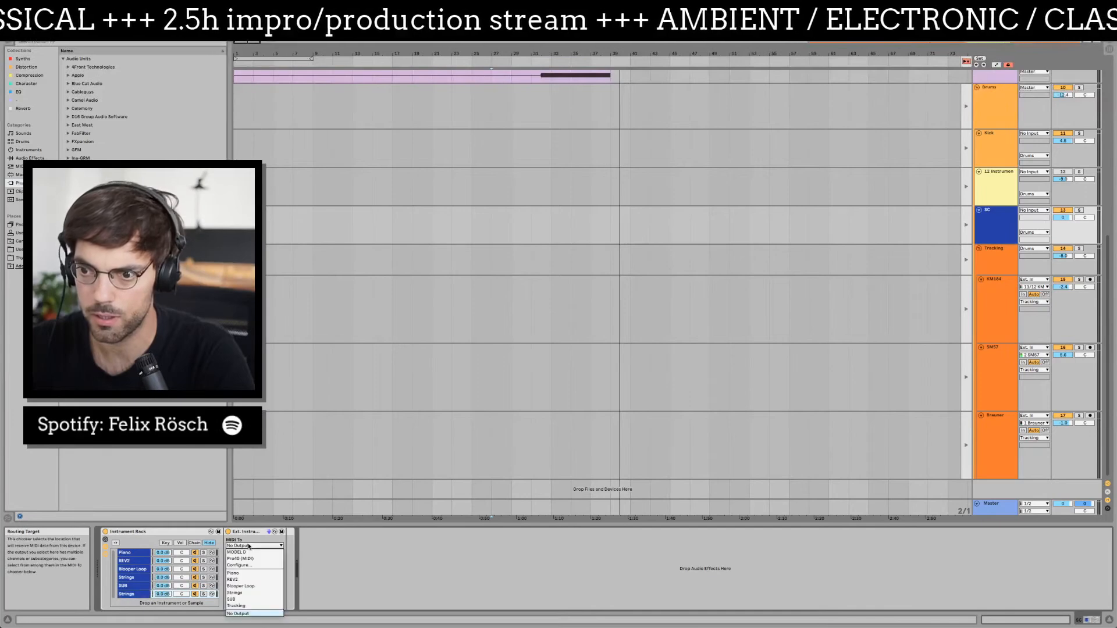
pyautogui.click(252, 606)
pyautogui.scroll(5, 640, 291)
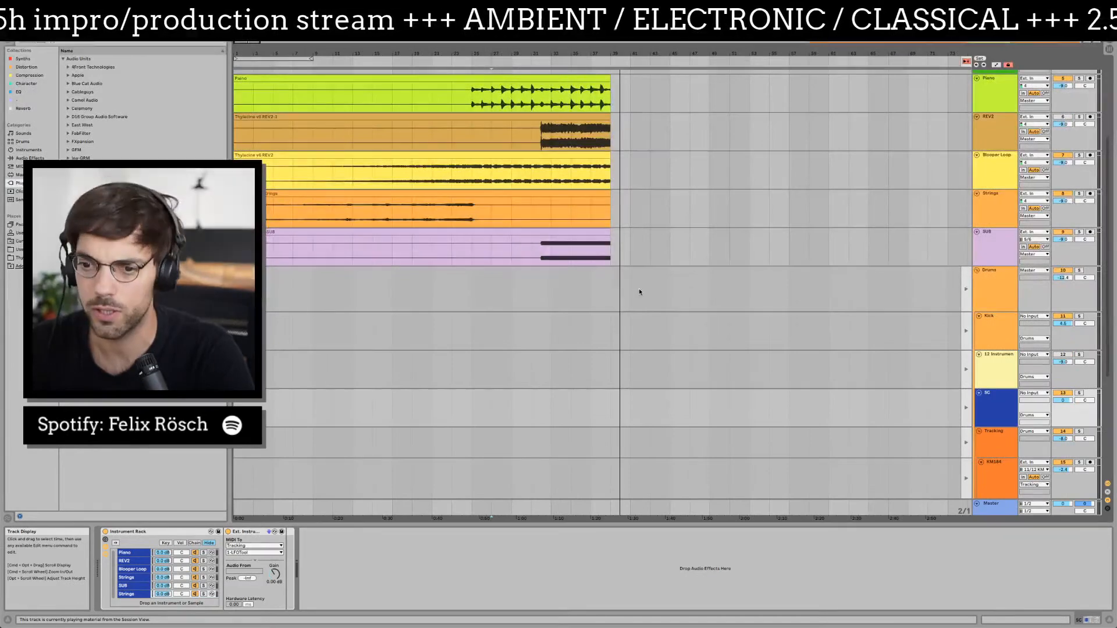
pyautogui.click(250, 546)
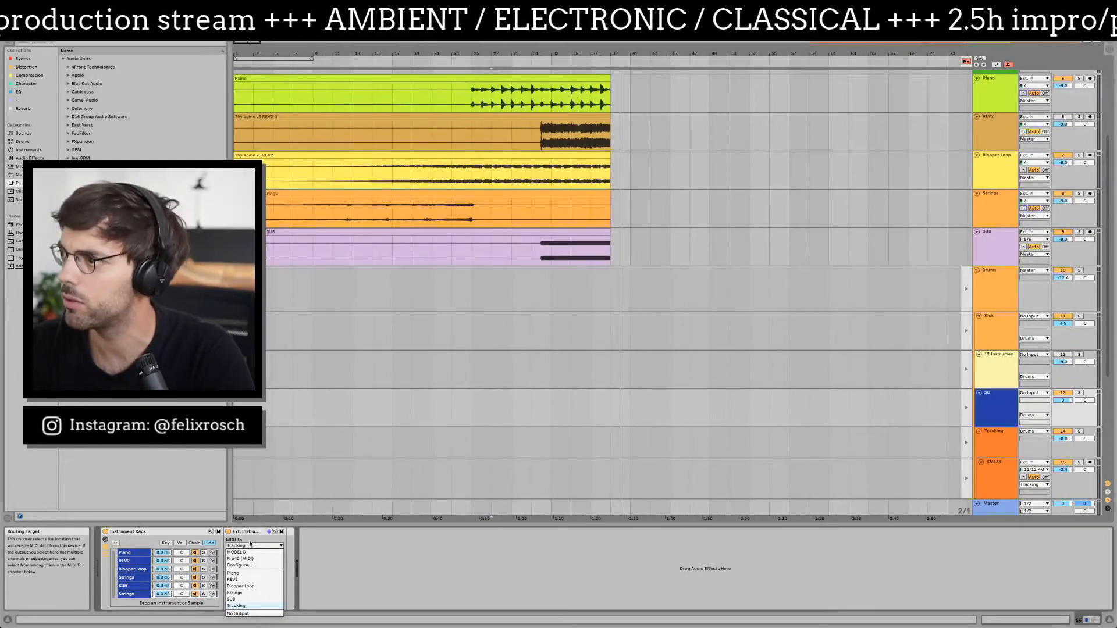
pyautogui.click(250, 543)
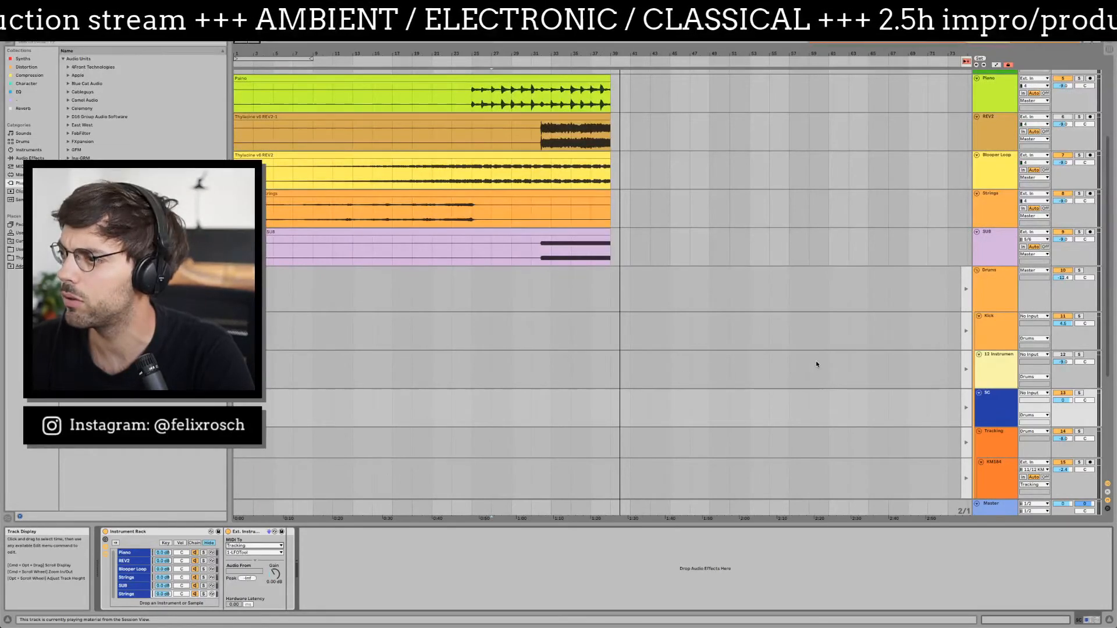
# - Check the devices on the Kick track and the Tracking group
pyautogui.click(1007, 336)
pyautogui.scroll(-4, 948, 361)
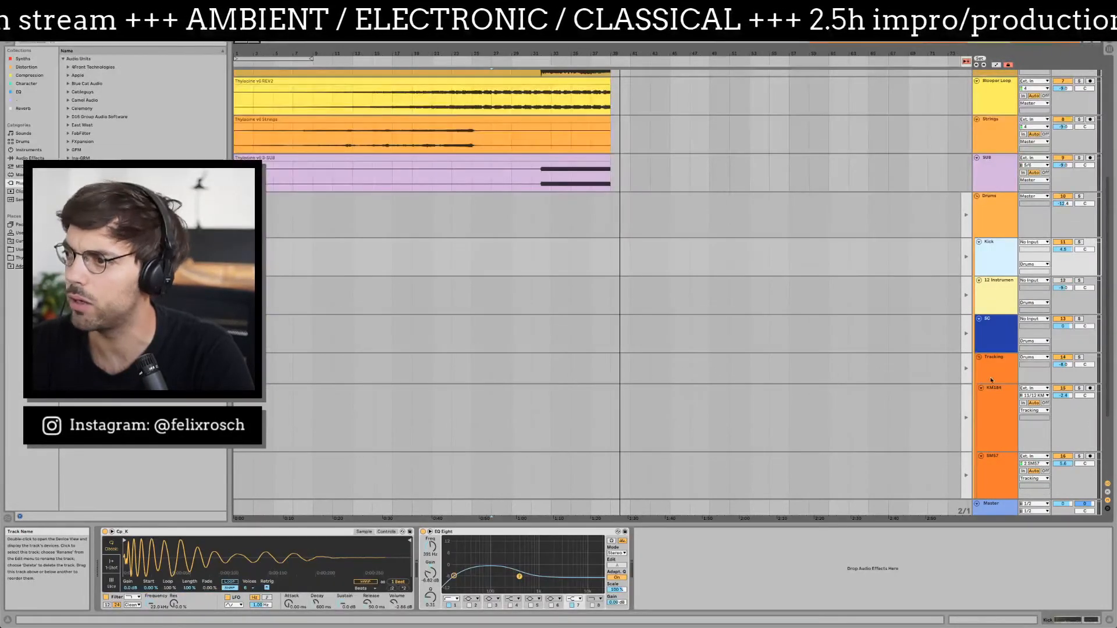
pyautogui.click(991, 377)
pyautogui.scroll(4, 954, 306)
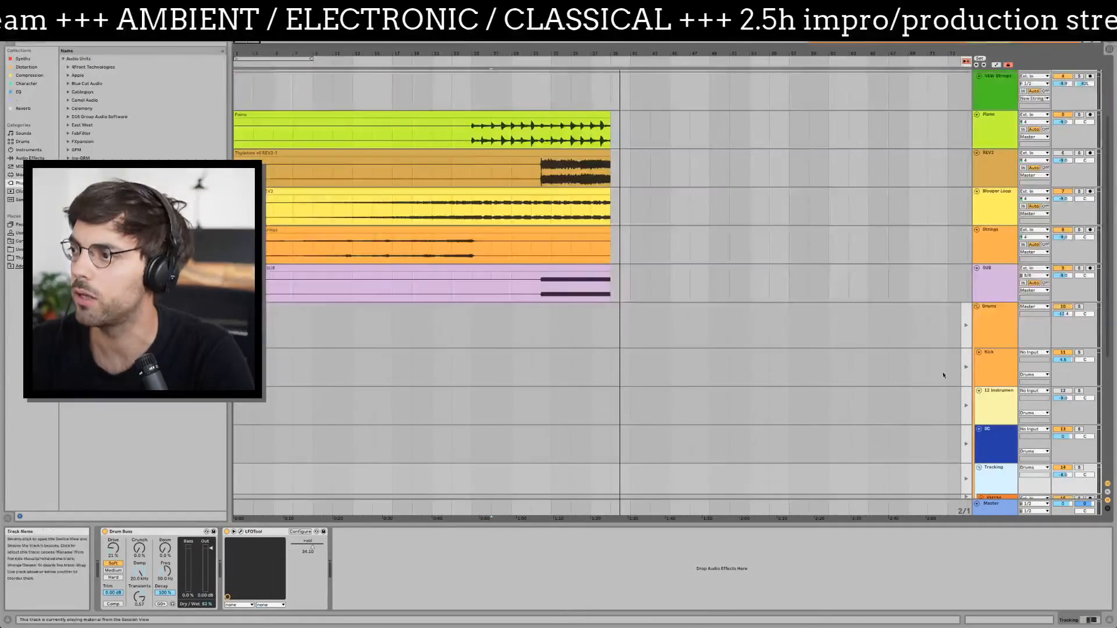
# - Solo the KM184 track in the Tracking group in Session view
pyautogui.scroll(-5, 928, 383)
pyautogui.scroll(-4, 931, 378)
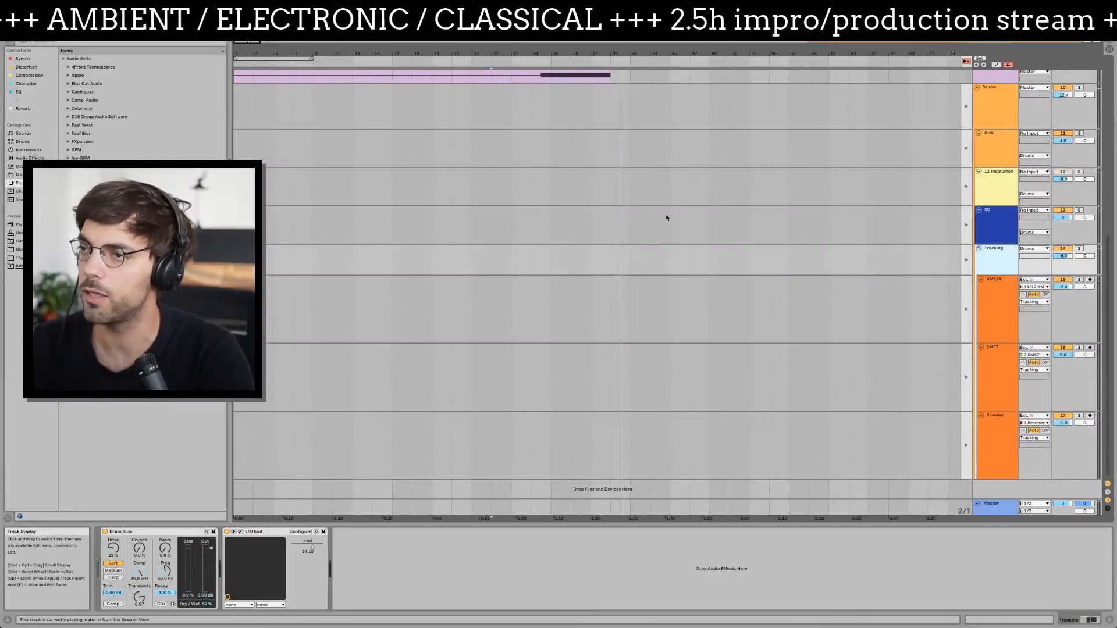
pyautogui.press('Tab')
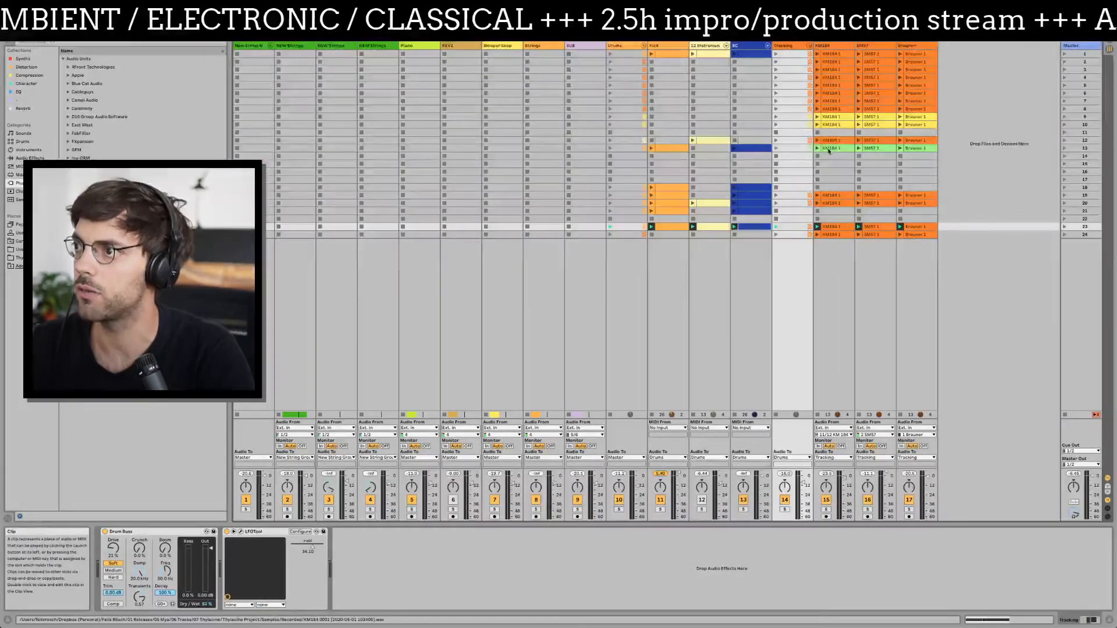
pyautogui.click(826, 510)
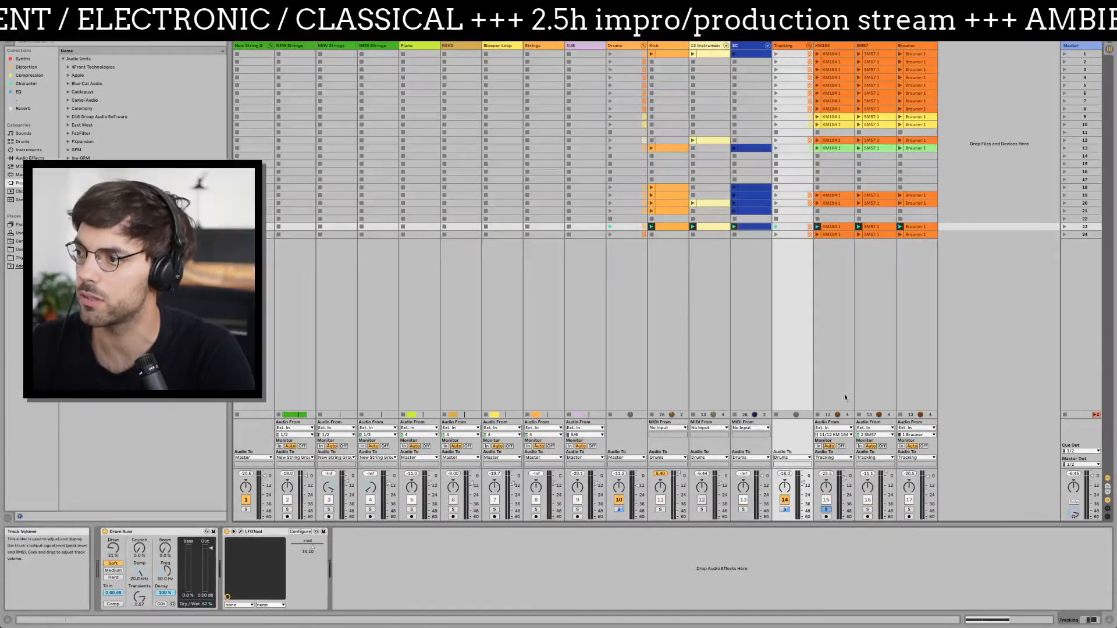
# - Display the device chain of the SC track to check its instrument rack and MIDI routing
pyautogui.press('Tab')
pyautogui.press('Tab')
pyautogui.click(750, 71)
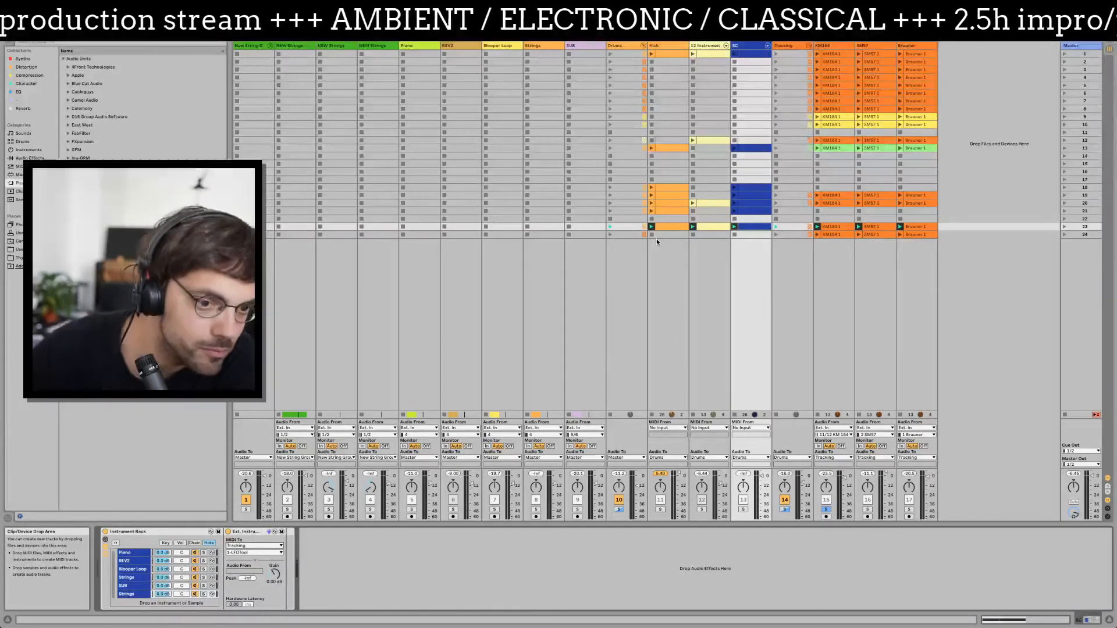
# - Play the arrangement ahead of the REV2 entry and place the insert marker at 29.1.1 on the REV2 track
pyautogui.press('Tab')
pyautogui.scroll(5, 756, 251)
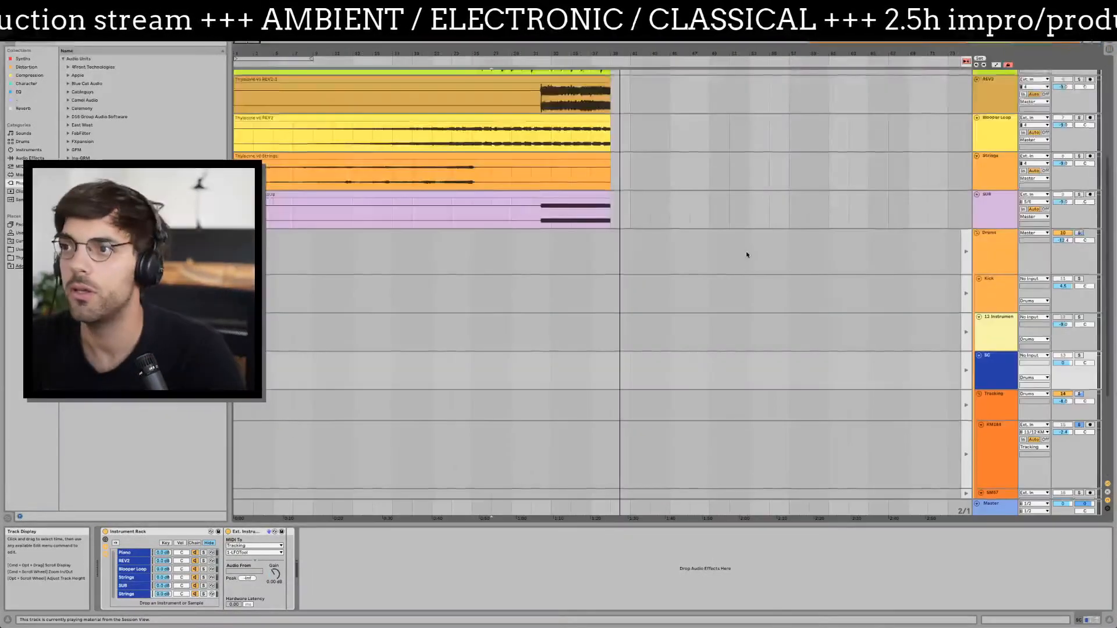
pyautogui.click(412, 204)
pyautogui.press('space')
pyautogui.click(512, 204)
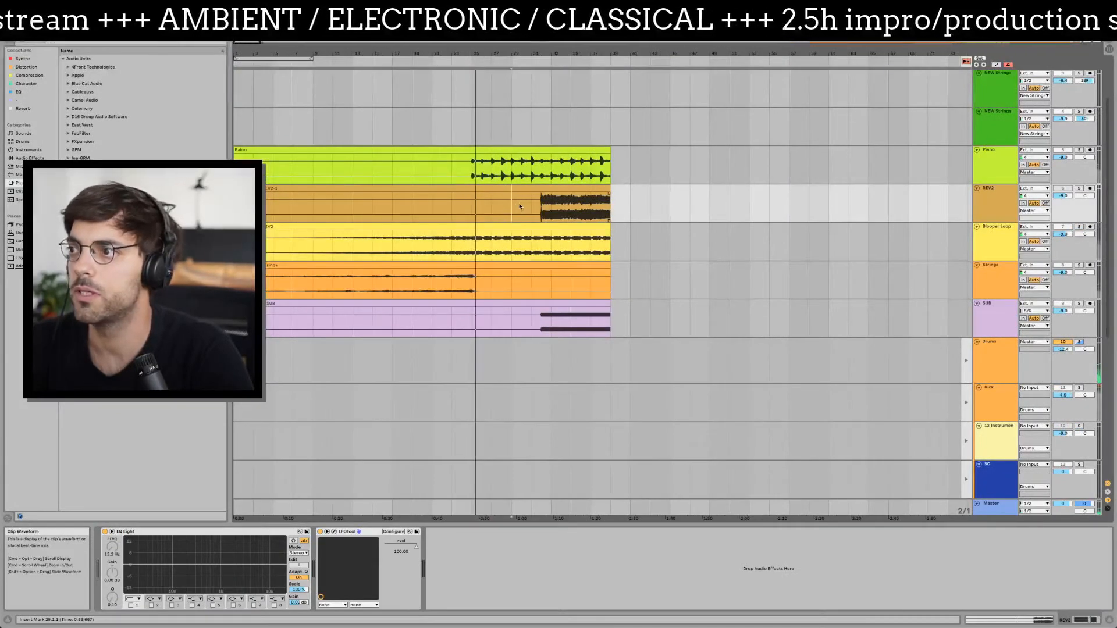
# - Clear the track solos in the arrangement
pyautogui.click(1081, 227)
pyautogui.scroll(-5, 596, 306)
pyautogui.scroll(4, 599, 307)
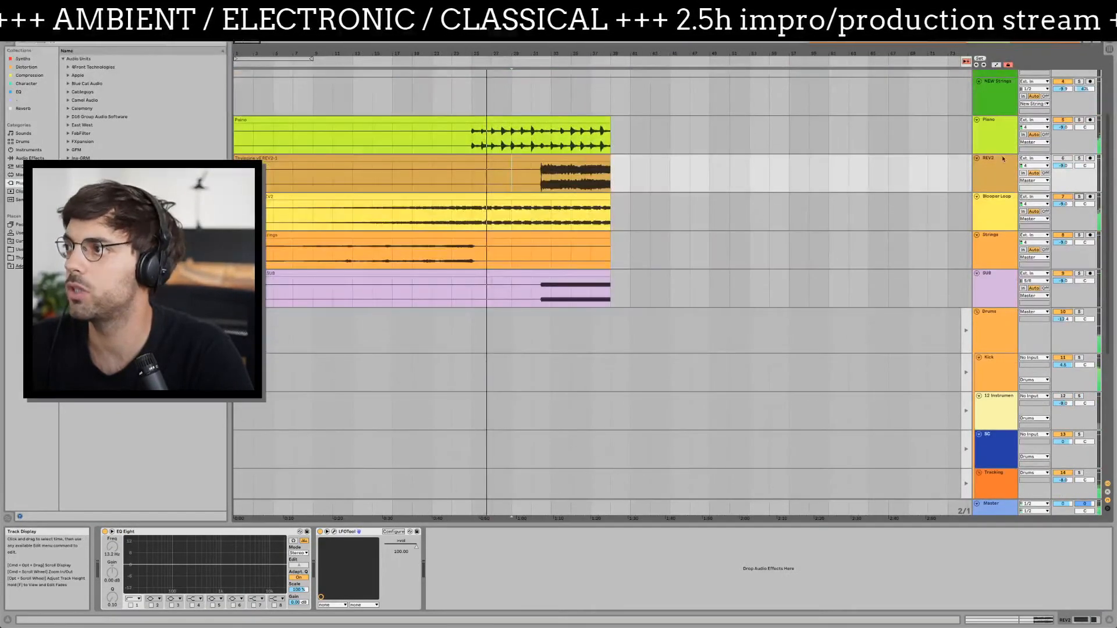
pyautogui.click(1063, 158)
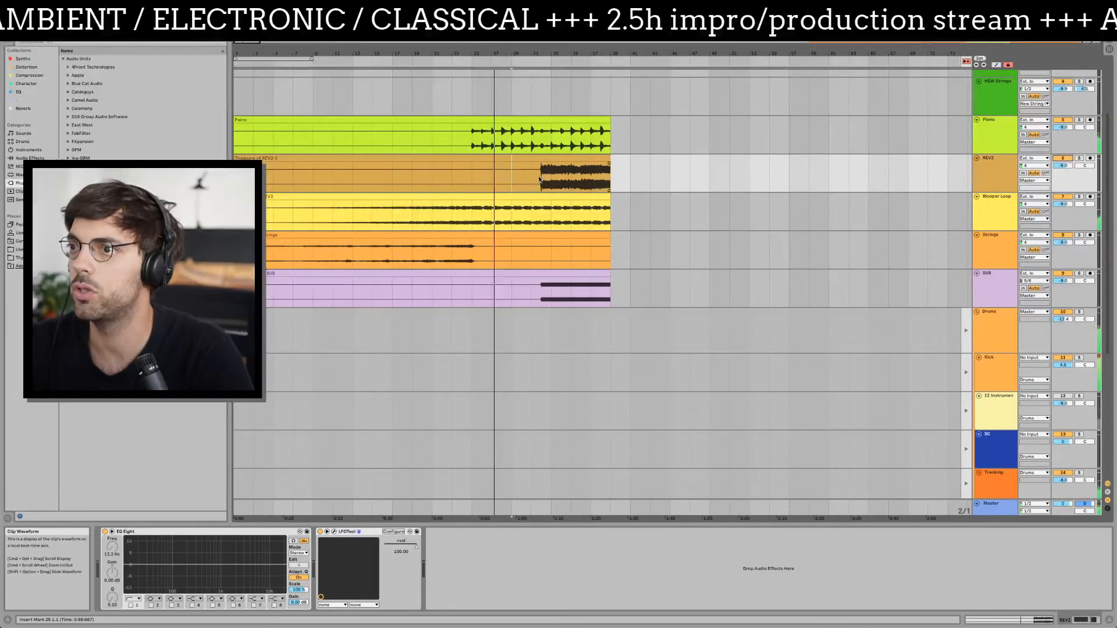
# - Open the REV2 clip's waveform, and restart playback from 27.1.1 in the Piano clip
pyautogui.scroll(-6, 547, 223)
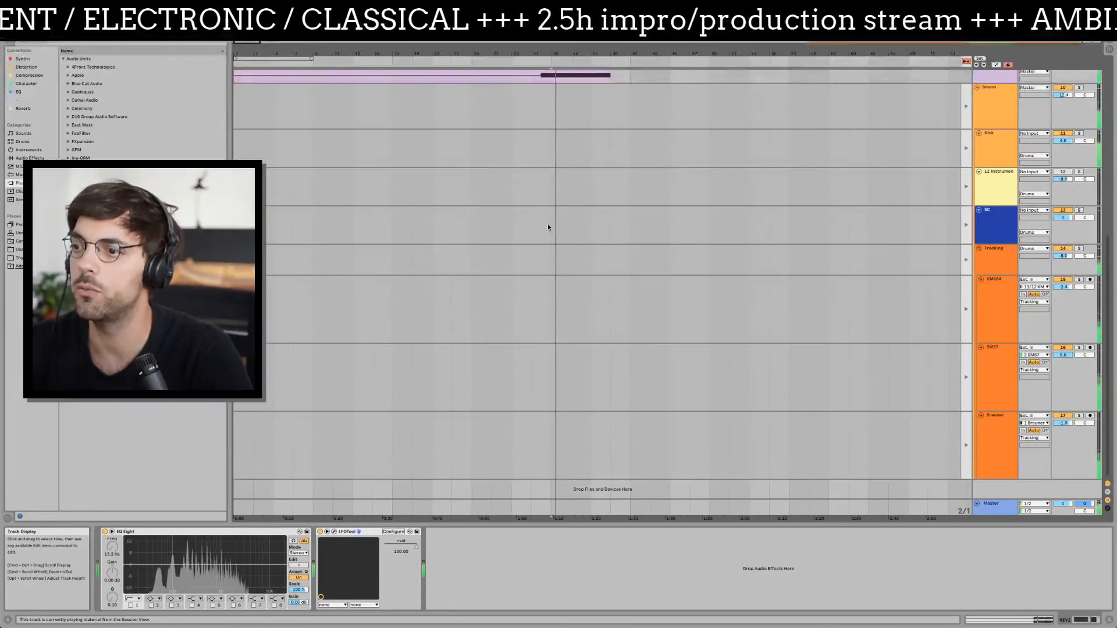
pyautogui.scroll(9, 552, 226)
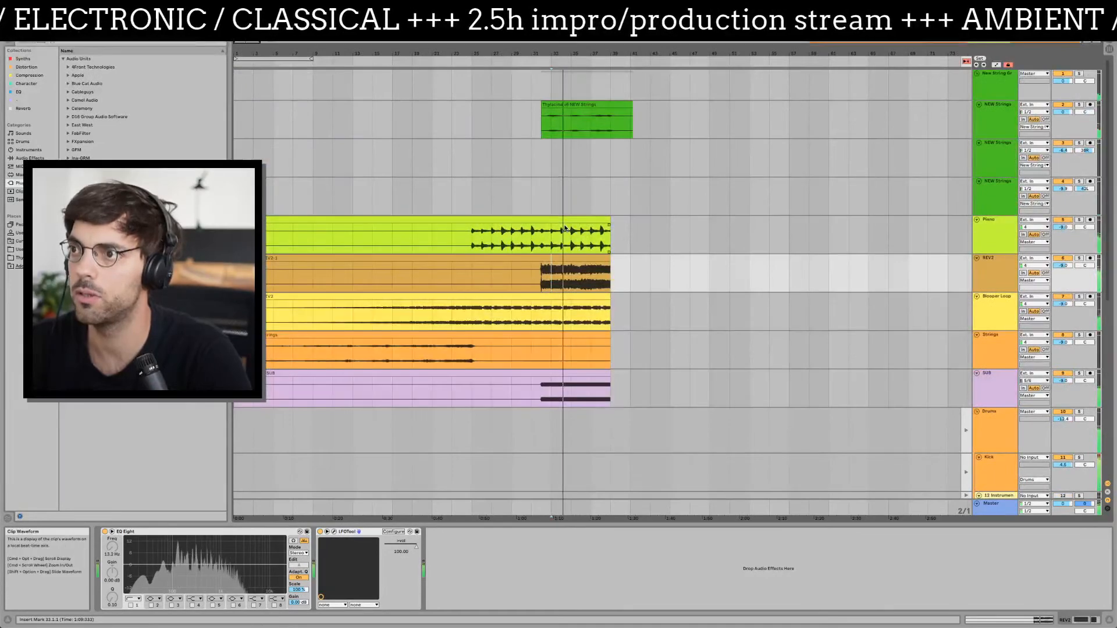
pyautogui.doubleClick(564, 228)
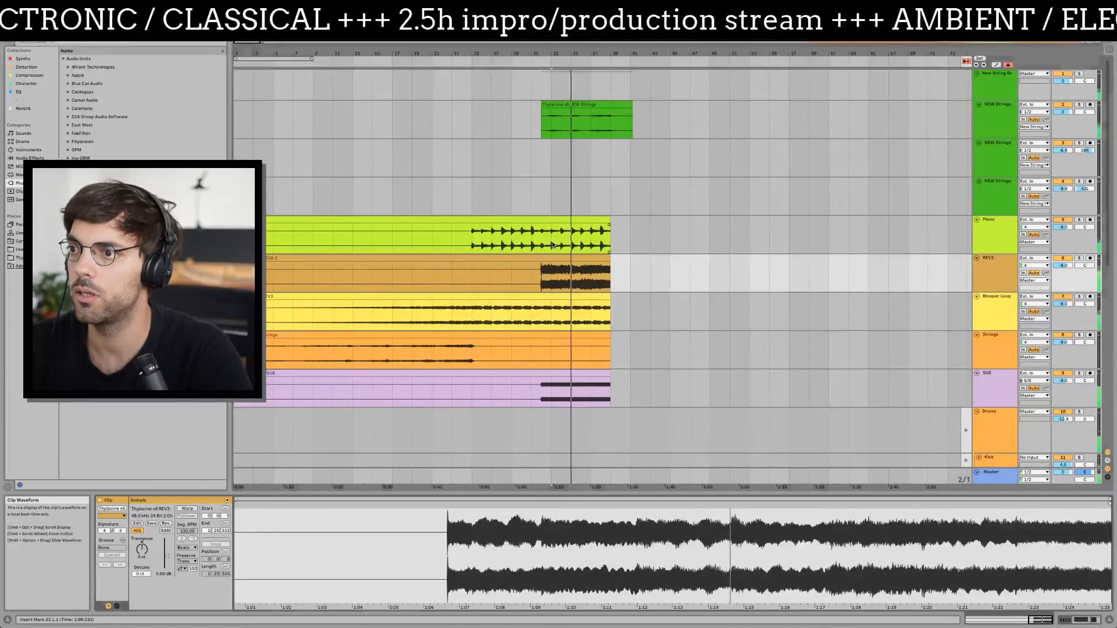
pyautogui.click(484, 244)
pyautogui.press('space')
pyautogui.press('space')
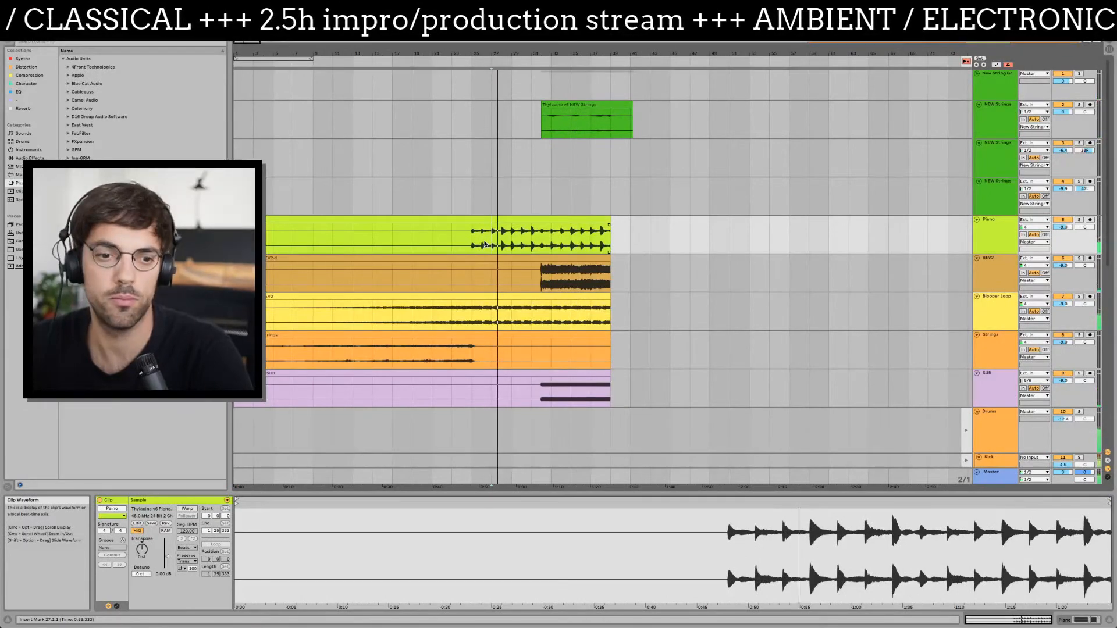
# - Check the SC track's MIDI clip in scene 23 in Session view, and return to the arrangement
pyautogui.press('Tab')
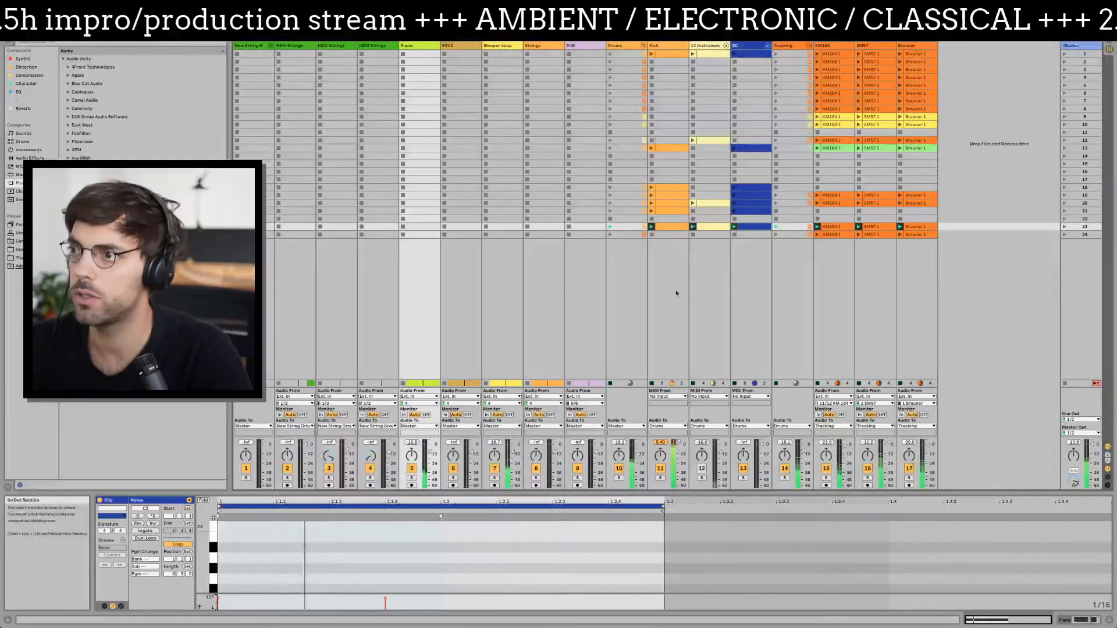
pyautogui.click(748, 230)
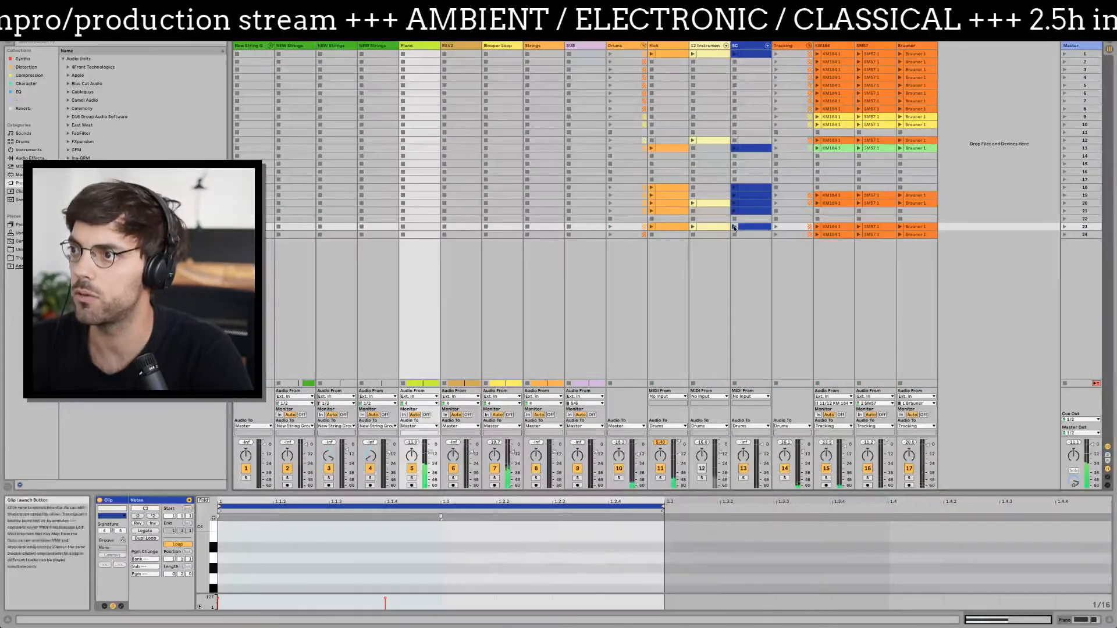
pyautogui.press('Tab')
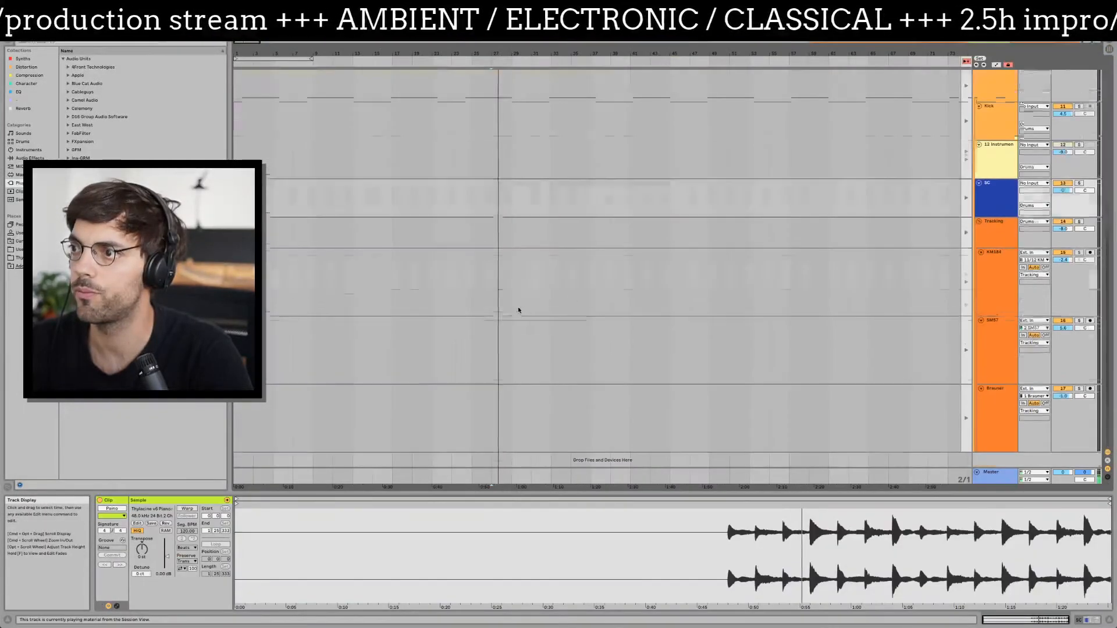
# - Solo the Piano track and loop its section from 25.1.1 to 32.1.1
pyautogui.scroll(10, 521, 305)
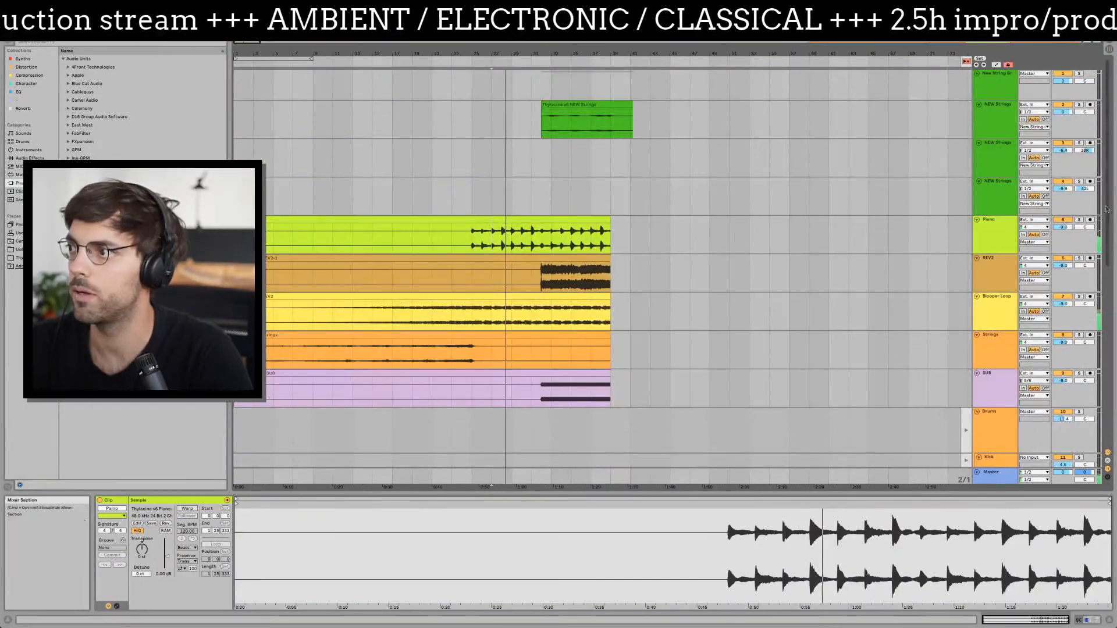
pyautogui.click(1079, 221)
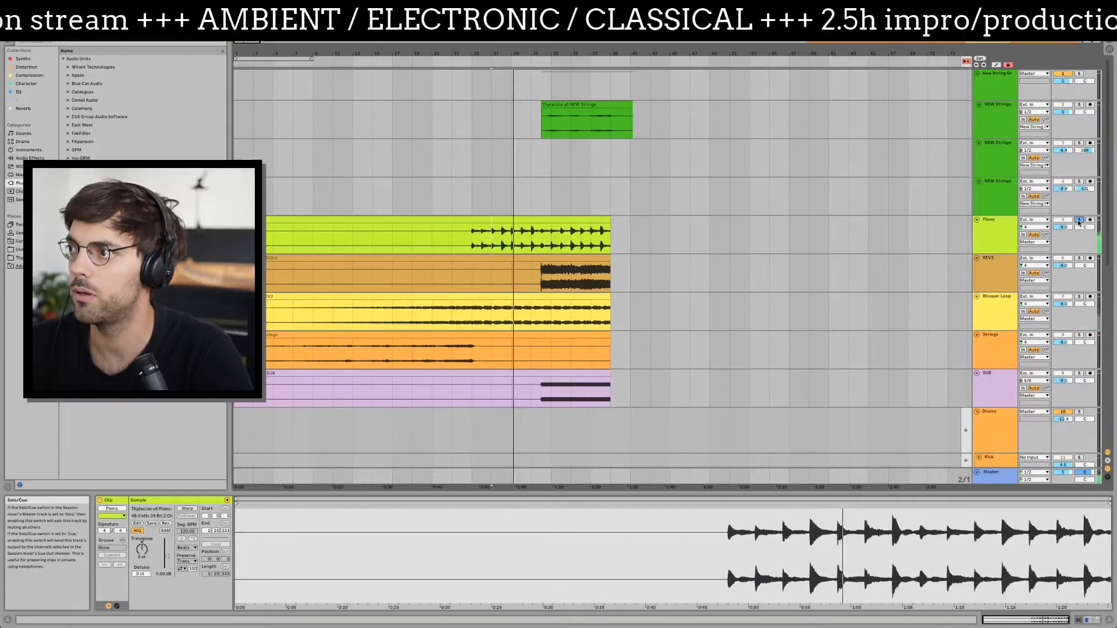
pyautogui.click(1059, 227)
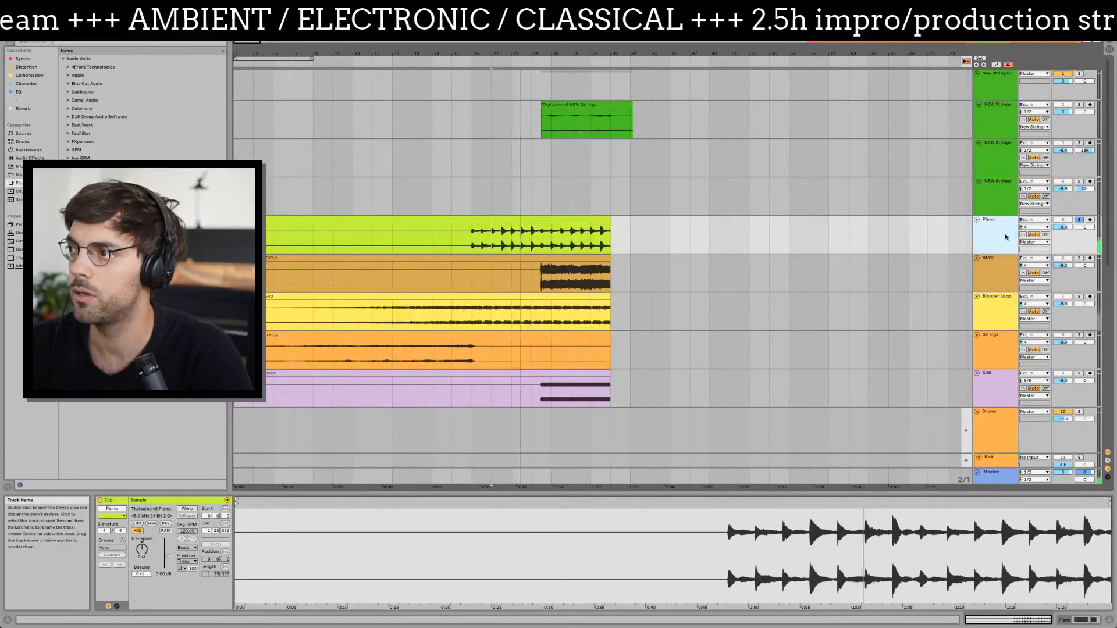
pyautogui.moveTo(472, 233); pyautogui.dragTo(544, 252)
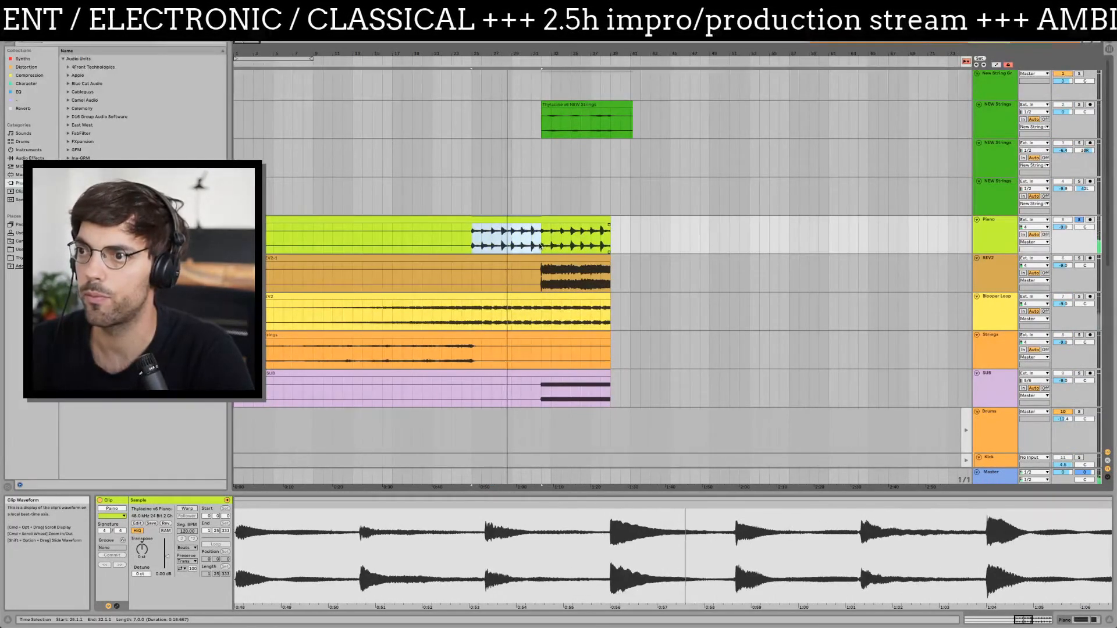
pyautogui.press('super+l')
# - Open LFOTool on the Piano track and move the curve's upper end point slightly earlier for a sloped drop
pyautogui.hotkey('shift', 'Tab')
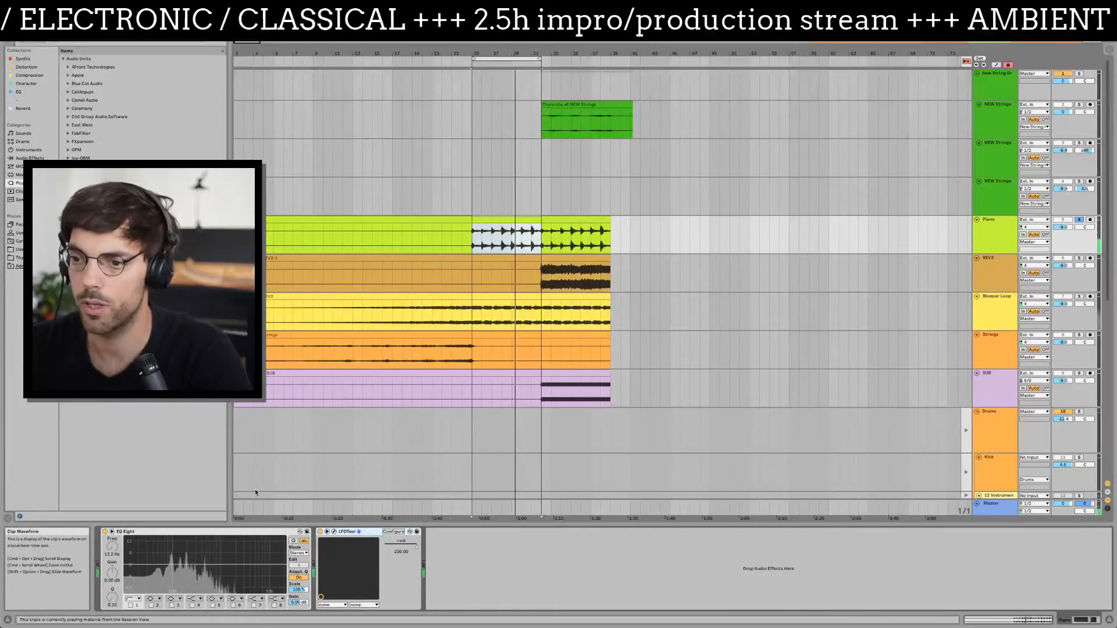
pyautogui.click(334, 532)
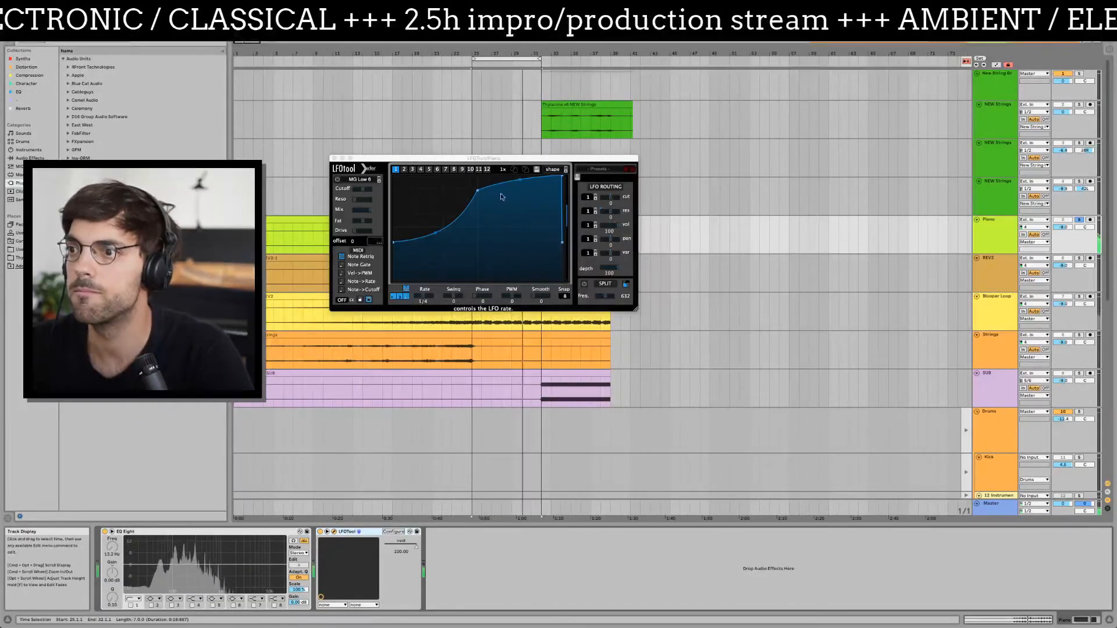
pyautogui.click(562, 175)
pyautogui.moveTo(562, 176); pyautogui.dragTo(550, 174)
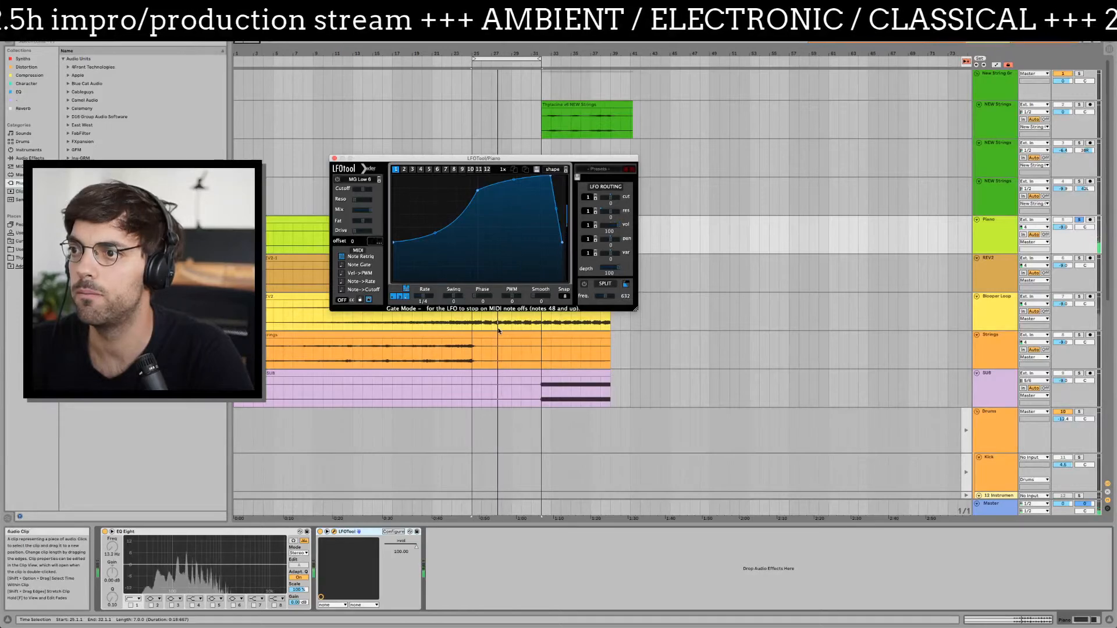
# - Set the LFOTool rate to 1/8 and move the curve's upper end point back to the end of the cycle
pyautogui.moveTo(525, 158); pyautogui.dragTo(531, 292)
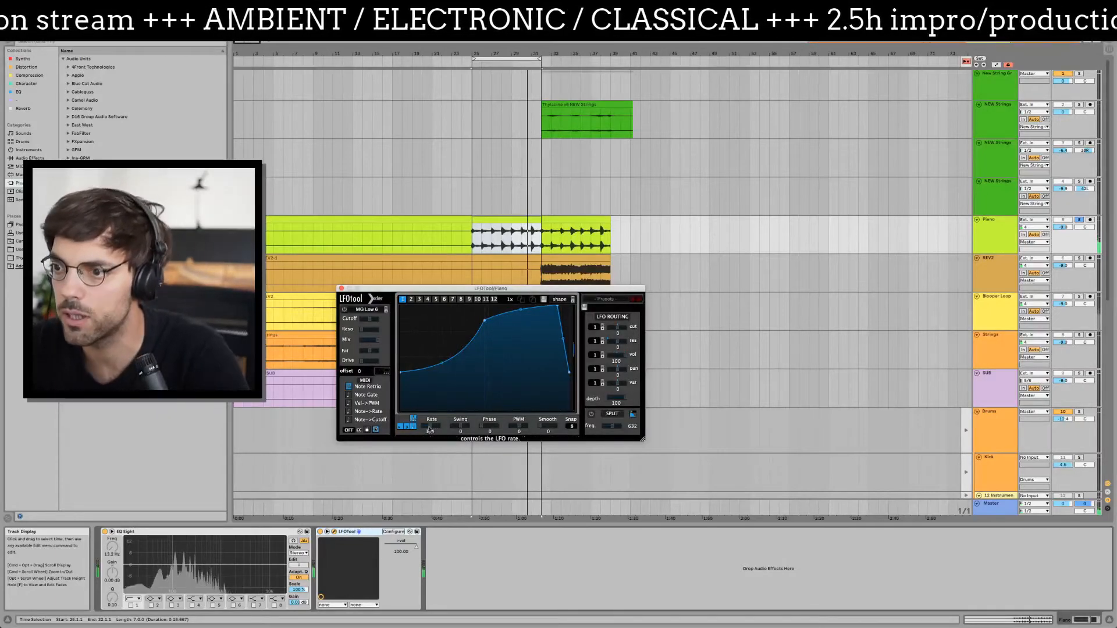
pyautogui.moveTo(430, 426); pyautogui.dragTo(436, 428)
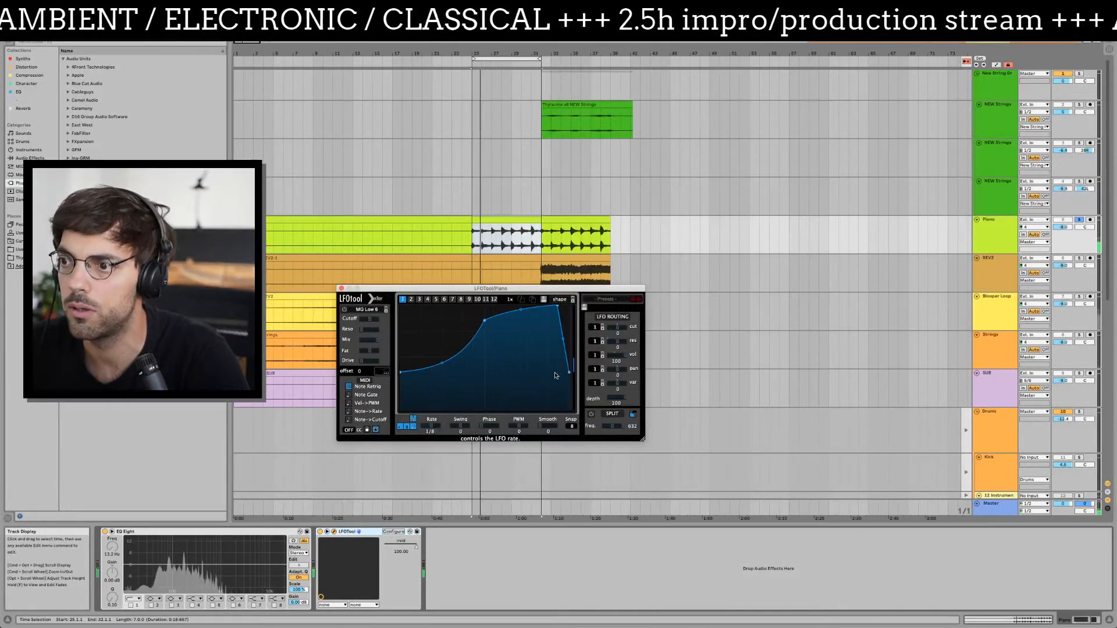
pyautogui.moveTo(558, 308); pyautogui.dragTo(567, 306)
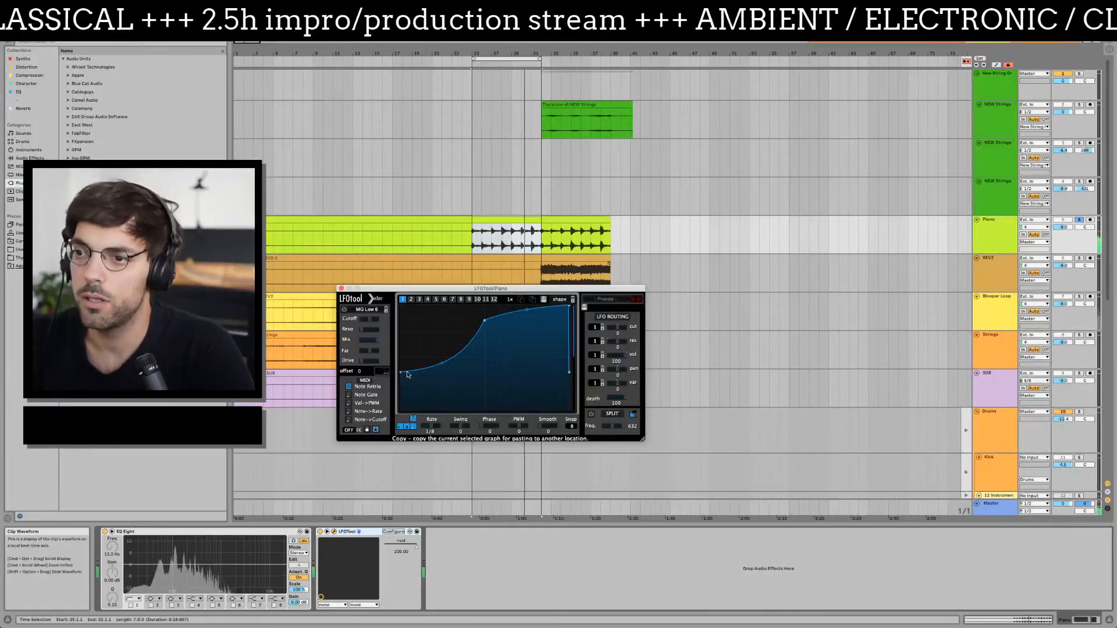
# - Reshape the LFO curve to start at full height, fall to an early dip, and rise through a lowered middle point
pyautogui.moveTo(414, 373)
pyautogui.mouseDown()
pyautogui.moveTo(395, 306)
pyautogui.moveTo(399, 371)
pyautogui.moveTo(401, 307)
pyautogui.moveTo(428, 352)
pyautogui.moveTo(426, 375)
pyautogui.mouseUp()
pyautogui.moveTo(402, 307); pyautogui.dragTo(413, 389)
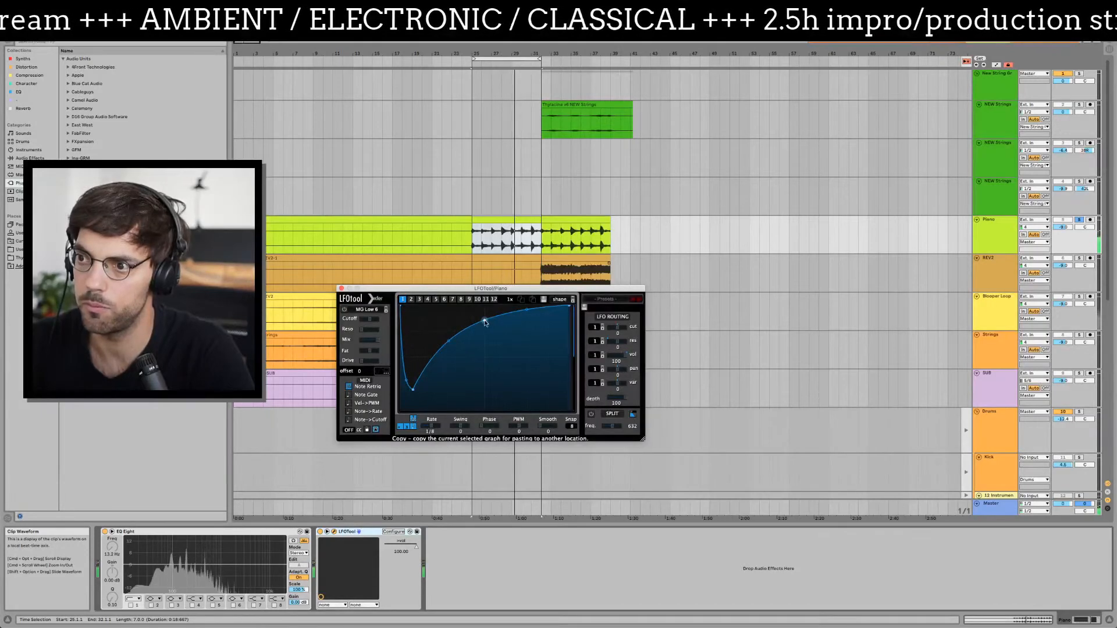
pyautogui.moveTo(486, 320); pyautogui.dragTo(498, 348)
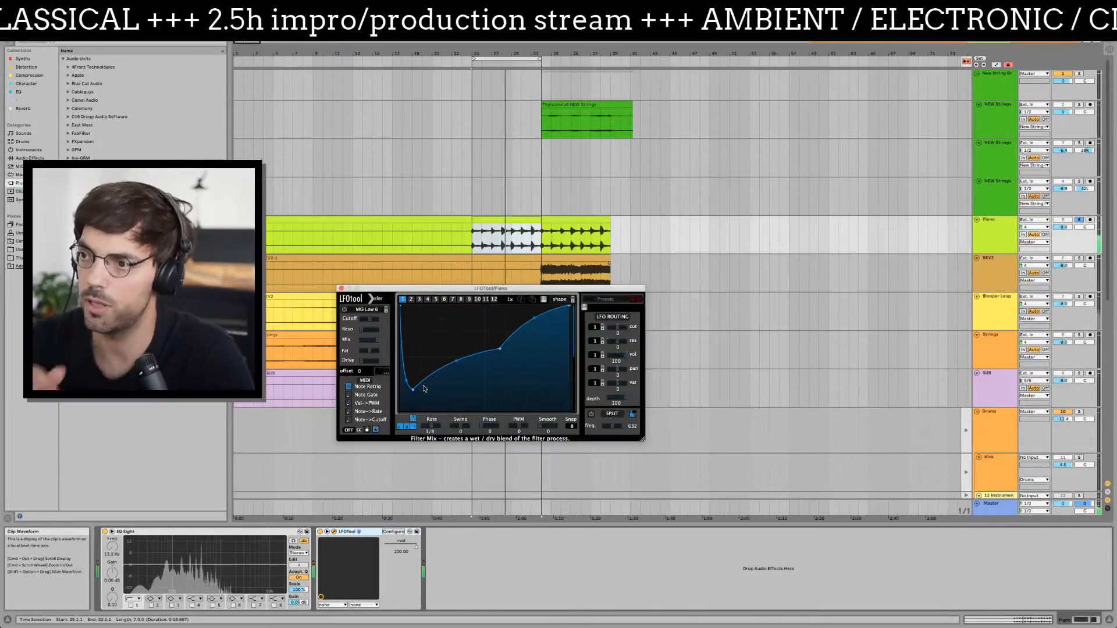
# - Delete the LFO curve's middle point and bend the rise into a slow-starting swell from a slightly earlier dip
pyautogui.doubleClick(500, 349)
pyautogui.moveTo(493, 353); pyautogui.dragTo(505, 365)
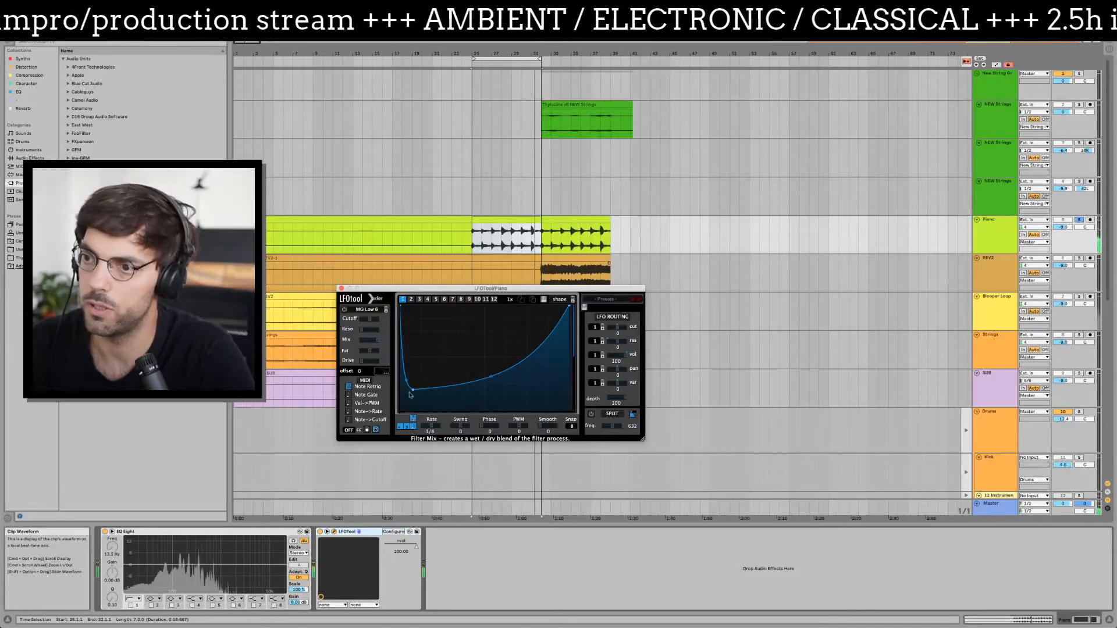
pyautogui.moveTo(413, 389); pyautogui.dragTo(406, 390)
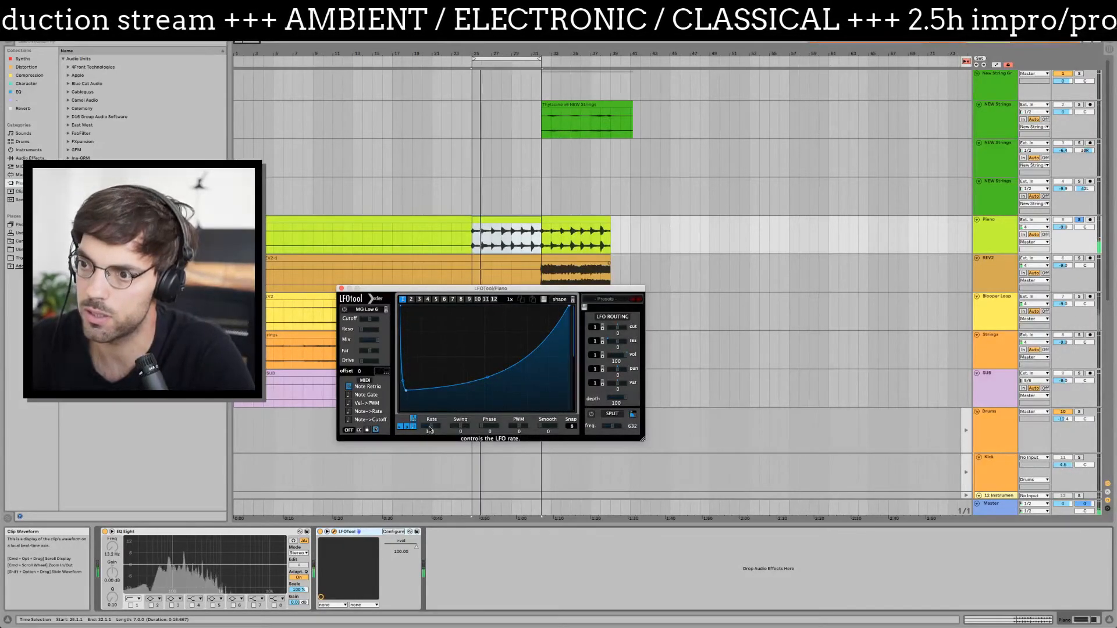
# - Try the LFO rate at 1/4 with the dip point slightly later, and return the rate to 1/8
pyautogui.moveTo(428, 427); pyautogui.dragTo(428, 431)
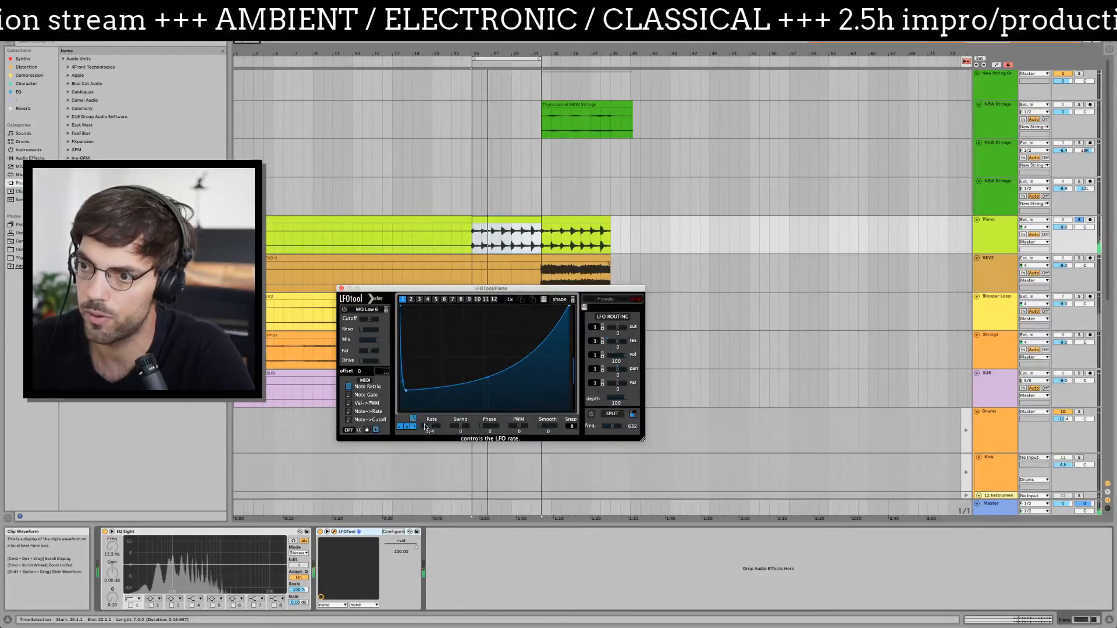
pyautogui.moveTo(407, 394); pyautogui.dragTo(415, 390)
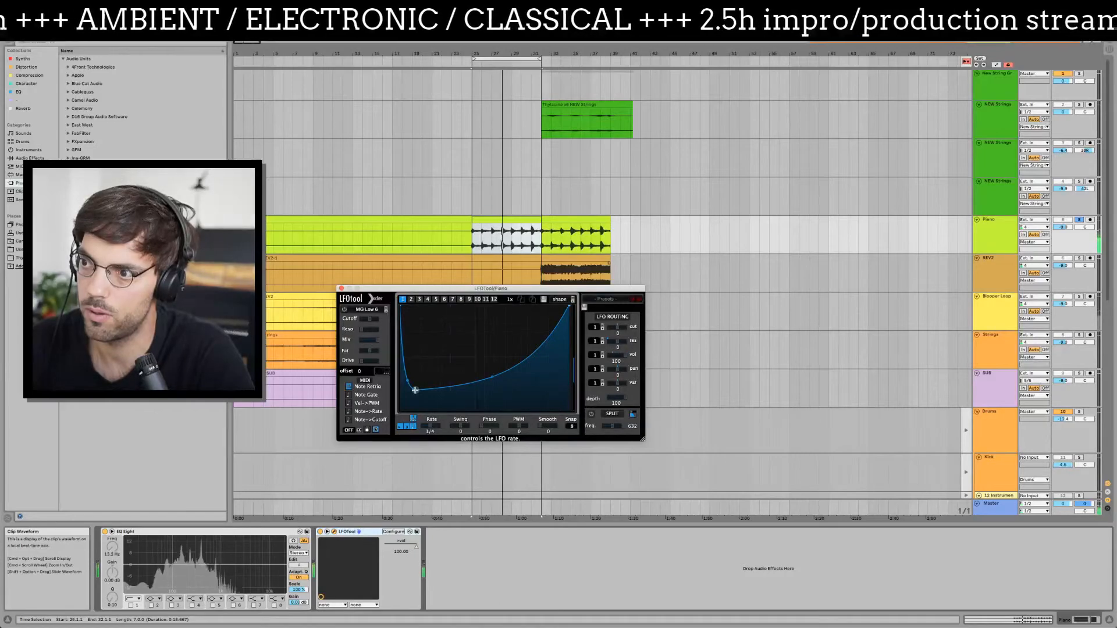
pyautogui.moveTo(434, 424); pyautogui.dragTo(435, 426)
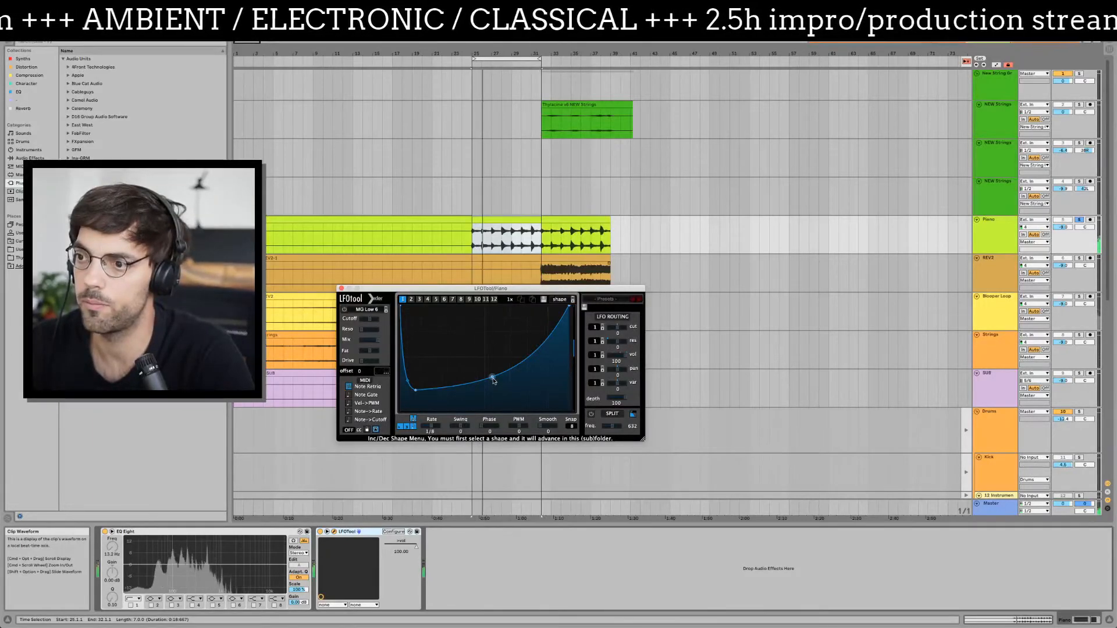
# - Bow the LFO curve's rise upward from a slightly earlier dip and add a point near its upper end
pyautogui.moveTo(492, 379); pyautogui.dragTo(493, 317)
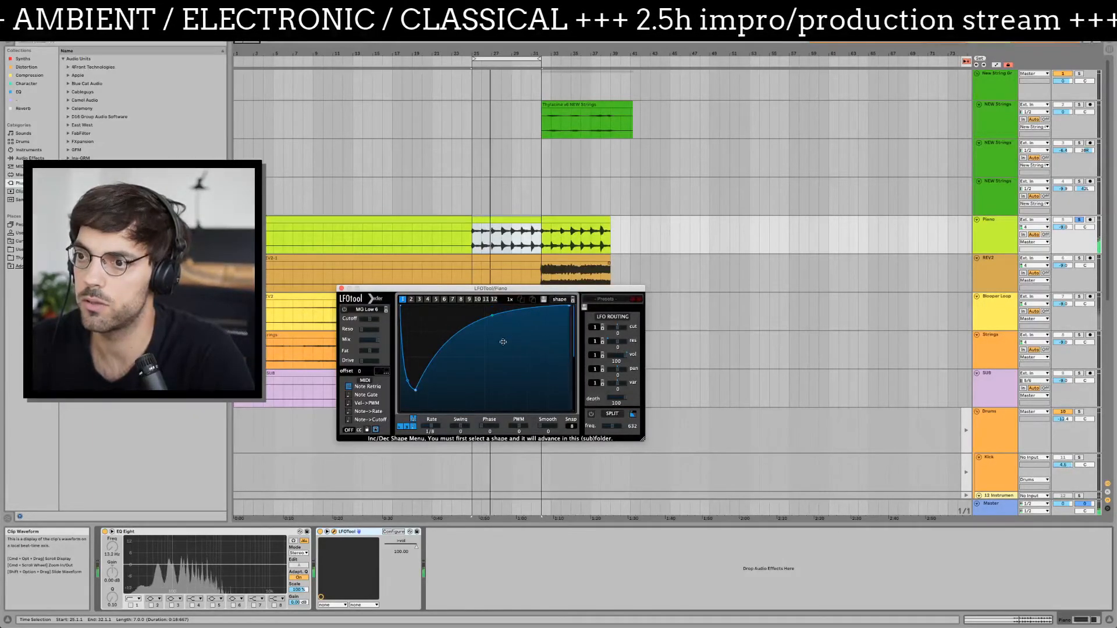
pyautogui.moveTo(416, 391); pyautogui.dragTo(410, 391)
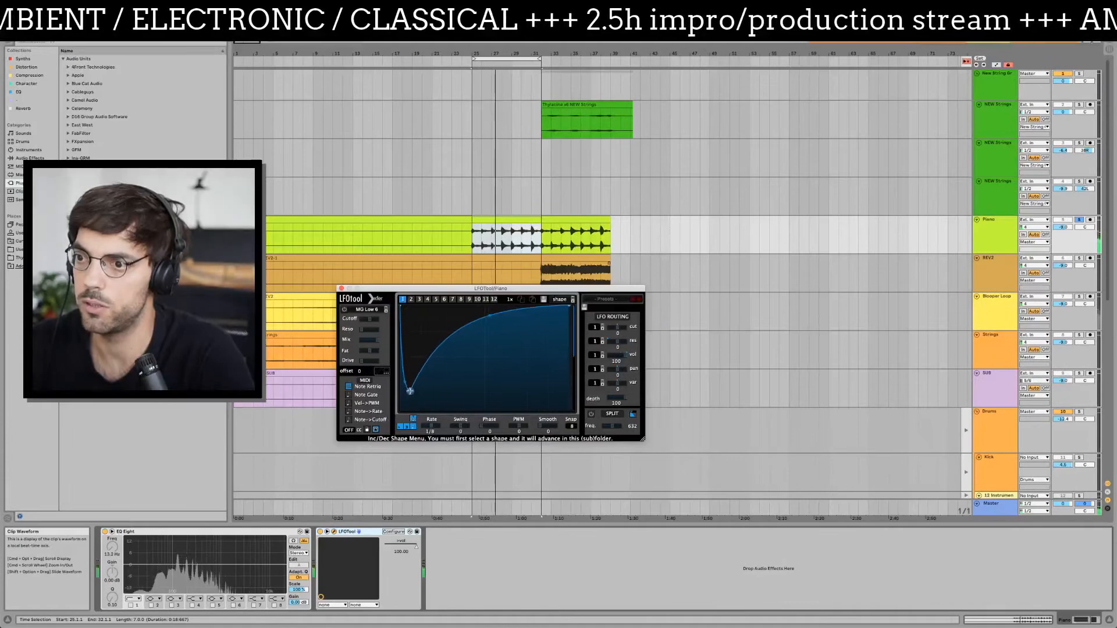
pyautogui.doubleClick(444, 338)
pyautogui.moveTo(445, 338); pyautogui.dragTo(551, 303)
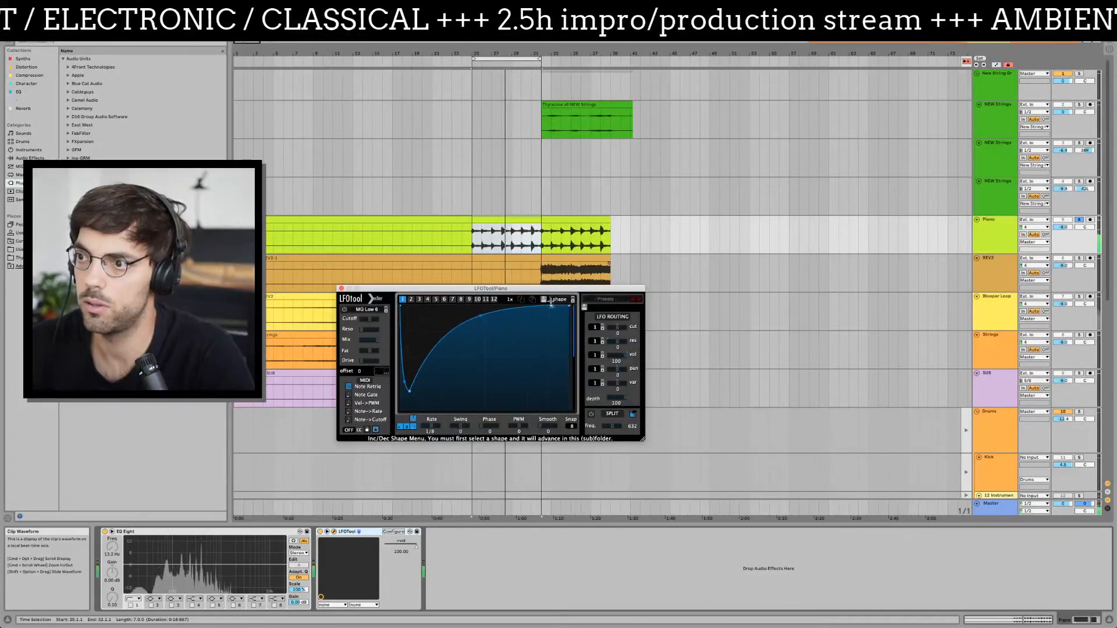
# - Bend the LFO curve's rise into a low, slow-starting swell and move its upper point slightly later, close to the cycle's end
pyautogui.moveTo(482, 322); pyautogui.dragTo(481, 363)
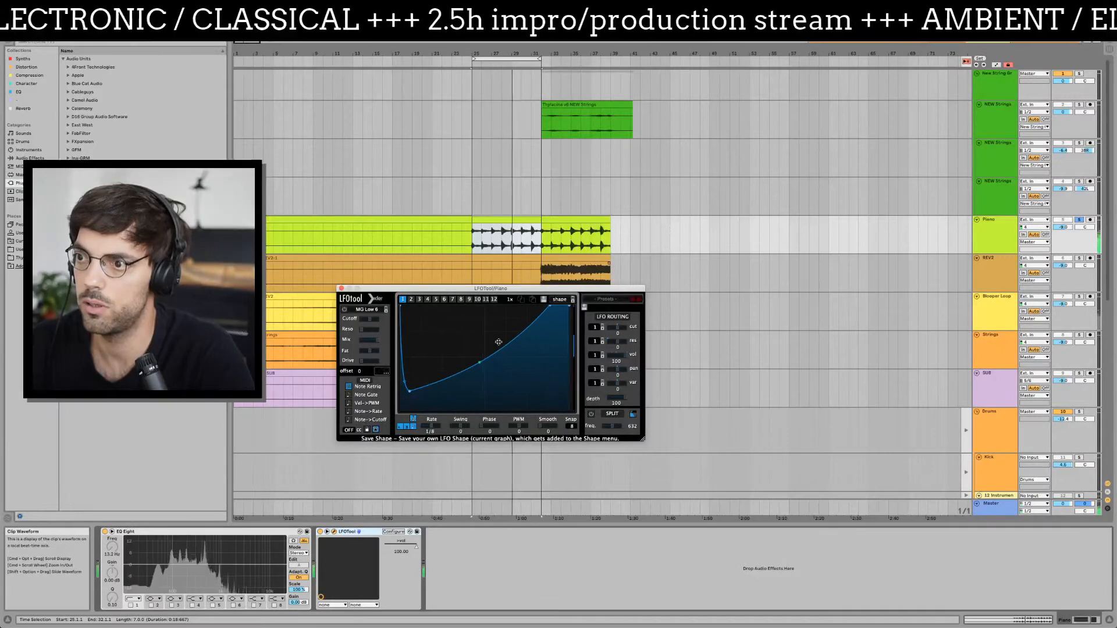
pyautogui.moveTo(540, 317); pyautogui.dragTo(496, 318)
pyautogui.moveTo(455, 363); pyautogui.dragTo(454, 375)
pyautogui.moveTo(499, 305); pyautogui.dragTo(550, 304)
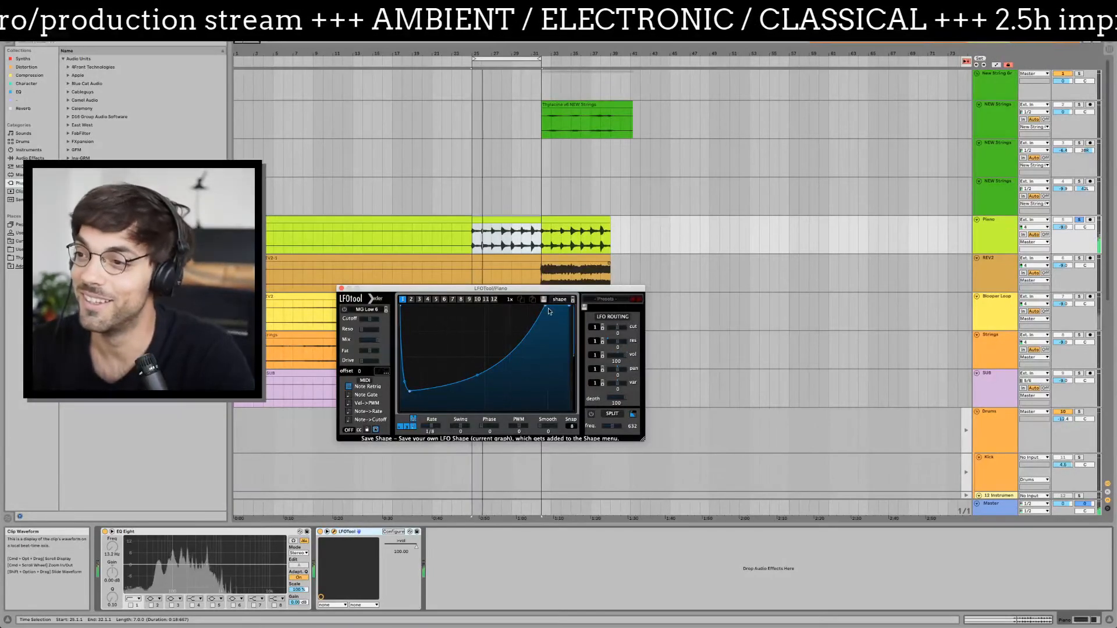
pyautogui.moveTo(545, 310); pyautogui.dragTo(556, 304)
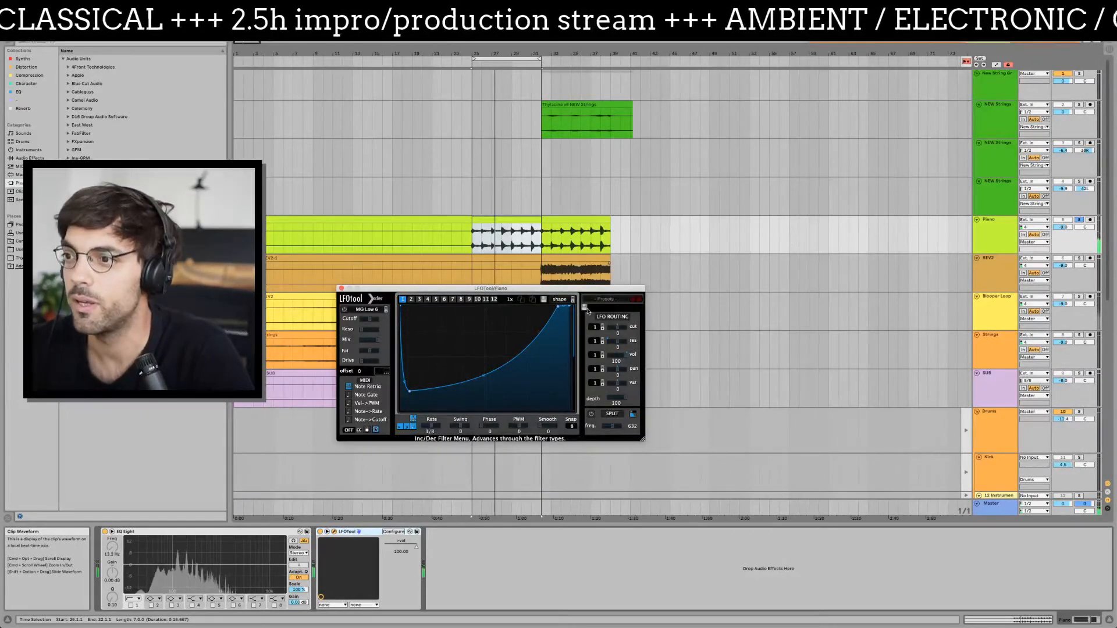
# - Save the current LFO curve as shape "My Sidechain 1" in the Sidechain shapes folder
pyautogui.click(567, 299)
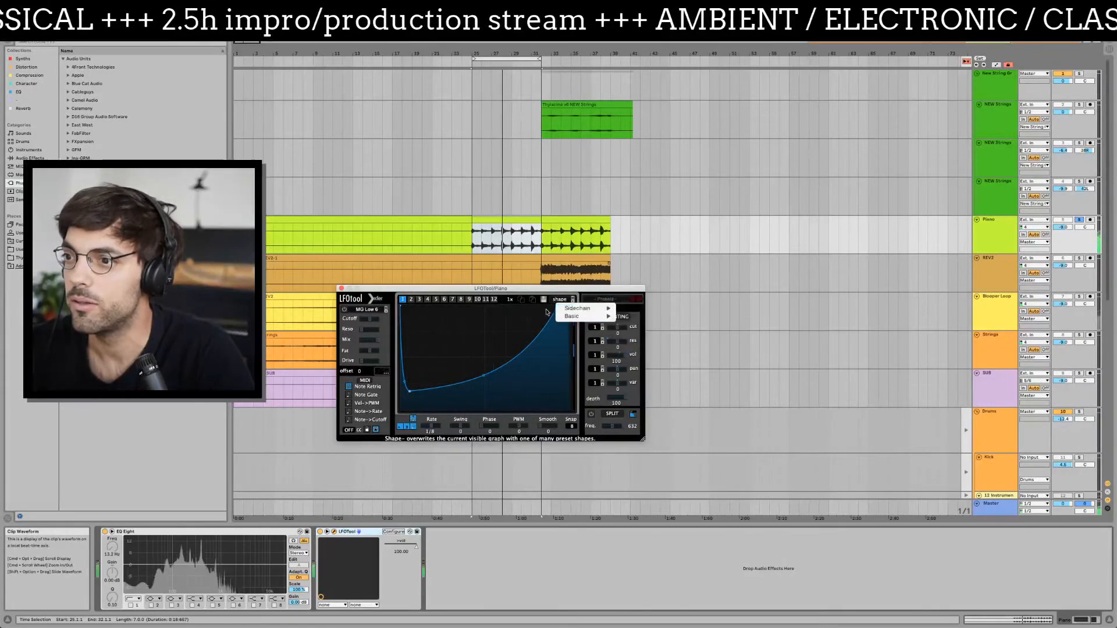
pyautogui.click(544, 299)
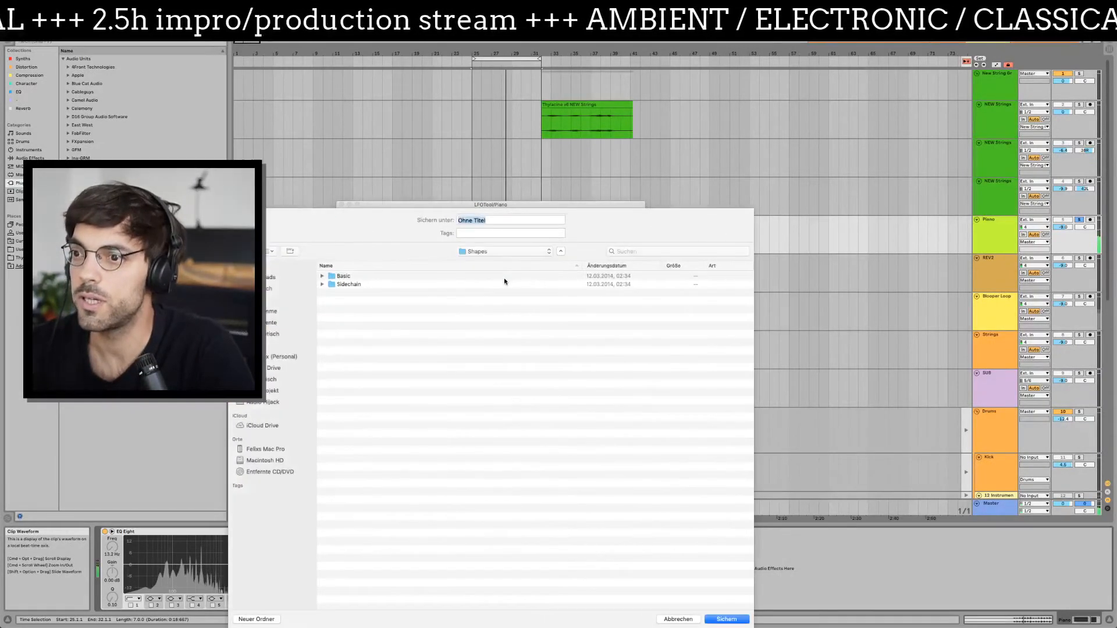
pyautogui.doubleClick(353, 284)
pyautogui.moveTo(490, 223); pyautogui.dragTo(426, 216)
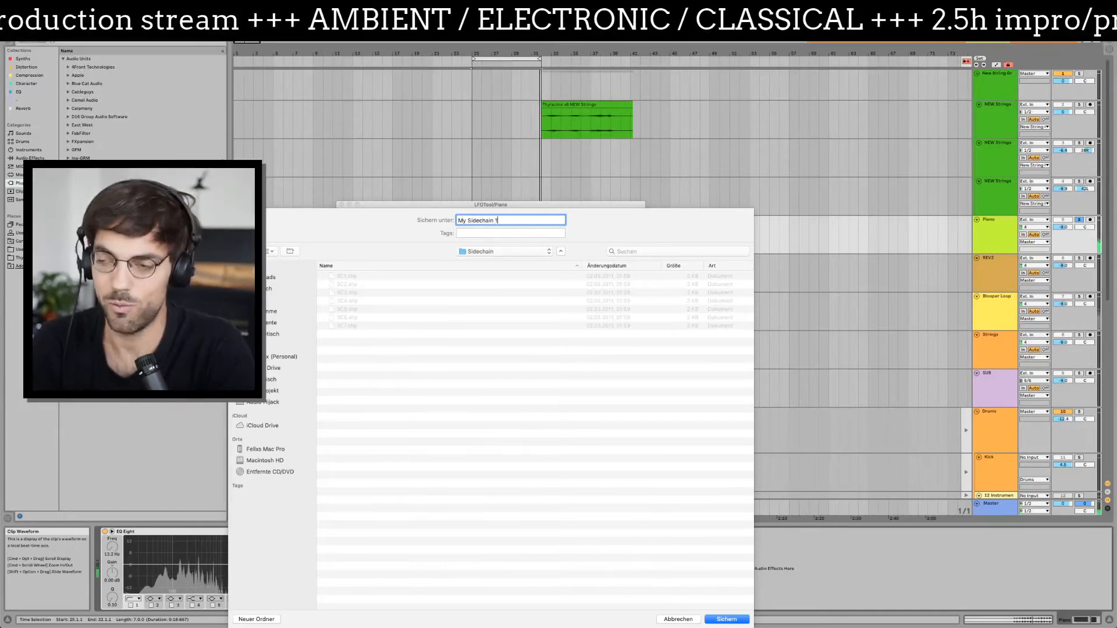
pyautogui.write('My Sidechain 1')
pyautogui.press('Return')
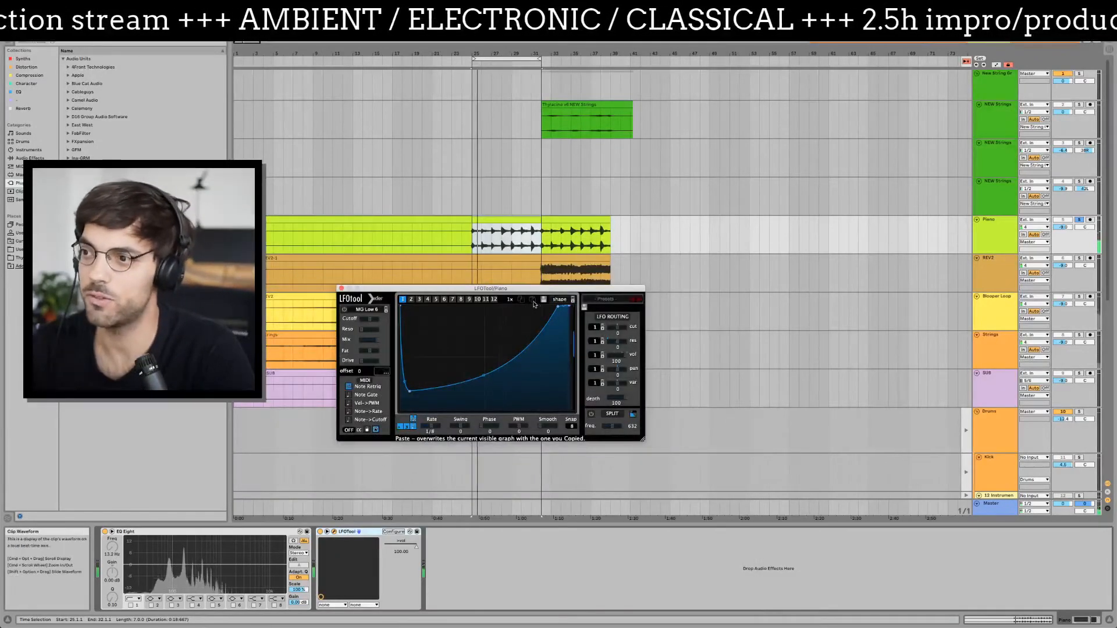
# - Load the My Sidechain 1 shape into LFOTool on the REV2 track
pyautogui.click(342, 289)
pyautogui.click(524, 270)
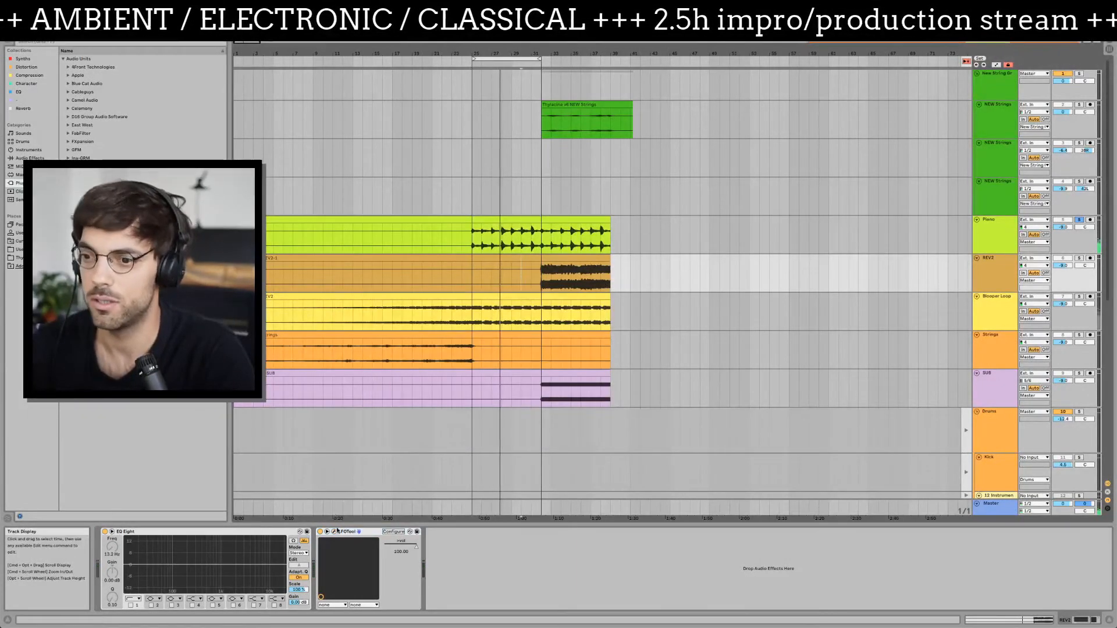
pyautogui.click(334, 532)
pyautogui.click(553, 169)
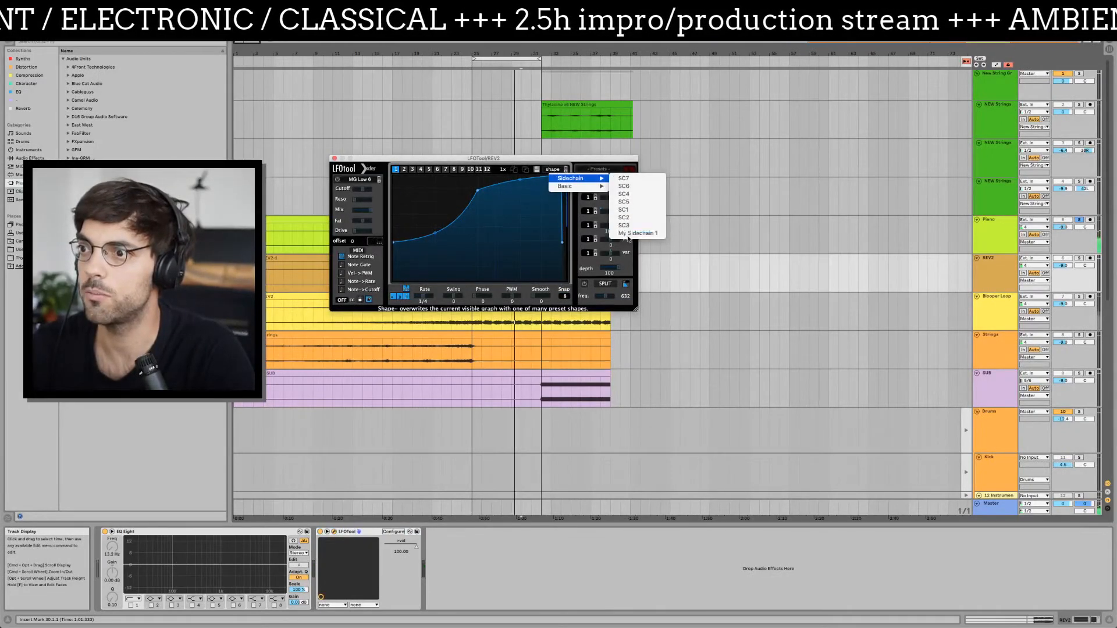
pyautogui.click(487, 192)
pyautogui.click(334, 158)
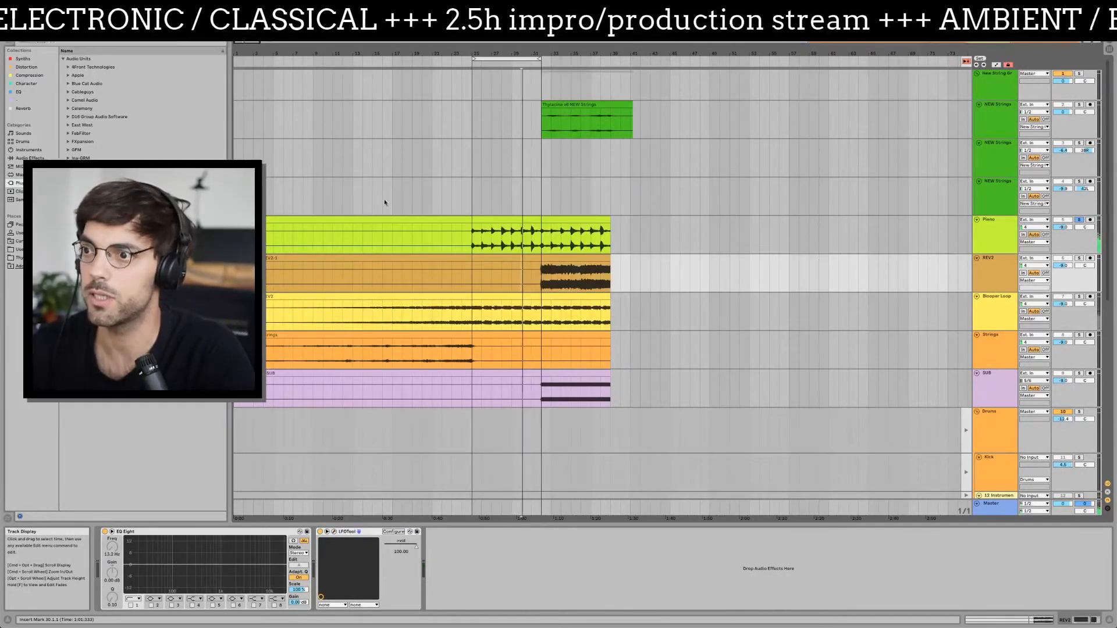
# - Load the My Sidechain 1 shape into LFOTool on the Blooper Loop track
pyautogui.click(520, 323)
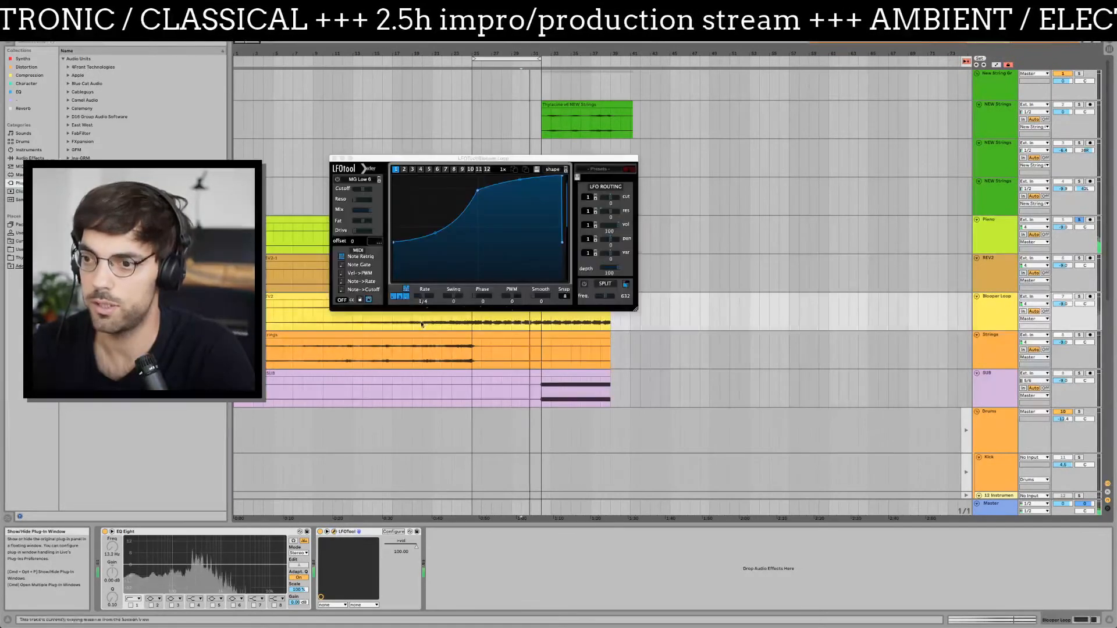
pyautogui.click(553, 169)
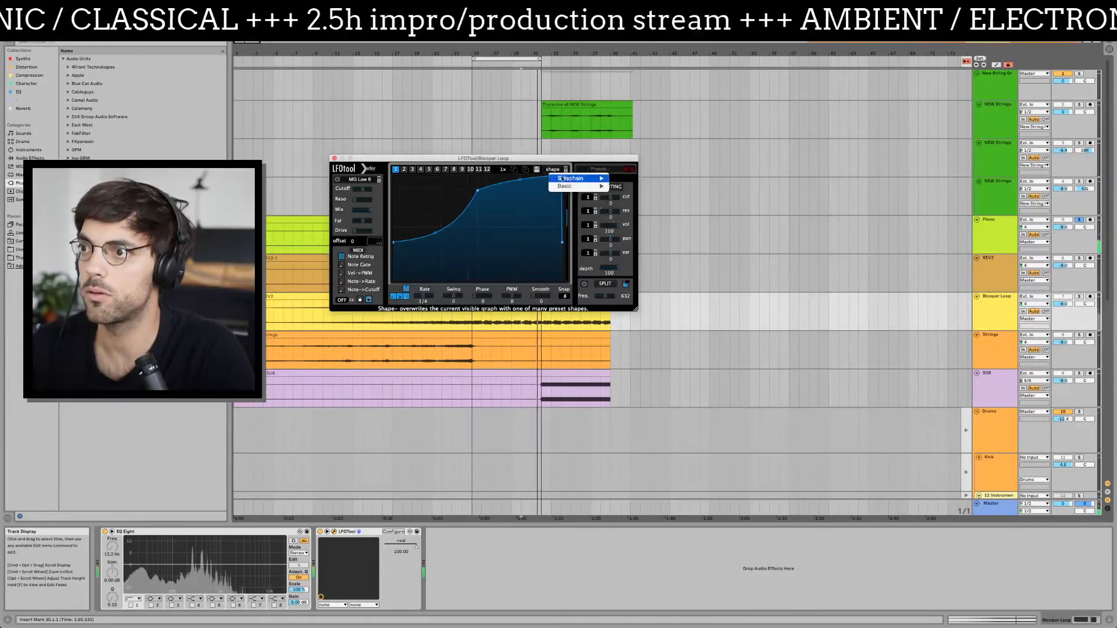
pyautogui.moveTo(572, 180)
pyautogui.click(638, 234)
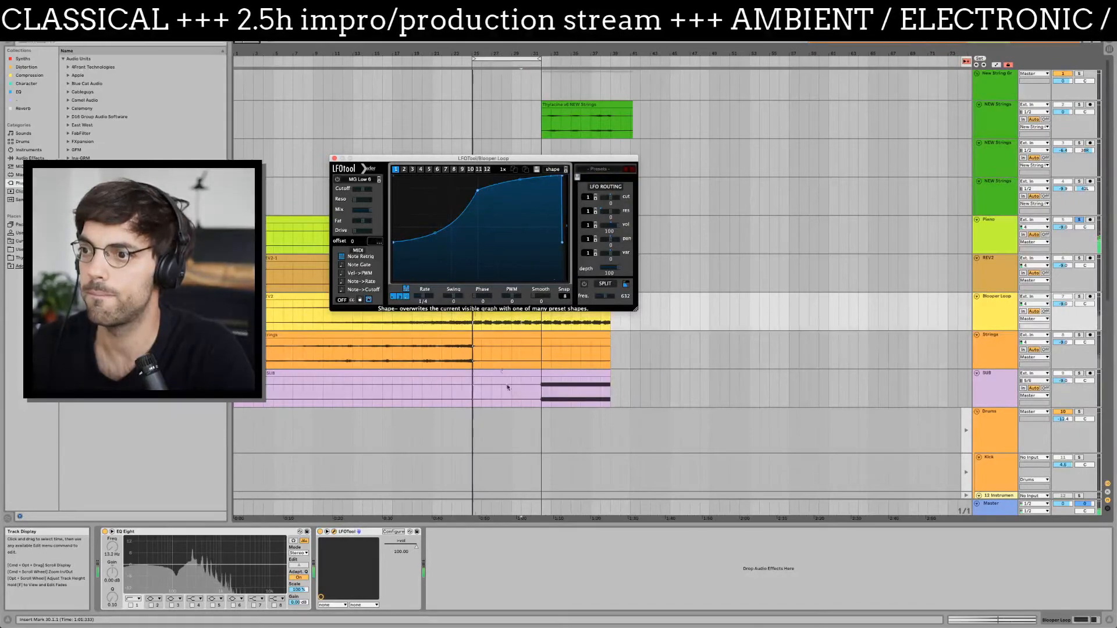
# - Try to load the My Sidechain 1 shape into LFOTool on the Strings track
pyautogui.click(504, 355)
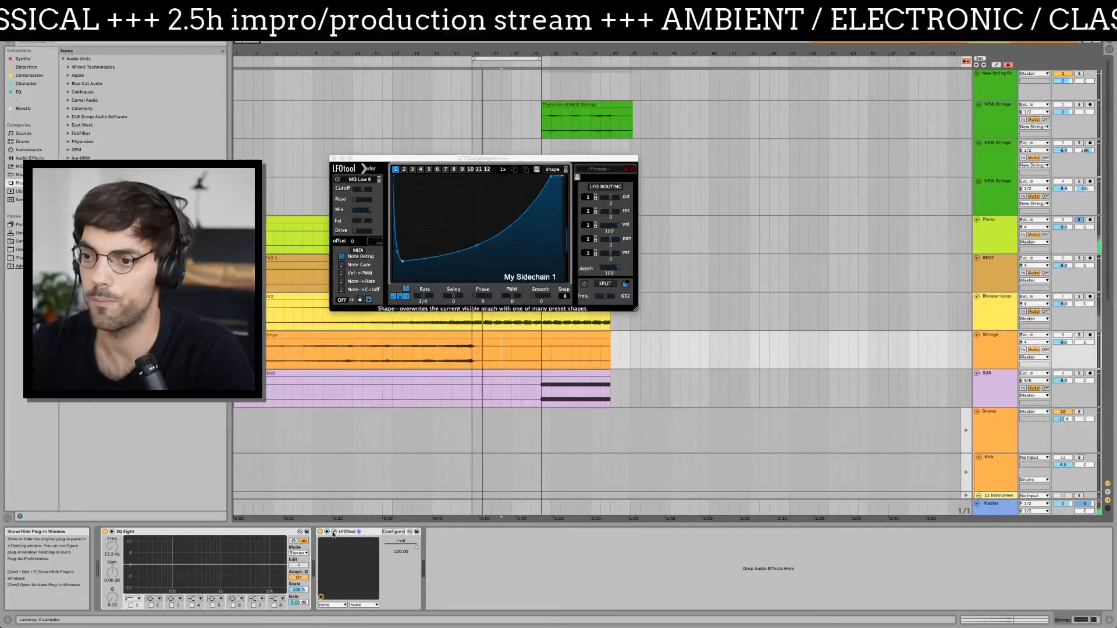
pyautogui.click(515, 170)
pyautogui.click(553, 170)
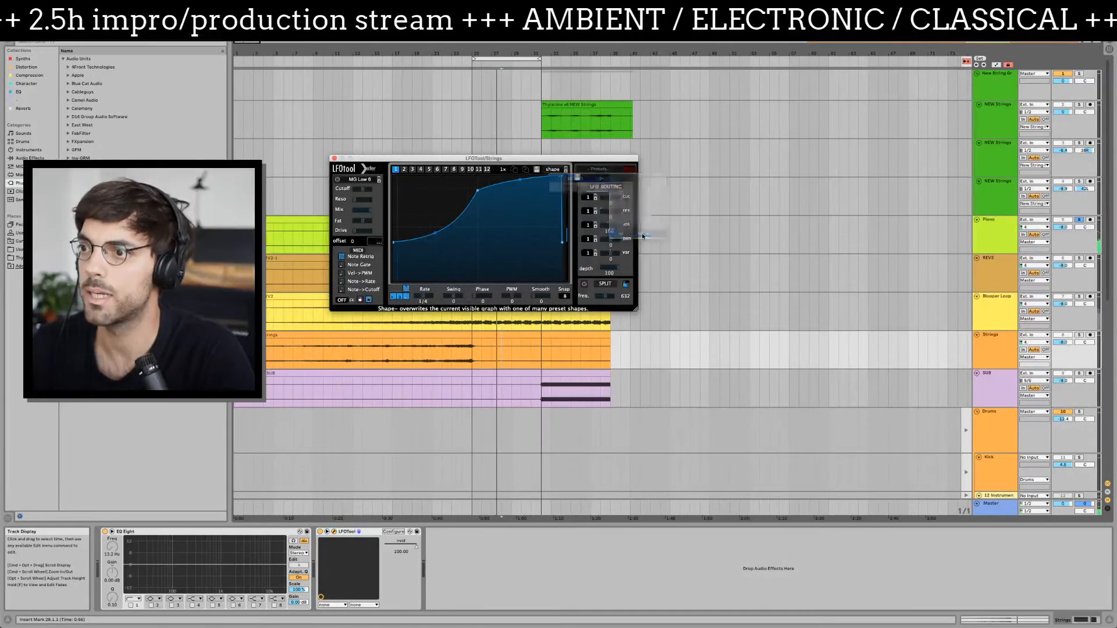
pyautogui.click(639, 233)
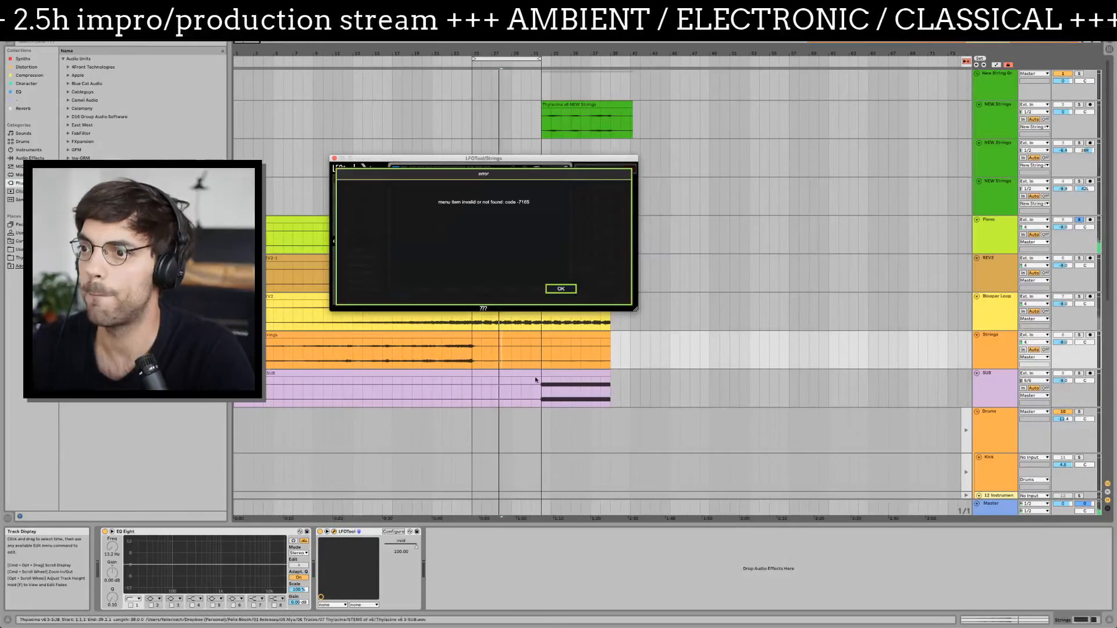
pyautogui.click(562, 288)
pyautogui.click(553, 169)
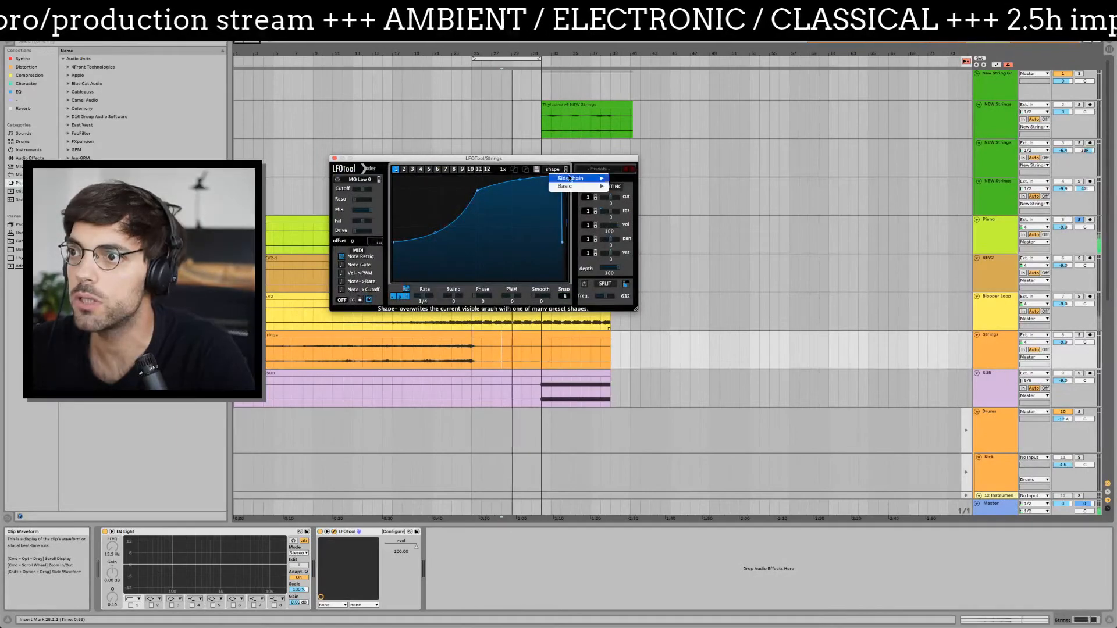
pyautogui.moveTo(579, 178)
pyautogui.click(632, 233)
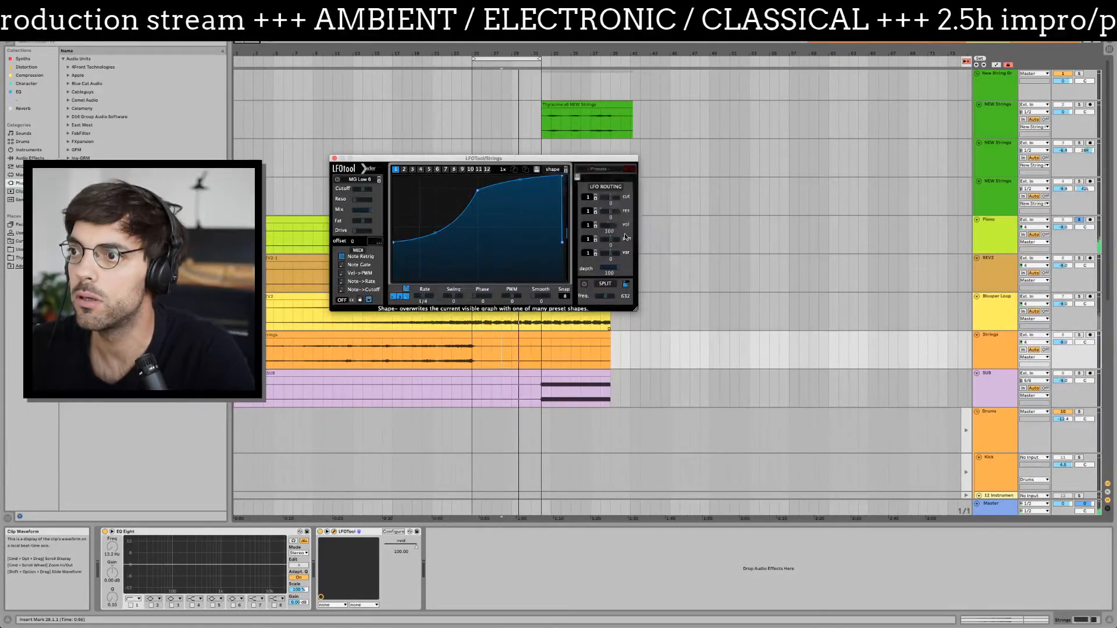
pyautogui.click(561, 288)
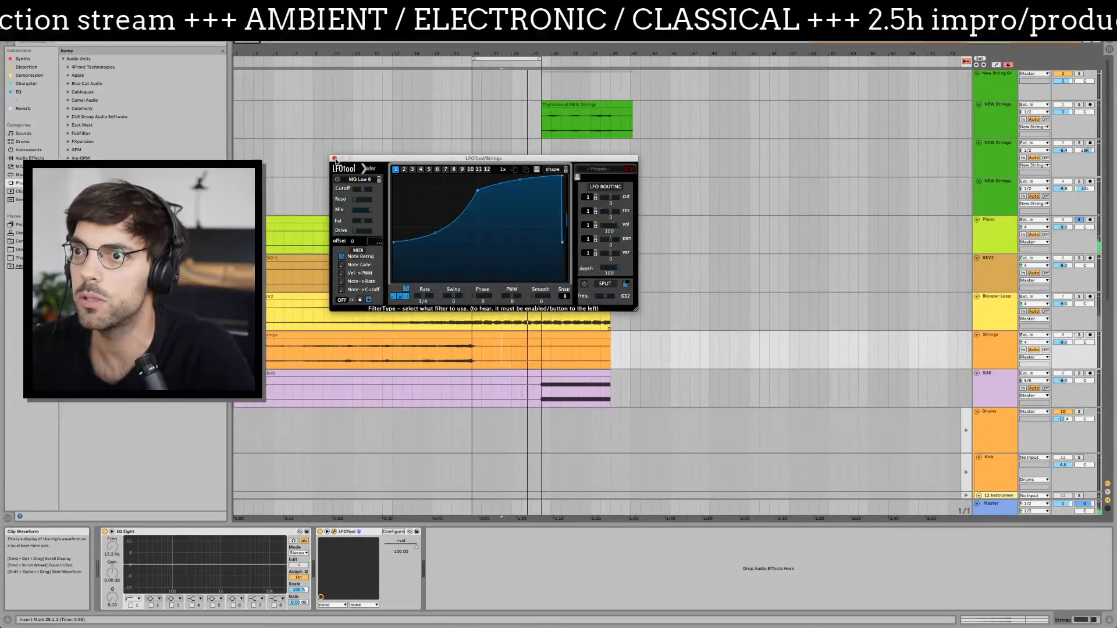
pyautogui.click(334, 159)
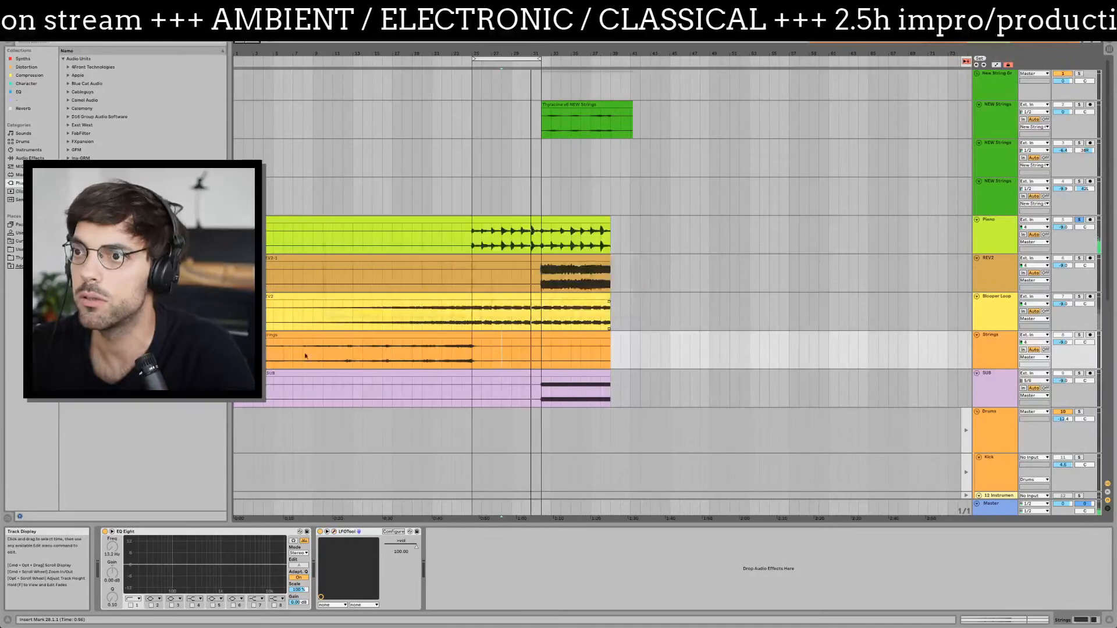
# - Reopen LFOTool on the Strings track and try the My Sidechain 1 shape once more
pyautogui.click(333, 532)
pyautogui.click(553, 169)
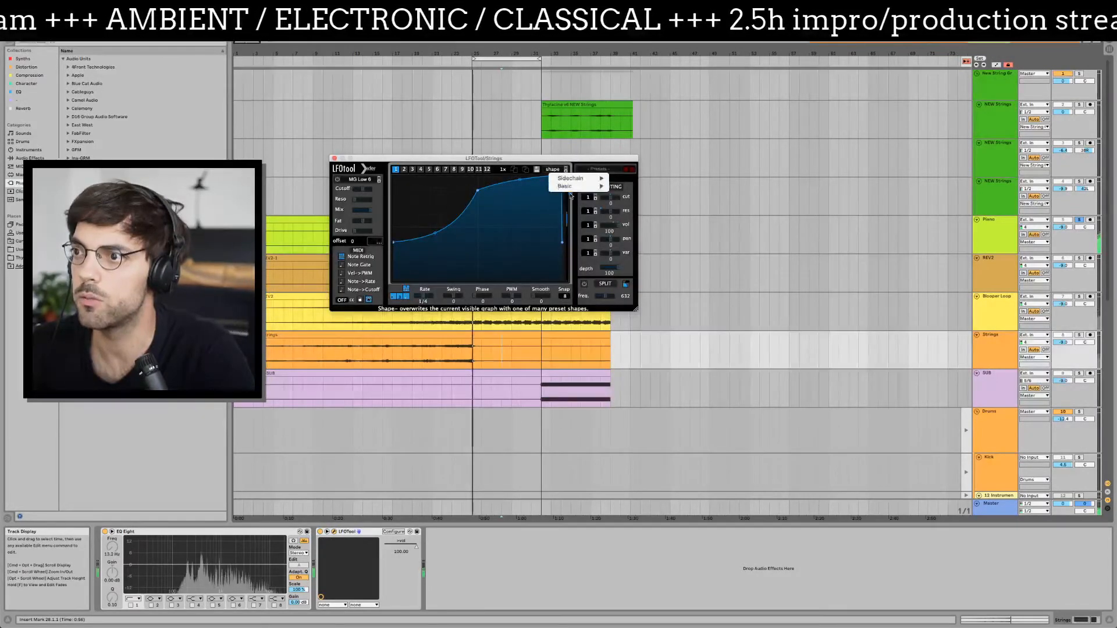
pyautogui.moveTo(573, 179)
pyautogui.click(638, 233)
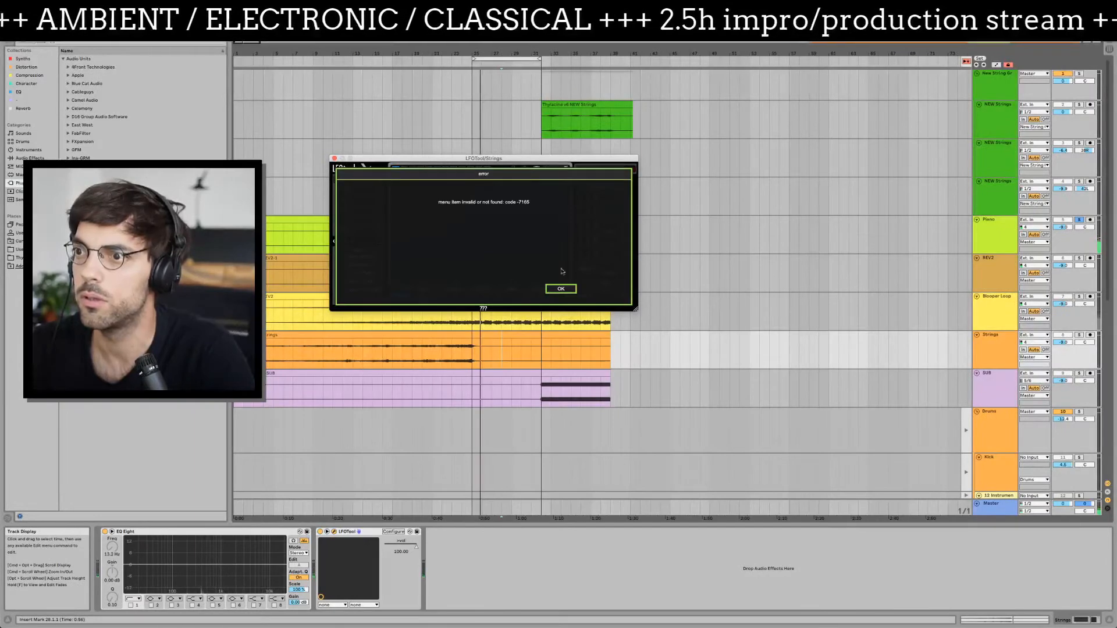
pyautogui.click(560, 289)
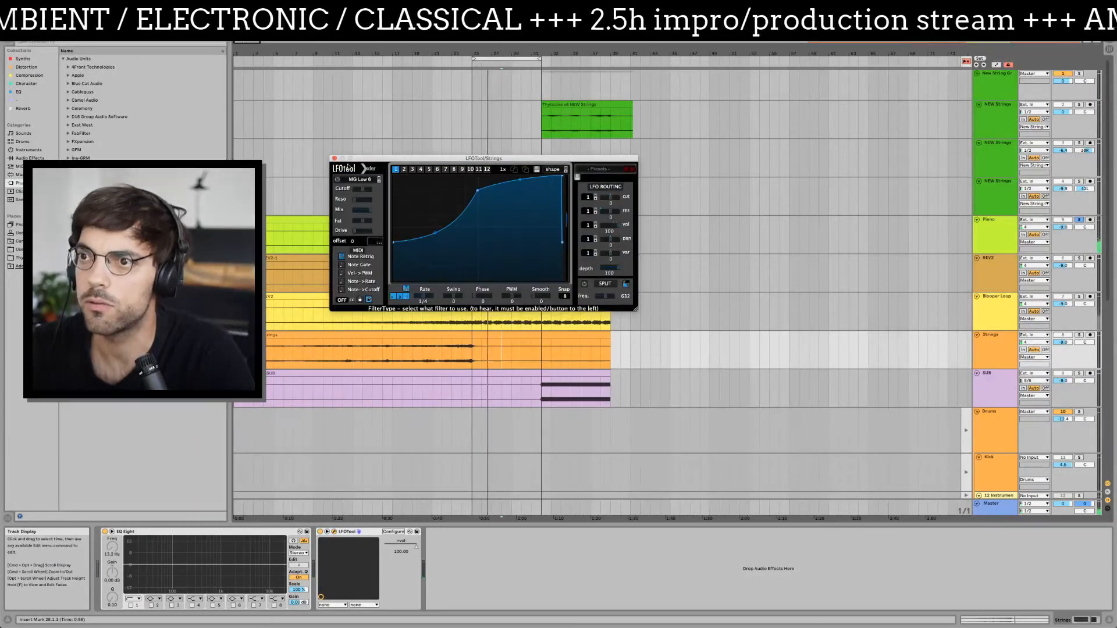
pyautogui.click(334, 159)
# - Check the LFOTool curve and rate on the Piano track
pyautogui.click(337, 235)
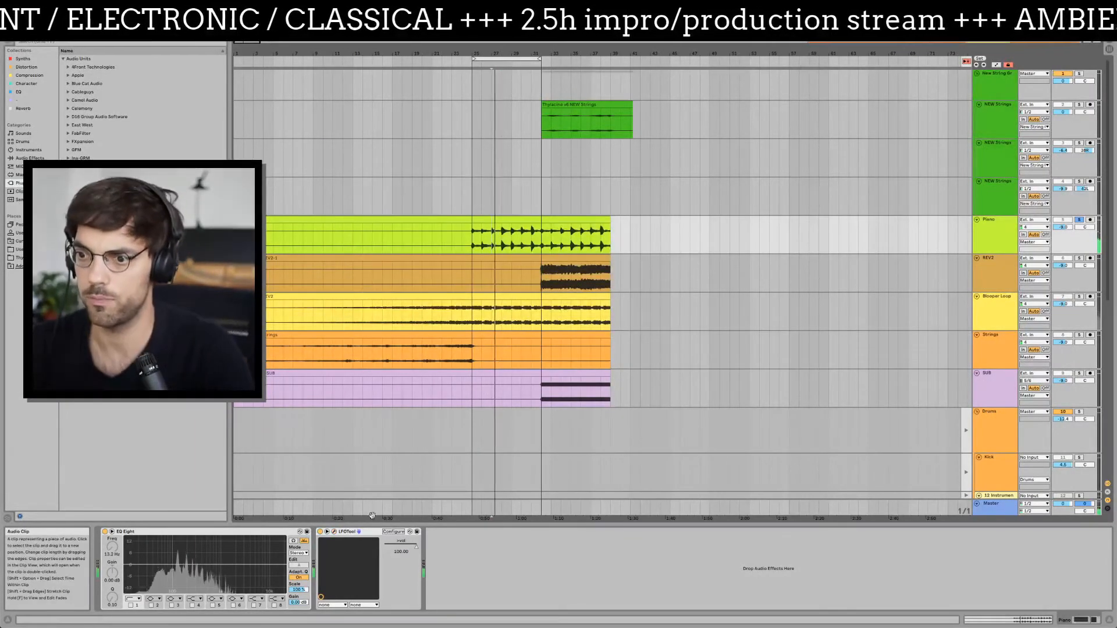
pyautogui.click(506, 279)
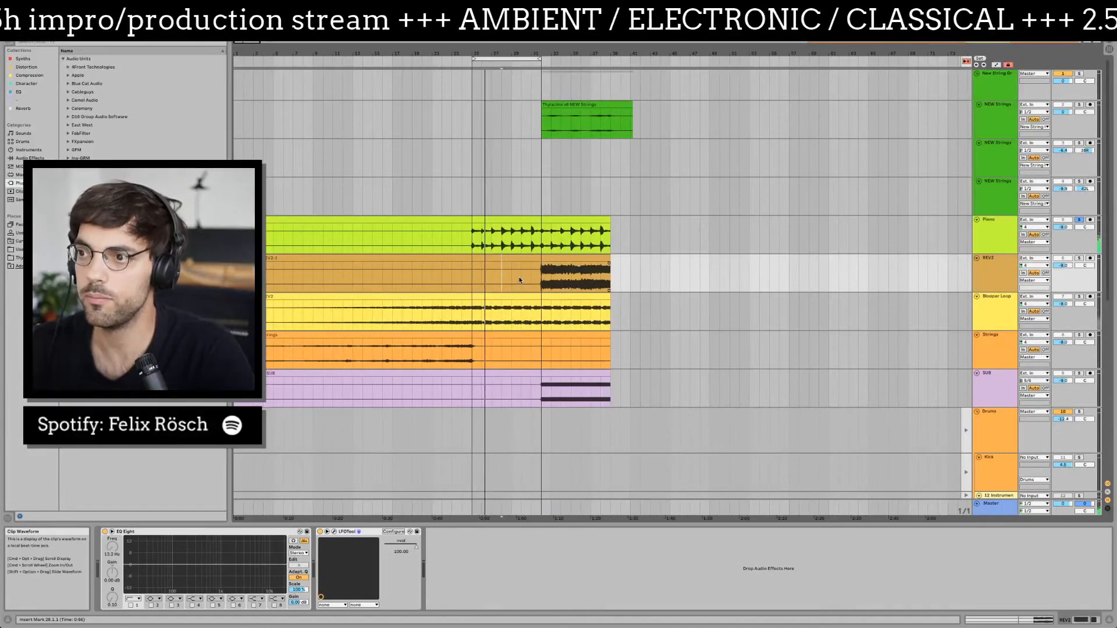
pyautogui.click(988, 235)
pyautogui.click(334, 532)
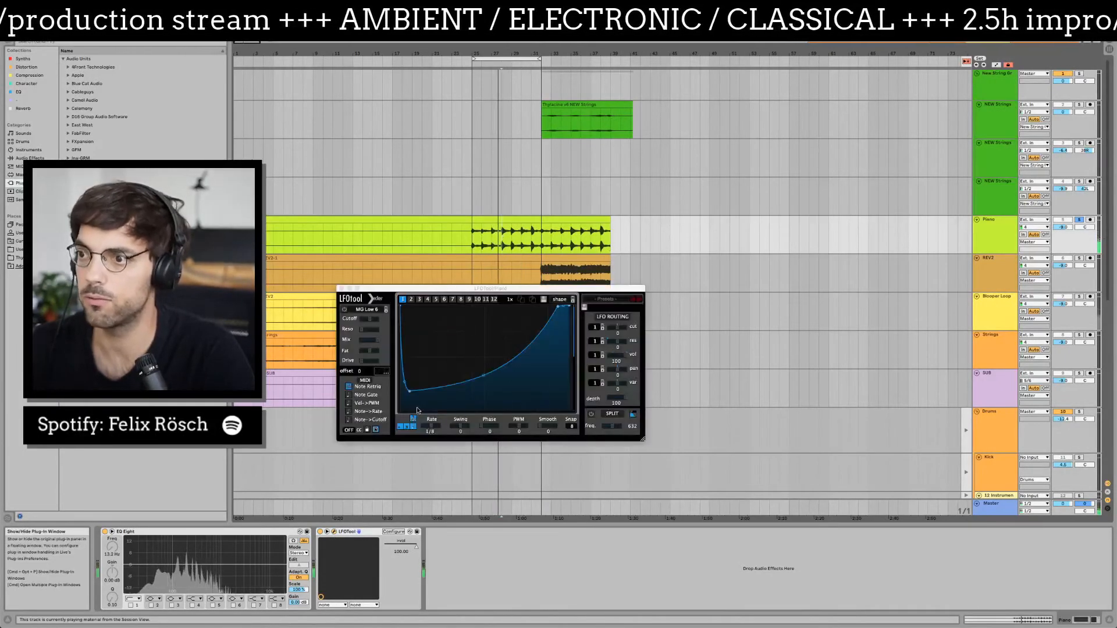
pyautogui.click(342, 288)
# - Solo the REV2 track and loop its audio from bar 33 to bar 38
pyautogui.click(1071, 284)
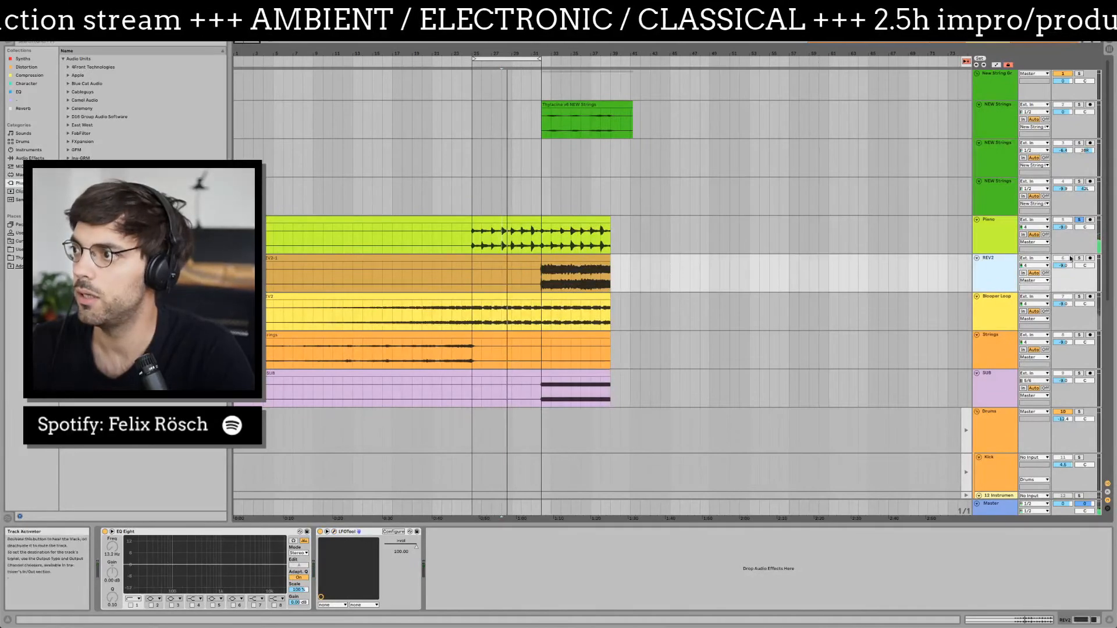
pyautogui.click(1080, 258)
pyautogui.moveTo(551, 273); pyautogui.dragTo(601, 281)
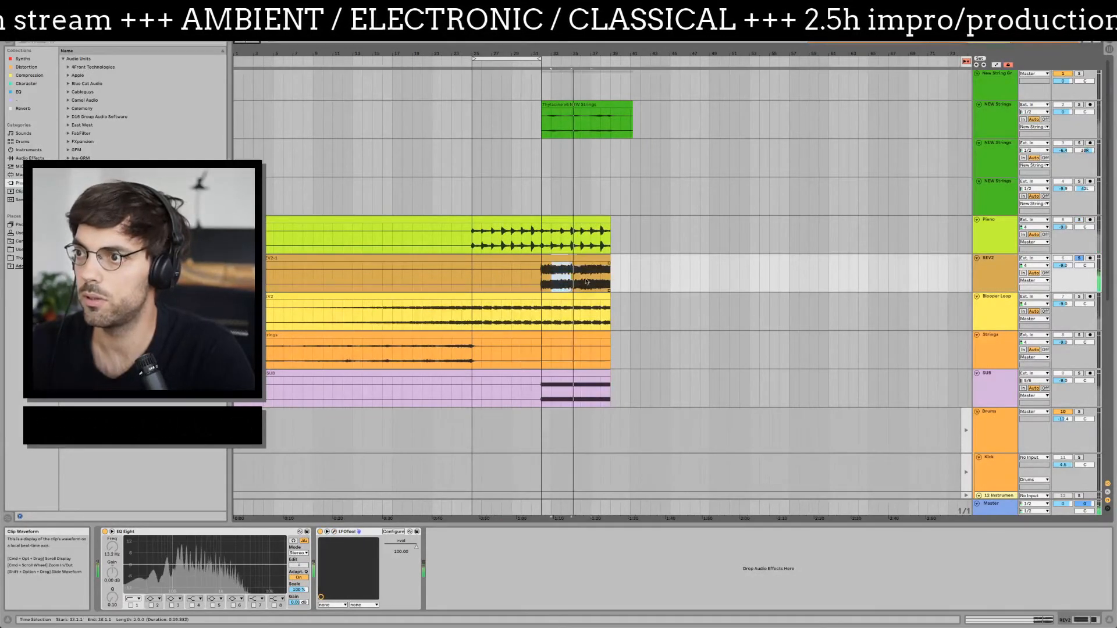
pyautogui.press('super+l')
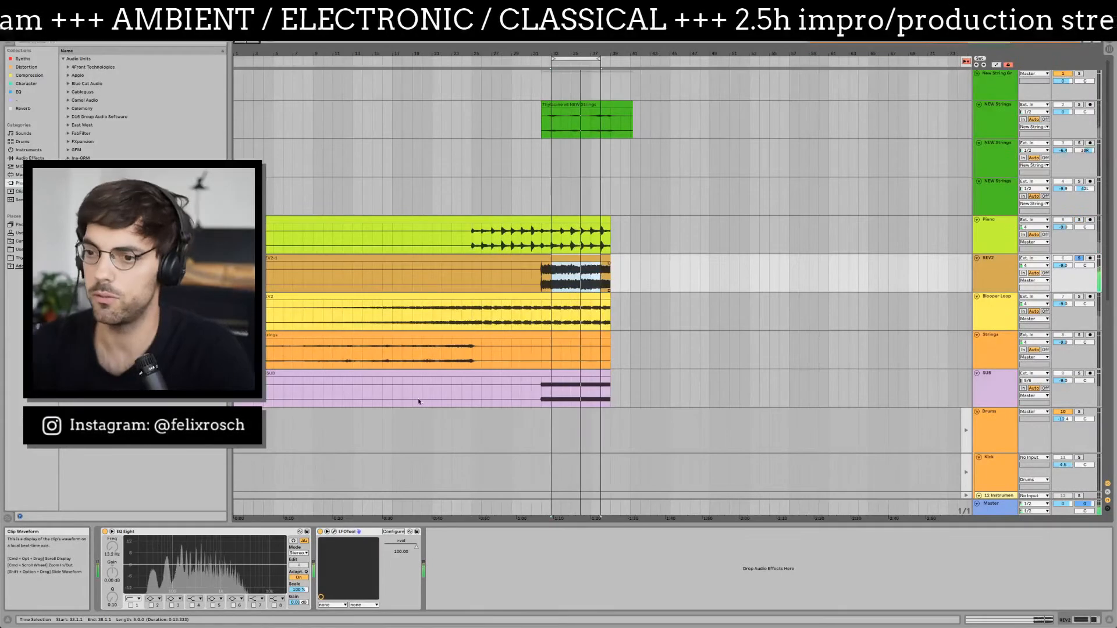
# - Inspect LFOTool on the soloed REV2 track and reload its My Sidechain 1 shape
pyautogui.click(334, 532)
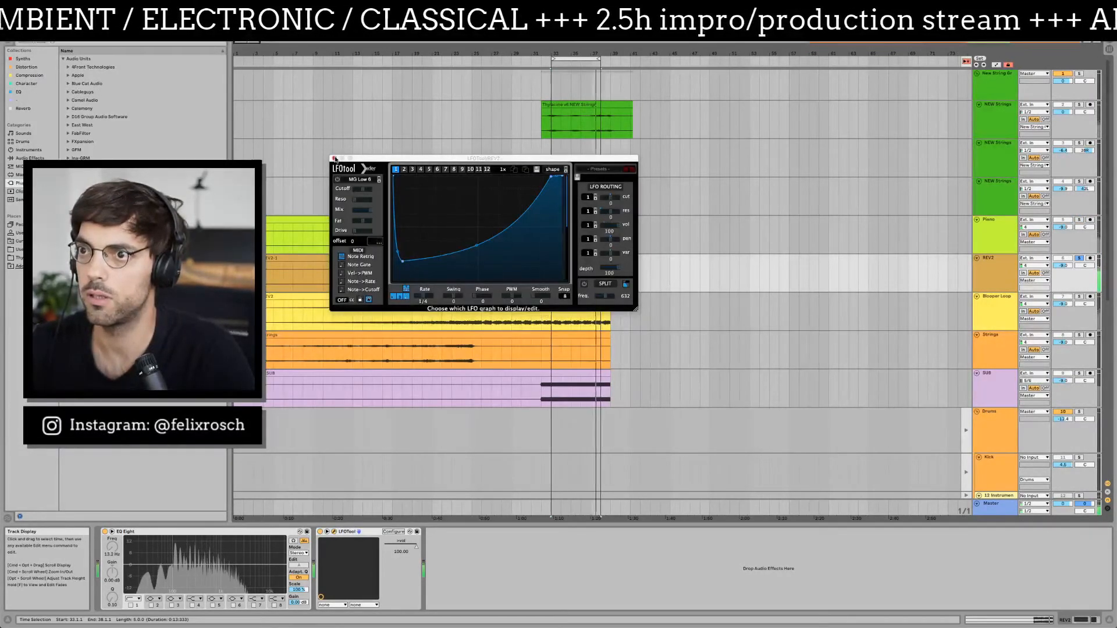
pyautogui.click(334, 157)
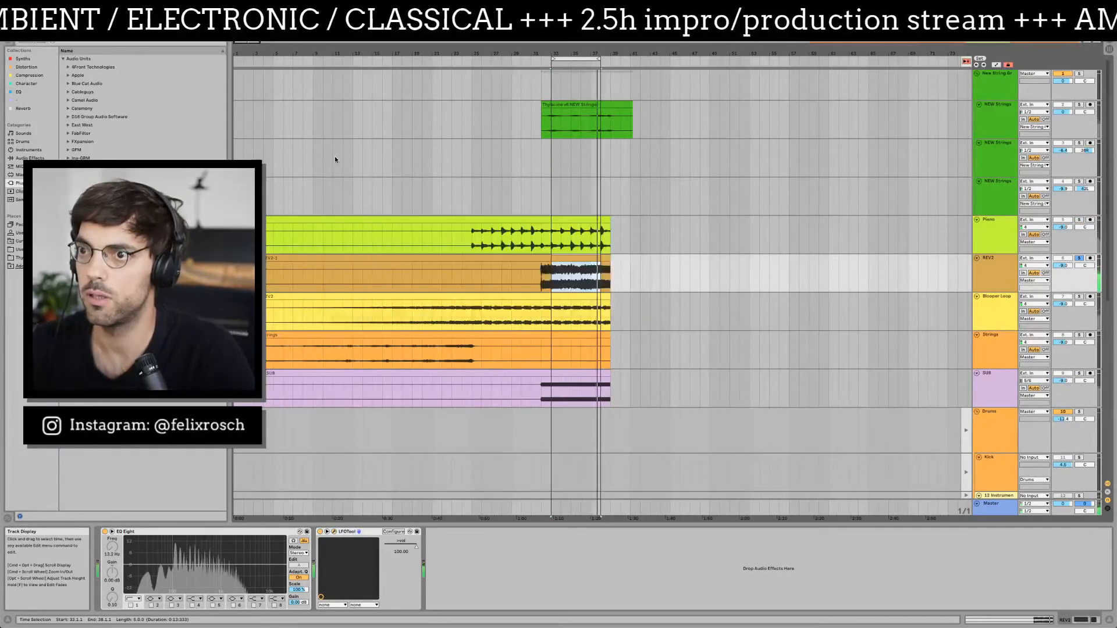
pyautogui.click(334, 532)
pyautogui.click(551, 169)
pyautogui.moveTo(576, 178)
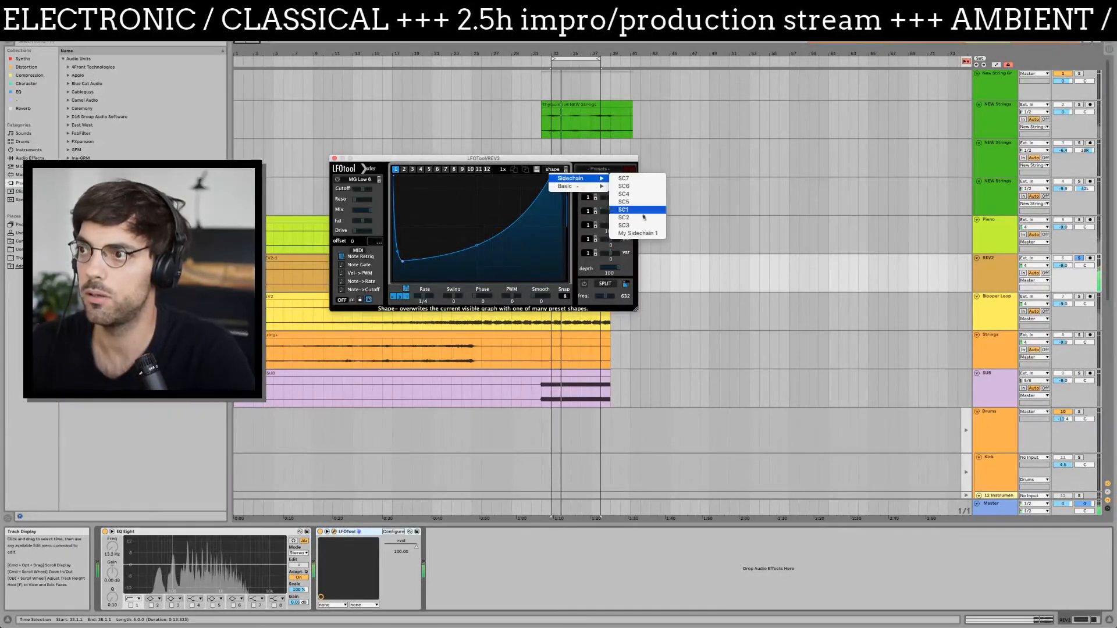
pyautogui.click(642, 233)
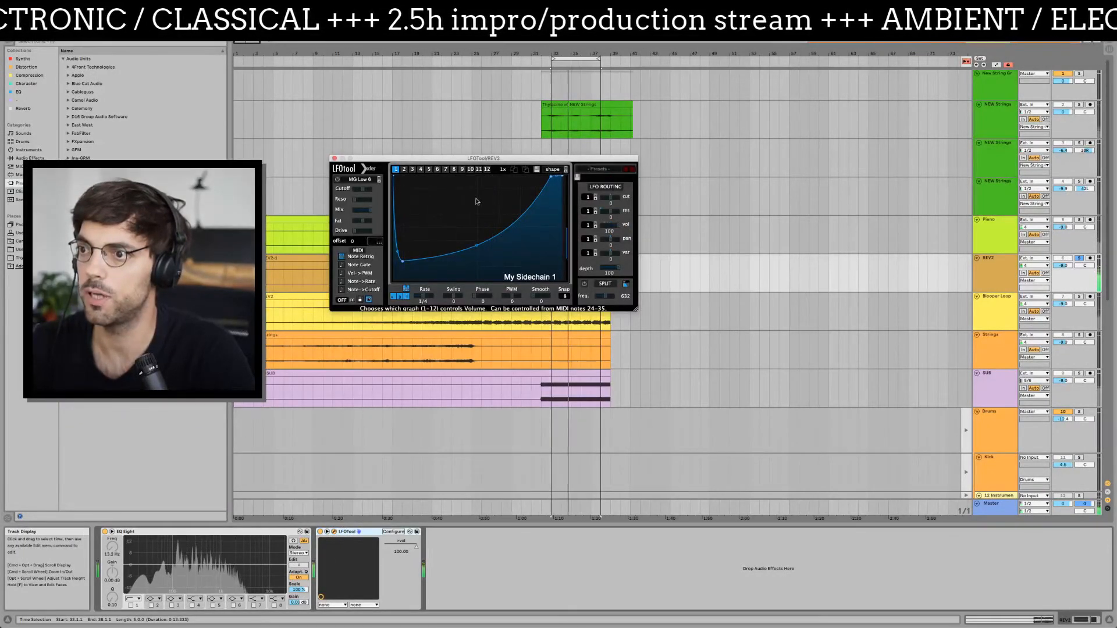
pyautogui.click(334, 159)
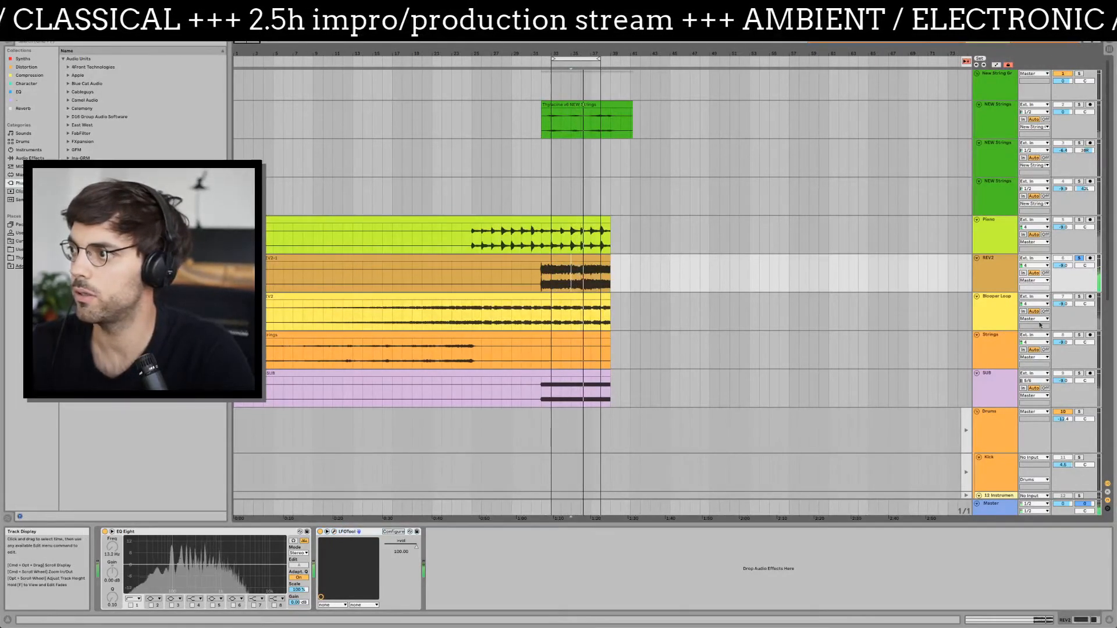
pyautogui.click(977, 275)
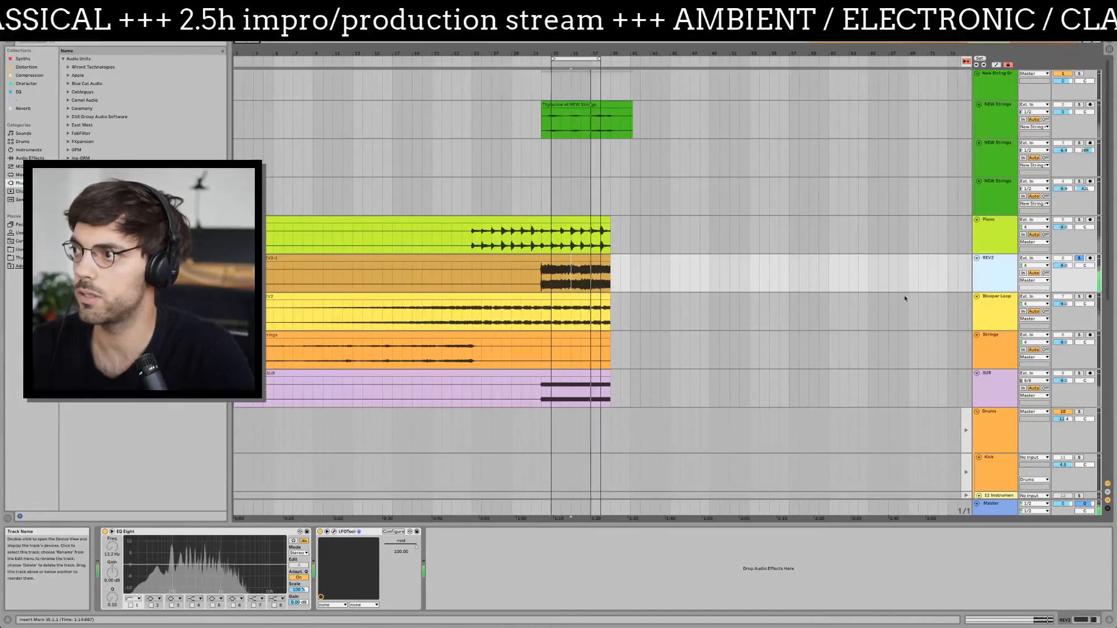
# - Exclude triplet times from LFOTool's rates on the REV2 track and set the LFO rate to 1/8
pyautogui.click(334, 532)
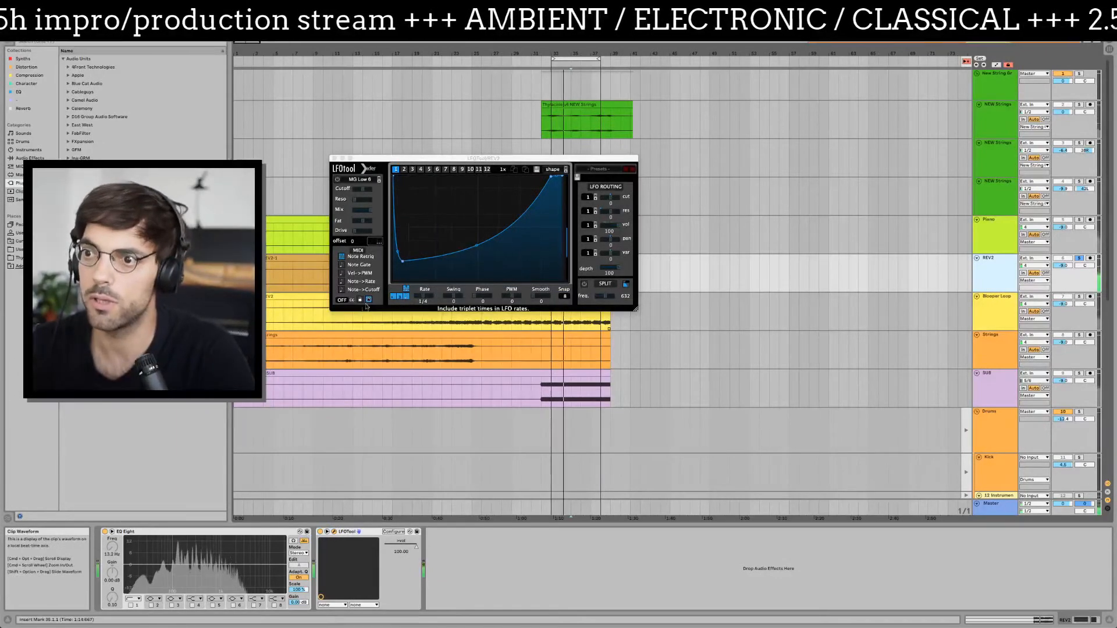
pyautogui.click(406, 297)
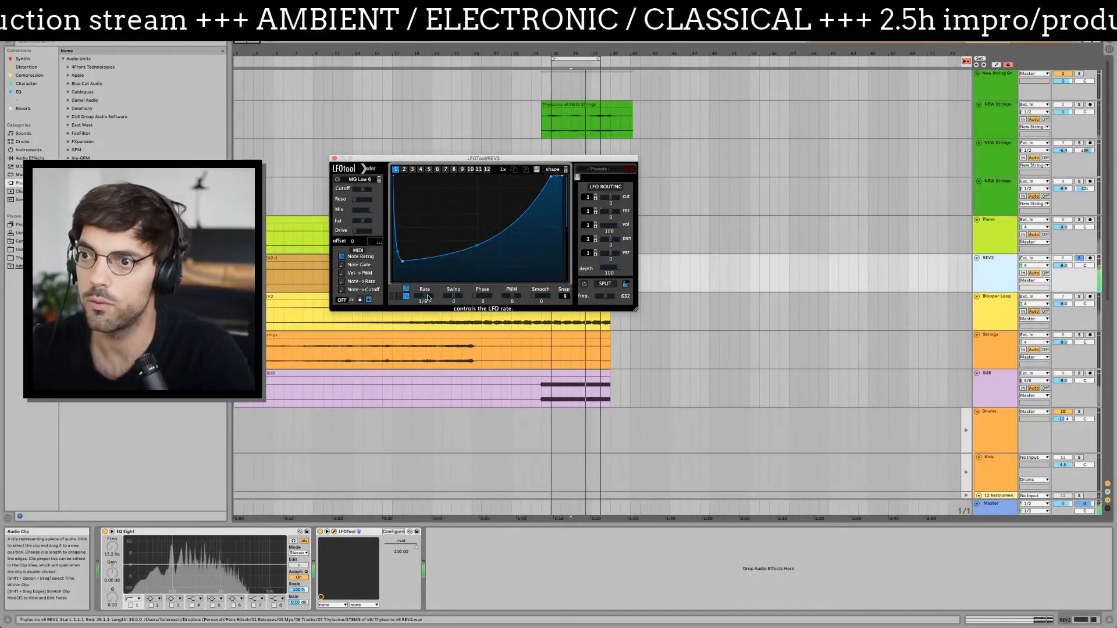
pyautogui.click(334, 158)
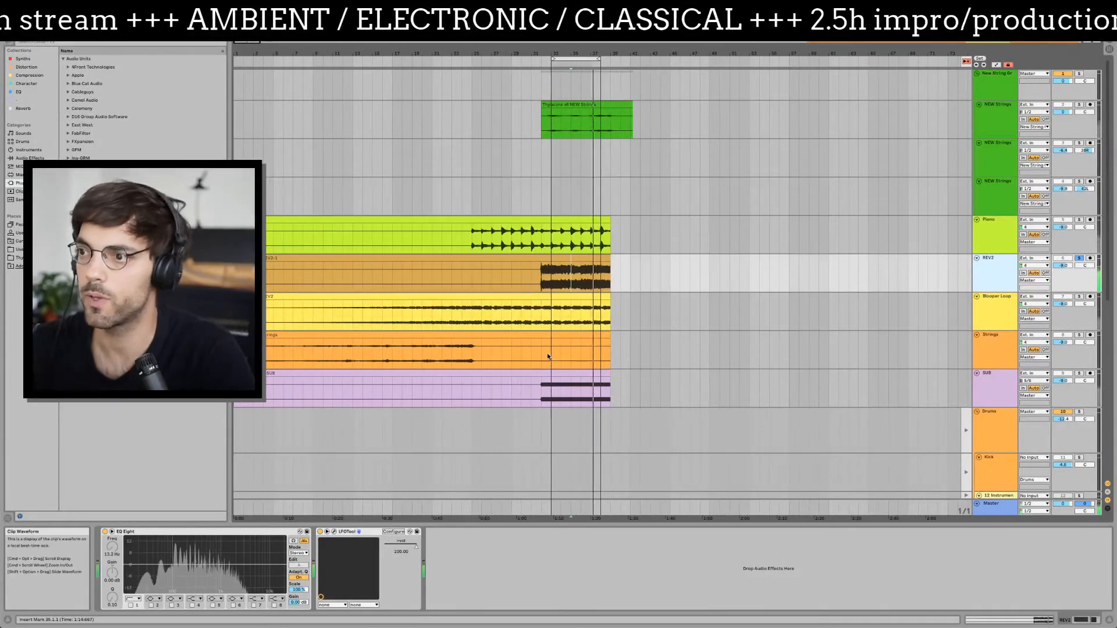
pyautogui.click(586, 279)
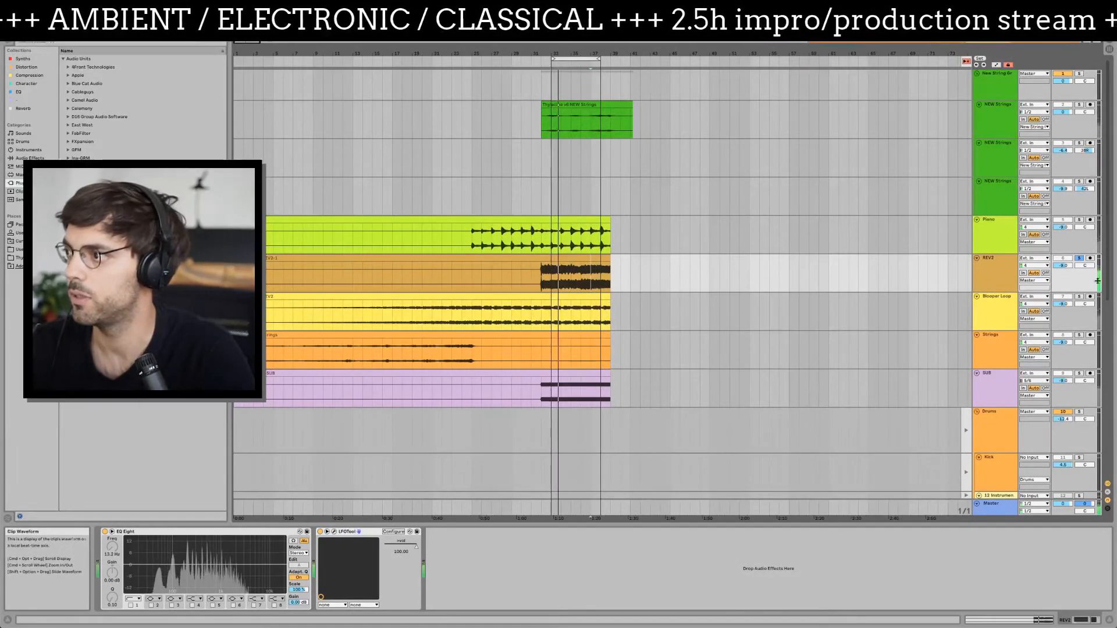
# - Solo the Blooper Loop track, exclude triplet times from its LFOTool rates and set the LFO rate to 1/8
pyautogui.click(572, 316)
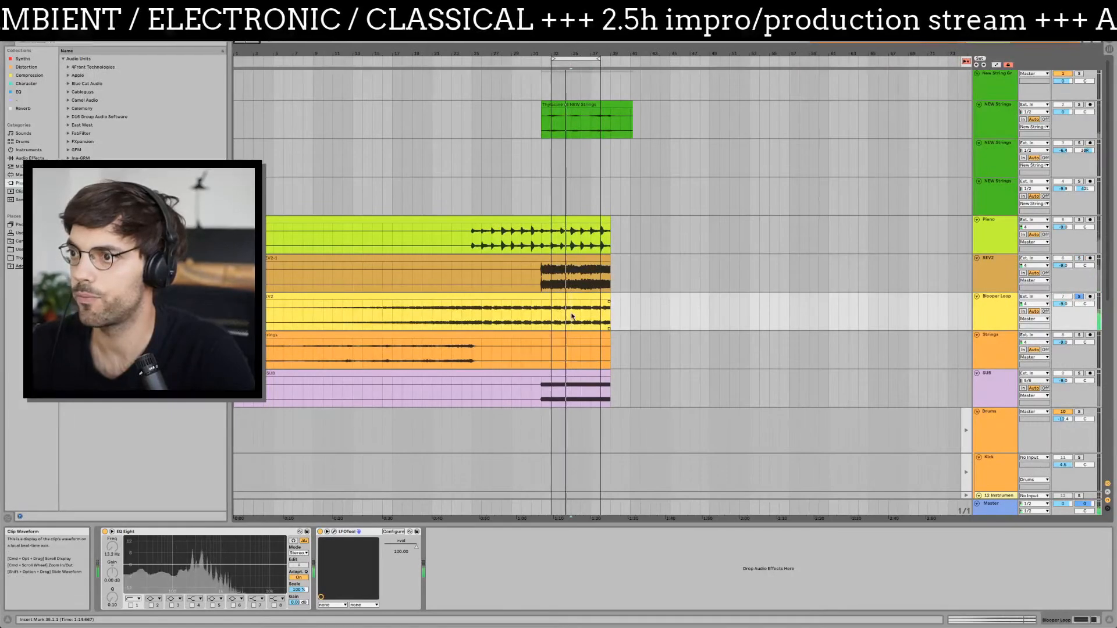
pyautogui.click(359, 532)
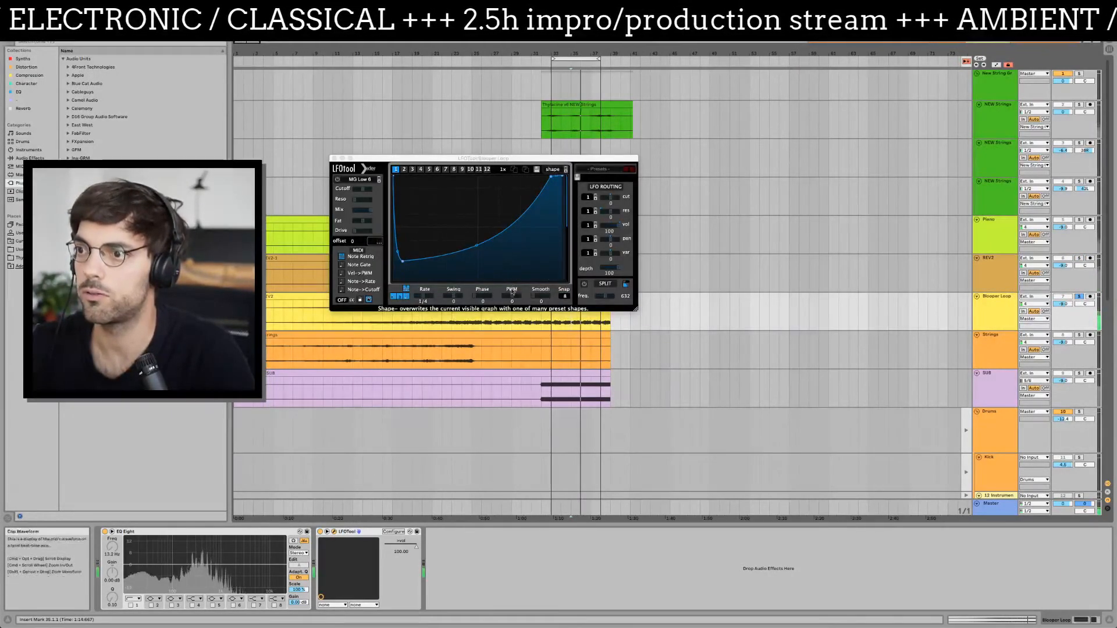
pyautogui.click(400, 297)
pyautogui.click(406, 296)
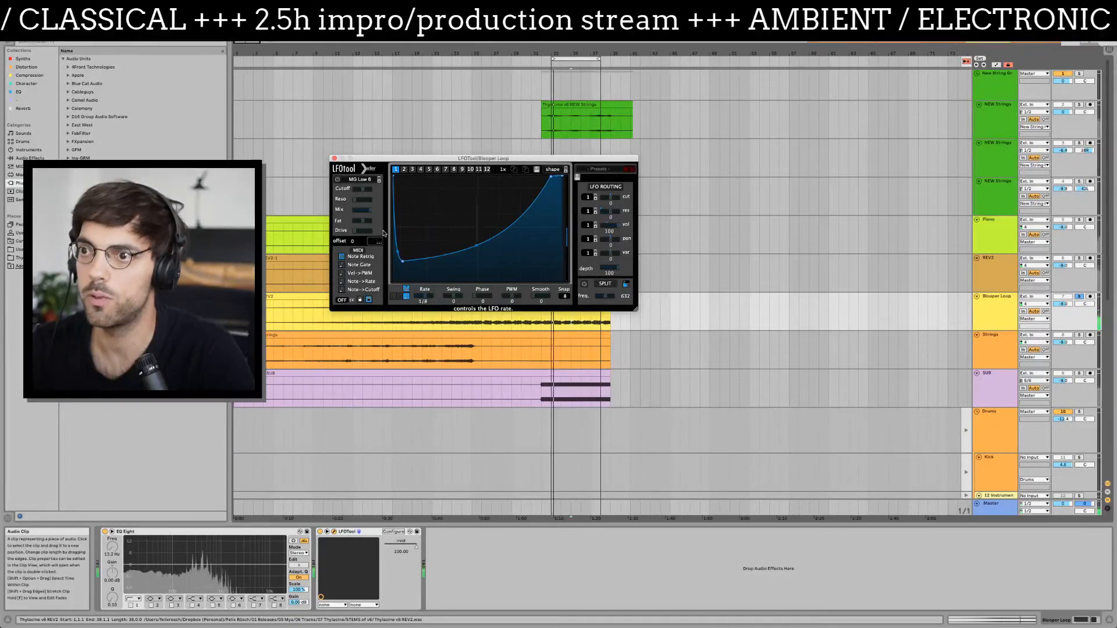
pyautogui.click(334, 159)
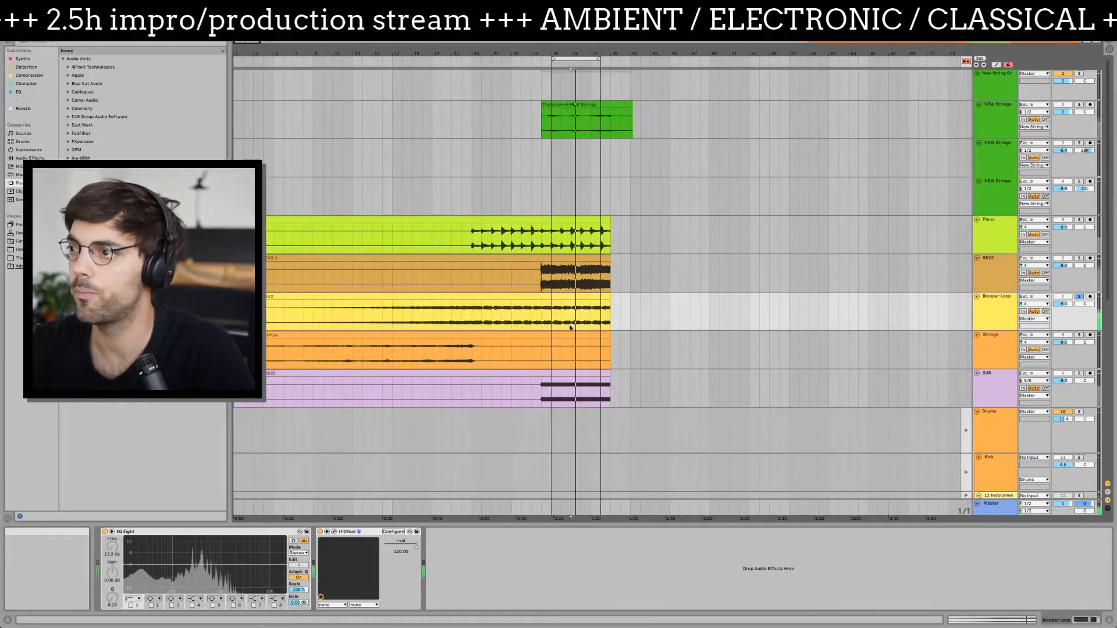
# - Loop the Strings audio from bar 19 to bar 22 and solo the Strings track
pyautogui.click(560, 350)
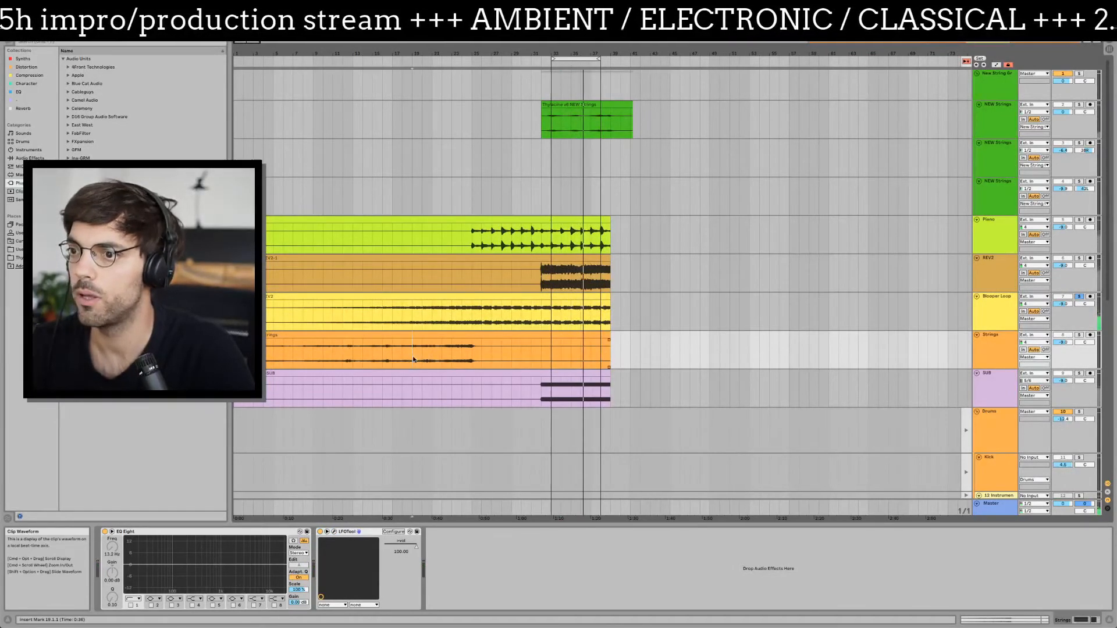
pyautogui.moveTo(412, 357); pyautogui.dragTo(442, 358)
pyautogui.press('super+l')
pyautogui.press('space')
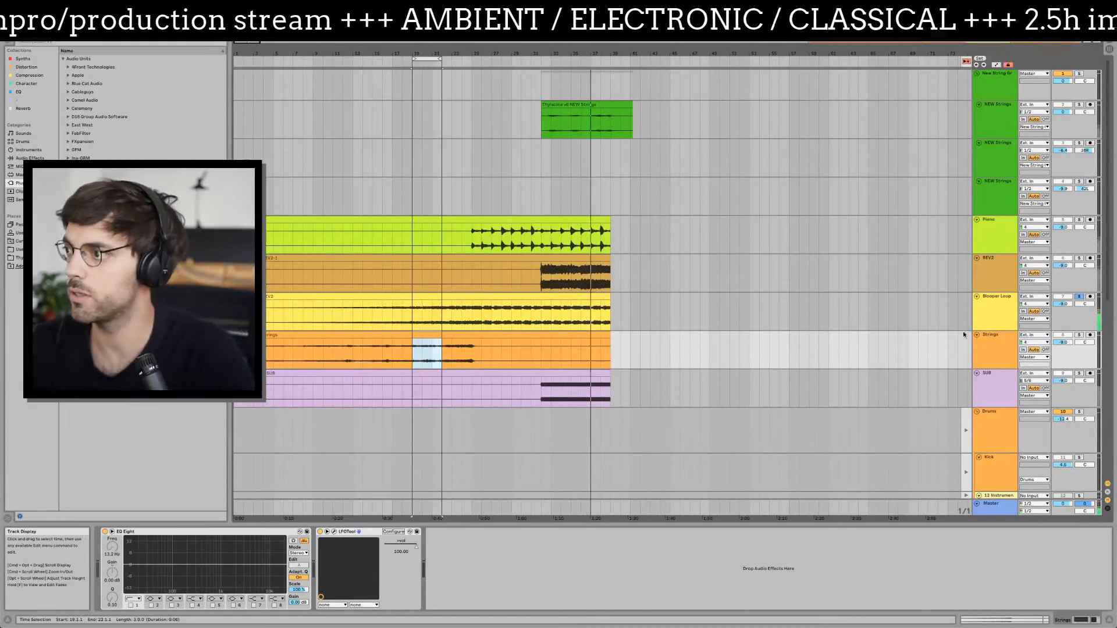
pyautogui.click(1079, 336)
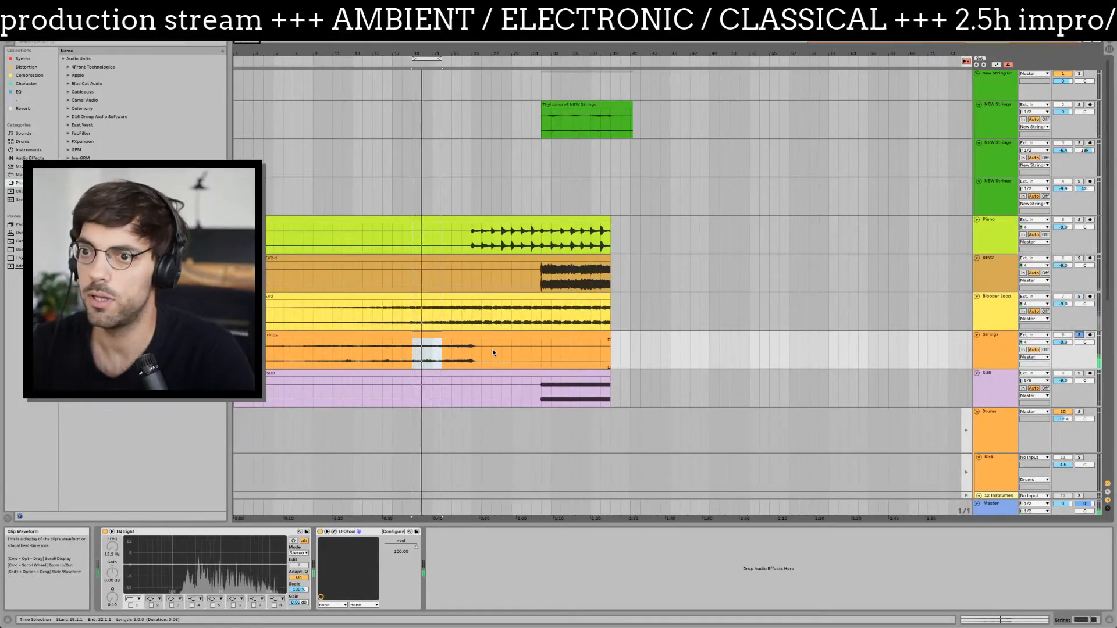
# - Try to load the My Sidechain 1 shape into LFOTool on the soloed Strings track
pyautogui.click(333, 533)
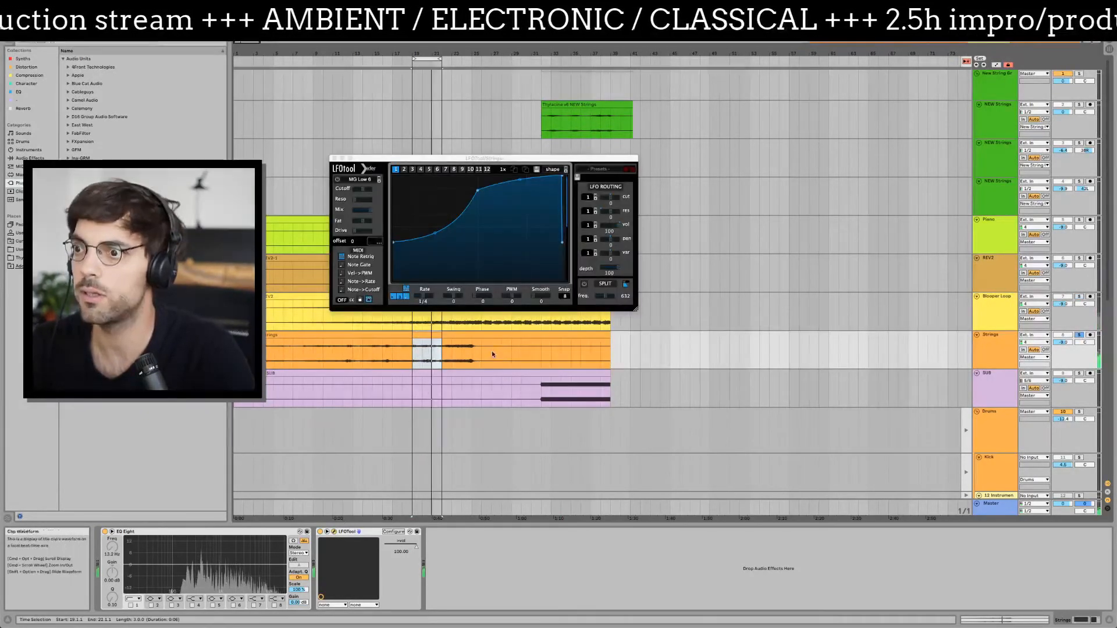
pyautogui.click(558, 170)
pyautogui.moveTo(582, 186)
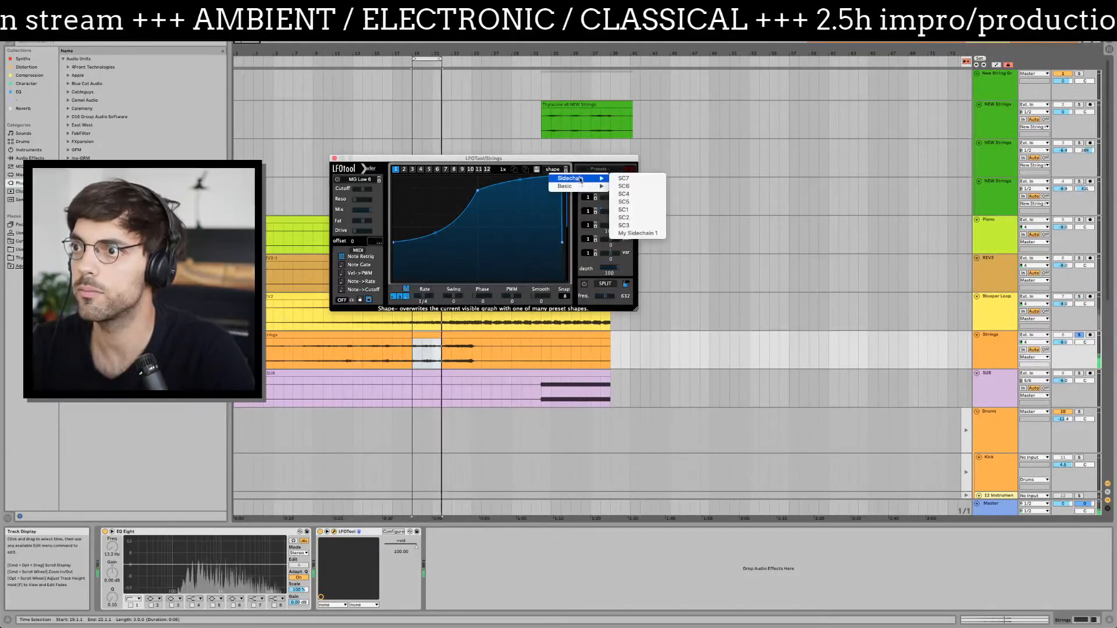
pyautogui.click(633, 235)
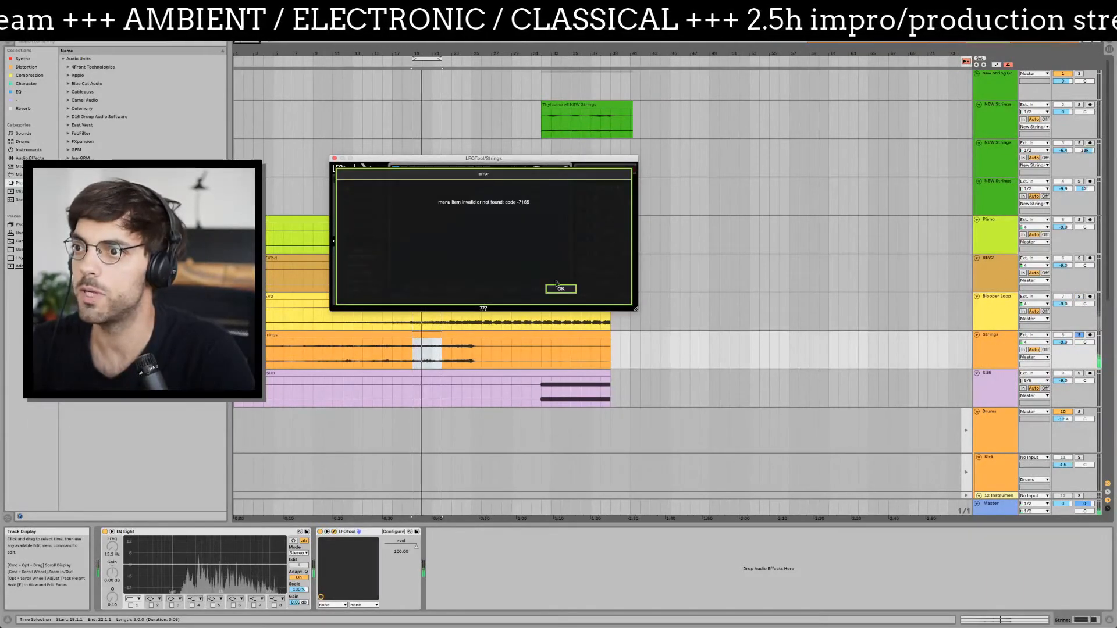
pyautogui.click(561, 290)
pyautogui.click(335, 159)
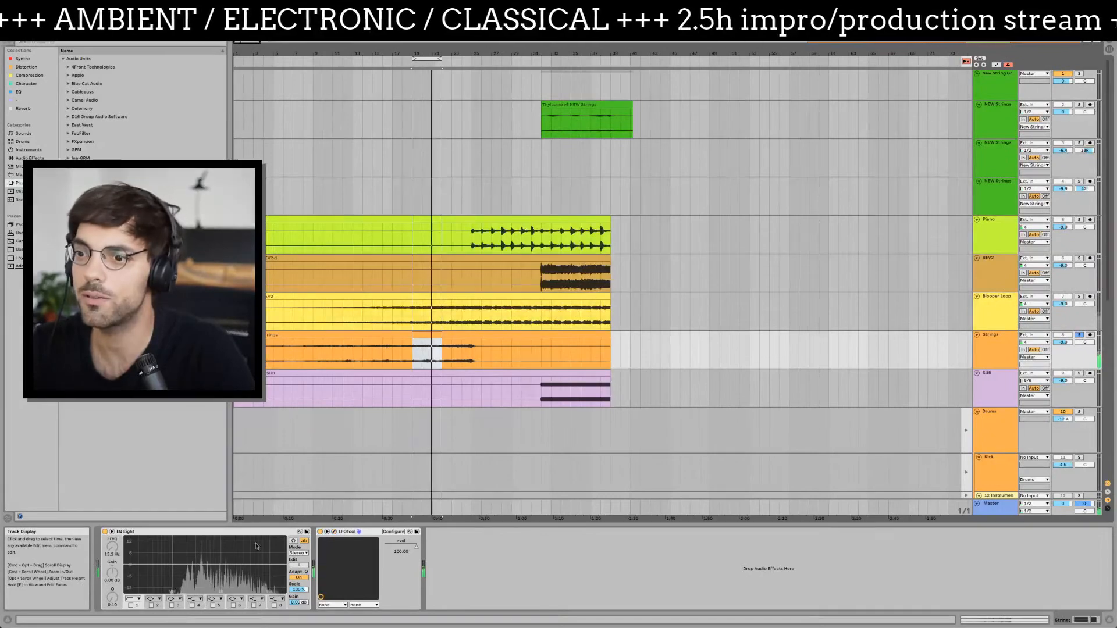
# - Reopen LFOTool on the Strings track and retry loading the My Sidechain 1 shape
pyautogui.click(335, 533)
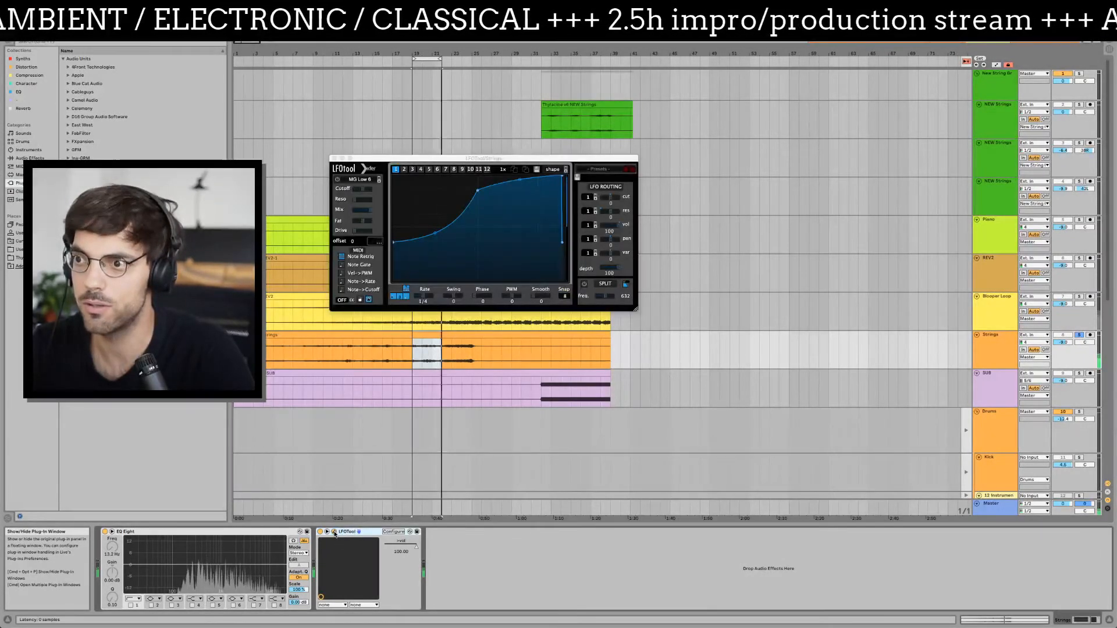
pyautogui.click(335, 533)
pyautogui.click(336, 533)
pyautogui.click(553, 169)
pyautogui.moveTo(576, 178)
pyautogui.click(637, 233)
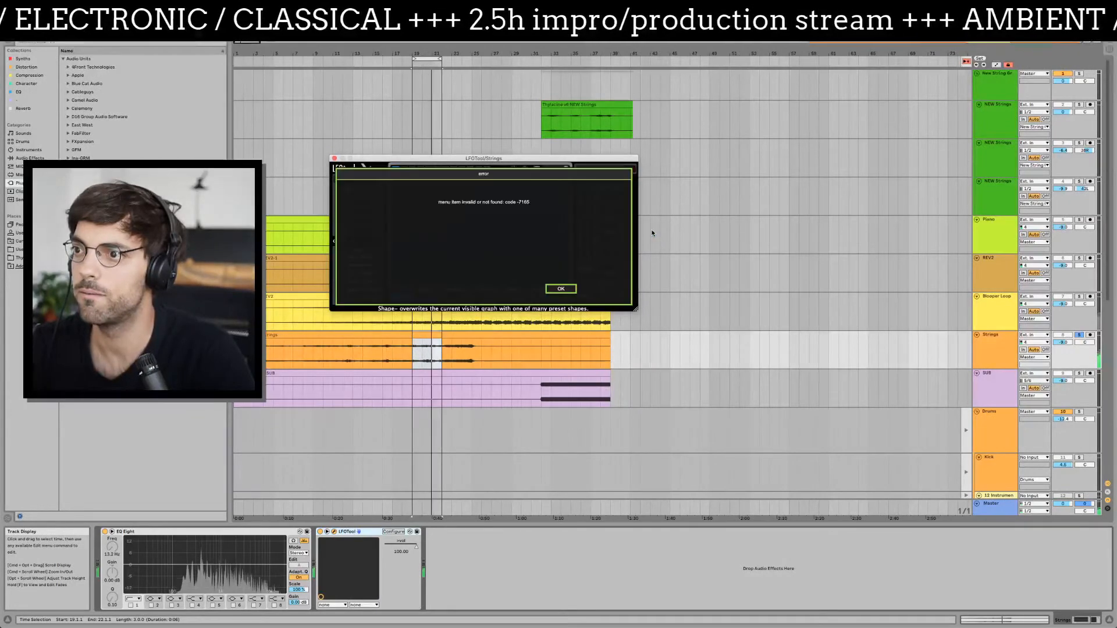
pyautogui.click(558, 289)
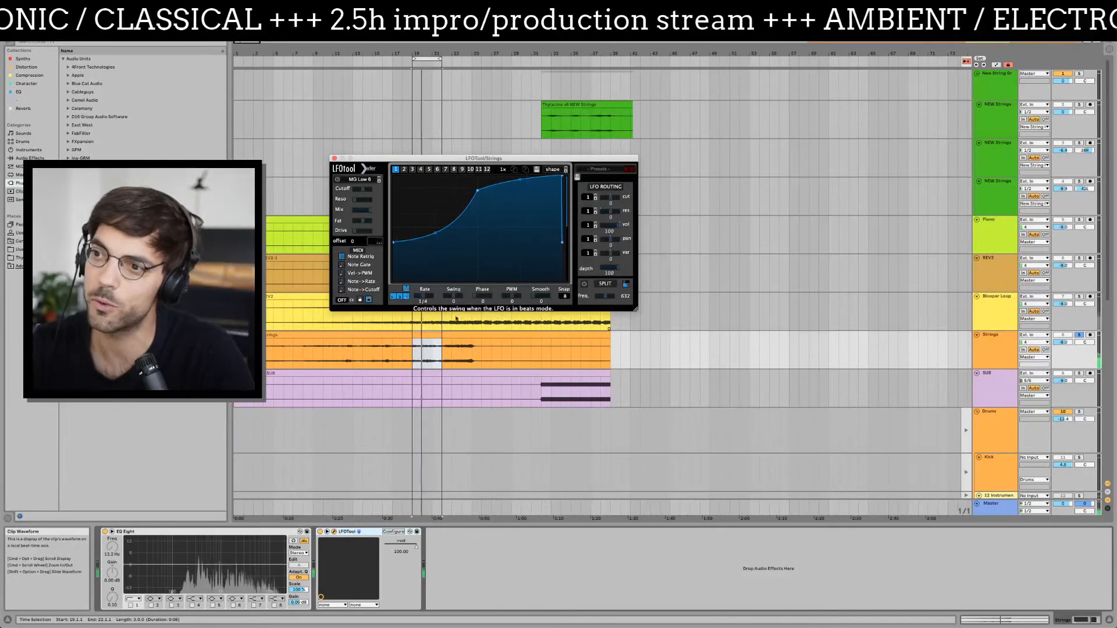
pyautogui.click(333, 157)
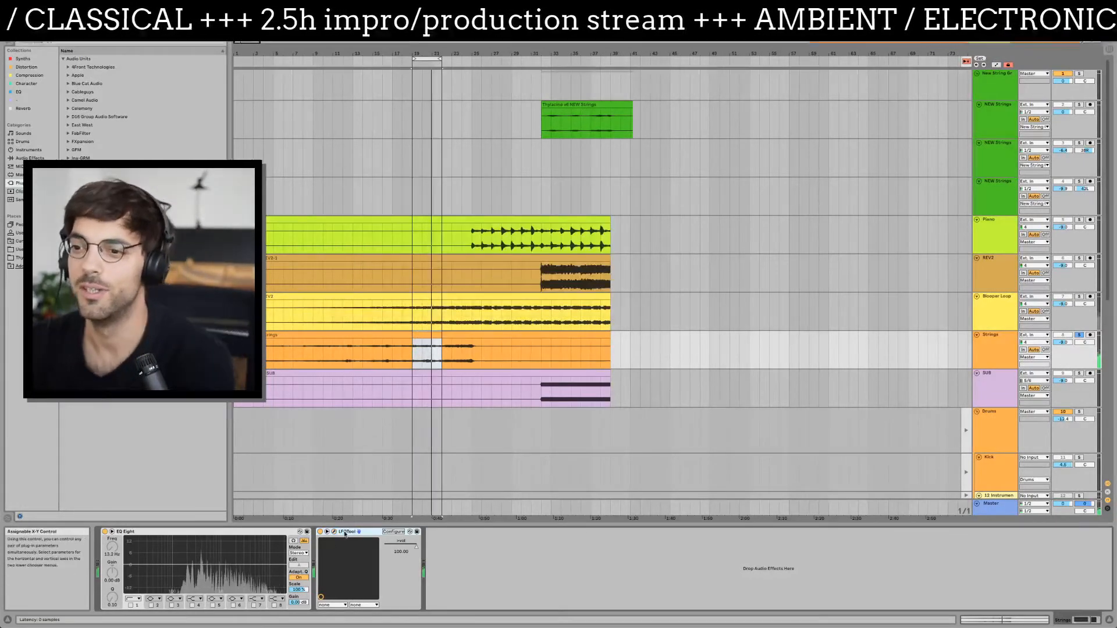
# - Delete LFOTool from the Strings track and replace it with a copy of the Blooper Loop track's LFOTool
pyautogui.press('Delete')
pyautogui.click(978, 314)
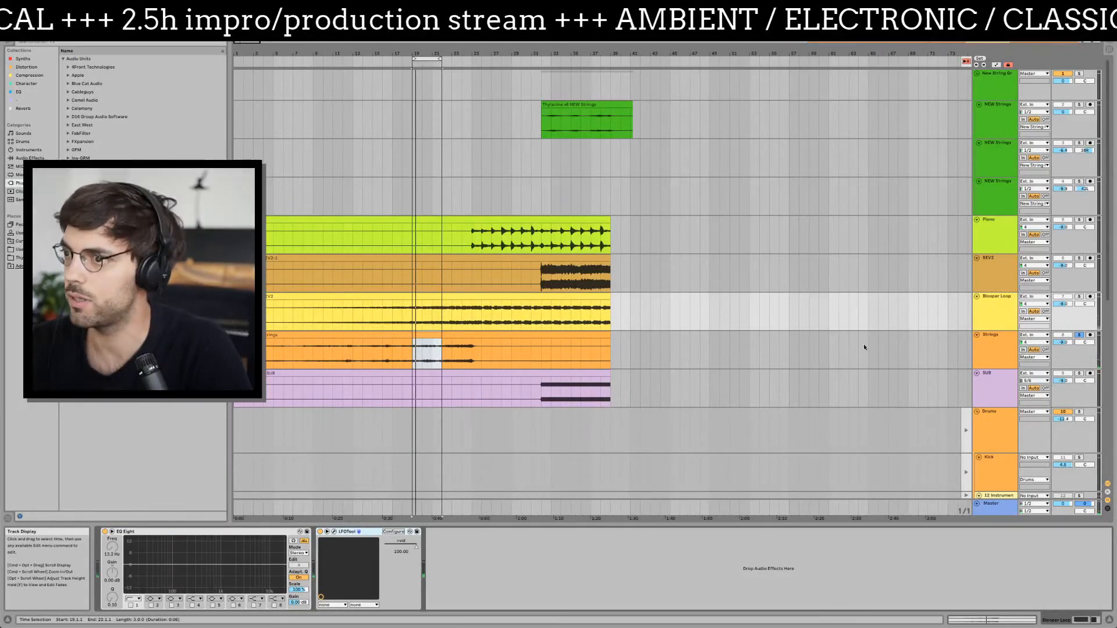
pyautogui.click(1012, 344)
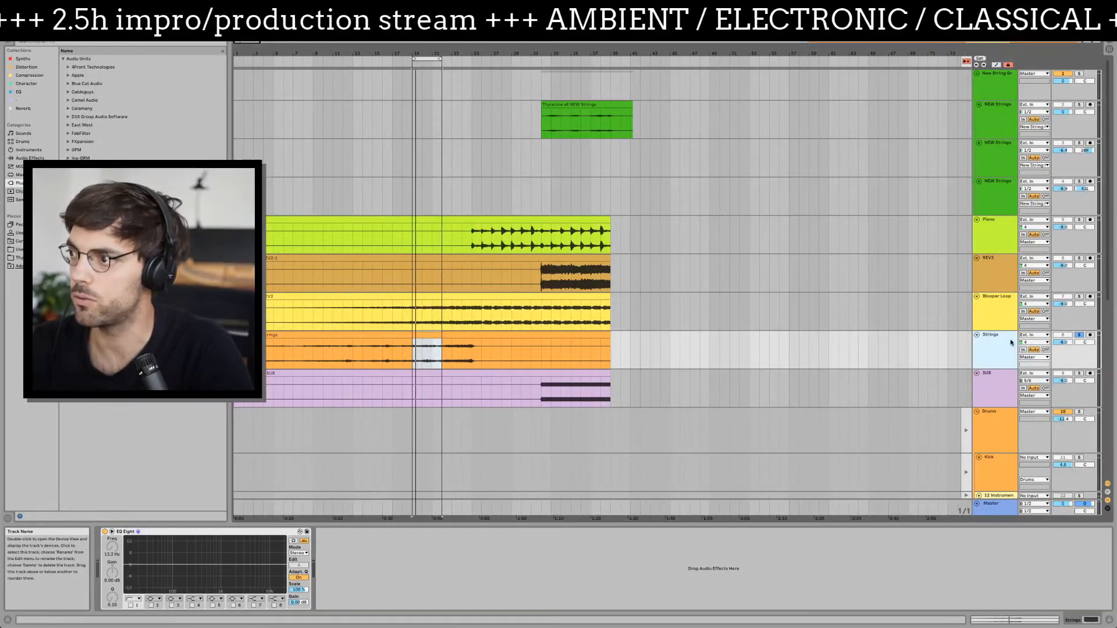
pyautogui.click(351, 577)
pyautogui.press('super+v')
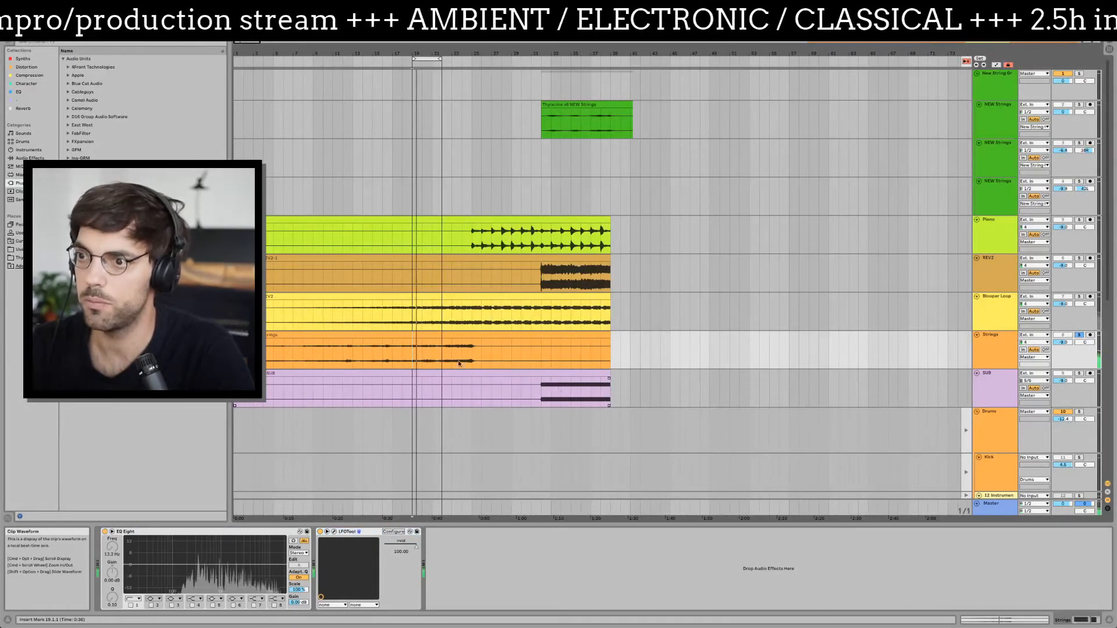
# - On the SC track, route the Strings chain's External Instrument MIDI output to LFOTool on the Strings track
pyautogui.scroll(-5, 447, 403)
pyautogui.scroll(-6, 638, 374)
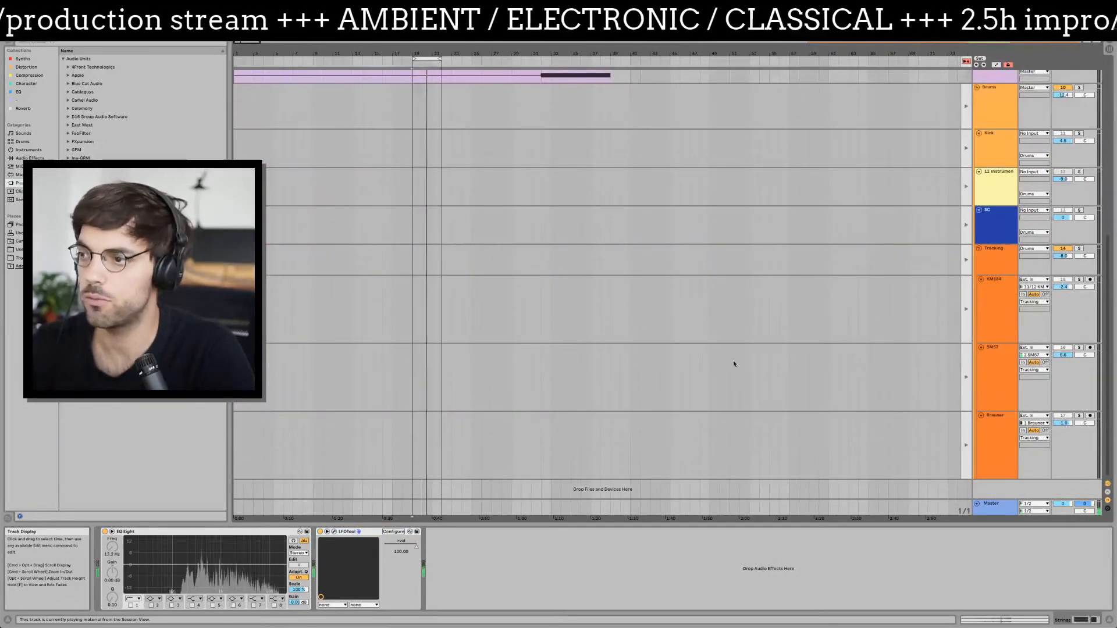
pyautogui.scroll(6, 727, 370)
pyautogui.scroll(4, 736, 367)
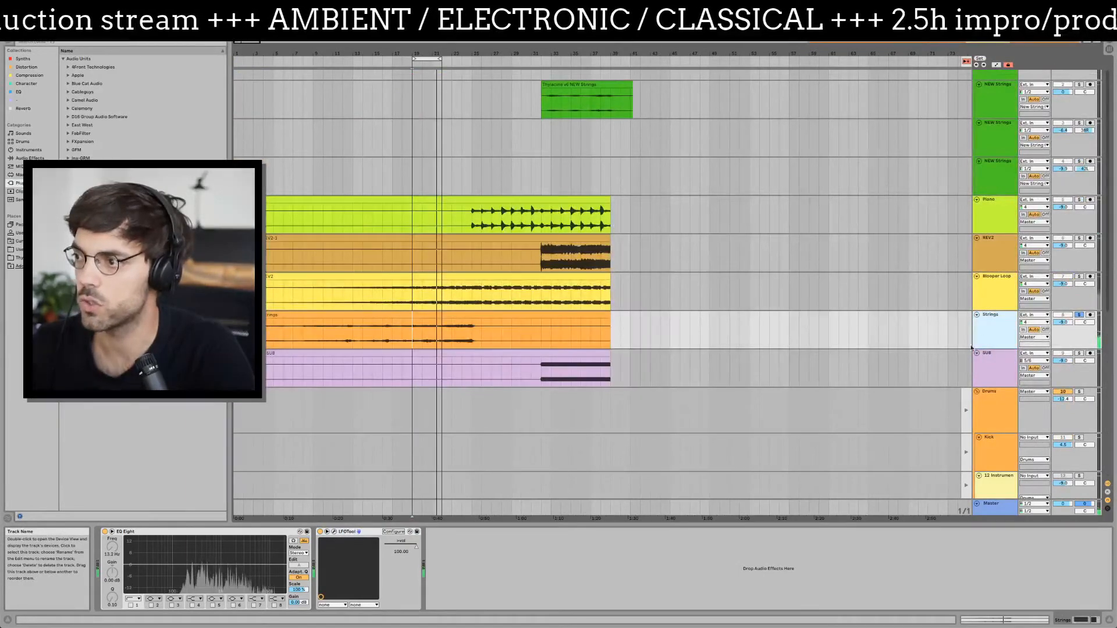
pyautogui.scroll(-10, 978, 371)
pyautogui.click(1004, 213)
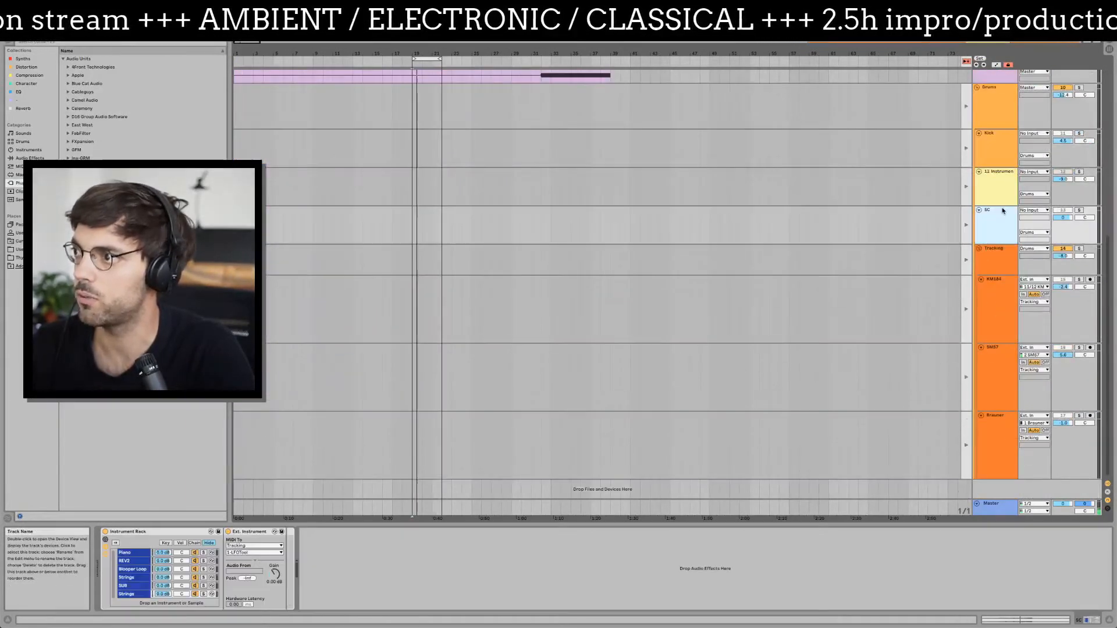
pyautogui.click(240, 545)
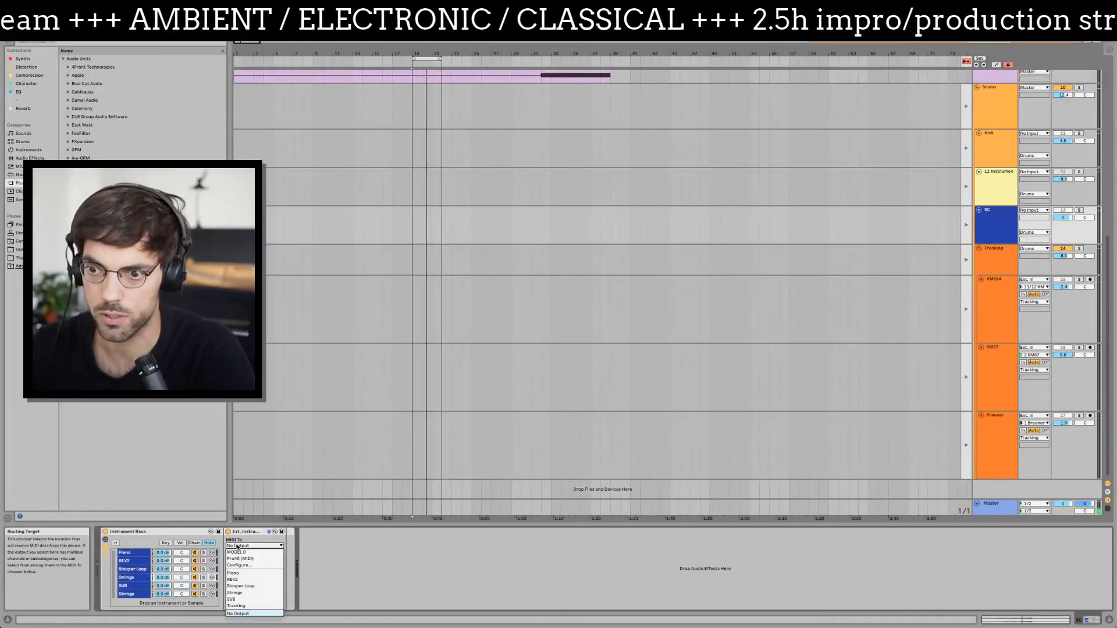
pyautogui.click(234, 593)
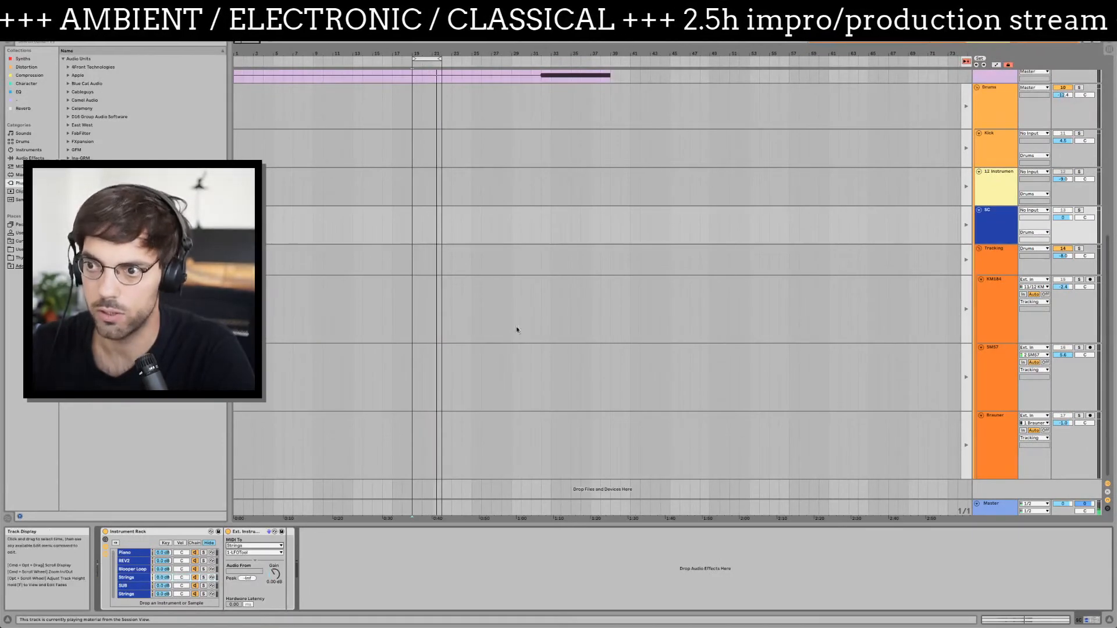
# - Loop the SUB audio from bar 34 to bar 36 and solo the SUB track
pyautogui.scroll(4, 493, 379)
pyautogui.scroll(5, 494, 379)
pyautogui.click(419, 279)
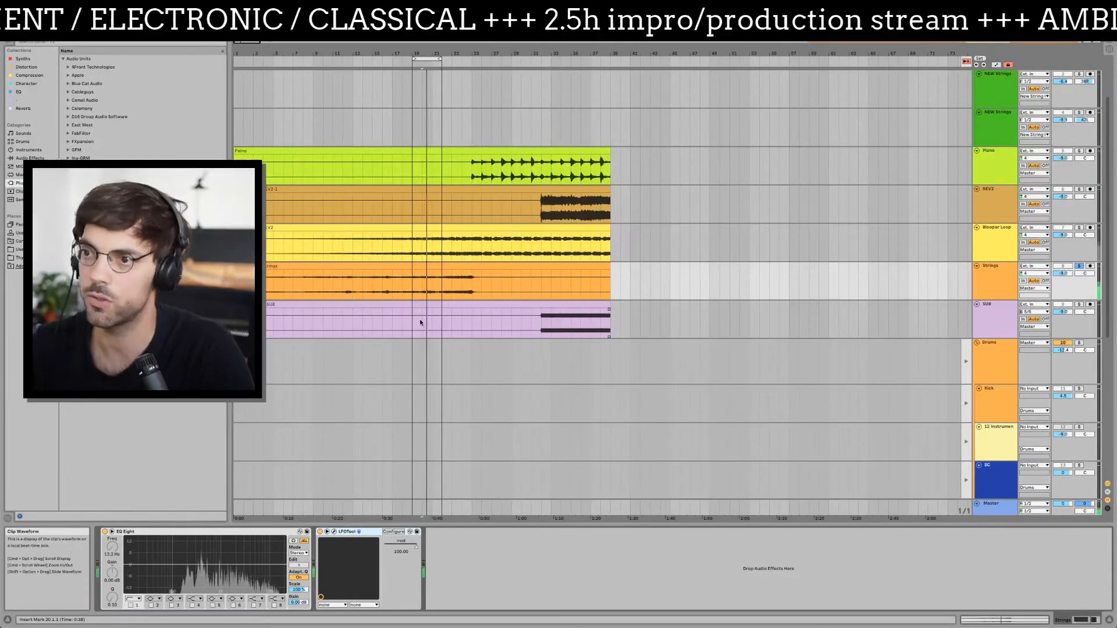
pyautogui.moveTo(562, 329); pyautogui.dragTo(586, 328)
pyautogui.press('super+l')
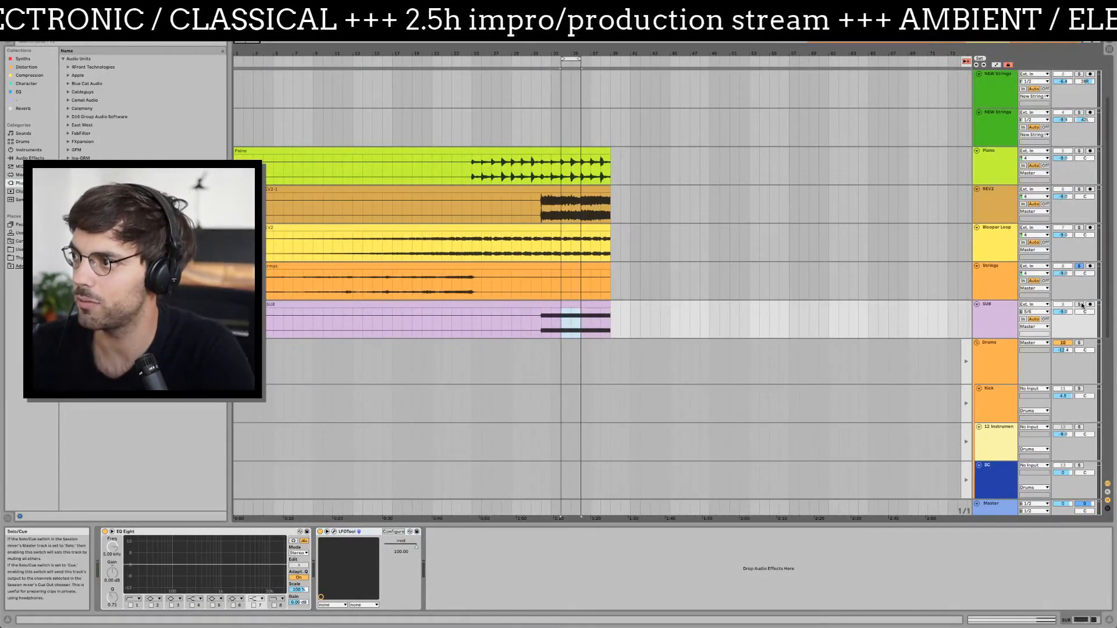
# - Load the My Sidechain 1 shape into LFOTool on the SUB track and set the LFO rate to 1/8
pyautogui.click(334, 532)
pyautogui.click(553, 169)
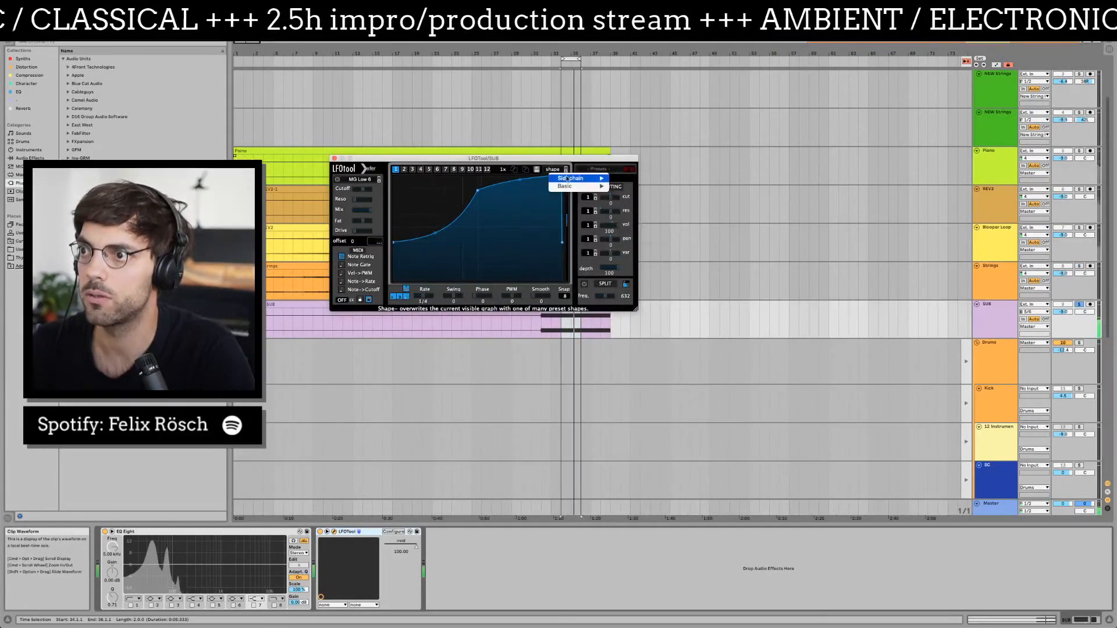
pyautogui.moveTo(576, 178)
pyautogui.click(637, 233)
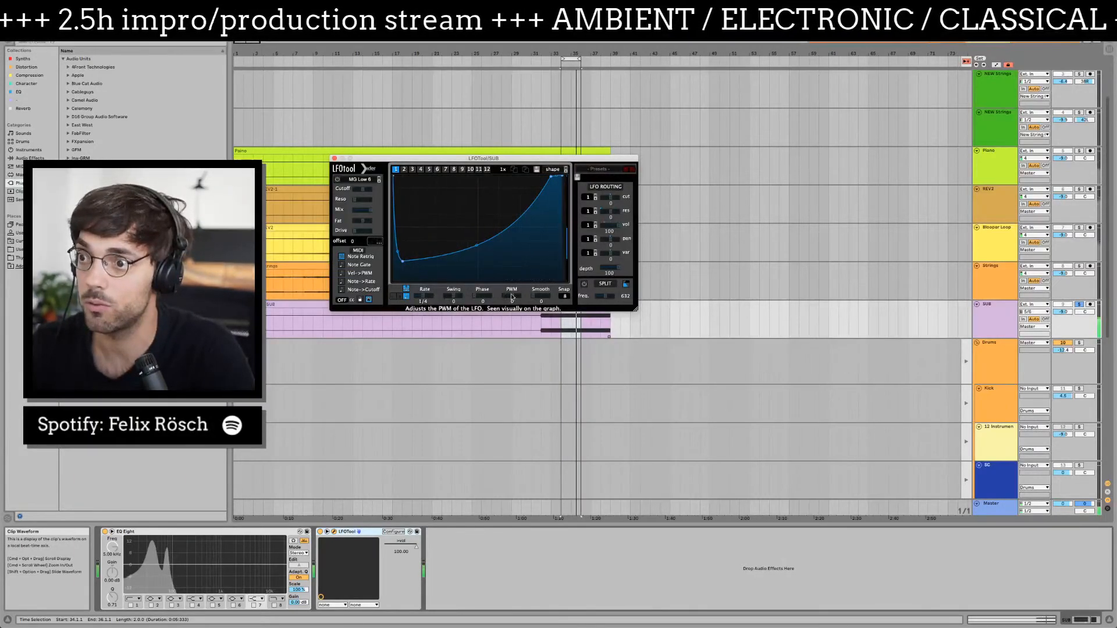
pyautogui.moveTo(427, 296); pyautogui.dragTo(435, 301)
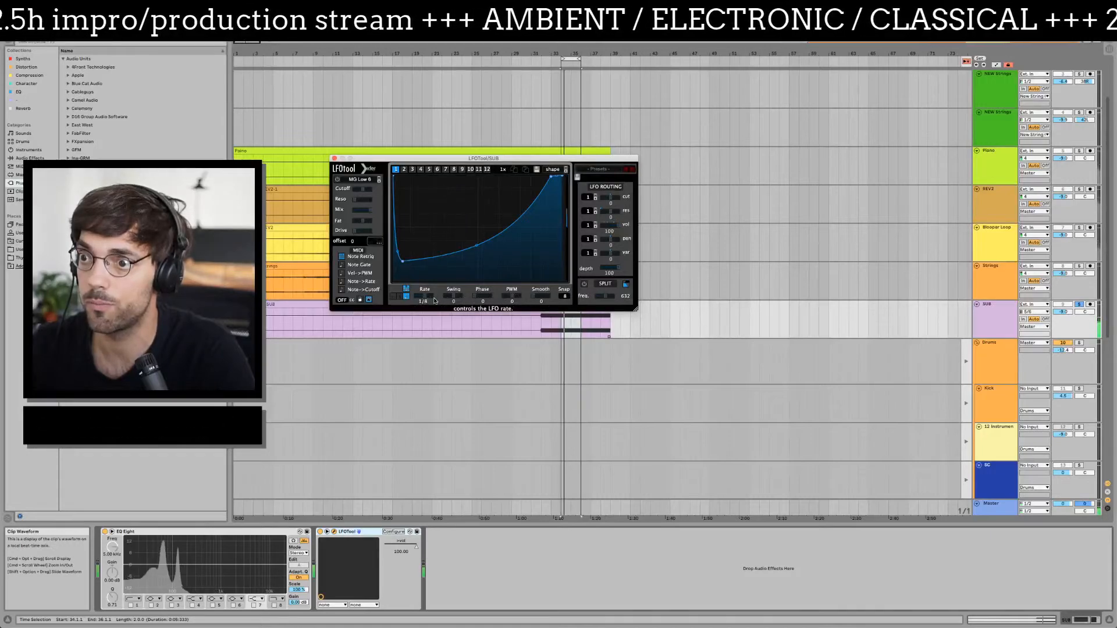
pyautogui.click(336, 159)
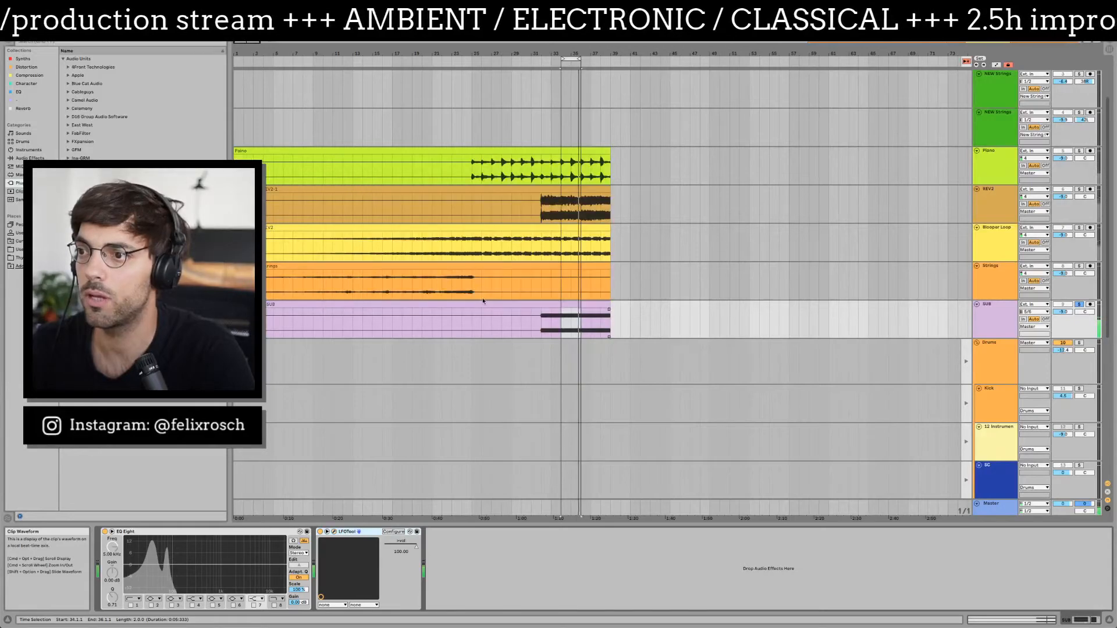
pyautogui.scroll(-5, 547, 358)
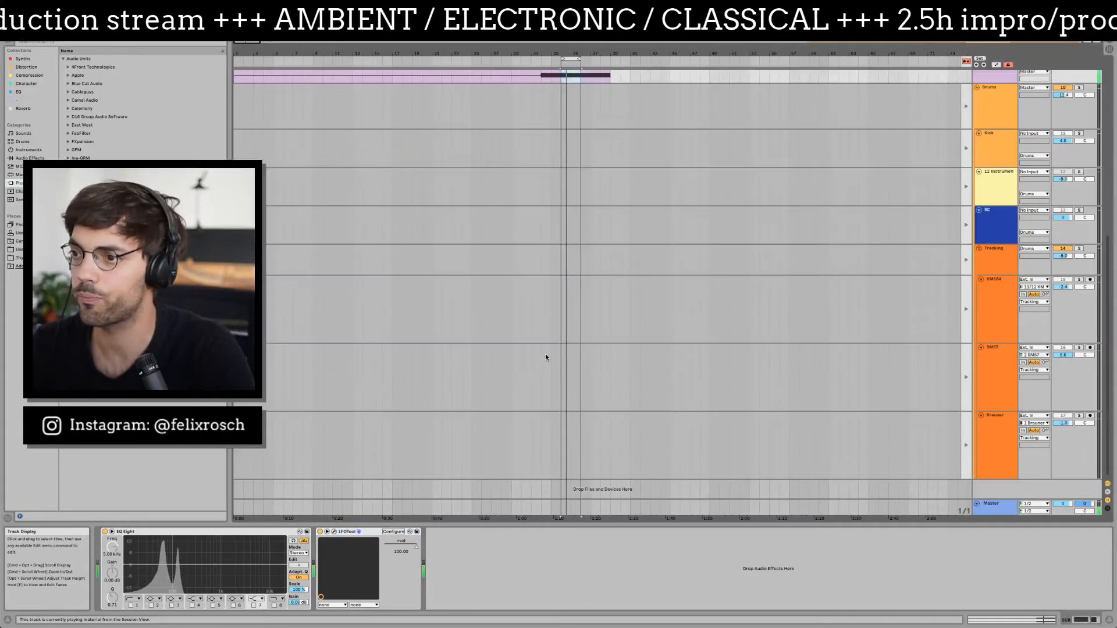
pyautogui.scroll(7, 550, 355)
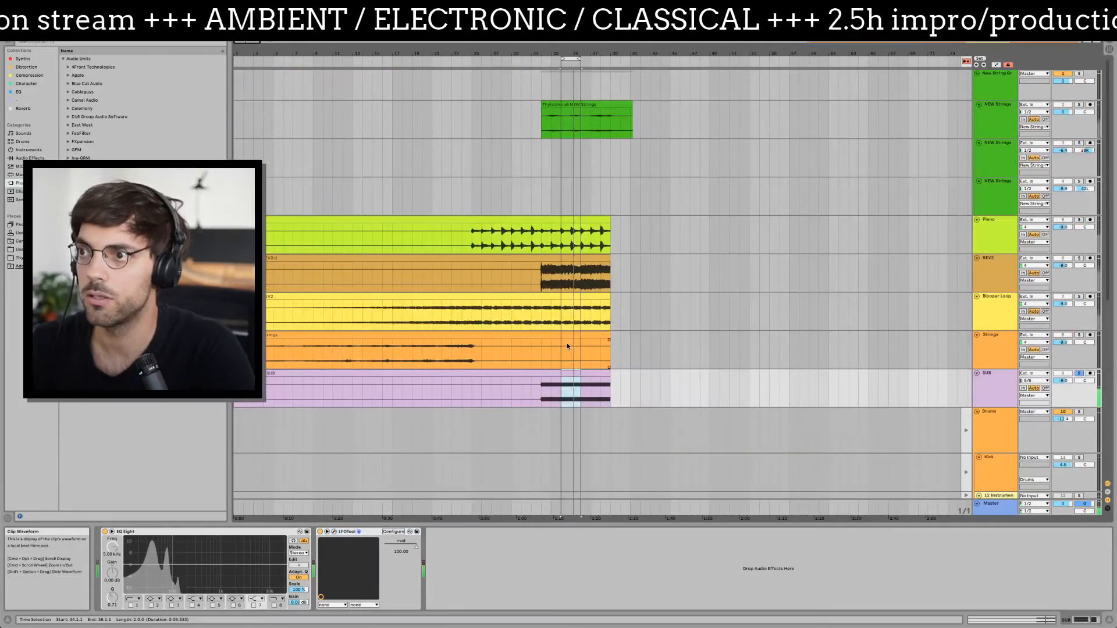
# - Solo the uppermost NEW Strings track to audition its clip, keeping the device chain in view
pyautogui.click(993, 123)
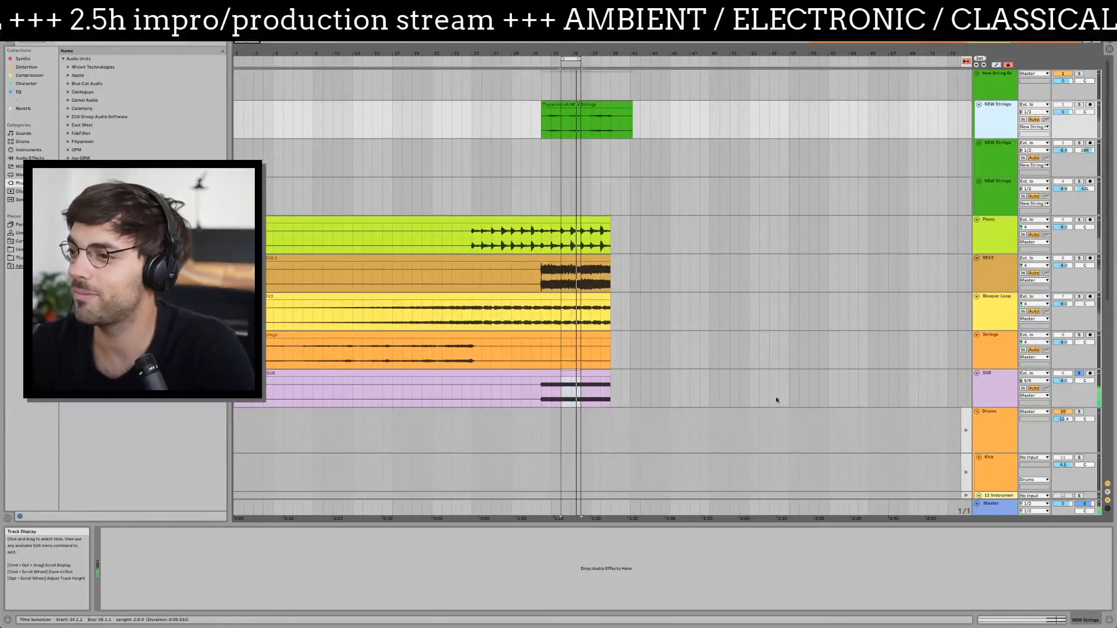
pyautogui.click(595, 391)
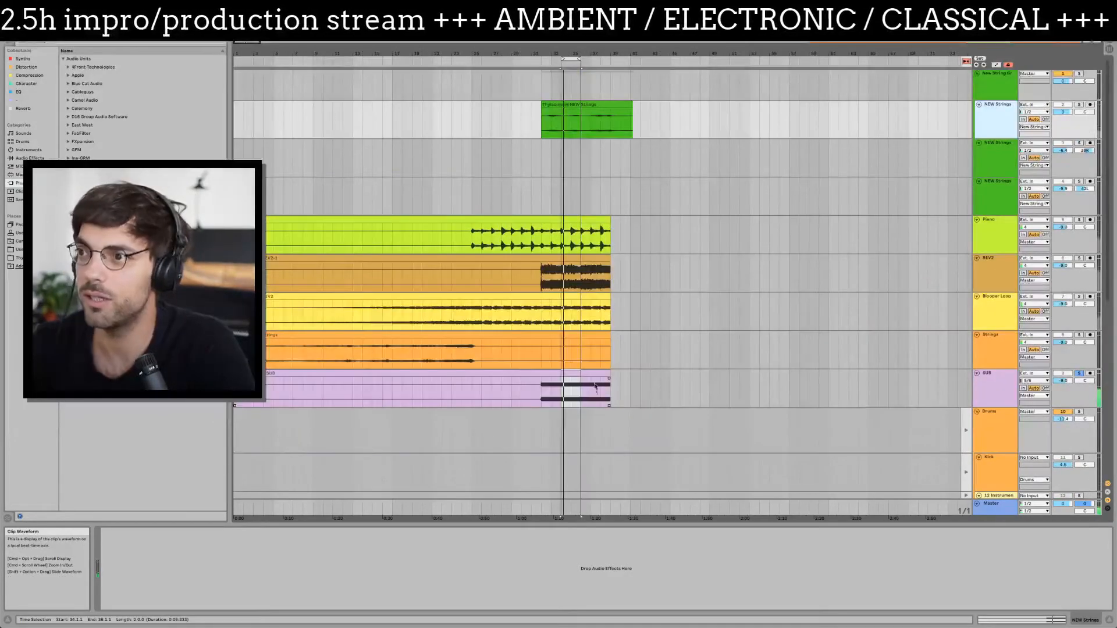
pyautogui.click(575, 127)
pyautogui.click(1079, 105)
pyautogui.doubleClick(568, 123)
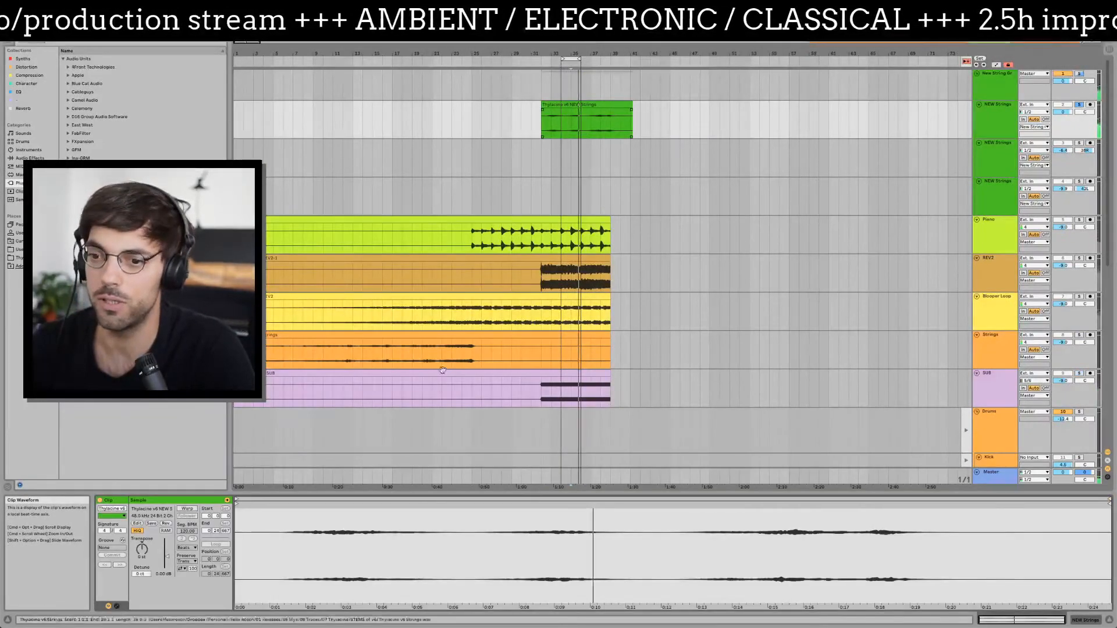
pyautogui.hotkey('shift', 'Tab')
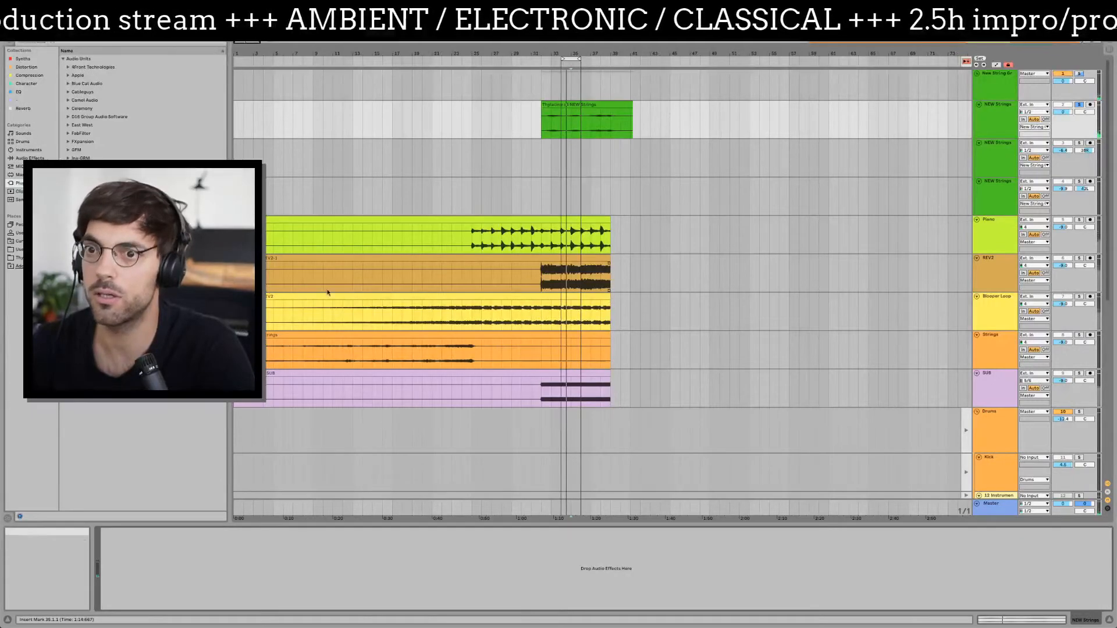
# - Copy LFOTool from the SUB track to the uppermost NEW Strings track
pyautogui.click(561, 395)
pyautogui.click(338, 532)
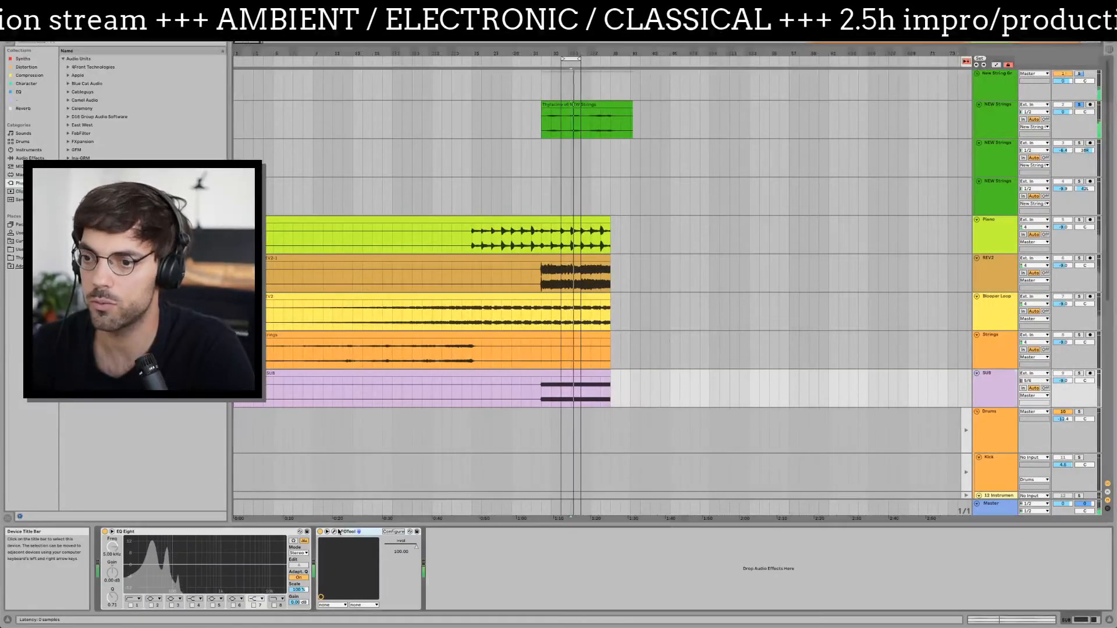
pyautogui.click(1001, 116)
pyautogui.click(390, 565)
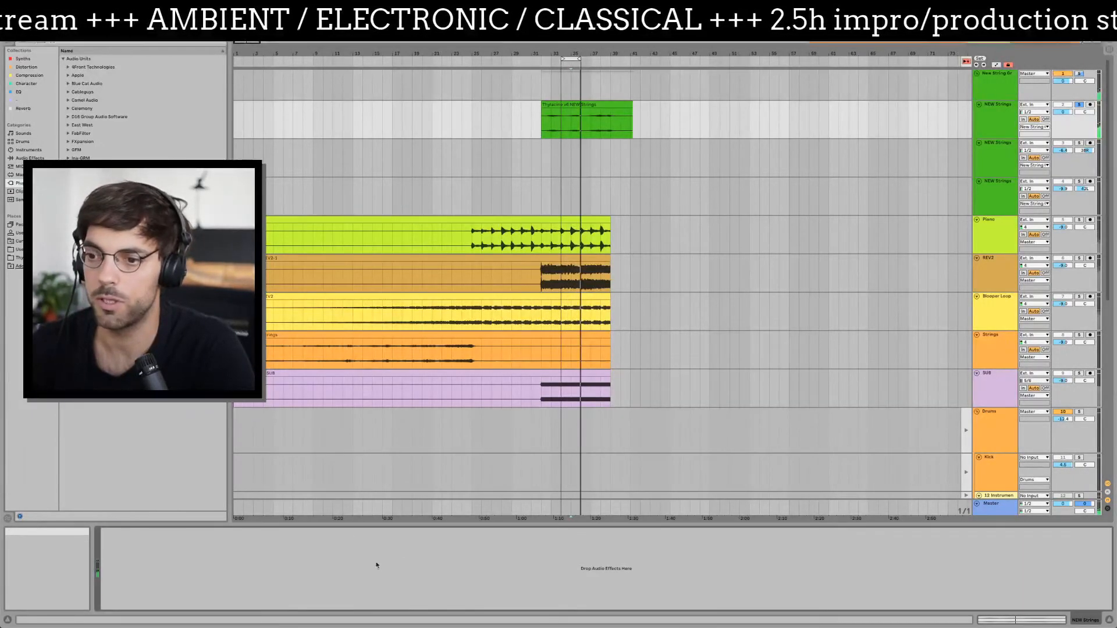
pyautogui.click(333, 494)
# - On the SC track, duplicate the Piano chain, rename it NEW Strings, and route its External Instrument MIDI to LFOTool on NEW Strings
pyautogui.scroll(-5, 551, 254)
pyautogui.scroll(-2, 551, 254)
pyautogui.click(996, 218)
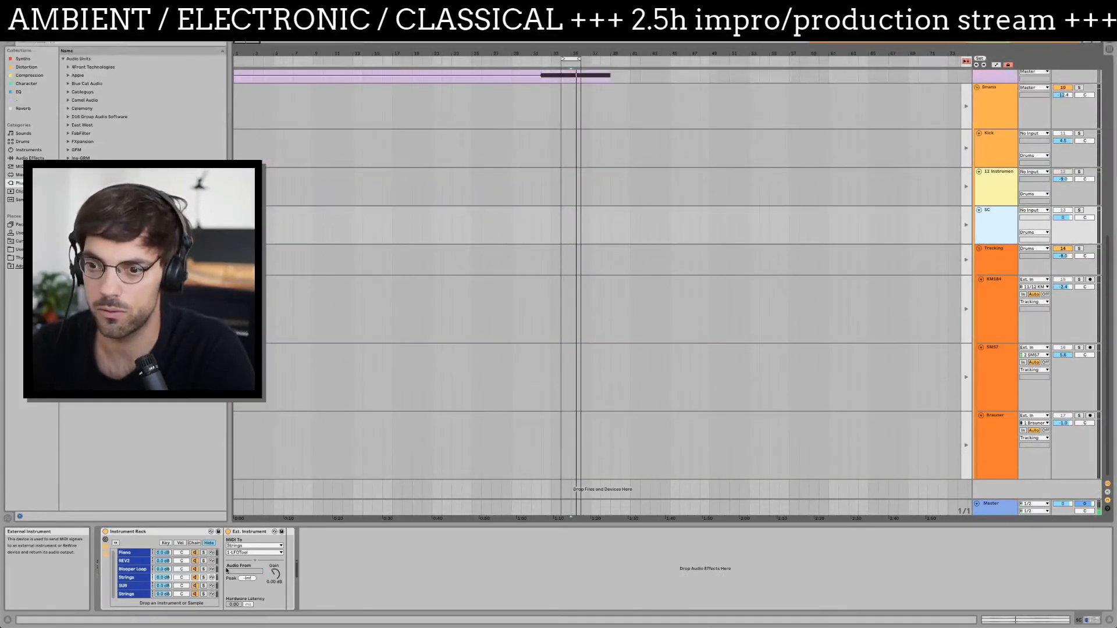
pyautogui.click(133, 586)
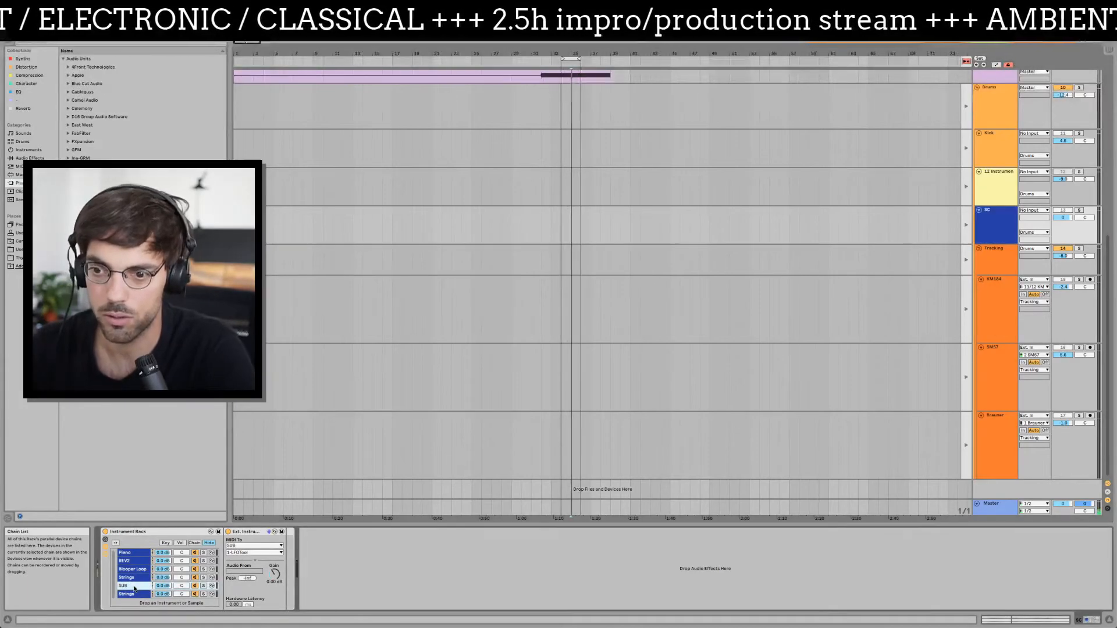
pyautogui.click(134, 553)
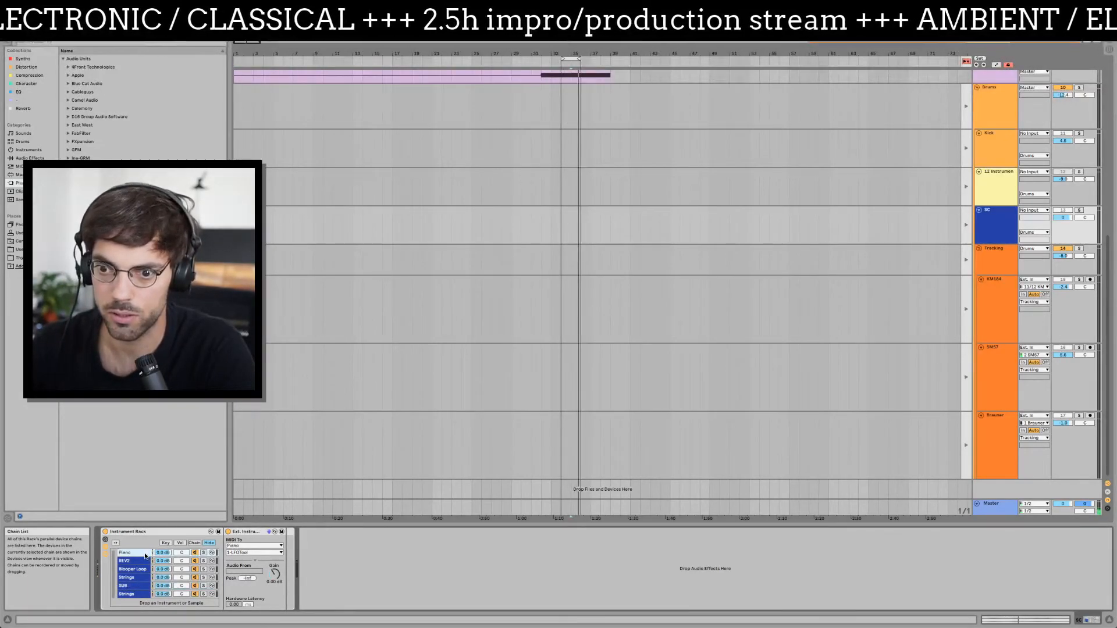
pyautogui.hotkey('ctrl', 'd')
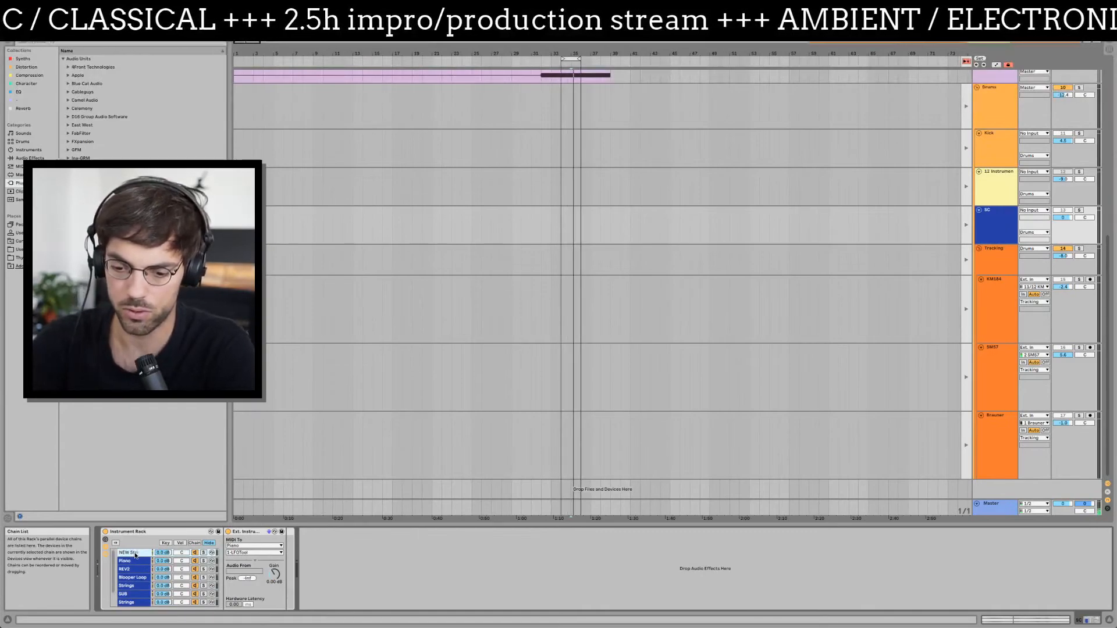
pyautogui.click(248, 545)
pyautogui.click(247, 573)
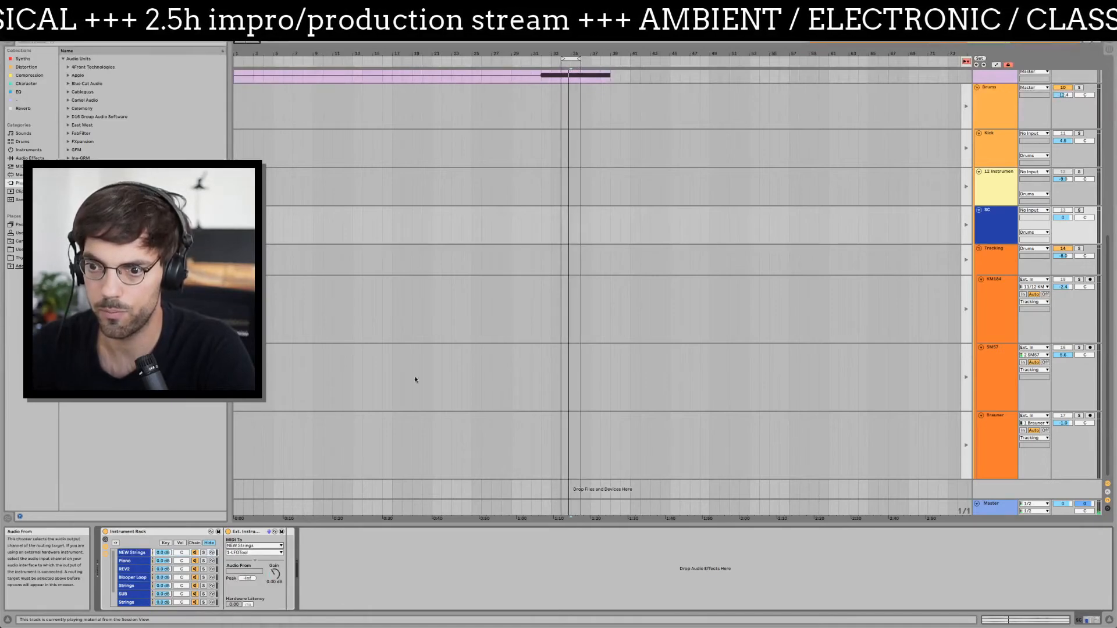
# - Unsolo the uppermost NEW Strings track and move its LFOTool to the New String Group track
pyautogui.scroll(10, 616, 282)
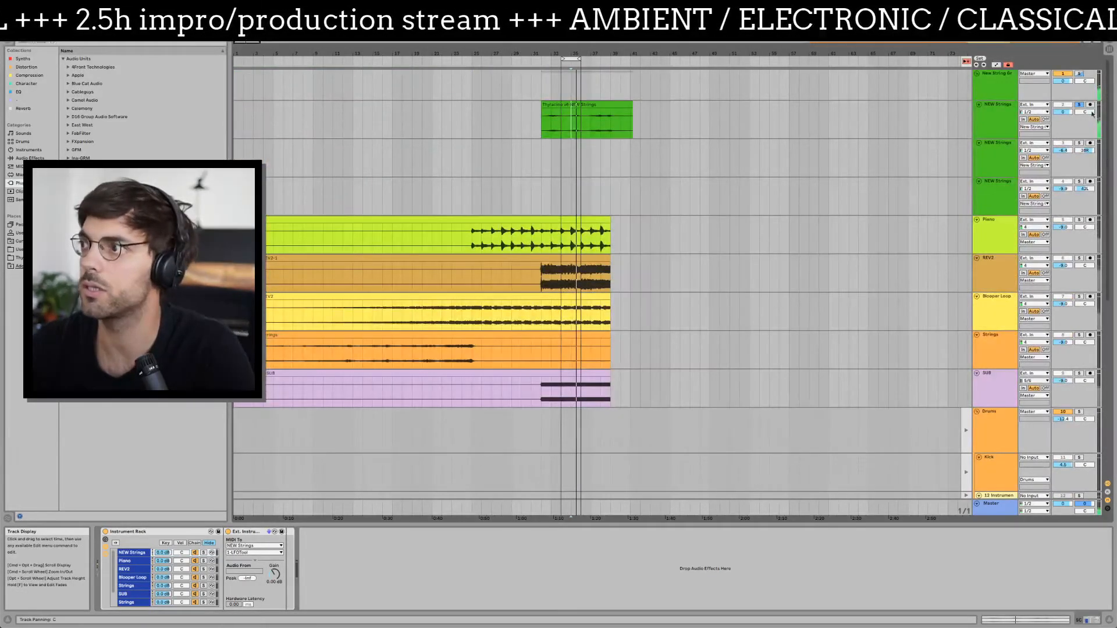
pyautogui.click(1080, 105)
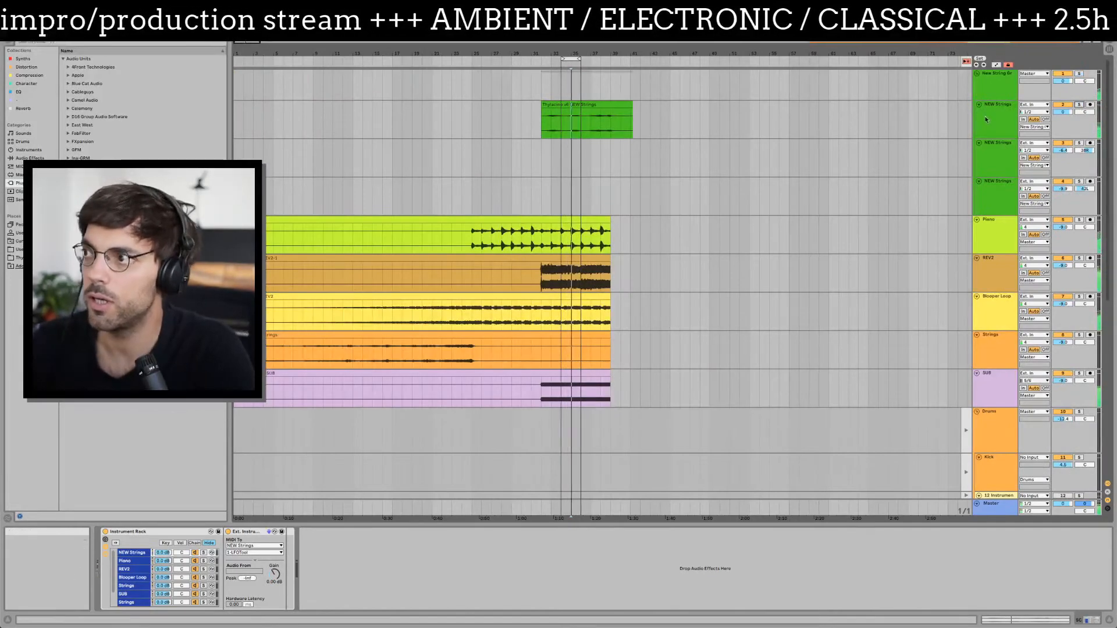
pyautogui.click(973, 137)
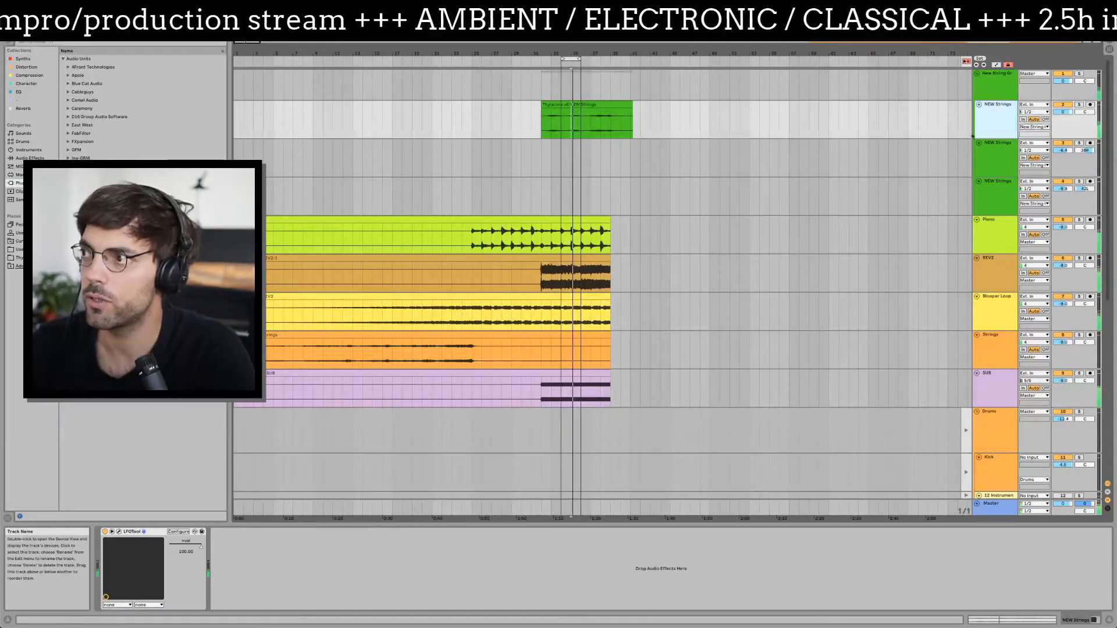
pyautogui.click(983, 92)
pyautogui.click(993, 118)
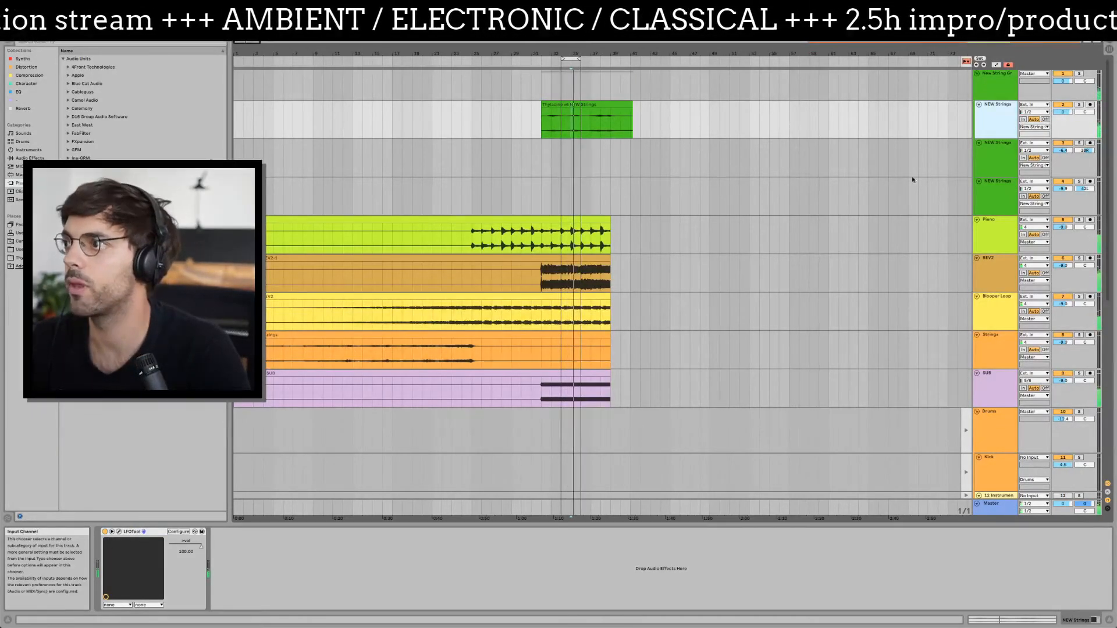
pyautogui.click(134, 532)
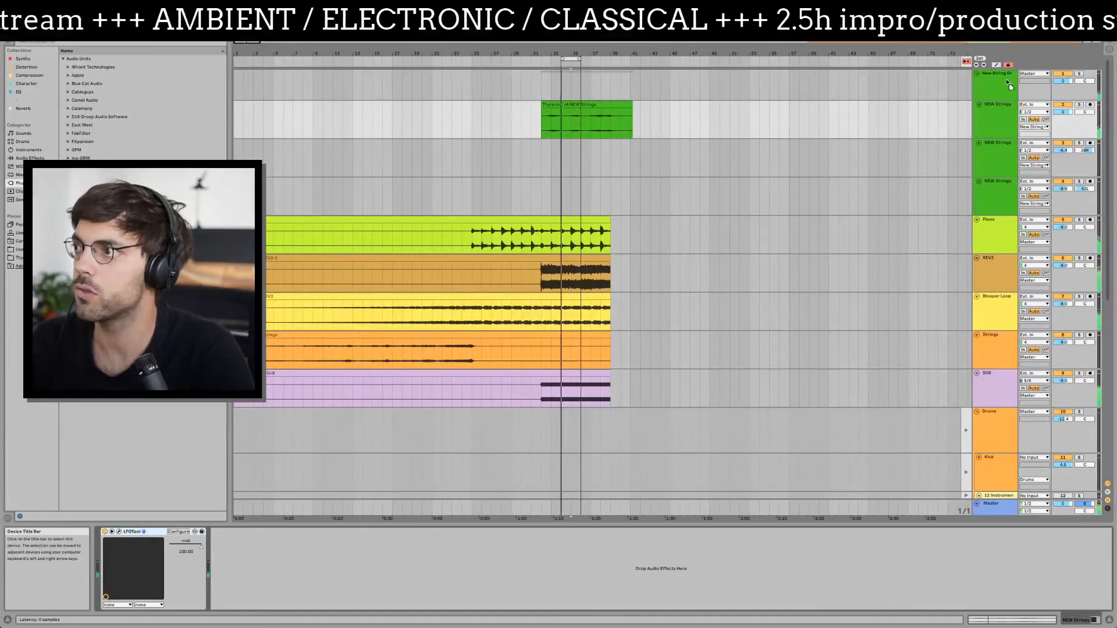
pyautogui.click(1005, 86)
# - Audition the New String Group soloed and within the full mix, and check the Session View clips
pyautogui.click(1079, 74)
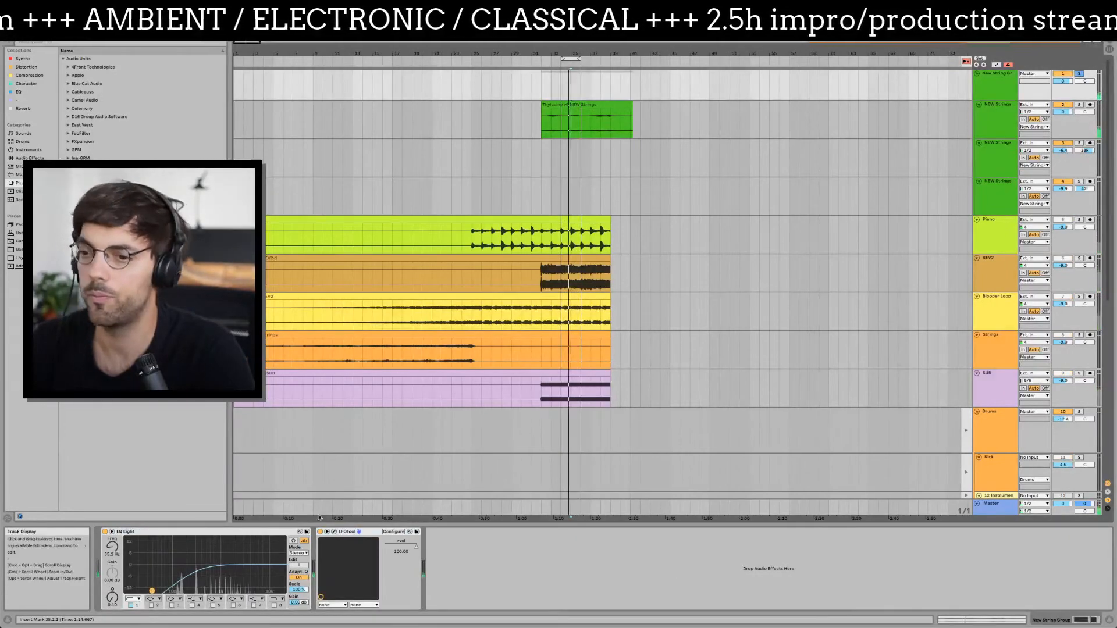
pyautogui.click(1080, 72)
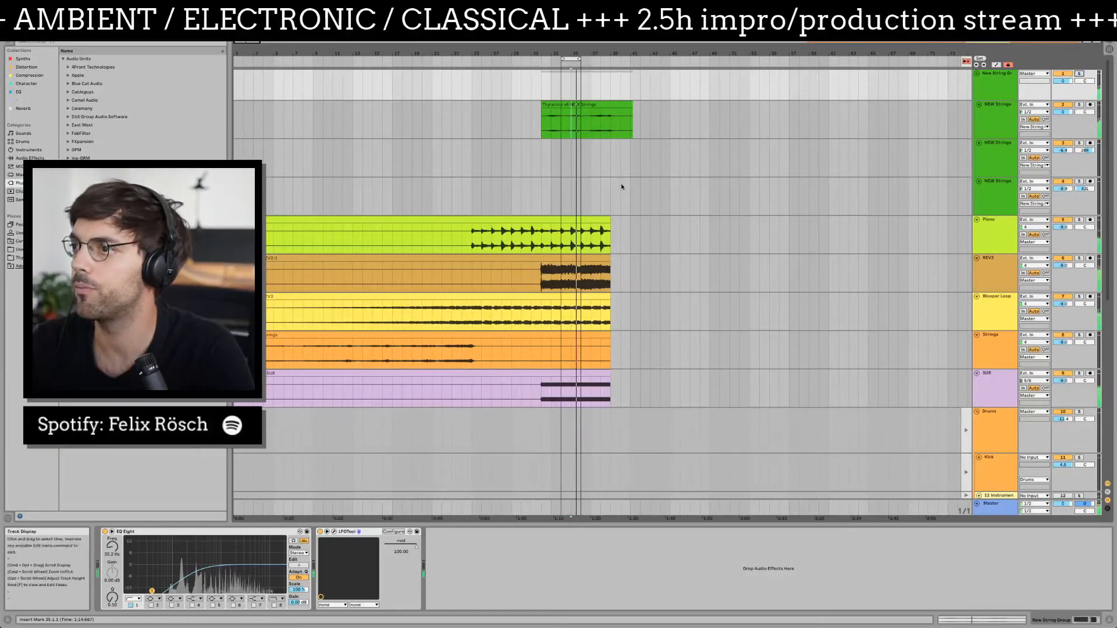
pyautogui.scroll(-8, 676, 301)
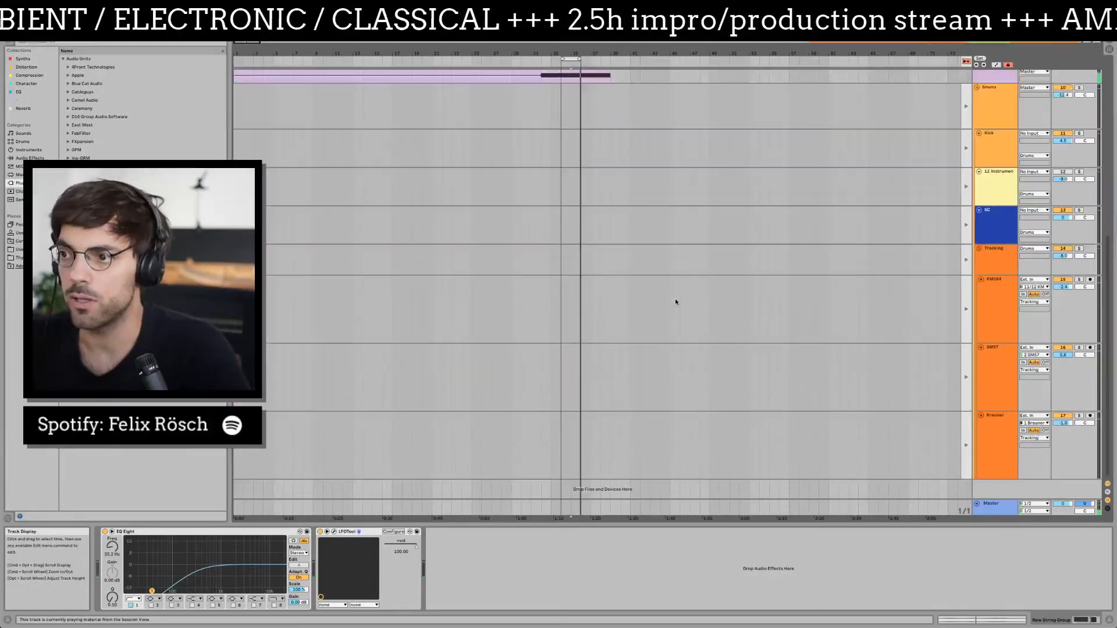
pyautogui.press('Tab')
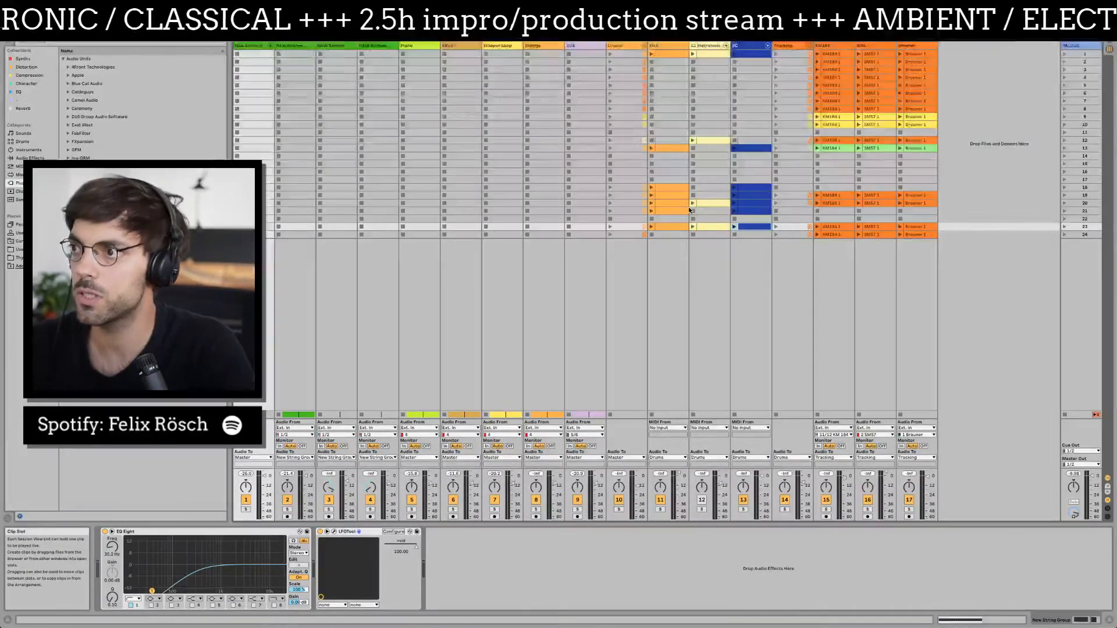
pyautogui.press('Tab')
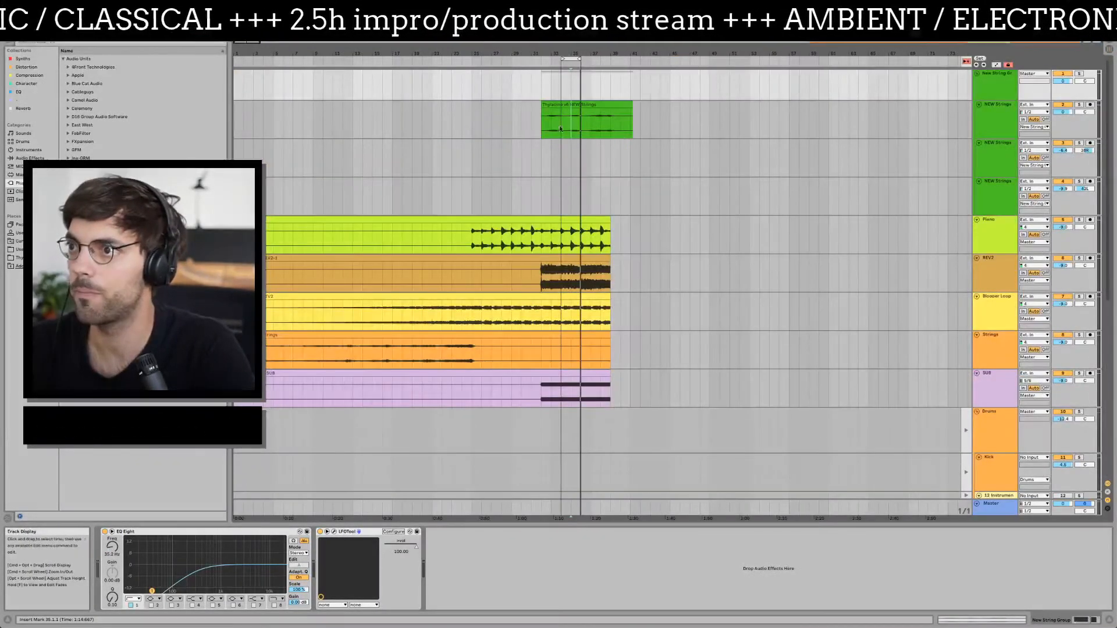
# - Set the loop around the NEW Strings clip, from bar 32 to bar 41
pyautogui.click(638, 120)
pyautogui.click(630, 120)
pyautogui.press('super+l')
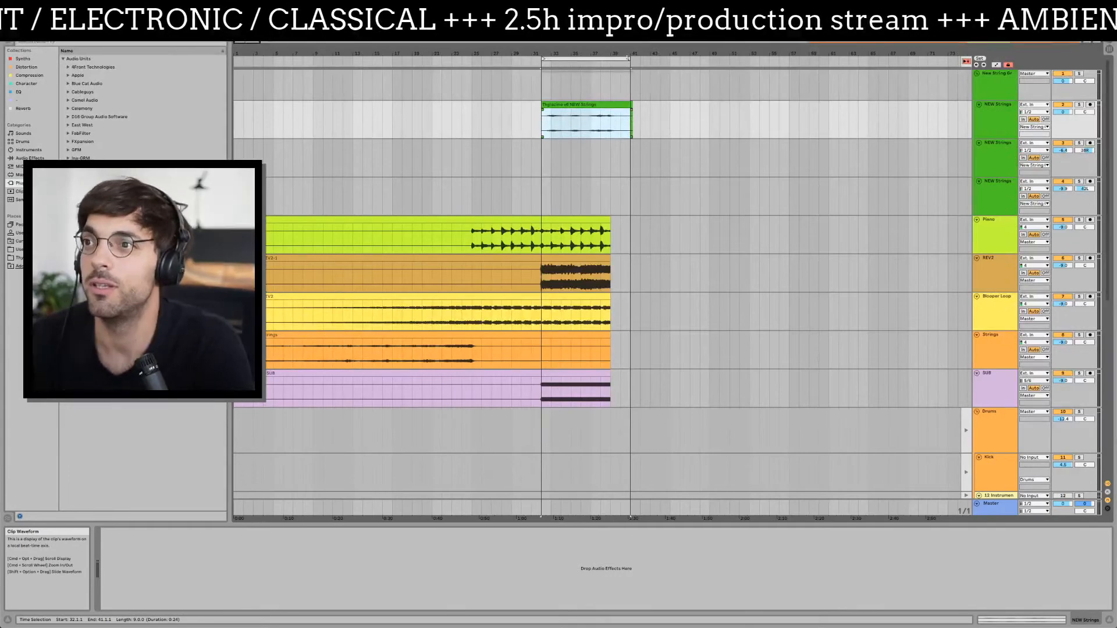
# - Set the loop to span the whole arrangement from bar 1 to bar 41
pyautogui.click(385, 190)
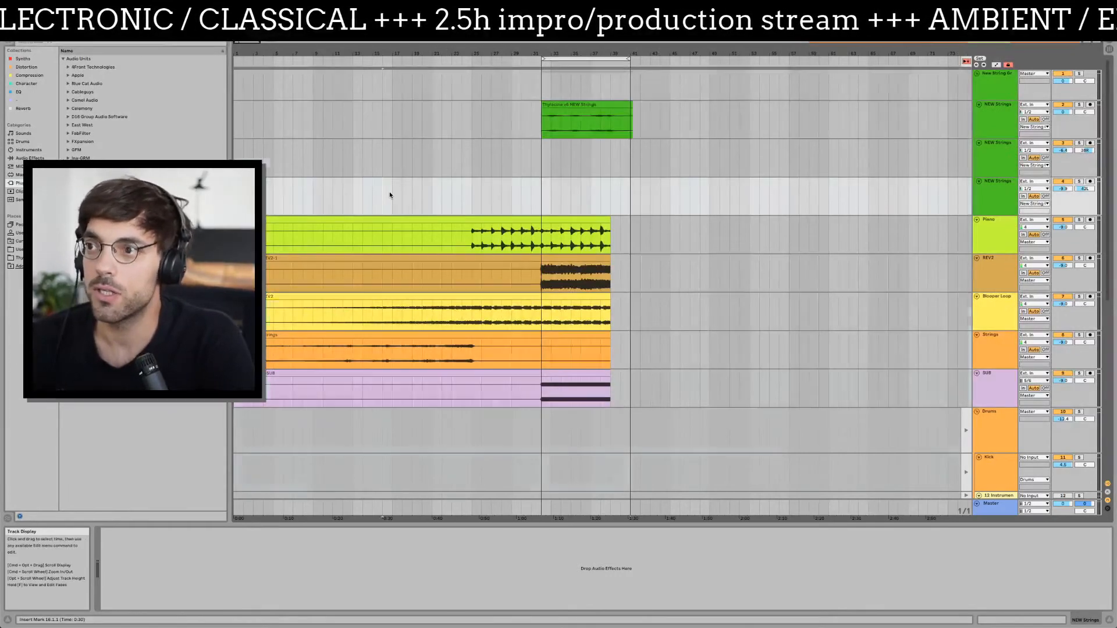
pyautogui.press('super+a')
pyautogui.click(434, 169)
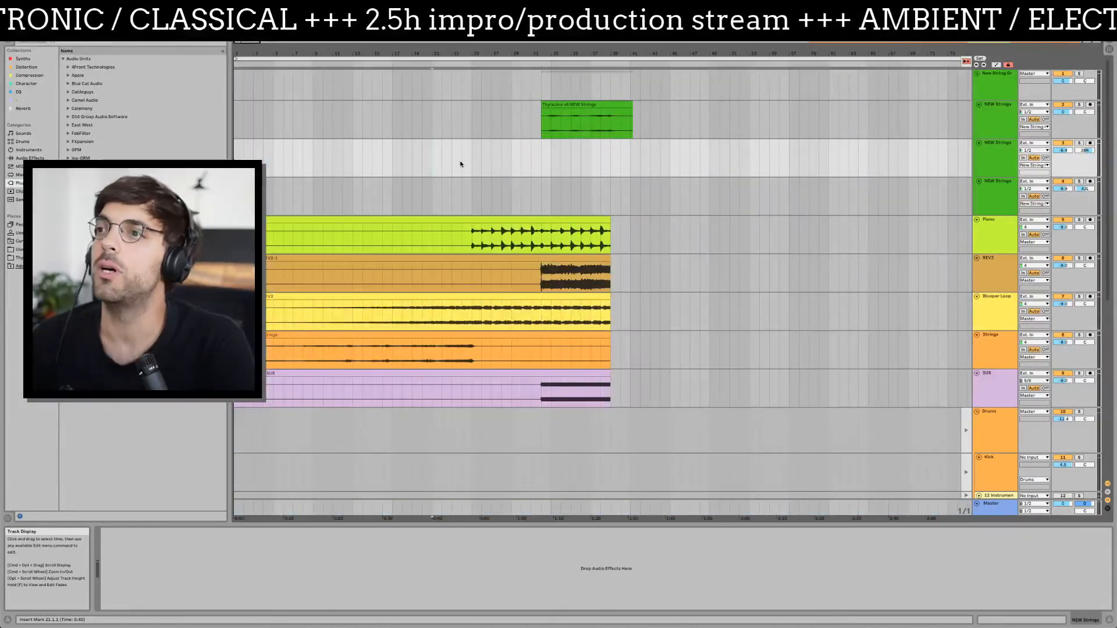
pyautogui.moveTo(628, 163); pyautogui.dragTo(233, 158)
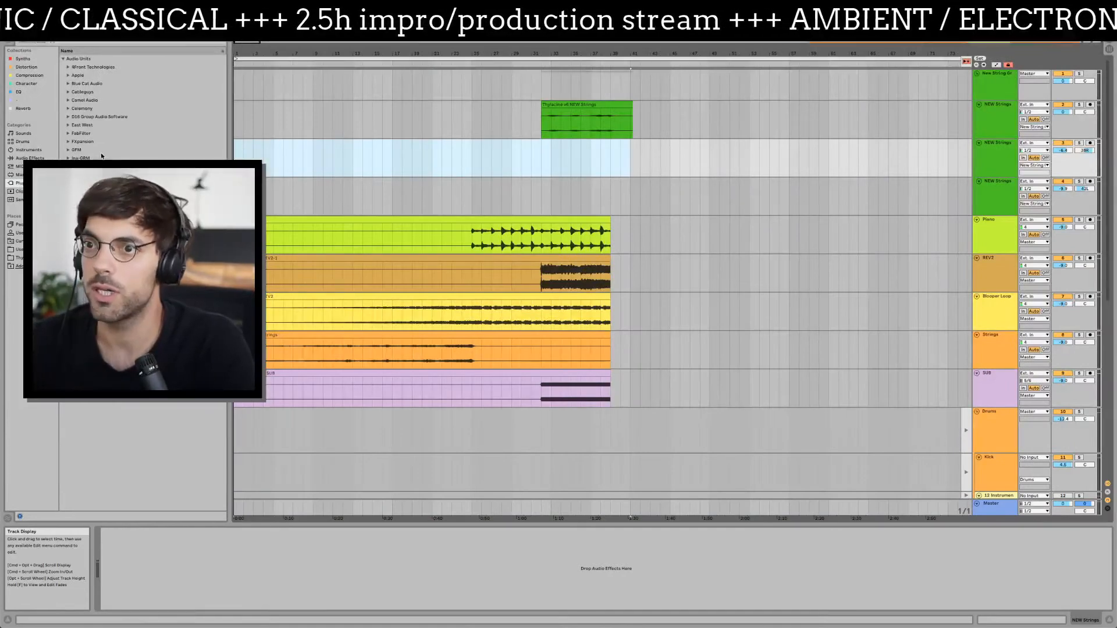
pyautogui.scroll(-5, 363, 236)
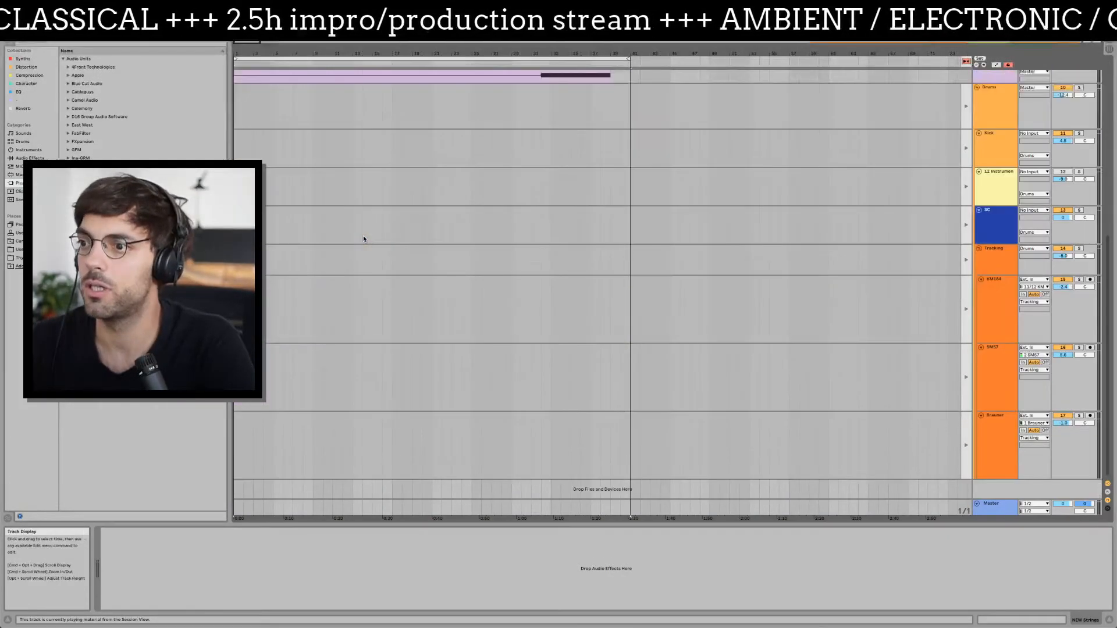
pyautogui.scroll(5, 460, 239)
# - In Session View, inspect the effect chains on the KM184, Brauner and Tracking group tracks
pyautogui.press('Tab')
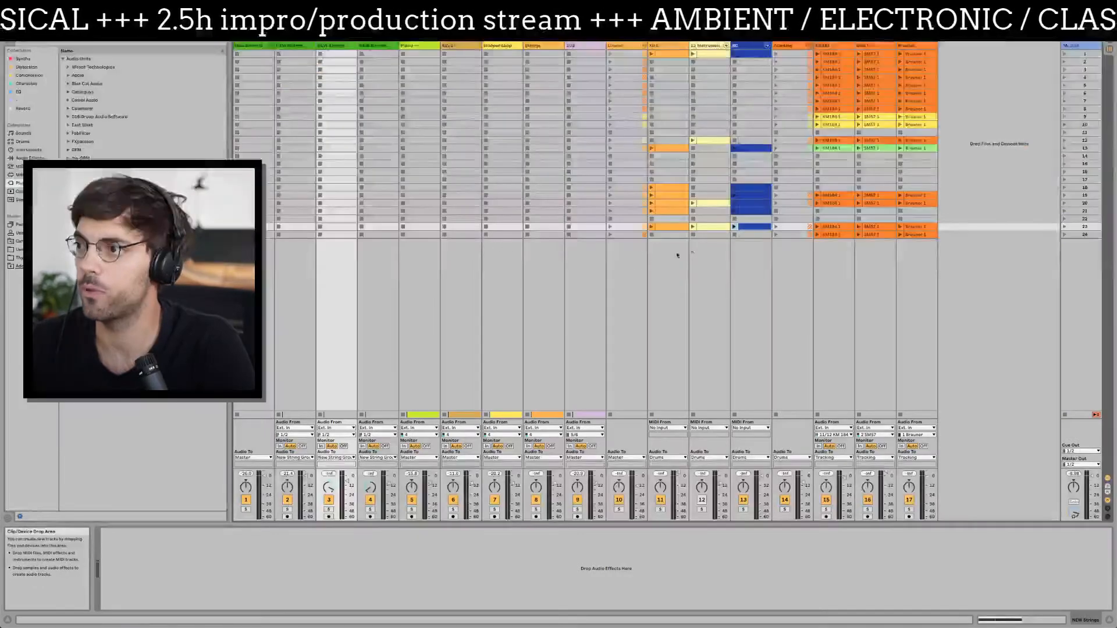
pyautogui.click(833, 47)
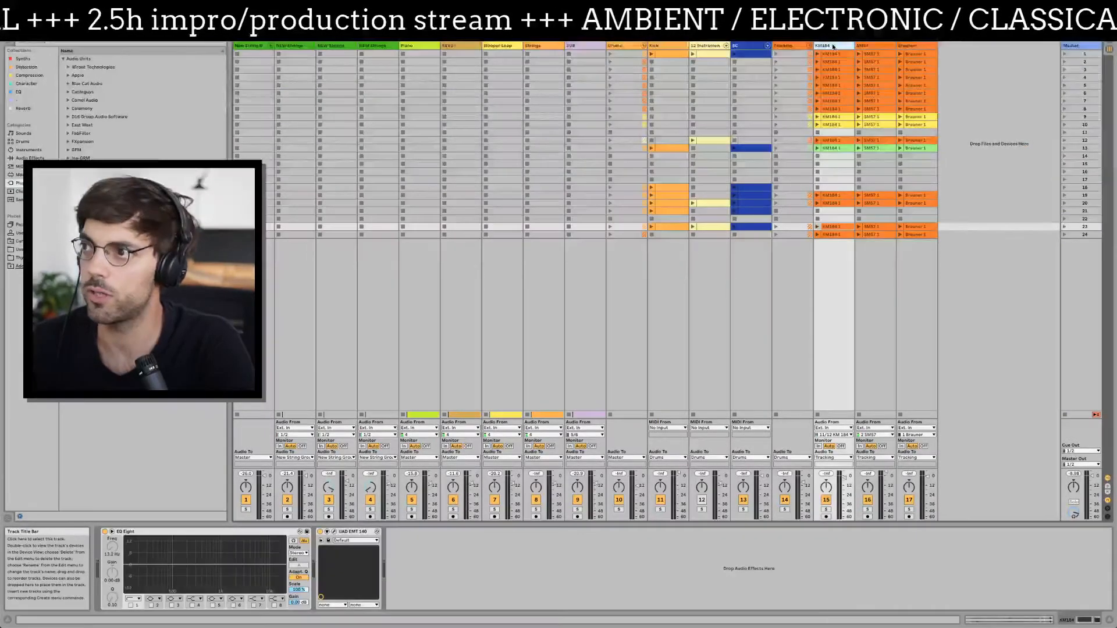
pyautogui.click(793, 46)
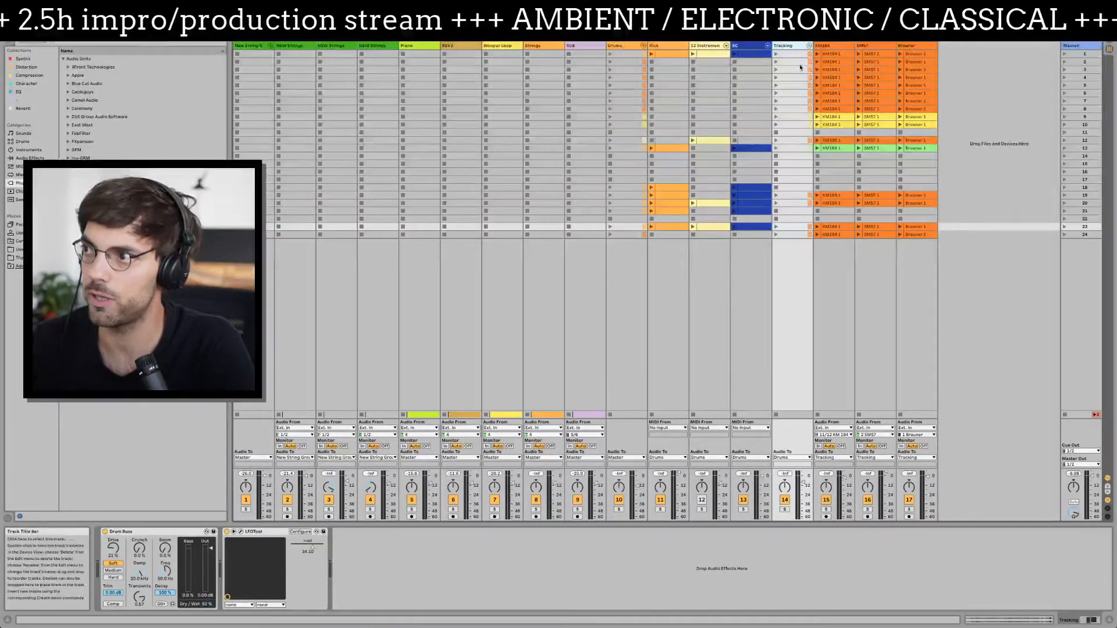
pyautogui.click(825, 47)
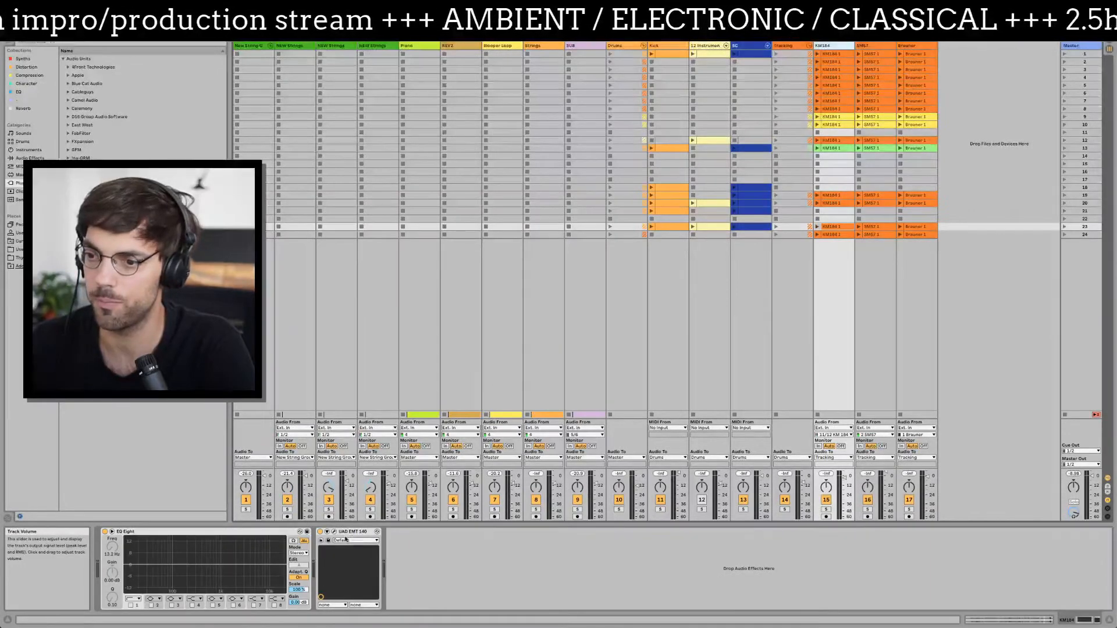
pyautogui.click(912, 46)
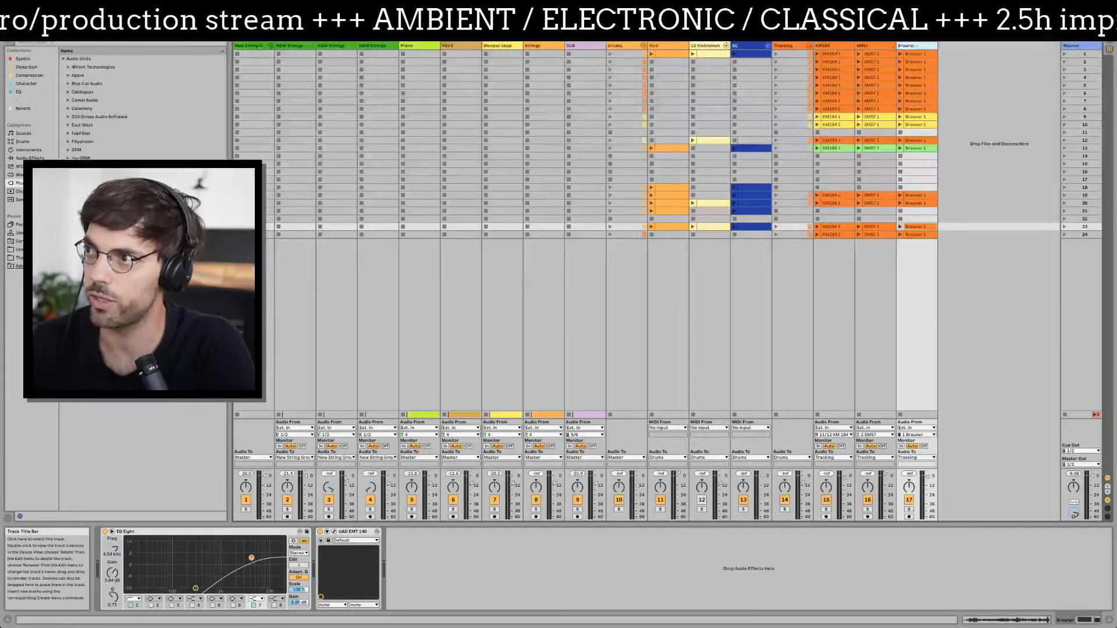
pyautogui.click(792, 46)
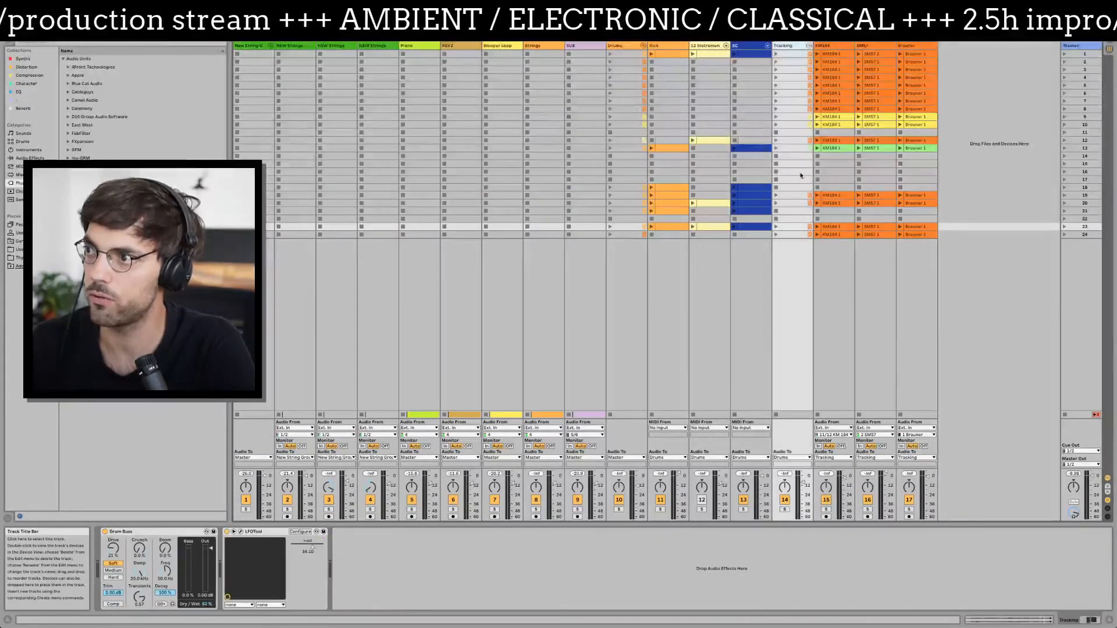
# - Solo the Tracking group, play its recorded clips, and examine the effects on the KM184, SM57 and Brauner tracks
pyautogui.click(785, 510)
pyautogui.click(775, 109)
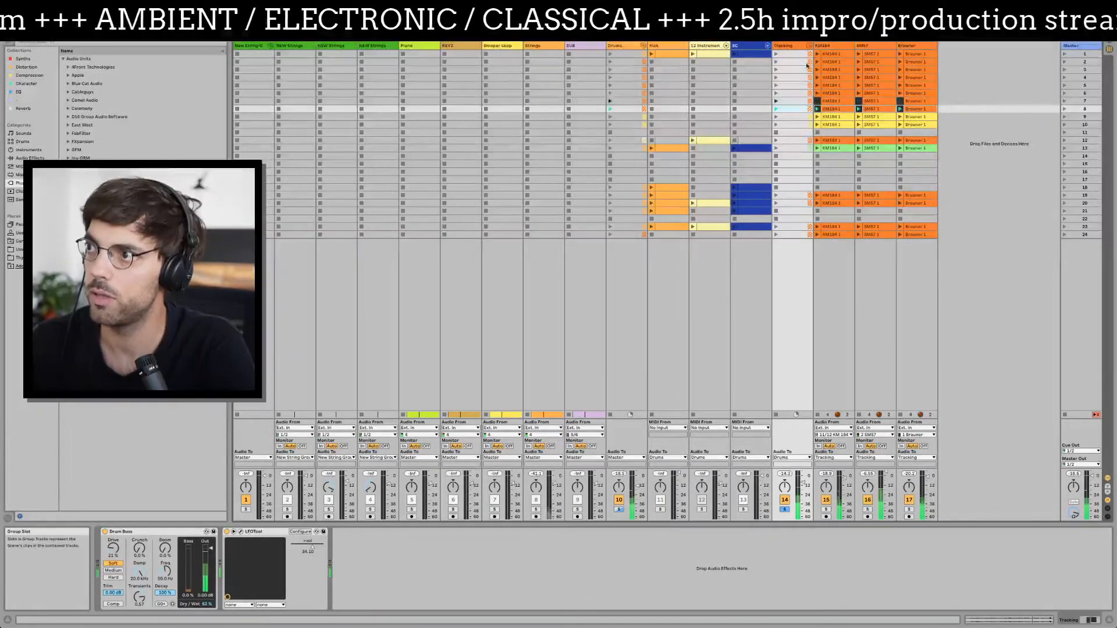
pyautogui.click(834, 46)
pyautogui.press('Right')
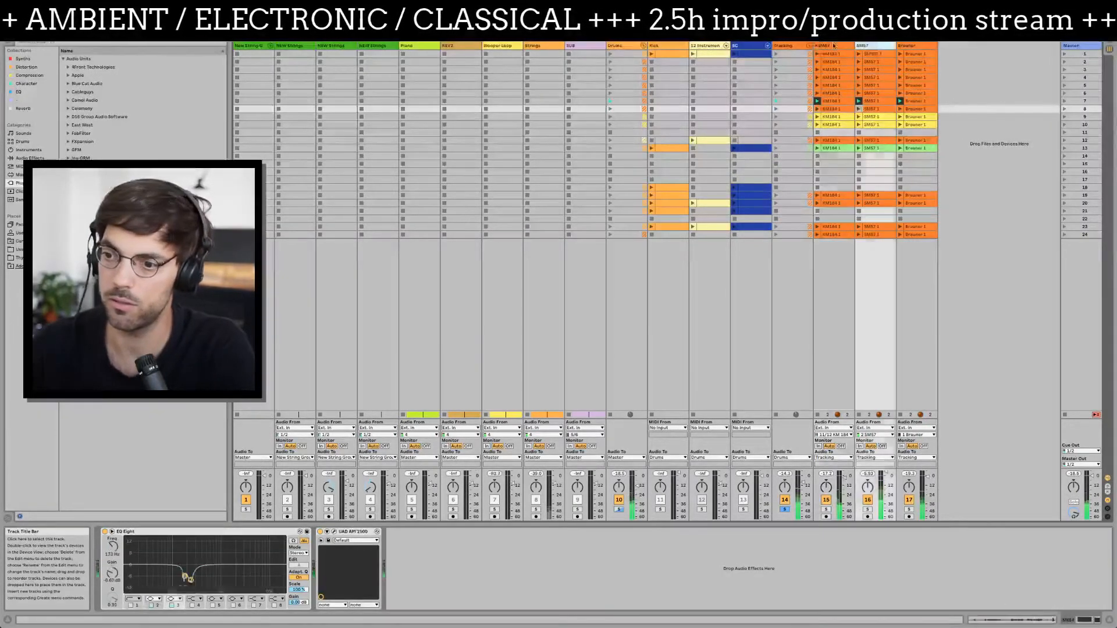
pyautogui.press('Right')
pyautogui.press('Left')
pyautogui.press('Right')
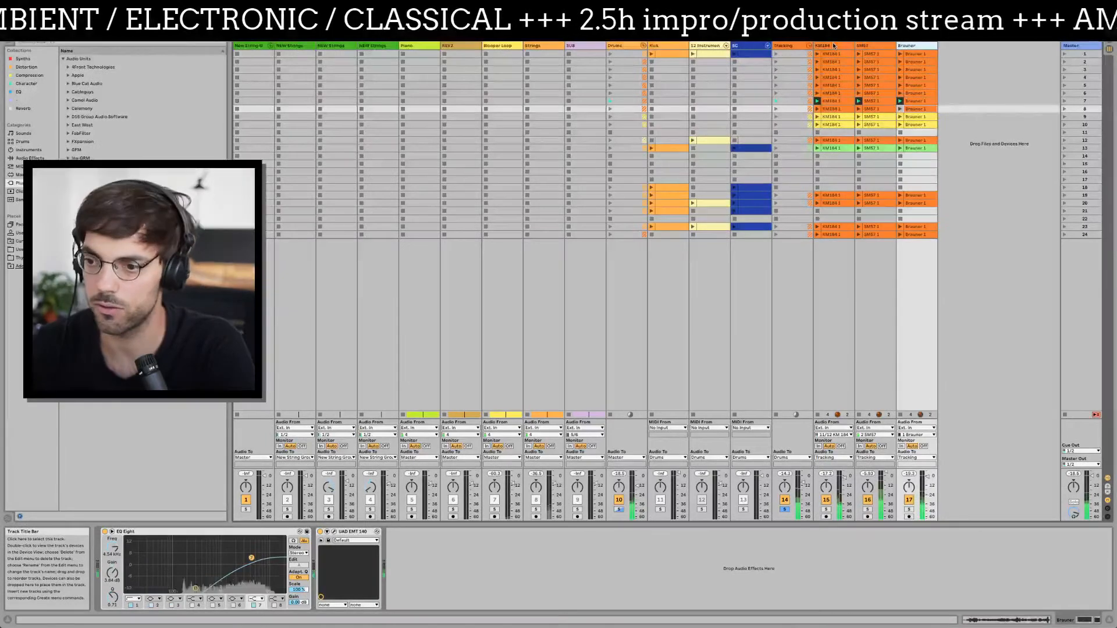
# - Step through the Tracking, SC, Kick and 12 Instrument tracks and examine each one's device chain
pyautogui.press('Left')
pyautogui.press('Left')
pyautogui.press('Left')
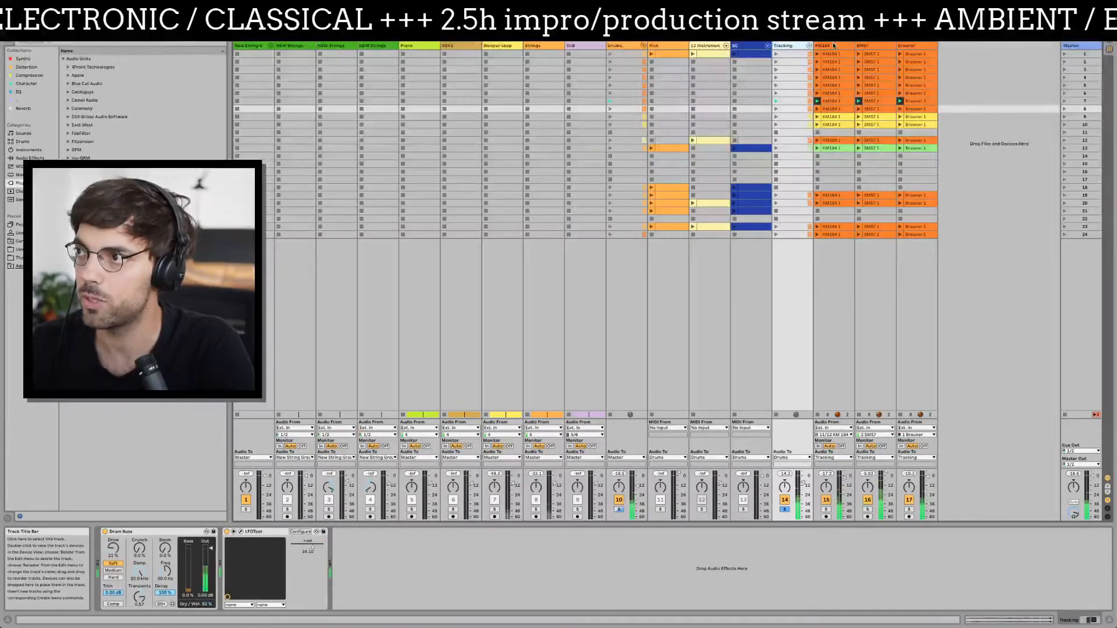
pyautogui.press('Left')
pyautogui.press('Left')
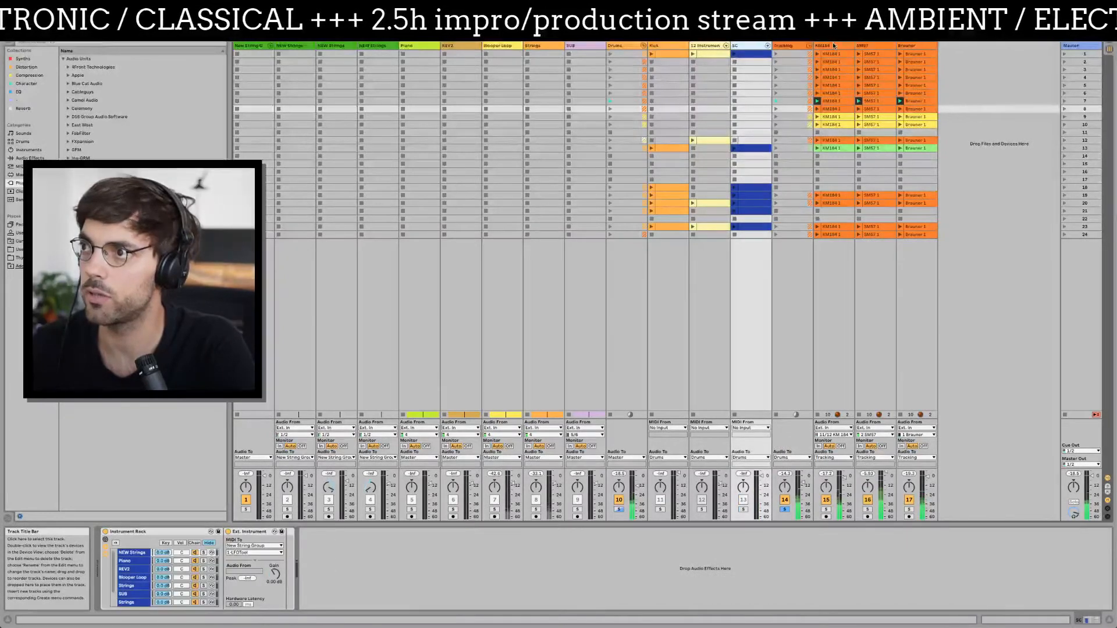
pyautogui.press('Left')
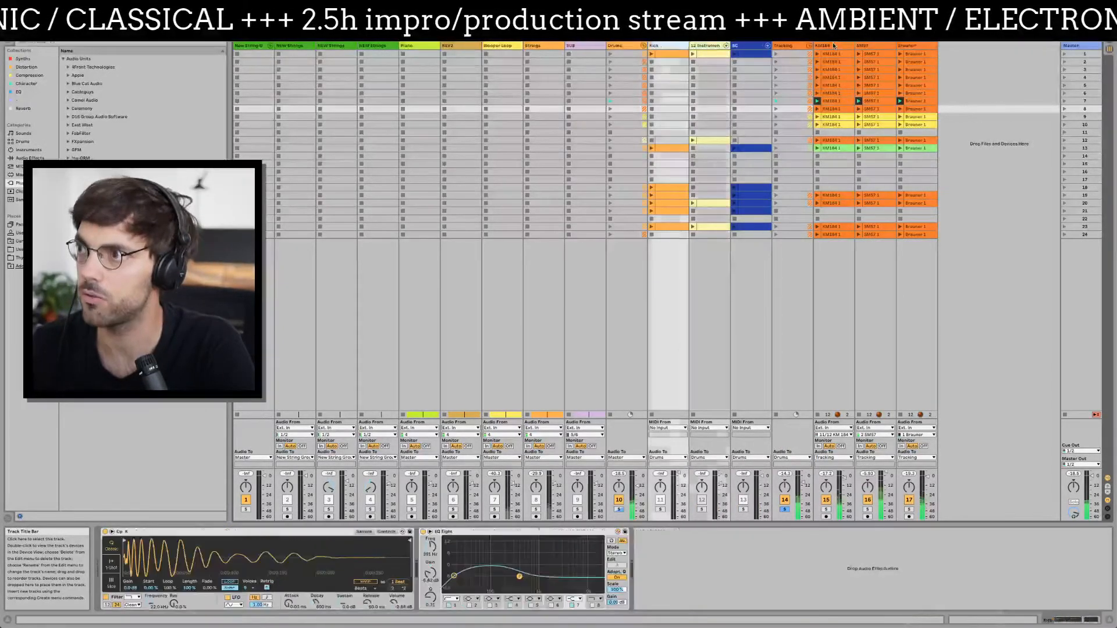
pyautogui.press('Right')
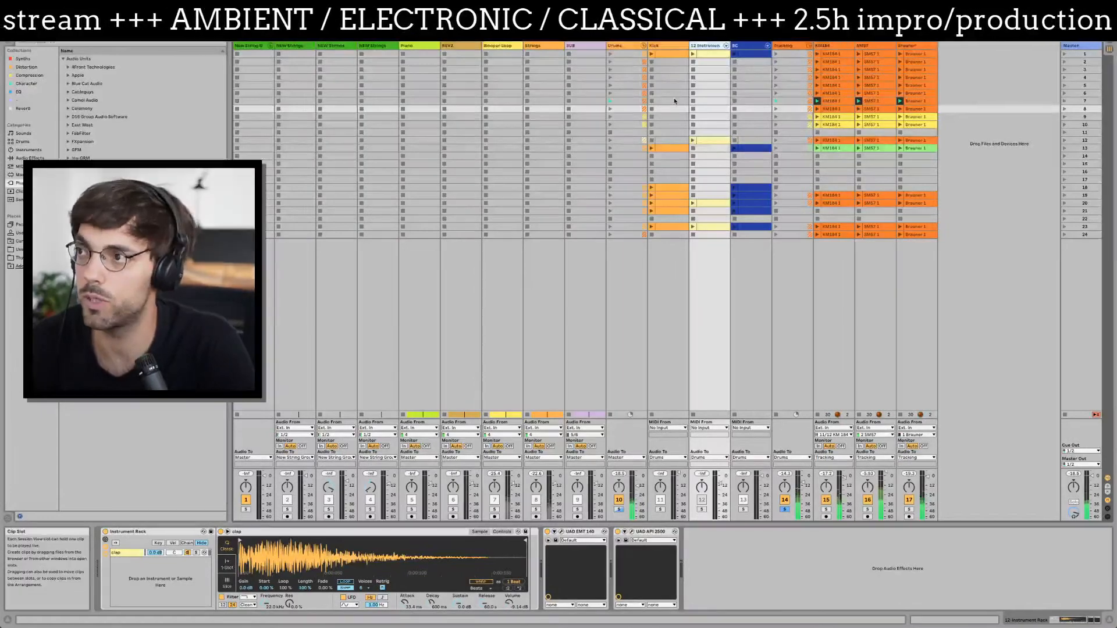
# - In the Arrangement View, delete the two empty NEW Strings tracks and place the insert marker at bar 32 on the SUB track
pyautogui.press('Tab')
pyautogui.scroll(5, 377, 211)
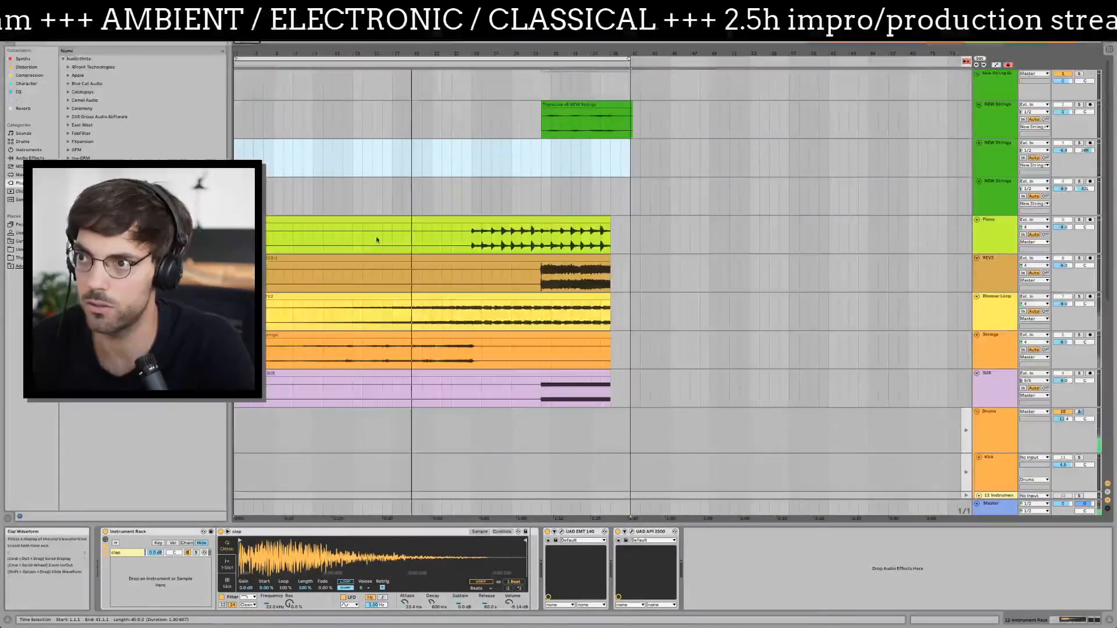
pyautogui.click(383, 165)
pyautogui.moveTo(393, 246); pyautogui.dragTo(511, 388)
pyautogui.click(979, 169)
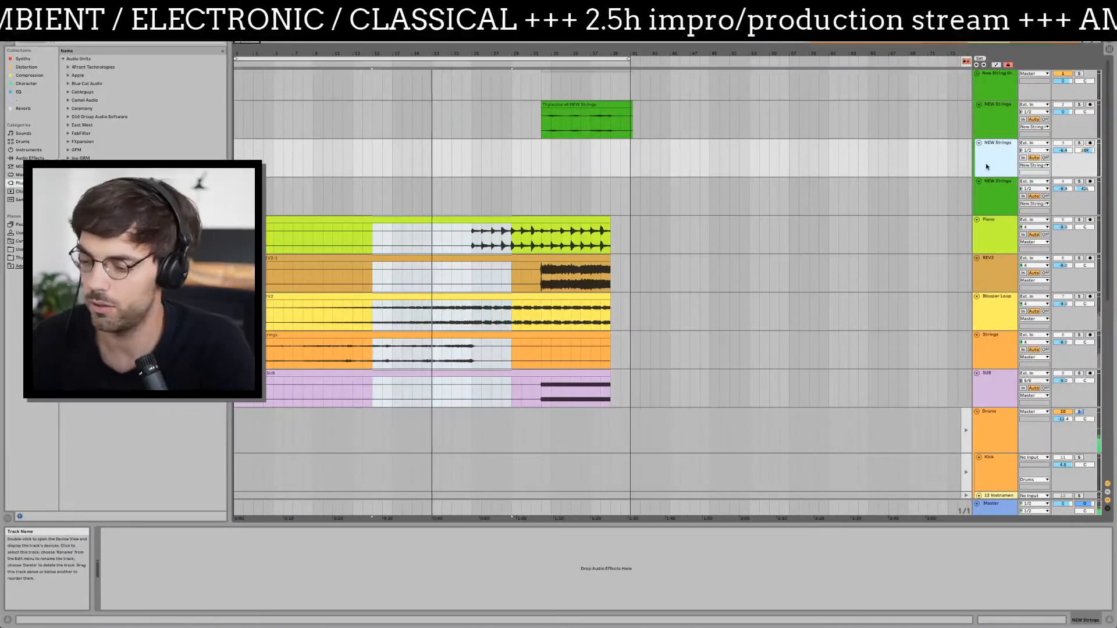
pyautogui.press('Delete')
pyautogui.press('Delete')
pyautogui.moveTo(314, 158); pyautogui.dragTo(567, 317)
pyautogui.click(542, 314)
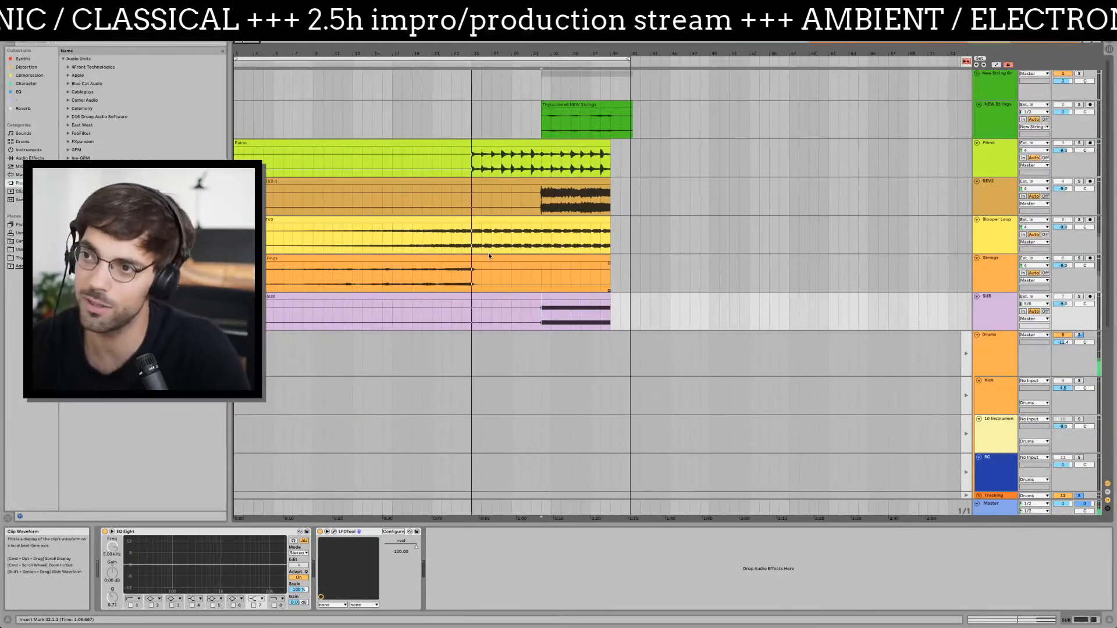
# - In Session View, try to freeze the KM184, SM57 and Brauner tracks together
pyautogui.press('Tab')
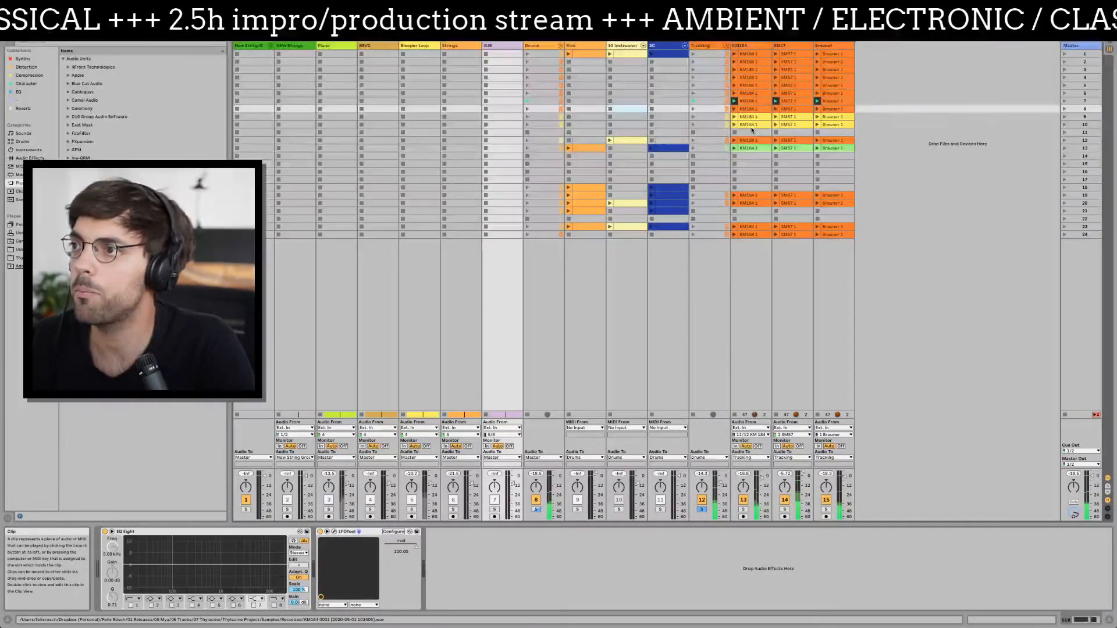
pyautogui.click(707, 46)
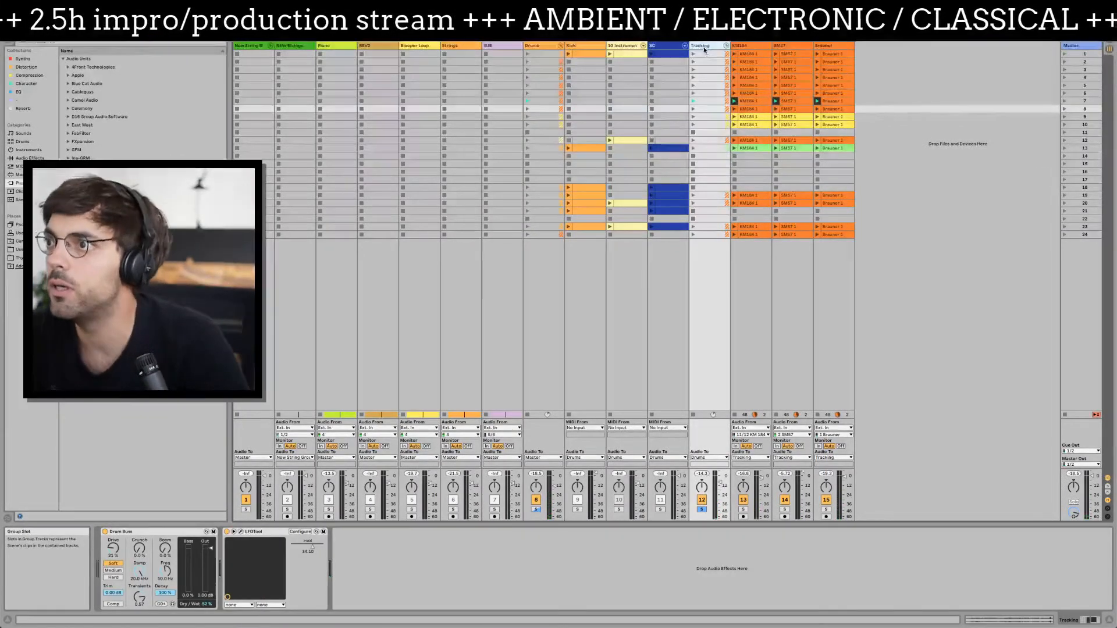
pyautogui.rightClick(704, 47)
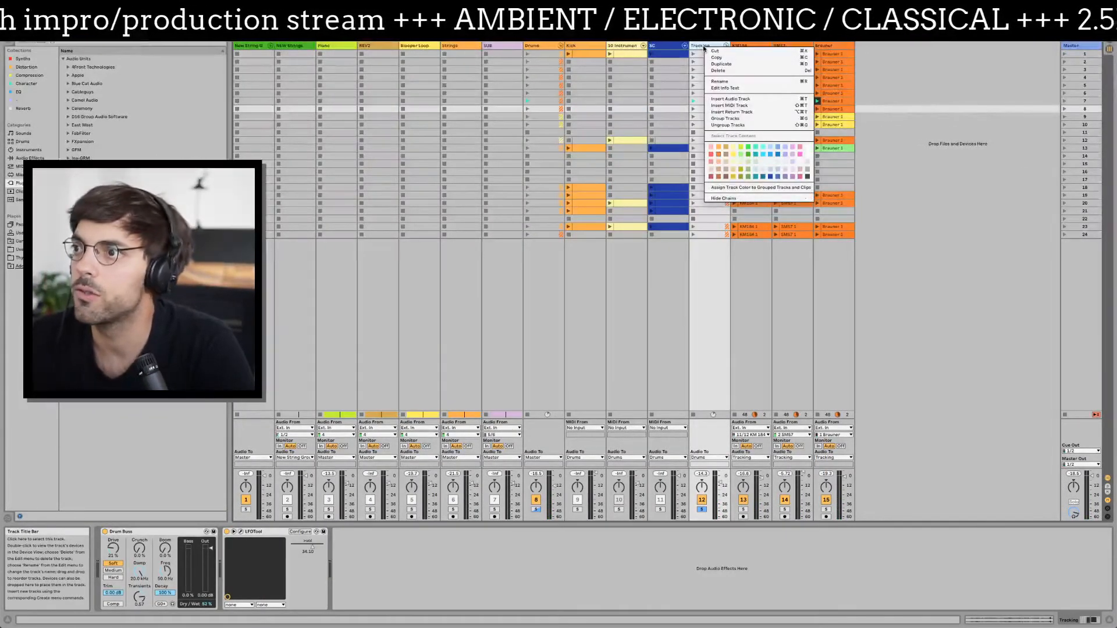
pyautogui.press('Escape')
pyautogui.click(748, 45)
pyautogui.click(829, 46)
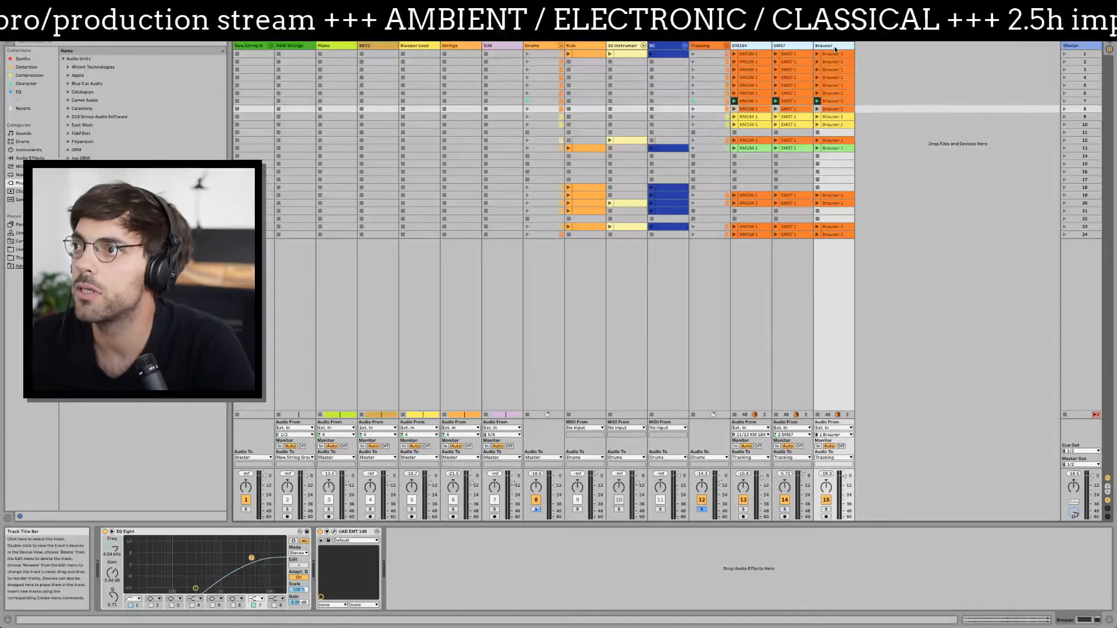
pyautogui.rightClick(836, 51)
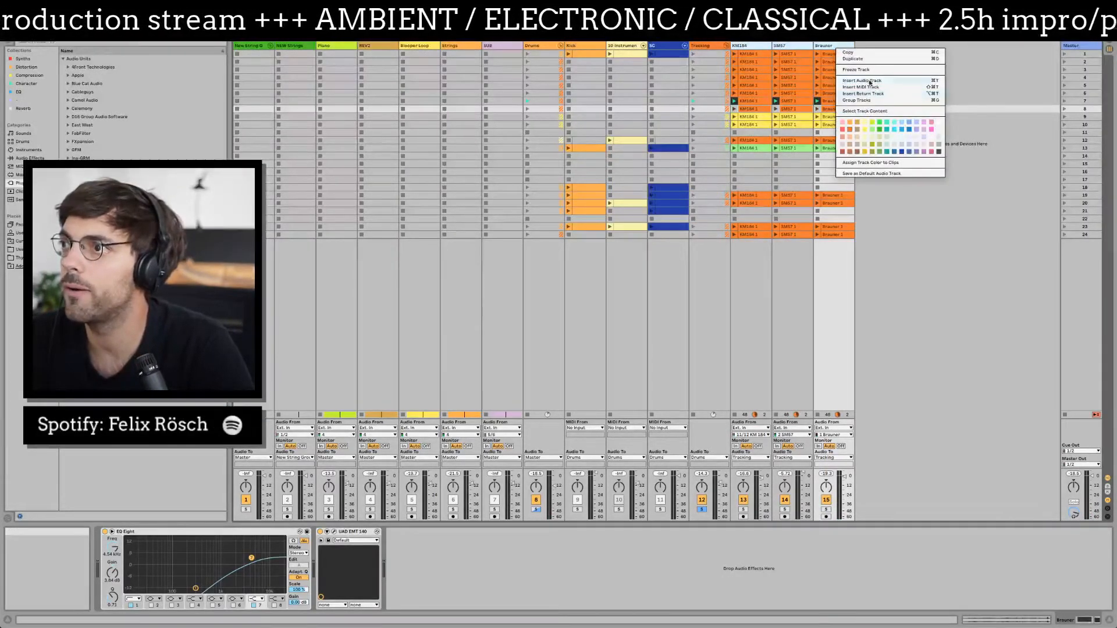
pyautogui.click(871, 71)
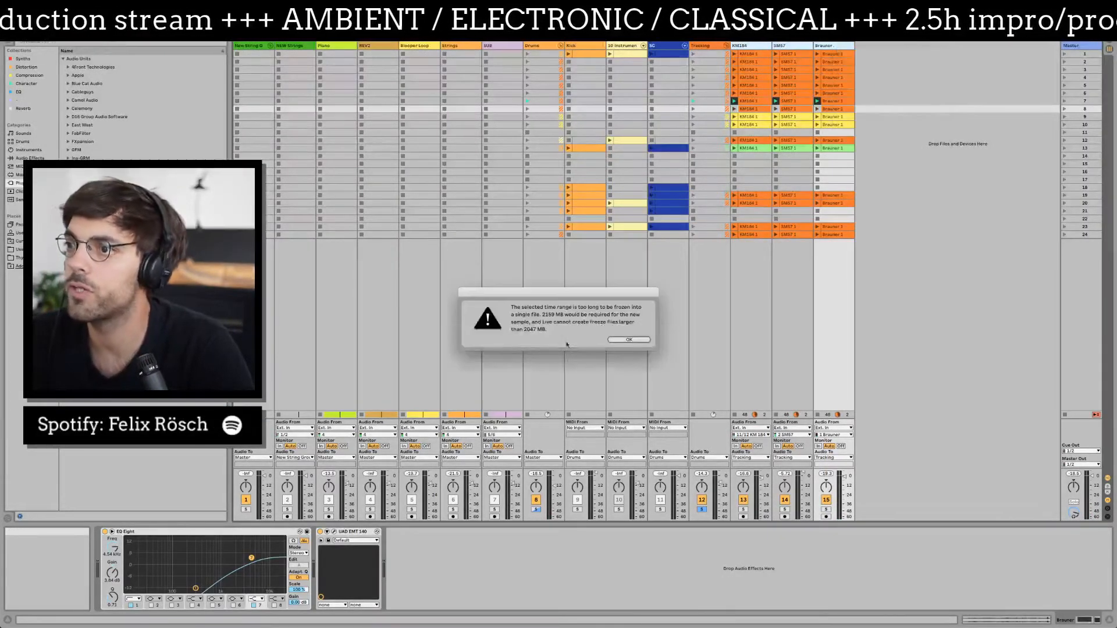
pyautogui.click(629, 340)
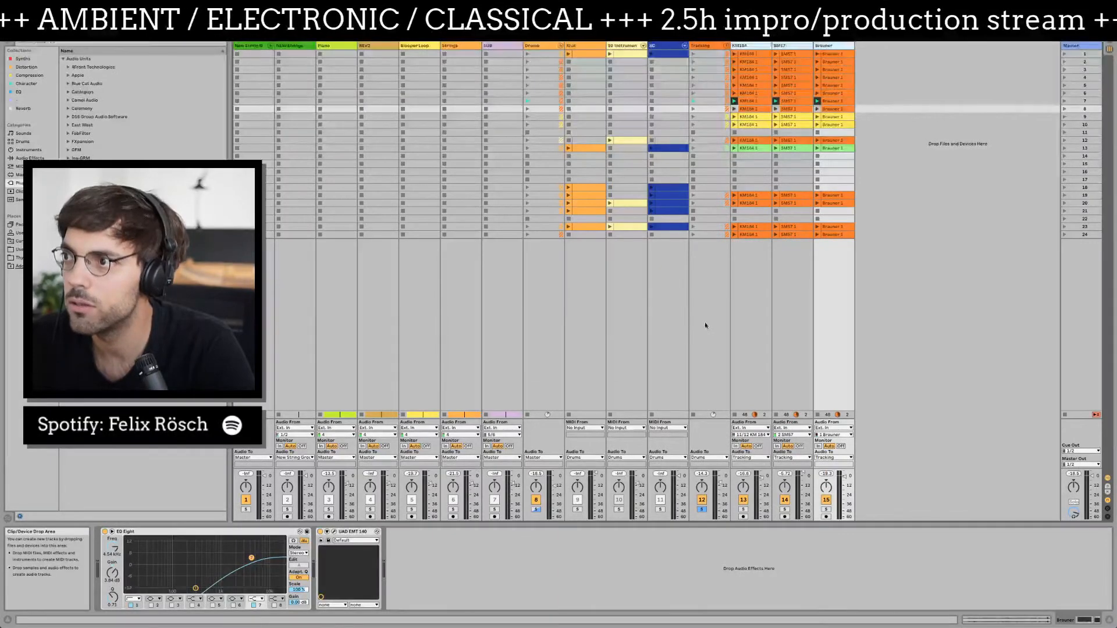
# - Try to freeze the KM184 track on its own
pyautogui.click(702, 291)
pyautogui.click(745, 46)
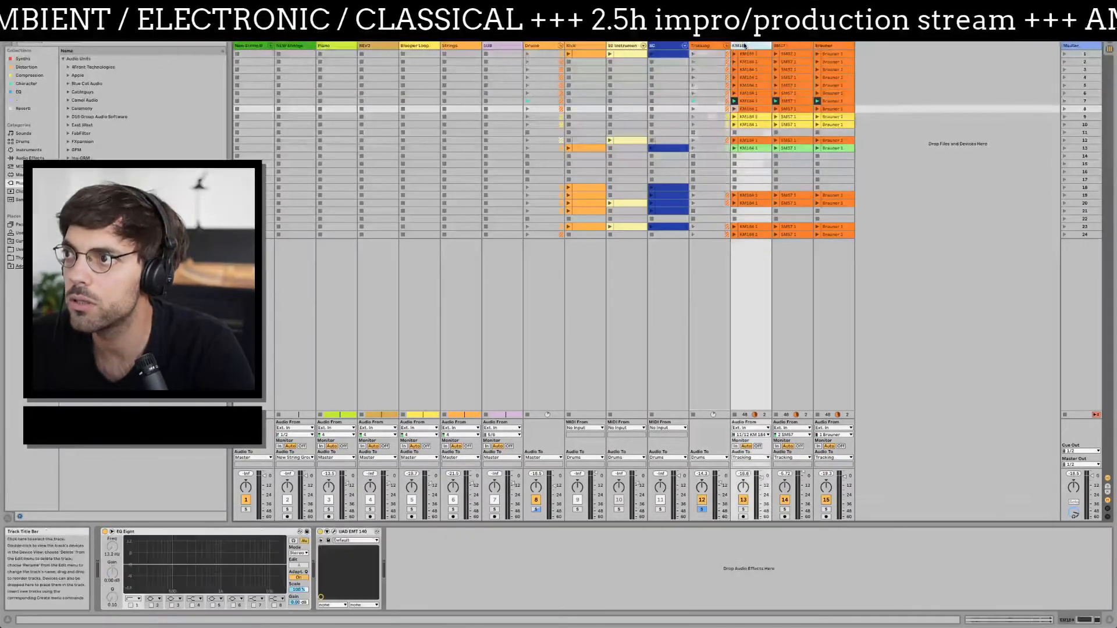
pyautogui.rightClick(745, 46)
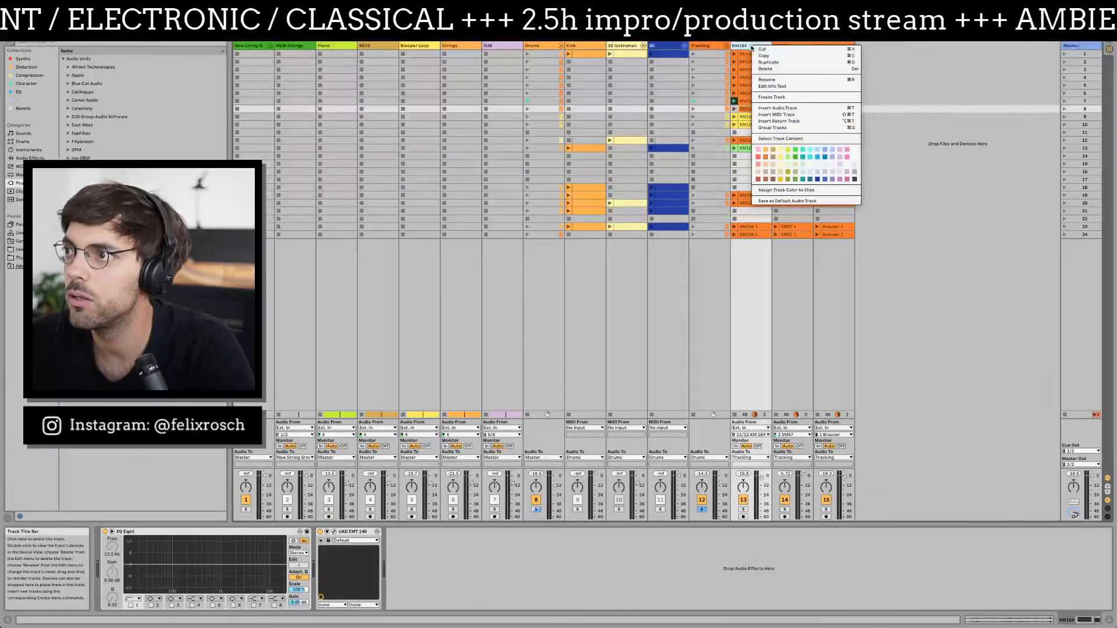
pyautogui.click(771, 98)
pyautogui.click(630, 339)
# - Select all recorded clips on the KM184, SM57 and Brauner tracks and check which sample editing options they offer together
pyautogui.click(749, 53)
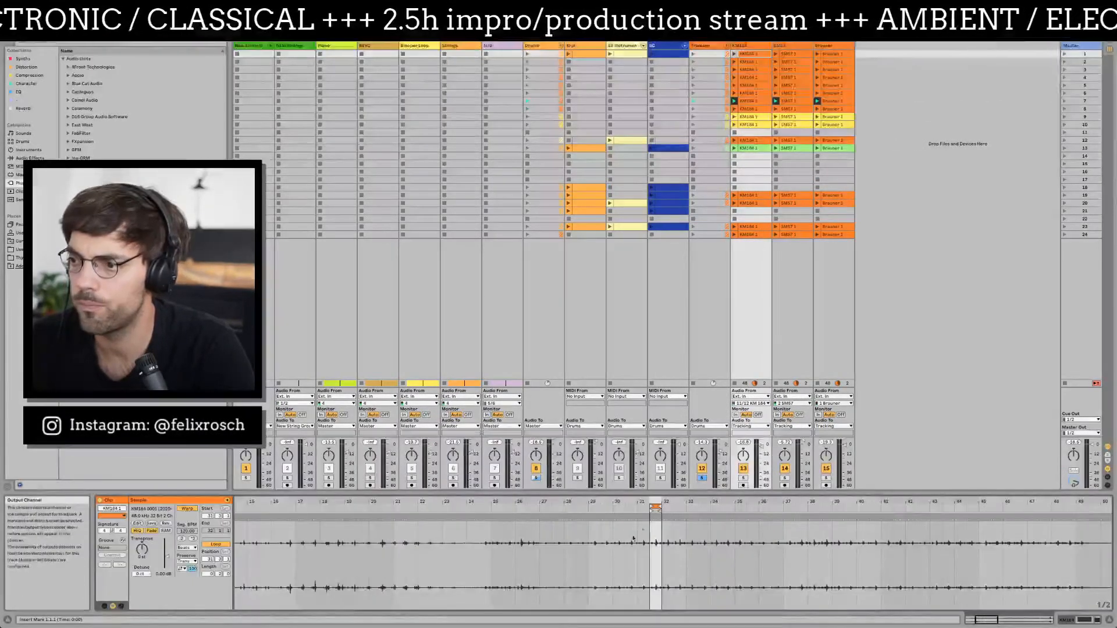
pyautogui.keyDown('shift'); pyautogui.click(762, 235); pyautogui.keyUp('shift')
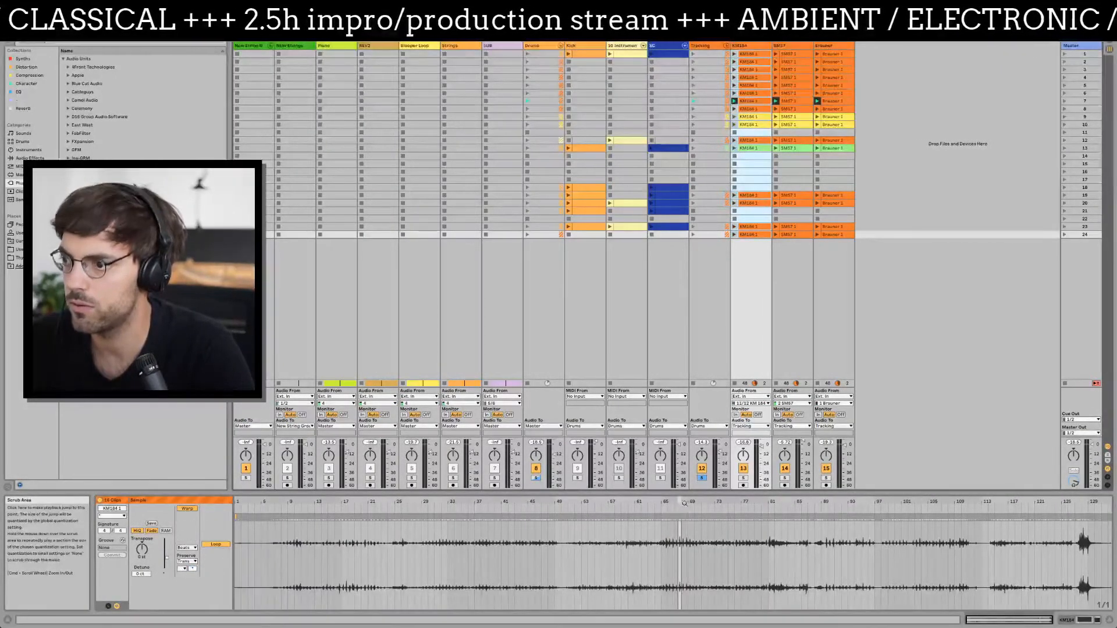
pyautogui.keyDown('shift'); pyautogui.click(827, 235); pyautogui.keyUp('shift')
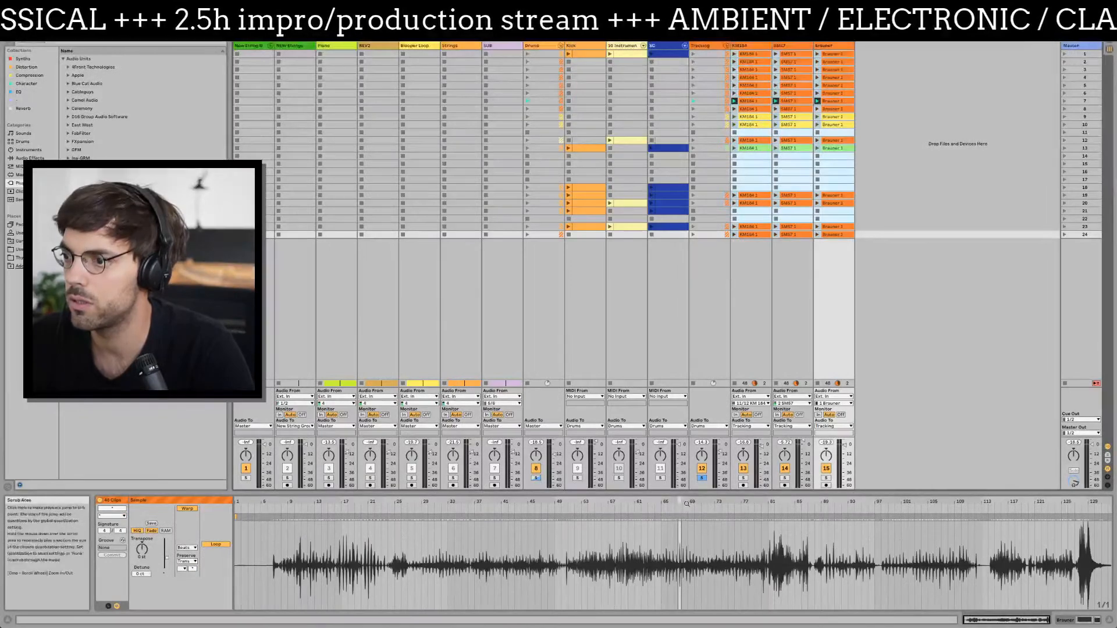
pyautogui.doubleClick(669, 542)
pyautogui.rightClick(679, 541)
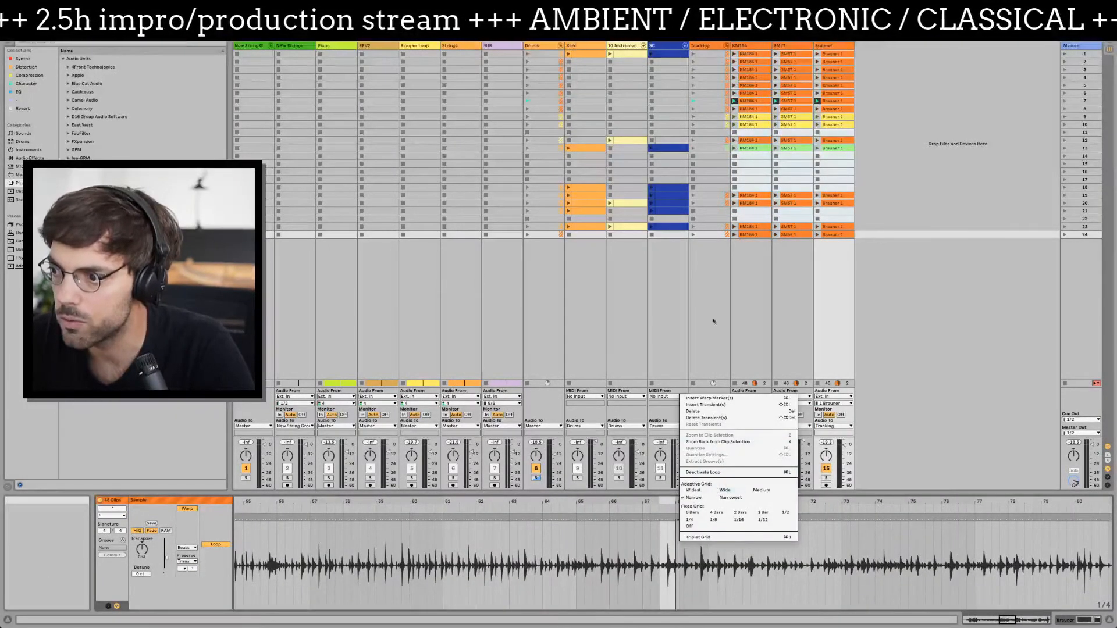
pyautogui.click(748, 53)
pyautogui.click(748, 53)
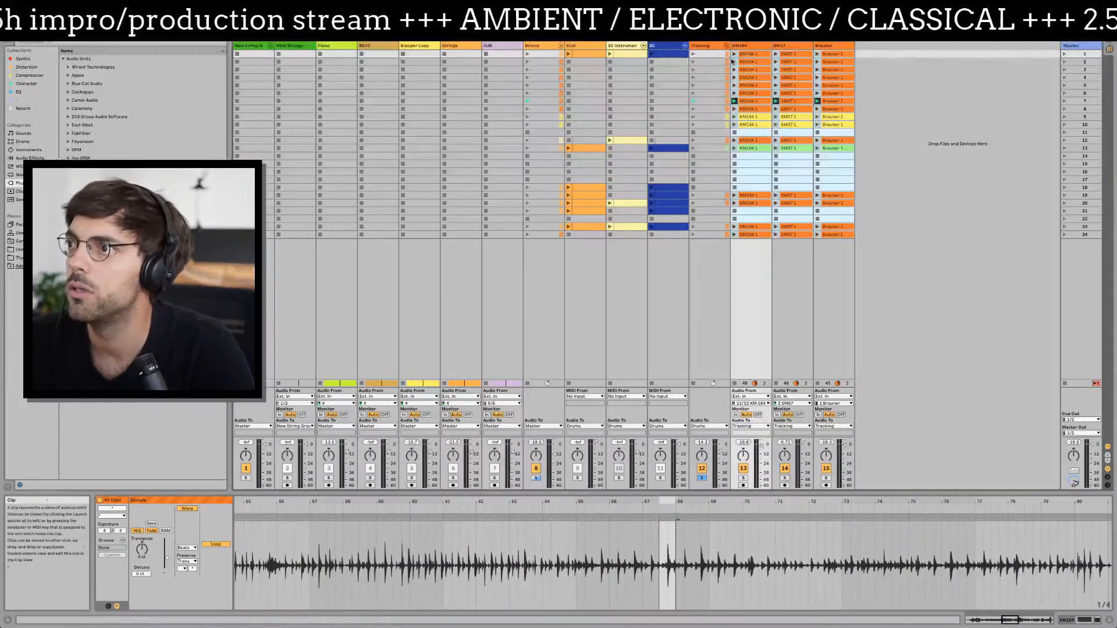
# - Audition the Tracking group's recorded clips scene by scene from scene 1 to scene 13, and check the clips in scene 19
pyautogui.click(708, 56)
pyautogui.click(693, 54)
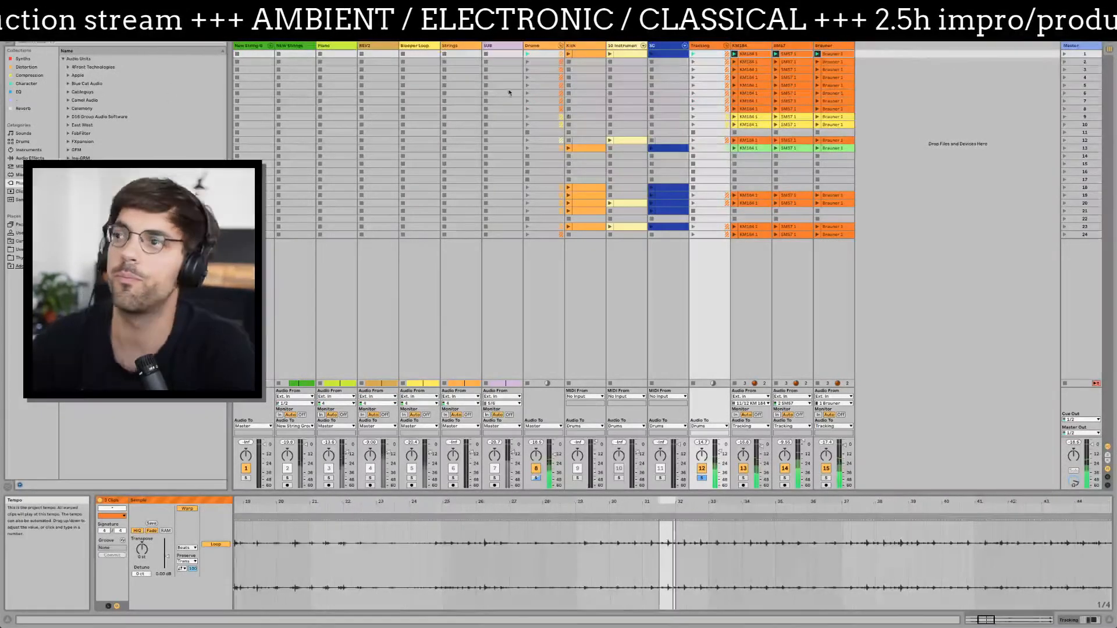
pyautogui.click(694, 62)
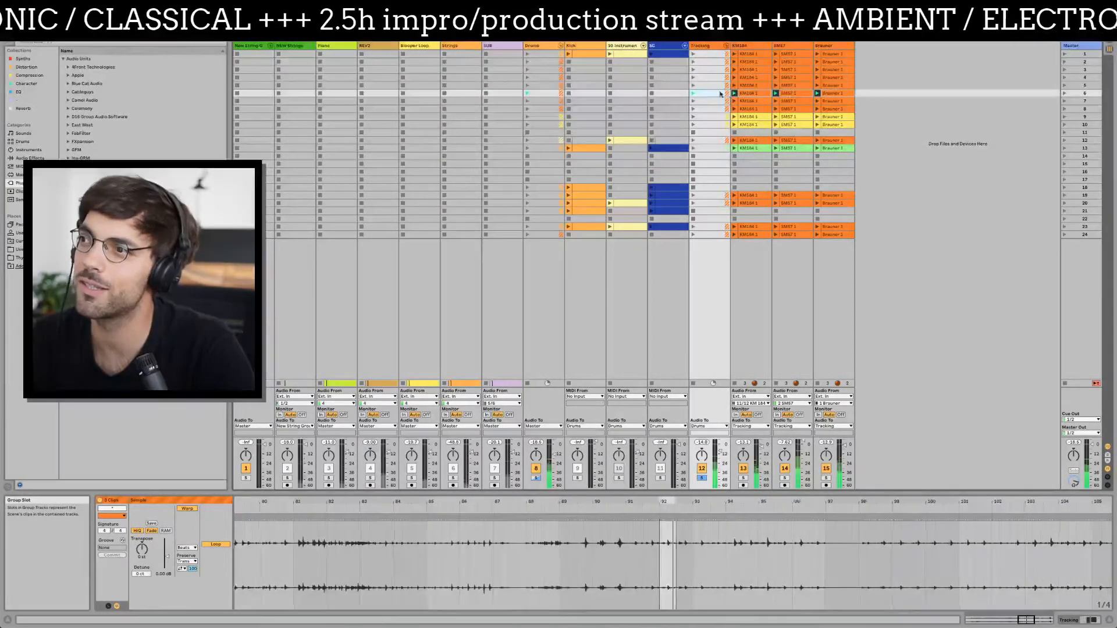
pyautogui.click(758, 93)
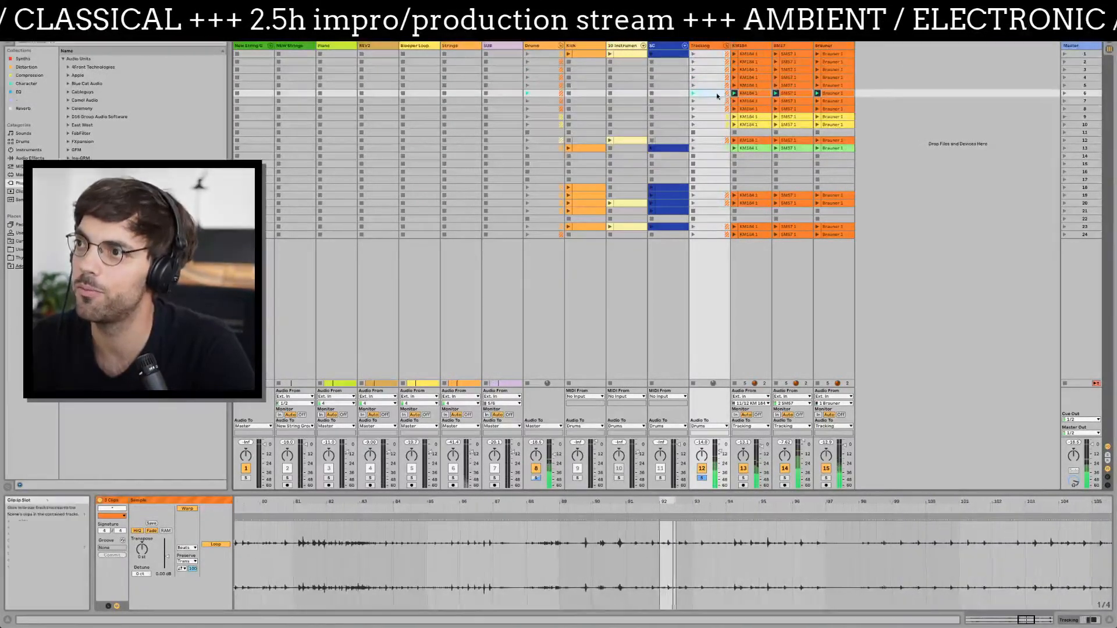
pyautogui.click(693, 102)
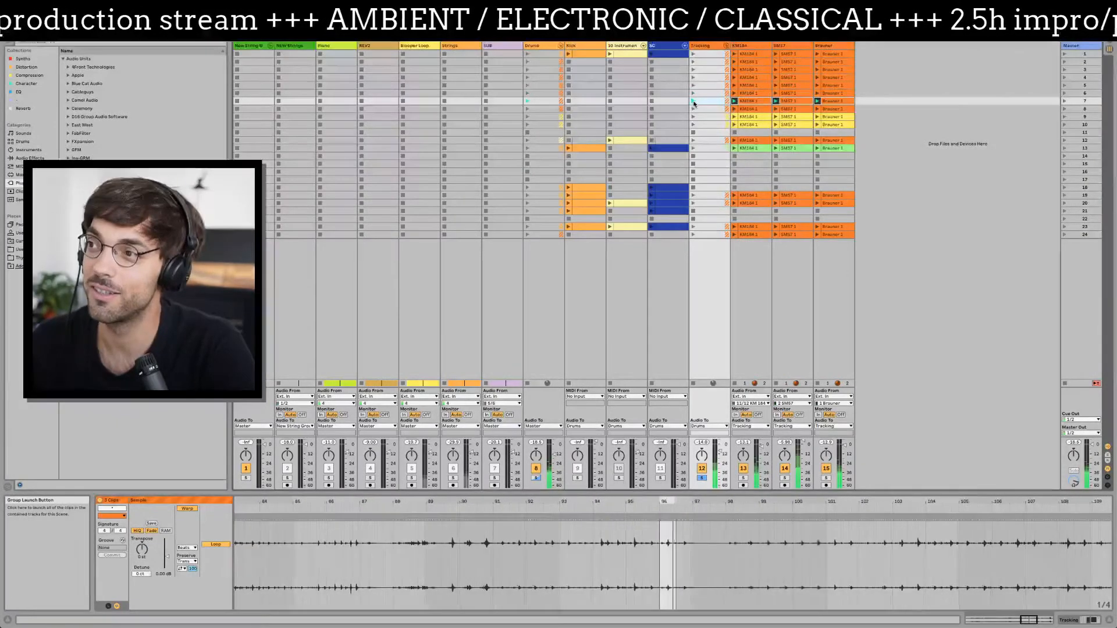
pyautogui.click(693, 109)
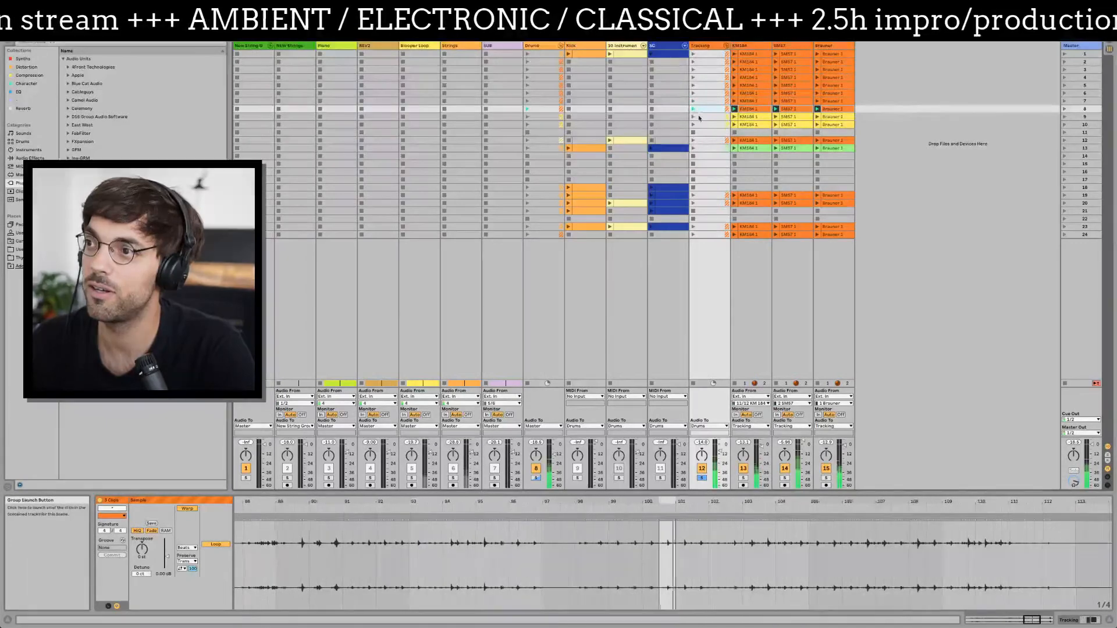
pyautogui.click(702, 119)
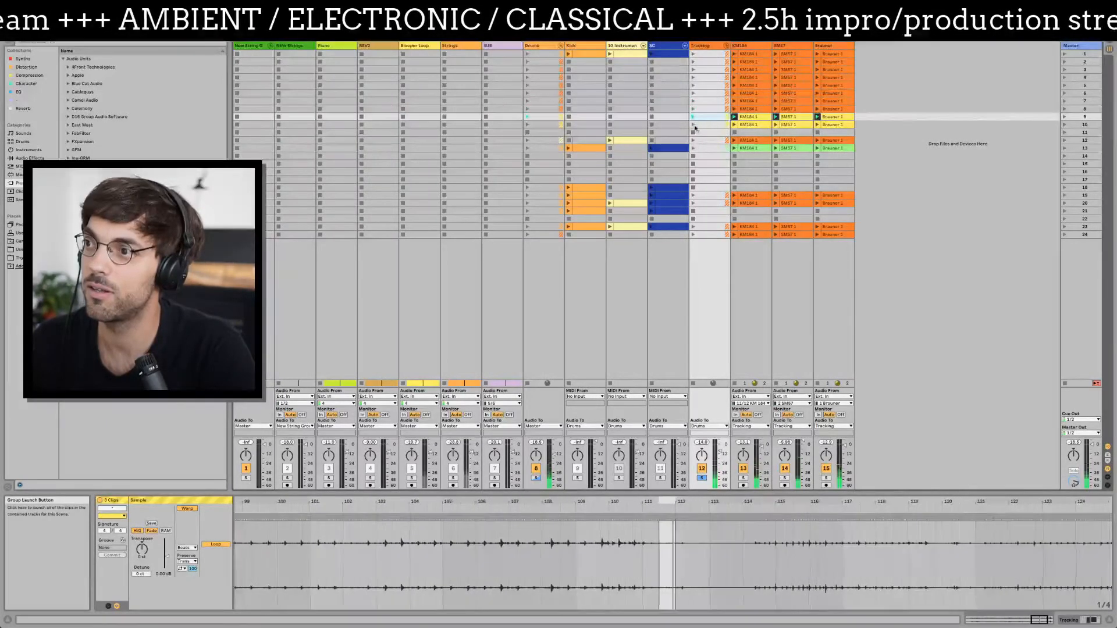
pyautogui.click(694, 126)
pyautogui.click(705, 143)
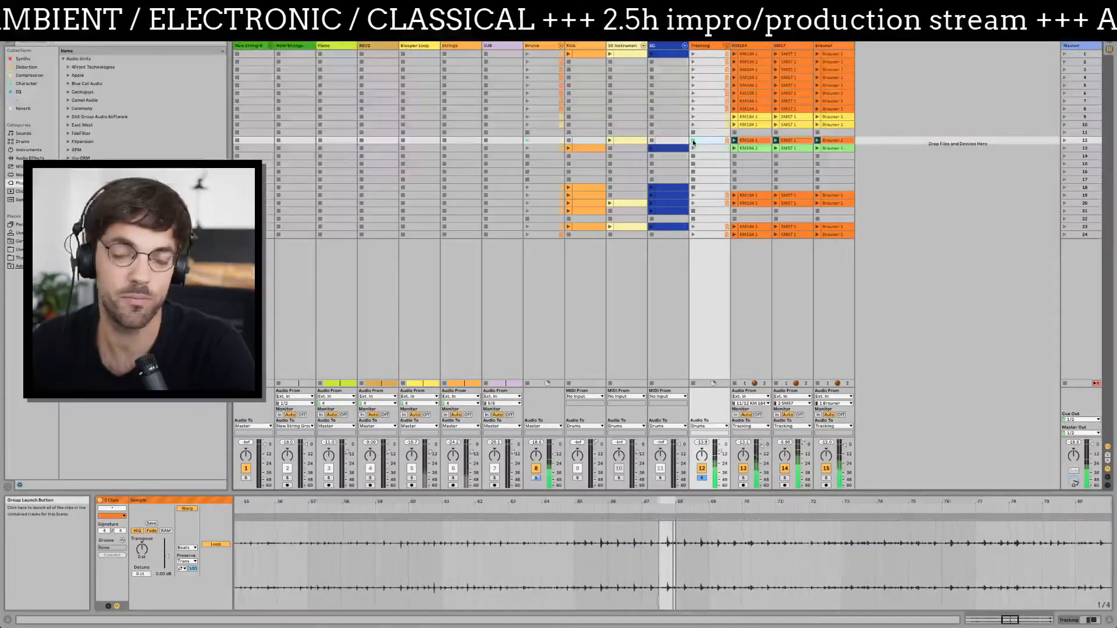
pyautogui.click(693, 148)
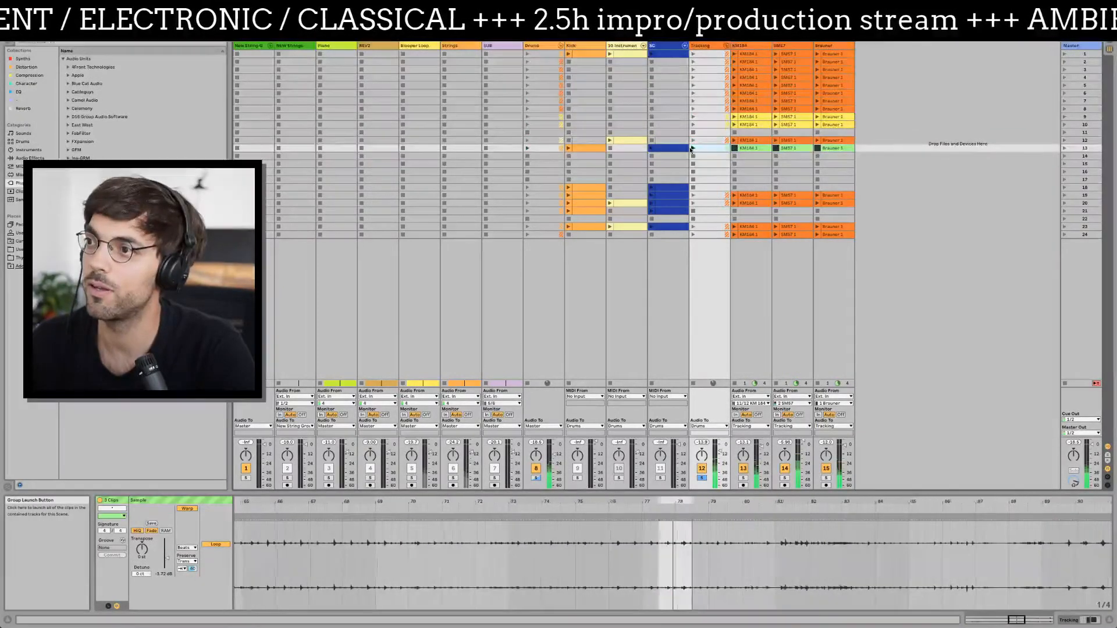
pyautogui.click(712, 196)
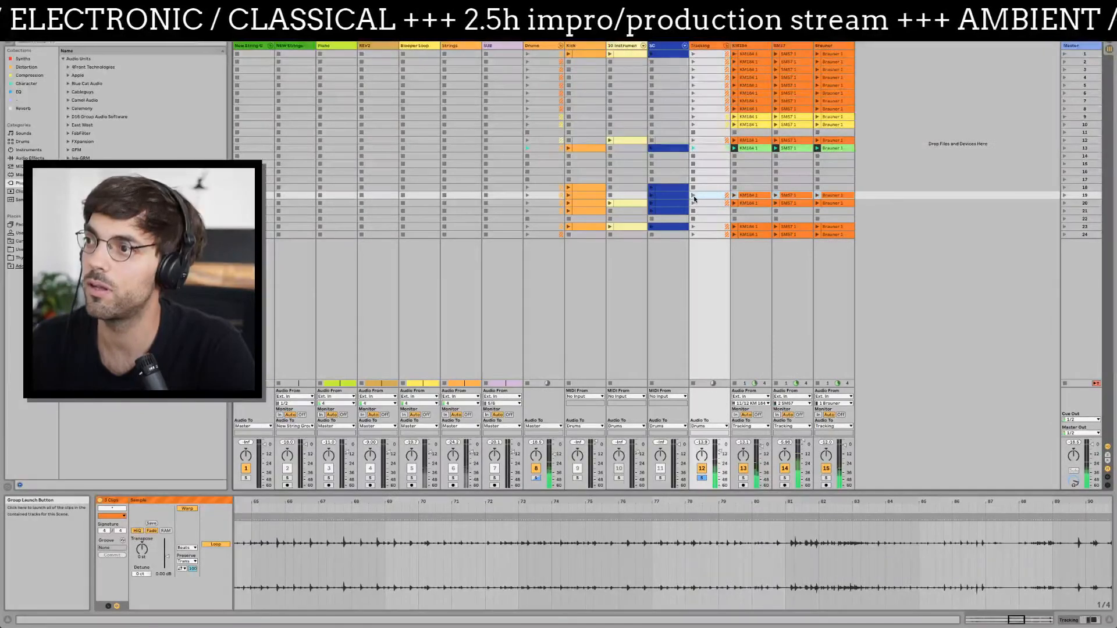
pyautogui.click(710, 149)
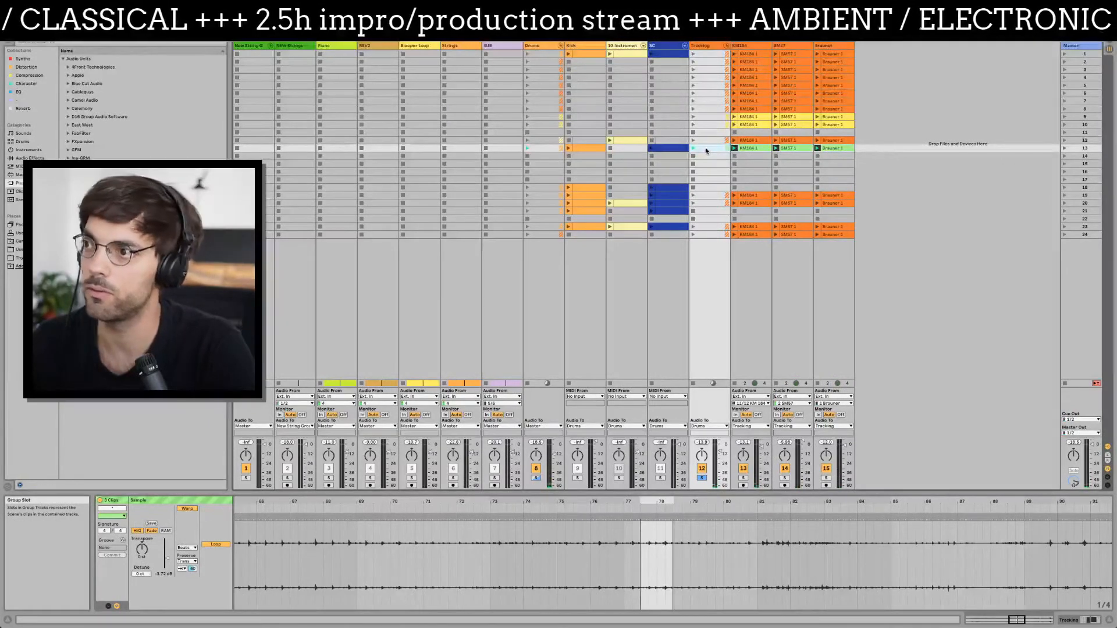
# - Crop the samples of the green KM184 and SM57 clips in scene 13 to their looped sections
pyautogui.click(748, 149)
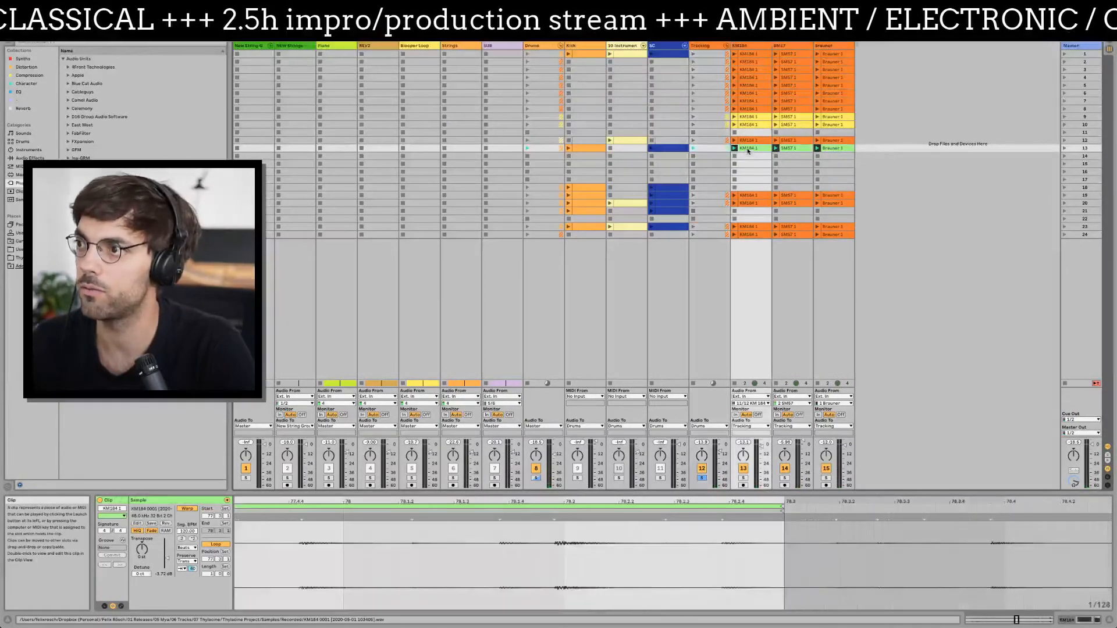
pyautogui.rightClick(399, 574)
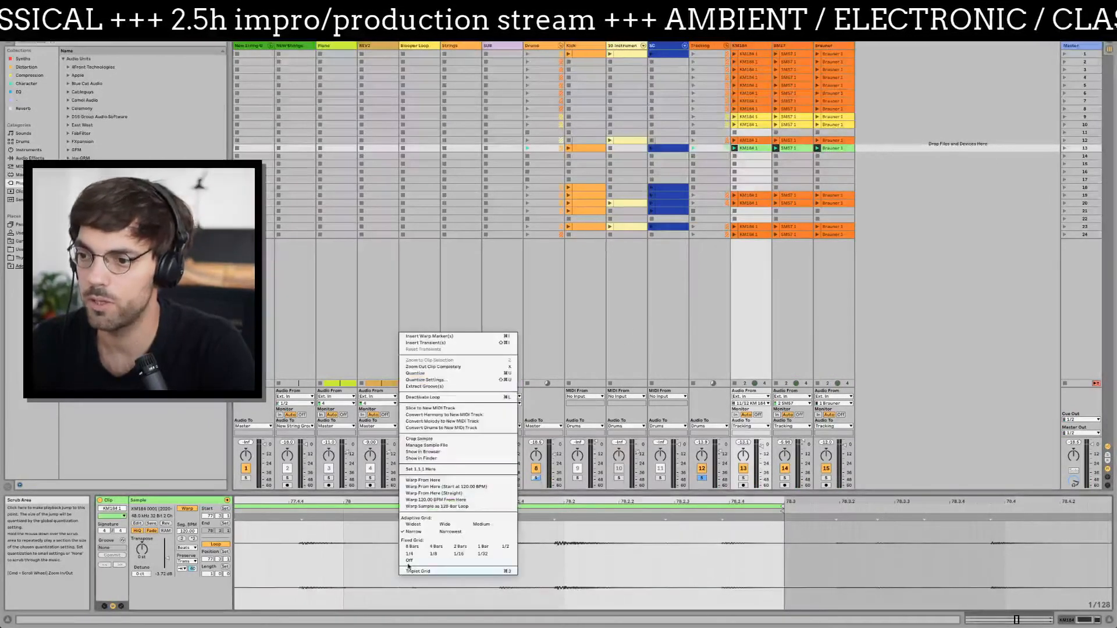
pyautogui.click(442, 440)
pyautogui.click(788, 148)
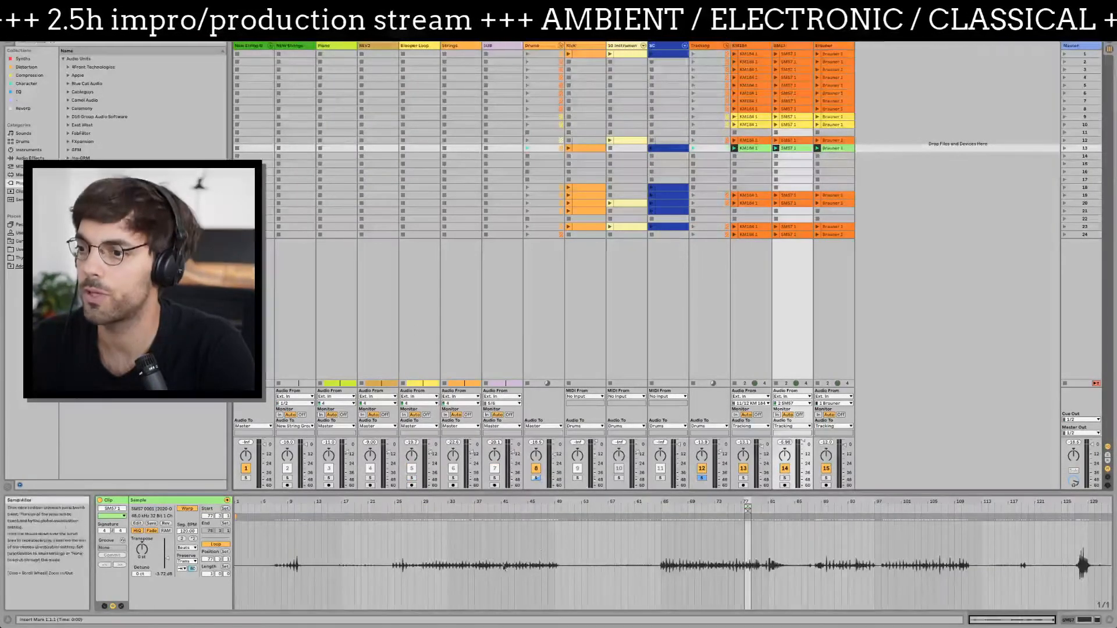
pyautogui.rightClick(588, 545)
pyautogui.click(619, 410)
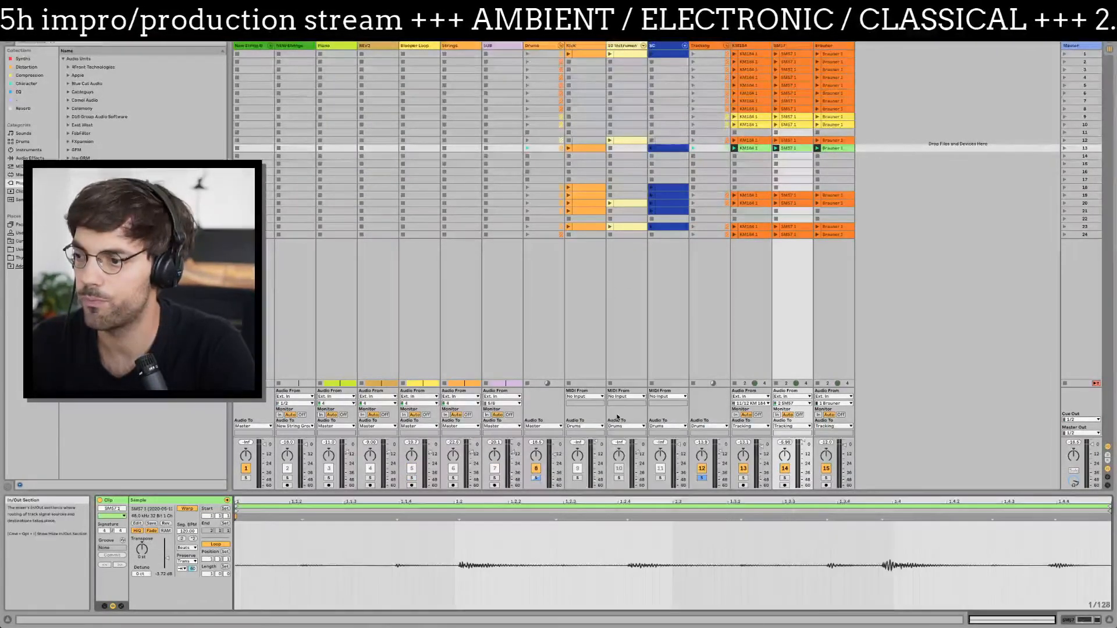
# - Crop the sample of the green Brauner clip in scene 13 to its looped section
pyautogui.click(831, 120)
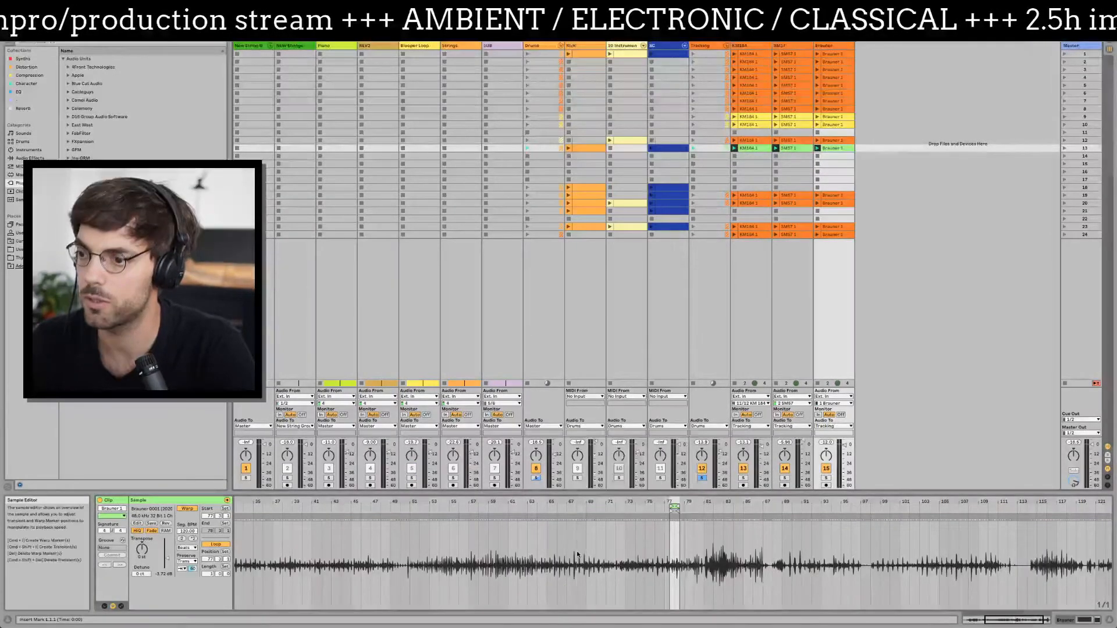
pyautogui.rightClick(580, 515)
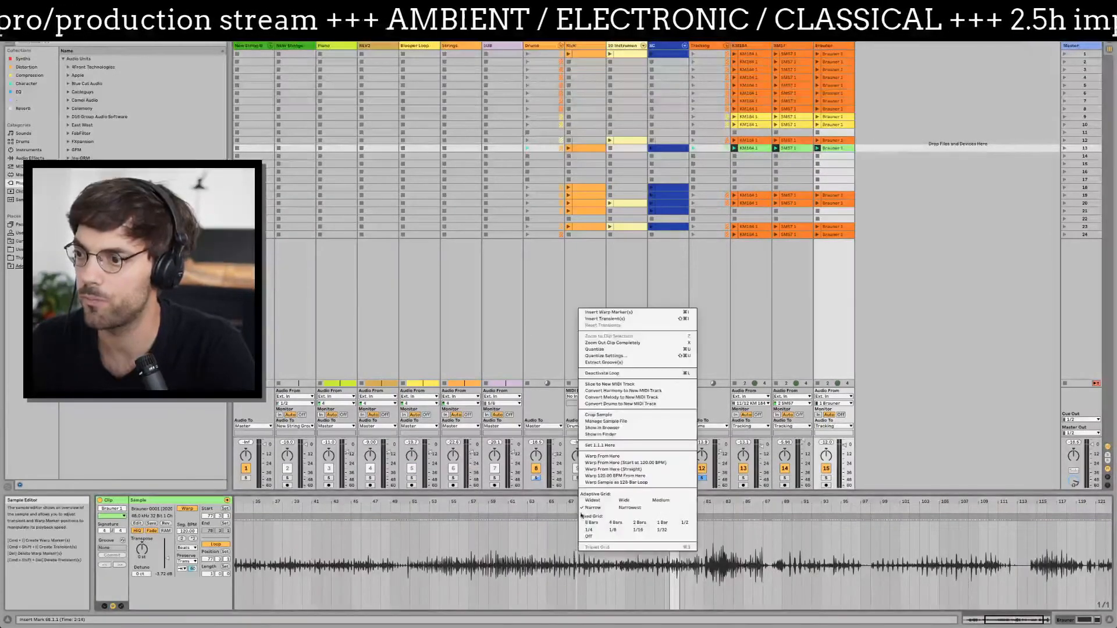
pyautogui.click(620, 415)
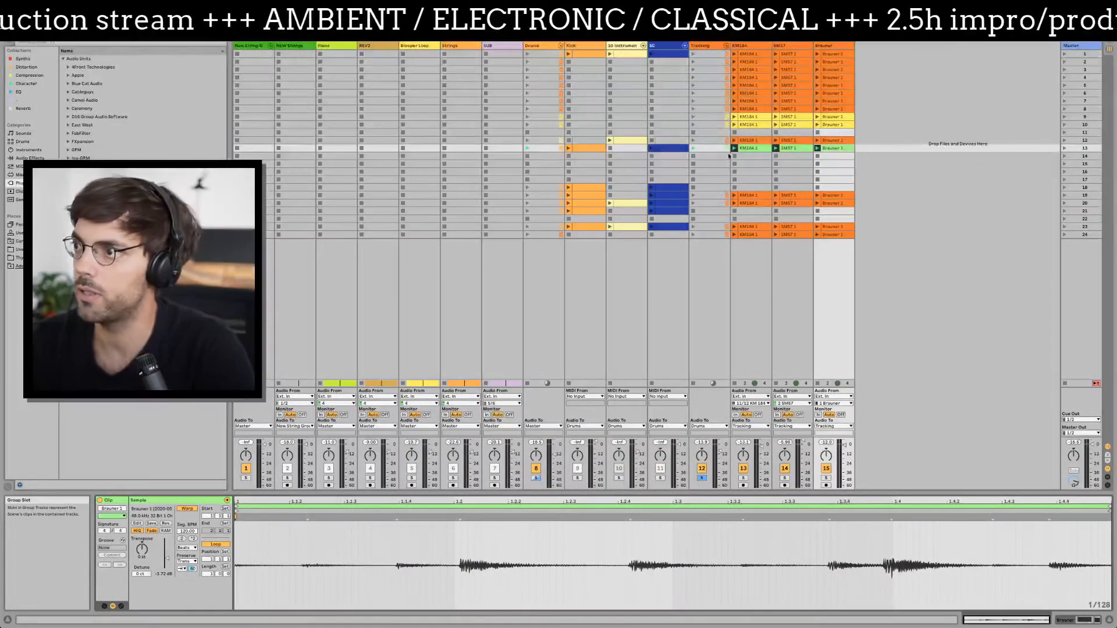
# - Select the KM184, SM57 and Brauner clips in scene 12 together and check which sample editing options they offer
pyautogui.click(750, 140)
pyautogui.keyDown('shift'); pyautogui.click(827, 142); pyautogui.keyUp('shift')
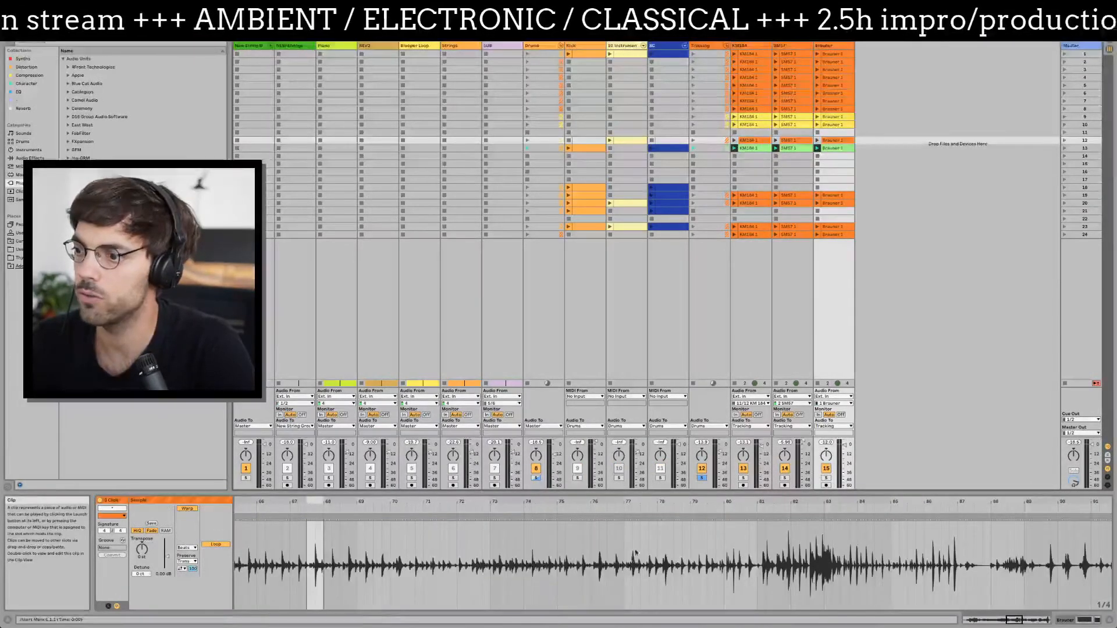
pyautogui.rightClick(314, 558)
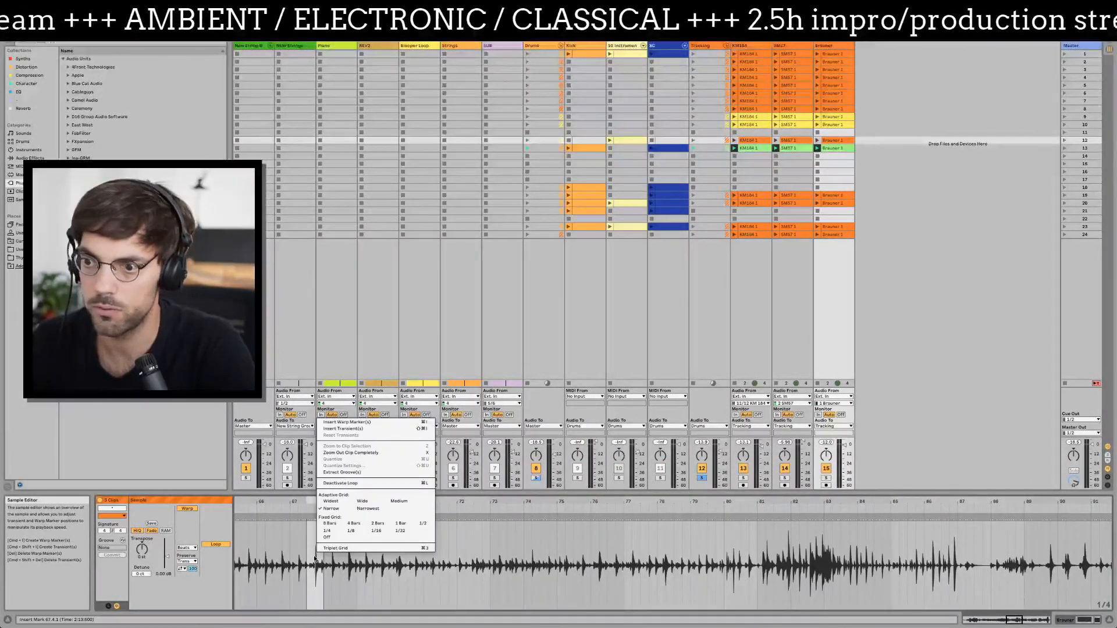
pyautogui.click(315, 559)
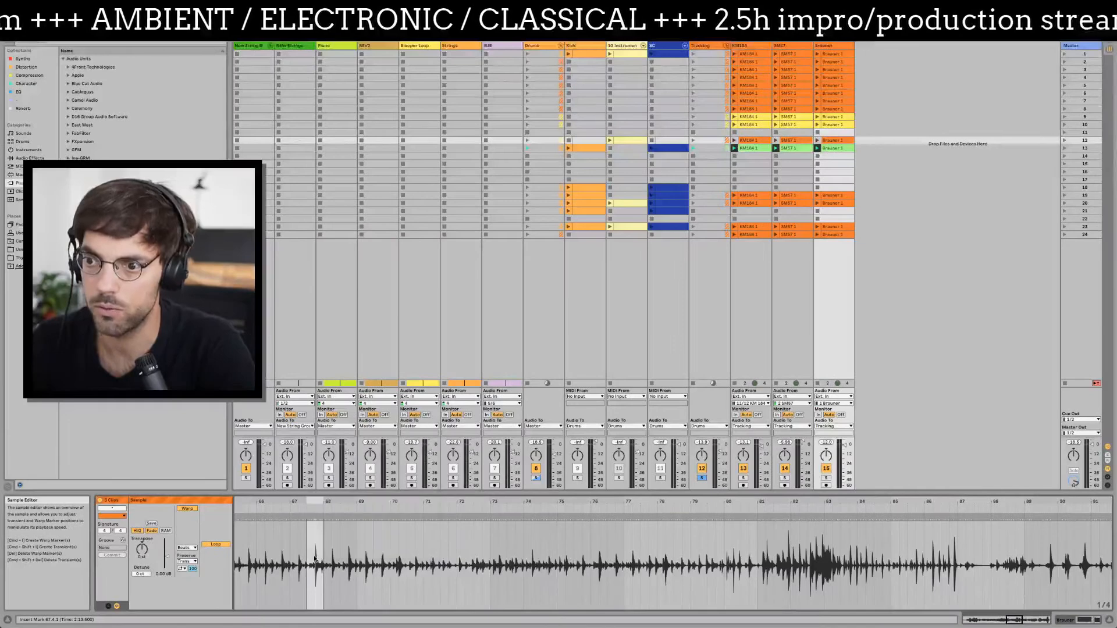
# - Crop the samples of the KM184, SM57 and Brauner clips in scene 12 one by one to their looped sections
pyautogui.click(759, 139)
pyautogui.click(759, 143)
pyautogui.rightClick(499, 581)
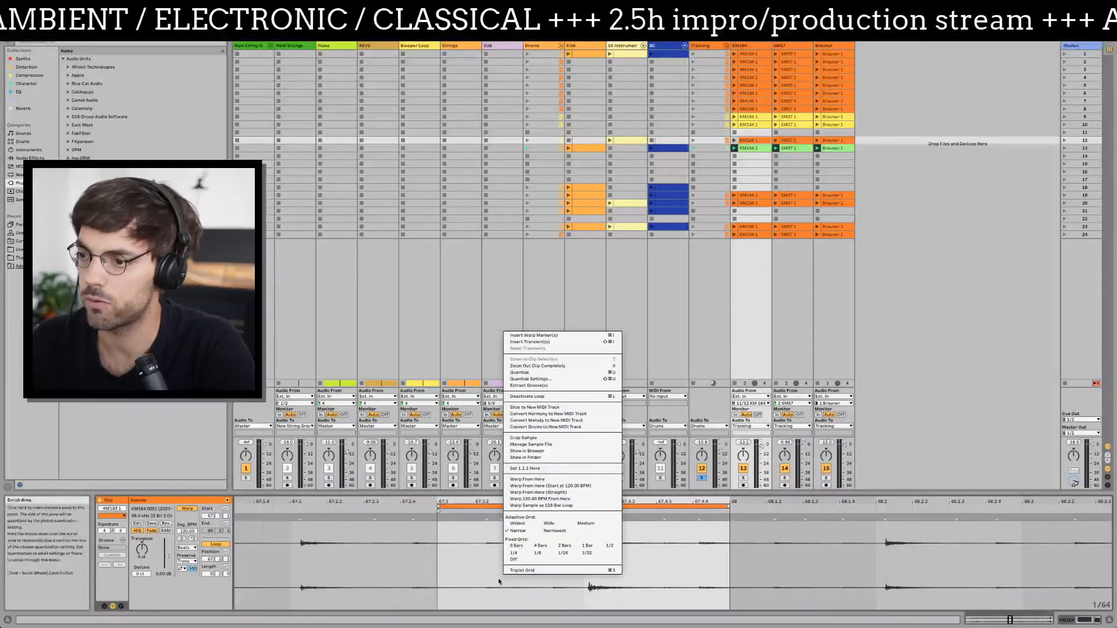
pyautogui.click(545, 440)
pyautogui.click(796, 141)
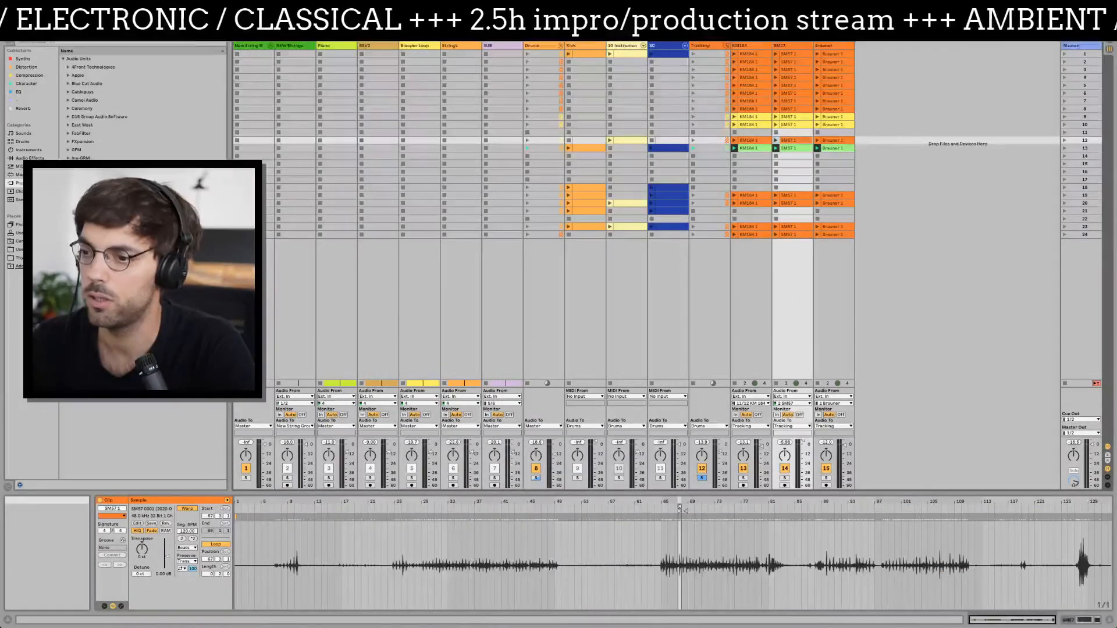
pyautogui.rightClick(651, 543)
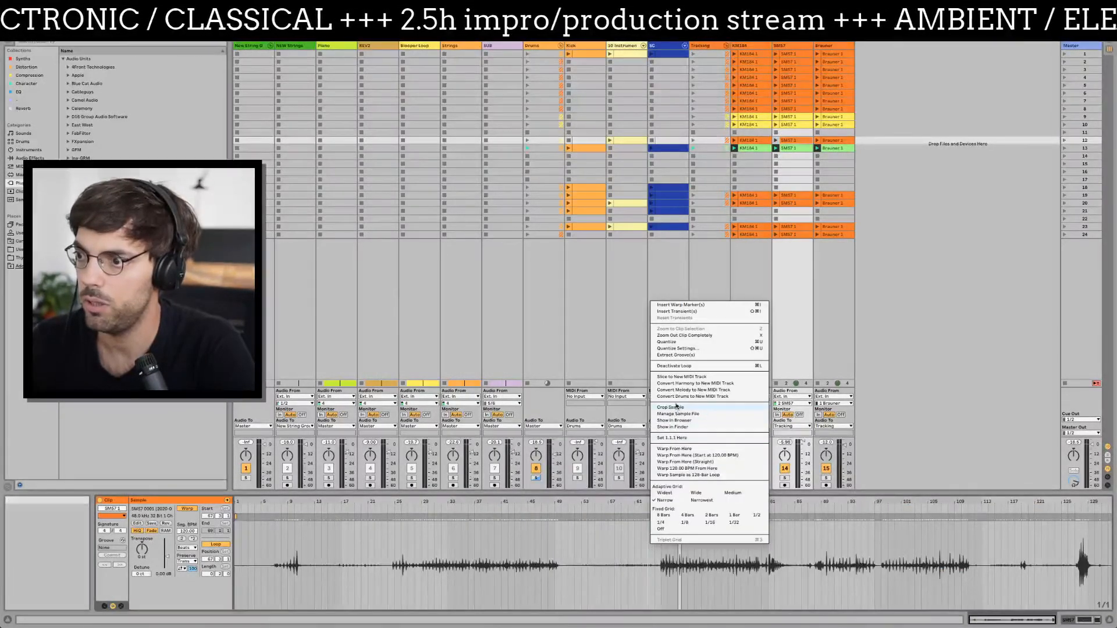
pyautogui.click(676, 407)
pyautogui.click(829, 146)
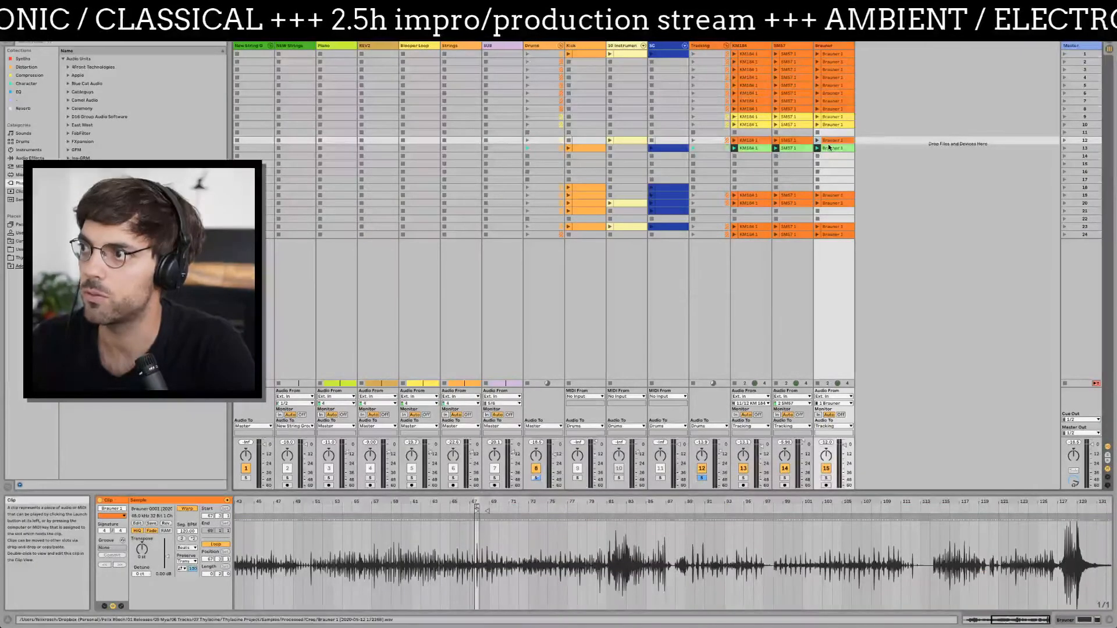
pyautogui.rightClick(461, 558)
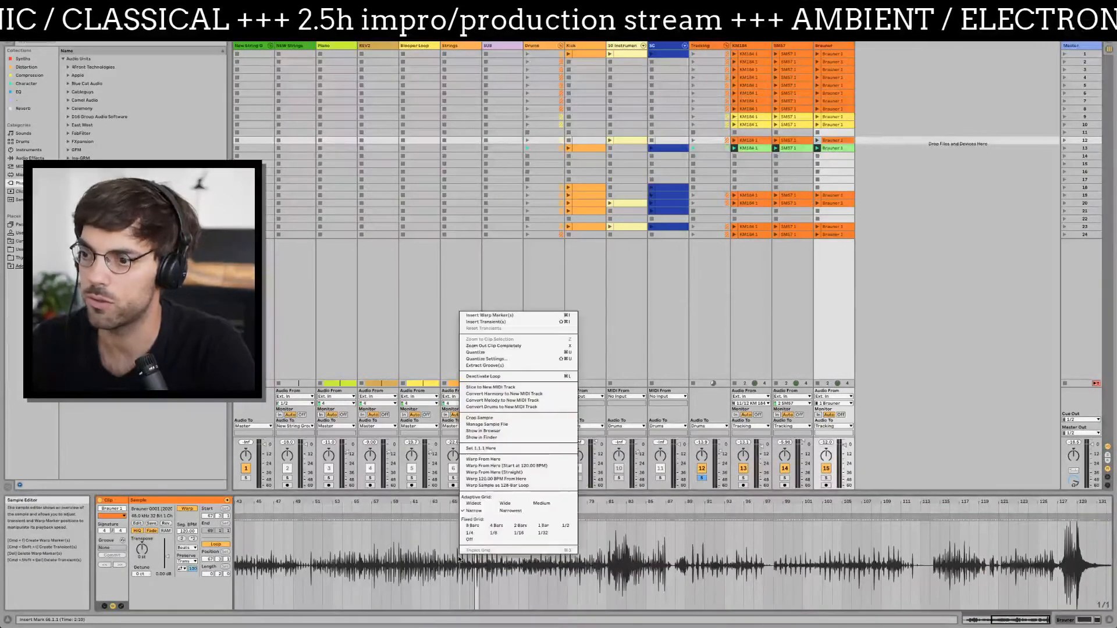
pyautogui.click(488, 418)
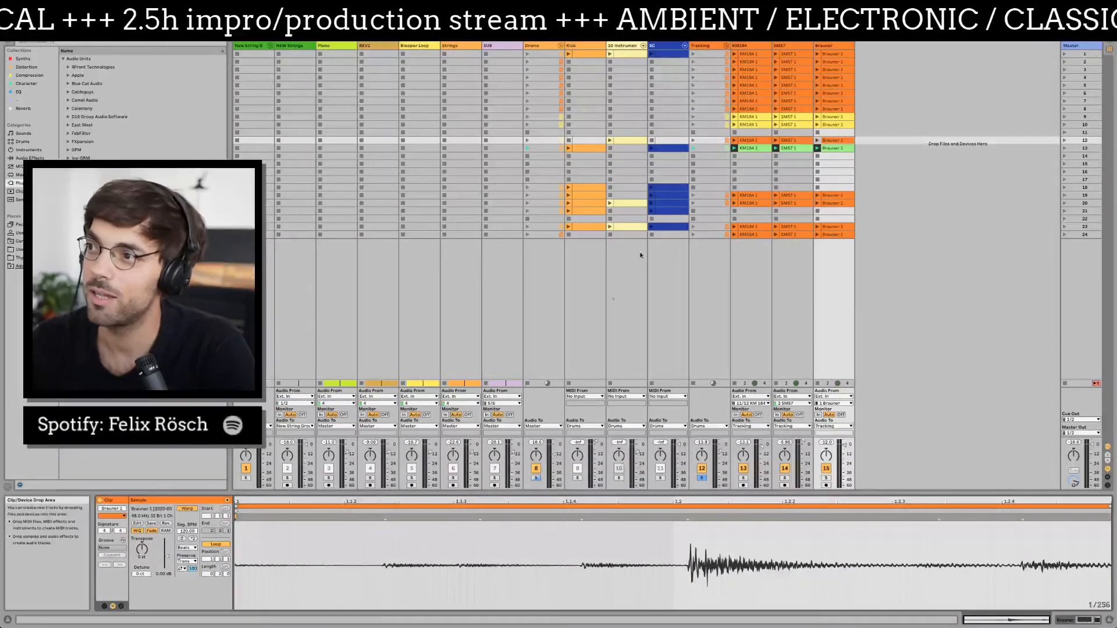
# - Crop the samples of the yellow KM184, SM57 and Brauner clips in scene 10 to their looped sections
pyautogui.click(762, 125)
pyautogui.rightClick(431, 543)
pyautogui.click(364, 543)
pyautogui.moveTo(409, 498); pyautogui.dragTo(410, 478)
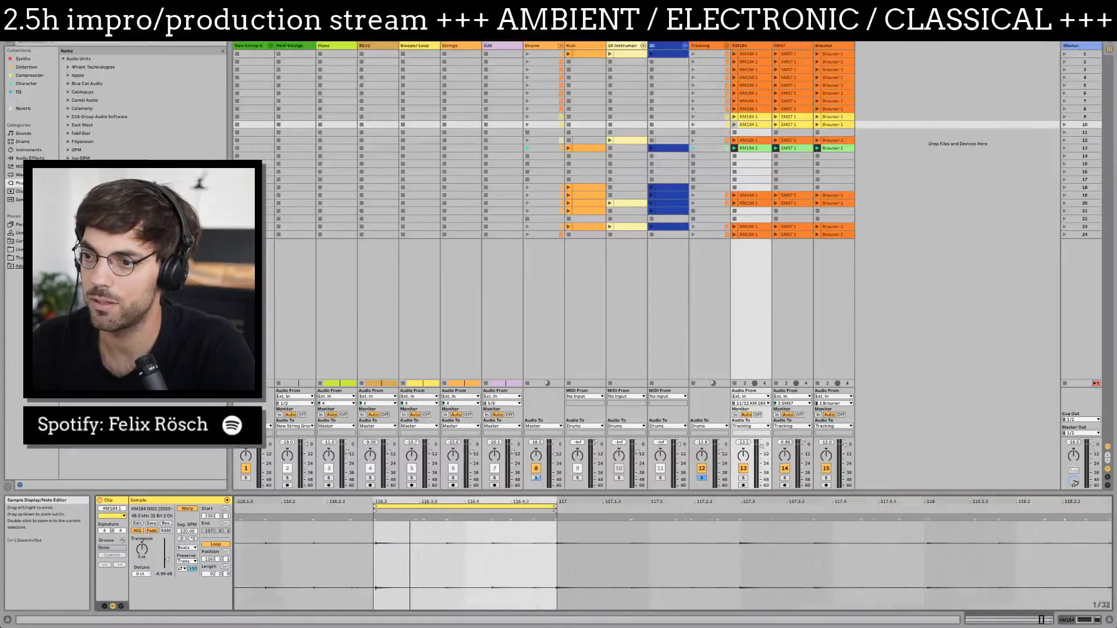
pyautogui.rightClick(423, 558)
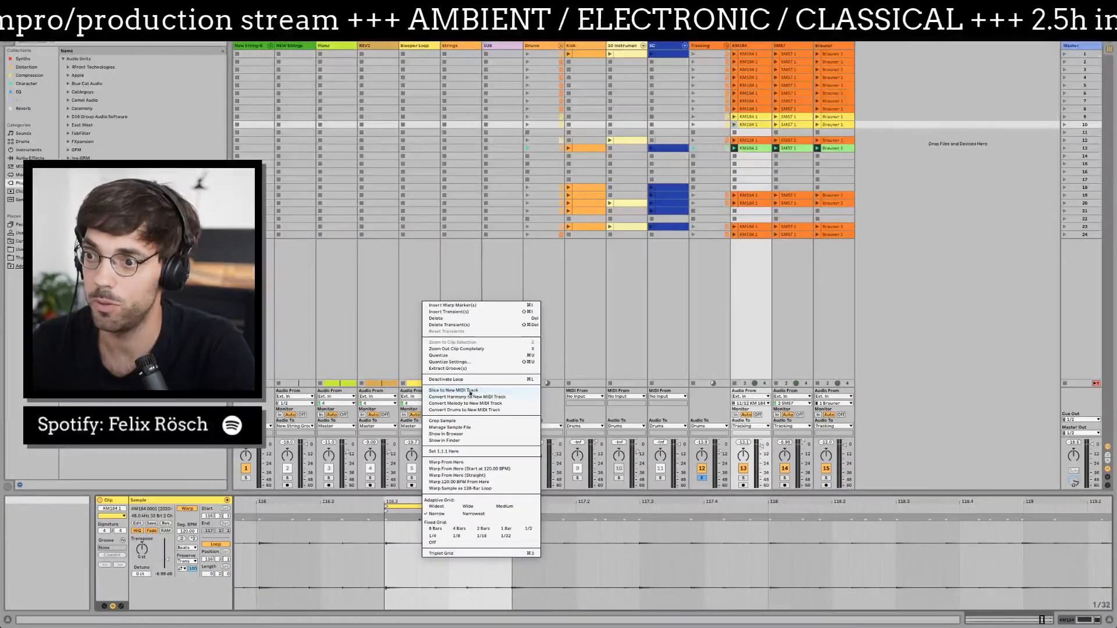
pyautogui.click(470, 422)
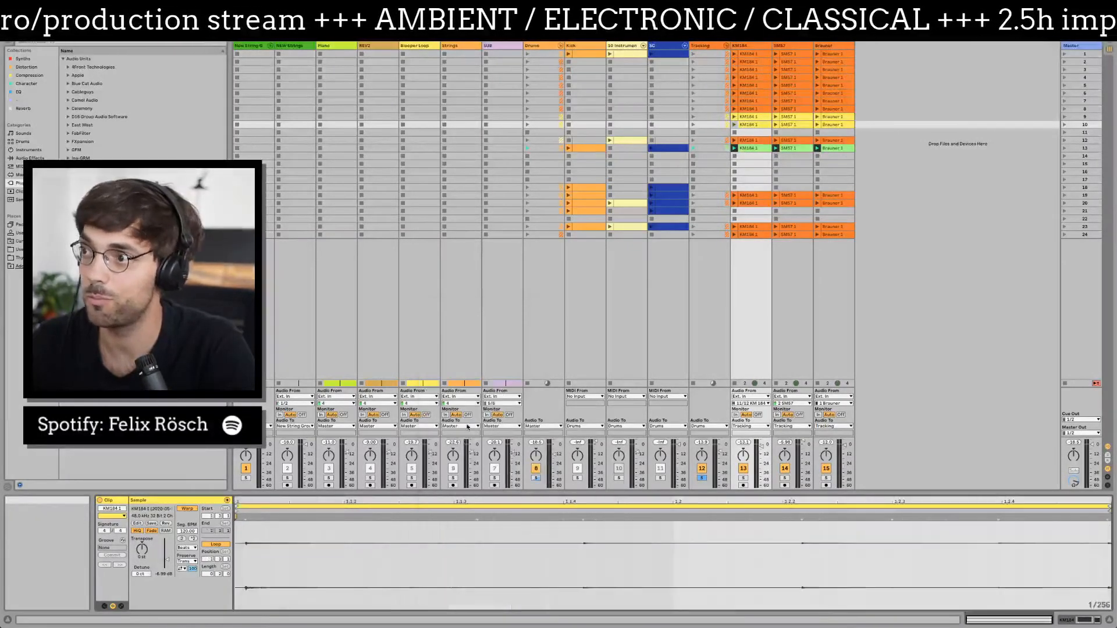
pyautogui.click(801, 126)
pyautogui.rightClick(479, 560)
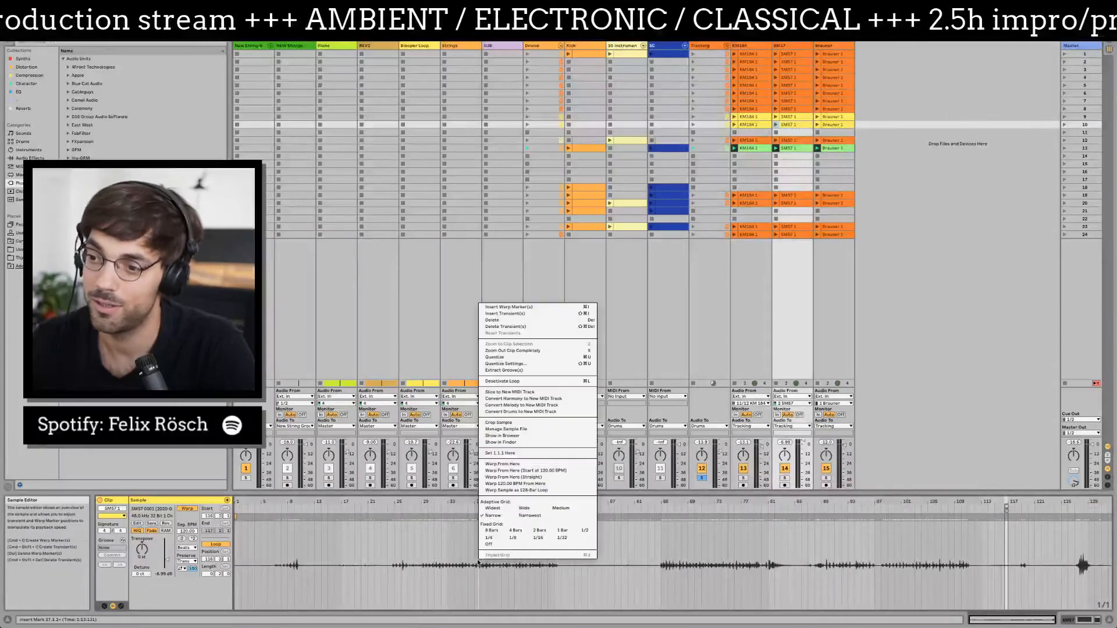
pyautogui.click(518, 424)
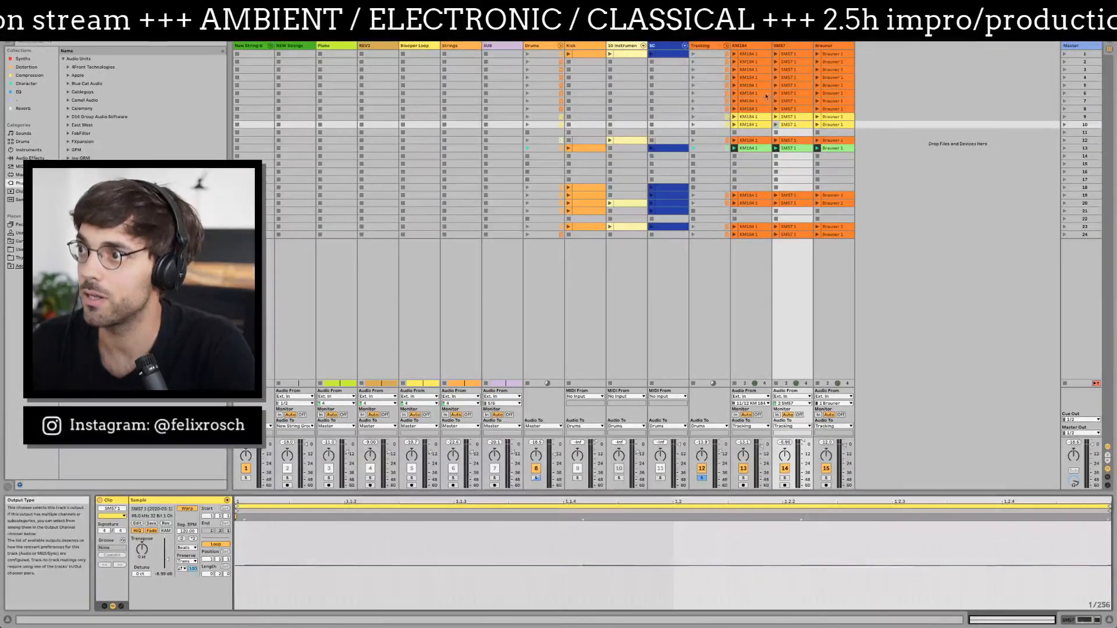
pyautogui.press('Right')
pyautogui.rightClick(435, 547)
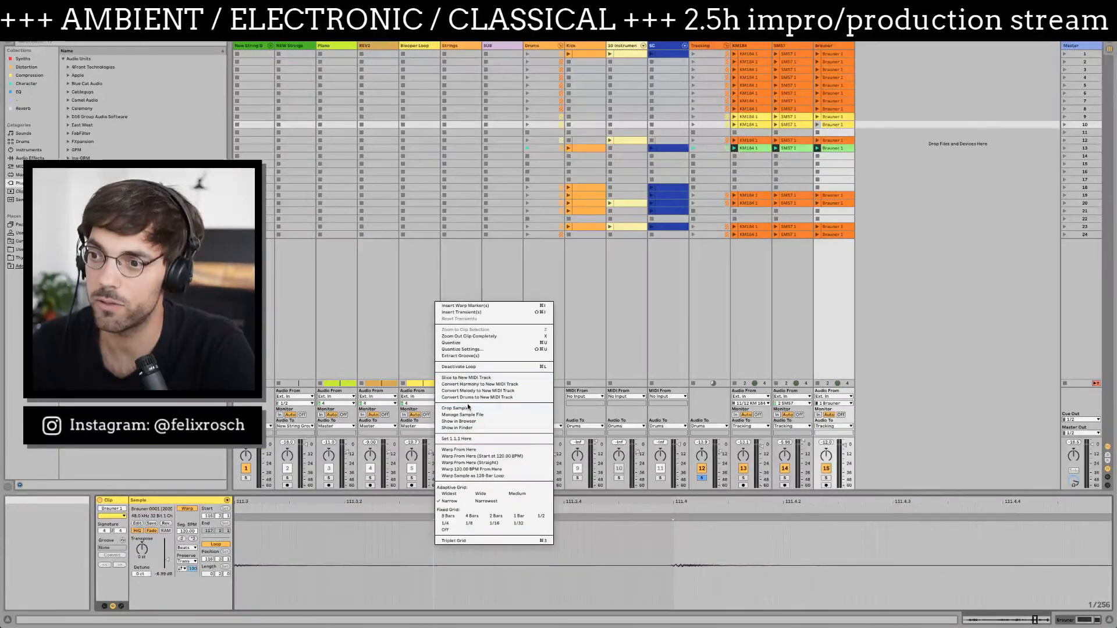
pyautogui.click(472, 409)
# - Crop the samples of the yellow KM184, SM57 and Brauner clips in scene 9 to their looped sections
pyautogui.click(751, 120)
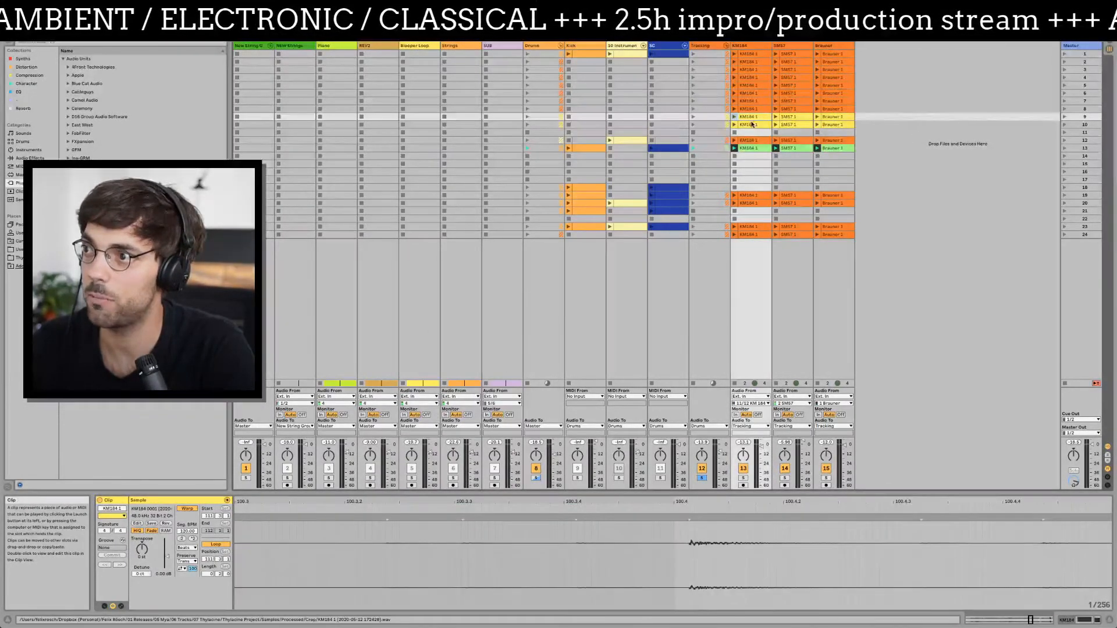
pyautogui.rightClick(518, 570)
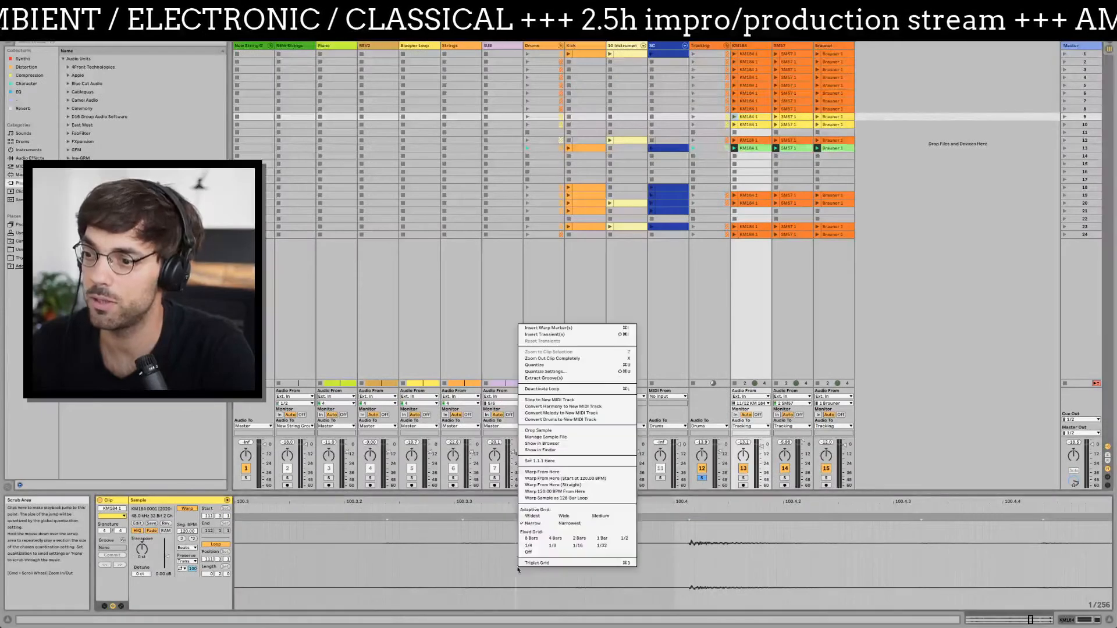
pyautogui.click(550, 432)
pyautogui.click(795, 118)
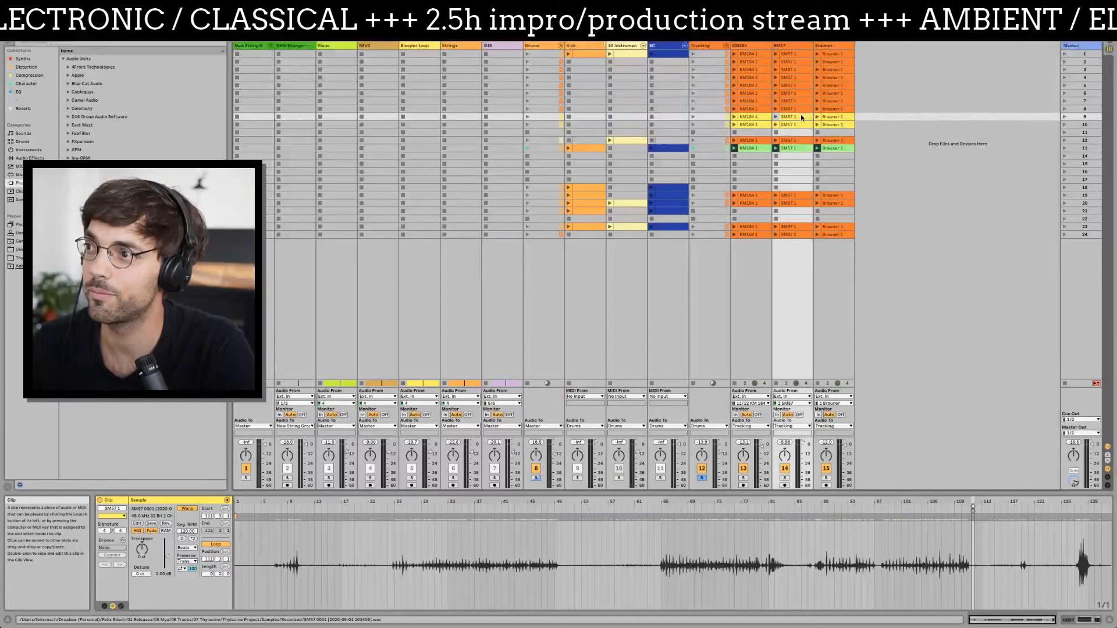
pyautogui.rightClick(511, 536)
pyautogui.click(555, 419)
pyautogui.press('Right')
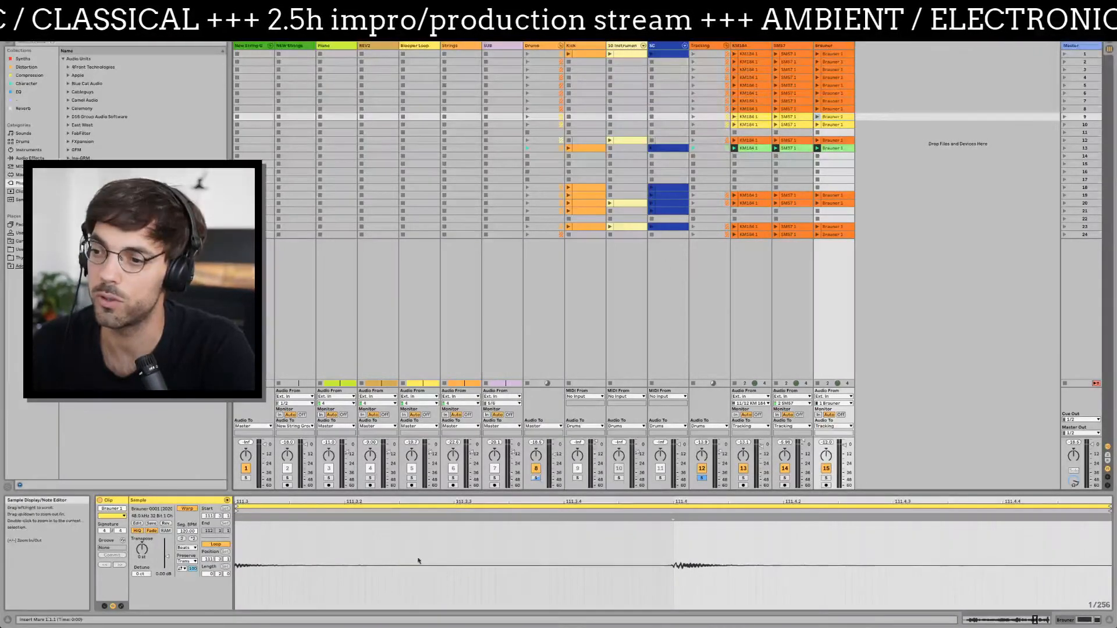
pyautogui.rightClick(448, 535)
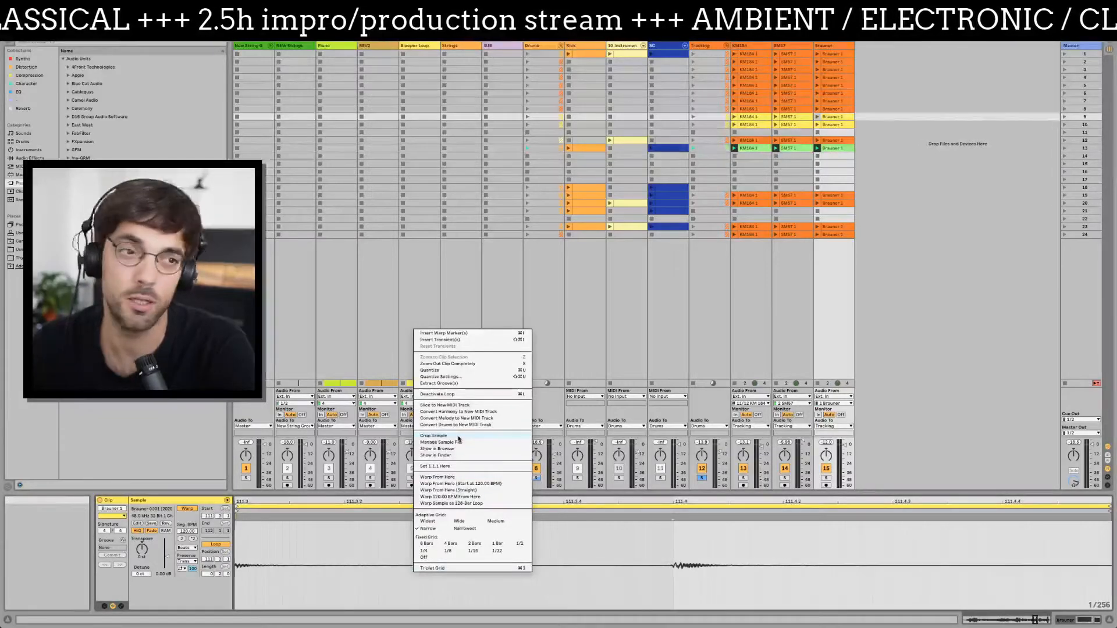
pyautogui.click(458, 436)
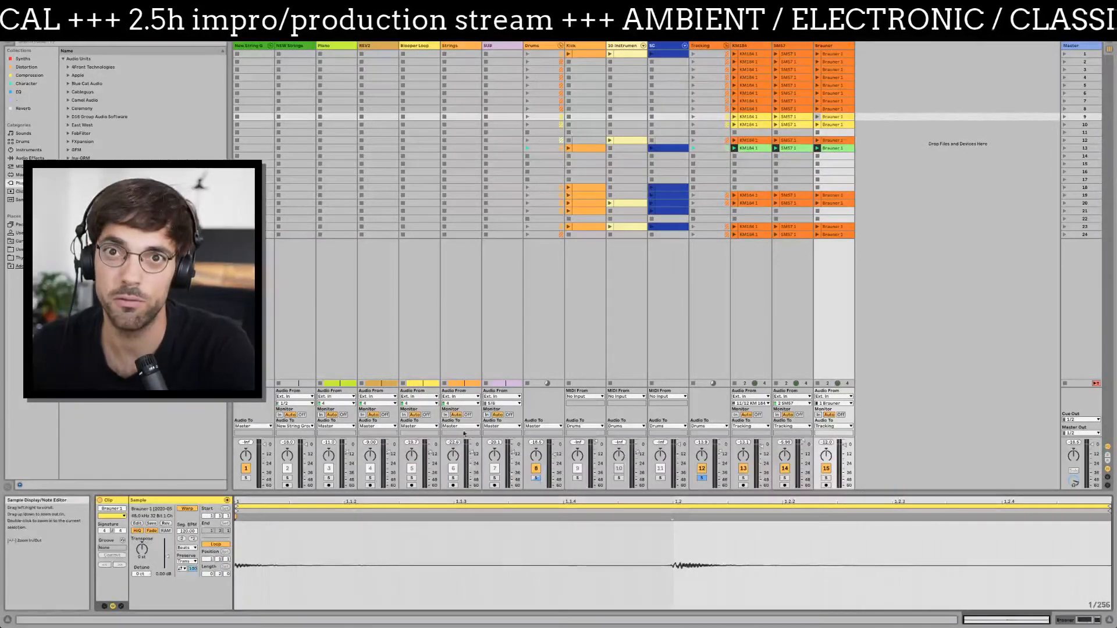
# - Audition the Tracking group's clips in scenes 9, 10 and 12, and check the KM184 samples in scenes 9, 12 and 13
pyautogui.click(754, 119)
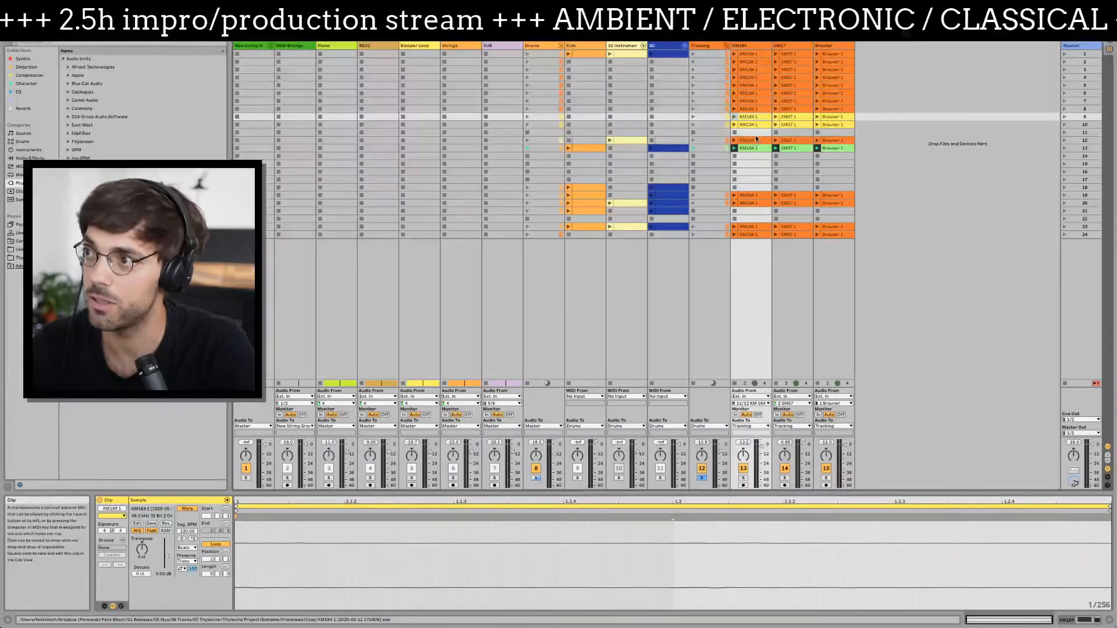
pyautogui.click(693, 117)
pyautogui.click(694, 124)
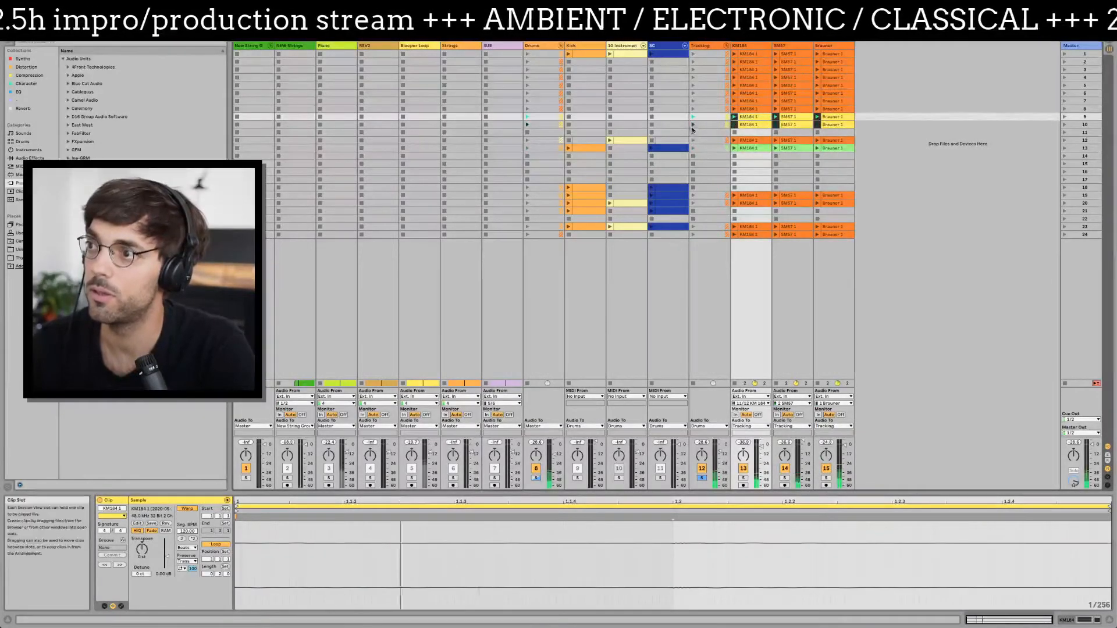
pyautogui.click(693, 140)
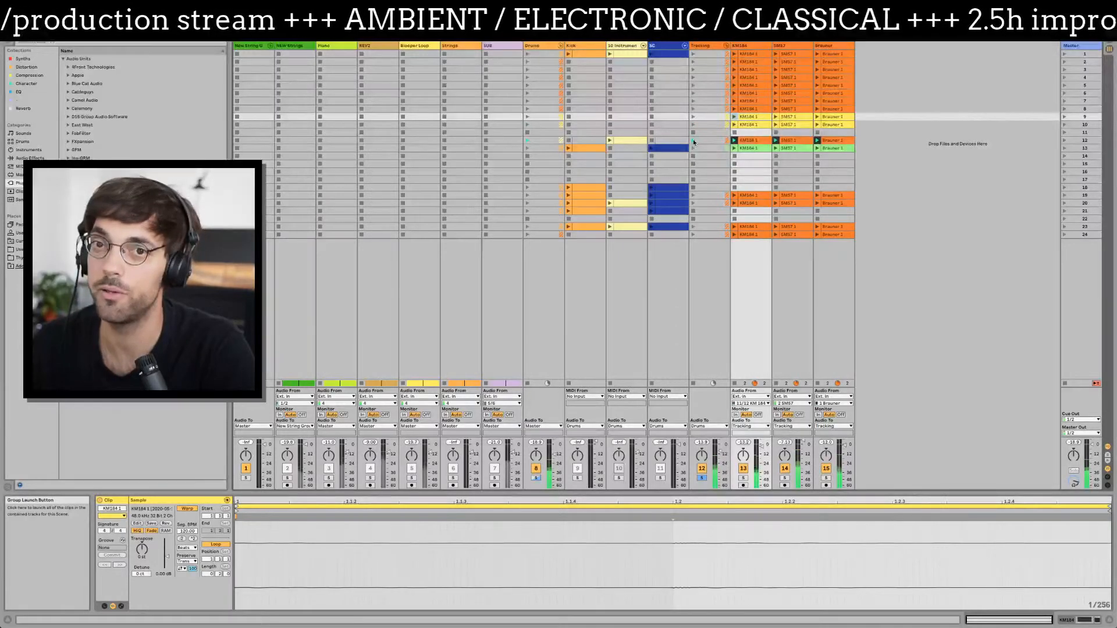
pyautogui.click(752, 140)
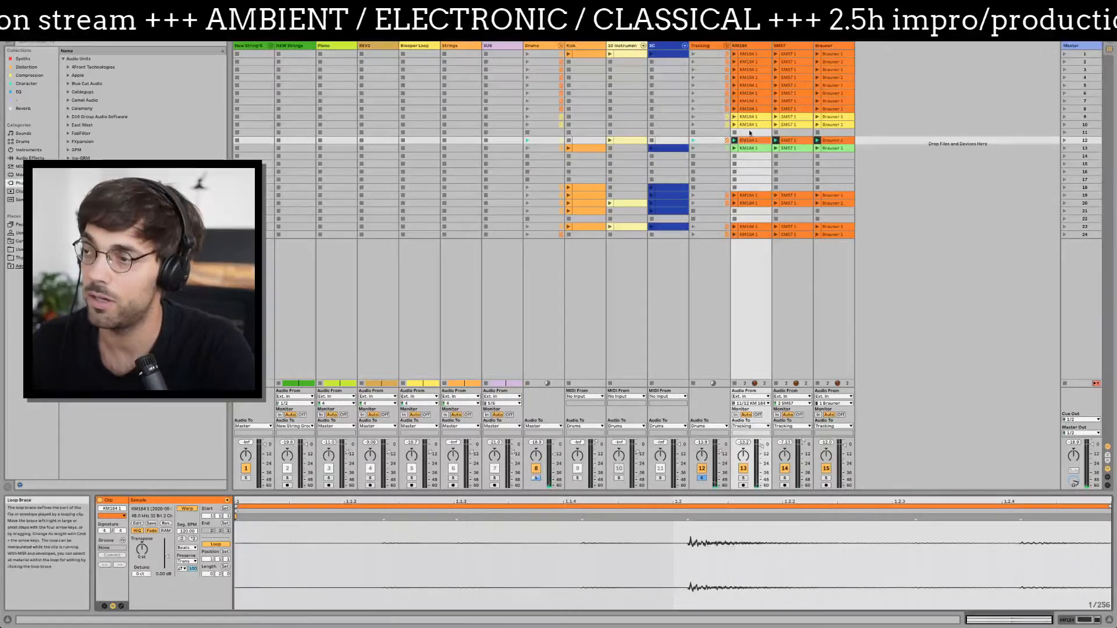
pyautogui.click(752, 149)
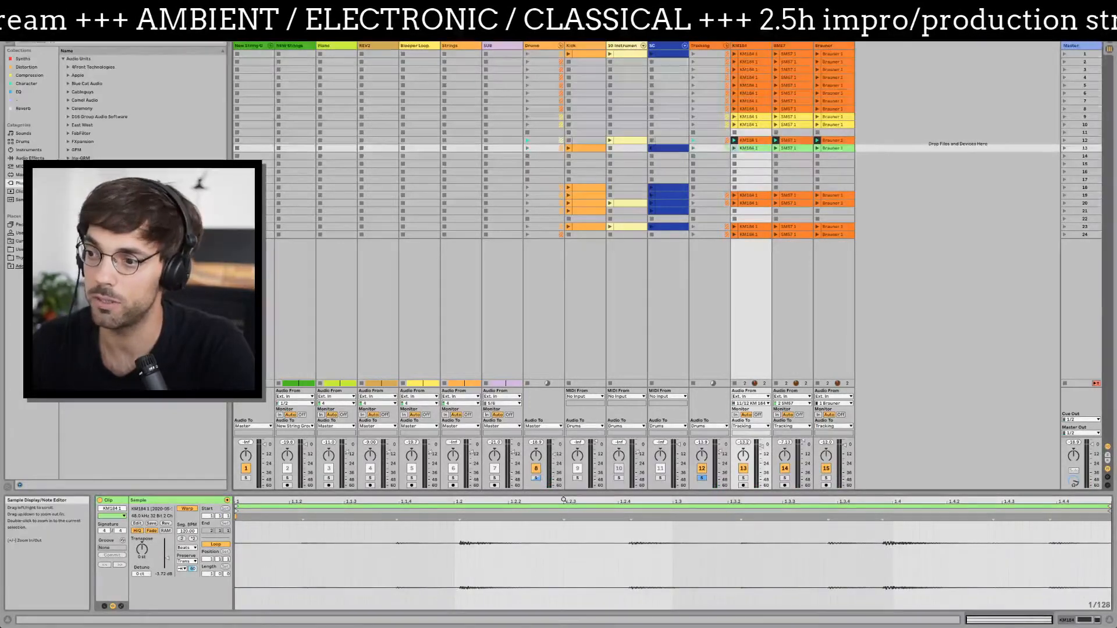
# - Launch the Tracking group's clips in scene 19 and crop the KM184, SM57 and Brauner samples there to their looped sections
pyautogui.click(695, 195)
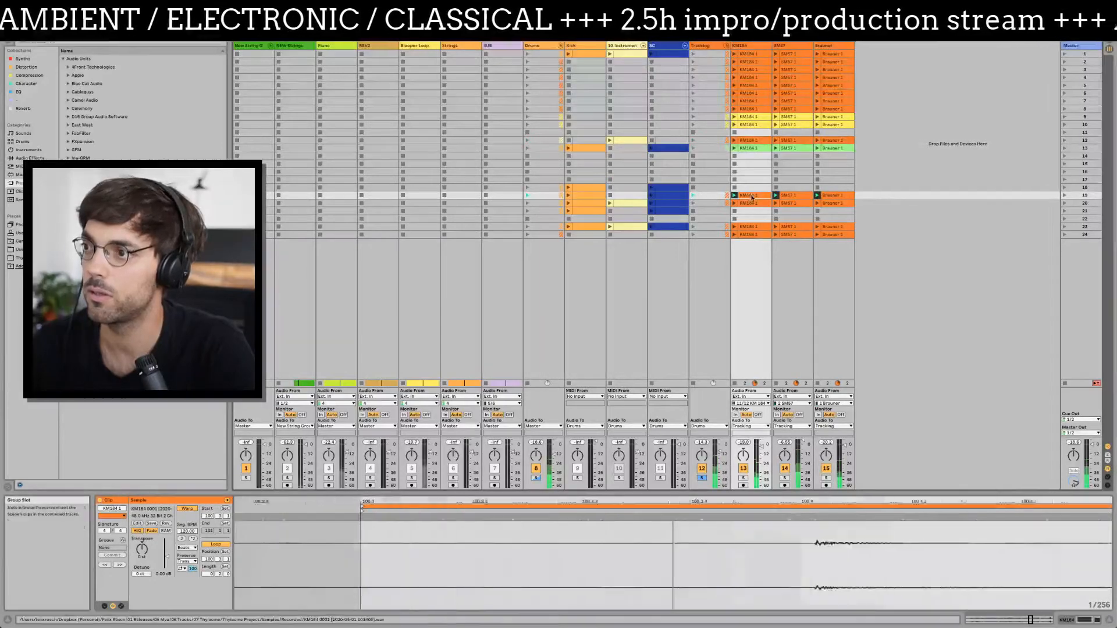
pyautogui.rightClick(596, 547)
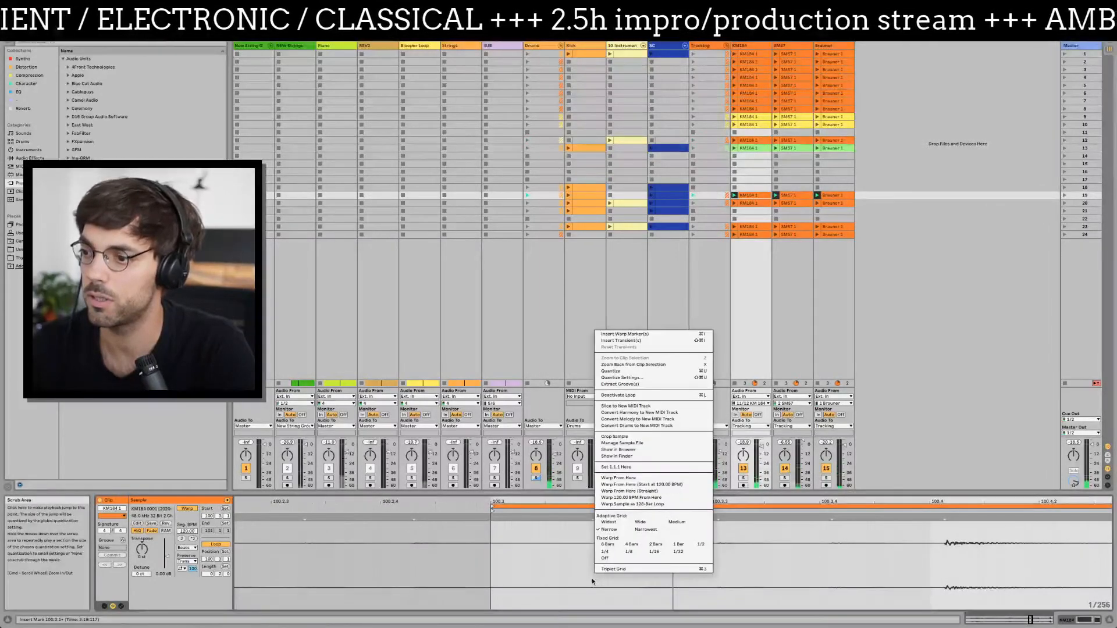
pyautogui.click(634, 439)
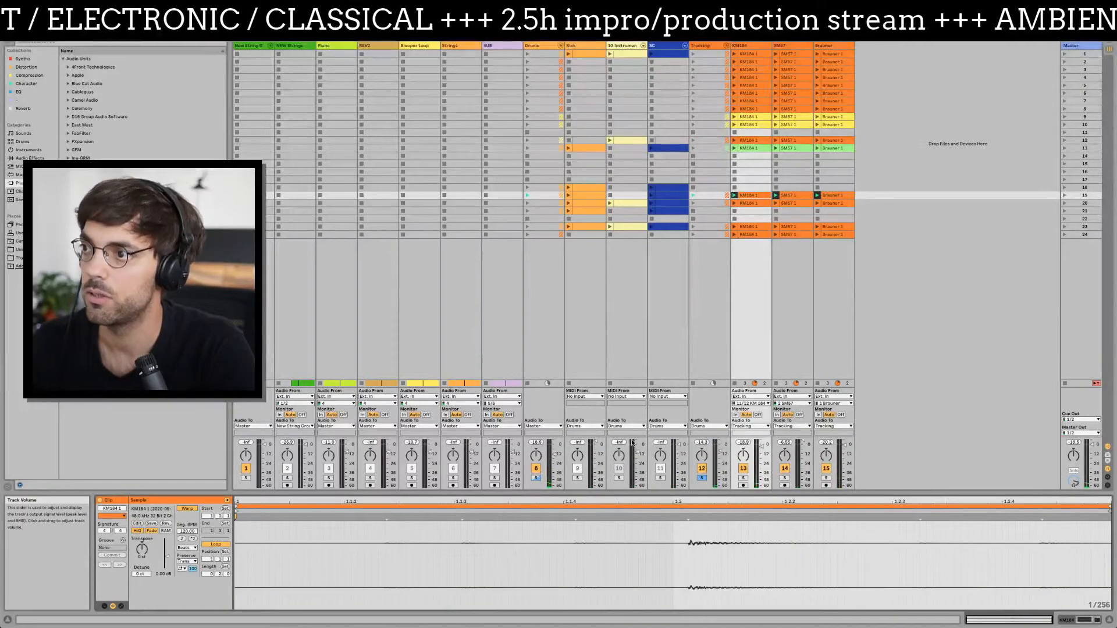
pyautogui.click(786, 196)
pyautogui.rightClick(570, 536)
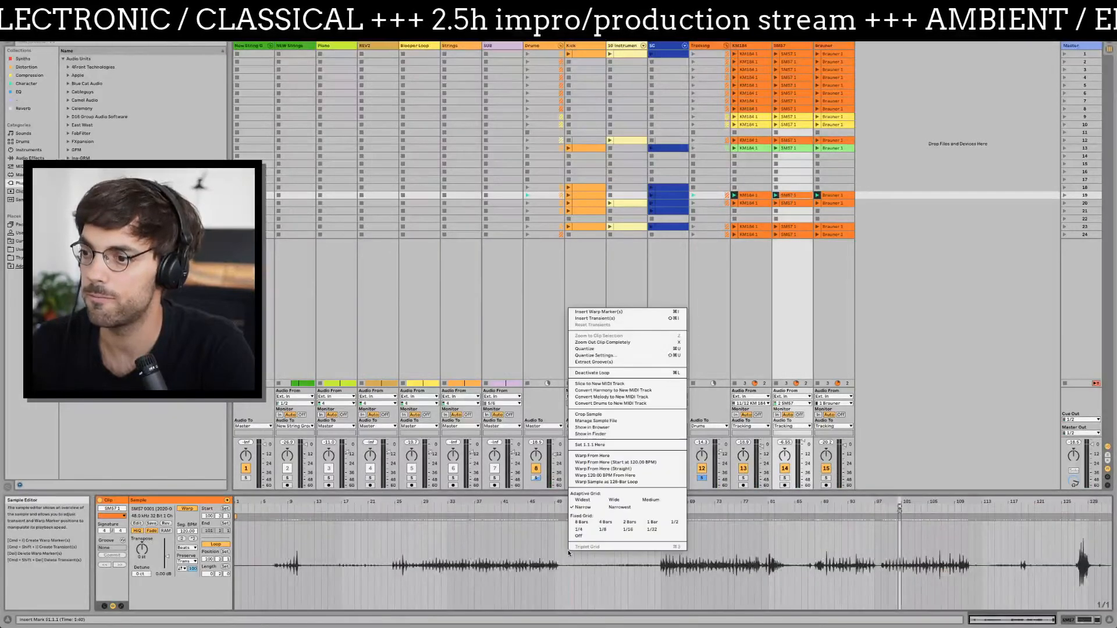
pyautogui.click(640, 417)
pyautogui.click(833, 195)
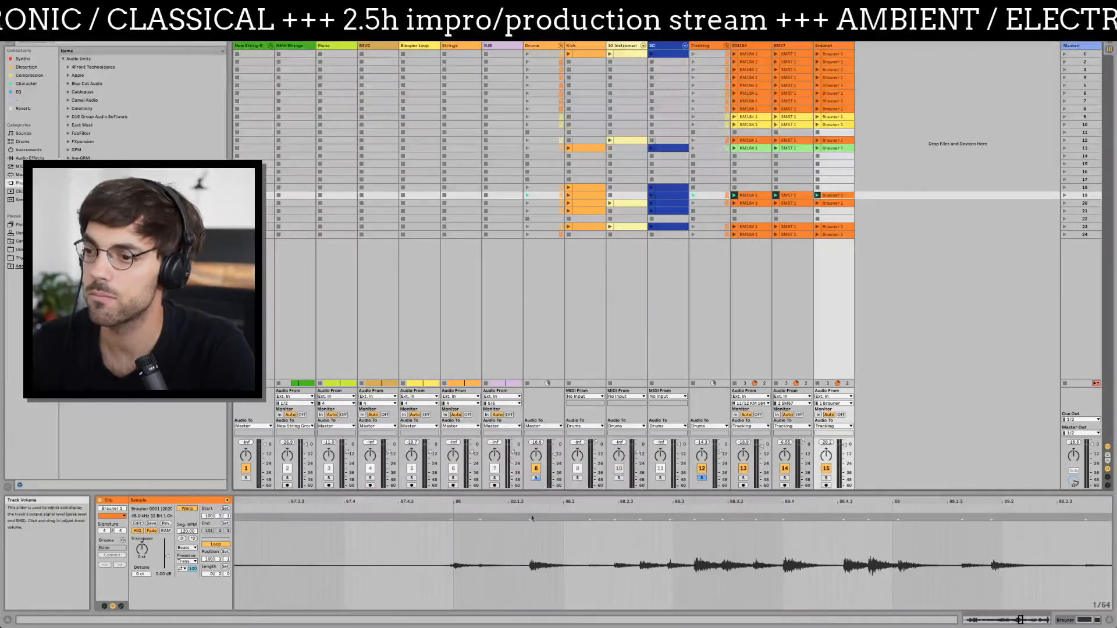
pyautogui.rightClick(530, 553)
pyautogui.click(571, 414)
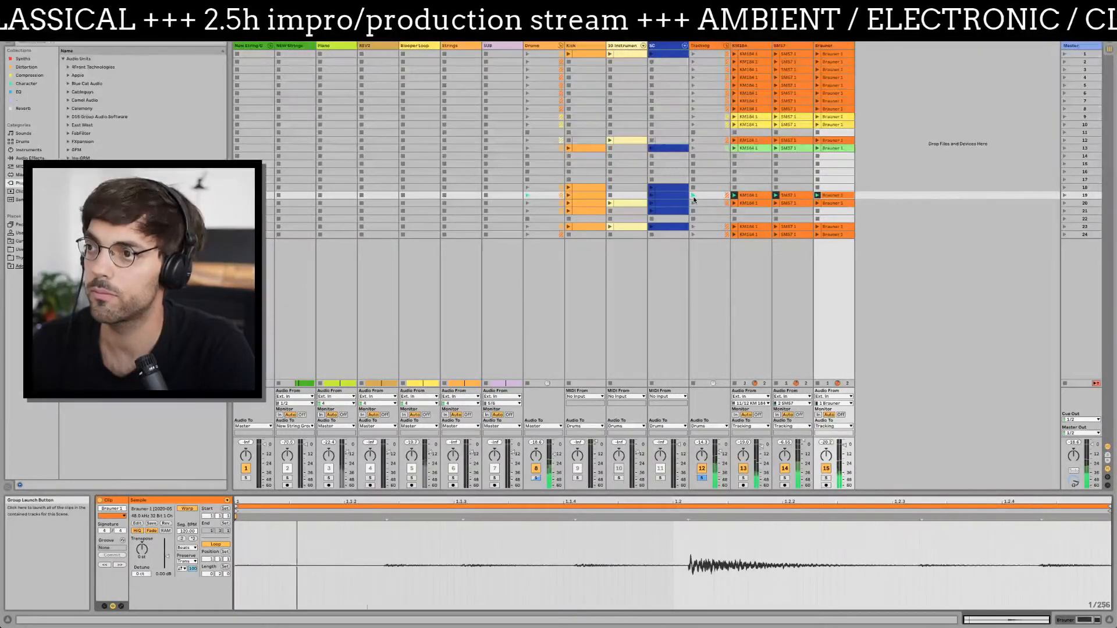
# - Delete the KM184, SM57 and Brauner clips in scene 20
pyautogui.click(748, 203)
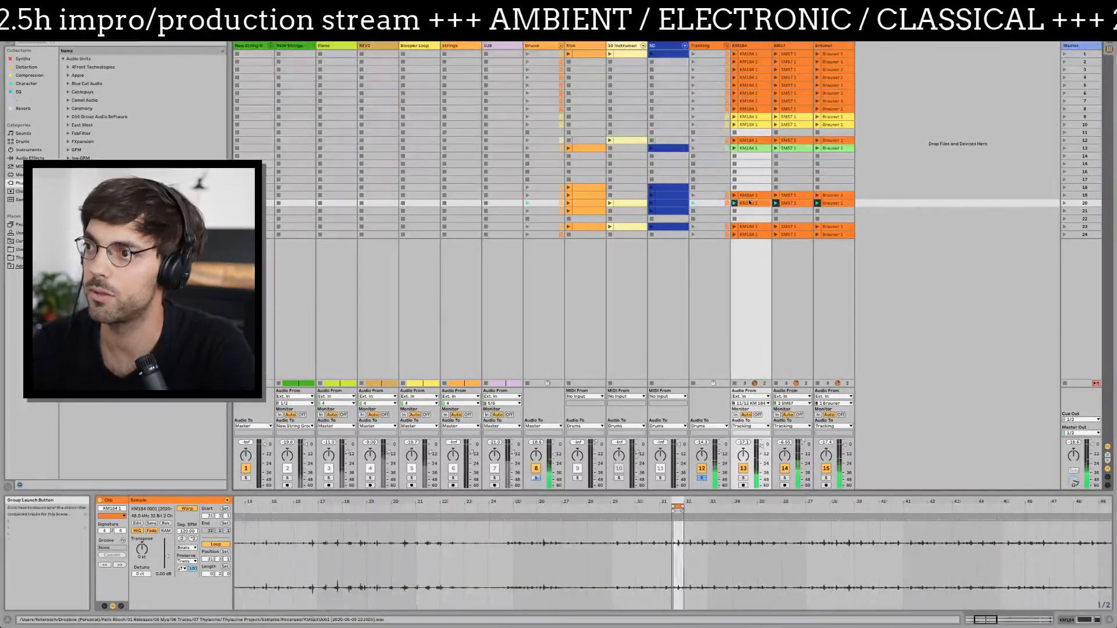
pyautogui.click(752, 199)
pyautogui.click(755, 203)
pyautogui.keyDown('shift'); pyautogui.click(848, 206); pyautogui.keyUp('shift')
pyautogui.press('Delete')
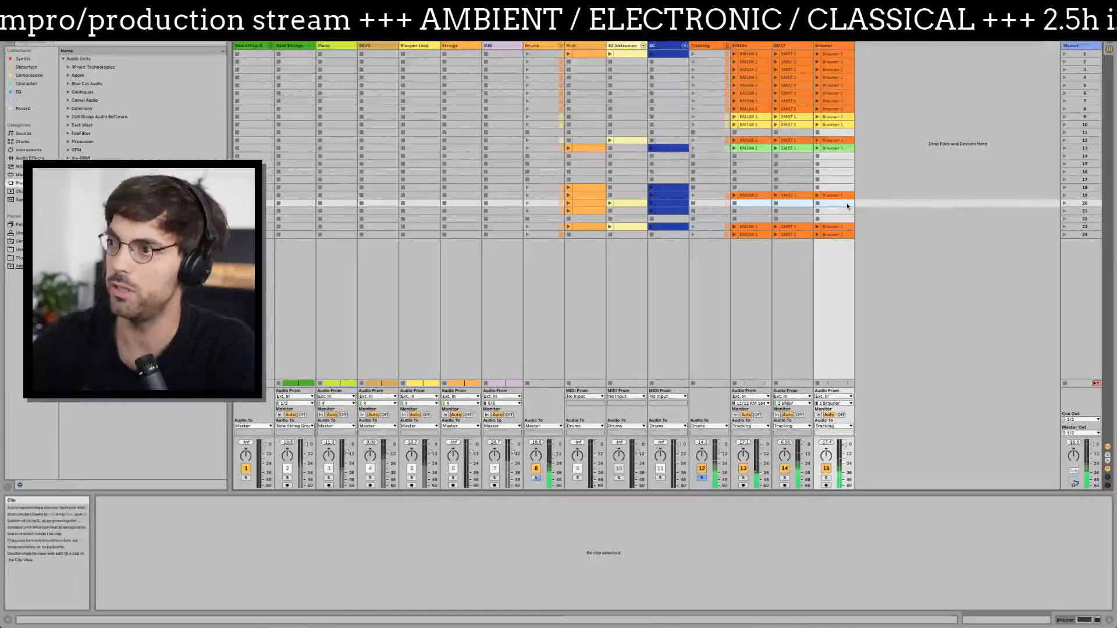
# - Audition scene 23's Tracking clips on their own and together with the Drums group's clips by toggling the Tracking solo
pyautogui.click(711, 228)
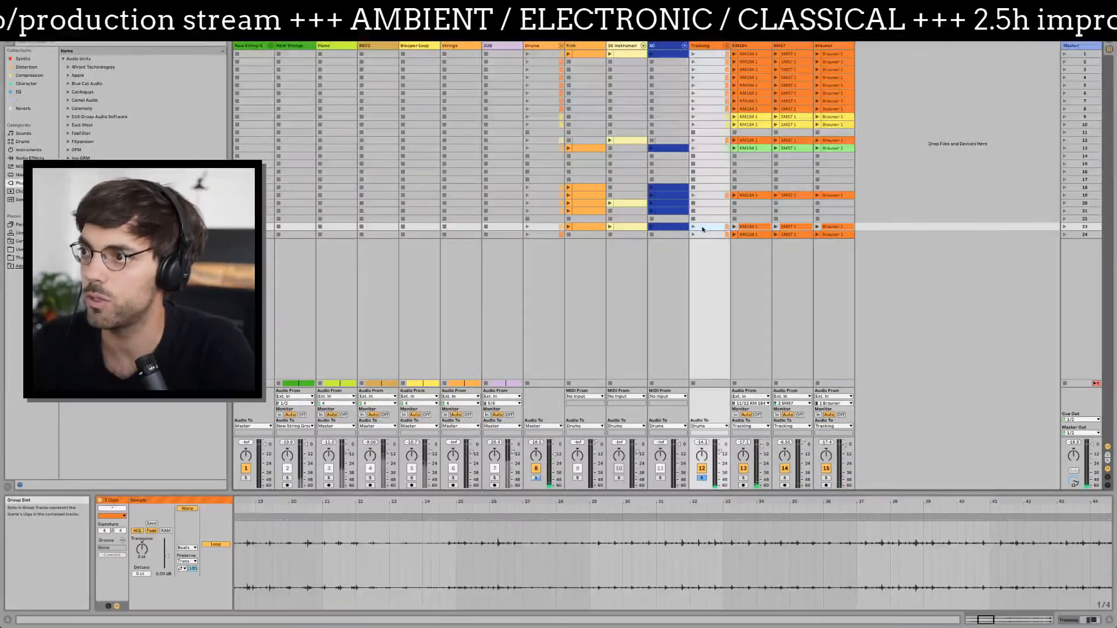
pyautogui.click(694, 228)
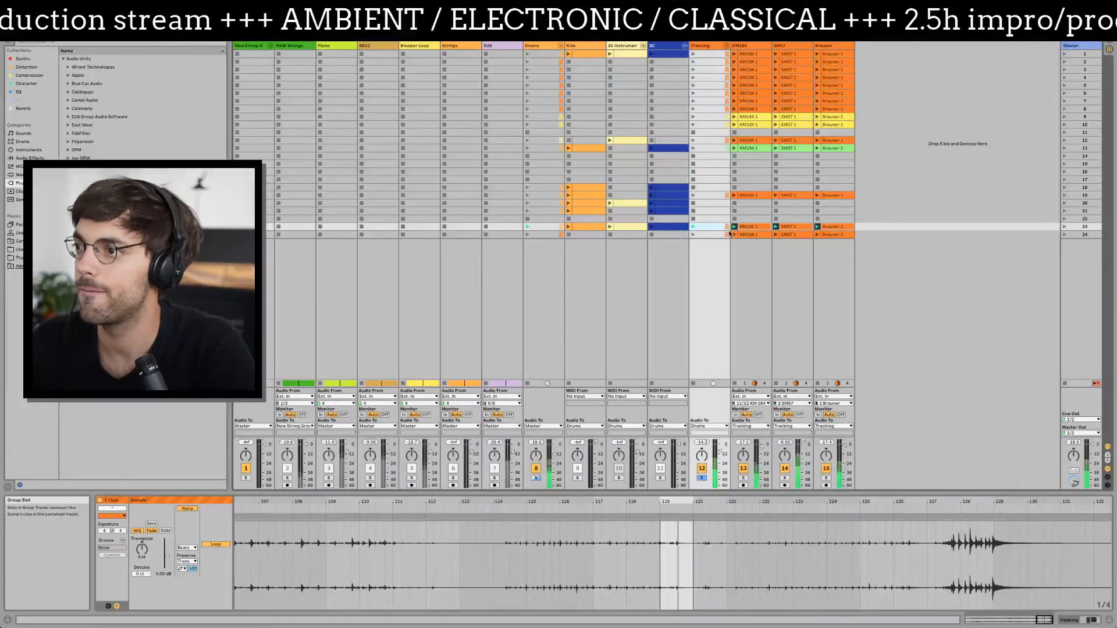
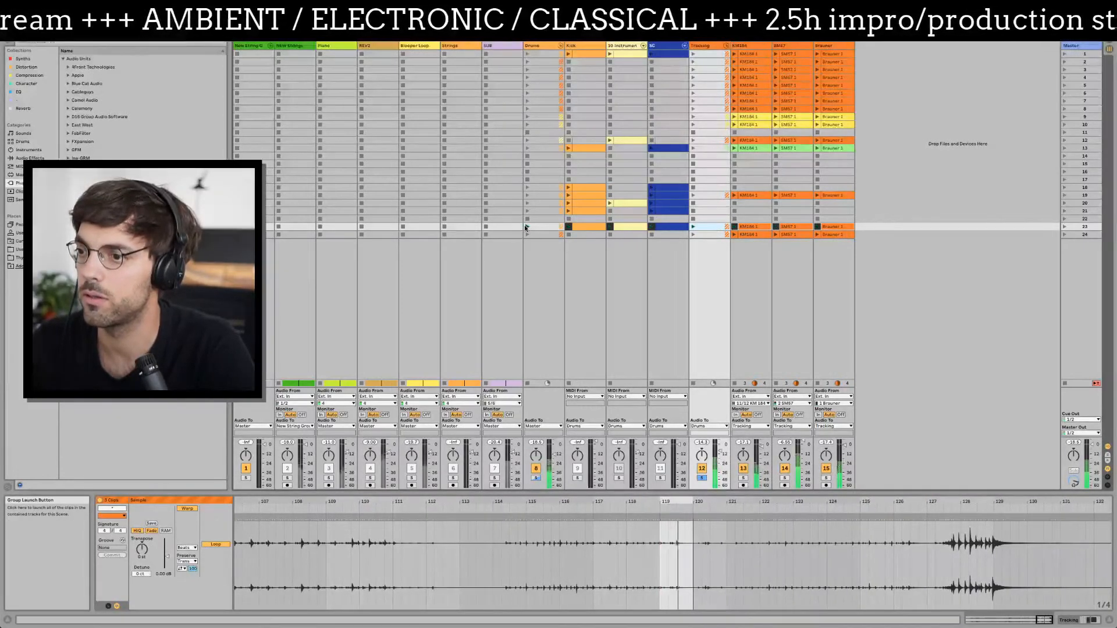
pyautogui.click(536, 478)
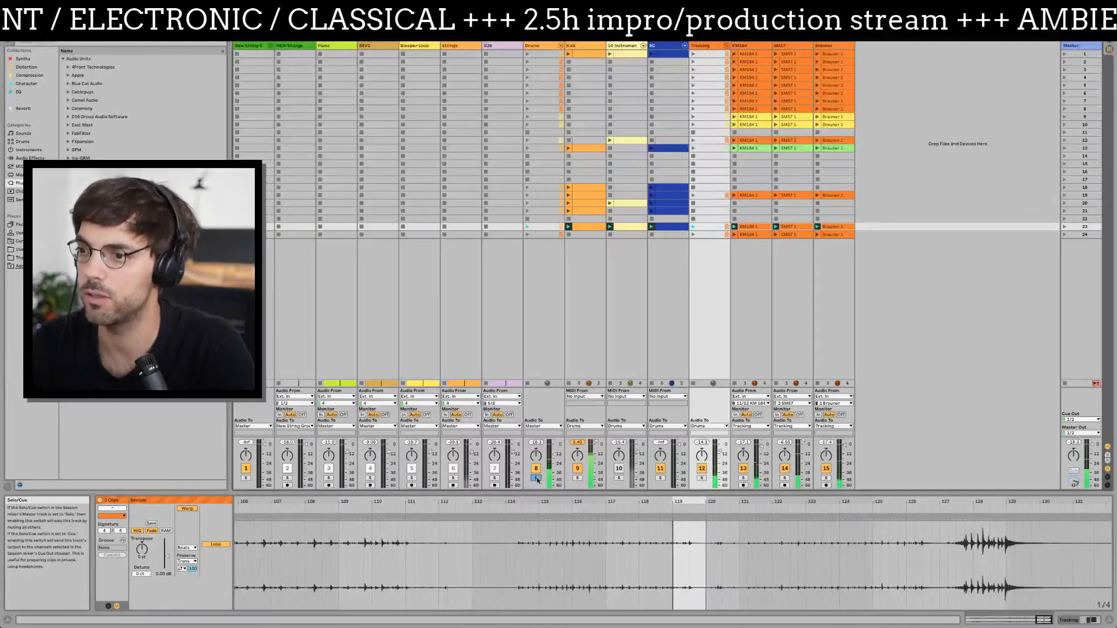
pyautogui.click(702, 478)
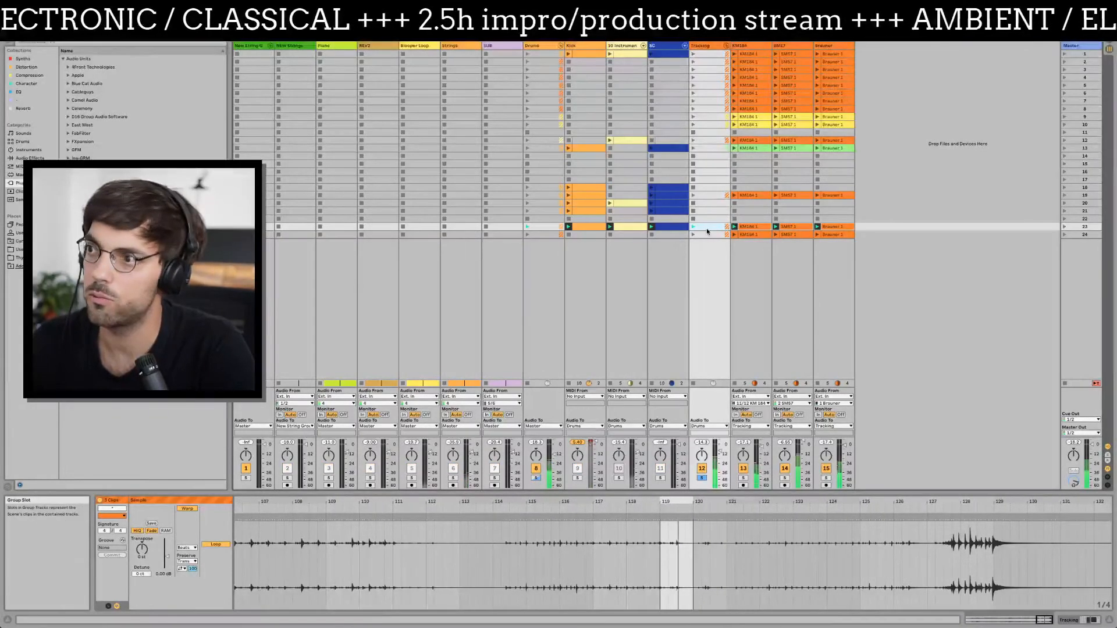
# - Crop the samples of the KM184, SM57 and Brauner clips in scene 23 to their looped sections
pyautogui.click(748, 229)
pyautogui.rightClick(748, 231)
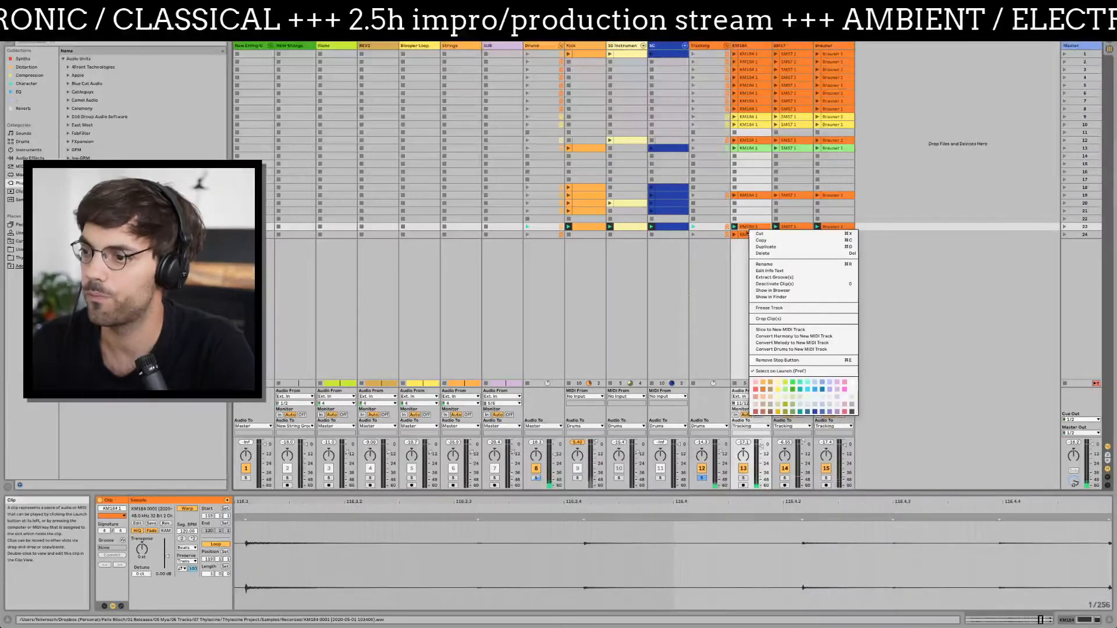
pyautogui.rightClick(572, 562)
pyautogui.click(608, 415)
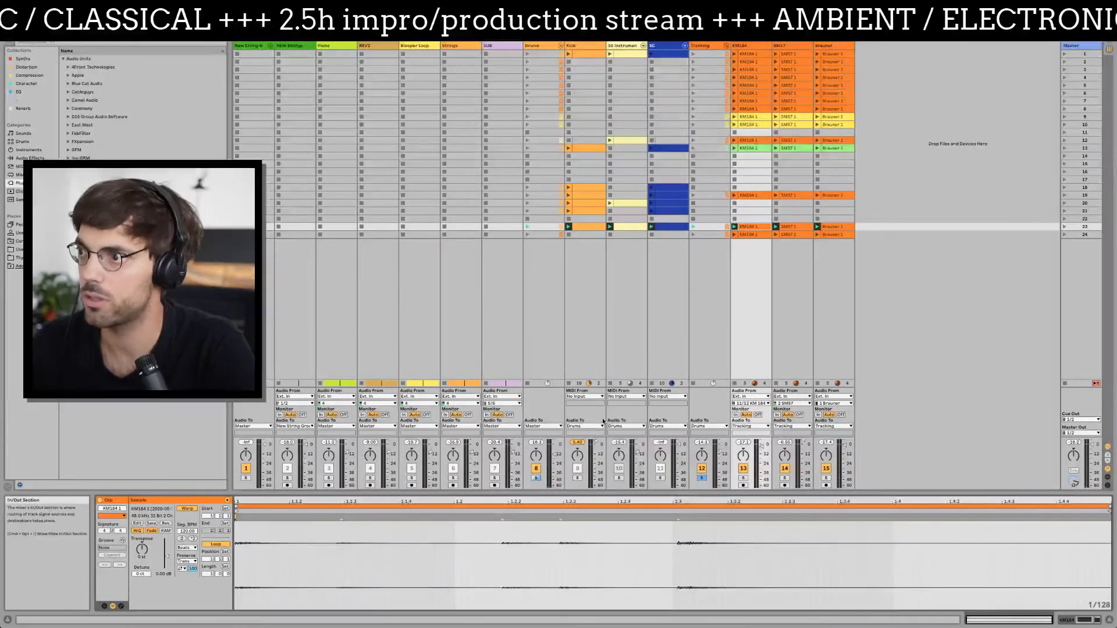
pyautogui.click(790, 227)
pyautogui.rightClick(502, 559)
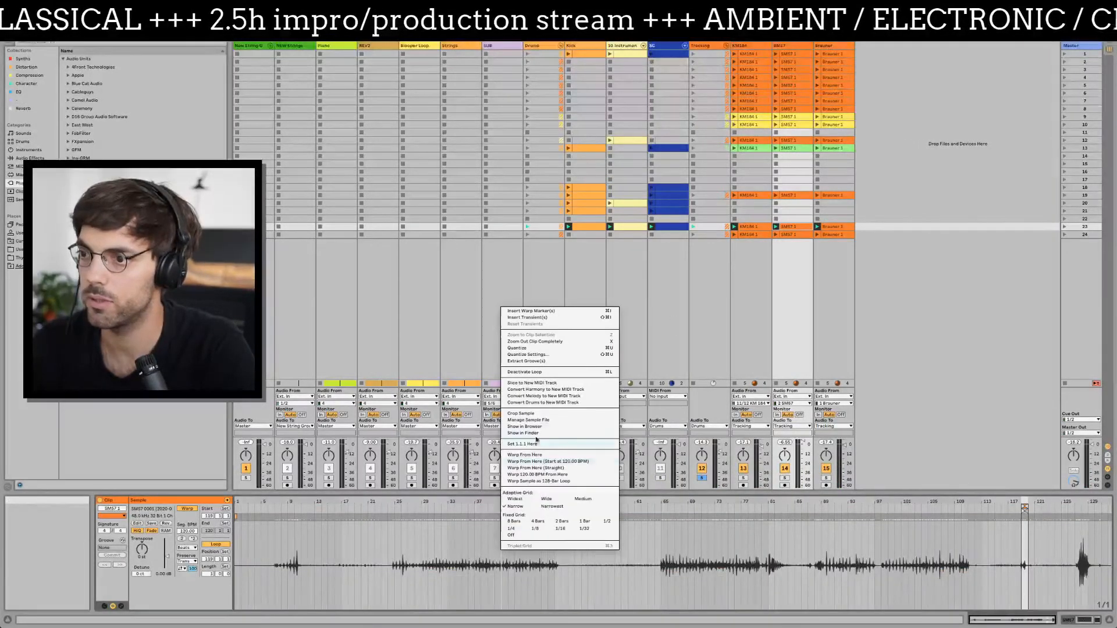
pyautogui.click(531, 414)
pyautogui.click(832, 227)
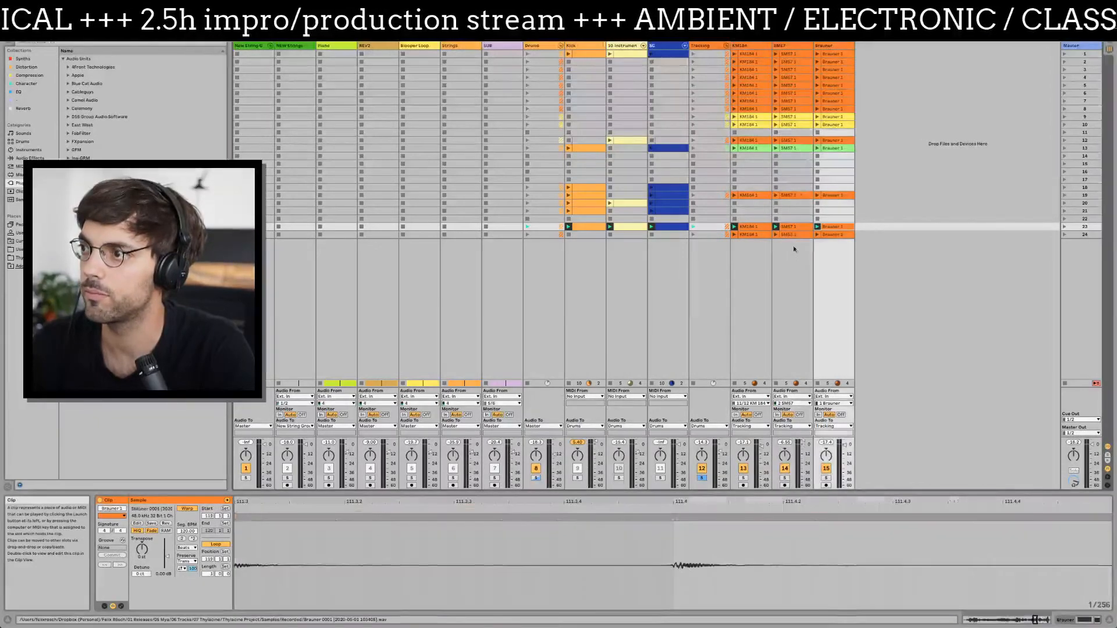
pyautogui.rightClick(515, 559)
pyautogui.click(547, 426)
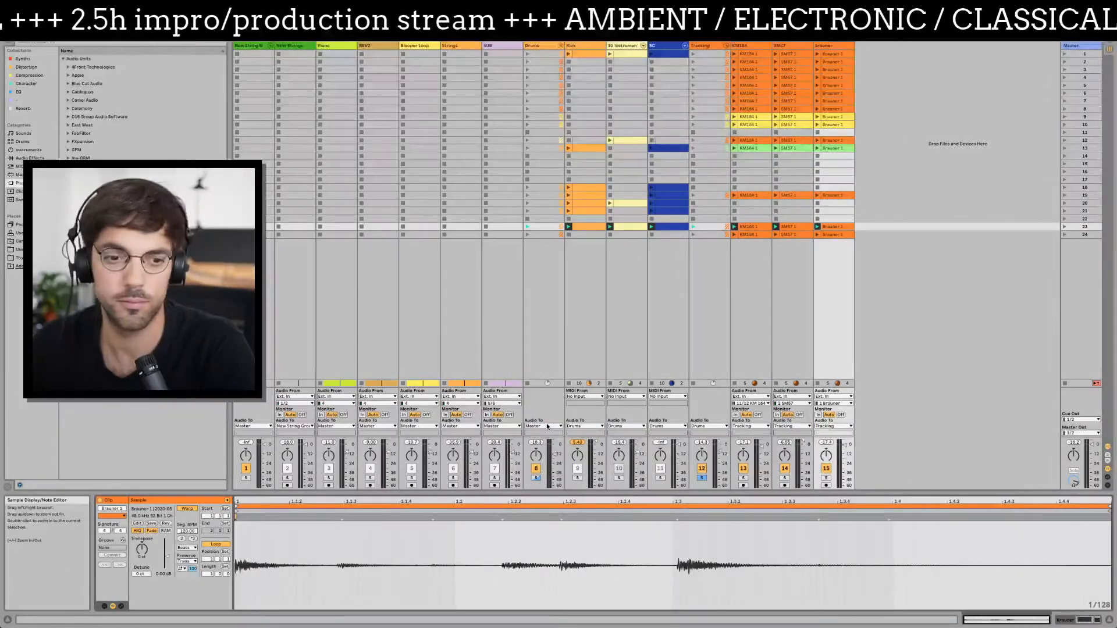
# - Crop the samples of the KM184, SM57 and Brauner clips in scene 24 to their looped sections
pyautogui.click(748, 235)
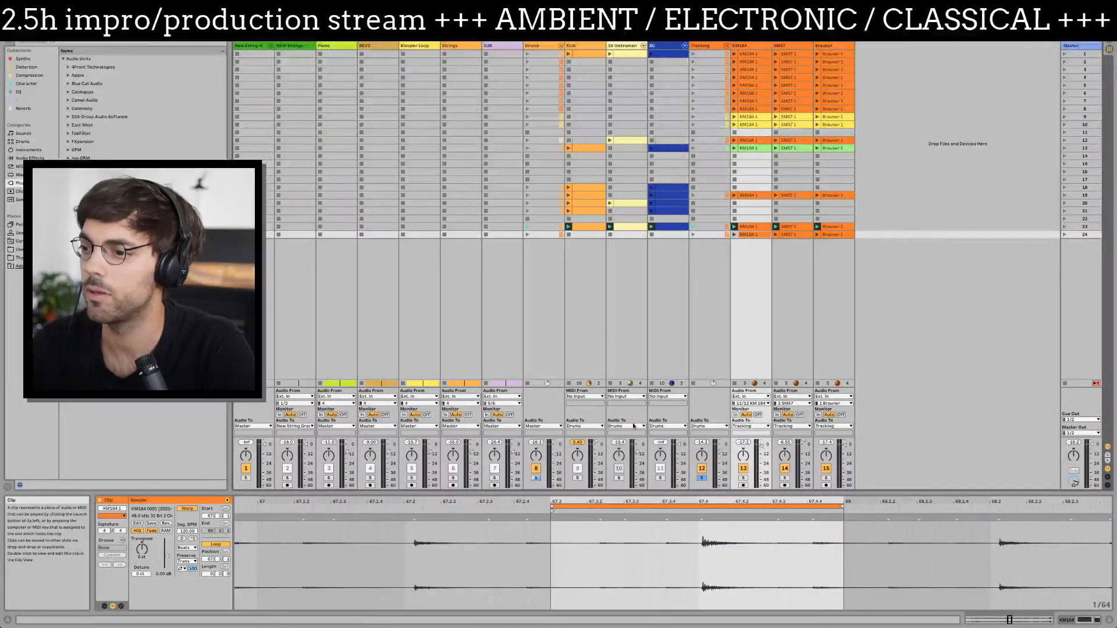
pyautogui.rightClick(601, 544)
pyautogui.click(653, 406)
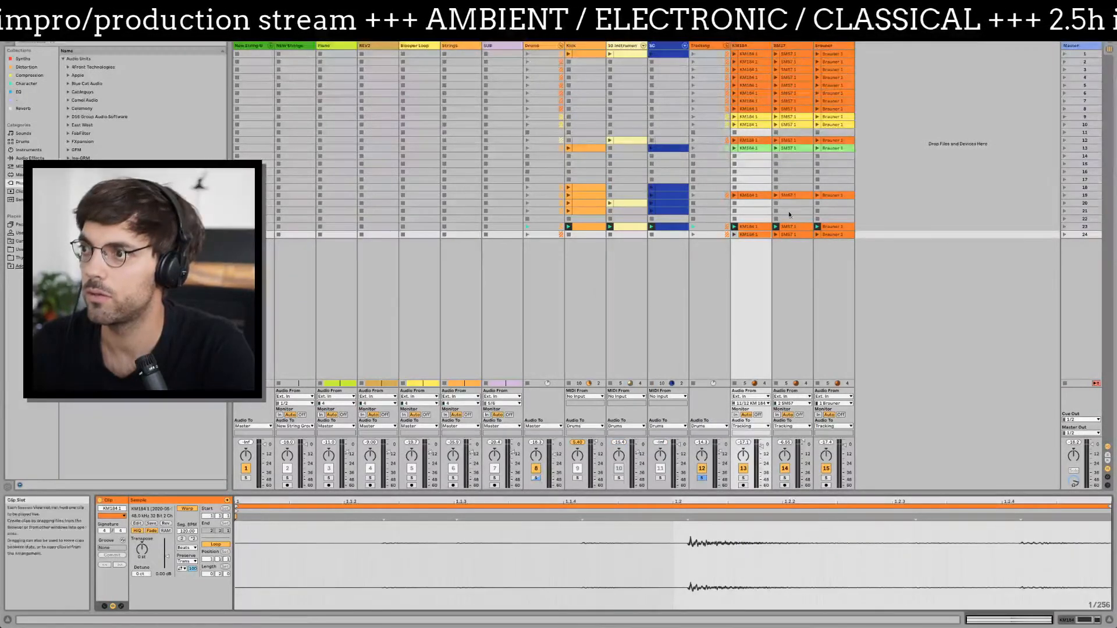
pyautogui.click(789, 235)
pyautogui.rightClick(574, 546)
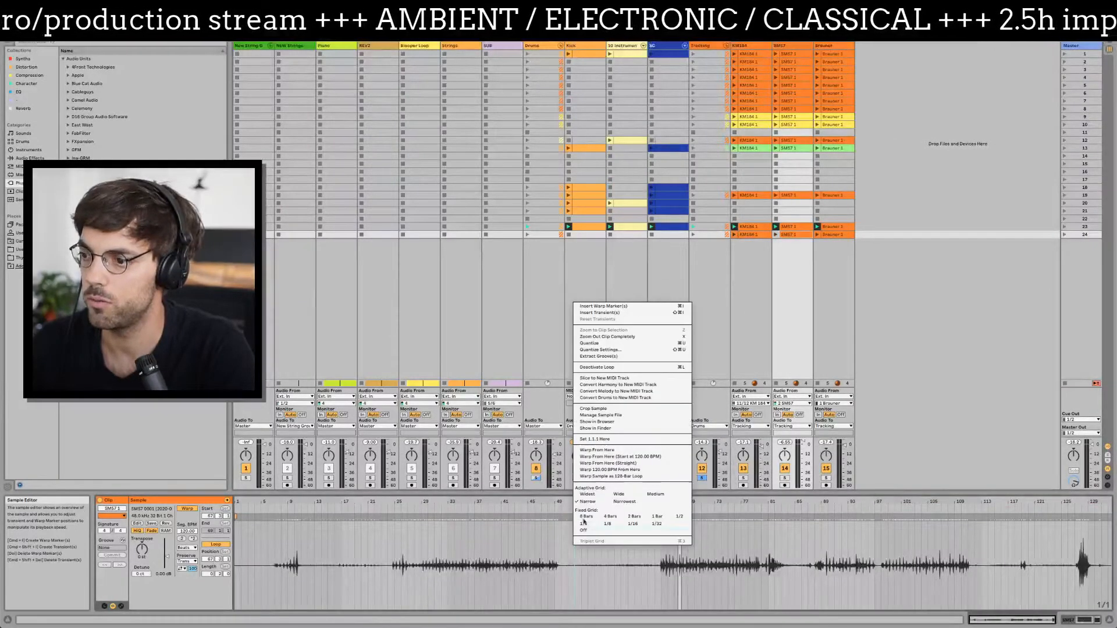
pyautogui.click(602, 409)
pyautogui.click(843, 234)
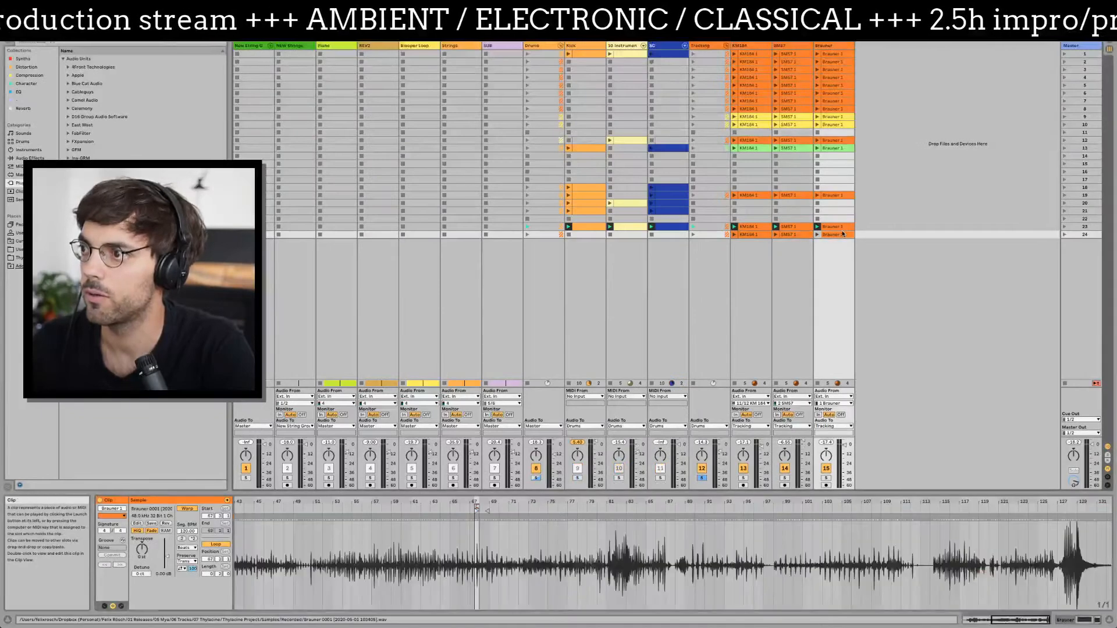
pyautogui.rightClick(476, 577)
pyautogui.click(525, 443)
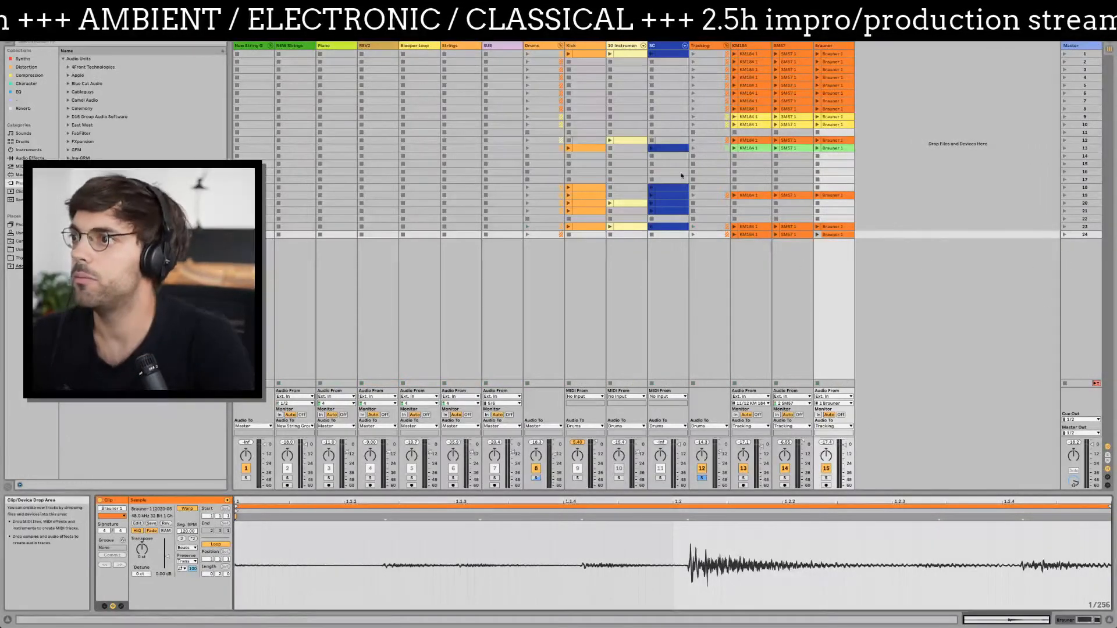
# - Audition and compare the Tracking group's clips in scenes 6, 7 and 8, checking the KM184 and Brauner samples
pyautogui.click(749, 125)
pyautogui.press('Up')
pyautogui.press('Up')
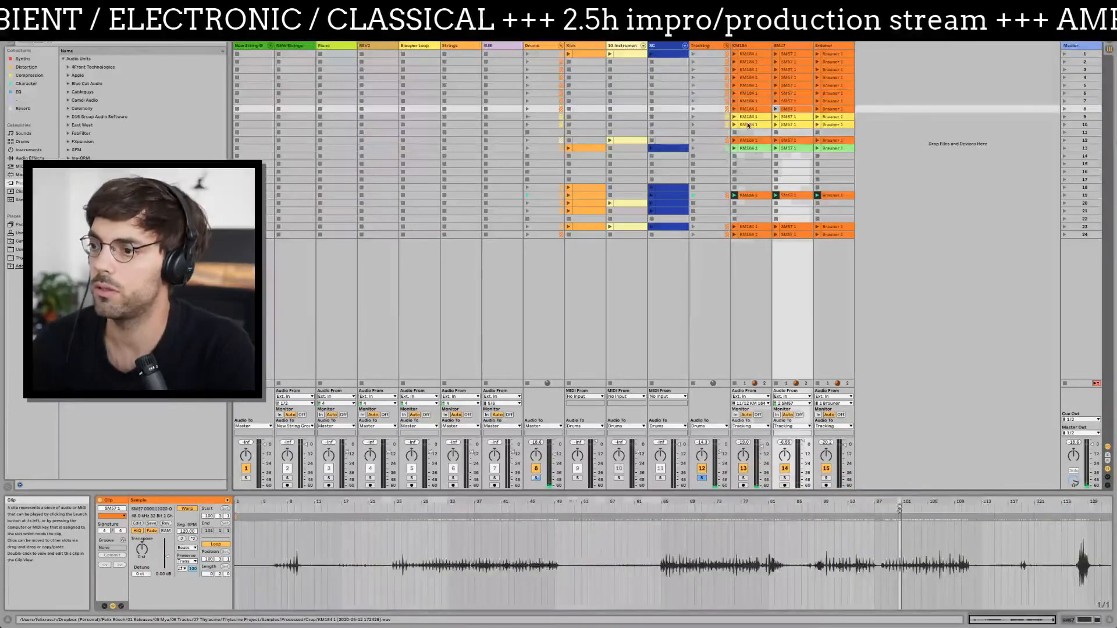
pyautogui.click(695, 109)
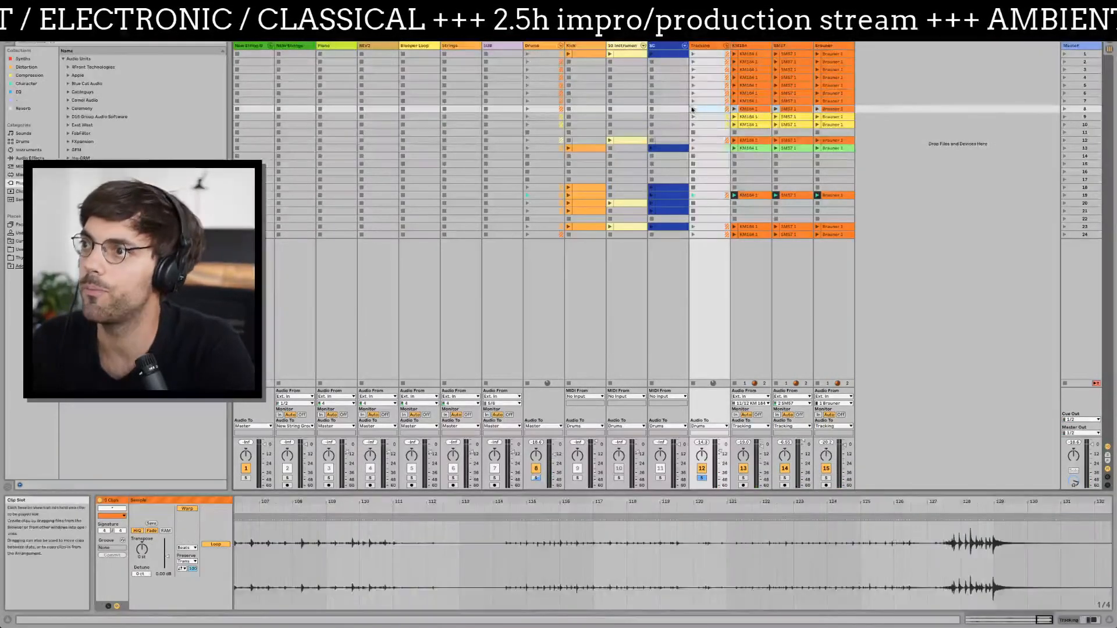
pyautogui.click(692, 102)
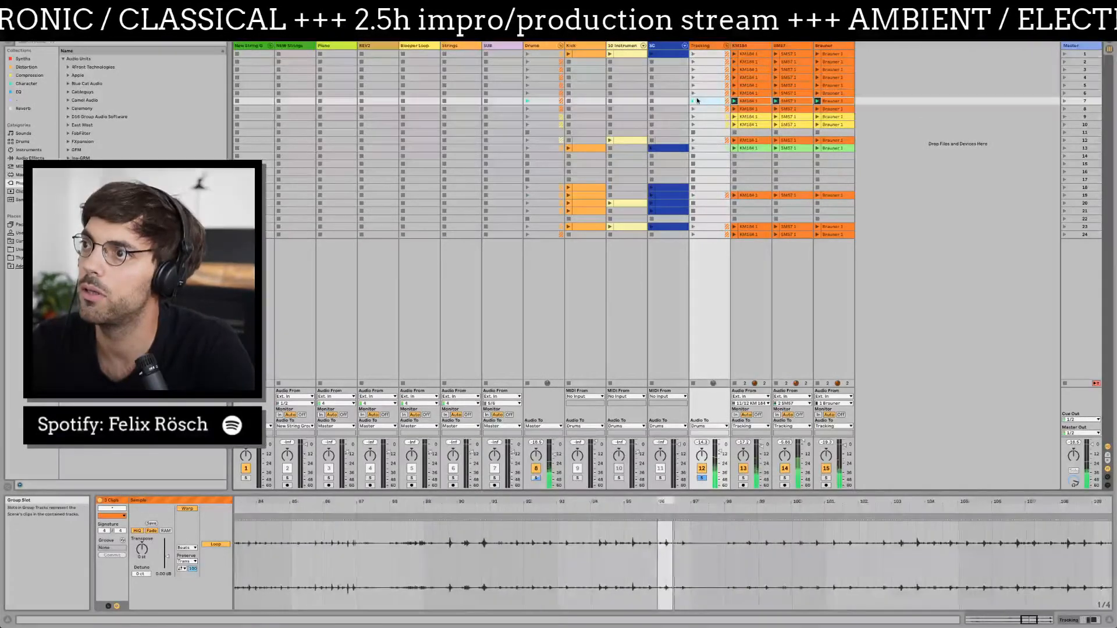
pyautogui.click(694, 93)
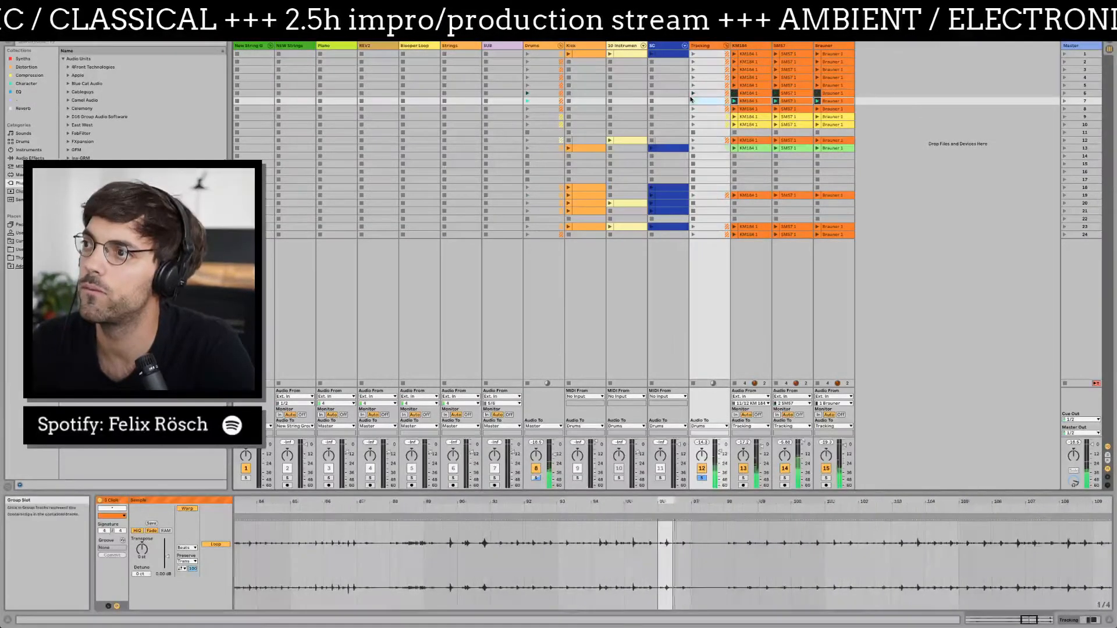
pyautogui.click(758, 93)
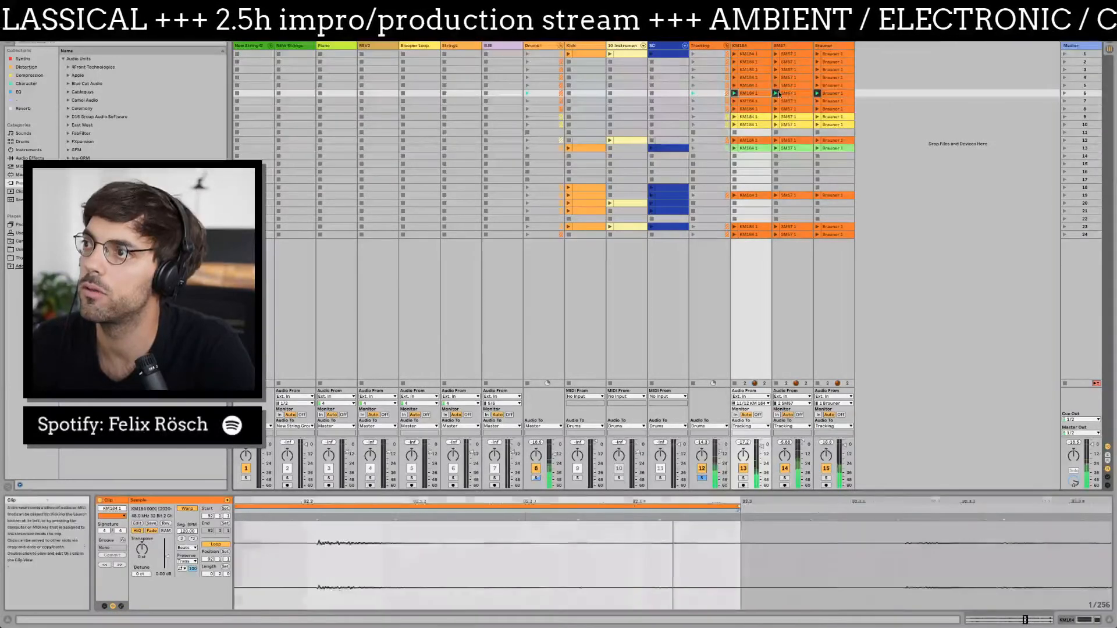
pyautogui.click(694, 102)
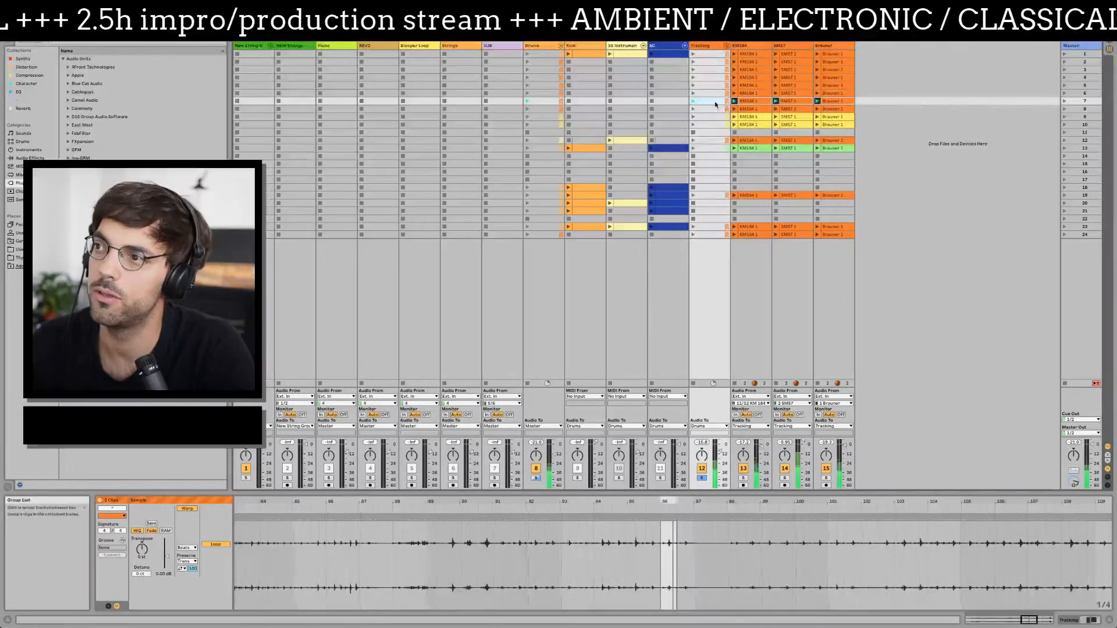
pyautogui.click(693, 109)
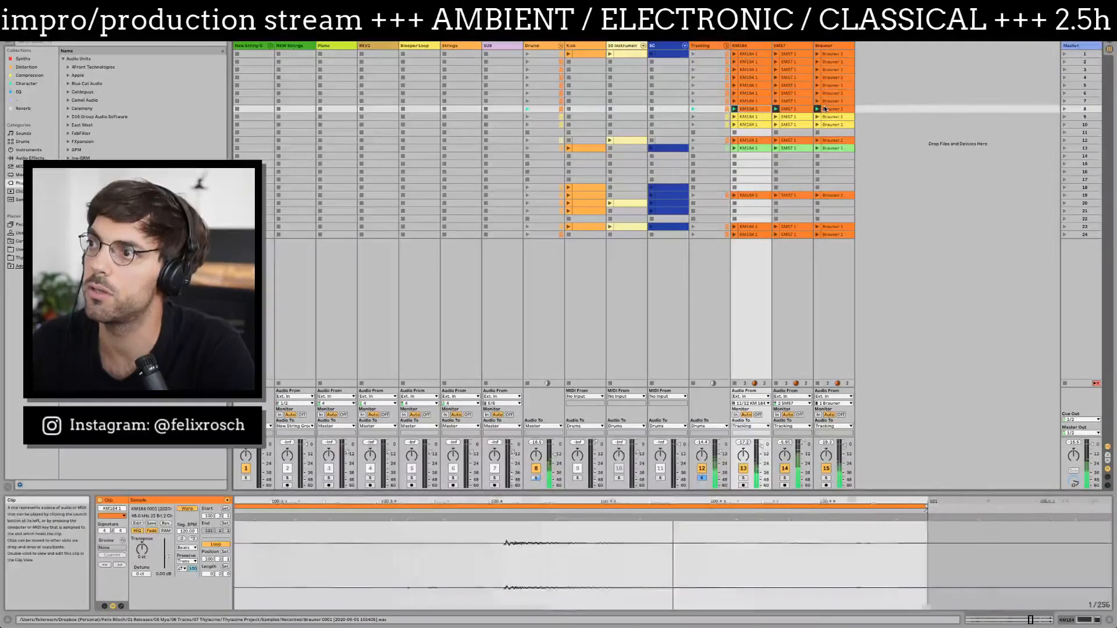
pyautogui.click(825, 109)
pyautogui.click(710, 109)
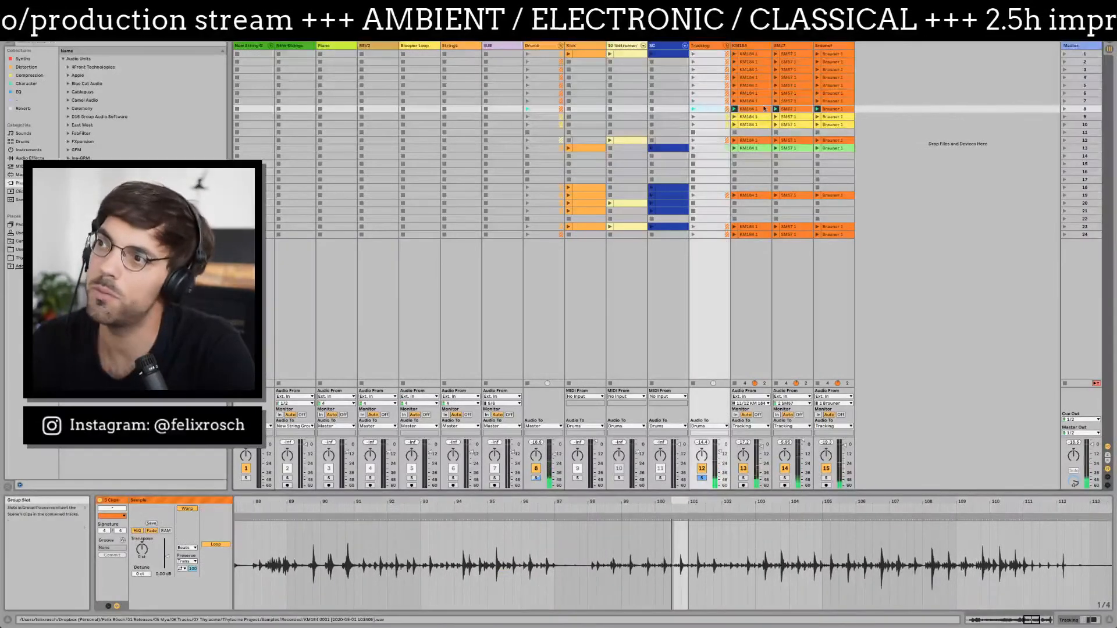
# - Crop the samples of the KM184, SM57 and Brauner clips in scene 8 to their looped sections
pyautogui.click(760, 109)
pyautogui.rightClick(763, 109)
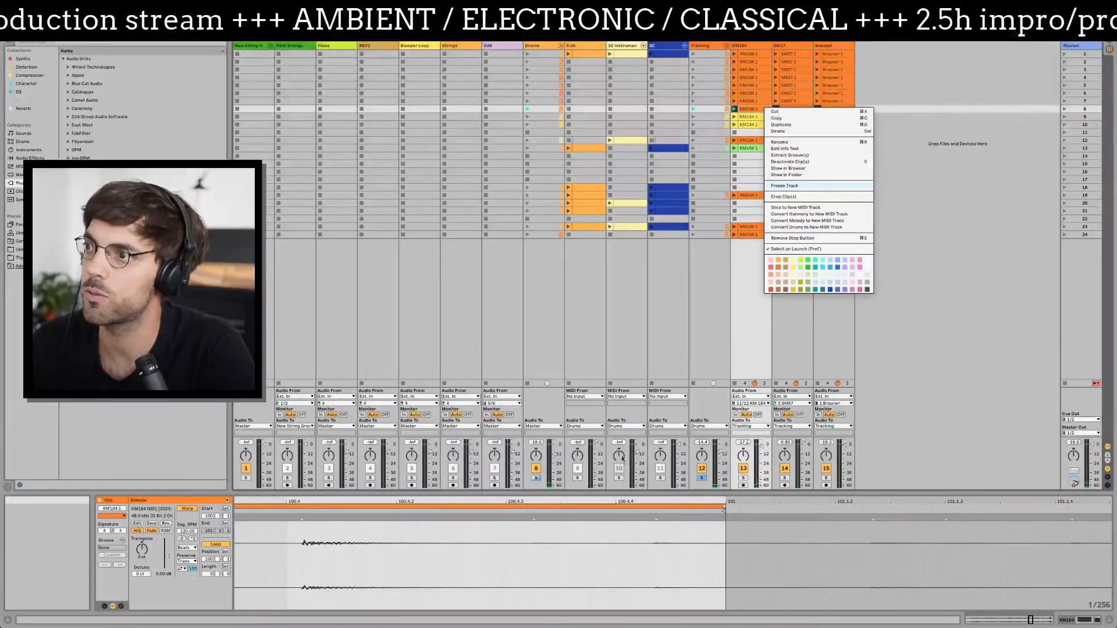
pyautogui.rightClick(575, 541)
pyautogui.click(594, 403)
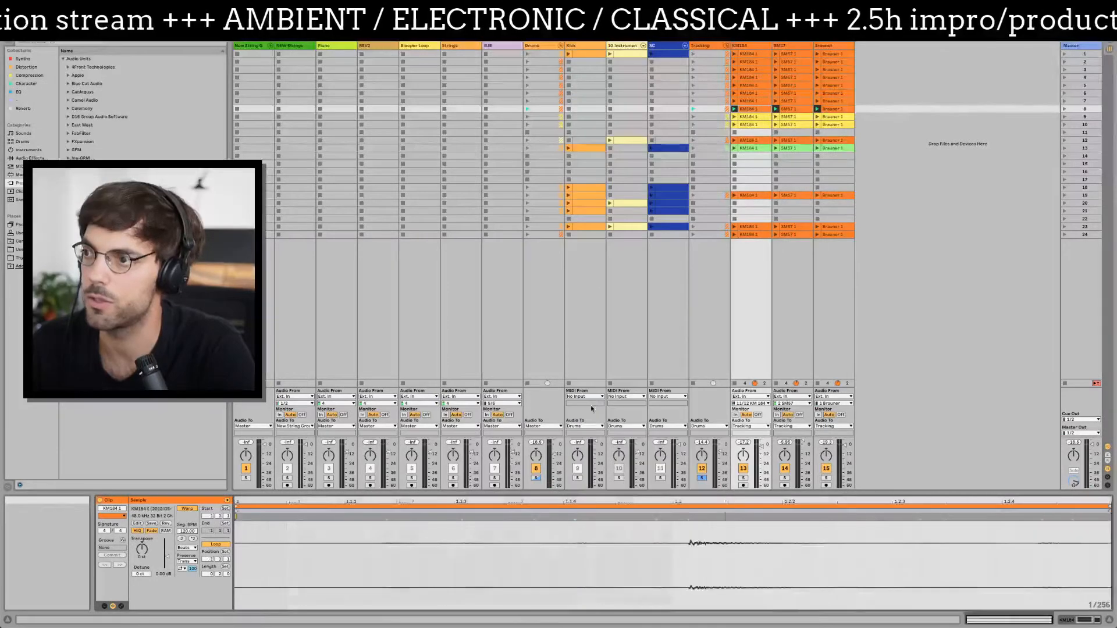
pyautogui.click(784, 109)
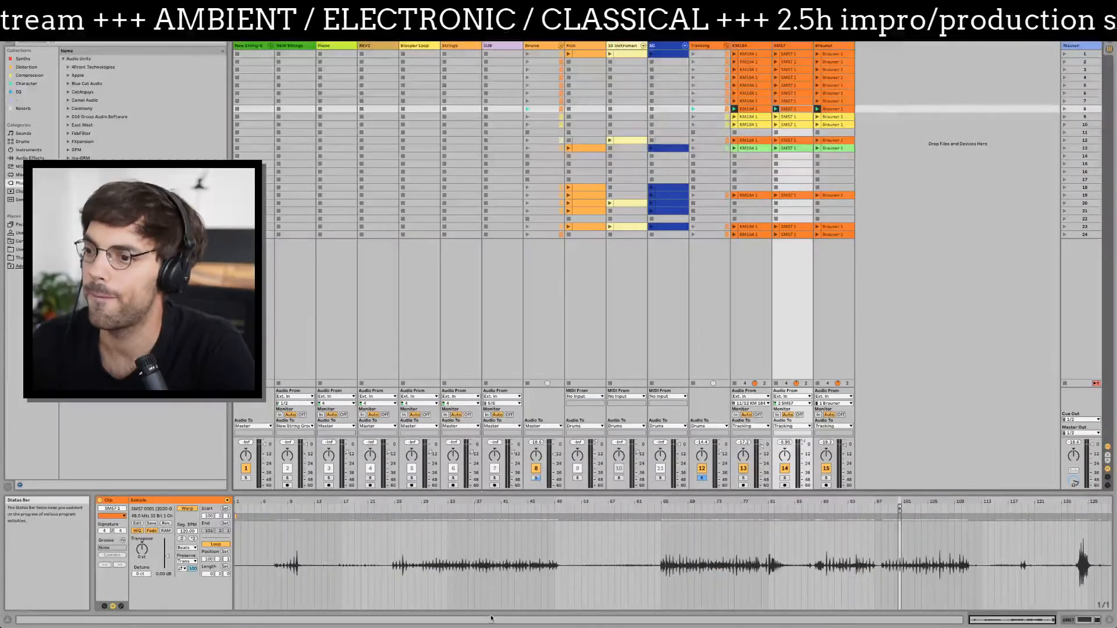
pyautogui.rightClick(525, 538)
pyautogui.click(544, 400)
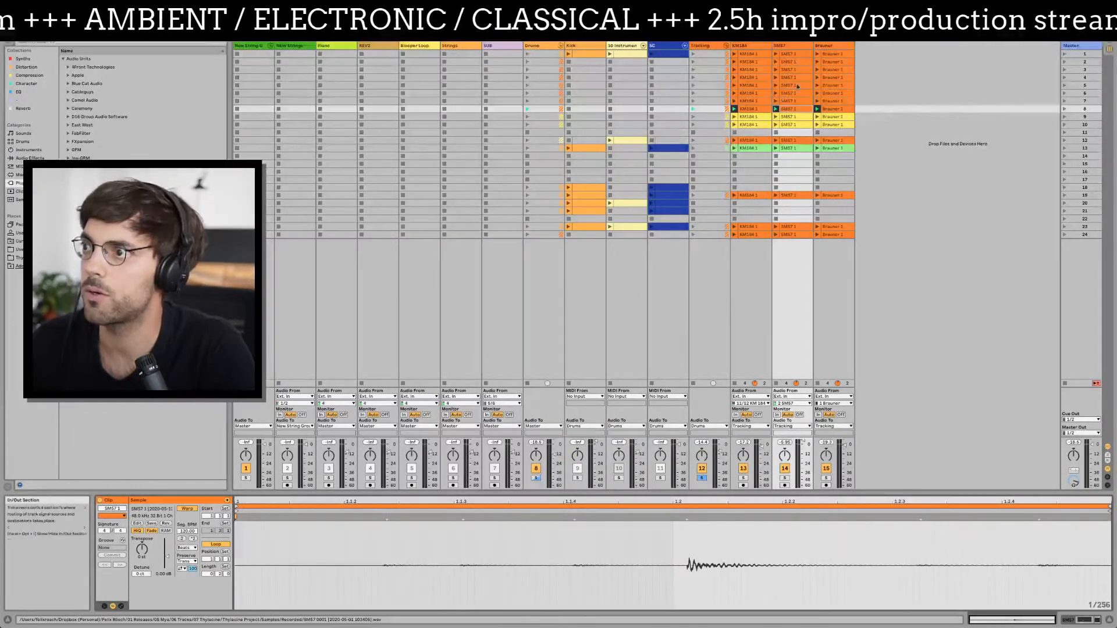
pyautogui.click(833, 109)
pyautogui.rightClick(504, 578)
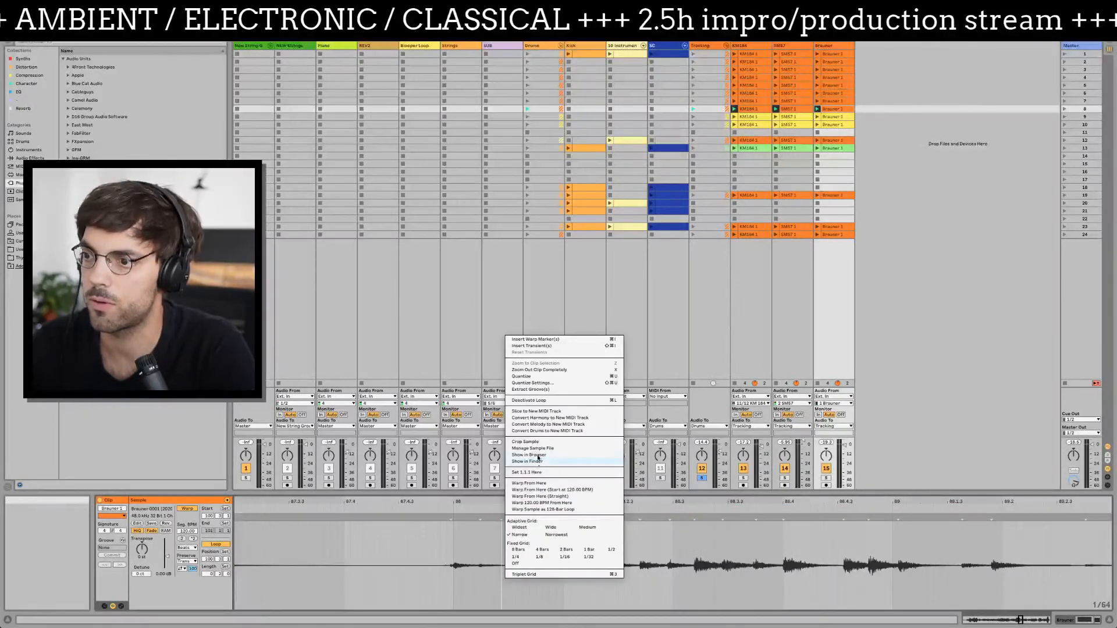
pyautogui.click(525, 442)
# - Audition the Tracking group's clips in scenes 7, 6, 5 and 4
pyautogui.click(746, 102)
pyautogui.click(693, 100)
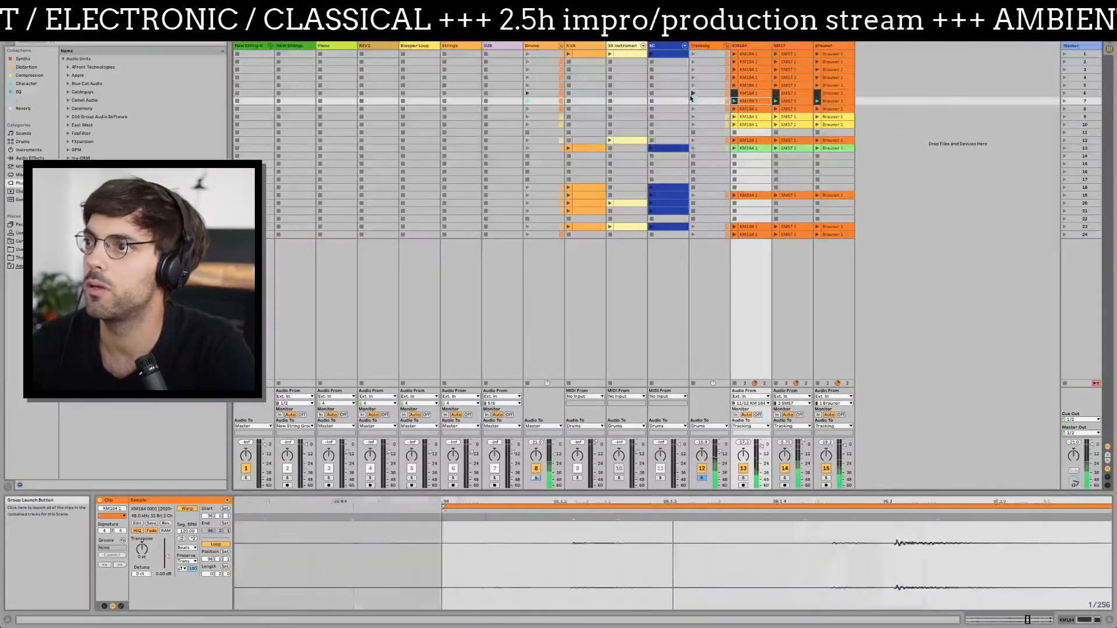
pyautogui.click(693, 93)
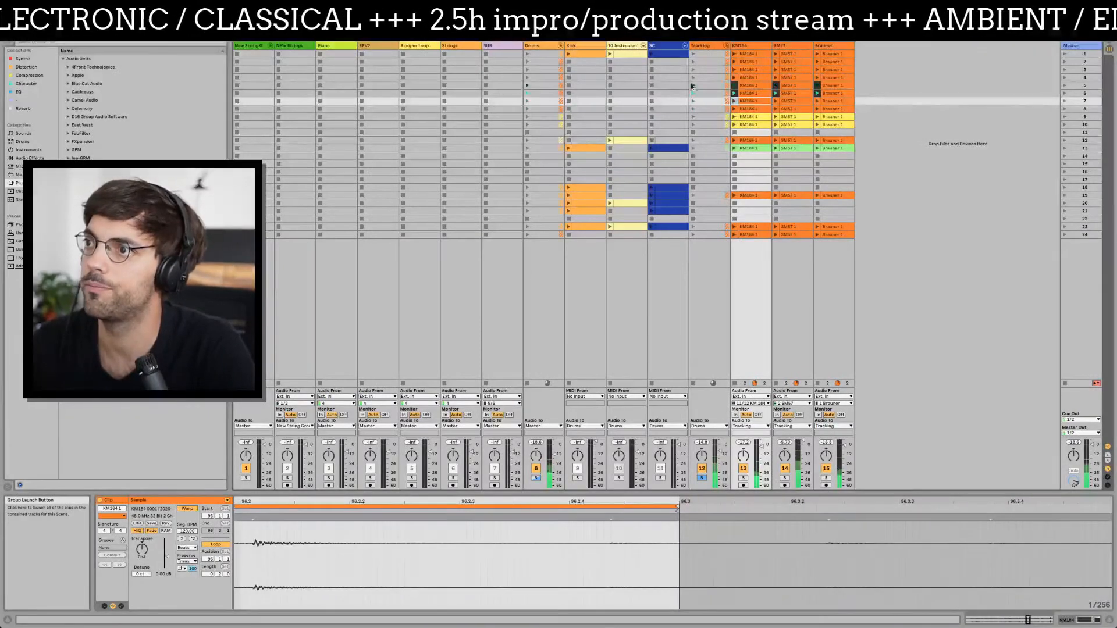
pyautogui.click(693, 77)
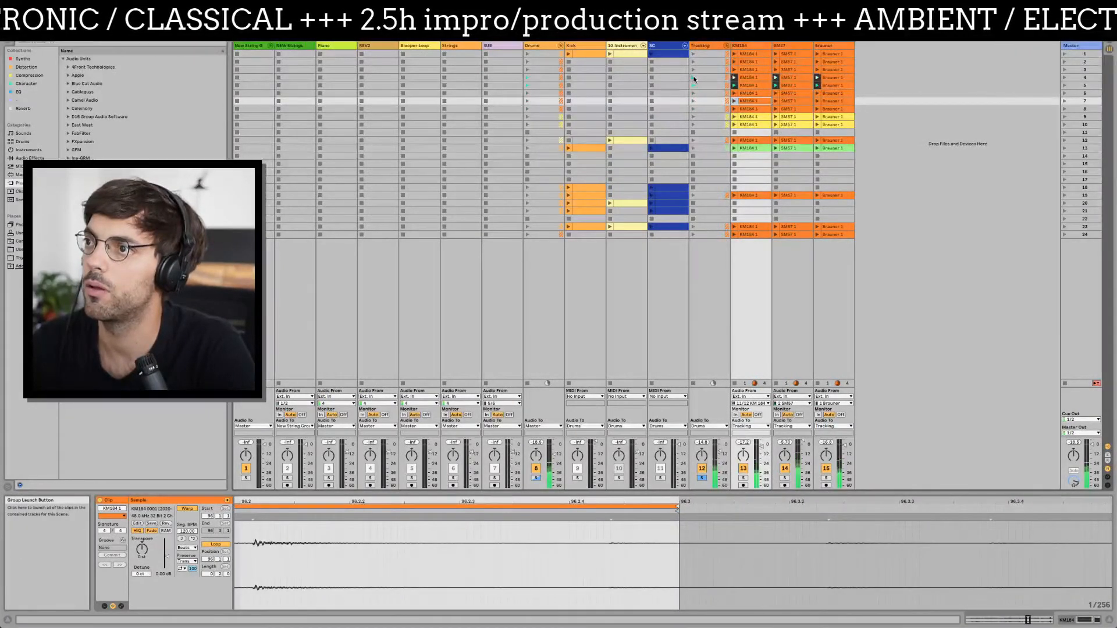
# - Audition the Tracking group's scene 3 clips and crop its KM184, SM57 and Brauner samples to their looped sections
pyautogui.click(692, 70)
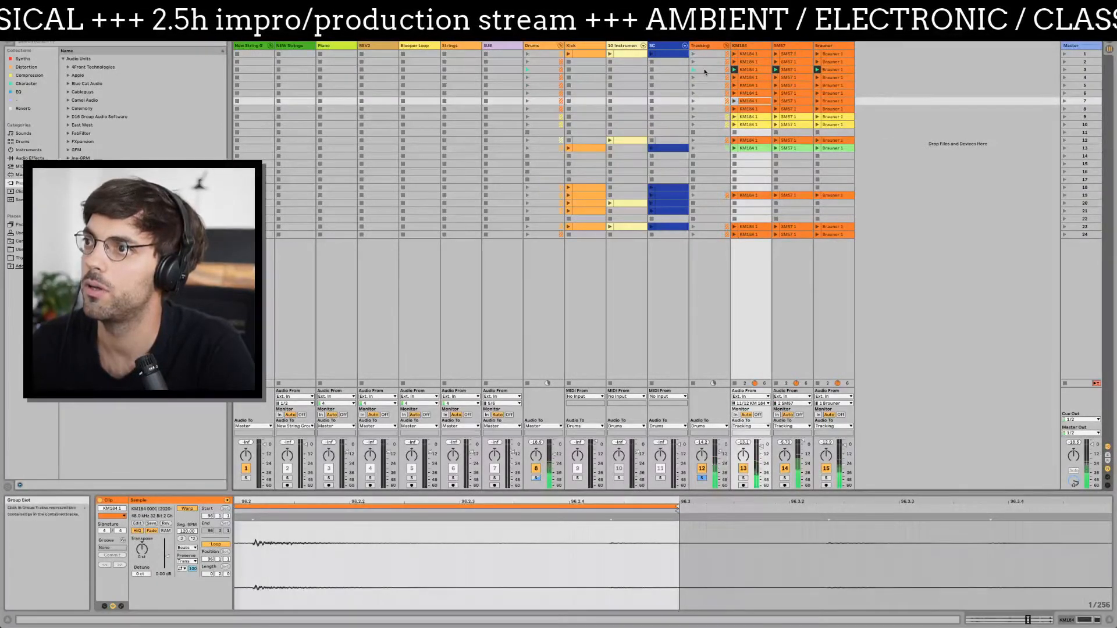
pyautogui.click(750, 70)
pyautogui.rightClick(751, 71)
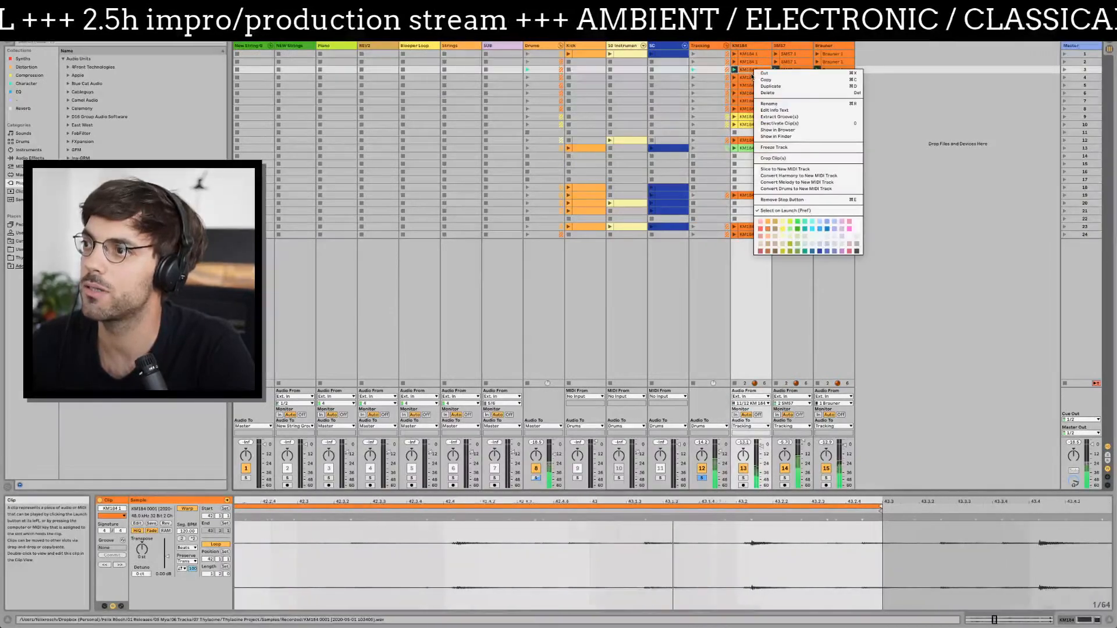
pyautogui.click(771, 159)
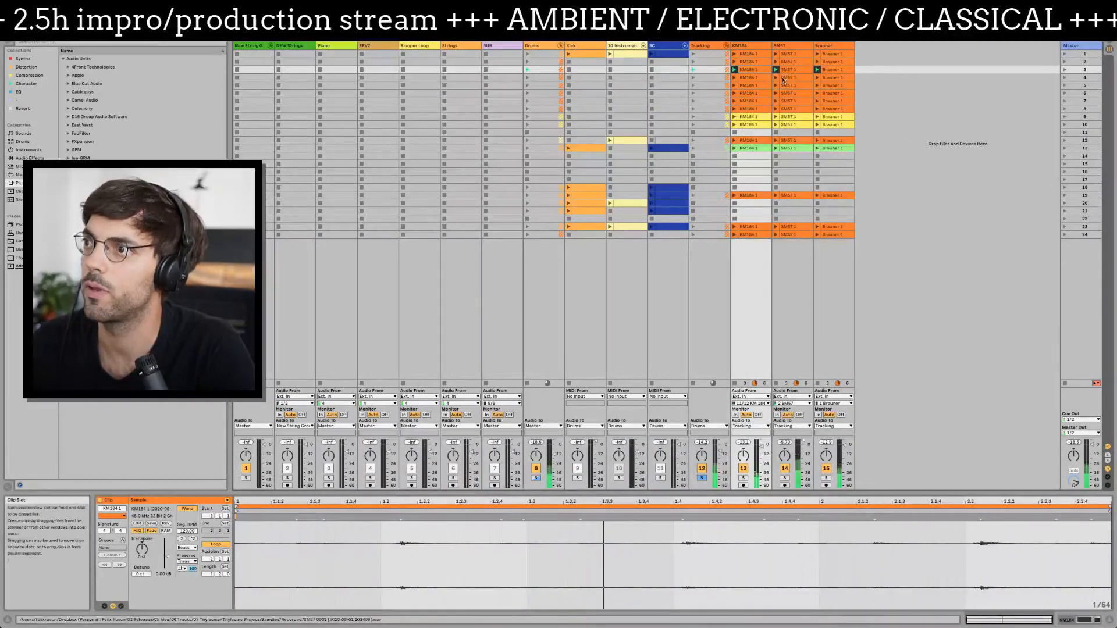
pyautogui.click(792, 69)
pyautogui.rightClick(796, 70)
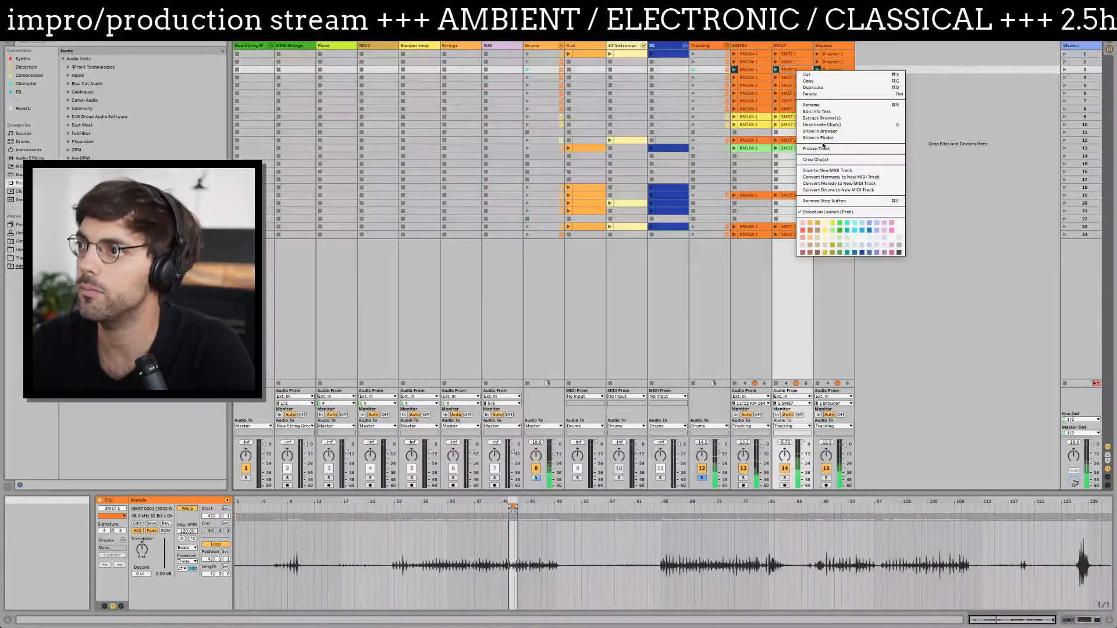
pyautogui.click(815, 159)
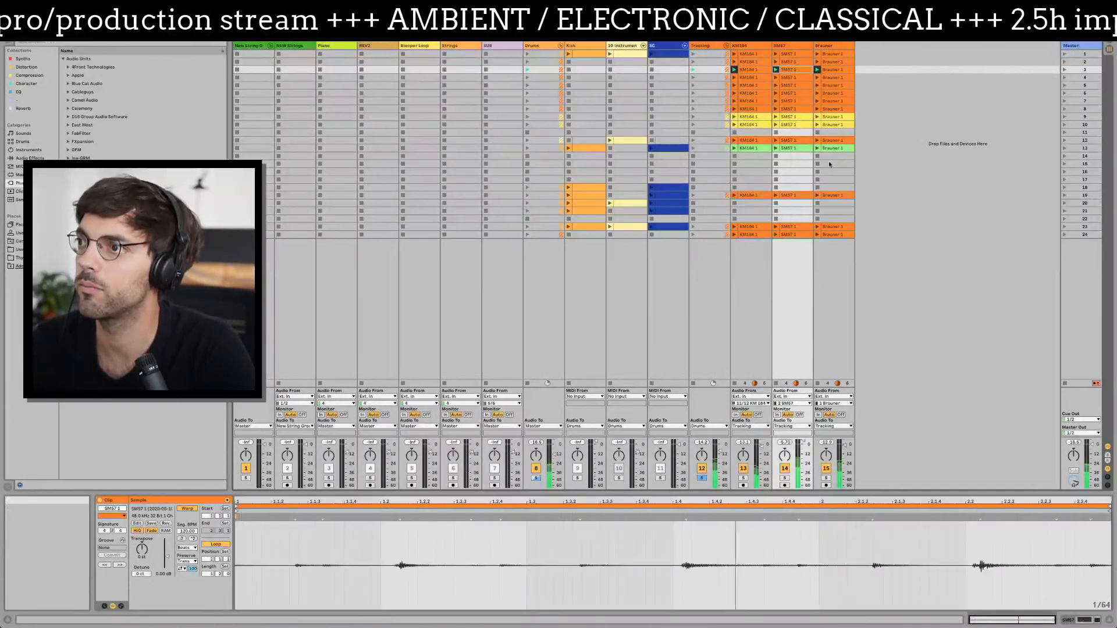
pyautogui.click(840, 70)
pyautogui.rightClick(840, 71)
pyautogui.click(860, 159)
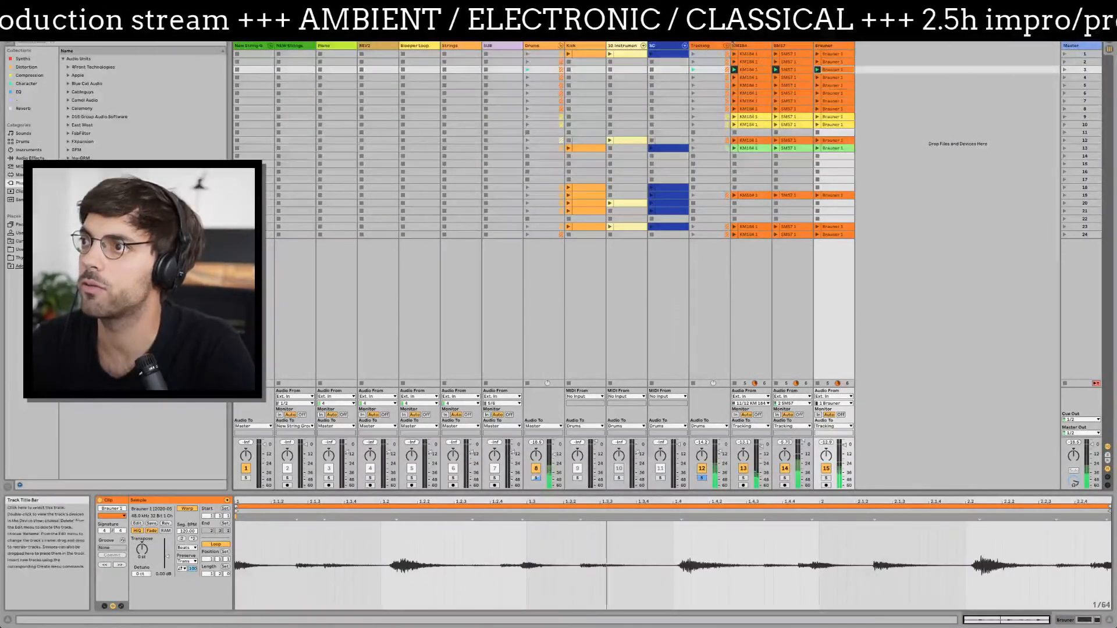
# - Check the KM184 clips in scenes 4 to 8 and audition the Tracking group's clips in scenes 7 and 6
pyautogui.click(749, 77)
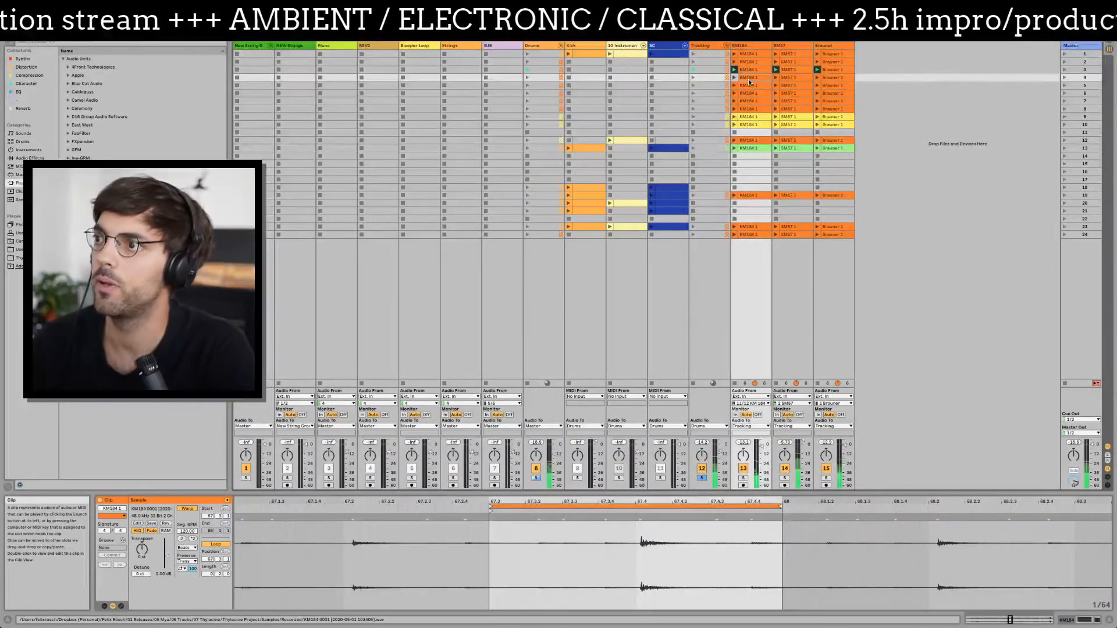
pyautogui.press('Down')
pyautogui.press('Down')
pyautogui.press('Down')
pyautogui.press('Down')
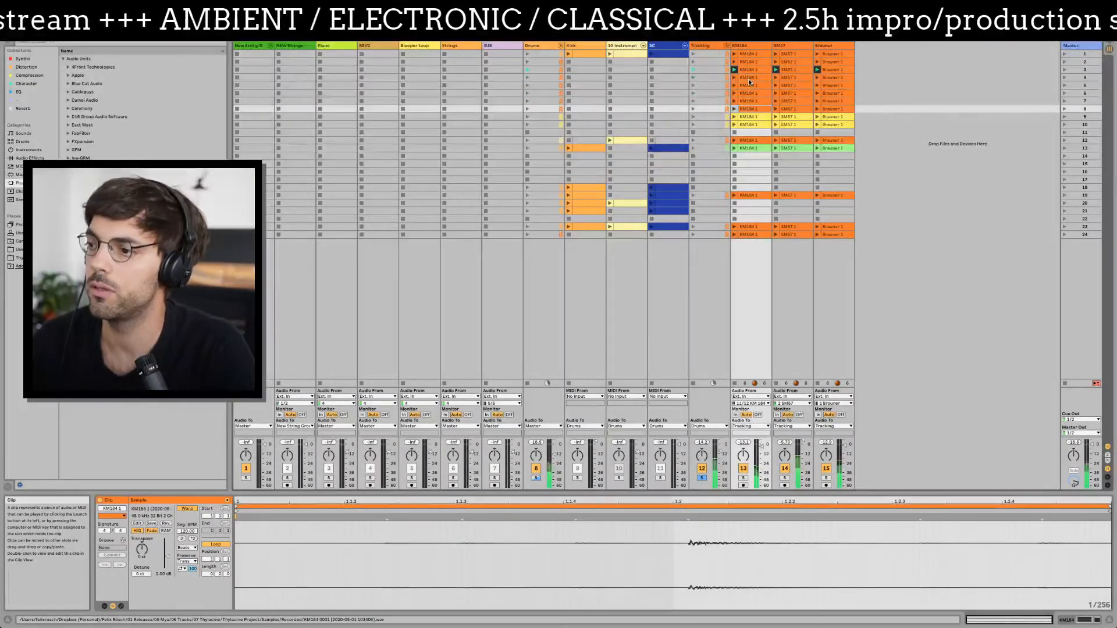
pyautogui.click(693, 101)
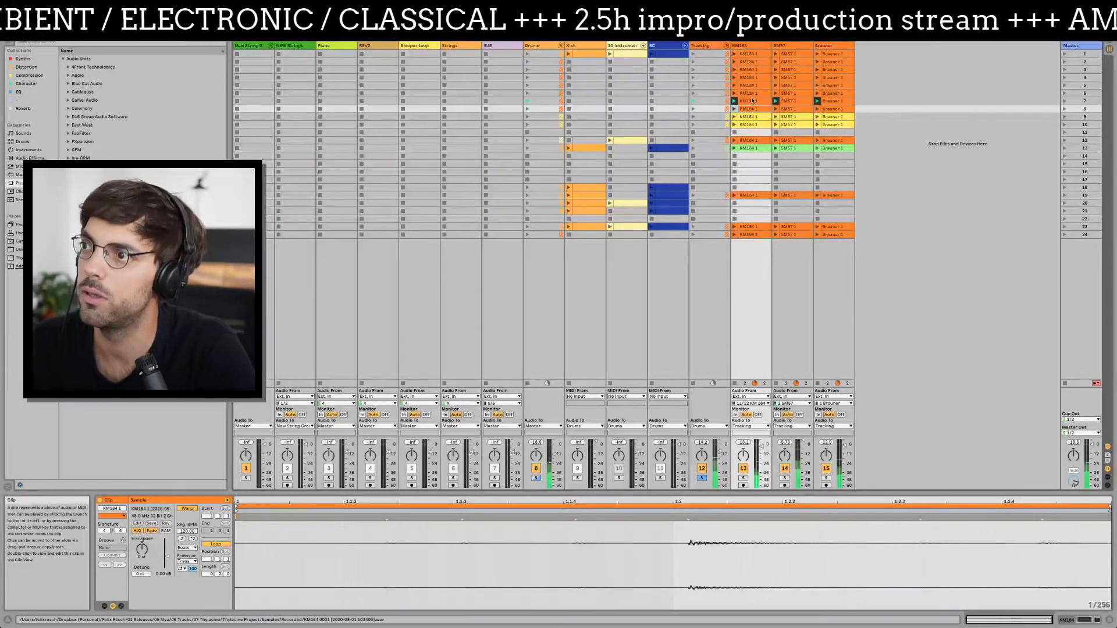
pyautogui.click(693, 94)
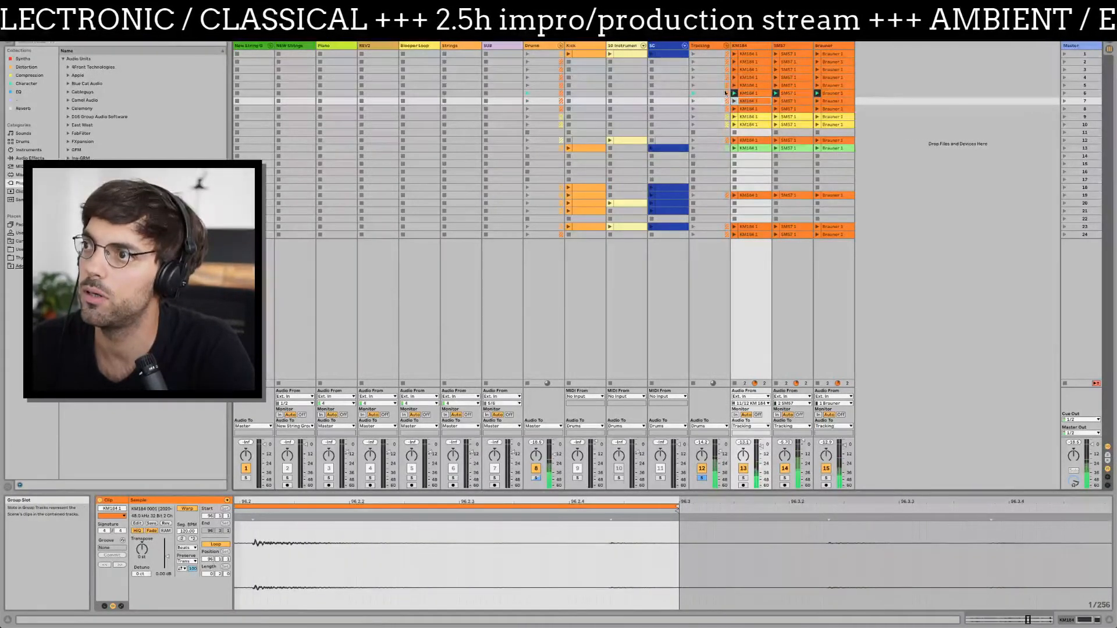
# - Delete the KM184, SM57 and Brauner clips in scenes 6, 5 and 4
pyautogui.keyDown('shift'); pyautogui.click(826, 93); pyautogui.keyUp('shift')
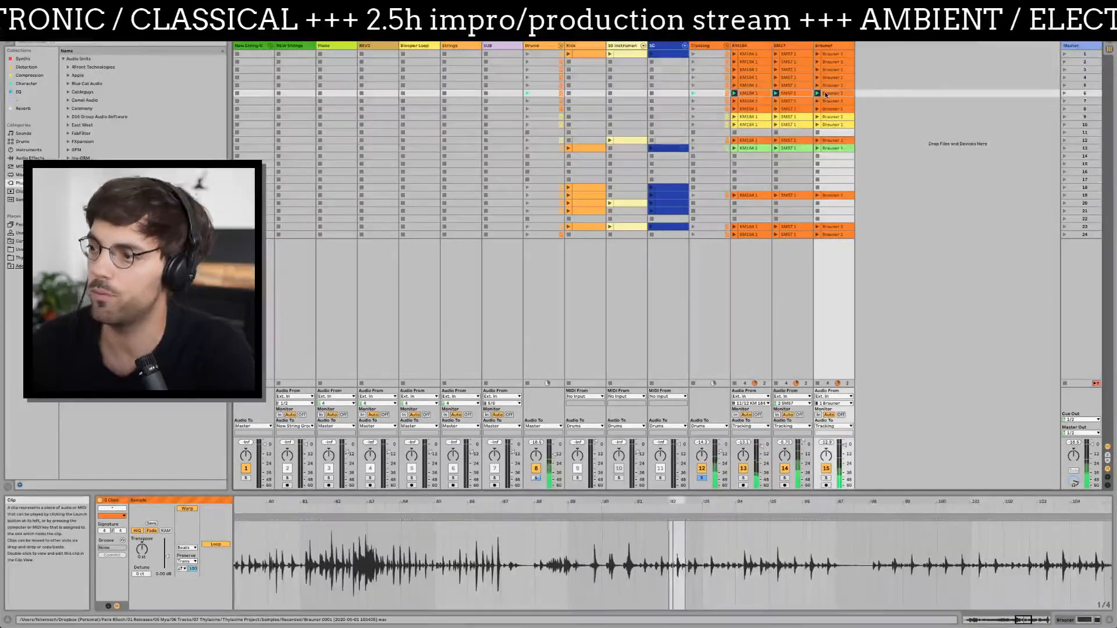
pyautogui.press('Delete')
pyautogui.press('Left')
pyautogui.press('Left')
pyautogui.press('Up')
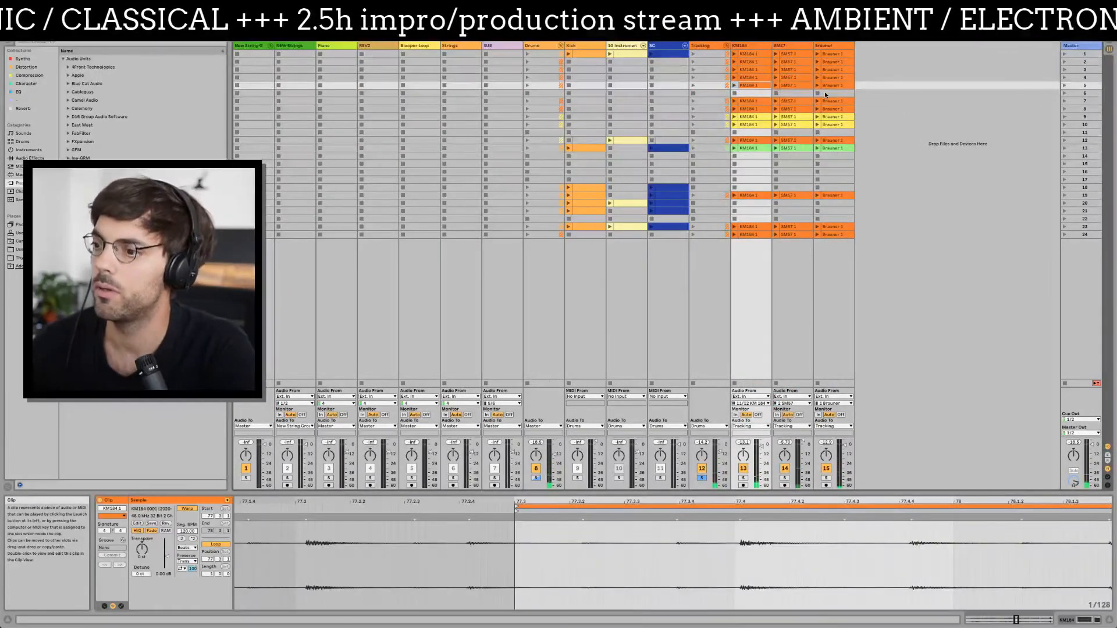
pyautogui.press('Left')
pyautogui.press('Delete')
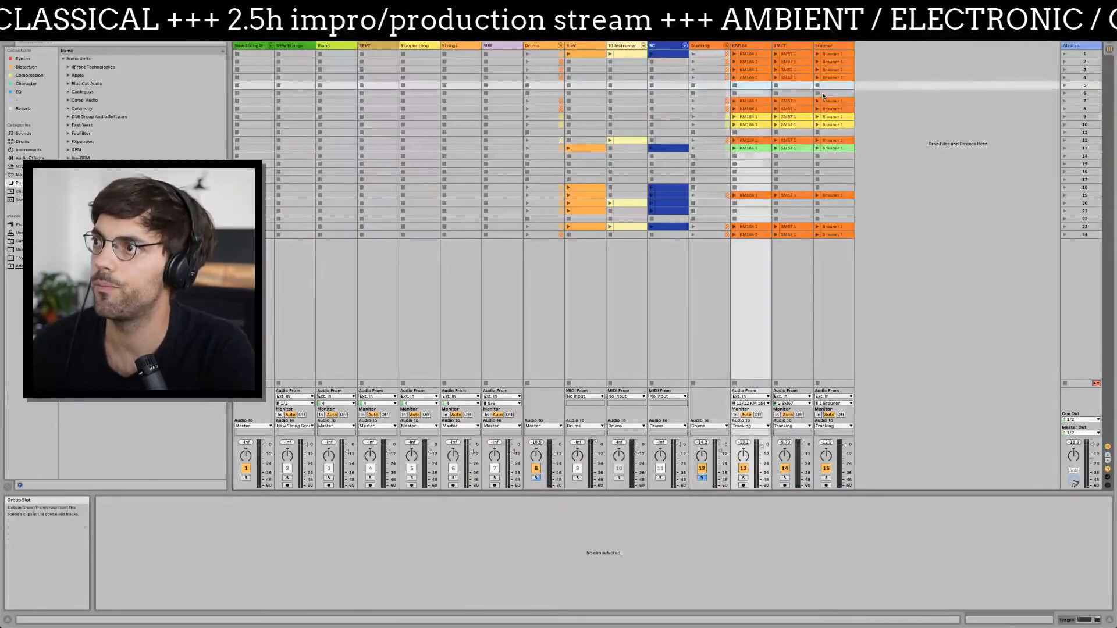
pyautogui.press('Up')
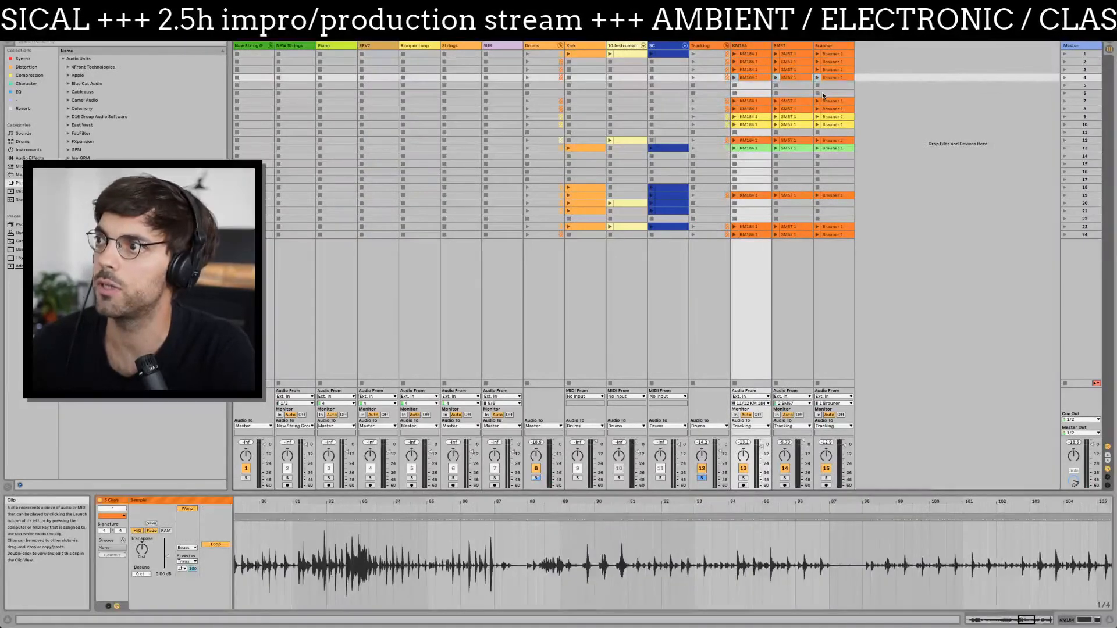
pyautogui.press('Delete')
pyautogui.press('Left')
pyautogui.press('Up')
pyautogui.press('Right')
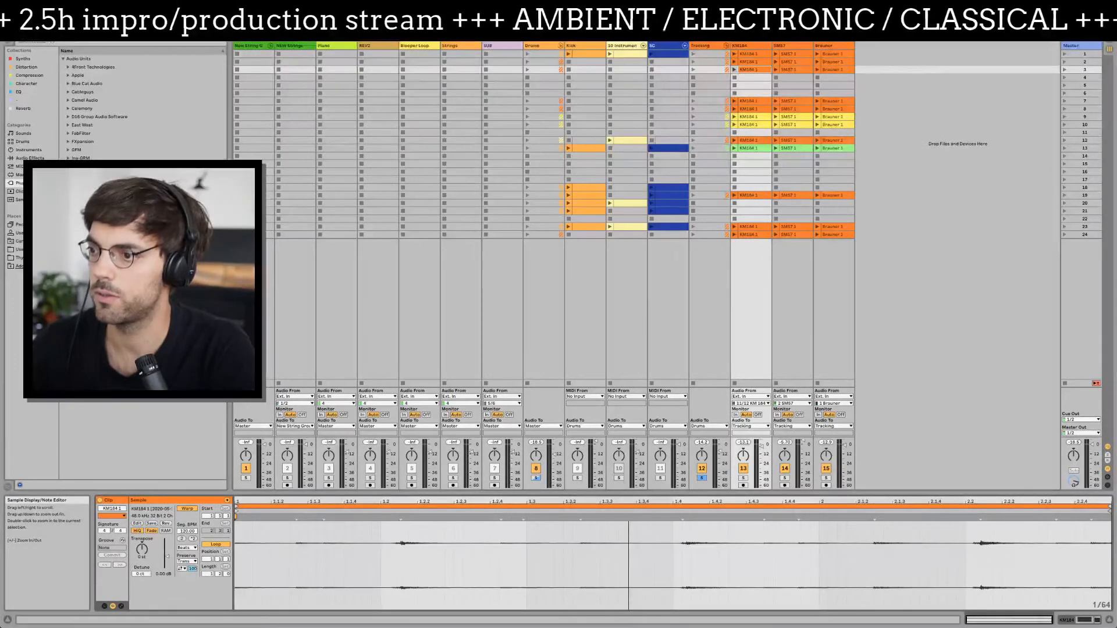
# - Audition the Tracking group's clips in scenes 3, 2 and 1, and delete the KM184, SM57 and Brauner clips in scenes 2 and 1
pyautogui.click(694, 69)
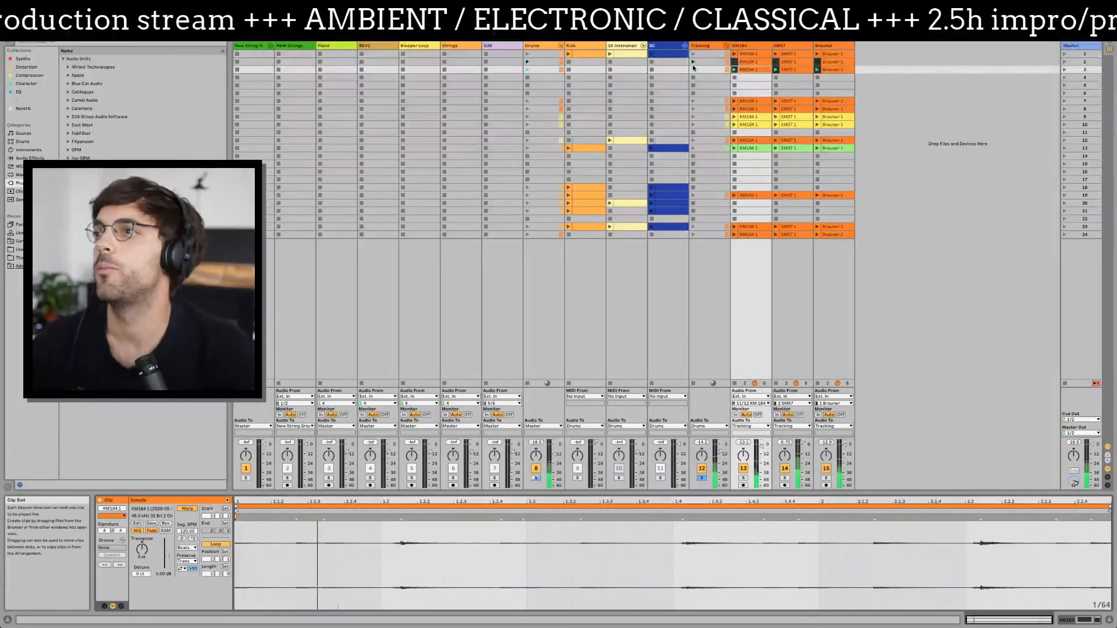
pyautogui.click(693, 62)
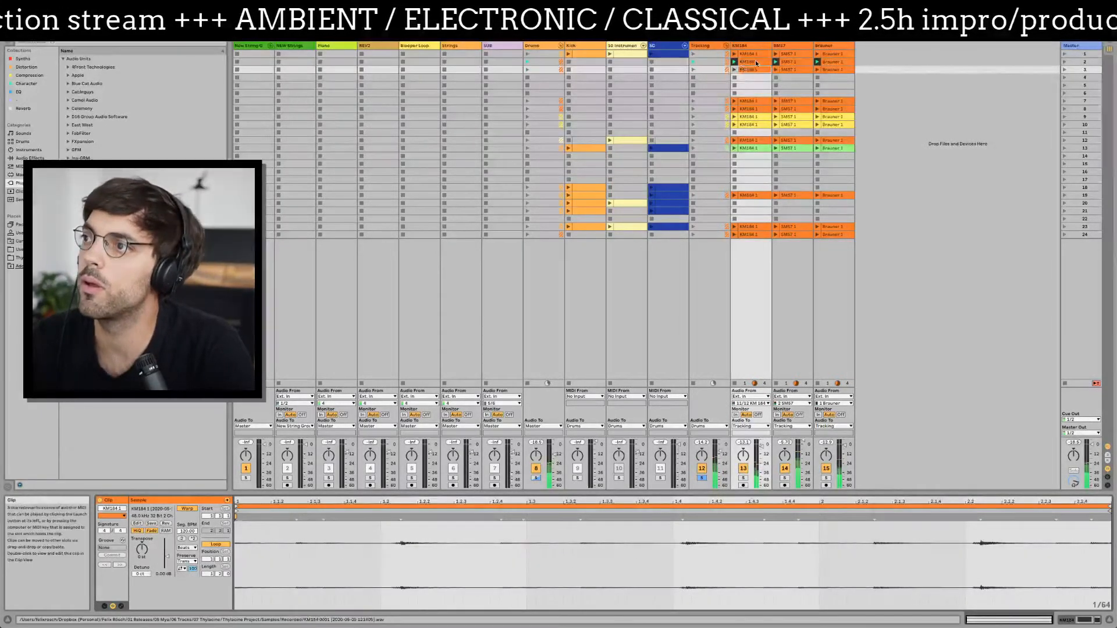
pyautogui.press('Delete')
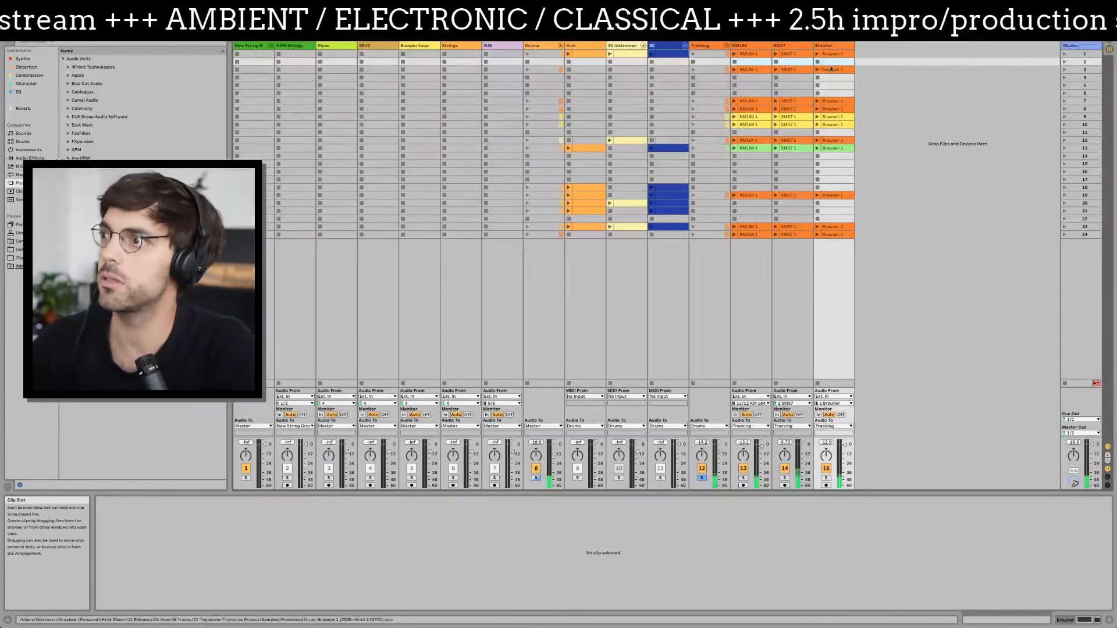
pyautogui.click(700, 54)
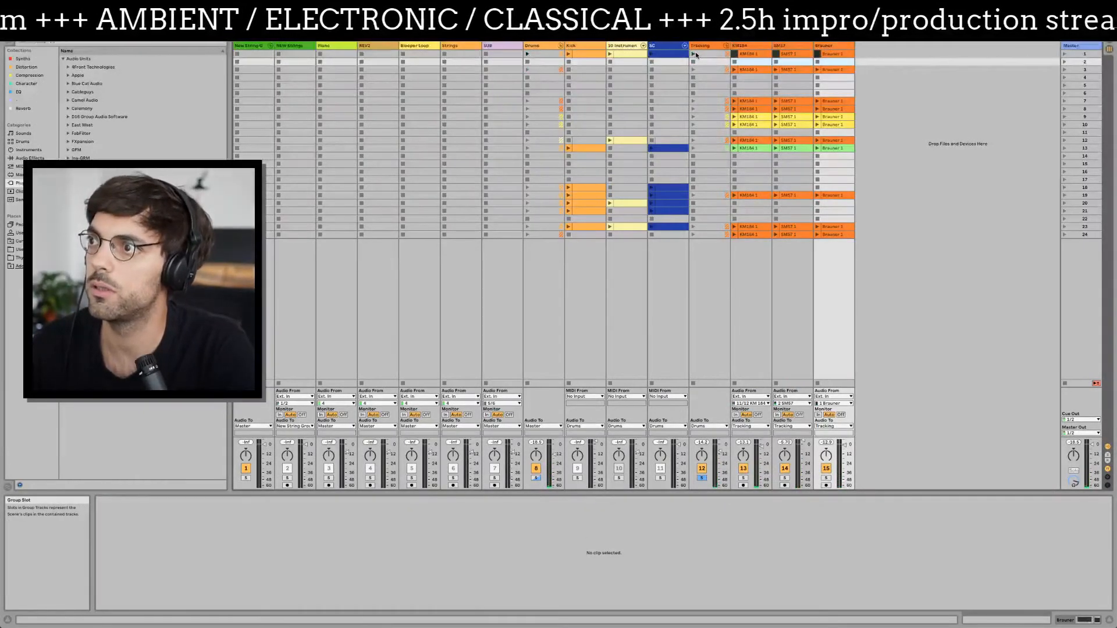
pyautogui.click(836, 54)
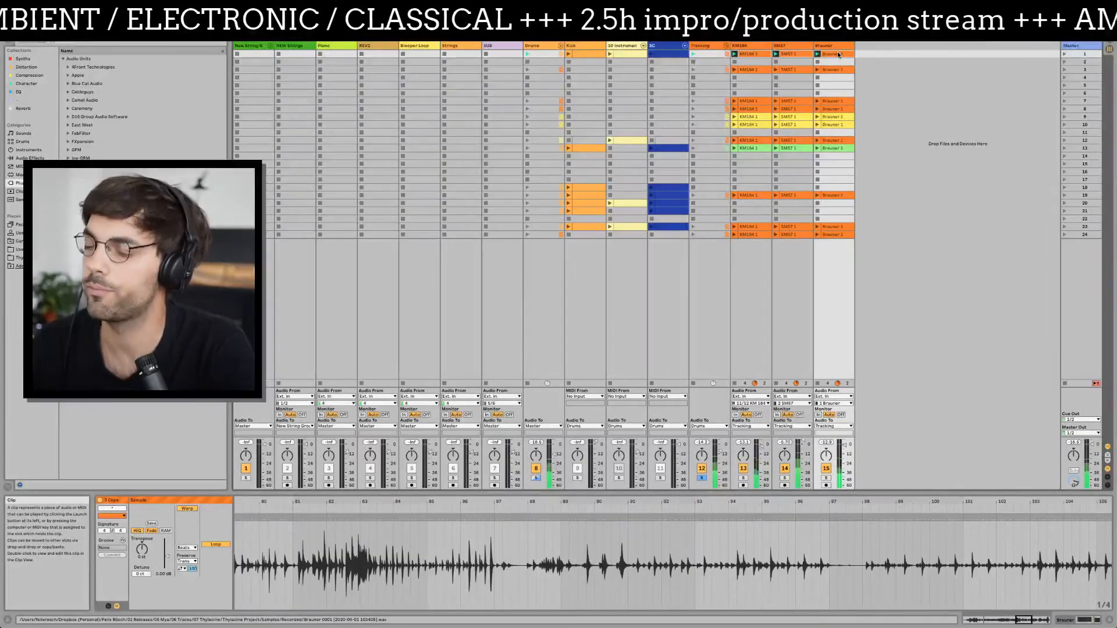
pyautogui.press('Delete')
# - Play the Tracking group's cropped clips in scene 3 again
pyautogui.click(712, 69)
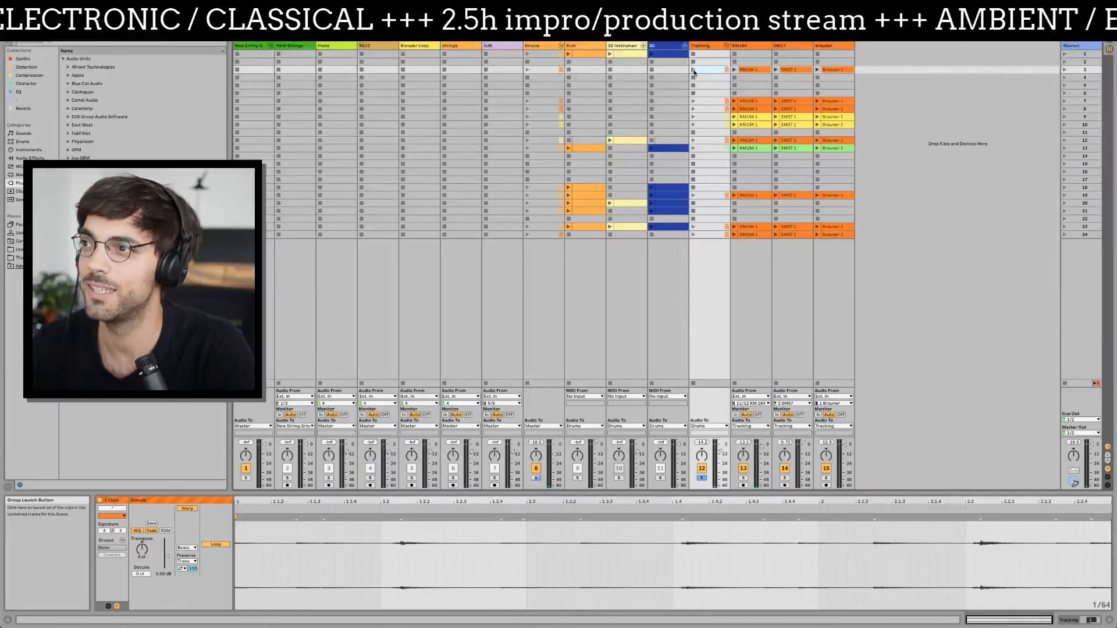
pyautogui.click(693, 70)
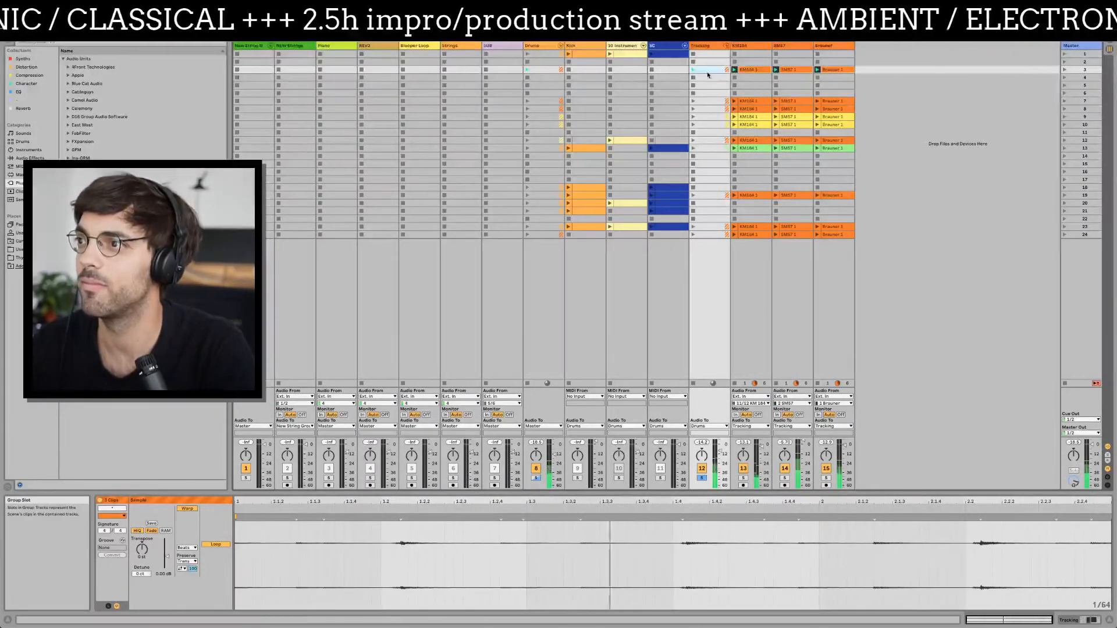
pyautogui.click(762, 115)
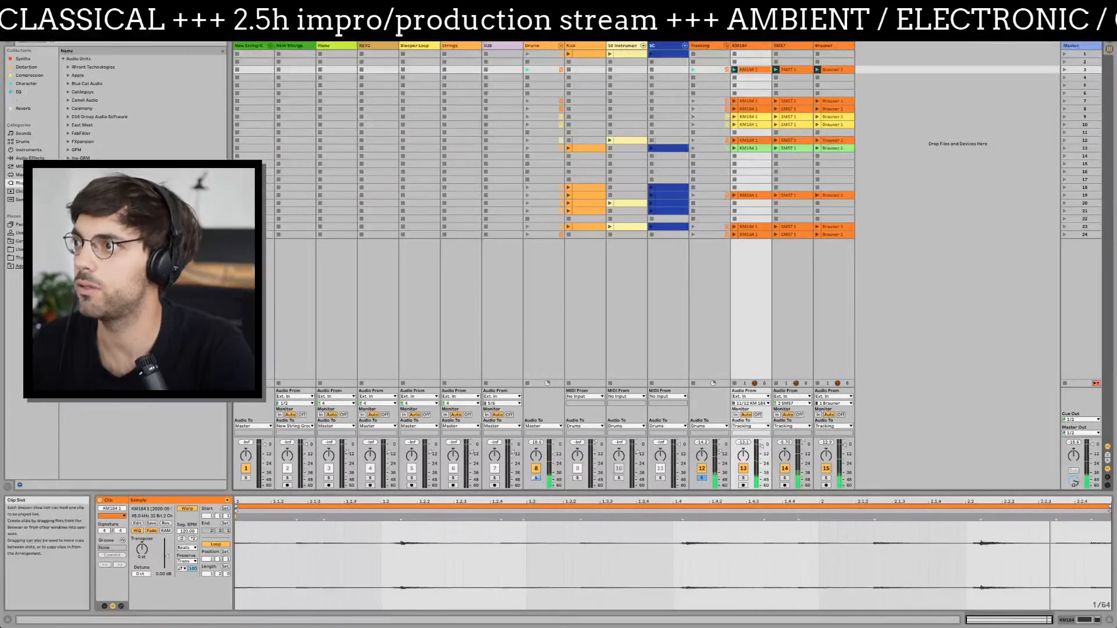
pyautogui.rightClick(840, 47)
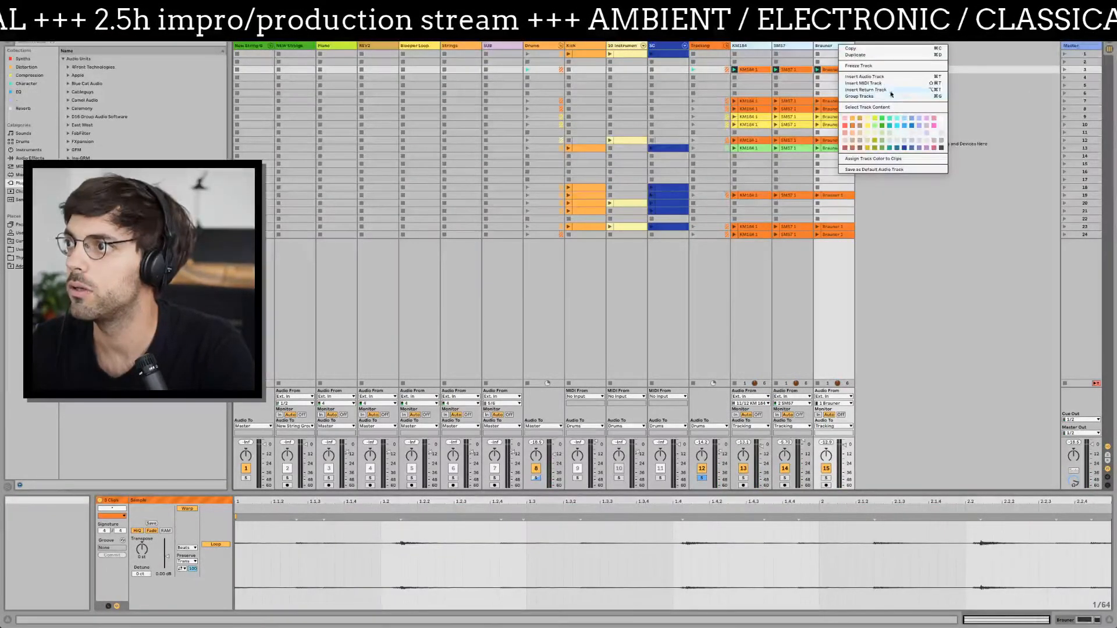
pyautogui.click(886, 66)
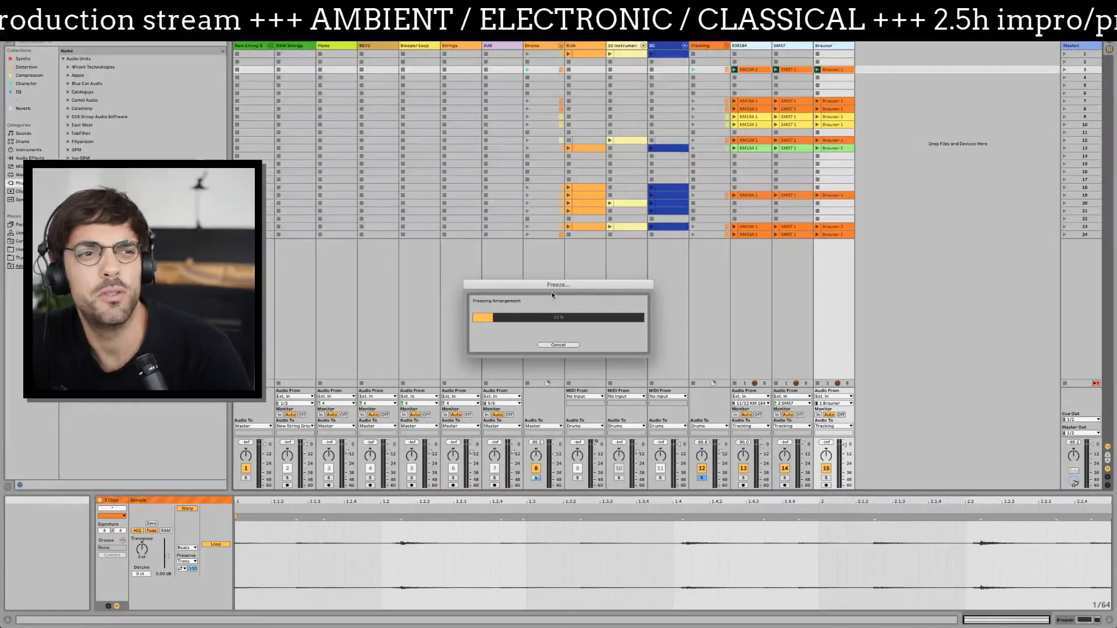
pyautogui.click(576, 345)
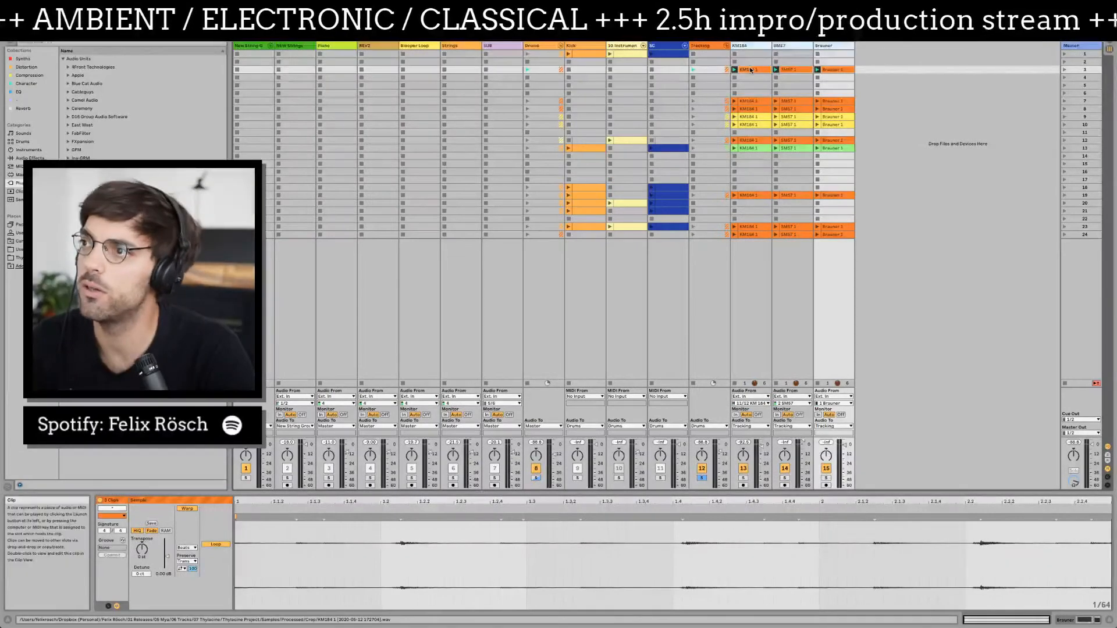
# - Insert a new audio track after the Tracking group and set its audio input to Resampling
pyautogui.click(708, 45)
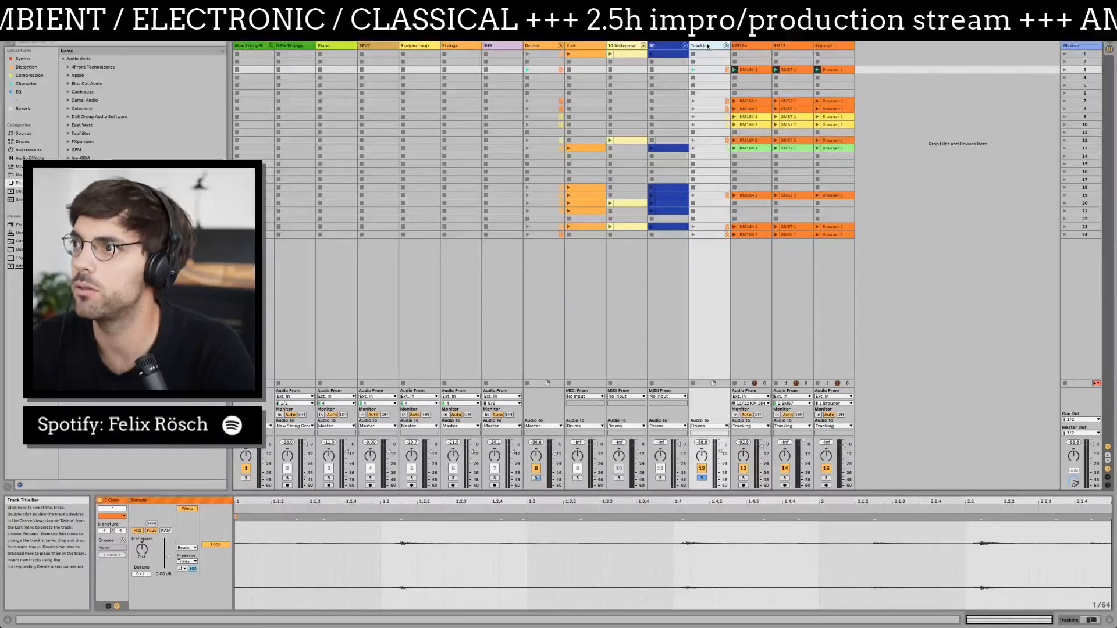
pyautogui.press('super+t')
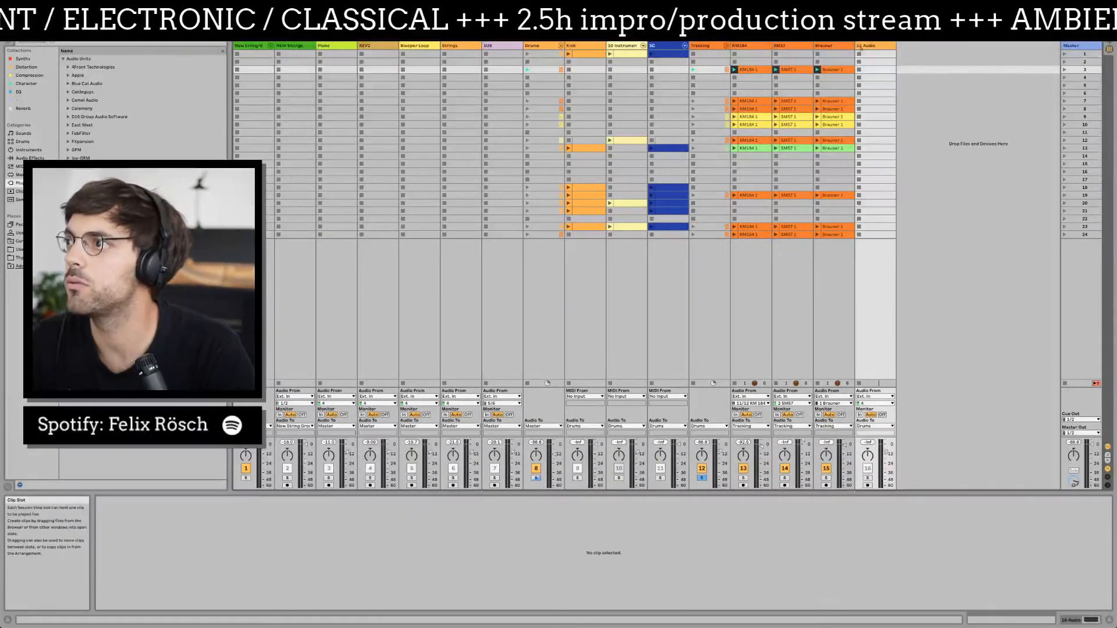
pyautogui.hotkey('shift', 'Tab')
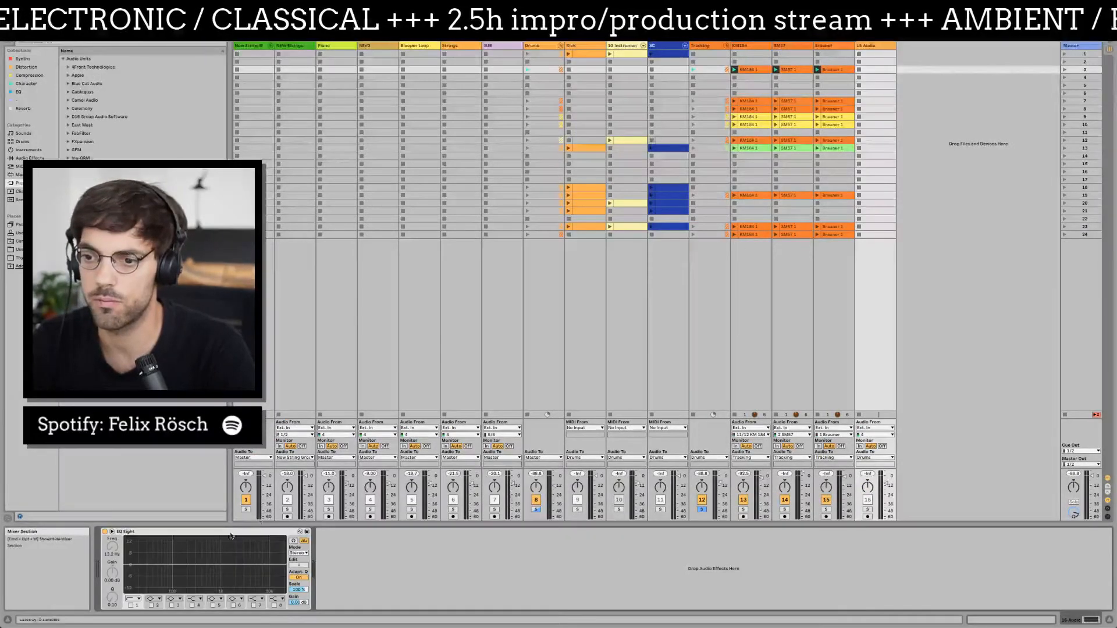
pyautogui.click(875, 427)
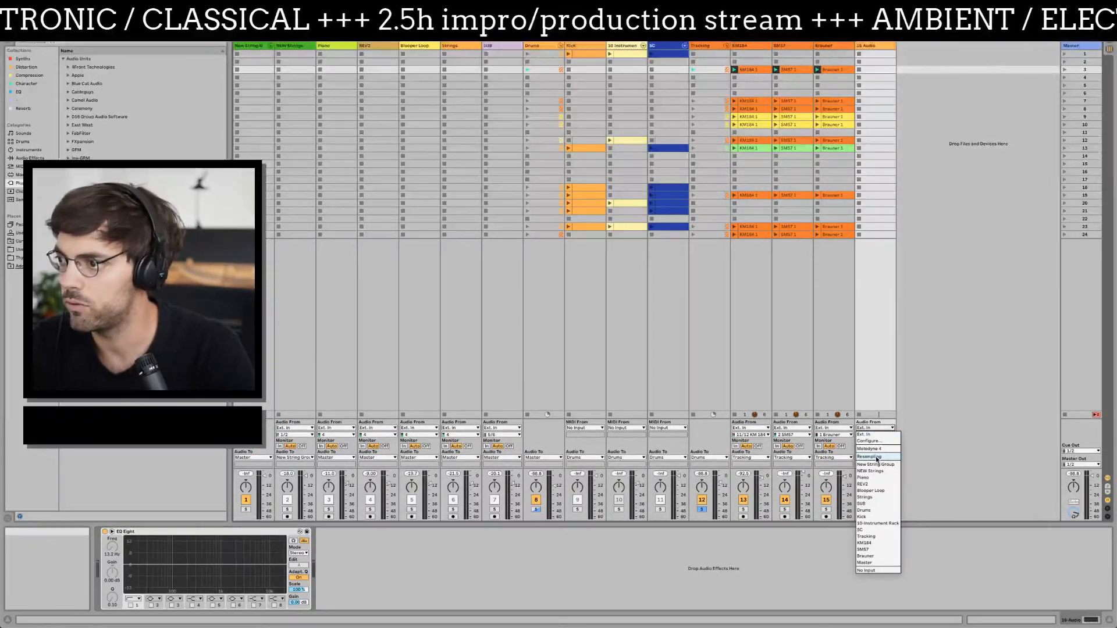
pyautogui.click(877, 467)
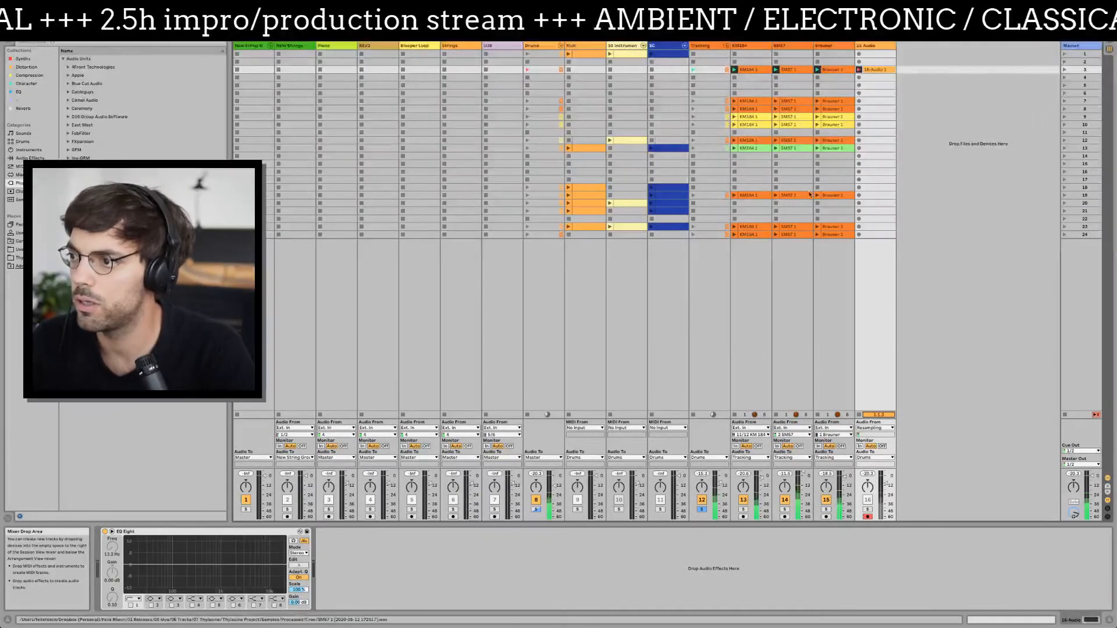
# - Record resampled takes on the new audio track in scenes 7 and 8, deleting the first scene 8 take and recording it again
pyautogui.click(859, 101)
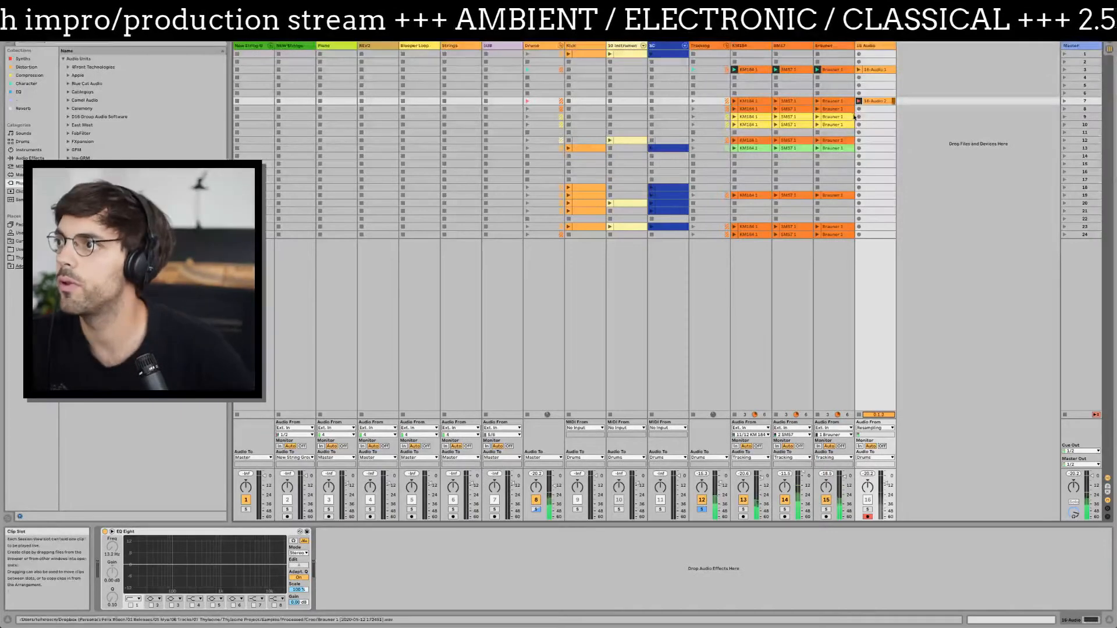
pyautogui.click(860, 110)
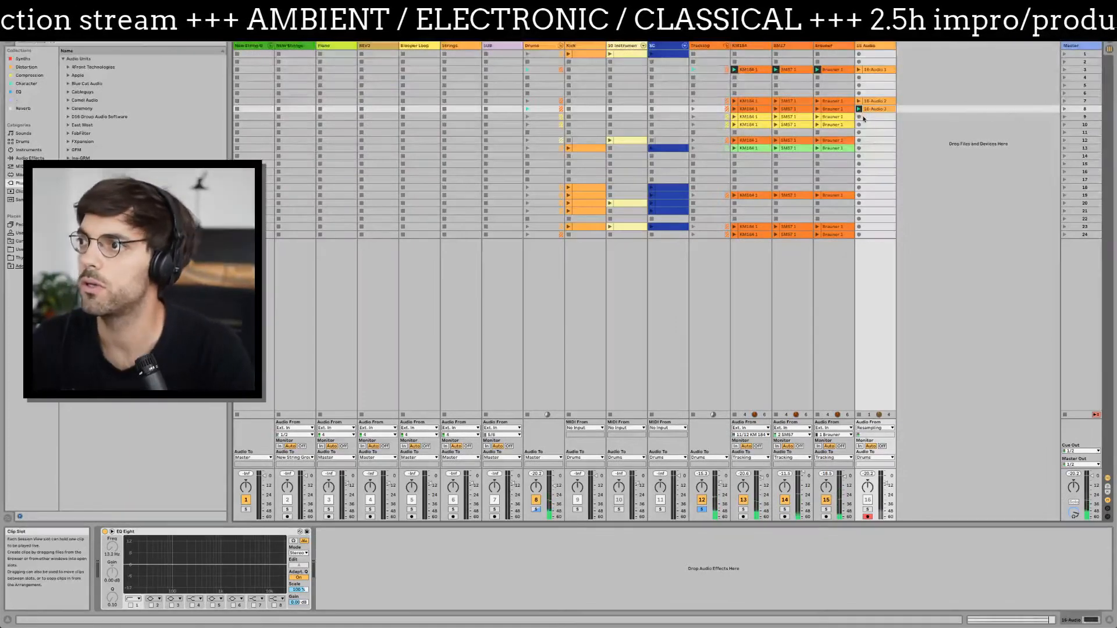
pyautogui.press('Delete')
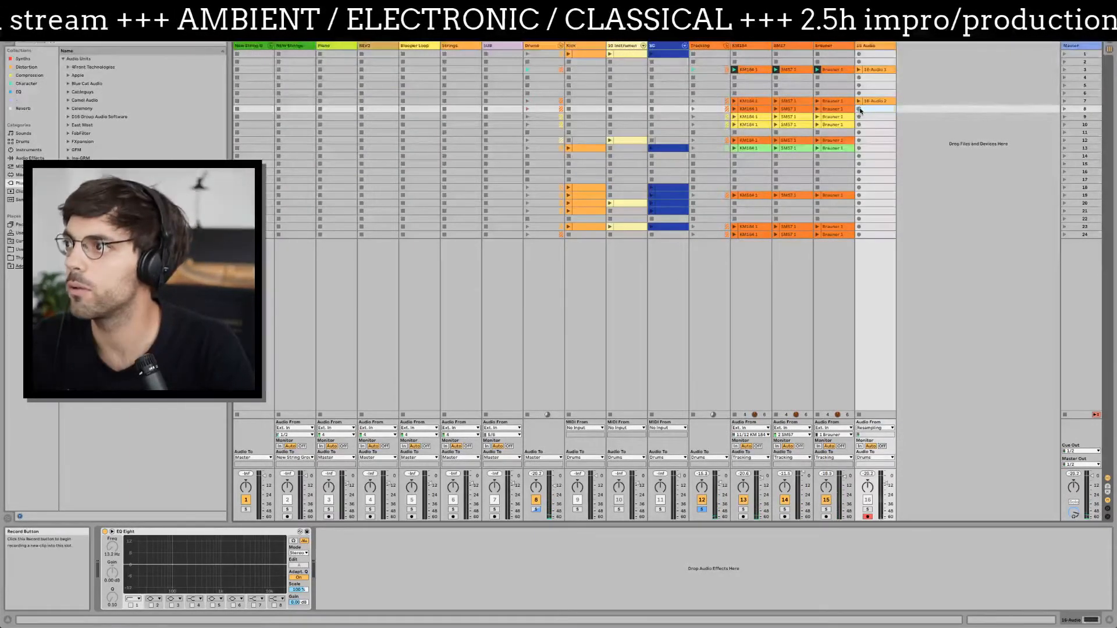
pyautogui.click(859, 109)
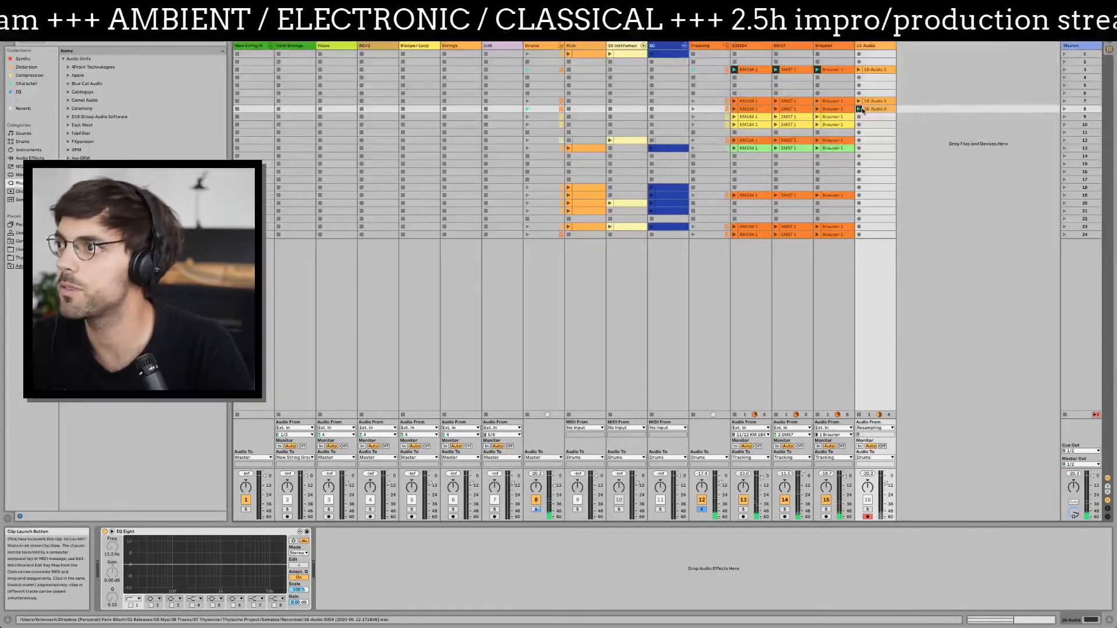
# - Delete the scene 8 take on the 16 Audio track and record resampled takes in scenes 8, 9, 10, 12, 13 and 19
pyautogui.press('Delete')
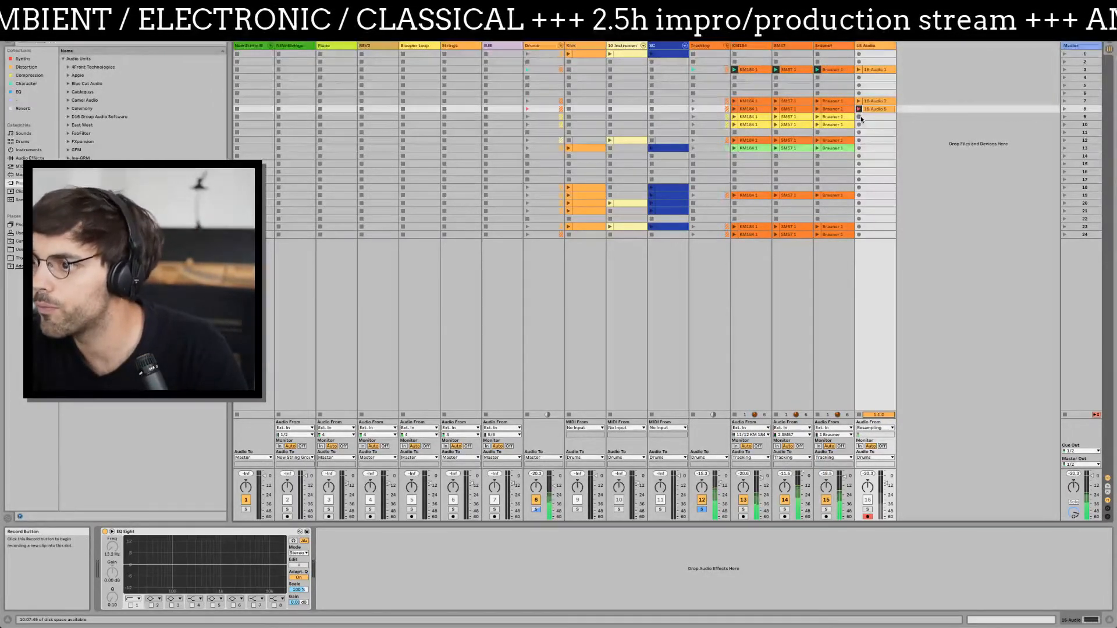
pyautogui.click(860, 116)
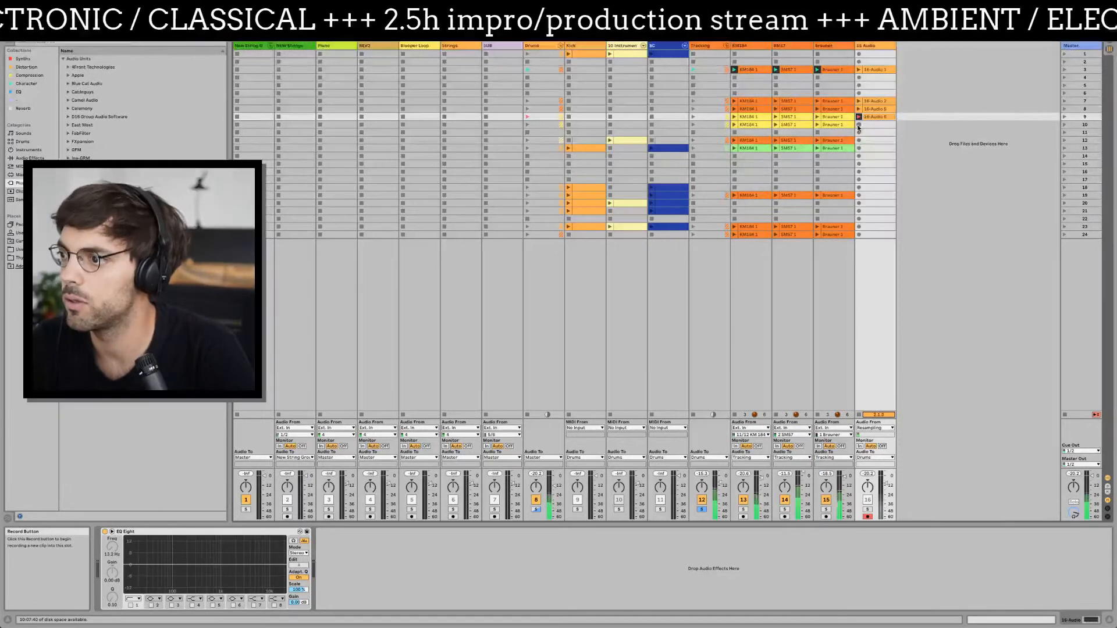
pyautogui.click(859, 125)
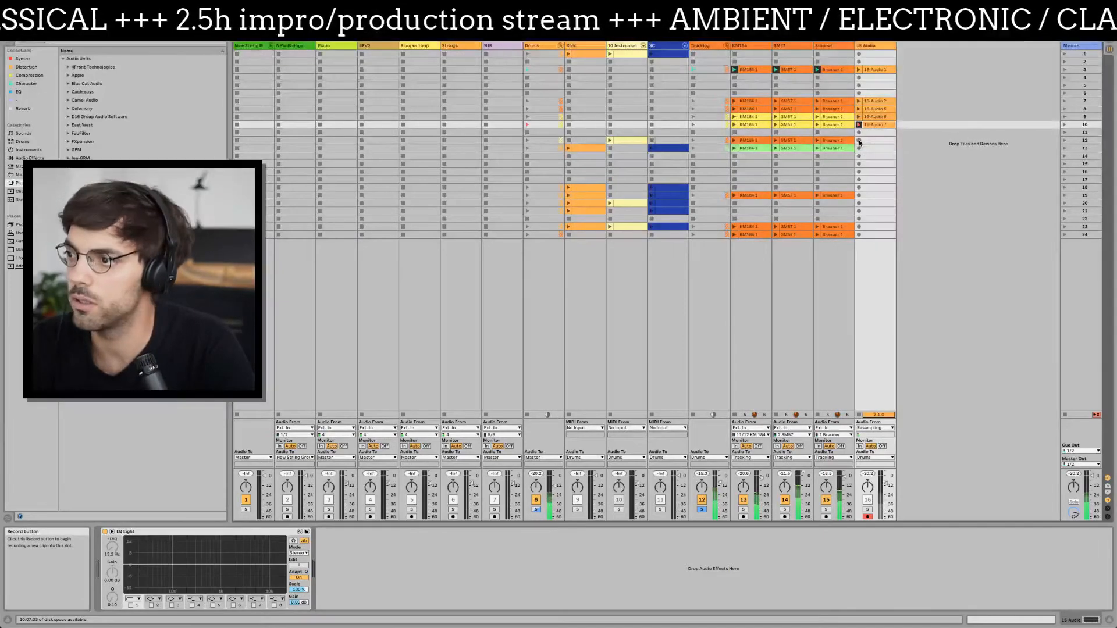
pyautogui.click(860, 141)
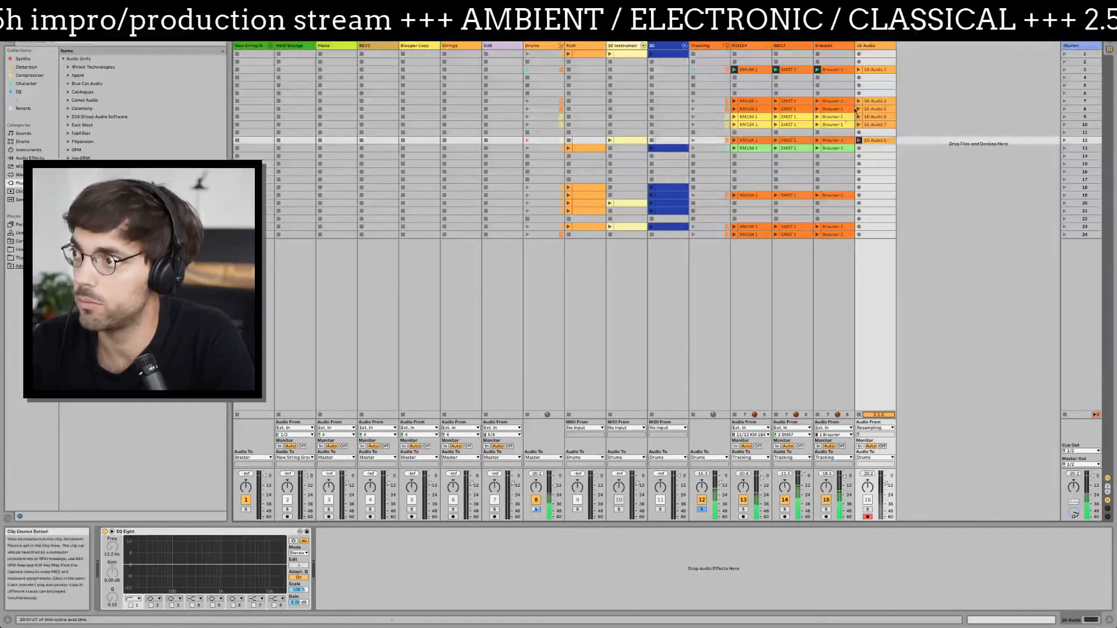
pyautogui.click(859, 148)
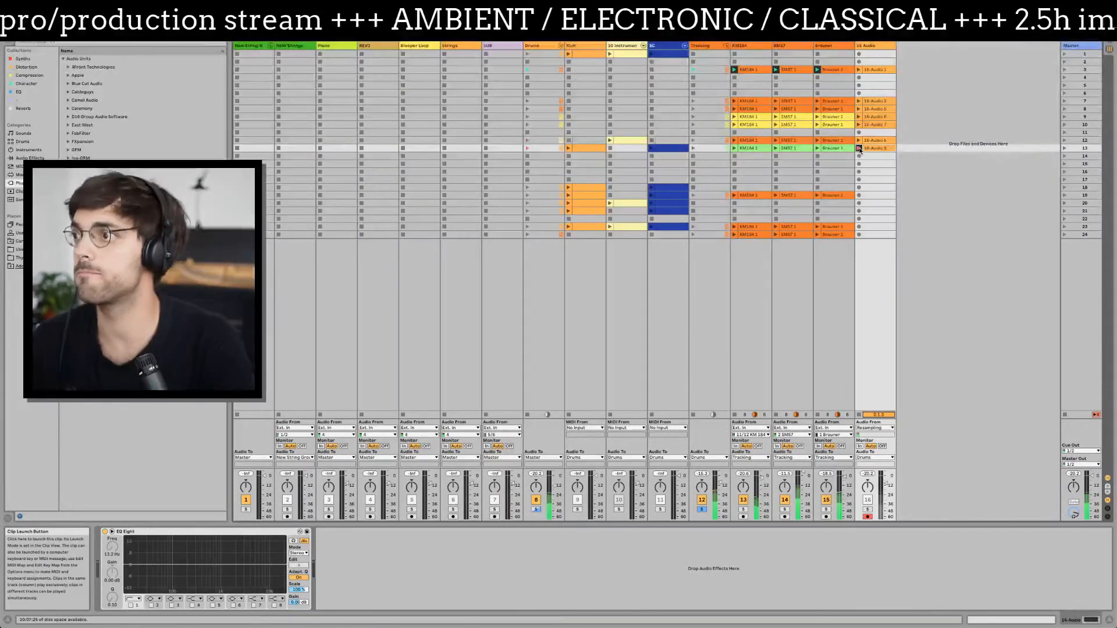
pyautogui.click(859, 196)
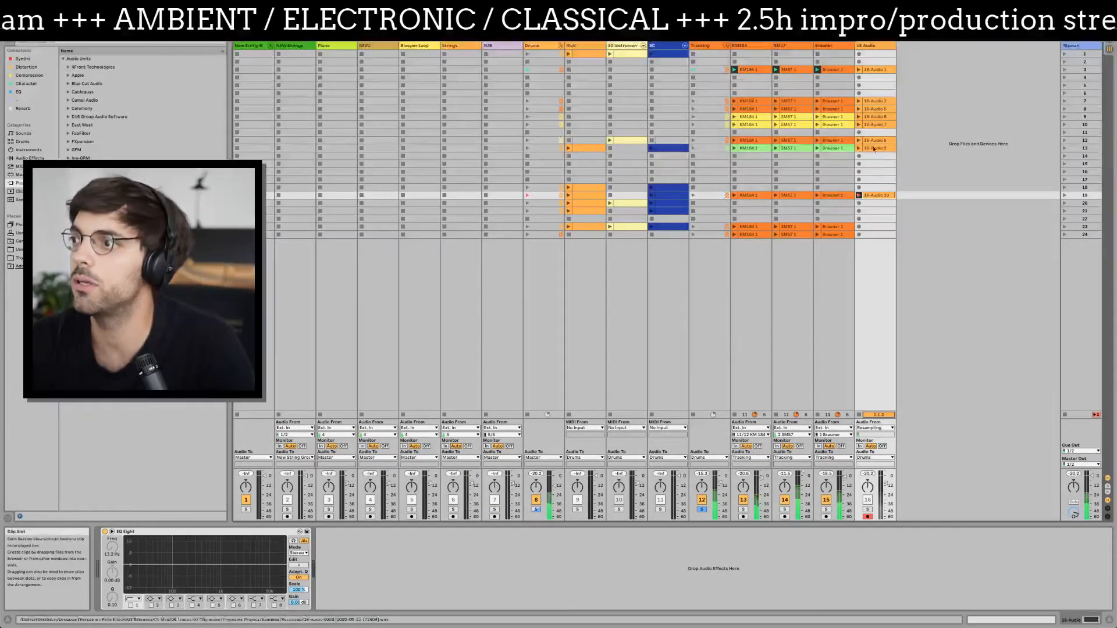
# - Delete all the resampled takes on the 16 Audio track, from scene 19 up to scene 3
pyautogui.moveTo(878, 215); pyautogui.dragTo(874, 101)
pyautogui.press('Delete')
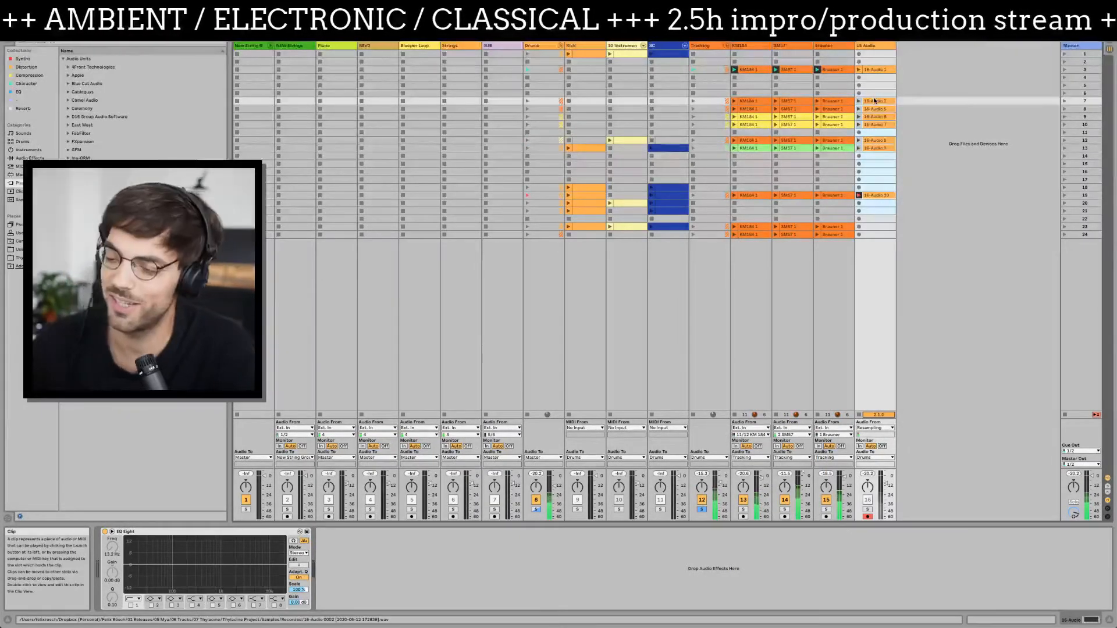
pyautogui.click(876, 71)
pyautogui.press('Delete')
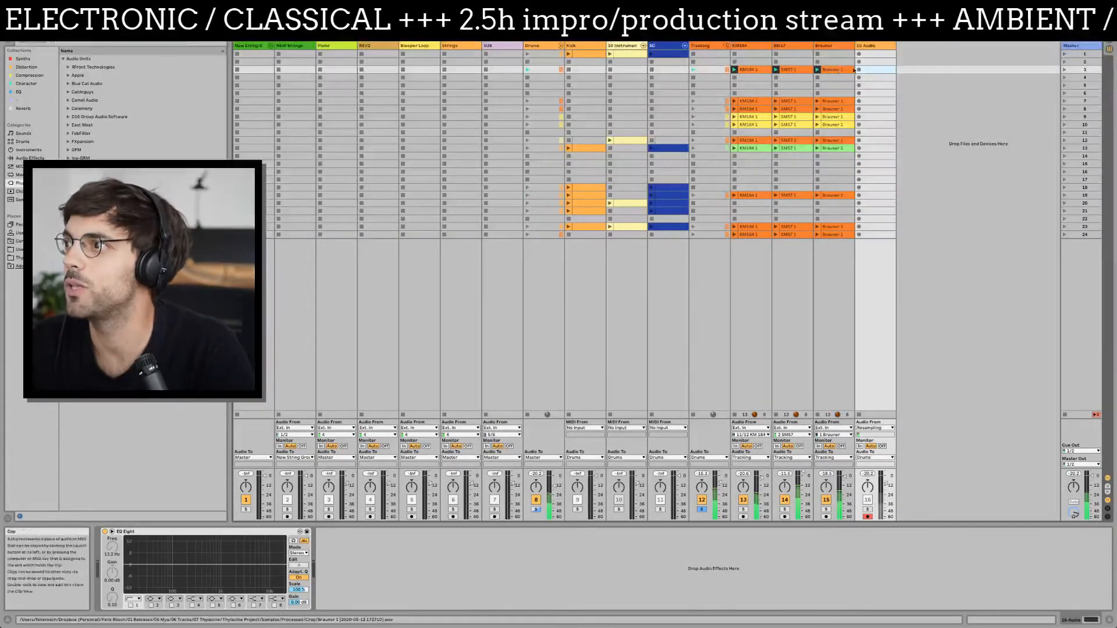
# - Record resampled takes of the Tracking group's scene 3 and scene 7 clips into the matching slots of the 16 Audio track
pyautogui.click(860, 70)
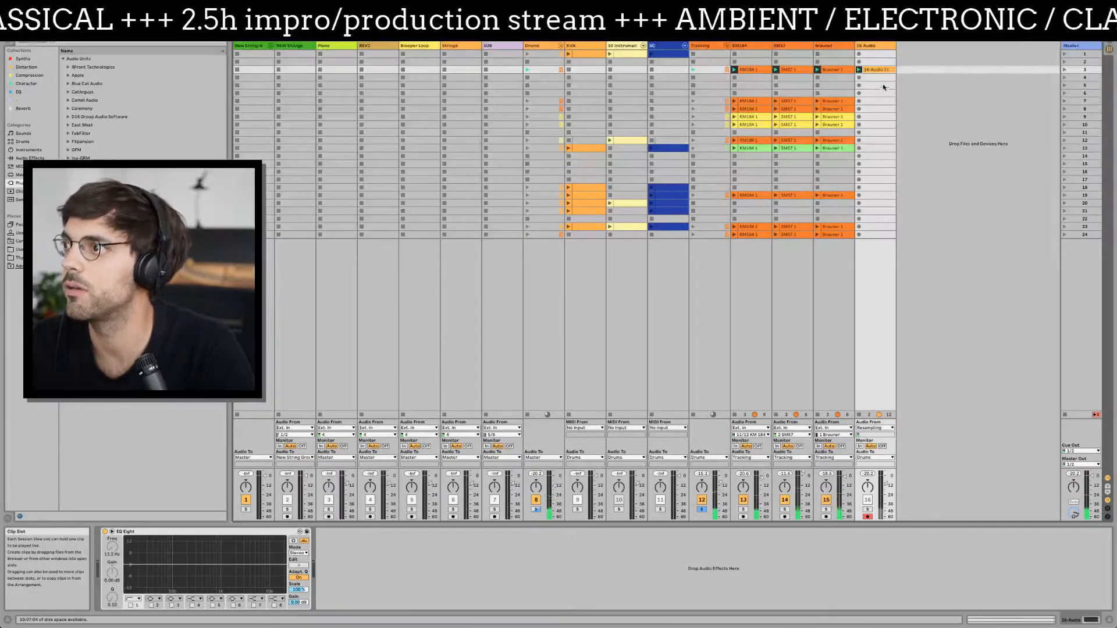
pyautogui.click(872, 99)
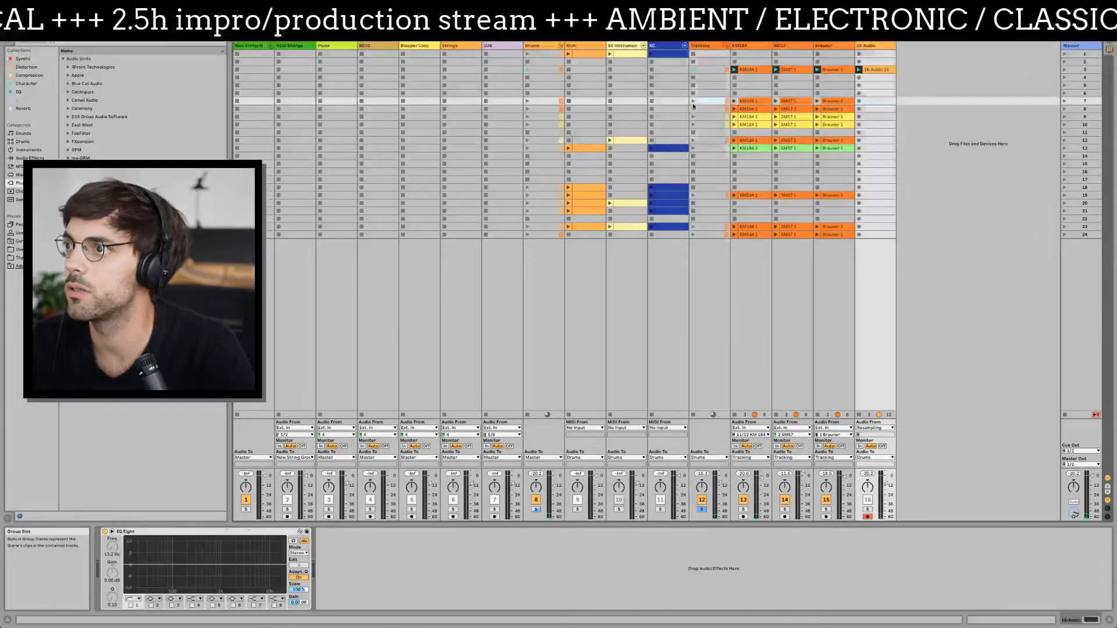
pyautogui.click(693, 102)
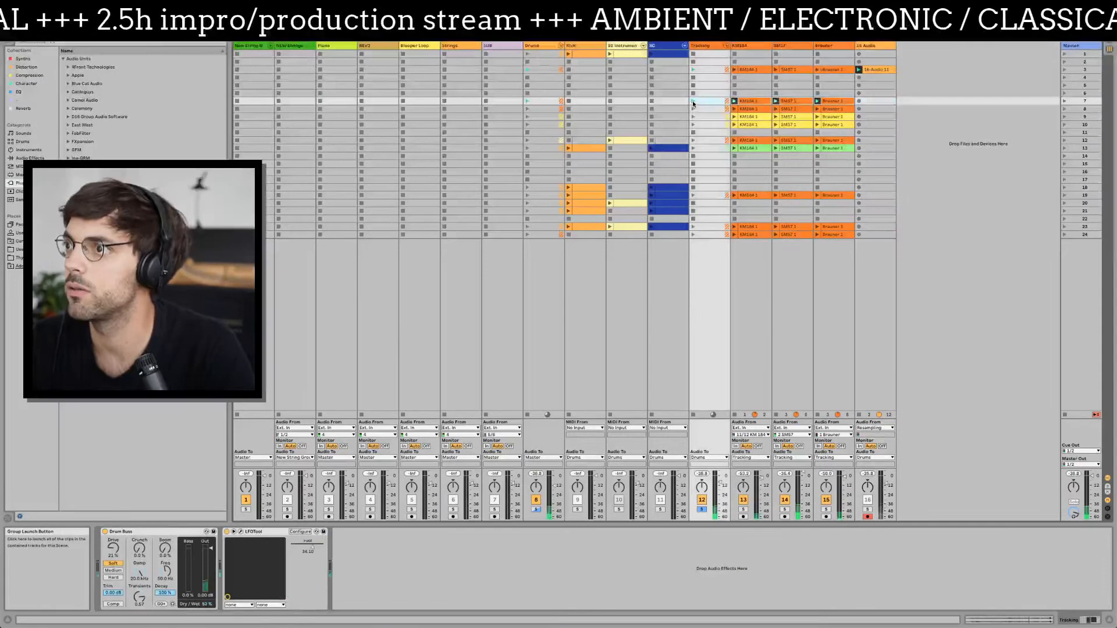
pyautogui.click(859, 101)
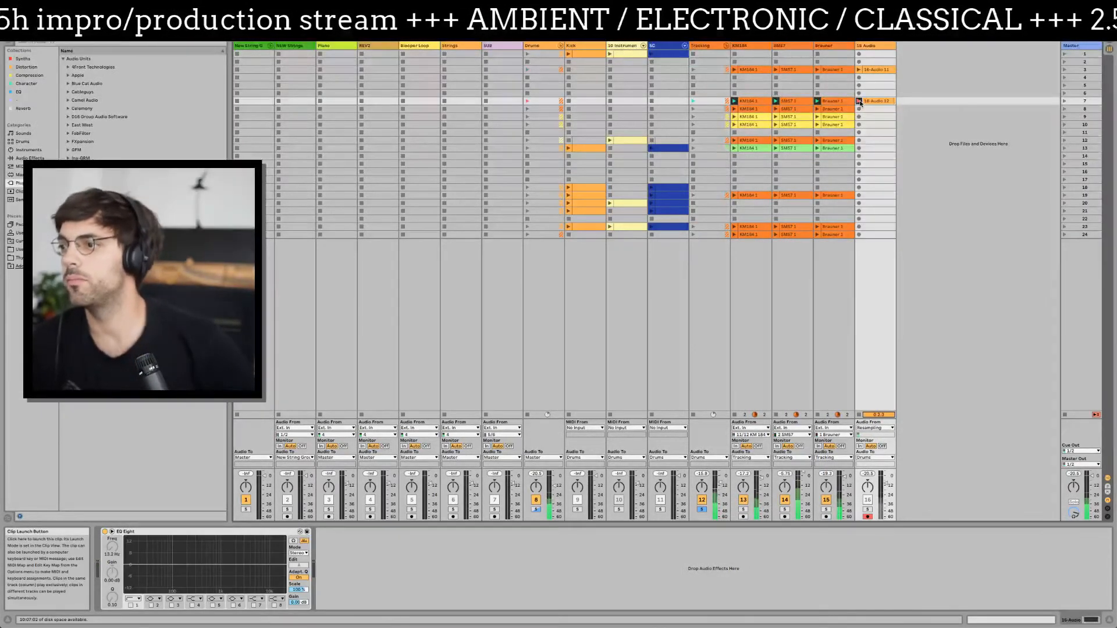
pyautogui.click(859, 102)
# - Launch the Tracking group's clips in scenes 8 and 9 in turn and resample each into its slot on the 16 Audio track
pyautogui.click(716, 109)
pyautogui.click(865, 110)
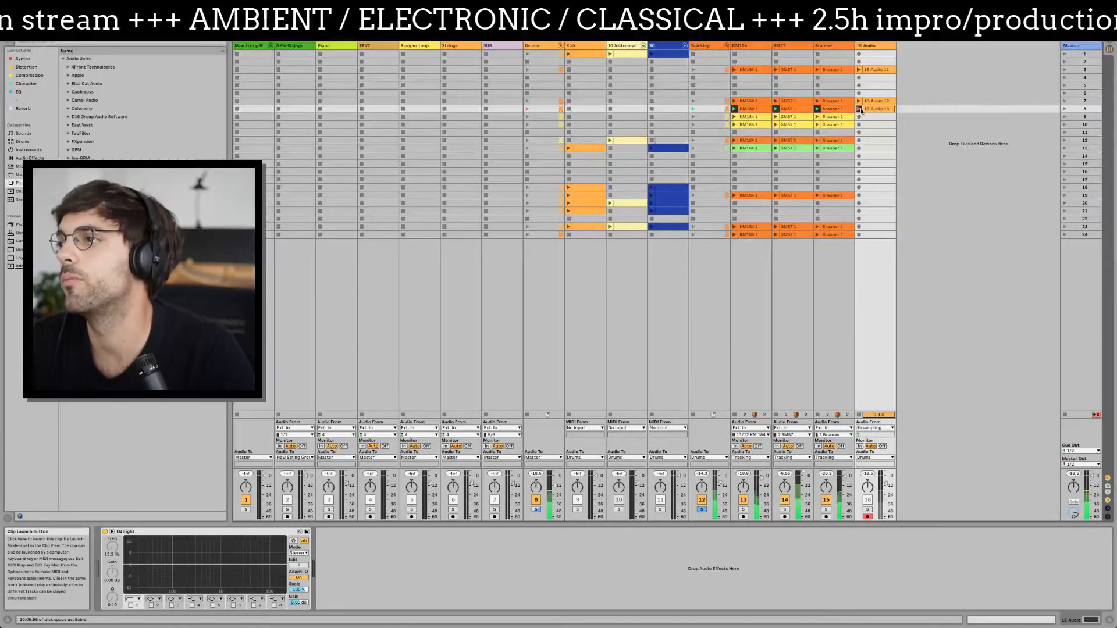
pyautogui.click(861, 111)
pyautogui.click(866, 117)
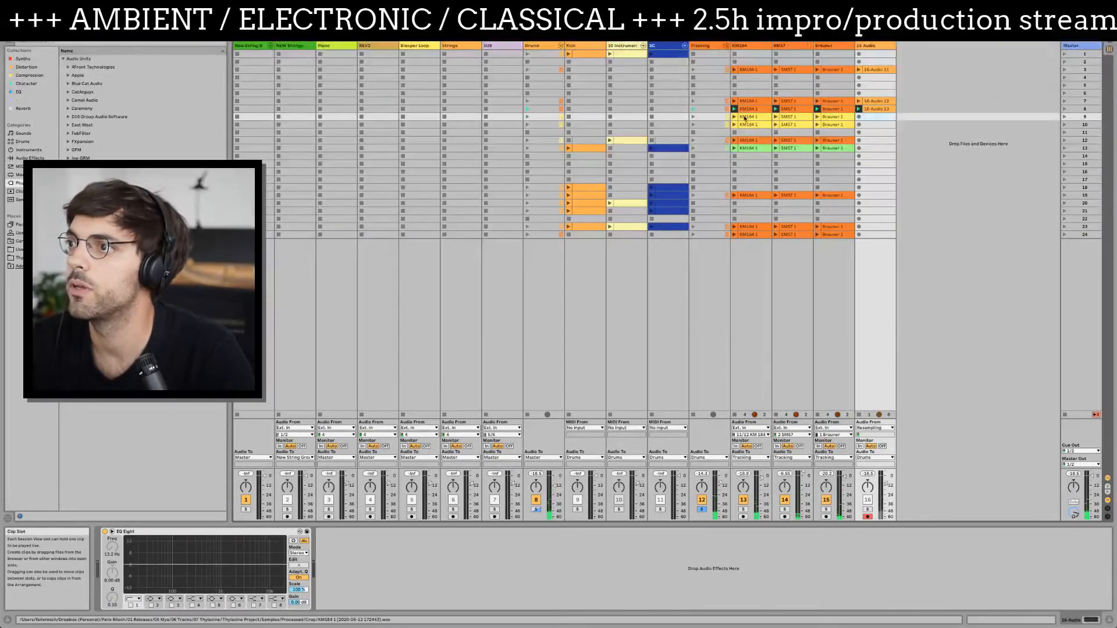
pyautogui.click(695, 116)
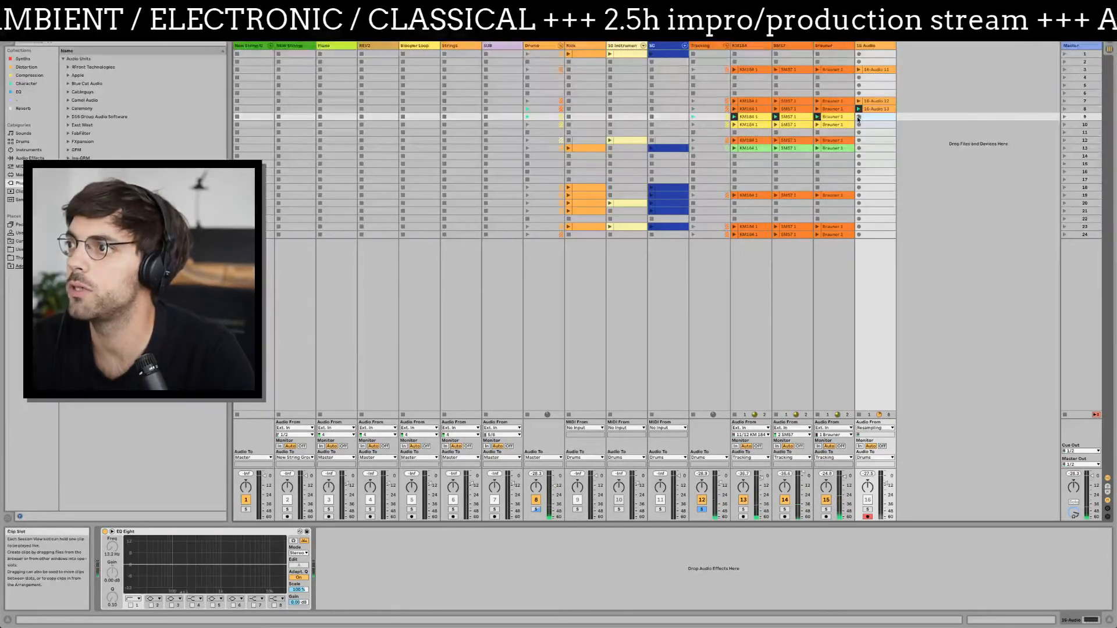
pyautogui.click(858, 117)
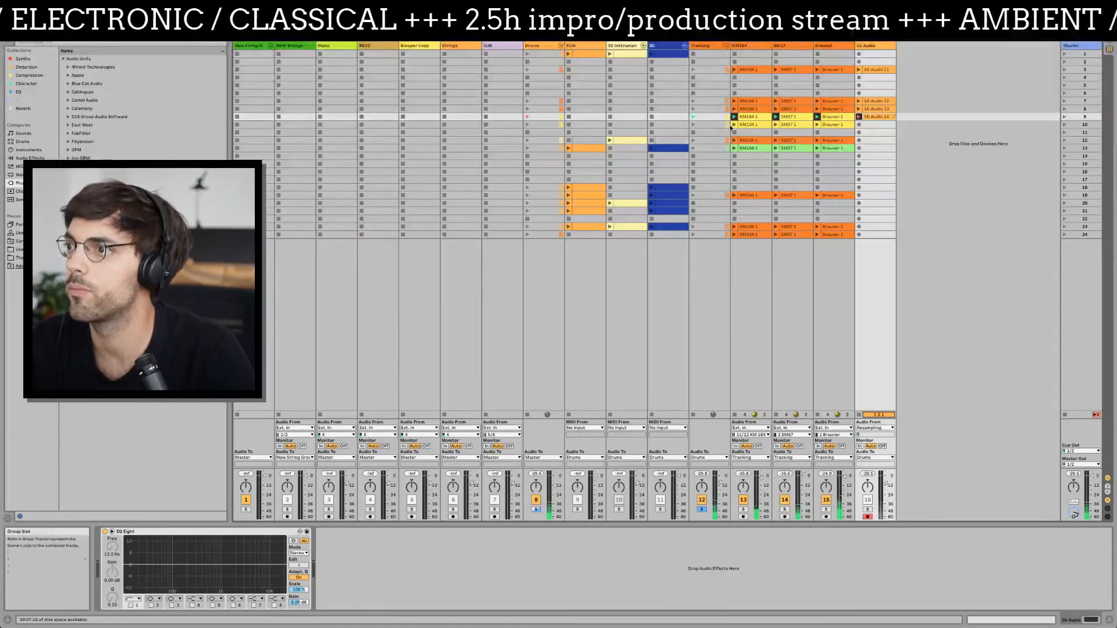
# - Launch the Tracking group's clips in scenes 10 and 12 in turn, recording a resampled take of each on the 16 Audio track
pyautogui.click(696, 127)
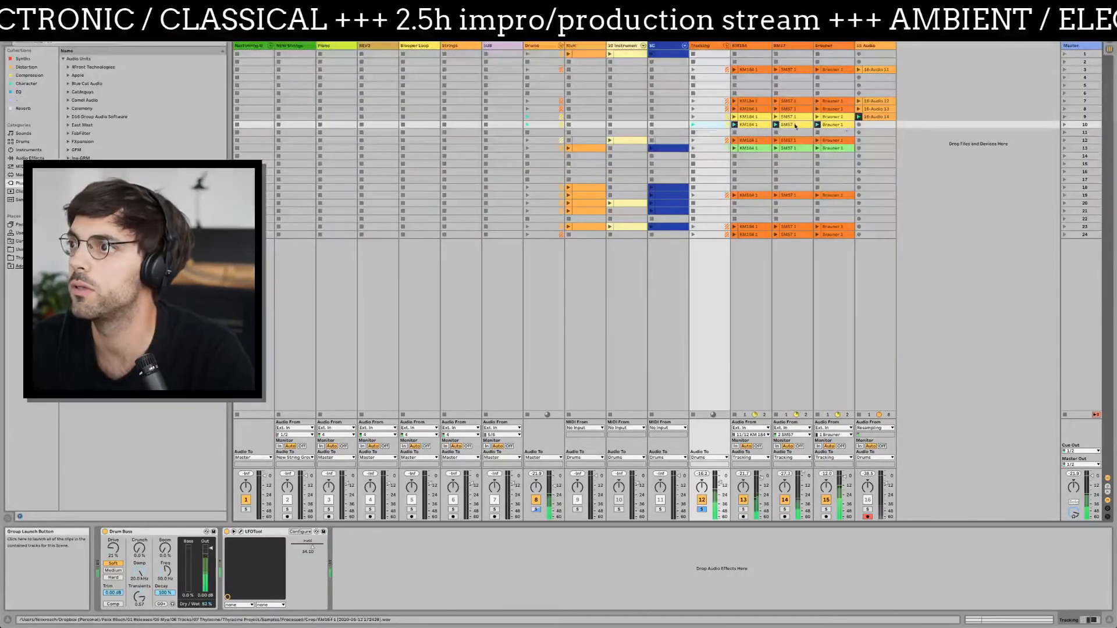
pyautogui.click(858, 126)
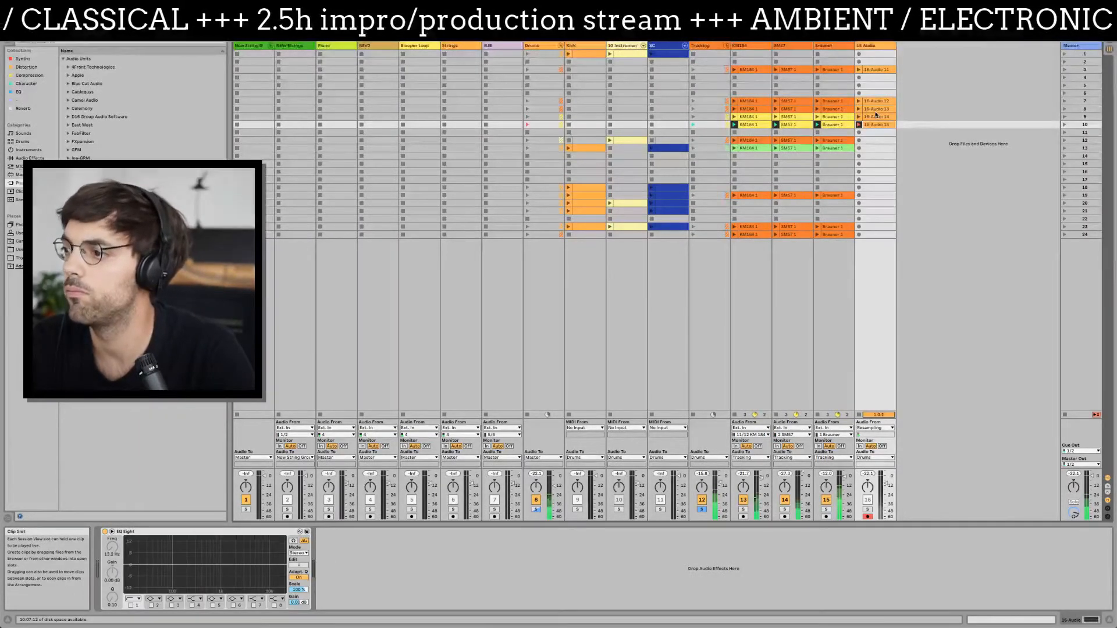
pyautogui.click(876, 142)
pyautogui.click(690, 142)
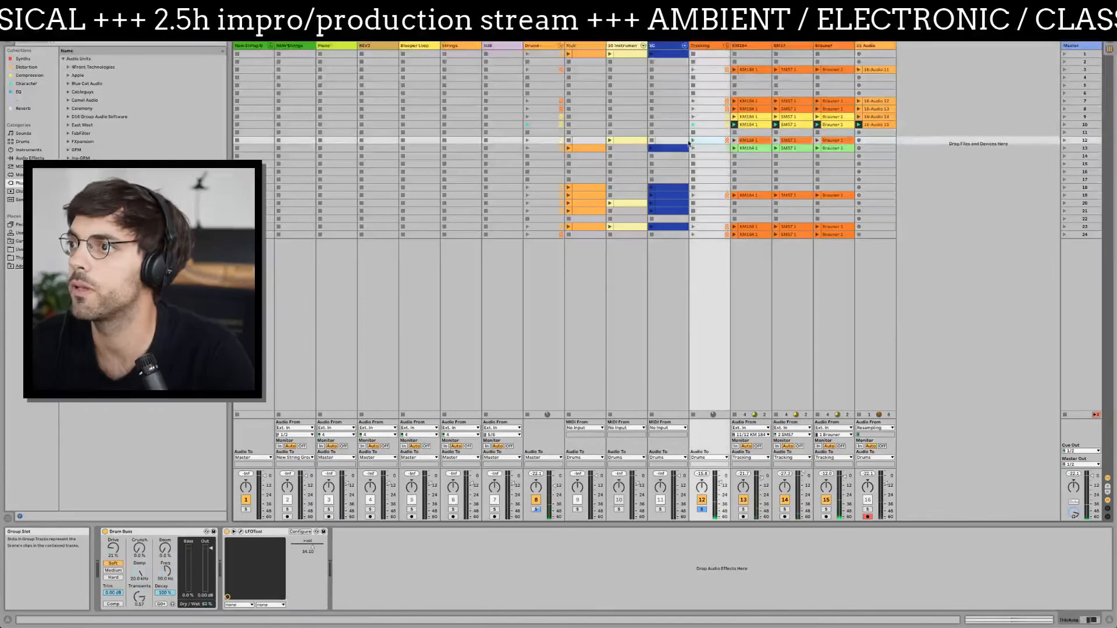
pyautogui.click(859, 141)
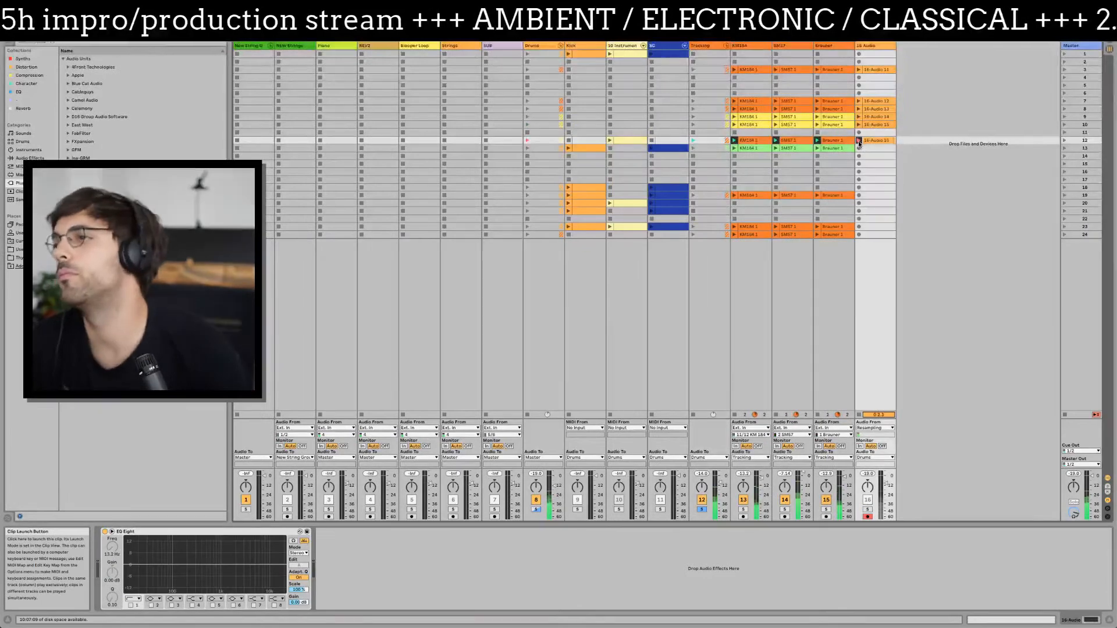
pyautogui.click(856, 144)
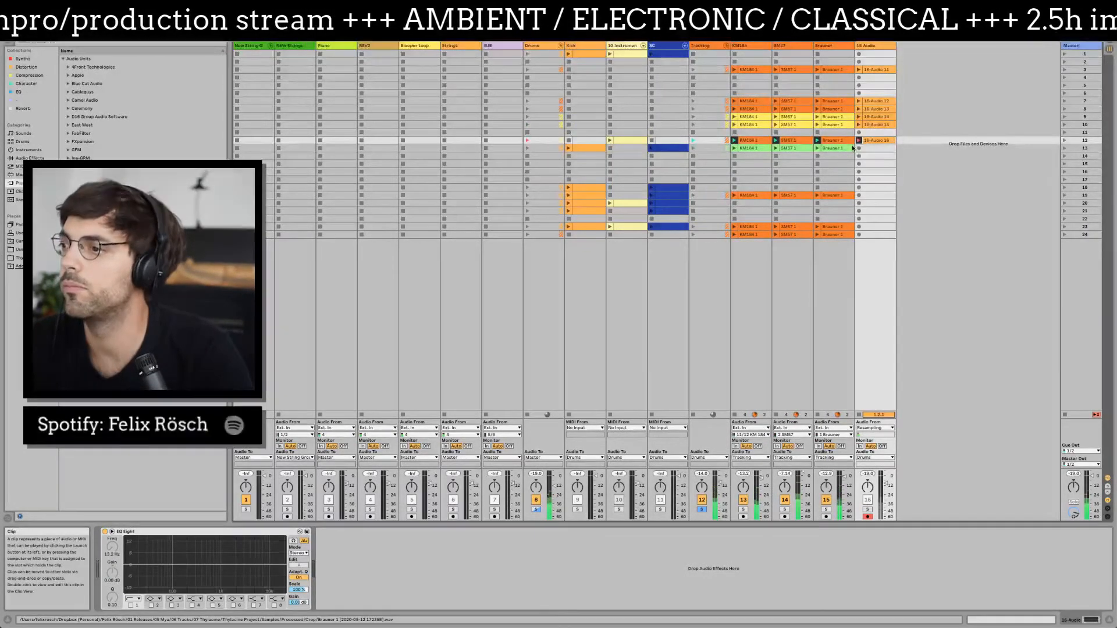
# - Play the Tracking group's clips in scenes 13 and 19 in turn and record them as resampled takes on the 16 Audio track
pyautogui.click(695, 149)
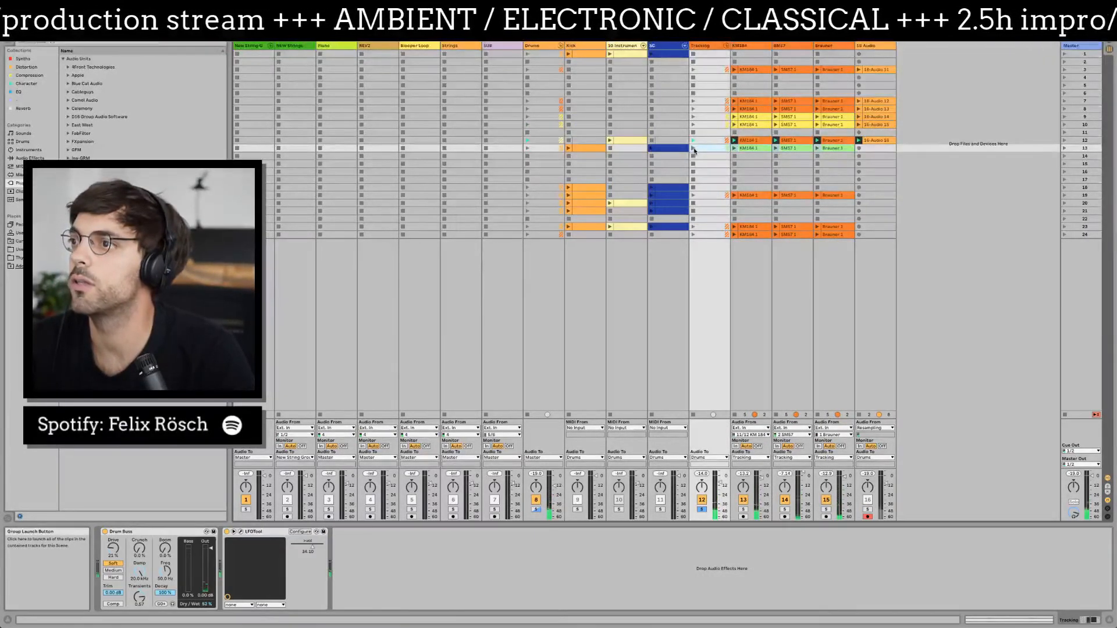
pyautogui.click(859, 149)
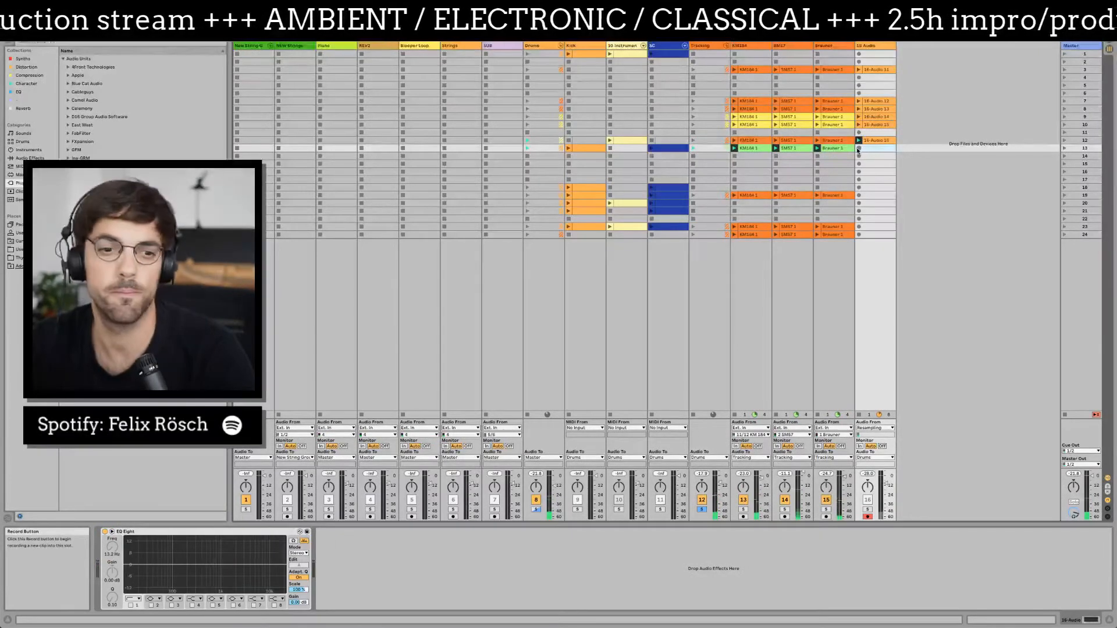
pyautogui.click(858, 148)
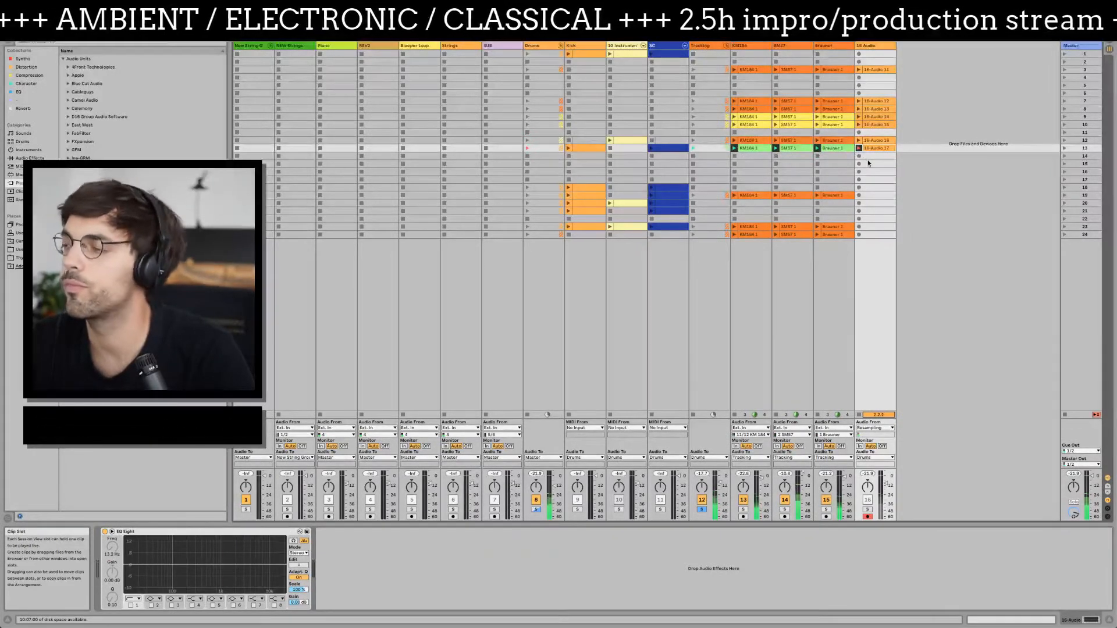
pyautogui.click(874, 196)
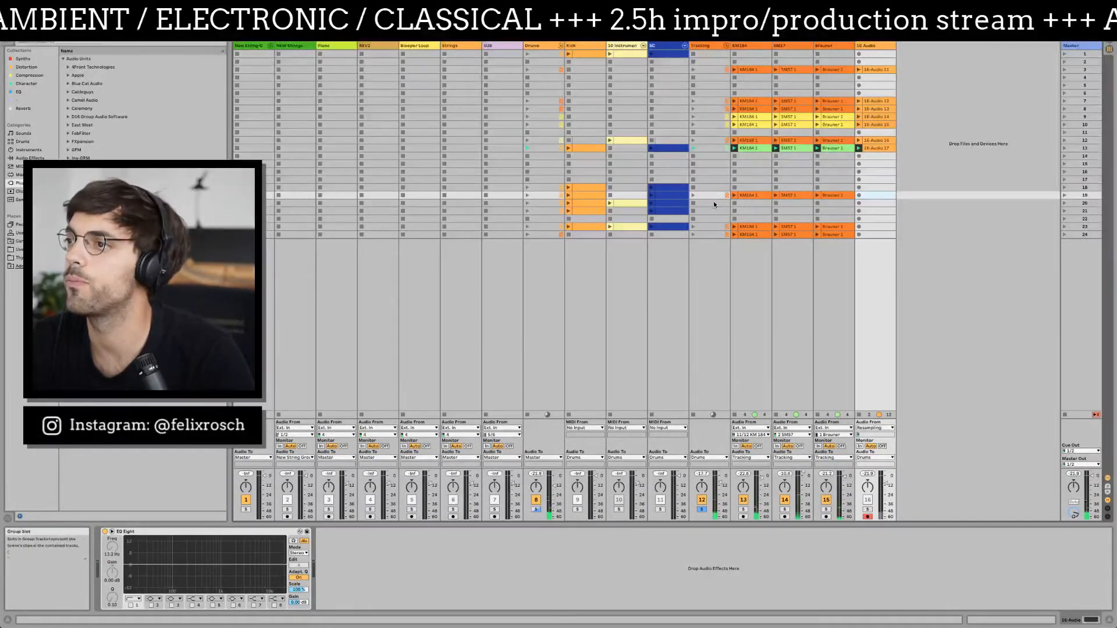
pyautogui.click(714, 196)
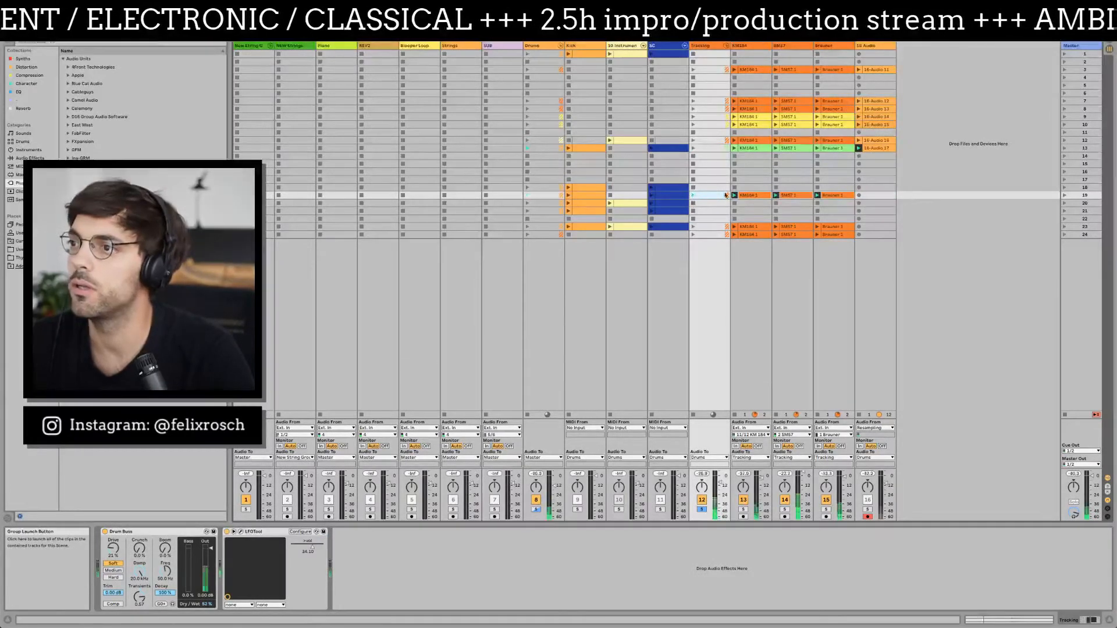
pyautogui.click(858, 195)
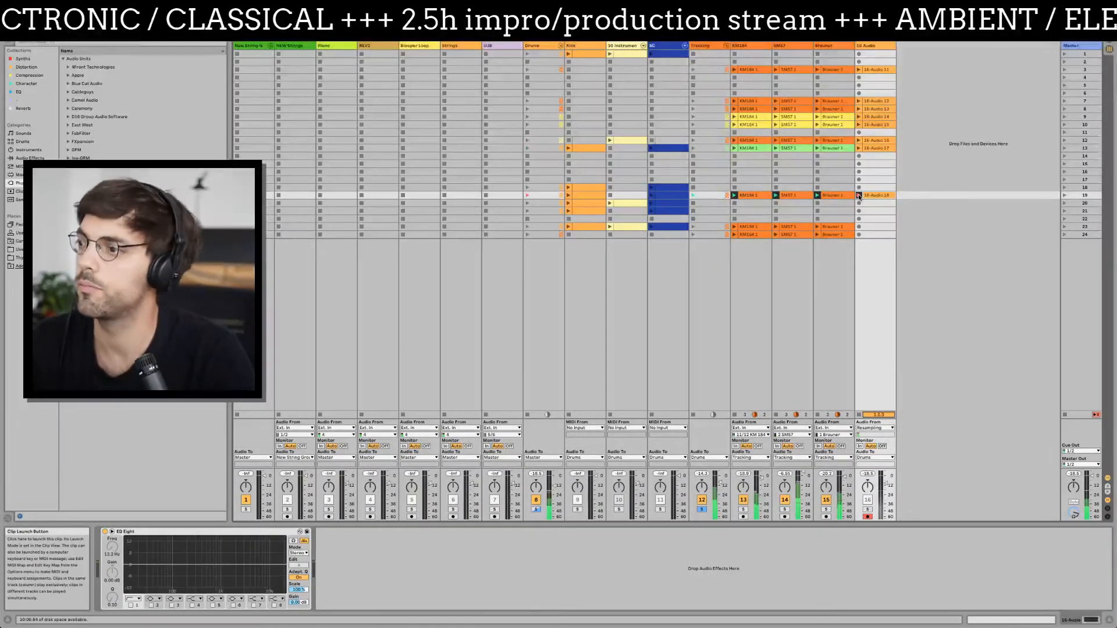
# - Play the Tracking group's clips in scenes 23 and 24 in turn and resample each into the 16 Audio track
pyautogui.click(875, 227)
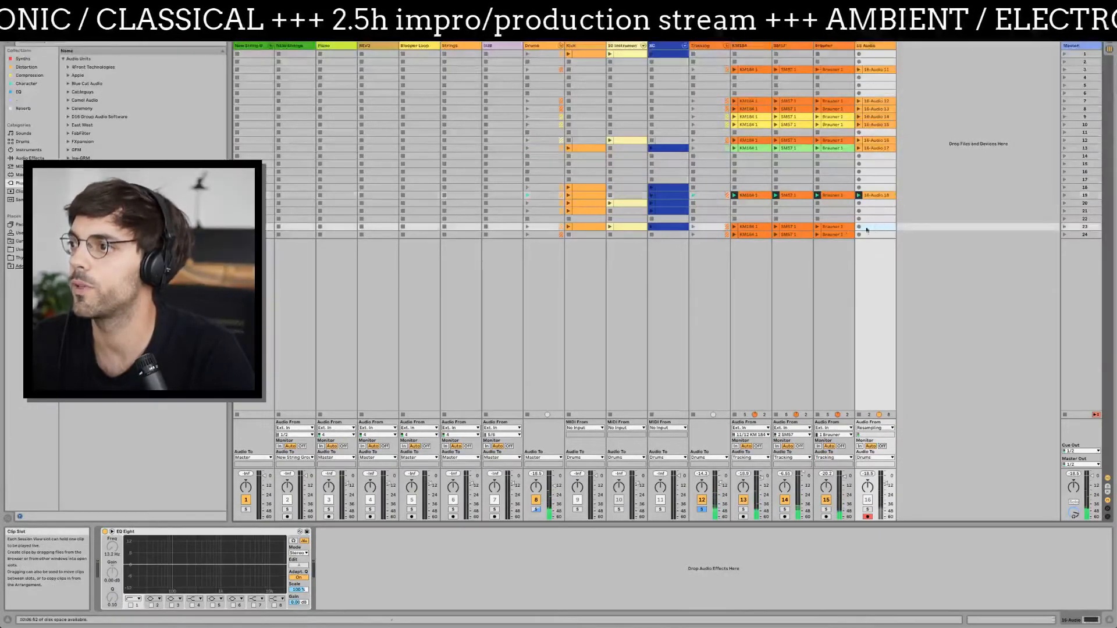
pyautogui.click(695, 227)
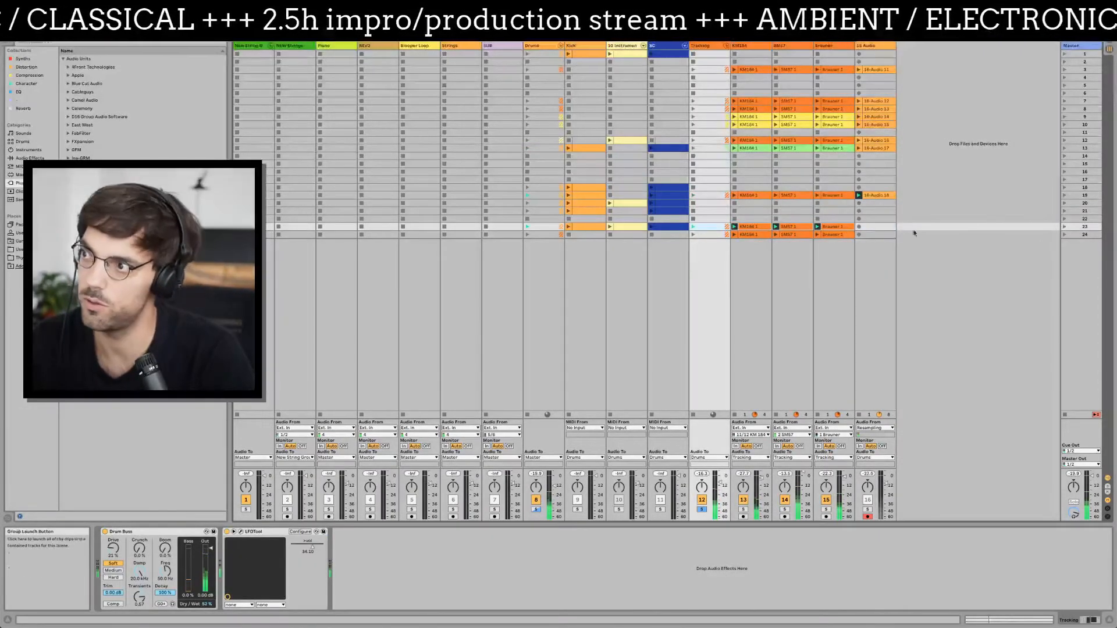
pyautogui.click(859, 227)
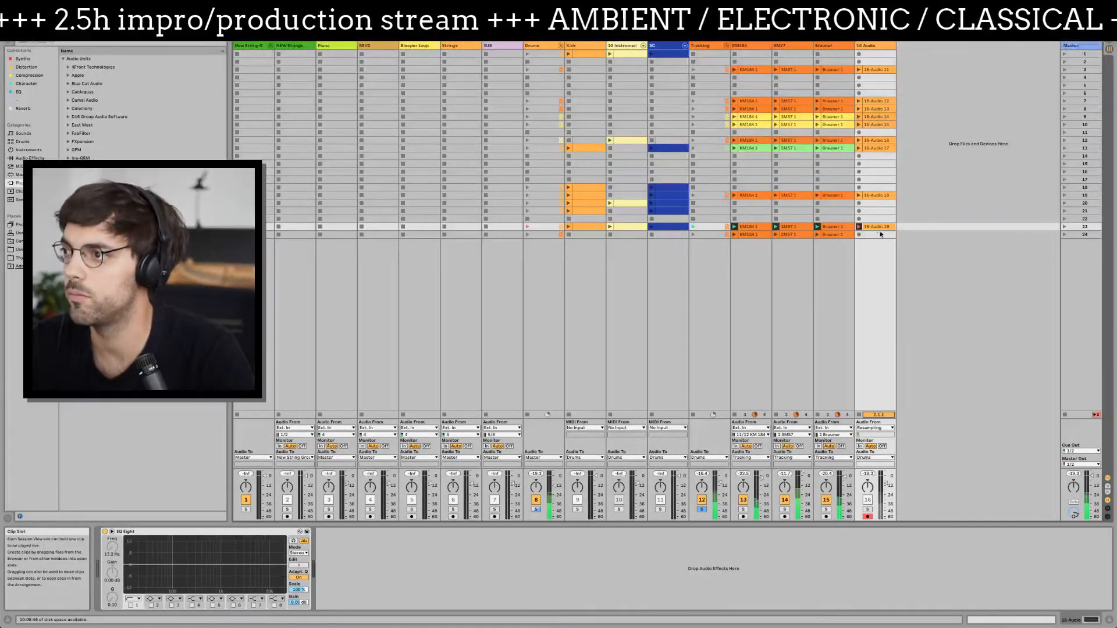
pyautogui.click(880, 235)
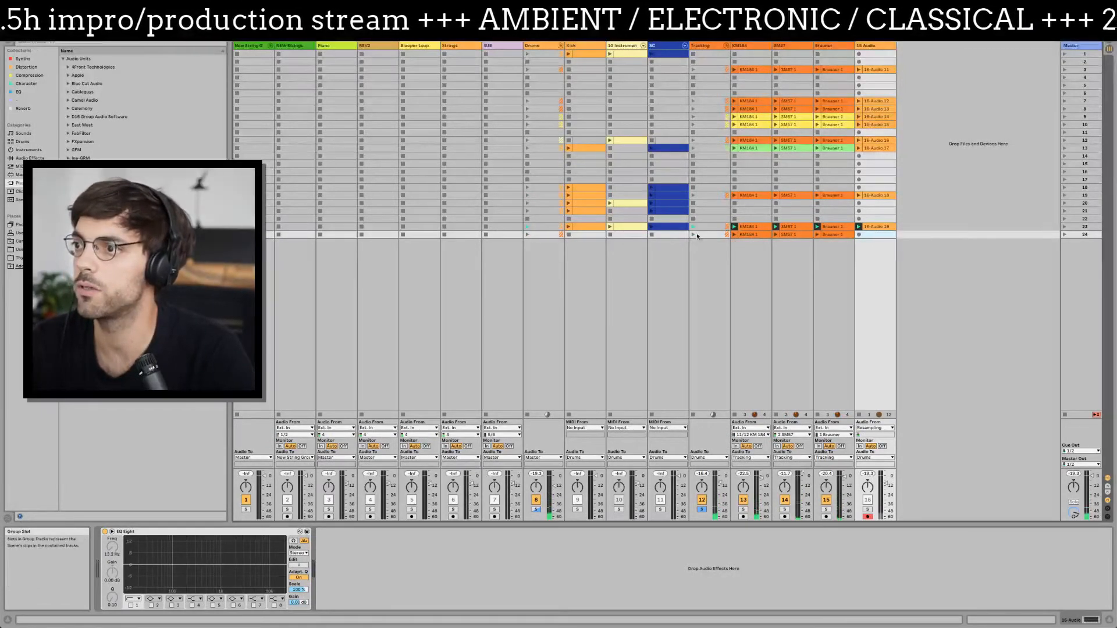
pyautogui.click(693, 235)
pyautogui.click(859, 235)
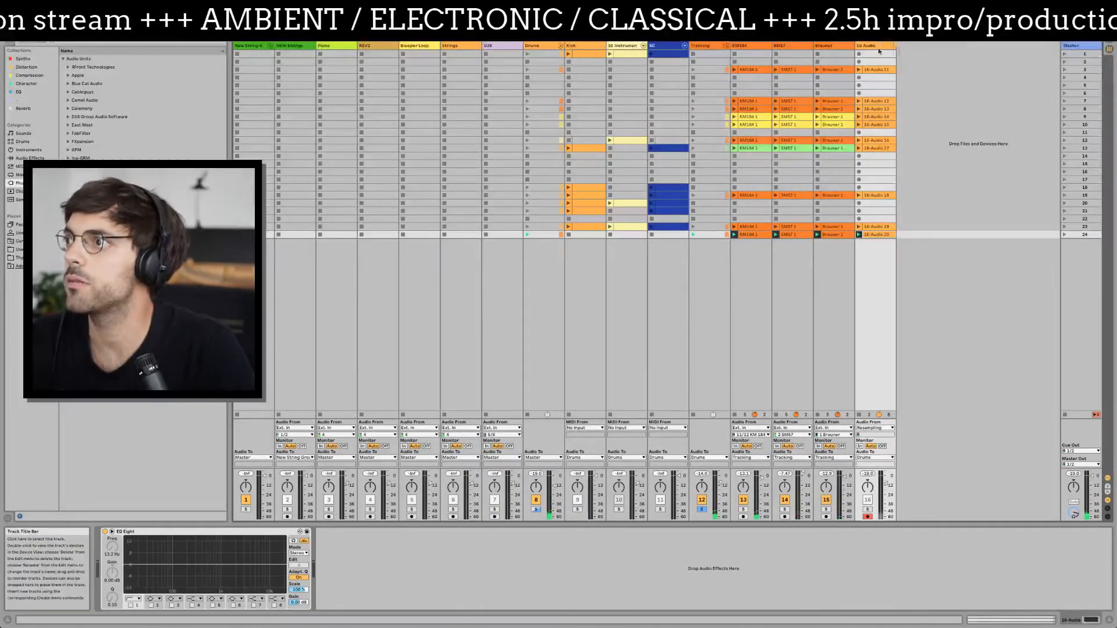
# - Delete the Tracking group together with its KM184, SM57 and Brauner tracks
pyautogui.click(702, 46)
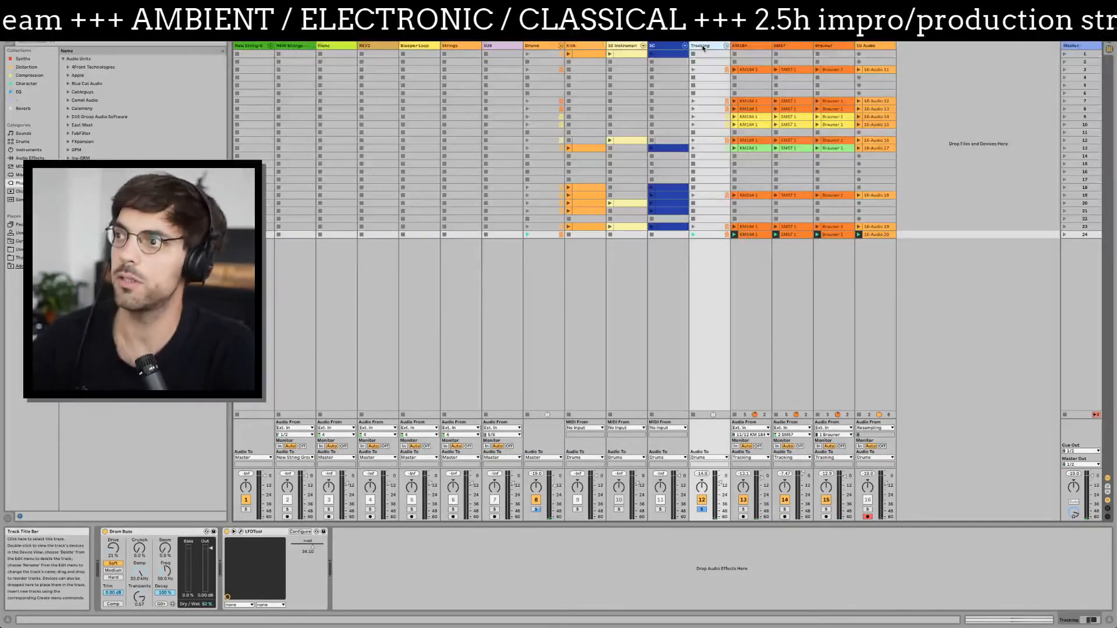
pyautogui.press('Delete')
# - Open the resampled scene 3 clip and shorten its loop by moving the loop end to an earlier position
pyautogui.click(710, 67)
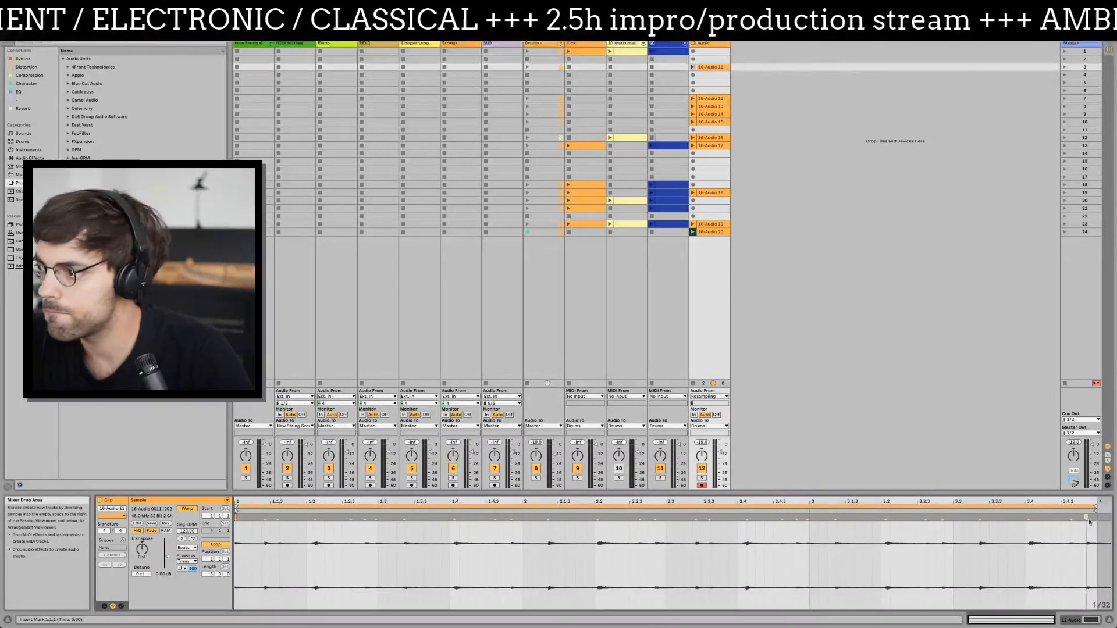
pyautogui.moveTo(1095, 505); pyautogui.dragTo(593, 505)
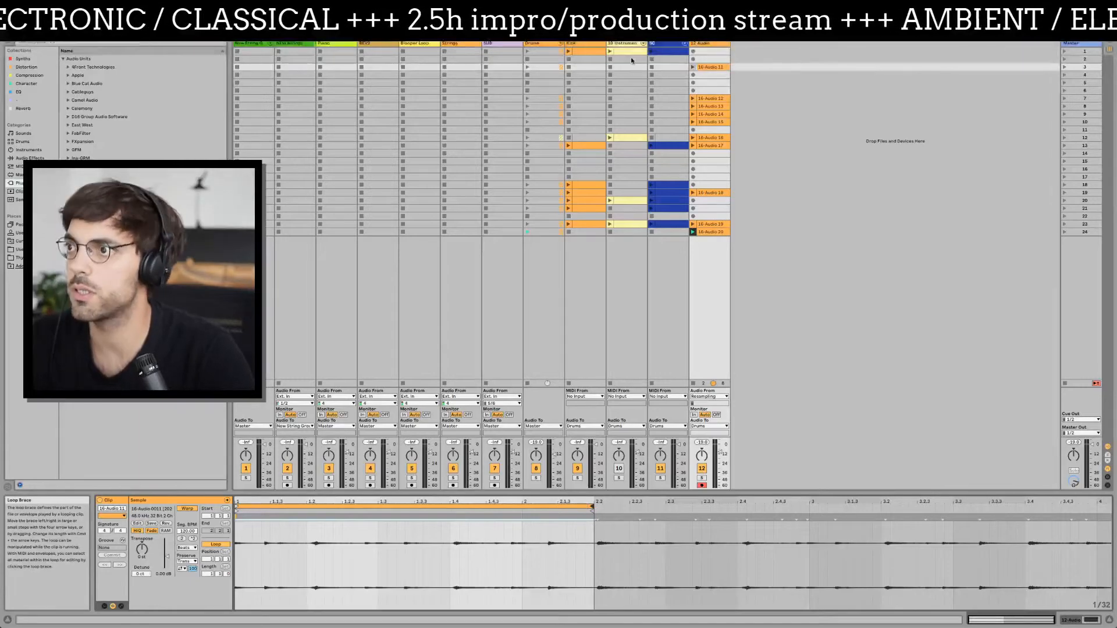
# - Rename the 16 Audio track holding the resampled clips to Snare+Hat
pyautogui.click(700, 60)
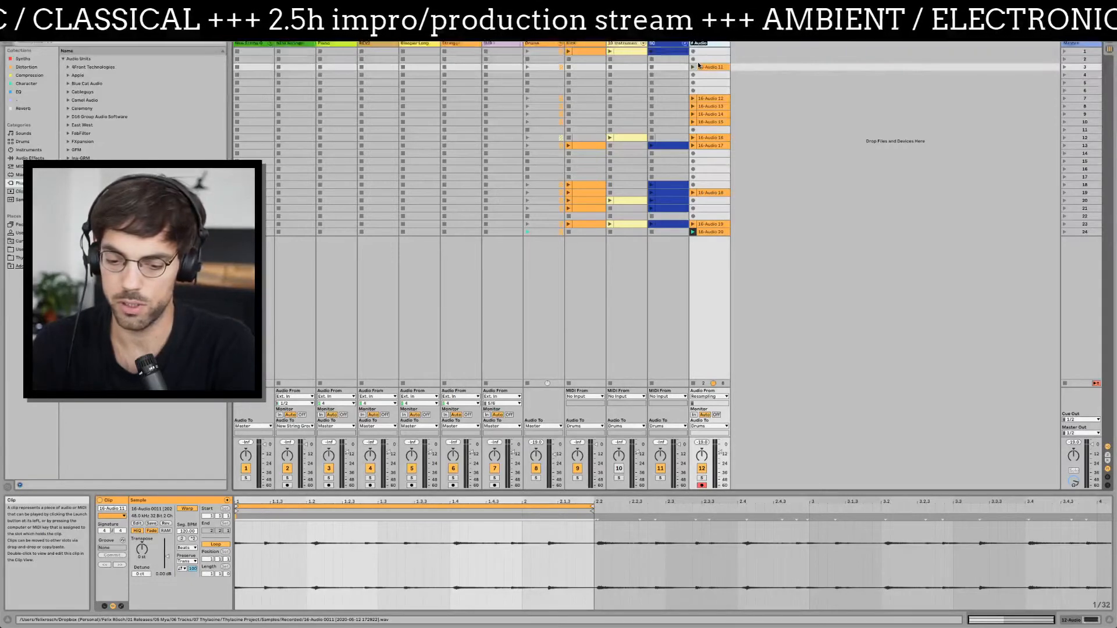
pyautogui.write('Snare01')
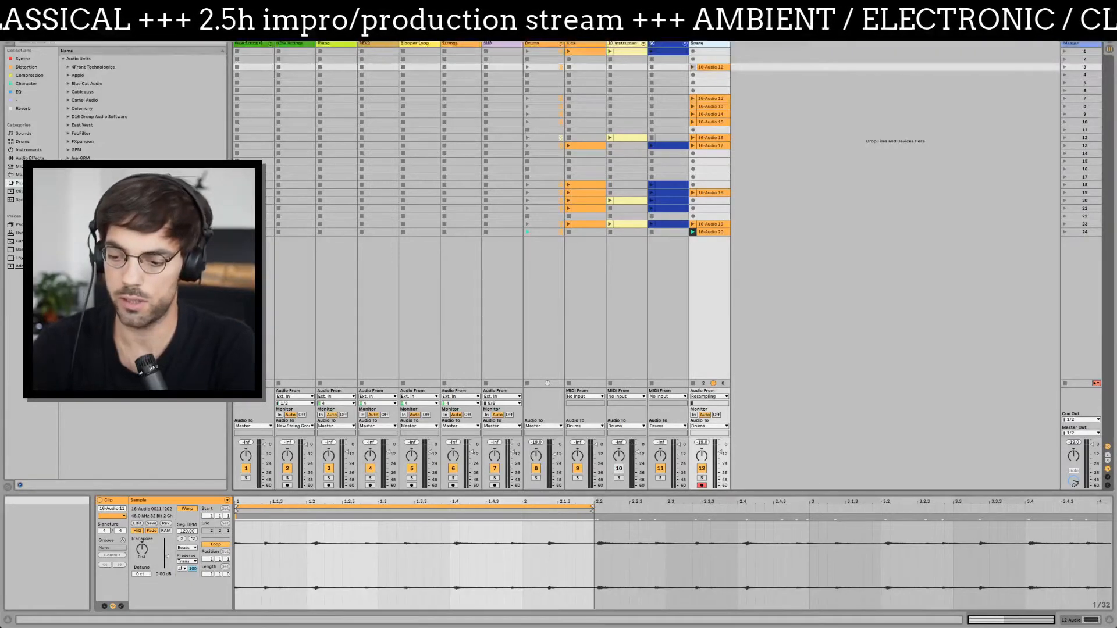
pyautogui.press('BackSpace')
pyautogui.press('BackSpace')
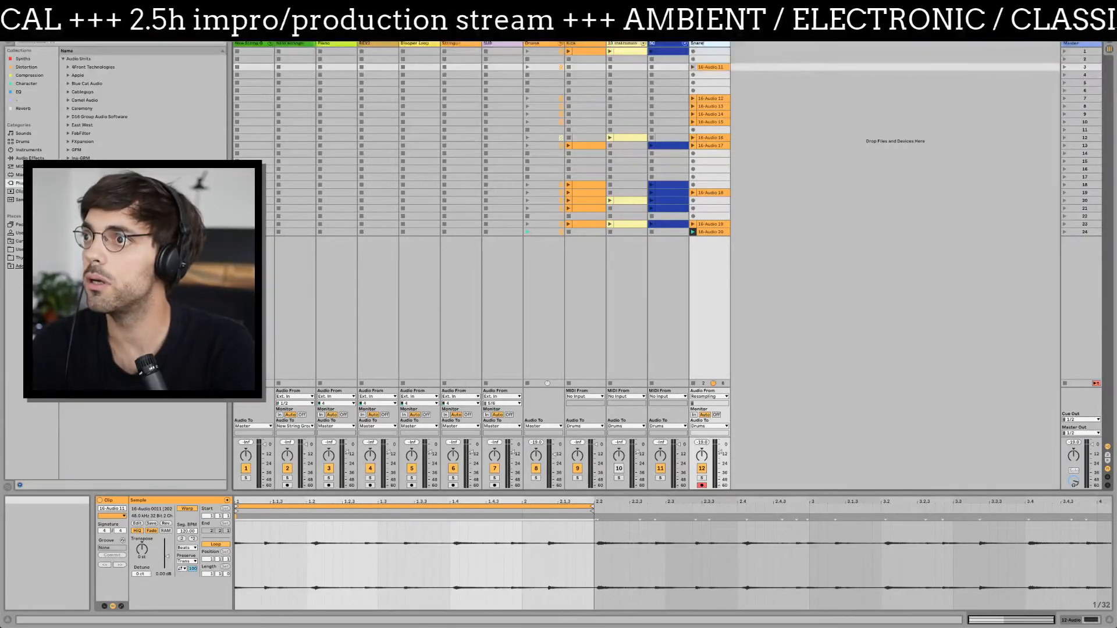
pyautogui.write('+Hat')
pyautogui.press('Return')
# - Select the Drums group, switch to the Arrangement View and return all tracks to playing their arrangement clips
pyautogui.click(629, 45)
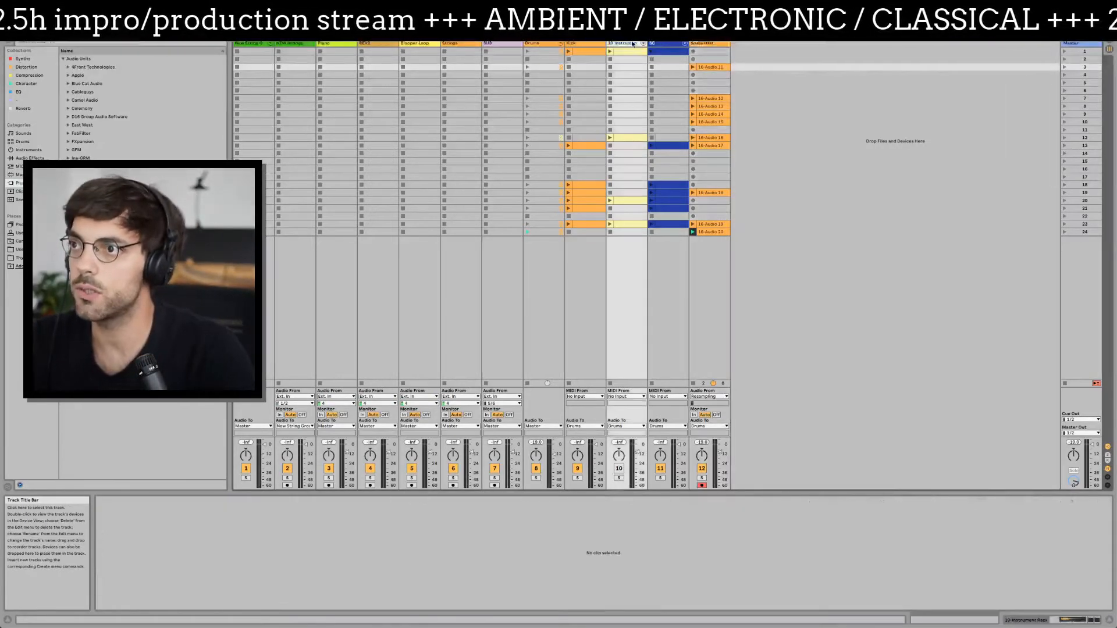
pyautogui.click(585, 44)
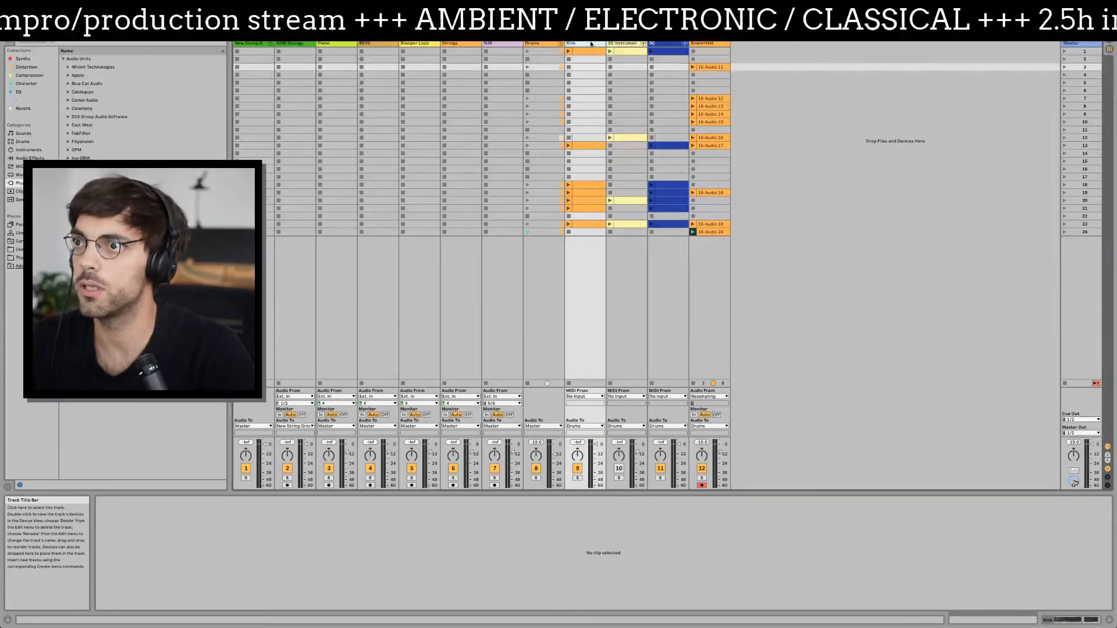
pyautogui.click(547, 45)
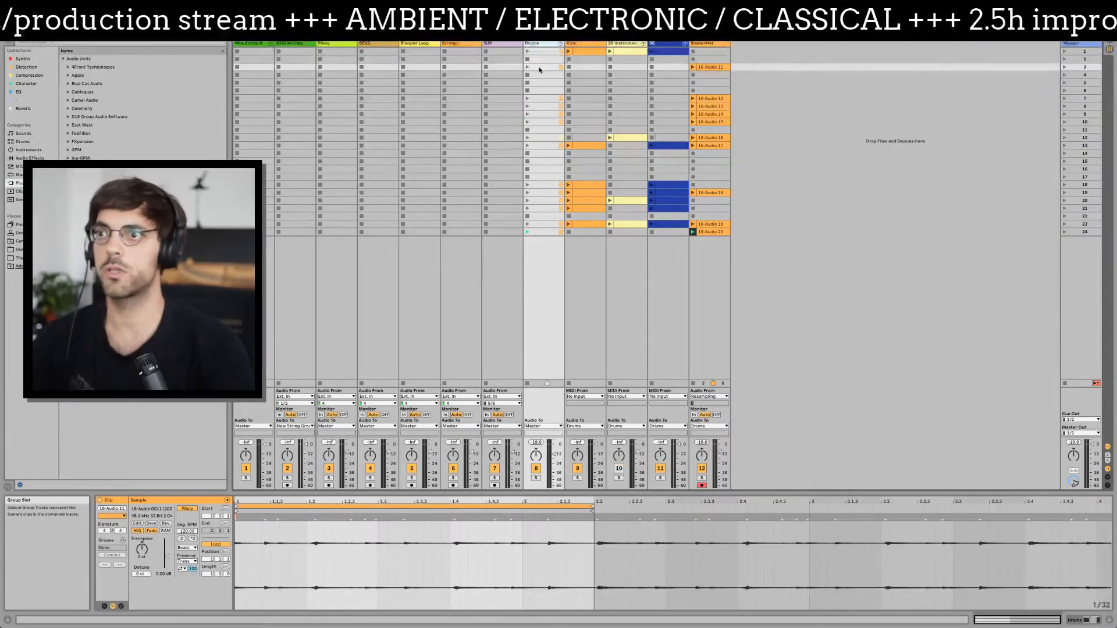
pyautogui.press('Tab')
pyautogui.press('Tab')
pyautogui.press('Tab')
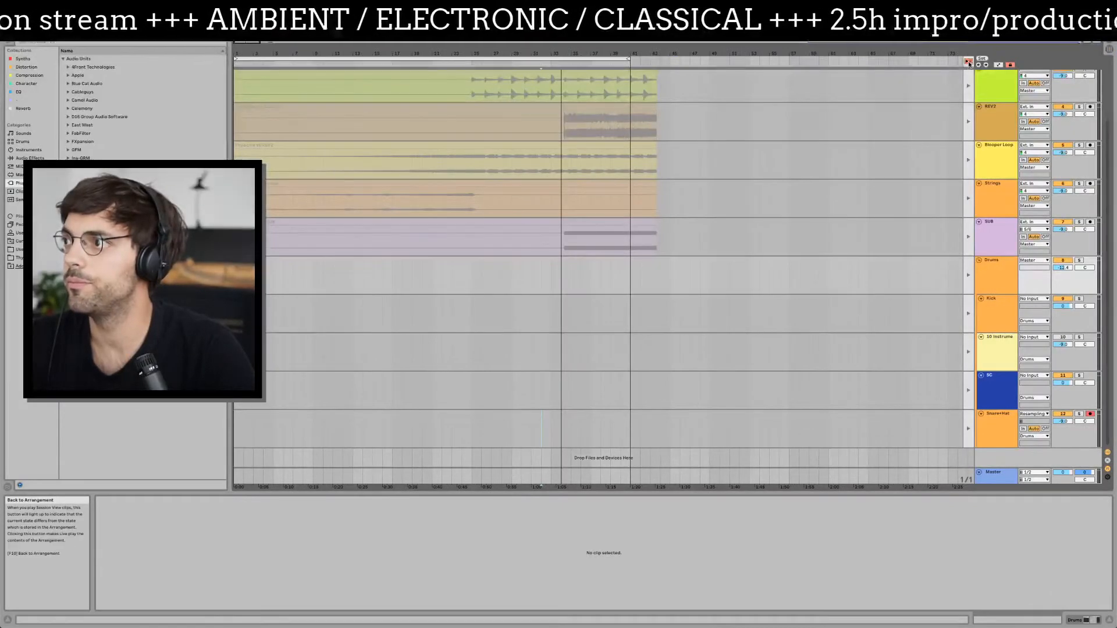
pyautogui.click(969, 61)
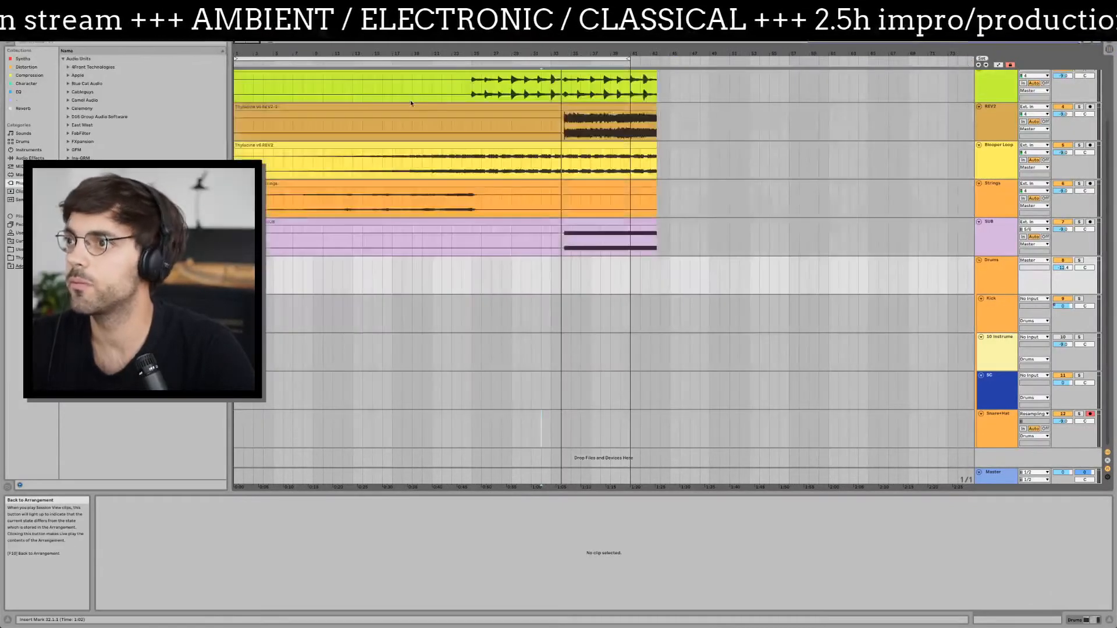
# - Select the arrangement's loop range from 1.1.1 to 41.1.1 across all tracks
pyautogui.click(356, 59)
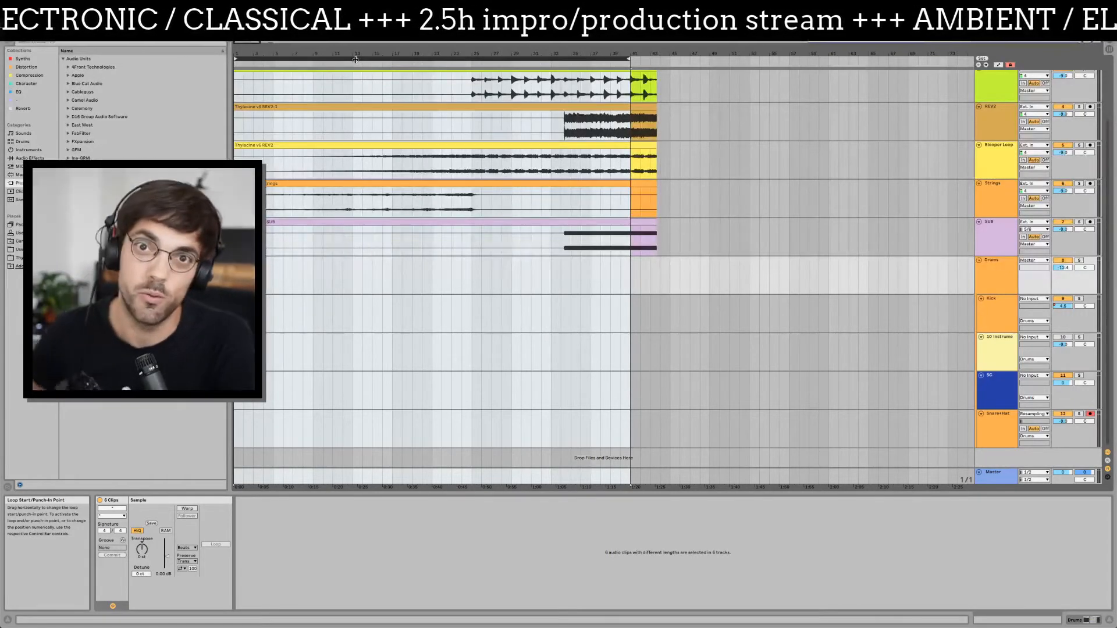
pyautogui.click(355, 59)
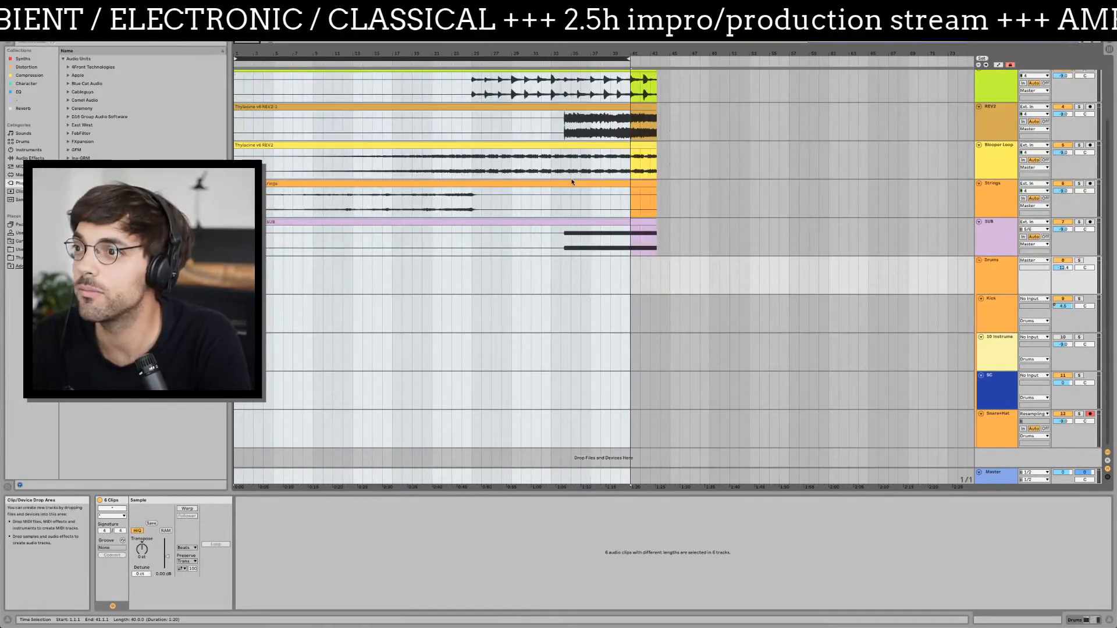
pyautogui.click(237, 132)
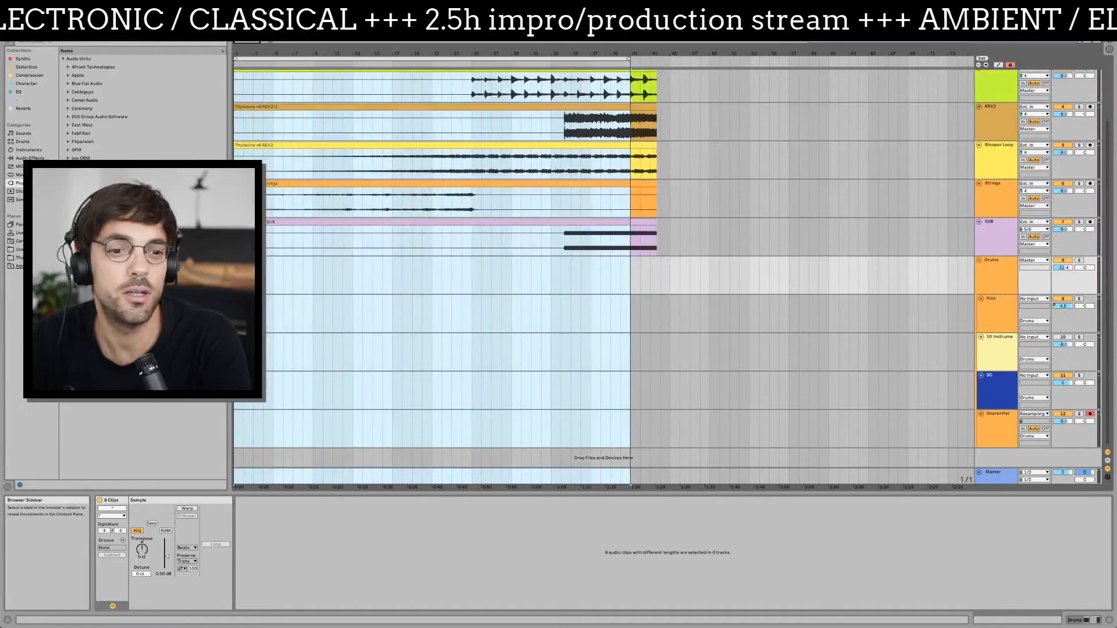